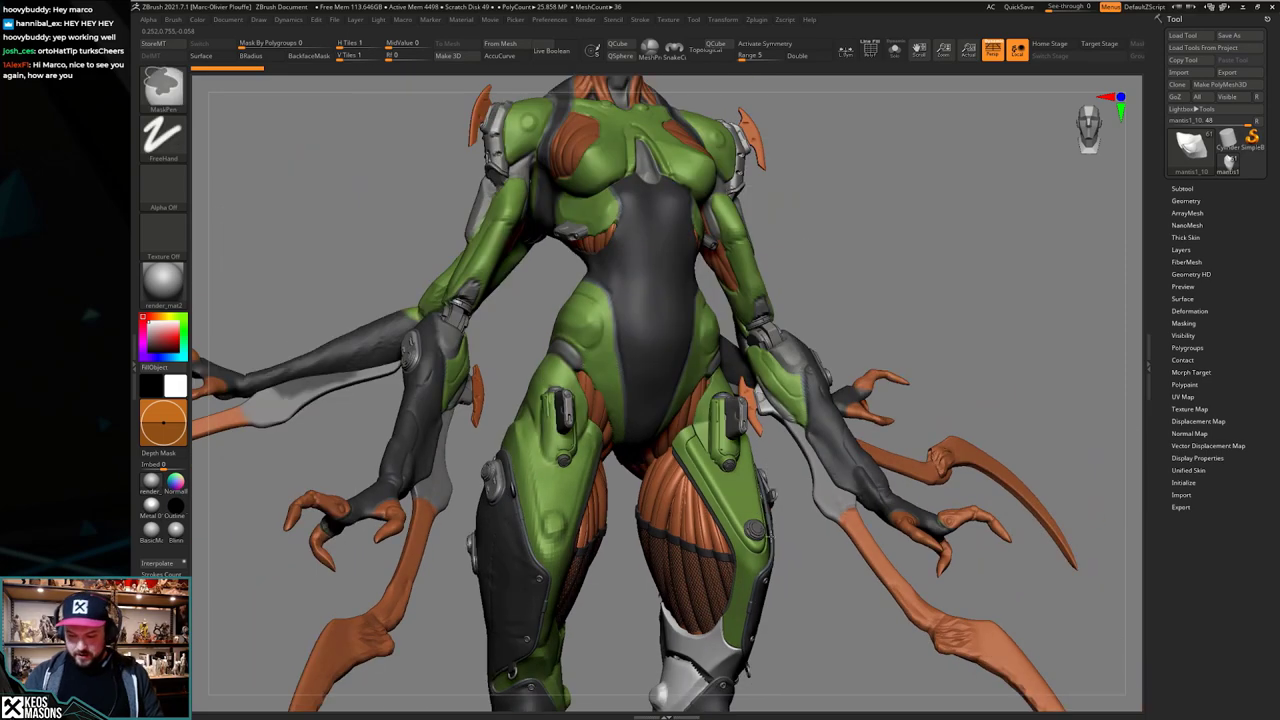
Step: Examine the creature's hips, thighs and knee armour from the front and sides, including how the grey knee guard meets the green thigh panel
right_click_drag(773, 495, 655, 374, "alt")
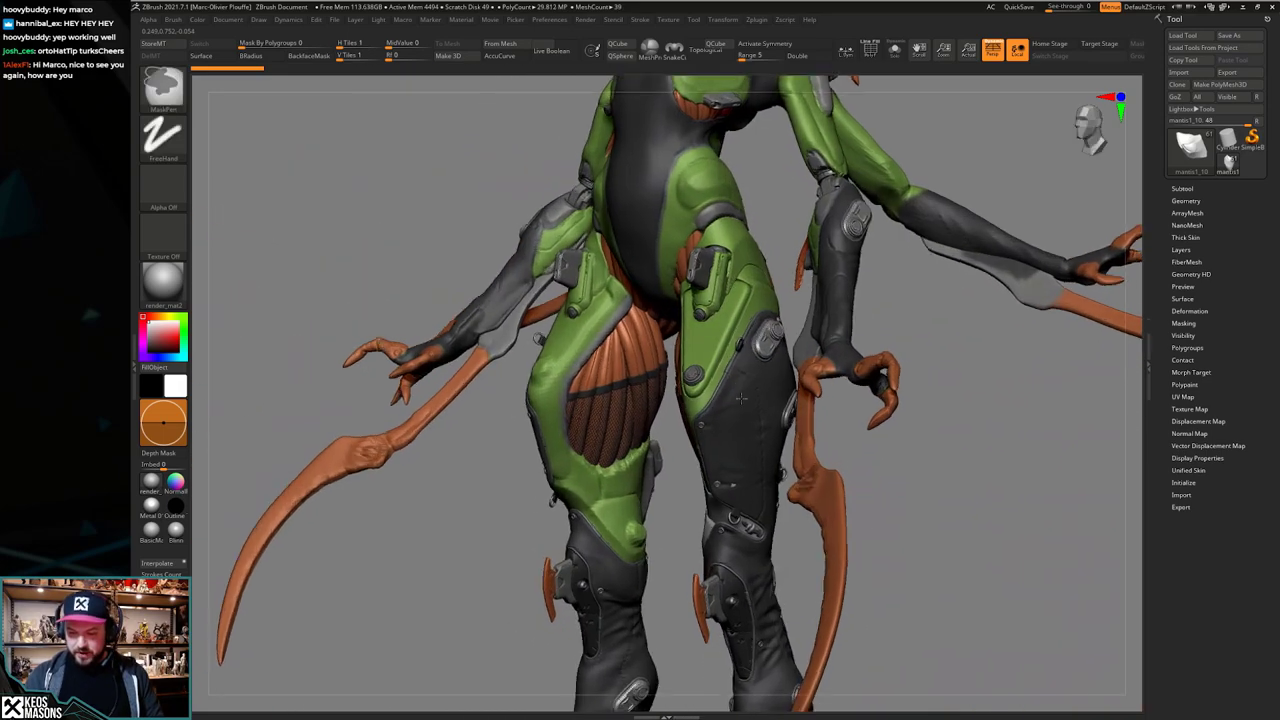
right_click_drag(740, 390, 488, 386, "ctrl")
right_click_drag(766, 457, 797, 502)
right_click_drag(797, 502, 789, 469, "ctrl")
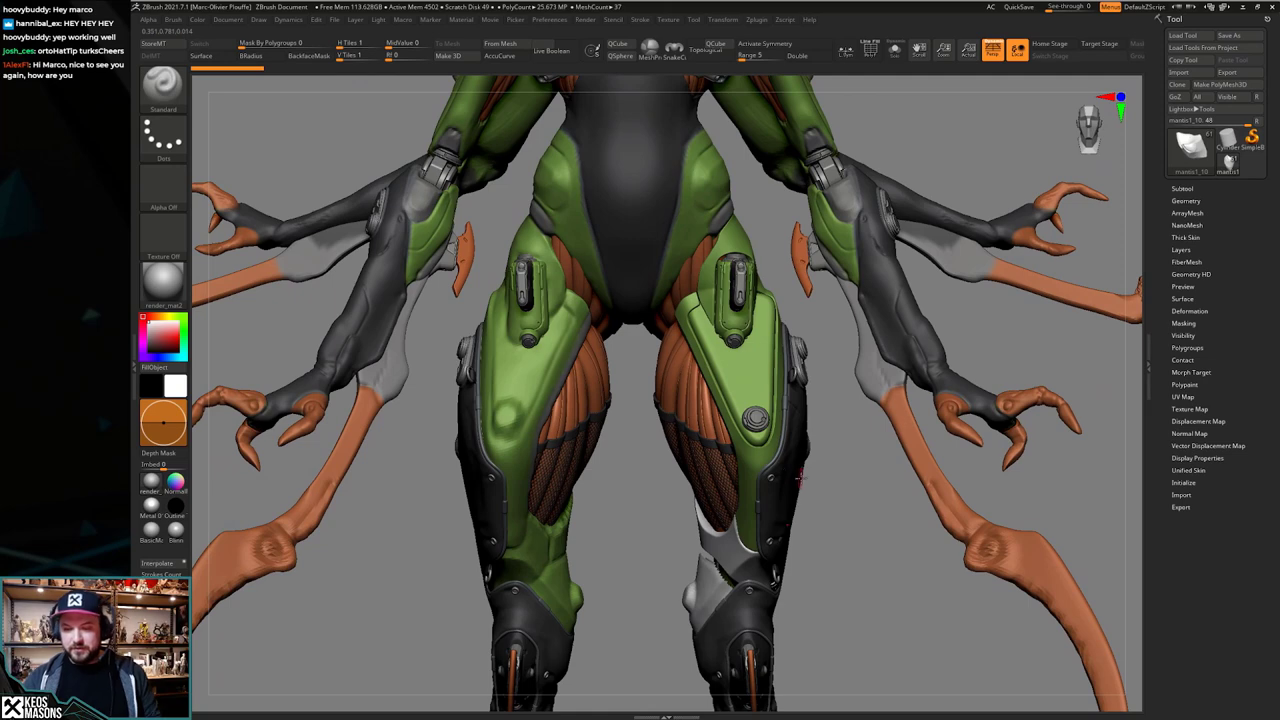
mouse_move(804, 489)
right_mouse_down()
mouse_move(792, 473)
mouse_move(793, 486)
mouse_move(876, 482)
mouse_move(762, 499)
mouse_move(760, 459)
mouse_move(768, 491)
mouse_move(738, 494)
mouse_move(739, 475)
mouse_move(791, 464)
mouse_move(704, 451)
mouse_move(790, 459)
mouse_move(772, 460)
mouse_move(773, 514)
right_mouse_up()
key("alt+s")
key("alt+s")
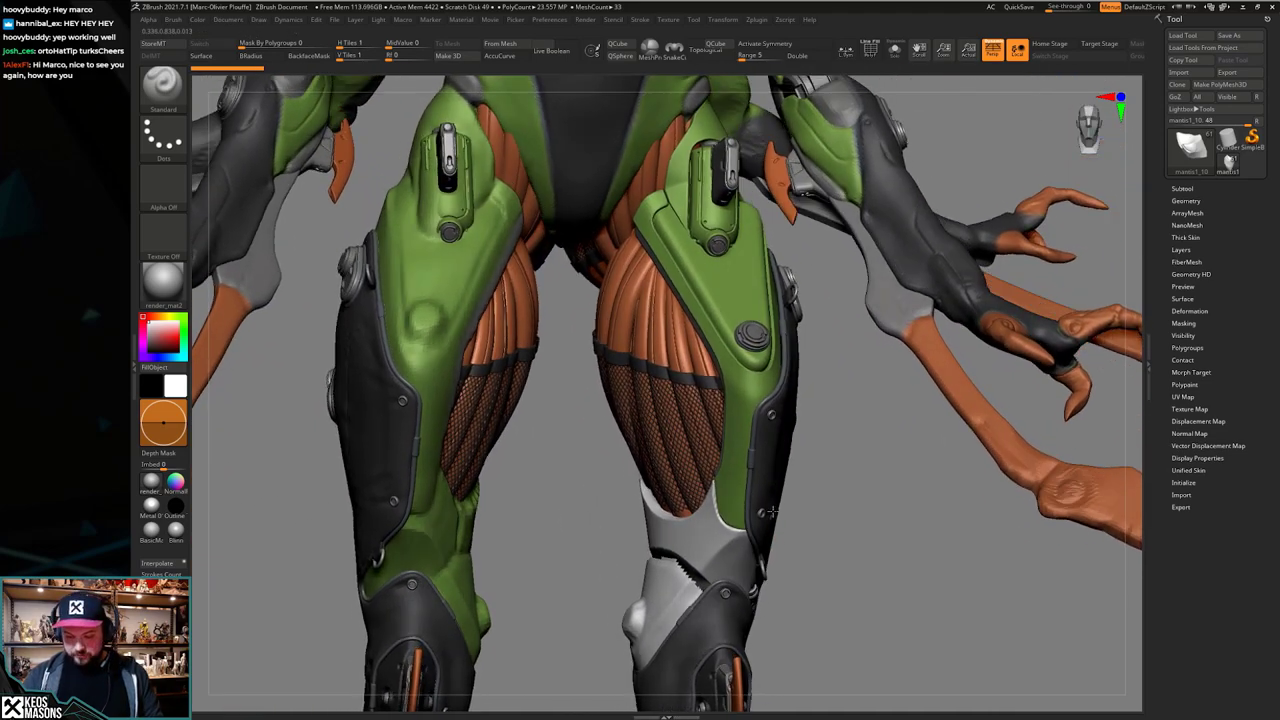
mouse_move(740, 597)
right_mouse_down("alt")
mouse_move(756, 487)
mouse_move(757, 508)
mouse_move(798, 456)
mouse_move(776, 448)
mouse_move(800, 452)
right_mouse_up("alt")
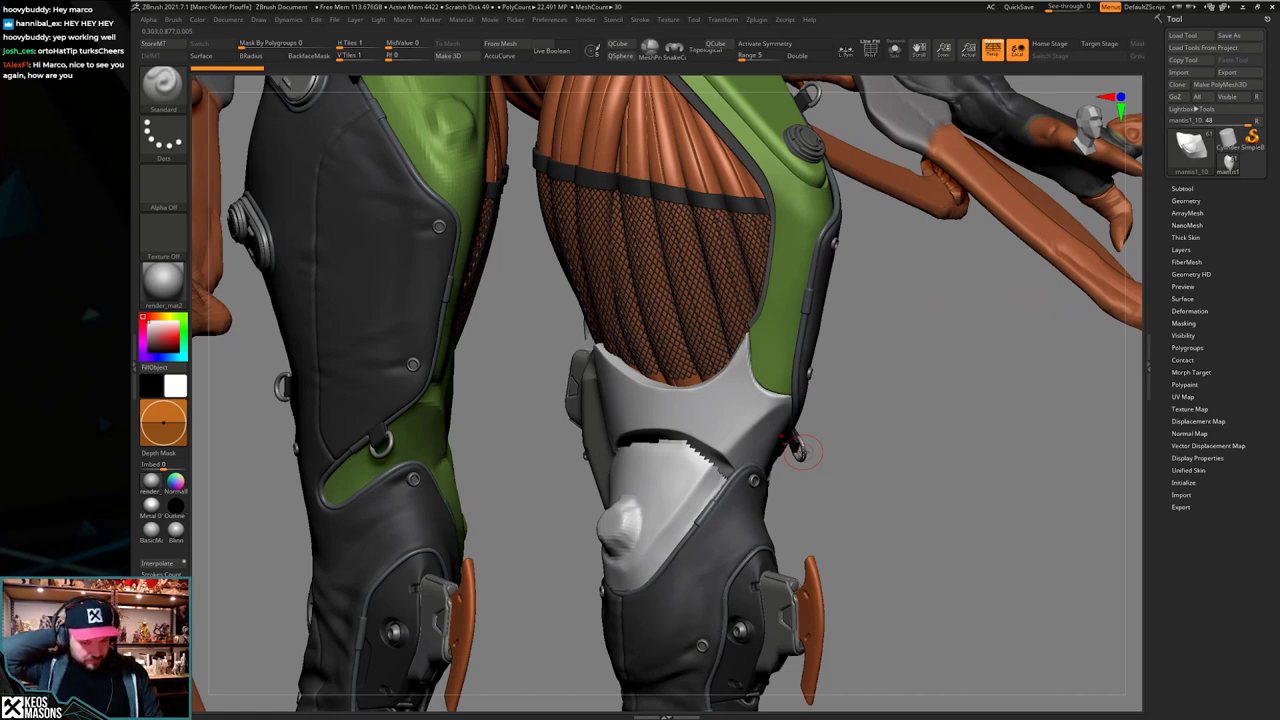
right_click_drag(885, 438, 817, 433)
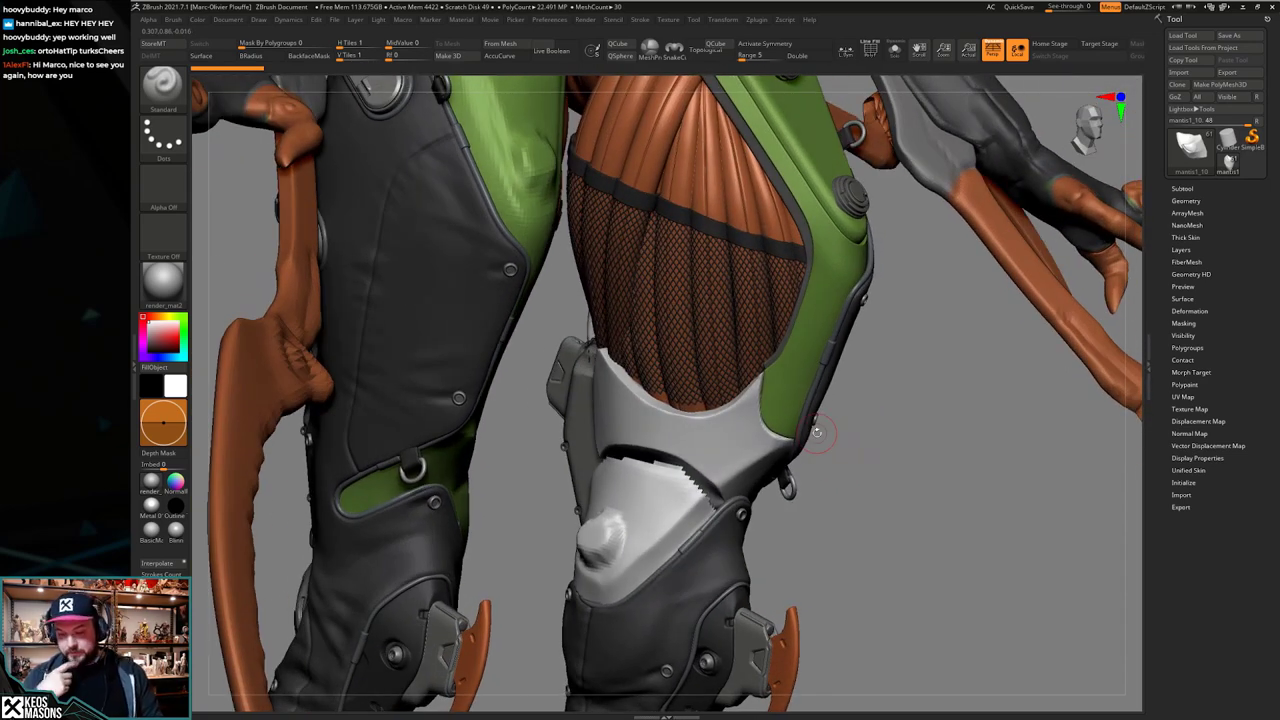
right_click_drag(847, 447, 808, 425)
right_click_drag(796, 300, 771, 541, "alt")
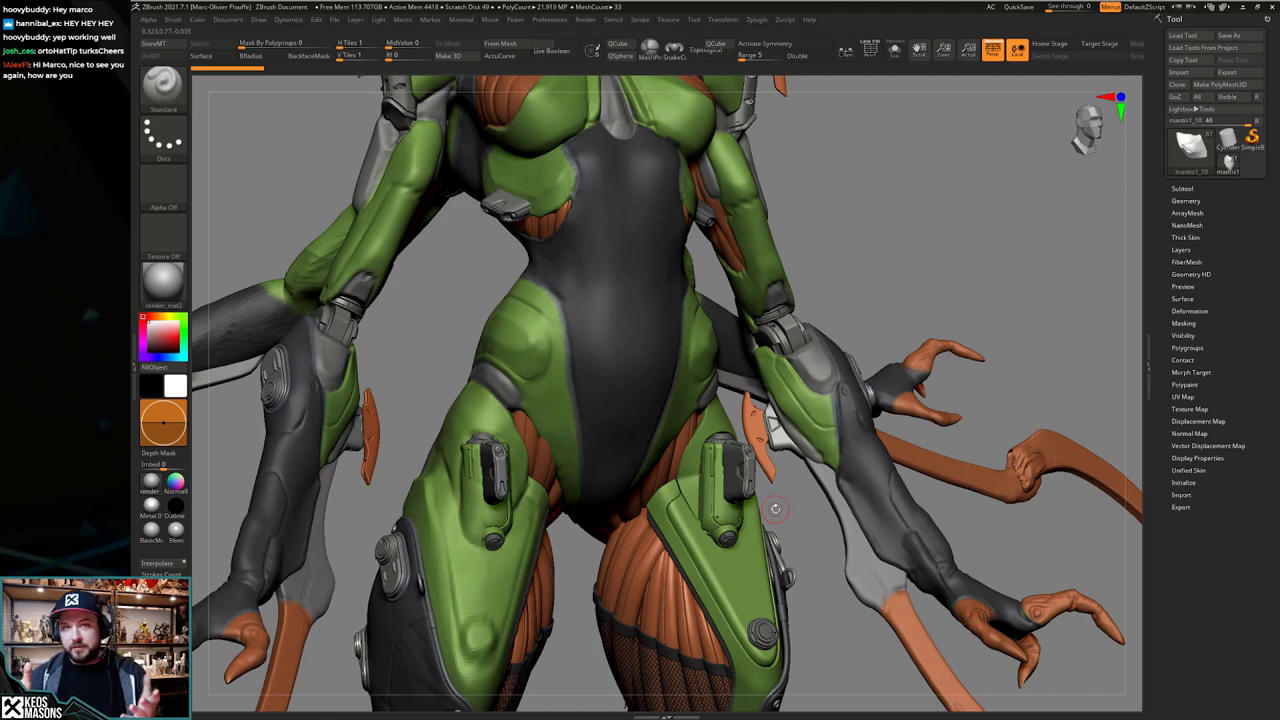
right_click_drag(771, 535, 750, 435)
right_click_drag(756, 574, 740, 512)
right_click_drag(743, 568, 749, 491, "alt")
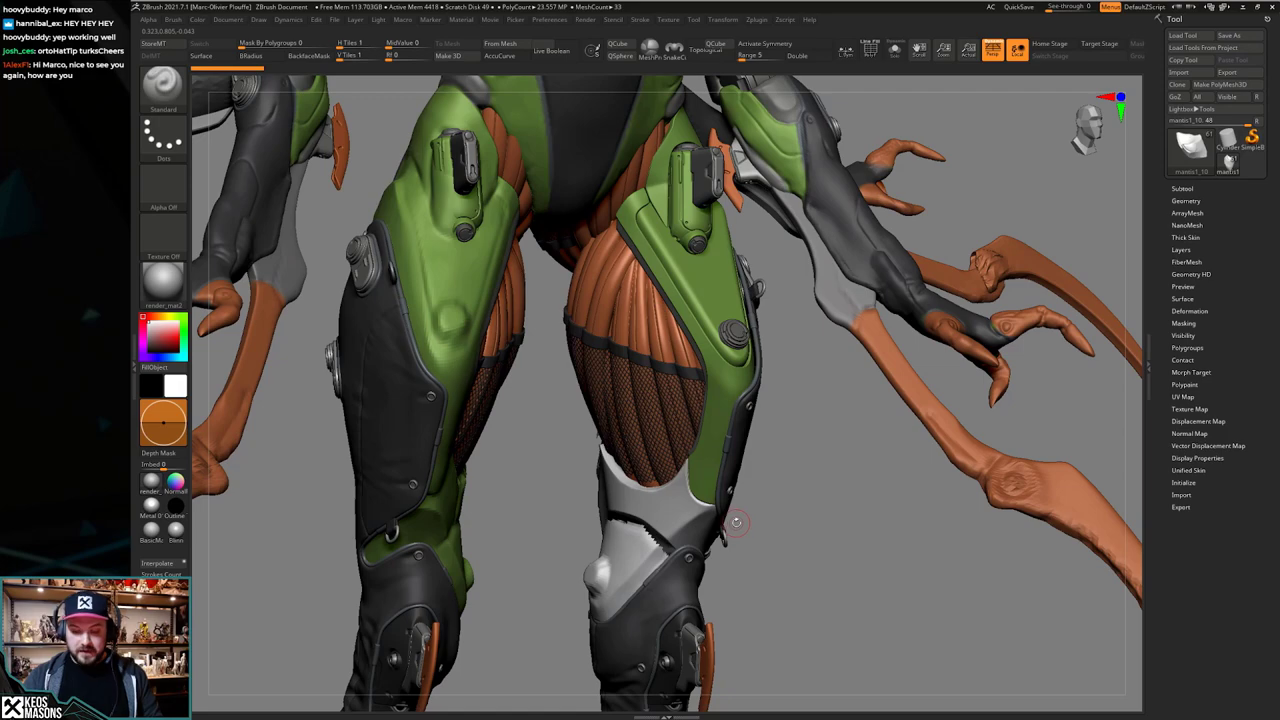
right_click_drag(736, 523, 762, 530)
right_click_drag(712, 489, 726, 460)
Step: Select the green thigh panel above the grey knee guard and push its inner lower corner outward with the Move brush
key("x")
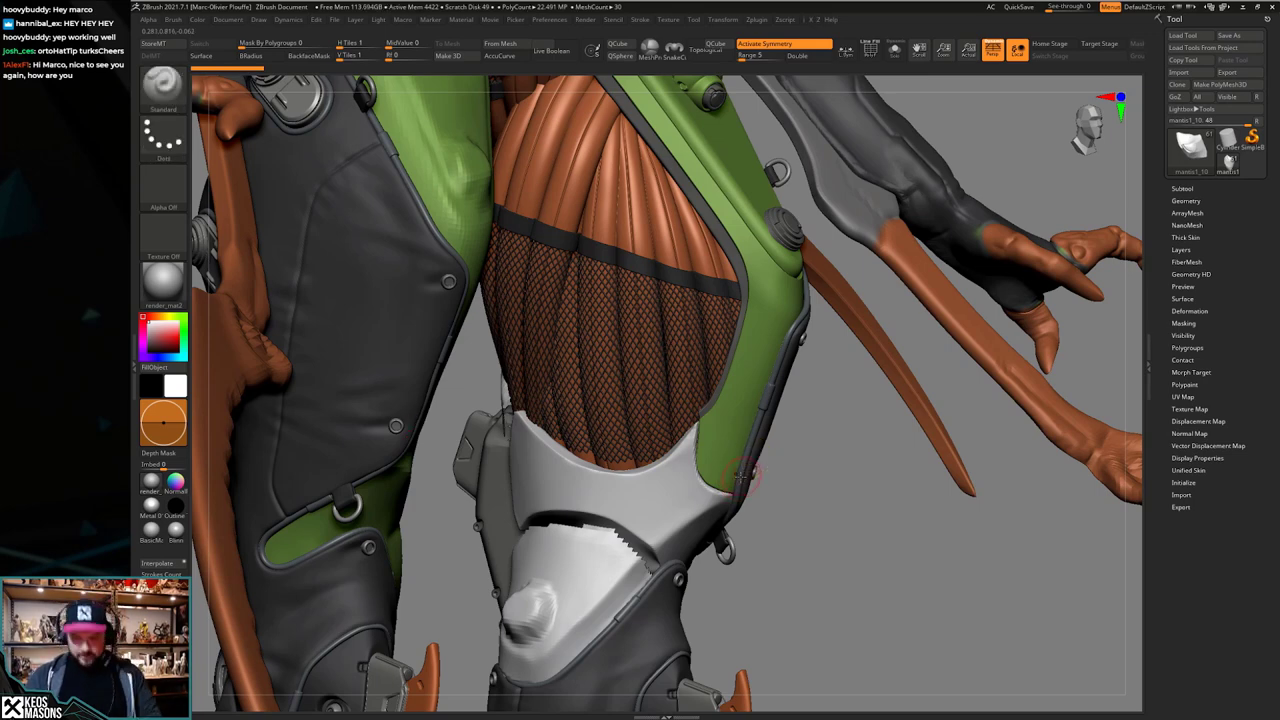
key("x")
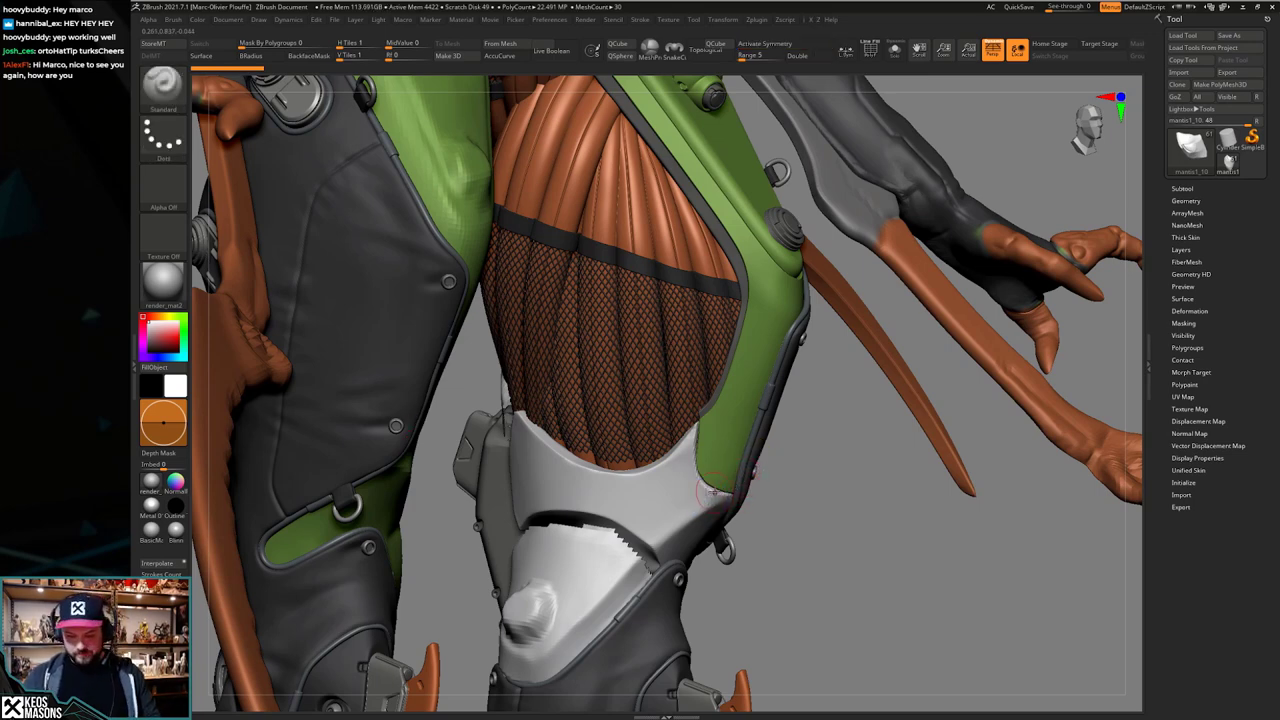
key("space")
left_click(718, 457, "alt")
key("alt+s")
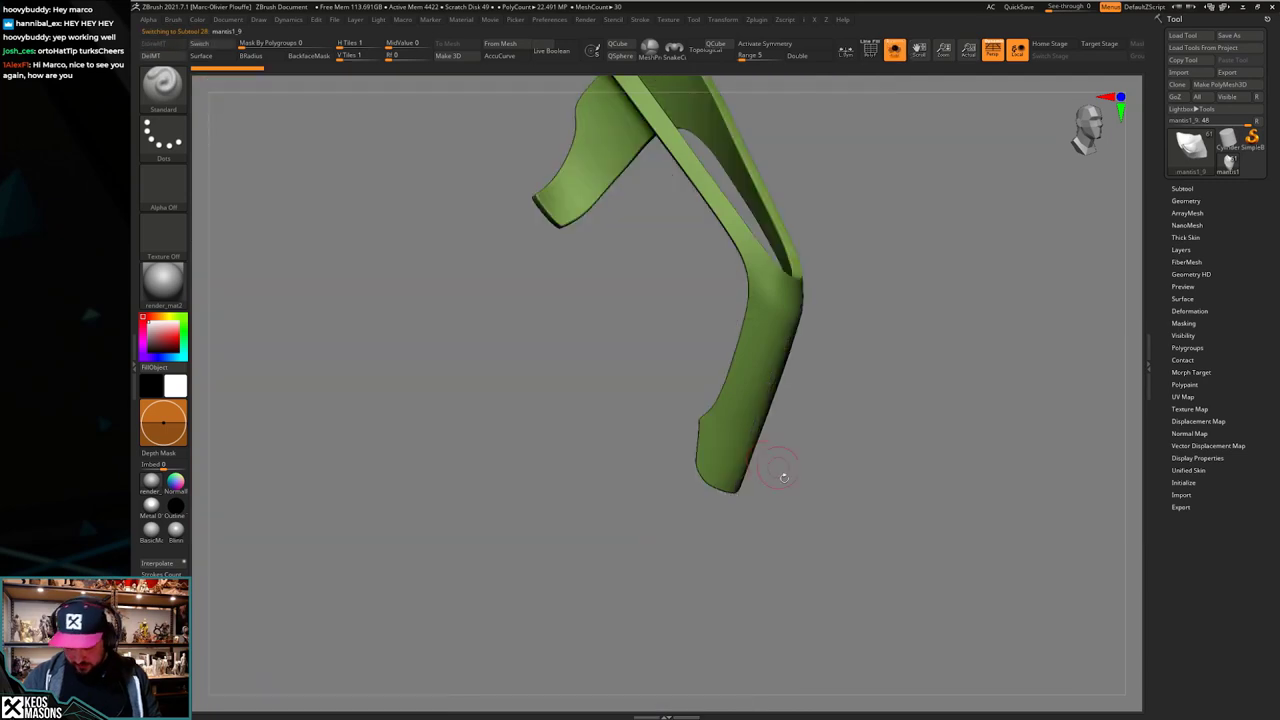
right_click_drag(783, 475, 791, 484)
key("alt+s")
key("space")
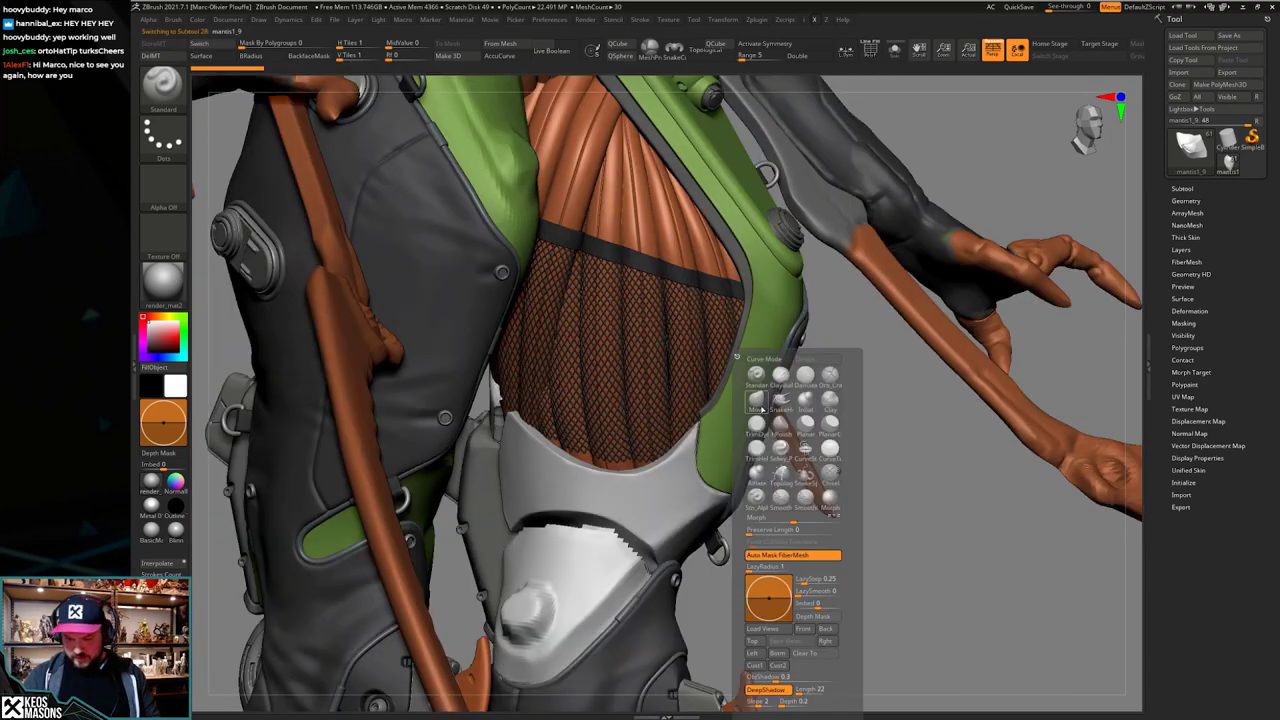
left_click(756, 398)
key("space")
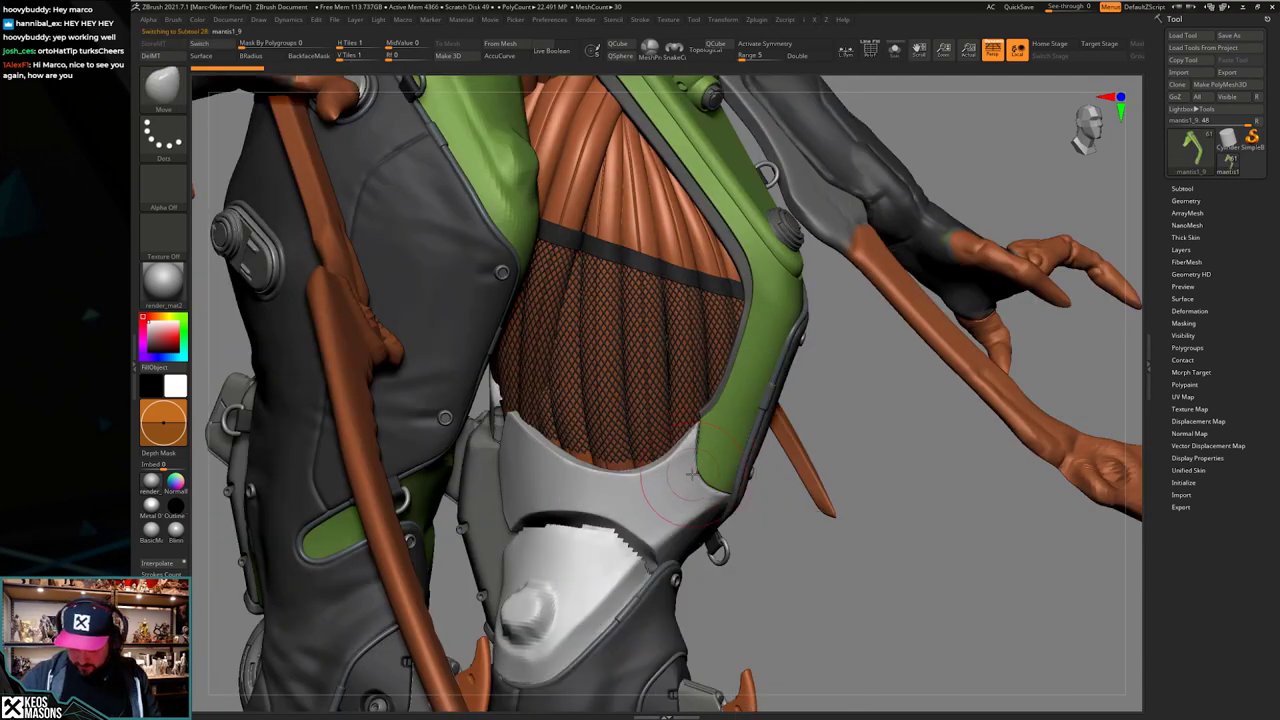
mouse_move(683, 470)
left_mouse_down()
mouse_move(704, 462)
mouse_move(691, 463)
left_mouse_up()
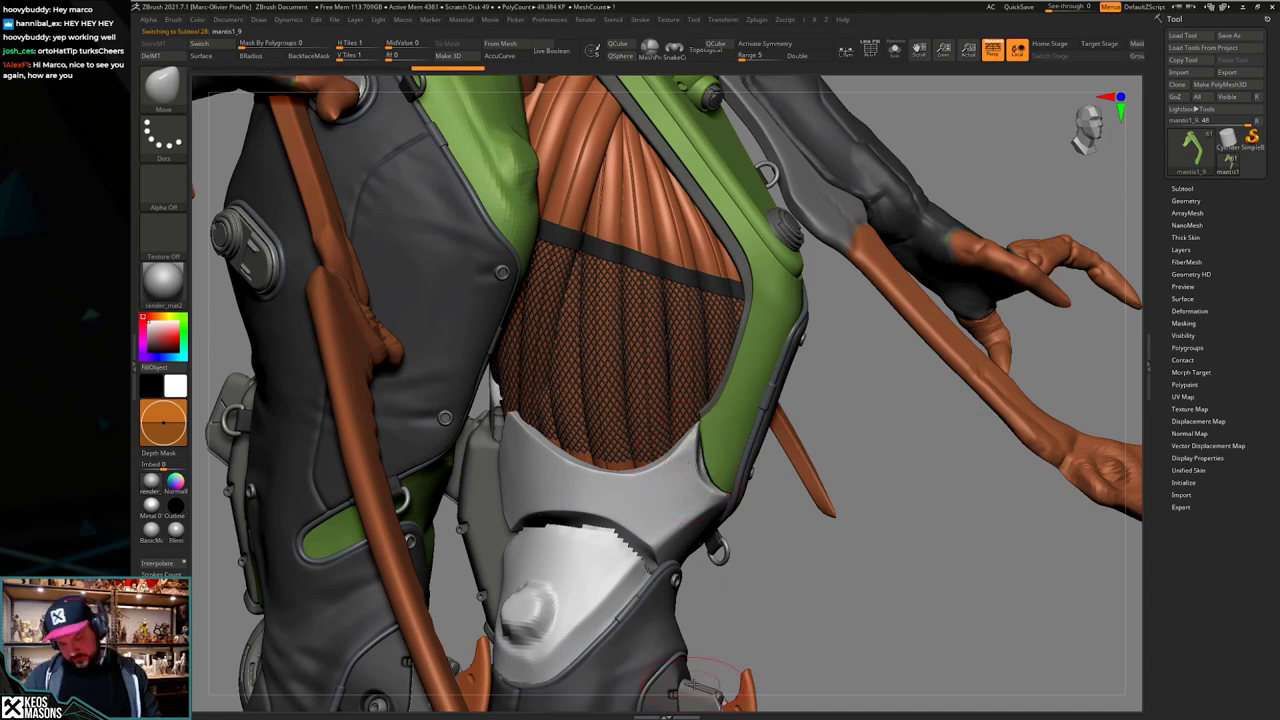
Step: Select the grey knee guard and pull its upper outer corner up against the green thigh panel with the Move brush
left_click(690, 490, "alt")
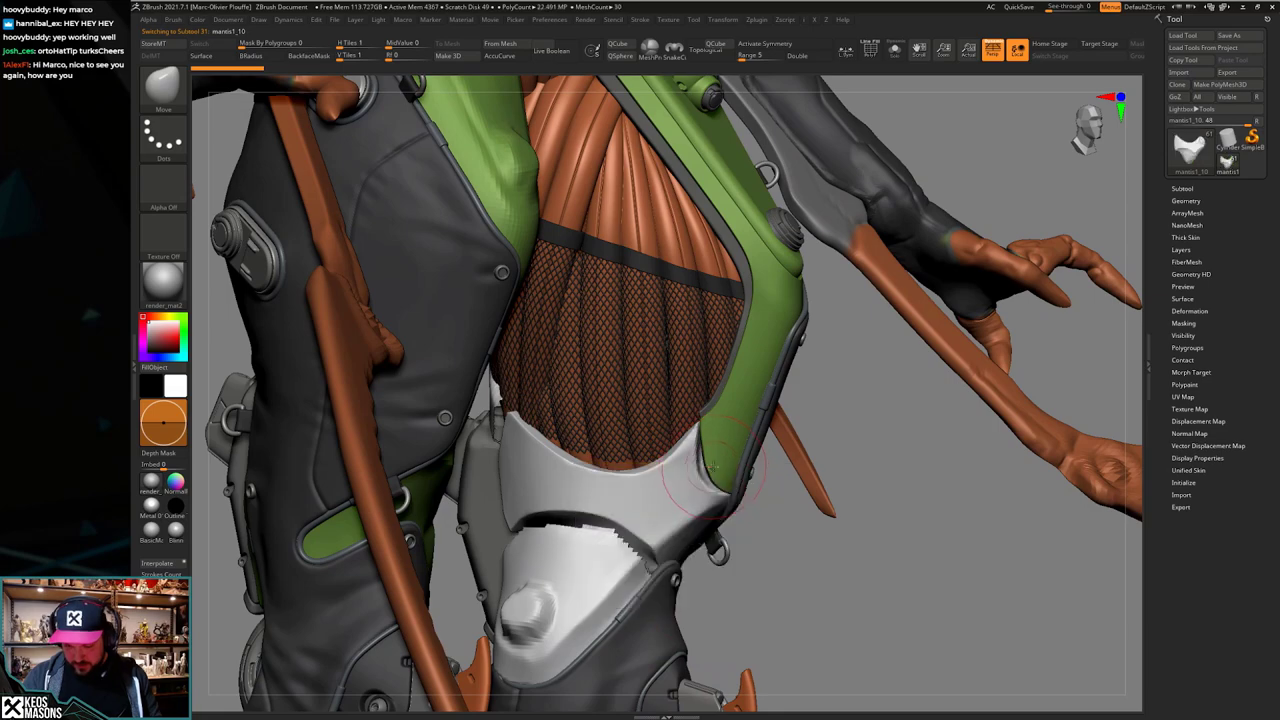
left_click_drag(722, 462, 719, 425)
mouse_move(800, 450)
right_mouse_down()
mouse_move(720, 445)
mouse_move(751, 464)
mouse_move(738, 466)
right_mouse_up()
left_click_drag(731, 468, 734, 465)
right_click_drag(748, 451, 790, 428)
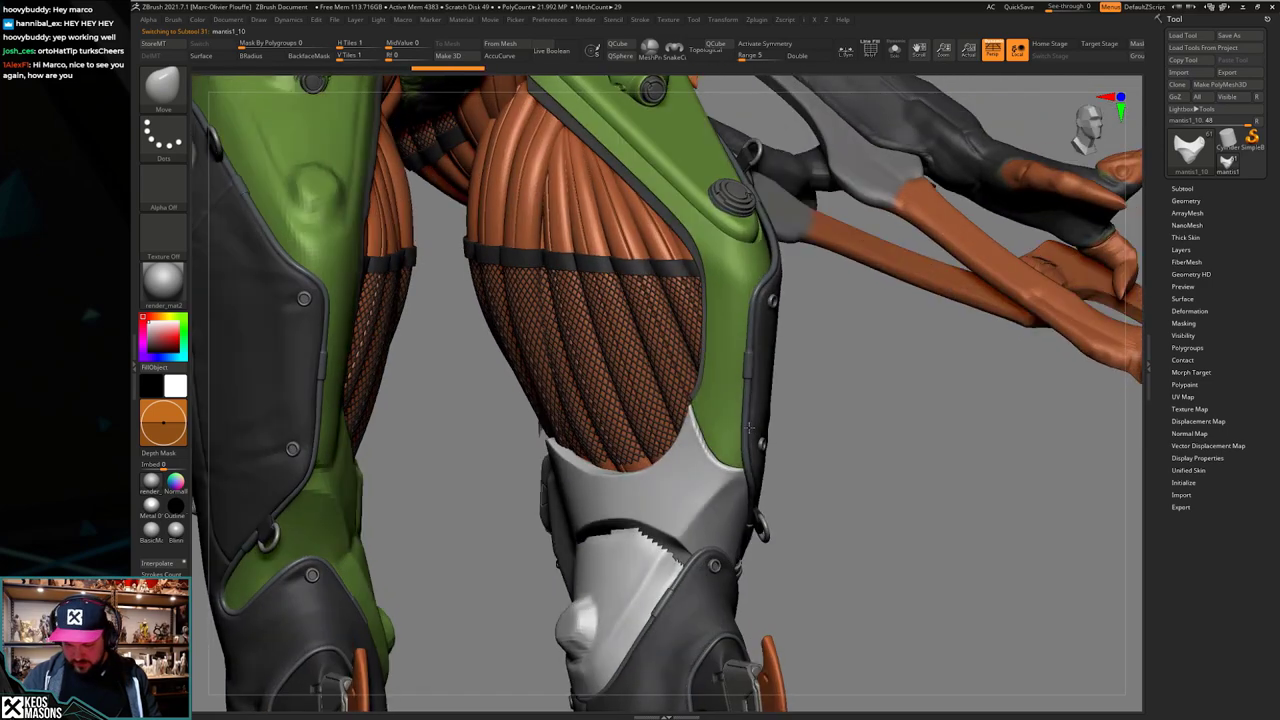
left_click_drag(749, 428, 752, 431)
mouse_move(752, 431)
right_mouse_down()
mouse_move(746, 479)
mouse_move(797, 443)
mouse_move(797, 462)
mouse_move(746, 430)
mouse_move(754, 352)
right_mouse_up()
Step: Show the subtool list and hide the arm and body folders to take the extra arms and blades out of view
left_click(1186, 249)
left_click(1191, 188)
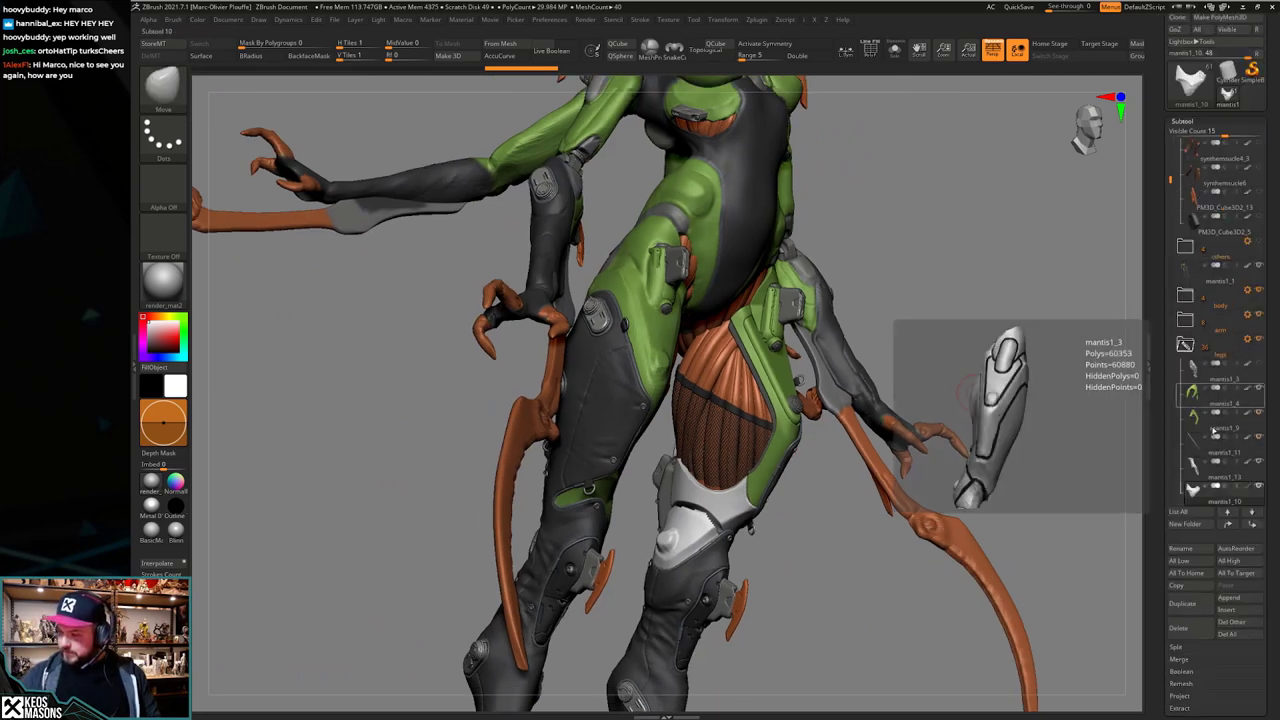
left_click(1260, 316)
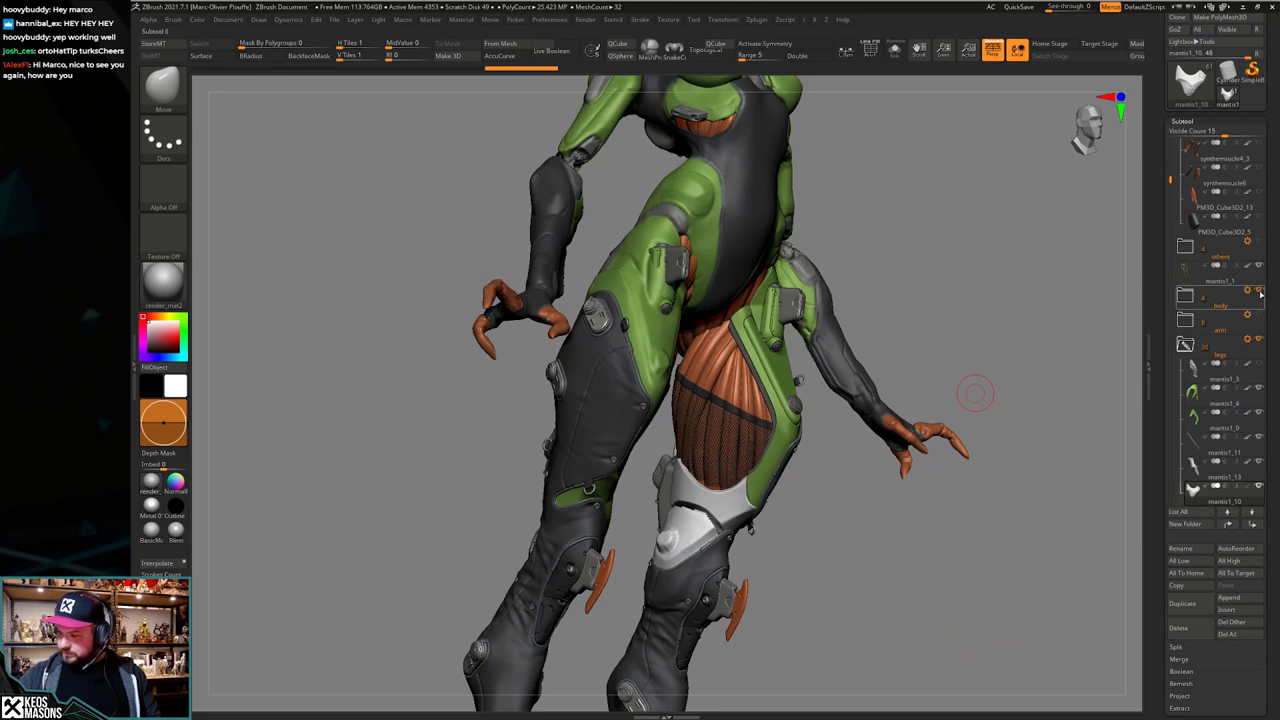
left_click(1260, 291)
left_click_drag(975, 393, 1021, 387)
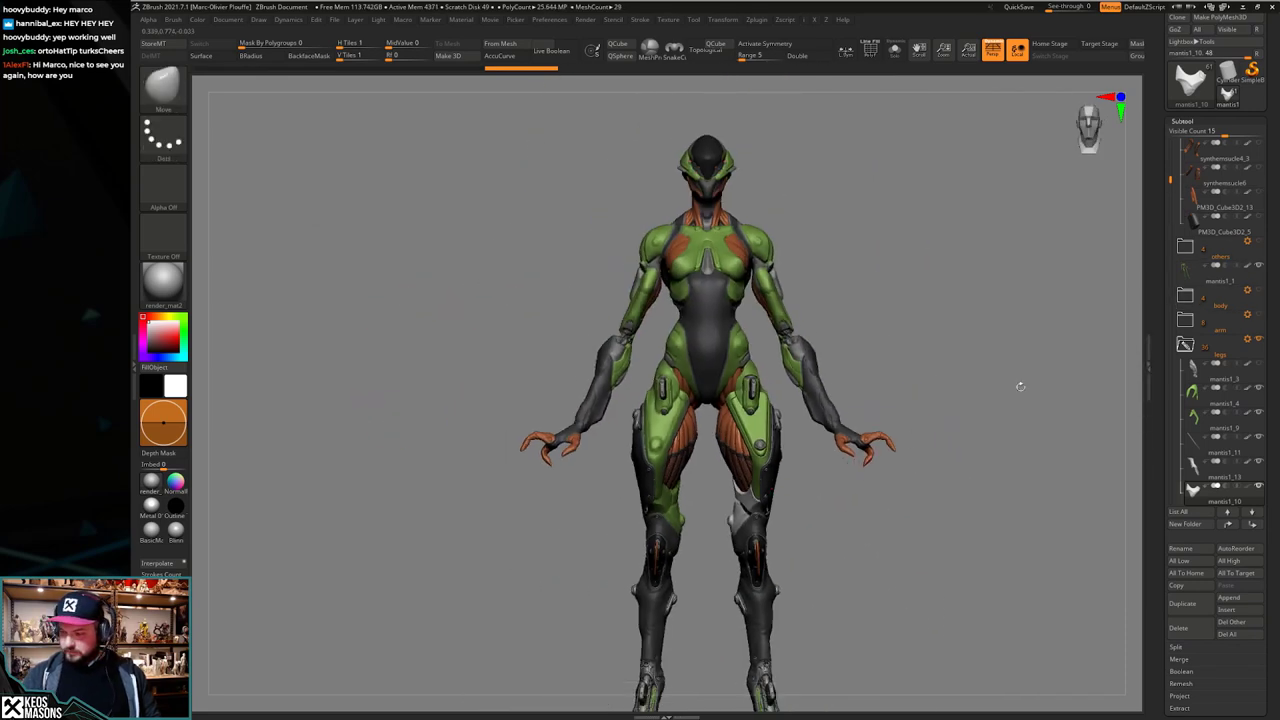
left_click(1185, 345)
left_click(1185, 345)
Step: Turn on AccuCurve, adjust the Move brush and reshape the curved upper edge of the grey knee guard below the mesh fabric
left_click_drag(957, 443, 974, 390, "alt")
mouse_move(770, 405)
right_mouse_down("ctrl")
mouse_move(785, 500)
mouse_move(826, 450)
right_mouse_up("ctrl")
mouse_move(826, 450)
right_mouse_down("ctrl")
mouse_move(826, 490)
mouse_move(829, 419)
right_mouse_up("ctrl")
mouse_move(801, 474)
right_mouse_down("alt")
mouse_move(777, 512)
mouse_move(838, 443)
mouse_move(831, 469)
right_mouse_up("alt")
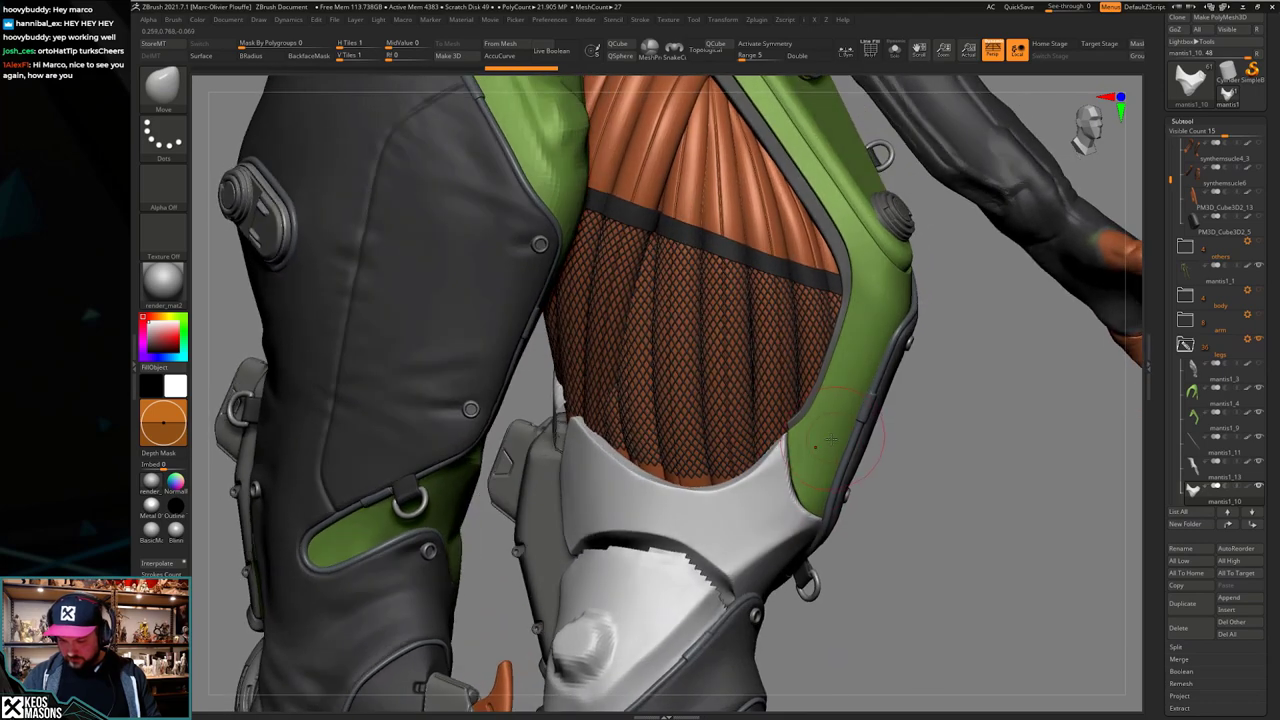
right_click(831, 469)
key("space")
key("space")
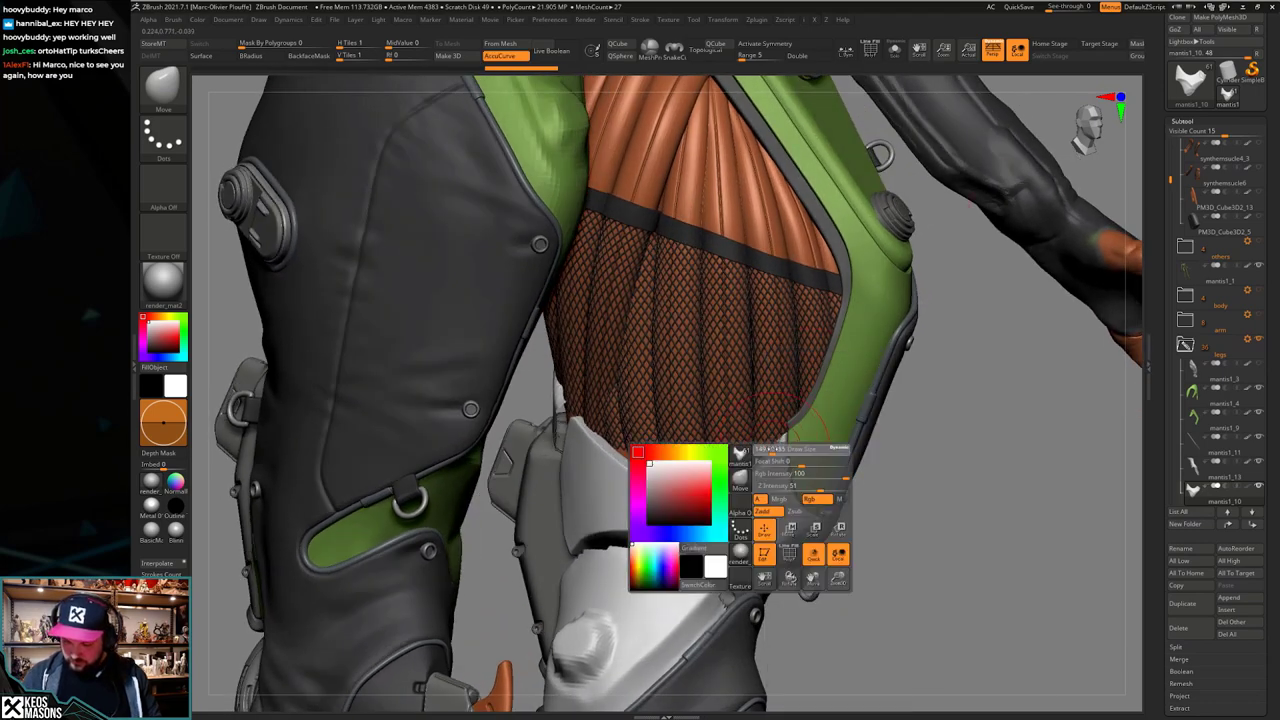
mouse_move(771, 455)
left_mouse_down()
mouse_move(773, 433)
mouse_move(788, 432)
mouse_move(715, 492)
left_mouse_up()
key("space")
mouse_move(705, 512)
right_mouse_down()
mouse_move(800, 503)
mouse_move(780, 502)
right_mouse_up()
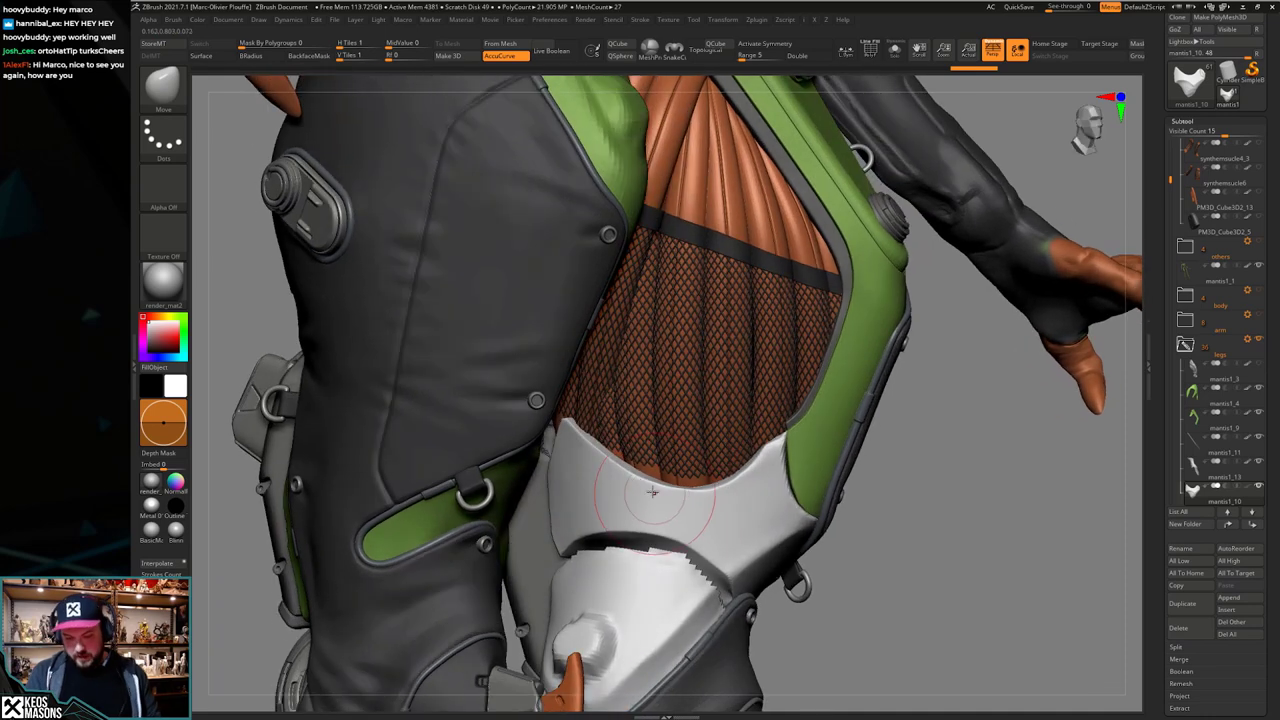
left_click_drag(638, 483, 646, 482)
left_click_drag(726, 490, 731, 485)
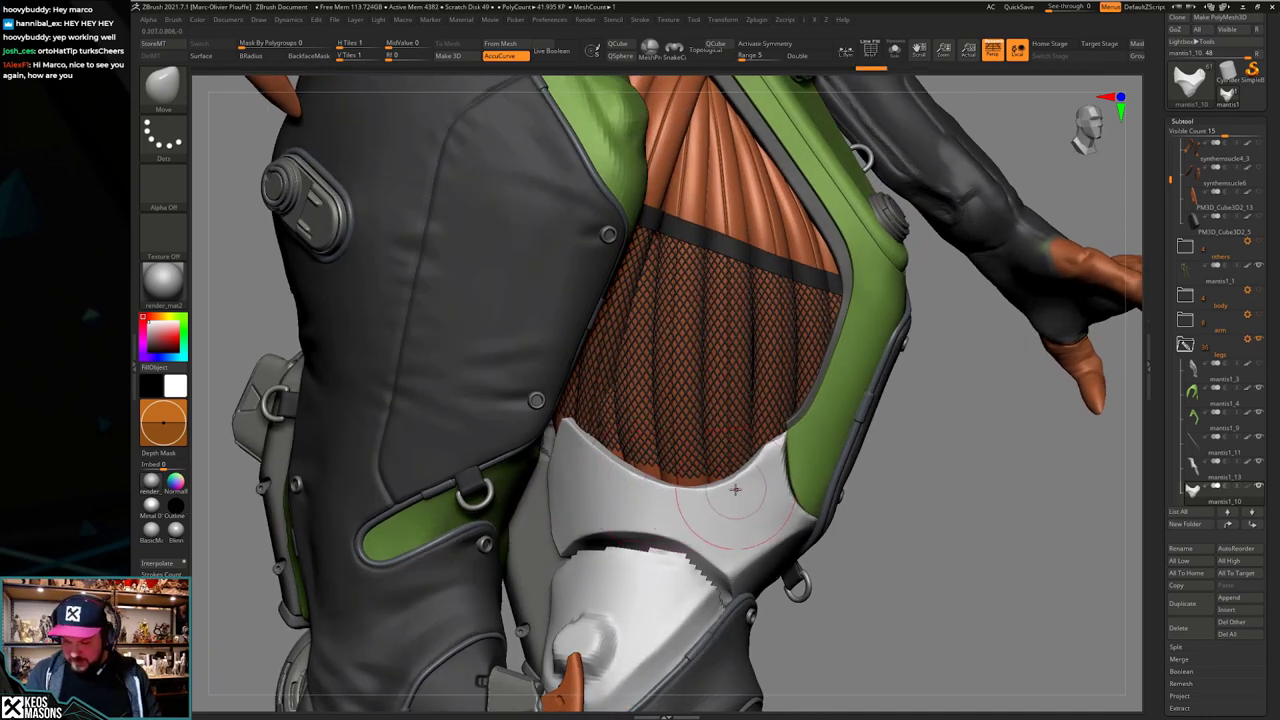
Step: Pull the knee guard's upper outer corner into a sharp tip along the edge of the green thigh panel
right_click_drag(874, 345, 832, 366)
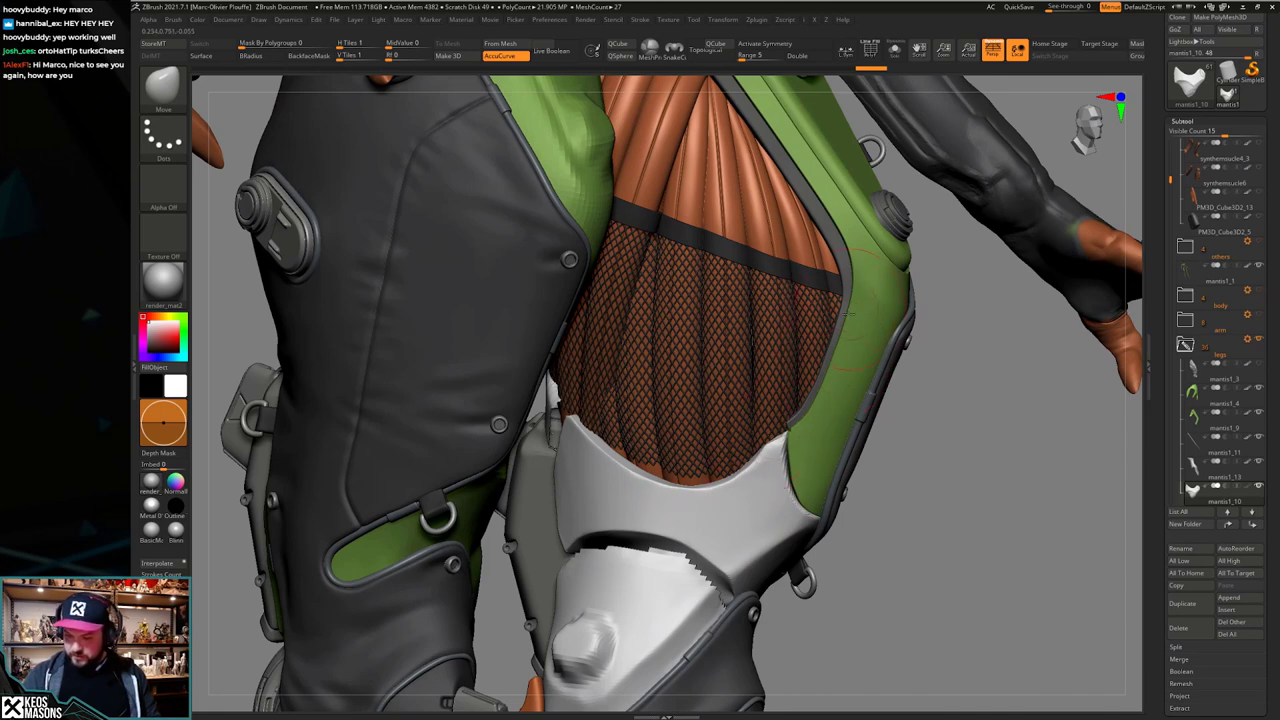
key("space")
mouse_move(762, 435)
left_mouse_down()
mouse_move(767, 446)
mouse_move(784, 435)
left_mouse_up()
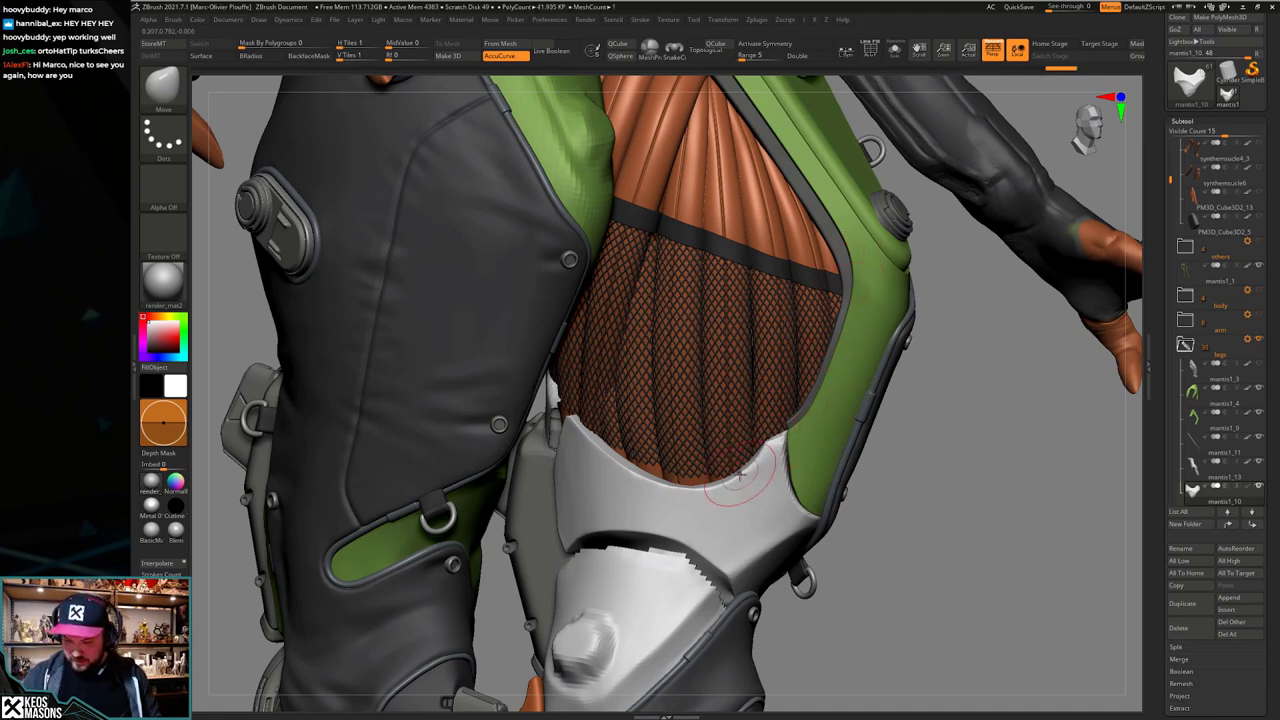
key("space")
left_click_drag(773, 455, 787, 449)
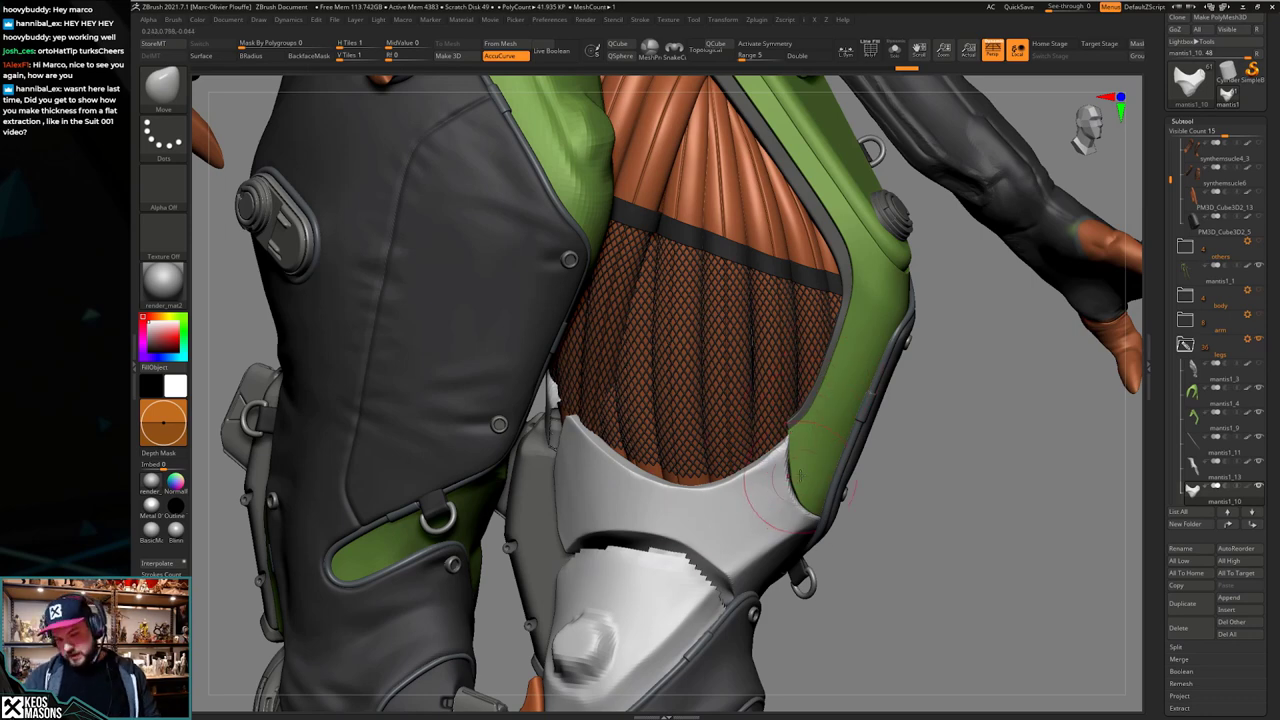
Step: Select the dark trim strip on the thigh panel's inner edge and check its lower end, both isolated and in context
right_click_drag(773, 534, 797, 383)
left_click(773, 438, "alt")
key("alt+s")
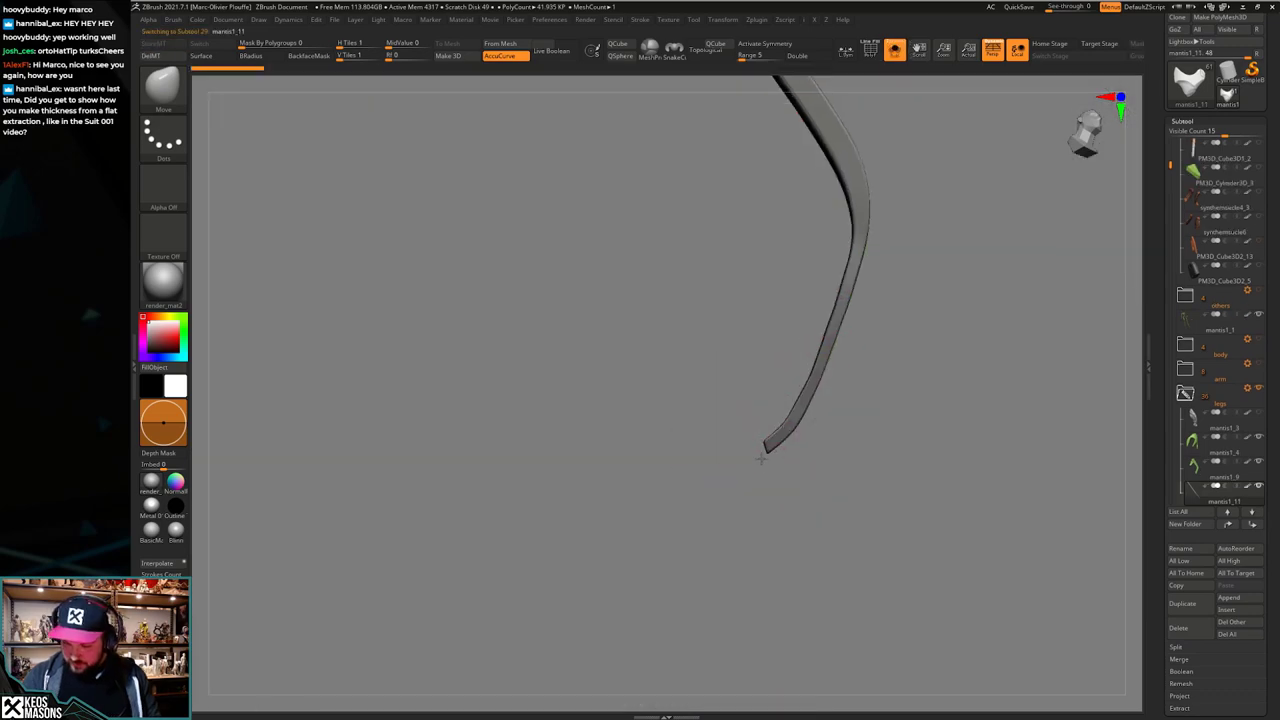
key("shift+f")
key("shift+f")
key("alt+s")
key("alt+s")
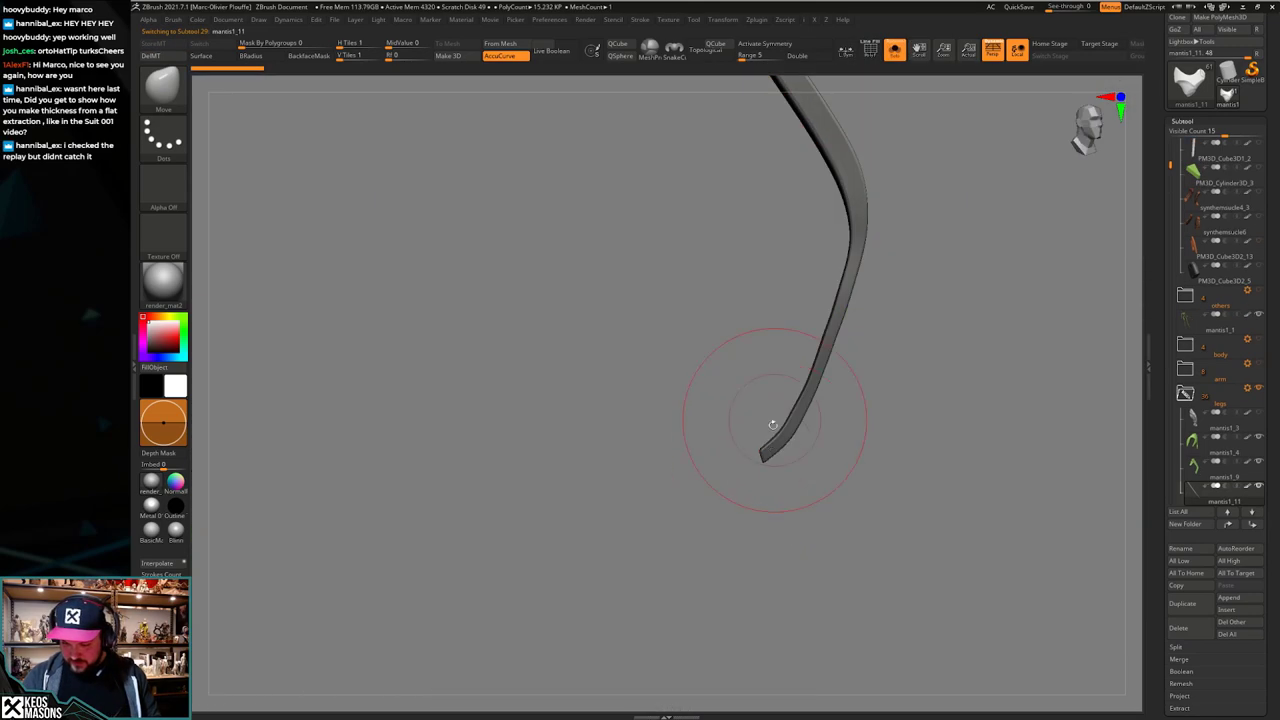
left_click(767, 510, "ctrl")
key("alt+s")
right_click_drag(767, 480, 770, 455, "ctrl")
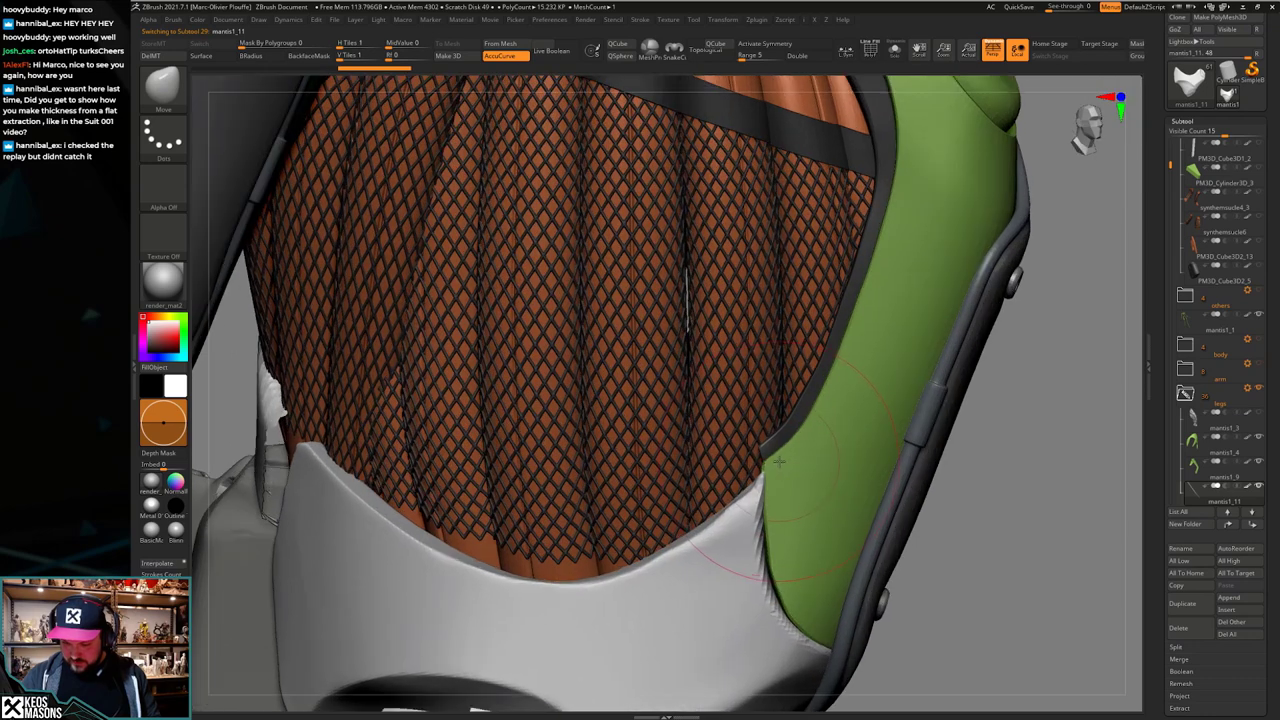
Step: Place a transpose line at the isolated trim strip's lower end and shape that end into a point with the Move brush
key("w")
key("alt+s")
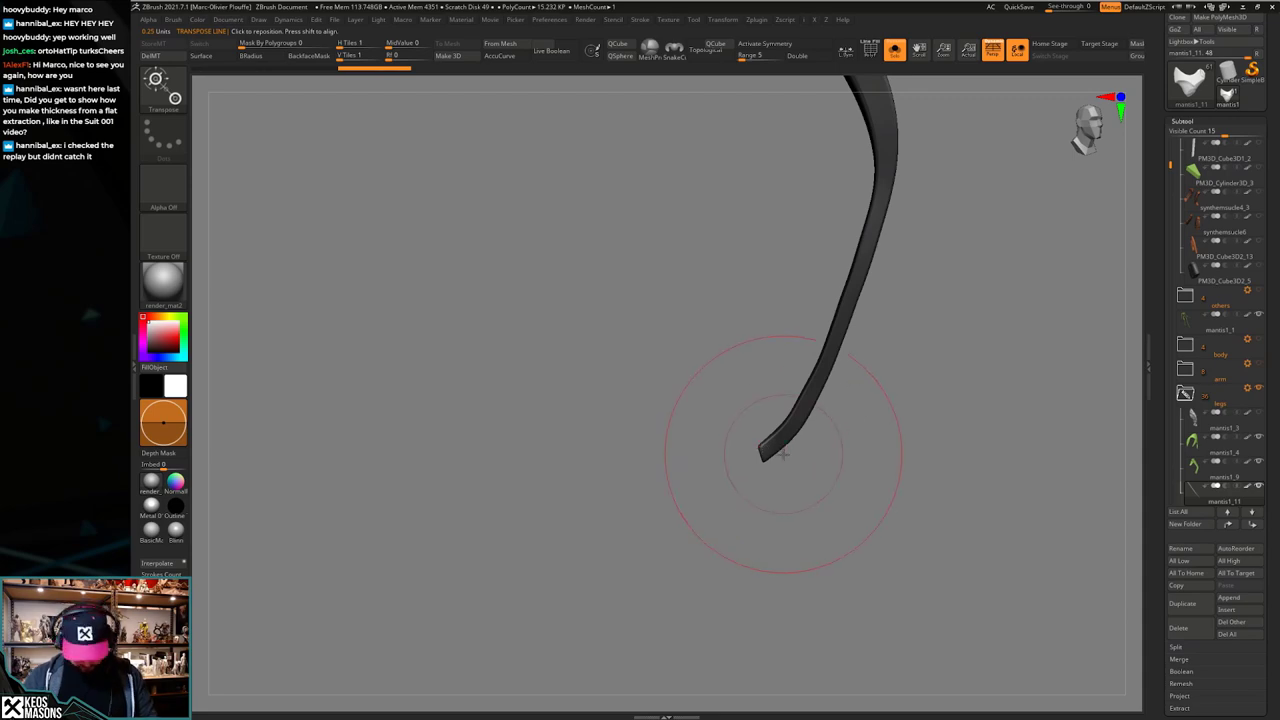
left_click(763, 448)
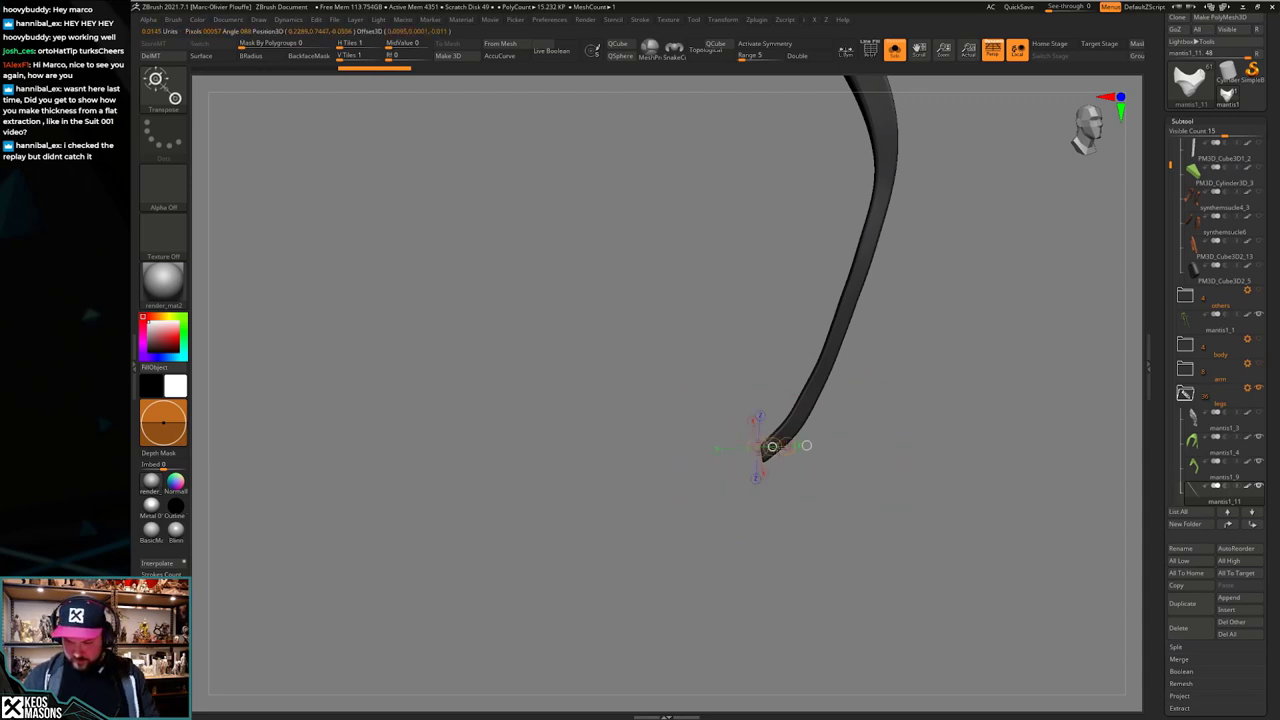
left_click_drag(783, 447, 786, 447)
key("q")
key("shift+alt+s")
mouse_move(800, 486)
right_mouse_down()
mouse_move(806, 471)
mouse_move(814, 503)
mouse_move(807, 490)
right_mouse_up()
key("shift+alt+s")
right_click_drag(807, 490, 811, 502, "ctrl")
left_click_drag(811, 502, 811, 523)
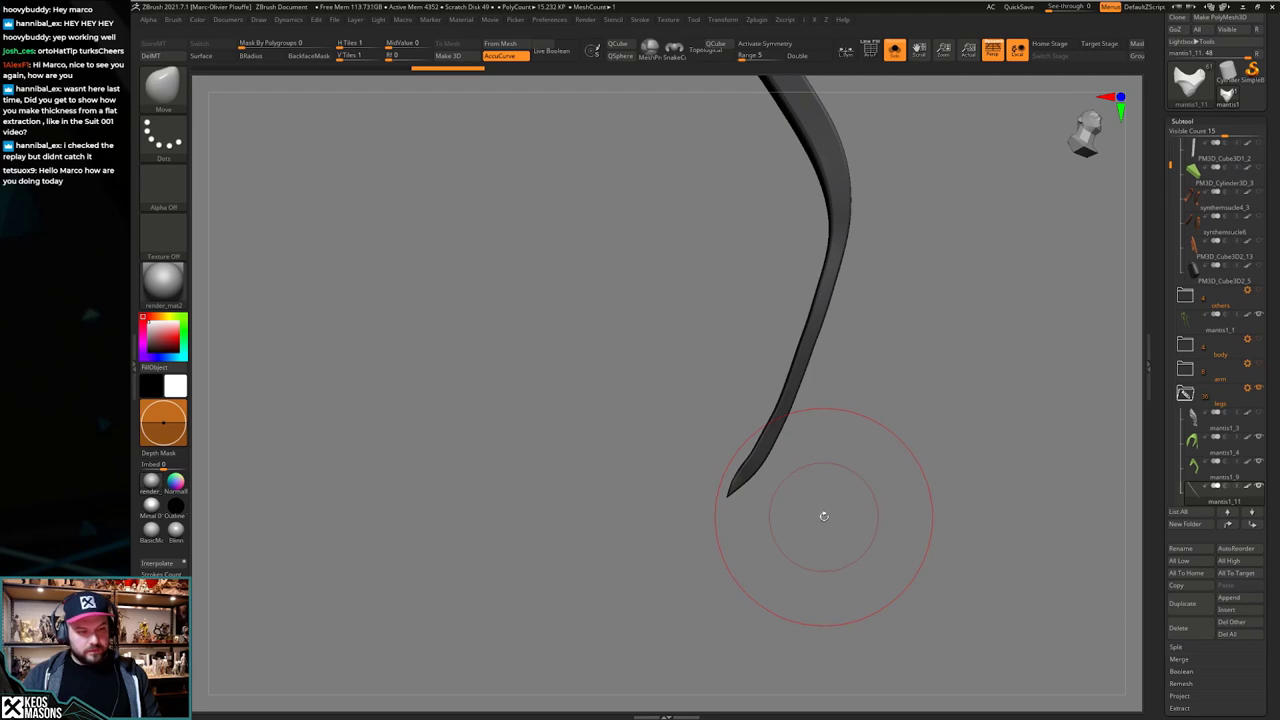
Step: Check where the trim strip's pointed lower end meets the knee guard and thigh panel, both isolated and with all parts shown
key("alt+s")
right_click_drag(766, 503, 757, 472)
key("w")
right_click_drag(769, 531, 762, 484)
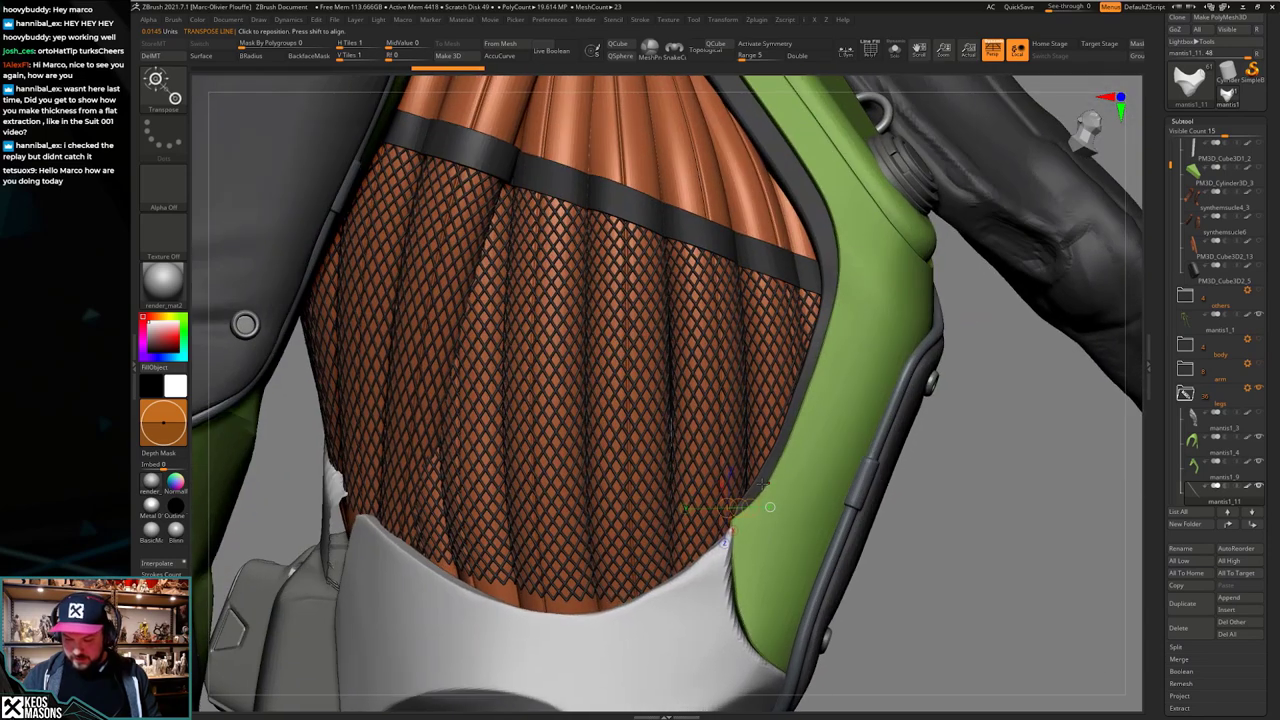
key("ctrl+shift+s")
key("q")
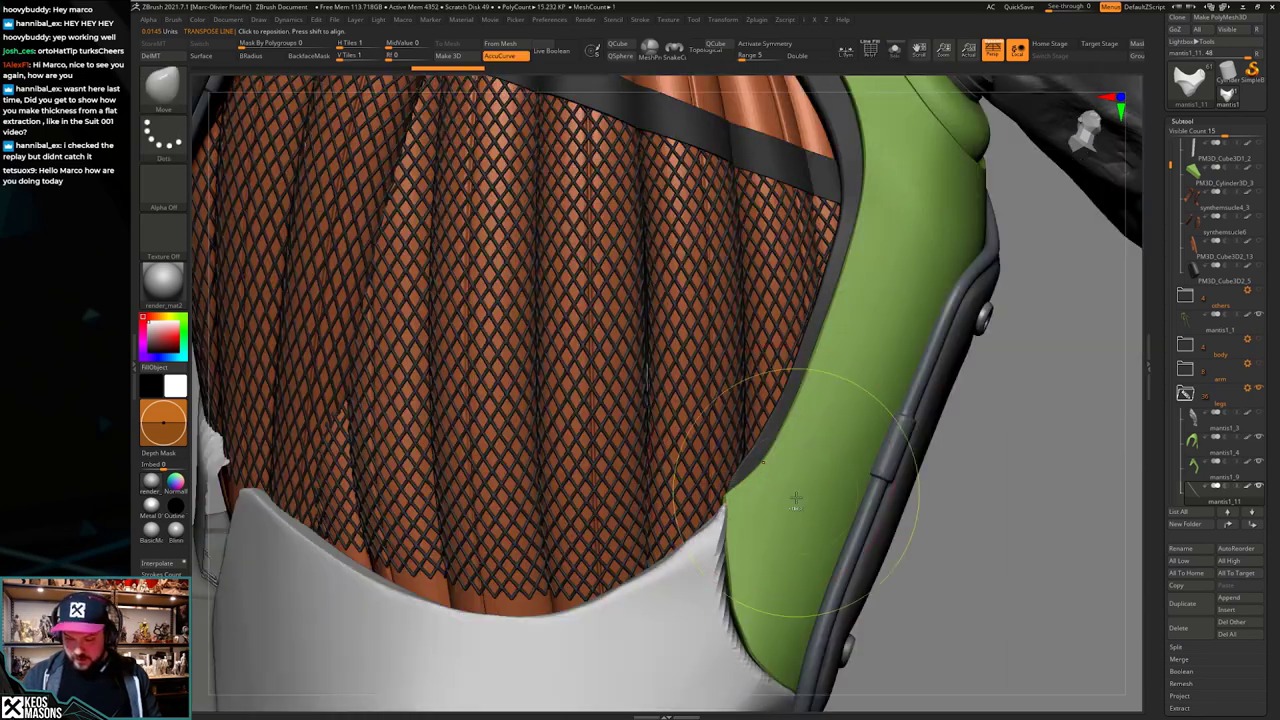
mouse_move(794, 500)
right_mouse_down("ctrl")
mouse_move(794, 400)
mouse_move(830, 460)
mouse_move(785, 472)
mouse_move(735, 440)
right_mouse_up("ctrl")
key("alt+s")
right_click_drag(820, 463, 766, 474)
key("alt+s")
key("alt+s")
key("alt+s")
left_click(762, 437, "alt")
key("alt+s")
right_click(766, 474)
key("w")
key("alt+s")
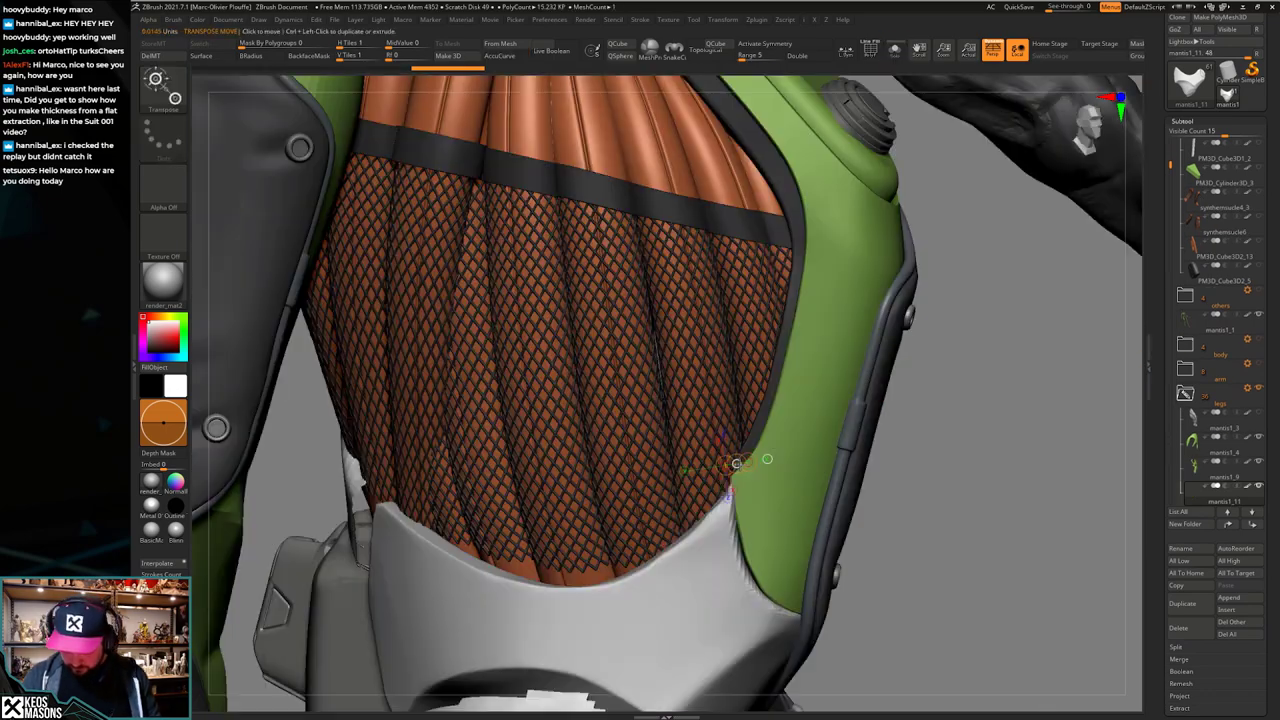
key("q")
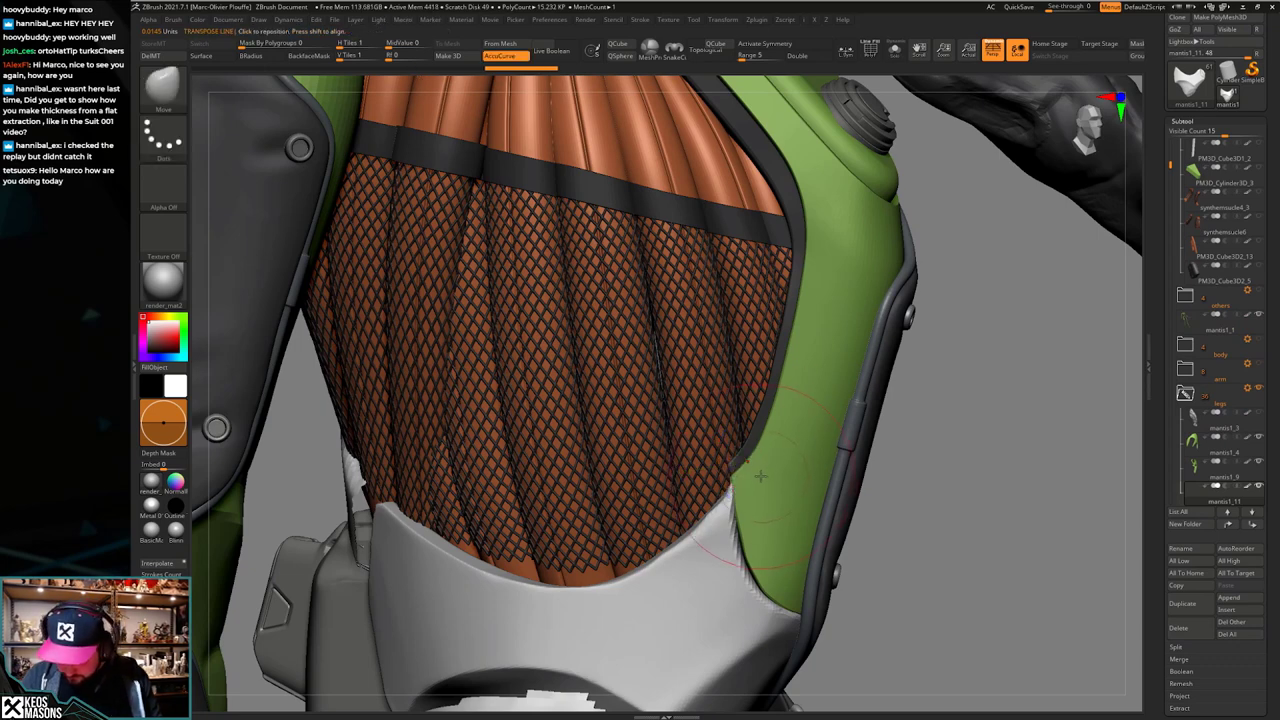
Step: Select the grey knee guard and reshape its upper outer corner along the green thigh panel with the Move brush
key("w")
key("q")
right_click_drag(768, 458, 866, 445, "ctrl")
left_click(729, 526, "alt")
right_click_drag(720, 515, 804, 462)
mouse_move(891, 463)
right_mouse_down()
mouse_move(523, 466)
mouse_move(565, 476)
right_mouse_up()
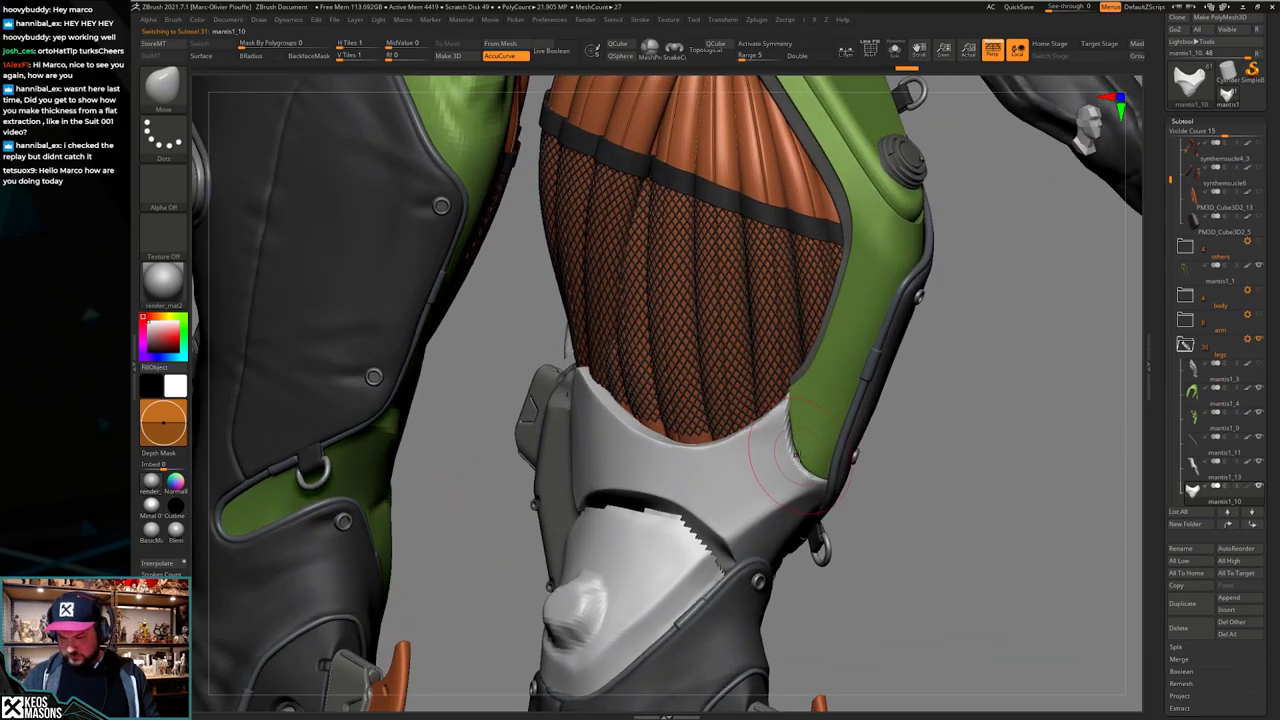
right_click_drag(809, 487, 829, 442)
right_click(830, 440)
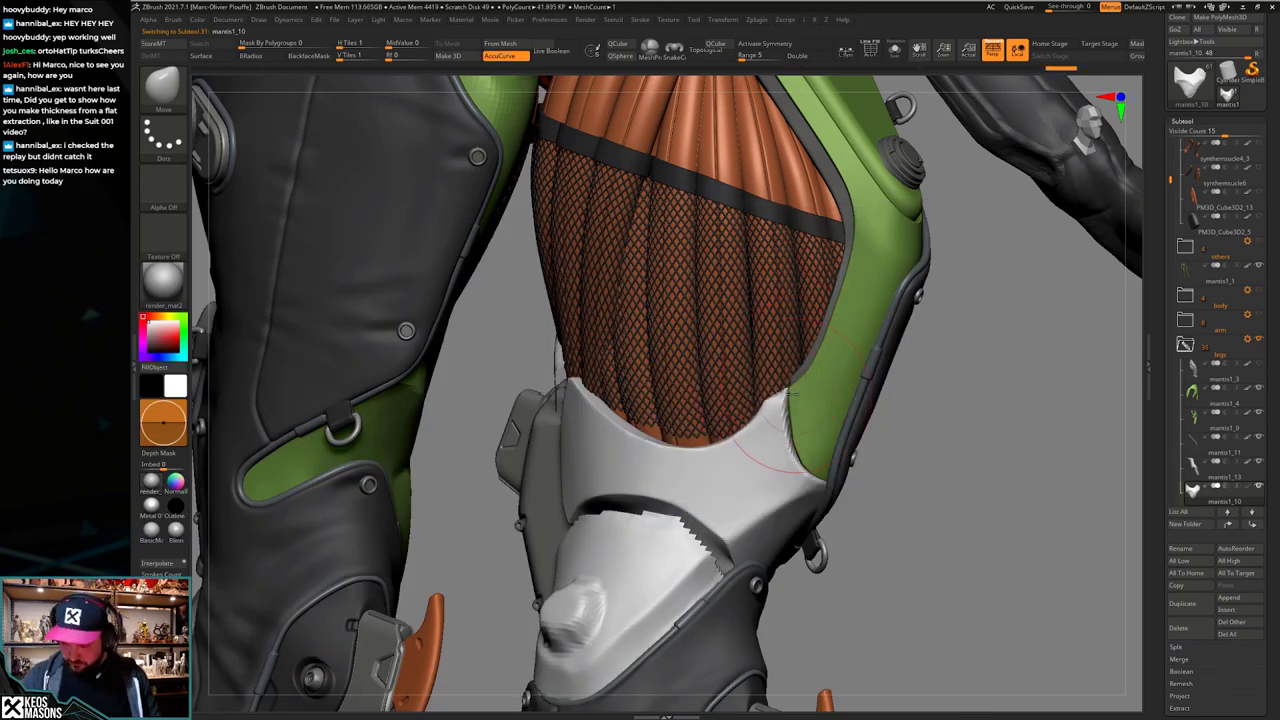
right_click(753, 468)
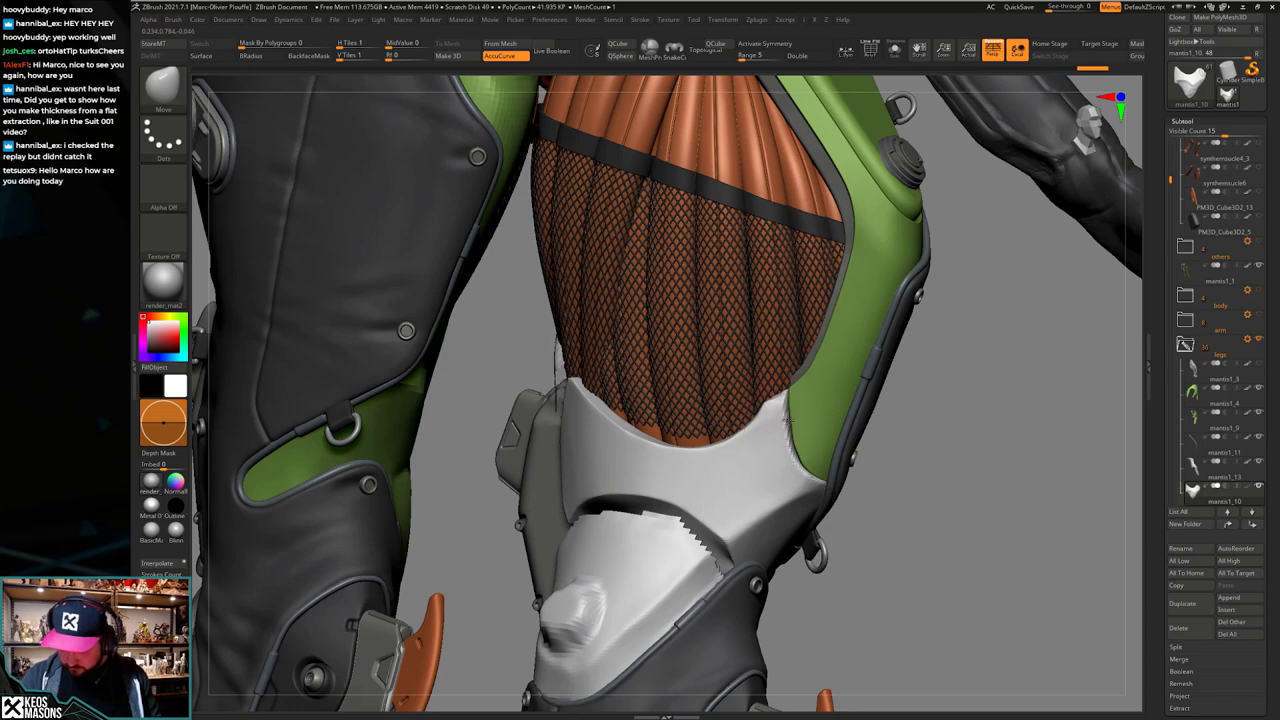
left_click_drag(791, 453, 797, 463)
Step: Select the inner thigh panel and move its lower edge to fit the seam with the knee guard
right_click_drag(785, 470, 680, 470)
mouse_move(680, 470)
right_mouse_down("ctrl")
mouse_move(663, 486)
mouse_move(815, 488)
mouse_move(815, 505)
mouse_move(735, 402)
right_mouse_up("ctrl")
left_click(658, 410, "alt")
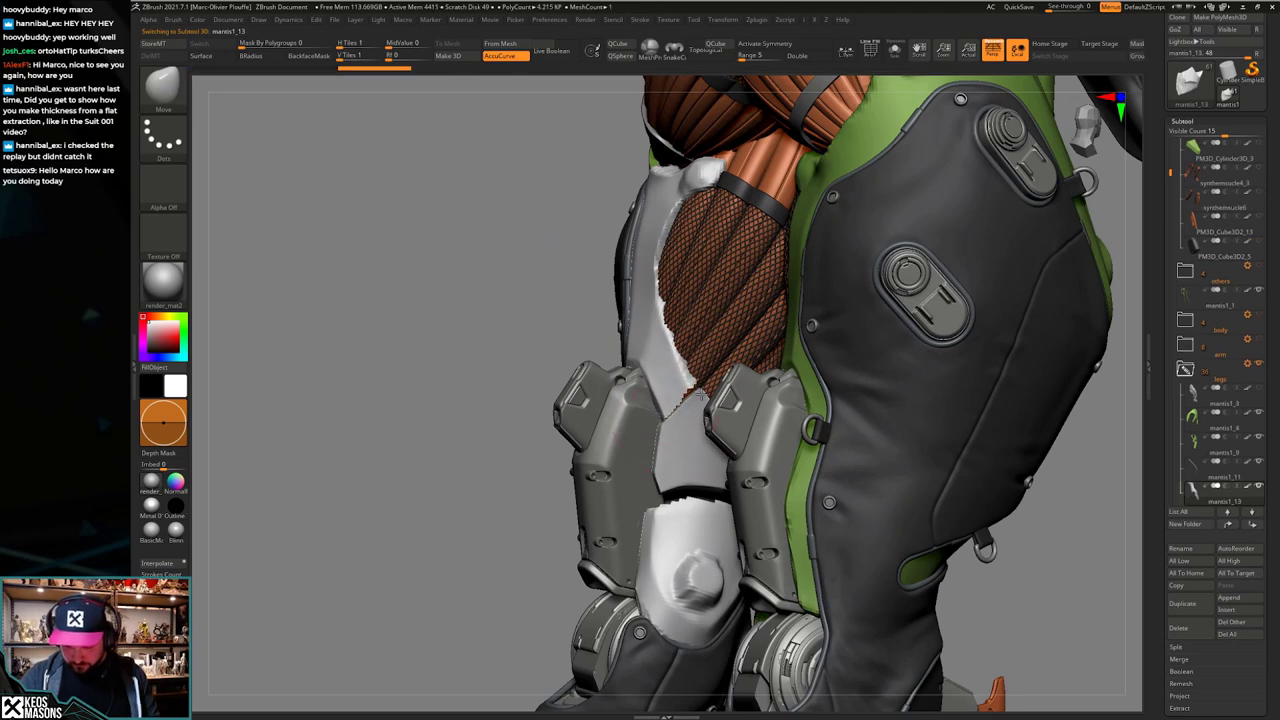
right_click_drag(655, 430, 712, 428)
left_click_drag(702, 400, 698, 391)
left_click_drag(674, 436, 668, 426)
mouse_move(668, 406)
right_mouse_down()
mouse_move(692, 409)
mouse_move(640, 438)
mouse_move(671, 464)
mouse_move(651, 430)
mouse_move(700, 428)
mouse_move(689, 466)
mouse_move(680, 460)
right_mouse_up()
right_click(700, 428)
right_click_drag(680, 460, 686, 423, "alt")
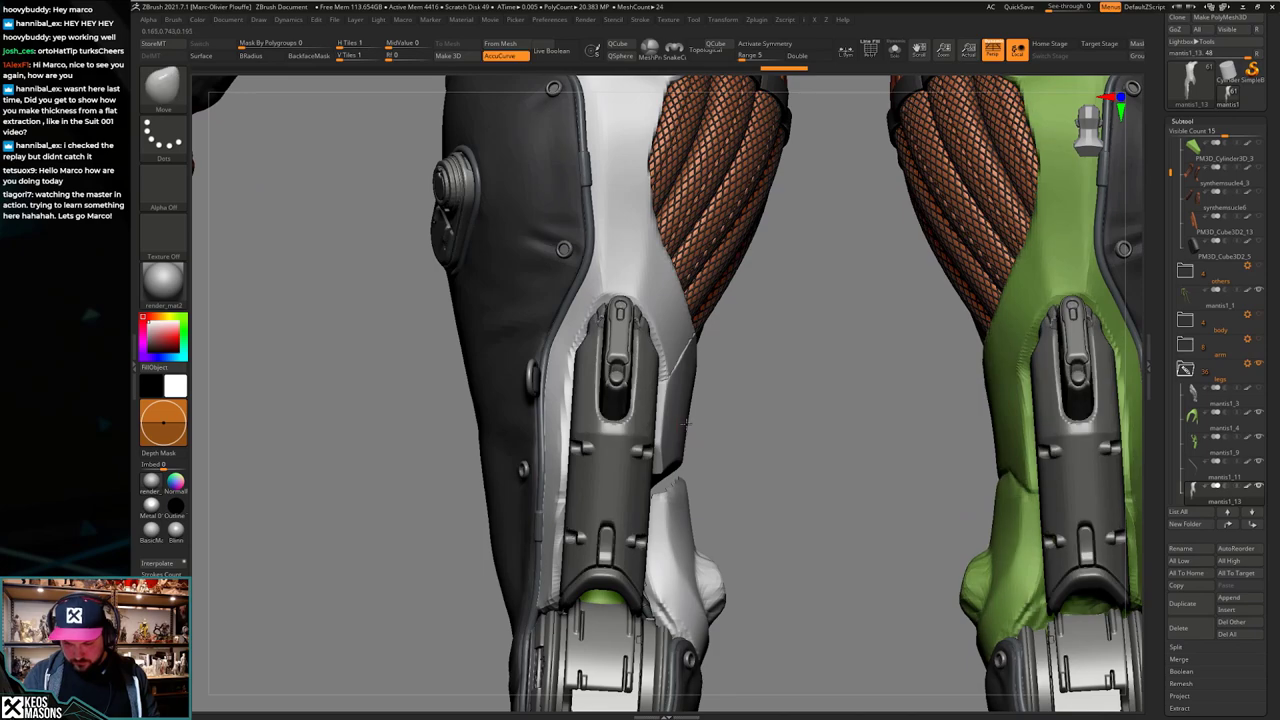
Step: Isolate the knee guard, flatten its upper inner side with the hPolish brush, and show the full model again
left_click(686, 423, "alt")
right_click_drag(806, 476, 860, 430)
key("alt+shift+s")
right_click(807, 420)
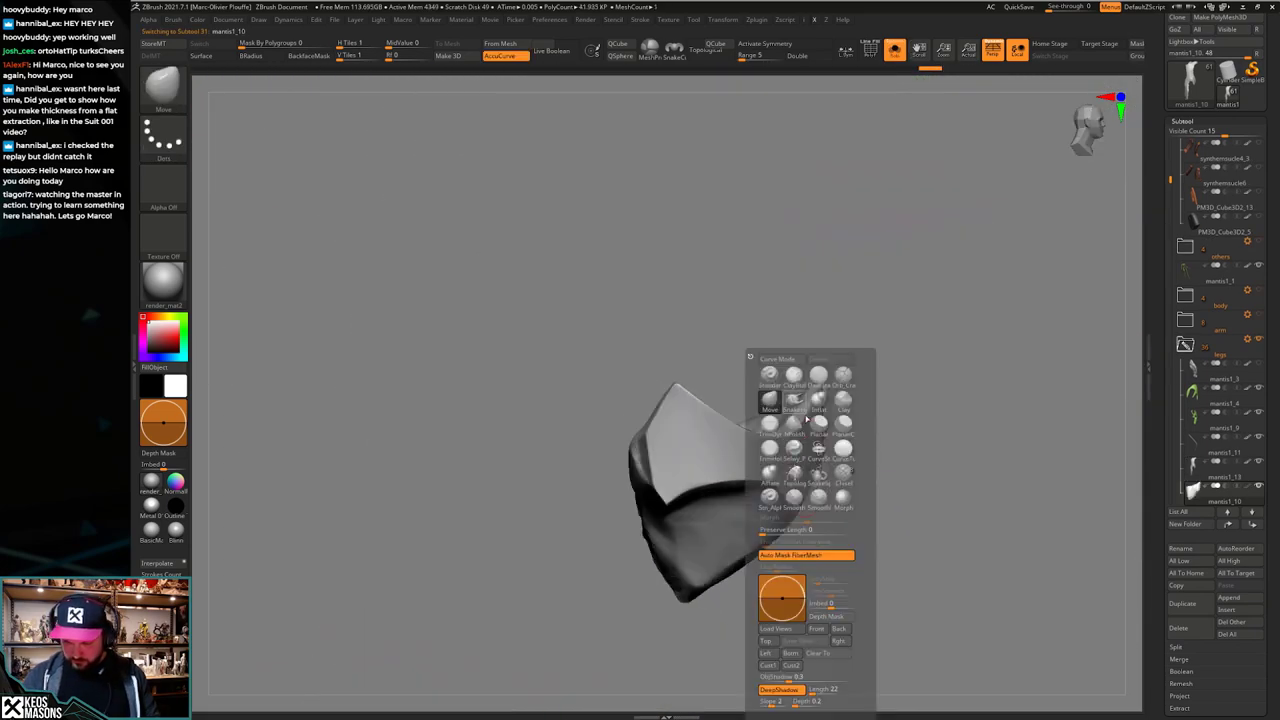
left_click(797, 425)
right_click_drag(769, 343, 812, 348)
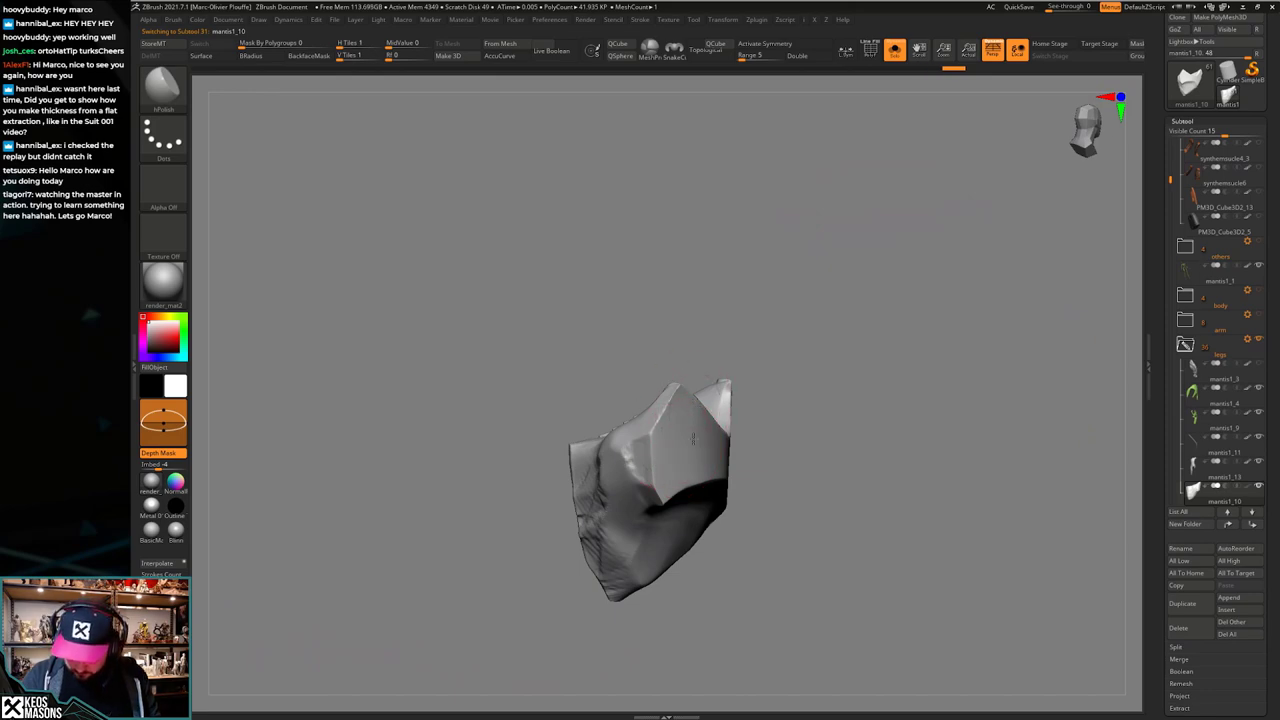
mouse_move(706, 427)
right_mouse_down()
mouse_move(840, 418)
mouse_move(795, 450)
mouse_move(725, 444)
mouse_move(663, 414)
mouse_move(677, 420)
mouse_move(605, 428)
mouse_move(553, 402)
right_mouse_up()
key("alt+shift+s")
key("alt+shift+s")
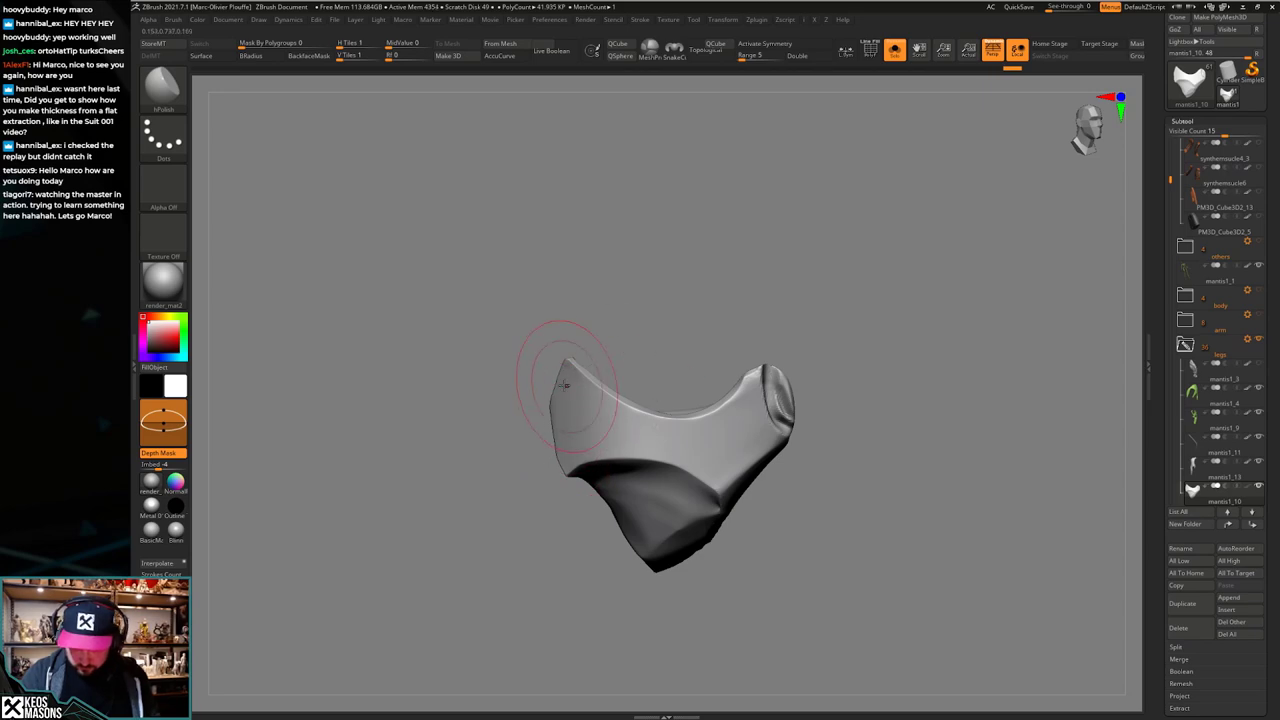
mouse_move(773, 471)
right_mouse_down()
mouse_move(829, 403)
mouse_move(790, 415)
mouse_move(734, 466)
right_mouse_up()
key("shift+s")
mouse_move(844, 486)
right_mouse_down("ctrl")
mouse_move(771, 466)
mouse_move(735, 505)
mouse_move(750, 490)
mouse_move(780, 493)
right_mouse_up("ctrl")
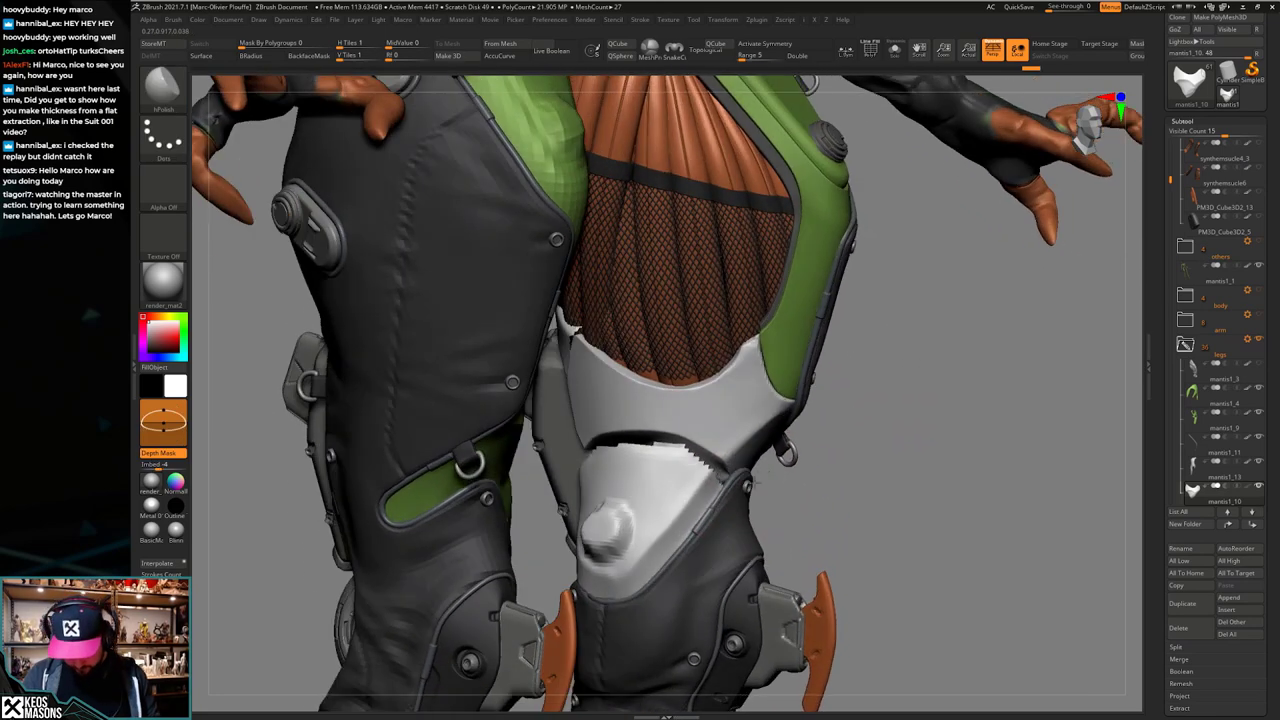
Step: Adjust the knee guard's lower arch above the kneecap with the Move brush
key("space")
left_click(772, 423)
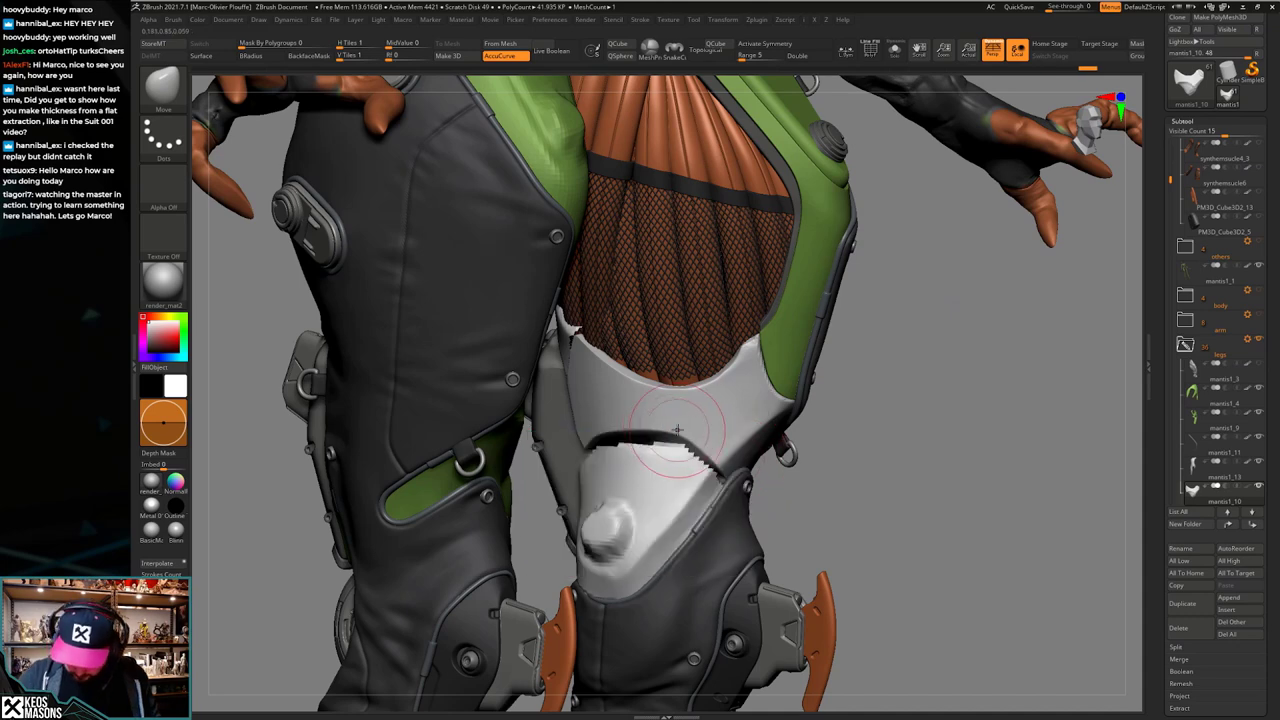
right_click_drag(669, 443, 630, 491)
Step: Select the kneecap piece and pull its upper edge up against the knee guard's lower arch from several angles
key("space")
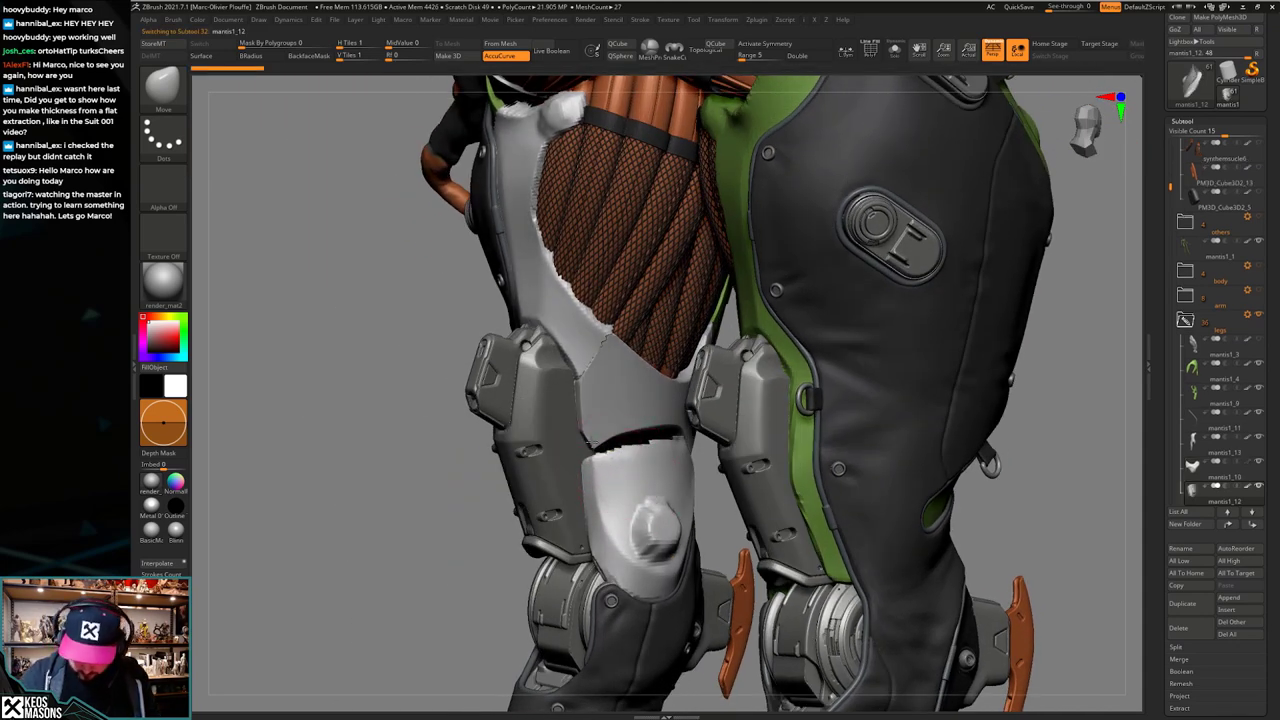
mouse_move(608, 437)
right_mouse_down()
mouse_move(700, 415)
mouse_move(735, 430)
right_mouse_up()
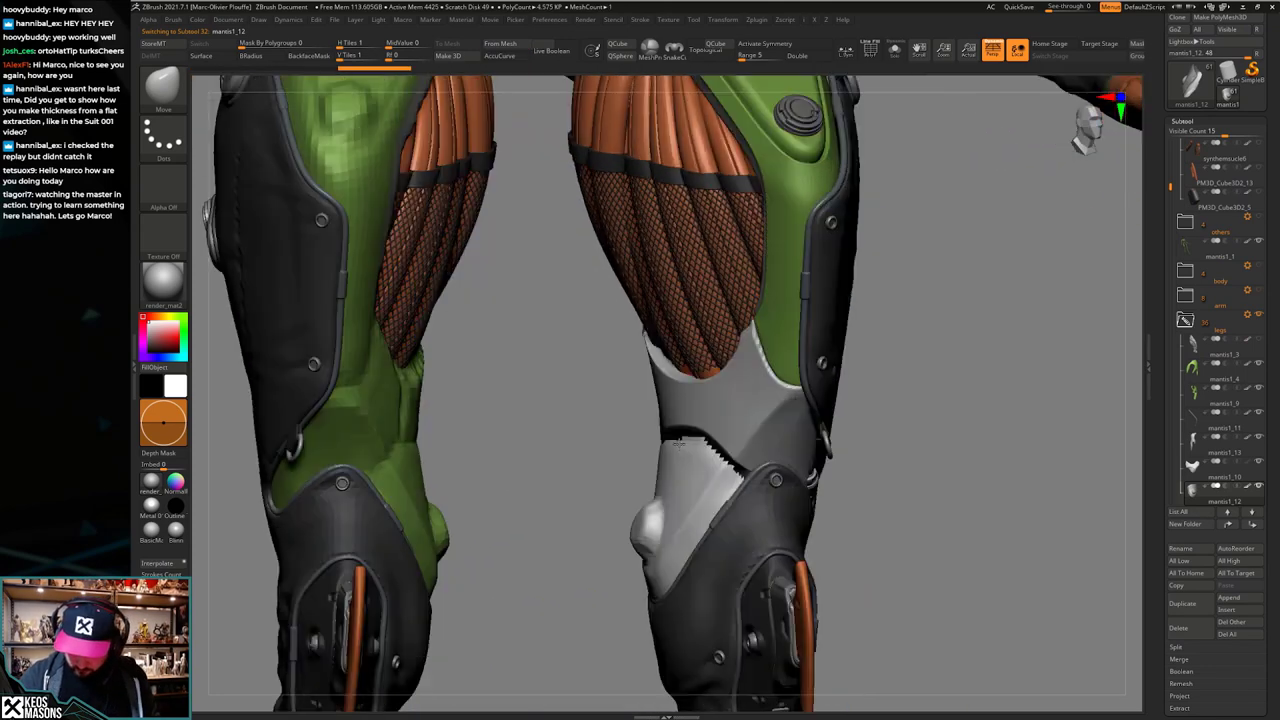
key("space")
left_click(696, 425)
left_click_drag(700, 446, 709, 451)
mouse_move(560, 448)
right_mouse_down()
mouse_move(690, 436)
mouse_move(656, 440)
right_mouse_up()
left_click_drag(652, 440, 653, 448)
right_click_drag(652, 448, 584, 453)
left_click_drag(584, 451, 588, 451)
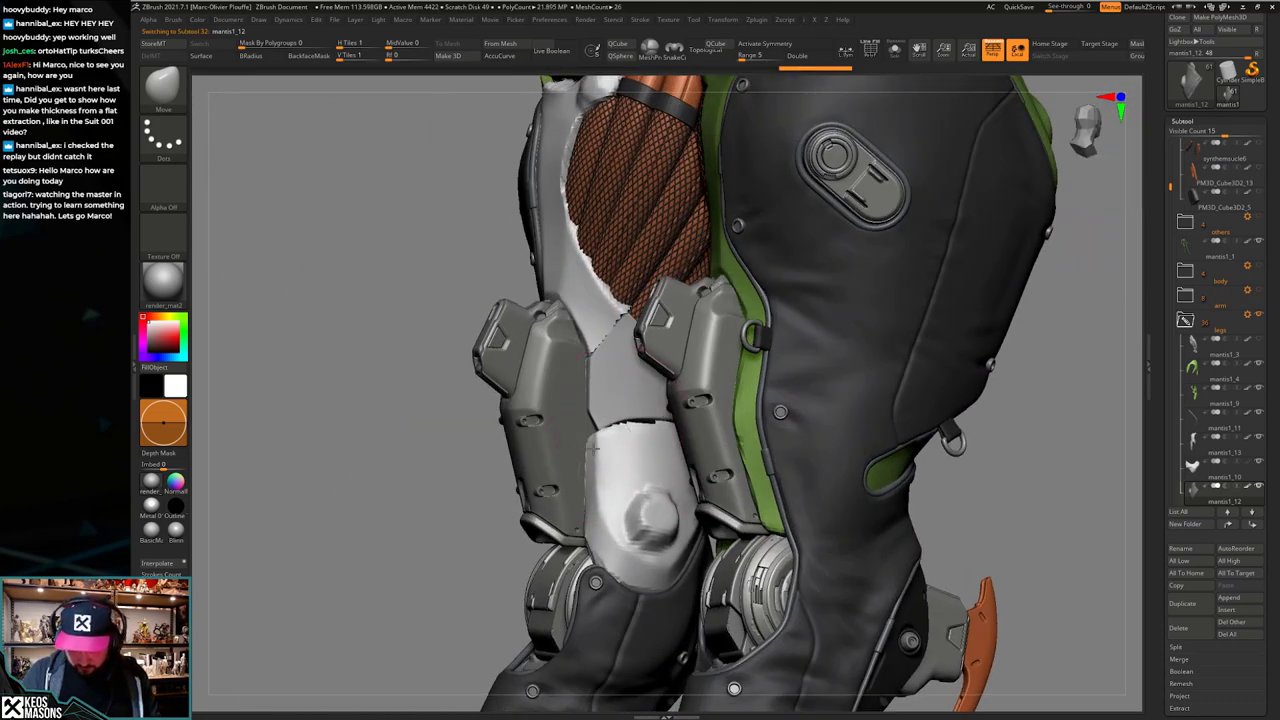
mouse_move(690, 446)
right_mouse_down()
mouse_move(636, 445)
mouse_move(644, 470)
mouse_move(428, 456)
right_mouse_up()
key("l")
left_click(605, 452)
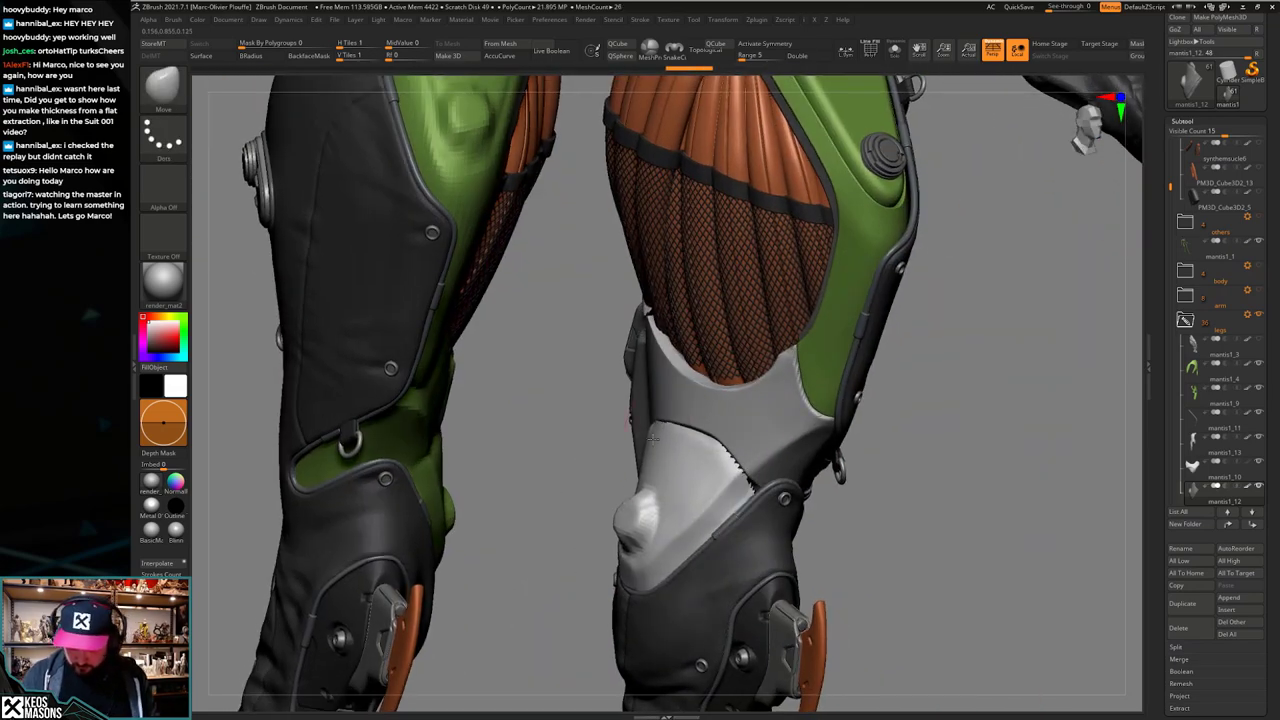
right_click_drag(653, 438, 562, 422)
right_click_drag(680, 408, 687, 394)
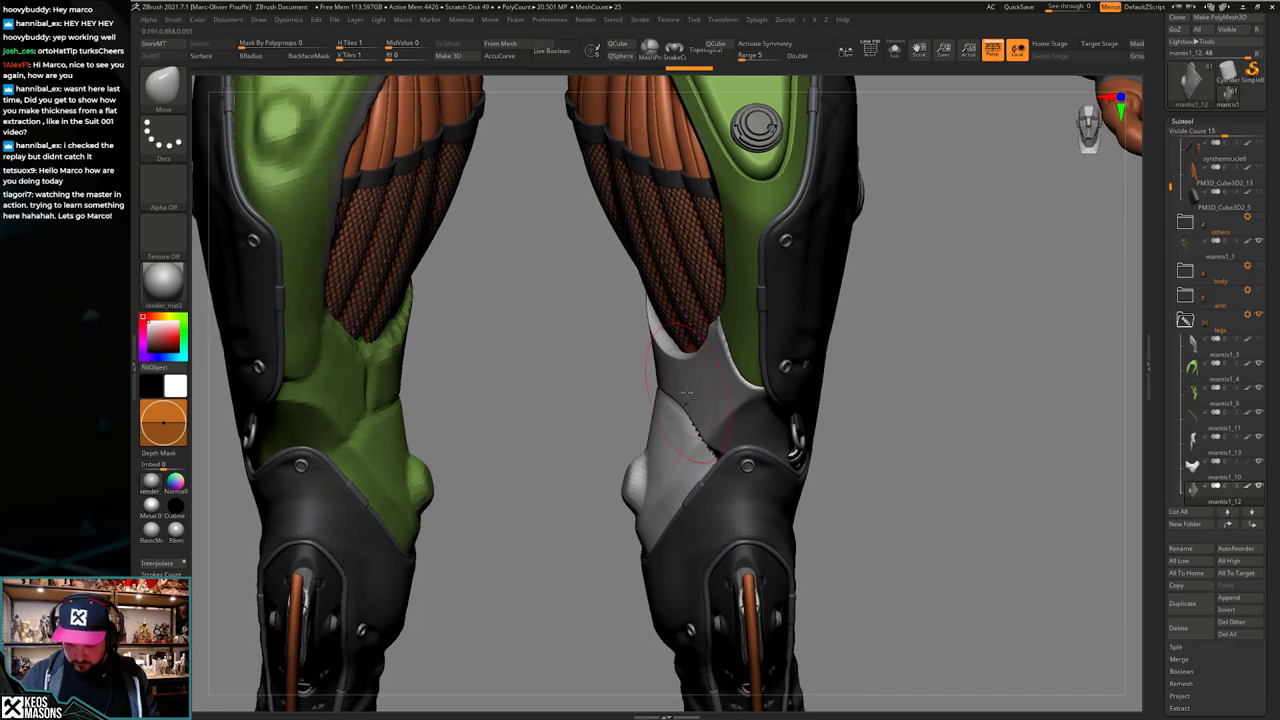
Step: Select the knee guard and refine its lower arch to follow the kneecap's upper edge
left_click(687, 394, "alt")
right_click_drag(572, 436, 658, 466)
right_click_drag(598, 346, 576, 360)
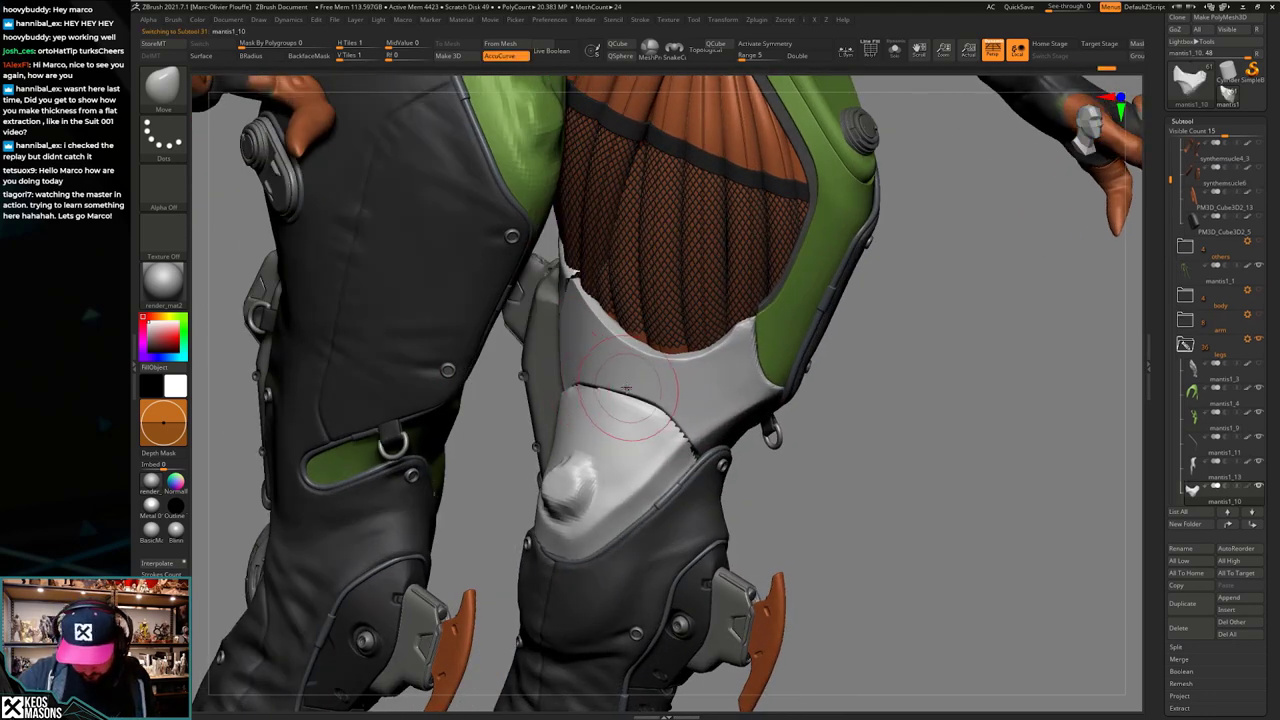
mouse_move(652, 404)
right_mouse_down()
mouse_move(708, 384)
mouse_move(623, 485)
right_mouse_up()
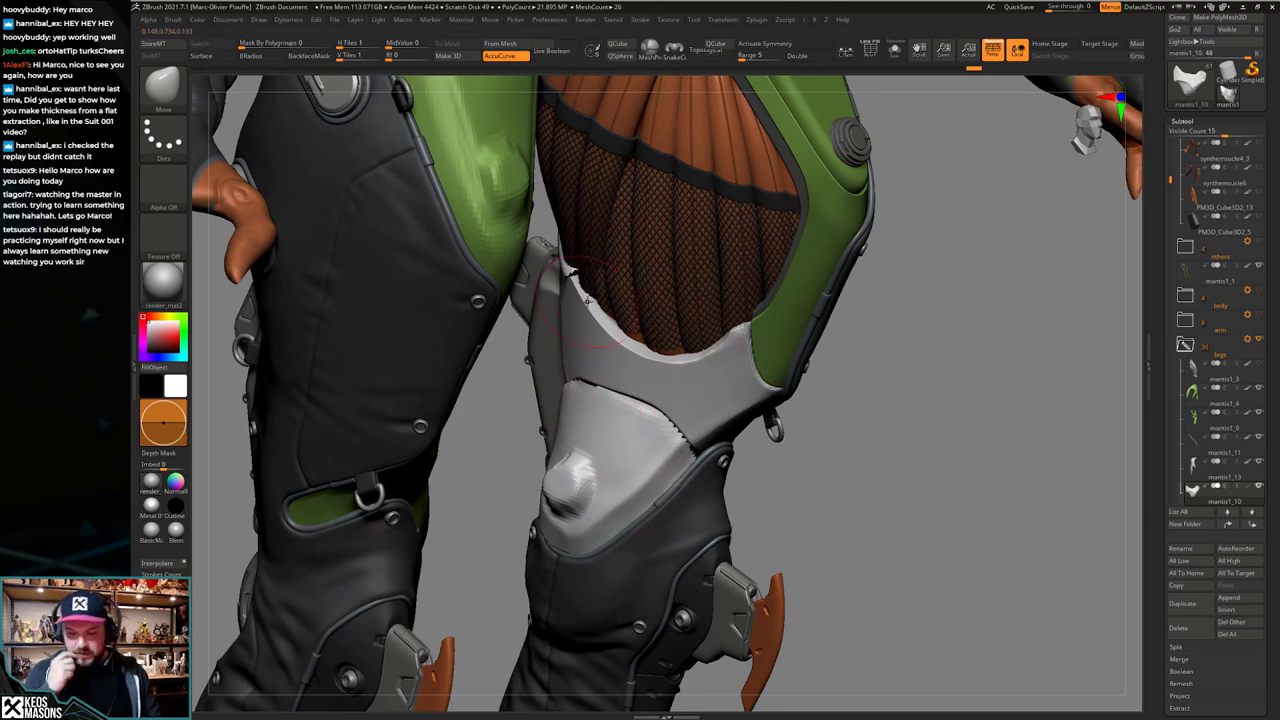
right_click_drag(587, 301, 580, 380)
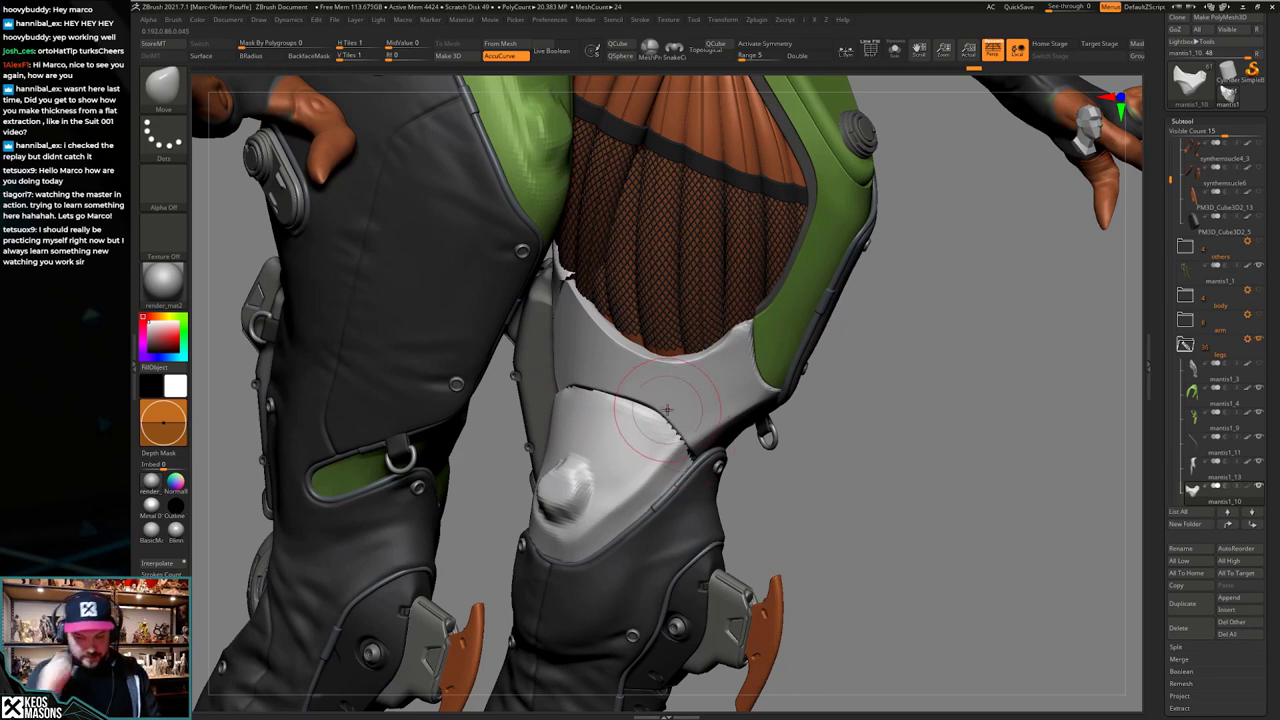
right_click_drag(604, 390, 573, 385)
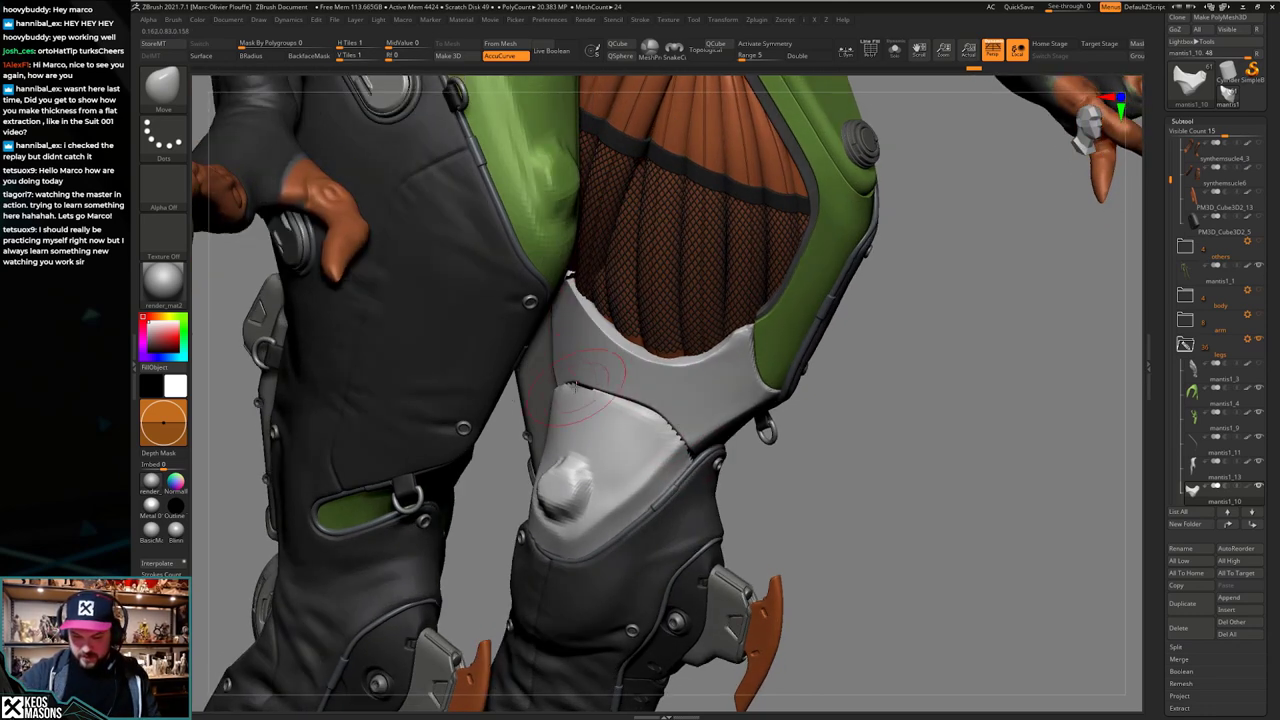
right_click_drag(680, 364, 697, 365)
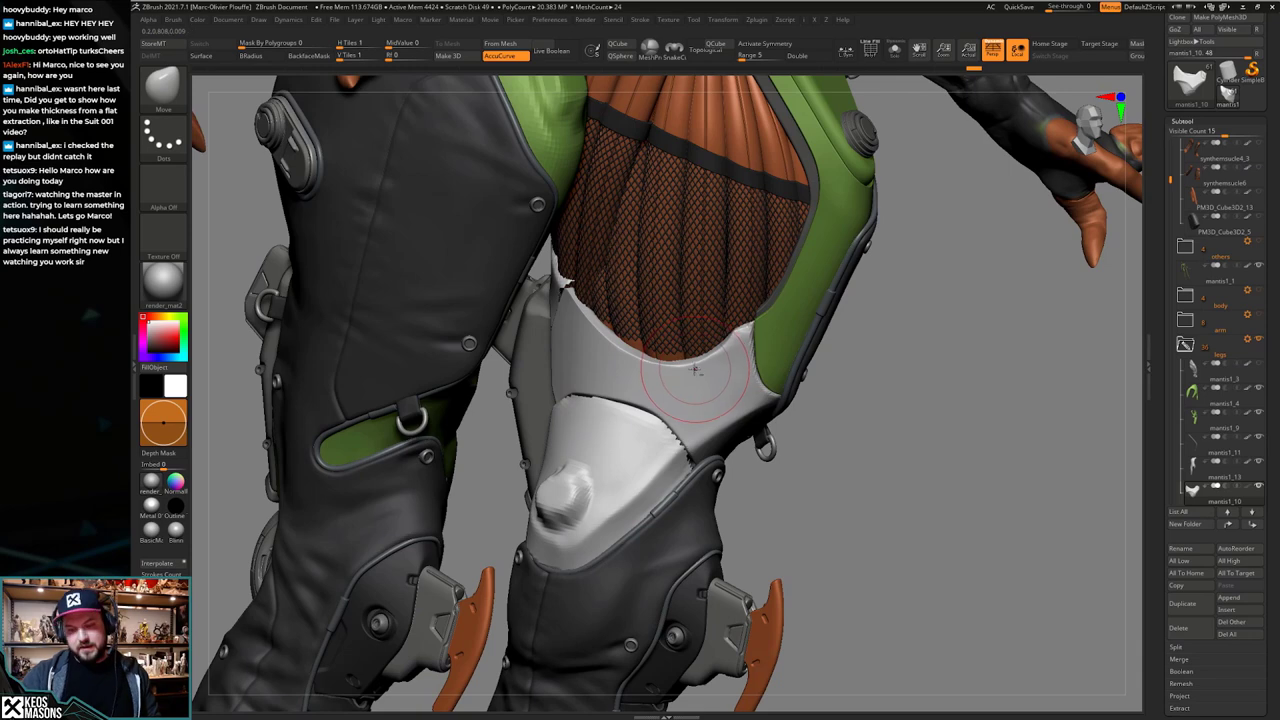
key("s")
key("s")
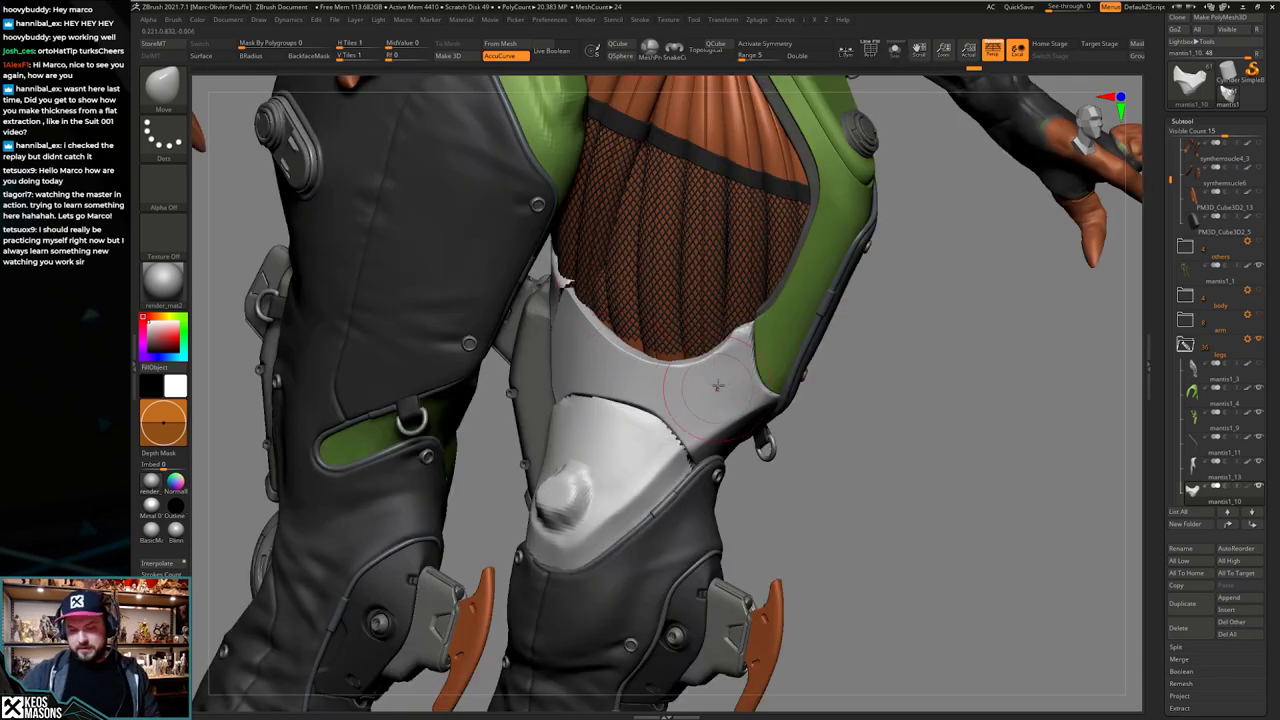
mouse_move(717, 386)
right_mouse_down()
mouse_move(731, 374)
mouse_move(720, 364)
right_mouse_up()
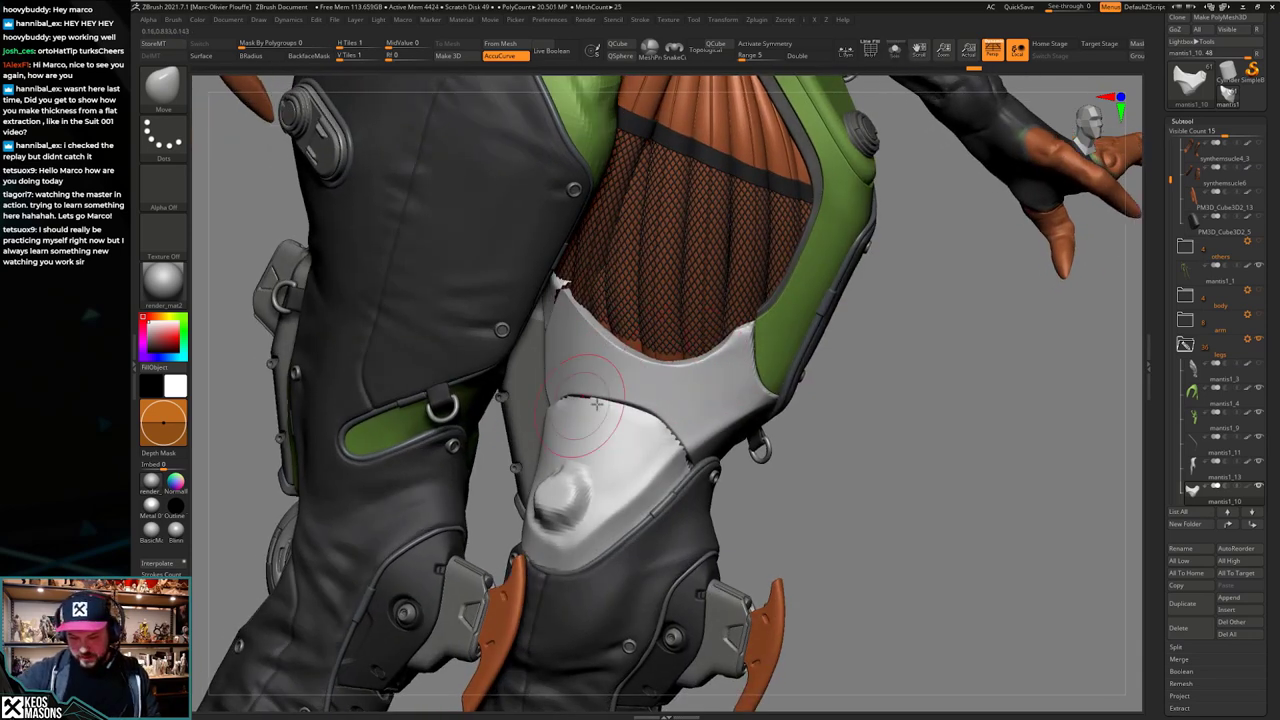
Step: Reshape the knee guard's curved upper edge below the mesh-covered muscles, from the front and the inner side
key("a")
right_click(642, 358)
right_click_drag(643, 352, 661, 299)
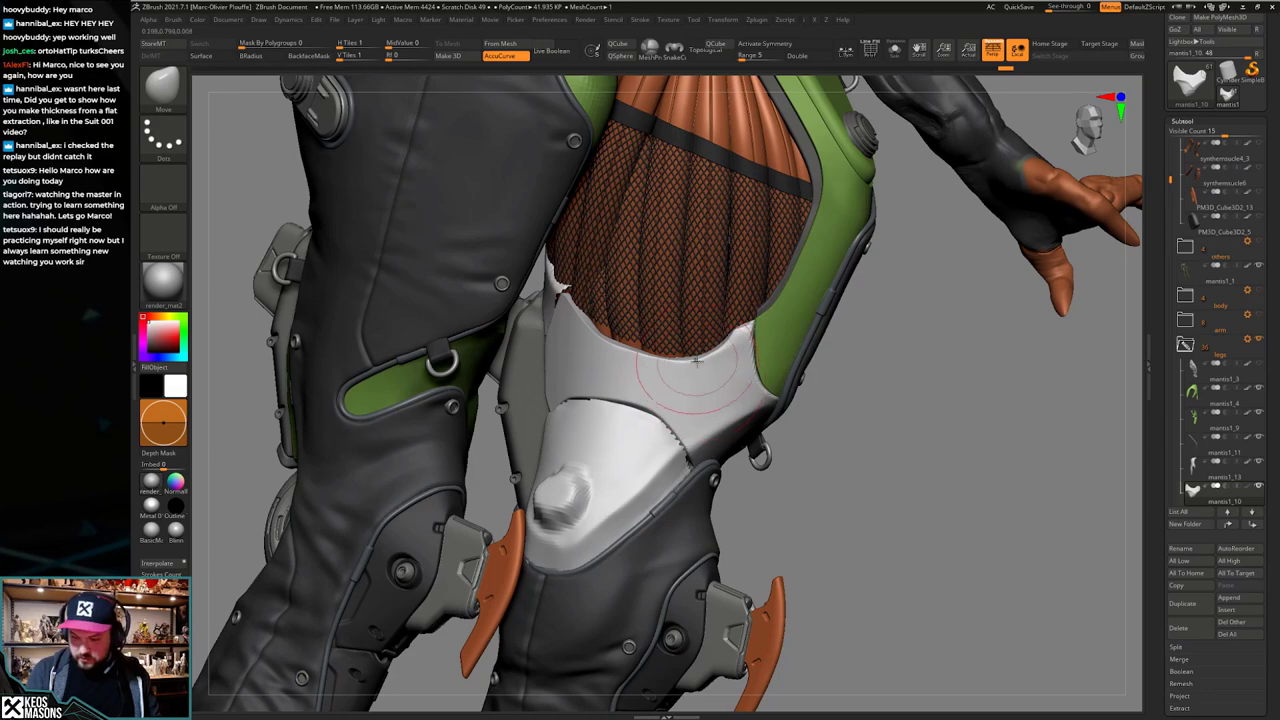
right_click_drag(678, 357, 799, 335)
right_click_drag(649, 329, 635, 327)
left_click_drag(635, 327, 632, 326)
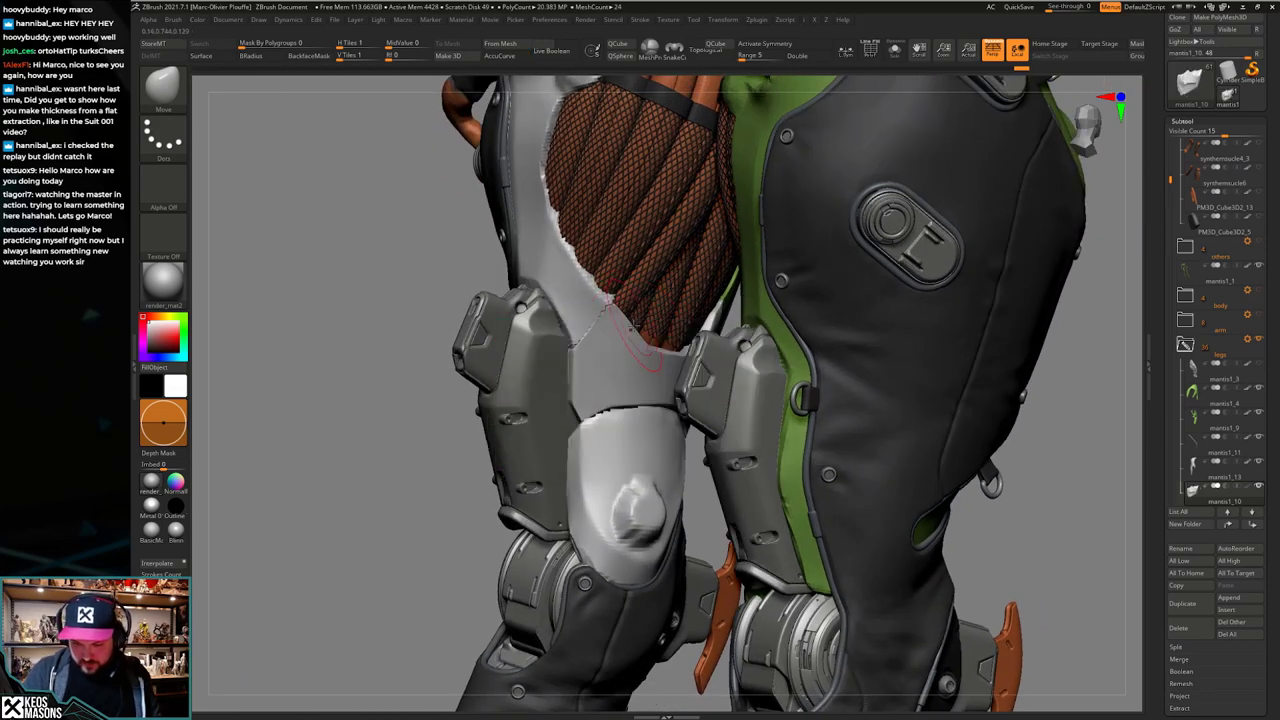
Step: Even out the knee guard's upper outer corner into a smooth pointed tip beside the green thigh panel
right_click_drag(626, 400, 757, 388)
left_click_drag(713, 351, 711, 344)
right_click_drag(744, 366, 684, 364)
right_click(729, 400)
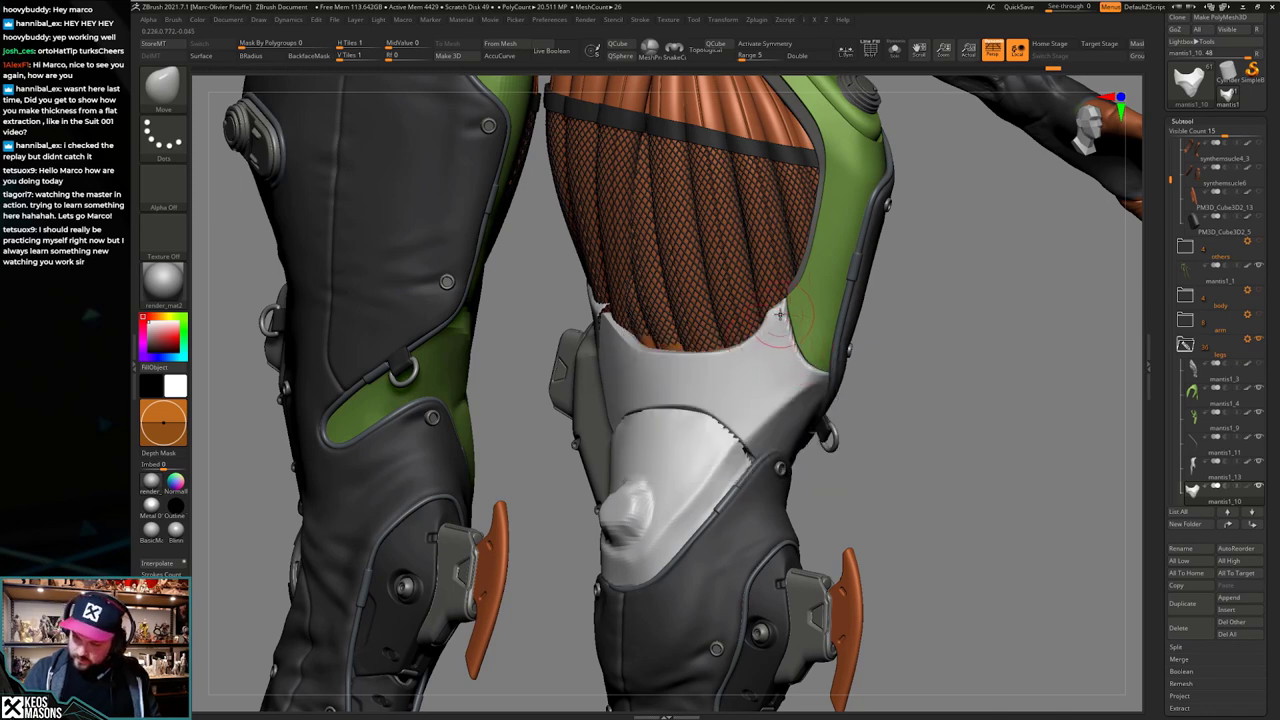
key("a")
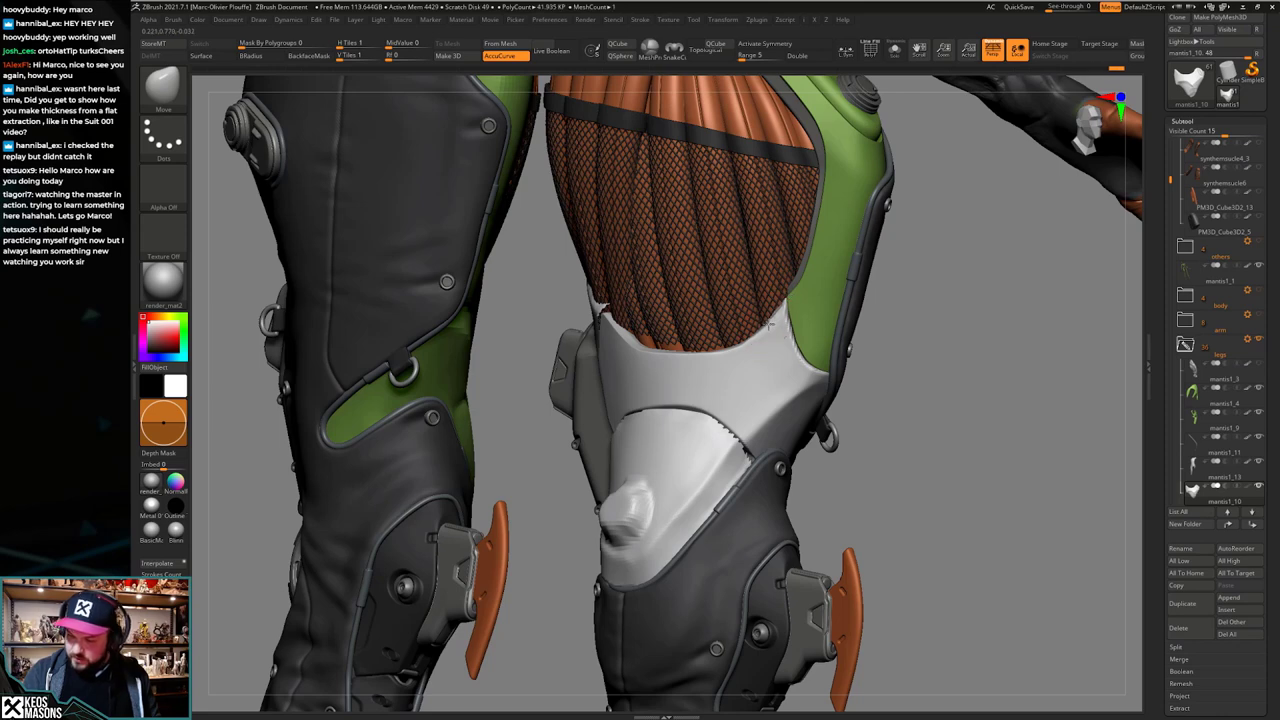
mouse_move(751, 382)
right_mouse_down()
mouse_move(718, 376)
mouse_move(762, 386)
right_mouse_up()
Step: Select the dark trim strip on the green thigh panel and nudge its lower end to fit the knee guard's tip
left_click(831, 246, "alt")
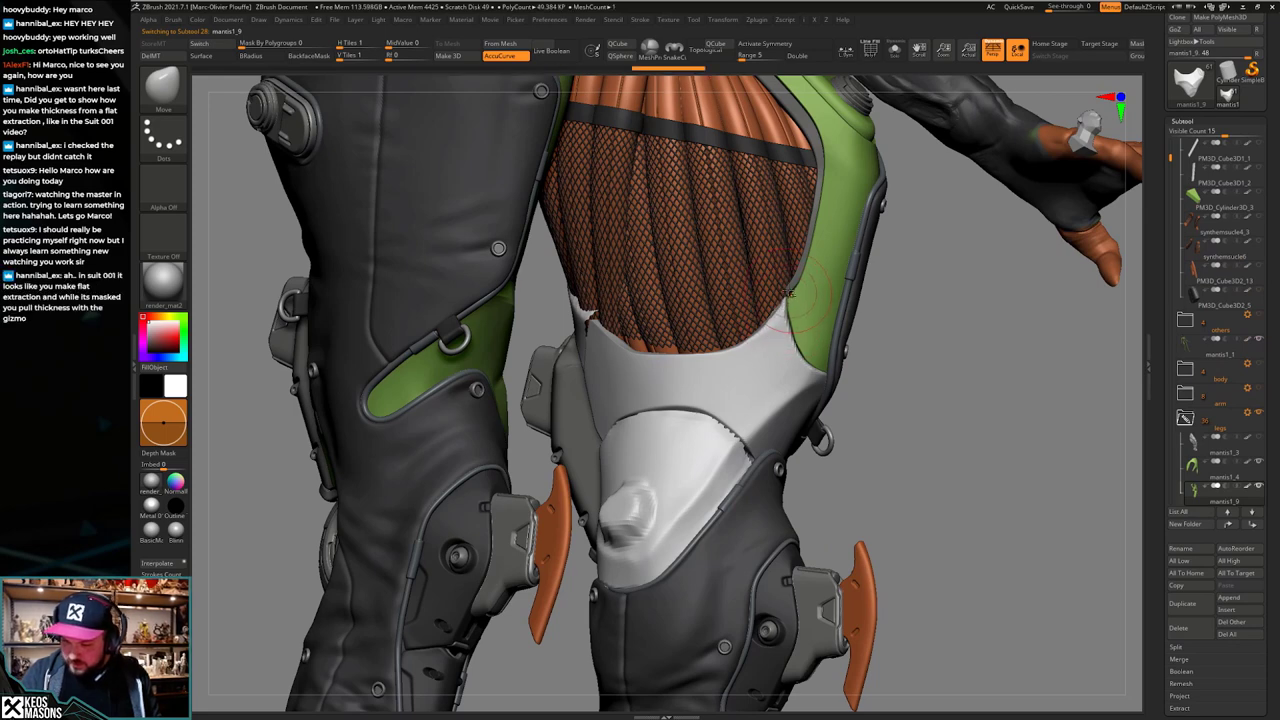
left_click(788, 308, "alt")
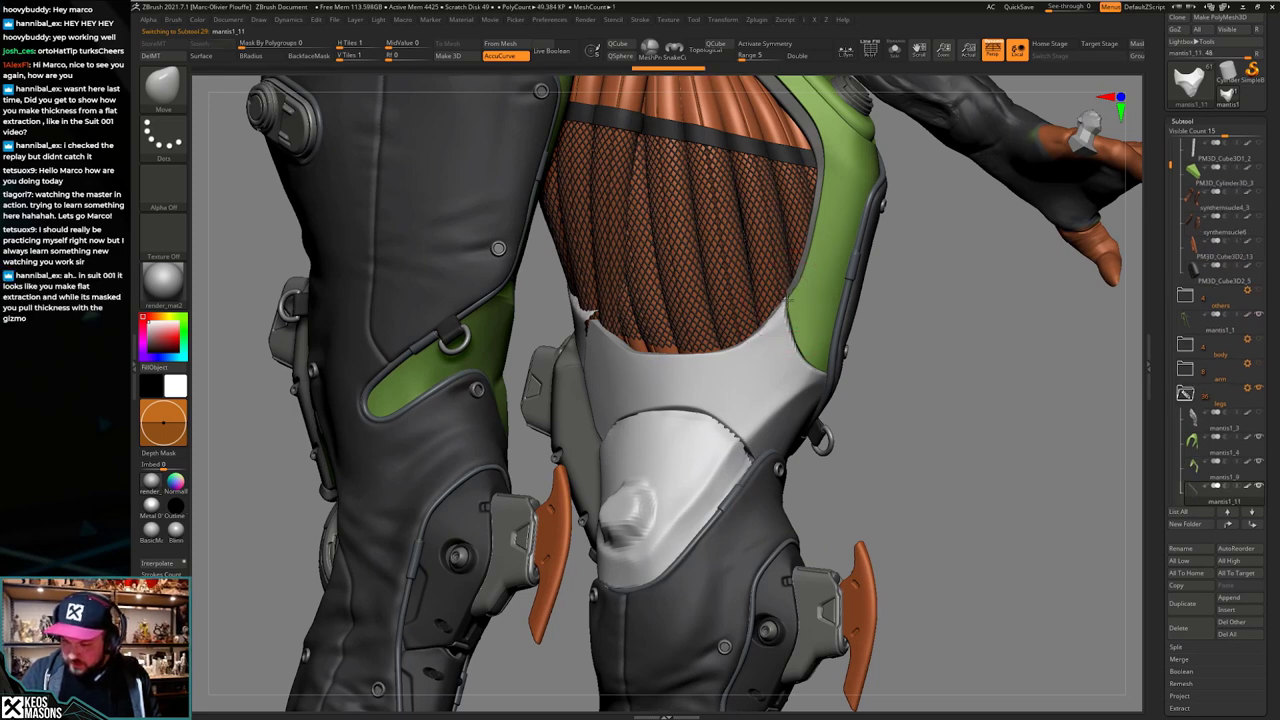
left_click_drag(801, 270, 801, 265)
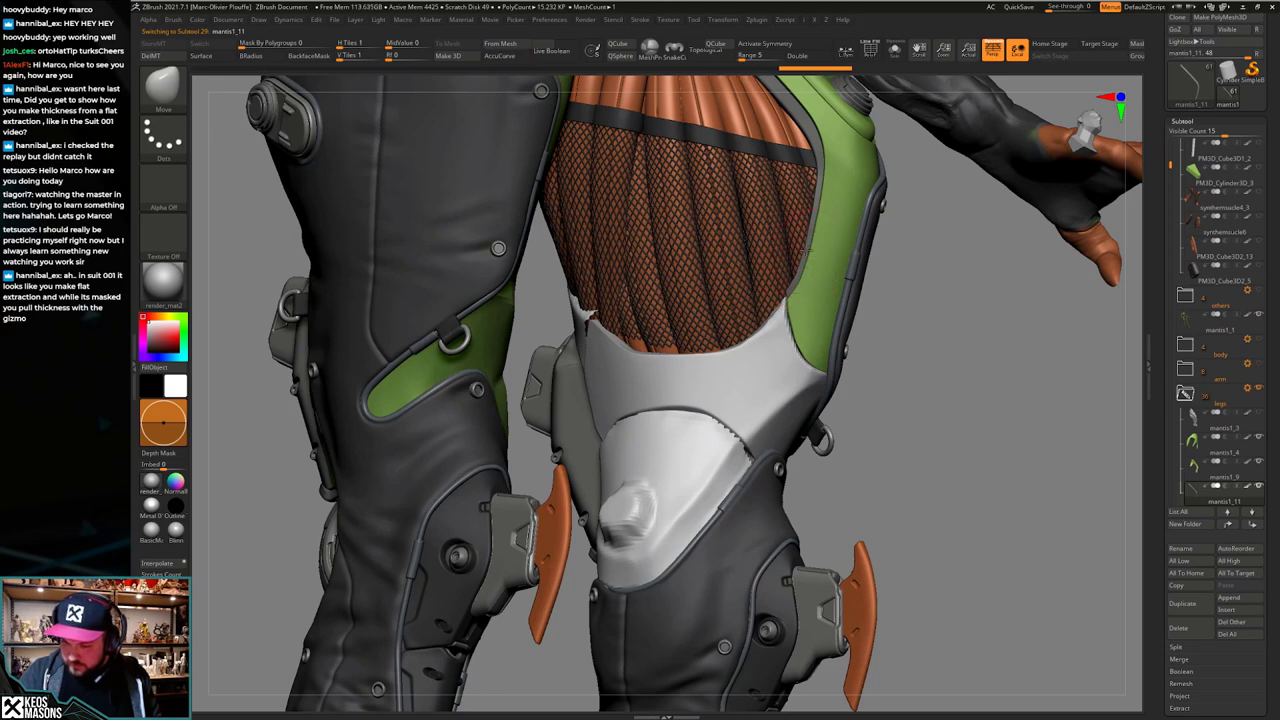
Step: Return to the knee guard and adjust its upper outer tip and upper edge with the Move brush
left_click(816, 270, "alt")
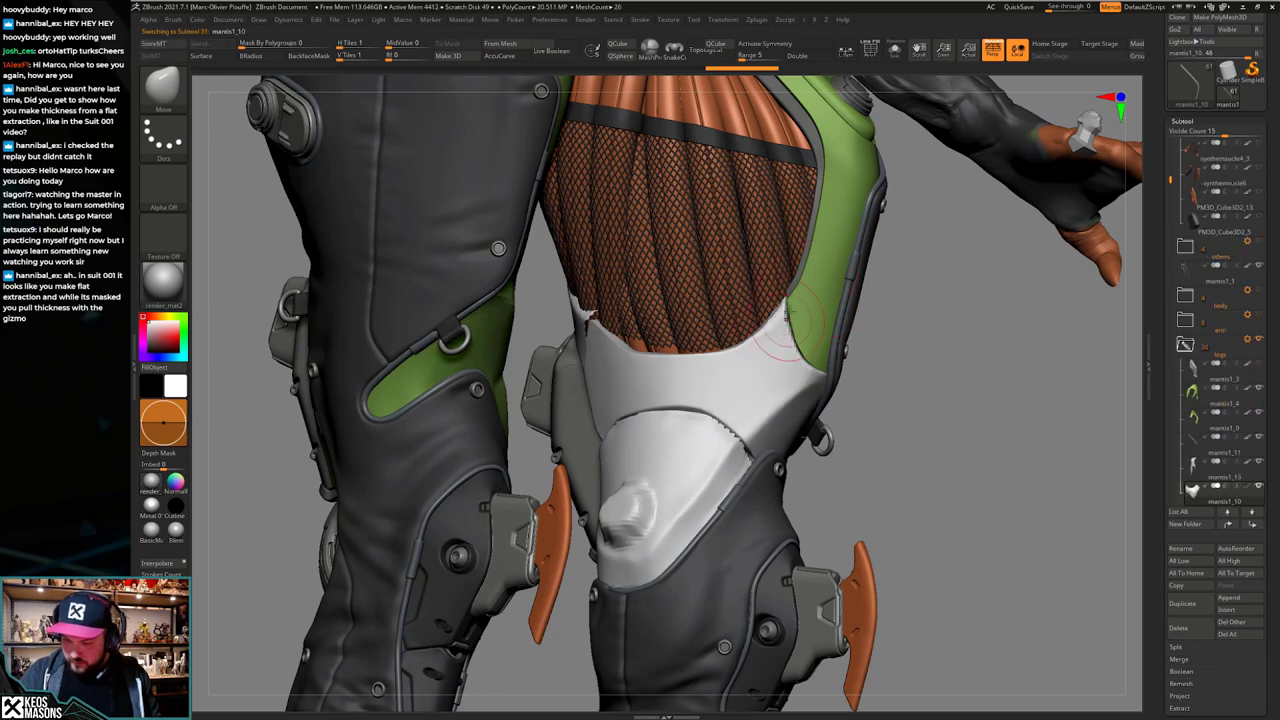
key("space")
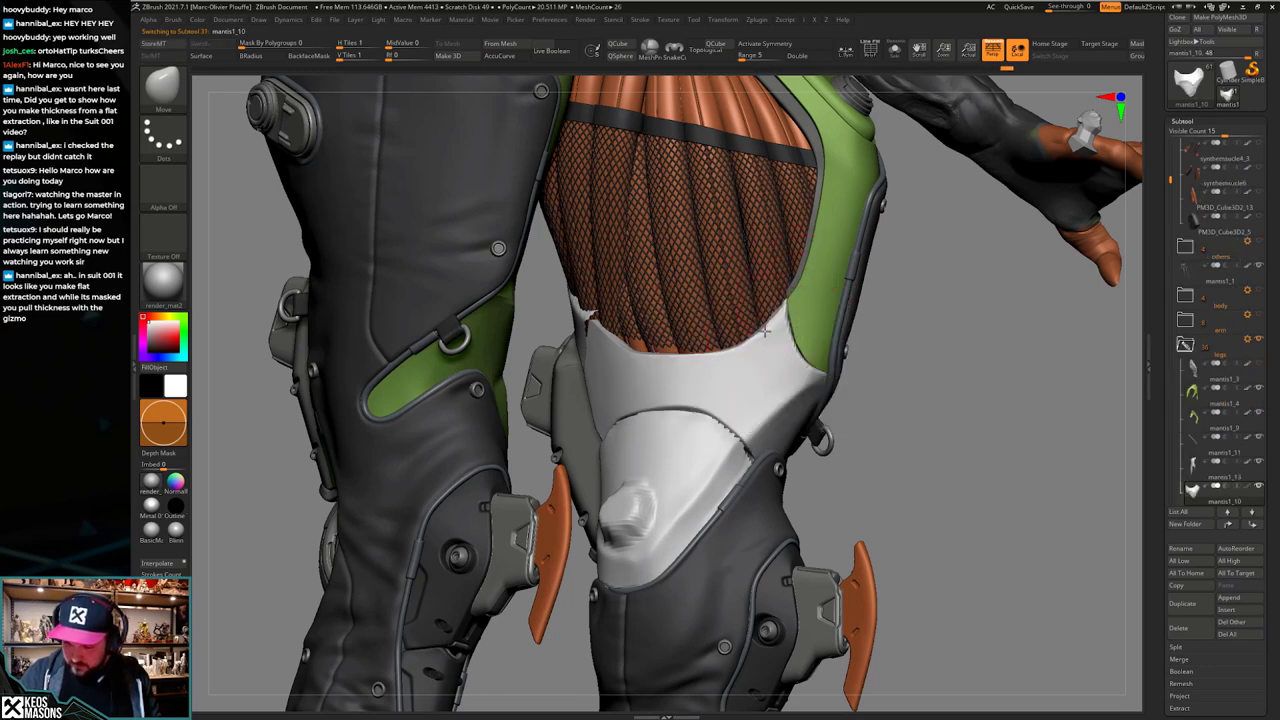
mouse_move(807, 410)
right_mouse_down()
mouse_move(786, 373)
mouse_move(835, 395)
mouse_move(833, 415)
mouse_move(780, 428)
mouse_move(838, 443)
mouse_move(828, 485)
mouse_move(764, 379)
mouse_move(736, 428)
mouse_move(704, 408)
mouse_move(764, 367)
mouse_move(760, 448)
mouse_move(767, 384)
mouse_move(752, 420)
mouse_move(676, 272)
right_mouse_up()
right_click_drag(806, 375, 773, 318)
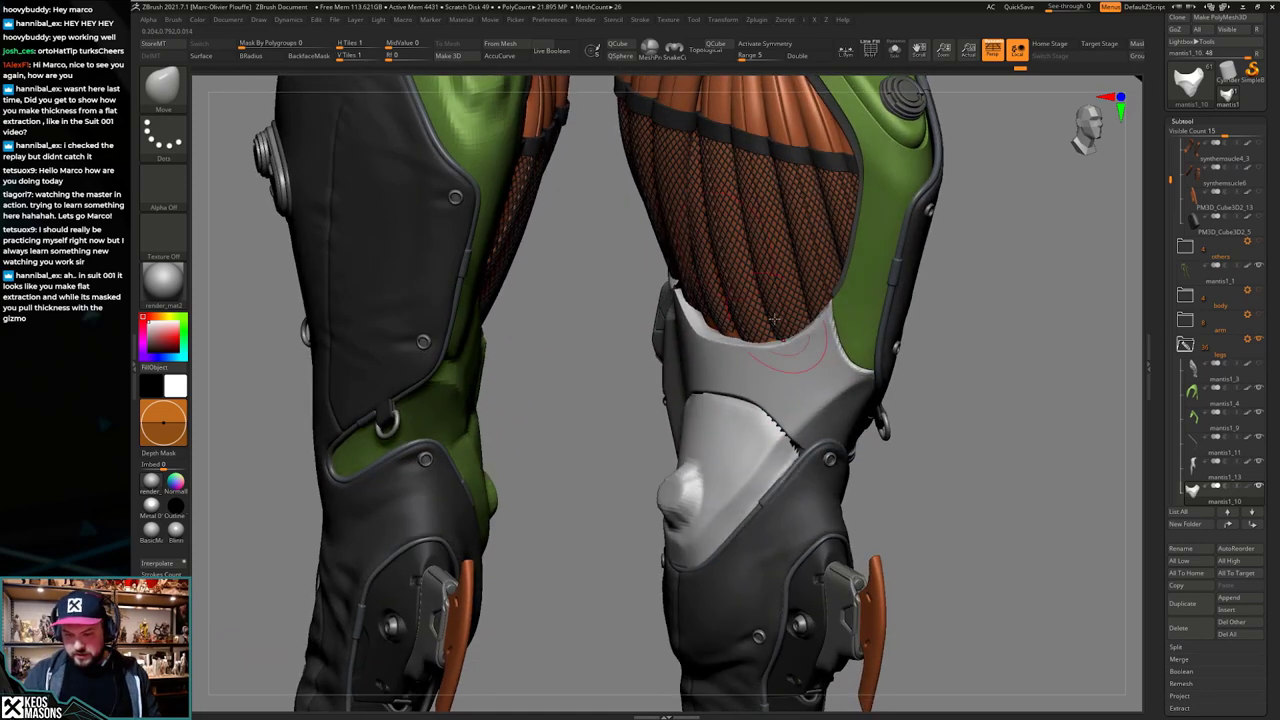
mouse_move(722, 248)
right_mouse_down("ctrl")
mouse_move(808, 438)
mouse_move(770, 376)
right_mouse_up("ctrl")
mouse_move(809, 431)
right_mouse_down()
mouse_move(942, 412)
mouse_move(846, 409)
mouse_move(935, 414)
mouse_move(854, 420)
mouse_move(852, 390)
mouse_move(814, 443)
mouse_move(868, 384)
mouse_move(828, 411)
mouse_move(934, 383)
mouse_move(976, 391)
mouse_move(954, 390)
right_mouse_up()
key("x")
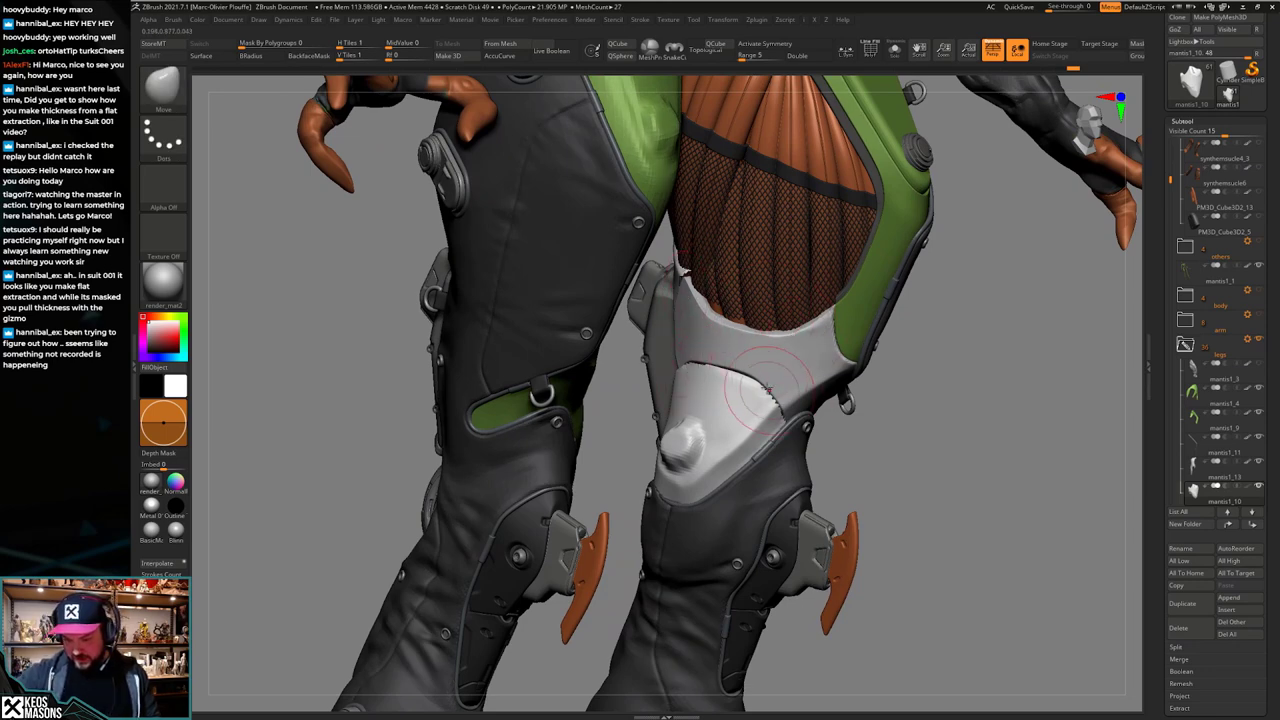
Step: Carve a curved crease into the knee guard's outer side below the green thigh panel with the DamStandard brush
mouse_move(772, 400)
right_mouse_down()
mouse_move(845, 396)
mouse_move(760, 390)
mouse_move(854, 398)
right_mouse_up()
key("space")
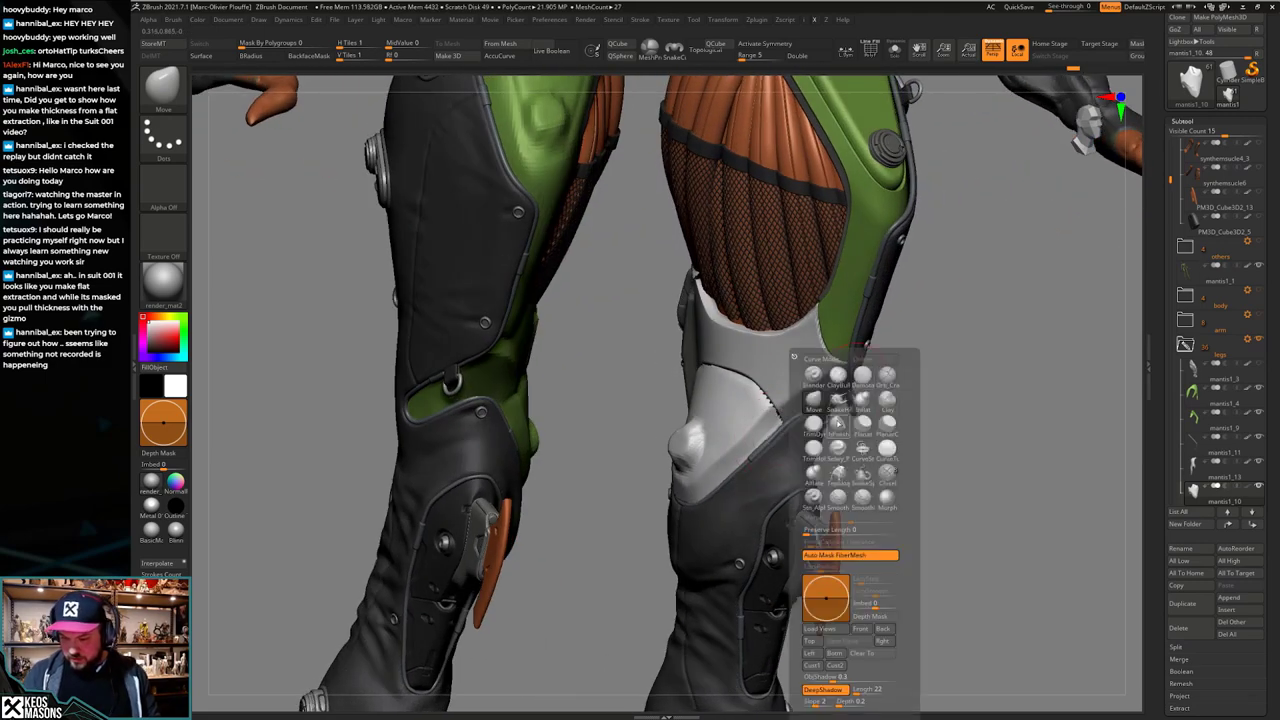
left_click(860, 400)
right_click_drag(1058, 308, 885, 420)
right_click_drag(863, 404, 846, 431)
right_click(846, 431)
mouse_move(930, 360)
right_mouse_down()
mouse_move(877, 348)
mouse_move(908, 352)
mouse_move(928, 330)
right_mouse_up()
key("1")
left_click(908, 420)
key("space")
right_click_drag(886, 396, 826, 413)
mouse_move(893, 367)
right_mouse_down()
mouse_move(928, 371)
mouse_move(832, 378)
mouse_move(865, 367)
mouse_move(945, 377)
right_mouse_up()
Step: Isolate the knee guard and flatten and smooth the planes around its outer crease with the hPolish brush
key("shift+s")
key("1")
key("space")
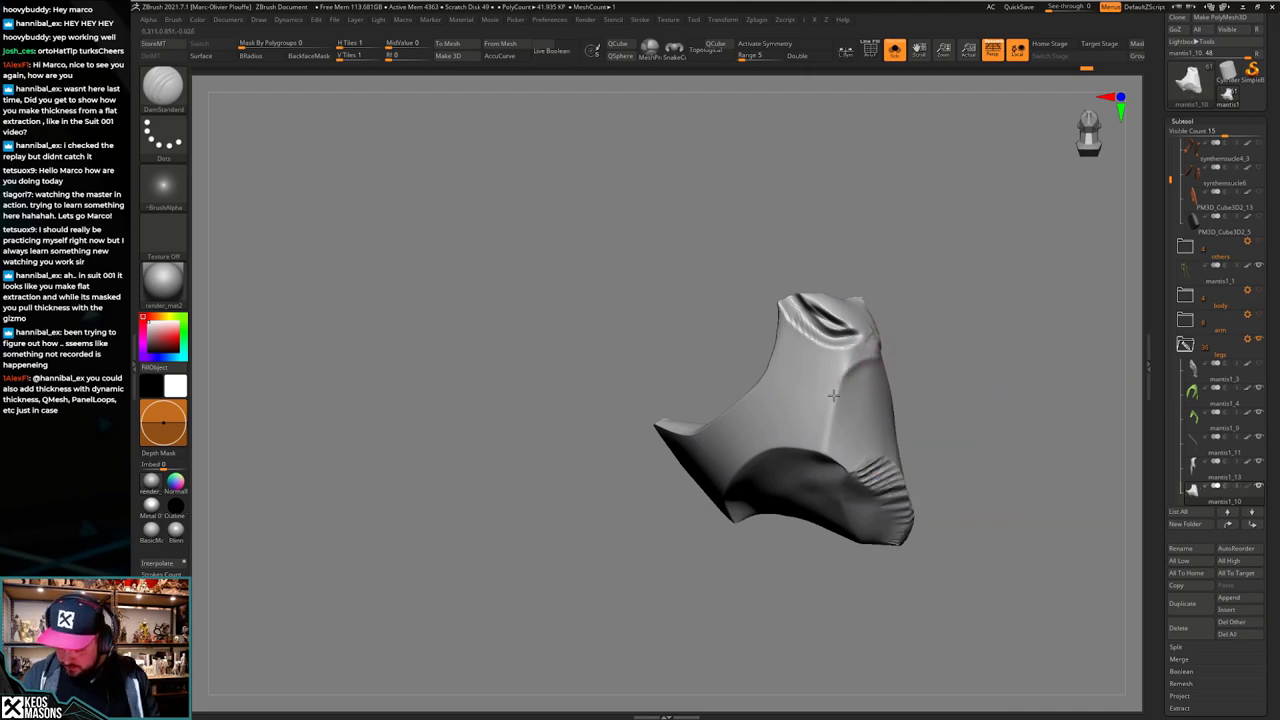
key("1")
left_click(880, 374)
right_click_drag(934, 306, 900, 345)
key("space")
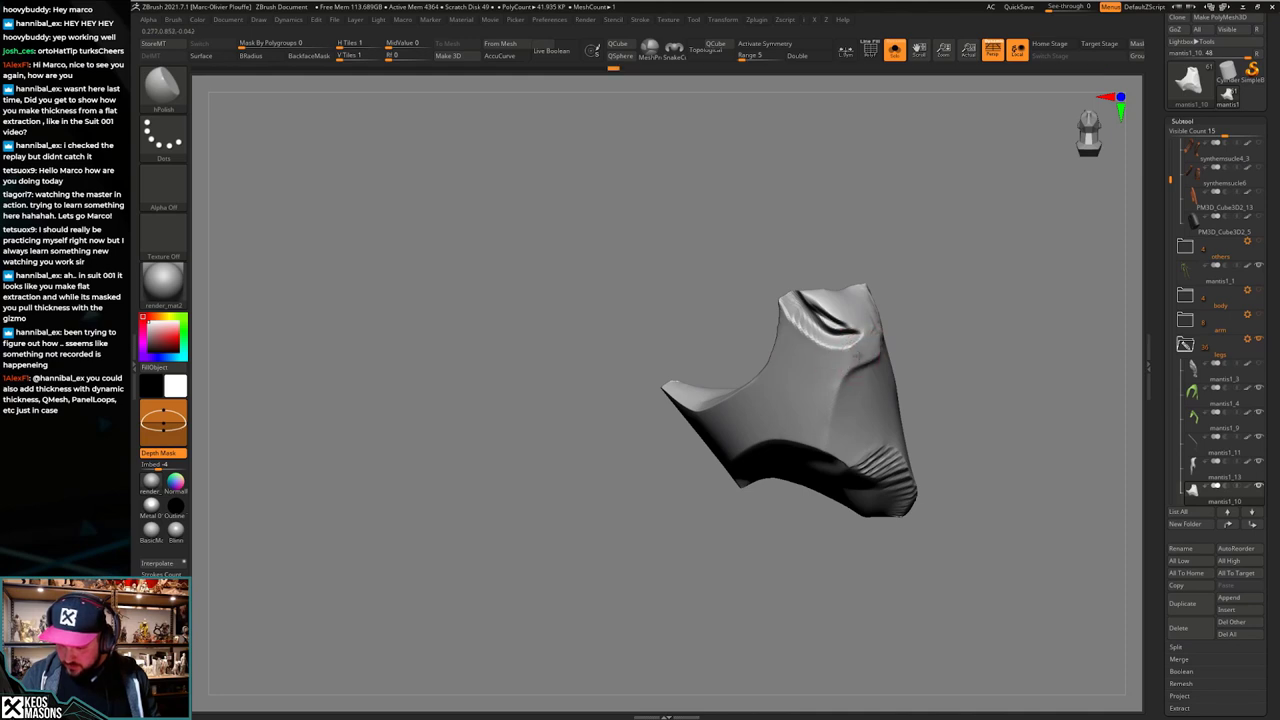
mouse_move(854, 356)
right_mouse_down()
mouse_move(891, 322)
mouse_move(890, 350)
right_mouse_up()
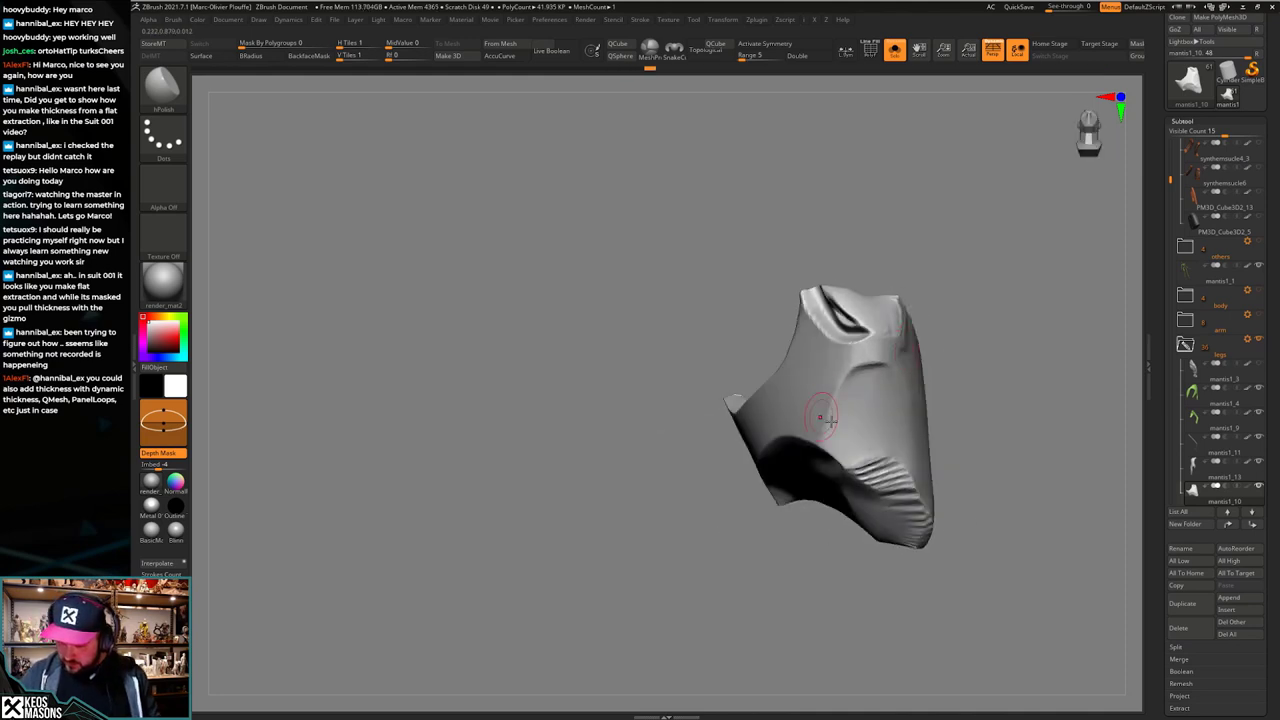
mouse_move(831, 421)
right_mouse_down()
mouse_move(877, 400)
mouse_move(857, 403)
right_mouse_up()
left_click_drag(857, 403, 844, 394, "shift")
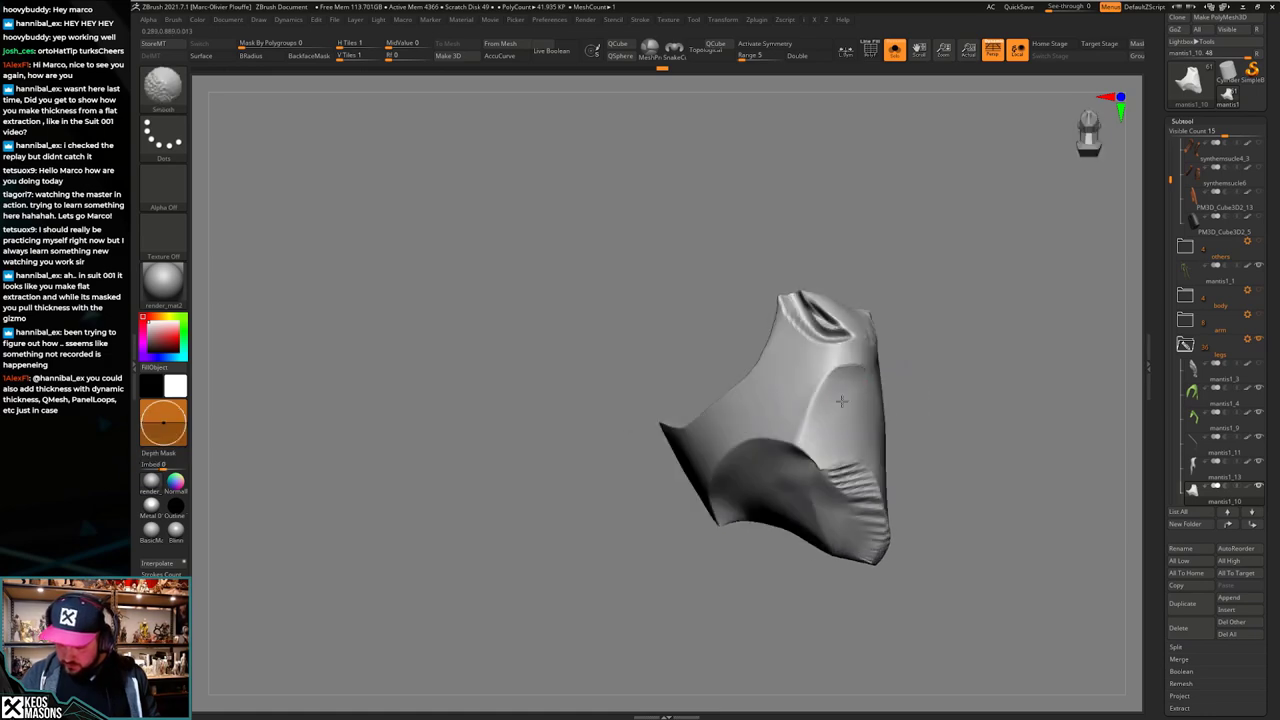
mouse_move(849, 429)
right_mouse_down()
mouse_move(832, 363)
mouse_move(805, 372)
mouse_move(905, 411)
mouse_move(909, 397)
right_mouse_up()
Step: Show the surrounding parts and polish the knee guard's outer corner and the plane beside the kneecap
key("alt+s")
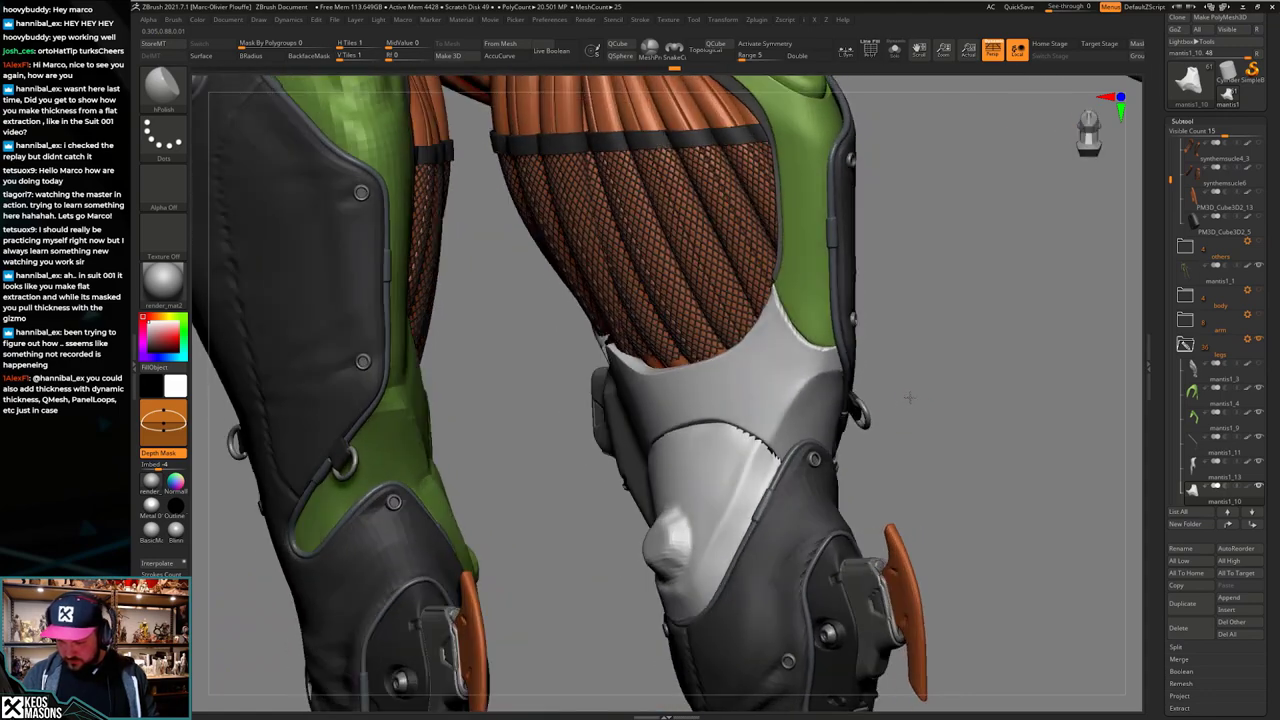
key("x")
mouse_move(951, 311)
right_mouse_down()
mouse_move(850, 365)
mouse_move(820, 408)
mouse_move(850, 376)
right_mouse_up()
mouse_move(820, 360)
left_mouse_down()
mouse_move(803, 376)
mouse_move(822, 351)
left_mouse_up()
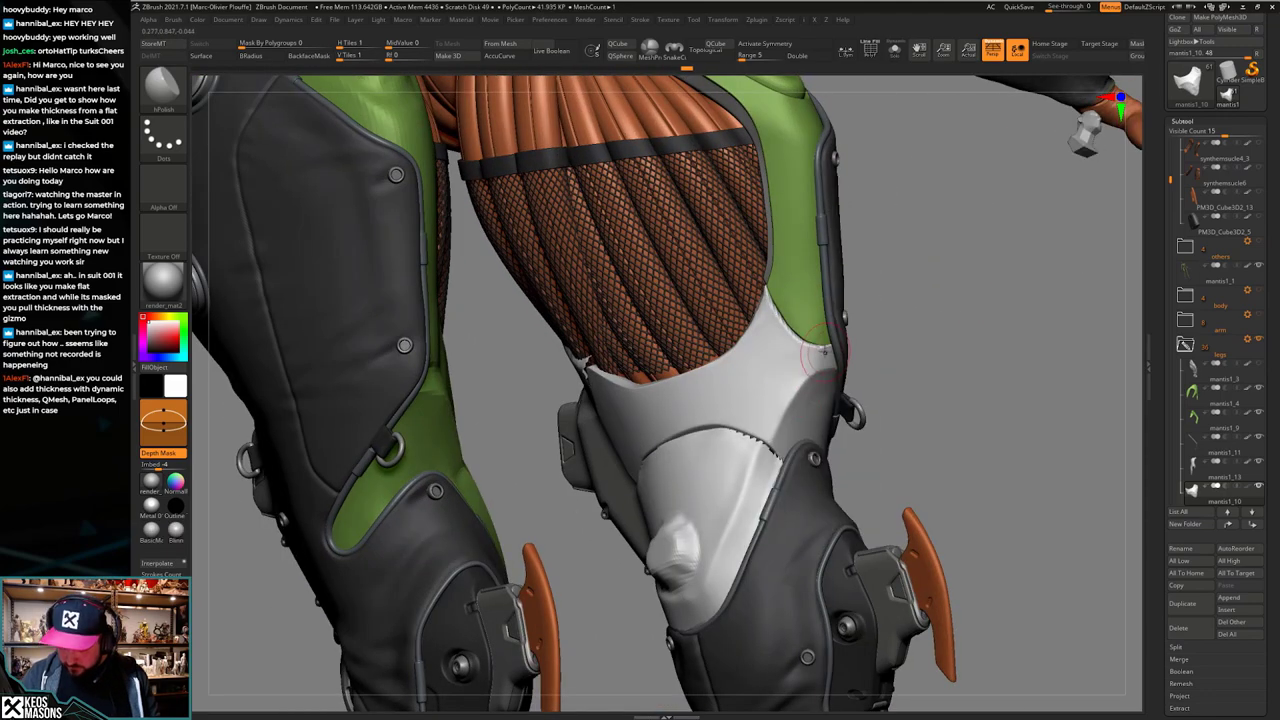
left_click_drag(788, 400, 752, 424)
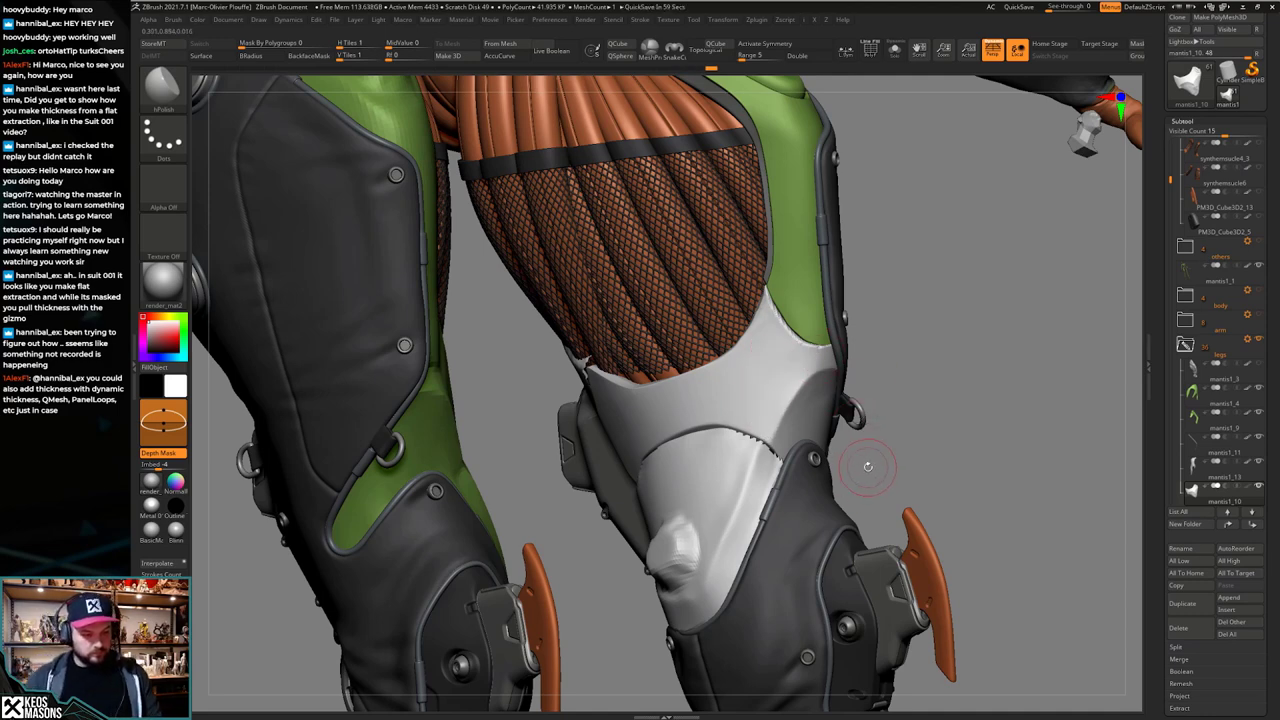
left_click_drag(868, 466, 862, 488)
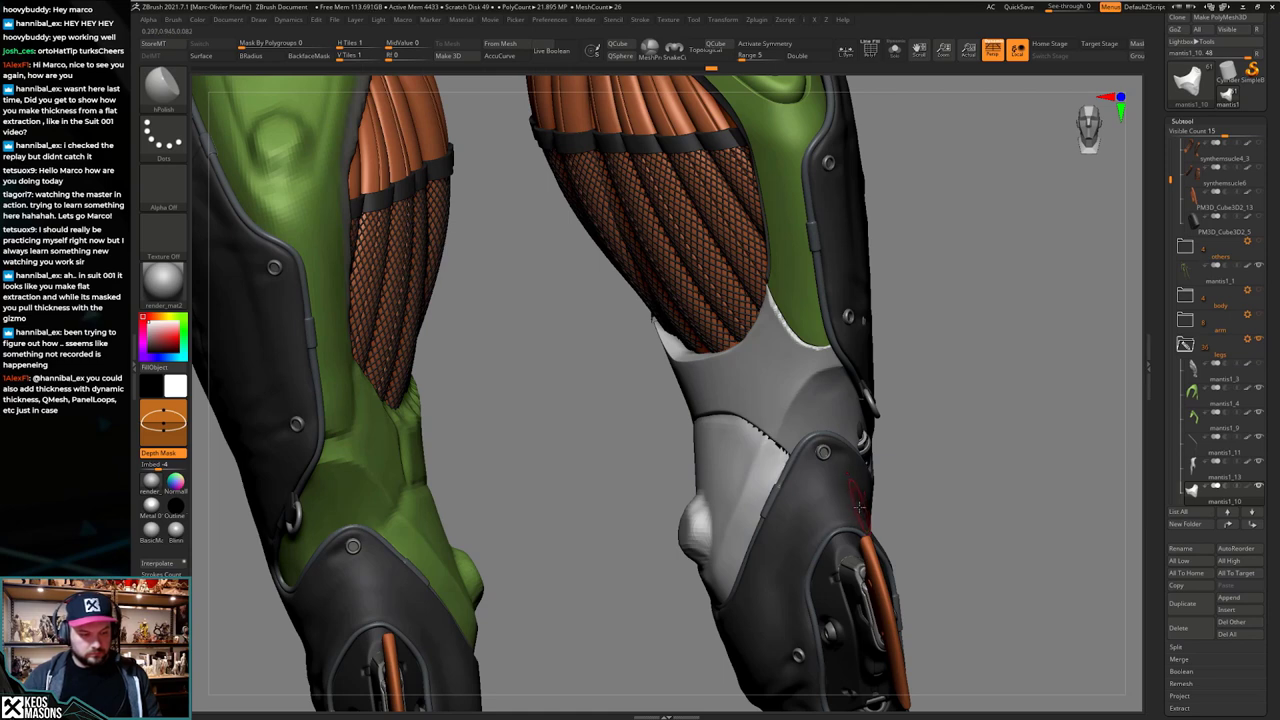
Step: Isolate the knee guard, inspect its wireframe and subdivide the mesh once
right_click_drag(850, 486, 730, 500, "shift")
right_click_drag(810, 690, 798, 450, "alt")
key("alt+shift+s")
key("f")
right_click_drag(803, 507, 795, 475)
key("shift+f")
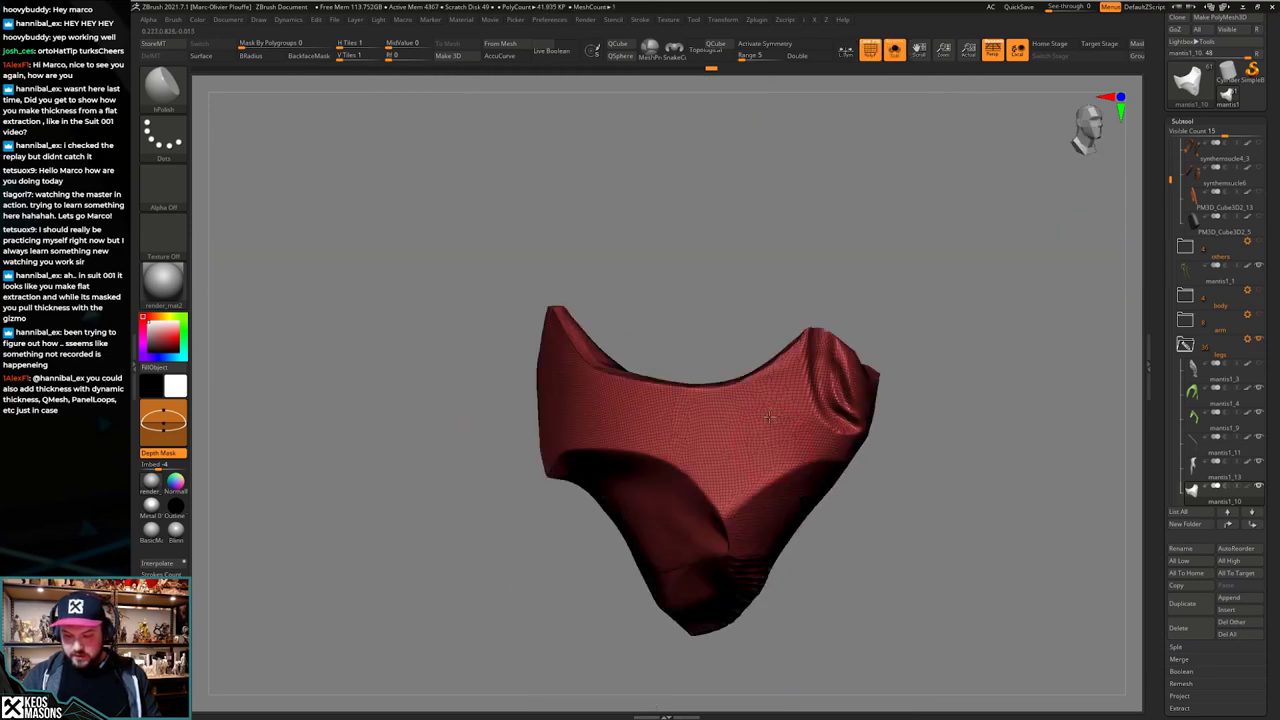
key("shift+f")
key("ctrl+d")
Step: Mask a small five-sided patch on the knee guard's front with MaskPen and invert the mask
key("space")
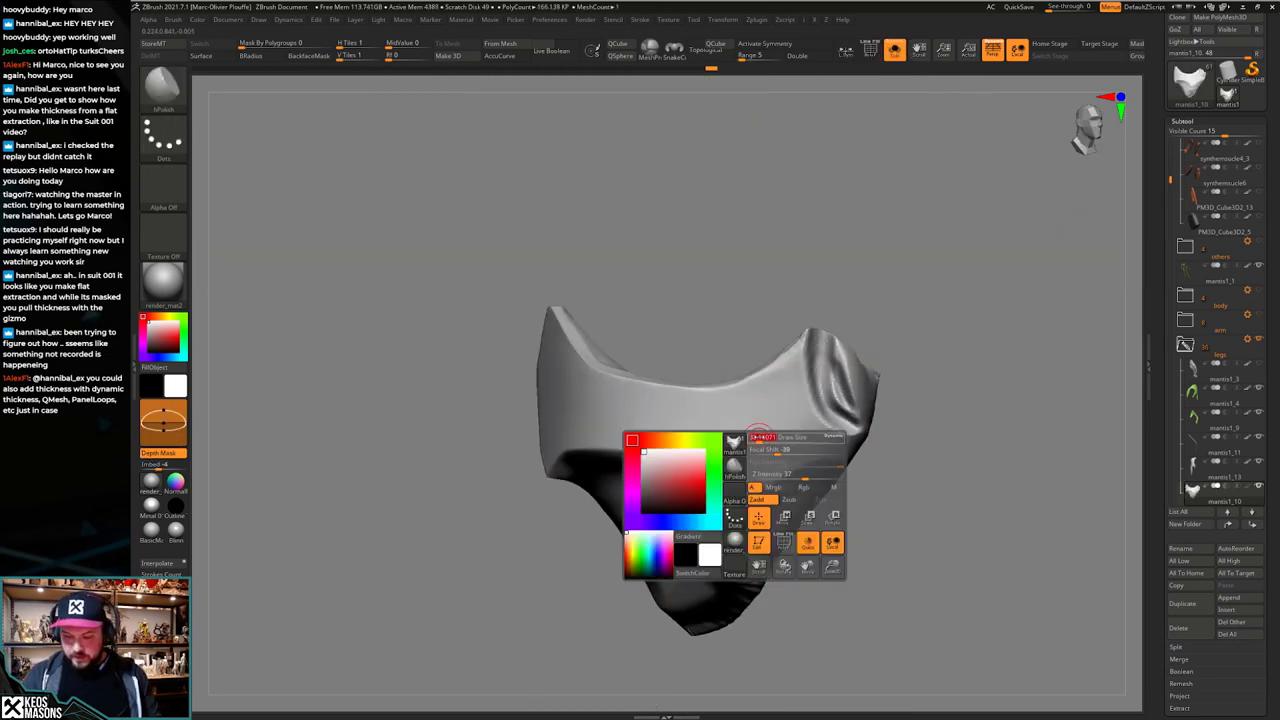
mouse_move(748, 429)
left_mouse_down("ctrl")
mouse_move(736, 441)
mouse_move(759, 447)
mouse_move(734, 514)
left_mouse_up("ctrl")
key("space")
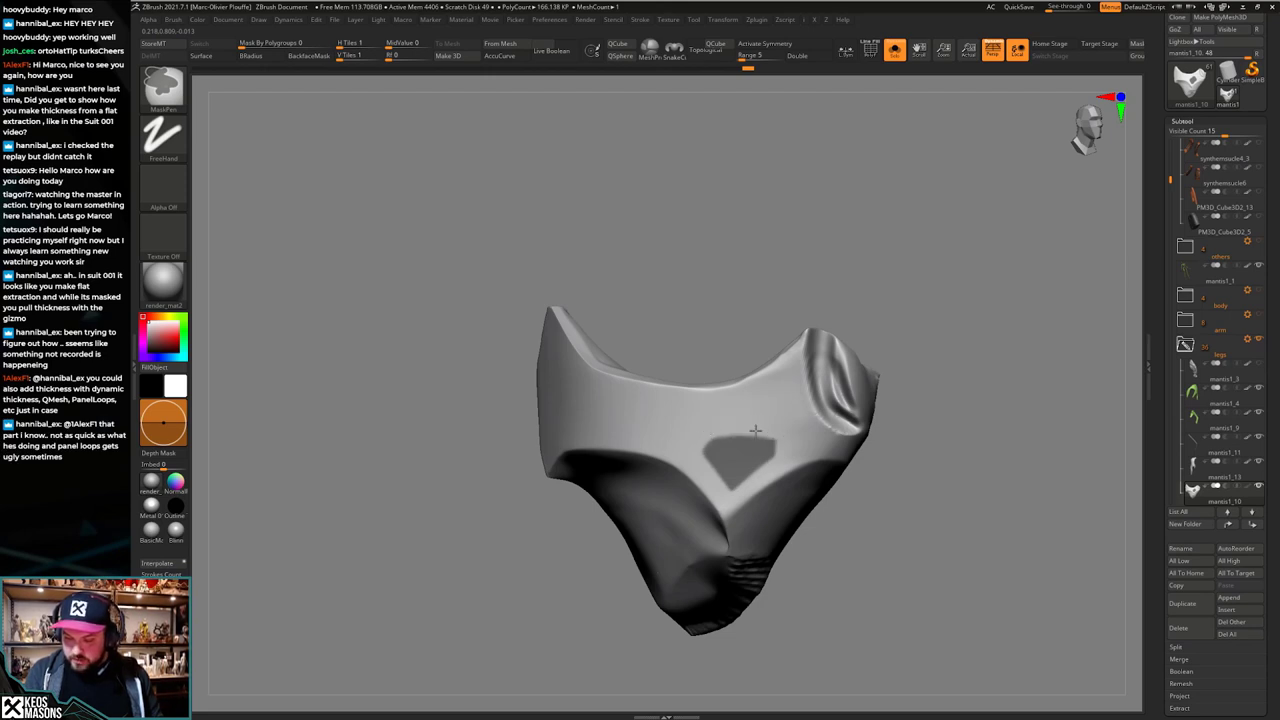
right_click_drag(773, 419, 957, 413)
left_click(947, 425, "ctrl")
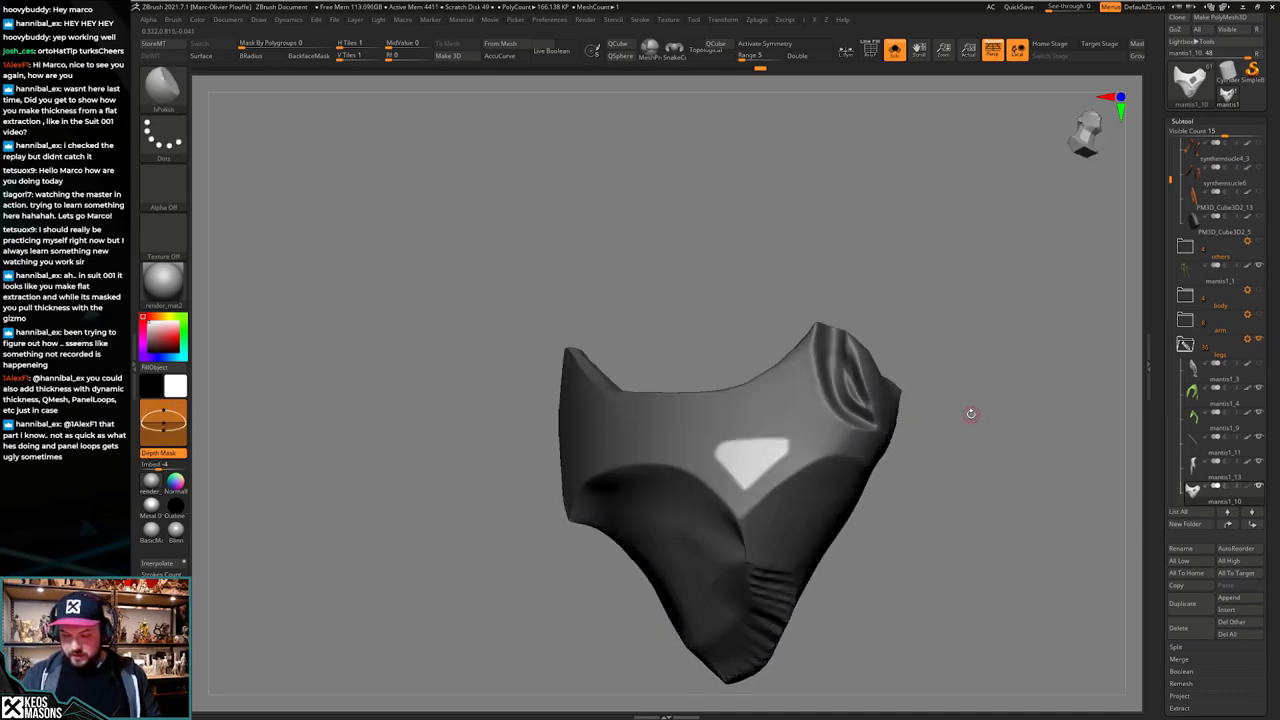
Step: Try to push the unmasked patch into the knee guard as a recess with the Transpose gizmo, and undo it
key("w")
right_click_drag(762, 457, 716, 446)
left_click_drag(725, 430, 746, 445)
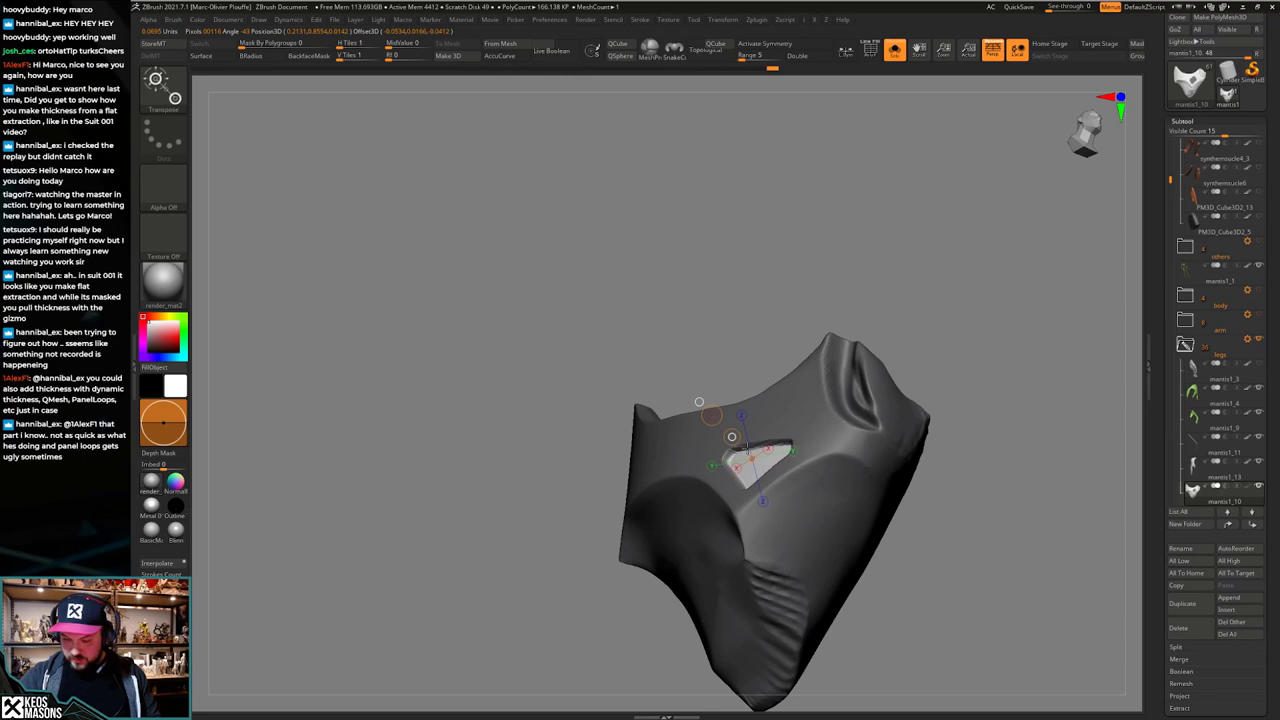
mouse_move(740, 436)
right_mouse_down()
mouse_move(839, 492)
mouse_move(823, 463)
mouse_move(840, 428)
mouse_move(816, 472)
right_mouse_up()
key("q")
key("ctrl+z")
Step: Try the recess again with a blurred mask edge, undo it and clear the mask
left_click(817, 420, "ctrl")
key("w")
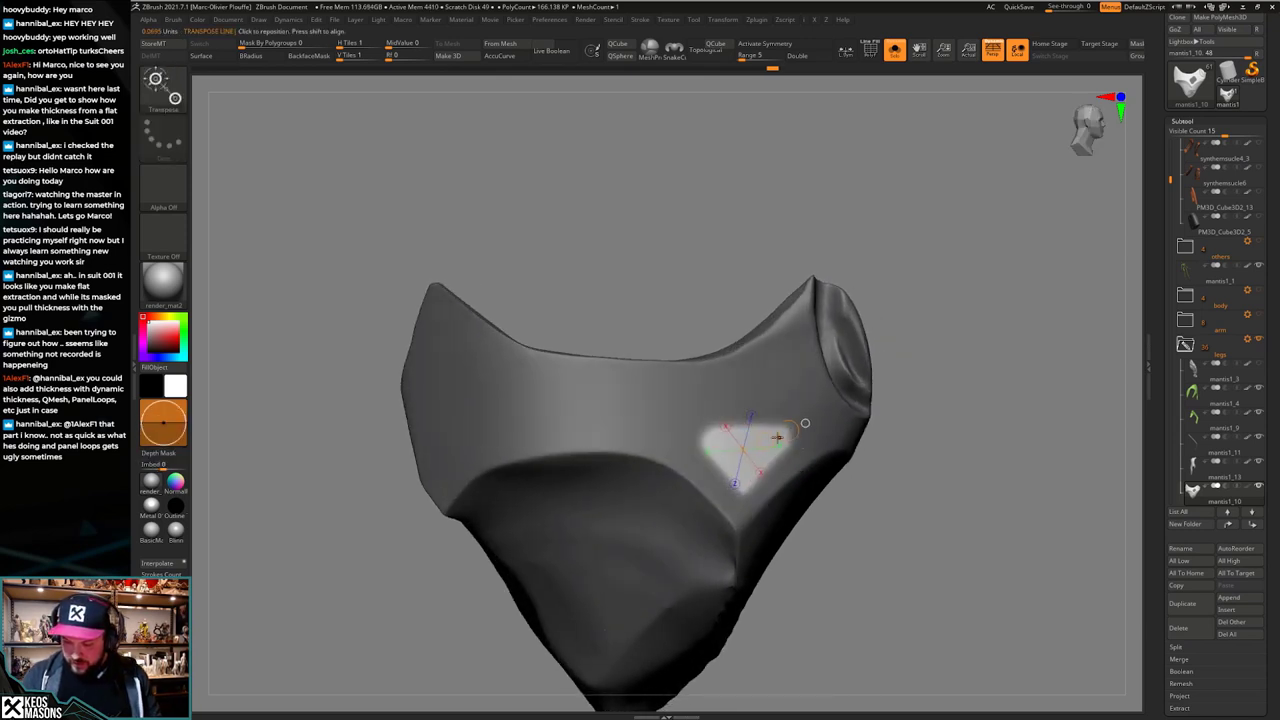
left_click_drag(780, 447, 758, 446)
key("ctrl+z")
key("q")
mouse_move(800, 500)
right_mouse_down()
mouse_move(803, 435)
mouse_move(777, 491)
mouse_move(750, 385)
mouse_move(832, 480)
right_mouse_up()
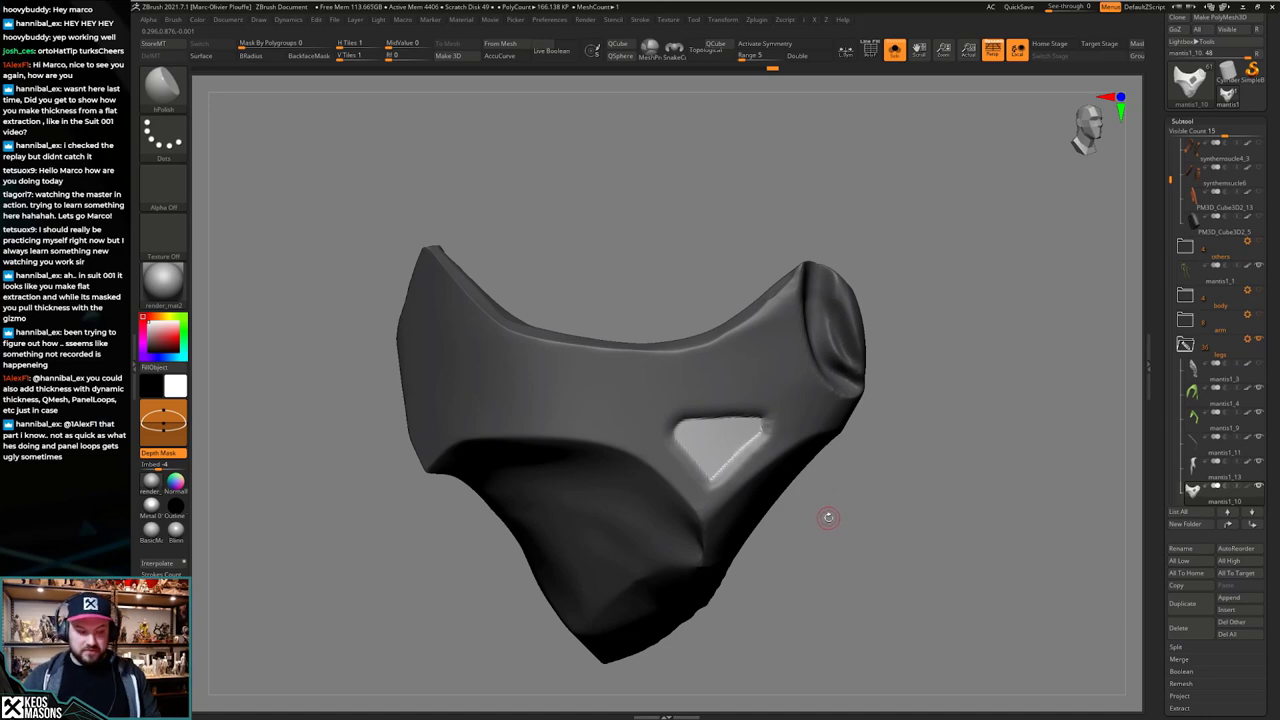
mouse_move(826, 537)
right_mouse_down("ctrl")
mouse_move(837, 485)
mouse_move(836, 514)
mouse_move(790, 445)
mouse_move(795, 475)
mouse_move(793, 463)
right_mouse_up("ctrl")
Step: Show all parts and adjust the knee guard's upper outer tip beside the green thigh panel with the Move brush
key("alt+s")
key("space")
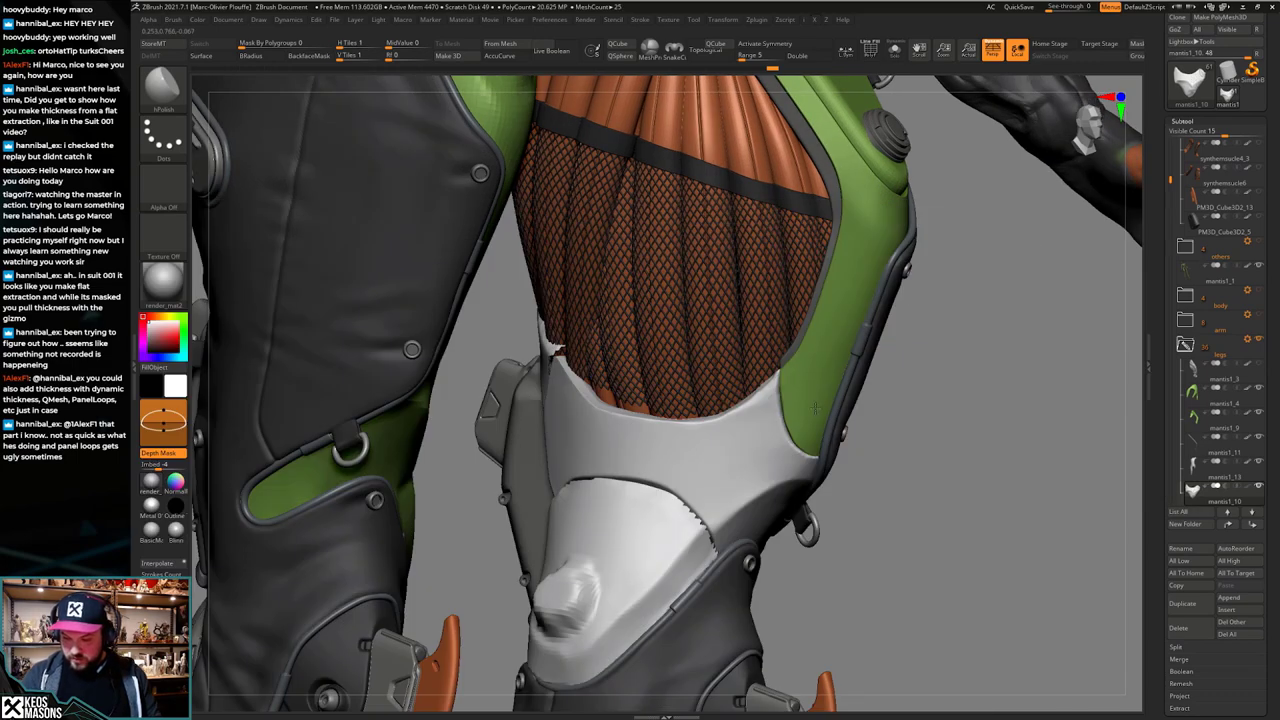
mouse_move(768, 420)
right_mouse_down()
mouse_move(858, 415)
mouse_move(777, 391)
mouse_move(705, 440)
mouse_move(745, 440)
mouse_move(775, 415)
right_mouse_up()
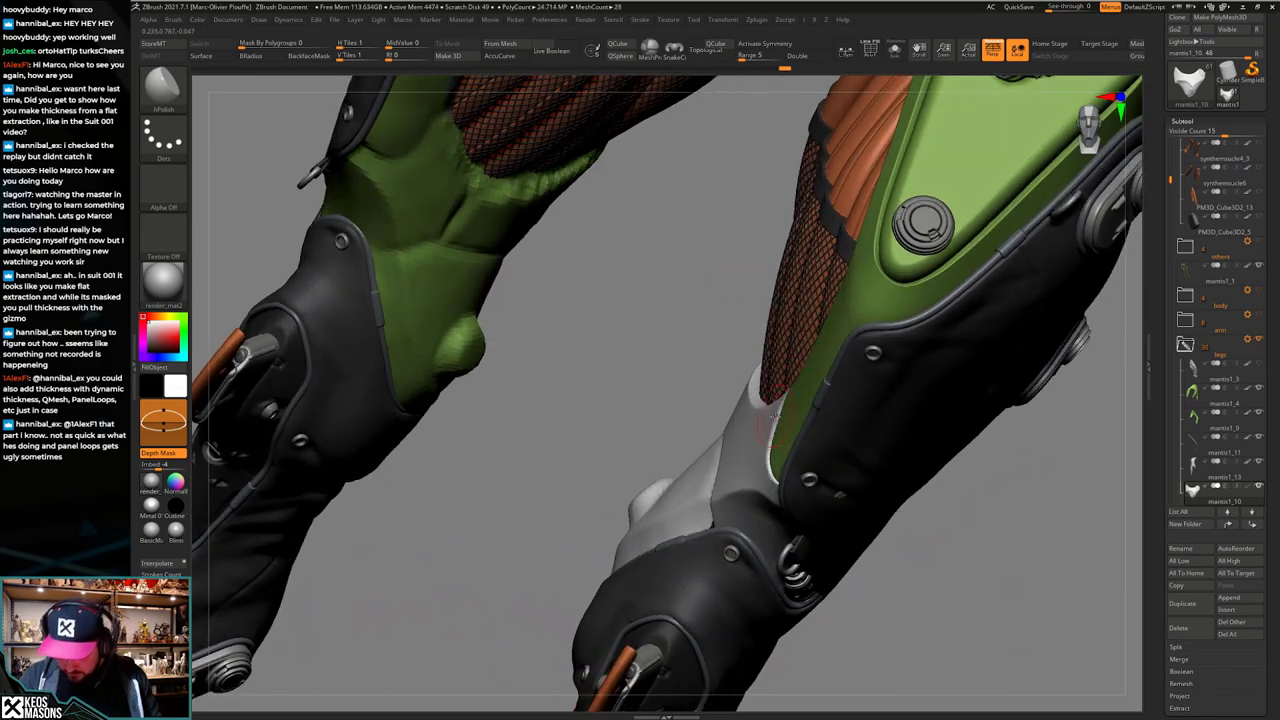
key("space")
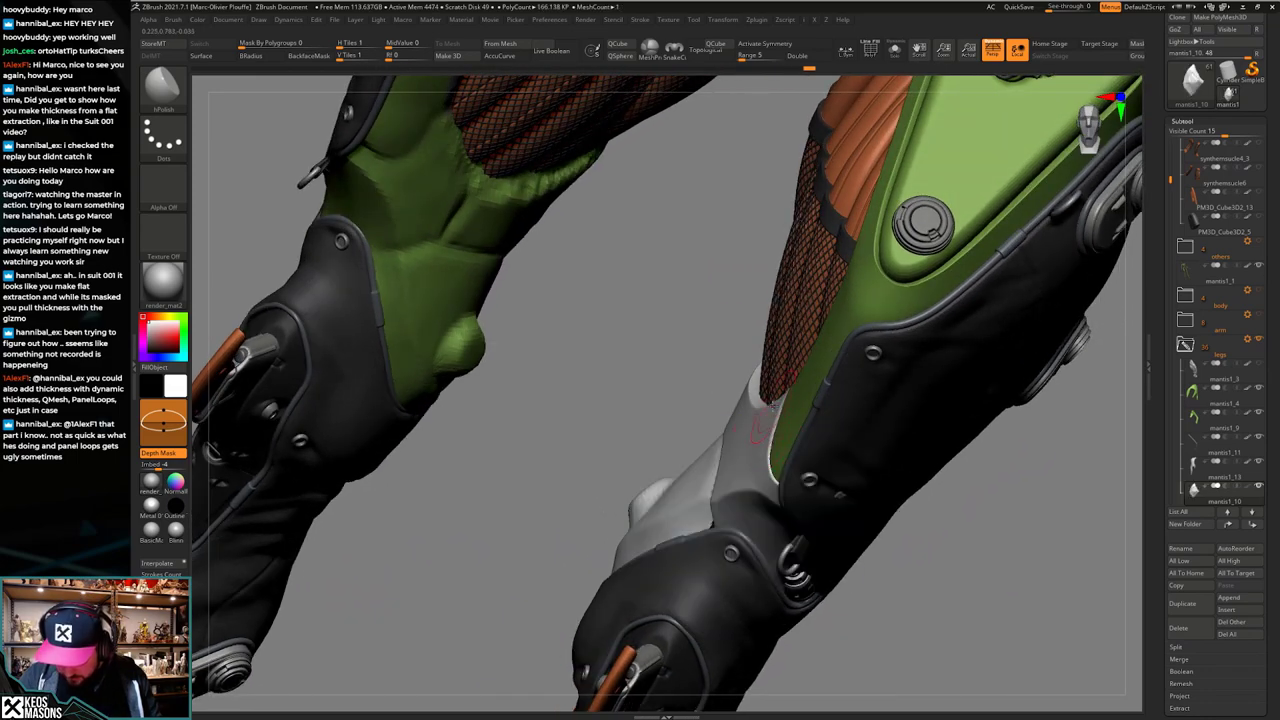
mouse_move(741, 450)
right_mouse_down()
mouse_move(944, 407)
mouse_move(798, 418)
right_mouse_up()
key("b")
left_click(798, 416)
key("space")
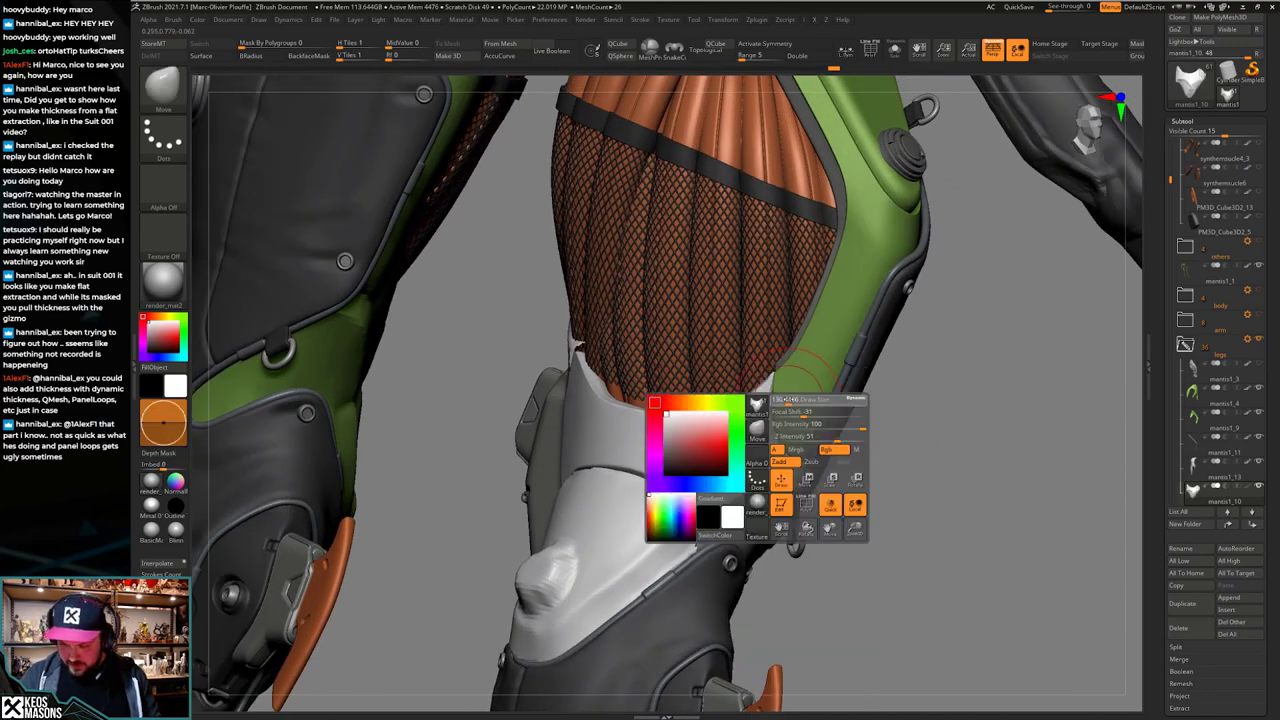
left_click(795, 410)
key("space")
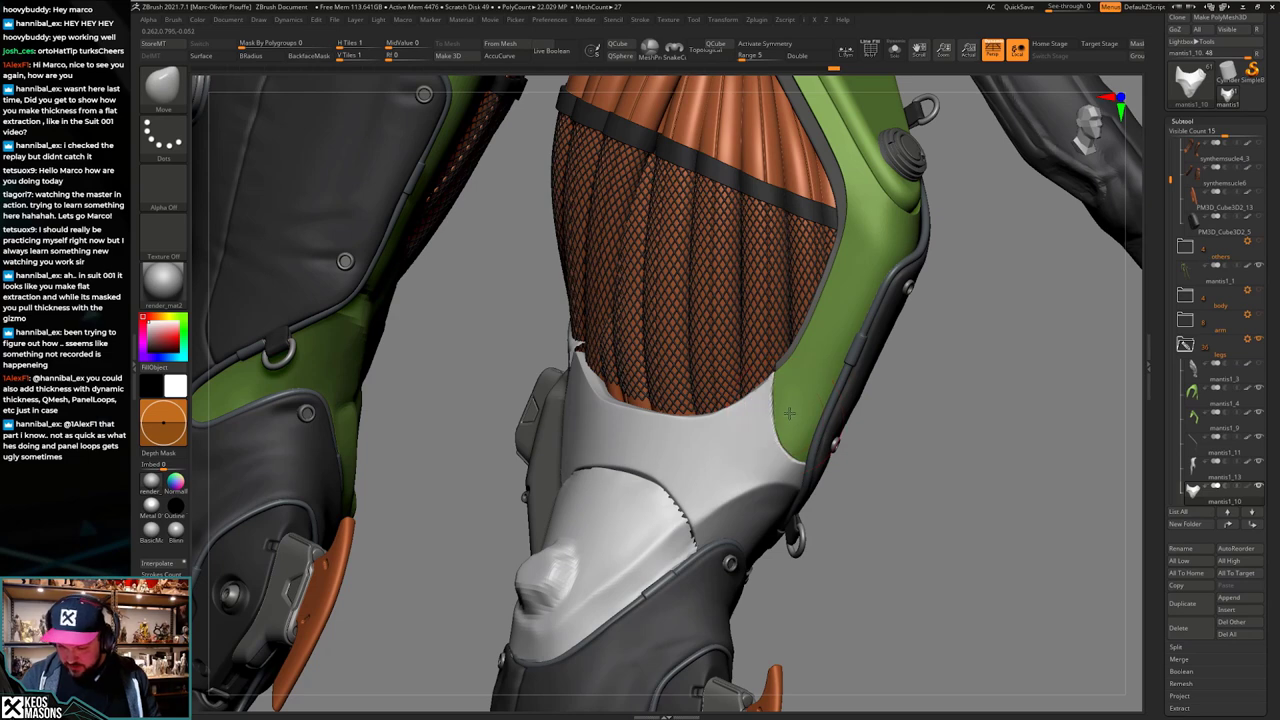
left_click_drag(789, 413, 788, 410)
Step: Isolate the knee guard and polish the rim below its upper outer tip with hPolish
mouse_move(788, 408)
right_mouse_down()
mouse_move(823, 416)
mouse_move(812, 426)
mouse_move(821, 401)
mouse_move(795, 430)
right_mouse_up()
key("space")
key("alt+s")
key("b")
left_click(812, 400)
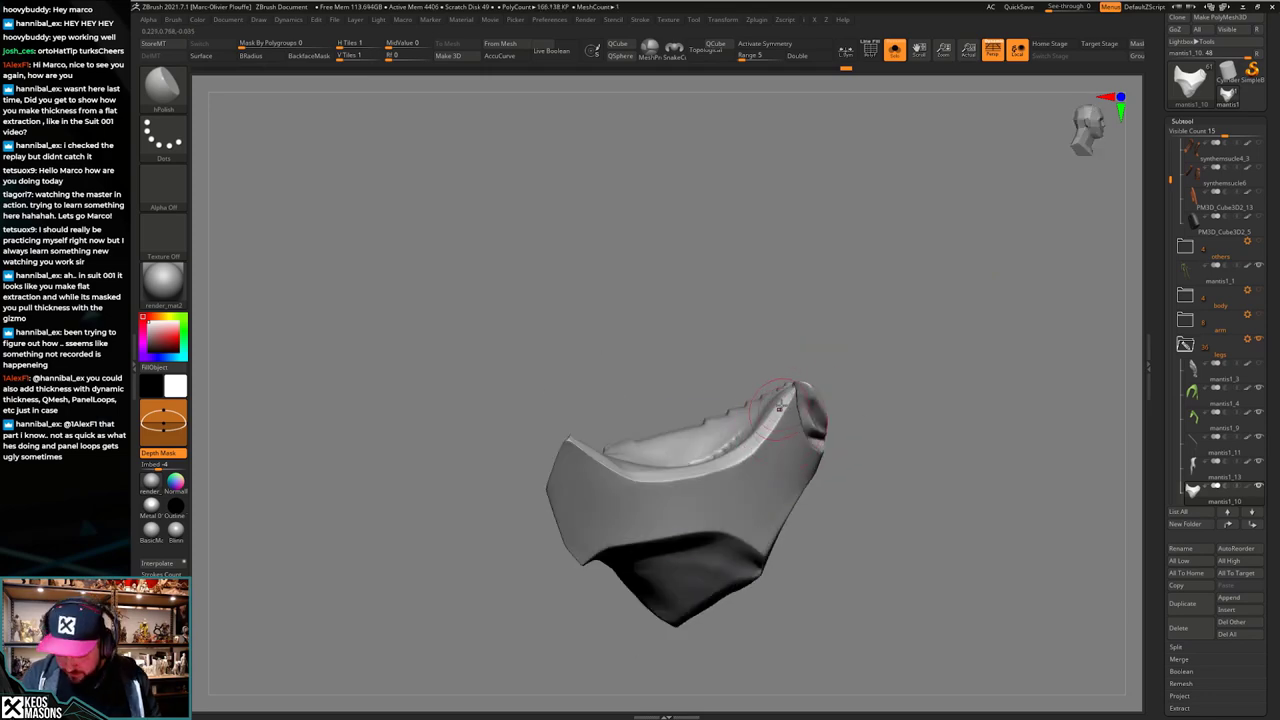
left_click_drag(769, 422, 760, 430)
mouse_move(760, 430)
right_mouse_down()
mouse_move(800, 454)
mouse_move(851, 446)
mouse_move(810, 425)
right_mouse_up()
Step: Flatten the remaining thickness of the knee guard's curved upper rim with hPolish, working from above
key("alt+s")
key("alt+s")
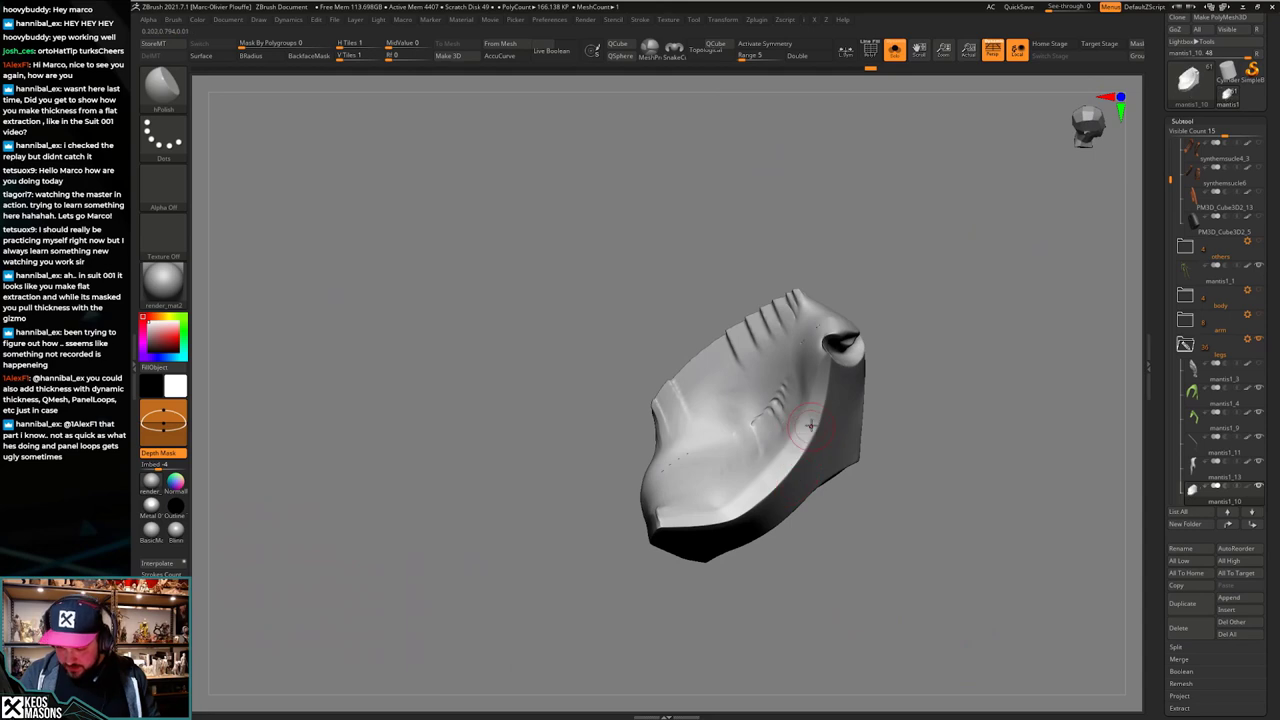
left_click_drag(745, 503, 735, 507)
mouse_move(735, 507)
right_mouse_down()
mouse_move(689, 443)
mouse_move(766, 354)
mouse_move(795, 432)
right_mouse_up()
left_click_drag(795, 445, 797, 478)
mouse_move(807, 481)
right_mouse_down()
mouse_move(866, 486)
mouse_move(838, 445)
mouse_move(800, 457)
mouse_move(841, 498)
right_mouse_up()
mouse_move(754, 413)
right_mouse_down()
mouse_move(727, 398)
mouse_move(772, 398)
right_mouse_up()
right_click_drag(901, 516, 937, 451)
Step: Show all parts and reshape the knee guard's rear edge behind the mesh-covered muscles with the Move brush
key("alt+s")
mouse_move(1030, 445)
right_mouse_down()
mouse_move(909, 455)
mouse_move(955, 426)
mouse_move(930, 440)
mouse_move(935, 422)
mouse_move(866, 413)
mouse_move(985, 385)
mouse_move(965, 378)
mouse_move(930, 440)
mouse_move(853, 372)
mouse_move(848, 350)
right_mouse_up()
key("space")
left_click(938, 388)
mouse_move(690, 500)
right_mouse_down()
mouse_move(786, 524)
mouse_move(832, 514)
mouse_move(785, 512)
right_mouse_up()
key("space")
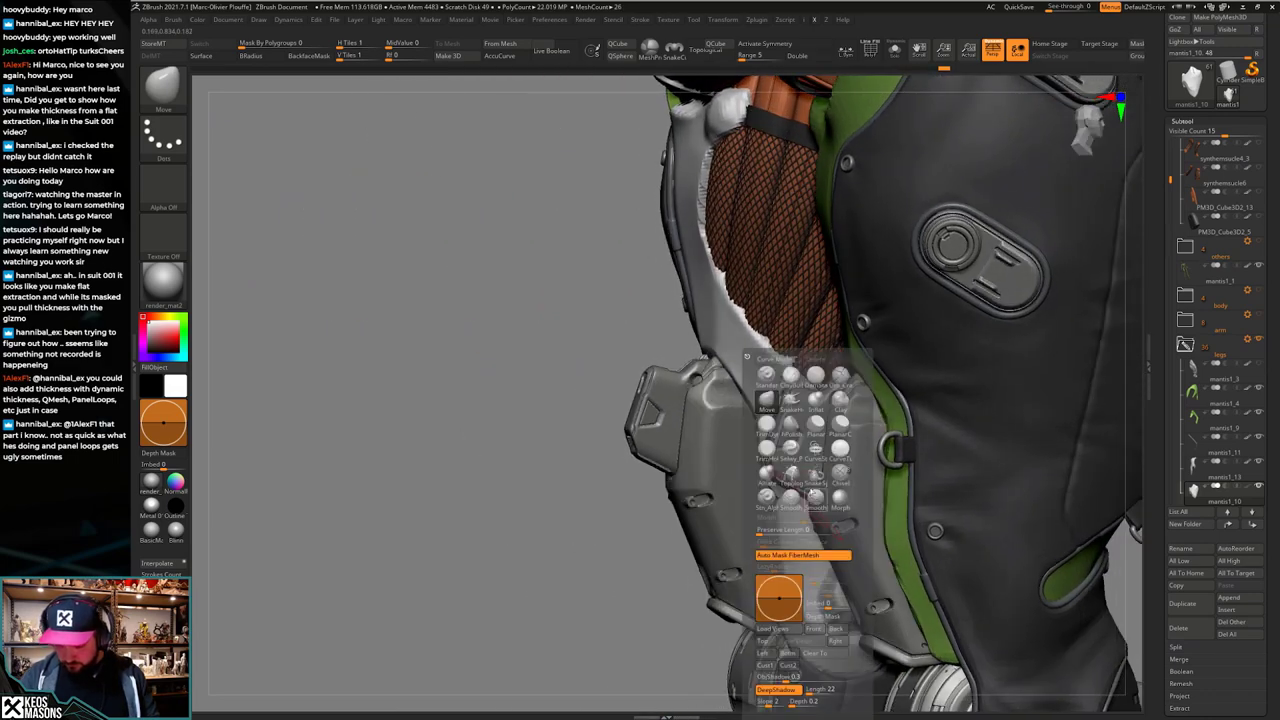
left_click(774, 396)
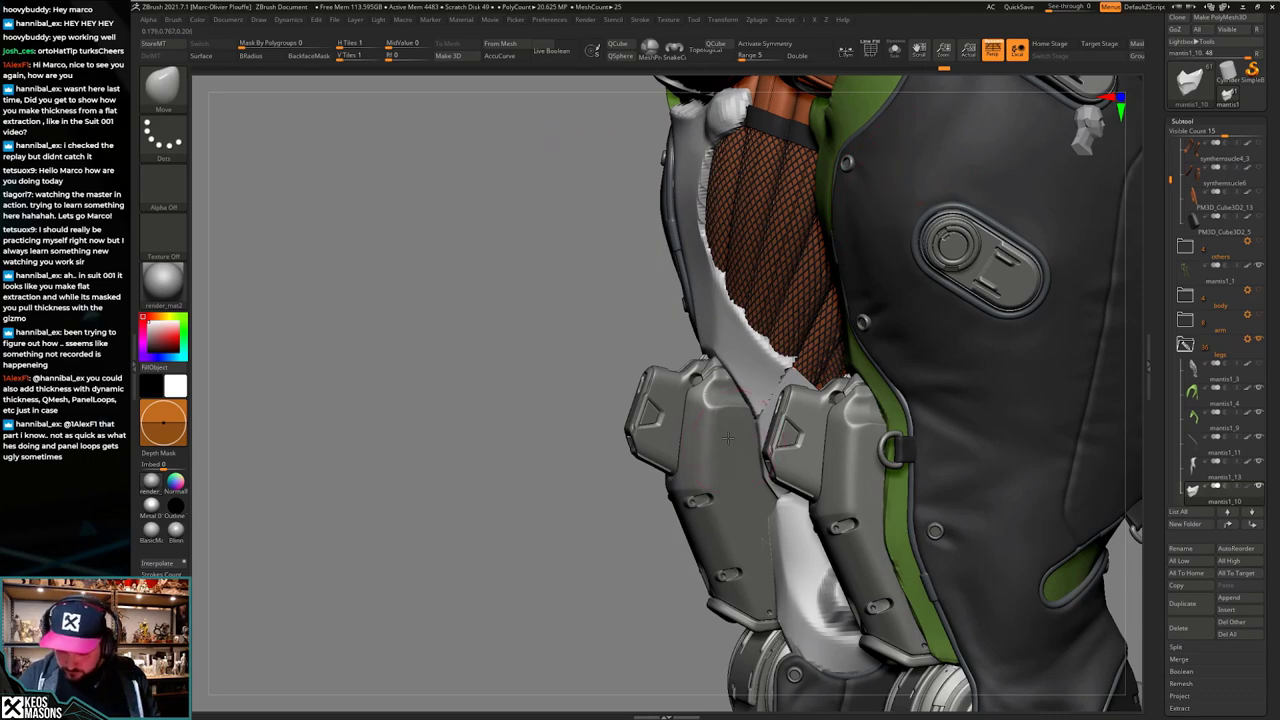
mouse_move(735, 473)
right_mouse_down()
mouse_move(790, 470)
mouse_move(785, 450)
mouse_move(875, 485)
mouse_move(800, 545)
mouse_move(766, 487)
right_mouse_up()
Step: Isolate the knee guard and set Smooth Stronger as the smoothing brush
key("space")
key("shift")
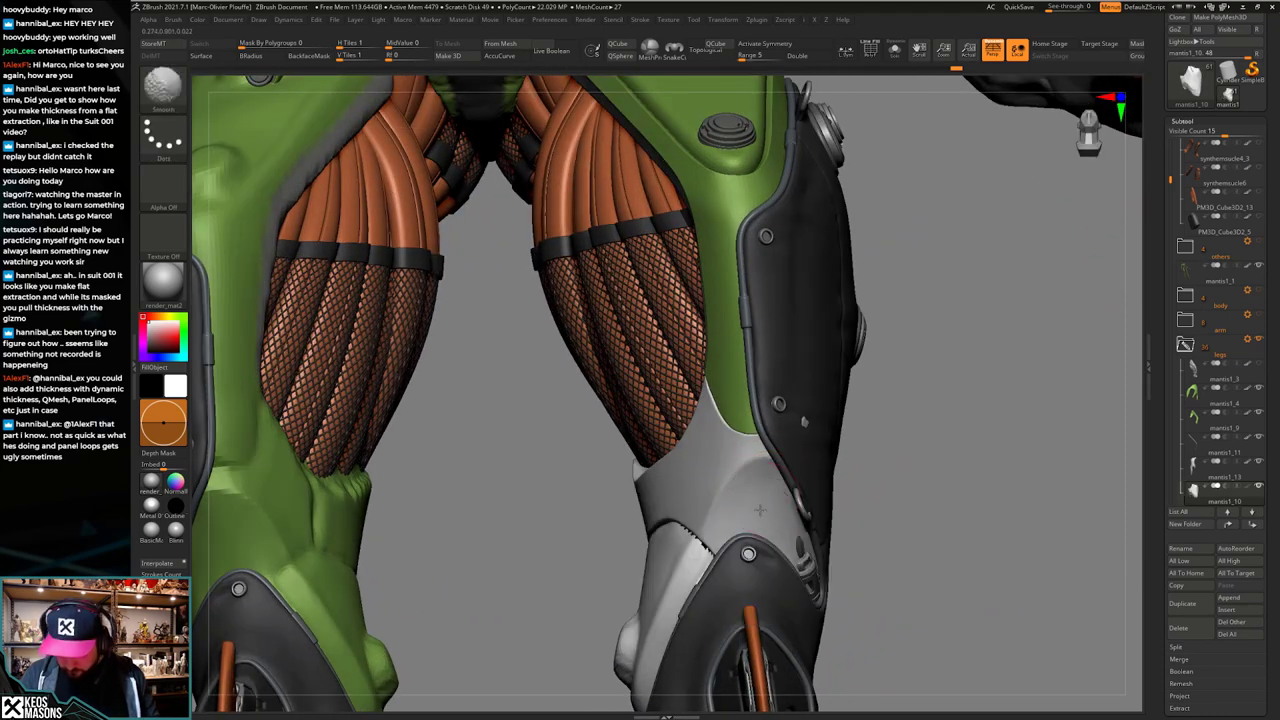
key("shift+s")
right_click_drag(798, 458, 745, 445)
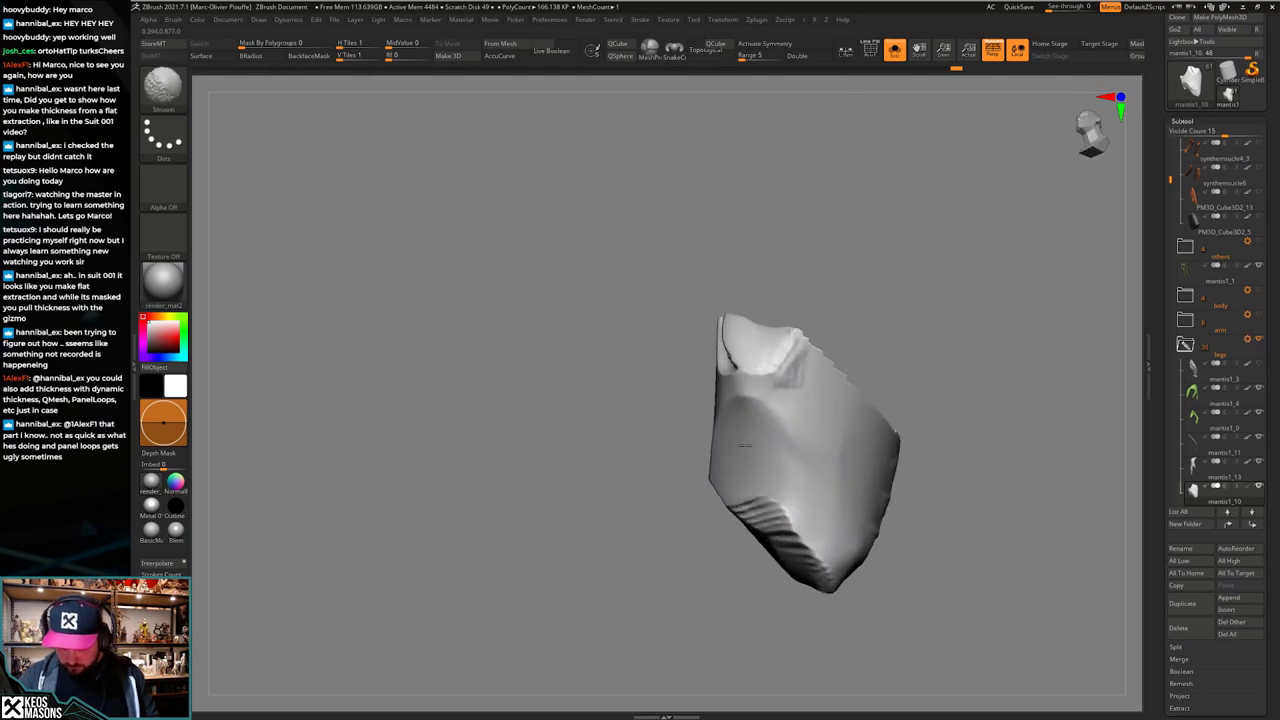
key("space")
left_click(786, 434)
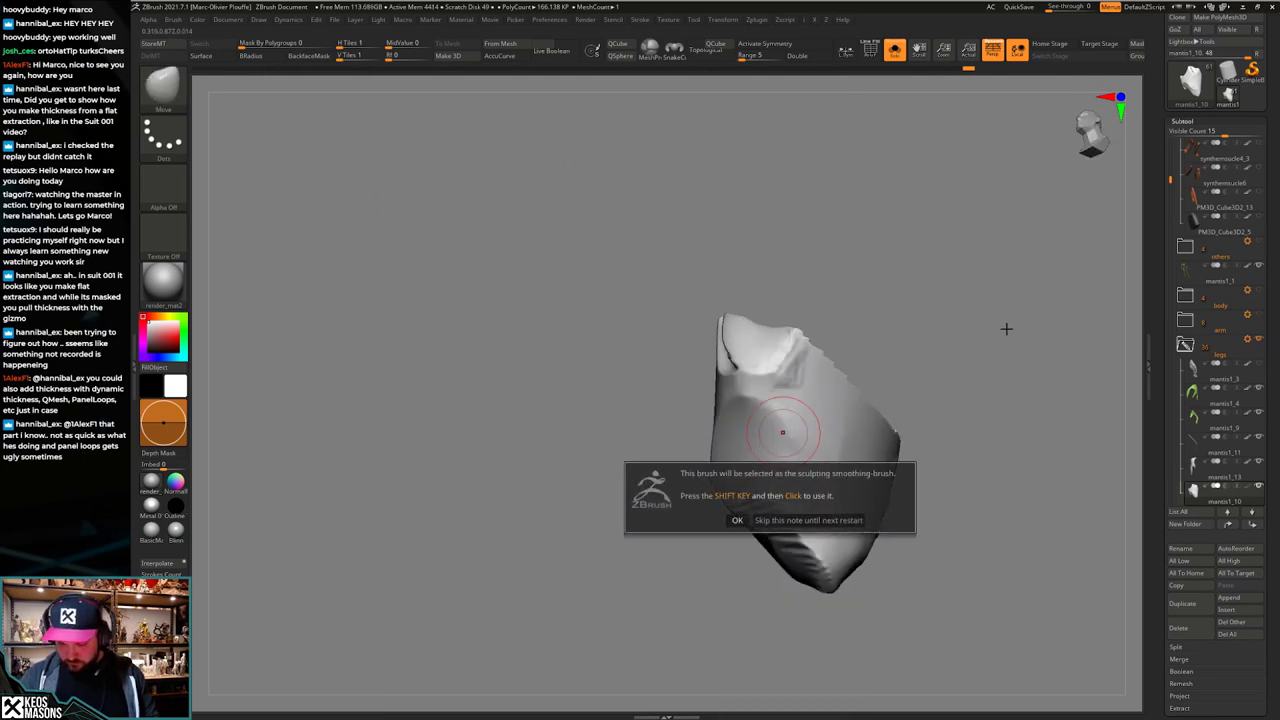
left_click(737, 521)
Step: Smooth the knee guard's outer face above the dark shin plate with Smooth Stronger, with the other parts shown
mouse_move(708, 450)
right_mouse_down()
mouse_move(832, 446)
mouse_move(753, 439)
right_mouse_up()
key("shift+s")
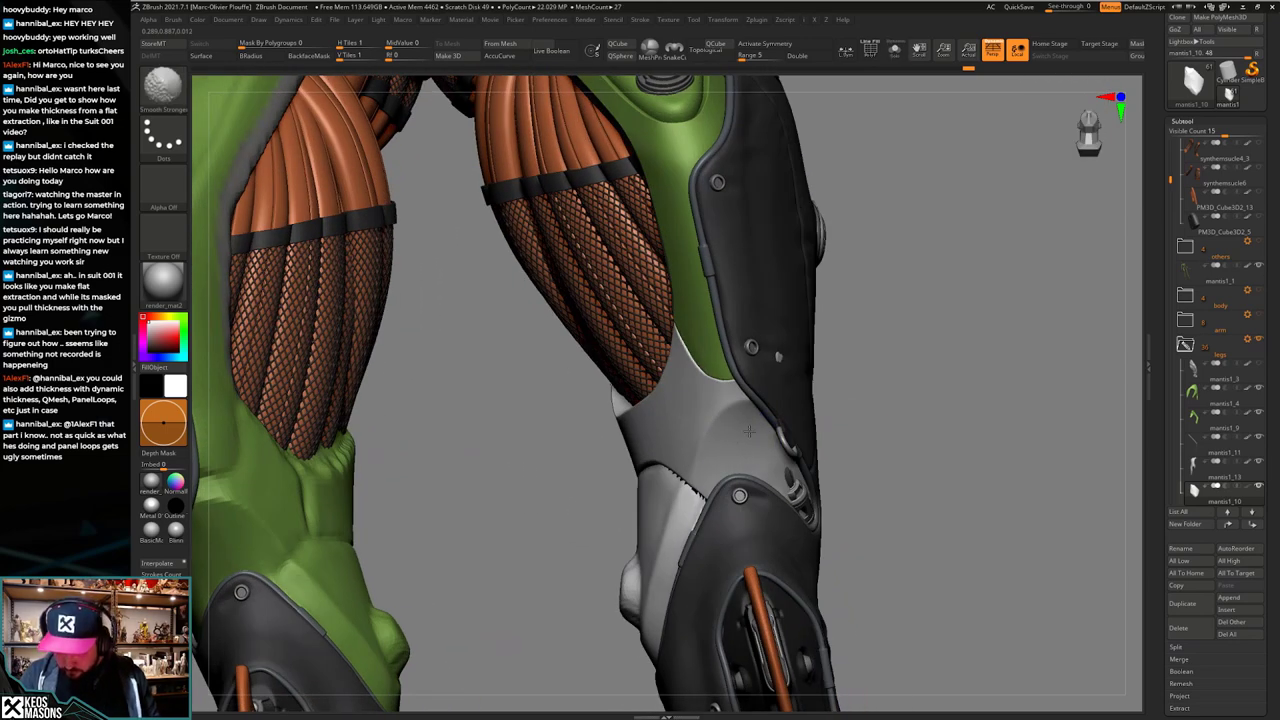
left_click_drag(749, 431, 746, 461, "shift")
mouse_move(752, 445)
right_mouse_down()
mouse_move(800, 425)
mouse_move(896, 430)
mouse_move(748, 454)
right_mouse_up()
right_click_drag(757, 355, 738, 357)
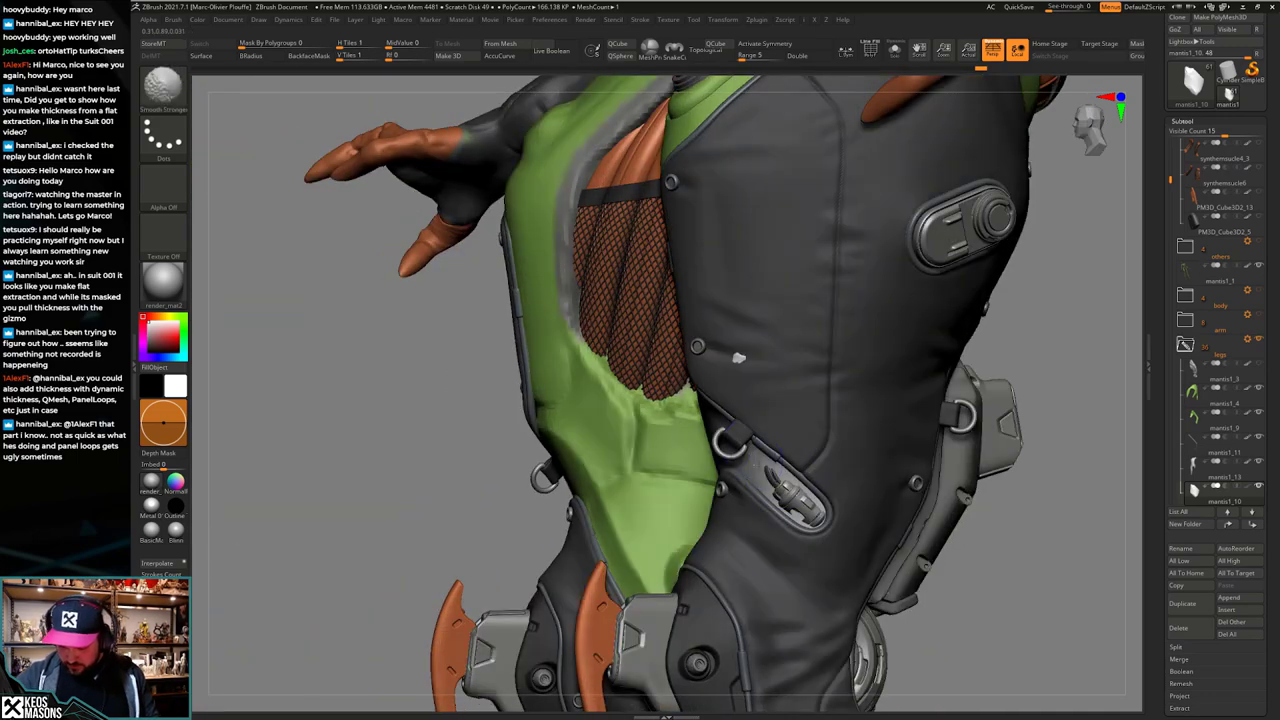
Step: Flatten the knee guard's front face between the green thigh panel and the kneecap with hPolish
right_click_drag(799, 492, 862, 466)
mouse_move(655, 450)
right_mouse_down()
mouse_move(732, 450)
mouse_move(772, 425)
right_mouse_up()
key("space")
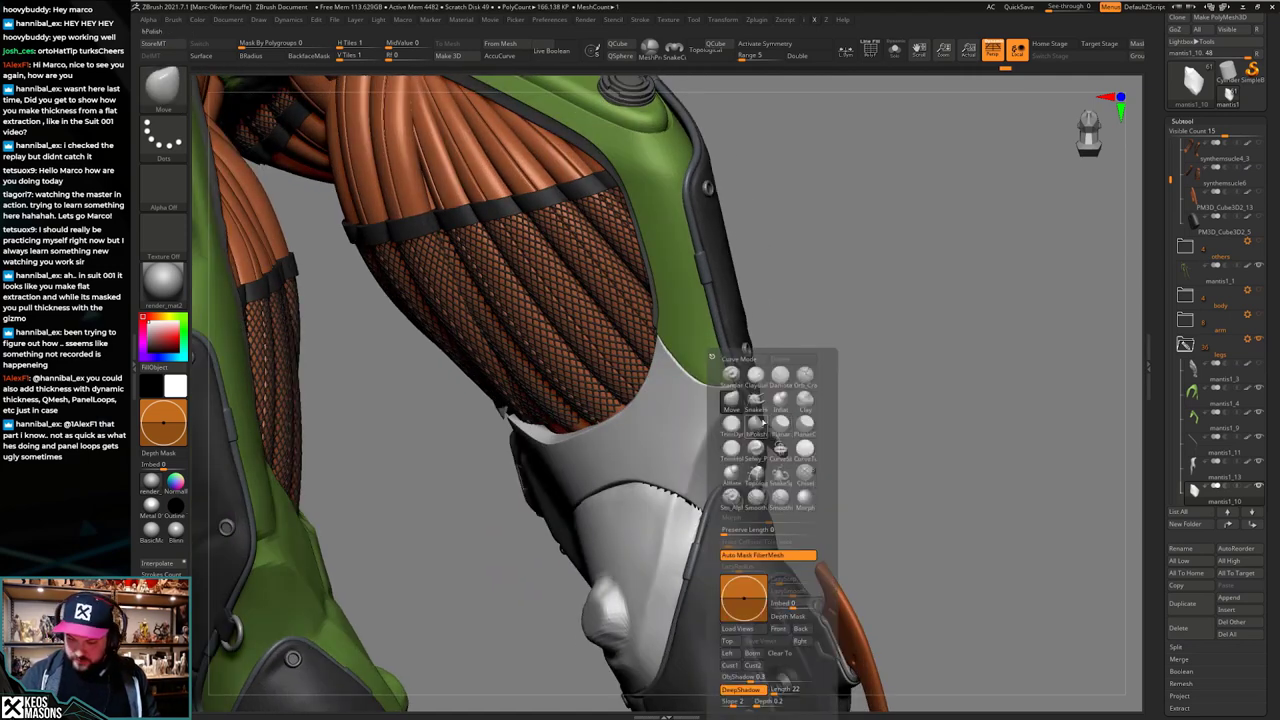
left_click(762, 422)
left_click_drag(692, 424, 630, 490)
right_click_drag(765, 440, 780, 358)
left_click_drag(706, 414, 719, 386)
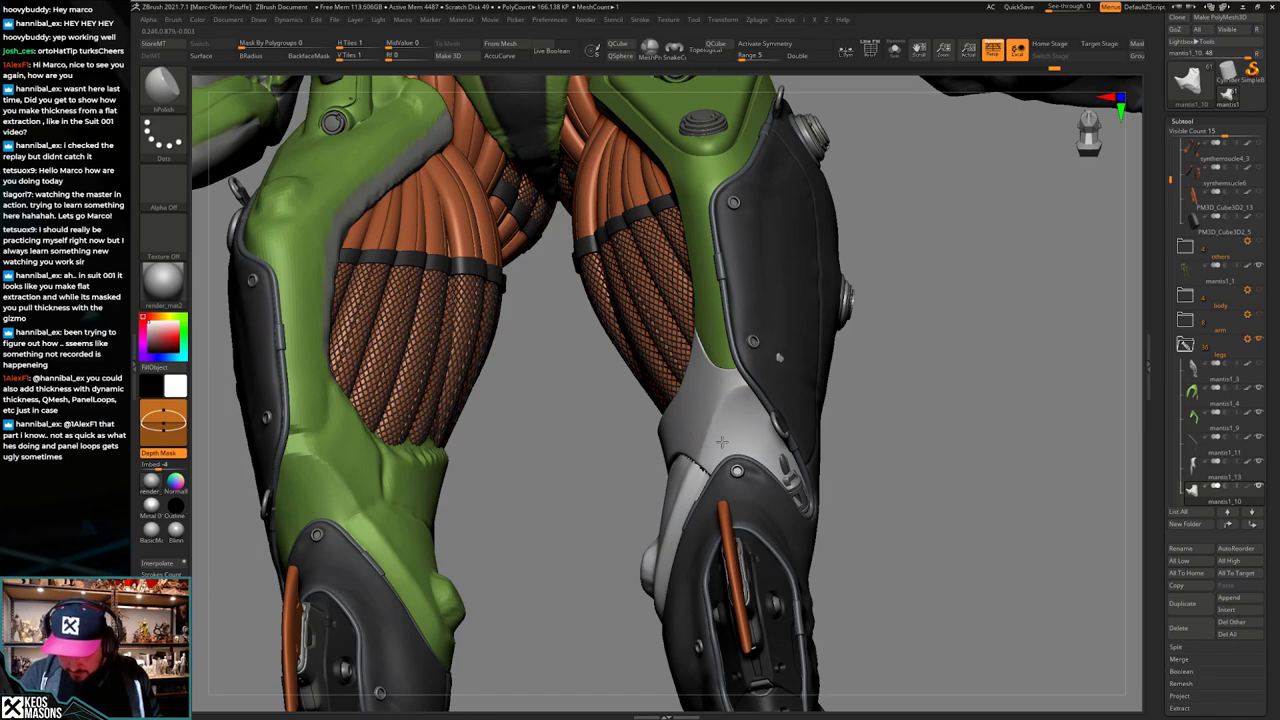
Step: Smooth the knee guard's outer plane above the shin plate and check both legs from the front
right_click_drag(722, 442, 838, 420)
key("space")
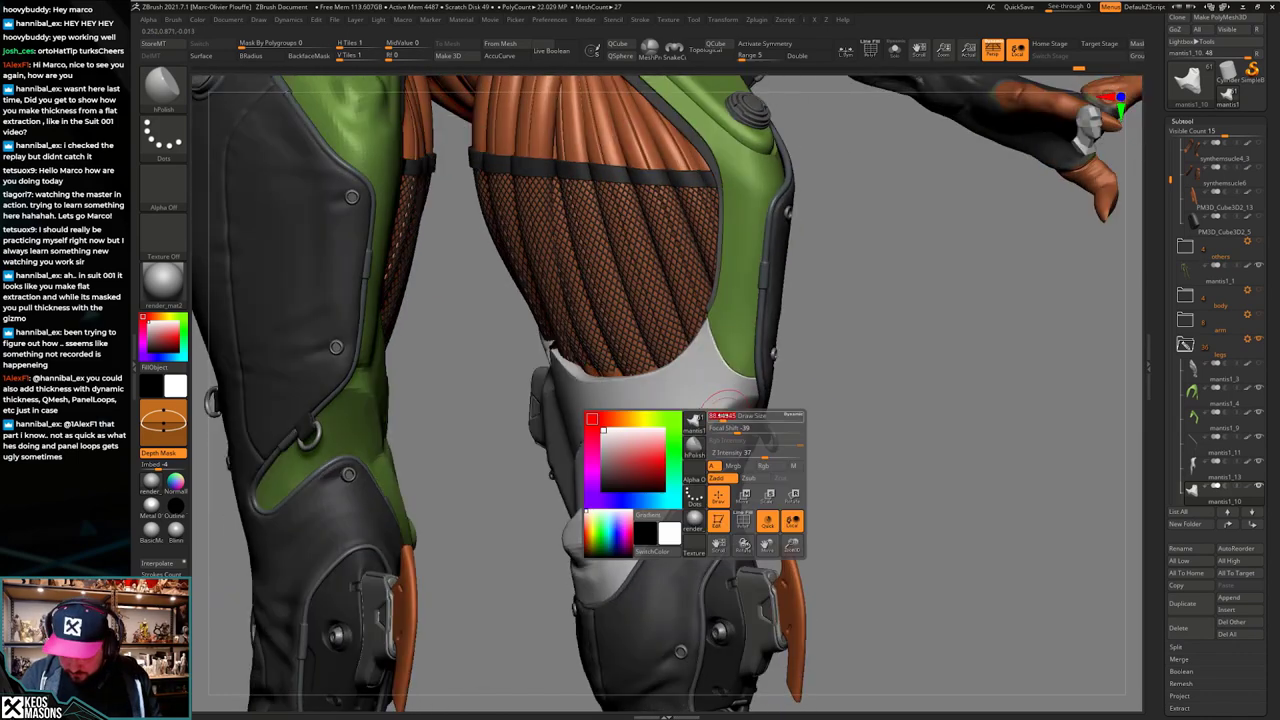
mouse_move(723, 415)
right_mouse_down()
mouse_move(713, 436)
mouse_move(668, 412)
right_mouse_up()
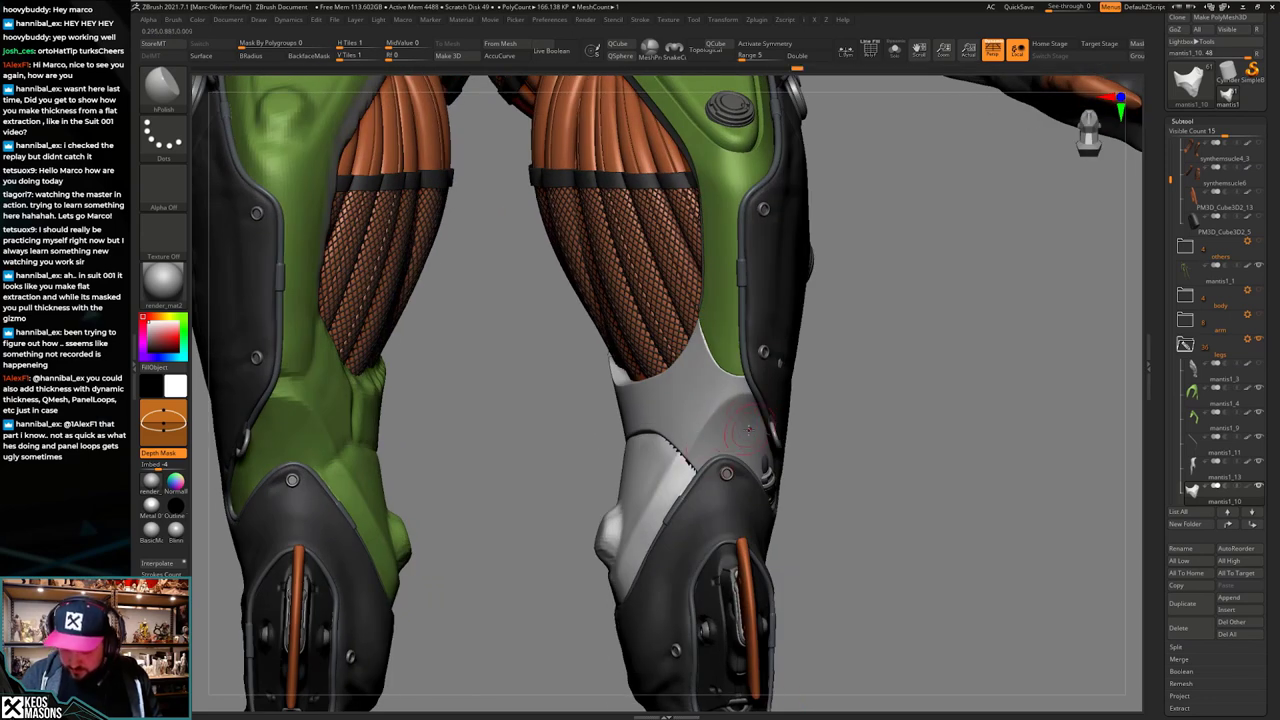
left_click_drag(749, 430, 719, 445, "shift")
mouse_move(730, 440)
right_mouse_down()
mouse_move(890, 430)
mouse_move(772, 377)
right_mouse_up()
key("ctrl+shift+s")
key("ctrl+shift+s")
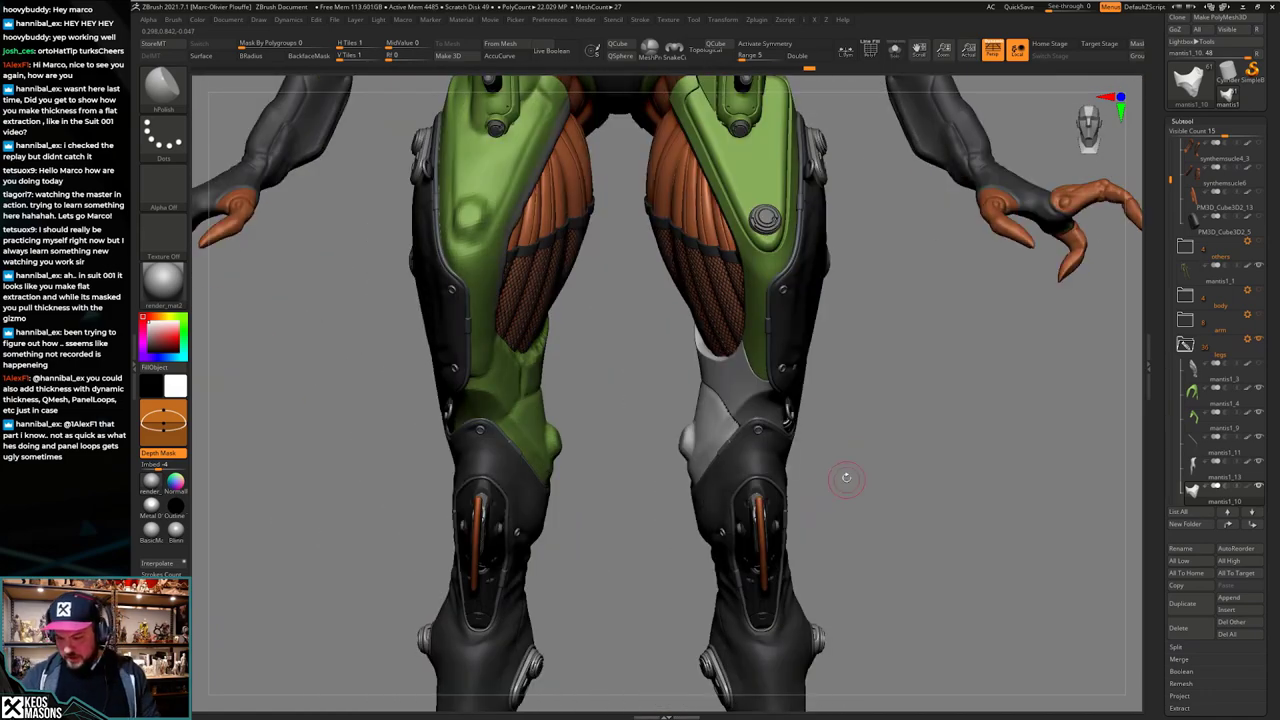
Step: Select the kneecap piece below the knee guard and remove the round knob from its face
left_click_drag(846, 478, 681, 481)
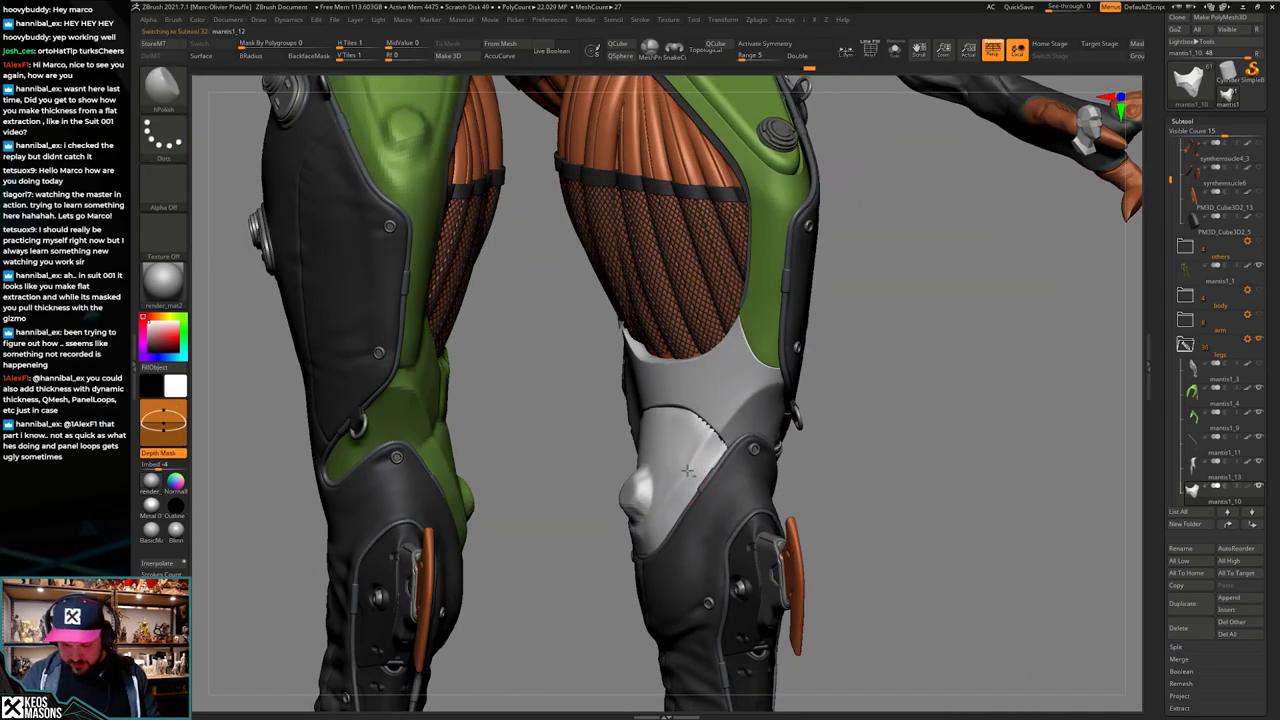
mouse_move(855, 423)
left_mouse_down("alt")
mouse_move(831, 460)
mouse_move(848, 431)
left_mouse_up("alt")
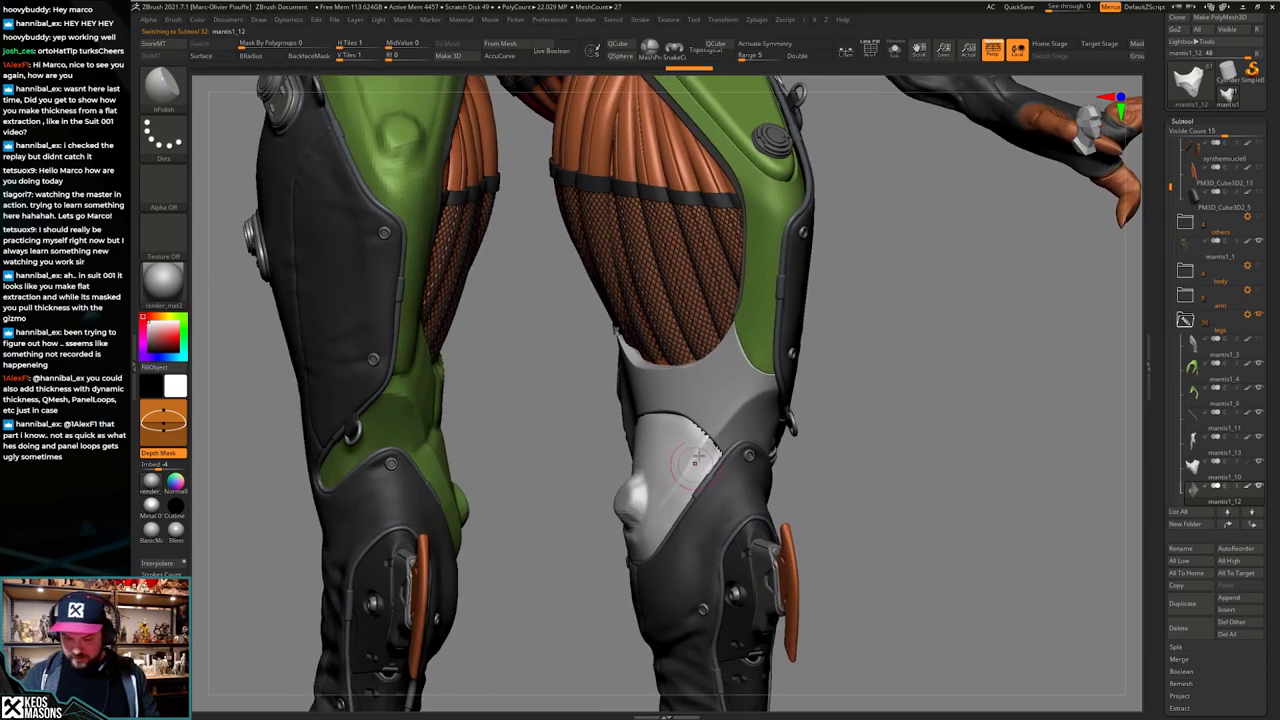
mouse_move(707, 467)
left_mouse_down()
mouse_move(774, 470)
mouse_move(720, 504)
mouse_move(676, 457)
mouse_move(712, 448)
left_mouse_up()
key("alt+s")
key("x")
key("alt+s")
mouse_move(618, 596)
left_mouse_down()
mouse_move(523, 600)
mouse_move(550, 606)
left_mouse_up()
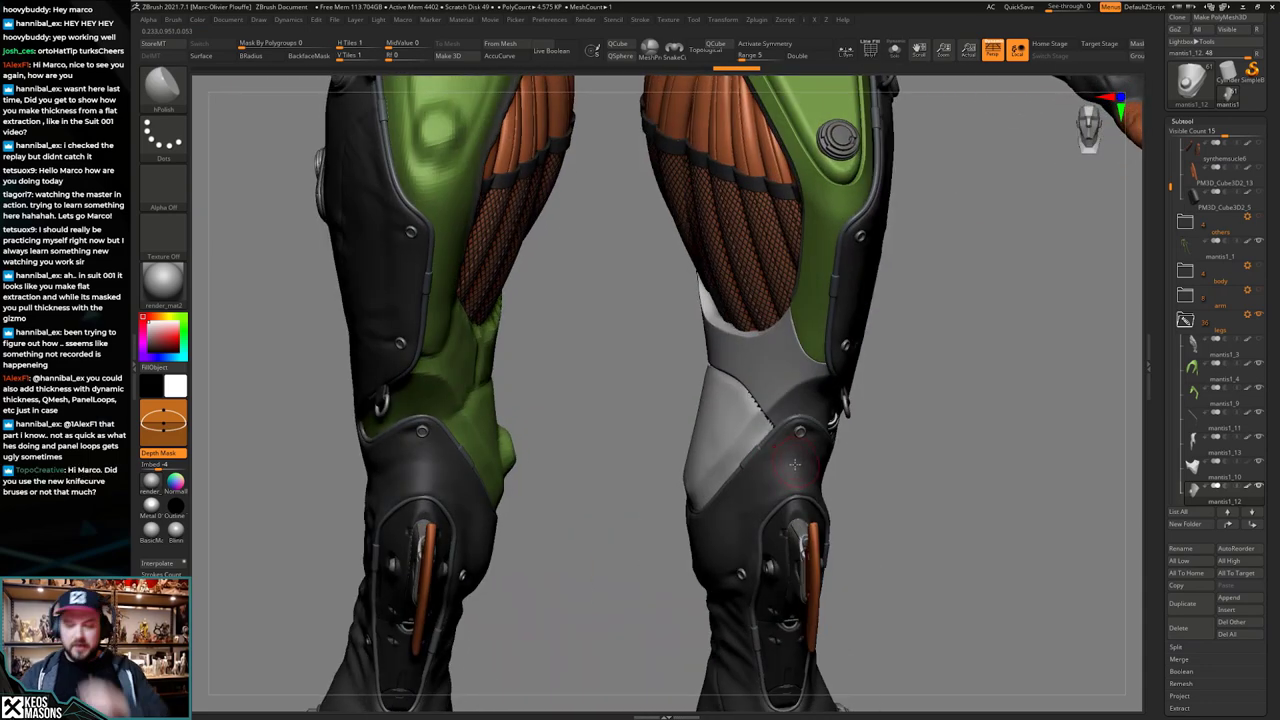
Step: Examine the kneecap's fit against the knee guard and shin plate, and inspect its isolated shell and polygon mesh
right_click_drag(785, 485, 874, 484)
mouse_move(670, 482)
right_mouse_down()
mouse_move(760, 483)
mouse_move(668, 460)
right_mouse_up()
right_click_drag(840, 457, 845, 415, "ctrl")
mouse_move(845, 415)
right_mouse_down()
mouse_move(903, 414)
mouse_move(911, 426)
mouse_move(886, 427)
mouse_move(878, 453)
mouse_move(903, 428)
right_mouse_up()
key("space")
left_click(872, 427)
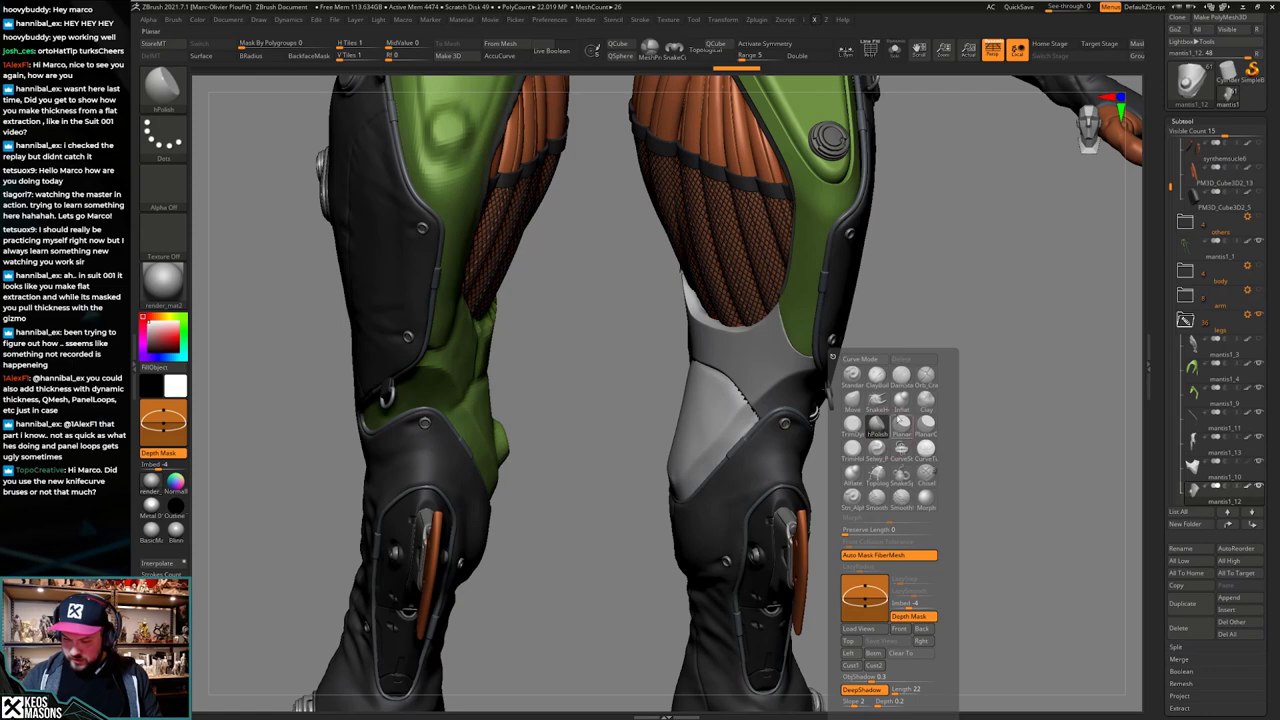
right_click_drag(796, 430, 838, 425)
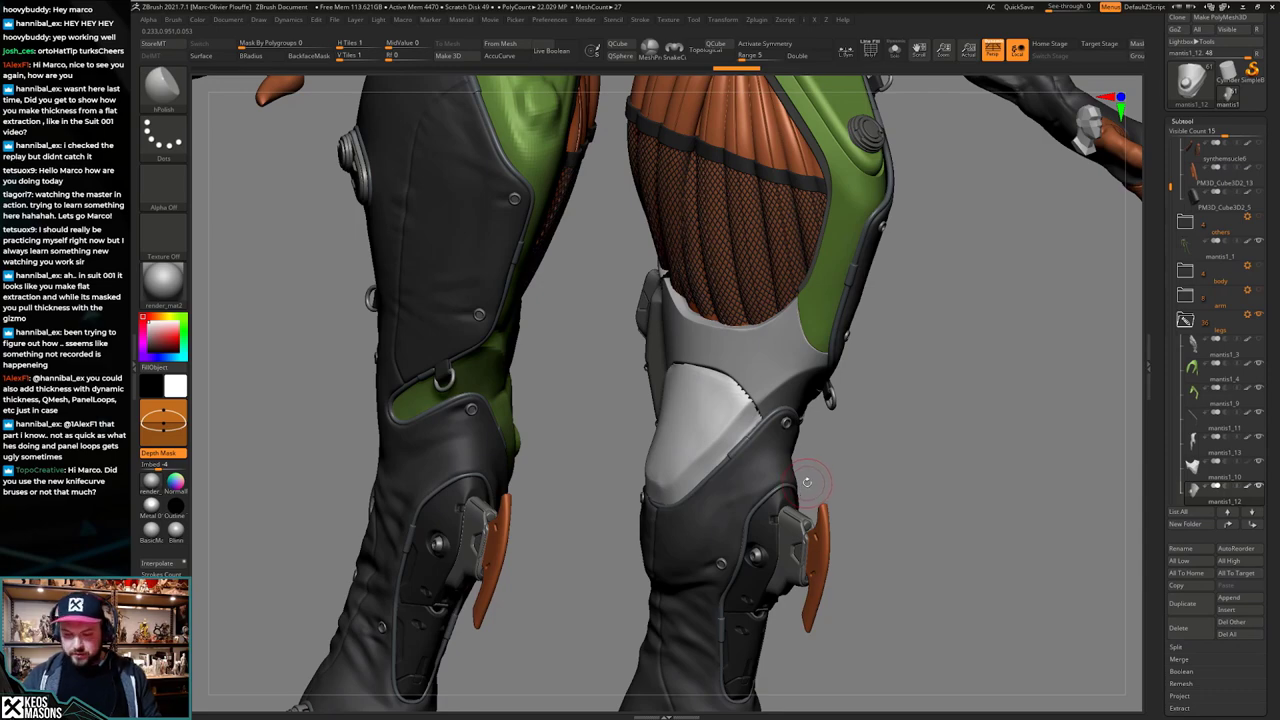
key("alt+s")
key("shift+f")
key("shift+f")
right_click_drag(817, 466, 799, 491)
key("alt+s")
key("alt+s")
key("shift+f")
key("shift+f")
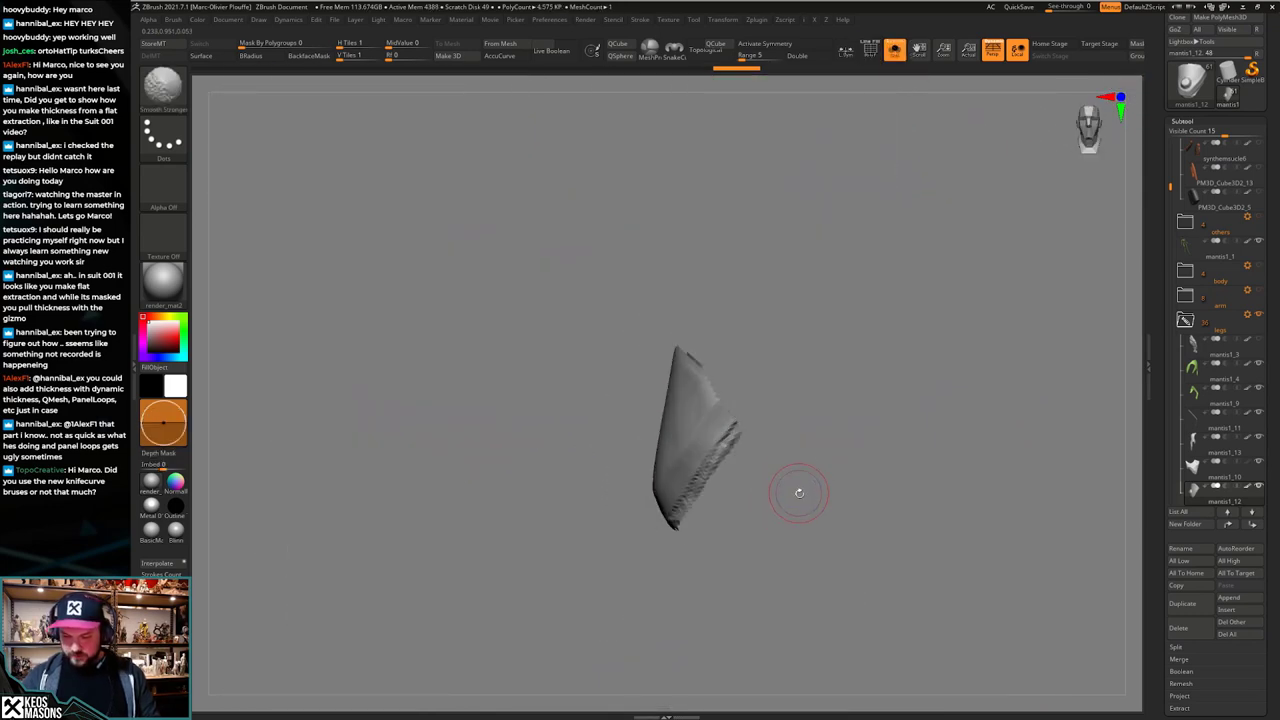
Step: Cap the open back of the isolated kneecap shell with Close Holes and inspect the mesh
key("alt+s")
key("alt+s")
key("shift+f")
key("space")
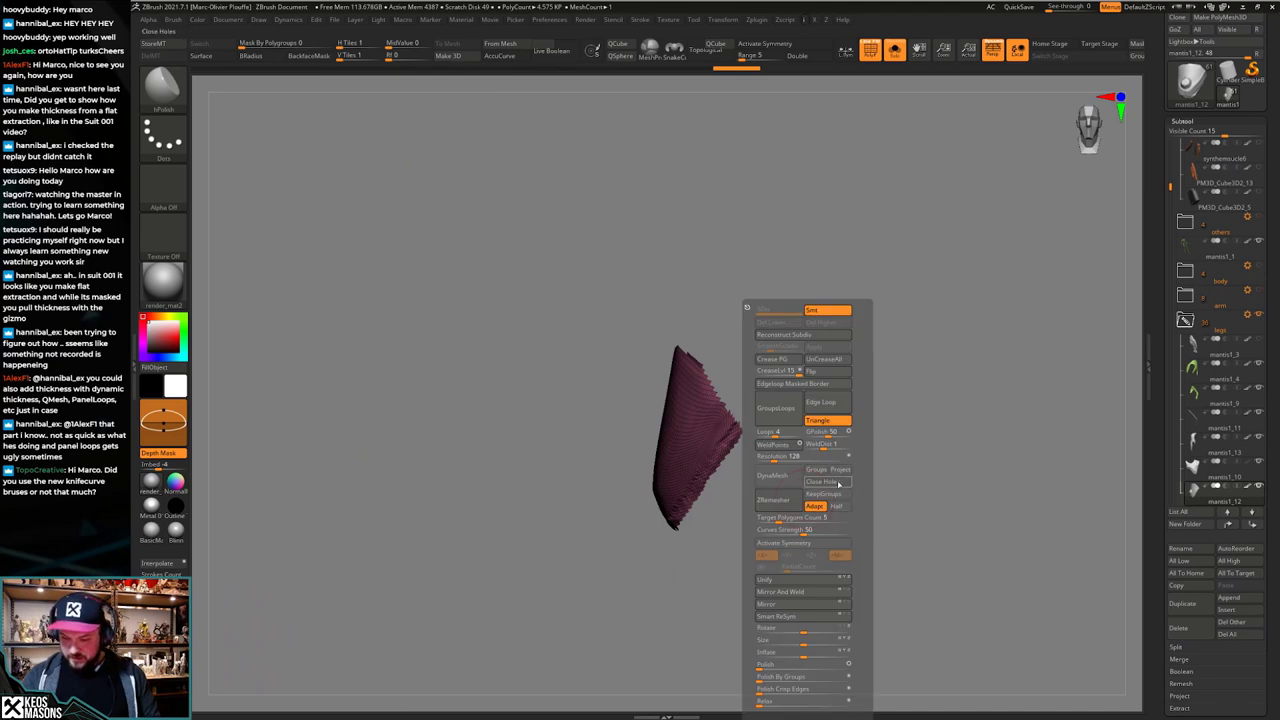
left_click(839, 484)
right_click_drag(846, 456, 843, 471)
key("shift+f")
Step: Push the kneecap's capped back inward with Transpose, keeping the front face masked, to give the shell thickness
key("w")
left_click_drag(631, 397, 871, 418)
key("q")
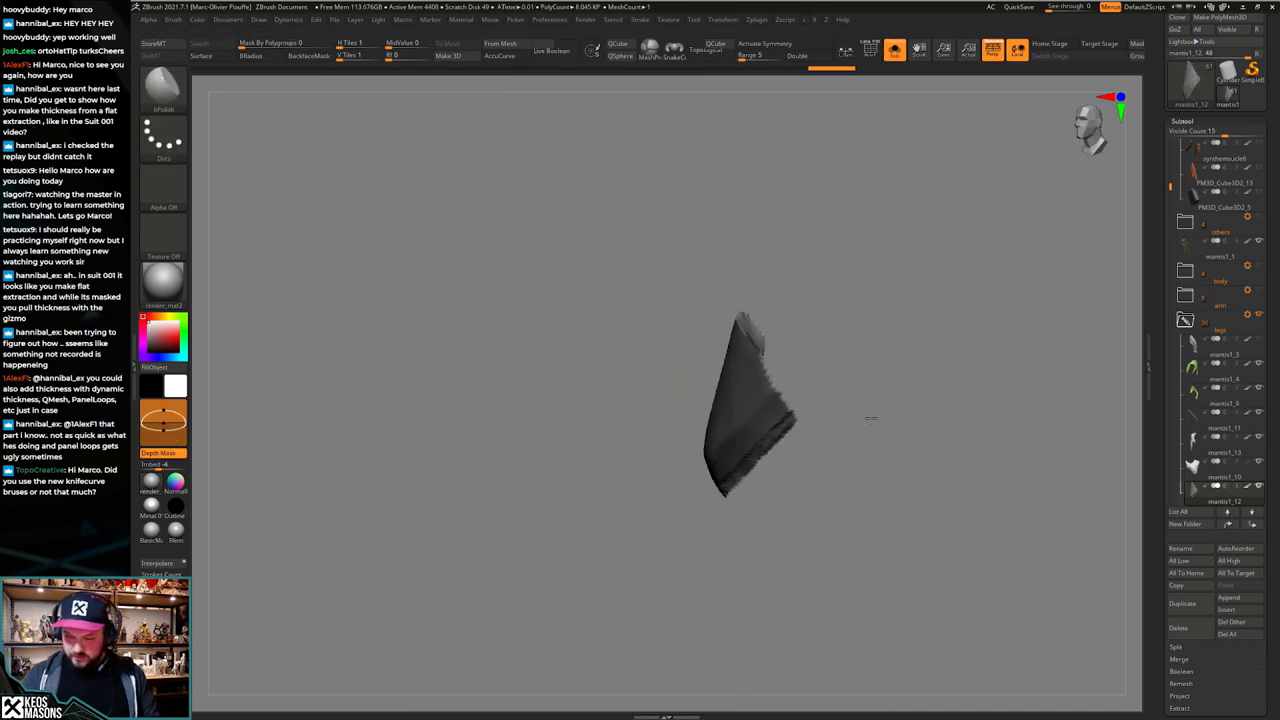
right_click_drag(871, 418, 863, 423, "shift")
key("b")
left_click(852, 419)
key("space")
left_click_drag(766, 359, 775, 358)
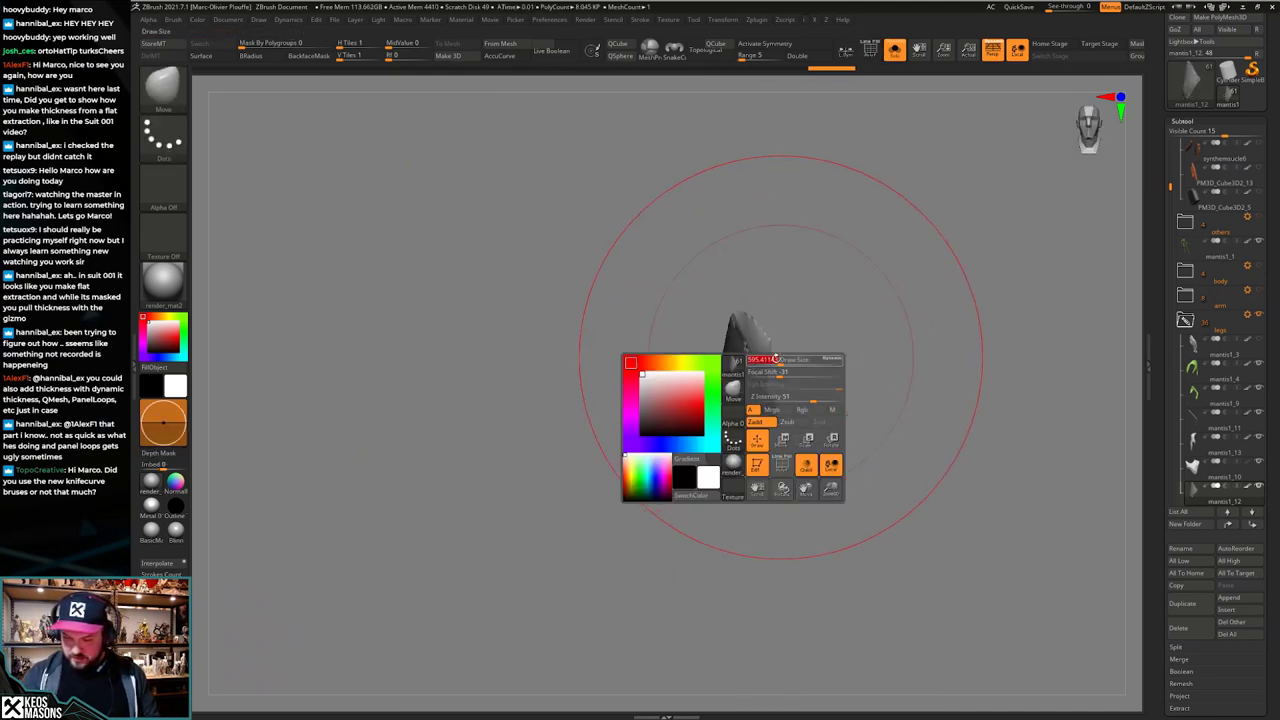
key("w")
right_click_drag(836, 400, 846, 444)
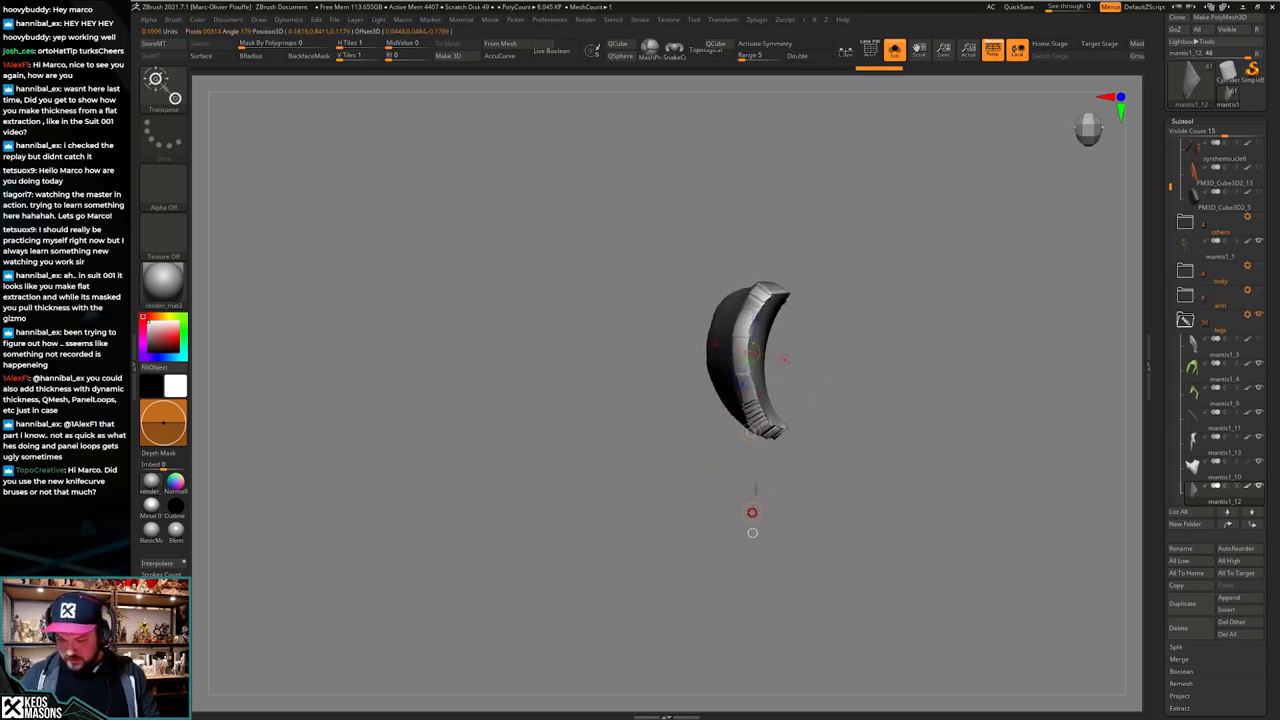
key("q")
mouse_move(755, 489)
right_mouse_down()
mouse_move(829, 431)
mouse_move(772, 442)
right_mouse_up()
Step: Compare the thickened kneecap with the knee guard and shin plate, in place and isolated
key("alt+s")
key("alt+s")
key("shift+f")
key("shift+f")
left_click_drag(920, 431, 898, 472, "ctrl")
key("alt+s")
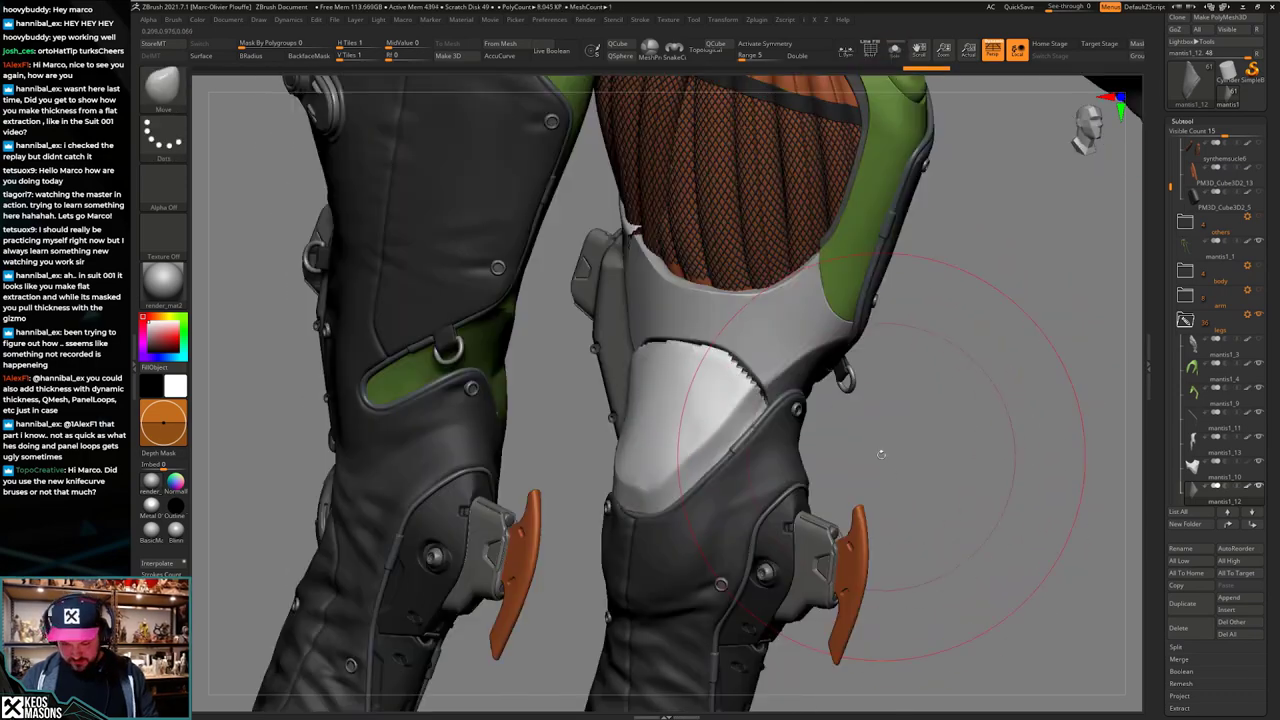
right_click_drag(881, 454, 866, 447)
key("alt+s")
key("shift+f")
key("shift+f")
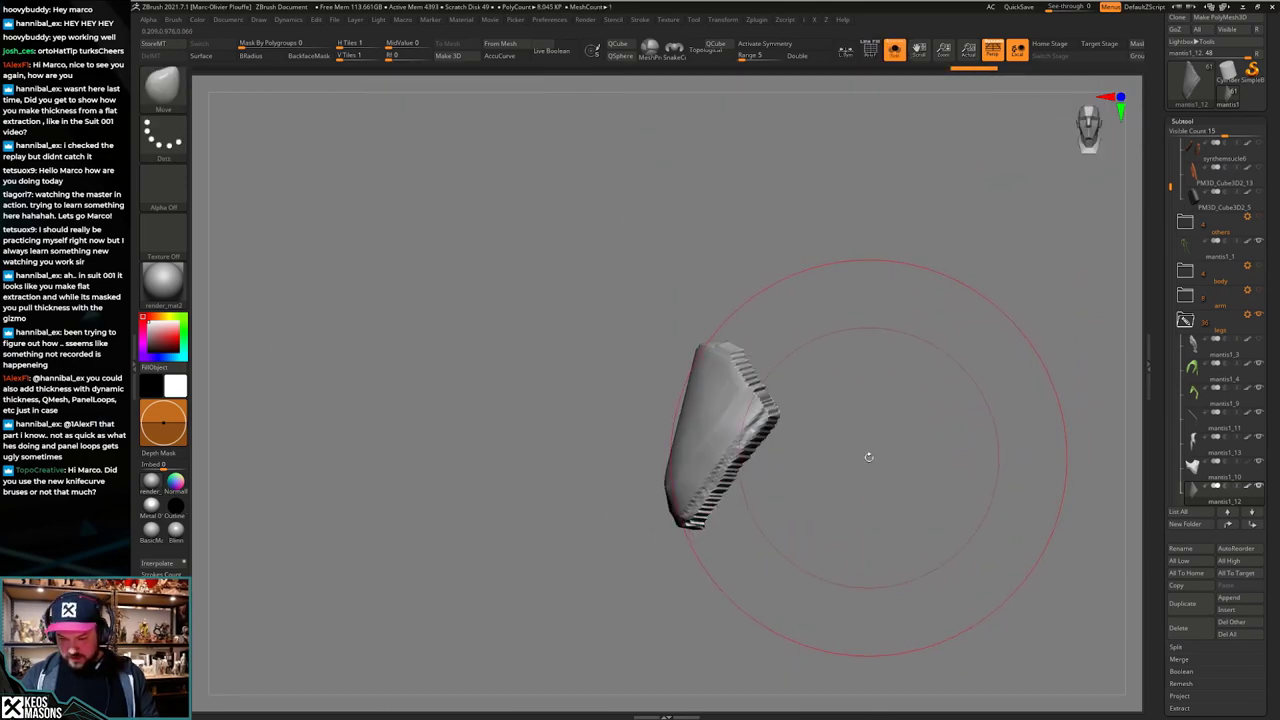
Step: Try subdividing the isolated kneecap and check its polygroups
key("shift+d")
mouse_move(867, 460)
right_mouse_down()
mouse_move(888, 444)
mouse_move(873, 470)
mouse_move(877, 460)
mouse_move(854, 463)
right_mouse_up()
key("ctrl+d")
left_click(880, 446, "ctrl+shift")
key("alt+s")
key("shift+f")
left_click(861, 467, "ctrl")
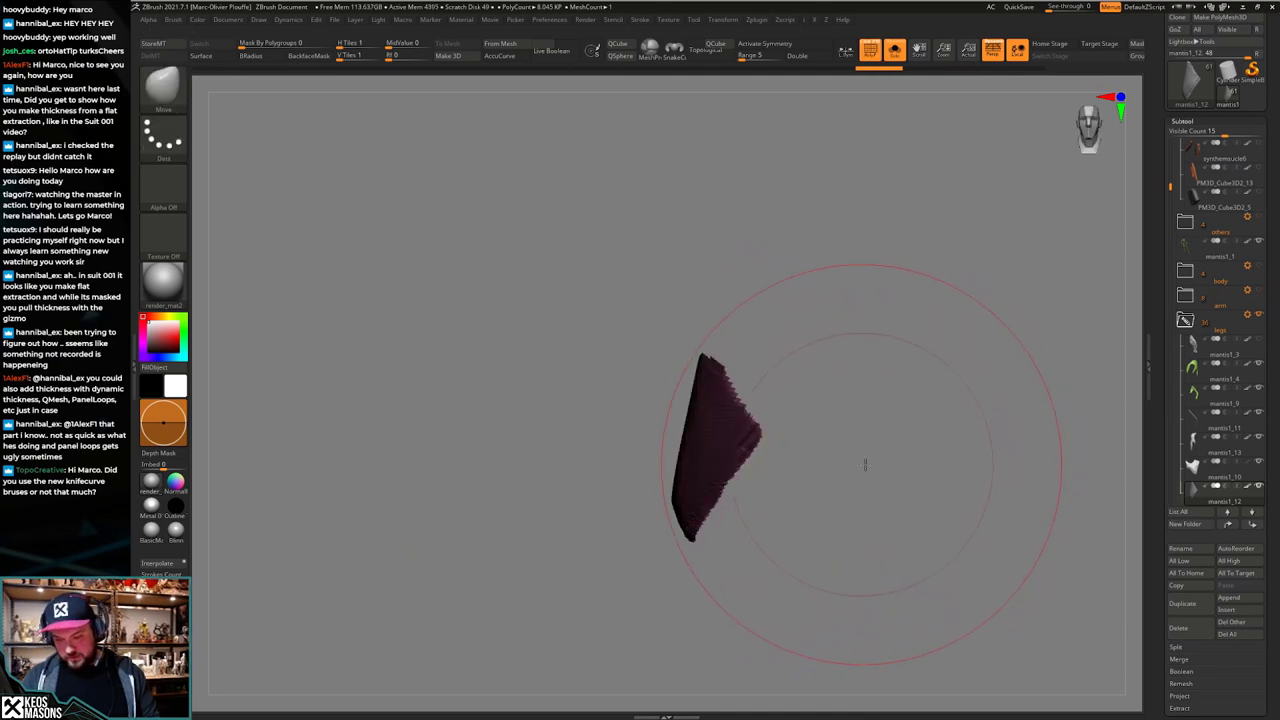
Step: Mask the kneecap with Mask By Features set to Border and invert the mask
left_click_drag(866, 463, 898, 436)
key("shift+f")
left_click(884, 468, "ctrl")
key("g")
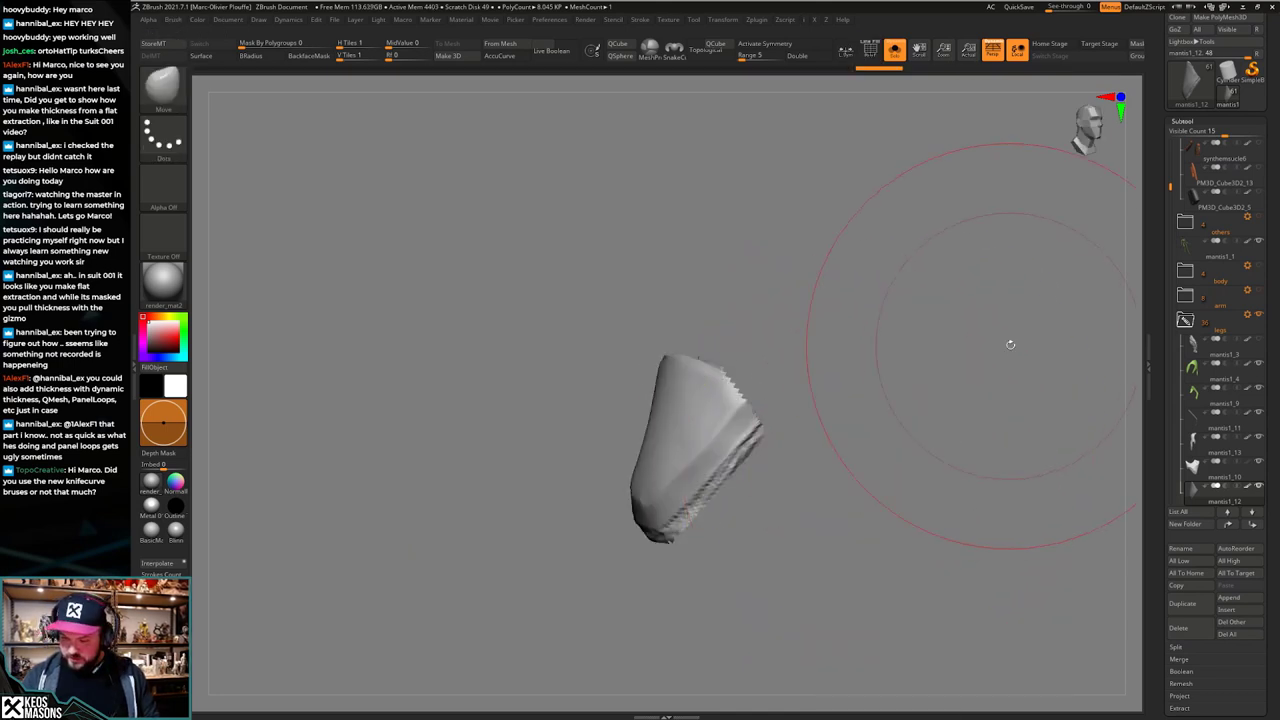
key("d")
left_click(893, 397)
left_click(991, 364, "ctrl")
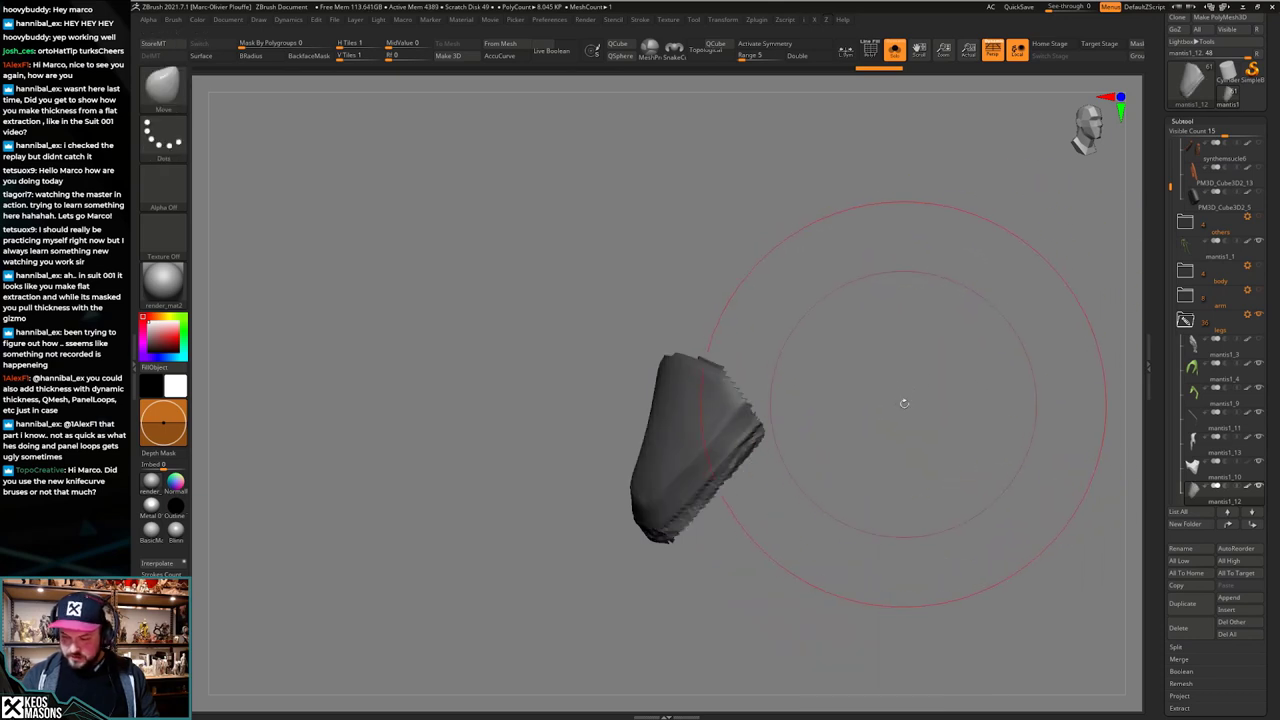
left_click(915, 364, "ctrl")
key("d")
left_click(896, 405)
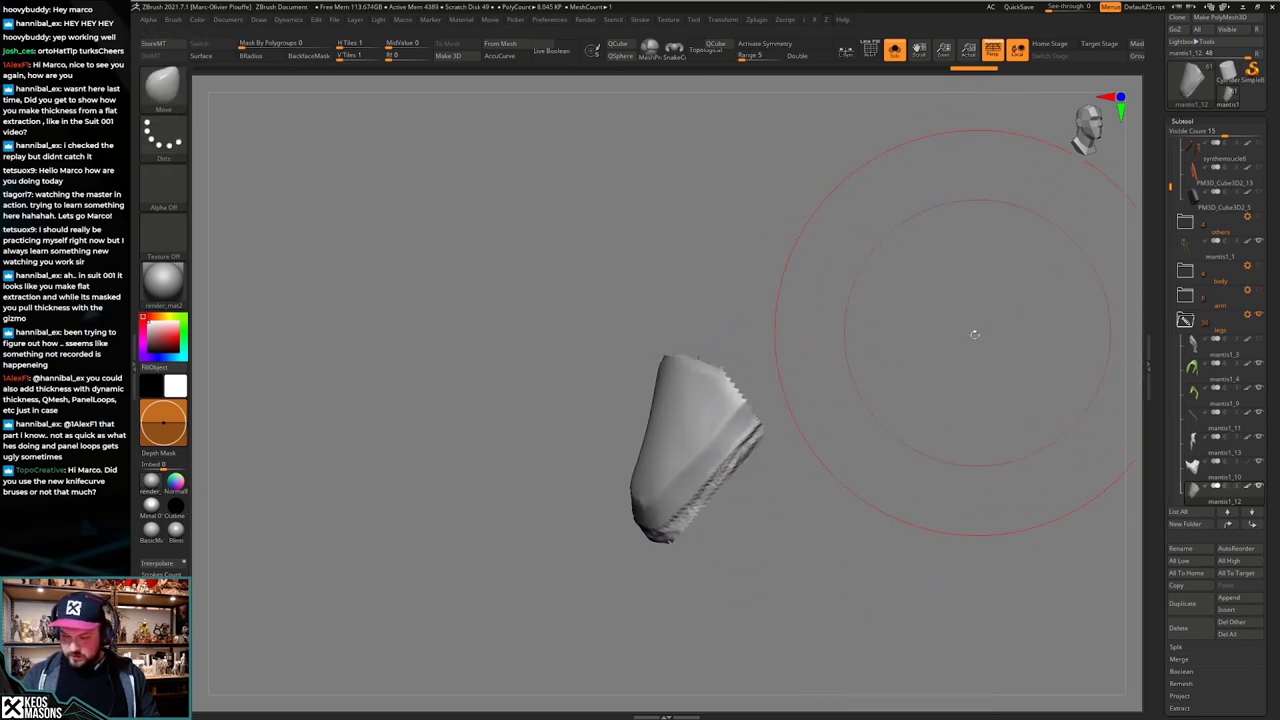
Step: Try preparing the kneecap's rim for polishing by inverting and reapplying the Border feature mask
key("d")
key("f")
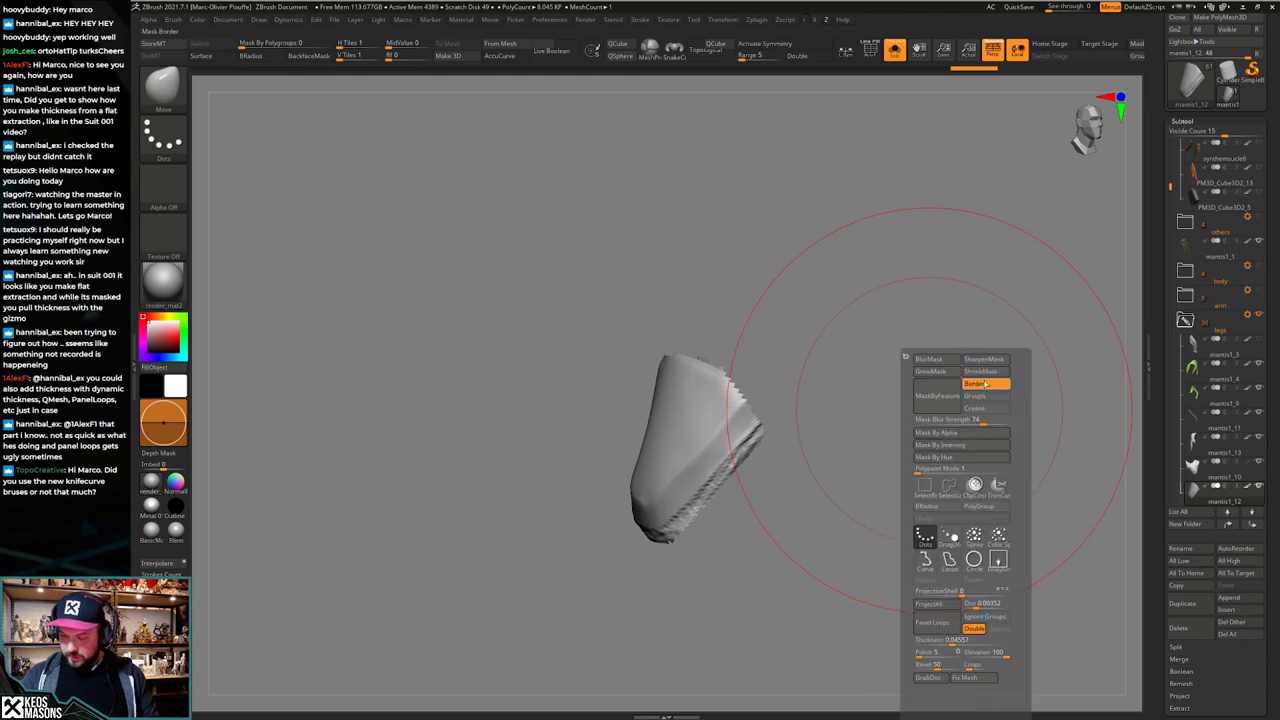
left_click(914, 400, "ctrl")
key("f")
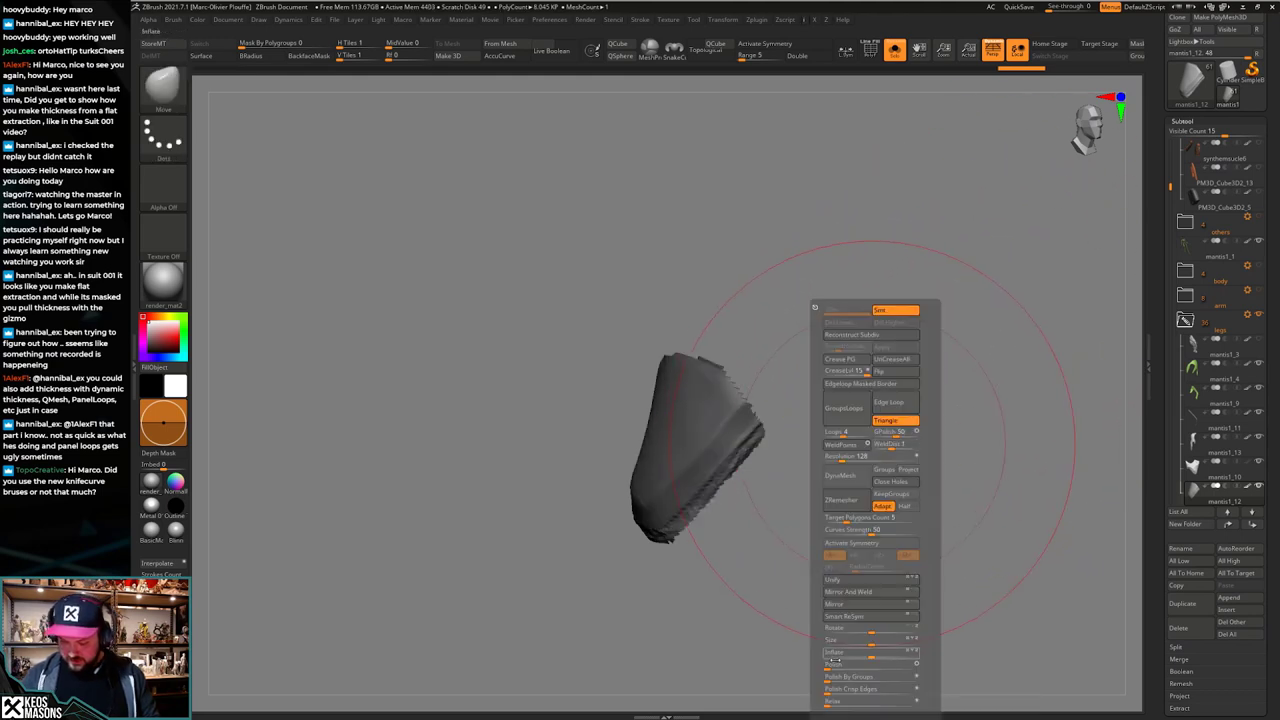
left_click(926, 537, "ctrl")
key("d")
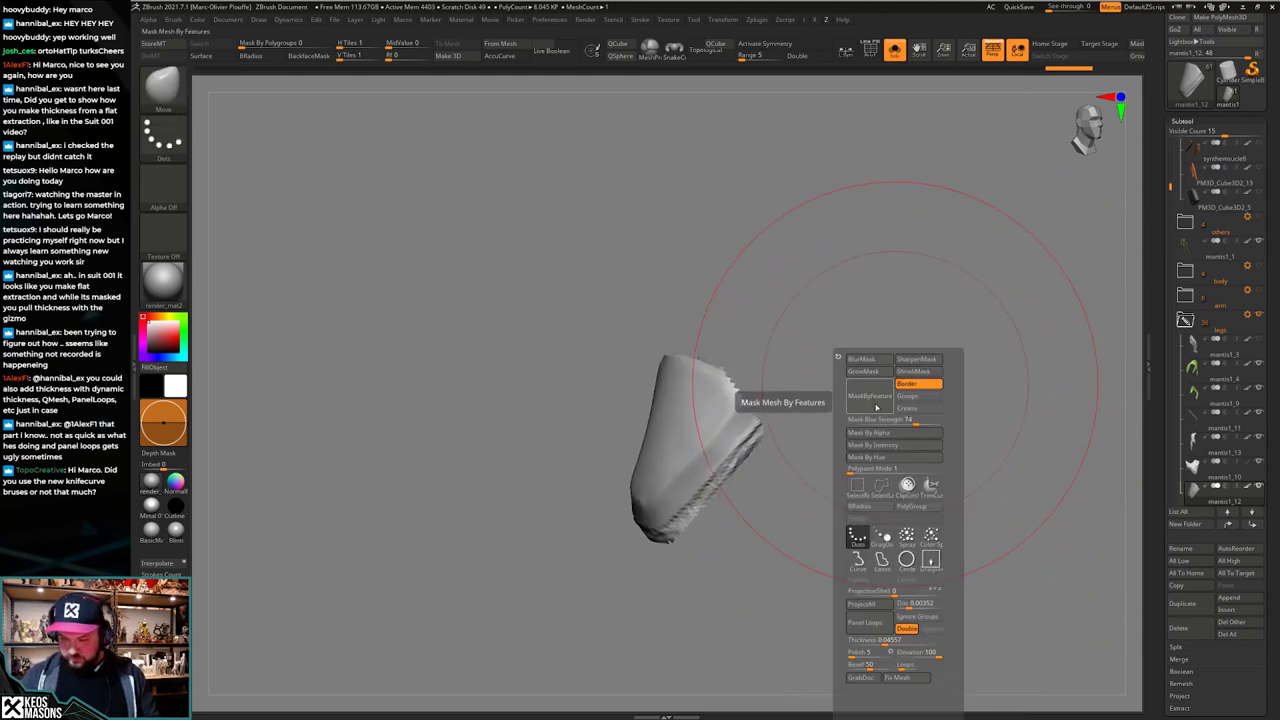
left_click(879, 402)
key("shift+f")
left_click_drag(915, 413, 925, 425)
Step: Mask the kneecap with Mask By Features using Border and Groups at blur strength 32, and invert the mask
key("f")
key("d")
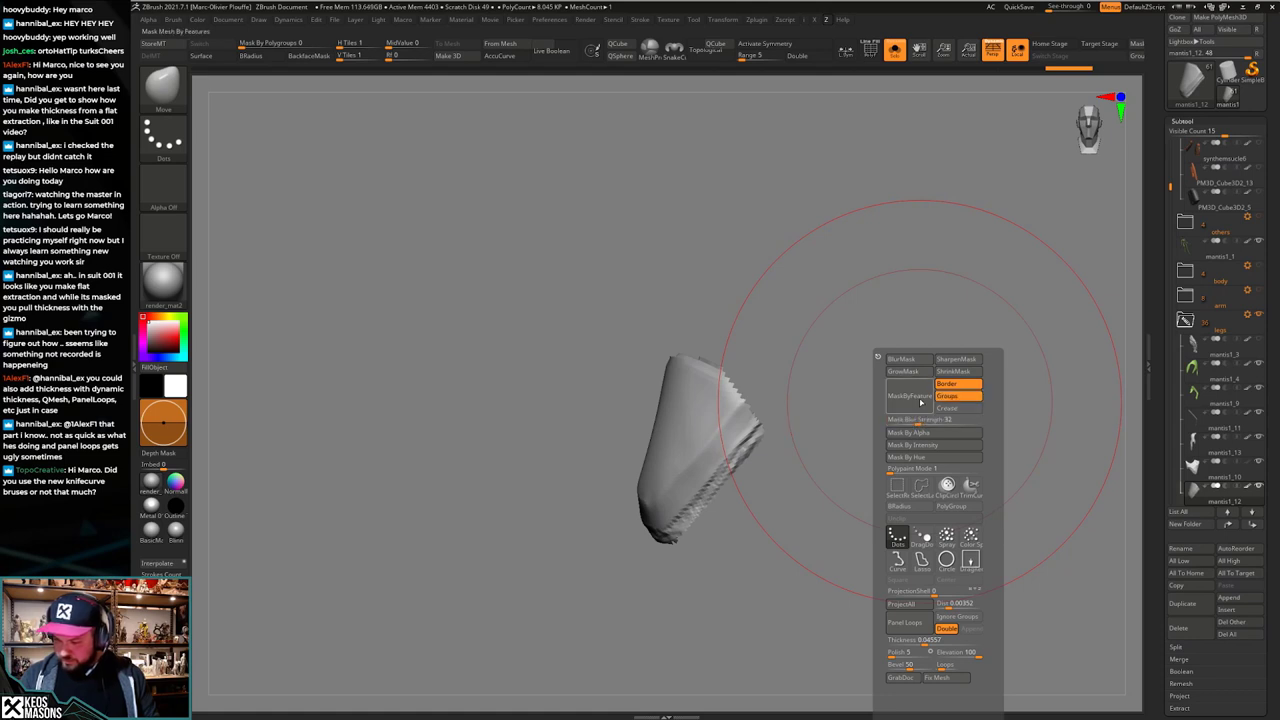
left_click(921, 402)
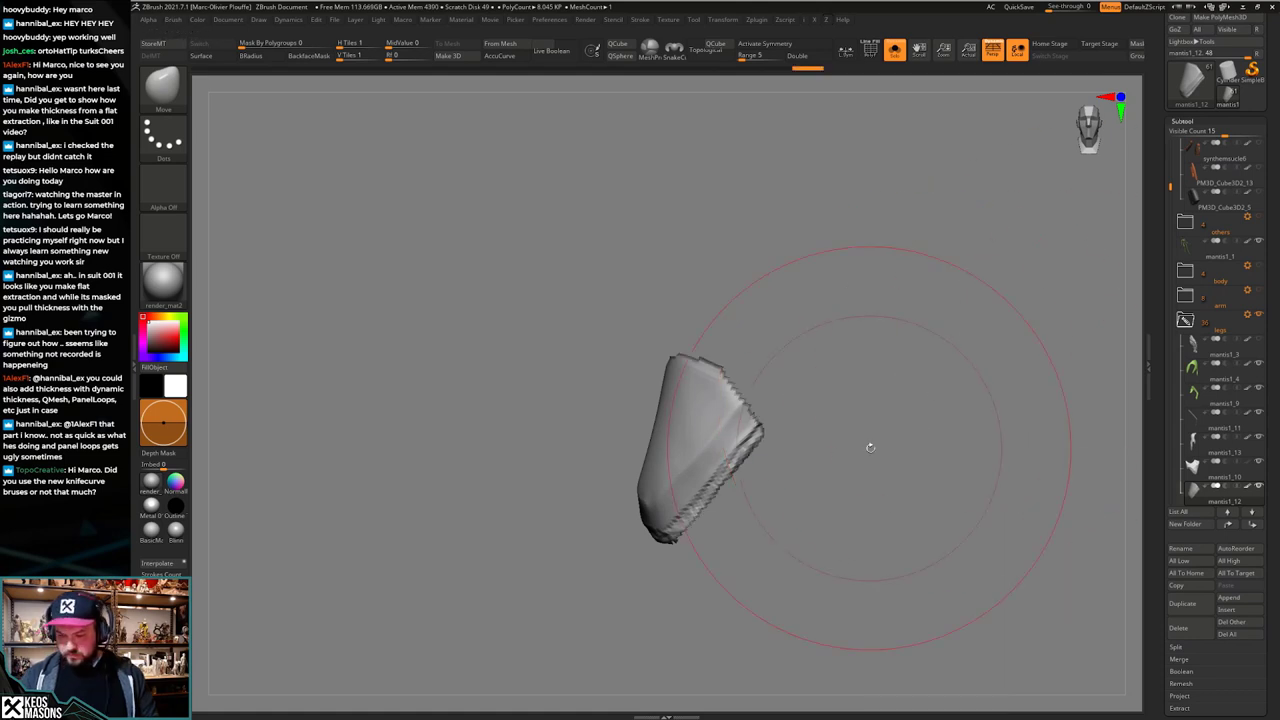
left_click(874, 467, "ctrl")
left_click(751, 437, "ctrl")
Step: Smooth the kneecap's jagged rim with the Polish deformation through the inverted mask
key("2")
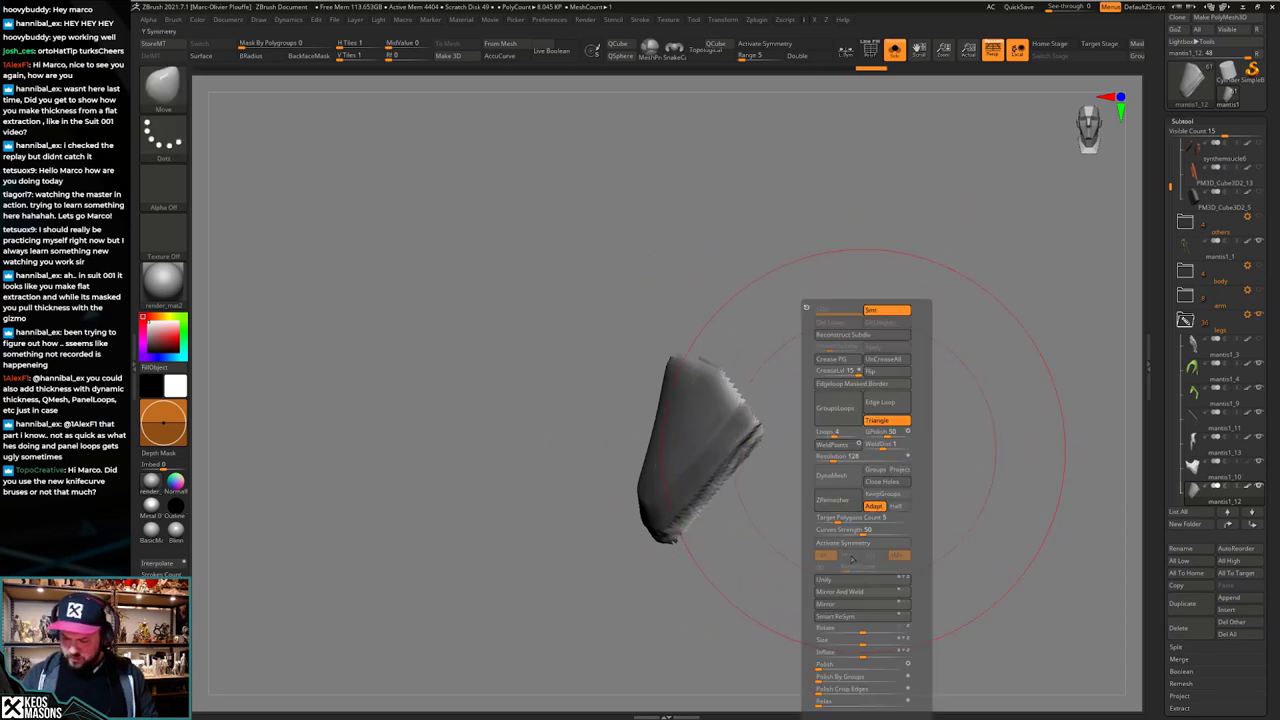
left_click_drag(820, 667, 830, 663)
mouse_move(851, 492)
left_mouse_down()
mouse_move(871, 486)
mouse_move(838, 495)
mouse_move(866, 486)
mouse_move(866, 520)
mouse_move(868, 494)
mouse_move(858, 504)
left_mouse_up()
key("shift+f")
key("shift+f")
key("1")
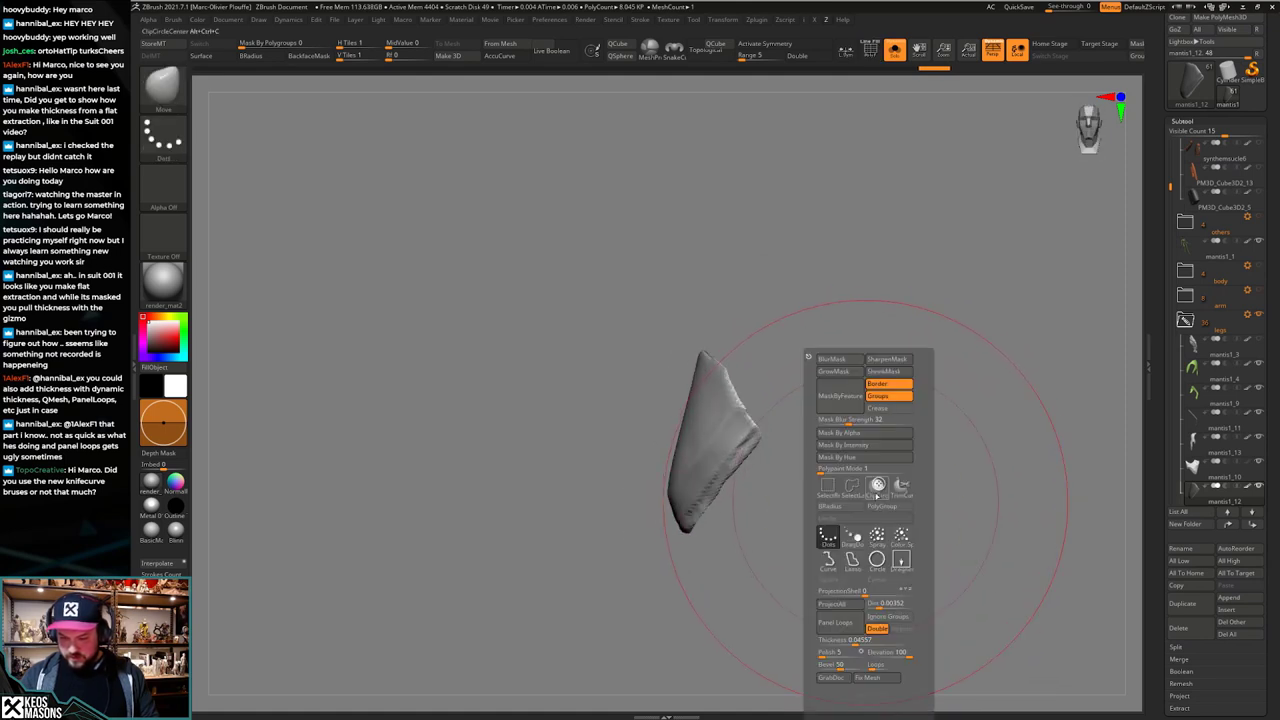
key("2")
left_click_drag(1050, 464, 886, 477)
key("shift+f")
key("shift+f")
Step: Adjust the position of the kneecap's inner side with Transpose, aligning the move from above
key("w")
left_click(857, 482)
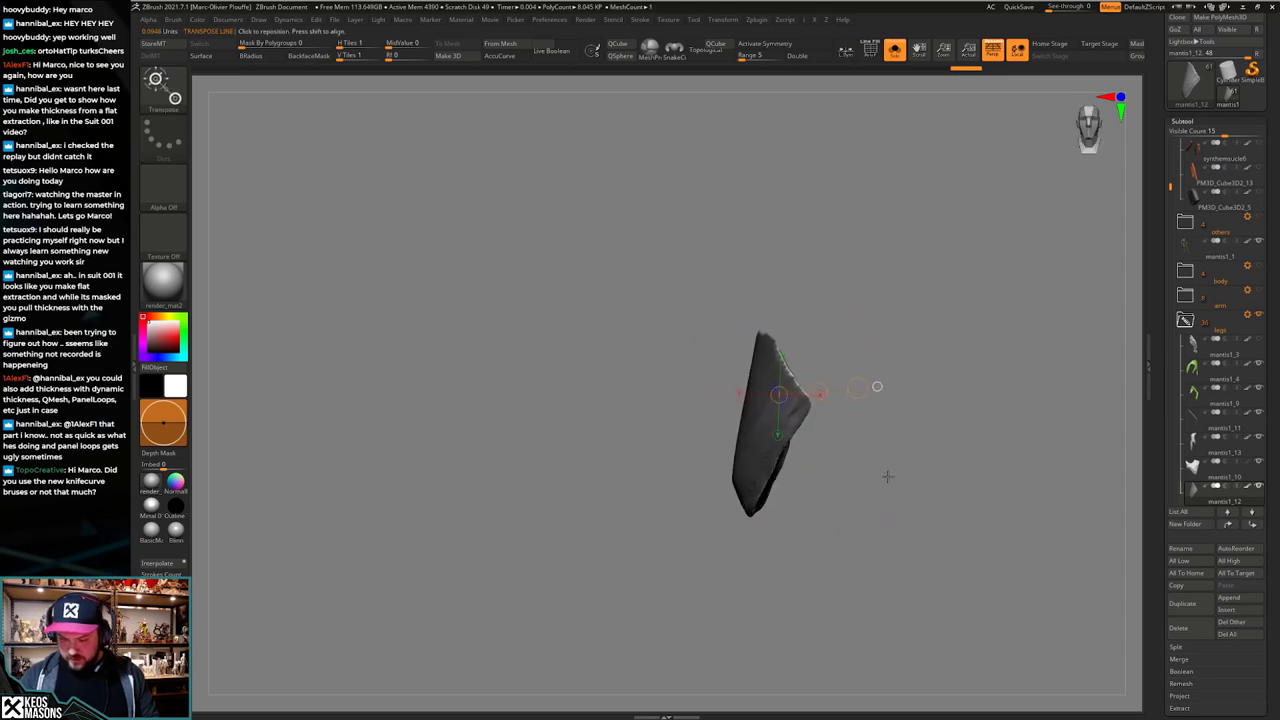
left_click_drag(822, 397, 895, 452)
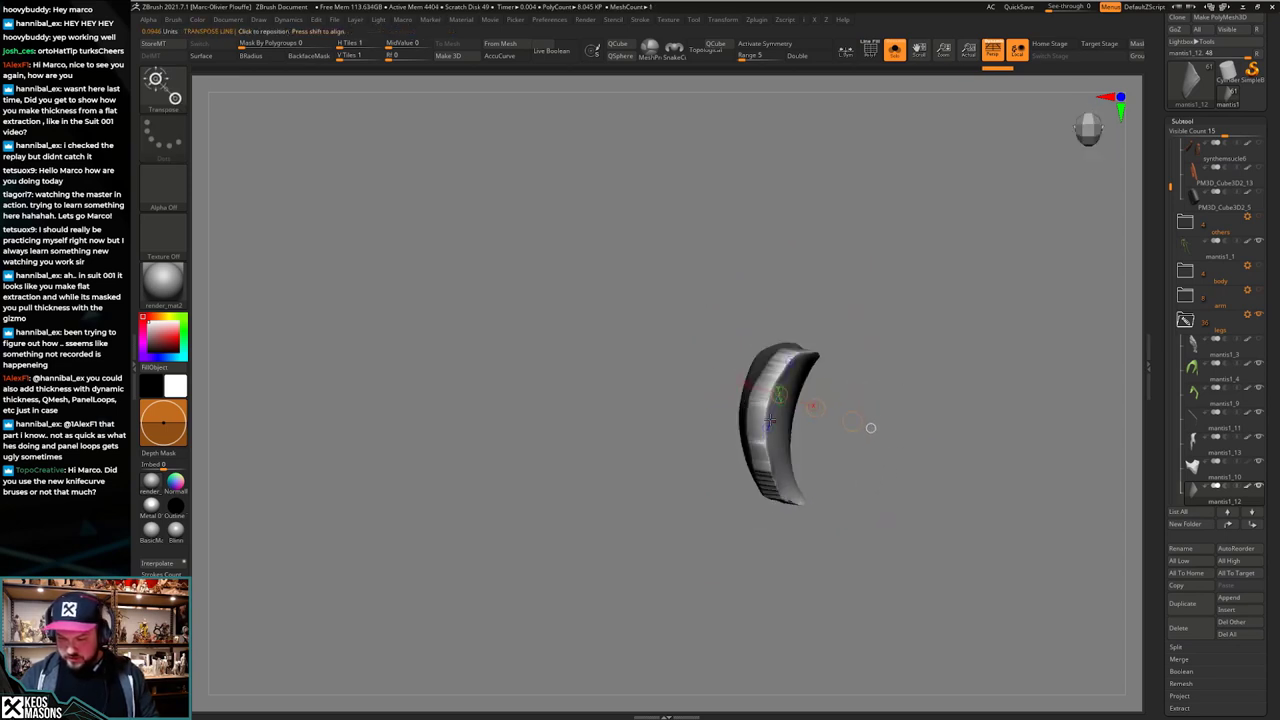
mouse_move(764, 422)
left_mouse_down()
mouse_move(748, 554)
mouse_move(874, 440)
mouse_move(1017, 412)
mouse_move(930, 455)
mouse_move(915, 434)
mouse_move(855, 482)
left_mouse_up()
key("e")
key("q")
Step: Check the polished kneecap's silhouette against the knee guard and the surrounding leg armour from a wider view
key("ctrl+shift+s")
key("ctrl+shift+s")
key("shift+f")
key("shift+f")
key("ctrl+shift+s")
right_click_drag(860, 480, 950, 428, "ctrl")
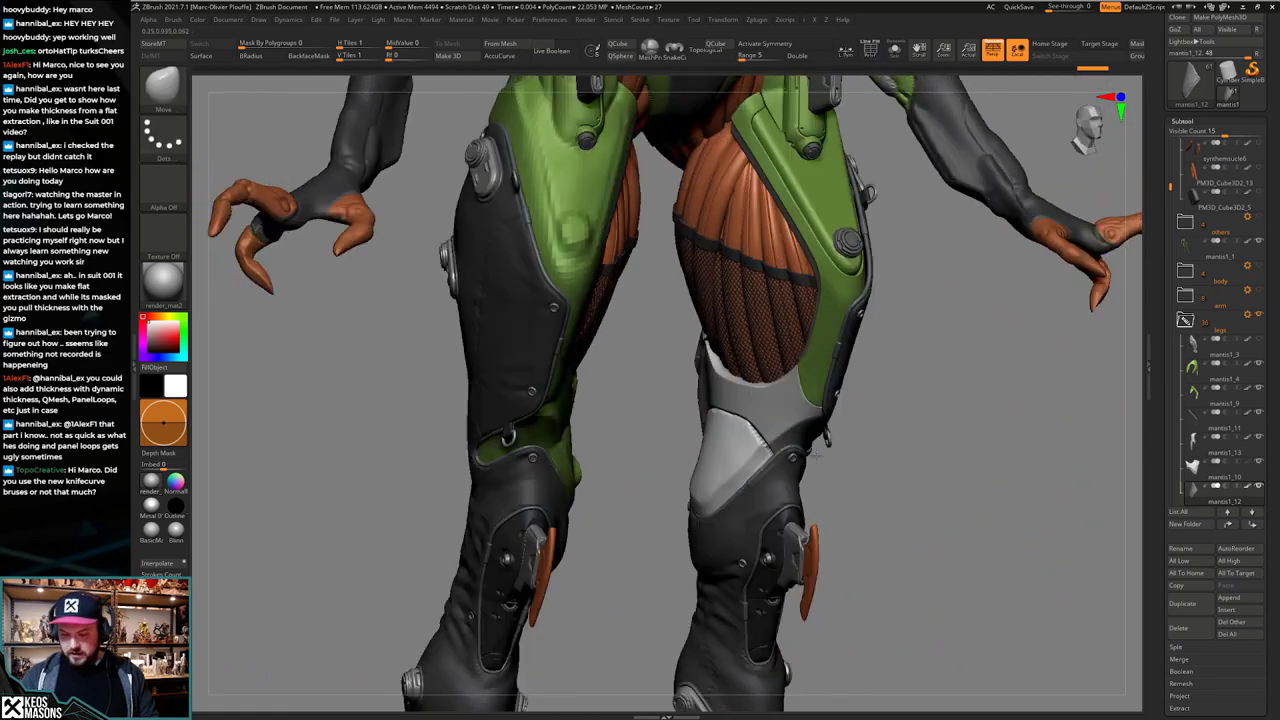
right_click_drag(860, 400, 862, 432, "ctrl")
Step: Clone the isolated kneecap as a separate tool, open the clone and duplicate its subtool
key("ctrl+shift+s")
left_click_drag(1158, 227, 1158, 295)
left_click(1178, 85)
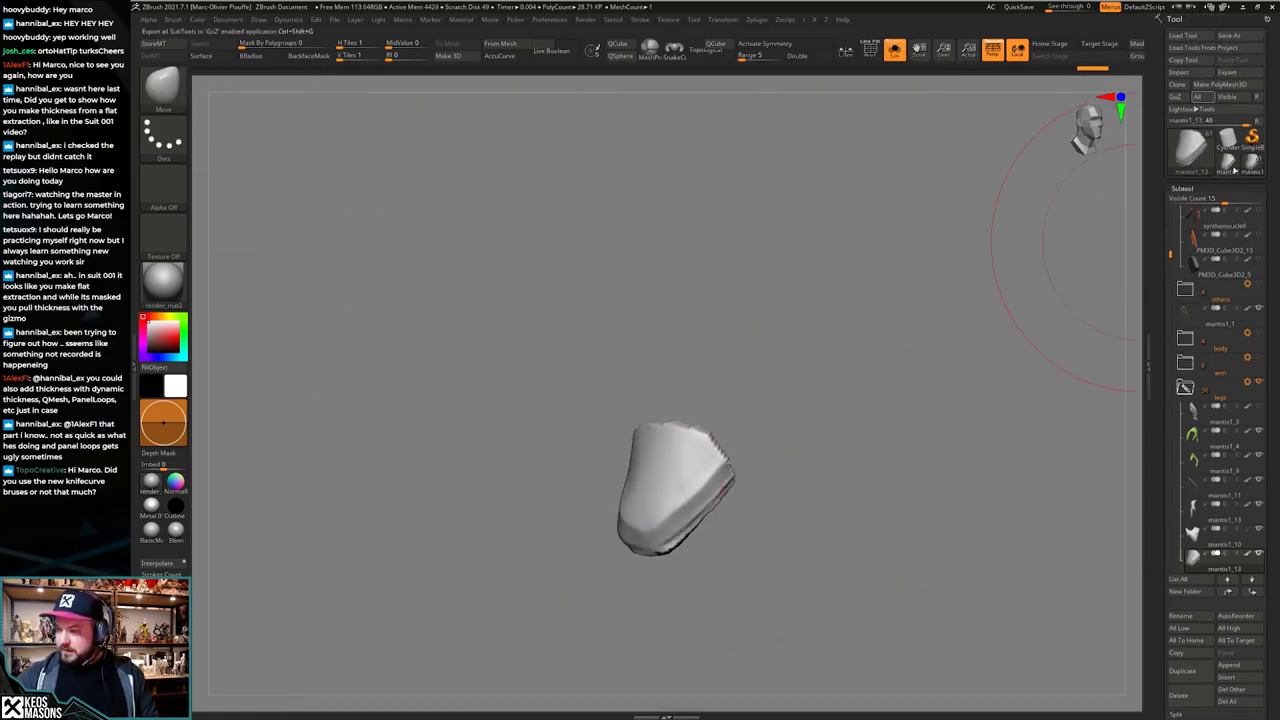
left_click(1228, 160)
mouse_move(930, 450)
right_mouse_down()
mouse_move(886, 451)
mouse_move(901, 468)
mouse_move(886, 457)
mouse_move(911, 397)
mouse_move(900, 420)
right_mouse_up()
key("shift+f")
key("shift+f")
scroll(1210, 493, "down", 5)
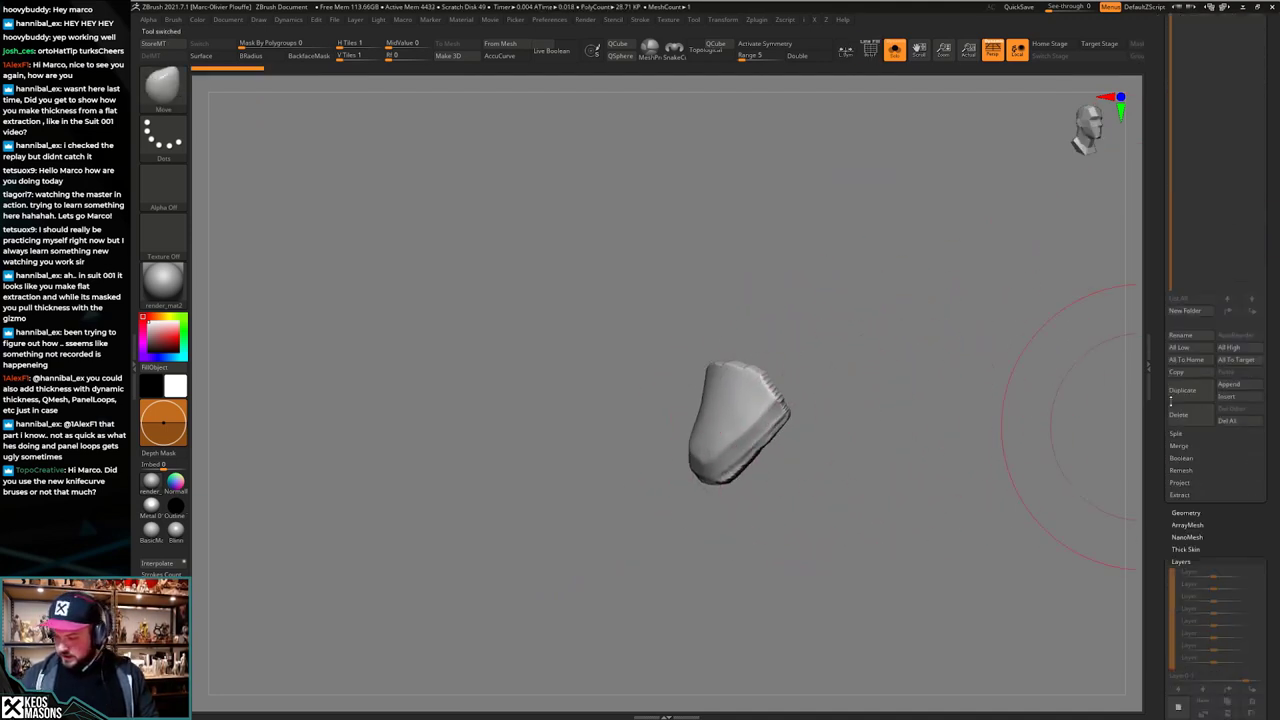
left_click(1194, 348)
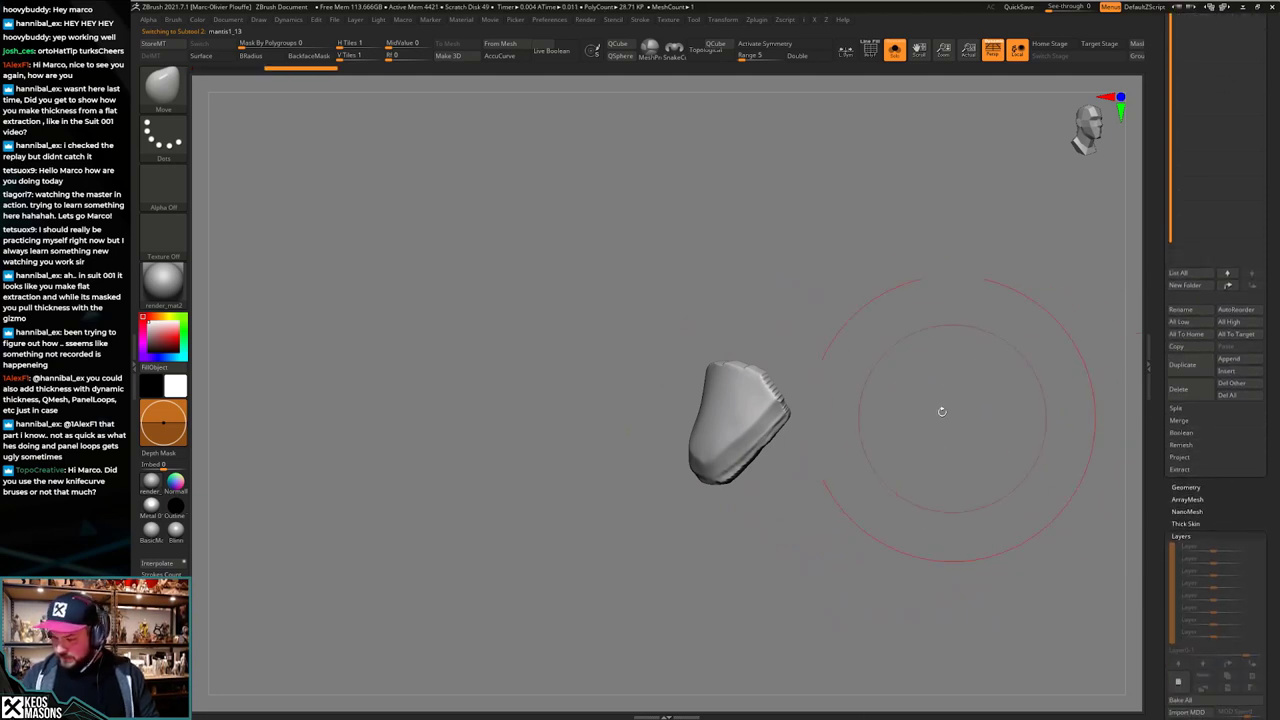
Step: Remesh the duplicated kneecap with ZRemesher at a target polygon count of 0.1
key("space")
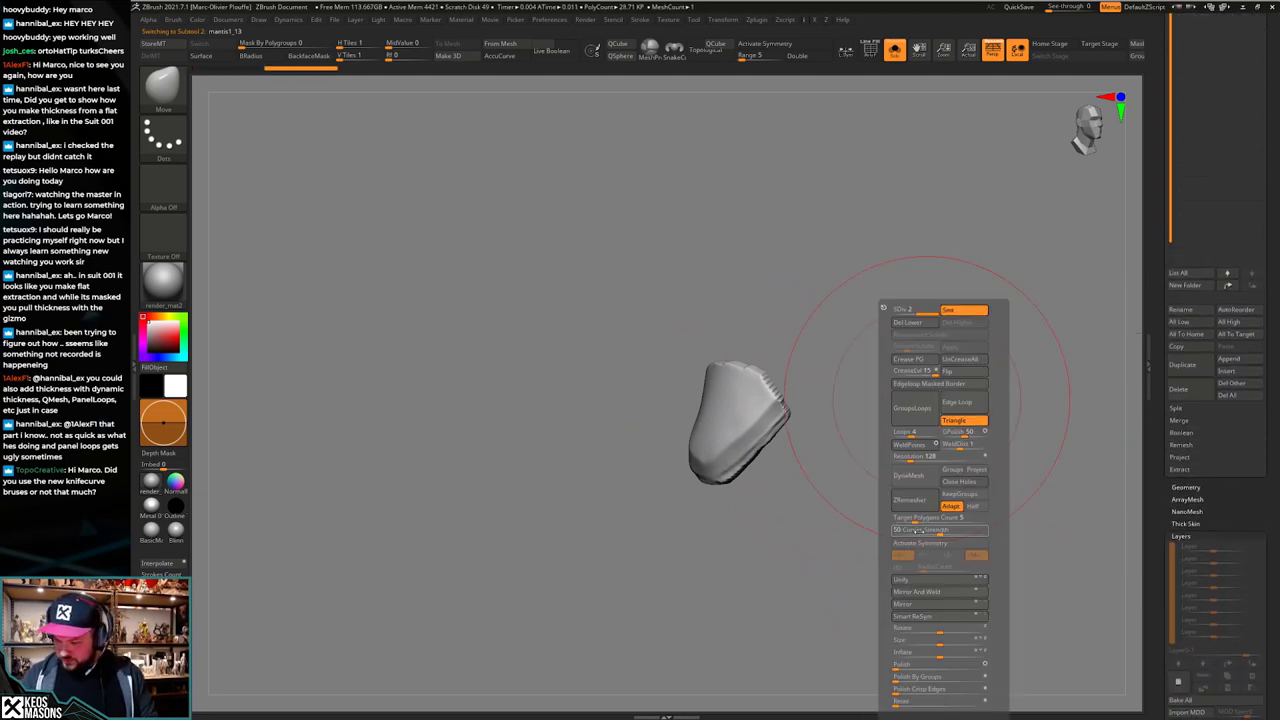
left_click_drag(916, 522, 883, 528)
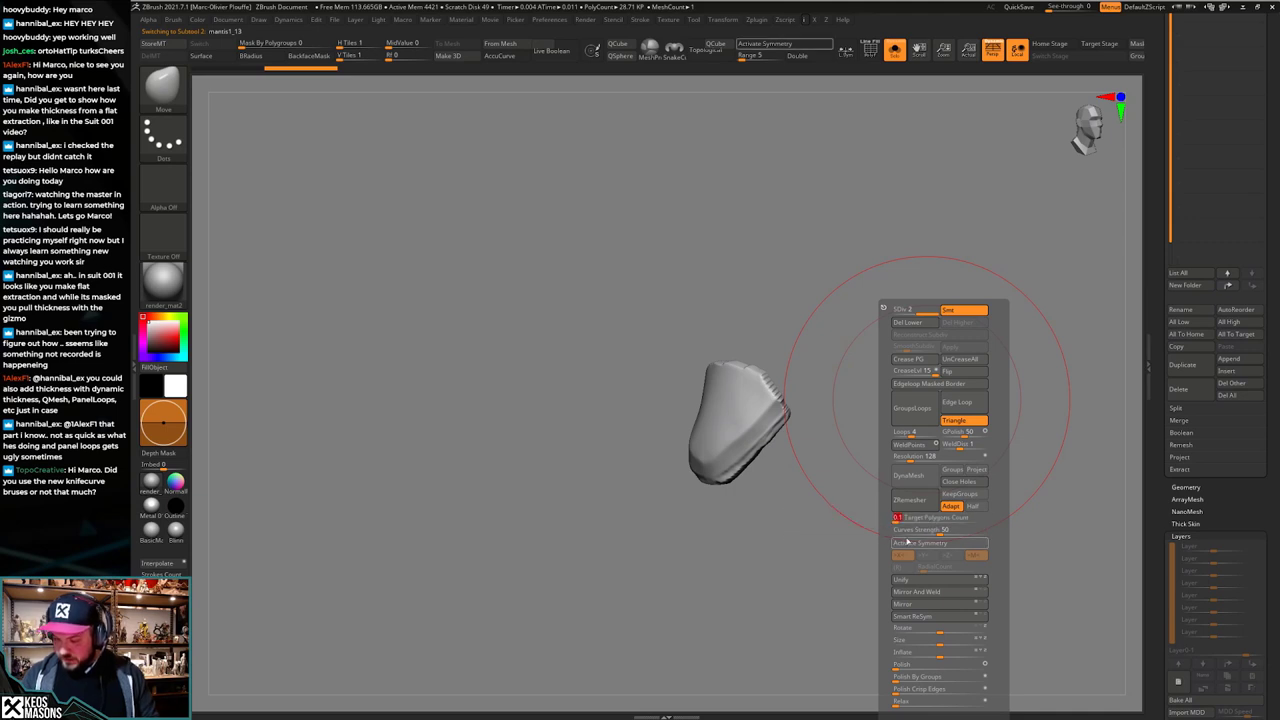
left_click(909, 500)
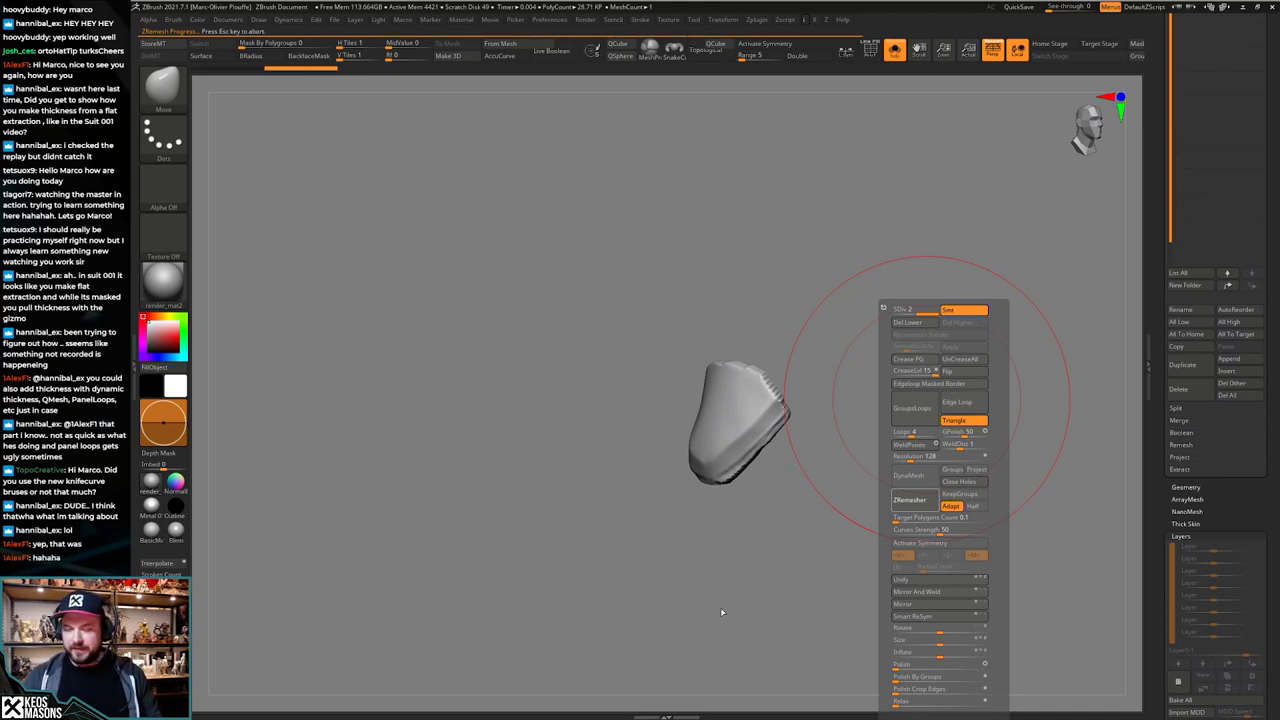
key("shift+f")
left_click_drag(723, 589, 814, 499)
Step: Subdivide the remeshed kneecap into a smooth surface and compare it with the original copy
key("d")
key("shift+f")
key("alt+s")
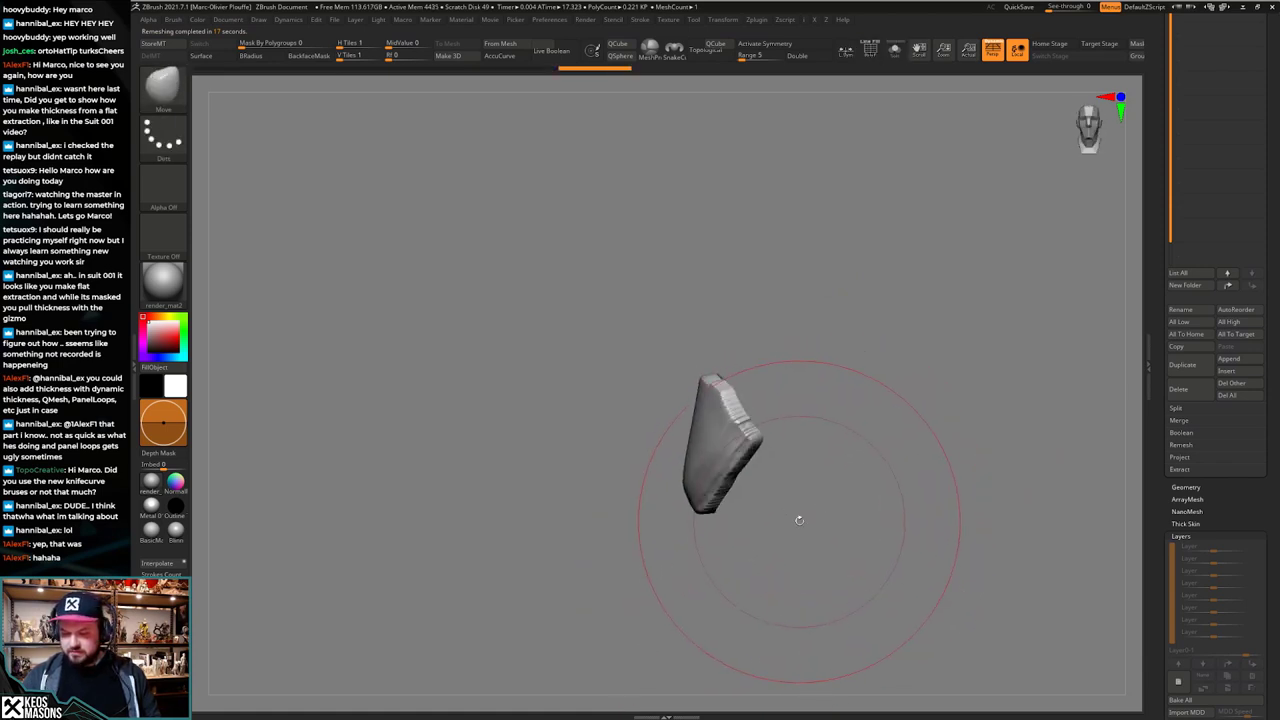
left_click_drag(1160, 324, 1160, 412)
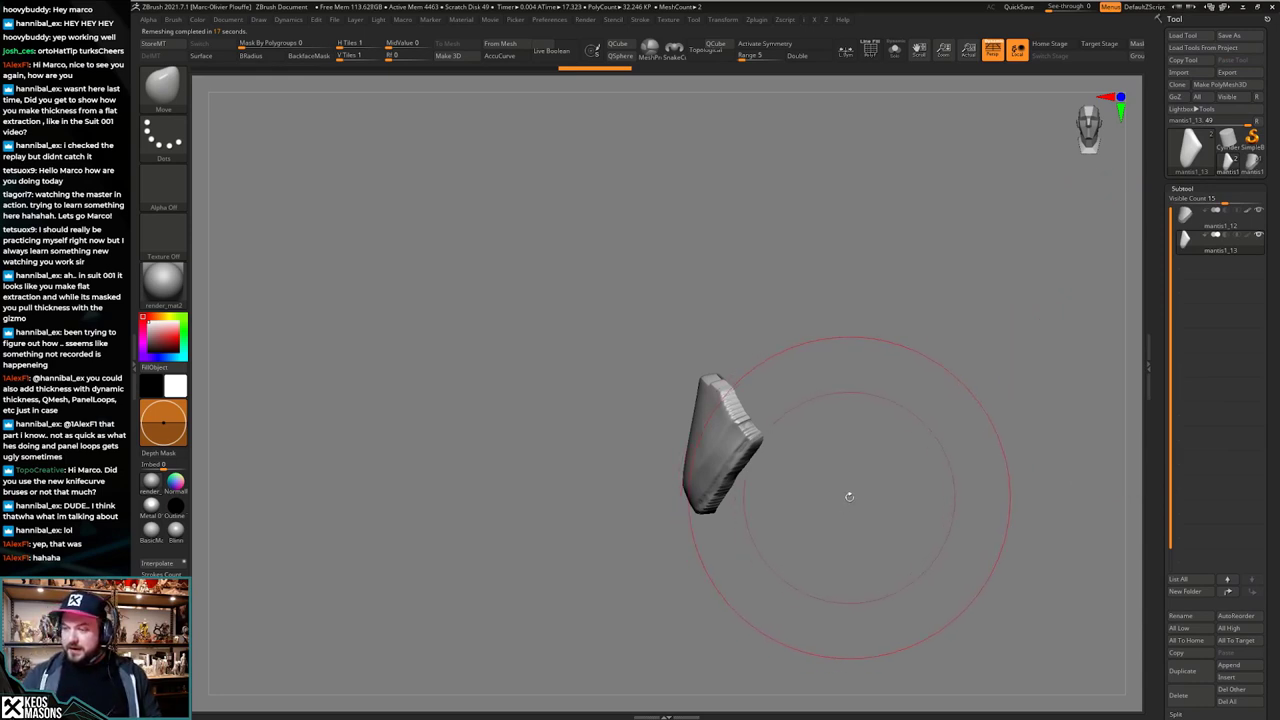
key("d")
mouse_move(849, 460)
left_mouse_down()
mouse_move(854, 486)
mouse_move(880, 449)
mouse_move(865, 466)
left_mouse_up()
key("shift+f")
key("shift+f")
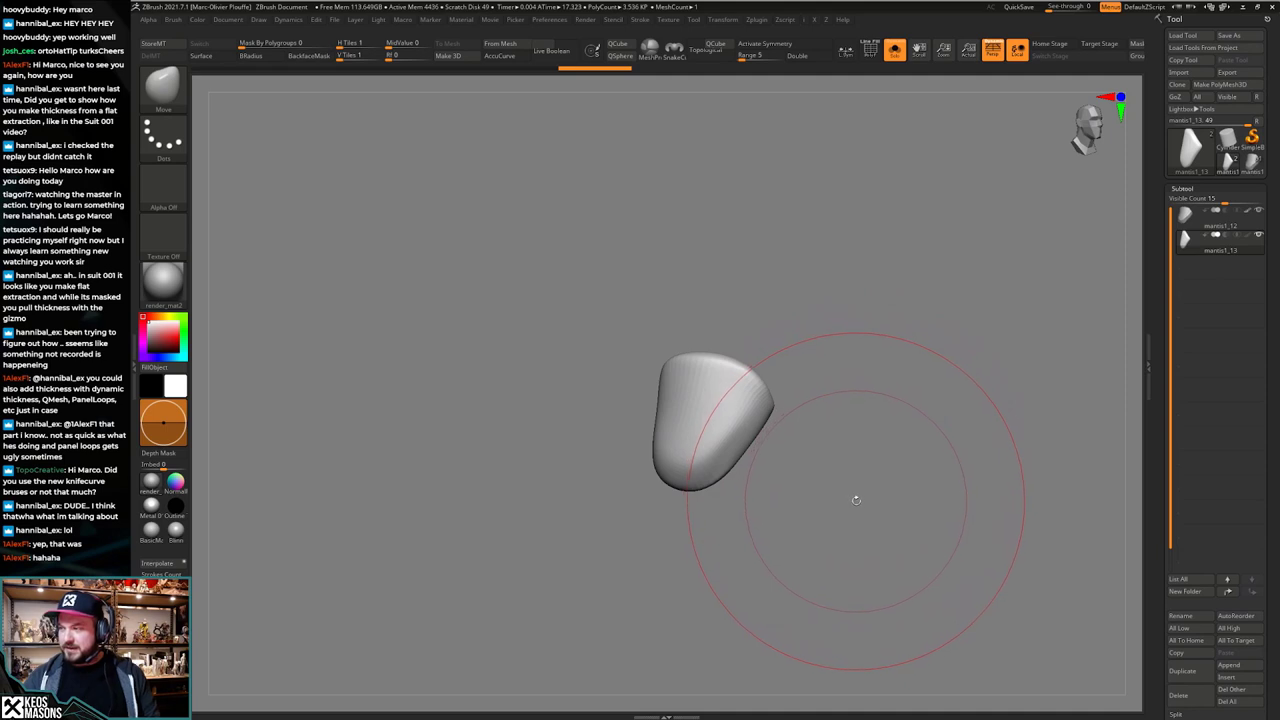
Step: Set the projection shell to about 0.093 and project the original kneecap onto the remeshed copy without polypaint
mouse_move(855, 500)
left_mouse_down()
mouse_move(857, 477)
mouse_move(851, 491)
mouse_move(871, 478)
mouse_move(850, 498)
left_mouse_up()
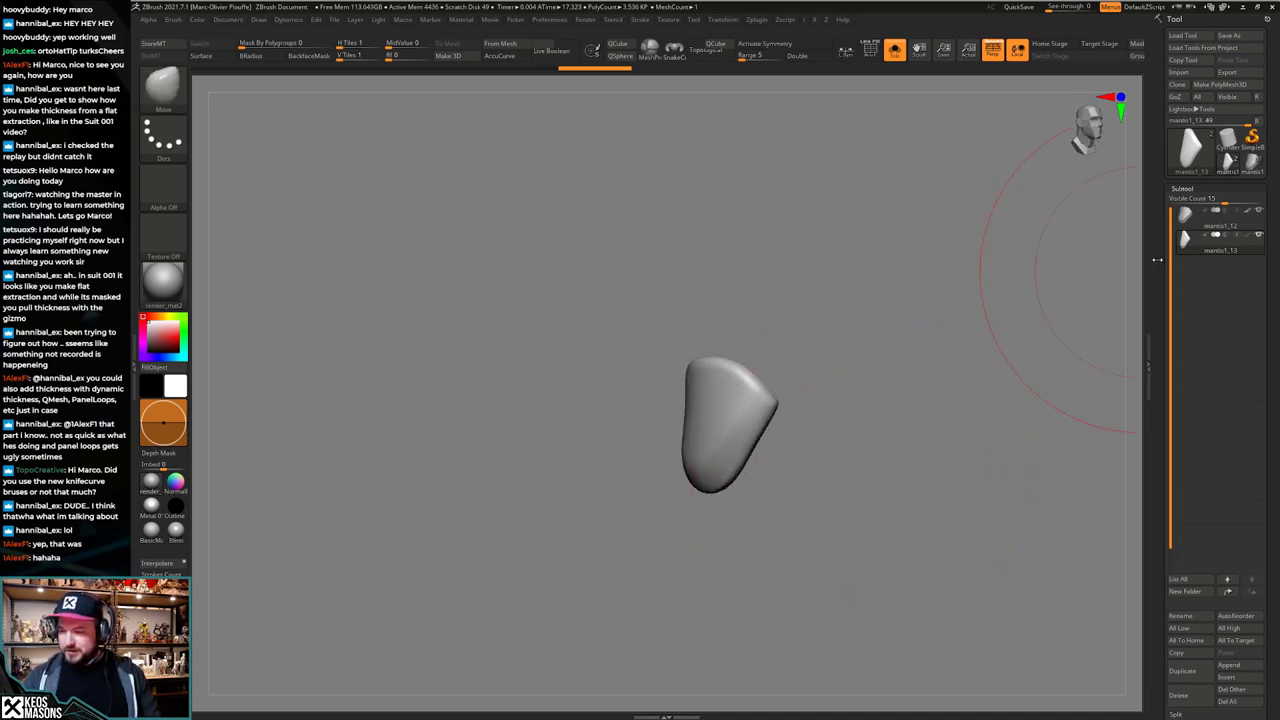
key("alt+s")
mouse_move(905, 432)
left_mouse_down()
mouse_move(892, 440)
mouse_move(911, 446)
left_mouse_up()
key("shift+f")
key("shift+f")
key("z")
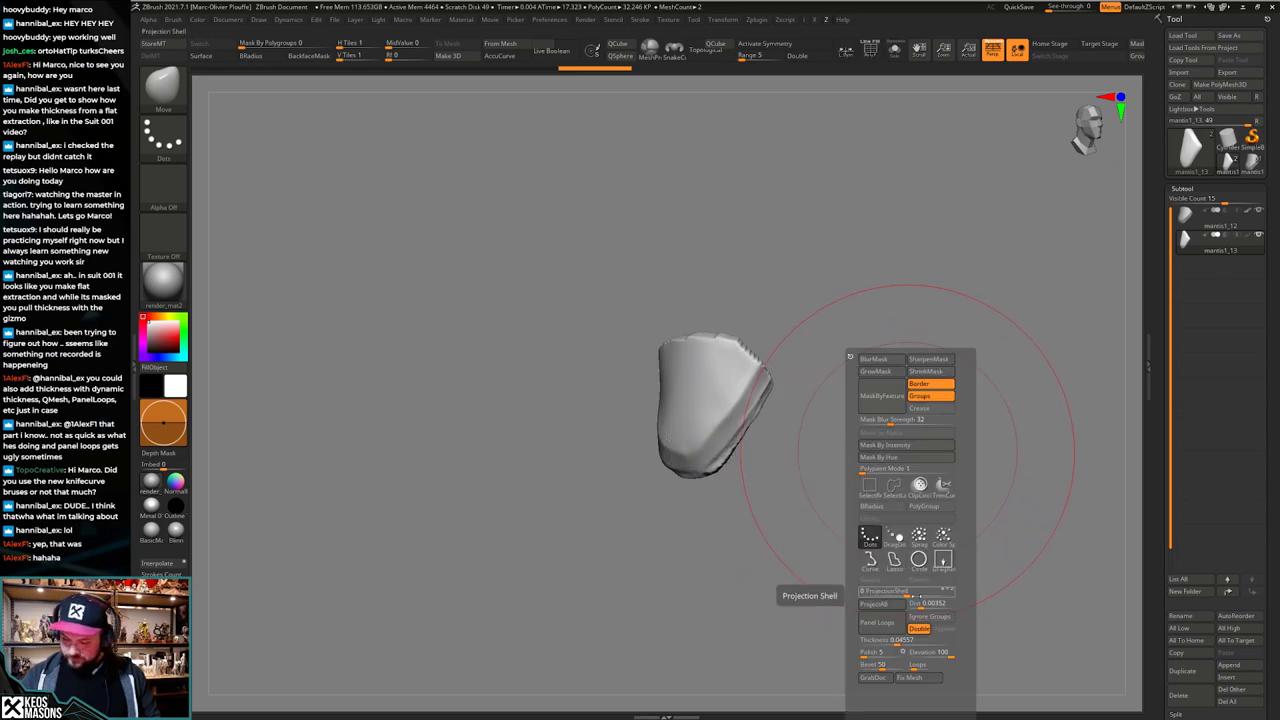
left_click_drag(910, 595, 938, 593)
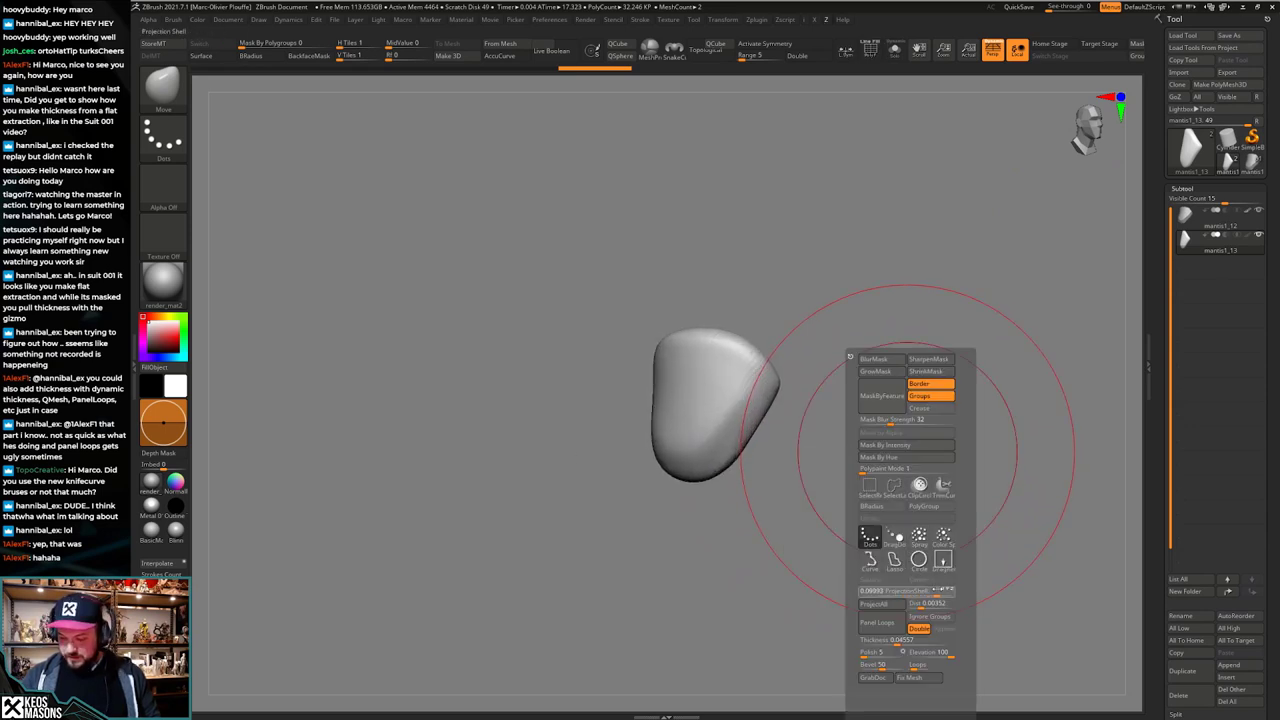
left_click(898, 605)
left_click(859, 626)
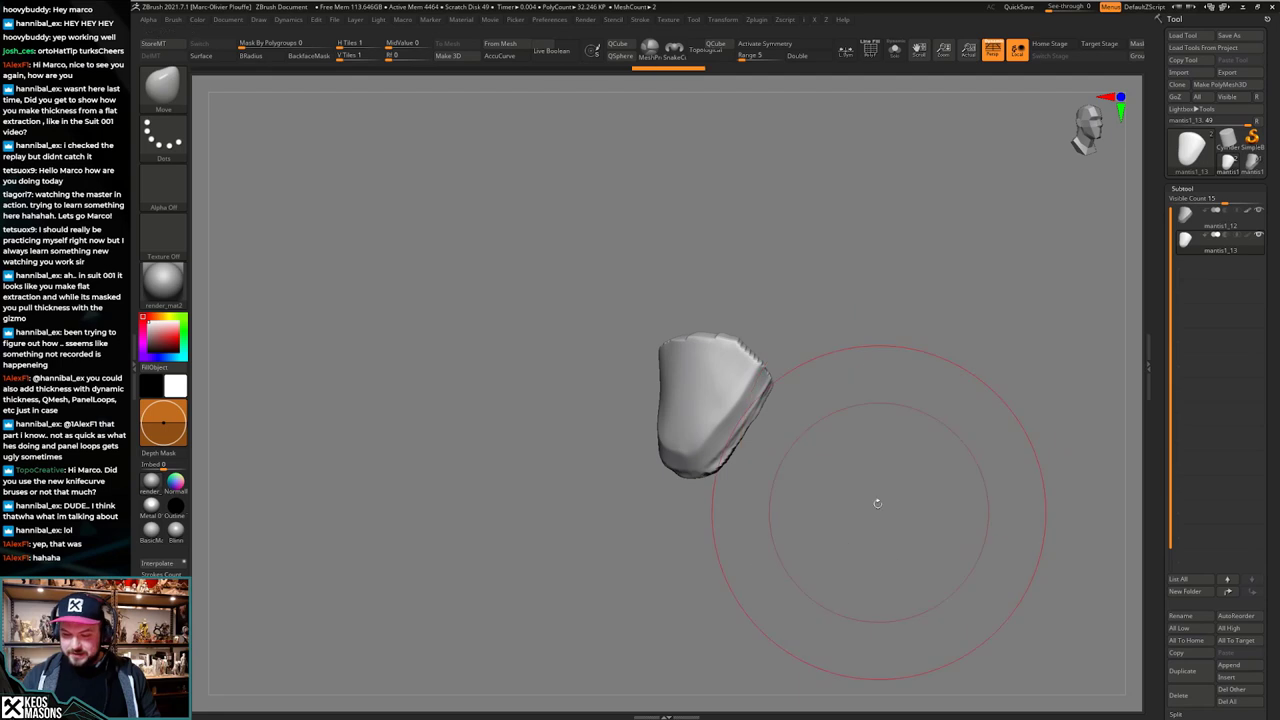
Step: Project the original kneecap's form onto the isolated remeshed copy again, declining the polypaint transfer
key("alt+s")
left_click_drag(840, 470, 833, 502, "alt")
key("shift+f")
key("shift+f")
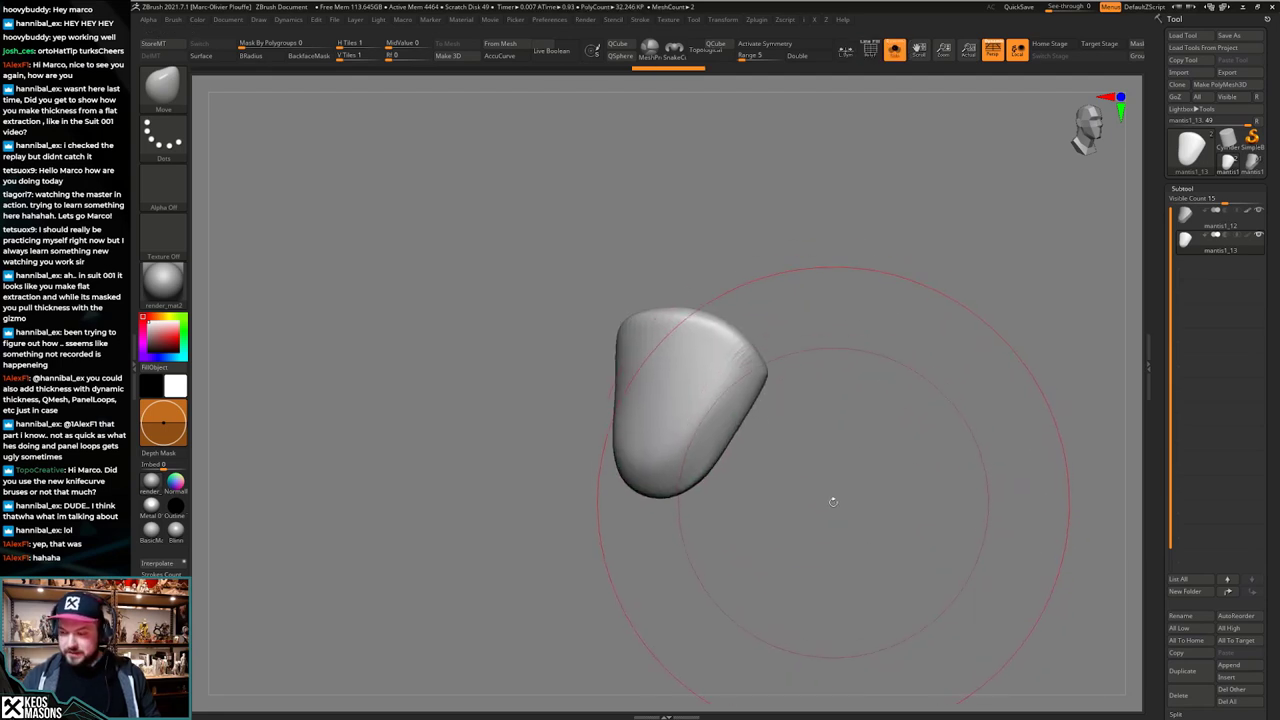
key("space")
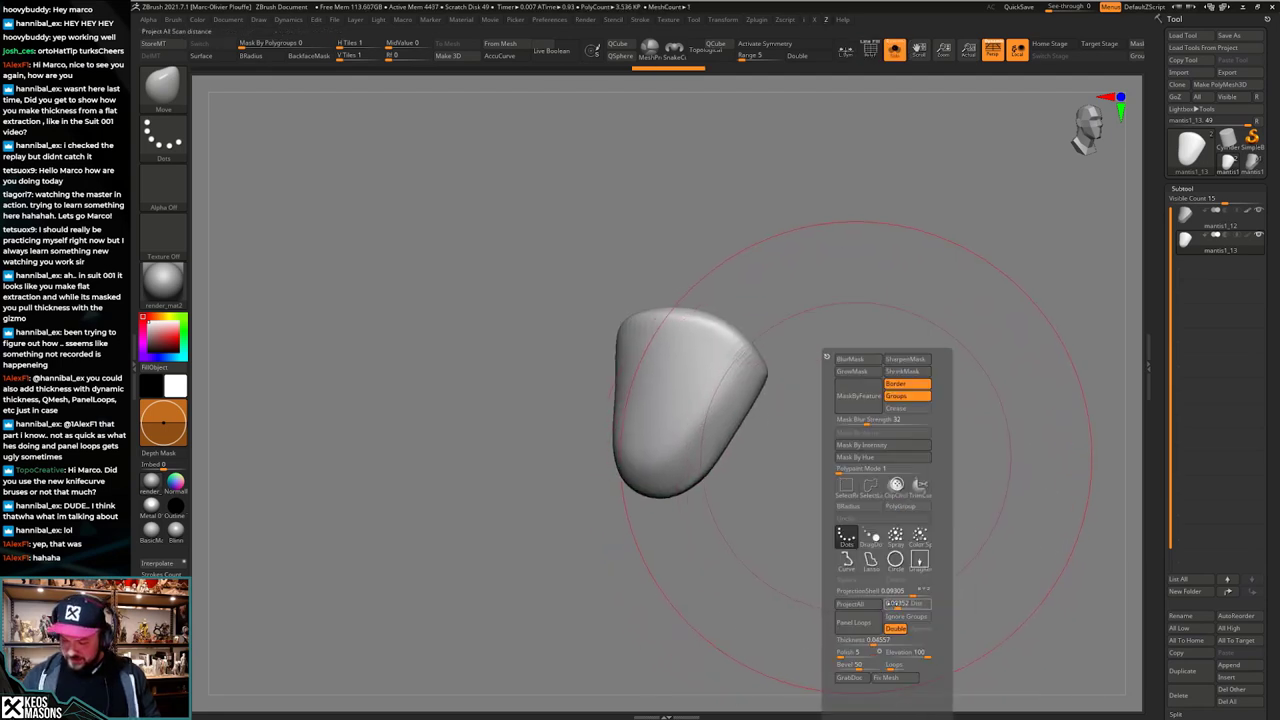
left_click(866, 605)
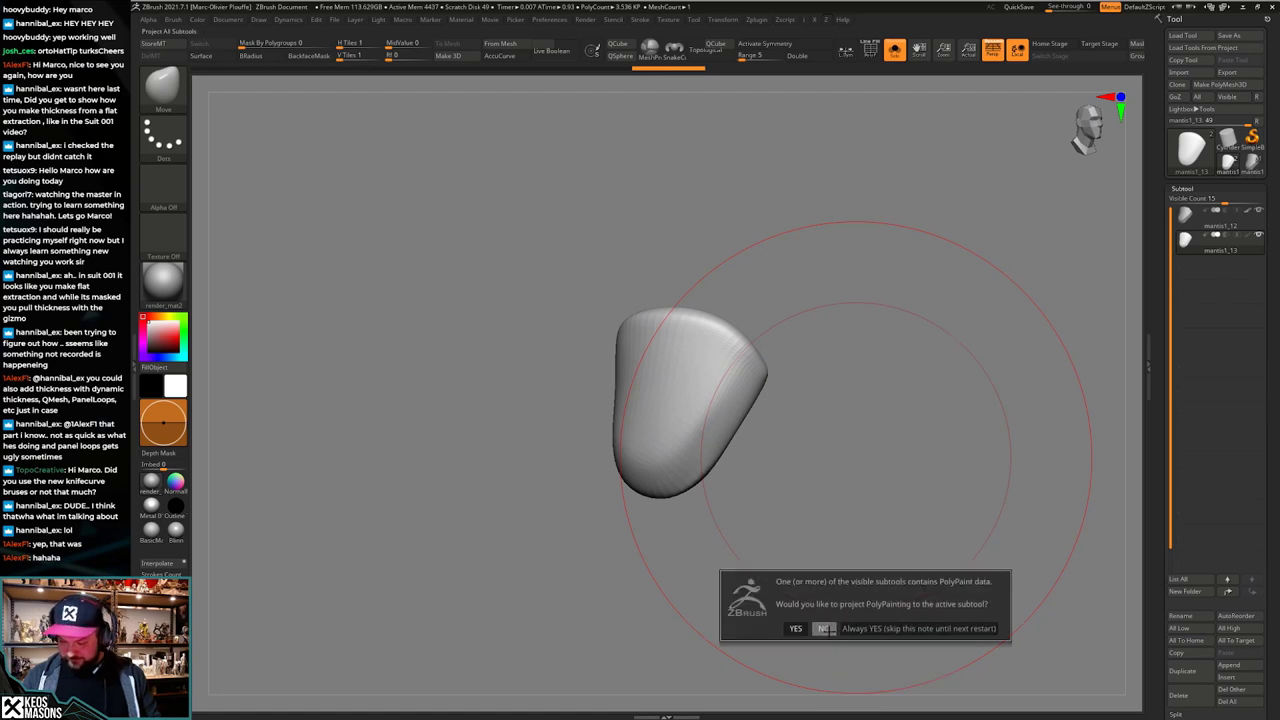
left_click(824, 628)
Step: Reproject the original kneecap onto the remeshed copy with a larger projection distance, leaving polypaint out
key("alt+s")
key("d")
key("space")
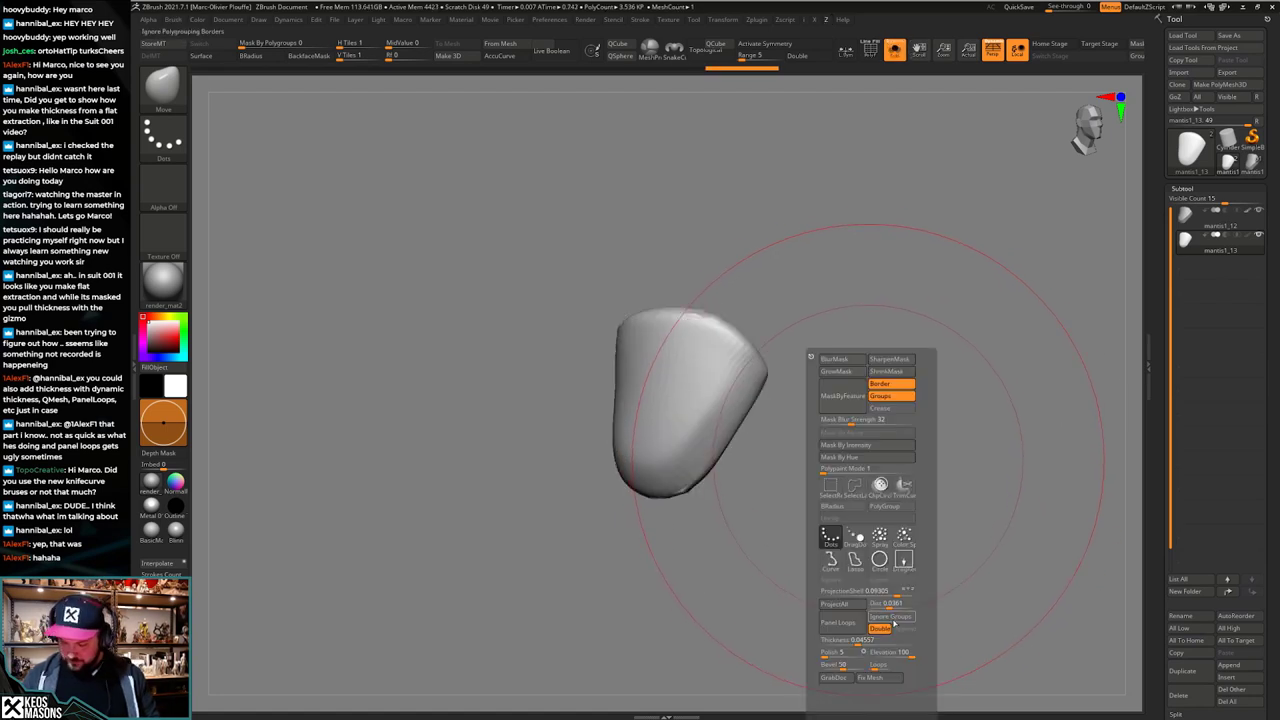
left_click(847, 605)
left_click(811, 625)
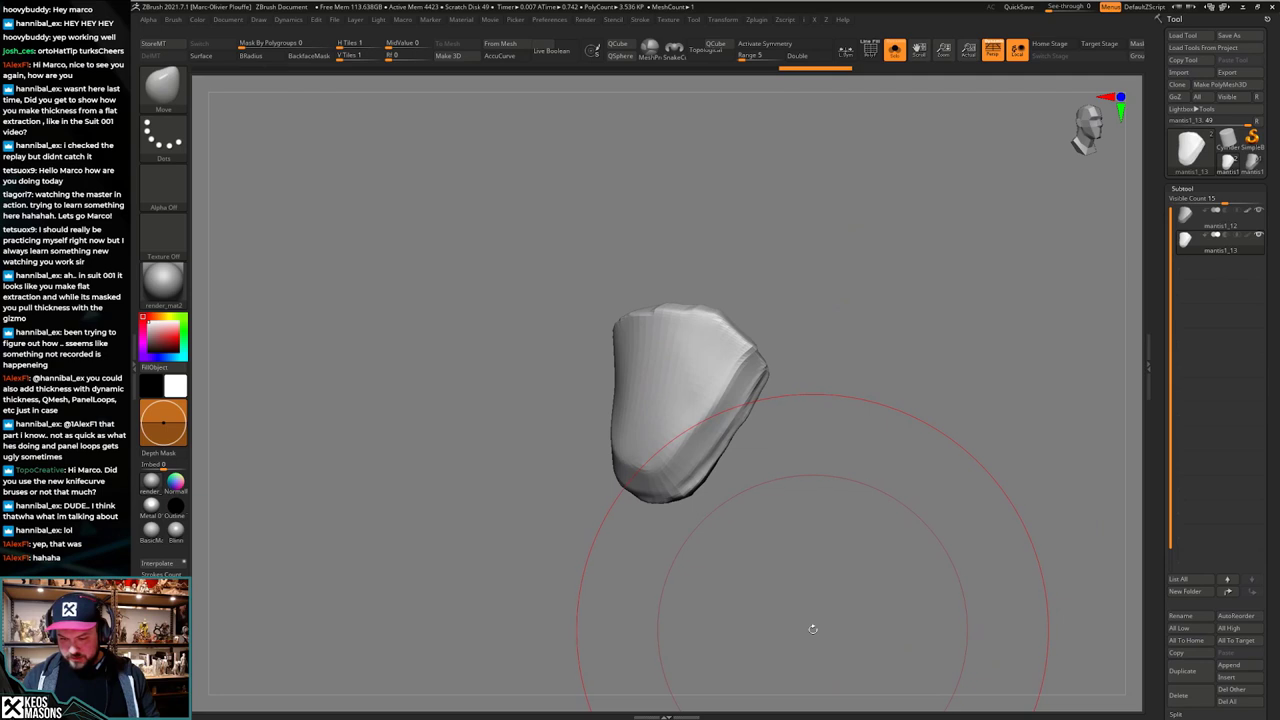
Step: Subdivide the remeshed kneecap and project the original onto it with shell 0.0174 and distance 0.11078, without polypaint
key("ctrl+d")
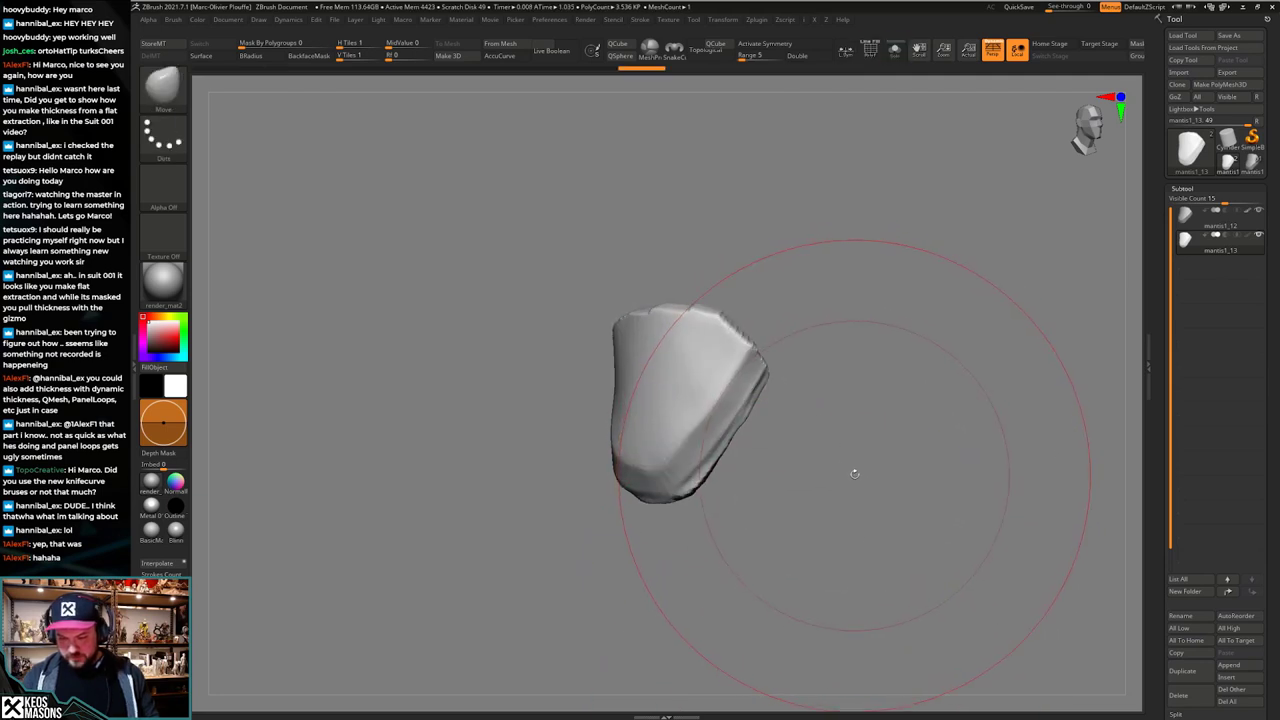
key("space")
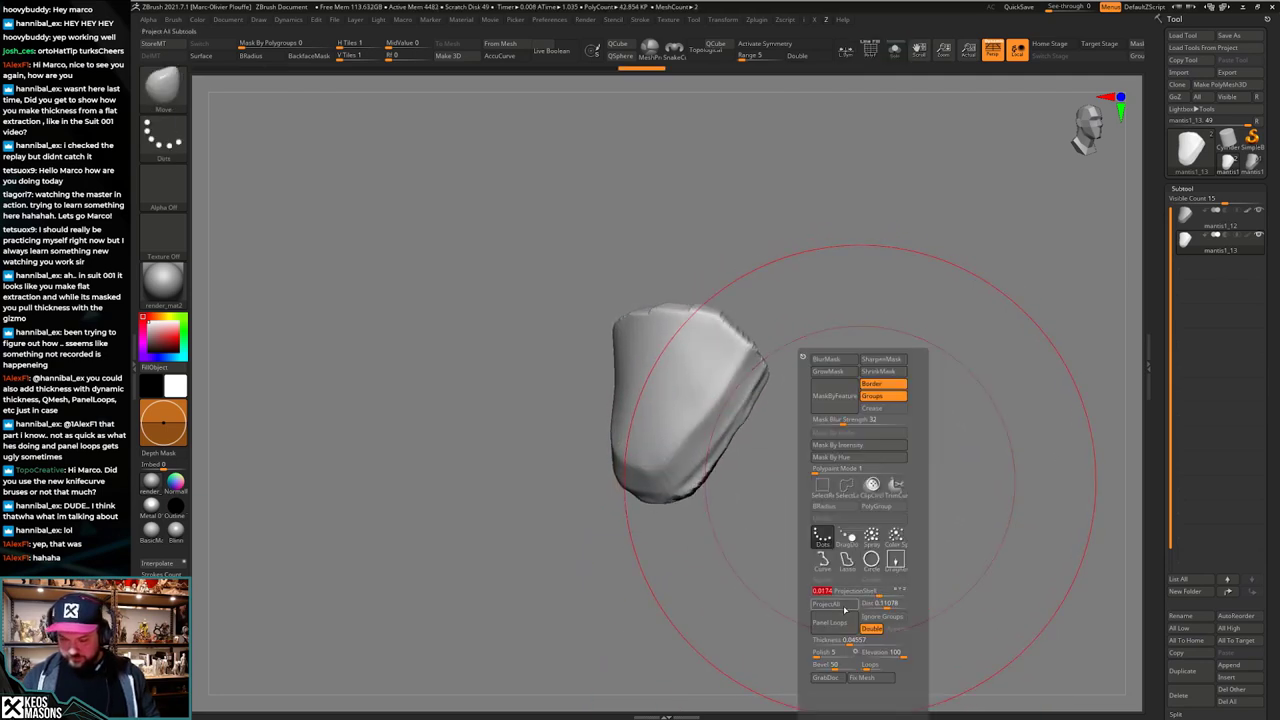
left_click(826, 604)
left_click(812, 625)
left_click_drag(896, 489, 868, 535)
key("shift+f")
key("shift+s")
key("shift+f")
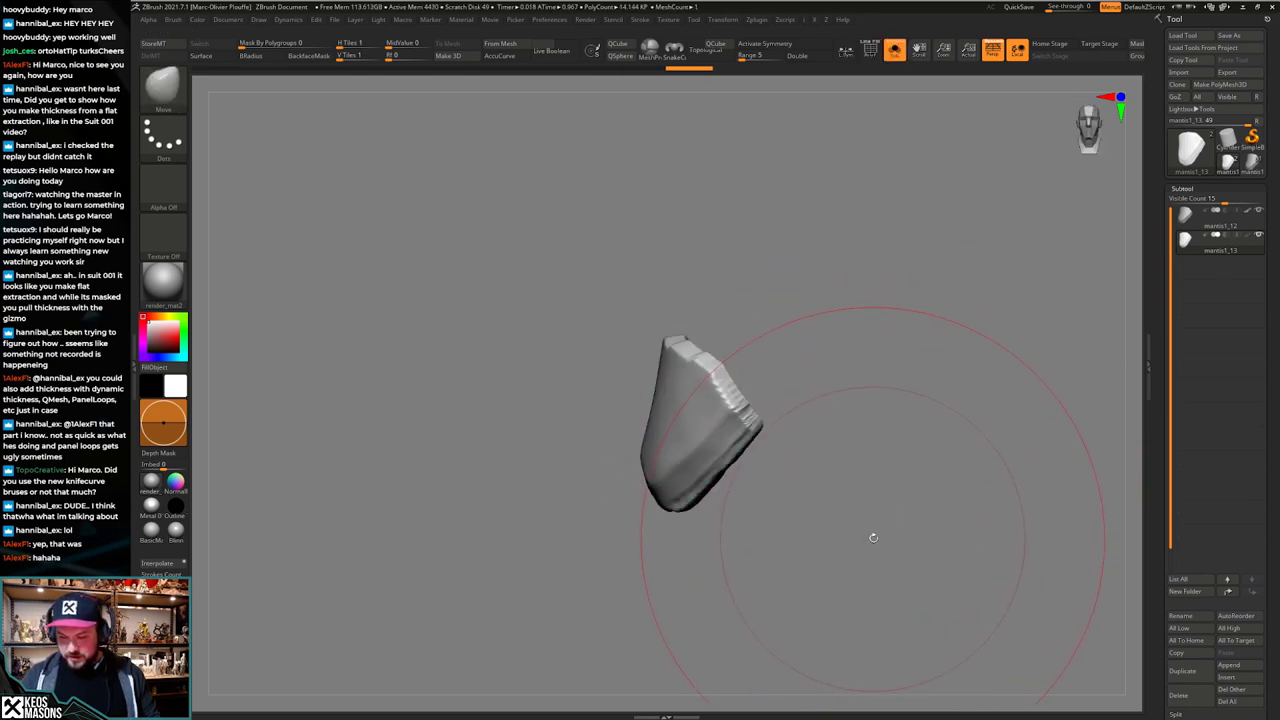
Step: Return to the full character tool and insert the projected kneecap as a subtool after the old one
left_click(1237, 172)
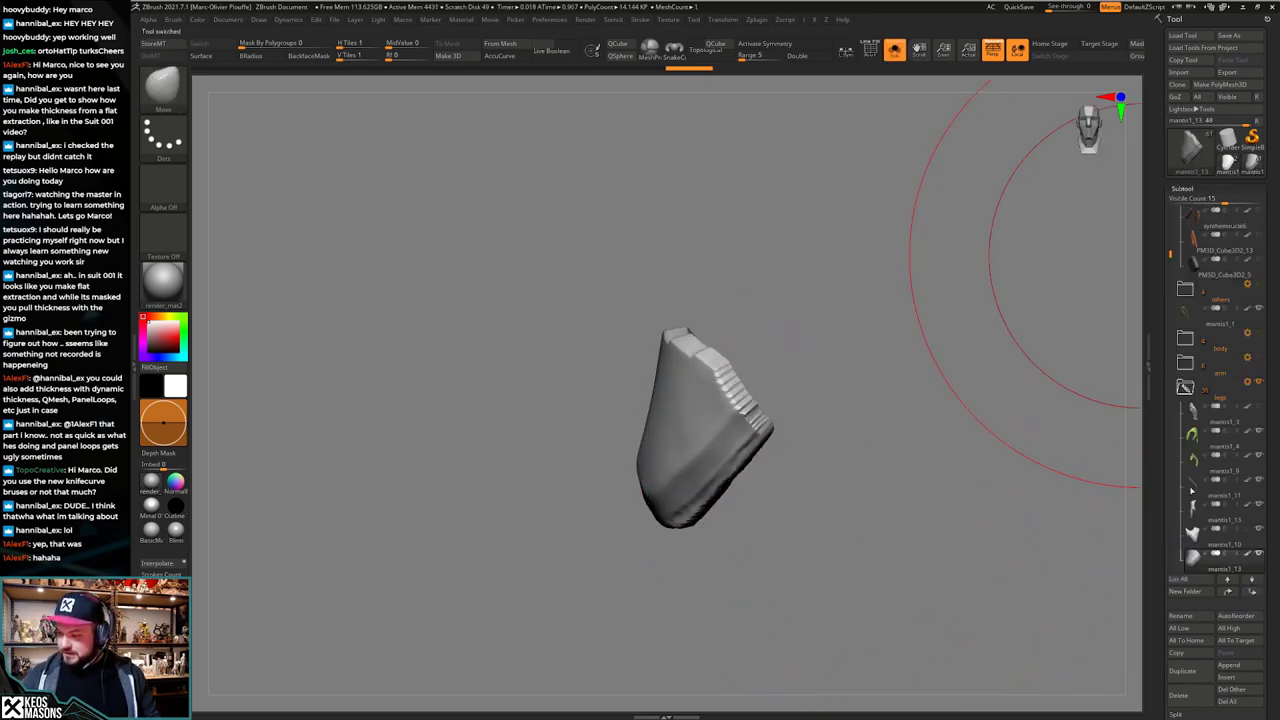
left_click(1227, 678)
left_click(1180, 576)
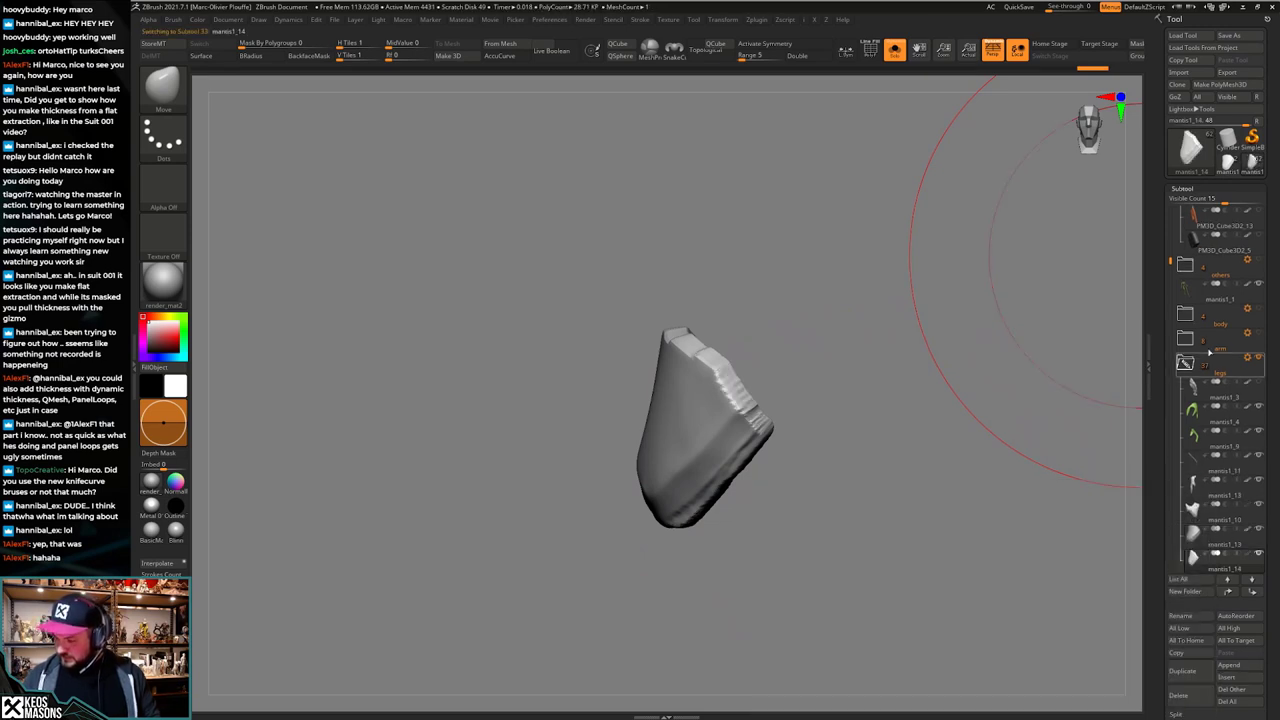
Step: Delete the old kneecap subtool mantis1_13 located directly above the inserted one
left_click_drag(1171, 262, 1170, 284)
left_click(1194, 463)
key("shift+f")
left_click_drag(1068, 548, 1019, 568)
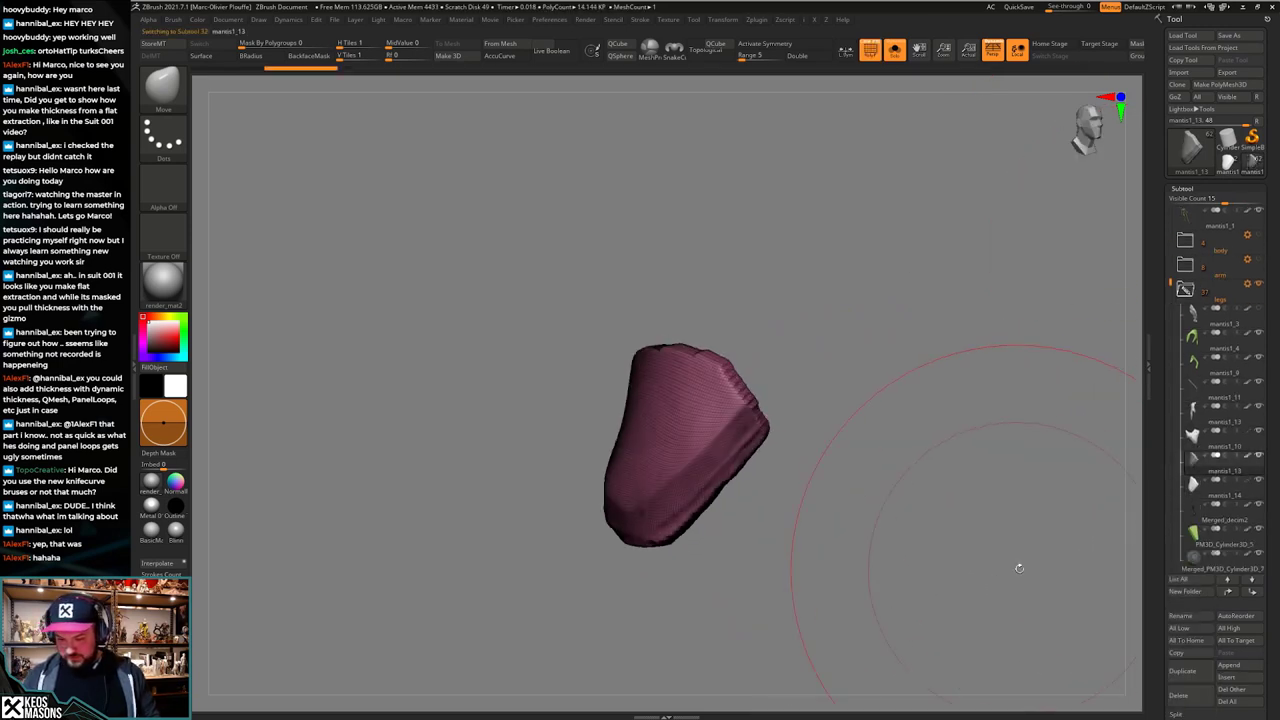
left_click(1178, 695)
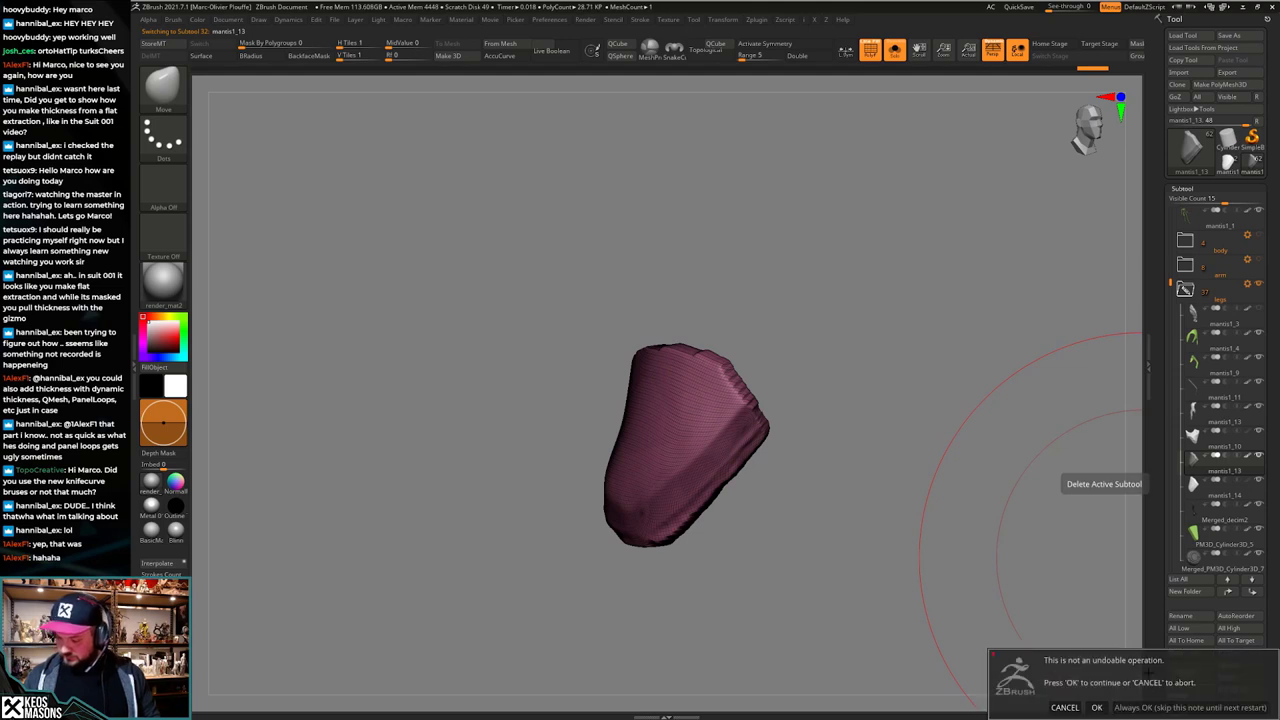
left_click(1138, 707)
key("shift+f")
left_click_drag(818, 460, 835, 485, "alt")
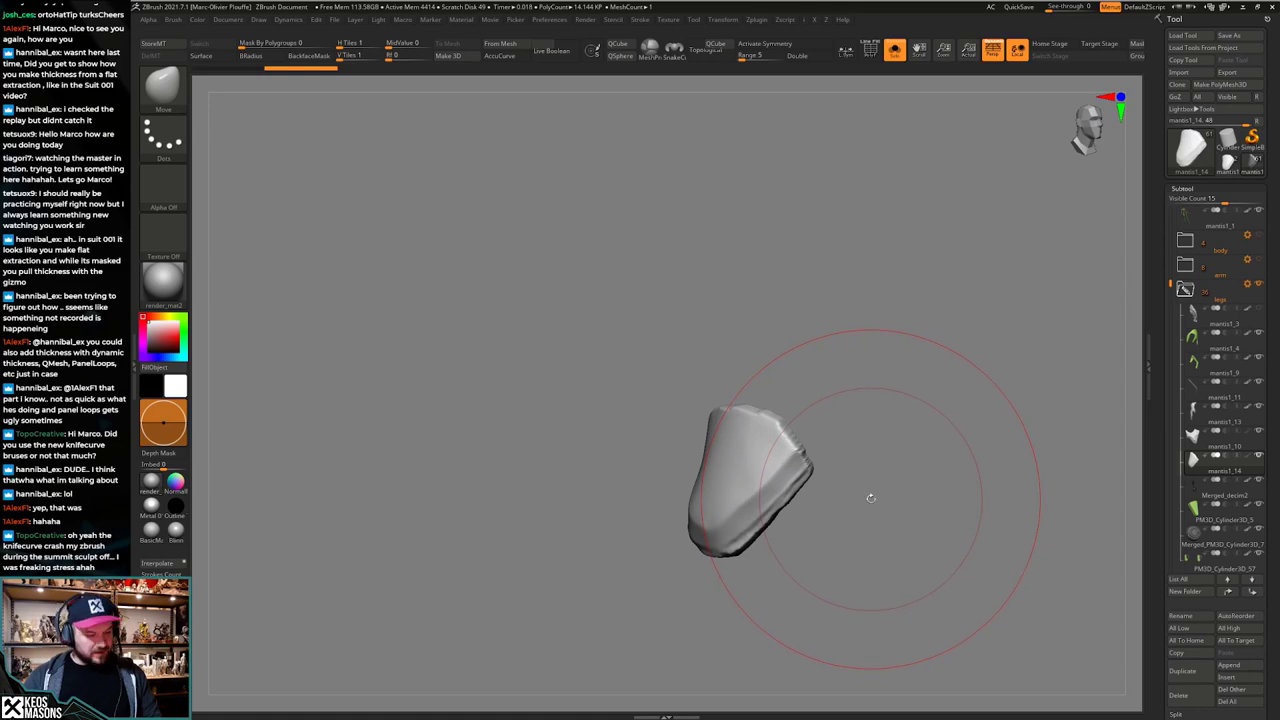
Step: Show the rest of the armour around the new kneecap and select the Move brush with AccuCurve enabled
mouse_move(866, 469)
right_mouse_down()
mouse_move(820, 475)
mouse_move(820, 442)
mouse_move(824, 452)
right_mouse_up()
key("alt+s")
key("space")
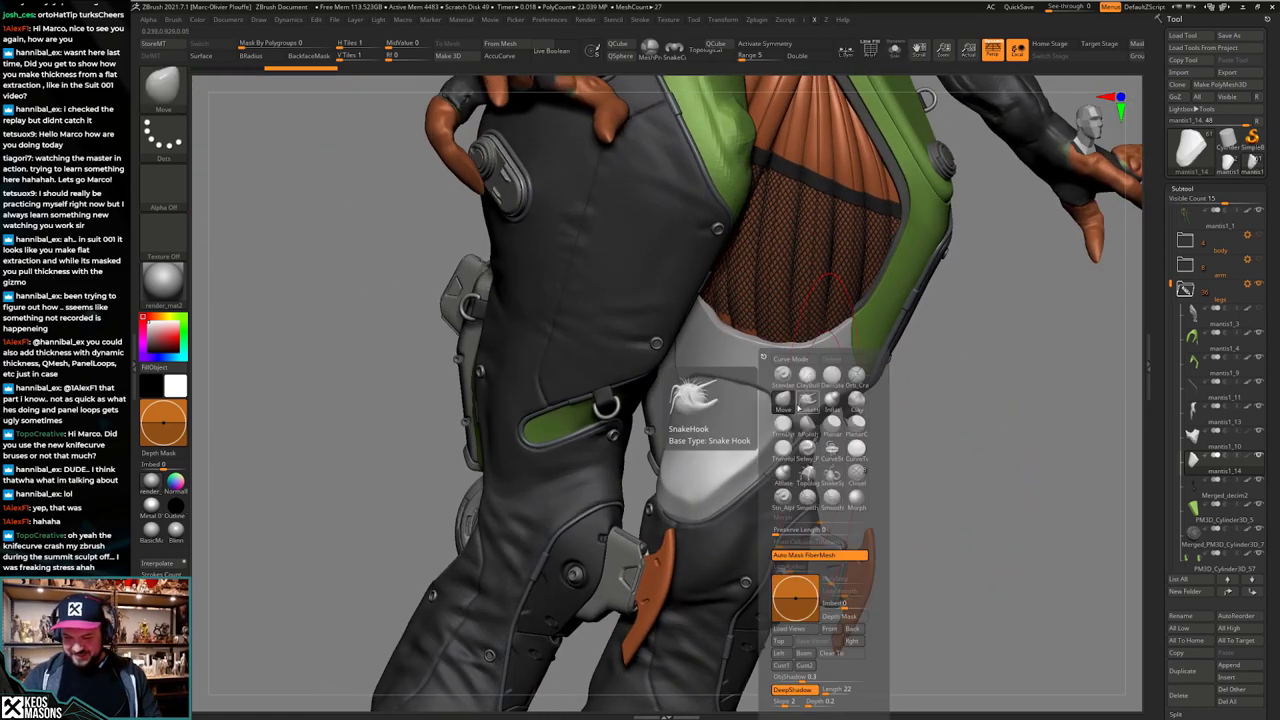
key("b")
key("m")
key("v")
key("space")
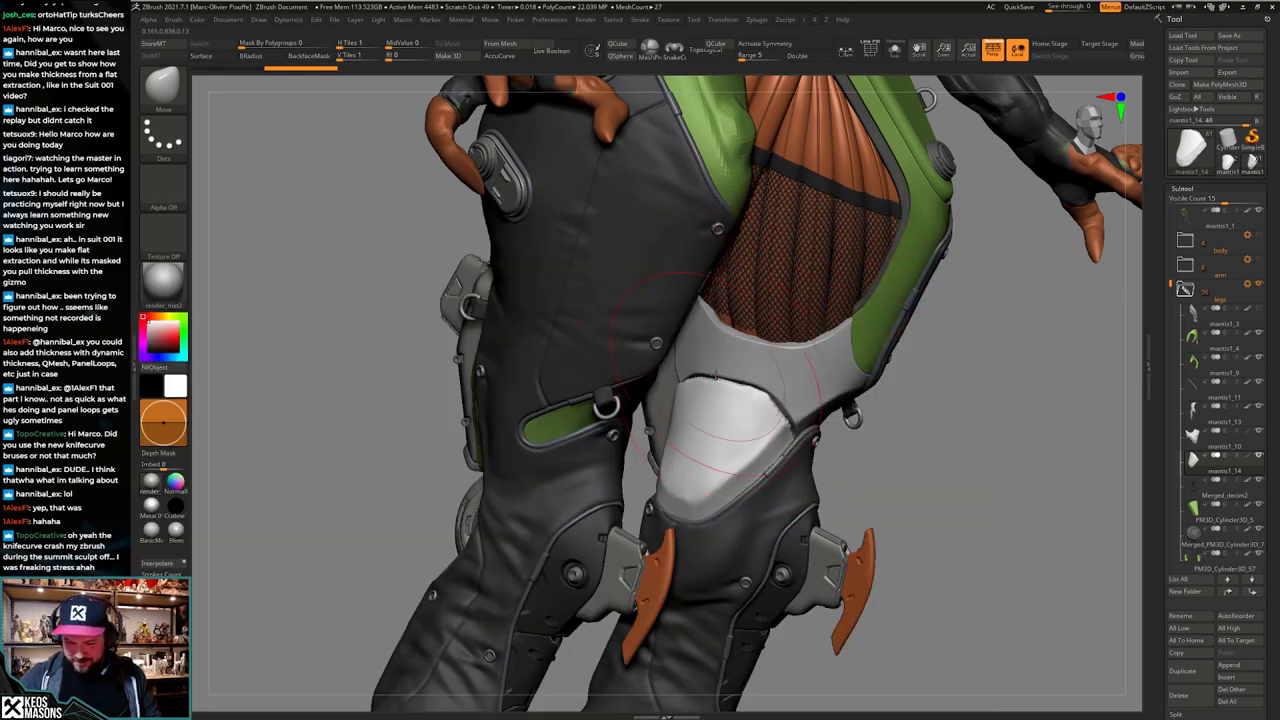
key("space")
key("space")
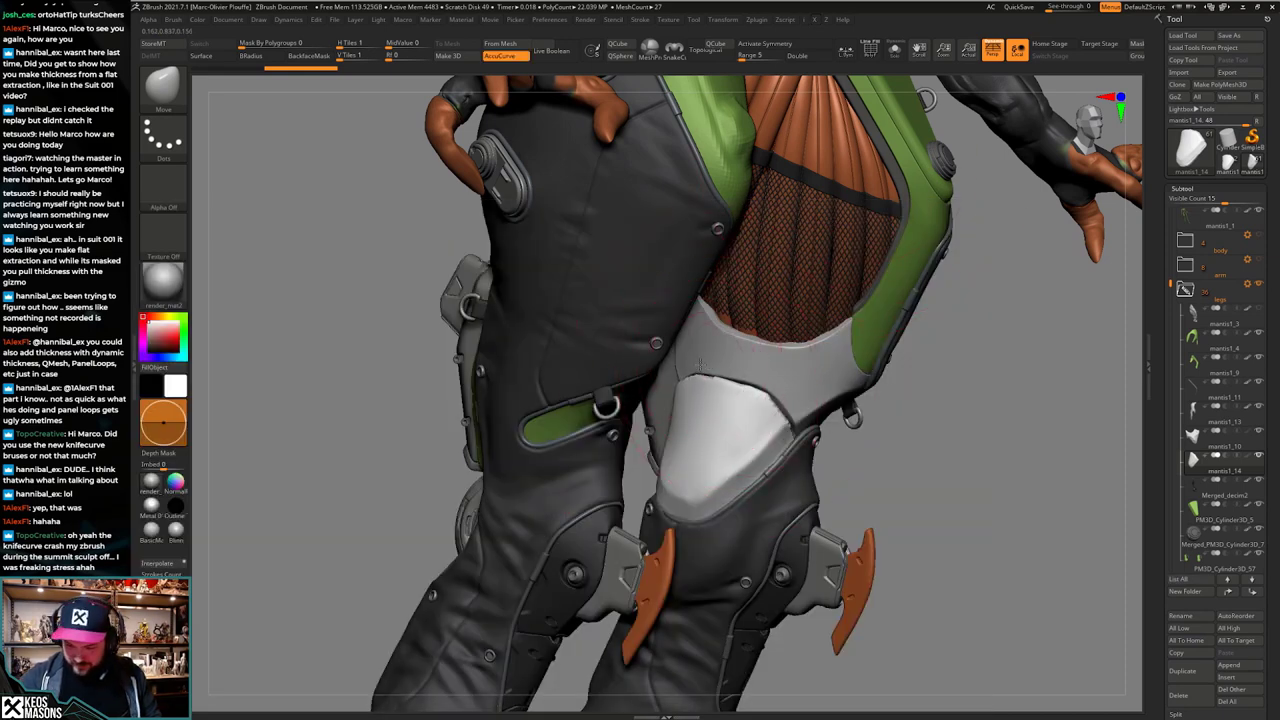
Step: Adjust the kneecap's upper edge and corner with a resized Move brush so it follows the knee guard
right_click_drag(791, 406, 590, 345)
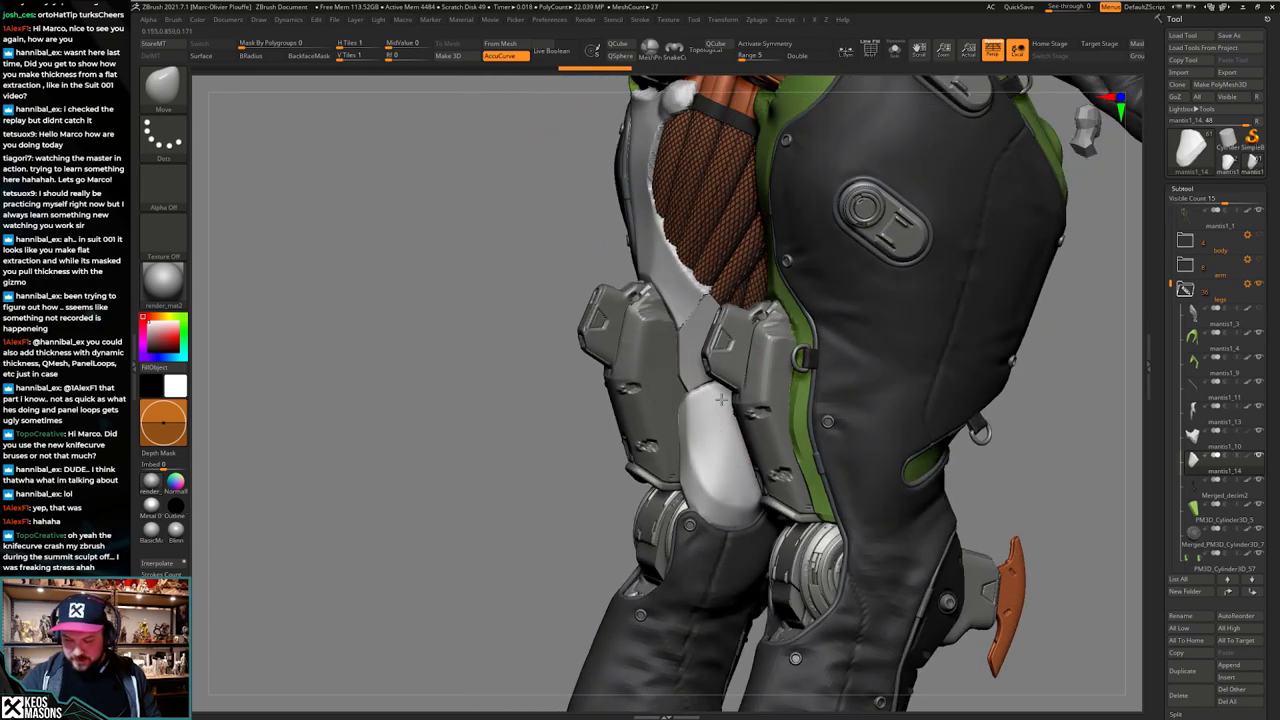
mouse_move(760, 385)
right_mouse_down()
mouse_move(947, 389)
mouse_move(765, 388)
right_mouse_up()
right_click(718, 438)
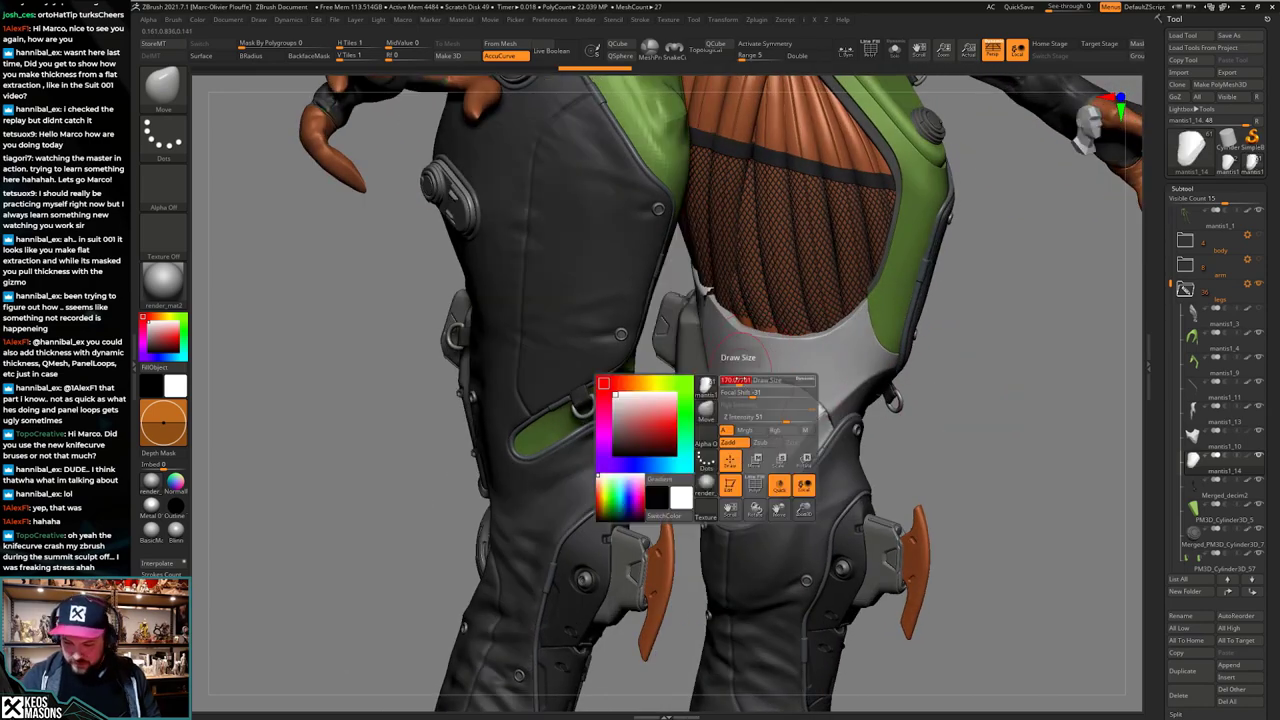
left_click_drag(717, 393, 712, 398)
right_click(686, 466)
mouse_move(700, 440)
right_mouse_down()
mouse_move(602, 430)
mouse_move(665, 430)
right_mouse_up()
mouse_move(680, 372)
right_mouse_down()
mouse_move(725, 364)
mouse_move(710, 378)
right_mouse_up()
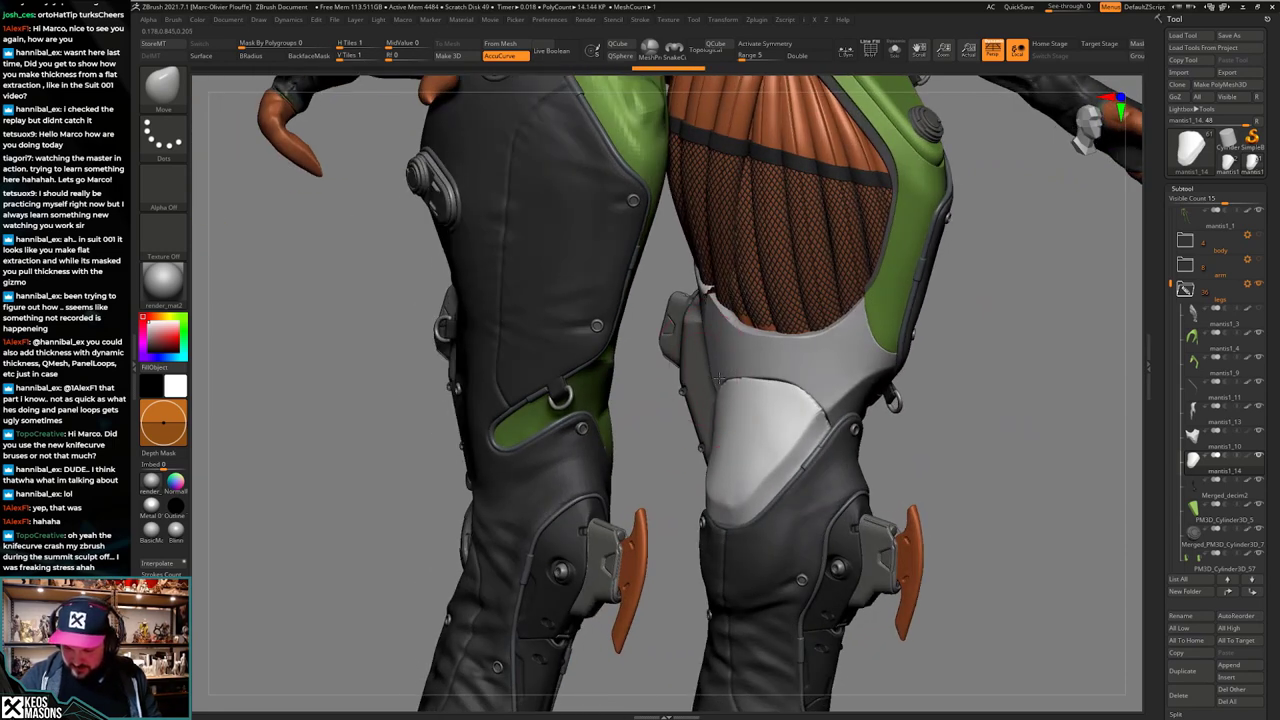
left_click_drag(719, 378, 726, 382)
mouse_move(760, 420)
right_mouse_down()
mouse_move(850, 430)
mouse_move(800, 470)
right_mouse_up()
right_click(788, 488)
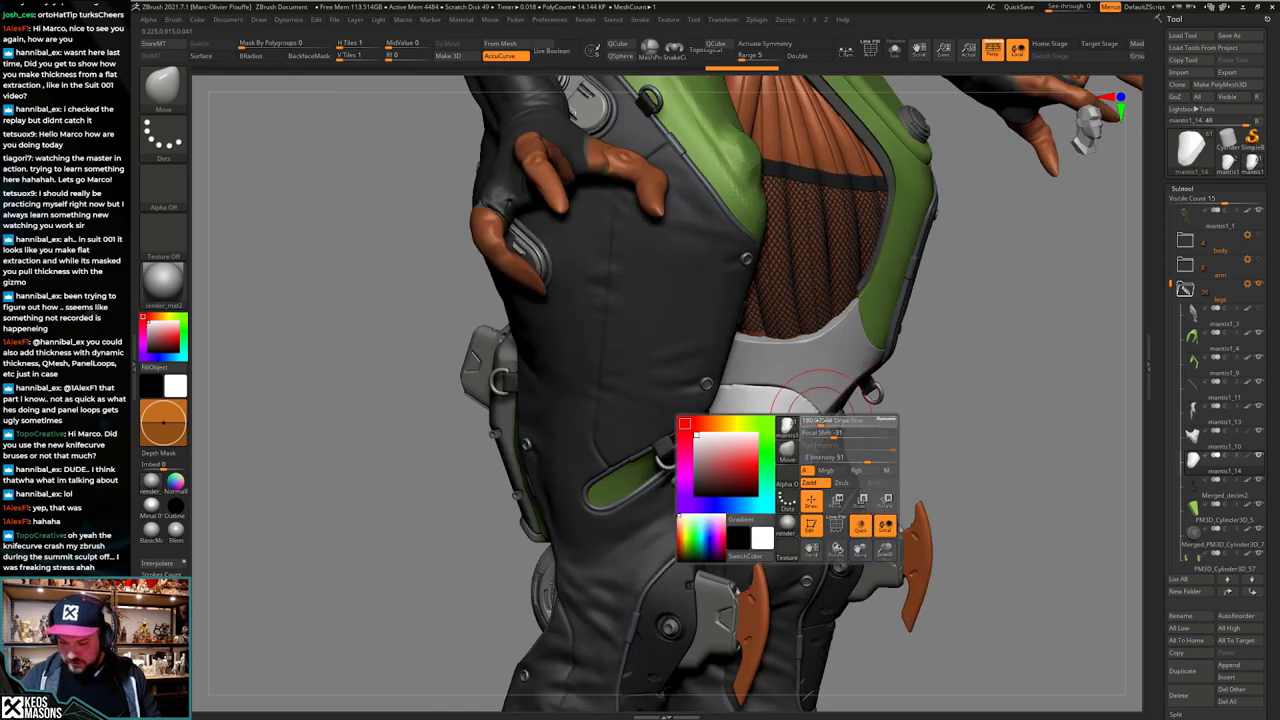
right_click_drag(872, 412, 820, 418)
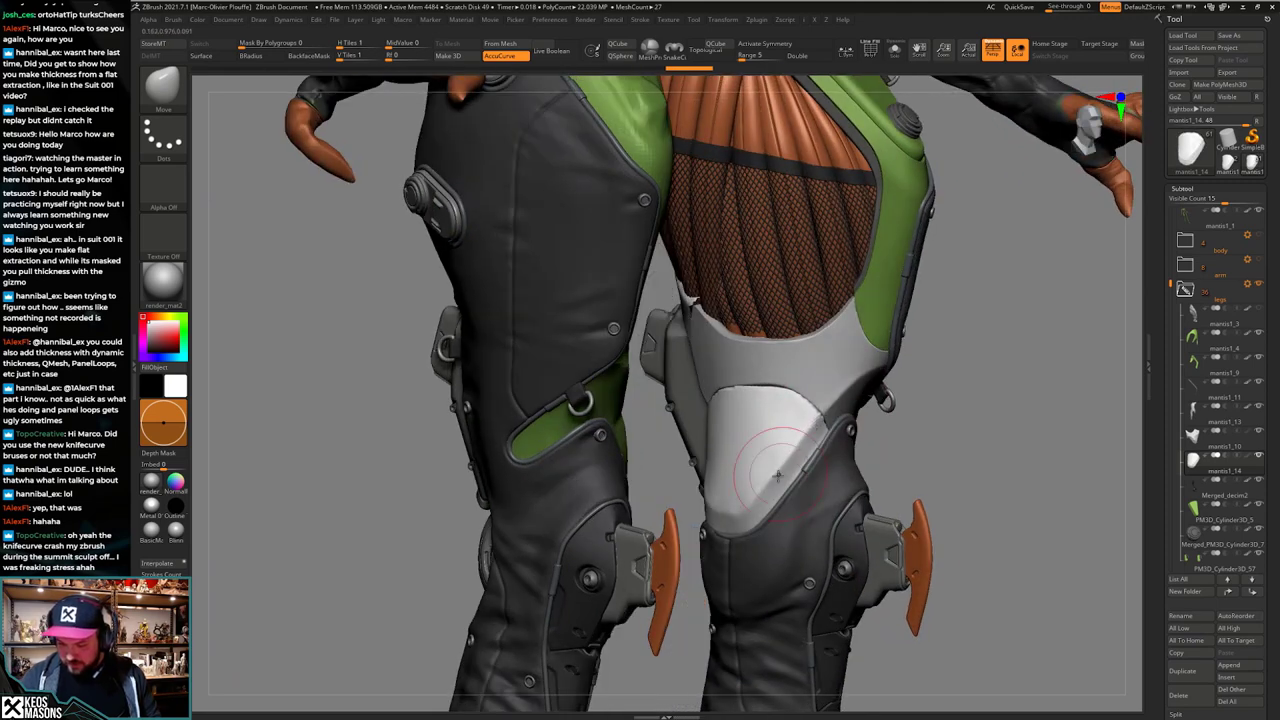
Step: Isolate the kneecap and flatten its slanted side edge with the hPolish brush
right_click_drag(776, 503, 836, 505)
right_click(838, 500)
left_click(866, 420)
left_click(894, 49)
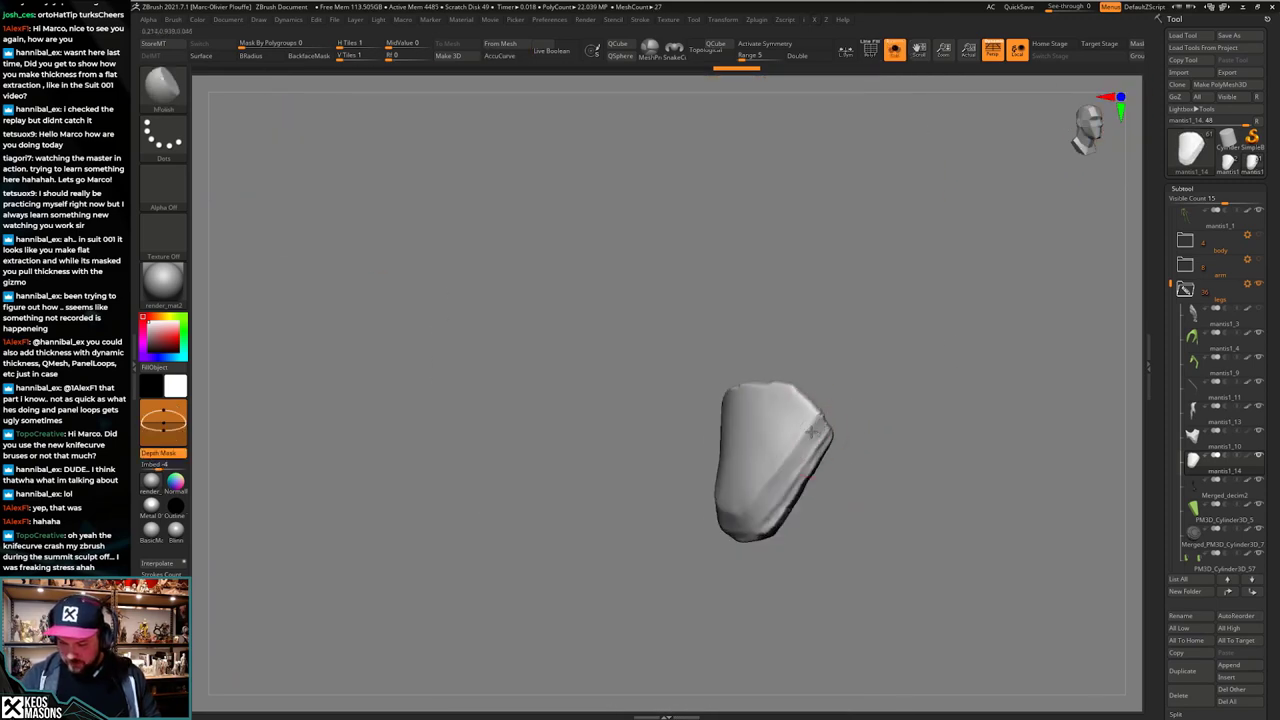
mouse_move(780, 505)
left_mouse_down()
mouse_move(820, 444)
mouse_move(820, 412)
left_mouse_up()
left_click_drag(820, 412, 826, 432)
Step: Polish the bevel around the kneecap's lower tip and check the plate within the leg armour
right_click_drag(836, 505, 768, 484)
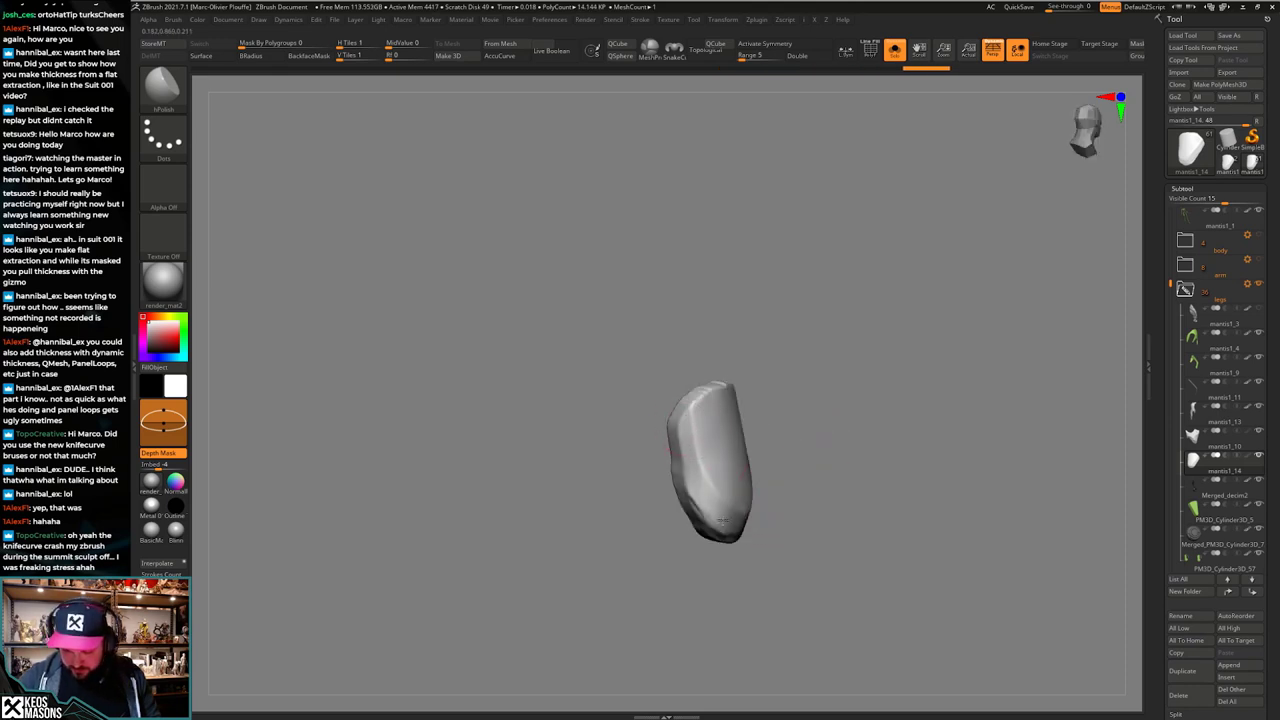
left_click_drag(722, 521, 716, 503)
right_click_drag(686, 492, 724, 489)
left_click_drag(722, 516, 716, 508)
right_click_drag(718, 510, 772, 520)
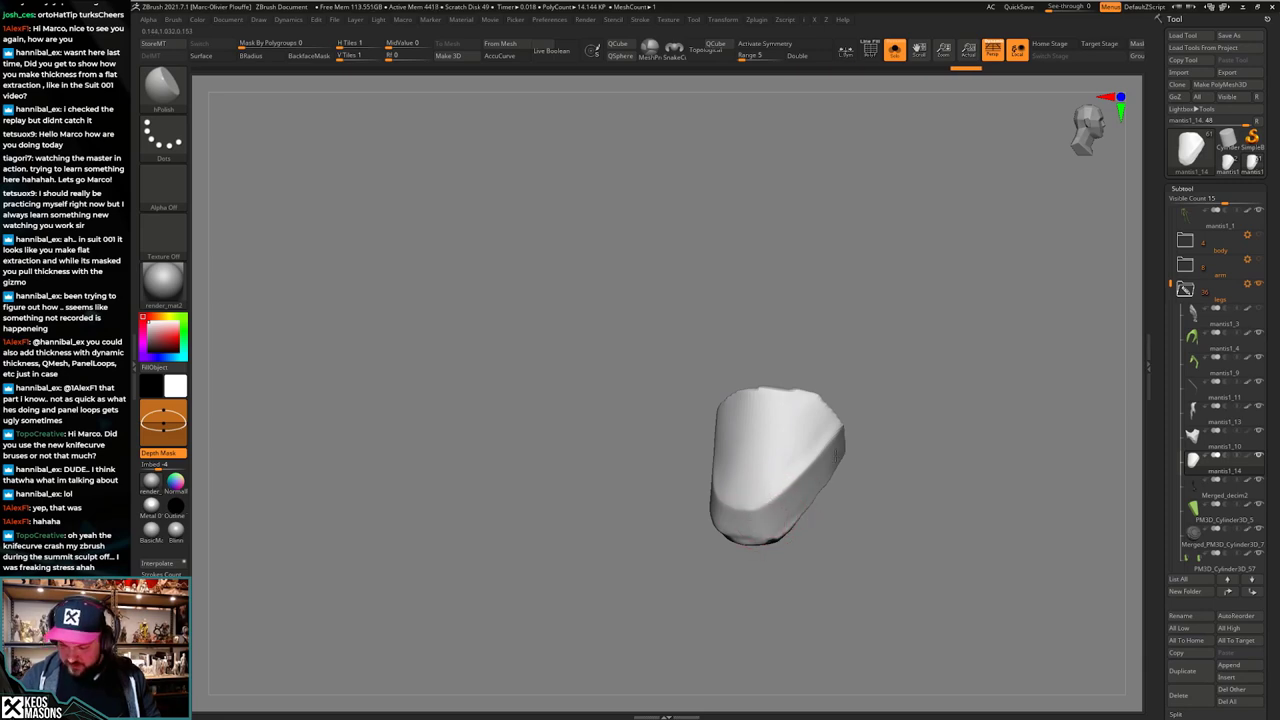
right_click_drag(797, 502, 880, 428)
key("alt+s")
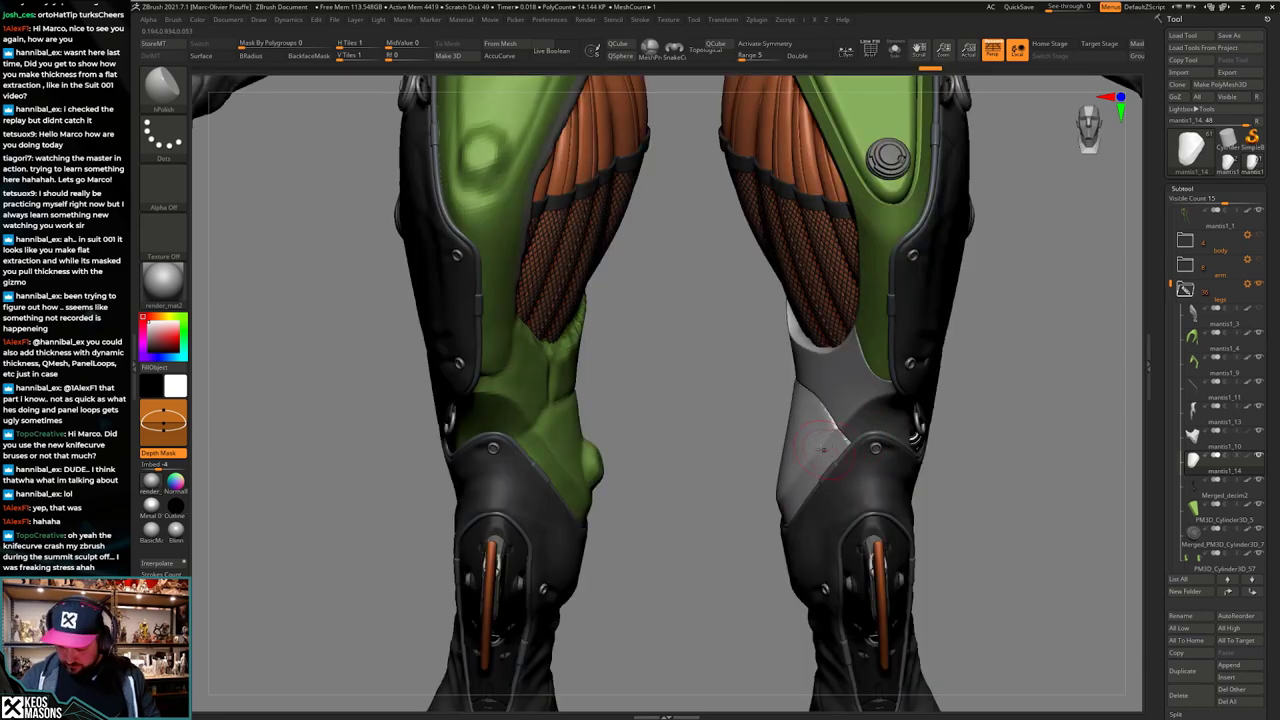
right_click_drag(735, 432, 834, 435)
key("alt+s")
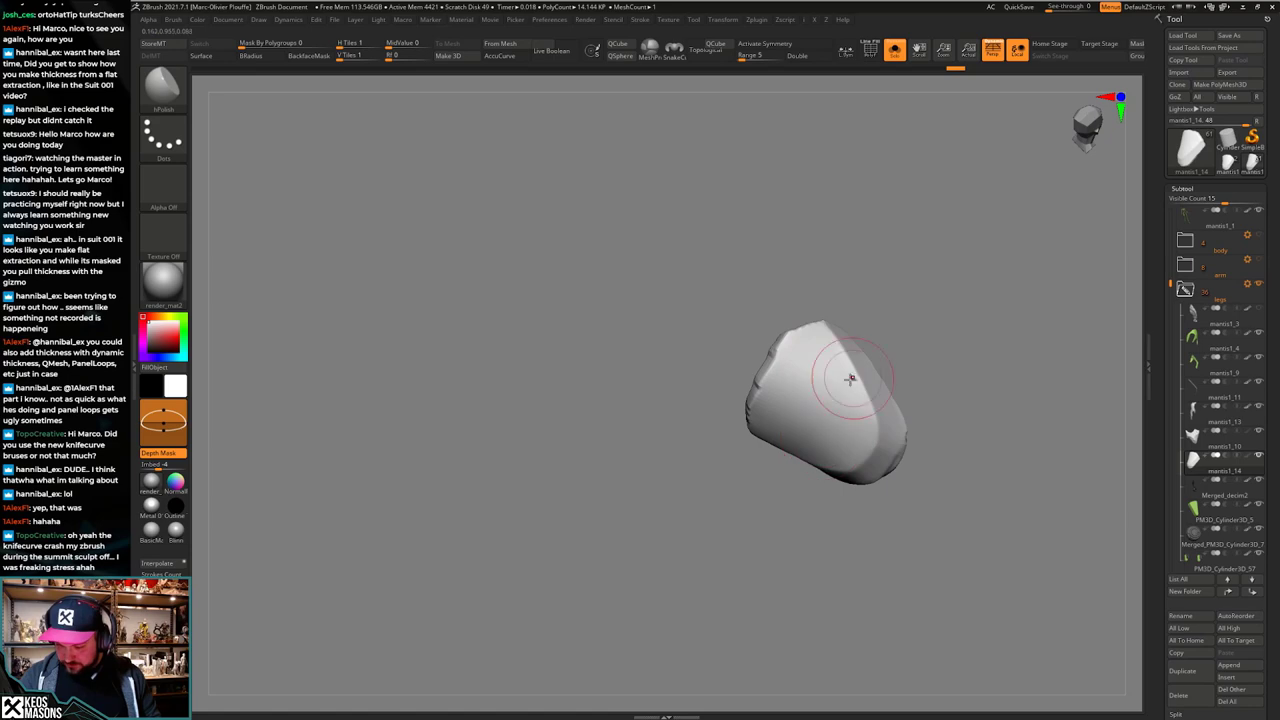
mouse_move(793, 393)
right_mouse_down()
mouse_move(817, 363)
mouse_move(746, 357)
mouse_move(860, 411)
mouse_move(829, 484)
right_mouse_up()
Step: Switch back to the Move brush with AccuCurve and a larger draw size, with the surrounding armour visible
key("alt+s")
key("space")
left_click_drag(850, 469, 880, 469)
key("x")
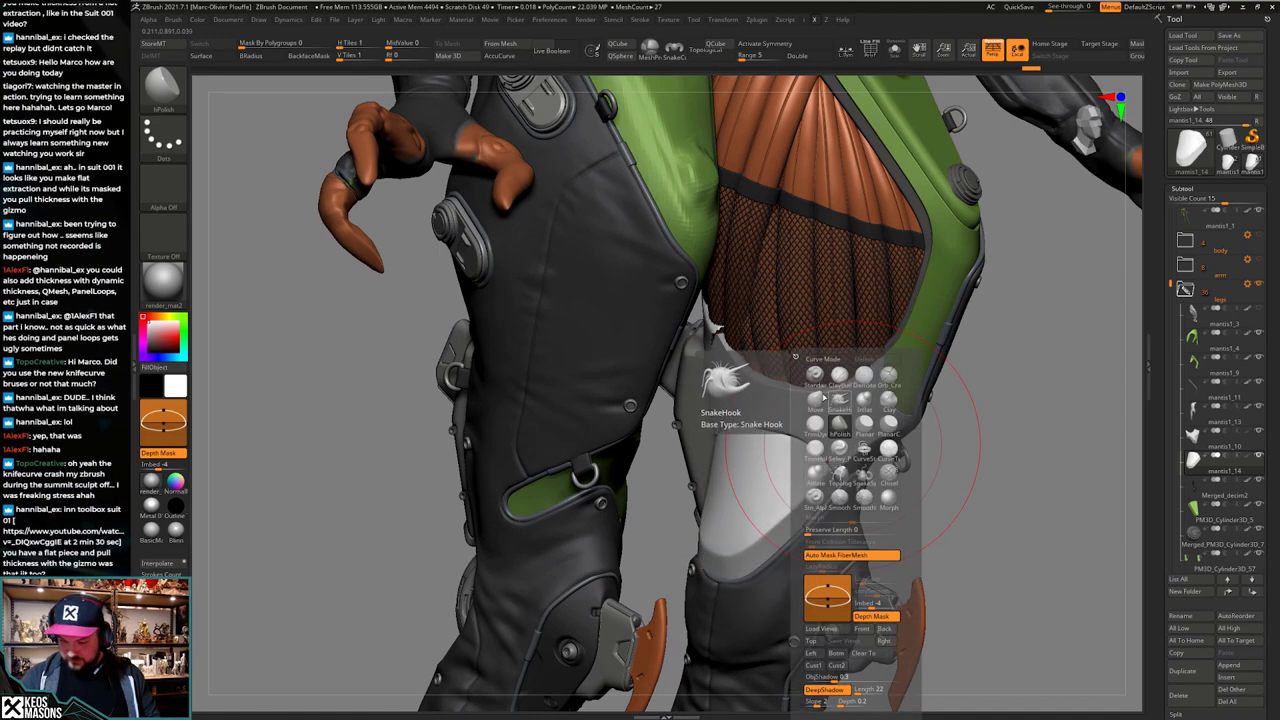
left_click(817, 400)
key("space")
key("alt+s")
key("space")
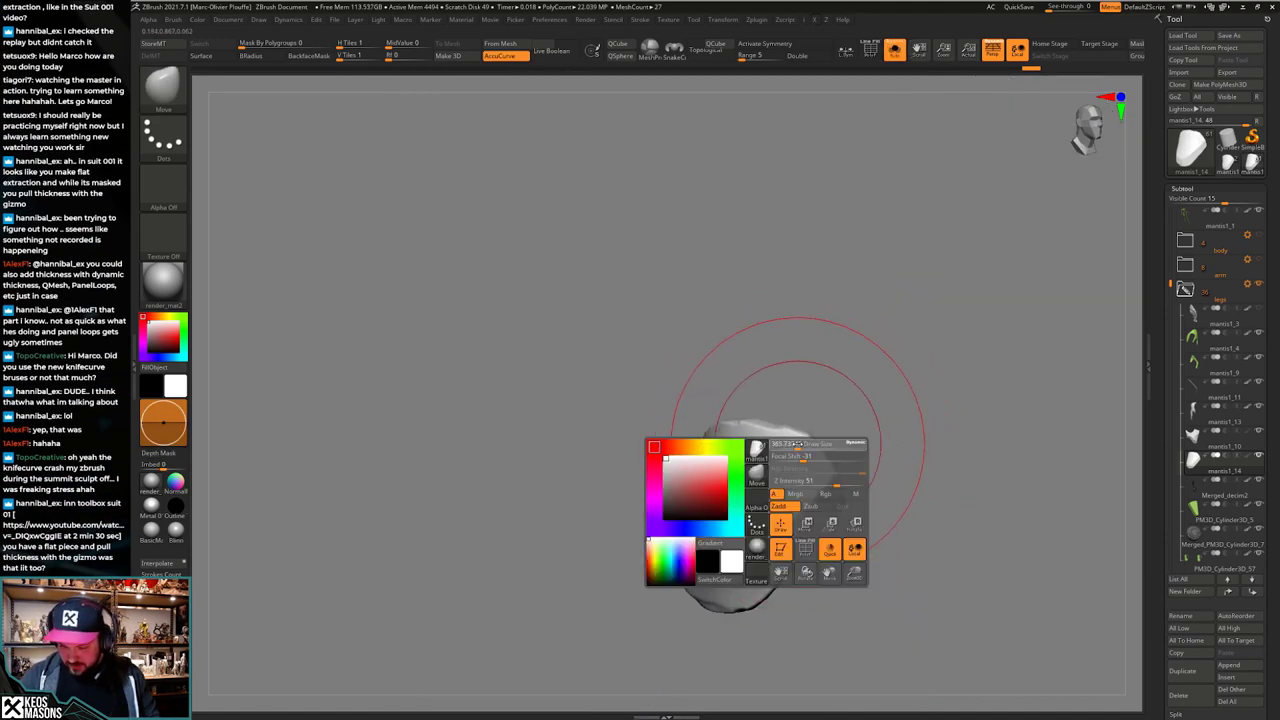
key("alt+s")
key("shift+f")
key("shift+f")
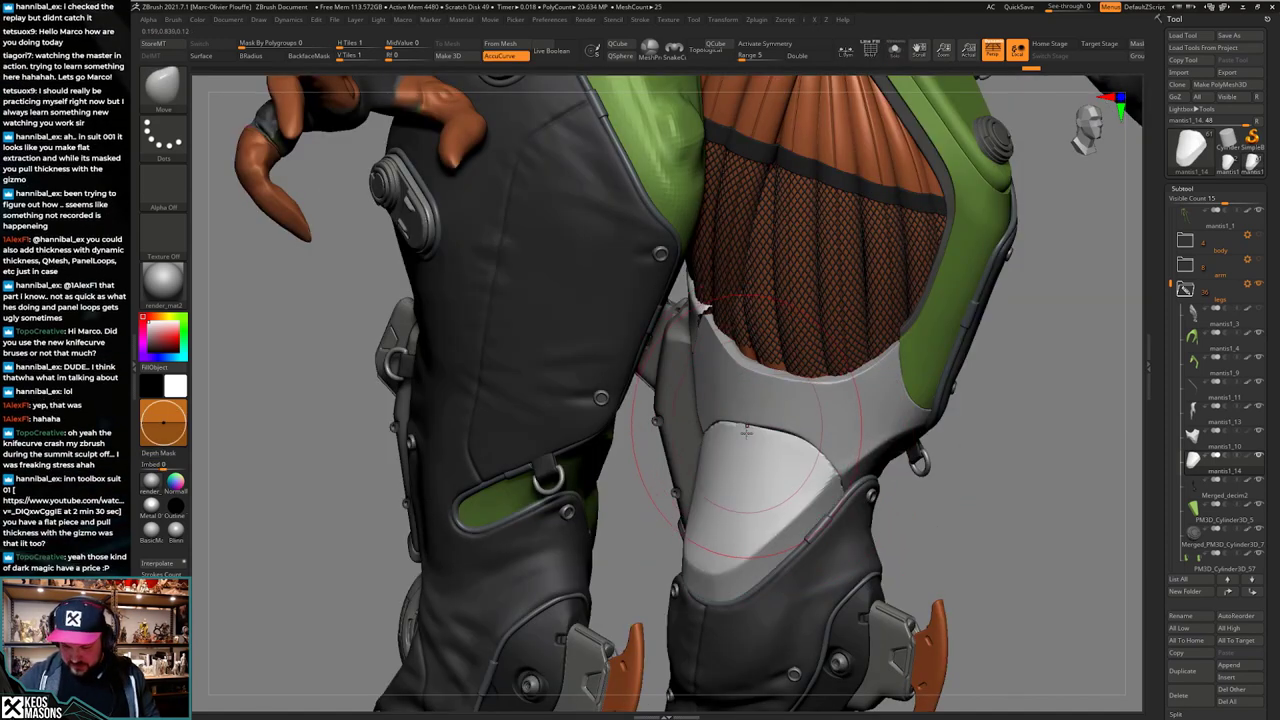
Step: Reshape the kneecap's upper edge and outer corner with a resized Move brush so they follow the knee guard
right_click_drag(746, 432, 718, 416)
left_click_drag(721, 403, 728, 420)
mouse_move(756, 496)
right_mouse_down()
mouse_move(820, 438)
mouse_move(810, 466)
right_mouse_up()
key("space")
left_click_drag(812, 468, 797, 468)
mouse_move(803, 464)
right_mouse_down()
mouse_move(866, 446)
mouse_move(849, 467)
right_mouse_up()
left_click_drag(840, 476, 843, 468)
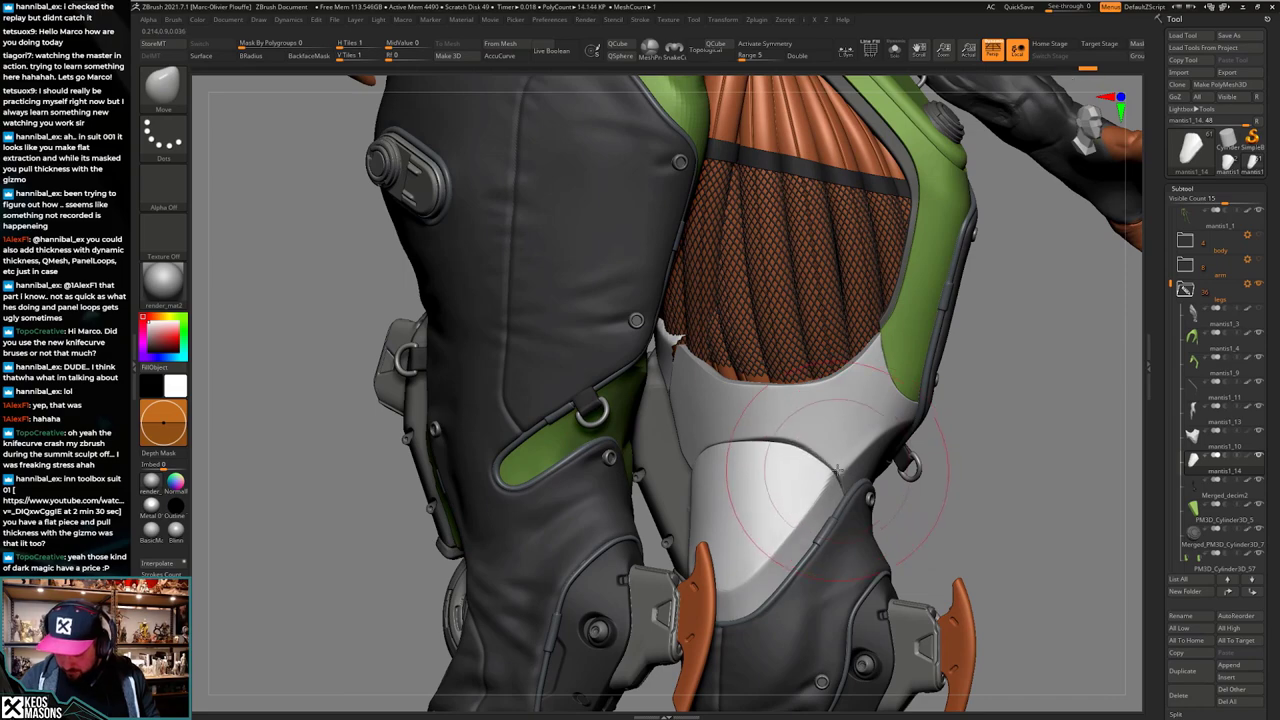
Step: Push the middle and inner part of the kneecap's upper edge against the knee guard with a resized Move brush
mouse_move(806, 462)
right_mouse_down()
mouse_move(864, 446)
mouse_move(798, 436)
right_mouse_up()
key("space")
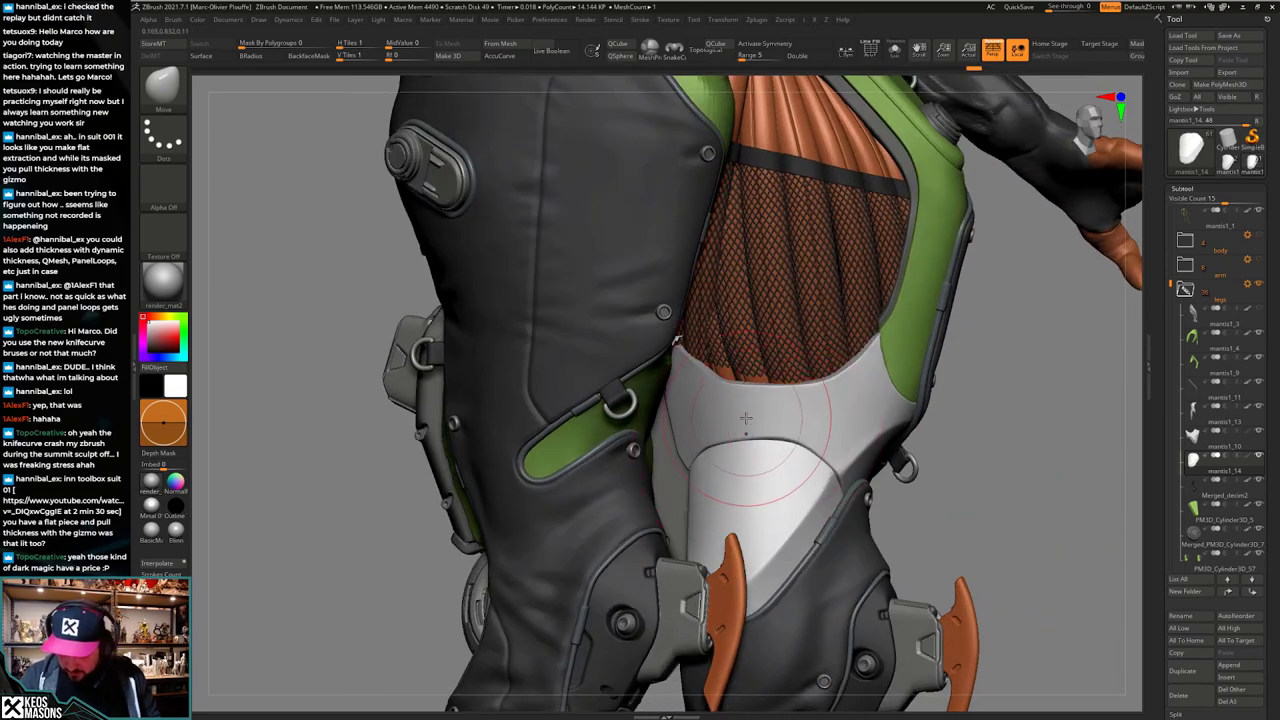
left_click_drag(744, 414, 746, 408)
mouse_move(752, 424)
right_mouse_down()
mouse_move(872, 460)
mouse_move(834, 467)
mouse_move(811, 450)
mouse_move(764, 488)
mouse_move(785, 520)
mouse_move(738, 522)
mouse_move(770, 485)
mouse_move(852, 502)
mouse_move(768, 494)
mouse_move(829, 486)
mouse_move(712, 460)
mouse_move(723, 503)
mouse_move(760, 509)
mouse_move(728, 476)
mouse_move(734, 454)
mouse_move(708, 413)
right_mouse_up()
right_click(834, 467)
right_click(776, 475)
Step: Isolate the pair of calf armour plates and flatten the lower side surface with the Planar brush
left_click(706, 418, "alt")
key("alt+s")
right_click_drag(728, 457, 733, 507)
key("shift+f")
key("shift+f")
key("b")
left_click(748, 465)
key("space")
left_click(693, 416)
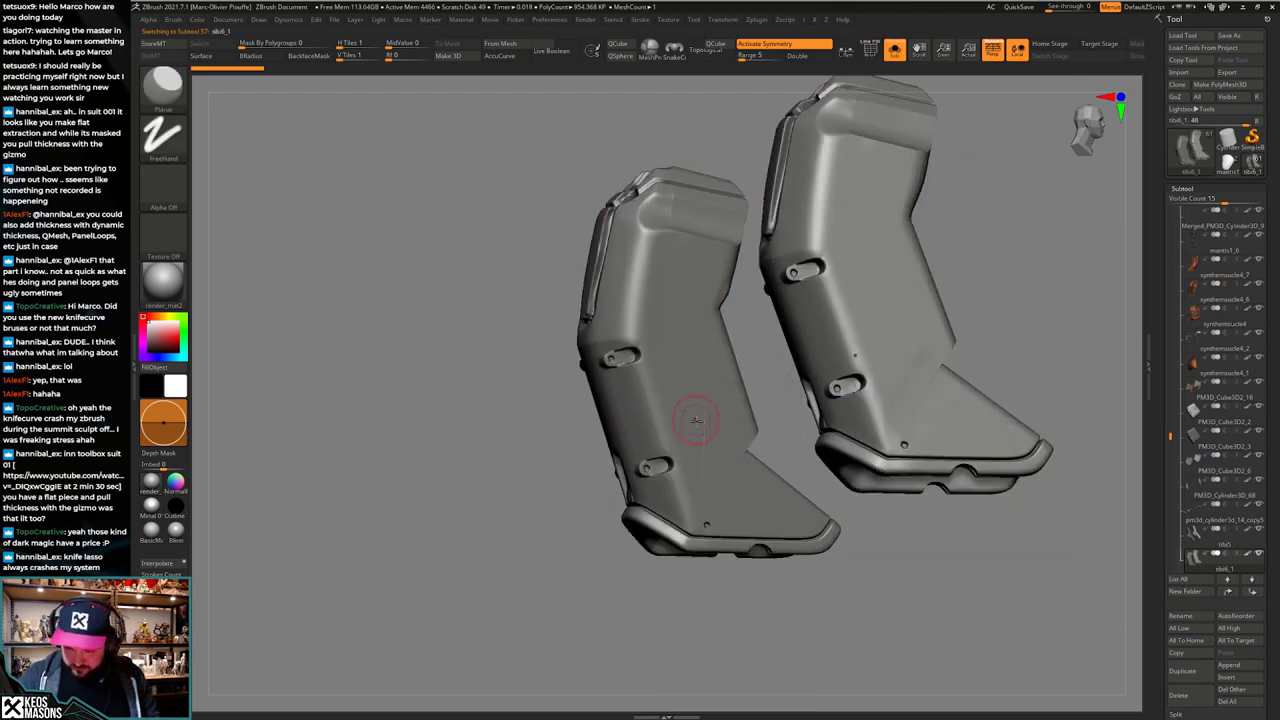
key("space")
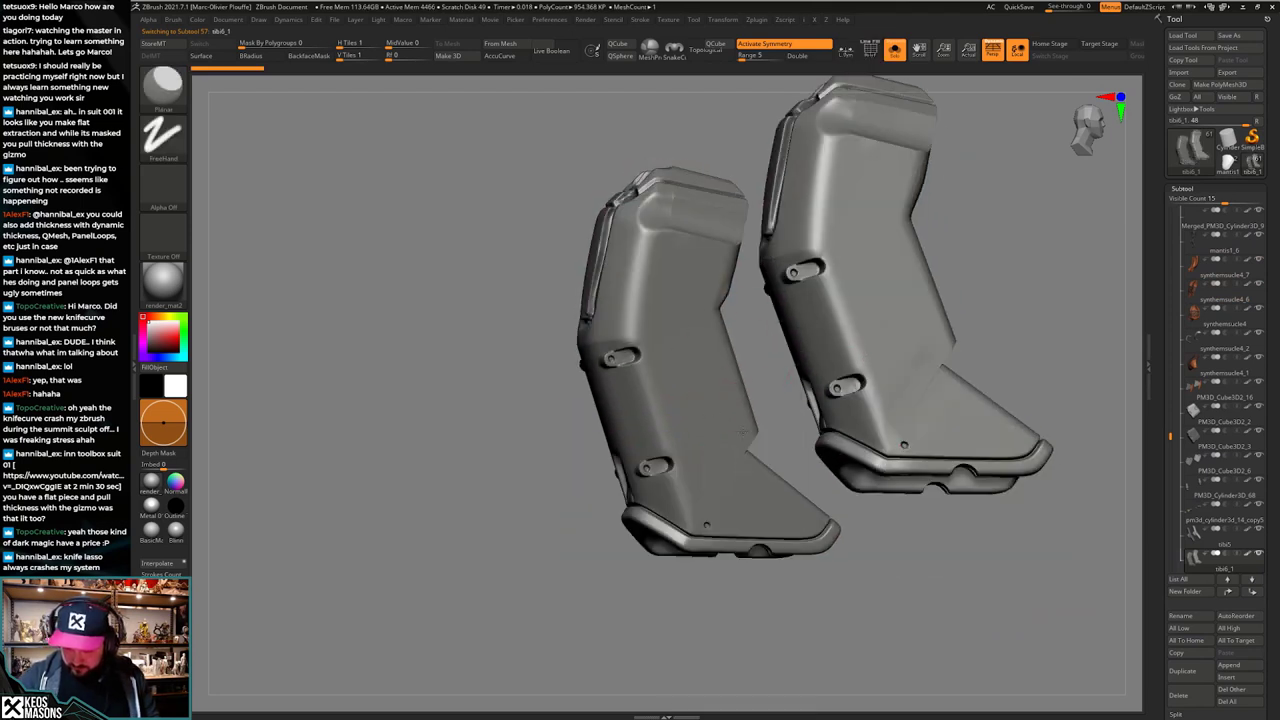
key("alt+s")
key("alt+s")
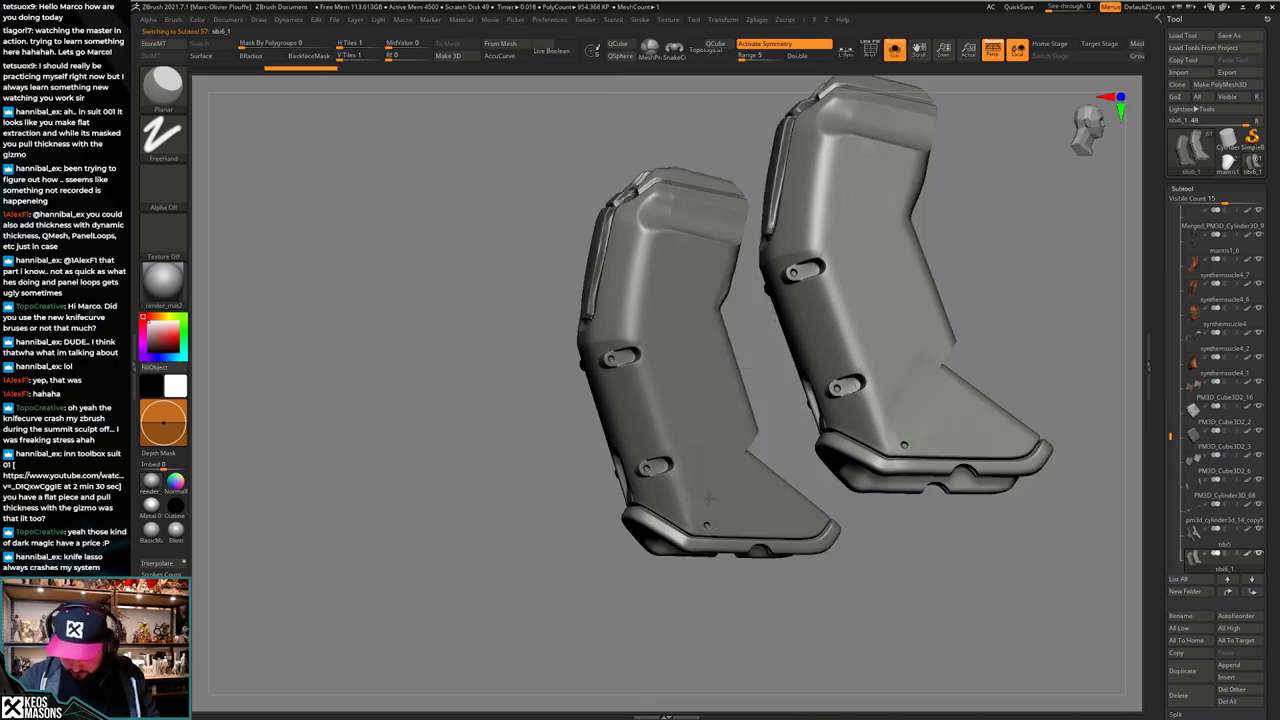
left_click_drag(708, 498, 771, 496)
key("alt+s")
mouse_move(771, 496)
right_mouse_down()
mouse_move(741, 486)
mouse_move(751, 538)
mouse_move(760, 522)
mouse_move(757, 568)
mouse_move(787, 502)
mouse_move(802, 581)
mouse_move(690, 490)
mouse_move(686, 445)
mouse_move(677, 478)
mouse_move(683, 437)
mouse_move(711, 428)
mouse_move(726, 465)
mouse_move(716, 449)
mouse_move(818, 480)
right_mouse_up()
Step: Reselect the kneecap, switch to the Move brush with AccuCurve, and show the surrounding armour again
left_click(677, 478, "alt")
key("space")
left_click(680, 450)
key("space")
key("alt+s")
right_click_drag(754, 426, 723, 409)
key("alt+a")
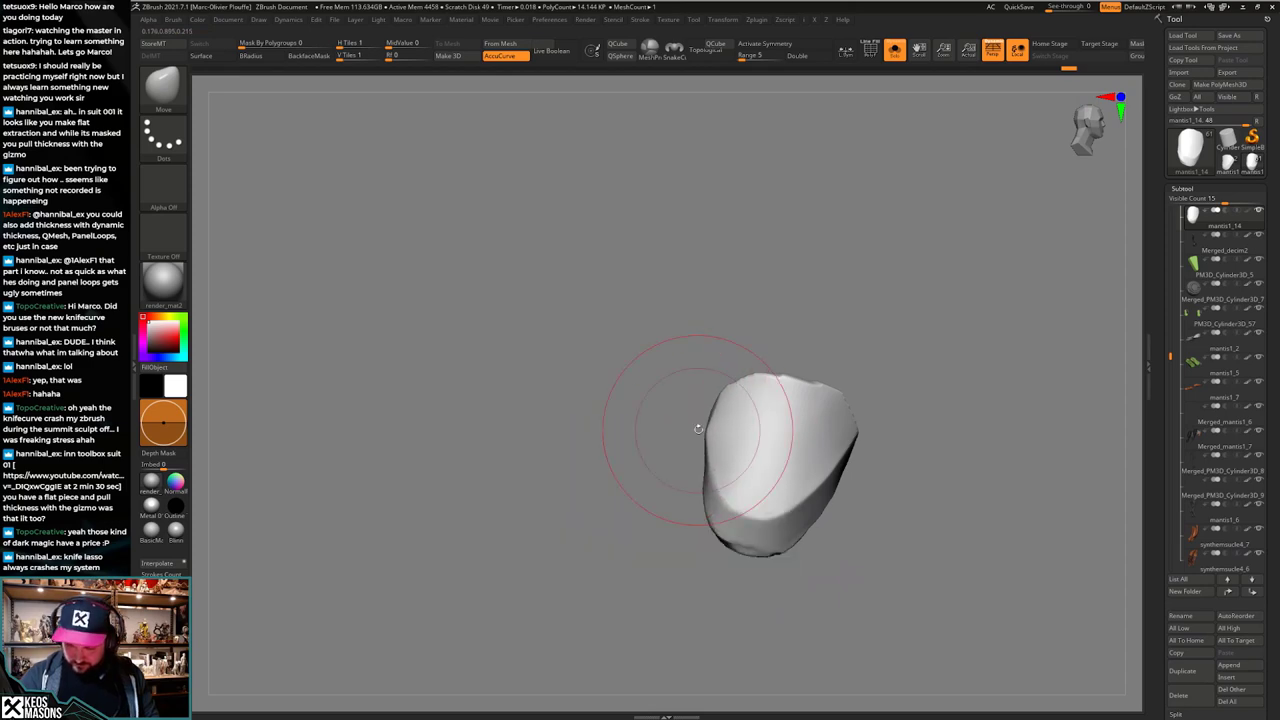
key("ctrl+shift+s")
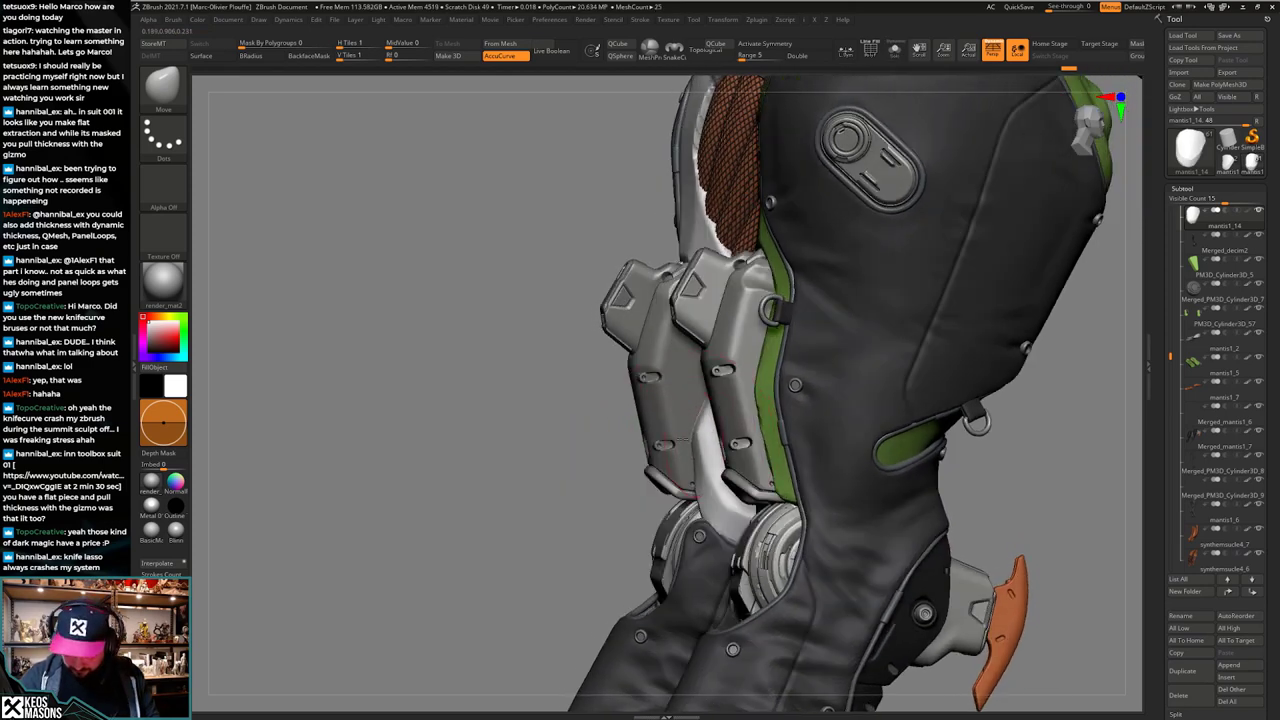
Step: Adjust the kneecap's inner side edge beside the calf armour with a resized Move brush
left_click_drag(693, 472, 686, 470)
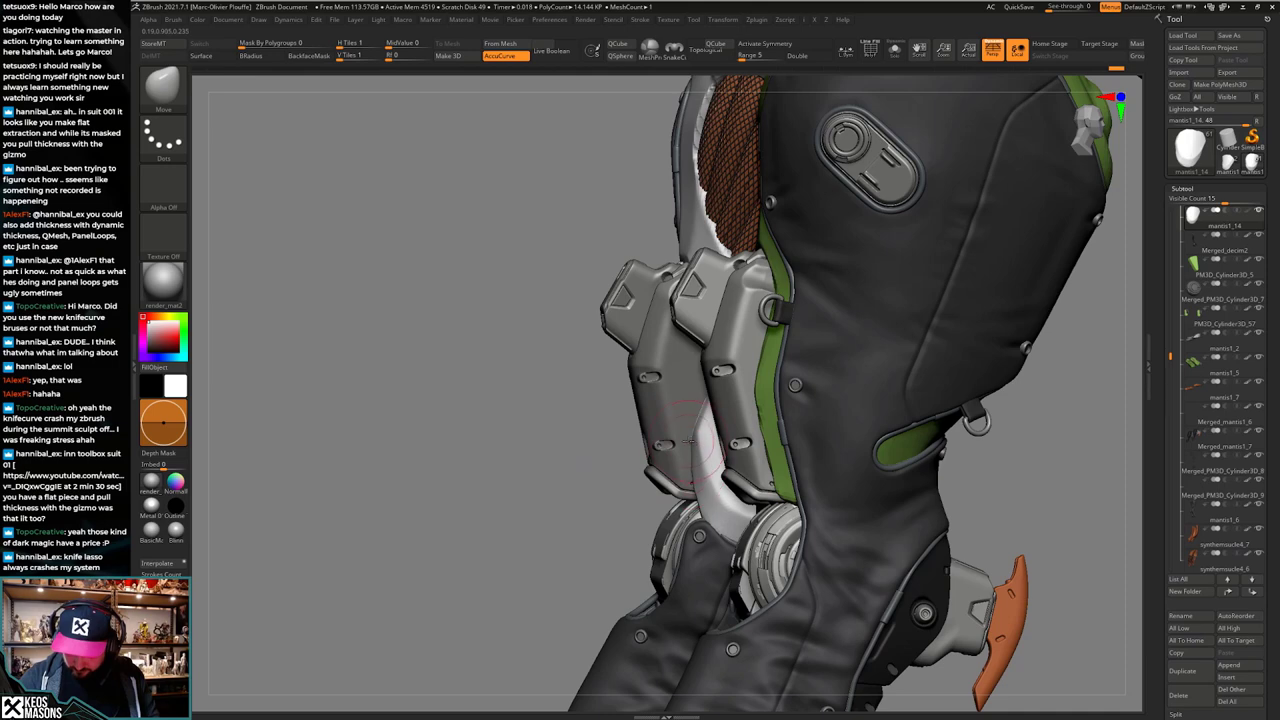
mouse_move(700, 436)
right_mouse_down()
mouse_move(790, 390)
mouse_move(710, 425)
right_mouse_up()
right_click(700, 440)
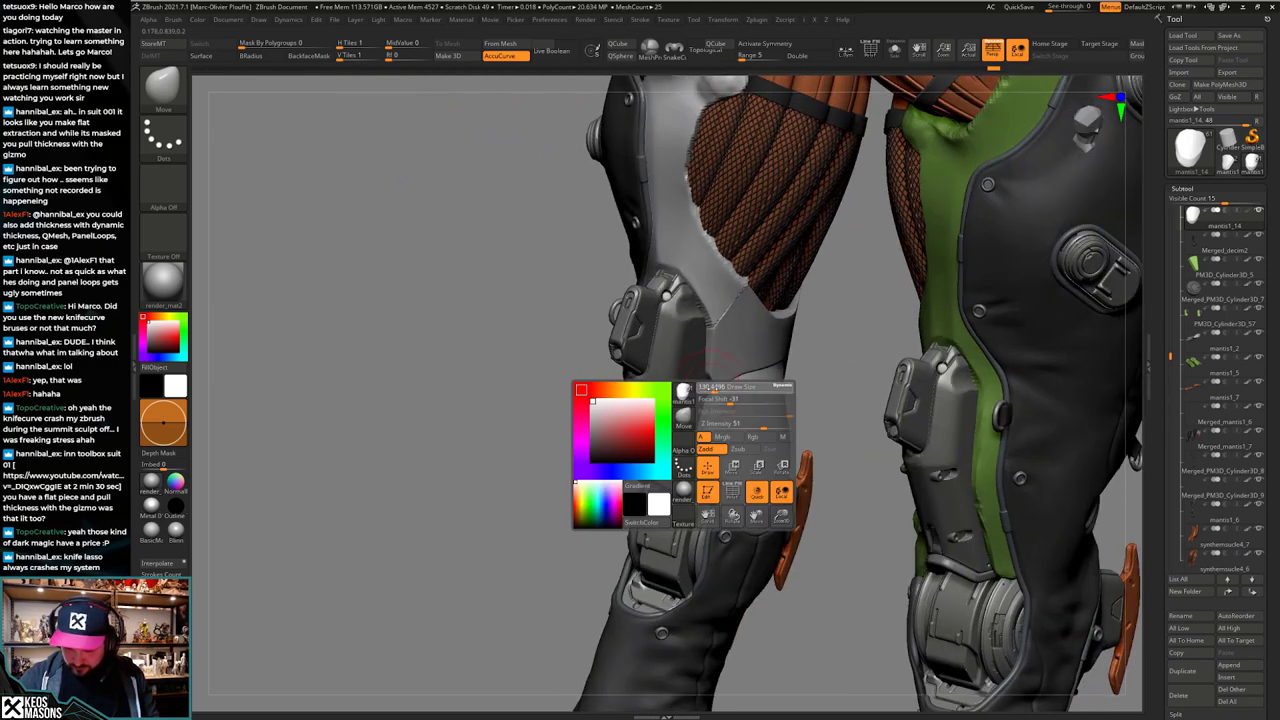
mouse_move(717, 338)
right_mouse_down()
mouse_move(721, 390)
mouse_move(701, 411)
mouse_move(749, 481)
mouse_move(731, 417)
right_mouse_up()
left_click_drag(731, 417, 712, 418)
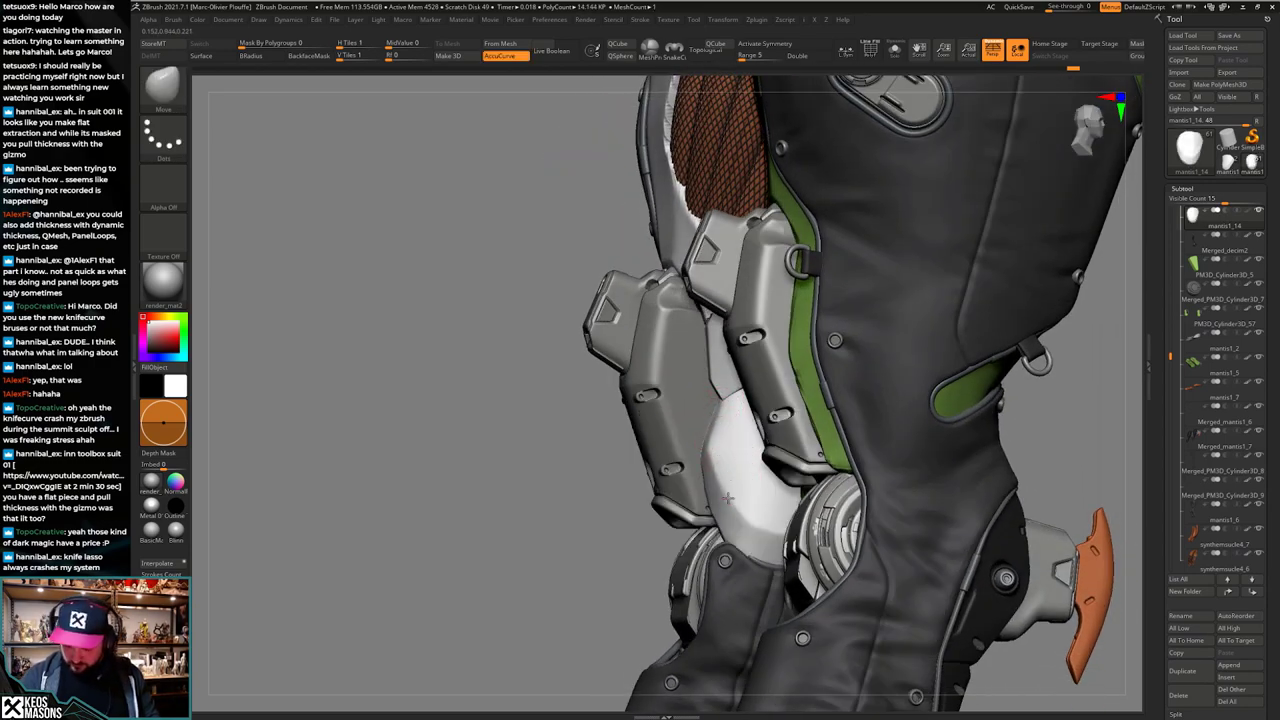
Step: Isolate the kneecap and polish its inner side bevel and lower tip with hPolish at a higher subdivision level
mouse_move(728, 498)
right_mouse_down()
mouse_move(731, 525)
mouse_move(778, 490)
mouse_move(749, 480)
right_mouse_up()
key("space")
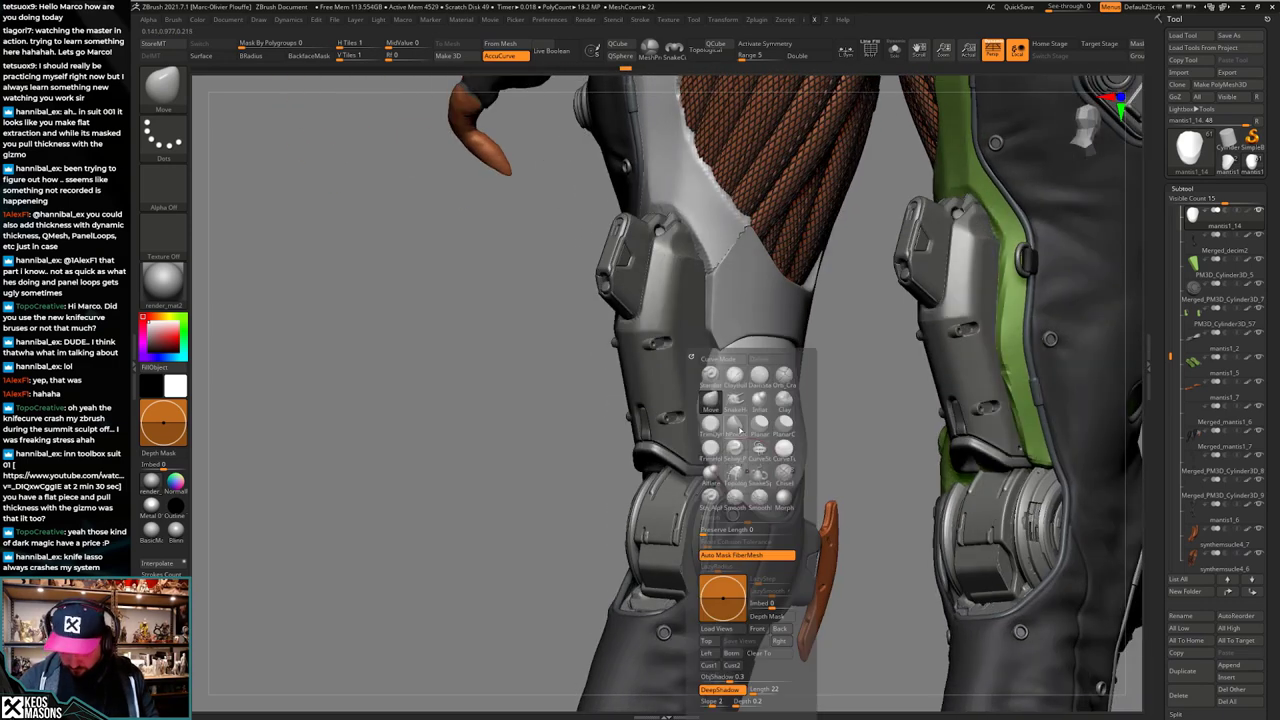
left_click(738, 428)
key("alt+s")
right_click_drag(622, 565, 722, 426)
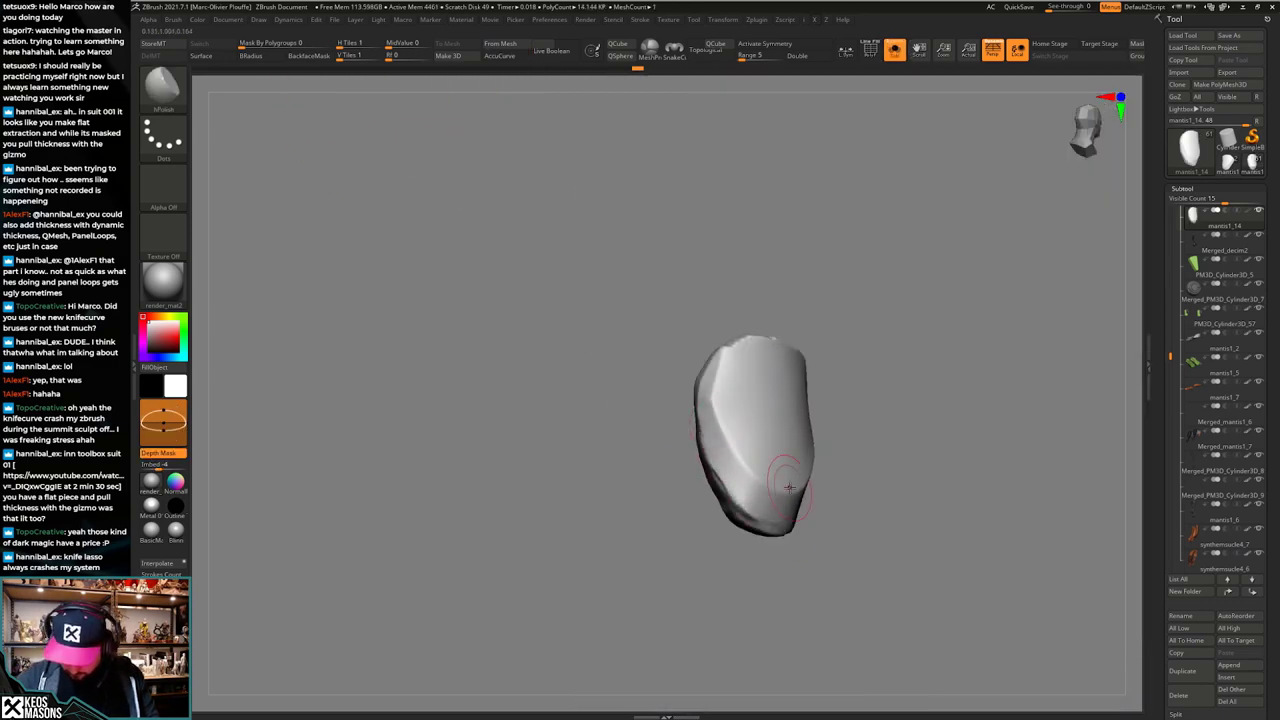
left_click_drag(811, 512, 775, 500, "shift")
key("alt+s")
right_click_drag(775, 500, 709, 438)
key("alt+s")
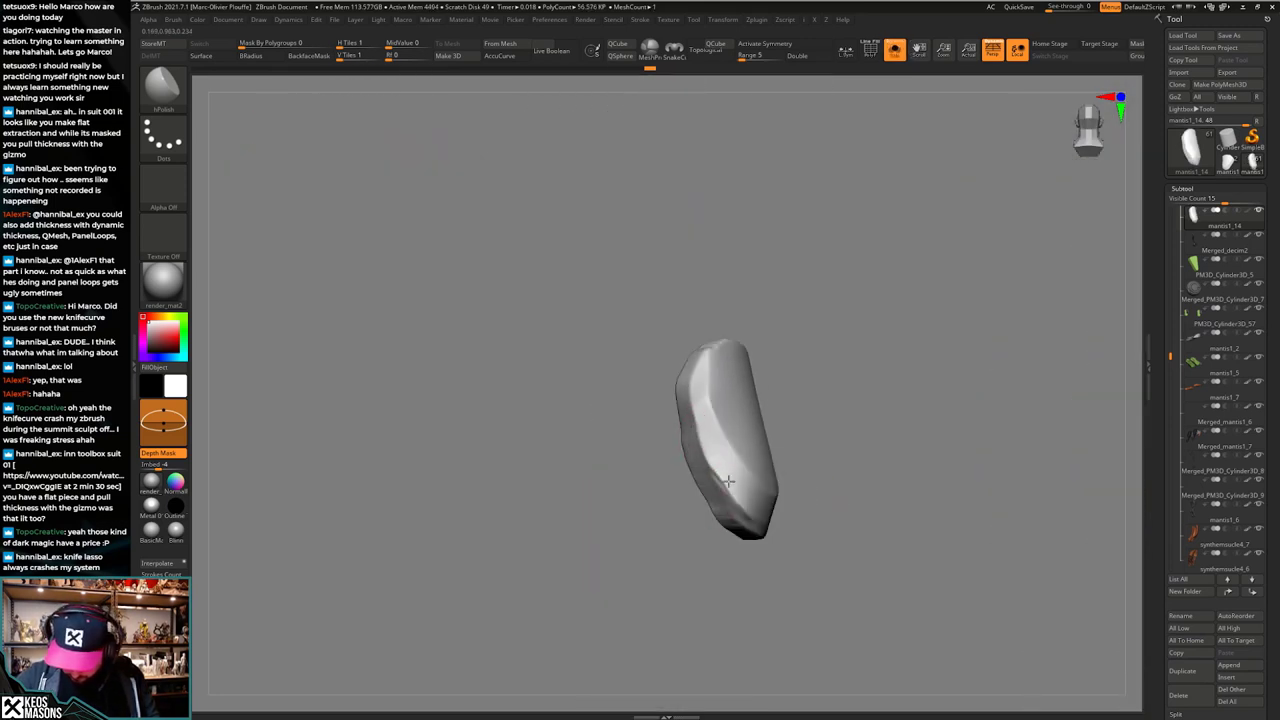
right_click_drag(734, 488, 721, 450)
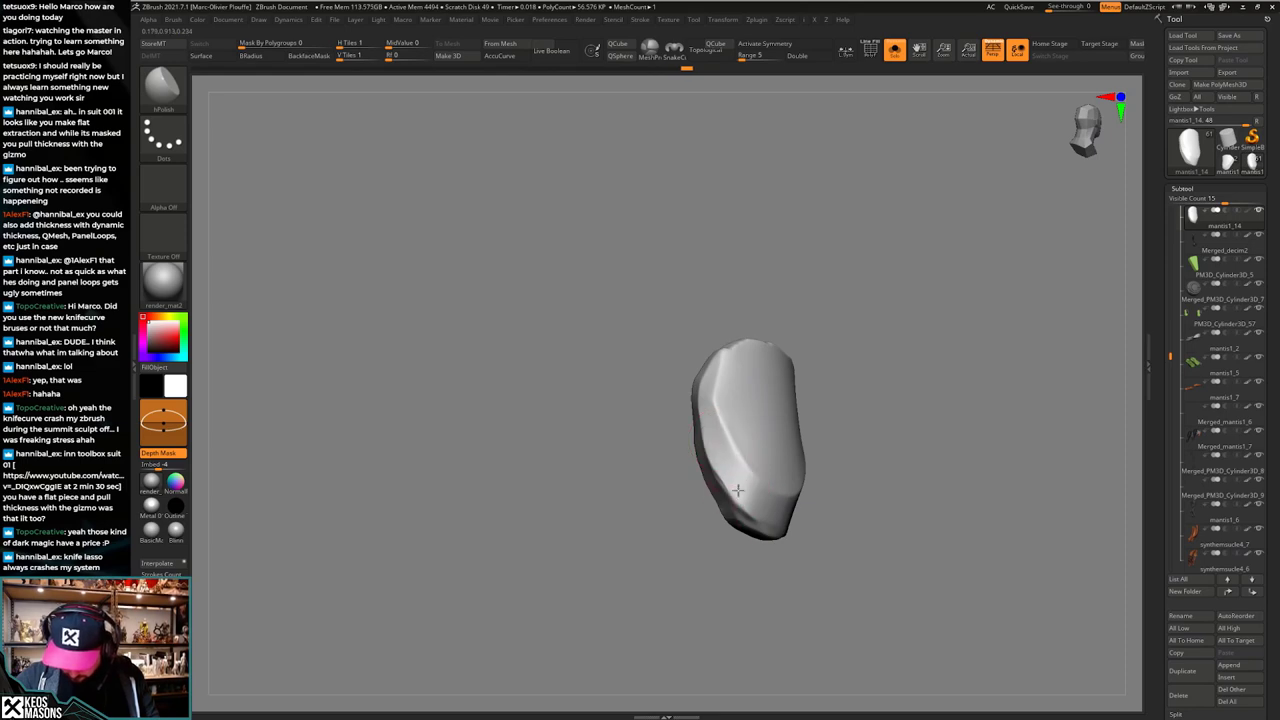
left_click_drag(774, 501, 697, 445)
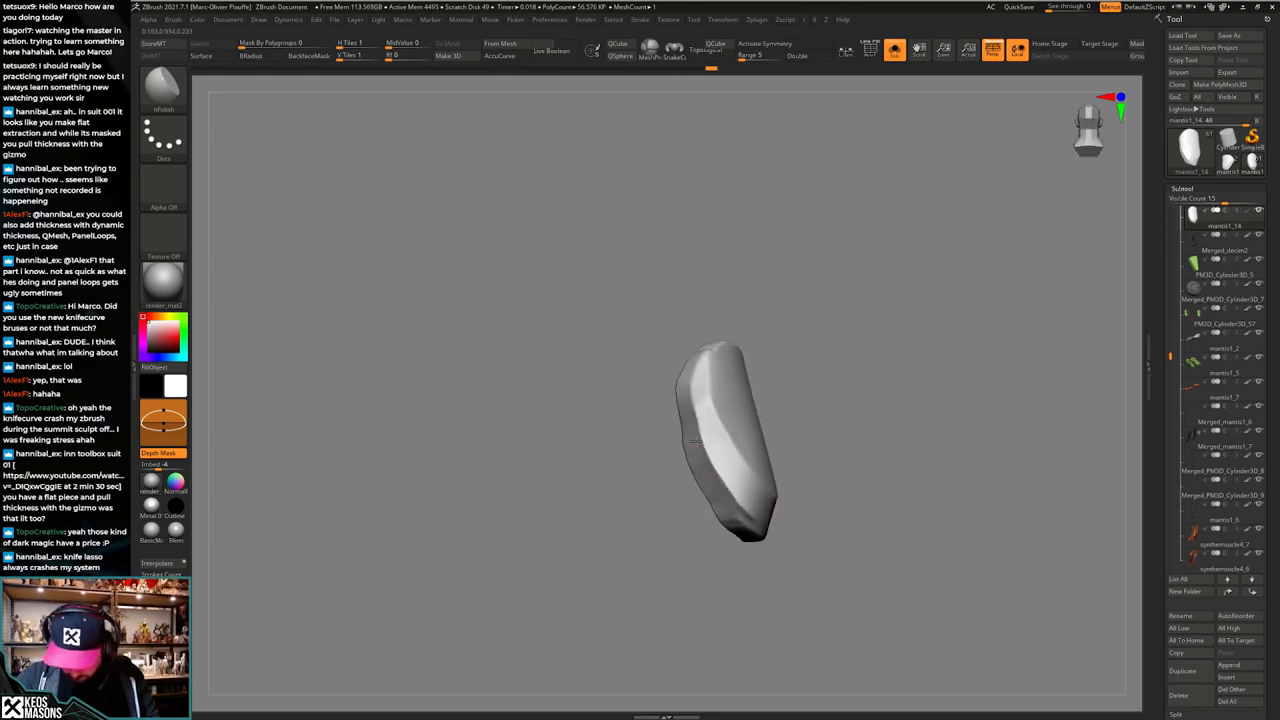
Step: Show the surrounding armour and examine the kneecap's fit from the side and front
key("alt+s")
right_click_drag(742, 445, 717, 396)
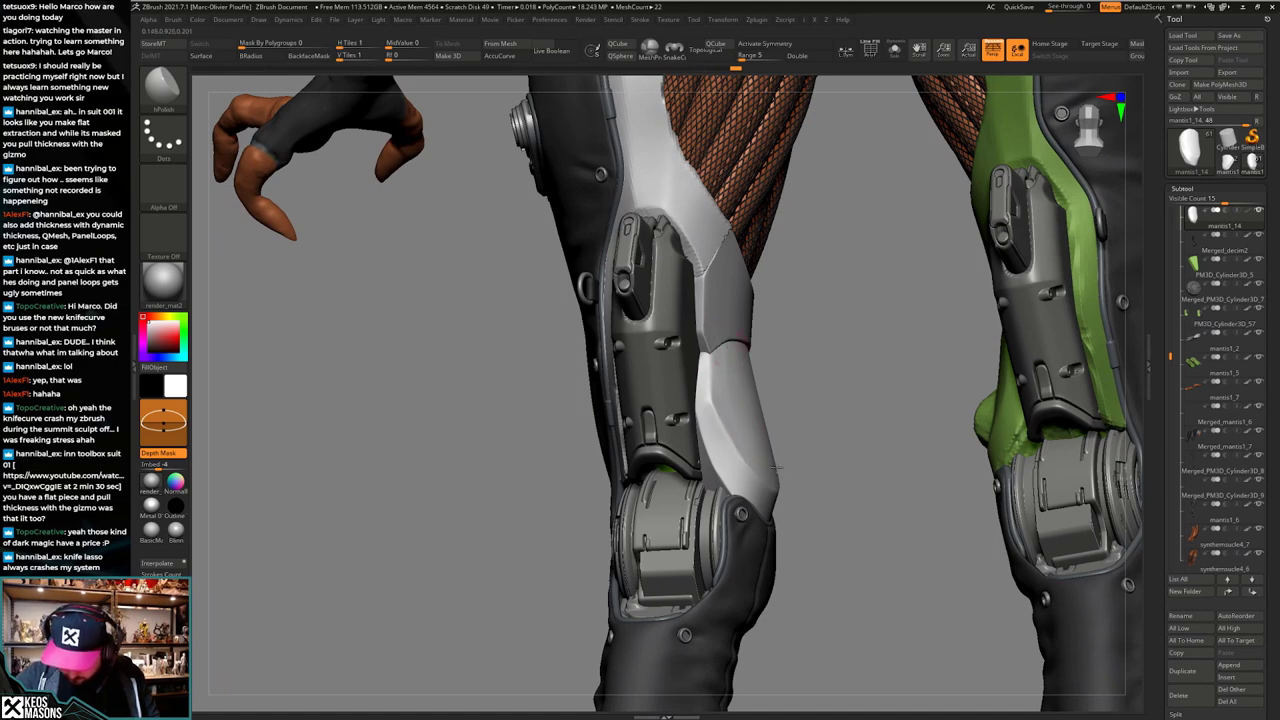
right_click_drag(777, 467, 746, 386)
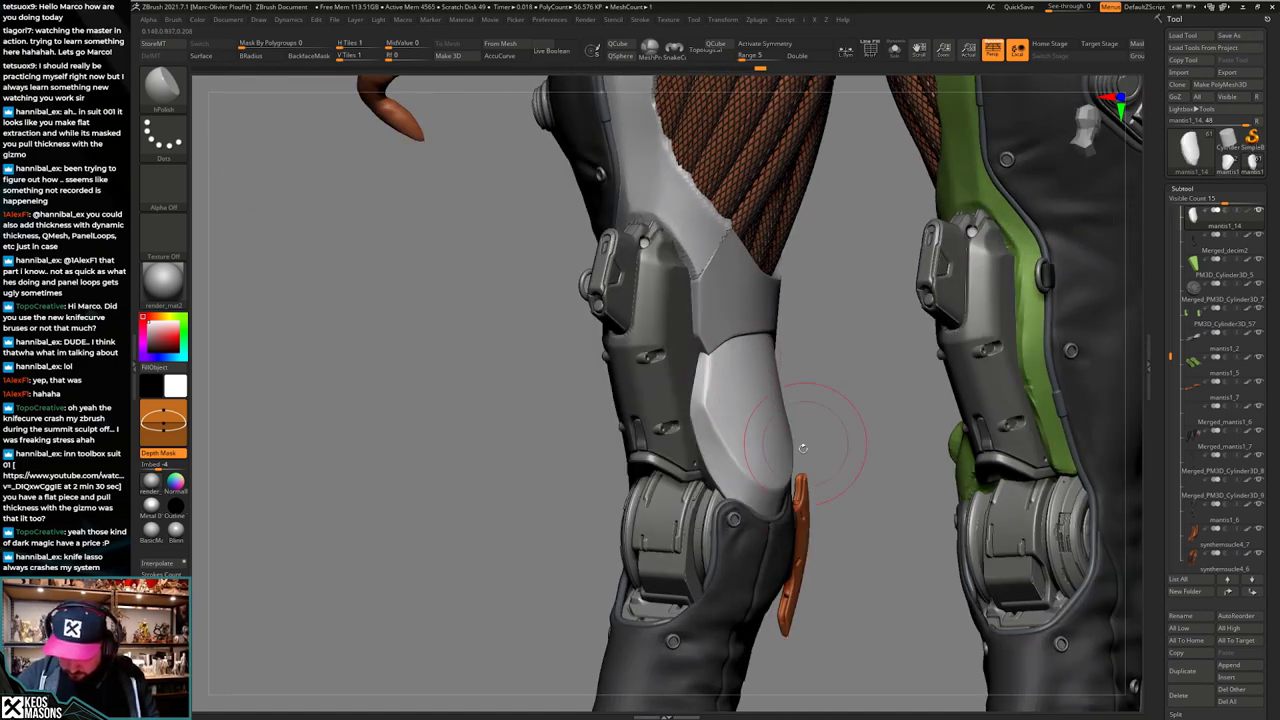
right_click_drag(803, 448, 865, 449)
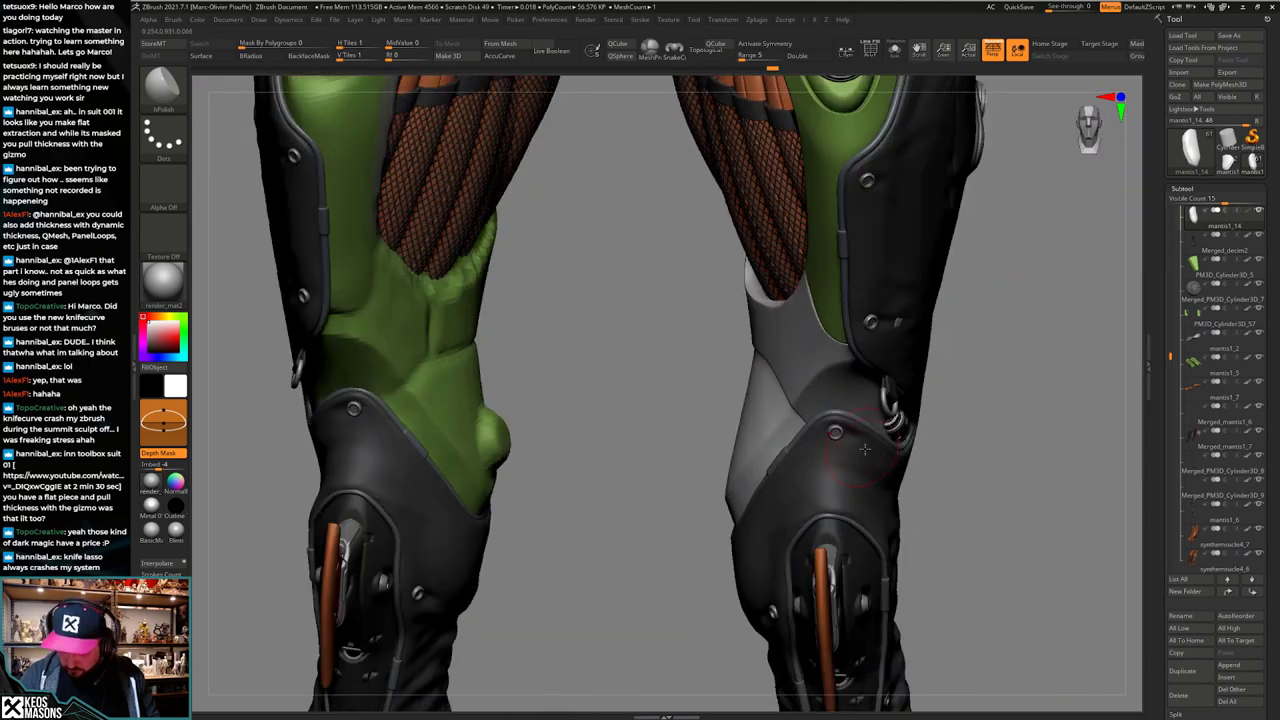
left_click_drag(864, 449, 796, 422)
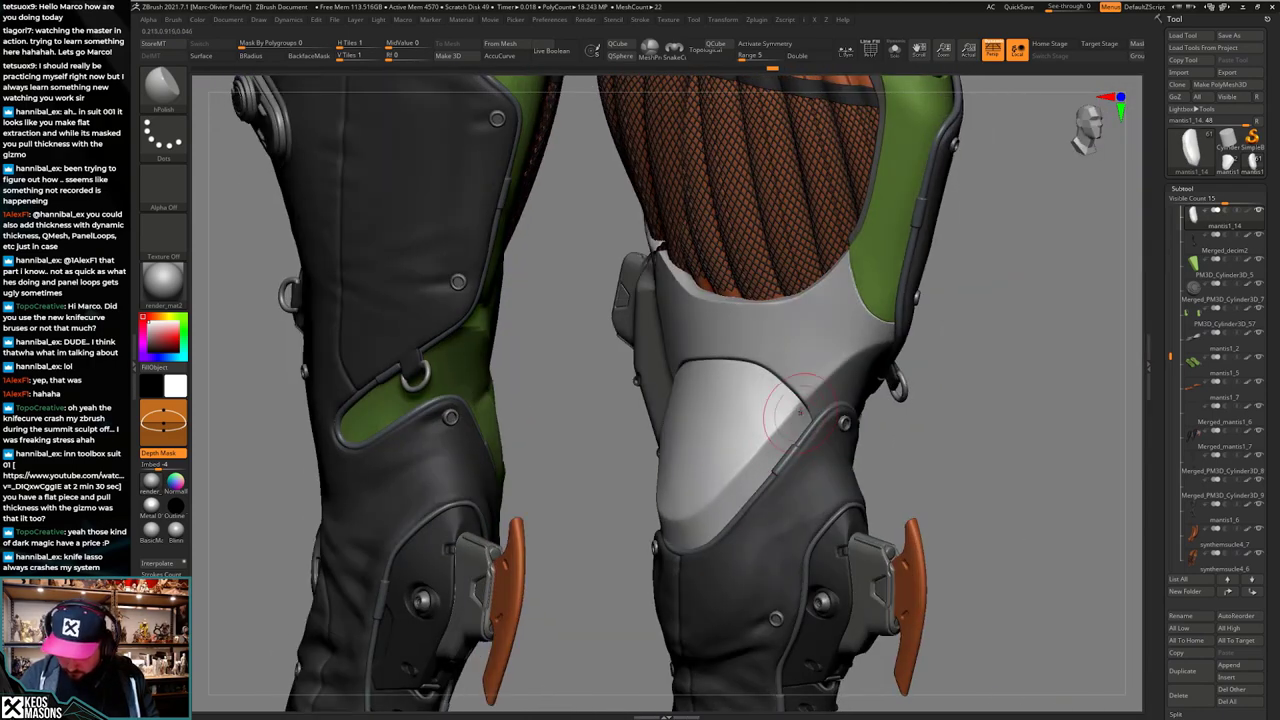
right_click_drag(738, 495, 728, 430)
right_click(706, 494)
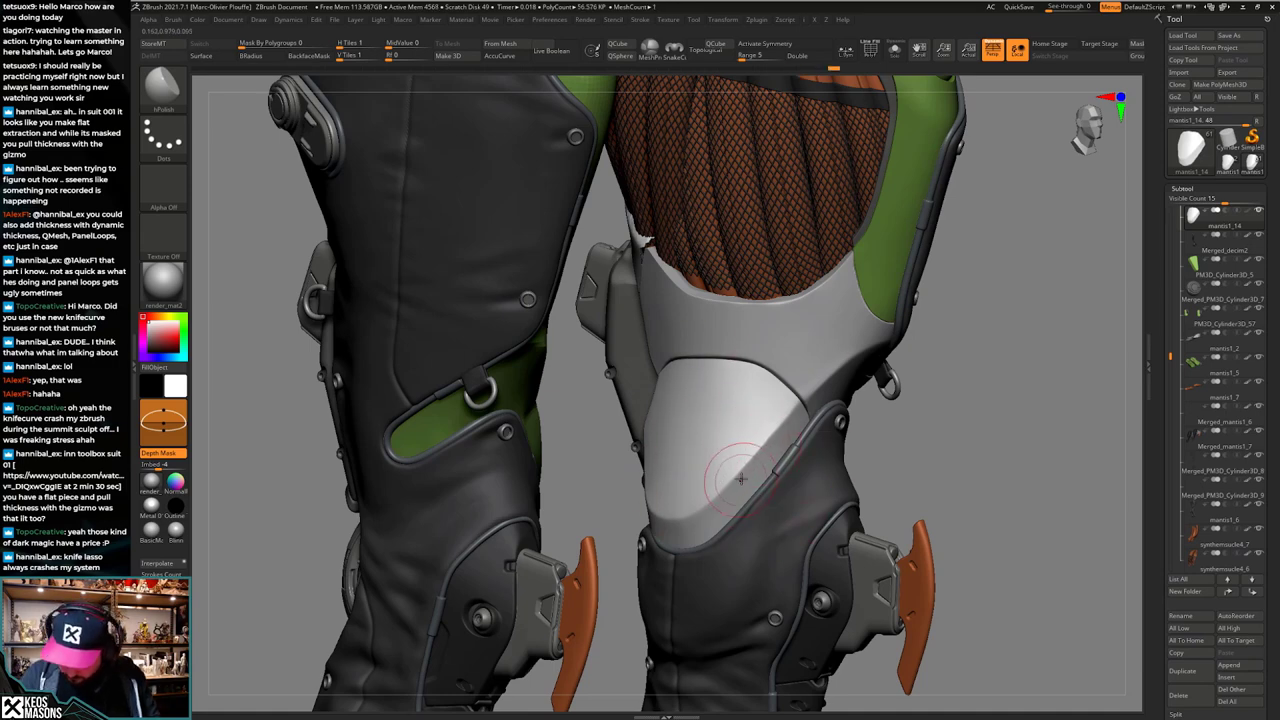
mouse_move(772, 482)
right_mouse_down()
mouse_move(798, 515)
mouse_move(788, 532)
mouse_move(775, 484)
right_mouse_up()
Step: Switch to the Orb_Cracks brush for engraving the kneecap
key("b")
left_click(786, 428)
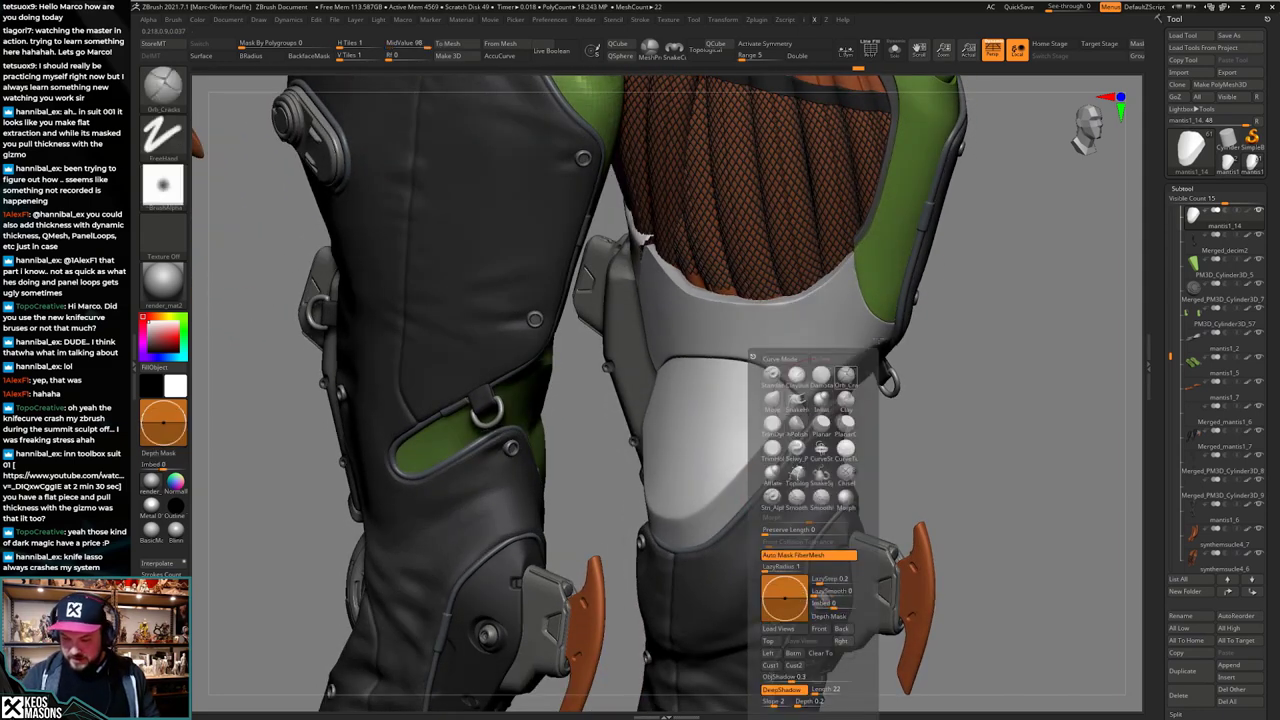
key("space")
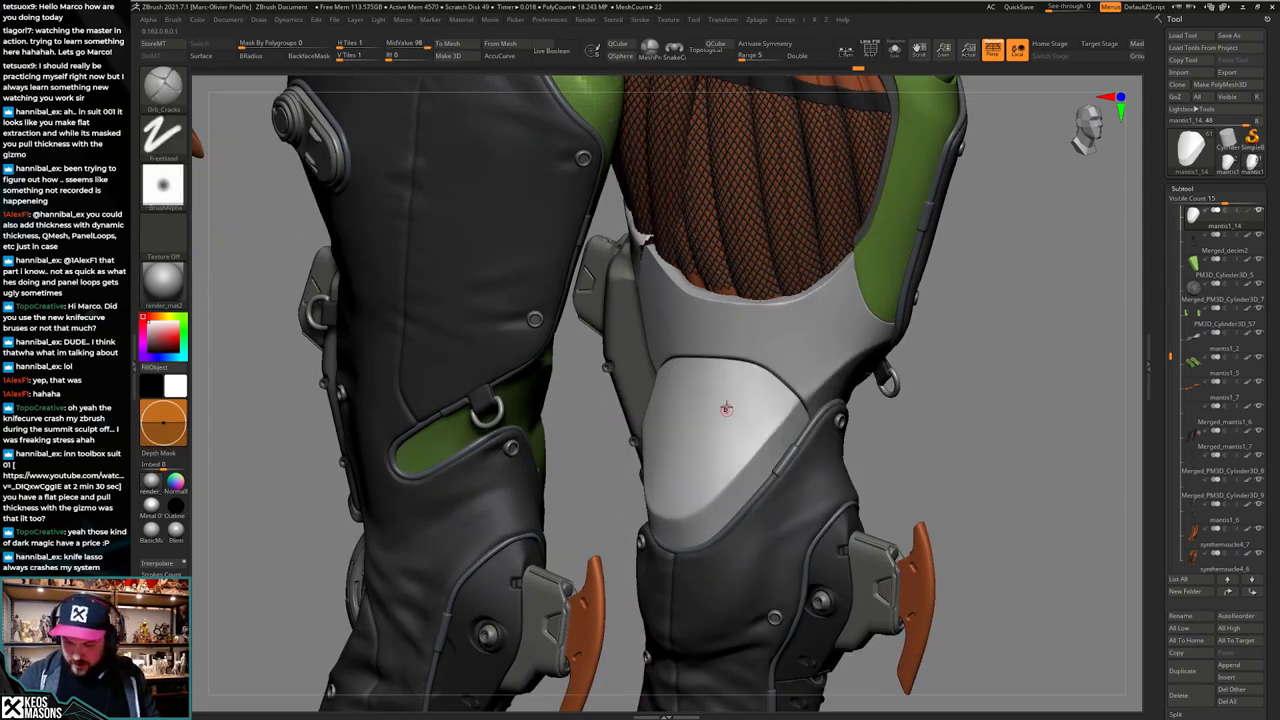
Step: Try a diagonal Orb_Cracks groove across the kneecap's front face
key("space")
left_click_drag(744, 405, 748, 398)
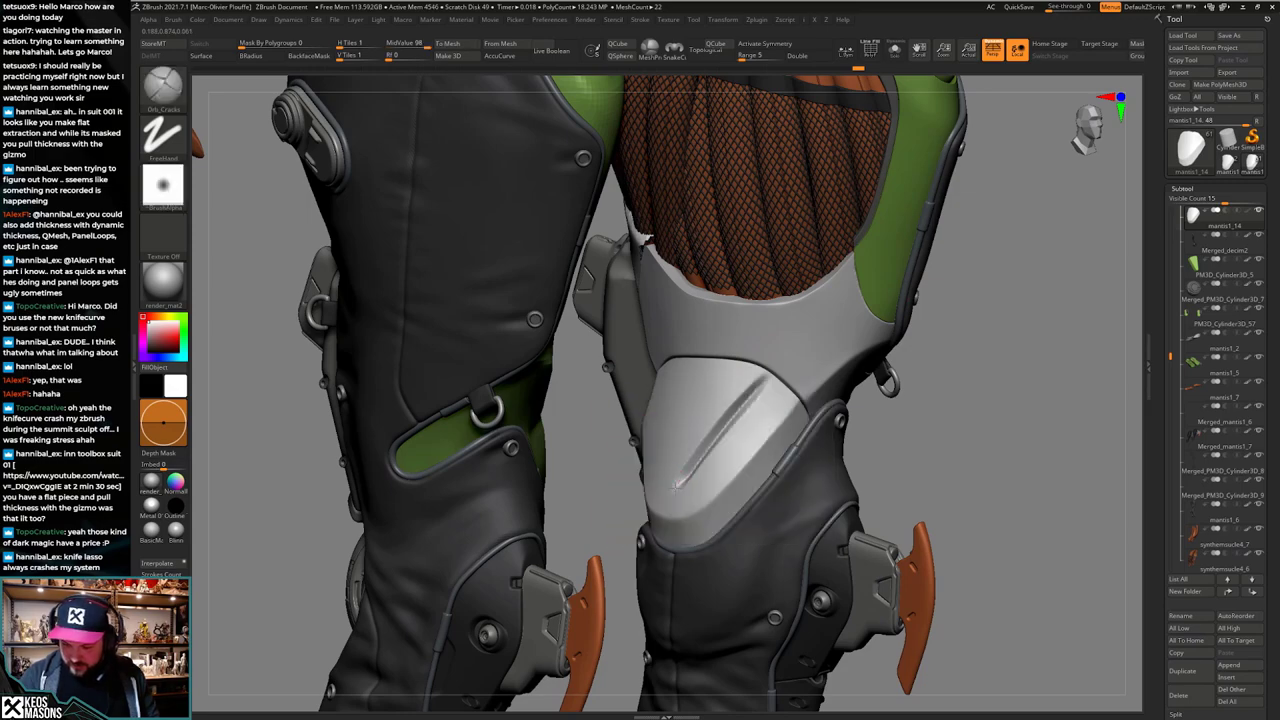
mouse_move(676, 486)
right_mouse_down()
mouse_move(720, 480)
mouse_move(815, 385)
mouse_move(720, 420)
mouse_move(729, 480)
right_mouse_up()
key("ctrl+z")
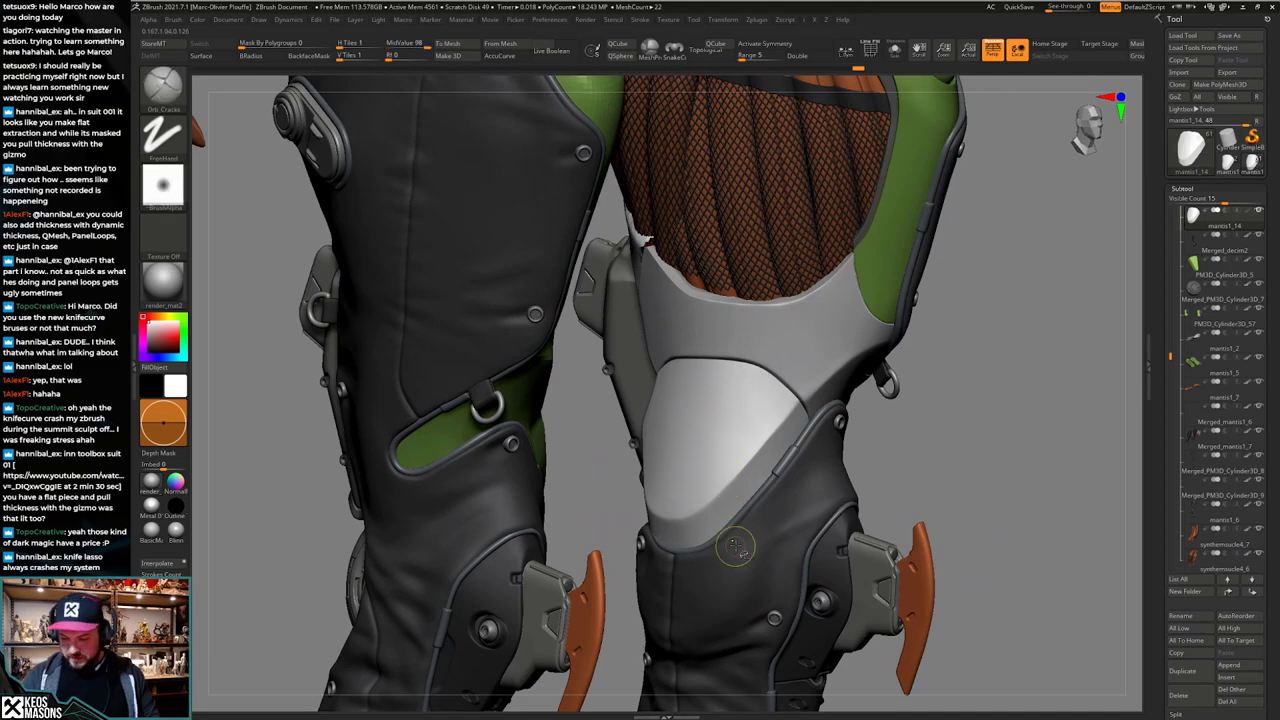
Step: Resize the Orb_Cracks brush while testing it on the seam between the kneecap and knee guard
key("space")
mouse_move(600, 370)
right_mouse_down()
mouse_move(714, 386)
mouse_move(730, 384)
mouse_move(648, 360)
mouse_move(794, 366)
mouse_move(775, 358)
right_mouse_up()
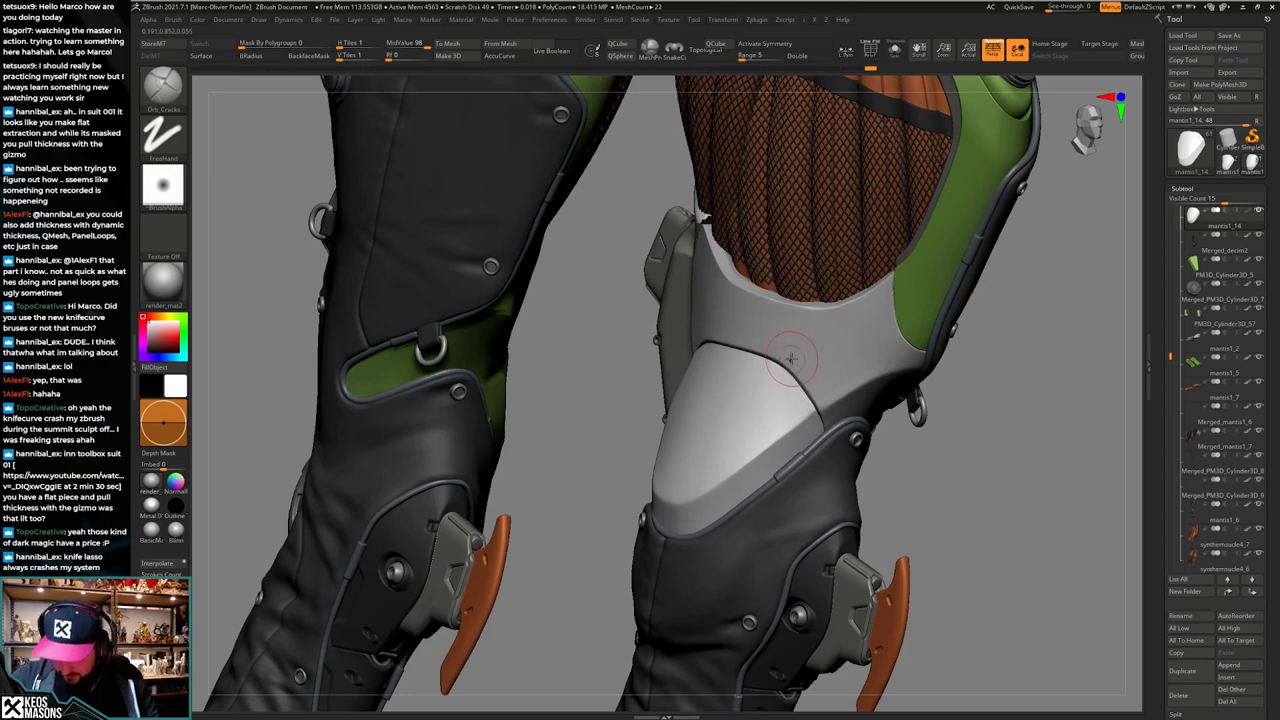
key("space")
left_click_drag(791, 359, 779, 359)
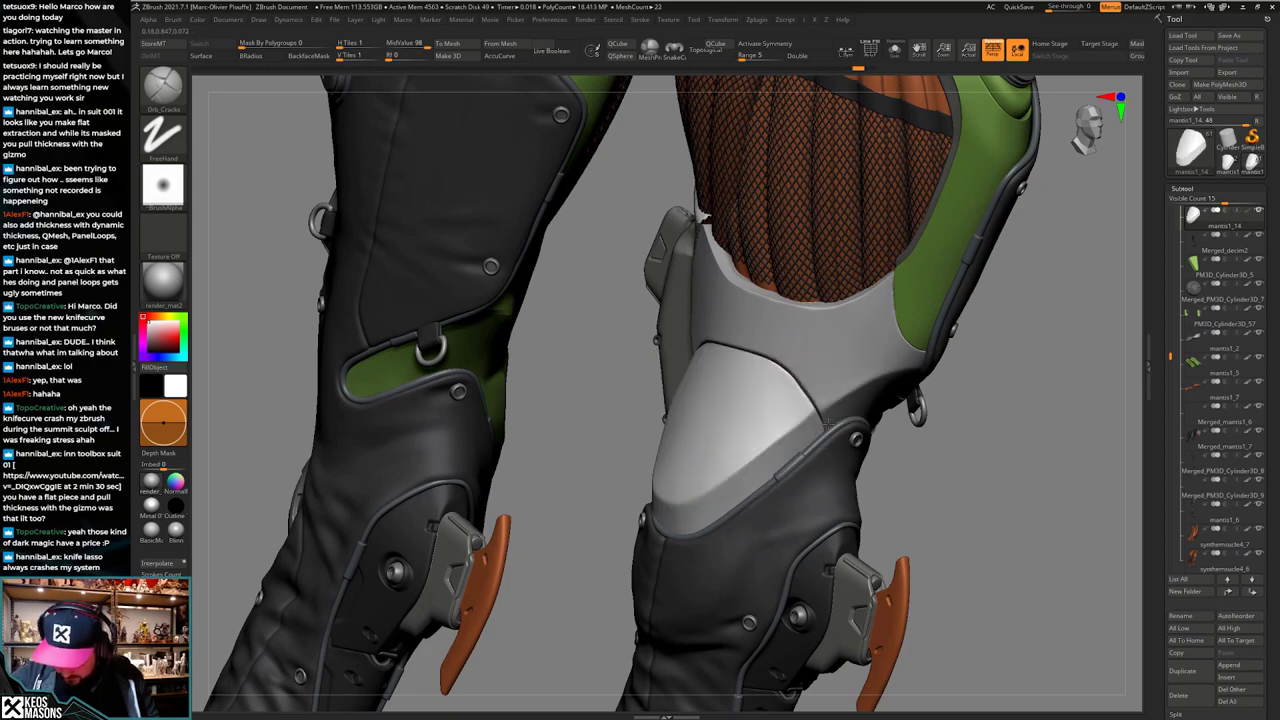
mouse_move(828, 424)
right_mouse_down()
mouse_move(720, 400)
mouse_move(800, 382)
right_mouse_up()
key("space")
left_click_drag(787, 385, 797, 385)
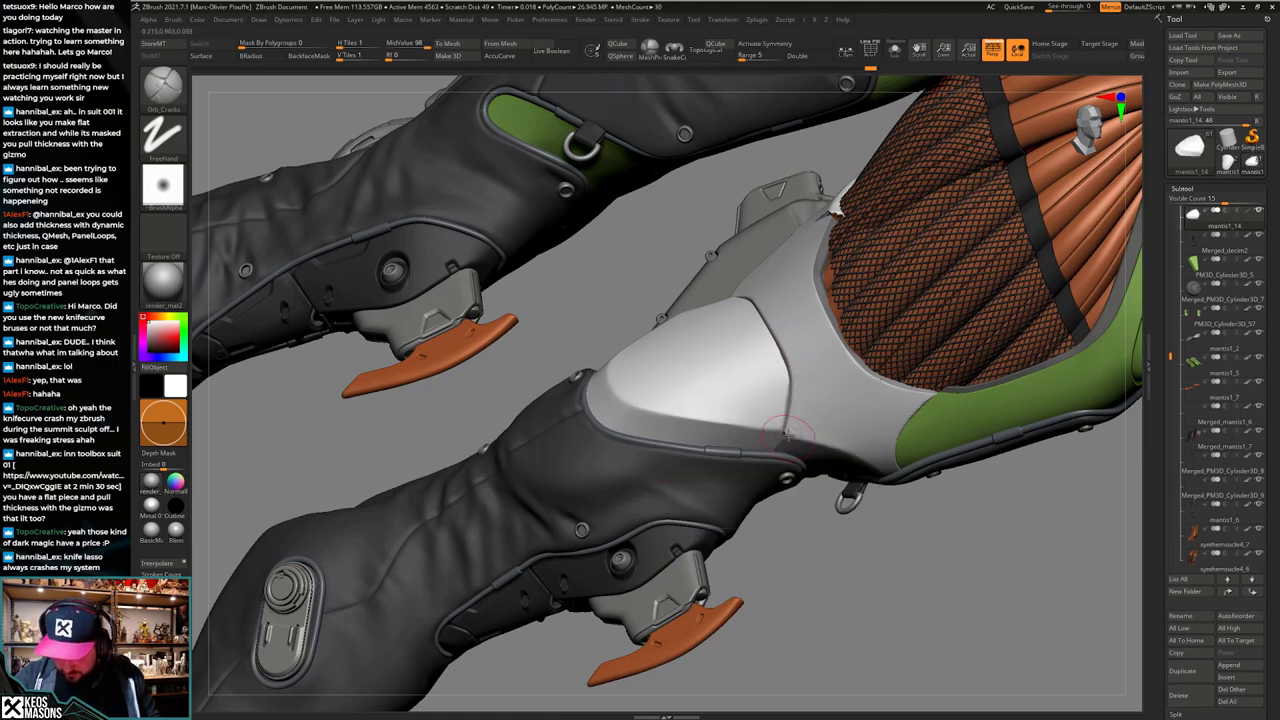
Step: Try carving a groove along the kneecap's curved upper edge with the Orb_Cracks brush
right_click_drag(787, 433, 801, 402)
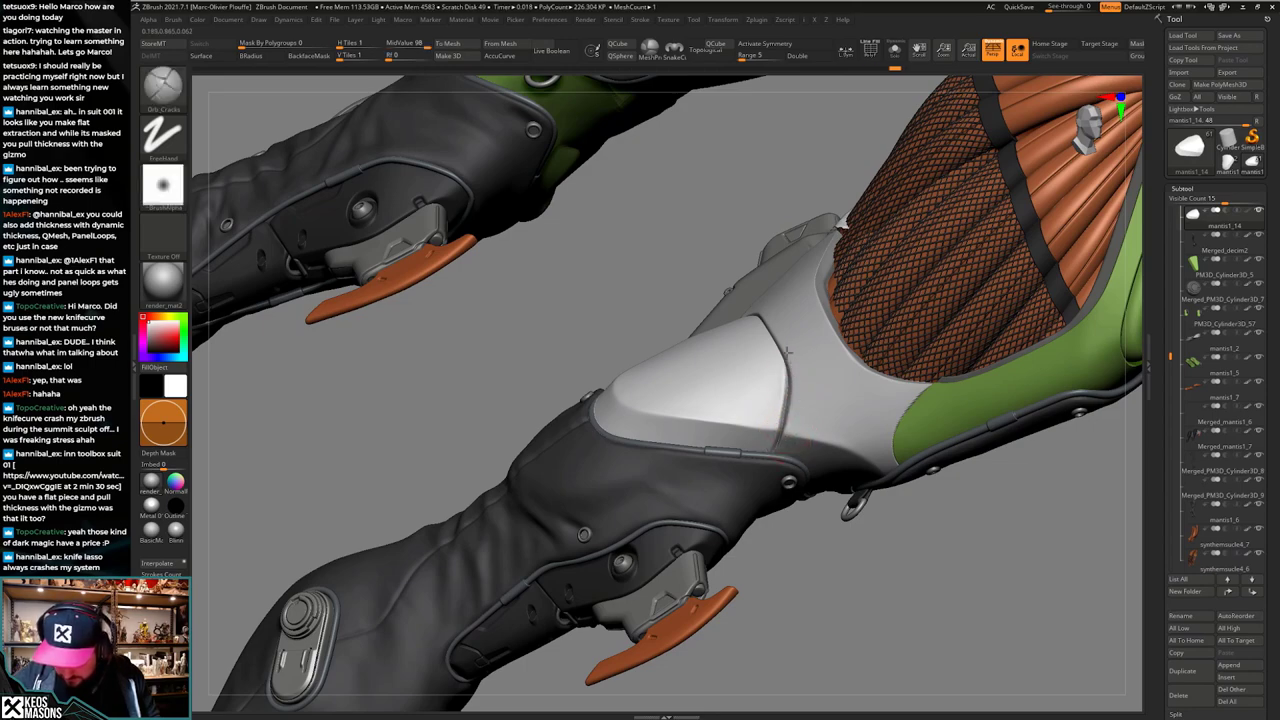
right_click_drag(788, 352, 764, 424)
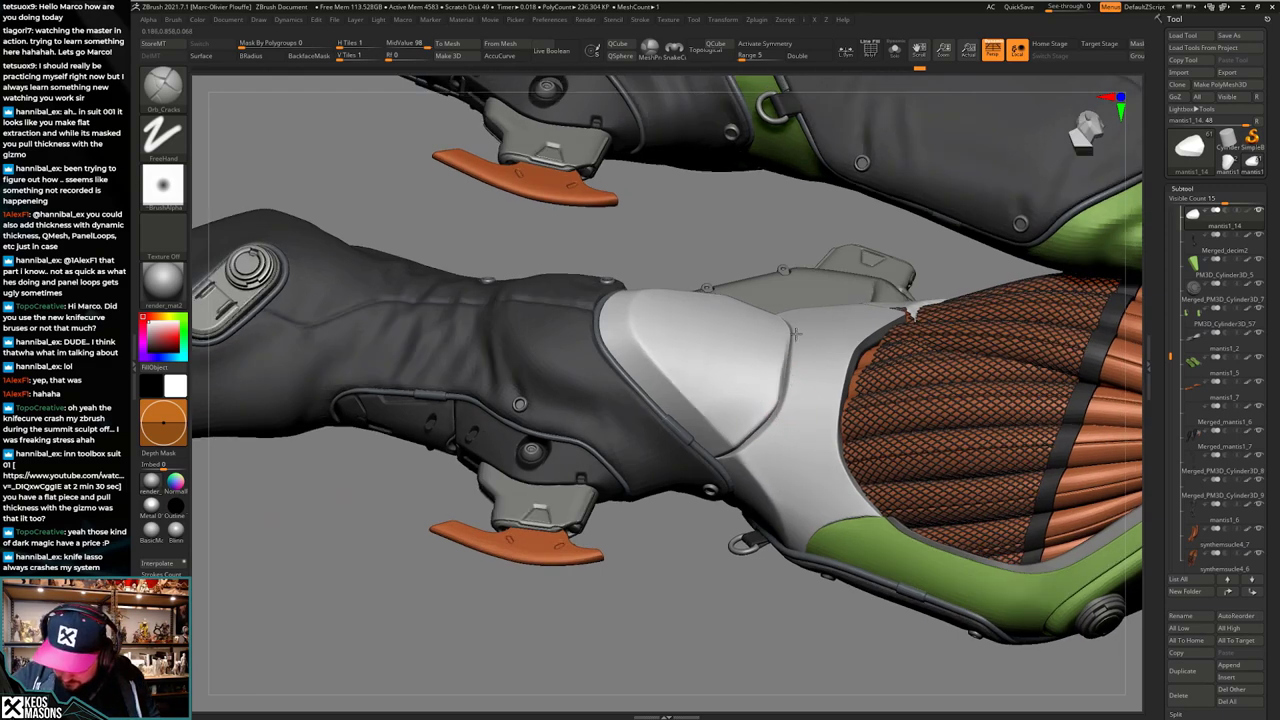
key("ctrl")
left_click_drag(794, 332, 774, 412)
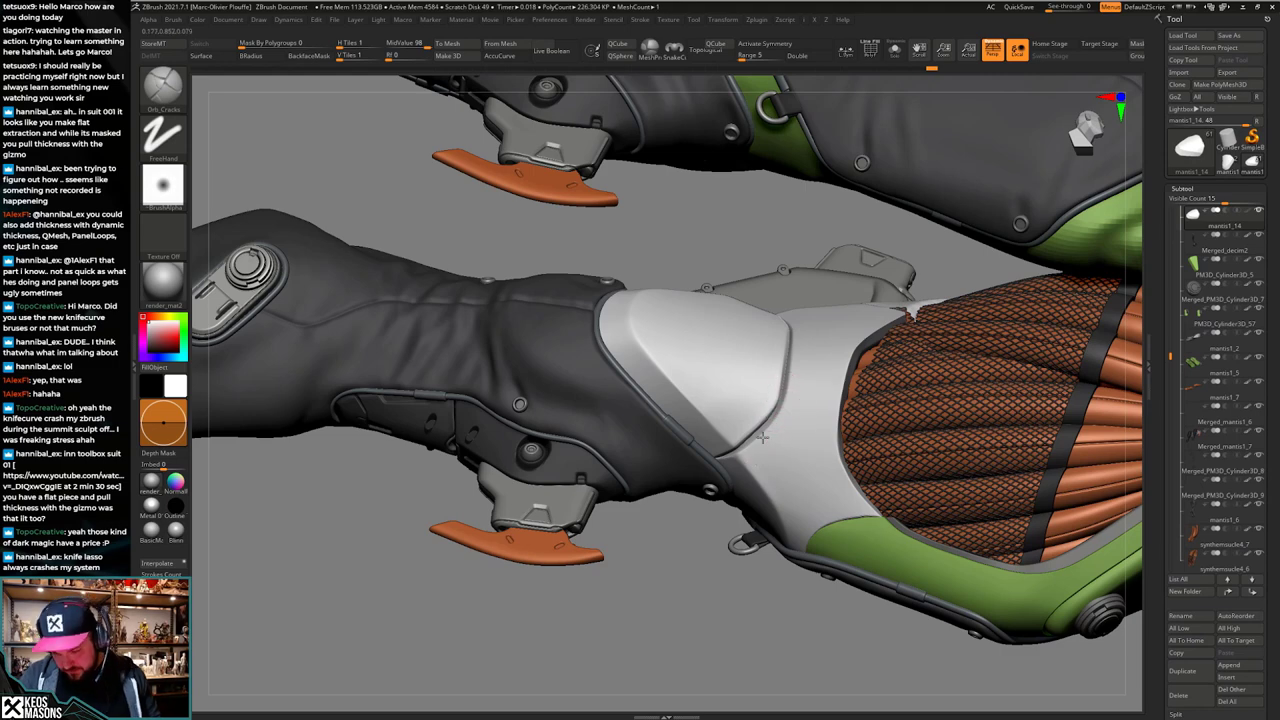
key("ctrl")
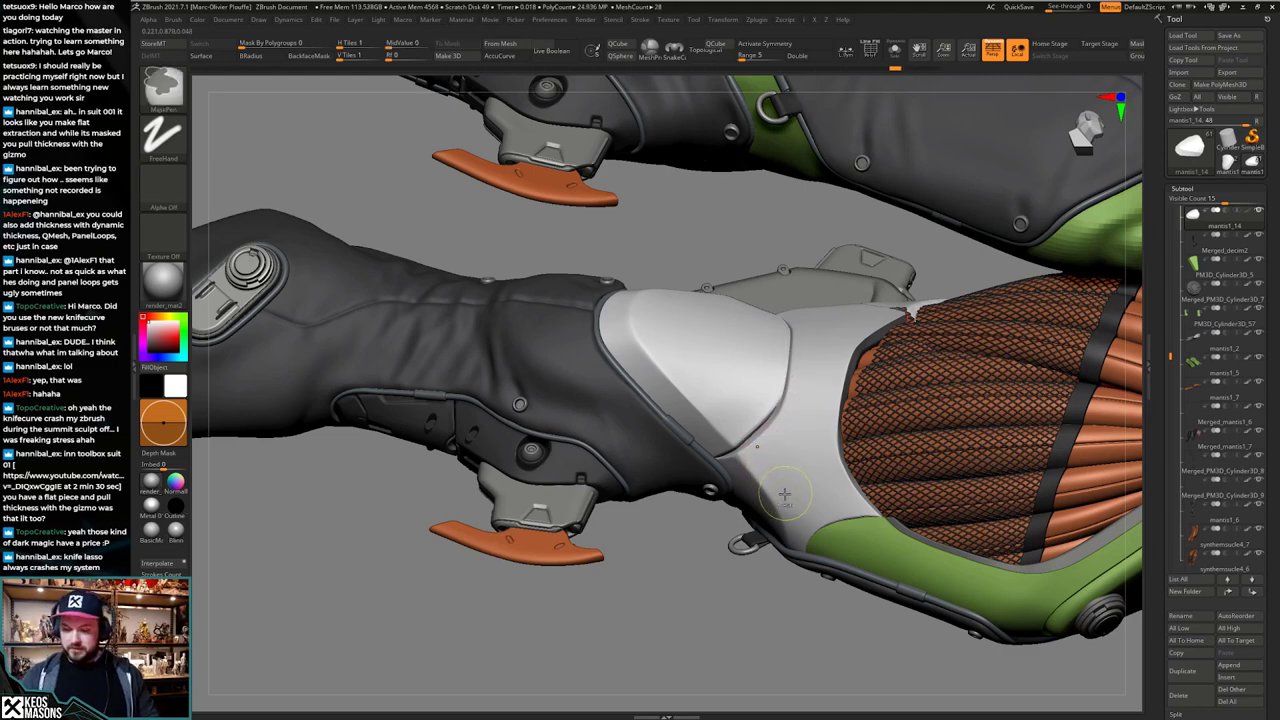
Step: Adjust the Orb_Cracks brush's Lazy Mouse stroke settings and carve along the seam between the kneecap and knee guard
key("F3")
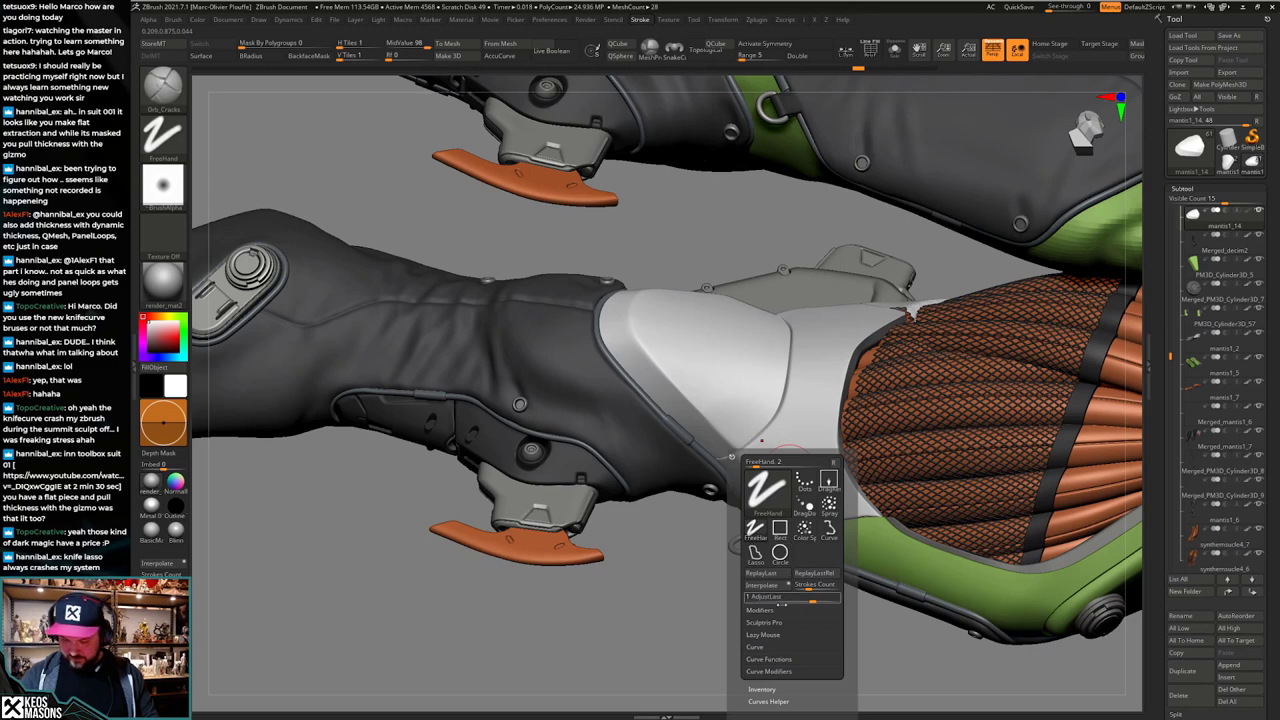
left_click(769, 635)
left_click_drag(758, 671, 768, 671)
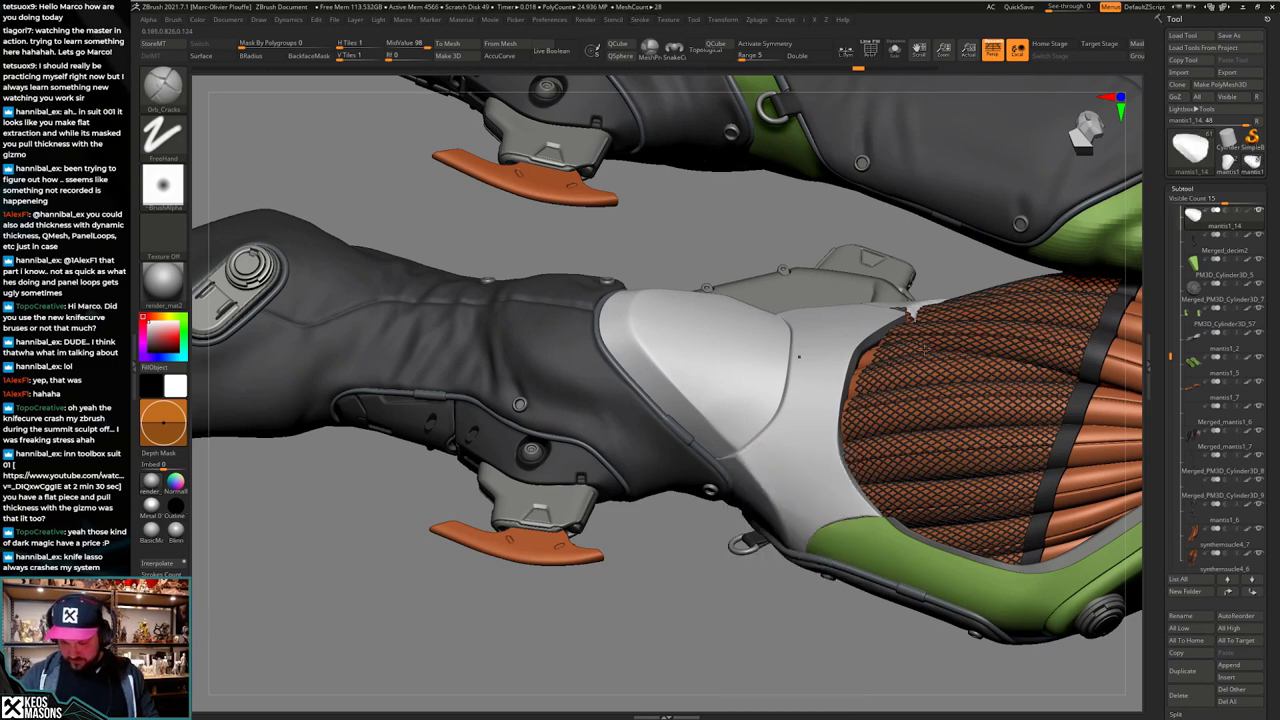
left_click_drag(756, 444, 762, 440)
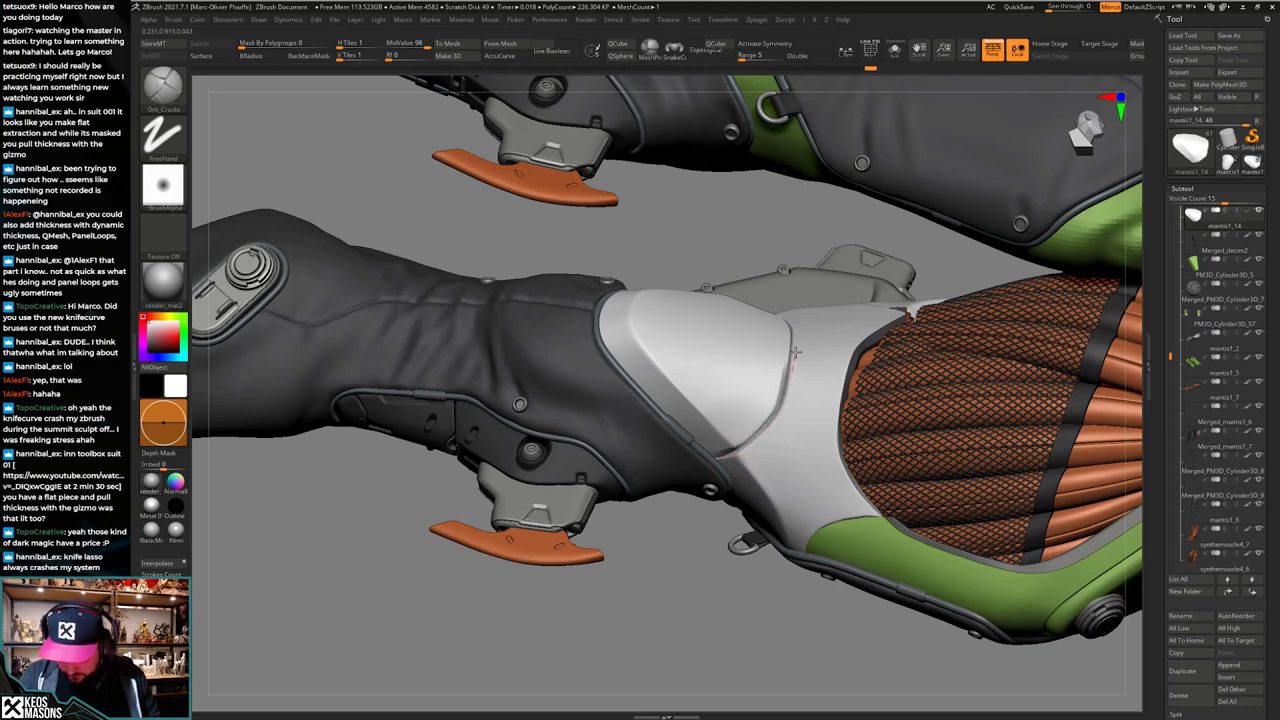
right_click_drag(814, 448, 746, 437)
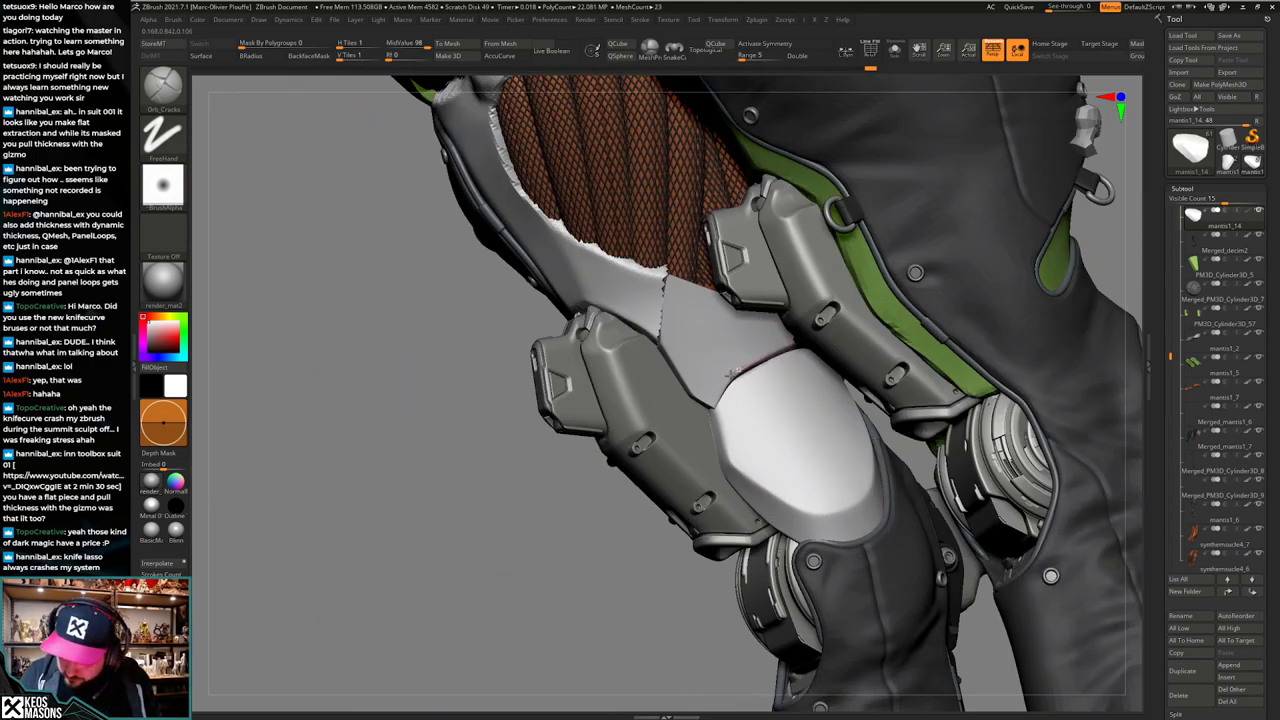
mouse_move(714, 403)
right_mouse_down()
mouse_move(755, 385)
mouse_move(757, 360)
mouse_move(724, 394)
mouse_move(745, 402)
mouse_move(726, 399)
right_mouse_up()
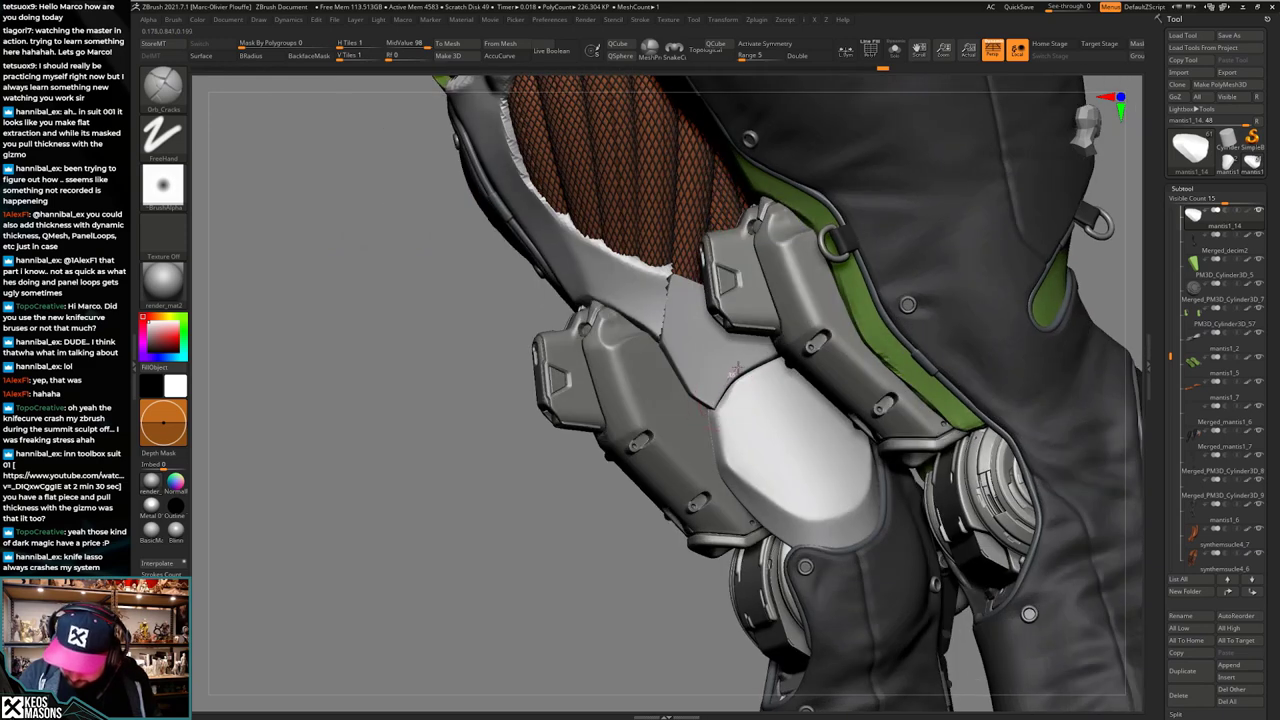
Step: Isolate the kneecap and flatten the bevel along its narrow side with the hPolish brush
right_click_drag(753, 449, 779, 424)
key("shift+s")
key("space")
left_click(741, 423)
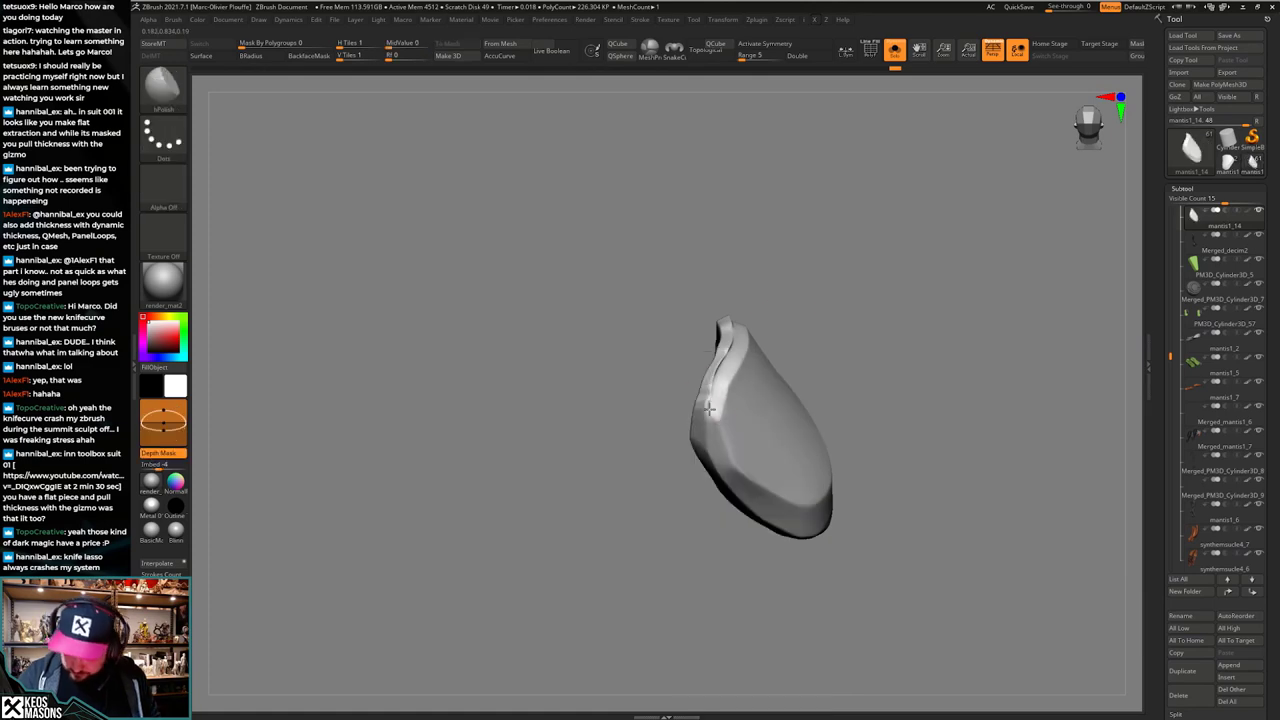
key("shift+s")
mouse_move(713, 415)
right_mouse_down()
mouse_move(704, 425)
mouse_move(729, 384)
mouse_move(687, 412)
right_mouse_up()
key("shift+s")
key("shift+s")
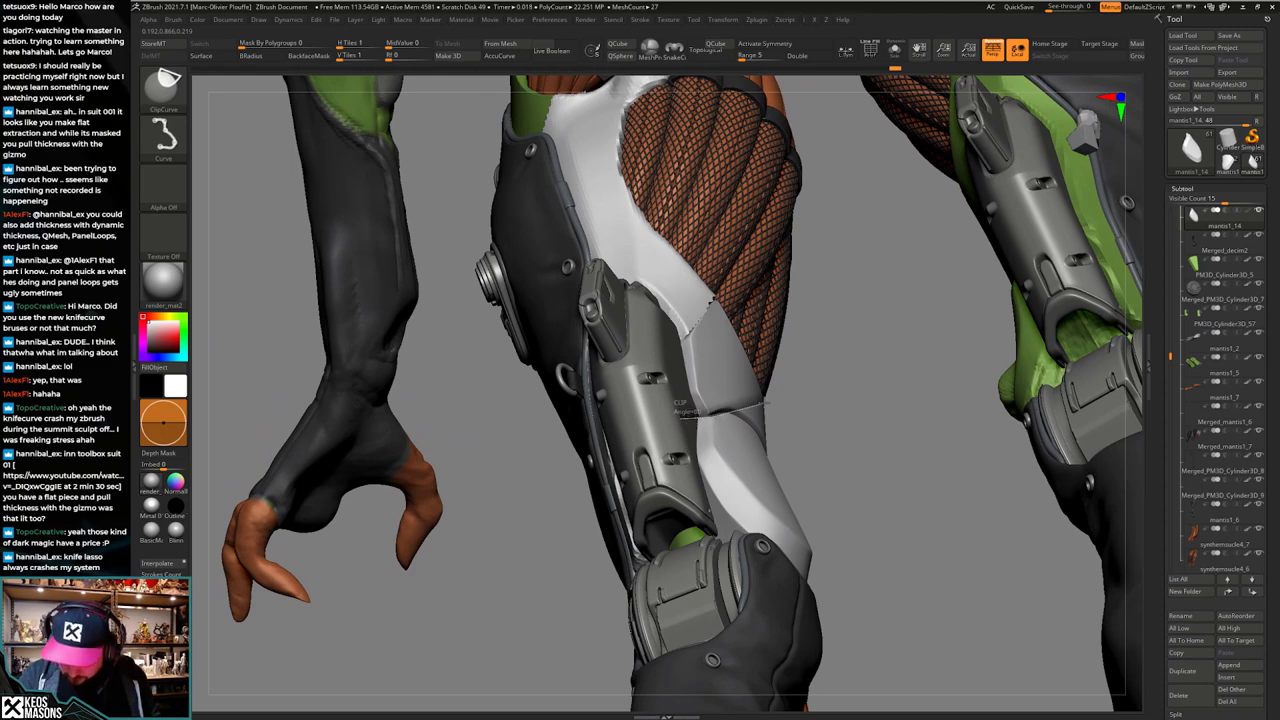
Step: Smooth and polish the kneecap's upper rim where it meets the knee guard, checking the plate in isolation
left_click_drag(765, 403, 770, 403, "ctrl+shift")
mouse_move(726, 437)
right_mouse_down()
mouse_move(726, 449)
mouse_move(715, 440)
right_mouse_up()
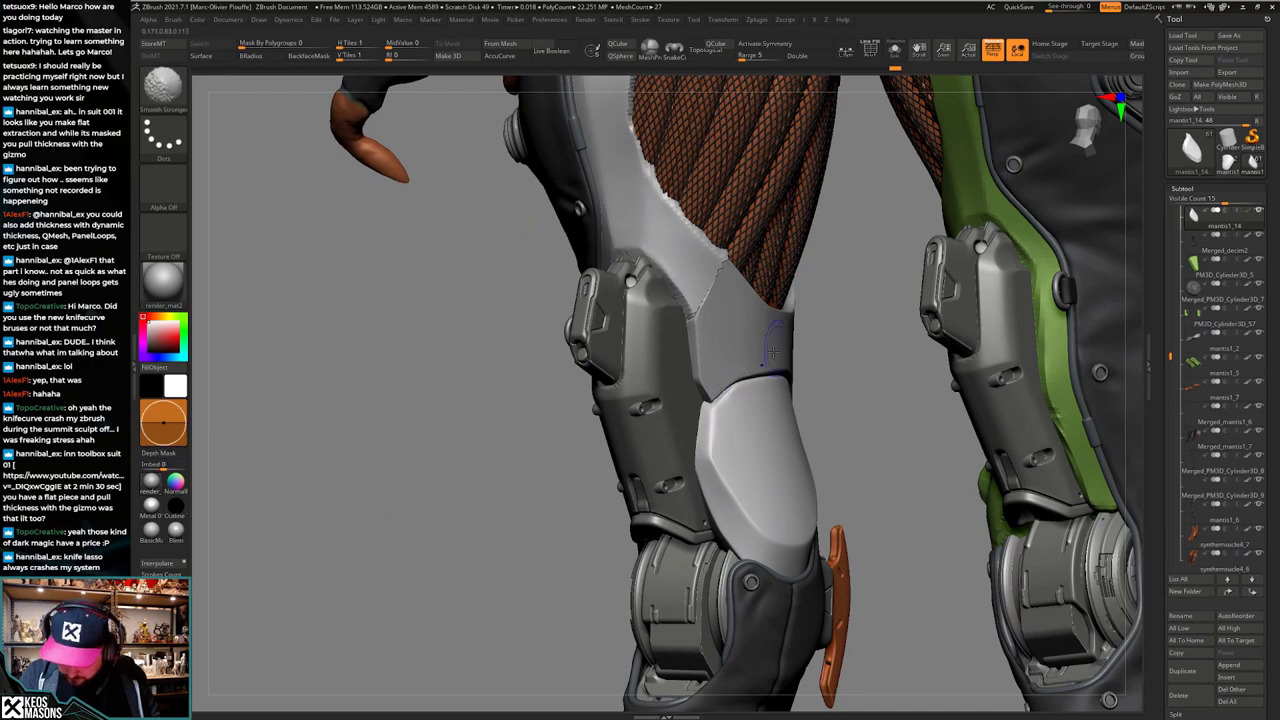
mouse_move(773, 352)
right_mouse_down()
mouse_move(709, 340)
mouse_move(720, 457)
mouse_move(754, 489)
mouse_move(822, 432)
right_mouse_up()
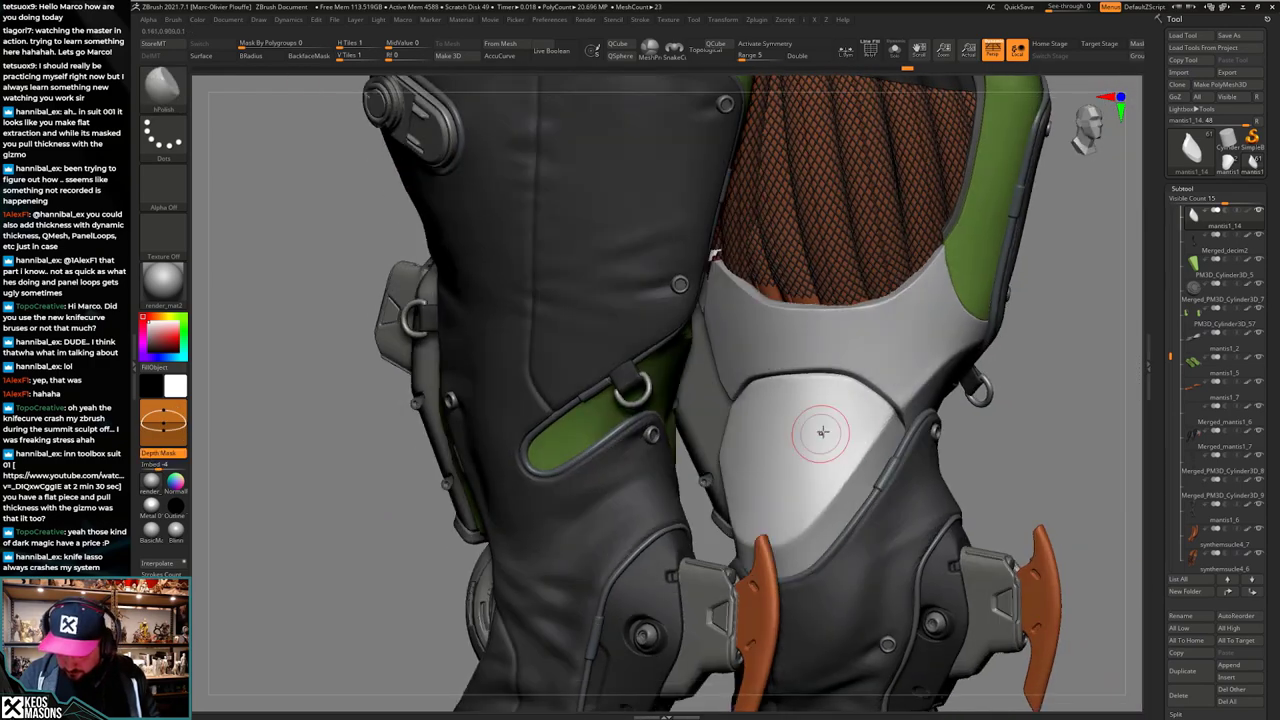
right_click_drag(861, 389, 808, 392)
key("shift+s")
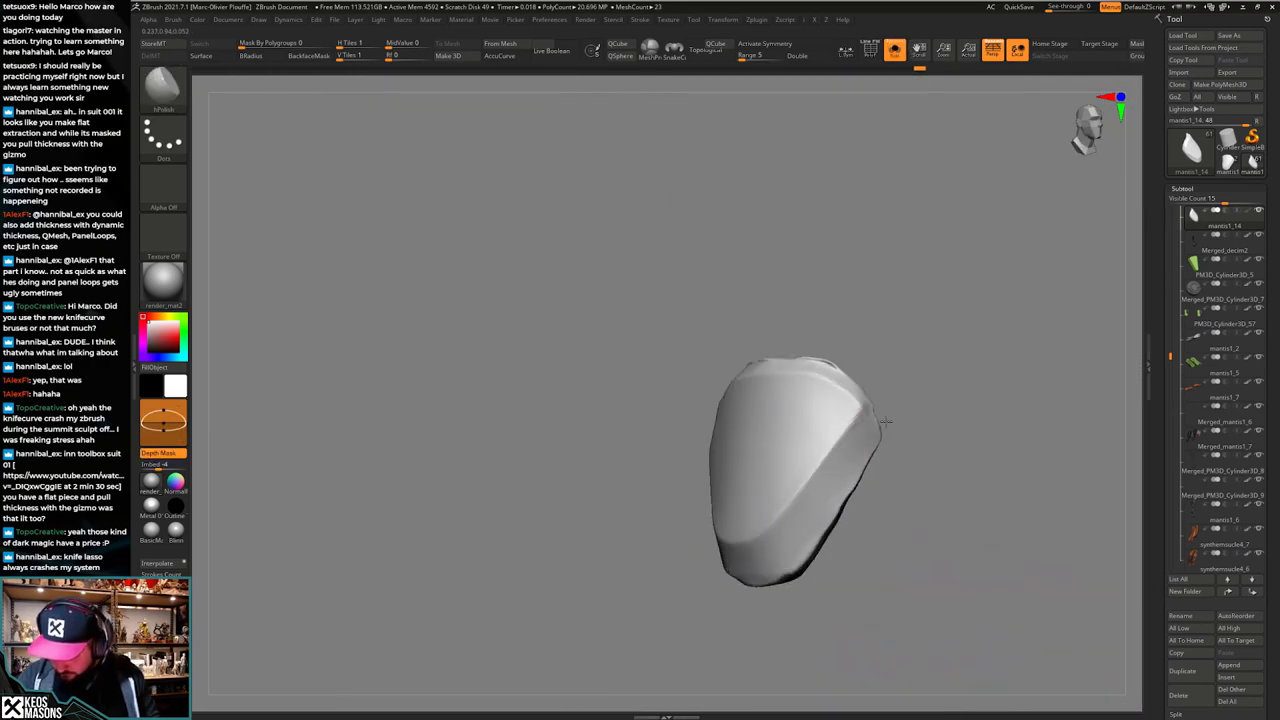
right_click_drag(885, 422, 900, 400)
key("shift+s")
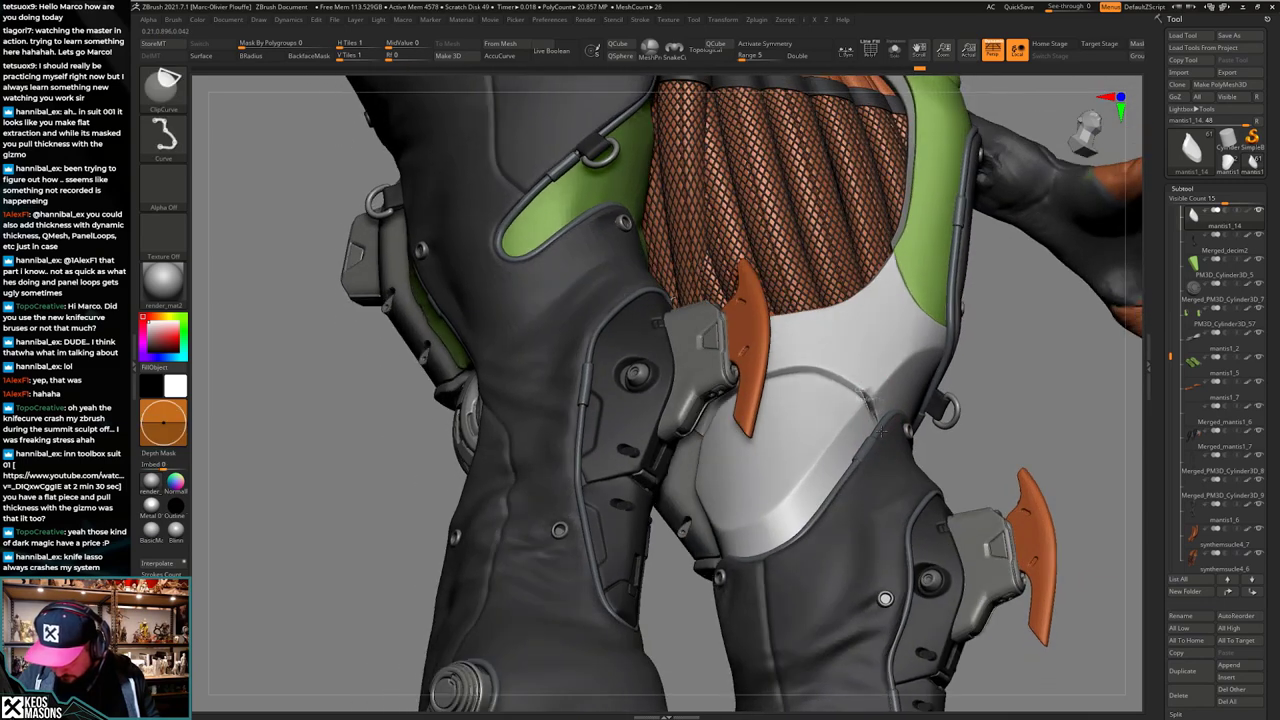
Step: Adjust the kneecap's upper corner beside the knee guard with the Move brush
left_click_drag(888, 459, 892, 466, "ctrl+shift")
mouse_move(891, 437)
right_mouse_down()
mouse_move(866, 430)
mouse_move(898, 431)
mouse_move(874, 402)
mouse_move(888, 412)
mouse_move(852, 478)
right_mouse_up()
right_click(851, 480)
key("space")
left_click(867, 404)
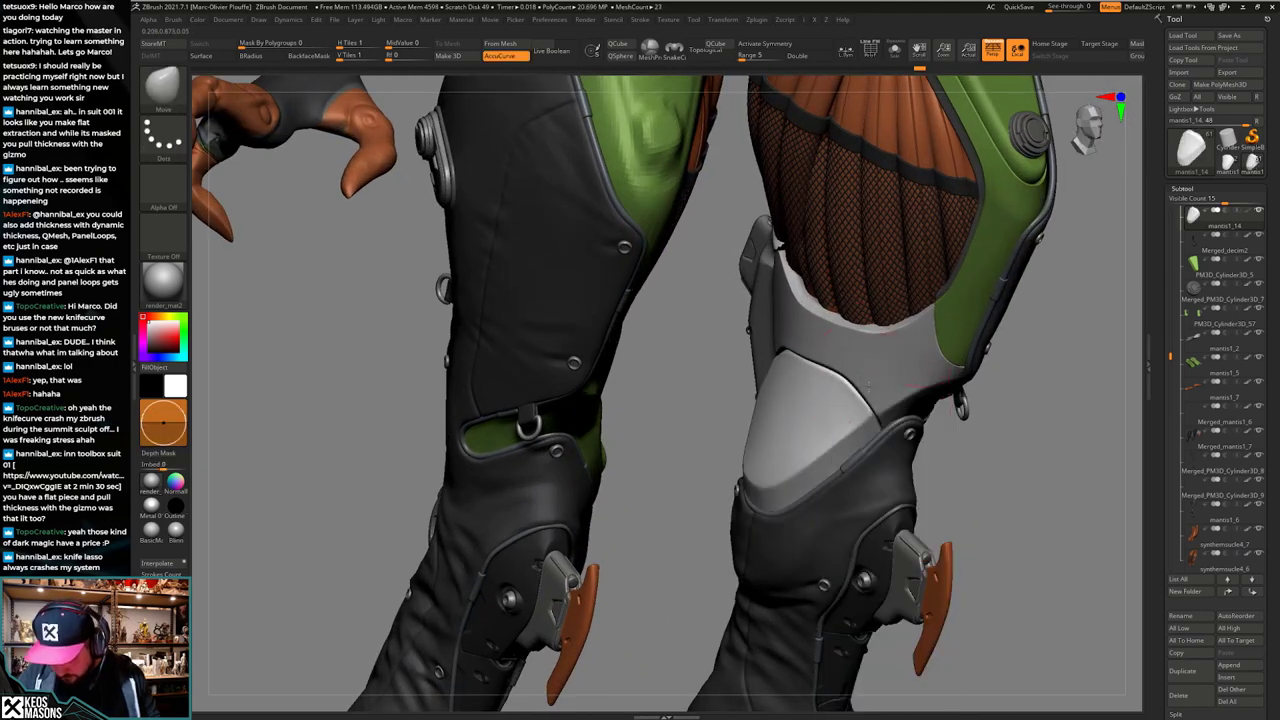
mouse_move(892, 404)
right_mouse_down()
mouse_move(847, 402)
mouse_move(878, 405)
mouse_move(868, 436)
mouse_move(839, 432)
right_mouse_up()
Step: Select the knee guard, isolate it, and polish and smooth the corner of its kneecap recess with hPolish
left_click(848, 401, "alt")
key("alt+s")
key("space")
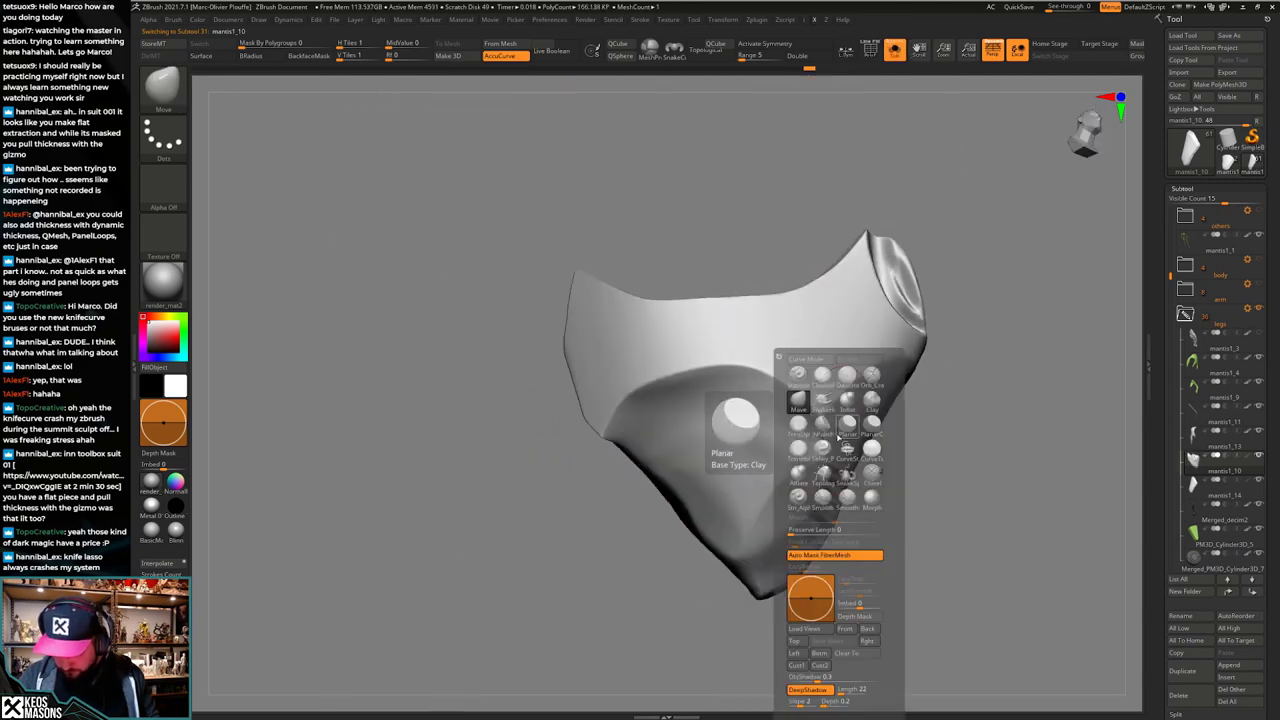
left_click(825, 432)
right_click(817, 418)
left_click_drag(808, 438, 807, 436, "shift")
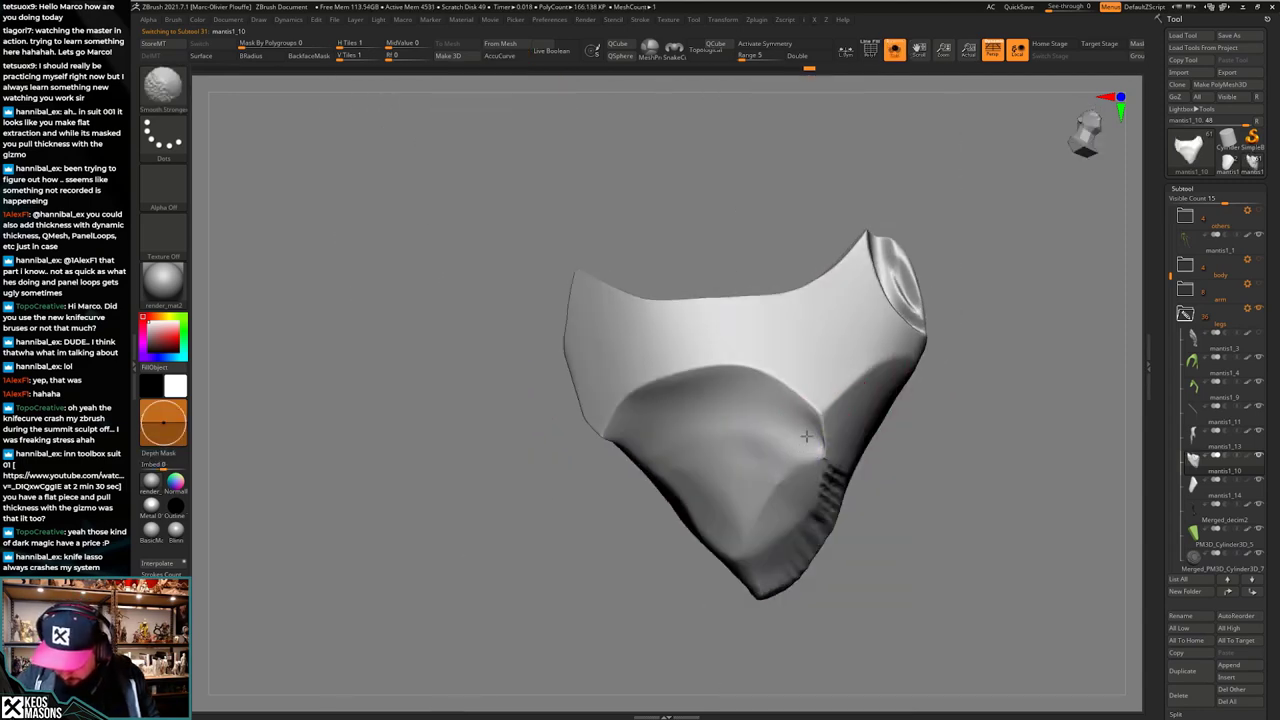
key("alt+s")
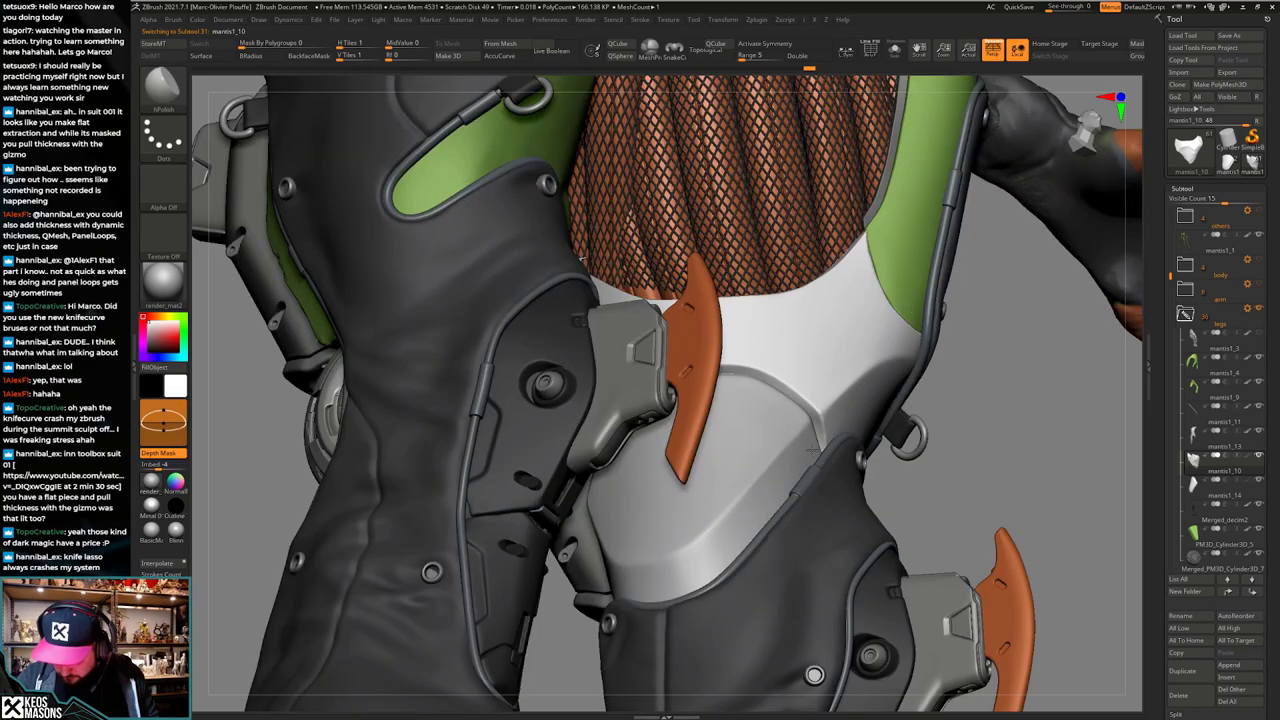
Step: Adjust the knee guard's outline with the Move brush to fit the surrounding leg armour
mouse_move(801, 436)
right_mouse_down()
mouse_move(775, 433)
mouse_move(804, 300)
right_mouse_up()
right_click_drag(804, 300, 770, 310)
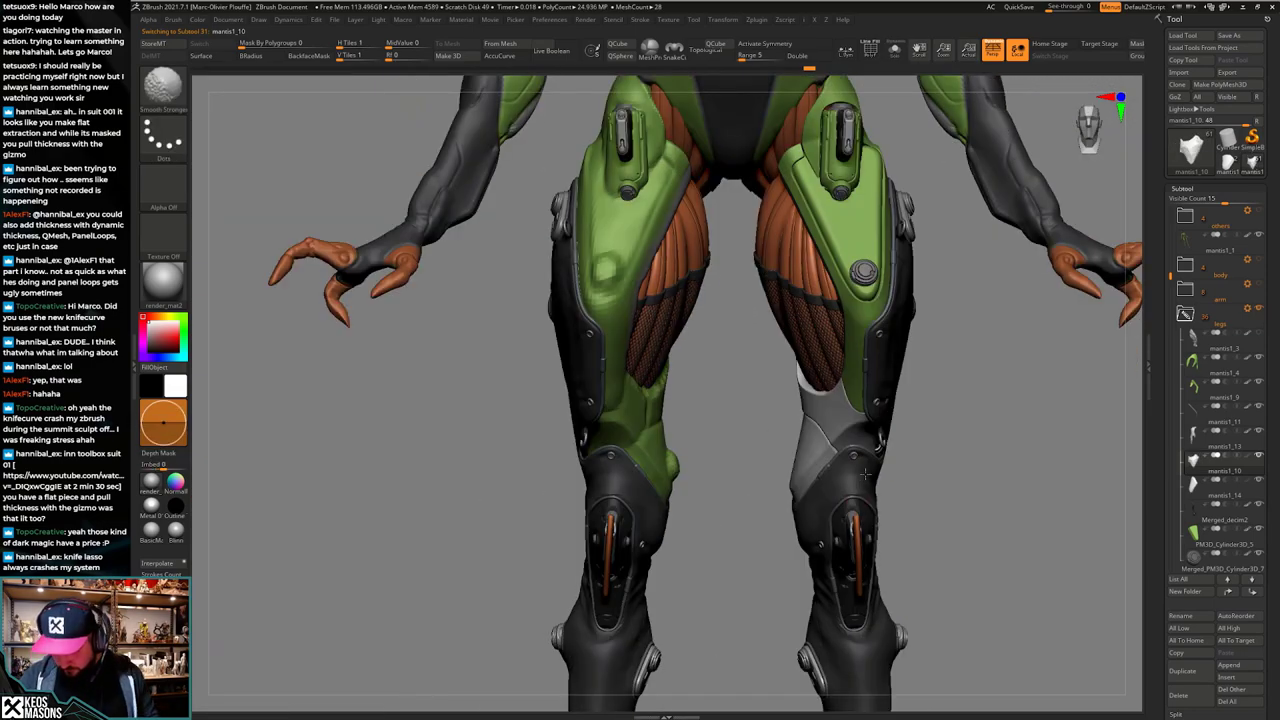
right_click_drag(800, 400, 845, 405)
right_click_drag(845, 405, 797, 498, "ctrl")
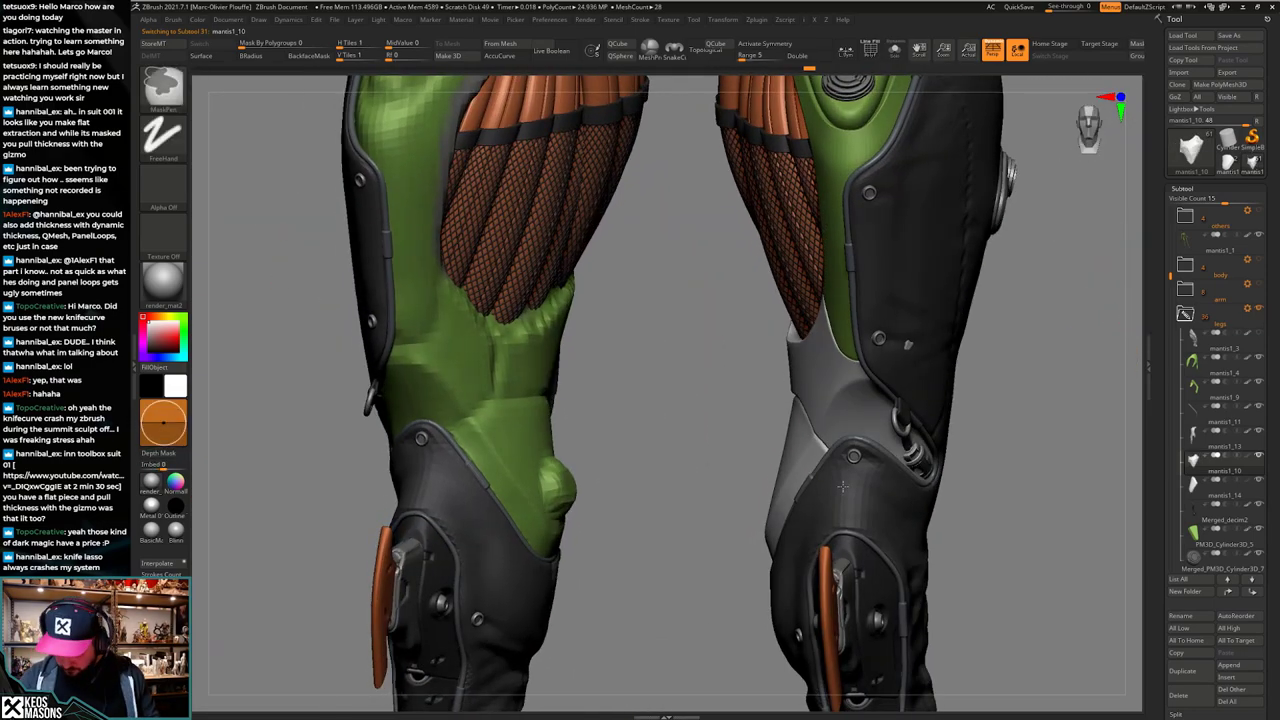
key("x")
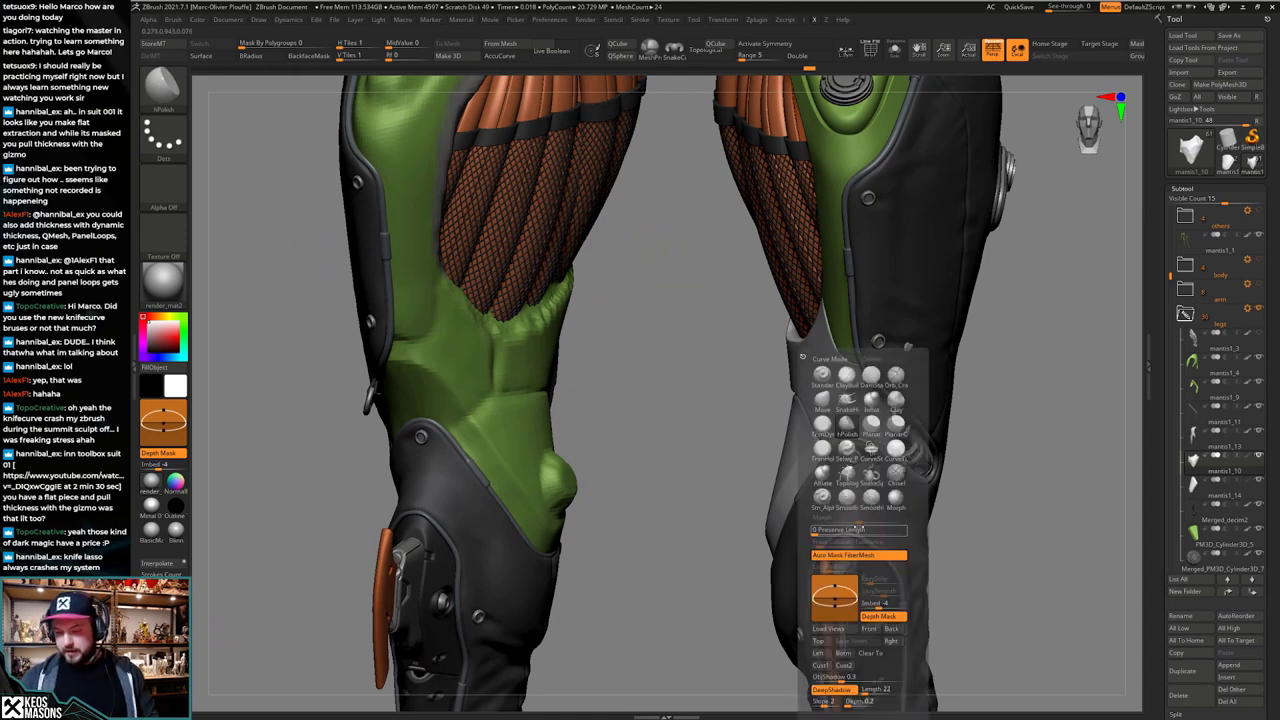
left_click(880, 405)
key("space")
mouse_move(796, 432)
right_mouse_down()
mouse_move(834, 428)
mouse_move(775, 434)
mouse_move(890, 442)
mouse_move(818, 440)
mouse_move(802, 510)
right_mouse_up()
Step: Select the kneecap plate and refine its silhouette with the Move brush
left_click(816, 451, "alt")
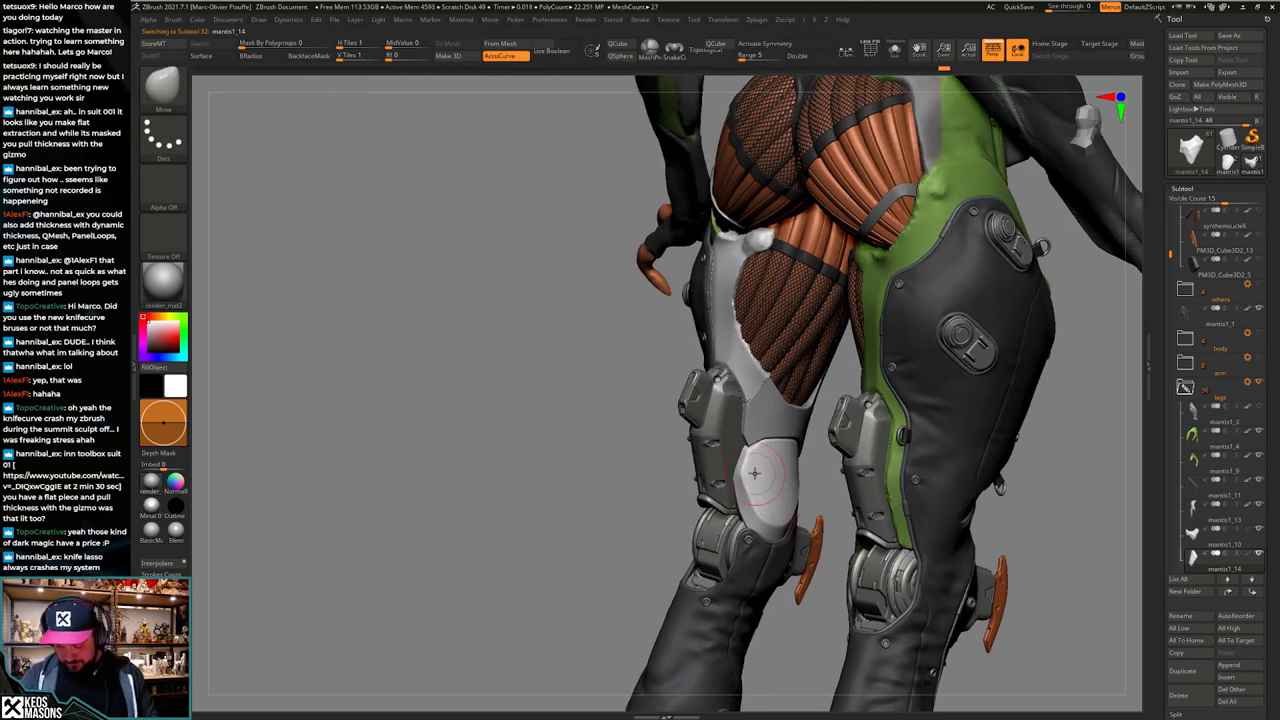
mouse_move(755, 473)
right_mouse_down("ctrl")
mouse_move(788, 523)
mouse_move(767, 486)
mouse_move(790, 488)
mouse_move(777, 516)
mouse_move(815, 490)
mouse_move(829, 442)
right_mouse_up("ctrl")
key("alt+s")
left_click_drag(790, 530, 748, 390, "ctrl+shift")
key("alt+s")
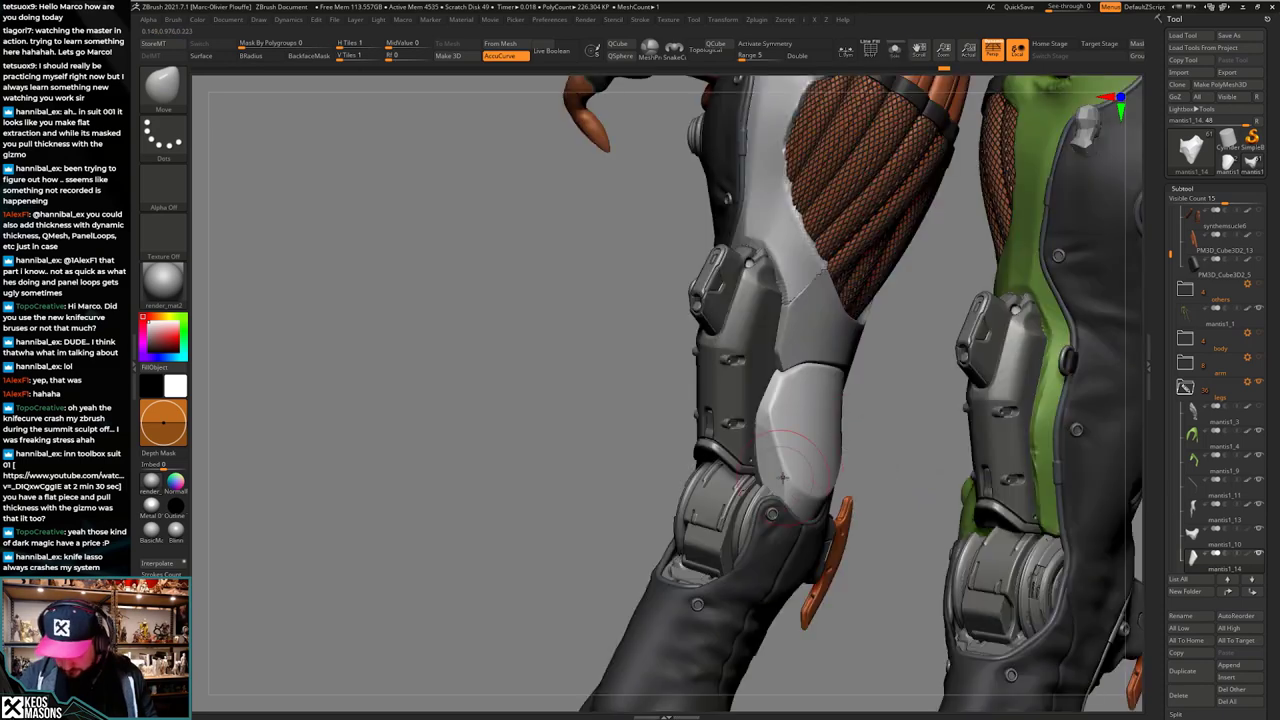
Step: Switch to hPolish and flatten the kneecap's side facet next to the mechanical thigh piece
right_click_drag(880, 455, 811, 477)
key("space")
left_click(790, 425)
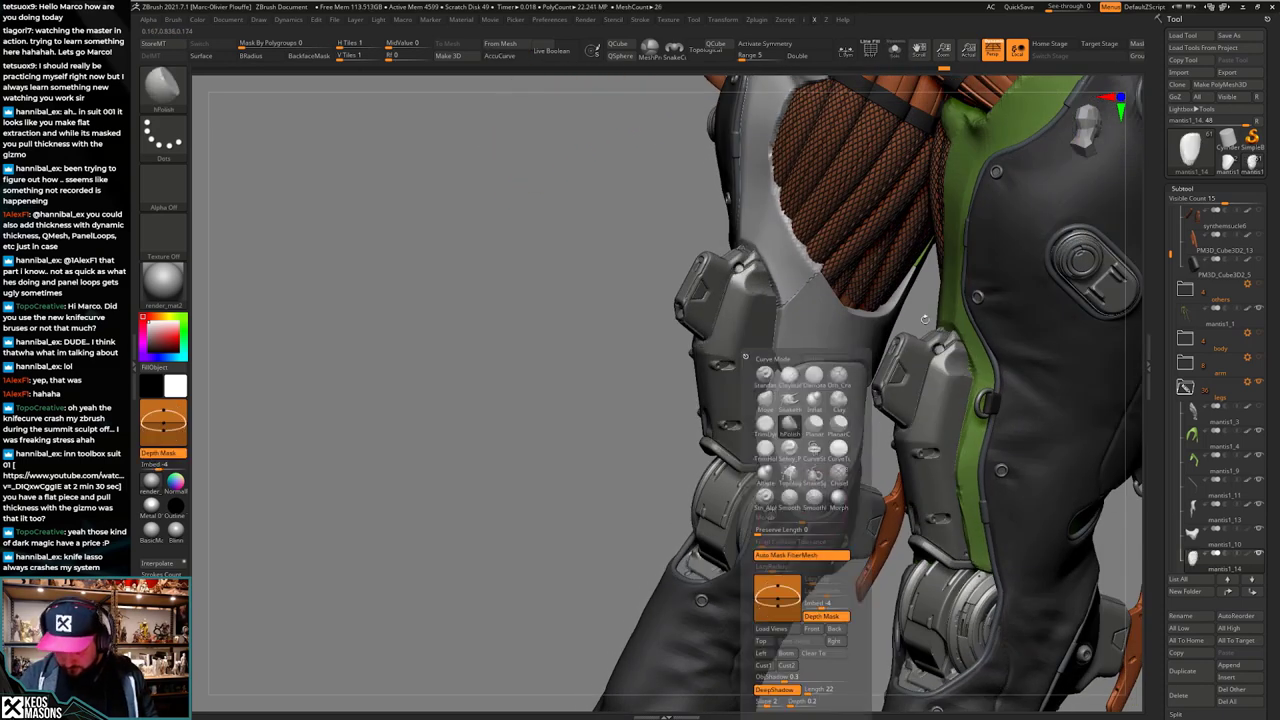
key("alt+s")
left_click_drag(736, 400, 626, 552, "ctrl")
key("alt+s")
right_click_drag(795, 426, 750, 434)
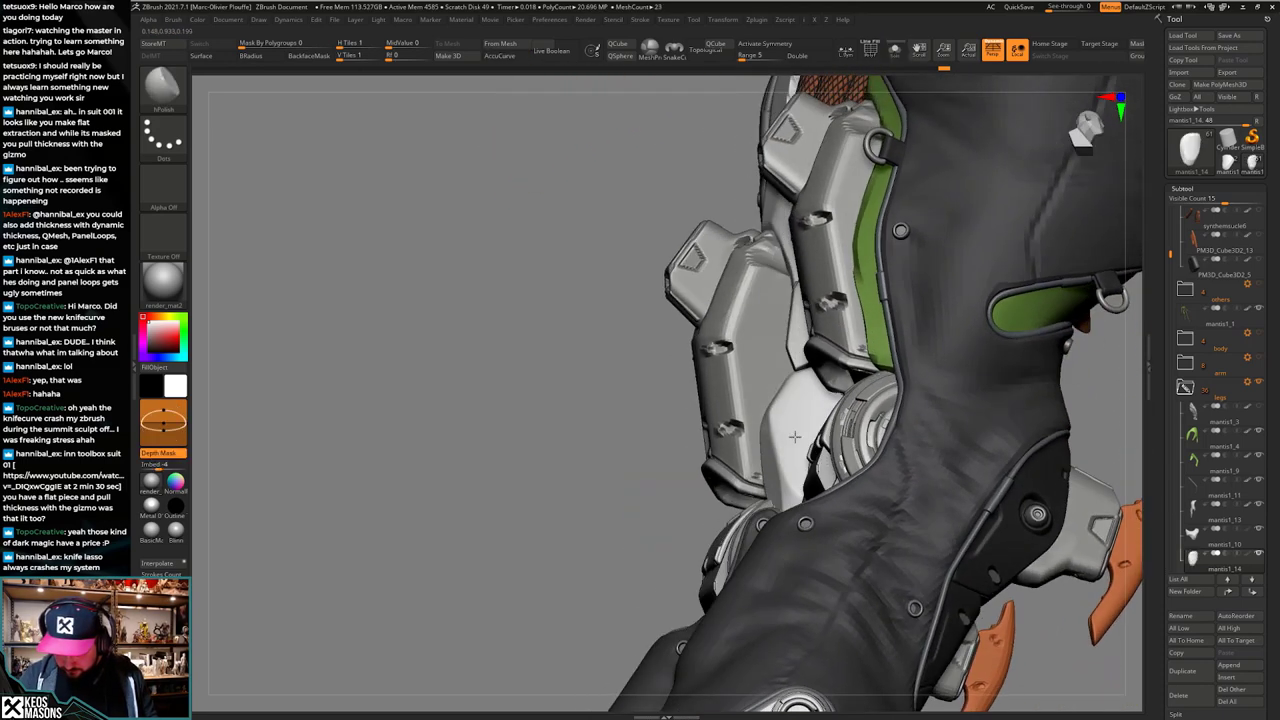
Step: Isolate the kneecap and sharpen the ridge between its front face and side bevel, then show the full leg
key("alt+s")
left_click_drag(749, 437, 805, 352, "ctrl+shift")
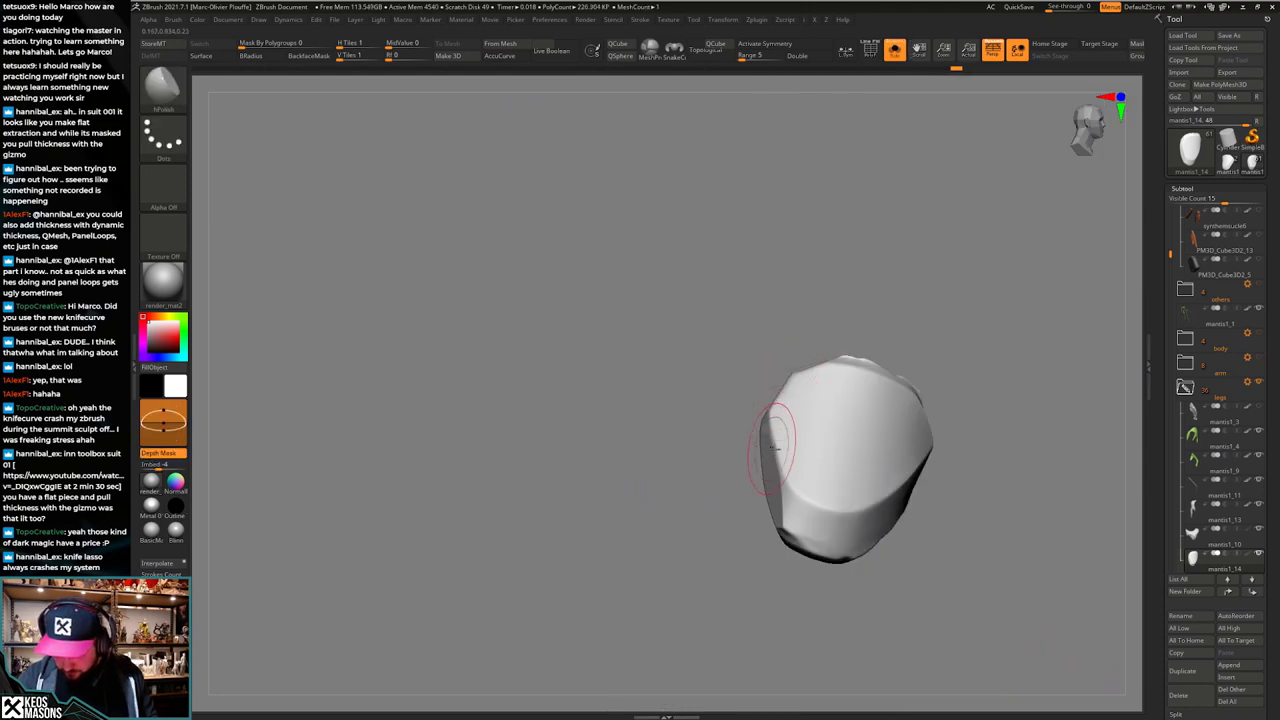
right_click_drag(775, 438, 756, 418)
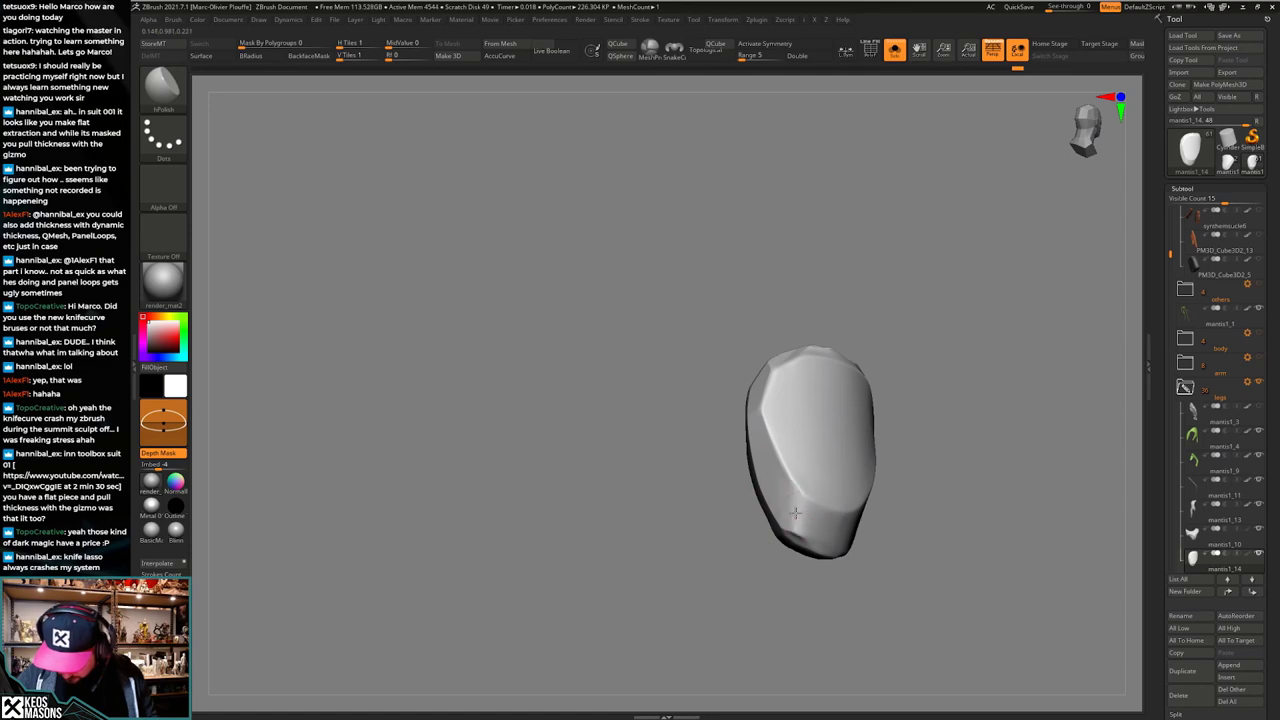
key("alt+s")
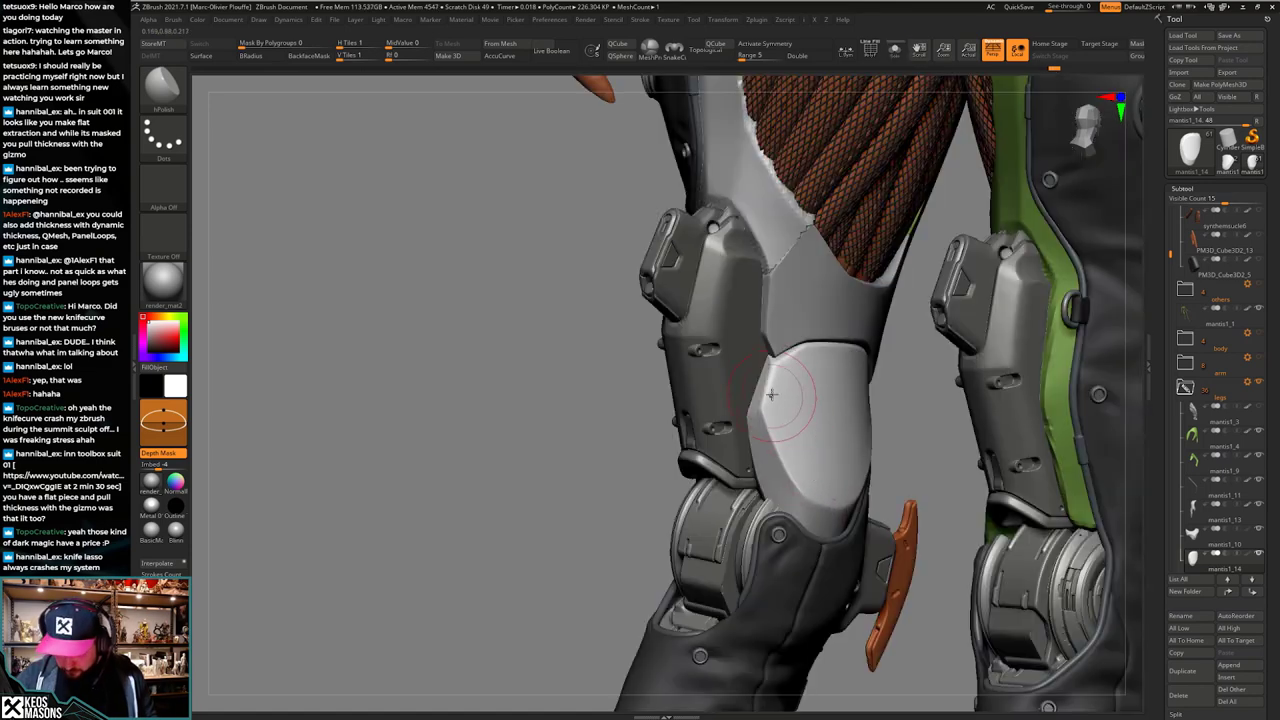
mouse_move(808, 552)
right_mouse_down()
mouse_move(835, 540)
mouse_move(815, 505)
mouse_move(791, 538)
mouse_move(840, 575)
right_mouse_up()
mouse_move(840, 575)
right_mouse_down()
mouse_move(828, 478)
mouse_move(935, 465)
mouse_move(885, 427)
mouse_move(886, 465)
mouse_move(918, 488)
mouse_move(905, 540)
mouse_move(792, 498)
mouse_move(821, 458)
mouse_move(790, 462)
mouse_move(829, 490)
mouse_move(829, 521)
mouse_move(801, 497)
right_mouse_up()
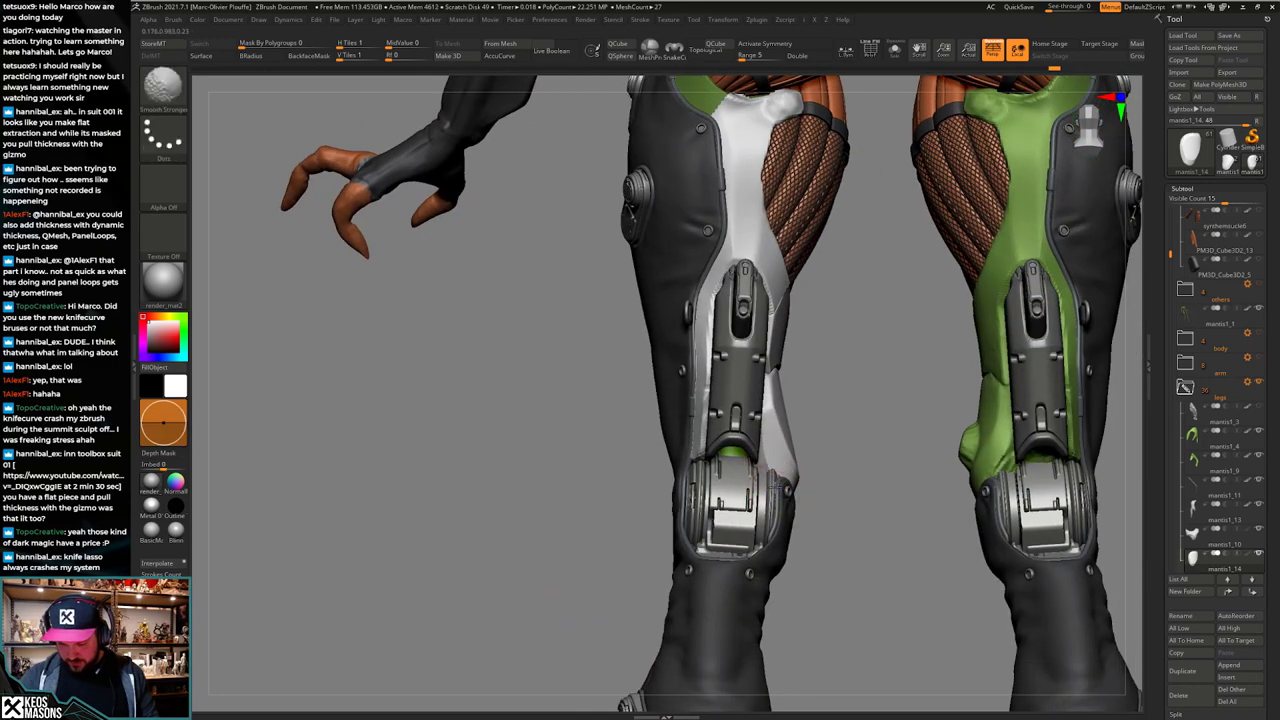
Step: Check the kneecap's wireframe and add a new sculpting layer to it
mouse_move(796, 440)
right_mouse_down("ctrl")
mouse_move(796, 472)
mouse_move(764, 476)
right_mouse_up("ctrl")
key("shift+f")
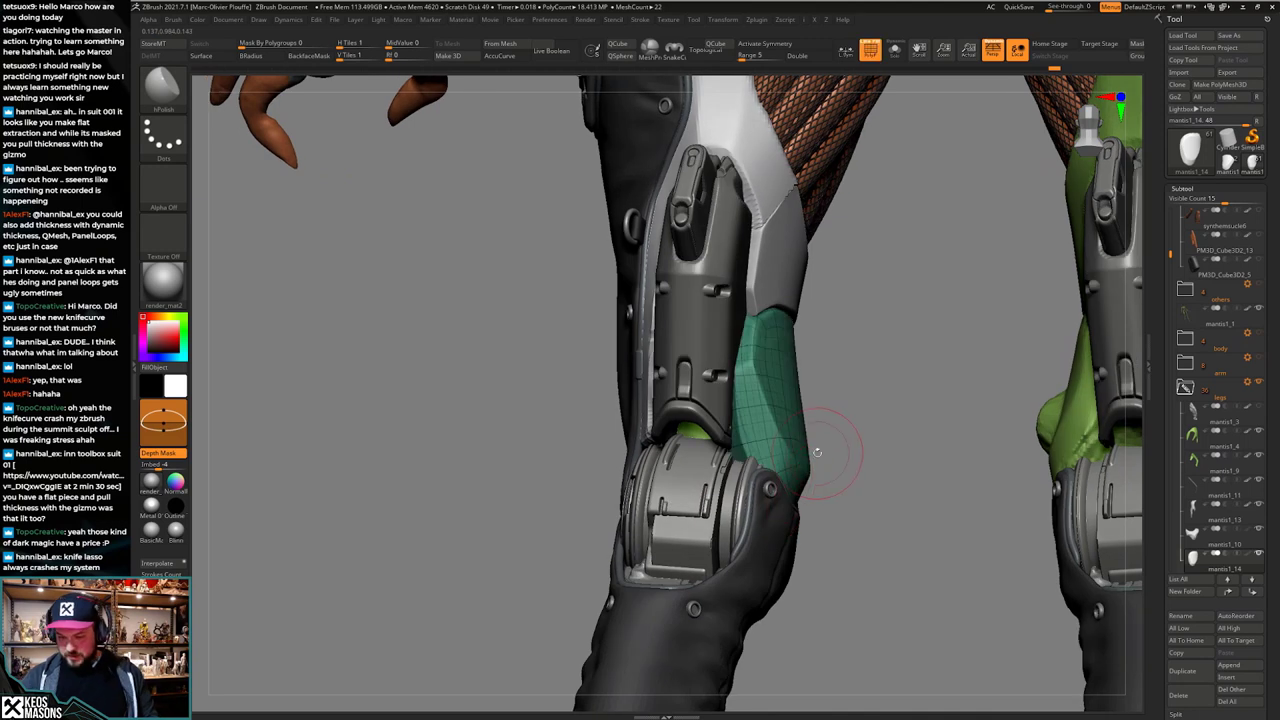
key("shift+f")
left_click_drag(1156, 452, 1156, 102)
left_click_drag(1238, 471, 1238, 373)
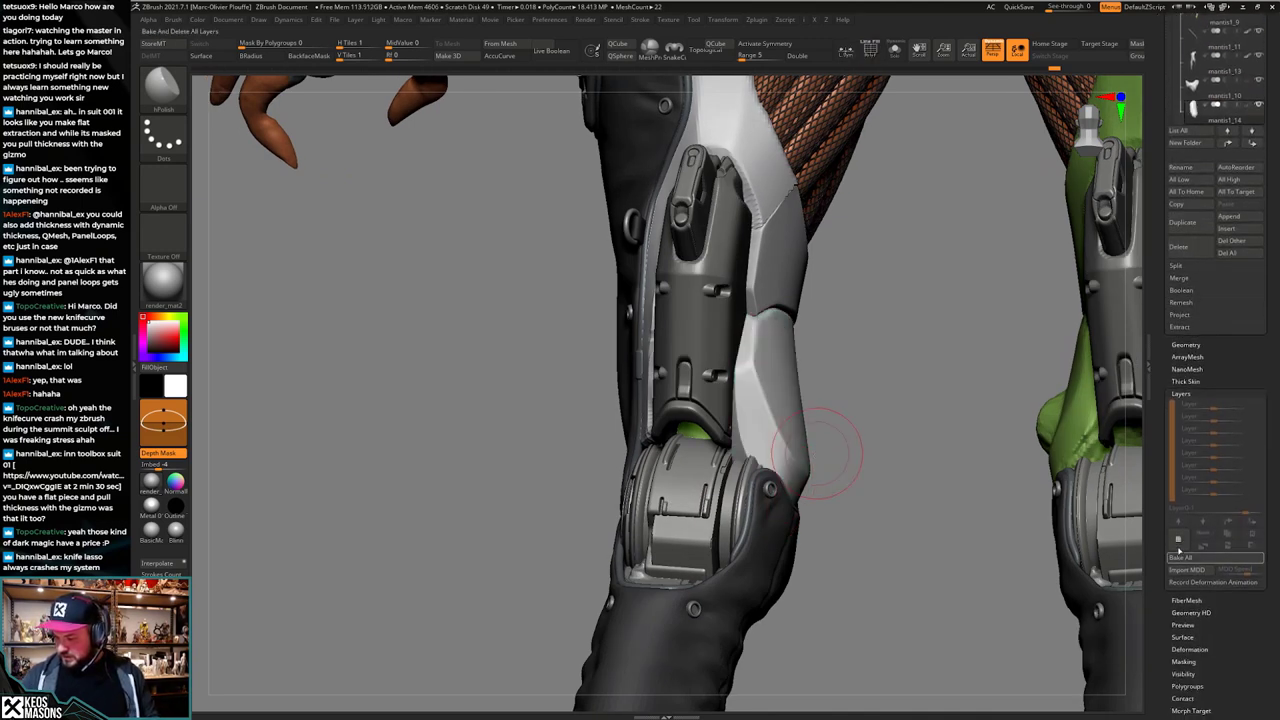
left_click(1177, 545)
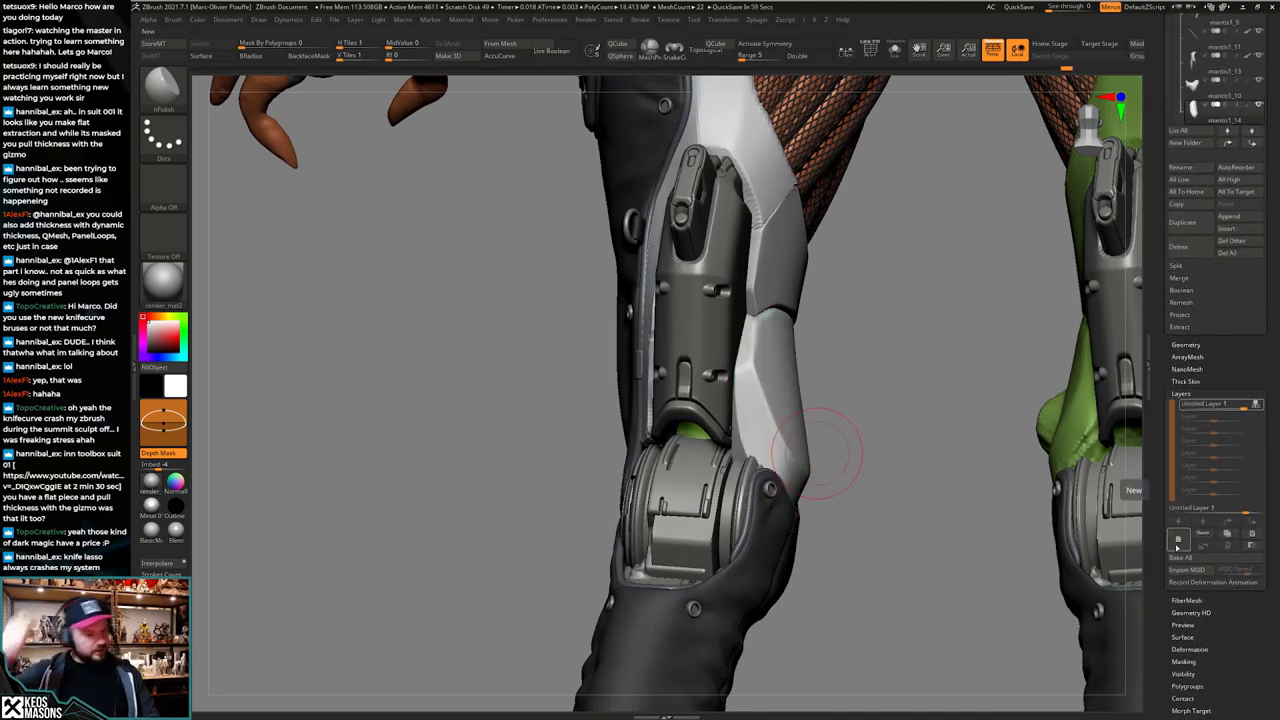
Step: Polish and smooth the kneecap's lower side edge above the knee joint on the new layer
right_click_drag(831, 466, 832, 492)
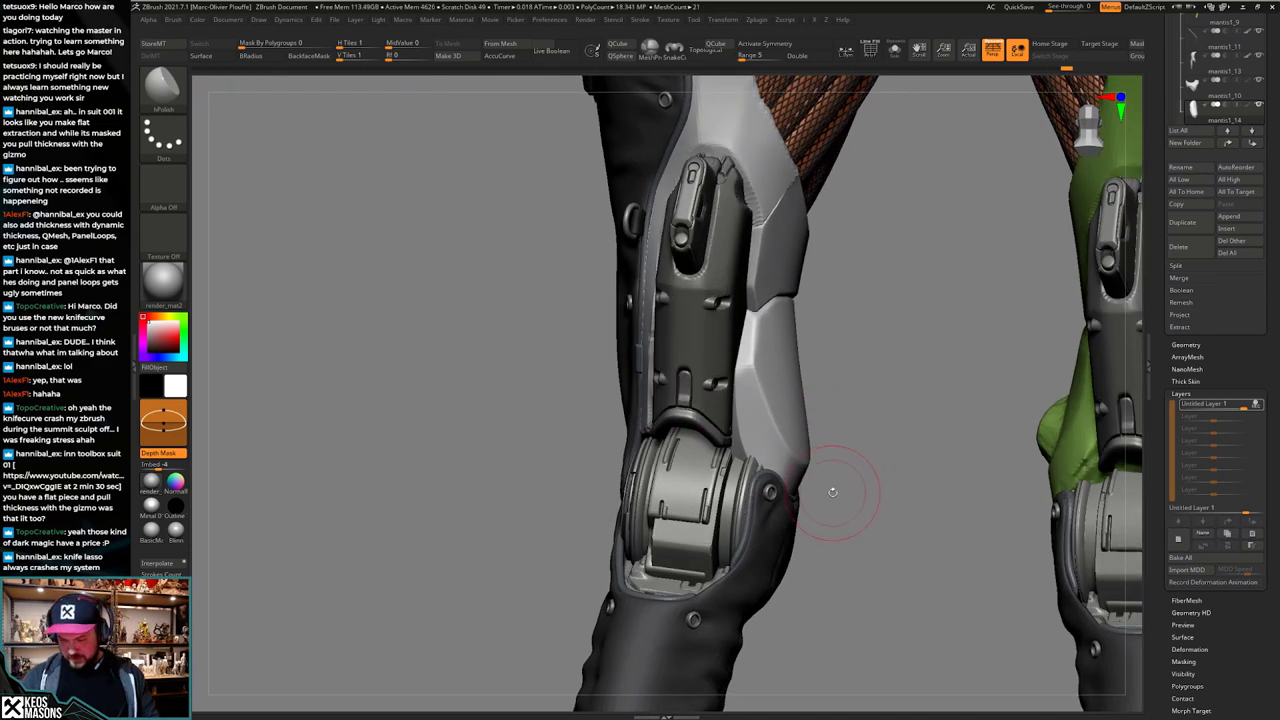
key("ctrl+shift")
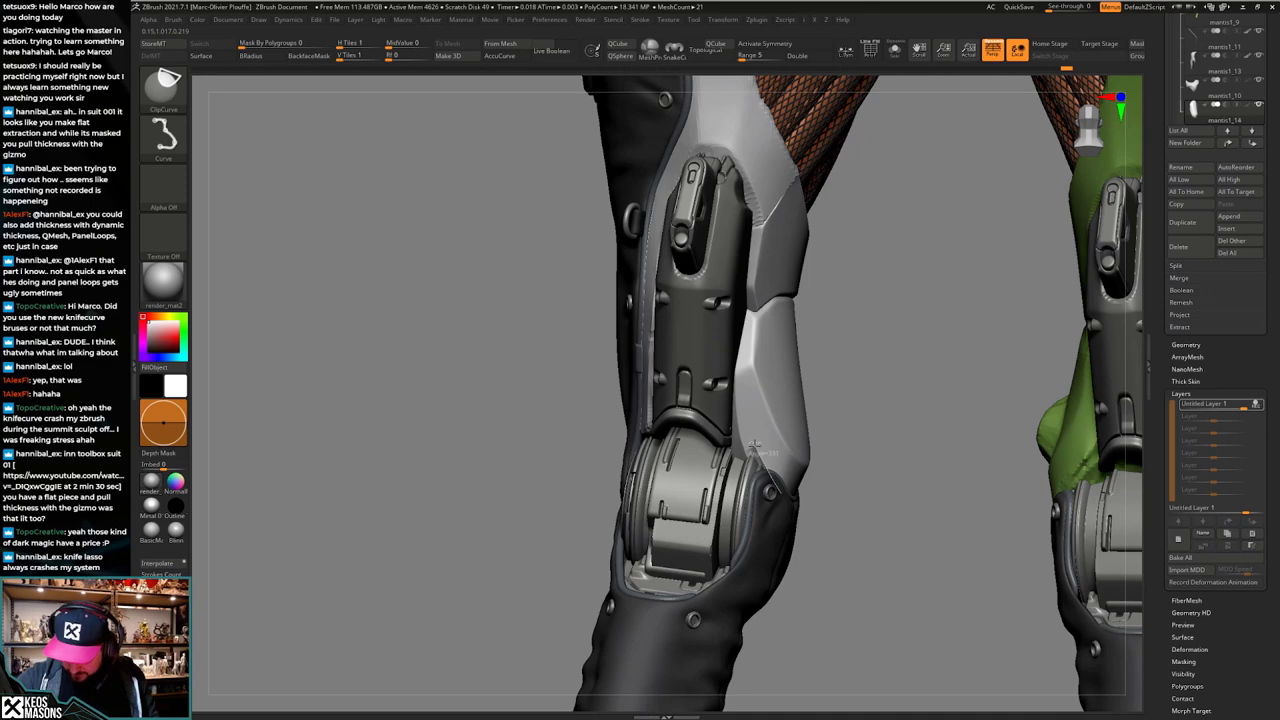
left_click_drag(716, 440, 712, 440, "ctrl+shift")
mouse_move(750, 386)
right_mouse_down("shift")
mouse_move(800, 515)
mouse_move(1028, 580)
mouse_move(860, 480)
mouse_move(790, 455)
mouse_move(803, 469)
mouse_move(762, 488)
mouse_move(801, 503)
mouse_move(834, 452)
mouse_move(802, 518)
right_mouse_up("shift")
left_click_drag(802, 517, 799, 538)
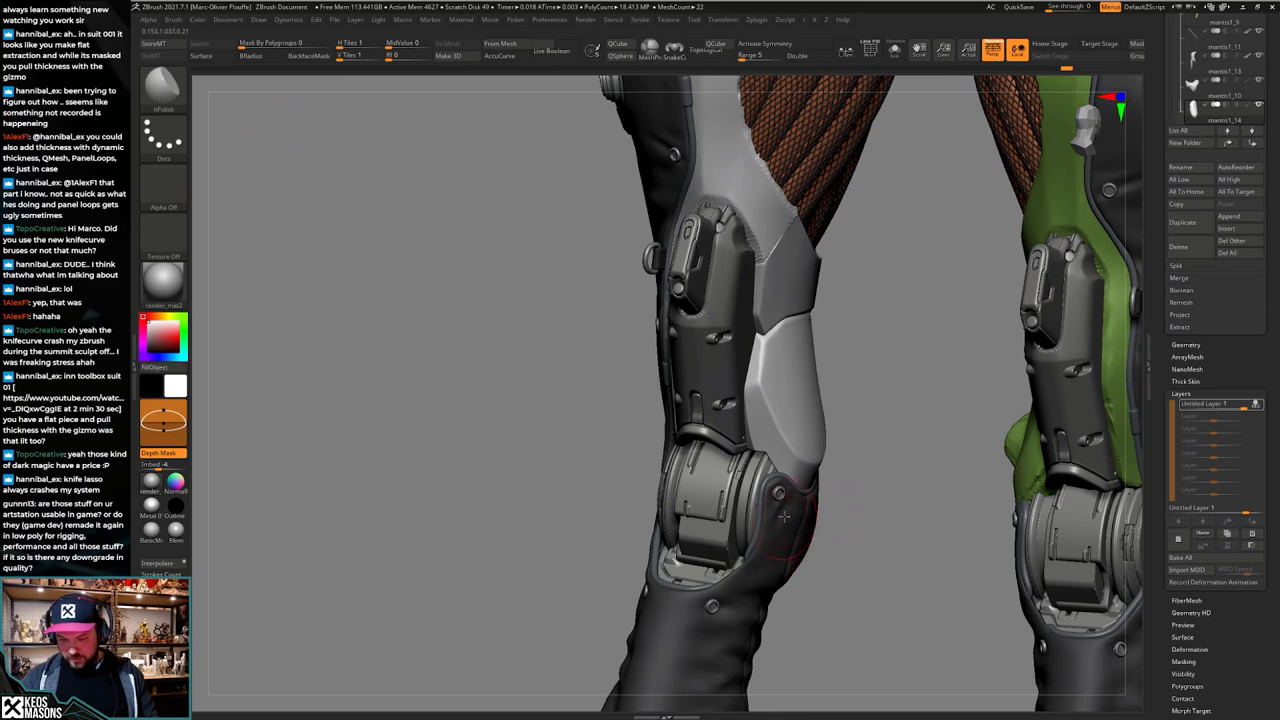
Step: Polish the kneecap's upper side corner next to the mechanical thigh piece with the hPolish brush
mouse_move(784, 516)
right_mouse_down()
mouse_move(798, 508)
mouse_move(780, 440)
mouse_move(748, 420)
mouse_move(722, 446)
mouse_move(736, 440)
right_mouse_up()
right_click_drag(742, 500, 767, 512)
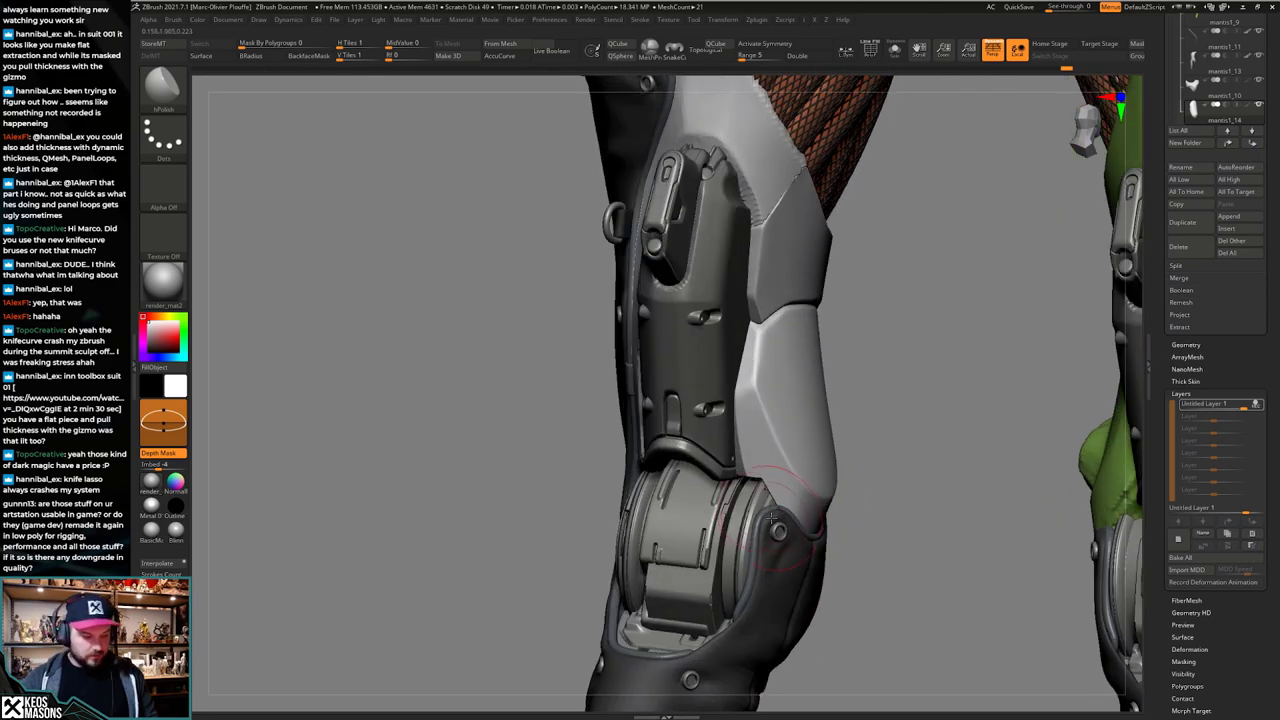
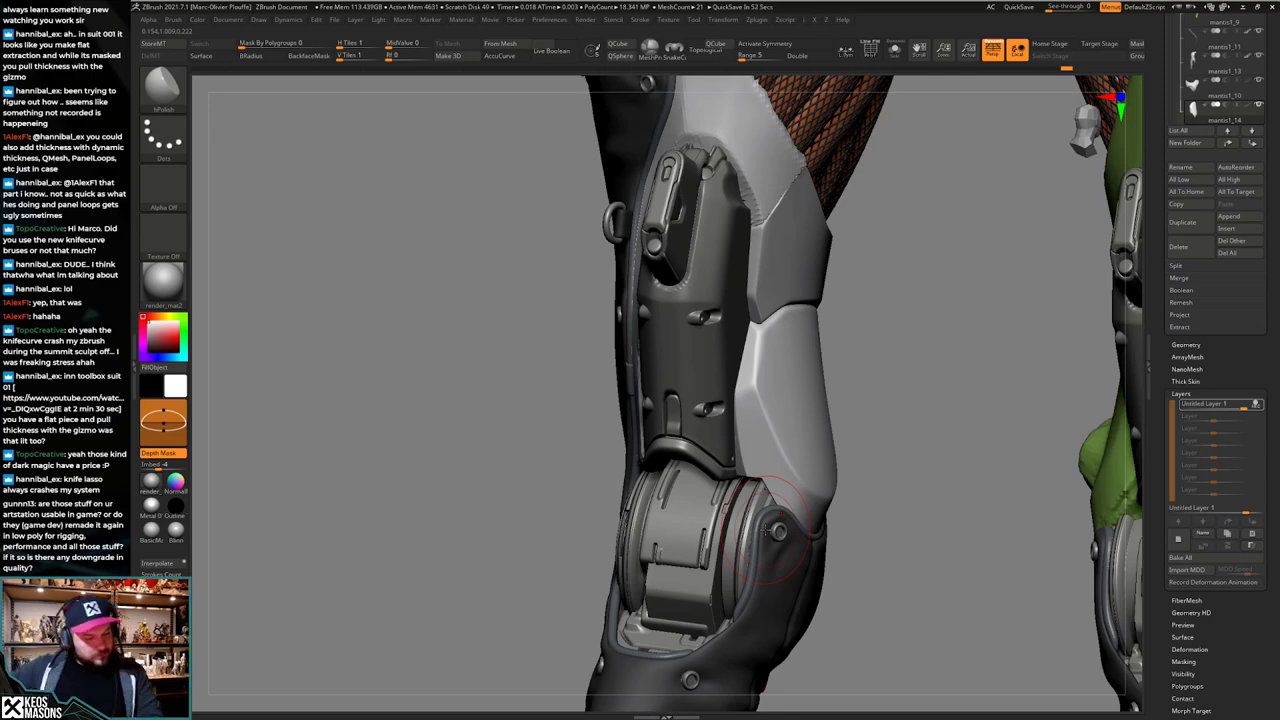
left_click_drag(840, 454, 810, 457)
key("space")
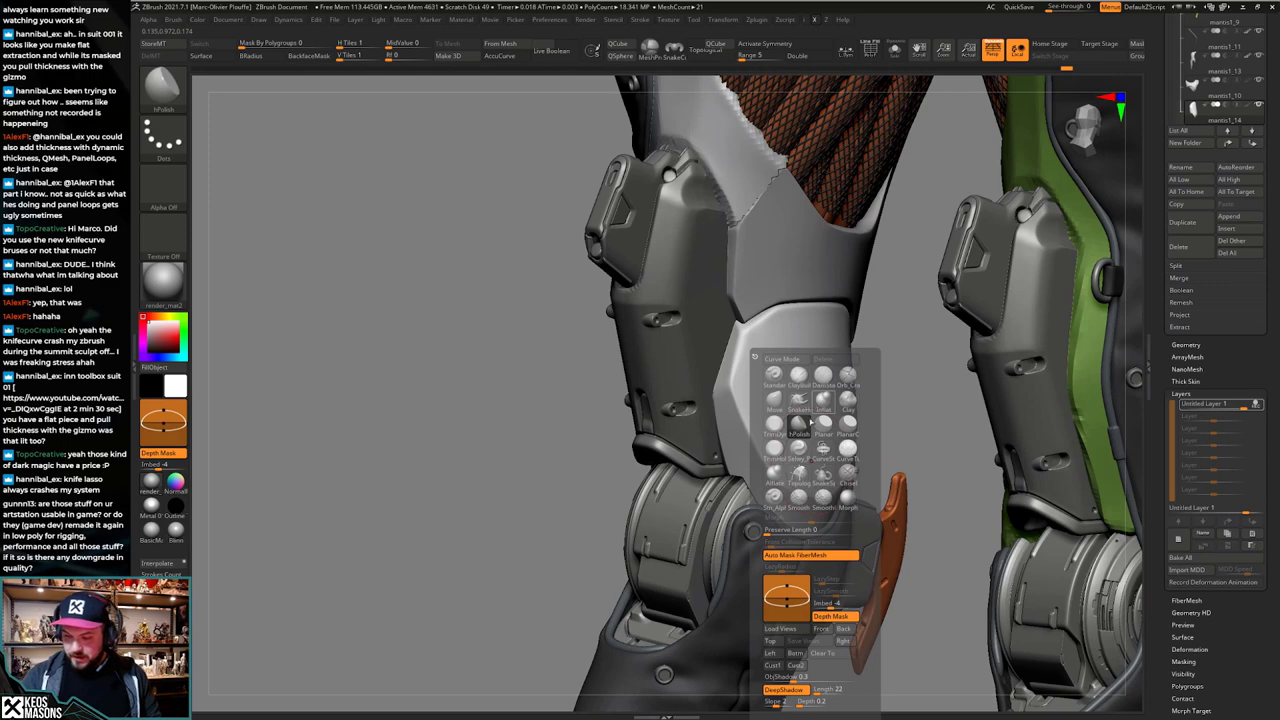
left_click(811, 423)
key("Escape")
key("space")
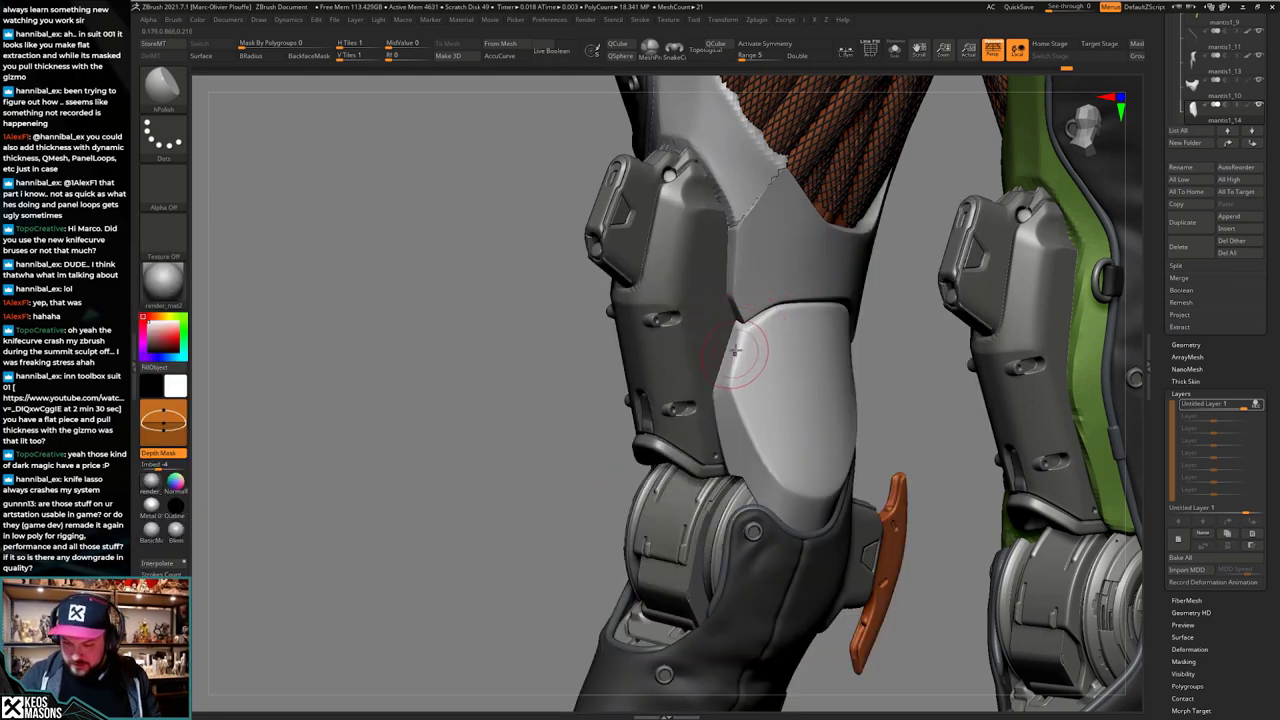
left_click_drag(728, 367, 728, 365)
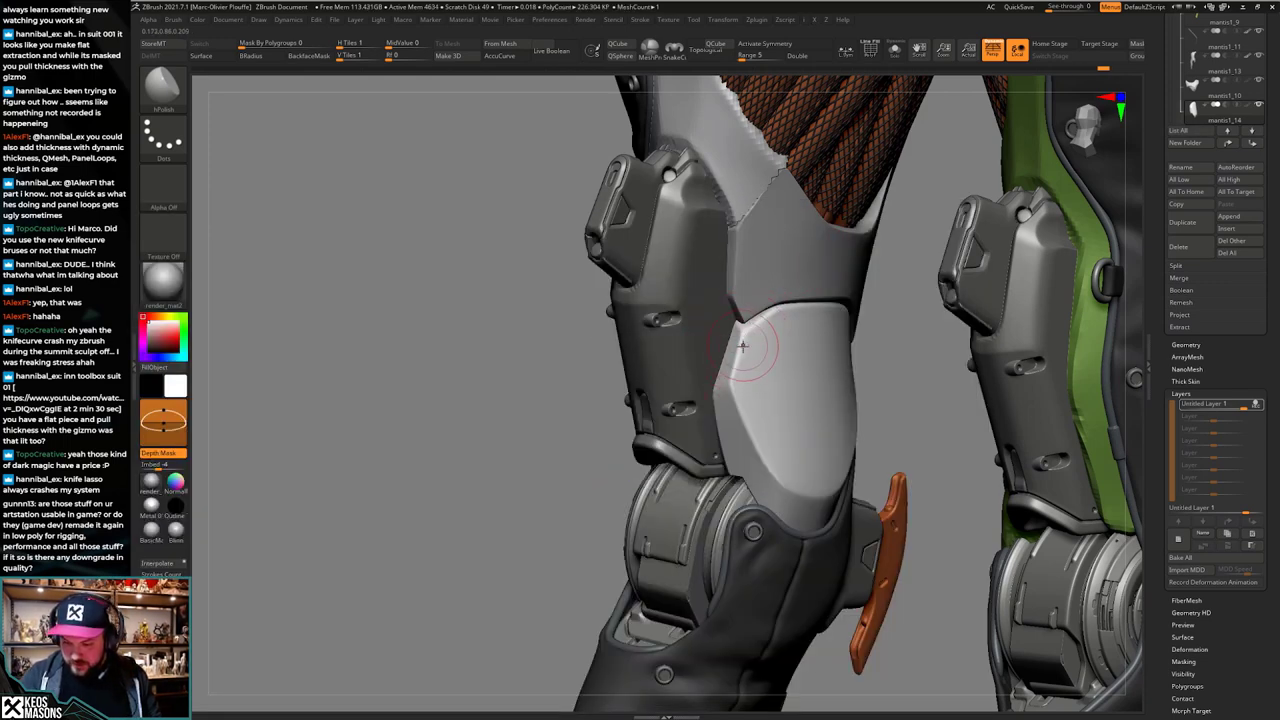
mouse_move(760, 361)
right_mouse_down()
mouse_move(830, 366)
mouse_move(735, 362)
right_mouse_up()
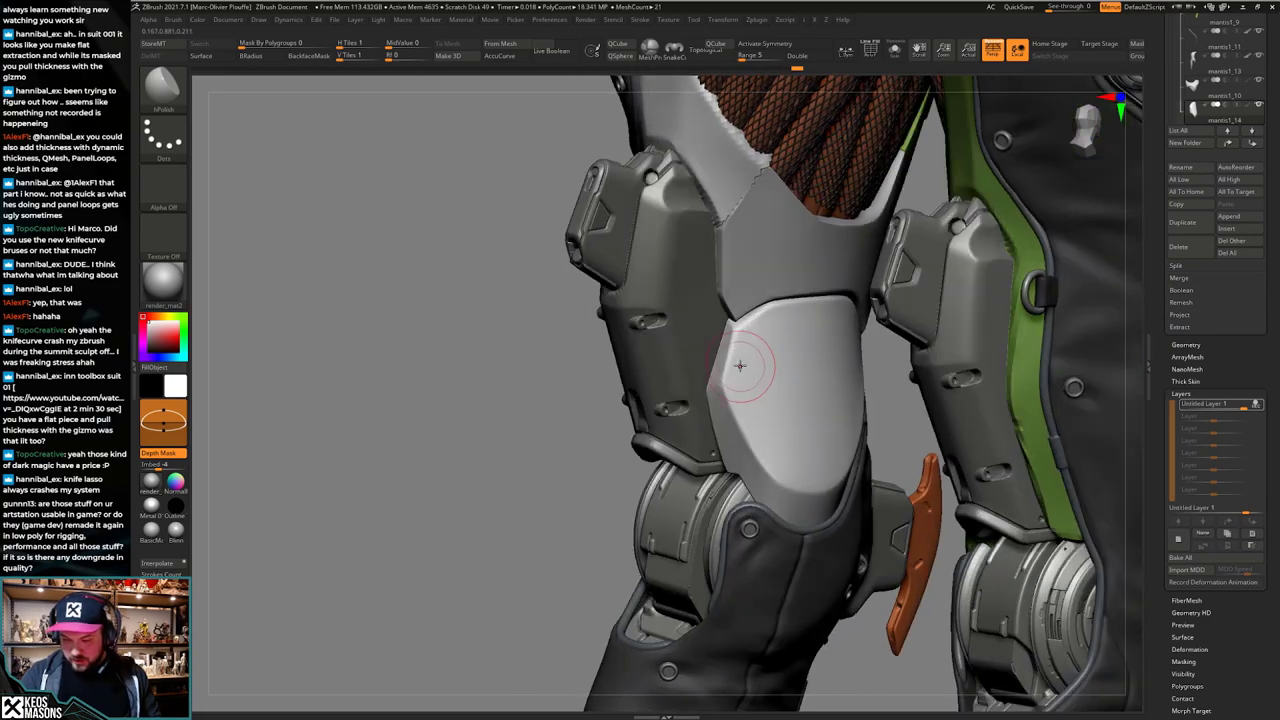
Step: Flatten the kneecap's side facet above the knee joint with the Planar brush, then switch back to hPolish
mouse_move(708, 408)
right_mouse_down()
mouse_move(757, 379)
mouse_move(897, 482)
mouse_move(965, 486)
right_mouse_up()
mouse_move(830, 470)
right_mouse_down()
mouse_move(735, 466)
mouse_move(795, 470)
right_mouse_up()
key("space")
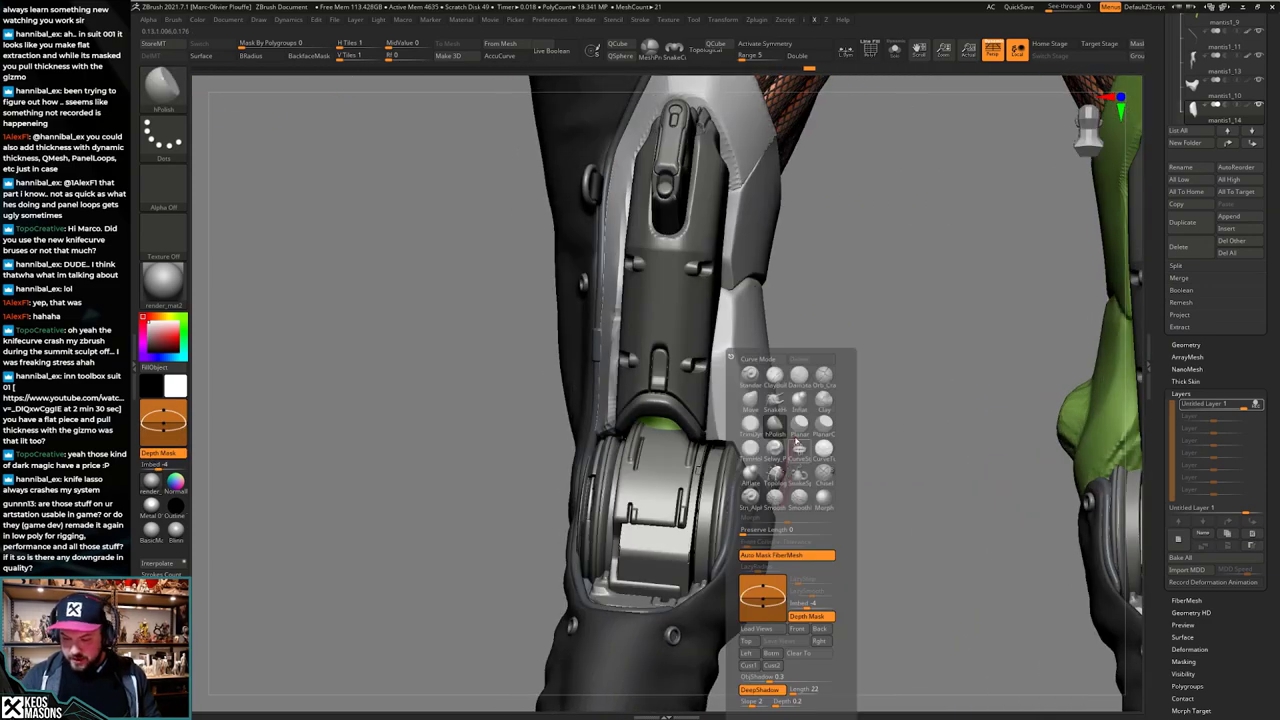
left_click(804, 427)
key("space")
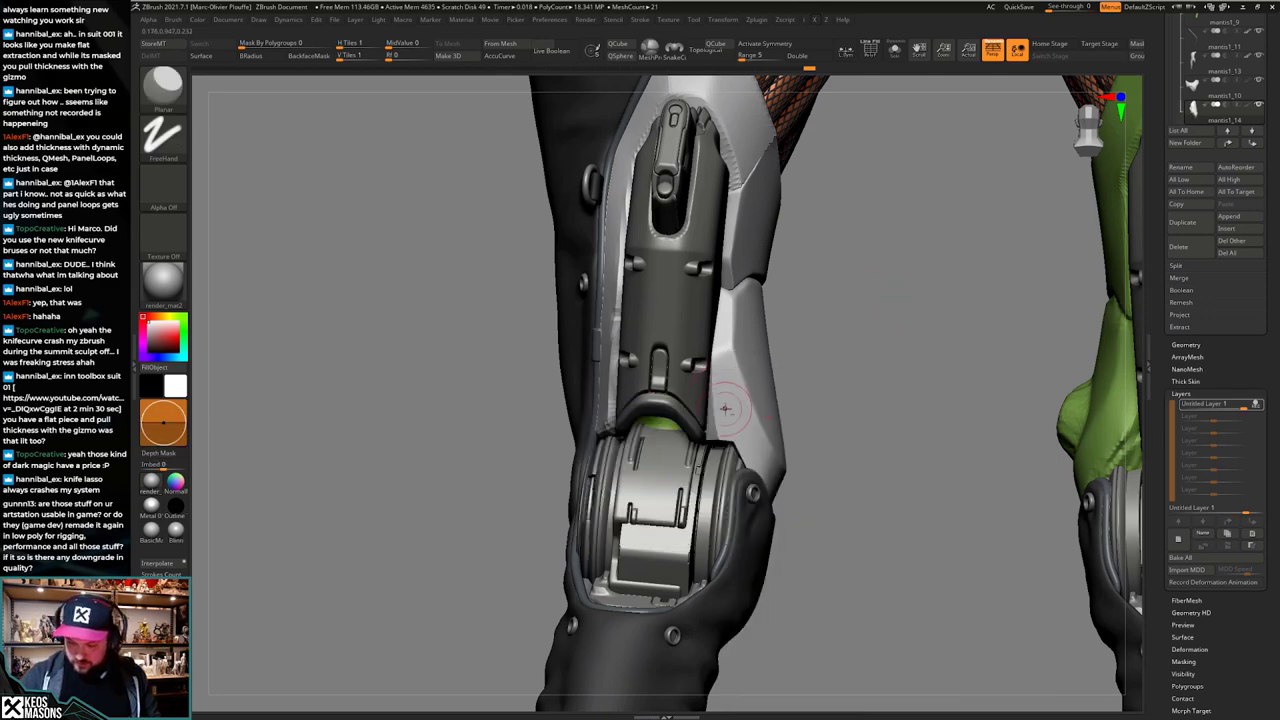
right_click_drag(812, 388, 719, 385)
key("space")
left_click(744, 428)
key("alt+s")
key("alt+s")
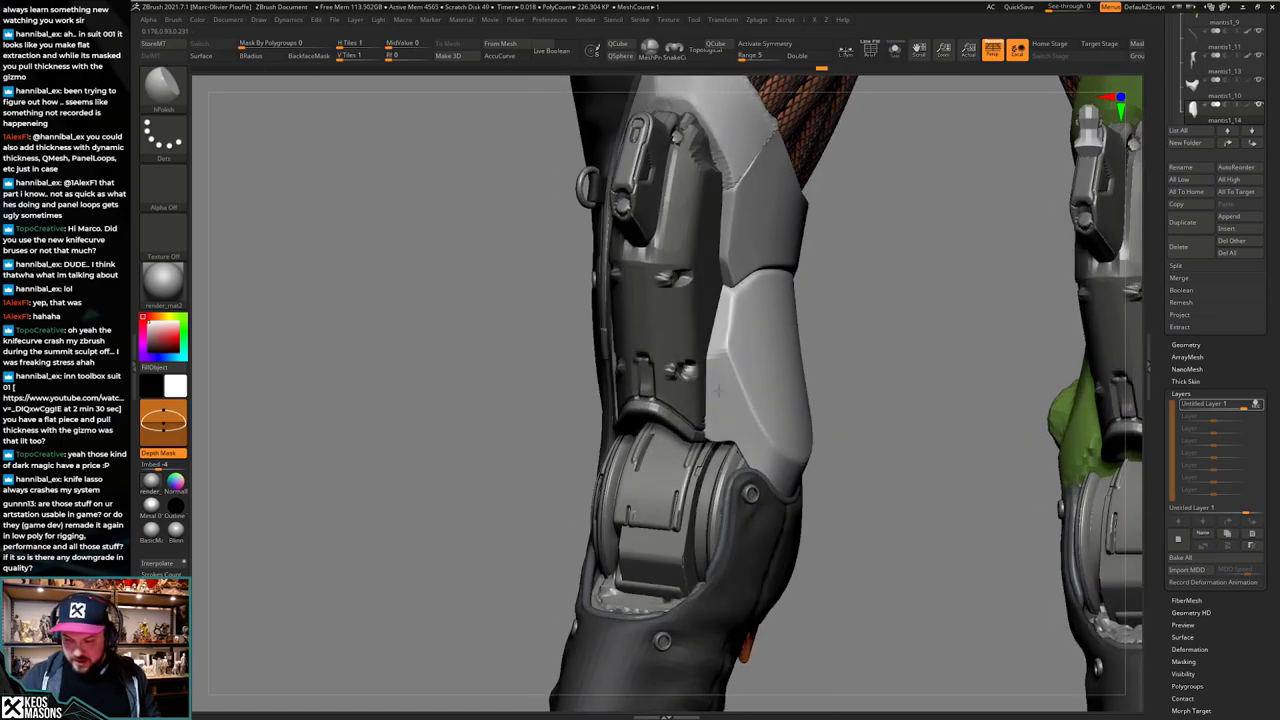
Step: Isolate the kneecap and flatten its inner side edge with the Planar brush, then show the full leg
right_click_drag(726, 433, 848, 474)
key("alt+s")
mouse_move(735, 400)
right_mouse_down()
mouse_move(728, 424)
mouse_move(725, 412)
right_mouse_up()
key("space")
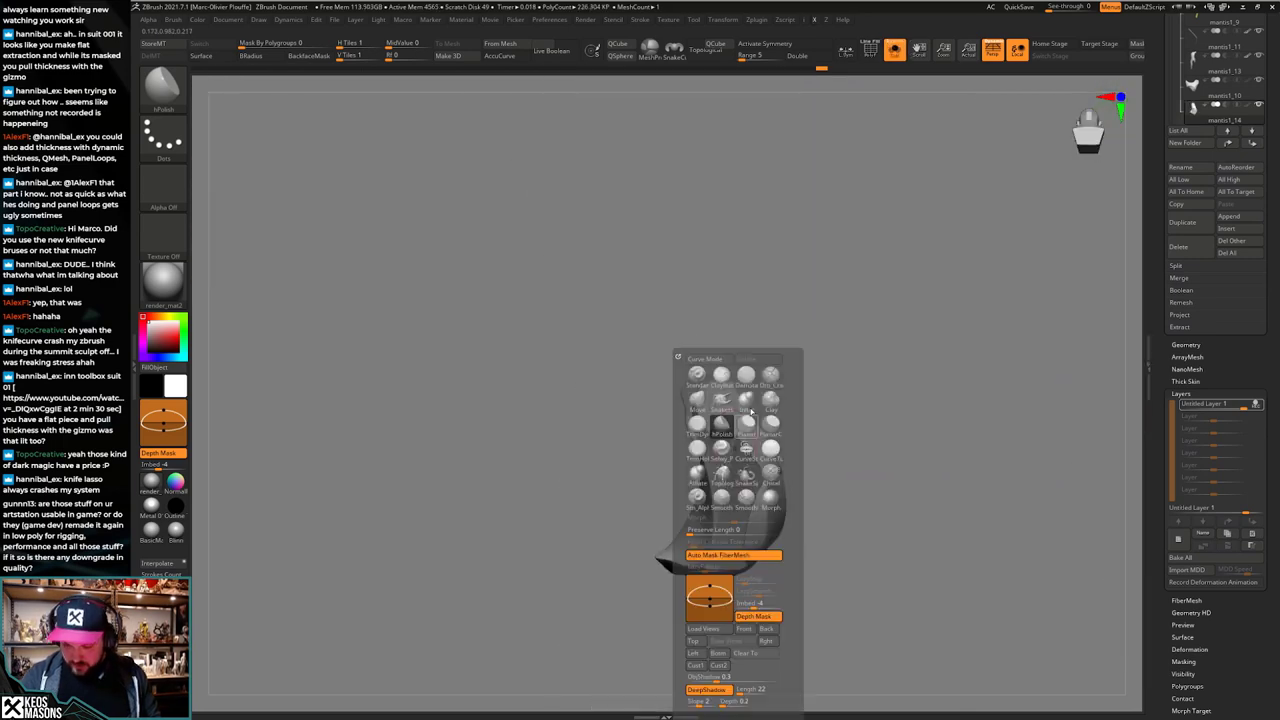
left_click(748, 420)
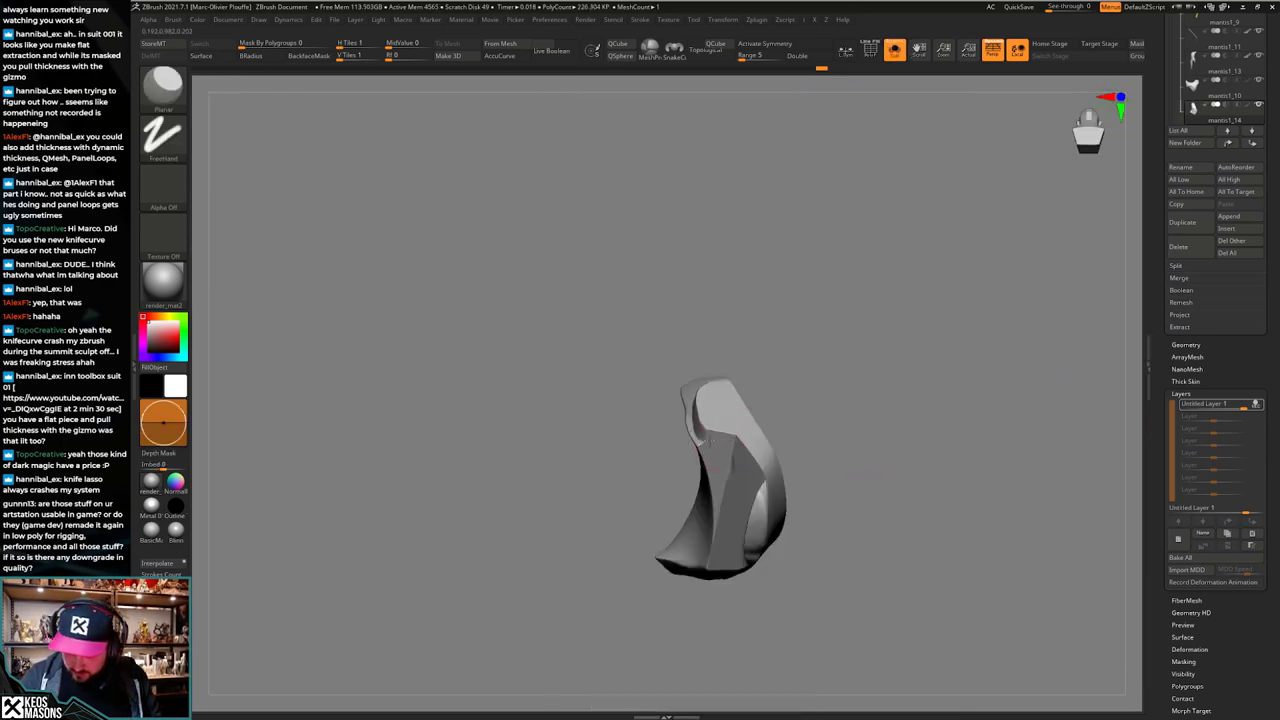
right_click_drag(711, 440, 771, 437, "shift")
key("alt+s")
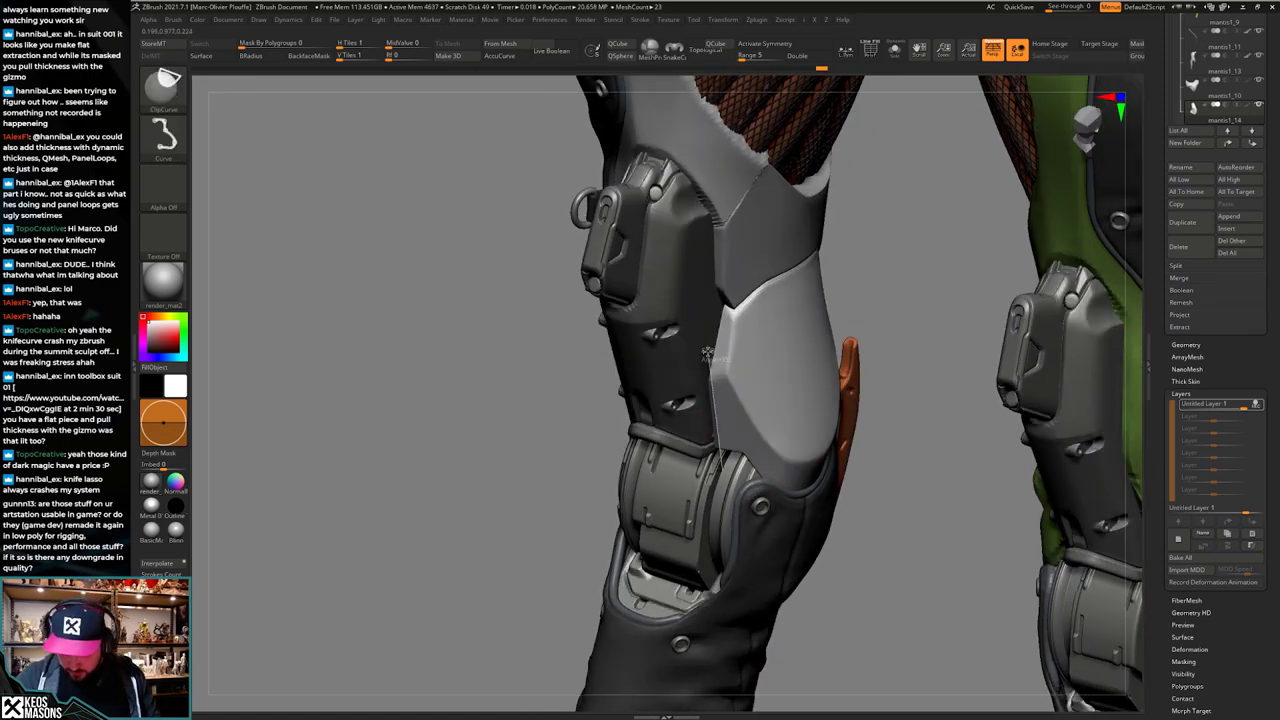
Step: Trim the kneecap's side edge along the mechanical thigh piece with ClipCurve from several angles
left_click_drag(710, 357, 713, 340, "ctrl+shift")
right_click_drag(700, 365, 709, 373)
left_click_drag(709, 393, 728, 297, "ctrl+shift")
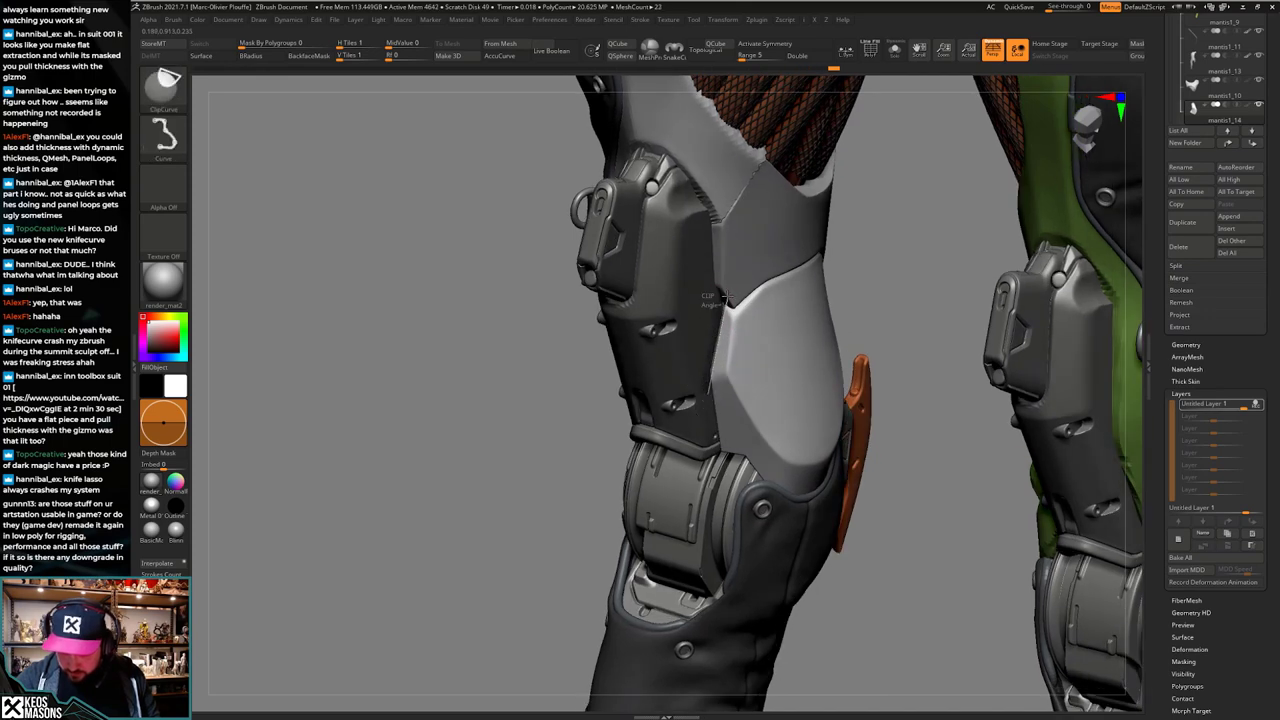
mouse_move(737, 340)
right_mouse_down()
mouse_move(862, 393)
mouse_move(708, 377)
right_mouse_up()
left_click_drag(706, 393, 743, 301, "ctrl+shift")
mouse_move(735, 345)
right_mouse_down()
mouse_move(692, 390)
mouse_move(722, 398)
right_mouse_up()
right_click(718, 473)
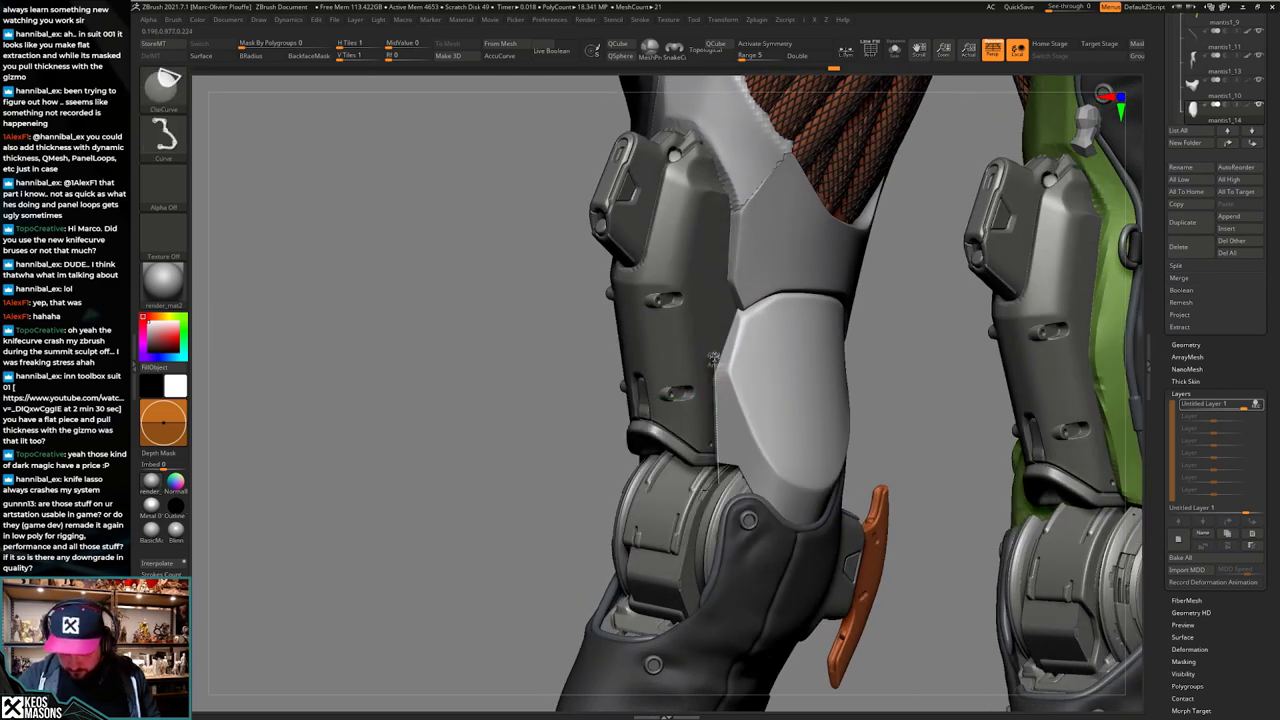
left_click_drag(712, 357, 718, 358, "ctrl+shift")
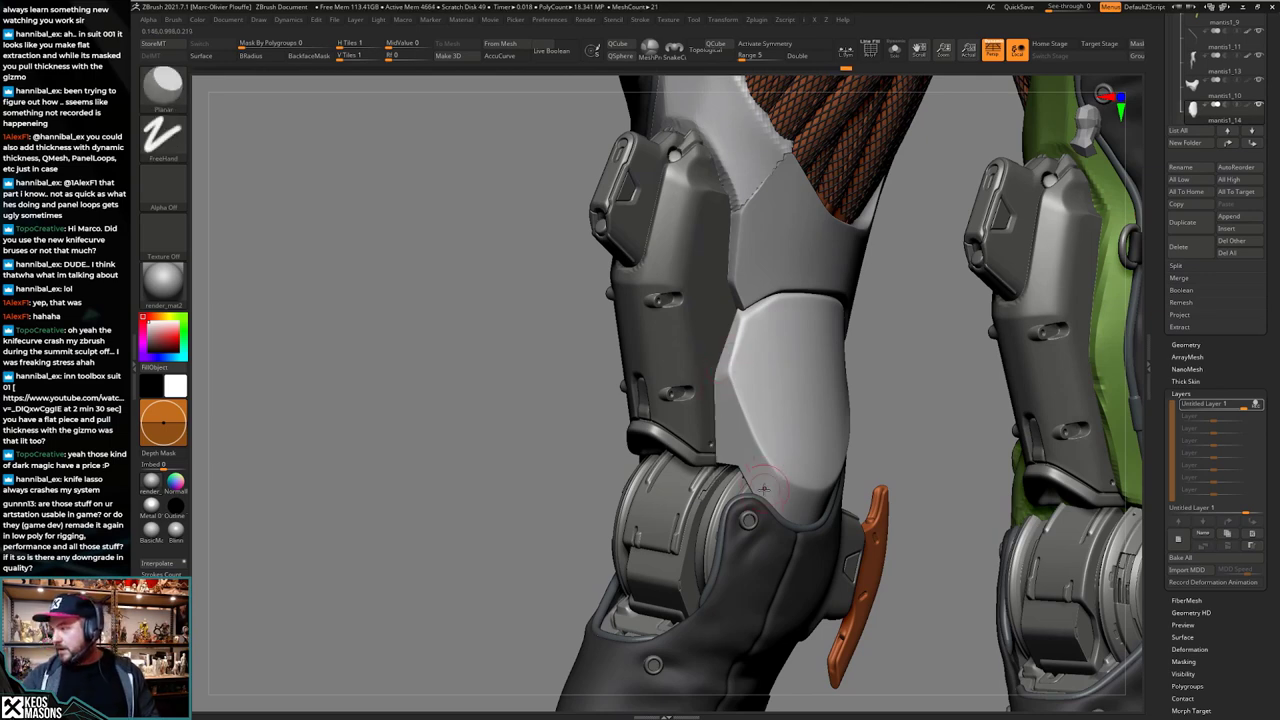
Step: Polish the trimmed side facet with hPolish and smooth it down towards the knee joint
mouse_move(757, 474)
right_mouse_down()
mouse_move(855, 475)
mouse_move(778, 472)
right_mouse_up()
key("space")
left_click(754, 426)
right_click_drag(923, 280, 738, 420)
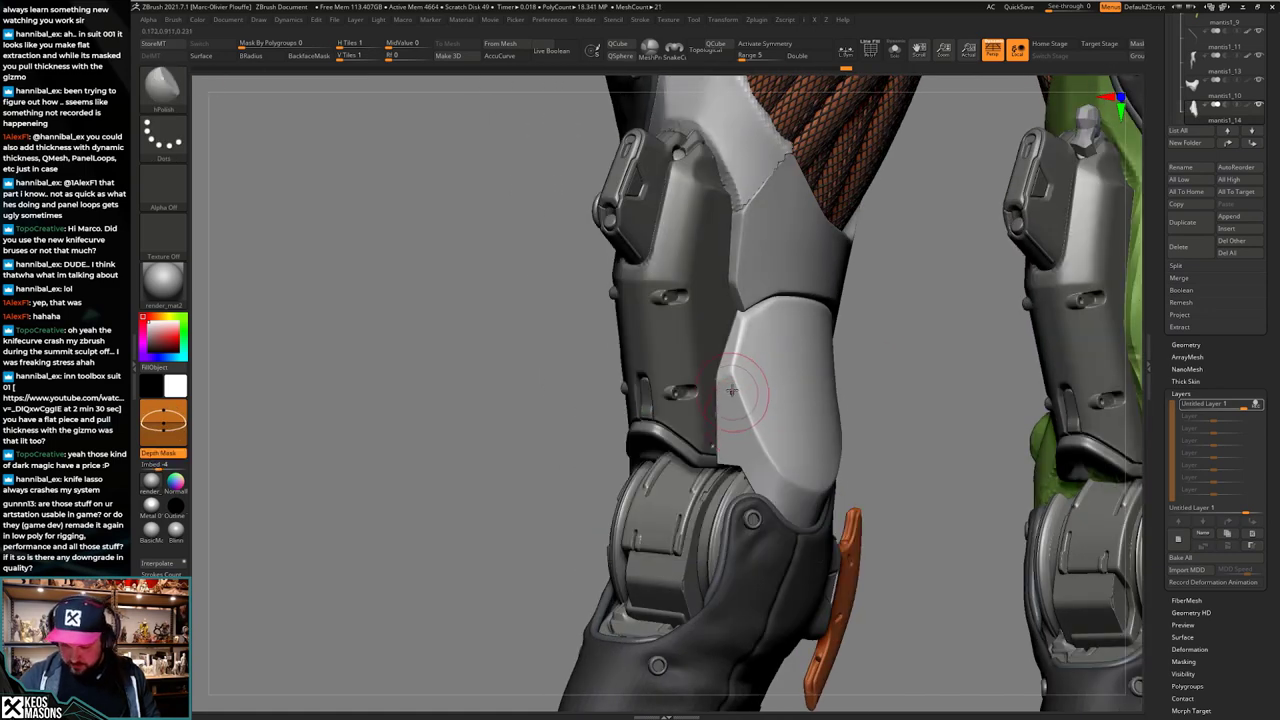
mouse_move(778, 475)
right_mouse_down()
mouse_move(815, 425)
mouse_move(750, 412)
right_mouse_up()
left_click_drag(757, 311, 753, 540, "shift")
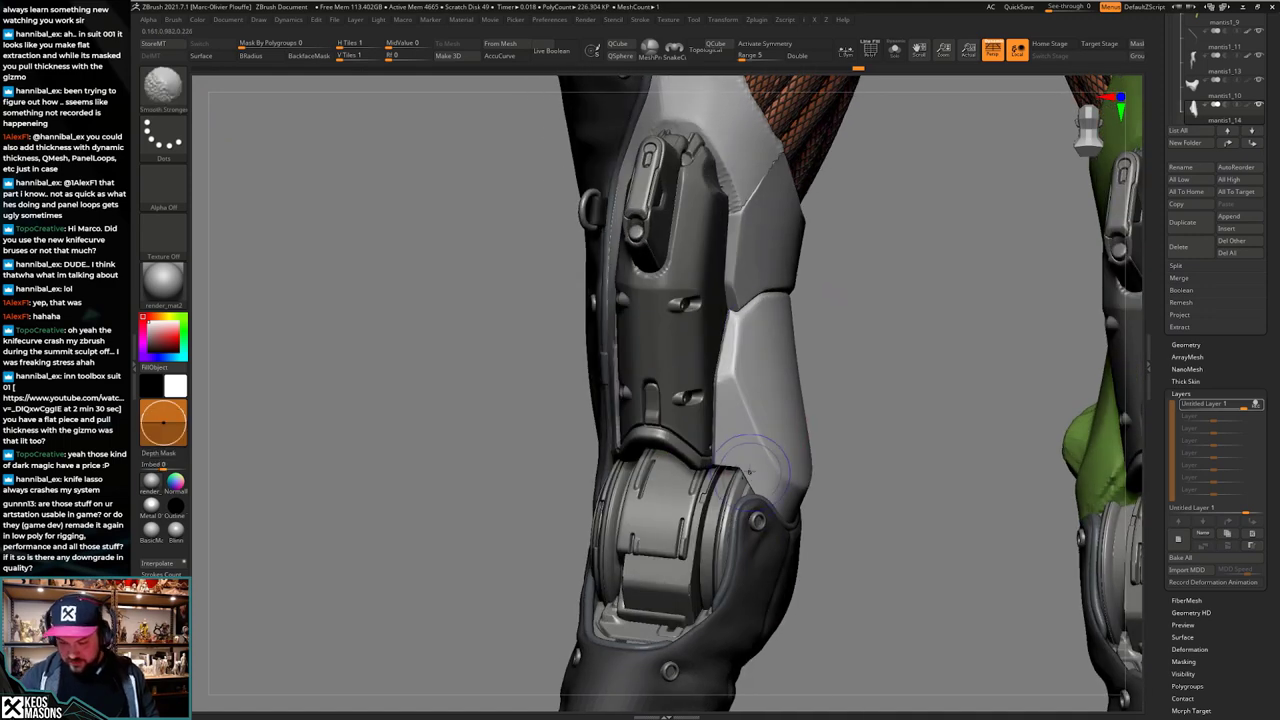
right_click_drag(749, 472, 737, 395)
left_click_drag(763, 488, 770, 530, "shift")
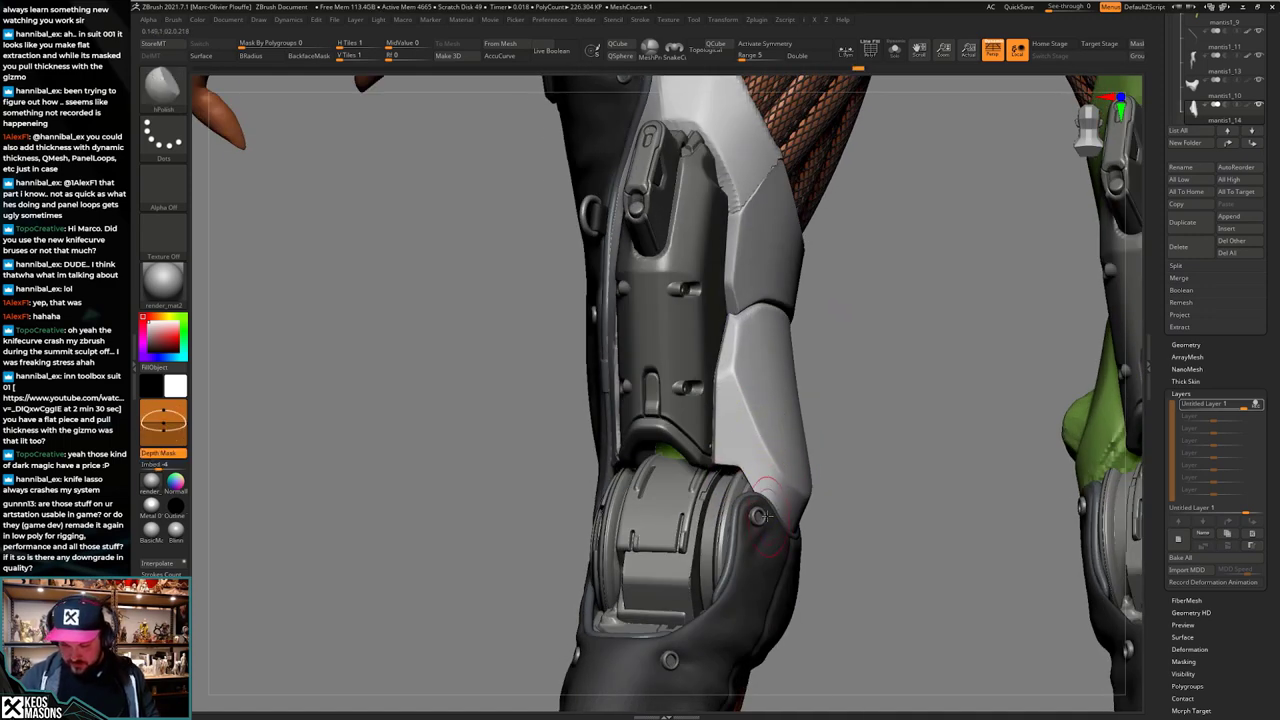
mouse_move(768, 535)
right_mouse_down()
mouse_move(805, 530)
mouse_move(750, 541)
mouse_move(746, 462)
right_mouse_up()
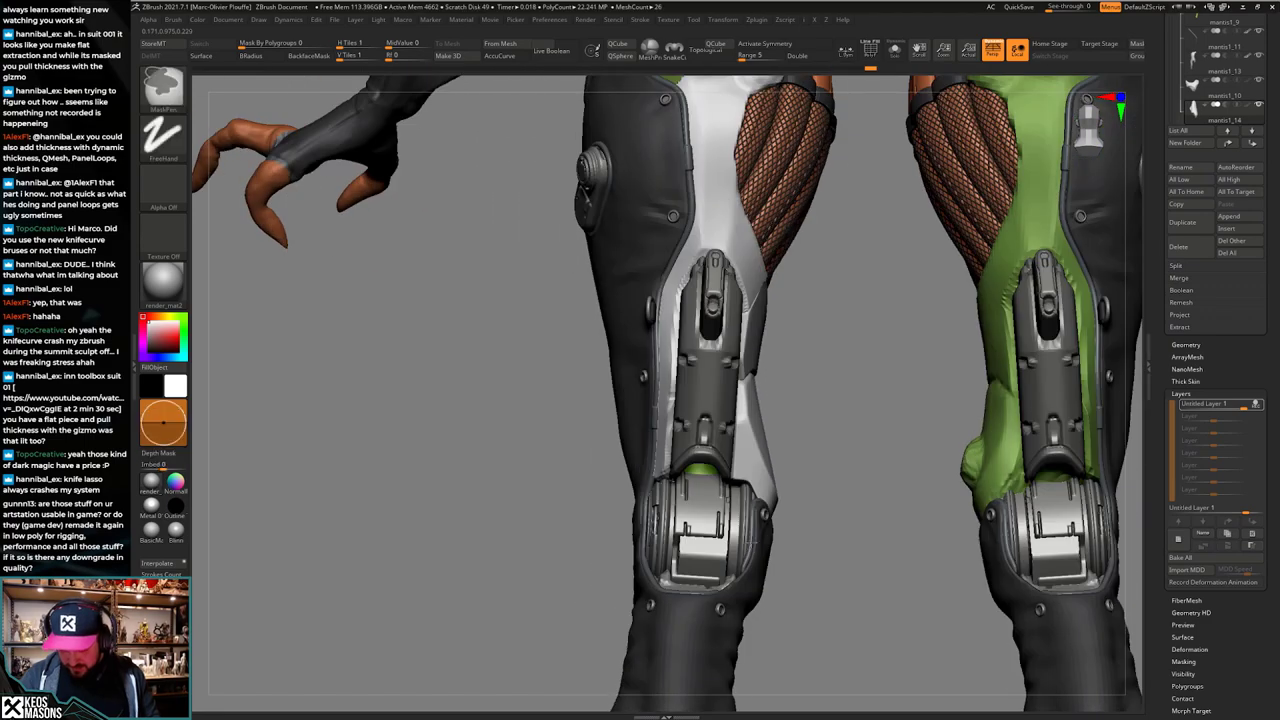
Step: Isolate the kneecap and smooth its lower bevel and bottom rim, then show the full leg
mouse_move(790, 560)
right_mouse_down()
mouse_move(740, 590)
mouse_move(740, 565)
mouse_move(742, 630)
right_mouse_up()
right_click_drag(742, 560, 768, 545)
mouse_move(760, 465)
right_mouse_down("ctrl")
mouse_move(756, 498)
mouse_move(690, 484)
right_mouse_up("ctrl")
right_click_drag(779, 476, 808, 527)
key("alt+s")
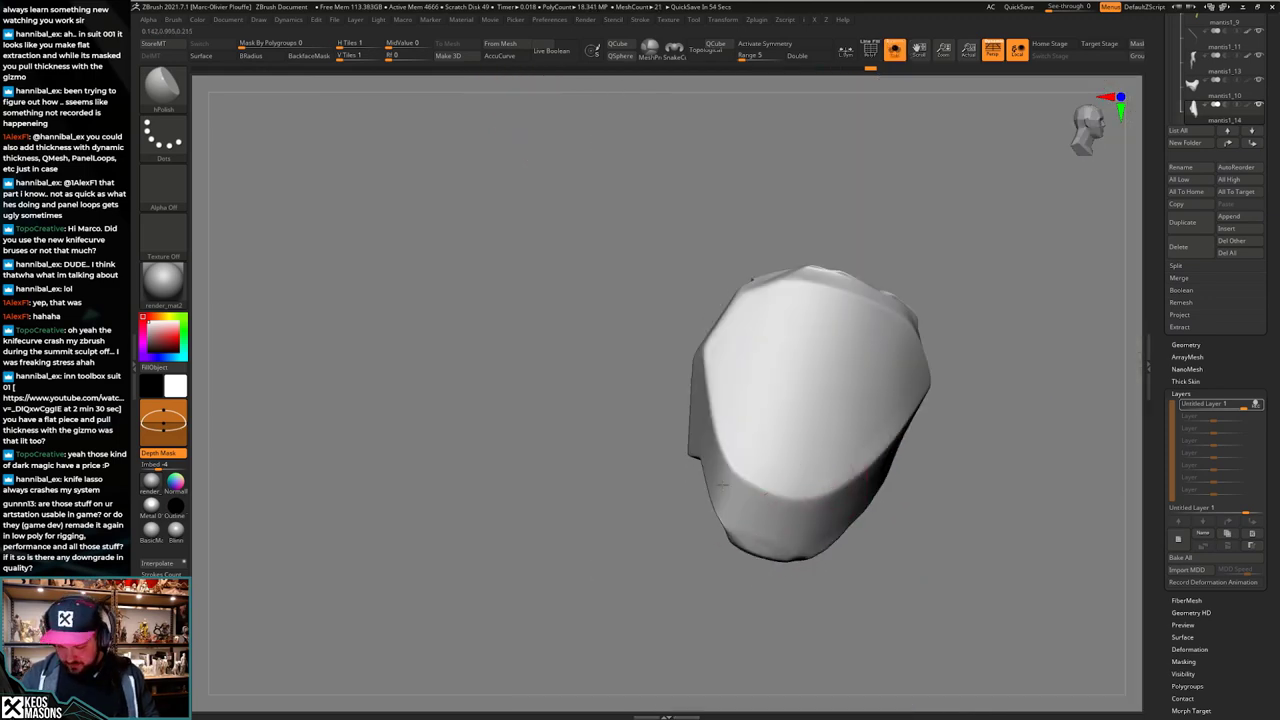
mouse_move(722, 484)
right_mouse_down()
mouse_move(838, 548)
mouse_move(762, 510)
mouse_move(708, 460)
right_mouse_up()
right_click_drag(762, 535, 803, 552)
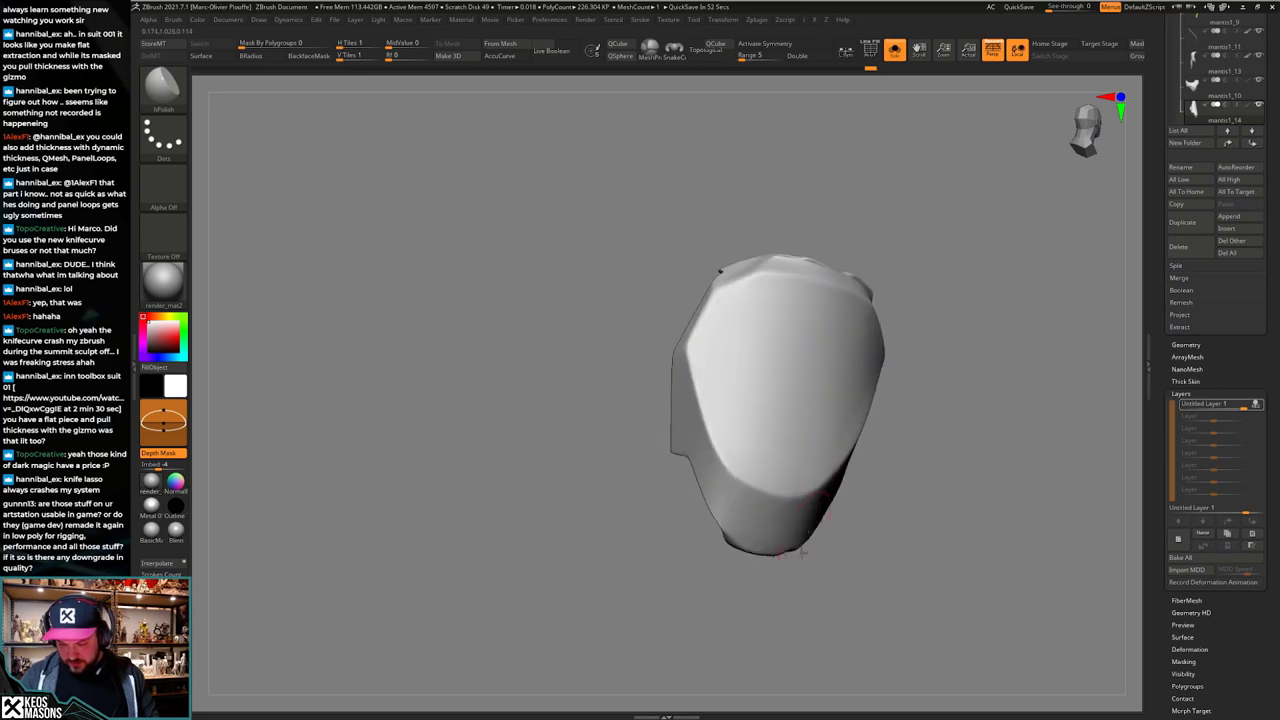
left_click_drag(803, 552, 713, 523, "shift")
right_click_drag(775, 600, 806, 530)
key("alt+s")
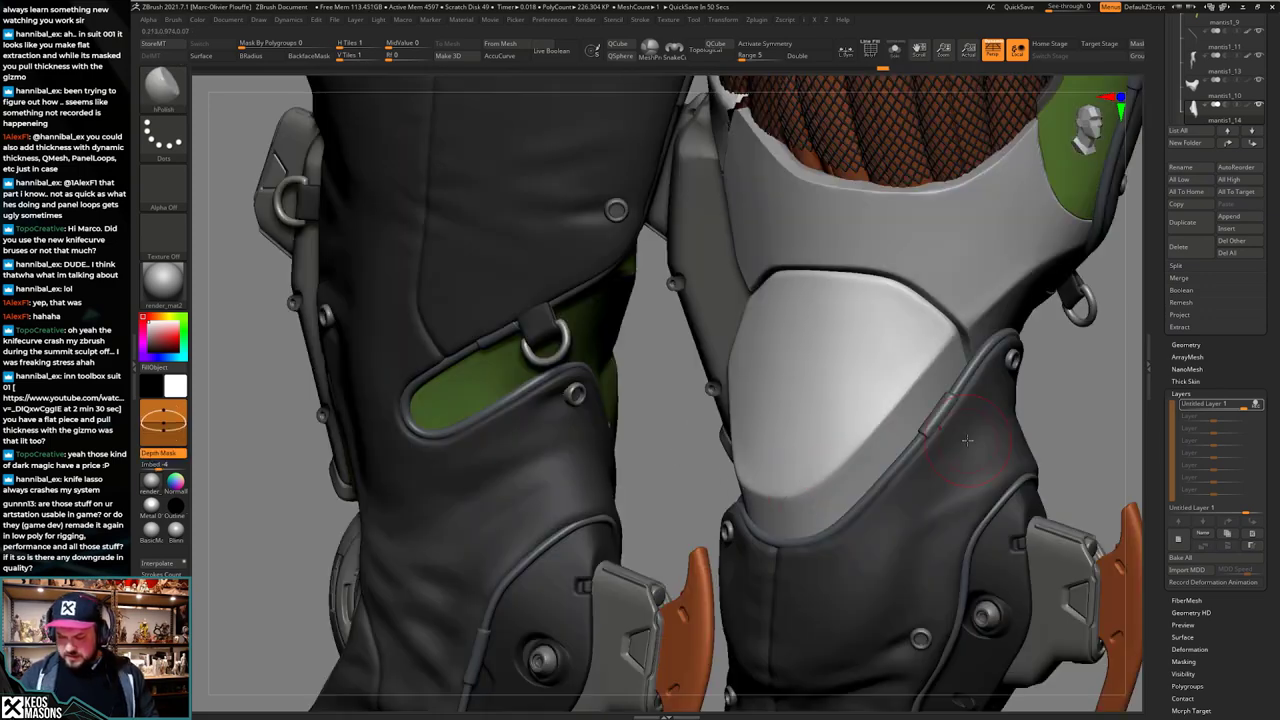
Step: Smooth and polish the kneecap's opposite side bevel along the knee guard's piping
key("alt+s")
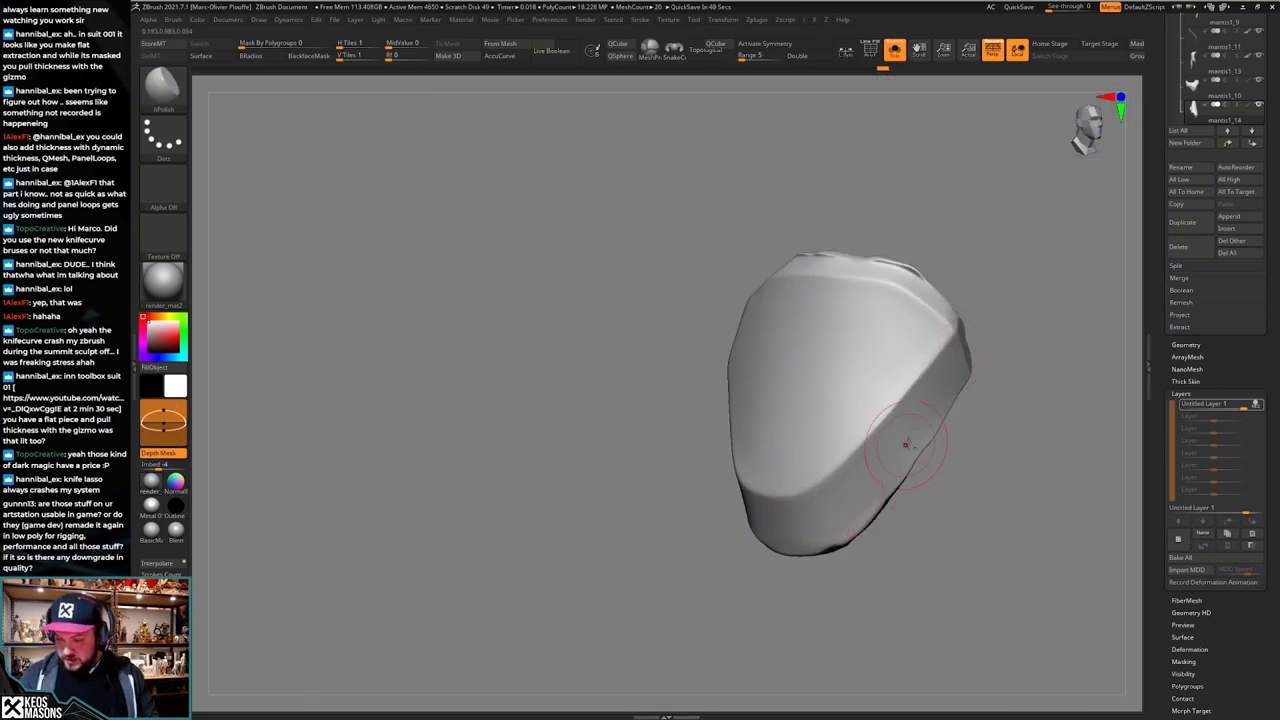
key("alt+s")
right_click_drag(906, 444, 880, 478)
mouse_move(840, 505)
left_mouse_down("shift")
mouse_move(868, 481)
mouse_move(886, 420)
left_mouse_up("shift")
right_click_drag(926, 420, 915, 370, "ctrl")
mouse_move(915, 370)
right_mouse_down()
mouse_move(860, 420)
mouse_move(923, 432)
mouse_move(887, 458)
mouse_move(890, 488)
right_mouse_up()
right_click_drag(890, 488, 920, 440)
left_click_drag(872, 415, 862, 402)
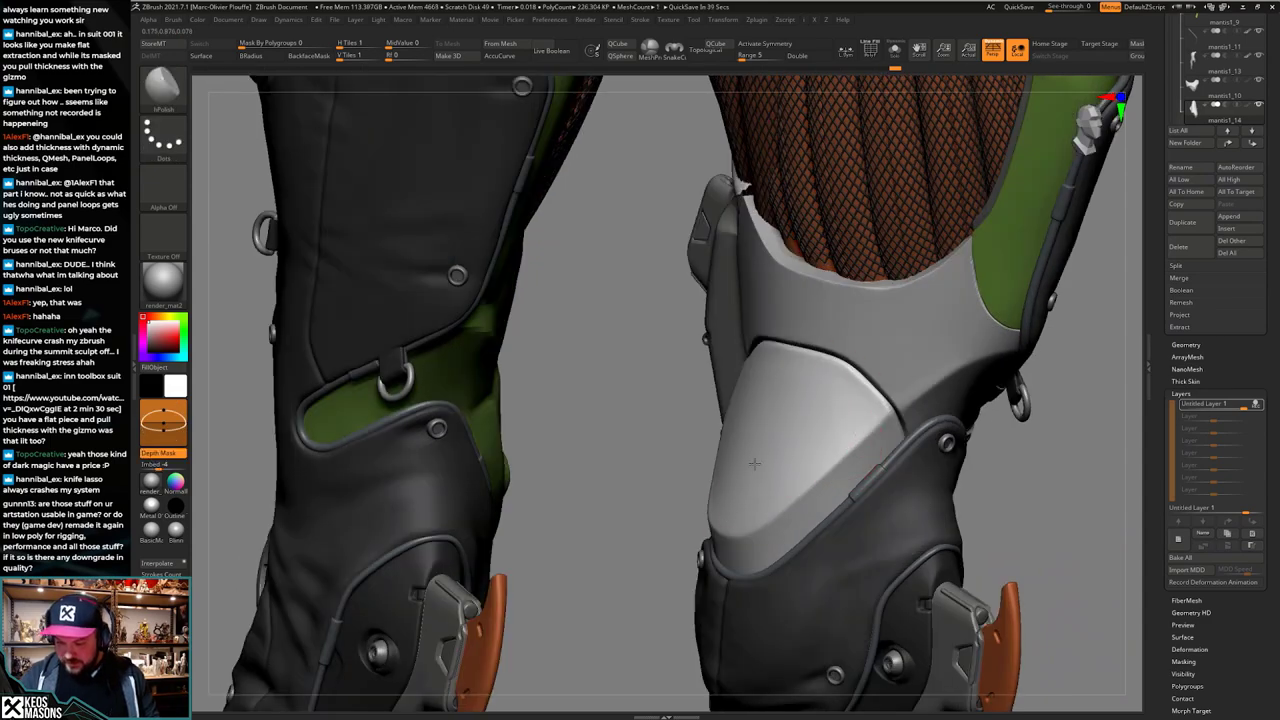
Step: Switch to the Move brush and adjust the kneecap's front profile from the side and front views
mouse_move(792, 494)
right_mouse_down()
mouse_move(789, 481)
mouse_move(826, 490)
mouse_move(806, 536)
mouse_move(804, 505)
mouse_move(776, 490)
mouse_move(805, 497)
right_mouse_up()
key("space")
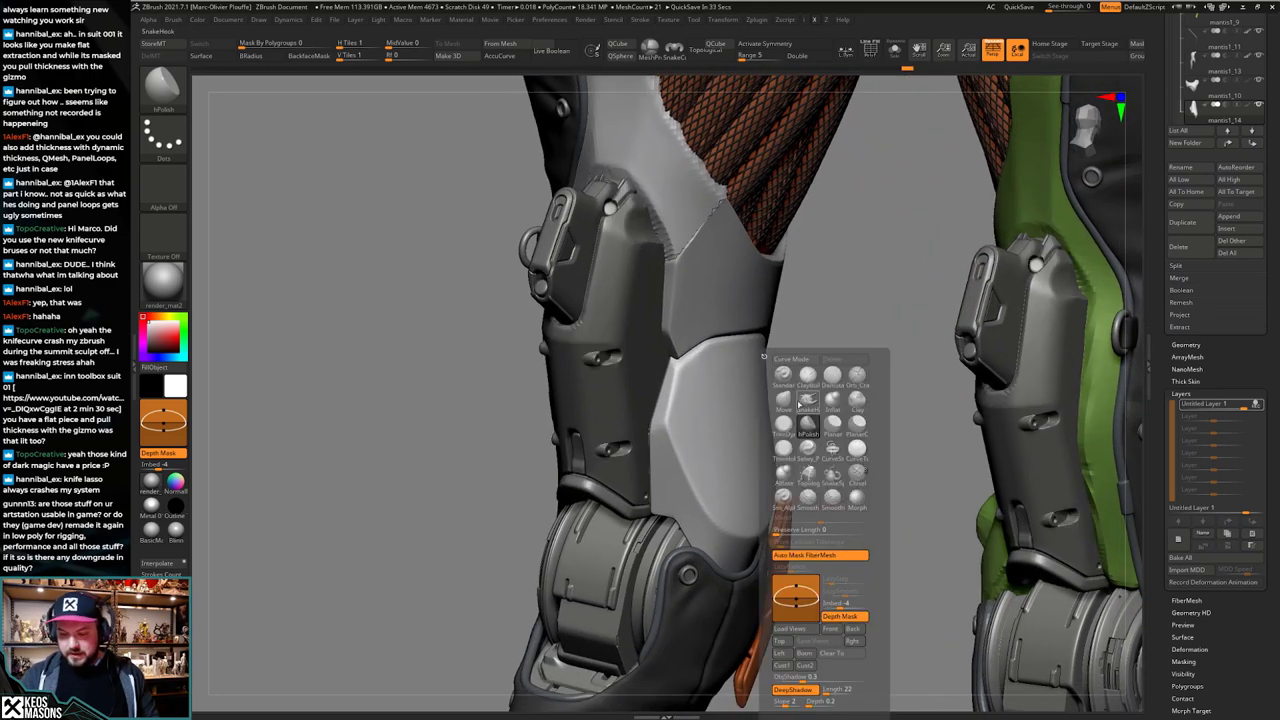
left_click(809, 423)
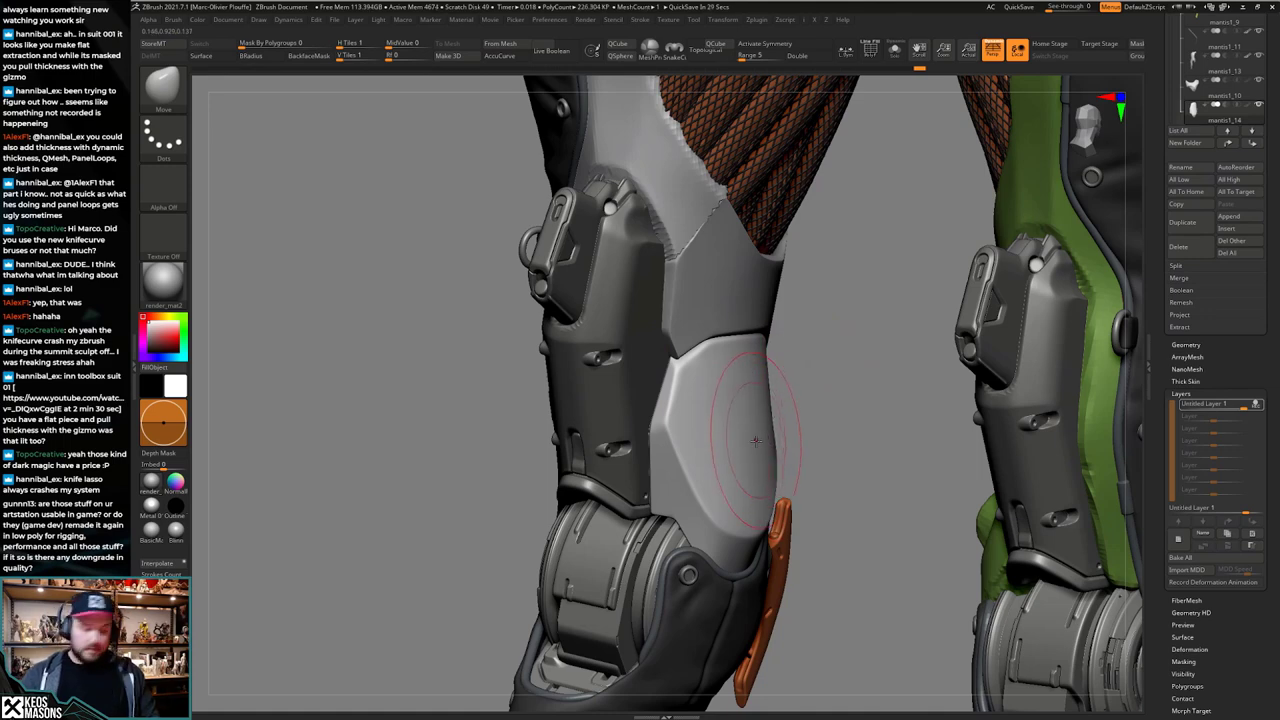
mouse_move(744, 445)
right_mouse_down()
mouse_move(763, 432)
mouse_move(712, 427)
mouse_move(849, 442)
mouse_move(704, 431)
mouse_move(751, 430)
right_mouse_up()
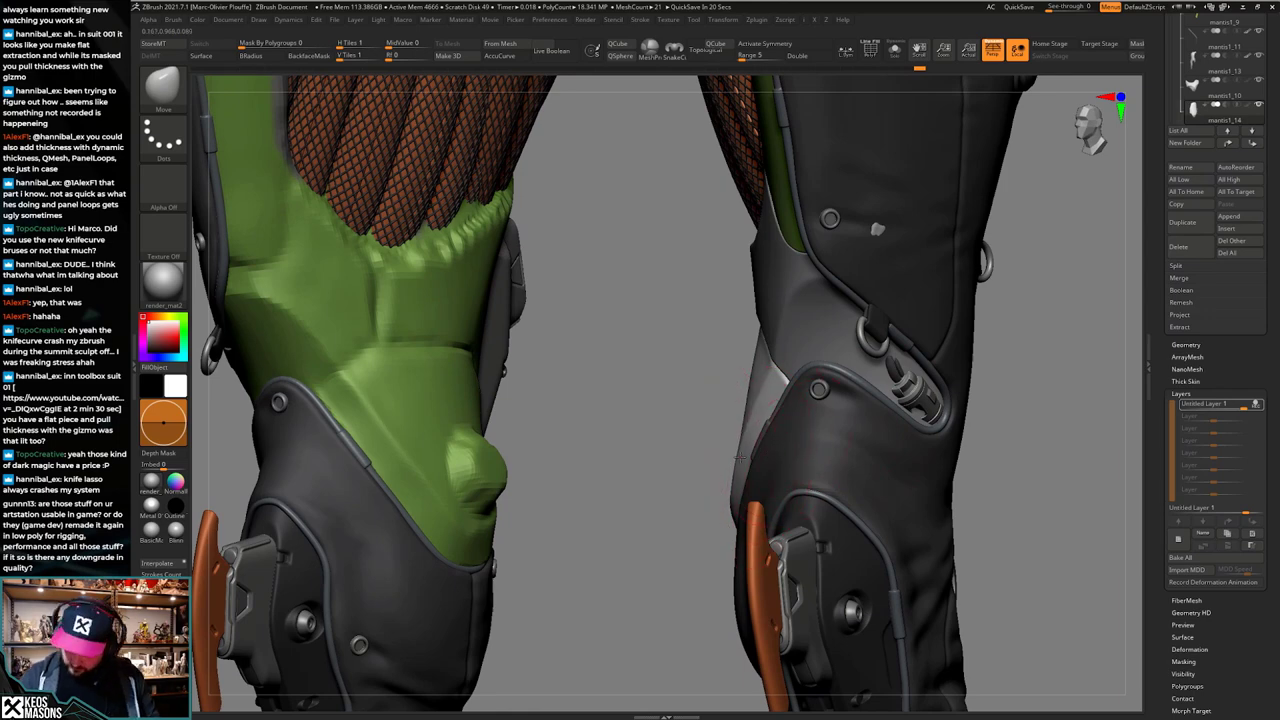
right_click_drag(684, 436, 723, 426)
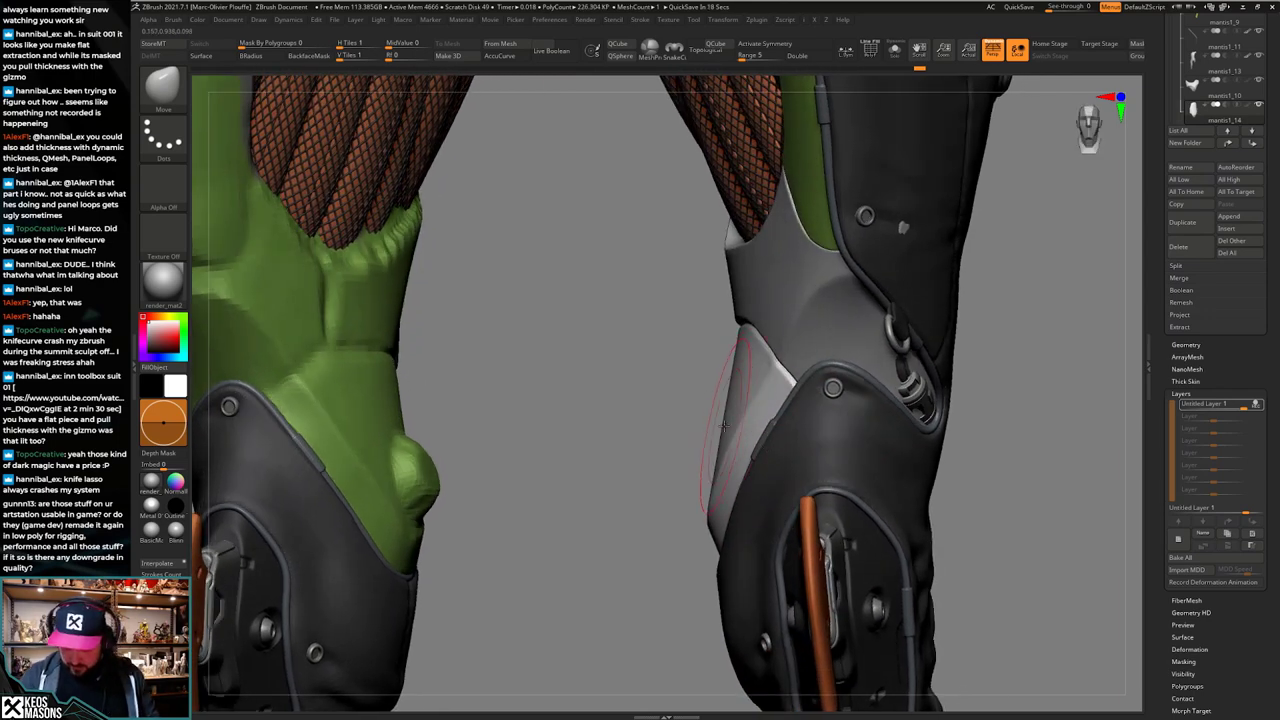
right_click_drag(745, 338, 704, 337)
right_click_drag(770, 464, 707, 446)
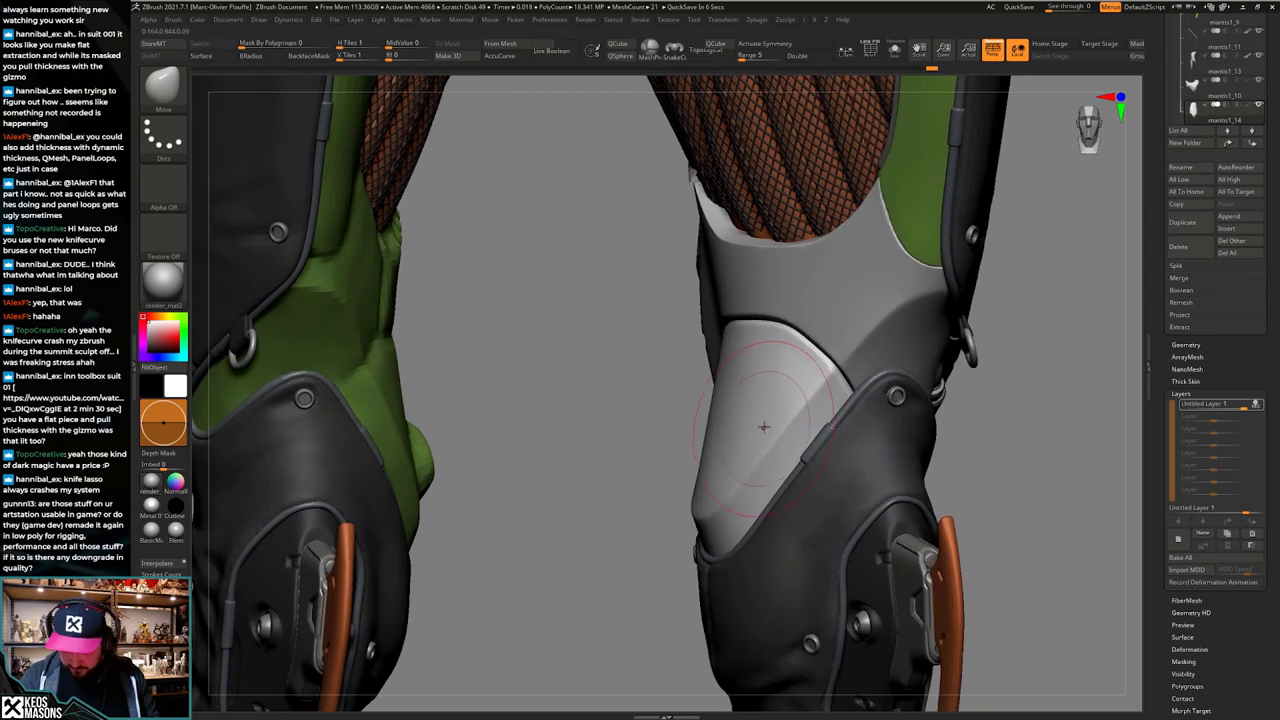
right_click_drag(715, 490, 703, 478)
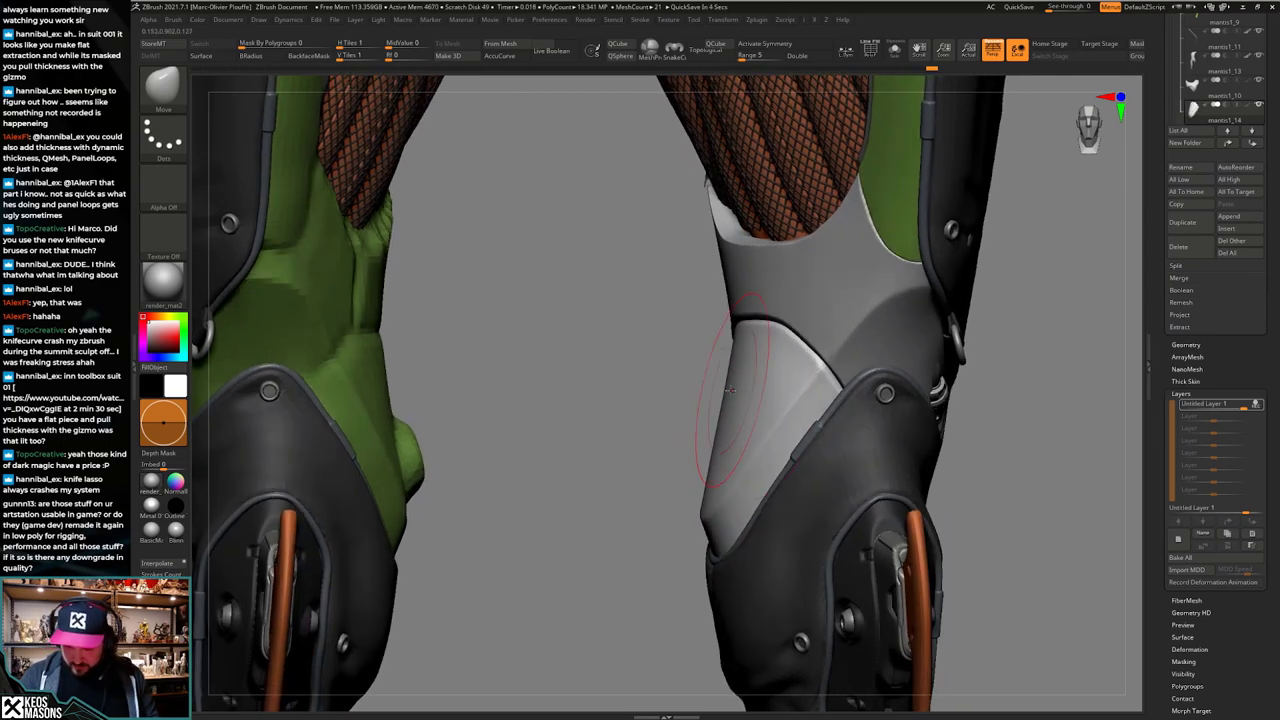
Step: Clip the kneecap's outer silhouette on the mechanical-piece side with ClipCurve from successive front angles
left_click_drag(694, 530, 727, 351, "ctrl+shift")
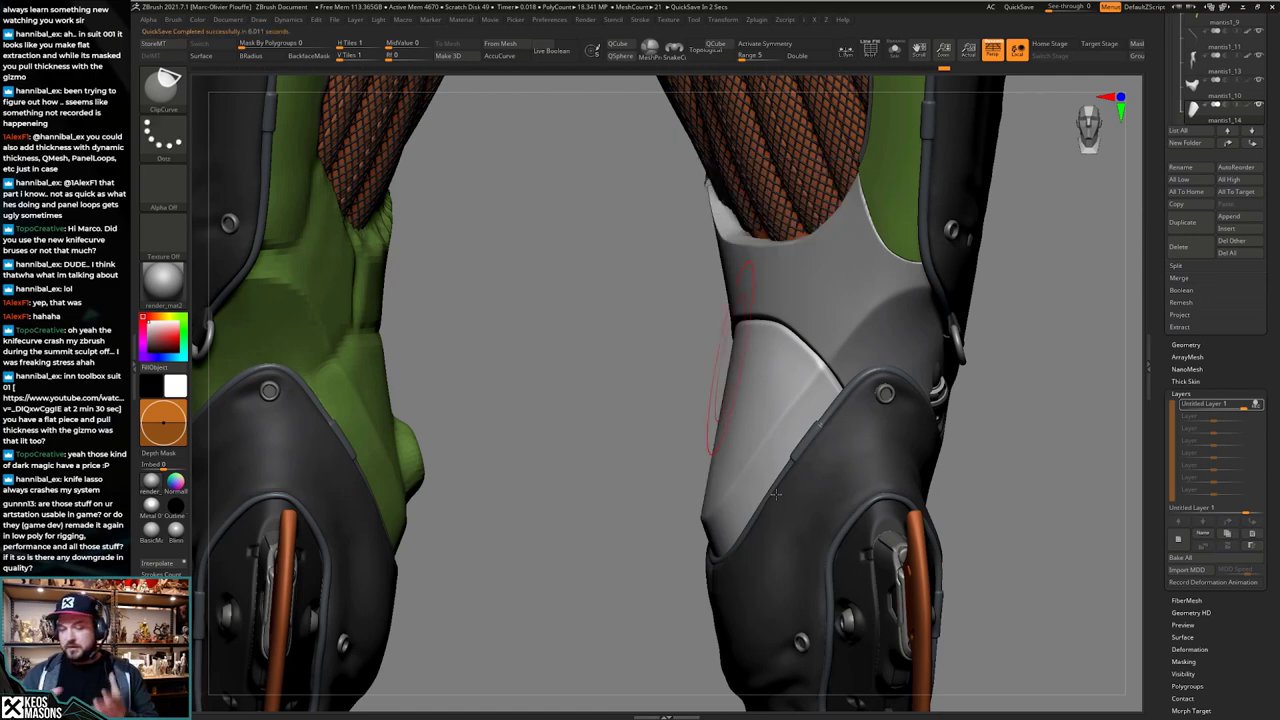
mouse_move(769, 444)
right_mouse_down()
mouse_move(757, 451)
mouse_move(776, 365)
right_mouse_up()
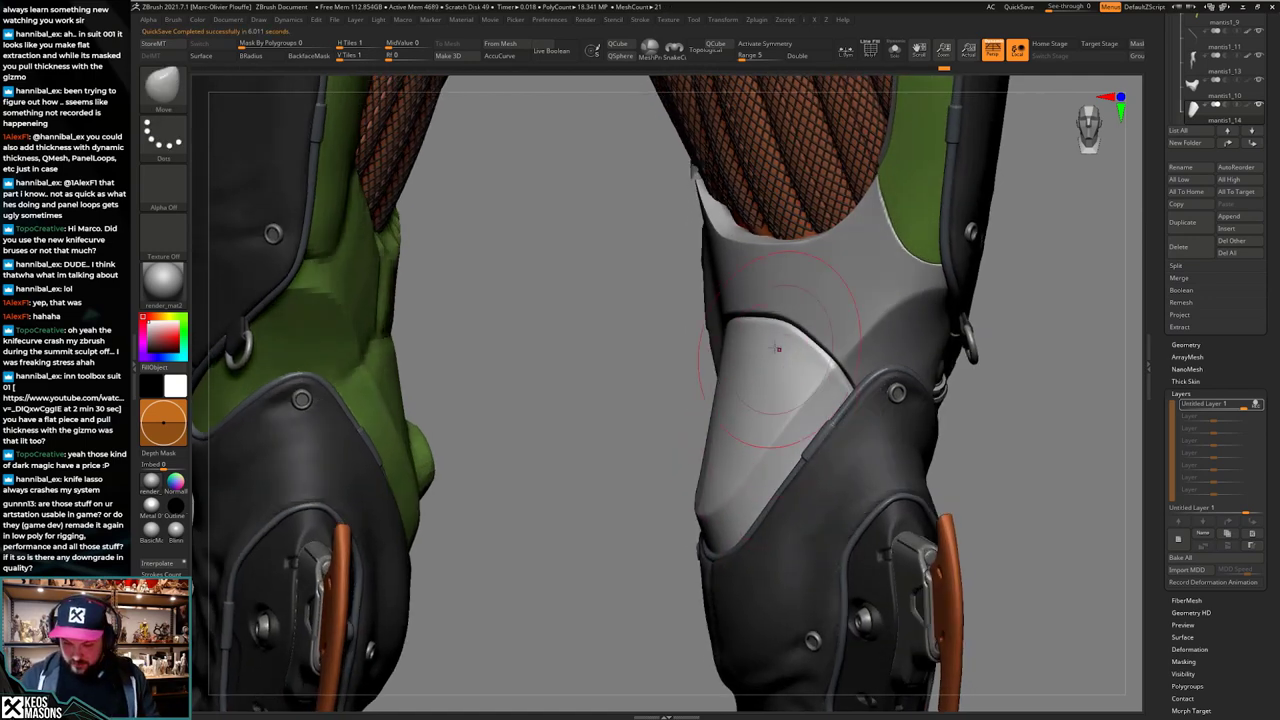
mouse_move(689, 530)
left_mouse_down("ctrl+shift")
mouse_move(695, 418)
mouse_move(720, 355)
left_mouse_up("ctrl+shift")
right_click_drag(706, 392, 785, 412)
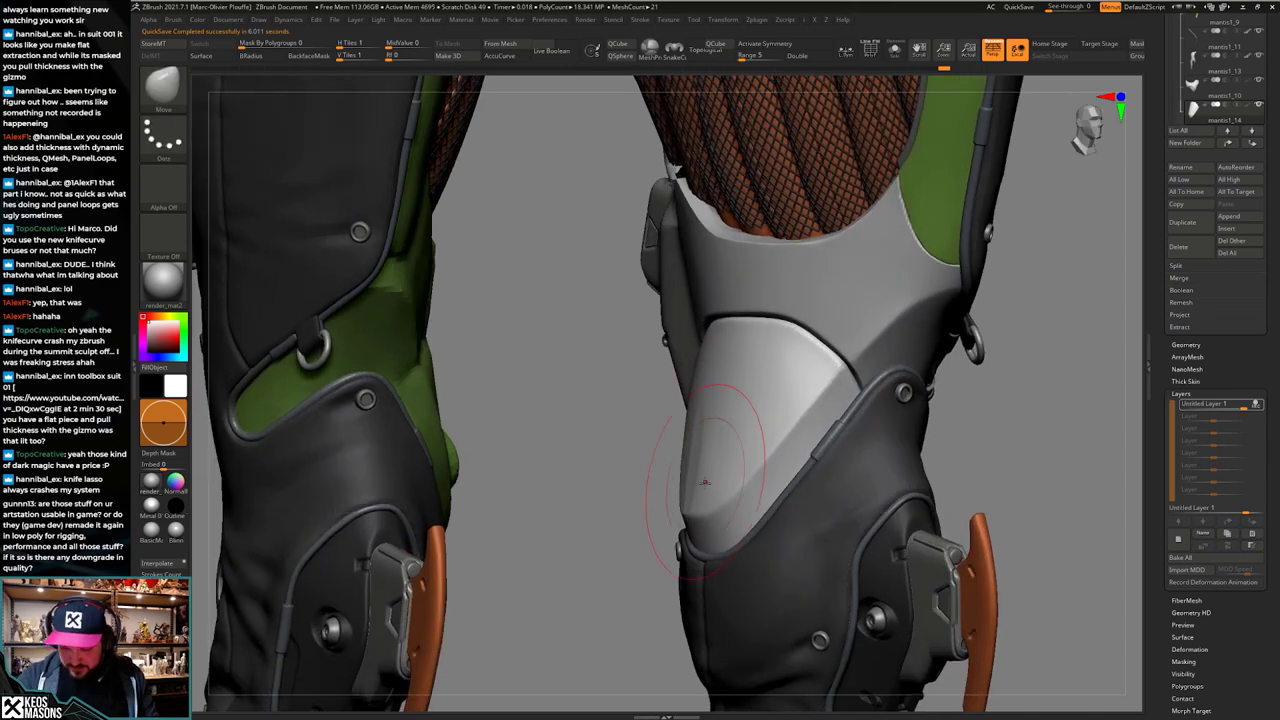
mouse_move(676, 492)
left_mouse_down("ctrl+shift")
mouse_move(678, 353)
mouse_move(700, 351)
left_mouse_up("ctrl+shift")
Step: Clip the kneecap's front contour from the opposite angle with ClipCurve, isolating the plate for the final cut
mouse_move(751, 435)
right_mouse_down()
mouse_move(831, 436)
mouse_move(794, 451)
mouse_move(888, 434)
mouse_move(845, 438)
right_mouse_up()
left_click_drag(824, 370, 827, 521, "ctrl+shift")
mouse_move(846, 483)
right_mouse_down()
mouse_move(862, 470)
mouse_move(849, 466)
right_mouse_up()
key("alt+s")
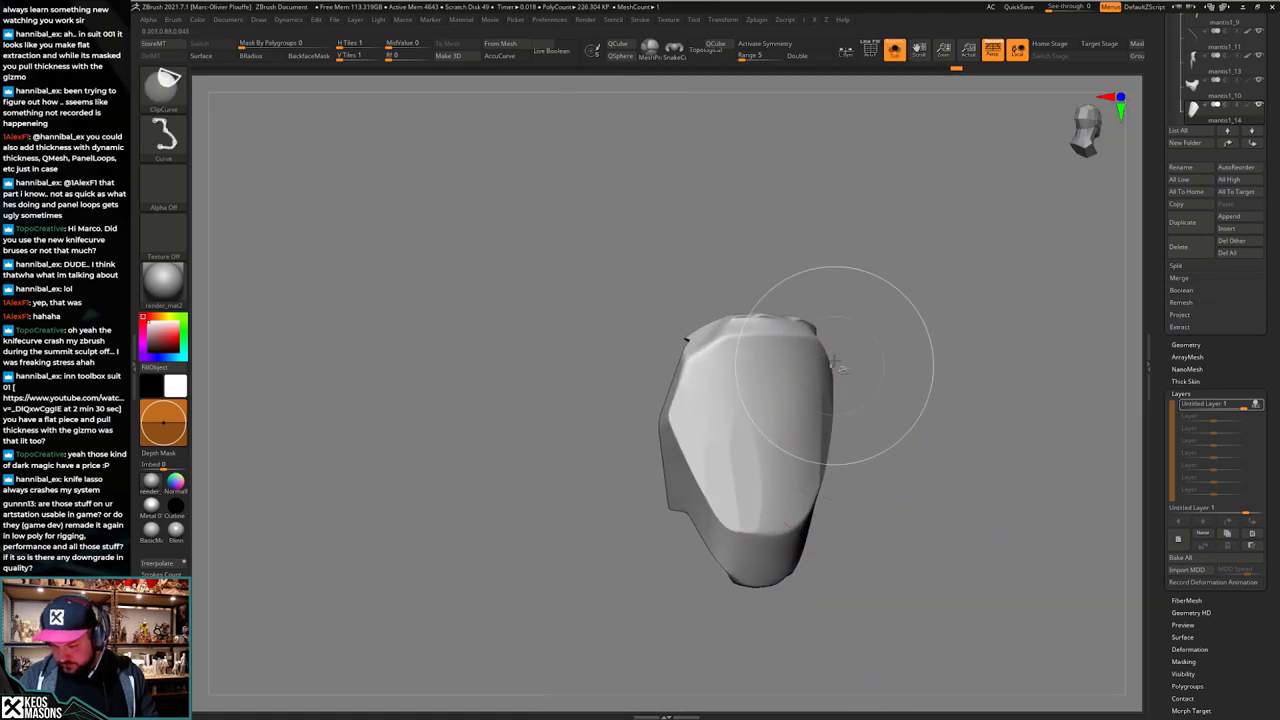
left_click_drag(820, 365, 826, 519, "ctrl+shift")
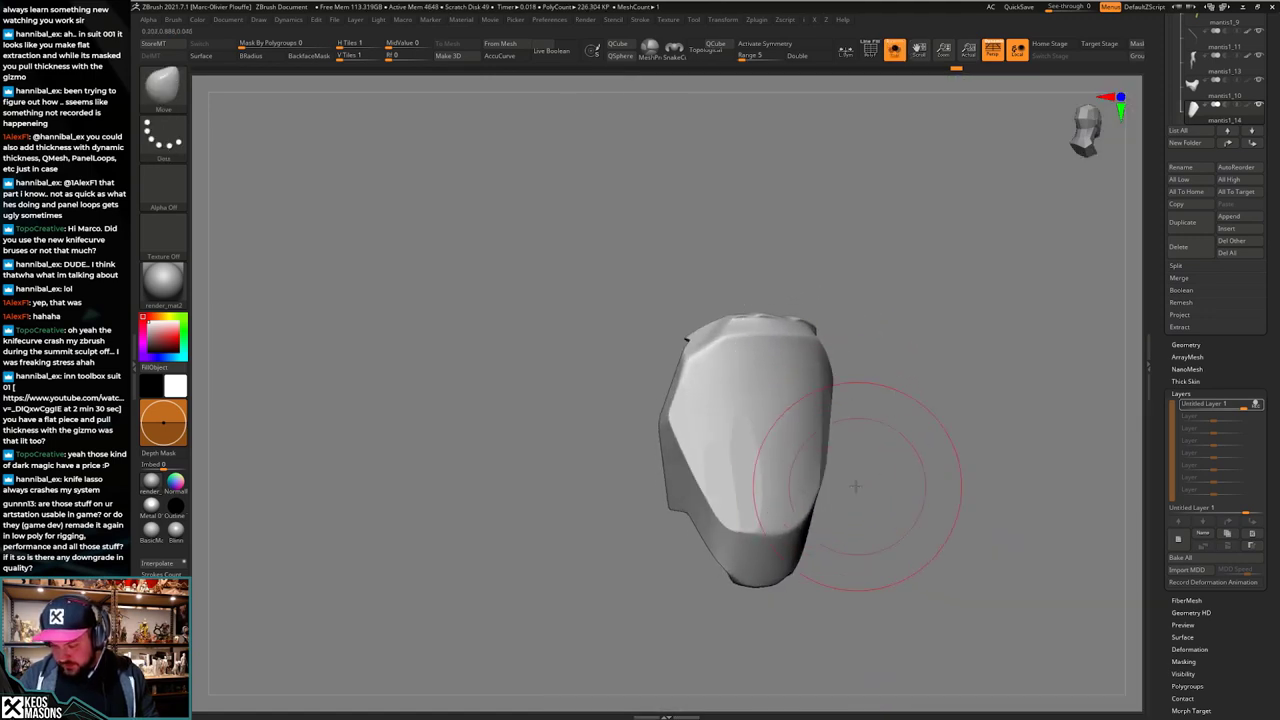
Step: Bring back the surrounding armour and flatten the kneecap's front face and upper corner with the hPolish brush
right_click_drag(854, 484, 826, 484)
key("alt+s")
mouse_move(873, 424)
right_mouse_down()
mouse_move(793, 436)
mouse_move(831, 477)
mouse_move(826, 510)
mouse_move(863, 470)
mouse_move(830, 474)
right_mouse_up()
right_click(808, 476)
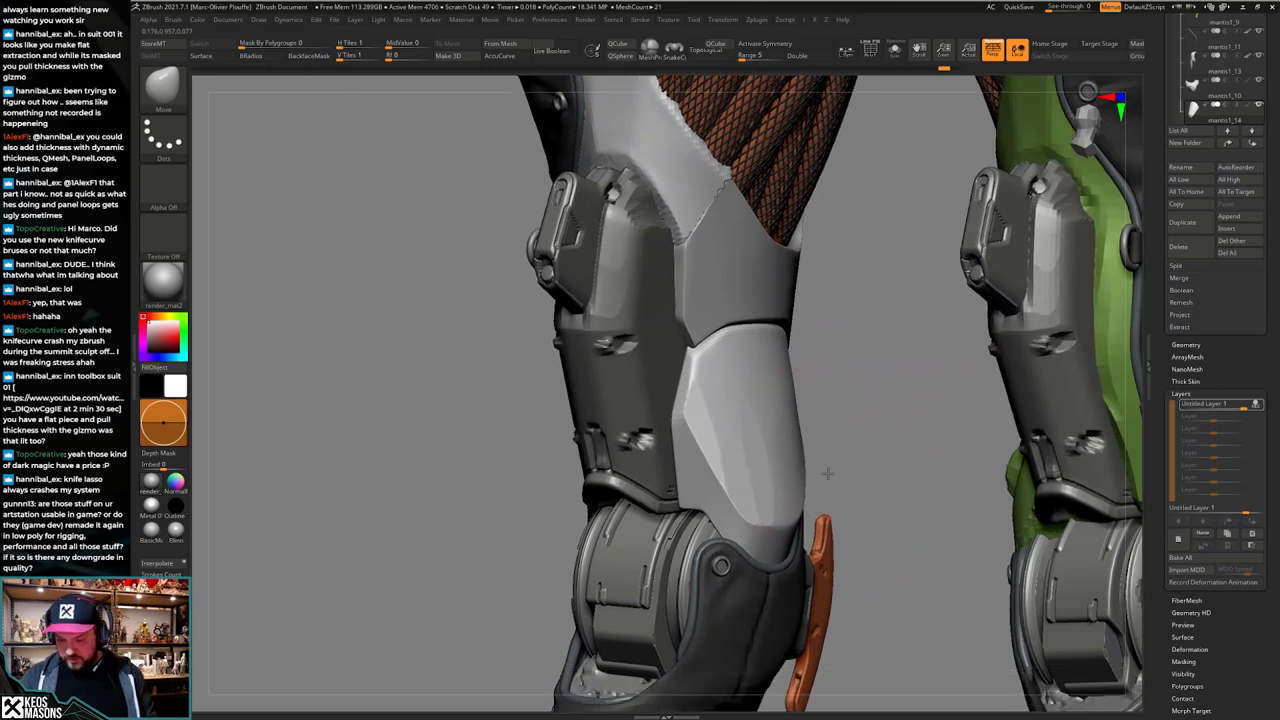
key("space")
left_click(812, 430)
key("space")
left_click(718, 418)
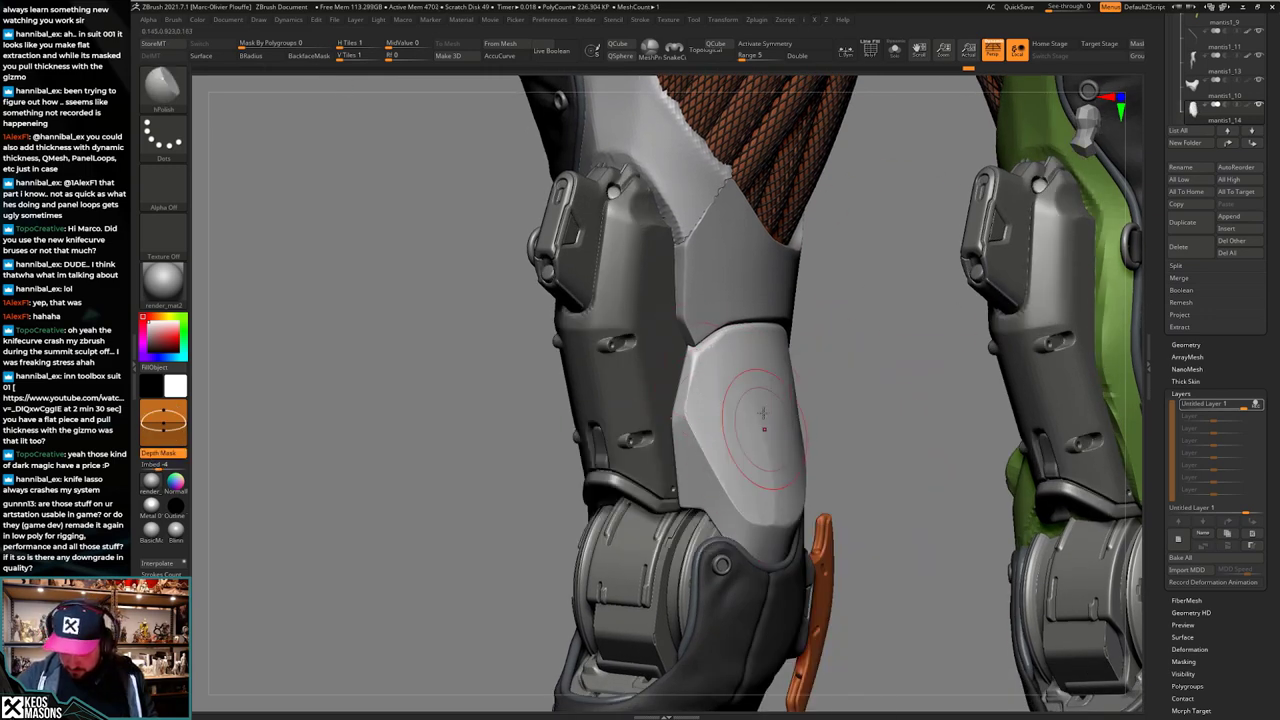
left_click_drag(741, 425, 790, 410)
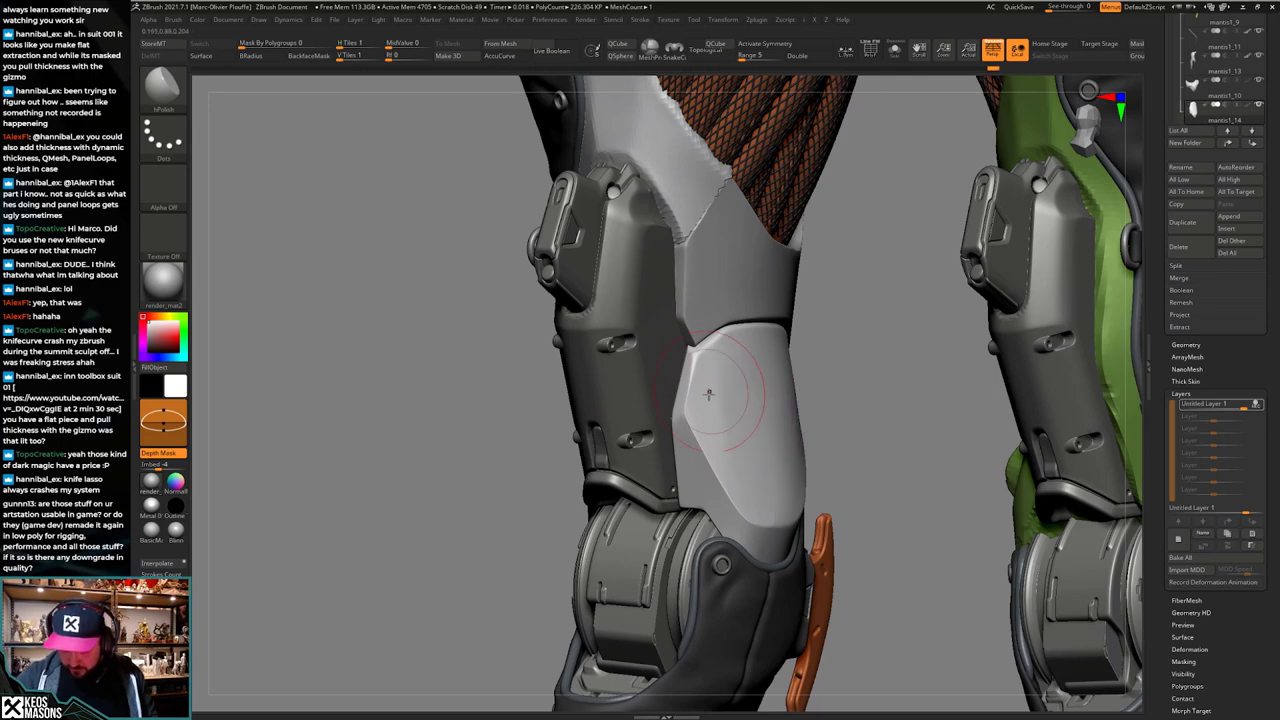
left_click_drag(715, 399, 743, 348)
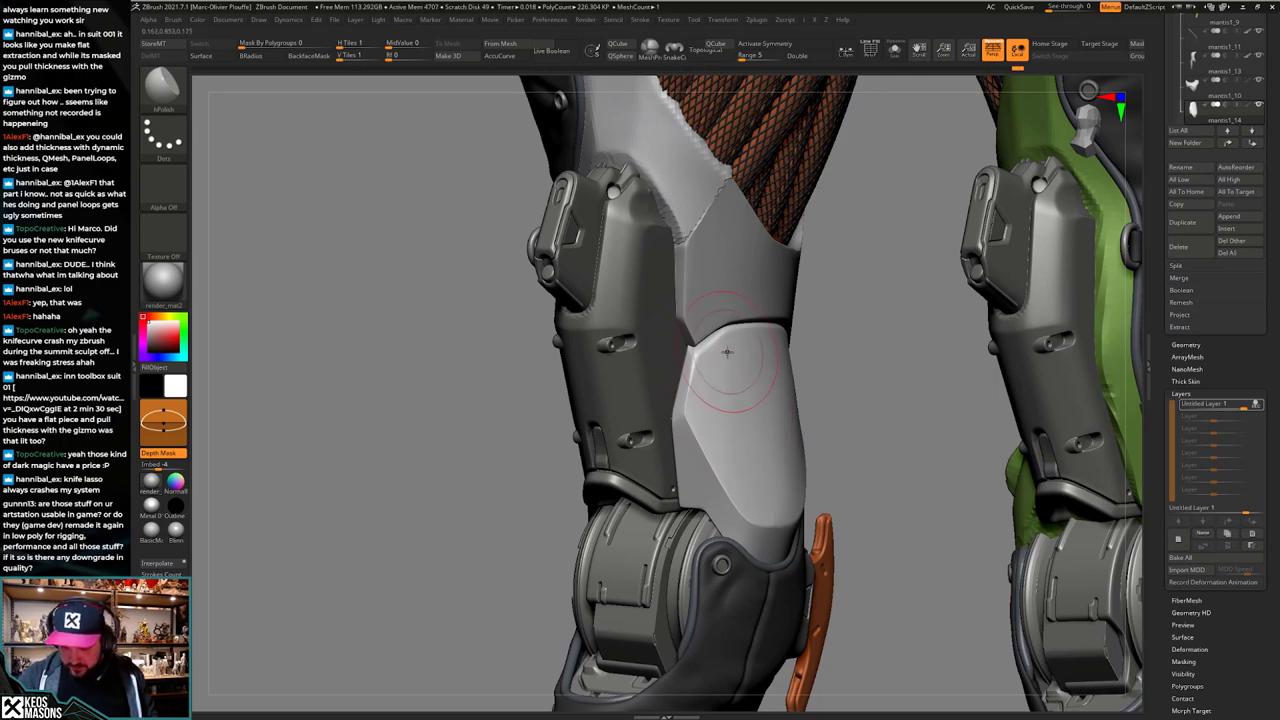
Step: Smooth the kneecap's front face where it meets the bevel beside the mechanical thigh piece
mouse_move(786, 441)
right_mouse_down()
mouse_move(808, 479)
mouse_move(767, 457)
mouse_move(737, 480)
mouse_move(766, 477)
mouse_move(737, 420)
mouse_move(678, 445)
right_mouse_up()
key("space")
key("alt+s")
key("alt+s")
key("space")
left_click_drag(708, 378, 716, 388)
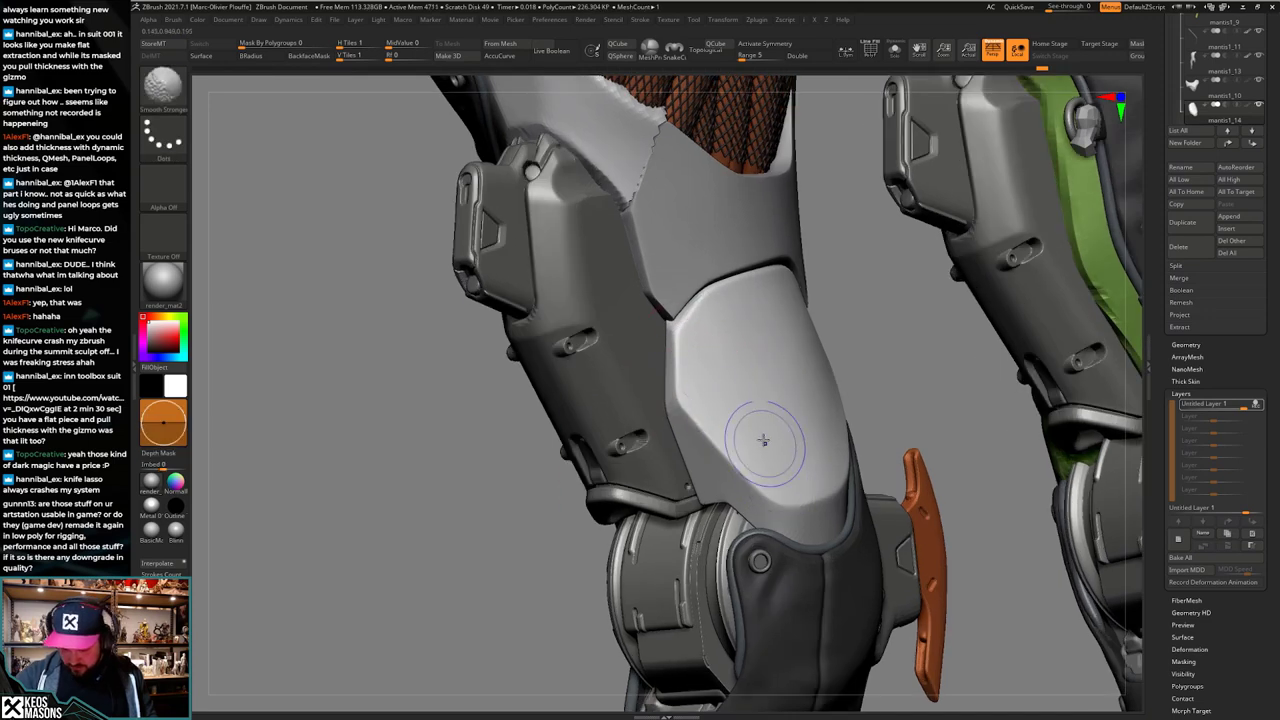
mouse_move(770, 447)
right_mouse_down()
mouse_move(885, 445)
mouse_move(785, 450)
right_mouse_up()
right_click_drag(785, 450, 780, 390, "ctrl")
mouse_move(960, 480)
right_mouse_down()
mouse_move(854, 487)
mouse_move(790, 430)
mouse_move(793, 457)
mouse_move(856, 458)
right_mouse_up()
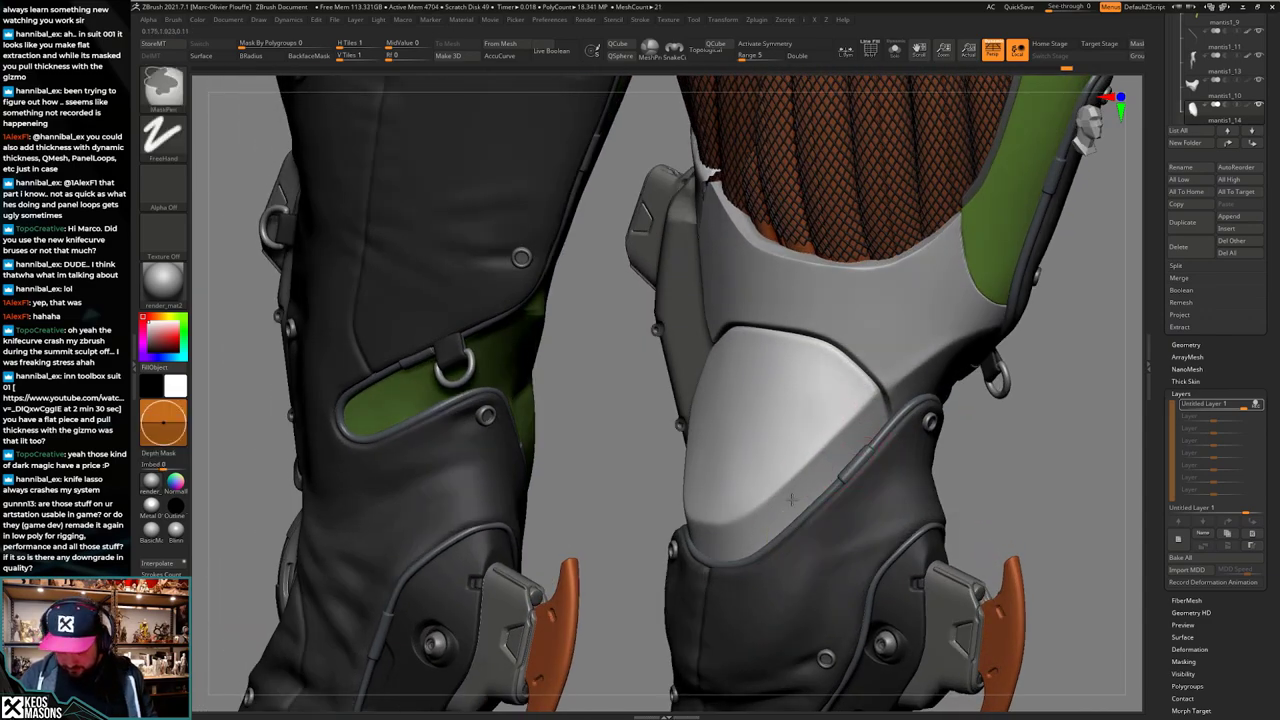
right_click_drag(800, 500, 808, 445, "ctrl")
mouse_move(808, 445)
right_mouse_down()
mouse_move(912, 456)
mouse_move(920, 443)
mouse_move(827, 481)
mouse_move(788, 457)
mouse_move(826, 443)
right_mouse_up()
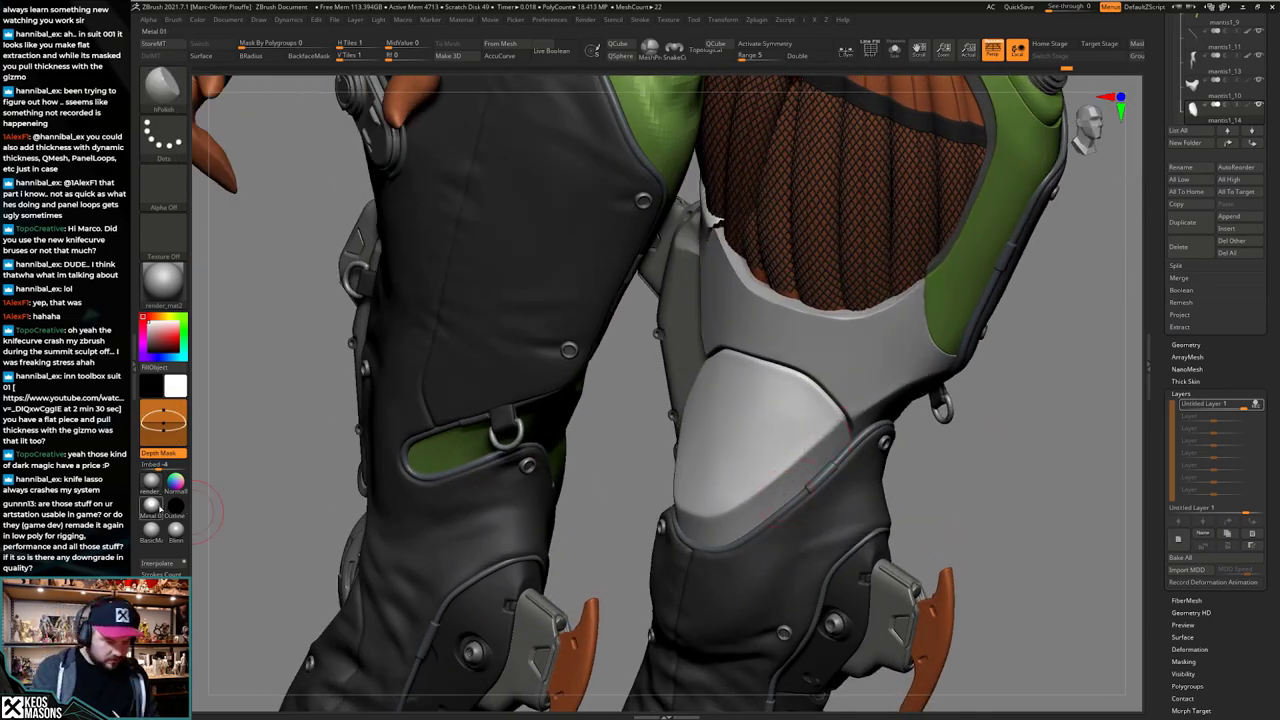
Step: Switch to the Metal 01 material and fill the kneecap with a mid grey, trying darker shades first
left_click(153, 508)
right_click_drag(800, 482, 838, 470)
key("space")
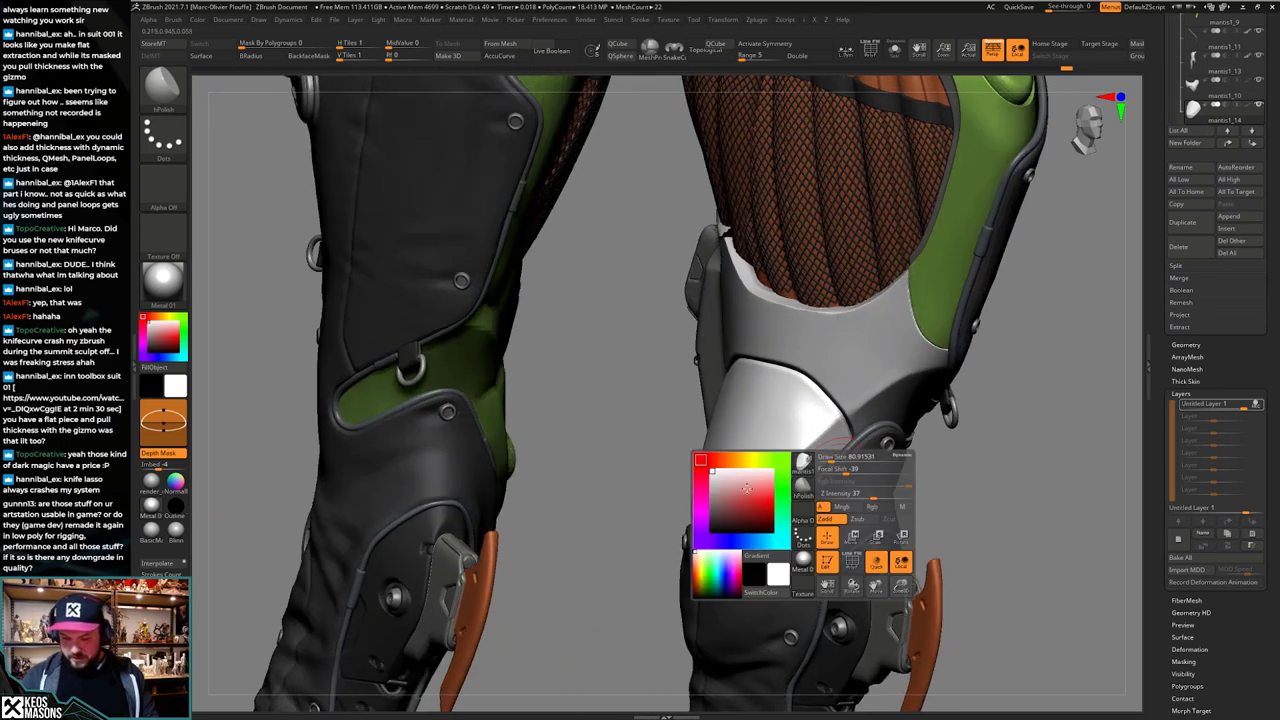
left_click(719, 506)
key("ctrl+f")
left_click(712, 517)
key("ctrl+f")
key("space")
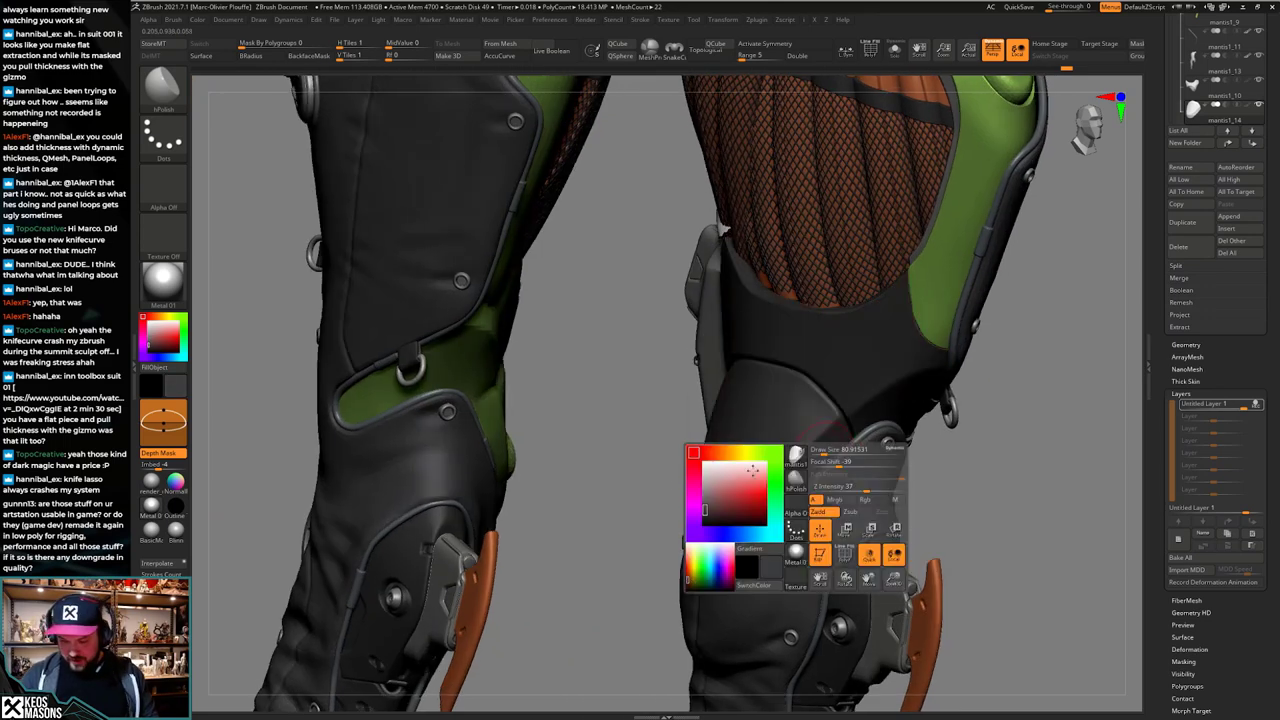
key("ctrl+f")
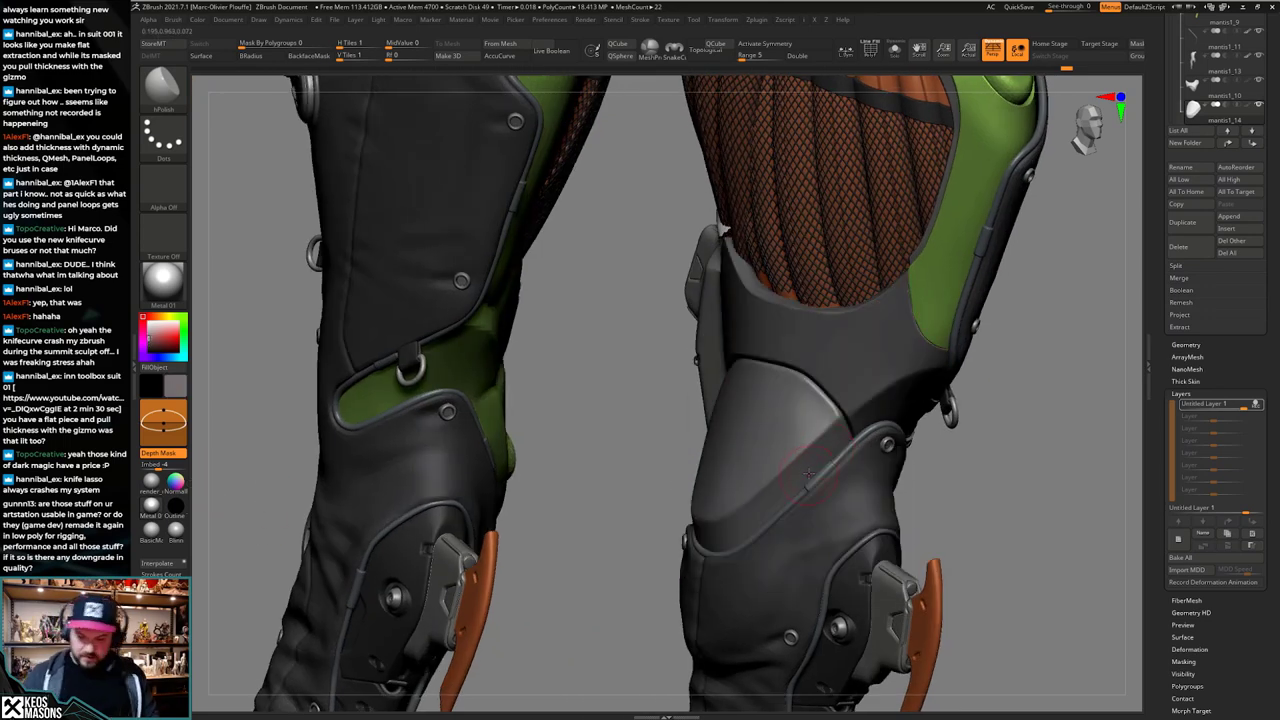
Step: Adjust the hPolish brush's draw size and polish the kneecap's front face until the metal highlight runs evenly
right_click_drag(809, 474, 772, 512)
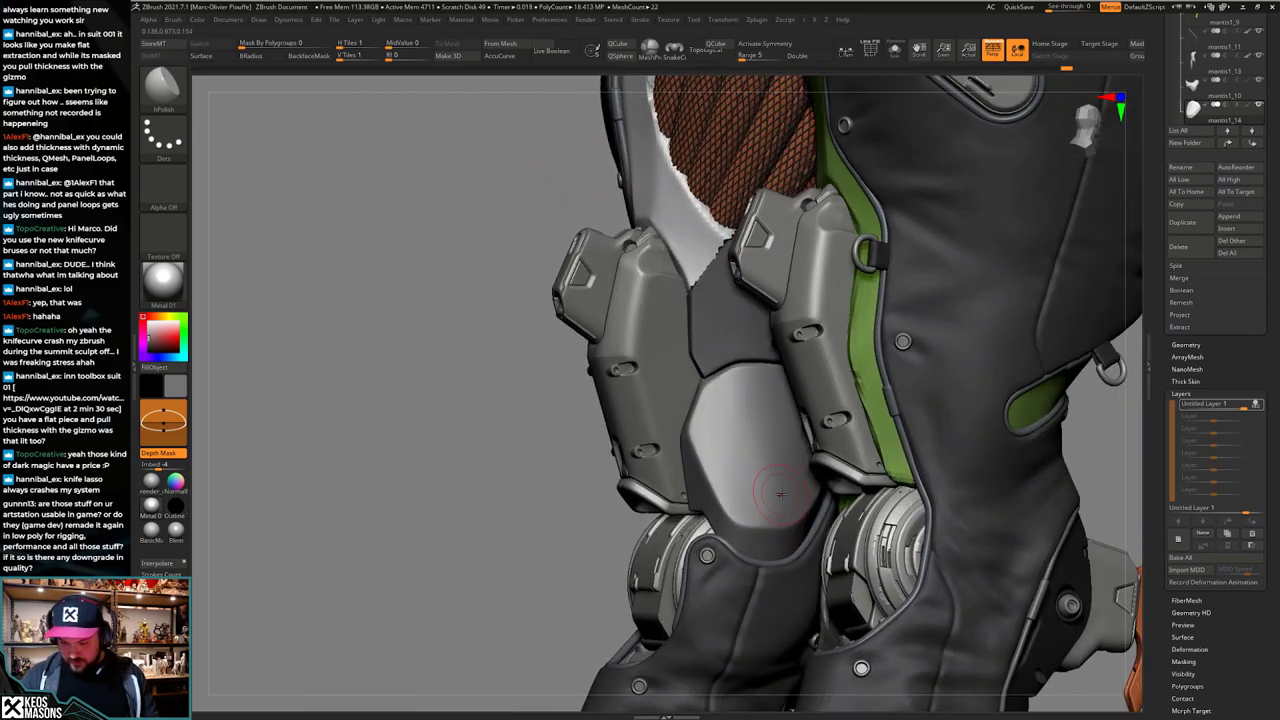
key("space")
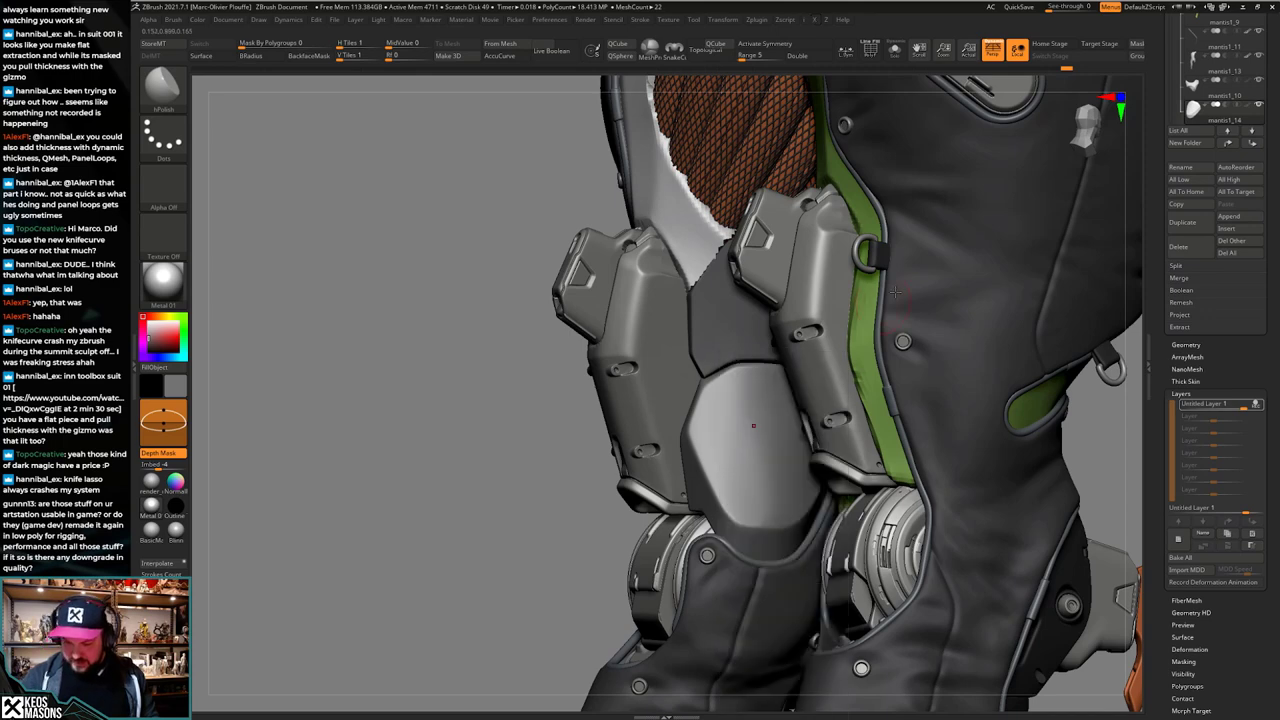
key("space")
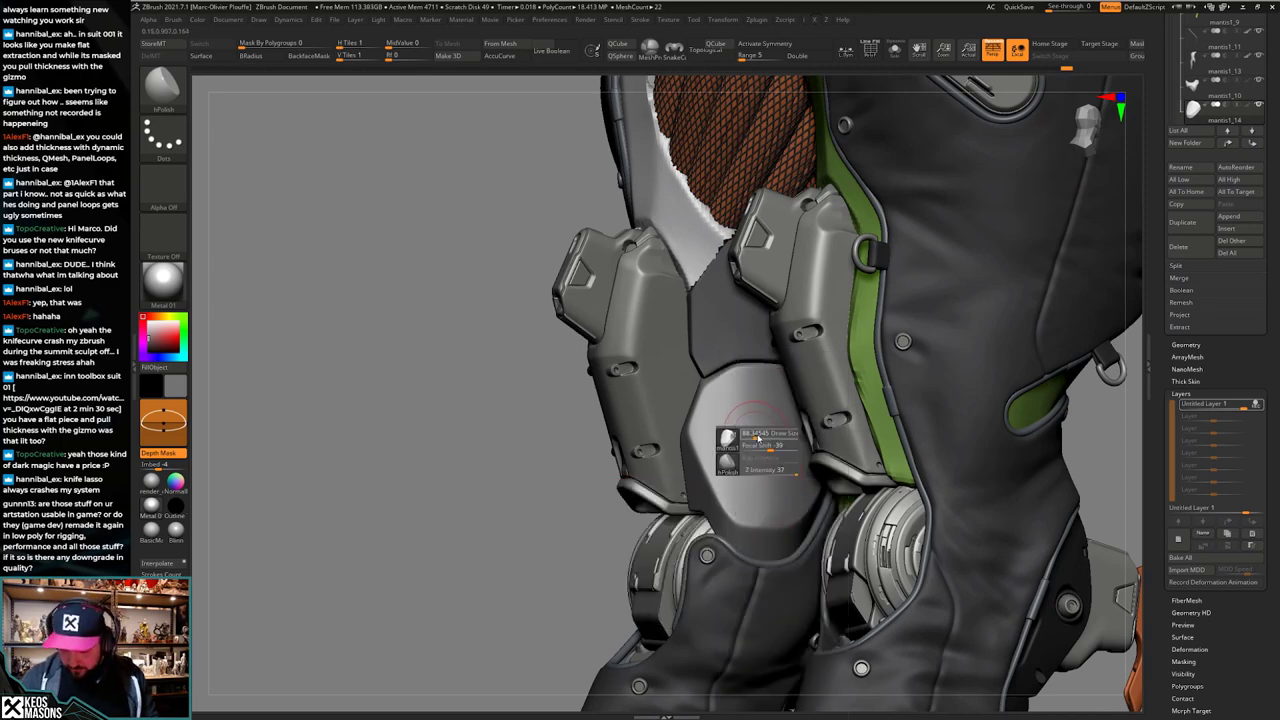
left_click_drag(757, 438, 760, 438)
key("space")
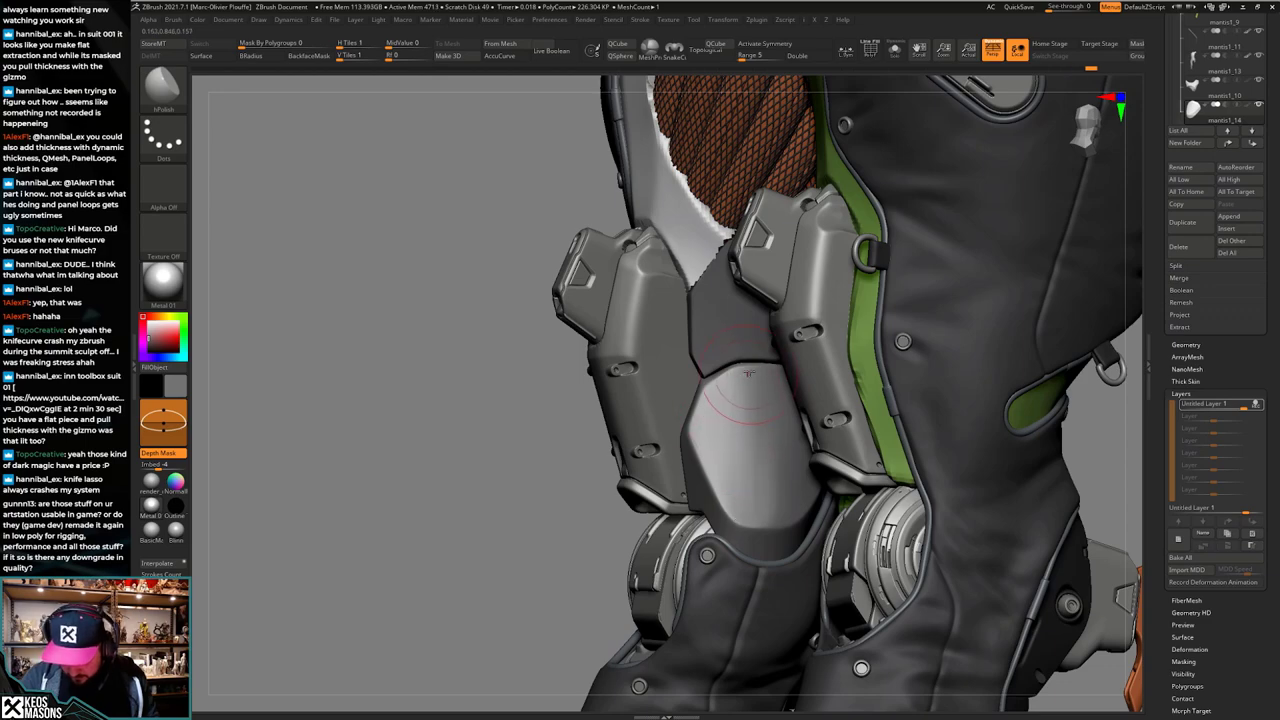
right_click_drag(778, 429, 745, 430)
key("space")
right_click_drag(847, 427, 822, 433)
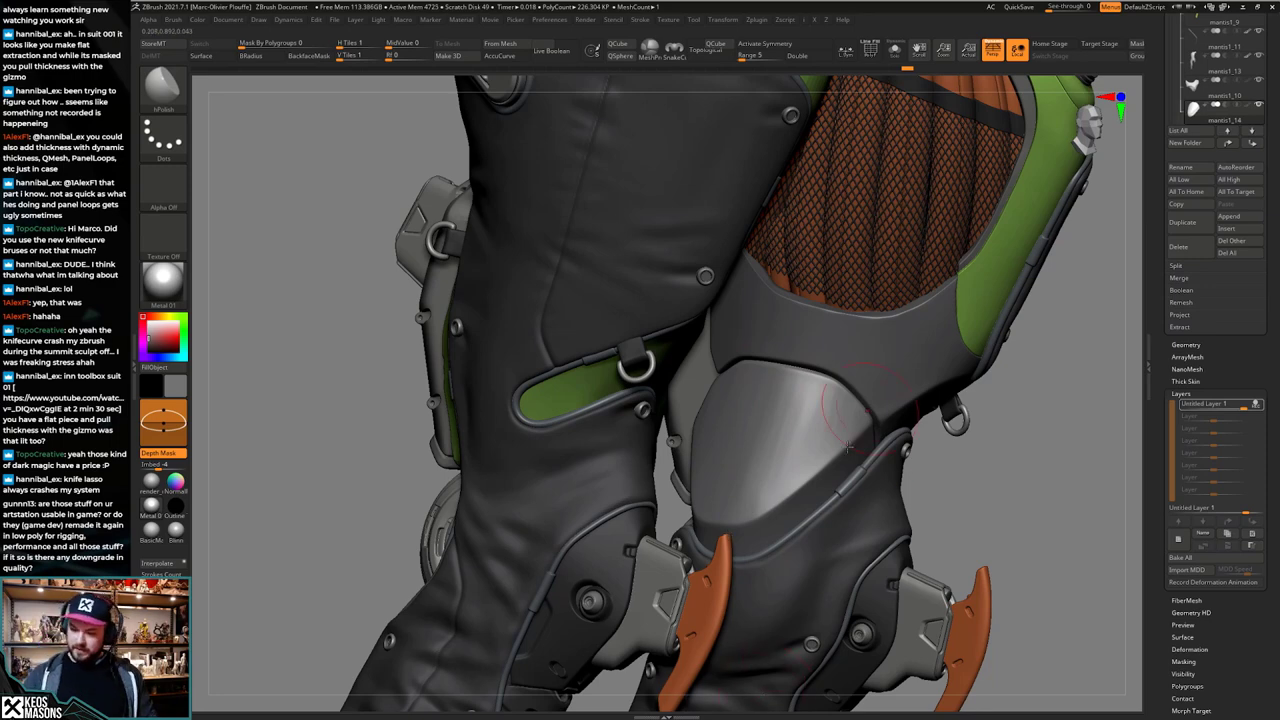
Step: Isolate the kneecap, polish and smooth its front face and side bevel, and bring the other parts back
right_click_drag(850, 444, 957, 402)
key("alt+s")
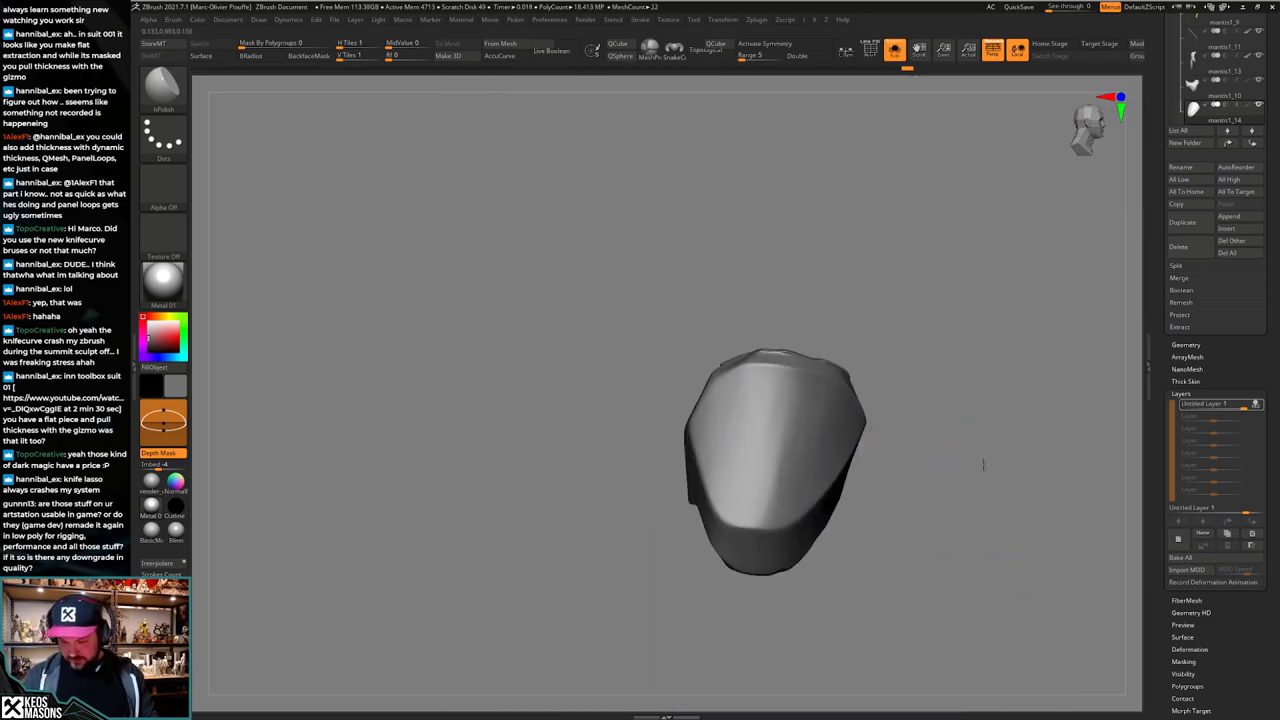
right_click_drag(983, 464, 977, 459)
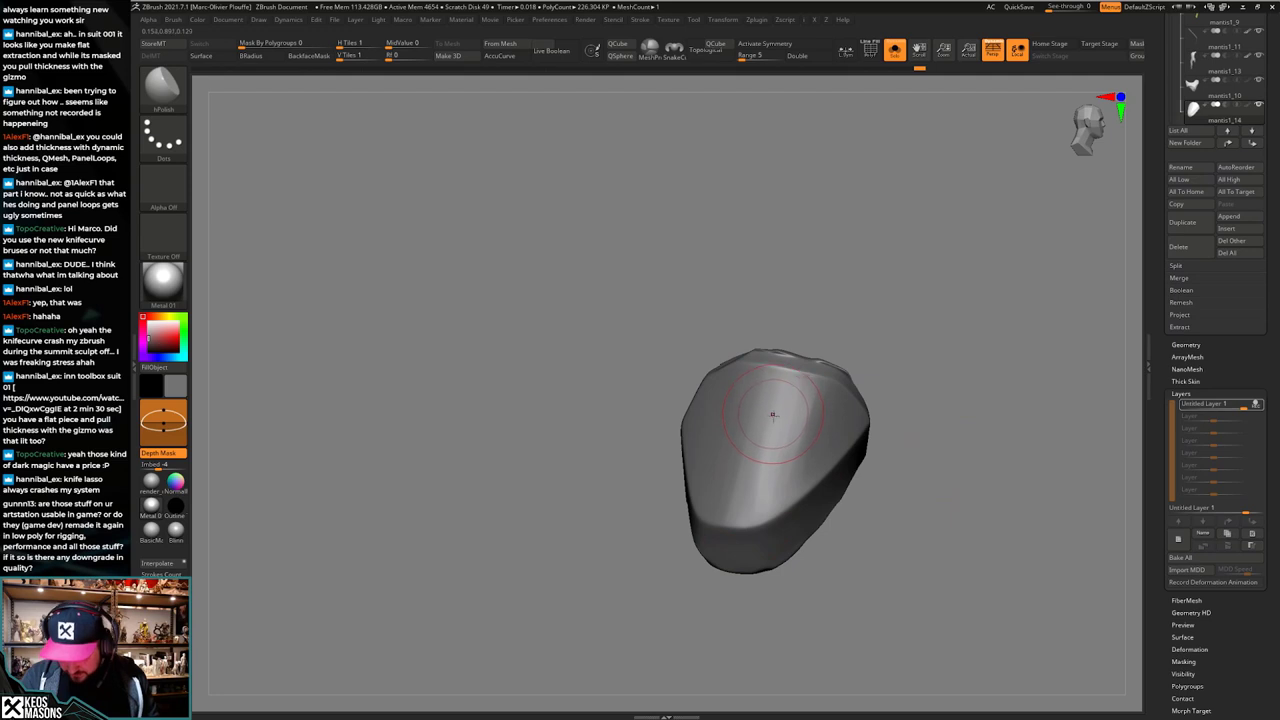
mouse_move(920, 445)
left_mouse_down()
mouse_move(949, 440)
mouse_move(957, 418)
mouse_move(946, 500)
mouse_move(924, 408)
mouse_move(809, 339)
left_mouse_up()
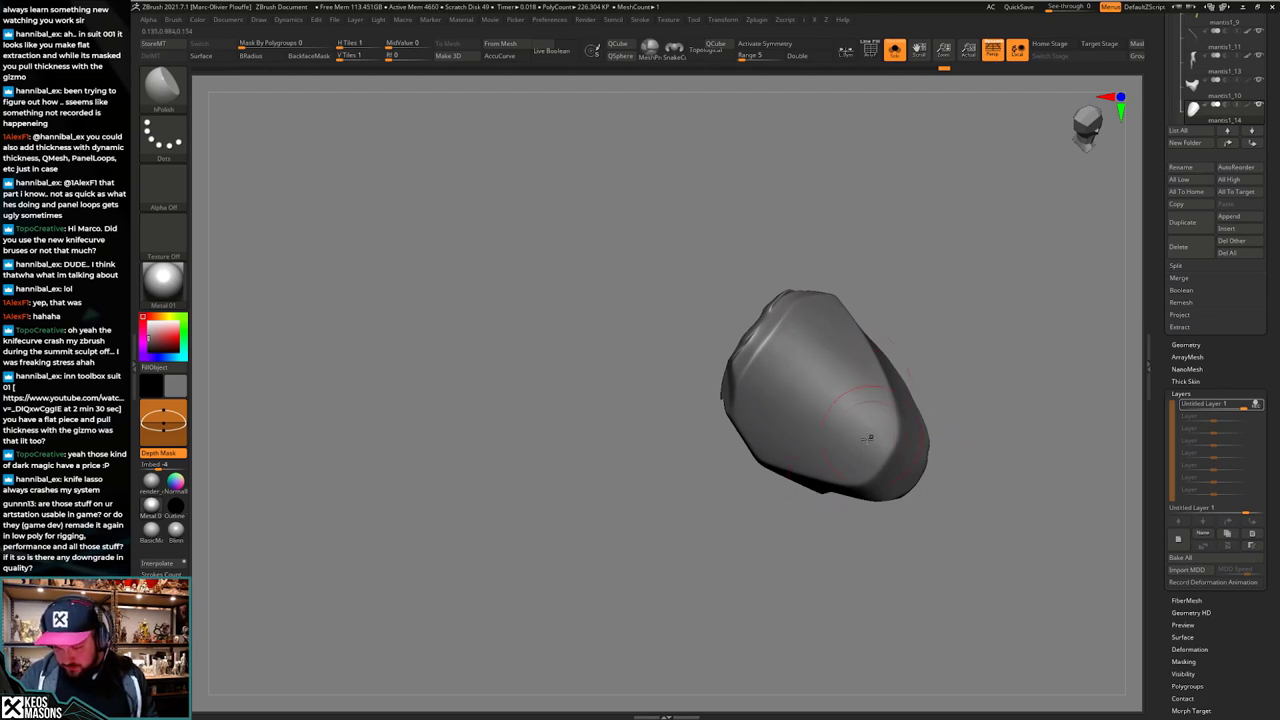
key("shift")
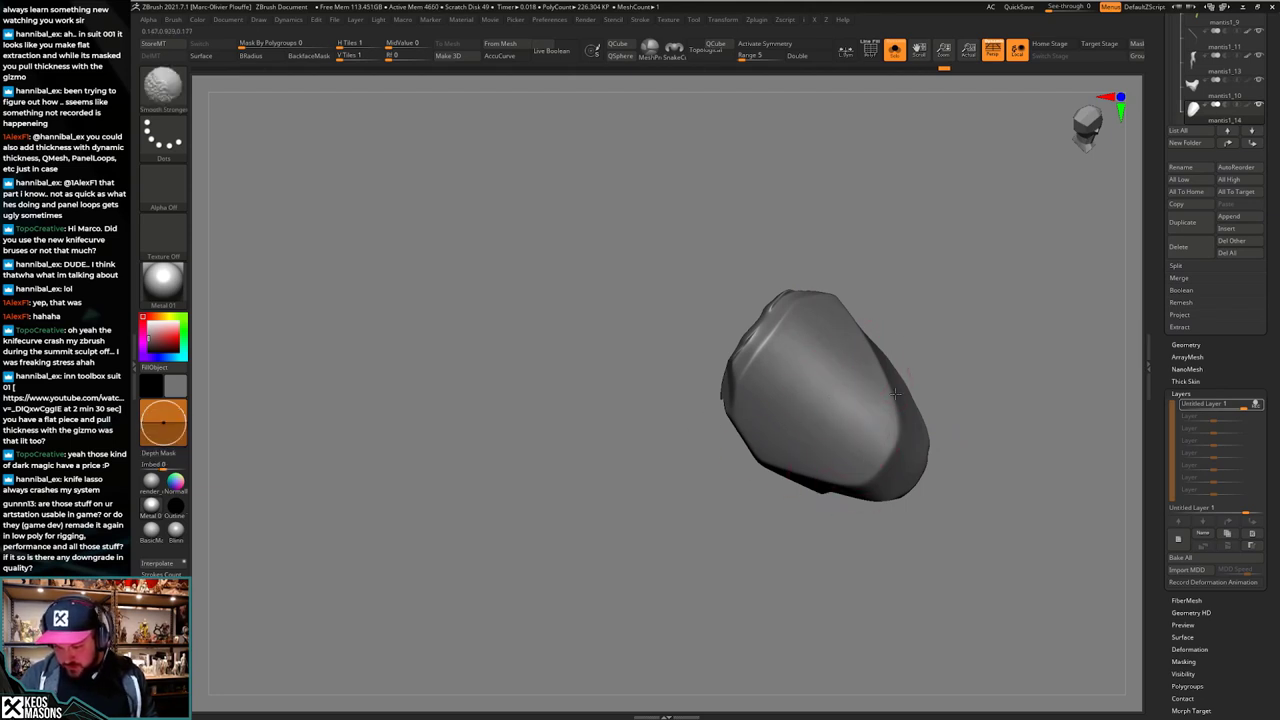
mouse_move(895, 394)
left_mouse_down()
mouse_move(931, 383)
mouse_move(900, 470)
mouse_move(838, 458)
left_mouse_up()
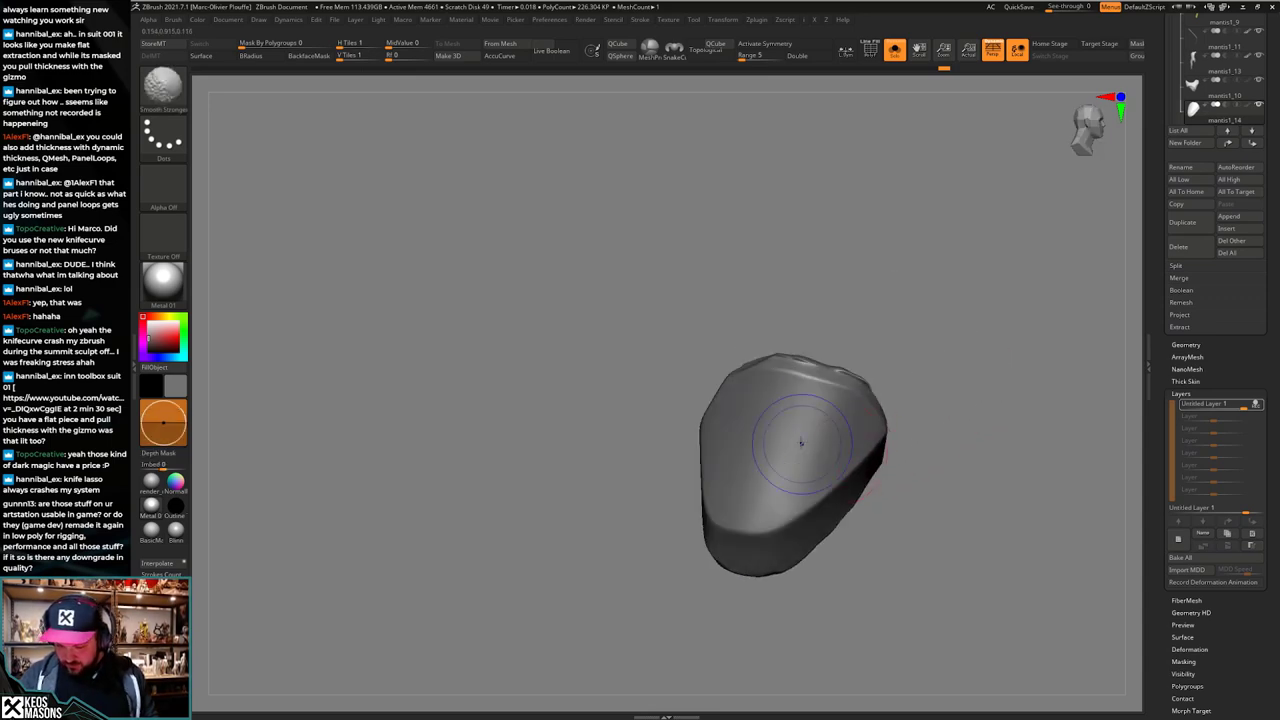
left_click_drag(915, 440, 821, 467)
key("alt+s")
Step: Smooth the kneecap's upper front face within the full model and readjust the hPolish brush's draw size
right_click_drag(822, 467, 828, 445, "alt")
key("shift")
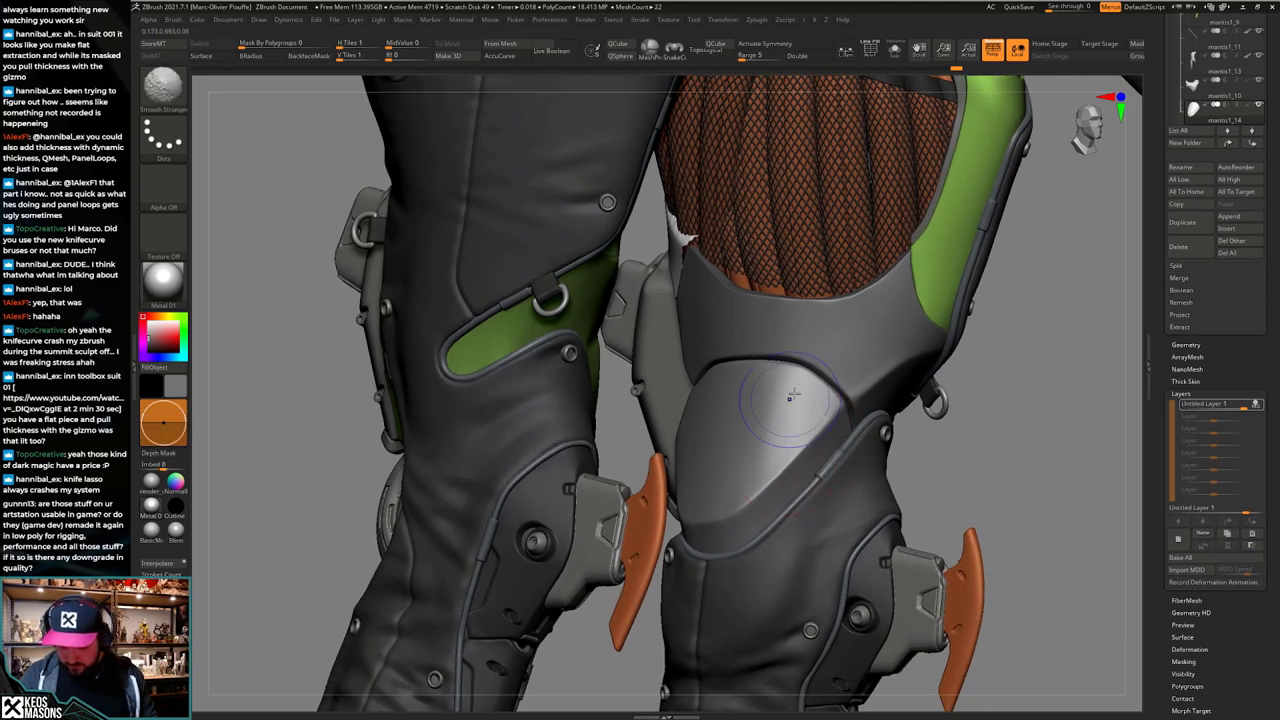
key("shift")
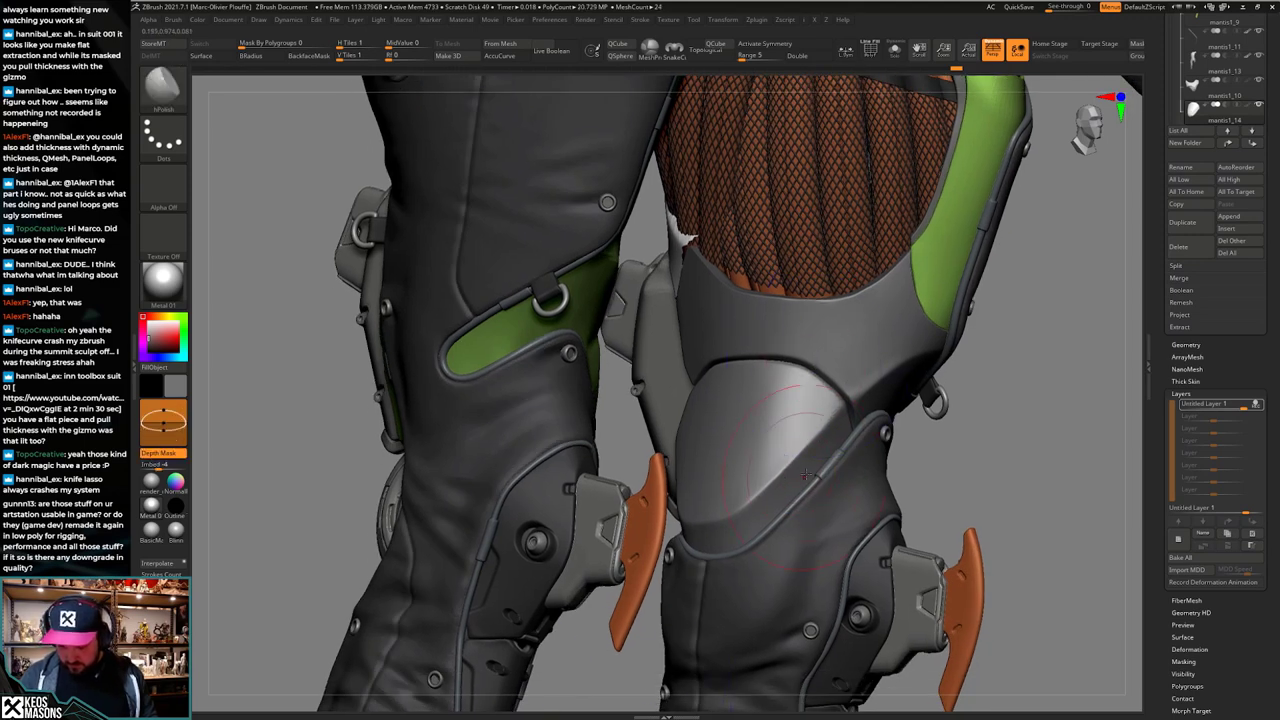
key("space")
left_click_drag(791, 454, 798, 453)
key("space")
Step: Polish the kneecap's lower edge and the bevel on the mechanical-piece side
mouse_move(800, 446)
right_mouse_down()
mouse_move(832, 438)
mouse_move(896, 456)
mouse_move(898, 476)
right_mouse_up()
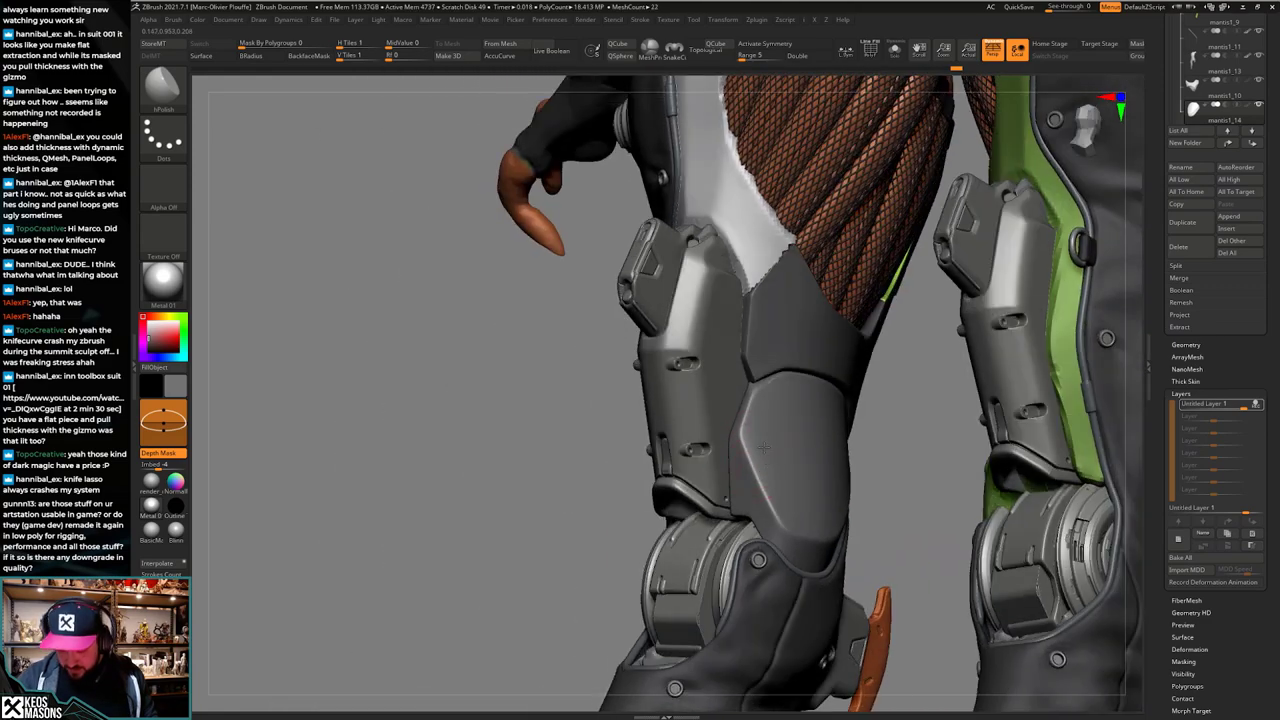
mouse_move(763, 447)
right_mouse_down("alt")
mouse_move(745, 393)
mouse_move(874, 401)
right_mouse_up("alt")
right_click_drag(752, 394, 718, 394)
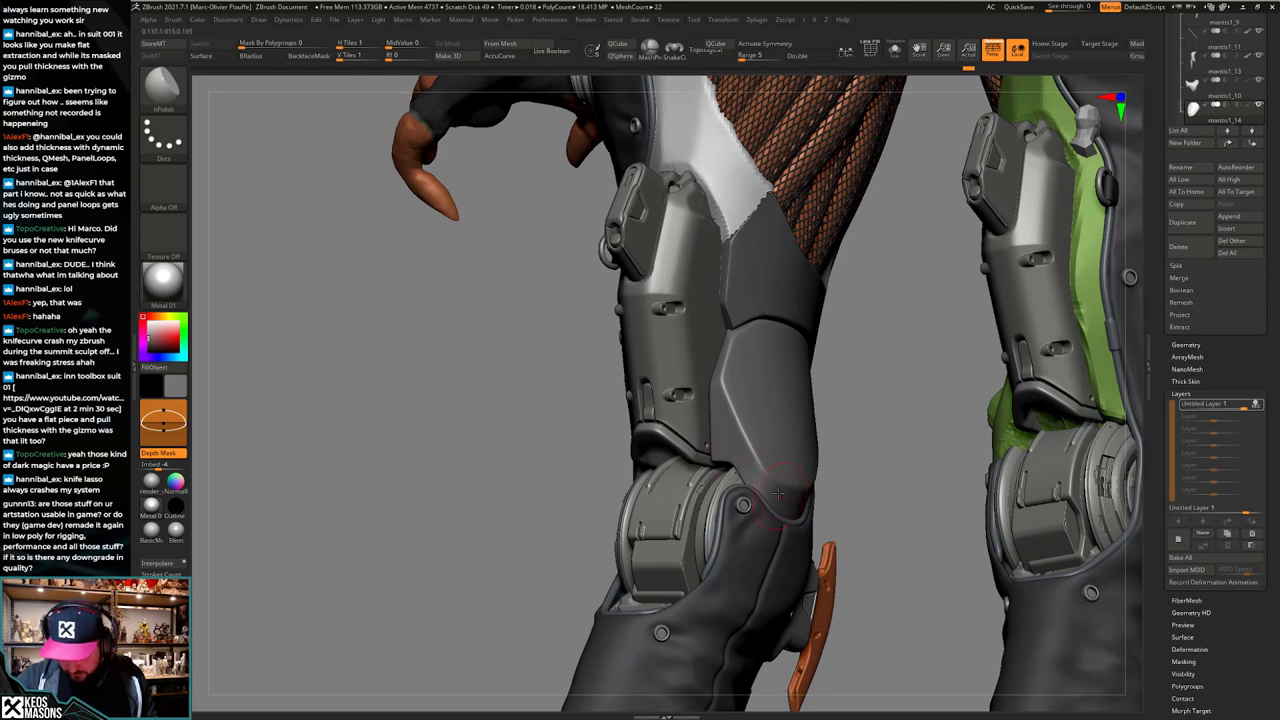
left_click_drag(778, 492, 737, 428)
right_click_drag(750, 489, 850, 502)
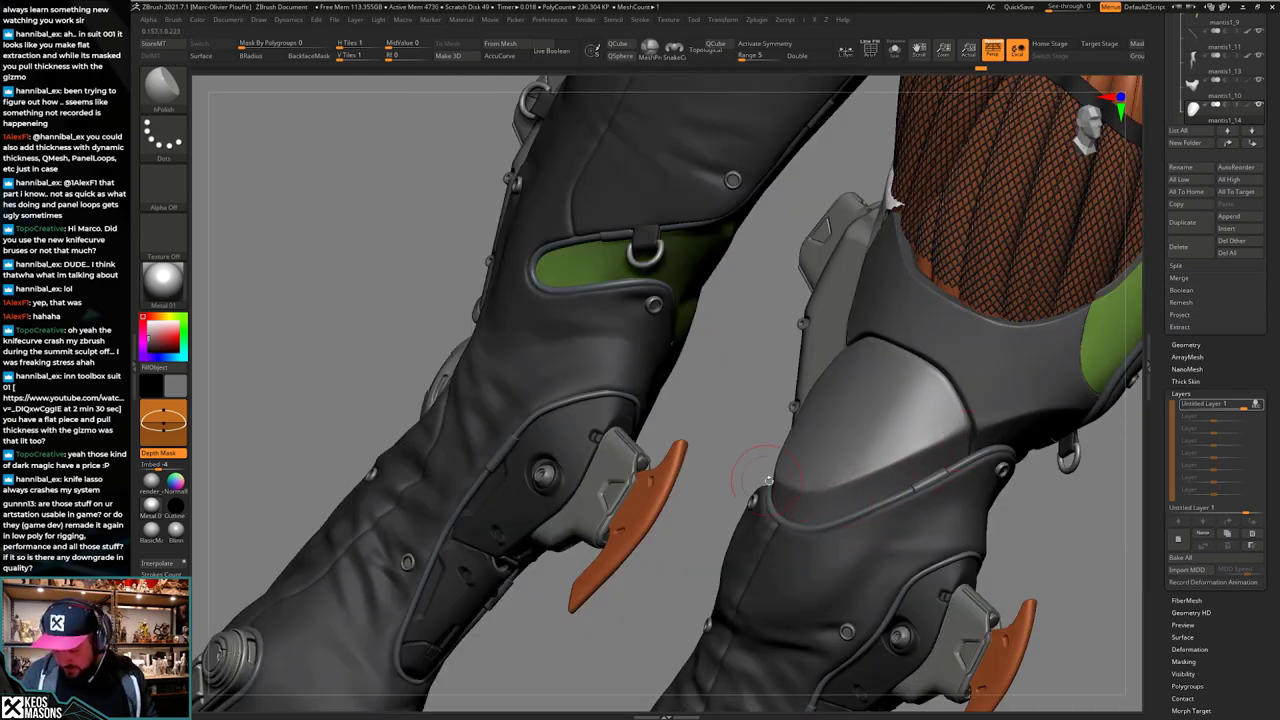
right_click_drag(768, 480, 718, 478)
Step: Select the thigh plate above the kneecap and polish its outer ridge and corner beside the green strip
mouse_move(970, 455)
right_mouse_down("ctrl")
mouse_move(950, 390)
mouse_move(840, 420)
mouse_move(790, 460)
mouse_move(863, 472)
mouse_move(862, 505)
mouse_move(857, 494)
mouse_move(890, 490)
mouse_move(827, 503)
mouse_move(894, 474)
mouse_move(847, 440)
mouse_move(860, 411)
mouse_move(922, 448)
mouse_move(899, 476)
mouse_move(882, 444)
mouse_move(865, 443)
right_mouse_up("ctrl")
left_click(861, 410, "alt")
left_click_drag(864, 442, 843, 427)
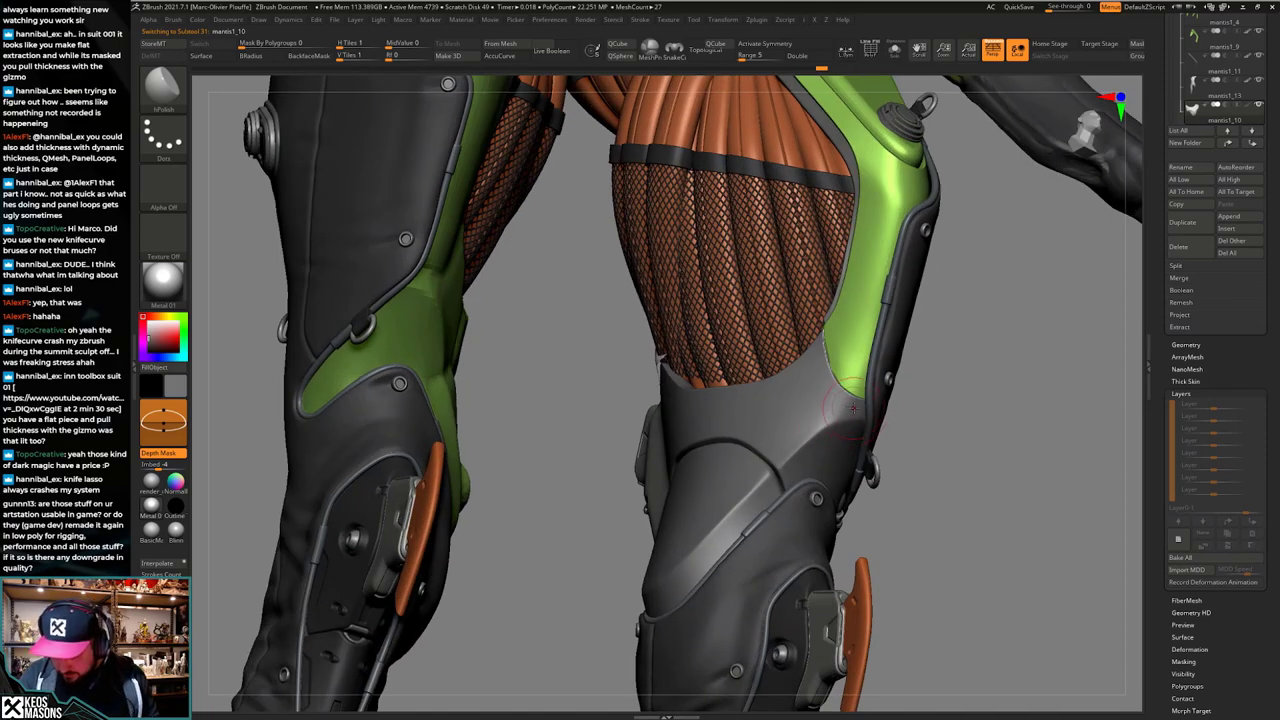
right_click_drag(838, 429, 765, 452)
left_click_drag(764, 452, 866, 474)
mouse_move(866, 474)
right_mouse_down()
mouse_move(877, 515)
mouse_move(854, 385)
mouse_move(872, 372)
right_mouse_up()
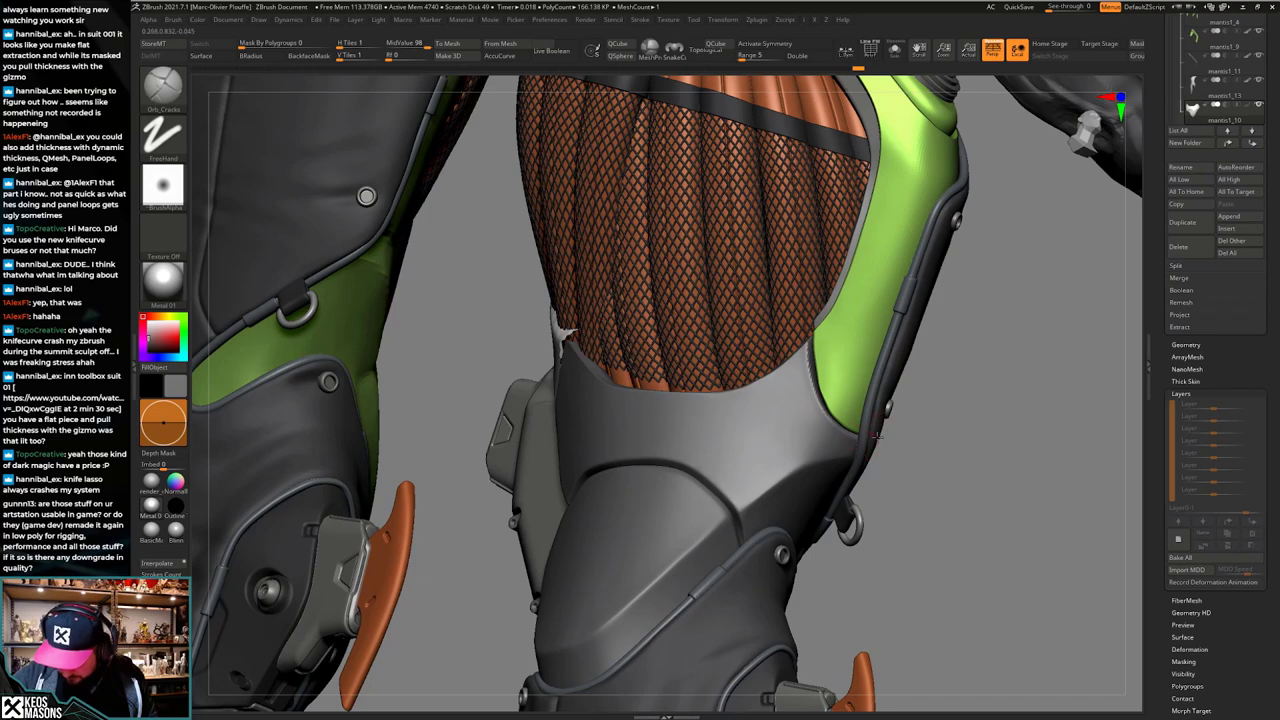
right_click_drag(822, 358, 848, 345)
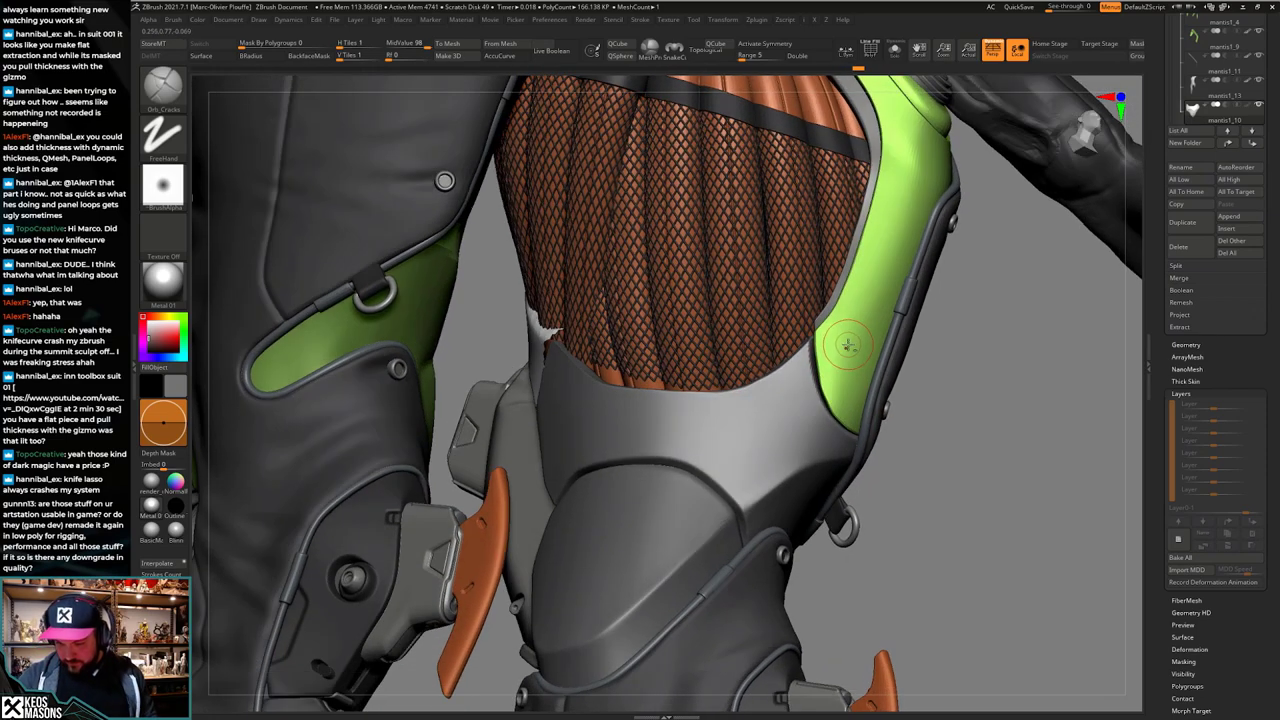
Step: Switch to the Move brush and adjust the thigh plate's edge along the green strip and mesh-covered muscle
mouse_move(868, 387)
right_mouse_down("ctrl")
mouse_move(911, 411)
mouse_move(911, 426)
mouse_move(866, 386)
right_mouse_up("ctrl")
key("space")
left_click(834, 401)
key("space")
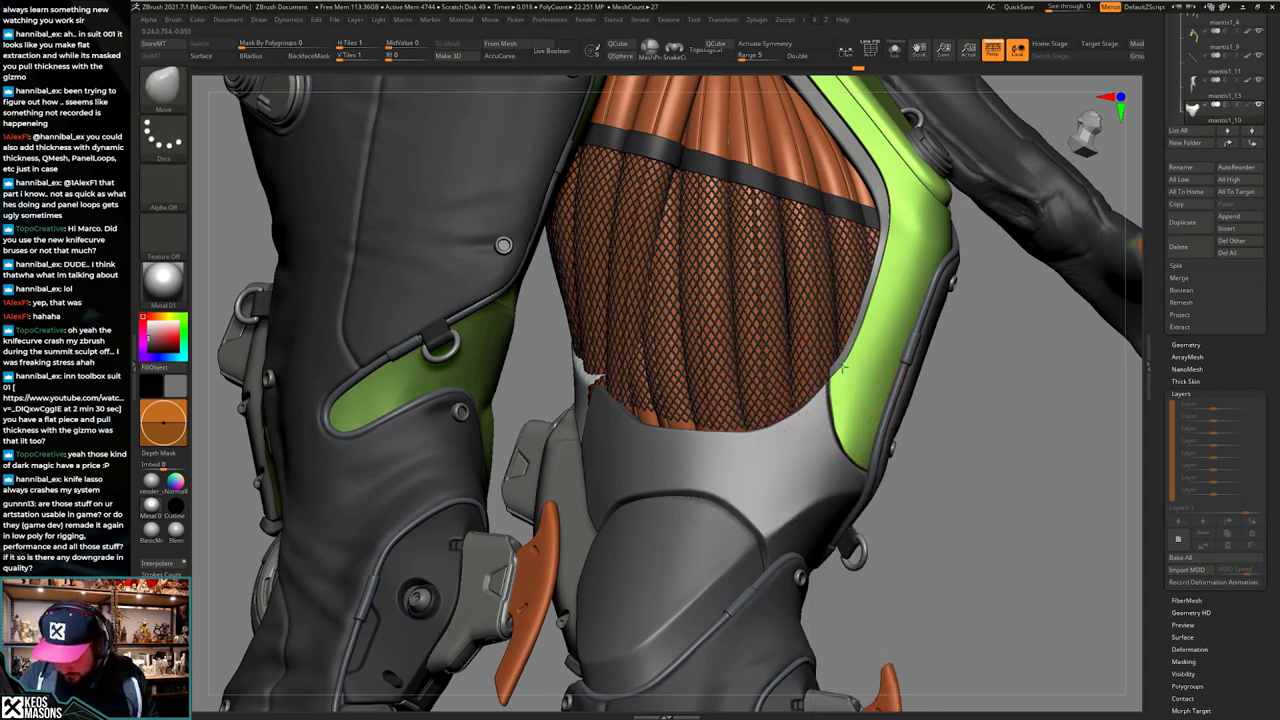
right_click_drag(843, 368, 1085, 484, "ctrl")
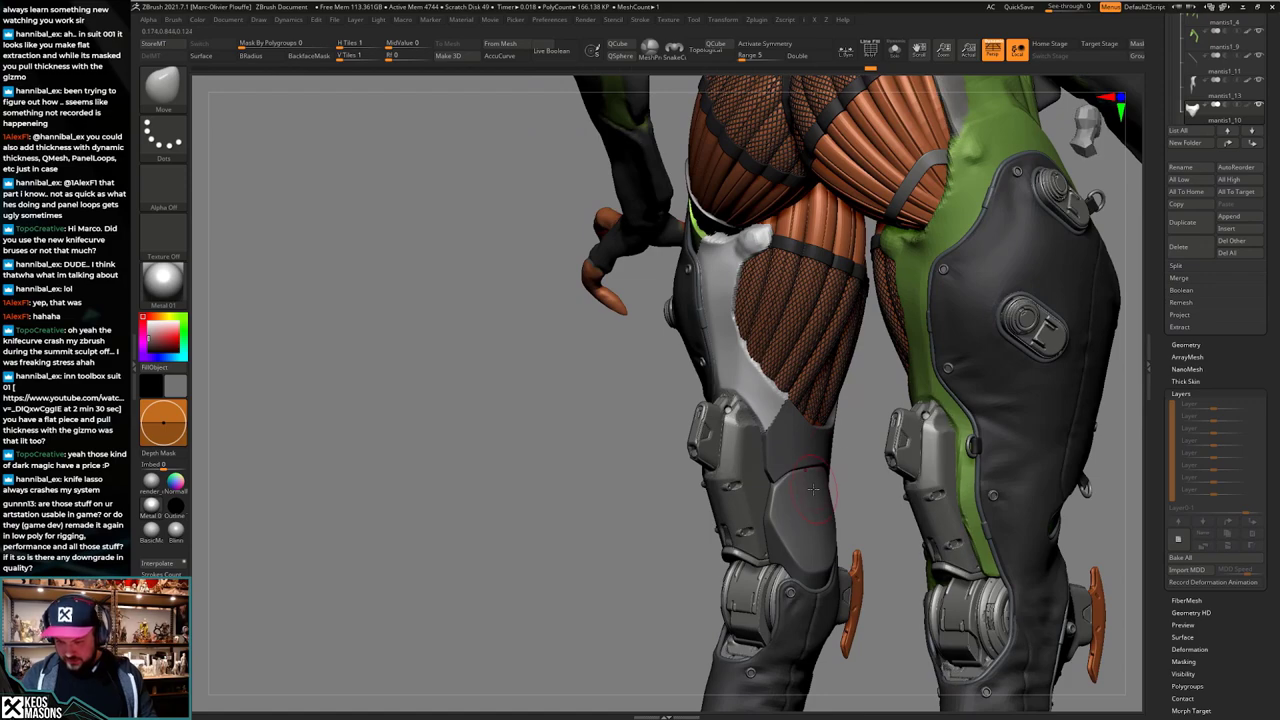
right_click_drag(813, 489, 754, 408)
right_click_drag(754, 408, 754, 416, "ctrl")
right_click_drag(812, 455, 780, 474, "ctrl")
right_click_drag(780, 474, 820, 446)
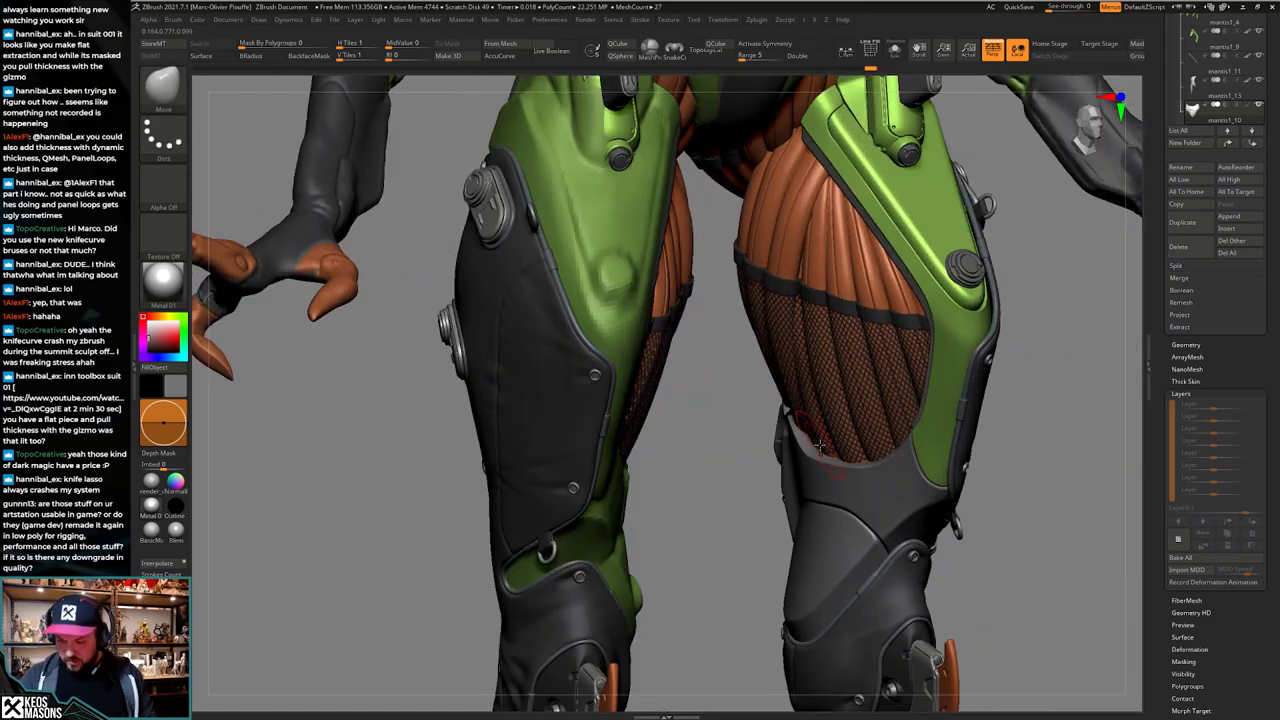
left_click_drag(818, 445, 756, 402)
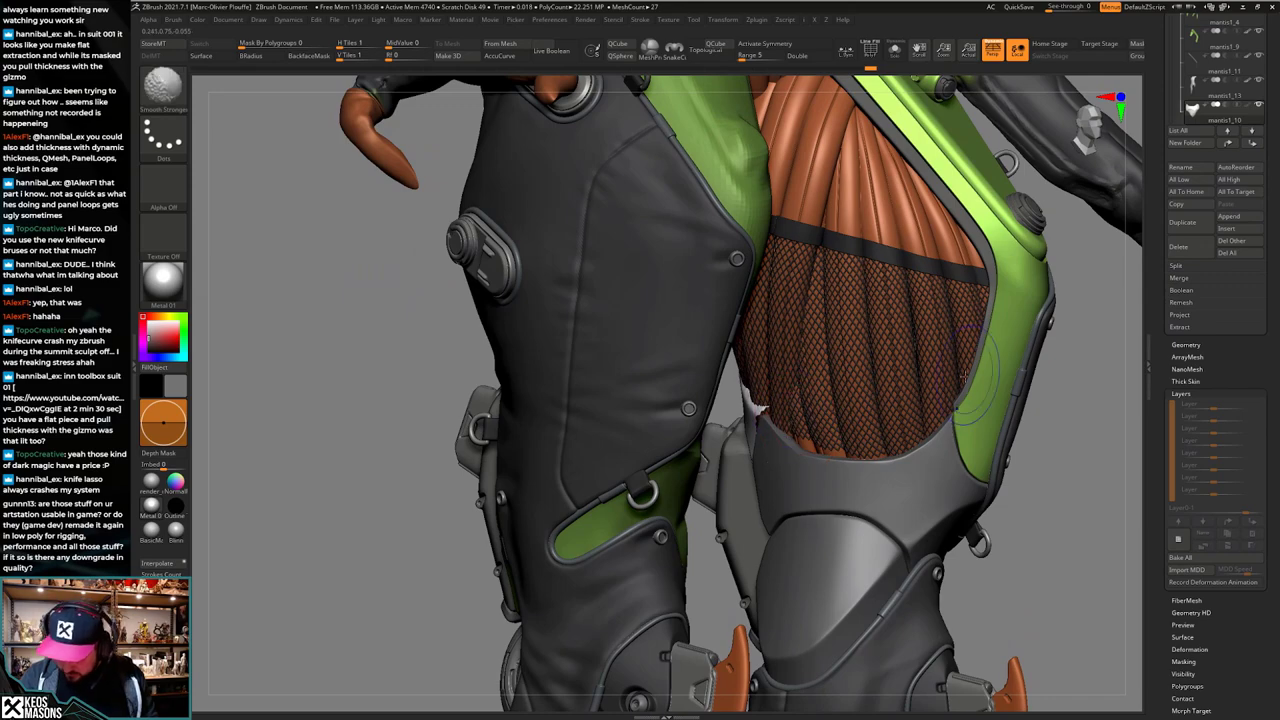
Step: Sample the green strip's colour for the thigh plate and switch back to the render_mat2 material
mouse_move(965, 378)
right_mouse_down("ctrl")
mouse_move(952, 350)
mouse_move(905, 360)
mouse_move(961, 440)
mouse_move(951, 463)
mouse_move(953, 428)
right_mouse_up("ctrl")
key("c")
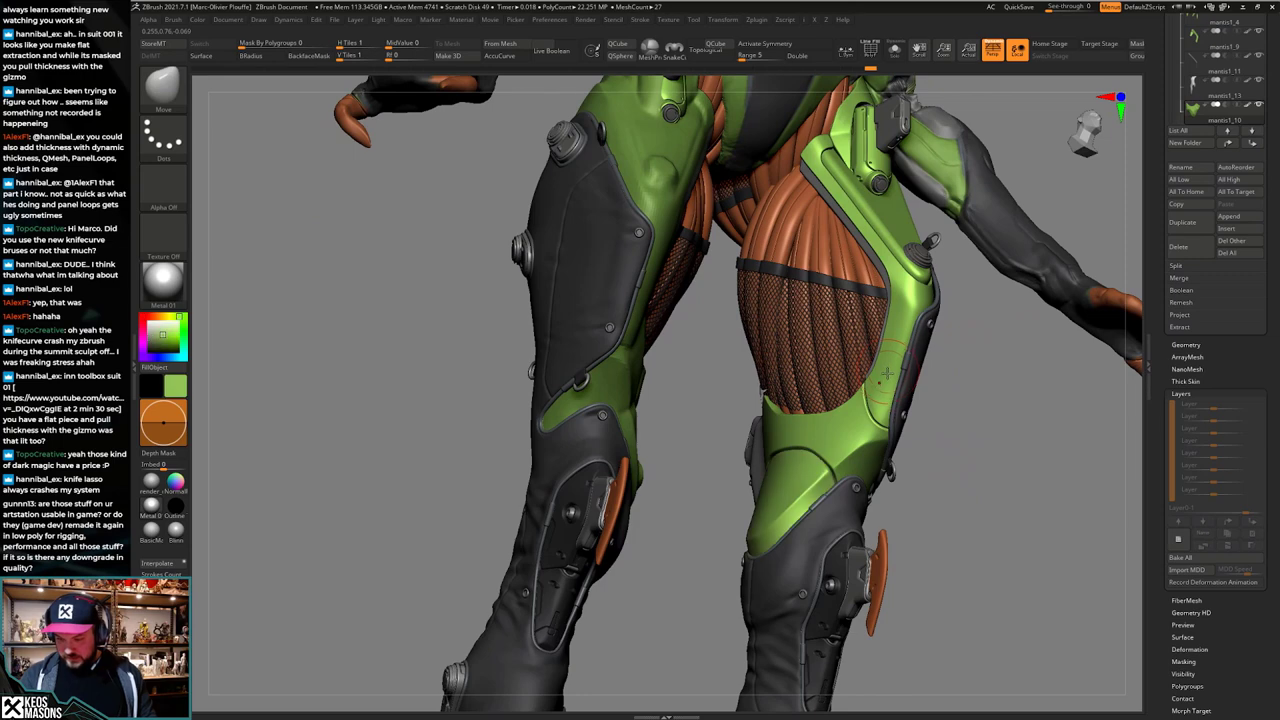
left_click(151, 482)
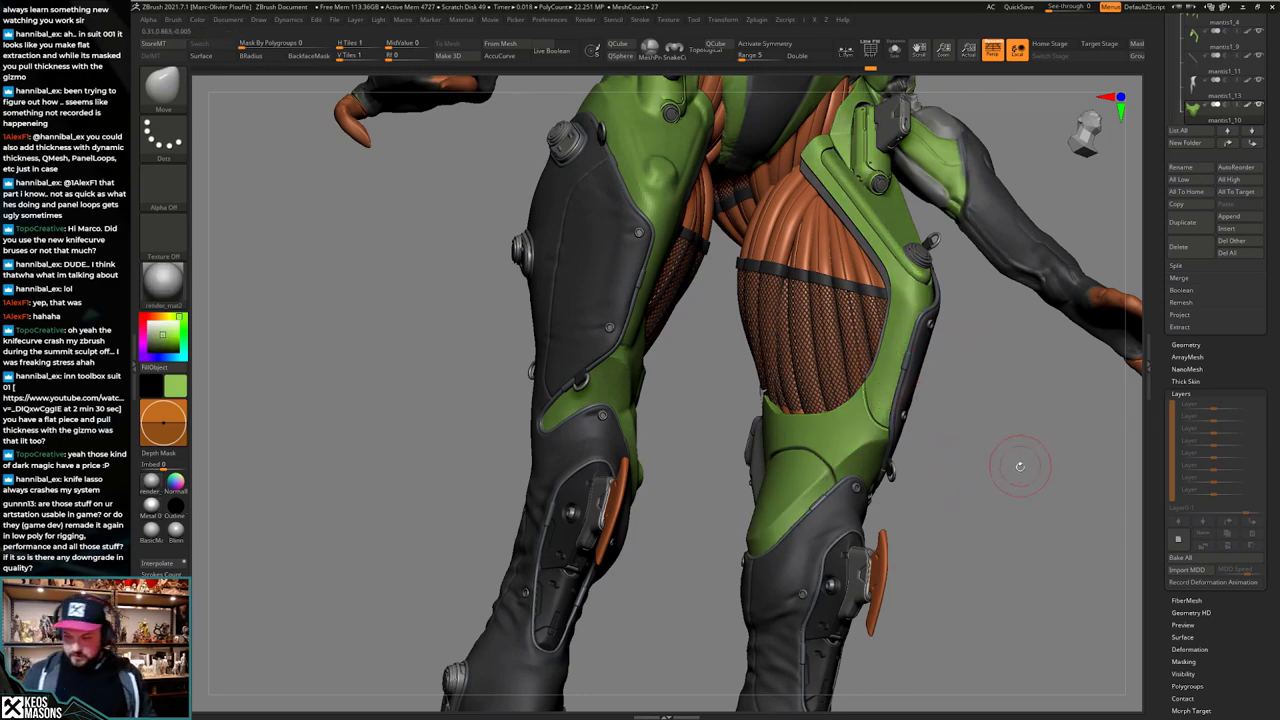
Step: Select and isolate the kneecap, turn off its layer recording and bake its sculpt layer into the mesh
key("alt+s")
right_click_drag(1017, 463, 962, 463)
right_click(962, 463)
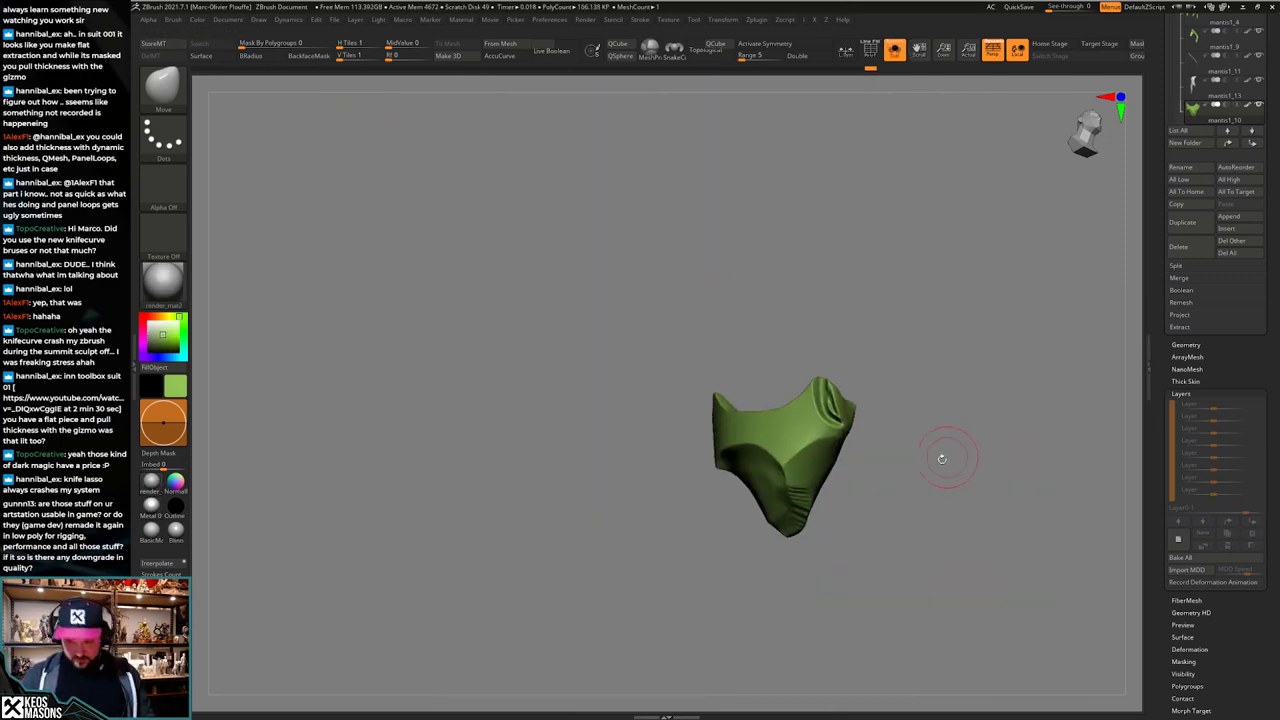
key("alt+s")
left_click(738, 508, "alt")
key("alt+s")
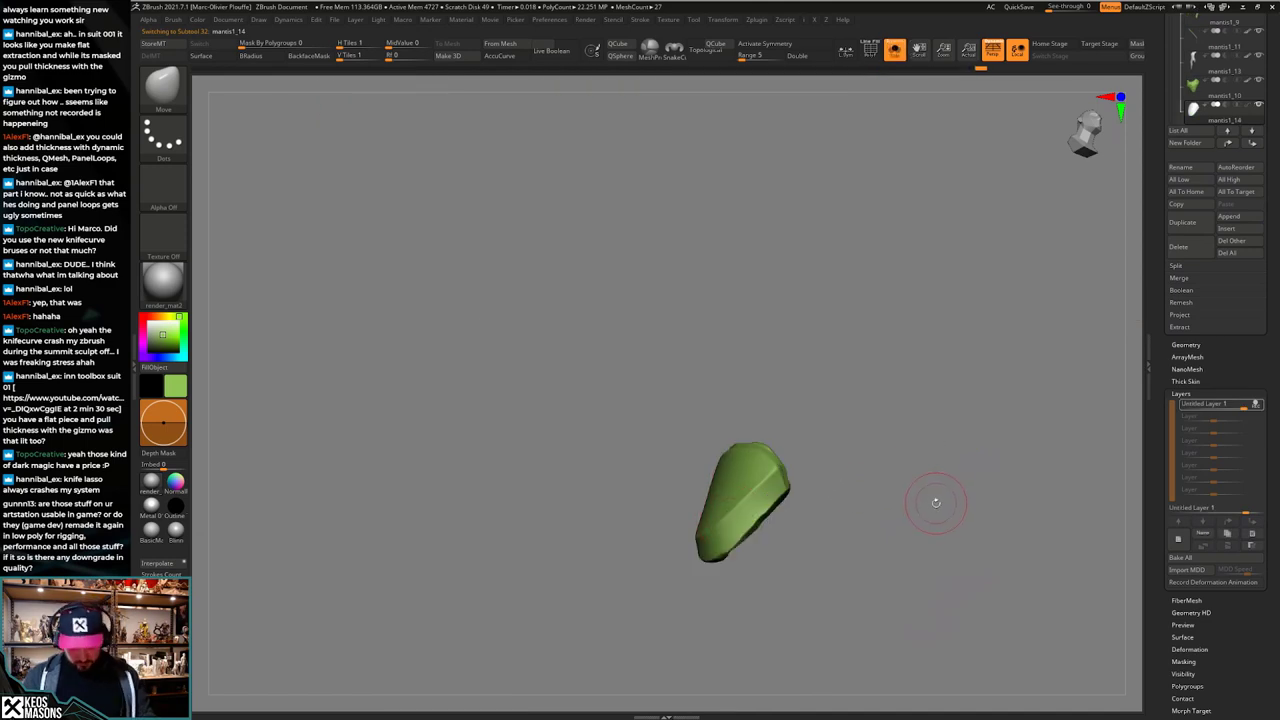
left_click(1256, 409)
left_click(1189, 558)
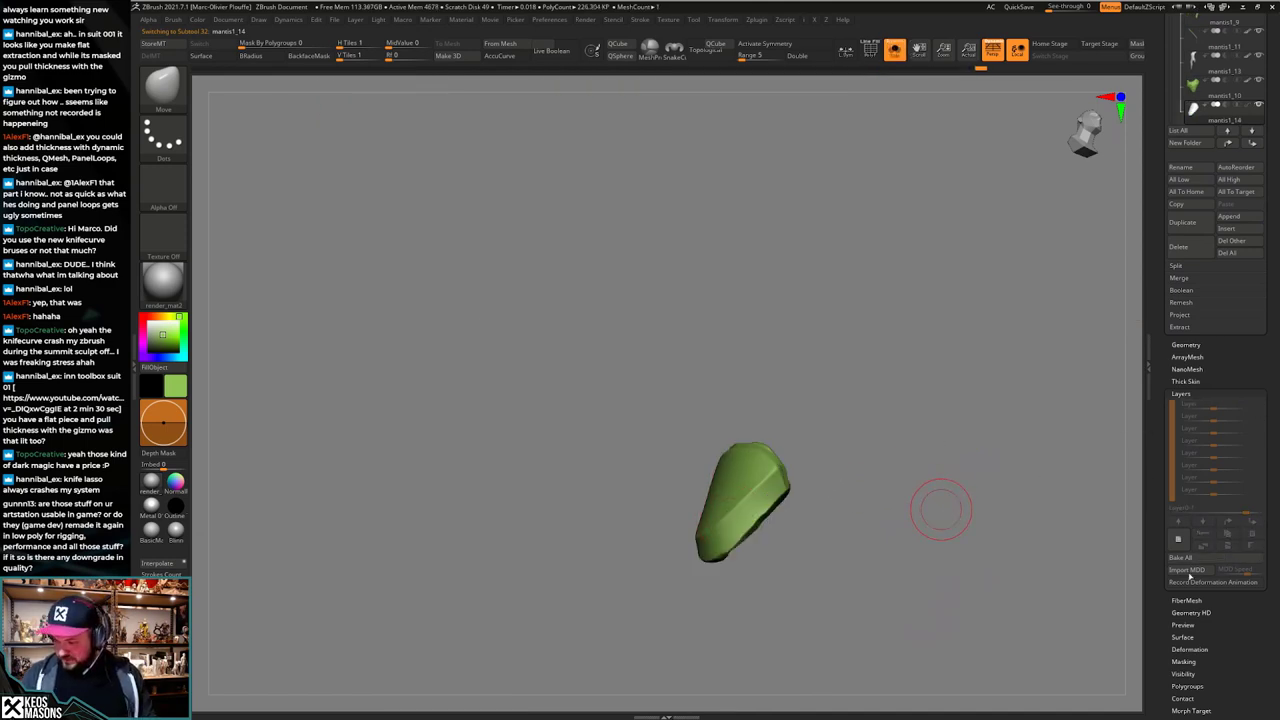
Step: Bring back the rest of the creature and switch from the Move brush to the Standard brush
left_click_drag(852, 475, 877, 446, "shift")
key("alt+s")
left_click_drag(820, 486, 886, 490)
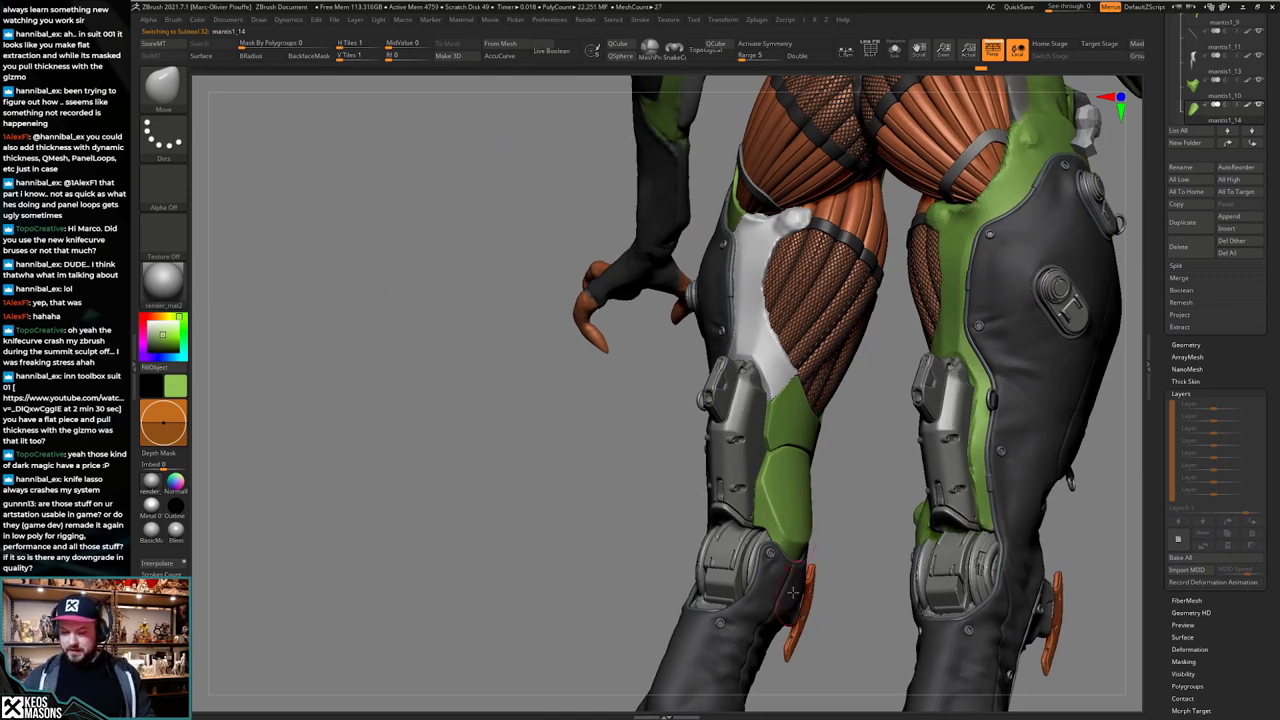
right_click_drag(792, 592, 796, 496)
right_click_drag(796, 496, 790, 525, "ctrl")
key("space")
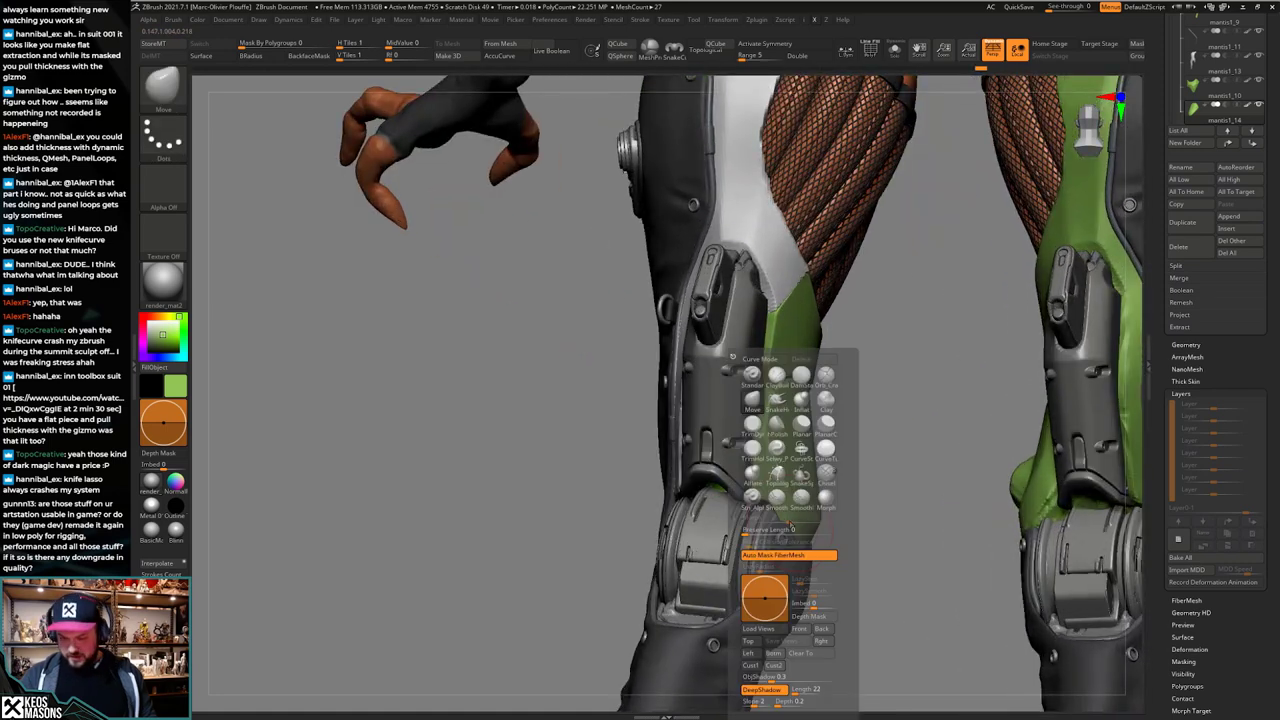
left_click(757, 376)
mouse_move(834, 398)
right_mouse_down("alt")
mouse_move(794, 511)
mouse_move(762, 690)
right_mouse_up("alt")
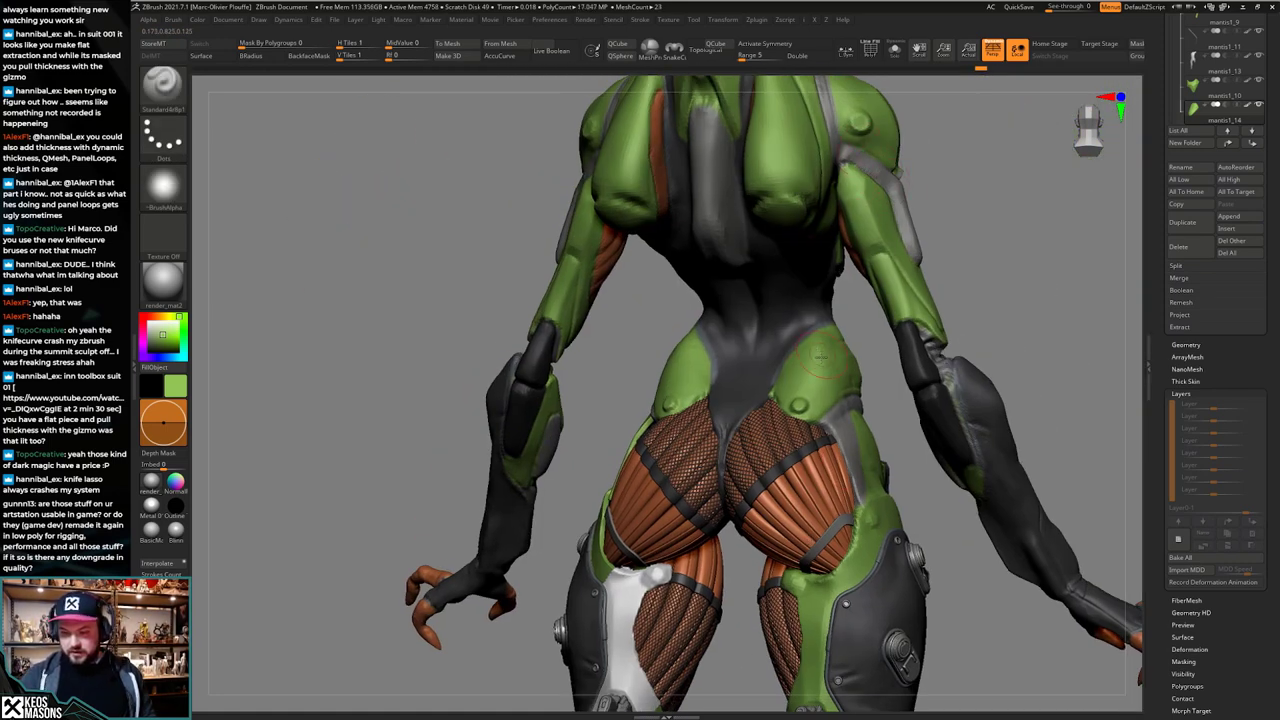
Step: Sample the grey of the mechanical leg piece as the painting colour for the kneecap
right_click_drag(821, 357, 806, 500, "alt")
right_click_drag(806, 500, 734, 408)
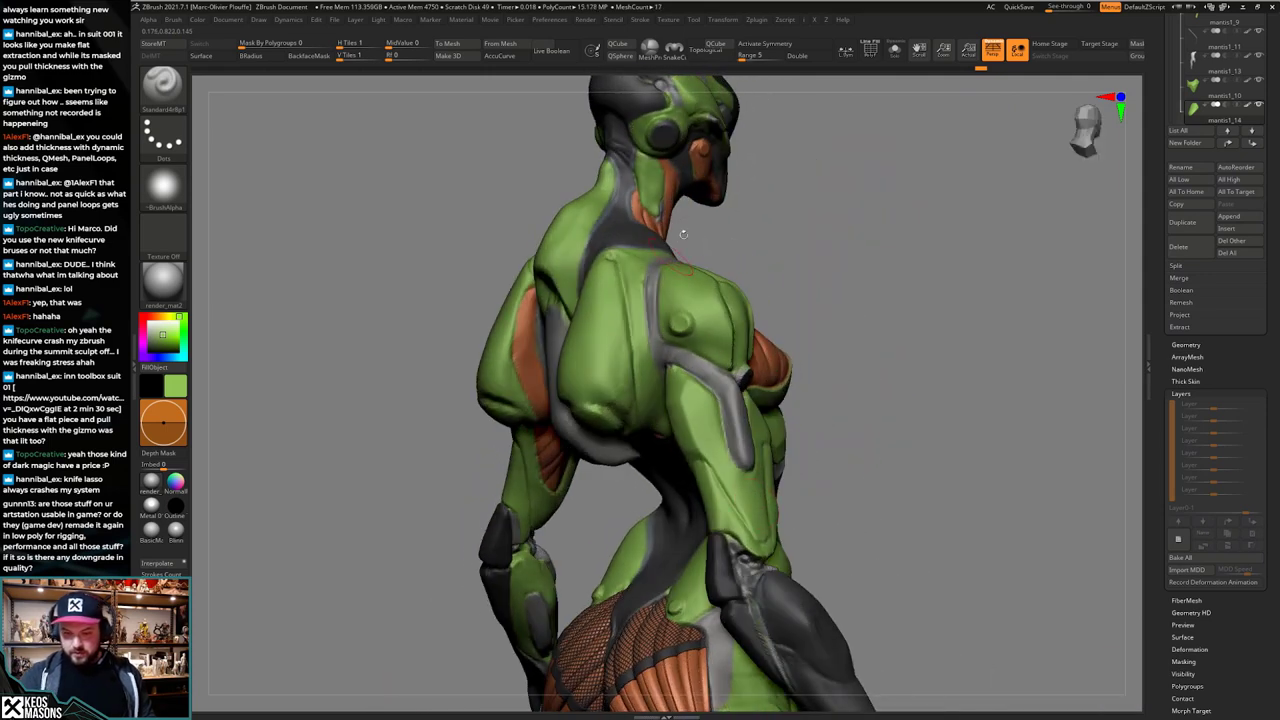
right_click_drag(708, 531, 750, 90, "alt")
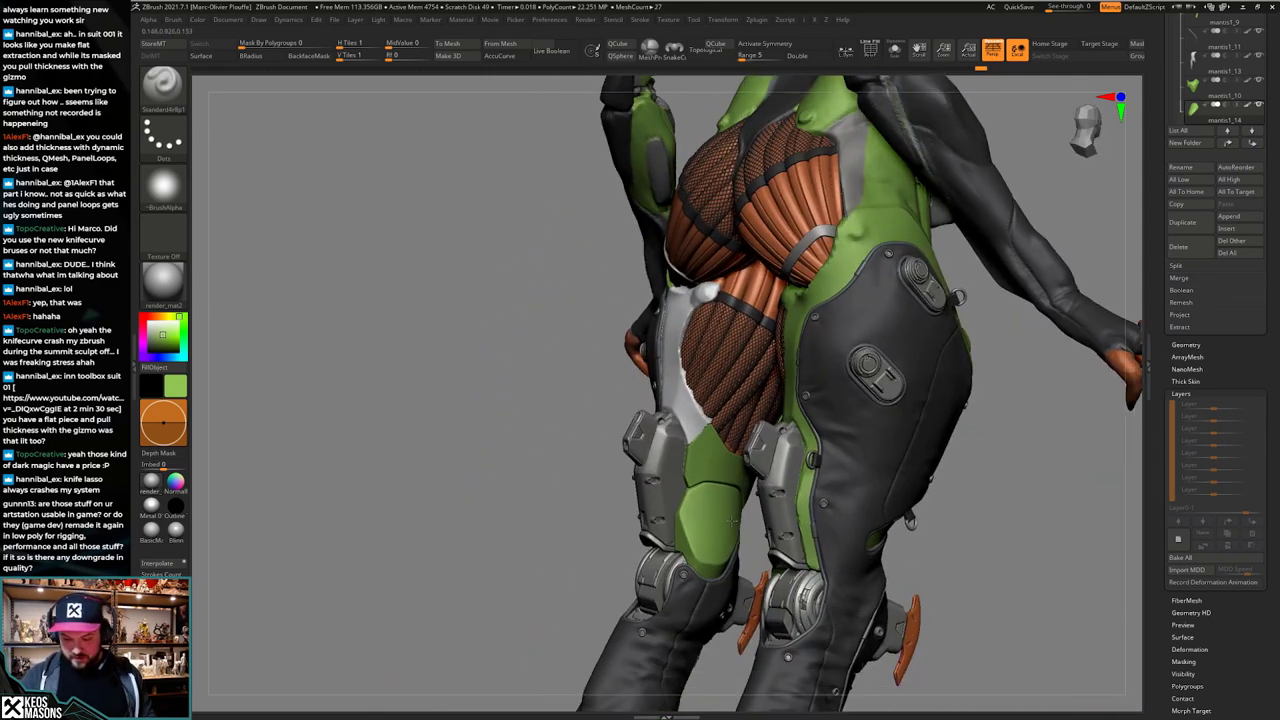
right_click_drag(610, 518, 769, 464)
key("space")
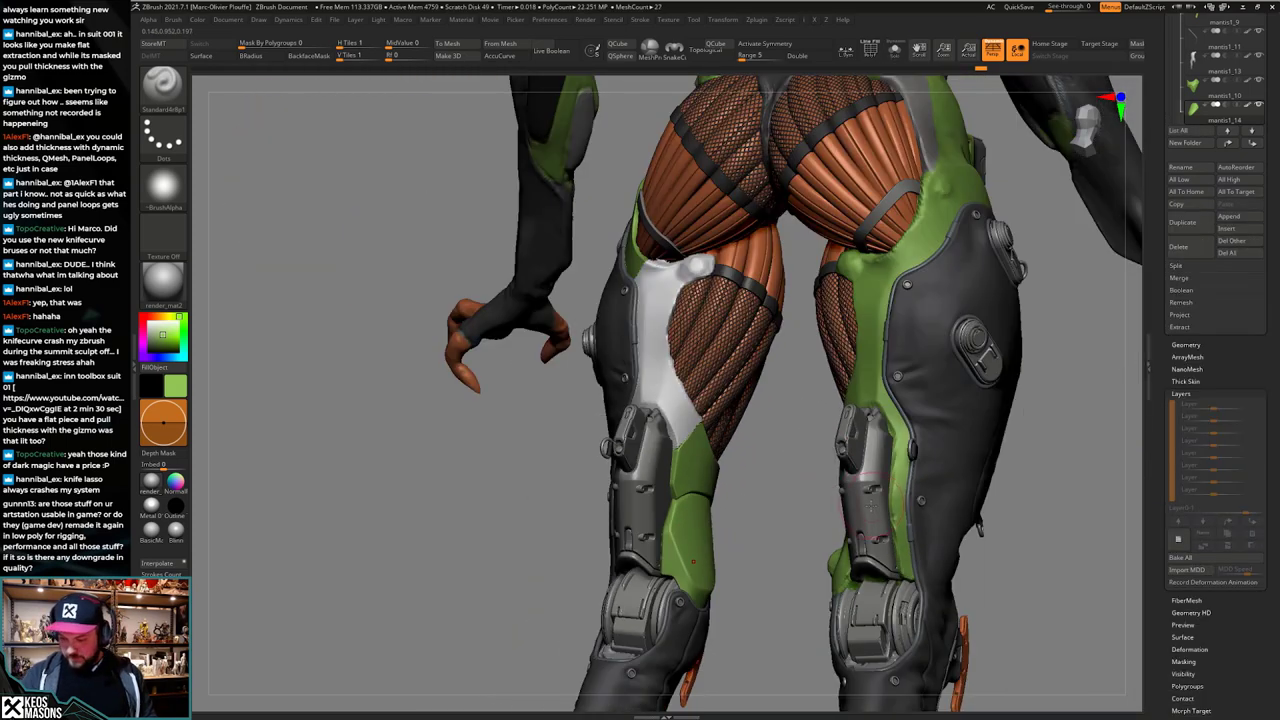
key("c")
Step: Isolate the kneecap and paint the lower part of its bevel beside the mechanical joint grey
right_click_drag(750, 539, 768, 491, "alt")
key("alt+s")
mouse_move(675, 486)
right_mouse_down("ctrl")
mouse_move(690, 530)
mouse_move(702, 456)
right_mouse_up("ctrl")
key("space")
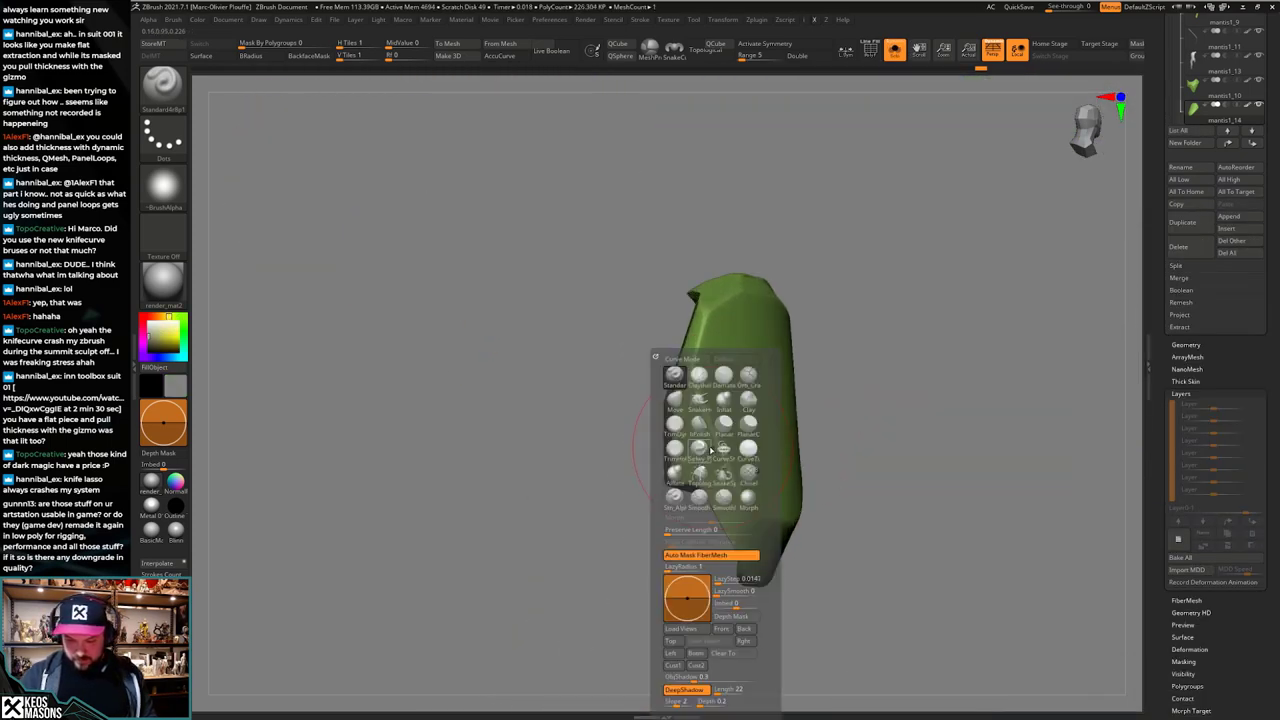
key("b")
key("space")
left_click(740, 467)
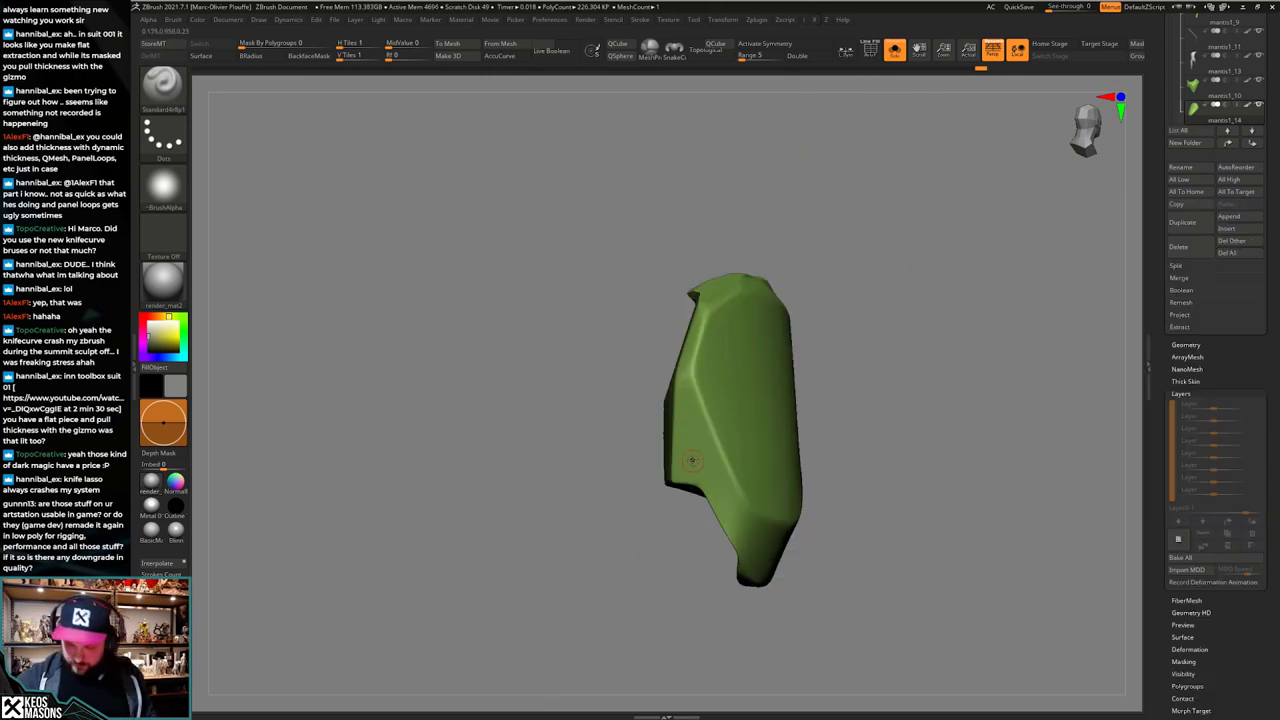
left_click_drag(673, 459, 694, 458)
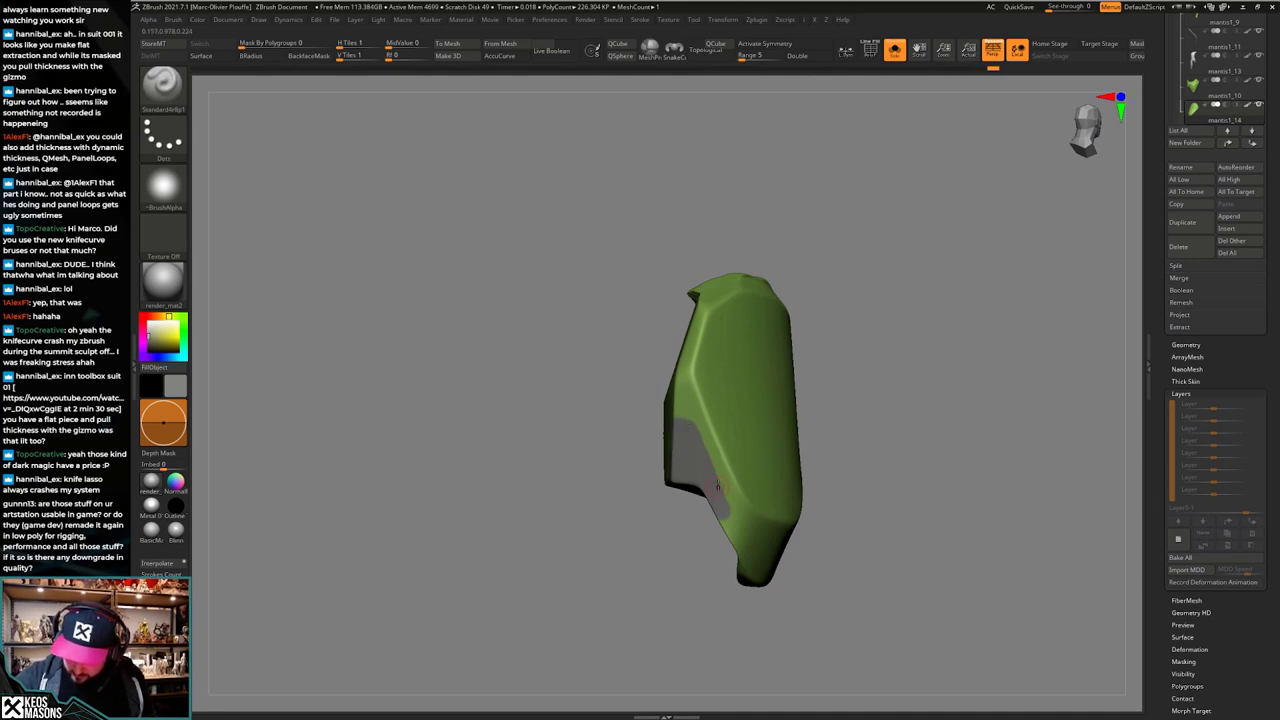
Step: Show the full leg and continue the grey paint up the kneecap's bevel along the mechanical piece
key("alt+s")
right_click_drag(734, 426, 753, 473)
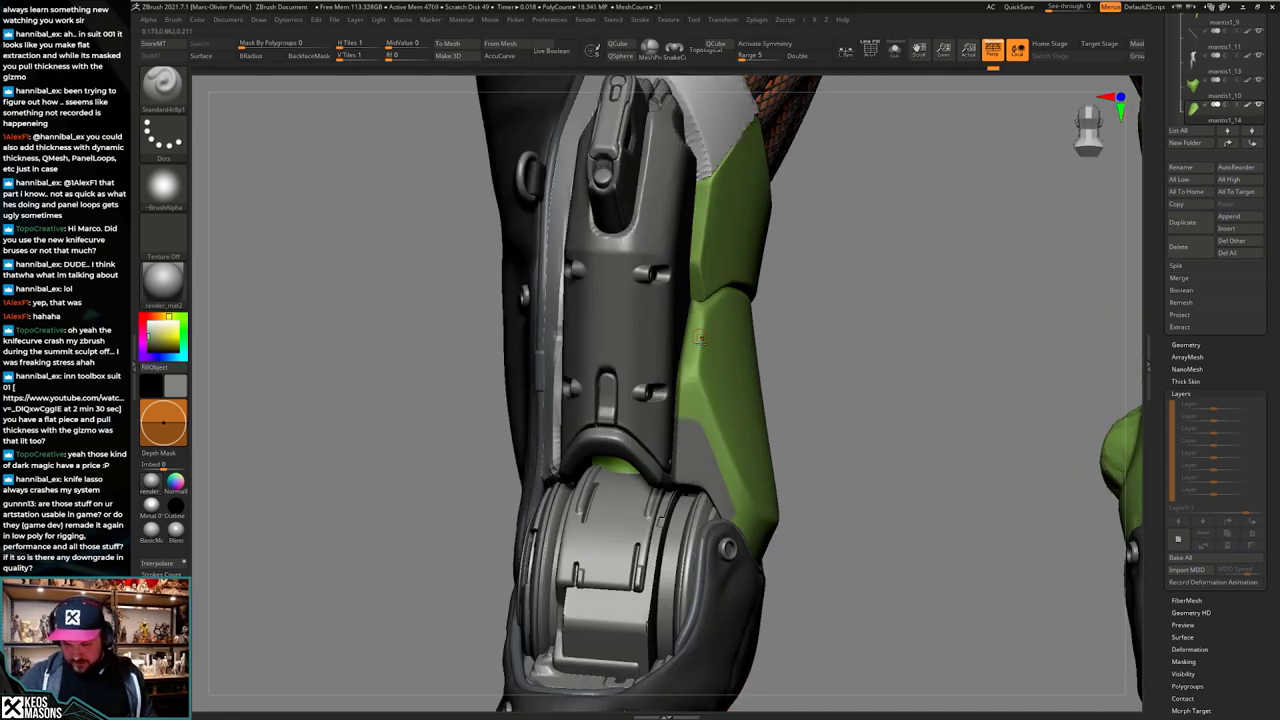
right_click_drag(694, 415, 720, 412)
right_click(668, 396)
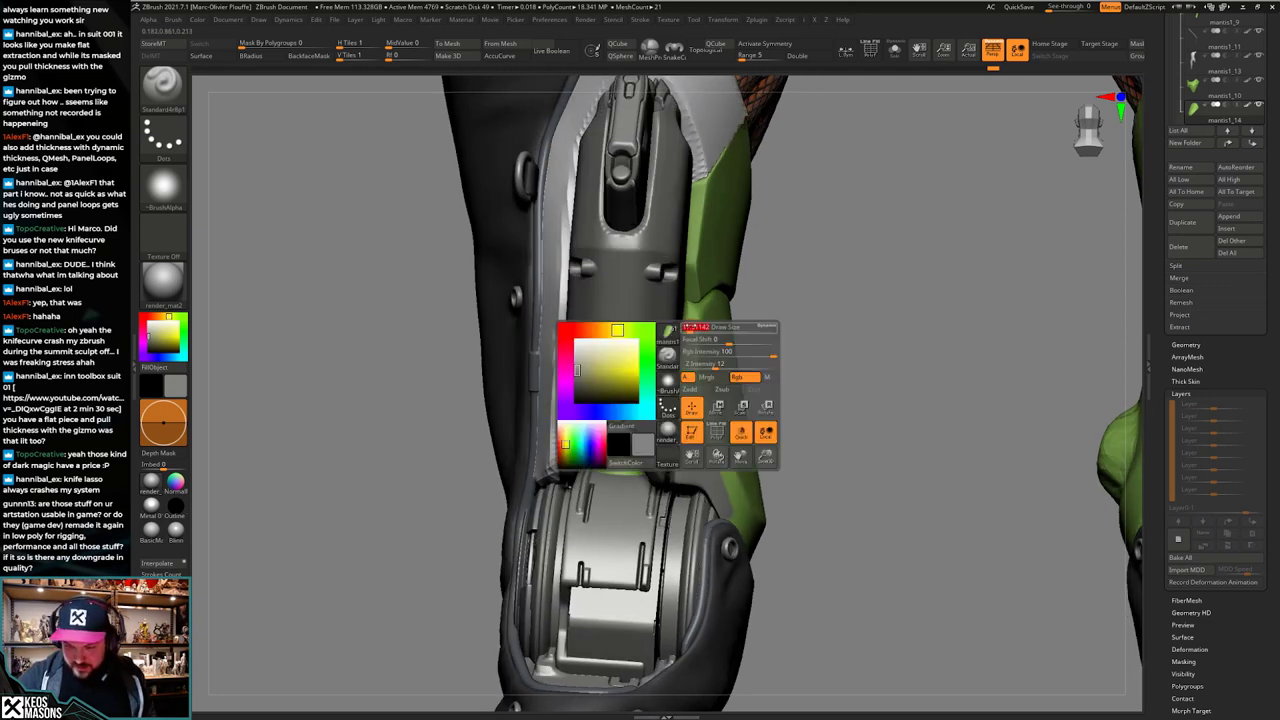
mouse_move(683, 380)
left_mouse_down()
mouse_move(688, 338)
mouse_move(684, 357)
left_mouse_up()
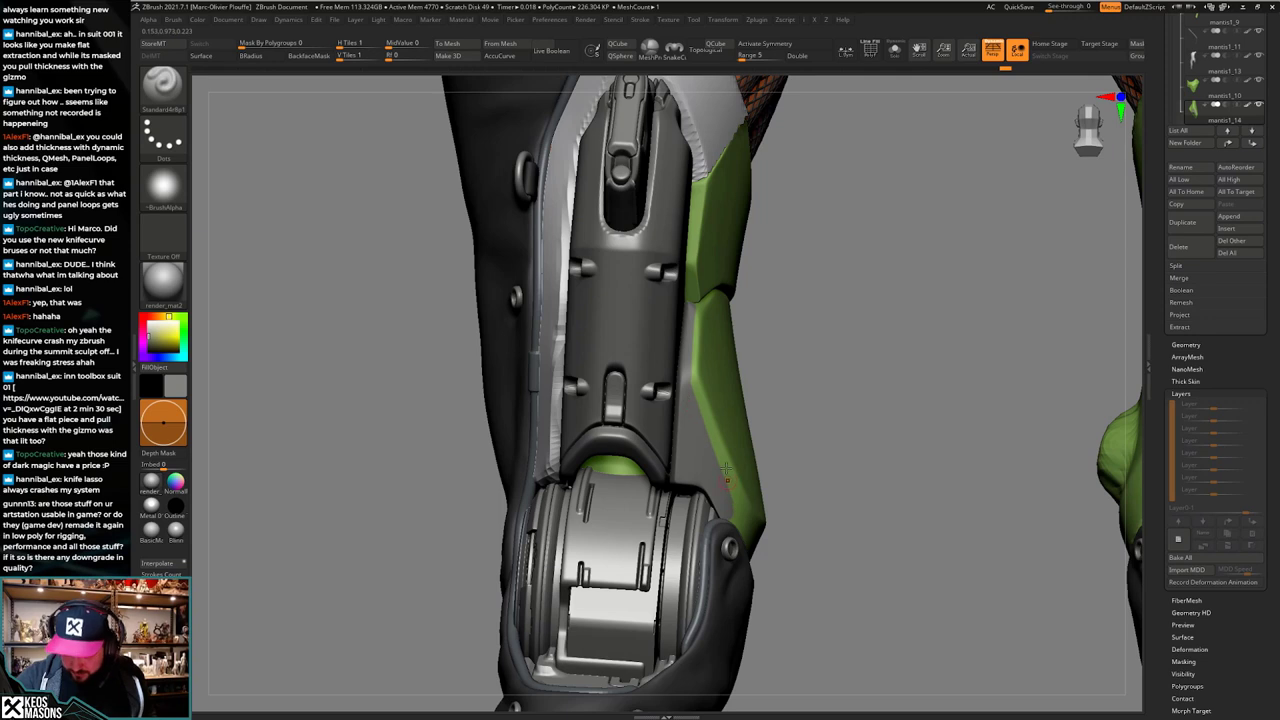
right_click_drag(698, 311, 718, 391)
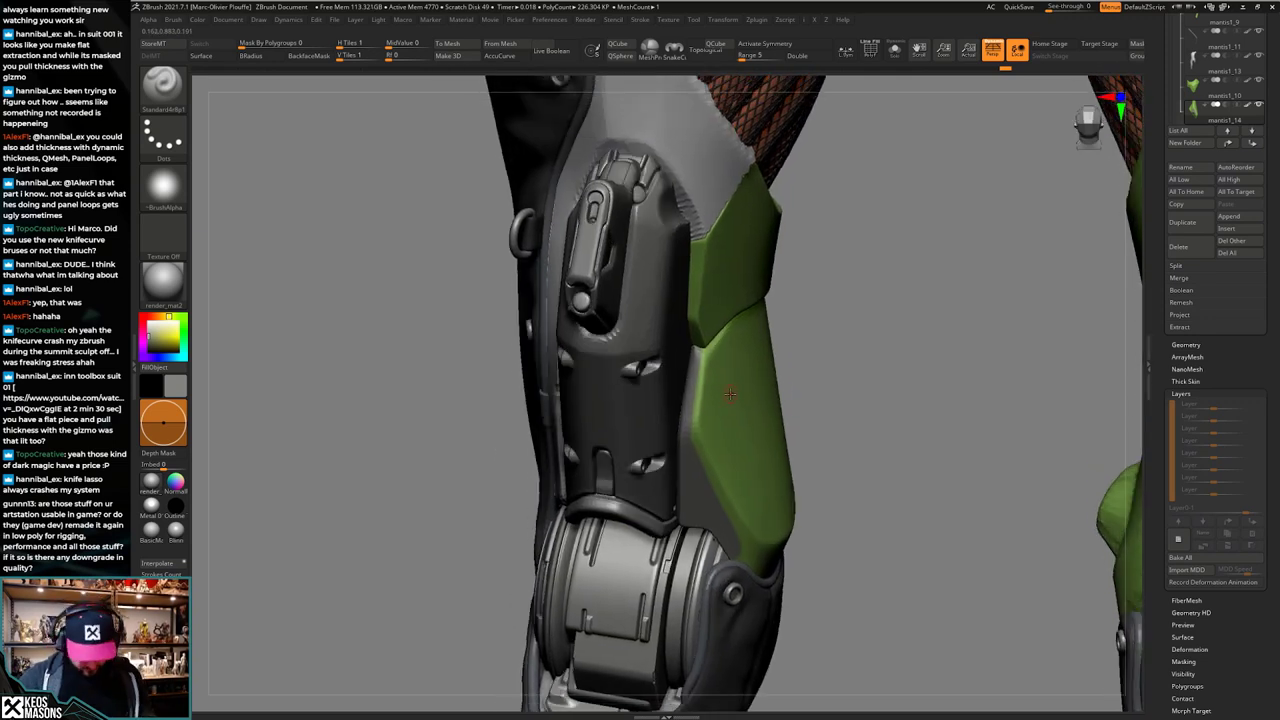
Step: Sample the kneecap's green and clean up the colour boundary along the grey bevel
key("v")
key("c")
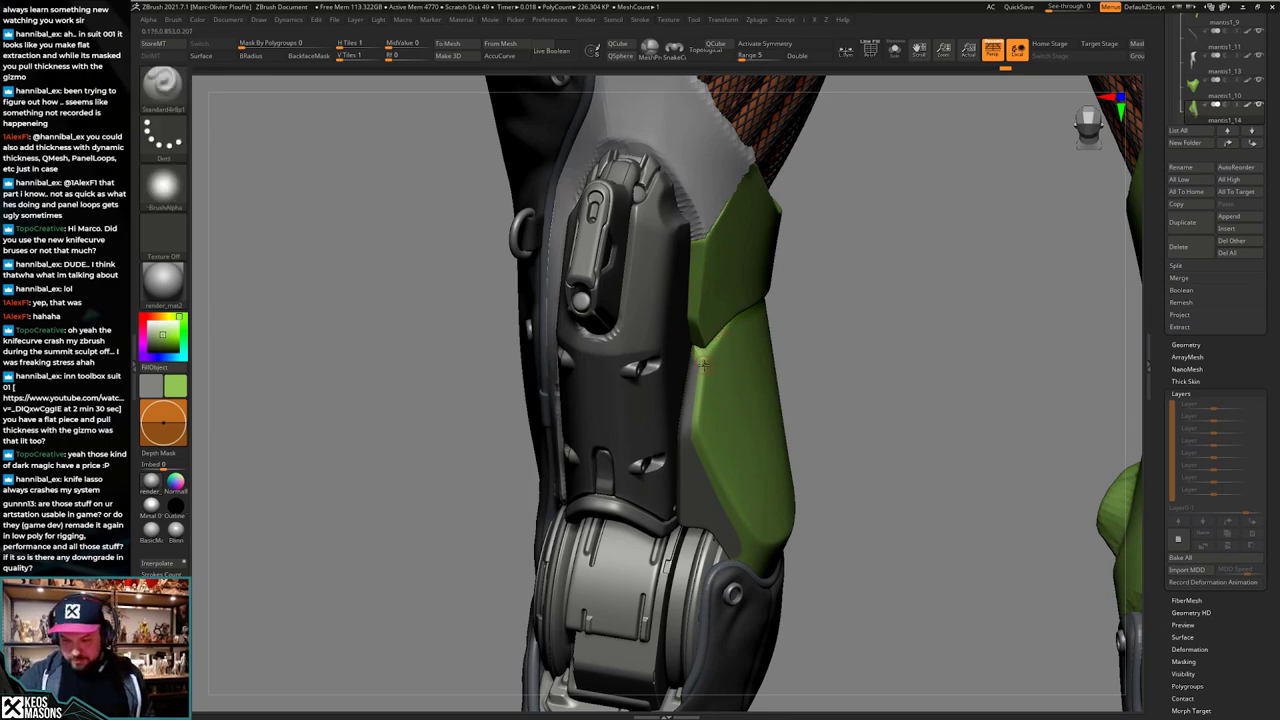
right_click_drag(714, 370, 640, 420)
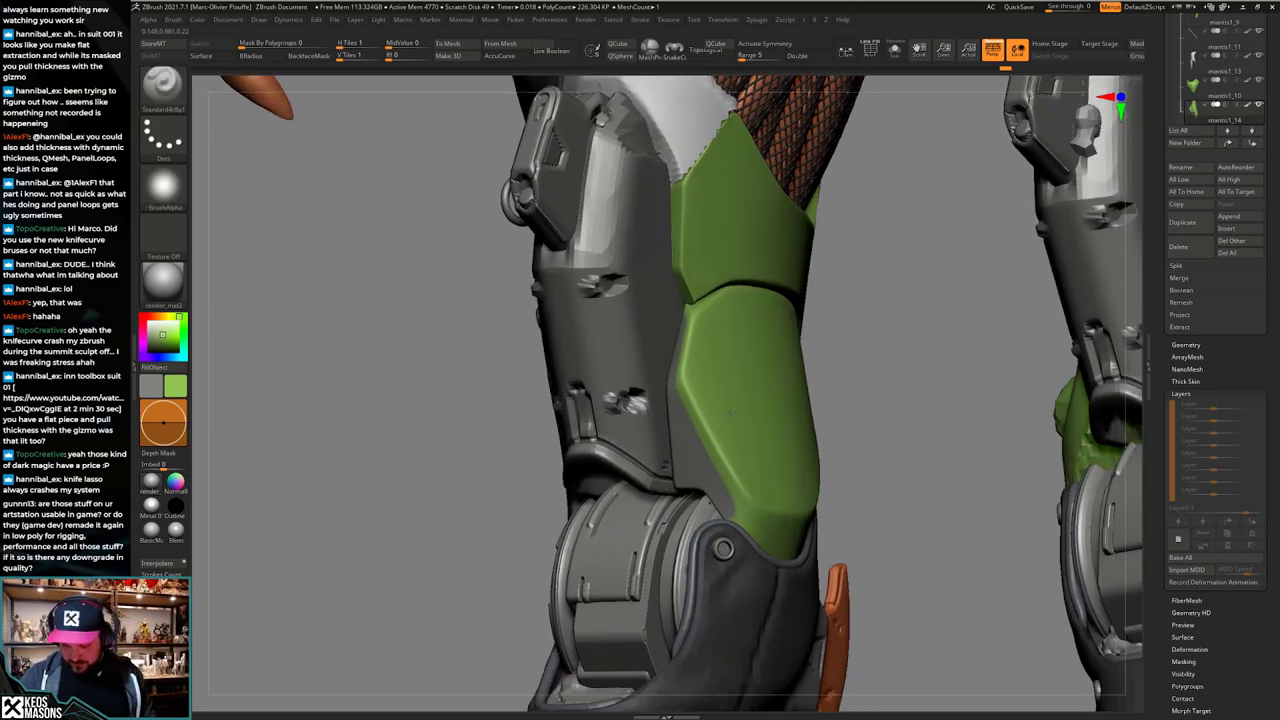
right_click_drag(730, 582, 730, 513, "alt")
right_click(730, 513)
right_click(734, 490)
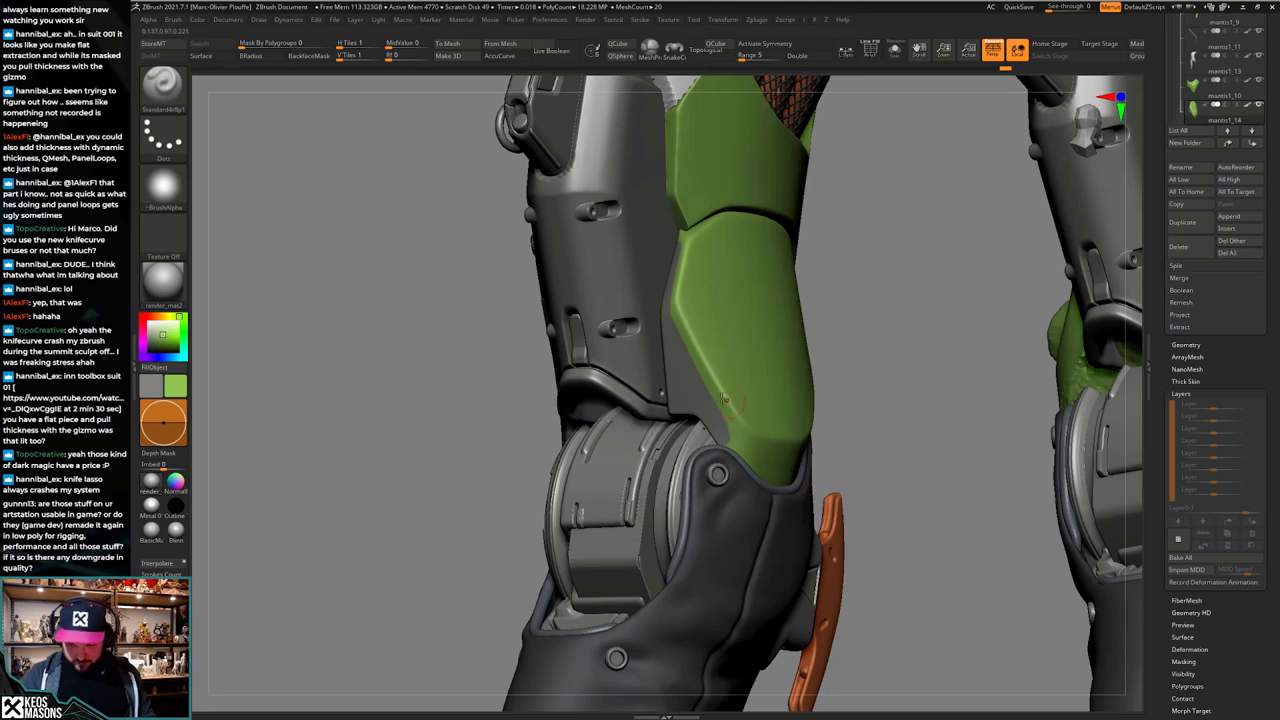
key("b")
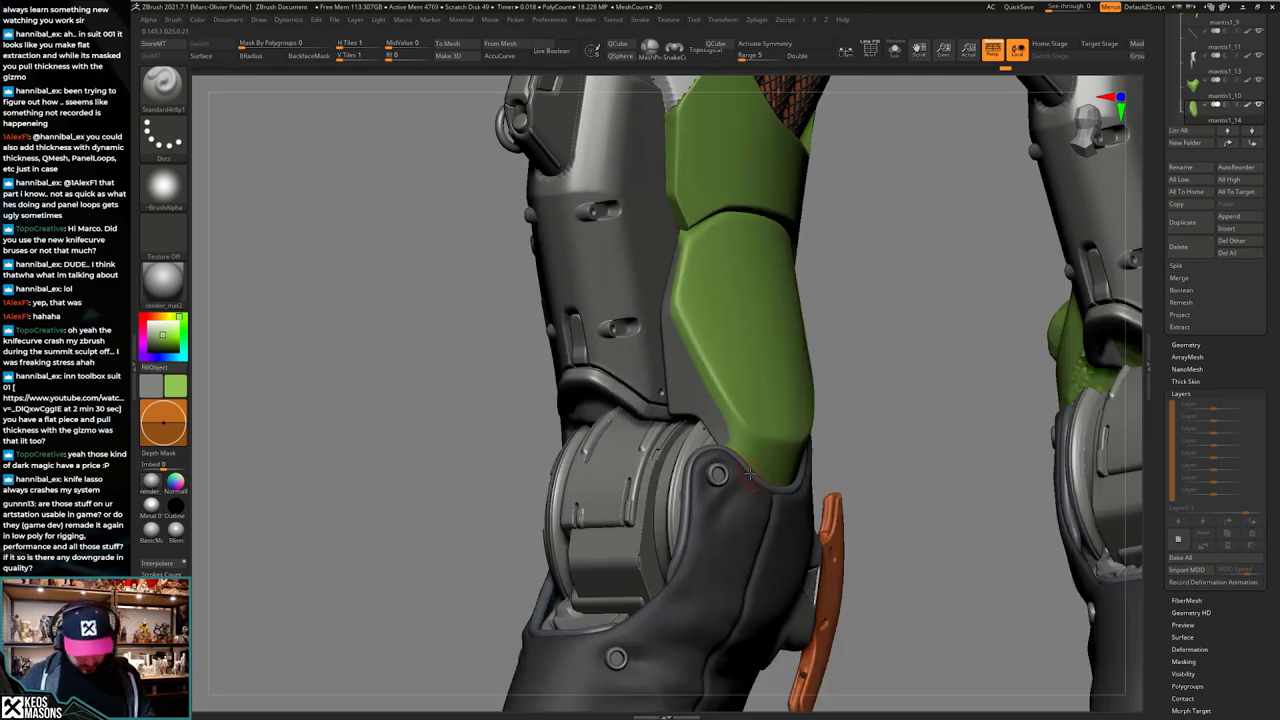
Step: Swap back to grey and paint the kneecap's lower tip and underside with the piece isolated
key("v")
mouse_move(739, 432)
right_mouse_down()
mouse_move(735, 550)
mouse_move(725, 454)
mouse_move(857, 542)
mouse_move(815, 530)
right_mouse_up()
key("alt+s")
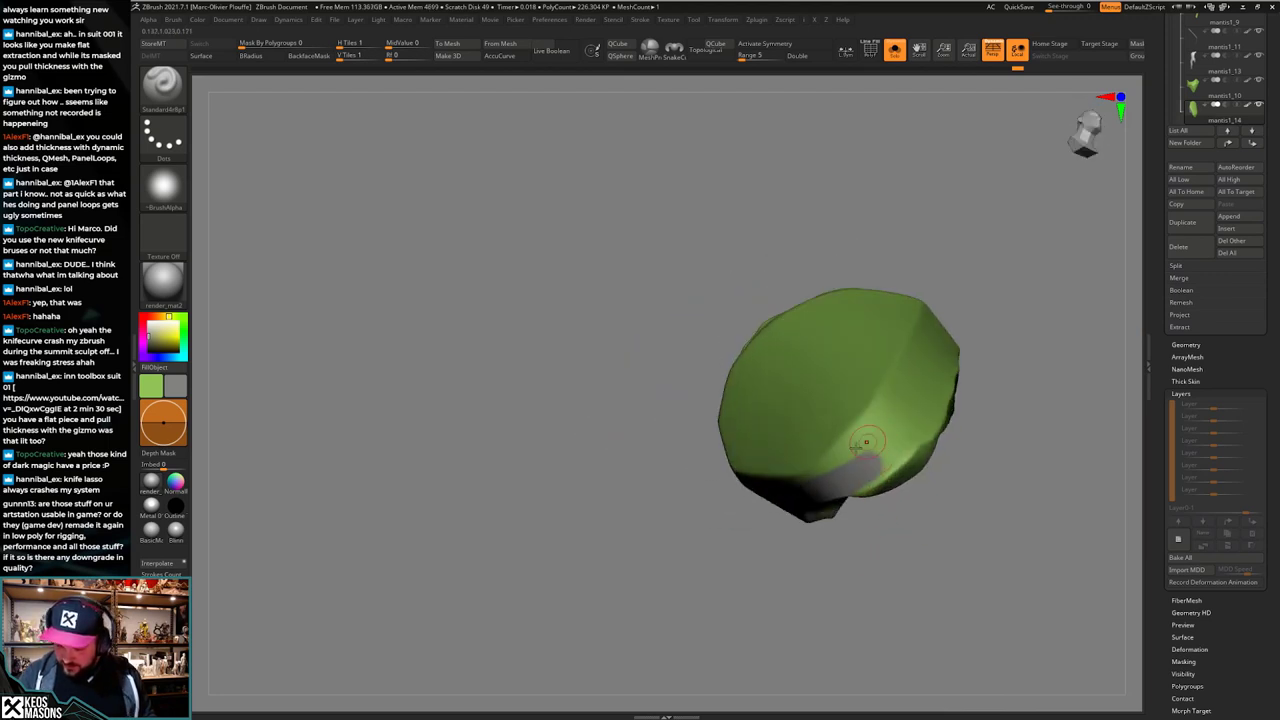
mouse_move(845, 460)
left_mouse_down()
mouse_move(895, 414)
mouse_move(838, 462)
left_mouse_up()
left_click_drag(890, 415, 918, 450)
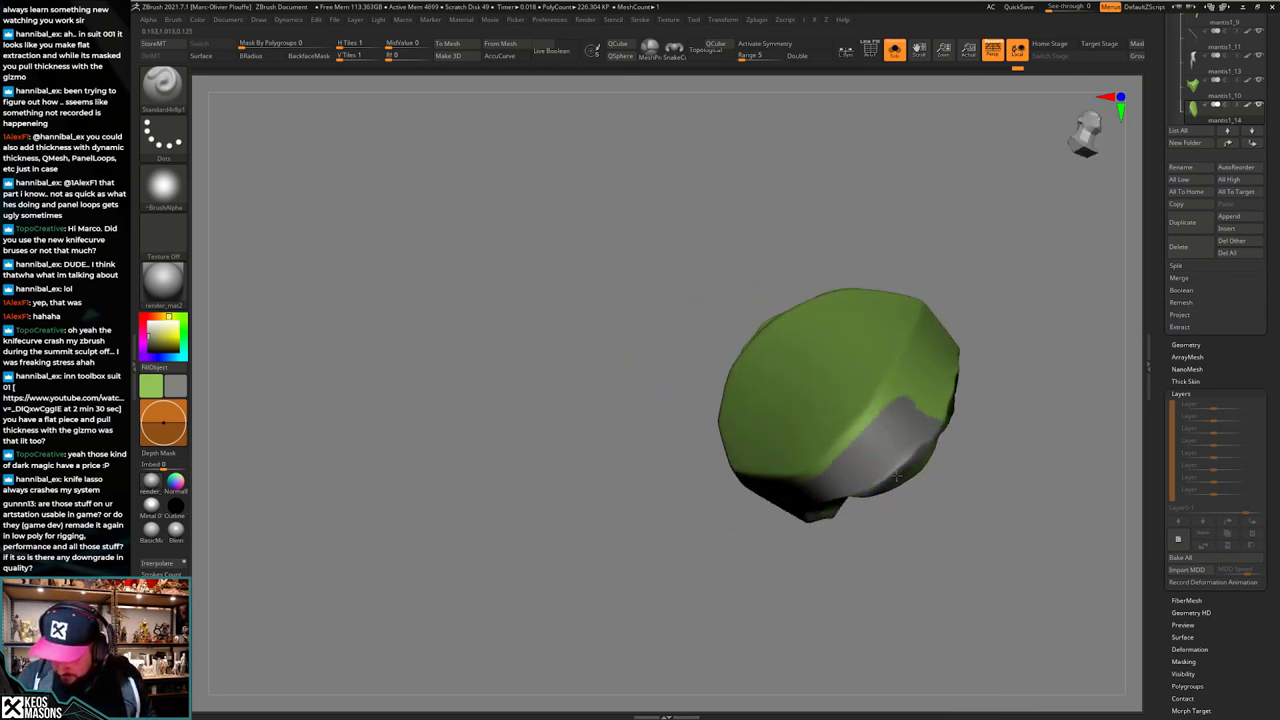
mouse_move(915, 485)
right_mouse_down()
mouse_move(903, 500)
mouse_move(881, 459)
mouse_move(848, 470)
right_mouse_up()
key("alt+s")
Step: Paint the kneecap's front bevel grey along the rim of the black lower-leg armour, up to its upper corner
mouse_move(922, 432)
right_mouse_down()
mouse_move(890, 445)
mouse_move(930, 428)
right_mouse_up()
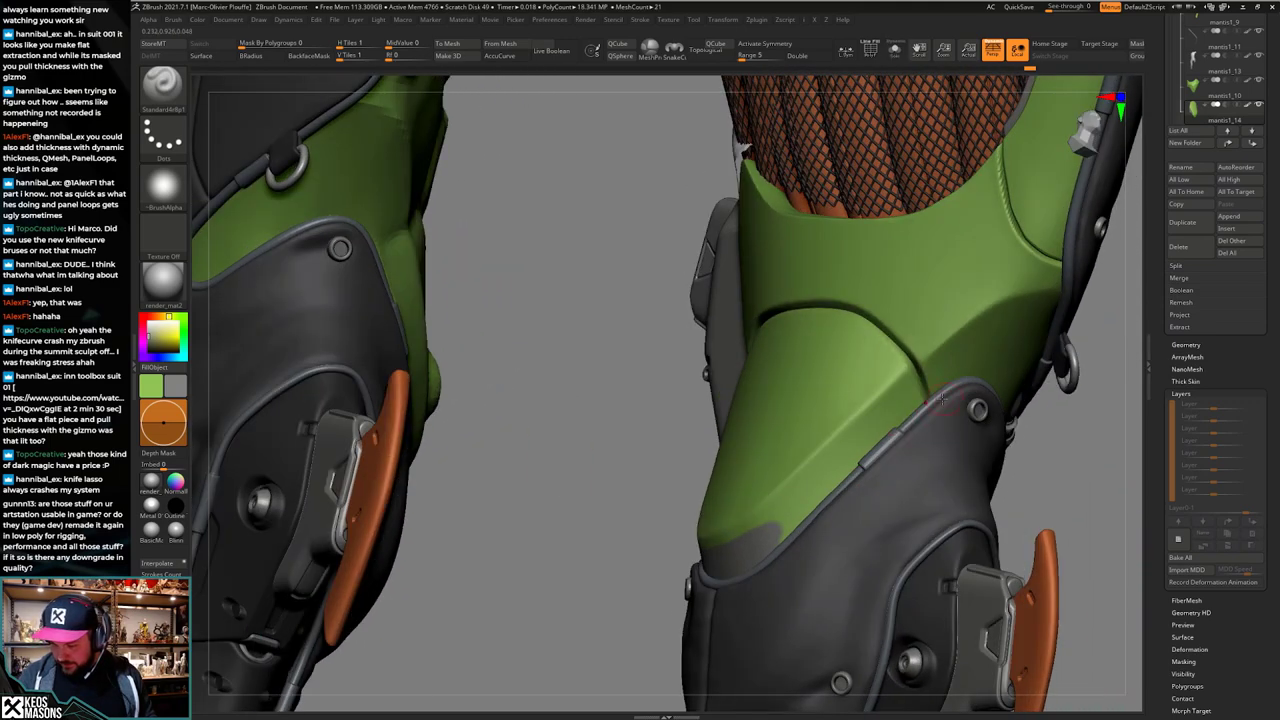
left_click_drag(877, 436, 816, 498)
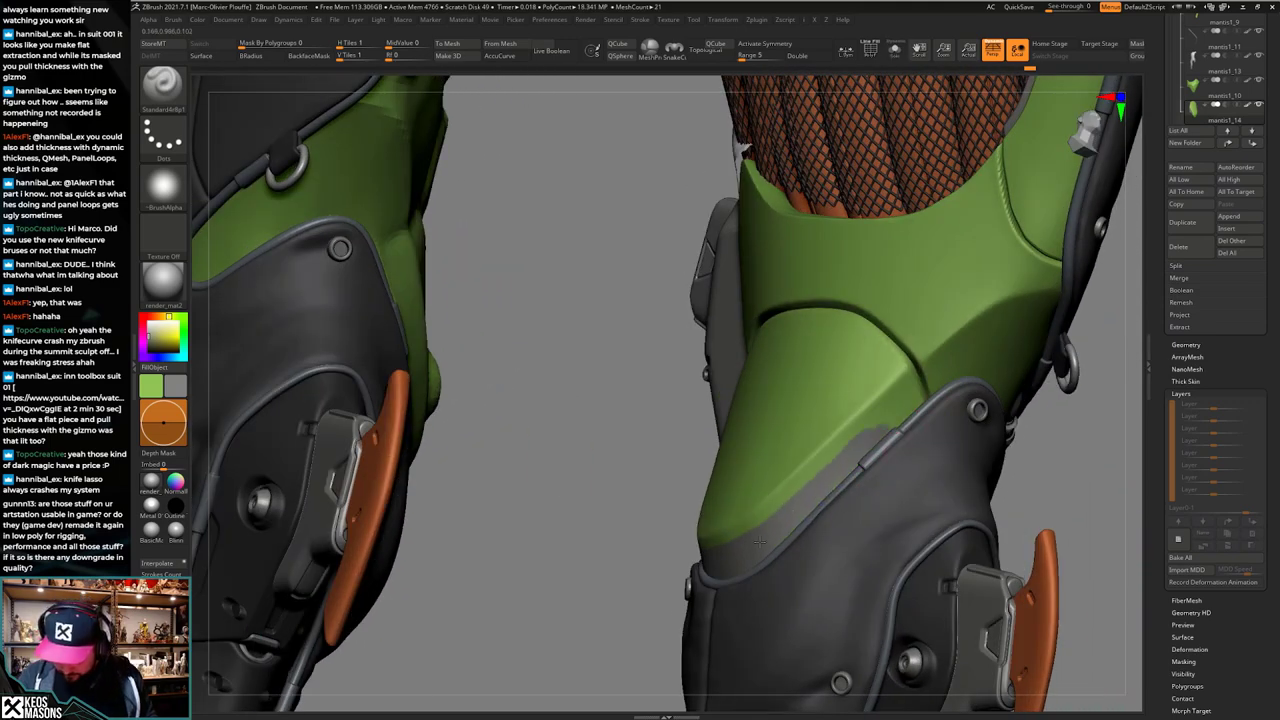
key("alt+s")
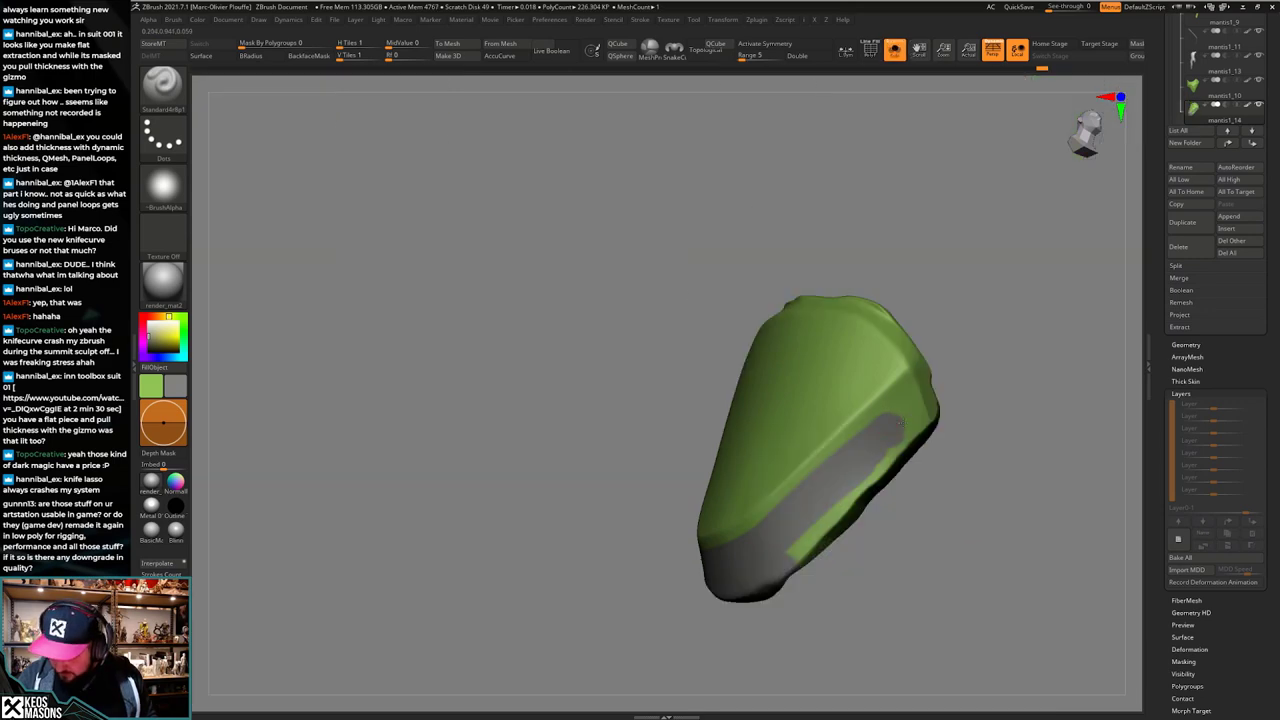
key("alt+s")
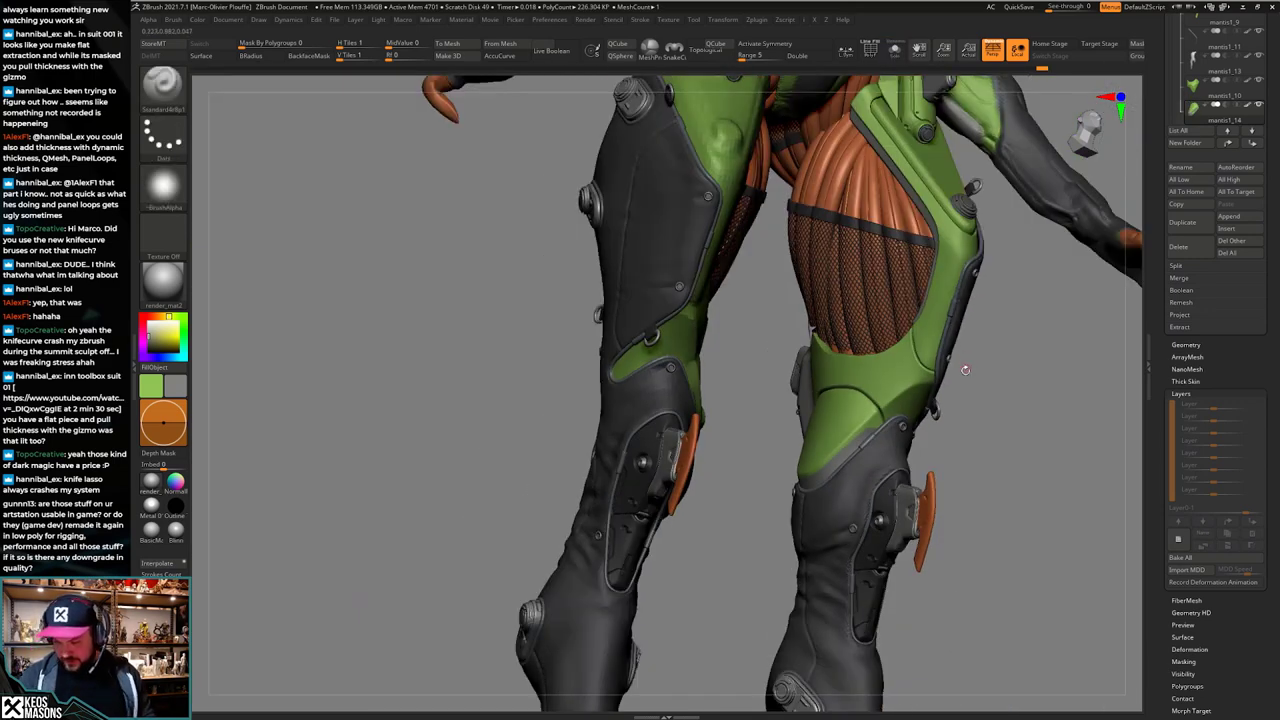
mouse_move(1006, 415)
right_mouse_down()
mouse_move(950, 405)
mouse_move(1000, 400)
mouse_move(1000, 480)
mouse_move(950, 450)
right_mouse_up()
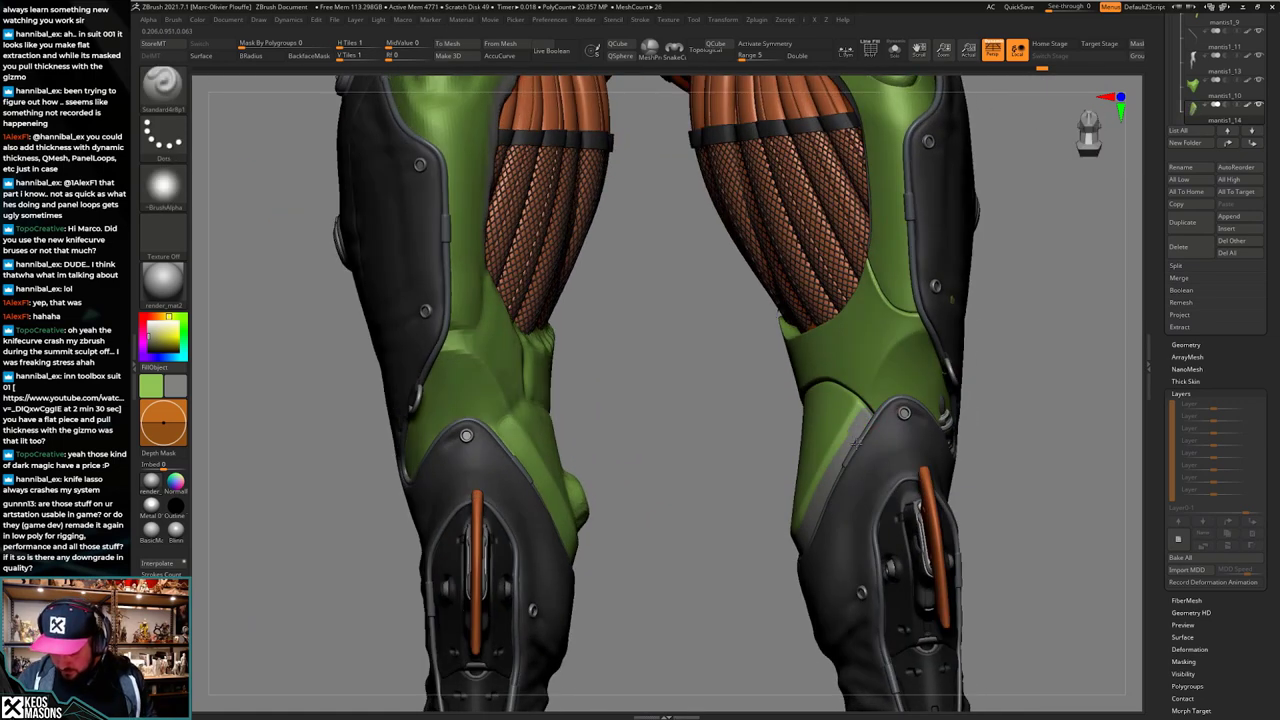
right_click(857, 443)
left_click_drag(880, 408, 857, 443)
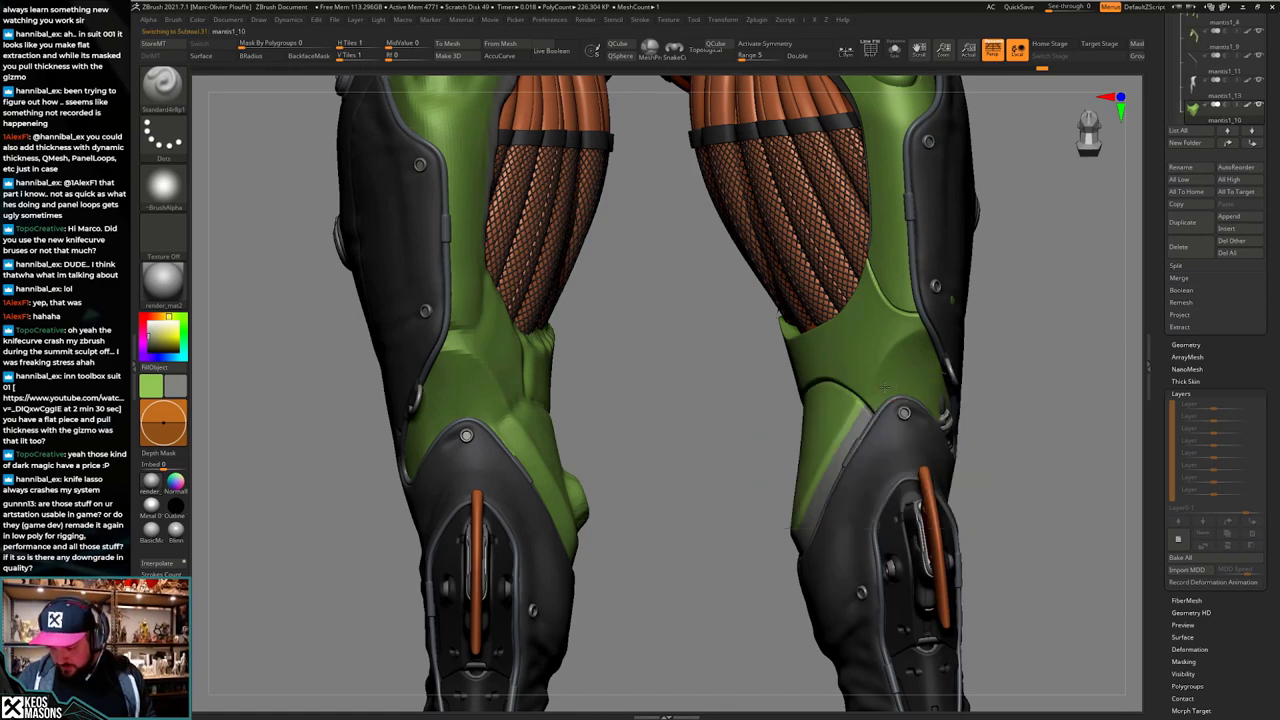
Step: Paint the outer corner of the thigh plate grey, above the bolt of the lower-leg armour
right_click_drag(888, 386, 900, 374)
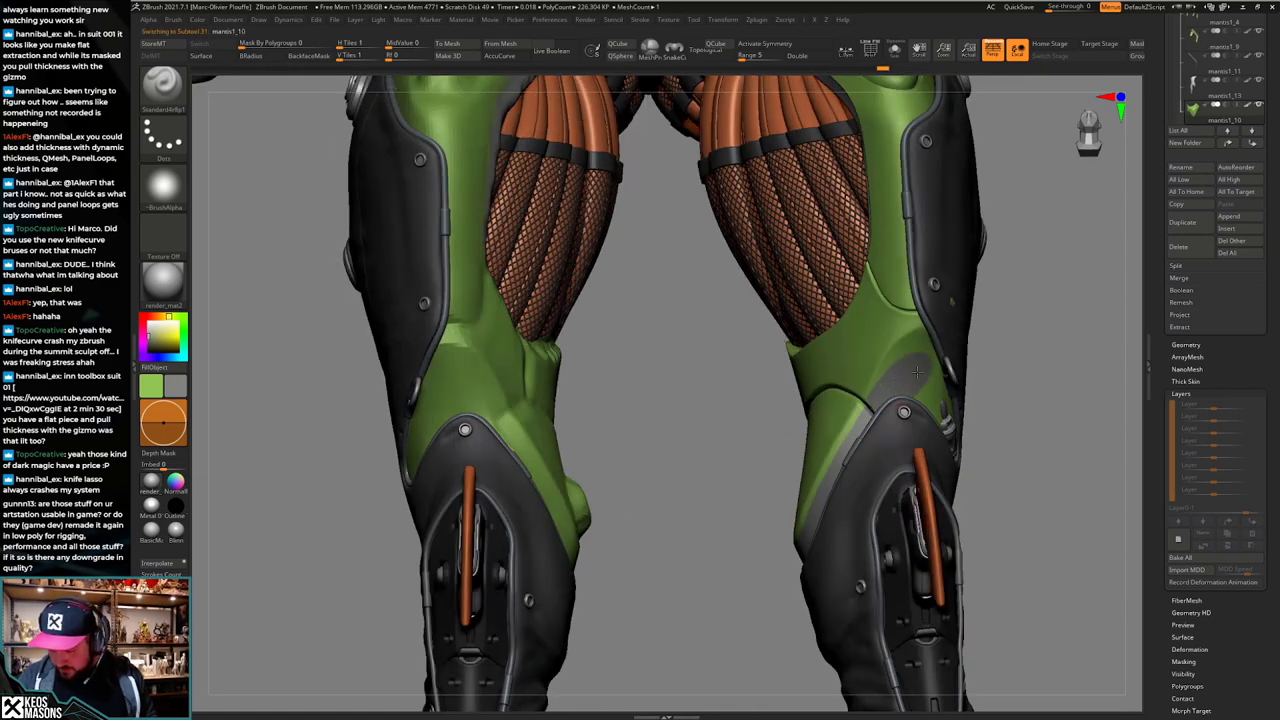
right_click_drag(1030, 400, 1046, 442)
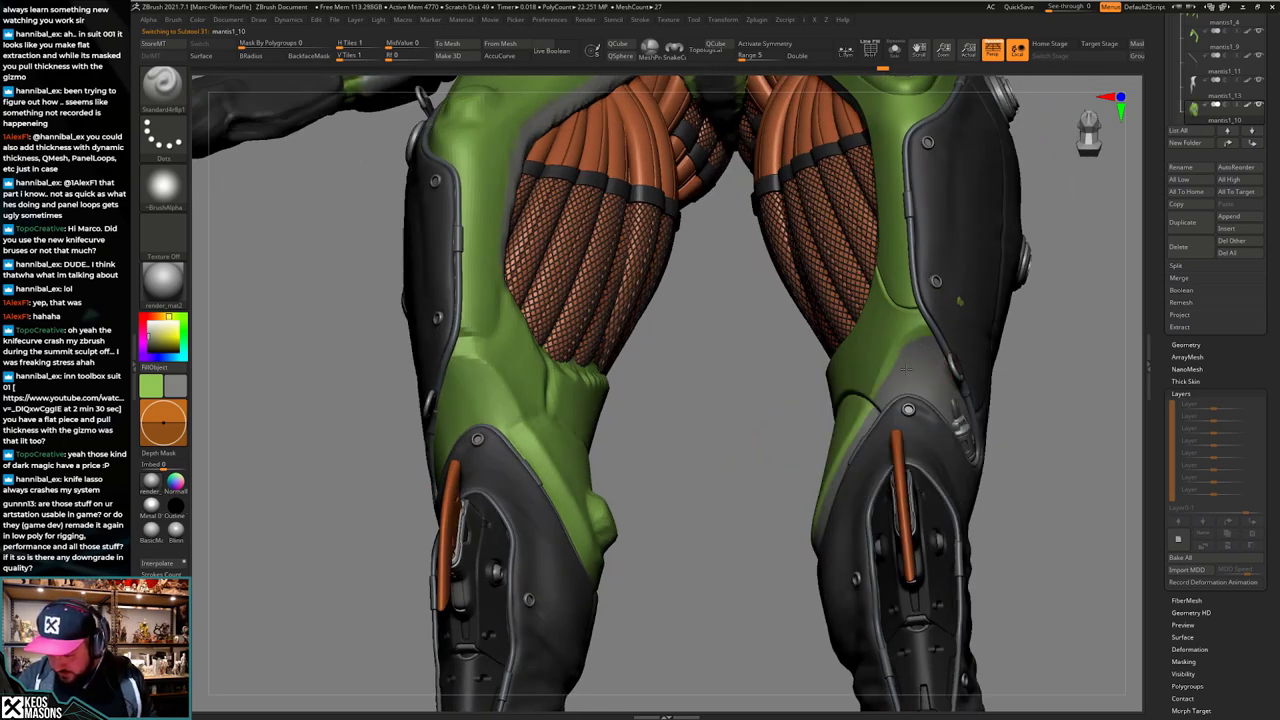
right_click_drag(888, 411, 864, 424)
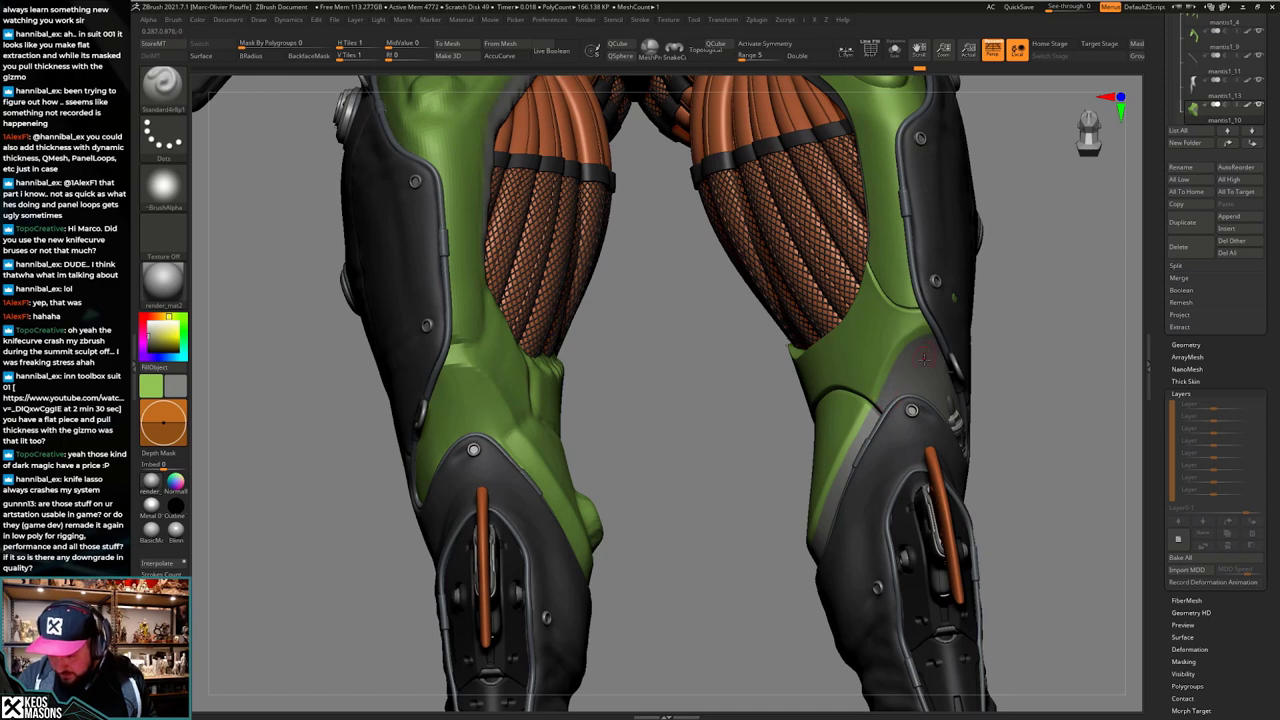
Step: Examine the grey-painted knee and thigh armour against the whole figure from the front, below and side
right_click_drag(924, 360, 920, 285, "ctrl")
right_click_drag(920, 285, 894, 469)
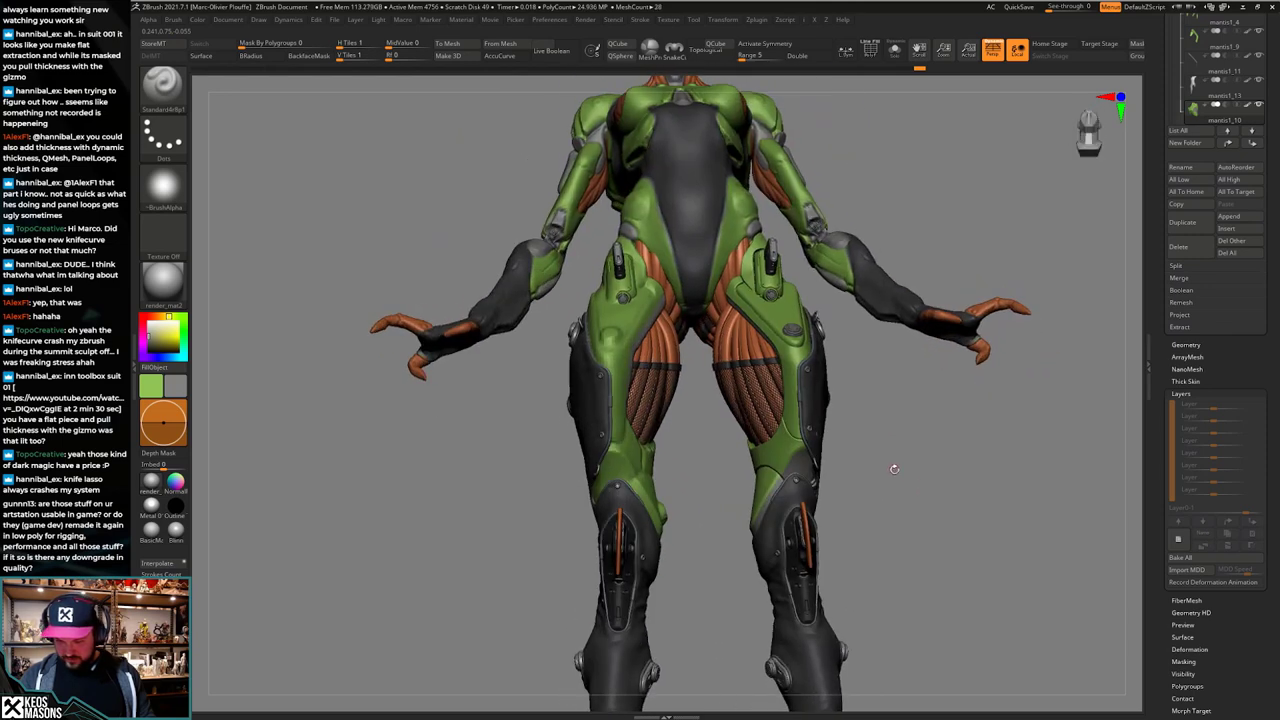
left_click_drag(894, 468, 882, 498)
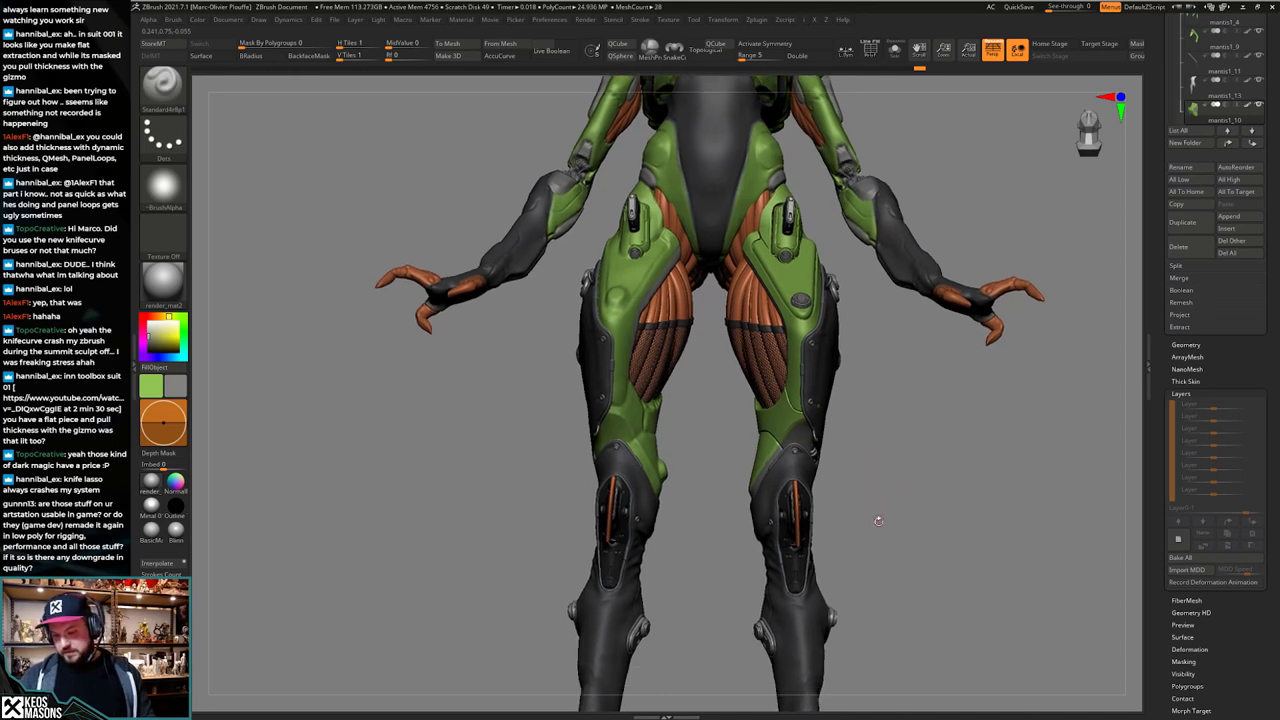
mouse_move(852, 502)
right_mouse_down("ctrl")
mouse_move(852, 548)
mouse_move(833, 543)
right_mouse_up("ctrl")
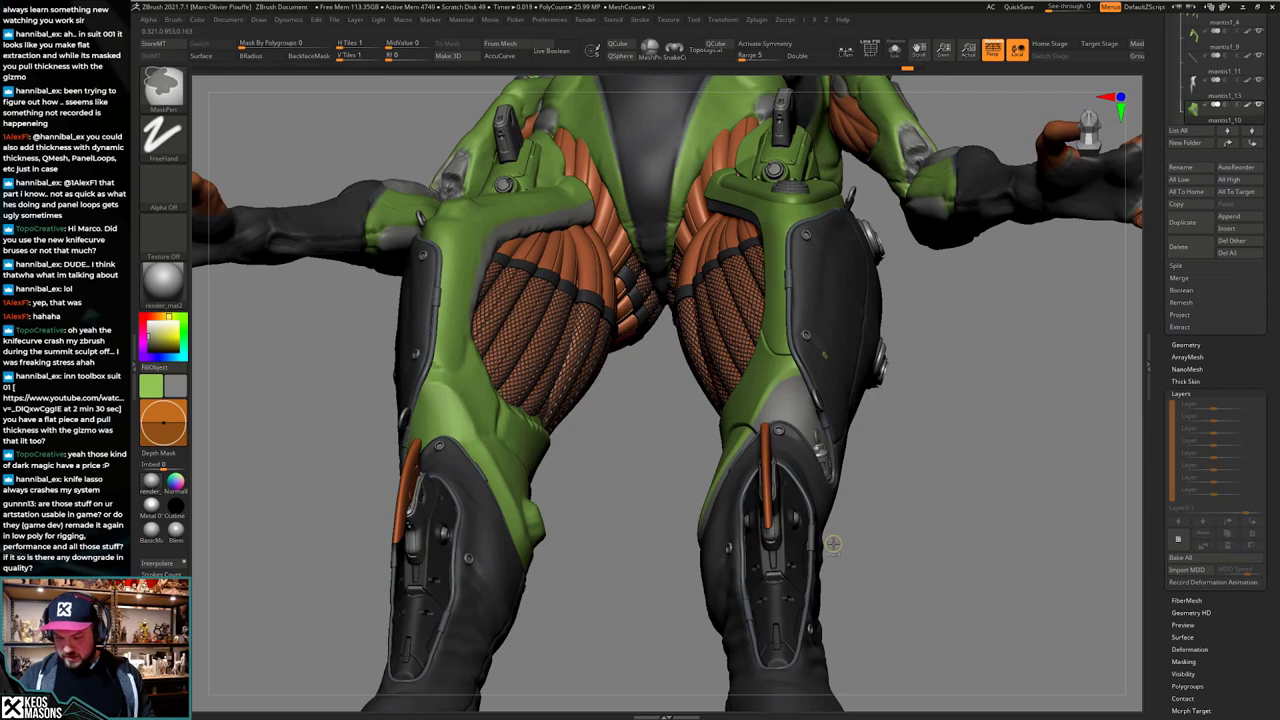
mouse_move(832, 519)
right_mouse_down()
mouse_move(838, 546)
mouse_move(859, 484)
mouse_move(877, 525)
right_mouse_up()
left_click(877, 549, "ctrl+shift")
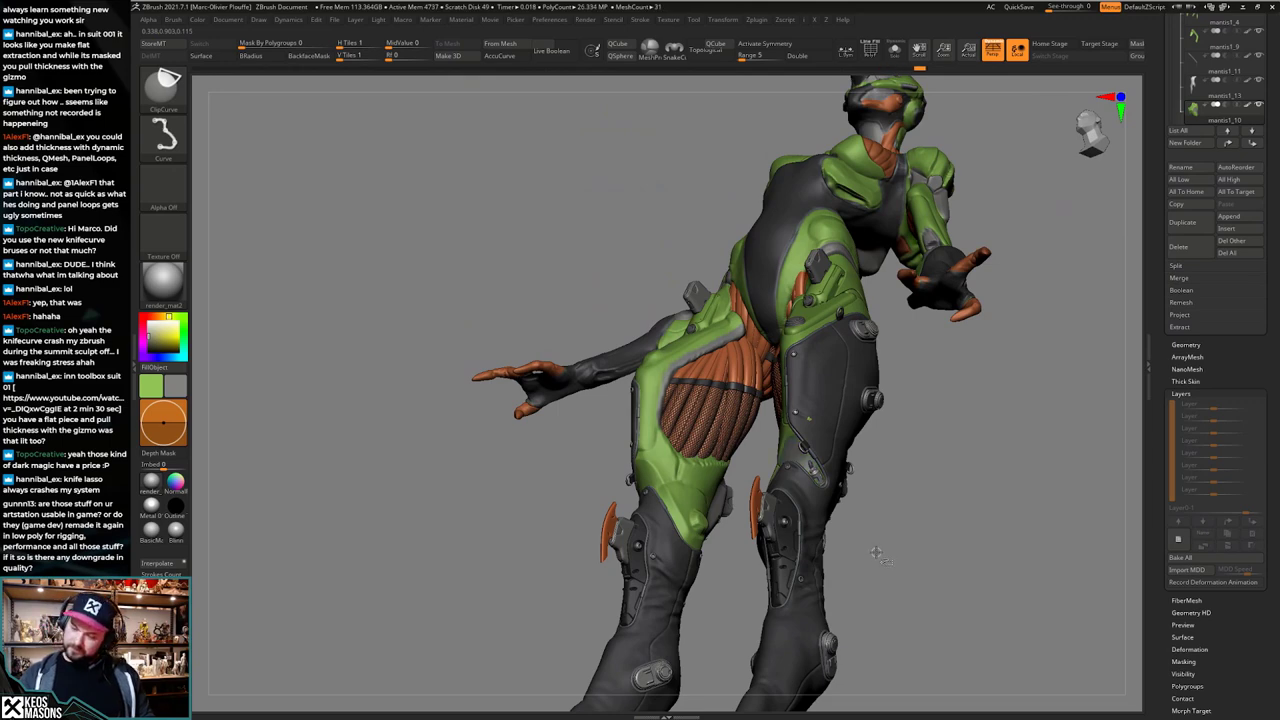
Step: Step back and forward through the thigh plate's recent edits, comparing the versions on the whole figure from the front and side
right_click_drag(859, 540, 842, 534)
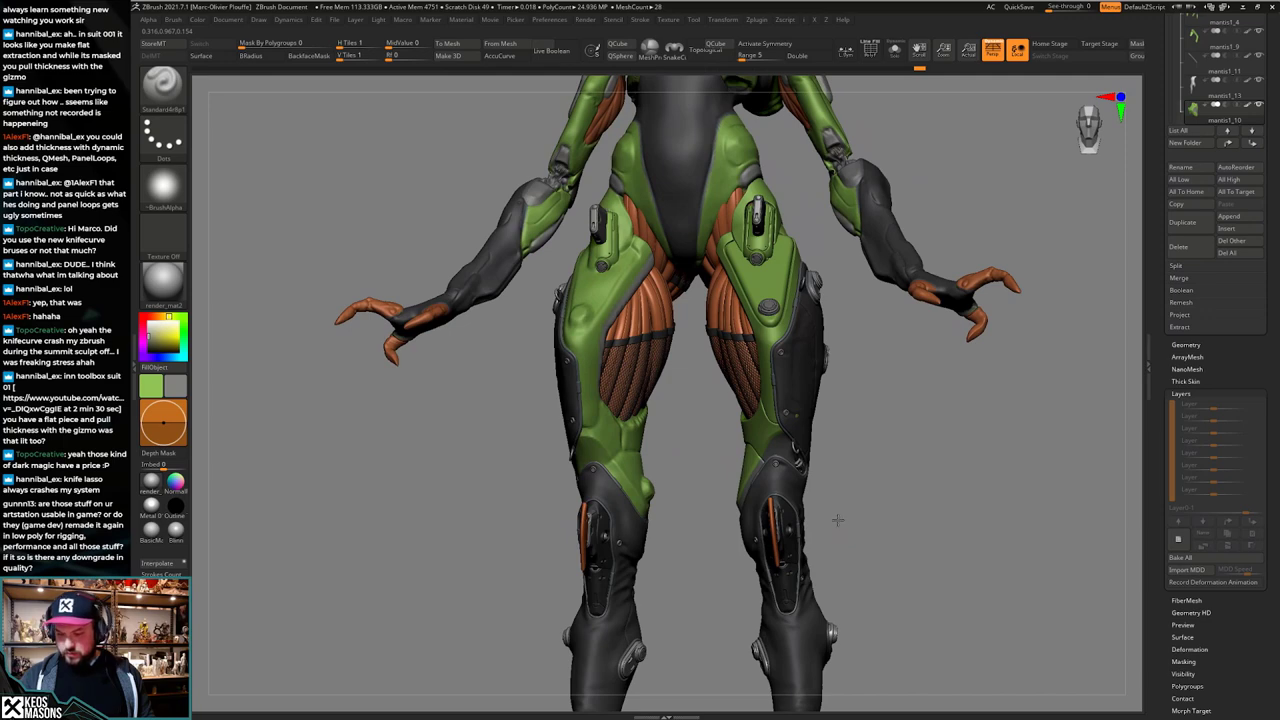
mouse_move(838, 520)
left_mouse_down()
mouse_move(846, 548)
mouse_move(825, 537)
left_mouse_up()
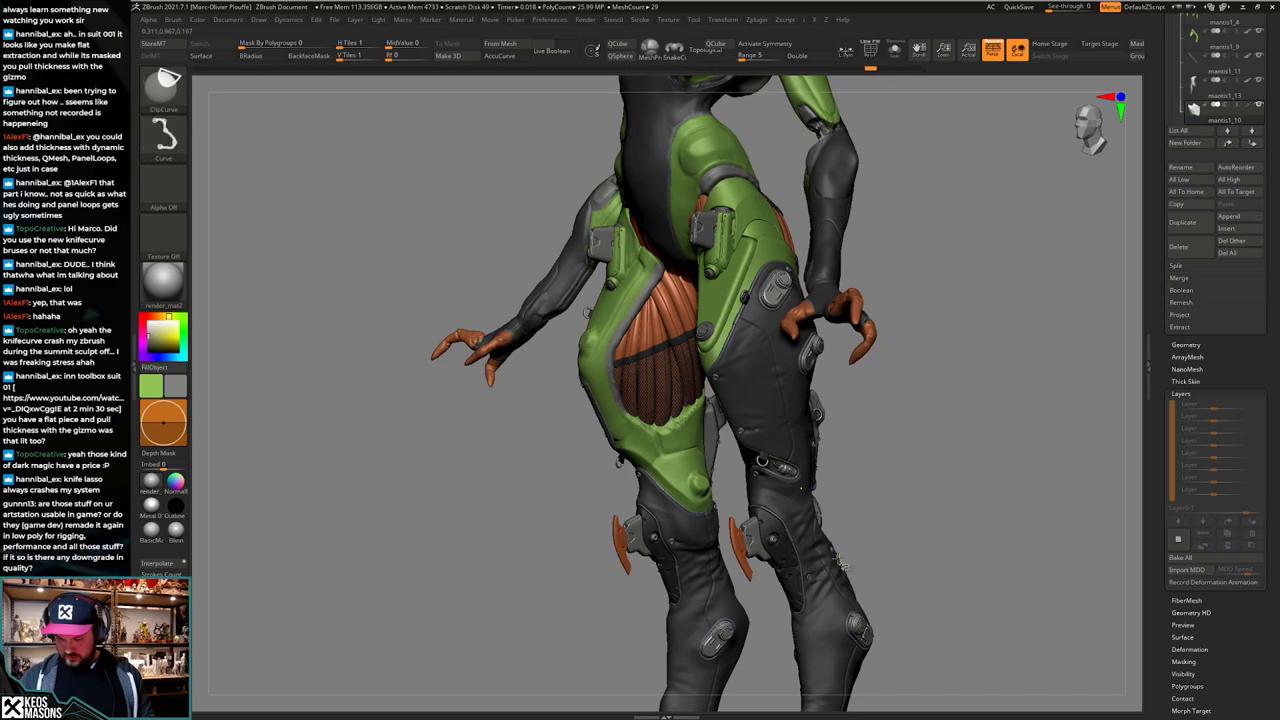
key("ctrl+shift+d")
left_click_drag(836, 530, 833, 503)
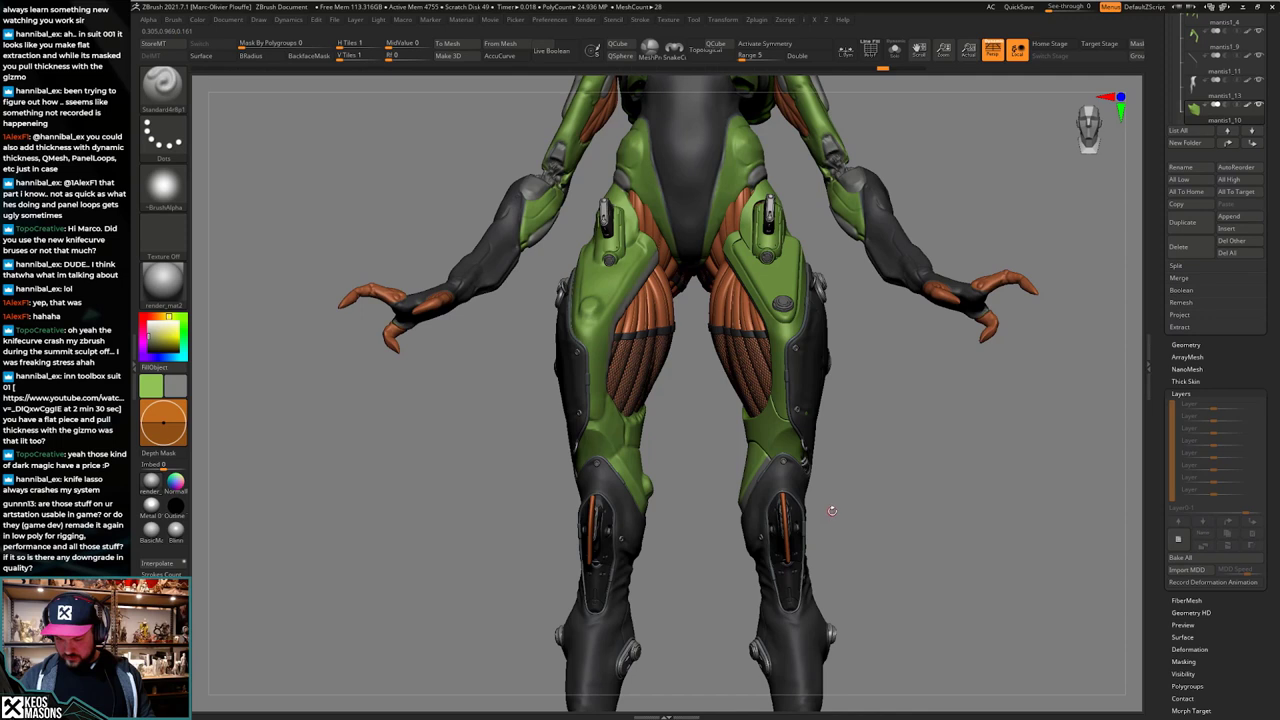
left_click_drag(832, 513, 836, 520, "shift")
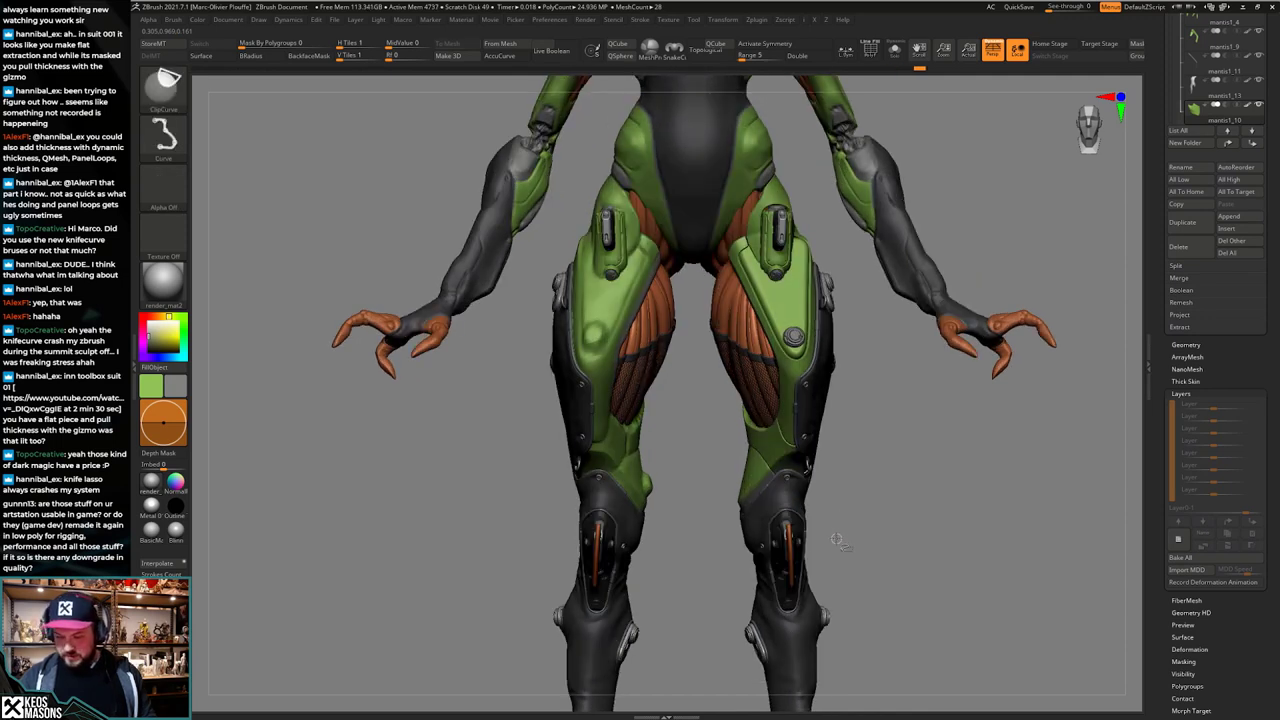
key("ctrl+shift+z")
mouse_move(836, 528)
left_mouse_down()
mouse_move(826, 478)
mouse_move(830, 500)
mouse_move(805, 468)
mouse_move(785, 478)
mouse_move(755, 440)
mouse_move(729, 466)
left_mouse_up()
Step: Switch to the hPolish brush and smooth the thigh plate around its grey outer corner above the knee, checking the piece in isolation
left_click(738, 470, "ctrl")
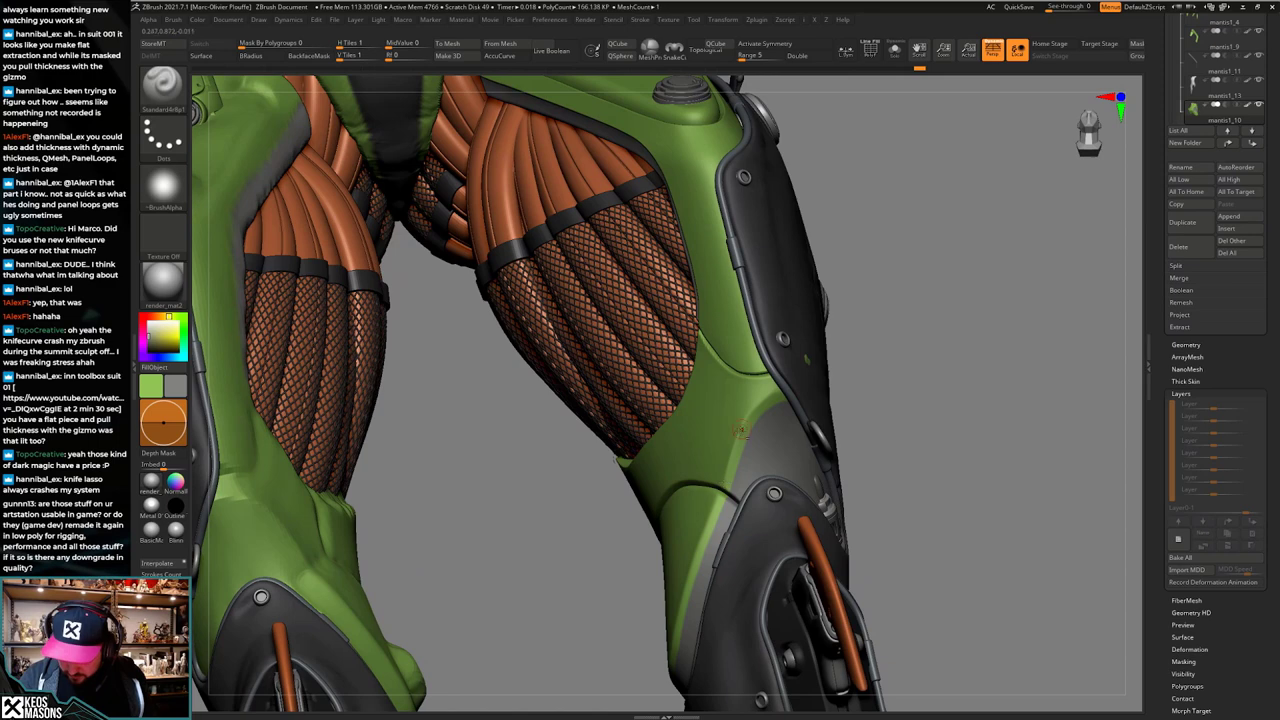
right_click(802, 391)
key("b")
key("h")
key("p")
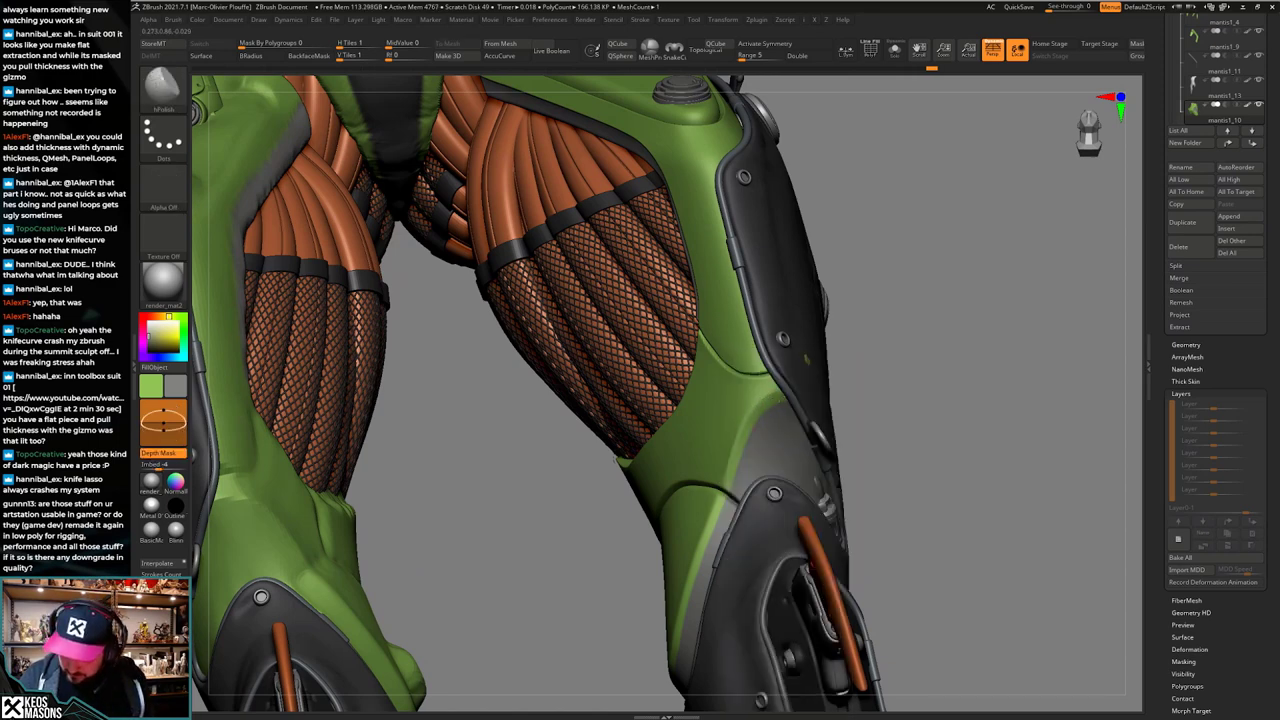
right_click(806, 424)
mouse_move(781, 406)
right_mouse_down()
mouse_move(806, 424)
mouse_move(817, 351)
mouse_move(785, 310)
right_mouse_up()
key("alt+s")
key("alt+s")
mouse_move(745, 395)
right_mouse_down()
mouse_move(858, 413)
mouse_move(797, 449)
mouse_move(802, 405)
mouse_move(805, 416)
mouse_move(783, 369)
right_mouse_up()
Step: Select the kneecap piece and touch up the grey along its side bevel beside the exposed mechanical knee joint with the Standard brush
left_click(806, 422, "alt")
key("space")
left_click(773, 369)
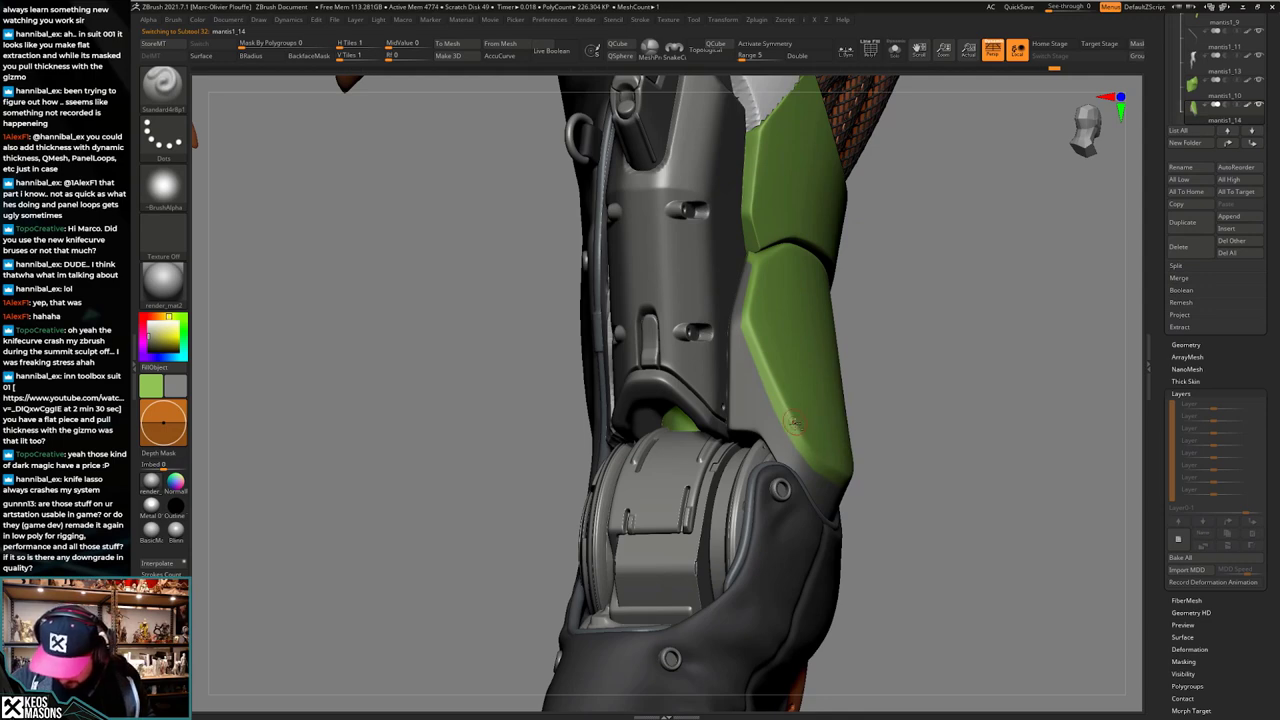
right_click_drag(806, 440, 778, 306)
right_click(770, 325)
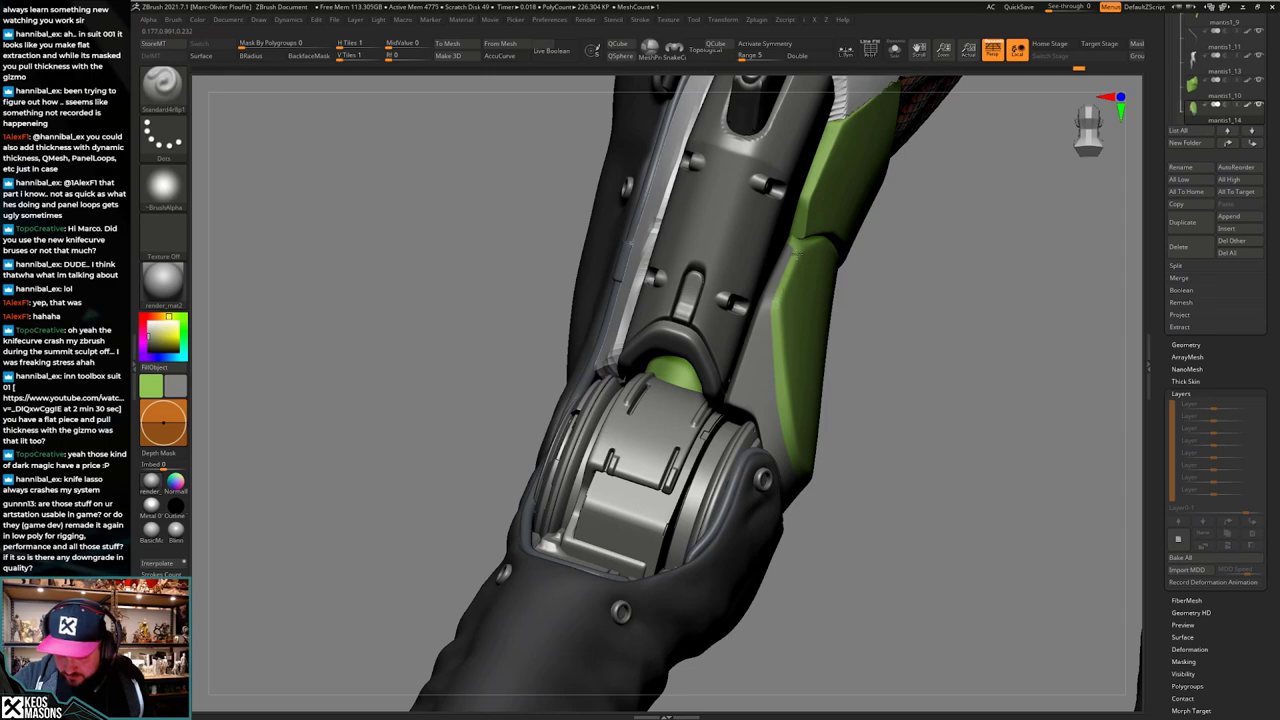
right_click_drag(782, 399, 788, 440)
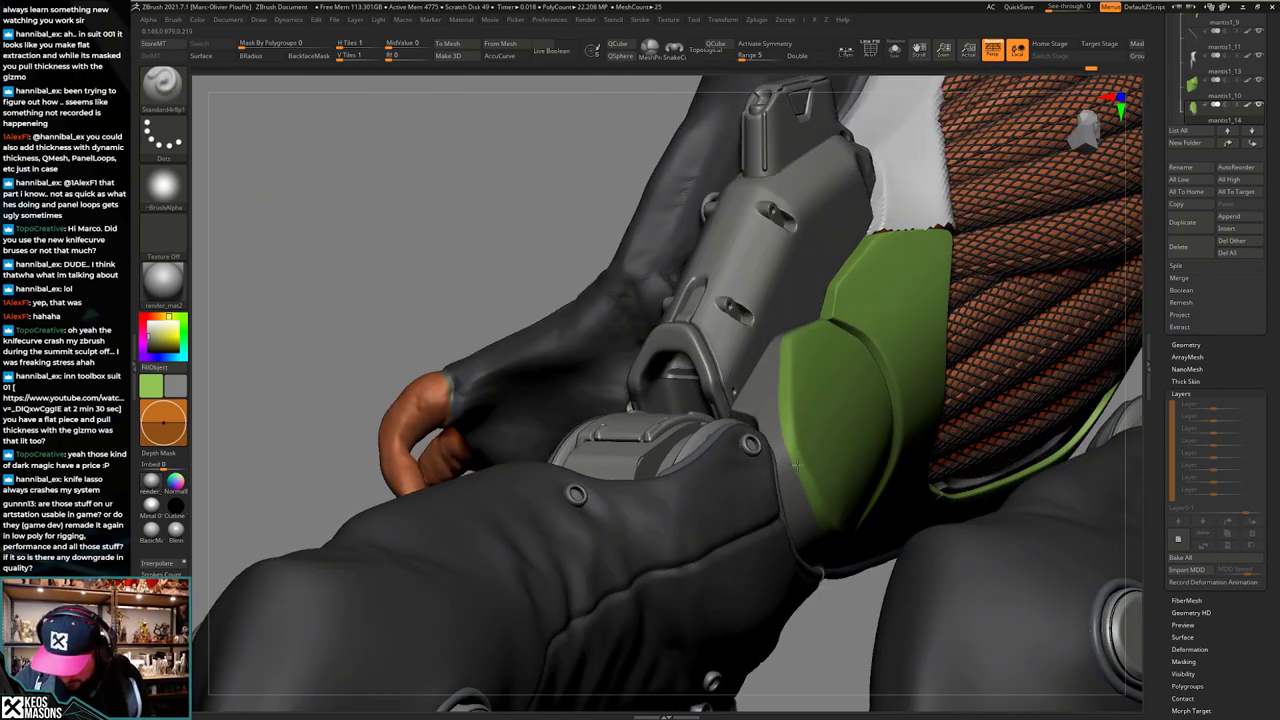
Step: Isolate the kneecap and refine the grey on its side and underside, keeping a clean border to the green face
right_click_drag(802, 457, 785, 413)
key("alt+s")
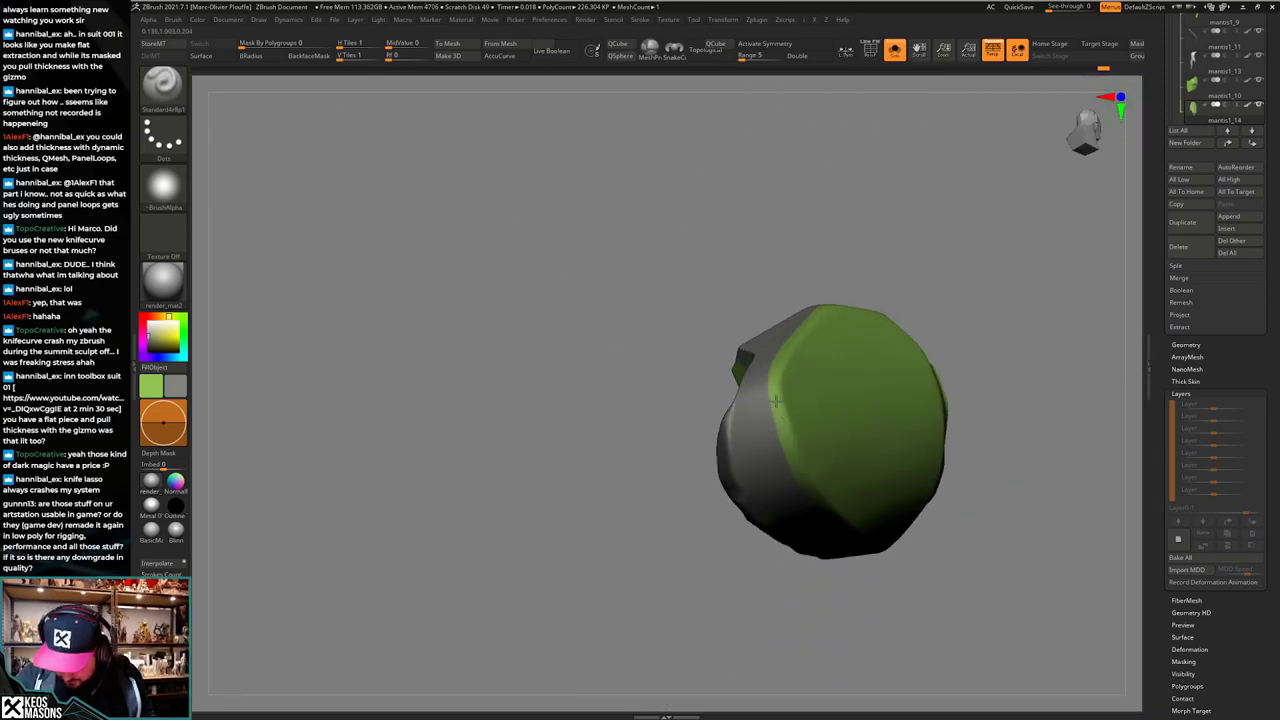
mouse_move(798, 465)
right_mouse_down()
mouse_move(776, 446)
mouse_move(789, 446)
right_mouse_up()
key("alt+s")
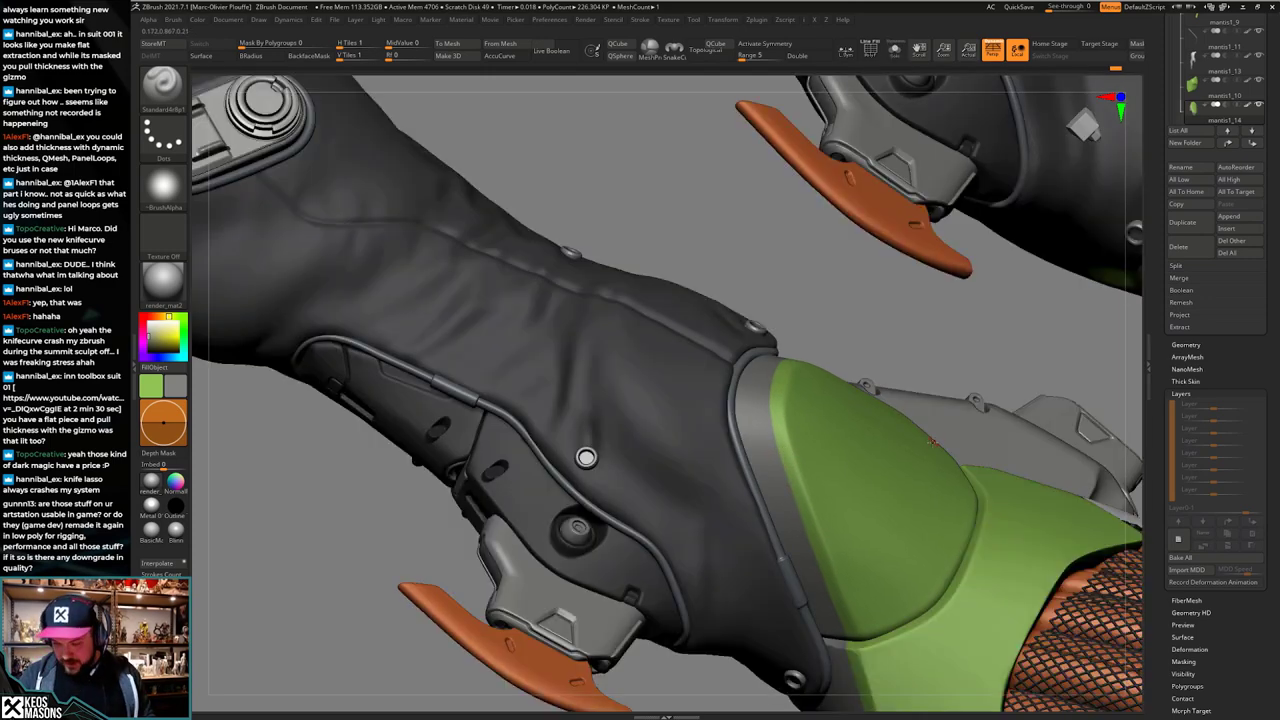
Step: Continue the grey along the kneecap's front bevel up to the upper corner under the thigh plate, checking the piece in isolation
right_click_drag(831, 496, 766, 367)
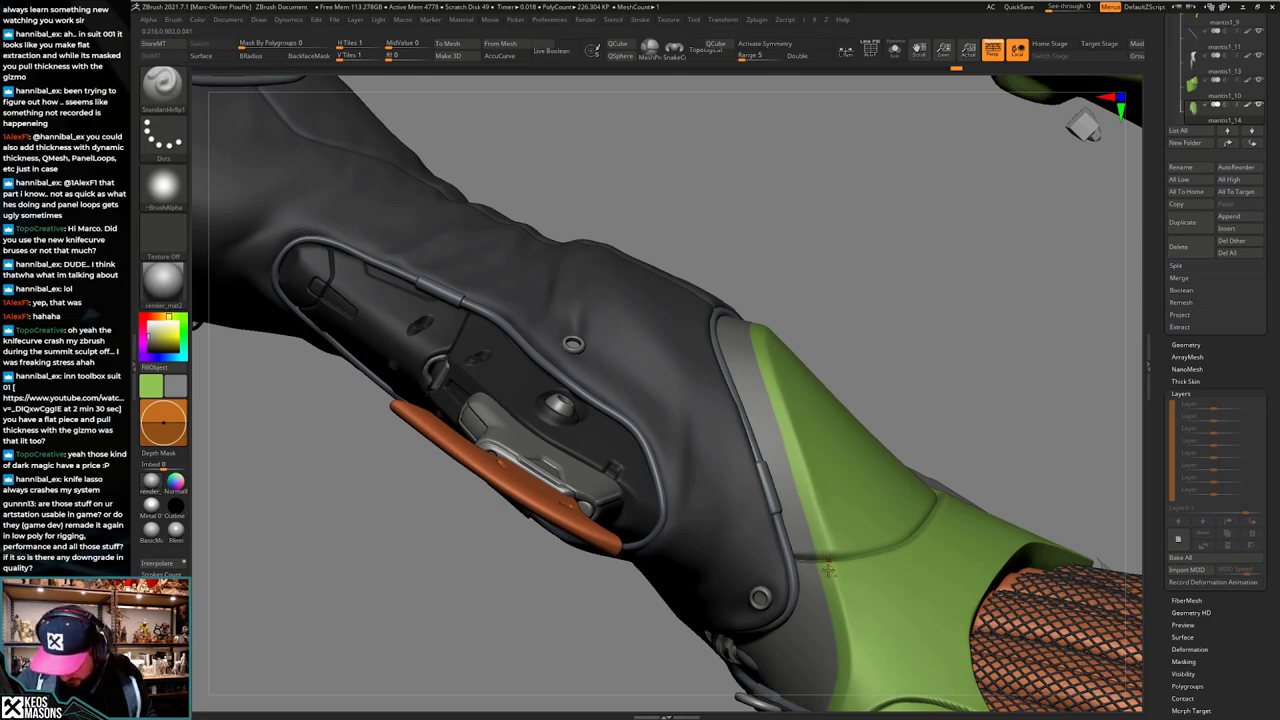
right_click_drag(828, 570, 780, 482, "ctrl")
right_click_drag(780, 482, 786, 463, "ctrl")
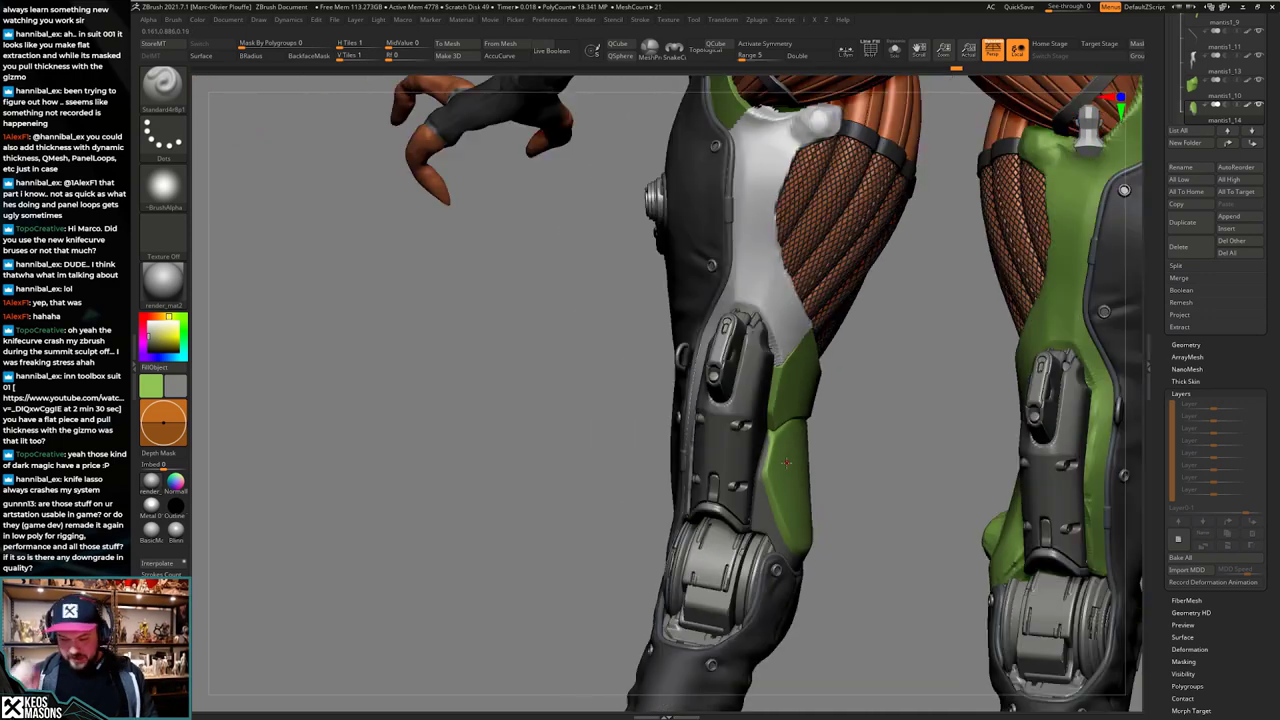
right_click_drag(793, 534, 822, 532)
right_click_drag(822, 532, 784, 476, "alt")
right_click_drag(806, 390, 833, 527)
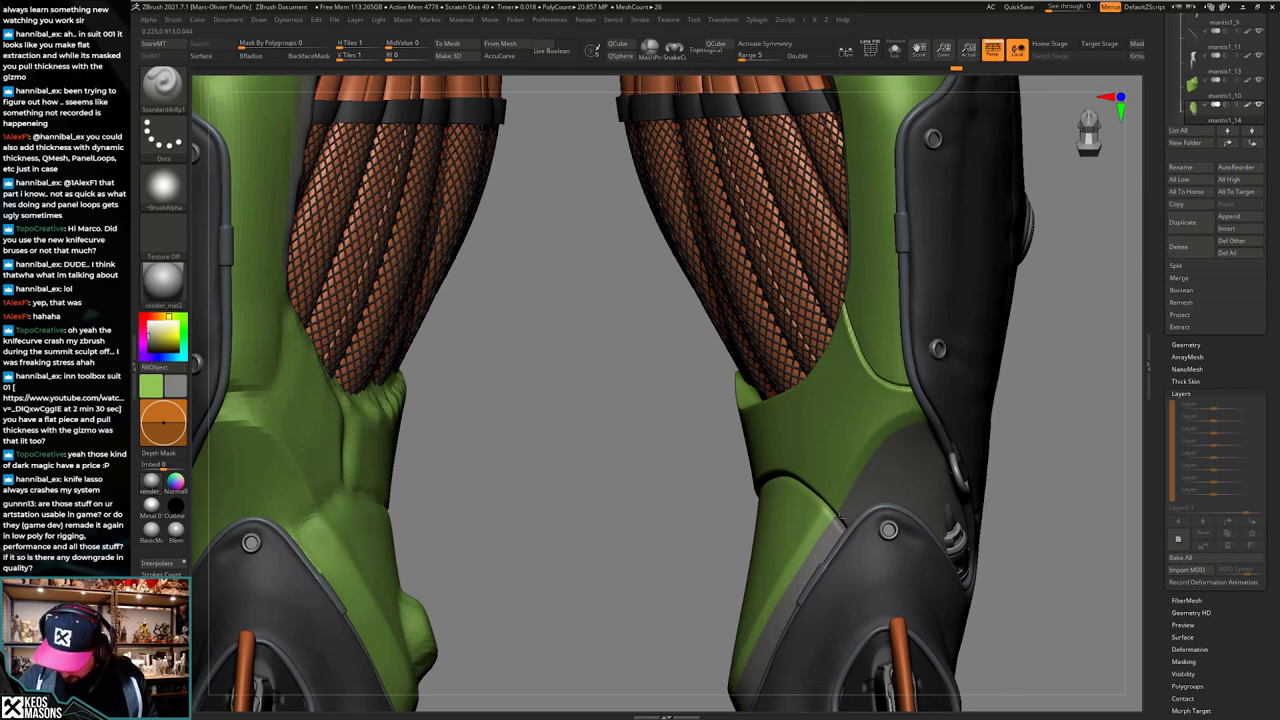
key("alt+s")
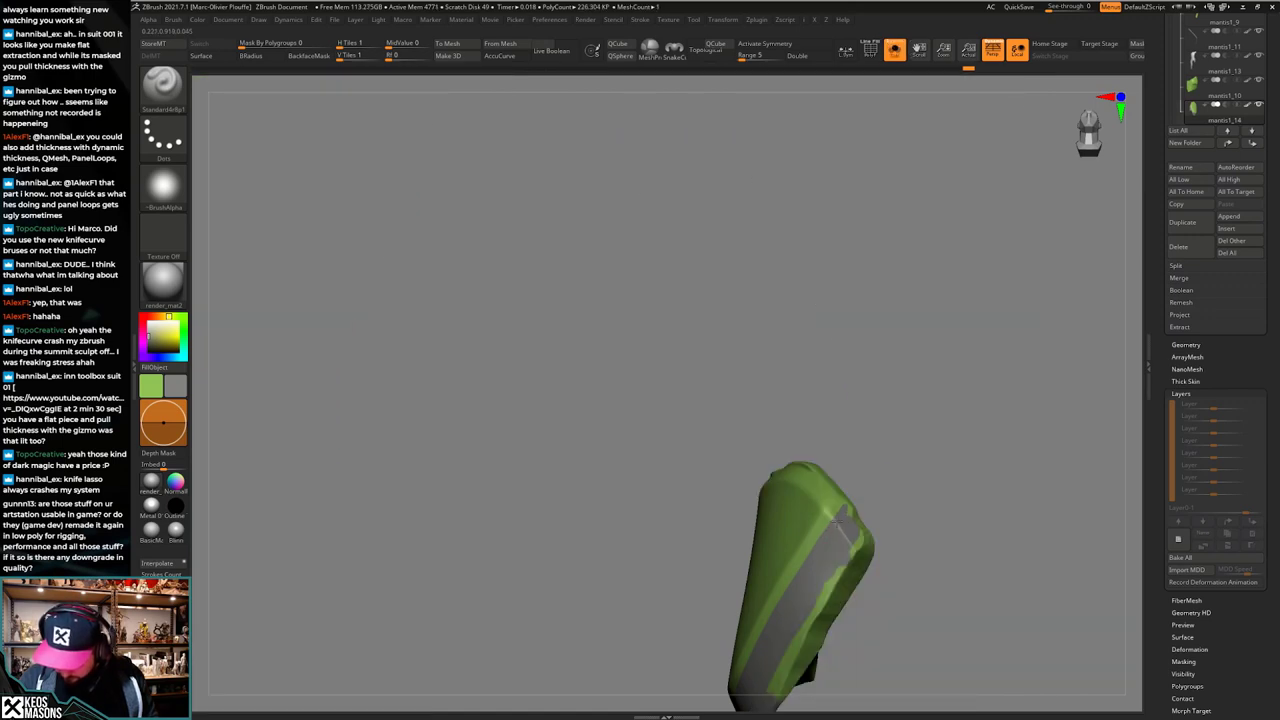
key("alt+s")
Step: Select the leg armour piece above the kneecap and check it in isolation and on the whole figure from the front
mouse_move(896, 493)
right_mouse_down("ctrl")
mouse_move(875, 478)
mouse_move(950, 484)
right_mouse_up("ctrl")
mouse_move(750, 474)
right_mouse_down()
mouse_move(812, 470)
mouse_move(834, 488)
mouse_move(850, 478)
mouse_move(848, 452)
mouse_move(823, 491)
mouse_move(803, 470)
mouse_move(913, 445)
mouse_move(906, 474)
right_mouse_up()
left_click(793, 362, "alt")
key("alt+s")
key("alt+s")
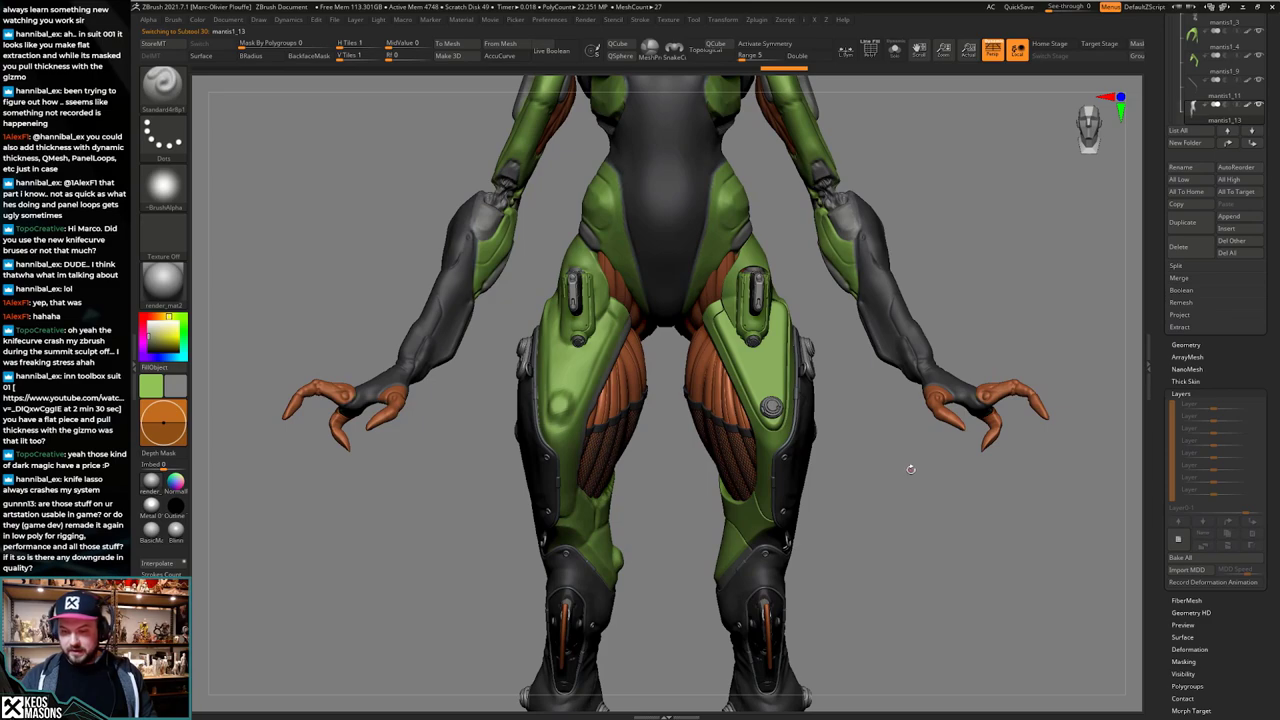
key("shift+s")
key("shift+s")
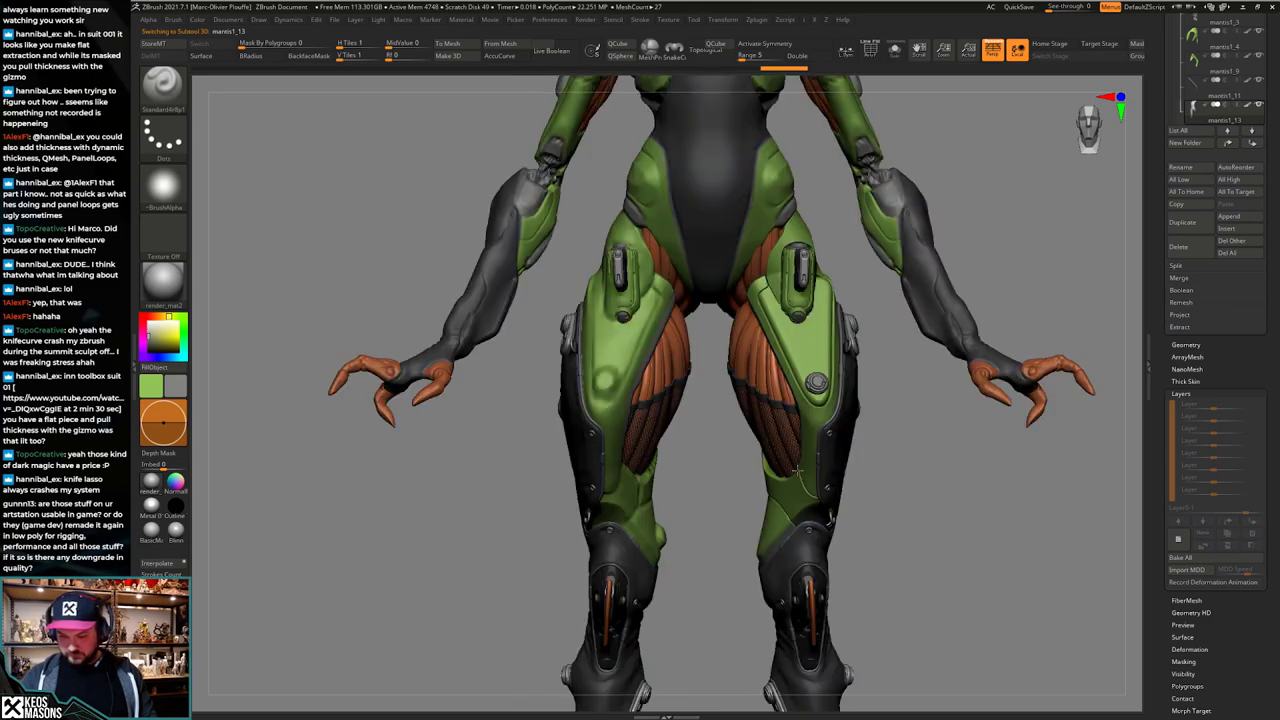
Step: Select the light grey plate on the back of the thigh and isolate it from the other parts
right_click_drag(787, 480, 812, 534)
key("shift+f")
right_click_drag(812, 534, 783, 537)
key("shift+f")
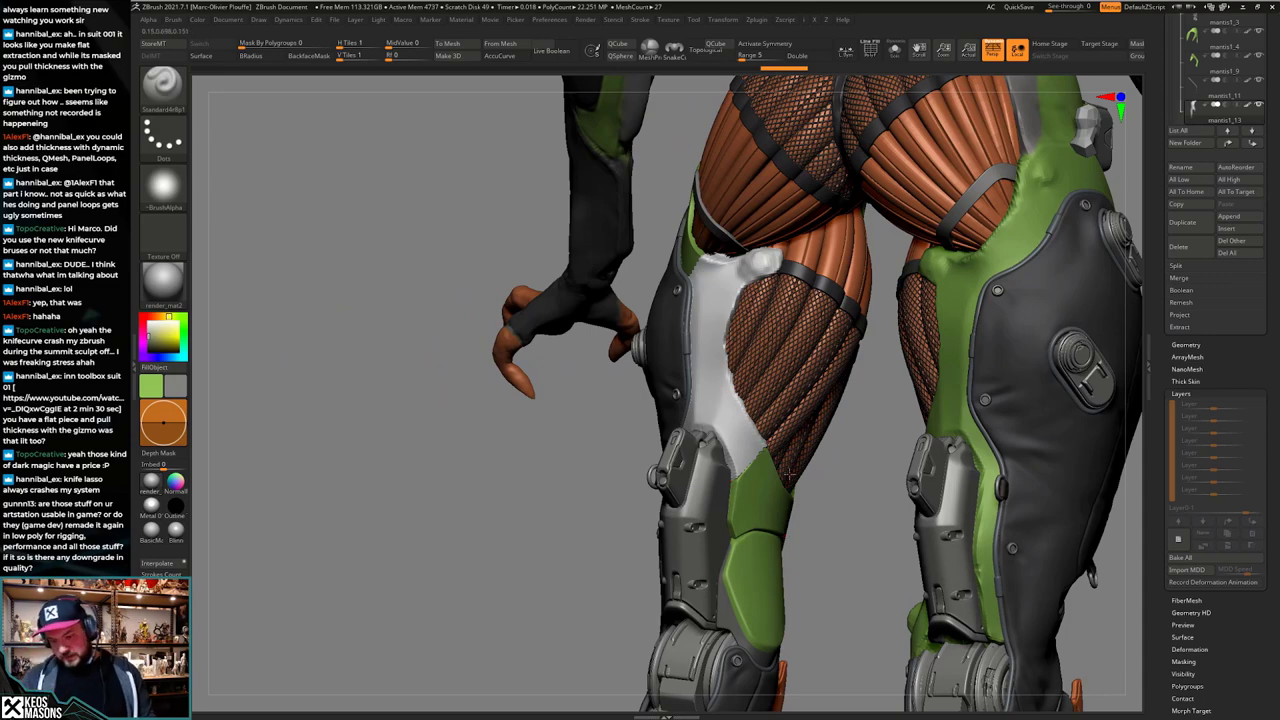
right_click_drag(789, 475, 784, 510)
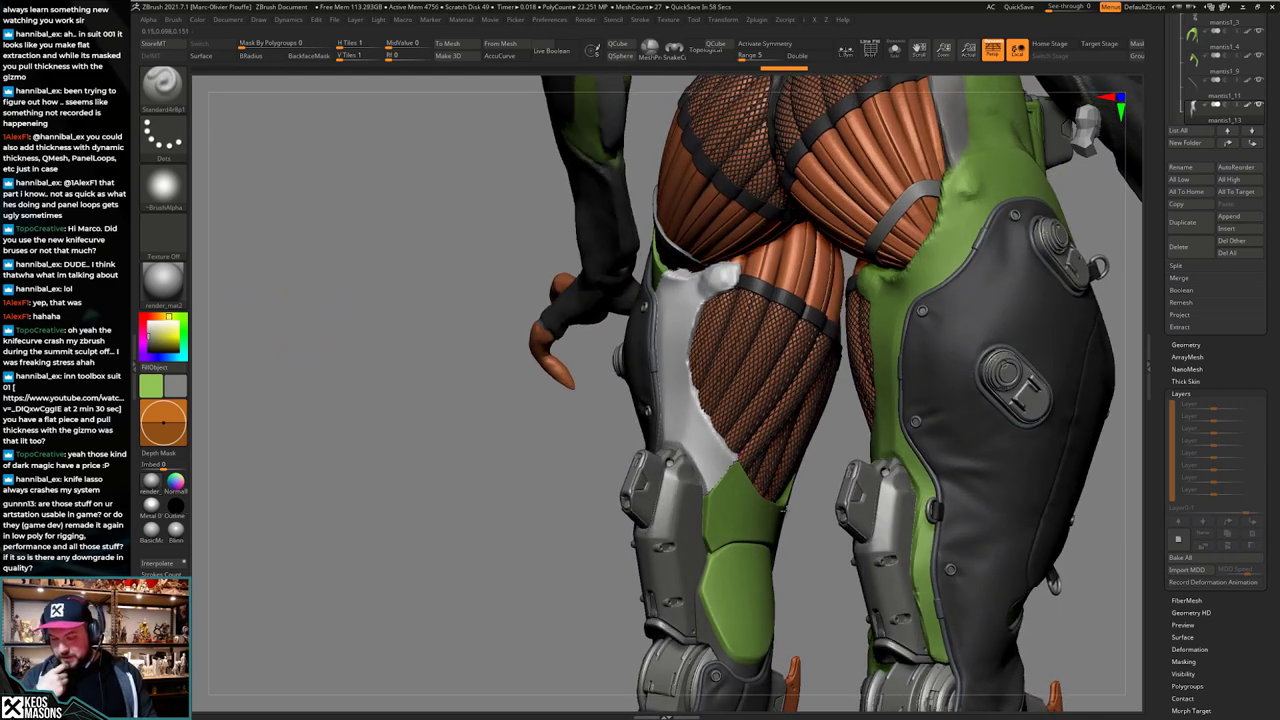
right_click_drag(784, 510, 752, 500)
left_click(728, 560, "alt")
right_click_drag(766, 545, 758, 583)
key("shift+f")
left_click(715, 471, "alt")
right_click_drag(786, 488, 778, 477)
key("shift+f")
key("shift+f")
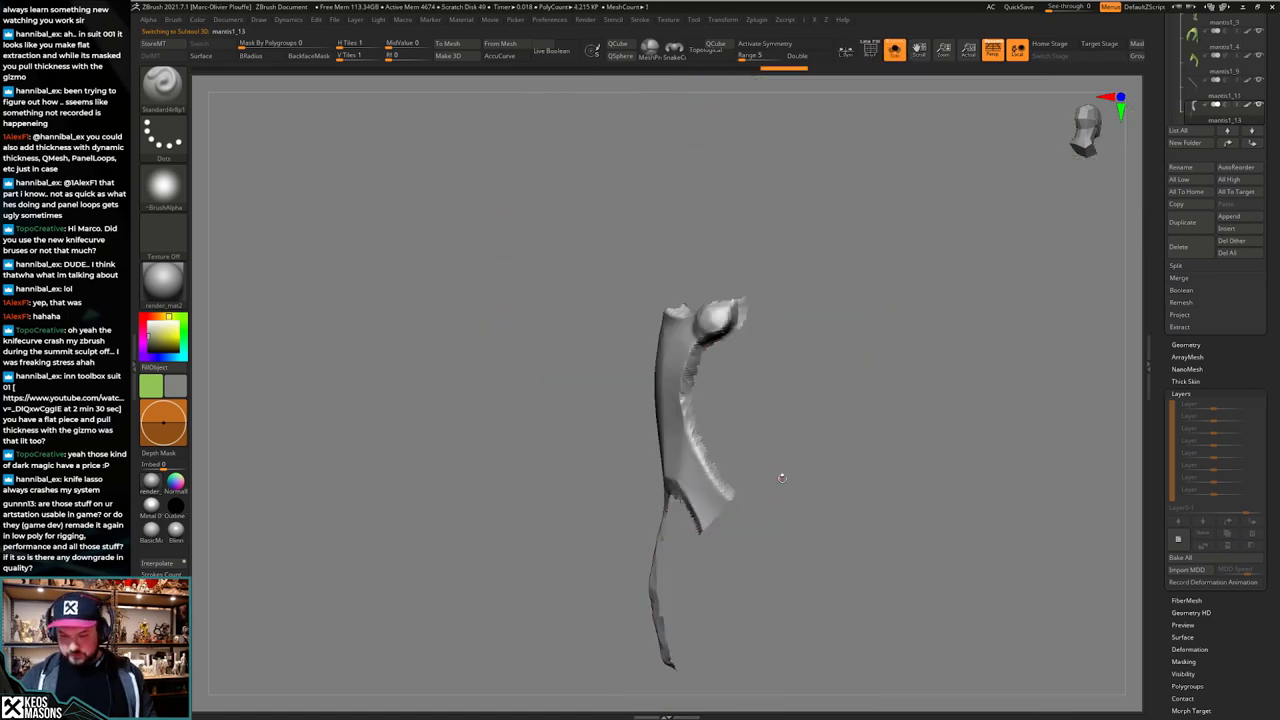
Step: Invert the mask on the isolated plate and switch to the Move brush with a larger draw size
right_click(780, 477)
left_click(914, 346, "ctrl")
left_click(864, 415, "ctrl")
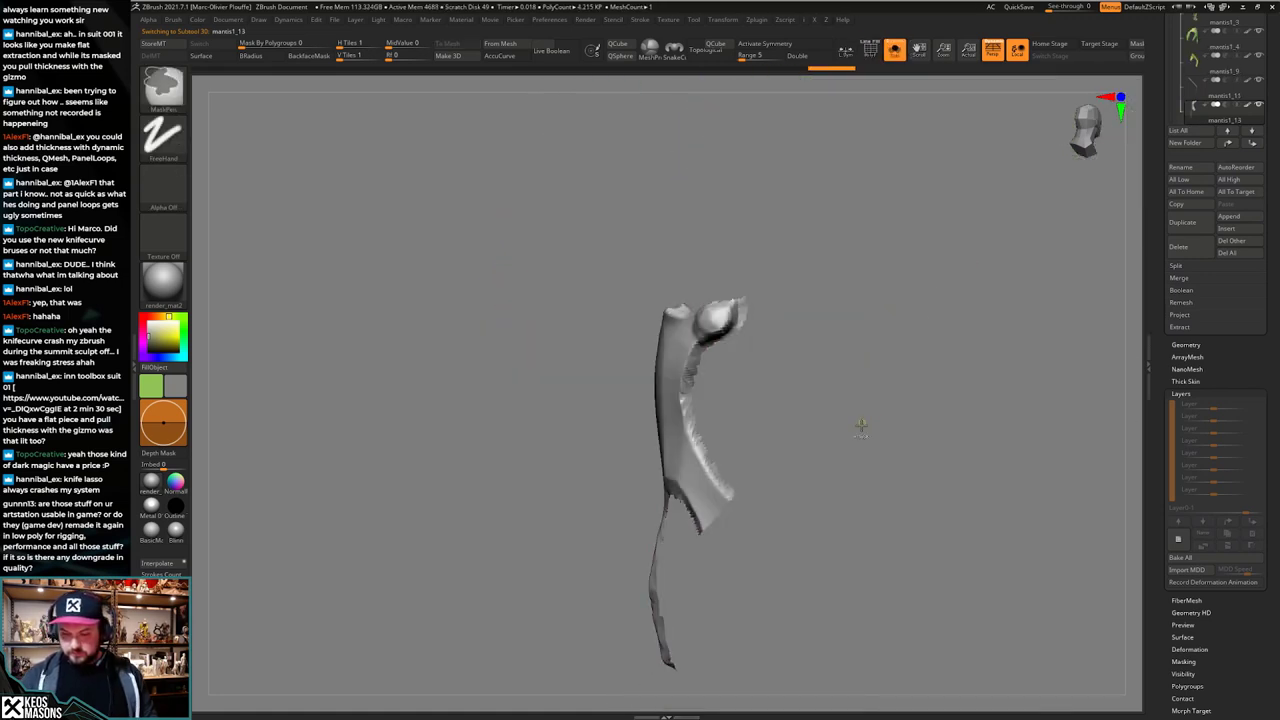
right_click(866, 414)
left_click(848, 396)
left_click(868, 417, "ctrl")
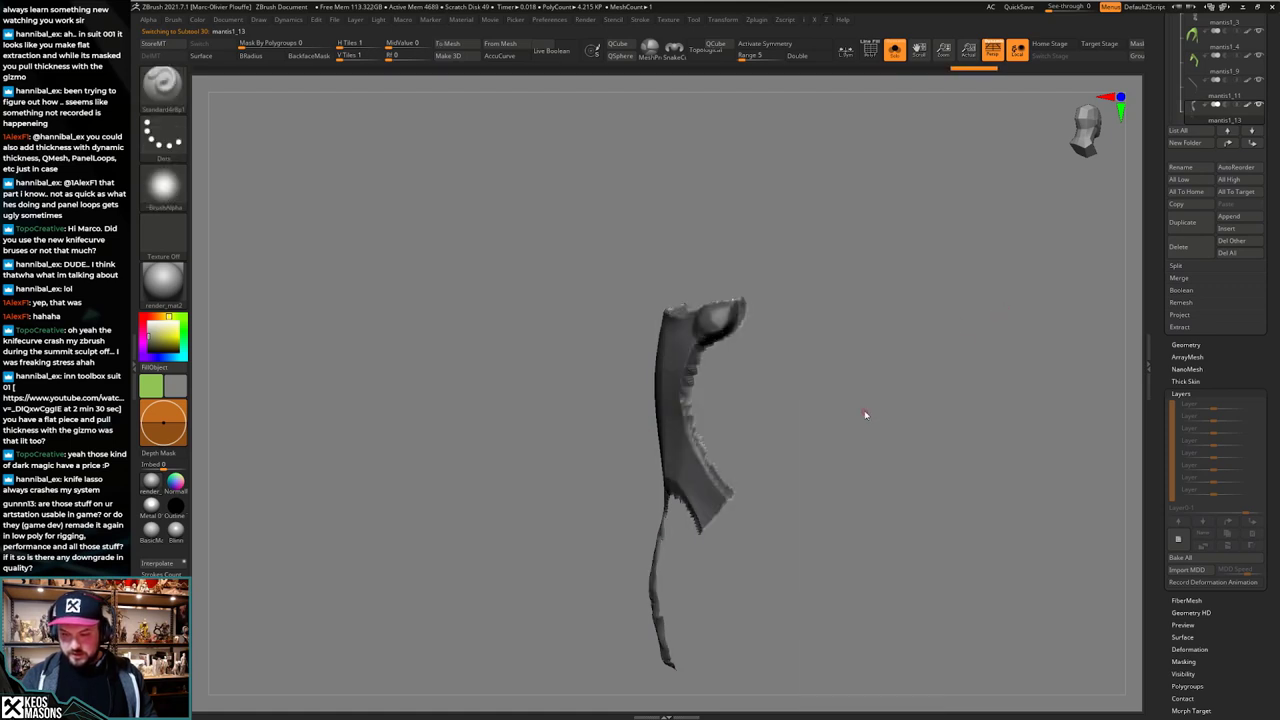
right_click(866, 414)
left_click(831, 380)
right_click_drag(768, 325, 729, 339)
right_click(729, 340)
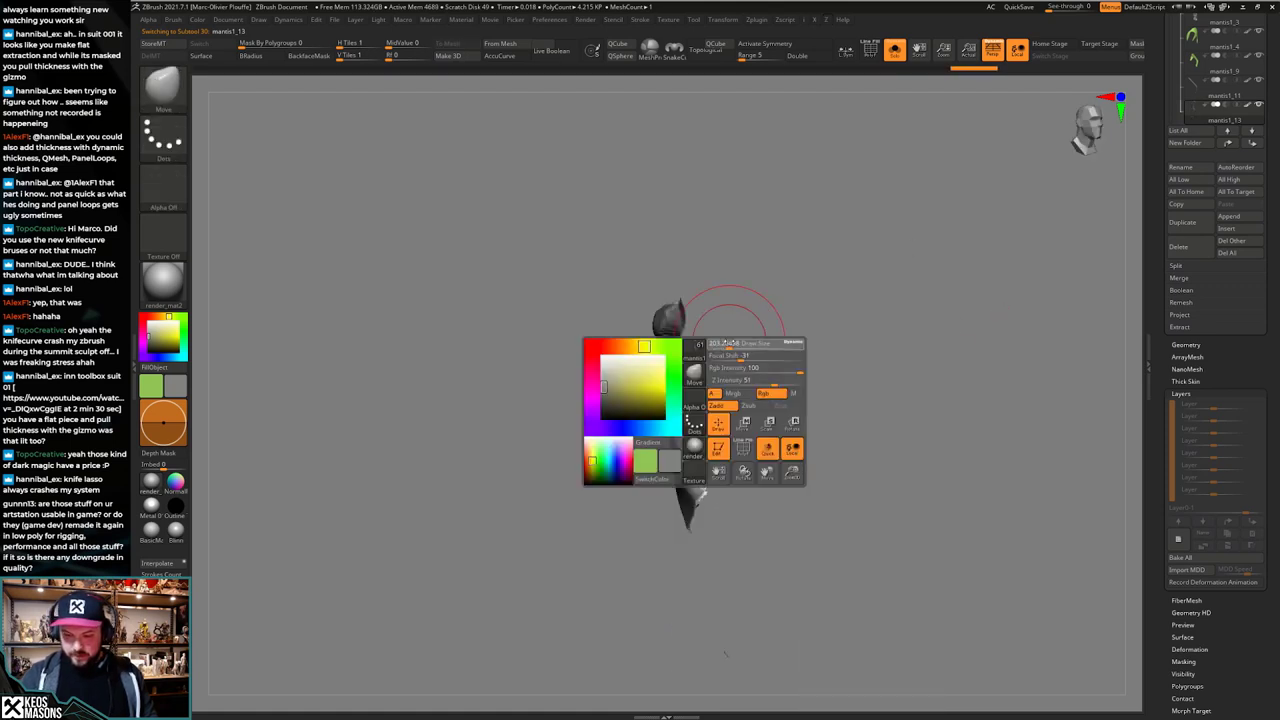
left_click(770, 392)
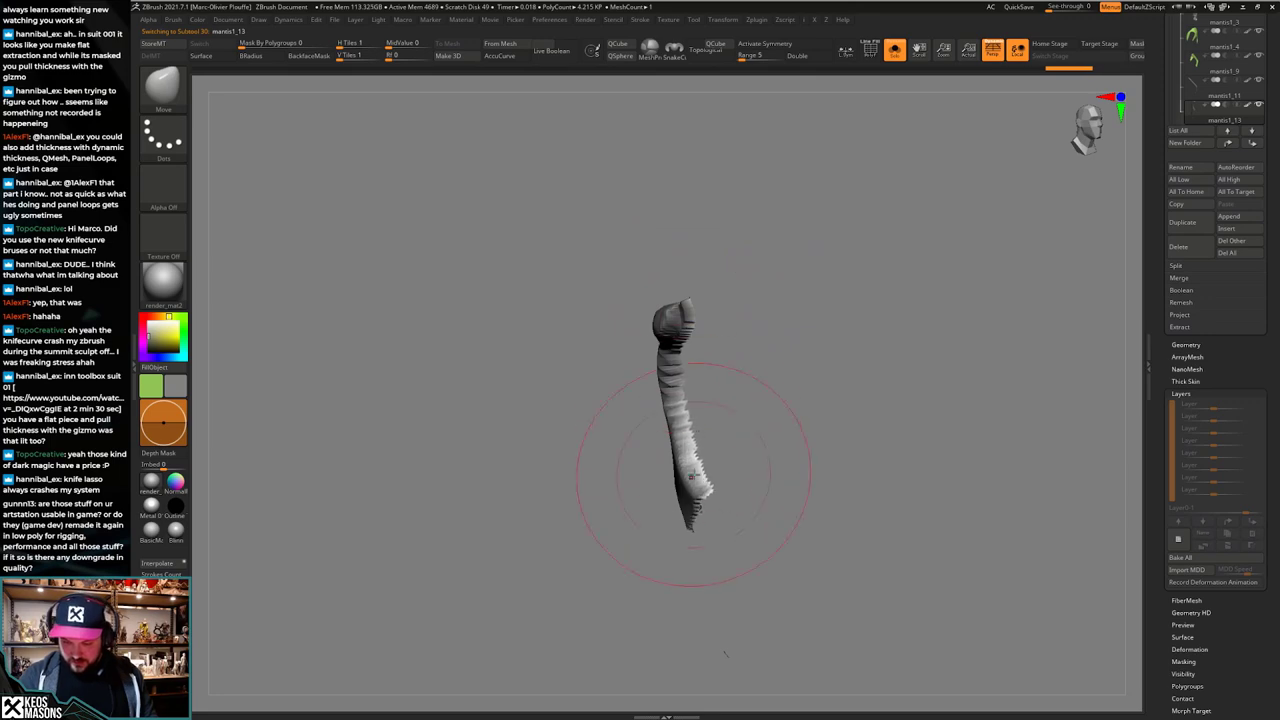
Step: Pull the thin lower strip of the thigh plate into shape with the Move brush
mouse_move(699, 468)
right_mouse_down()
mouse_move(745, 466)
mouse_move(727, 457)
mouse_move(740, 434)
mouse_move(690, 442)
mouse_move(658, 475)
right_mouse_up()
key("alt+s")
key("alt+s")
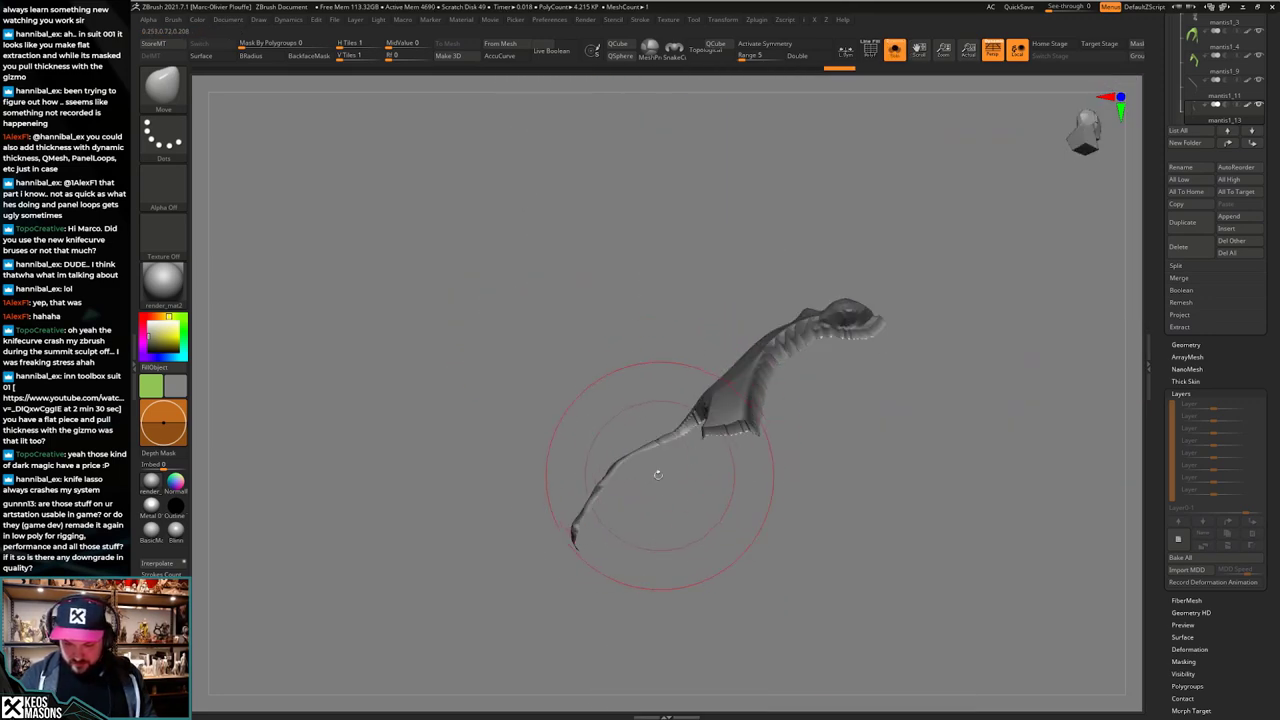
left_click_drag(620, 478, 657, 518)
left_click_drag(582, 530, 602, 543)
Step: Adjust the thigh plate's side profile and curvature with Move brush strokes and bring back the full model
mouse_move(610, 545)
right_mouse_down()
mouse_move(754, 500)
mouse_move(706, 508)
mouse_move(738, 500)
right_mouse_up()
key("alt+s")
key("alt+s")
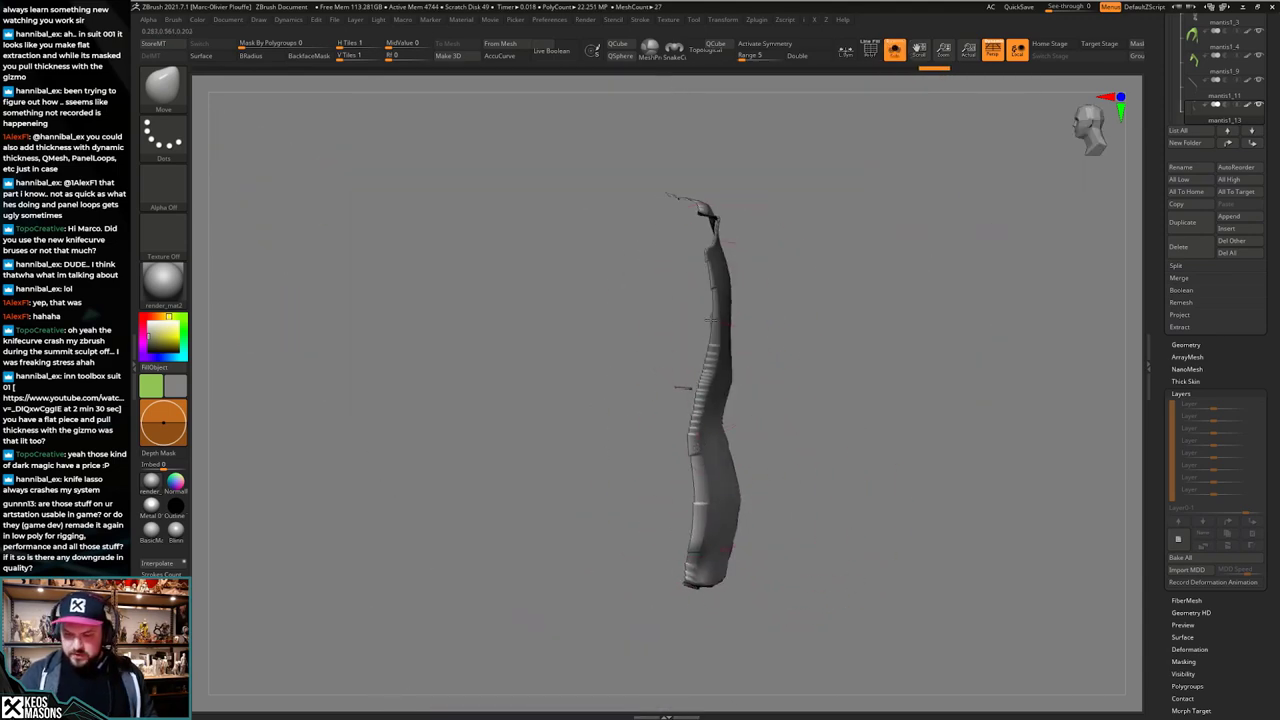
left_click_drag(713, 272, 729, 266)
right_click_drag(729, 266, 726, 205)
left_click_drag(728, 430, 740, 417)
right_click_drag(738, 375, 720, 437)
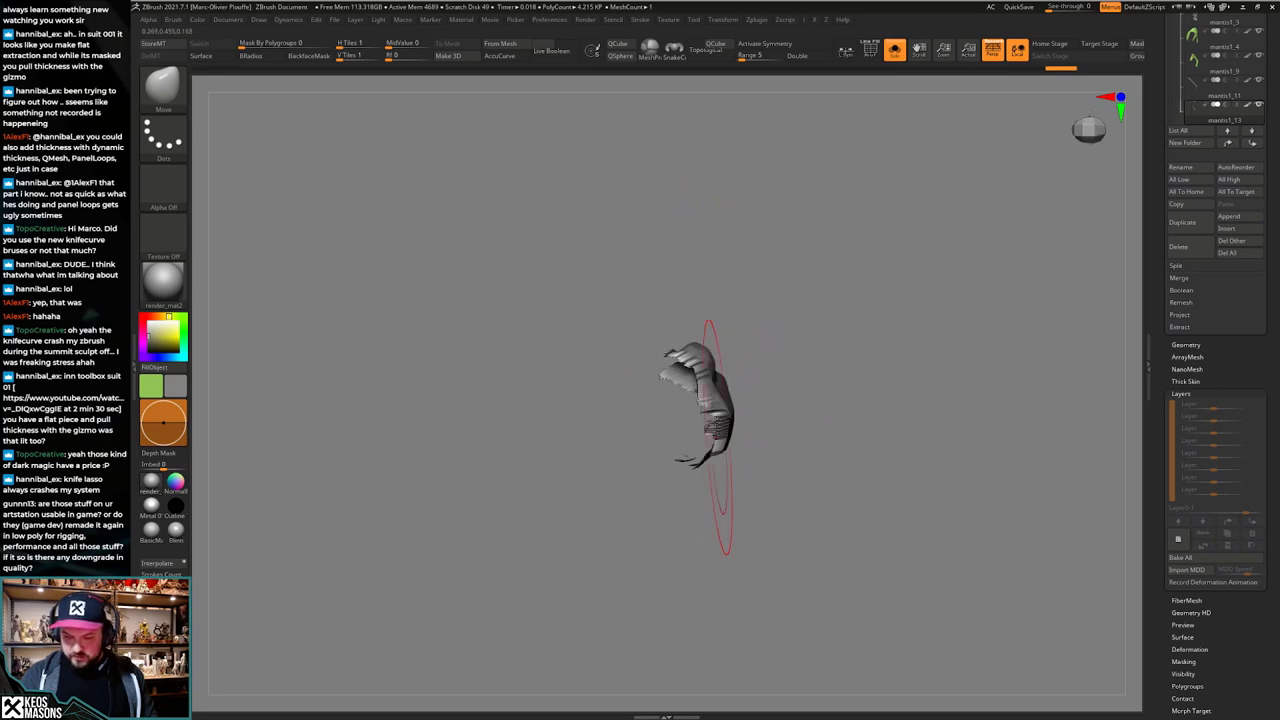
left_click_drag(700, 376, 712, 392)
right_click_drag(728, 462, 980, 357)
key("alt+s")
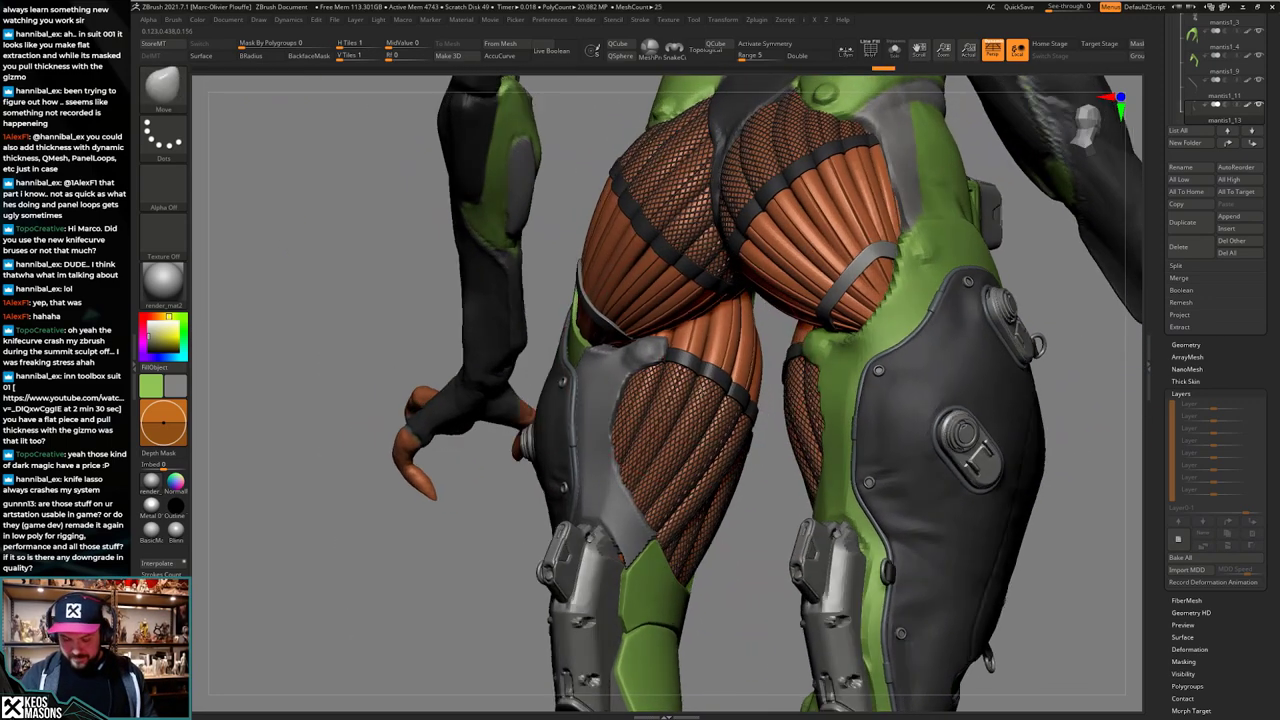
Step: Clear the mask on the back thigh plate
mouse_move(600, 424)
right_mouse_down()
mouse_move(676, 438)
mouse_move(690, 455)
right_mouse_up()
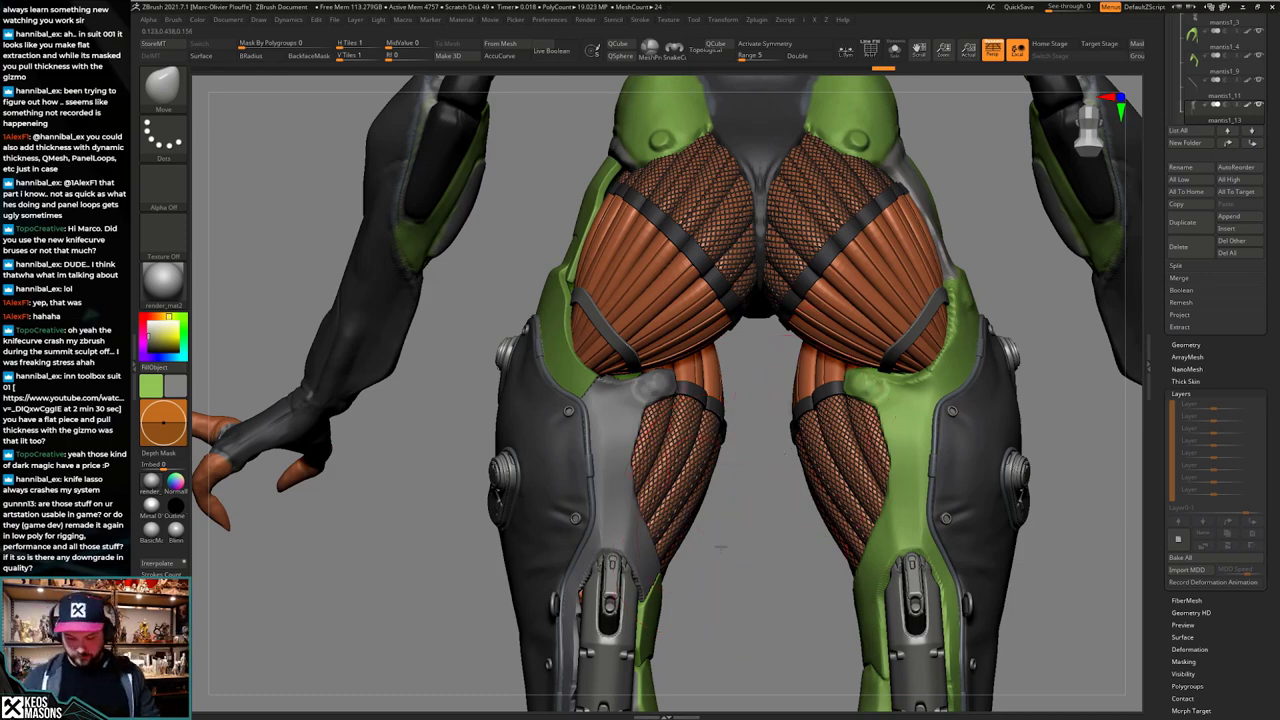
mouse_move(720, 547)
left_mouse_down()
mouse_move(706, 503)
mouse_move(650, 510)
mouse_move(698, 518)
mouse_move(711, 506)
mouse_move(694, 514)
mouse_move(691, 535)
mouse_move(701, 524)
mouse_move(703, 535)
mouse_move(734, 500)
left_mouse_up()
key("alt+s")
key("shift+f")
key("shift+f")
key("alt+s")
right_click_drag(734, 500, 703, 526, "ctrl")
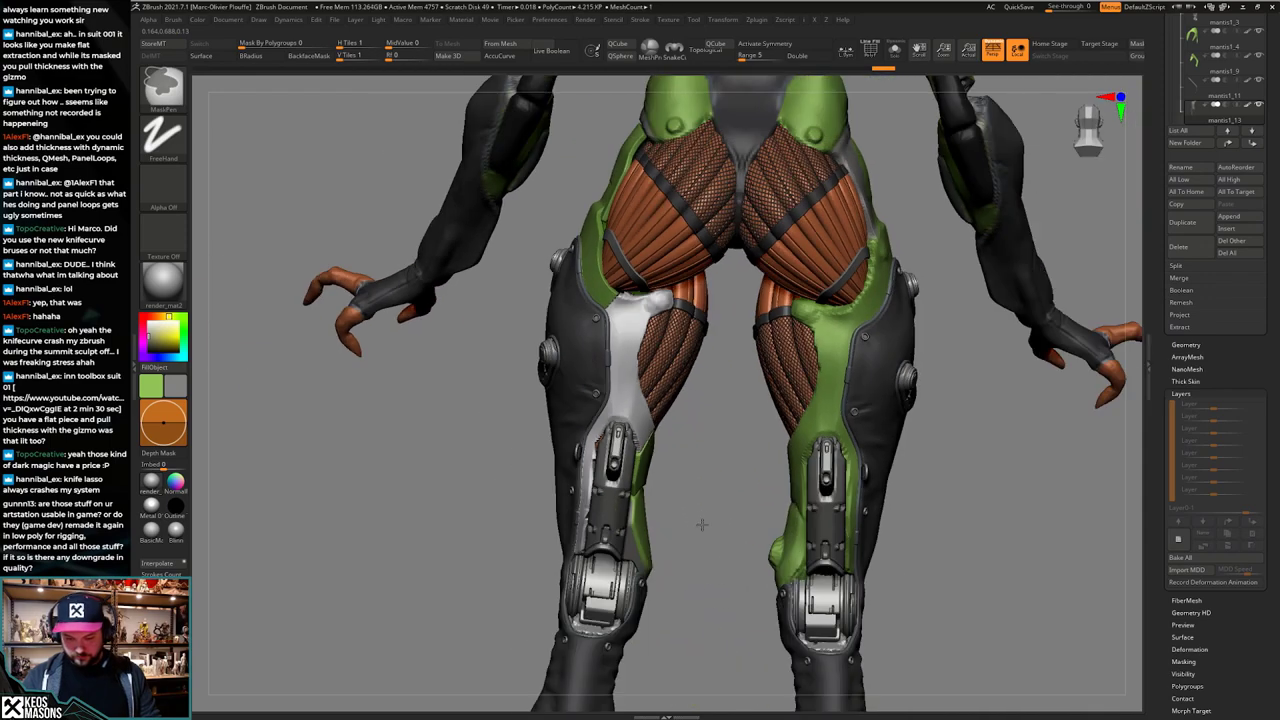
Step: Examine the thigh plate from behind, comparing its isolated shape and wireframe with the full leg
left_click_drag(703, 526, 729, 494)
key("alt+s")
key("shift+f")
key("shift+f")
key("alt+s")
key("alt+s")
key("alt+s")
key("alt+s")
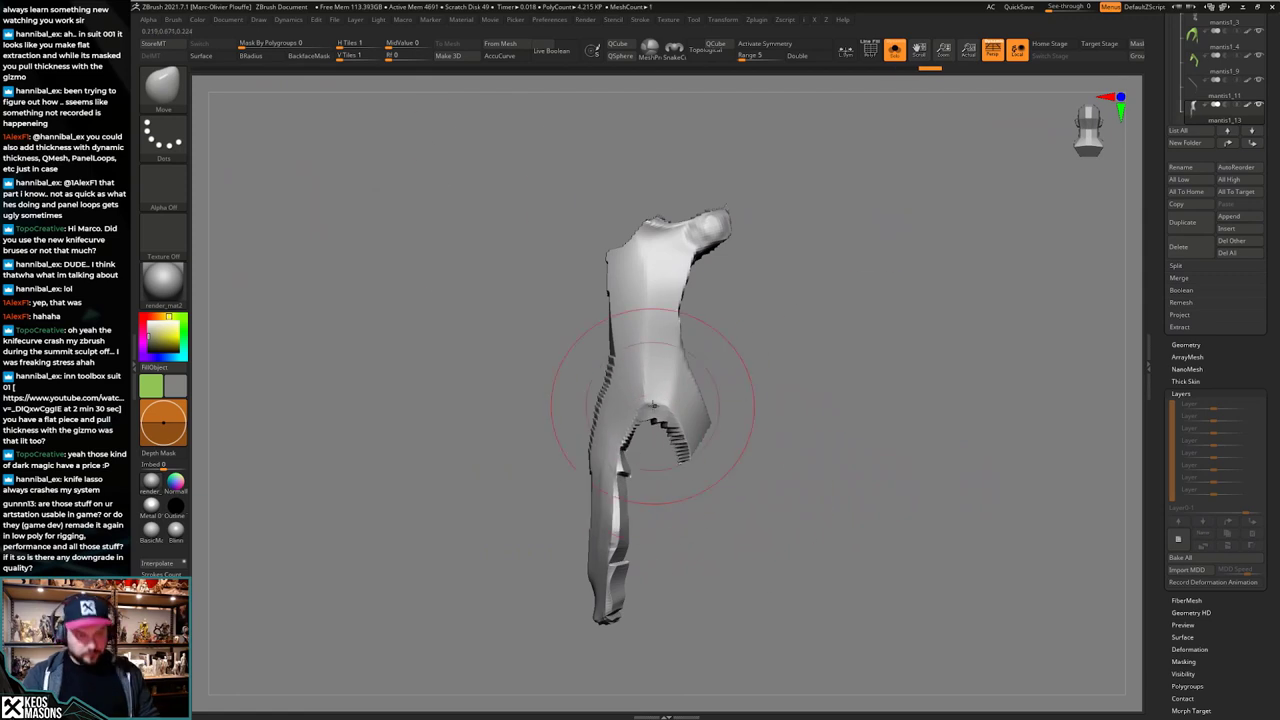
Step: Turn on backface masking and reshape the thigh plate's lower strip beside the calf mechanism with the Move brush
left_click(318, 56)
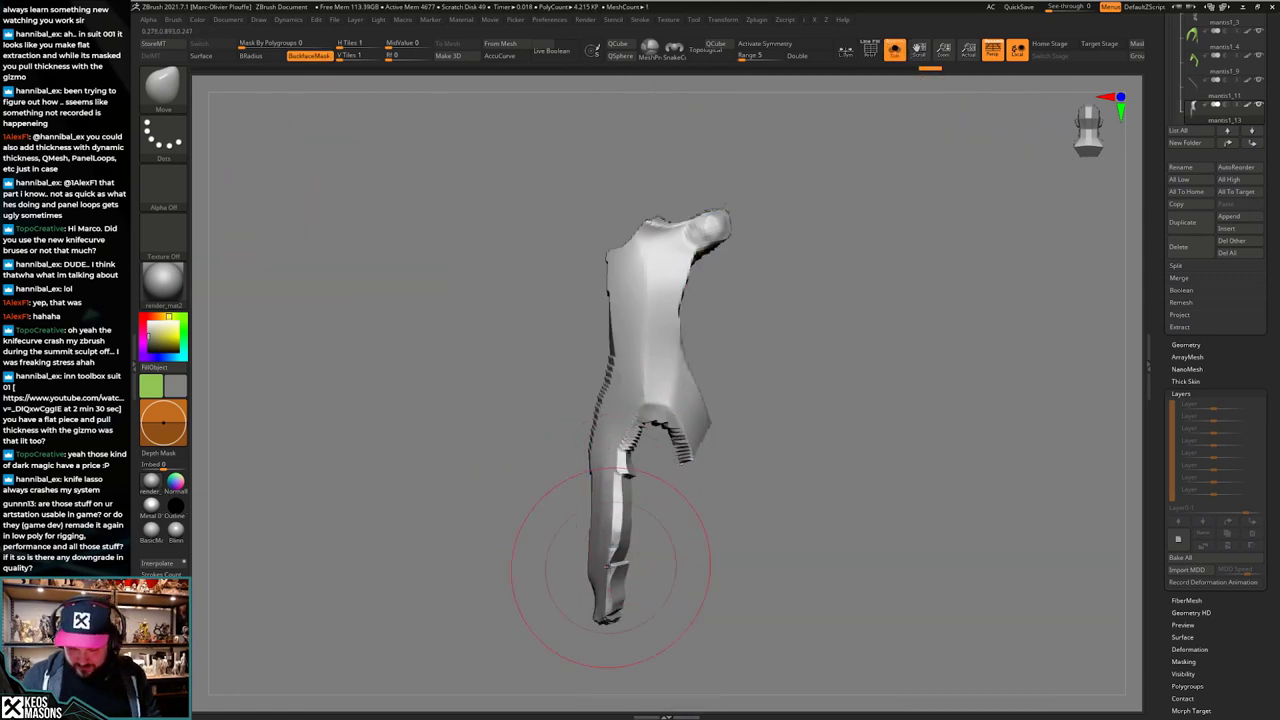
left_click_drag(606, 504, 630, 445)
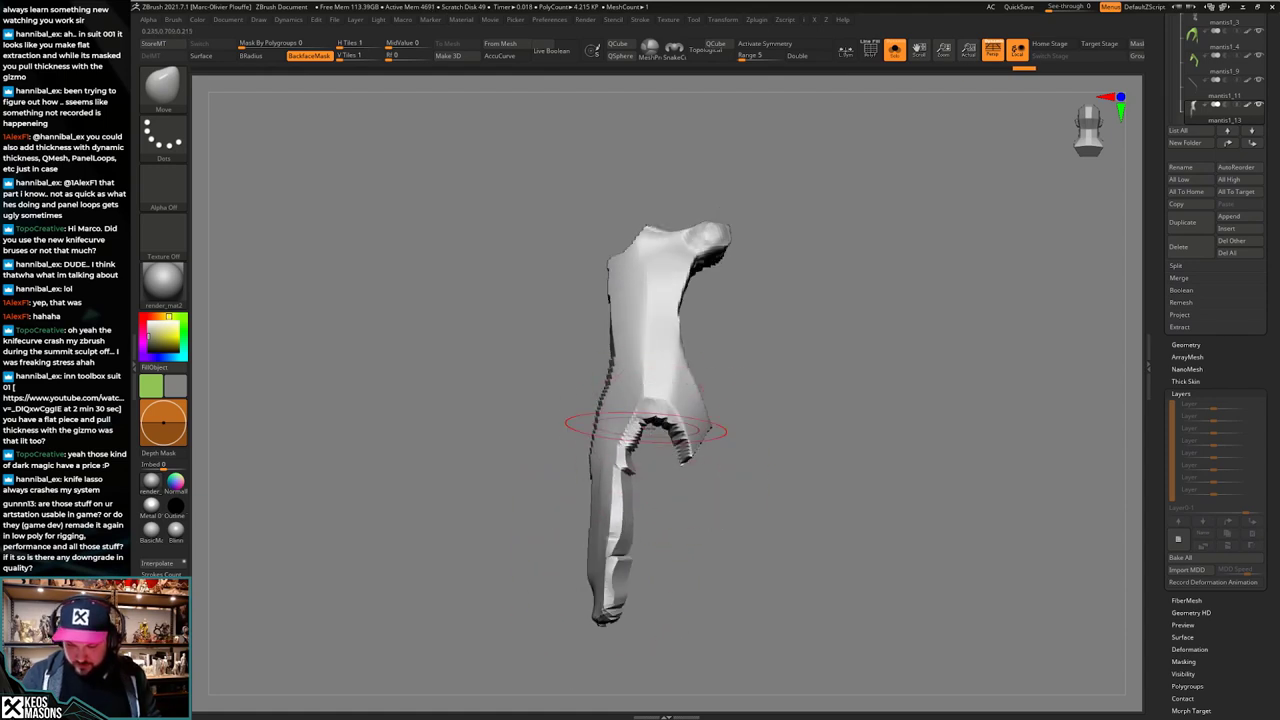
mouse_move(686, 440)
right_mouse_down()
mouse_move(703, 443)
mouse_move(703, 464)
mouse_move(739, 430)
mouse_move(708, 474)
mouse_move(683, 441)
mouse_move(703, 414)
right_mouse_up()
key("alt+s")
key("alt+s")
right_click_drag(764, 552, 706, 378, "alt")
key("alt+s")
right_click_drag(690, 457, 686, 427, "alt")
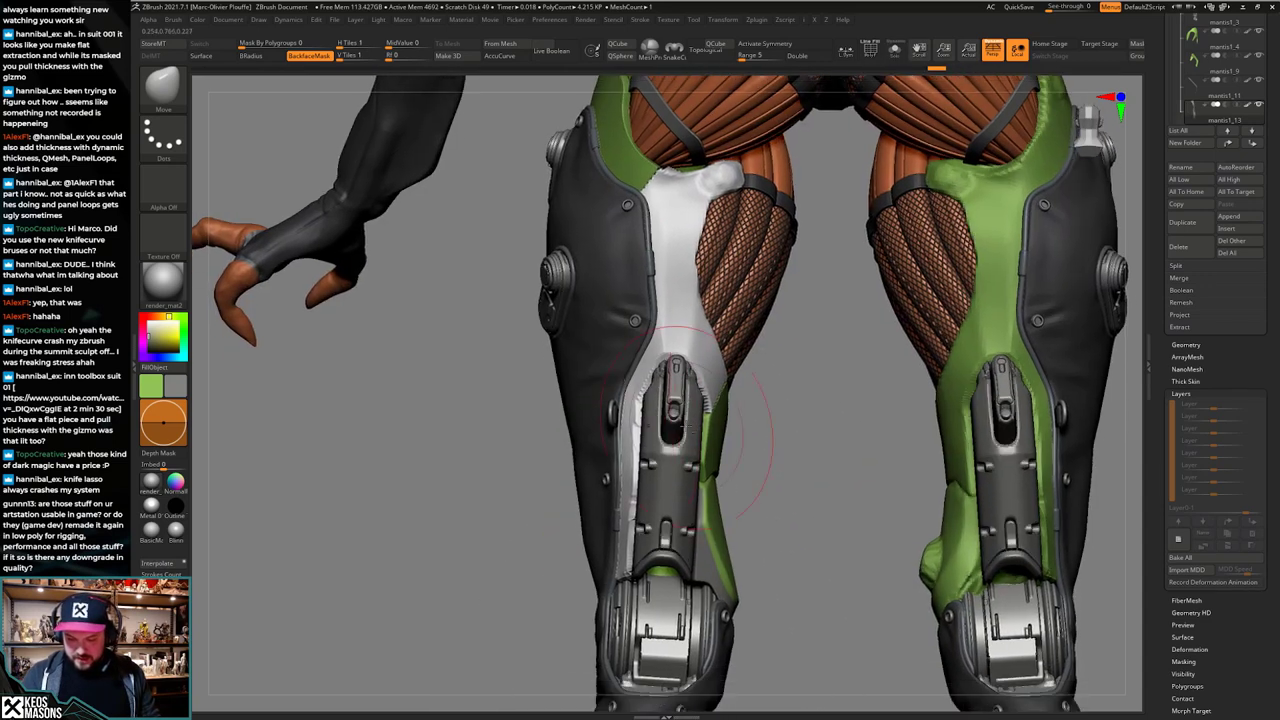
Step: Isolate the thigh plate and nudge the inner edge of its lower strip at several points with the Move brush
key("ctrl+shift+s")
right_click_drag(704, 376, 760, 380)
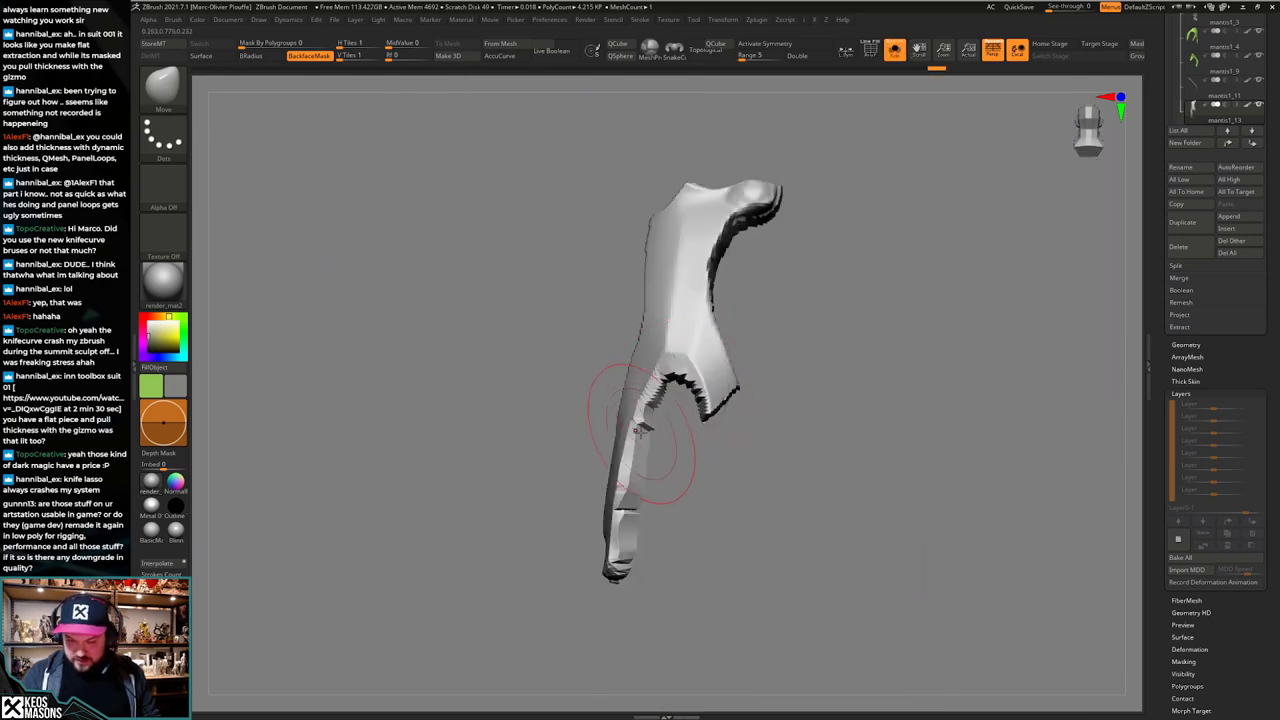
left_click_drag(648, 440, 638, 437)
left_click_drag(645, 434, 636, 432)
left_click_drag(630, 506, 622, 503)
left_click_drag(619, 547, 612, 546)
right_click_drag(685, 555, 635, 567)
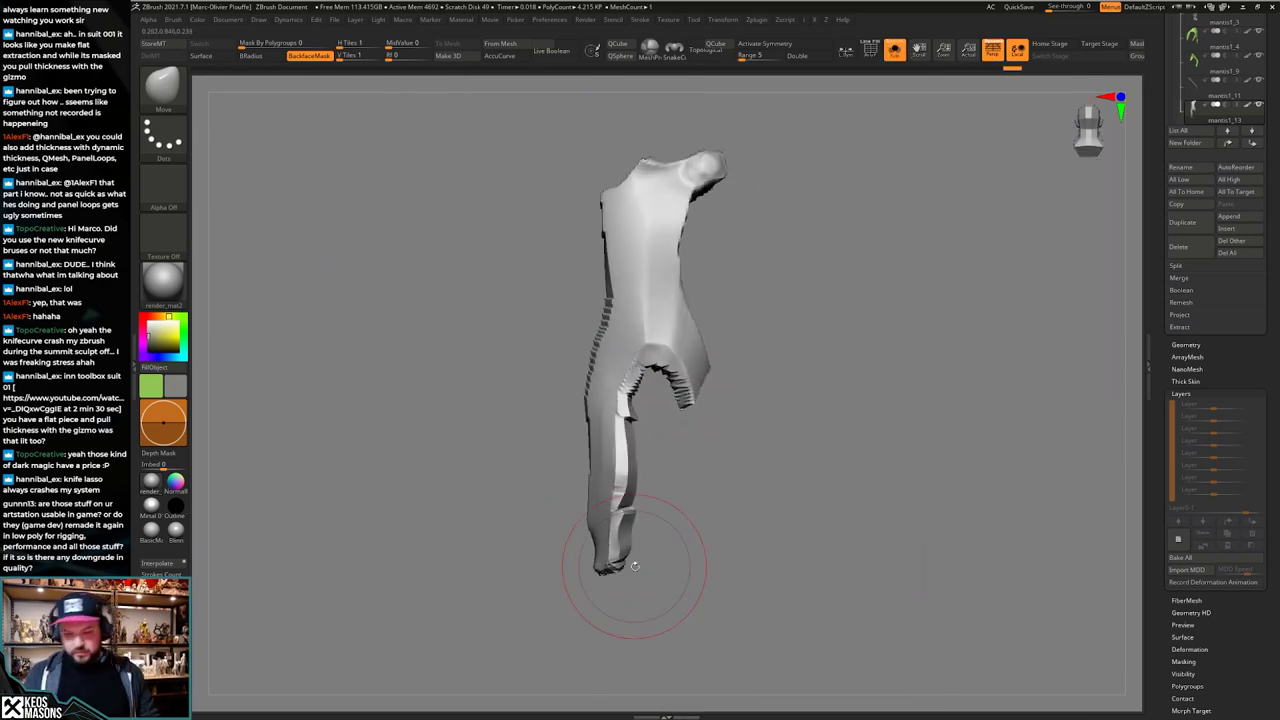
right_click_drag(811, 422, 811, 448, "alt")
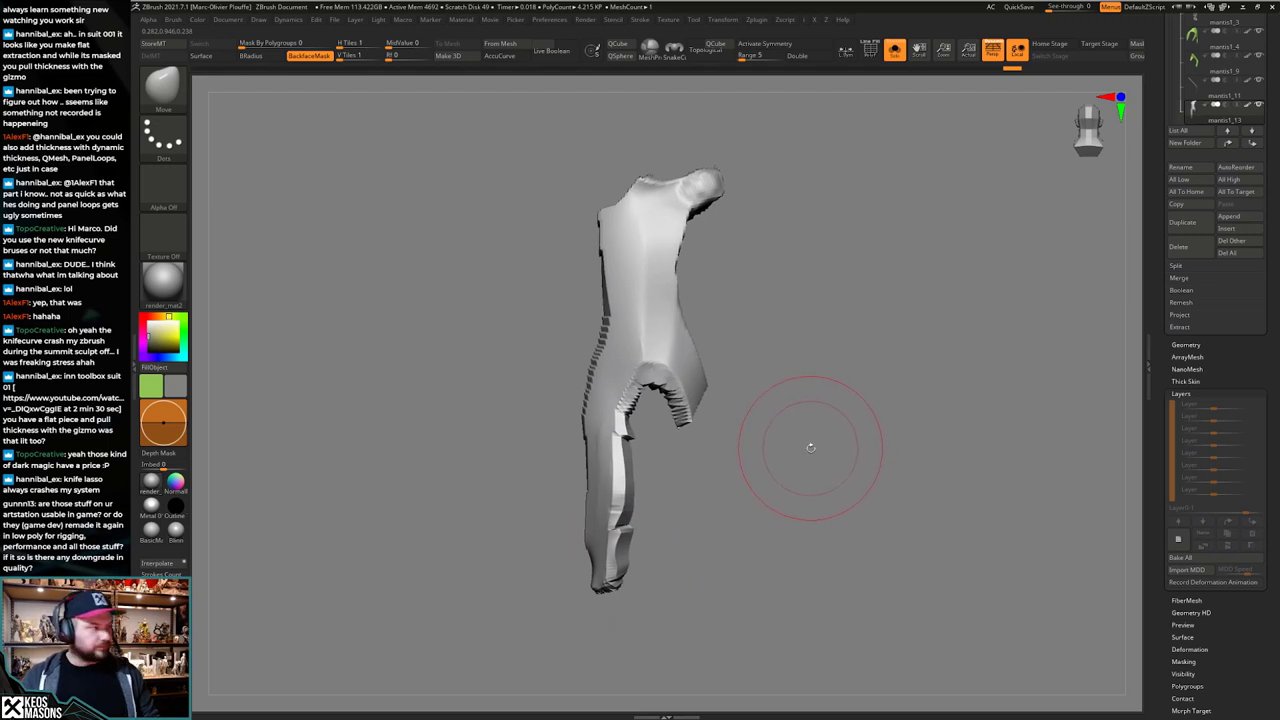
Step: Examine the thigh plate's wireframe and smoothing preview, and check its fit against the whole leg
key("alt+shift+s")
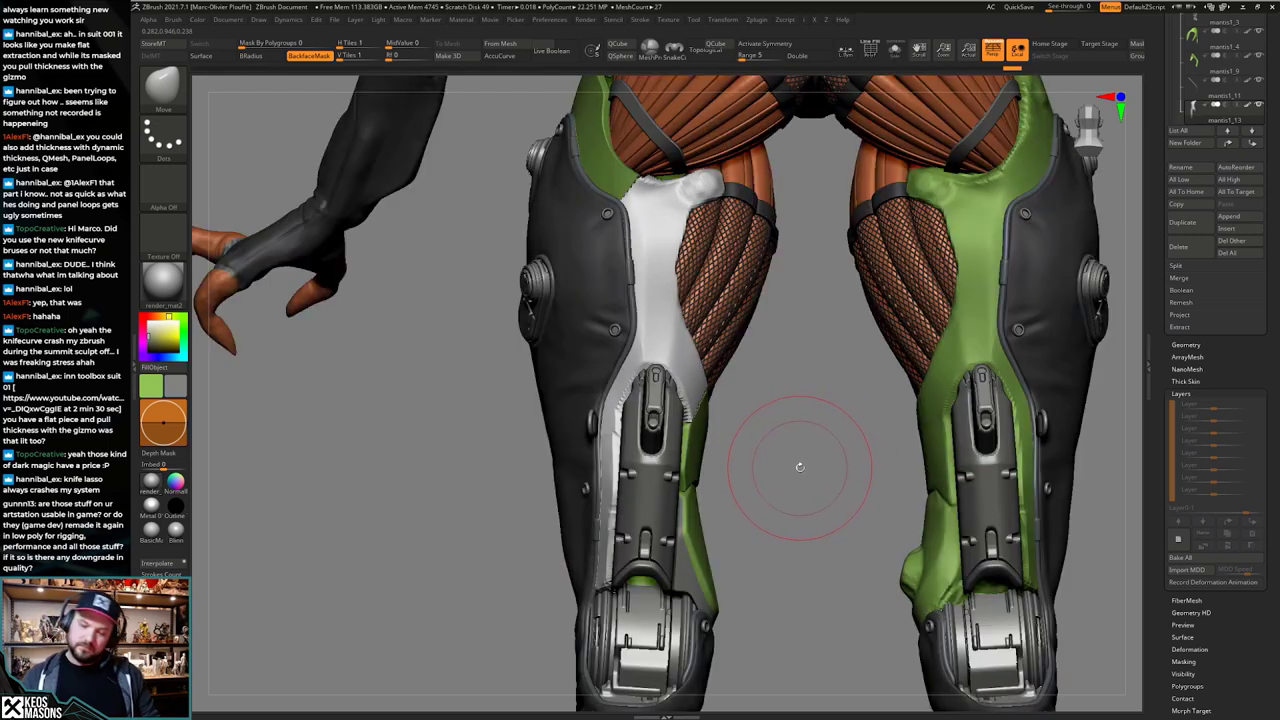
key("alt+shift+s")
left_click_drag(803, 450, 763, 494)
key("shift+f")
key("shift+d")
key("shift+f")
key("d")
key("alt+shift+s")
key("alt+shift+s")
key("shift+f")
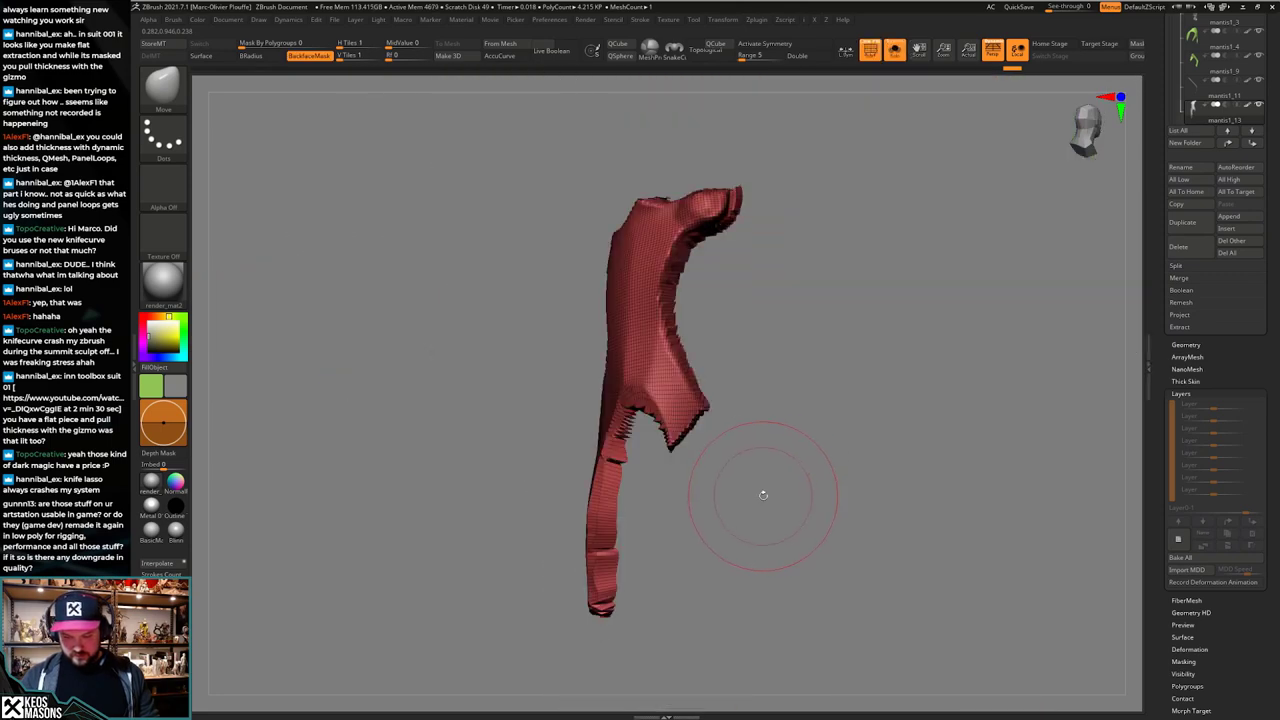
key("shift+f")
Step: Inspect the thigh plate's jagged edges and surface from several angles, both isolated and in place on the leg
left_click_drag(1216, 332, 1211, 495)
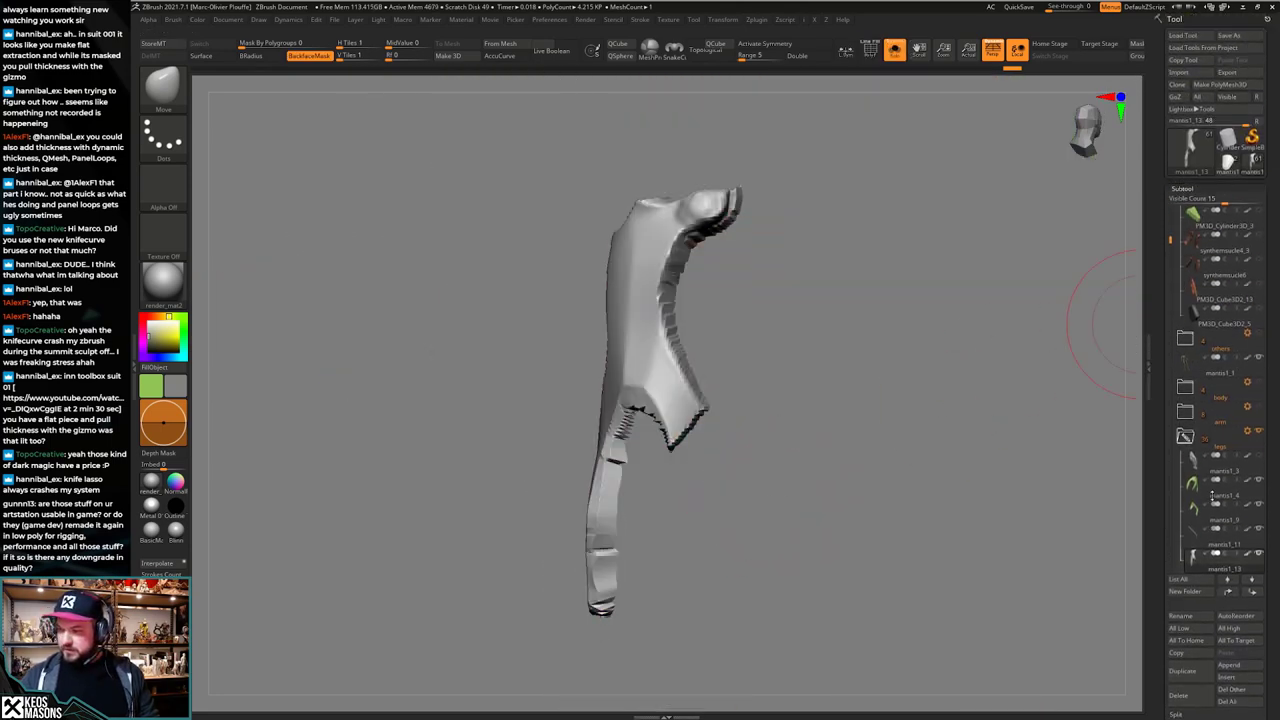
left_click_drag(788, 491, 803, 592, "alt")
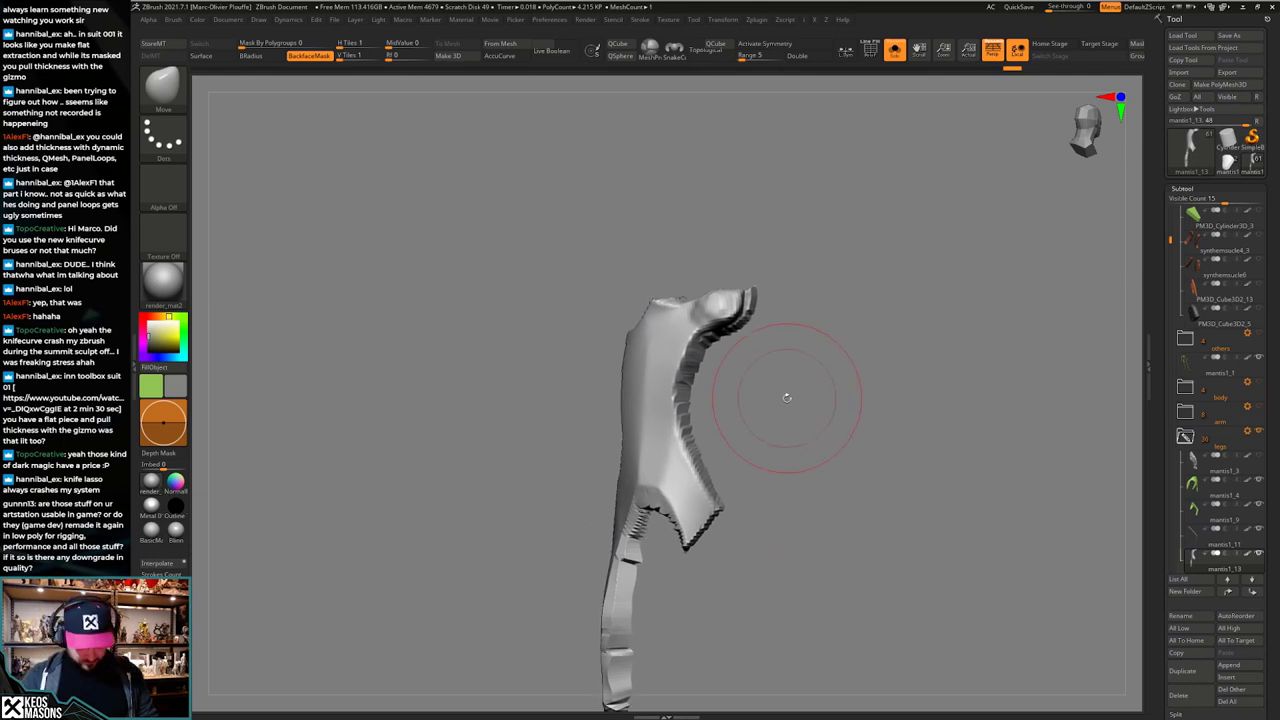
mouse_move(738, 283)
left_mouse_down("shift")
mouse_move(750, 315)
mouse_move(736, 337)
mouse_move(826, 431)
left_mouse_up("shift")
key("shift+f")
mouse_move(822, 484)
left_mouse_down("alt")
mouse_move(798, 427)
mouse_move(817, 443)
mouse_move(795, 486)
mouse_move(797, 452)
mouse_move(774, 452)
mouse_move(808, 441)
mouse_move(811, 481)
left_mouse_up("alt")
key("alt+s")
key("shift+f")
key("alt+s")
key("space")
key("shift+ctrl+s")
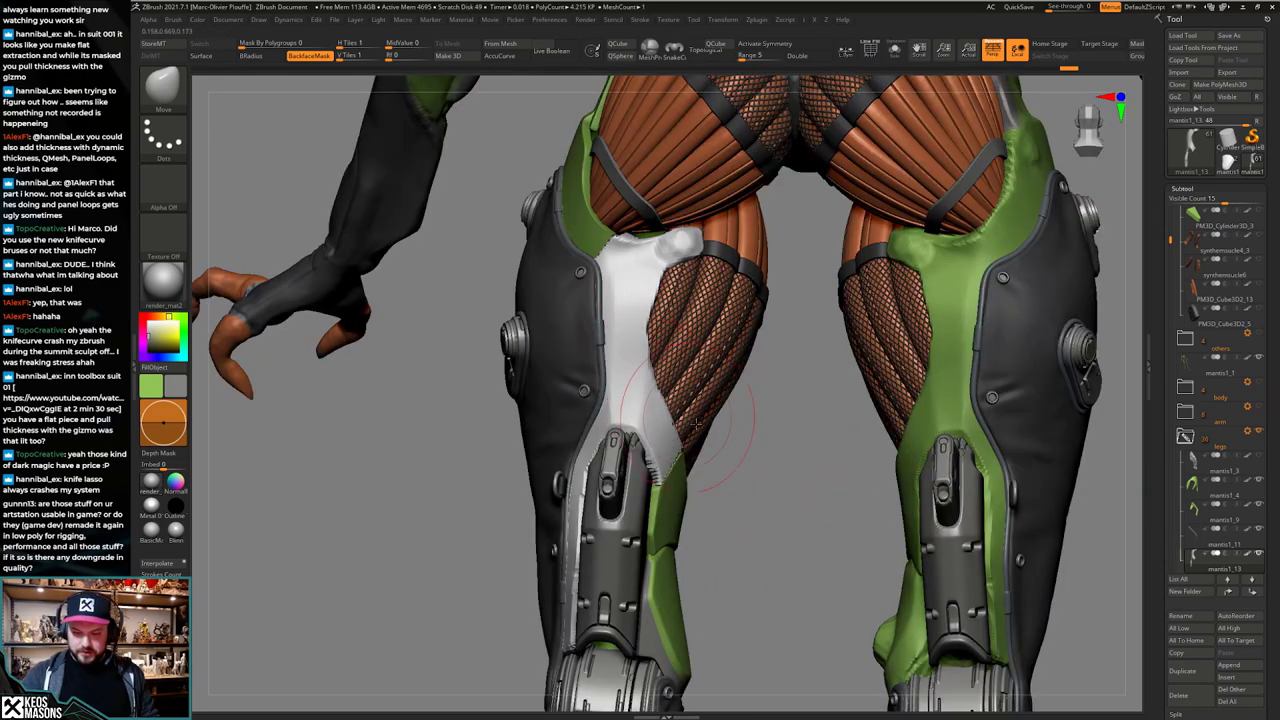
right_click_drag(697, 425, 693, 446, "ctrl")
right_click_drag(714, 505, 782, 493)
key("shift+ctrl+s")
key("shift+ctrl+s")
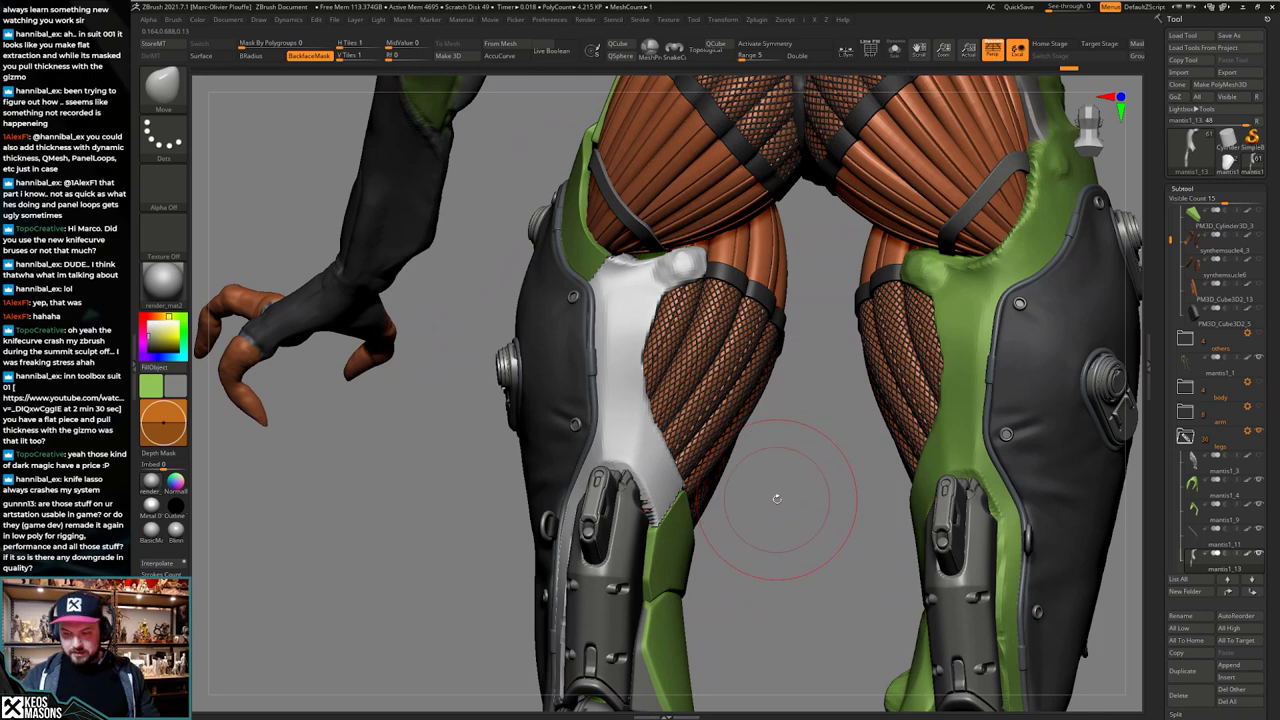
key("shift+ctrl+s")
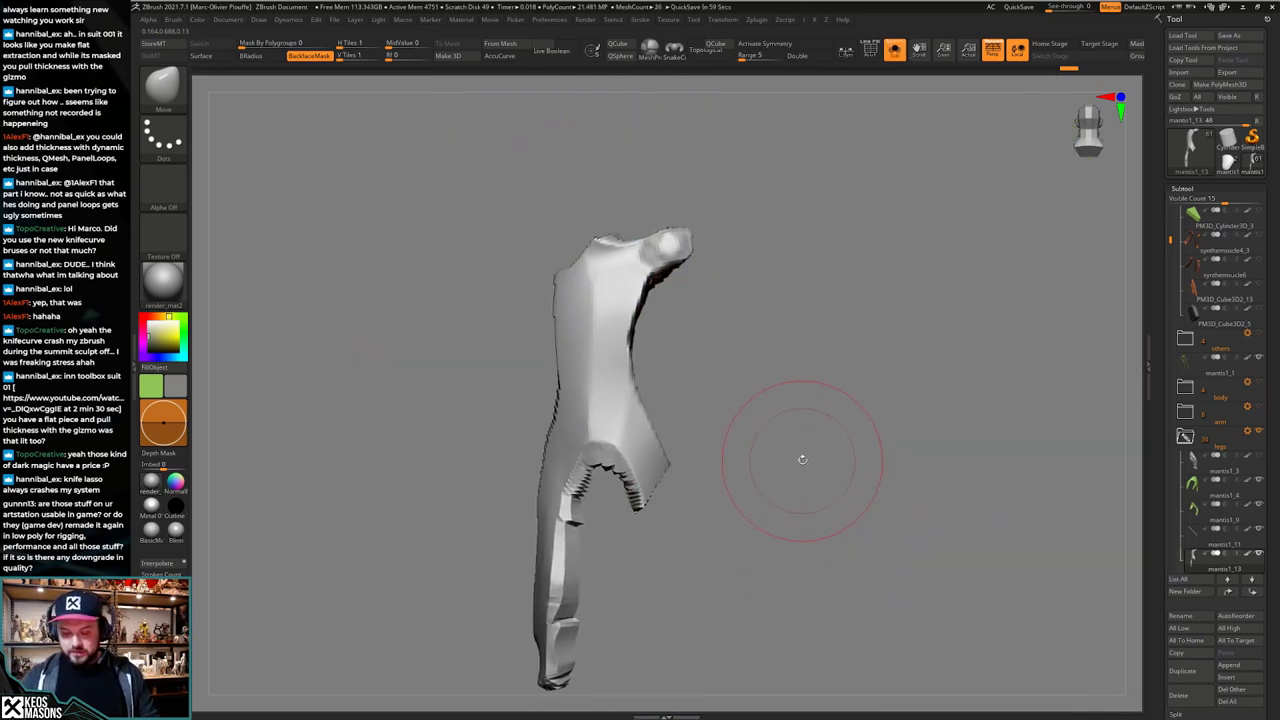
key("z")
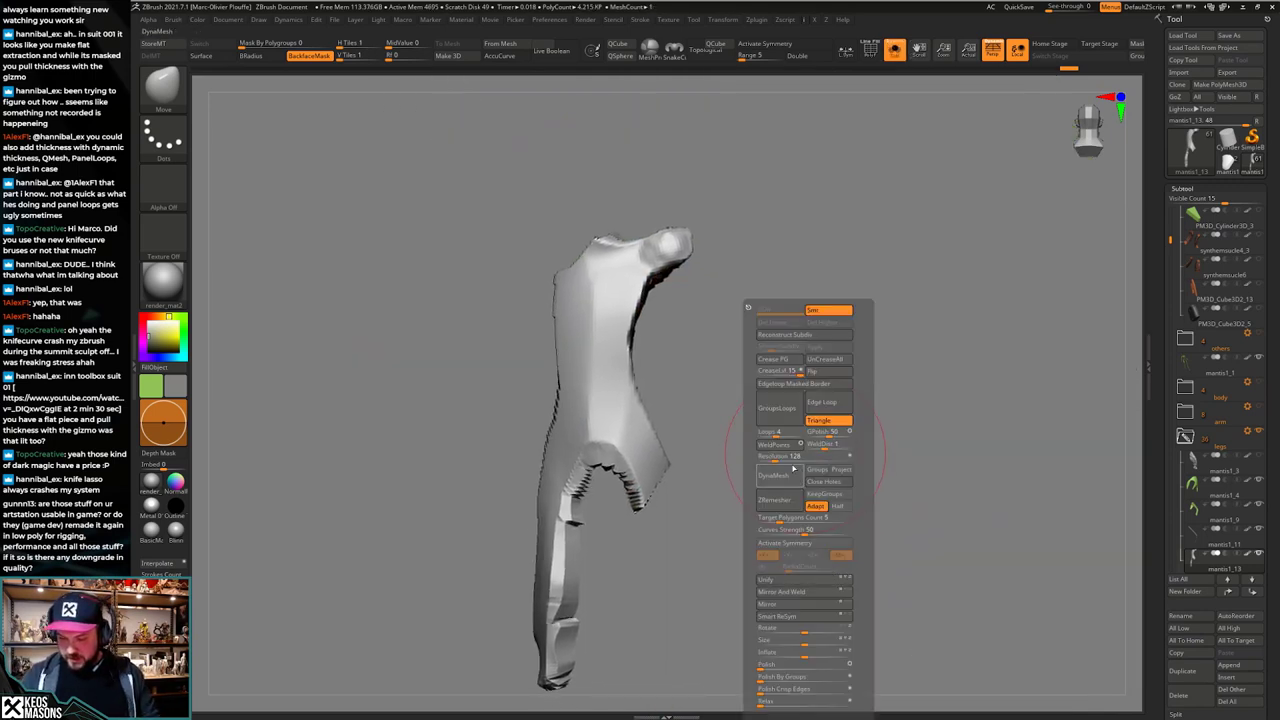
left_click(788, 478)
key("ctrl+z")
Step: Remesh the thigh plate with DynaMesh at a resolution of about 1032 and show the full model again
key("z")
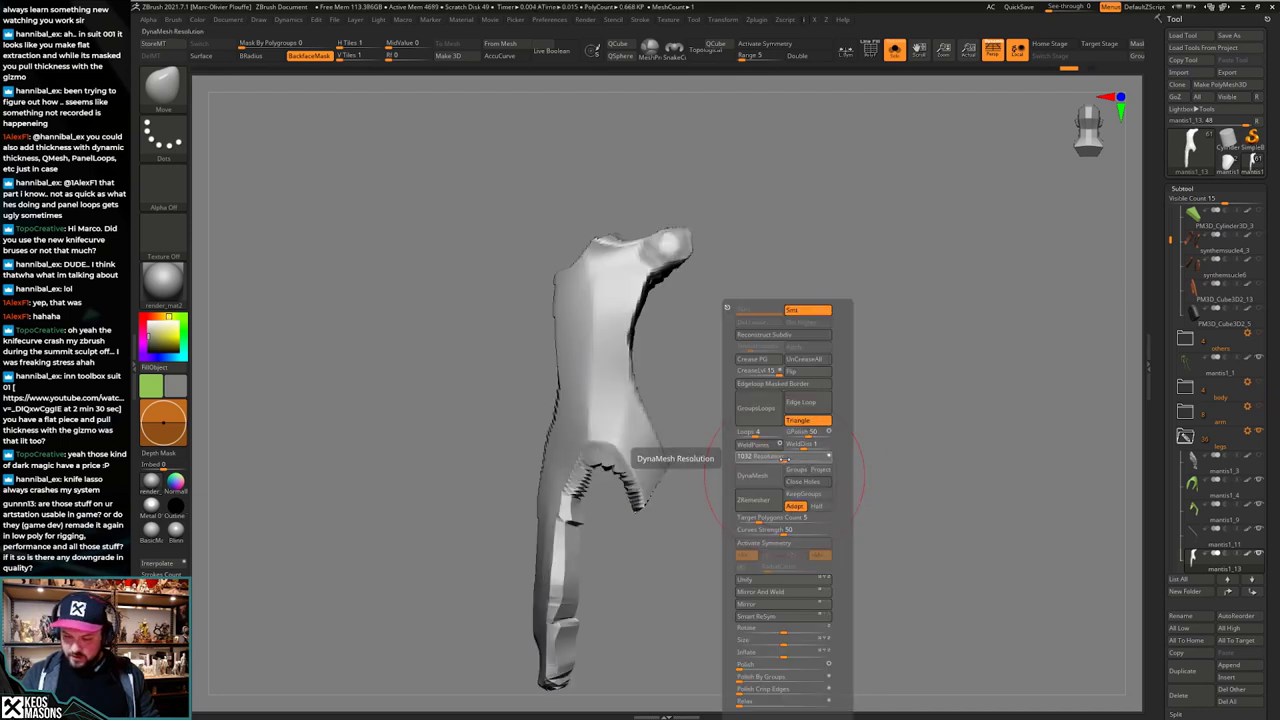
left_click(771, 475)
key("shift+f")
key("shift+f")
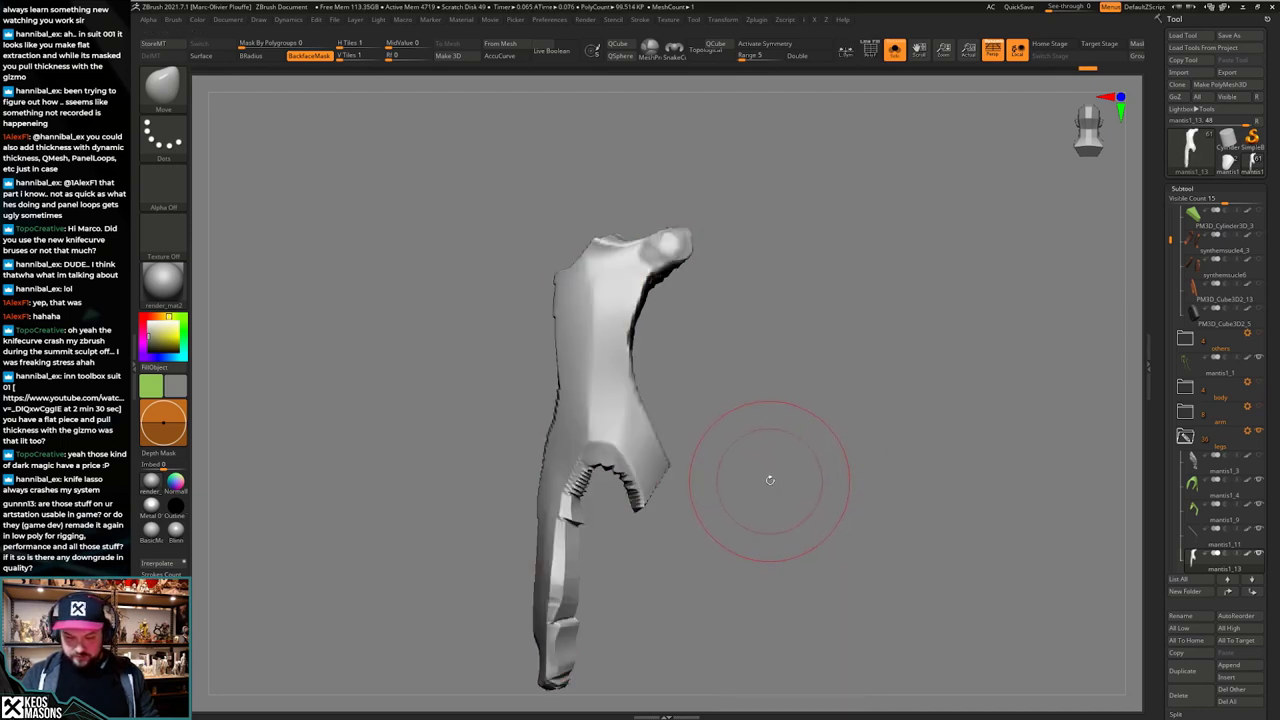
key("shift+ctrl+s")
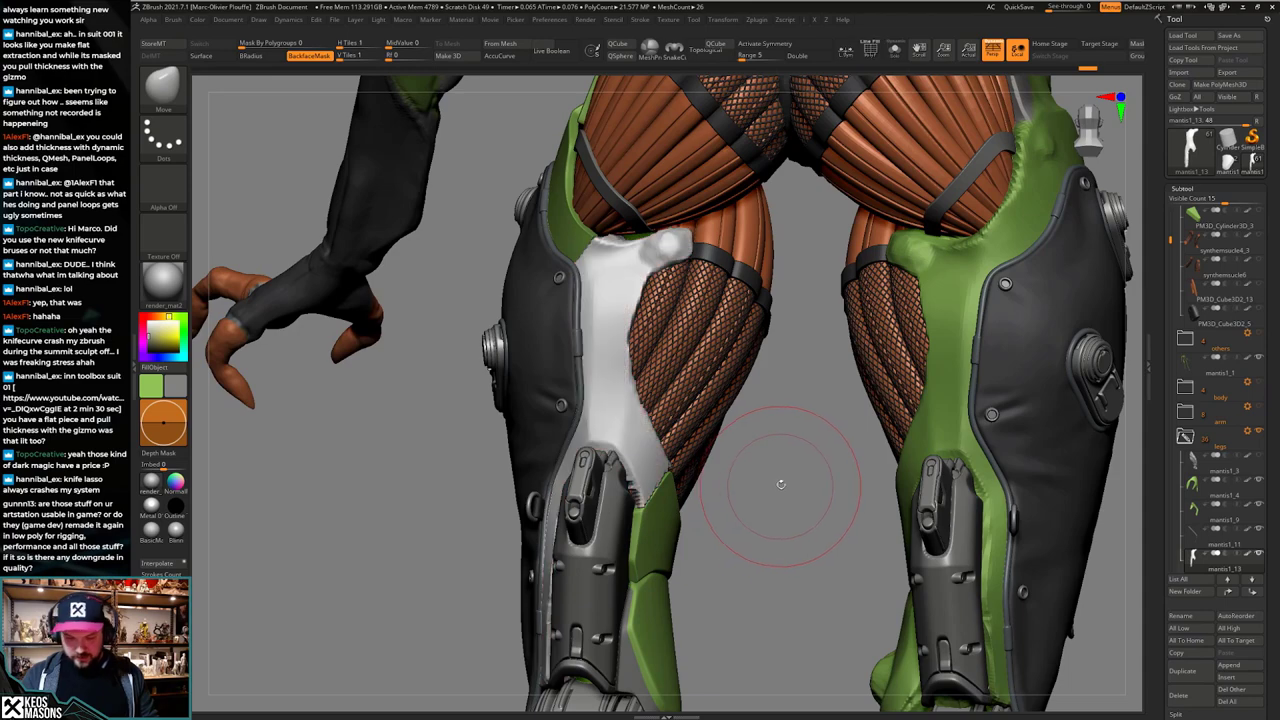
Step: Switch to the hPolish brush for working on the thigh plate's upper rim
mouse_move(783, 531)
left_mouse_down("shift")
mouse_move(772, 535)
mouse_move(776, 518)
mouse_move(850, 428)
mouse_move(960, 430)
mouse_move(945, 440)
left_mouse_up("shift")
key("x")
left_click(764, 436)
left_click_drag(795, 480, 712, 565)
left_click_drag(855, 562, 857, 582, "alt")
mouse_move(857, 582)
left_mouse_down()
mouse_move(843, 596)
mouse_move(846, 636)
left_mouse_up()
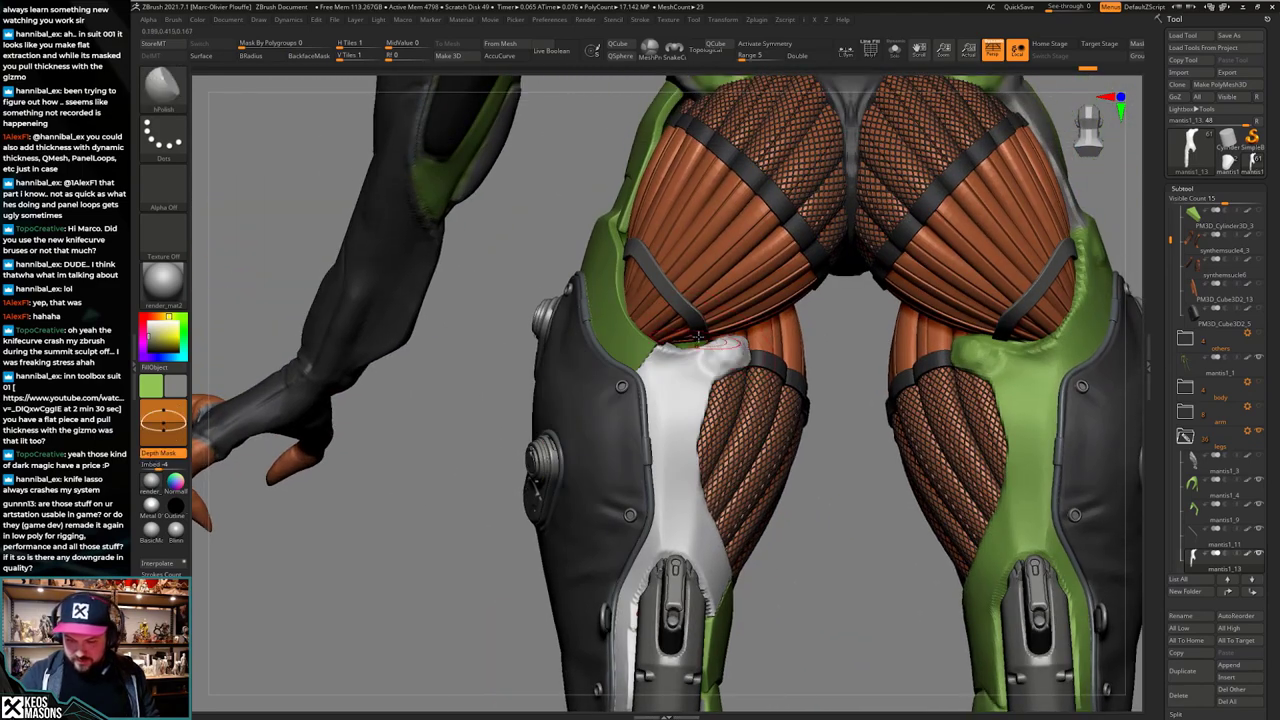
Step: Adjust the shape of the thigh plate's upper rim with the Move brush
key("space")
left_click(728, 382)
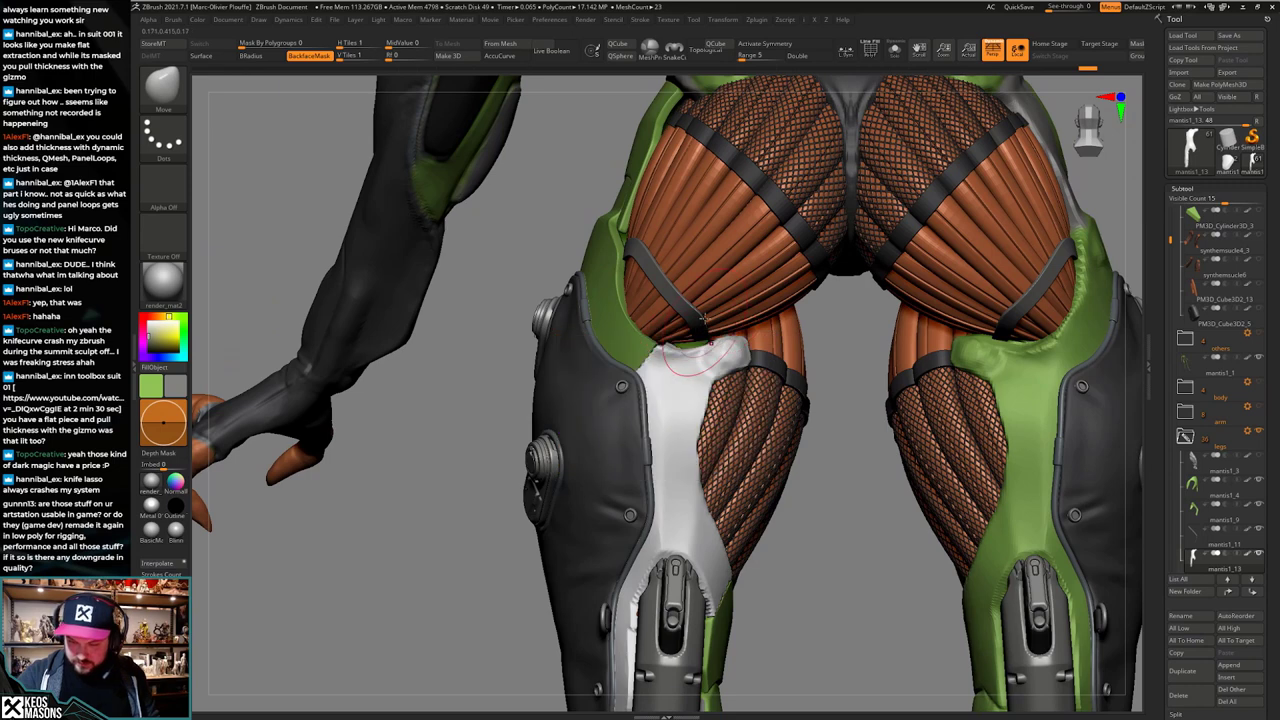
key("space")
left_click(680, 413)
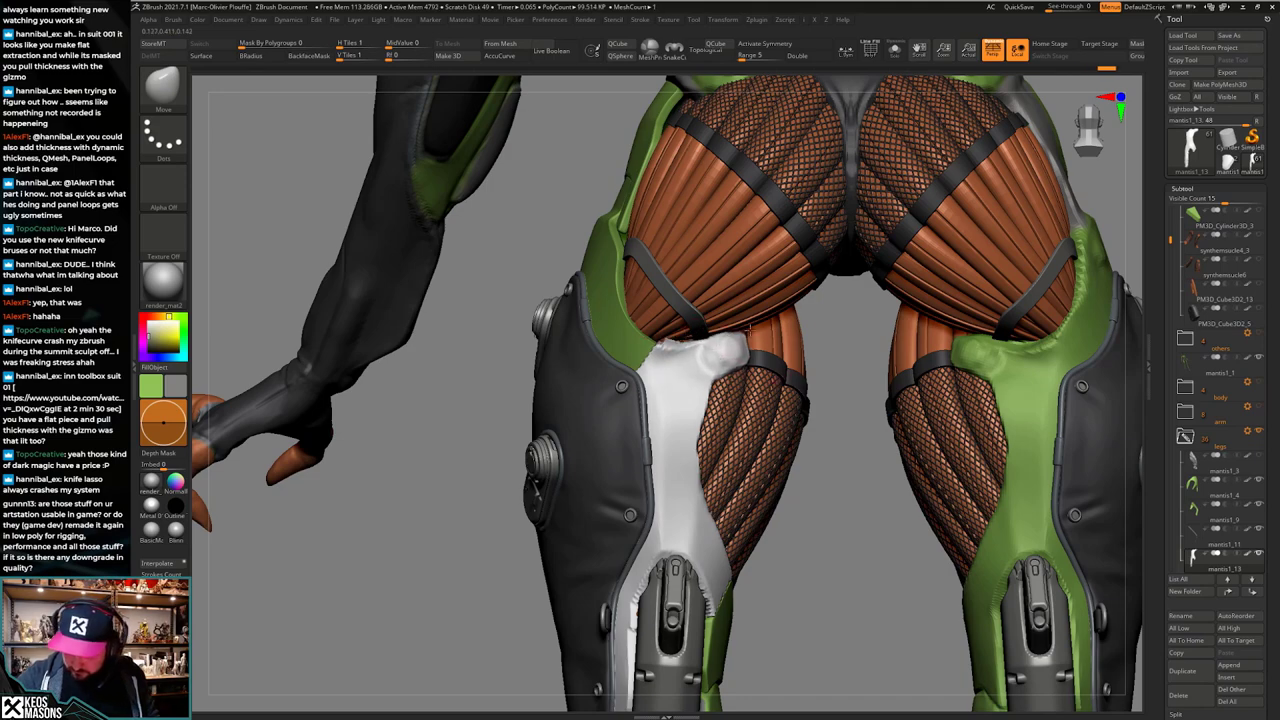
left_click_drag(832, 400, 787, 442)
Step: Flatten the rounded bump at the inner end of the thigh plate's upper rim with the Planar brush, undoing unwanted strokes
key("space")
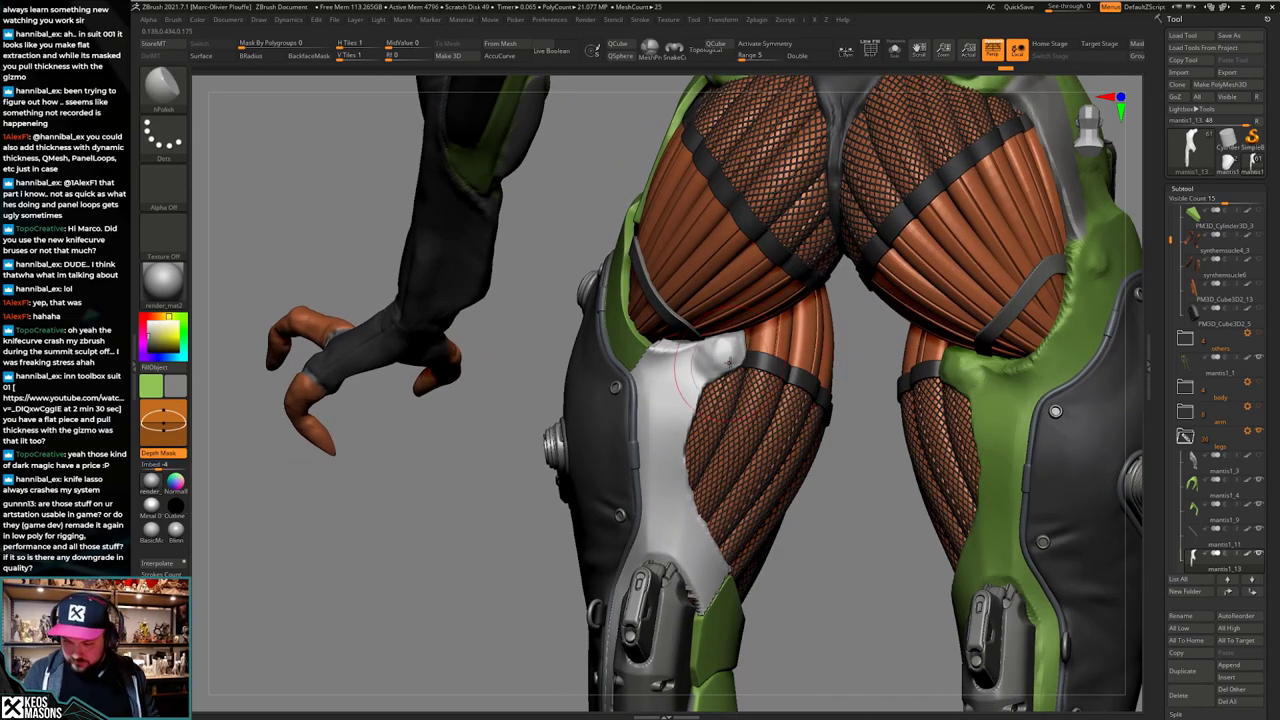
key("space")
left_click(742, 424)
left_click_drag(739, 349, 742, 349)
key("ctrl+z")
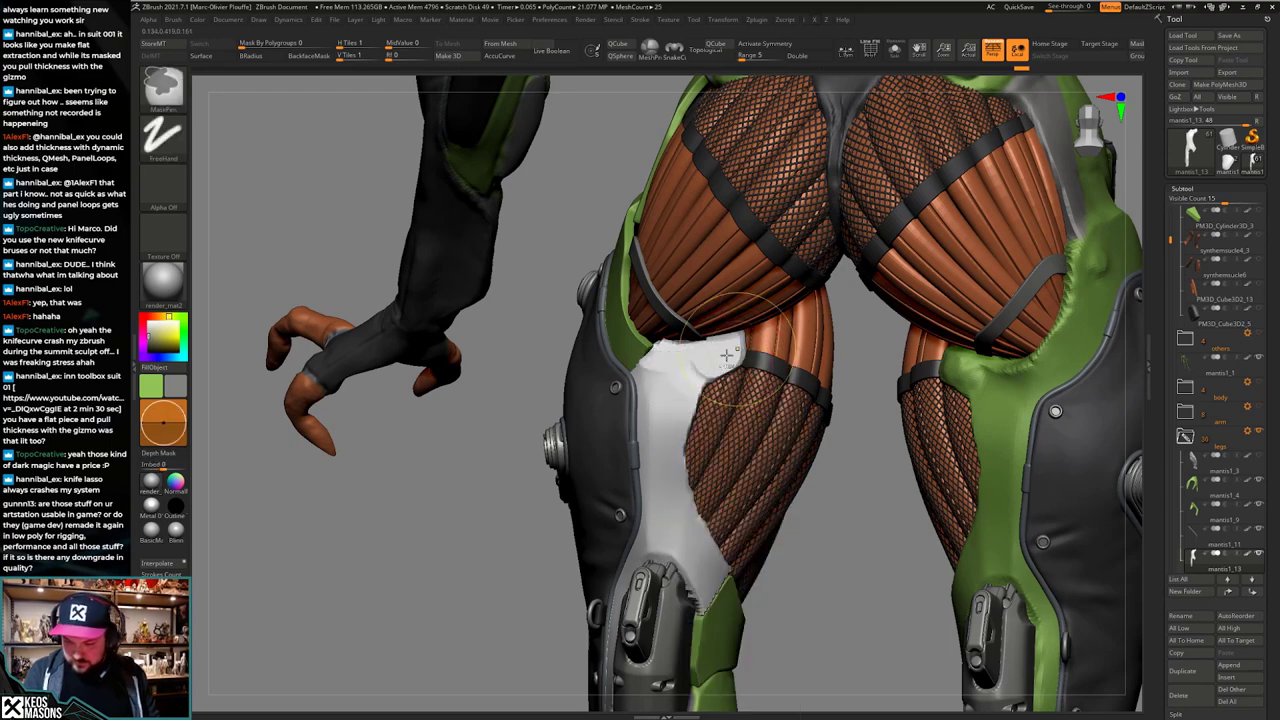
key("space")
mouse_move(870, 387)
left_mouse_down()
mouse_move(943, 385)
mouse_move(905, 382)
mouse_move(870, 358)
left_mouse_up()
key("ctrl+z")
left_click_drag(727, 355, 739, 353)
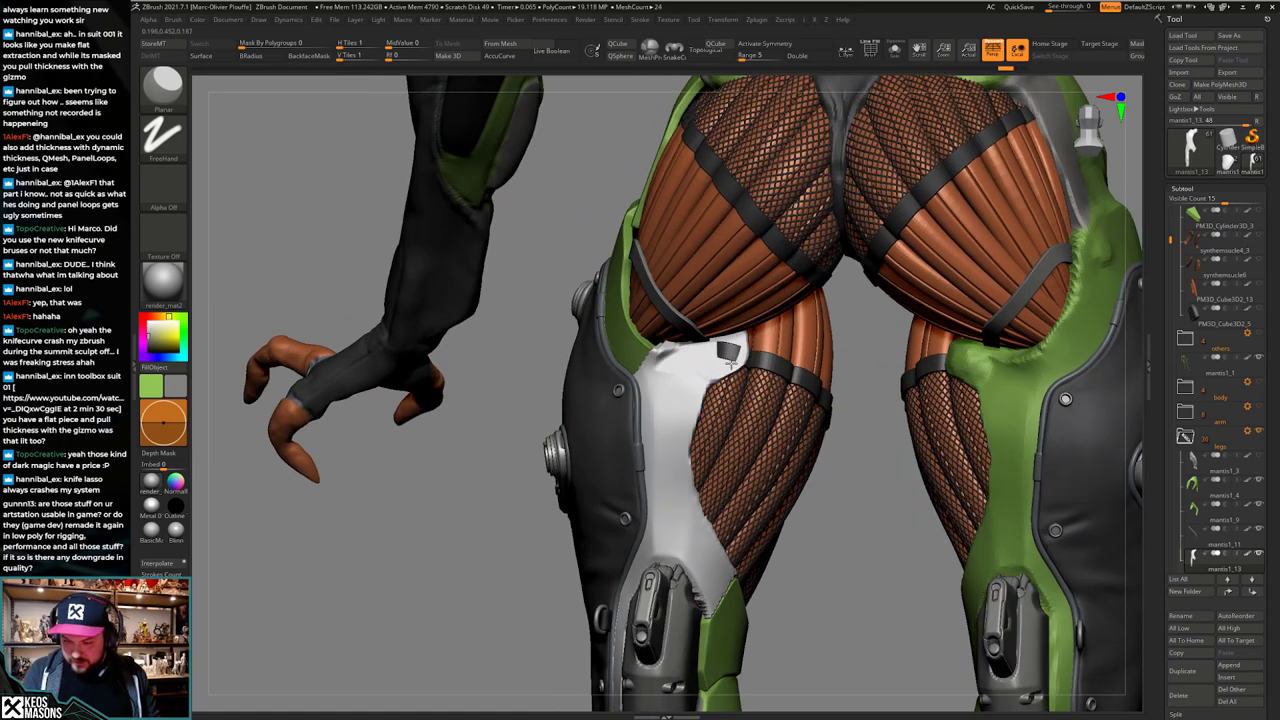
Step: Polish the thigh plate's upper rim and the surface just below it with the hPolish brush
mouse_move(868, 385)
left_mouse_down()
mouse_move(950, 390)
mouse_move(880, 386)
left_mouse_up()
key("space")
left_click(714, 423)
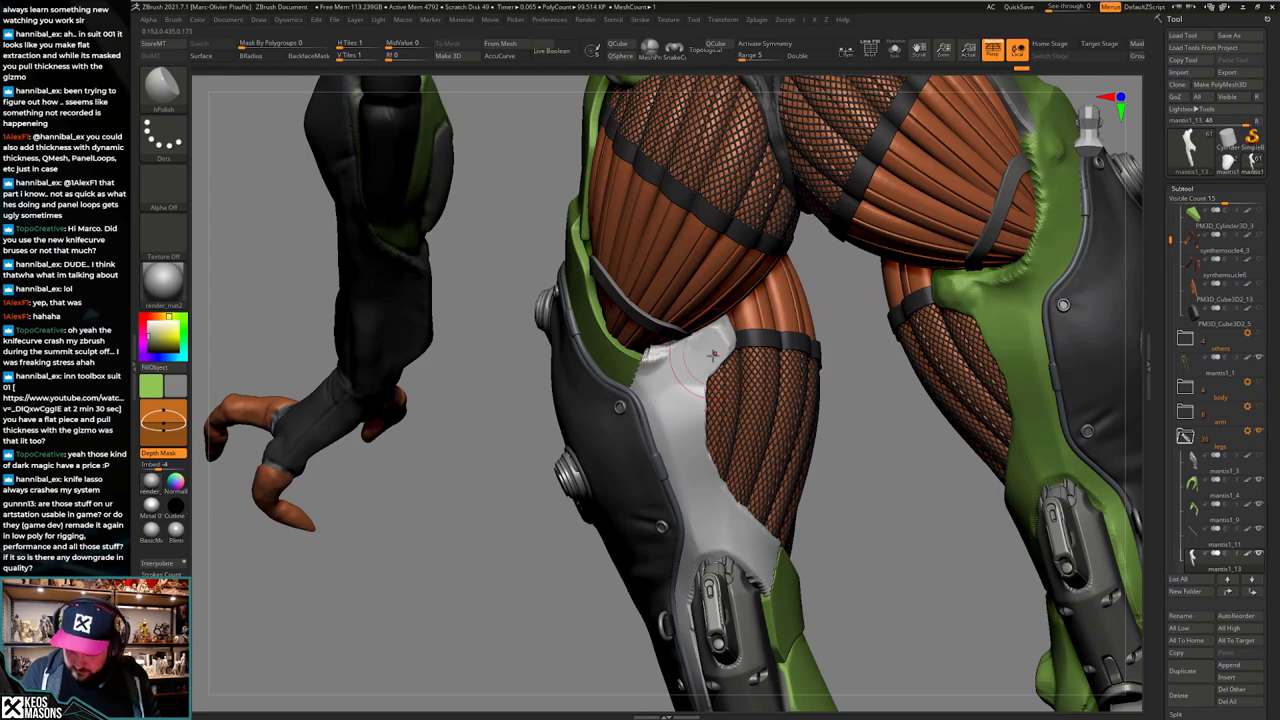
mouse_move(868, 385)
left_mouse_down("shift")
mouse_move(850, 388)
mouse_move(868, 398)
left_mouse_up("shift")
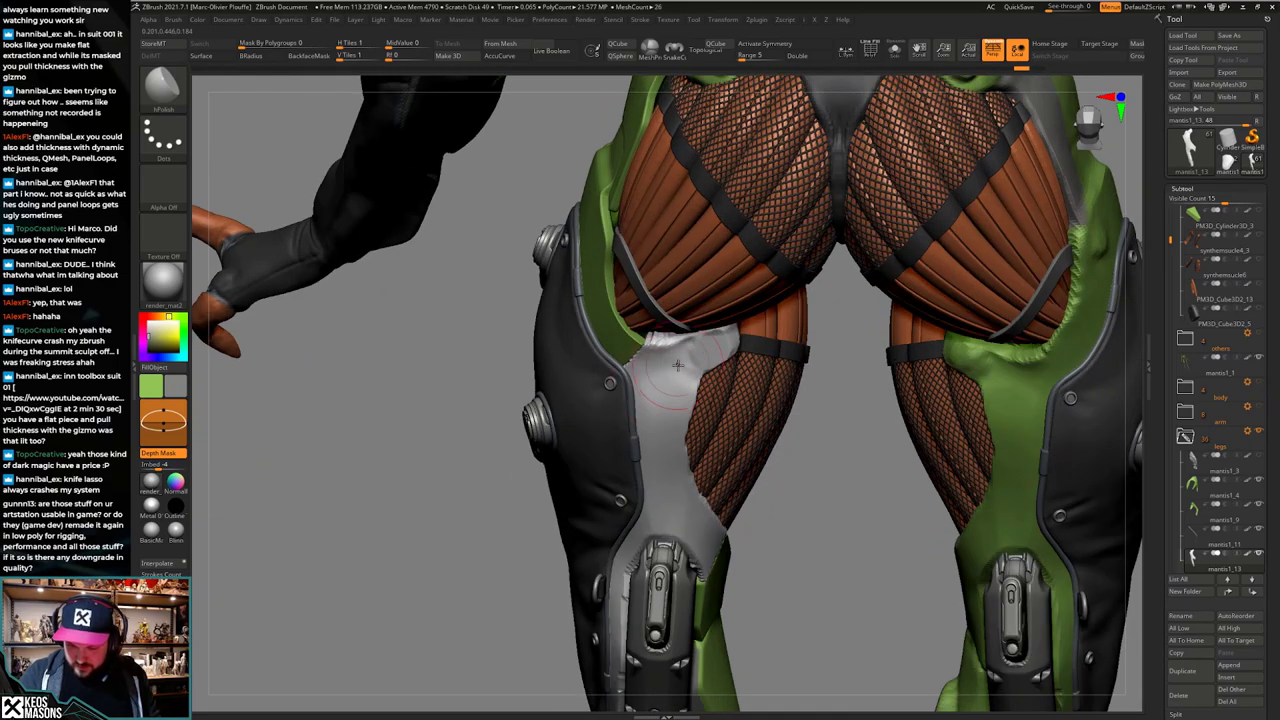
right_click_drag(678, 365, 684, 480)
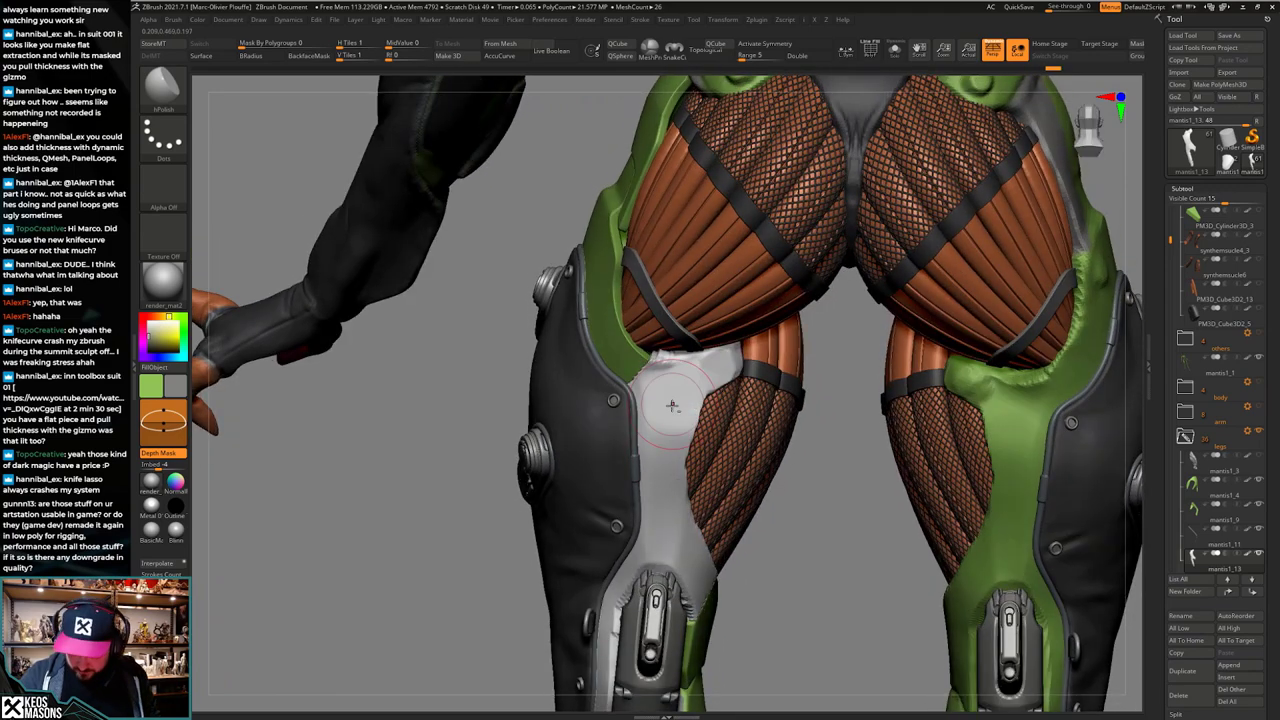
mouse_move(667, 350)
right_mouse_down()
mouse_move(663, 406)
mouse_move(673, 373)
right_mouse_up()
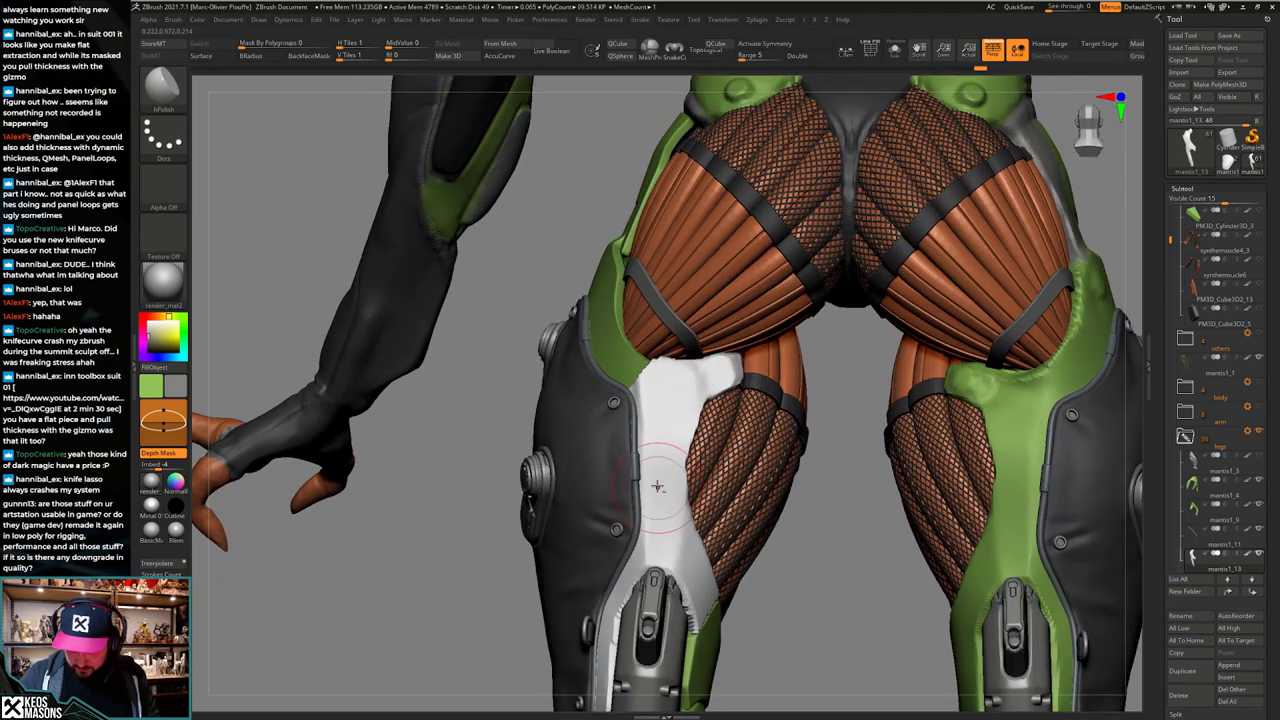
Step: Isolate the thigh plate, polish its upper surface and outer shoulder, and show the full model again
key("s")
right_click_drag(654, 438, 660, 400, "alt")
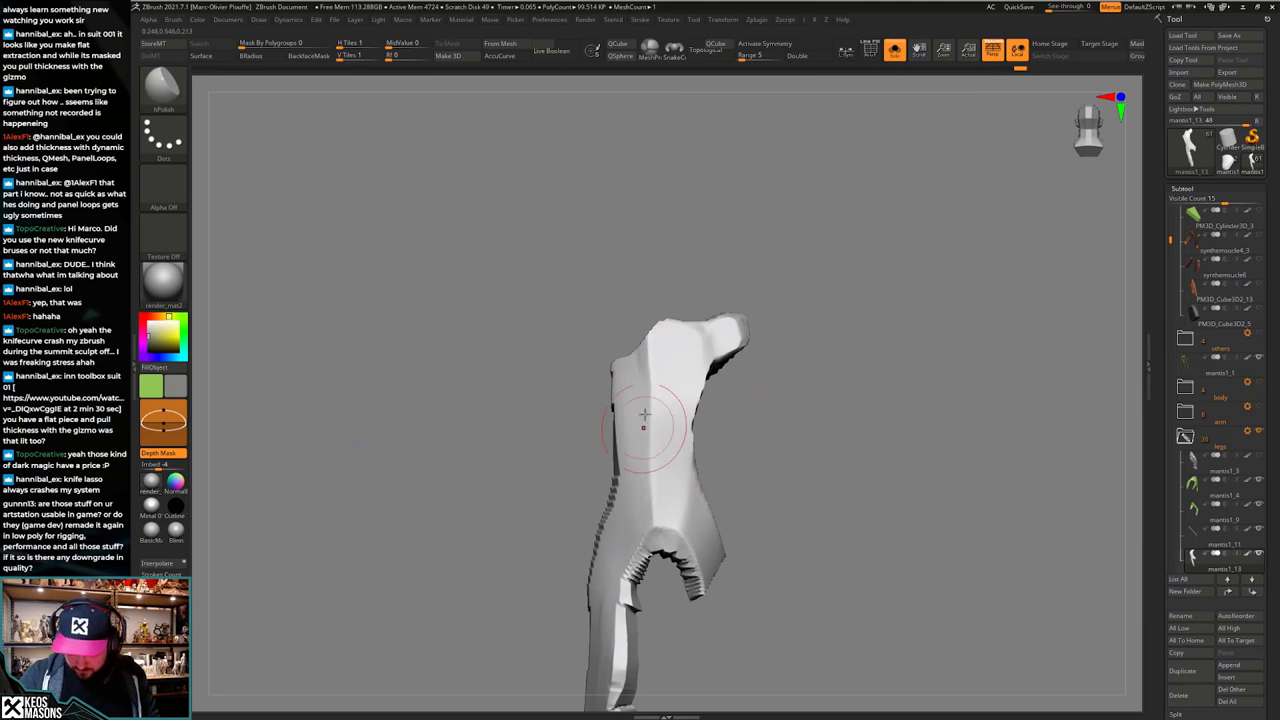
left_click_drag(681, 380, 640, 354)
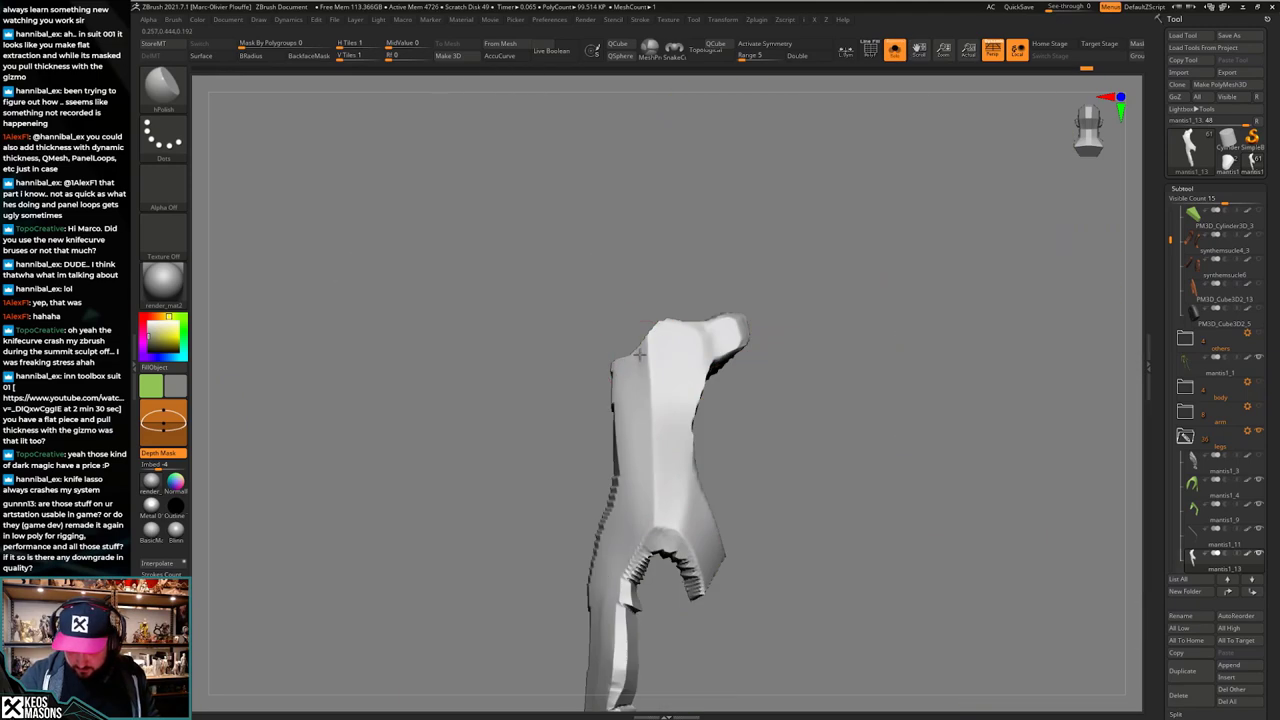
key("shift+alt+s")
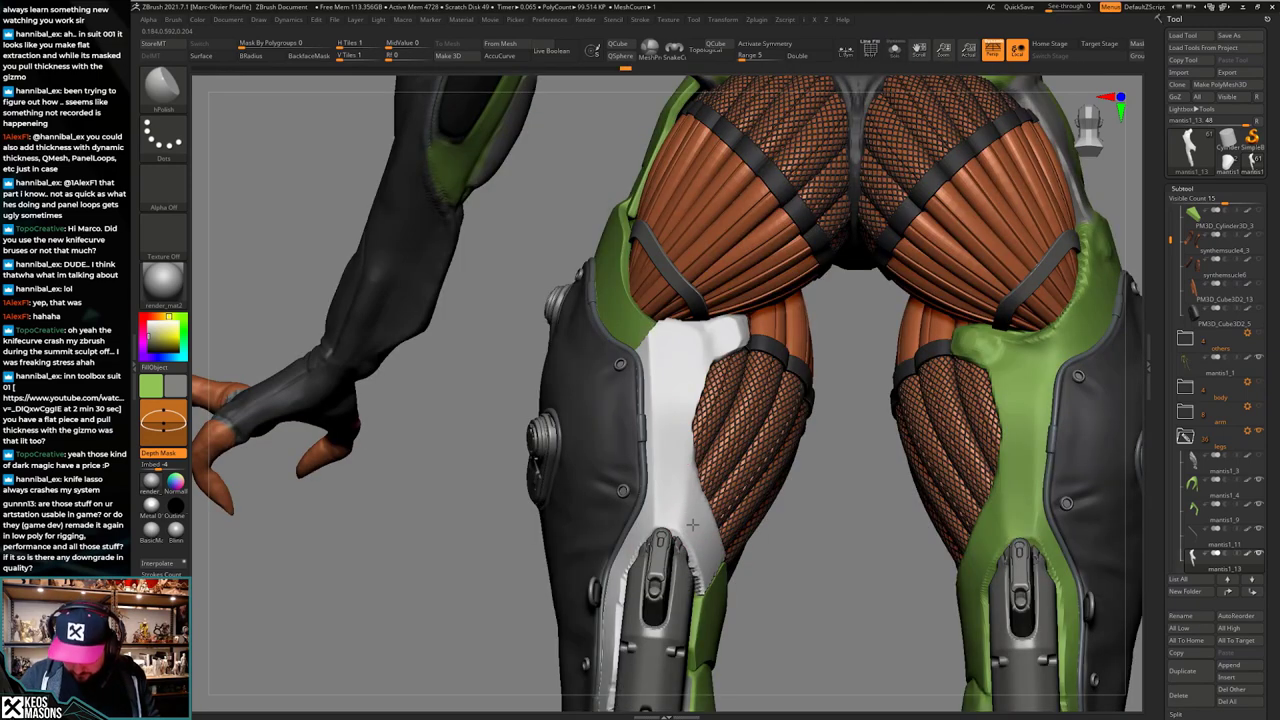
Step: Polish the inner lobe of the thigh plate's upper rim from slightly different angles with hPolish
right_click_drag(712, 337, 694, 341)
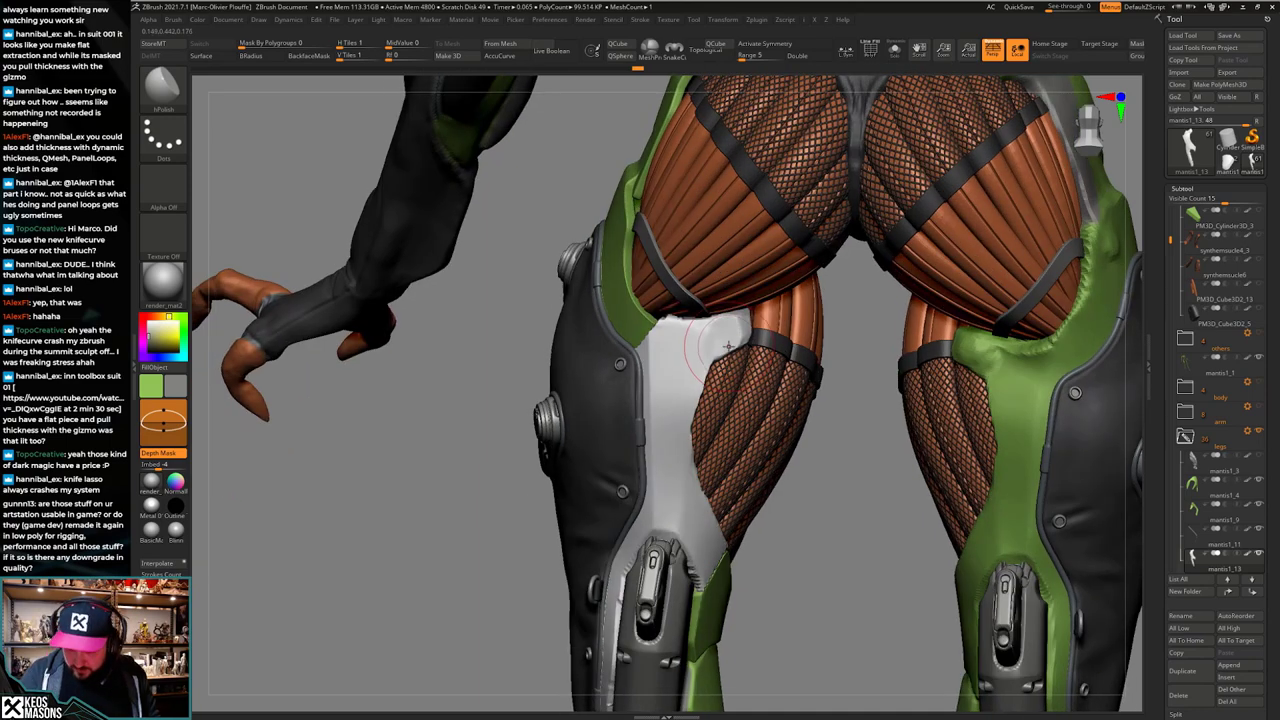
left_click_drag(694, 341, 712, 334)
mouse_move(712, 334)
right_mouse_down()
mouse_move(690, 328)
mouse_move(709, 351)
mouse_move(699, 338)
right_mouse_up()
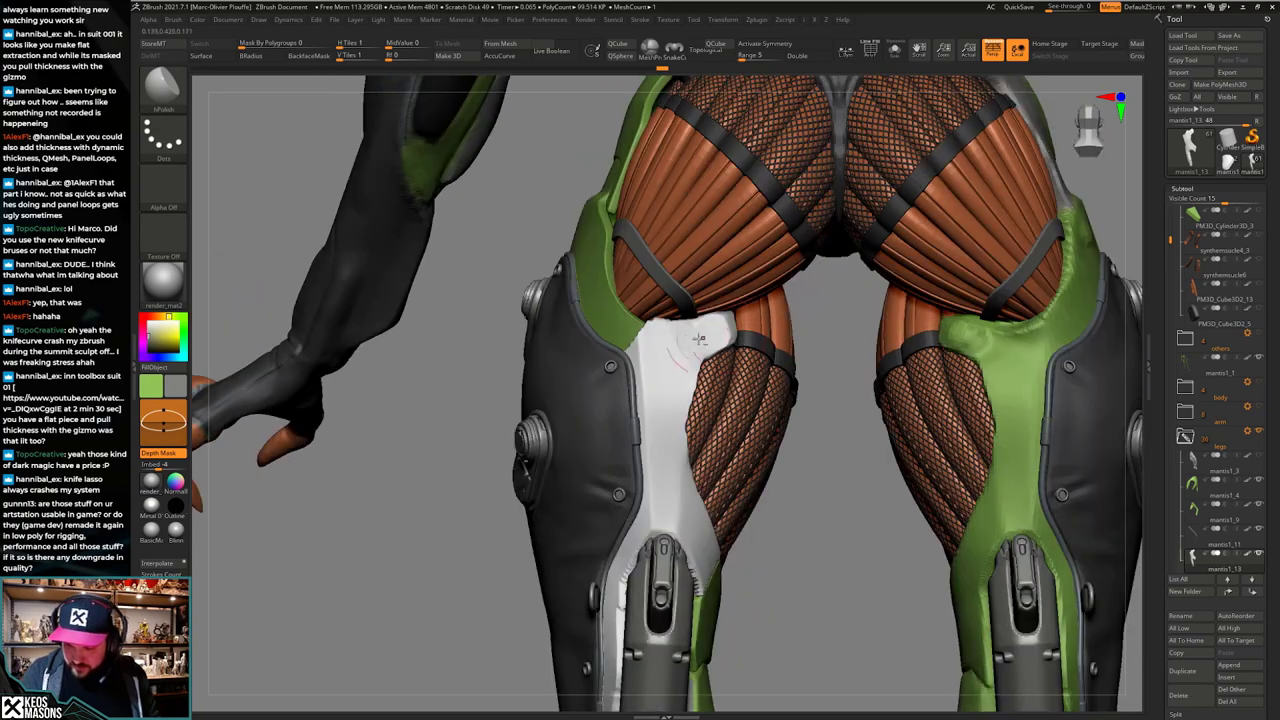
mouse_move(679, 432)
right_mouse_down()
mouse_move(686, 455)
mouse_move(680, 436)
right_mouse_up()
right_click_drag(749, 463, 746, 510)
Step: Isolate the thigh plate, polish the flared area above its lower fork, and bring the full model back
key("alt+s")
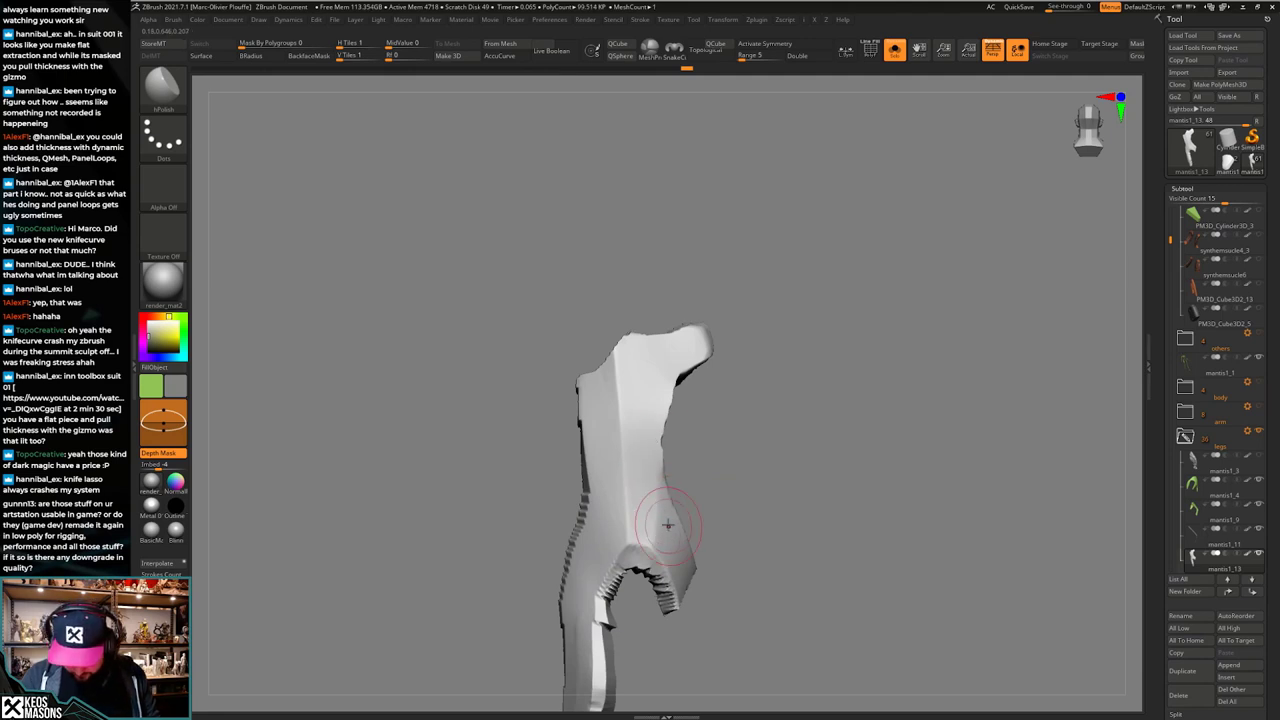
left_click_drag(682, 567, 684, 562)
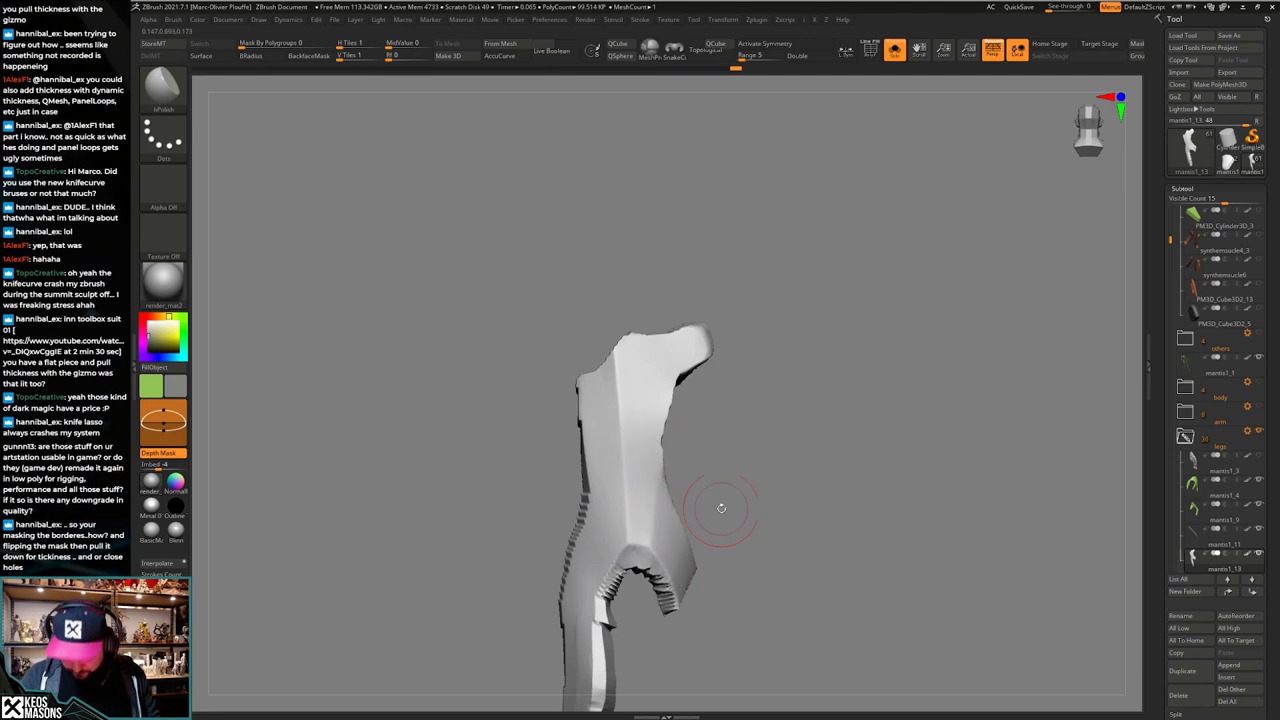
mouse_move(720, 508)
right_mouse_down()
mouse_move(745, 506)
mouse_move(746, 471)
mouse_move(734, 511)
right_mouse_up()
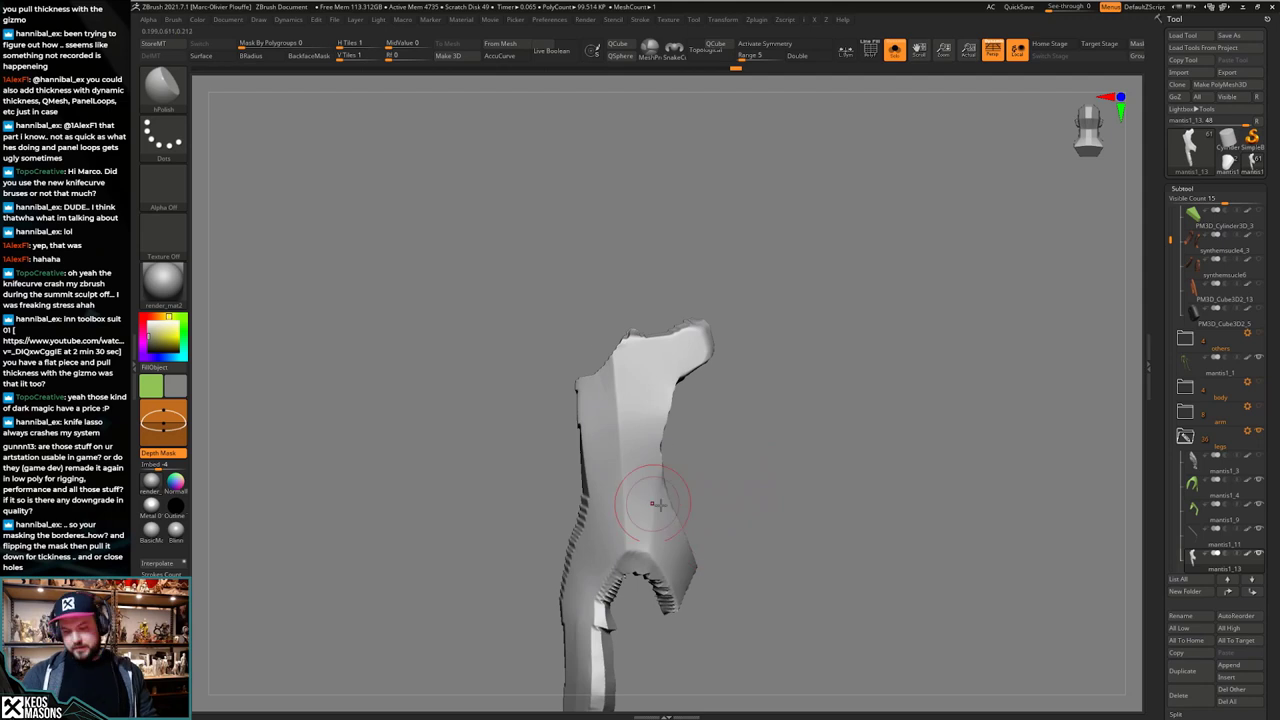
key("shift+s")
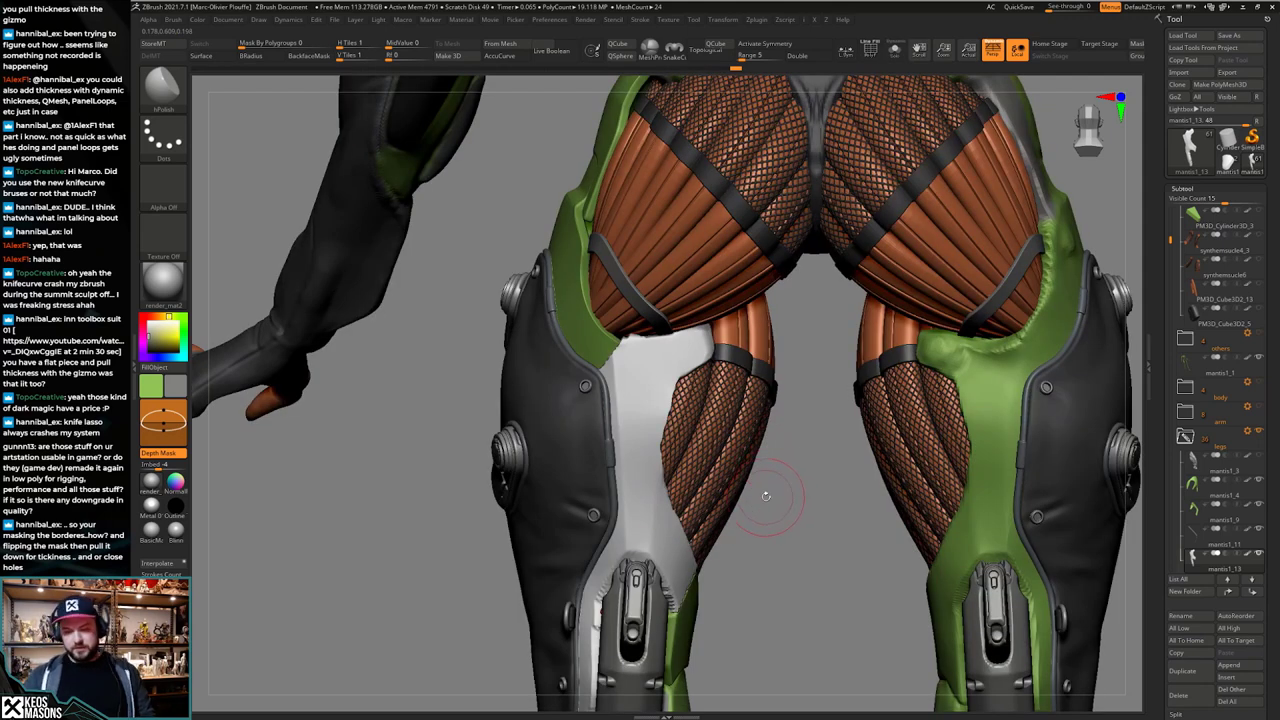
Step: Refine the thigh plate's inner edge with the Move brush and smooth it up to the top lobe
key("space")
left_click(726, 427)
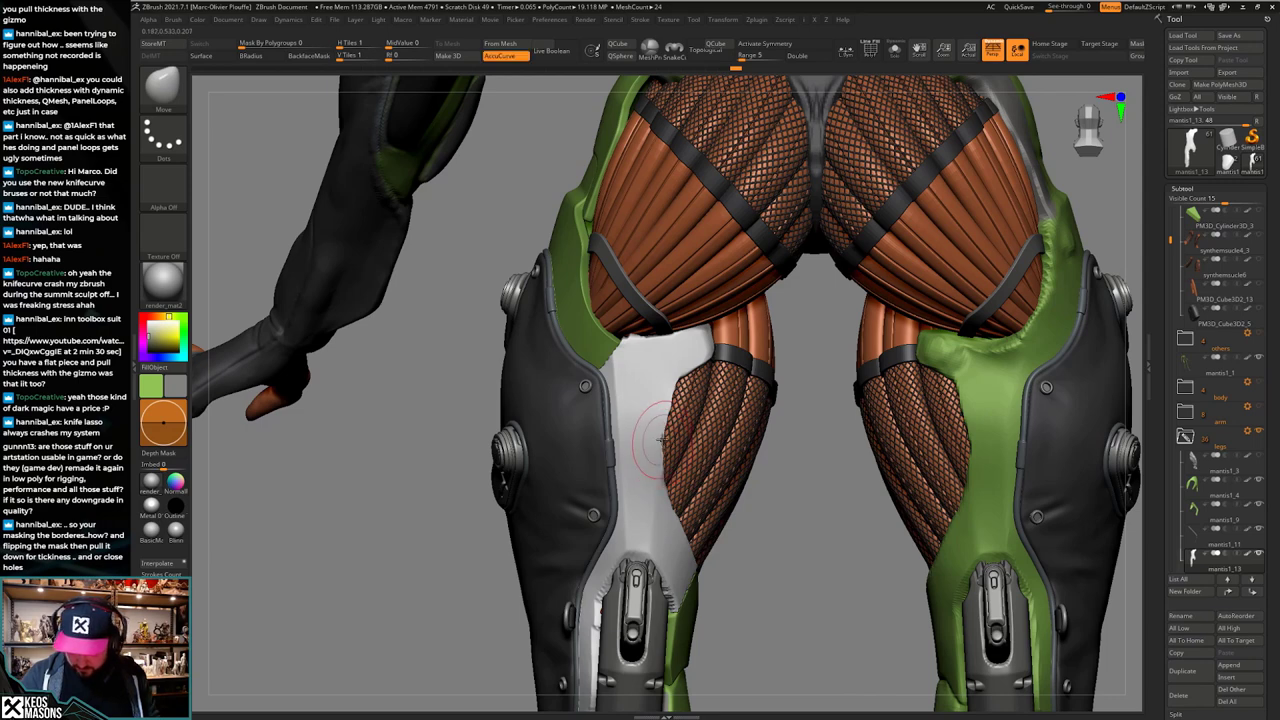
key("shift")
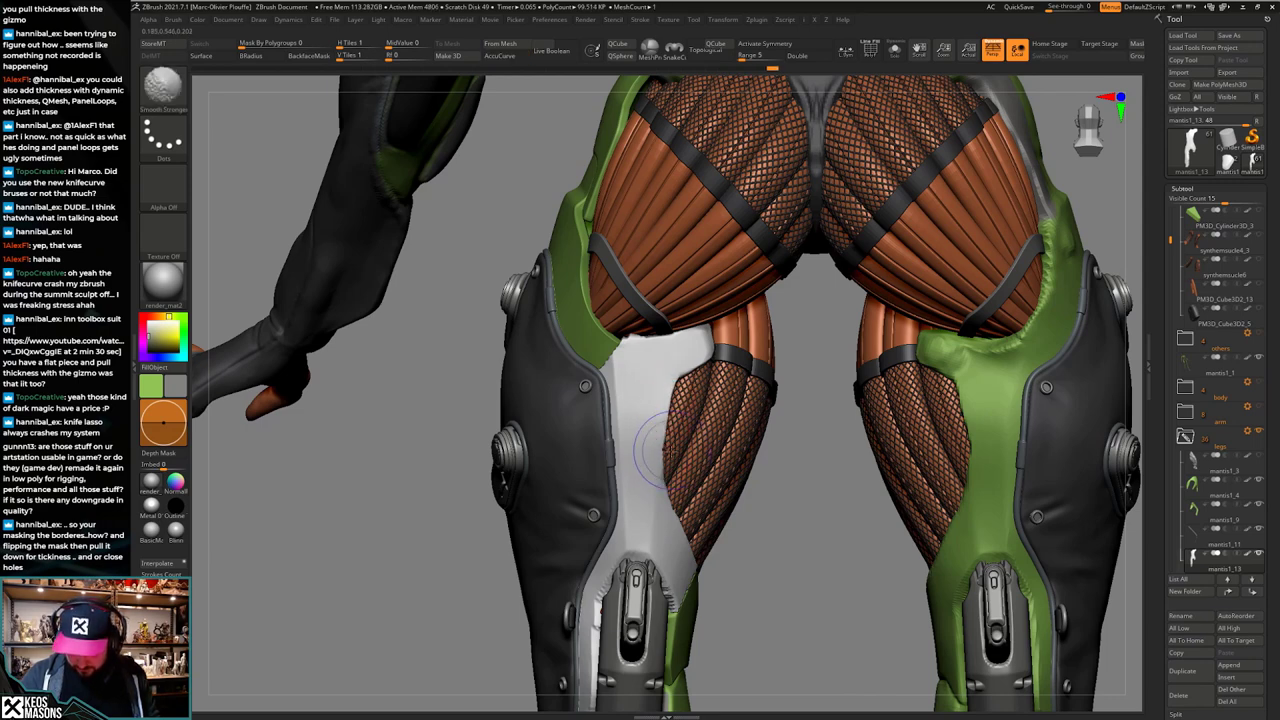
left_click_drag(664, 450, 676, 378, "shift")
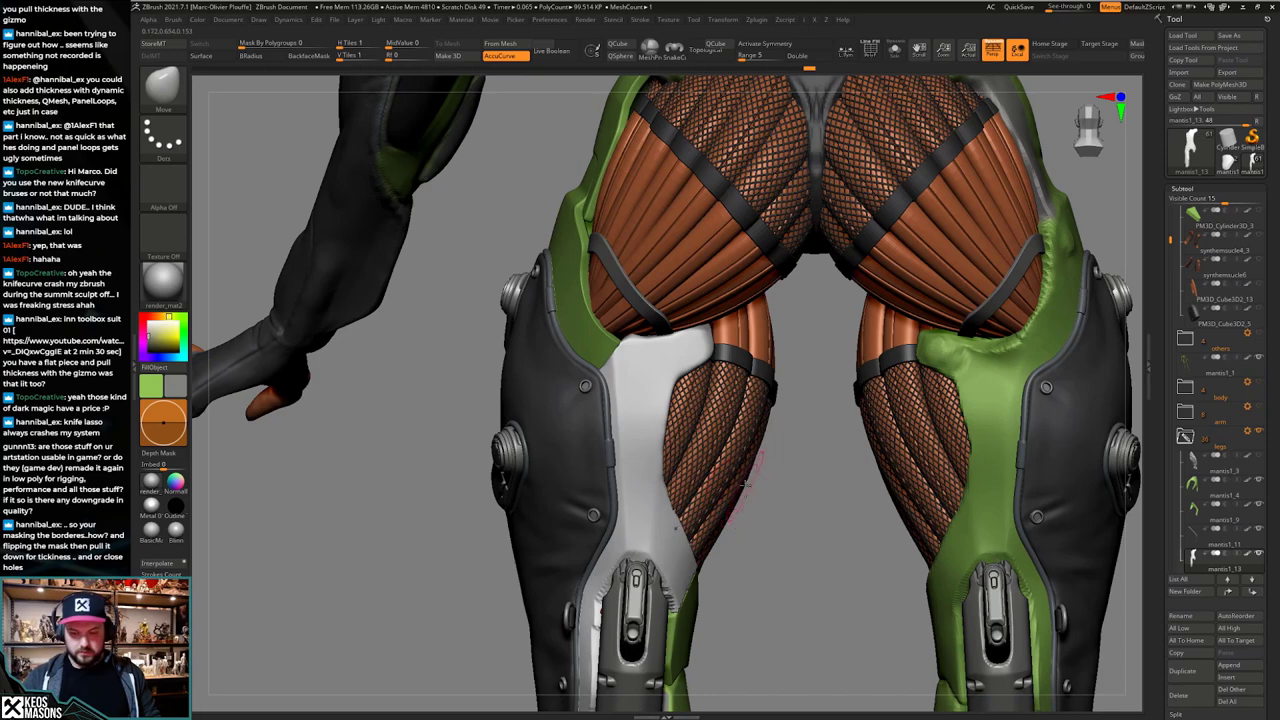
Step: Isolate the thigh plate and duplicate its subtool
mouse_move(746, 485)
left_mouse_down()
mouse_move(699, 502)
mouse_move(723, 457)
mouse_move(746, 494)
mouse_move(729, 499)
mouse_move(729, 487)
mouse_move(744, 505)
left_mouse_up()
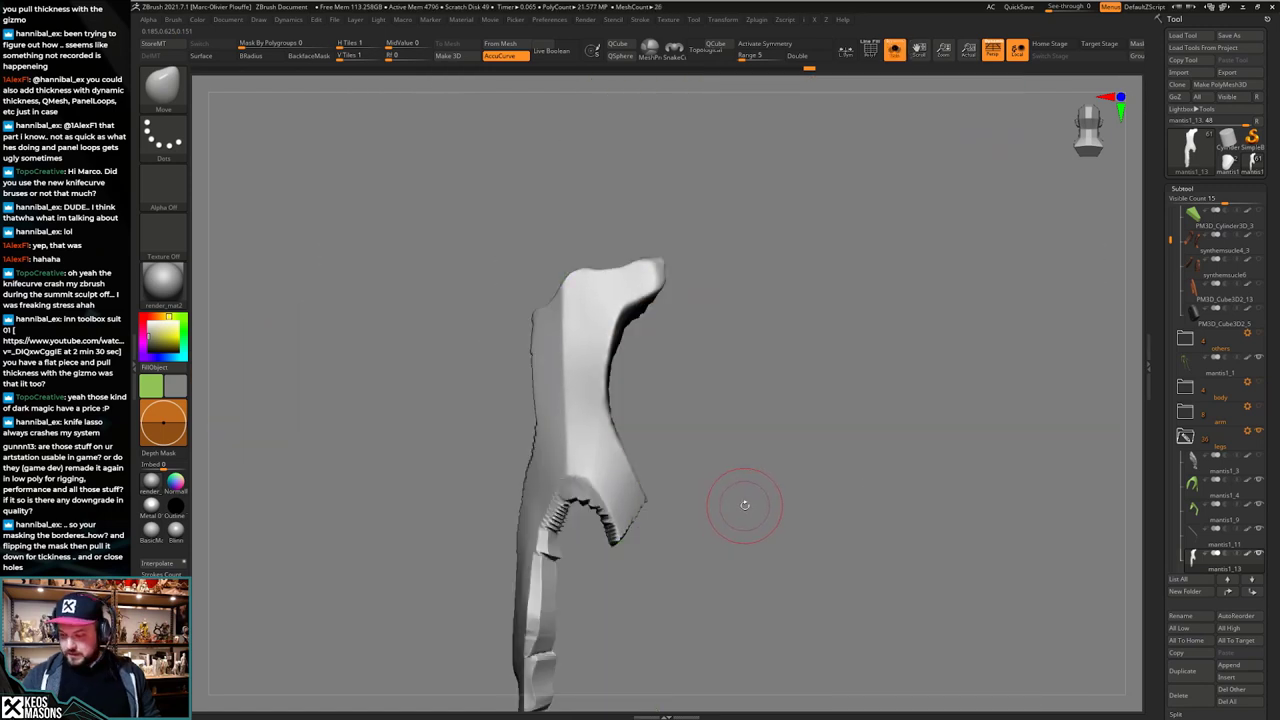
left_click_drag(1170, 240, 1170, 253)
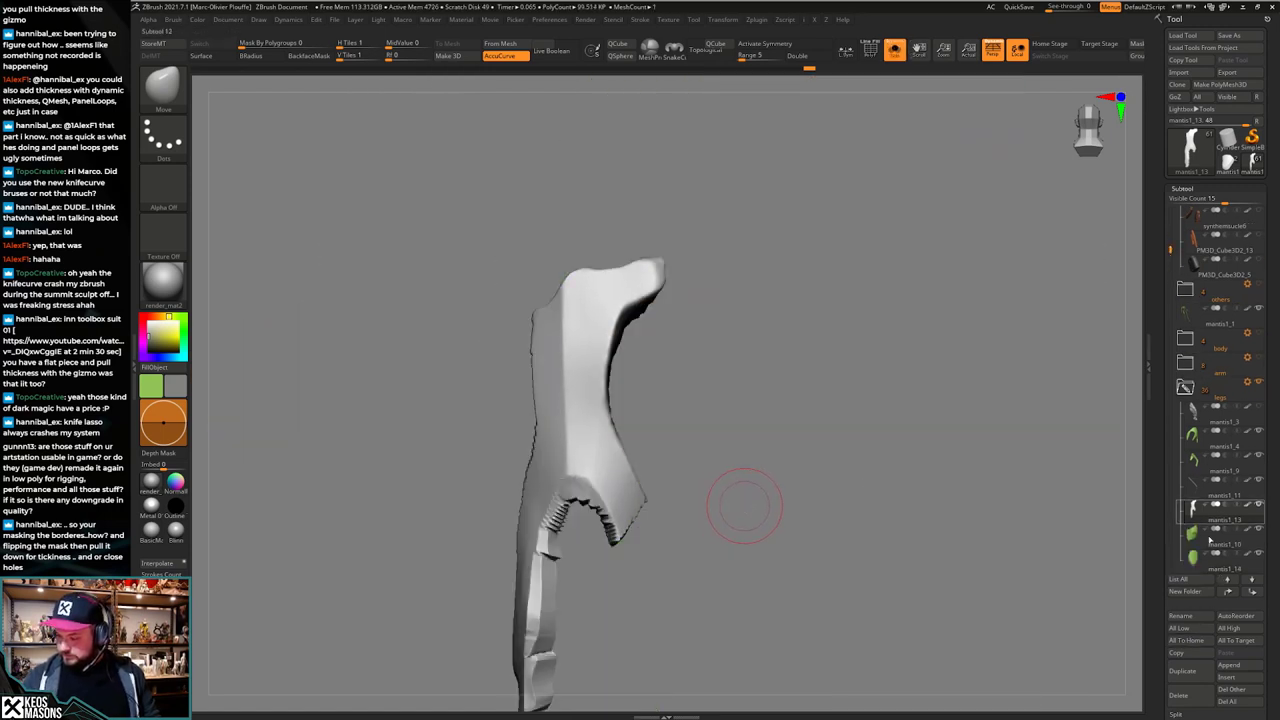
left_click(1191, 665)
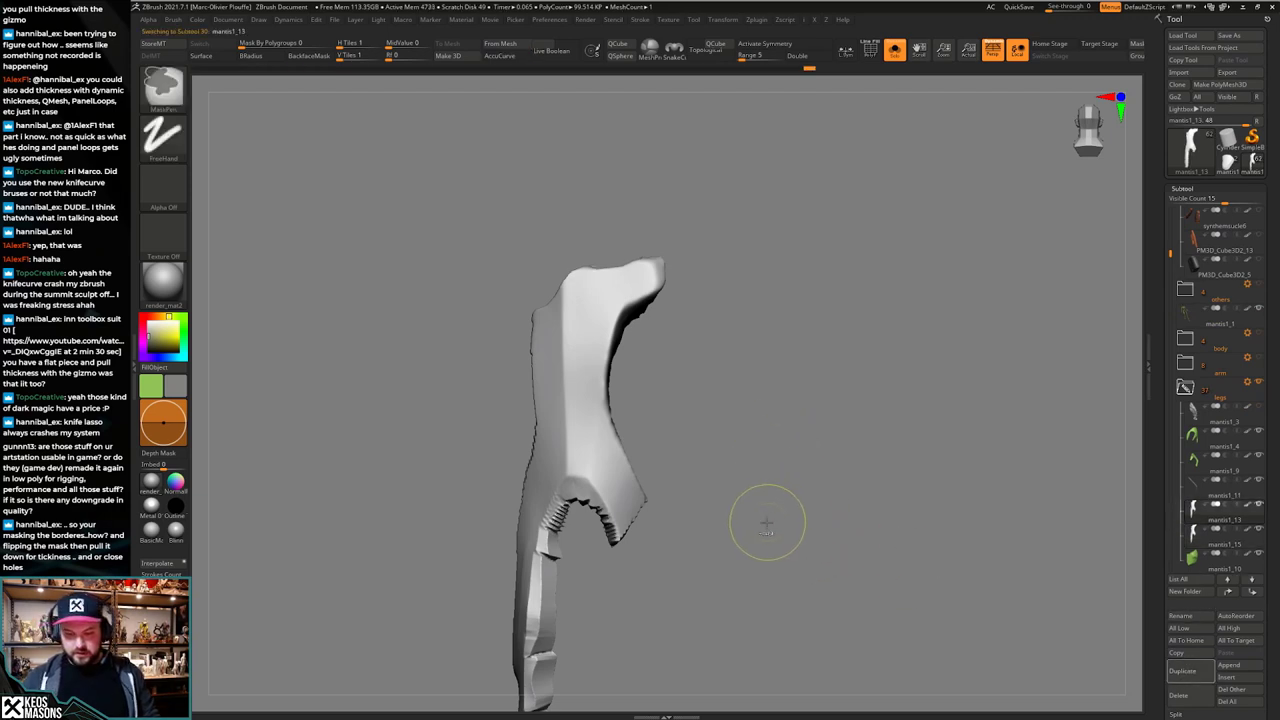
Step: Step the original thigh plate back through its undo history to the thin shell without thickness, and check its wireframe
key("ctrl+z")
key("ctrl+z")
key("ctrl+z")
key("ctrl+z")
key("ctrl+z")
key("ctrl+z")
key("ctrl+z")
key("ctrl+z")
key("ctrl+z")
key("ctrl+z")
key("ctrl+z")
key("ctrl+z")
key("ctrl+z")
key("ctrl+z")
key("ctrl+z")
key("ctrl+z")
key("ctrl+z")
key("ctrl+z")
key("ctrl+z")
key("ctrl+z")
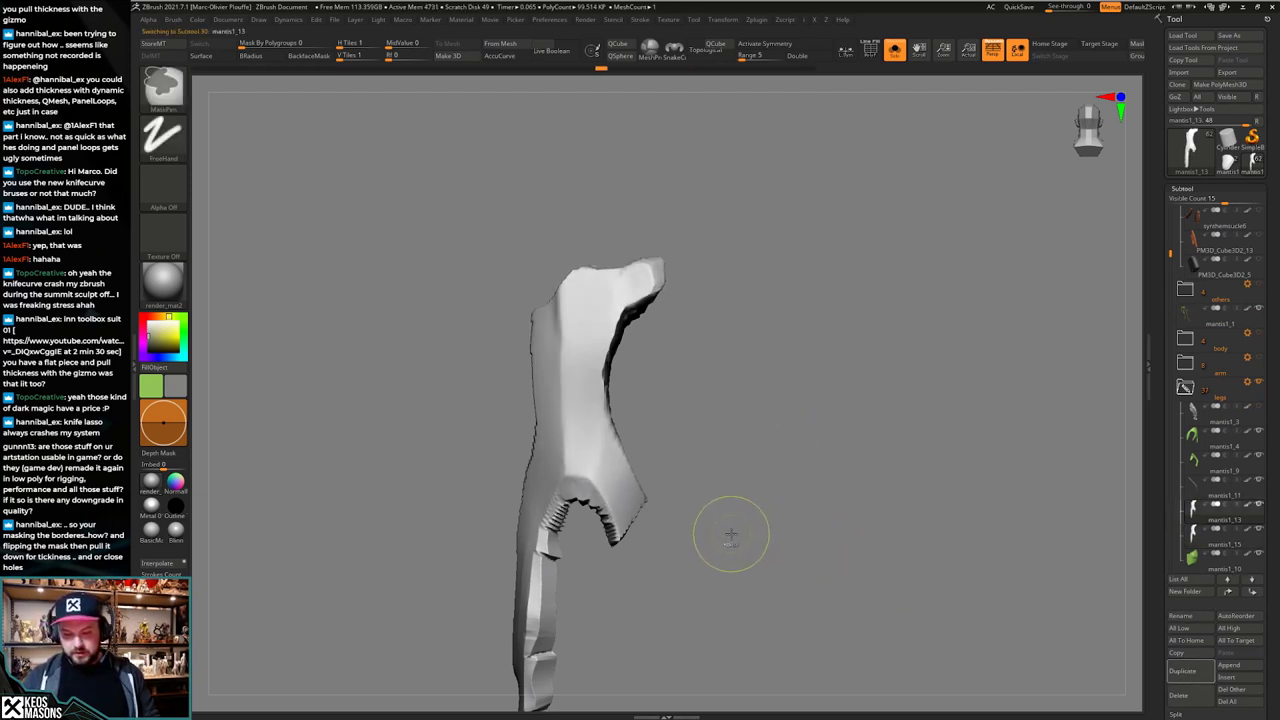
mouse_move(733, 528)
left_mouse_down()
mouse_move(726, 514)
mouse_move(723, 528)
left_mouse_up()
key("ctrl+z")
key("ctrl+z")
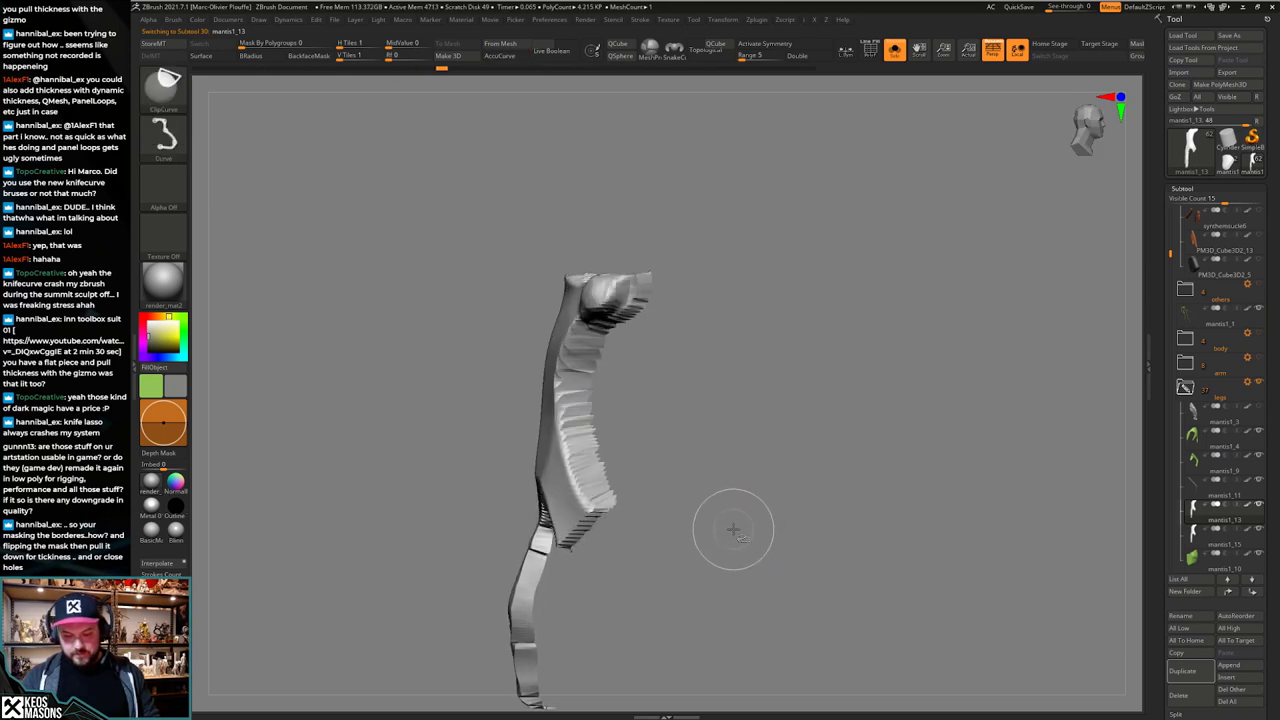
key("ctrl+shift+z")
key("ctrl+shift+z")
key("ctrl+z")
mouse_move(734, 534)
left_mouse_down()
mouse_move(754, 497)
mouse_move(738, 525)
mouse_move(727, 503)
mouse_move(717, 516)
mouse_move(736, 519)
left_mouse_up()
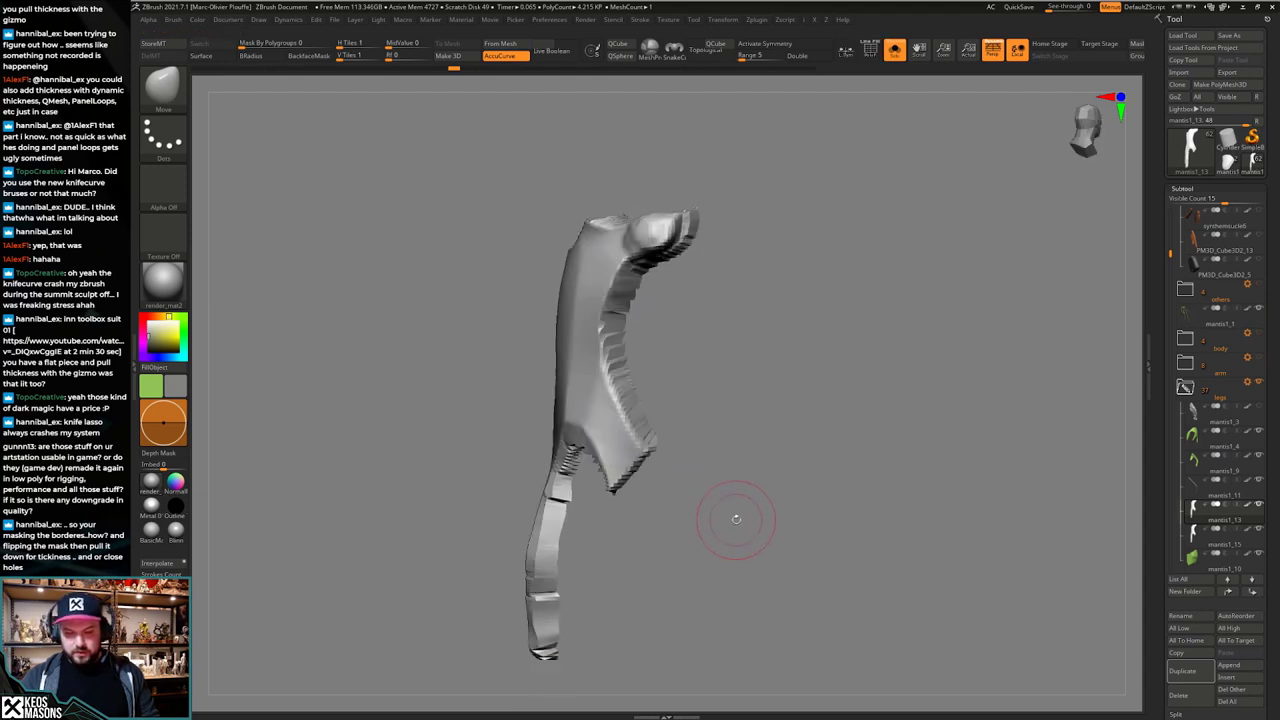
key("ctrl+z")
key("ctrl+z")
key("ctrl+z")
key("ctrl+z")
key("ctrl+z")
key("ctrl+z")
key("ctrl+z")
key("ctrl+z")
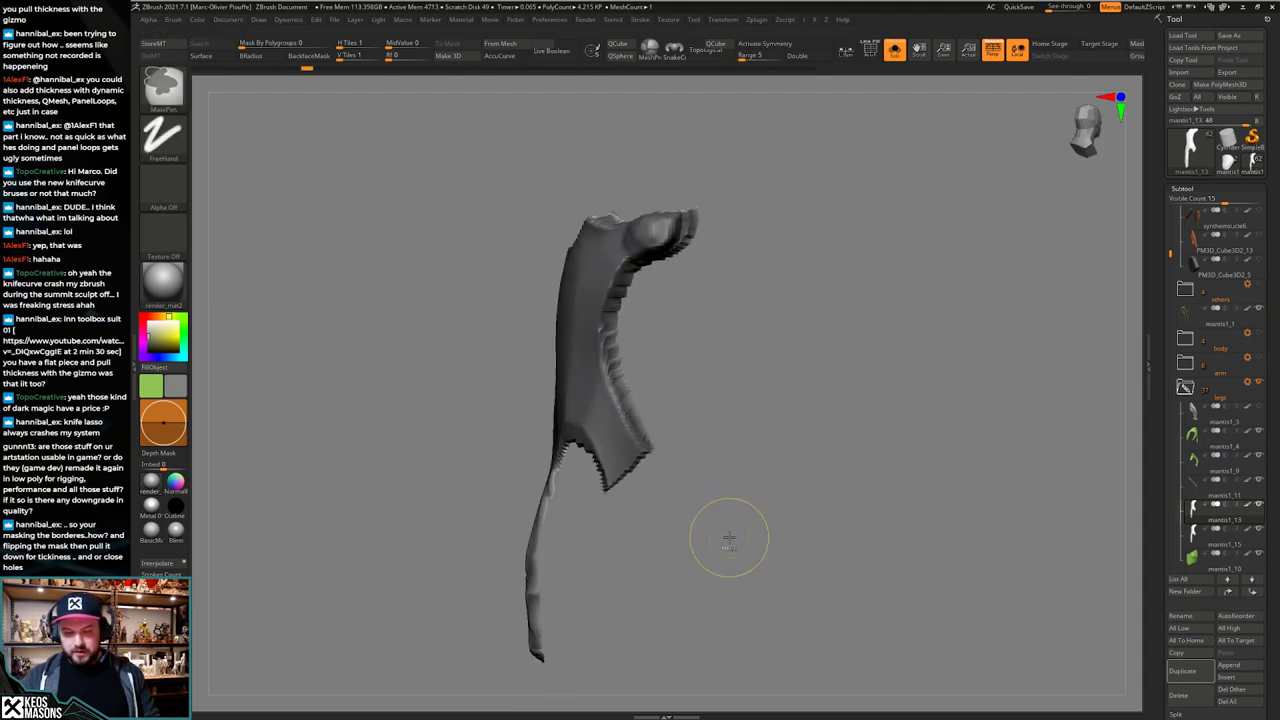
key("ctrl+z")
key("ctrl+z")
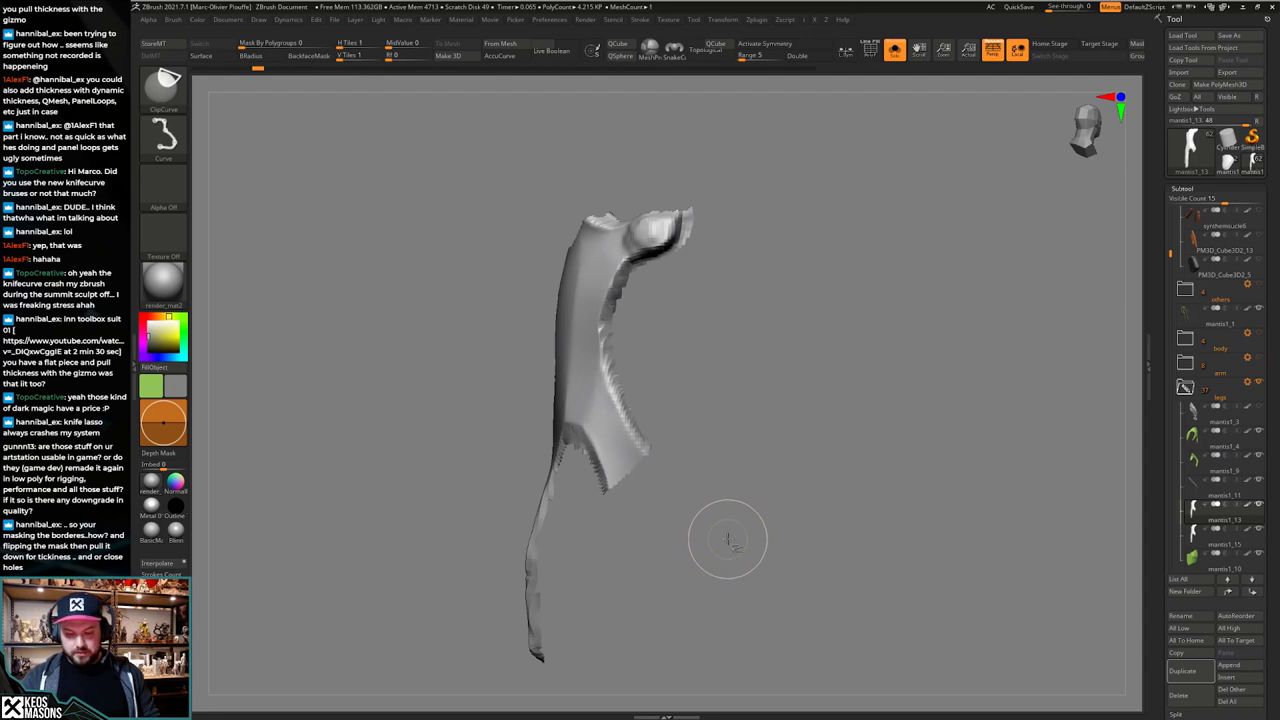
key("ctrl+shift+z")
key("ctrl+shift+z")
key("shift+f")
left_click_drag(734, 527, 742, 517)
key("shift+f")
Step: Mask the thin thigh shell by its Border feature and invert the mask so only the border stays editable
key("z")
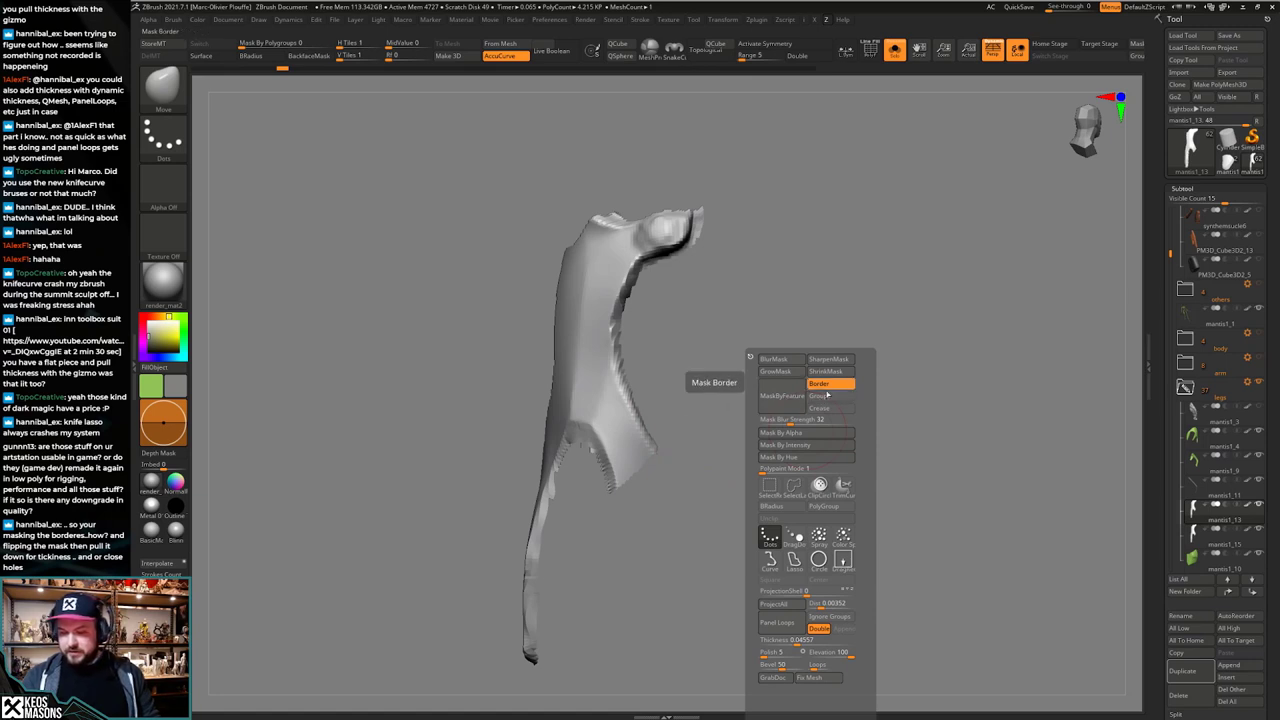
left_click_drag(1161, 437, 1163, 545)
key("z")
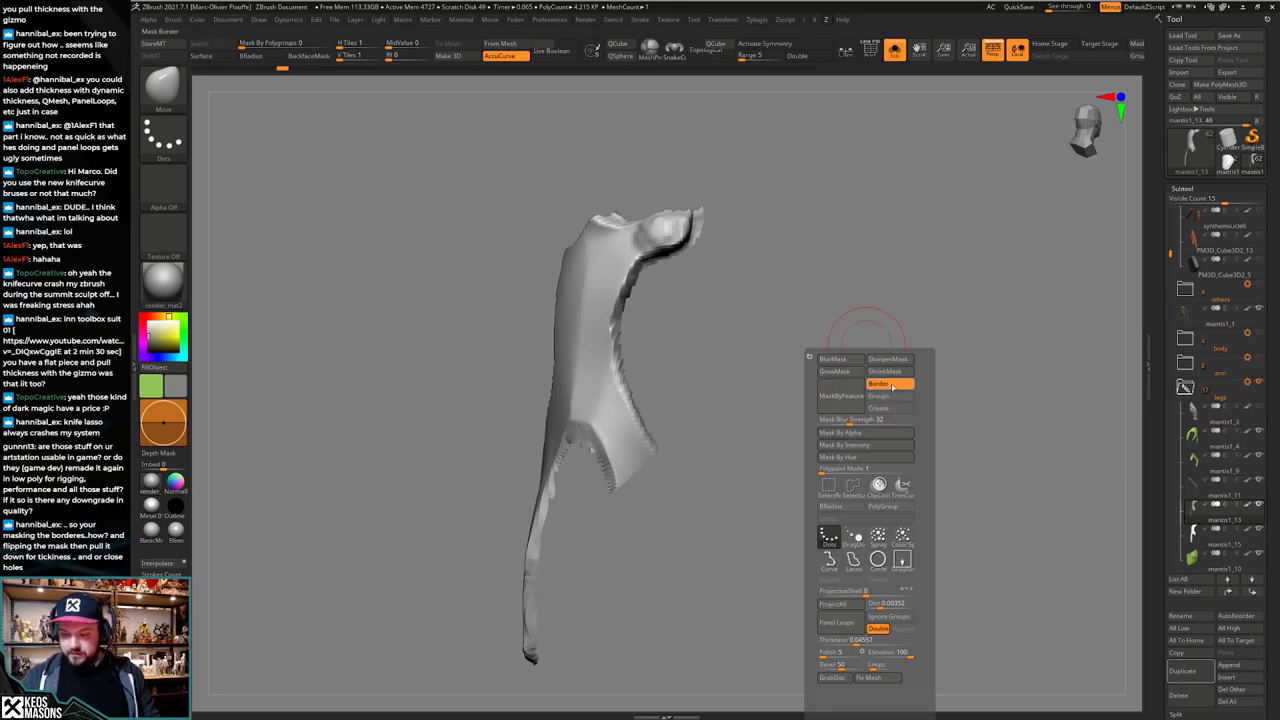
left_click(848, 401)
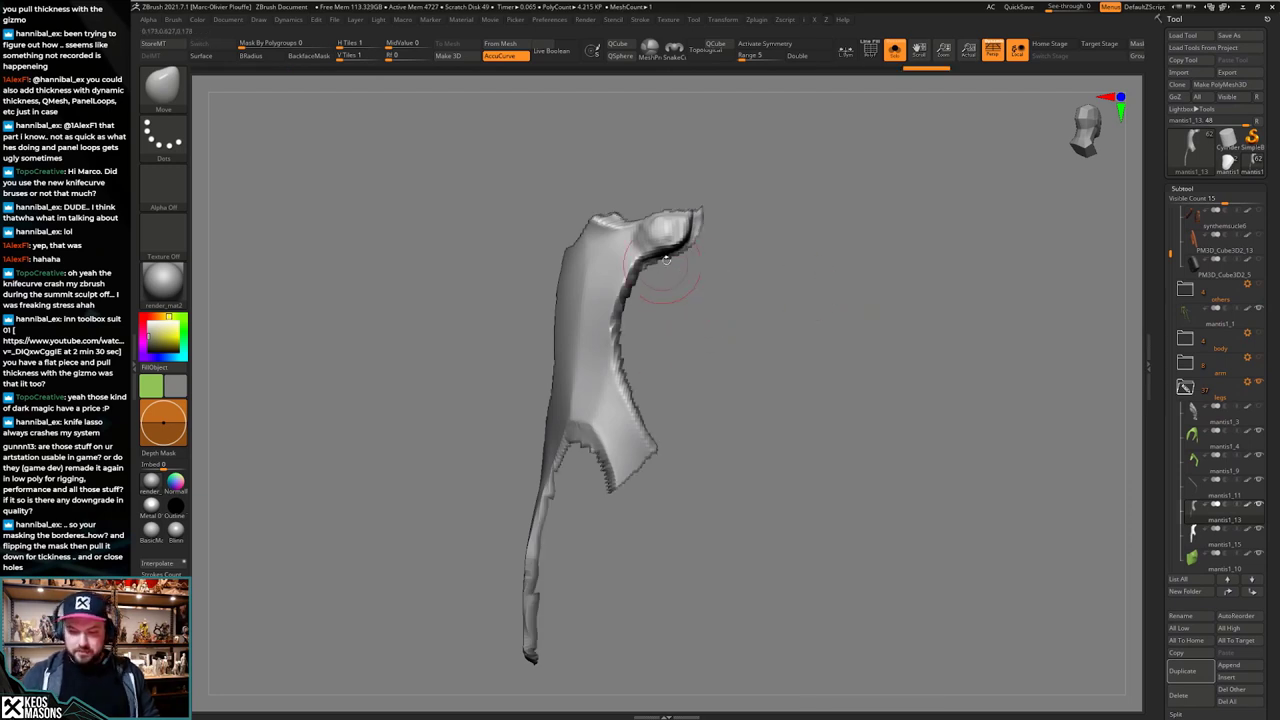
left_click(787, 467, "ctrl")
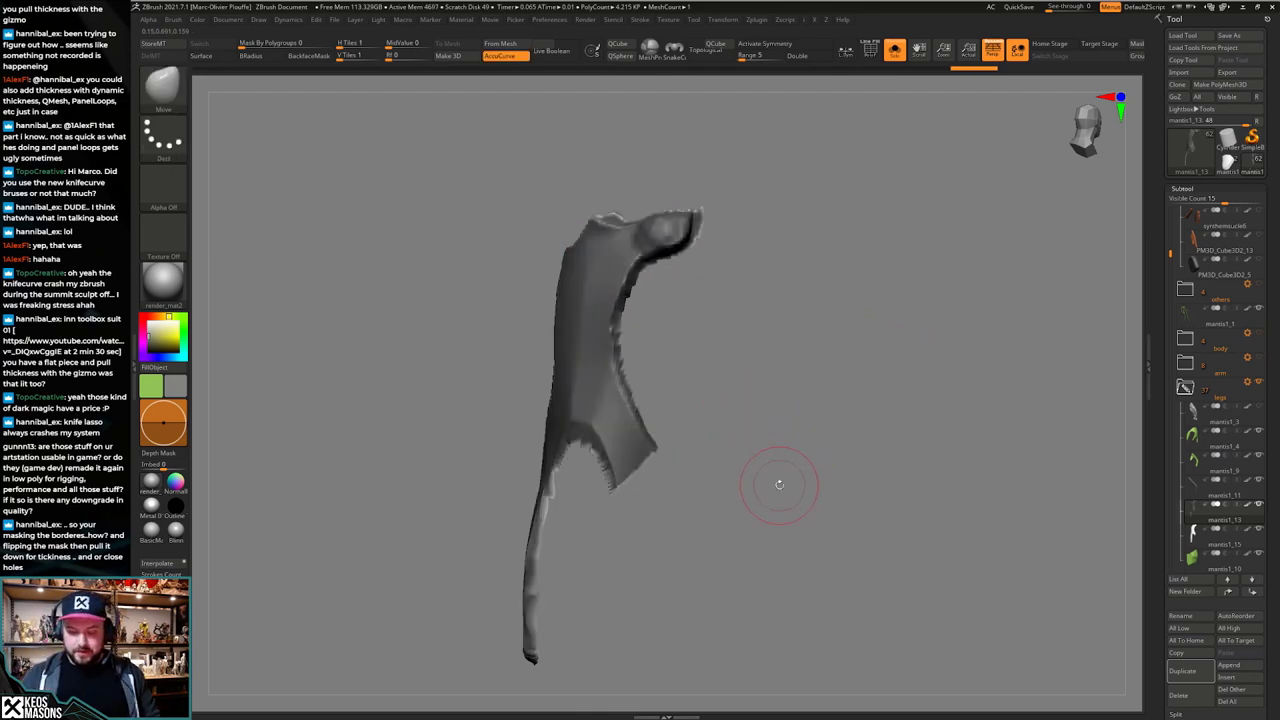
Step: From the side, pull the unmasked border of the shell's inner edge toward the leg with the Move brush to add thickness
left_click_drag(798, 441, 656, 410)
key("b")
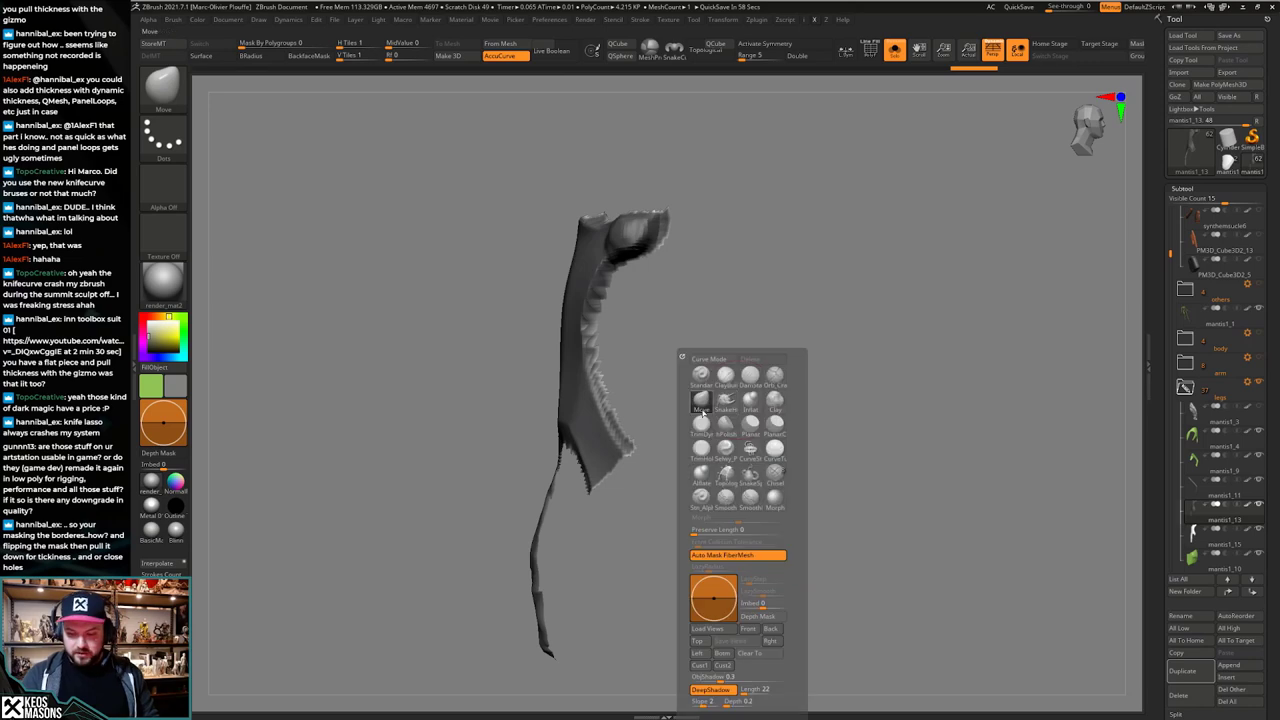
left_click(697, 405)
left_click(694, 243)
key("space")
left_click(664, 281)
left_click_drag(601, 362, 621, 356)
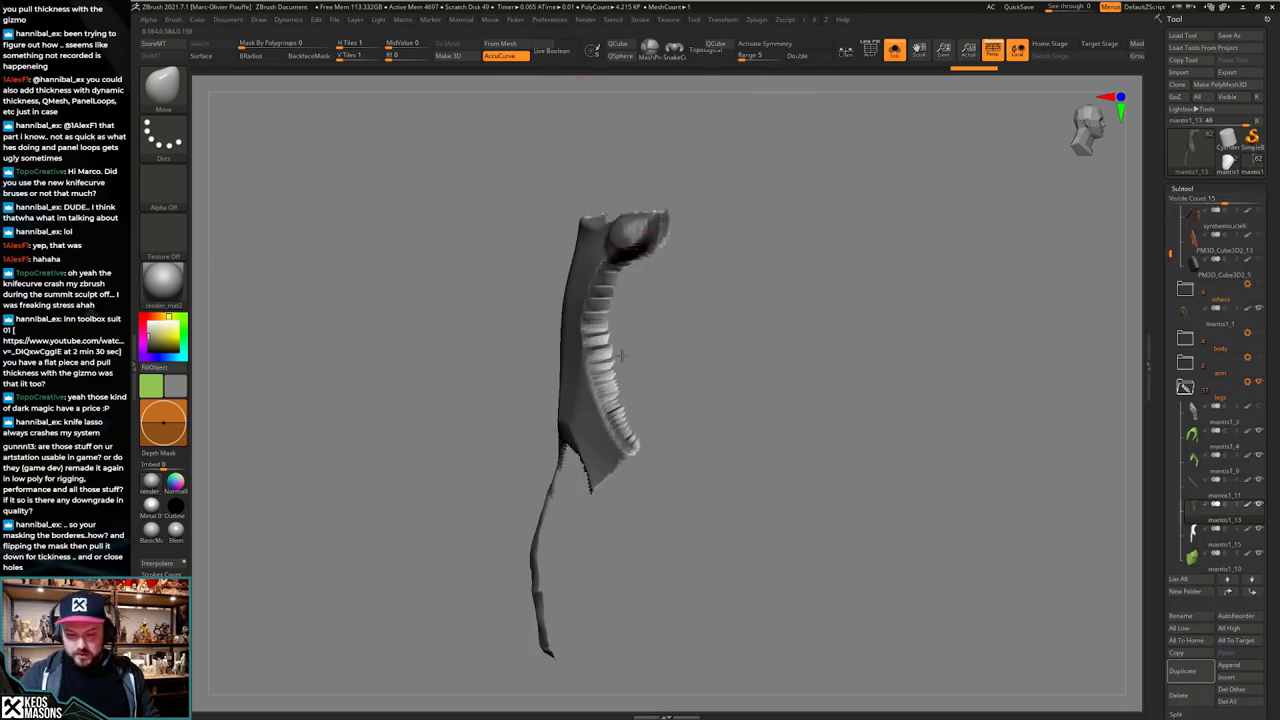
Step: Pull the unmasked border of the thin thigh shell further inward with the Move brush from several angles to even out the thickness
mouse_move(690, 400)
left_mouse_down()
mouse_move(745, 410)
mouse_move(788, 358)
left_mouse_up()
left_click_drag(583, 449, 640, 458)
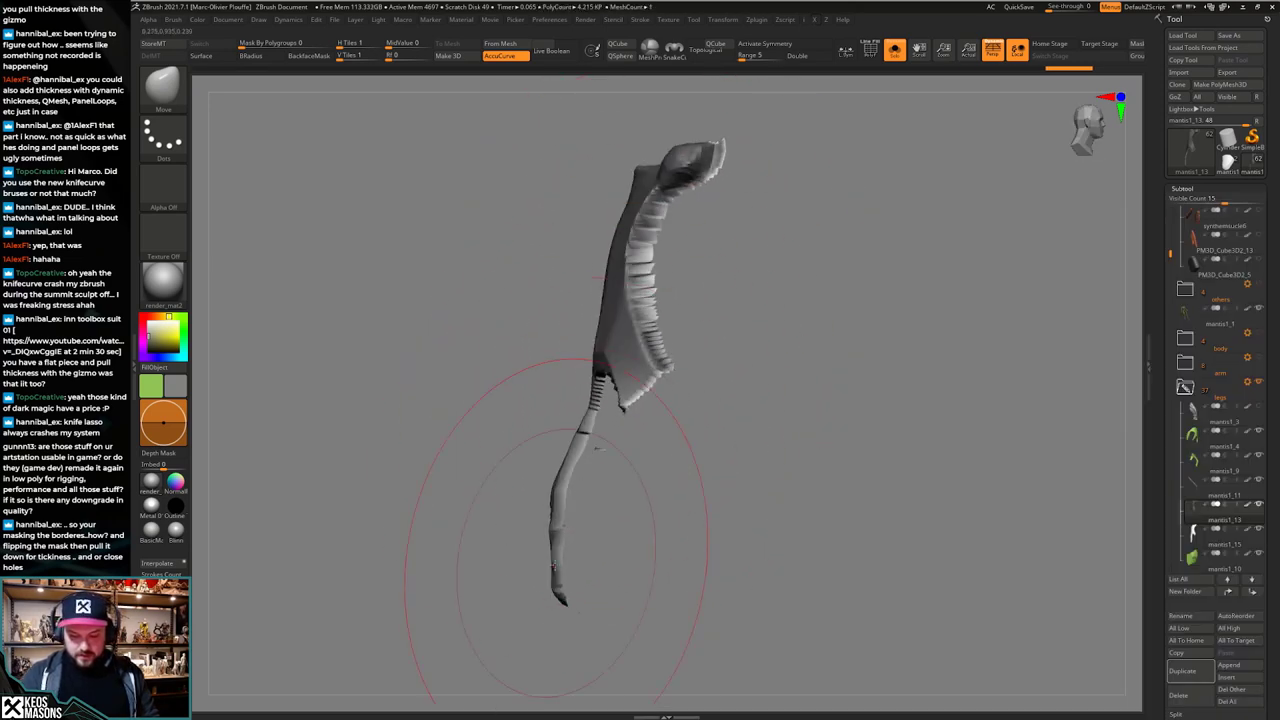
left_click_drag(571, 560, 564, 562)
left_click_drag(690, 440, 735, 435)
left_click_drag(634, 363, 642, 358)
left_click_drag(715, 430, 697, 350)
left_click_drag(646, 398, 637, 409)
mouse_move(665, 420)
left_mouse_down()
mouse_move(637, 486)
mouse_move(689, 283)
mouse_move(688, 321)
left_mouse_up()
left_click_drag(672, 252, 670, 257)
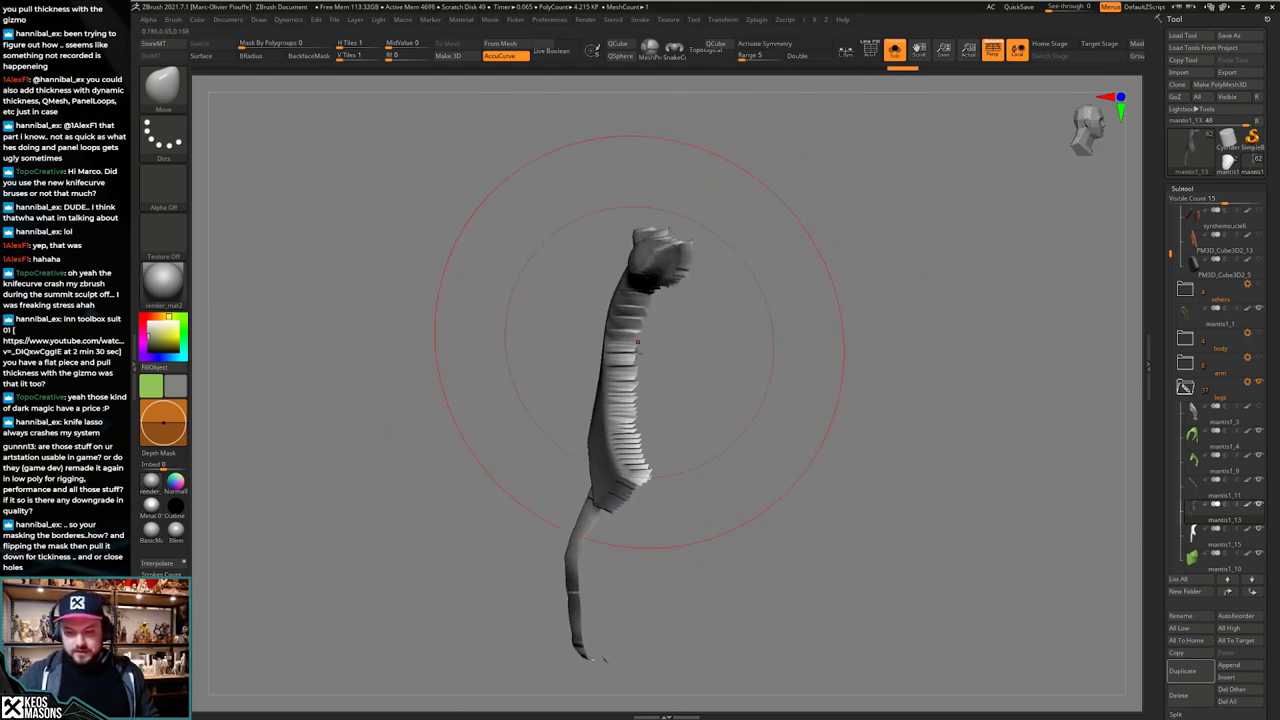
left_click_drag(643, 396, 636, 402)
mouse_move(725, 440)
left_mouse_down()
mouse_move(683, 457)
mouse_move(762, 370)
left_mouse_up()
mouse_move(762, 370)
left_mouse_down()
mouse_move(725, 450)
mouse_move(691, 371)
mouse_move(686, 386)
mouse_move(691, 557)
mouse_move(731, 568)
mouse_move(720, 528)
left_mouse_up()
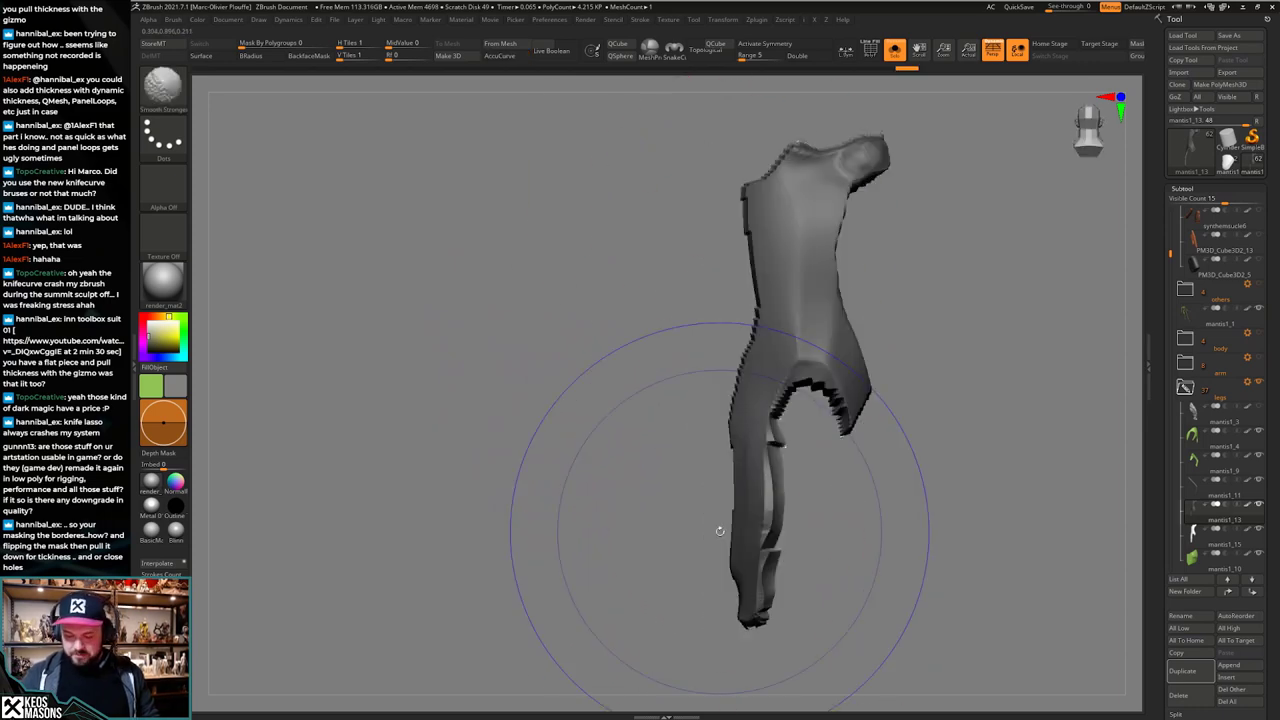
Step: Clear the mask and close the open back of the pulled shell to make it a solid piece
left_click_drag(940, 410, 743, 431, "alt")
key("alt+s")
mouse_move(786, 477)
left_mouse_down()
mouse_move(766, 462)
mouse_move(748, 494)
mouse_move(706, 508)
mouse_move(763, 469)
mouse_move(782, 488)
mouse_move(771, 463)
mouse_move(826, 437)
left_mouse_up()
key("ctrl+shift+s")
key("ctrl+g")
left_click(809, 467)
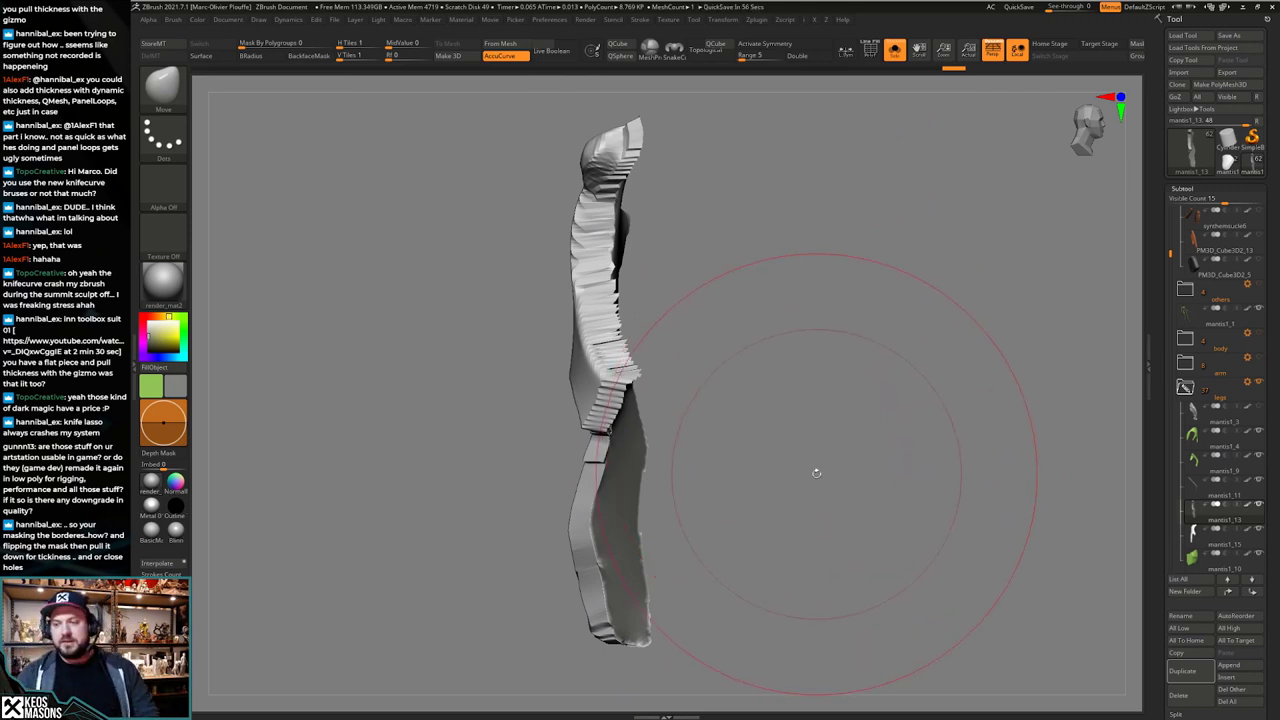
Step: Remesh the closed shell into a denser, even solid and check its wireframe
mouse_move(794, 475)
left_mouse_down()
mouse_move(758, 457)
mouse_move(845, 443)
mouse_move(829, 461)
mouse_move(771, 463)
mouse_move(818, 432)
mouse_move(800, 460)
mouse_move(853, 440)
mouse_move(848, 473)
left_mouse_up()
key("shift+f")
key("shift+f")
key("space")
left_click(804, 467)
key("shift+f")
key("shift+f")
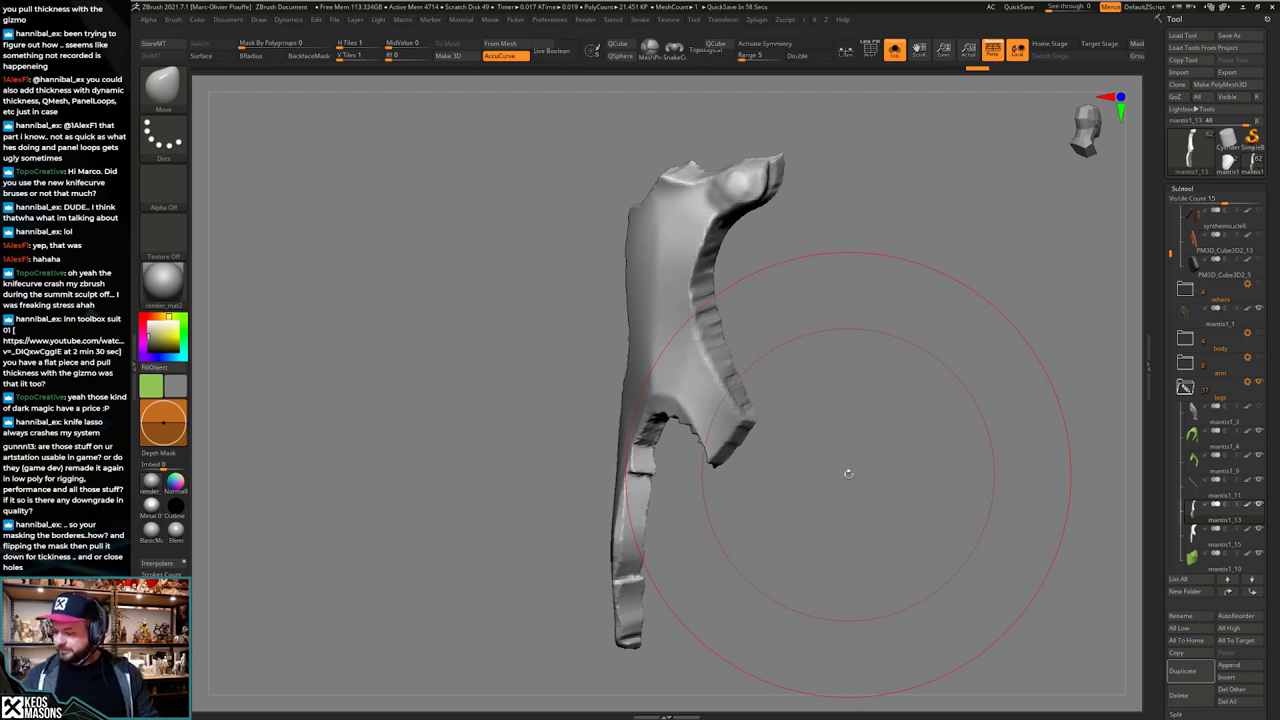
Step: Delete the demonstration shell subtool and bring the rest of the character back around the remaining thigh plate
left_click_drag(1157, 648, 1157, 603)
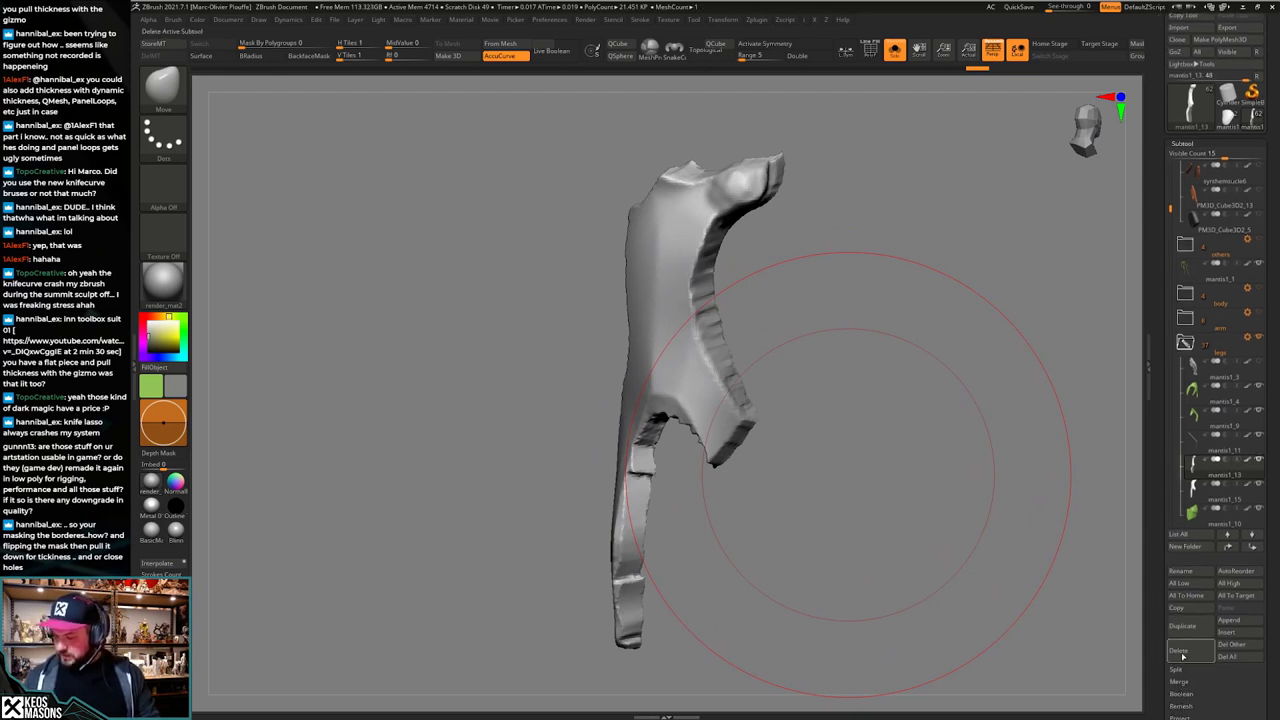
left_click(1188, 655)
left_click_drag(803, 449, 840, 464)
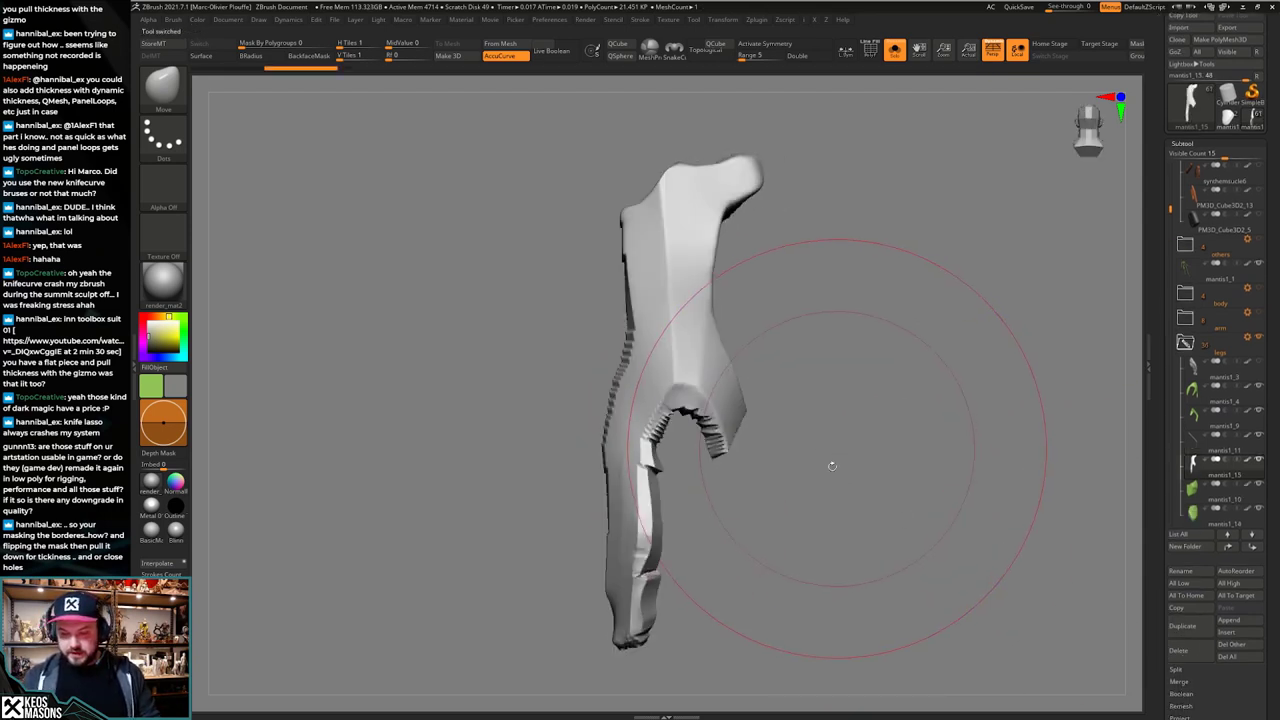
key("alt+s")
left_click_drag(770, 417, 758, 555, "alt")
left_click_drag(768, 458, 784, 484)
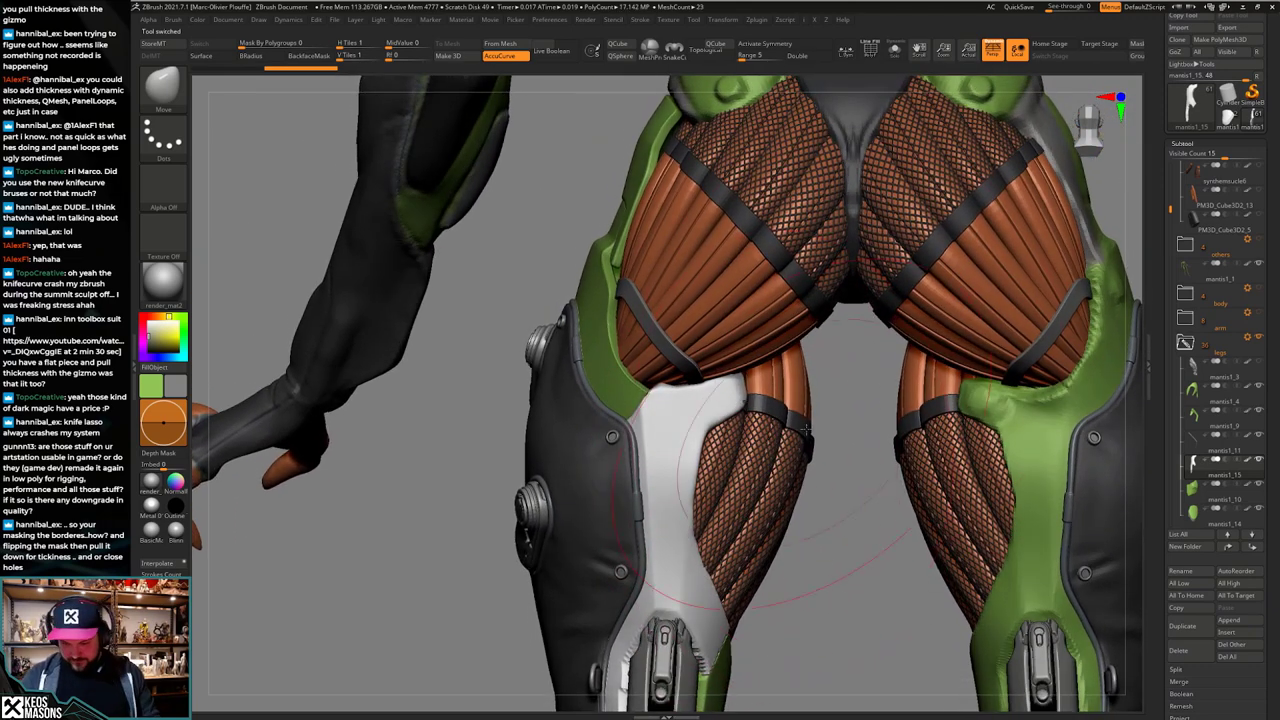
Step: Nudge the upper part and outer edge of the back thigh plate with the Move brush to fit the side armour
left_click_drag(776, 565, 768, 478, "alt")
right_click_drag(768, 478, 766, 458)
key("1")
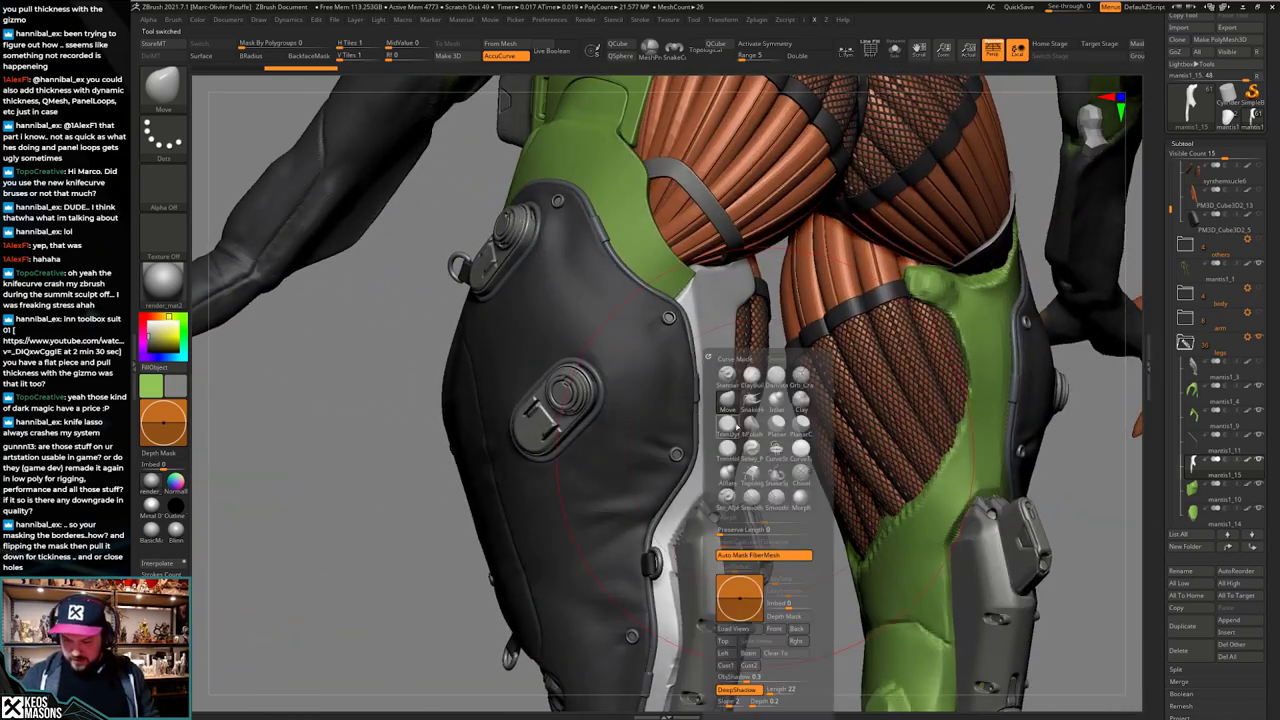
key("space")
left_click_drag(728, 317, 722, 297)
key("1")
key("space")
key("space")
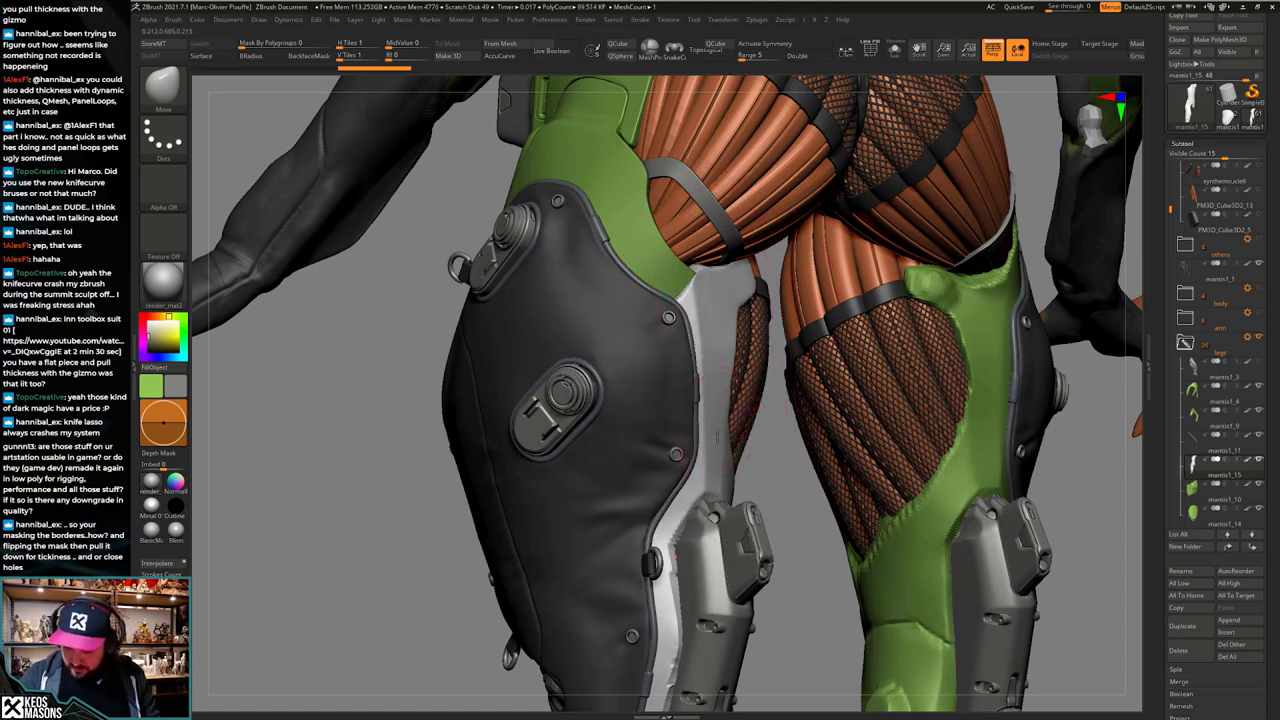
left_click_drag(682, 495, 678, 498)
left_click_drag(790, 462, 749, 457)
mouse_move(749, 457)
right_mouse_down()
mouse_move(700, 455)
mouse_move(886, 454)
right_mouse_up()
mouse_move(708, 493)
right_mouse_down()
mouse_move(712, 537)
mouse_move(705, 490)
mouse_move(702, 505)
right_mouse_up()
Step: Try to flatten the thigh plate's upper outer corner with the Planar brush
key("b")
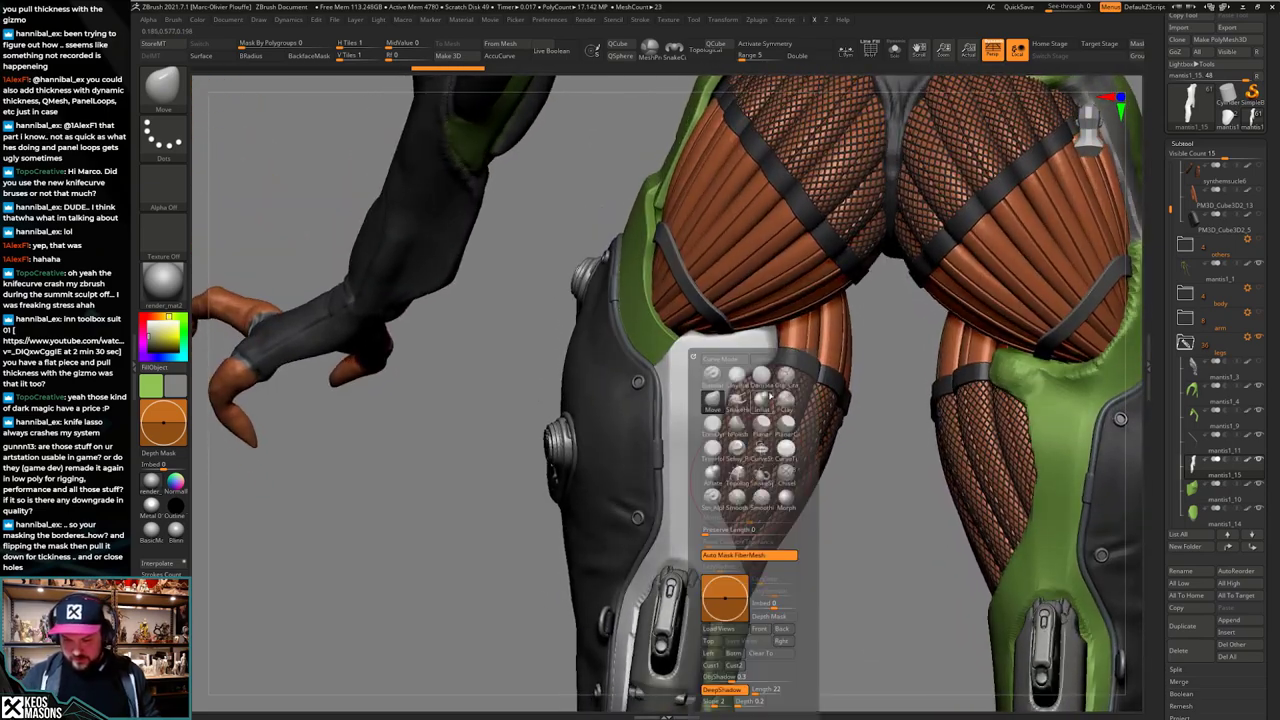
left_click(735, 430)
key("space")
left_click(677, 368)
mouse_move(677, 368)
right_mouse_down()
mouse_move(671, 385)
mouse_move(664, 373)
right_mouse_up()
left_click_drag(668, 345, 687, 388)
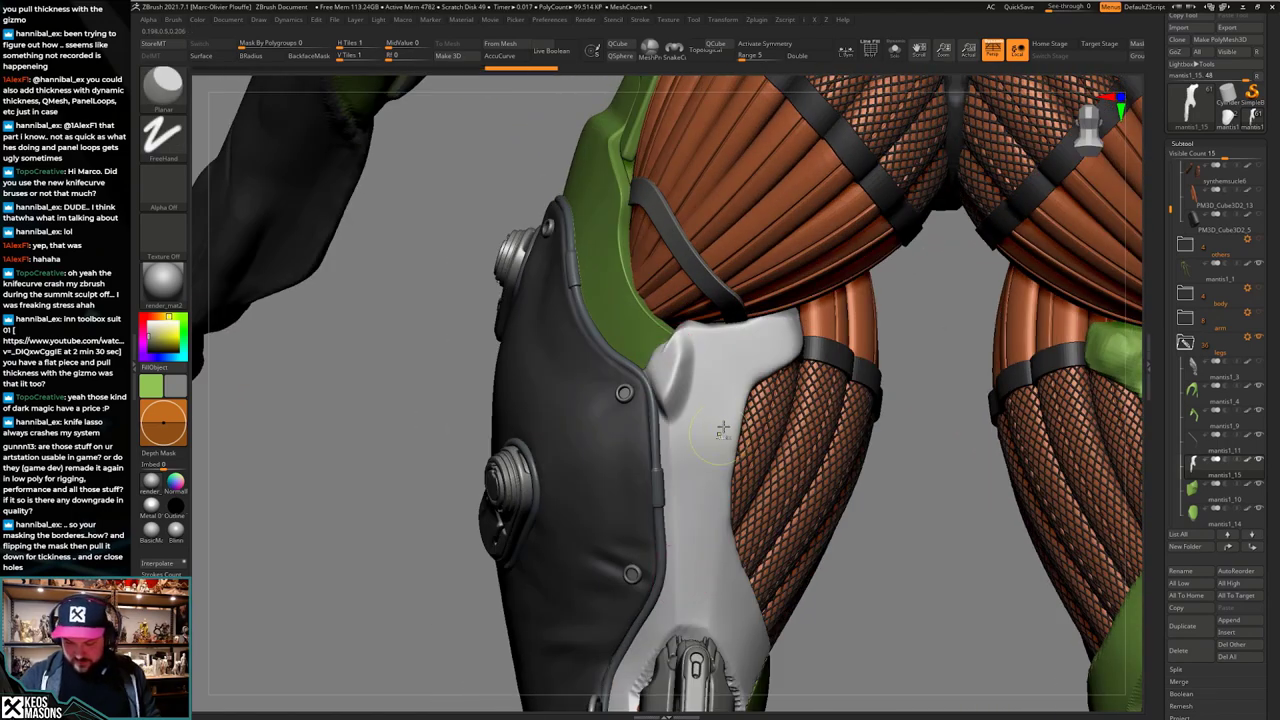
key("x")
key("ctrl+z")
Step: Carve crease lines around the thigh plate's upper outer corner with the DamStandard brush
left_click(743, 376)
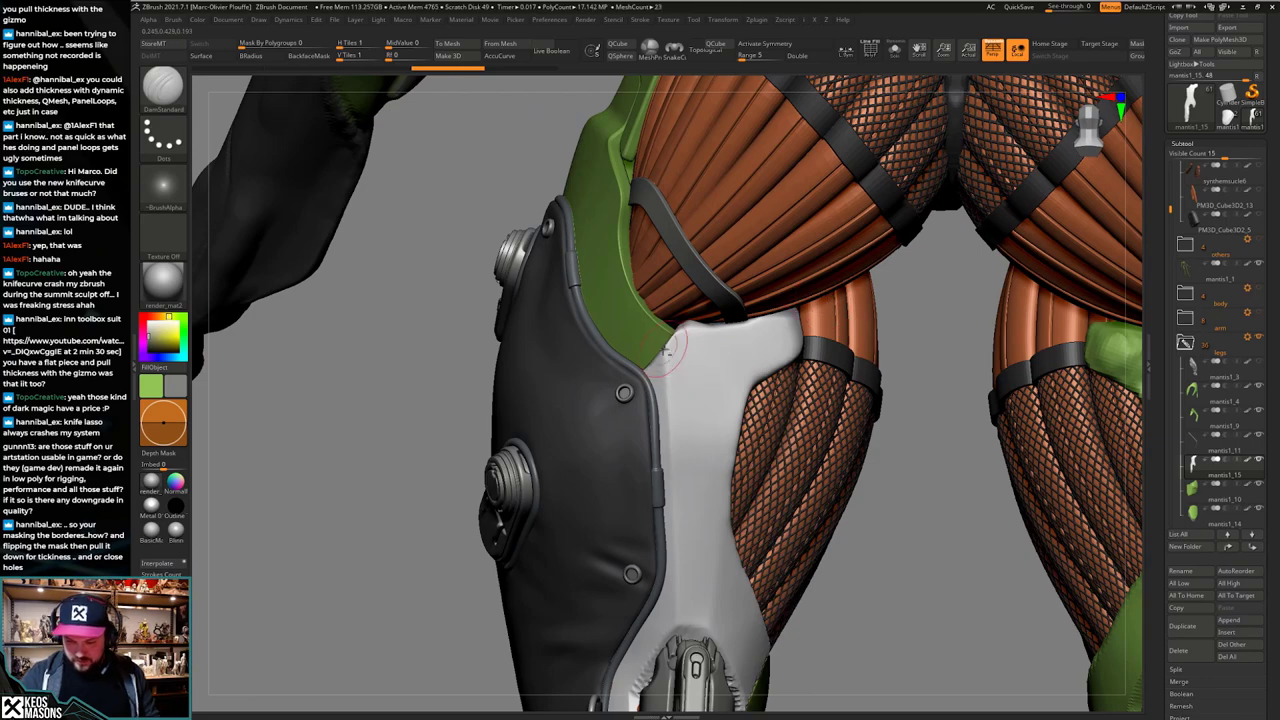
right_click_drag(655, 341, 680, 328)
mouse_move(775, 362)
right_mouse_down()
mouse_move(731, 406)
mouse_move(785, 338)
right_mouse_up()
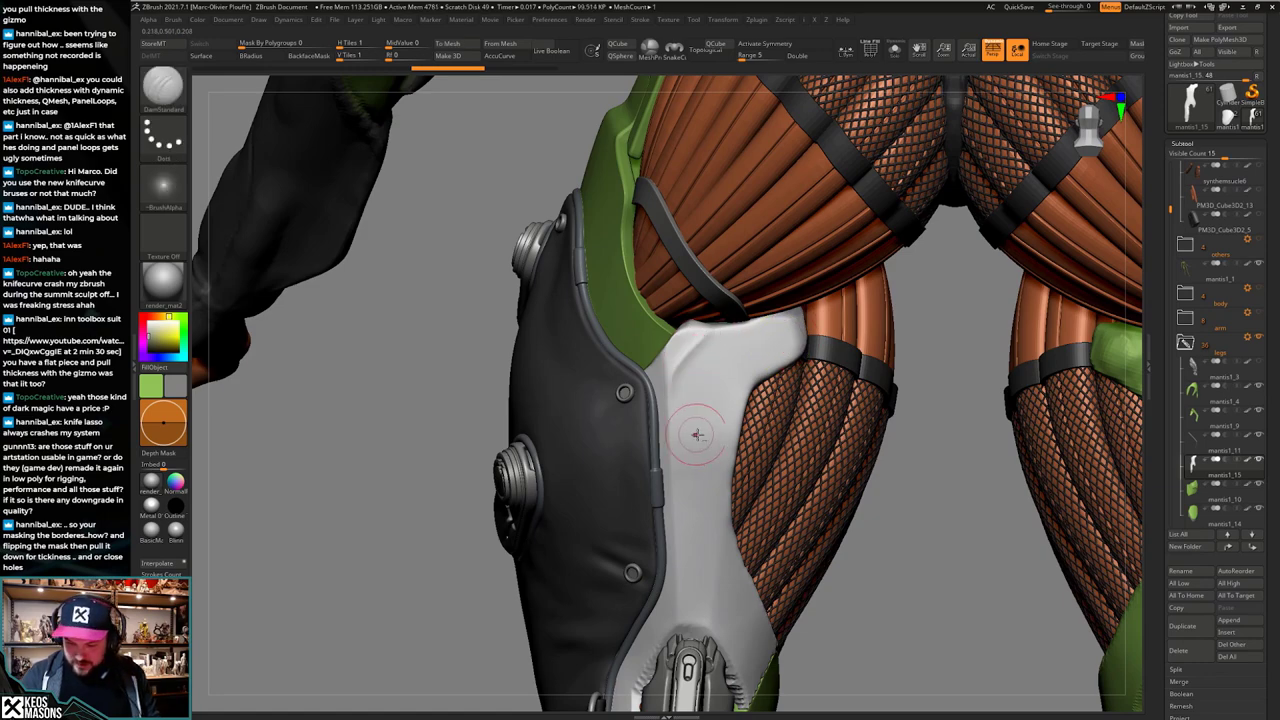
Step: Polish the thigh plate's upper outer corner into a flat facet with the hPolish brush and check the plate in isolation
key("space")
left_click(756, 453)
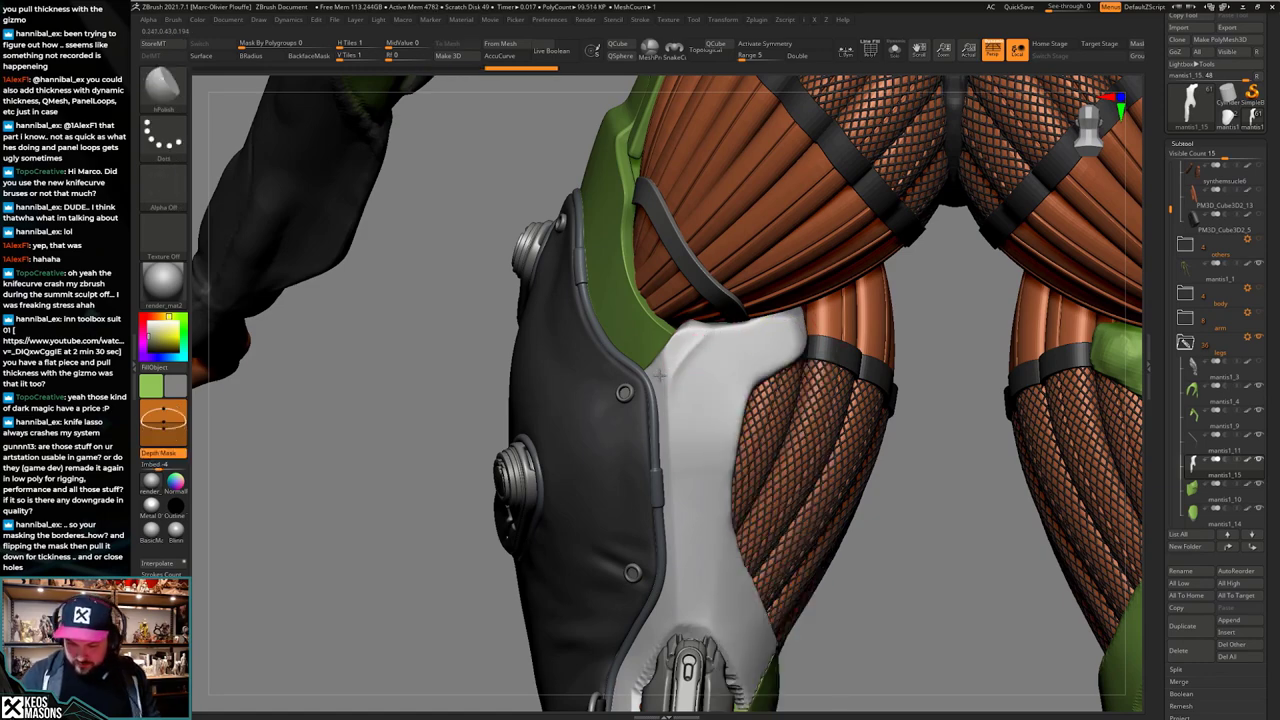
left_click_drag(660, 376, 691, 337)
right_click_drag(691, 337, 815, 326)
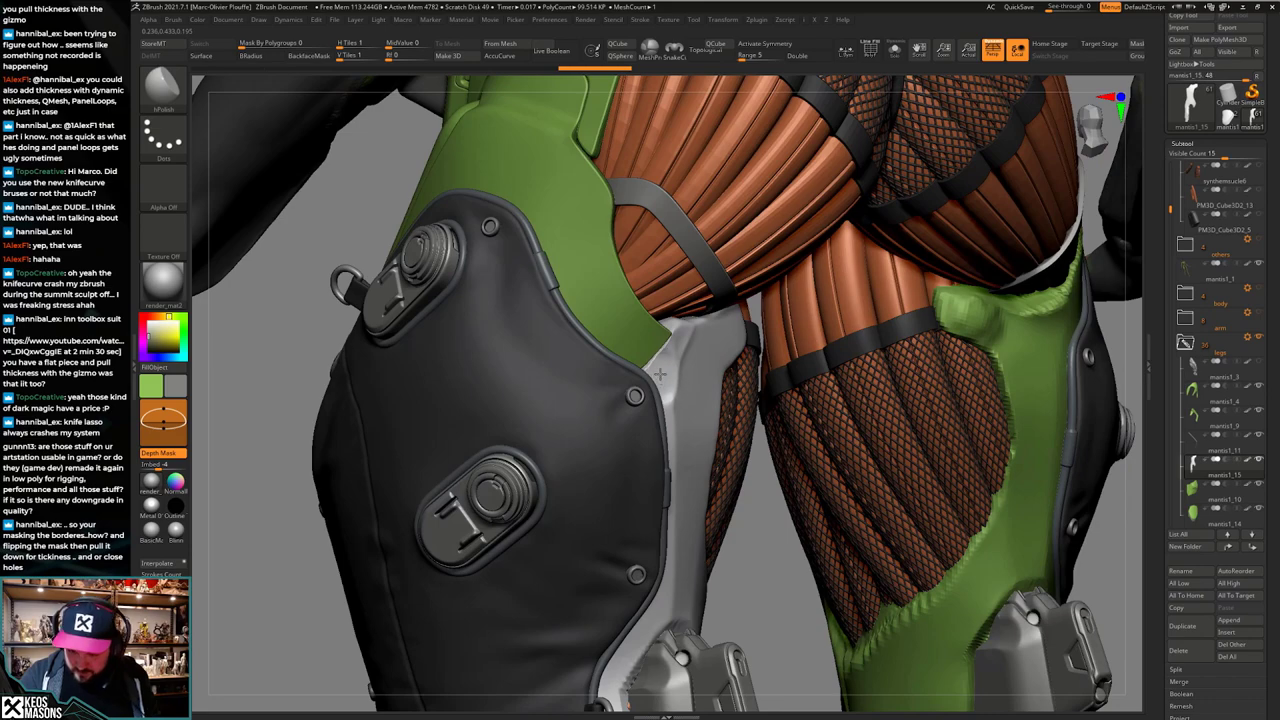
right_click_drag(659, 374, 679, 347)
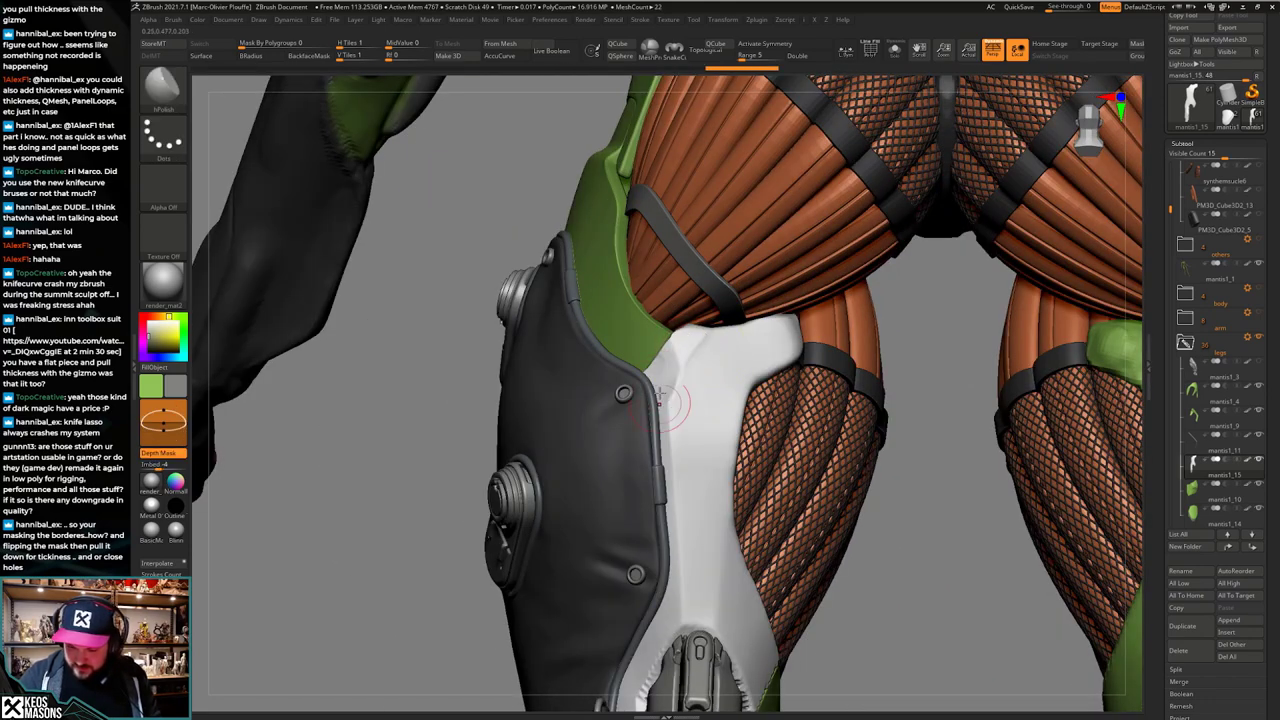
key("alt+s")
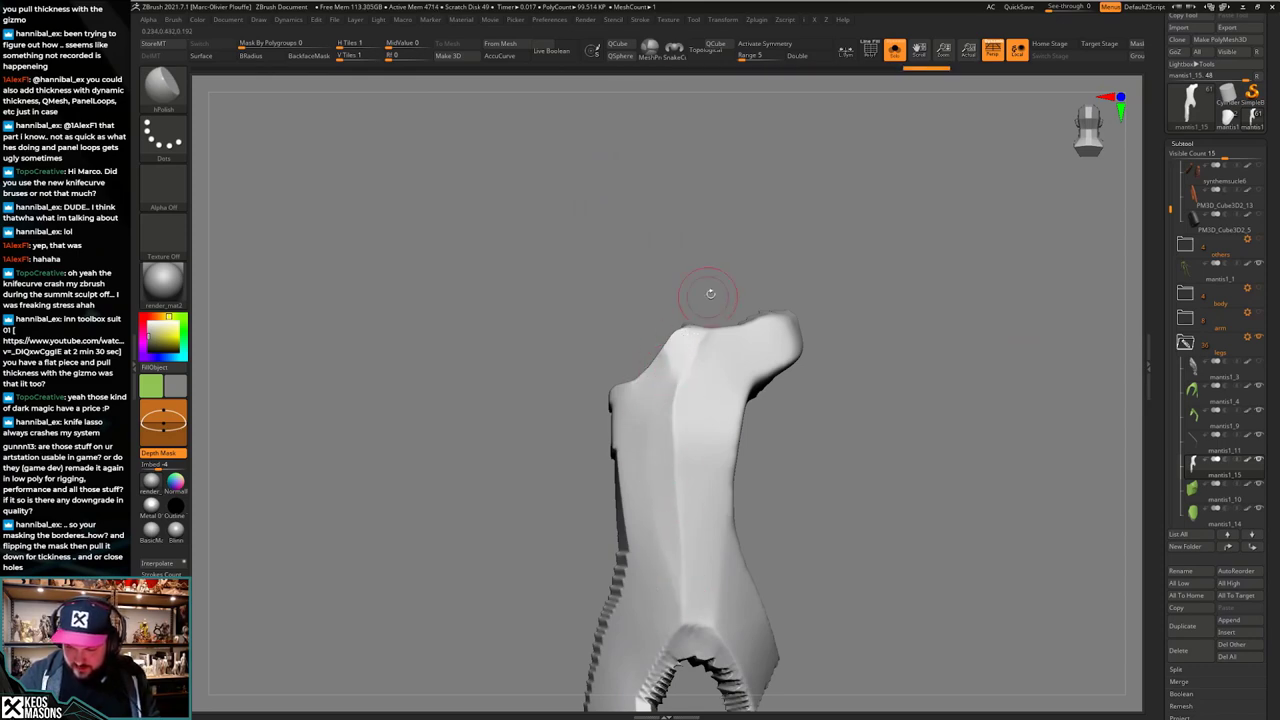
key("alt+s")
Step: Carve a diagonal crease below the thigh plate's upper outer corner with DamStandard, checking it on the isolated plate
mouse_move(706, 363)
right_mouse_down()
mouse_move(775, 390)
mouse_move(795, 503)
mouse_move(915, 500)
mouse_move(790, 580)
mouse_move(748, 511)
right_mouse_up()
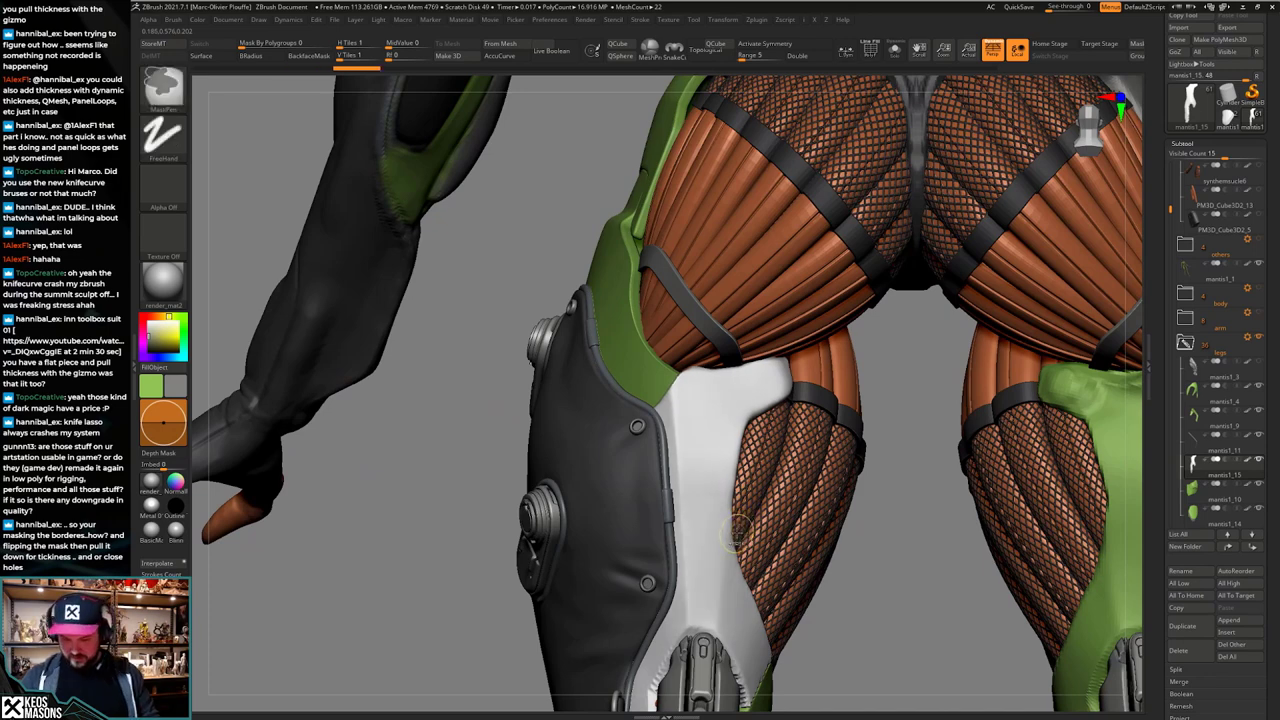
right_click_drag(747, 499, 769, 460, "alt")
key("space")
left_click(764, 421)
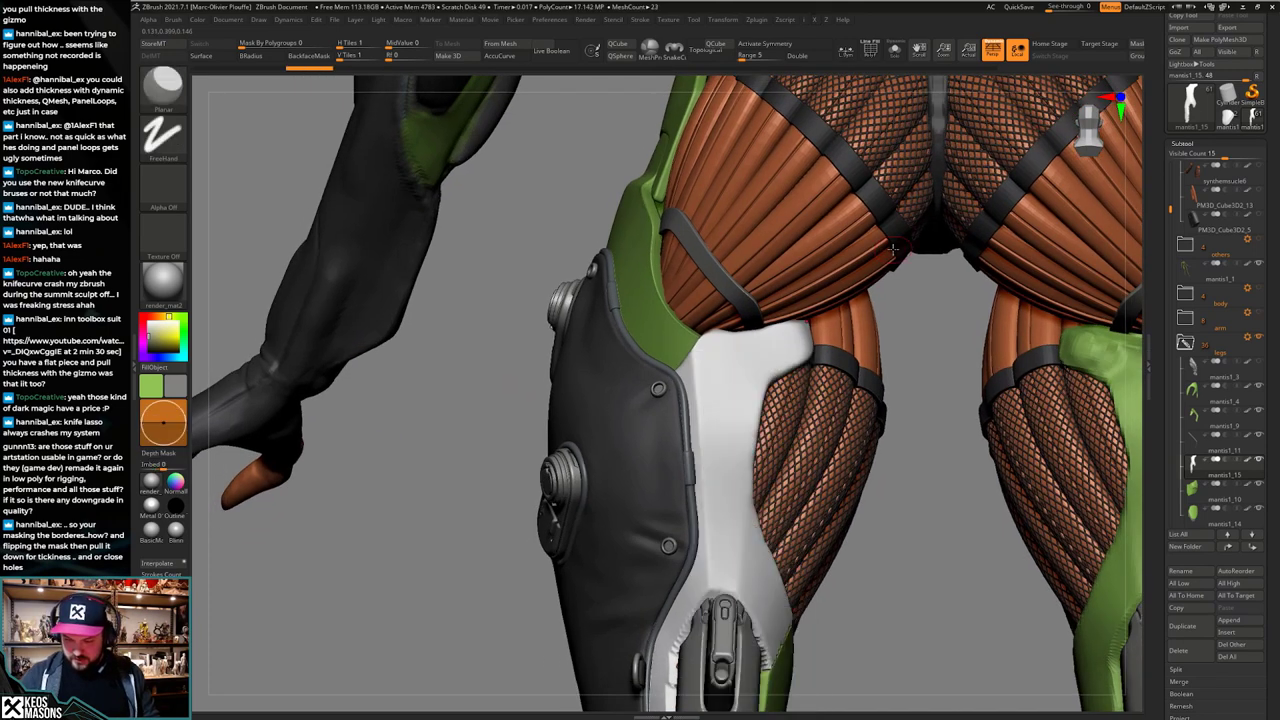
key("space")
left_click(728, 385)
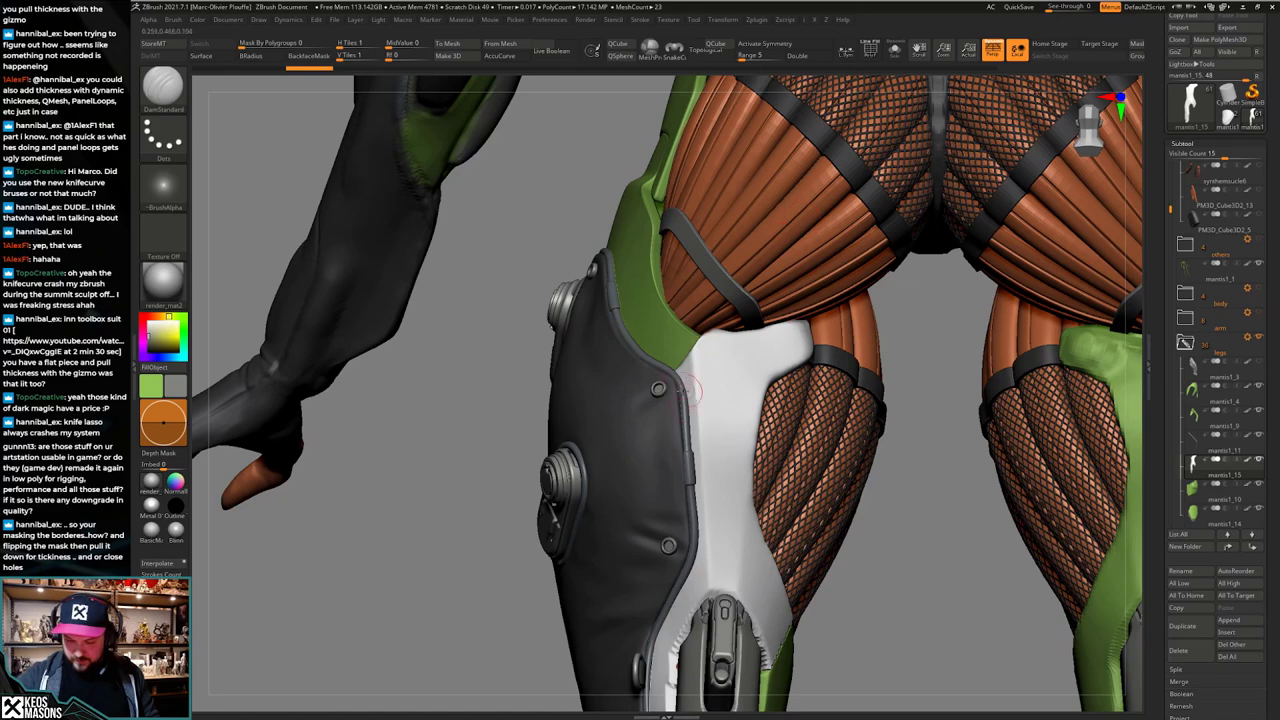
key("alt+s")
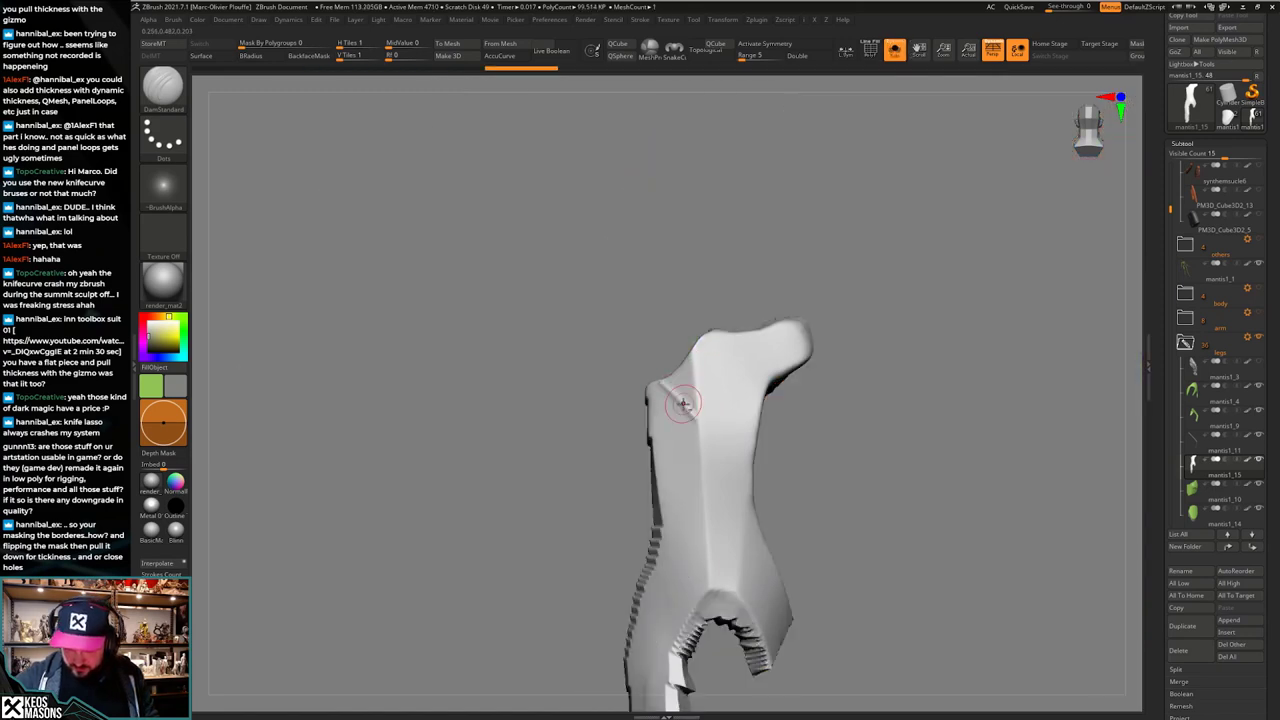
key("ctrl+shift+f")
Step: Polish the surface beside the diagonal crease and down the plate's outer edge with hPolish
key("space")
left_click(789, 430)
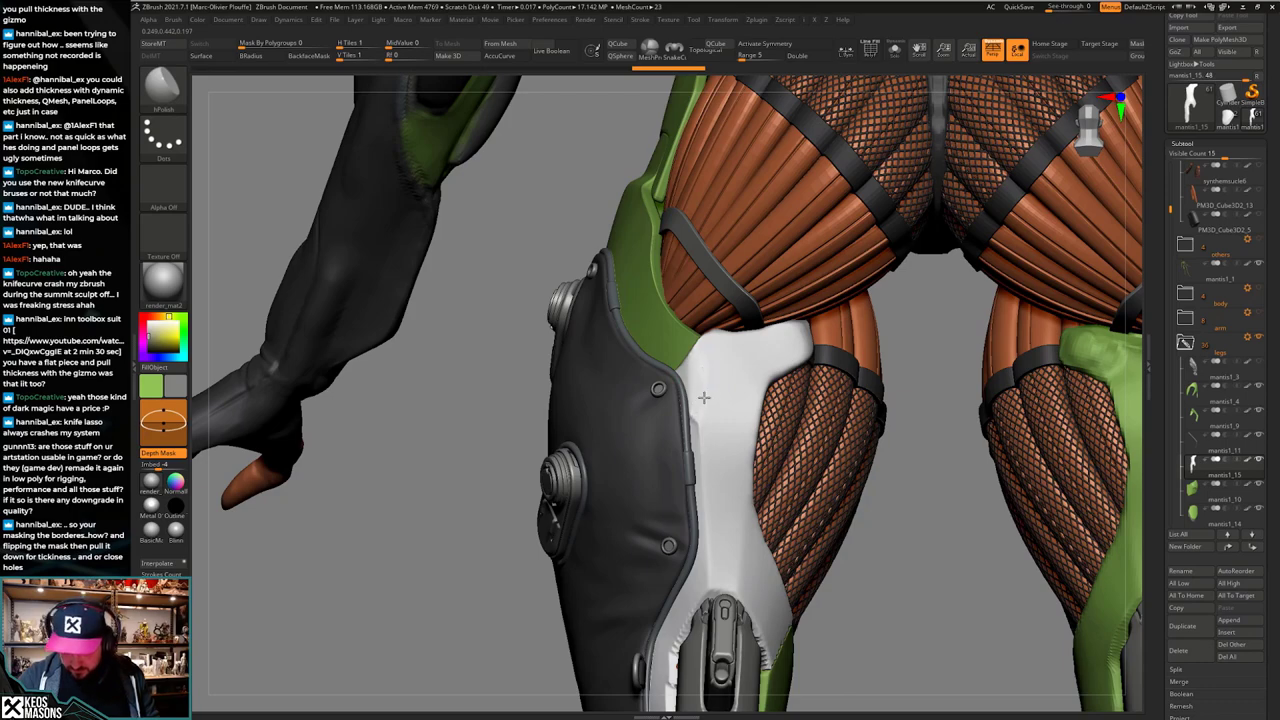
mouse_move(704, 398)
left_mouse_down()
mouse_move(712, 358)
mouse_move(718, 440)
left_mouse_up()
mouse_move(740, 443)
right_mouse_down()
mouse_move(706, 418)
mouse_move(717, 489)
mouse_move(708, 432)
mouse_move(748, 410)
mouse_move(720, 418)
right_mouse_up()
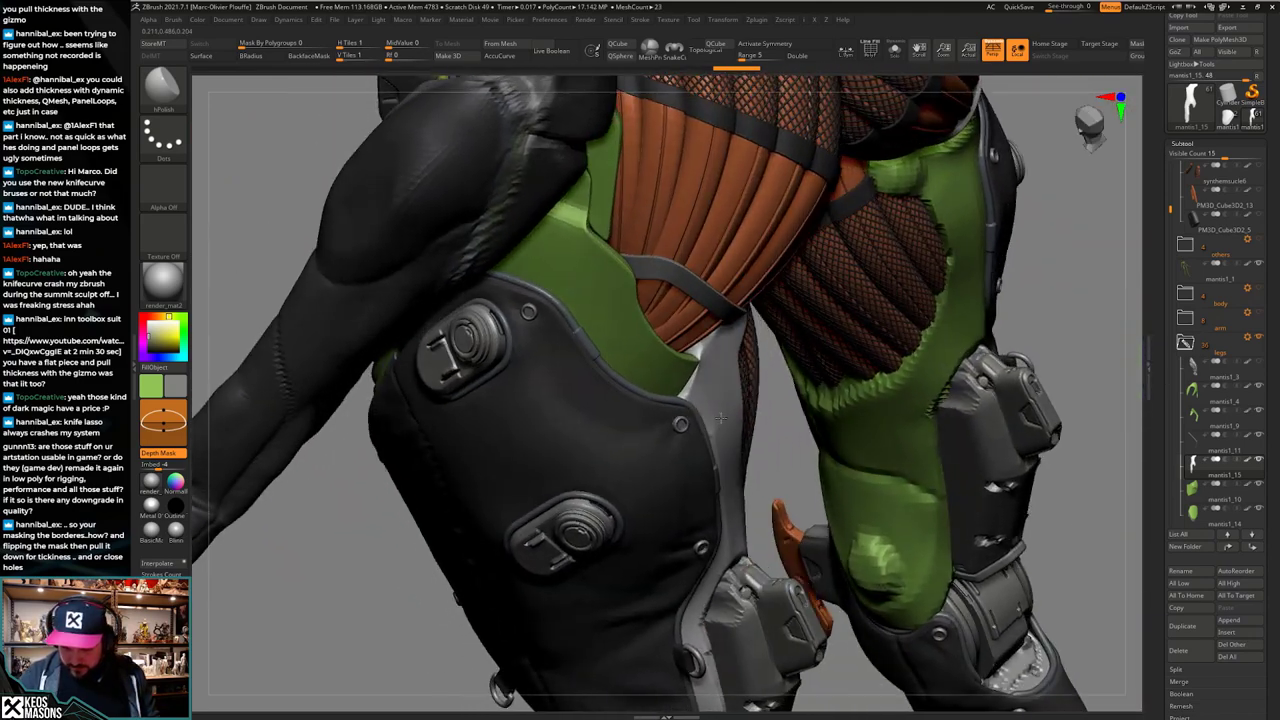
Step: Reshape the thigh plate's top outer corner with the Move brush where it meets the green hip armour
key("space")
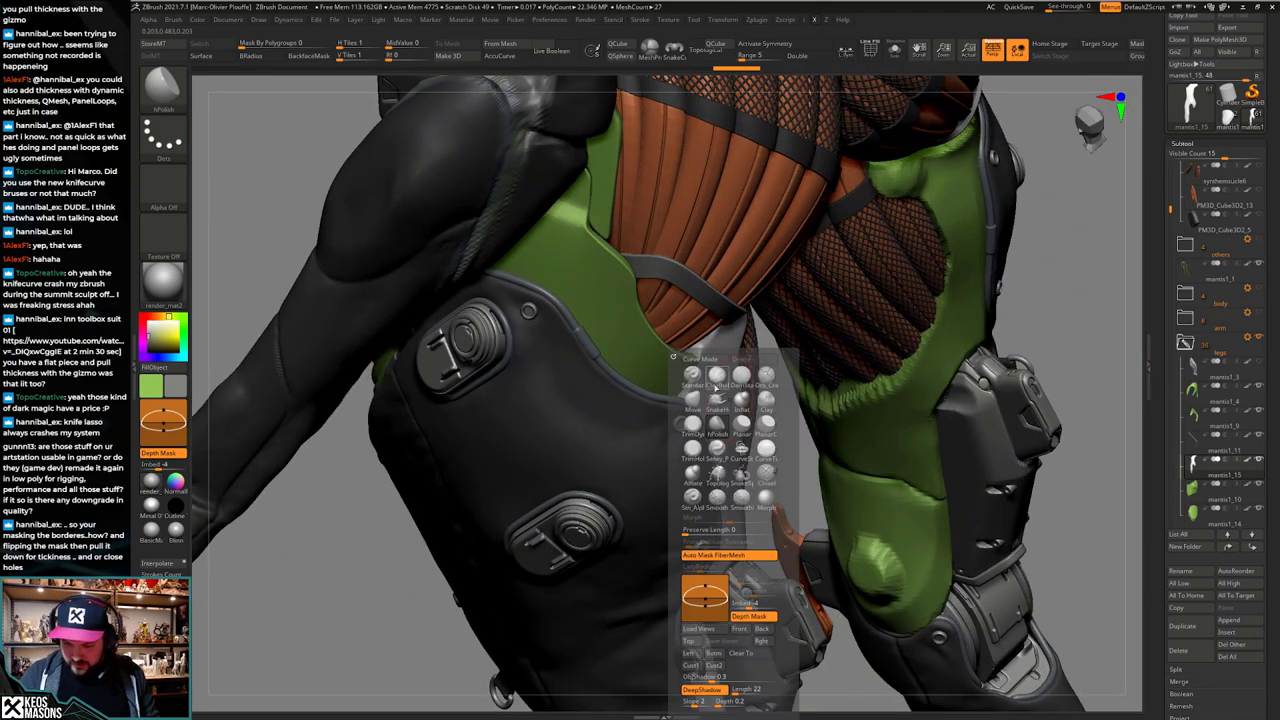
left_click(715, 385)
left_click(693, 402)
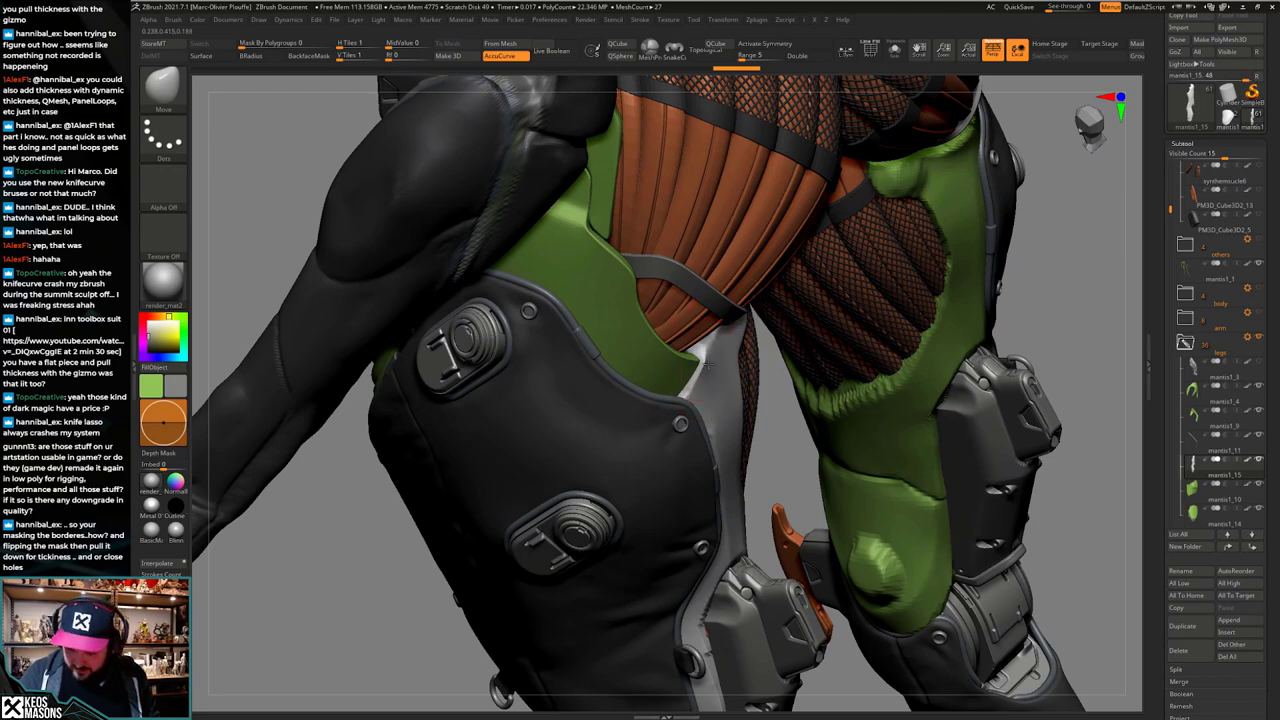
right_click_drag(700, 355, 730, 432)
Step: Trim the thigh plate's top edge straight with the ClipCurve brush
key("ctrl+shift")
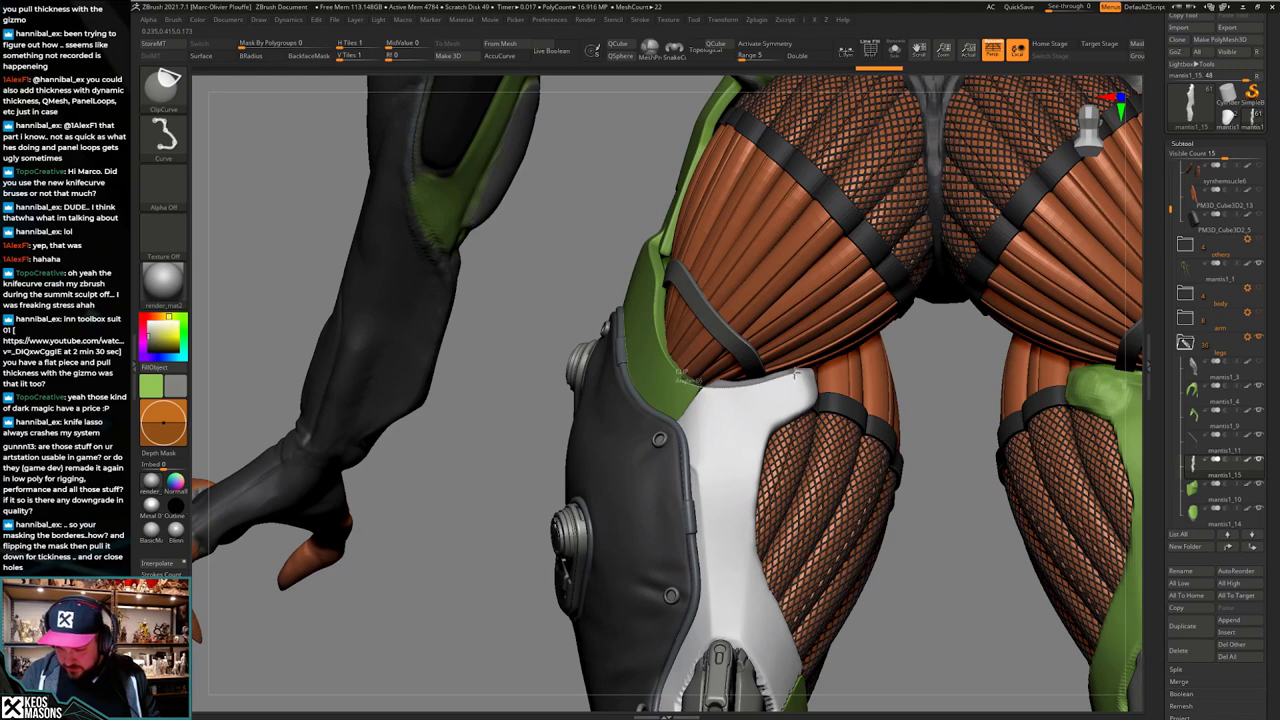
left_click_drag(828, 358, 835, 356, "ctrl+shift")
right_click_drag(812, 440, 780, 455)
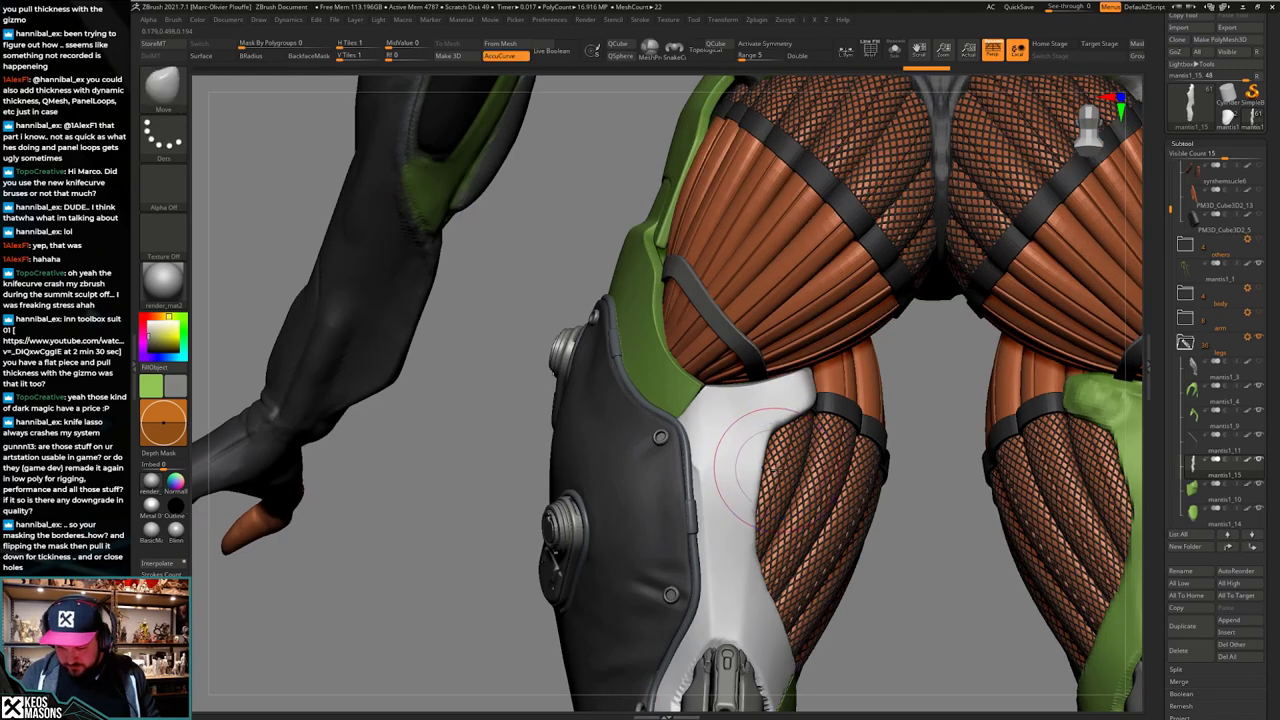
Step: Smooth the thigh plate's top edge and soften its upper inner corner
key("x")
left_click(787, 473)
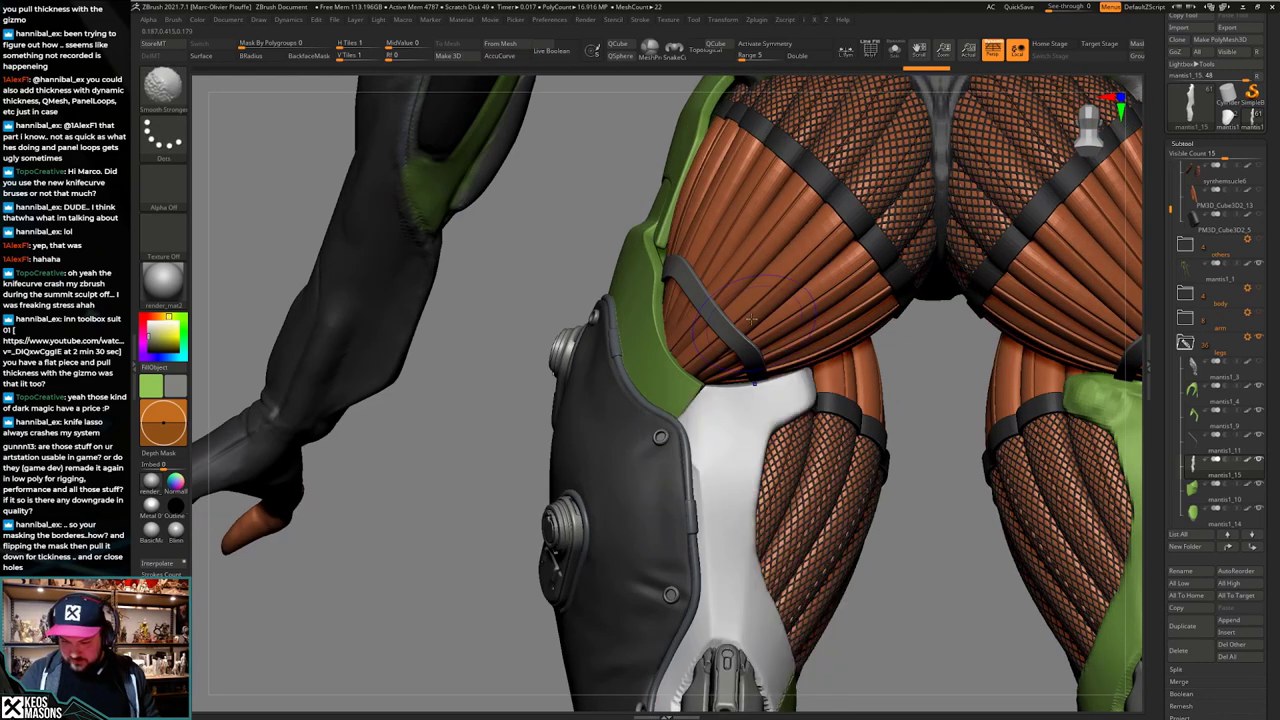
right_click(768, 454)
mouse_move(925, 368)
right_mouse_down()
mouse_move(751, 454)
mouse_move(722, 450)
mouse_move(675, 480)
mouse_move(650, 468)
mouse_move(771, 438)
right_mouse_up()
right_click(772, 438)
left_click(787, 430)
Step: Flatten a bevel into the thigh plate's upper outer corner beside the side armour with the Planar brush
key("space")
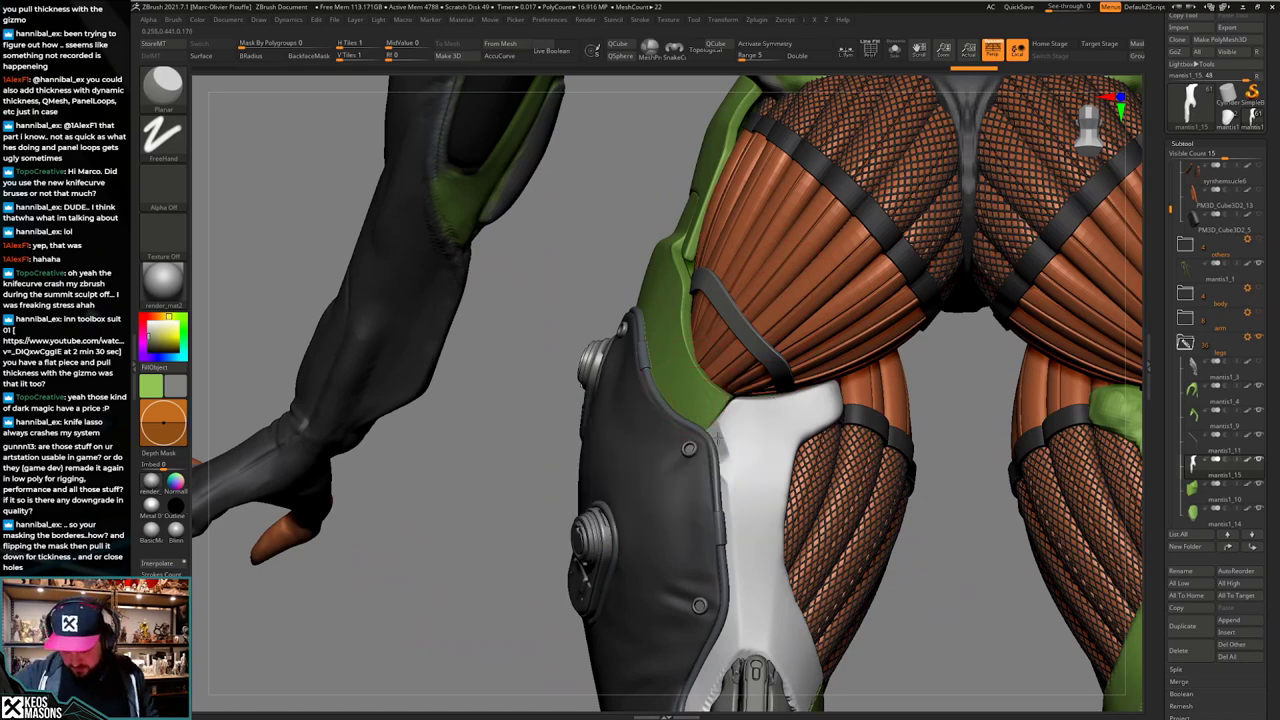
left_click_drag(726, 452, 735, 496, "shift")
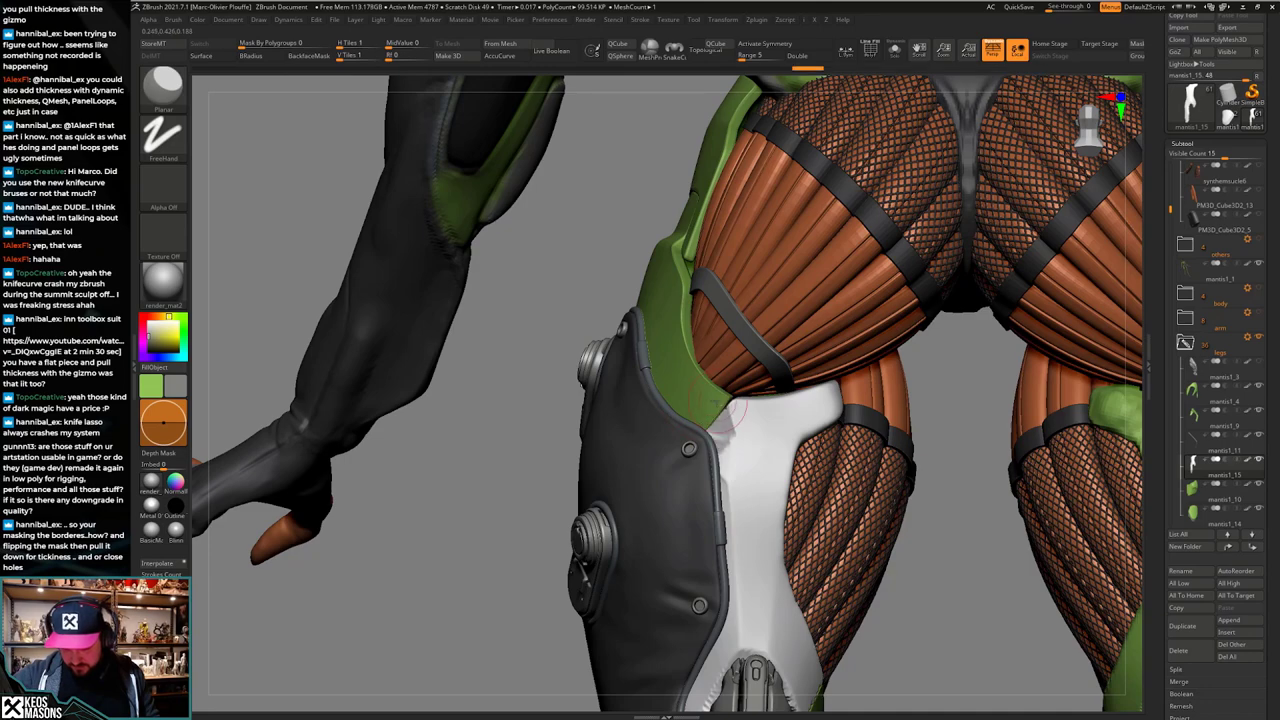
left_click_drag(735, 413, 732, 426)
mouse_move(655, 402)
right_mouse_down()
mouse_move(691, 395)
mouse_move(740, 415)
right_mouse_up()
right_click_drag(746, 520, 756, 450)
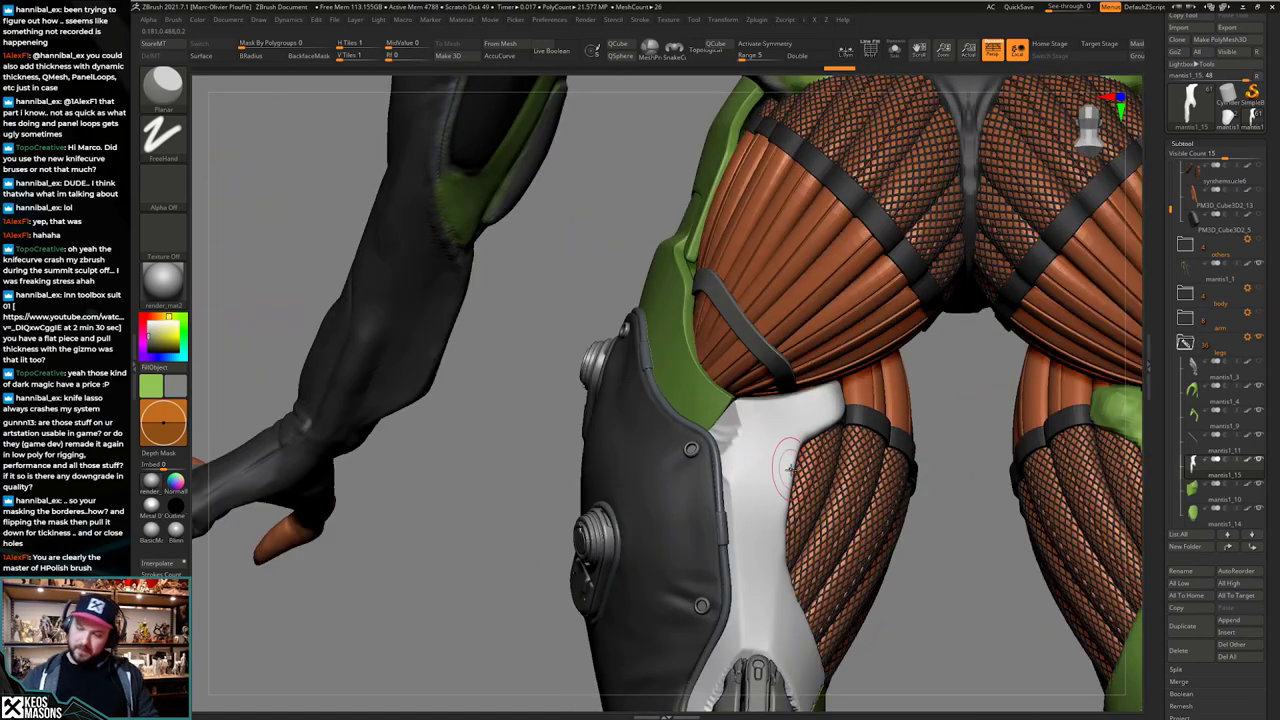
Step: Smooth the rough bevel at the plate's upper outer corner and flatten it again with Planar
right_click_drag(775, 479, 774, 443)
left_click_drag(740, 432, 722, 418, "shift")
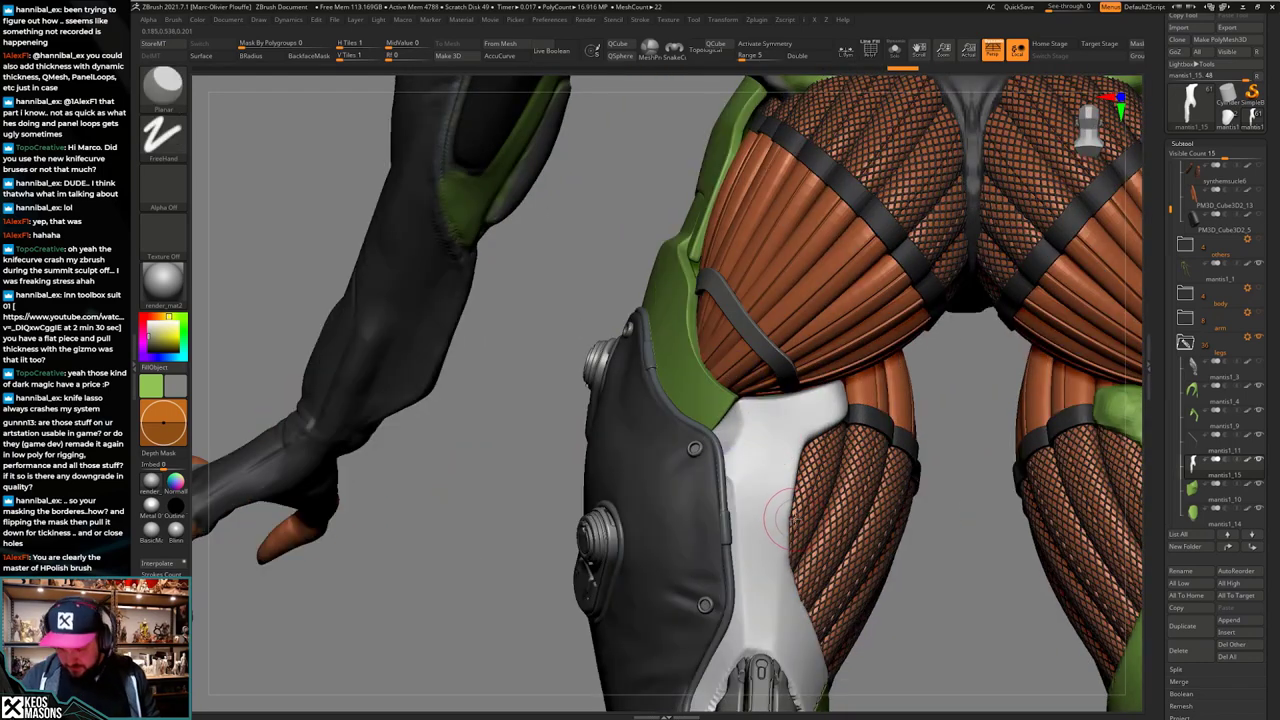
mouse_move(776, 508)
right_mouse_down()
mouse_move(768, 473)
mouse_move(785, 497)
right_mouse_up()
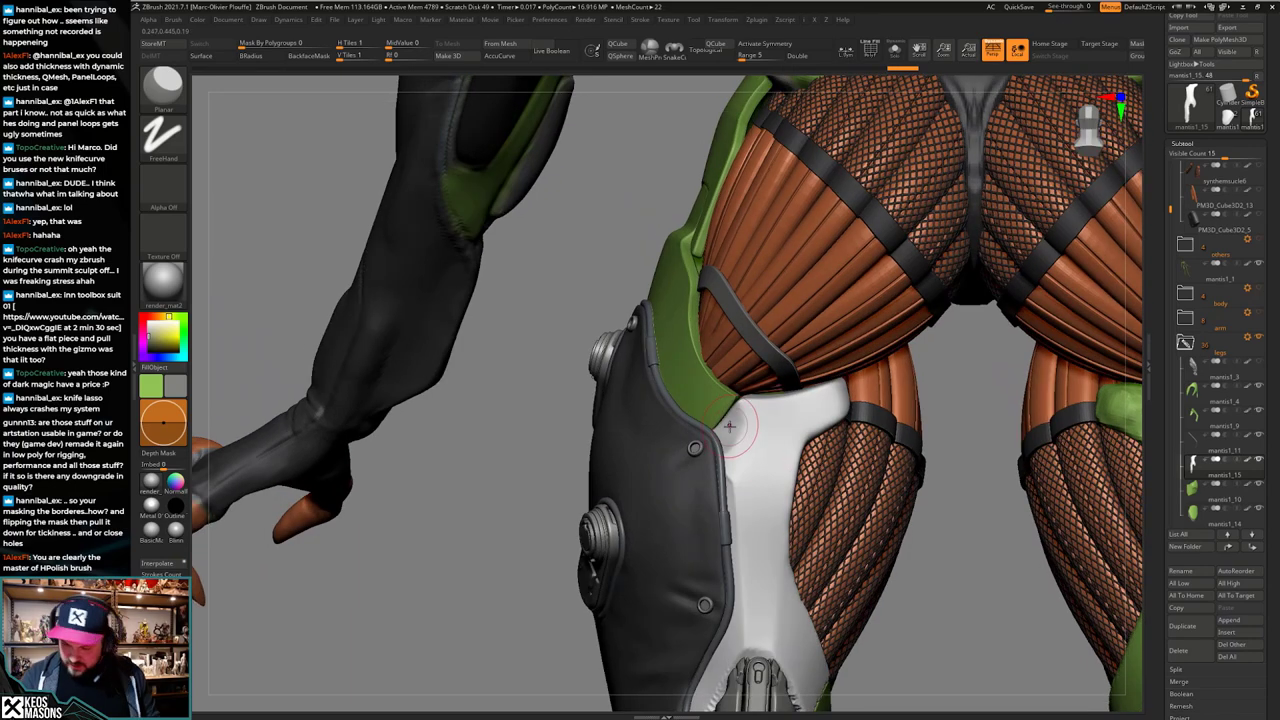
left_click_drag(744, 402, 732, 436)
right_click_drag(780, 423, 782, 424)
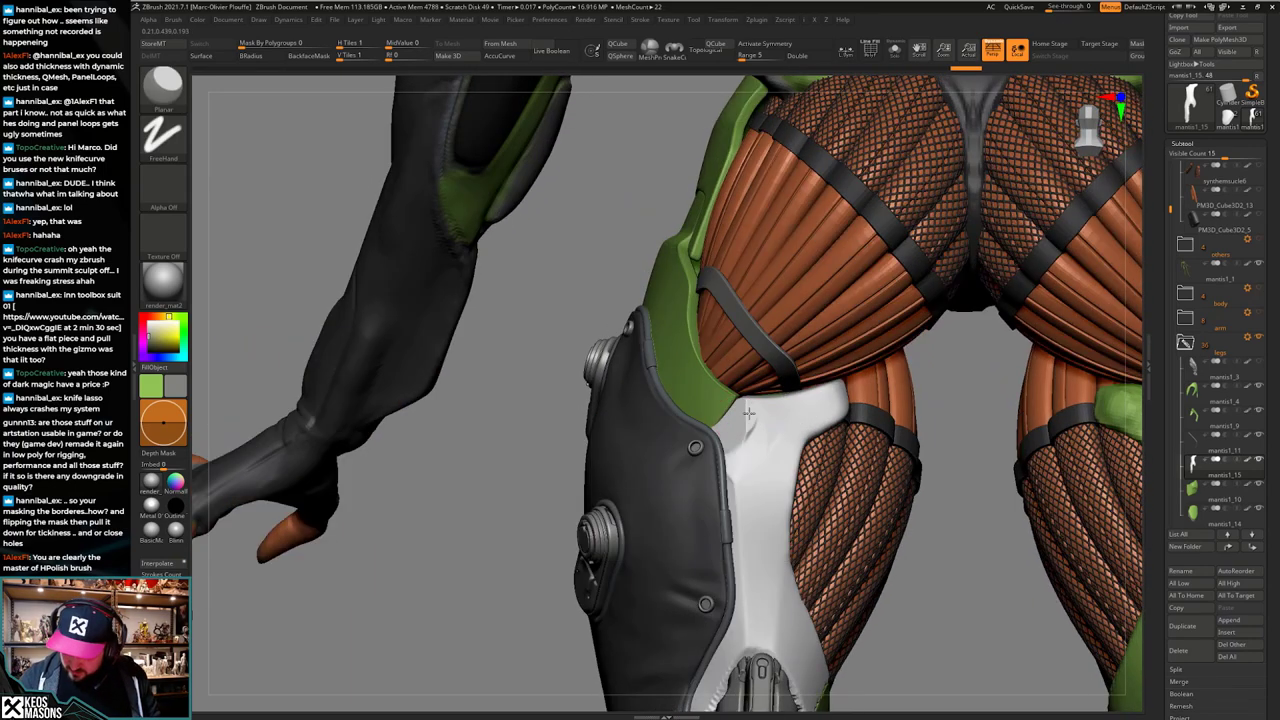
Step: Smooth away the remaining notch on the thigh plate's upper outer corner beside the side armour
key("shift")
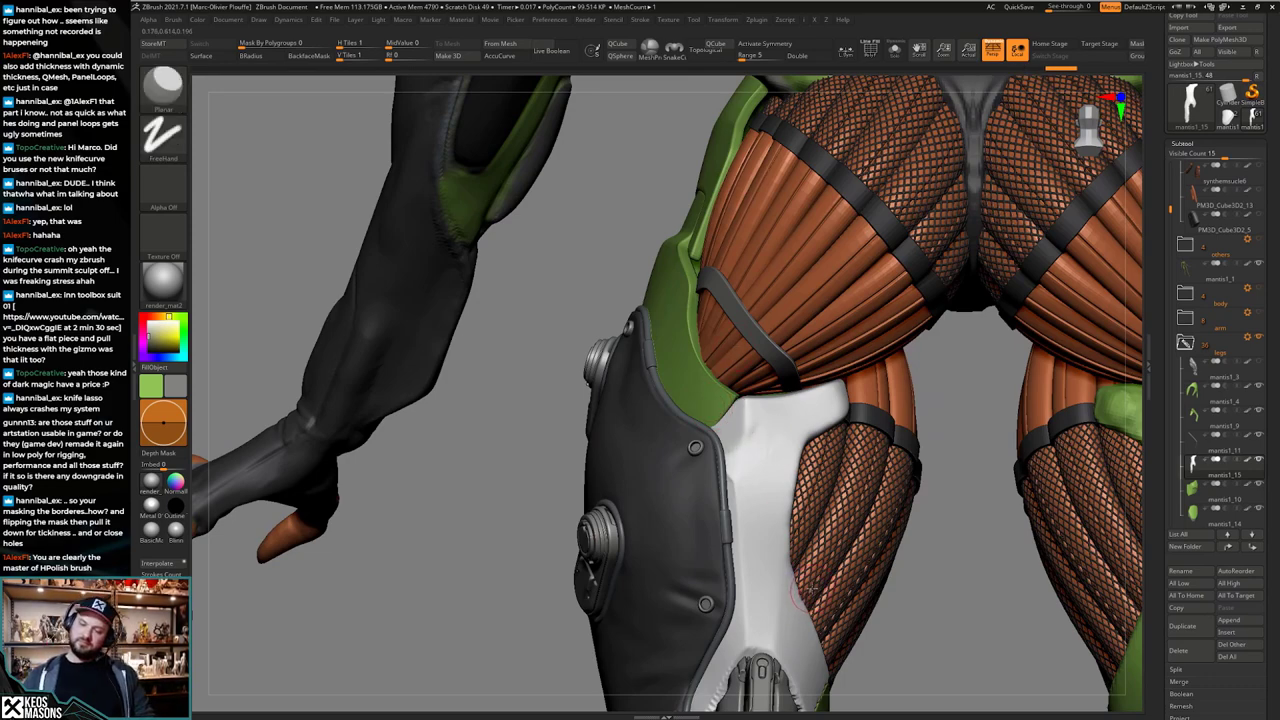
mouse_move(802, 560)
right_mouse_down()
mouse_move(695, 552)
mouse_move(800, 556)
right_mouse_up()
key("ctrl")
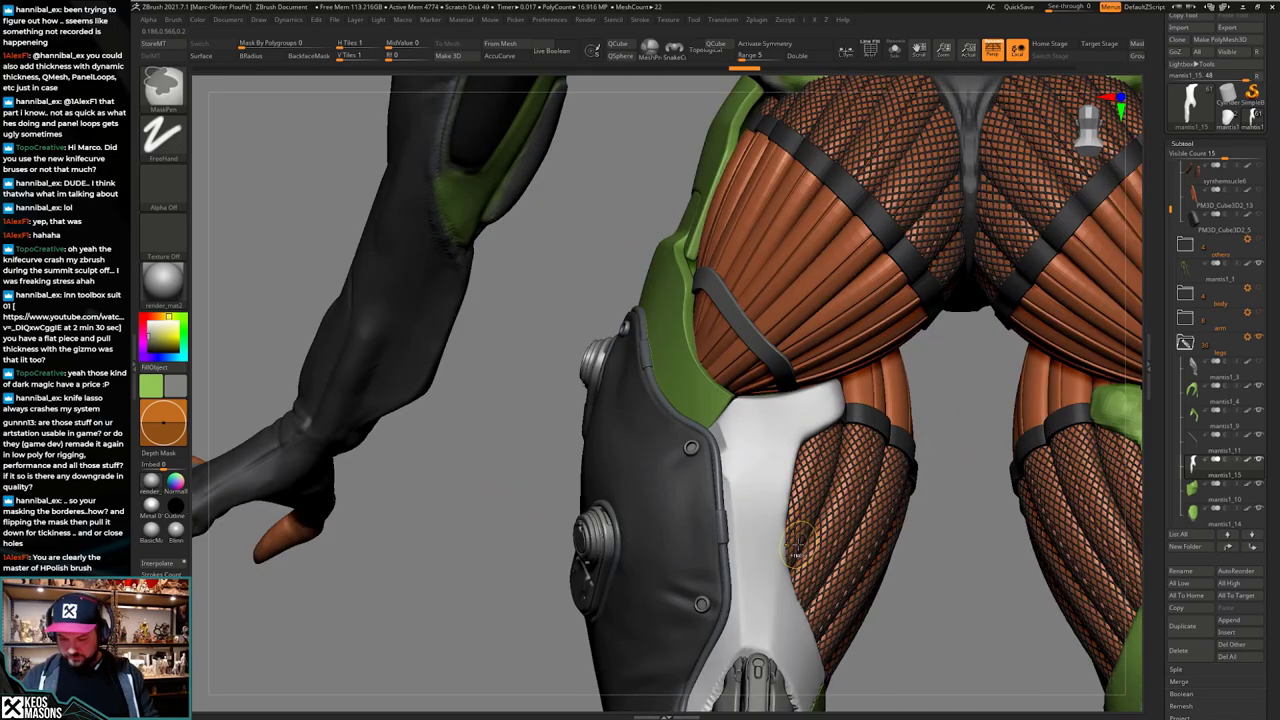
mouse_move(798, 540)
right_mouse_down()
mouse_move(777, 482)
mouse_move(740, 490)
mouse_move(770, 505)
mouse_move(782, 470)
right_mouse_up()
Step: Try to reshape the neighbouring green armour piece above the thigh plate with the Move brush
left_click(746, 369, "alt")
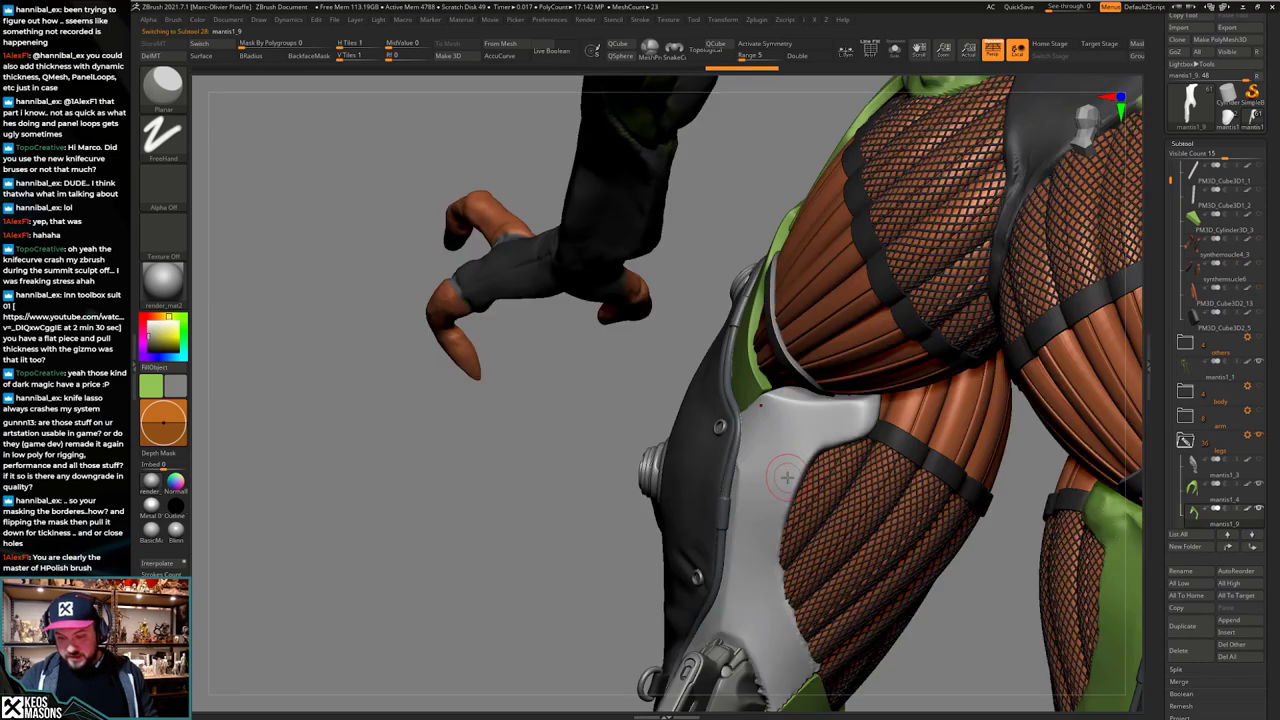
key("space")
left_click(751, 376)
key("space")
right_click_drag(772, 418, 742, 415)
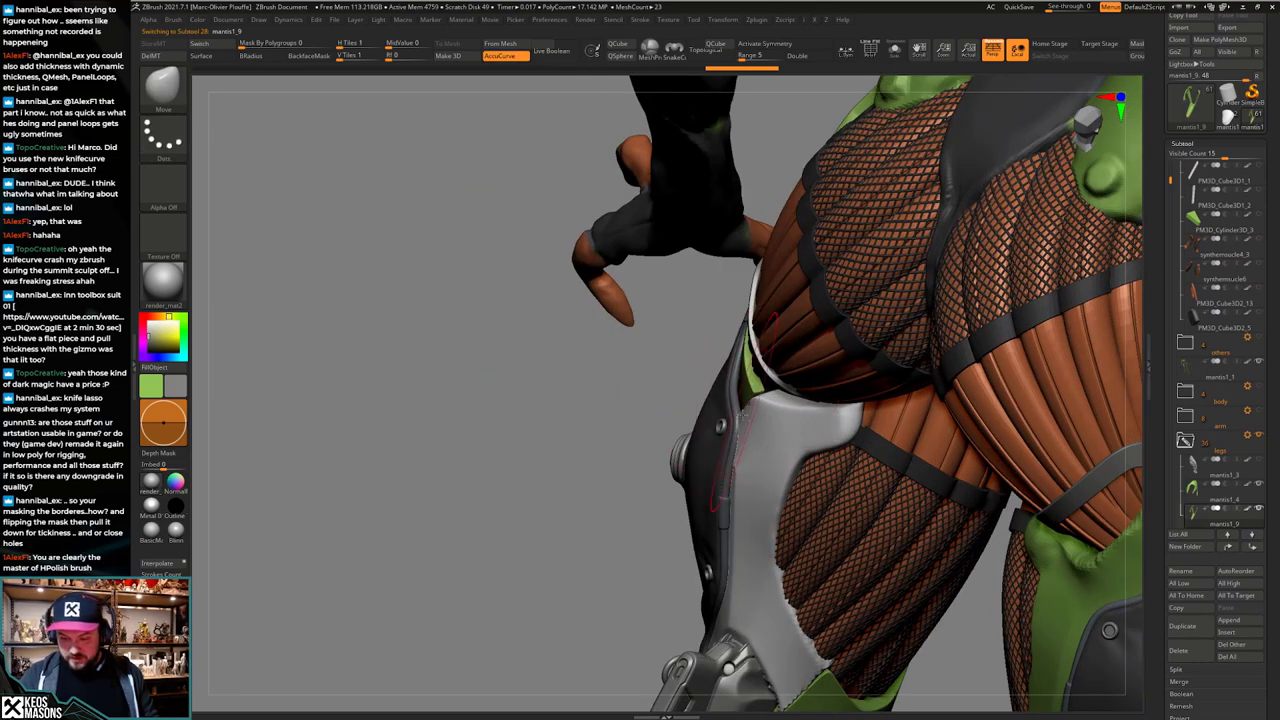
left_click_drag(711, 432, 699, 445)
key("ctrl+z")
Step: Make the white thigh plate active and nudge its upper outer corner toward the side armour with the Move brush
mouse_move(702, 445)
right_mouse_down()
mouse_move(758, 490)
mouse_move(870, 480)
mouse_move(880, 450)
mouse_move(920, 440)
mouse_move(712, 405)
mouse_move(750, 370)
right_mouse_up()
key("space")
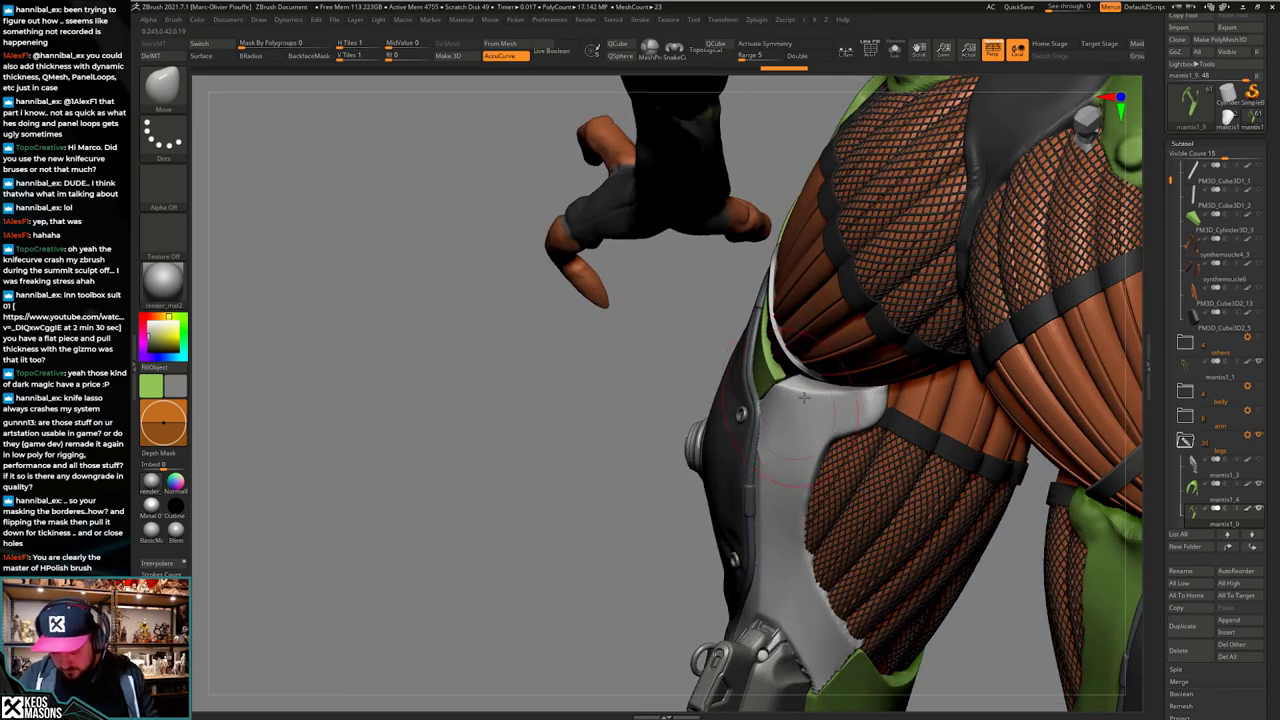
mouse_move(804, 398)
right_mouse_down()
mouse_move(829, 437)
mouse_move(805, 442)
right_mouse_up()
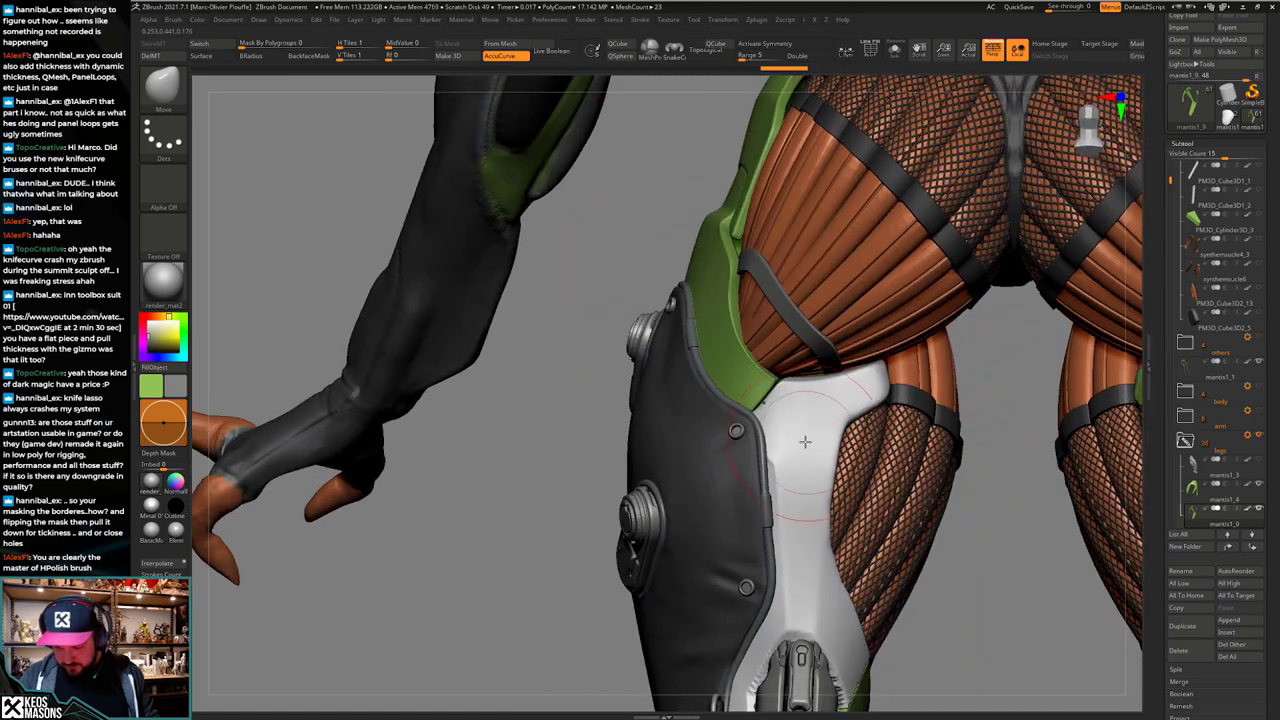
left_click(819, 427, "alt")
left_click_drag(782, 384, 759, 404)
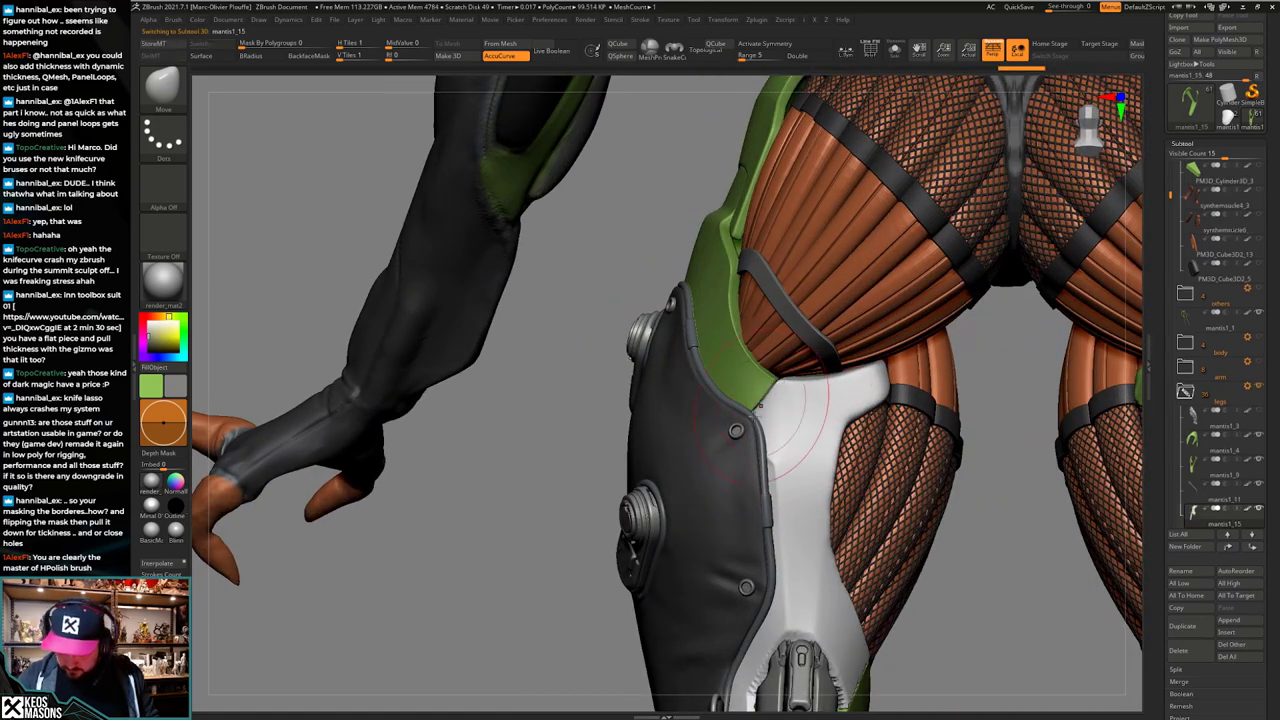
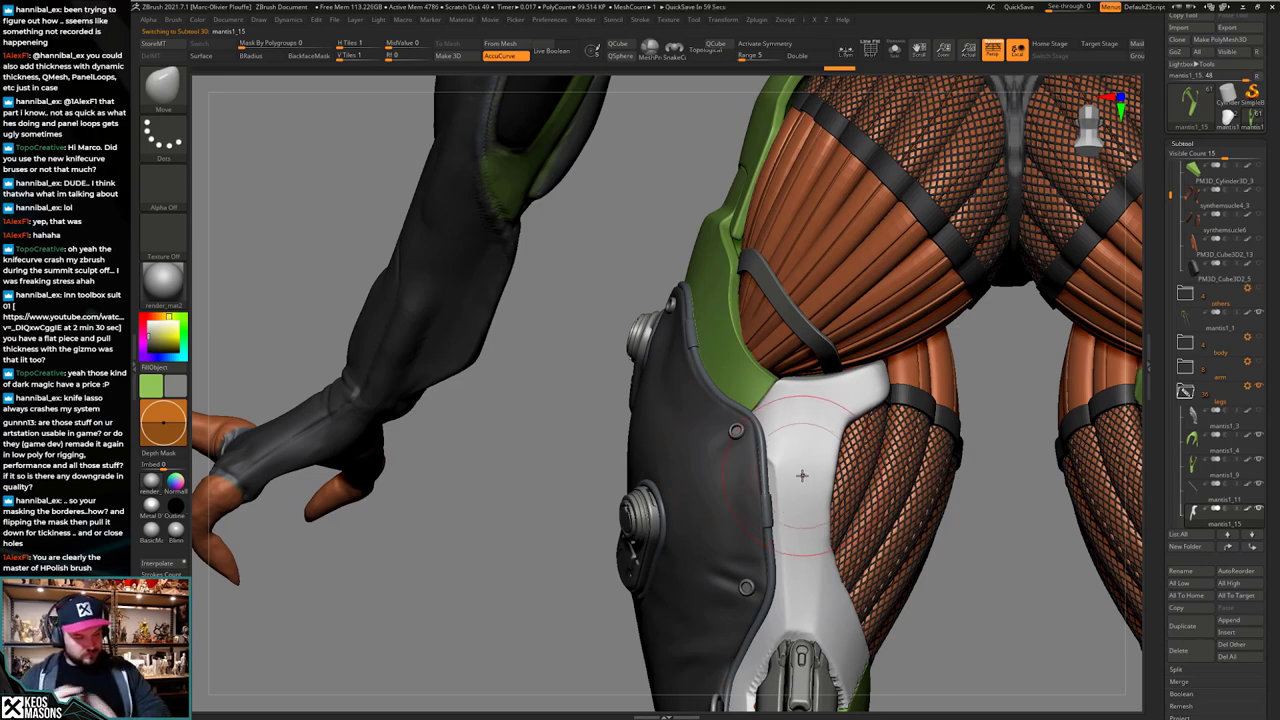
Step: Flatten the thigh plate's upper outer corner with the hPolish brush, briefly isolating the plate to check its shape
mouse_move(805, 426)
right_mouse_down()
mouse_move(766, 438)
mouse_move(782, 468)
mouse_move(757, 413)
right_mouse_up()
key("space")
left_click(766, 420)
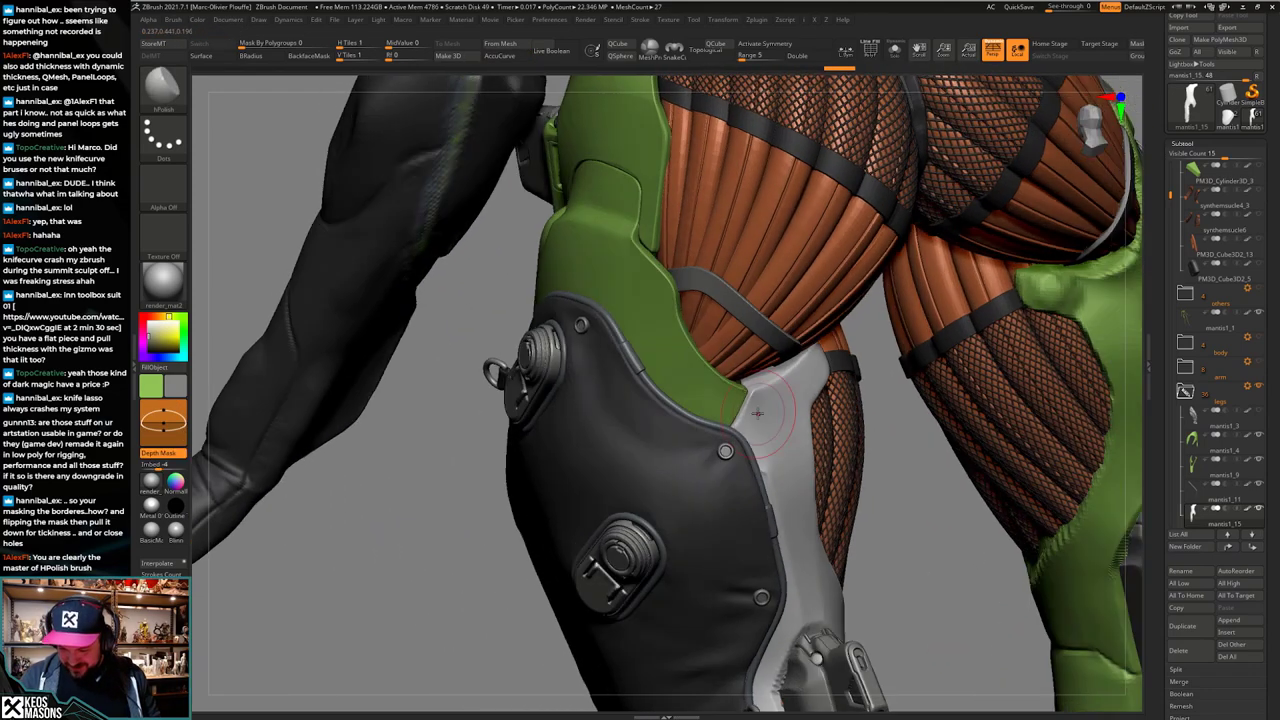
key("alt+s")
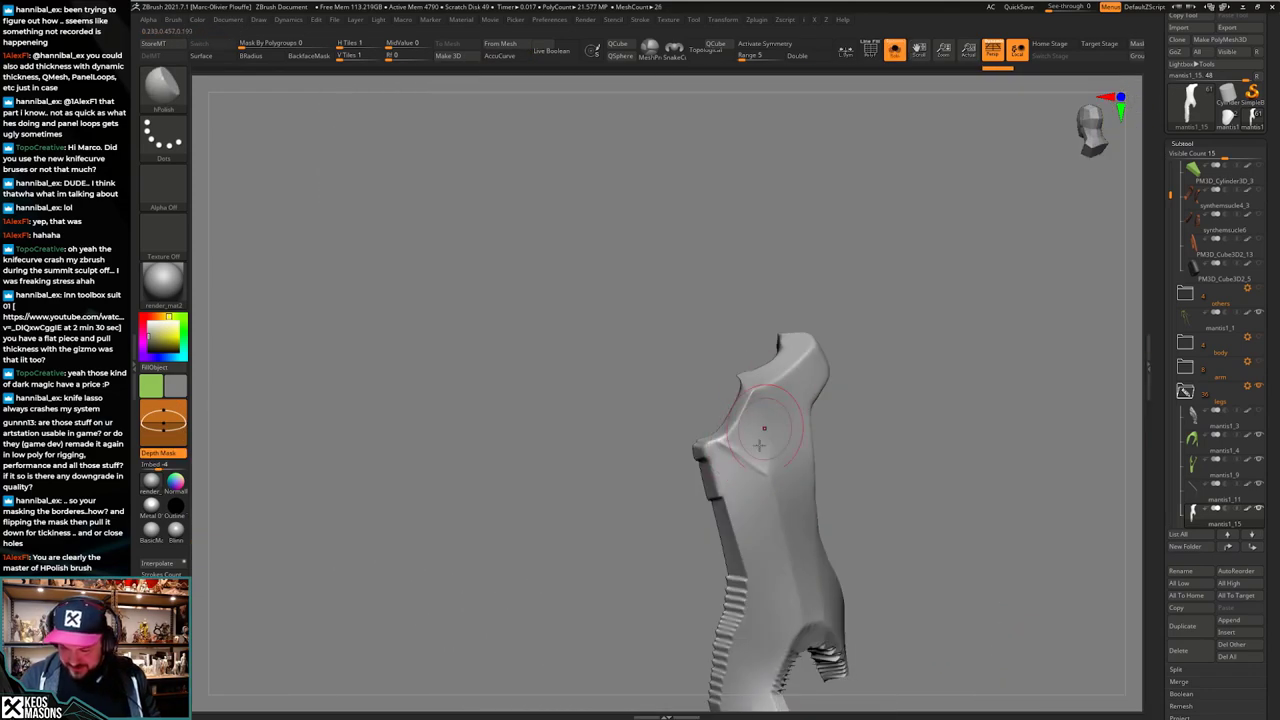
right_click_drag(771, 452, 776, 405, "shift")
key("alt+s")
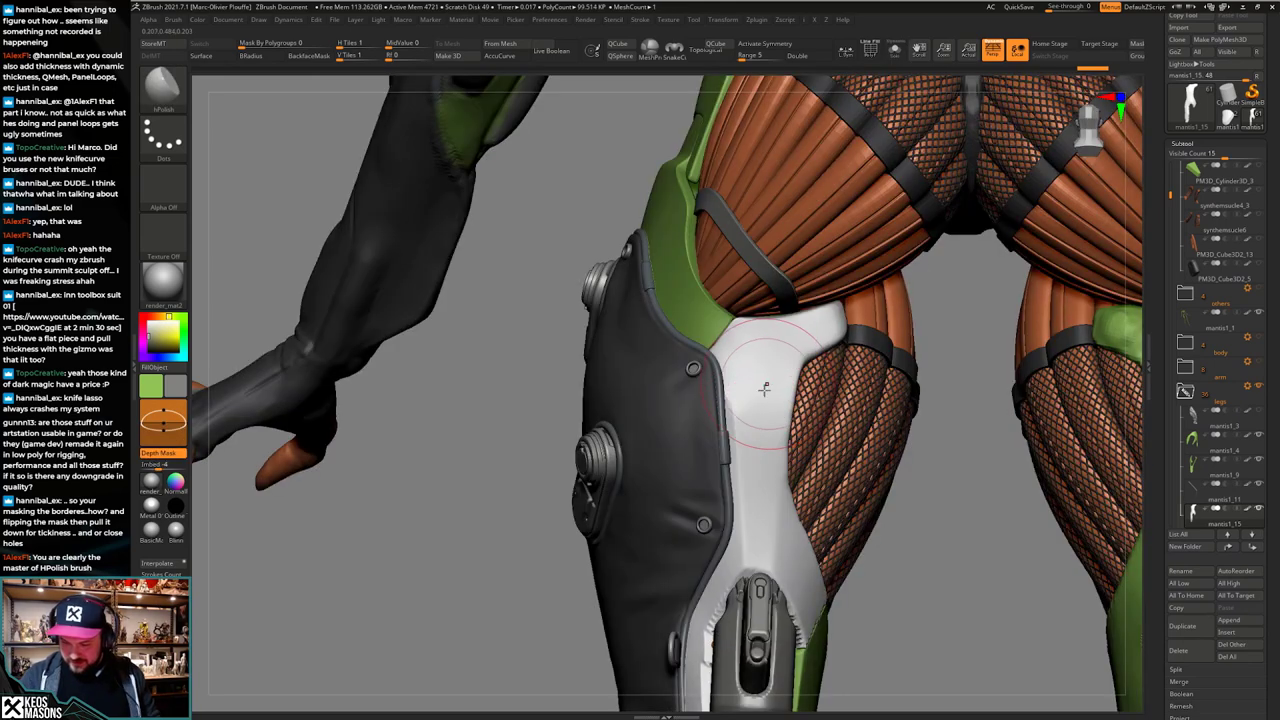
mouse_move(758, 489)
right_mouse_down()
mouse_move(757, 466)
mouse_move(740, 457)
right_mouse_up()
right_click(735, 455)
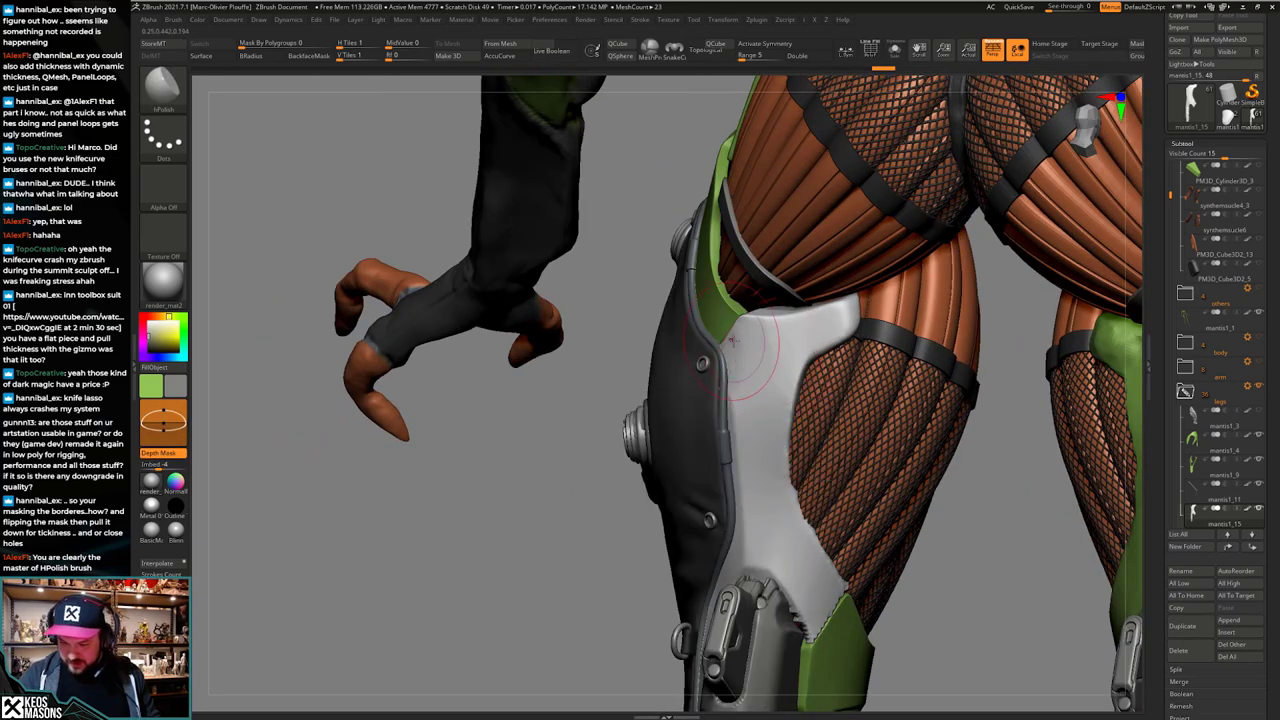
left_click_drag(757, 364, 749, 345)
right_click_drag(748, 345, 778, 375)
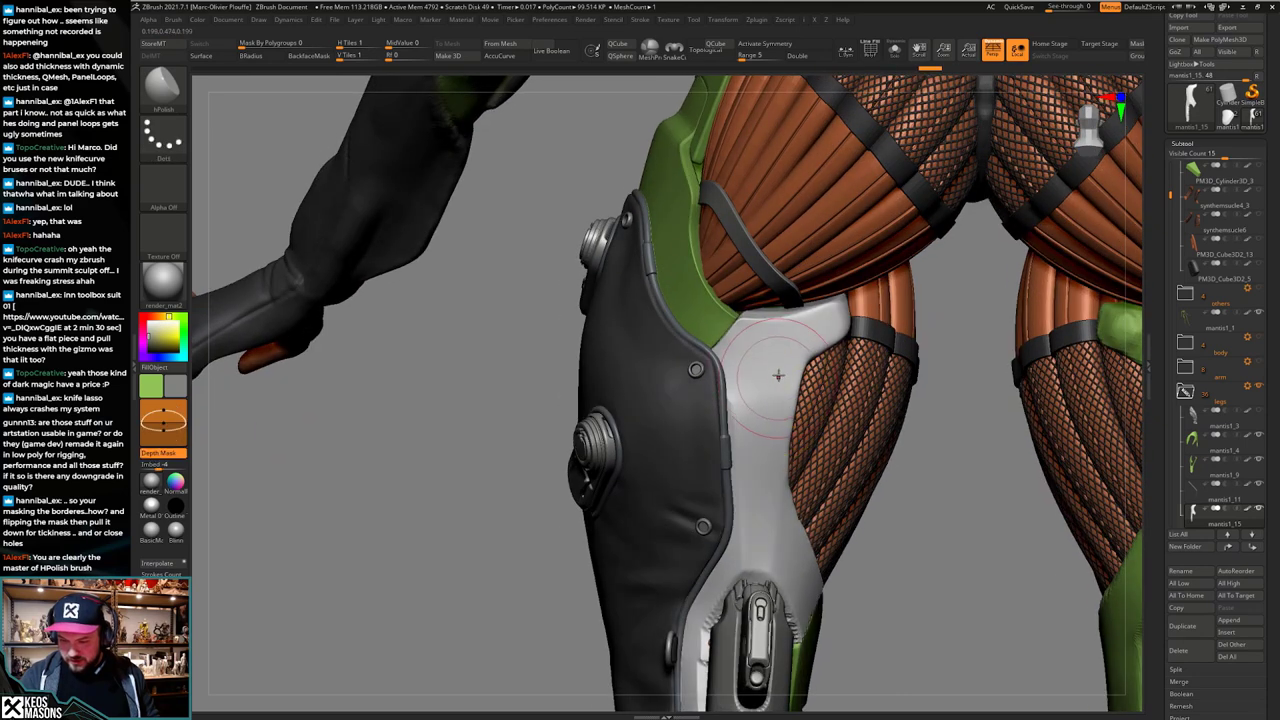
Step: Carve a vertical guide crease down the thigh plate's outer half with the DamStandard brush
right_click_drag(797, 447, 797, 464)
right_click(797, 470)
left_click(809, 427)
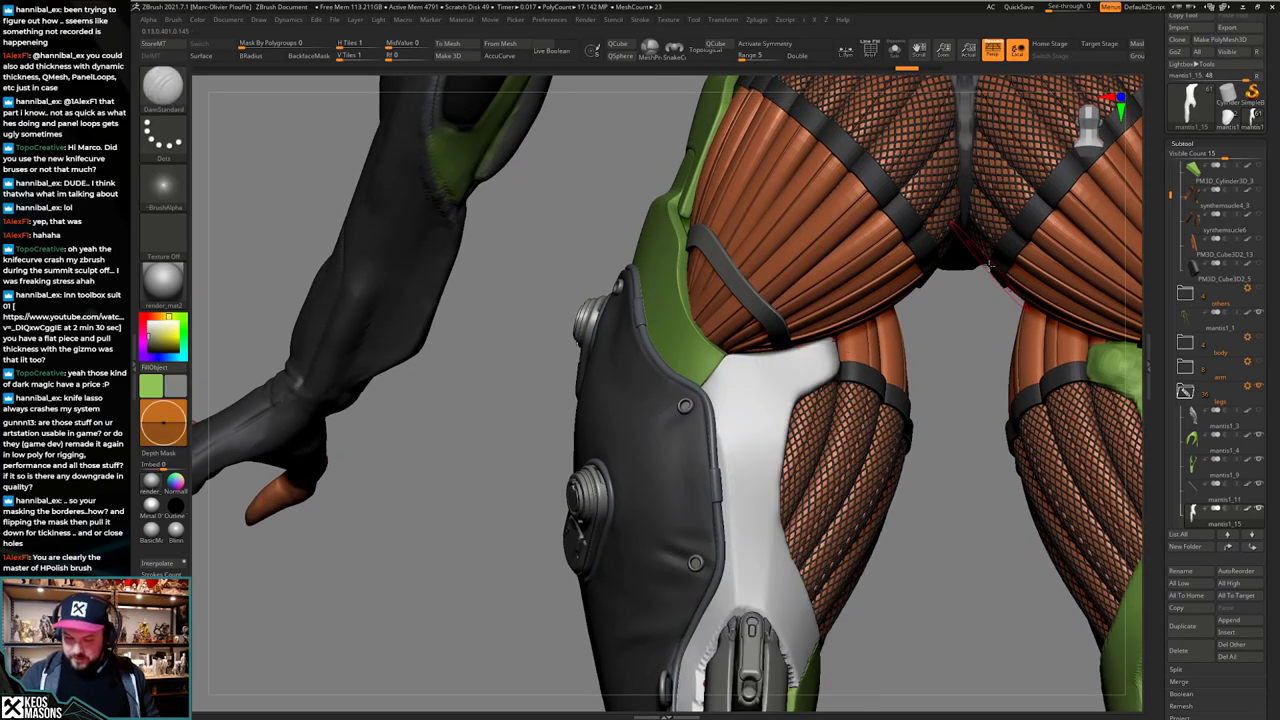
mouse_move(790, 399)
right_mouse_down()
mouse_move(824, 400)
mouse_move(803, 411)
right_mouse_up()
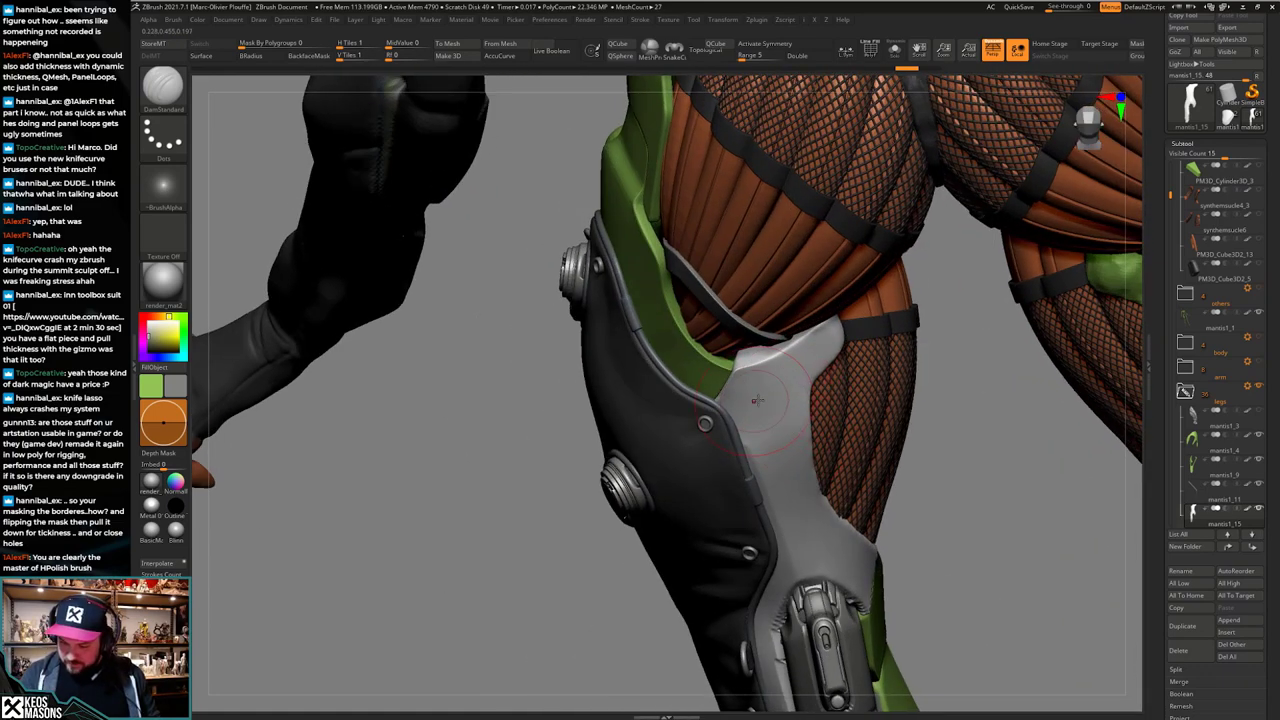
right_click_drag(761, 437, 752, 453)
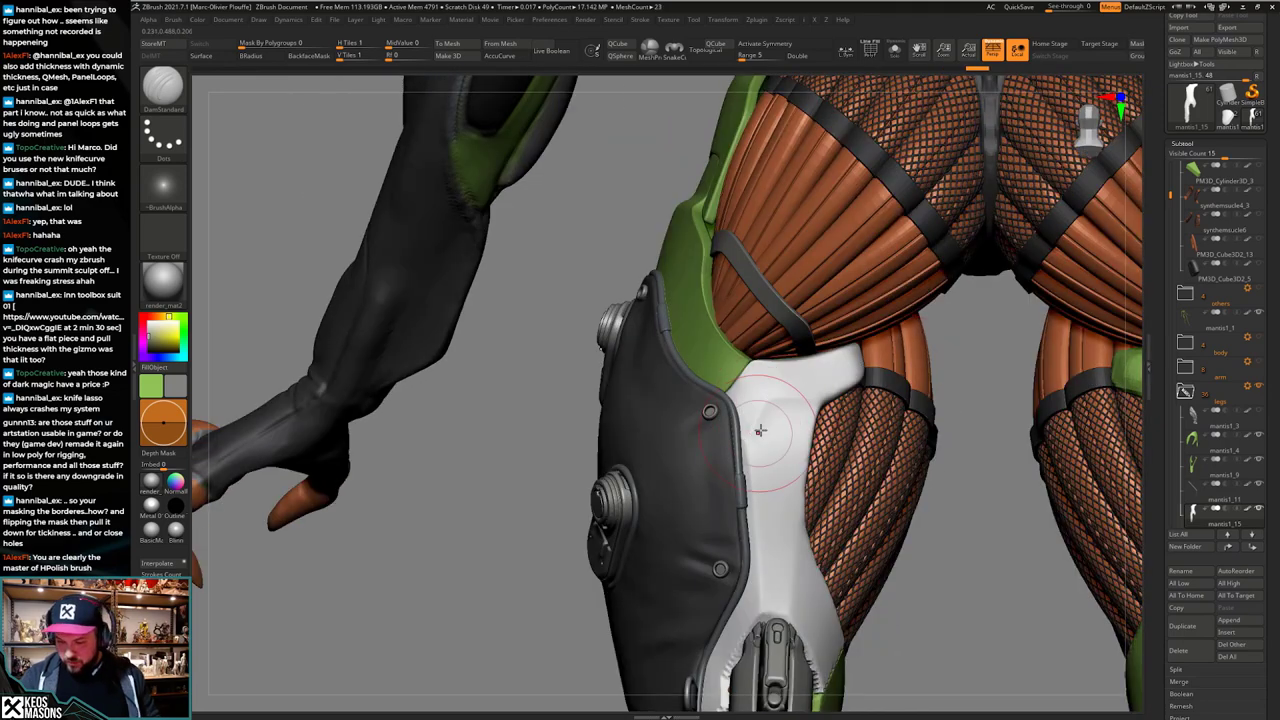
left_click_drag(758, 525, 763, 556)
Step: Flatten the planes on either side of the thigh plate's vertical crease with the hPolish brush
mouse_move(800, 480)
right_mouse_down()
mouse_move(848, 470)
mouse_move(815, 415)
right_mouse_up()
key("1")
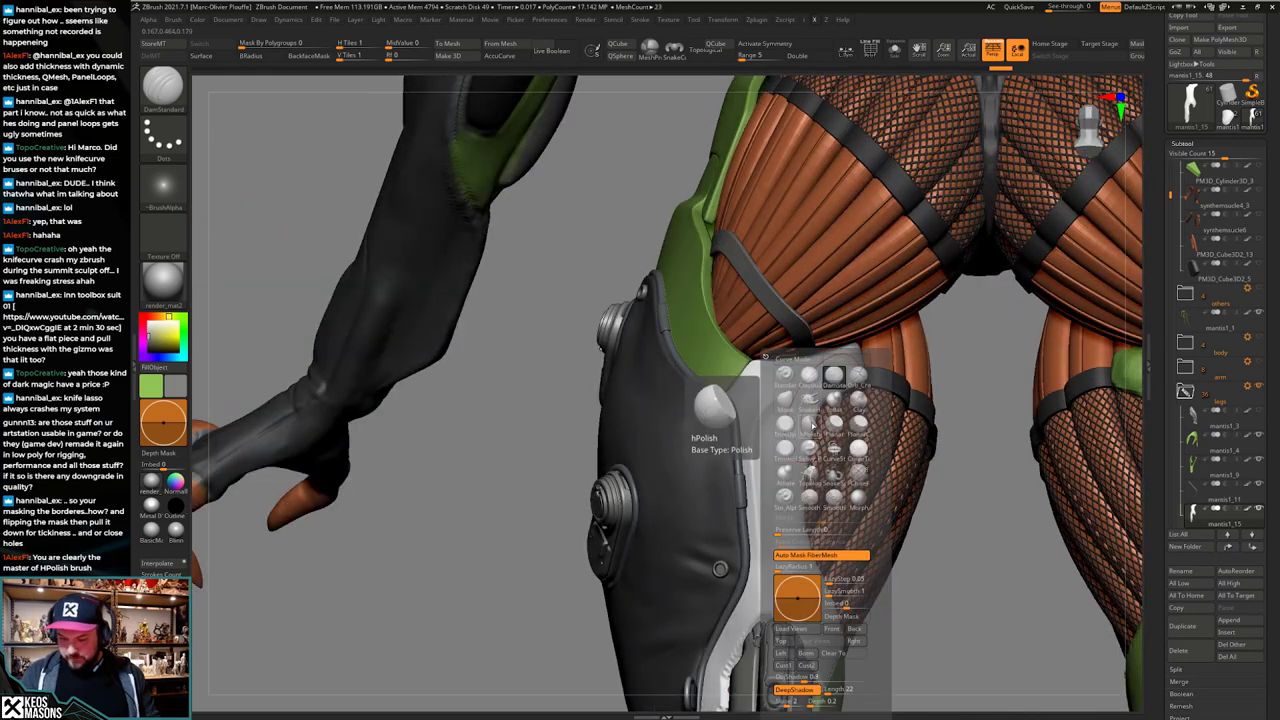
left_click(814, 426)
key("space")
left_click(780, 438)
right_click_drag(786, 428, 778, 380)
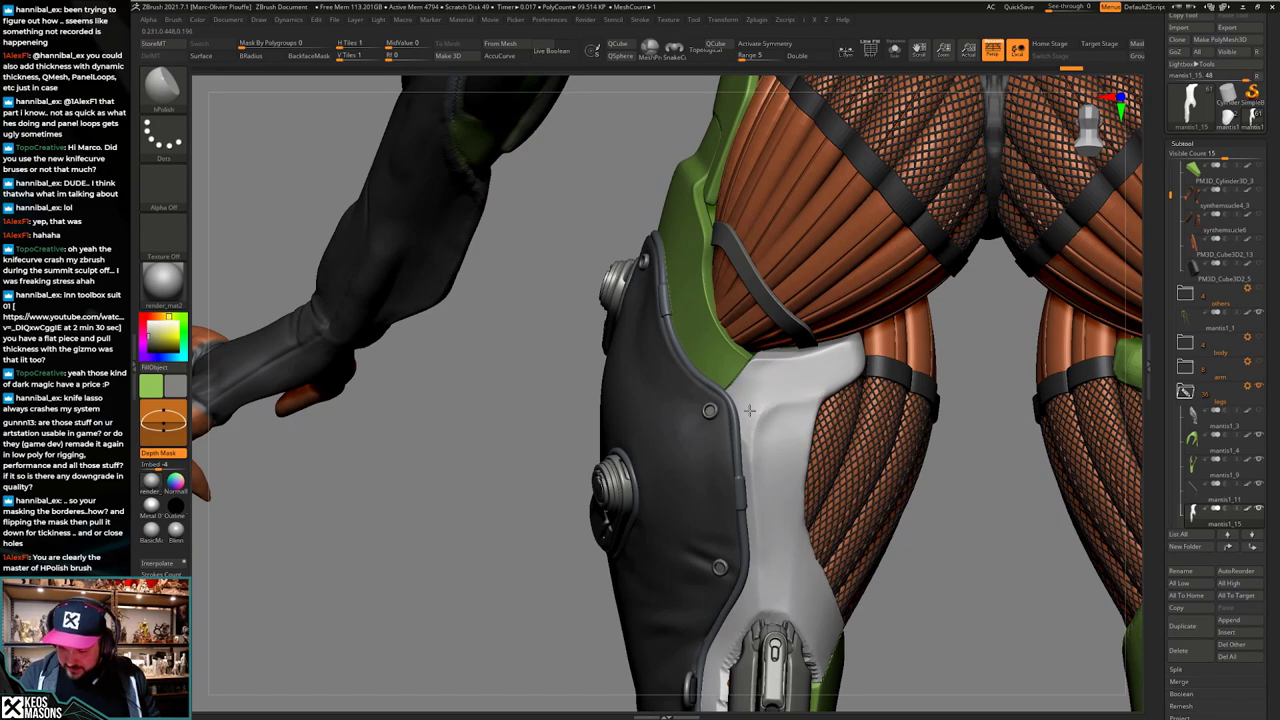
Step: Smooth the thigh plate's surface just below its upper outer corner where the crease begins
mouse_move(761, 377)
right_mouse_down()
mouse_move(808, 404)
mouse_move(792, 426)
mouse_move(752, 411)
mouse_move(757, 401)
right_mouse_up()
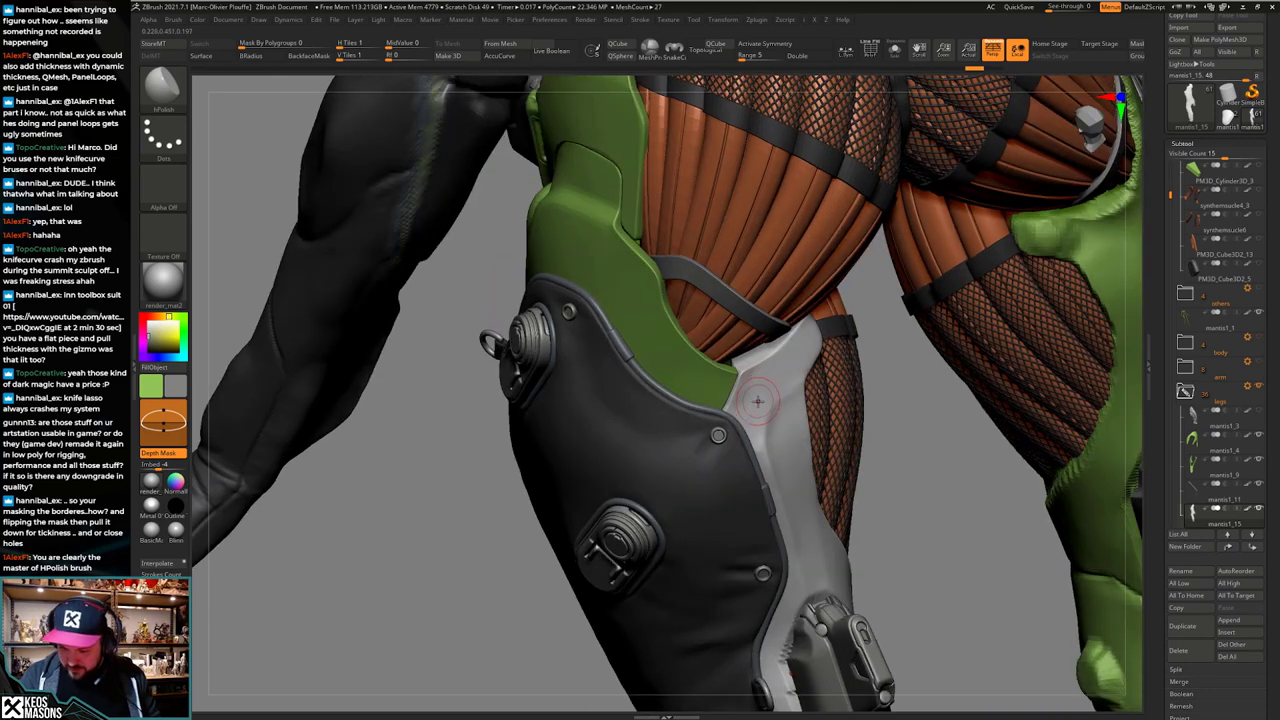
key("shift")
left_click_drag(755, 393, 763, 379, "shift")
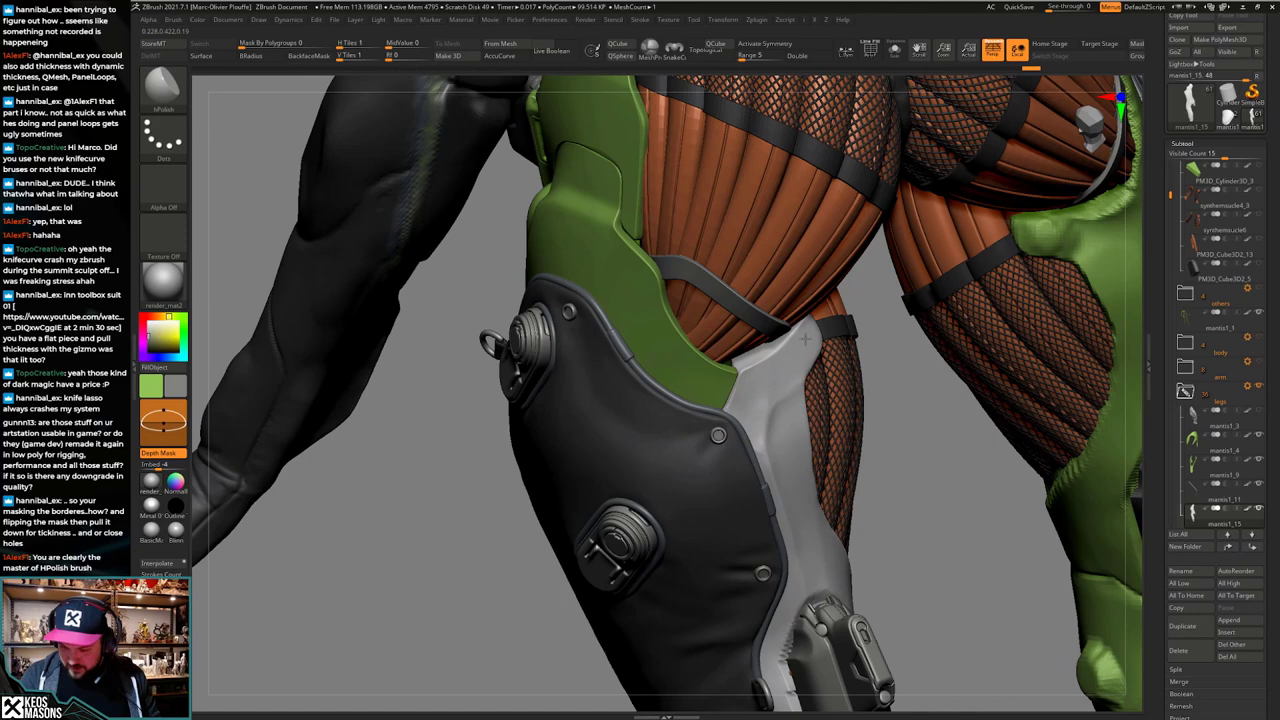
right_click_drag(822, 330, 764, 352)
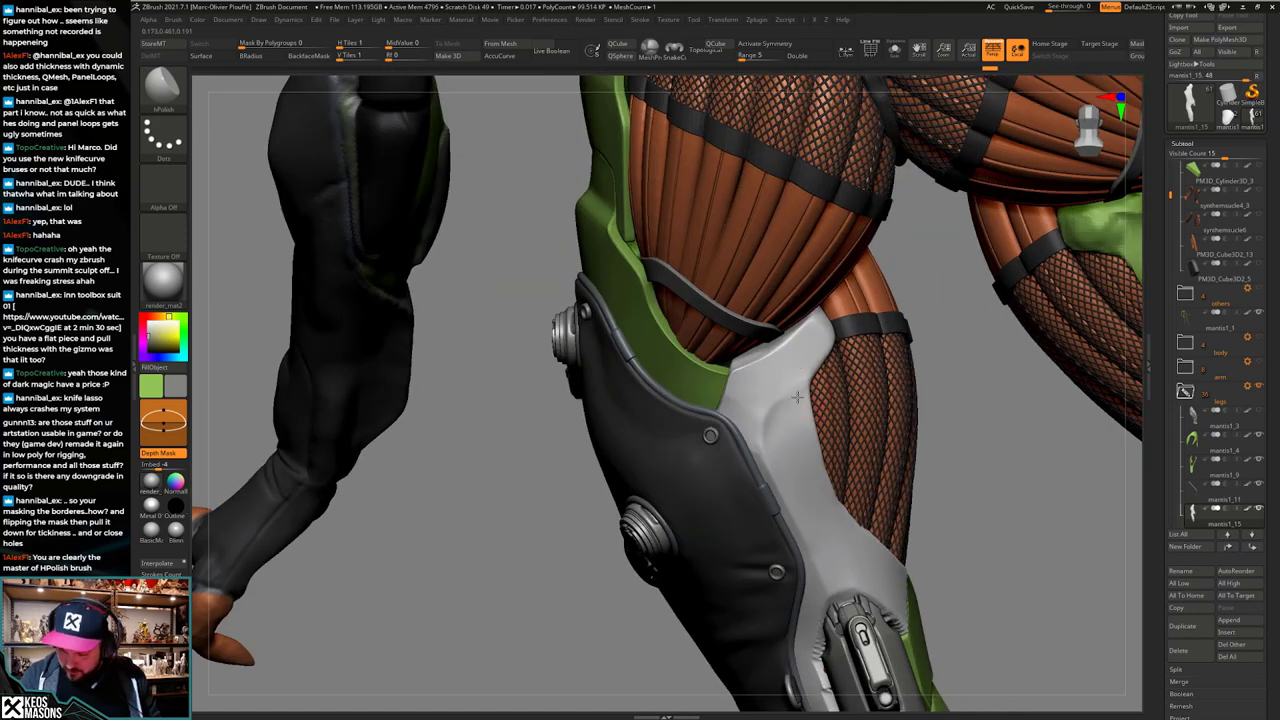
right_click_drag(791, 401, 779, 408)
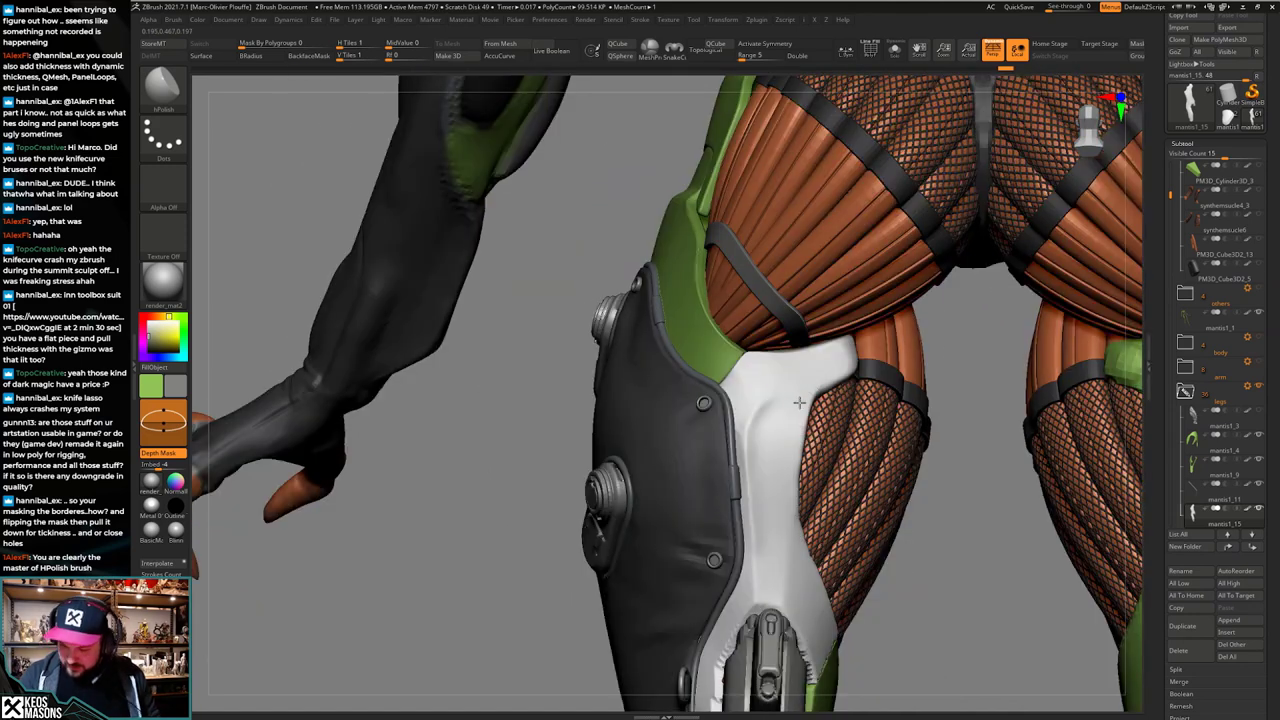
Step: Isolate the thigh plate, polish the outer plane along its vertical ridge, and show the full model again
key("shift+s")
right_click(739, 428)
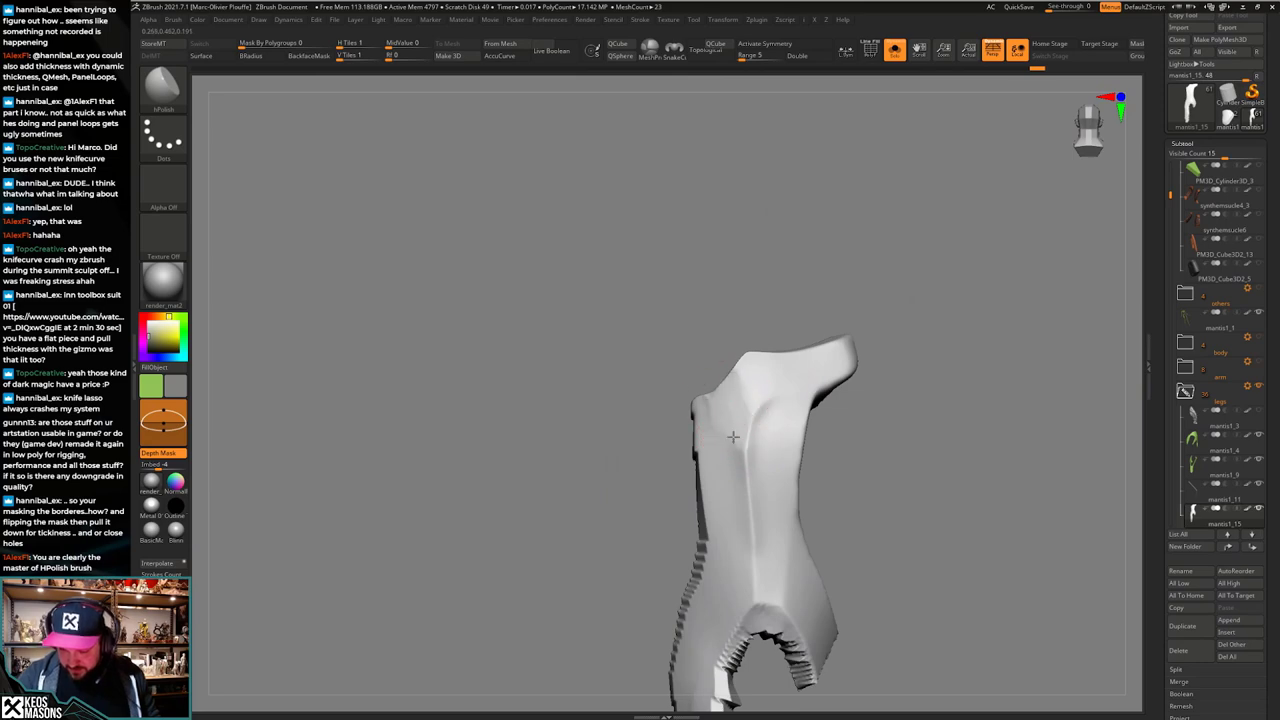
left_click_drag(733, 437, 731, 474)
left_click_drag(739, 545, 739, 519)
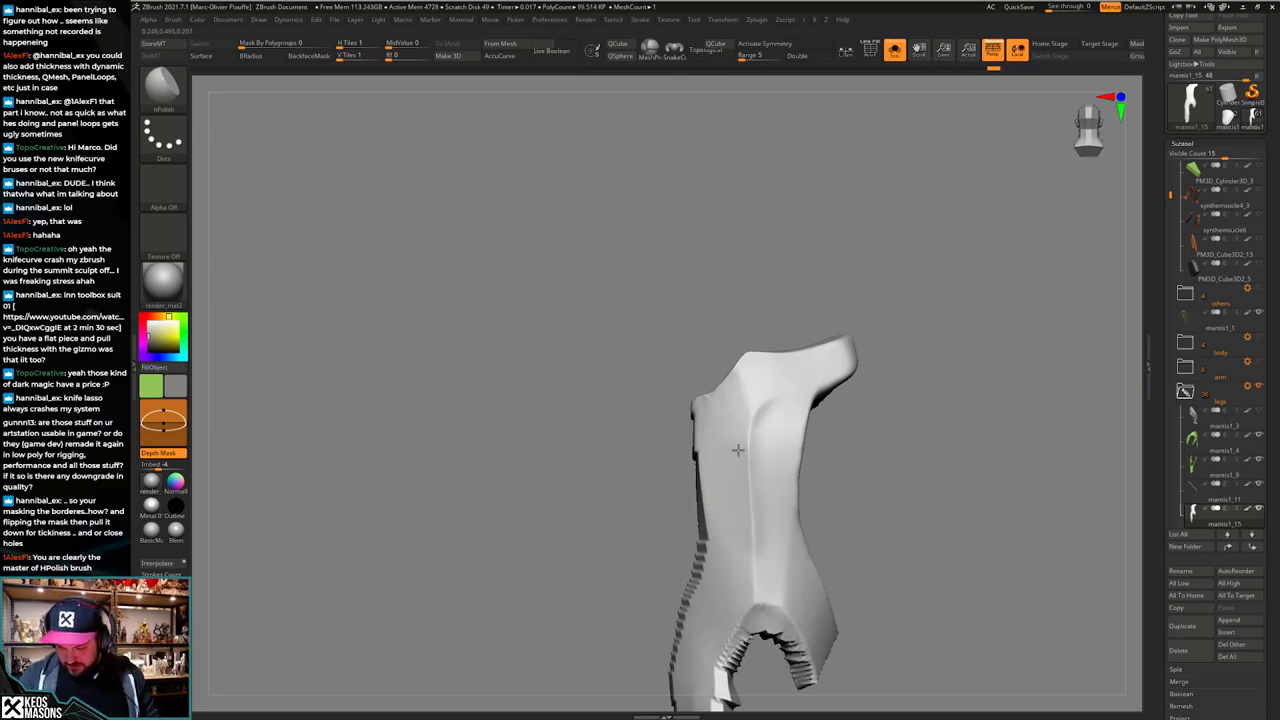
key("alt+s")
Step: Polish the thigh plate's upper inner area and the plane running down the inner side of the ridge
right_click_drag(779, 416, 786, 398)
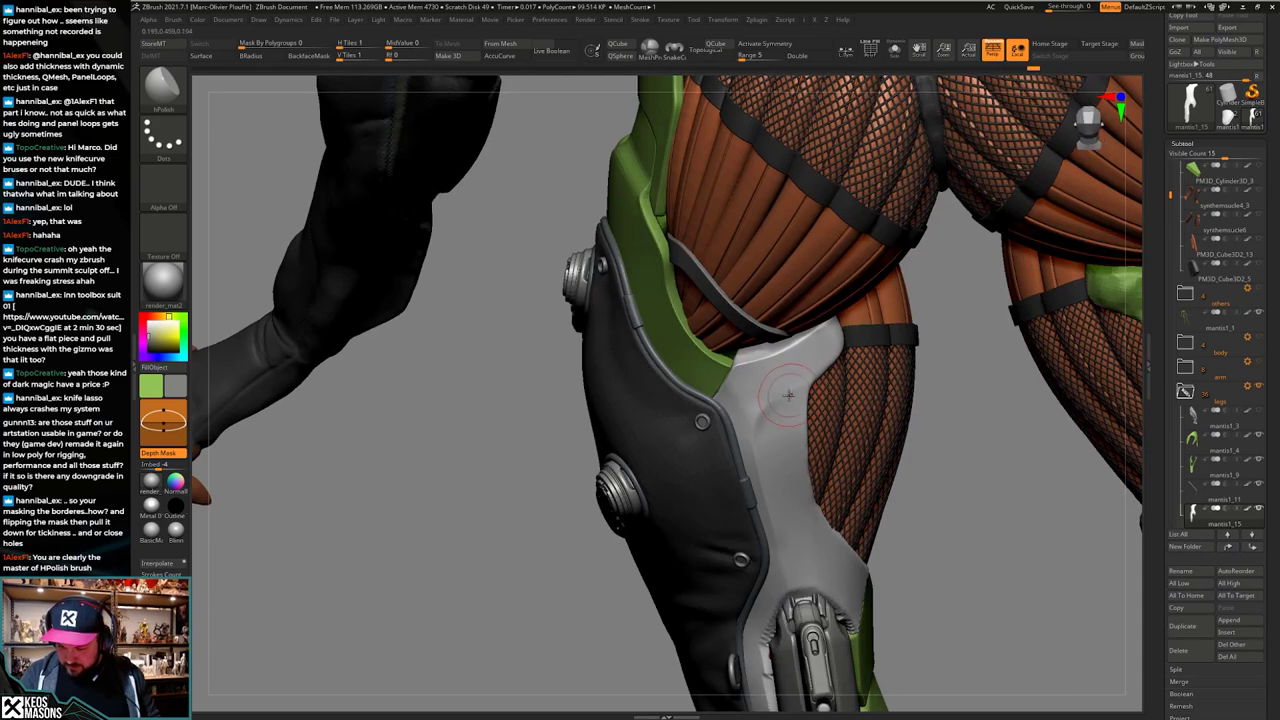
left_click_drag(786, 398, 818, 352)
right_click_drag(818, 352, 838, 346, "shift")
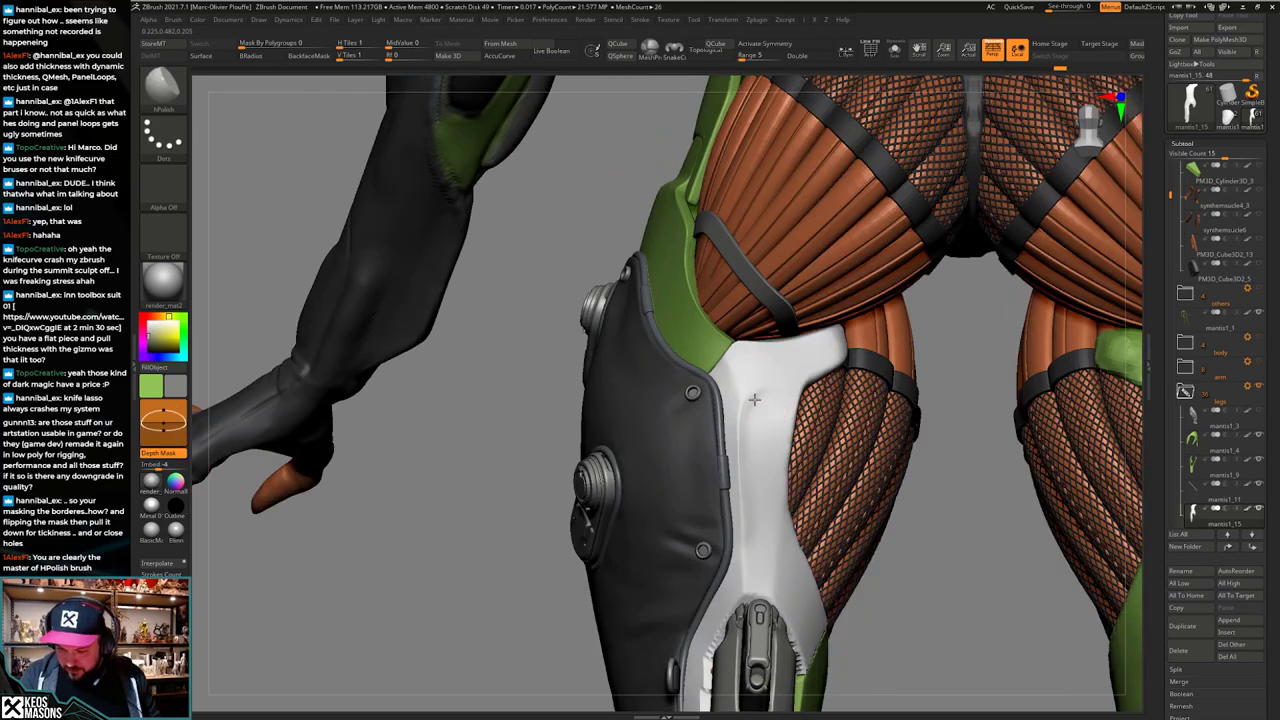
left_click_drag(755, 399, 758, 402)
right_click_drag(758, 402, 762, 396)
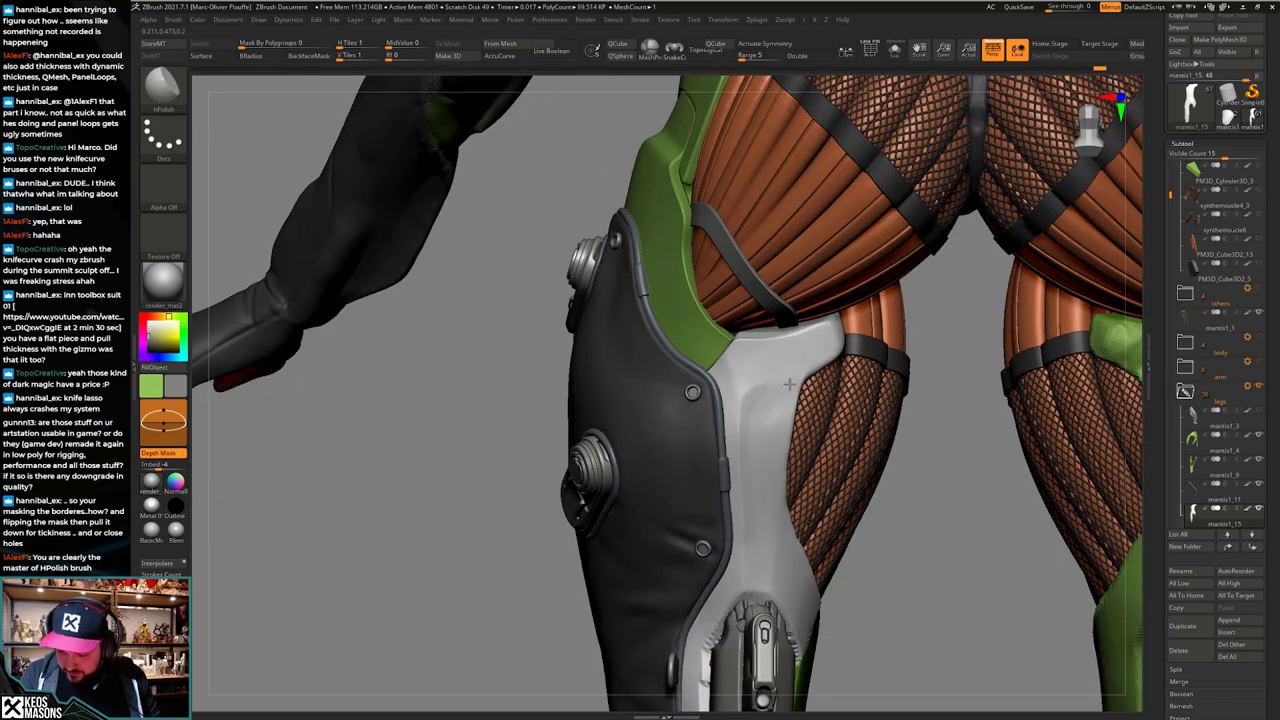
left_click_drag(766, 488, 766, 476)
right_click_drag(766, 476, 754, 484)
Step: Sharpen the thigh plate's vertical ridge by polishing its outer plane with the plate isolated, then with the full model shown
right_click(754, 484)
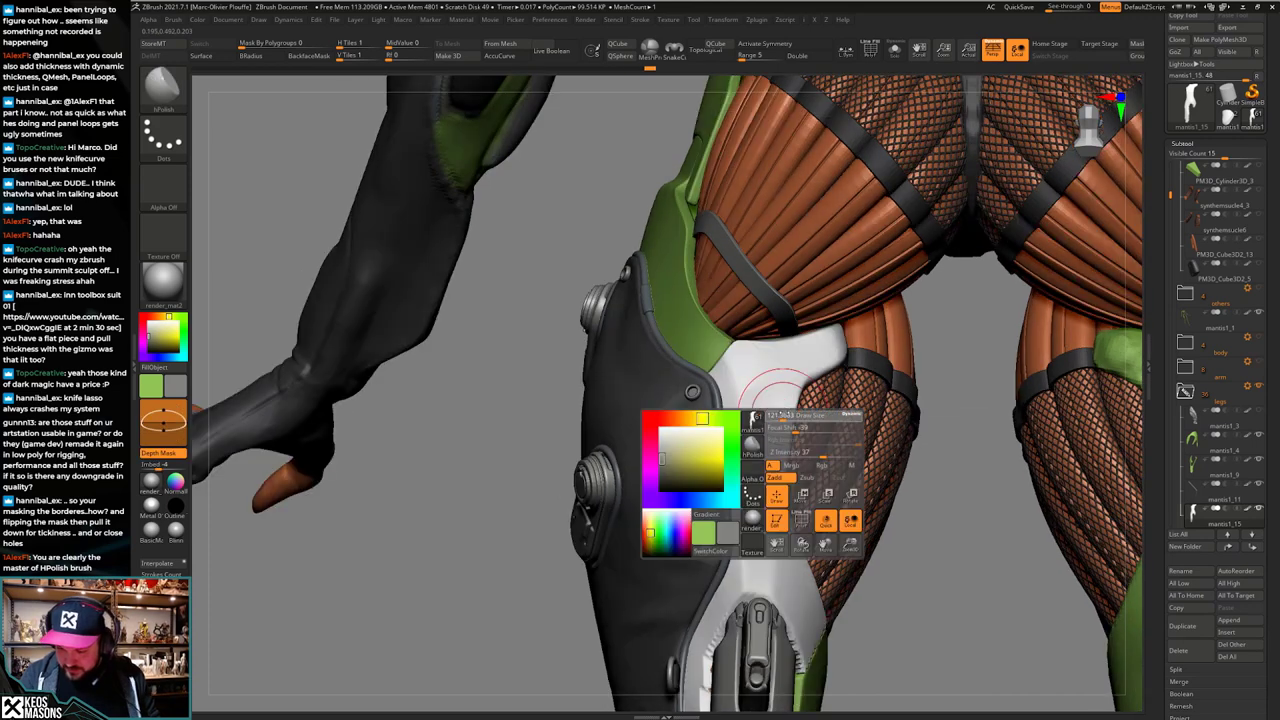
key("shift+s")
right_click(737, 438)
left_click_drag(737, 438, 732, 491)
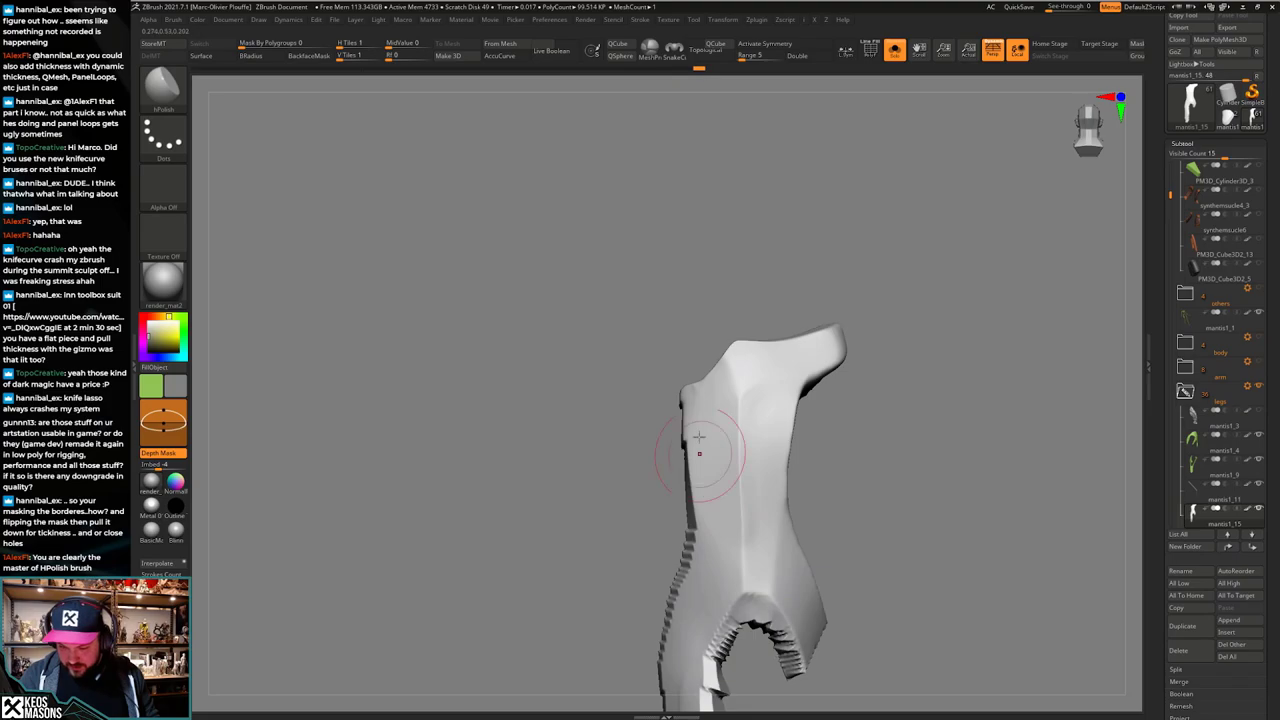
key("shift+s")
mouse_move(785, 420)
right_mouse_down()
mouse_move(762, 445)
mouse_move(822, 465)
mouse_move(738, 455)
mouse_move(772, 455)
mouse_move(770, 405)
mouse_move(785, 420)
mouse_move(780, 490)
mouse_move(807, 510)
mouse_move(760, 427)
right_mouse_up()
left_click_drag(760, 427, 756, 446)
right_click_drag(755, 446, 746, 428)
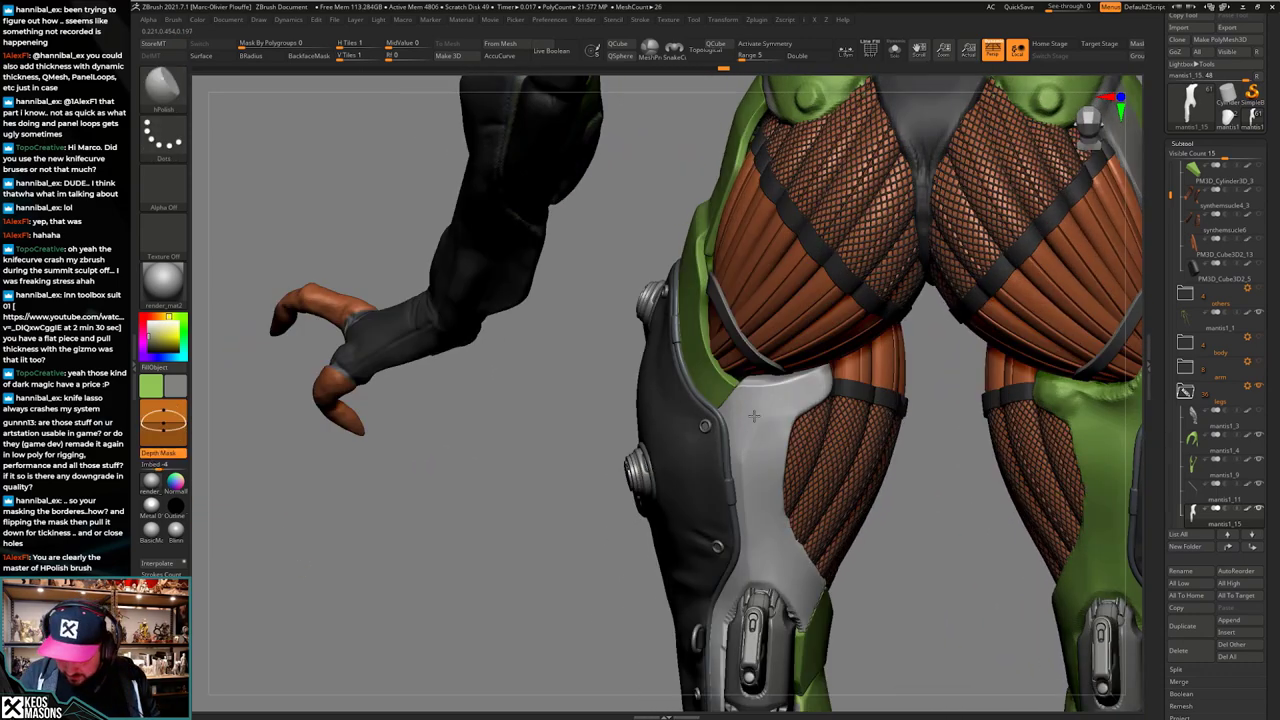
Step: Carve a diagonal crease from the thigh plate's ridge toward its upper inner corner with DamStandard and soften it
right_click_drag(806, 393, 800, 475)
key("b")
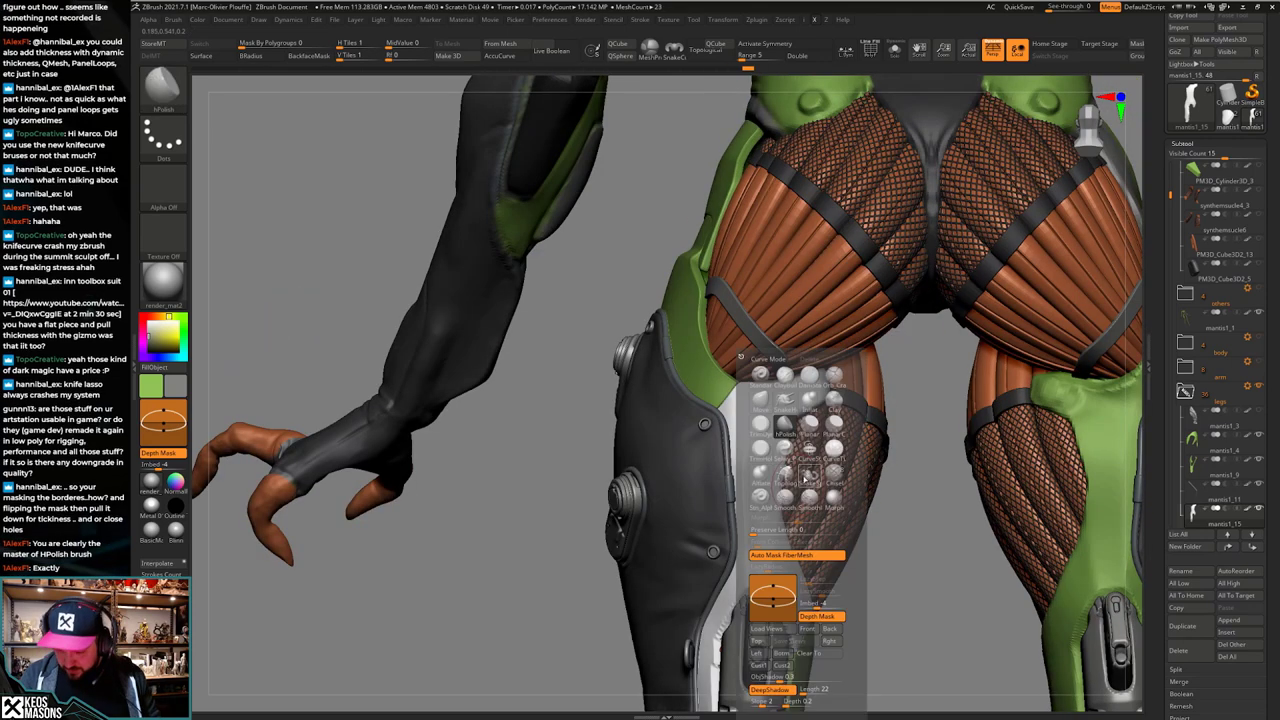
left_click(842, 377)
key("space")
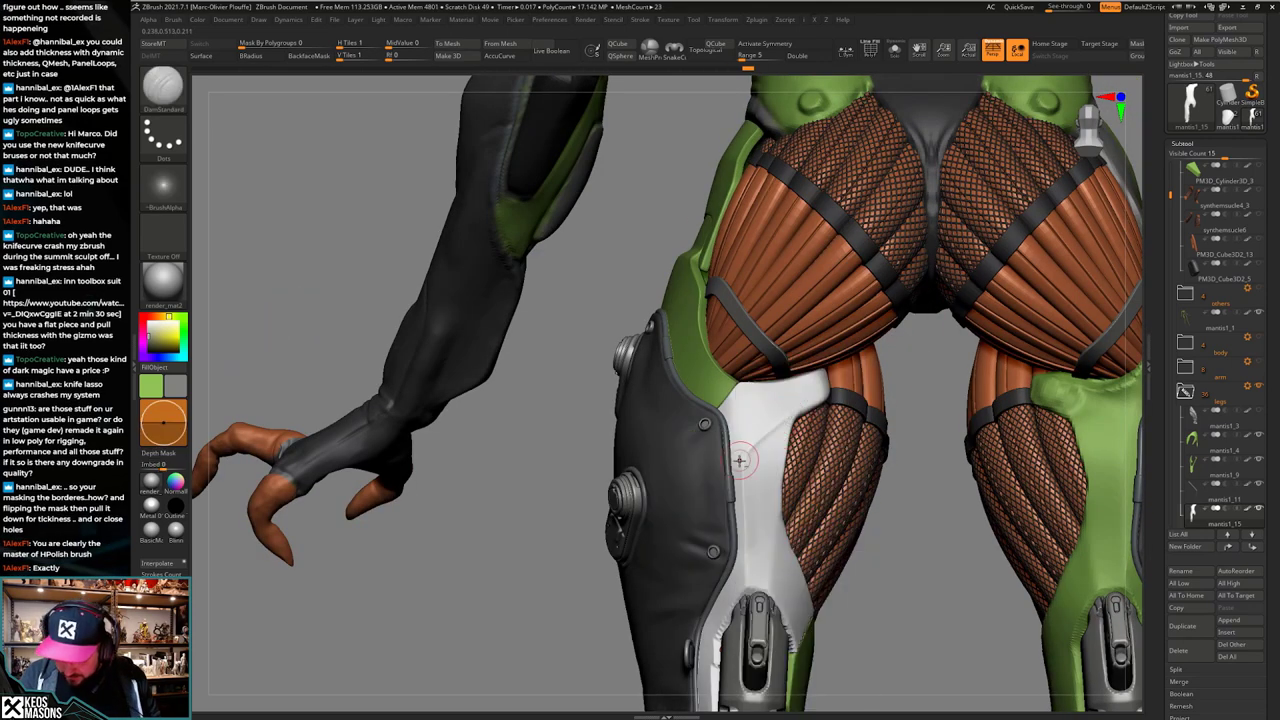
left_click_drag(777, 446, 788, 418, "shift")
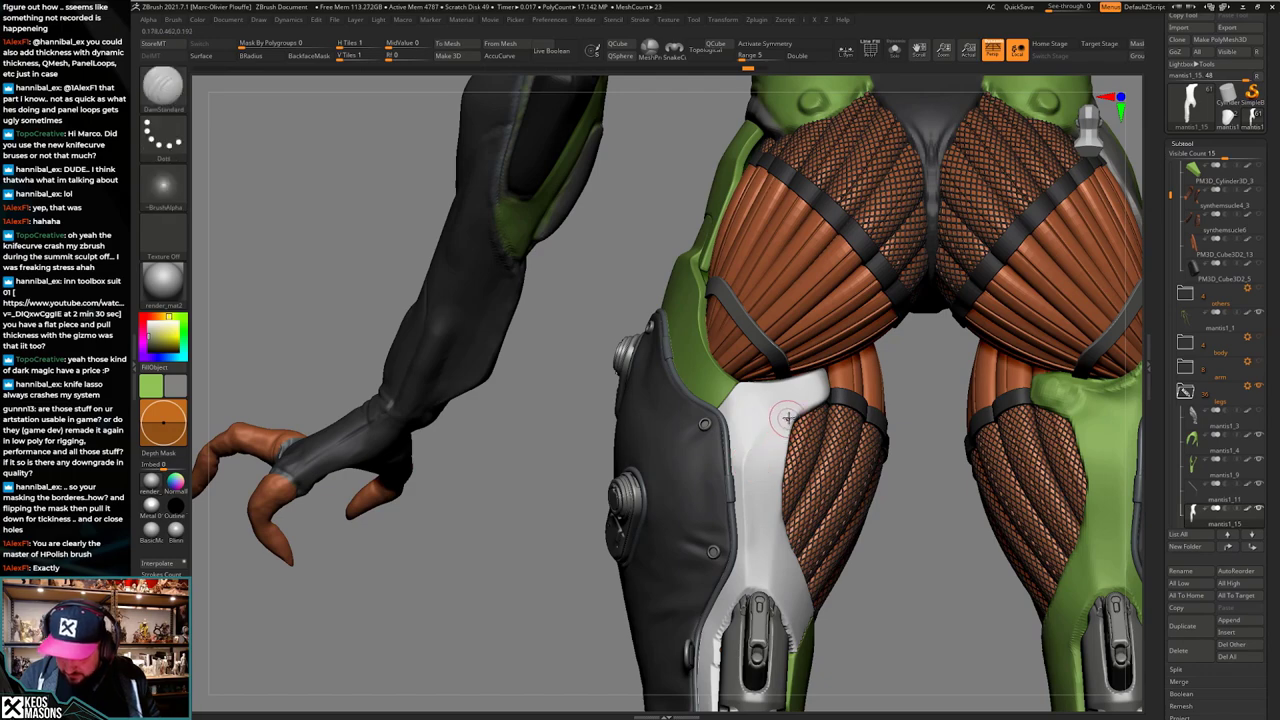
Step: Polish the thigh plate beside the diagonal crease at its upper inner corner with the hPolish brush
mouse_move(755, 490)
right_mouse_down()
mouse_move(722, 455)
mouse_move(866, 408)
mouse_move(808, 402)
right_mouse_up()
key("b")
left_click(867, 404)
key("space")
left_click_drag(808, 405, 799, 404)
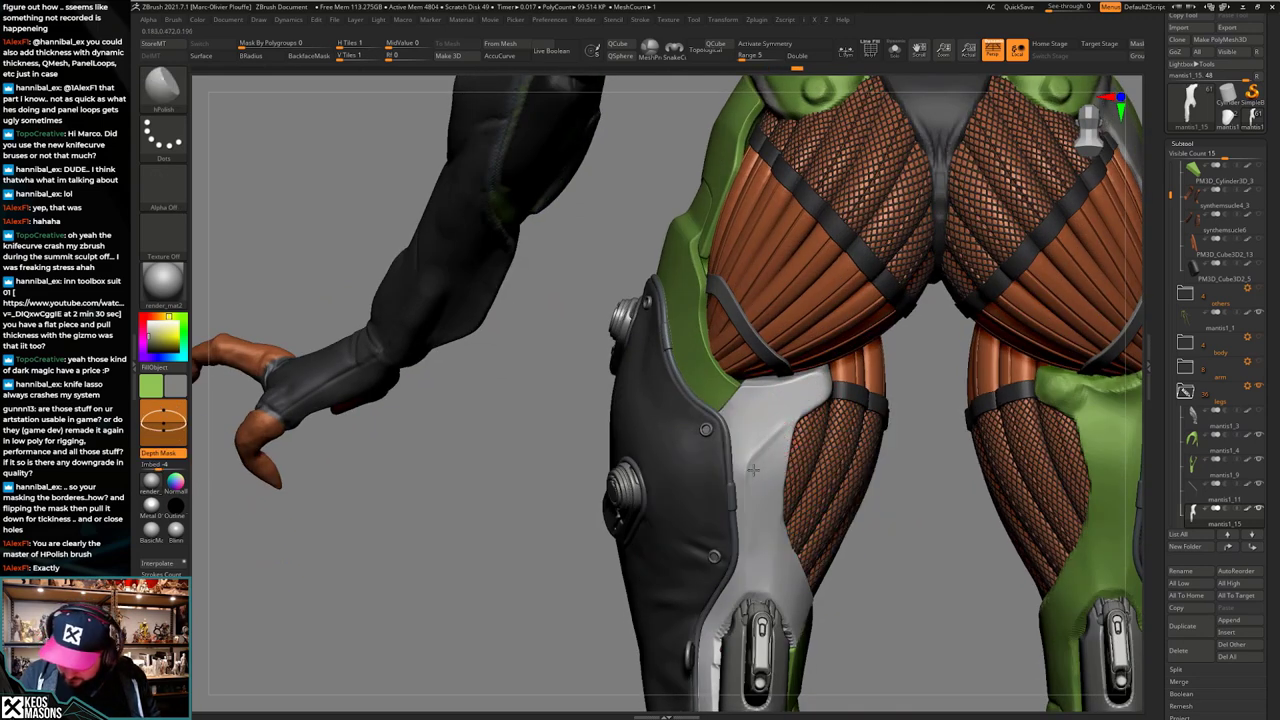
right_click_drag(754, 546, 731, 552)
right_click(731, 552)
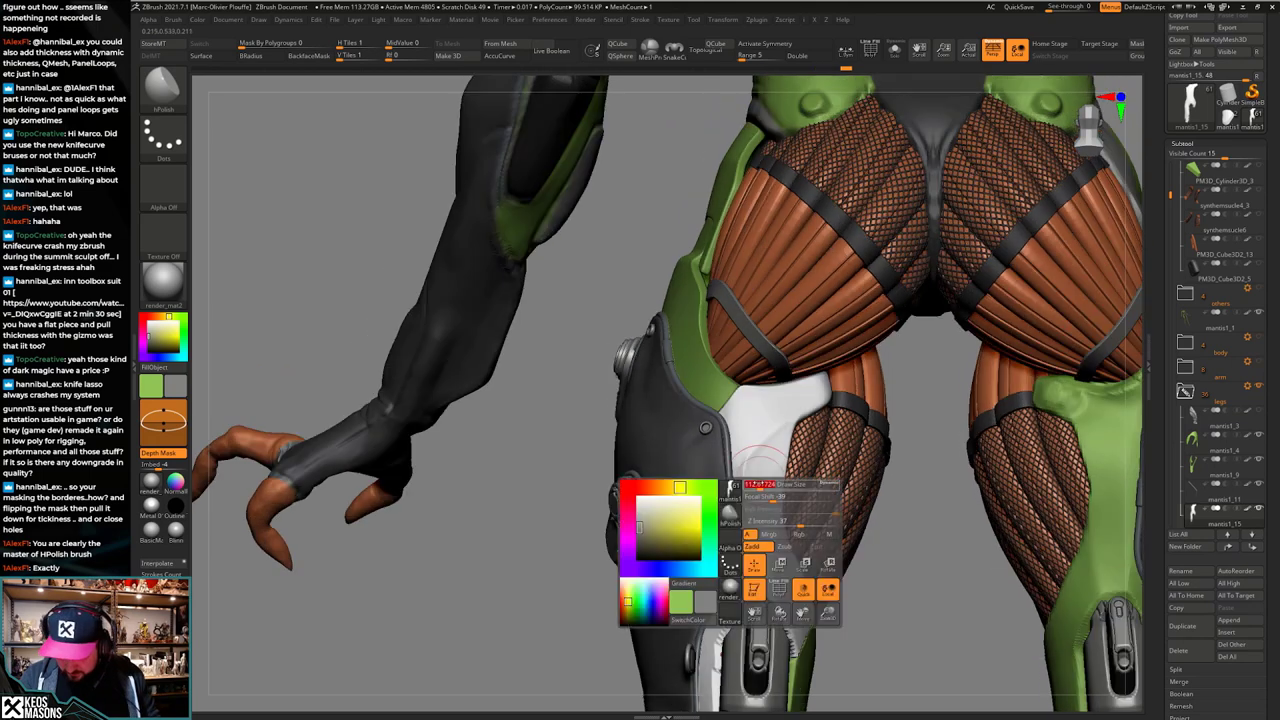
Step: Isolate the thigh plate, polish the plane where the crease meets the ridge, and show the full model again
key("alt+s")
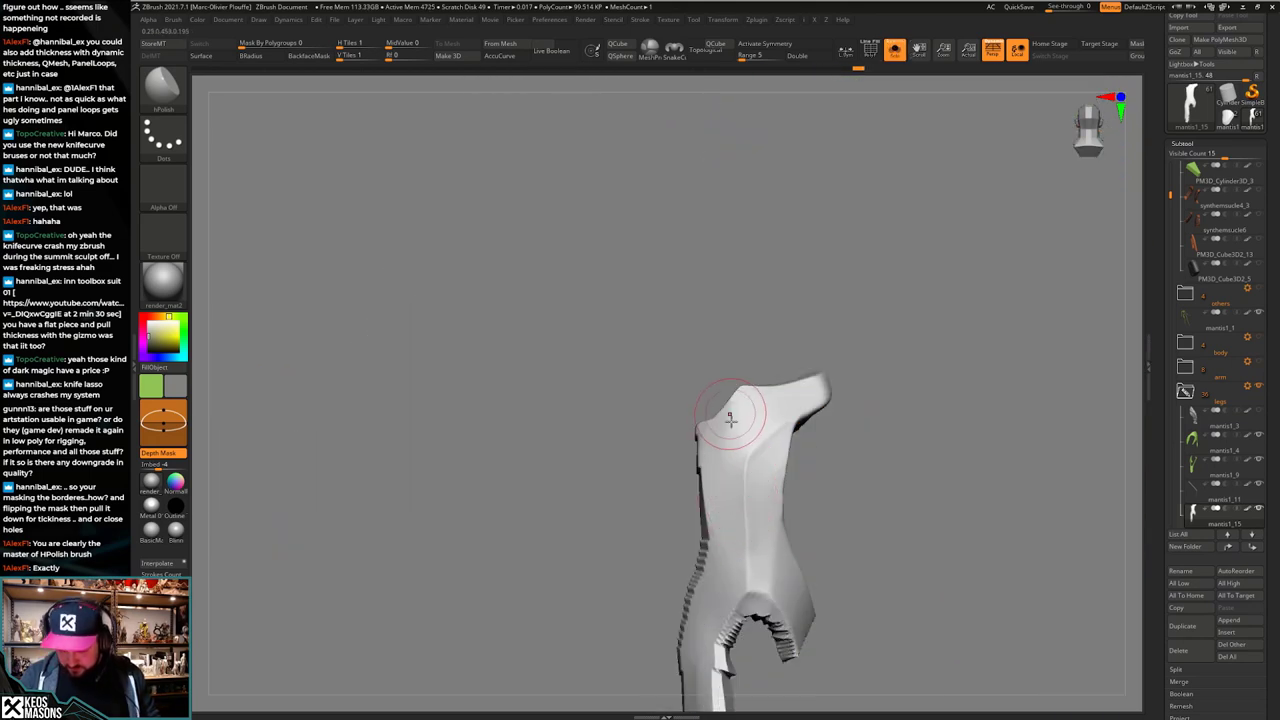
mouse_move(753, 423)
left_mouse_down()
mouse_move(746, 394)
mouse_move(760, 420)
left_mouse_up()
key("alt+s")
key("alt+s")
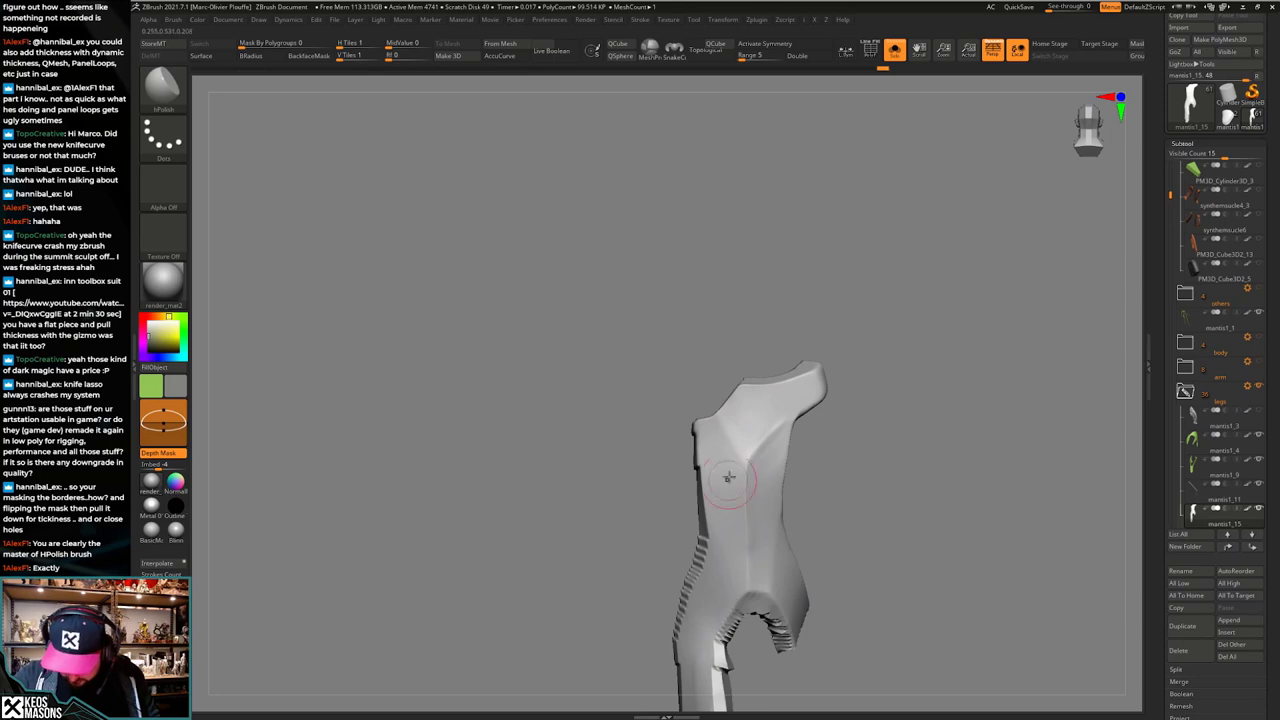
right_click_drag(739, 556, 775, 490)
key("alt+s")
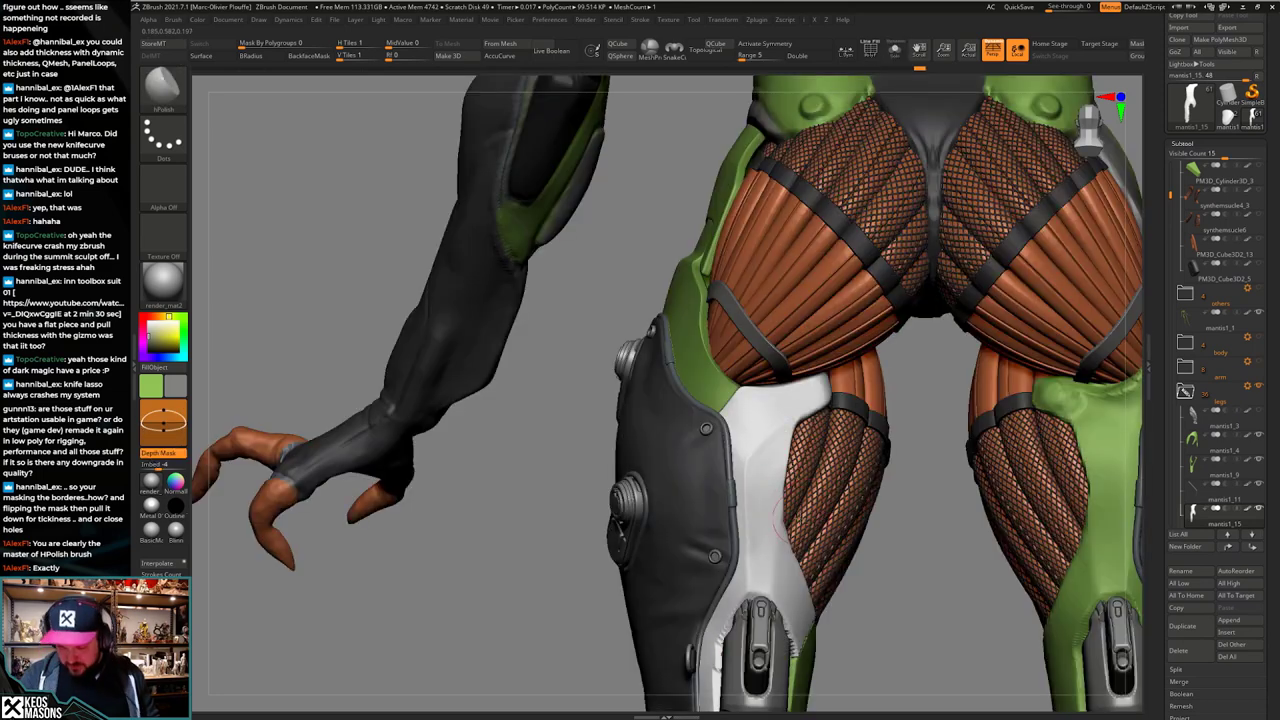
key("alt+s")
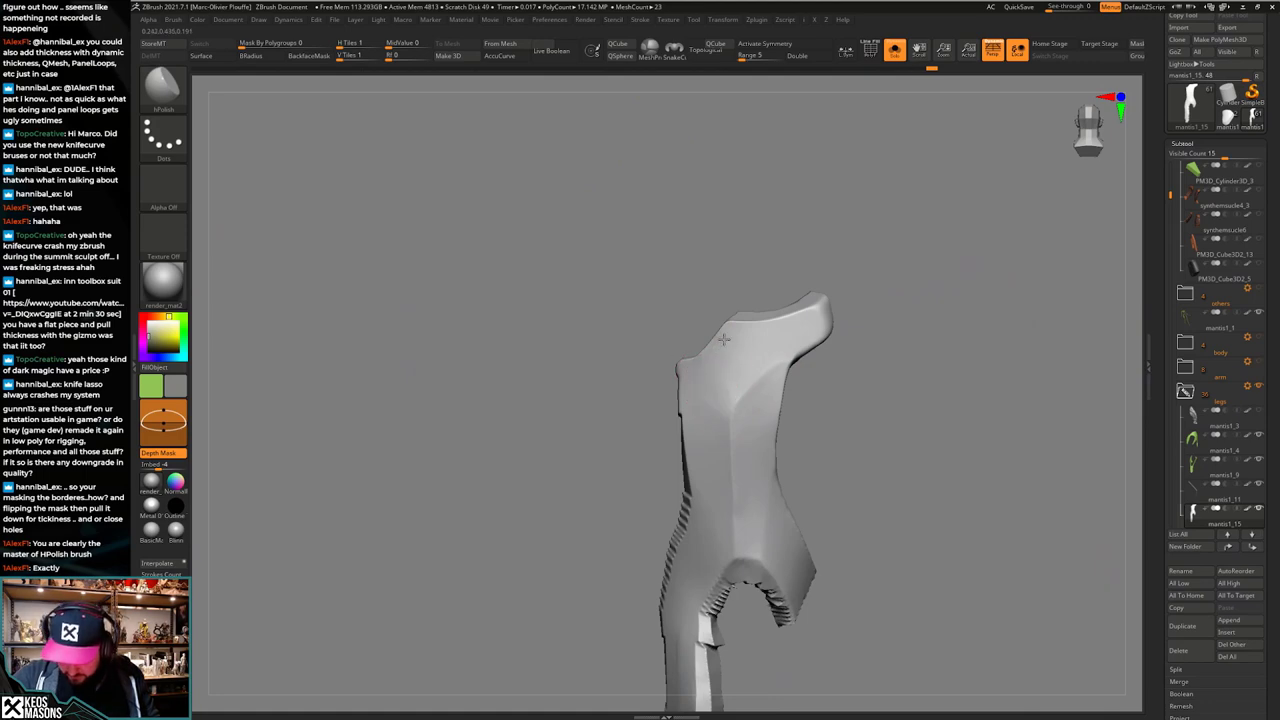
right_click_drag(766, 366, 751, 356)
key("alt+s")
Step: Trim the thigh plate's upper edge just below the buttock with ClipCurve cuts toward the inner corner
mouse_move(797, 469)
right_mouse_down()
mouse_move(804, 399)
mouse_move(842, 464)
right_mouse_up()
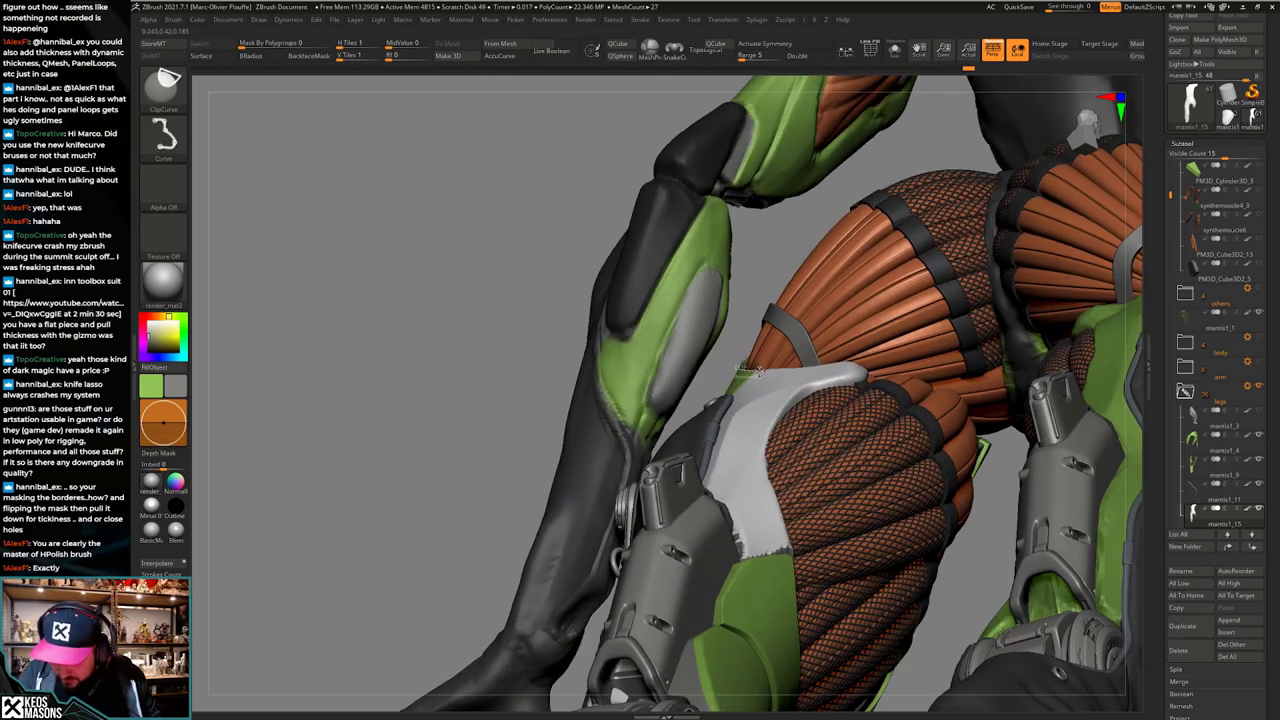
left_click_drag(762, 374, 875, 357, "ctrl+shift")
right_click_drag(860, 520, 750, 642)
right_click_drag(792, 520, 777, 508)
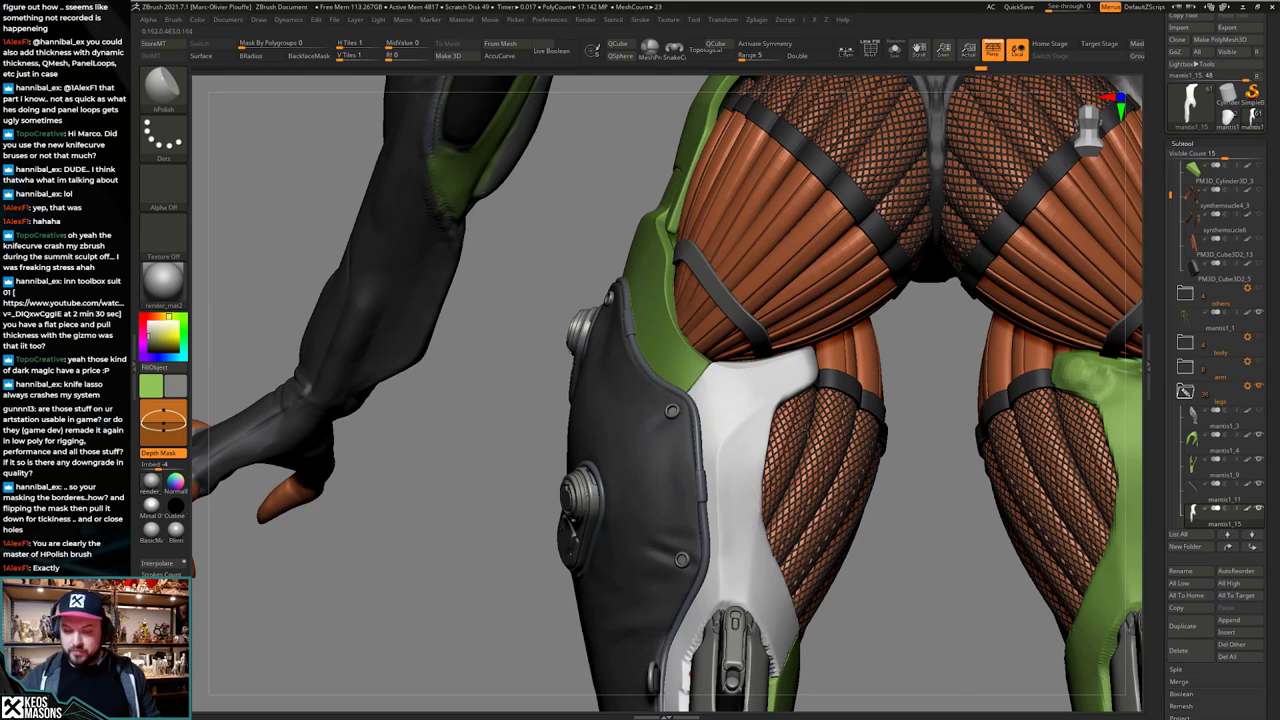
right_click_drag(814, 412, 808, 427, "alt")
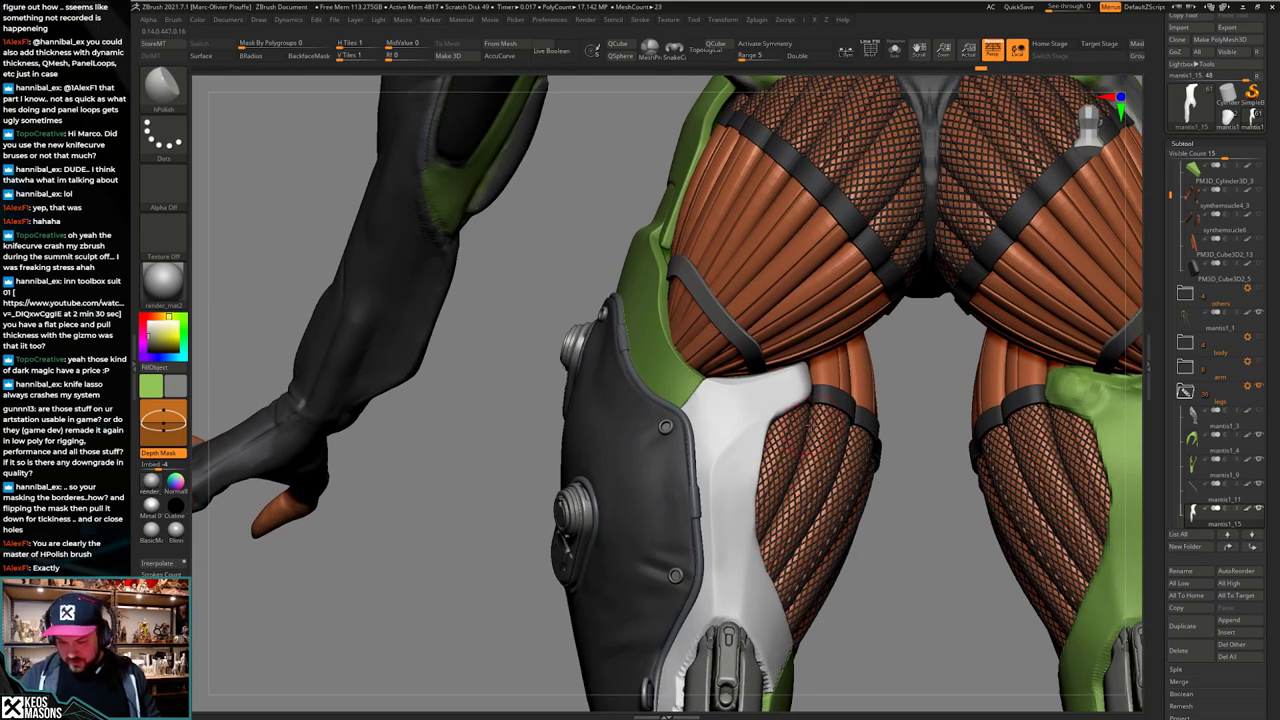
right_click_drag(812, 428, 803, 396)
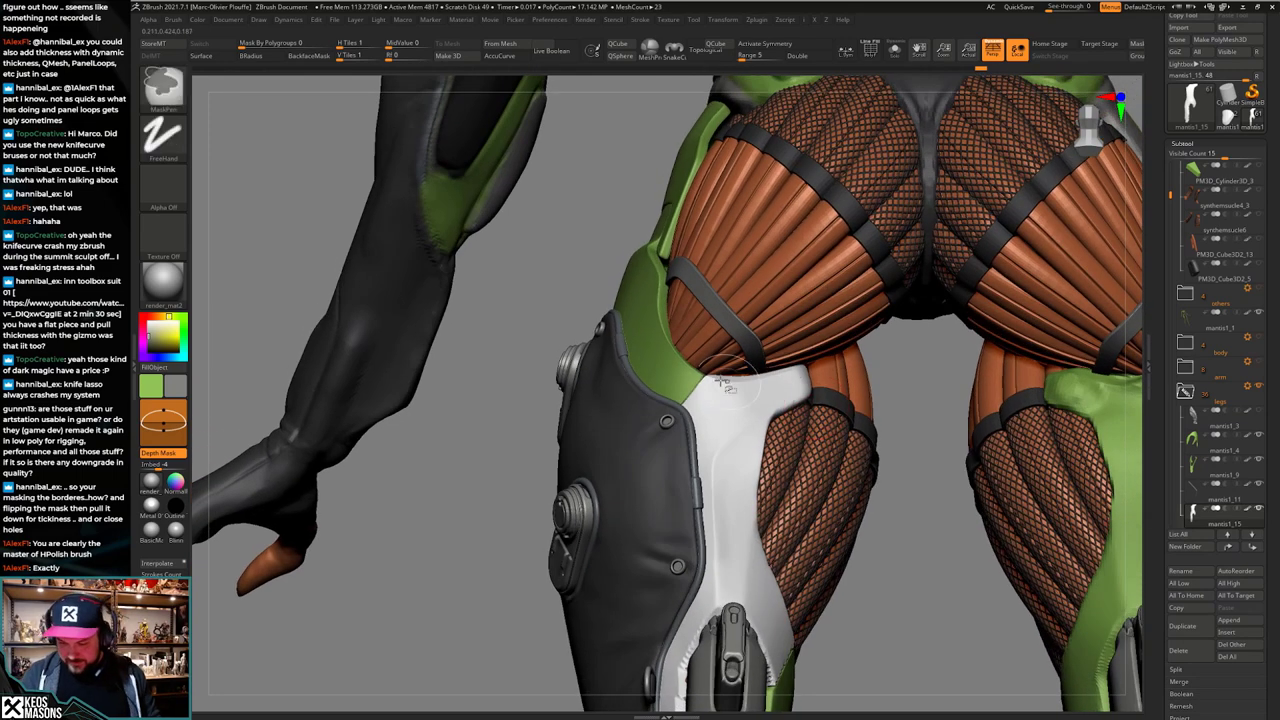
left_click_drag(698, 371, 737, 388, "ctrl+shift")
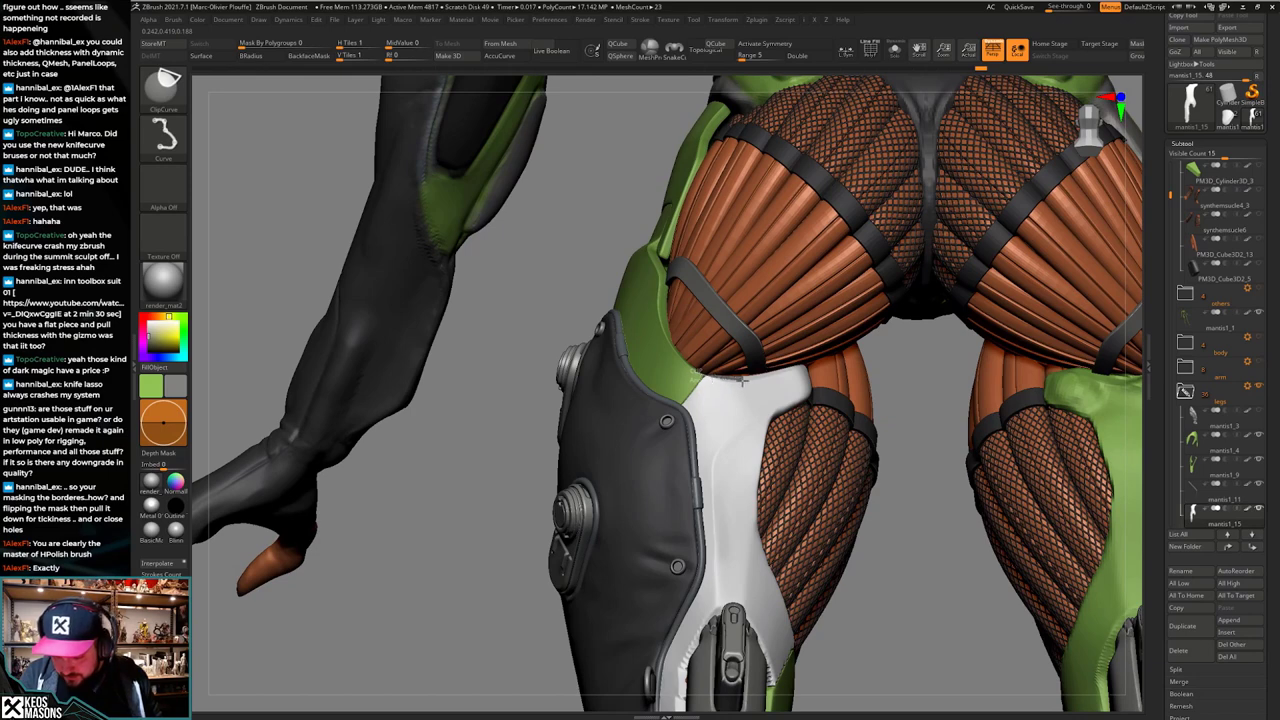
left_click_drag(766, 377, 829, 363, "ctrl+shift")
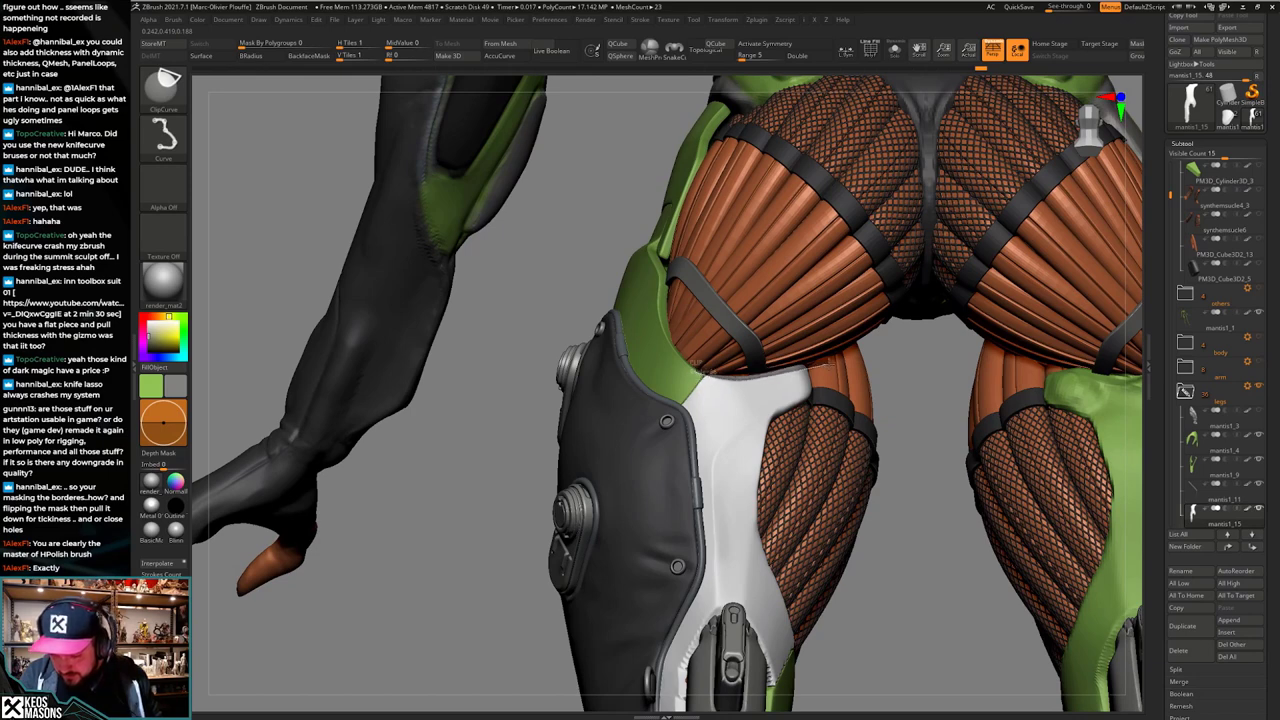
right_click_drag(829, 361, 830, 344)
Step: Adjust the middle of the thigh plate's upper edge with the Move brush and keep the plate as the active subtool
key("space")
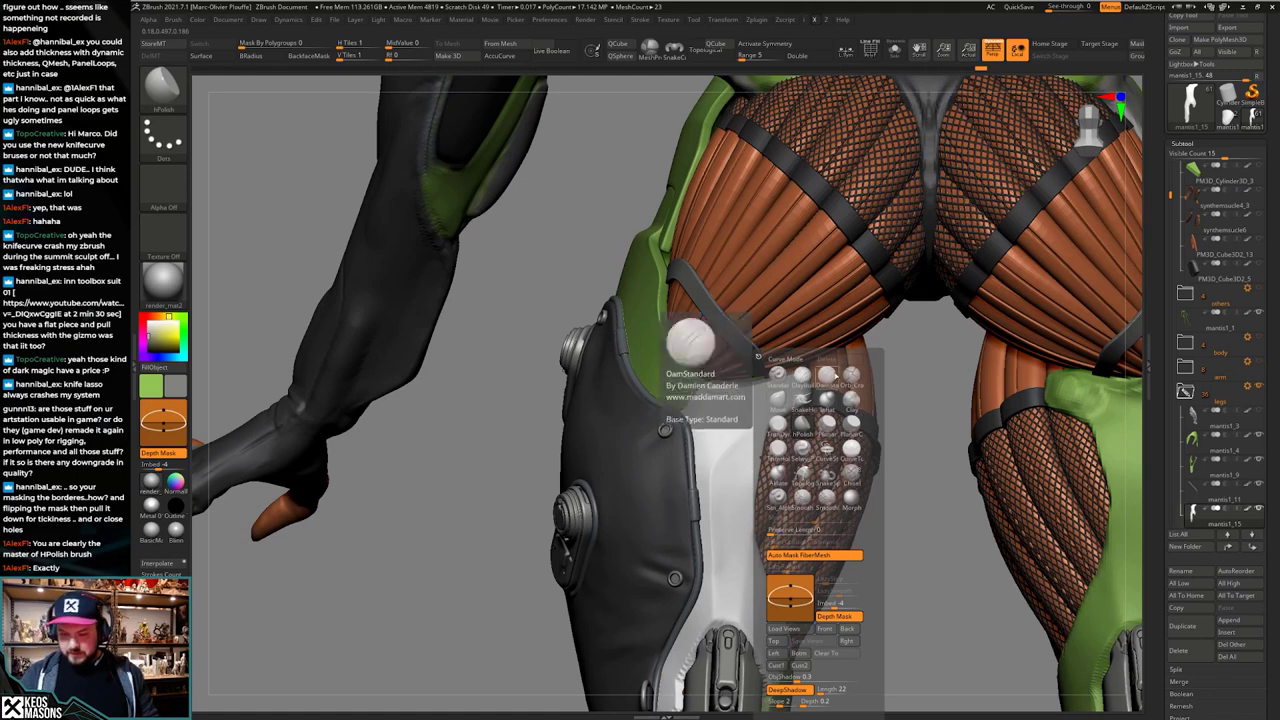
left_click(827, 378)
key("space")
left_click(778, 362)
key("space")
left_click(750, 377)
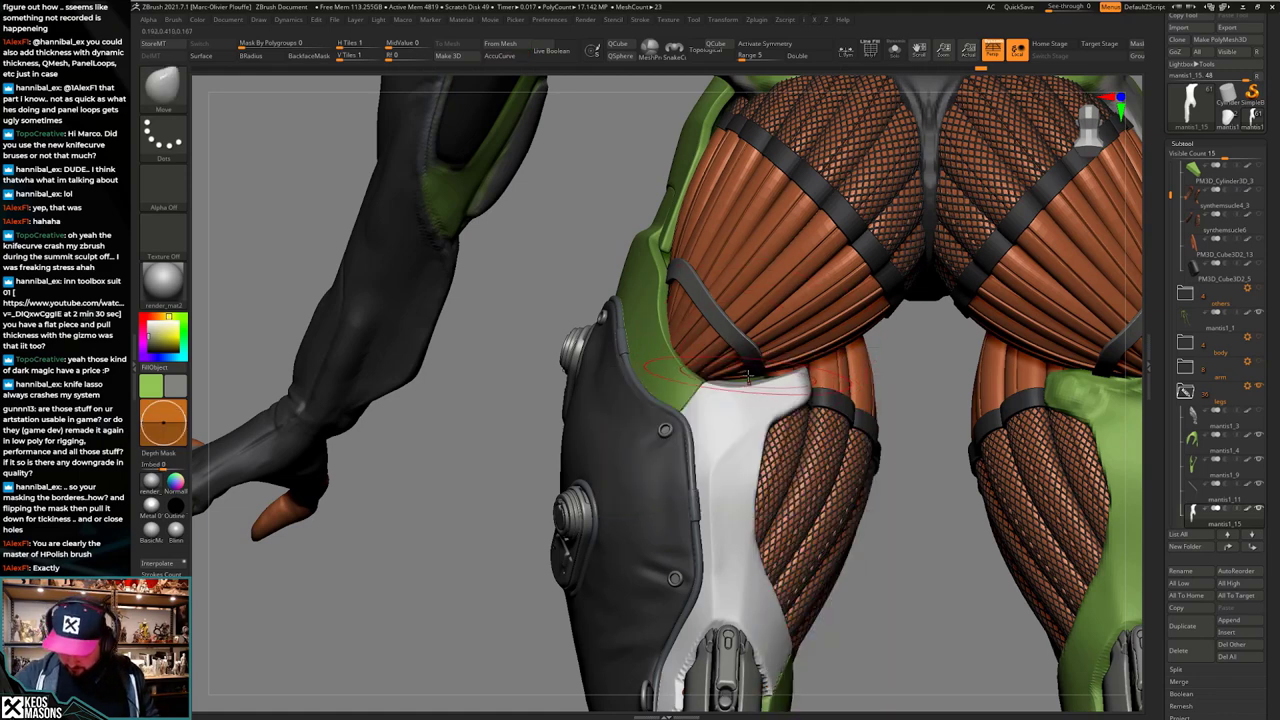
left_click_drag(746, 368, 747, 384)
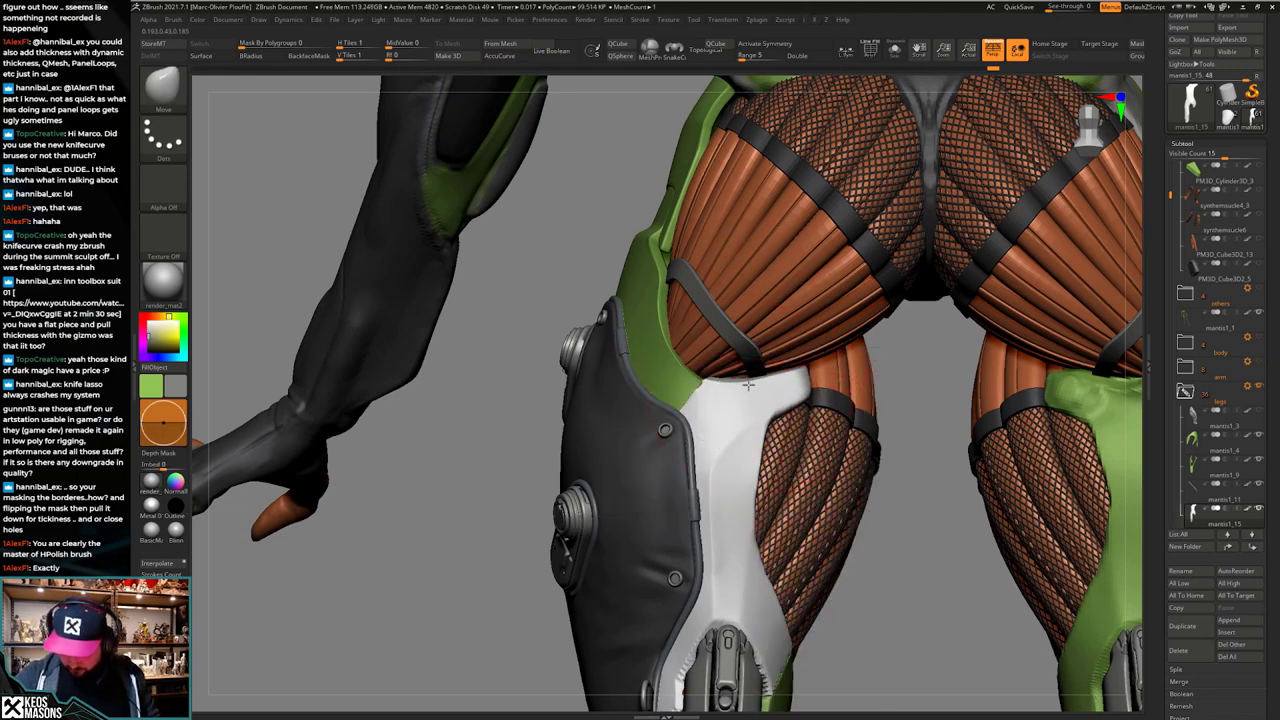
key("space")
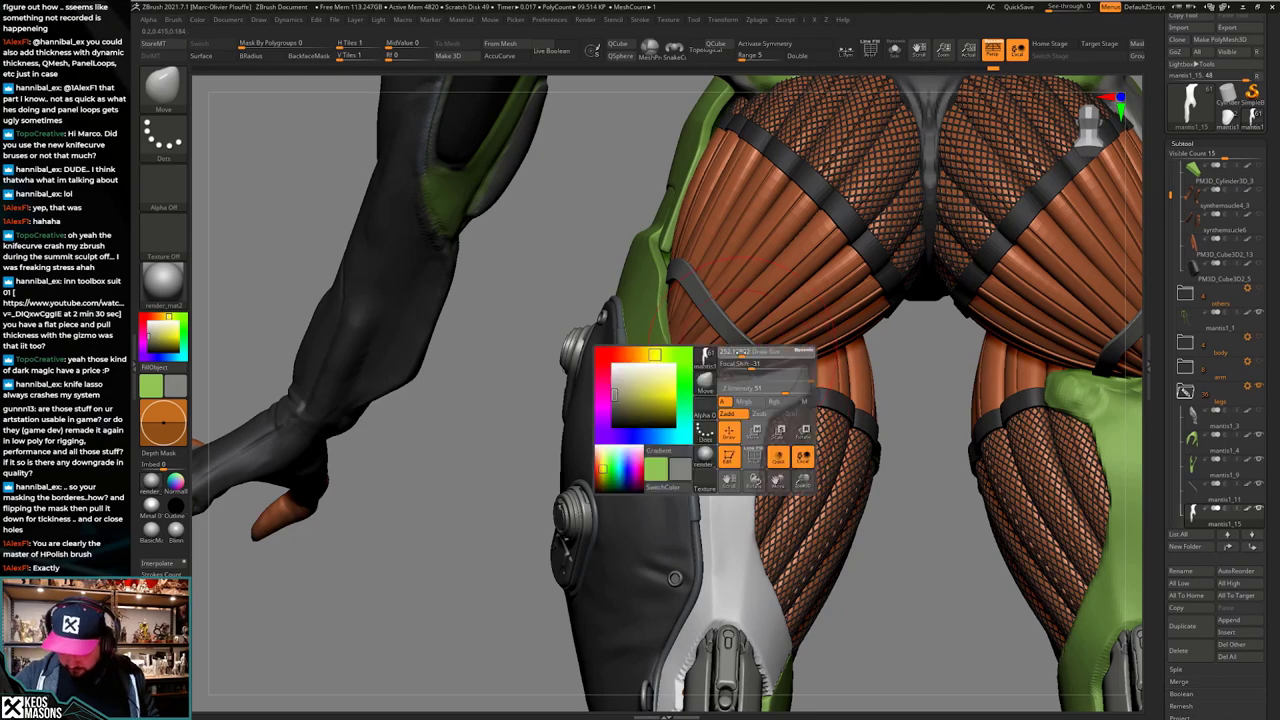
left_click(735, 398, "alt")
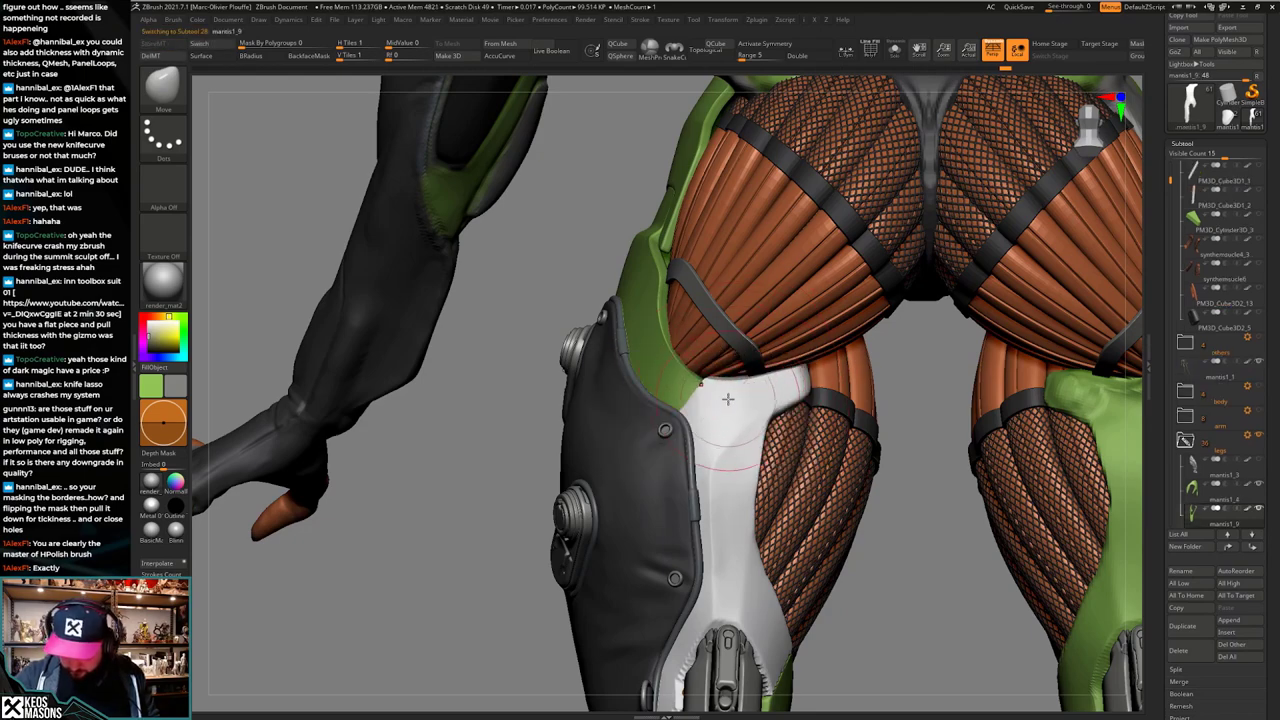
right_click_drag(734, 420, 779, 450)
left_click(748, 405, "alt")
Step: Polish the thigh plate's upper outer corner beside the green hip armour with hPolish
key("space")
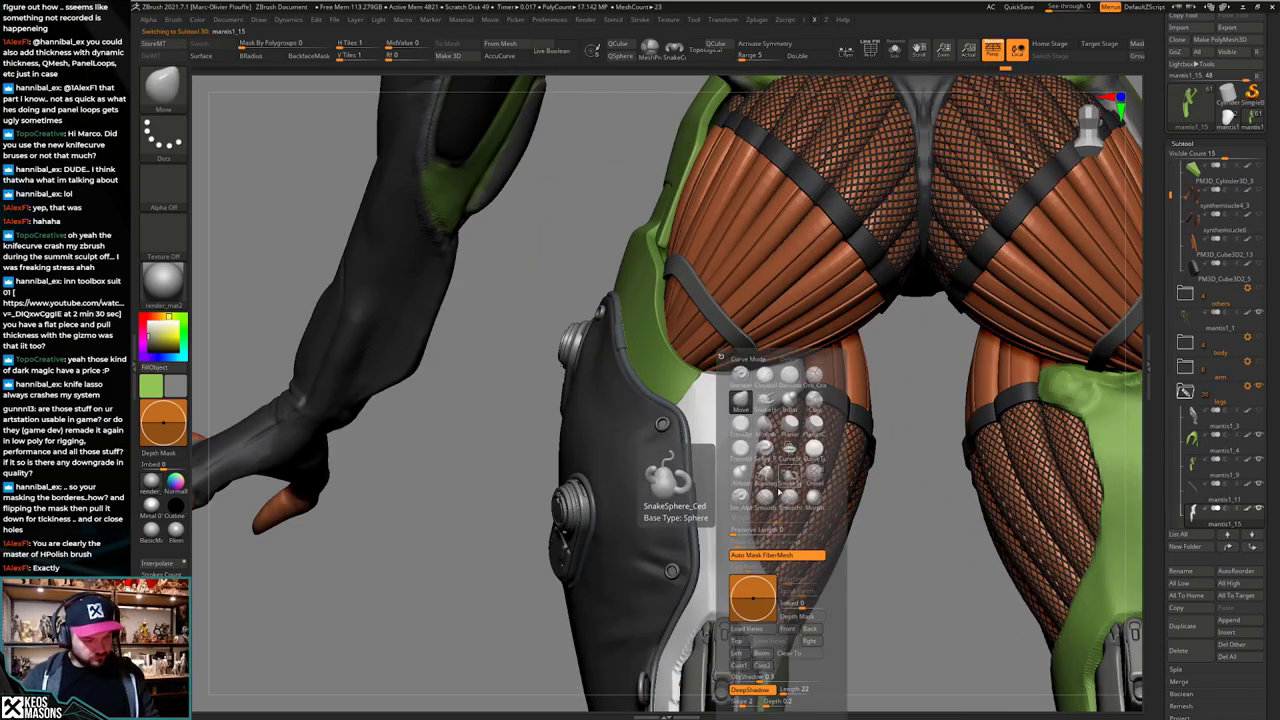
left_click(765, 424)
key("space")
right_click_drag(765, 390, 720, 420)
key("space")
left_click_drag(720, 420, 714, 414)
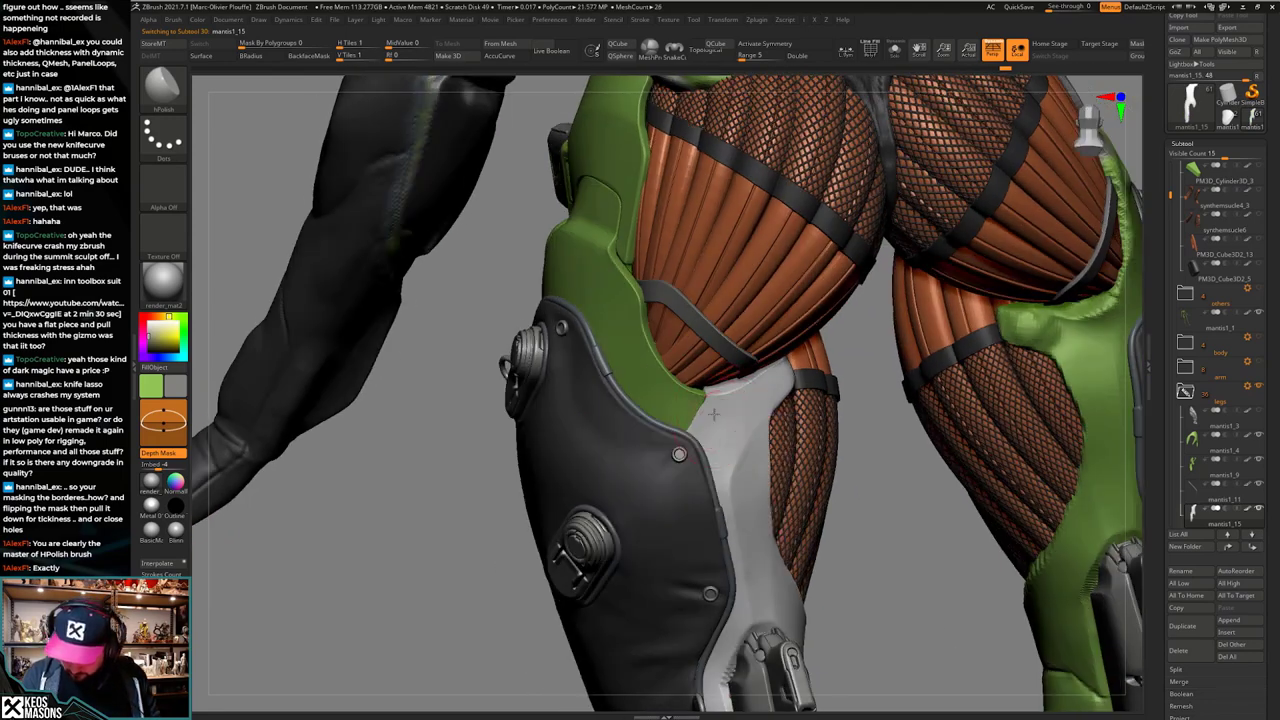
right_click_drag(955, 376, 893, 357)
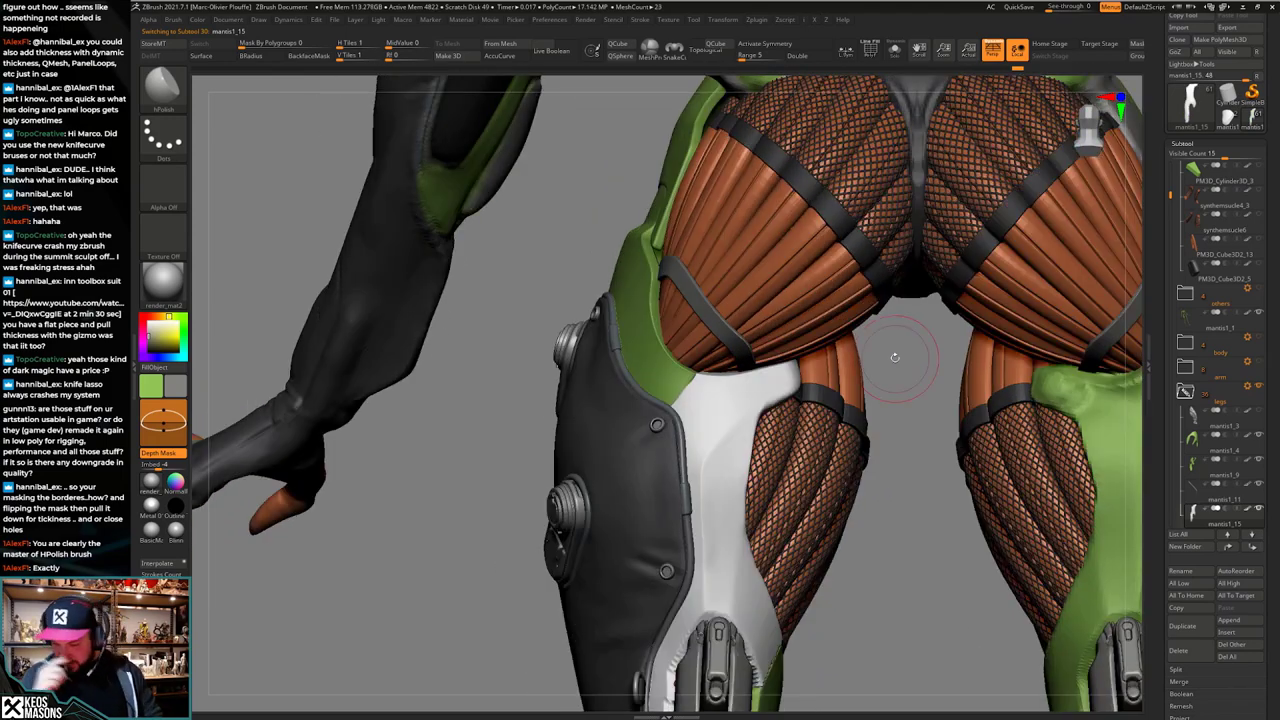
Step: Isolate the thigh plate, polish its upper inner corner from the inner side, and show the full model again
key("alt+s")
right_click_drag(835, 425, 788, 400)
key("space")
left_click_drag(788, 400, 780, 399)
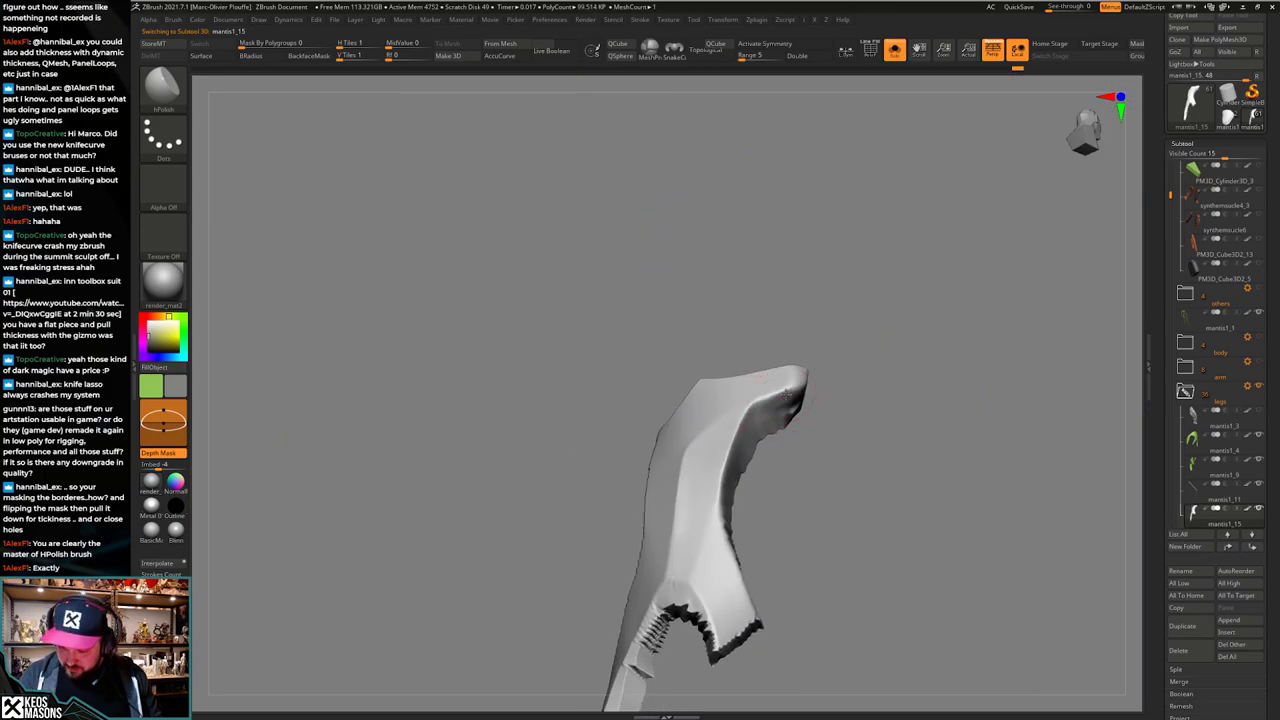
right_click_drag(780, 399, 780, 413)
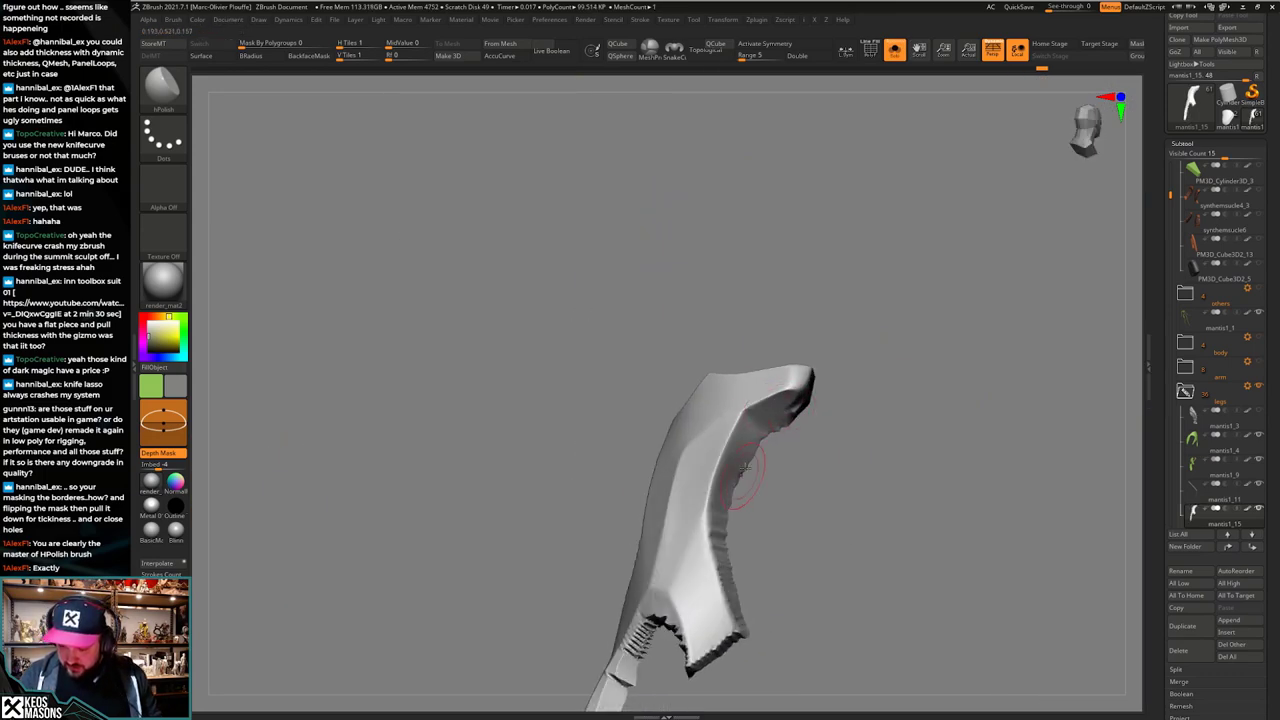
mouse_move(743, 467)
right_mouse_down()
mouse_move(800, 466)
mouse_move(743, 461)
right_mouse_up()
key("alt+s")
Step: Polish the thigh plate's planes along the vertical ridge from the upper area down toward the lower notch
left_click_drag(760, 476, 754, 479)
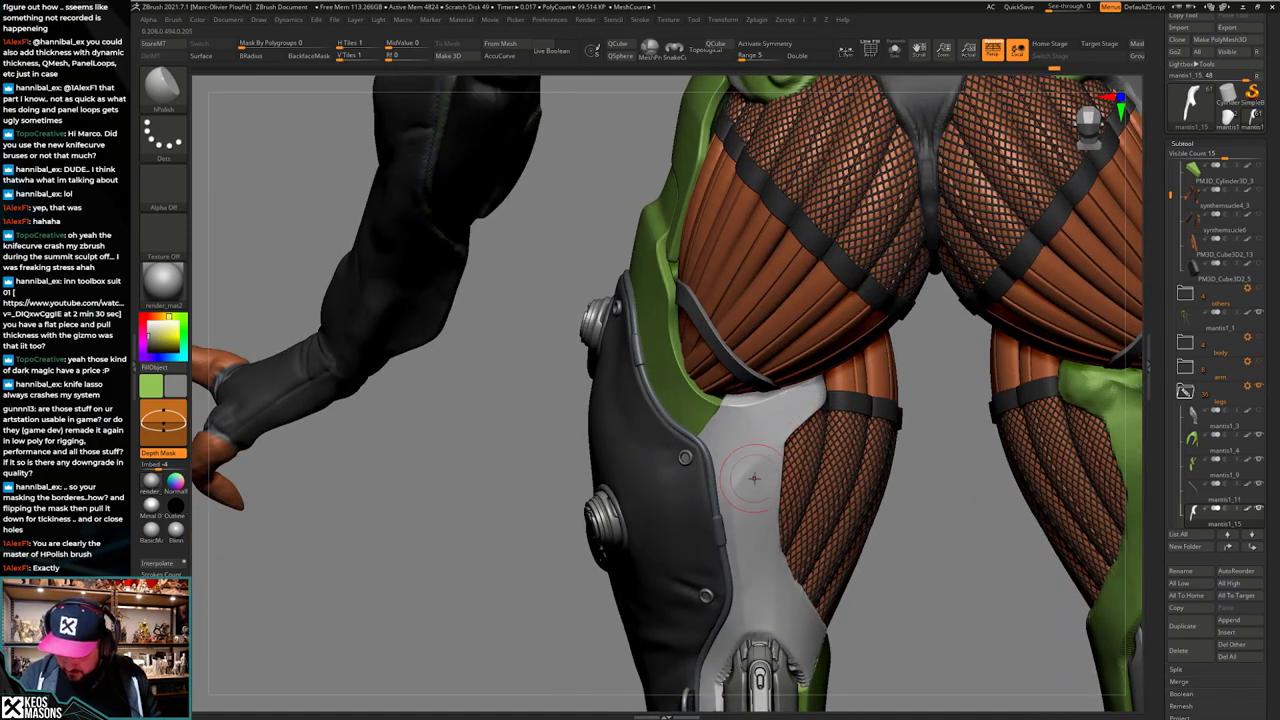
right_click_drag(780, 458, 766, 415)
key("space")
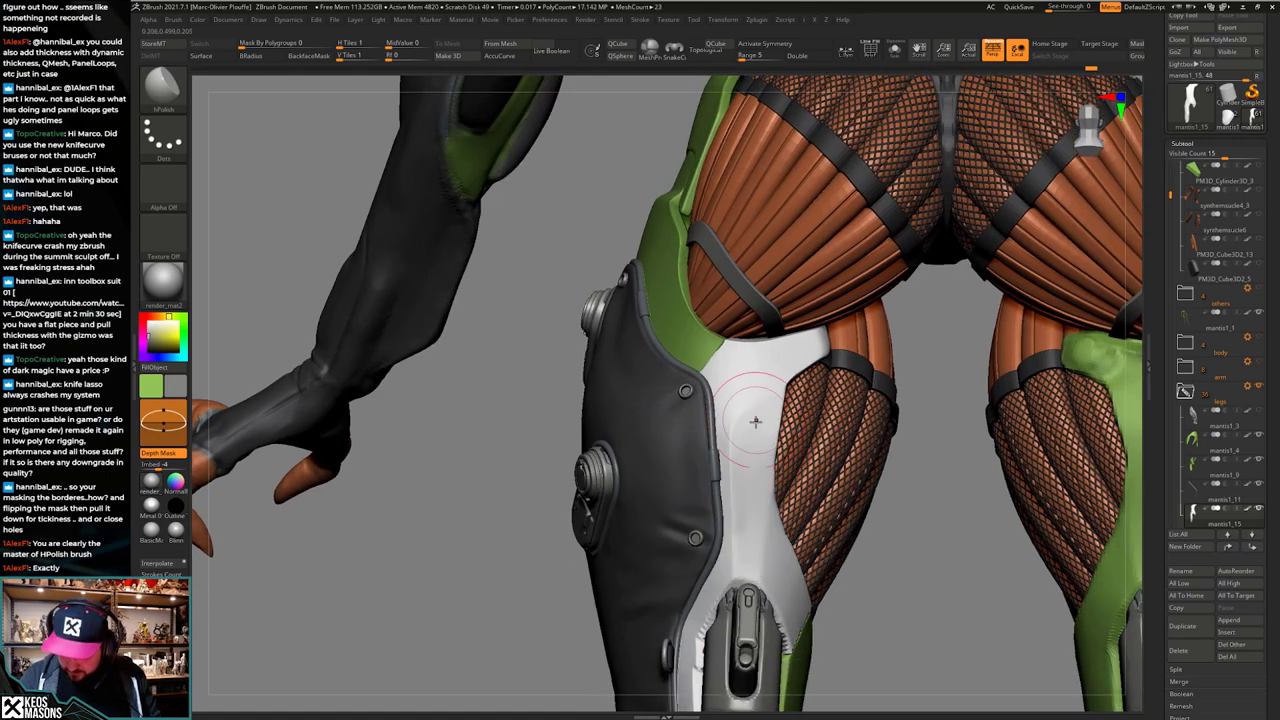
left_click_drag(754, 422, 755, 550)
right_click_drag(754, 503, 757, 437, "alt")
key("space")
left_click_drag(755, 365, 758, 404)
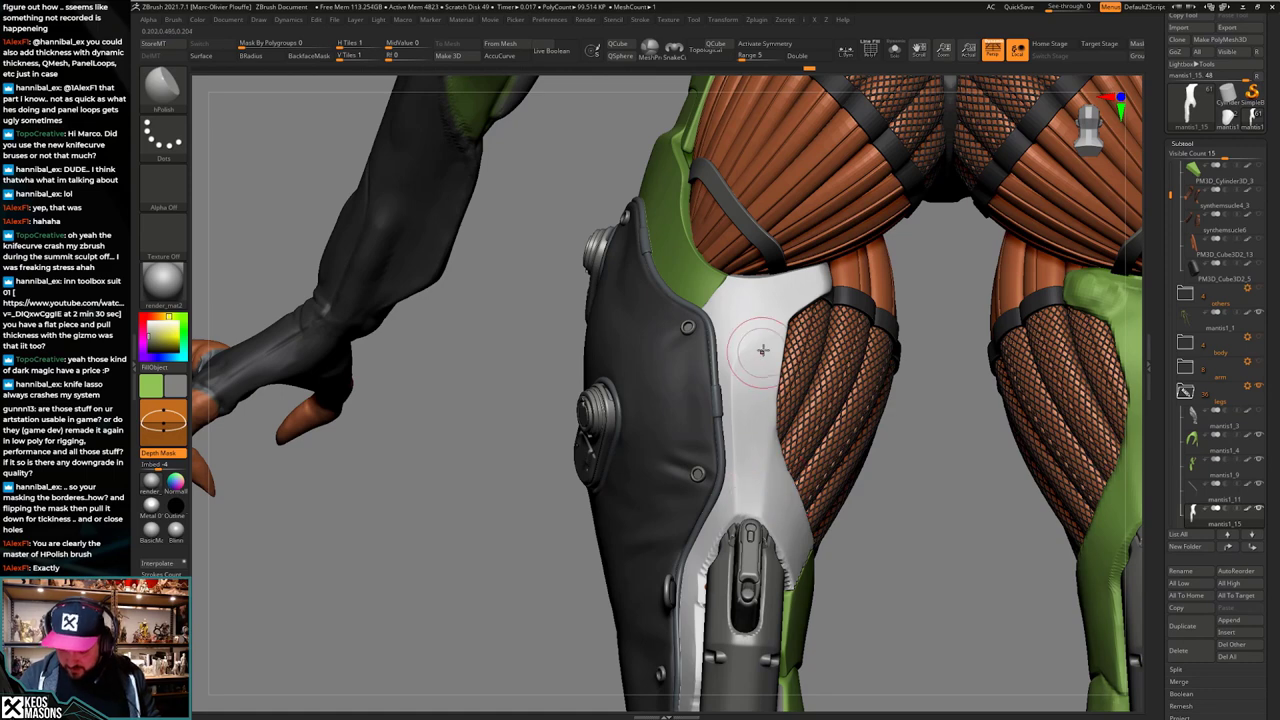
key("alt+s")
key("alt+s")
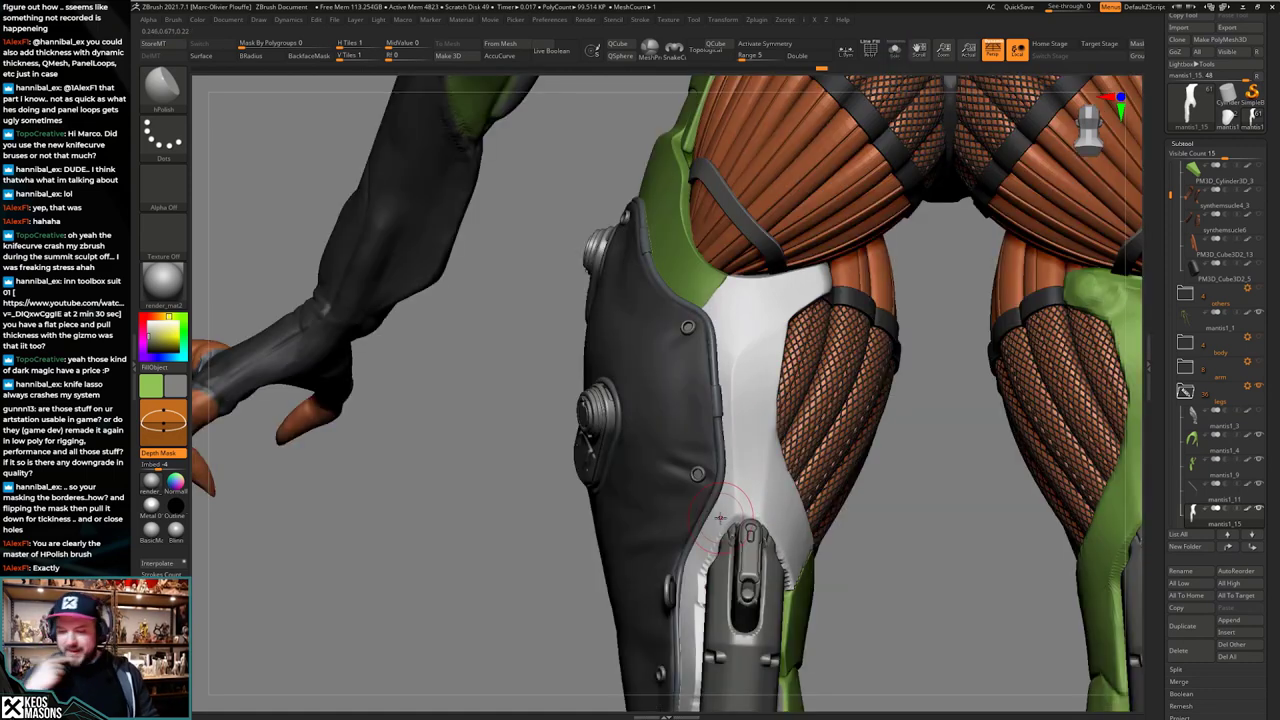
Step: Polish the plane on the inner side of the ridge down to the notch with the thigh plate isolated
key("alt+s")
right_click_drag(734, 343, 743, 309, "alt")
key("space")
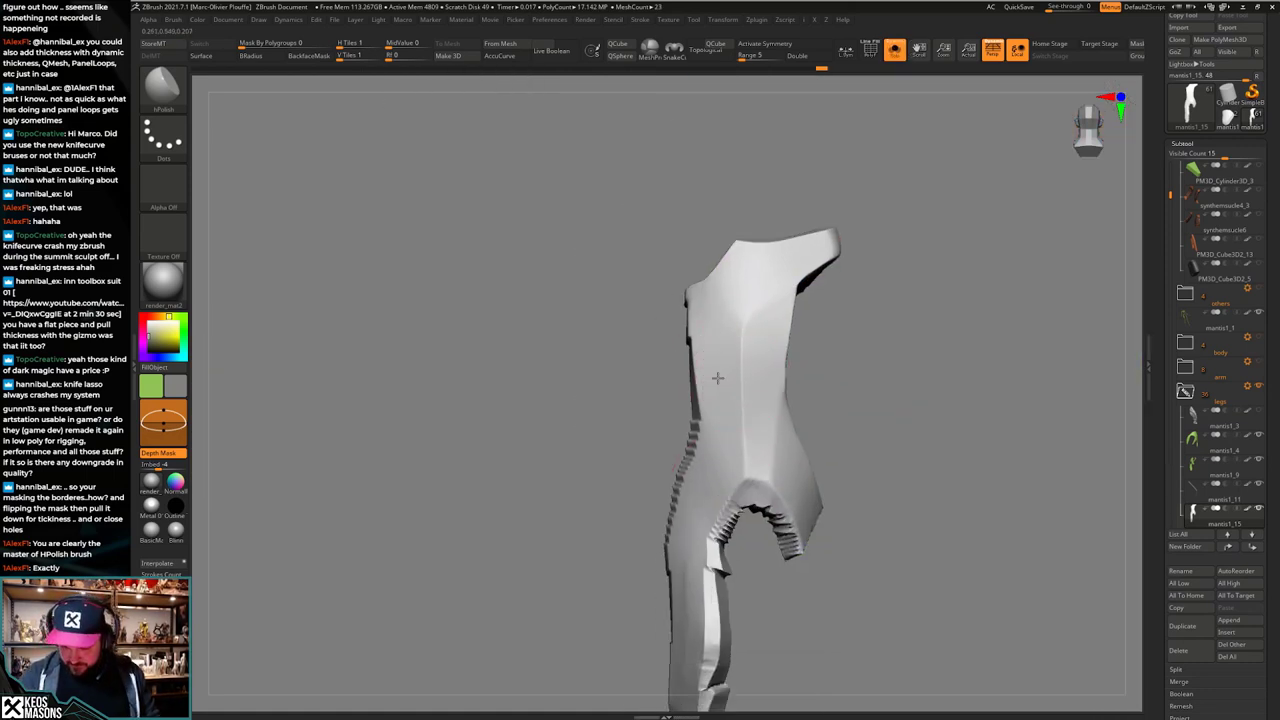
left_click_drag(762, 420, 786, 466)
key("alt+s")
right_click_drag(757, 457, 771, 419, "alt")
key("alt+s")
right_click_drag(712, 348, 760, 385)
key("alt+s")
Step: Undo the last polish stroke on the isolated thigh plate
mouse_move(722, 500)
right_mouse_down()
mouse_move(749, 520)
mouse_move(772, 481)
mouse_move(748, 412)
mouse_move(709, 432)
right_mouse_up()
key("space")
left_click(744, 404)
key("alt+s")
key("ctrl+z")
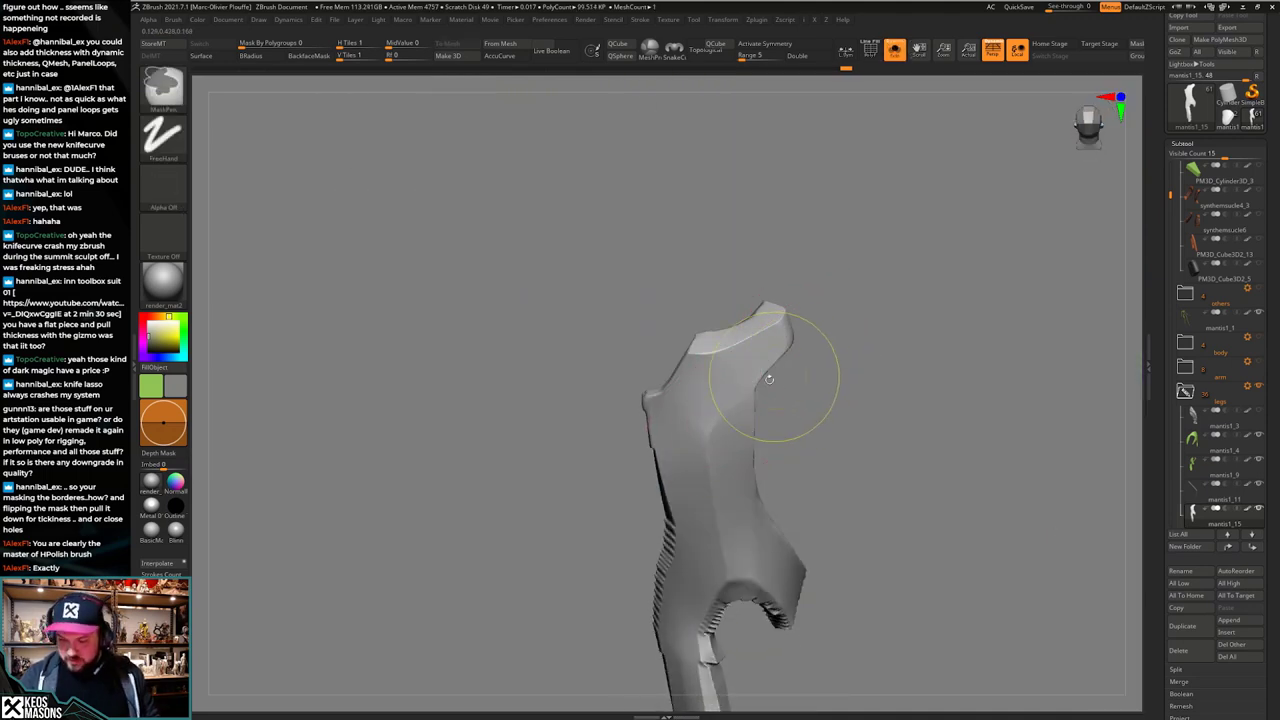
Step: Polish the thigh plate's upper plane near the beveled upper edge with the plate isolated
mouse_move(824, 309)
right_mouse_down()
mouse_move(814, 386)
mouse_move(829, 409)
mouse_move(804, 455)
mouse_move(757, 436)
mouse_move(730, 405)
mouse_move(798, 396)
mouse_move(826, 368)
mouse_move(806, 384)
right_mouse_up()
key("alt+s")
key("space")
left_click(796, 425)
key("alt+s")
key("s")
left_click_drag(806, 384, 795, 383)
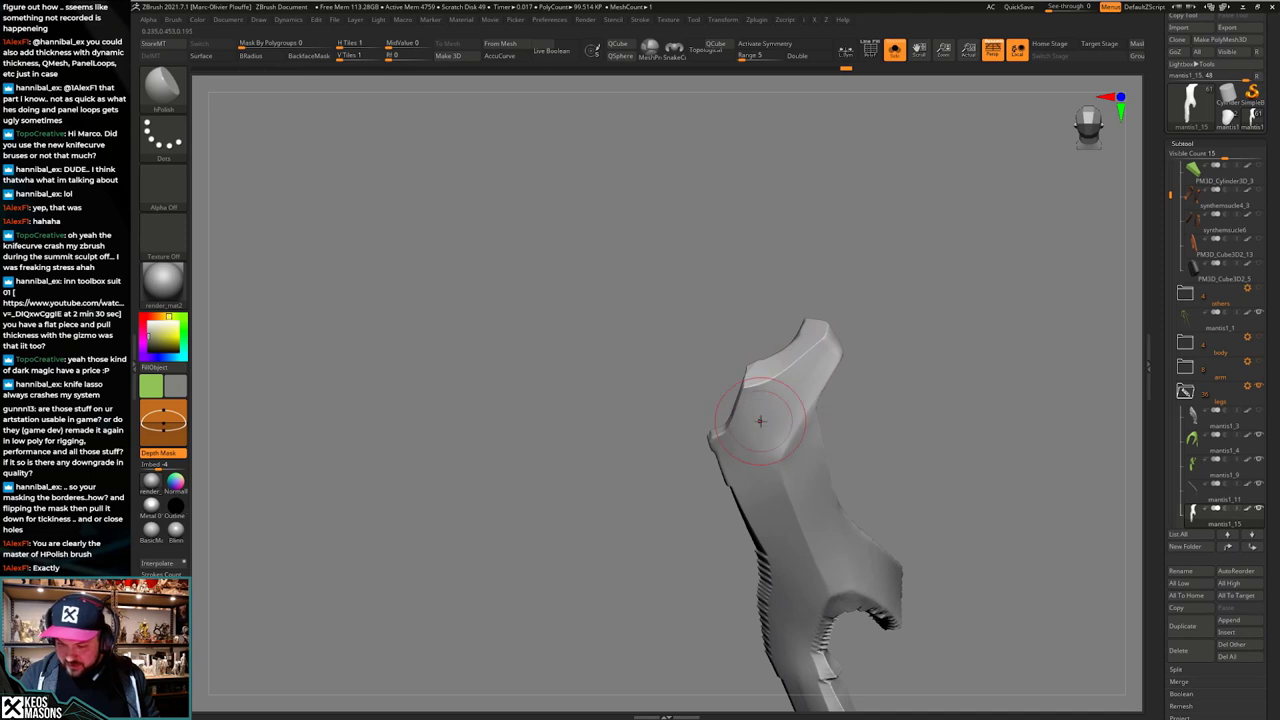
Step: Sharpen the ridge where it meets the diagonal crease by polishing below it, and show the full model again
right_click_drag(760, 421, 808, 402)
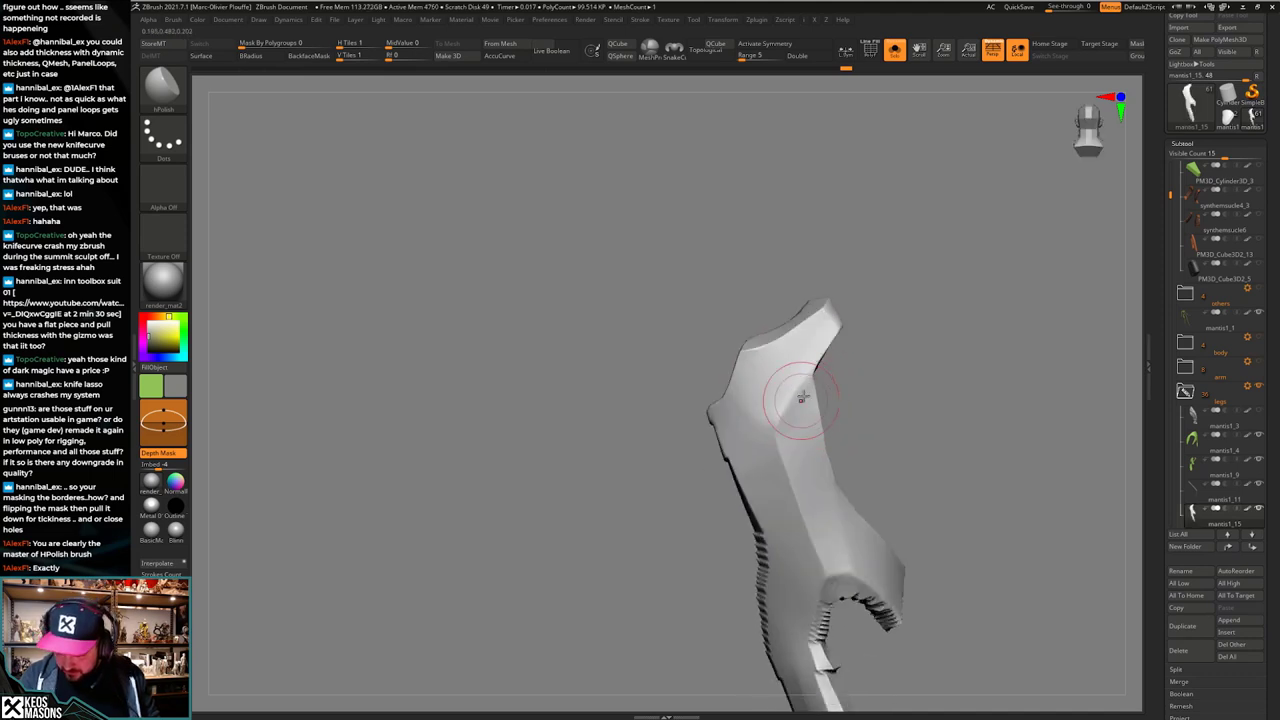
left_click_drag(804, 480, 794, 442)
mouse_move(810, 436)
right_mouse_down()
mouse_move(866, 434)
mouse_move(842, 420)
right_mouse_up()
key("alt+s")
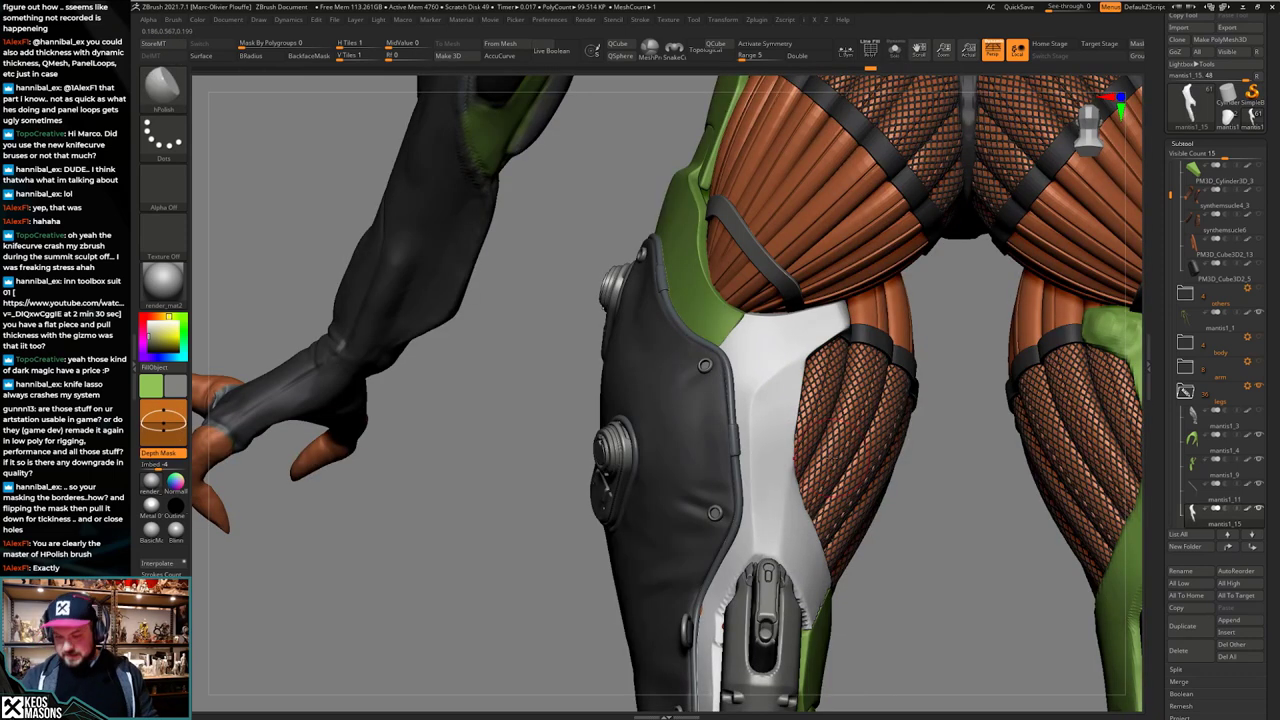
Step: Trim the thigh plate's inner edge with a ClipCurve cut and polish the plane beside it with the plate isolated
mouse_move(838, 468)
right_mouse_down("alt")
mouse_move(808, 469)
mouse_move(829, 410)
mouse_move(827, 440)
right_mouse_up("alt")
mouse_move(826, 358)
left_mouse_down("ctrl+shift")
mouse_move(772, 395)
mouse_move(757, 517)
mouse_move(816, 642)
mouse_move(826, 626)
mouse_move(735, 628)
mouse_move(736, 606)
mouse_move(778, 598)
left_mouse_up("ctrl+shift")
key("alt+s")
left_click_drag(824, 530, 850, 507)
key("alt+s")
key("alt+s")
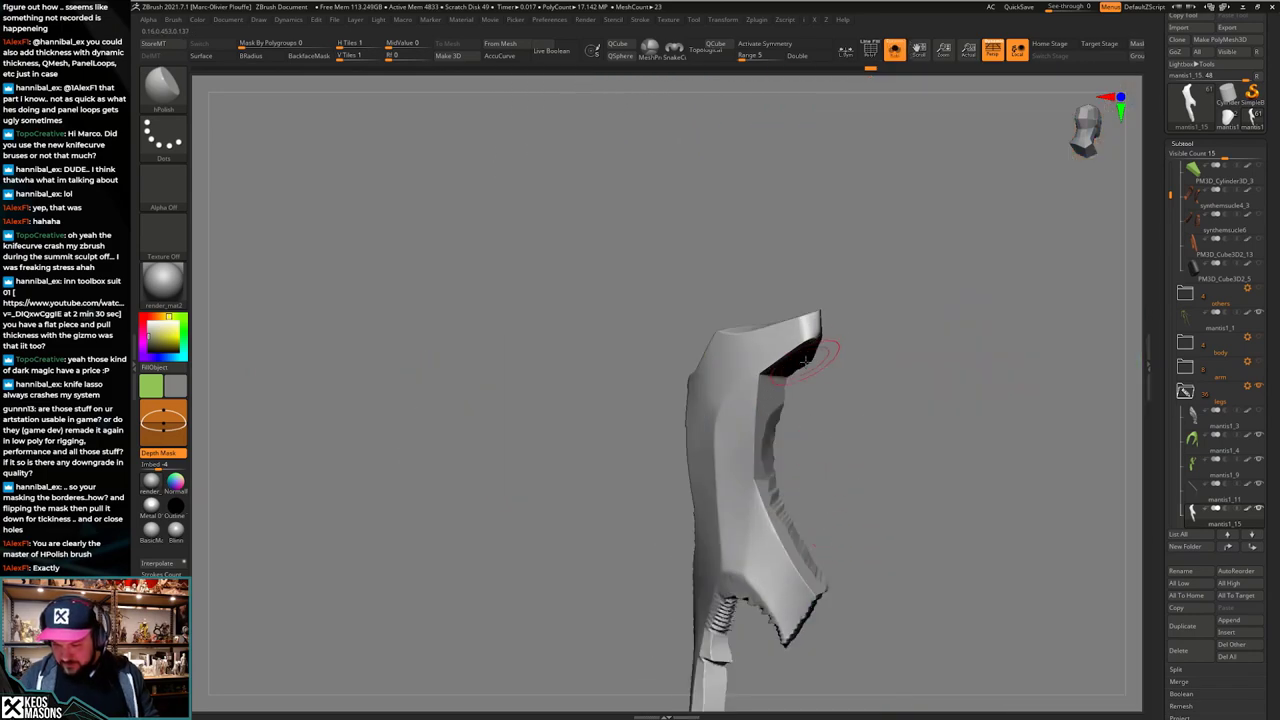
Step: Cut the thigh plate's inner edge again with a bent ClipCurve line running down to the lower inner corner
mouse_move(844, 324)
left_mouse_down("ctrl+shift")
mouse_move(775, 371)
mouse_move(760, 489)
mouse_move(842, 612)
left_mouse_up("ctrl+shift")
key("alt")
key("alt")
key("alt")
key("alt")
key("alt+shift+s")
left_click_drag(827, 485, 850, 424)
Step: Adjust the shape of the thigh plate's inner side with the Move brush, checking it against the leg from the back and side
key("space")
left_click(798, 419)
key("space")
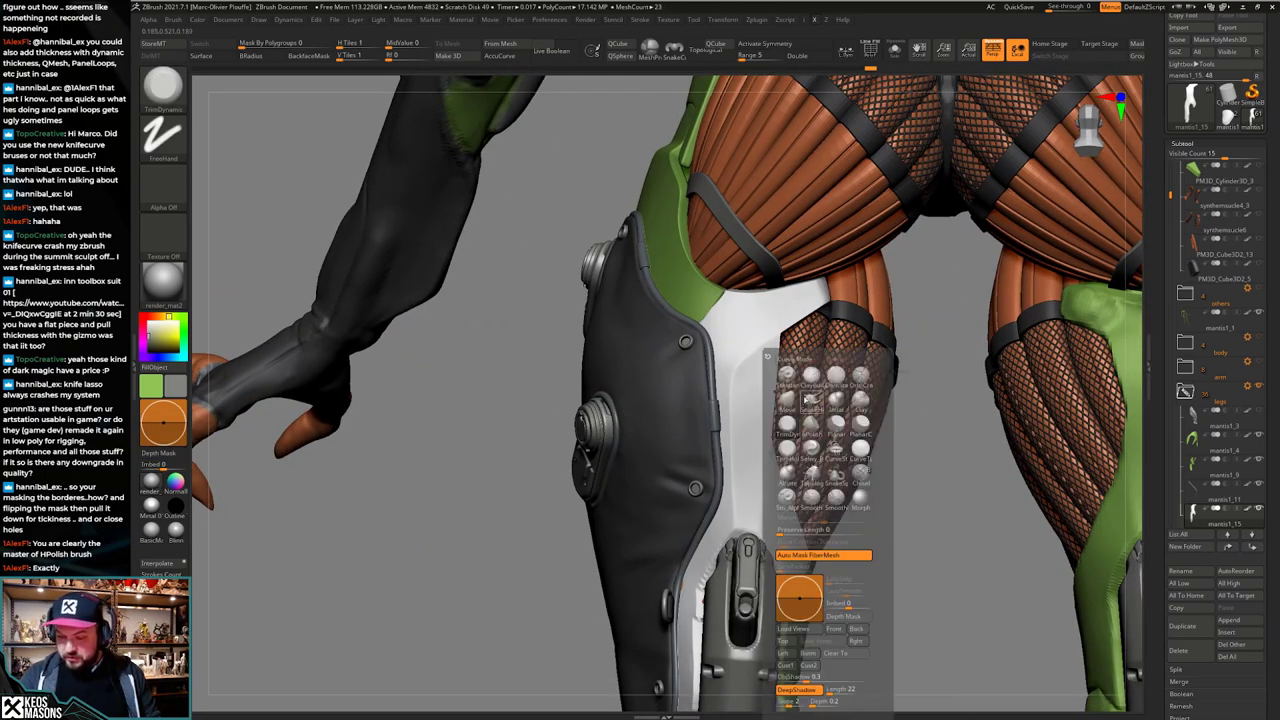
left_click(790, 404)
key("space")
mouse_move(787, 414)
right_mouse_down()
mouse_move(835, 436)
mouse_move(804, 429)
right_mouse_up()
key("space")
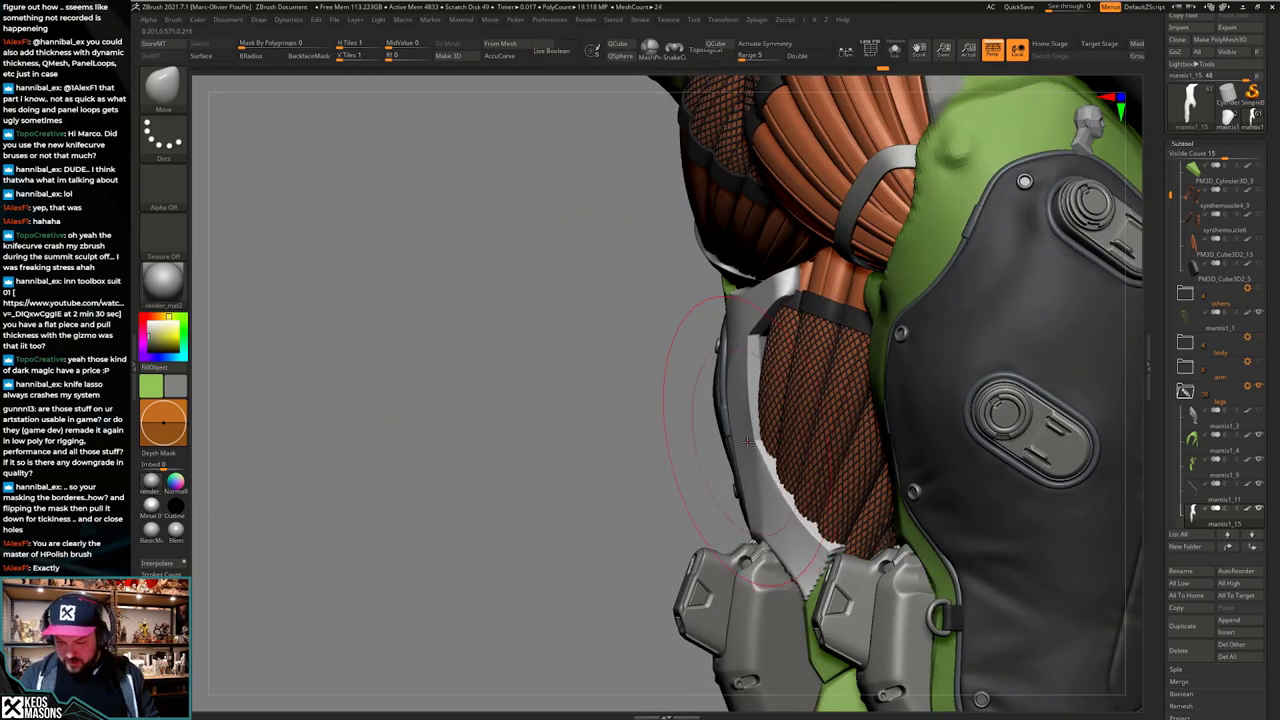
key("x")
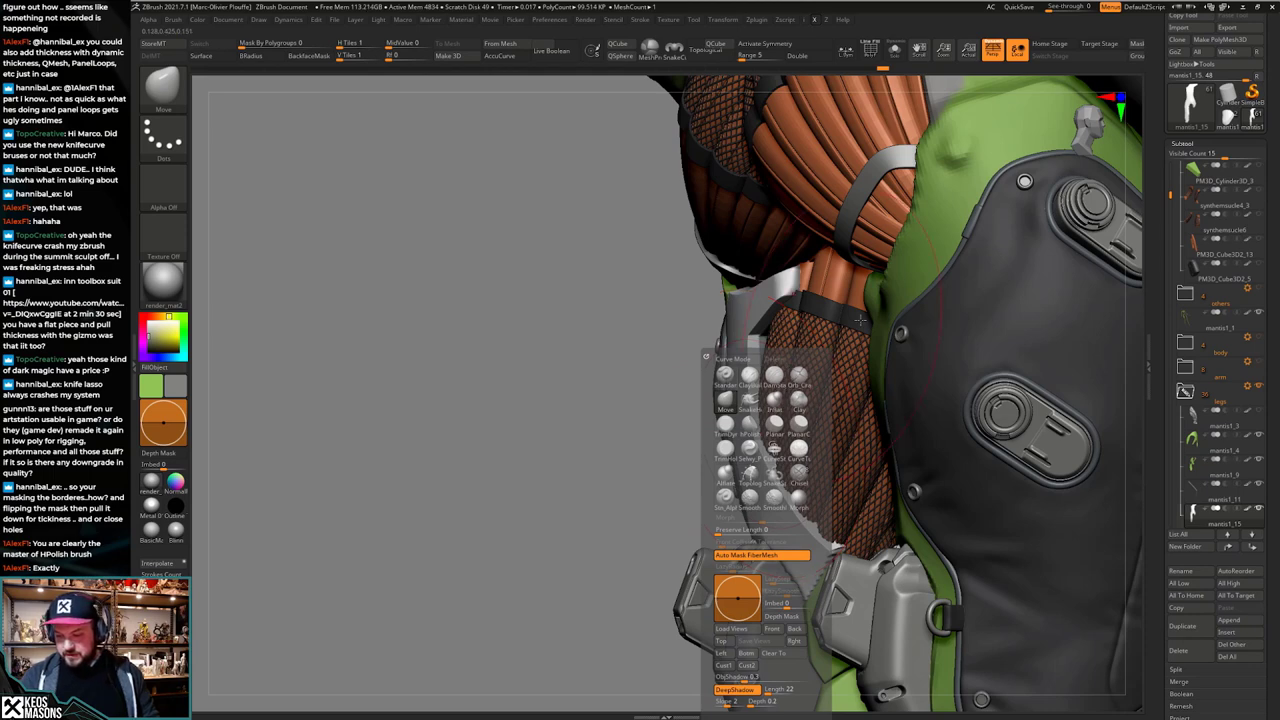
right_click_drag(1010, 440, 828, 466)
key("x")
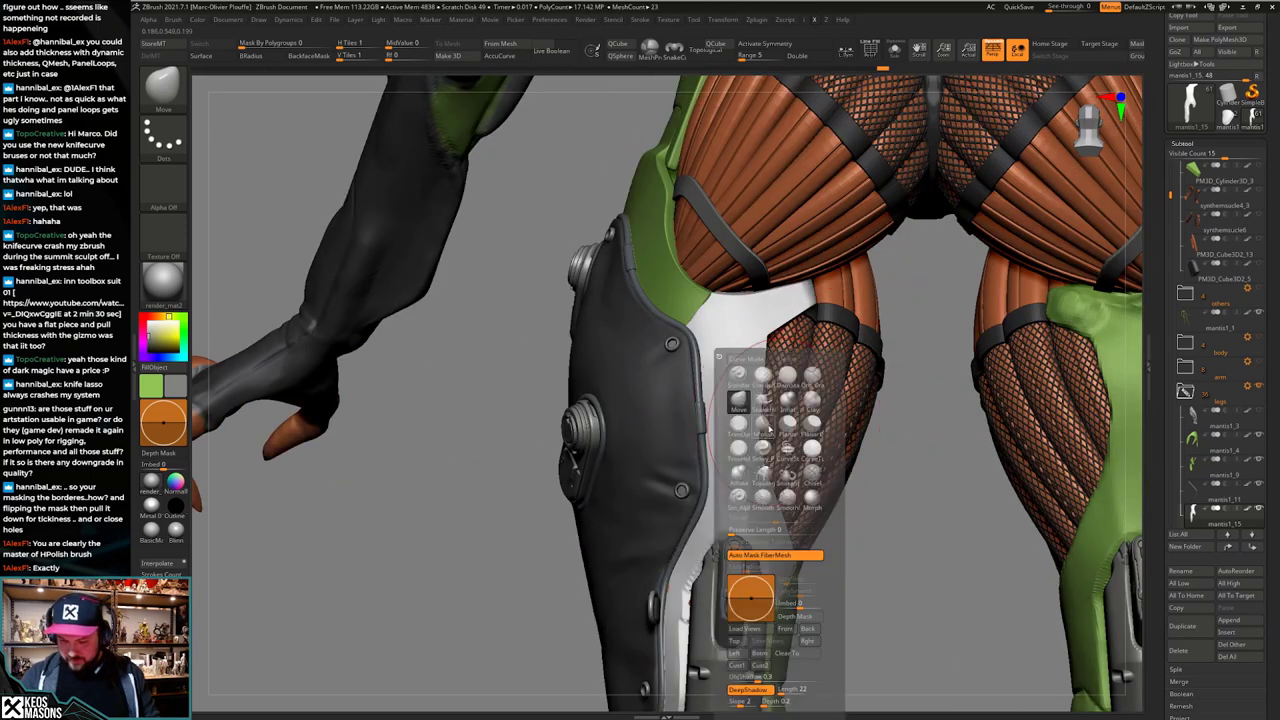
Step: Polish the planes along the upper end of the thigh plate's central ridge with HPolish while isolated, and show the full model again
left_click(767, 427)
left_click(894, 49)
right_click(715, 390)
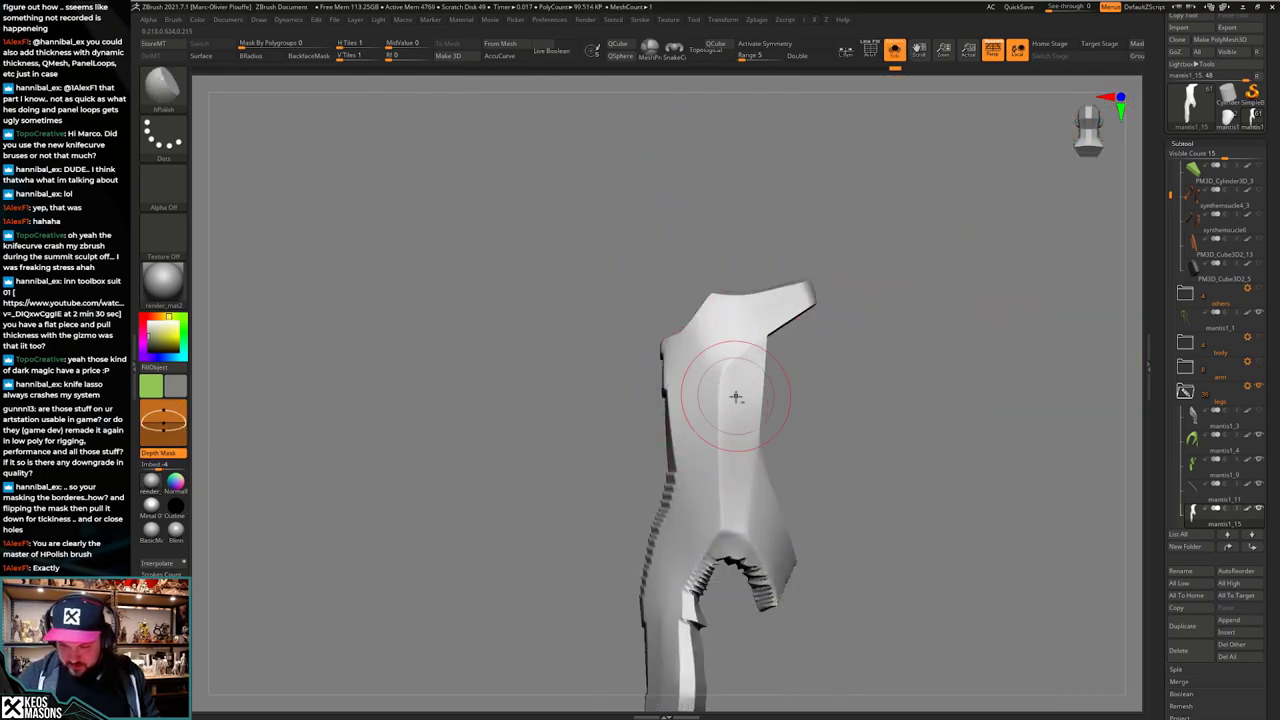
key("shift+s")
right_click_drag(765, 349, 806, 454)
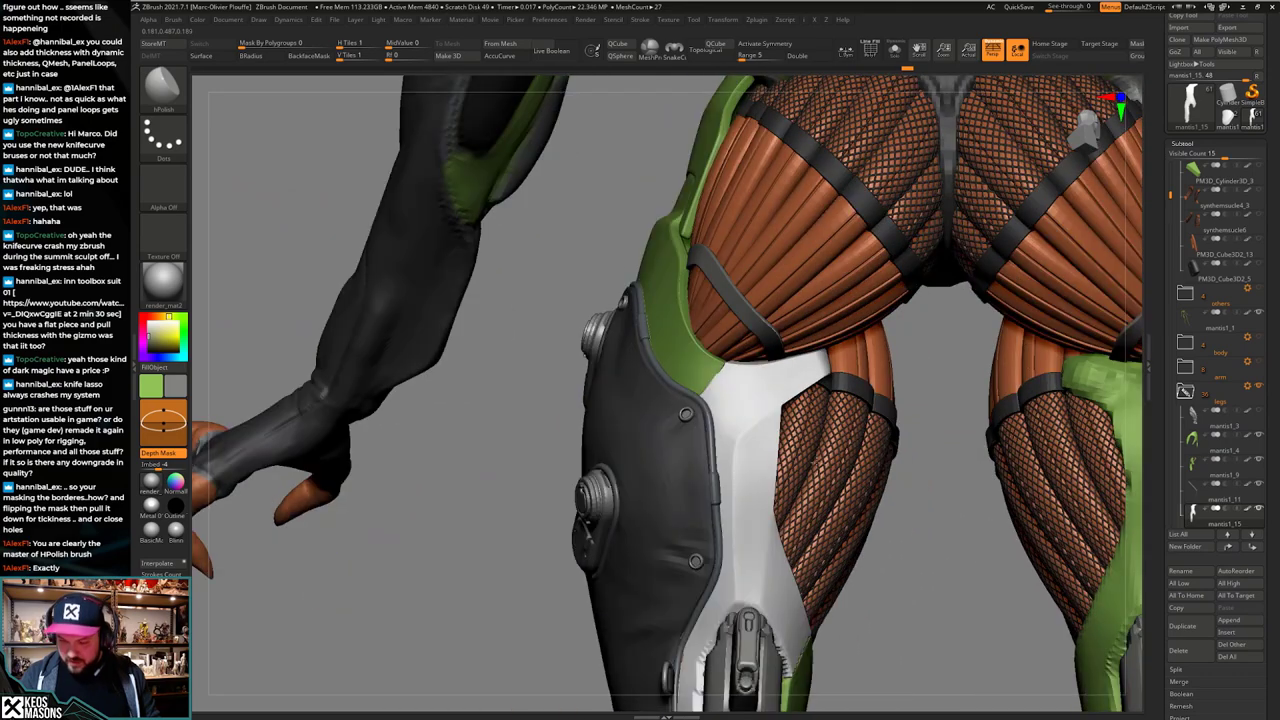
key("space")
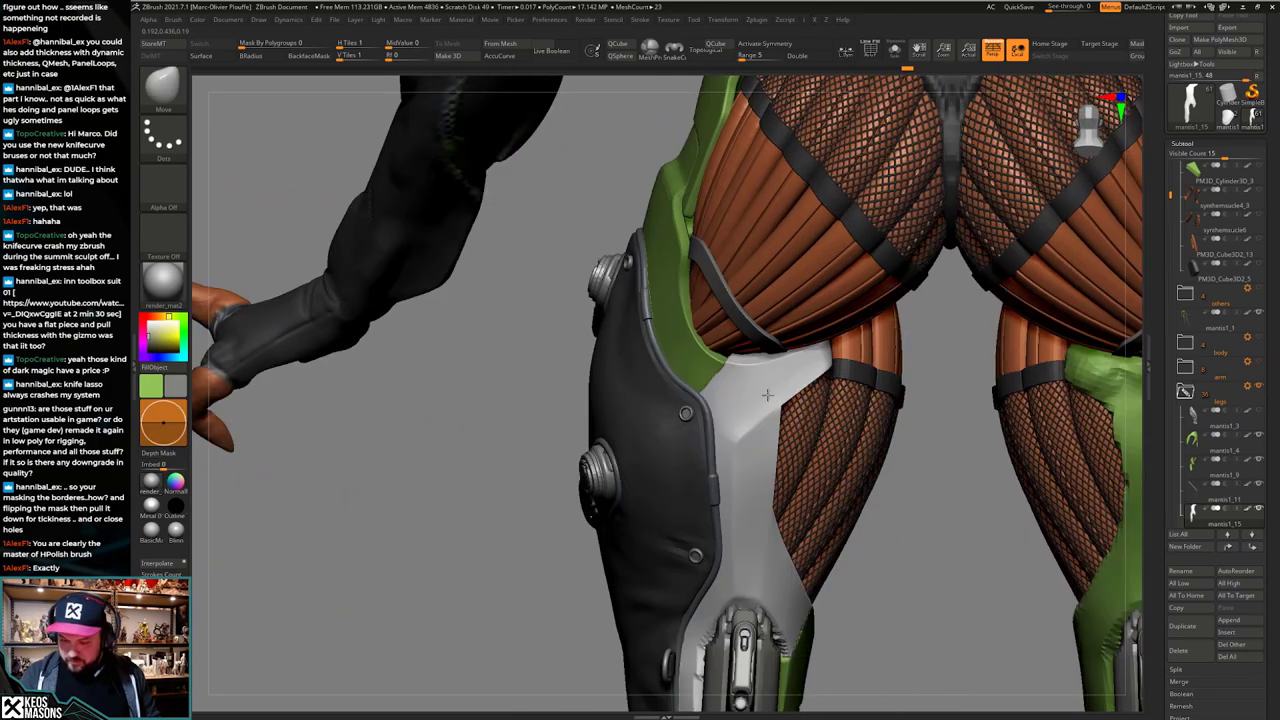
right_click_drag(768, 395, 761, 478)
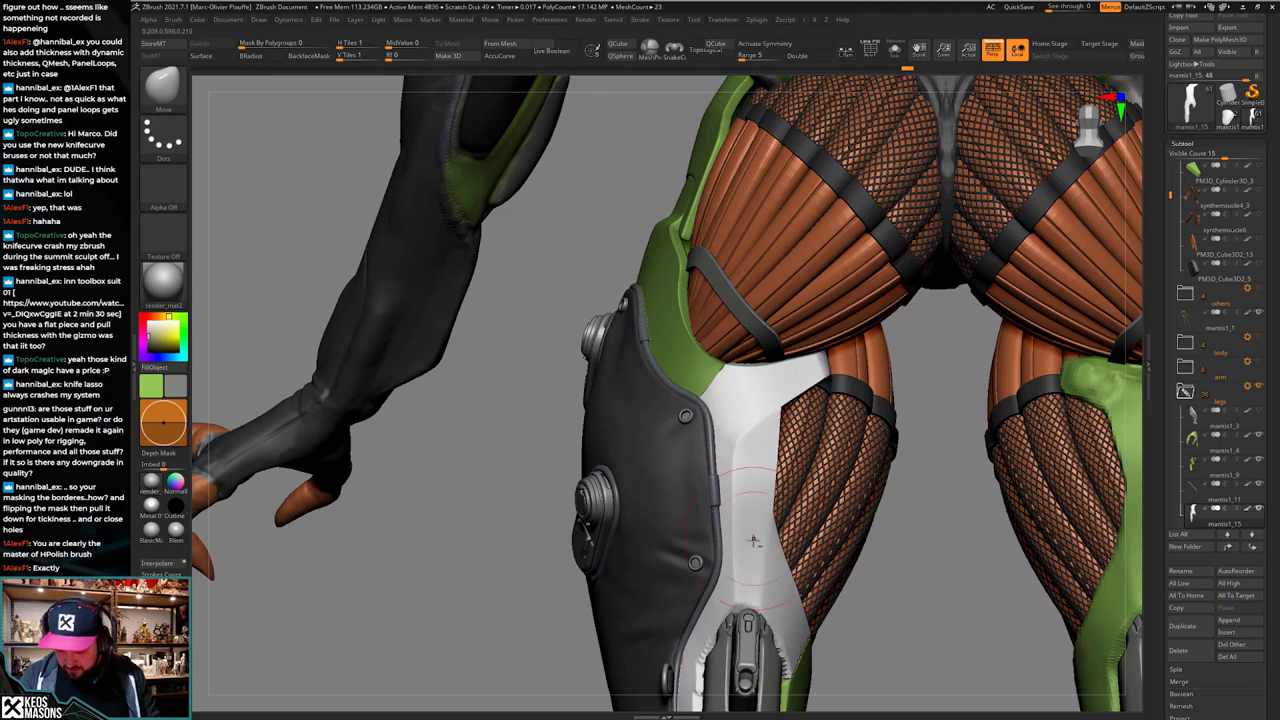
right_click_drag(754, 540, 750, 473, "alt")
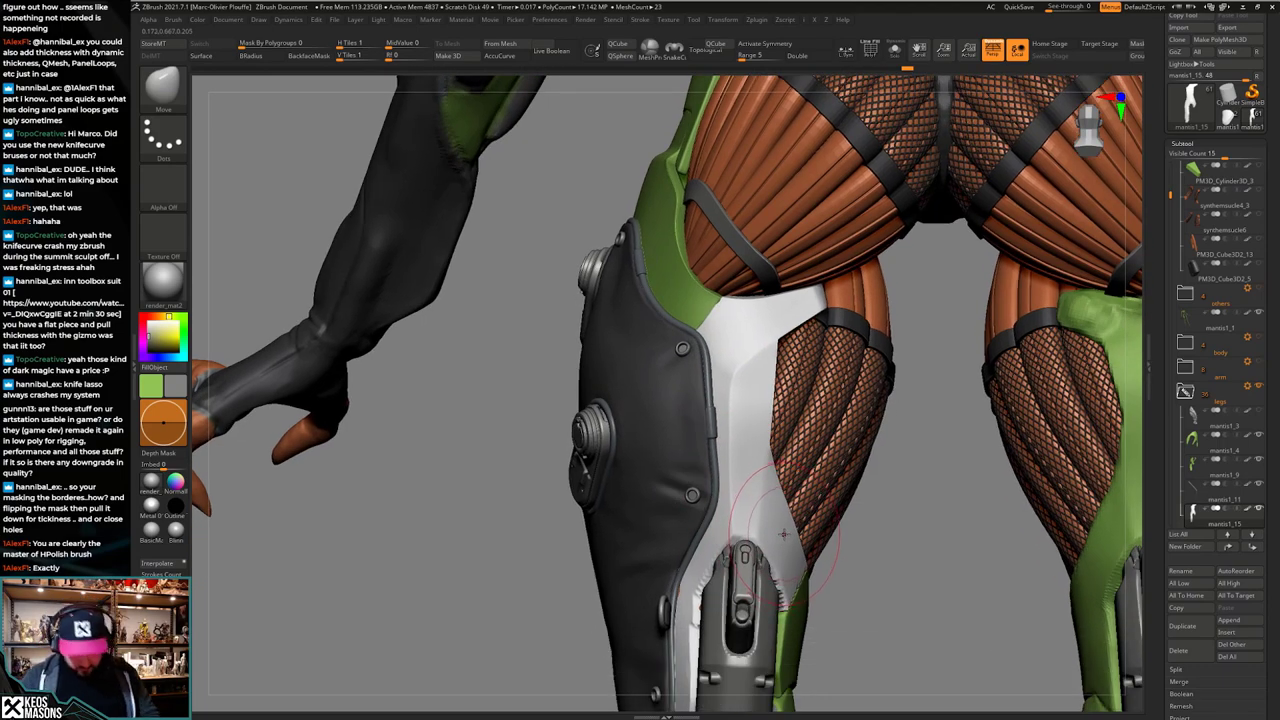
Step: Isolate the thigh plate and try a small TrimHole brush stroke down the plane between the ridge and the inner edge
key("b")
key("t")
key("h")
key("alt+s")
key("space")
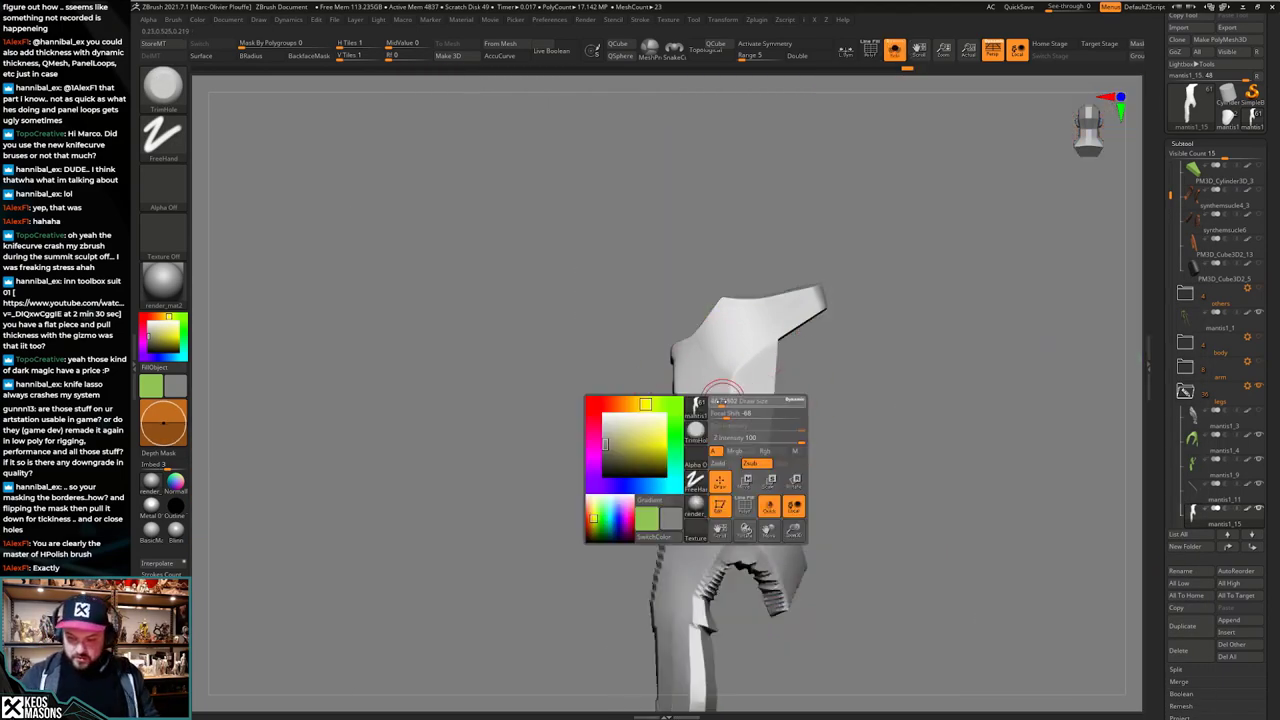
left_click_drag(721, 401, 716, 401)
right_click_drag(723, 403, 726, 420, "ctrl")
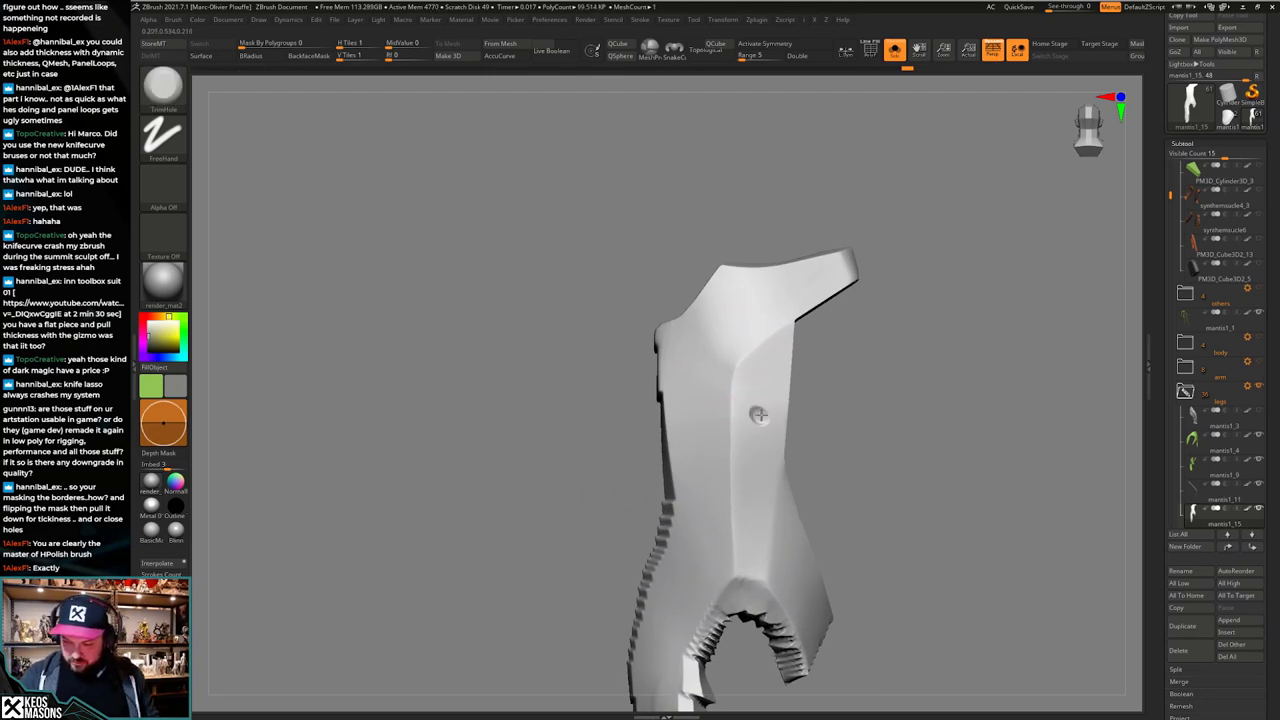
left_click_drag(760, 415, 763, 506)
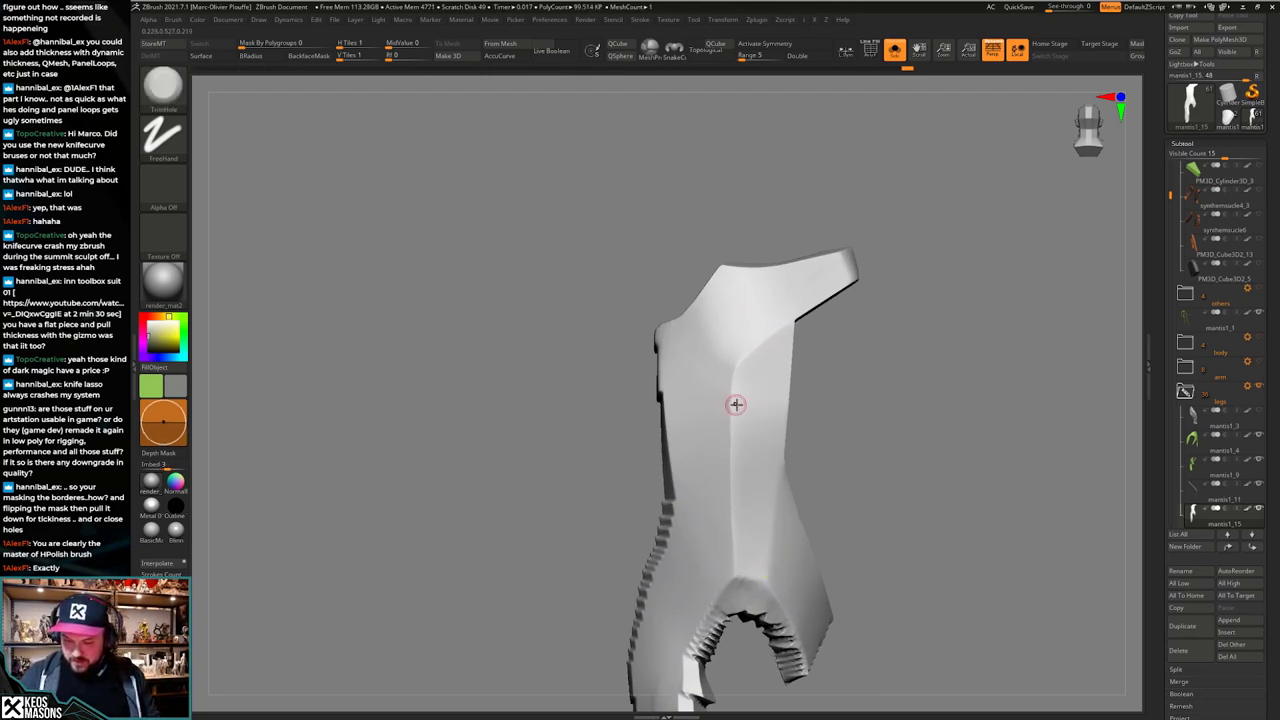
Step: Try TrimHole strokes across the thigh plate's ridge, undo them, and show the full model again
mouse_move(736, 405)
right_mouse_down()
mouse_move(790, 415)
mouse_move(763, 486)
mouse_move(696, 431)
mouse_move(692, 446)
mouse_move(702, 415)
right_mouse_up()
right_click(691, 448)
key("ctrl+z")
right_click(704, 410)
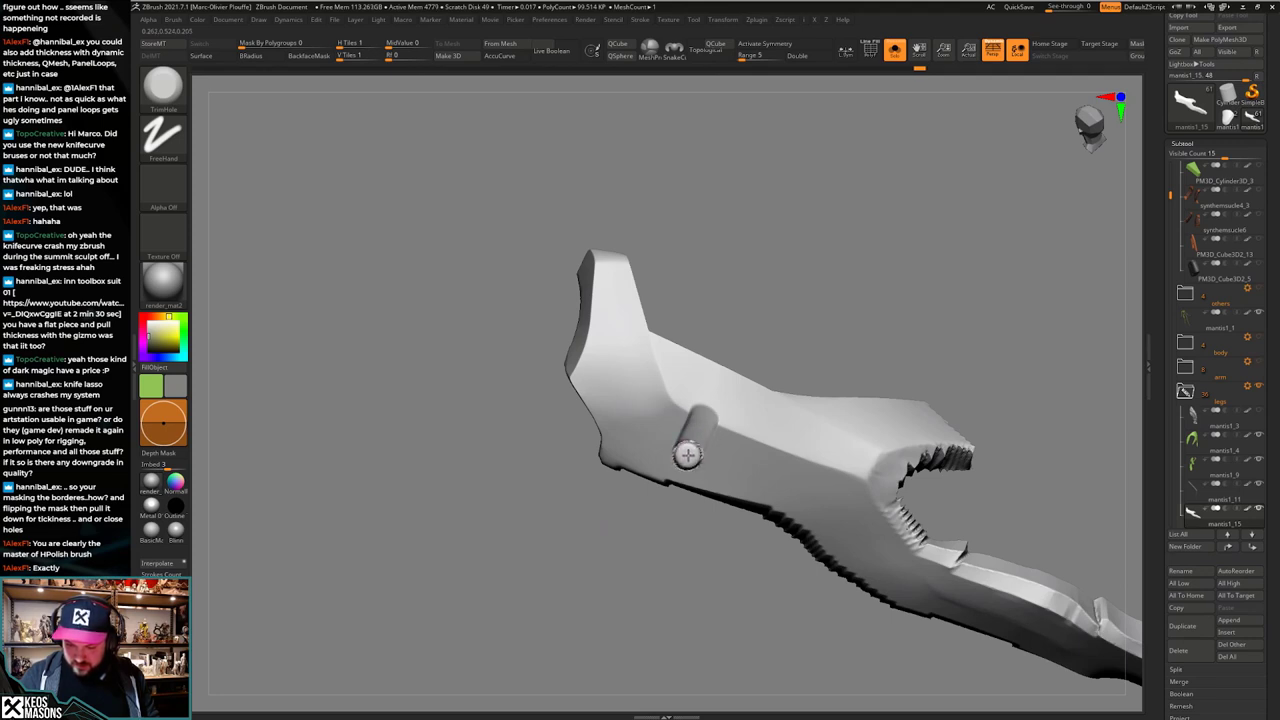
mouse_move(688, 455)
right_mouse_down()
mouse_move(809, 444)
mouse_move(795, 510)
mouse_move(800, 485)
mouse_move(768, 472)
mouse_move(752, 520)
mouse_move(789, 477)
mouse_move(766, 480)
right_mouse_up()
key("ctrl+z")
key("ctrl+z")
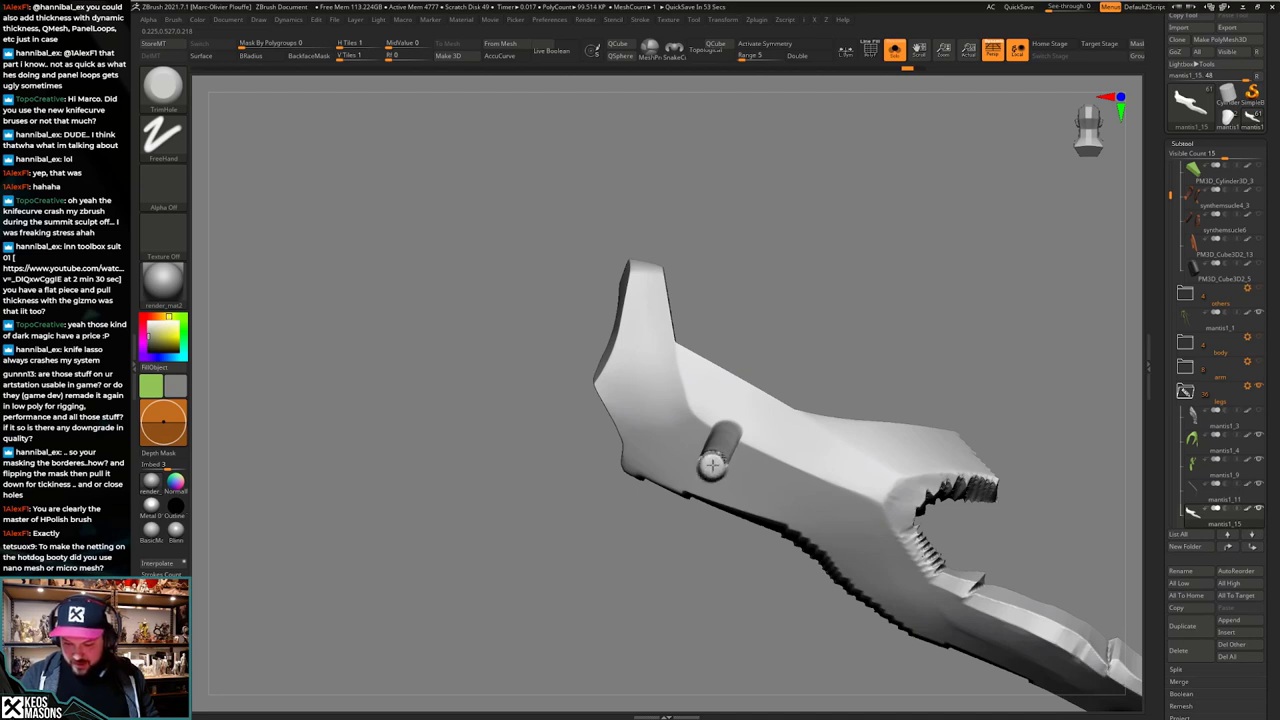
mouse_move(712, 465)
right_mouse_down()
mouse_move(846, 414)
mouse_move(780, 450)
mouse_move(809, 496)
mouse_move(790, 483)
right_mouse_up()
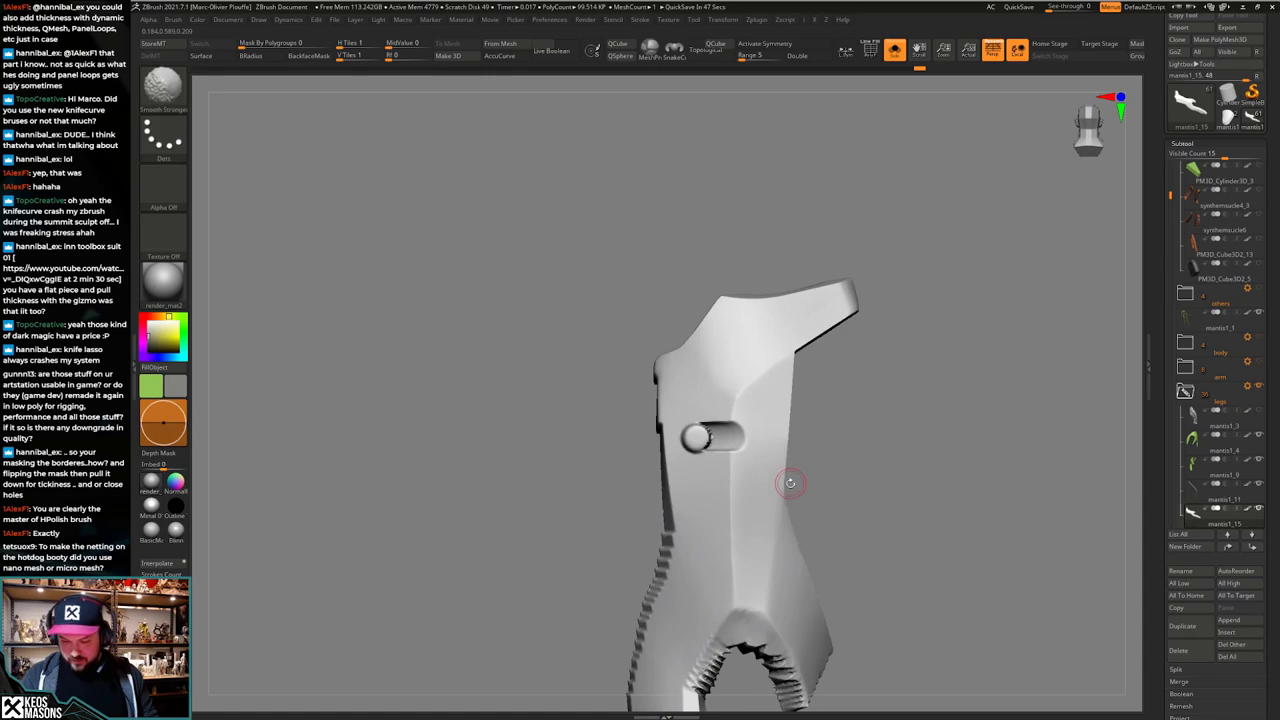
key("ctrl+z")
key("alt+s")
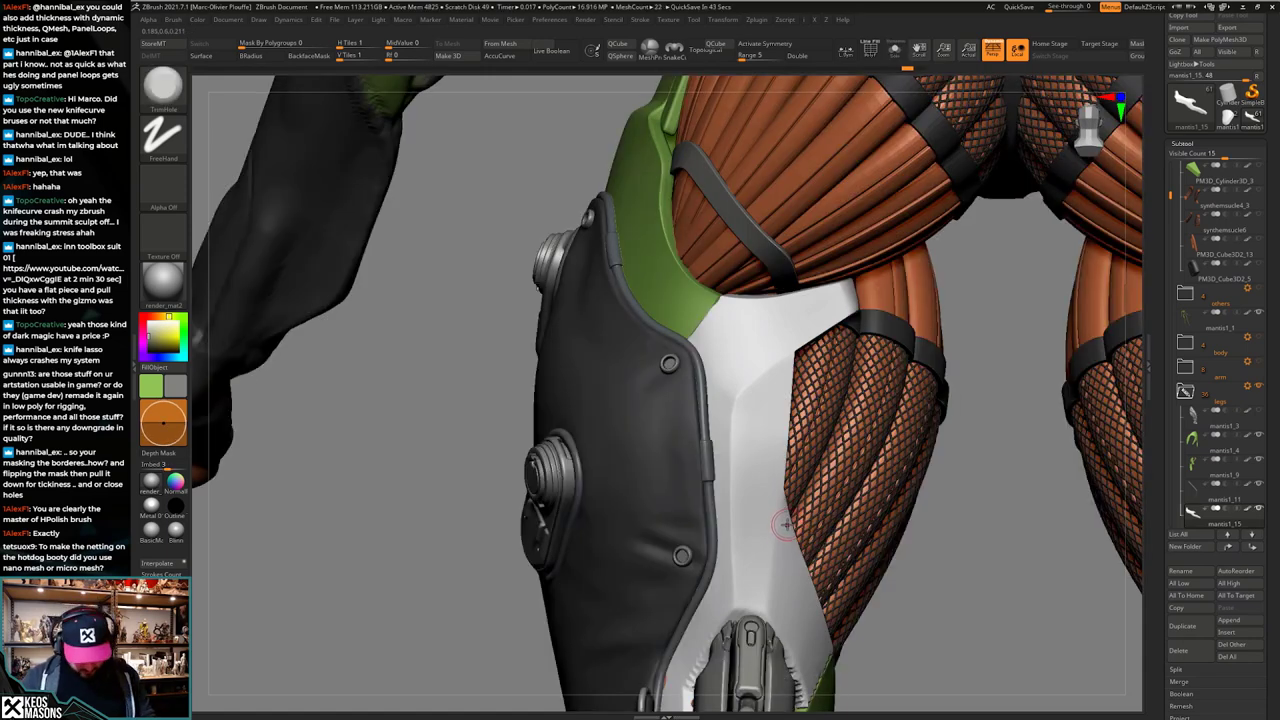
Step: Try flattening the isolated thigh plate's ridge and inner plane with a large TrimFront brush, and undo the strokes
key("b")
key("t")
key("f")
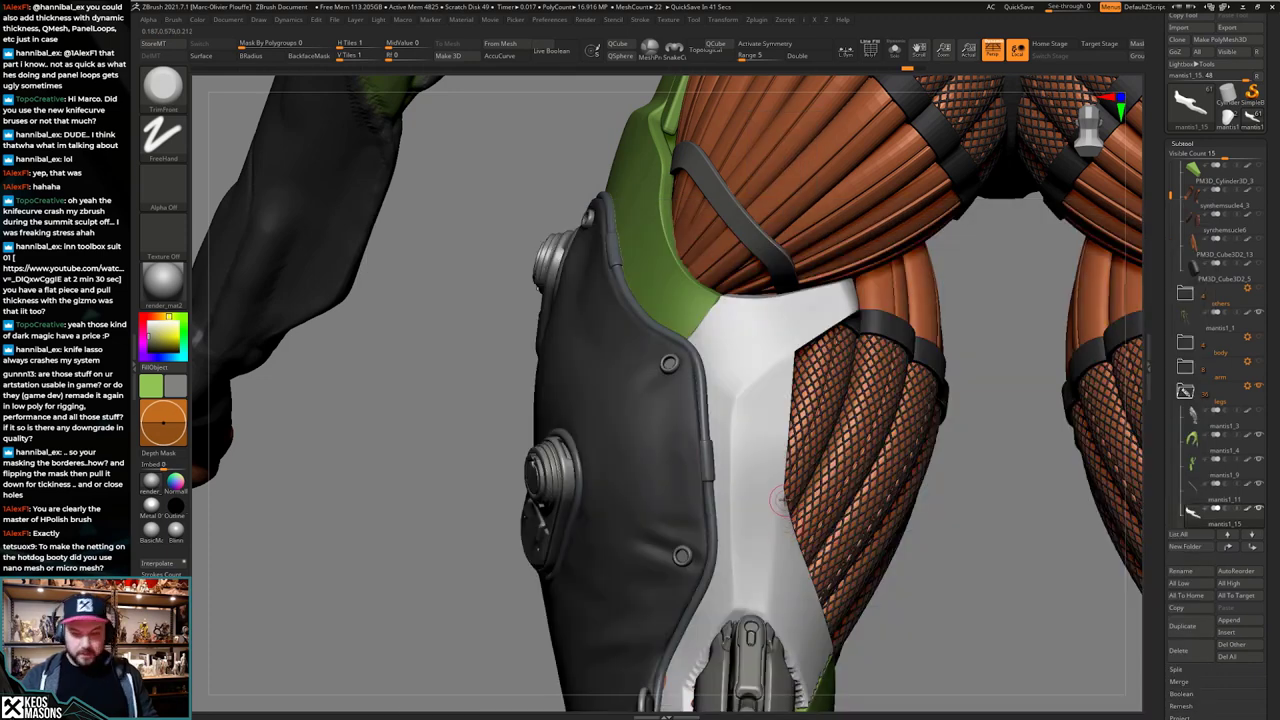
key("alt+s")
right_click_drag(782, 500, 764, 520)
key("space")
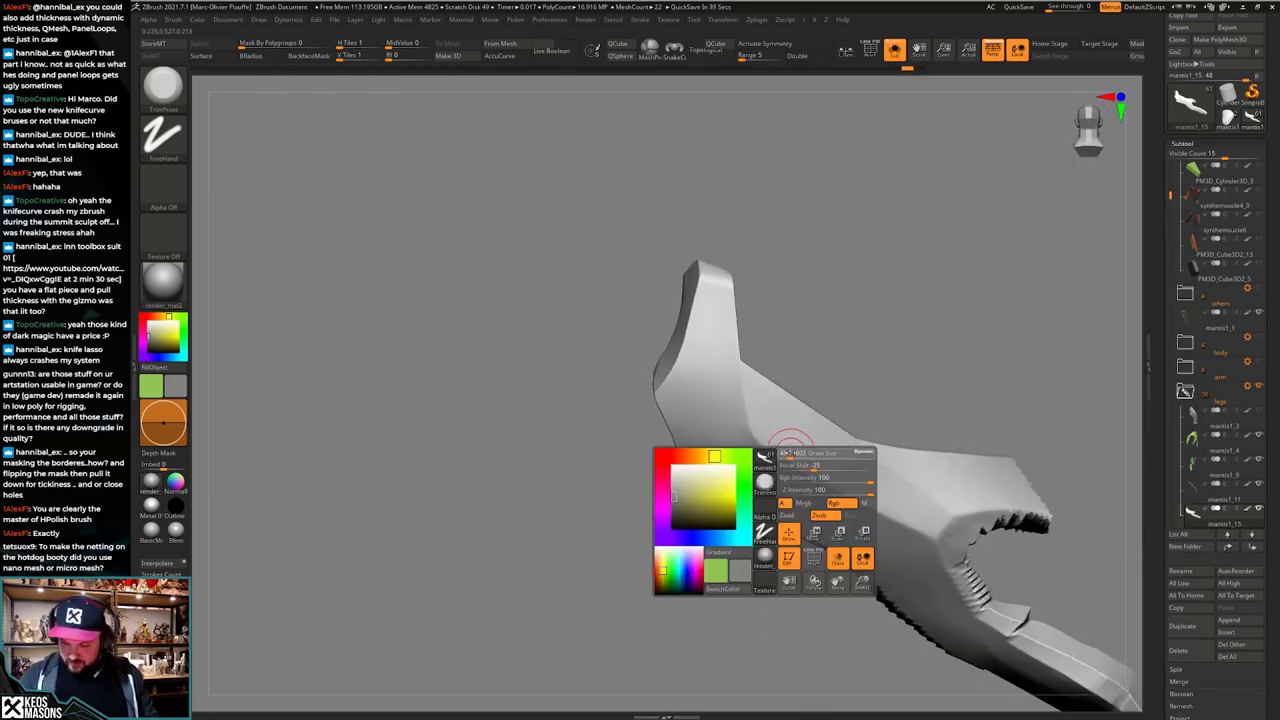
key("space")
left_click_drag(792, 451, 842, 446)
key("space")
left_click(892, 517)
key("space")
right_click_drag(846, 458, 719, 437, "alt")
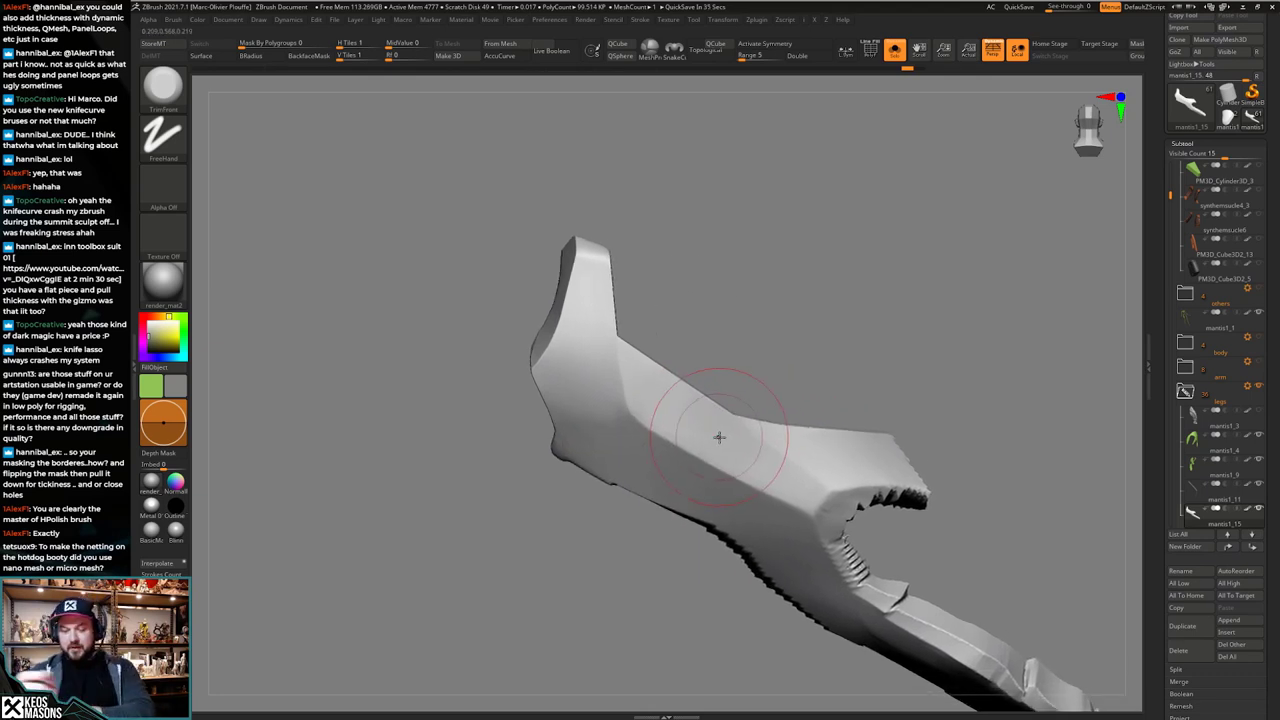
left_click_drag(738, 461, 723, 501)
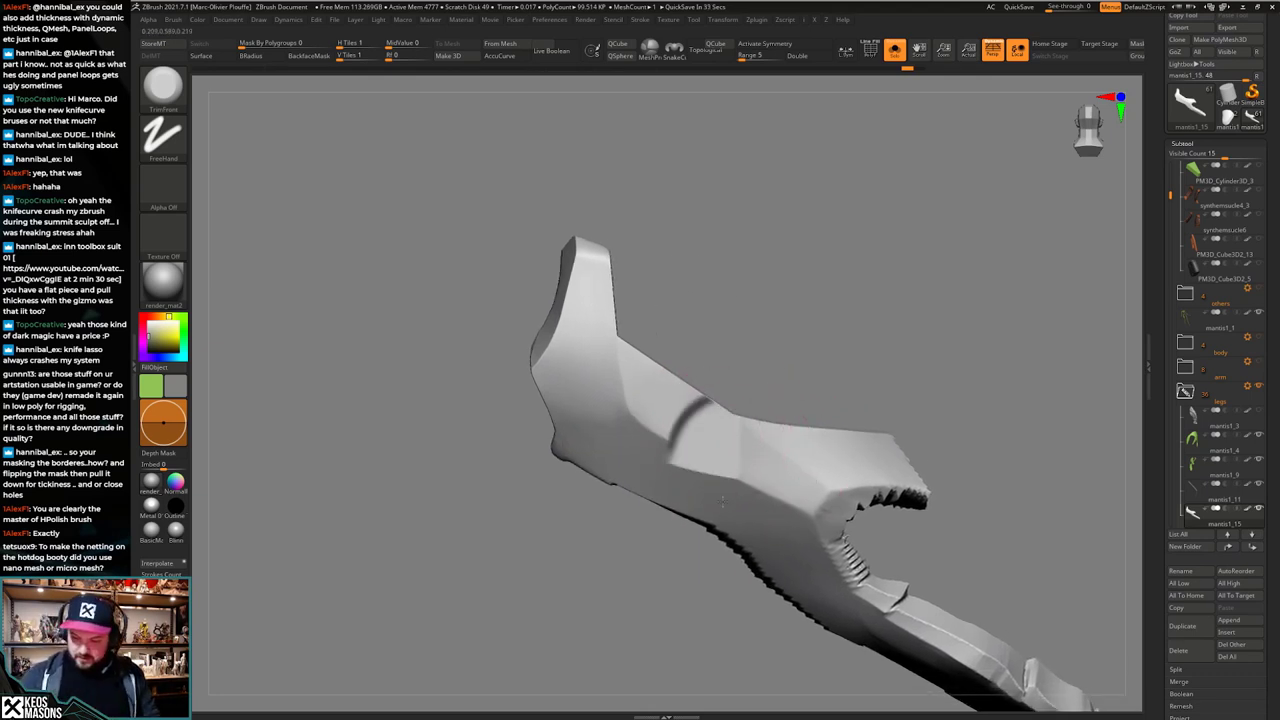
mouse_move(670, 464)
left_mouse_down()
mouse_move(552, 396)
mouse_move(506, 391)
left_mouse_up()
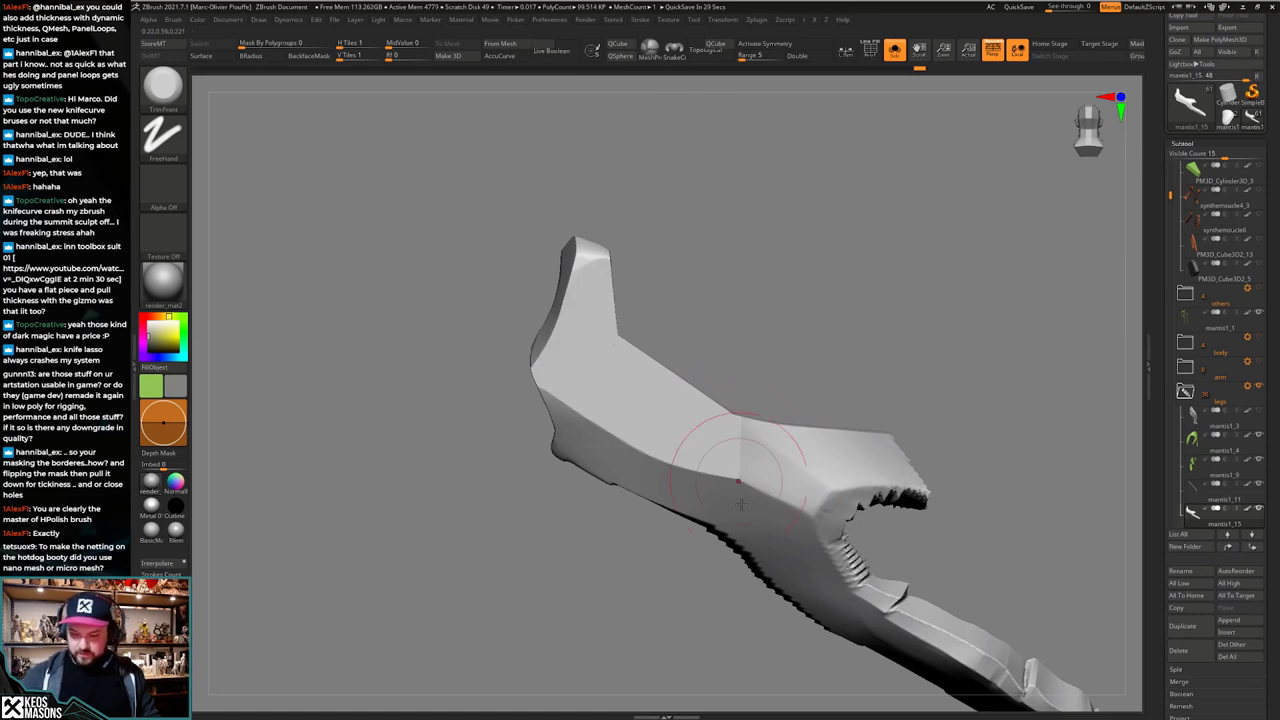
key("ctrl+z")
Step: Reduce the TrimFront draw size and try a short stroke across the thigh plate's ridge
key("space")
left_click_drag(667, 430, 656, 430)
right_click_drag(690, 405, 687, 393)
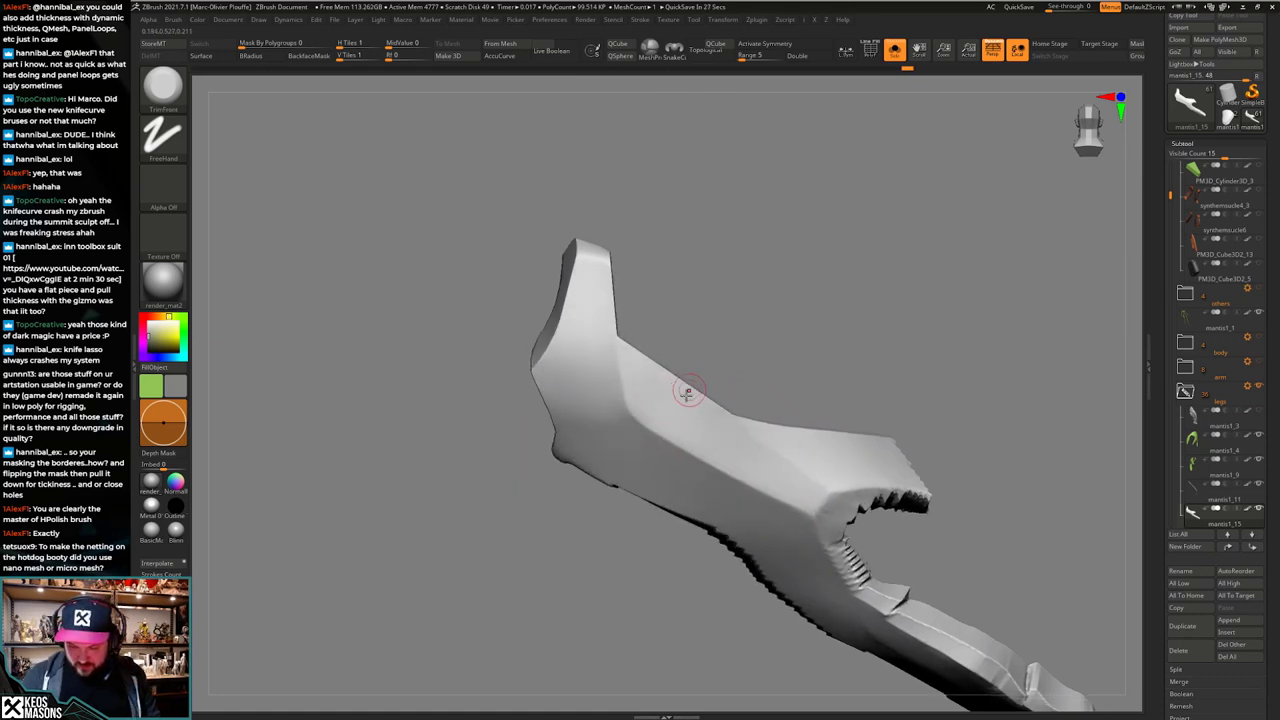
left_click_drag(660, 435, 660, 449)
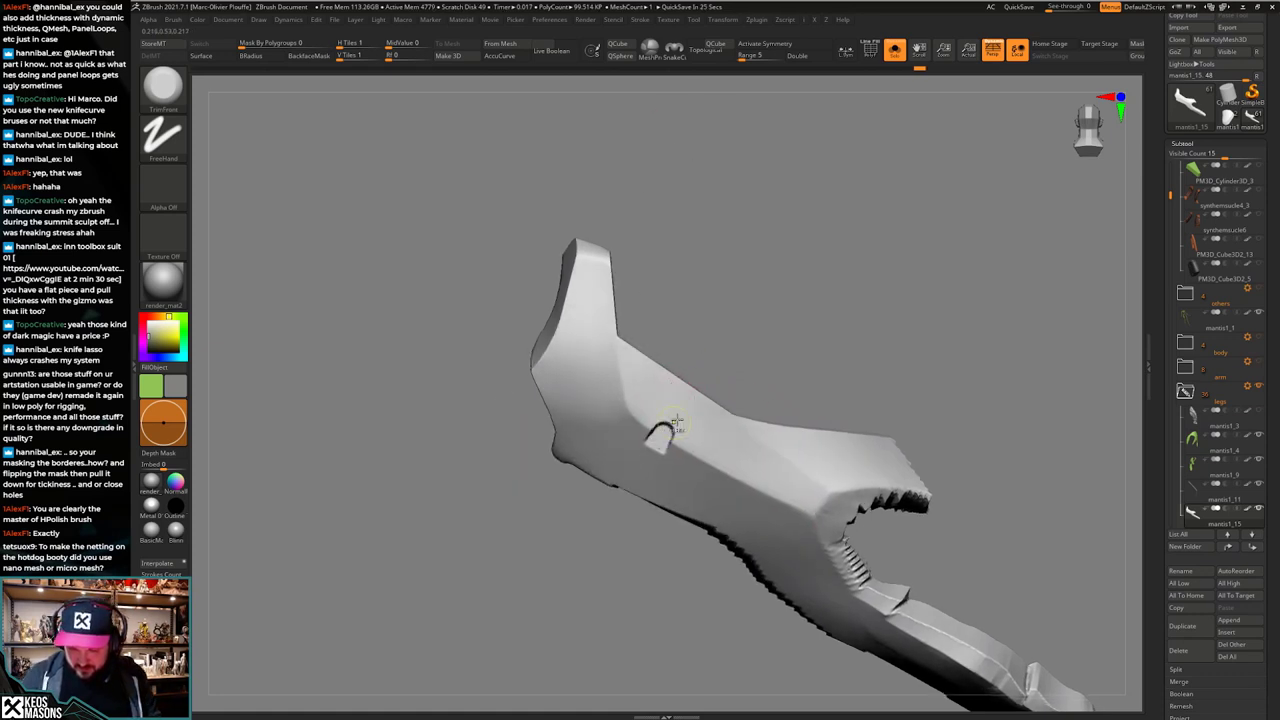
Step: Try short TrimFront strokes across the ridge using Alpha 13, undo them, and bring back the full model
key("a")
left_click(673, 477)
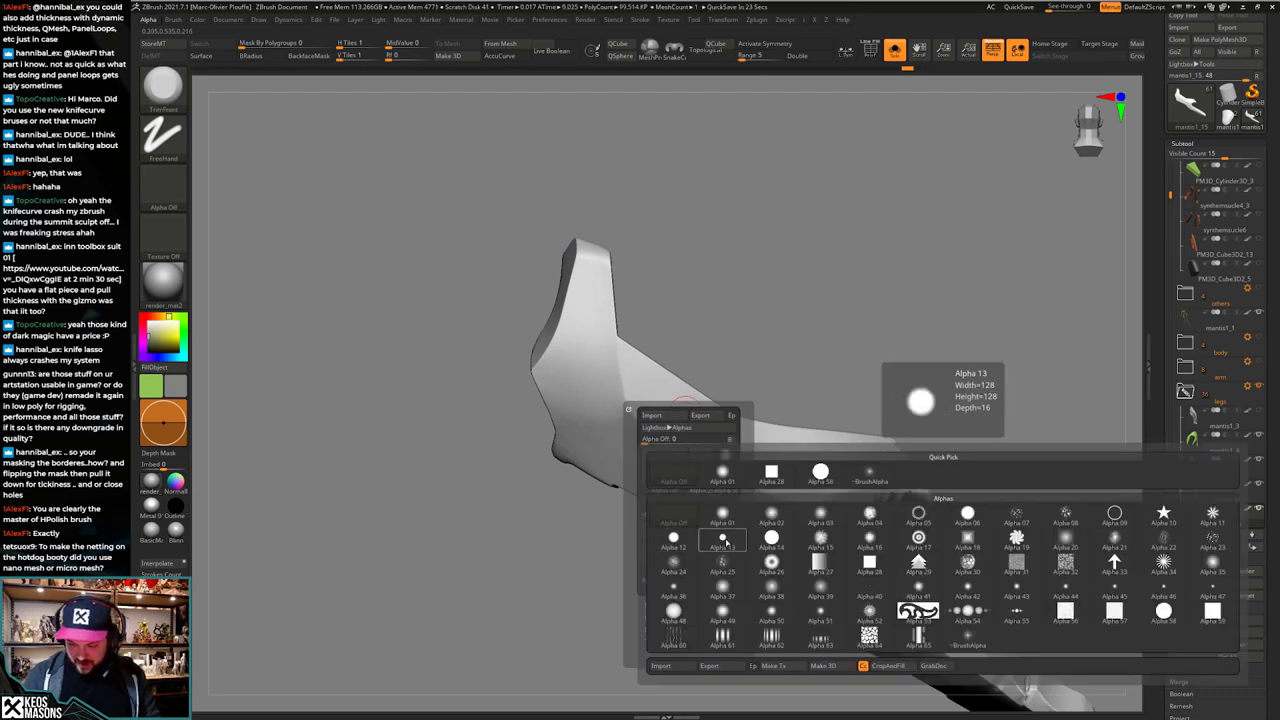
left_click(722, 539)
key("space")
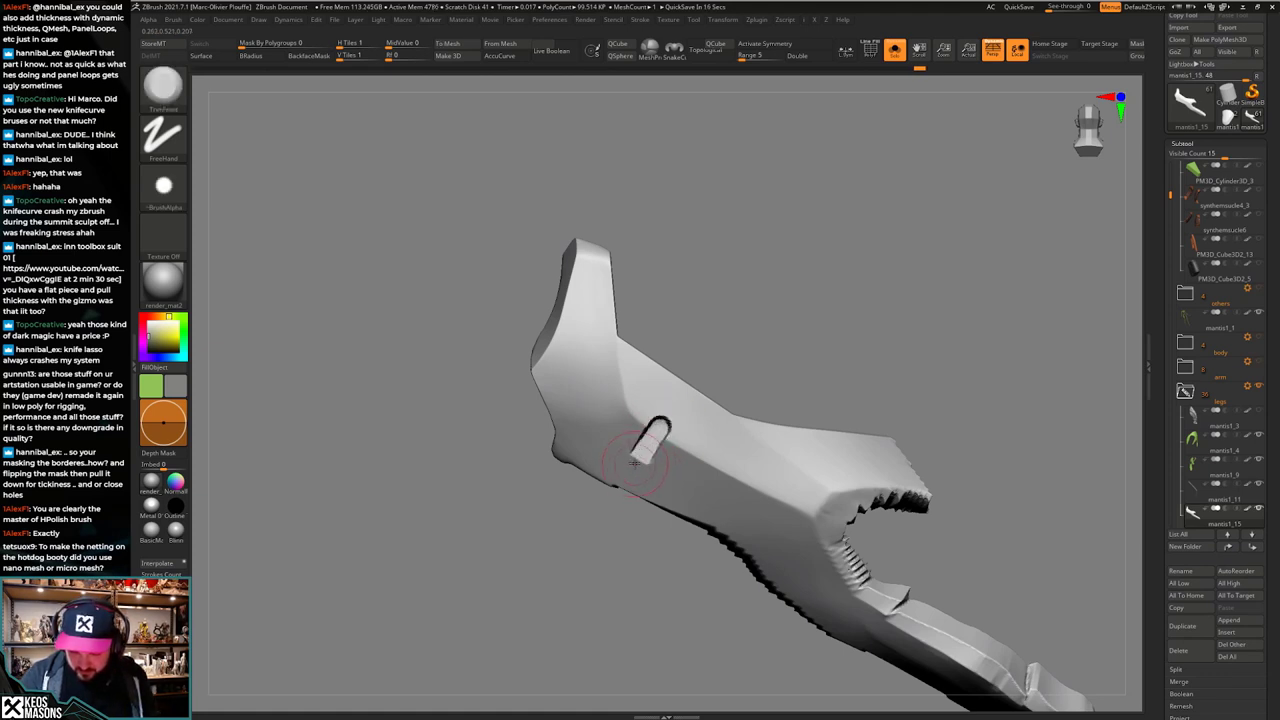
key("ctrl+z")
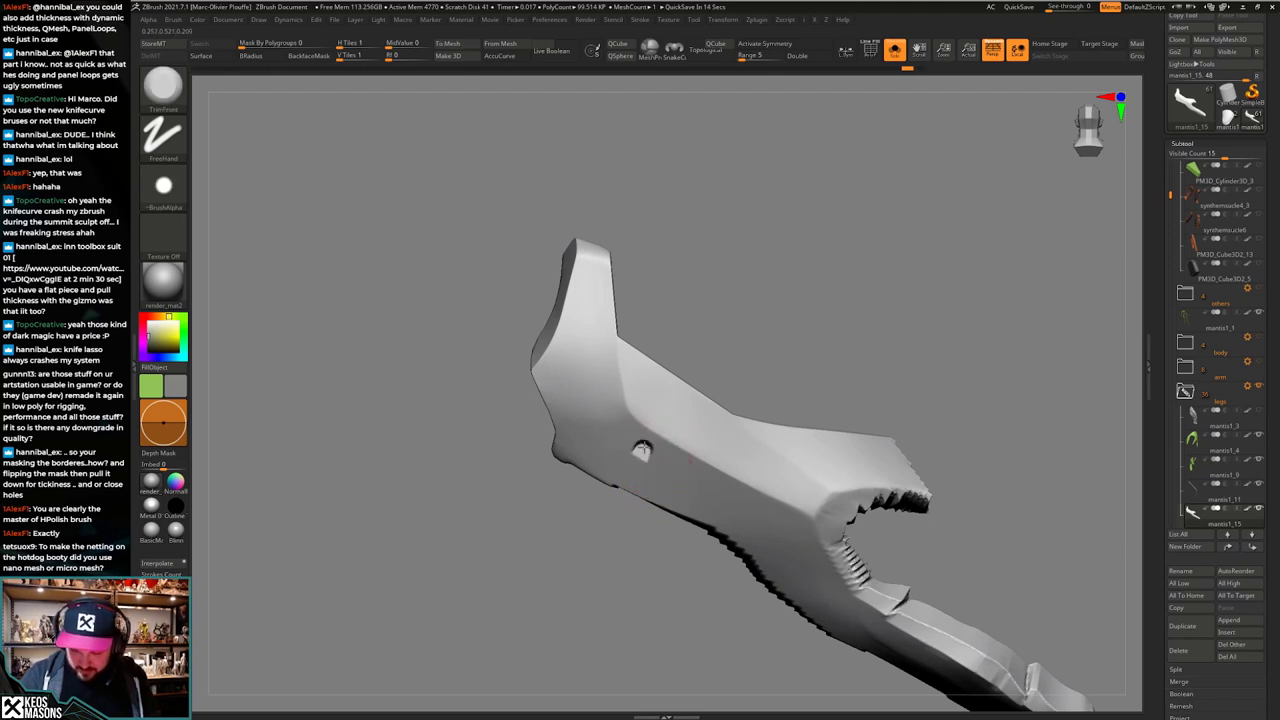
left_click_drag(656, 430, 661, 425)
key("ctrl+z")
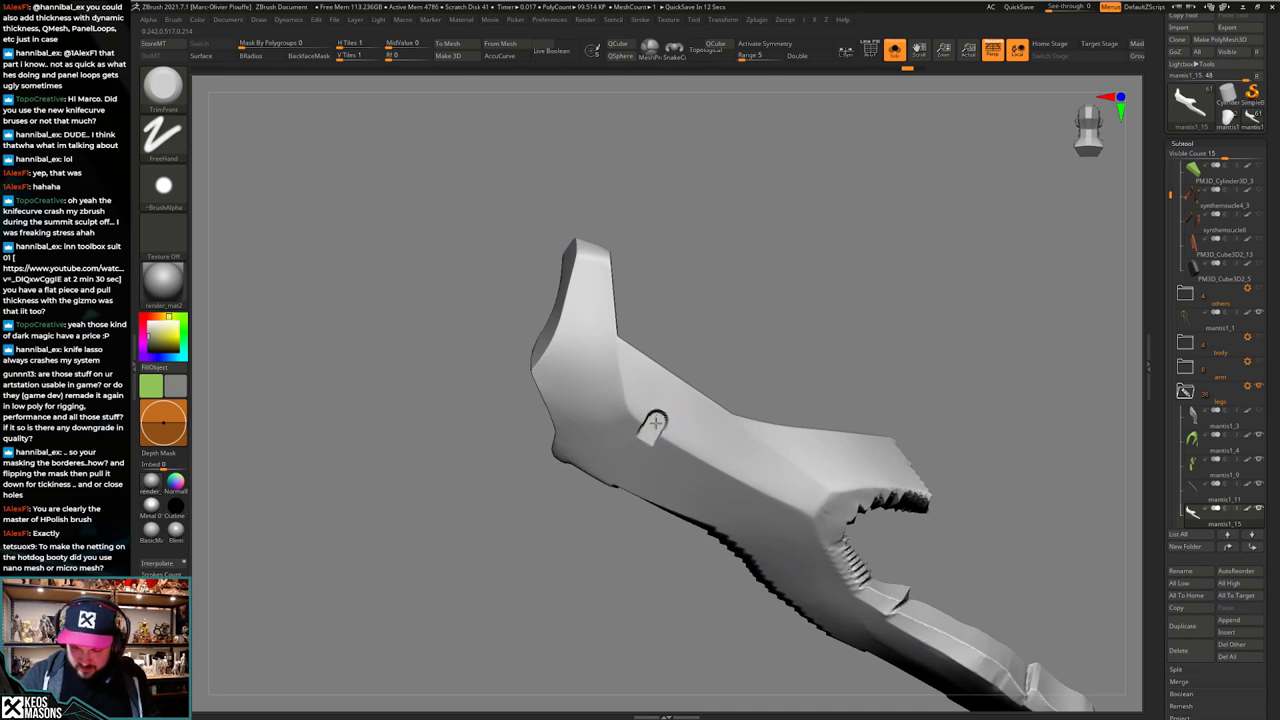
left_click_drag(642, 442, 650, 432)
mouse_move(660, 432)
right_mouse_down()
mouse_move(809, 444)
mouse_move(734, 458)
mouse_move(723, 593)
mouse_move(731, 520)
mouse_move(738, 531)
right_mouse_up()
key("alt+s")
key("ctrl+z")
Step: Switch back to HPolish and polish the thigh plate around its central ridge, checking the plate isolated and in context
key("space")
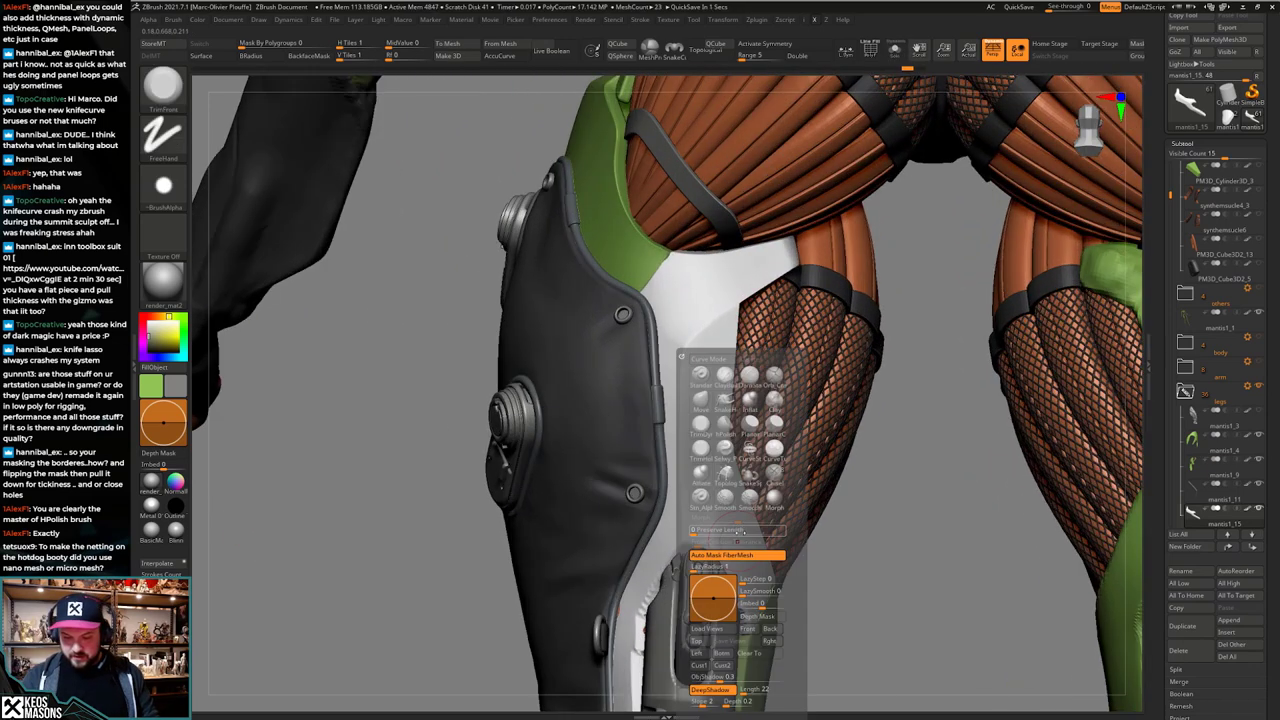
left_click(727, 427)
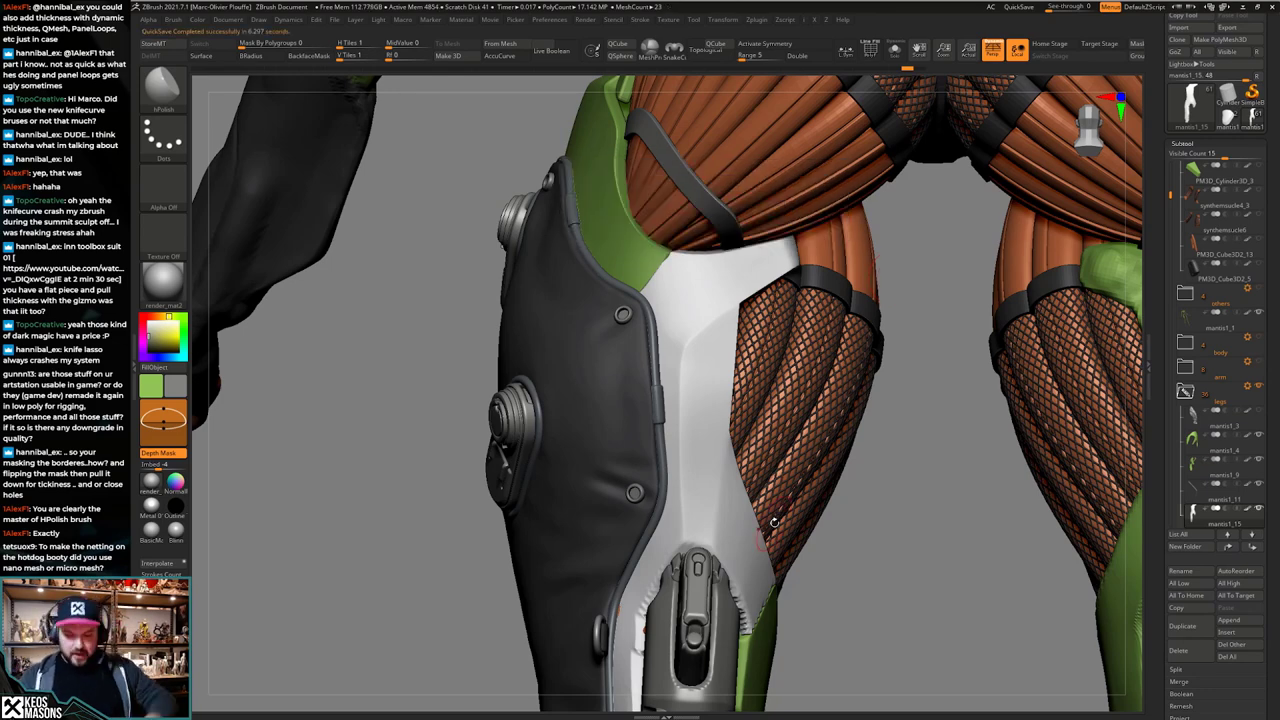
right_click_drag(746, 497, 853, 410)
key("alt+shift+s")
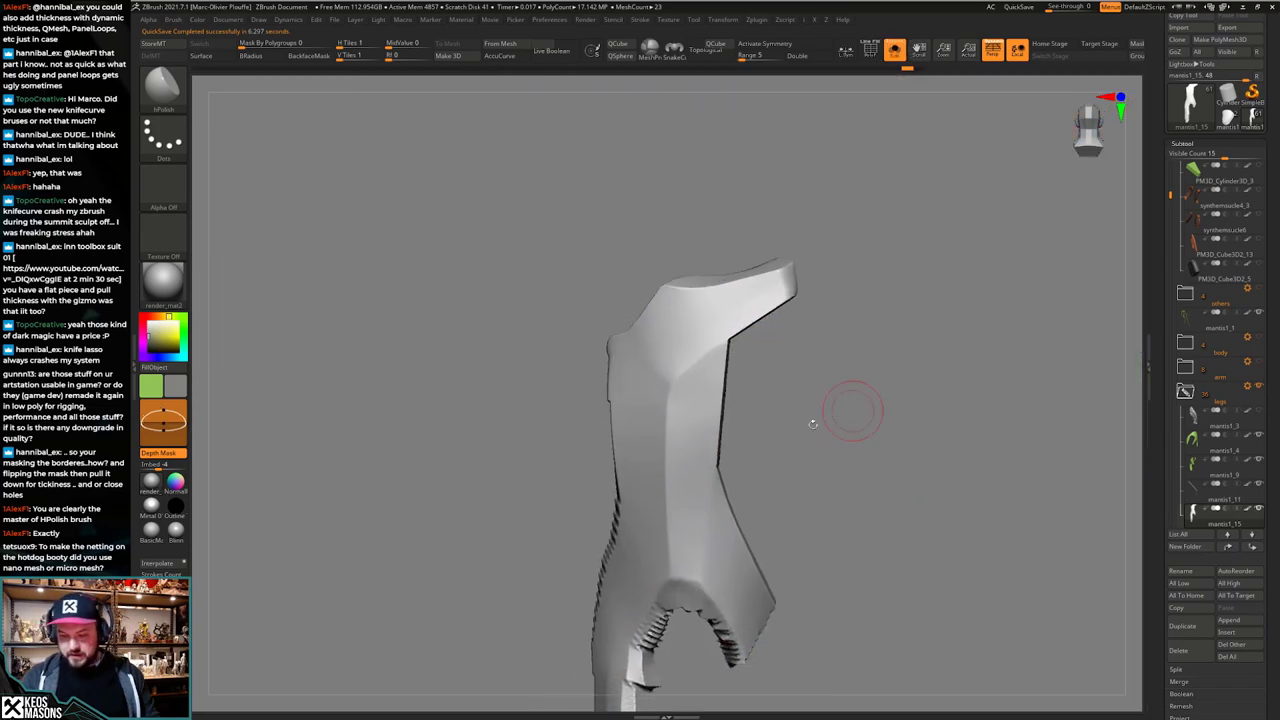
right_click_drag(688, 526, 700, 538, "shift")
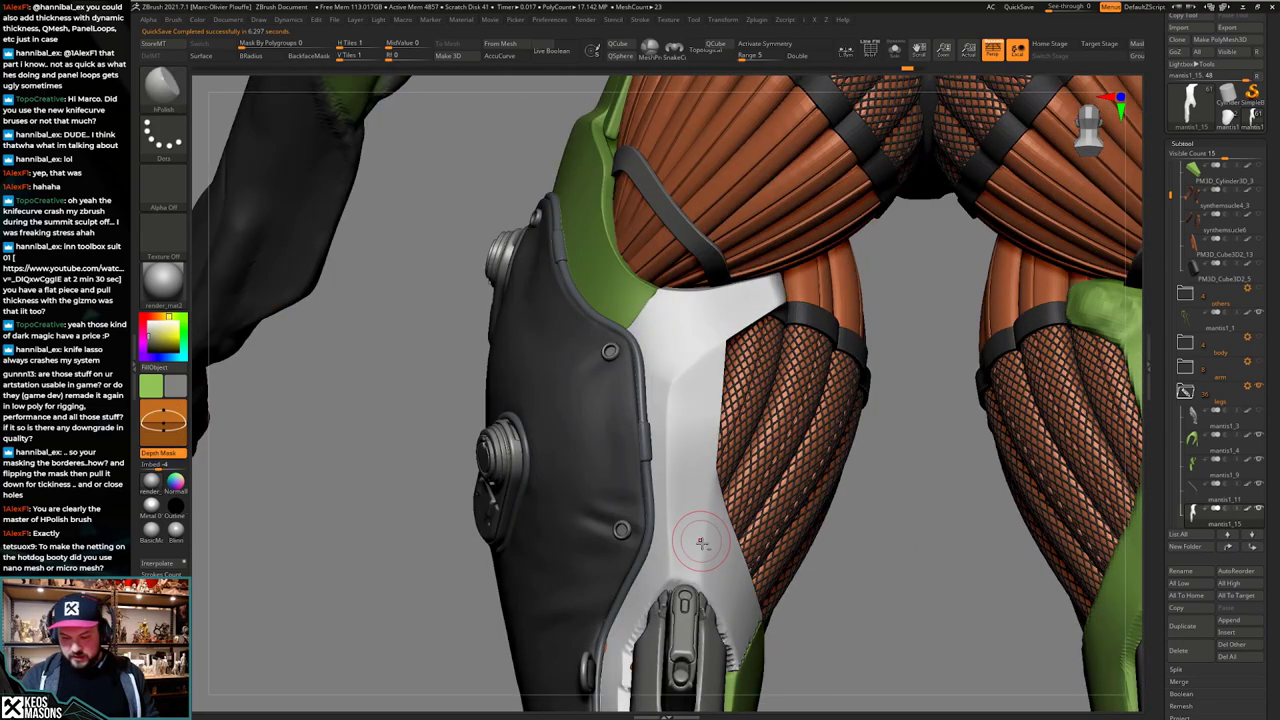
key("alt+shift+s")
key("alt+shift+s")
Step: Isolate the thigh's synthetic muscle subtool and inspect the netting's wireframe and polygroups, and return to the full shaded model
right_click_drag(862, 277, 812, 322, "alt")
left_click(812, 322, "alt")
key("alt+shift+s")
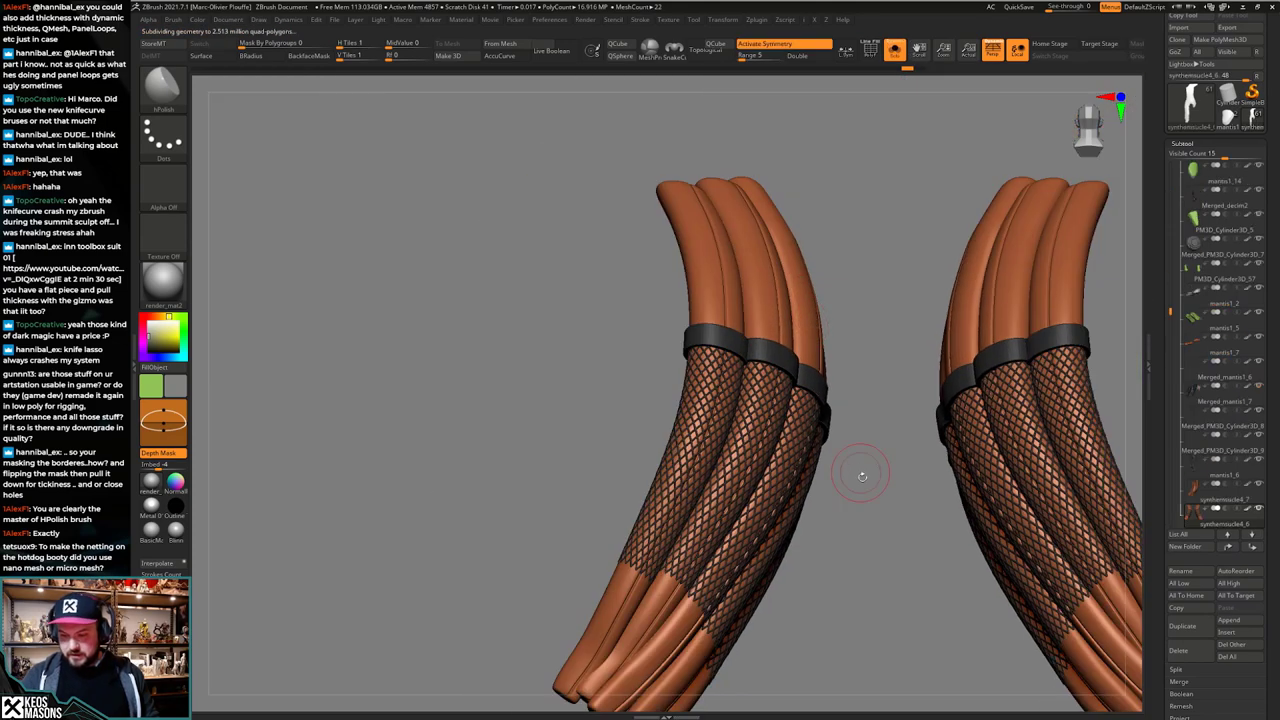
key("shift+f")
right_click_drag(863, 477, 818, 286)
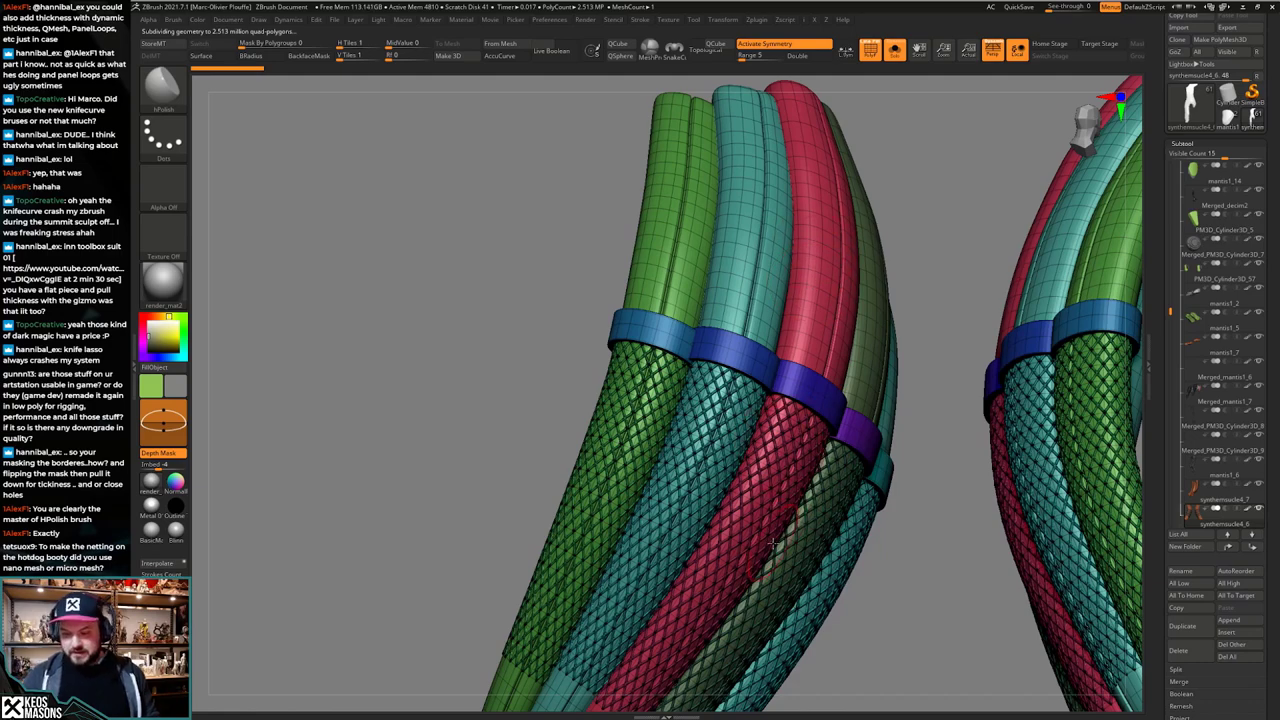
right_click_drag(798, 457, 670, 493, "ctrl")
key("alt+shift+s")
key("shift+f")
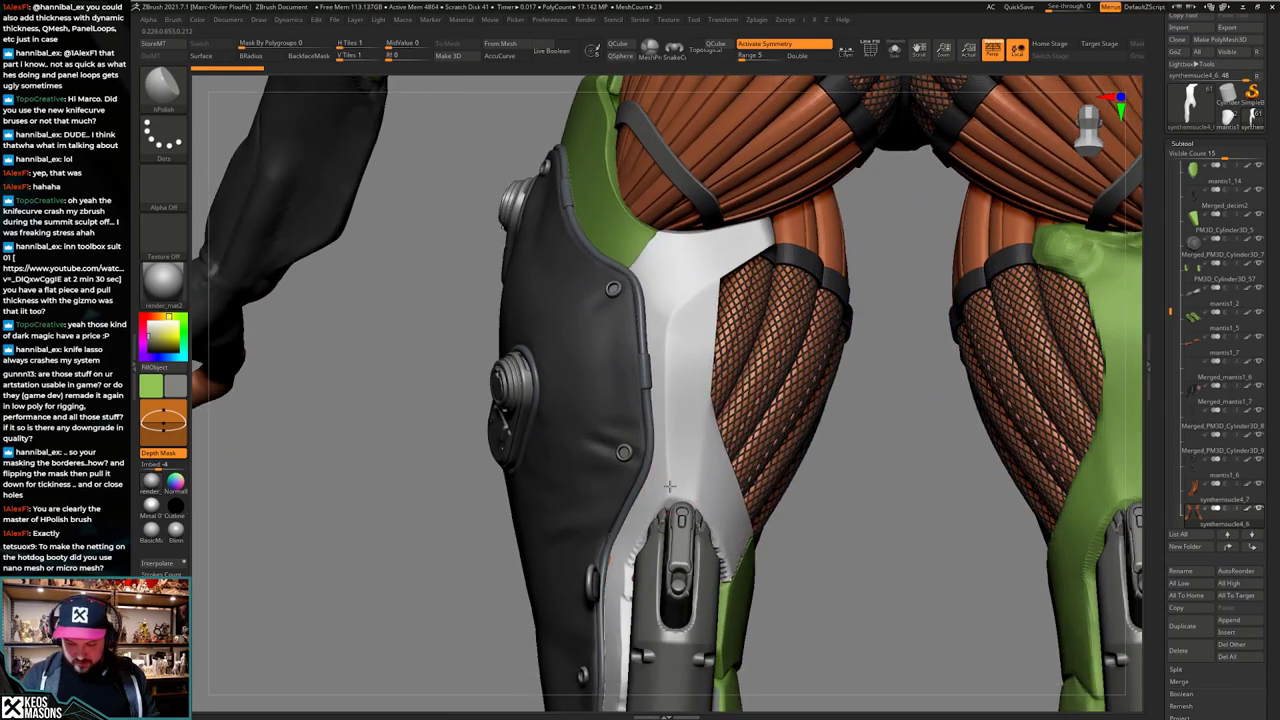
Step: Select the back thigh armour plate subtool and check it isolated and with the full model
left_click(679, 489, "alt")
key("space")
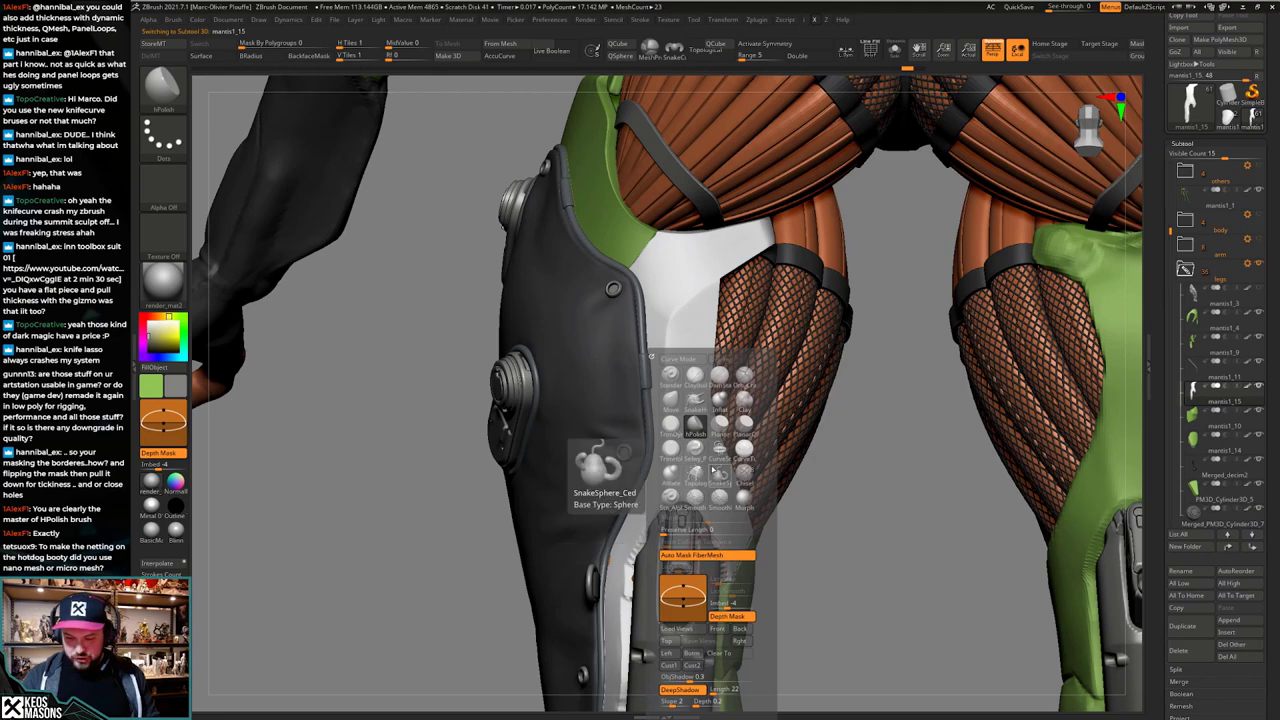
key("space")
key("alt+shift+s")
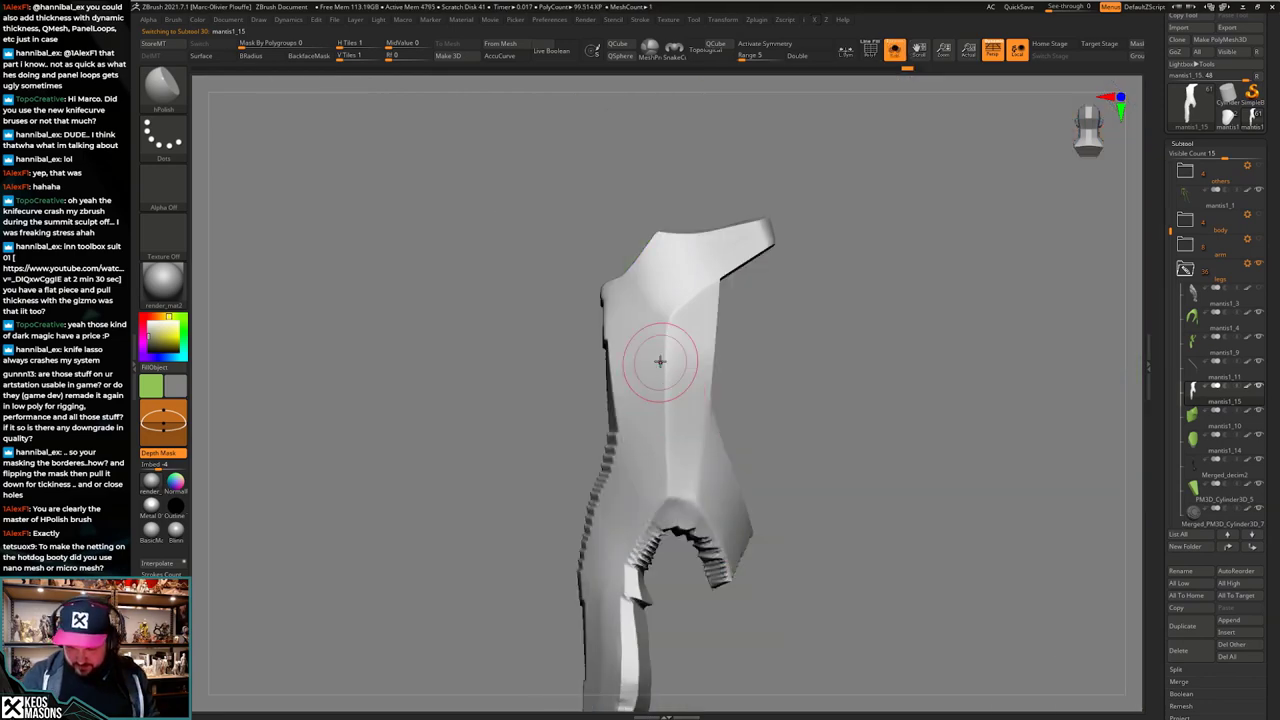
key("alt+shift+s")
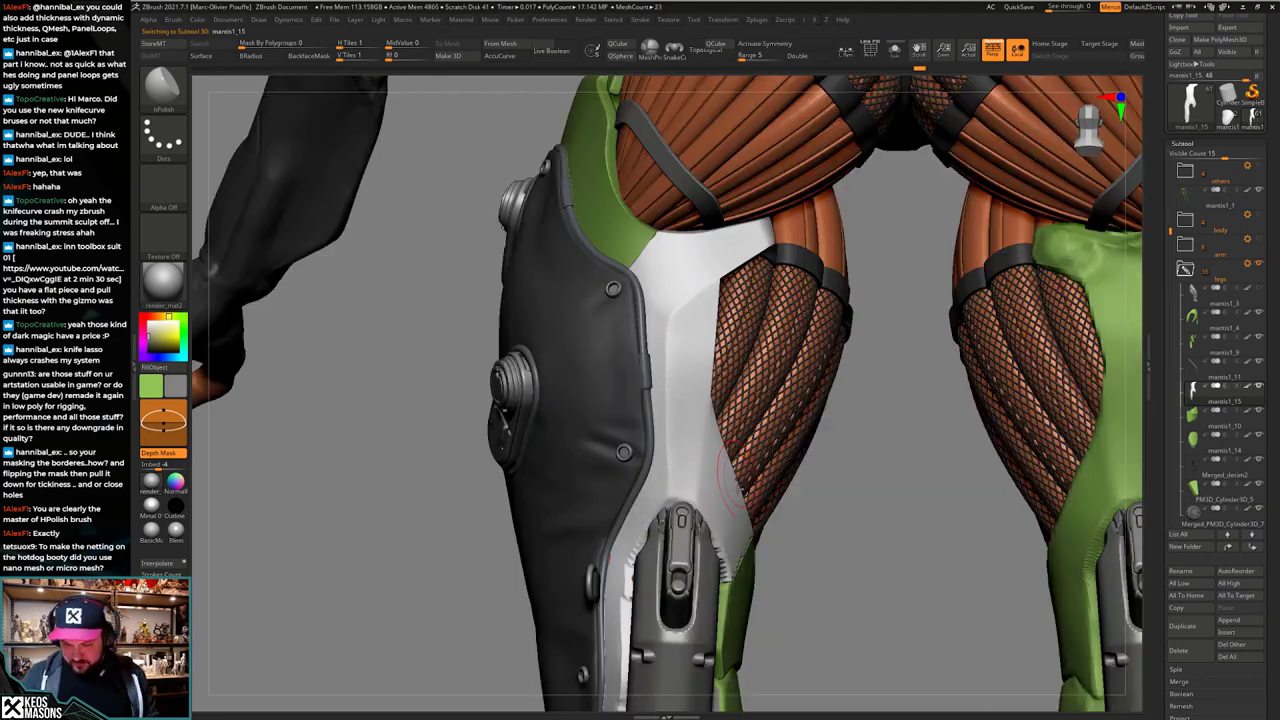
Step: Adjust the HPolish draw size and polish the thigh plate around its central ridge, checking it from several angles
mouse_move(661, 488)
right_mouse_down()
mouse_move(722, 487)
mouse_move(677, 488)
right_mouse_up()
key("space")
left_click_drag(709, 419, 703, 419)
right_click_drag(703, 419, 622, 370)
right_click_drag(622, 420, 640, 500, "ctrl")
mouse_move(640, 500)
right_mouse_down()
mouse_move(766, 506)
mouse_move(755, 528)
mouse_move(757, 416)
mouse_move(773, 456)
mouse_move(734, 450)
mouse_move(812, 468)
mouse_move(722, 478)
mouse_move(721, 463)
mouse_move(796, 434)
mouse_move(768, 428)
mouse_move(722, 446)
mouse_move(763, 438)
mouse_move(772, 408)
mouse_move(757, 381)
mouse_move(737, 392)
right_mouse_up()
key("alt+s")
key("alt+s")
key("alt+s")
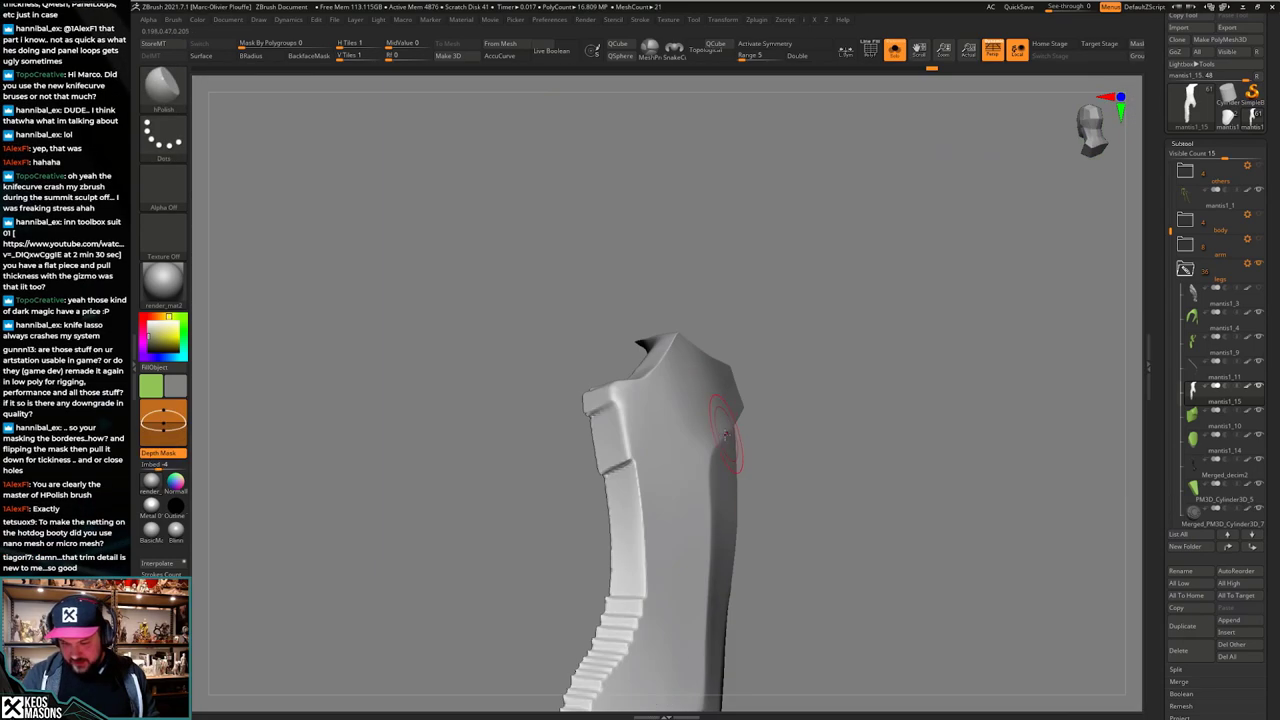
Step: Pick the DamStandard brush and examine the isolated plate's inner edge, then show the full model again
key("space")
left_click(741, 410)
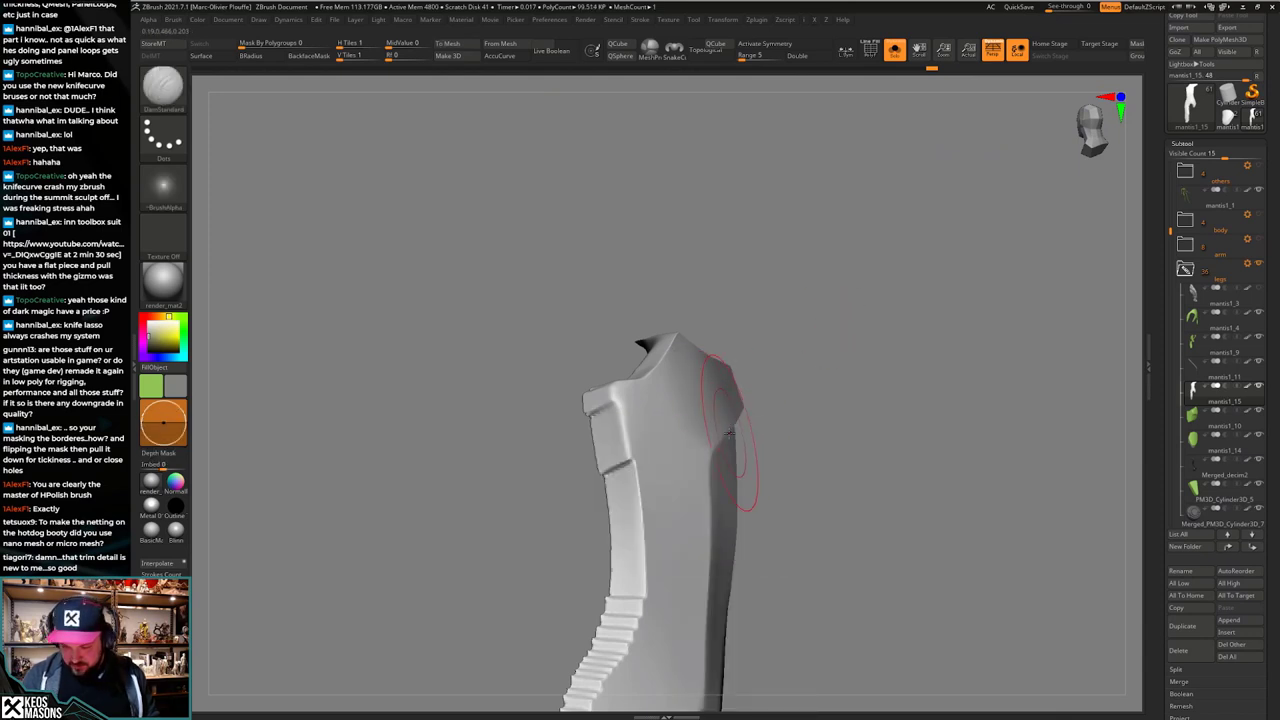
mouse_move(744, 411)
right_mouse_down()
mouse_move(737, 432)
mouse_move(760, 418)
mouse_move(763, 443)
mouse_move(767, 420)
mouse_move(694, 447)
right_mouse_up()
key("alt+shift+s")
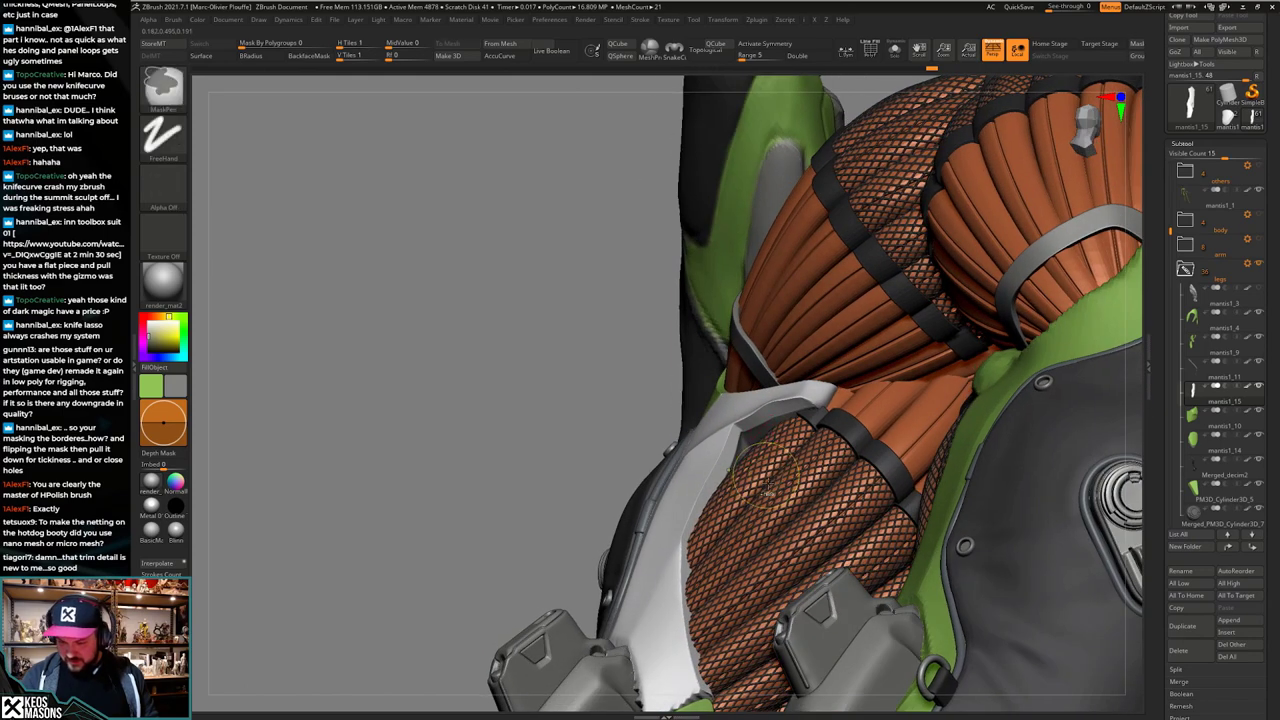
Step: Return to HPolish and polish the thigh plate's planes in the context of the full model
mouse_move(783, 480)
right_mouse_down()
mouse_move(938, 470)
mouse_move(824, 486)
mouse_move(768, 530)
mouse_move(788, 528)
right_mouse_up()
key("space")
left_click(774, 426)
right_click_drag(752, 424, 645, 385)
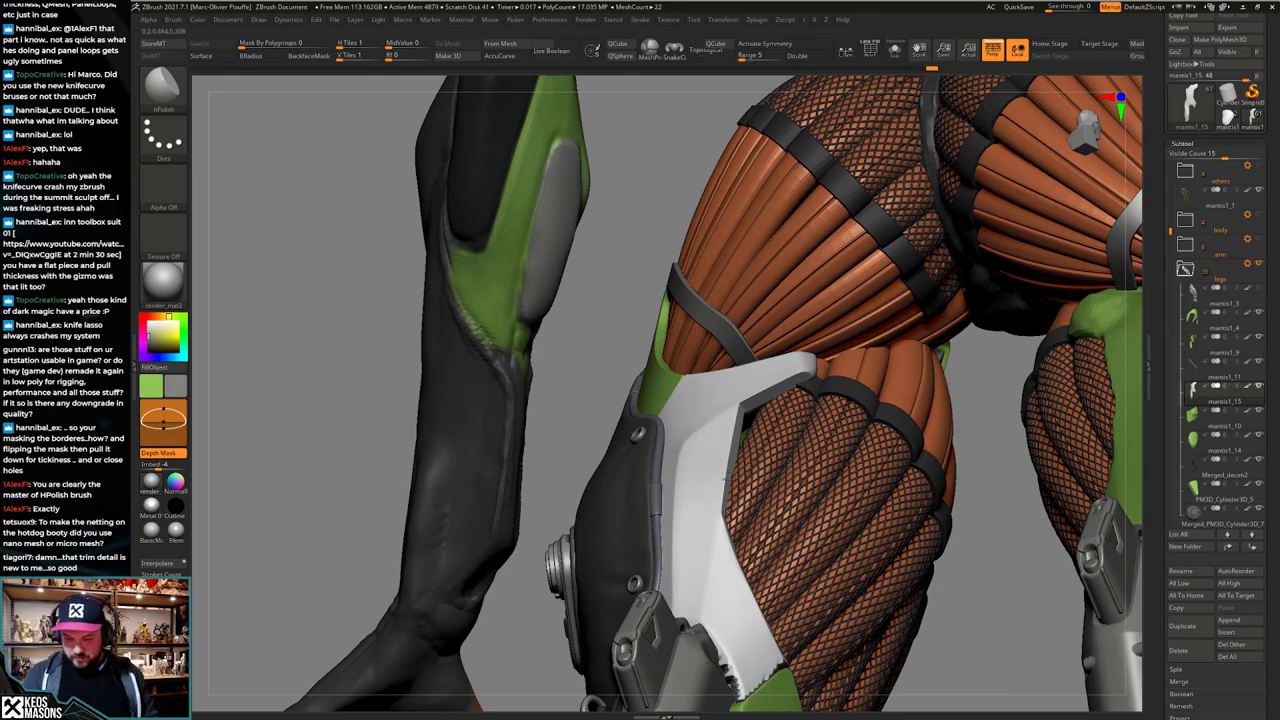
right_click_drag(724, 480, 790, 466)
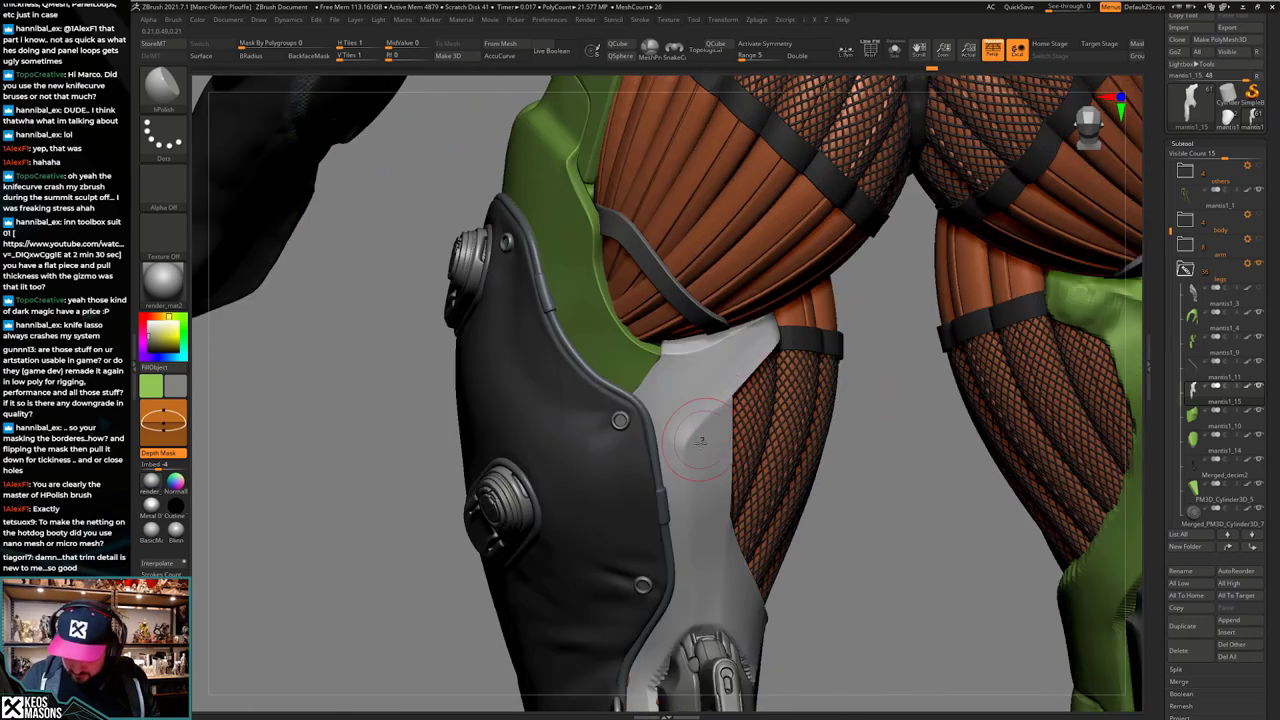
mouse_move(702, 440)
right_mouse_down()
mouse_move(668, 352)
mouse_move(672, 300)
right_mouse_up()
mouse_move(720, 340)
right_mouse_down("ctrl")
mouse_move(732, 423)
mouse_move(808, 430)
right_mouse_up("ctrl")
Step: Switch to DamStandard and sharpen the crease between the thigh plate's planes, checking it isolated and in context
key("x")
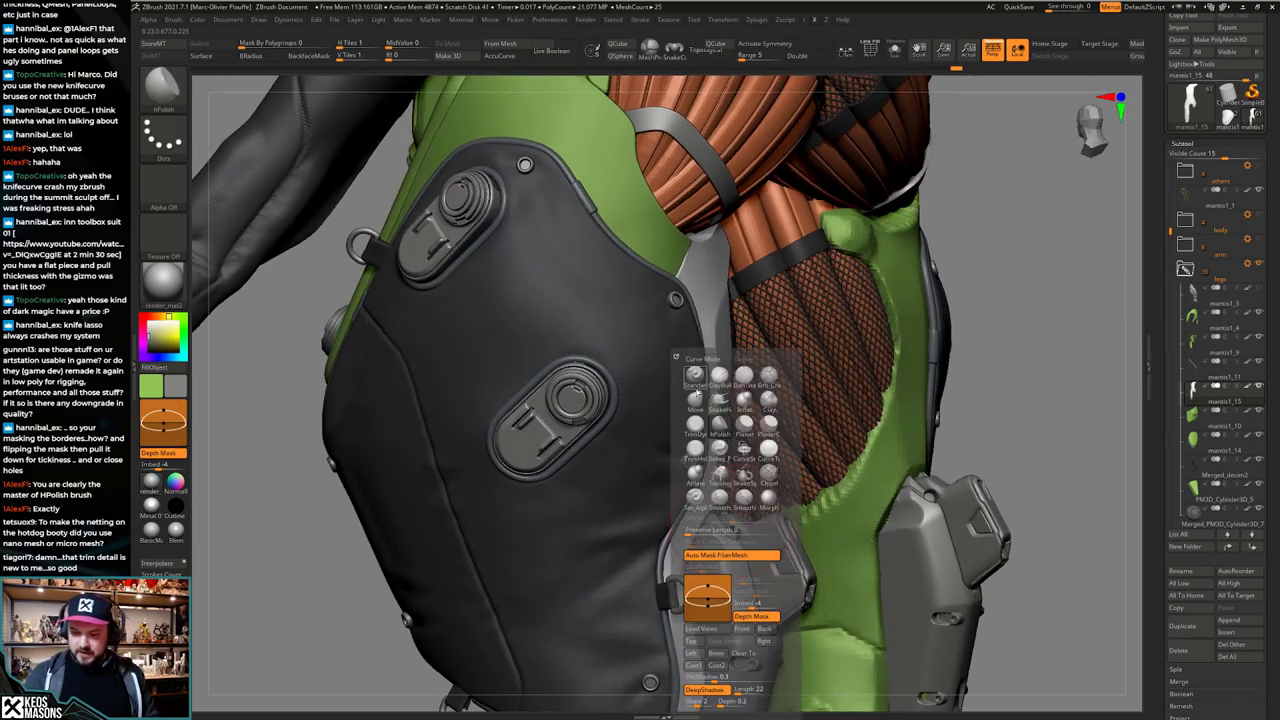
left_click(696, 400)
mouse_move(772, 372)
right_mouse_down()
mouse_move(796, 370)
mouse_move(740, 344)
right_mouse_up()
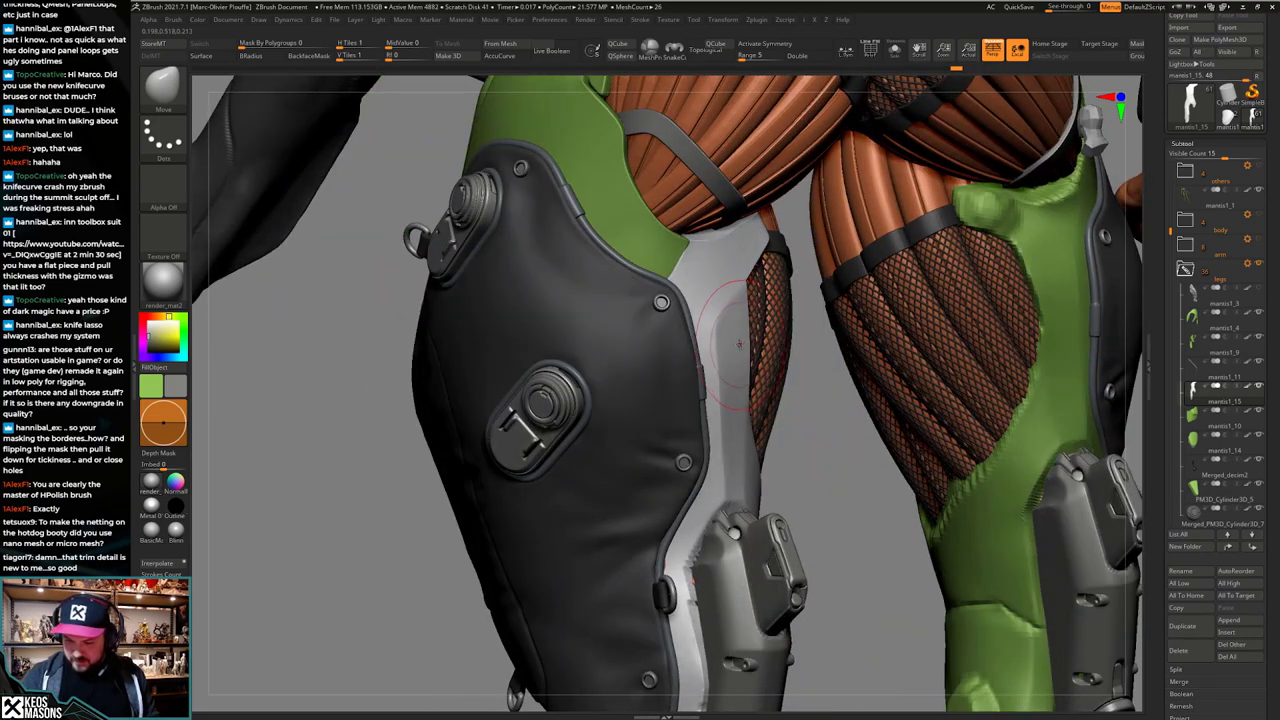
key("space")
left_click(733, 358)
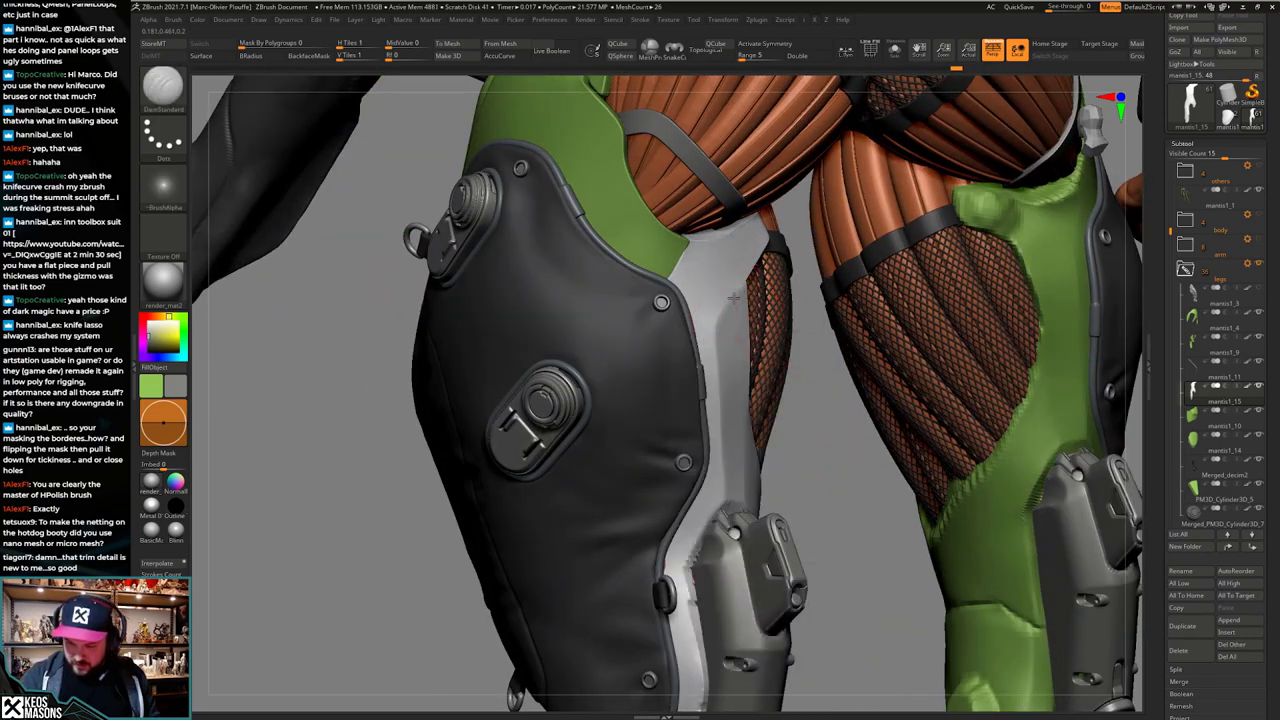
mouse_move(732, 376)
right_mouse_down()
mouse_move(806, 370)
mouse_move(724, 340)
mouse_move(749, 377)
right_mouse_up()
key("alt+s")
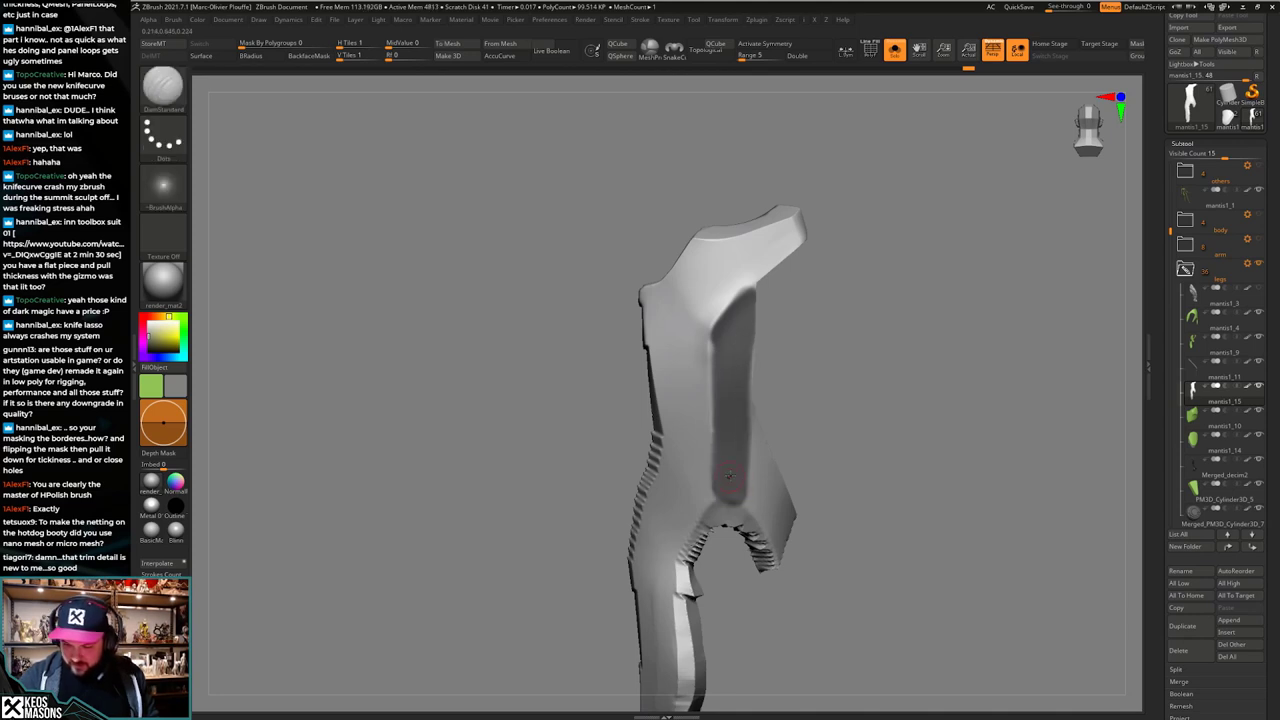
right_click_drag(728, 420, 797, 517)
key("alt+s")
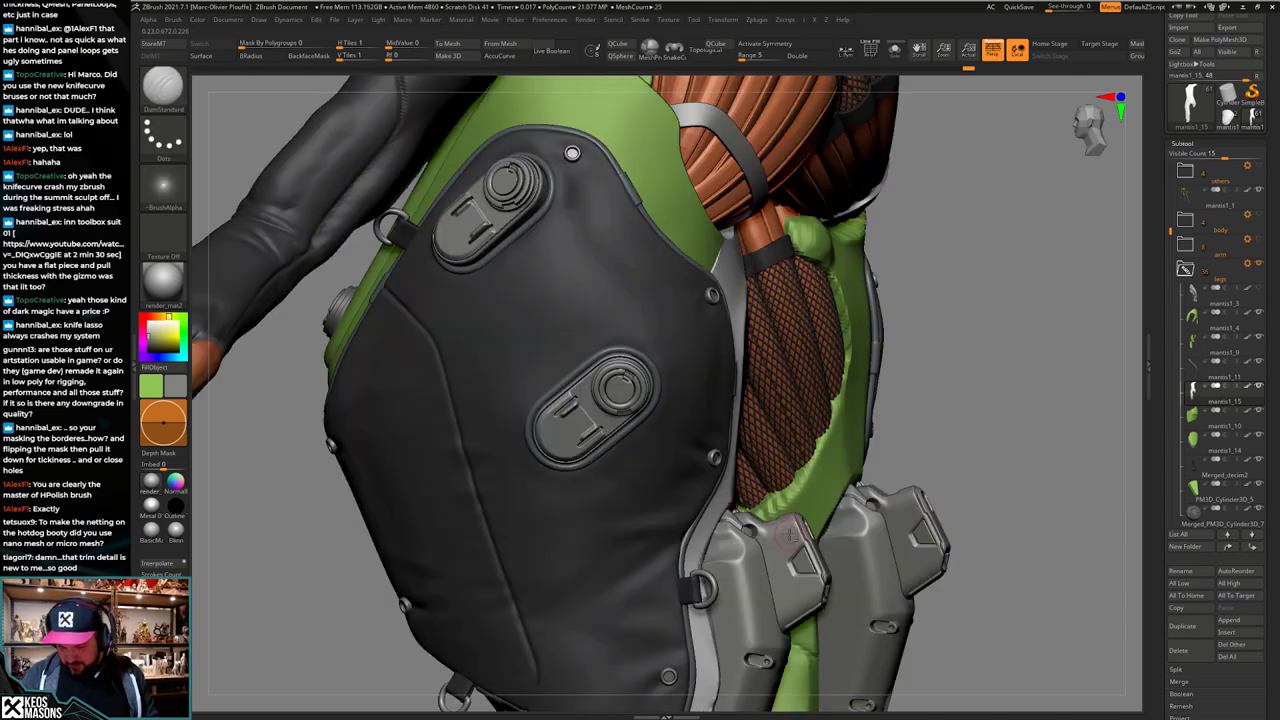
Step: Isolate the thigh plate, adjust the Move brush's draw size and reshape the plate's rear profile
key("shift+alt+s")
key("space")
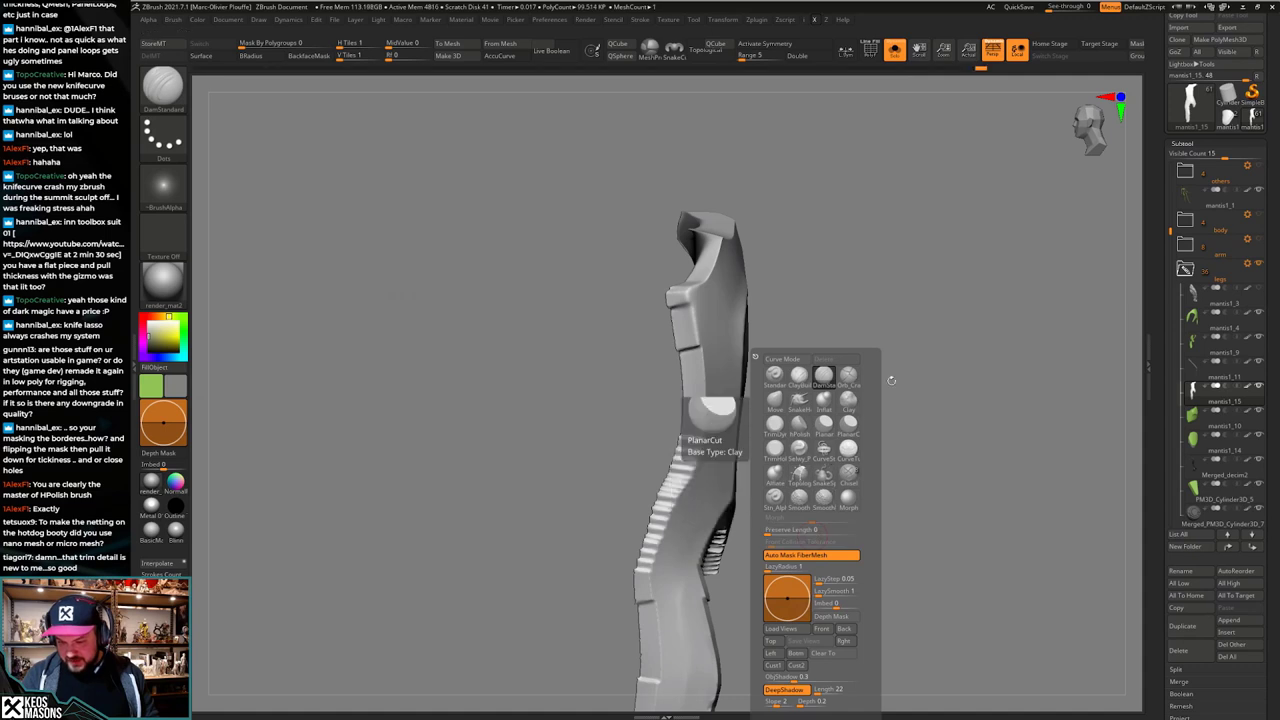
key("b")
left_click(808, 427)
key("space")
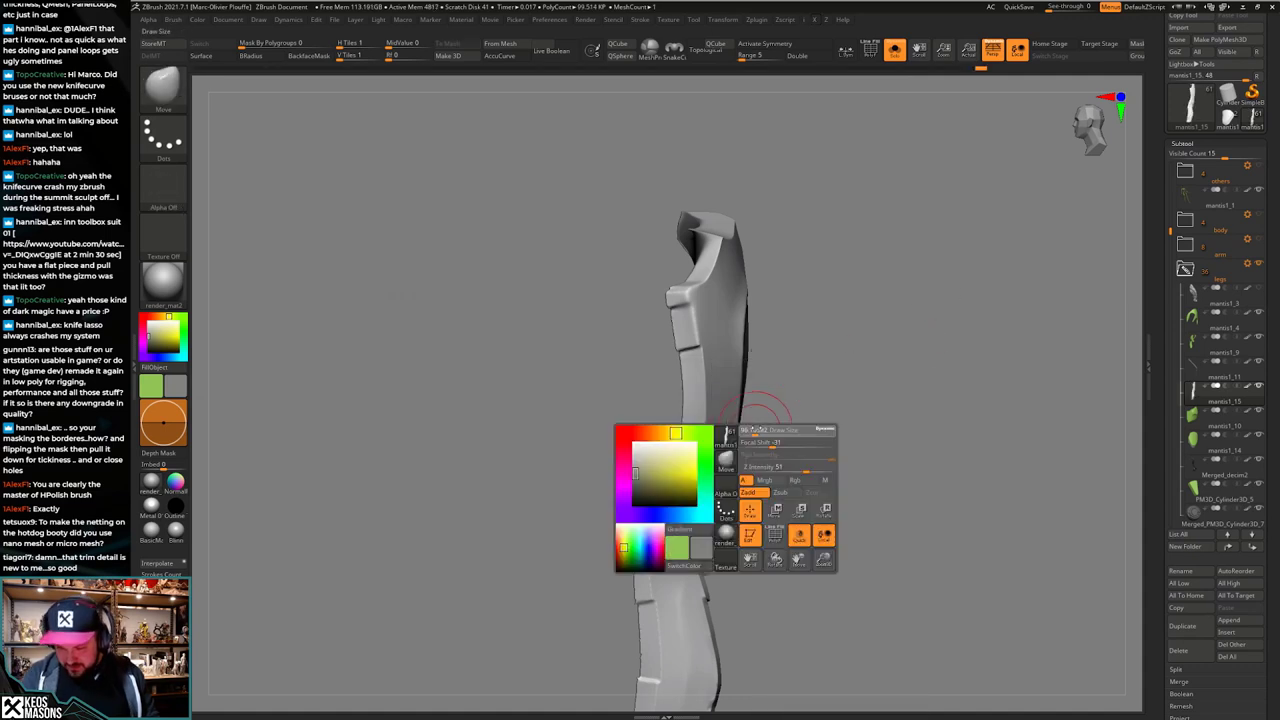
left_click_drag(748, 435, 757, 436)
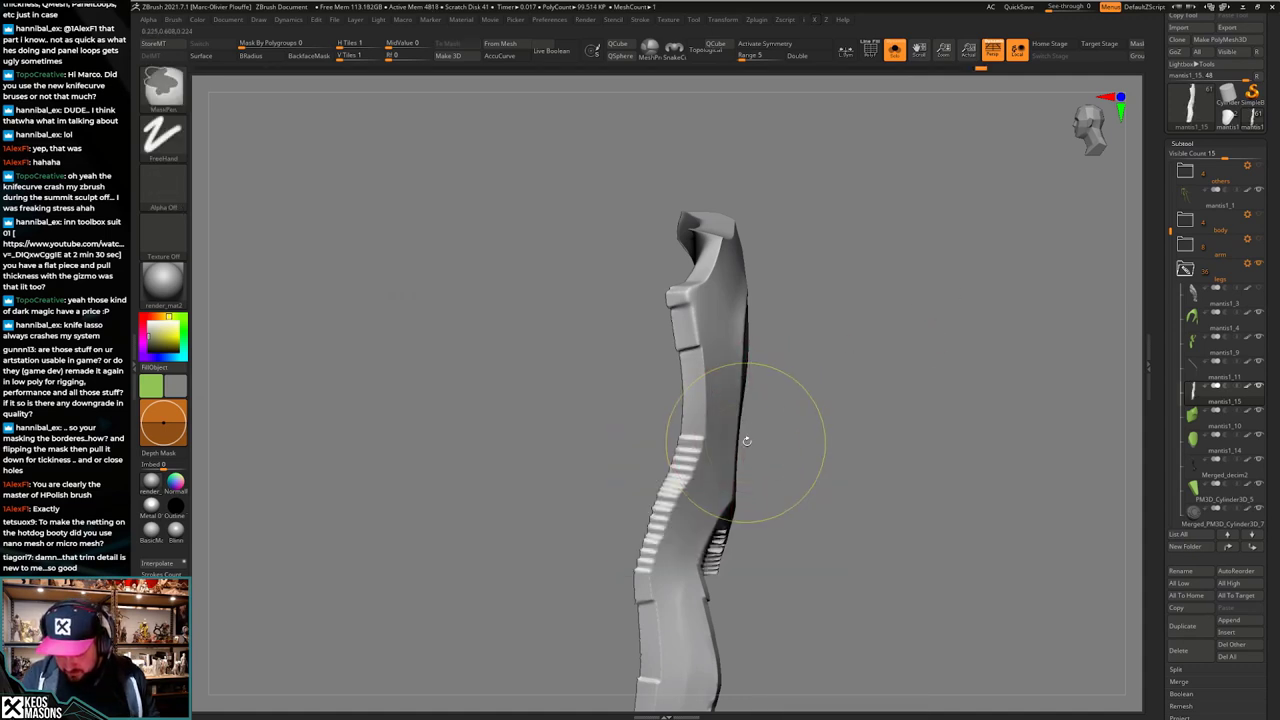
right_click_drag(746, 440, 744, 440)
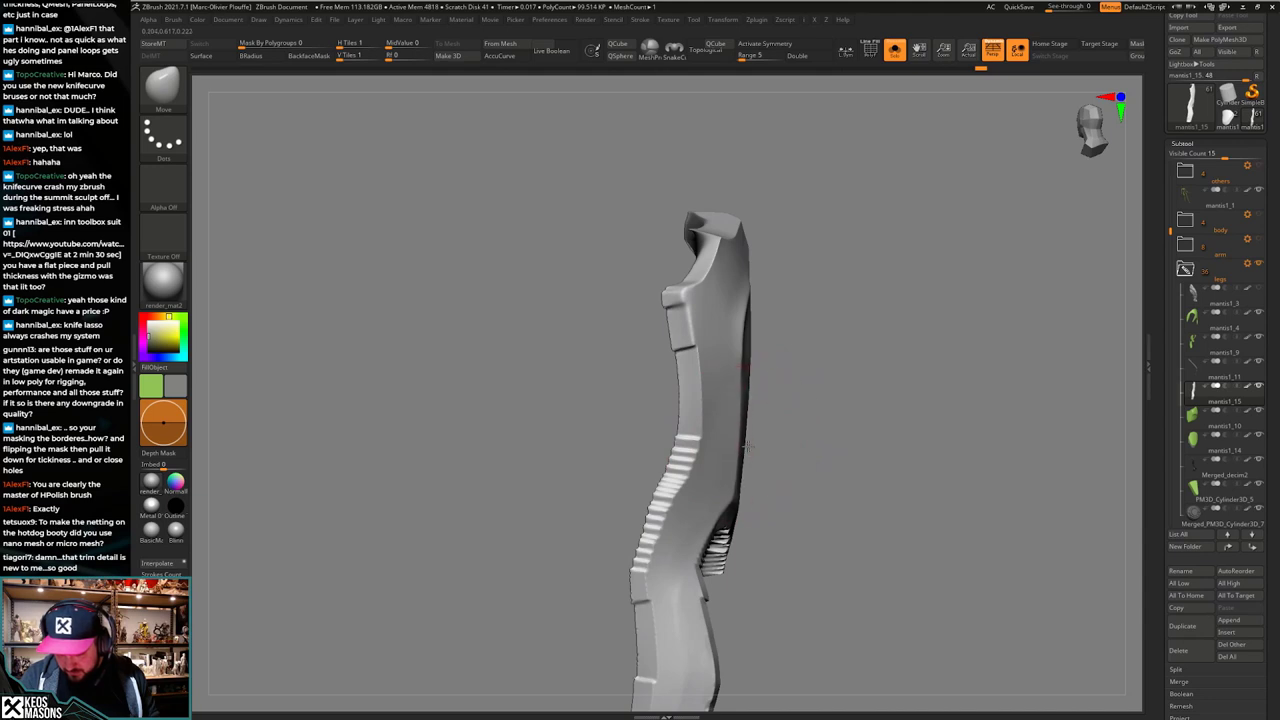
left_click_drag(729, 447, 738, 445)
mouse_move(775, 420)
left_mouse_down()
mouse_move(797, 409)
mouse_move(811, 431)
mouse_move(781, 385)
mouse_move(817, 440)
mouse_move(786, 443)
mouse_move(769, 416)
left_mouse_up()
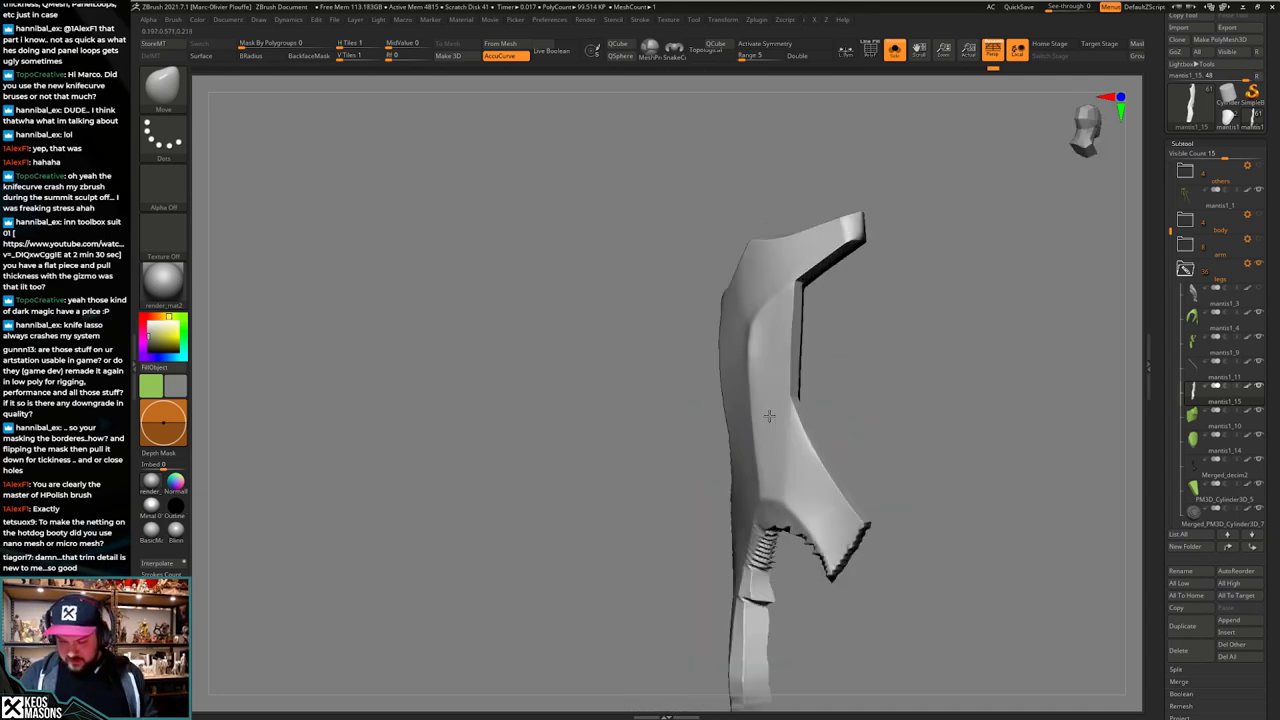
mouse_move(769, 416)
right_mouse_down()
mouse_move(700, 409)
mouse_move(835, 407)
right_mouse_up()
left_click_drag(835, 406, 773, 433)
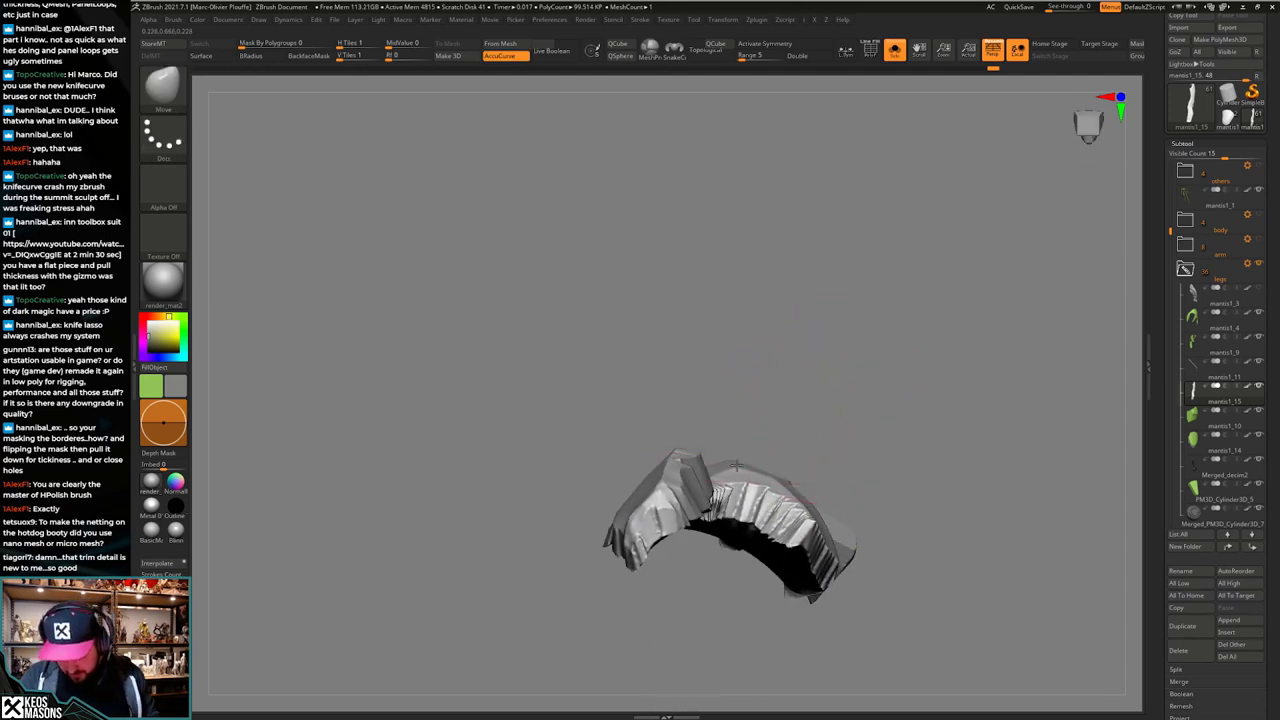
key("ctrl+shift+z")
mouse_move(773, 467)
right_mouse_down()
mouse_move(773, 514)
mouse_move(809, 377)
mouse_move(815, 400)
mouse_move(812, 340)
right_mouse_up()
Step: Switch to HPolish, adjust its draw size and flatten the plane beside the plate's upper crease
key("space")
left_click(799, 405)
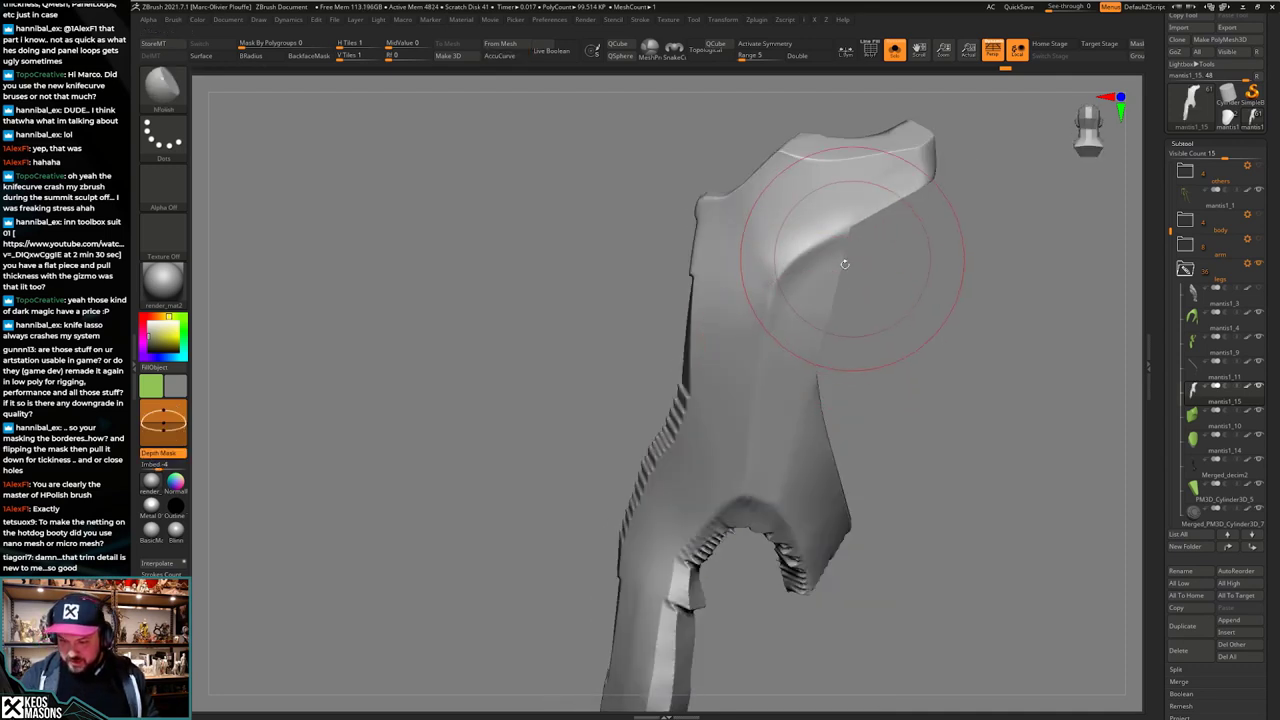
right_click_drag(853, 268, 822, 280)
key("space")
left_click_drag(822, 283, 812, 286)
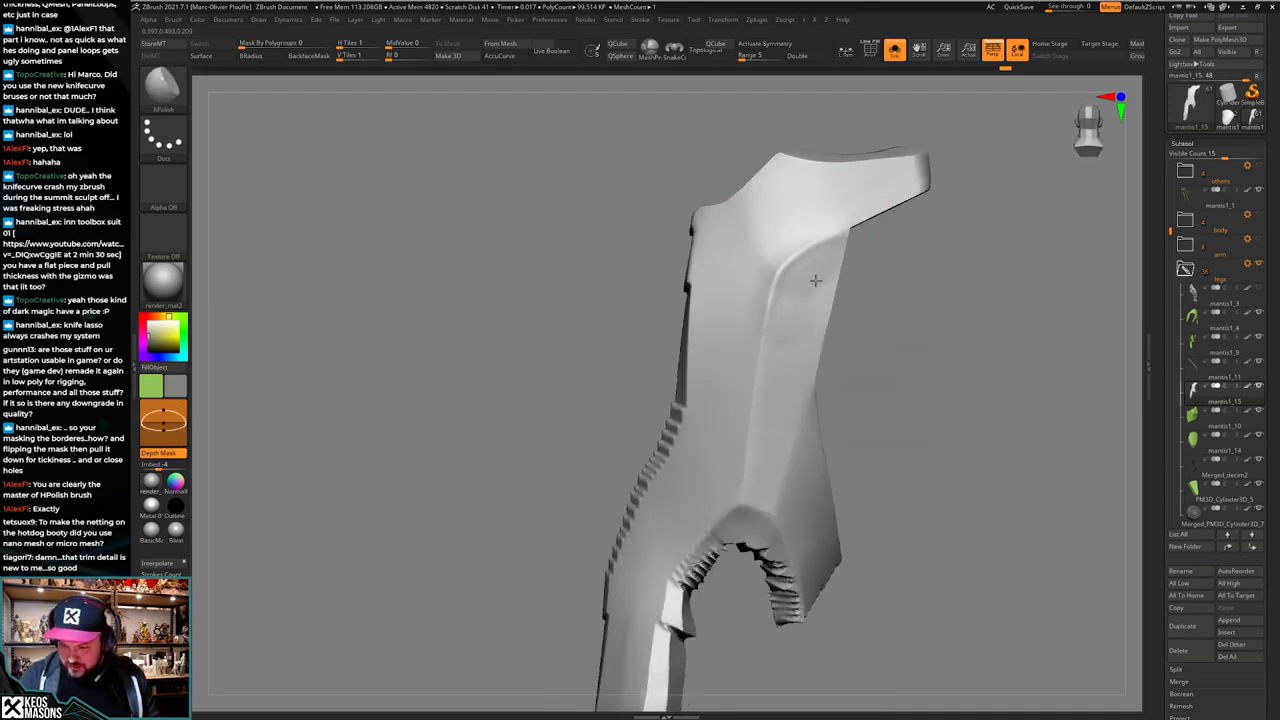
right_click_drag(780, 420, 801, 357)
key("space")
left_click_drag(801, 356, 810, 354)
right_click_drag(810, 352, 809, 306)
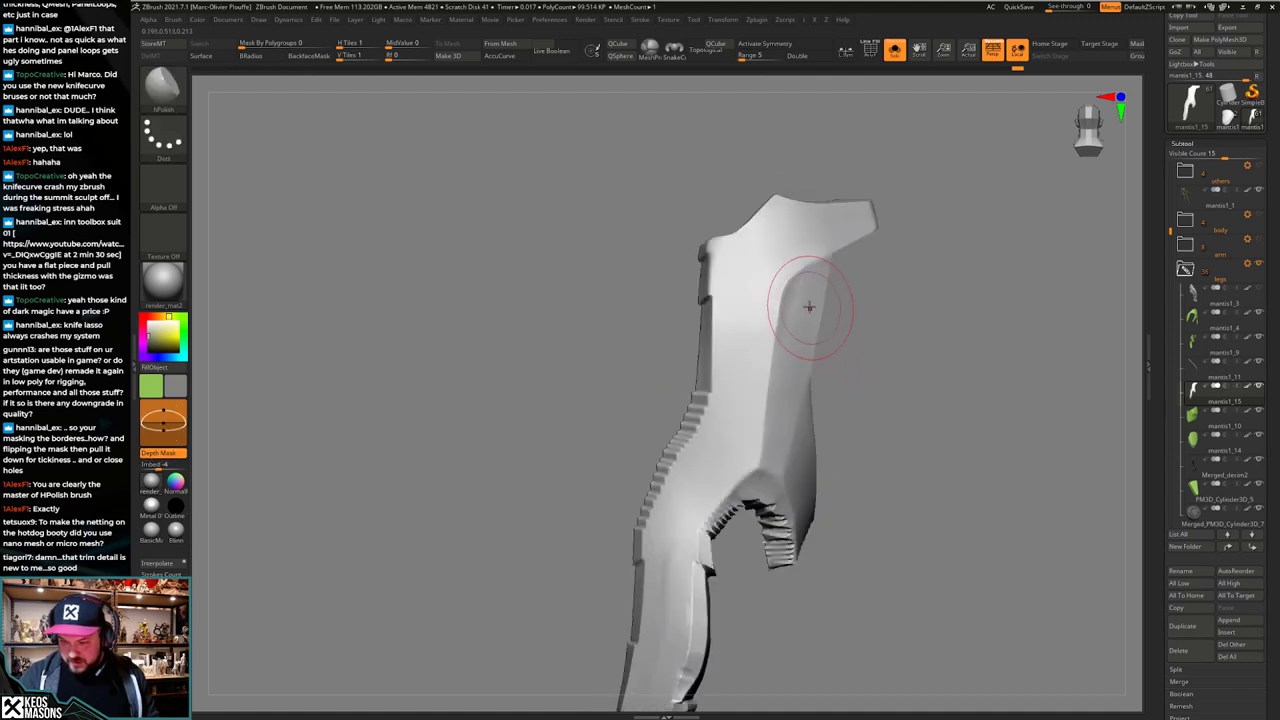
Step: Fine-tune the HPolish draw size and polish along the plate's vertical ridge and narrow inner plane
key("space")
left_click_drag(809, 293, 813, 294)
right_click_drag(812, 294, 808, 298)
key("space")
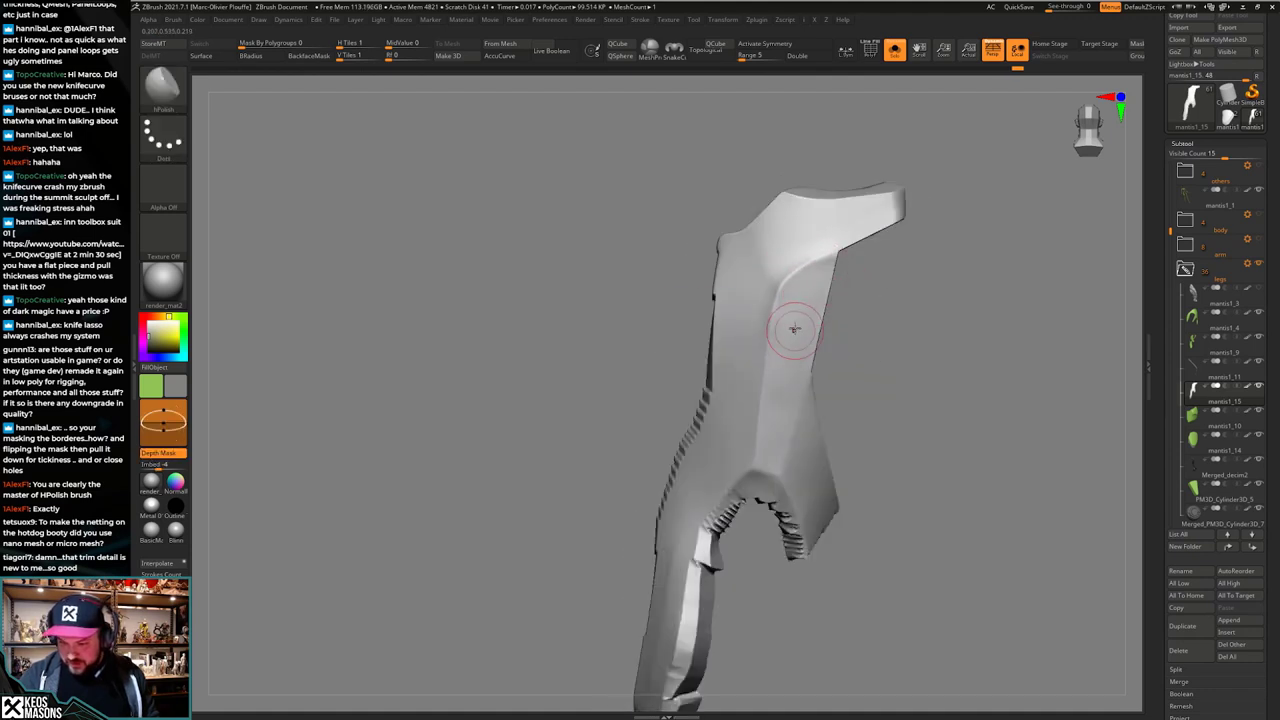
key("space")
left_click_drag(805, 294, 783, 391)
right_click(775, 445)
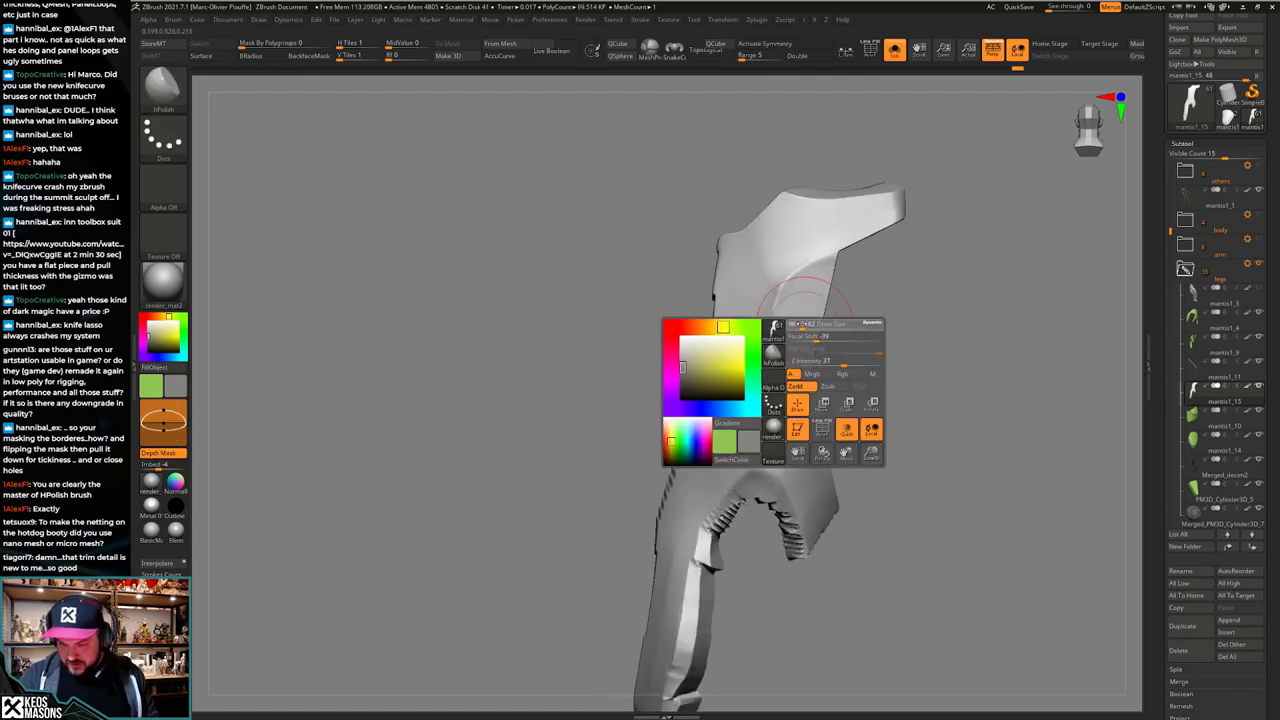
right_click_drag(776, 442, 785, 373)
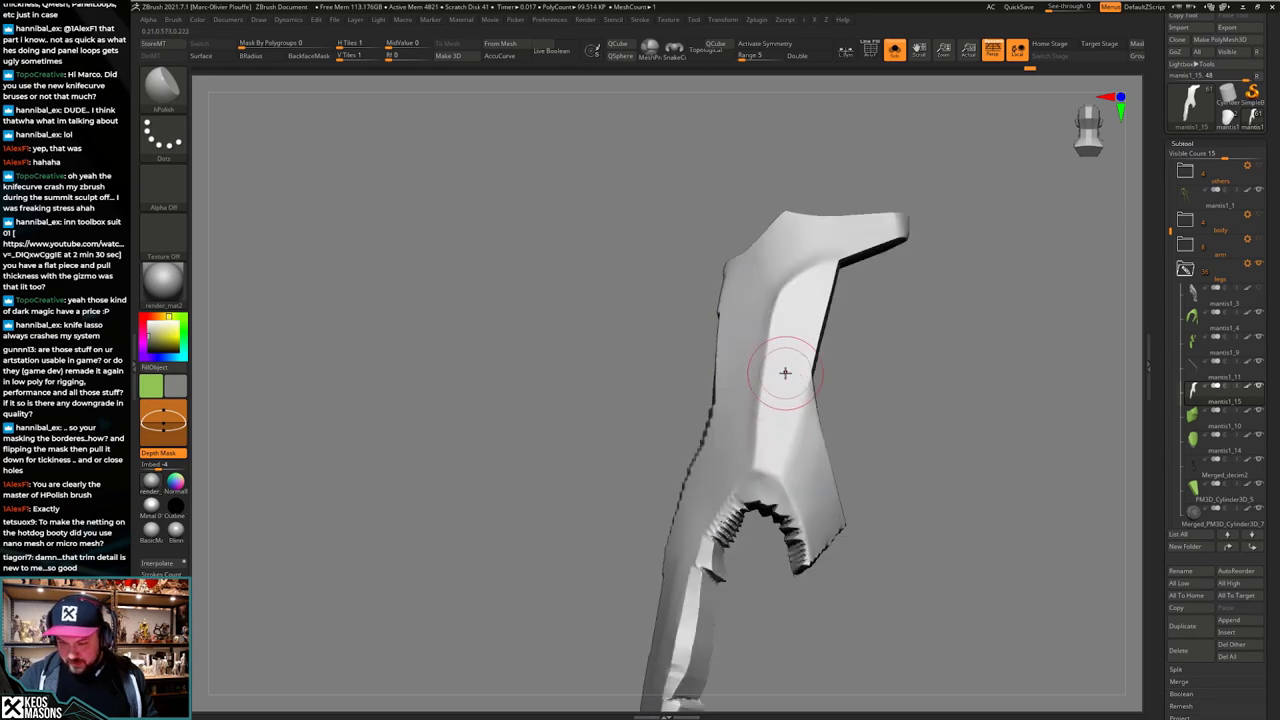
left_click_drag(766, 316, 768, 340)
mouse_move(780, 375)
right_mouse_down()
mouse_move(786, 417)
mouse_move(826, 406)
mouse_move(788, 340)
mouse_move(829, 400)
mouse_move(801, 310)
right_mouse_up()
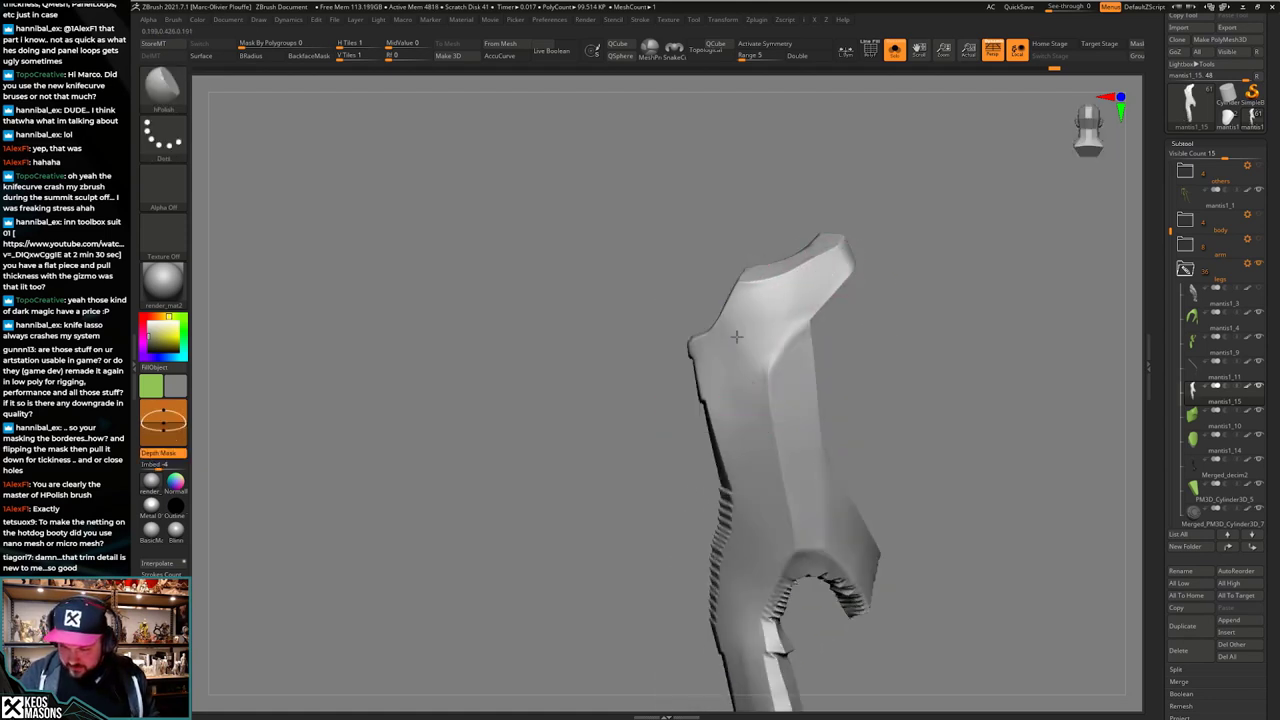
Step: Polish the plate's upper plane above the crease and bring back the full model
mouse_move(752, 345)
right_mouse_down()
mouse_move(766, 340)
mouse_move(766, 300)
right_mouse_up()
left_click_drag(750, 300, 768, 291)
right_click_drag(768, 291, 788, 355)
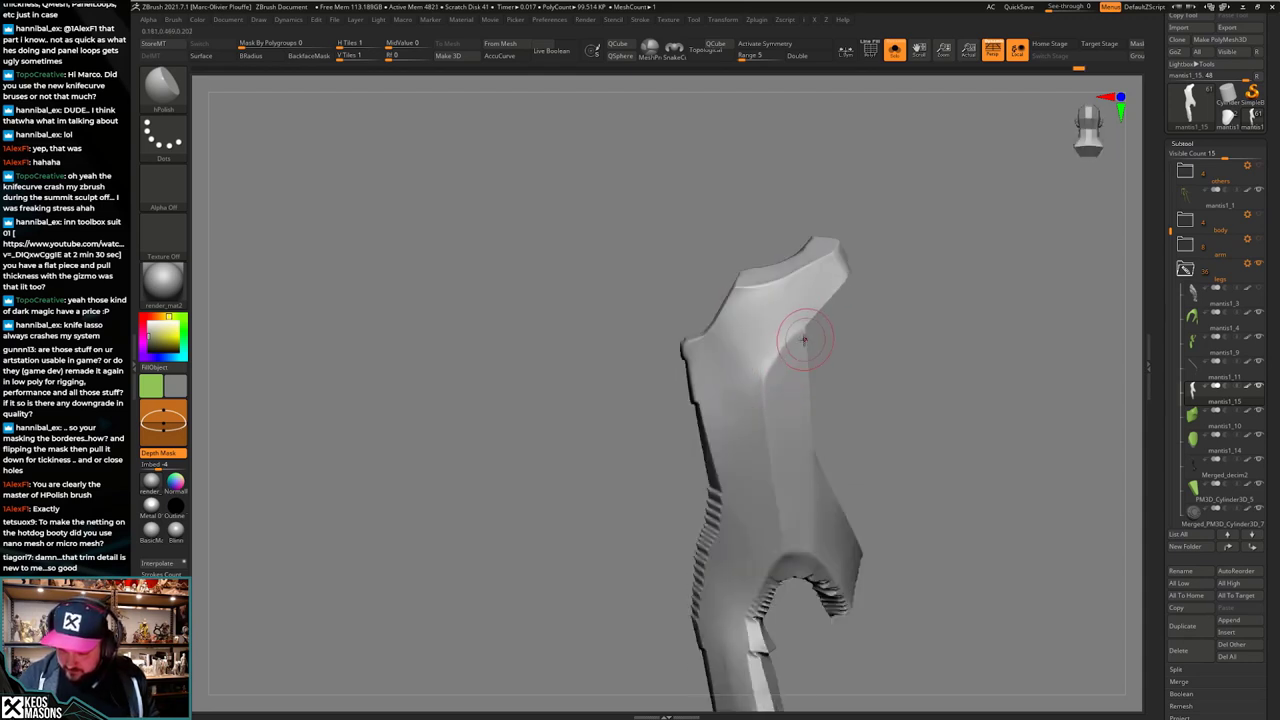
mouse_move(734, 340)
right_mouse_down()
mouse_move(737, 309)
mouse_move(771, 286)
mouse_move(789, 379)
mouse_move(749, 300)
mouse_move(790, 400)
right_mouse_up()
key("alt+s")
Step: Smooth and polish the plate's lower inner corner beside the leg mechanism
left_click_drag(774, 450, 800, 560, "shift")
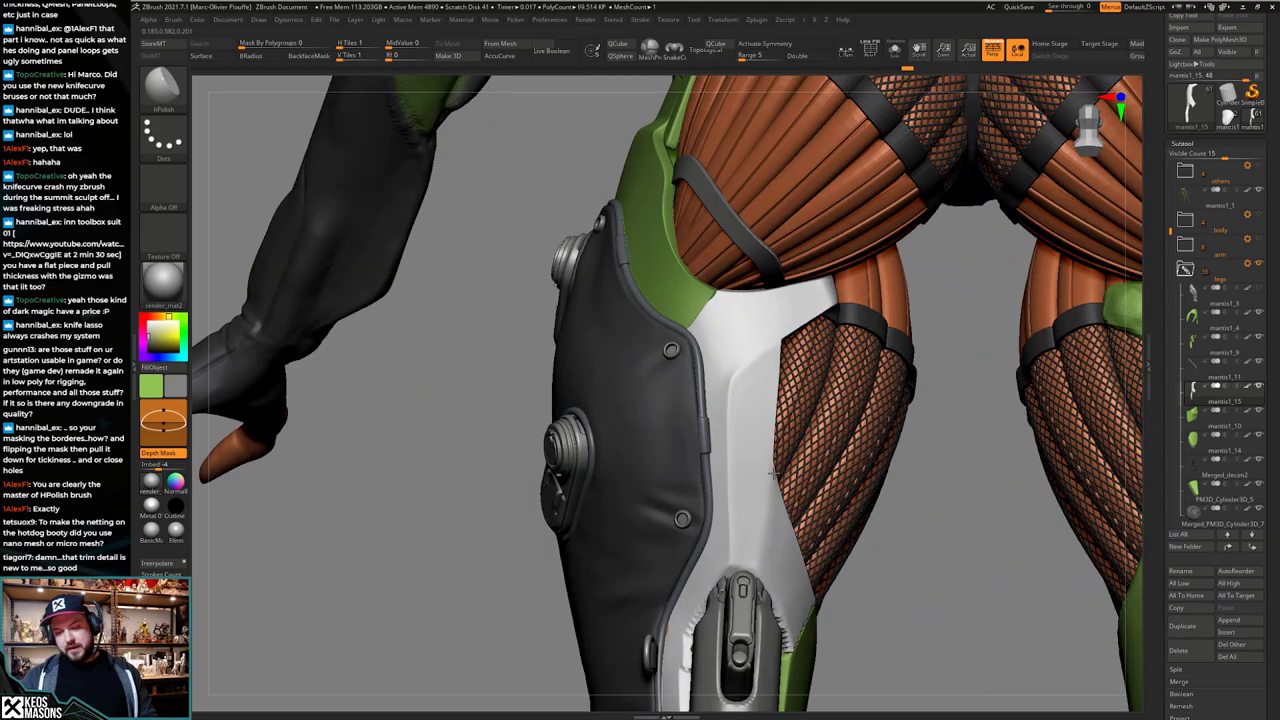
mouse_move(790, 480)
right_mouse_down()
mouse_move(766, 466)
mouse_move(770, 491)
right_mouse_up()
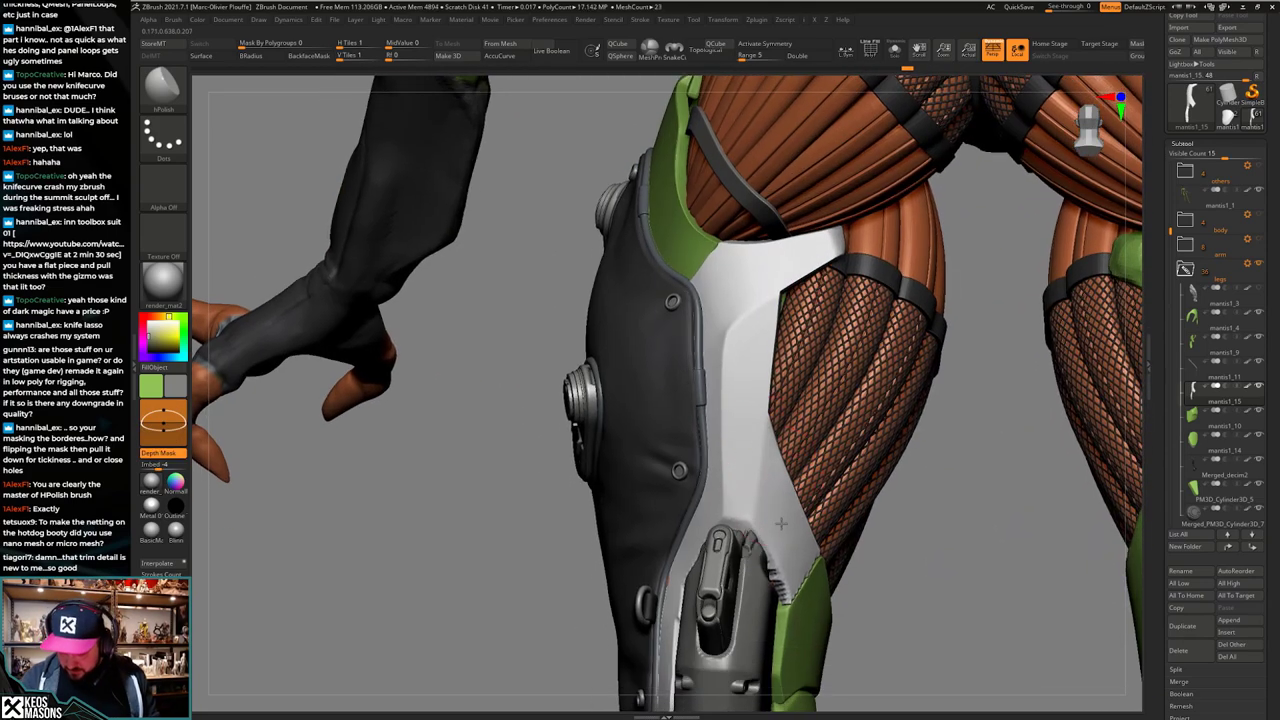
left_click_drag(798, 551, 803, 564)
mouse_move(800, 545)
right_mouse_down()
mouse_move(804, 515)
mouse_move(760, 462)
right_mouse_up()
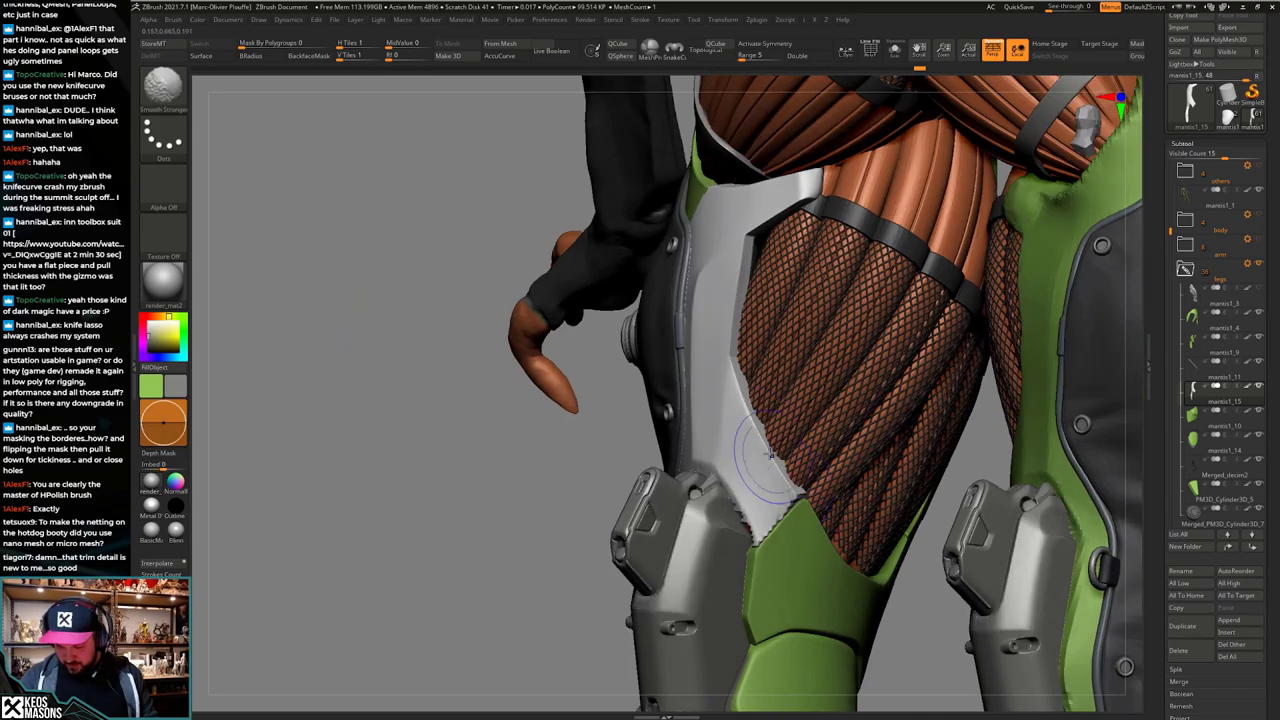
mouse_move(793, 570)
right_mouse_down()
mouse_move(840, 515)
mouse_move(791, 520)
mouse_move(814, 522)
mouse_move(775, 451)
mouse_move(746, 349)
mouse_move(815, 352)
right_mouse_up()
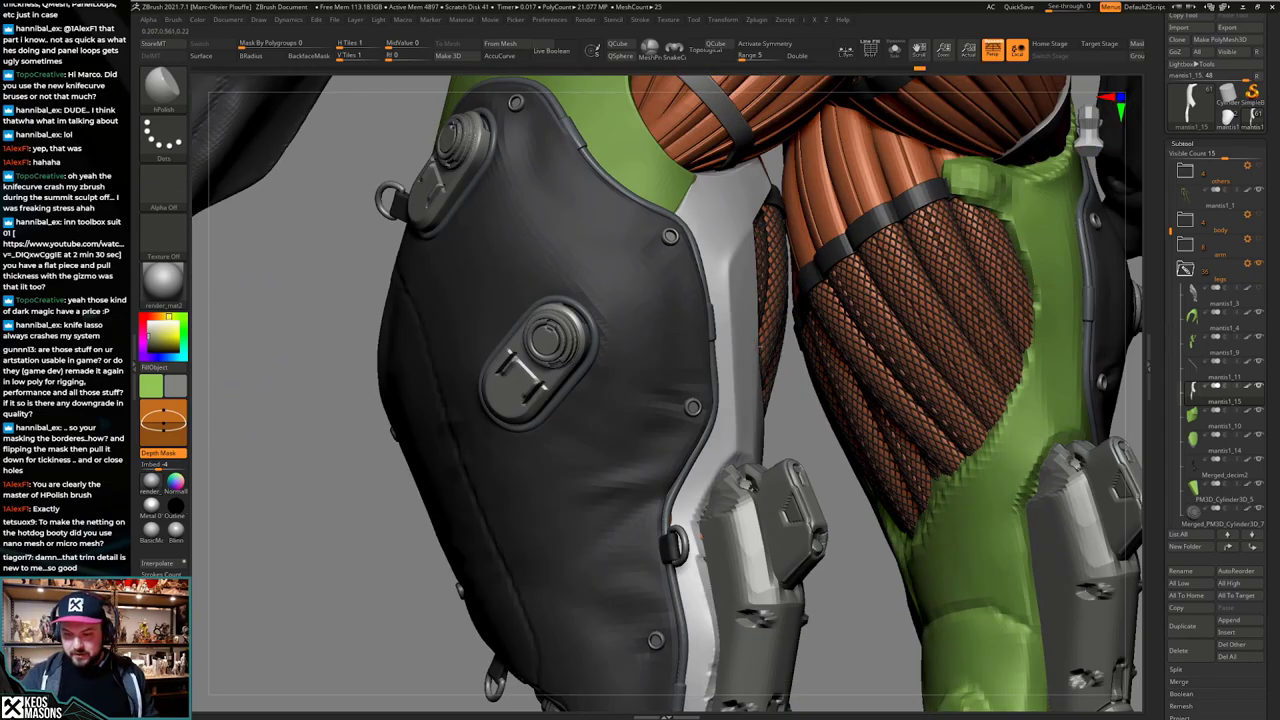
Step: Enlarge the brush, refine the plate's upper plane and ridge, and check the plate on the whole character from behind
right_click_drag(728, 350, 720, 412, "alt")
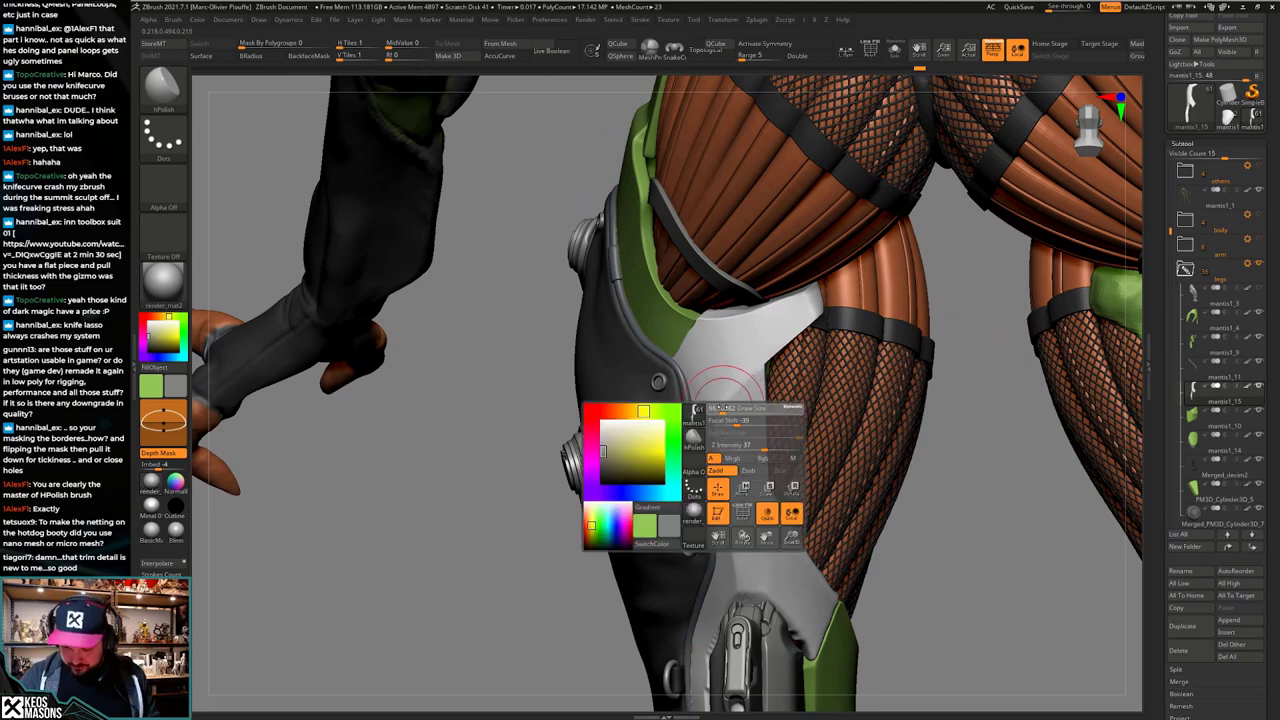
left_click_drag(722, 408, 733, 408)
mouse_move(740, 405)
right_mouse_down()
mouse_move(715, 390)
mouse_move(738, 395)
right_mouse_up()
left_click_drag(743, 394, 740, 440, "shift")
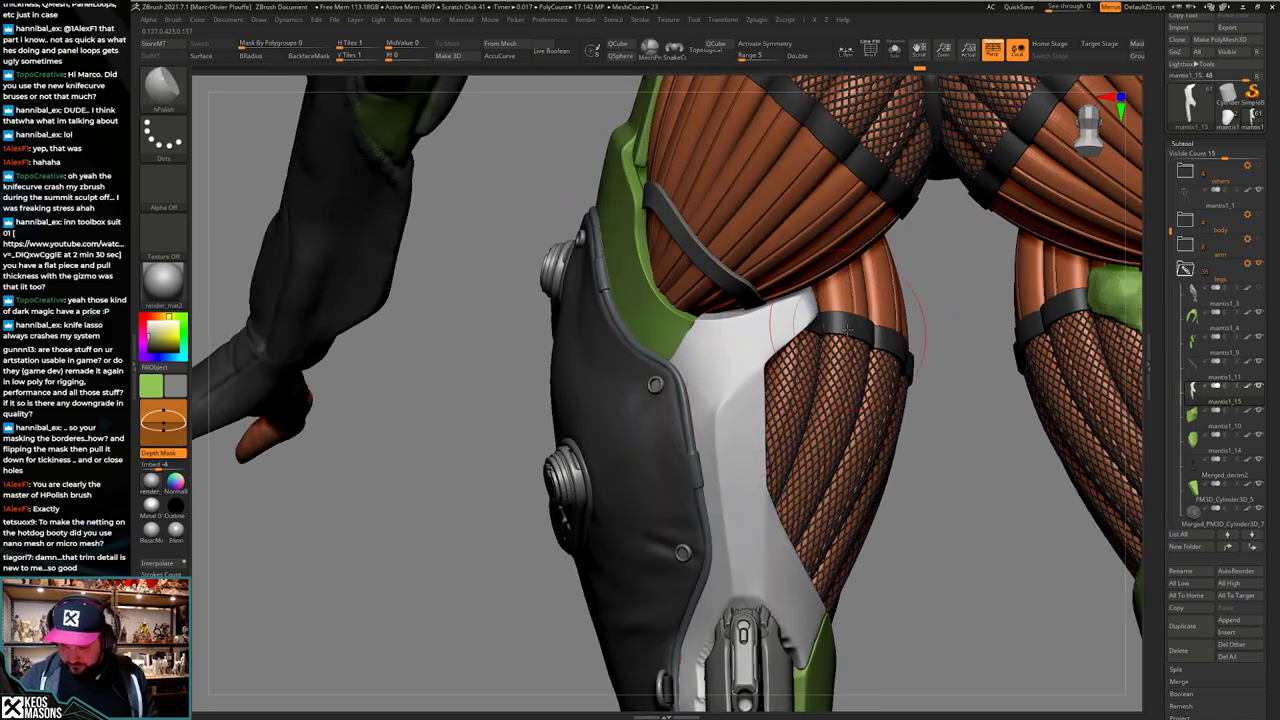
right_click_drag(737, 586, 745, 500, "ctrl")
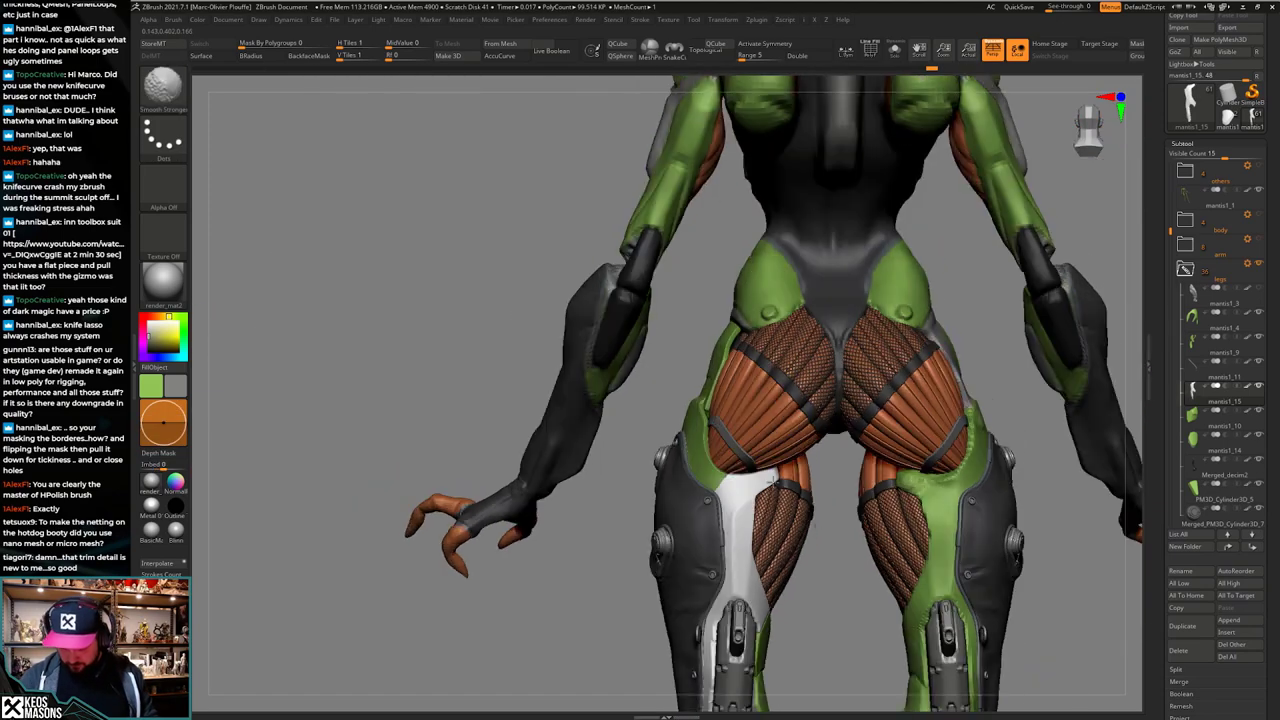
right_click_drag(760, 560, 767, 516)
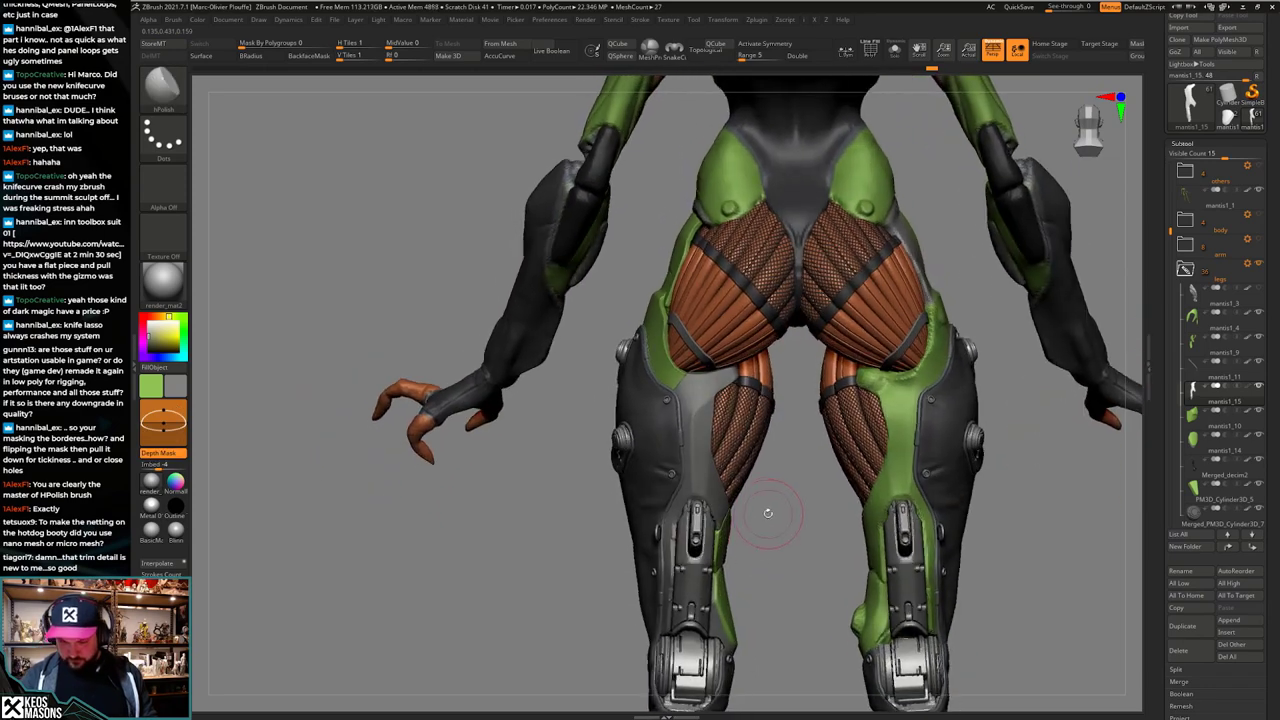
Step: Polish the plate's narrow lower strip beside the leg mechanism and compare it isolated and on the full leg
left_click_drag(769, 514, 766, 534, "ctrl")
mouse_move(766, 534)
right_mouse_down()
mouse_move(757, 552)
mouse_move(722, 530)
mouse_move(724, 430)
mouse_move(686, 562)
mouse_move(686, 471)
right_mouse_up()
key("alt+s")
key("alt+s")
mouse_move(654, 620)
right_mouse_down()
mouse_move(622, 608)
mouse_move(680, 590)
right_mouse_up()
right_click(618, 539)
left_click_drag(632, 552, 645, 510)
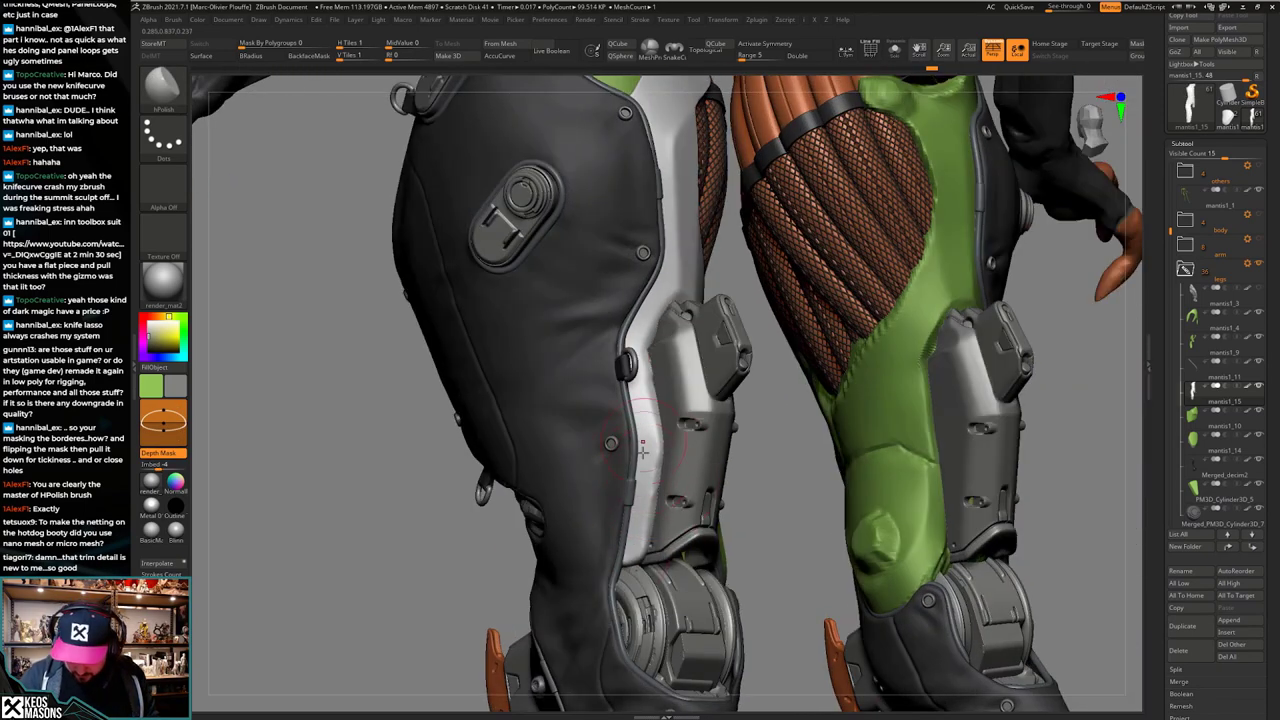
key("alt+s")
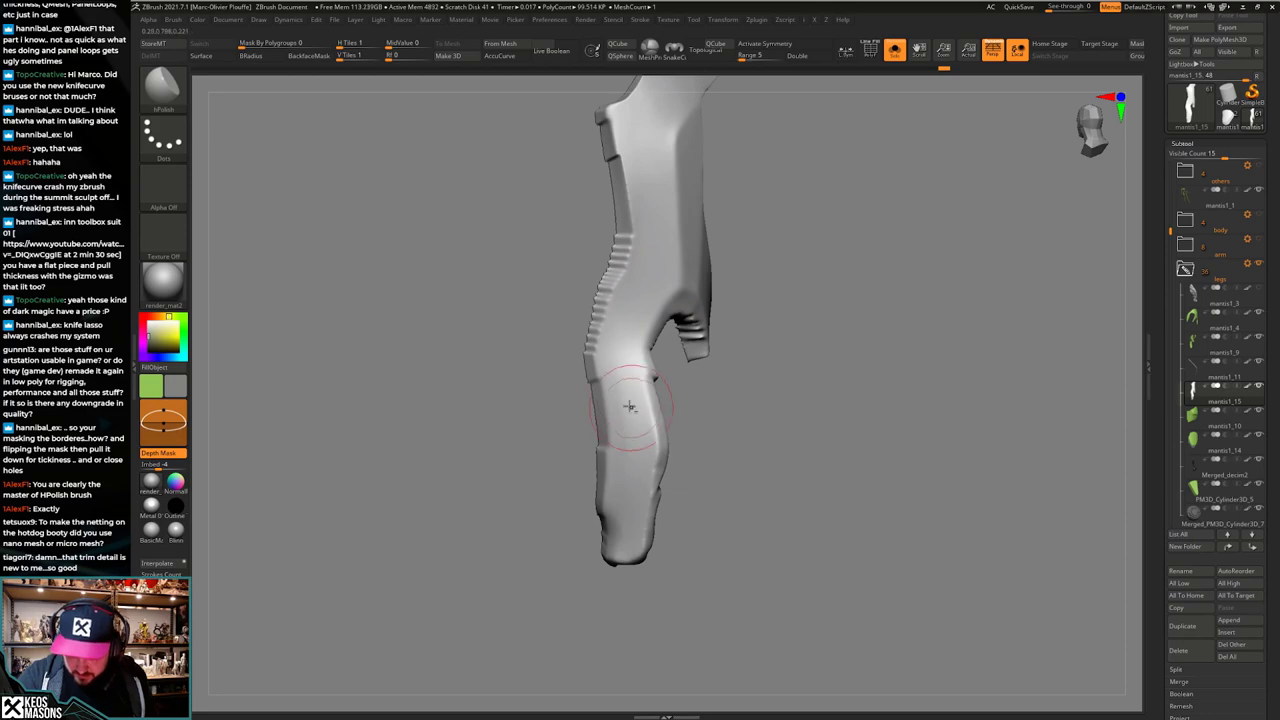
key("alt+s")
mouse_move(630, 407)
right_mouse_down()
mouse_move(568, 402)
mouse_move(582, 398)
right_mouse_up()
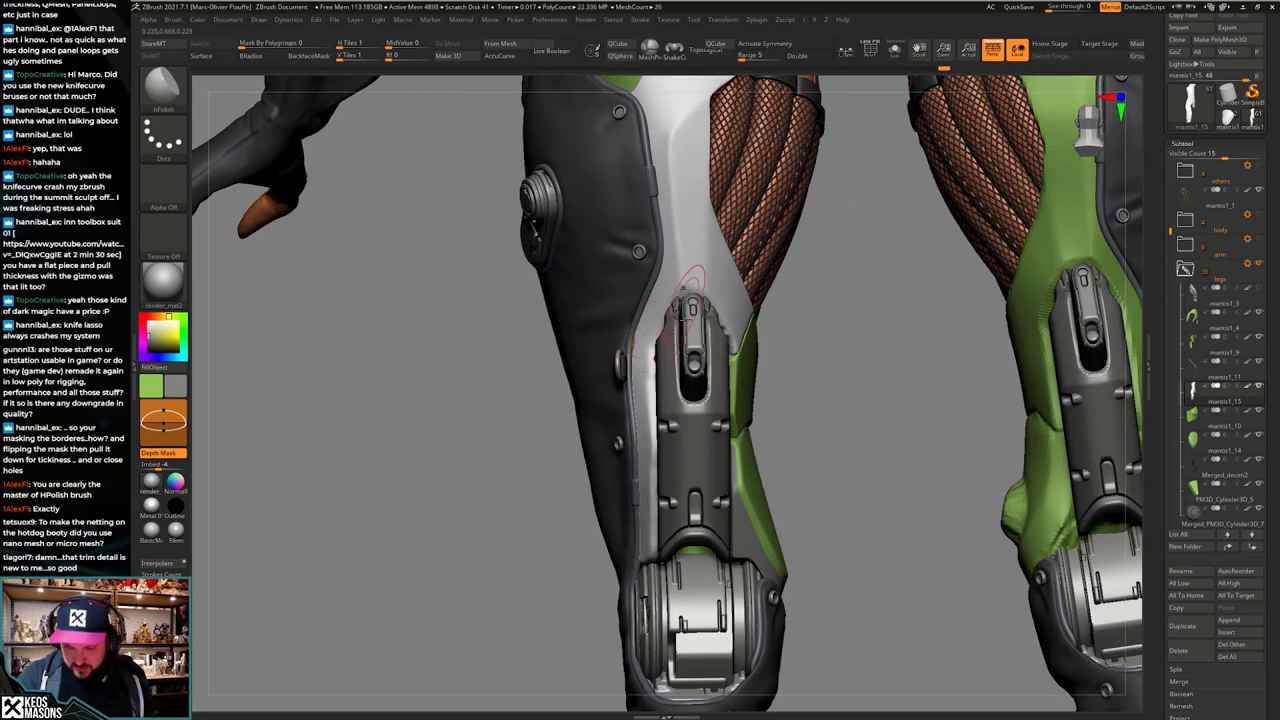
Step: Select the thigh muscle under the netting, switch to the Move brush with a larger draw size, and reselect the back thigh plate
right_click_drag(683, 320, 679, 391, "alt")
key("alt+s")
key("alt+s")
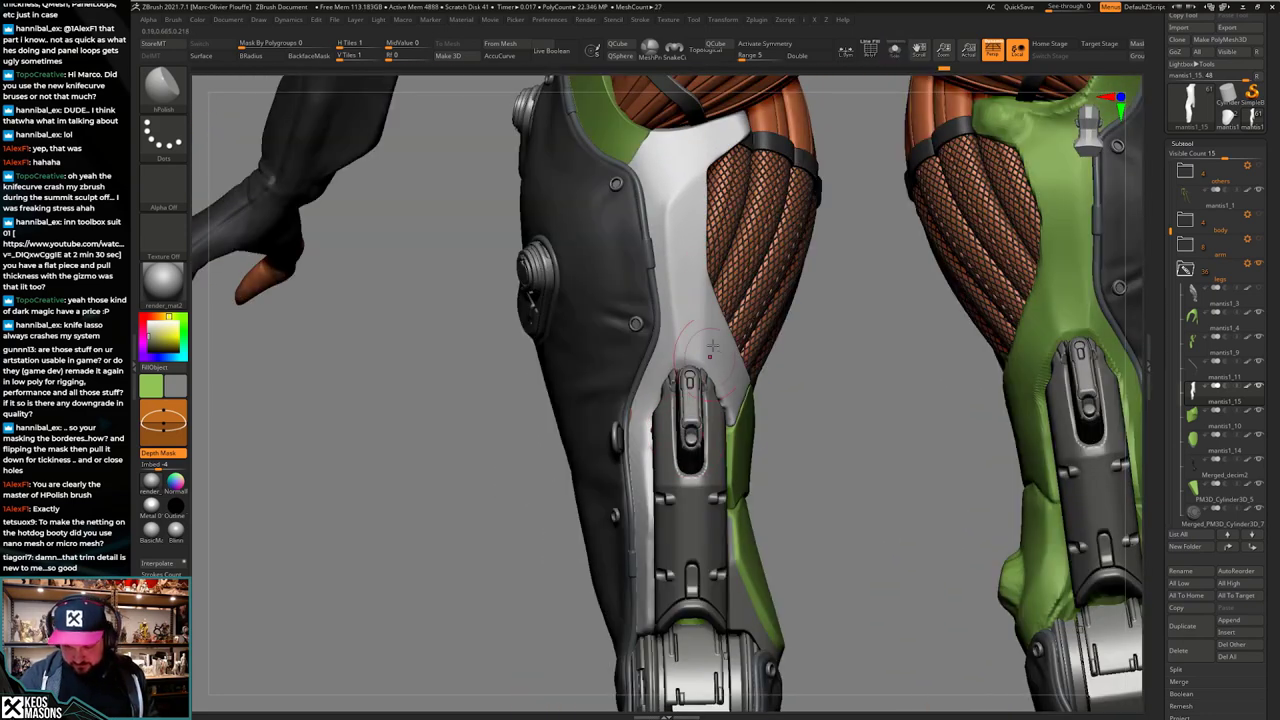
left_click(732, 278, "alt")
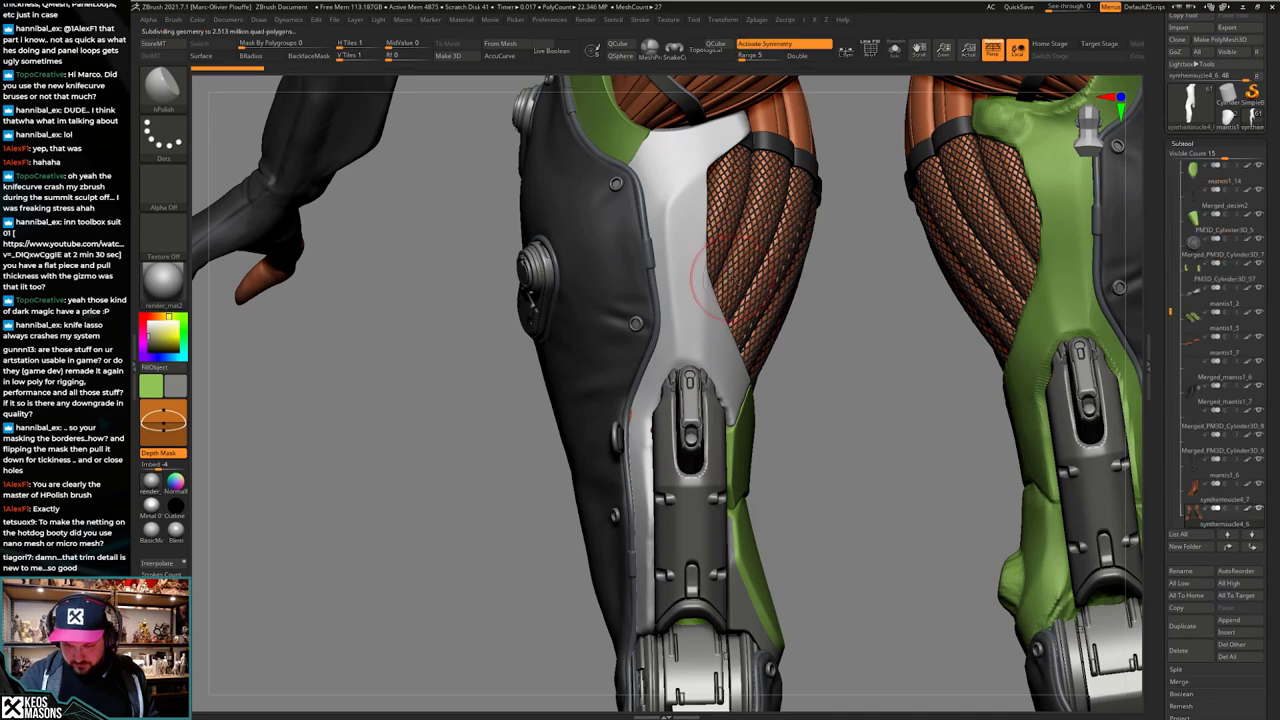
key("alt+s")
key("alt+s")
key("space")
left_click(635, 401)
key("space")
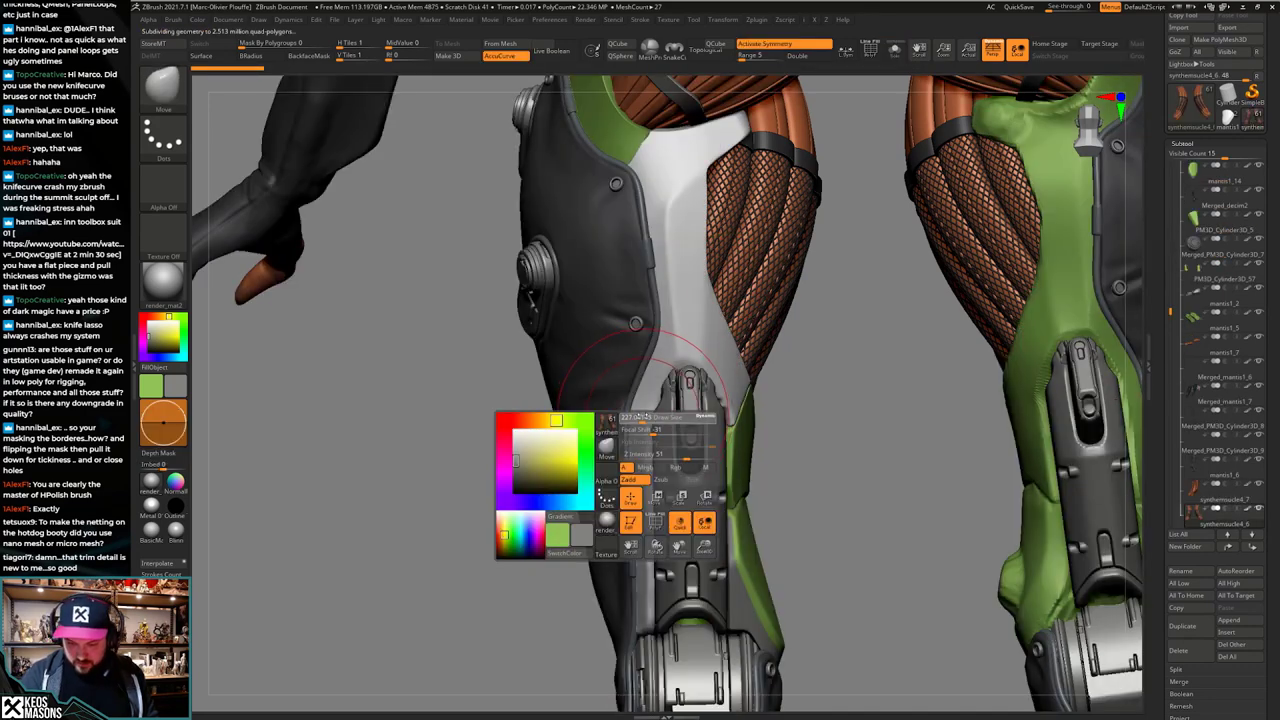
left_click_drag(637, 420, 648, 420)
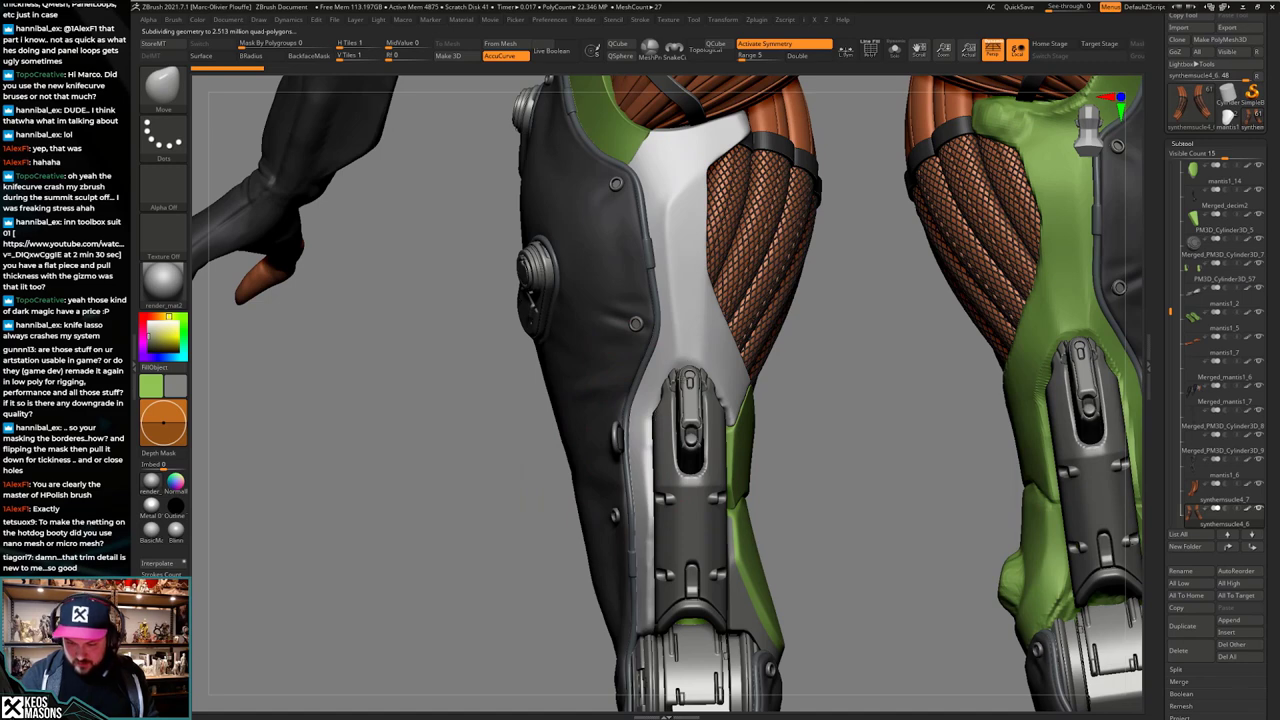
key("space")
key("space")
left_click(698, 343, "alt")
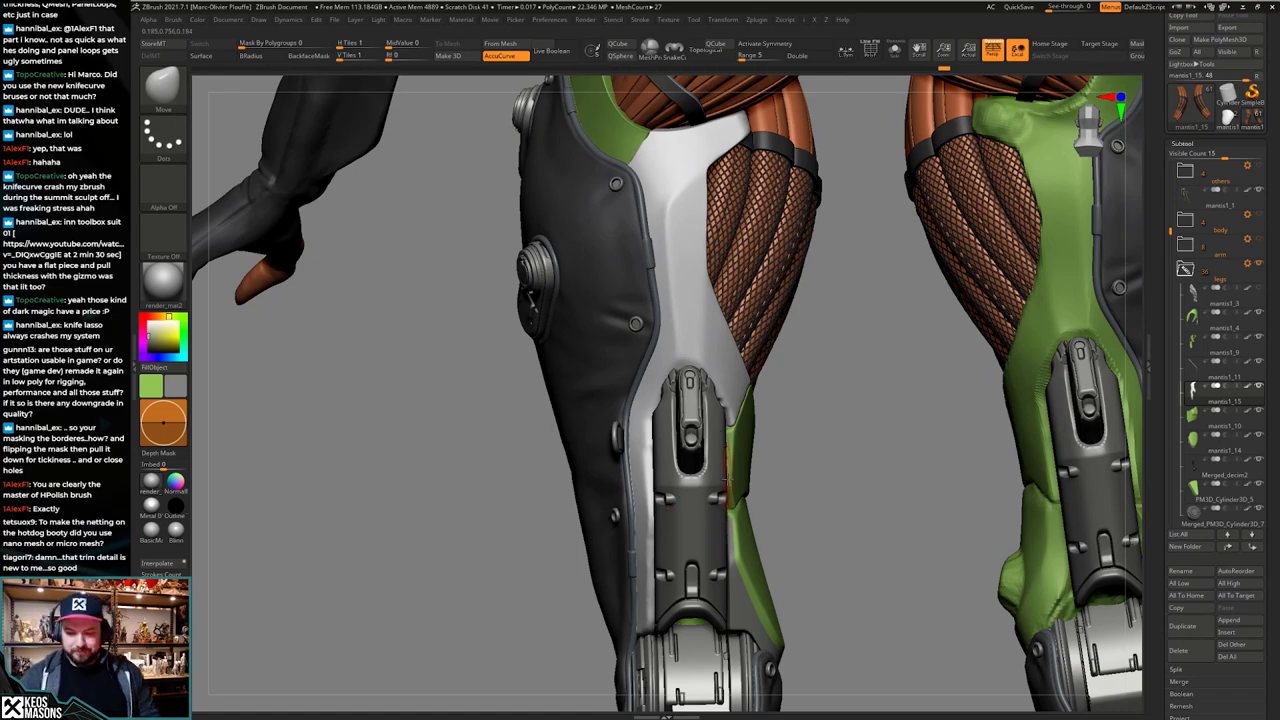
Step: Try to trim the profile of the plate's lower strip with ClipCurve strokes from the side view
mouse_move(727, 478)
right_mouse_down()
mouse_move(719, 545)
mouse_move(698, 497)
mouse_move(643, 506)
mouse_move(651, 534)
mouse_move(716, 518)
right_mouse_up()
key("alt+s")
mouse_move(766, 480)
right_mouse_down("alt")
mouse_move(770, 462)
mouse_move(781, 483)
right_mouse_up("alt")
key("alt+s")
key("alt+s")
key("alt+s")
right_click_drag(800, 405, 843, 396)
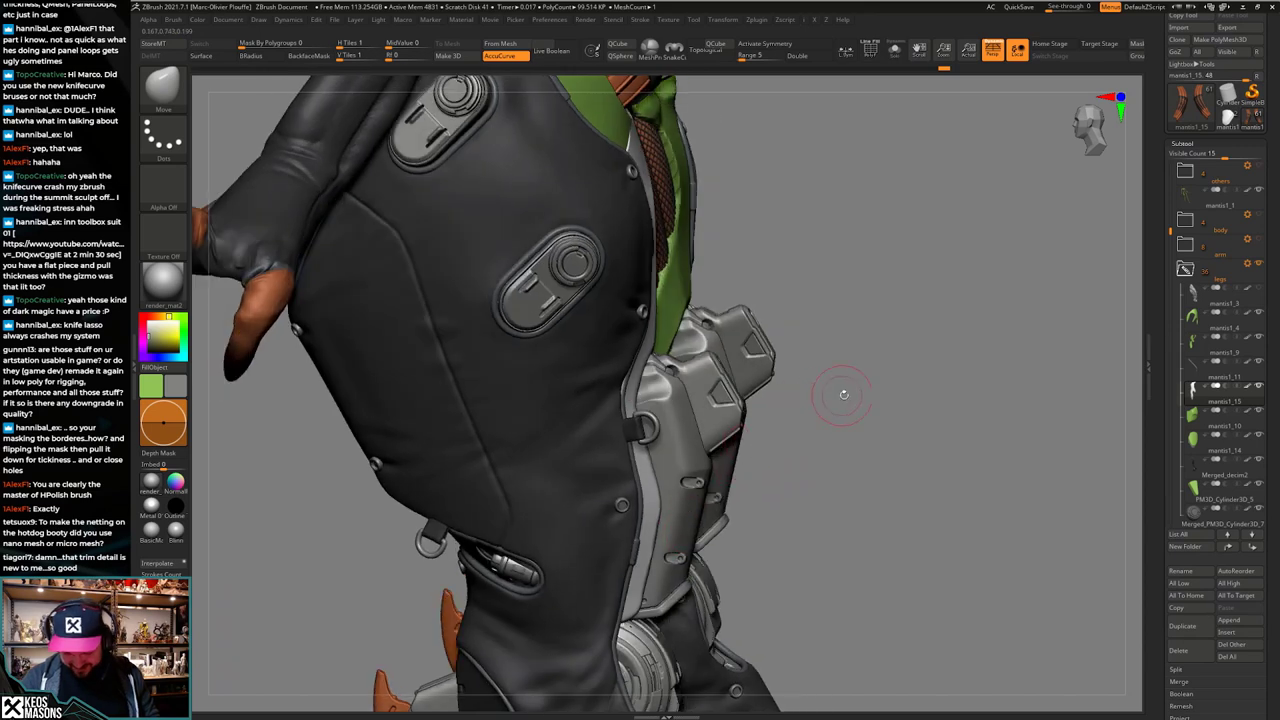
mouse_move(665, 479)
left_mouse_down("ctrl+shift")
mouse_move(652, 628)
mouse_move(637, 625)
left_mouse_up("ctrl+shift")
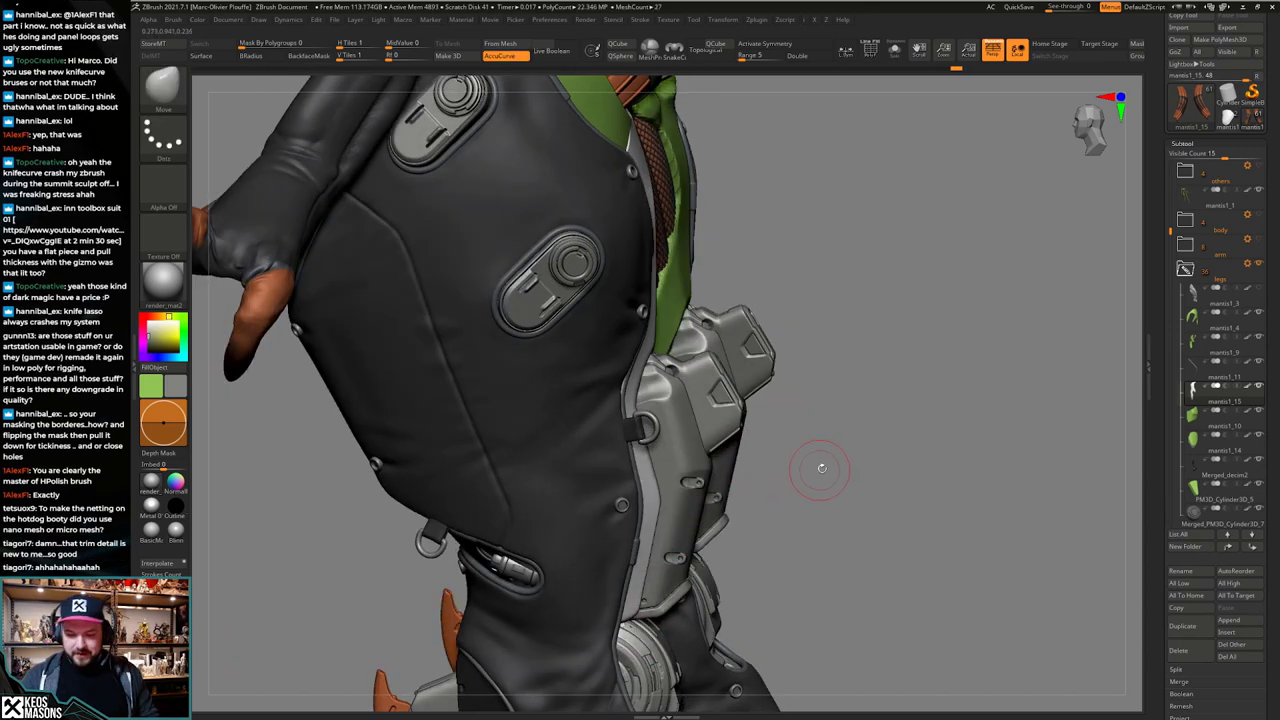
right_click_drag(823, 463, 826, 495, "alt")
left_click_drag(661, 351, 643, 418, "ctrl+shift")
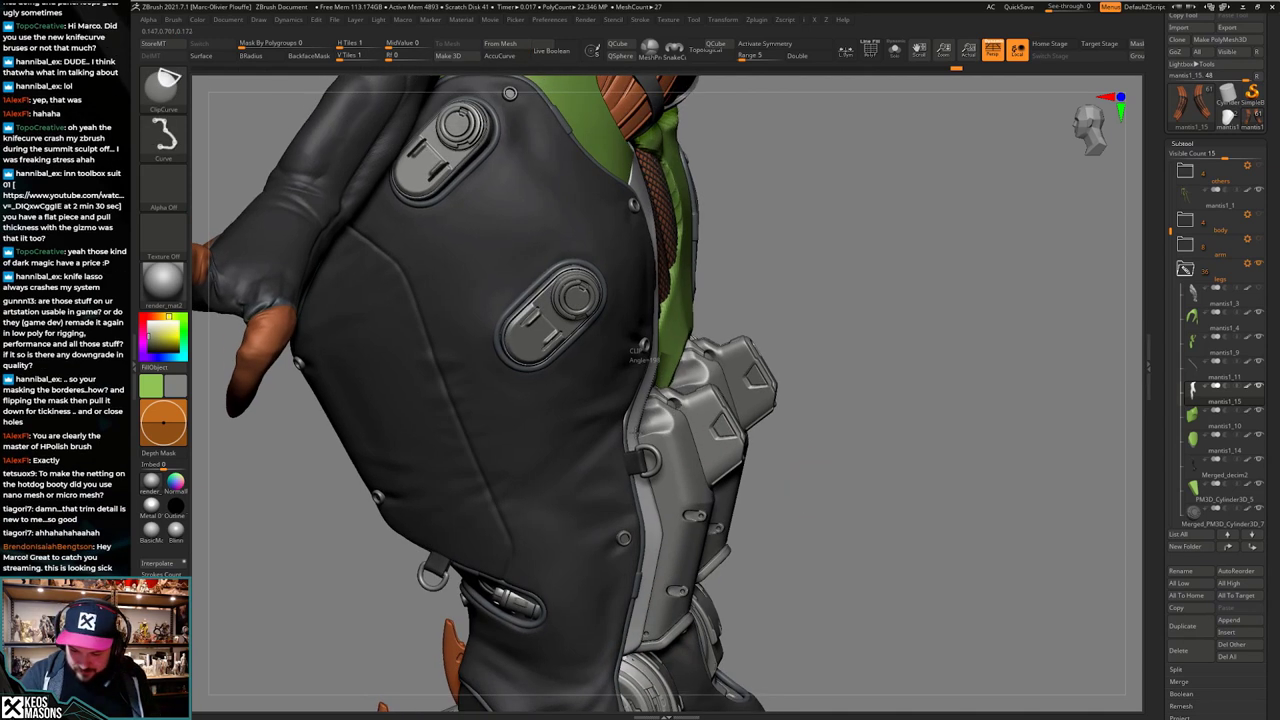
left_click_drag(676, 580, 675, 578, "ctrl+shift")
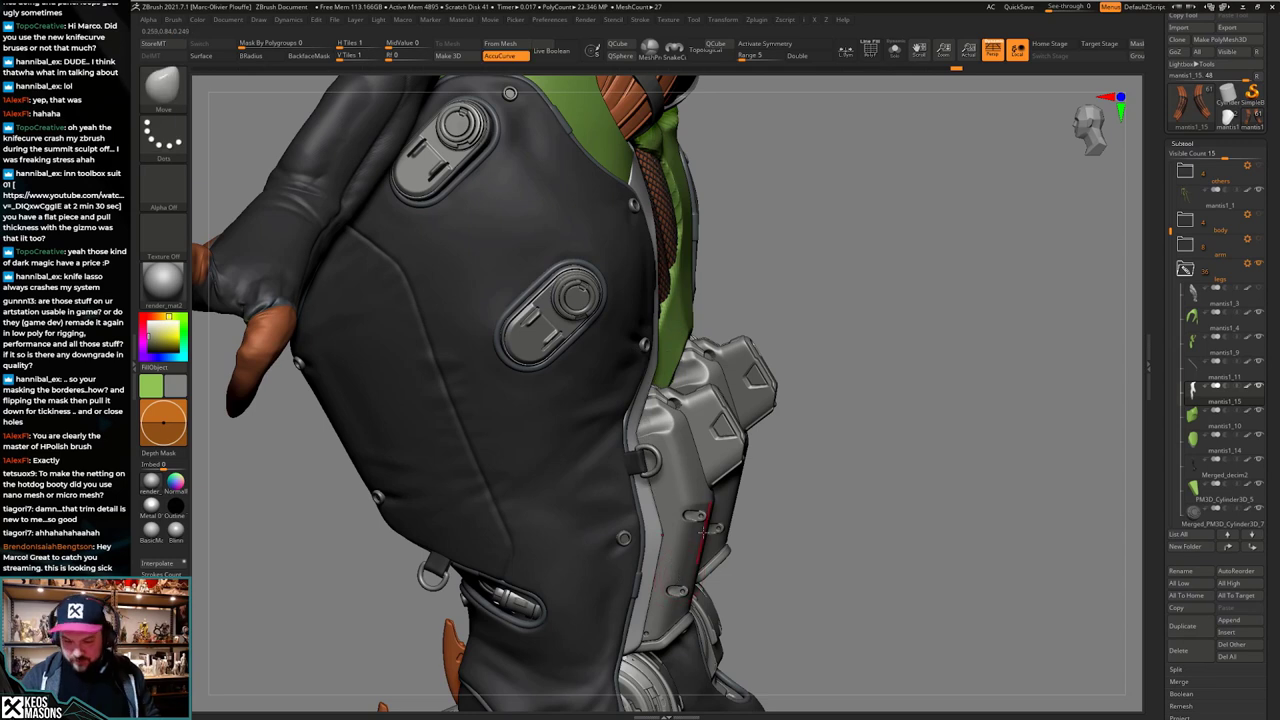
left_click_drag(790, 521, 780, 473, "alt")
left_click_drag(675, 570, 582, 622, "ctrl+shift")
left_click_drag(648, 596, 552, 604, "ctrl+shift")
mouse_move(874, 530)
left_mouse_down()
mouse_move(704, 538)
mouse_move(692, 570)
left_mouse_up()
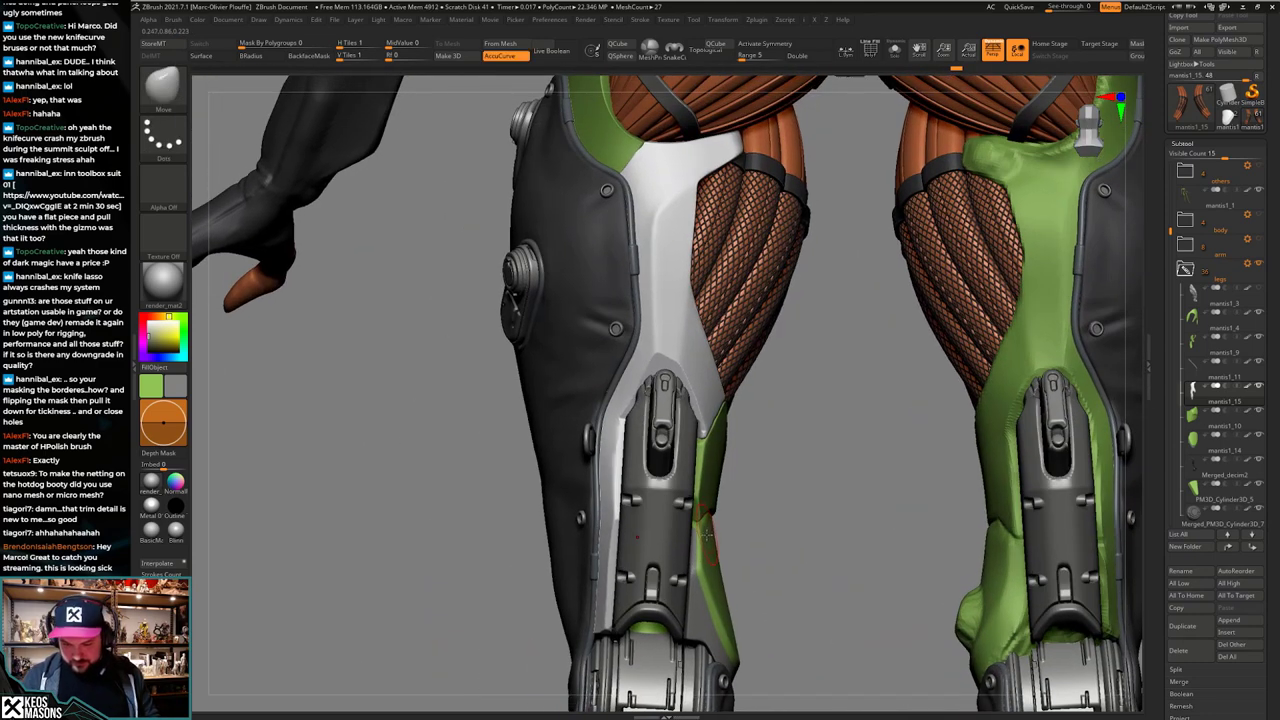
Step: Undo the last six edits on the back thigh plate
left_click_drag(800, 490, 711, 514, "alt")
key("ctrl+z")
key("ctrl+z")
key("ctrl+z")
key("ctrl+z")
key("ctrl+z")
key("ctrl+z")
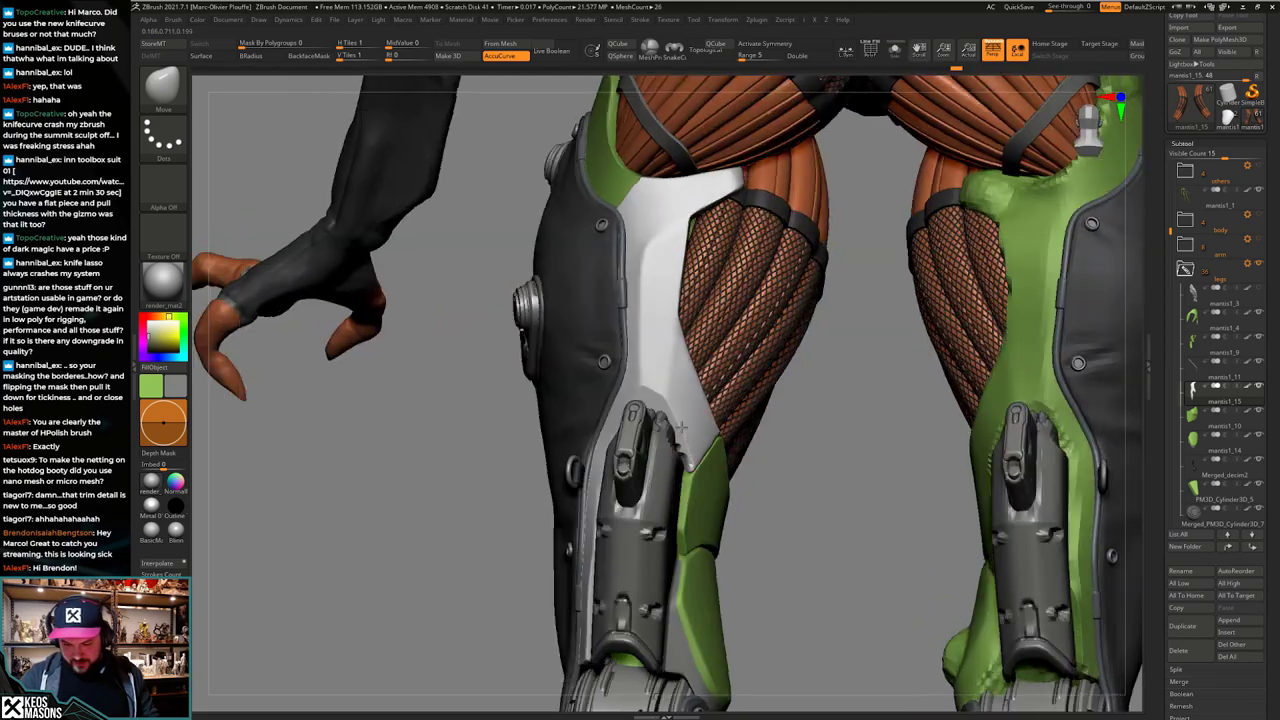
Step: Enable backface masking and use the Move brush to fit the plate's lower inner corner around the leg mechanism
right_click_drag(682, 428, 668, 424)
mouse_move(668, 424)
right_mouse_down("ctrl")
mouse_move(695, 444)
mouse_move(700, 471)
mouse_move(686, 459)
right_mouse_up("ctrl")
key("space")
left_click(659, 410)
key("space")
key("b")
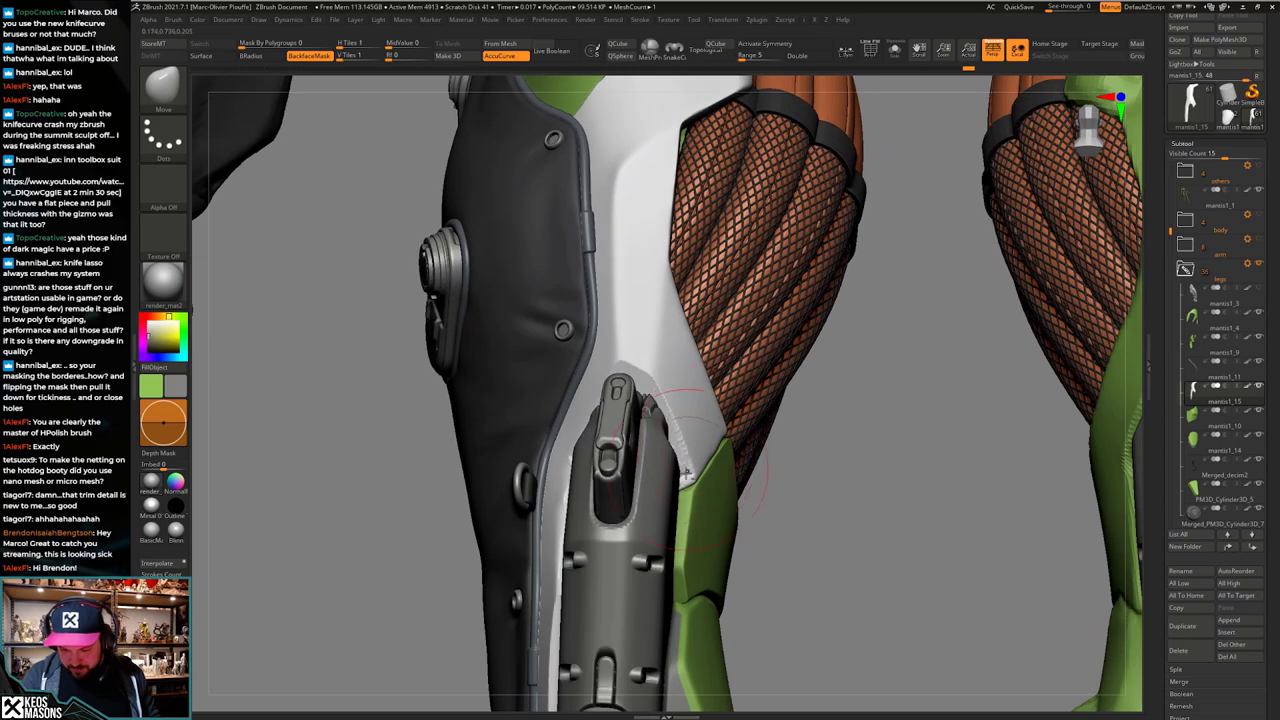
key("alt+s")
key("alt+s")
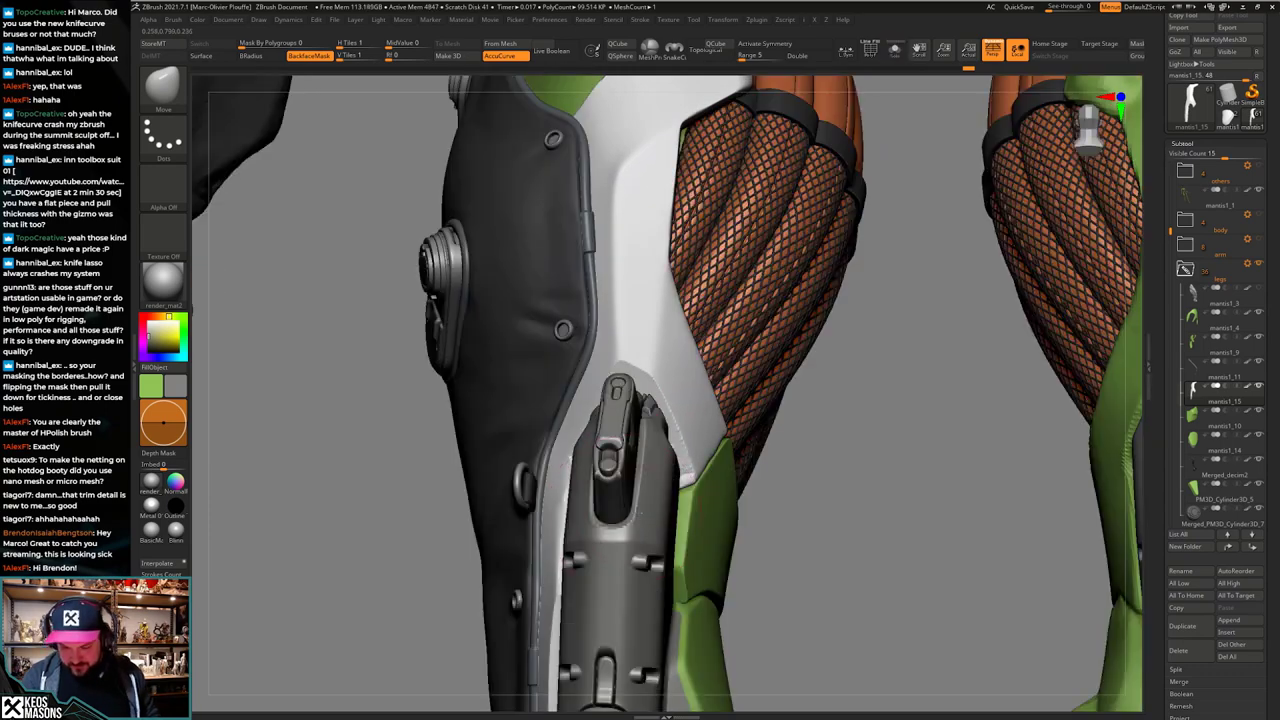
mouse_move(611, 500)
right_mouse_down()
mouse_move(562, 505)
mouse_move(658, 515)
mouse_move(694, 430)
right_mouse_up()
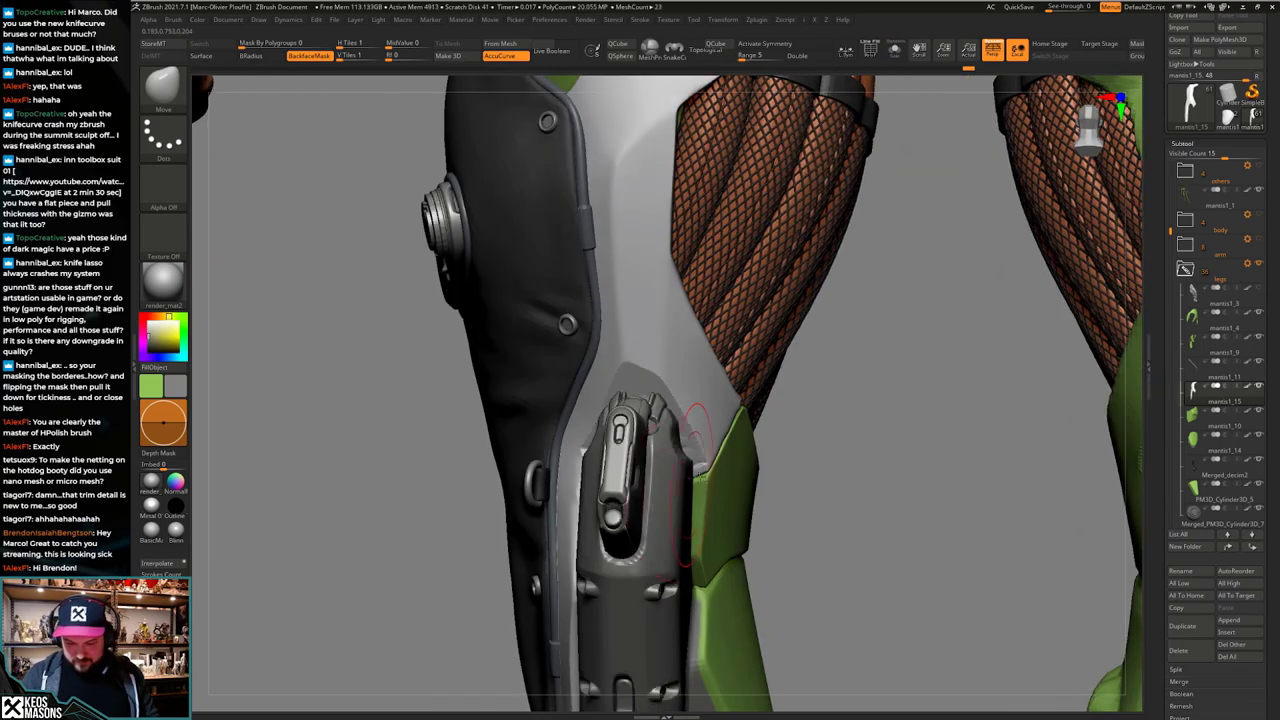
Step: Isolate the plate, polish the plane around its notch with HPolish, and switch to the Planar brush
key("alt+s")
key("space")
left_click(697, 430)
key("space")
left_click_drag(690, 398, 672, 397)
right_click_drag(672, 390, 677, 381)
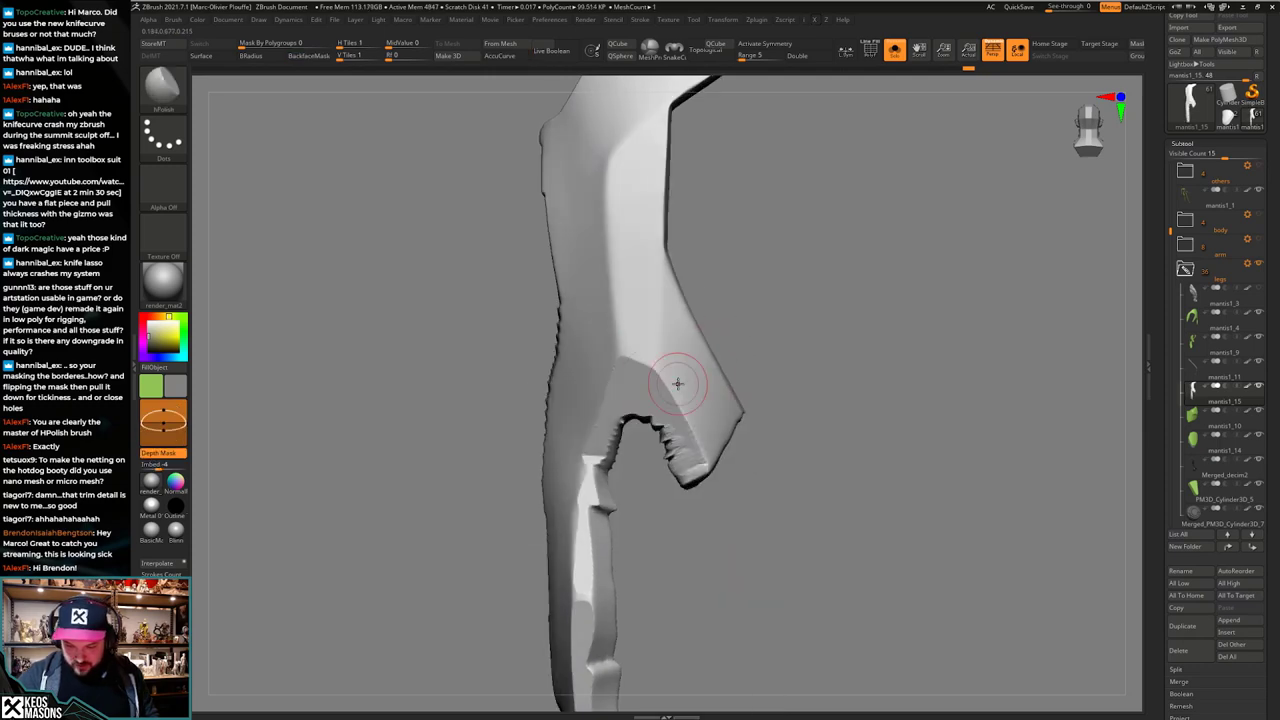
key("space")
left_click(688, 422)
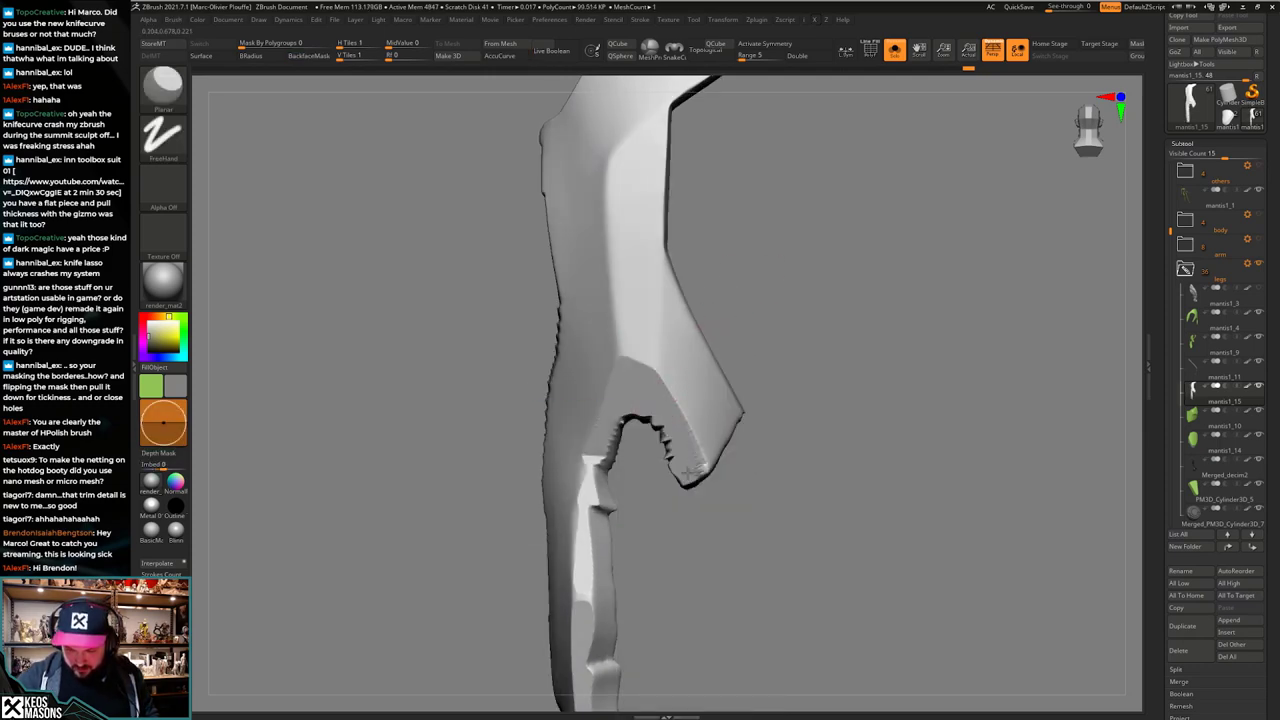
Step: Bring back the full model and shape the plate's rim above the leg mechanism using the Move brush with backface masking
key("alt+s")
right_click_drag(688, 422, 745, 340)
right_click_drag(720, 390, 704, 487, "ctrl")
key("space")
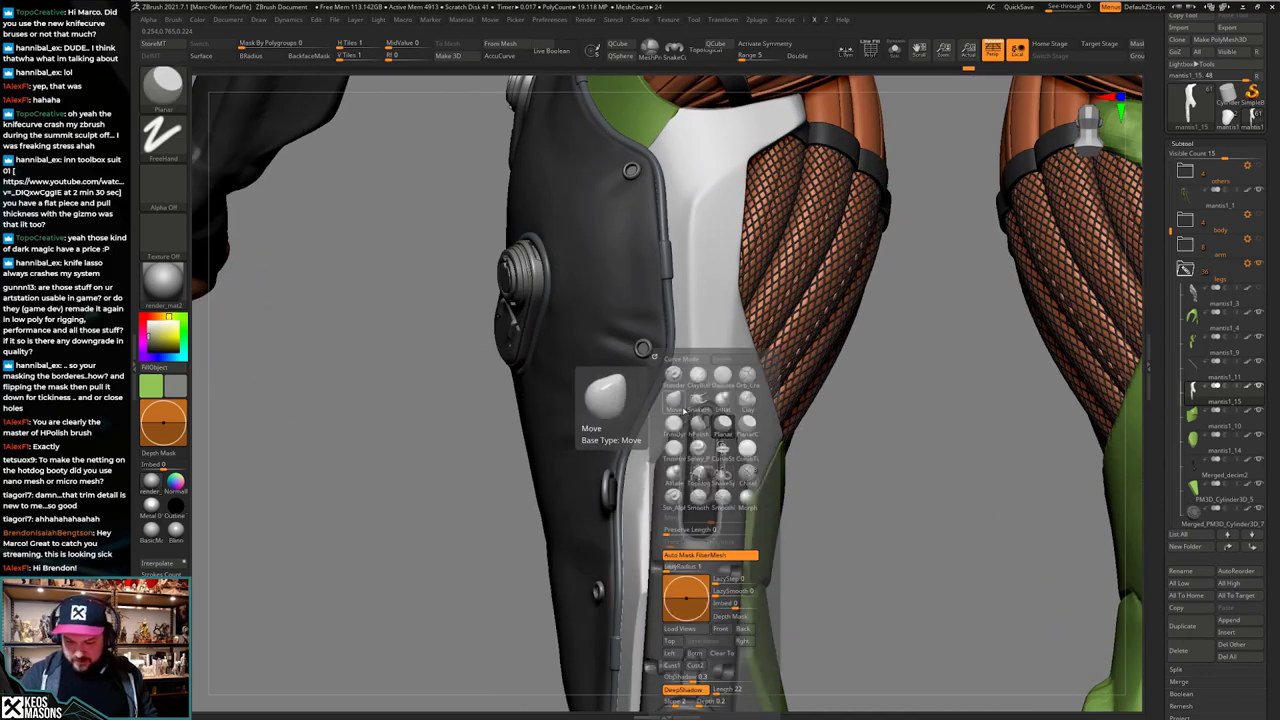
key("space")
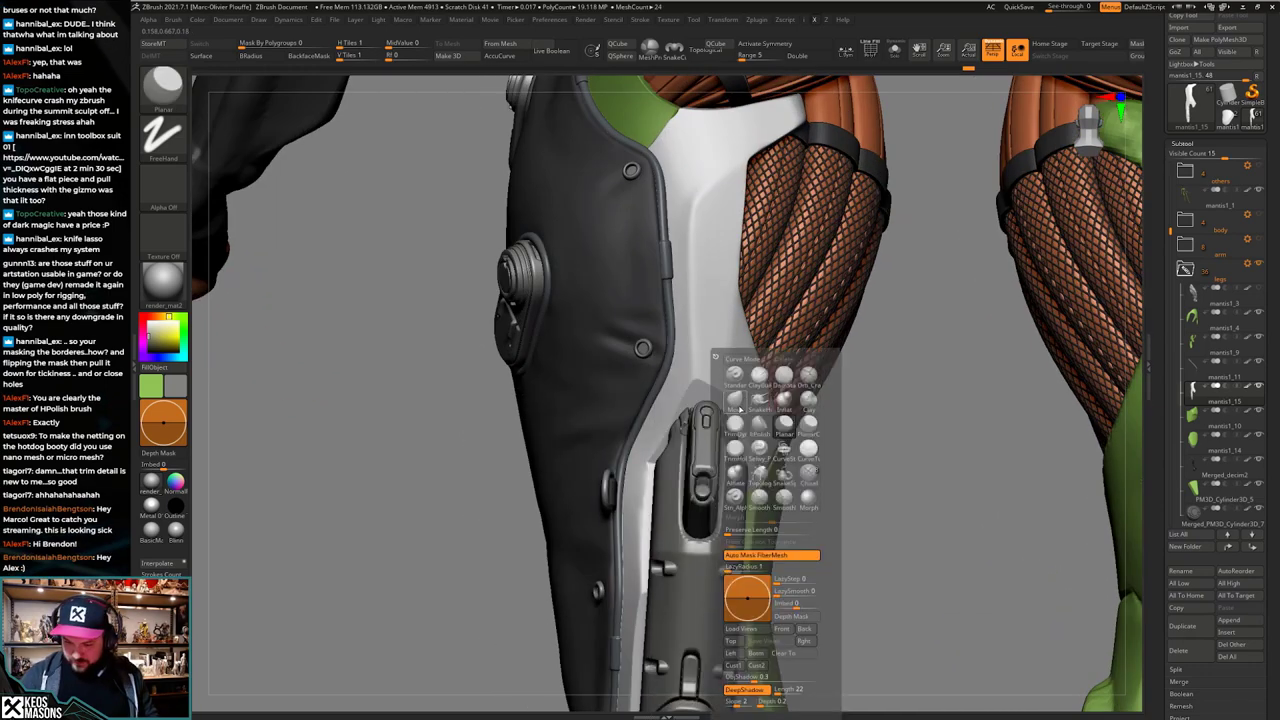
left_click(735, 380)
mouse_move(711, 373)
right_mouse_down()
mouse_move(713, 313)
mouse_move(706, 398)
right_mouse_up()
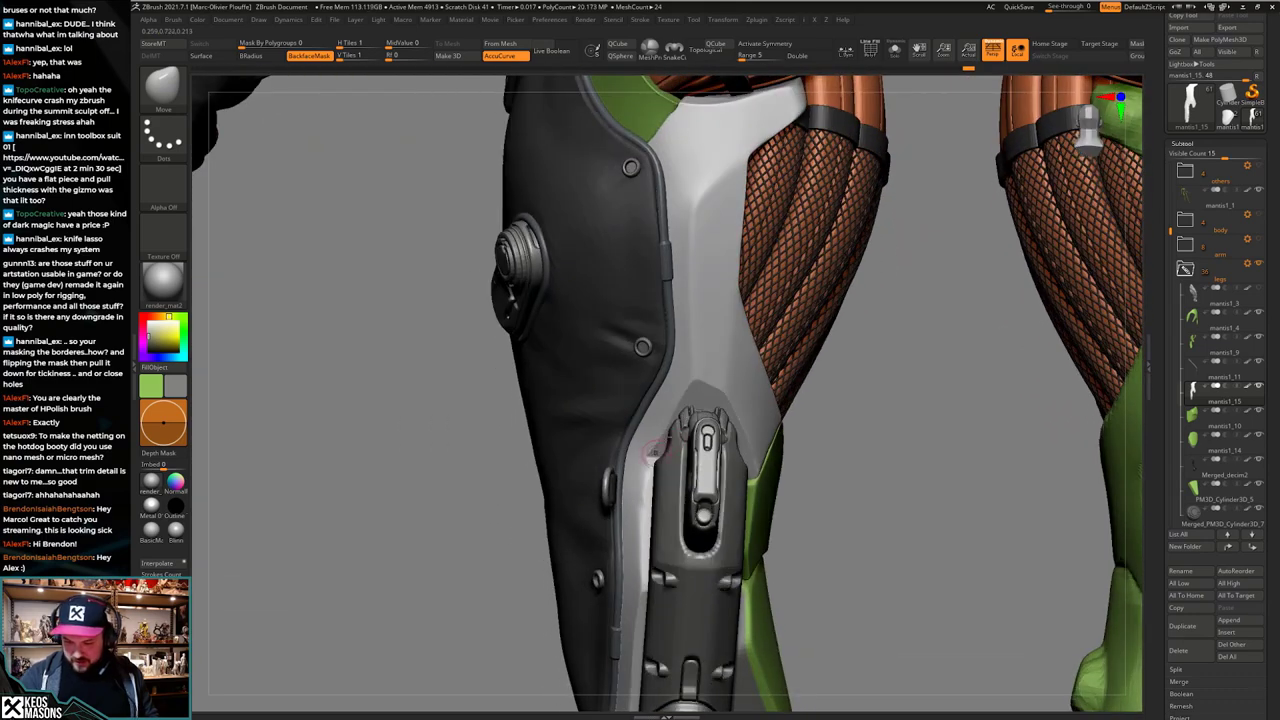
right_click_drag(756, 436, 780, 438)
key("alt+s")
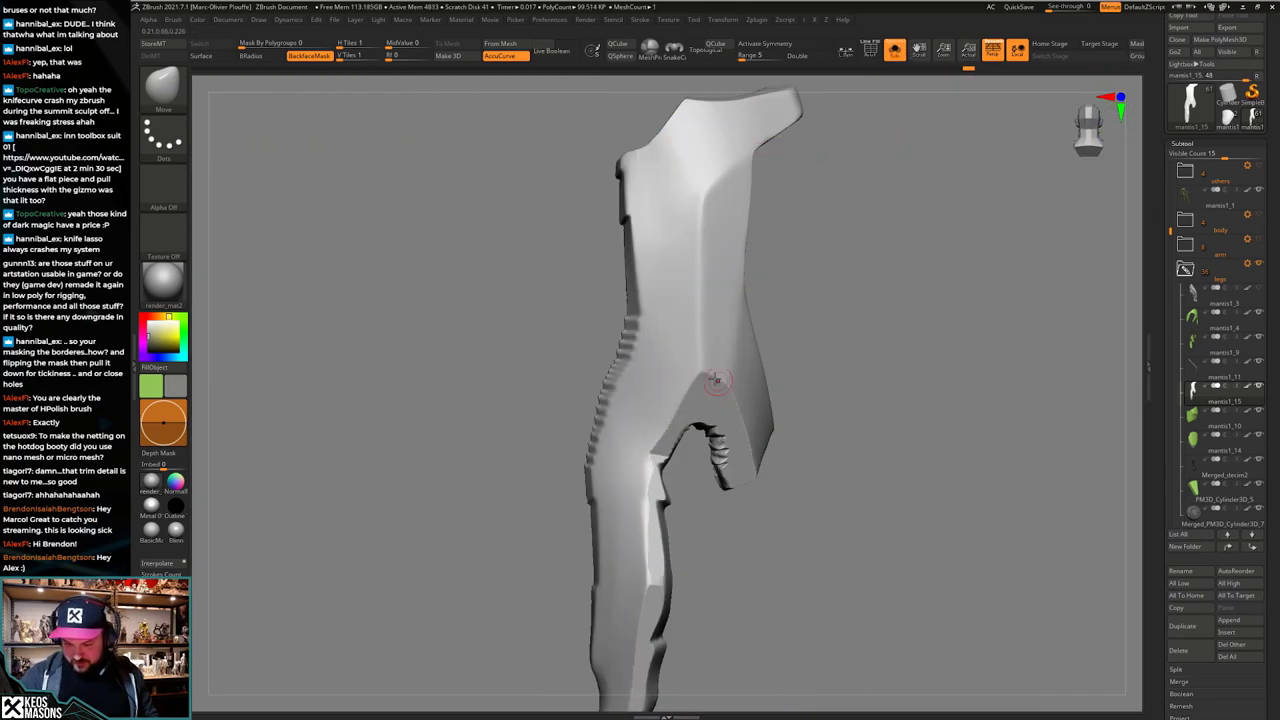
key("ctrl+shift+s")
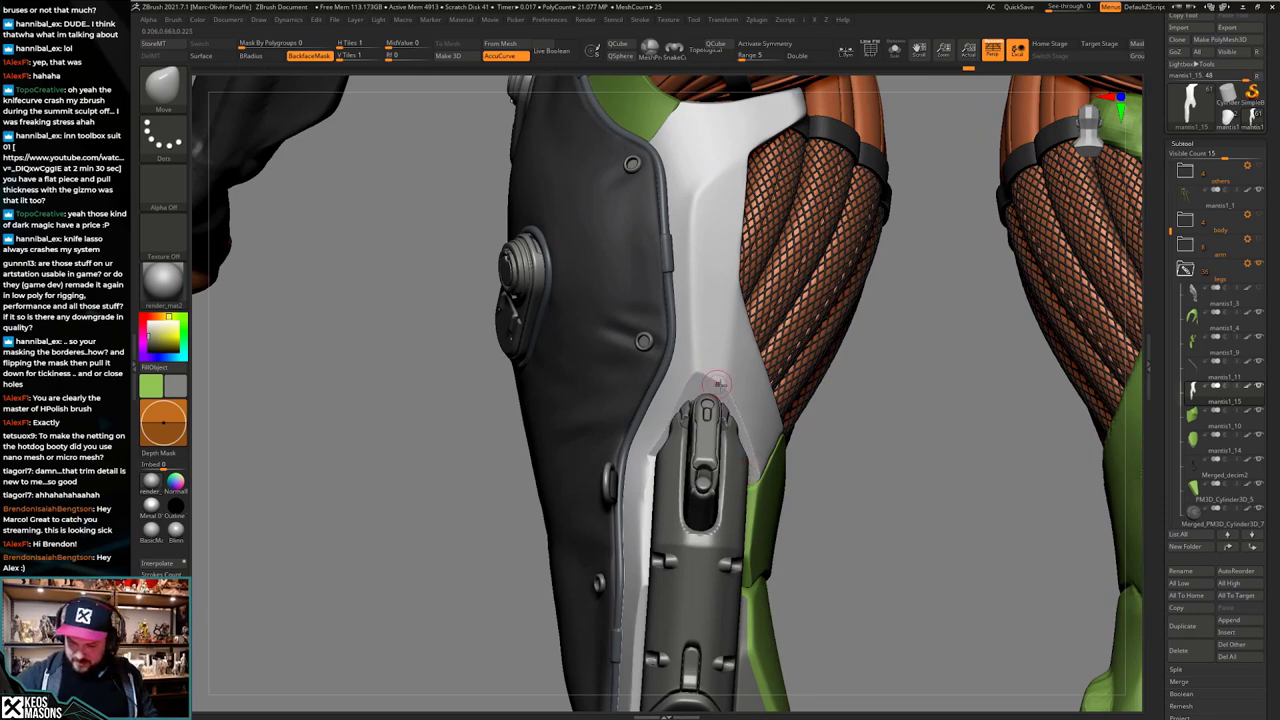
mouse_move(694, 370)
right_mouse_down()
mouse_move(692, 280)
mouse_move(702, 368)
mouse_move(684, 376)
mouse_move(732, 384)
mouse_move(718, 383)
right_mouse_up()
Step: Turn off backface masking and adjust the peak of the plate's notch above the mechanism with the Move brush
key("space")
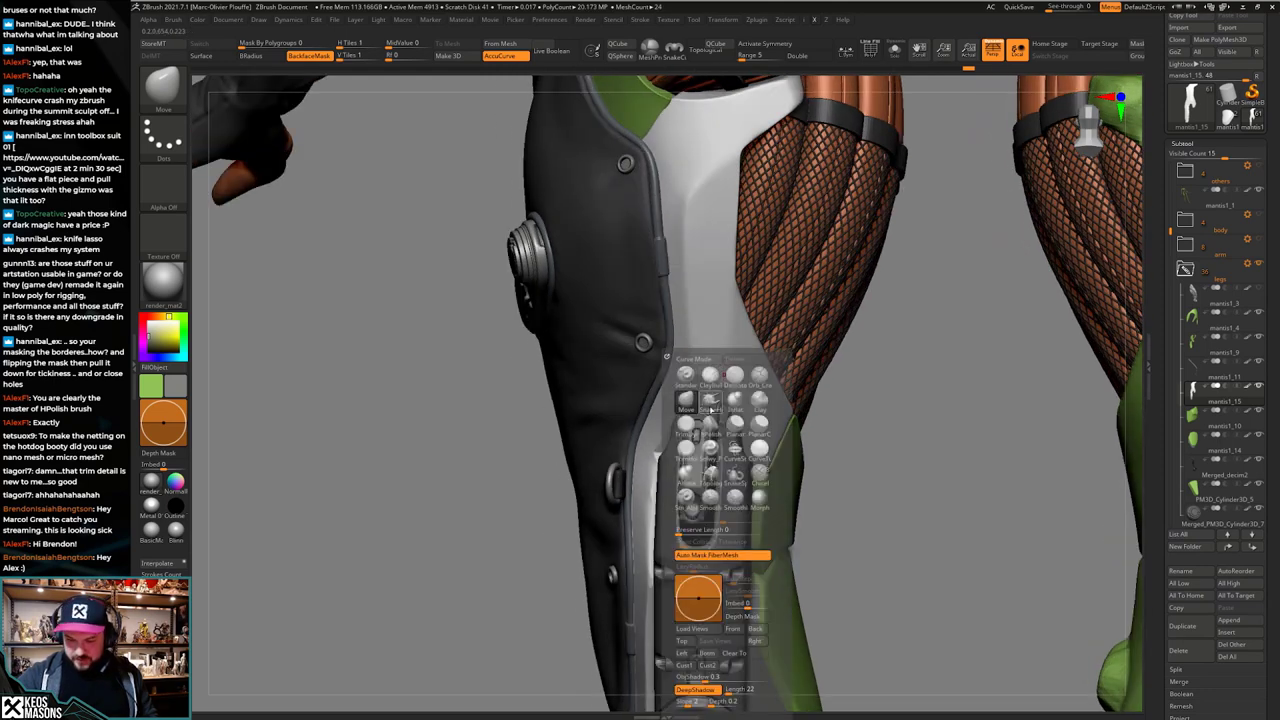
key("space")
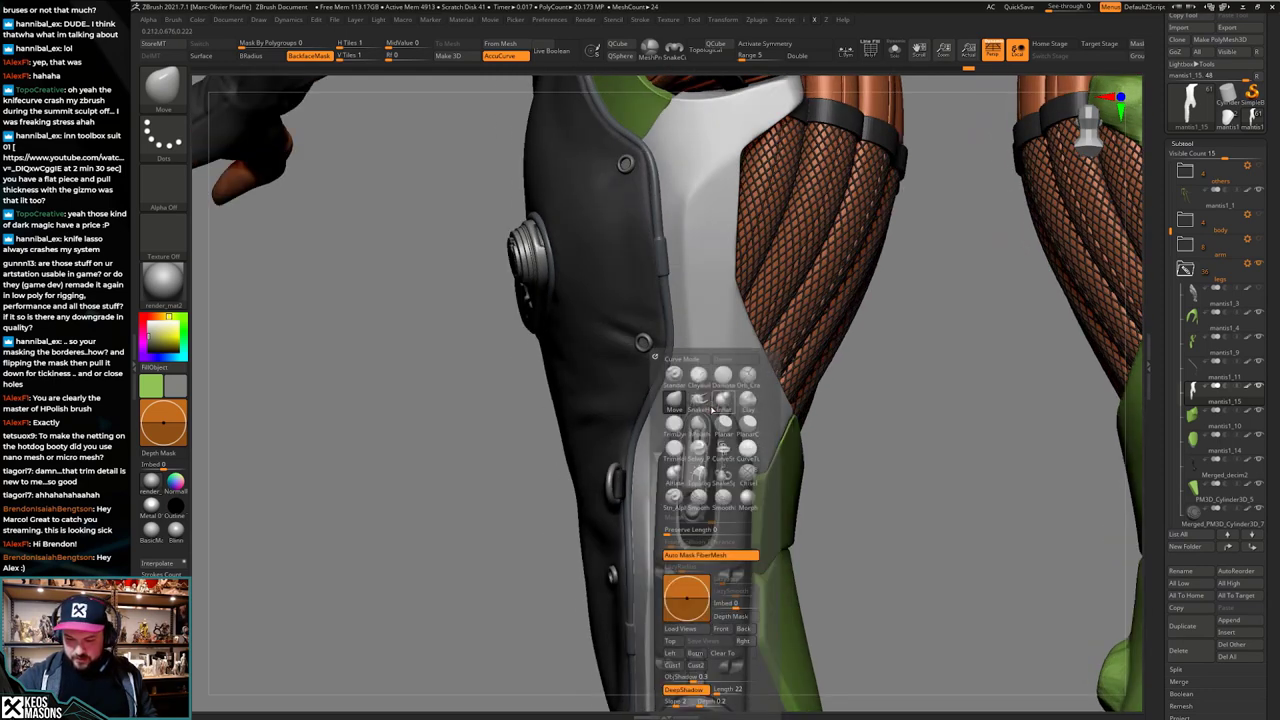
mouse_move(683, 386)
right_mouse_down()
mouse_move(716, 370)
mouse_move(694, 362)
mouse_move(697, 373)
right_mouse_up()
left_click_drag(697, 388, 719, 374)
mouse_move(711, 377)
right_mouse_down()
mouse_move(709, 402)
mouse_move(699, 382)
right_mouse_up()
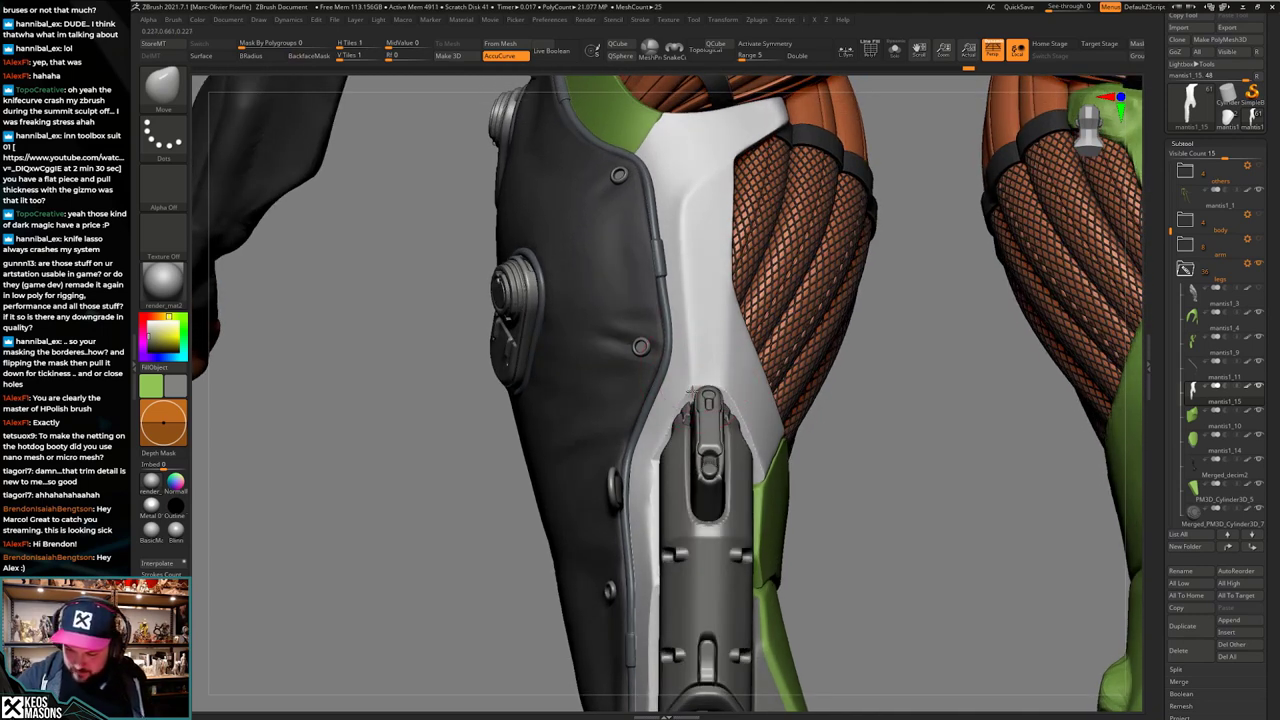
left_click_drag(693, 391, 696, 385)
mouse_move(700, 384)
right_mouse_down()
mouse_move(690, 400)
mouse_move(699, 386)
mouse_move(846, 404)
mouse_move(756, 425)
mouse_move(720, 469)
mouse_move(815, 440)
mouse_move(800, 408)
mouse_move(742, 408)
right_mouse_up()
mouse_move(665, 433)
right_mouse_down()
mouse_move(650, 430)
mouse_move(663, 431)
right_mouse_up()
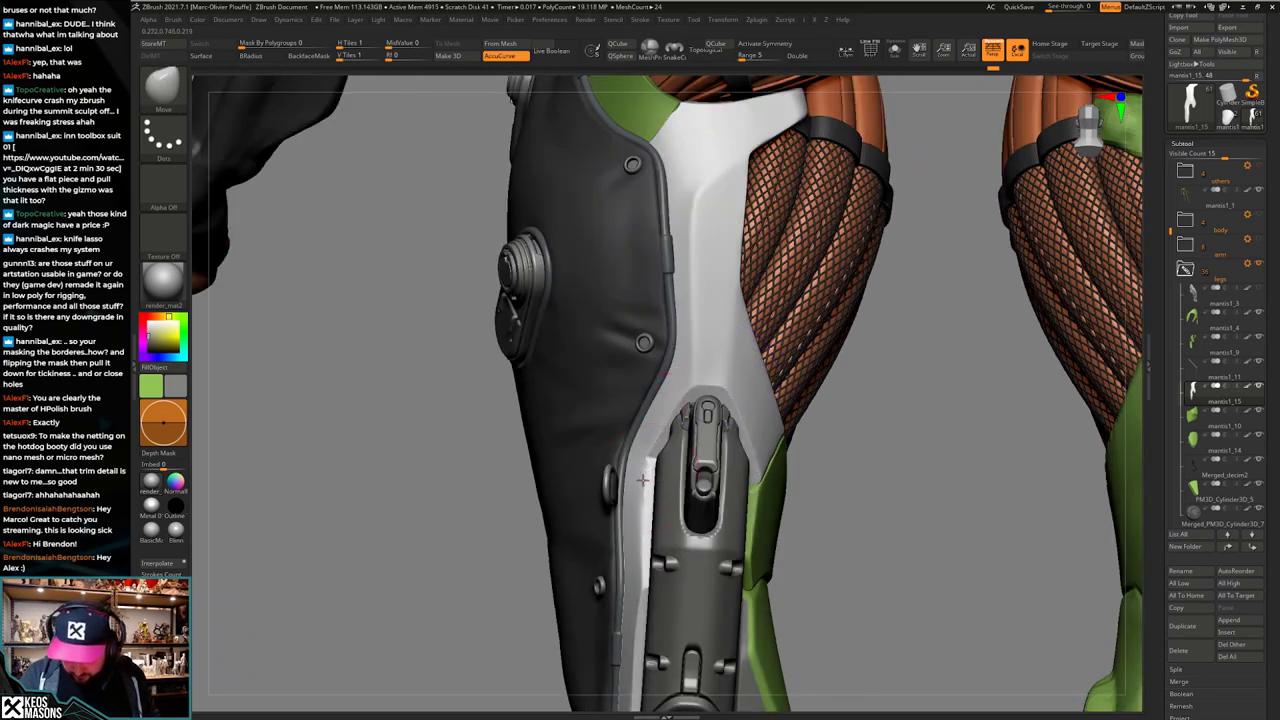
Step: Polish and smooth the isolated plate's narrow lower strip with HPolish, and check its fit on the full leg
right_click_drag(649, 480, 642, 392, "alt")
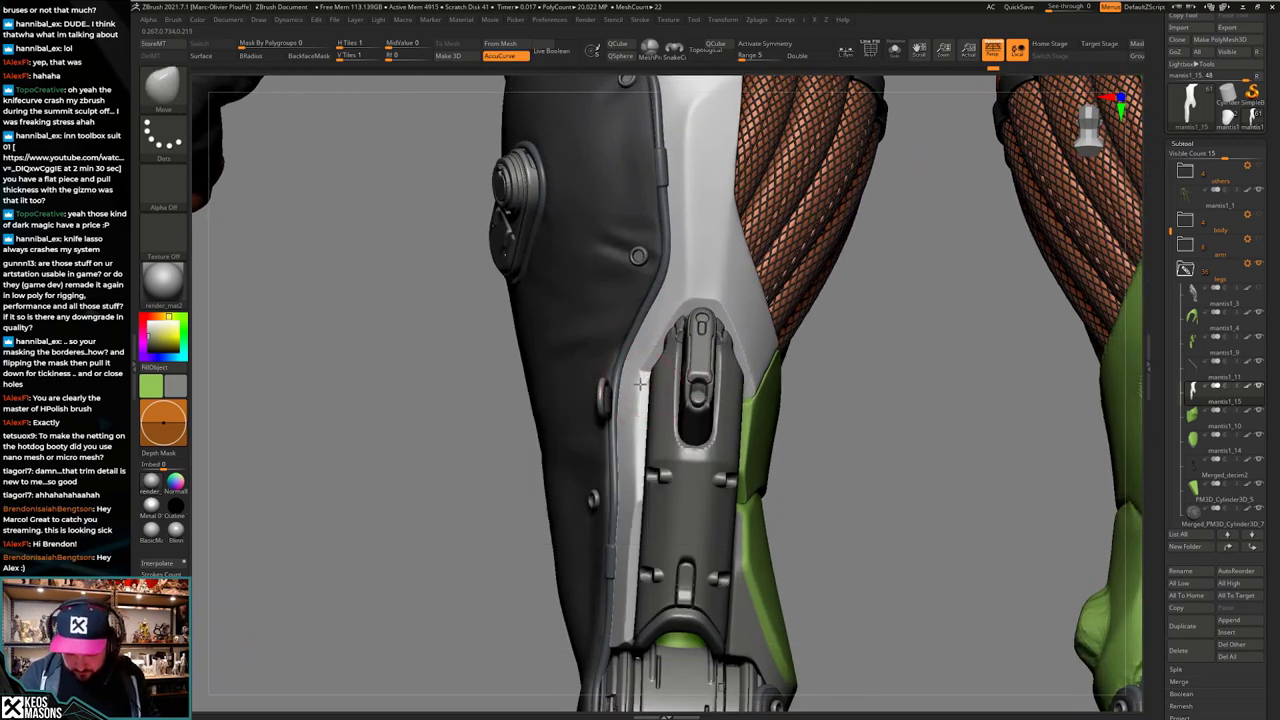
key("space")
left_click(658, 416)
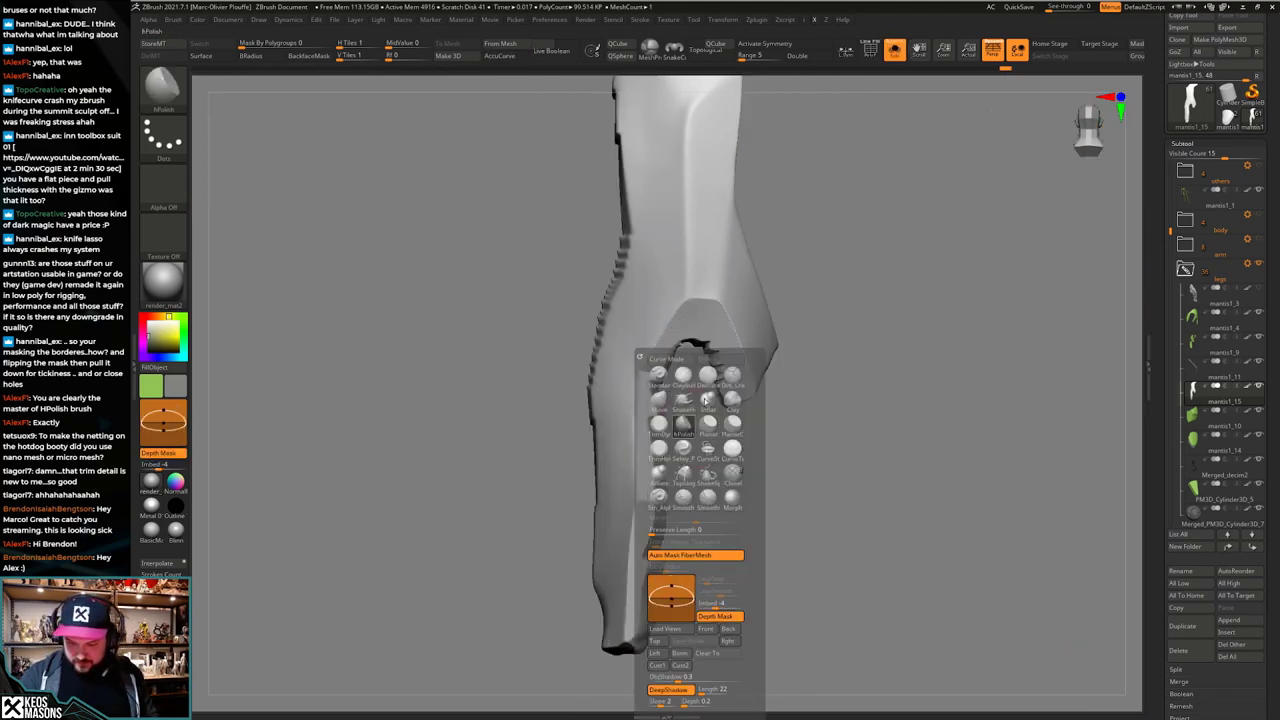
key("alt+s")
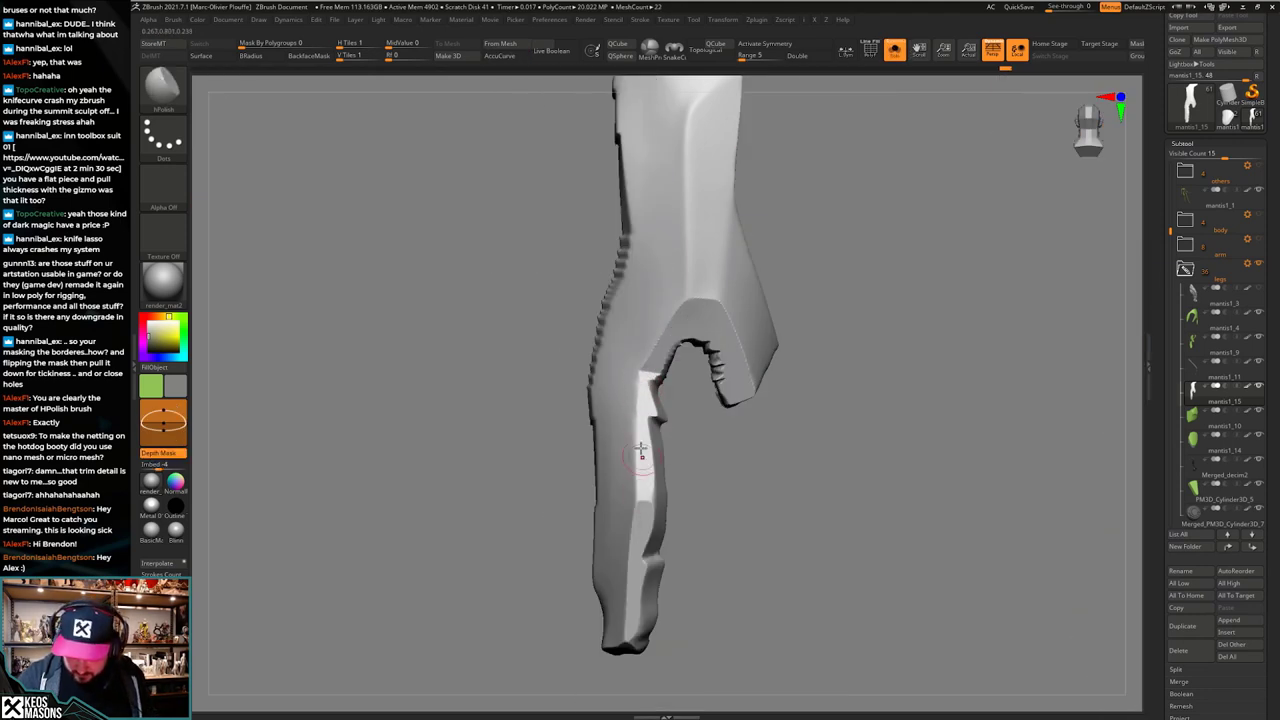
mouse_move(641, 450)
left_mouse_down()
mouse_move(638, 400)
mouse_move(638, 484)
left_mouse_up()
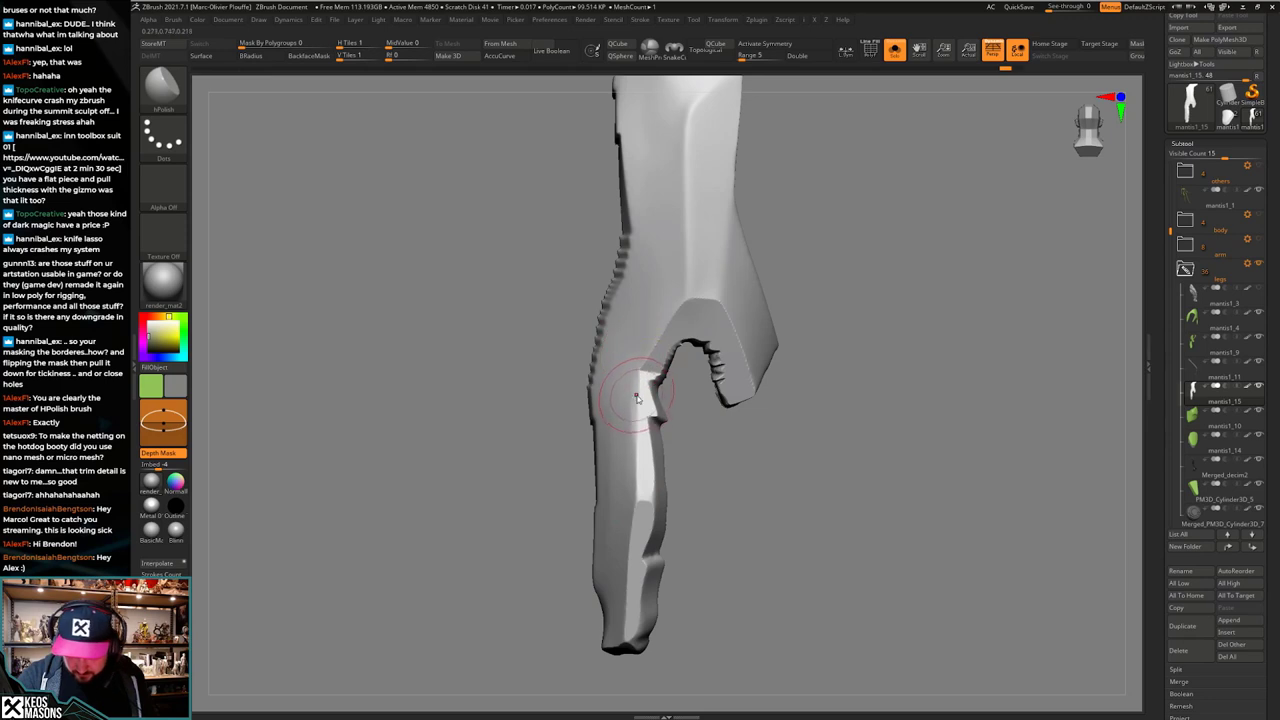
left_click_drag(637, 398, 625, 494, "shift")
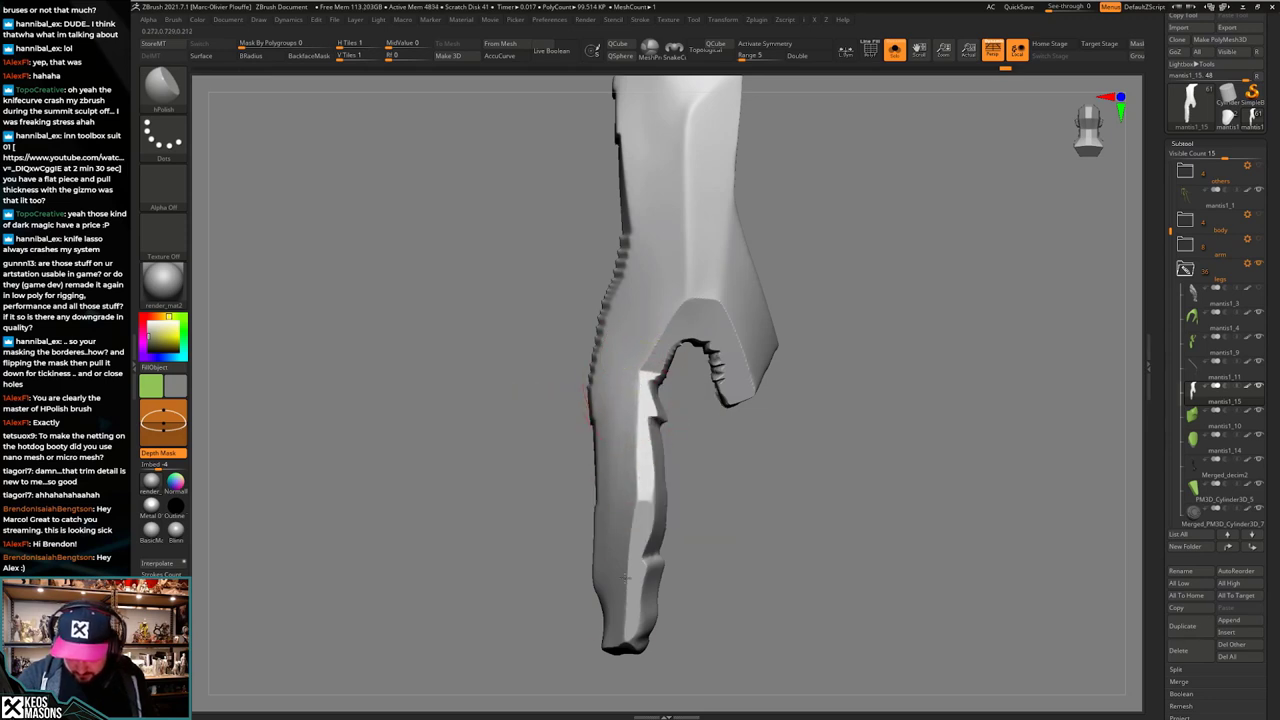
left_click(895, 50)
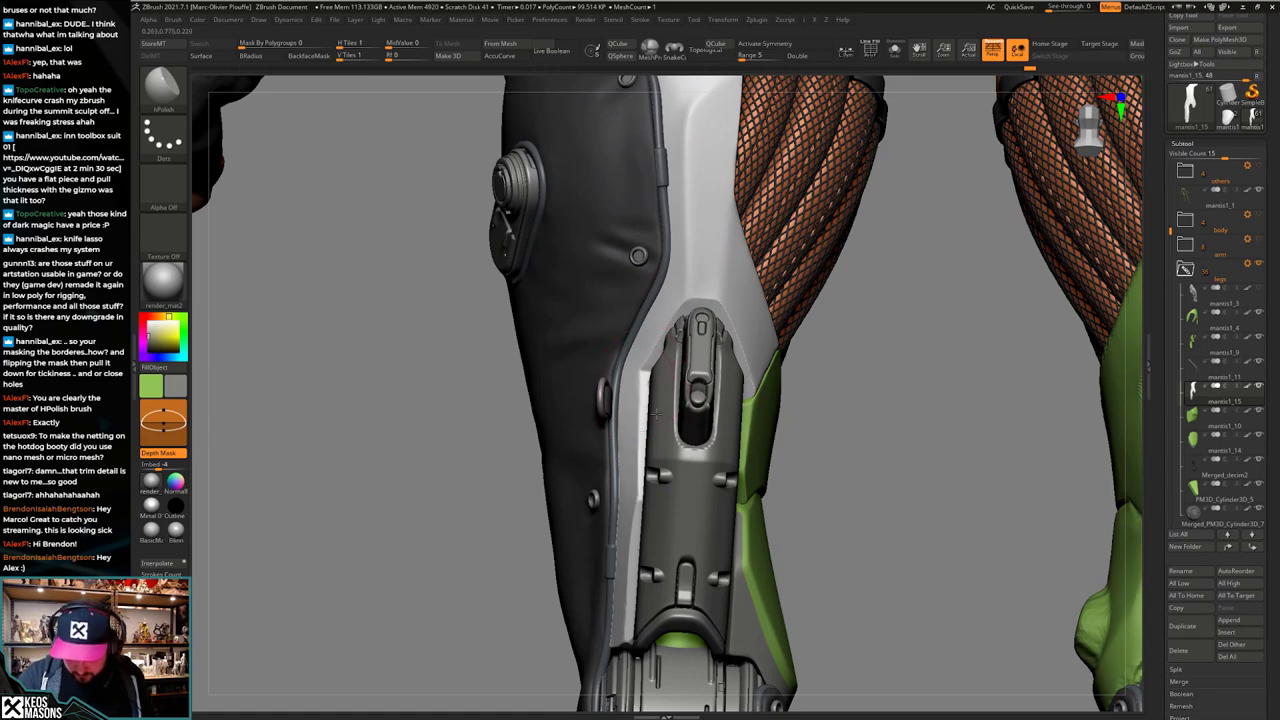
right_click_drag(656, 413, 692, 418)
right_click(607, 488)
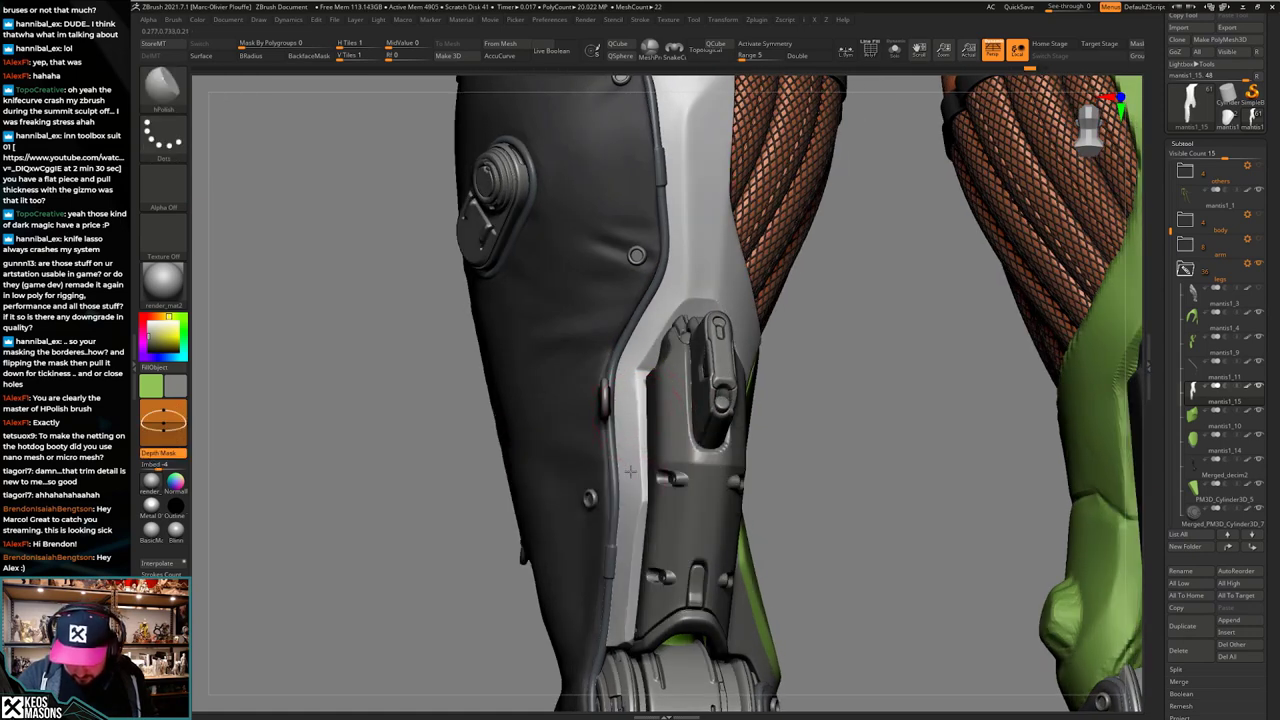
Step: Polish the plate's narrow lower strip, and adjust its inner edge beside the leg mechanism with the Move brush
left_click_drag(625, 608, 632, 527)
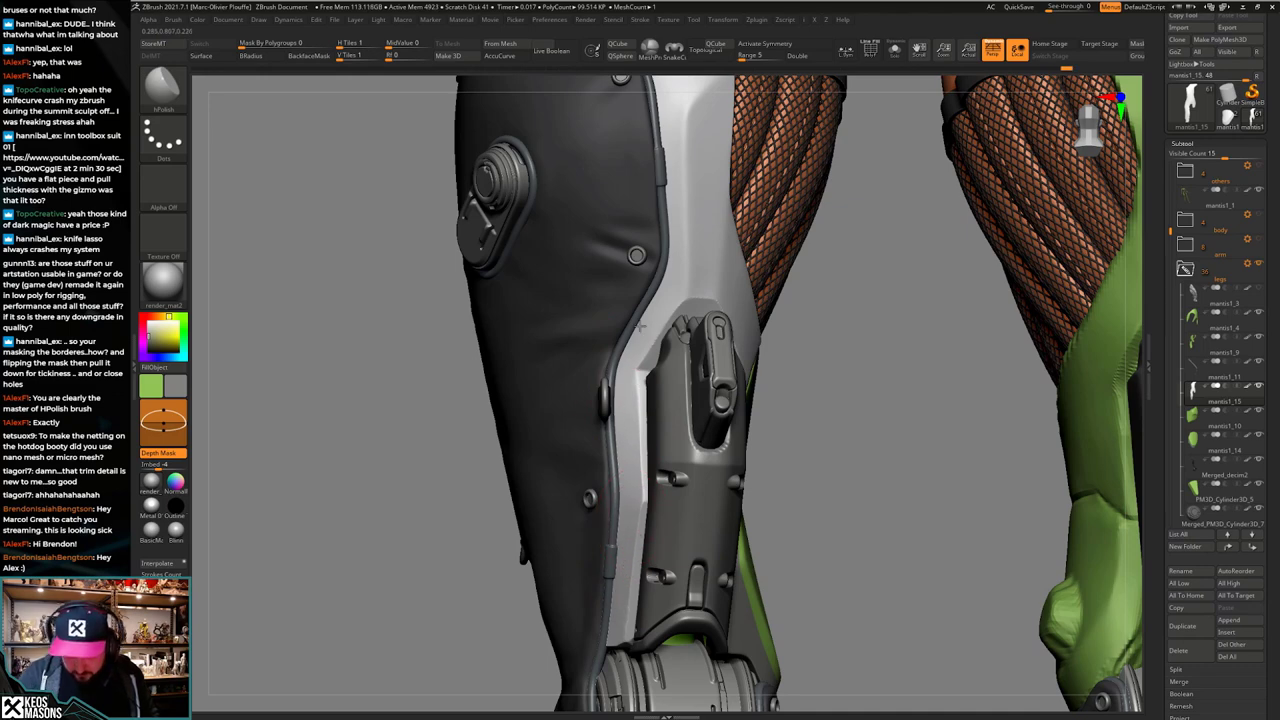
right_click_drag(690, 240, 651, 180)
right_click(733, 460)
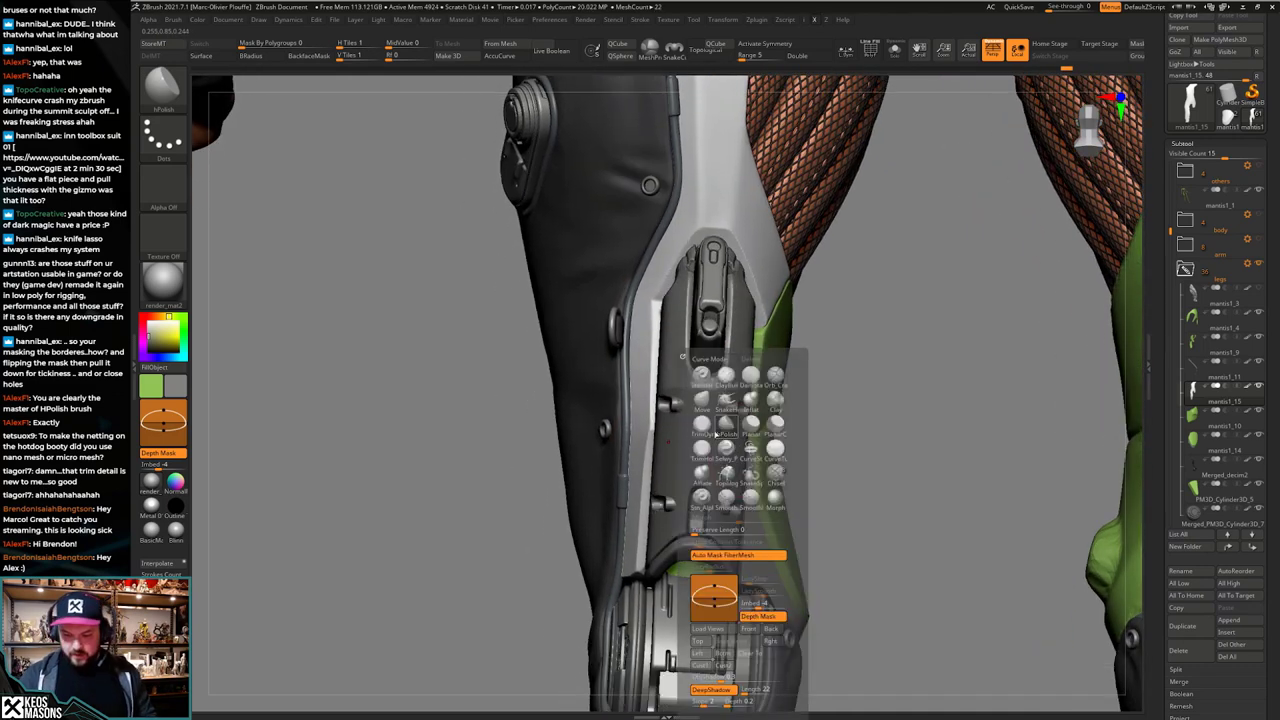
left_click(702, 402)
key("space")
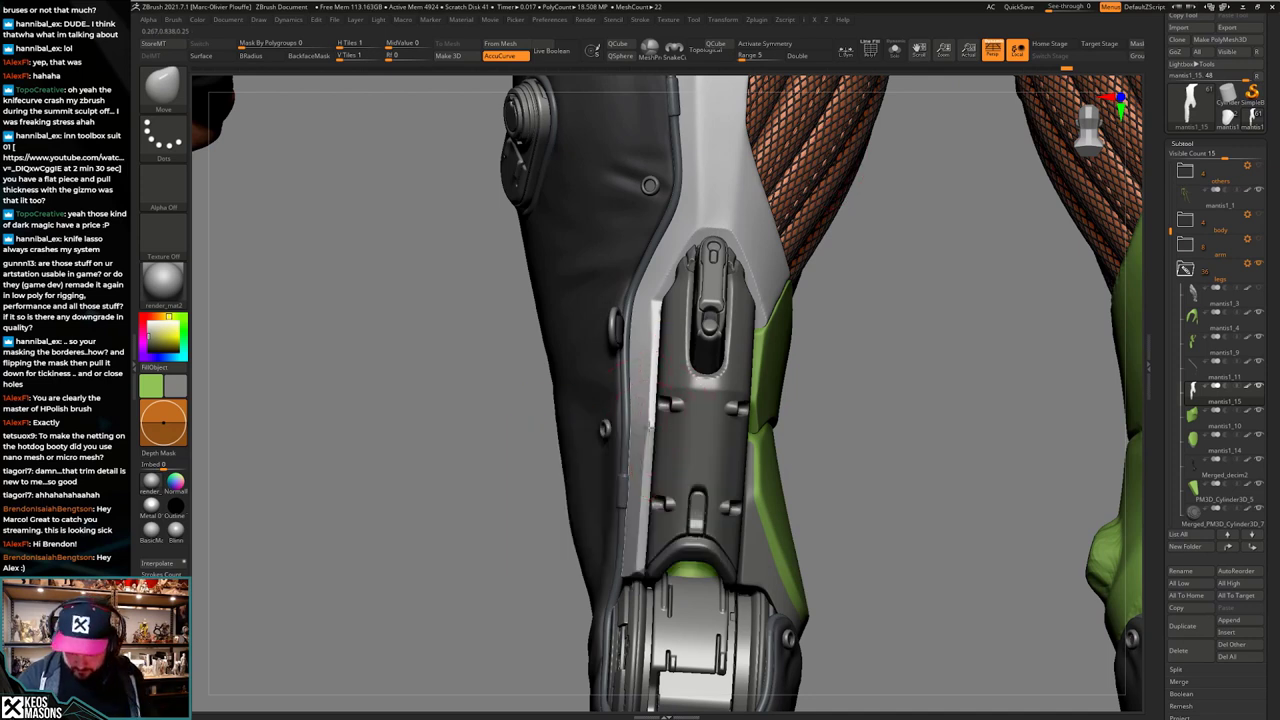
left_click_drag(656, 348, 653, 364)
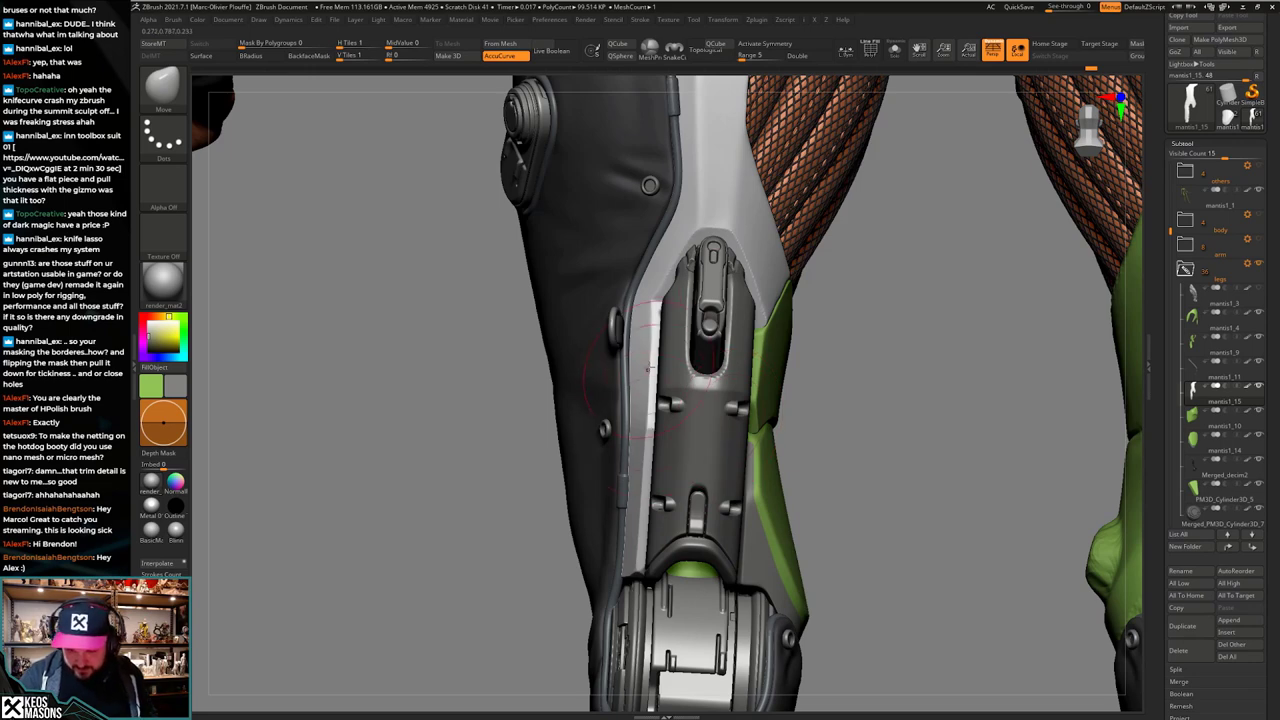
Step: Switch to HPolish, flatten the plane of the lower strip, and inspect the plate in isolation and on the full leg
key("space")
left_click(658, 431)
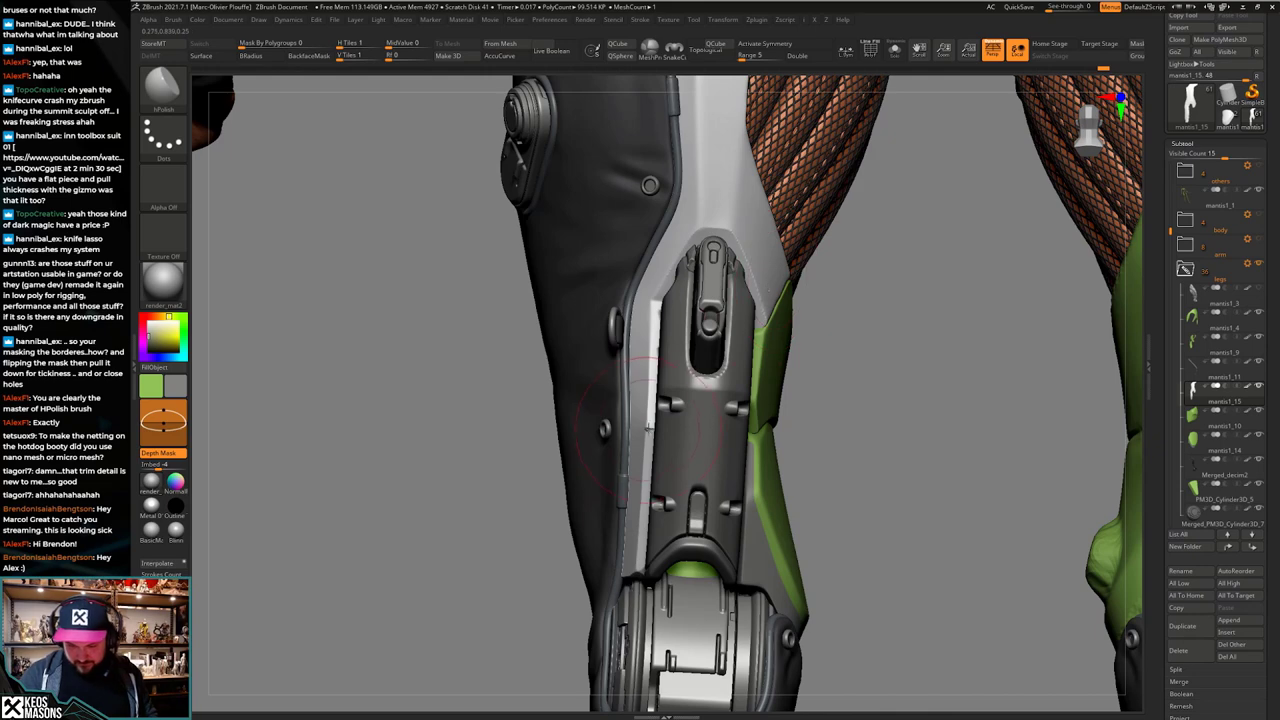
key("space")
key("shift+s")
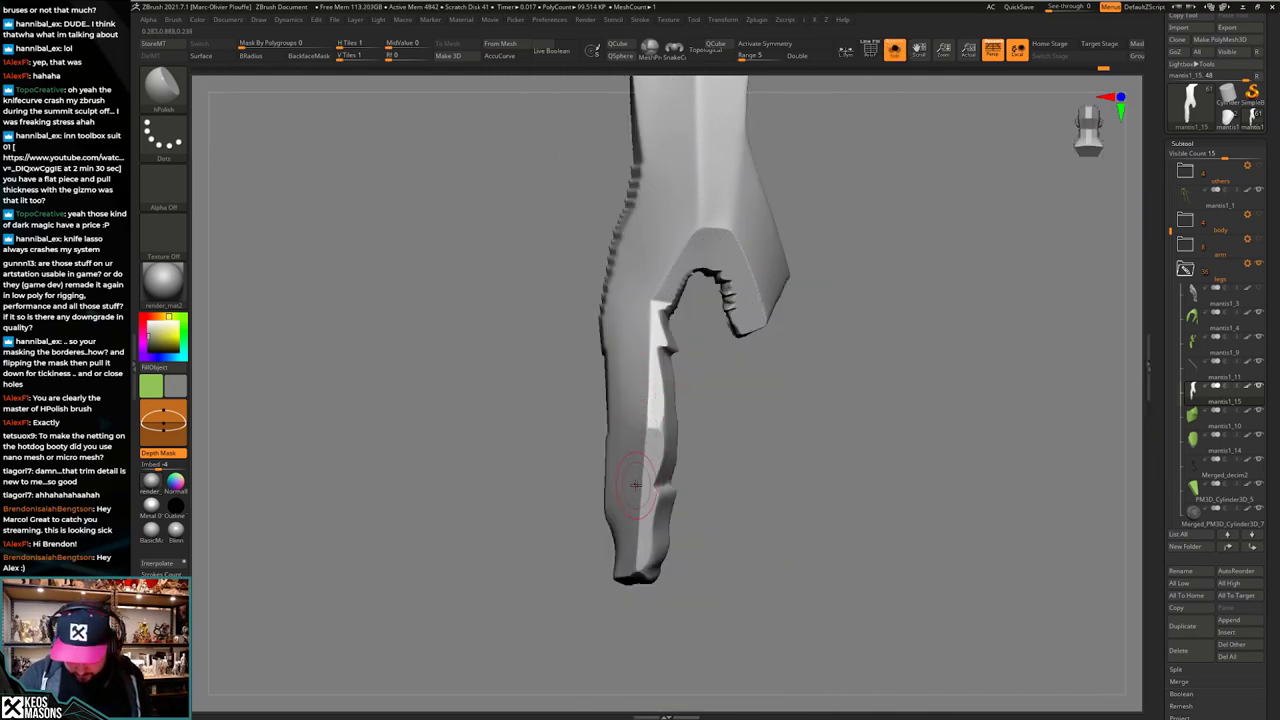
key("shift+s")
key("space")
key("shift+s")
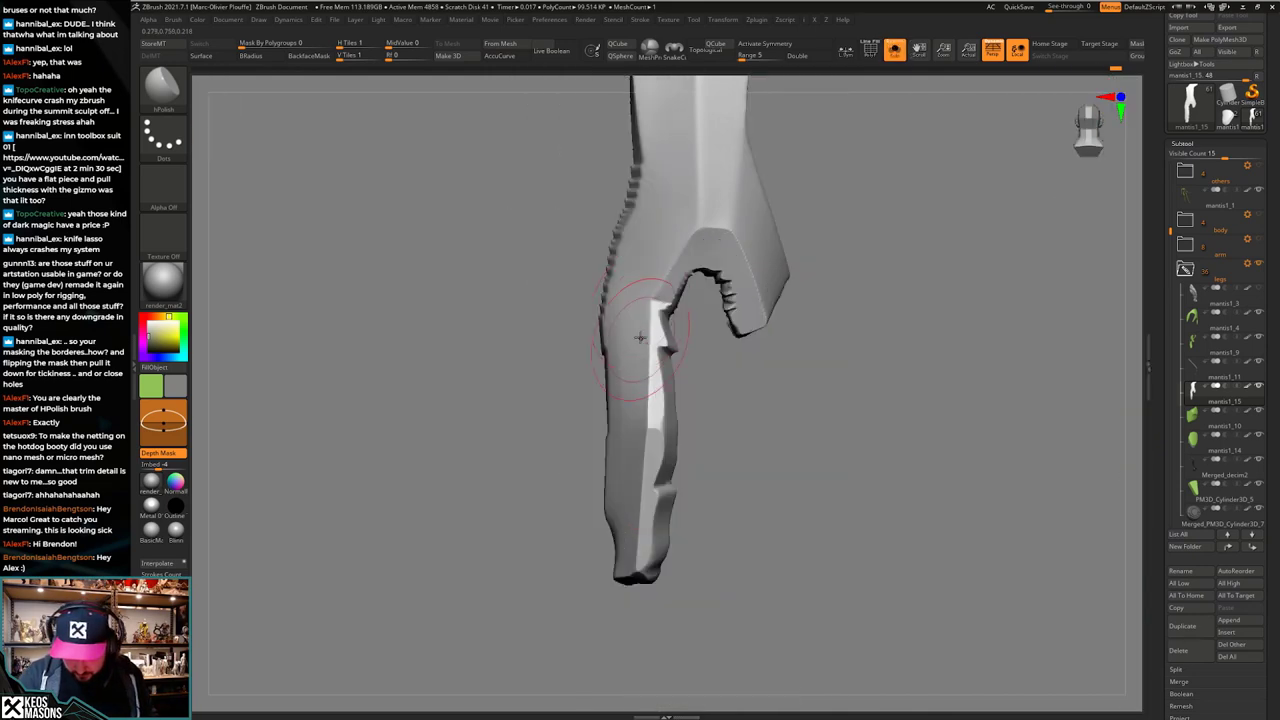
key("shift+s")
right_click_drag(690, 200, 694, 354, "alt")
key("shift+s")
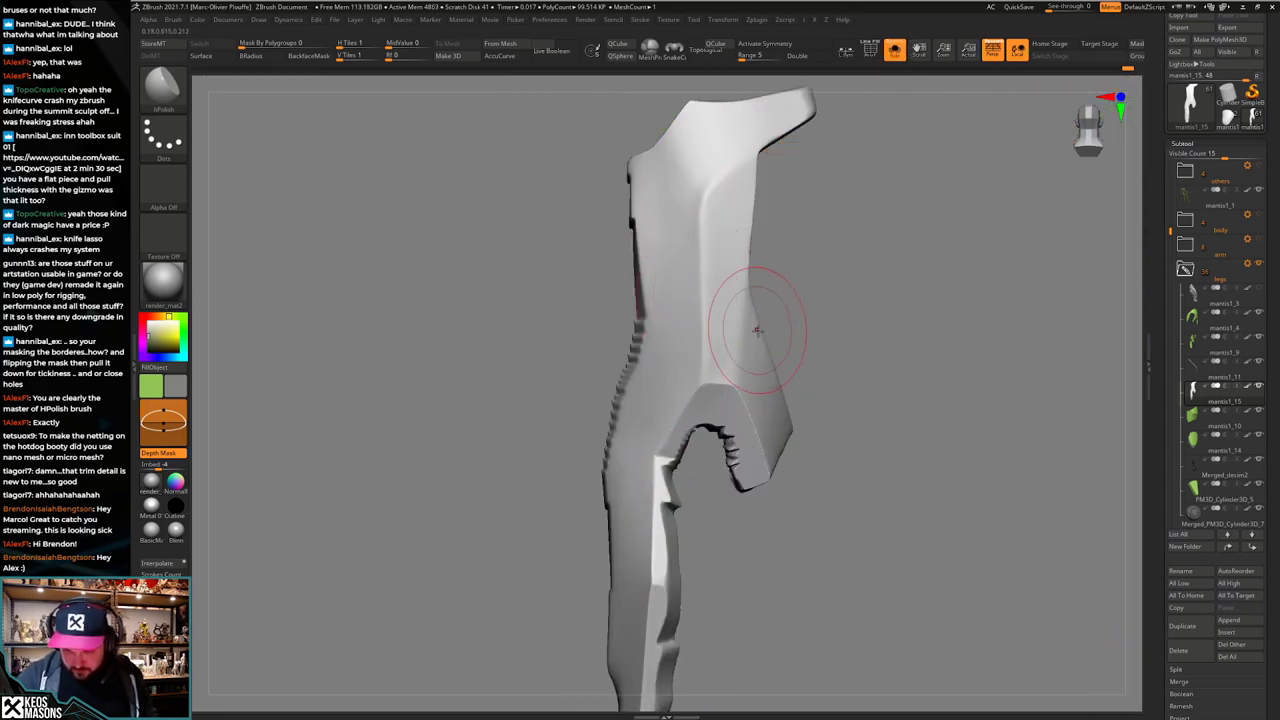
key("shift+s")
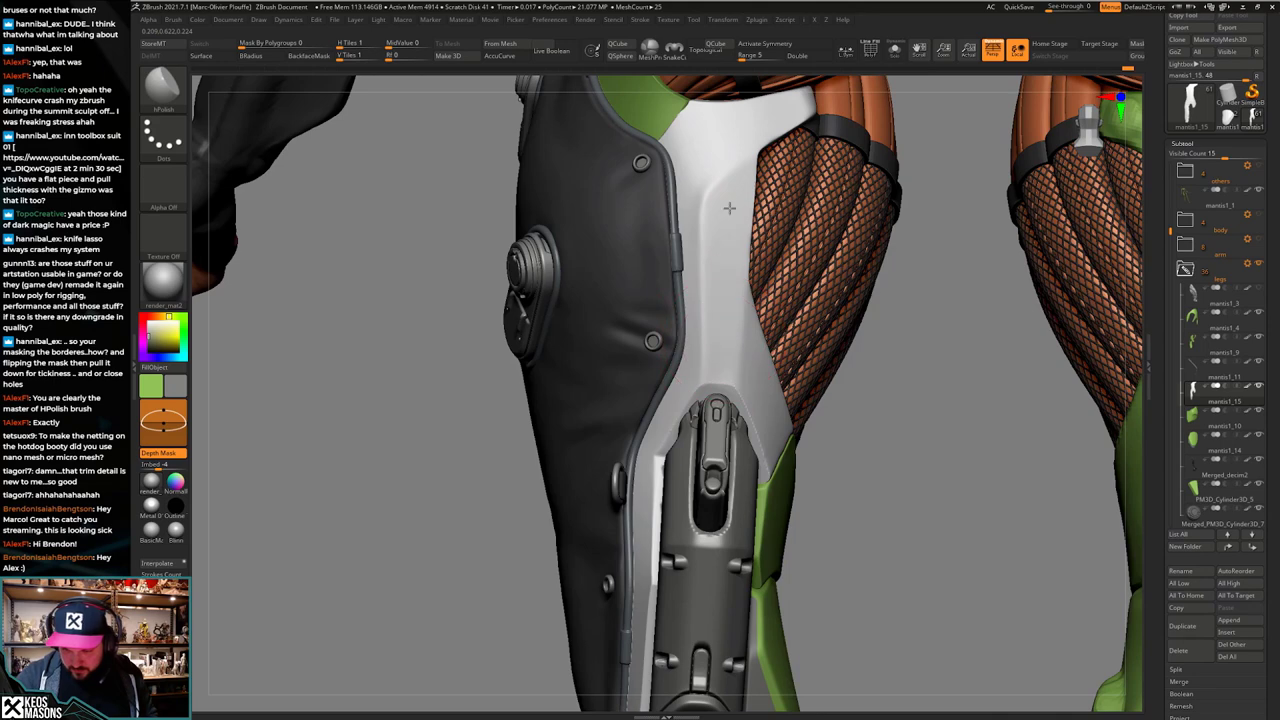
Step: Smooth and polish the vertical crease on the plate's upper face above the notch with HPolish
right_click(720, 243)
mouse_move(727, 285)
left_mouse_down("shift")
mouse_move(731, 343)
mouse_move(725, 294)
left_mouse_up("shift")
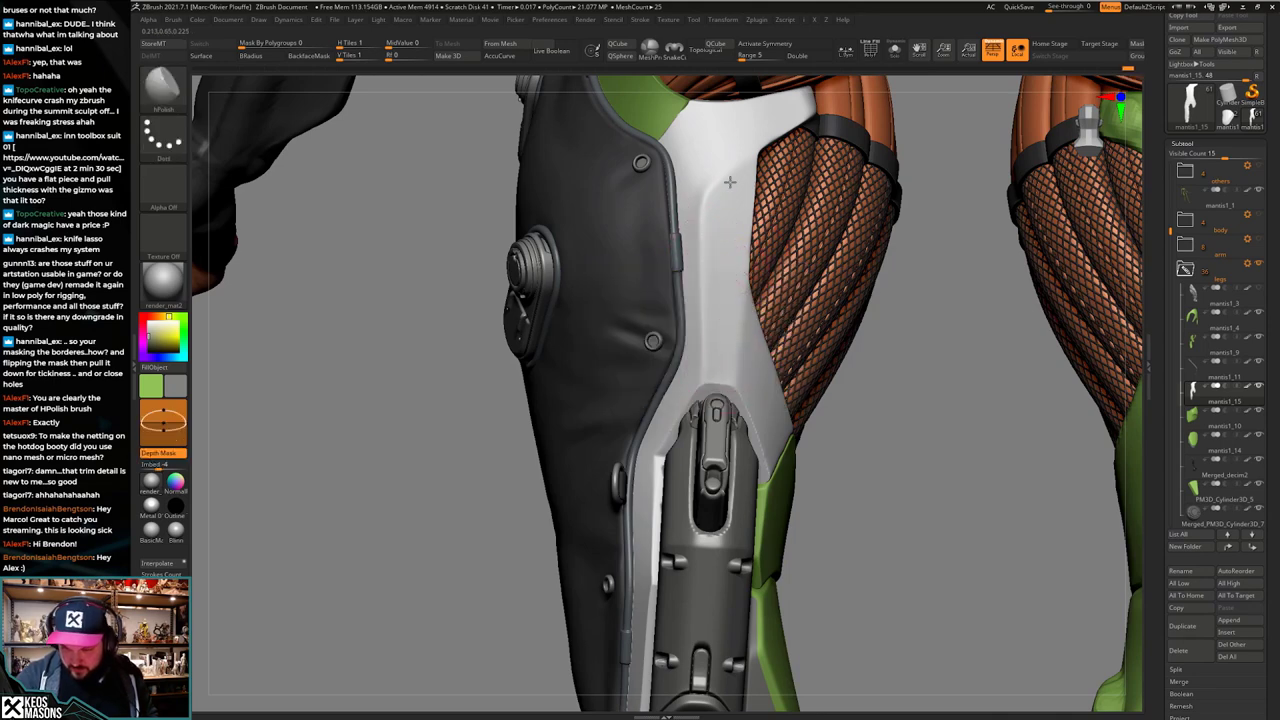
right_click_drag(749, 311, 730, 295, "alt")
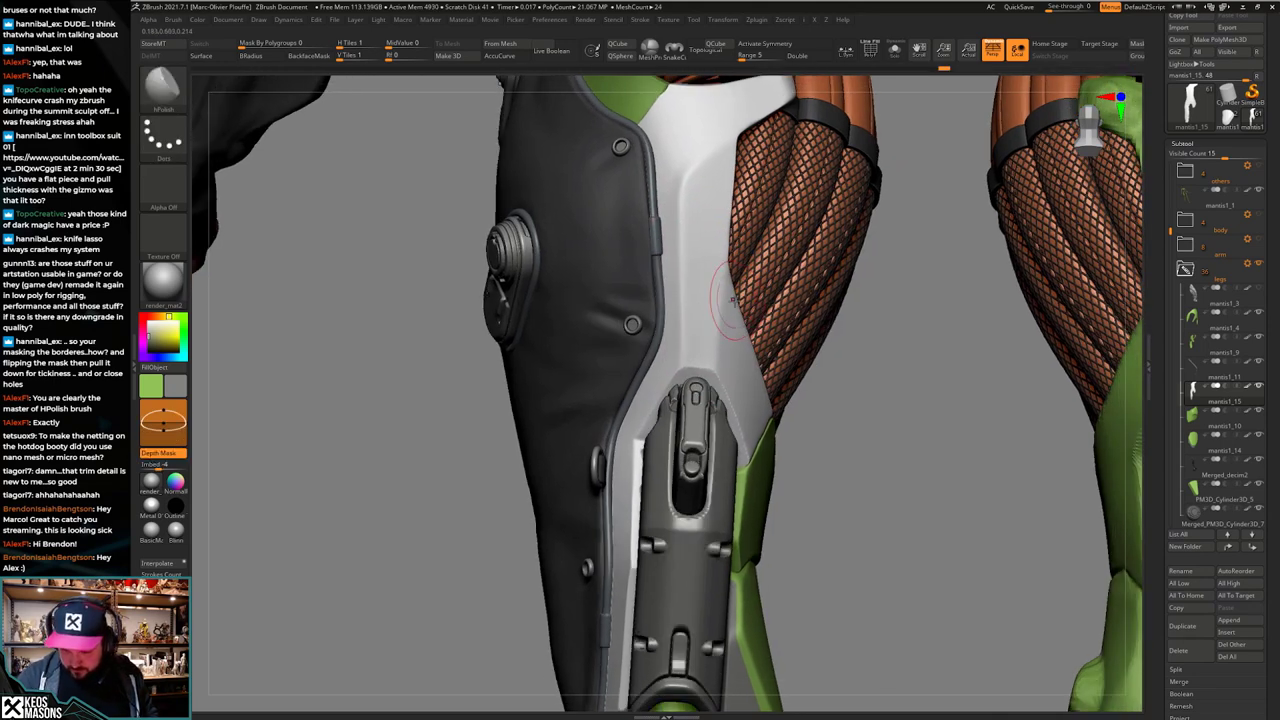
mouse_move(758, 466)
right_mouse_down("ctrl")
mouse_move(752, 400)
mouse_move(768, 523)
mouse_move(758, 446)
mouse_move(760, 510)
mouse_move(756, 462)
mouse_move(764, 500)
mouse_move(790, 515)
mouse_move(747, 530)
mouse_move(848, 460)
mouse_move(860, 394)
mouse_move(790, 410)
mouse_move(770, 445)
mouse_move(776, 488)
mouse_move(766, 474)
mouse_move(786, 462)
right_mouse_up("ctrl")
key("alt+s")
key("alt+s")
right_click_drag(902, 409, 903, 394)
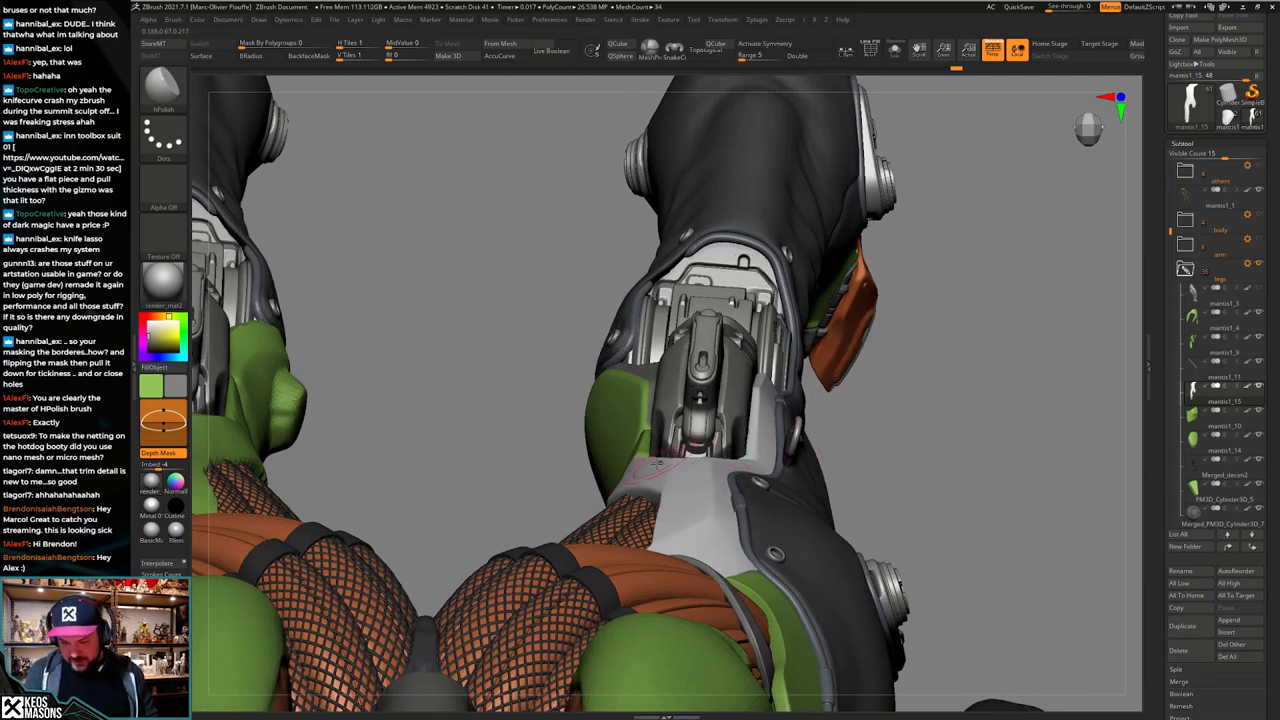
Step: Select the Move brush and adjust the plate's notch rim around the mechanism in a view along the leg
right_click_drag(954, 419, 960, 424)
key("space")
left_click(938, 421)
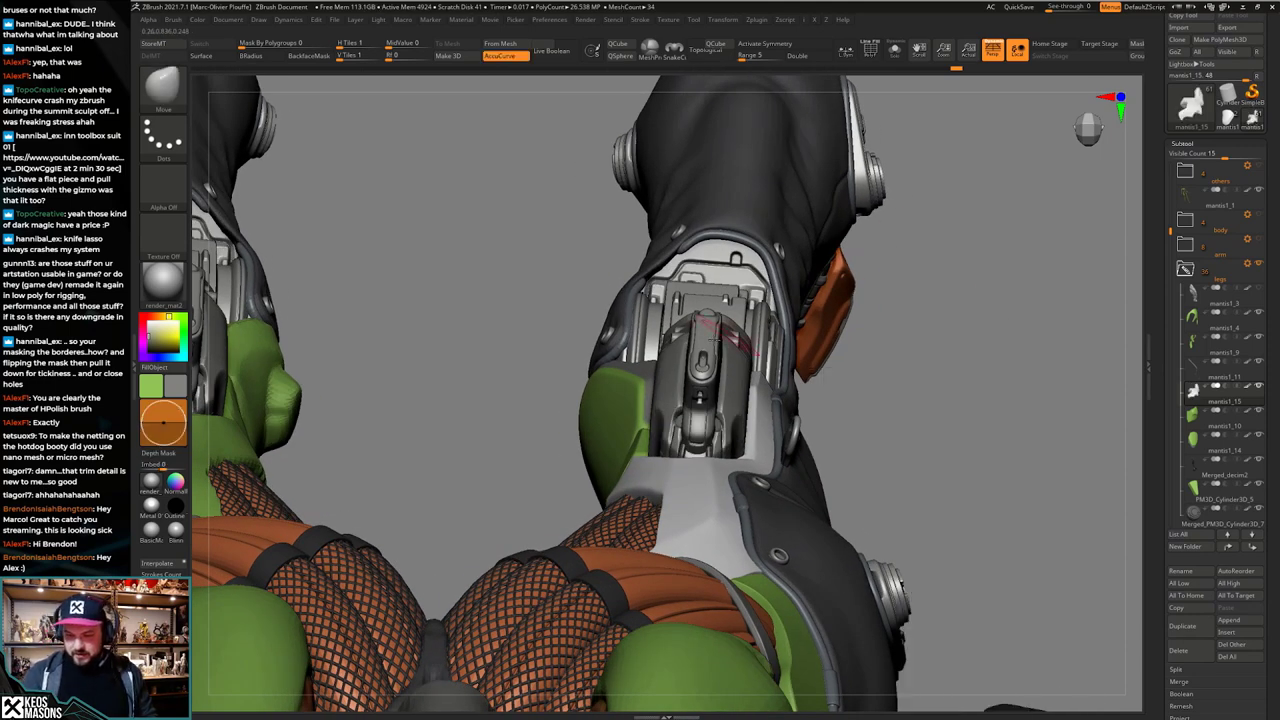
left_click_drag(893, 345, 892, 344)
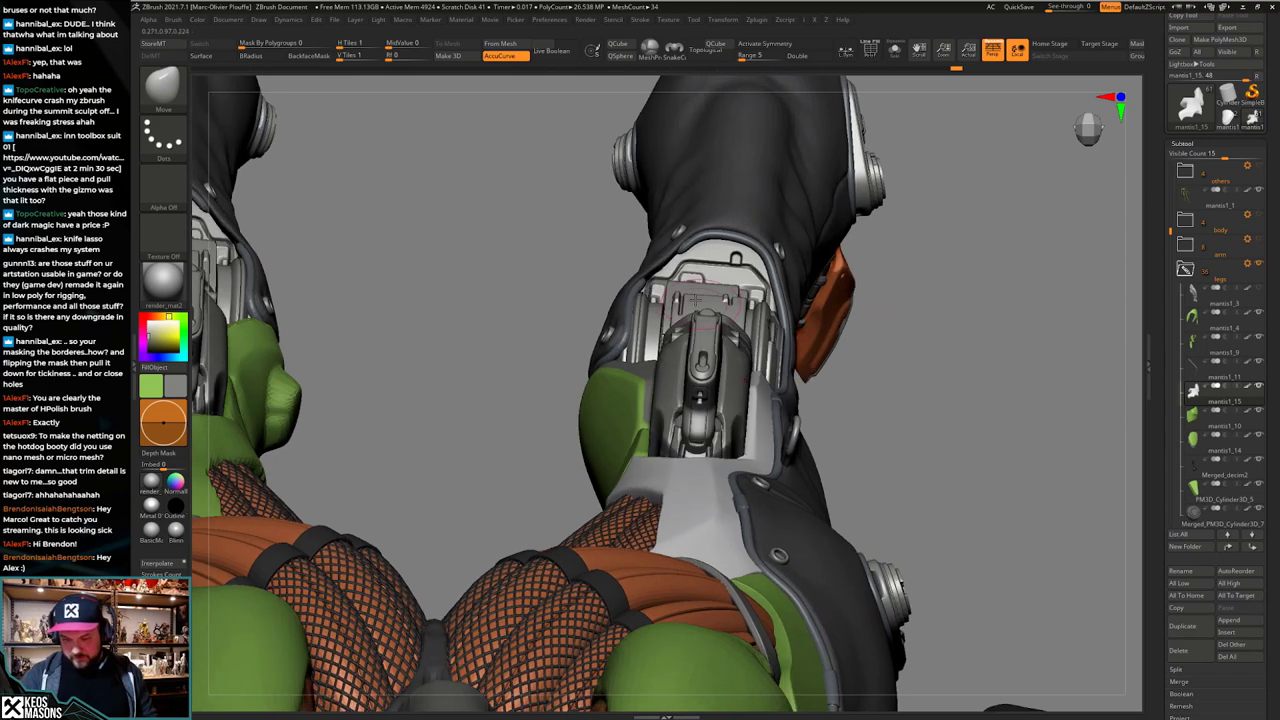
key("space")
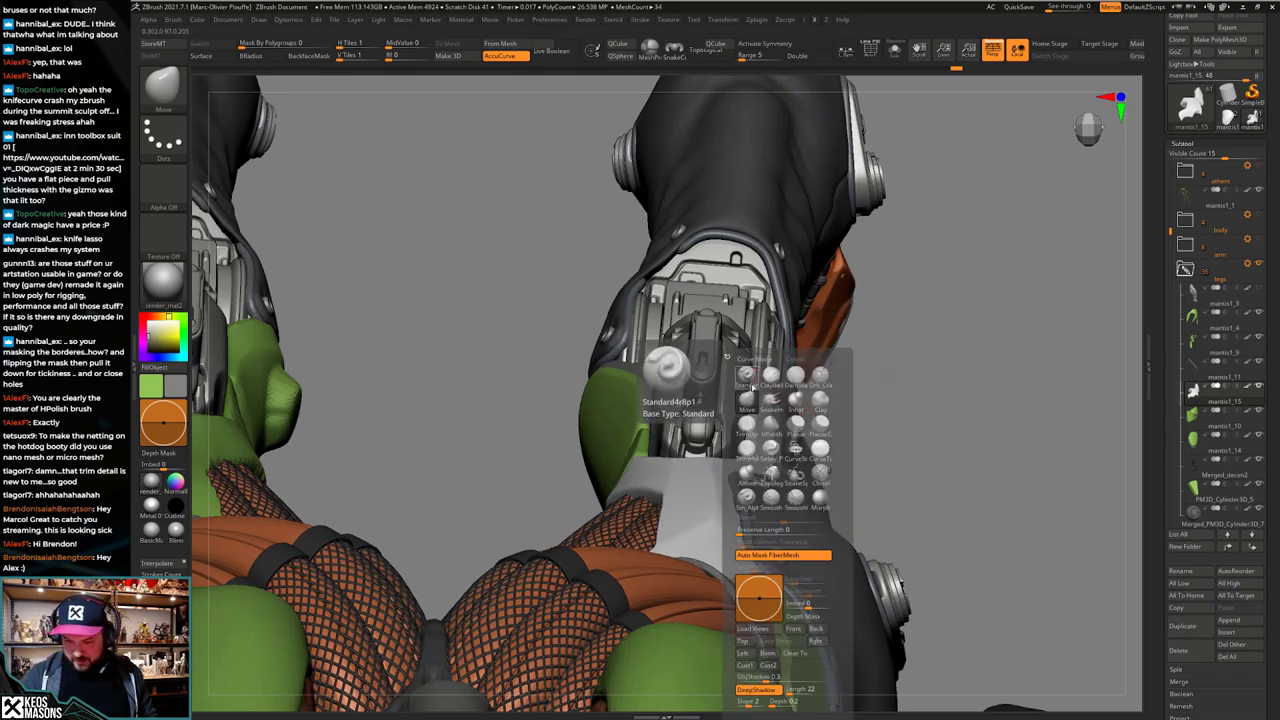
left_click(748, 380)
left_click(747, 403)
key("space")
left_click_drag(680, 403, 697, 404)
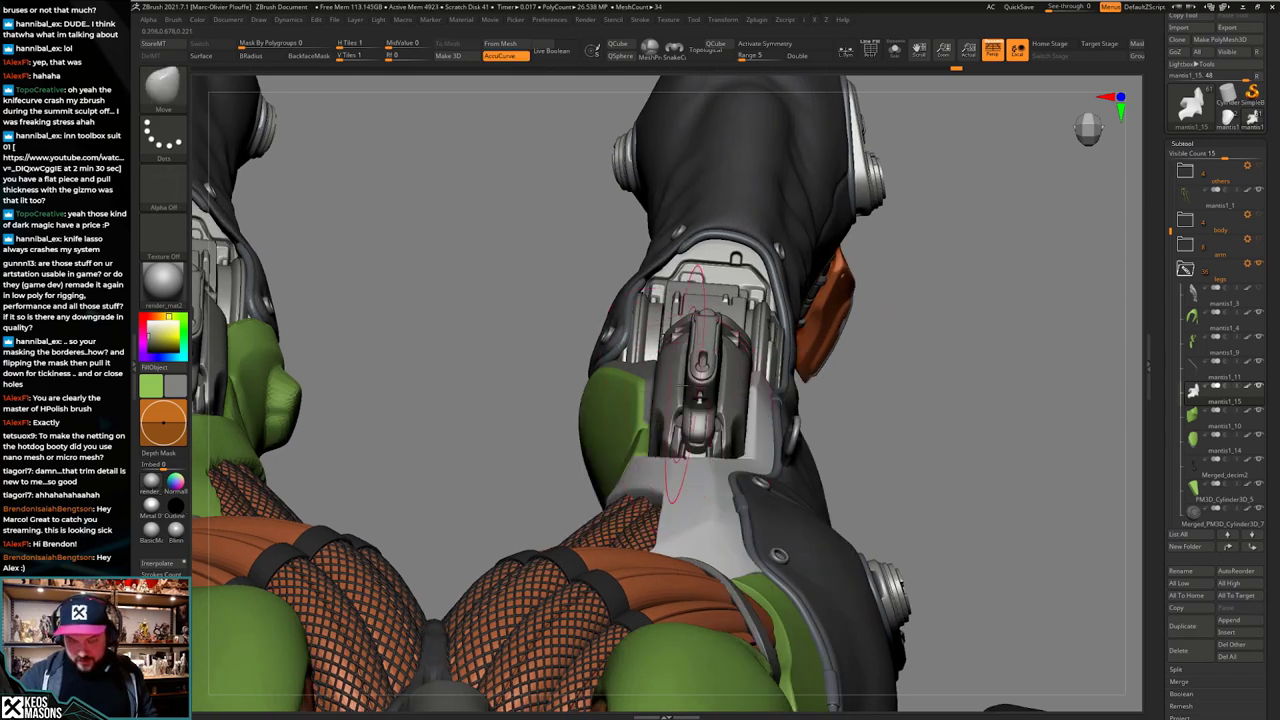
Step: Reshape the plate's edge between the mechanism and the green inner plate with the Move brush
key("a")
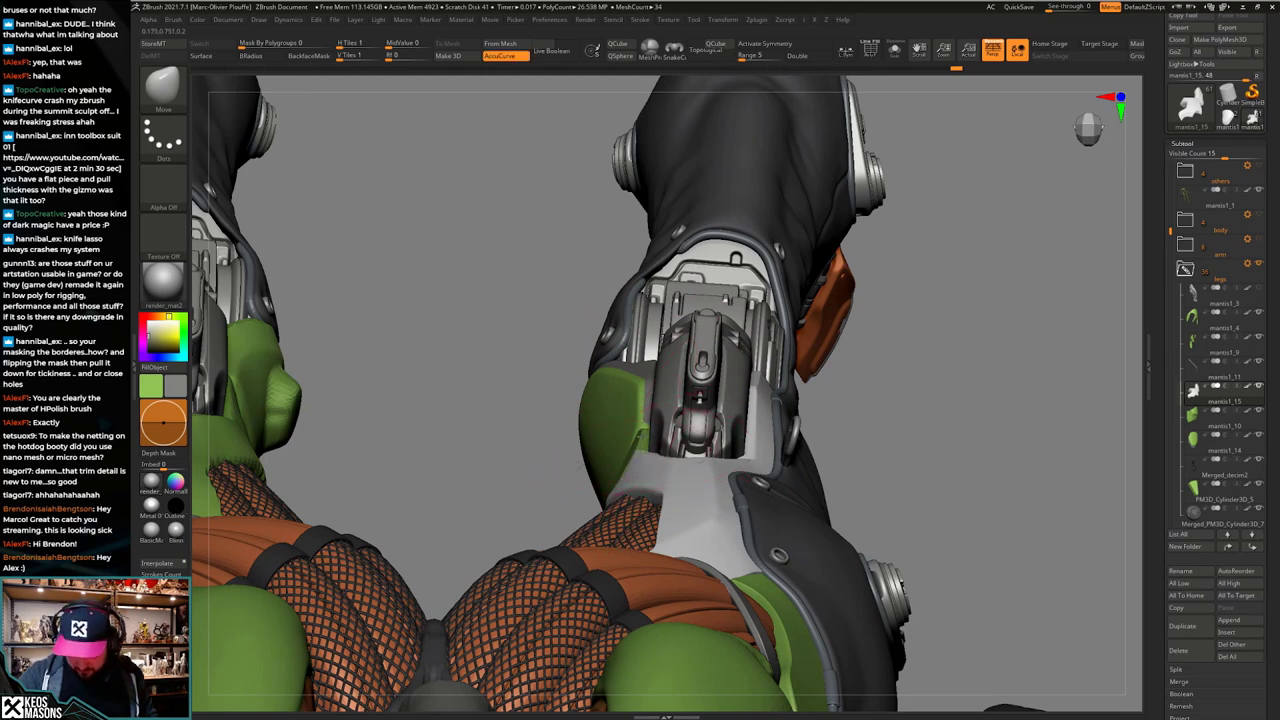
left_click_drag(694, 450, 697, 467)
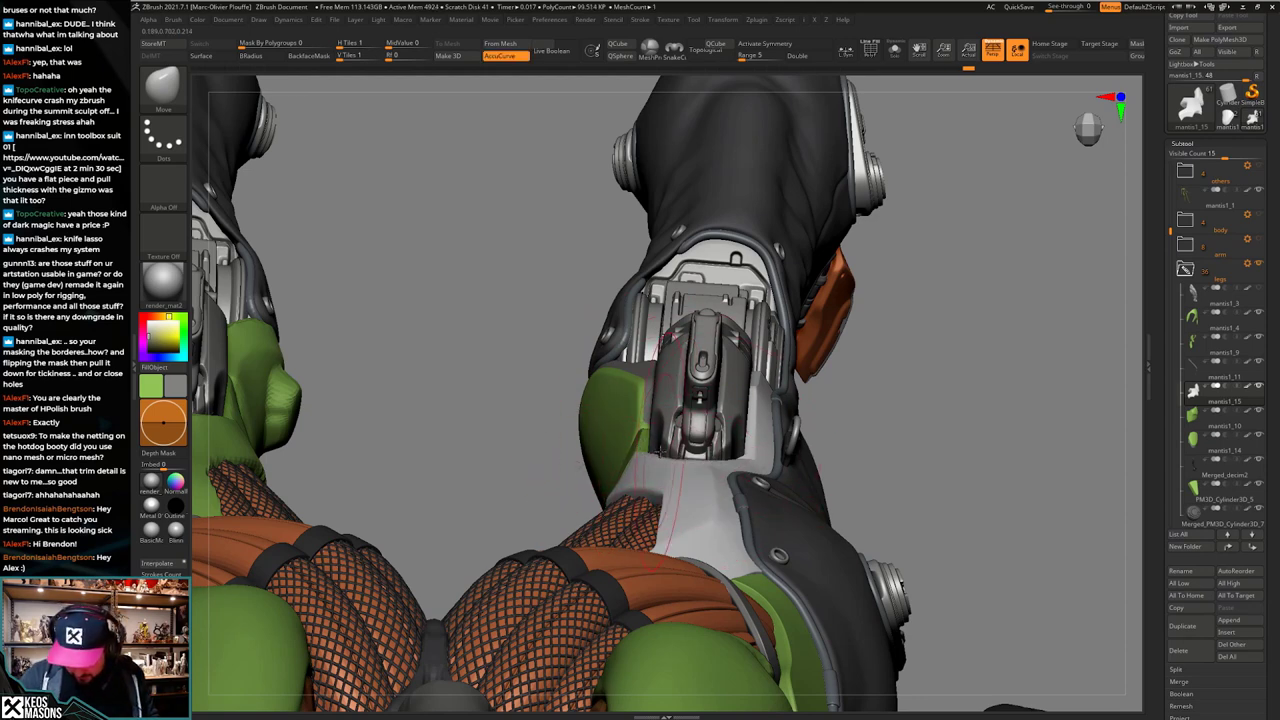
key("a")
key("space")
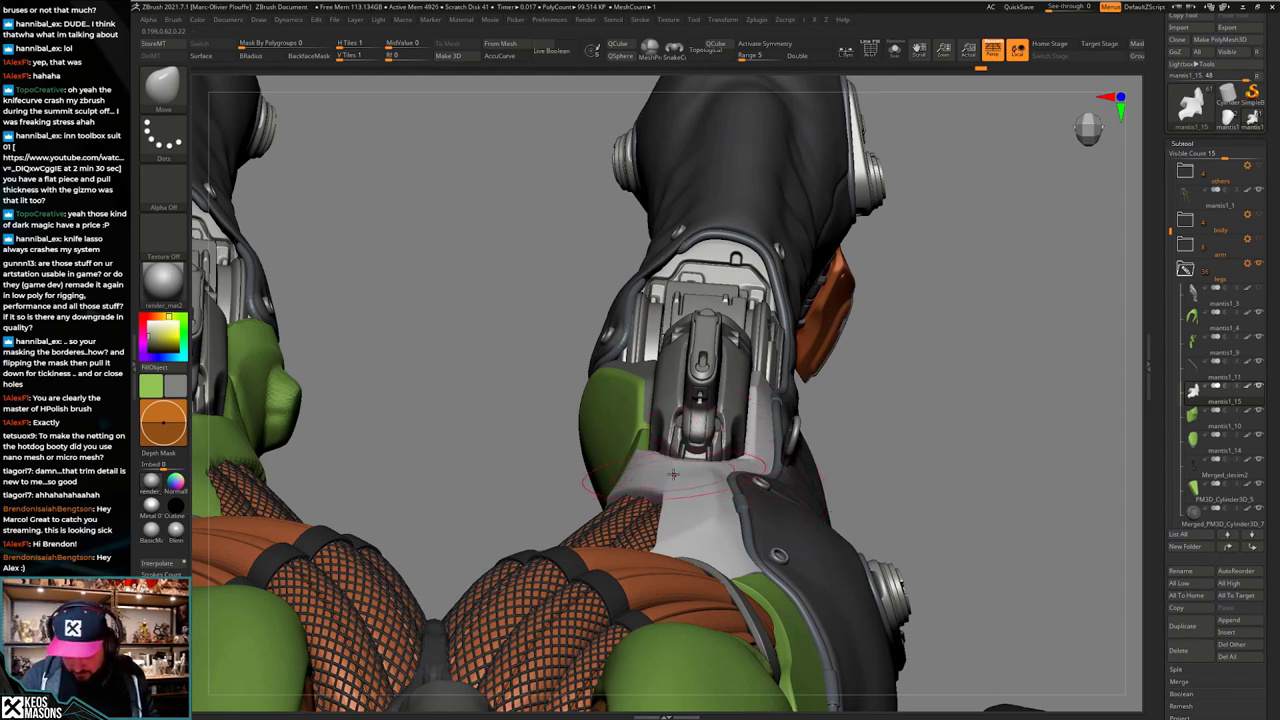
key("a")
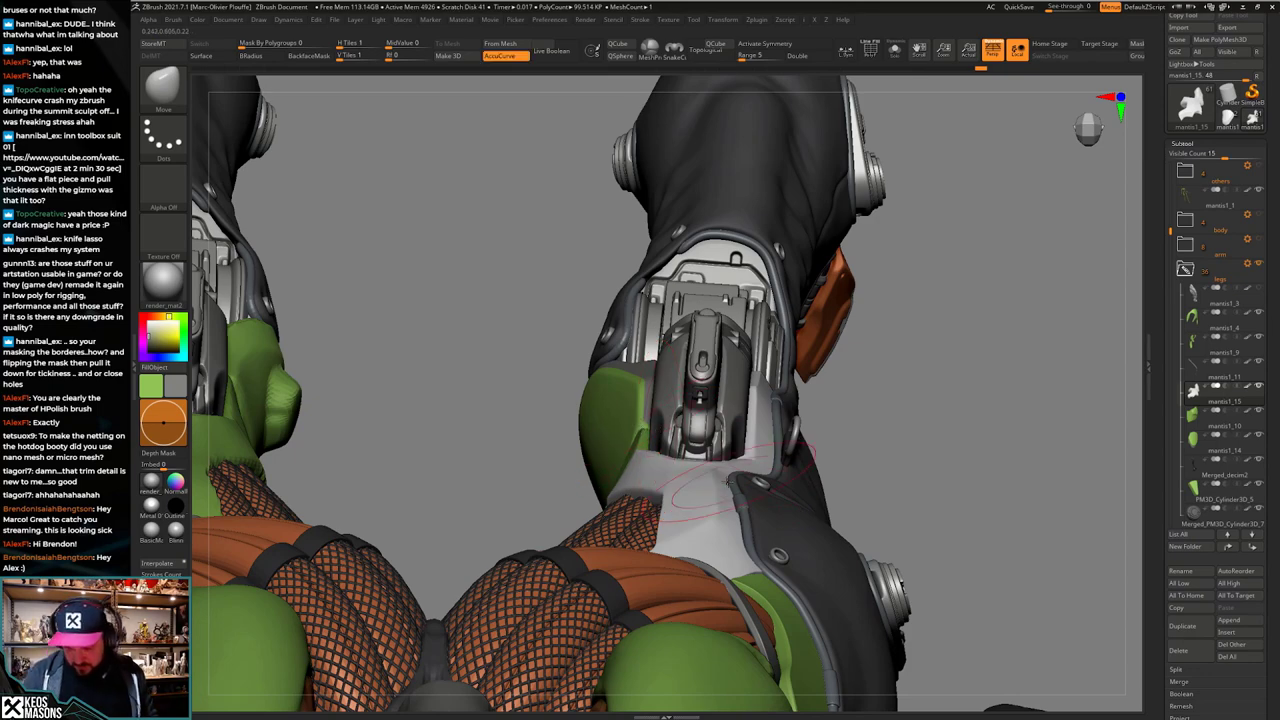
right_click_drag(728, 482, 813, 418)
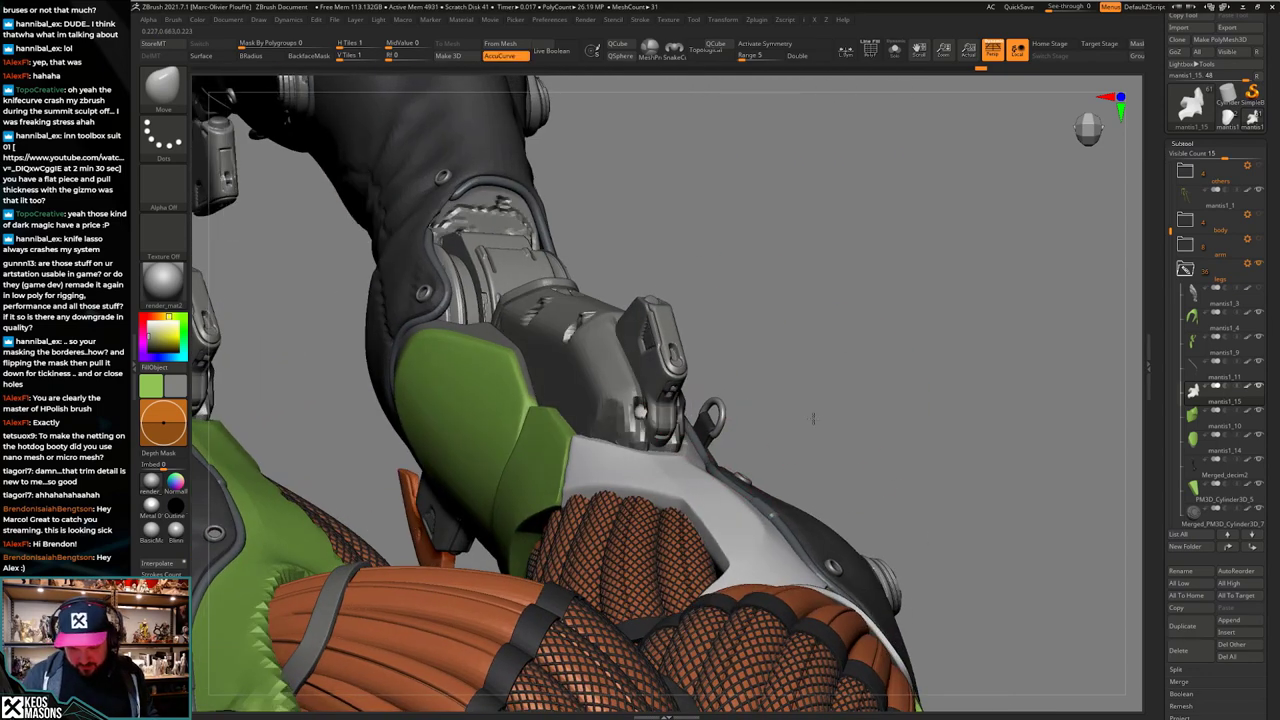
mouse_move(813, 418)
left_mouse_down()
mouse_move(855, 385)
mouse_move(865, 398)
left_mouse_up()
key("space")
left_click(653, 464)
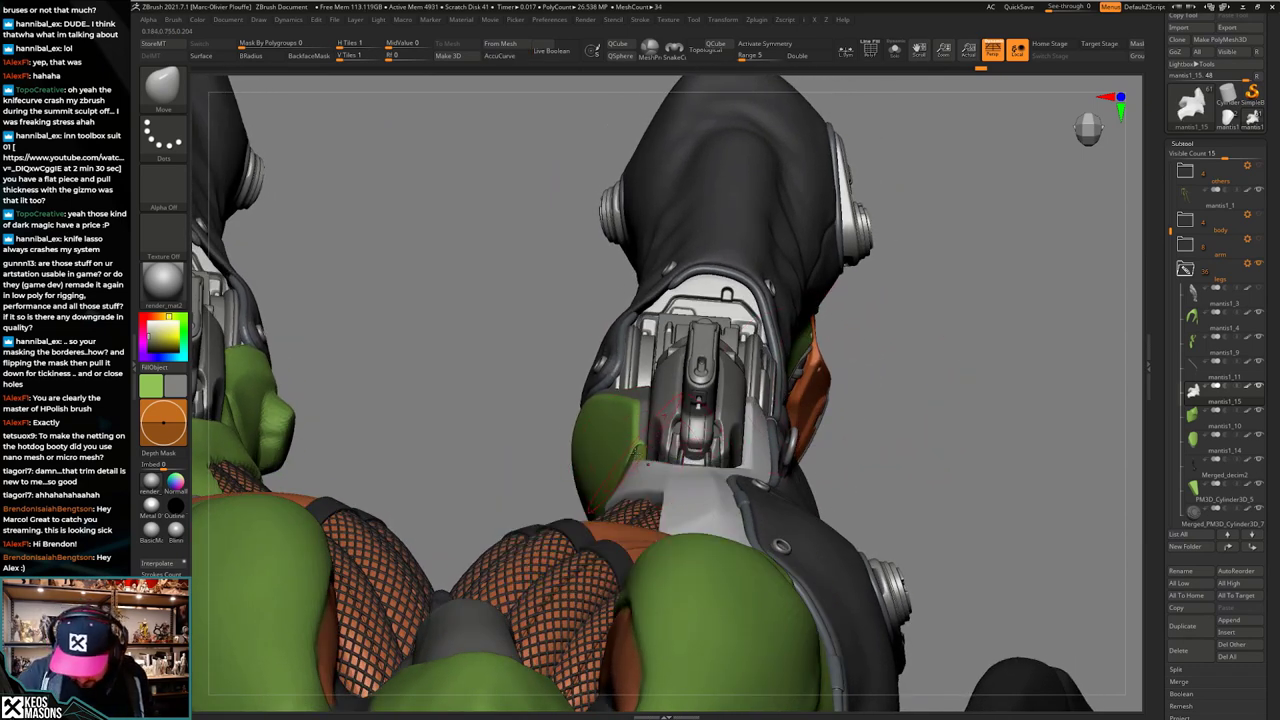
key("a")
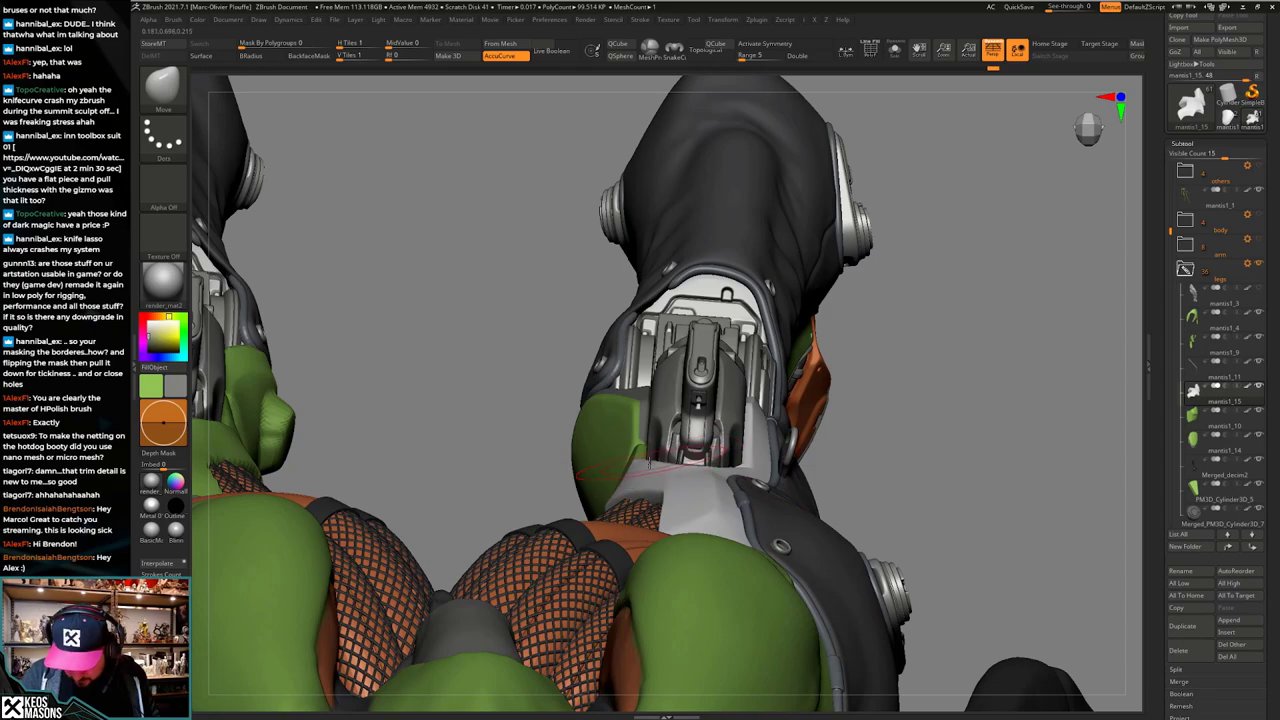
Step: Adjust the lower strip's profile beside the black thigh panel in side view with the Move brush, and check it from behind
right_click_drag(892, 441, 721, 192, "ctrl")
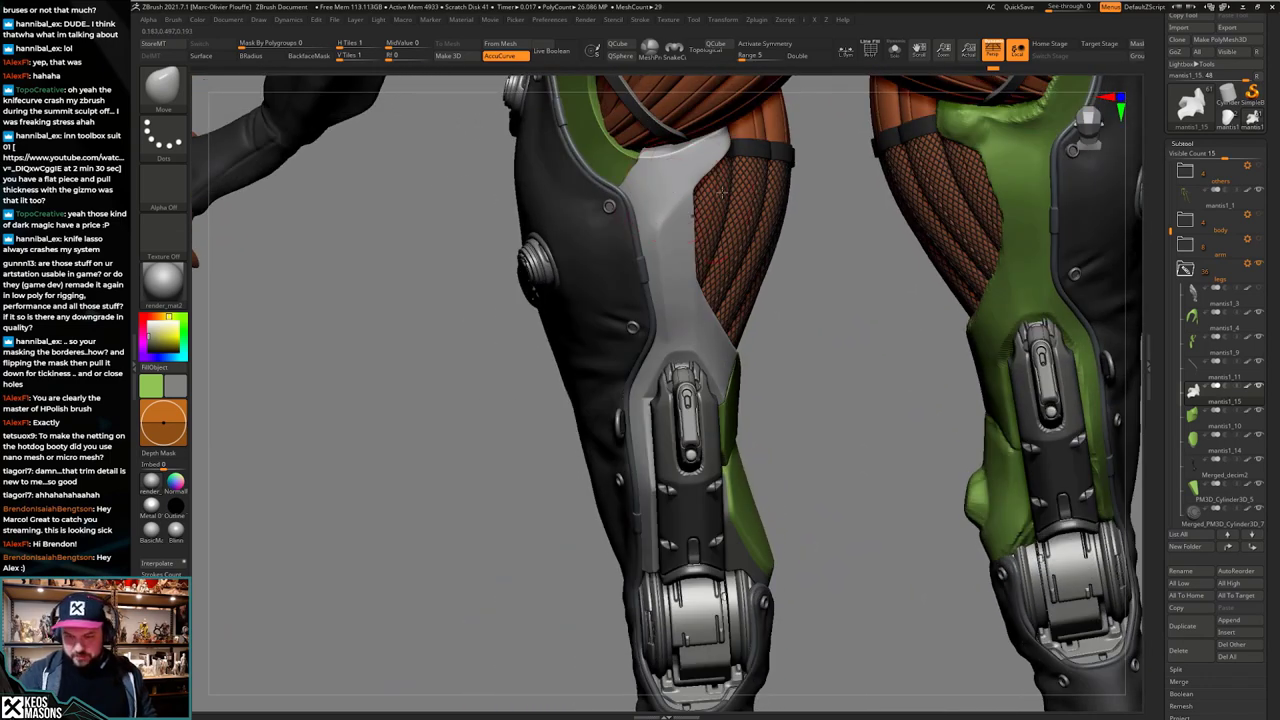
right_click_drag(713, 456, 800, 475)
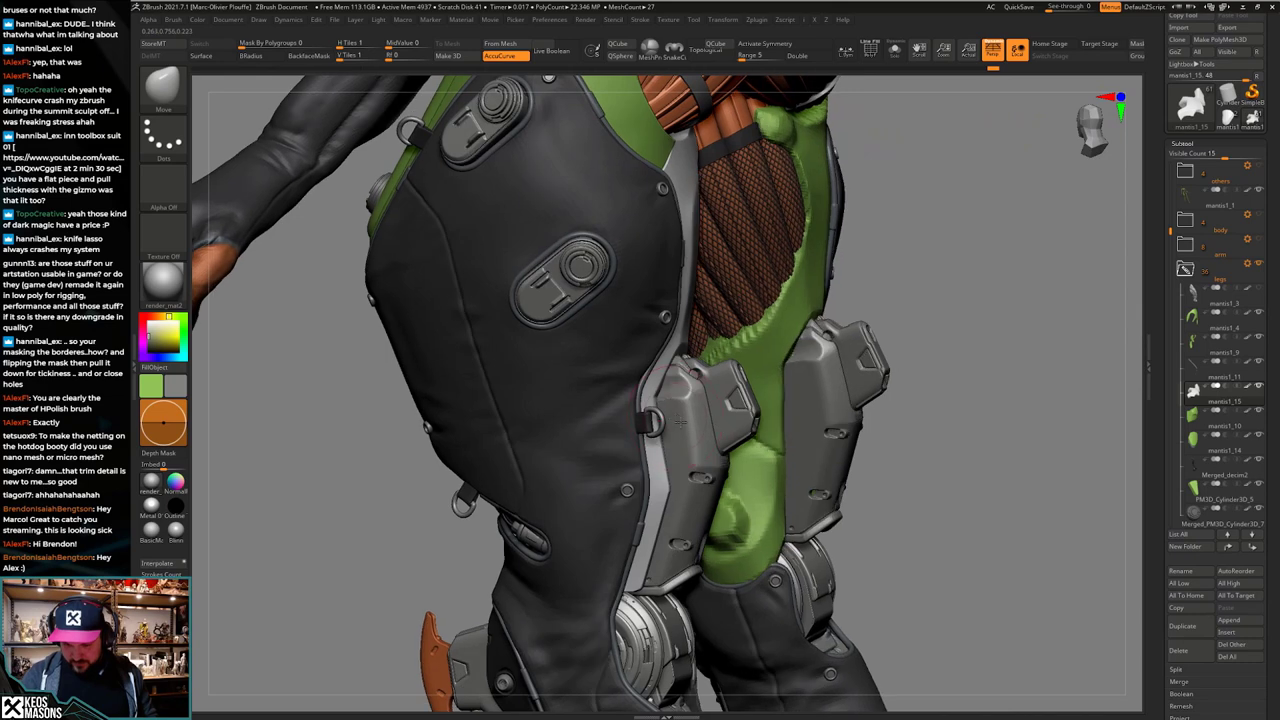
right_click_drag(600, 410, 694, 394)
right_click(660, 412)
key("a")
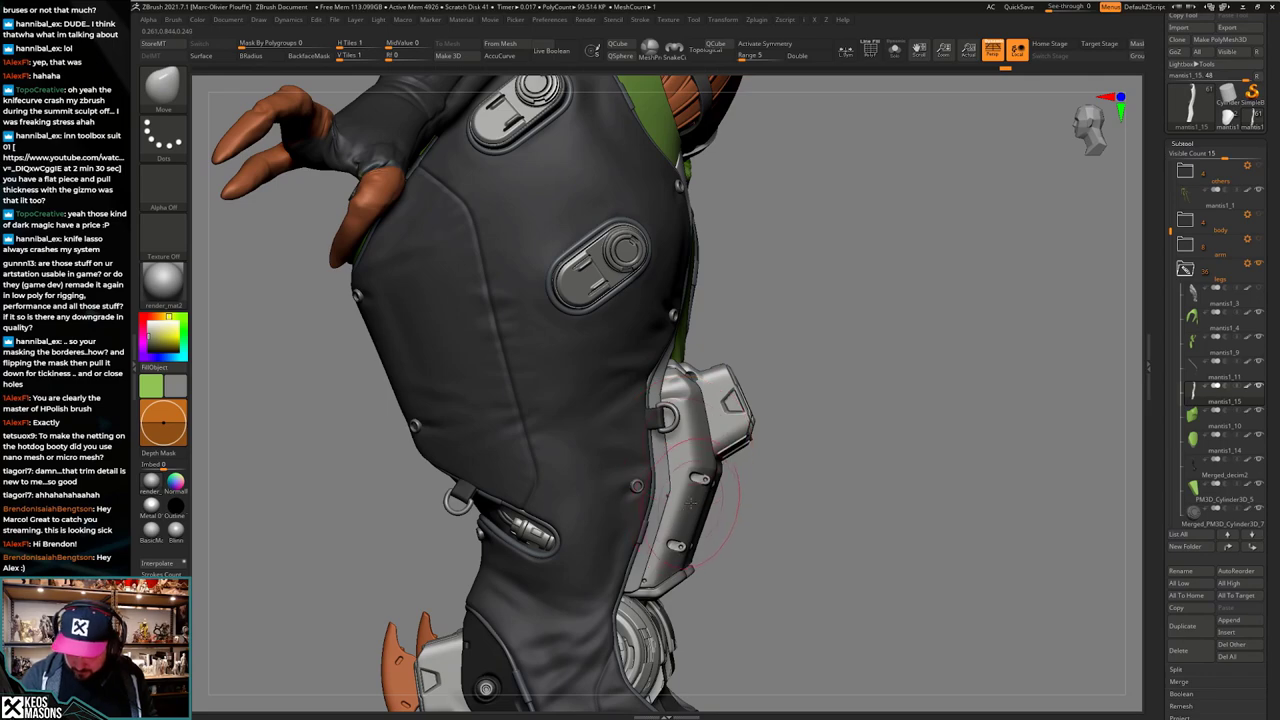
right_click_drag(690, 503, 540, 495)
mouse_move(810, 480)
right_mouse_down()
mouse_move(660, 482)
mouse_move(635, 476)
mouse_move(620, 440)
mouse_move(805, 436)
right_mouse_up()
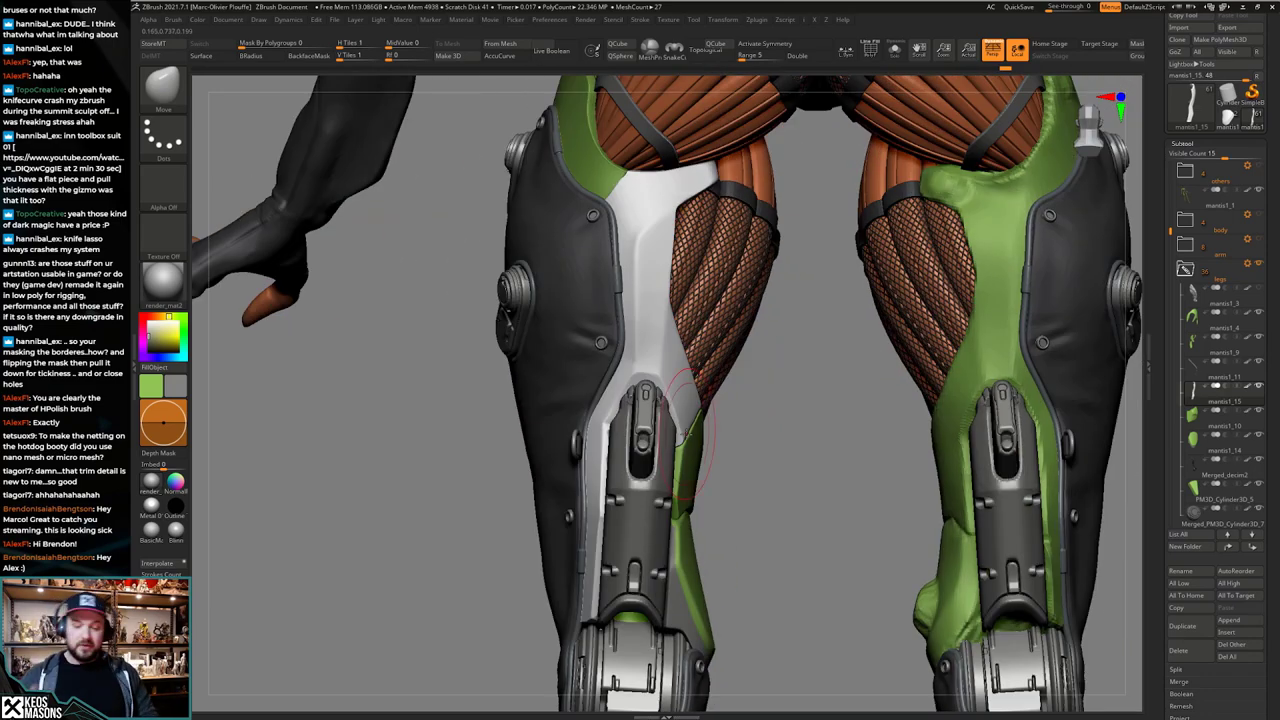
Step: Select the green inner plate below the notch and adjust its upper edge where it meets the white plate
right_click_drag(686, 433, 748, 436)
right_click_drag(646, 369, 616, 468)
right_click_drag(700, 440, 630, 428)
left_click(729, 414, "alt")
mouse_move(731, 416)
right_mouse_down()
mouse_move(696, 428)
mouse_move(756, 430)
mouse_move(704, 446)
mouse_move(720, 418)
right_mouse_up()
key("a")
left_click_drag(722, 420, 732, 412)
right_click_drag(730, 412, 706, 396)
key("a")
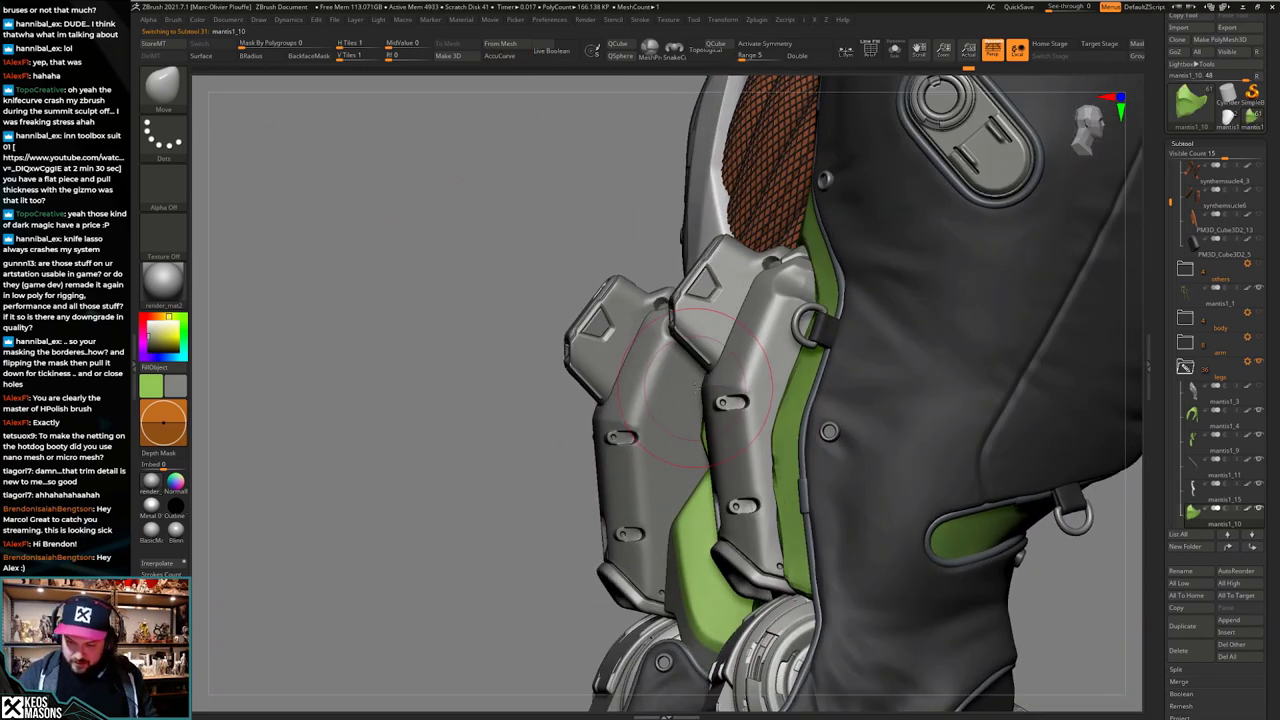
Step: Isolate the green inner plate to refine its upper corner, and check the joint with the white plate on the full leg
key("alt+s")
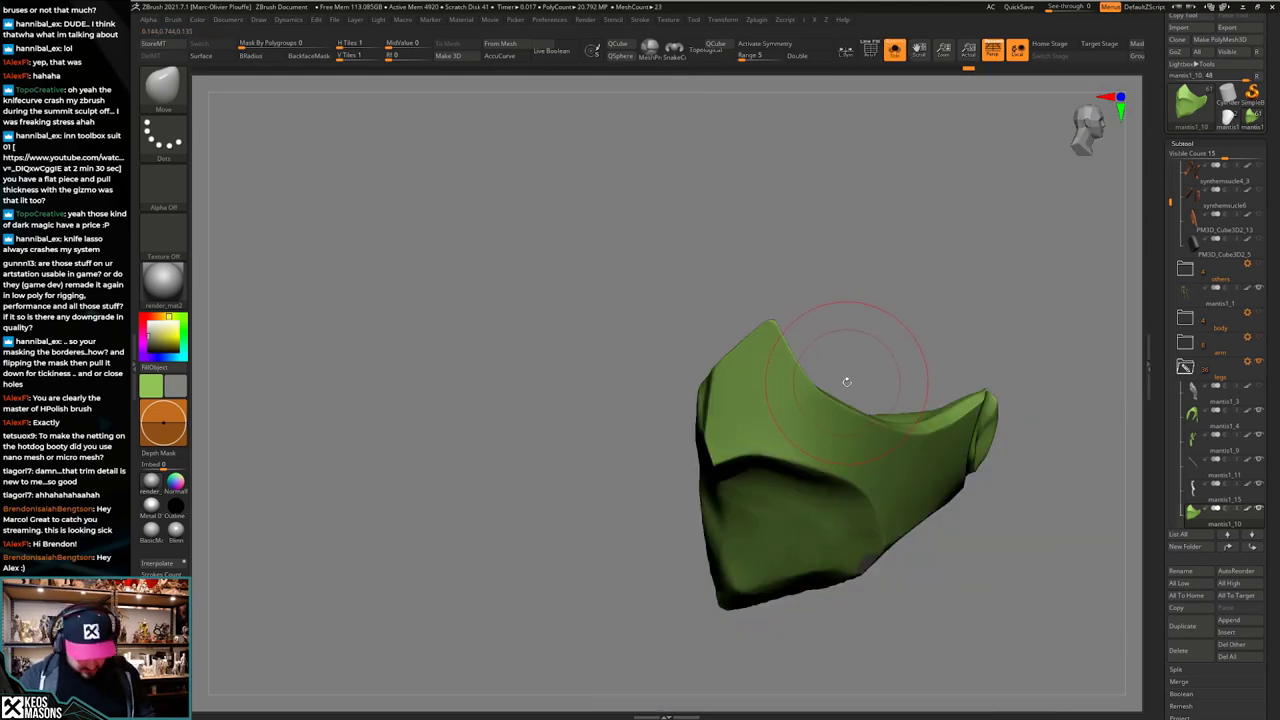
key("ctrl+shift")
left_click_drag(717, 324, 721, 312, "ctrl+shift")
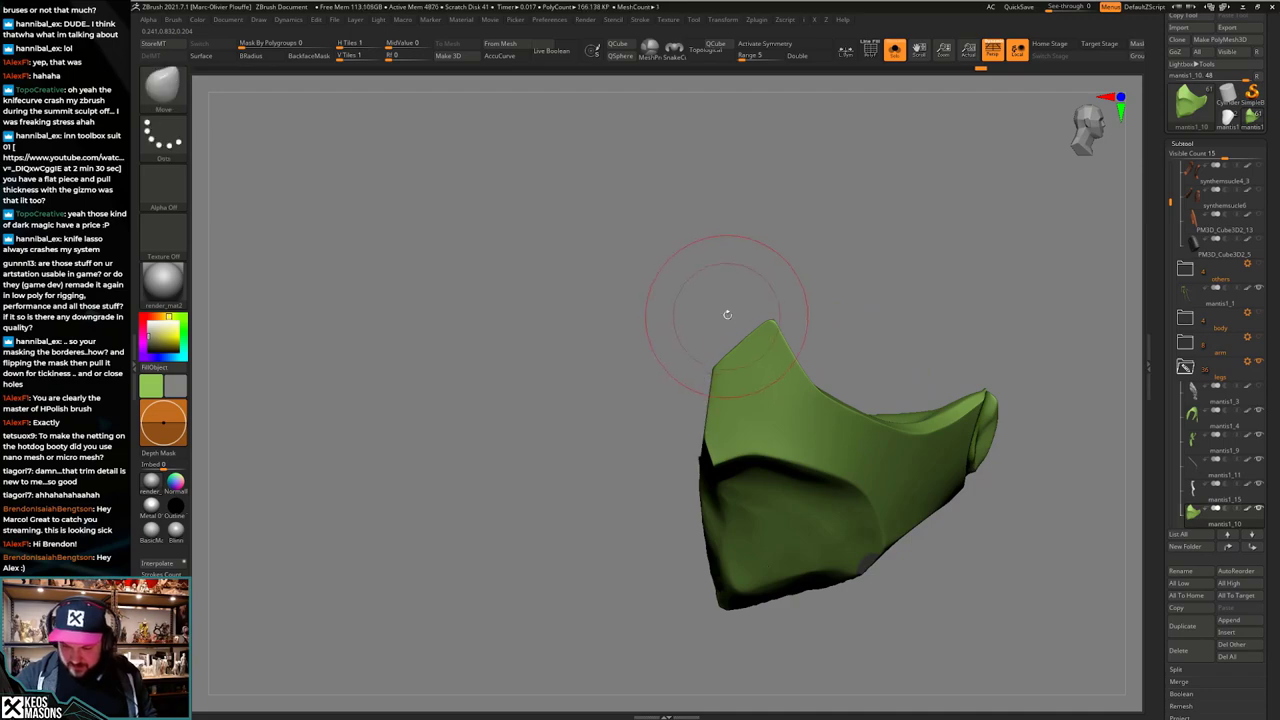
key("alt+s")
mouse_move(728, 330)
right_mouse_down()
mouse_move(610, 400)
mouse_move(723, 420)
mouse_move(690, 425)
right_mouse_up()
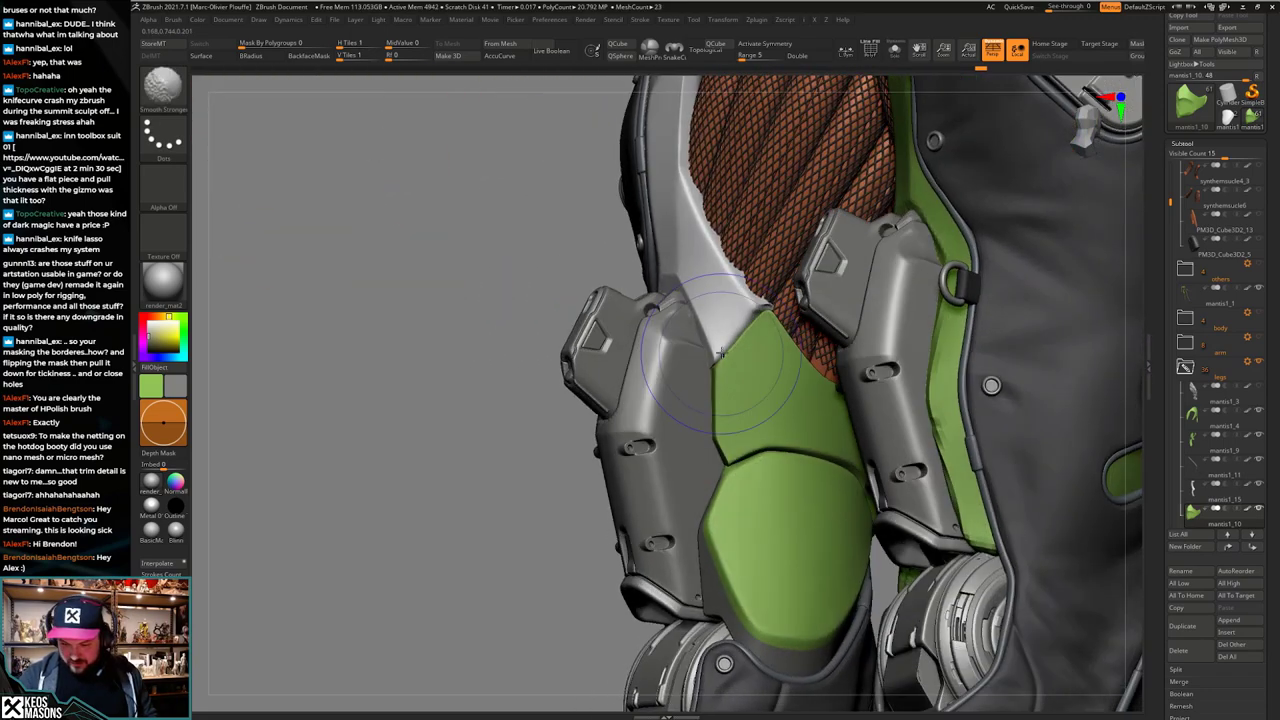
mouse_move(745, 478)
right_mouse_down("ctrl")
mouse_move(665, 465)
mouse_move(744, 487)
mouse_move(700, 480)
mouse_move(755, 505)
right_mouse_up("ctrl")
mouse_move(800, 460)
right_mouse_down()
mouse_move(739, 457)
mouse_move(788, 482)
mouse_move(732, 502)
mouse_move(738, 548)
mouse_move(722, 509)
right_mouse_up()
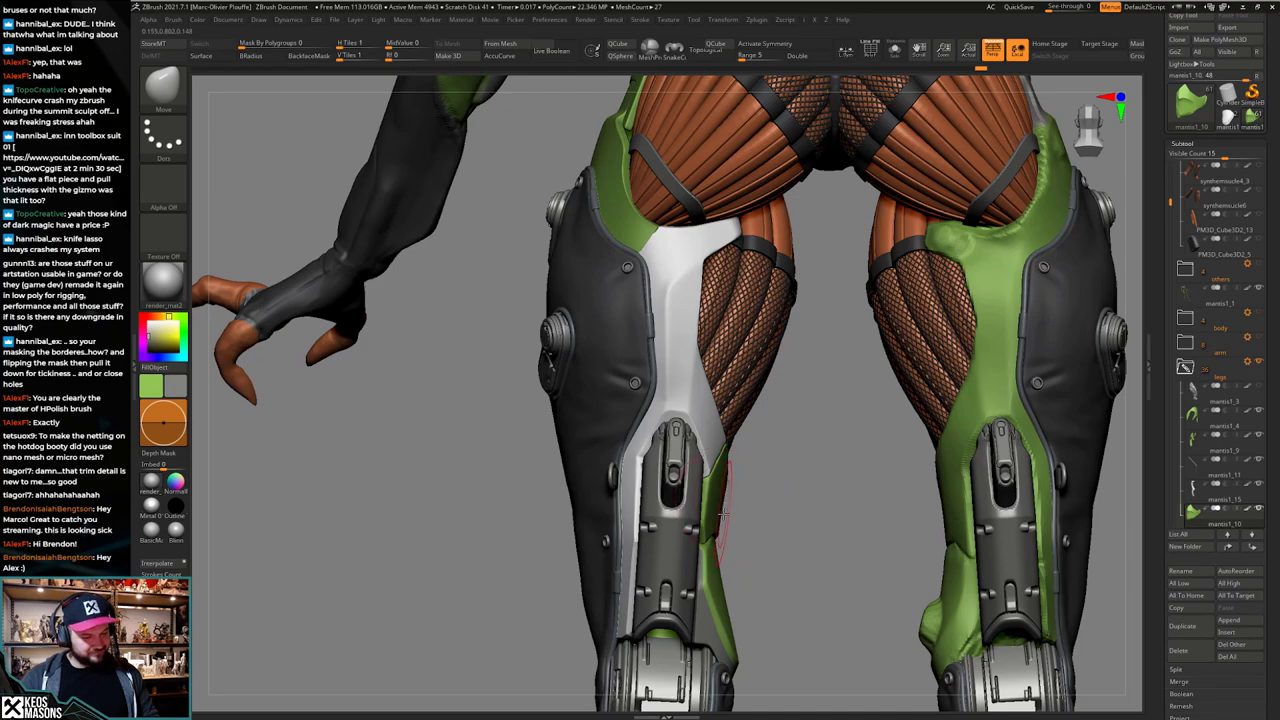
Step: Review both thighs from behind, and select and isolate the white back thigh plate in side view
mouse_move(748, 468)
left_mouse_down("alt")
mouse_move(714, 583)
mouse_move(694, 552)
mouse_move(610, 533)
left_mouse_up("alt")
mouse_move(686, 530)
right_mouse_down()
mouse_move(668, 531)
mouse_move(735, 548)
mouse_move(717, 532)
mouse_move(719, 550)
mouse_move(776, 560)
mouse_move(716, 556)
right_mouse_up()
left_click_drag(702, 575, 743, 512)
right_click_drag(743, 512, 738, 543)
key("alt+s")
key("alt+s")
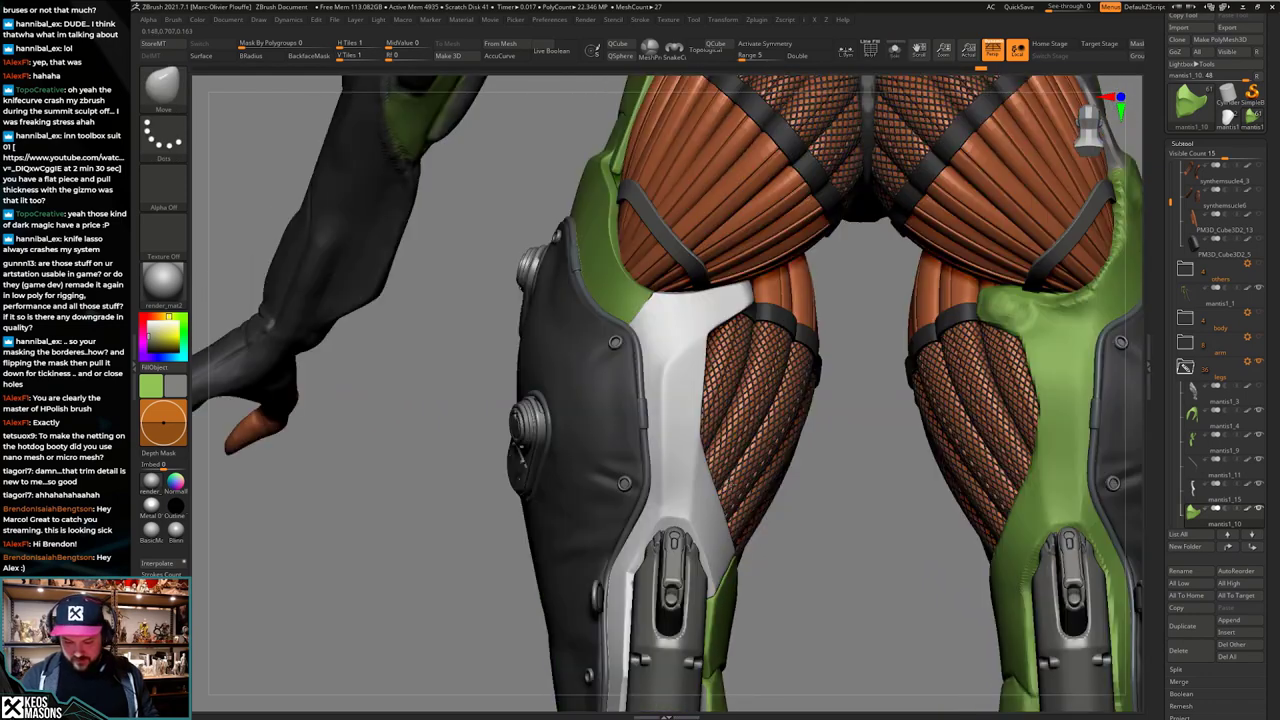
right_click_drag(734, 491, 730, 415, "alt")
left_click(678, 318, "alt")
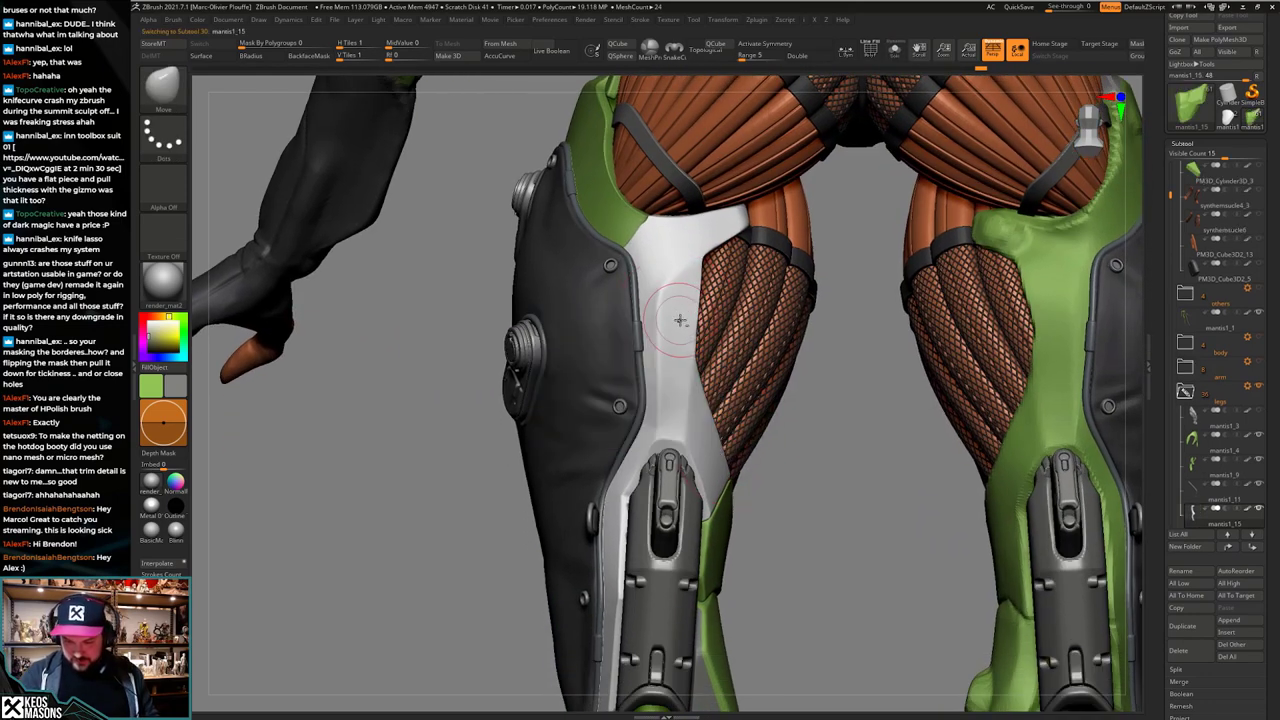
right_click_drag(680, 320, 779, 384)
key("alt+s")
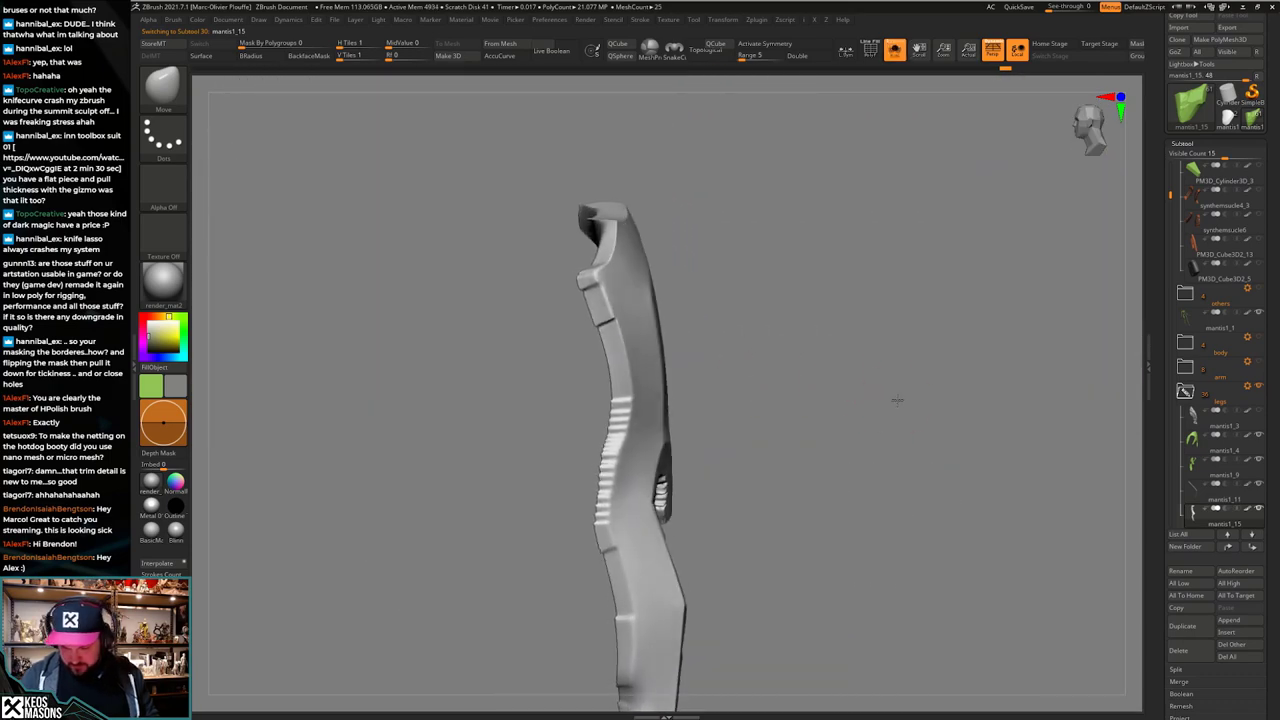
Step: Compare the isolated white plate with the full leg and adjust its side profile with an enlarged Move brush
right_click_drag(897, 400, 889, 409, "ctrl")
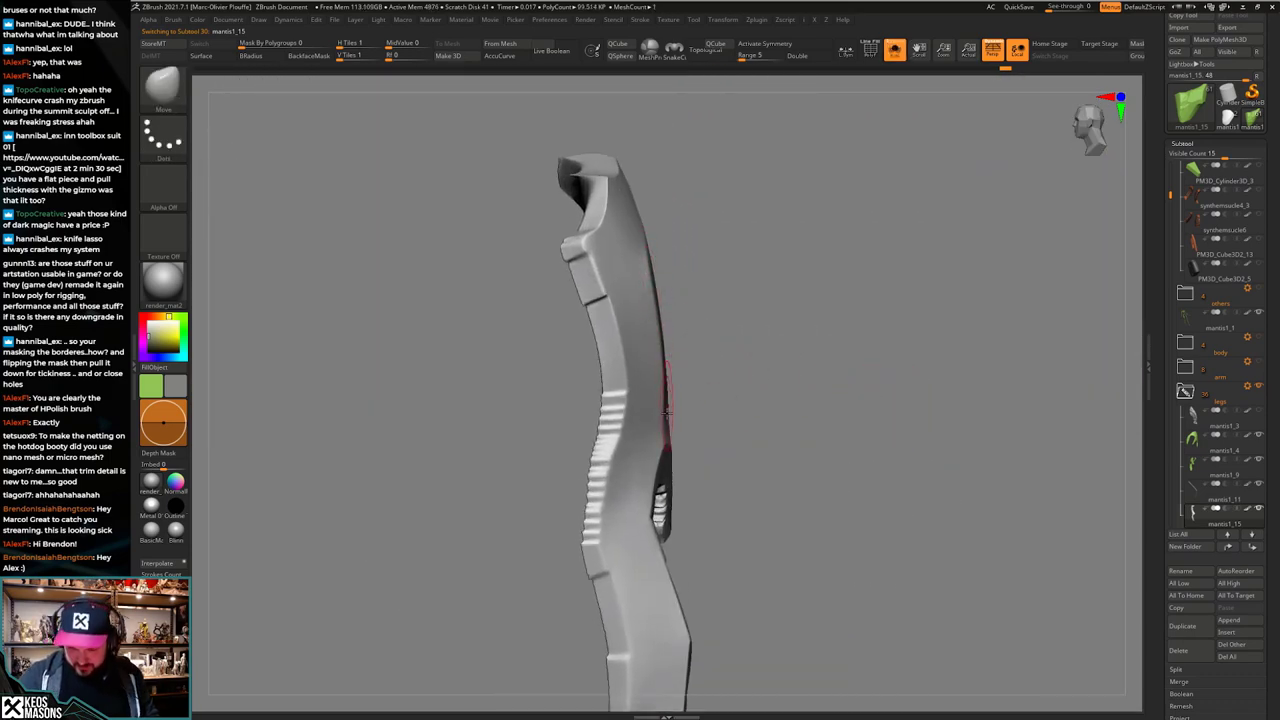
key("alt+s")
right_click_drag(843, 363, 866, 354, "ctrl")
key("space")
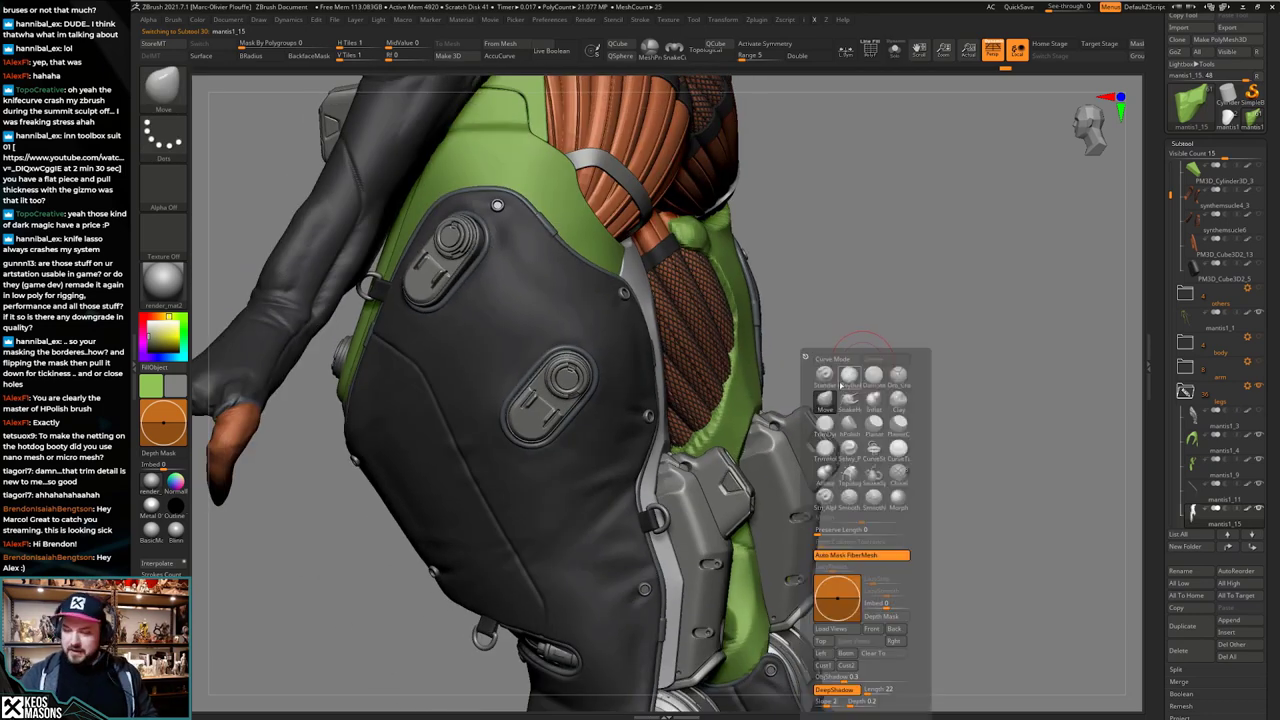
left_click(829, 410)
key("alt+s")
key("space")
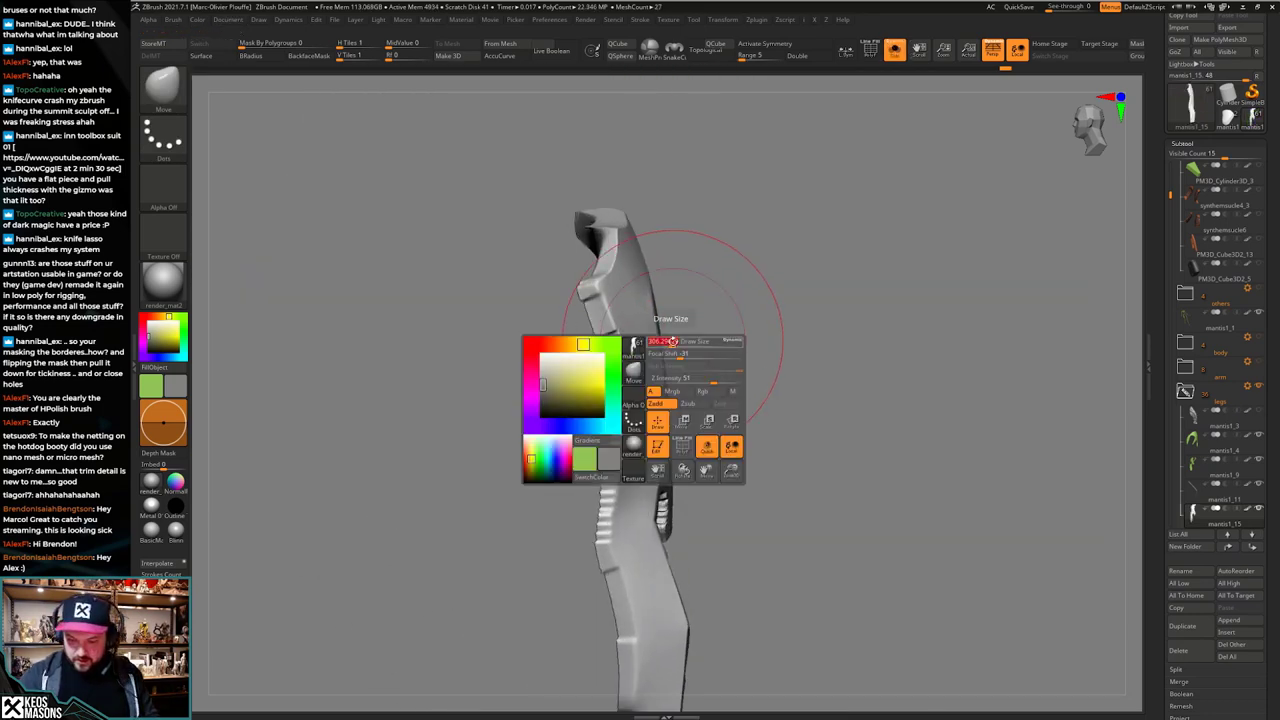
key("space")
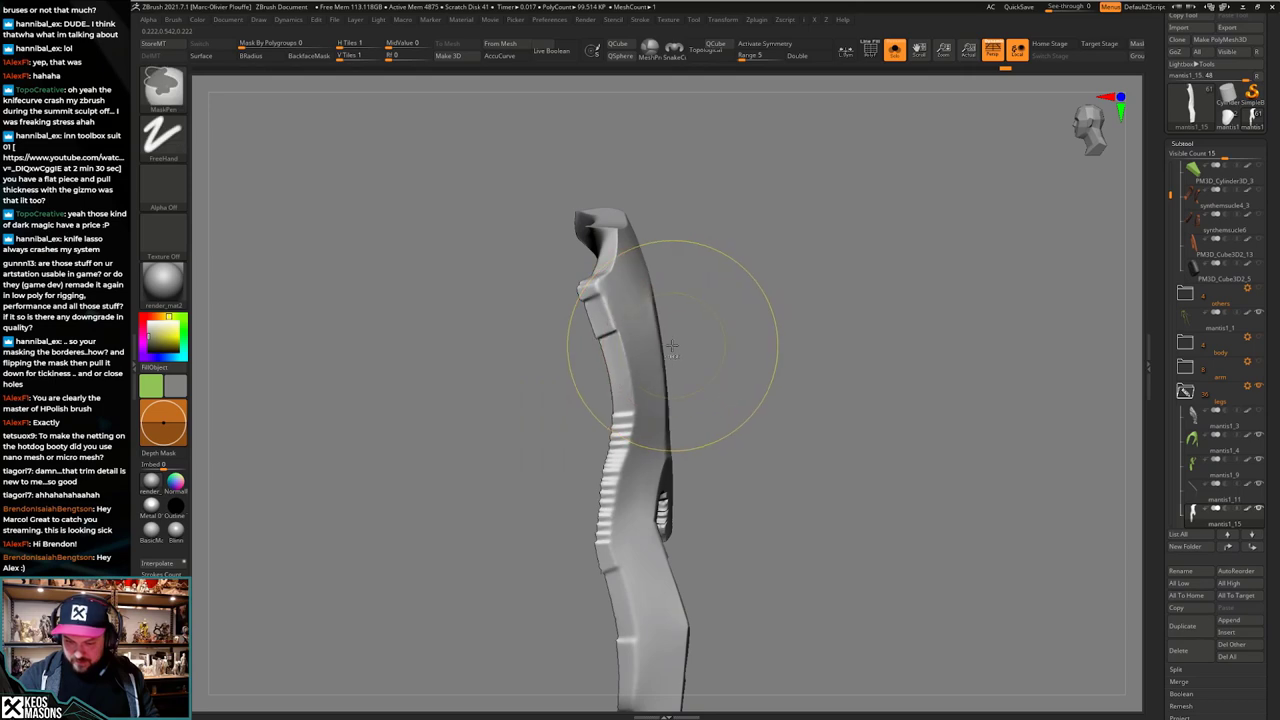
mouse_move(697, 343)
right_mouse_down()
mouse_move(669, 323)
mouse_move(701, 337)
right_mouse_up()
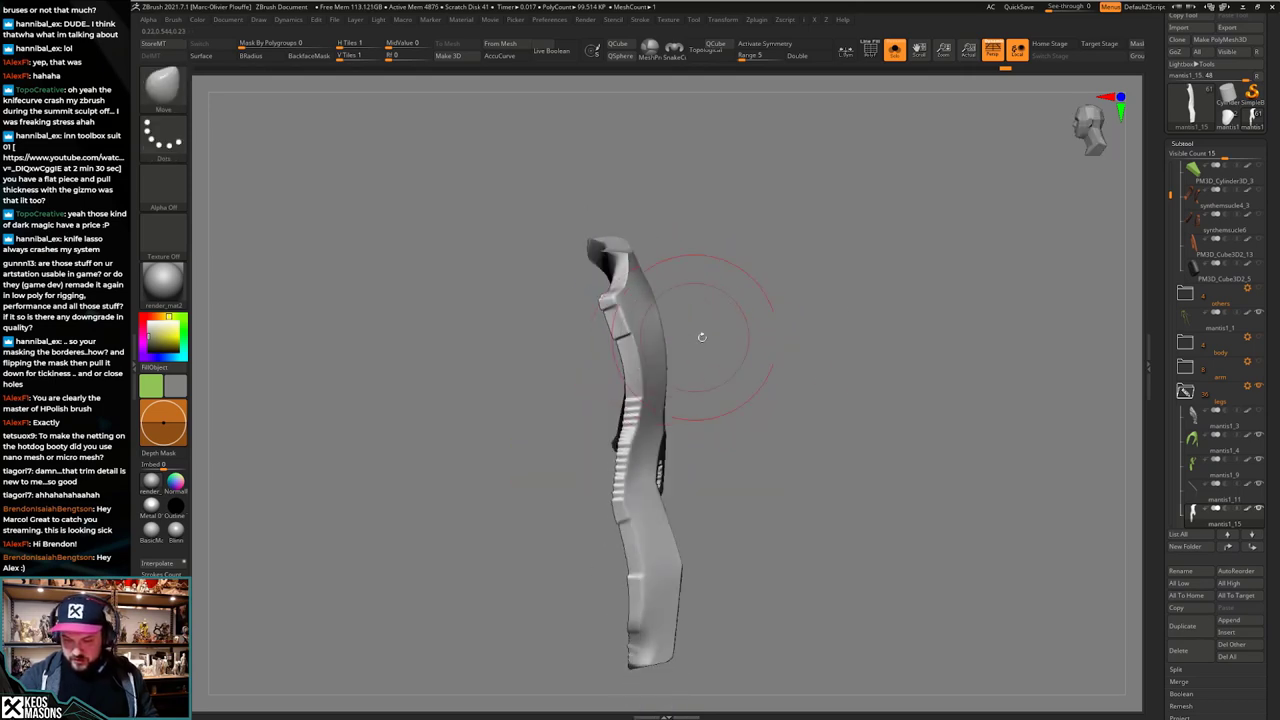
Step: Check the white plate's side profile against the black thigh panel and leg mechanism on the full leg
key("alt+s")
right_click_drag(855, 419, 690, 330)
right_click_drag(658, 330, 672, 368)
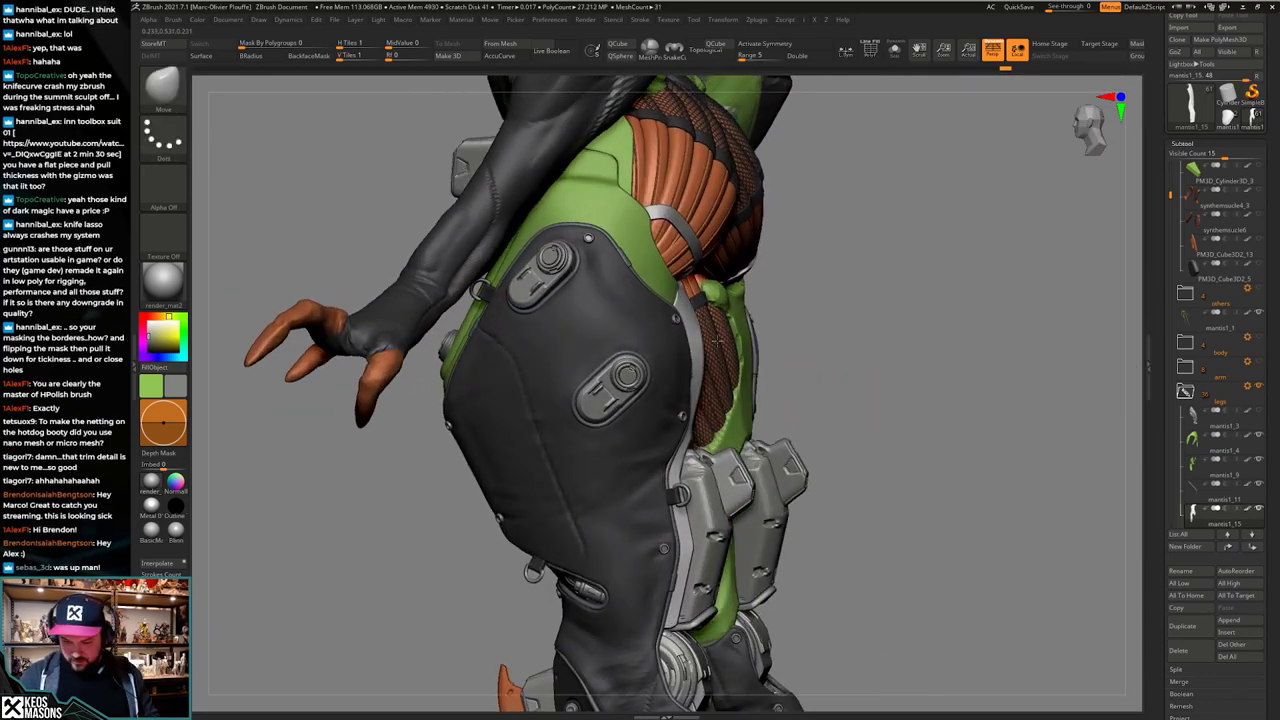
key("alt+s")
key("alt+s")
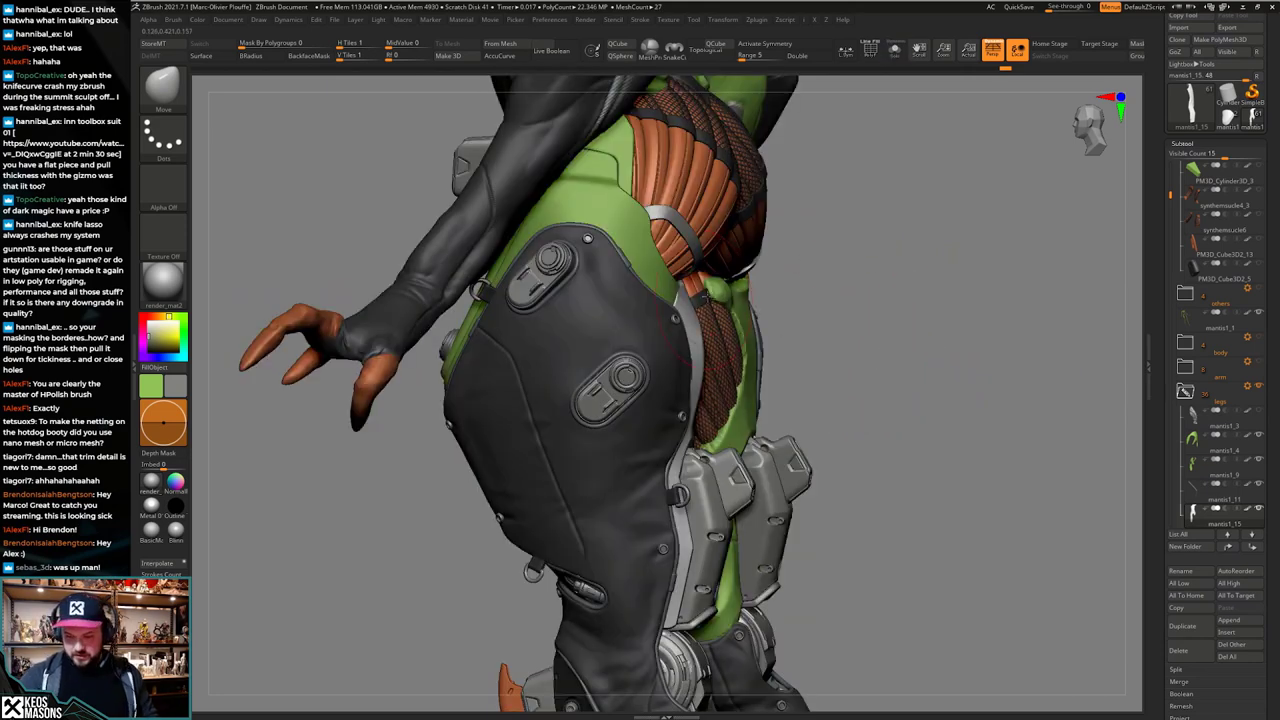
key("ctrl")
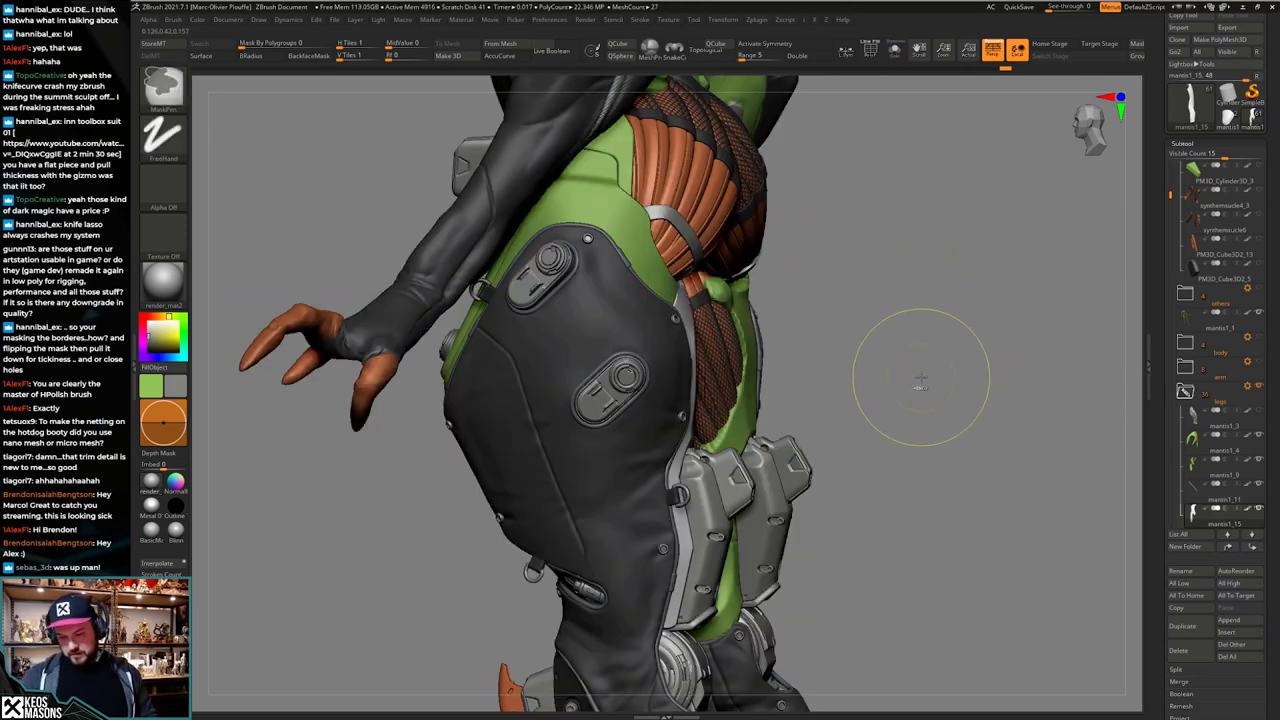
key("ctrl+shift")
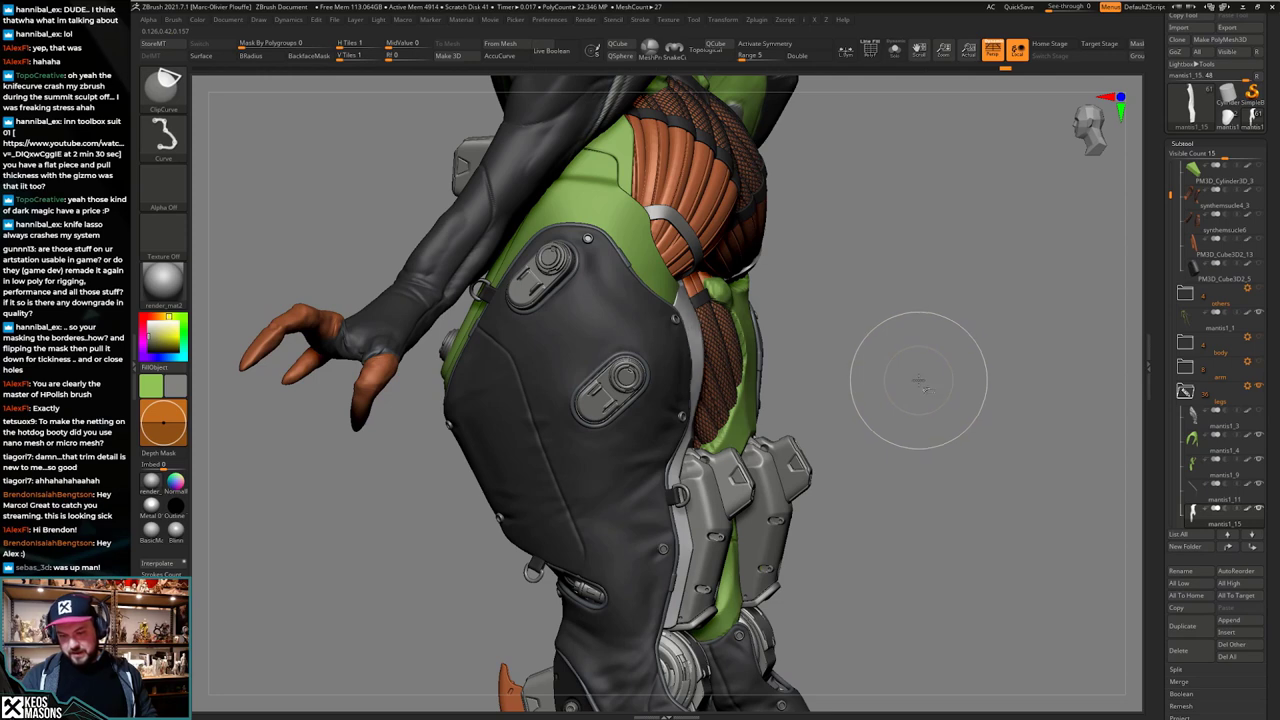
right_click_drag(700, 338, 704, 366, "ctrl")
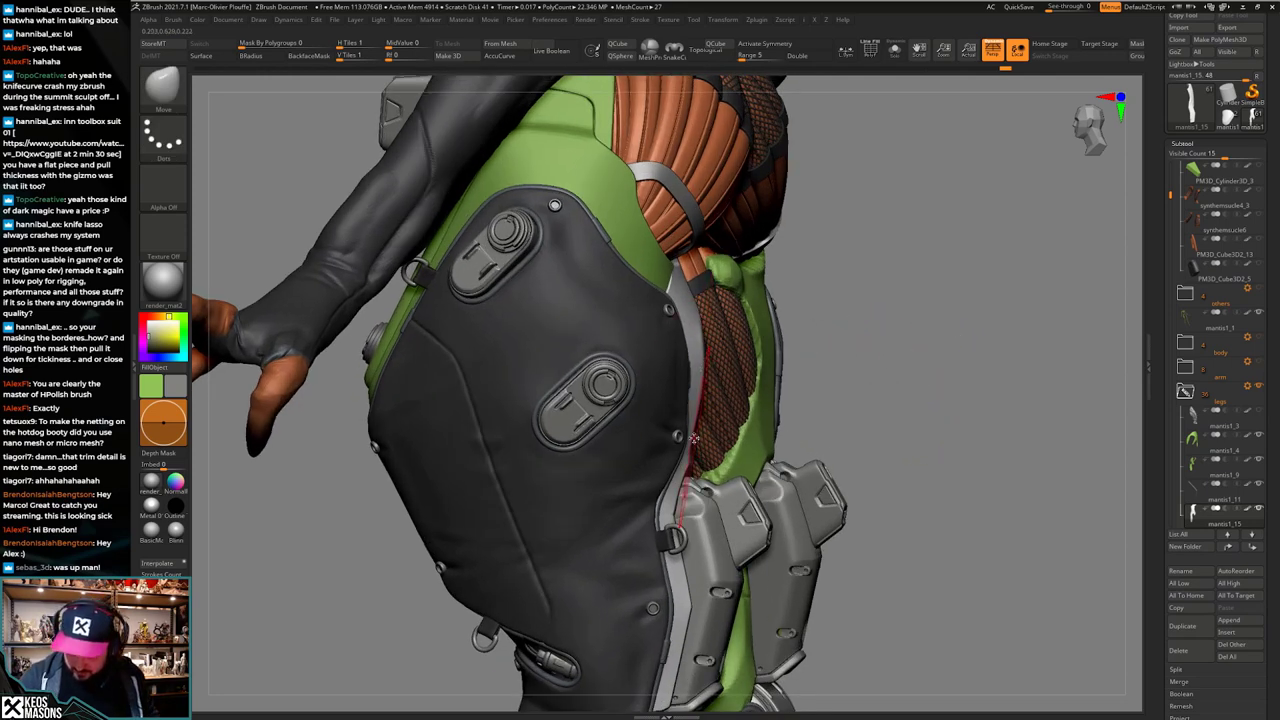
Step: Turn on AccuCurve for the Move brush and reshape the white plate's back edge from both side views
key("space")
key("a")
key("space")
key("s")
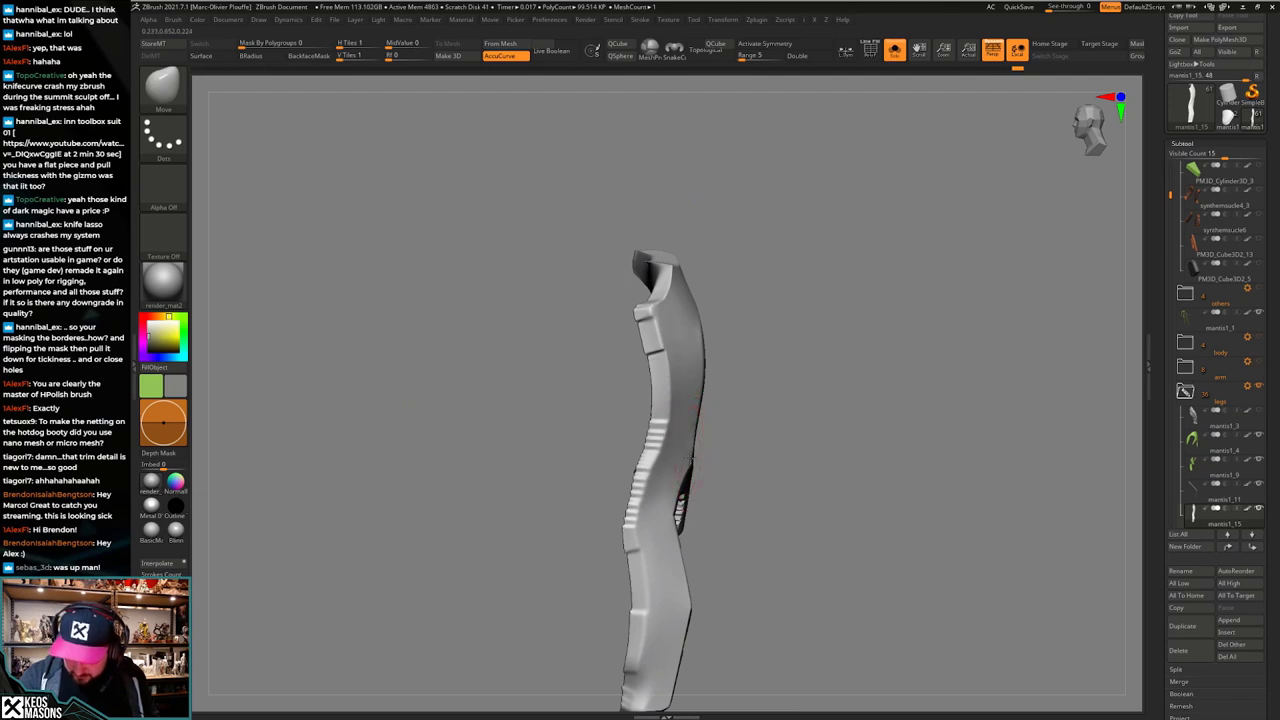
right_click_drag(697, 458, 808, 391)
key("s")
right_click_drag(640, 335, 743, 388)
mouse_move(705, 330)
right_mouse_down()
mouse_move(748, 315)
mouse_move(706, 352)
right_mouse_up()
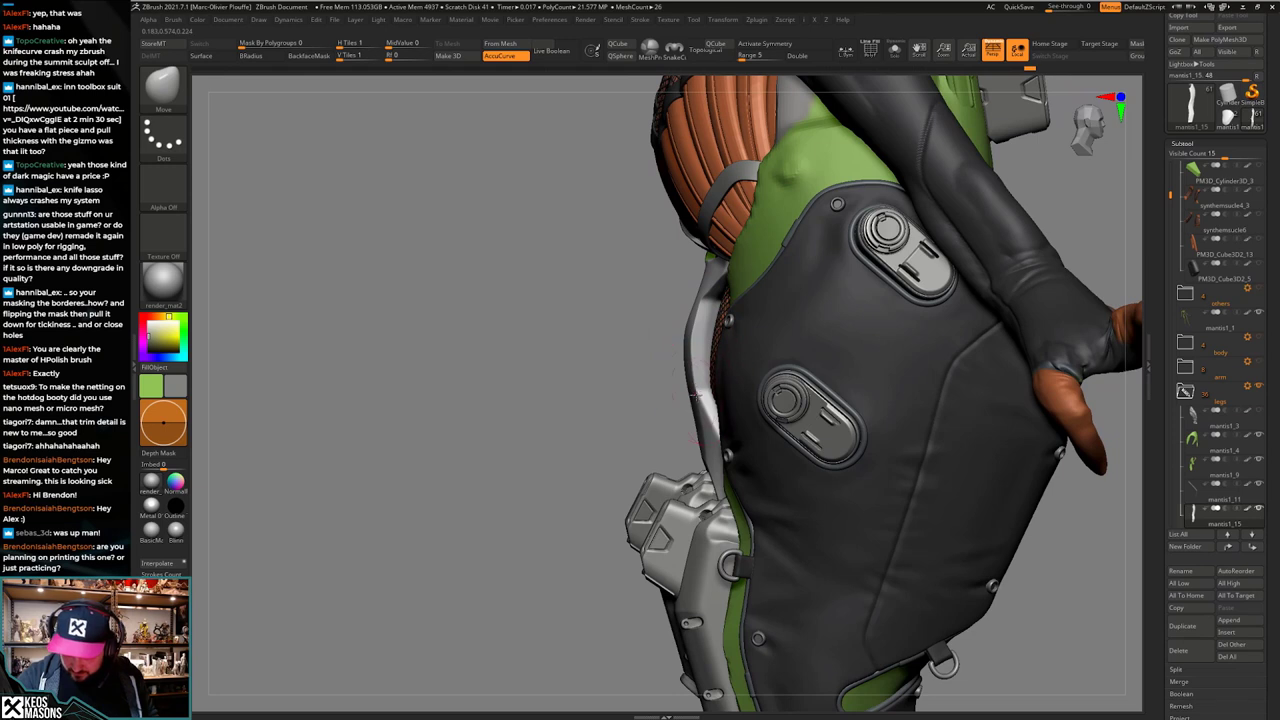
left_click_drag(697, 396, 702, 432)
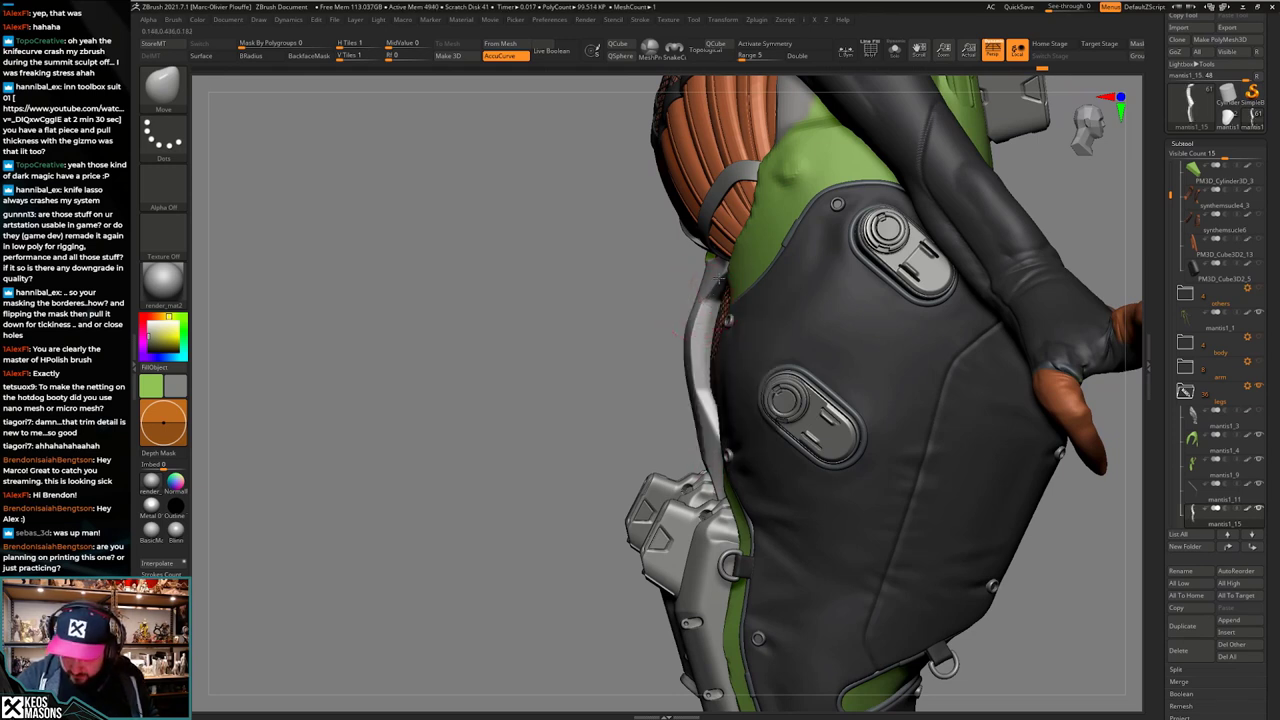
right_click_drag(690, 341, 830, 358)
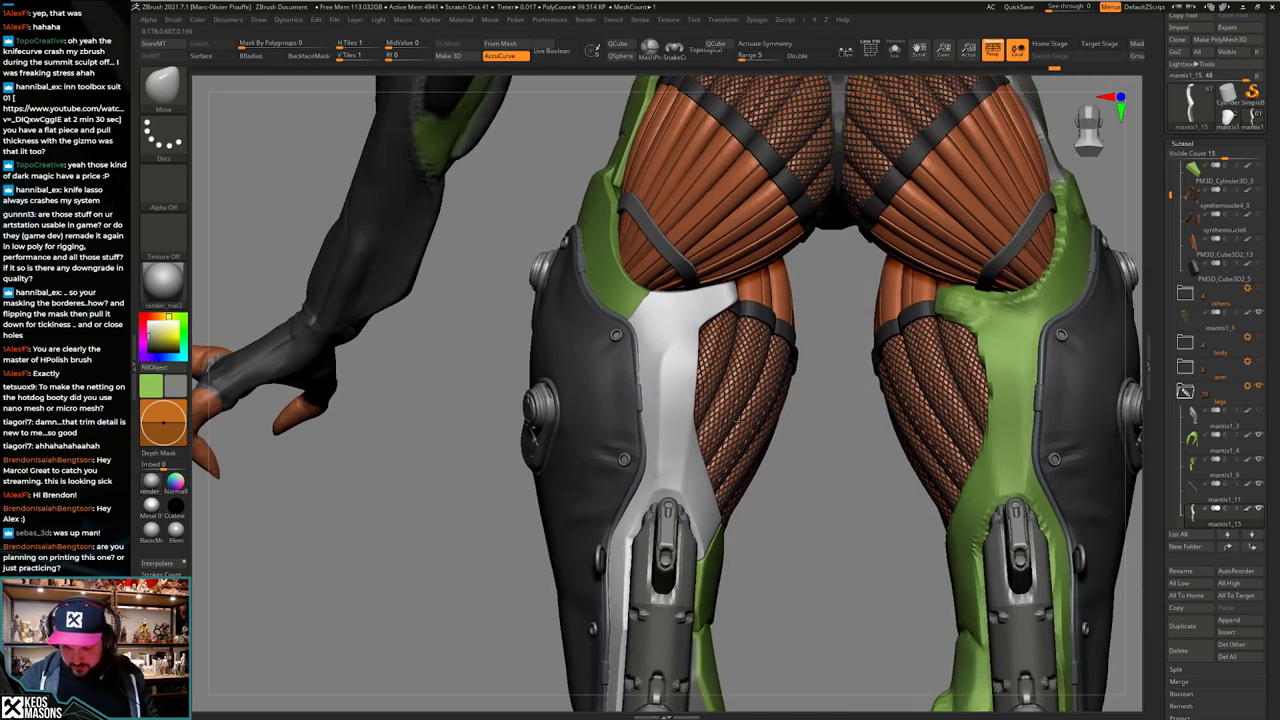
Step: Isolate the white plate and flatten its long central plane from behind with the hPolish brush
key("shift+s")
key("space")
right_click_drag(703, 463, 735, 372)
left_click(693, 425)
key("space")
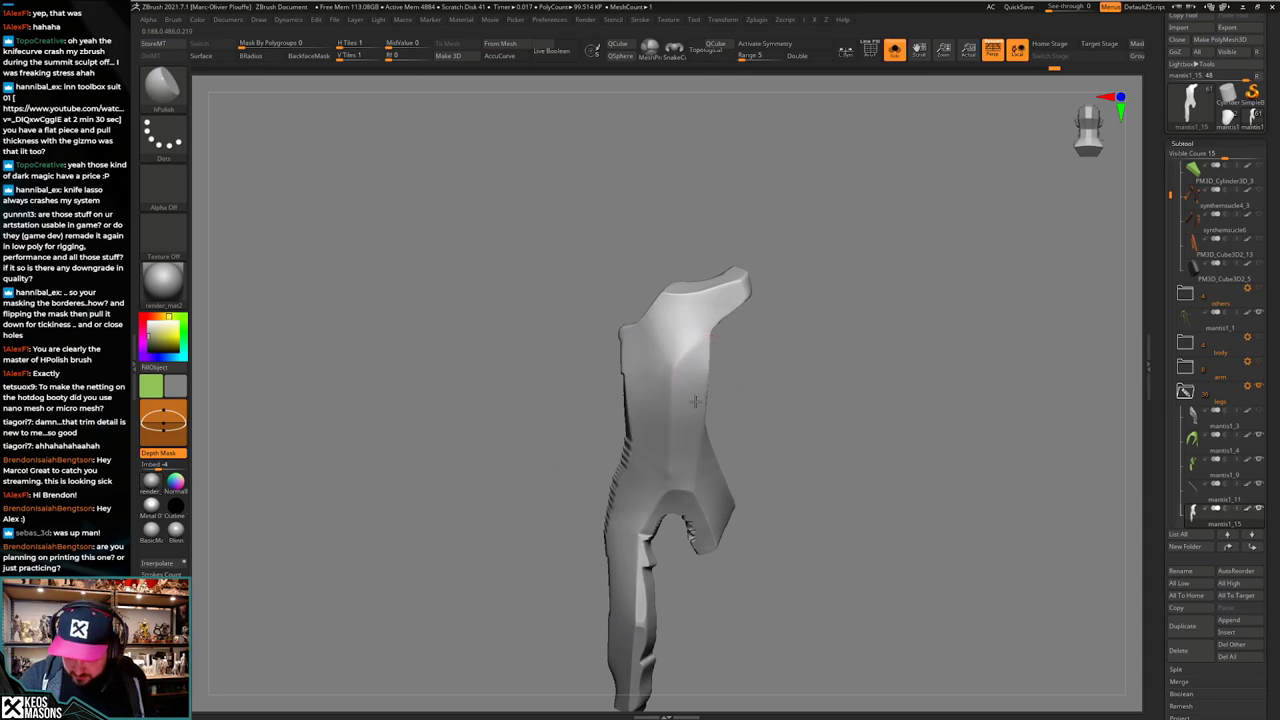
left_click_drag(695, 402, 690, 446)
right_click_drag(690, 488, 687, 455)
right_click_drag(692, 386, 684, 490)
Step: Polish the planes around the notch and the short inner prong with hPolish
key("s")
left_click_drag(686, 497, 677, 499)
mouse_move(692, 519)
right_mouse_down()
mouse_move(679, 465)
mouse_move(677, 481)
right_mouse_up()
right_click_drag(693, 408, 698, 442)
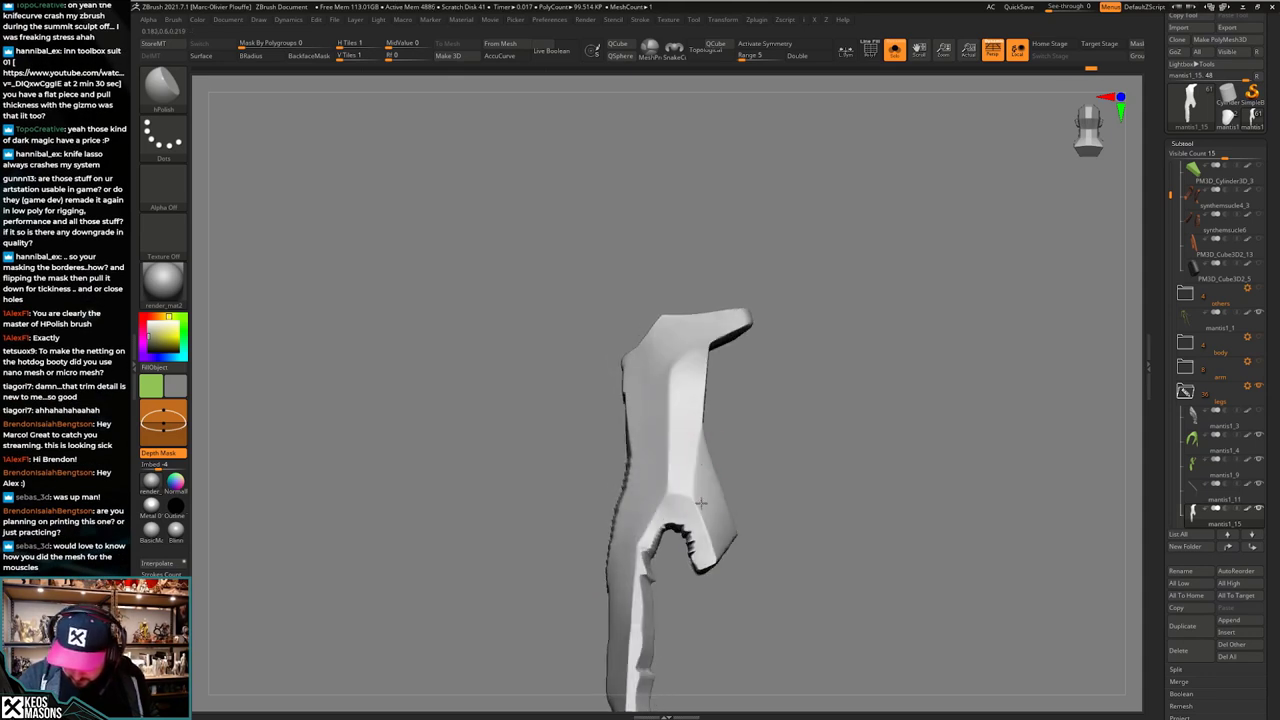
right_click_drag(713, 532, 684, 510)
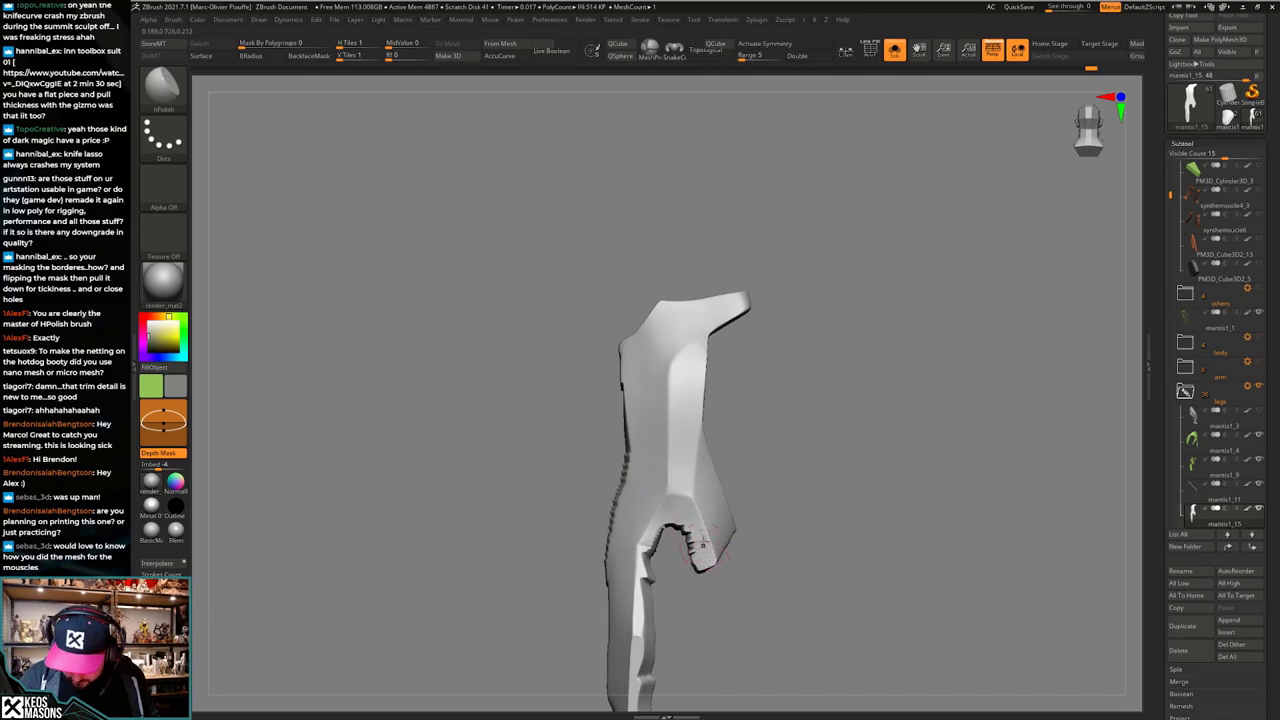
left_click_drag(703, 545, 704, 553)
right_click_drag(697, 515, 688, 480)
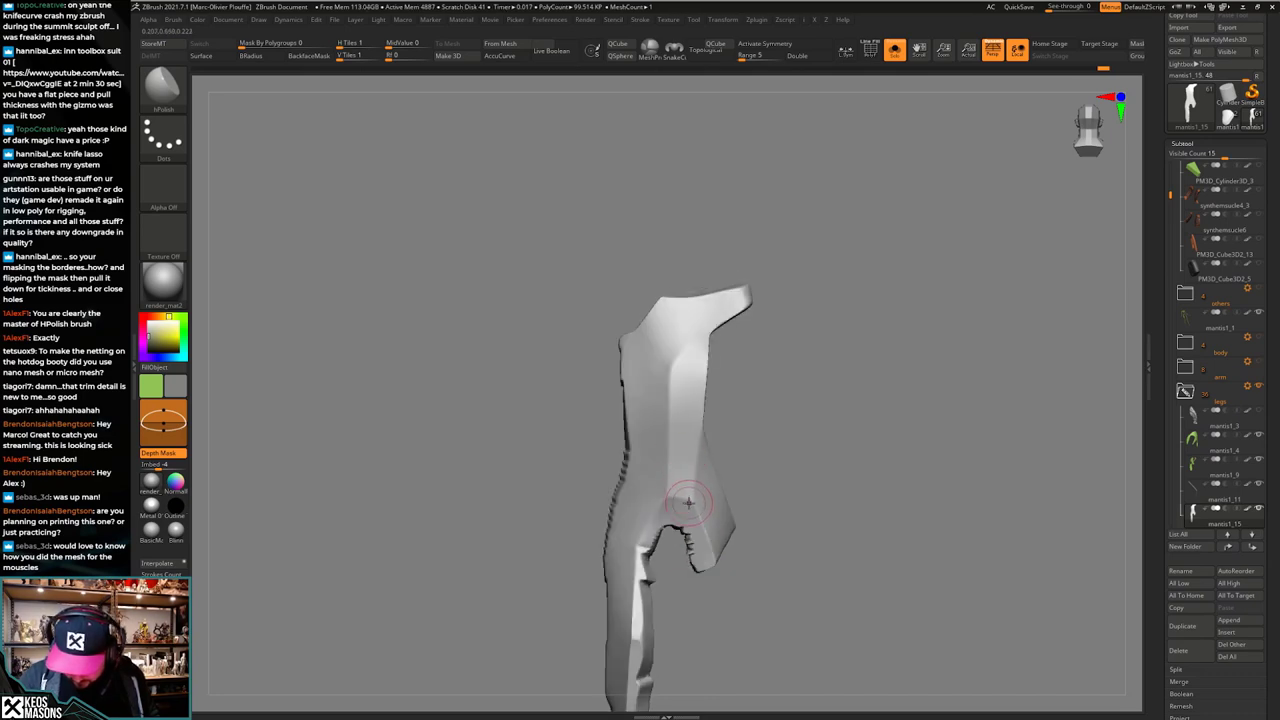
right_click_drag(697, 548, 678, 463)
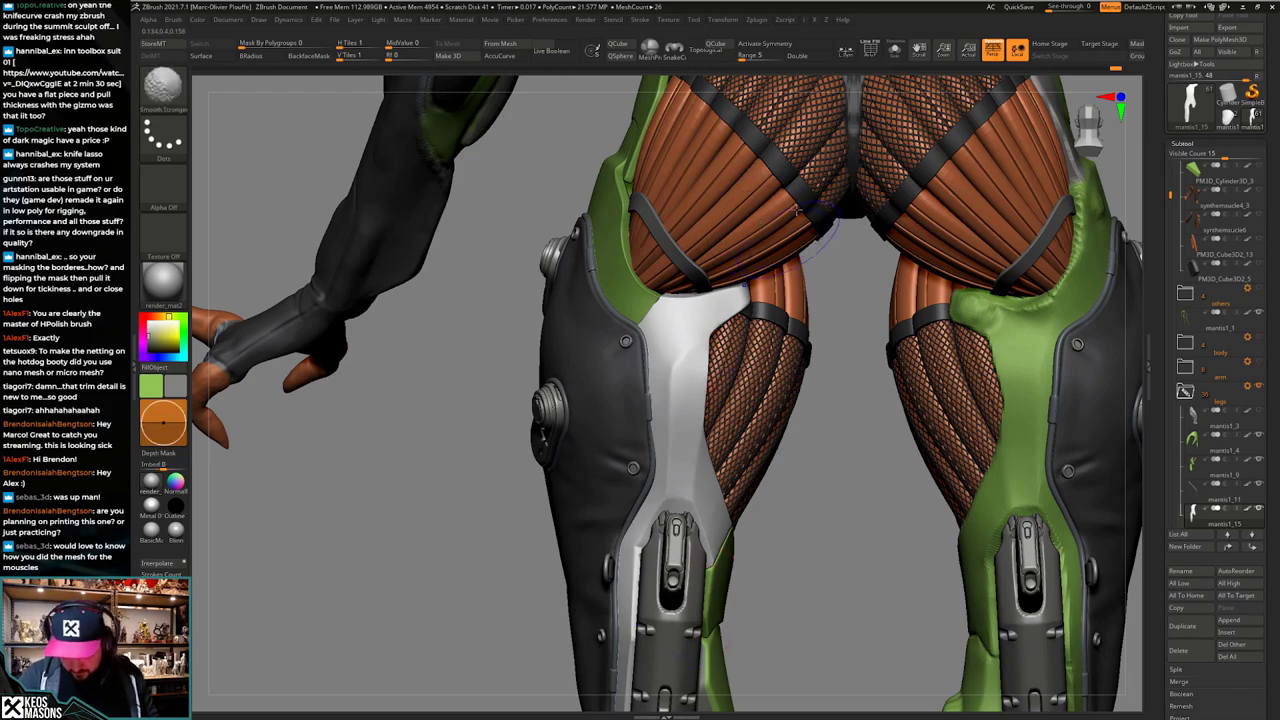
Step: Isolate the white plate and widen its lower strip along the inner edge using the Move brush with BackfaceMask
mouse_move(710, 591)
right_mouse_down()
mouse_move(729, 504)
mouse_move(770, 515)
right_mouse_up()
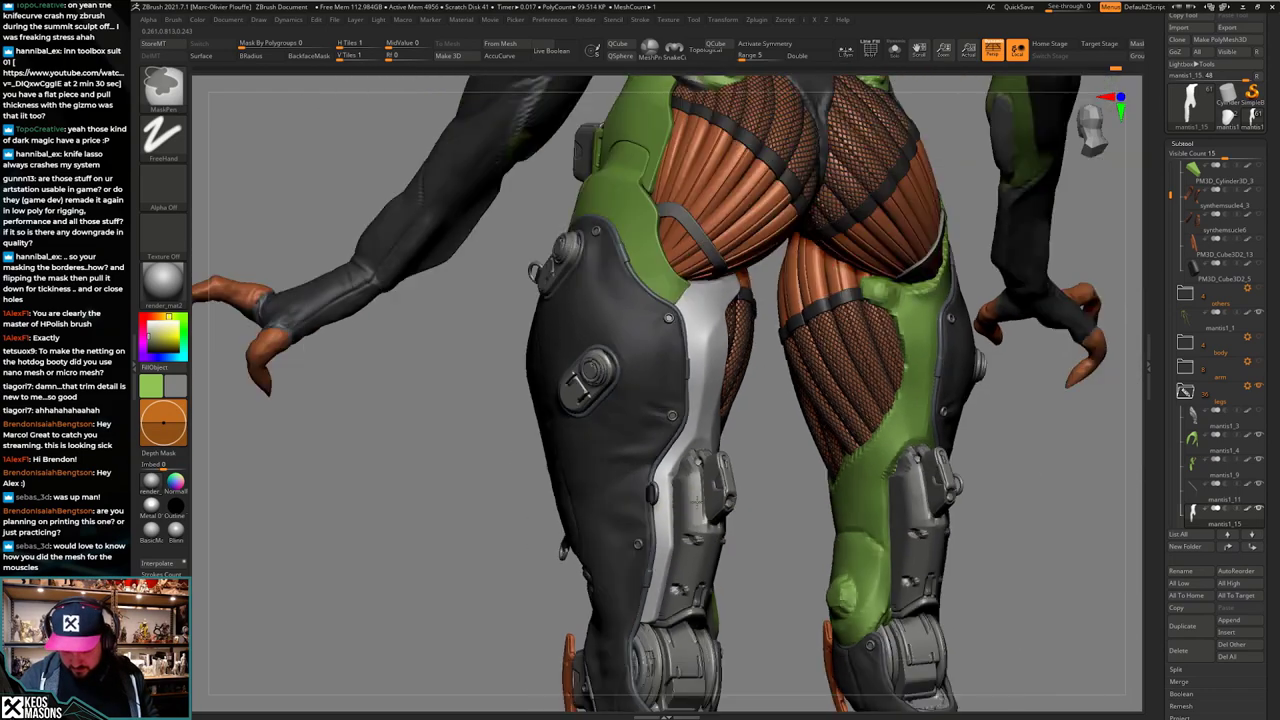
key("alt+s")
right_click_drag(694, 566, 723, 502)
key("space")
left_click(706, 446)
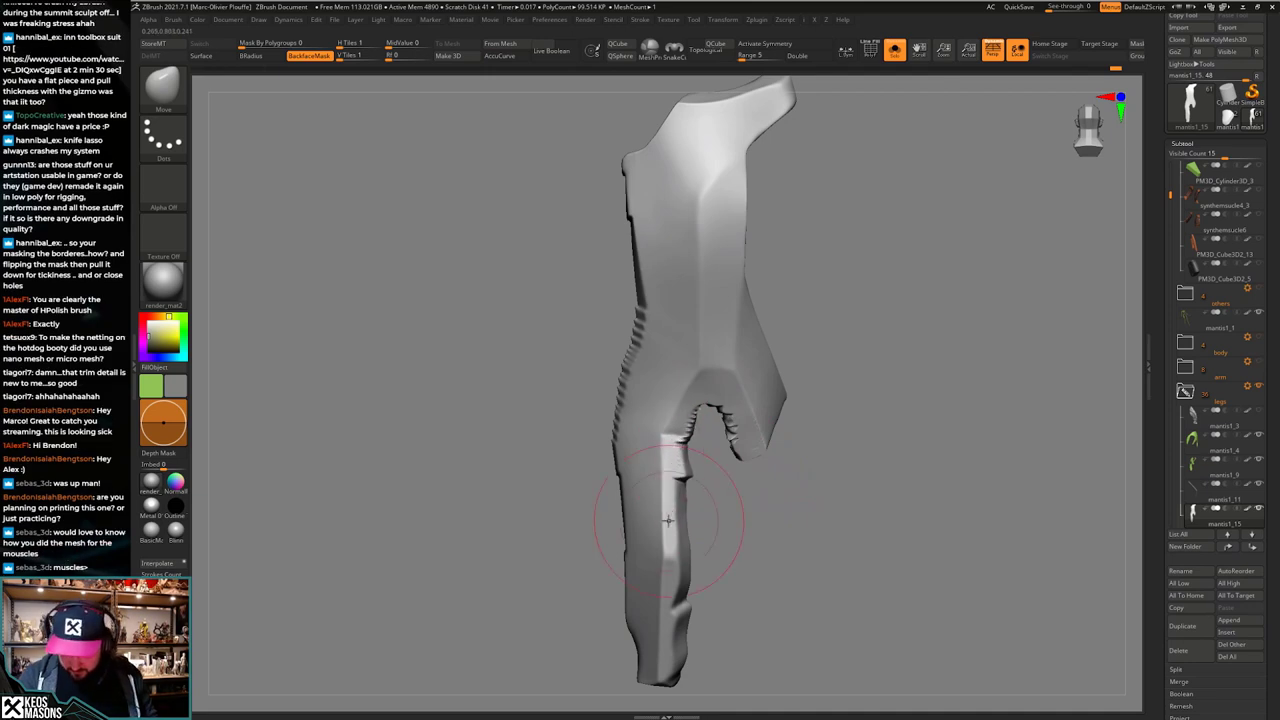
left_click_drag(665, 605, 675, 607)
left_click_drag(666, 657, 674, 658)
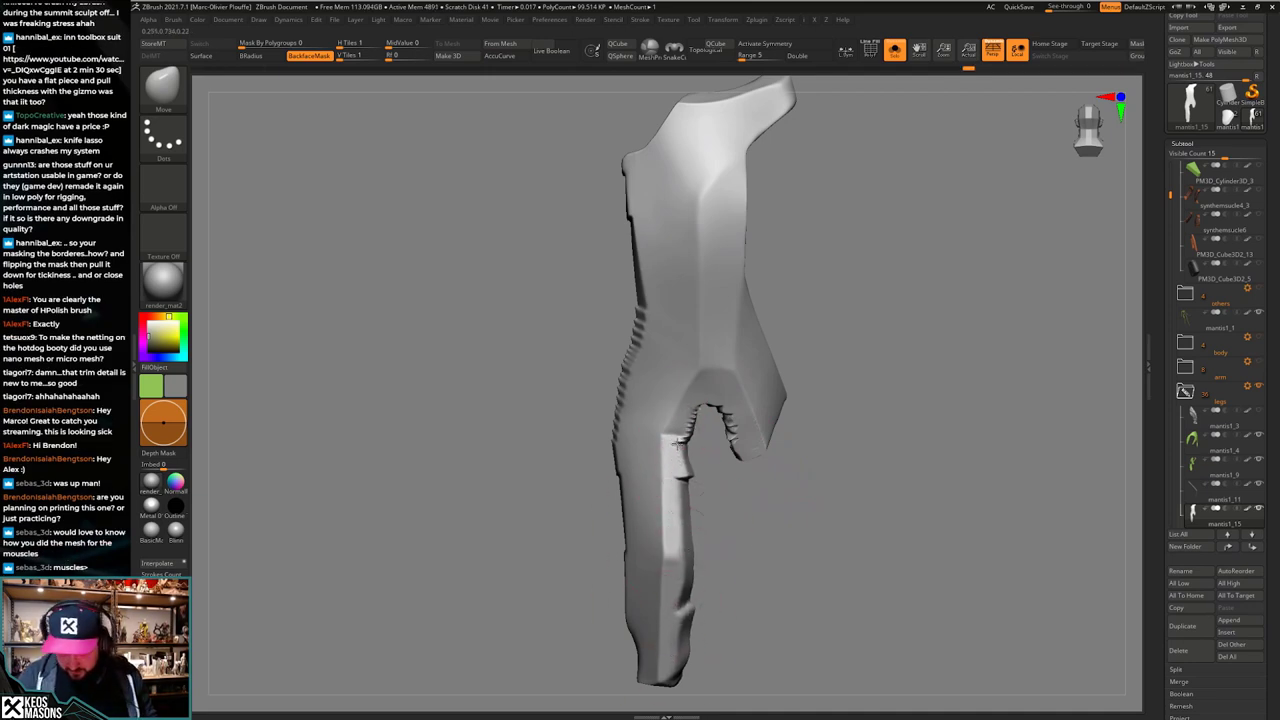
key("space")
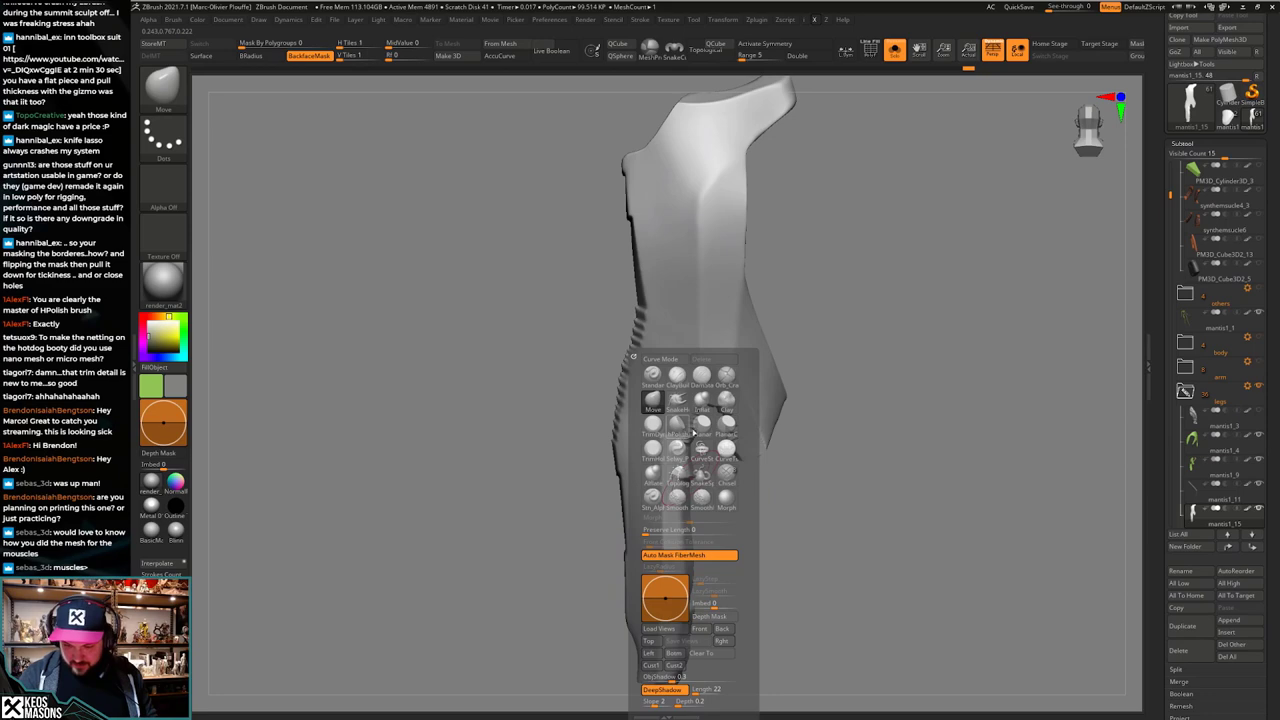
left_click(698, 430)
left_click_drag(680, 468, 686, 480)
key("ctrl+z")
Step: Polish the front plane of the lower strip below the notch with hPolish, and show the full leg
key("space")
left_click(670, 427)
right_click_drag(656, 473, 672, 474)
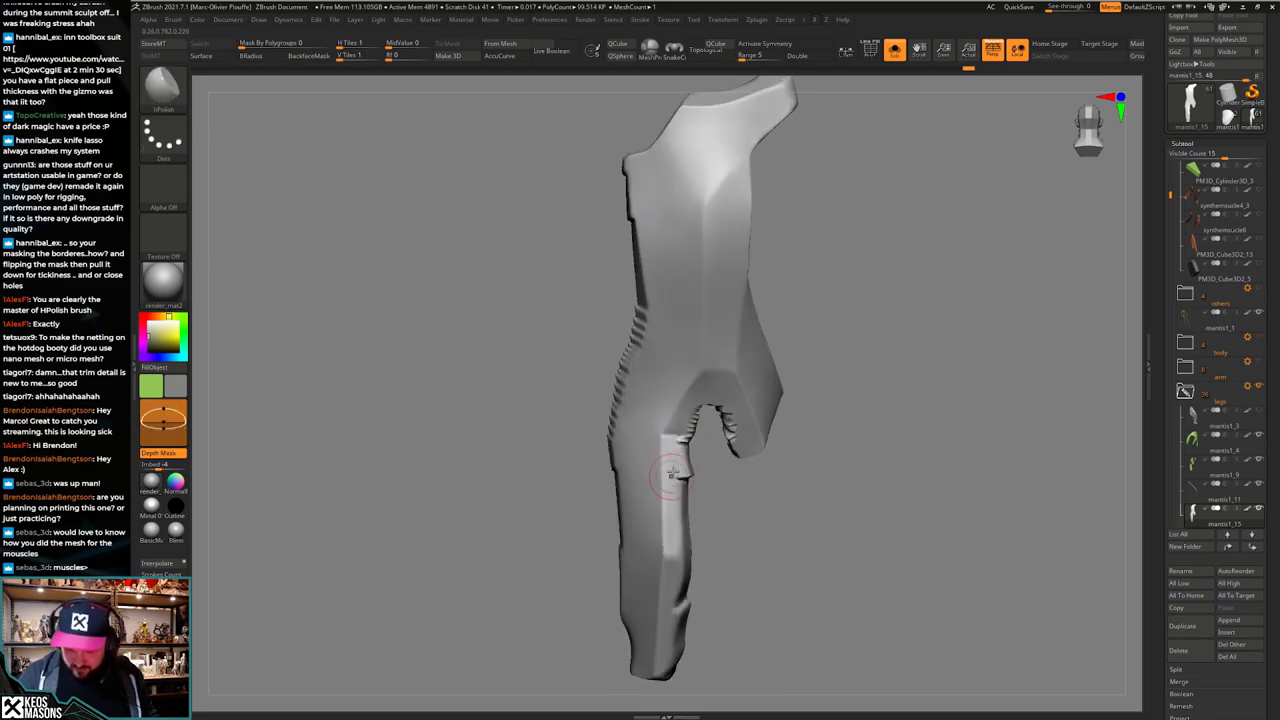
mouse_move(678, 548)
right_mouse_down("ctrl")
mouse_move(740, 506)
mouse_move(740, 526)
mouse_move(744, 484)
right_mouse_up("ctrl")
key("alt+s")
right_click_drag(744, 484, 728, 560, "alt")
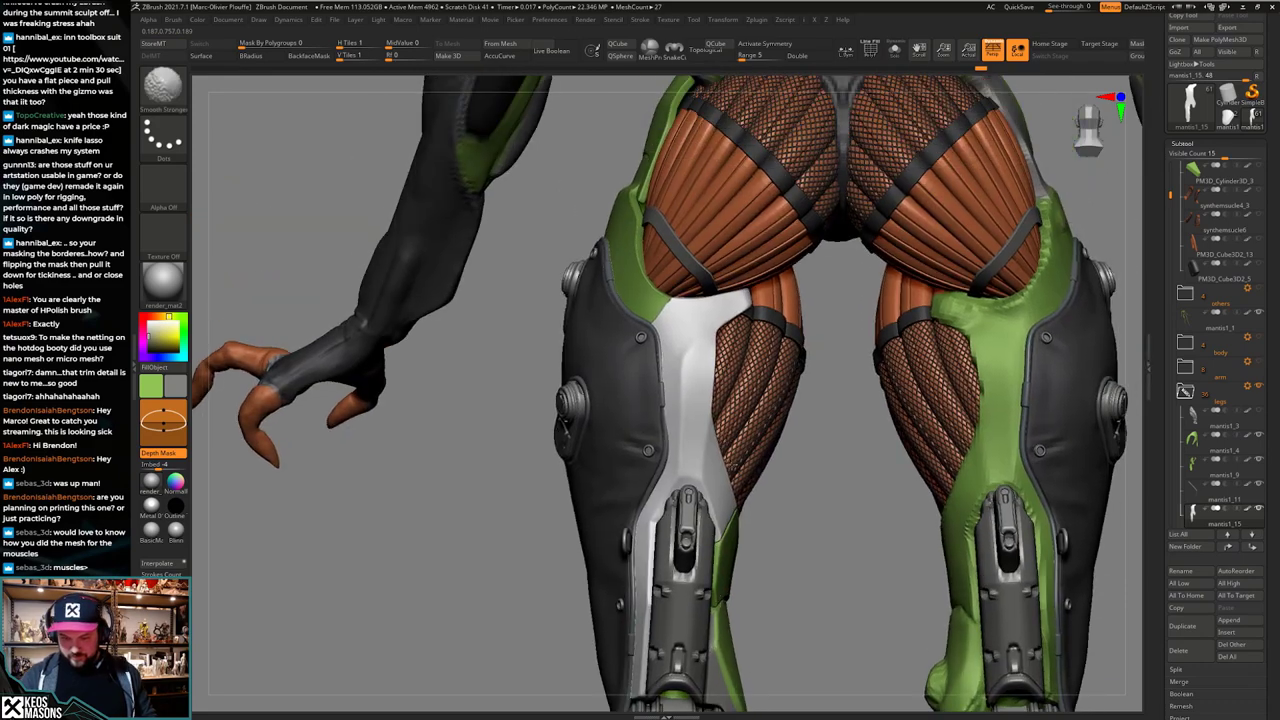
Step: Adjust the white plate's inner edge beside the netted thigh muscle with the Move brush
right_click_drag(738, 430, 757, 472, "ctrl")
right_click_drag(761, 409, 768, 402)
key("space")
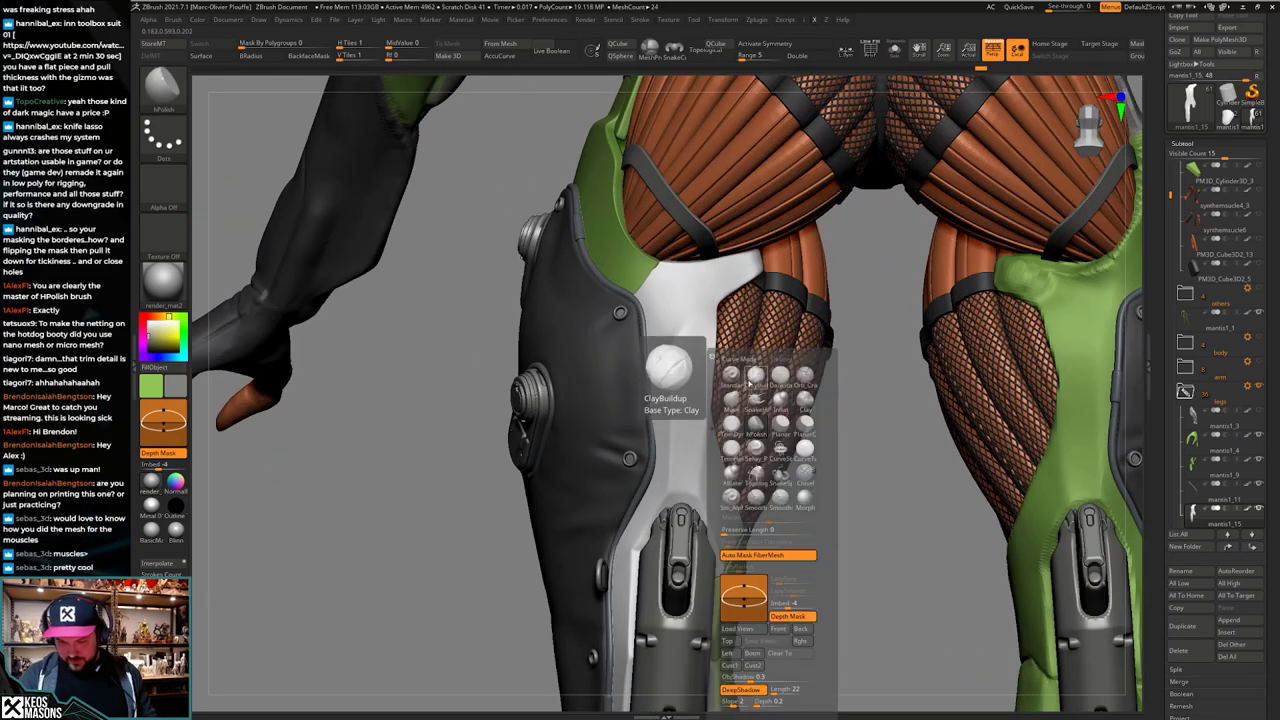
left_click(755, 400)
right_click(692, 414)
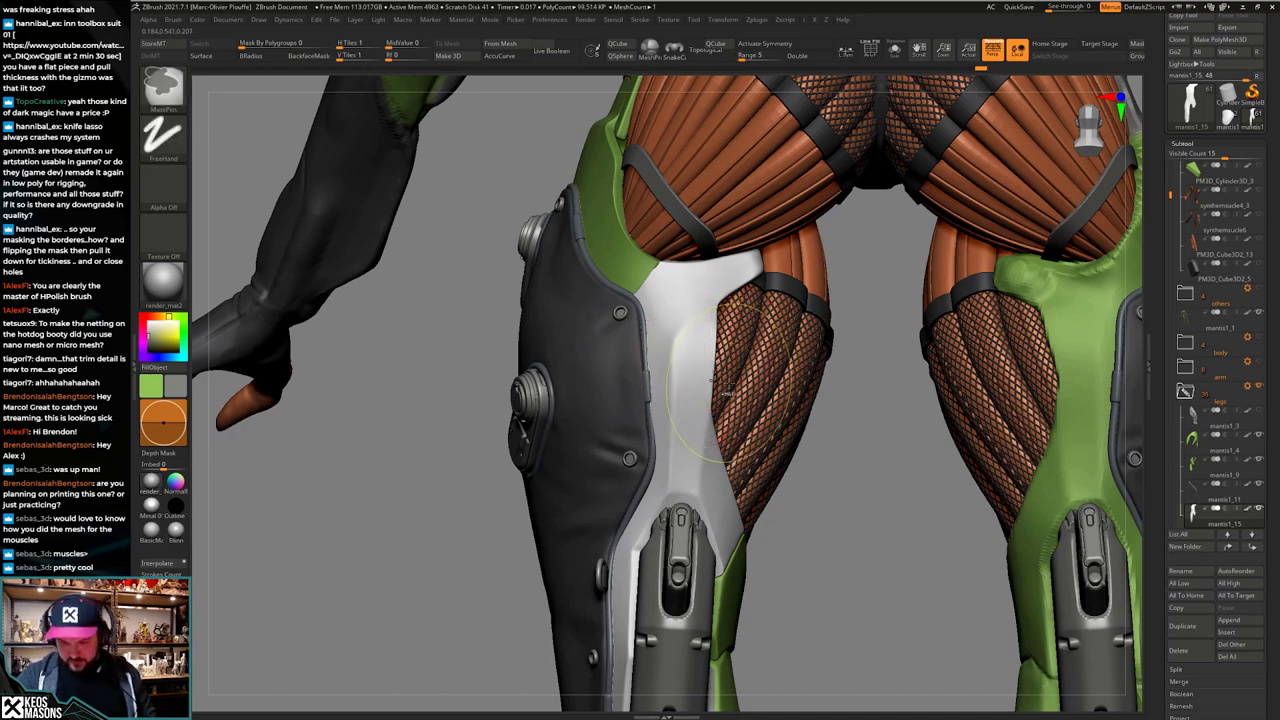
key("space")
left_click(717, 358)
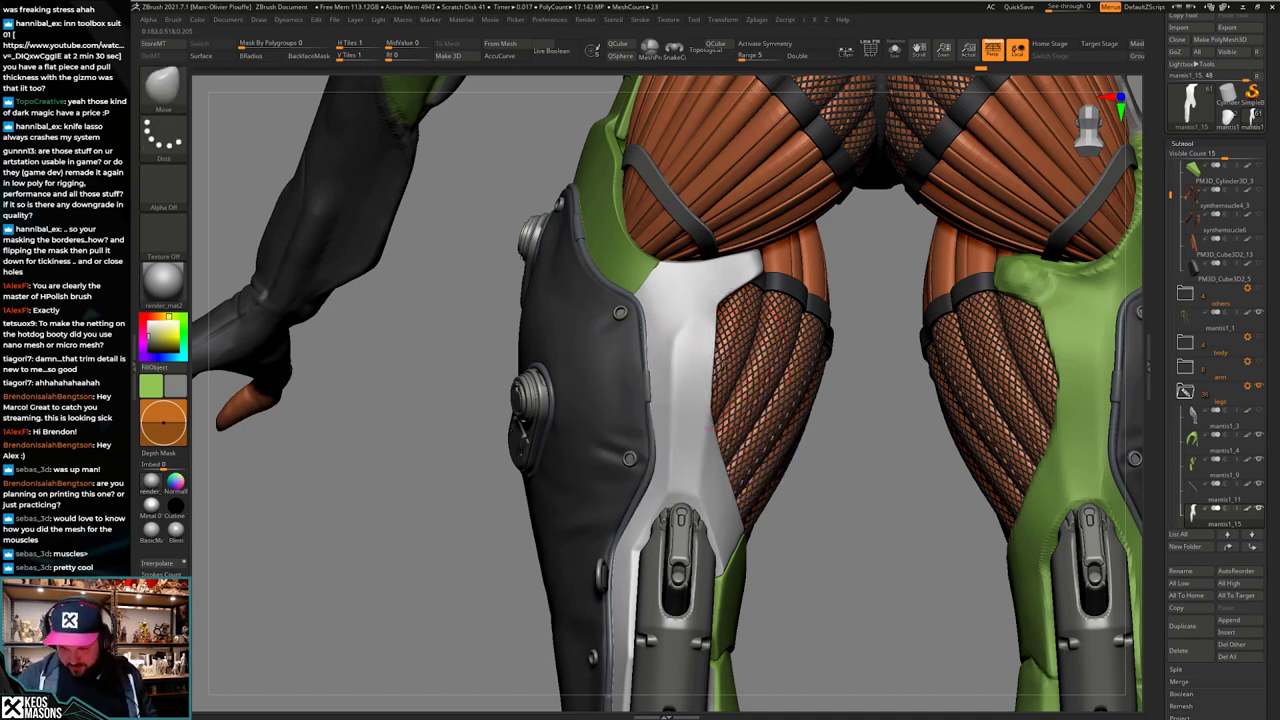
Step: Turn on AccuCurve and refine the bend of the plate's inner edge above the leg mechanism, checking it from below
key("space")
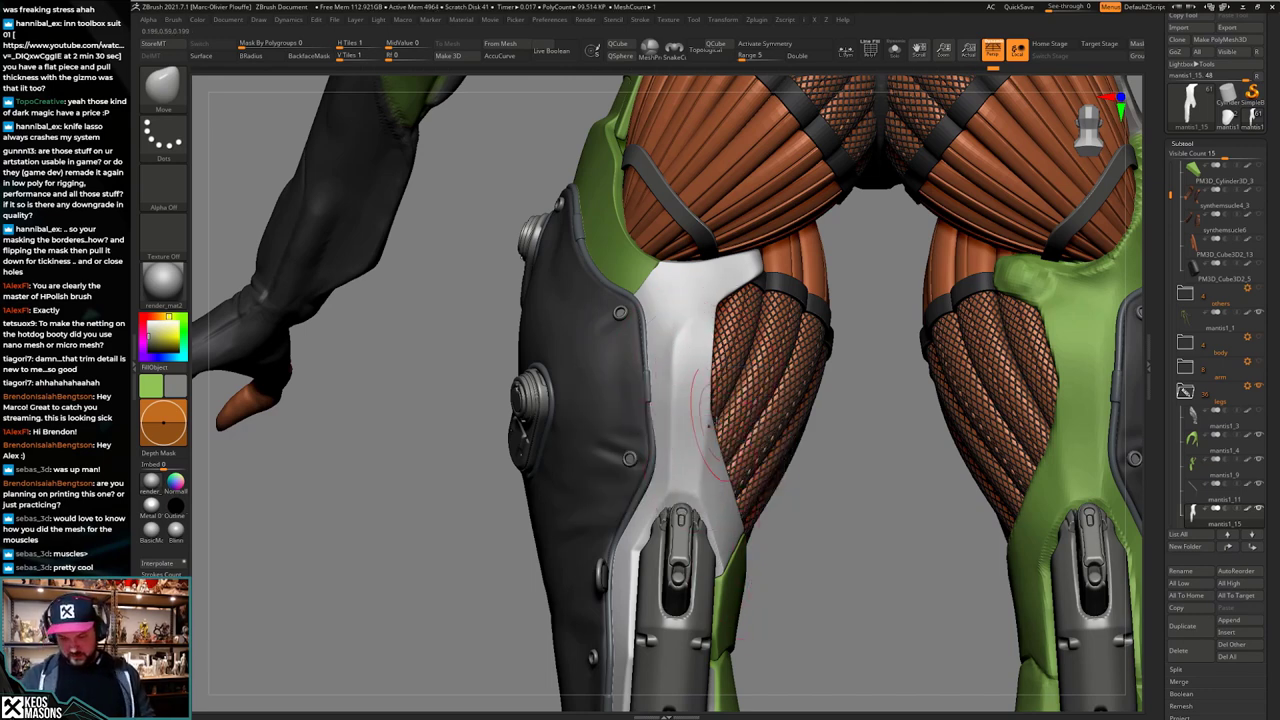
key("space")
left_click(710, 410)
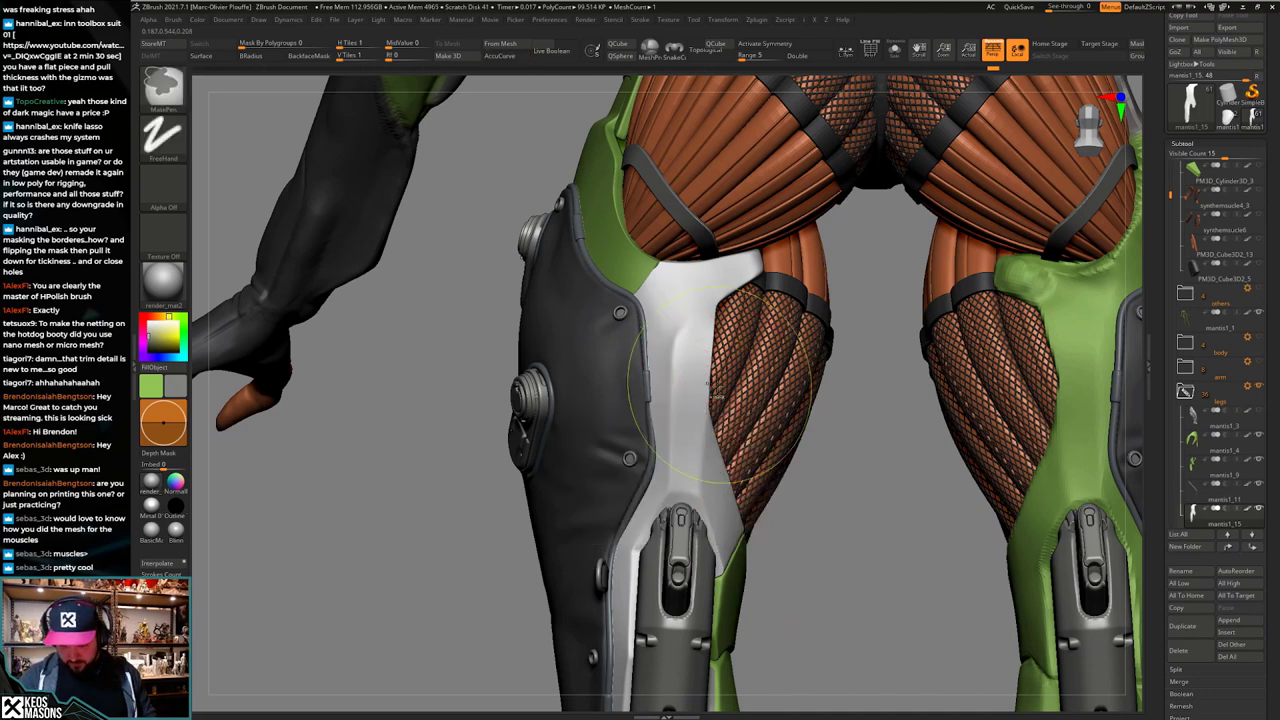
key("space")
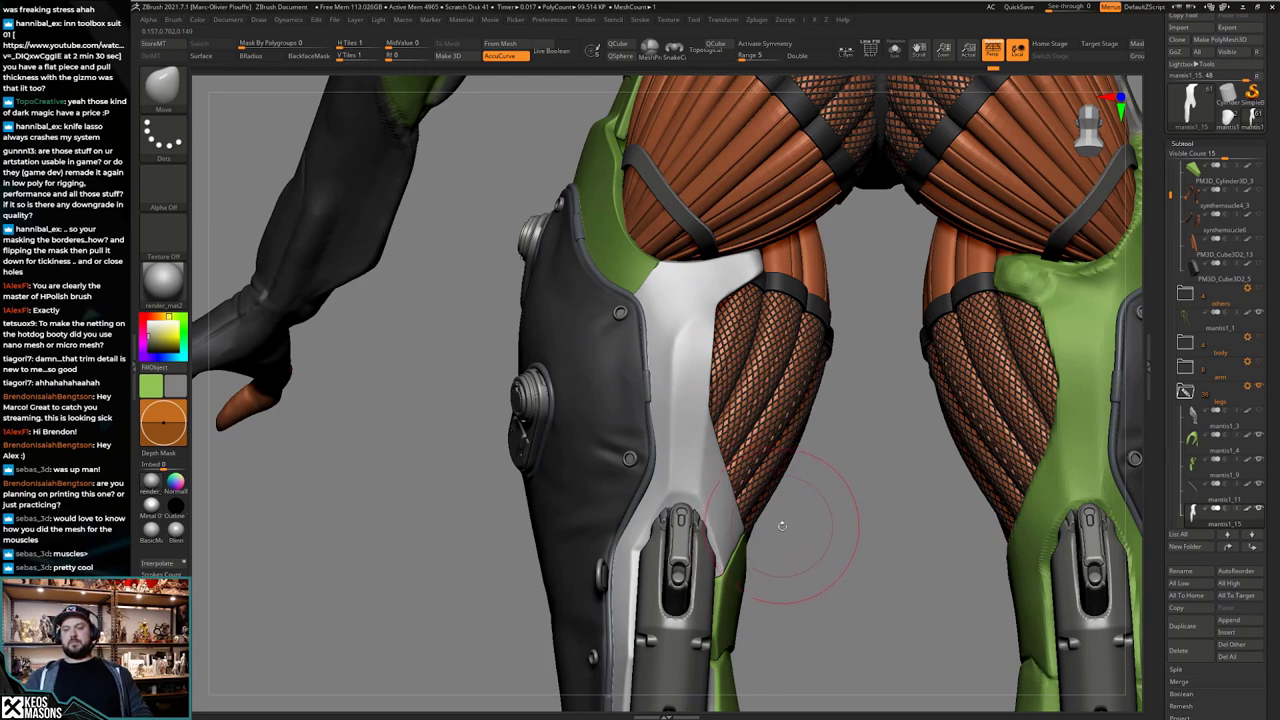
left_click_drag(782, 525, 771, 546)
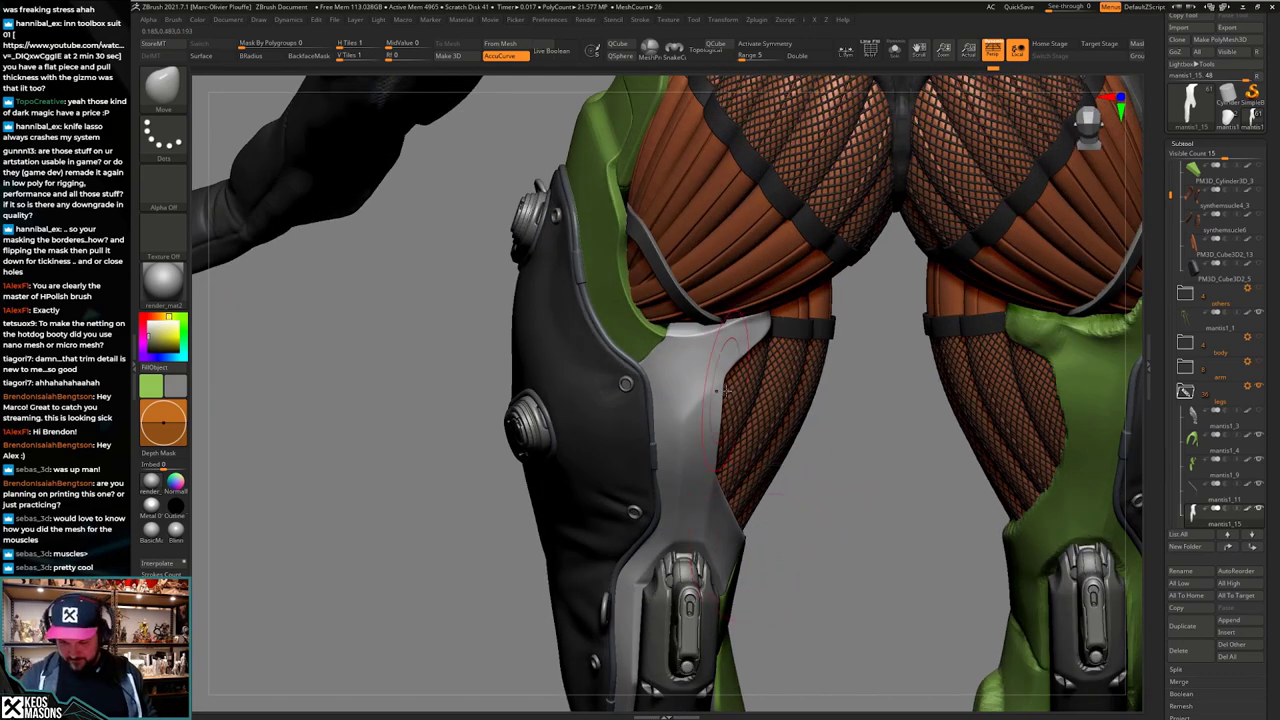
left_click_drag(792, 500, 766, 494)
left_click_drag(757, 437, 746, 500, "alt")
right_click_drag(745, 484, 743, 548, "alt")
Step: Carve a crease with DamStandard from the plate's outer edge down beside its central plane, and repeat the stroke to deepen it
key("b")
key("b")
key("d")
key("s")
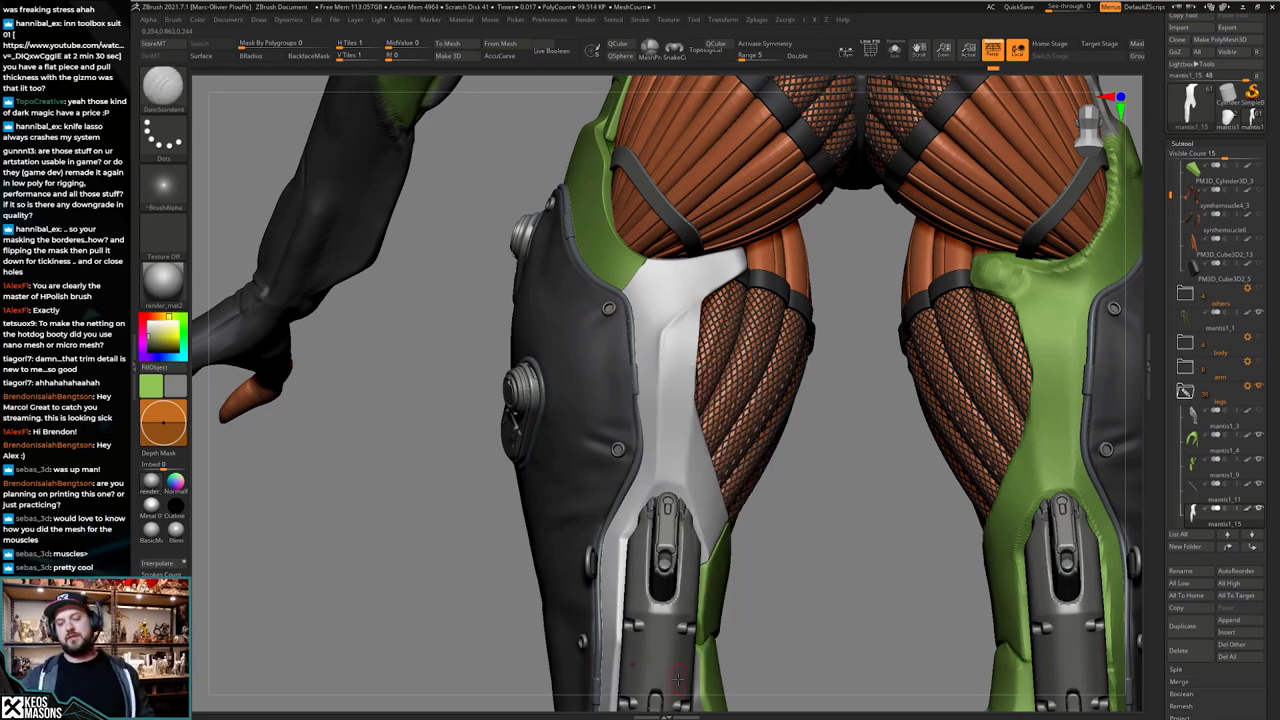
mouse_move(786, 537)
right_mouse_down("ctrl")
mouse_move(771, 491)
mouse_move(712, 488)
mouse_move(825, 484)
mouse_move(823, 523)
mouse_move(773, 532)
mouse_move(688, 298)
right_mouse_up("ctrl")
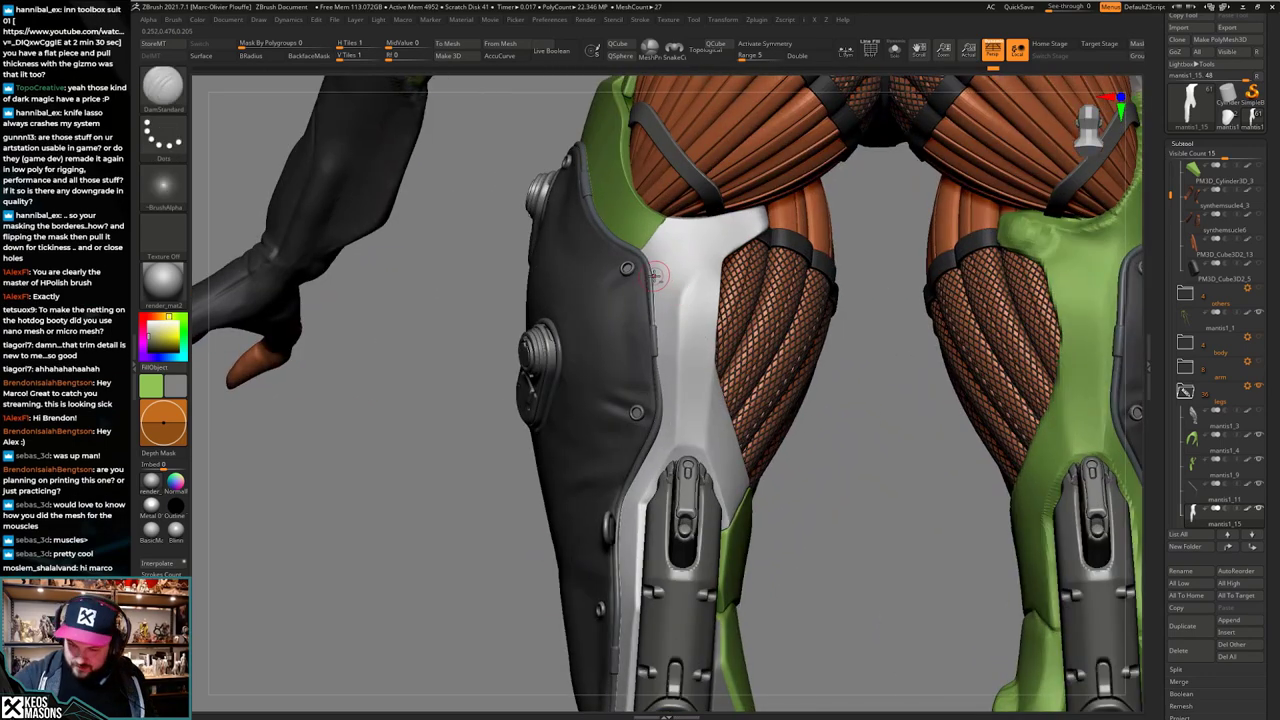
left_click_drag(669, 291, 681, 425)
key("1")
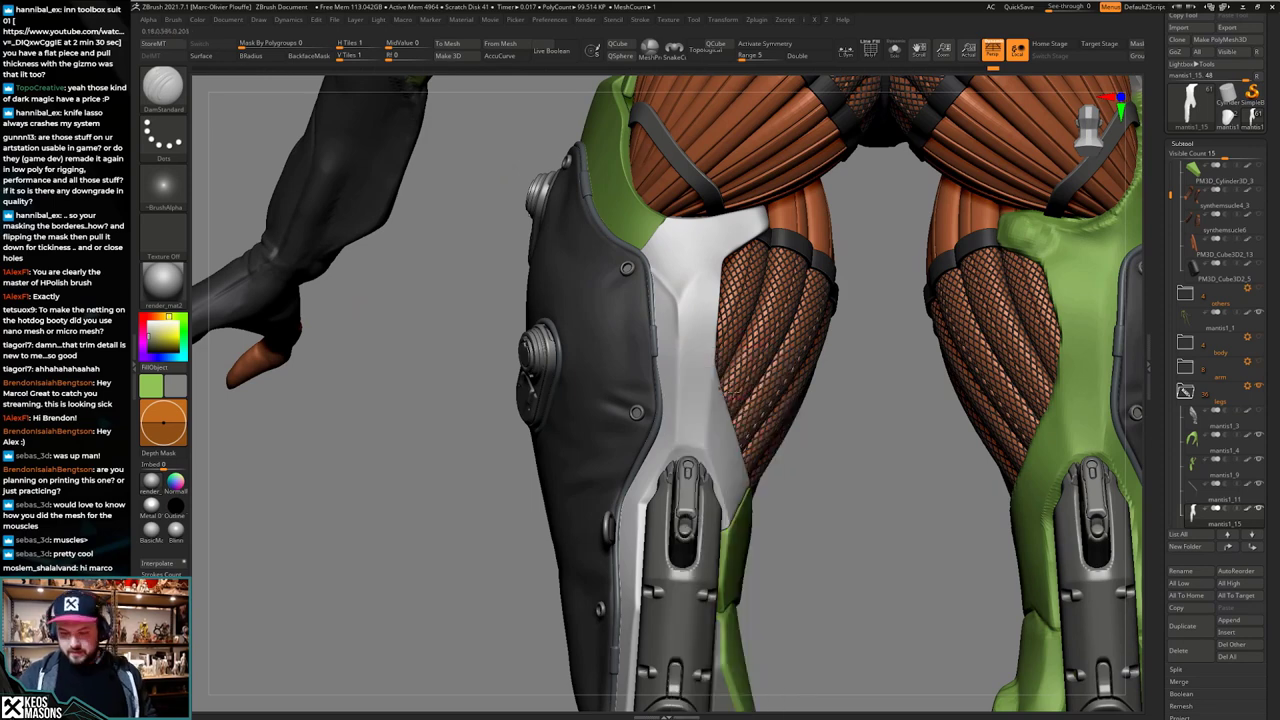
Step: Flatten the area along the carved crease on the white plate's upper outer side with hPolish, and inspect the plate in isolation
key("1")
left_click(711, 452)
key("space")
left_click(702, 287)
left_click_drag(702, 287, 710, 264)
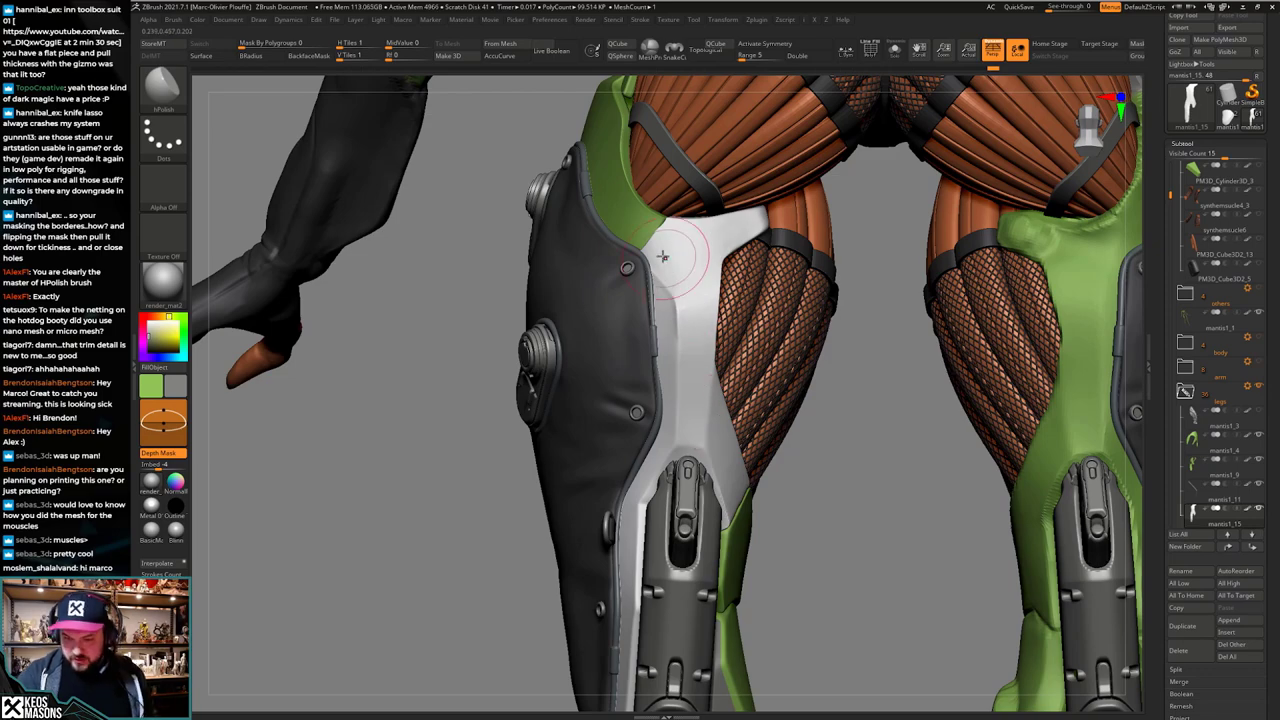
mouse_move(697, 490)
right_mouse_down("ctrl")
mouse_move(700, 420)
mouse_move(790, 440)
mouse_move(689, 494)
mouse_move(755, 450)
right_mouse_up("ctrl")
right_click_drag(755, 450, 662, 339, "ctrl")
mouse_move(689, 405)
right_mouse_down()
mouse_move(655, 390)
mouse_move(640, 360)
right_mouse_up()
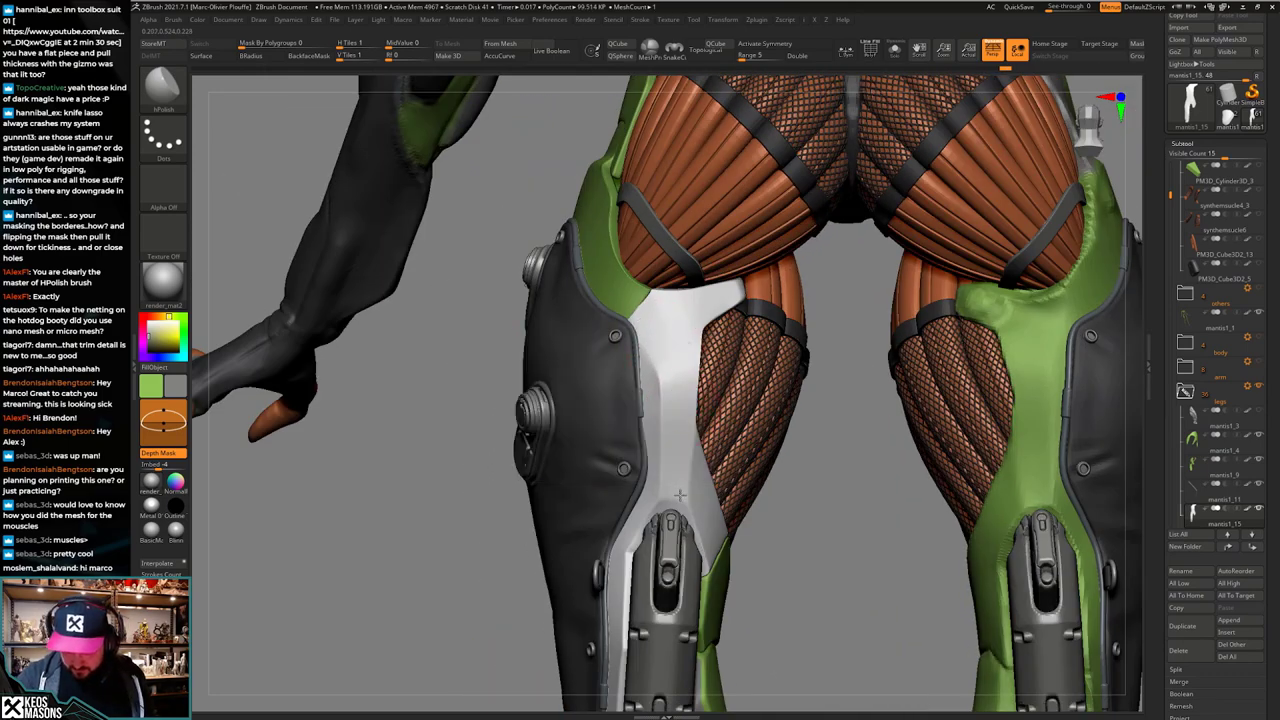
key("alt+s")
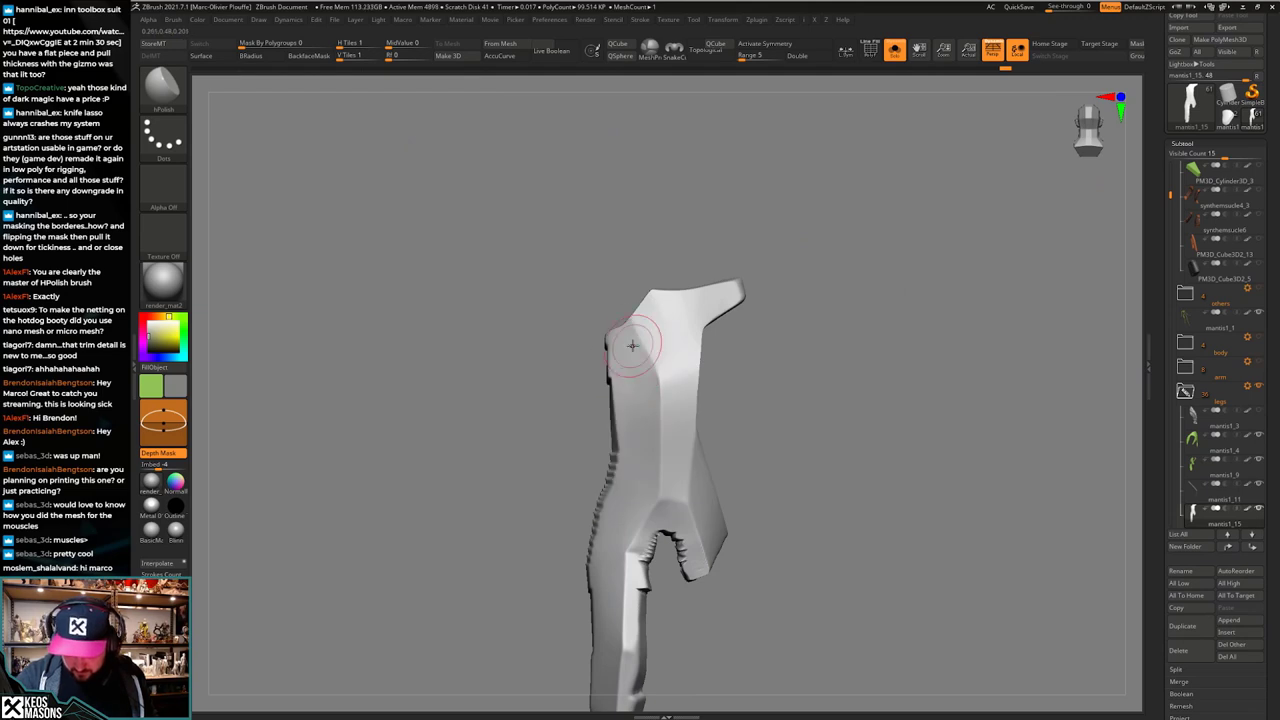
key("alt+s")
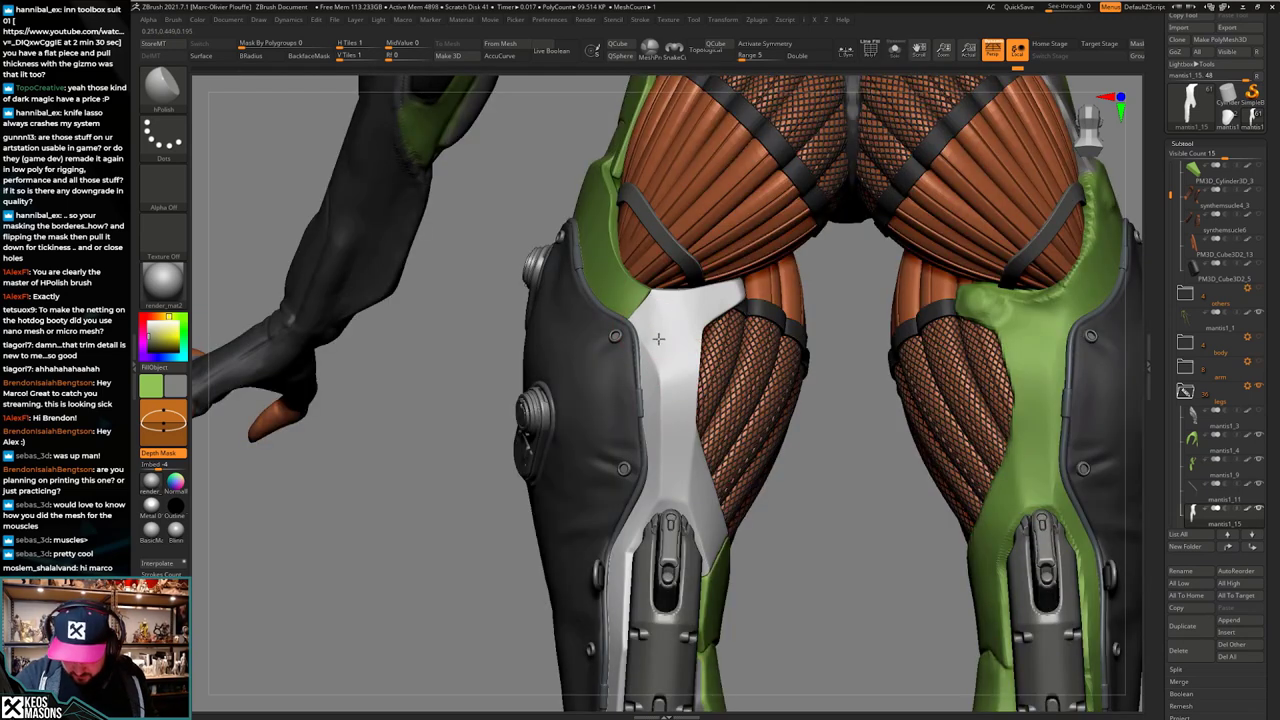
Step: Adjust the hPolish brush and flatten the white plate's central plane from its upper section down towards the leg mechanism
key("space")
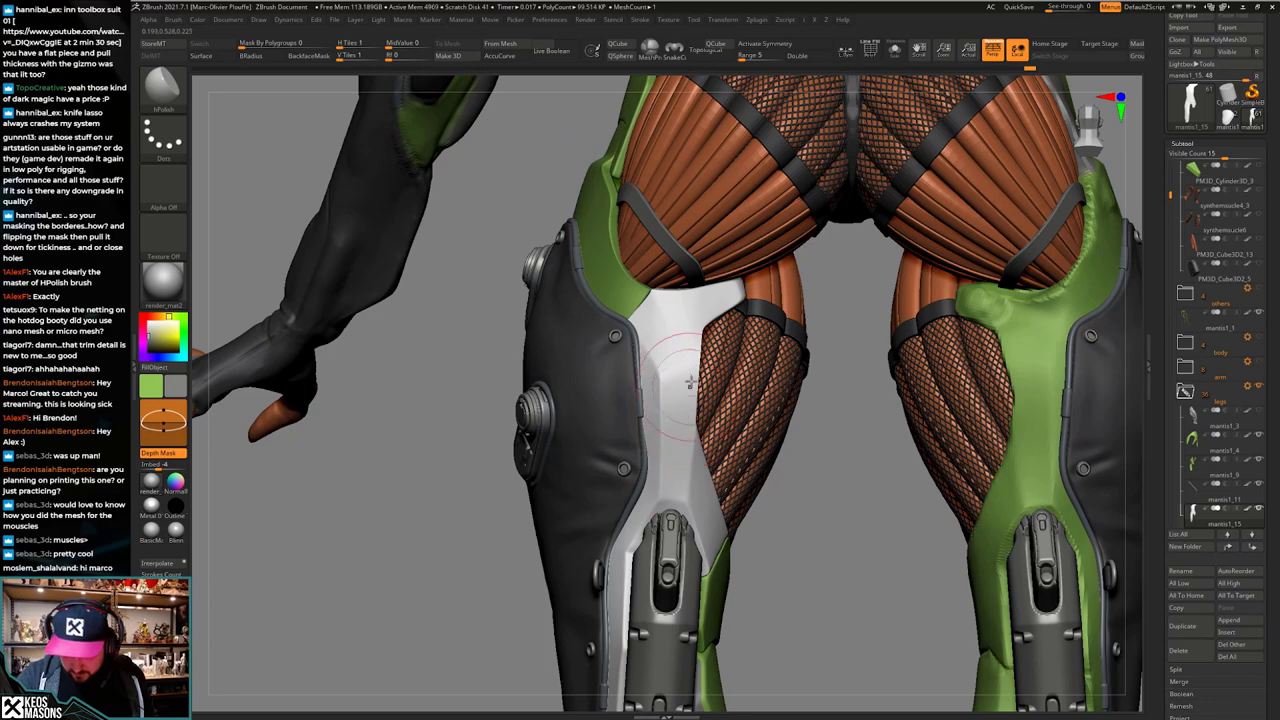
mouse_move(692, 318)
right_mouse_down()
mouse_move(708, 378)
mouse_move(664, 322)
mouse_move(738, 428)
mouse_move(704, 308)
right_mouse_up()
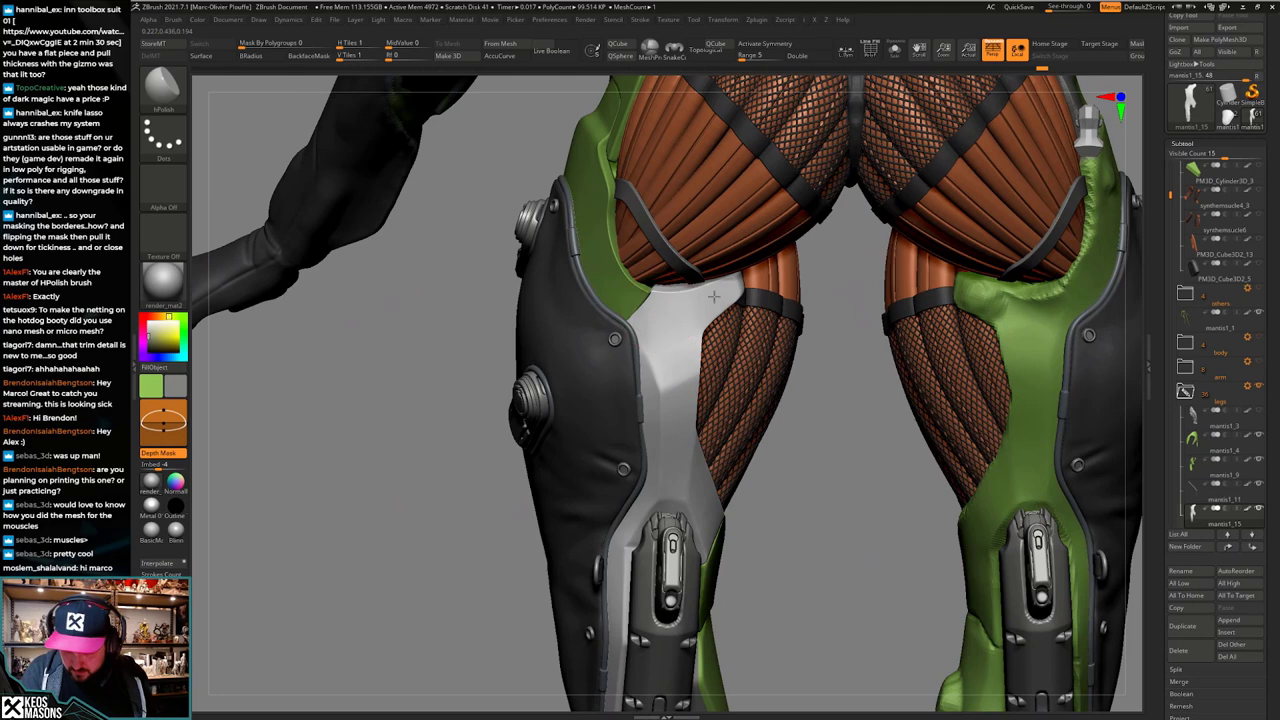
mouse_move(681, 354)
right_mouse_down()
mouse_move(690, 383)
mouse_move(669, 366)
right_mouse_up()
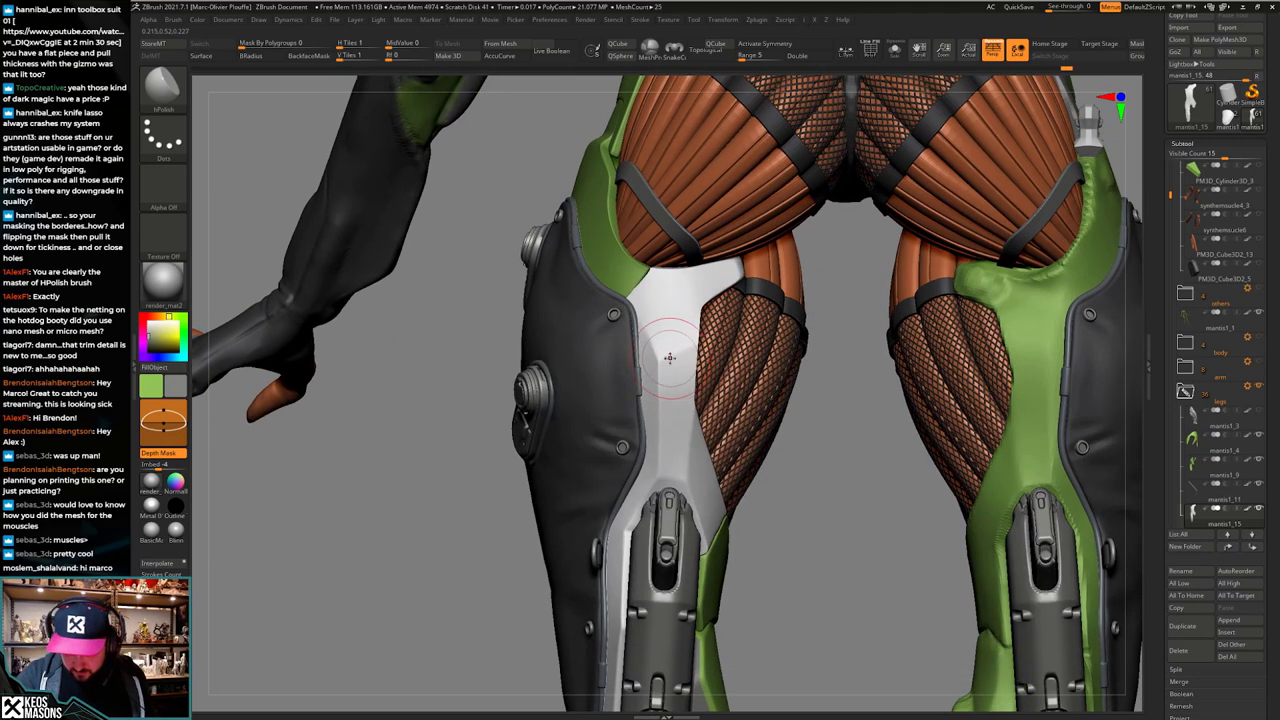
left_click_drag(669, 357, 684, 409)
right_click_drag(686, 412, 696, 387, "alt")
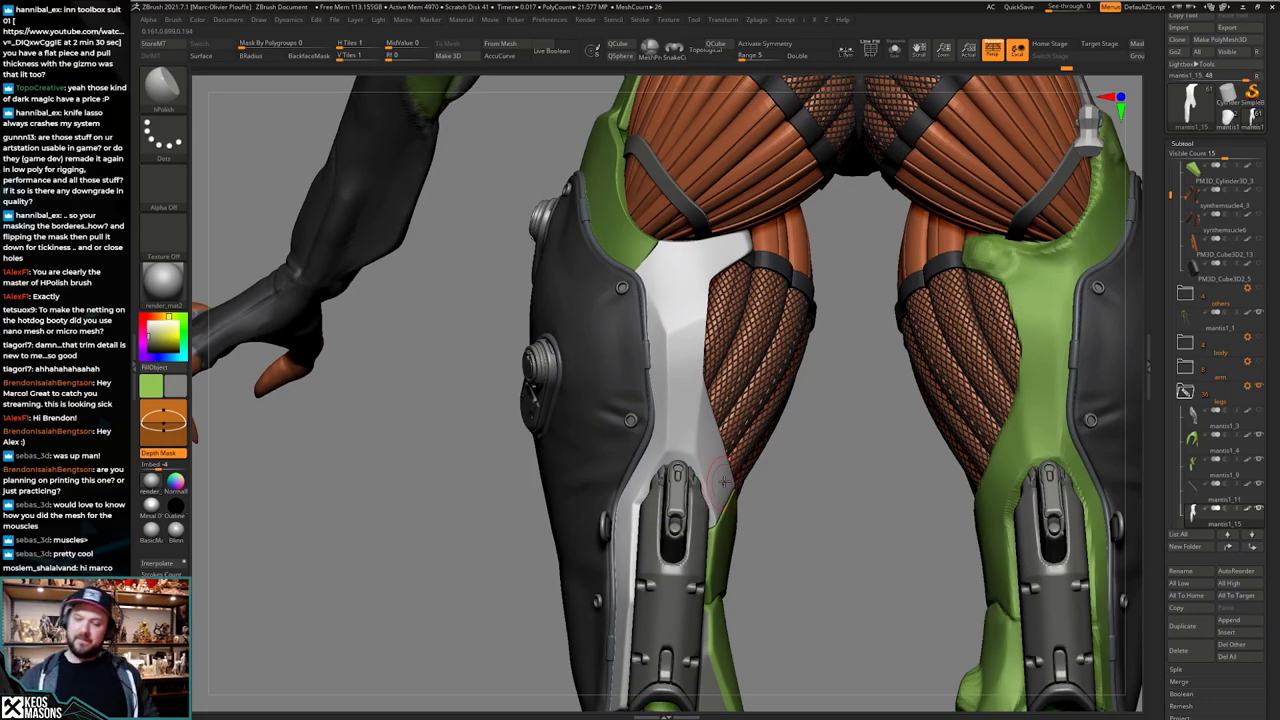
Step: Check the plate's planes from several angles and polish its upper inner plane beside the netted thigh muscle
mouse_move(717, 461)
right_mouse_down()
mouse_move(560, 455)
mouse_move(728, 466)
right_mouse_up()
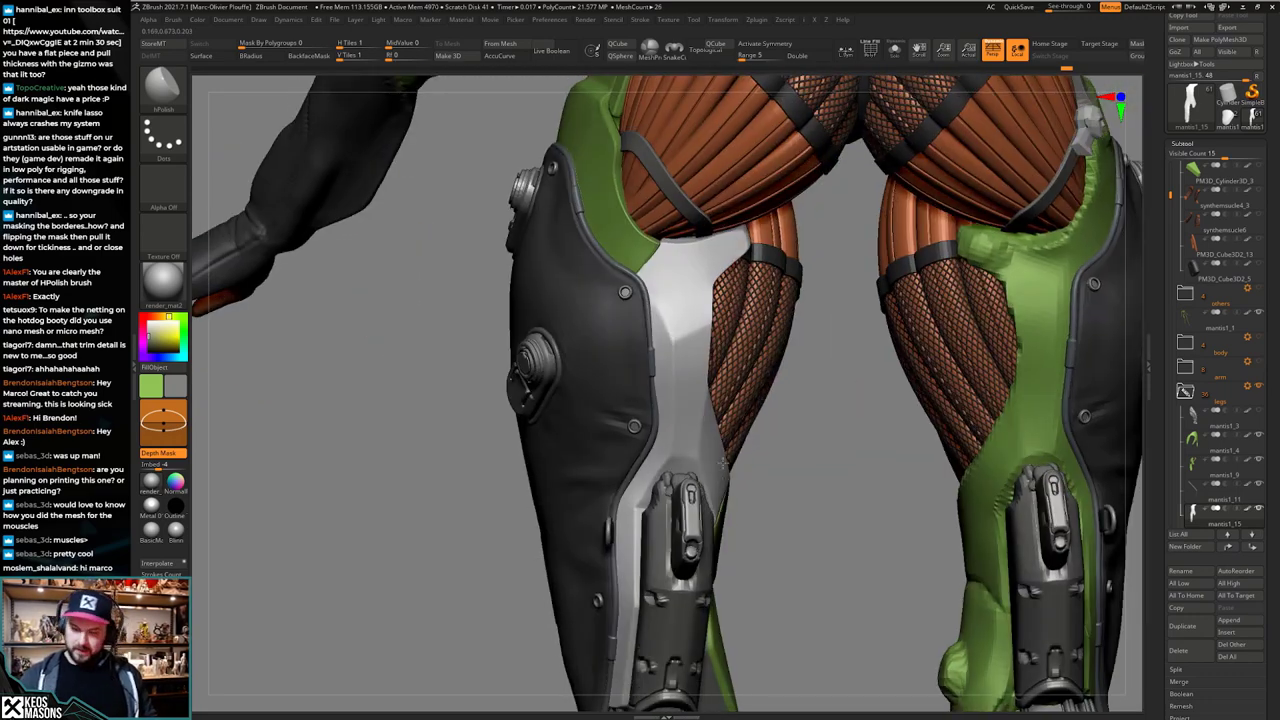
right_click_drag(703, 289, 684, 265)
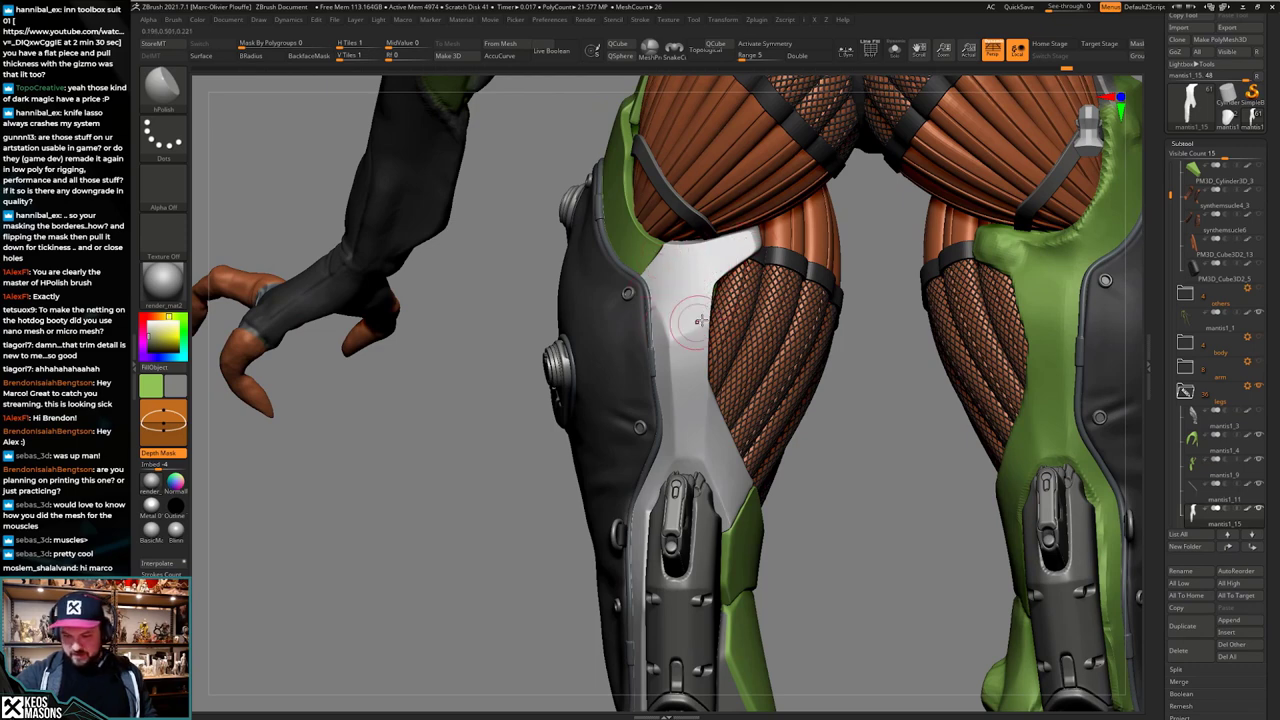
mouse_move(733, 386)
right_mouse_down()
mouse_move(759, 386)
mouse_move(723, 428)
right_mouse_up()
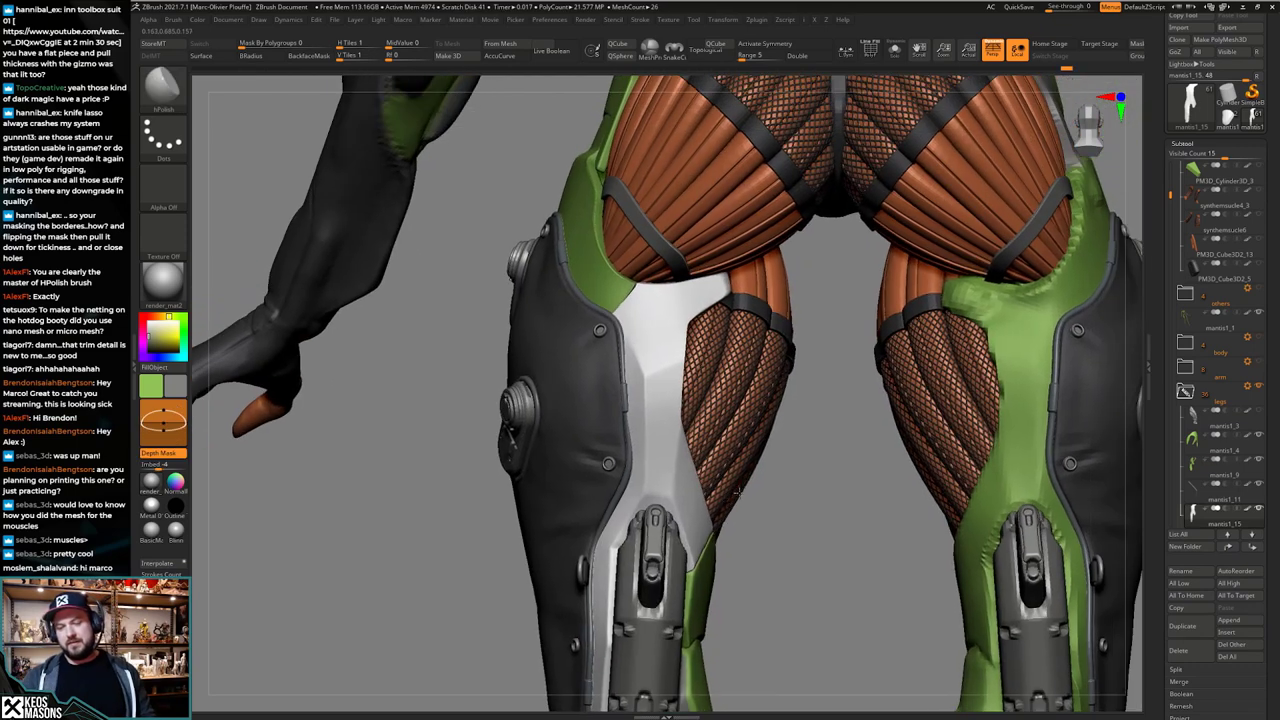
mouse_move(657, 376)
right_mouse_down()
mouse_move(745, 350)
mouse_move(662, 364)
right_mouse_up()
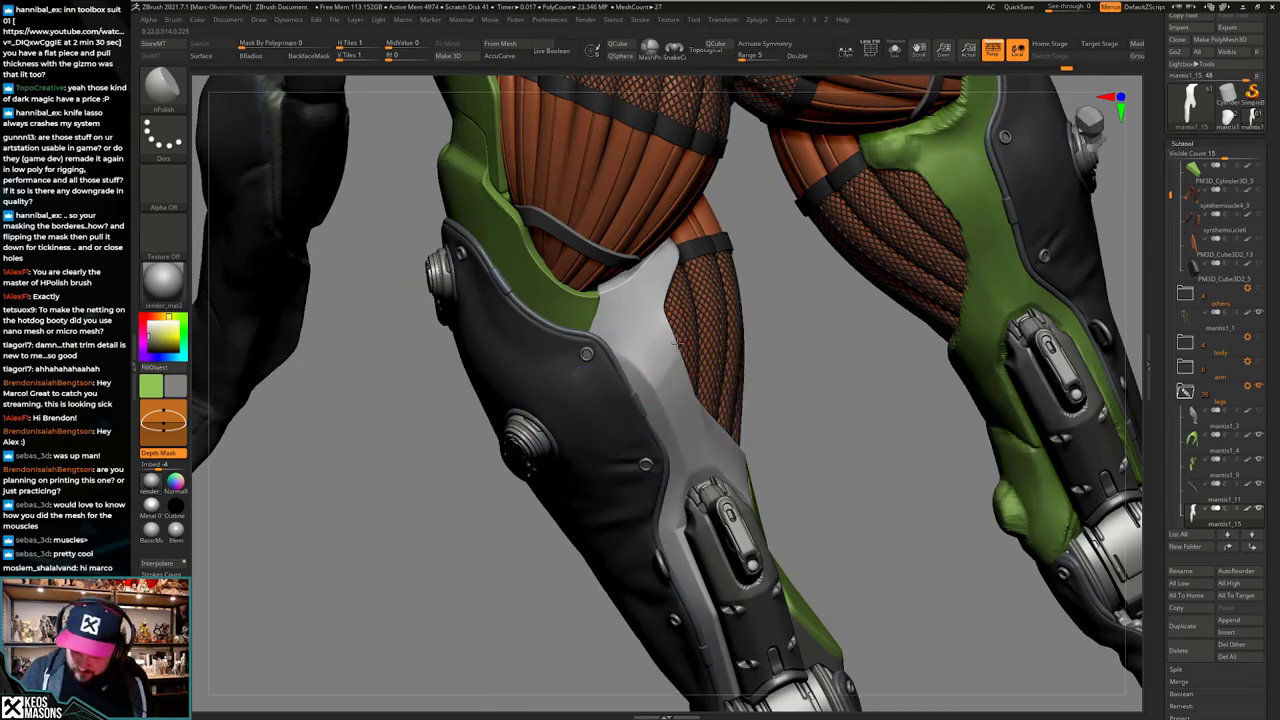
left_click_drag(677, 344, 672, 374)
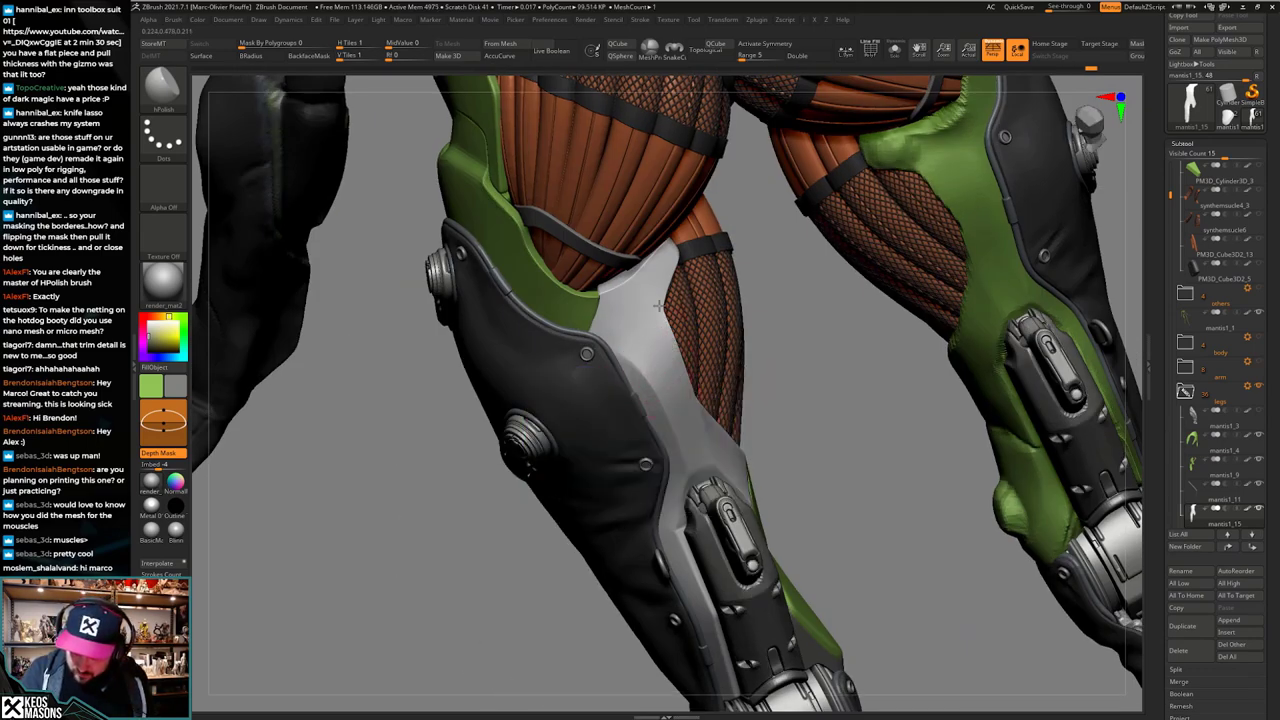
mouse_move(780, 450)
right_mouse_down()
mouse_move(757, 486)
mouse_move(686, 534)
mouse_move(702, 531)
mouse_move(655, 550)
mouse_move(682, 498)
mouse_move(707, 491)
mouse_move(673, 491)
mouse_move(677, 530)
right_mouse_up()
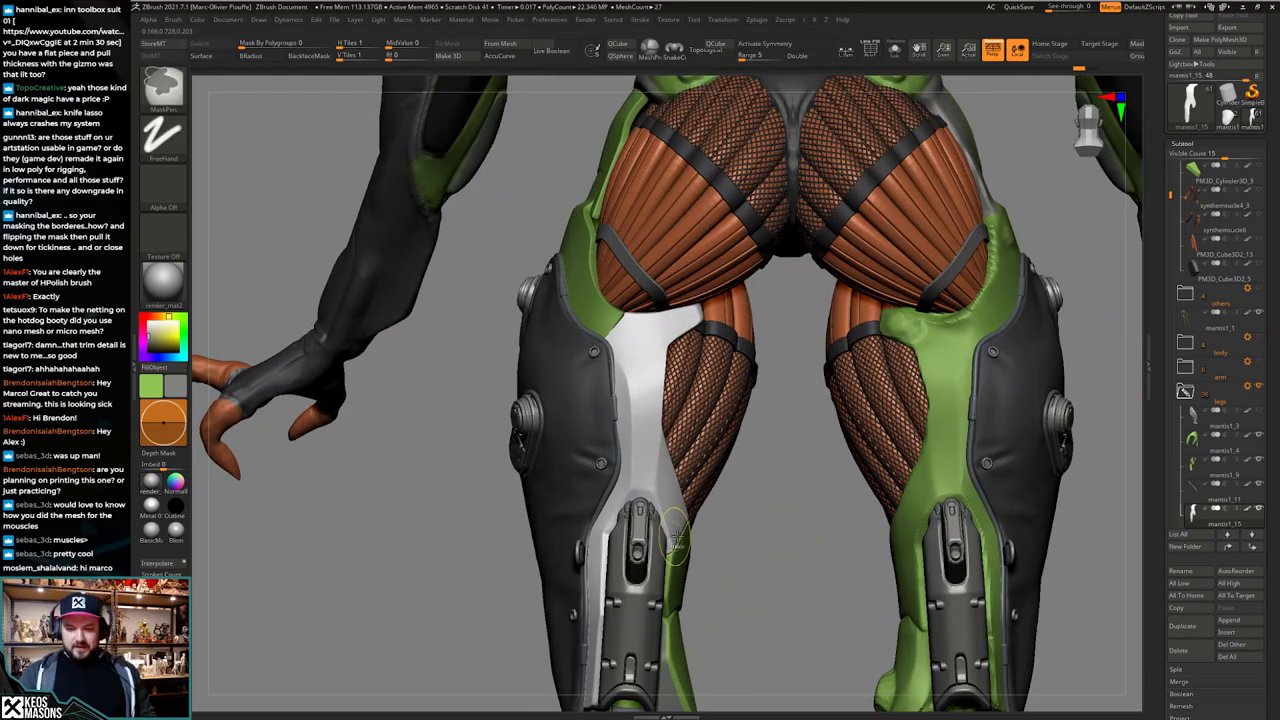
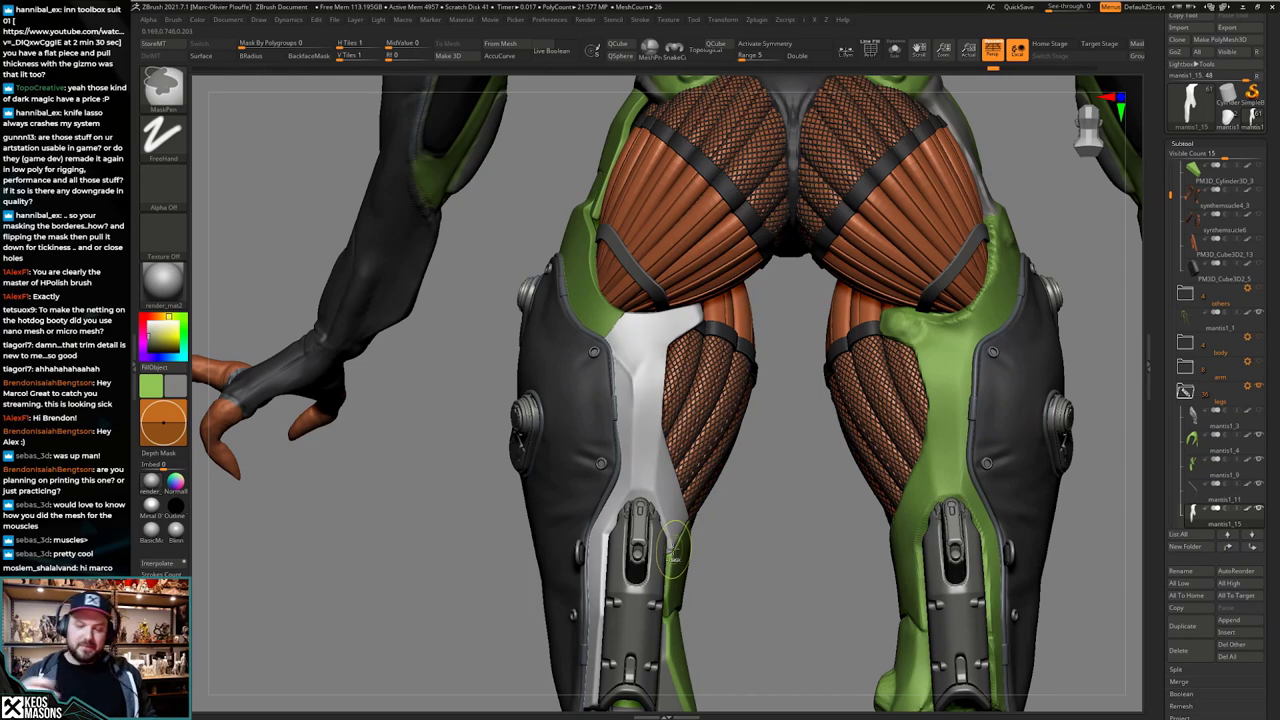
Step: Start polishing the white rear leg plate with the hPolish brush, accepting removal of the newer undo history
key("ctrl+shift")
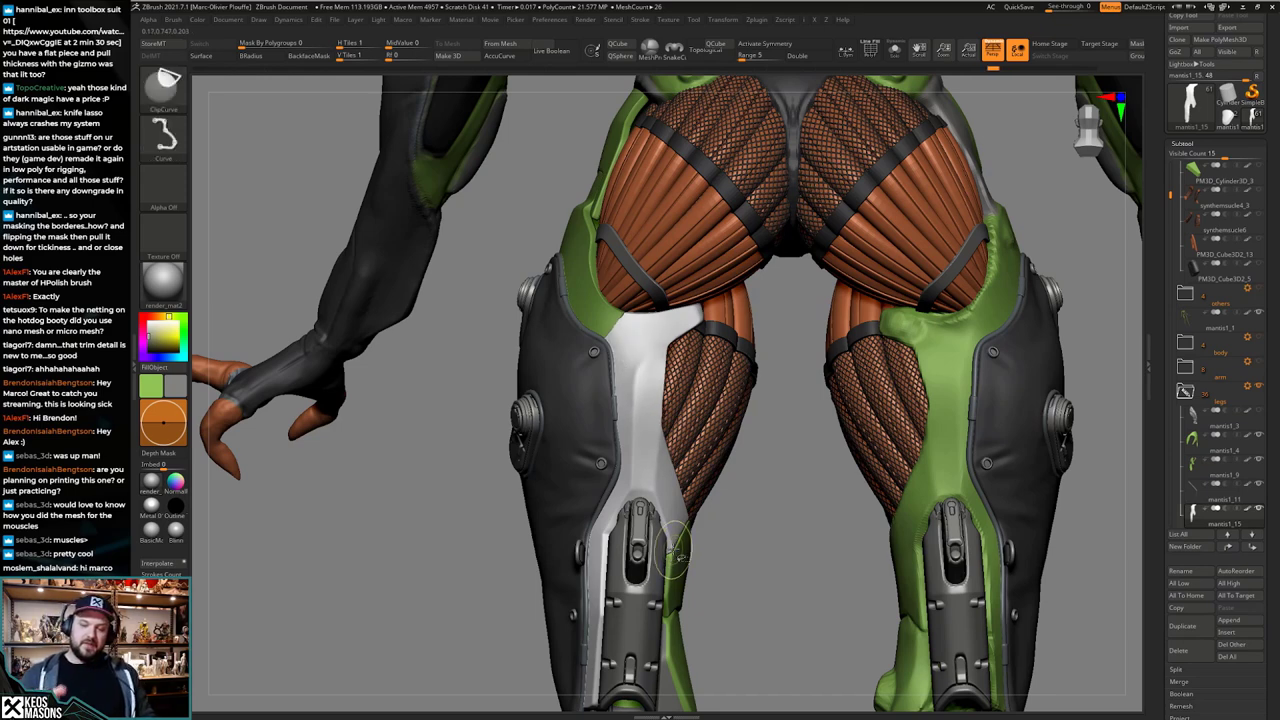
mouse_move(665, 436)
right_mouse_down("alt")
mouse_move(687, 464)
mouse_move(715, 419)
mouse_move(695, 453)
right_mouse_up("alt")
key("space")
left_click(697, 448)
key("space")
left_click(703, 408)
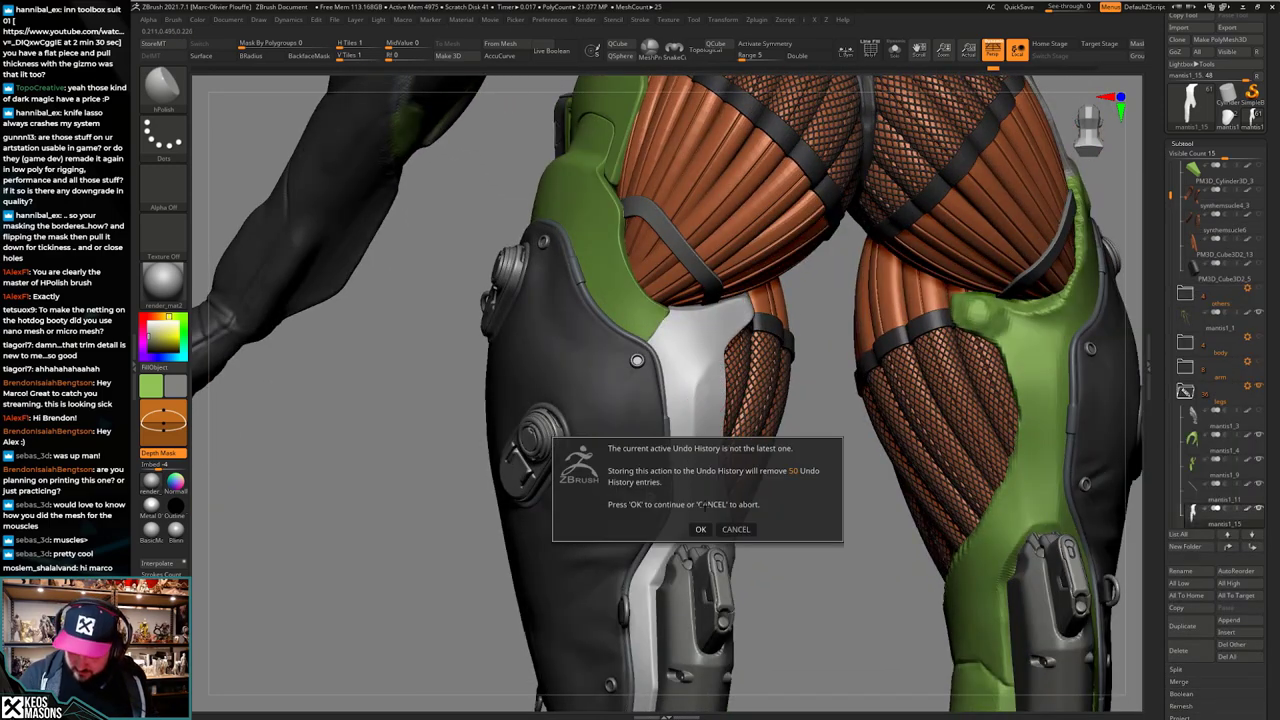
left_click(701, 529)
Step: Polish the rear leg plate's upper surface and the flange reaching towards the inner thigh
key("space")
left_click_drag(714, 366, 694, 486)
mouse_move(706, 364)
right_mouse_down()
mouse_move(703, 401)
mouse_move(715, 335)
mouse_move(684, 402)
right_mouse_up()
key("space")
mouse_move(713, 350)
left_mouse_down()
mouse_move(765, 292)
mouse_move(712, 318)
mouse_move(735, 308)
left_mouse_up()
right_click_drag(705, 340, 692, 354, "shift")
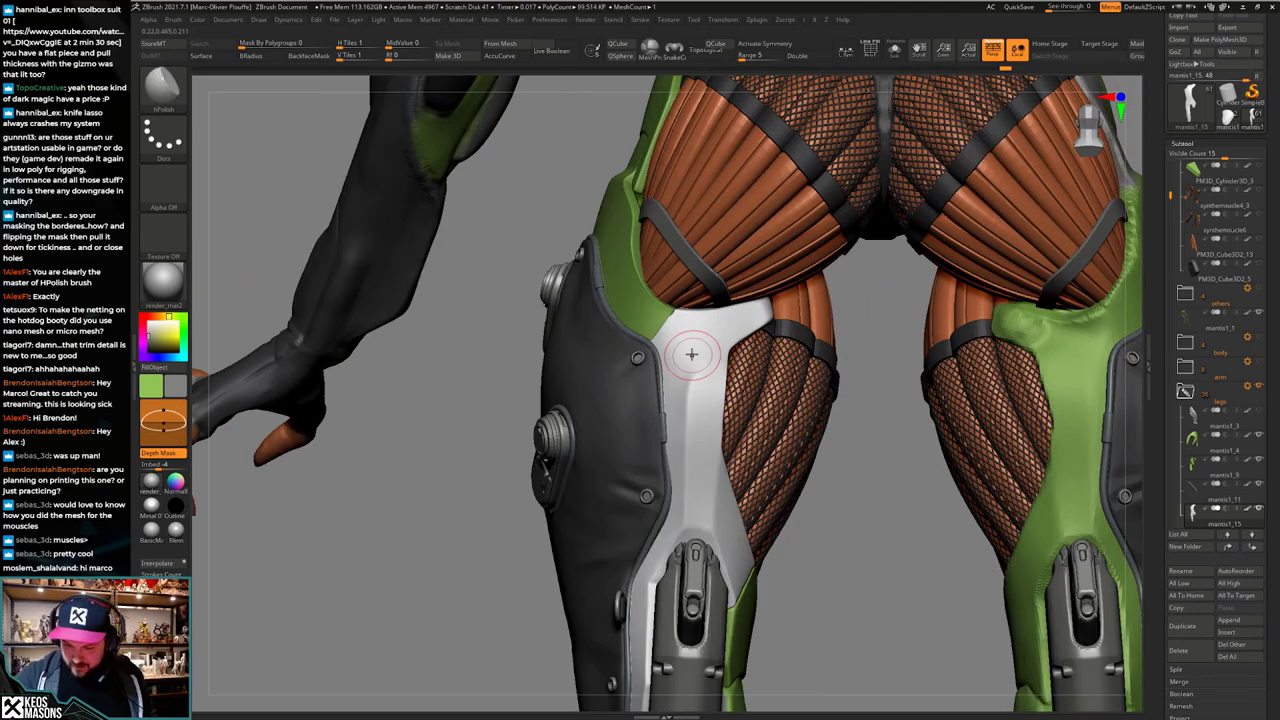
left_click_drag(722, 336, 752, 318)
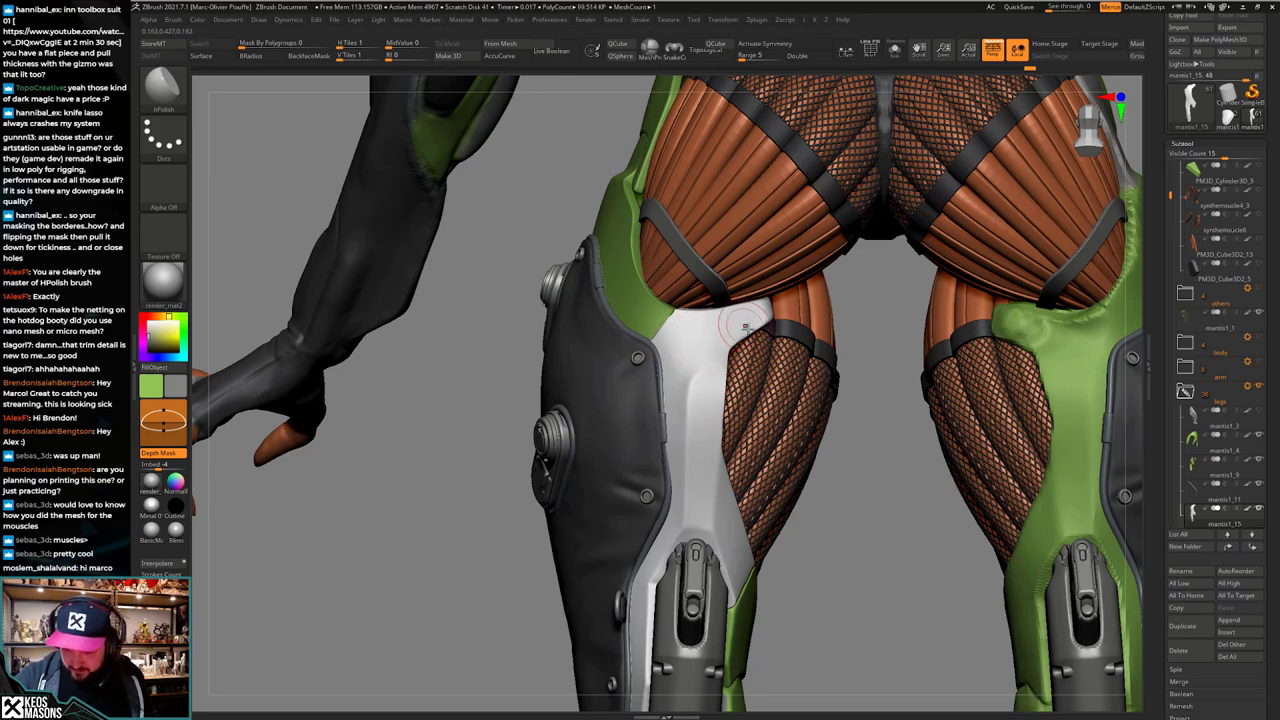
Step: Flatten the plate's inner edge beside the netted muscle, just below the upper flange, with hPolish
right_click_drag(752, 335, 717, 402)
right_click_drag(728, 376, 795, 362)
left_click_drag(718, 395, 715, 366)
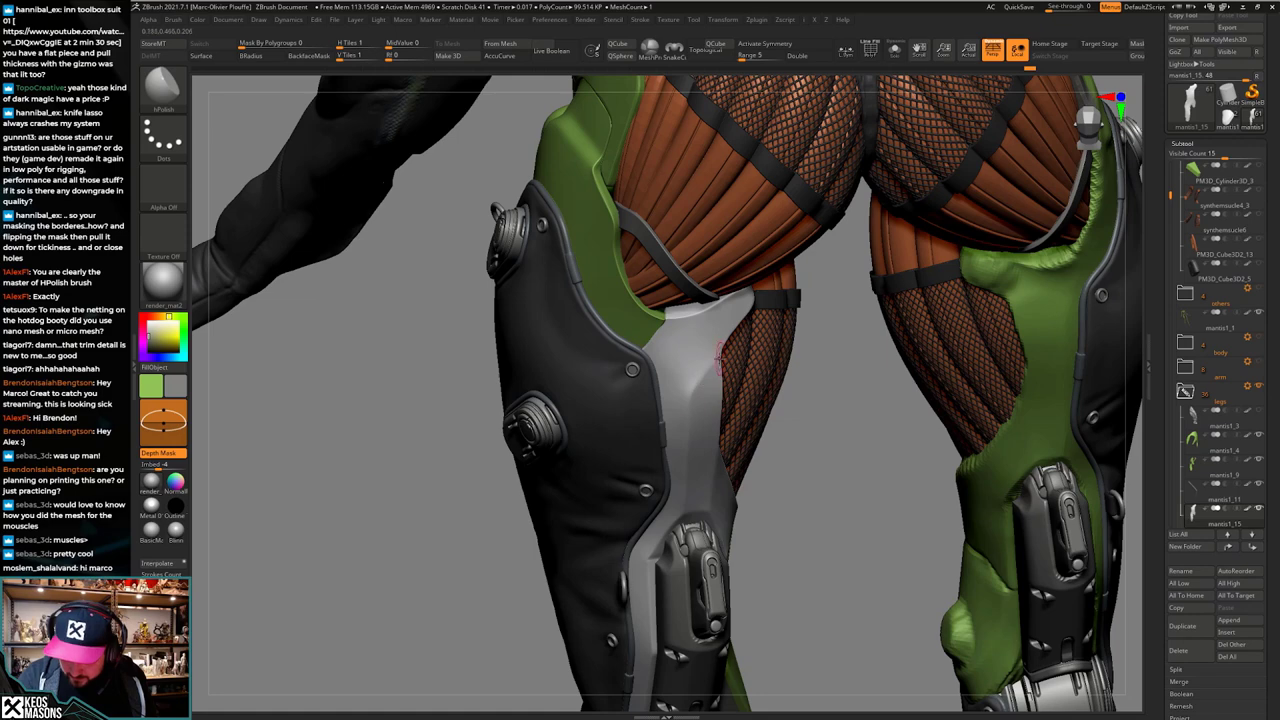
right_click_drag(709, 388, 708, 372, "shift")
right_click(716, 376)
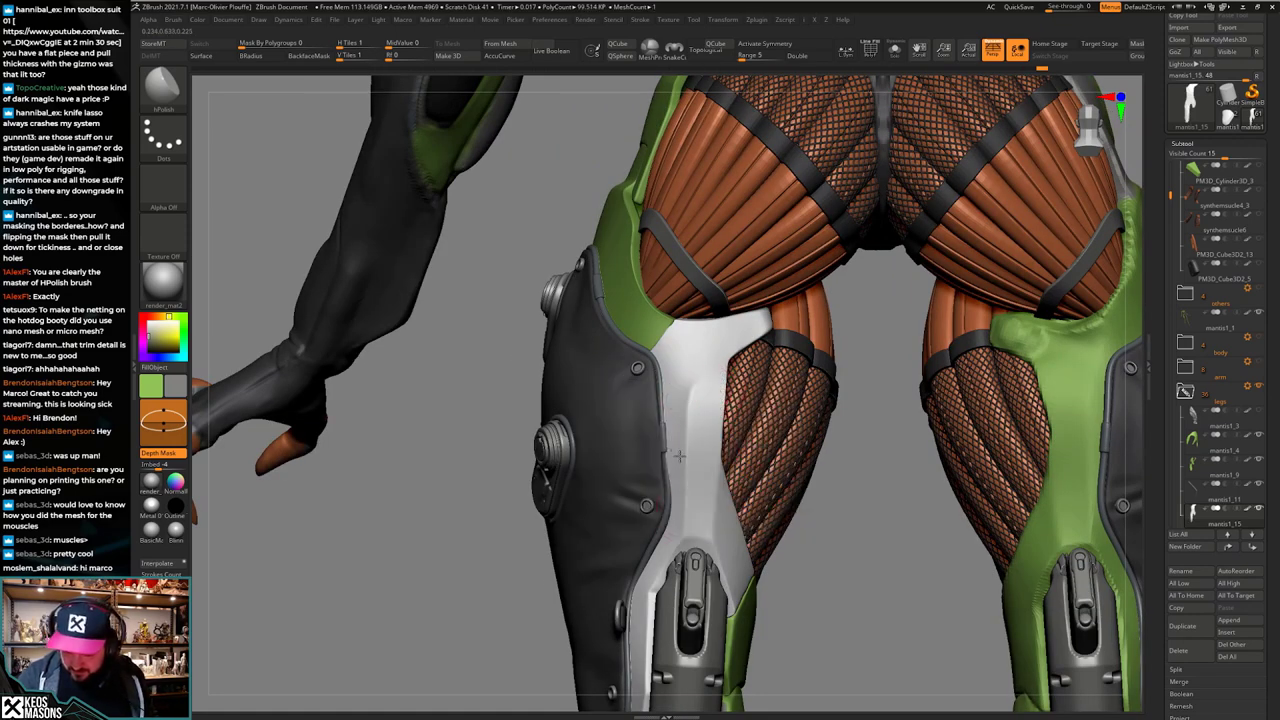
Step: Define the crease beneath the plate's upper flange with the DamStandard brush
mouse_move(695, 497)
right_mouse_down("ctrl")
mouse_move(688, 456)
mouse_move(737, 483)
mouse_move(690, 462)
mouse_move(694, 490)
mouse_move(713, 454)
mouse_move(680, 440)
mouse_move(712, 432)
mouse_move(716, 448)
mouse_move(681, 461)
right_mouse_up("ctrl")
right_click(714, 446)
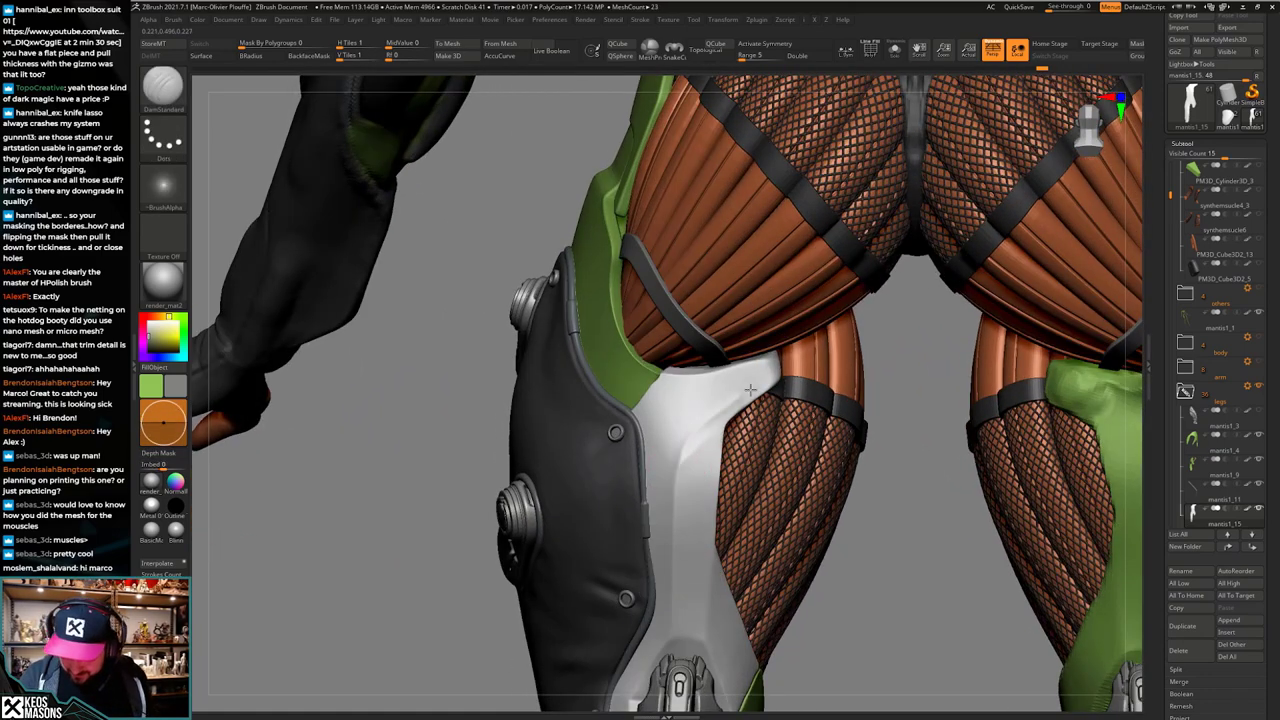
right_click_drag(750, 389, 767, 379)
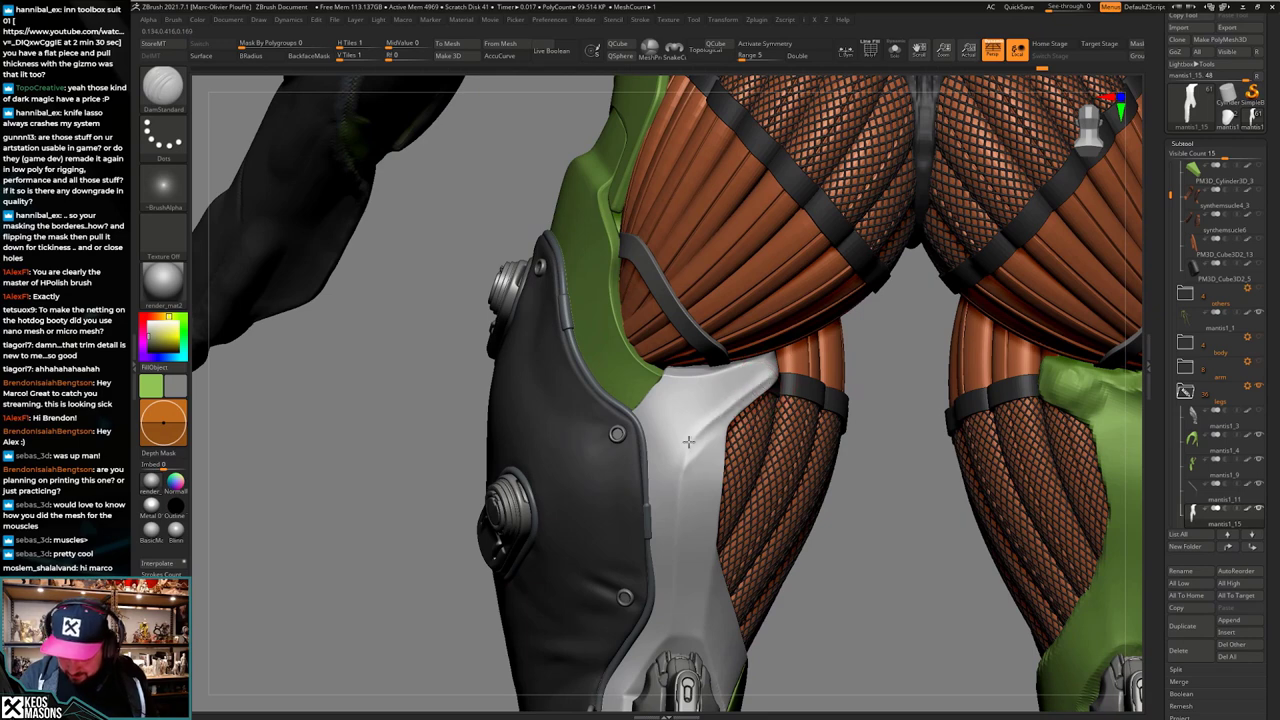
Step: Polish the surfaces around the flange crease with the hPolish brush to sharpen the plate's central ridge
key("b")
key("h")
key("p")
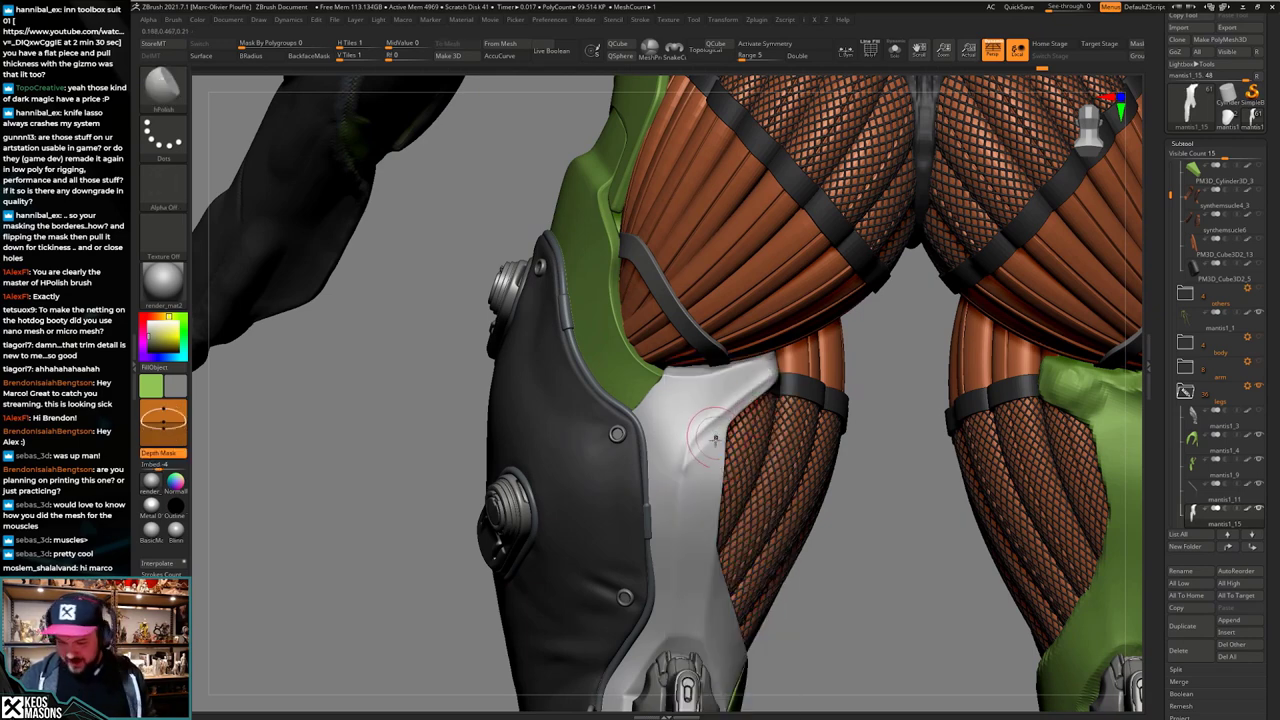
mouse_move(719, 432)
right_mouse_down()
mouse_move(699, 424)
mouse_move(738, 440)
mouse_move(703, 464)
mouse_move(690, 445)
mouse_move(740, 430)
mouse_move(702, 463)
right_mouse_up()
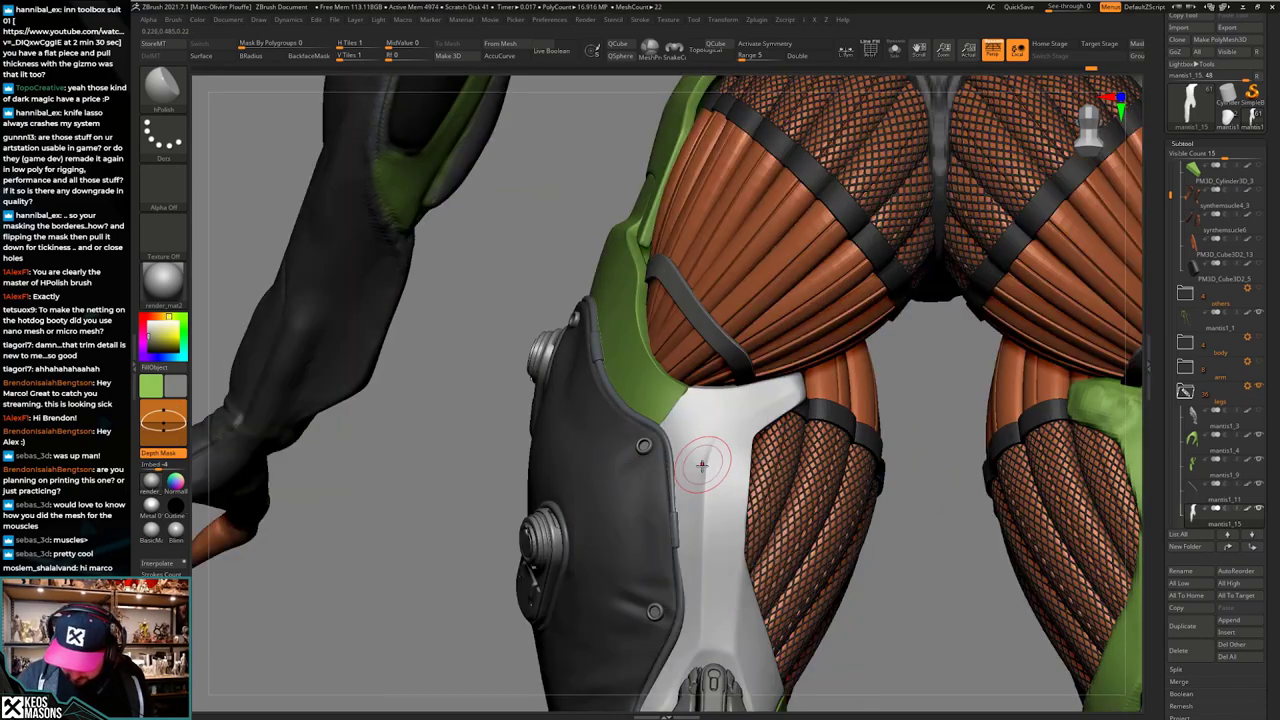
right_click_drag(772, 386, 770, 338, "ctrl")
mouse_move(731, 483)
right_mouse_down()
mouse_move(747, 516)
mouse_move(707, 503)
mouse_move(767, 517)
mouse_move(772, 470)
mouse_move(883, 431)
mouse_move(802, 446)
mouse_move(712, 420)
mouse_move(712, 452)
mouse_move(793, 448)
mouse_move(738, 543)
mouse_move(712, 430)
mouse_move(714, 356)
mouse_move(746, 446)
right_mouse_up()
right_click(714, 356)
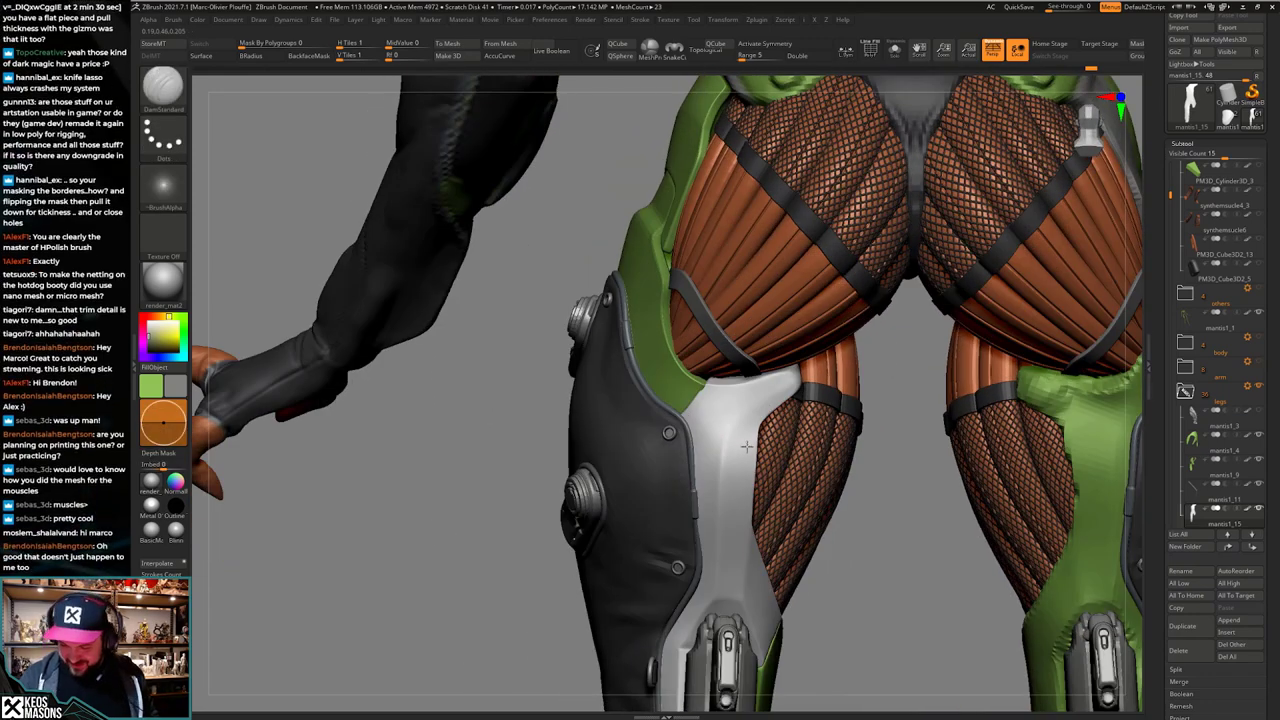
Step: Refine the plate's surface next to the upper inner corner with the hPolish brush
key("space")
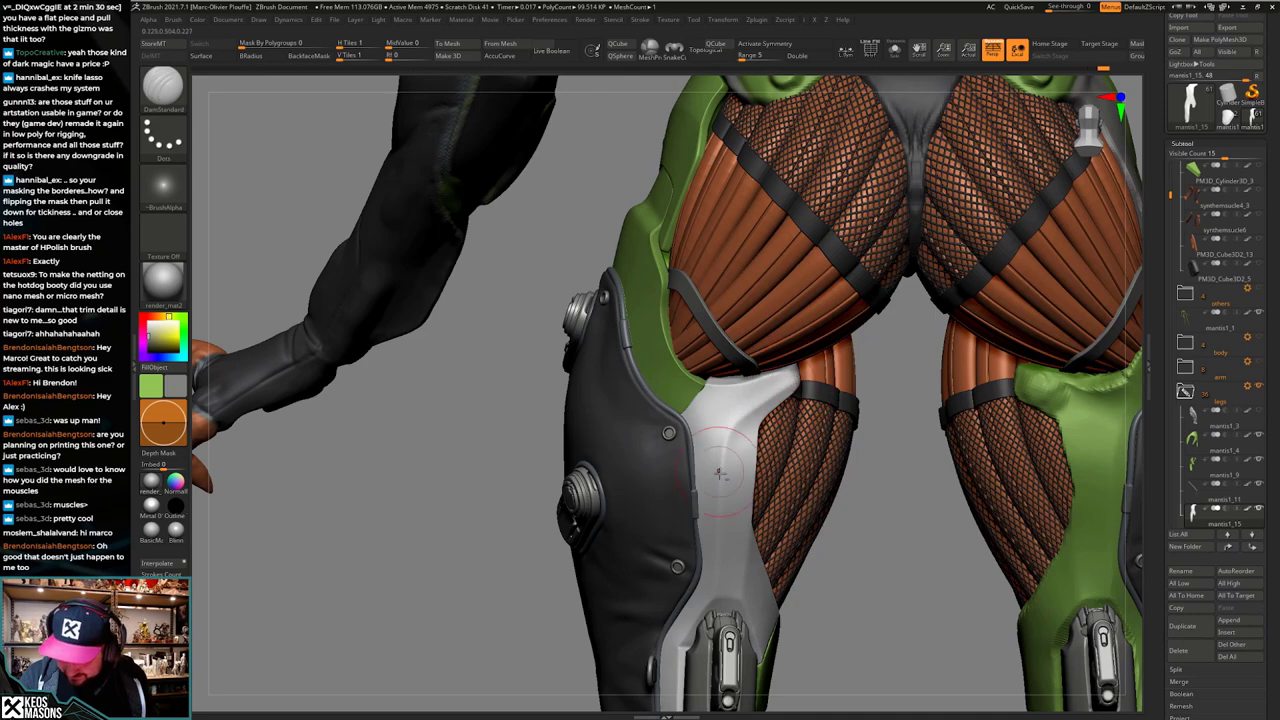
mouse_move(718, 474)
right_mouse_down()
mouse_move(808, 430)
mouse_move(729, 463)
mouse_move(716, 440)
mouse_move(797, 558)
mouse_move(728, 460)
right_mouse_up()
mouse_move(728, 460)
right_mouse_down("alt")
mouse_move(727, 418)
mouse_move(766, 443)
mouse_move(791, 440)
right_mouse_up("alt")
key("space")
left_click(801, 432)
key("alt+s")
left_click_drag(791, 448, 815, 424)
Step: Check the isolated leg plate's side profile, and bring the surrounding parts back into view
key("ctrl+shift")
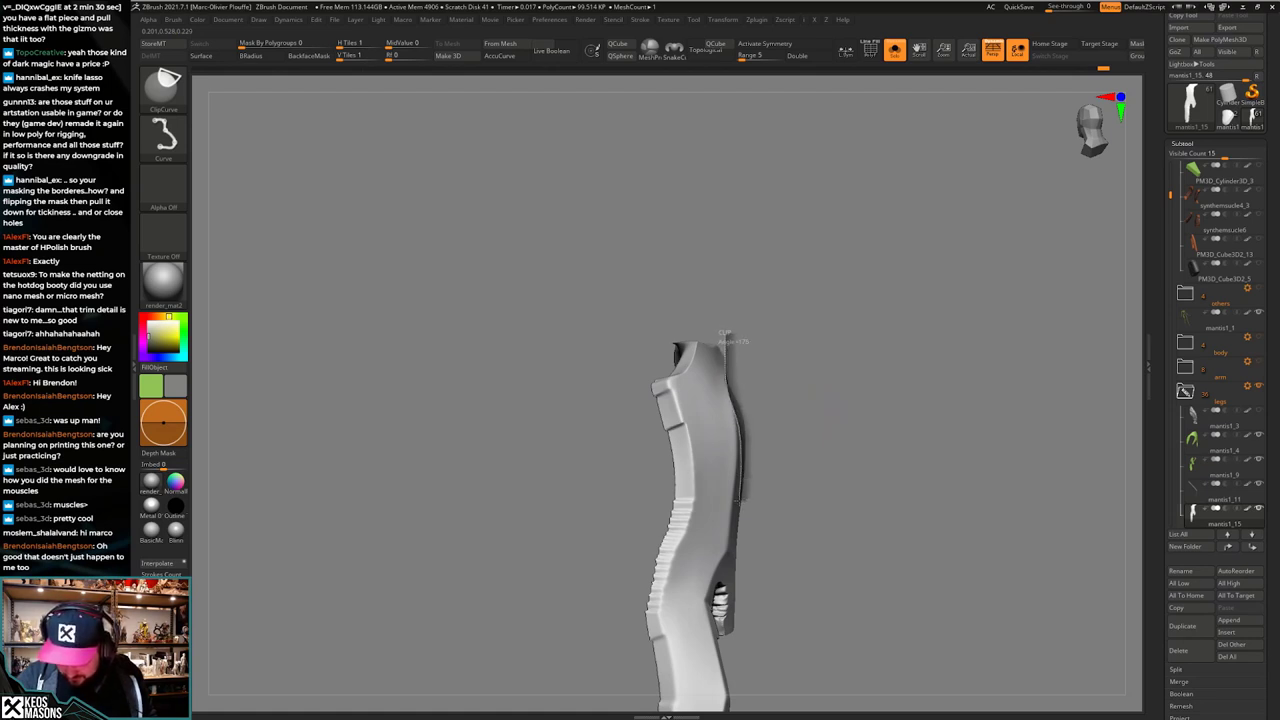
left_click_drag(726, 336, 725, 332, "ctrl+shift")
left_click_drag(771, 474, 788, 489, "shift")
key("shift+s")
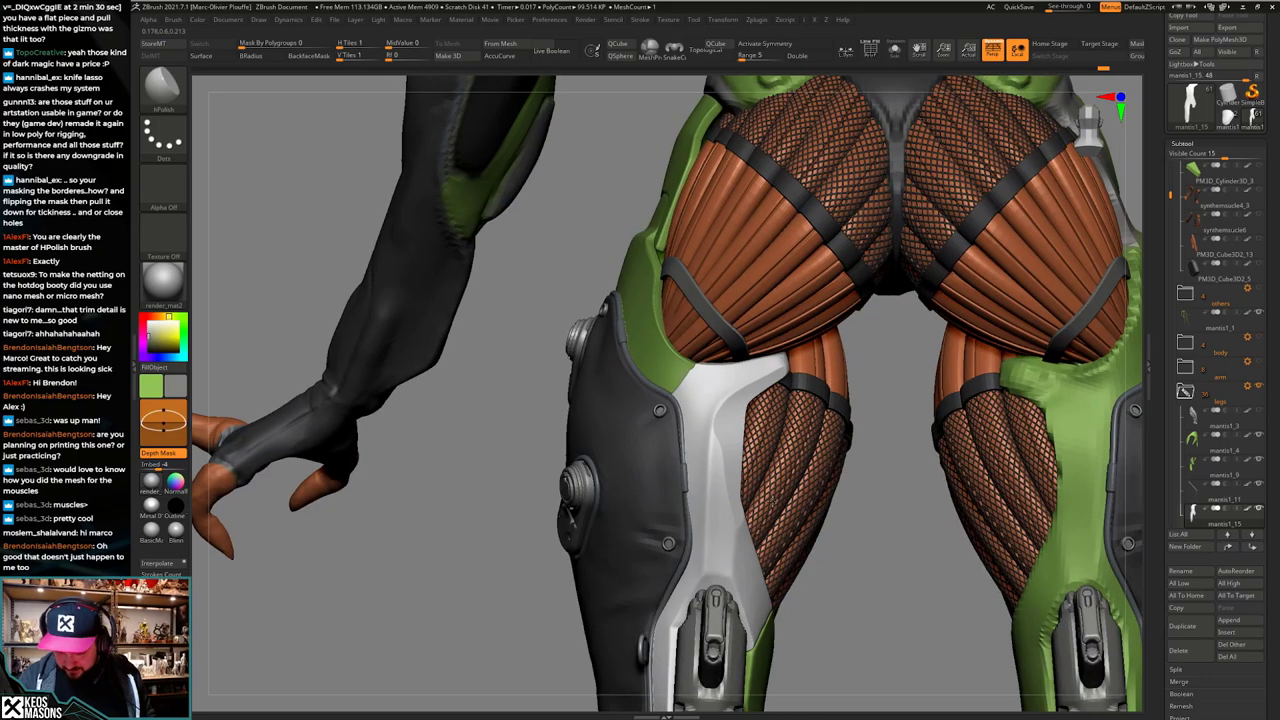
Step: Polish the plate's long inner edge from beneath the flange down towards the mechanical calf fitting
mouse_move(870, 485)
left_mouse_down()
mouse_move(868, 474)
mouse_move(1022, 500)
mouse_move(868, 475)
mouse_move(880, 480)
mouse_move(872, 390)
left_mouse_up()
key("shift+s")
mouse_move(755, 515)
left_mouse_down()
mouse_move(755, 472)
mouse_move(757, 575)
left_mouse_up()
left_click_drag(752, 394, 757, 641, "alt")
key("shift+s")
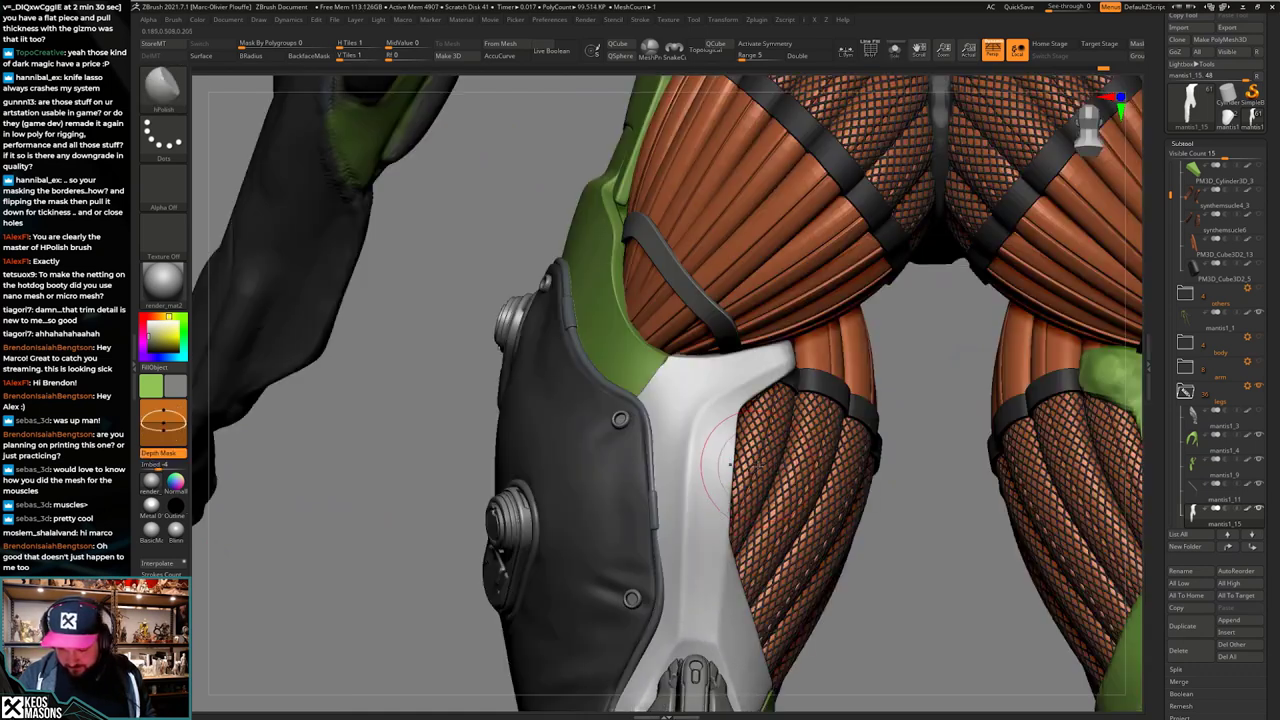
Step: Isolate the leg plate and deepen the crease under its upper flange with the DamStandard brush
key("space")
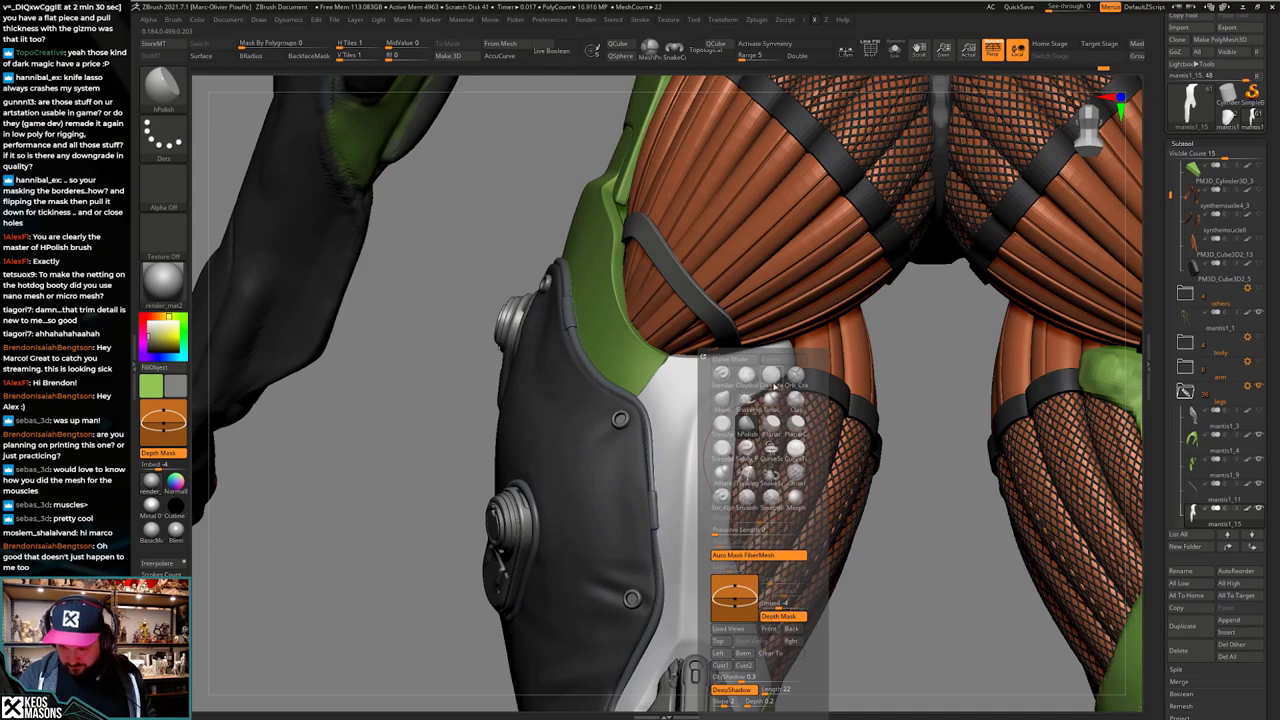
left_click(773, 384)
right_click_drag(630, 466, 680, 474)
key("shift+s")
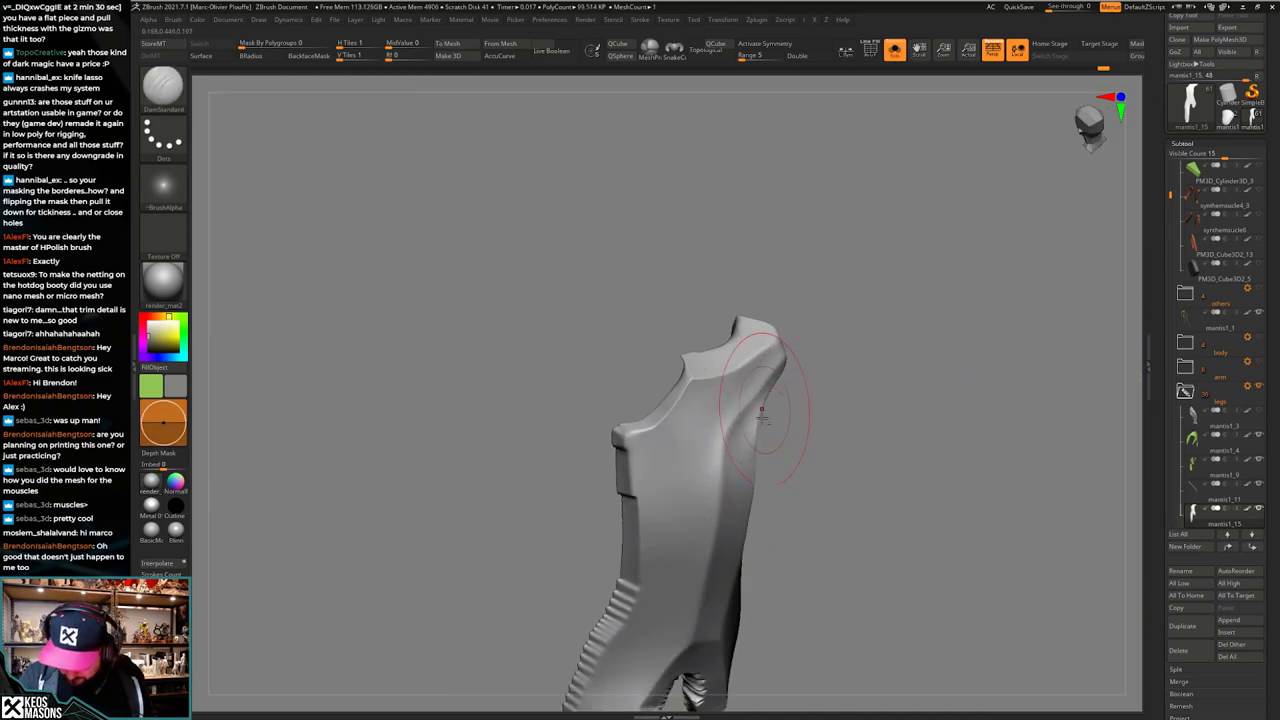
mouse_move(782, 396)
left_mouse_down()
mouse_move(774, 405)
mouse_move(783, 400)
left_mouse_up()
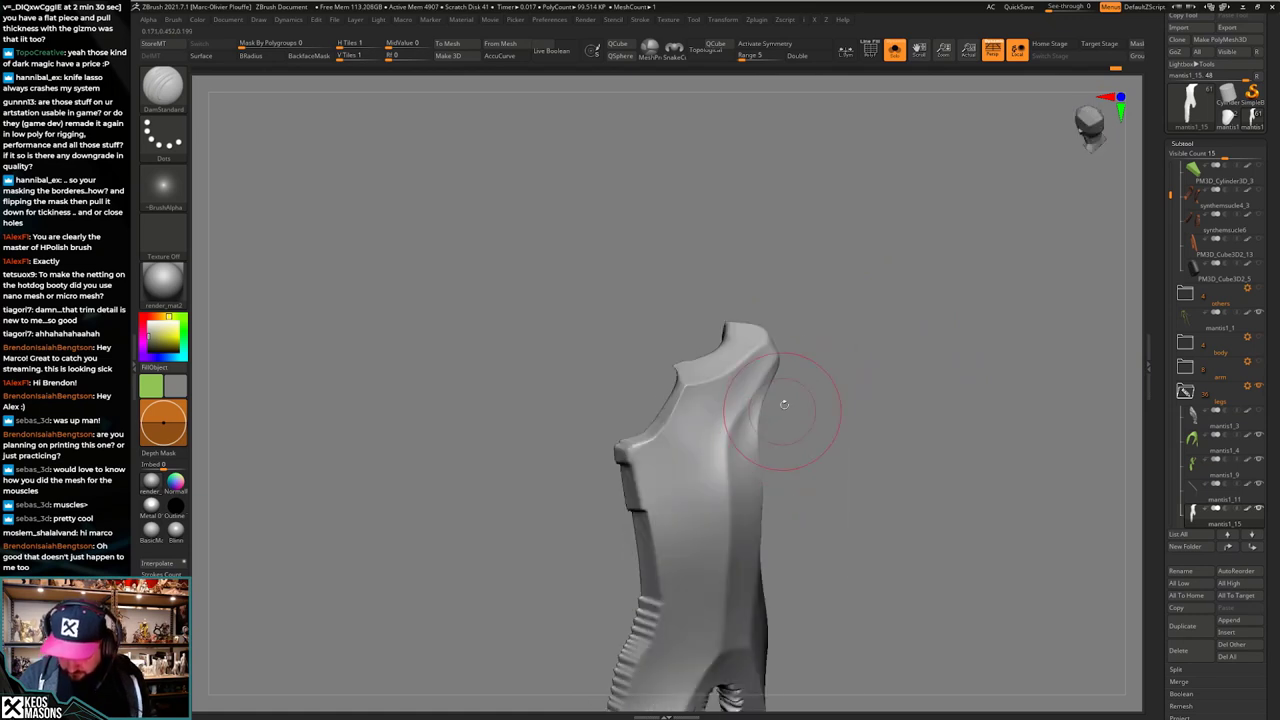
Step: Polish the planes beside the flange crease with hPolish and smooth the transition into the inner edge
key("space")
left_click(772, 433)
right_click_drag(772, 433, 760, 400)
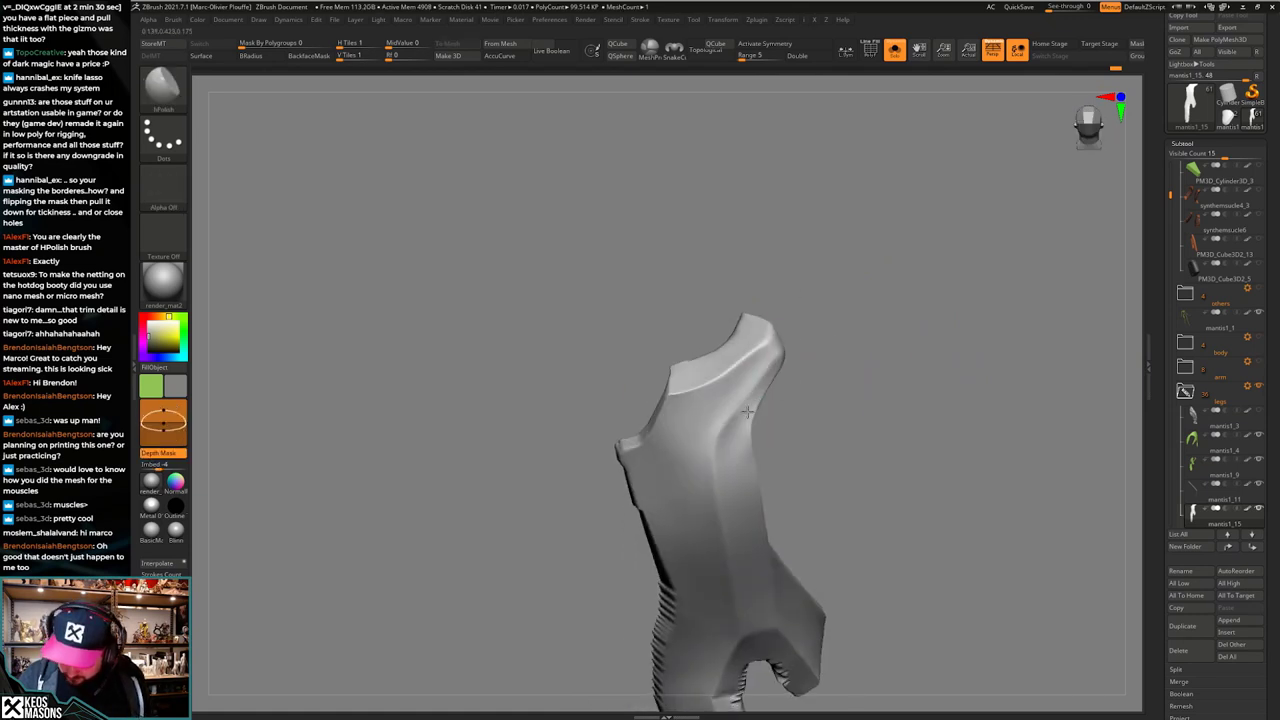
key("space")
left_click_drag(757, 396, 769, 406, "shift")
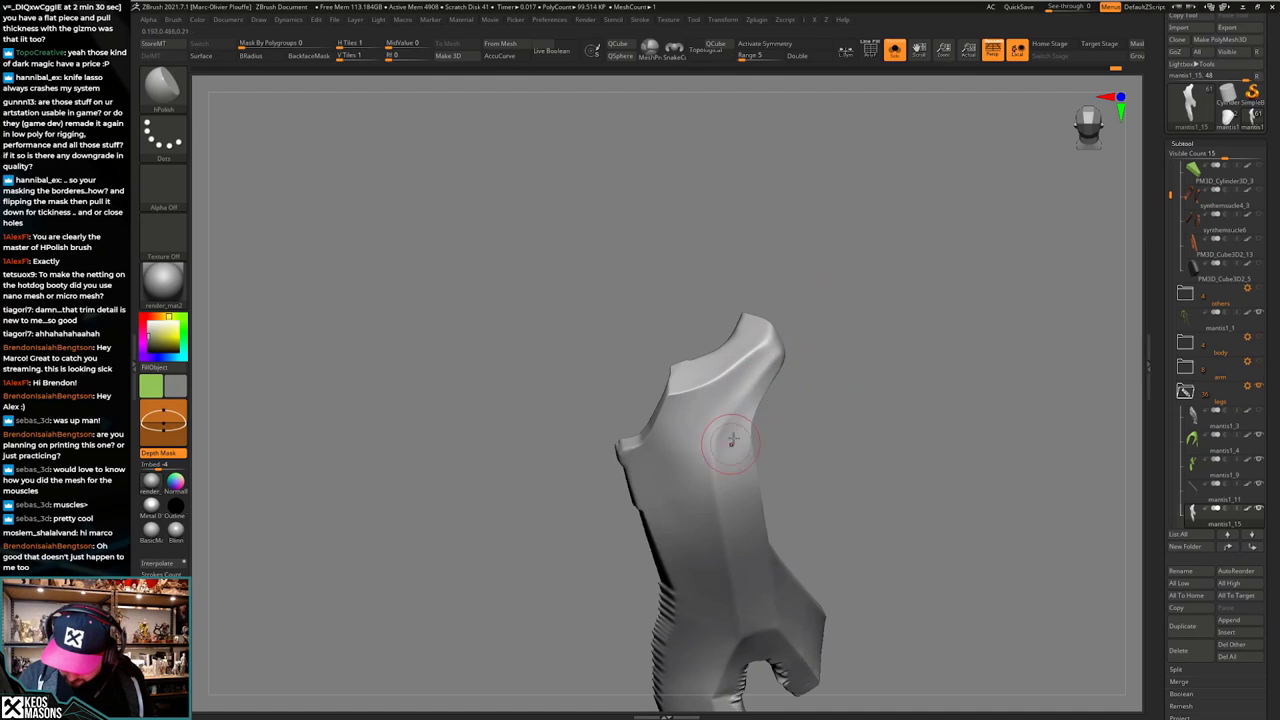
right_click_drag(738, 428, 764, 366)
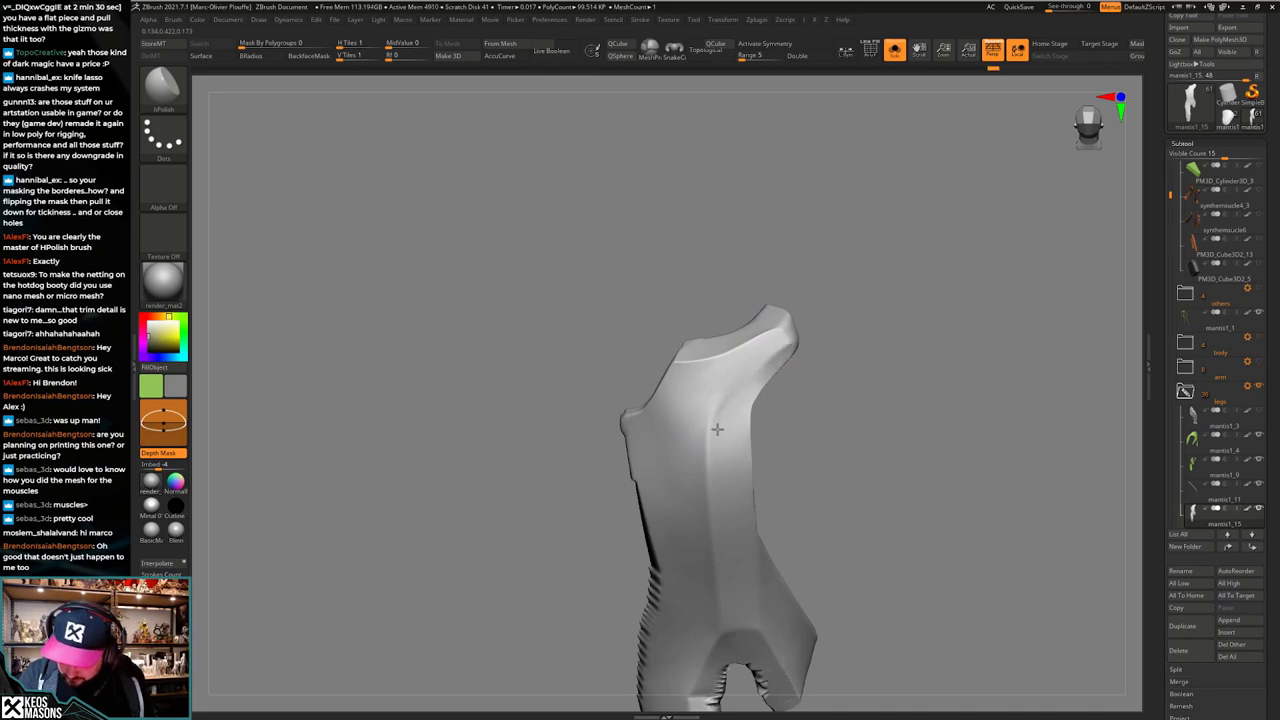
mouse_move(717, 429)
right_mouse_down()
mouse_move(800, 366)
mouse_move(786, 450)
mouse_move(751, 470)
mouse_move(697, 466)
mouse_move(778, 482)
mouse_move(762, 568)
mouse_move(757, 475)
right_mouse_up()
key("shift+s")
key("shift+s")
right_click(766, 500, "ctrl")
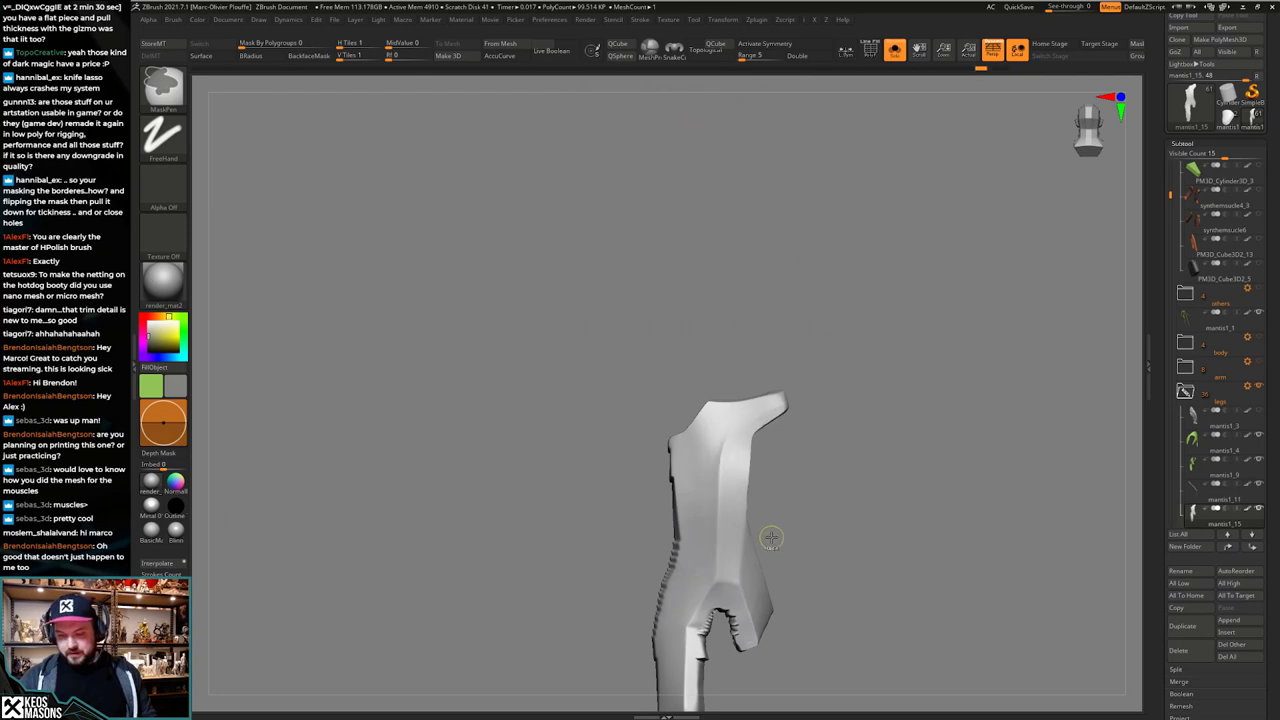
key("ctrl+shift")
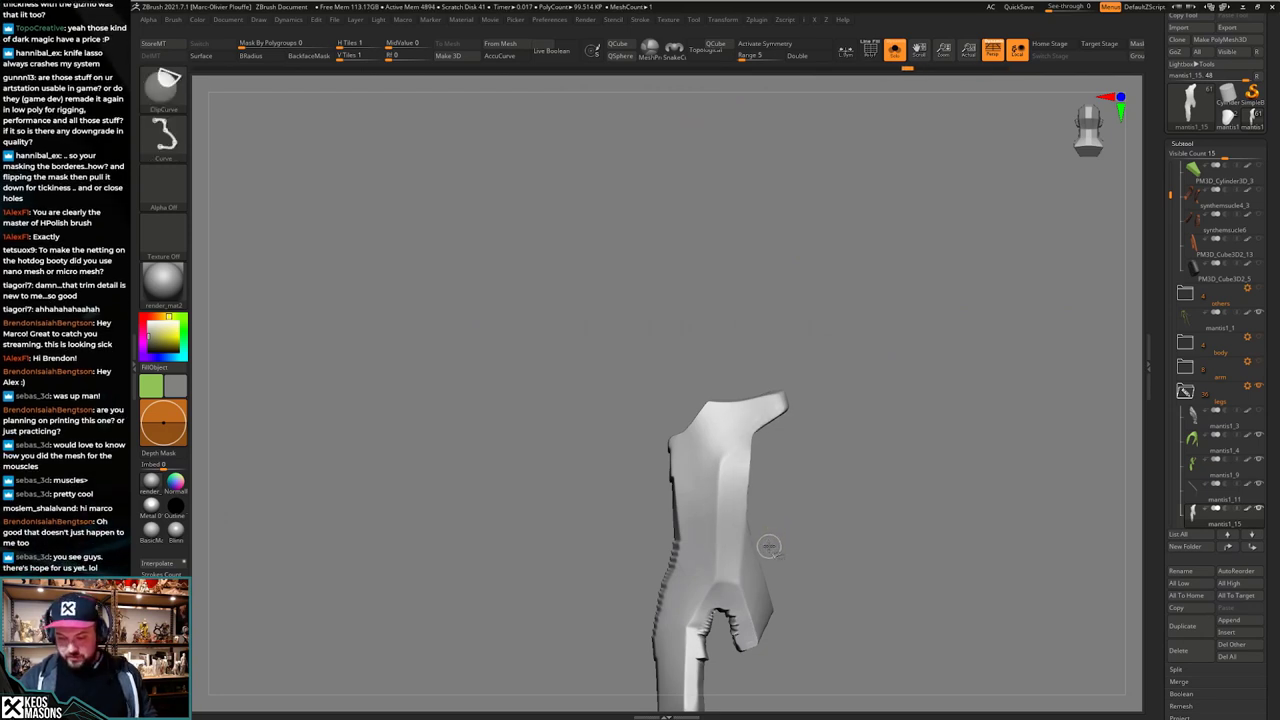
mouse_move(767, 543)
left_mouse_down()
mouse_move(786, 503)
mouse_move(759, 457)
mouse_move(777, 503)
left_mouse_up()
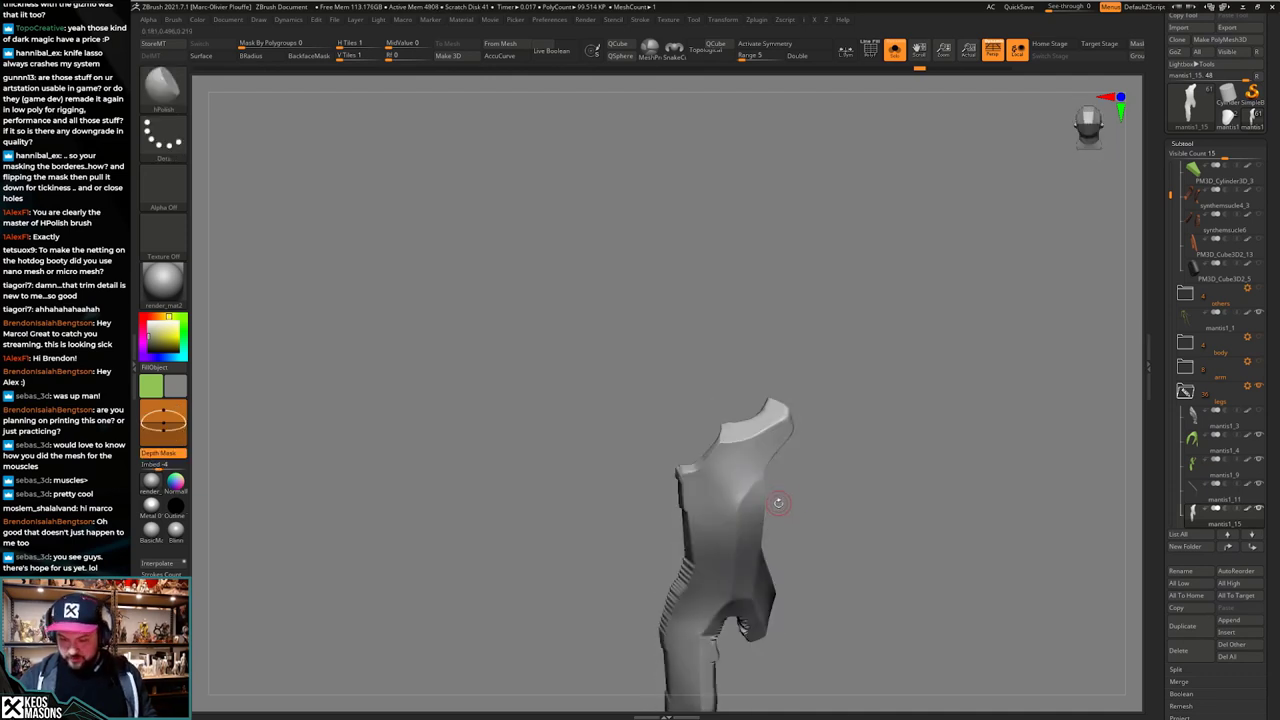
Step: Recut the crease at the flange's inner corner with DamStandard, discarding the newer undo history, and smooth it
key("space")
left_click(767, 423)
mouse_move(872, 417)
right_mouse_down()
mouse_move(766, 449)
mouse_move(766, 437)
mouse_move(749, 440)
right_mouse_up()
left_click(803, 408)
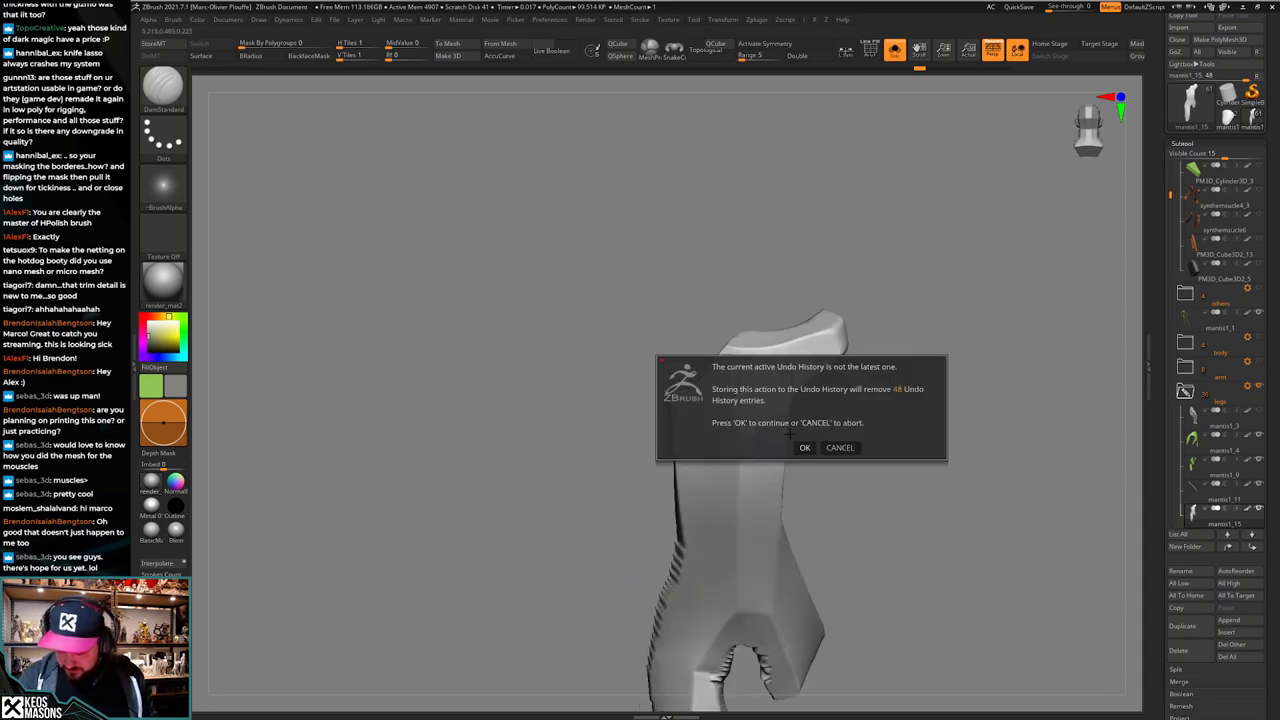
left_click(804, 448)
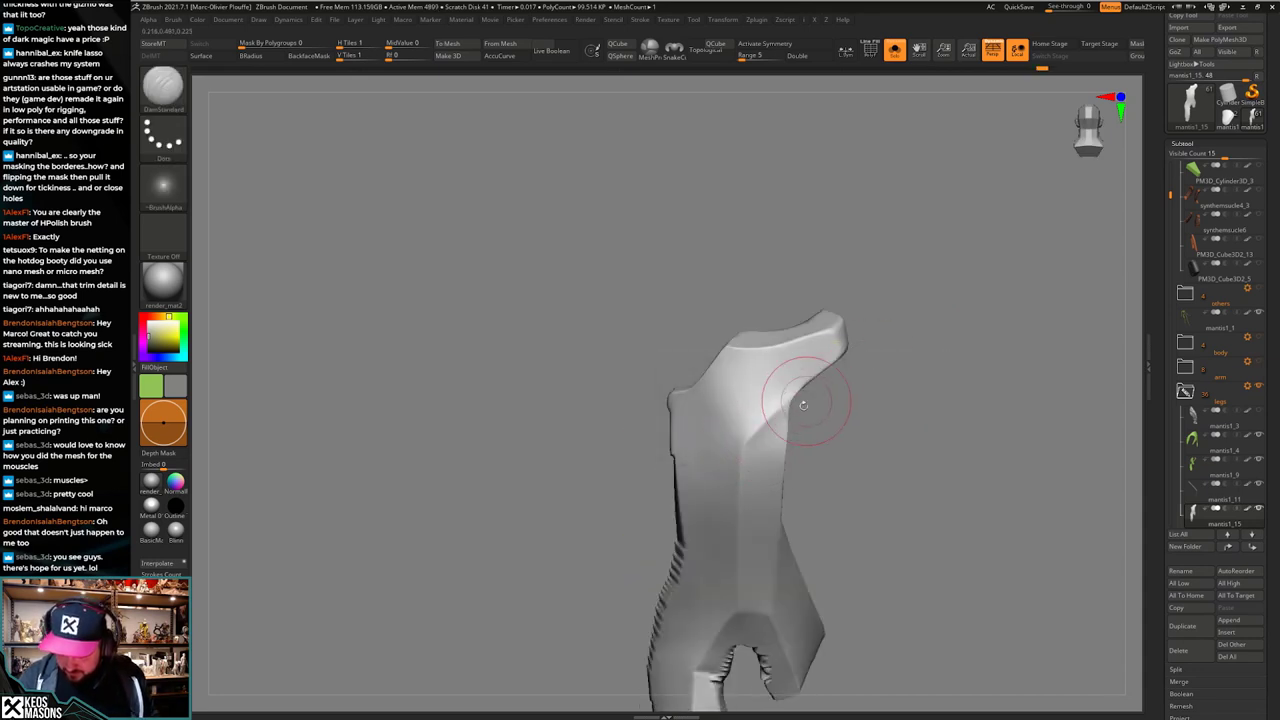
left_click_drag(797, 405, 772, 413, "shift")
mouse_move(788, 422)
right_mouse_down()
mouse_move(750, 437)
mouse_move(765, 415)
mouse_move(730, 410)
right_mouse_up()
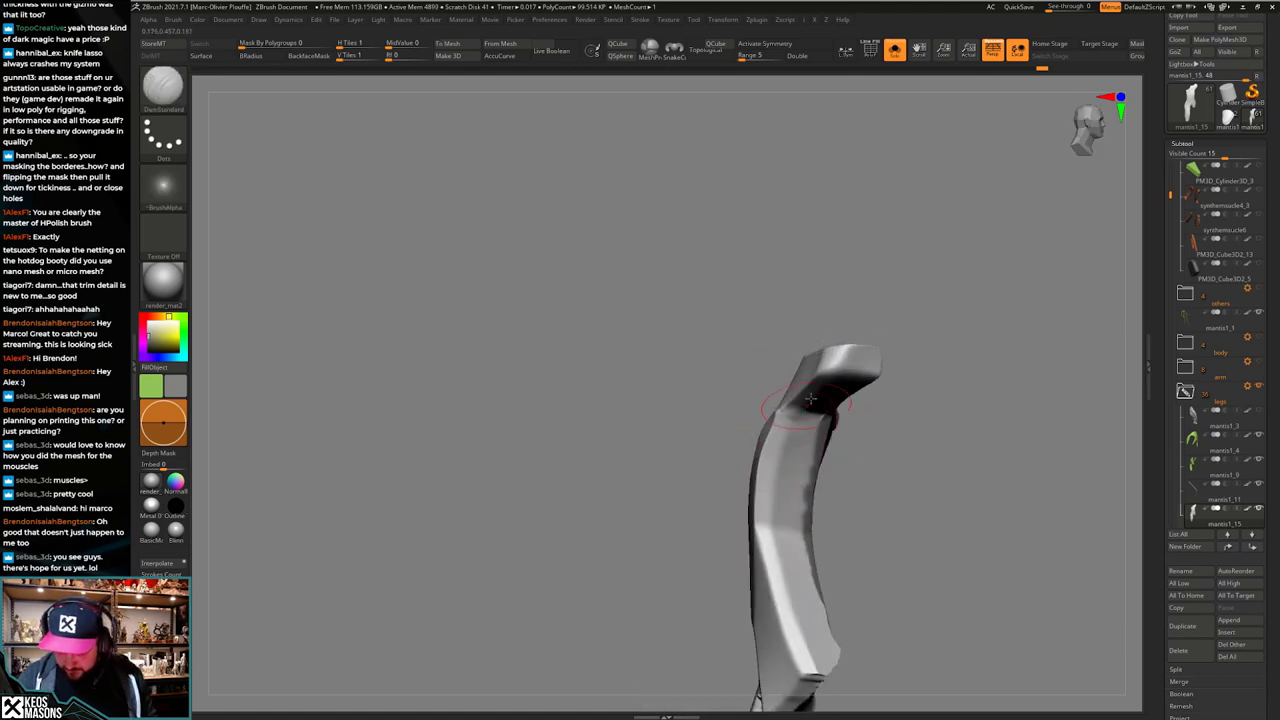
Step: Adjust the plate's profile where the flange meets the body with the Move brush, and show the surrounding parts
key("x")
left_click(768, 401)
key("space")
key("space")
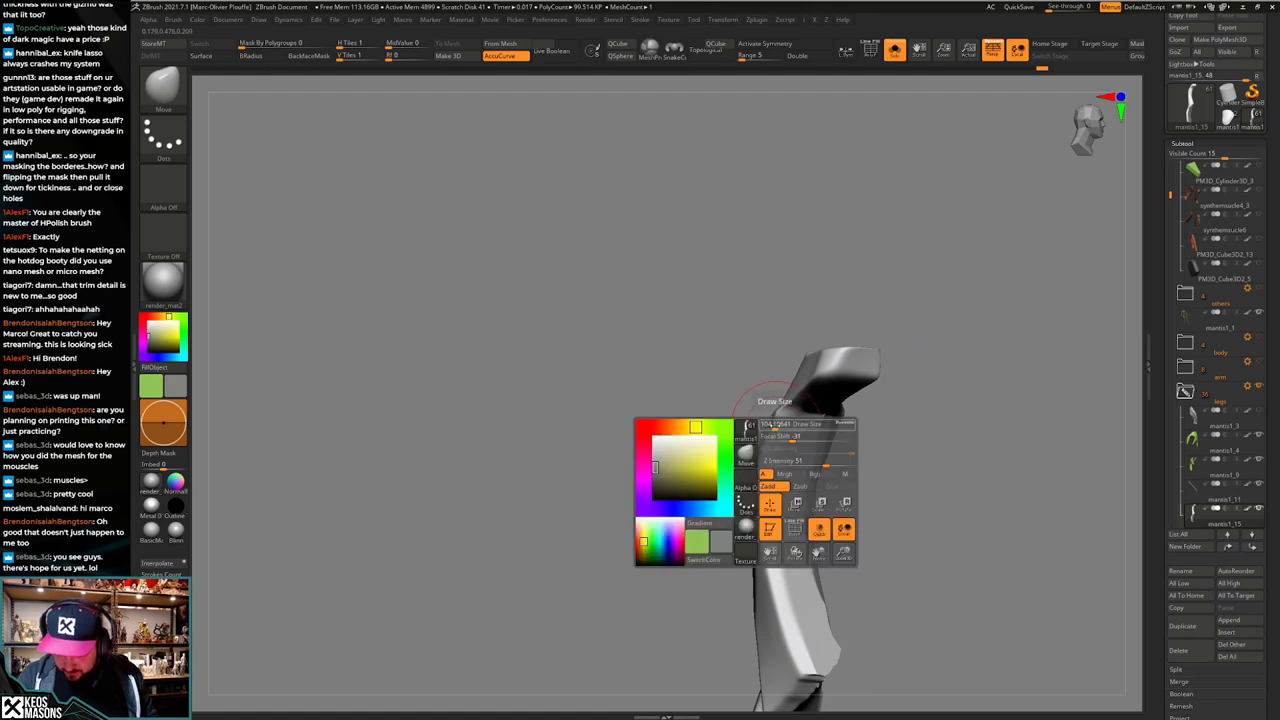
key("a")
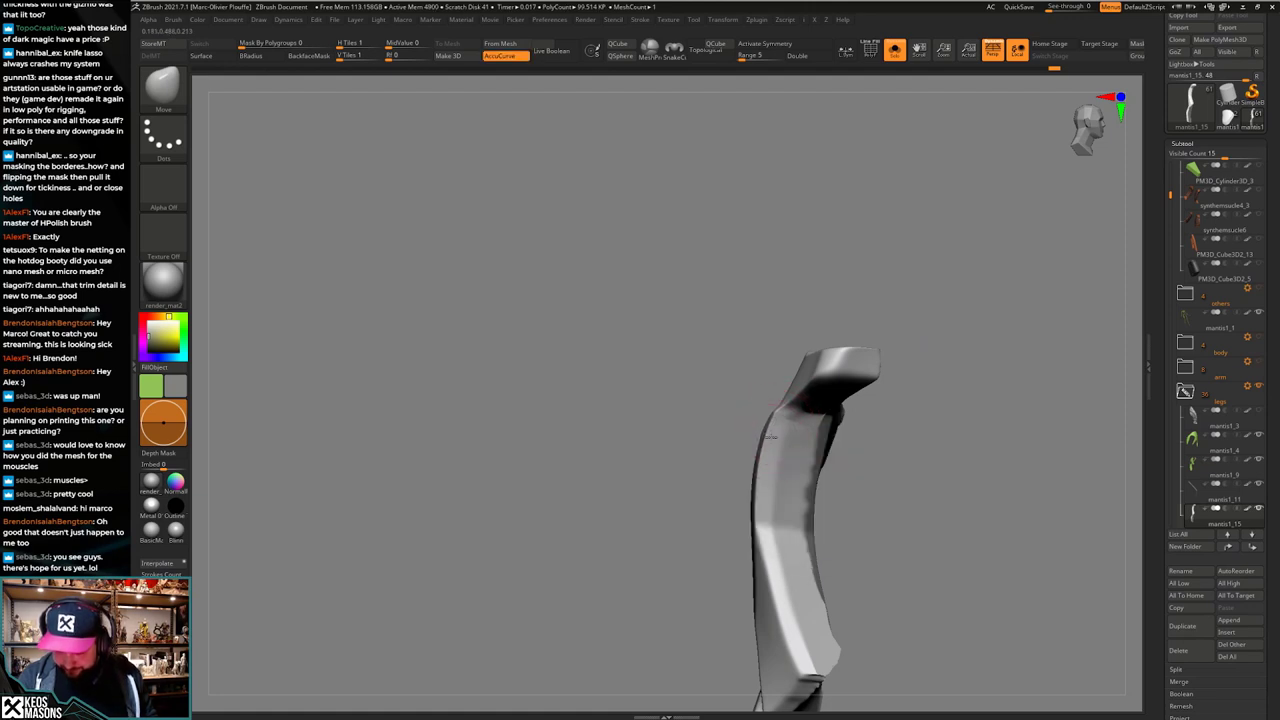
mouse_move(770, 436)
right_mouse_down()
mouse_move(815, 438)
mouse_move(779, 432)
mouse_move(812, 425)
right_mouse_up()
key("s")
key("x")
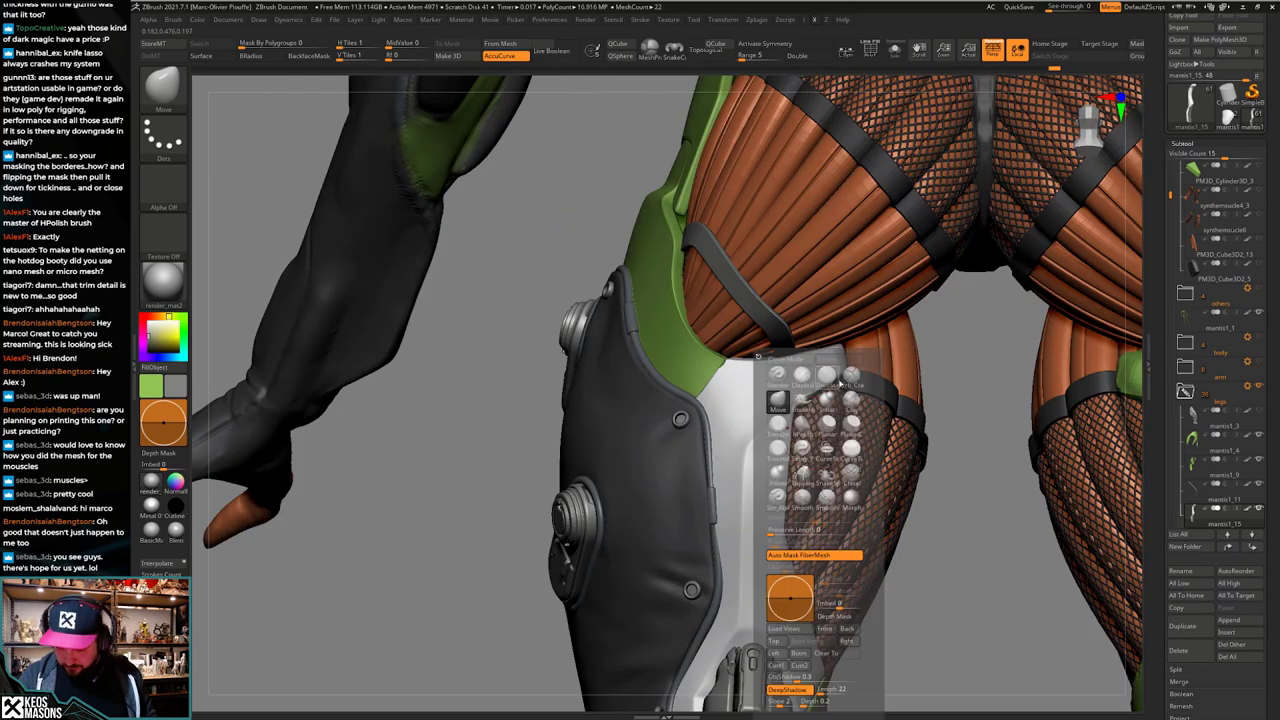
Step: Carve a diagonal crease below the flange, from the plate's inner corner towards its outer edge, with DamStandard
left_click(832, 379)
right_click_drag(796, 375, 809, 390)
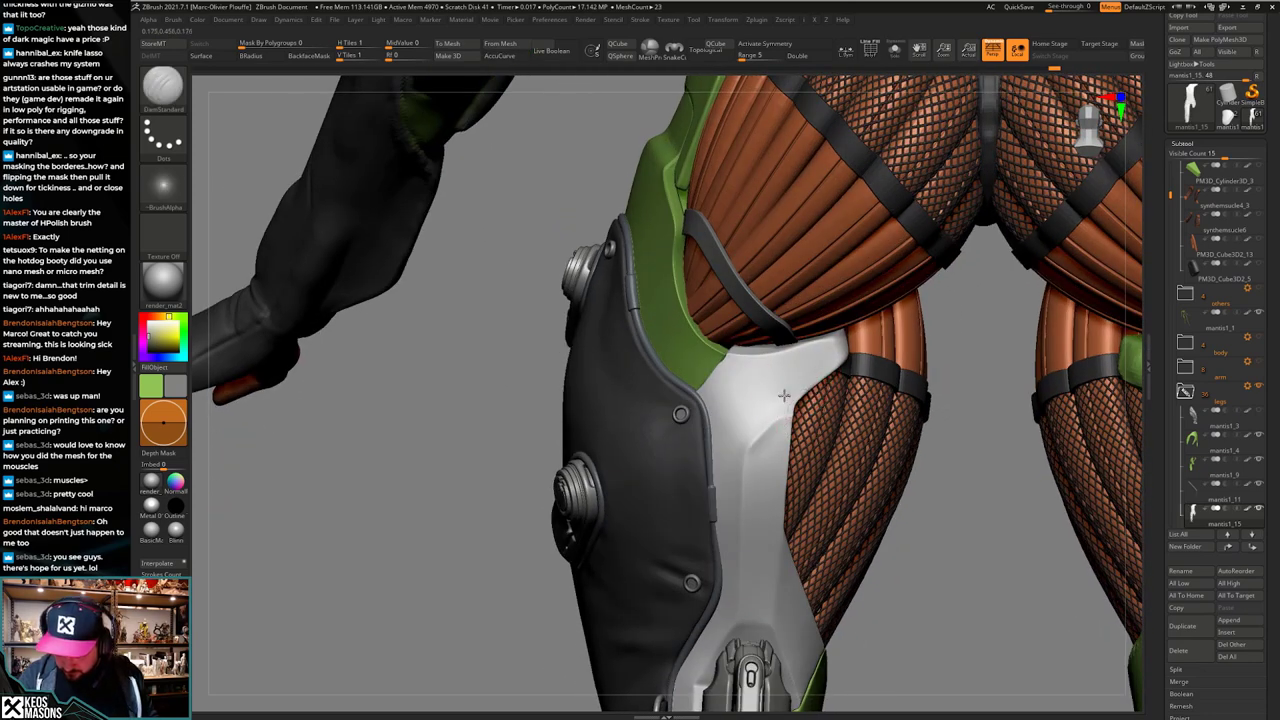
right_click_drag(715, 456, 752, 400)
key("s")
key("s")
key("s")
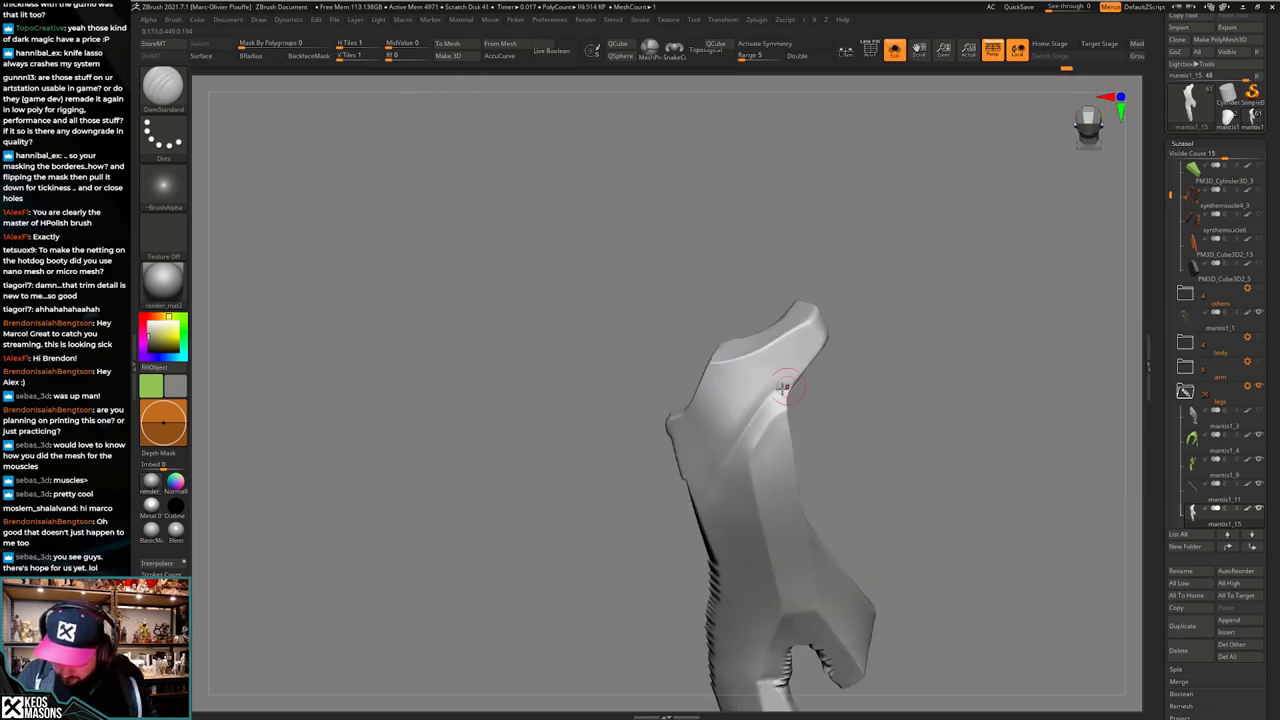
key("s")
mouse_move(866, 366)
right_mouse_down()
mouse_move(824, 420)
mouse_move(810, 661)
mouse_move(830, 617)
mouse_move(813, 610)
mouse_move(802, 480)
mouse_move(763, 386)
right_mouse_up()
key("s")
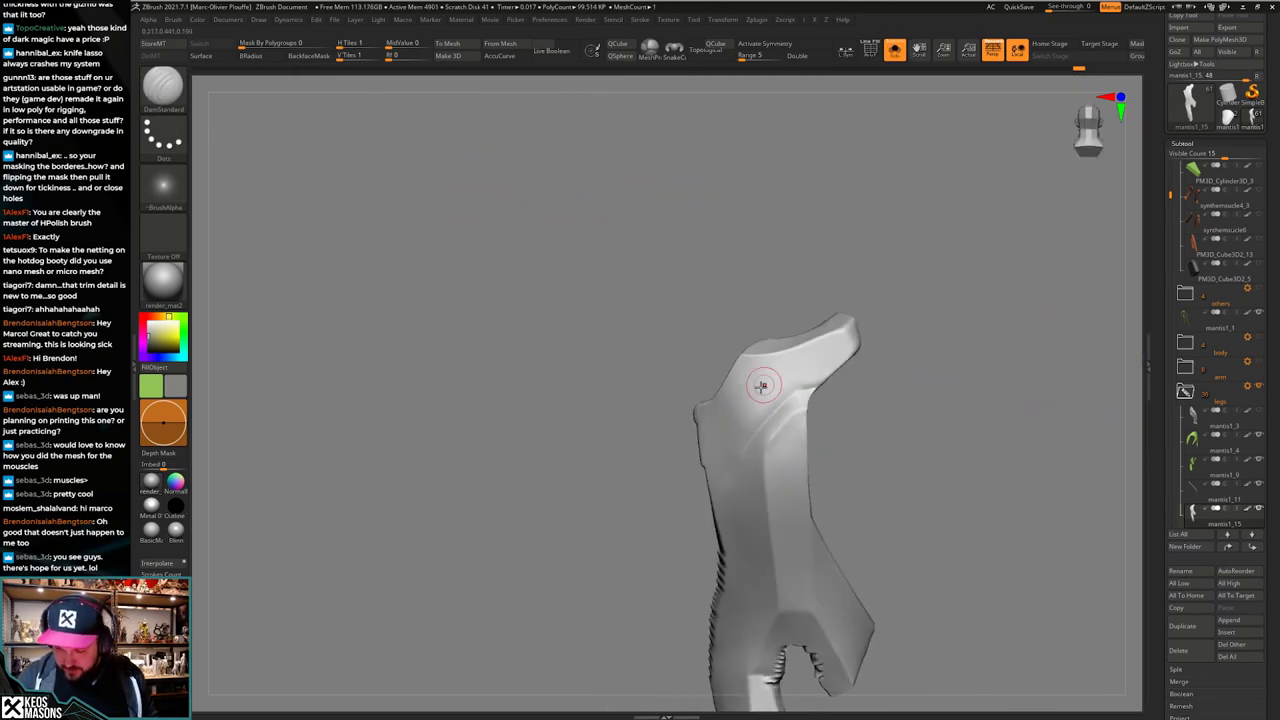
Step: Smooth the flange surface above the diagonal crease on the isolated leg plate
left_click_drag(763, 386, 777, 382, "shift")
right_click_drag(720, 443, 803, 363)
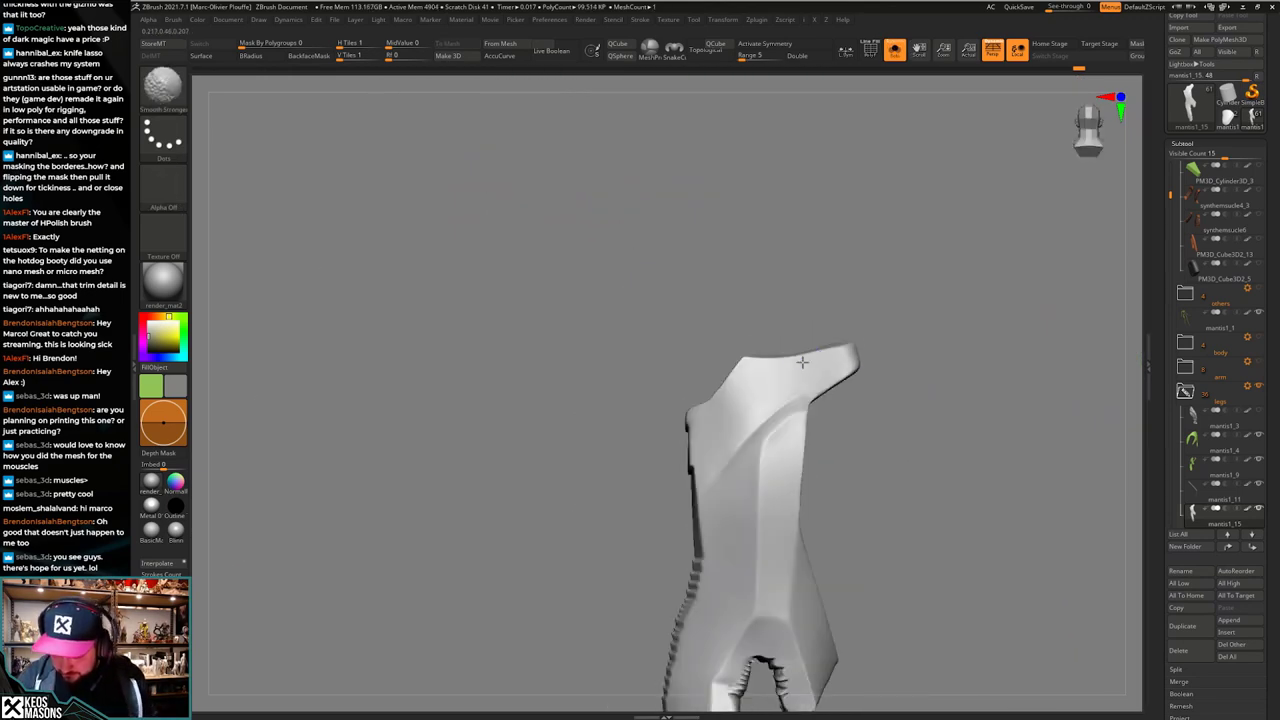
left_click_drag(803, 363, 790, 390, "shift")
right_click_drag(790, 390, 829, 363)
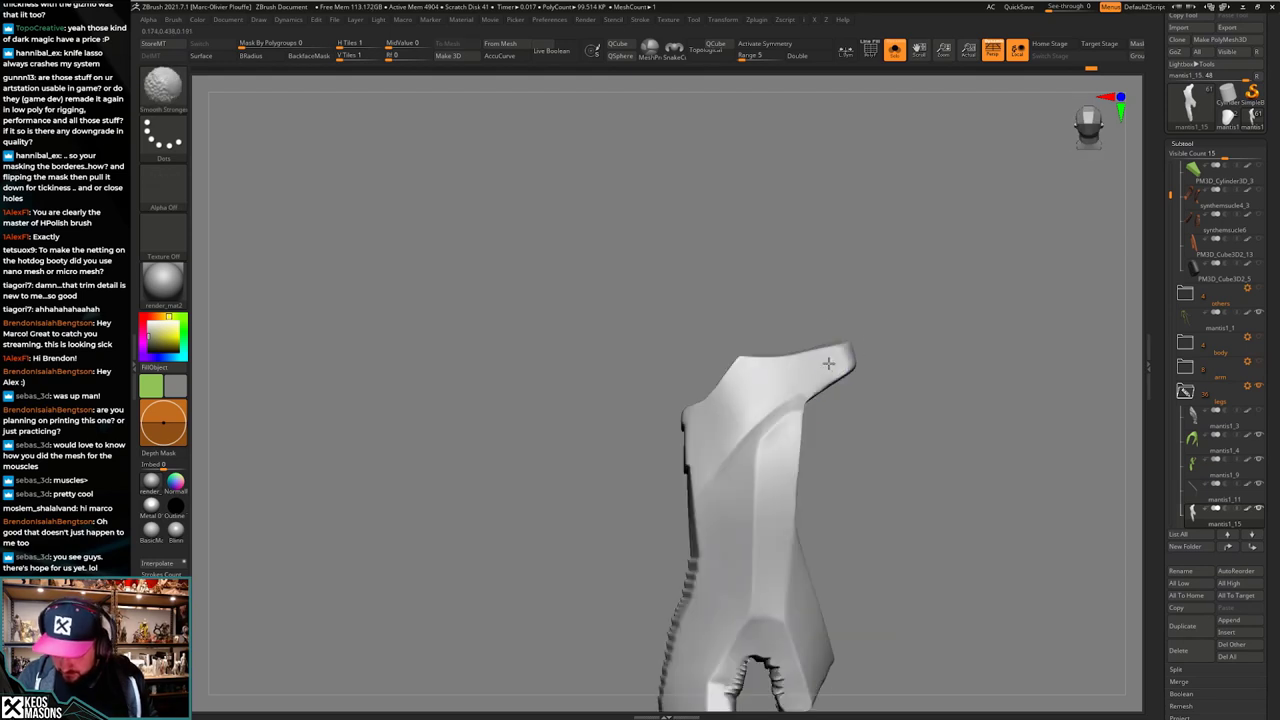
Step: Show the surrounding parts, then smooth the flange and polish the leg plate's inner edge with hPolish
key("s")
right_click(795, 448)
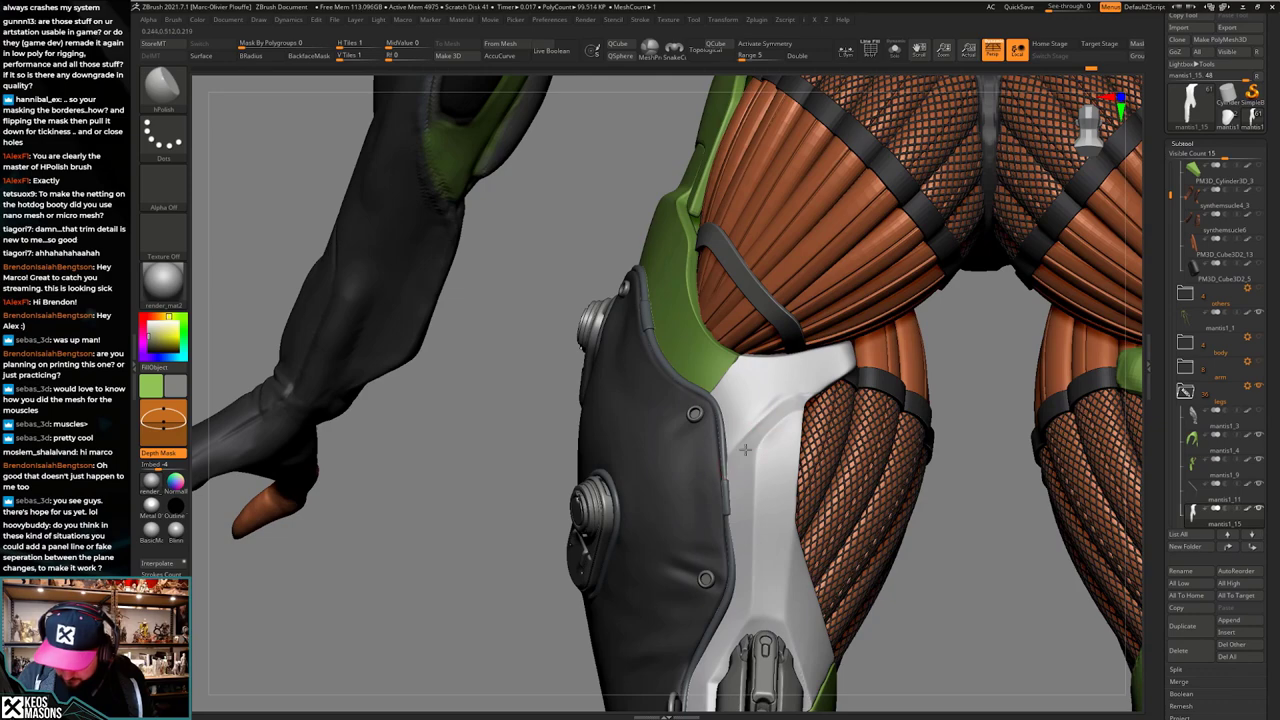
right_click(755, 485)
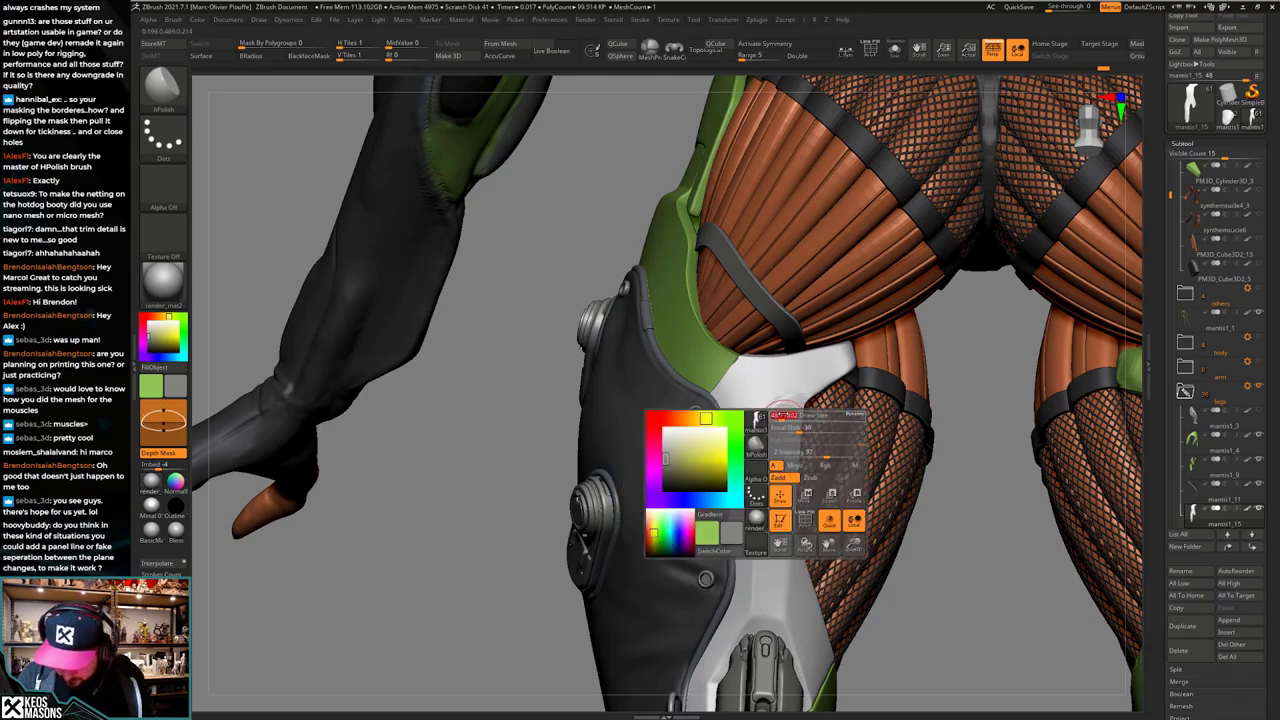
mouse_move(757, 482)
right_mouse_down()
mouse_move(794, 403)
mouse_move(763, 457)
mouse_move(777, 399)
mouse_move(840, 420)
mouse_move(772, 443)
mouse_move(755, 430)
right_mouse_up()
left_click_drag(797, 358, 795, 361, "shift")
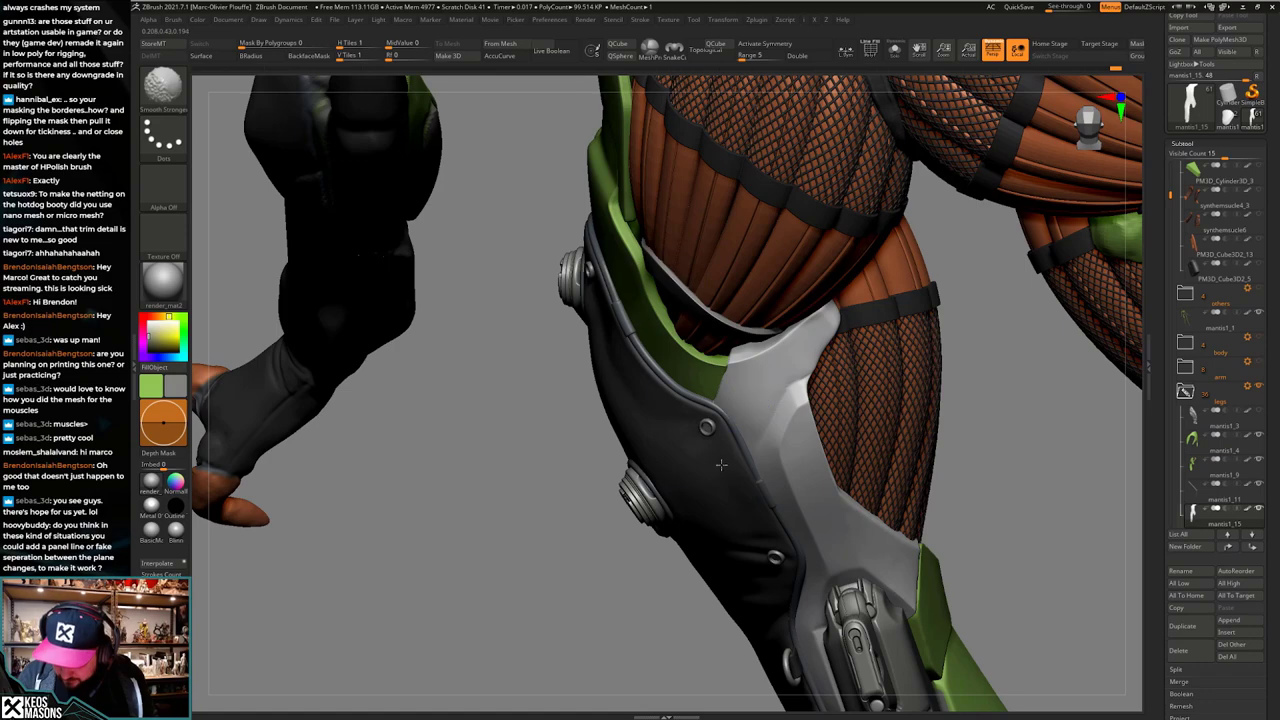
mouse_move(759, 399)
right_mouse_down()
mouse_move(777, 438)
mouse_move(765, 430)
right_mouse_up()
left_click_drag(834, 424, 813, 422)
mouse_move(813, 452)
right_mouse_down()
mouse_move(788, 448)
mouse_move(772, 392)
right_mouse_up()
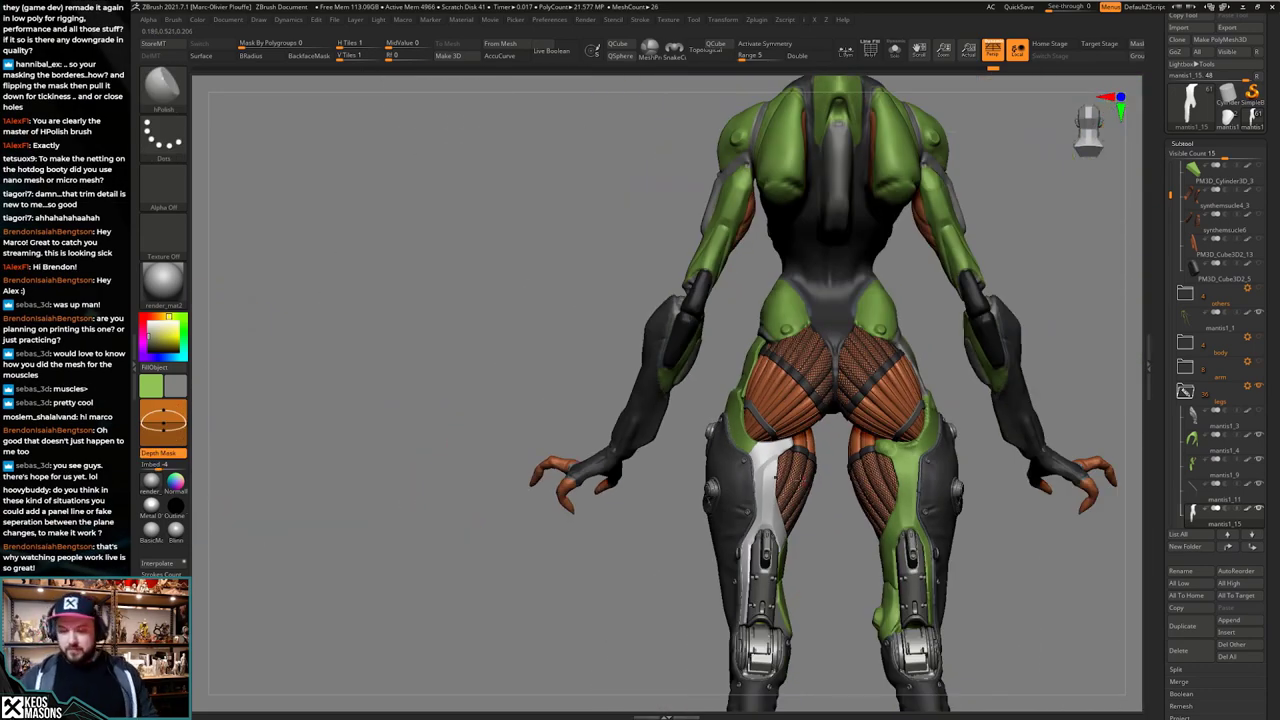
Step: Isolate the leg plate and trim the flange's underside and the inner edge below it with ClipCurve
mouse_move(808, 497)
right_mouse_down("alt")
mouse_move(786, 479)
mouse_move(782, 440)
mouse_move(785, 490)
right_mouse_up("alt")
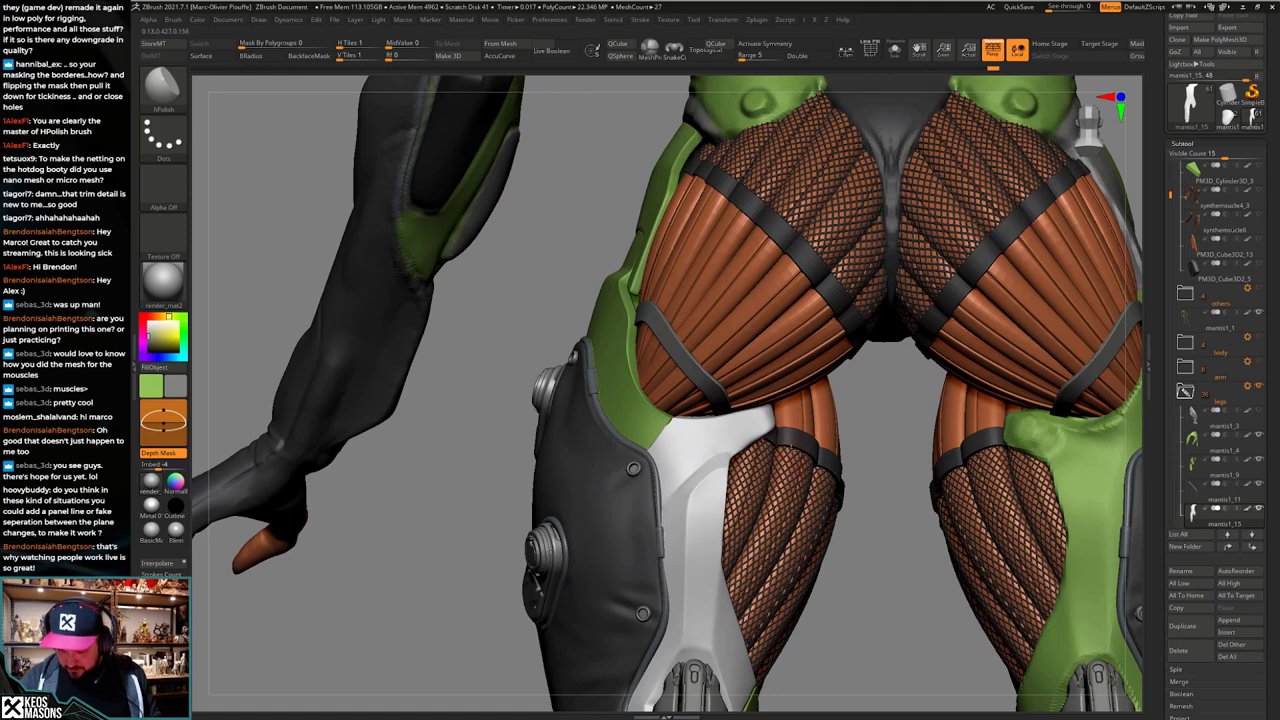
key("alt+s")
left_click_drag(761, 436, 782, 421, "ctrl+shift")
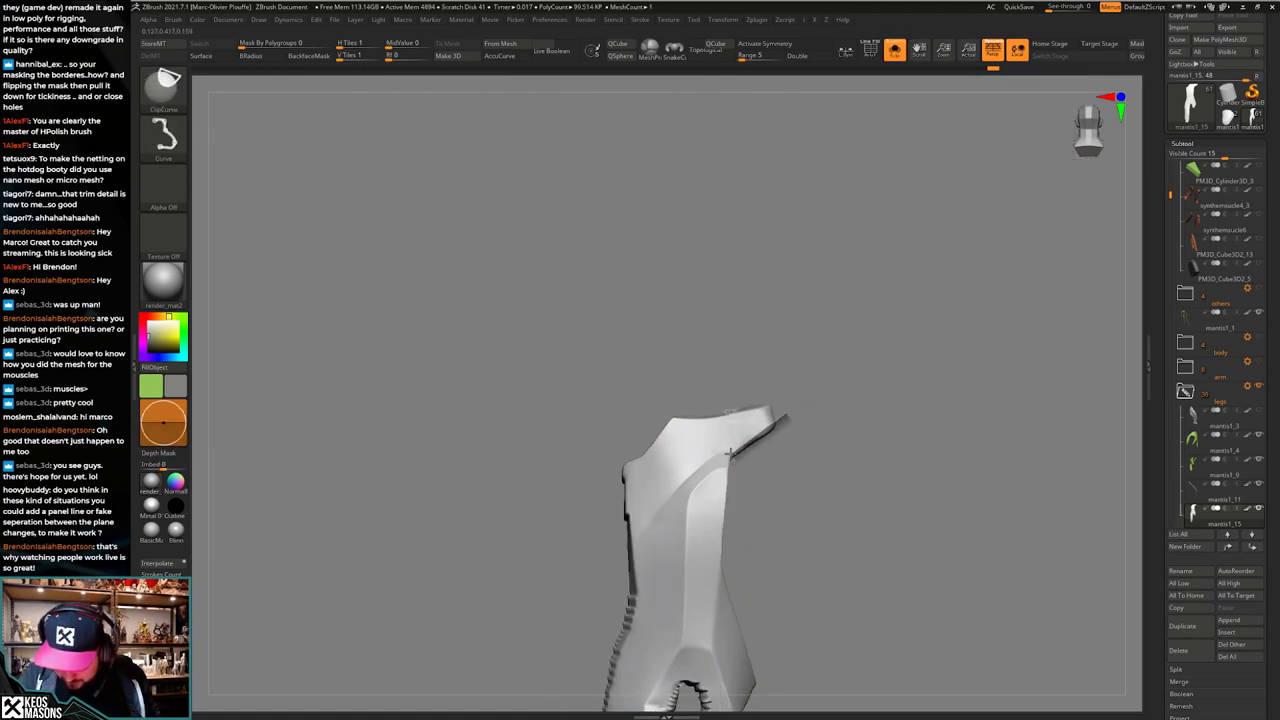
left_click_drag(729, 459, 722, 567, "ctrl+shift")
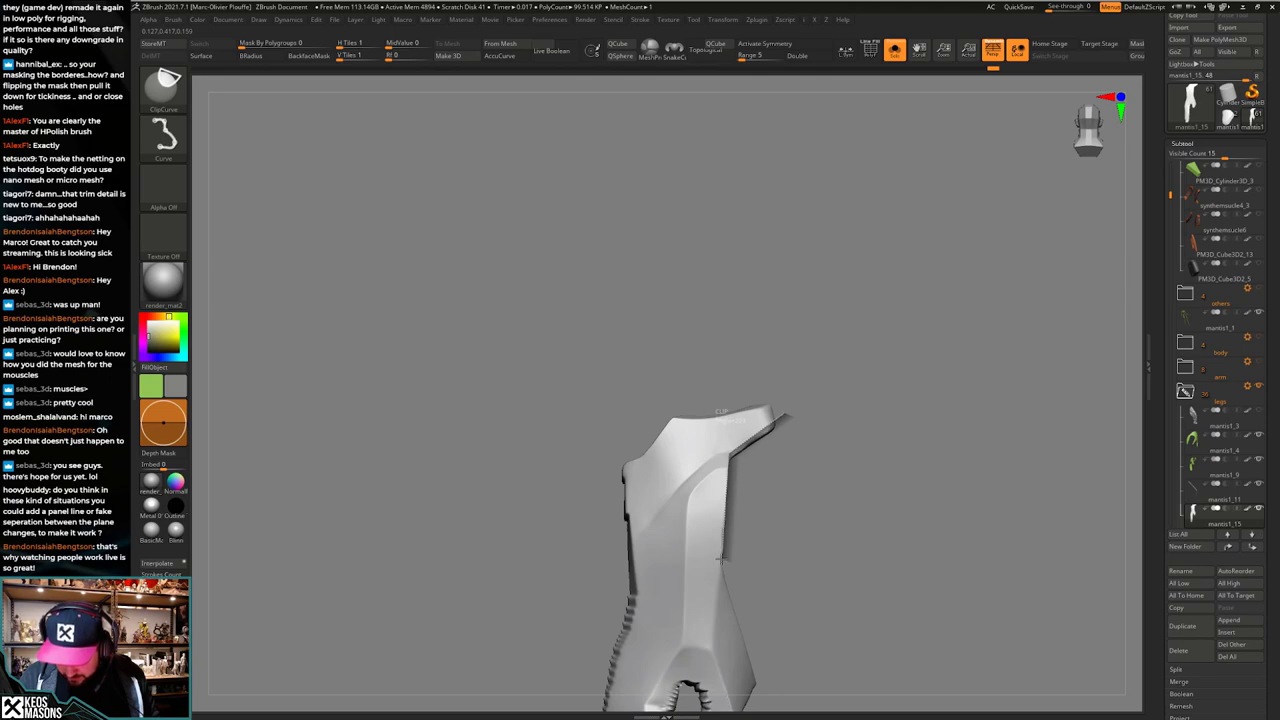
left_click_drag(745, 643, 749, 643, "ctrl+shift")
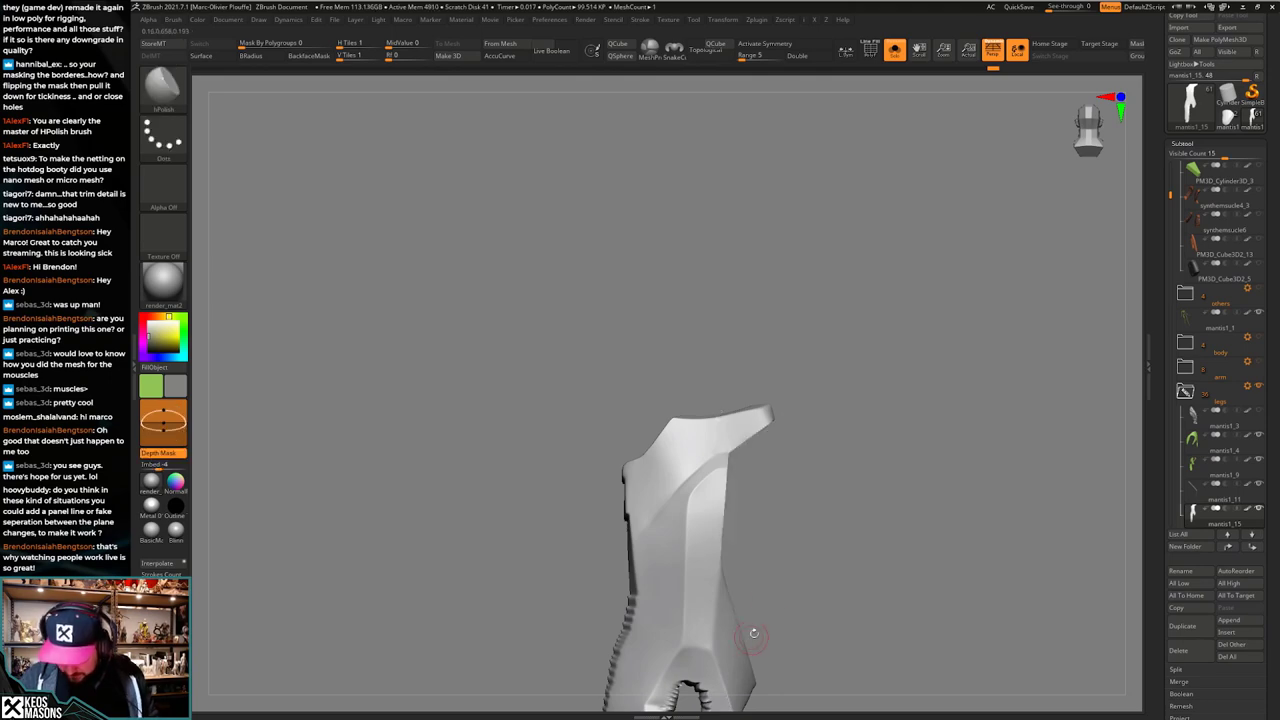
left_click_drag(773, 485, 773, 445)
Step: Show the surrounding parts and examine the trimmed plate against the leg from behind and from the side
key("alt+s")
mouse_move(733, 505)
right_mouse_down()
mouse_move(785, 495)
mouse_move(738, 467)
mouse_move(790, 425)
mouse_move(775, 440)
mouse_move(790, 436)
right_mouse_up()
right_click_drag(785, 520, 781, 444, "alt")
mouse_move(781, 490)
right_mouse_down("ctrl")
mouse_move(775, 460)
mouse_move(777, 492)
mouse_move(765, 465)
right_mouse_up("ctrl")
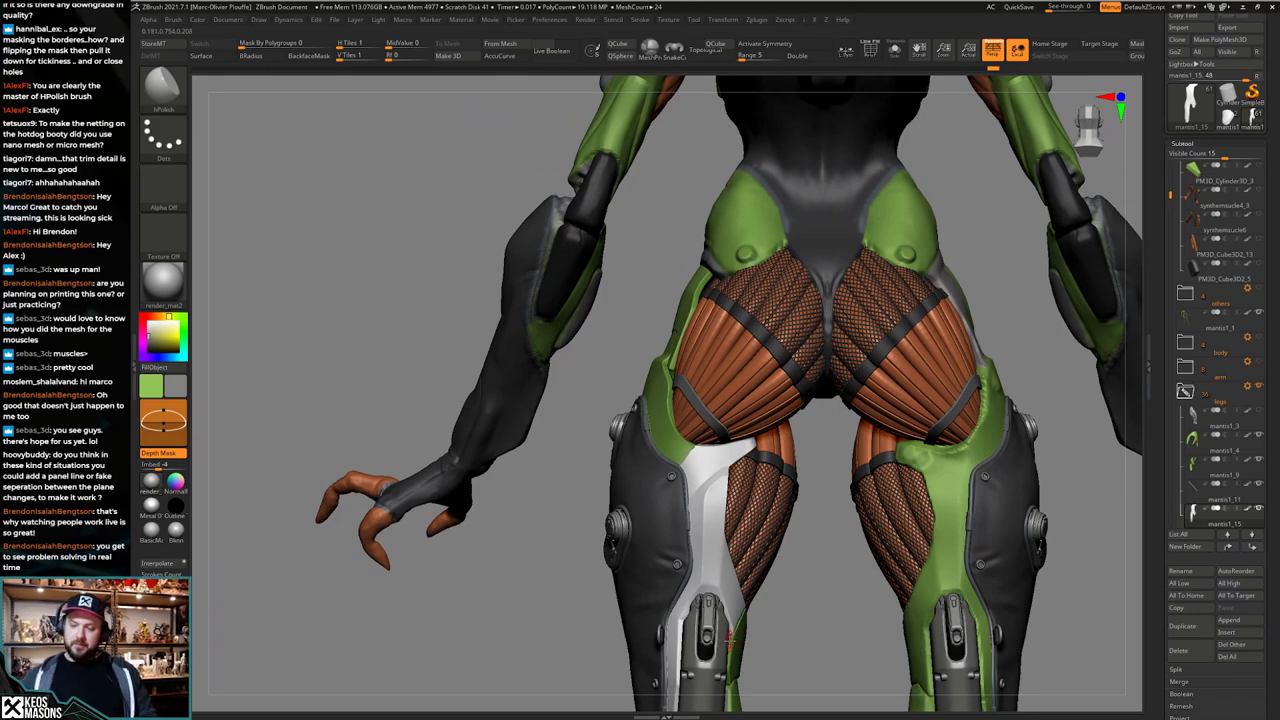
right_click_drag(729, 640, 721, 608)
mouse_move(706, 375)
right_mouse_down("ctrl")
mouse_move(704, 432)
mouse_move(765, 440)
mouse_move(697, 437)
mouse_move(691, 404)
right_mouse_up("ctrl")
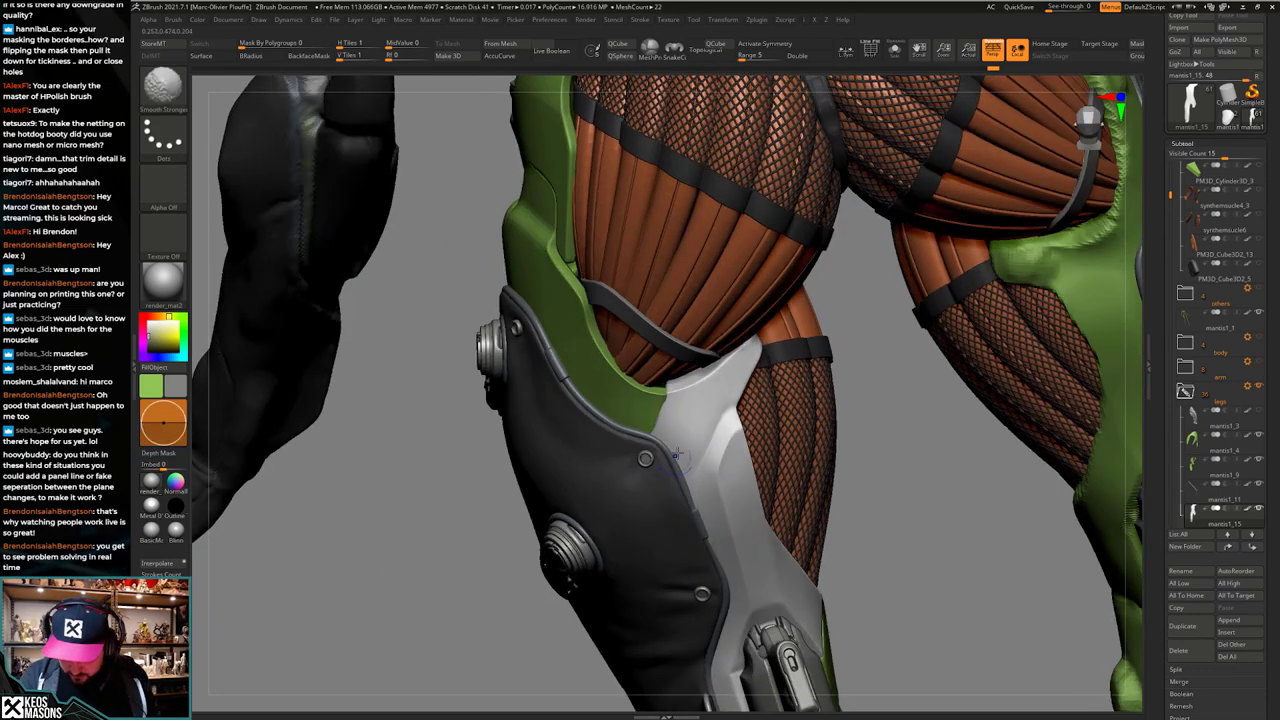
right_click_drag(664, 521, 622, 505, "shift")
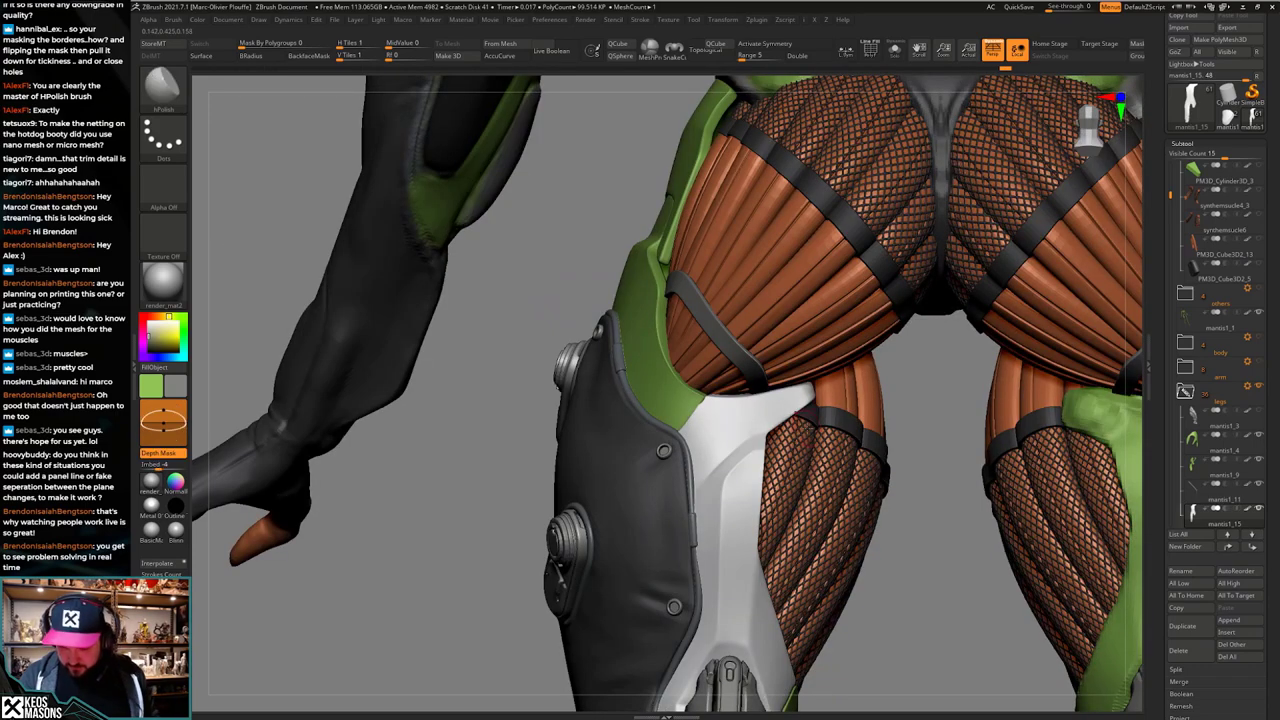
Step: Try the Orb_Cracks brush at the plate's upper corner beside the green thigh armour
key("space")
mouse_move(753, 445)
right_mouse_down()
mouse_move(800, 446)
mouse_move(724, 436)
mouse_move(715, 405)
right_mouse_up()
left_click(765, 458)
key("space")
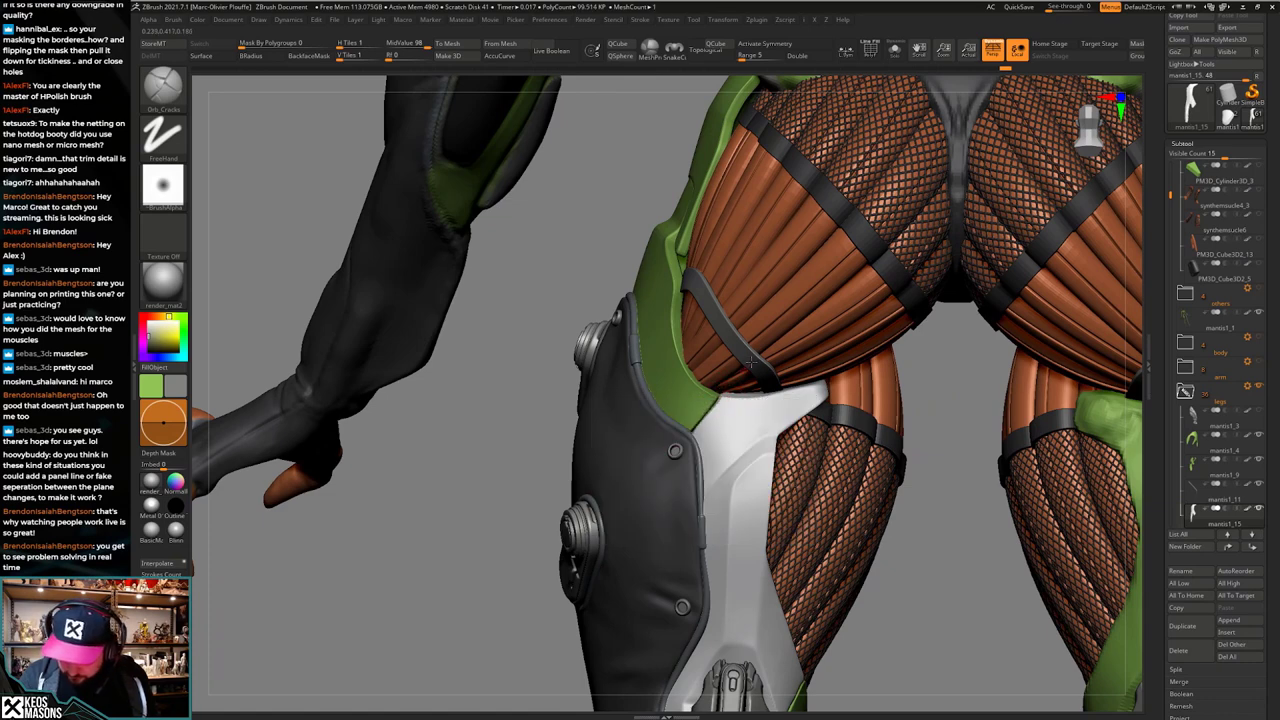
mouse_move(751, 362)
right_mouse_down()
mouse_move(748, 405)
mouse_move(706, 458)
right_mouse_up()
mouse_move(692, 414)
right_mouse_down()
mouse_move(685, 441)
mouse_move(731, 437)
mouse_move(719, 401)
right_mouse_up()
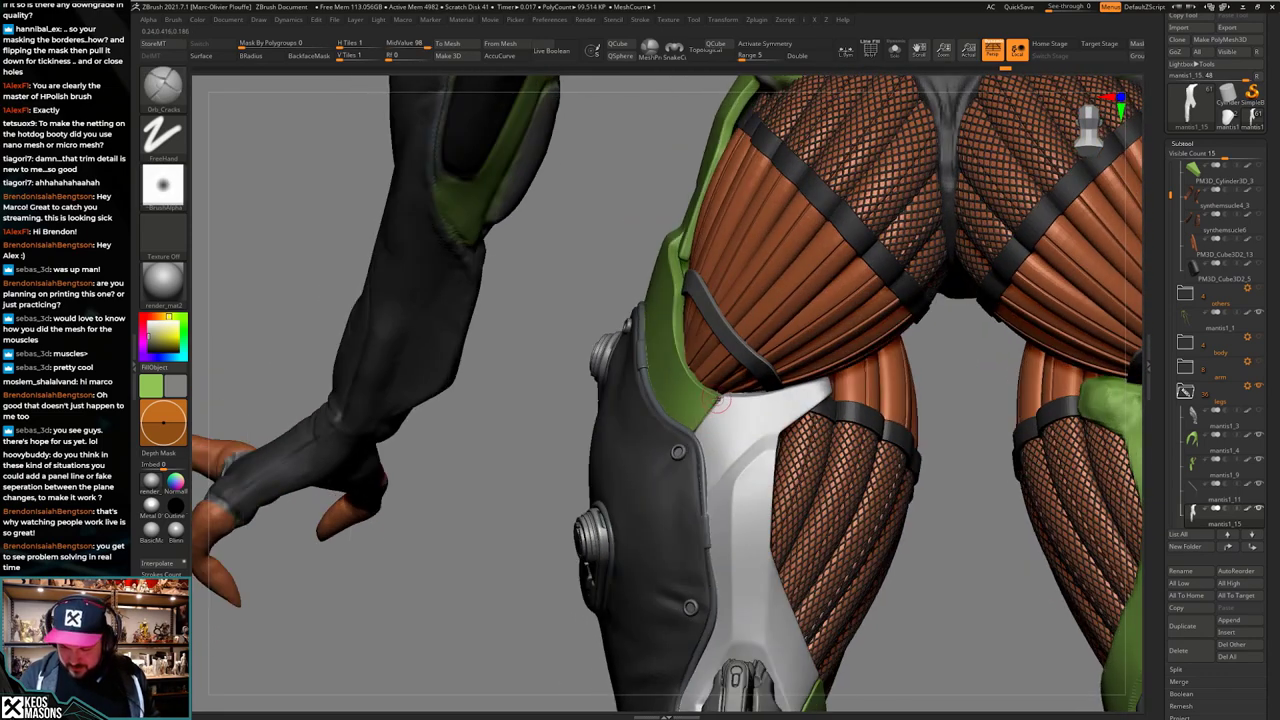
key("space")
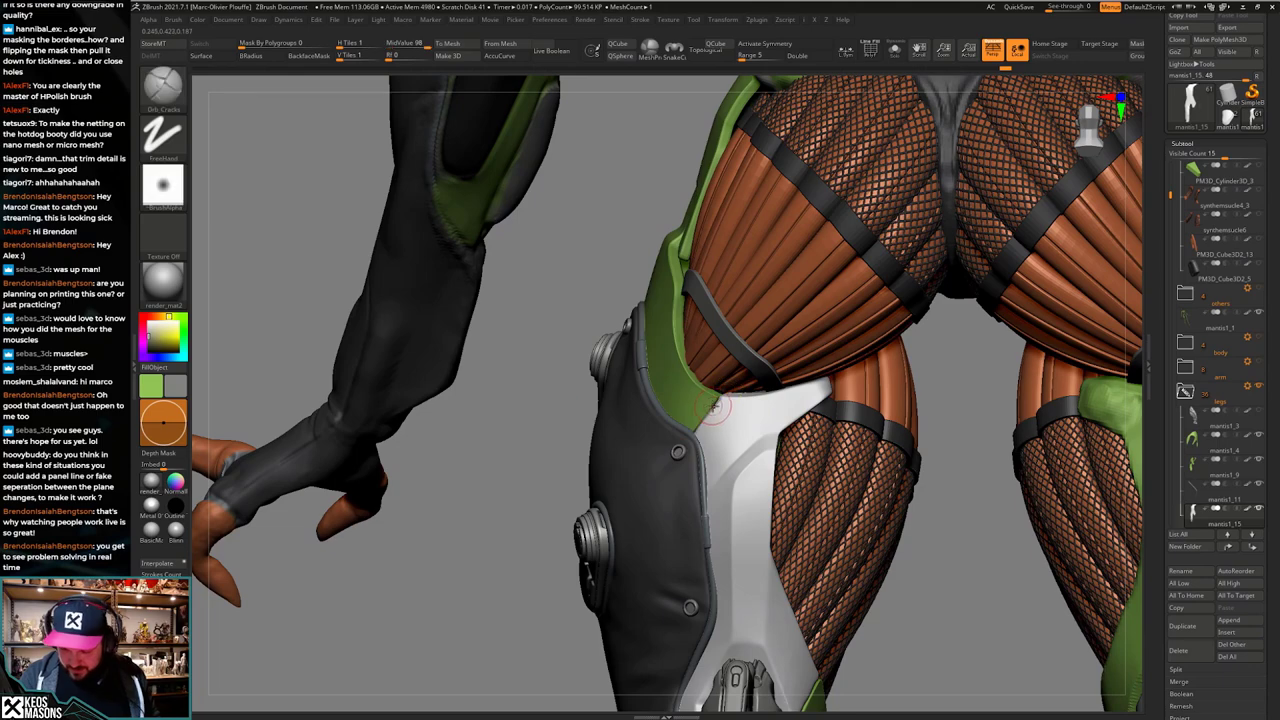
right_click_drag(716, 422, 732, 390)
mouse_move(732, 440)
right_mouse_down("shift")
mouse_move(746, 450)
mouse_move(742, 431)
mouse_move(778, 428)
right_mouse_up("shift")
Step: Turn on AccuCurve and nudge the plate's upper corner beside the green thigh armour with the Move brush
key("space")
left_click(722, 408)
left_click(506, 56)
mouse_move(658, 477)
right_mouse_down()
mouse_move(675, 450)
mouse_move(724, 440)
mouse_move(662, 460)
mouse_move(731, 431)
right_mouse_up()
left_click_drag(731, 431, 737, 438)
mouse_move(737, 438)
right_mouse_down()
mouse_move(719, 457)
mouse_move(741, 450)
right_mouse_up()
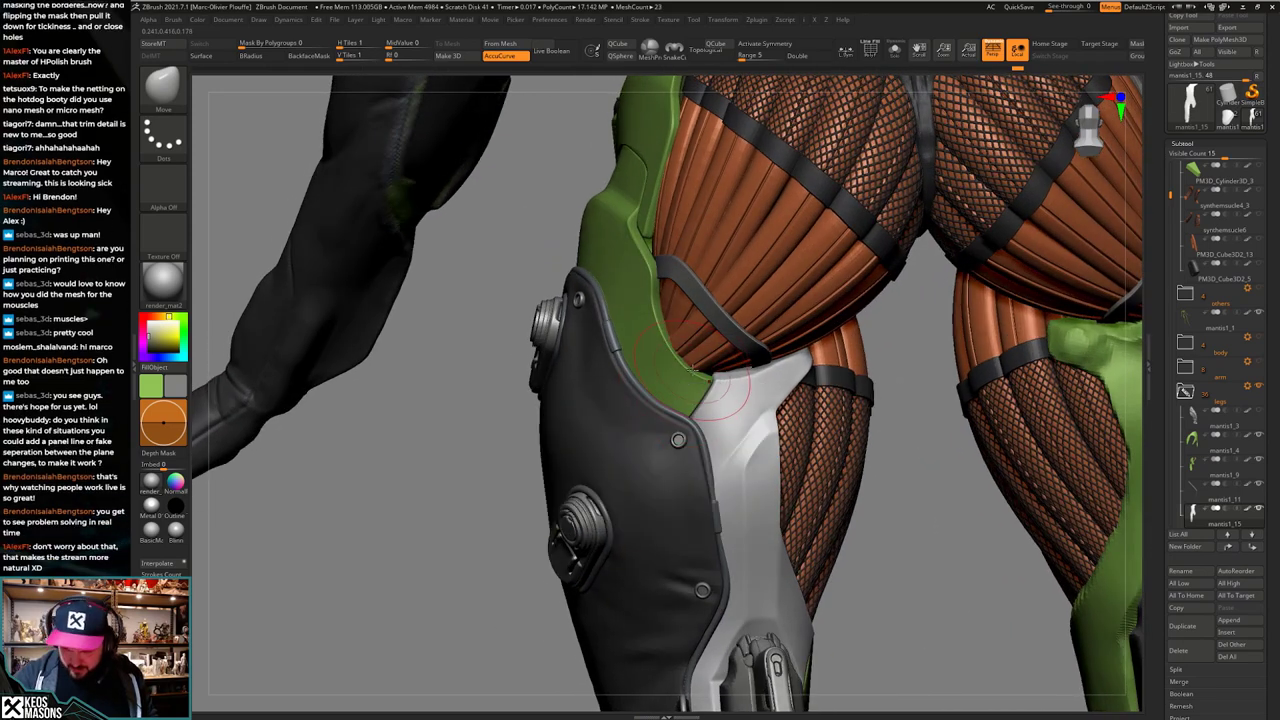
left_click_drag(692, 369, 688, 366)
Step: Trim the flange's upper edge up to its tip with ClipCurve
mouse_move(731, 394)
right_mouse_down("ctrl")
mouse_move(774, 406)
mouse_move(745, 432)
mouse_move(760, 479)
mouse_move(715, 452)
mouse_move(757, 443)
mouse_move(750, 406)
right_mouse_up("ctrl")
key("alt+s")
key("alt+s")
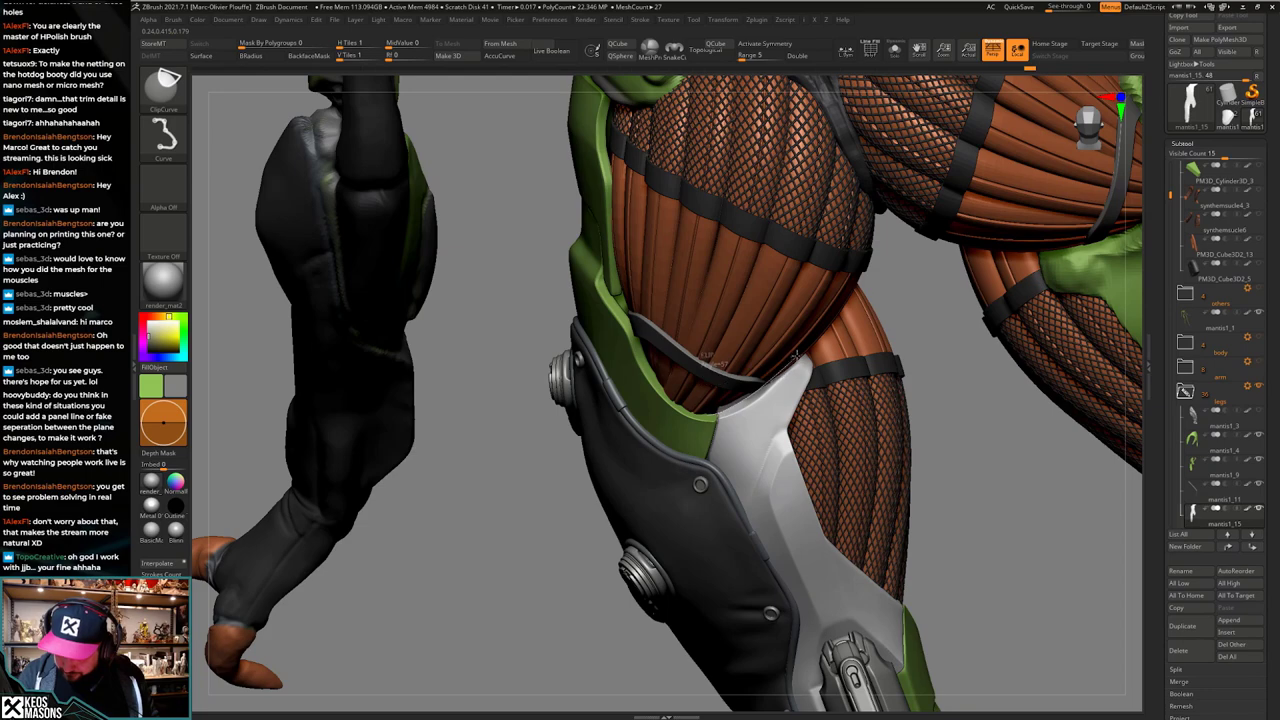
left_click_drag(817, 322, 820, 319, "ctrl+shift")
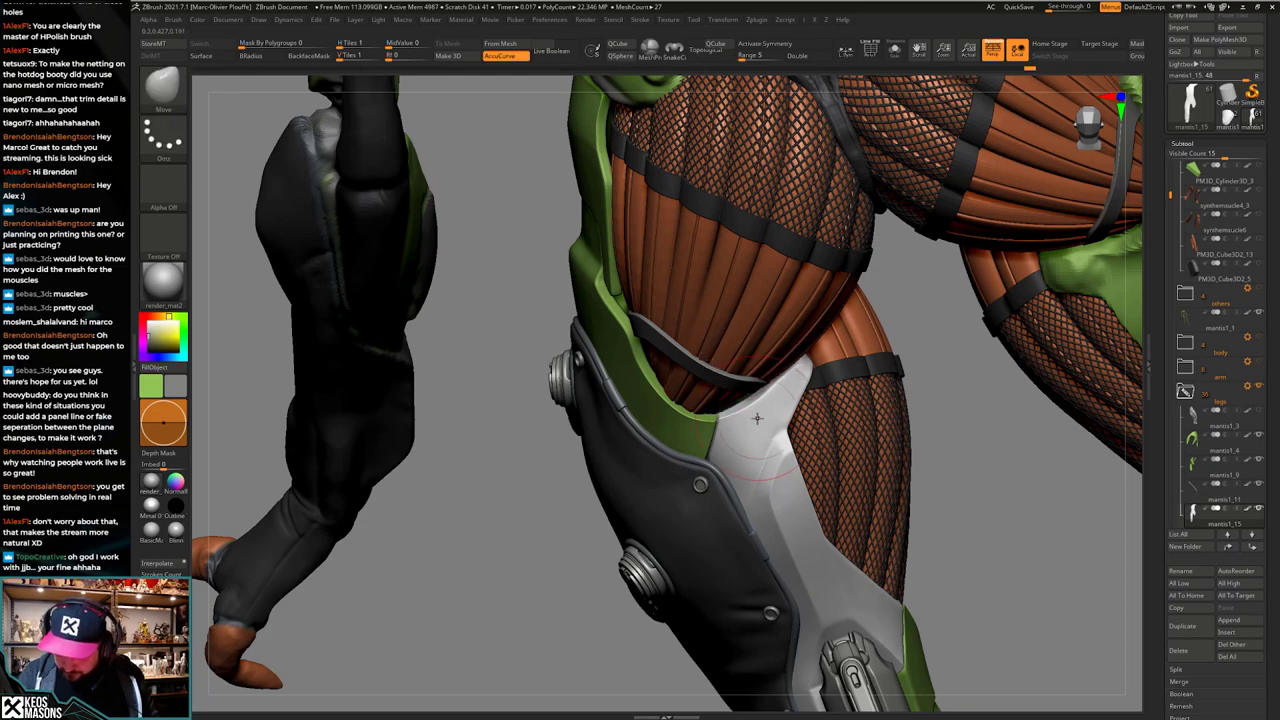
Step: Pull the plate's inner edge beside the fishnet thigh muscle slightly outwards with the Move brush
right_click_drag(720, 440, 610, 515, "shift")
right_click_drag(785, 430, 690, 455, "ctrl")
right_click_drag(690, 455, 746, 374, "ctrl")
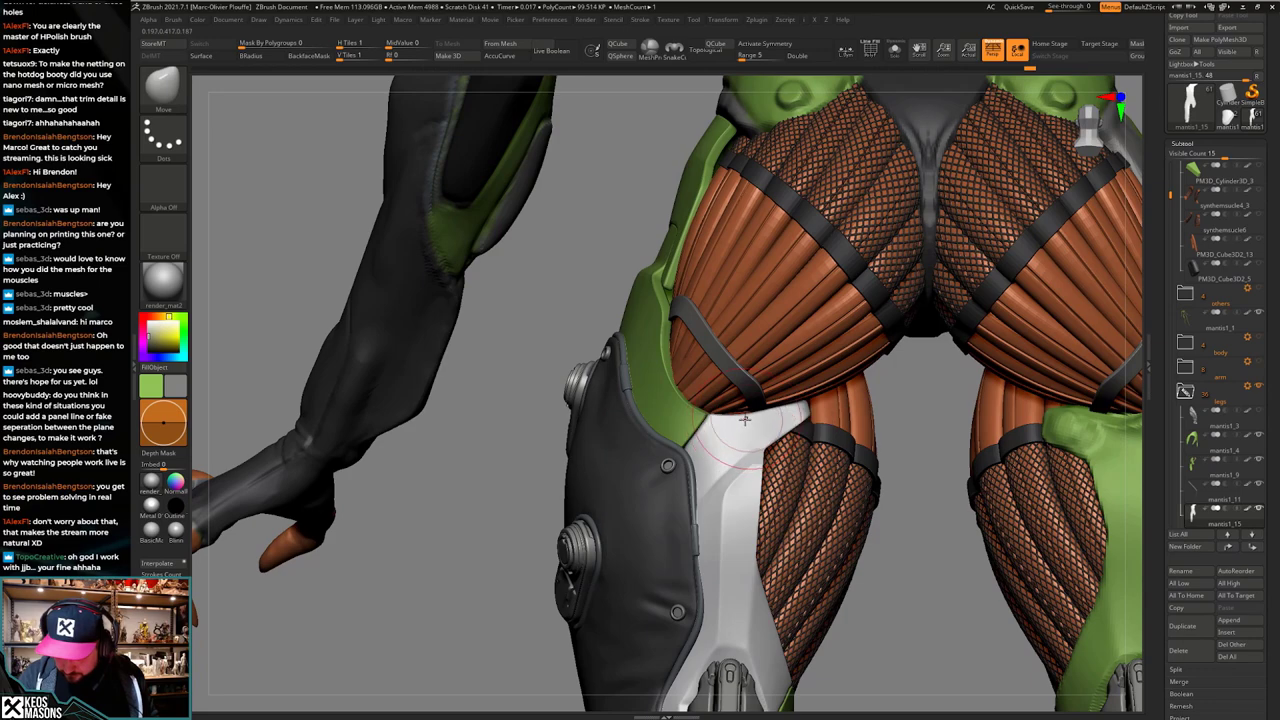
mouse_move(744, 457)
right_mouse_down("ctrl")
mouse_move(744, 385)
mouse_move(748, 490)
mouse_move(767, 505)
mouse_move(790, 465)
mouse_move(785, 420)
mouse_move(739, 400)
mouse_move(748, 453)
mouse_move(733, 402)
right_mouse_up("ctrl")
key("a")
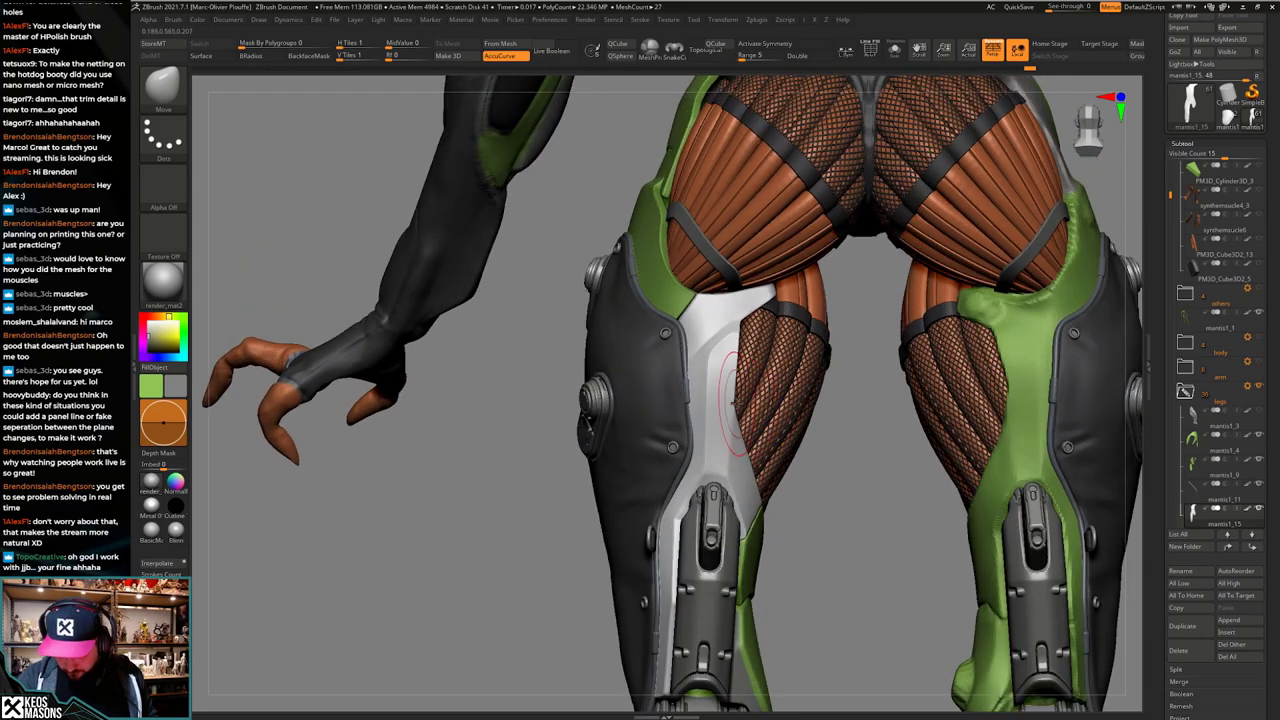
left_click_drag(733, 404, 746, 405)
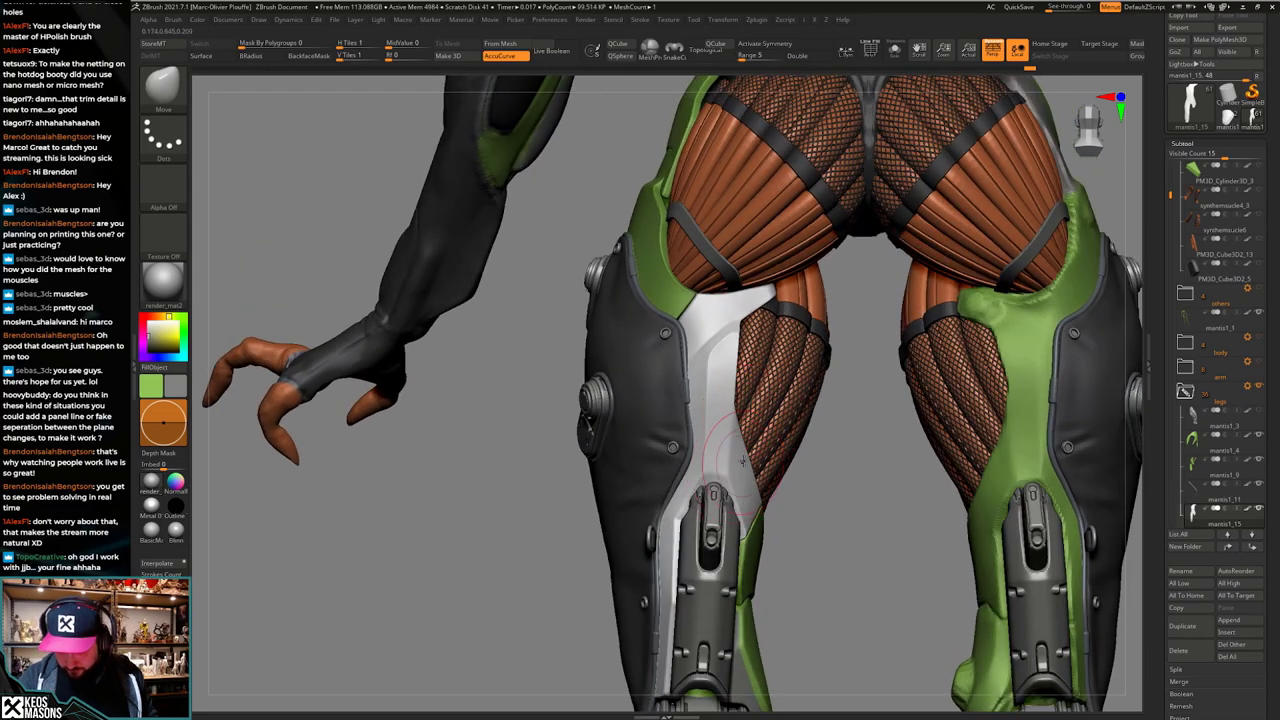
right_click_drag(808, 521, 777, 569)
key("alt+s")
key("alt+s")
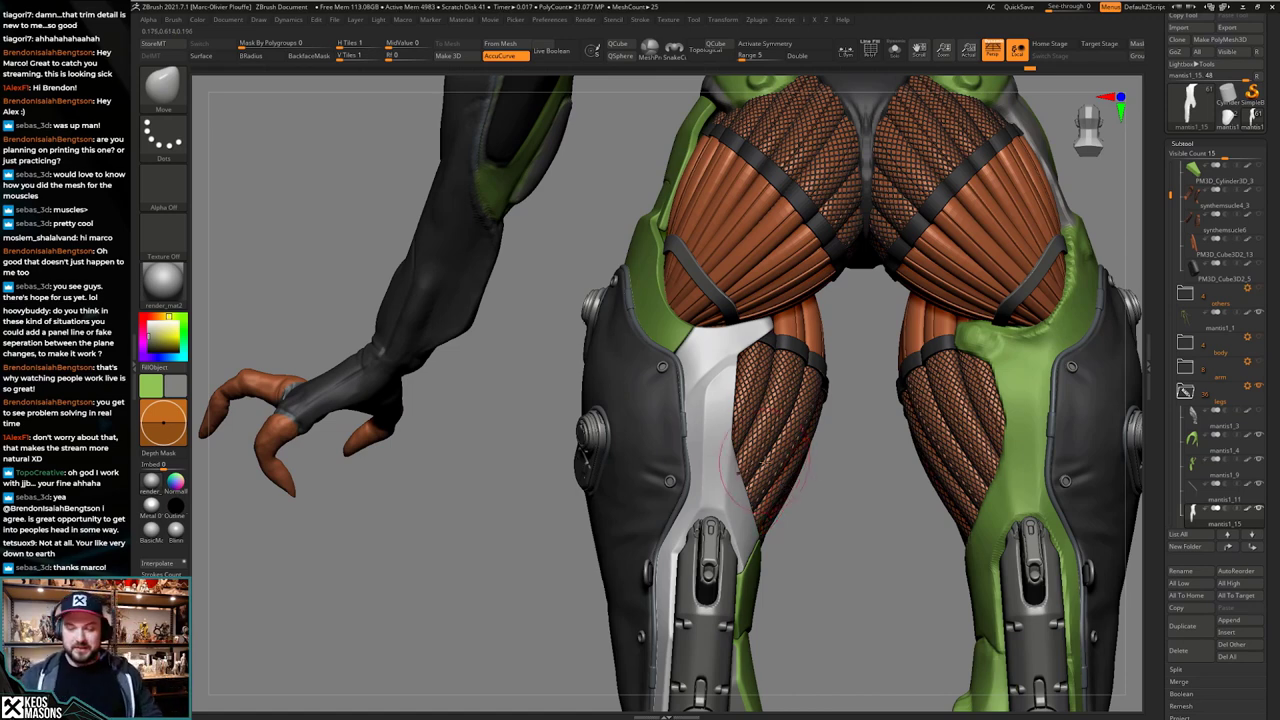
Step: Isolate the leg plate and sharpen the crease running down beside the hinge notch with the MPolish brush
mouse_move(776, 475)
right_mouse_down()
mouse_move(715, 440)
mouse_move(774, 474)
mouse_move(751, 437)
mouse_move(690, 455)
mouse_move(738, 490)
mouse_move(727, 478)
mouse_move(686, 543)
mouse_move(670, 530)
right_mouse_up()
key("alt+s")
key("x")
left_click(715, 430)
mouse_move(684, 446)
right_mouse_down()
mouse_move(692, 490)
mouse_move(690, 464)
right_mouse_up()
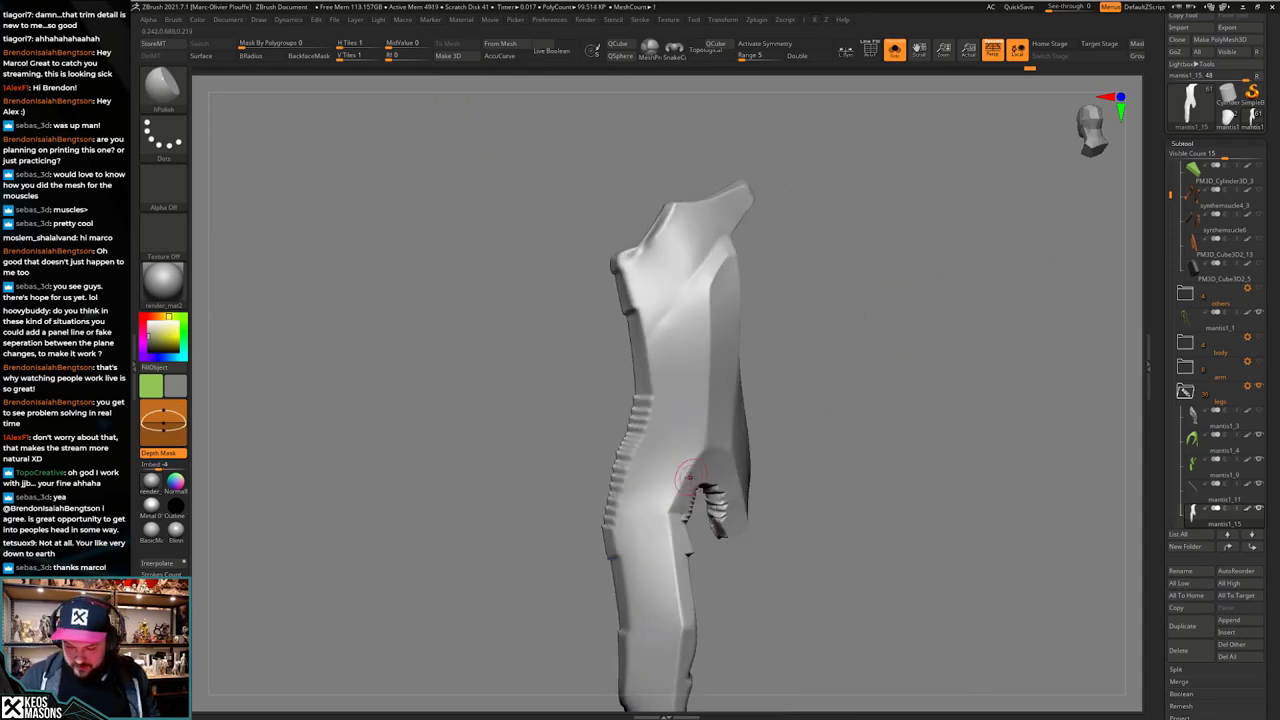
mouse_move(684, 486)
left_mouse_down()
mouse_move(670, 510)
mouse_move(680, 496)
left_mouse_up()
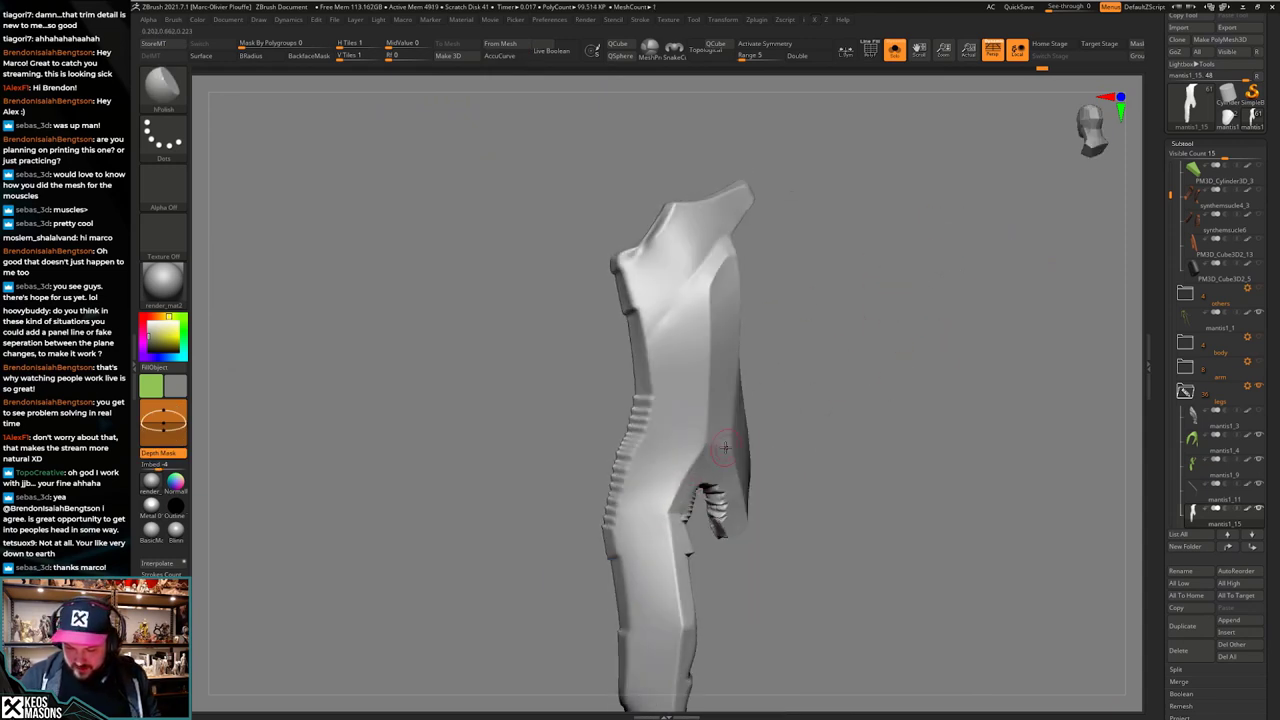
Step: Polish the planes above the hinge notch with hPolish, undoing an unwanted stroke
mouse_move(722, 446)
right_mouse_down()
mouse_move(695, 454)
mouse_move(743, 423)
mouse_move(727, 457)
mouse_move(739, 445)
right_mouse_up()
left_click_drag(723, 417, 706, 434)
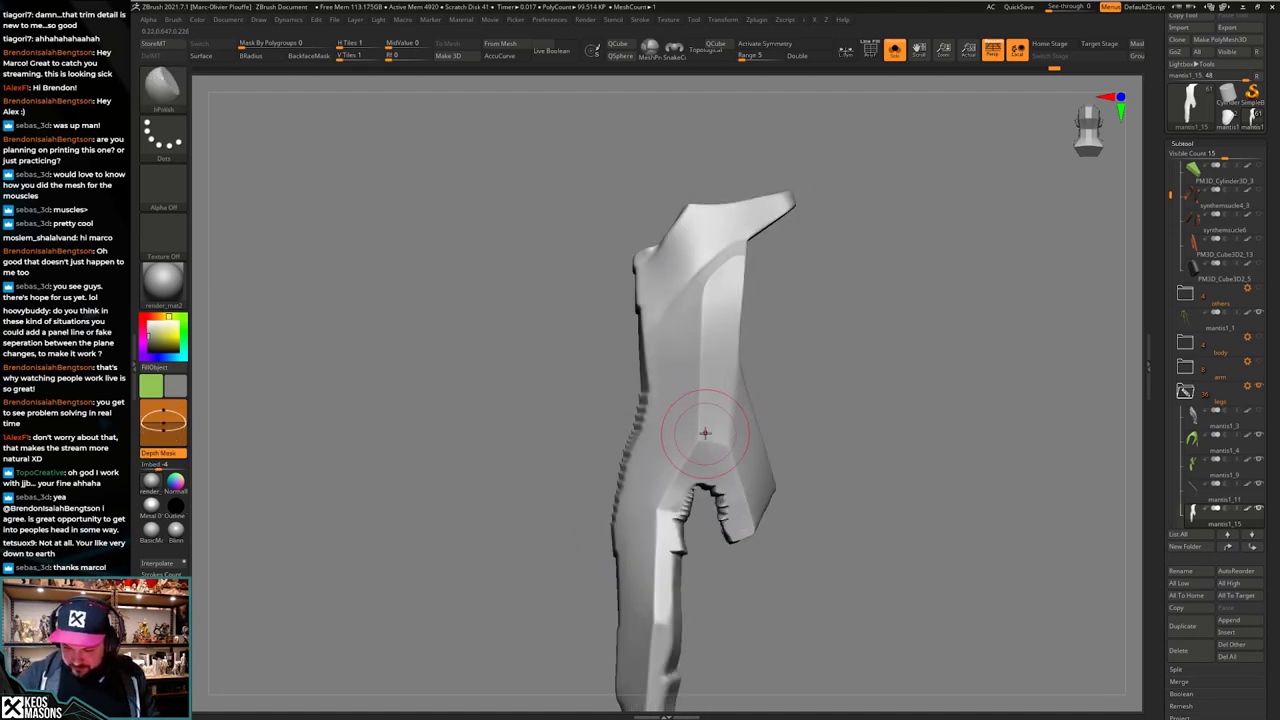
key("ctrl+z")
right_click(724, 462)
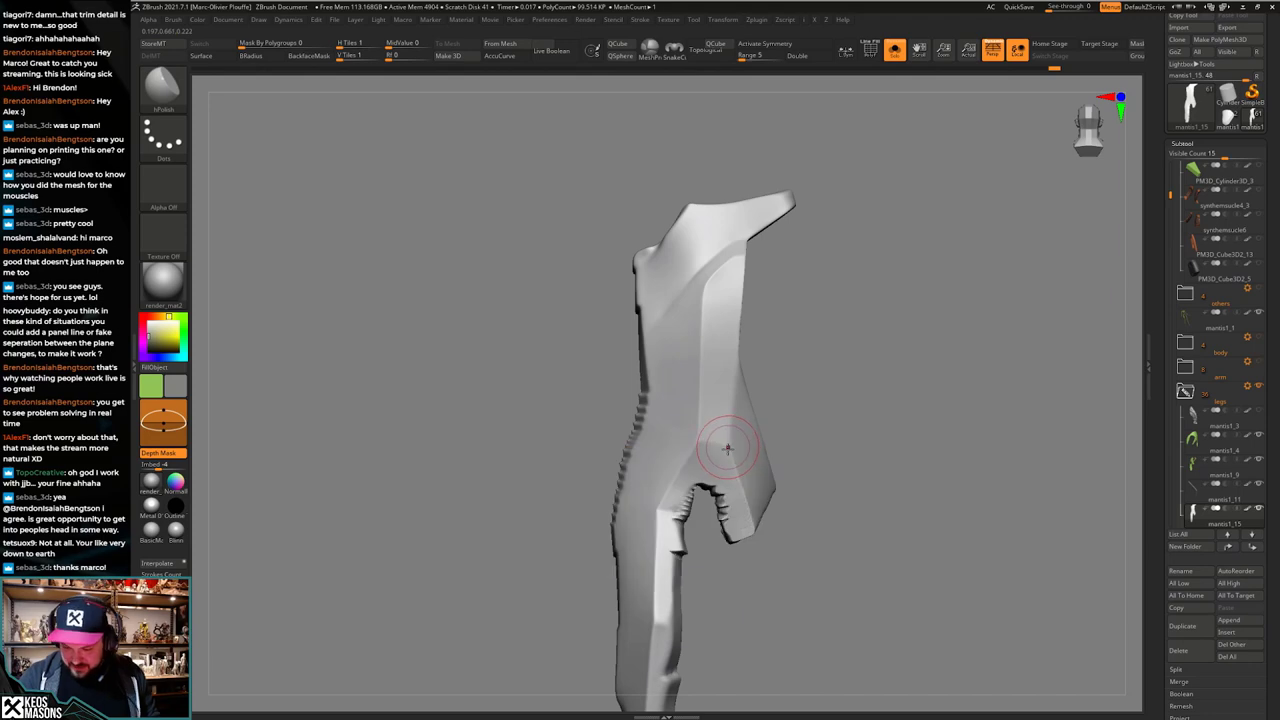
mouse_move(728, 444)
right_mouse_down()
mouse_move(722, 484)
mouse_move(766, 400)
right_mouse_up()
Step: Show the surrounding parts and examine the polished plate's fit around the calf mechanism and thigh pad
key("alt+s")
right_click(776, 260)
right_click_drag(740, 322, 735, 290, "ctrl")
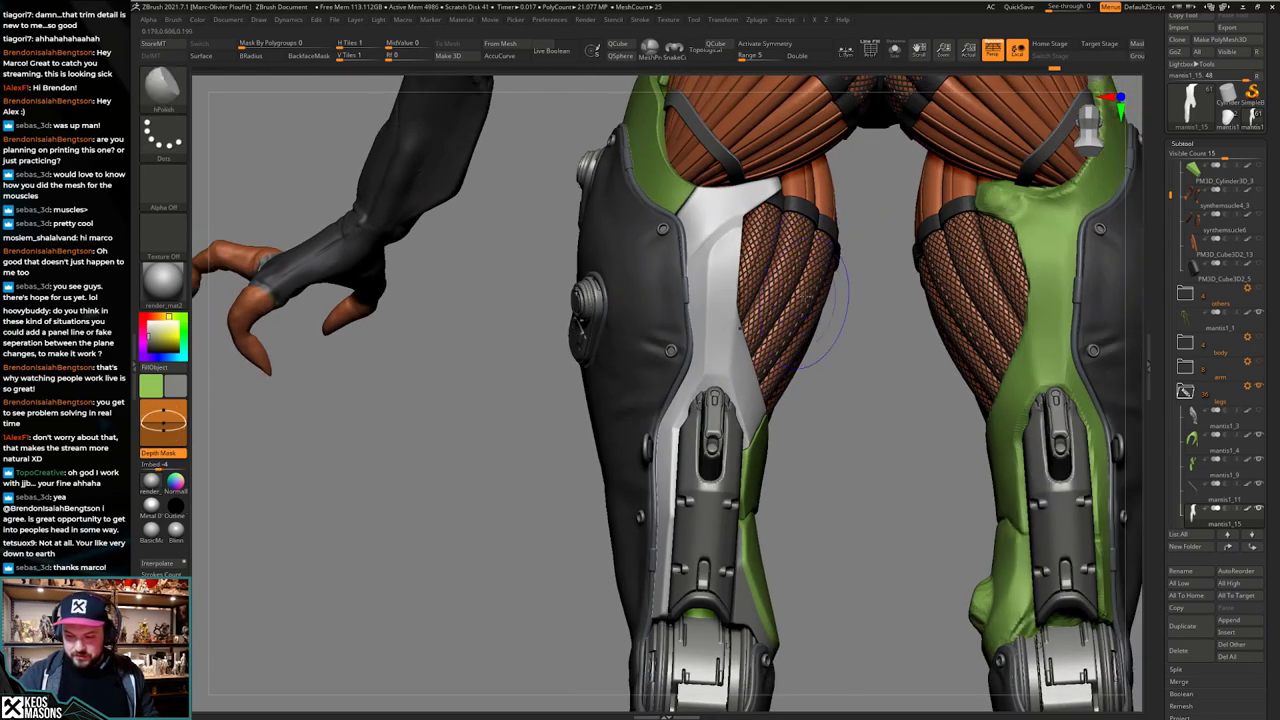
mouse_move(735, 380)
right_mouse_down()
mouse_move(780, 390)
mouse_move(778, 470)
mouse_move(730, 485)
mouse_move(708, 584)
right_mouse_up()
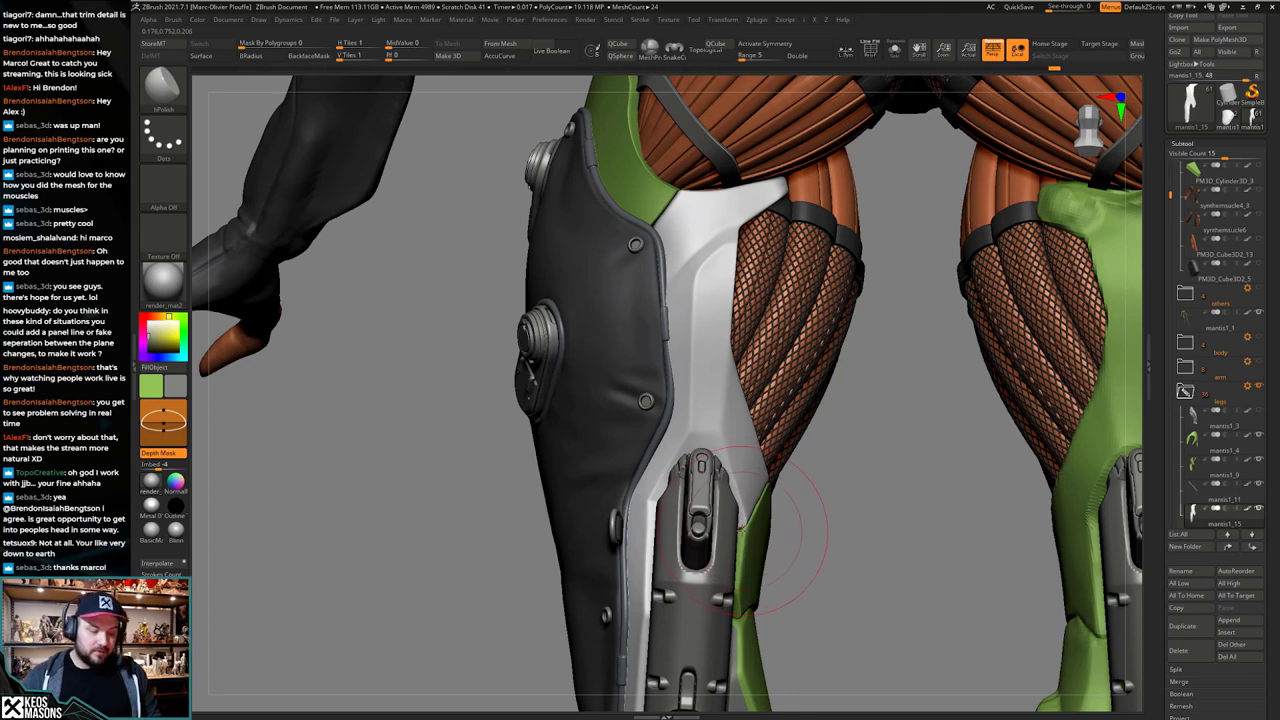
right_click_drag(726, 436, 725, 513, "alt")
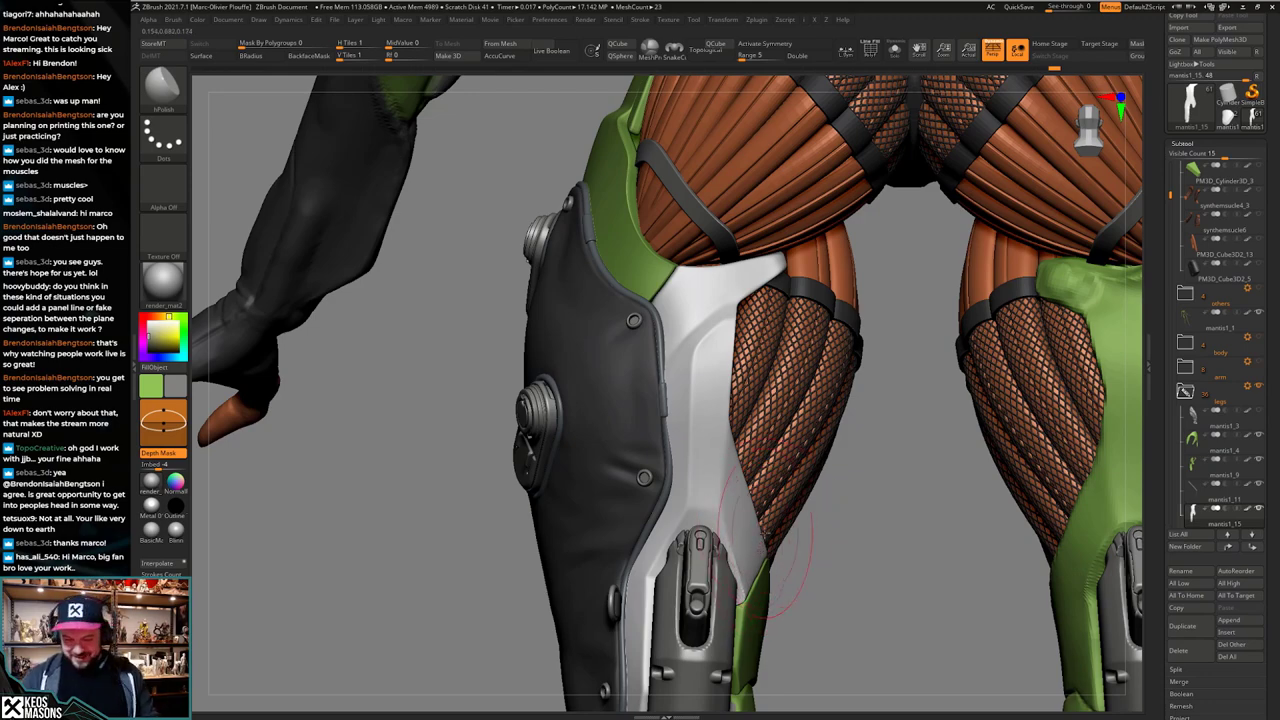
mouse_move(765, 535)
right_mouse_down()
mouse_move(715, 482)
mouse_move(715, 462)
right_mouse_up()
Step: Select the edge trim of the dark thigh pad, choose the Move brush, and reselect the leg plate
left_click(653, 396, "alt")
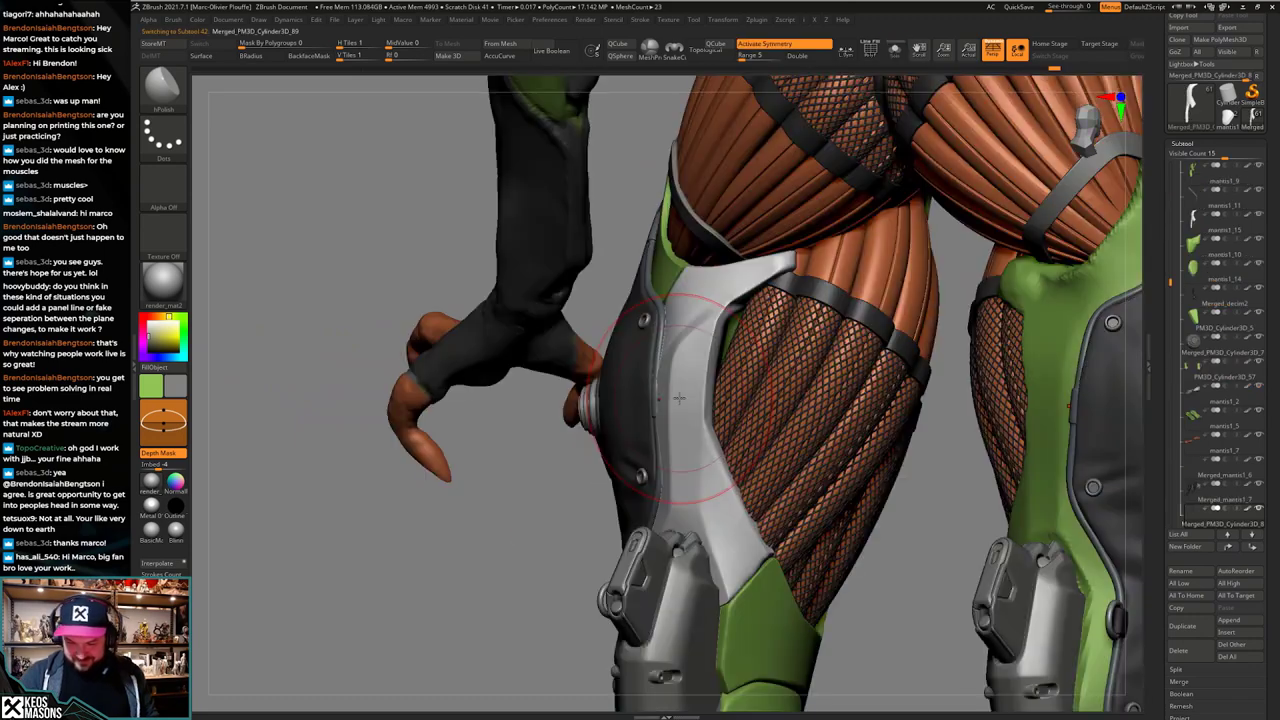
key("space")
left_click(661, 392)
mouse_move(661, 391)
right_mouse_down()
mouse_move(672, 397)
mouse_move(643, 415)
mouse_move(643, 403)
right_mouse_up()
left_click(662, 406)
left_click(696, 384, "alt")
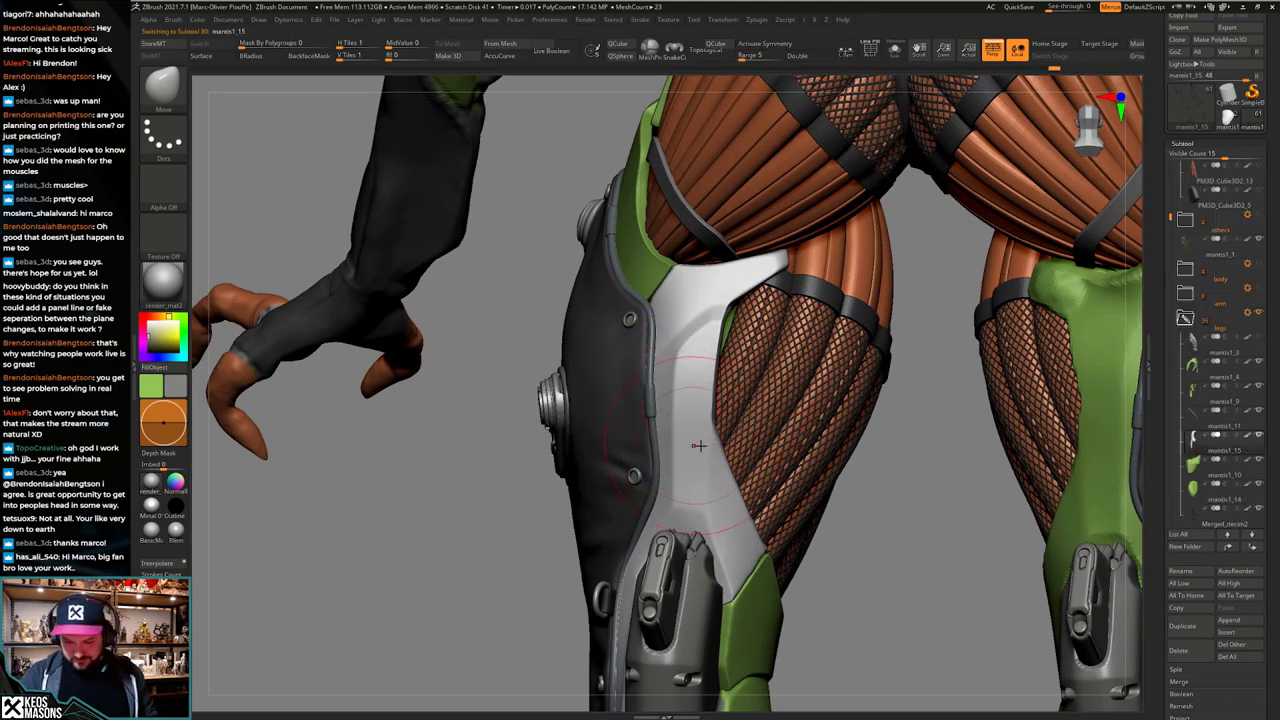
Step: Compare the leg plate on its own and among the surrounding leg parts
right_click_drag(700, 446, 722, 446)
key("alt+s")
key("alt+s")
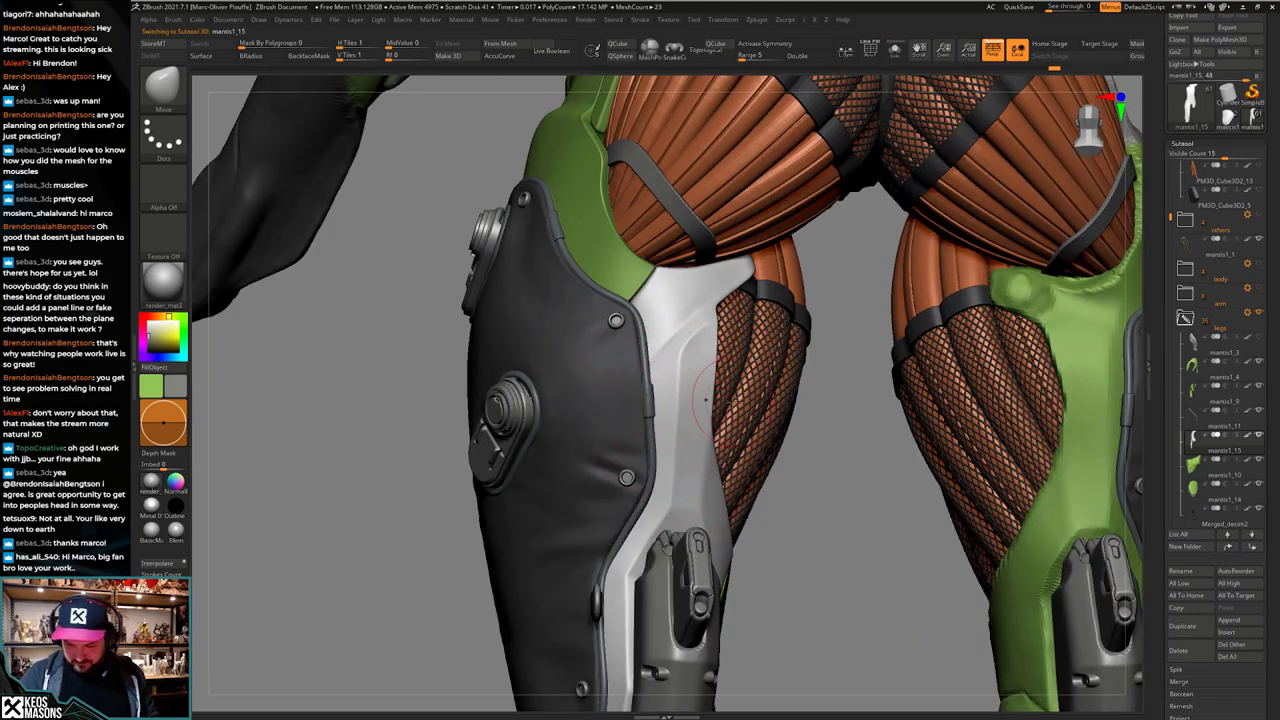
scroll(1207, 368, "down", 5)
left_click(675, 420, "alt")
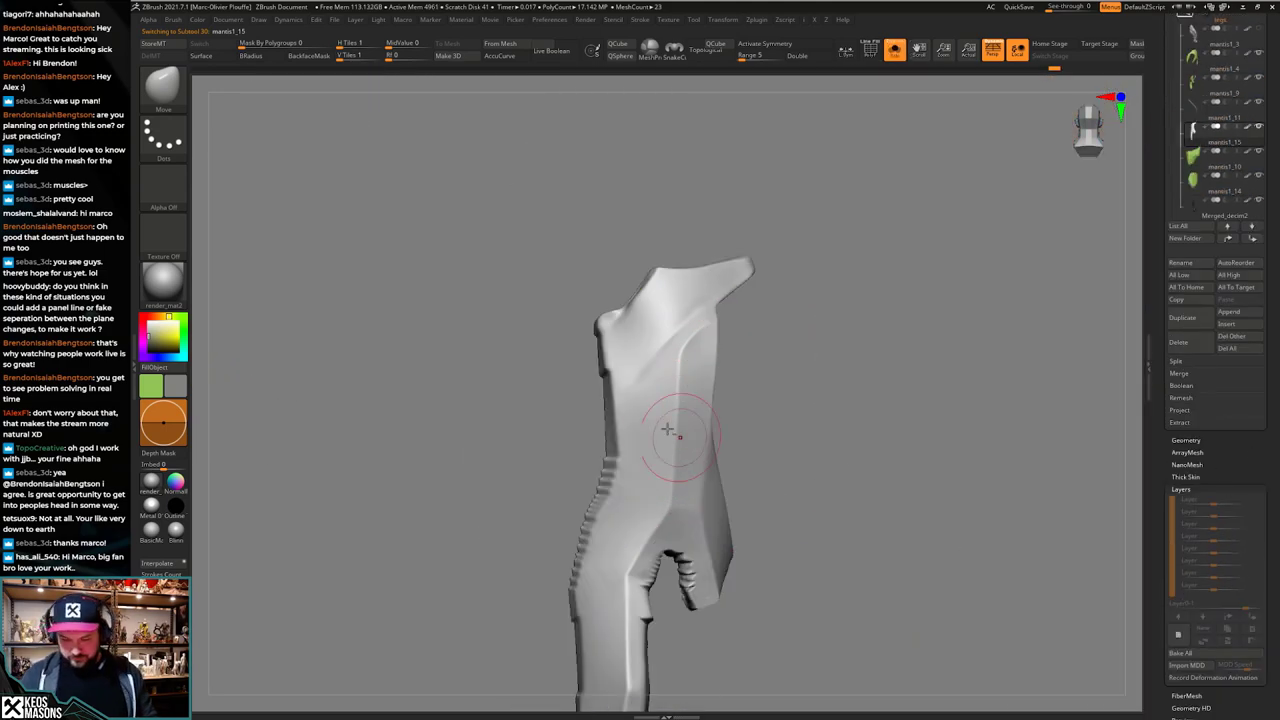
Step: Select the dark thigh pad's edge trim and nudge its rear edge against the plate with an enlarged Move brush
right_click_drag(668, 417, 610, 418)
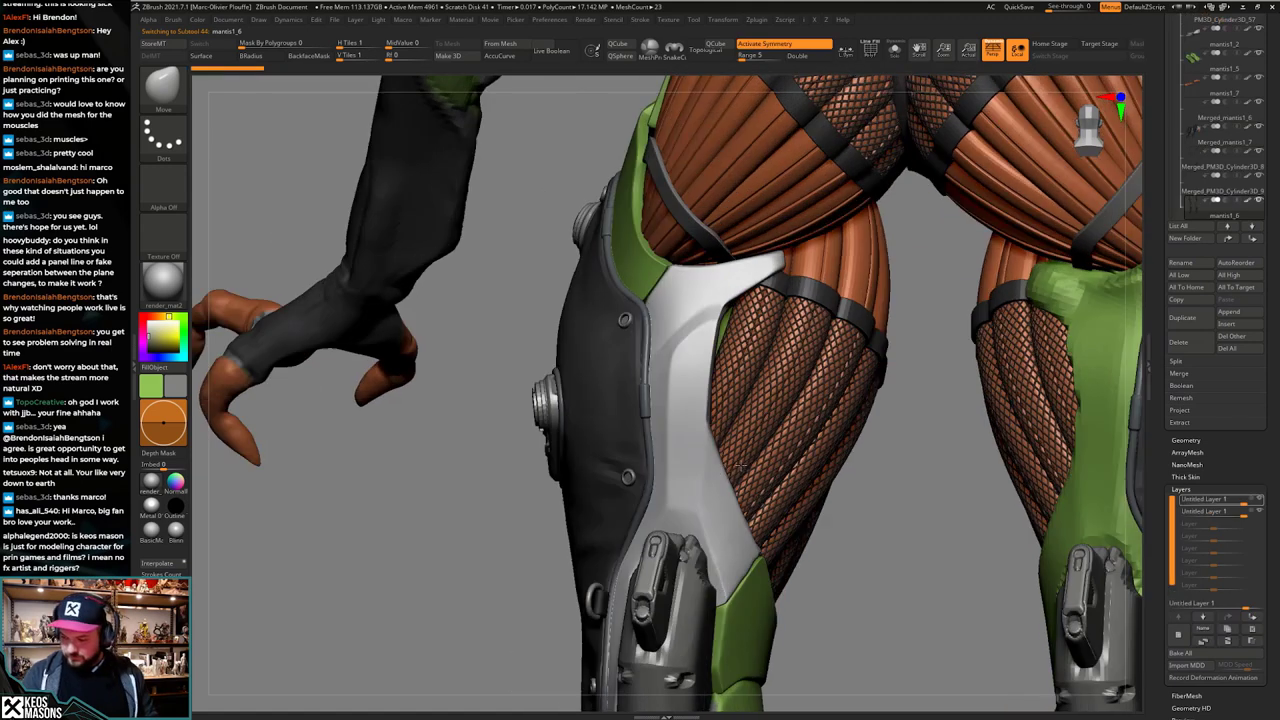
left_click(1239, 497)
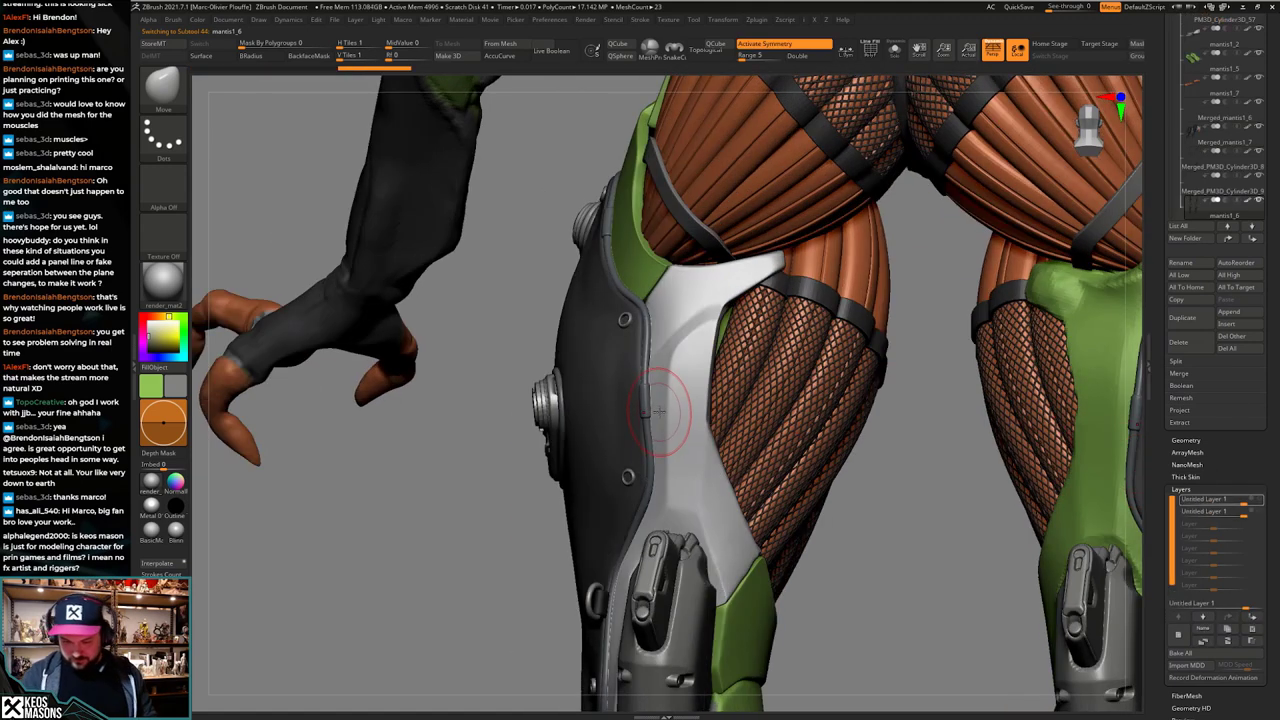
key("bracketright")
left_click_drag(660, 412, 670, 413)
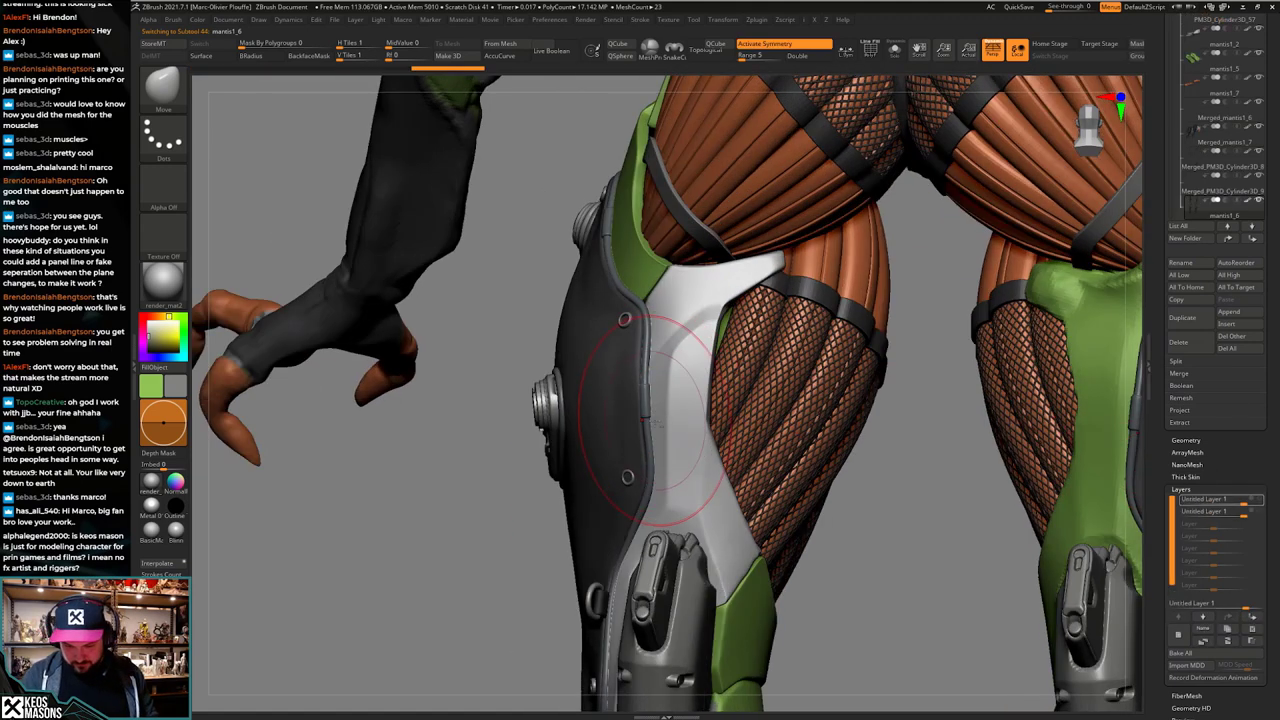
right_click_drag(670, 413, 716, 413)
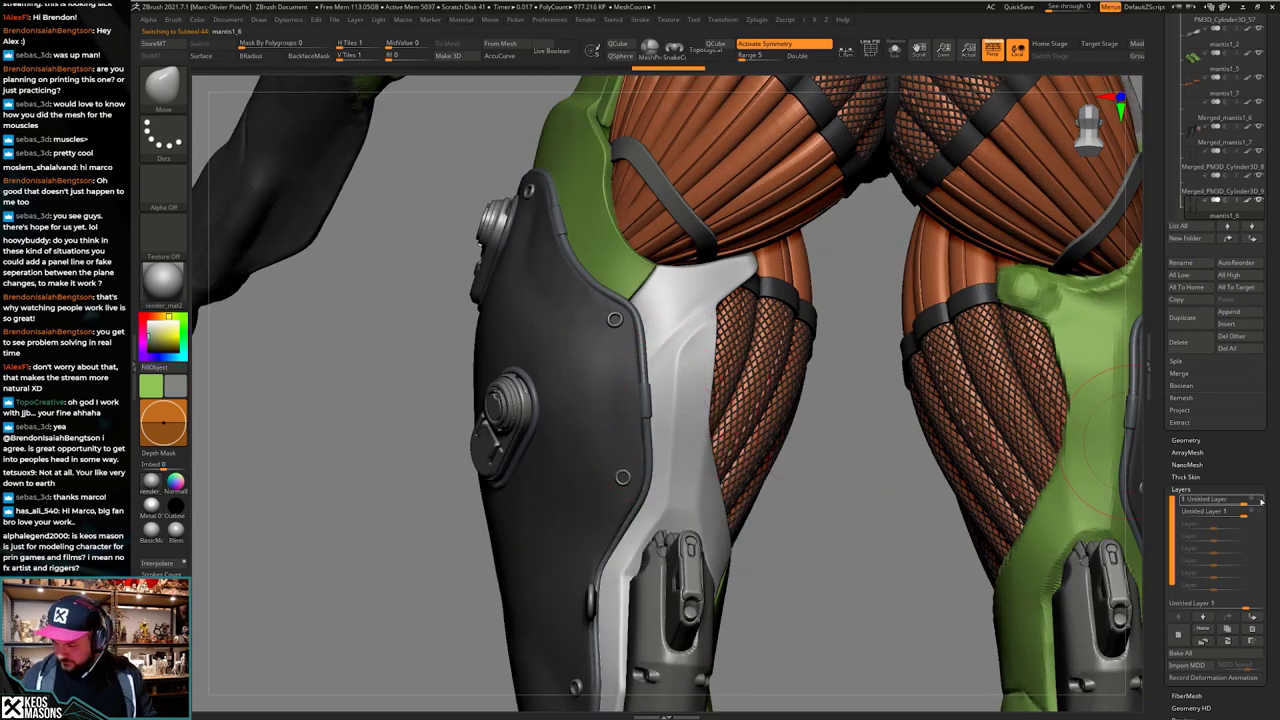
Step: Enable recording on the thigh pad trim's second layer and define the small clasp on the rear edge with the DamStandard brush
left_click(1210, 511)
mouse_move(648, 408)
right_mouse_down("shift")
mouse_move(680, 422)
mouse_move(682, 408)
right_mouse_up("shift")
key("space")
left_click(672, 376)
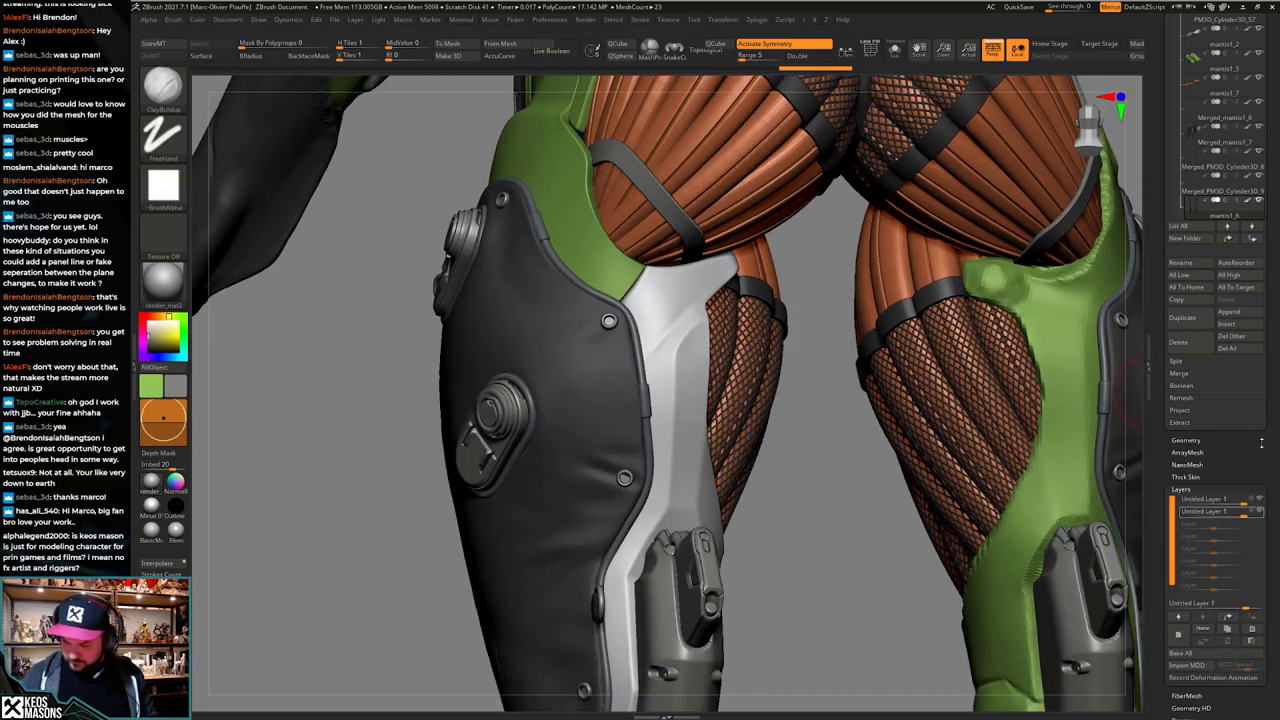
left_click(1256, 513)
key("space")
left_click(765, 385)
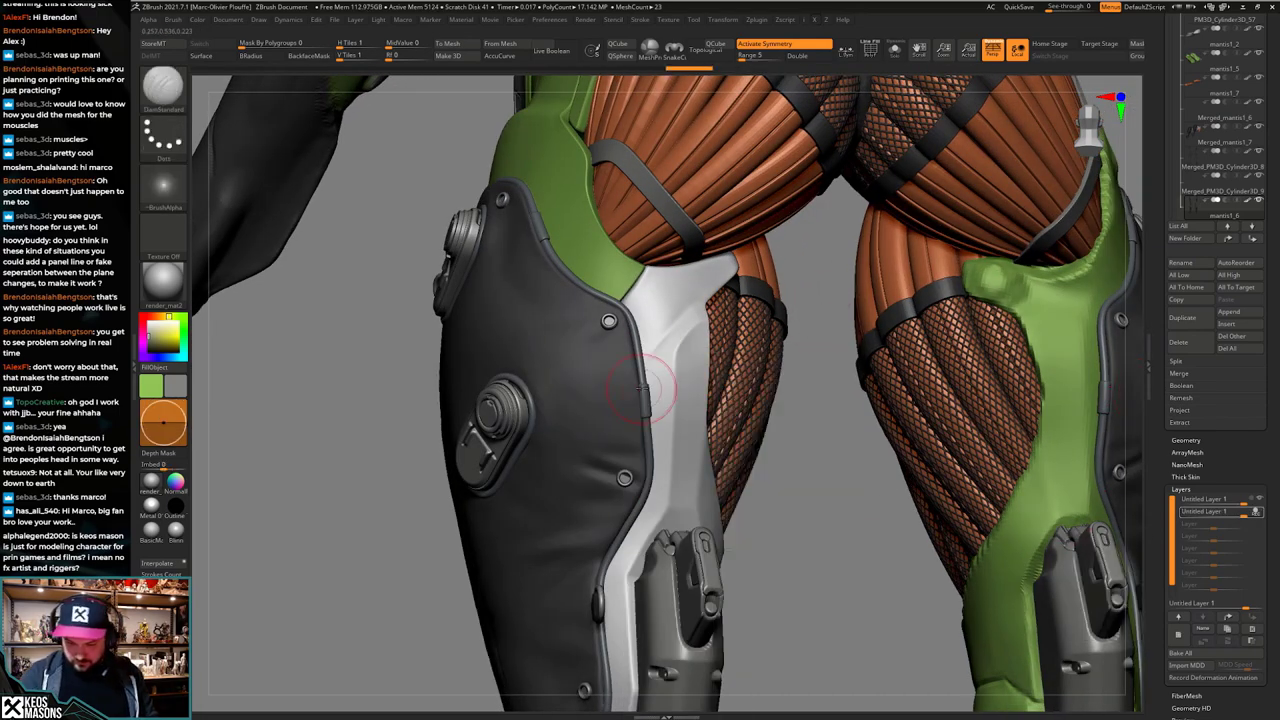
key("space")
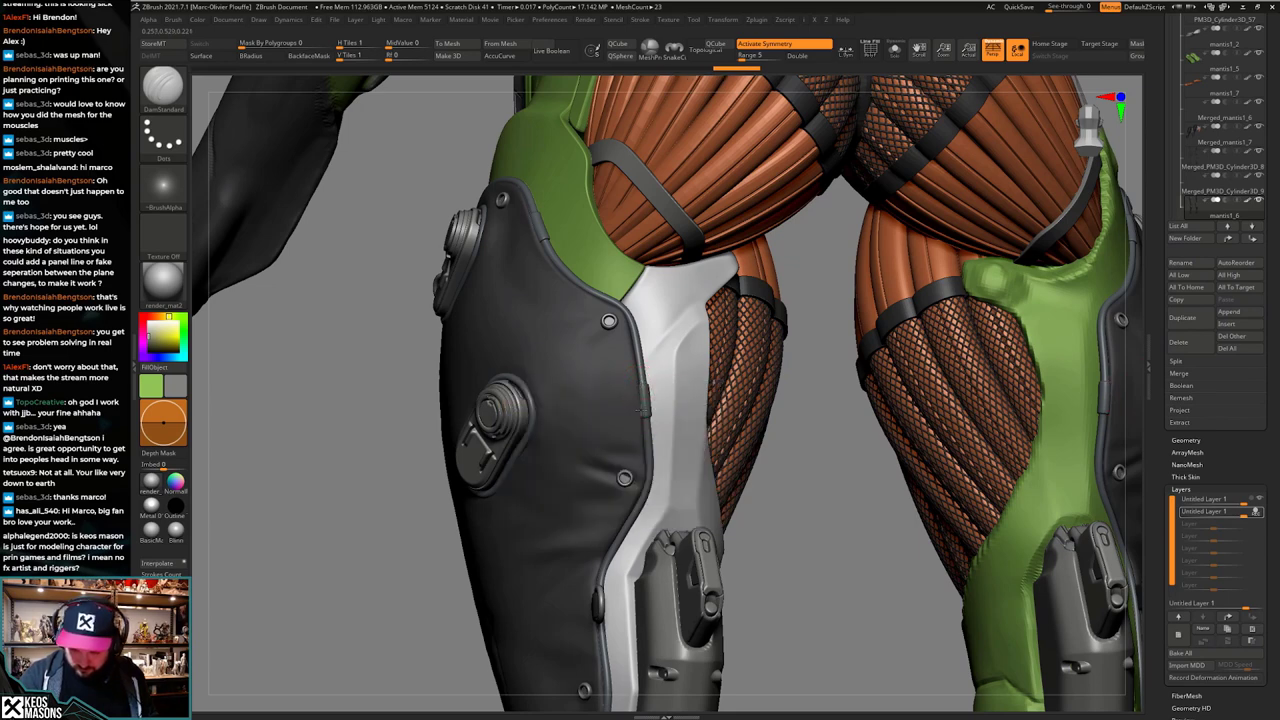
left_click_drag(645, 374, 643, 418)
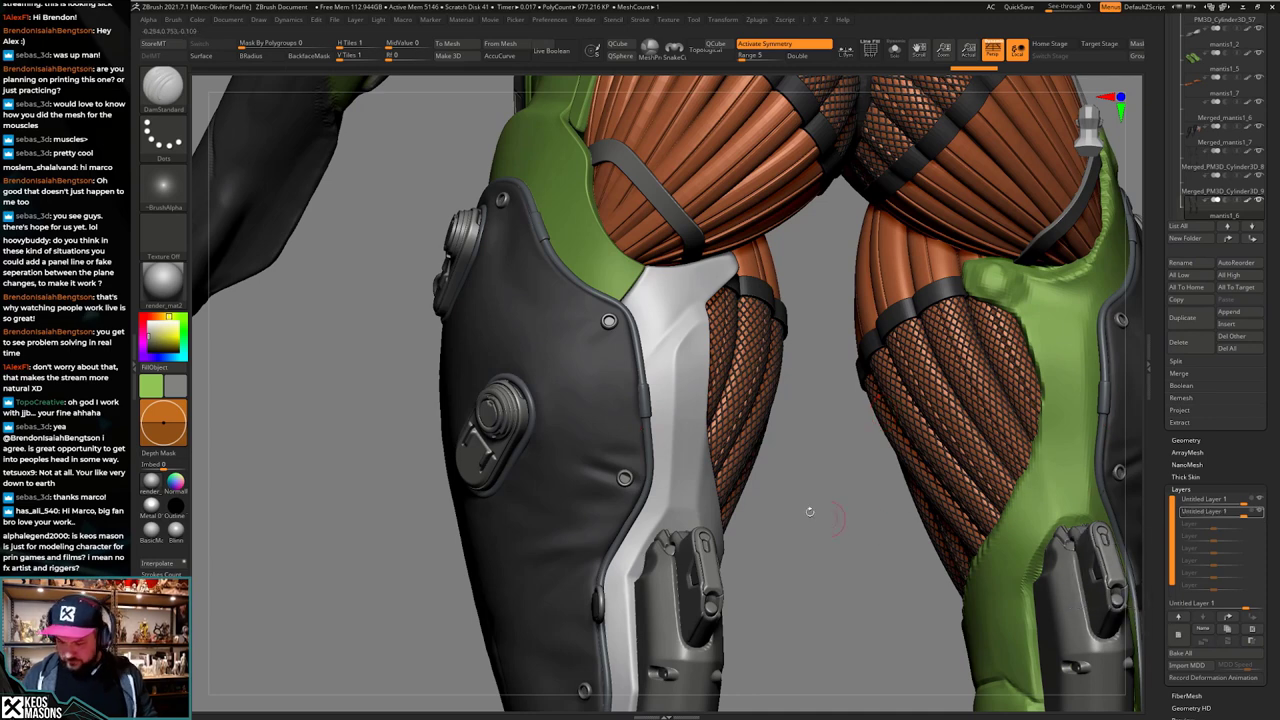
left_click_drag(820, 514, 792, 520, "shift")
Step: Choose the ClayBuildup brush and make the white leg plate the active part
key("space")
left_click(768, 386)
left_click(697, 384)
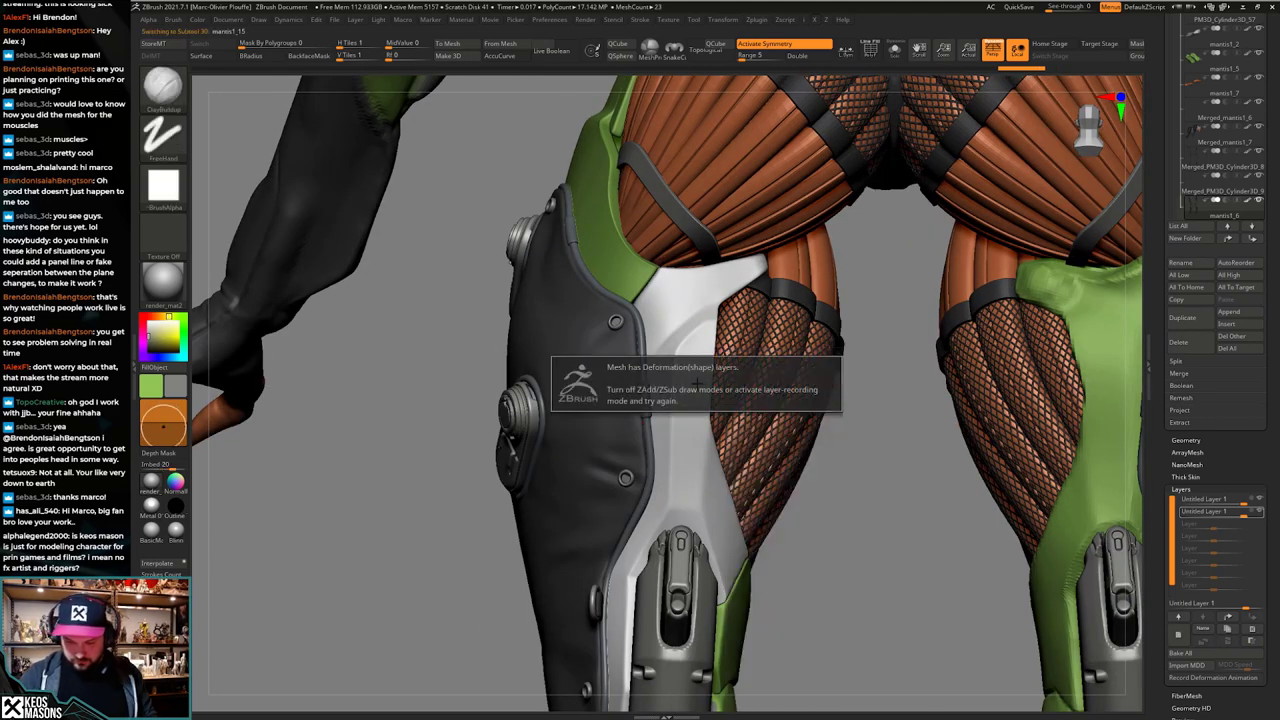
left_click(709, 381, "alt")
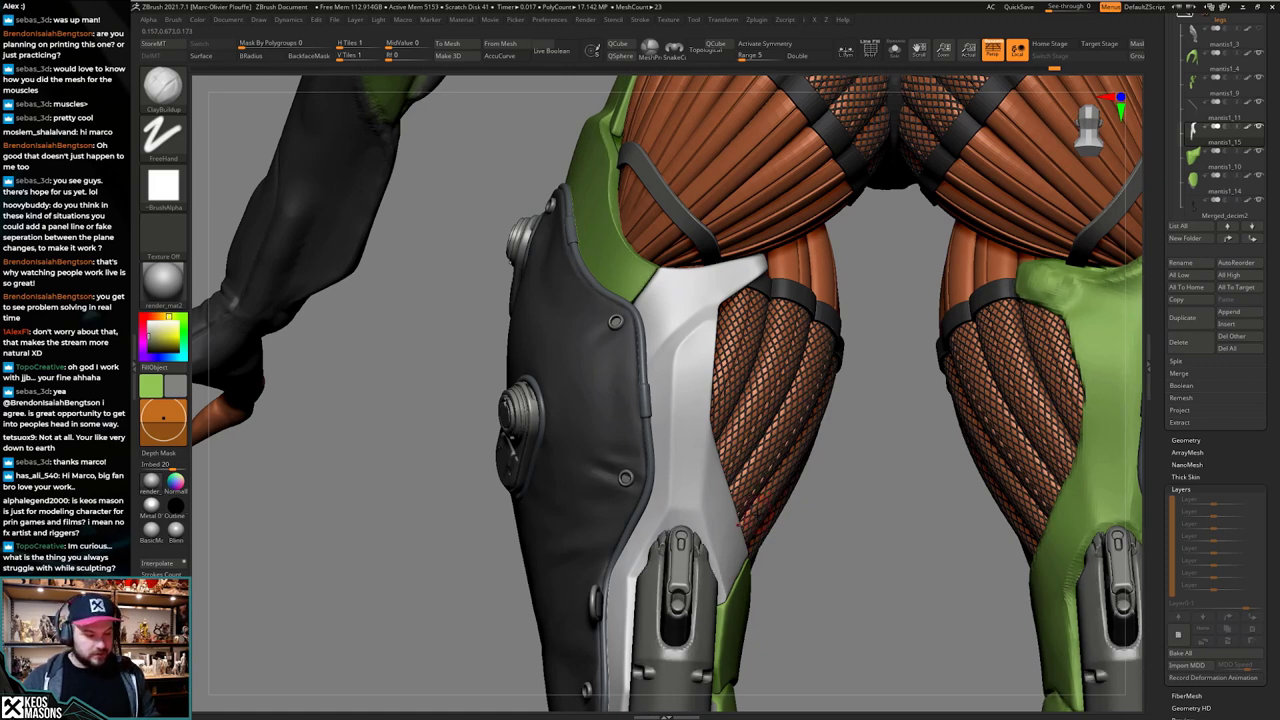
Step: Isolate the leg plate, then polish and smooth the long plane and crease running above the hinge notch
key("space")
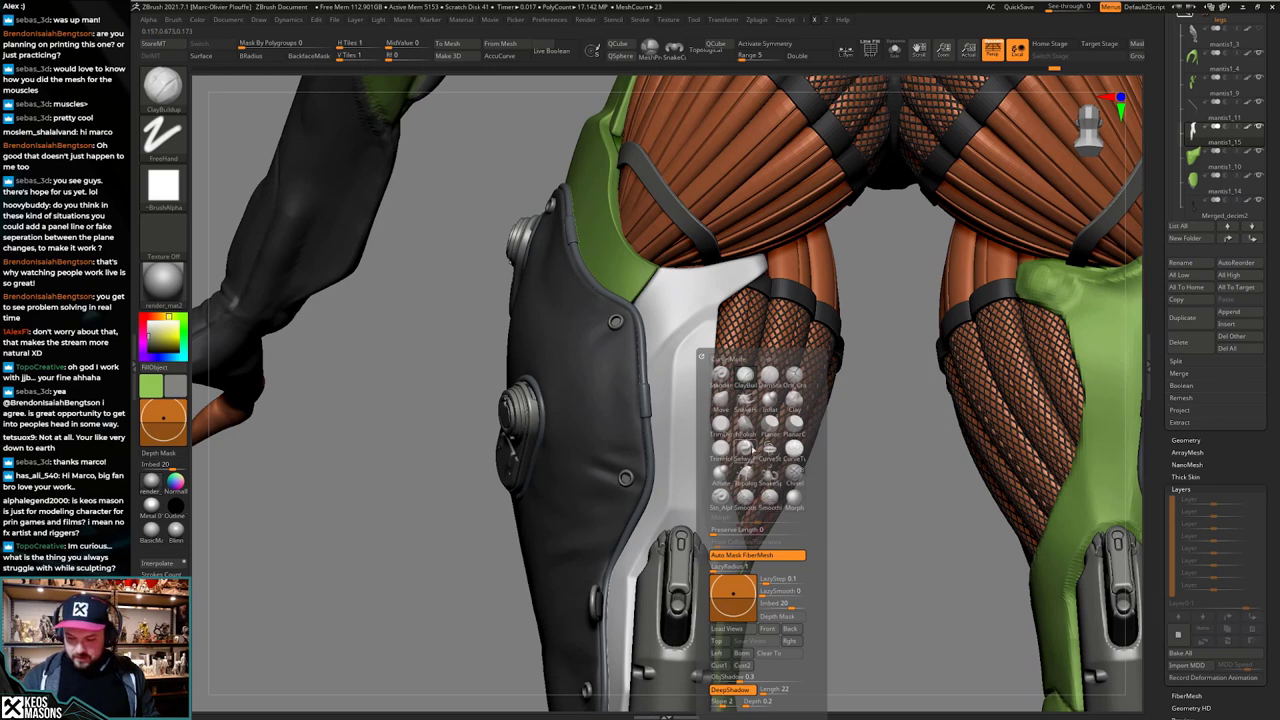
left_click(745, 426)
mouse_move(750, 434)
right_mouse_down()
mouse_move(711, 474)
mouse_move(709, 429)
mouse_move(717, 442)
right_mouse_up()
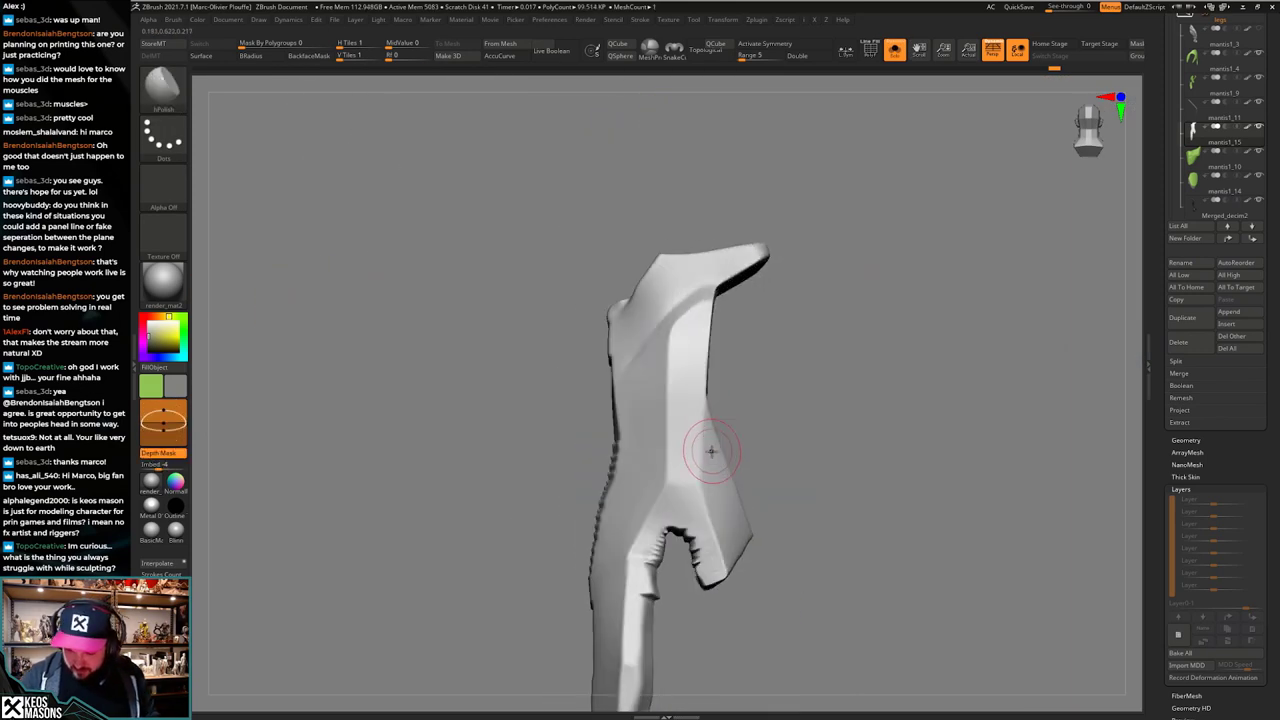
right_click_drag(734, 504, 729, 409, "shift")
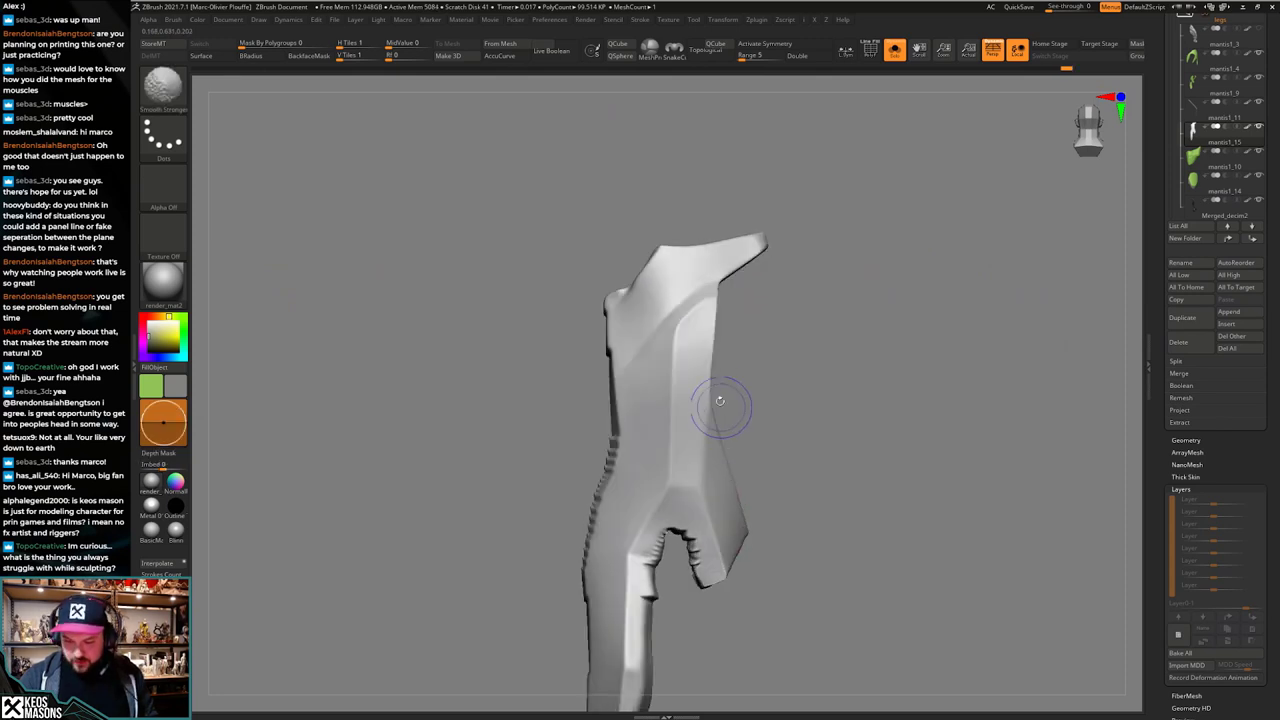
left_click_drag(662, 406, 669, 349)
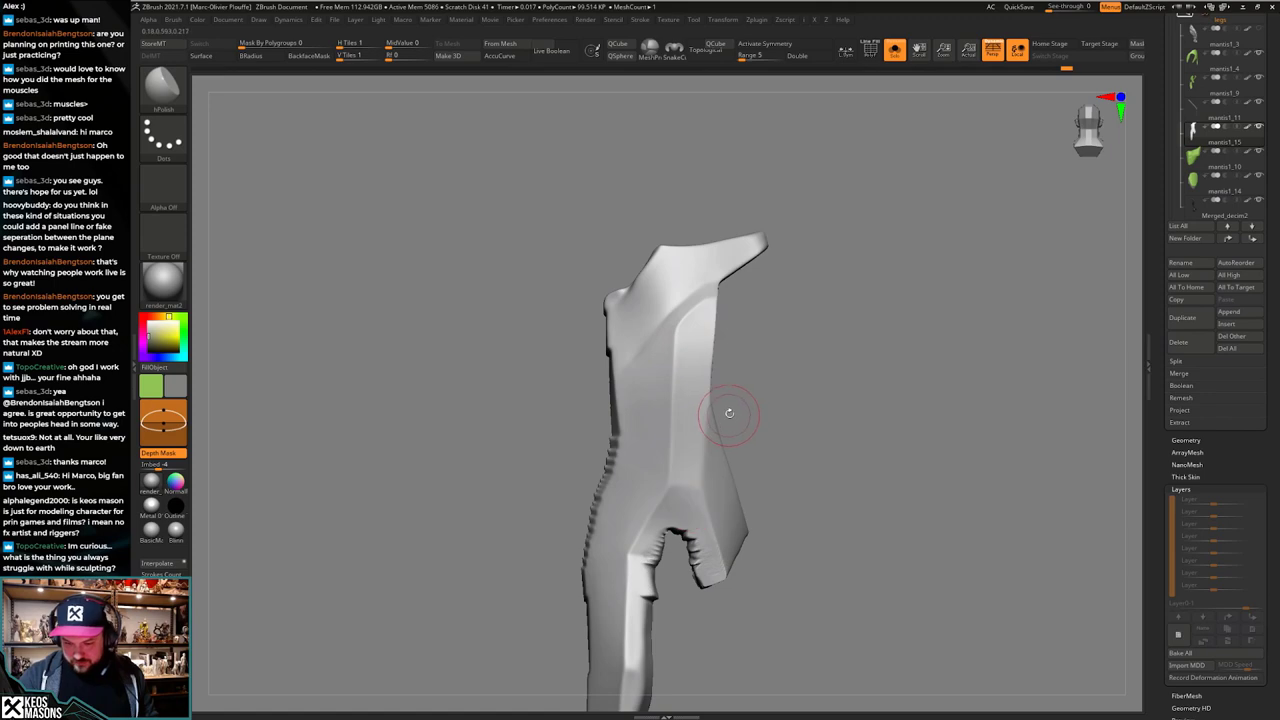
left_click(753, 513)
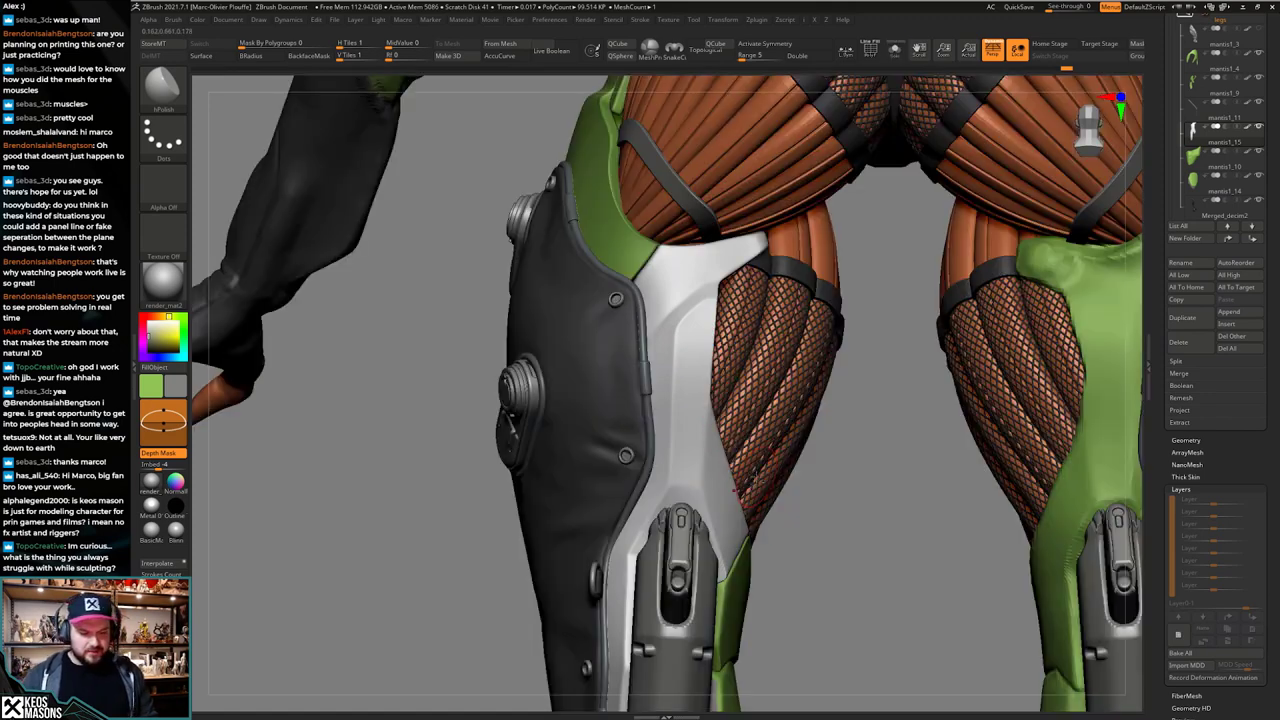
Step: Undo the last stroke and compare the plate alone with its fit among the neighbouring parts
mouse_move(753, 513)
right_mouse_down()
mouse_move(721, 505)
mouse_move(748, 470)
mouse_move(748, 440)
mouse_move(702, 499)
mouse_move(726, 443)
mouse_move(759, 438)
mouse_move(759, 452)
right_mouse_up()
key("alt+s")
key("alt+s")
key("alt+s")
key("ctrl+z")
key("alt+s")
key("alt+s")
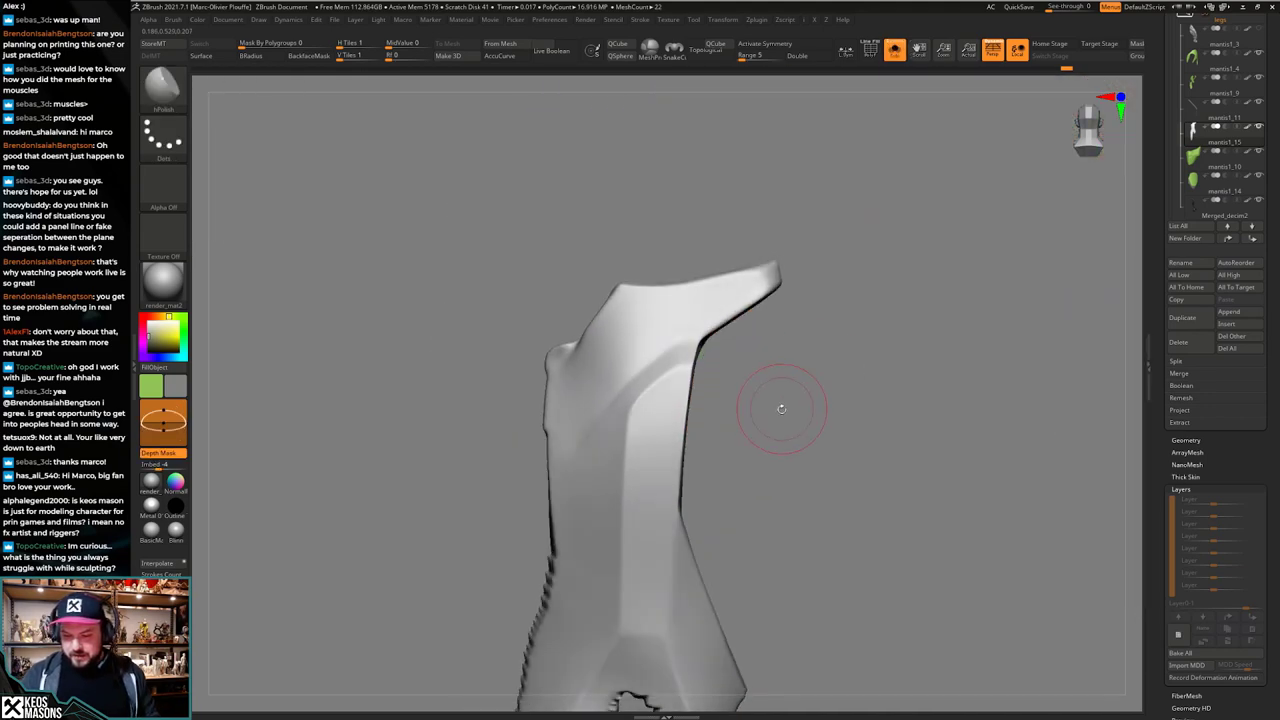
Step: Trim the plate's inner edge beside the mesh-wrapped muscles with ClipCurve and flatten the cut using the Planar brush
key("shift+ctrl+s")
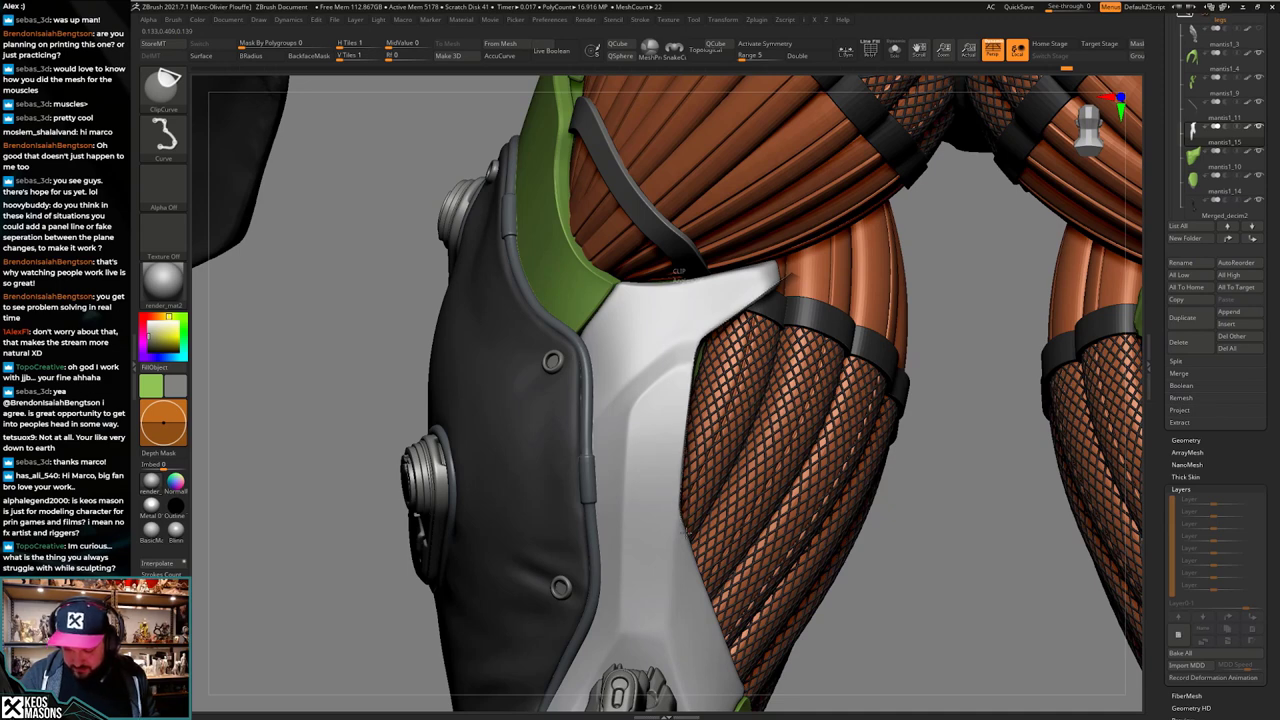
left_click_drag(728, 642, 733, 646, "ctrl+shift")
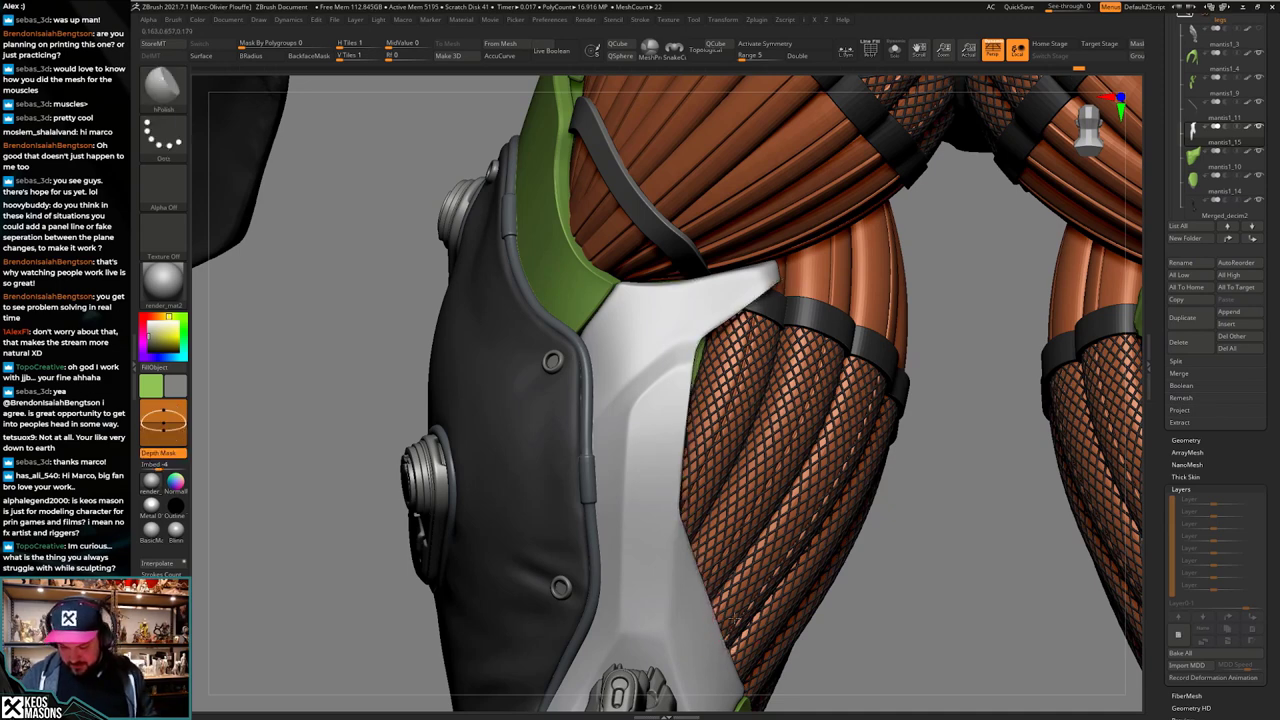
mouse_move(738, 616)
right_mouse_down()
mouse_move(723, 543)
mouse_move(742, 525)
right_mouse_up()
key("shift+s")
key("b")
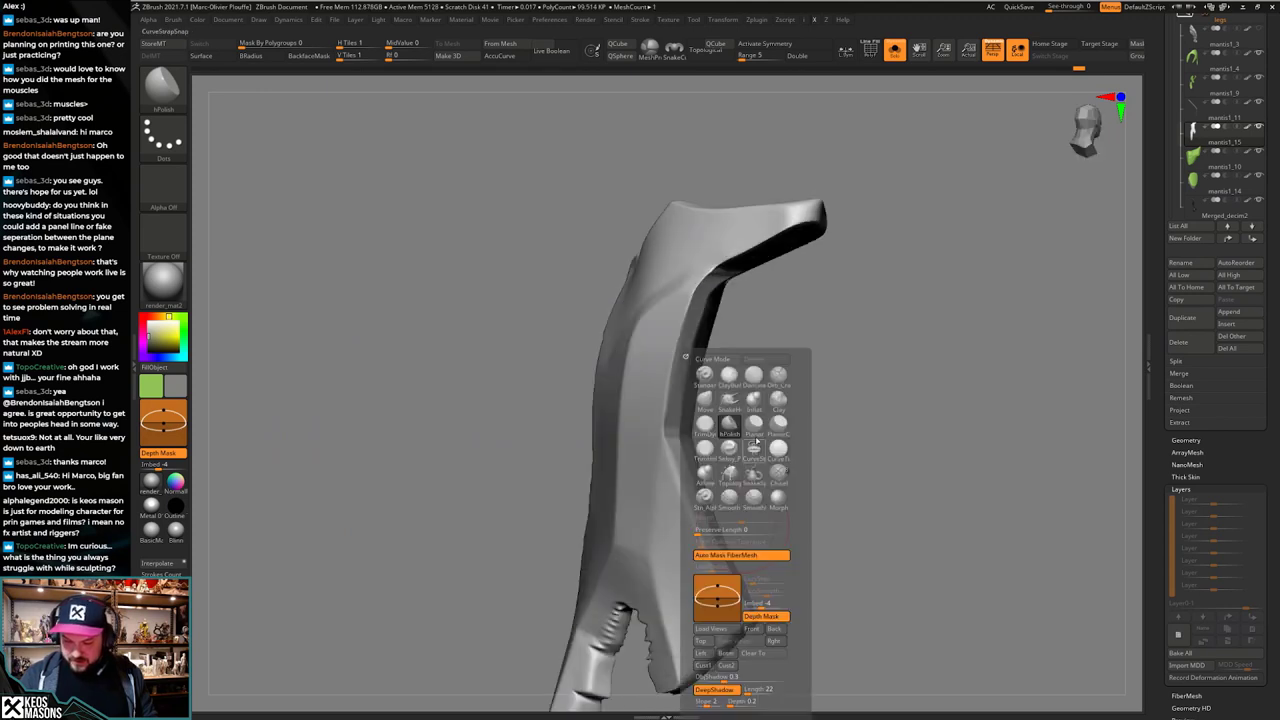
left_click(779, 403)
right_click_drag(829, 454, 815, 400, "alt")
key("space")
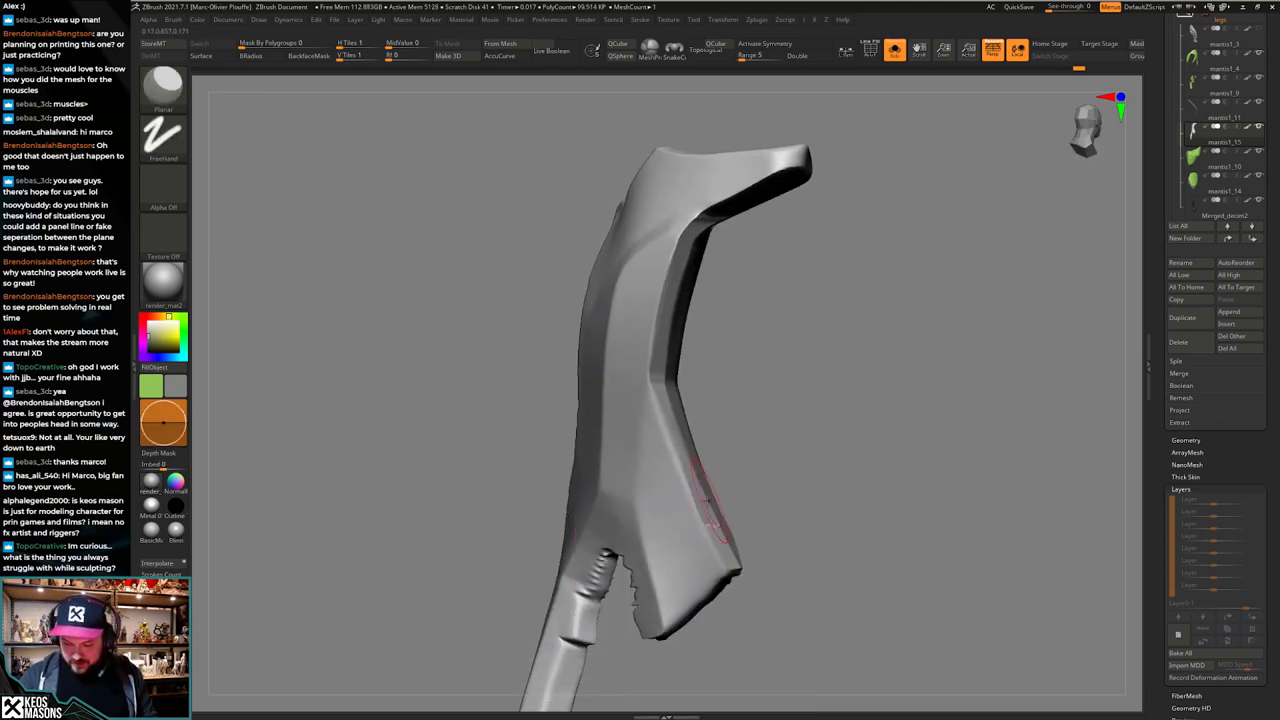
right_click_drag(724, 545, 734, 510)
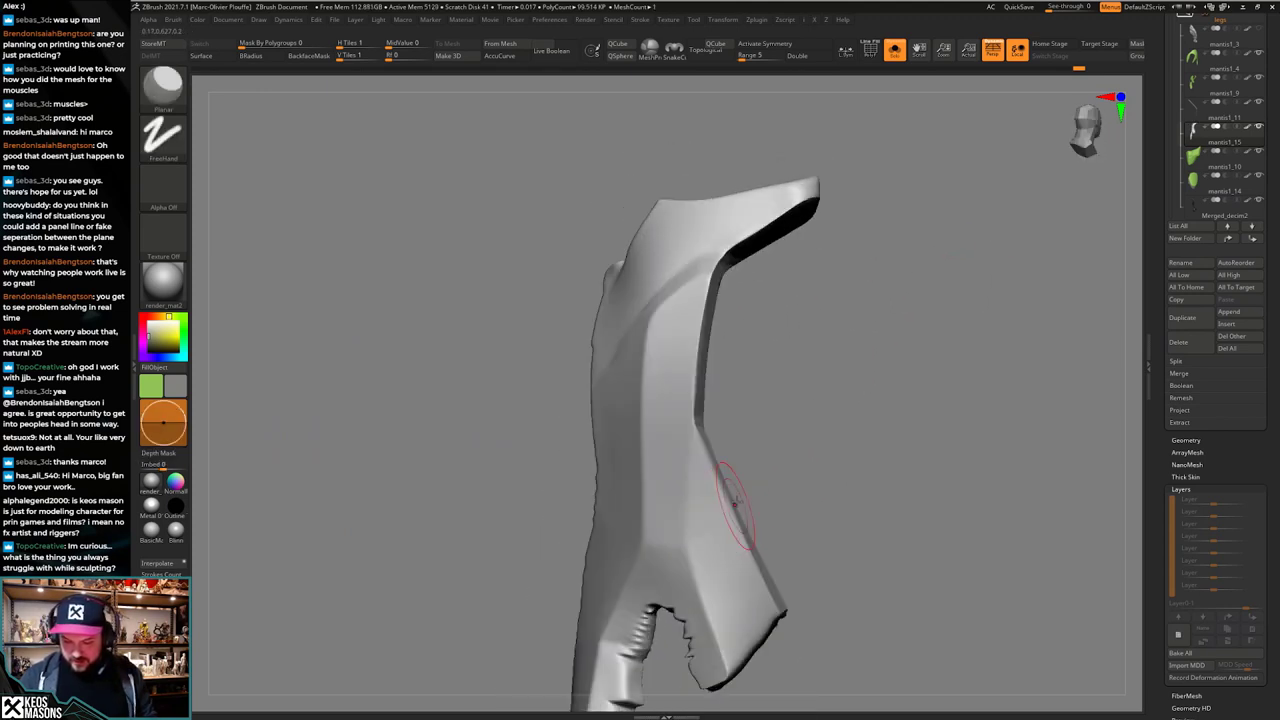
Step: Polish the trimmed inner edge of the leg plate into clean facets down to its lower tip
key("b")
left_click(728, 427)
mouse_move(722, 452)
right_mouse_down()
mouse_move(728, 500)
mouse_move(709, 429)
mouse_move(726, 478)
right_mouse_up()
mouse_move(773, 553)
right_mouse_down()
mouse_move(766, 357)
mouse_move(733, 428)
right_mouse_up()
mouse_move(732, 332)
right_mouse_down()
mouse_move(740, 366)
mouse_move(803, 371)
mouse_move(809, 477)
mouse_move(770, 425)
right_mouse_up()
left_click_drag(770, 420, 752, 439)
mouse_move(752, 439)
right_mouse_down()
mouse_move(768, 400)
mouse_move(731, 471)
mouse_move(775, 440)
mouse_move(763, 408)
mouse_move(826, 392)
mouse_move(766, 383)
mouse_move(791, 366)
mouse_move(750, 402)
right_mouse_up()
Step: Show the surrounding parts and smooth the inner corner beneath the plate's upper prong
key("space")
key("space")
mouse_move(771, 325)
right_mouse_down()
mouse_move(808, 326)
mouse_move(821, 312)
right_mouse_up()
key("alt+s")
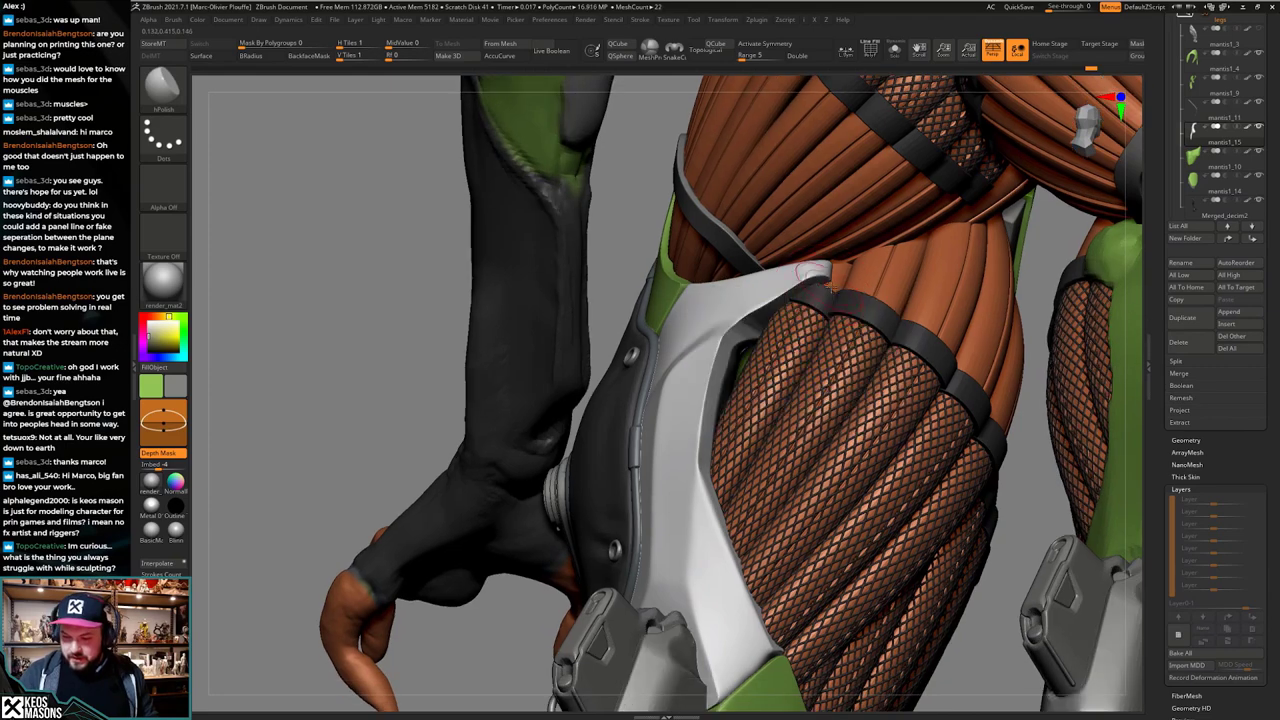
left_click_drag(752, 328, 732, 342, "shift")
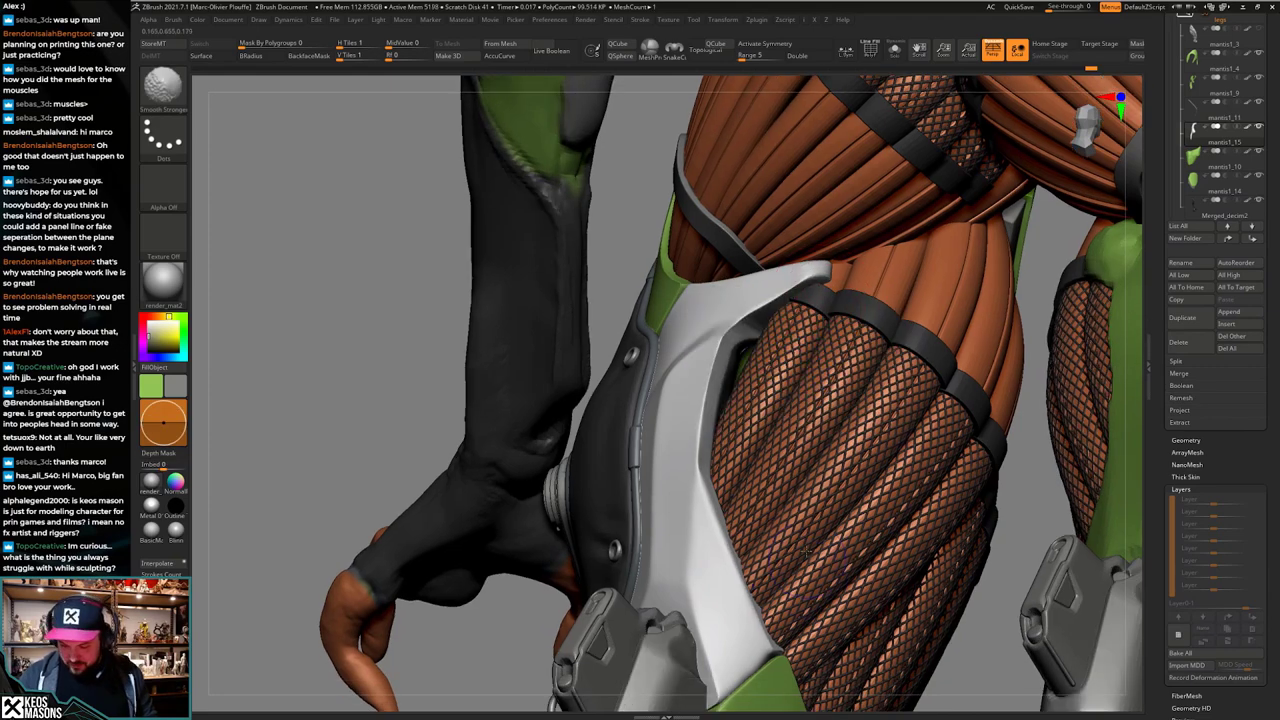
Step: Examine the leg plate's silhouette and fit against the leg muscles, hinge mechanism and thigh pad from several angles
mouse_move(806, 551)
right_mouse_down()
mouse_move(738, 549)
mouse_move(732, 487)
mouse_move(784, 474)
mouse_move(782, 462)
mouse_move(768, 510)
mouse_move(786, 545)
mouse_move(772, 566)
right_mouse_up()
mouse_move(772, 566)
right_mouse_down("alt")
mouse_move(762, 508)
mouse_move(712, 509)
mouse_move(796, 506)
mouse_move(800, 538)
mouse_move(750, 522)
mouse_move(746, 509)
mouse_move(762, 506)
right_mouse_up("alt")
right_click_drag(762, 506, 753, 530, "alt")
key("shift+s")
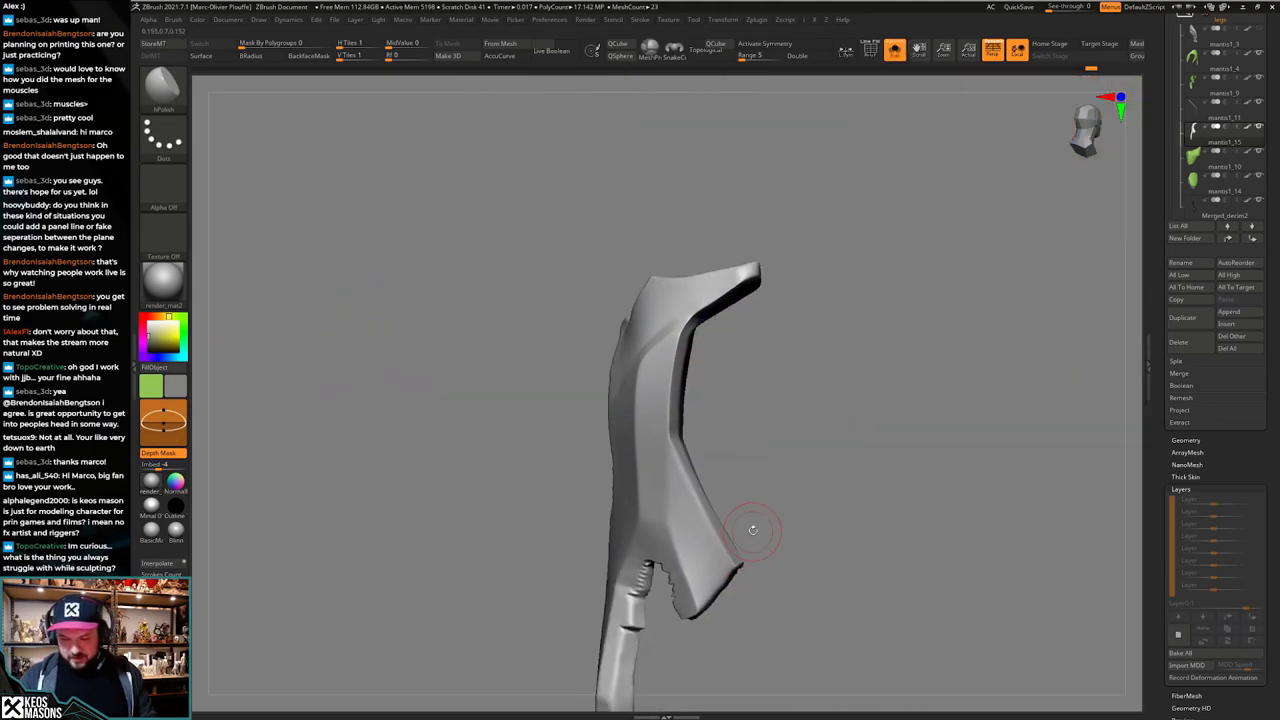
key("ctrl+shift+s")
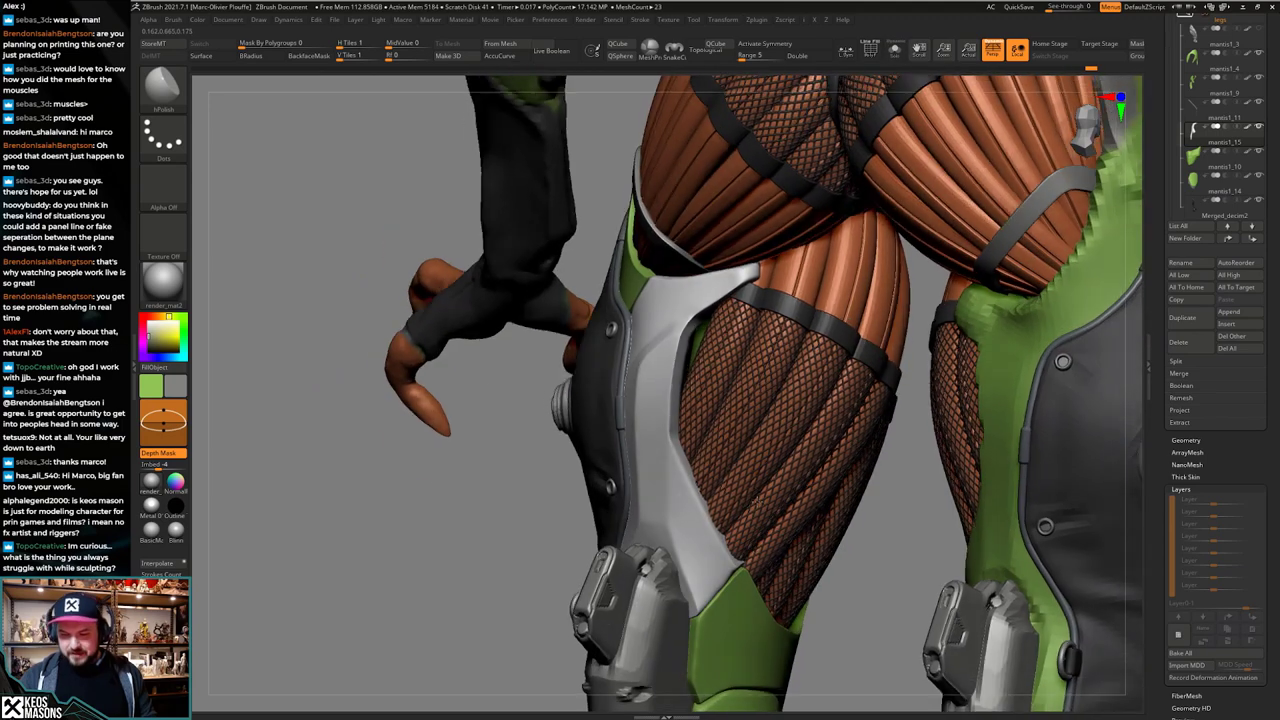
right_click_drag(690, 440, 690, 444)
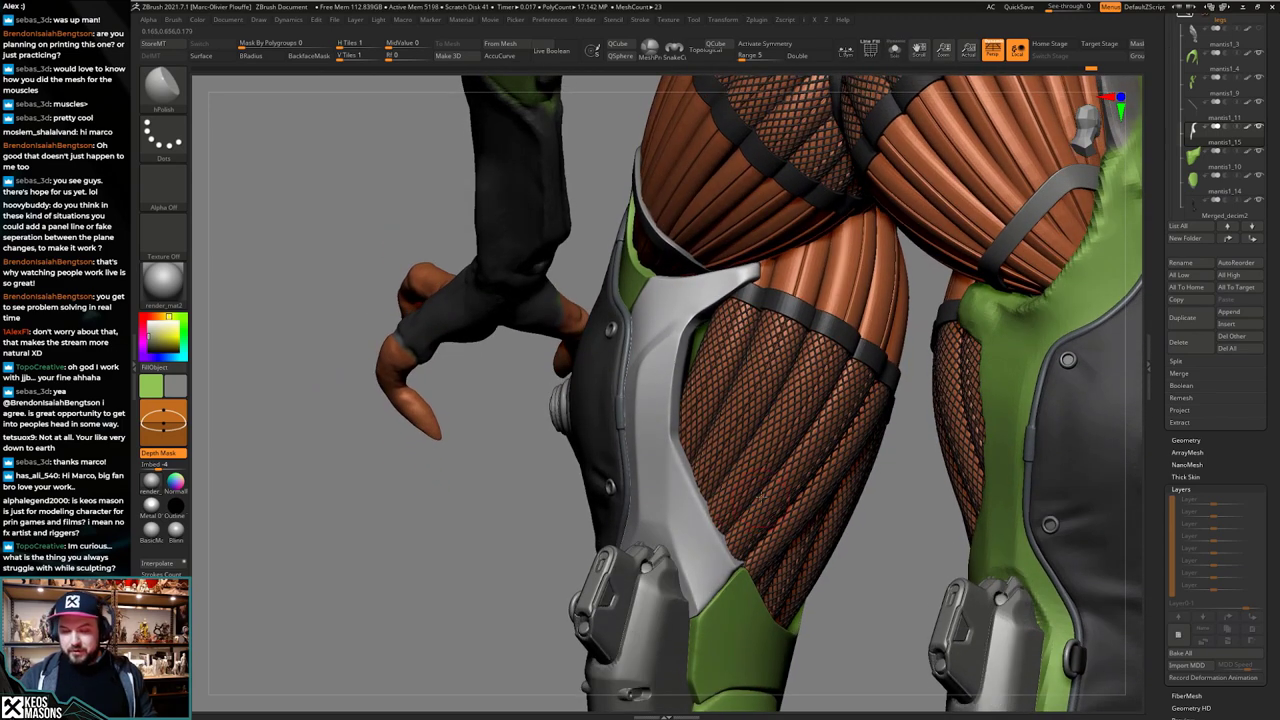
mouse_move(765, 492)
right_mouse_down()
mouse_move(820, 496)
mouse_move(755, 507)
right_mouse_up()
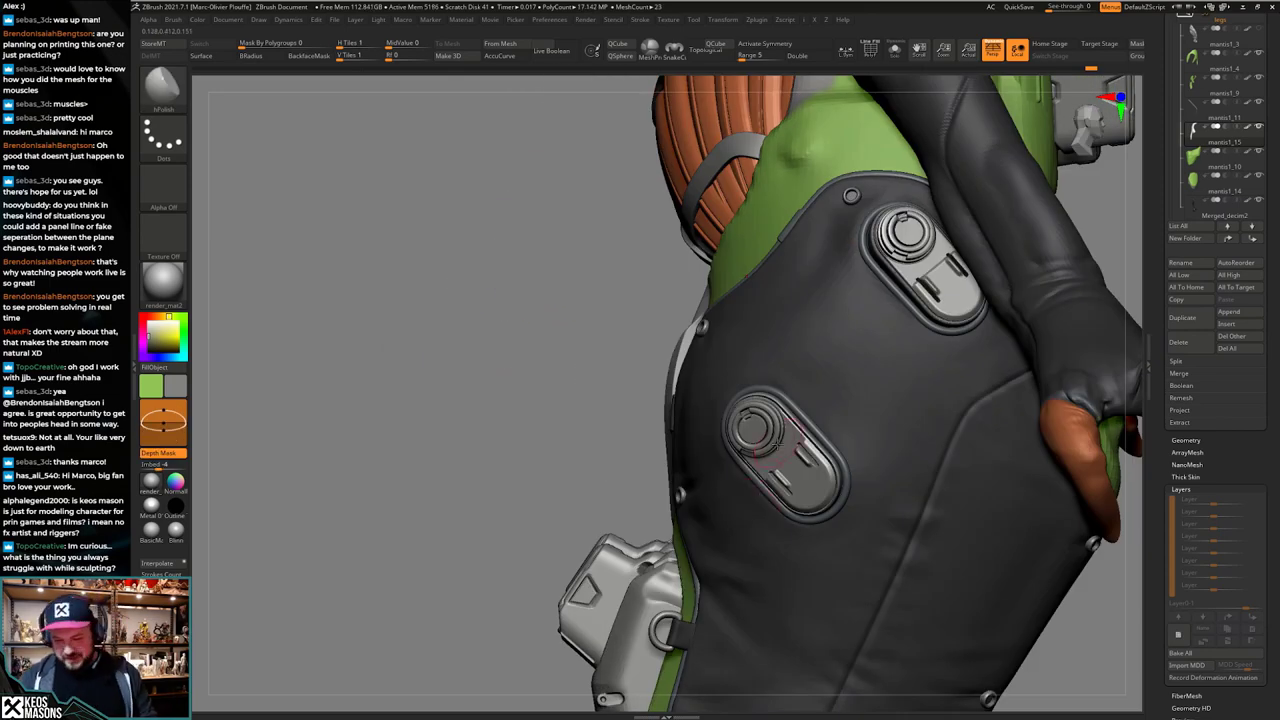
mouse_move(722, 450)
right_mouse_down()
mouse_move(780, 467)
mouse_move(785, 512)
mouse_move(772, 472)
mouse_move(755, 466)
mouse_move(754, 490)
mouse_move(708, 498)
mouse_move(716, 452)
mouse_move(791, 393)
mouse_move(775, 386)
right_mouse_up()
Step: Select the mesh-wrapped leg muscles beside the plate and set up a large Move brush with AccuCurve enabled
left_click(793, 399, "alt")
key("alt+s")
key("space")
left_click(737, 402)
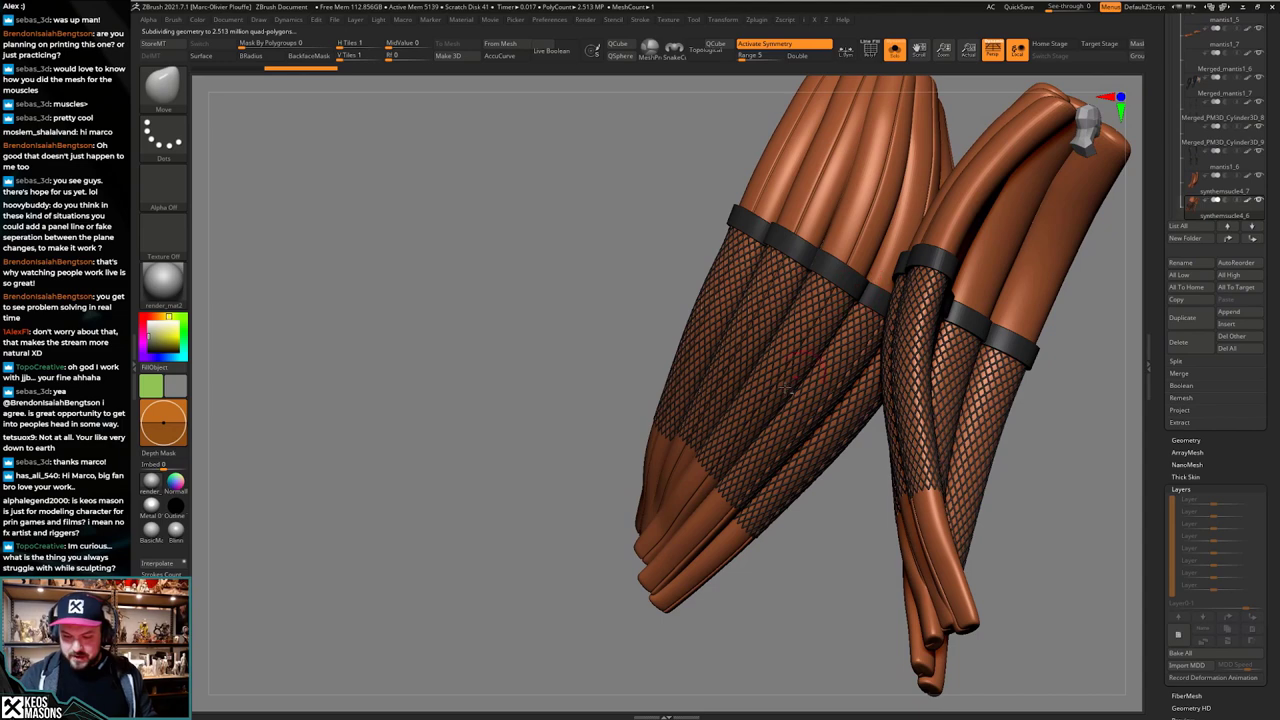
key("alt+s")
key("space")
left_click_drag(722, 500, 742, 500)
right_click_drag(742, 446, 698, 489)
key("space")
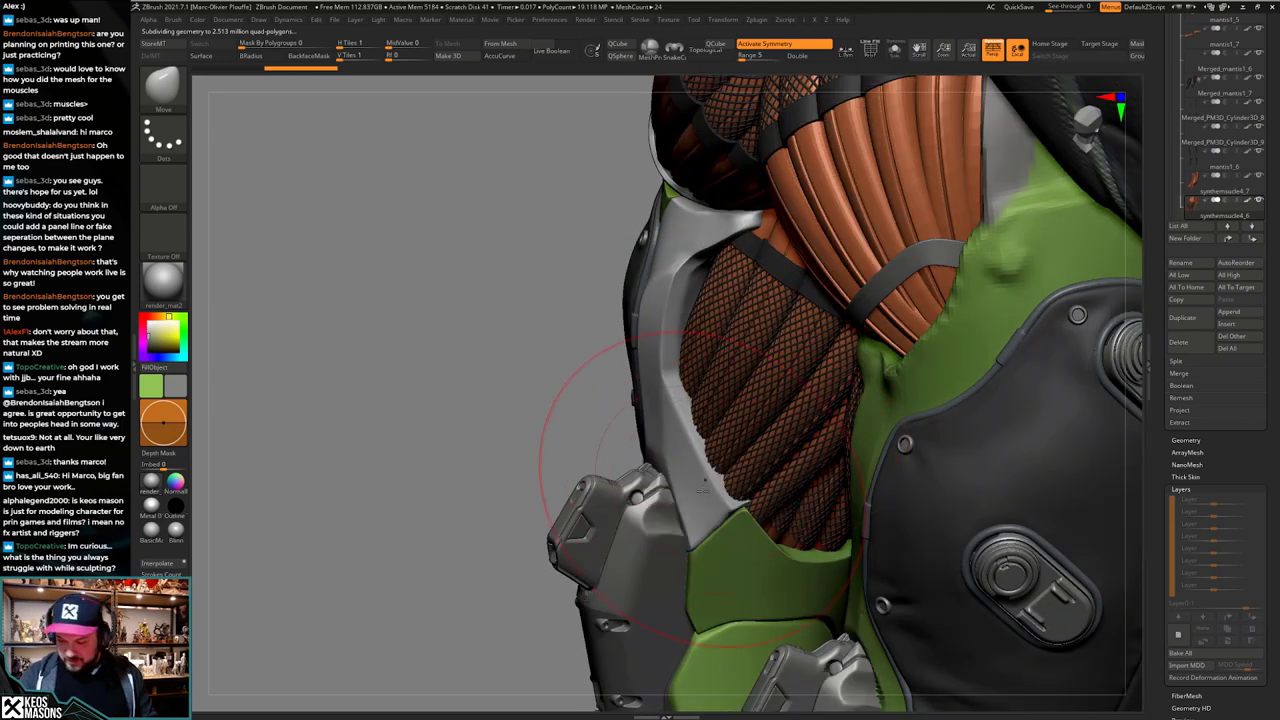
key("space")
left_click_drag(682, 505, 686, 505)
right_click_drag(684, 504, 664, 512)
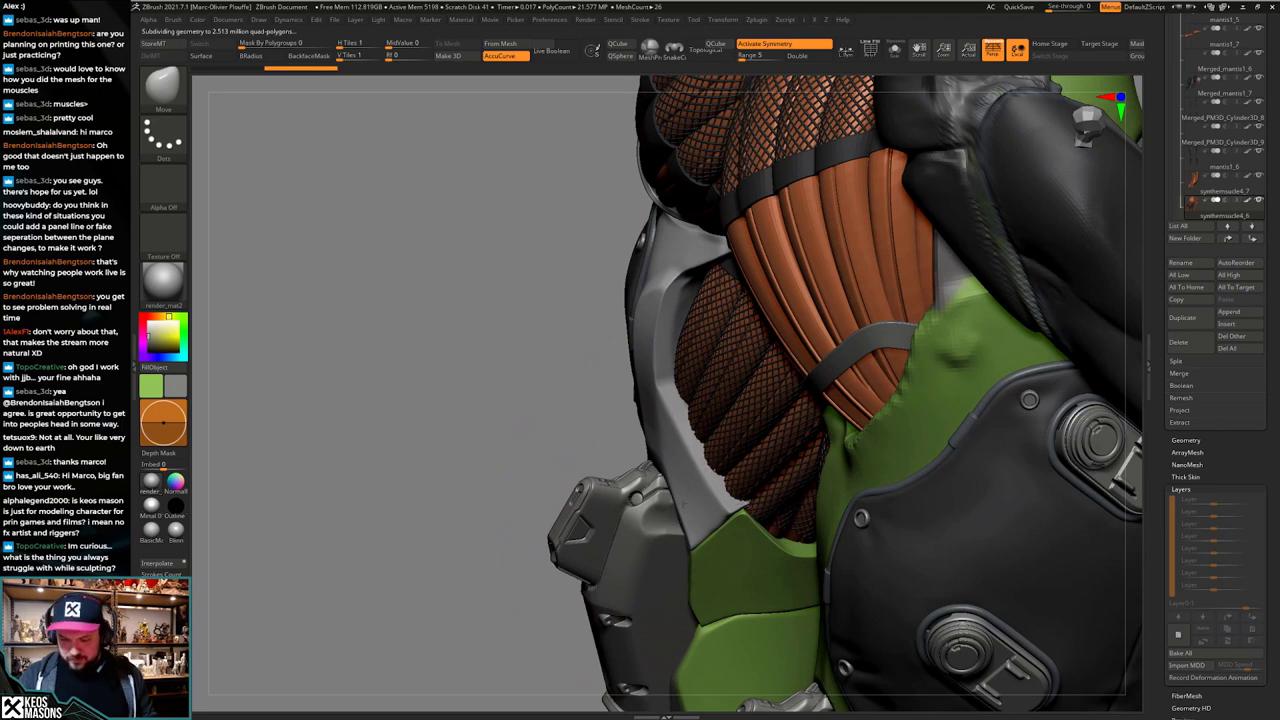
Step: Nudge the muscle bundle along the plate's upper inner edge with the Move brush to adjust its fit
mouse_move(684, 504)
right_mouse_down()
mouse_move(702, 356)
mouse_move(700, 402)
right_mouse_up()
key("space")
left_click_drag(740, 343, 730, 340)
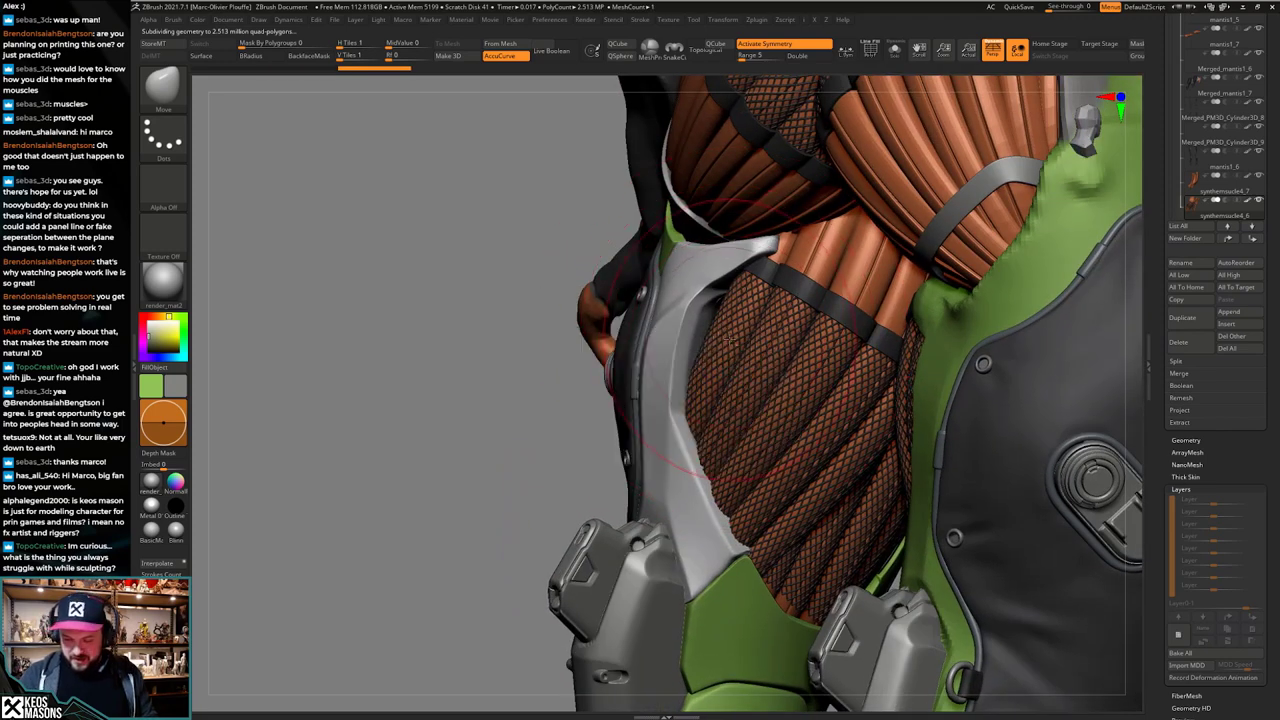
right_click_drag(730, 340, 696, 336)
left_click_drag(715, 345, 742, 350)
mouse_move(740, 352)
right_mouse_down()
mouse_move(772, 412)
mouse_move(738, 424)
mouse_move(774, 447)
right_mouse_up()
Step: Isolate the leg muscles, check their polygroups, and mask everything except the strand nearest the plate with Transpose
key("alt+s")
key("shift+f")
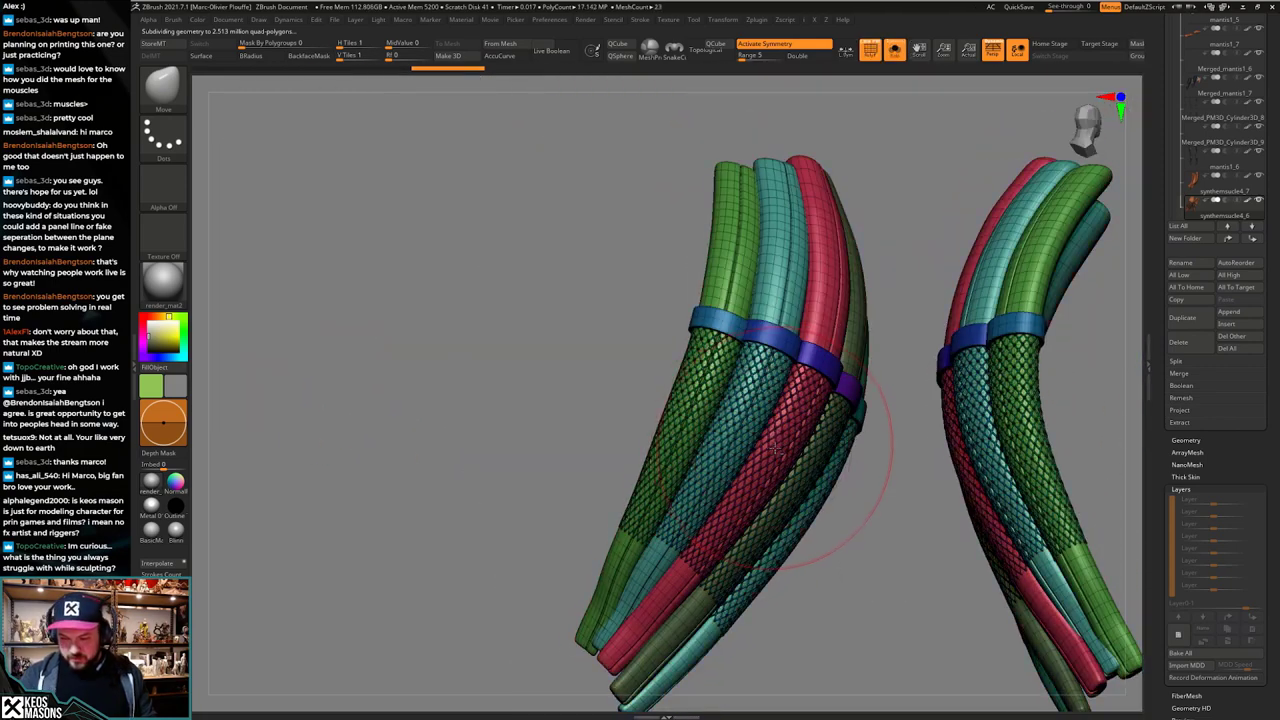
key("shift+f")
key("w")
left_click(746, 310, "ctrl")
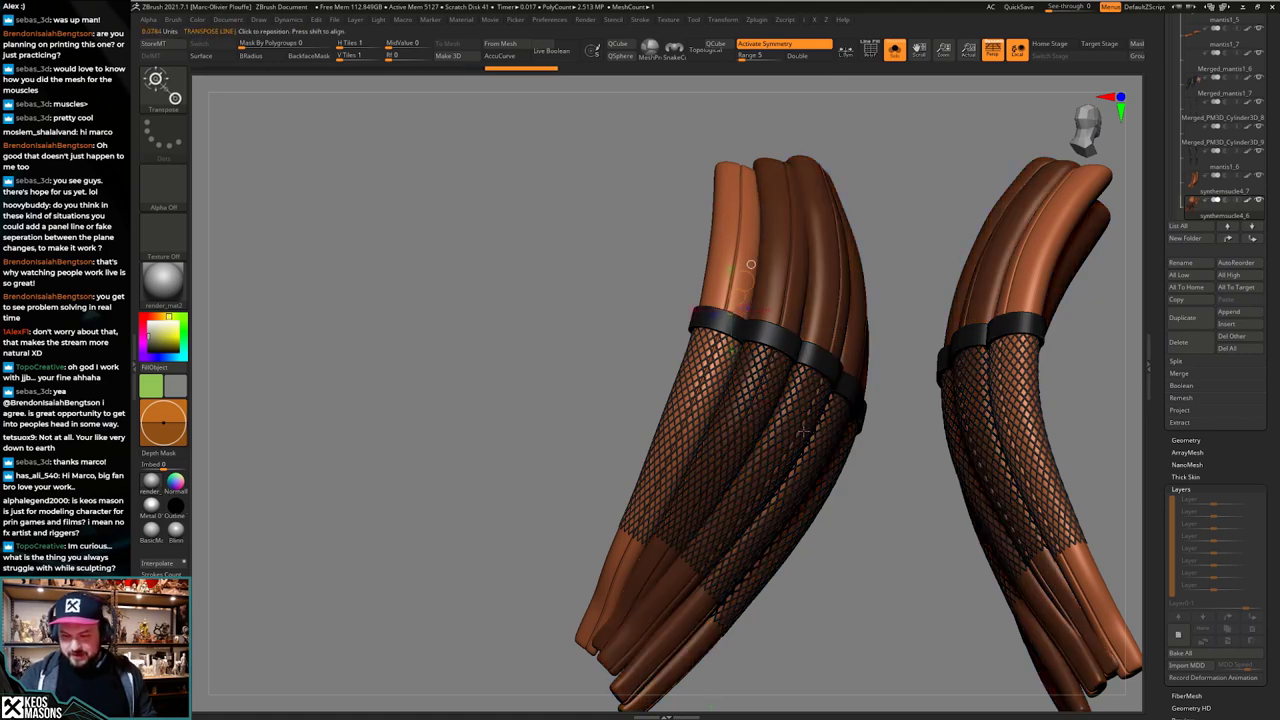
Step: Clear the mask, isolate the strand nearest the plate with its collar, and mask all the other leg muscle strands
key("q")
left_click_drag(900, 362, 912, 378, "ctrl")
left_click(728, 259, "ctrl+shift")
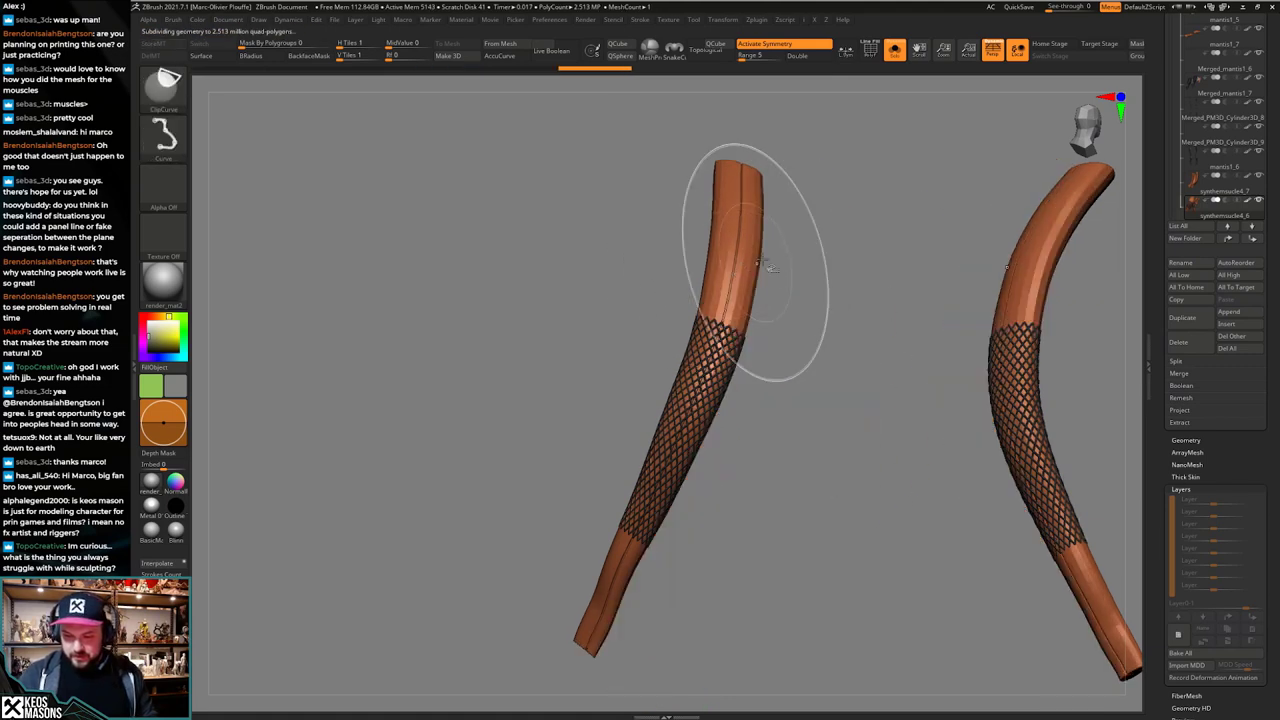
left_click_drag(862, 249, 884, 262, "ctrl+shift")
left_click(747, 334, "ctrl+shift")
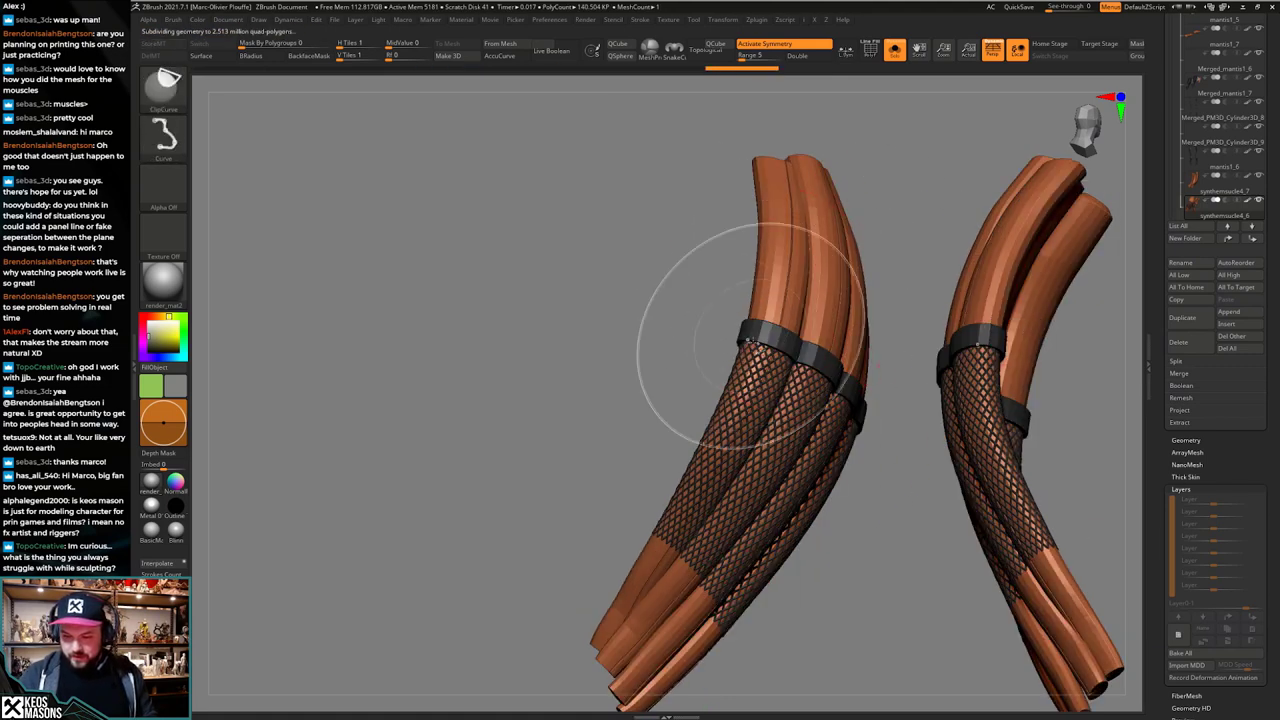
left_click(873, 545, "ctrl")
left_click(872, 546, "ctrl+shift")
Step: Check the muscles within the full leg and save the tool as mantis_11_separate-polish.ztl
key("alt+shift+s")
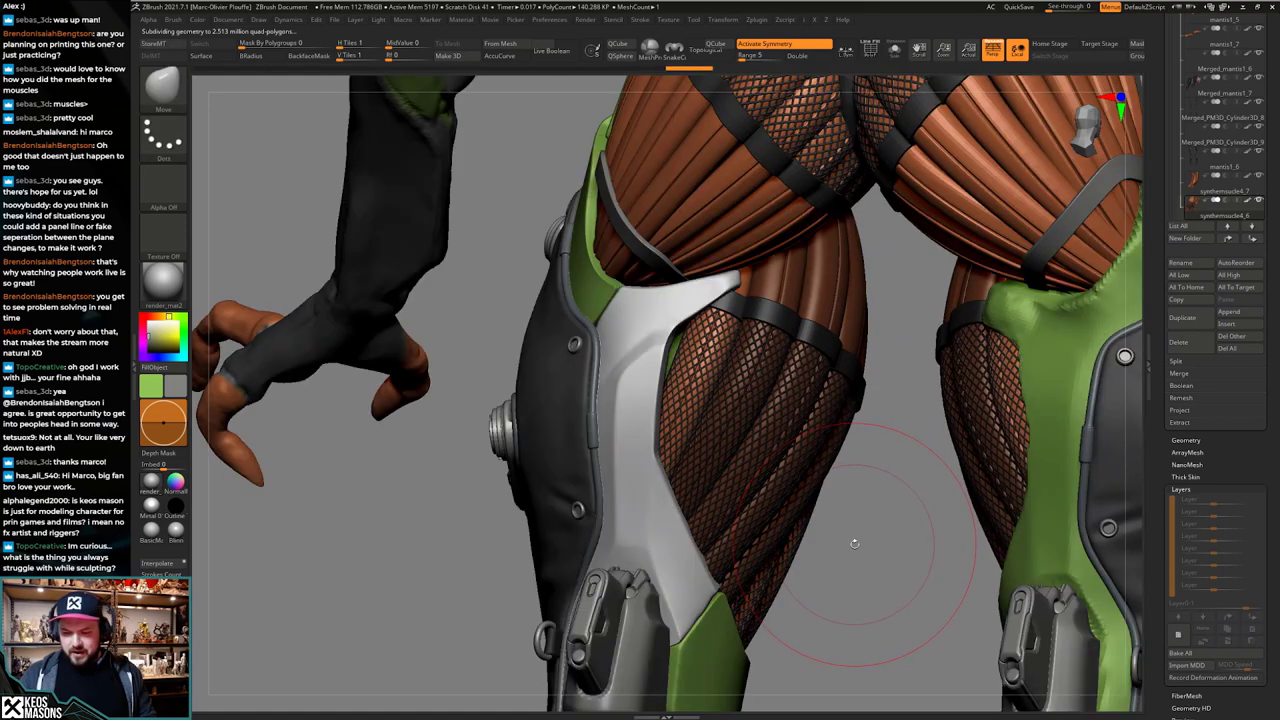
key("alt+shift+s")
key("ctrl+shift+t")
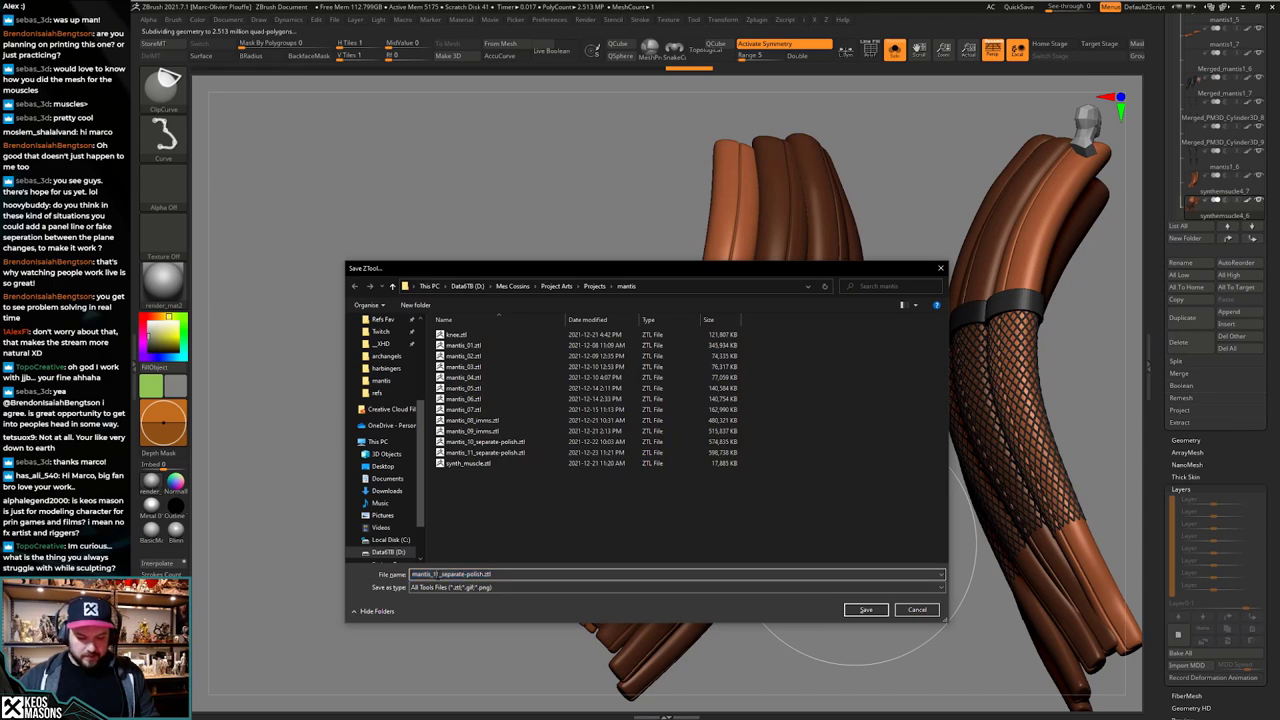
left_click(866, 610)
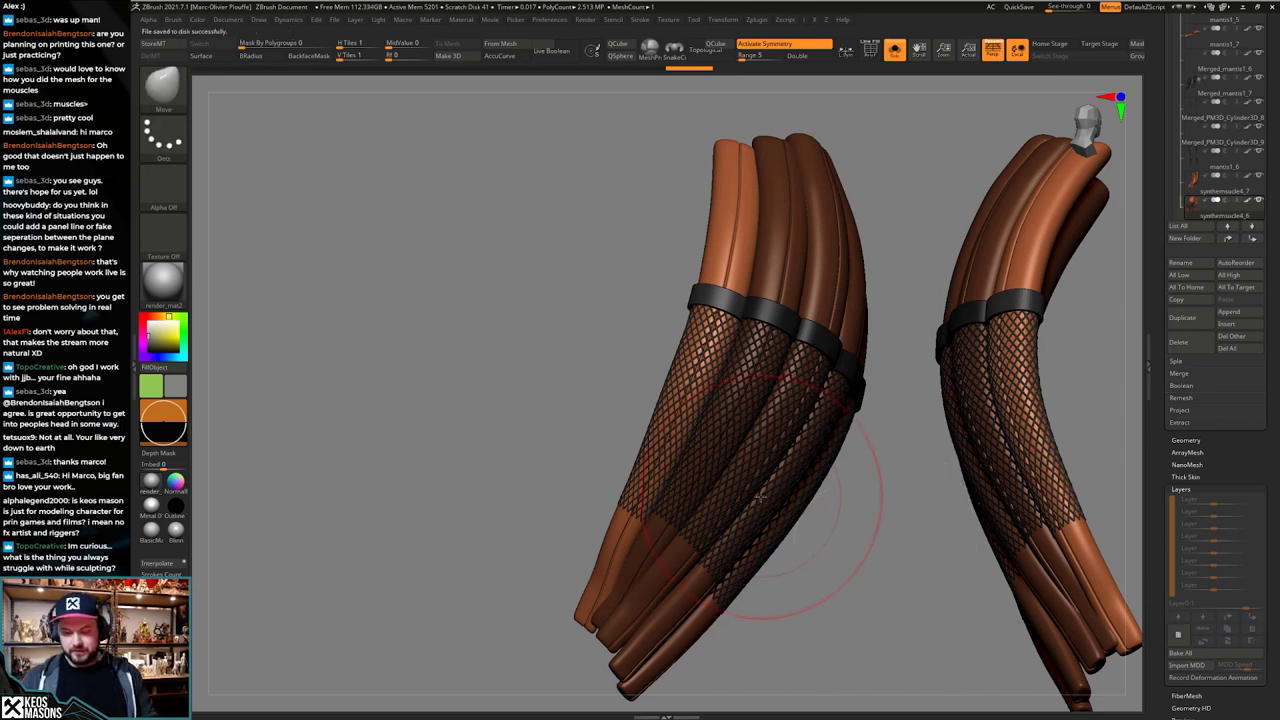
Step: Duplicate the unmasked strand and its collar with the Gizmo, offsetting the copy outward toward the leg plate
key("w")
key("y")
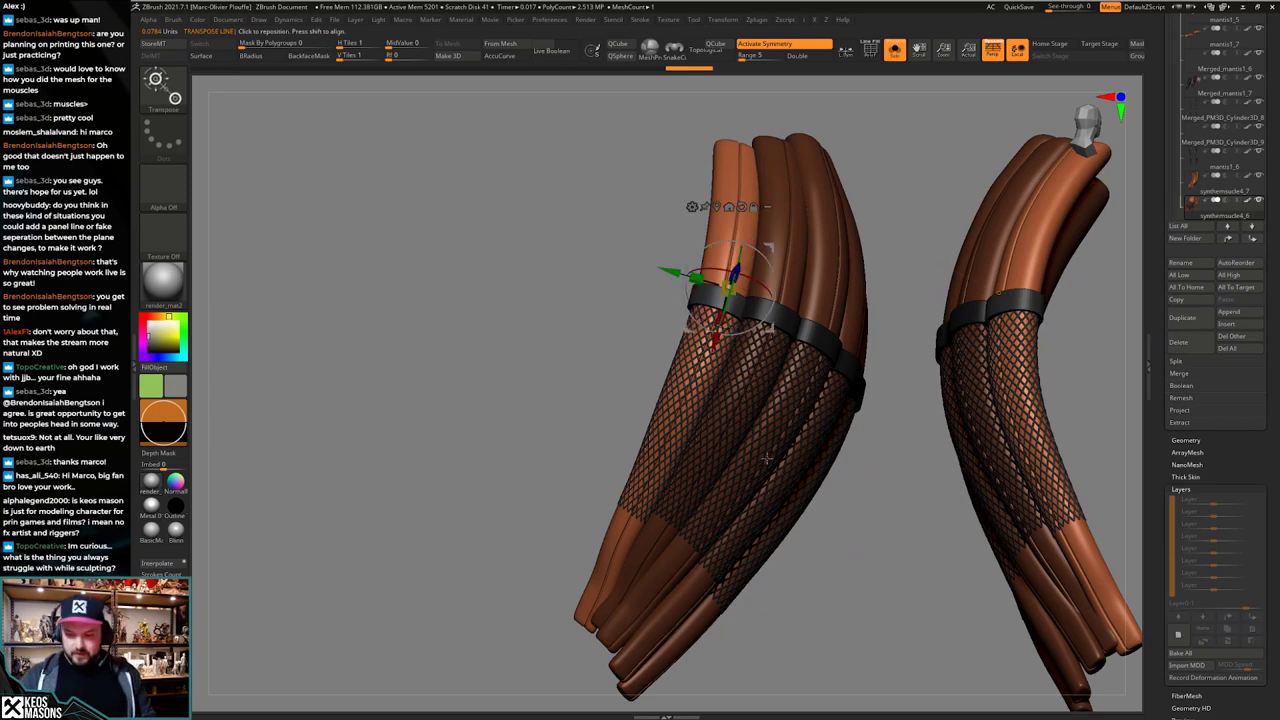
key("alt+s")
left_click_drag(770, 247, 726, 242)
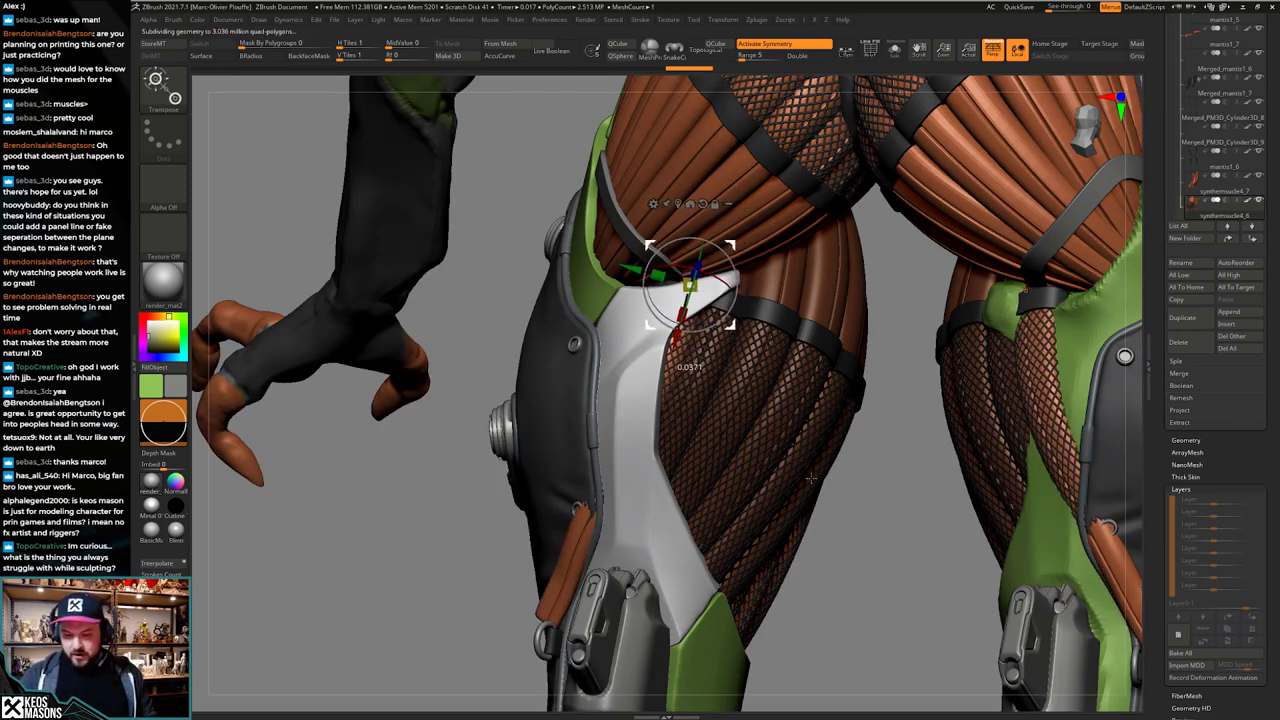
Step: Assign the duplicated strand its own polygroup and mask every other strand of the bundle
key("q")
key("alt+s")
key("shift+f")
left_click(879, 518, "ctrl")
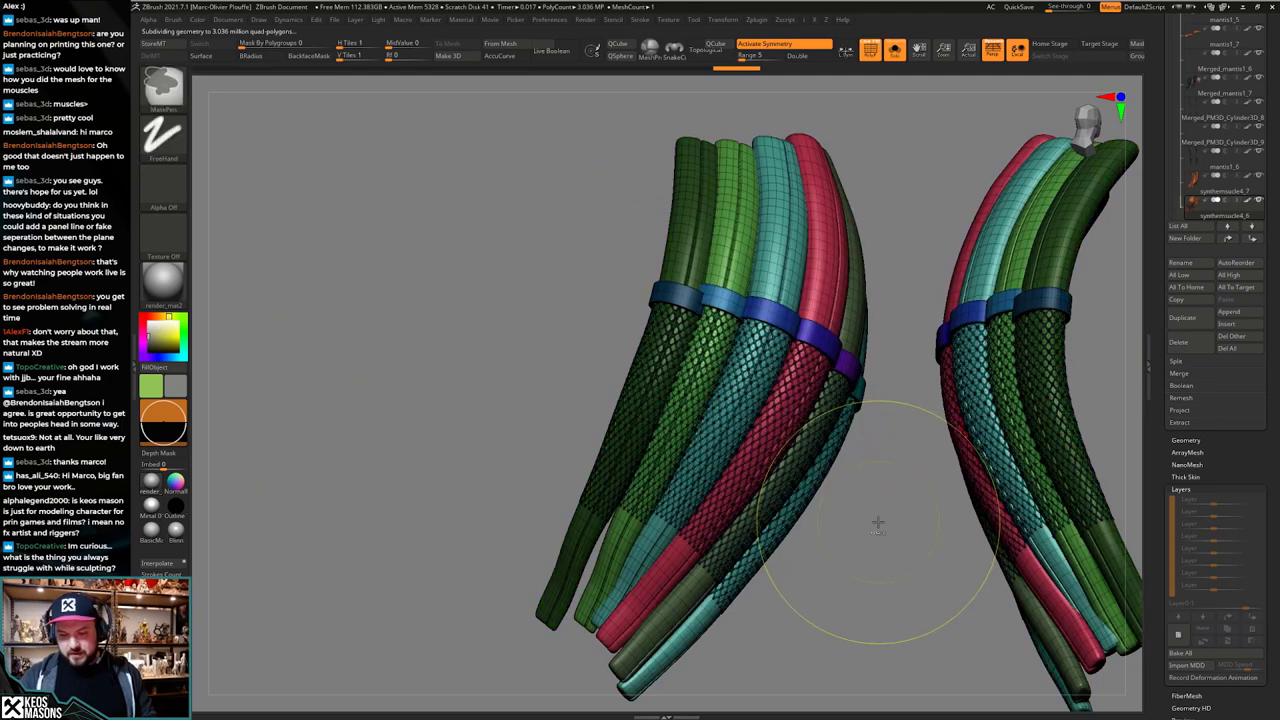
key("ctrl+w")
key("w")
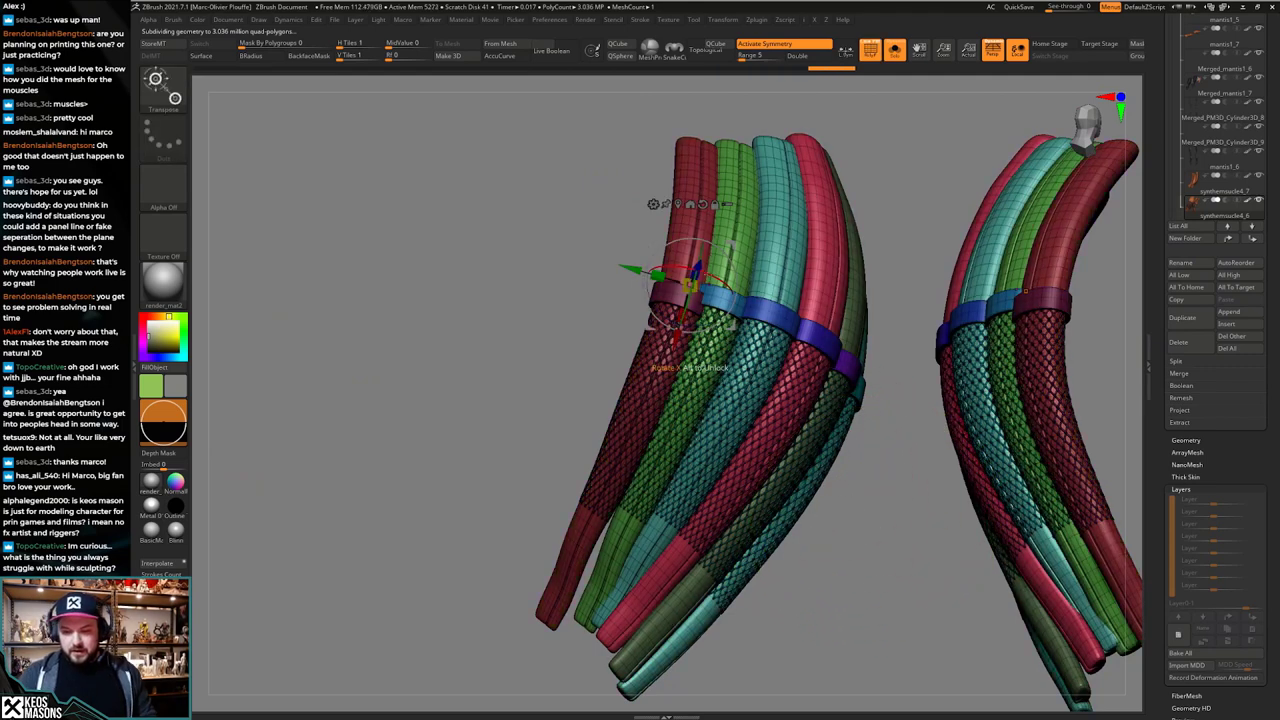
key("y")
left_click(702, 242, "ctrl")
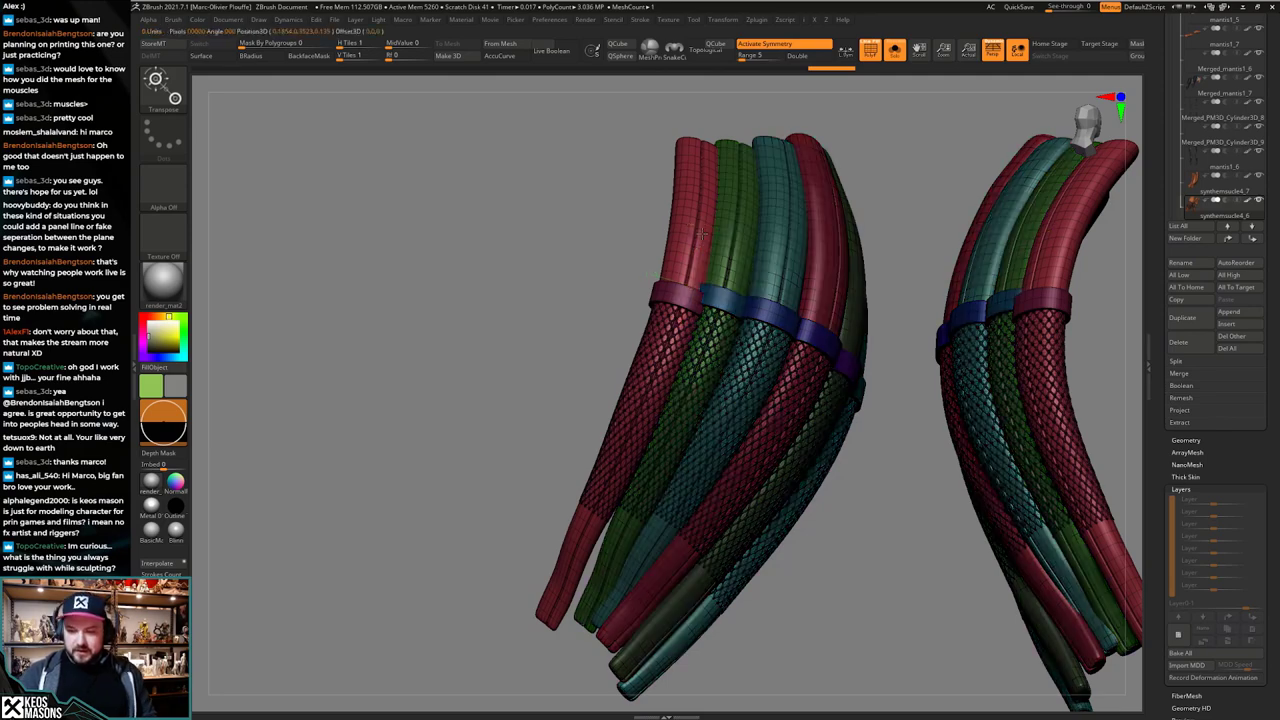
Step: Reposition the duplicated strand behind the leg plate with Transpose, comparing it against the surrounding armour
key("q")
key("alt+s")
mouse_move(776, 485)
right_mouse_down()
mouse_move(803, 484)
mouse_move(765, 505)
mouse_move(778, 493)
right_mouse_up()
key("shift+f")
key("w")
left_click_drag(805, 429, 846, 430)
right_click_drag(848, 431, 875, 437)
left_click_drag(836, 430, 827, 472)
right_click_drag(827, 472, 704, 474)
right_click_drag(793, 492, 806, 450)
key("alt+s")
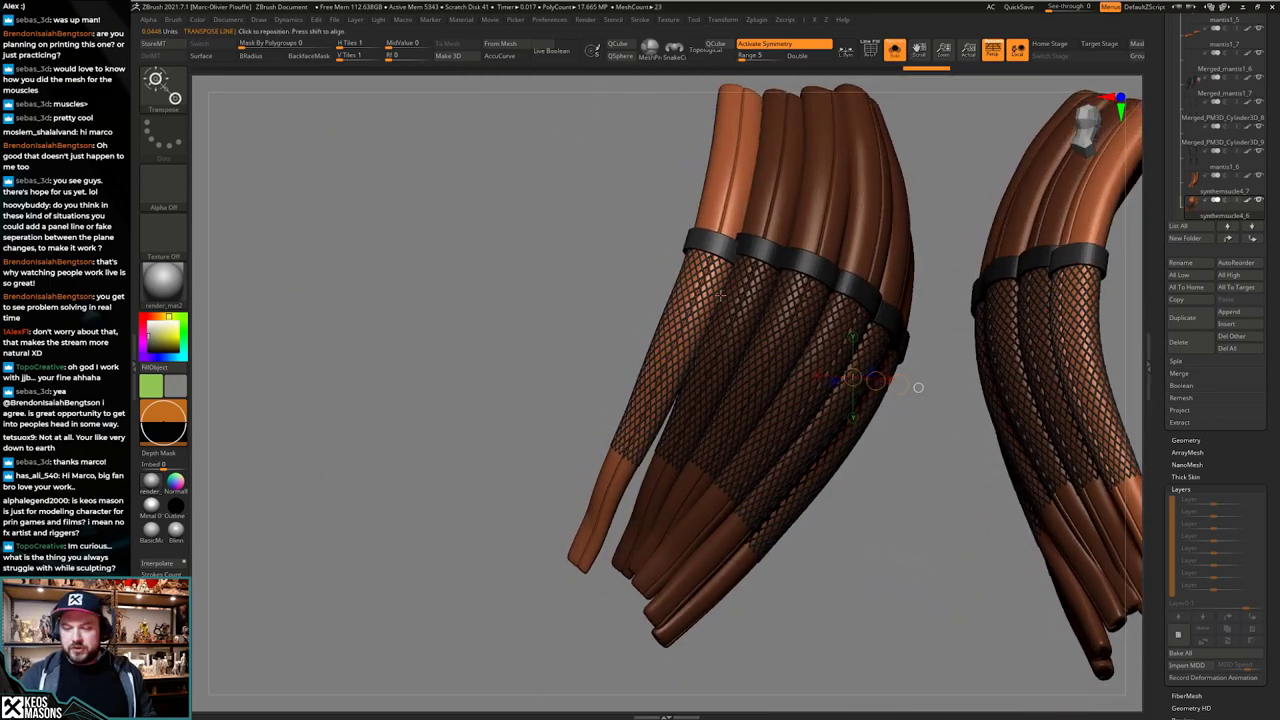
Step: Rotate and shift the duplicated strand with Transpose lines along its length so it lies close beside the bundle
left_click_drag(693, 302, 753, 369)
left_click_drag(880, 538, 895, 532)
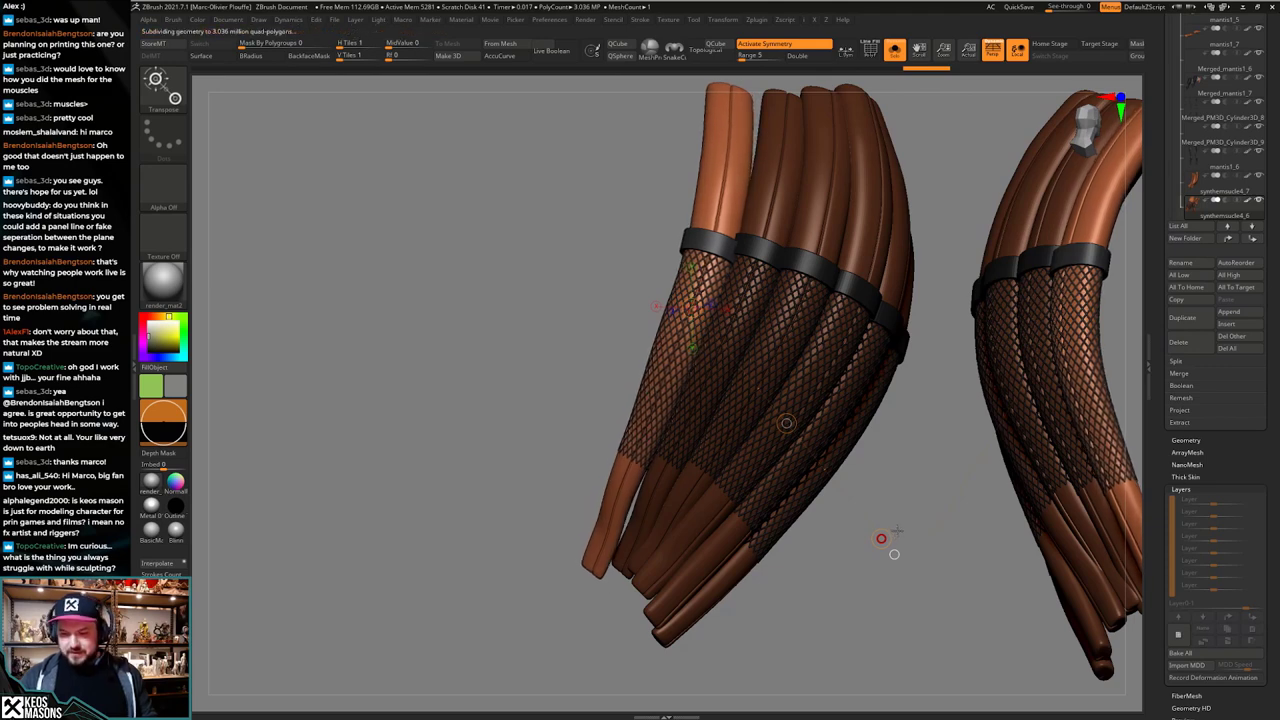
right_click_drag(771, 306, 757, 358, "alt")
left_click_drag(710, 236, 613, 539)
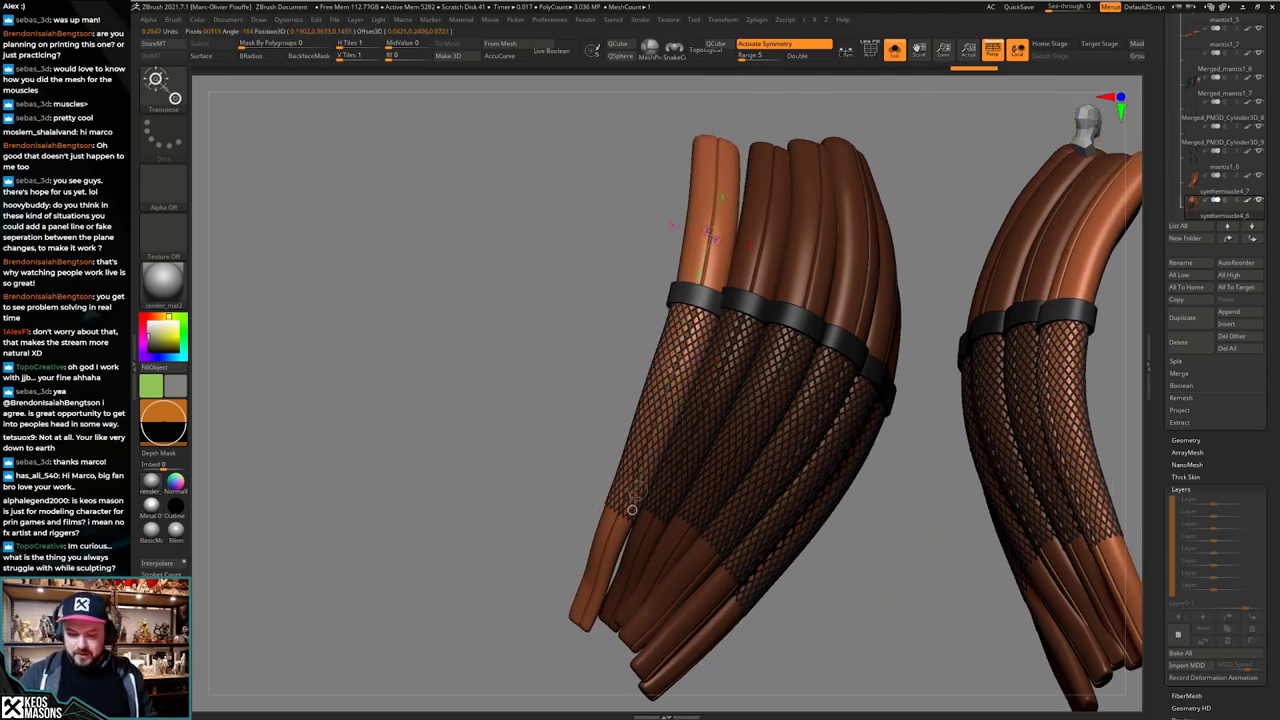
left_click_drag(662, 387, 650, 433)
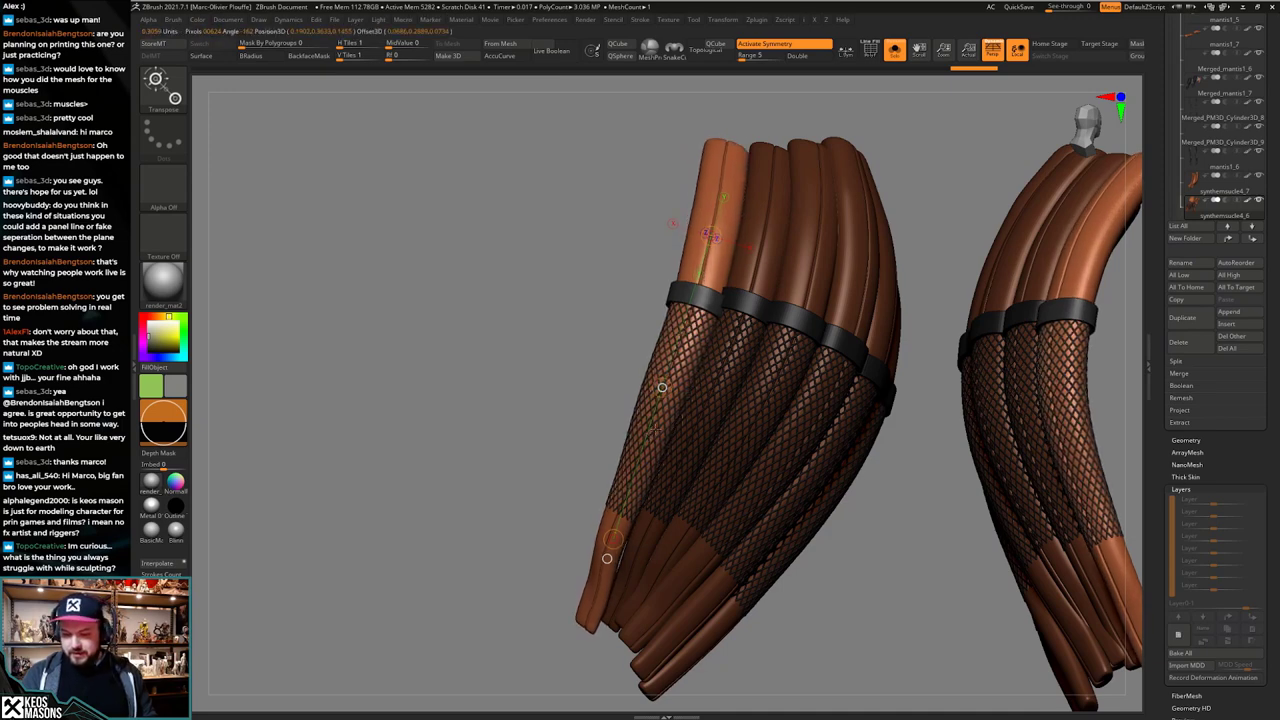
right_click_drag(790, 455, 840, 452)
left_click_drag(843, 457, 869, 543)
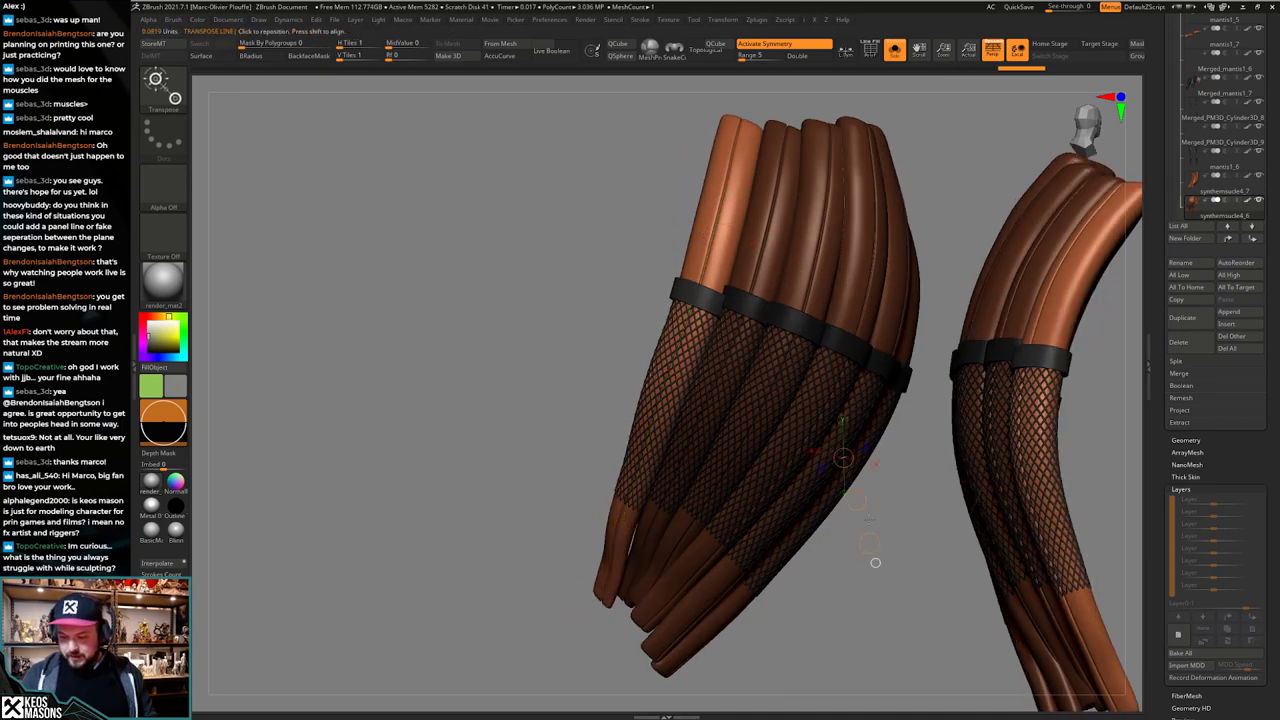
left_click_drag(856, 500, 860, 490)
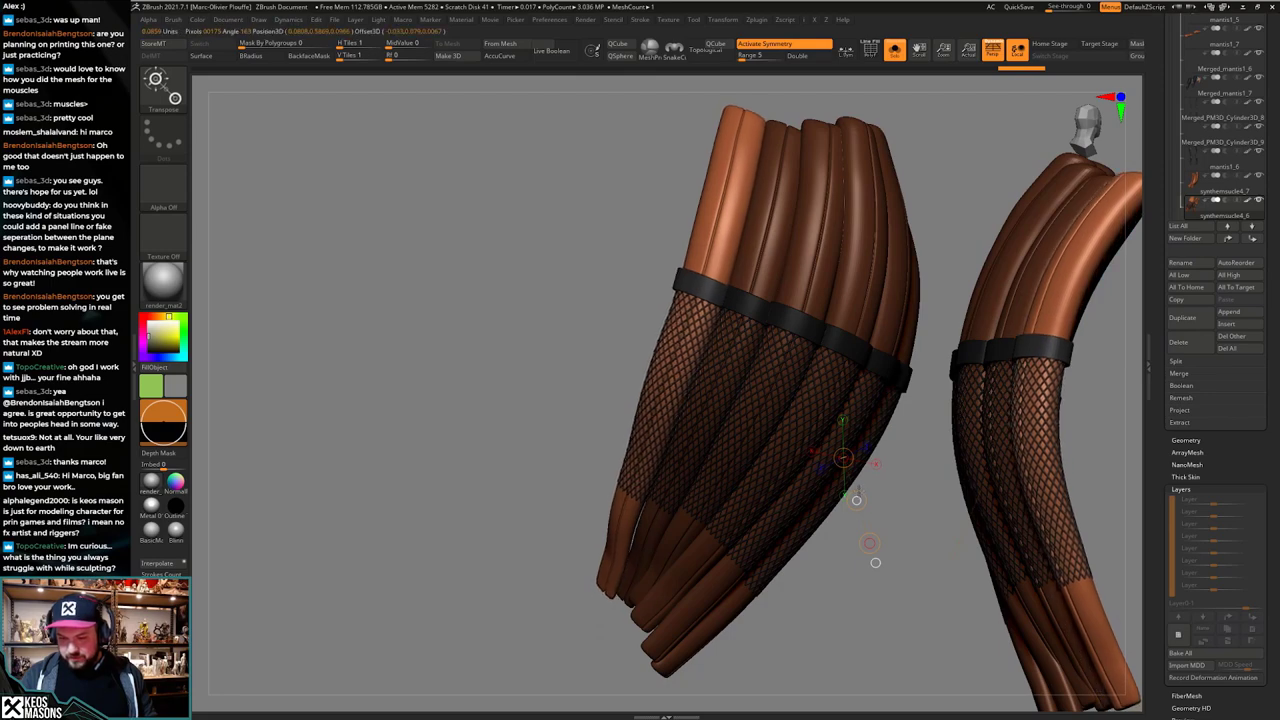
Step: Return to the full leg and nudge the duplicated strand where it pokes through the armour with the Move brush
key("q")
key("alt+s")
mouse_move(768, 504)
right_mouse_down()
mouse_move(698, 502)
mouse_move(765, 500)
mouse_move(790, 458)
right_mouse_up()
key("b")
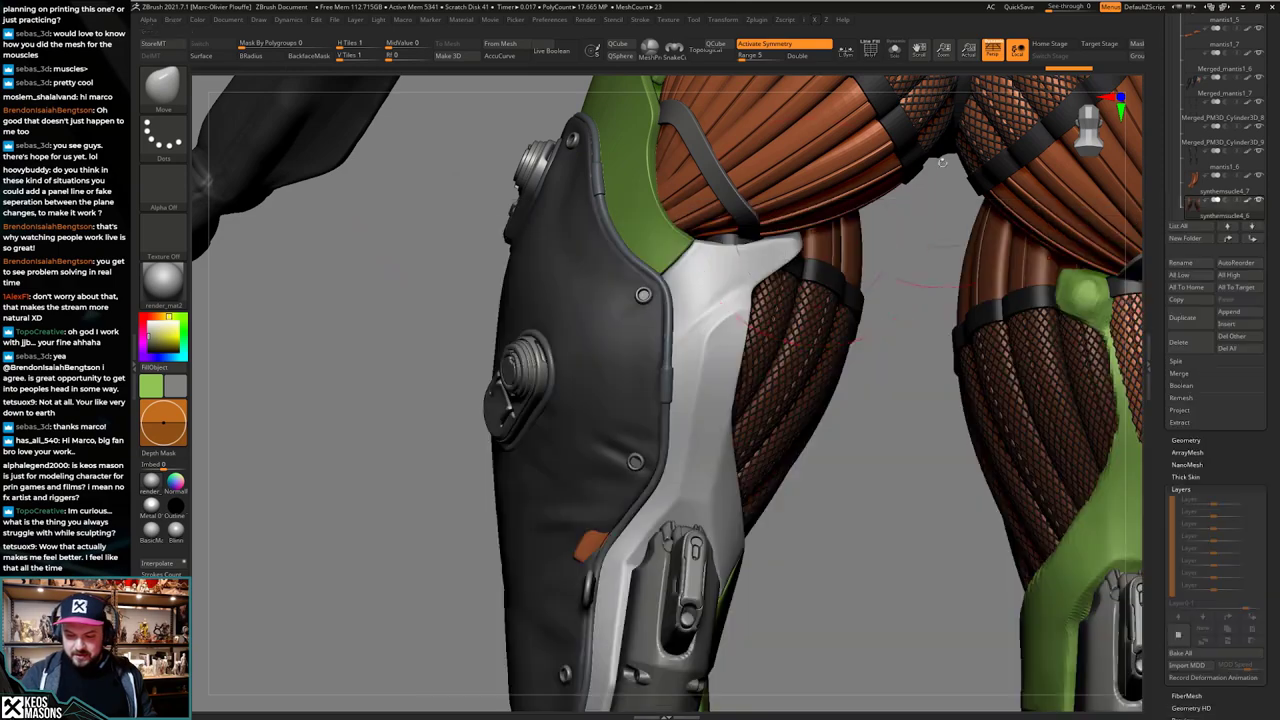
key("space")
left_click_drag(704, 404, 709, 404)
right_click_drag(745, 408, 694, 409)
key("space")
left_click_drag(694, 409, 704, 409)
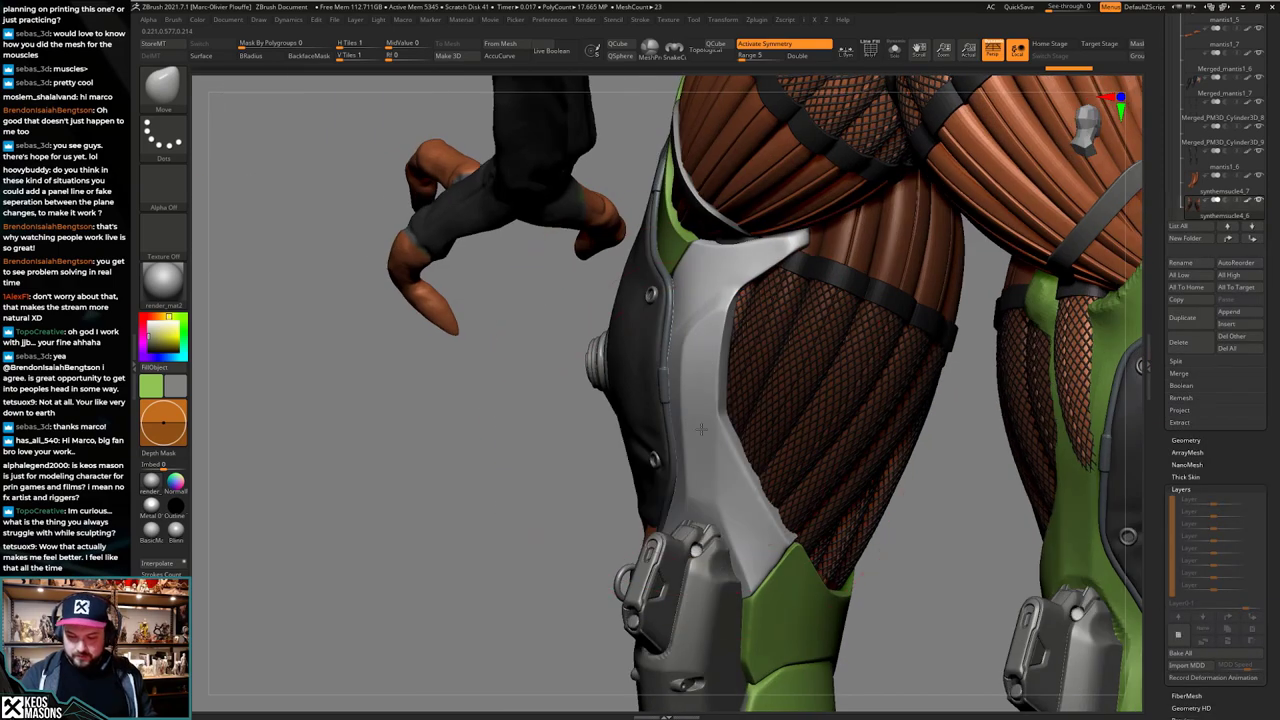
Step: Examine the widened muscle bundle against the leg plate and knee armour from the rear, below and front
mouse_move(595, 532)
right_mouse_down()
mouse_move(621, 534)
mouse_move(556, 507)
mouse_move(650, 505)
right_mouse_up()
left_click(629, 546, "alt")
key("alt+s")
right_click_drag(759, 505, 766, 507)
key("alt+s")
right_click_drag(815, 330, 686, 272)
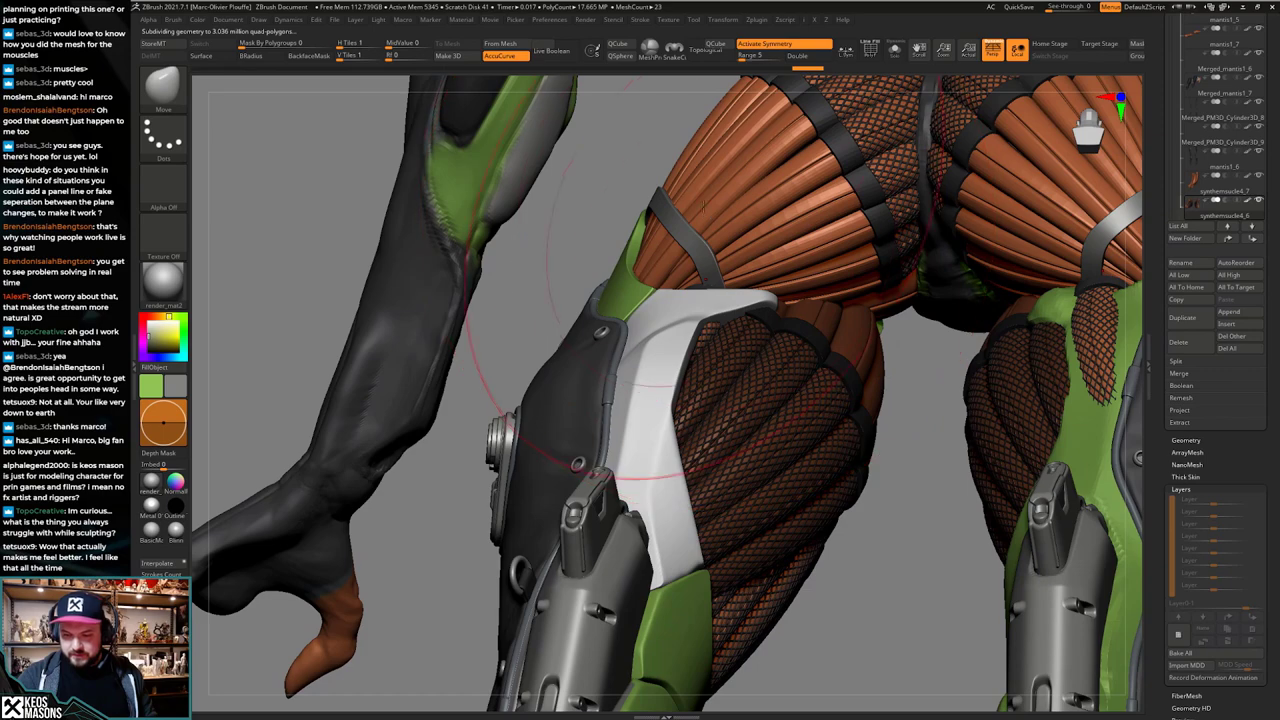
right_click_drag(700, 212, 800, 470)
key("alt+s")
right_click_drag(866, 526, 837, 500, "ctrl")
key("alt+s")
right_click_drag(790, 402, 724, 396)
mouse_move(723, 443)
right_mouse_down()
mouse_move(757, 442)
mouse_move(728, 471)
mouse_move(672, 462)
mouse_move(648, 432)
mouse_move(672, 440)
right_mouse_up()
mouse_move(809, 453)
right_mouse_down("ctrl")
mouse_move(806, 530)
mouse_move(800, 505)
mouse_move(748, 492)
mouse_move(674, 501)
right_mouse_up("ctrl")
mouse_move(748, 528)
right_mouse_down()
mouse_move(757, 494)
mouse_move(713, 494)
mouse_move(688, 520)
mouse_move(704, 495)
mouse_move(708, 415)
right_mouse_up()
right_click(707, 520)
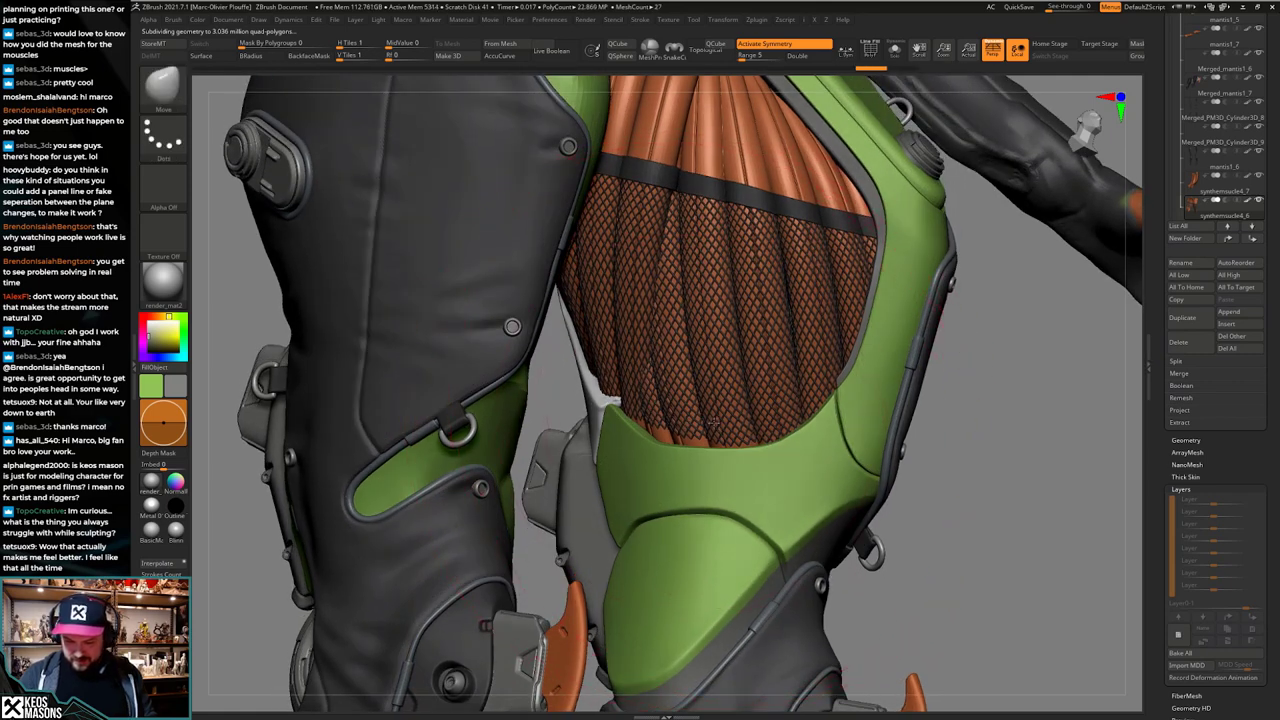
Step: Nudge the lower inner end of the front thigh muscles toward the green knee armour with the Move brush
right_click_drag(709, 509, 707, 552)
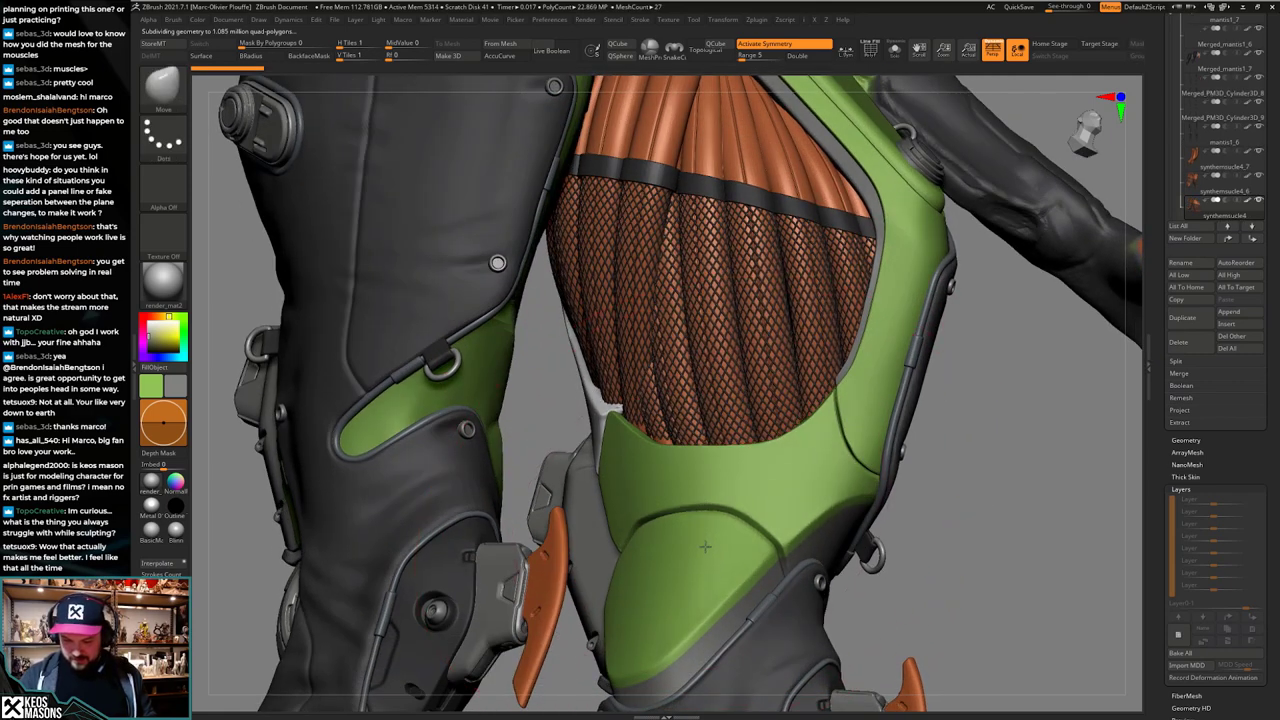
mouse_move(707, 552)
right_mouse_down()
mouse_move(715, 508)
mouse_move(712, 550)
right_mouse_up()
right_click(645, 372)
mouse_move(645, 373)
right_mouse_down()
mouse_move(650, 428)
mouse_move(653, 390)
right_mouse_up()
right_click(653, 390)
left_click_drag(621, 402, 635, 393)
right_click_drag(650, 394, 790, 425)
right_click_drag(662, 433, 658, 478)
right_click(658, 479)
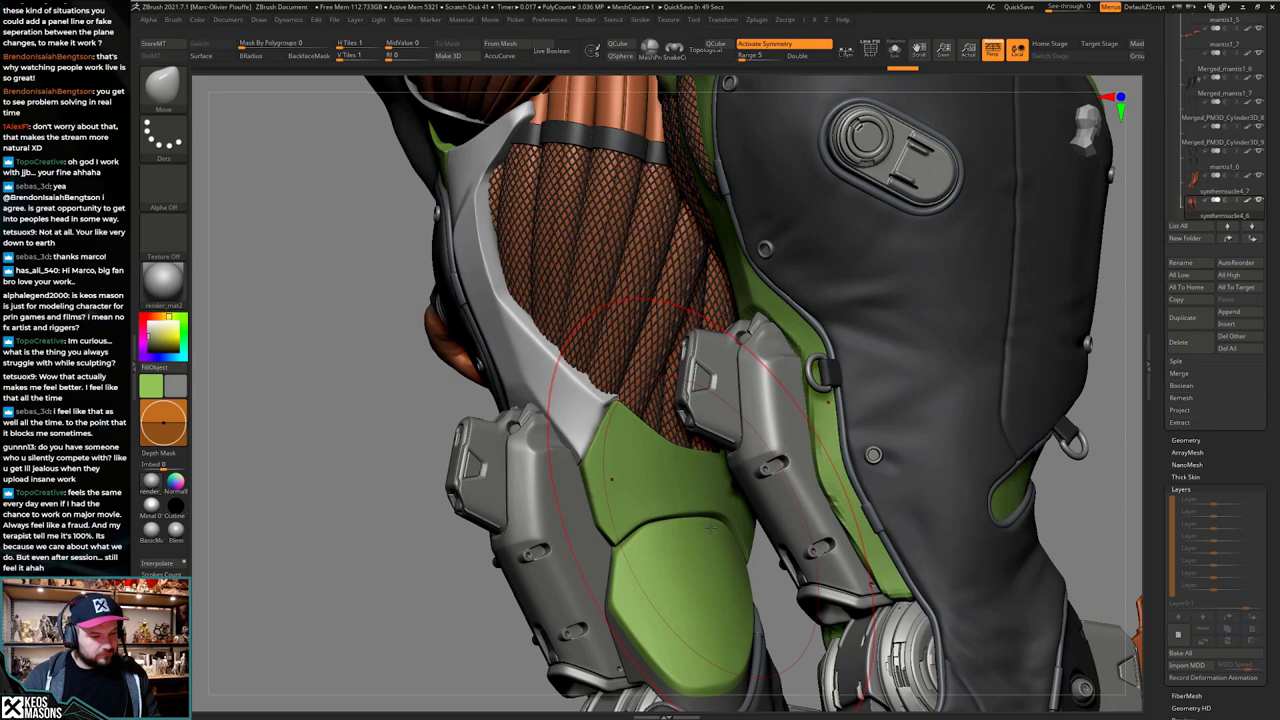
Step: Examine how the muscles meet the leg plate and green knee armour from the rear, inner side and front
right_click_drag(640, 508, 690, 640)
right_click_drag(650, 445, 625, 478)
mouse_move(765, 440)
right_mouse_down("ctrl")
mouse_move(737, 508)
mouse_move(709, 471)
mouse_move(687, 505)
right_mouse_up("ctrl")
right_click(687, 505)
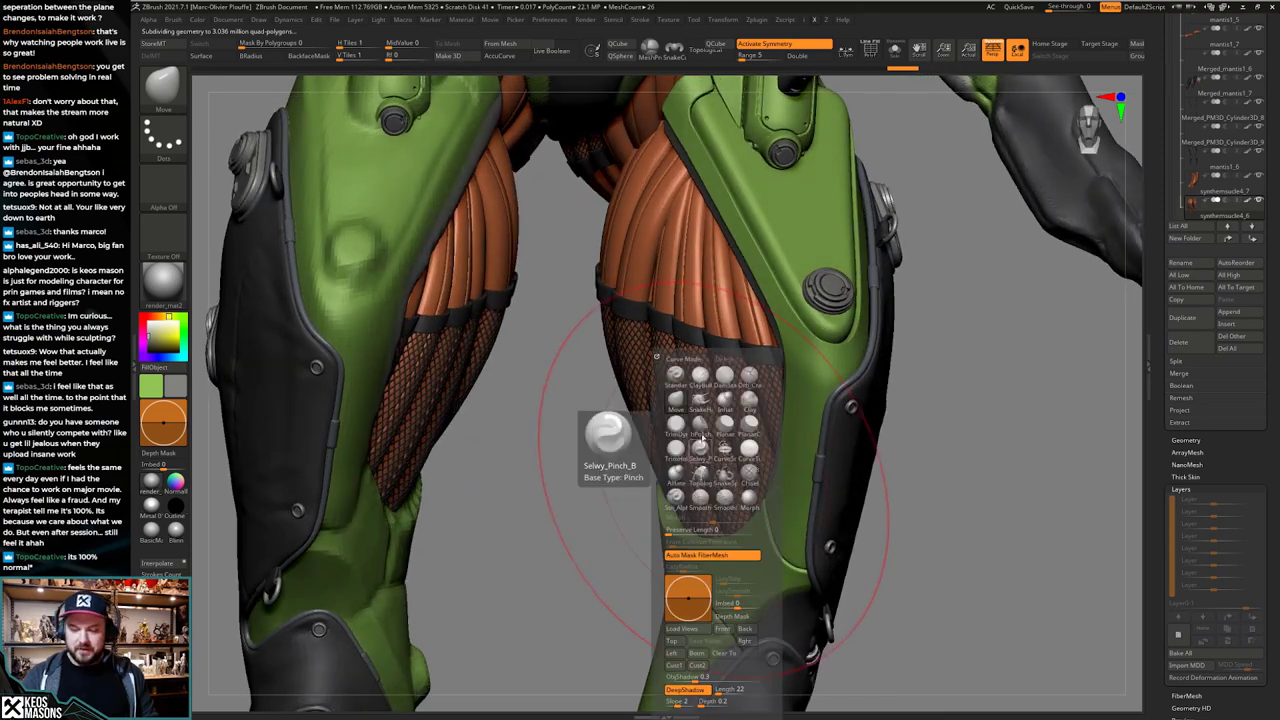
key("space")
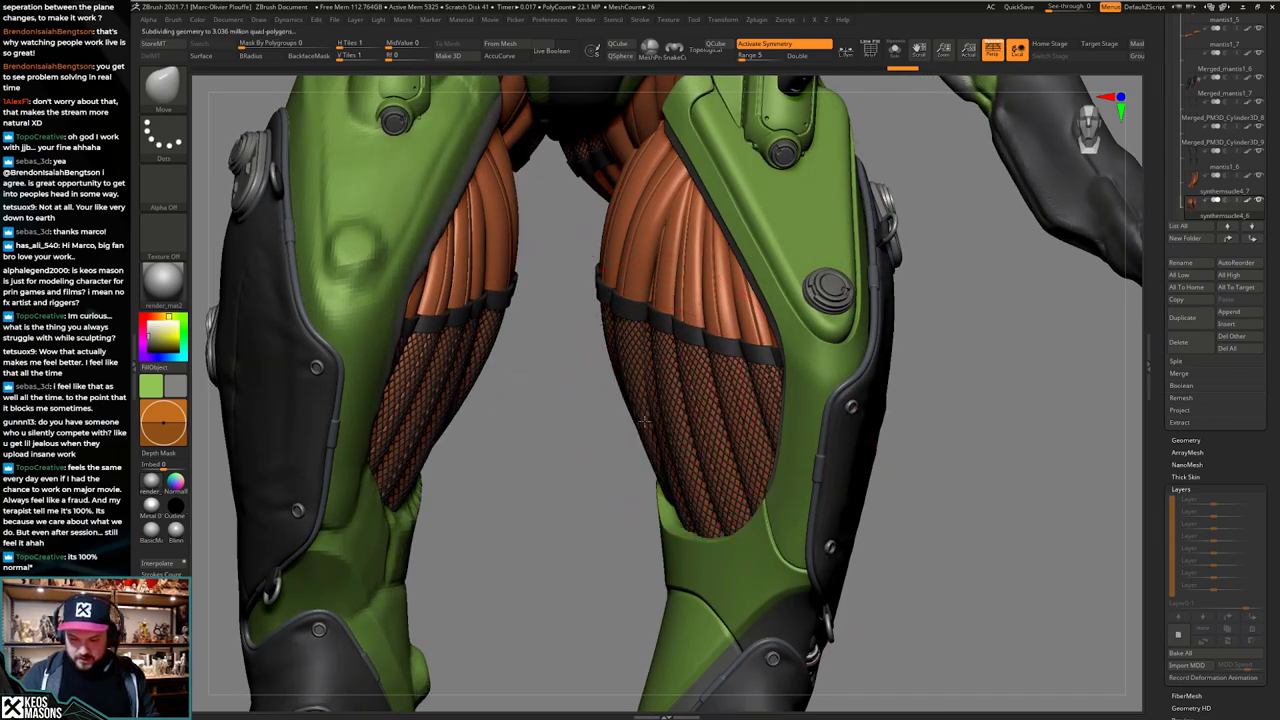
mouse_move(695, 446)
right_mouse_down()
mouse_move(627, 506)
mouse_move(662, 516)
mouse_move(646, 533)
mouse_move(677, 500)
mouse_move(666, 531)
mouse_move(656, 504)
mouse_move(640, 517)
mouse_move(623, 502)
mouse_move(634, 515)
mouse_move(624, 535)
mouse_move(602, 518)
mouse_move(618, 528)
mouse_move(645, 517)
mouse_move(628, 558)
right_mouse_up()
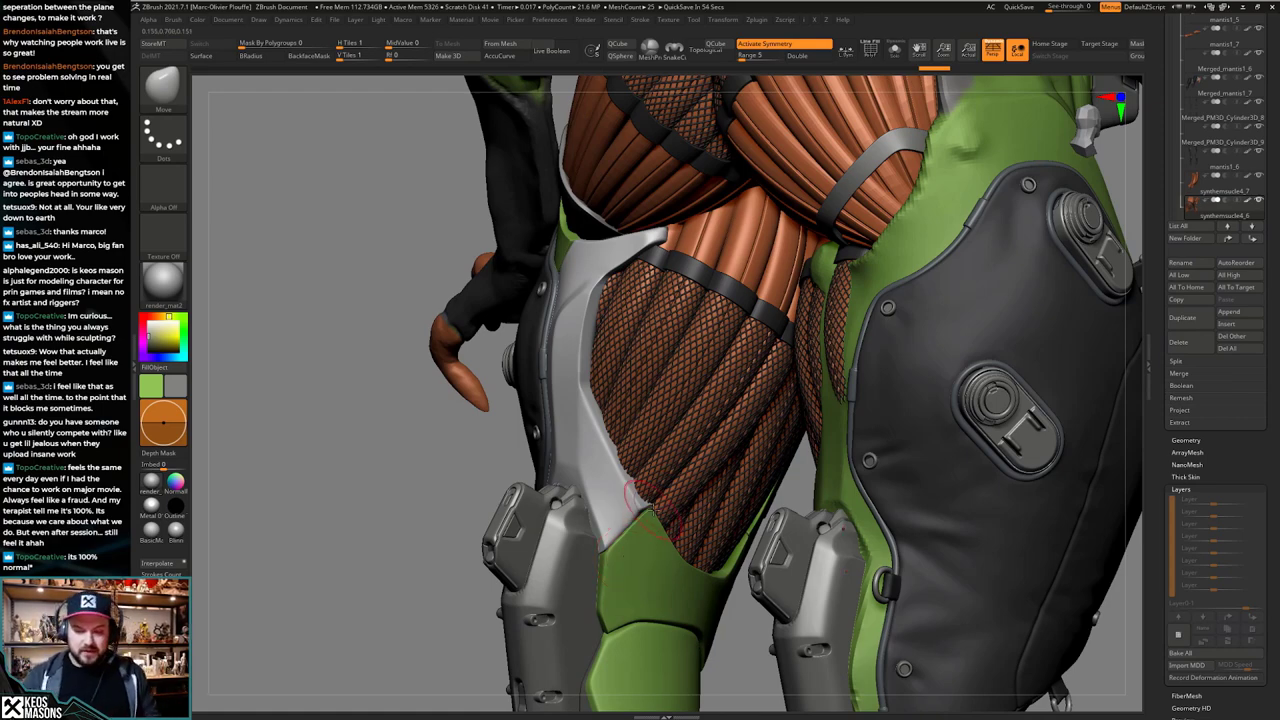
right_click_drag(653, 510, 677, 498)
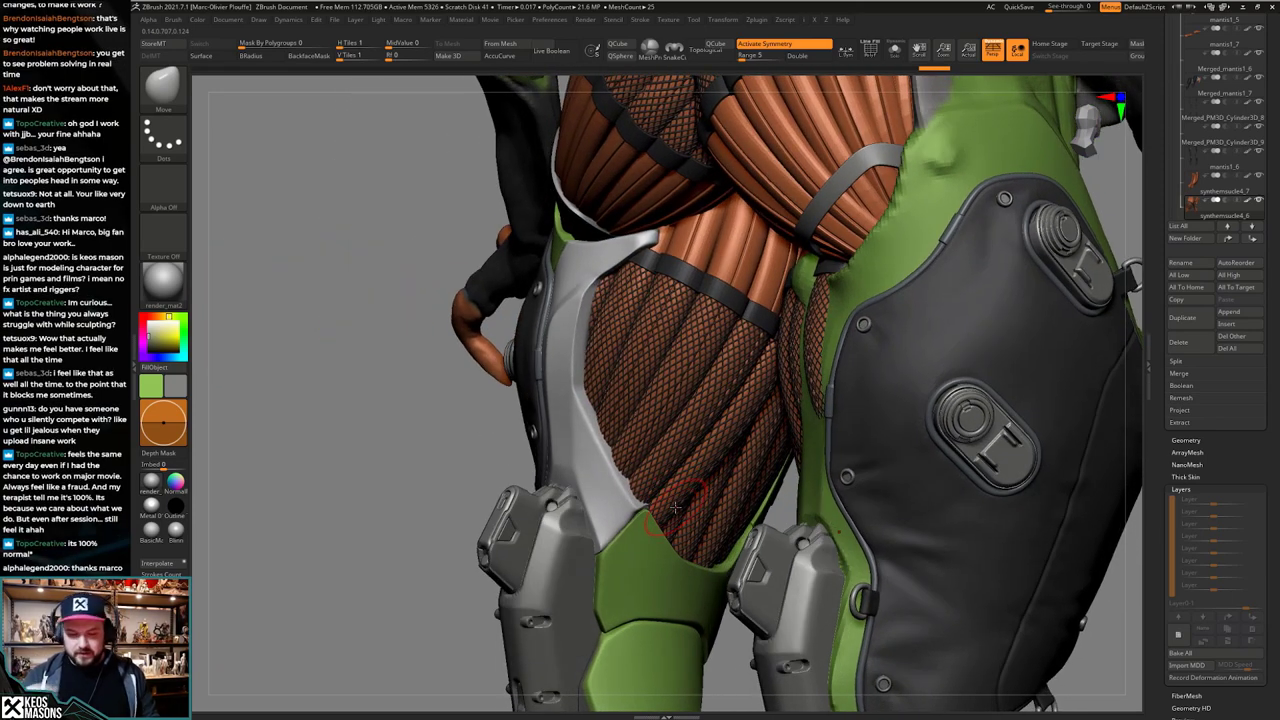
mouse_move(676, 562)
right_mouse_down()
mouse_move(686, 540)
mouse_move(695, 549)
right_mouse_up()
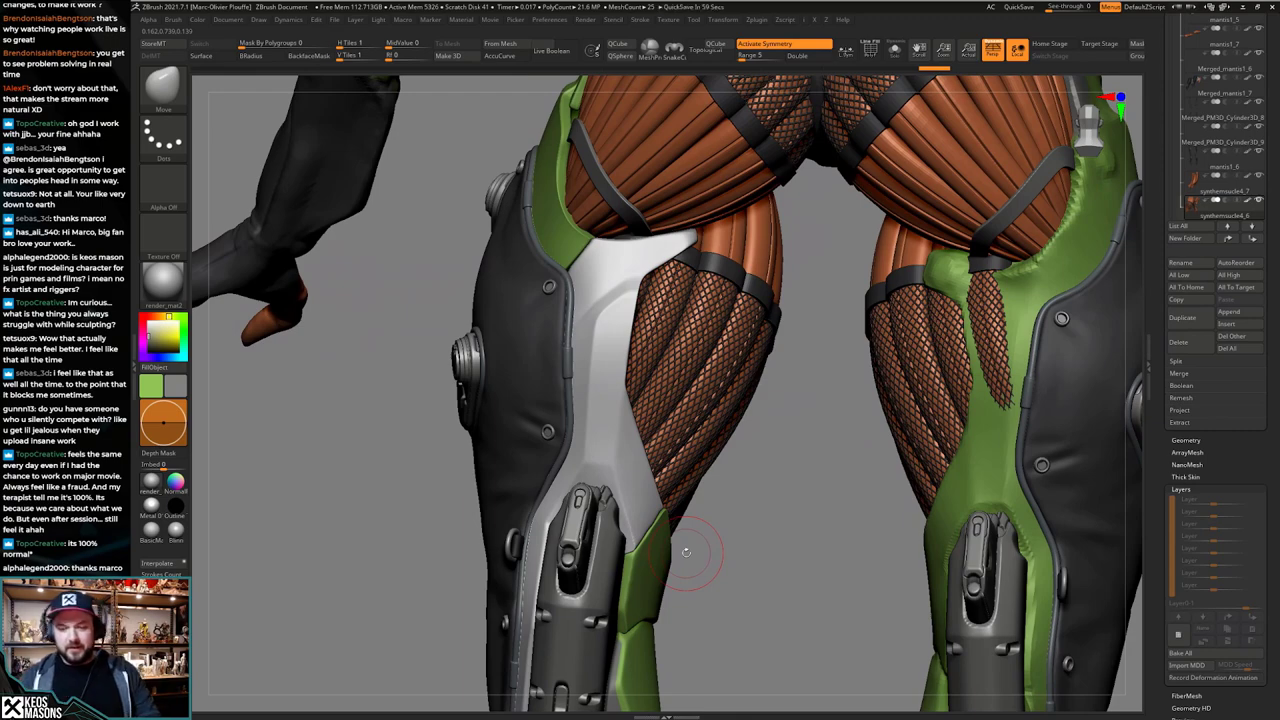
mouse_move(698, 477)
right_mouse_down()
mouse_move(714, 490)
mouse_move(702, 488)
right_mouse_up()
Step: Select the grey leg plate, set up a small hPolish brush for it, and isolate the plate
key("b")
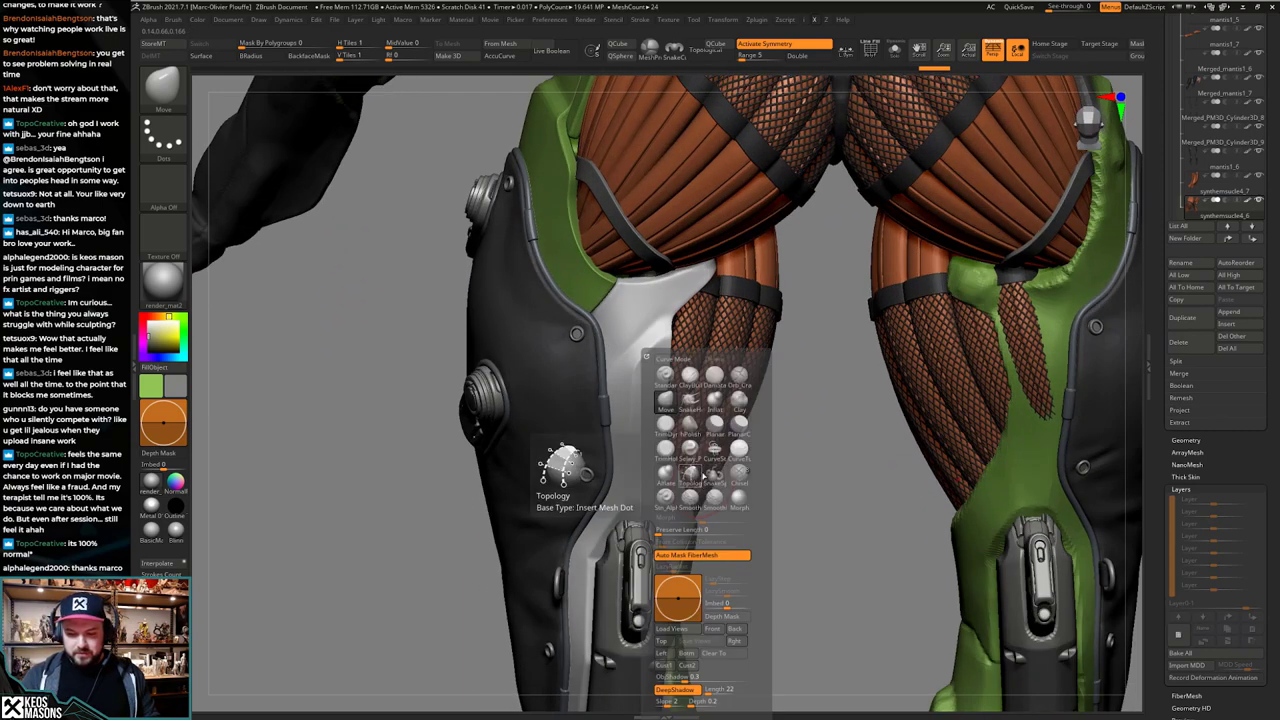
left_click(694, 426)
right_click_drag(657, 361, 667, 346, "ctrl")
key("s")
left_click_drag(667, 354, 670, 353)
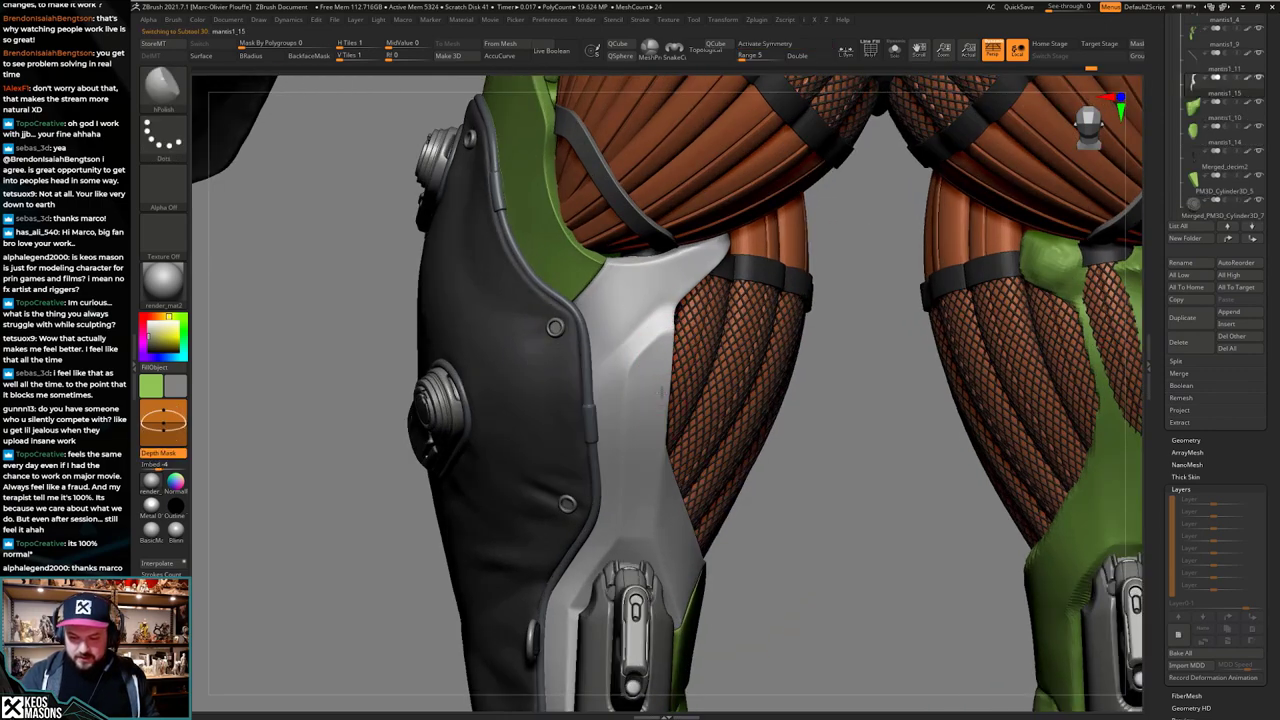
right_click(648, 387)
right_click_drag(661, 392, 699, 349)
key("alt+shift+s")
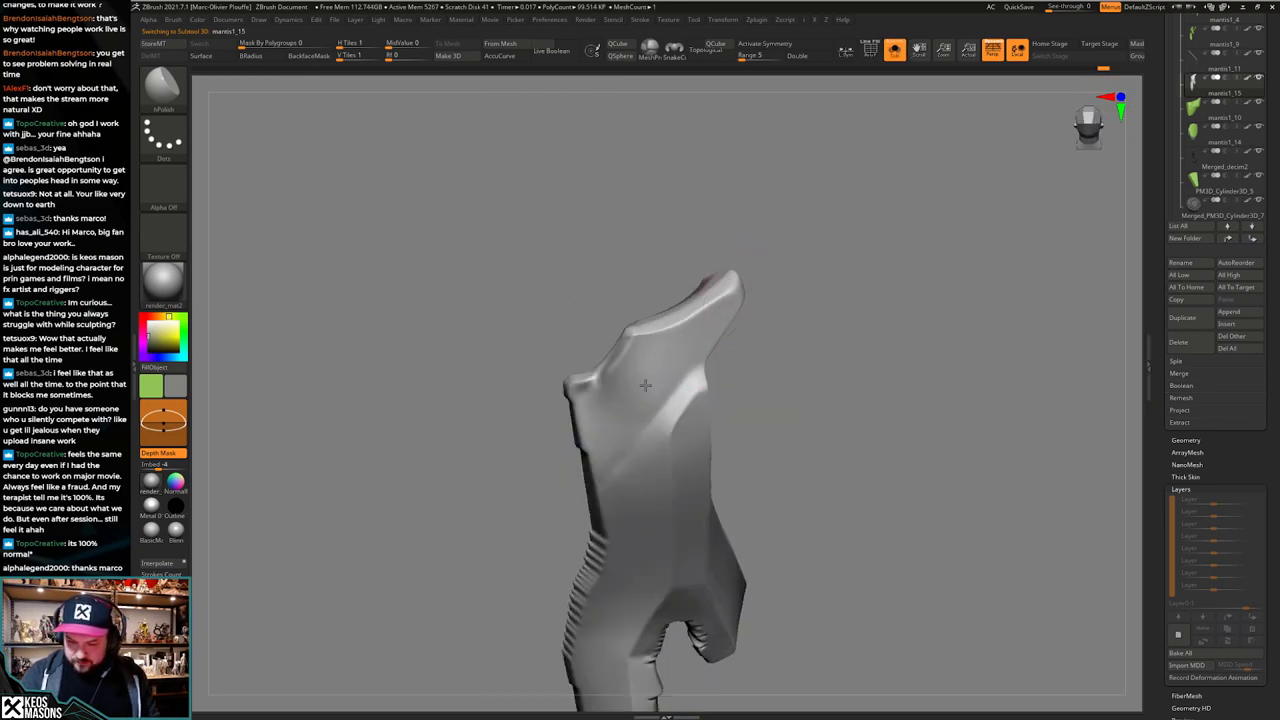
Step: Inspect the planes and edges of the leg plate's upper arm, both isolated and among the surrounding parts
right_click_drag(597, 438, 730, 304)
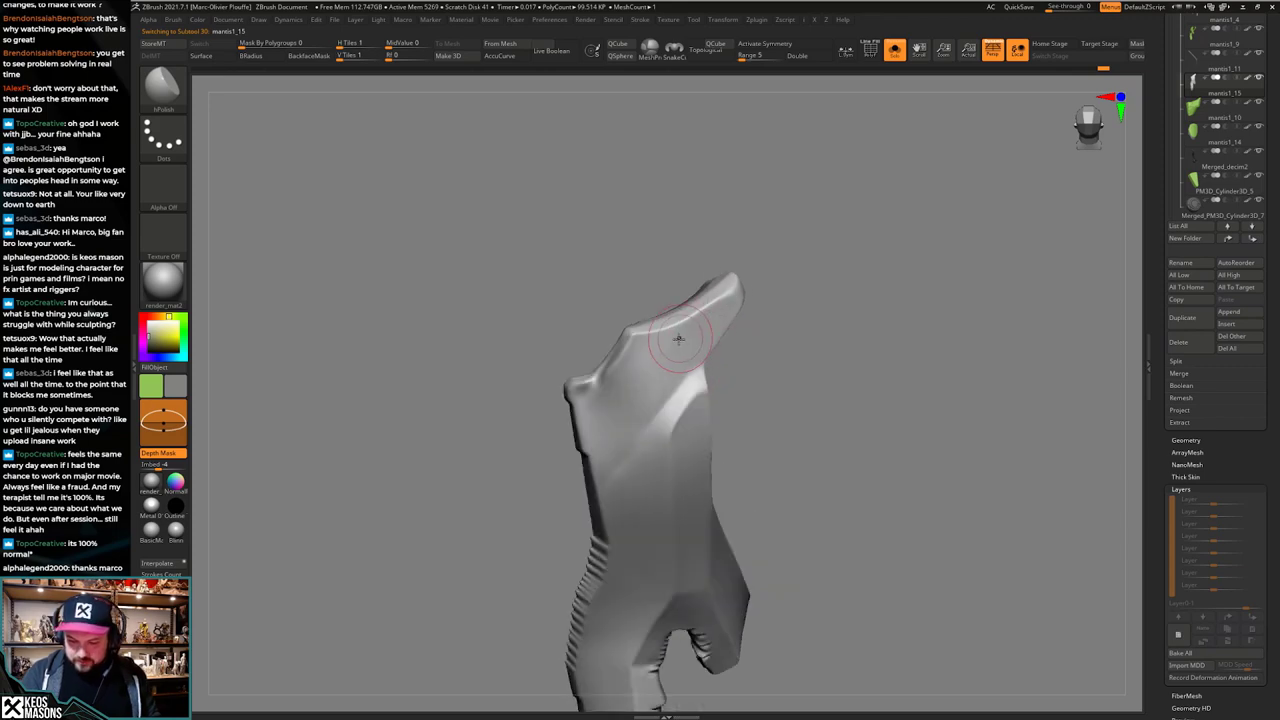
right_click_drag(702, 379, 702, 406)
key("alt+shift+s")
right_click(702, 406)
right_click_drag(706, 354, 662, 364)
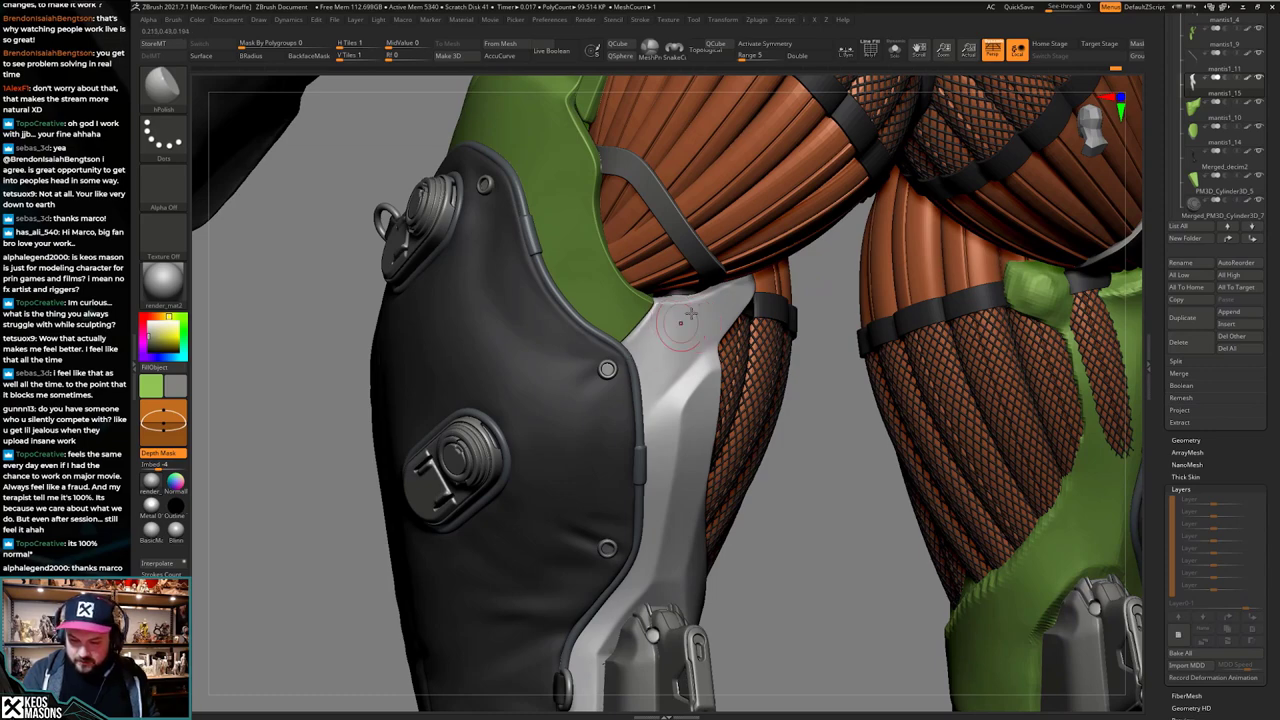
right_click_drag(705, 338, 700, 300)
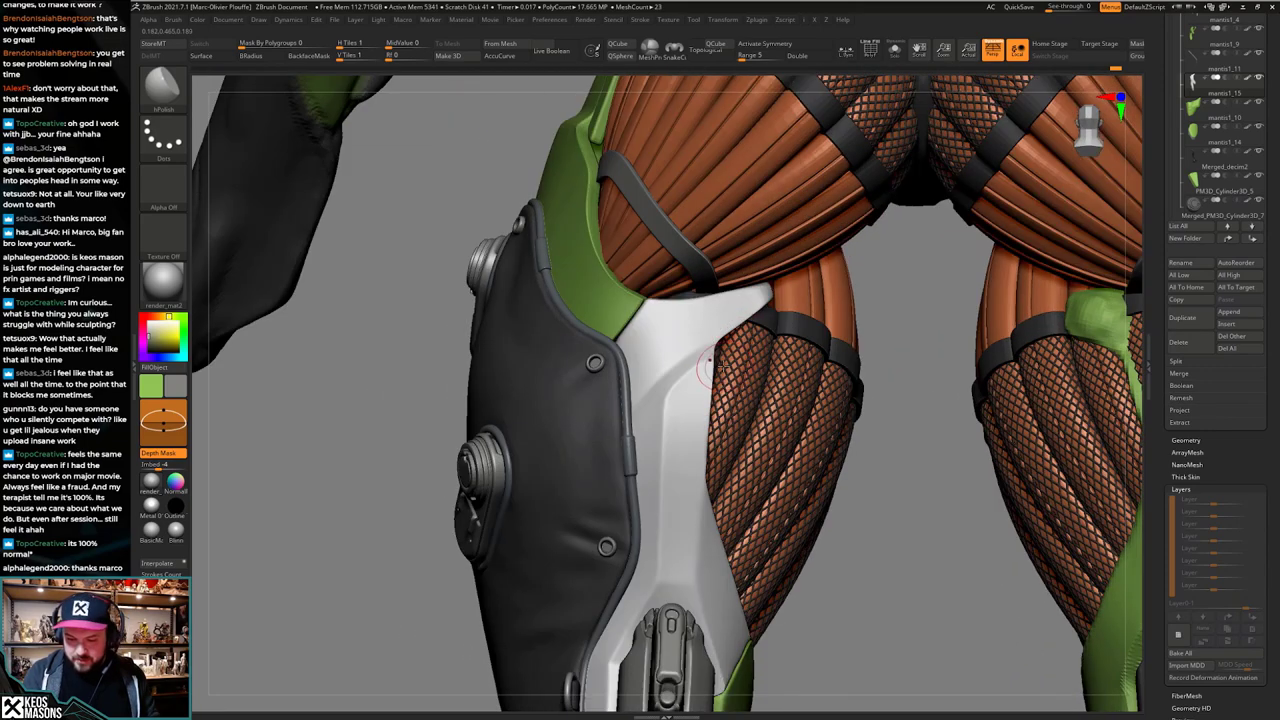
mouse_move(702, 363)
right_mouse_down()
mouse_move(715, 353)
mouse_move(704, 386)
mouse_move(658, 428)
mouse_move(706, 363)
right_mouse_up()
key("alt+s")
key("alt+s")
Step: Switch to the Move brush for the leg plate's jagged lower inner corner above the green knee armour
mouse_move(691, 407)
right_mouse_down()
mouse_move(706, 399)
mouse_move(668, 413)
right_mouse_up()
right_click_drag(690, 480, 728, 497, "alt")
mouse_move(704, 436)
right_mouse_down("alt")
mouse_move(698, 505)
mouse_move(712, 494)
mouse_move(685, 491)
mouse_move(724, 496)
right_mouse_up("alt")
mouse_move(724, 496)
right_mouse_down("alt")
mouse_move(732, 444)
mouse_move(750, 447)
mouse_move(727, 463)
mouse_move(768, 468)
mouse_move(737, 447)
mouse_move(782, 449)
mouse_move(759, 425)
mouse_move(762, 443)
mouse_move(753, 434)
right_mouse_up("alt")
right_click(750, 448)
left_click(703, 401)
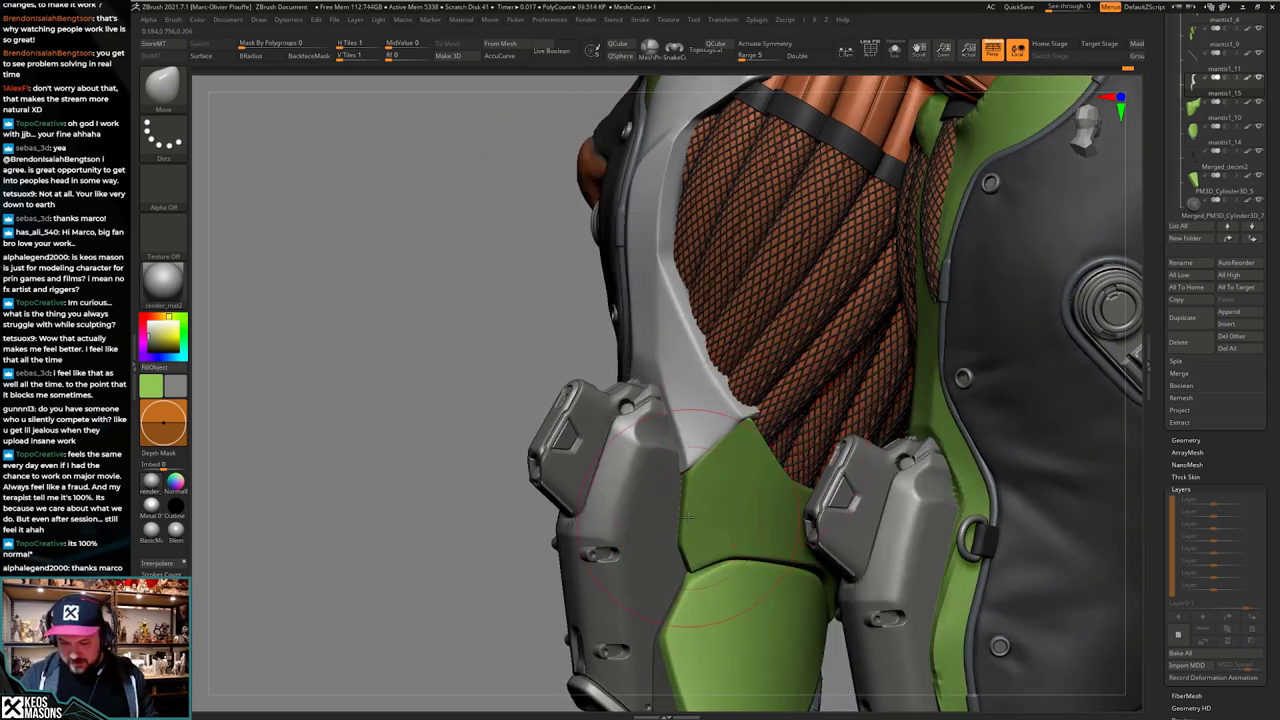
right_click_drag(688, 517, 705, 395)
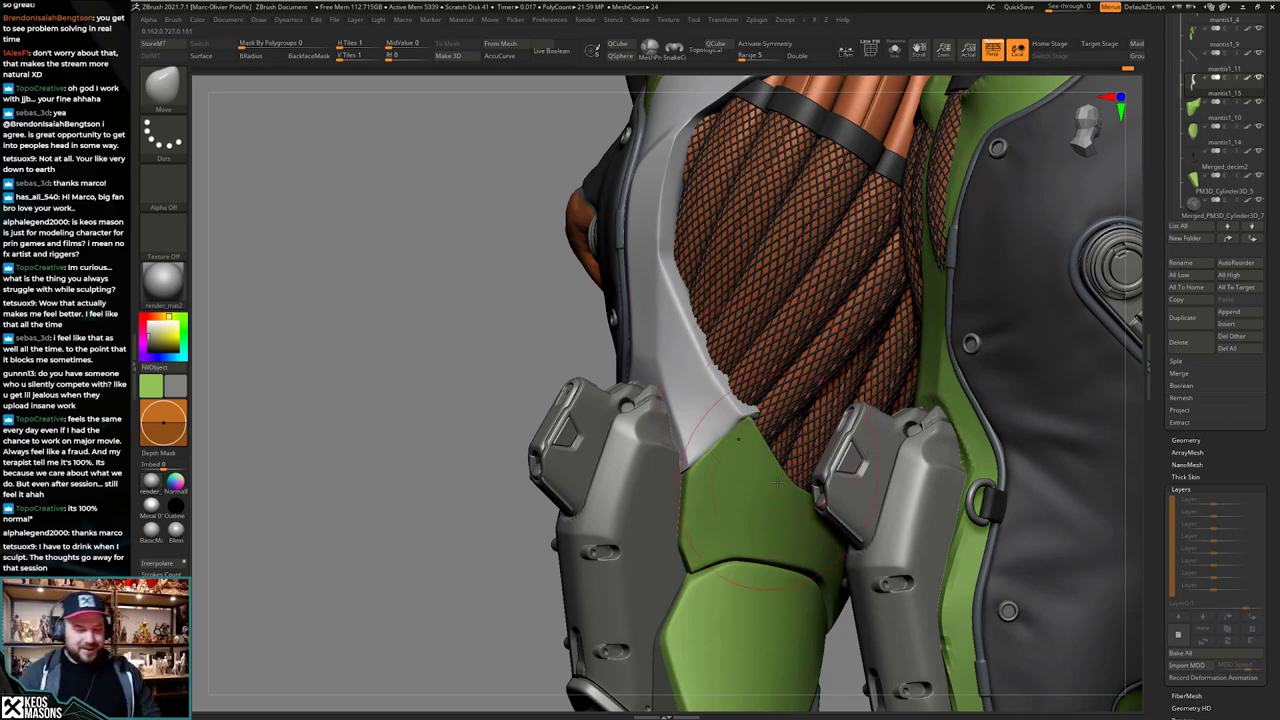
Step: Switch to the Orb_Cracks brush and reduce its draw size for the leg plate's lower inner corner
mouse_move(752, 460)
right_mouse_down()
mouse_move(818, 482)
mouse_move(768, 456)
mouse_move(748, 476)
mouse_move(767, 463)
mouse_move(758, 470)
mouse_move(822, 466)
mouse_move(762, 467)
right_mouse_up()
key("space")
left_click(796, 377)
key("space")
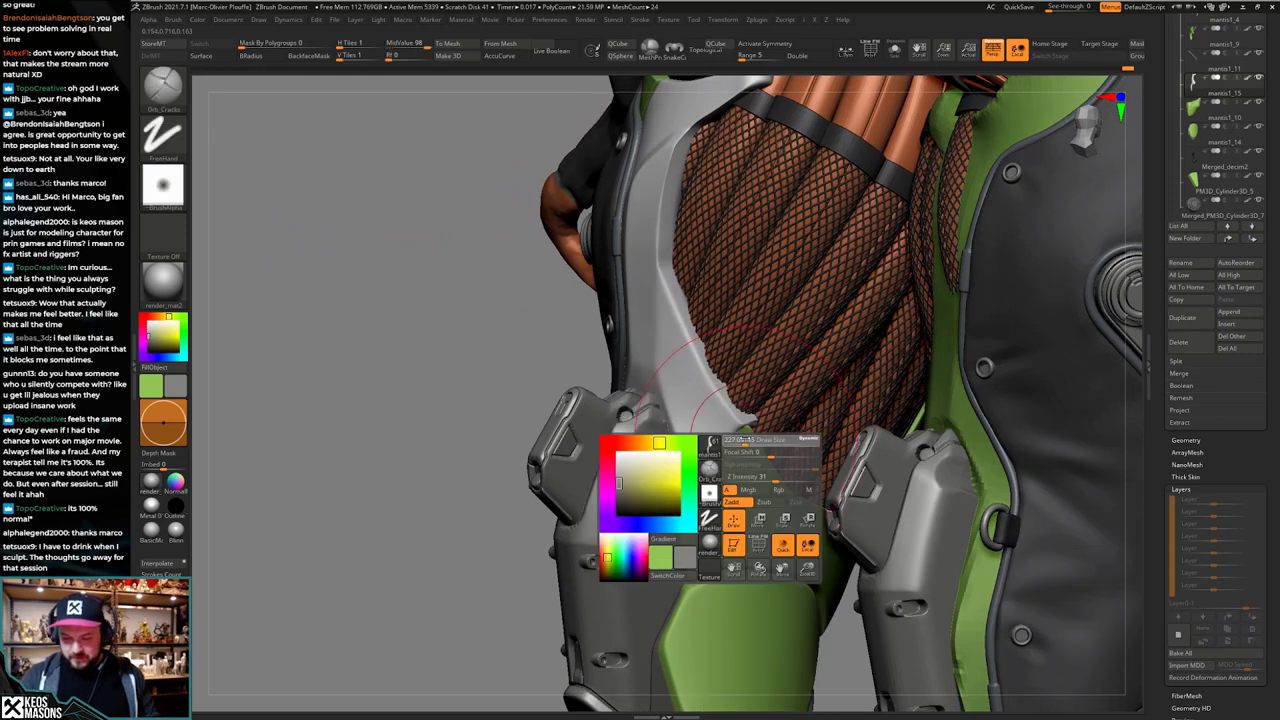
left_click(738, 441)
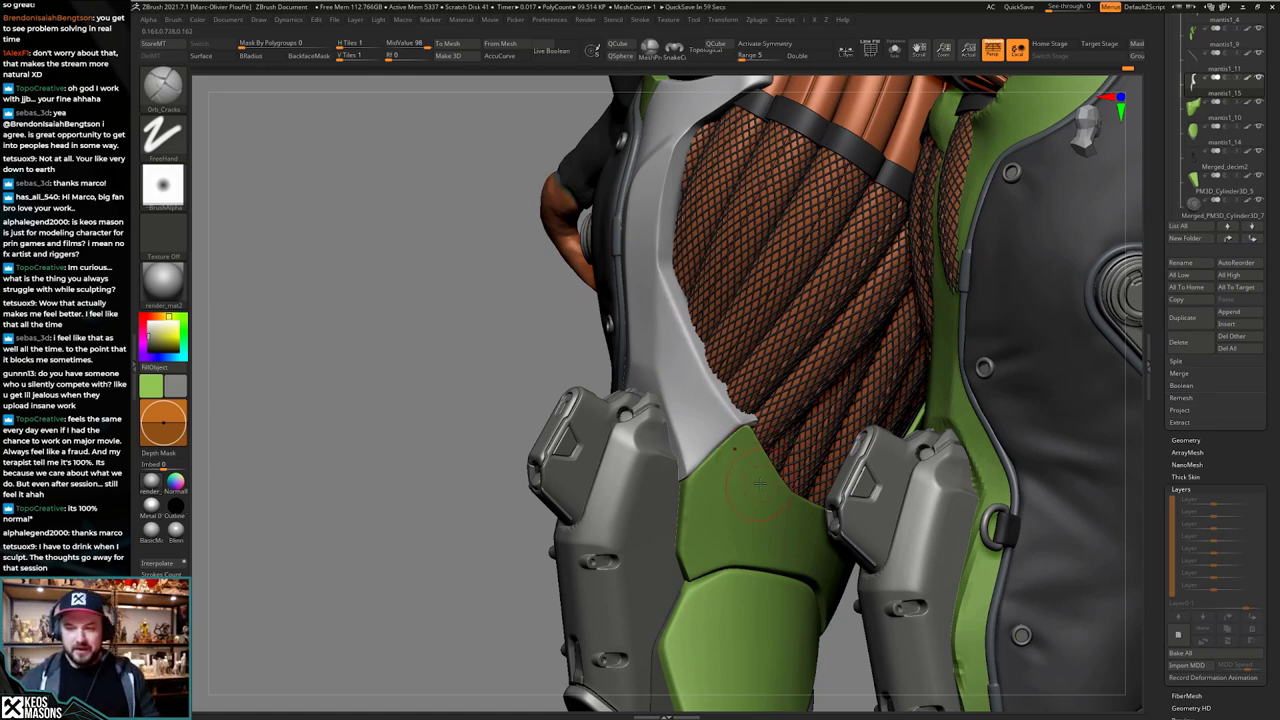
Step: Trim the jagged lower inner edge of the leg plate beside the netted thigh muscles with ClipCurve
right_click_drag(752, 418, 733, 512, "alt")
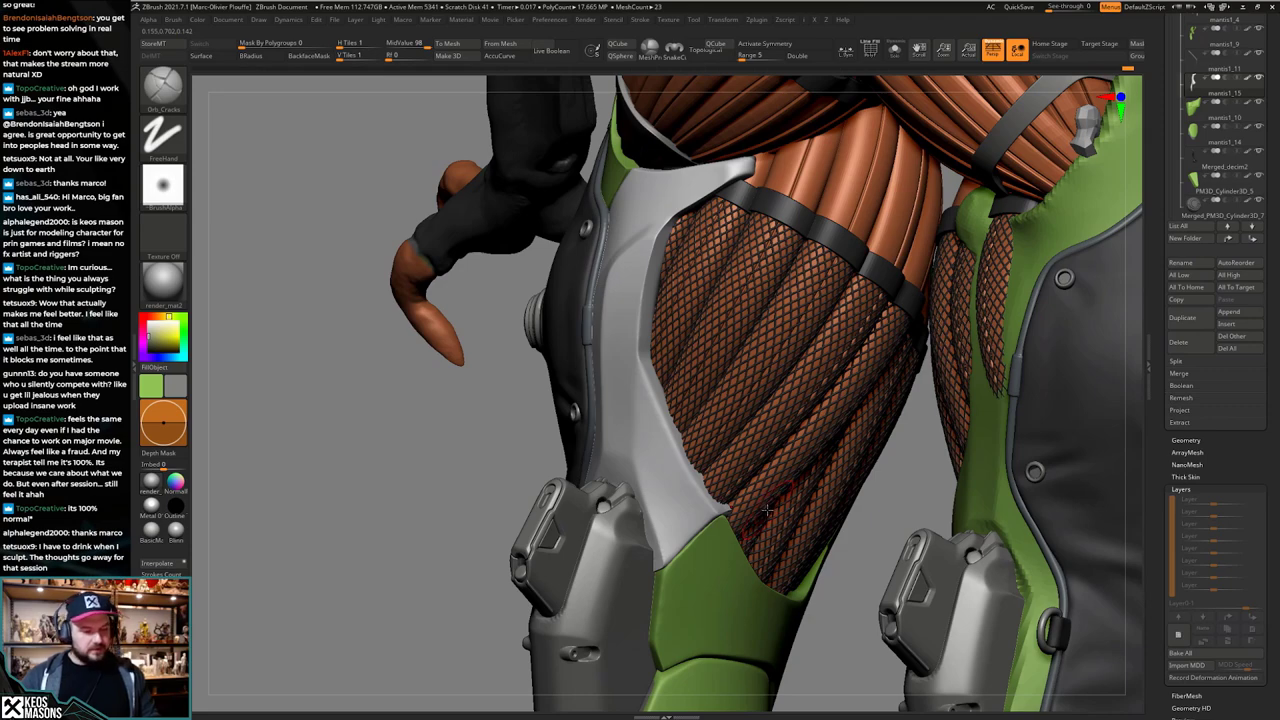
right_click_drag(767, 510, 757, 478)
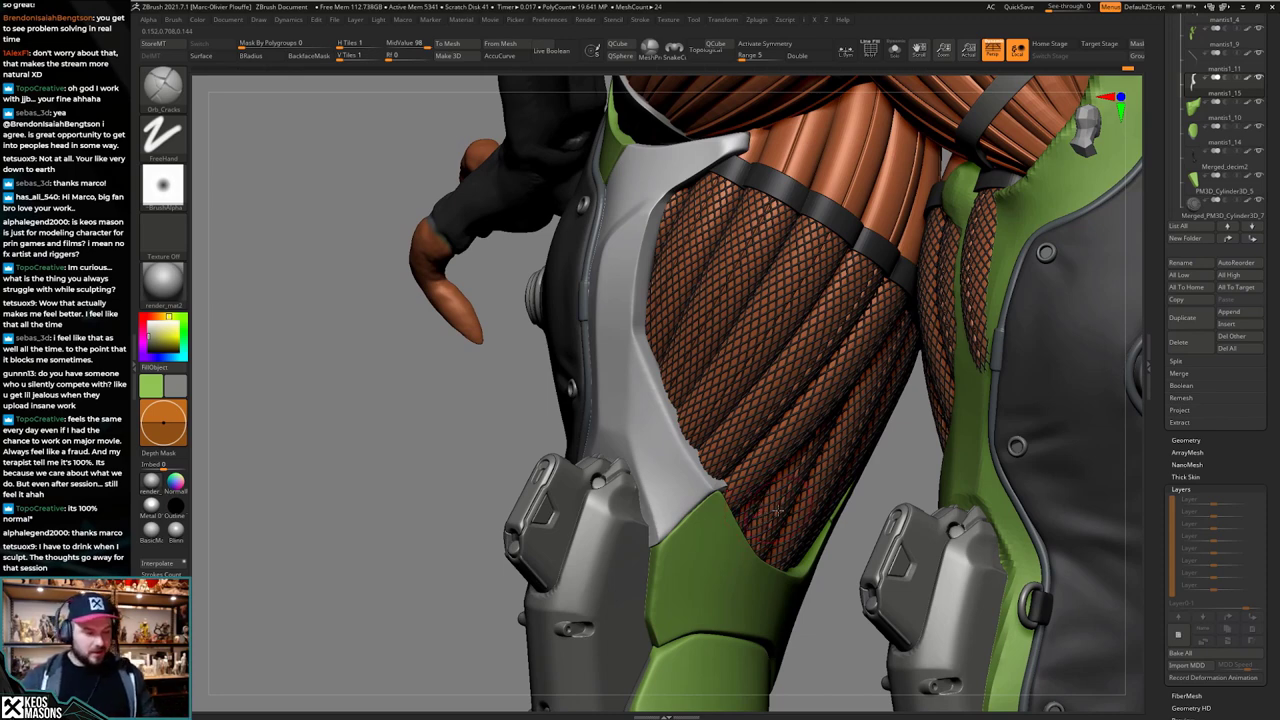
right_click_drag(771, 485, 760, 480)
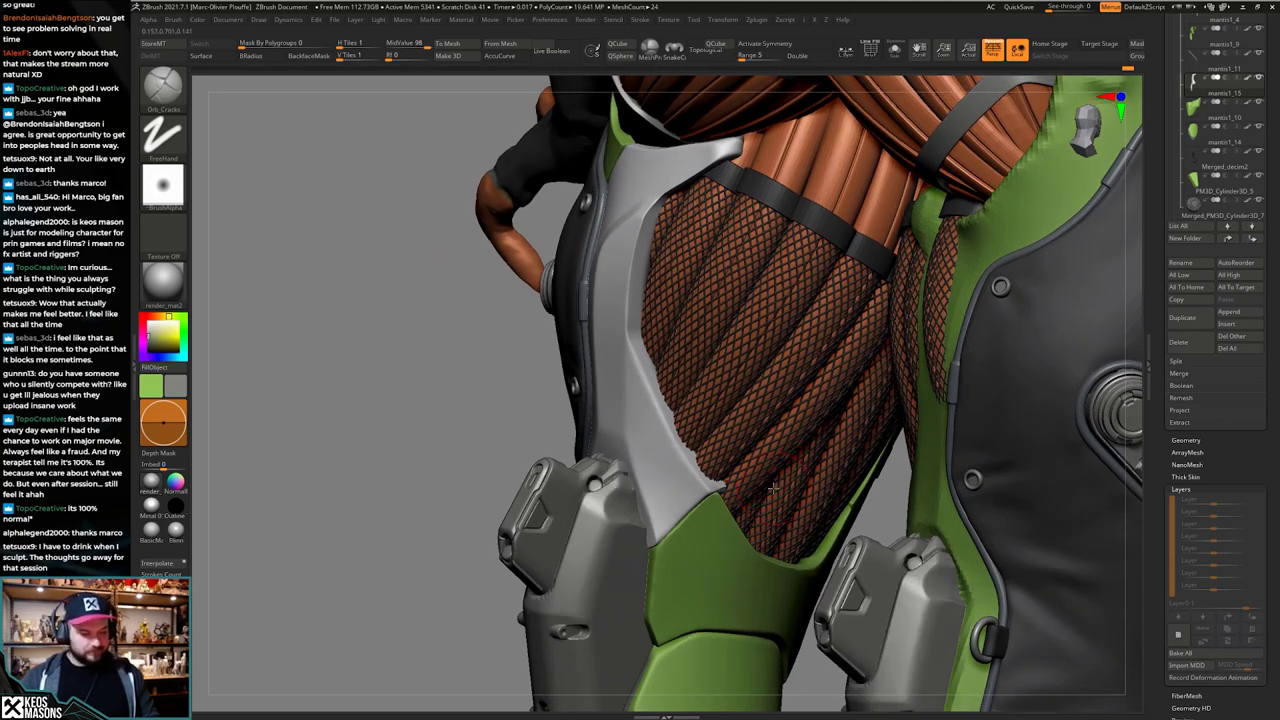
key("alt+s")
key("alt+s")
right_click_drag(760, 486, 727, 490, "alt")
key("alt+s")
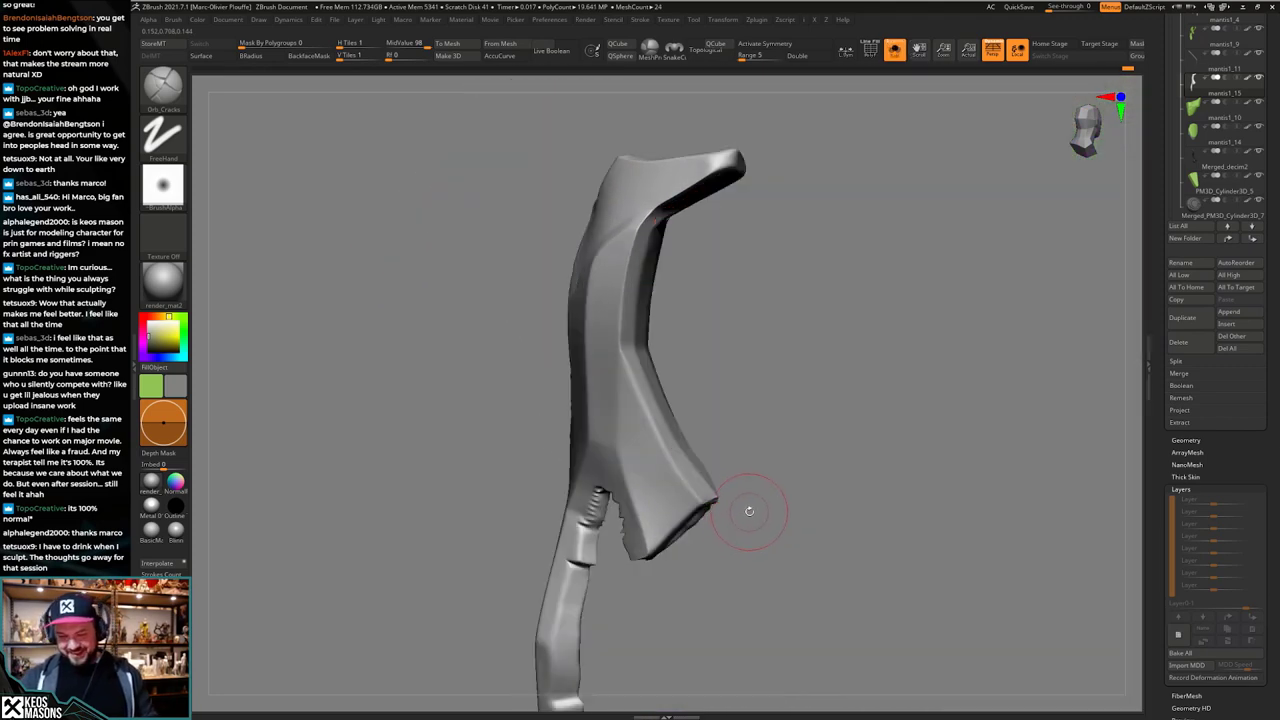
key("alt+s")
right_click_drag(758, 508, 777, 500)
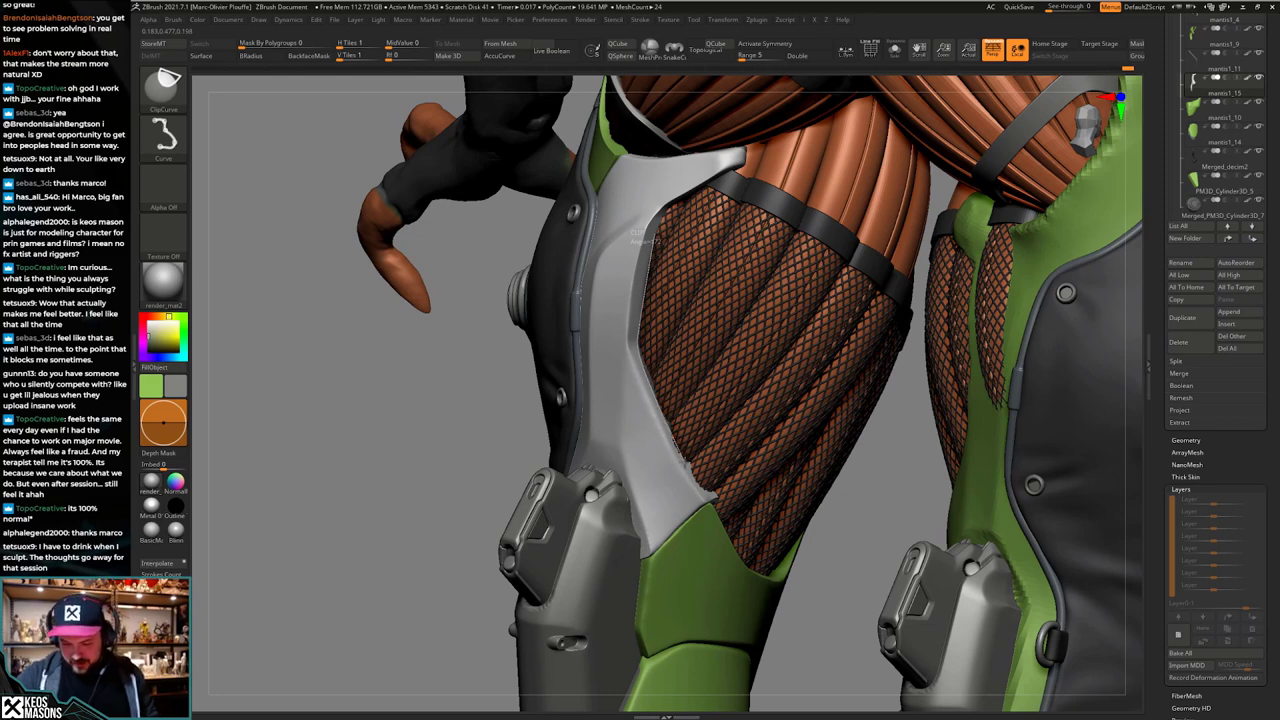
left_click_drag(718, 517, 721, 515, "ctrl+shift")
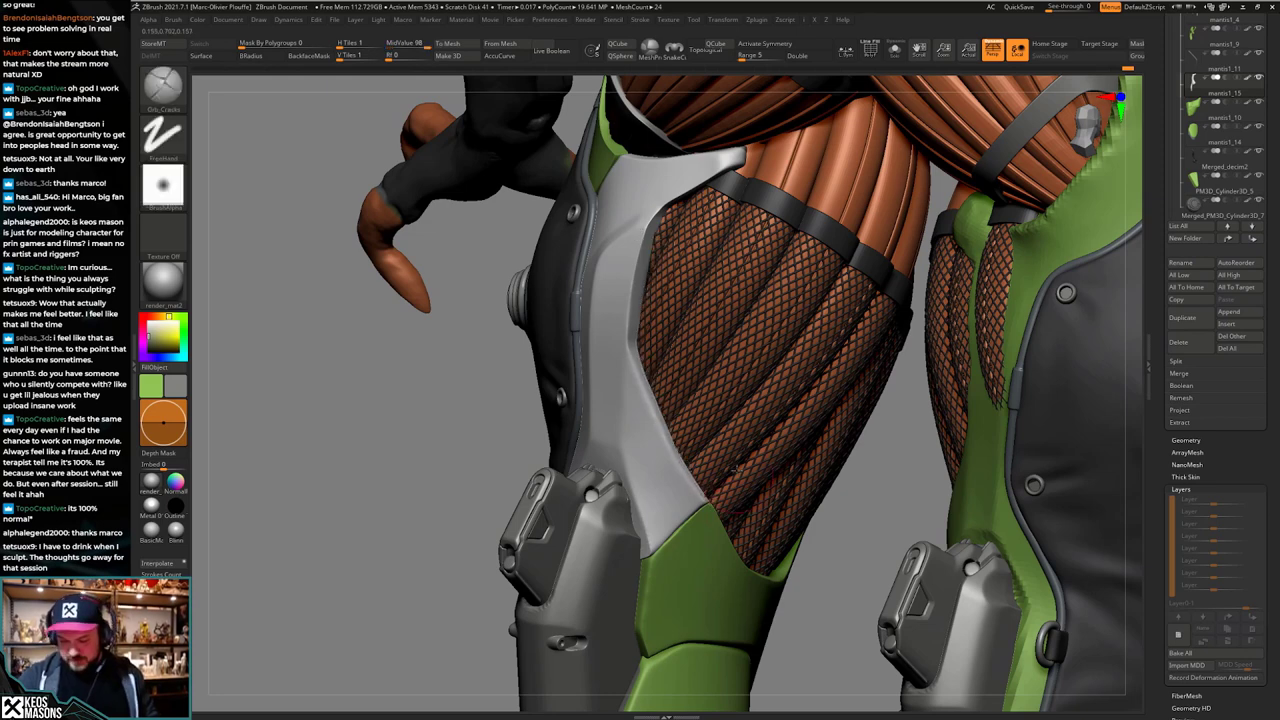
Step: Isolate the leg plate and flatten its inner side wall just below the upper arm with the hPolish brush
key("alt+s")
mouse_move(747, 438)
right_mouse_down()
mouse_move(703, 453)
mouse_move(684, 412)
right_mouse_up()
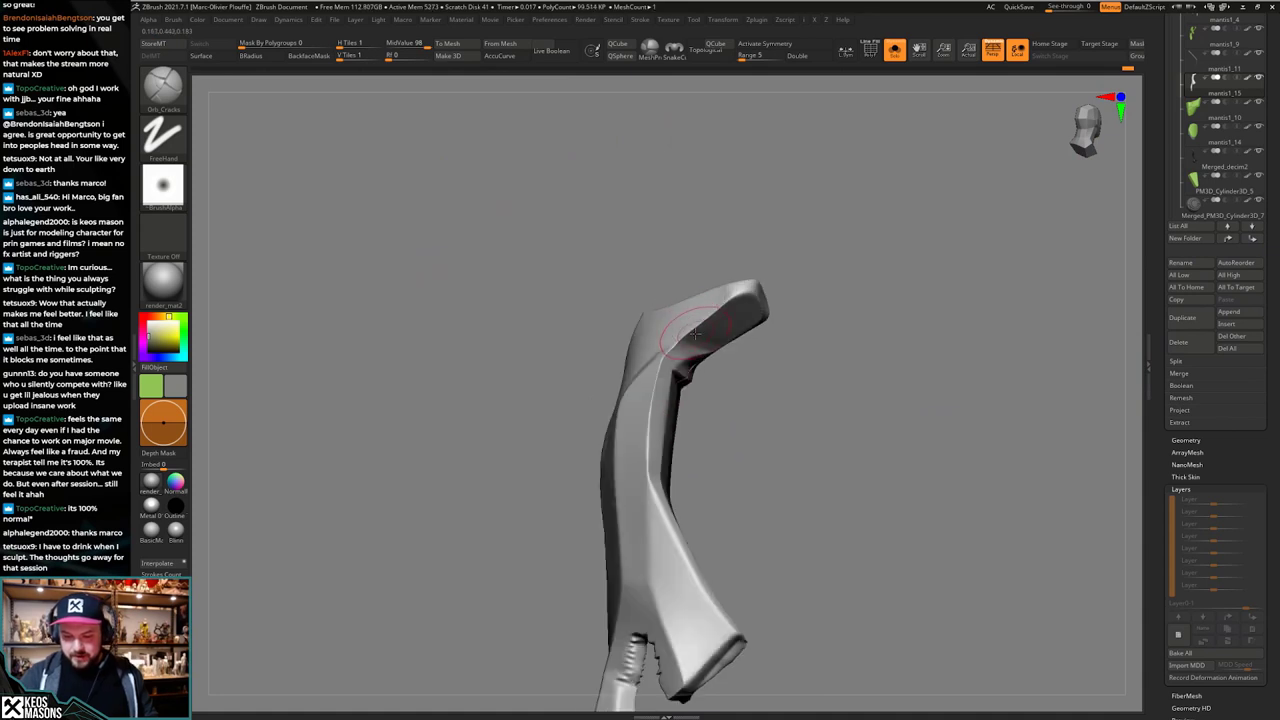
mouse_move(674, 342)
right_mouse_down()
mouse_move(670, 425)
mouse_move(681, 413)
right_mouse_up()
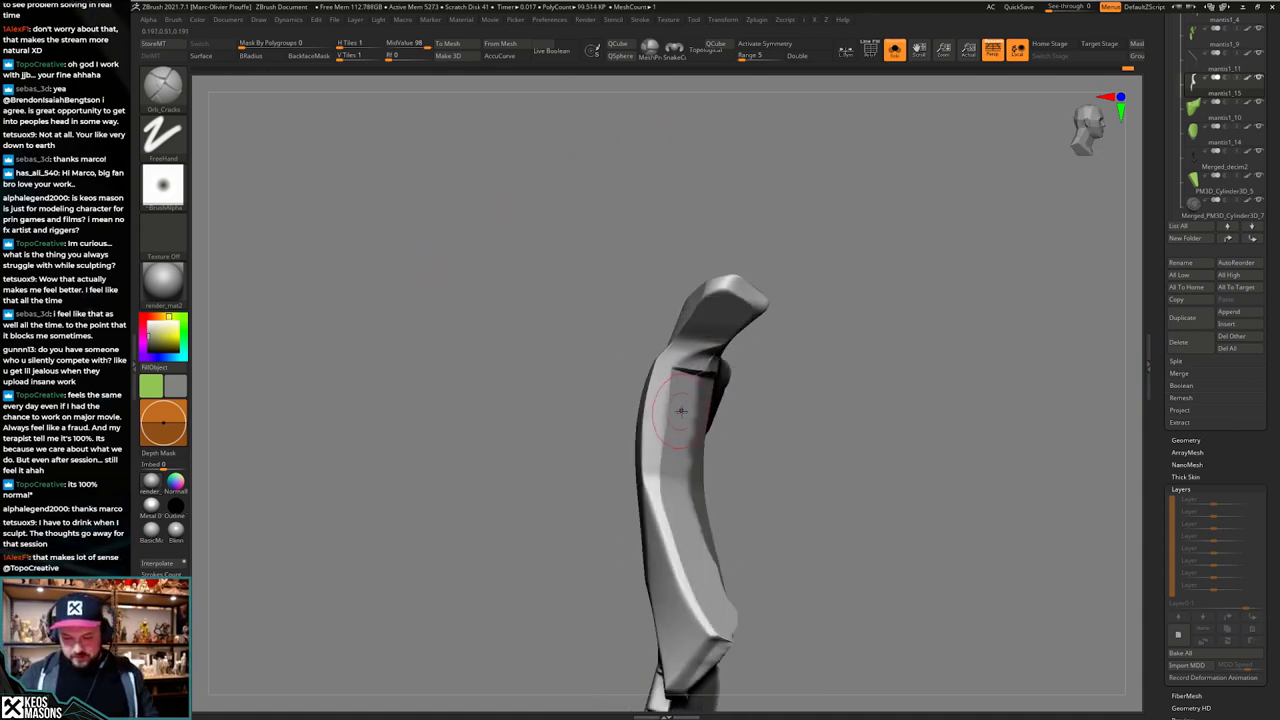
key("space")
left_click(677, 422)
key("space")
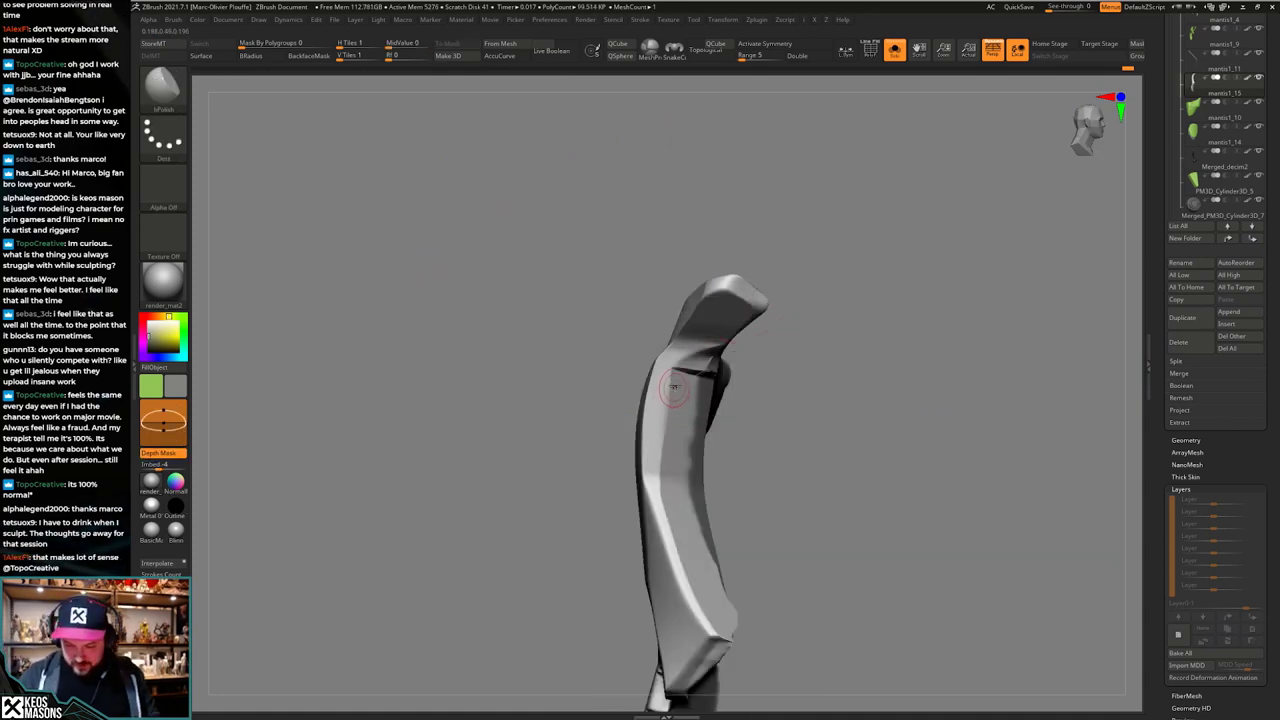
mouse_move(671, 408)
left_mouse_down()
mouse_move(672, 388)
mouse_move(676, 425)
left_mouse_up()
right_click_drag(676, 425, 696, 470)
Step: Polish the face of the leg plate's lower flare upward toward the bend with hPolish
key("space")
key("alt+s")
key("alt+s")
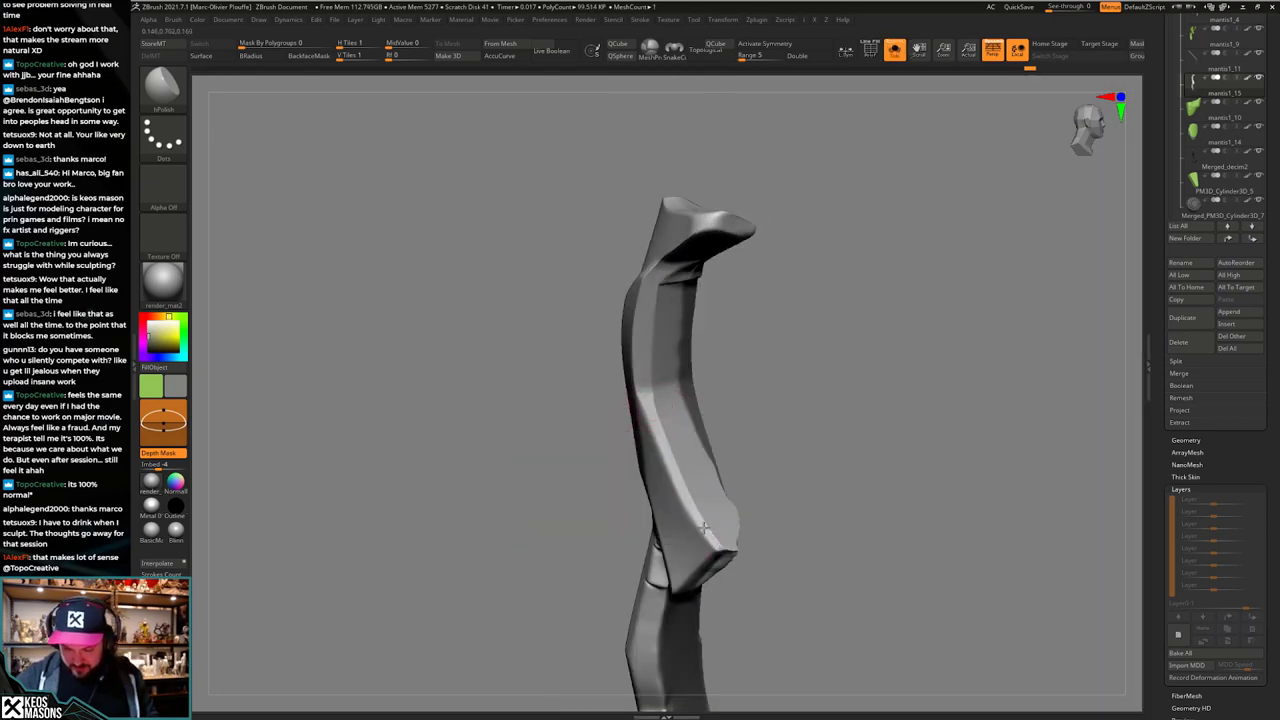
right_click_drag(690, 508, 692, 474)
key("alt+s")
key("alt+s")
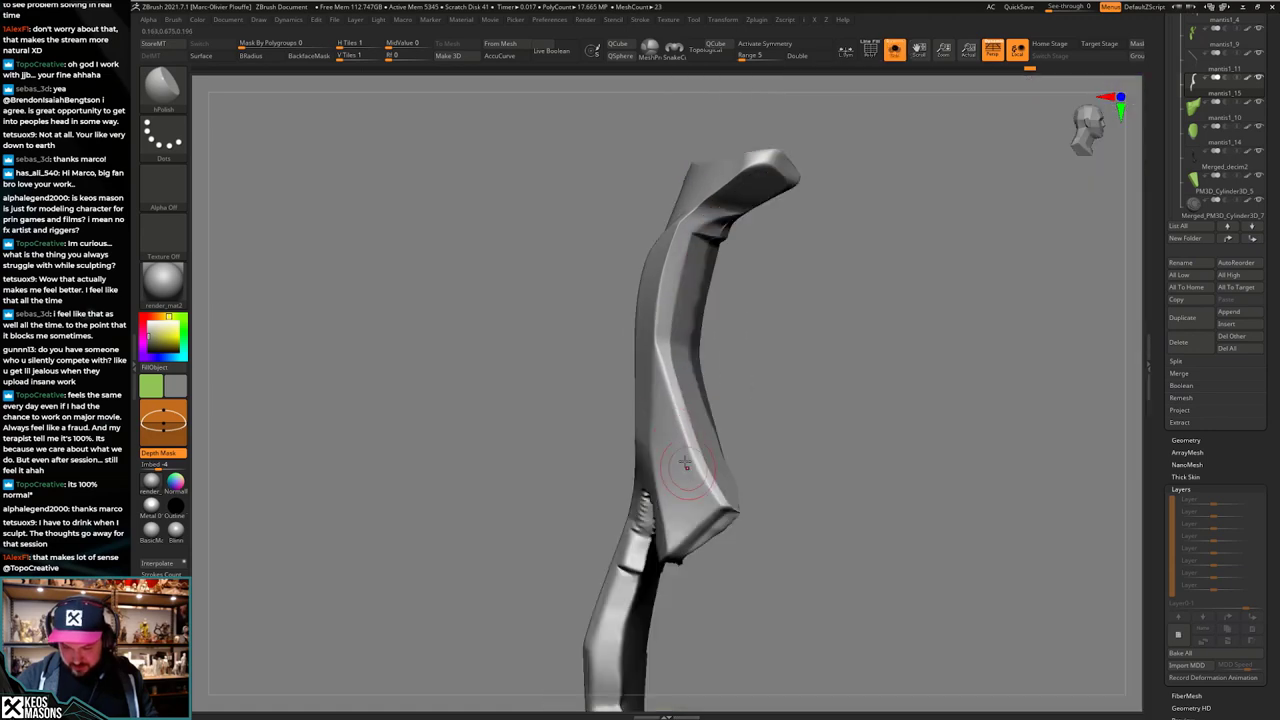
left_click_drag(686, 464, 664, 388)
right_click_drag(698, 505, 735, 513)
Step: Smooth the corner tip of the leg plate's lower flare and clip its bottom edge along the green knee armour with ClipCurve
key("alt+s")
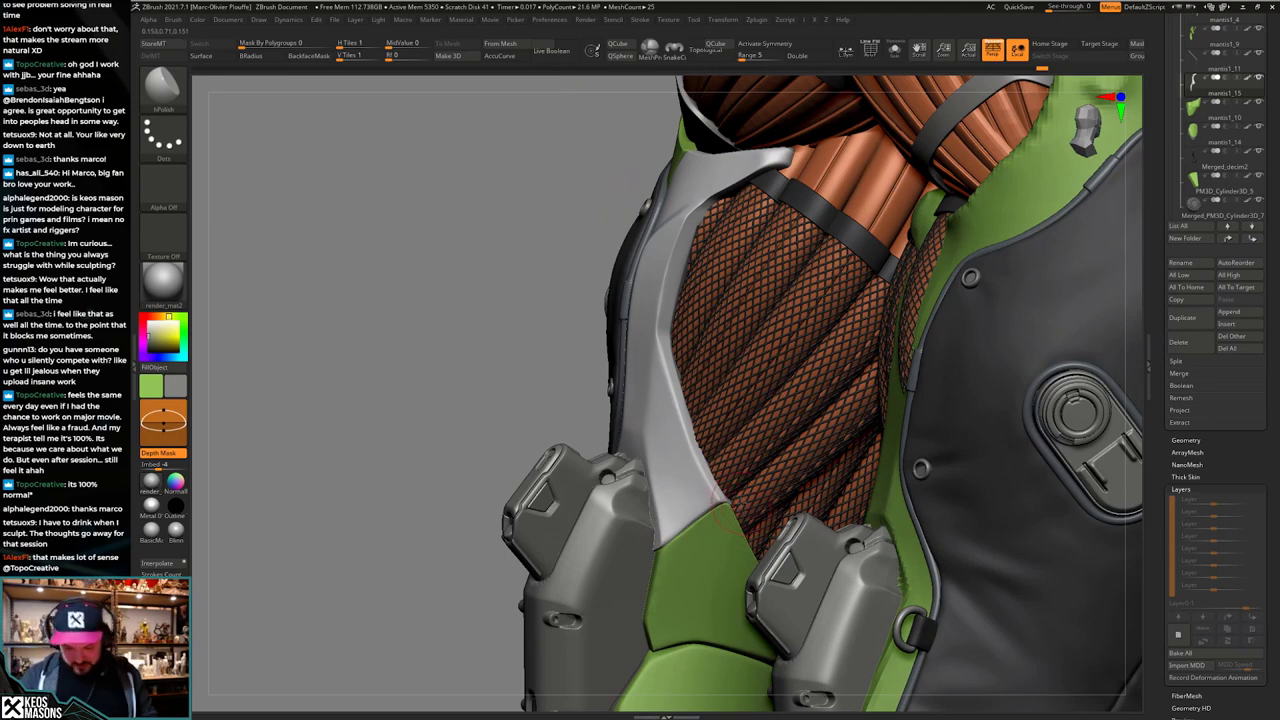
key("alt+s")
left_click_drag(740, 513, 724, 507, "shift")
key("alt+s")
mouse_move(700, 500)
right_mouse_down()
mouse_move(731, 516)
mouse_move(800, 498)
mouse_move(725, 513)
right_mouse_up()
key("alt+s")
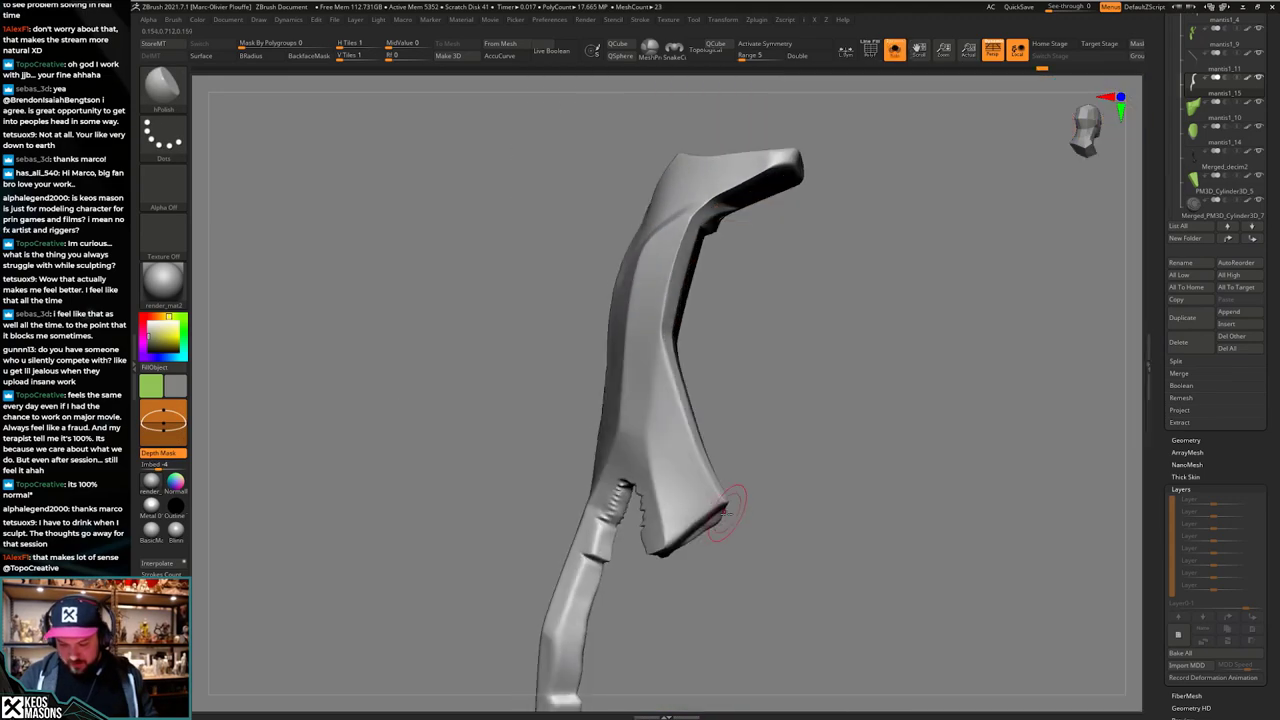
key("alt+s")
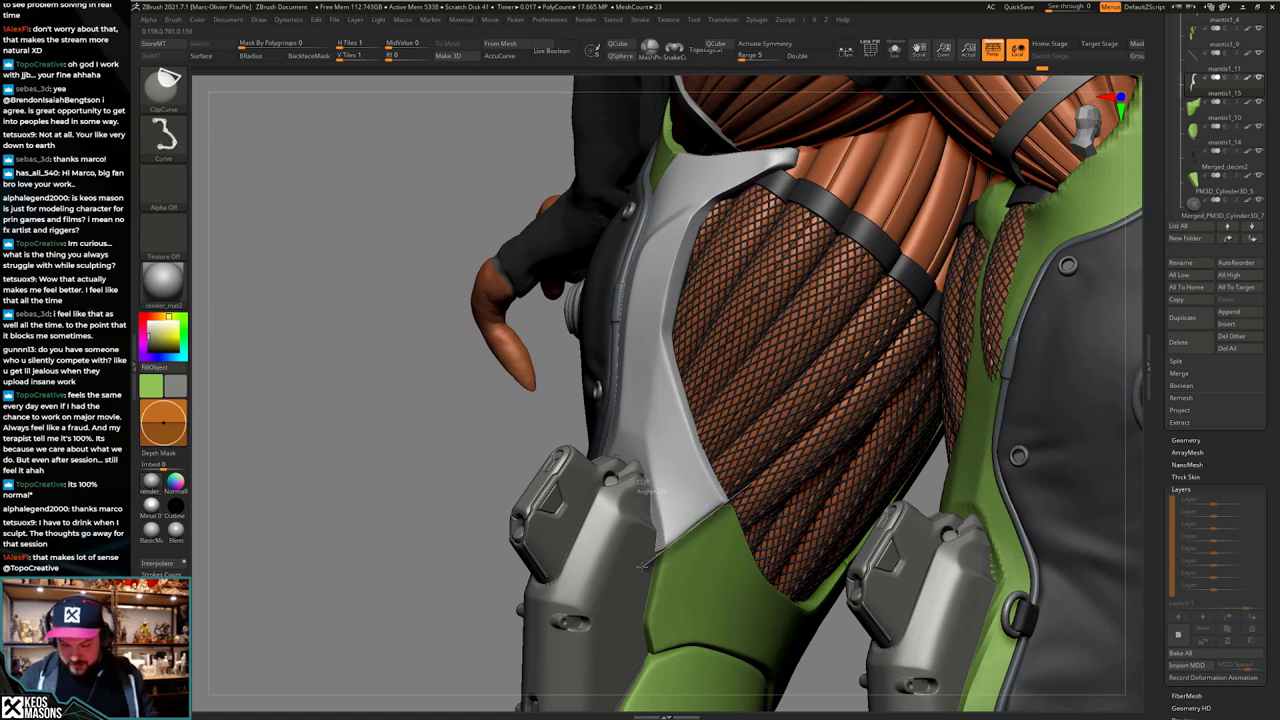
left_click_drag(641, 567, 643, 565, "ctrl+shift")
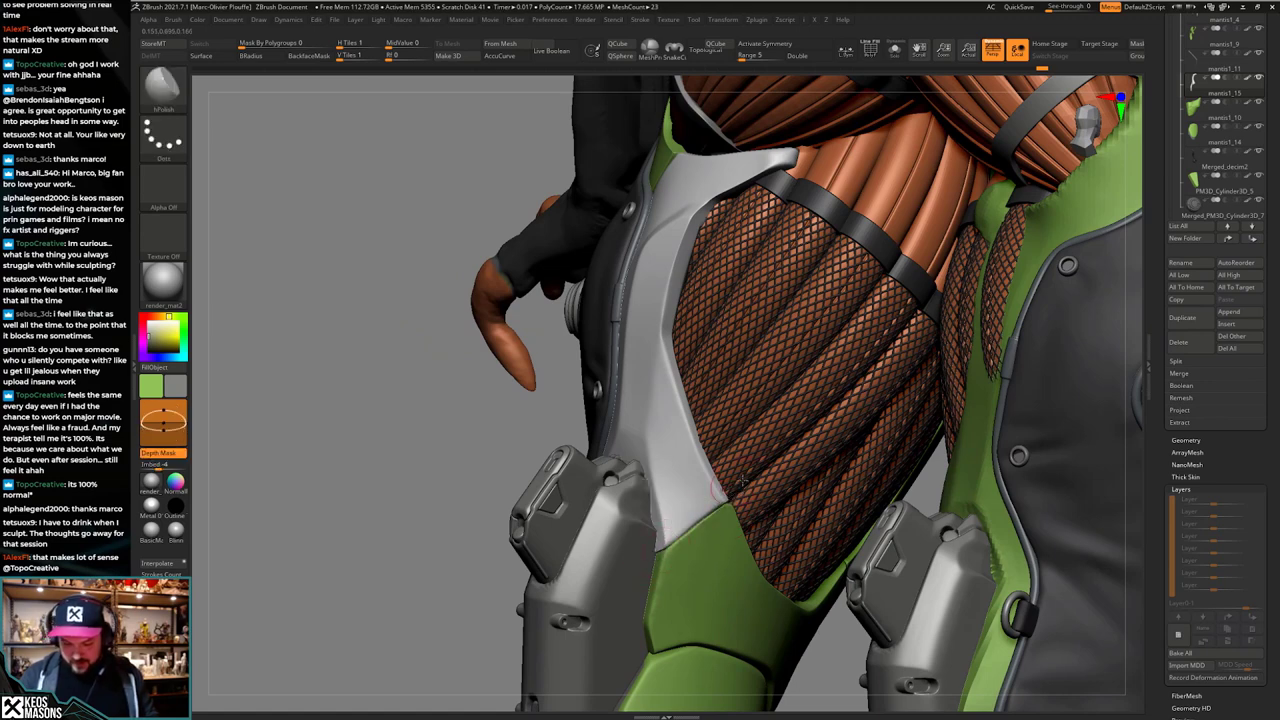
Step: Isolate the leg plate and switch to the Planar brush for flattening its lower flare
mouse_move(782, 473)
right_mouse_down()
mouse_move(746, 467)
mouse_move(725, 580)
mouse_move(730, 440)
mouse_move(785, 420)
mouse_move(612, 428)
mouse_move(693, 511)
mouse_move(725, 600)
mouse_move(742, 490)
right_mouse_up()
mouse_move(742, 490)
right_mouse_down()
mouse_move(706, 487)
mouse_move(706, 512)
mouse_move(640, 496)
mouse_move(672, 500)
right_mouse_up()
mouse_move(672, 500)
right_mouse_down("ctrl")
mouse_move(710, 512)
mouse_move(686, 534)
mouse_move(734, 490)
right_mouse_up("ctrl")
key("alt+s")
key("space")
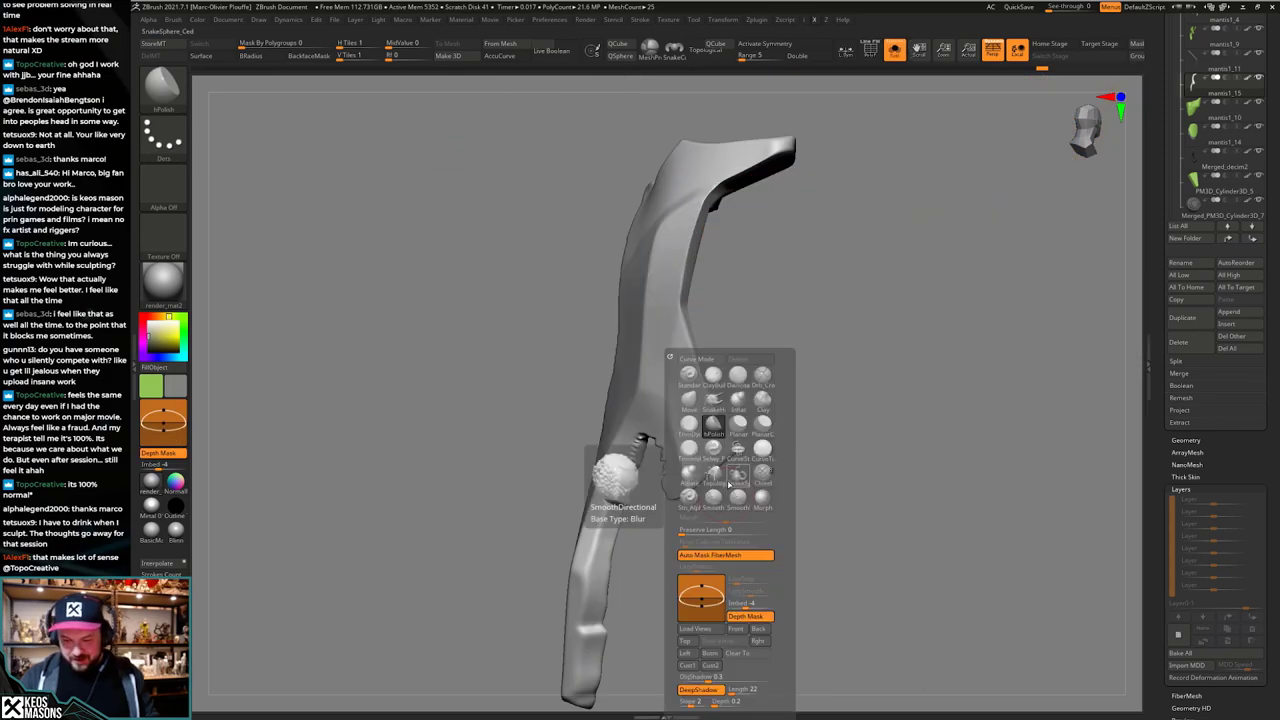
left_click(738, 425)
right_click_drag(692, 428, 680, 436)
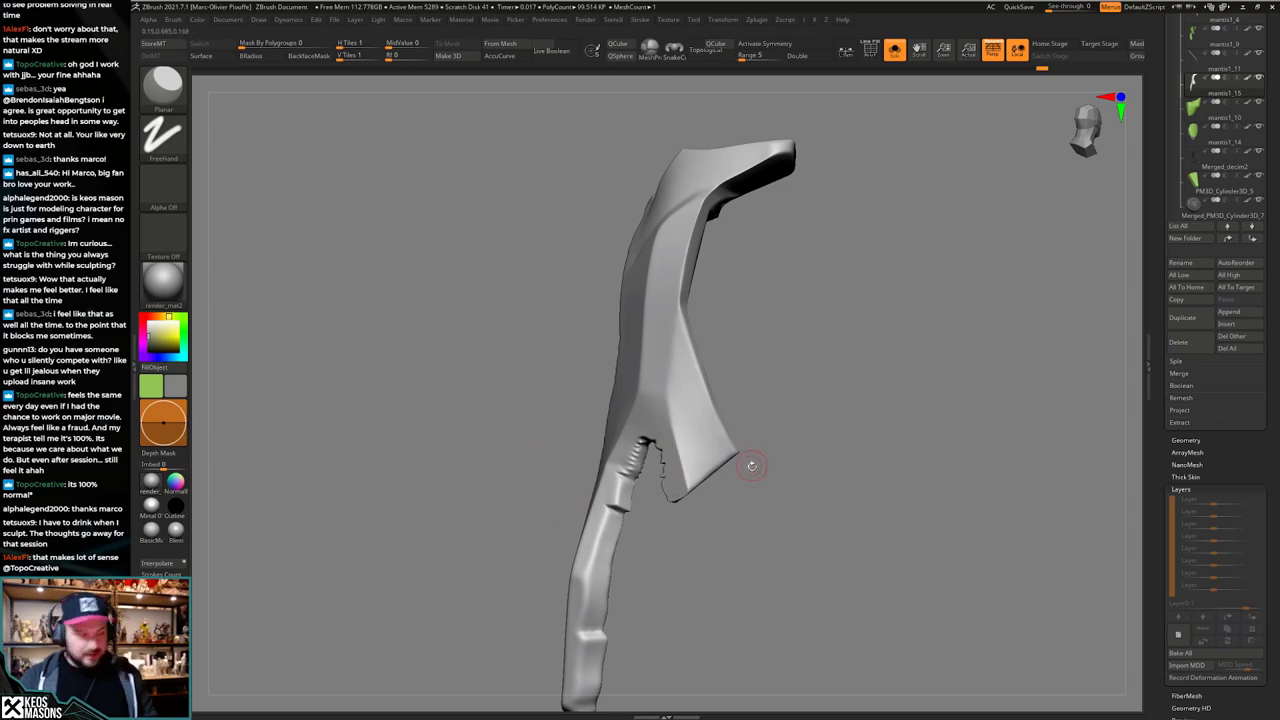
Step: Return to the hPolish brush and flatten the leg plate's surface just above the notch, next to the lower flare
mouse_move(738, 505)
right_mouse_down()
mouse_move(746, 517)
mouse_move(731, 531)
mouse_move(736, 511)
right_mouse_up()
key("alt+s")
key("1")
left_click(743, 435)
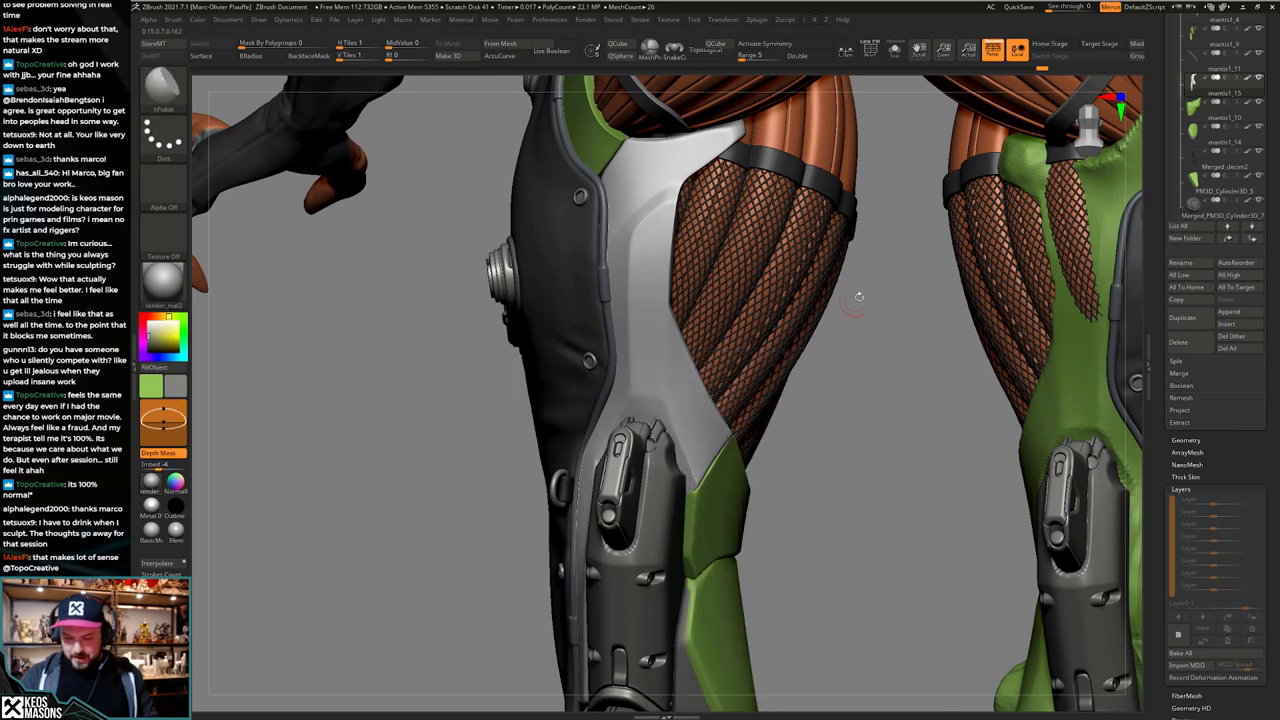
key("space")
left_click(731, 443)
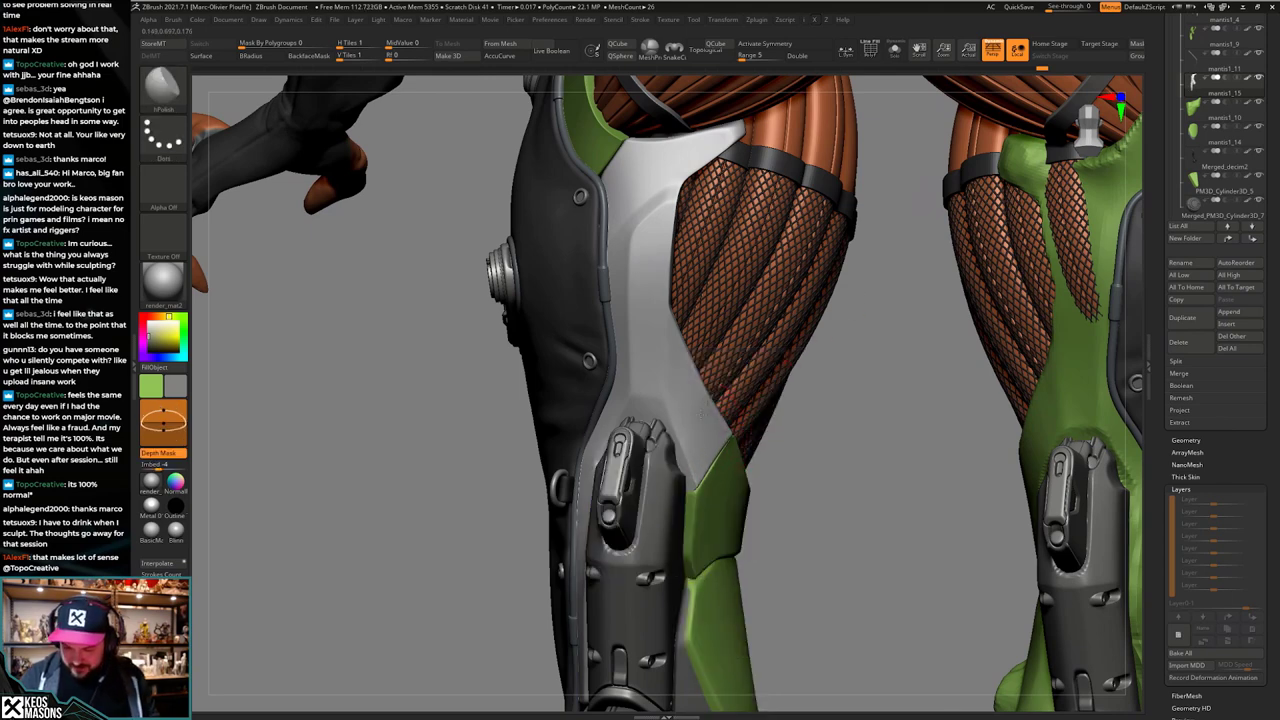
right_click_drag(684, 372, 683, 428)
key("space")
mouse_move(683, 428)
left_mouse_down()
mouse_move(674, 440)
mouse_move(660, 424)
left_mouse_up()
left_click(677, 450)
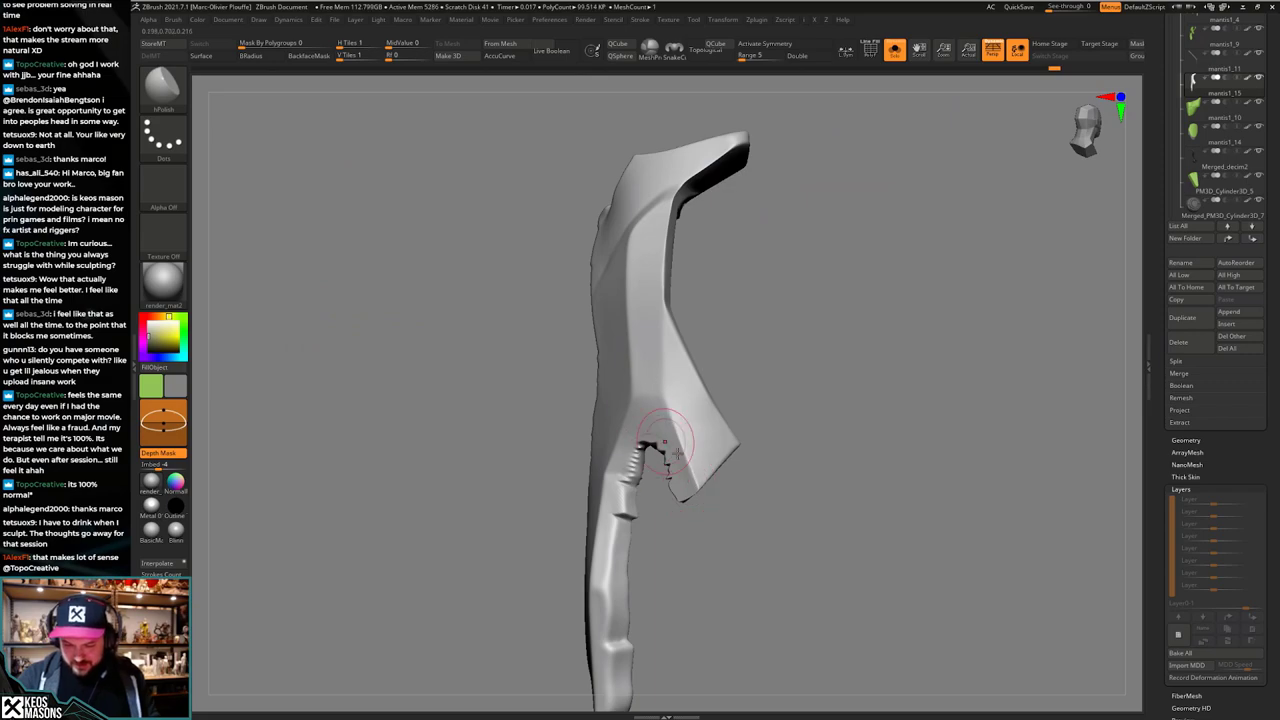
mouse_move(660, 424)
right_mouse_down()
mouse_move(734, 457)
mouse_move(740, 435)
mouse_move(620, 455)
mouse_move(655, 420)
mouse_move(725, 514)
right_mouse_up()
Step: Nudge the leg plate's upper edge beneath the thigh muscles with the Move brush
key("space")
left_click(734, 459)
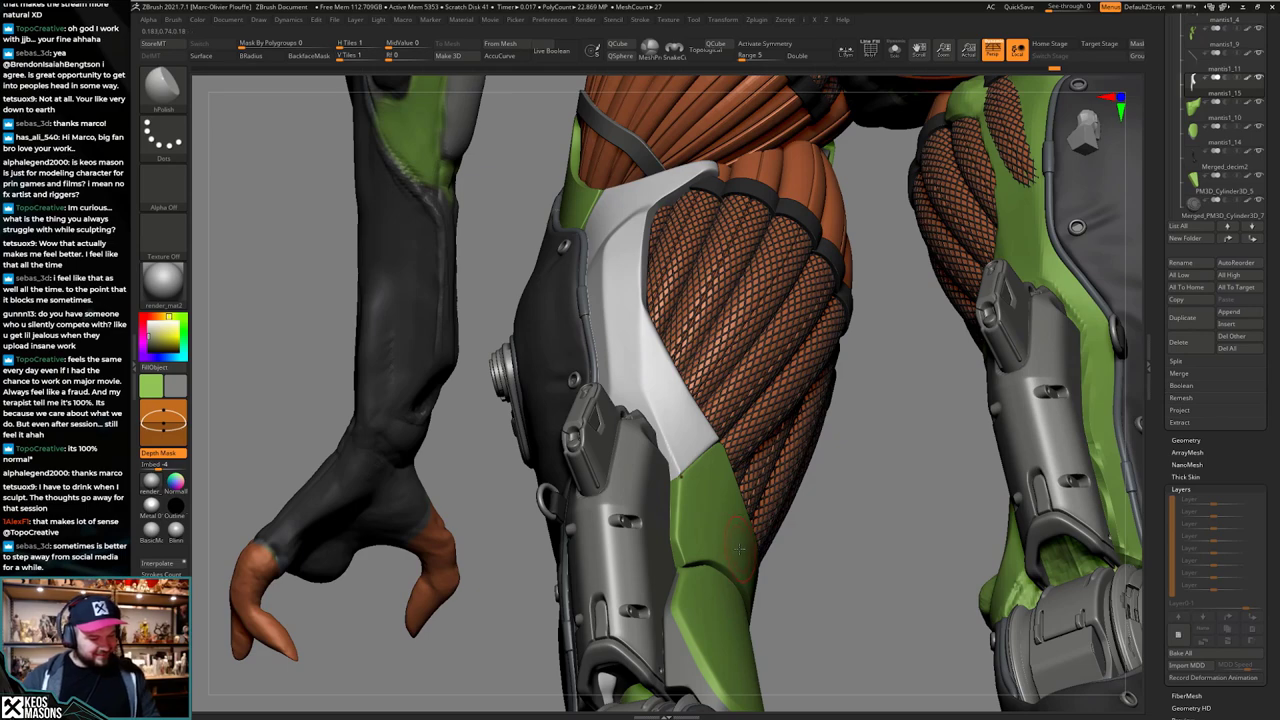
mouse_move(726, 520)
right_mouse_down()
mouse_move(729, 534)
mouse_move(740, 520)
mouse_move(726, 530)
right_mouse_up()
right_click(726, 530)
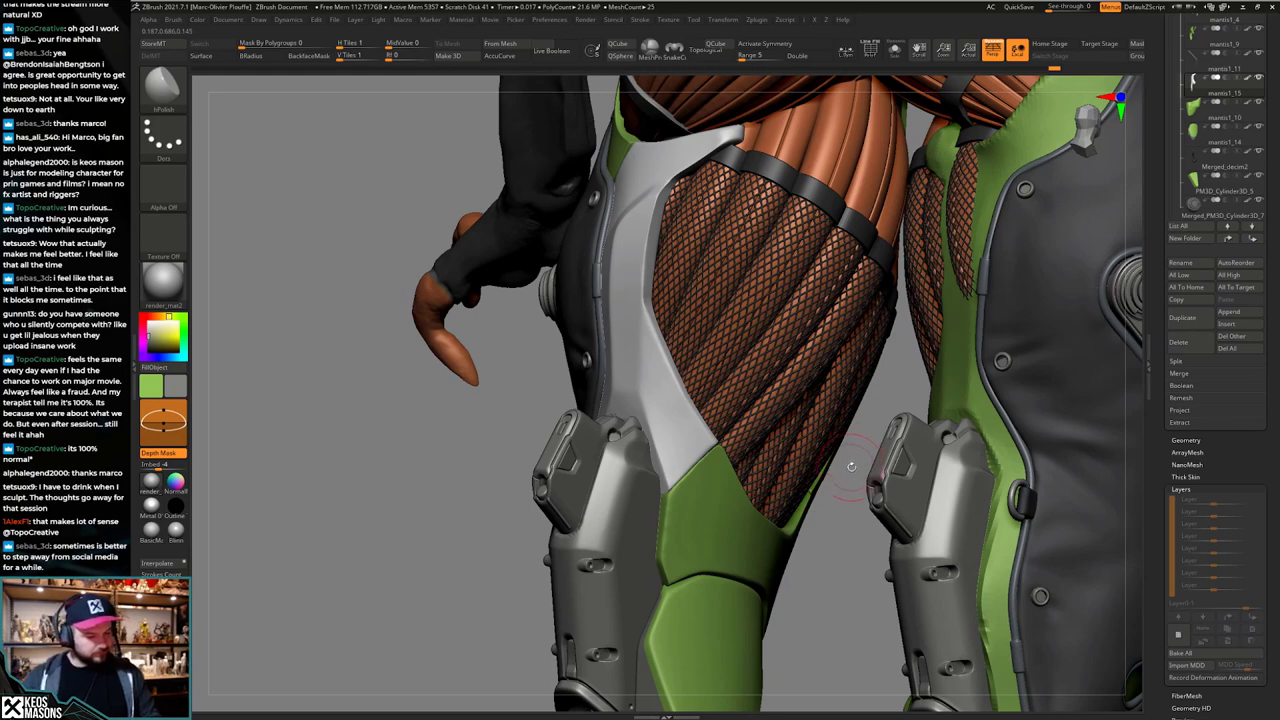
left_click_drag(845, 448, 842, 488)
mouse_move(720, 519)
right_mouse_down()
mouse_move(640, 524)
mouse_move(723, 560)
mouse_move(718, 598)
mouse_move(700, 545)
mouse_move(735, 445)
mouse_move(716, 418)
mouse_move(602, 398)
mouse_move(632, 410)
mouse_move(620, 422)
mouse_move(624, 404)
mouse_move(580, 380)
right_mouse_up()
key("space")
left_click(693, 401)
right_click(616, 424)
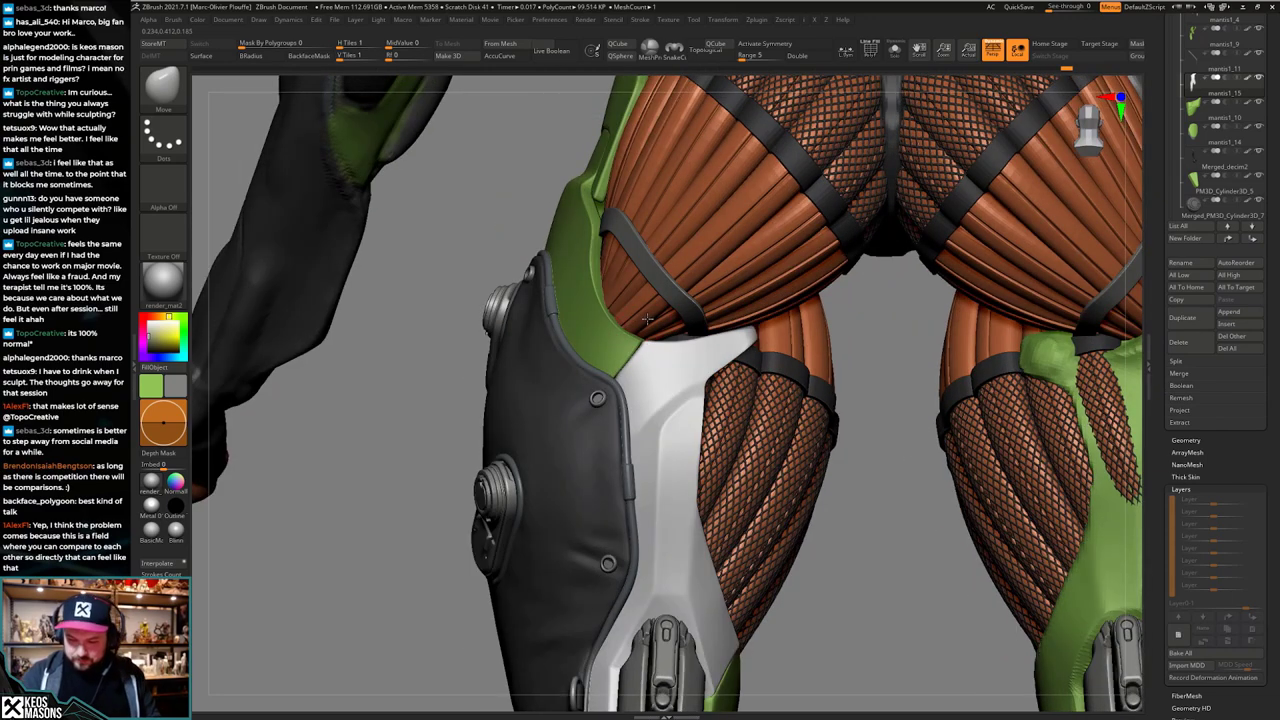
mouse_move(647, 319)
right_mouse_down("ctrl")
mouse_move(689, 365)
mouse_move(684, 440)
mouse_move(757, 520)
mouse_move(712, 512)
mouse_move(735, 480)
mouse_move(808, 460)
right_mouse_up("ctrl")
Step: Isolate the leg plate and polish the planes between its notch and lower flare with a larger hPolish brush
key("alt+s")
key("space")
left_click(767, 400)
mouse_move(929, 346)
right_mouse_down()
mouse_move(740, 373)
mouse_move(718, 346)
right_mouse_up()
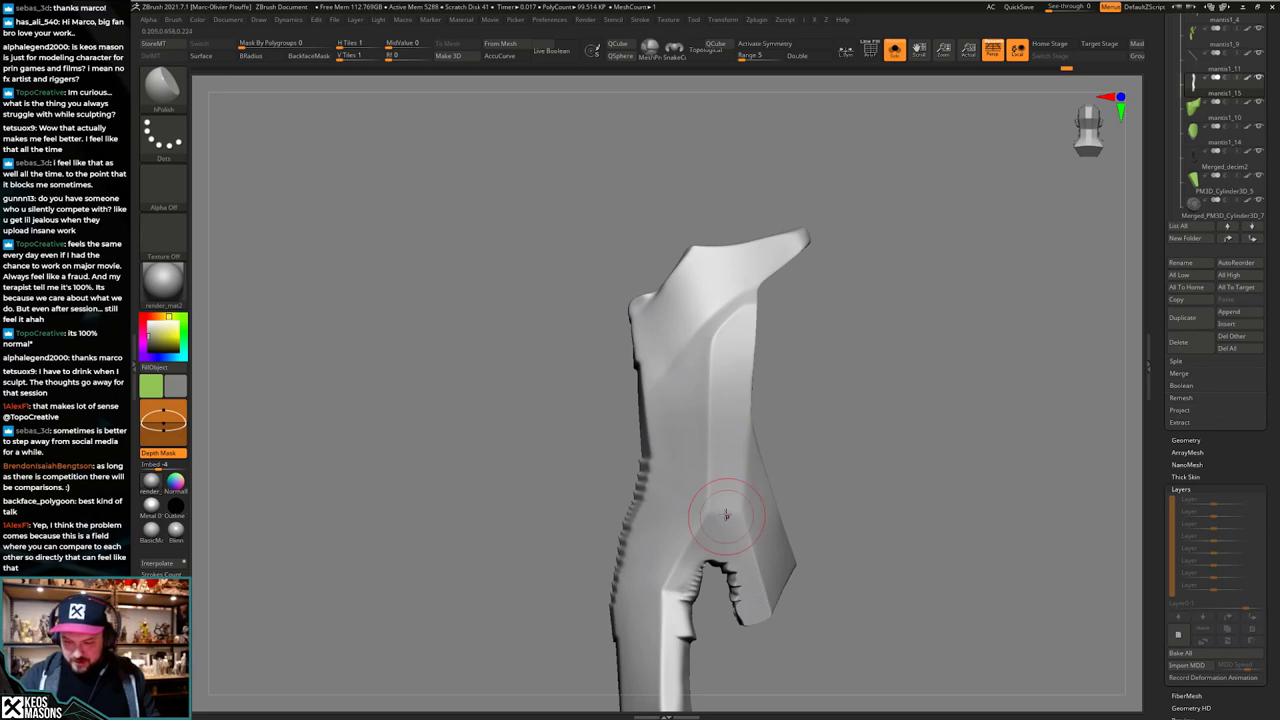
mouse_move(727, 515)
right_mouse_down("ctrl")
mouse_move(749, 386)
mouse_move(780, 430)
mouse_move(748, 380)
mouse_move(752, 413)
mouse_move(714, 470)
mouse_move(726, 402)
mouse_move(745, 432)
right_mouse_up("ctrl")
key("alt+s")
key("space")
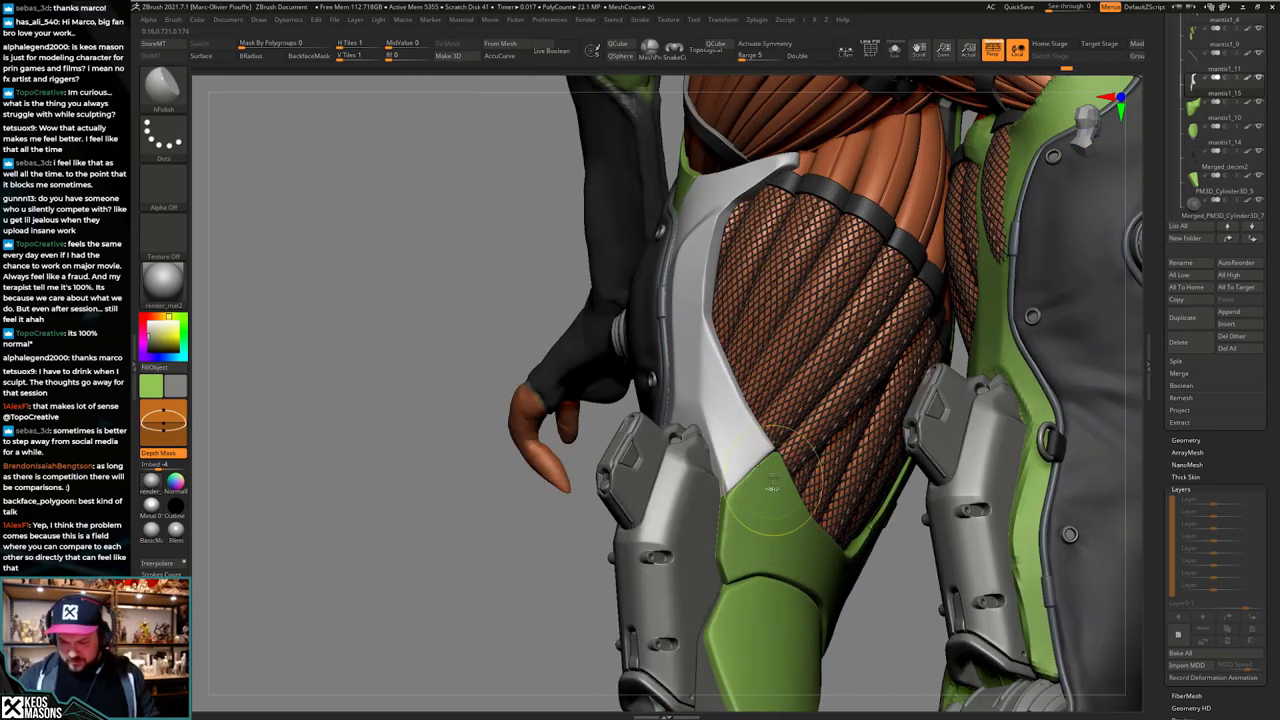
Step: Polish the lower flare's face beside the green knee armour with the surrounding parts visible
right_click_drag(755, 505, 768, 503)
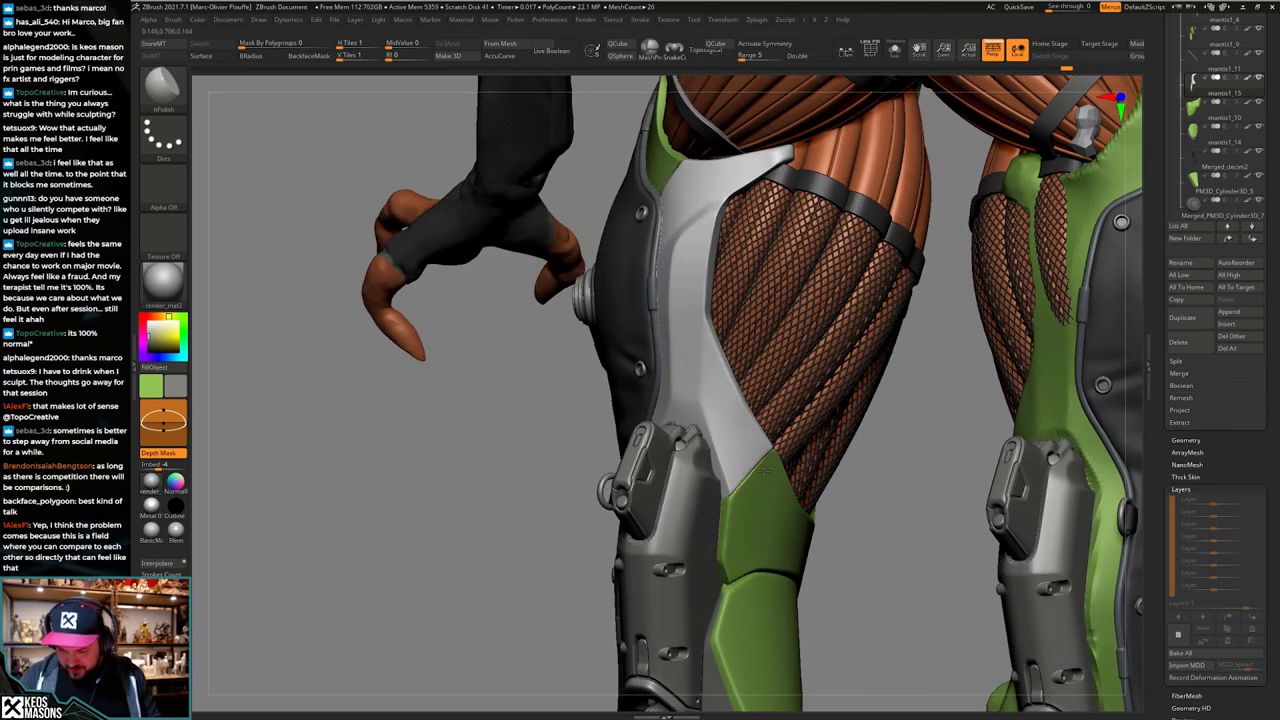
left_click_drag(737, 484, 753, 434)
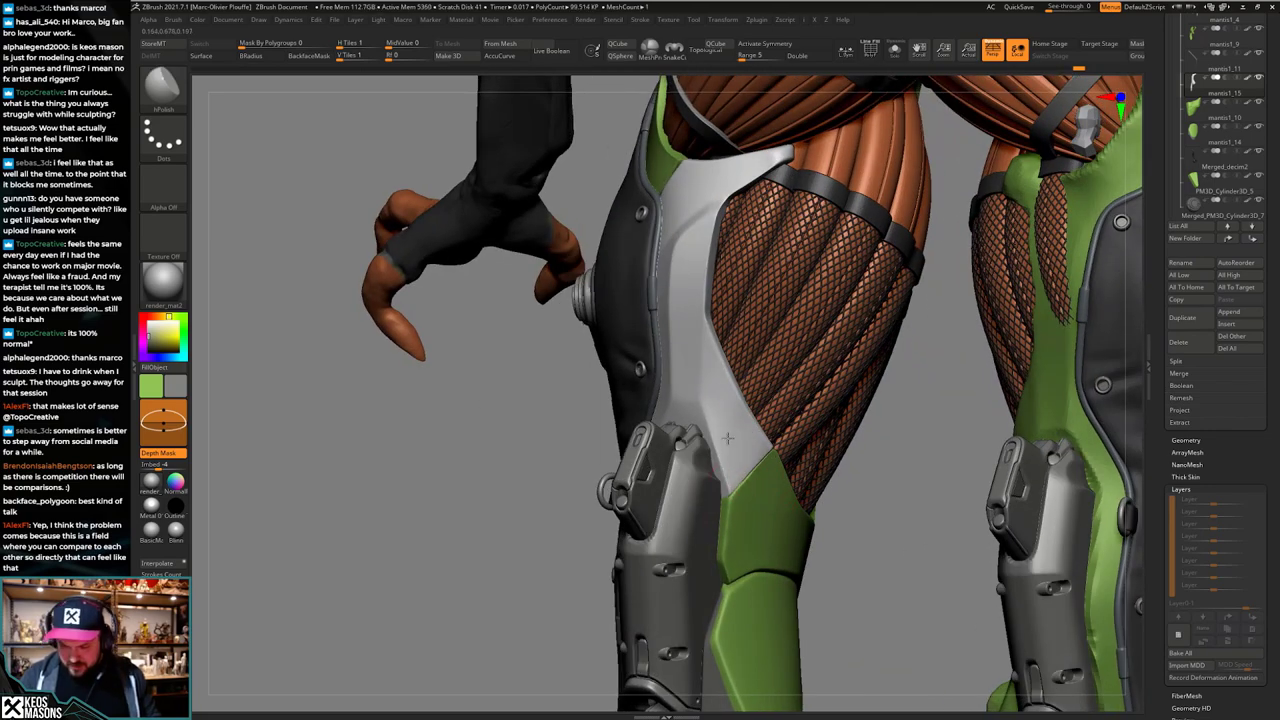
mouse_move(728, 438)
right_mouse_down()
mouse_move(800, 430)
mouse_move(732, 410)
mouse_move(724, 448)
mouse_move(687, 419)
mouse_move(734, 432)
mouse_move(698, 402)
right_mouse_up()
Step: Smooth the transition above the isolated plate's notch and compare it with the surrounding leg parts
key("alt+s")
right_click_drag(680, 452, 691, 384)
left_click_drag(691, 384, 708, 431, "shift")
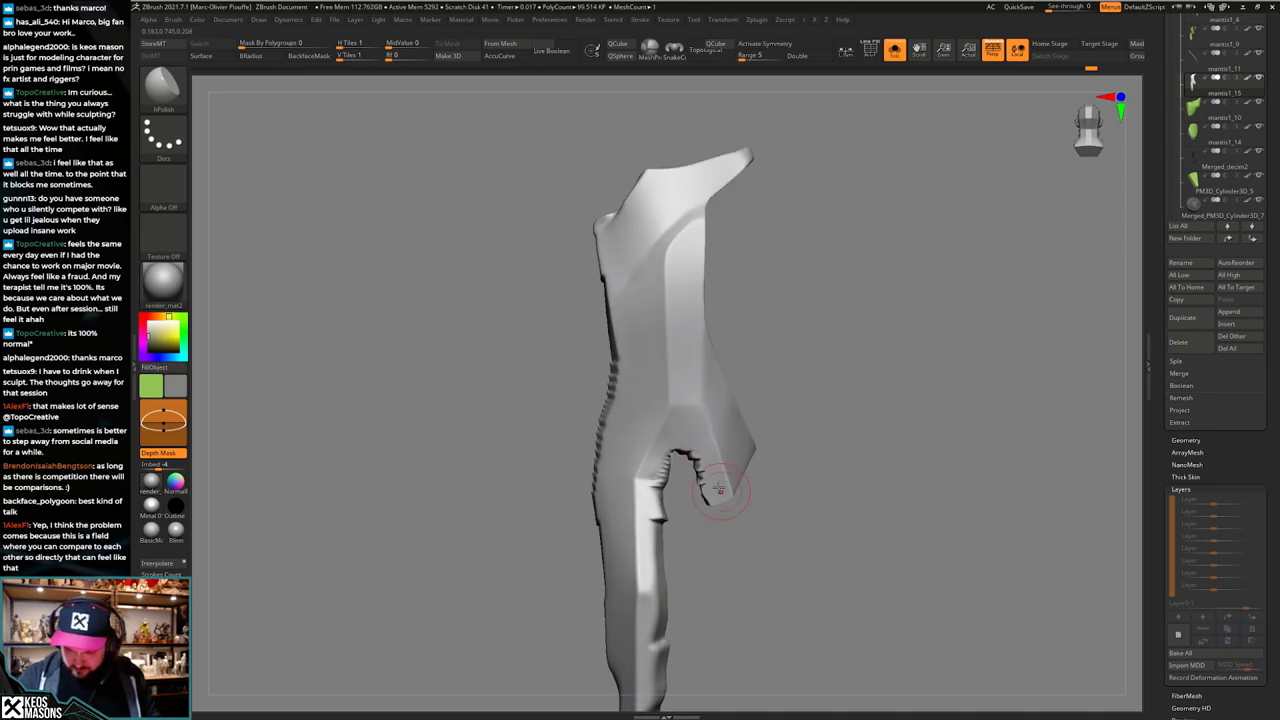
mouse_move(650, 482)
right_mouse_down()
mouse_move(720, 445)
mouse_move(748, 454)
mouse_move(766, 424)
right_mouse_up()
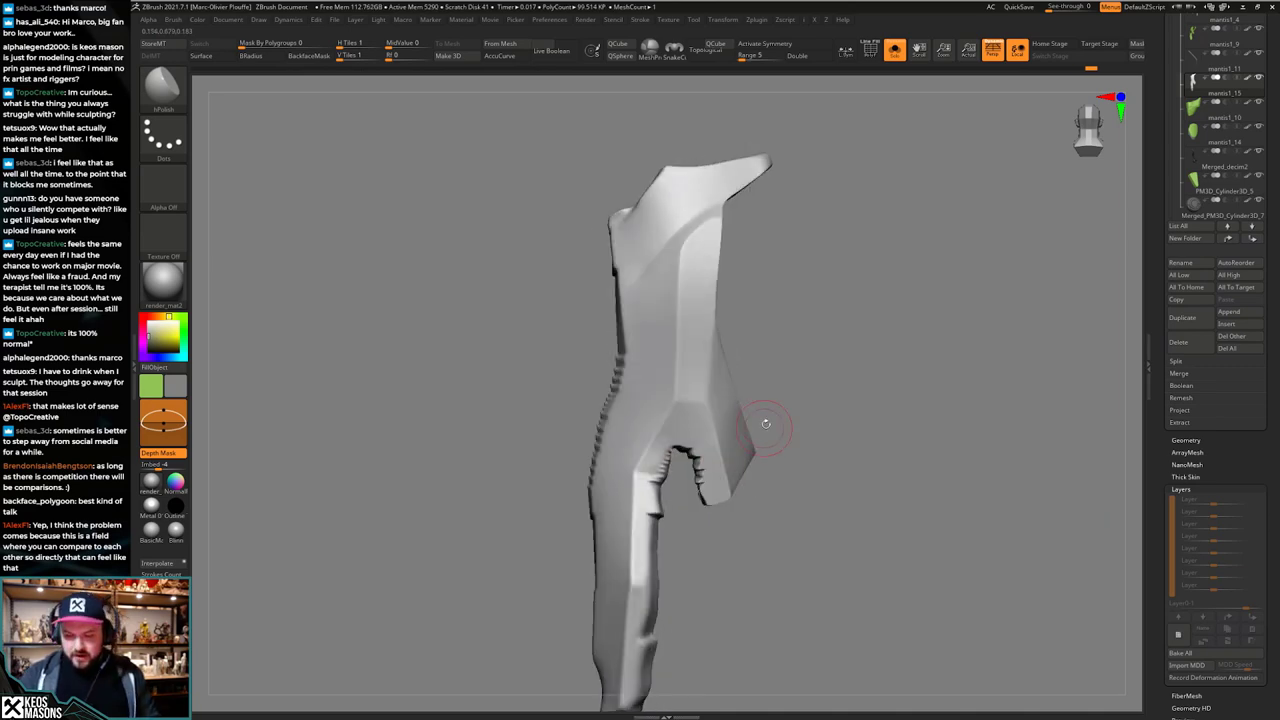
key("alt+s")
right_click_drag(697, 400, 686, 423)
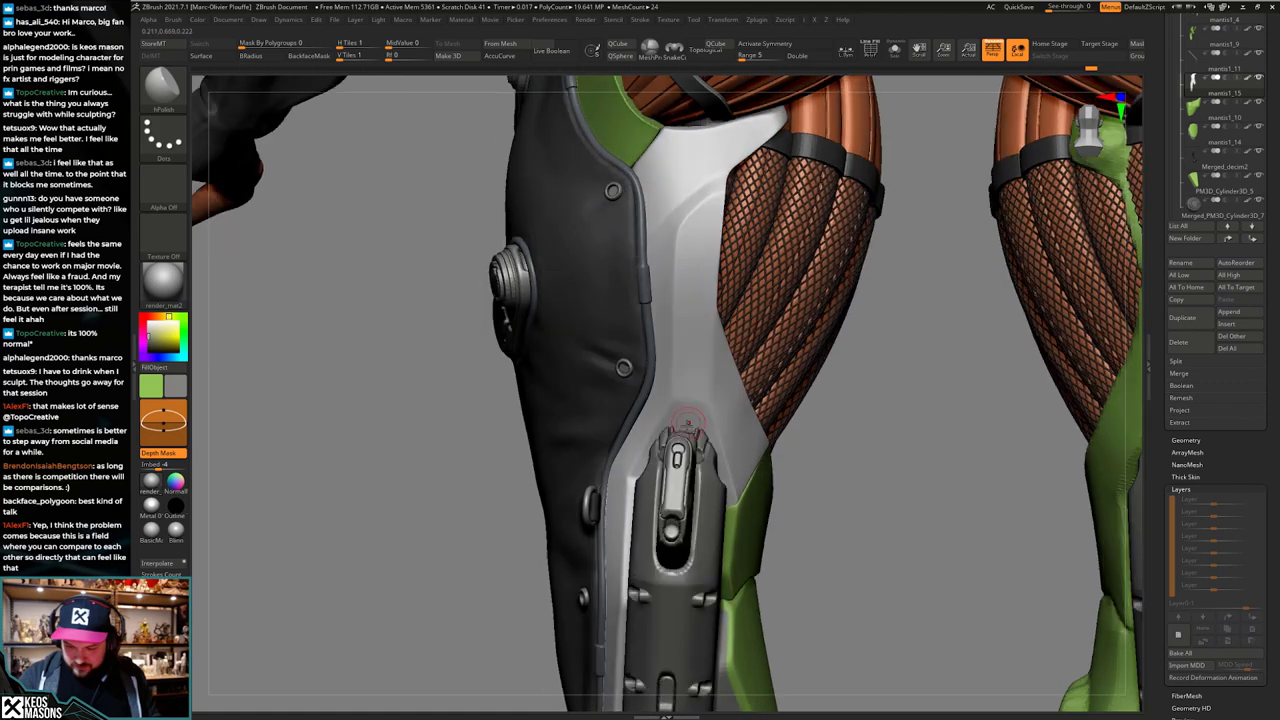
key("alt+s")
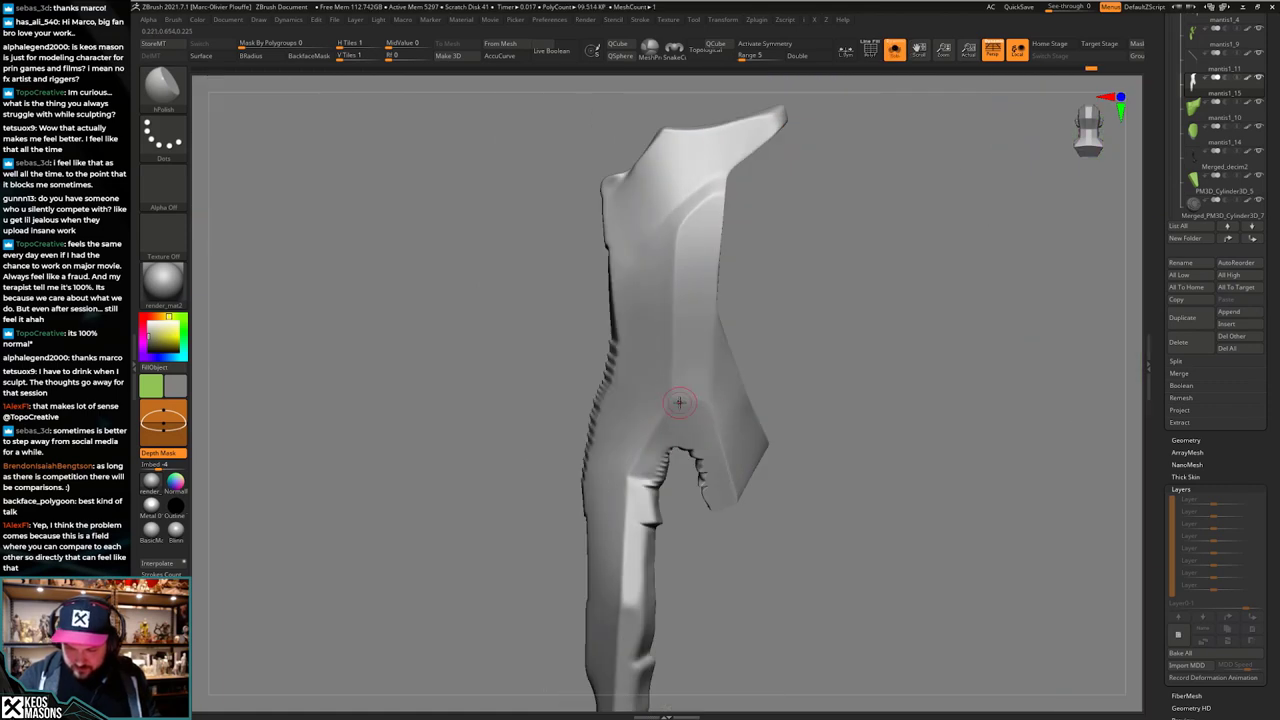
Step: Polish the planes around the isolated leg plate's notch and lower flare, checking them against the surrounding leg parts
mouse_move(684, 385)
right_mouse_down()
mouse_move(706, 353)
mouse_move(688, 409)
mouse_move(714, 503)
mouse_move(749, 437)
mouse_move(745, 449)
mouse_move(747, 406)
right_mouse_up()
key("alt+s")
mouse_move(747, 406)
right_mouse_down("ctrl")
mouse_move(750, 434)
mouse_move(718, 424)
mouse_move(756, 445)
mouse_move(730, 350)
mouse_move(755, 370)
mouse_move(730, 344)
right_mouse_up("ctrl")
right_click_drag(757, 462, 724, 444)
key("alt+s")
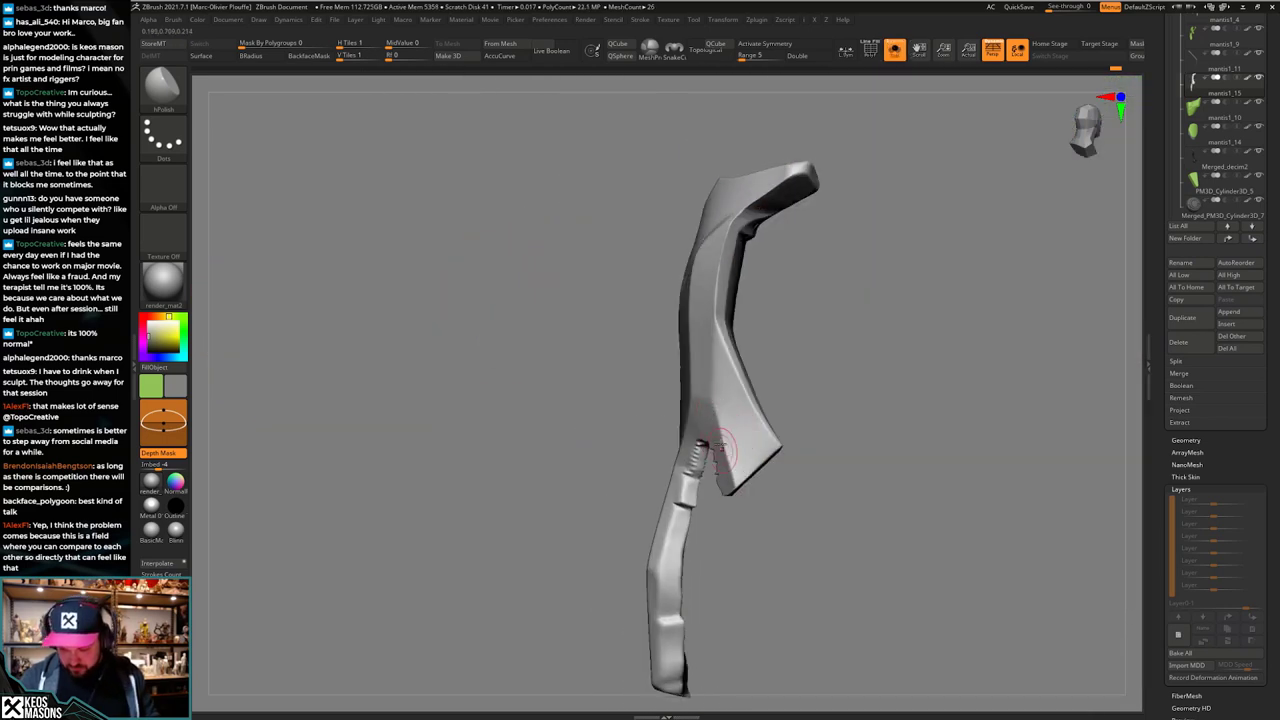
right_click_drag(704, 432, 738, 435)
right_click_drag(722, 495, 756, 445)
key("alt+s")
mouse_move(756, 500)
right_mouse_down()
mouse_move(790, 525)
mouse_move(718, 555)
mouse_move(724, 490)
mouse_move(723, 522)
right_mouse_up()
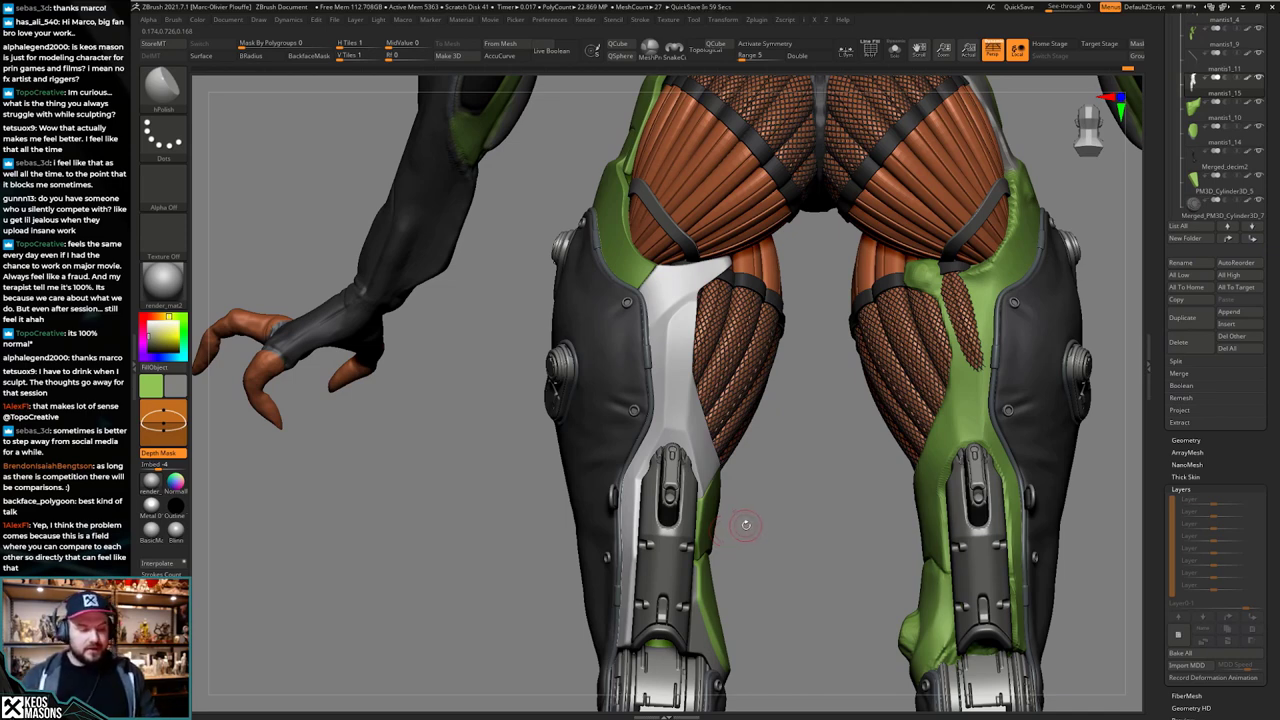
Step: Polish the leg plate's face just above the mechanical hinge with the hPolish brush
mouse_move(748, 520)
right_mouse_down()
mouse_move(702, 521)
mouse_move(743, 523)
mouse_move(737, 487)
mouse_move(735, 516)
right_mouse_up()
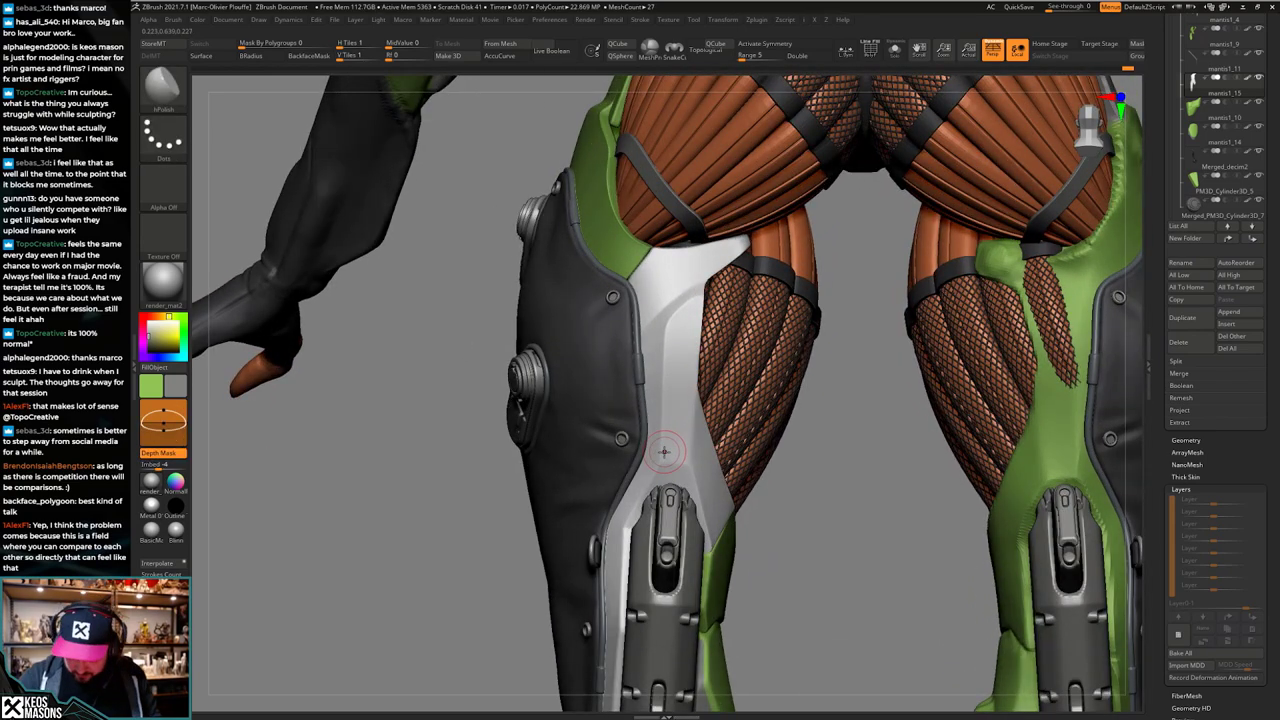
left_click_drag(673, 458, 681, 431)
right_click_drag(681, 431, 717, 369)
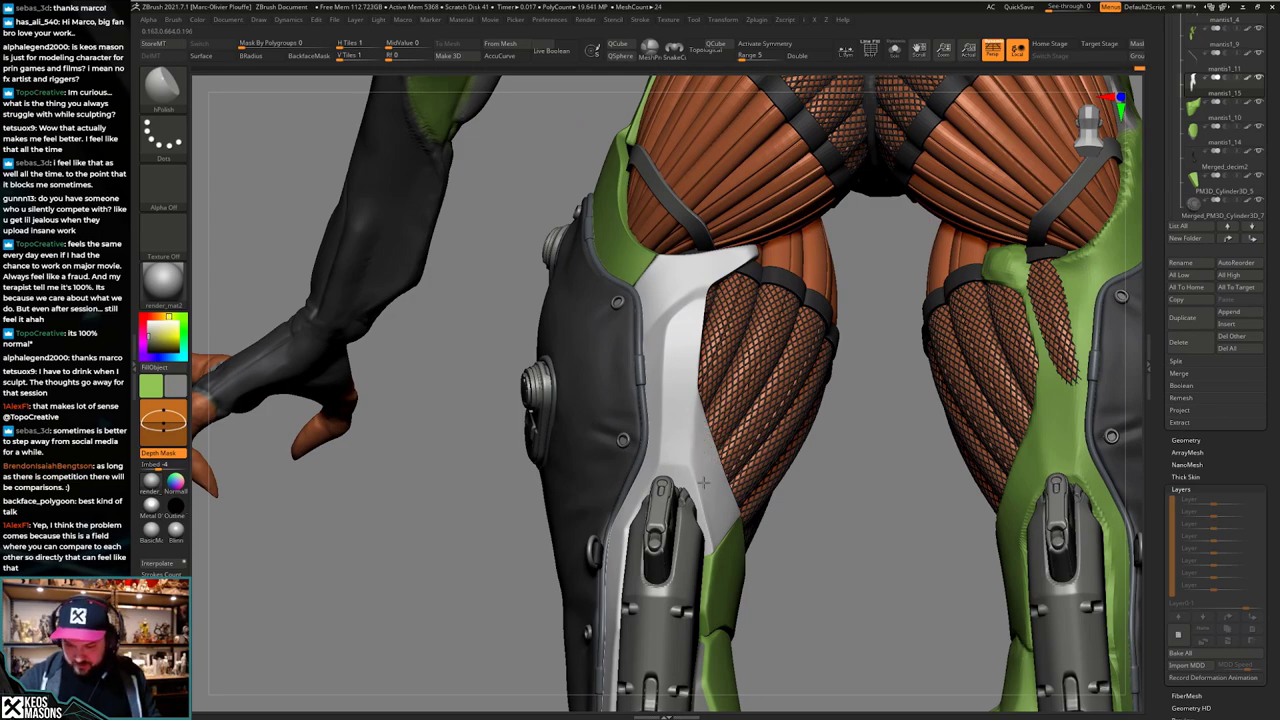
right_click_drag(703, 483, 812, 478)
key("alt+s")
Step: Straighten the leg plate's lower inner edge beside the mesh muscle with a ClipCurve cut
key("ctrl+shift+s")
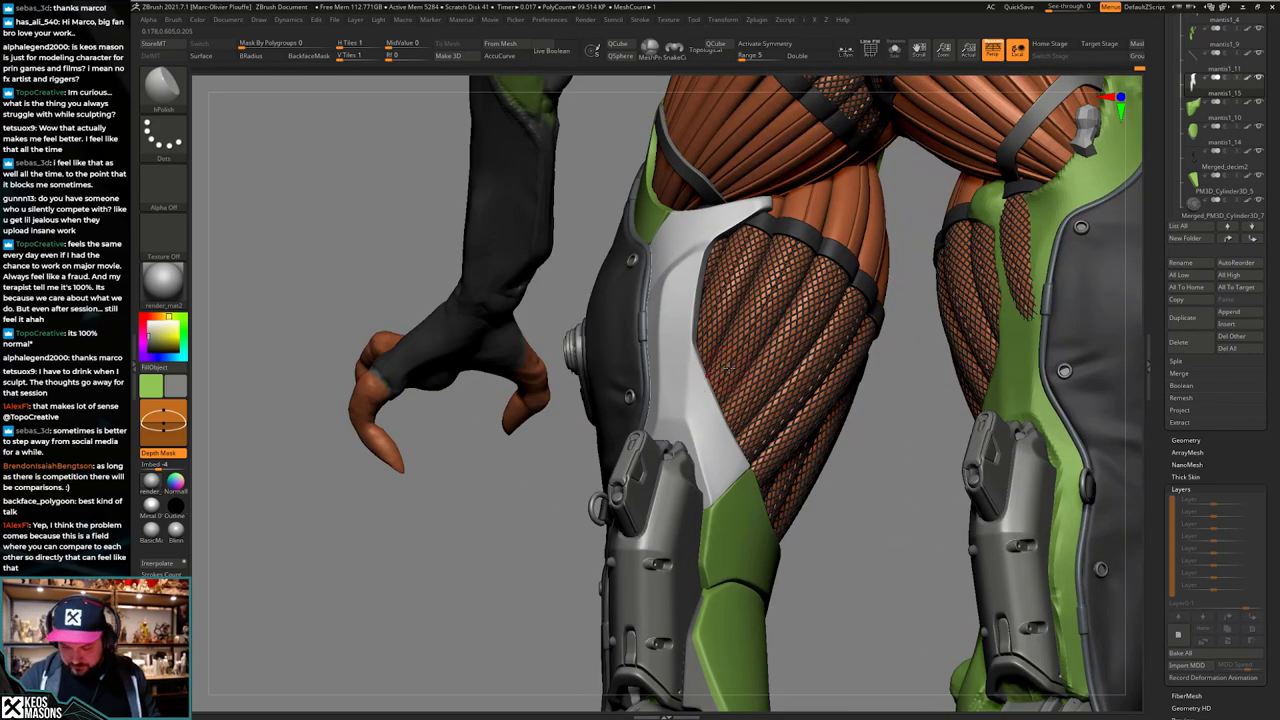
right_click_drag(837, 520, 843, 517)
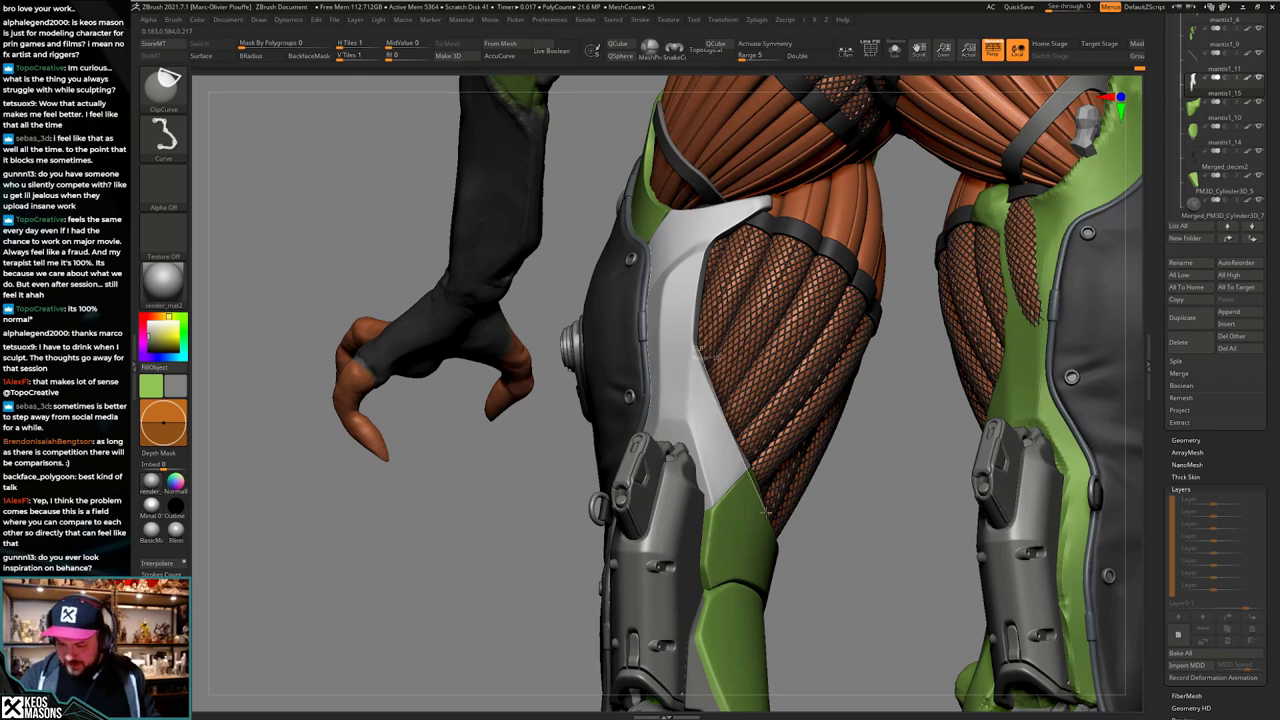
left_click_drag(772, 527, 772, 529, "ctrl+shift")
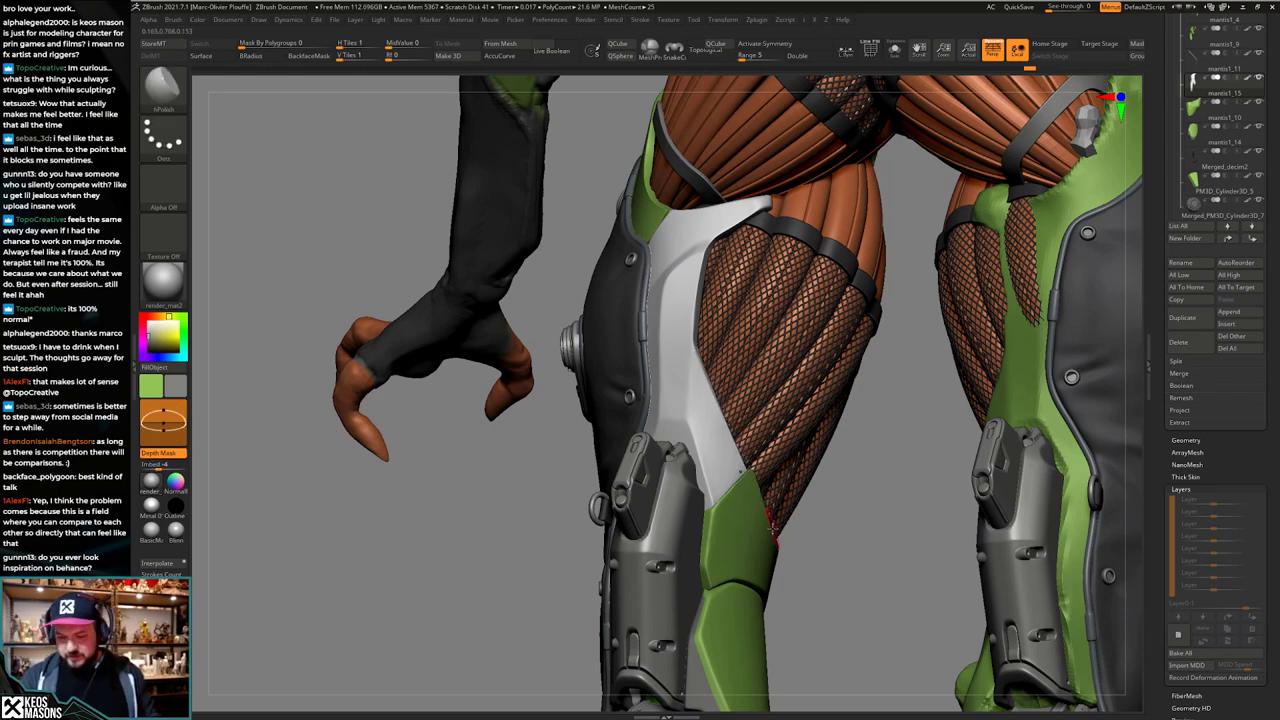
mouse_move(773, 508)
right_mouse_down()
mouse_move(756, 507)
mouse_move(789, 499)
right_mouse_up()
Step: Select the green knee armour and clip its upper edge in line with the leg plate's inner edge
key("alt+s")
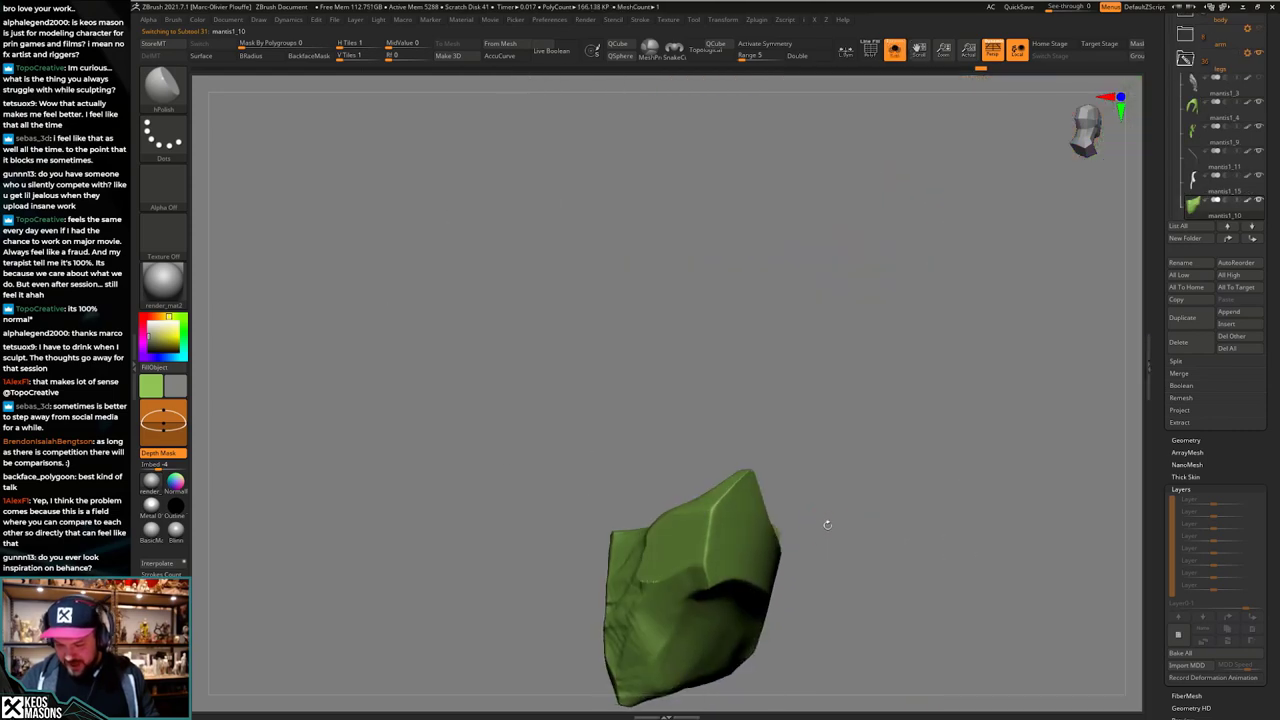
key("alt+s")
left_click_drag(825, 526, 797, 494)
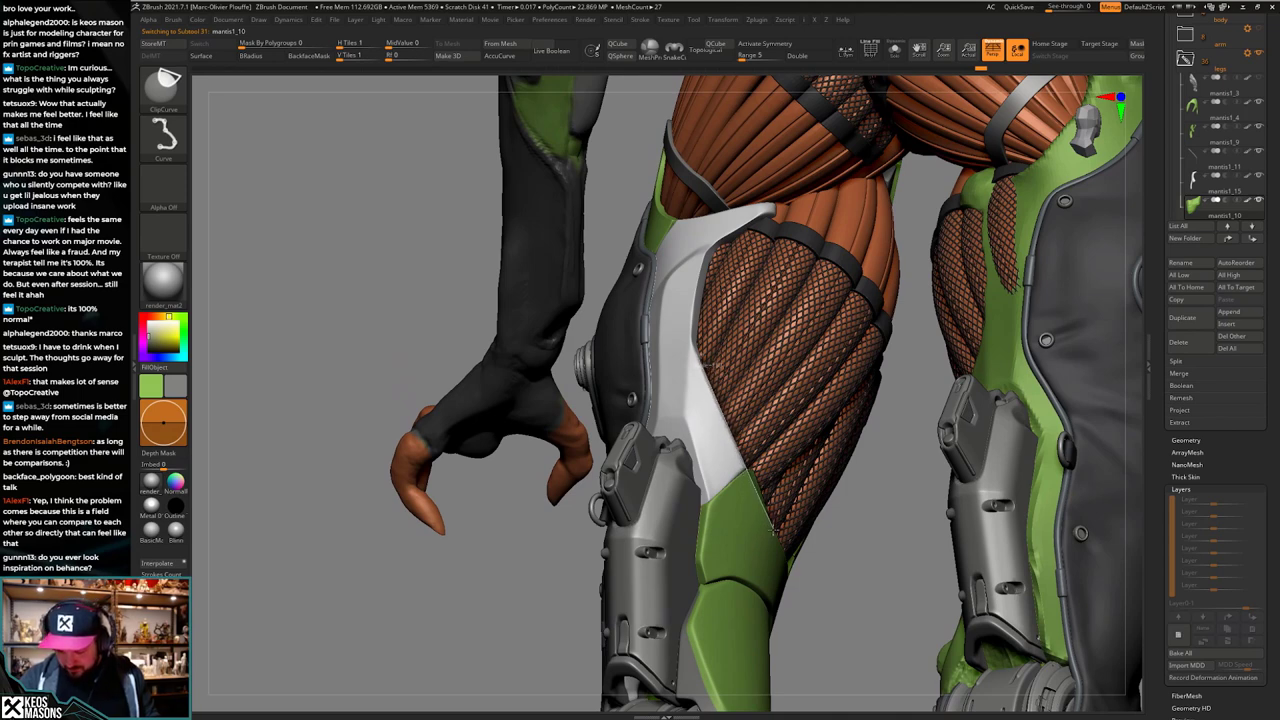
mouse_move(773, 531)
right_mouse_down()
mouse_move(738, 546)
mouse_move(745, 566)
mouse_move(800, 500)
mouse_move(791, 478)
mouse_move(822, 470)
mouse_move(812, 482)
mouse_move(768, 426)
mouse_move(770, 450)
mouse_move(751, 407)
mouse_move(760, 430)
right_mouse_up()
key("alt+s")
key("alt+s")
key("alt+s")
Step: Isolate the green knee armour and flatten the rim at its upper tip with the TrimDynamic brush
right_click(770, 450)
key("b")
key("h")
key("p")
right_click(751, 407)
key("b")
left_click(765, 430)
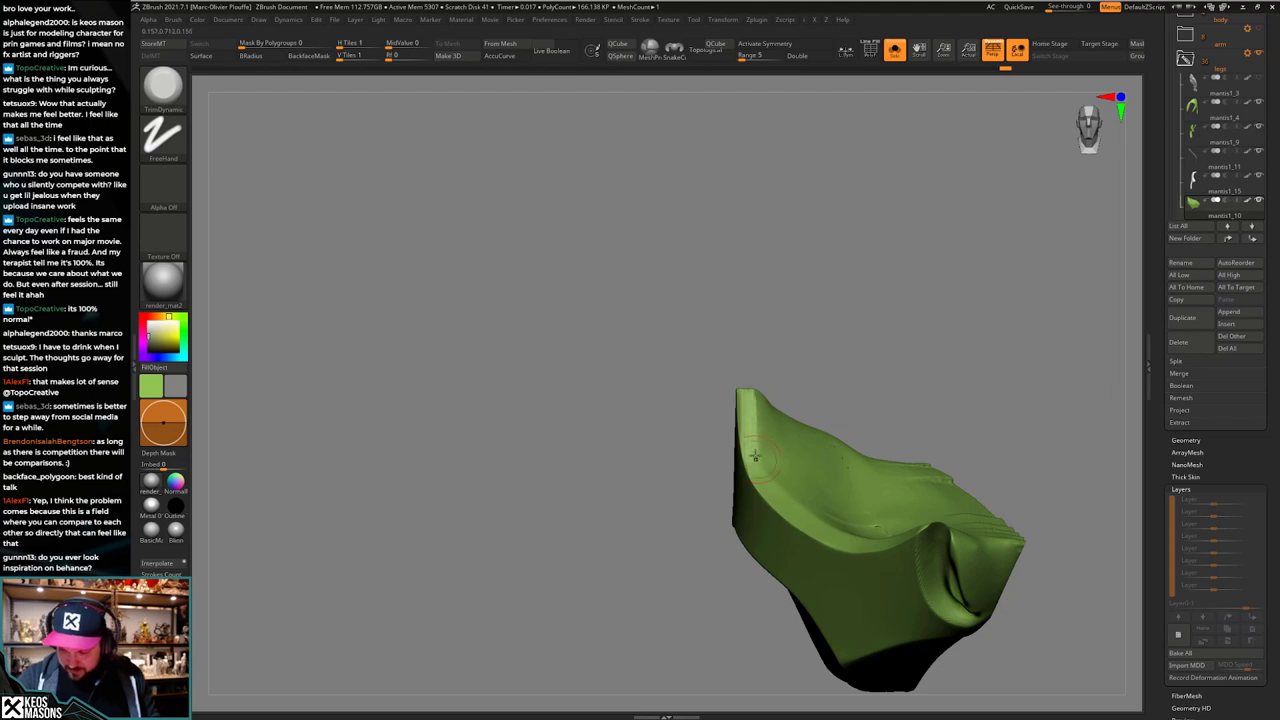
key("space")
mouse_move(759, 463)
right_mouse_down()
mouse_move(836, 418)
mouse_move(751, 430)
right_mouse_up()
left_click(818, 434)
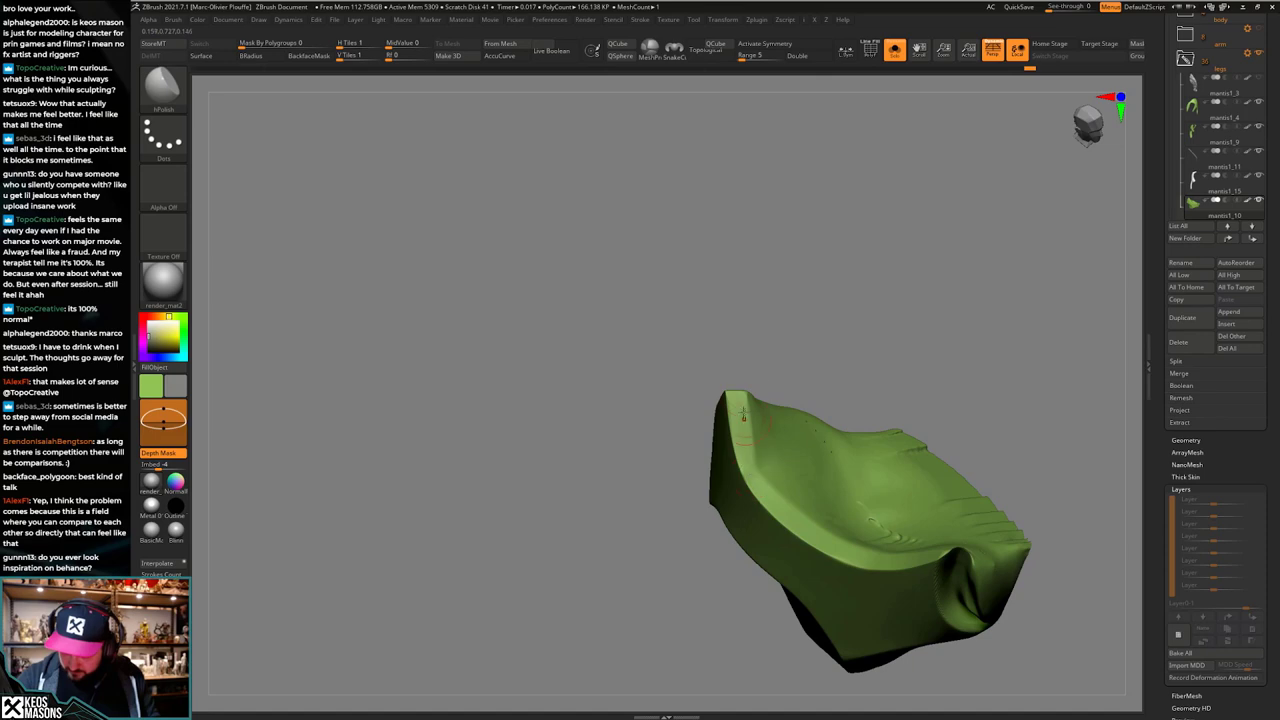
Step: Polish and smooth the bevel at the knee armour's upper tip with hPolish
left_click_drag(743, 414, 744, 438)
right_click_drag(744, 438, 752, 403)
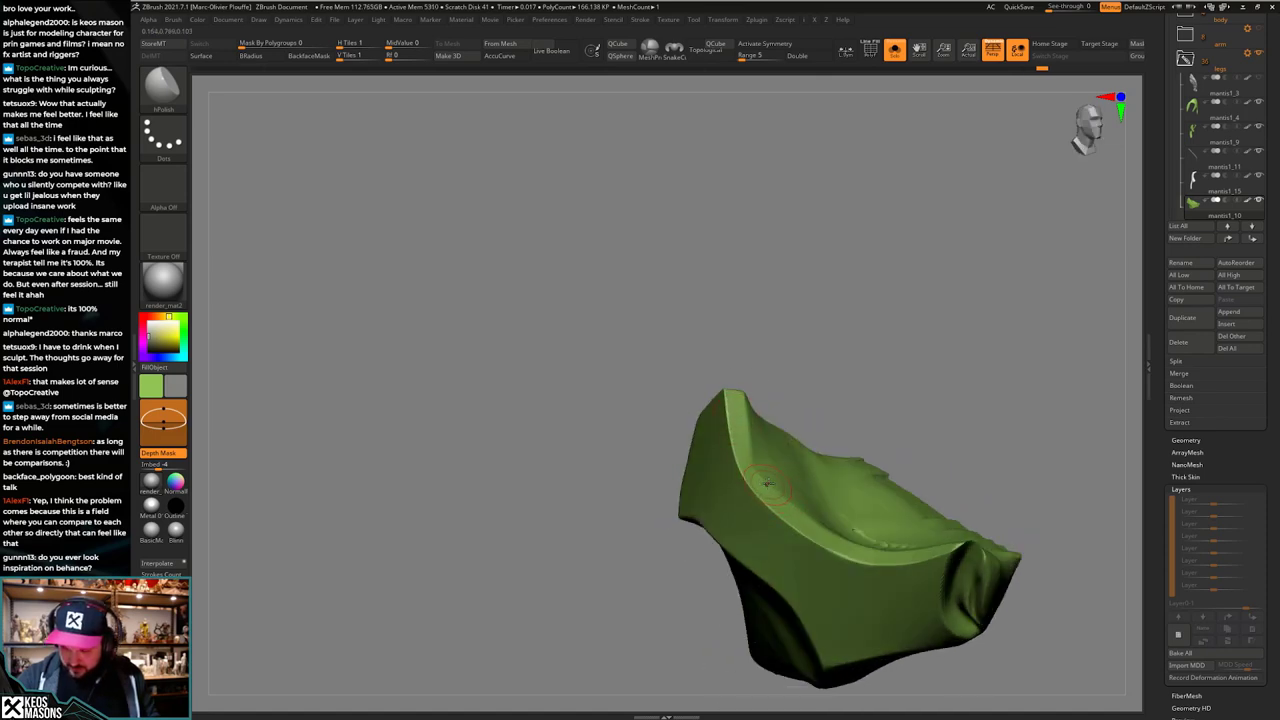
right_click_drag(767, 483, 757, 438)
left_click_drag(732, 425, 728, 378, "shift")
right_click_drag(763, 366, 770, 320, "ctrl")
right_click_drag(770, 320, 796, 296)
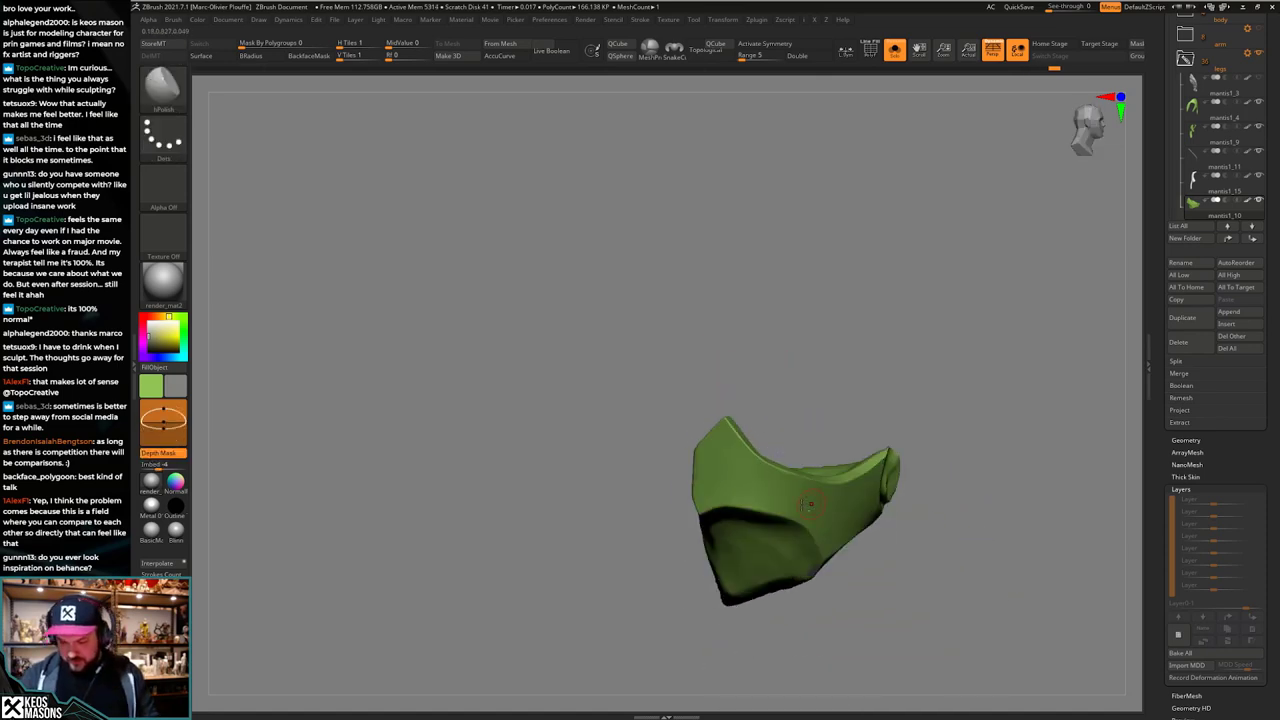
Step: Reselect the leg plate and clip its lower inner edge along the mesh muscle to meet the knee armour
key("alt+s")
mouse_move(778, 507)
right_mouse_down()
mouse_move(800, 500)
mouse_move(797, 528)
right_mouse_up()
left_click(704, 420, "alt")
key("alt+s")
key("alt+s")
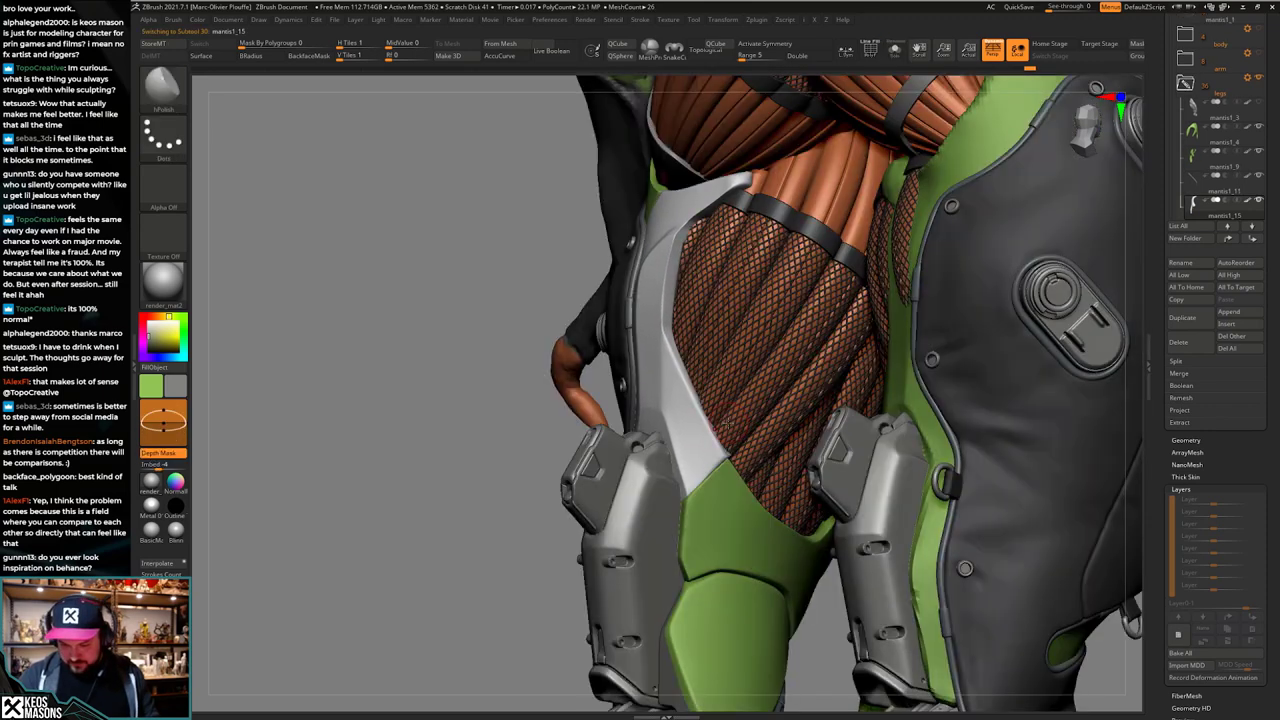
left_click_drag(745, 482, 688, 360, "ctrl+shift")
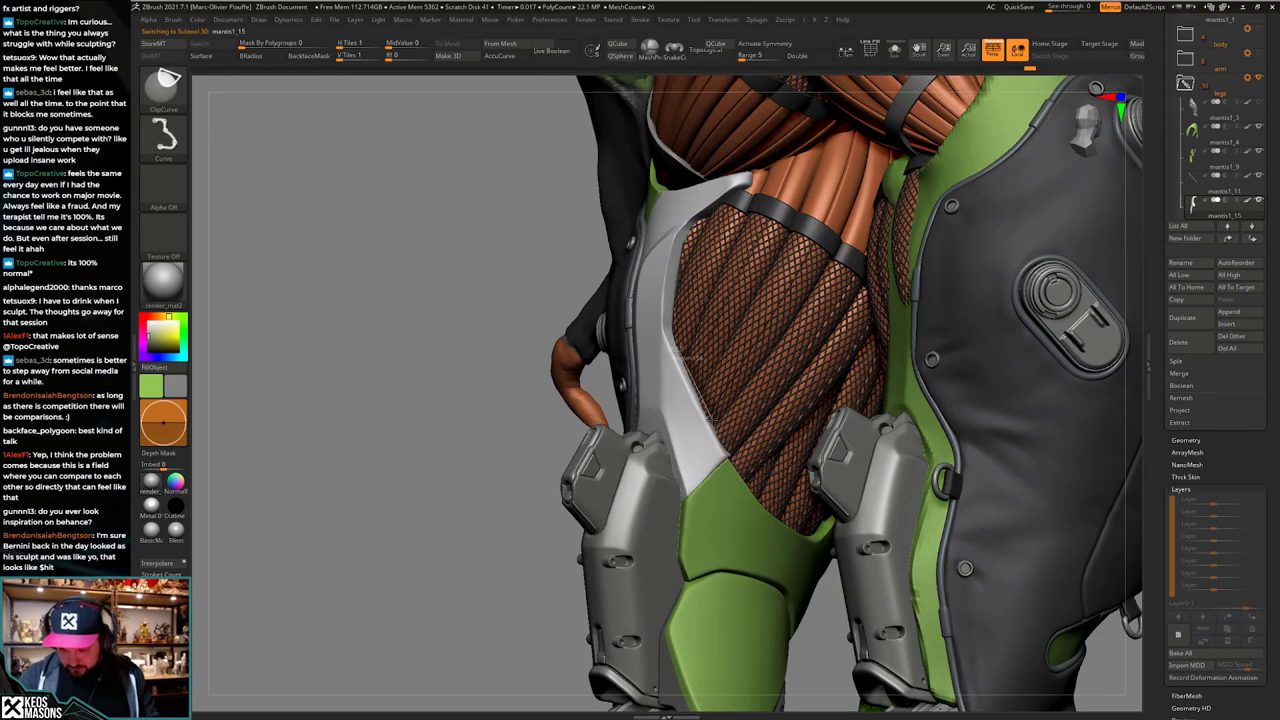
mouse_move(740, 475)
right_mouse_down()
mouse_move(716, 467)
mouse_move(737, 486)
mouse_move(700, 456)
right_mouse_up()
Step: Pick the neighbouring armour's green and fill the leg plate with it
key("c")
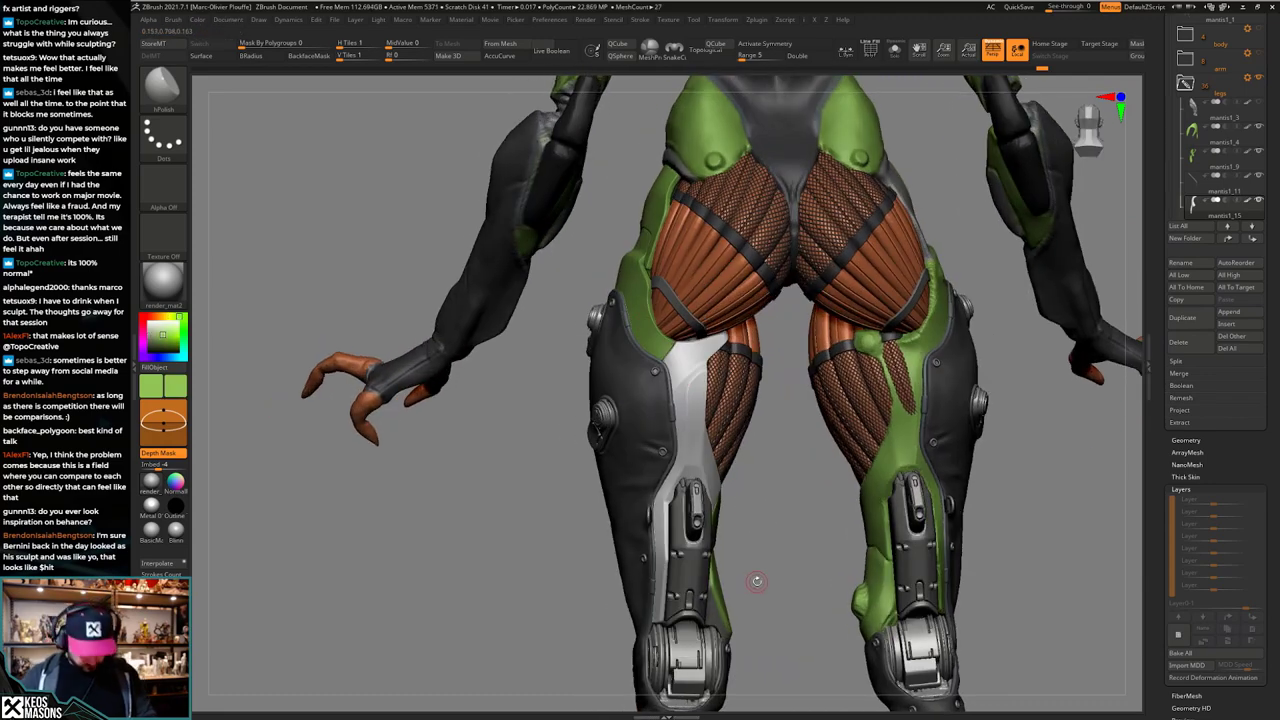
mouse_move(749, 559)
right_mouse_down("ctrl")
mouse_move(752, 545)
mouse_move(724, 545)
mouse_move(783, 545)
mouse_move(726, 541)
mouse_move(757, 555)
mouse_move(729, 578)
right_mouse_up("ctrl")
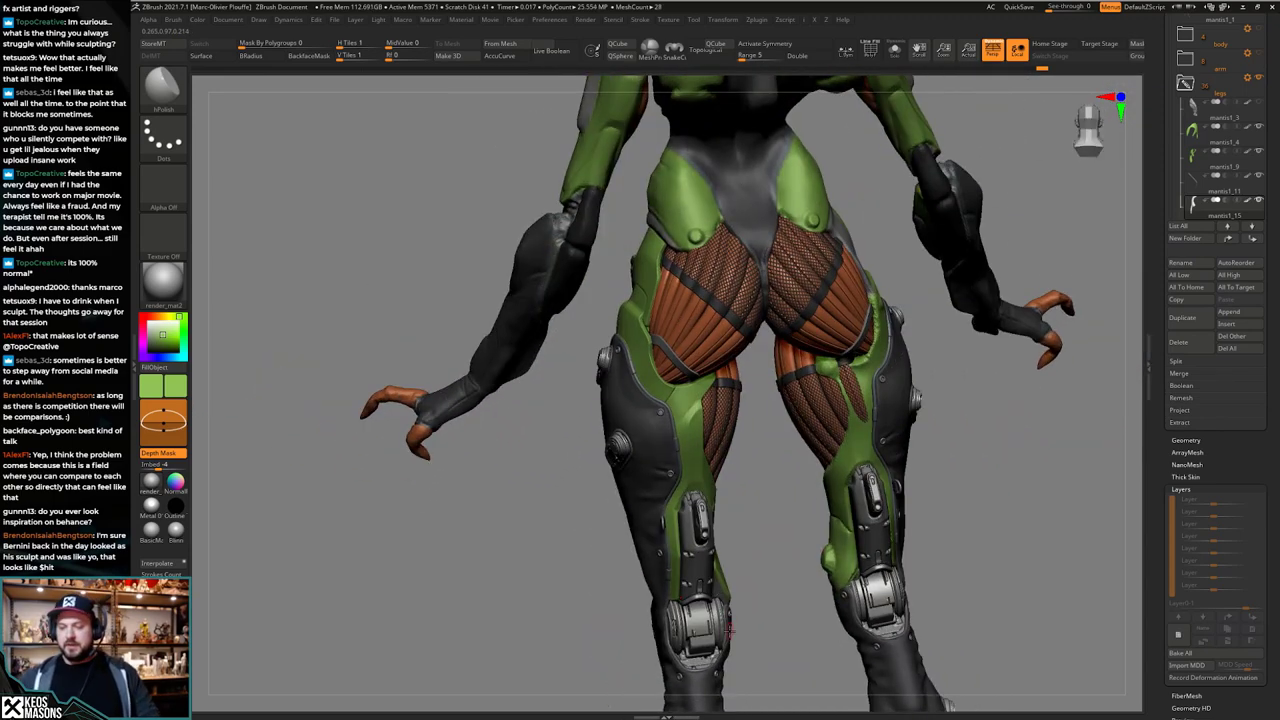
mouse_move(785, 538)
right_mouse_down()
mouse_move(711, 553)
mouse_move(786, 544)
mouse_move(735, 552)
right_mouse_up()
Step: Isolate the green leg plate, switch to the Move brush and add a new sculpt layer
mouse_move(670, 433)
right_mouse_down("ctrl")
mouse_move(700, 488)
mouse_move(761, 493)
mouse_move(858, 462)
mouse_move(929, 393)
mouse_move(937, 400)
right_mouse_up("ctrl")
key("alt+s")
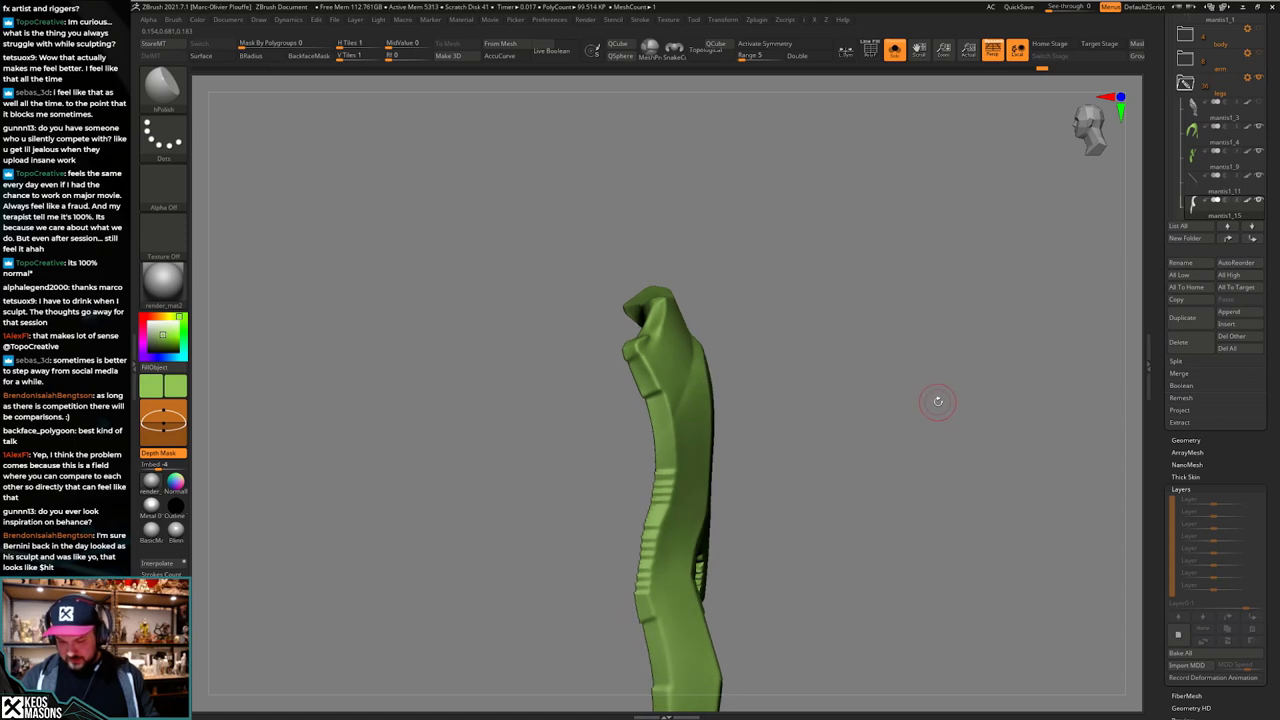
key("space")
left_click(903, 378)
left_click_drag(1153, 480, 1153, 377)
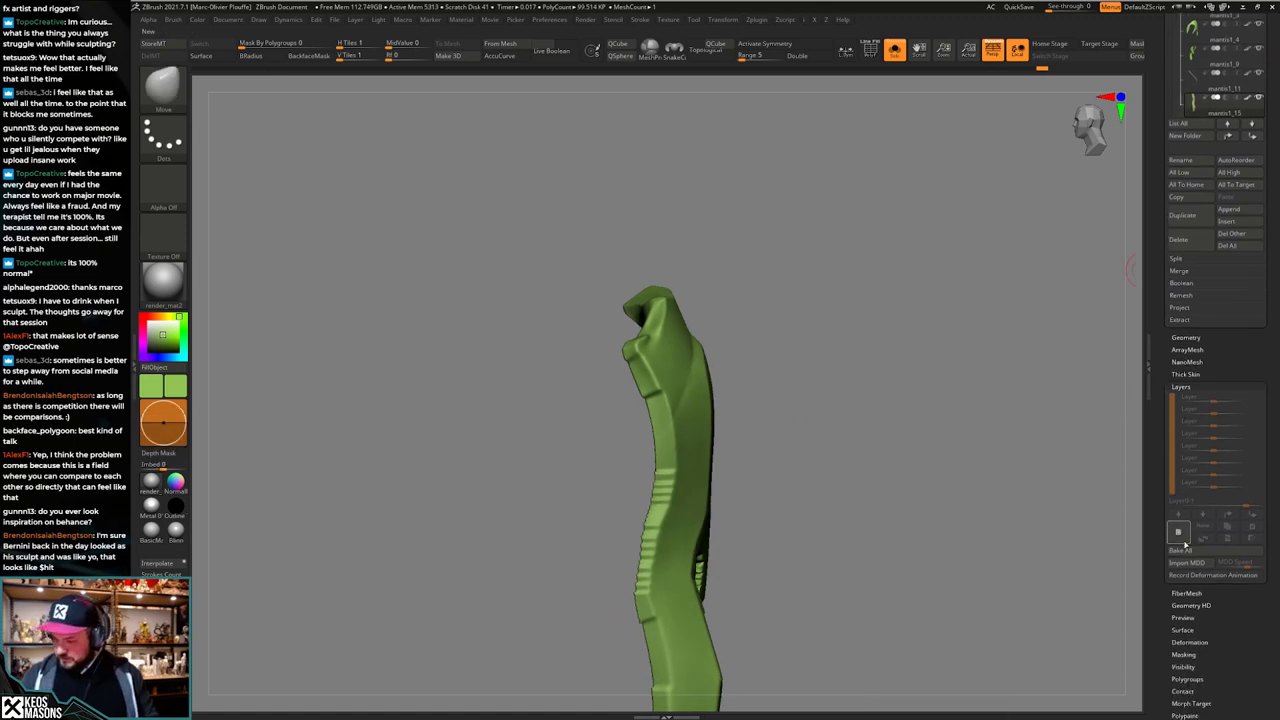
left_click(1178, 533)
Step: Nudge the leg plate's rear contour in side view with the Move brush, checking it against the surrounding leg parts
key("space")
left_click_drag(738, 441, 722, 441)
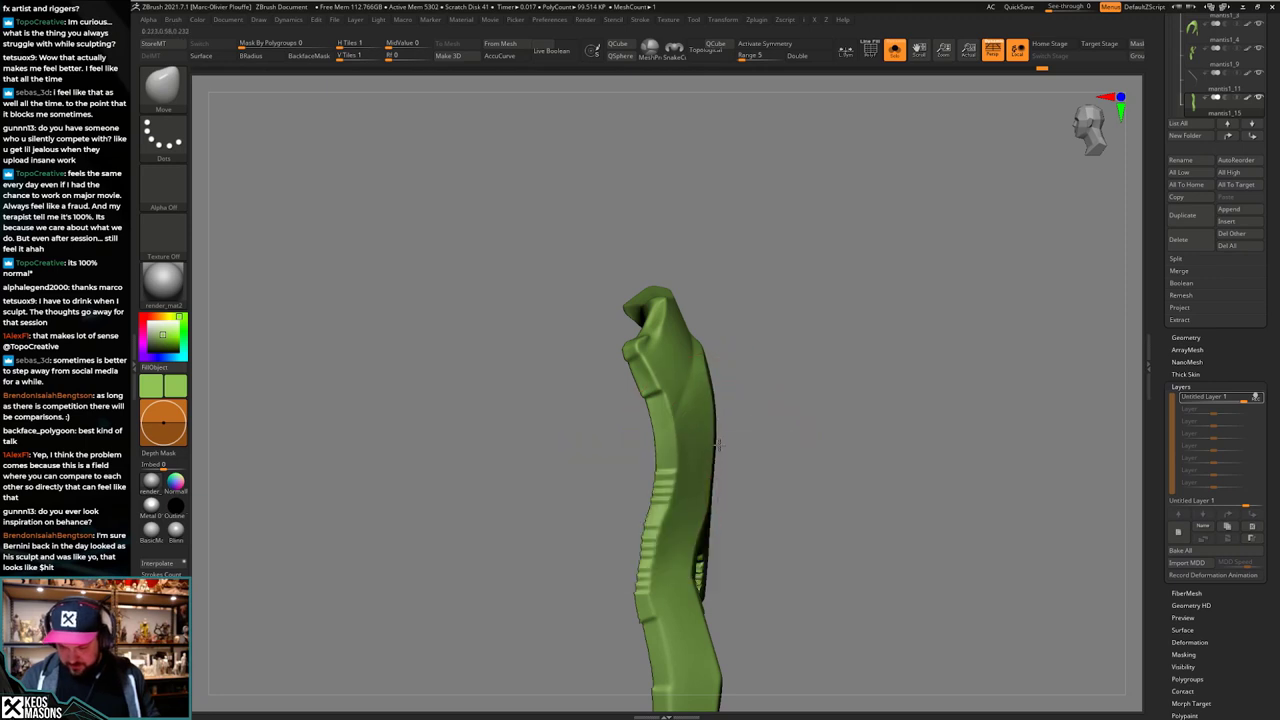
key("alt+s")
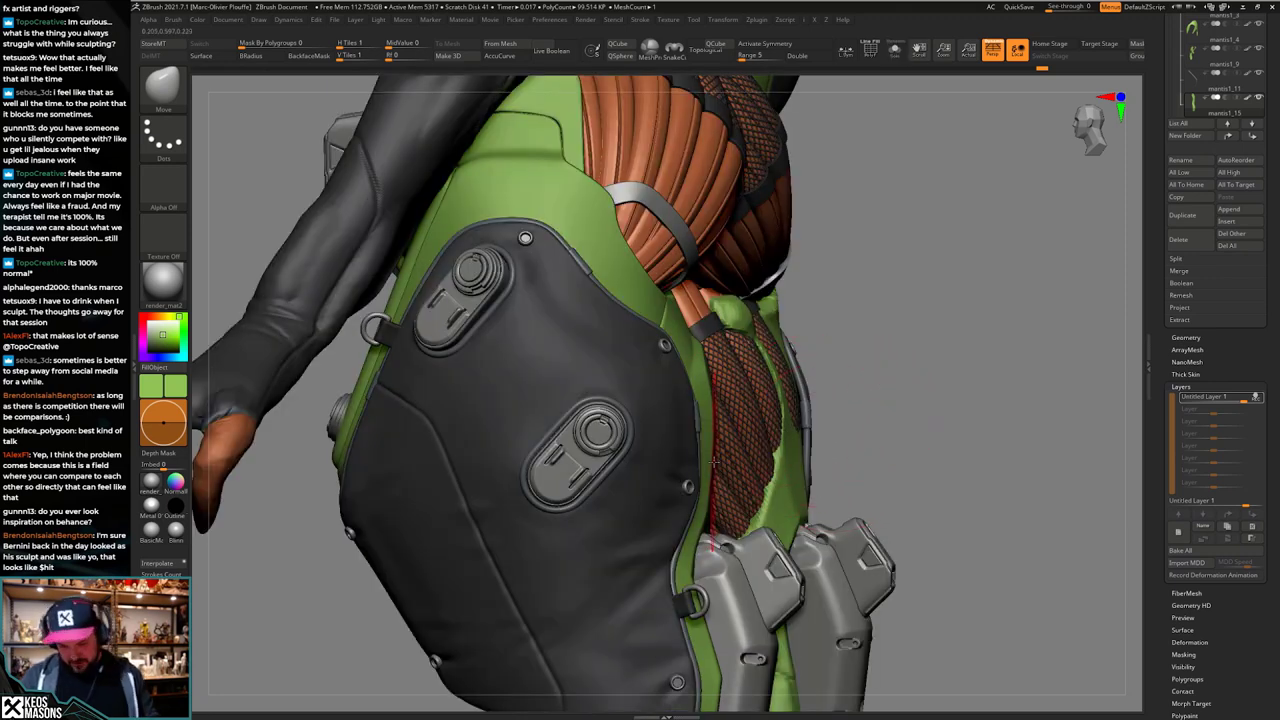
key("alt+s")
key("space")
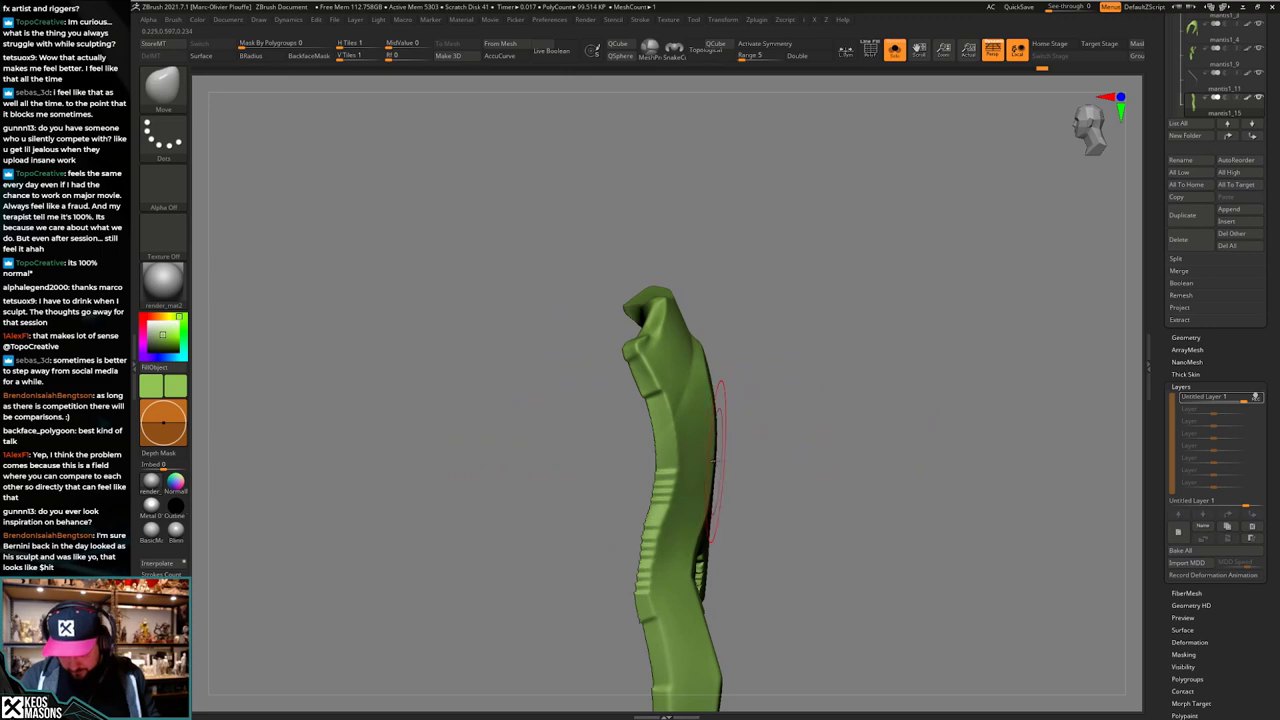
mouse_move(833, 454)
left_mouse_down()
mouse_move(754, 451)
mouse_move(797, 470)
mouse_move(799, 489)
mouse_move(806, 429)
left_mouse_up()
key("alt+s")
Step: Refine the leg plate's shape beside the mesh muscle with the Move brush and check its fit from several angles
mouse_move(740, 462)
right_mouse_down()
mouse_move(725, 440)
mouse_move(645, 422)
mouse_move(670, 414)
mouse_move(695, 432)
right_mouse_up()
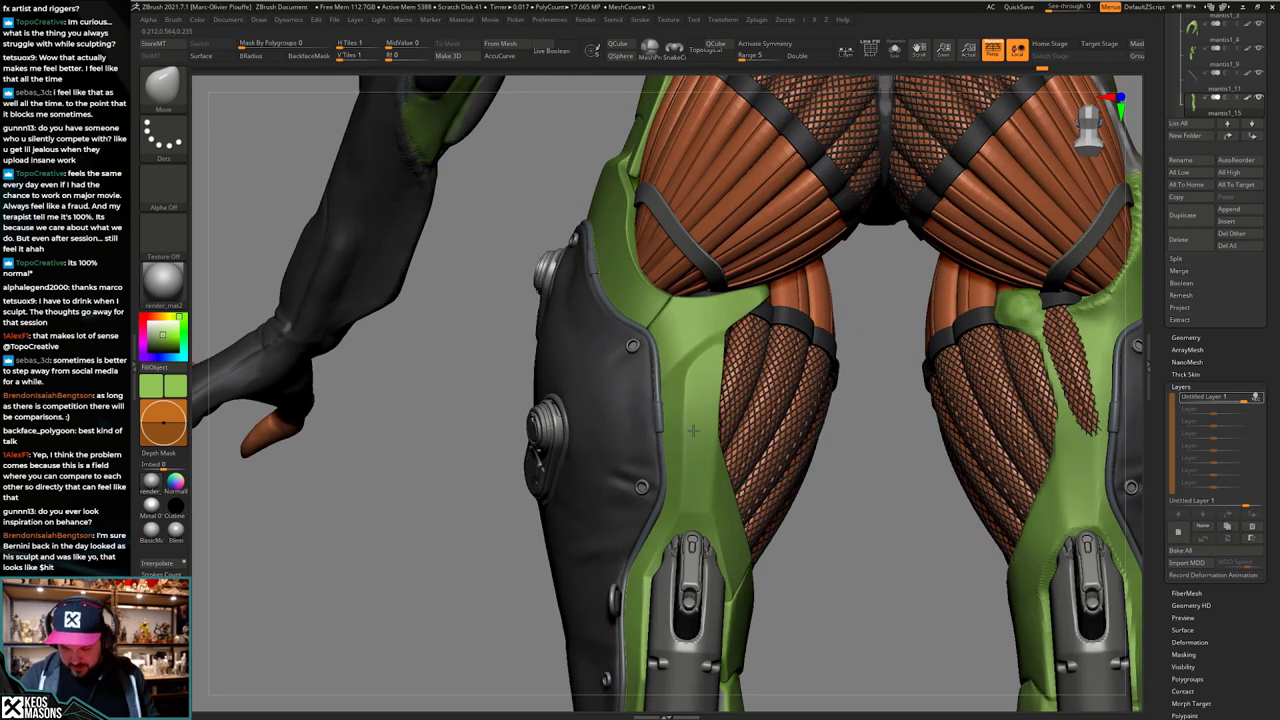
key("space")
left_click(695, 433)
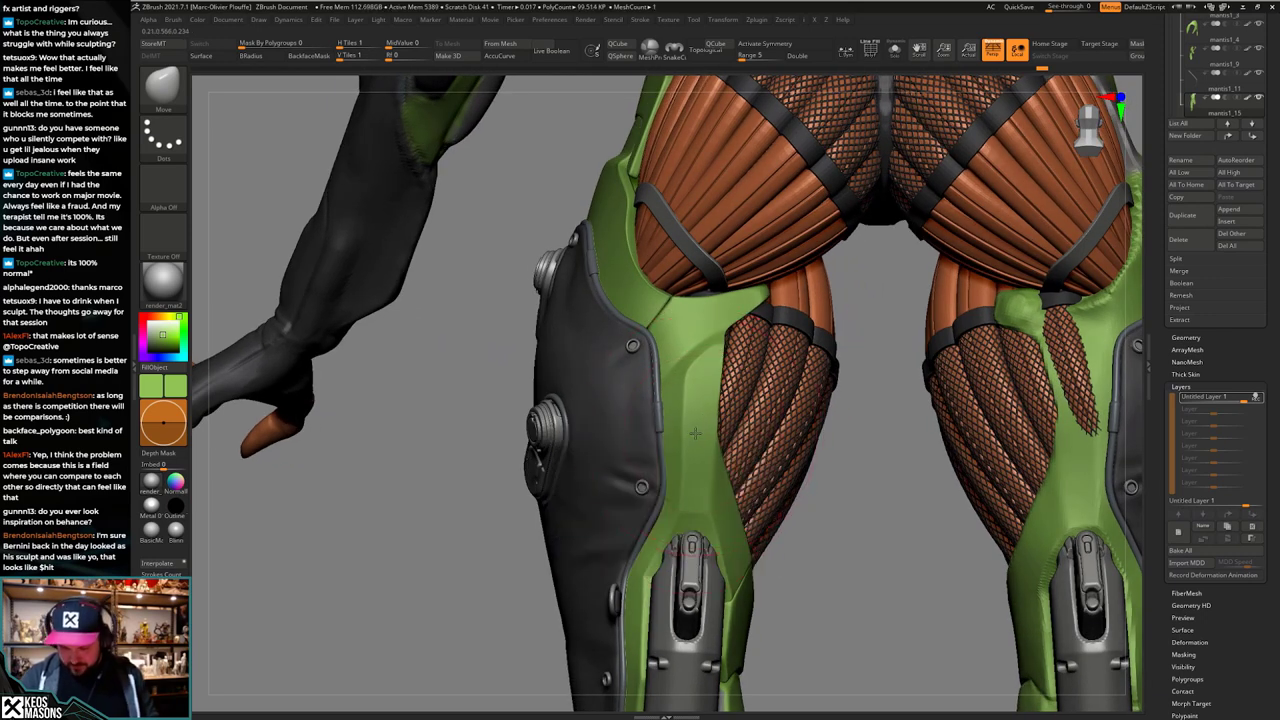
key("space")
key("space")
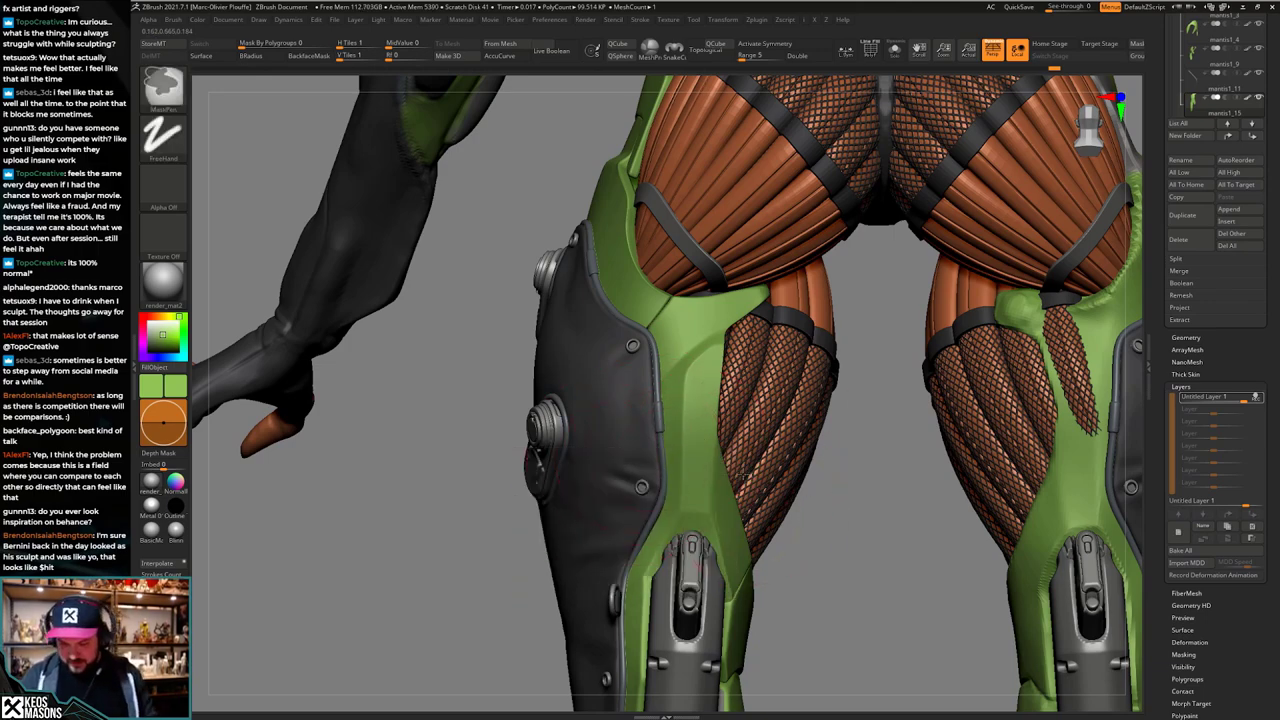
right_click_drag(769, 467, 767, 440, "ctrl")
mouse_move(767, 440)
right_mouse_down()
mouse_move(715, 485)
mouse_move(740, 460)
mouse_move(590, 460)
mouse_move(585, 445)
right_mouse_up()
mouse_move(585, 445)
right_mouse_down()
mouse_move(617, 467)
mouse_move(615, 445)
mouse_move(690, 460)
mouse_move(665, 480)
mouse_move(712, 470)
mouse_move(735, 440)
mouse_move(895, 432)
mouse_move(852, 435)
mouse_move(854, 399)
right_mouse_up()
key("alt+s")
right_click(715, 472)
key("alt+s")
mouse_move(780, 510)
right_mouse_down()
mouse_move(850, 480)
mouse_move(767, 518)
right_mouse_up()
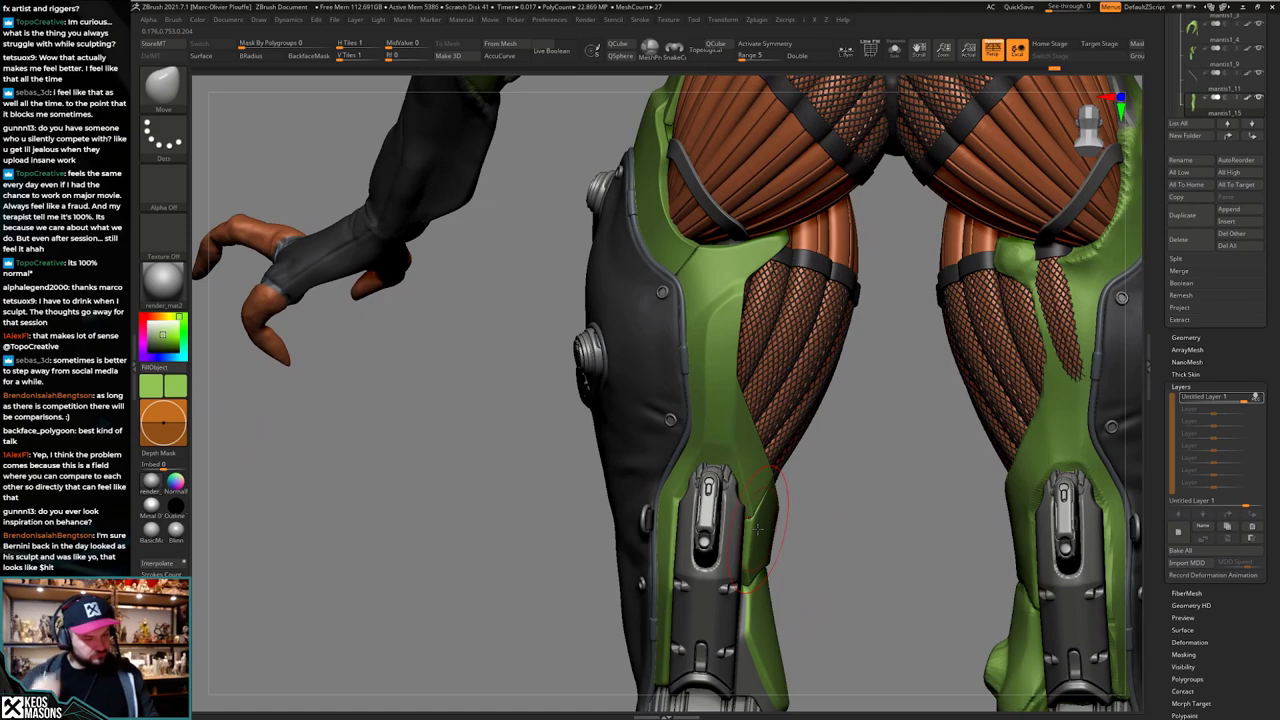
mouse_move(785, 545)
right_mouse_down()
mouse_move(818, 544)
mouse_move(790, 543)
right_mouse_up()
mouse_move(790, 543)
right_mouse_down("alt")
mouse_move(785, 504)
mouse_move(745, 506)
mouse_move(808, 529)
mouse_move(769, 522)
right_mouse_up("alt")
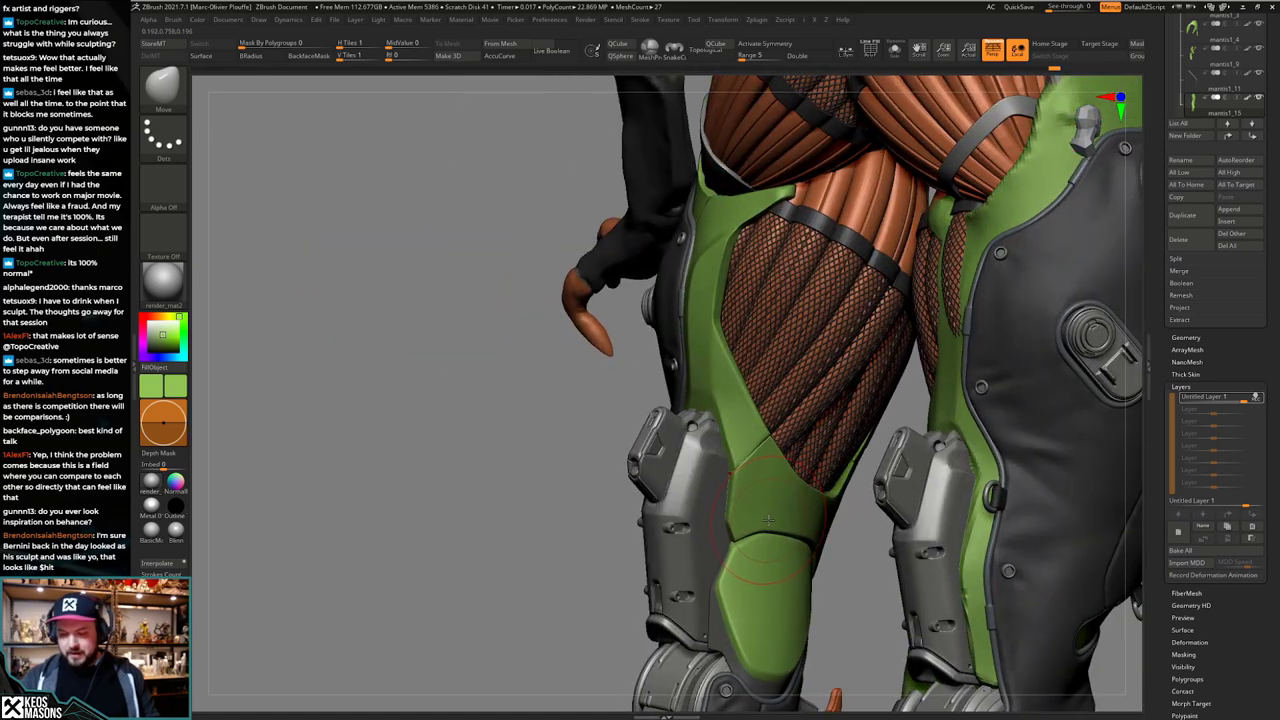
Step: Carve a groove along the seam between the leg plate and the knee armour with the Orb_Cracks brush
key("space")
left_click(805, 375)
right_click_drag(770, 425, 770, 448, "ctrl")
key("space")
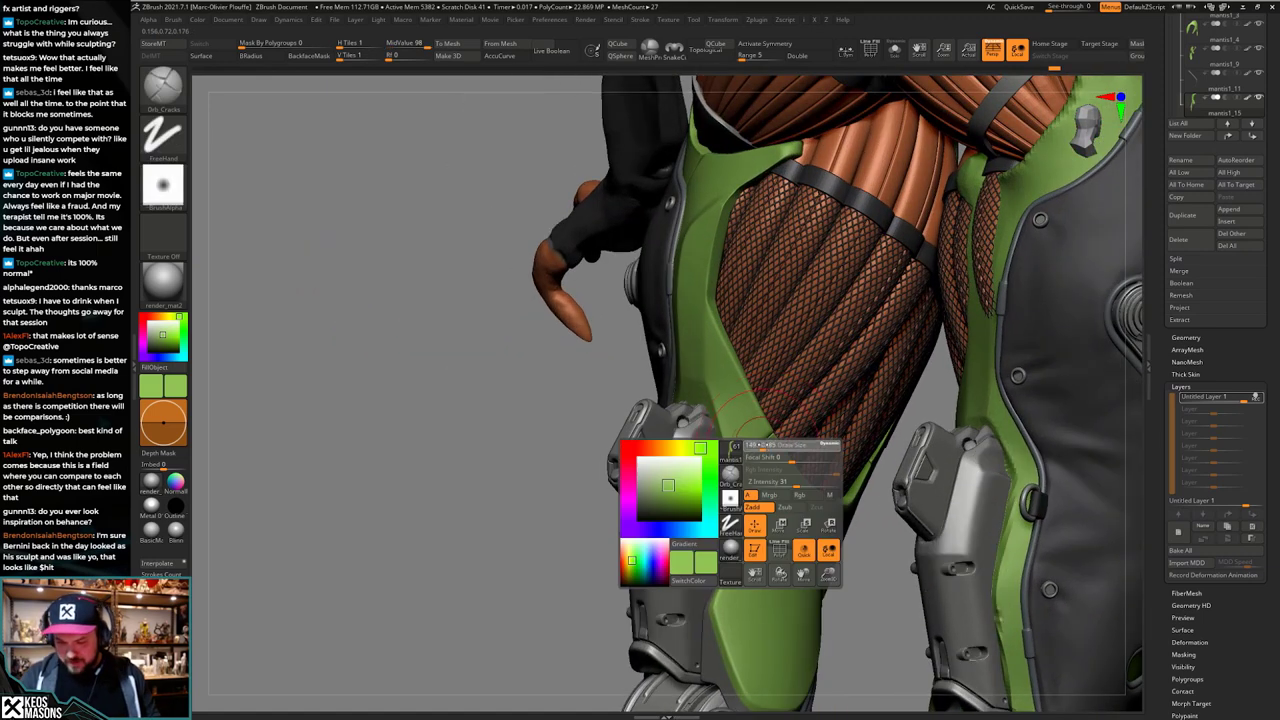
left_click_drag(730, 471, 797, 416)
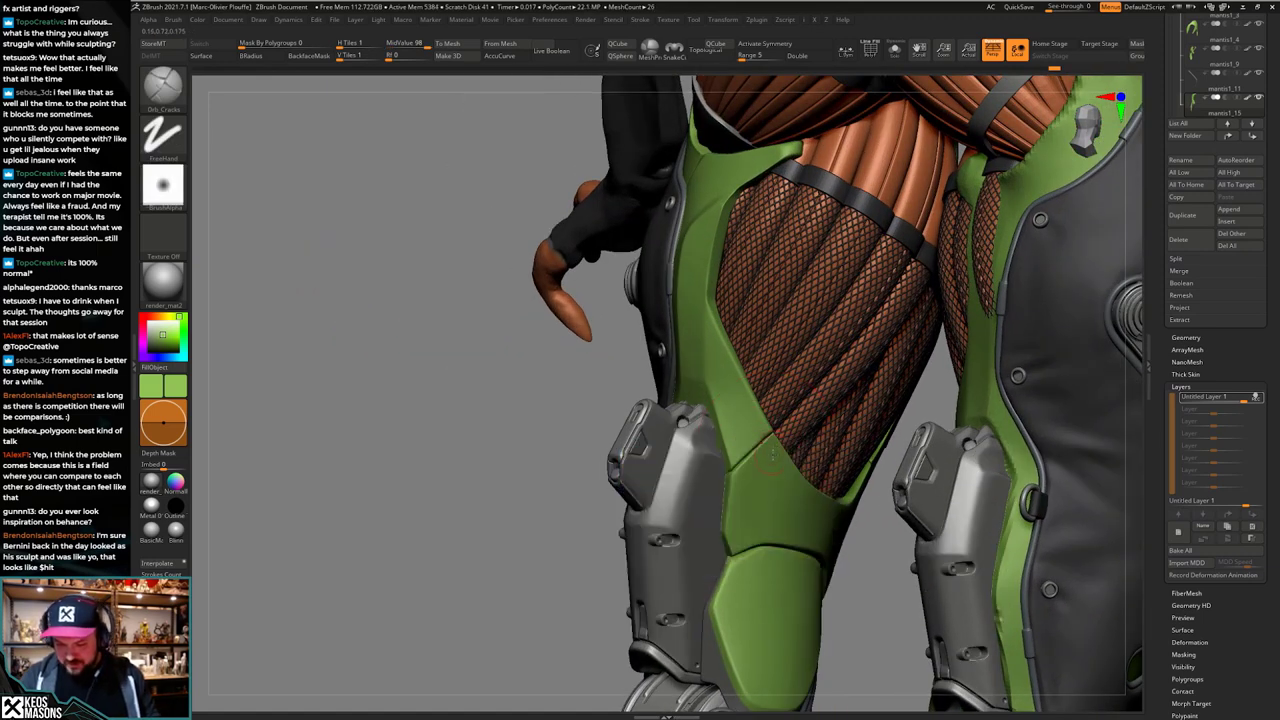
right_click_drag(770, 443, 791, 415)
right_click_drag(714, 513, 738, 476, "ctrl")
key("space")
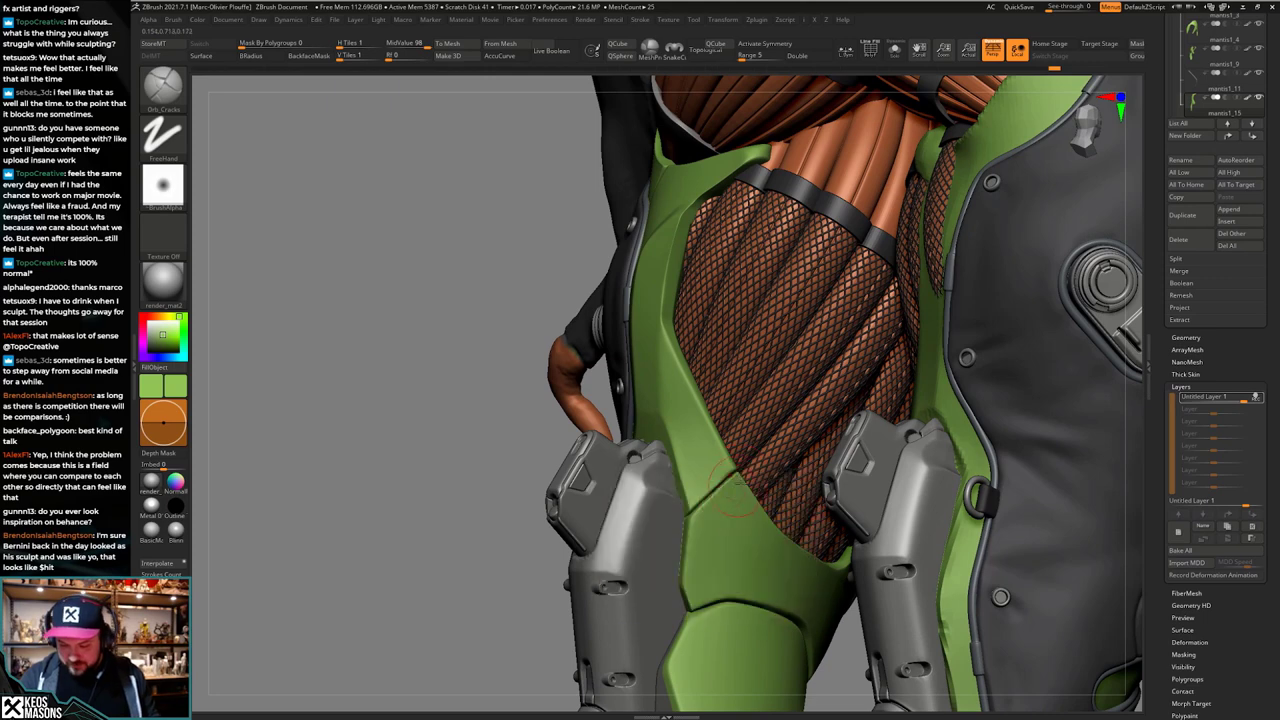
Step: Try another Orb_Cracks stroke at the knee seam's end beside the mechanical hinge, and undo it
key("alt+s")
key("alt+s")
right_click_drag(727, 482, 735, 487)
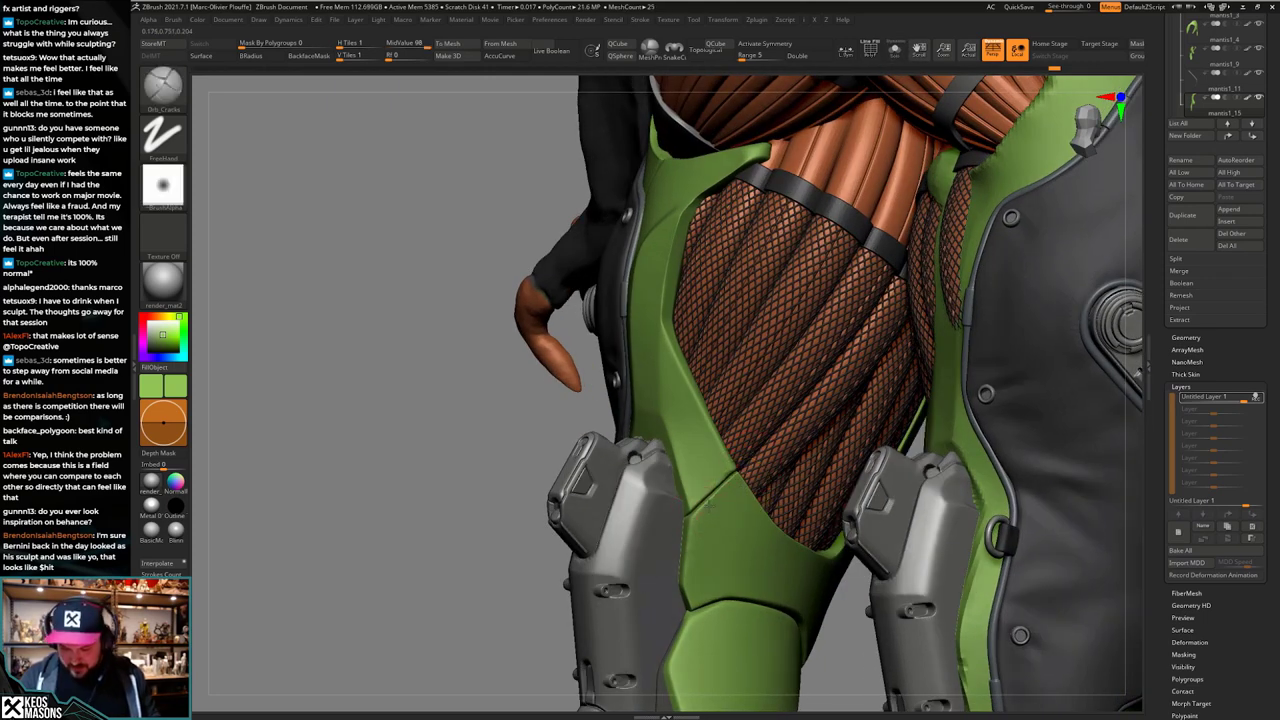
left_click_drag(694, 508, 685, 520)
key("ctrl+z")
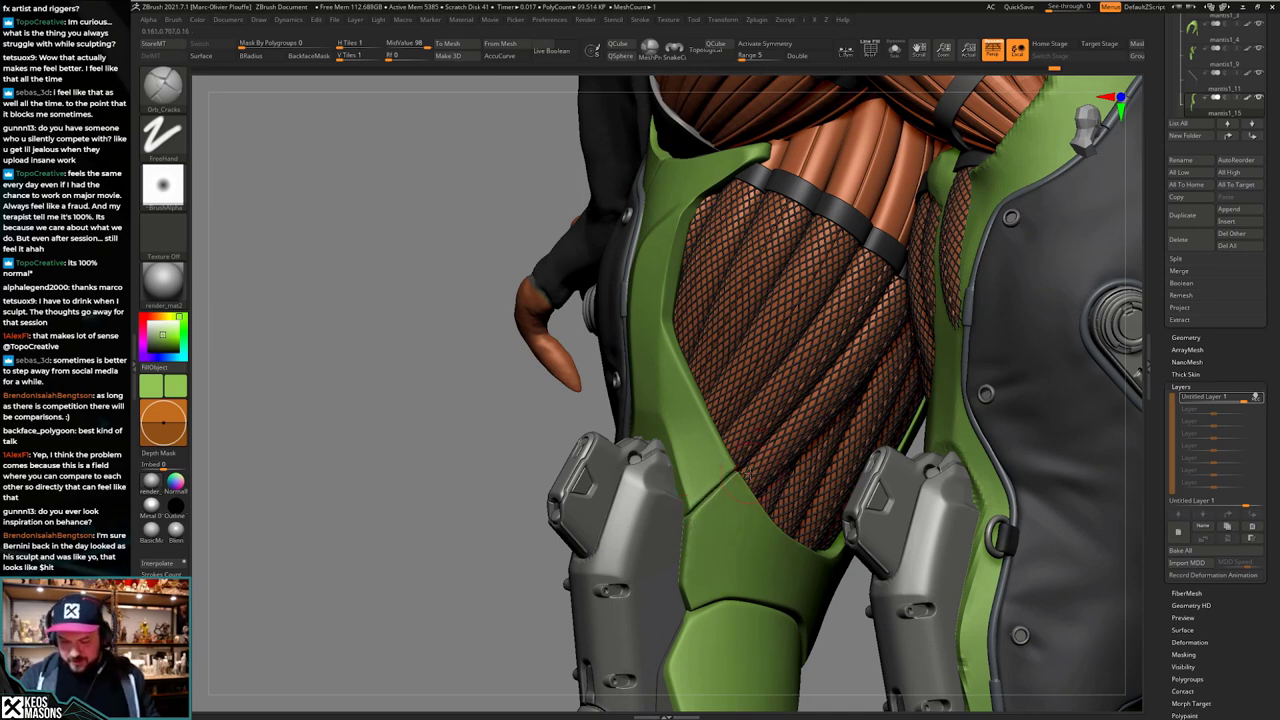
Step: Carve a groove with Orb_Cracks along the seam between the leg plate's upper corner and the outer thigh armour
mouse_move(740, 482)
right_mouse_down()
mouse_move(712, 480)
mouse_move(722, 460)
right_mouse_up()
right_click_drag(665, 572, 719, 583)
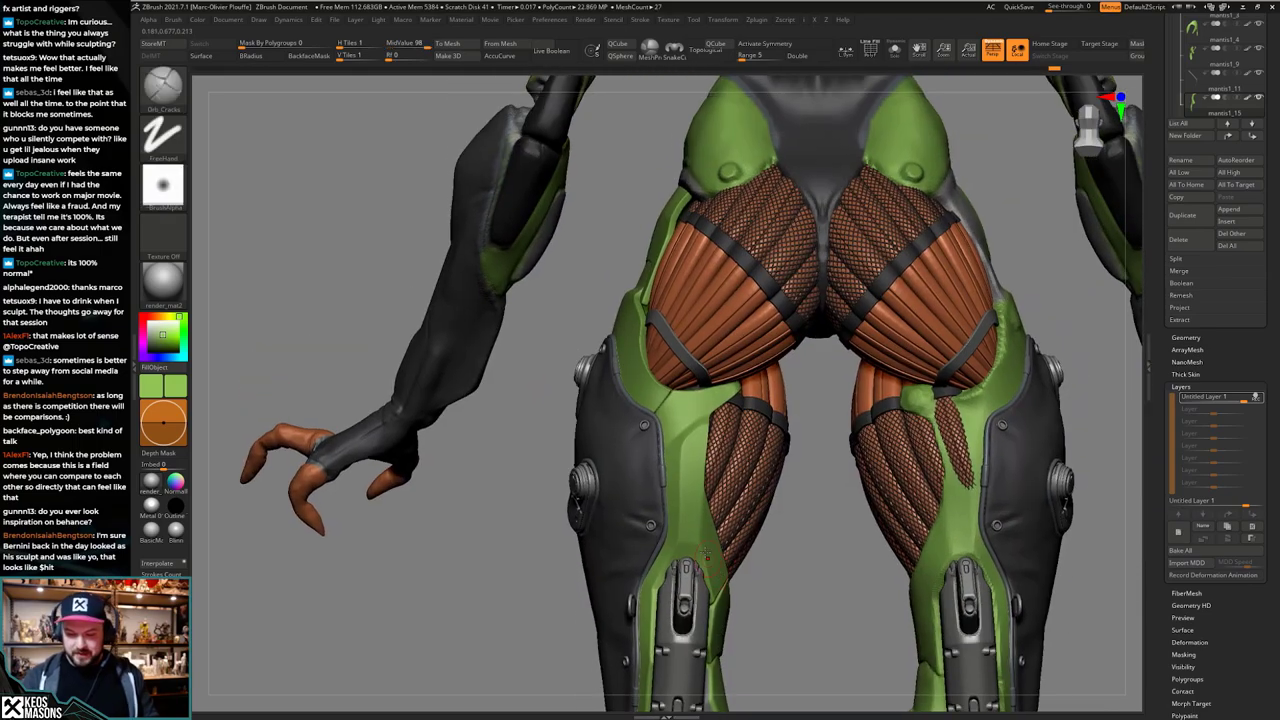
mouse_move(706, 552)
right_mouse_down()
mouse_move(845, 565)
mouse_move(675, 568)
mouse_move(699, 569)
right_mouse_up()
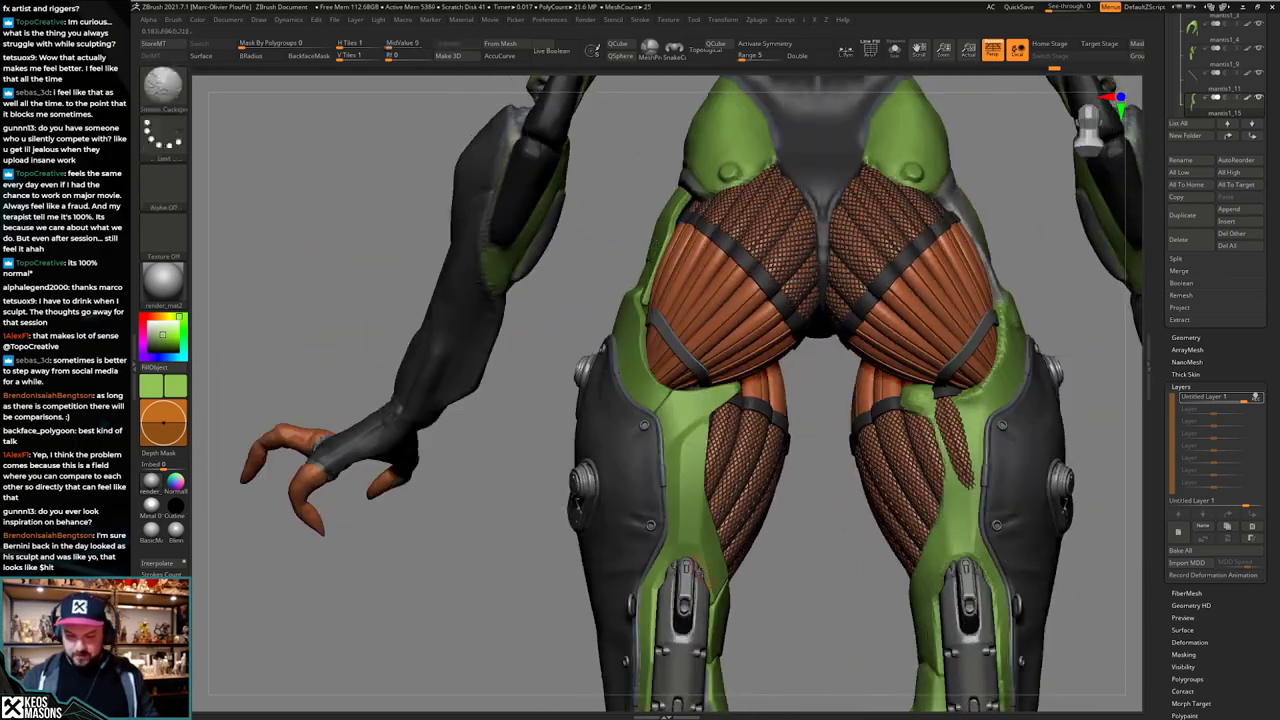
mouse_move(640, 500)
right_mouse_down()
mouse_move(712, 480)
mouse_move(700, 530)
mouse_move(636, 460)
right_mouse_up()
key("space")
left_click(663, 391)
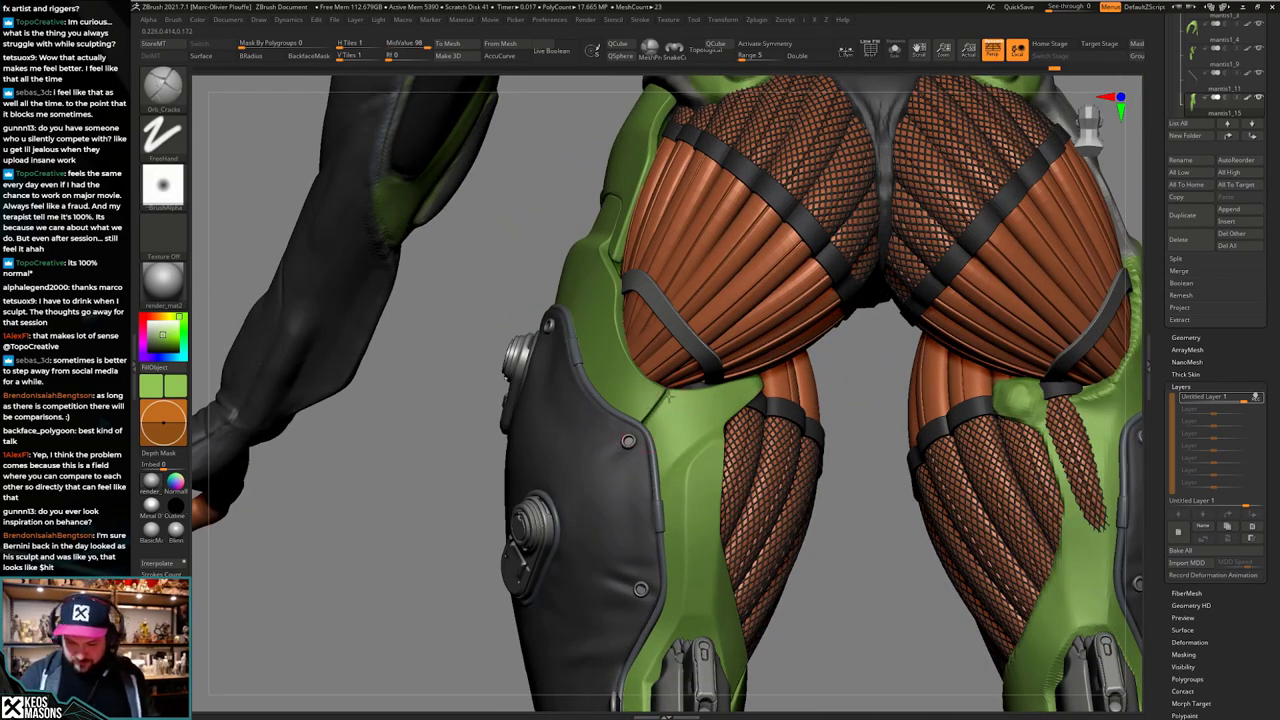
Step: Check the groove at the leg plate's upper corner and switch from Orb_Cracks to the Move brush
right_click_drag(669, 397, 648, 408)
key("space")
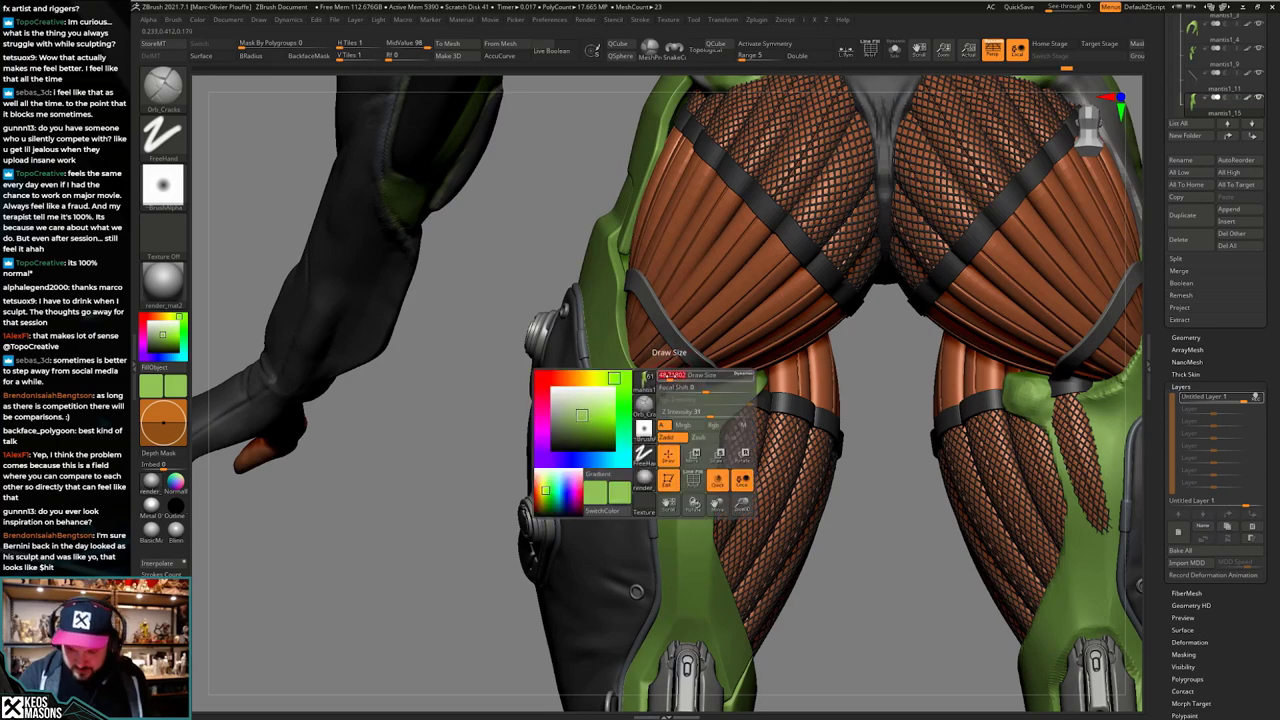
key("space")
mouse_move(680, 378)
right_mouse_down()
mouse_move(664, 390)
mouse_move(692, 385)
right_mouse_up()
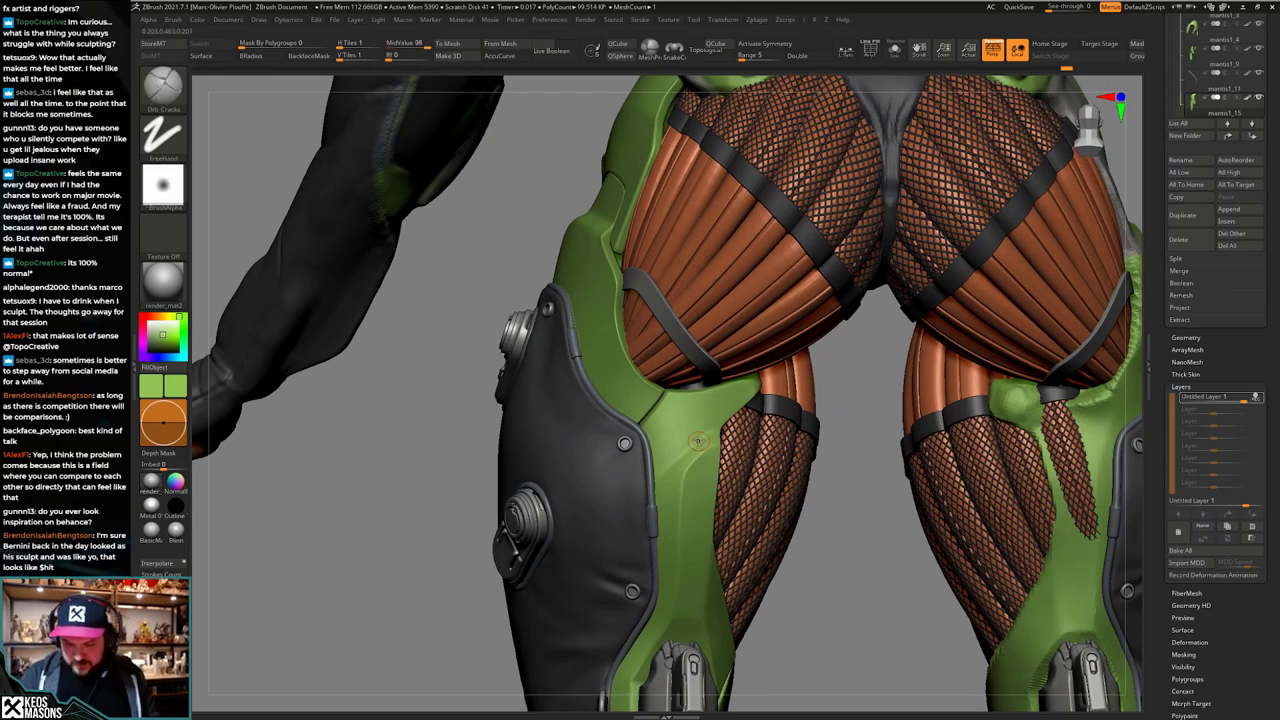
mouse_move(697, 443)
right_mouse_down()
mouse_move(700, 490)
mouse_move(702, 460)
mouse_move(666, 488)
mouse_move(684, 446)
mouse_move(745, 462)
mouse_move(625, 495)
right_mouse_up()
key("space")
left_click(646, 402)
key("space")
right_click_drag(652, 432, 702, 454)
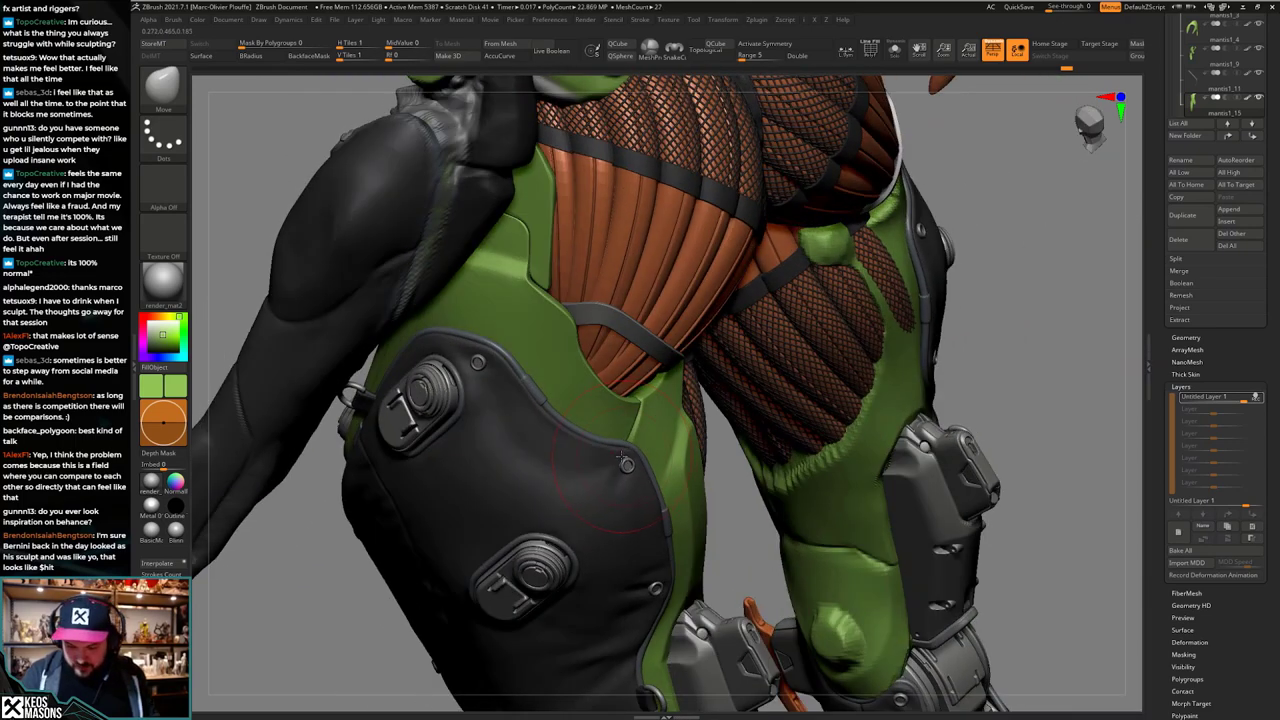
Step: Examine the leg plate's fit against the thigh straps, knee armour and mesh muscle from several angles and distances
right_click_drag(622, 452, 618, 525)
key("space")
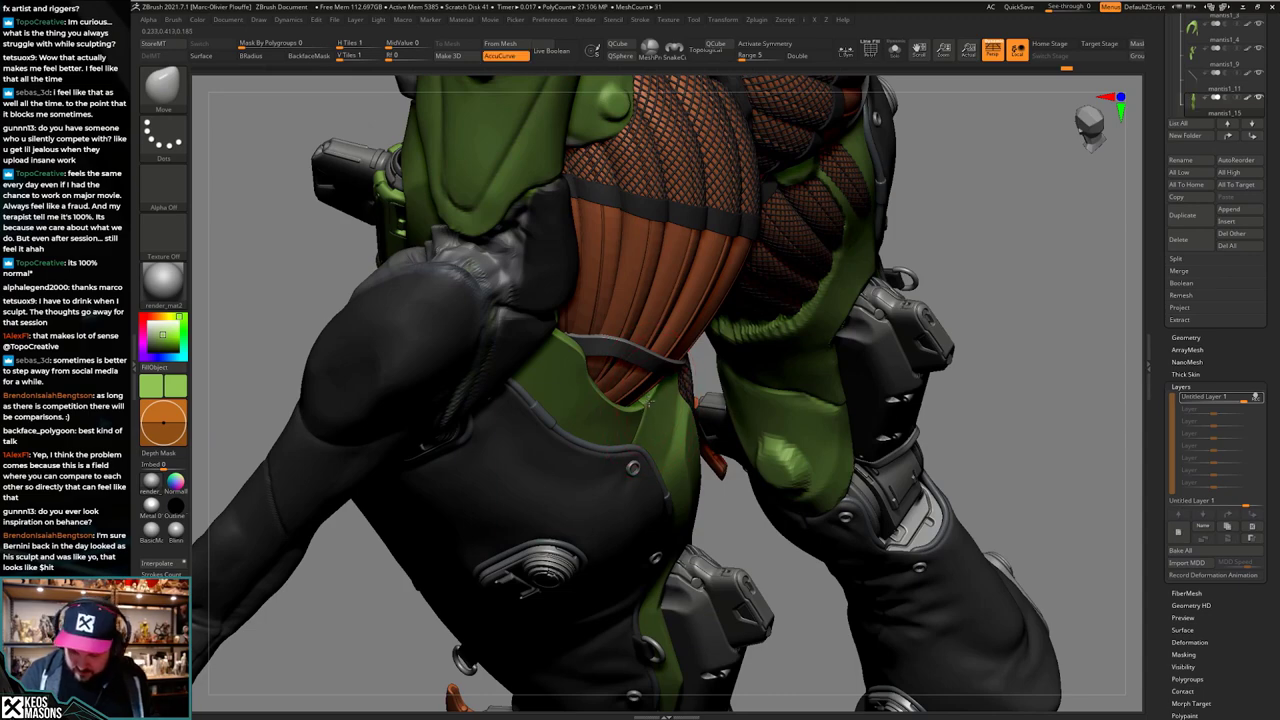
right_click_drag(646, 392, 555, 392)
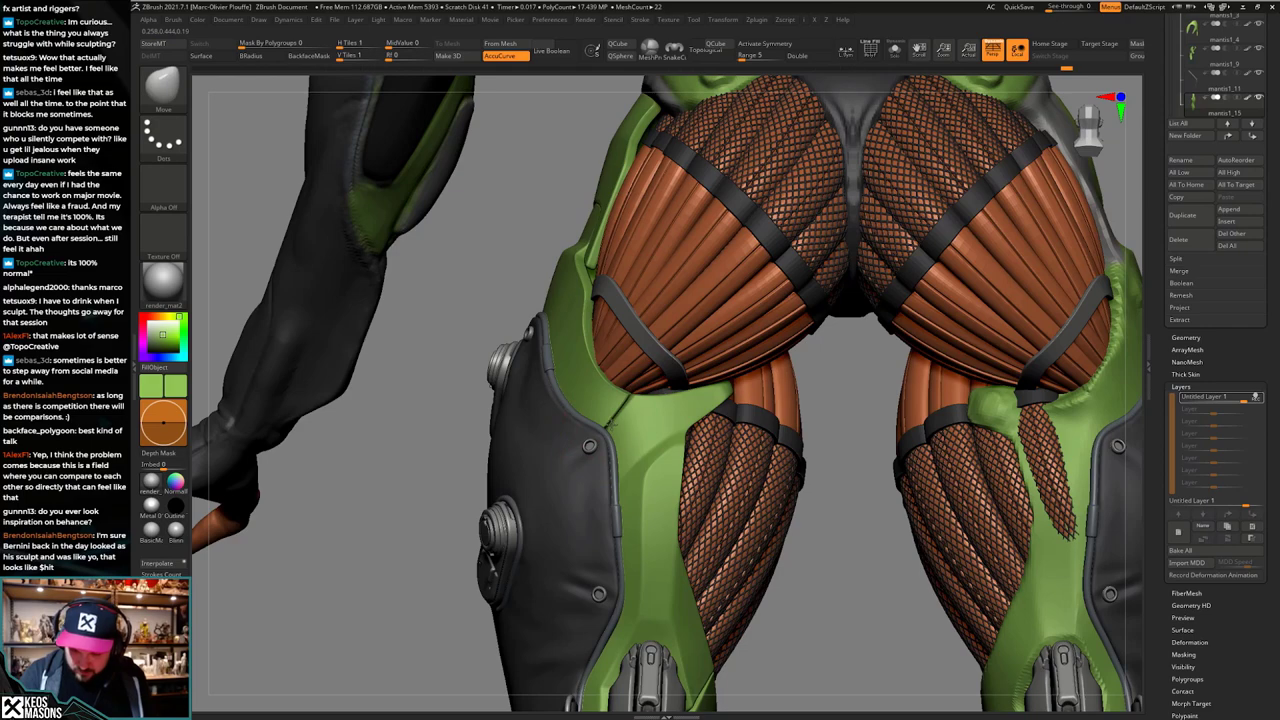
mouse_move(612, 424)
right_mouse_down()
mouse_move(664, 448)
mouse_move(660, 397)
mouse_move(655, 412)
mouse_move(657, 398)
mouse_move(616, 408)
right_mouse_up()
key("alt+s")
key("alt+s")
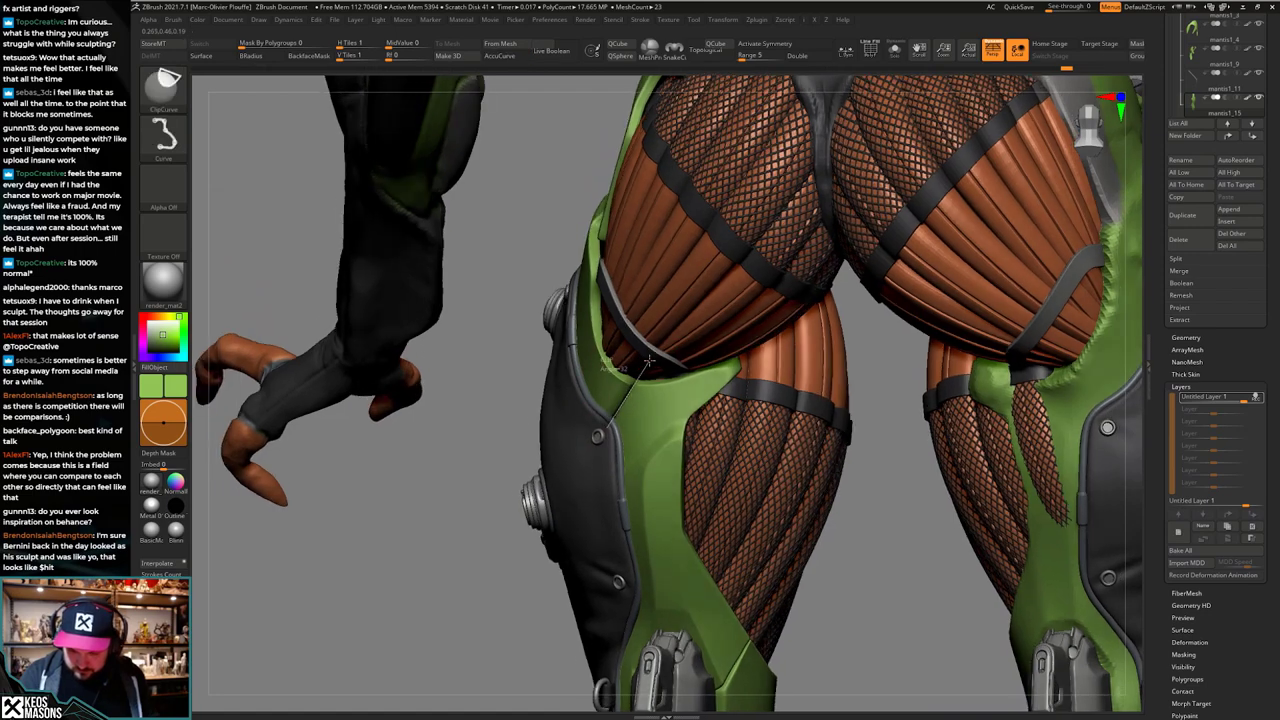
left_click_drag(649, 360, 651, 355, "ctrl+shift")
right_click_drag(701, 385, 730, 402)
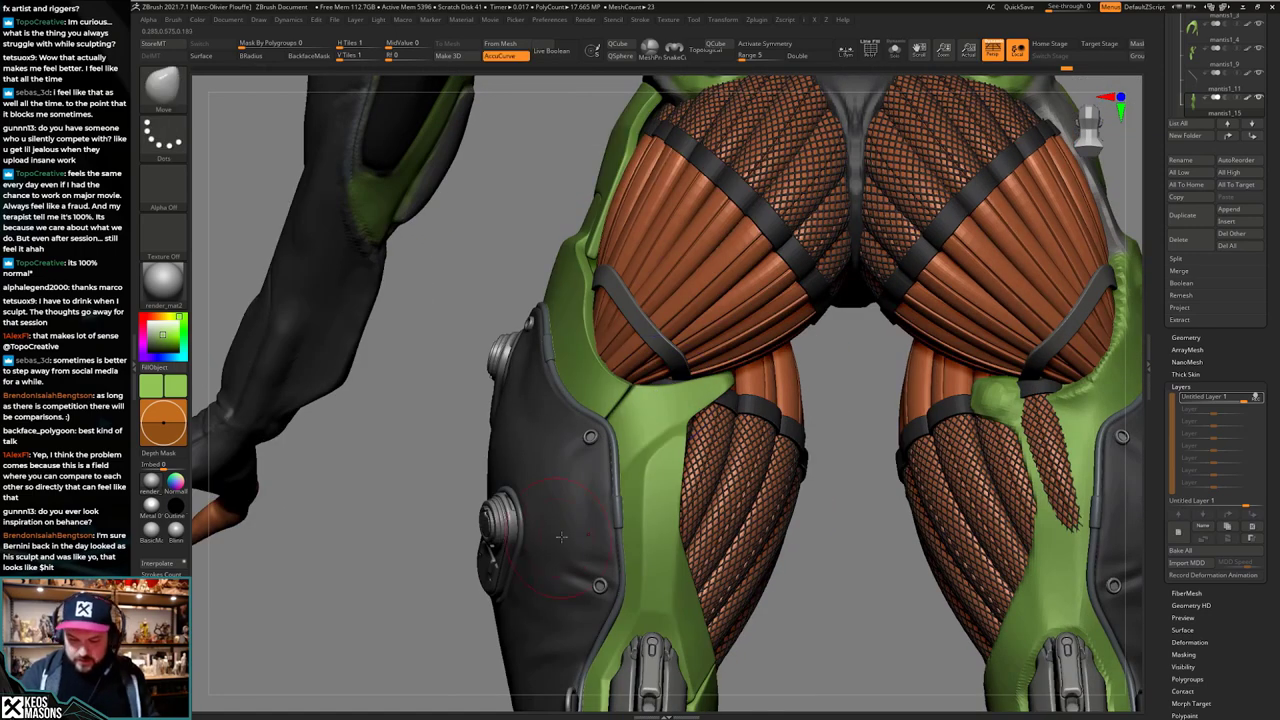
right_click_drag(612, 522, 725, 511, "ctrl")
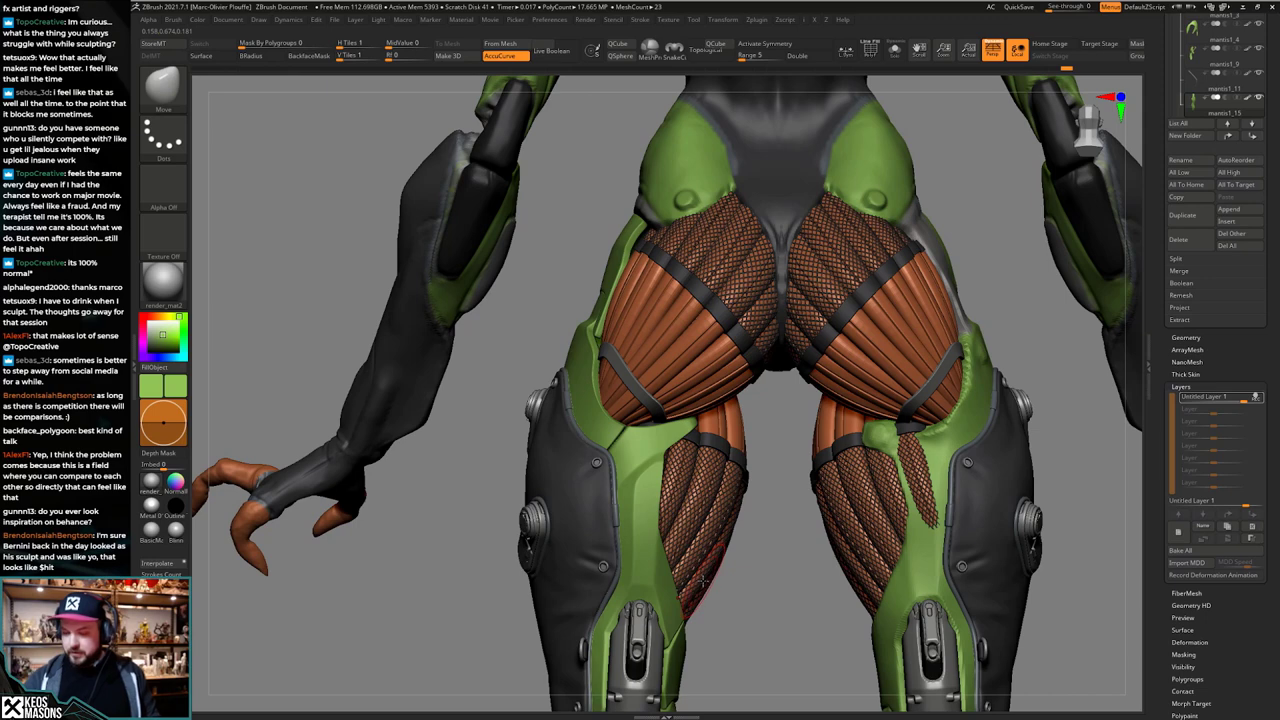
right_click_drag(699, 595, 706, 553, "alt")
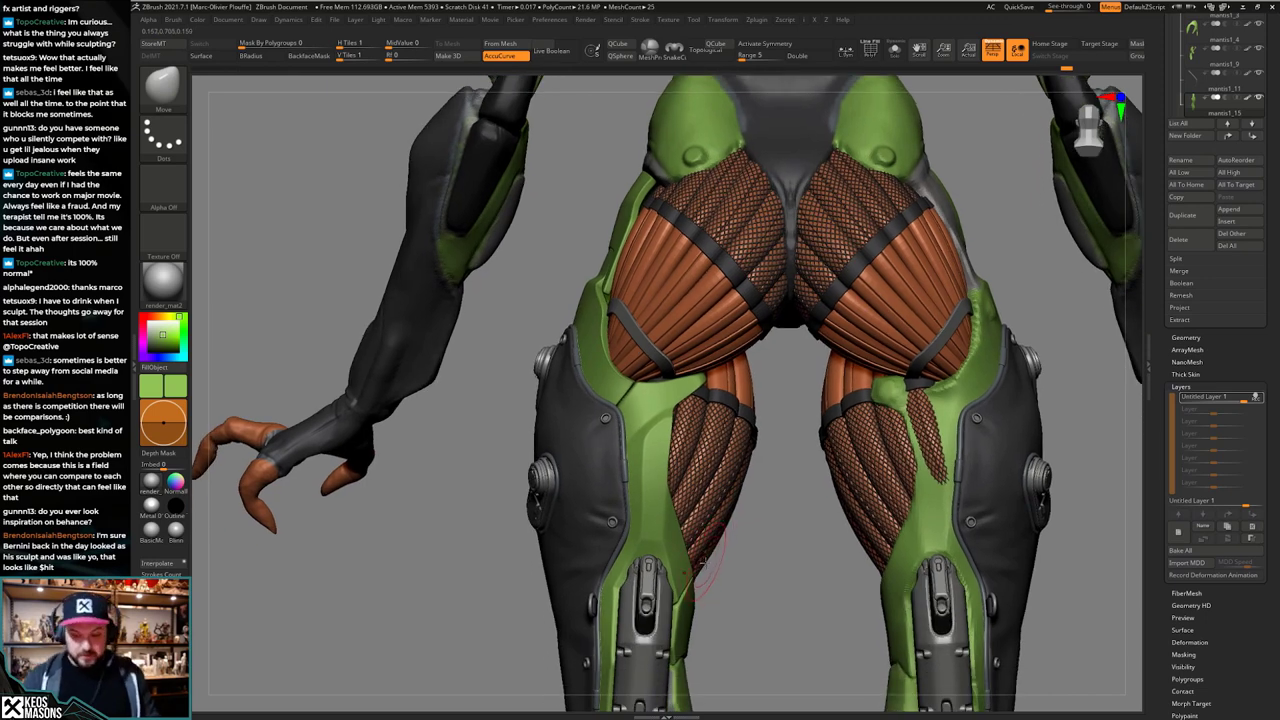
right_click_drag(694, 598, 704, 567, "alt")
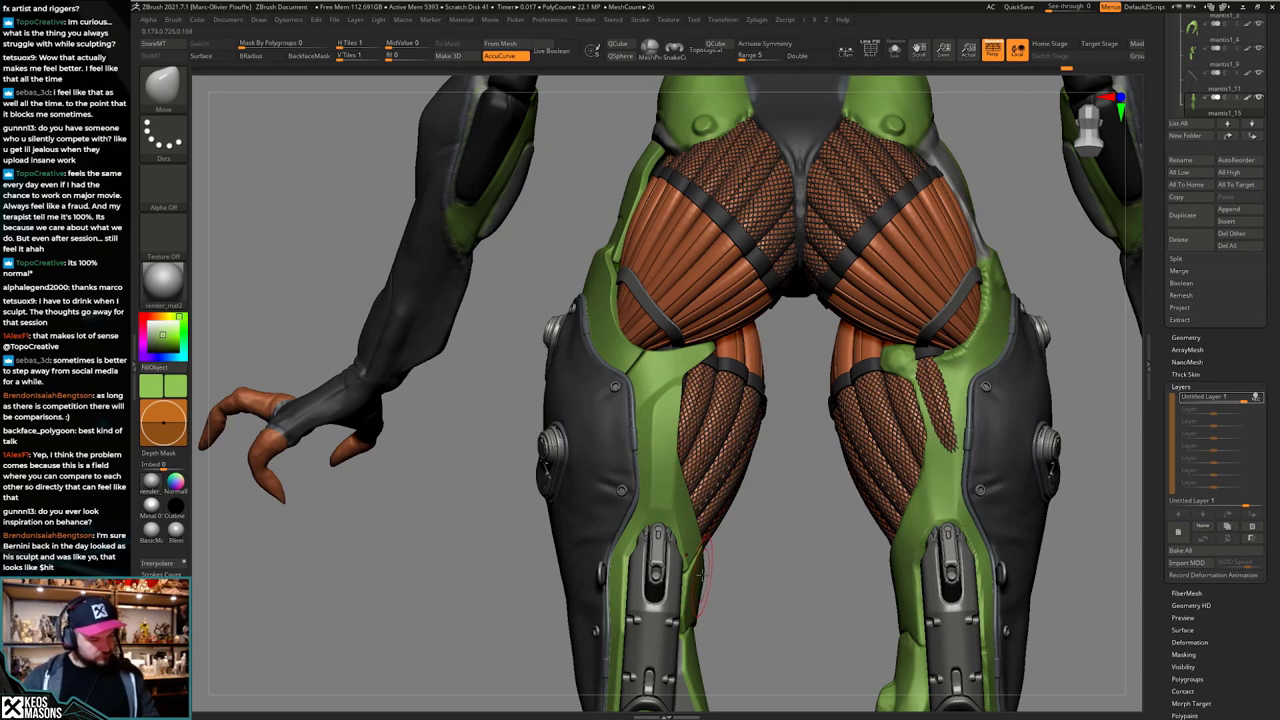
Step: Nudge the leg plate's inner edge beside the mesh muscle with the Move brush, isolating the plate to check its outline
mouse_move(702, 575)
right_mouse_down()
mouse_move(668, 426)
mouse_move(770, 463)
right_mouse_up()
key("alt+s")
key("alt+s")
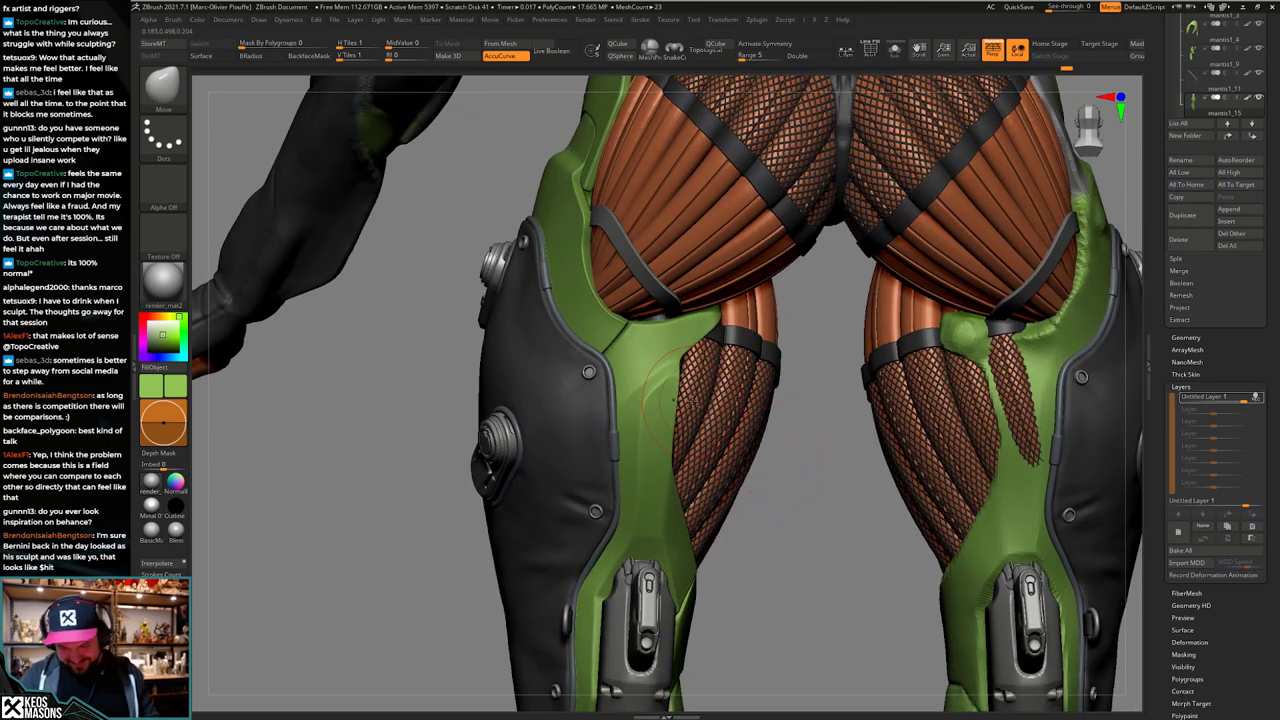
left_click(679, 391, "ctrl+shift")
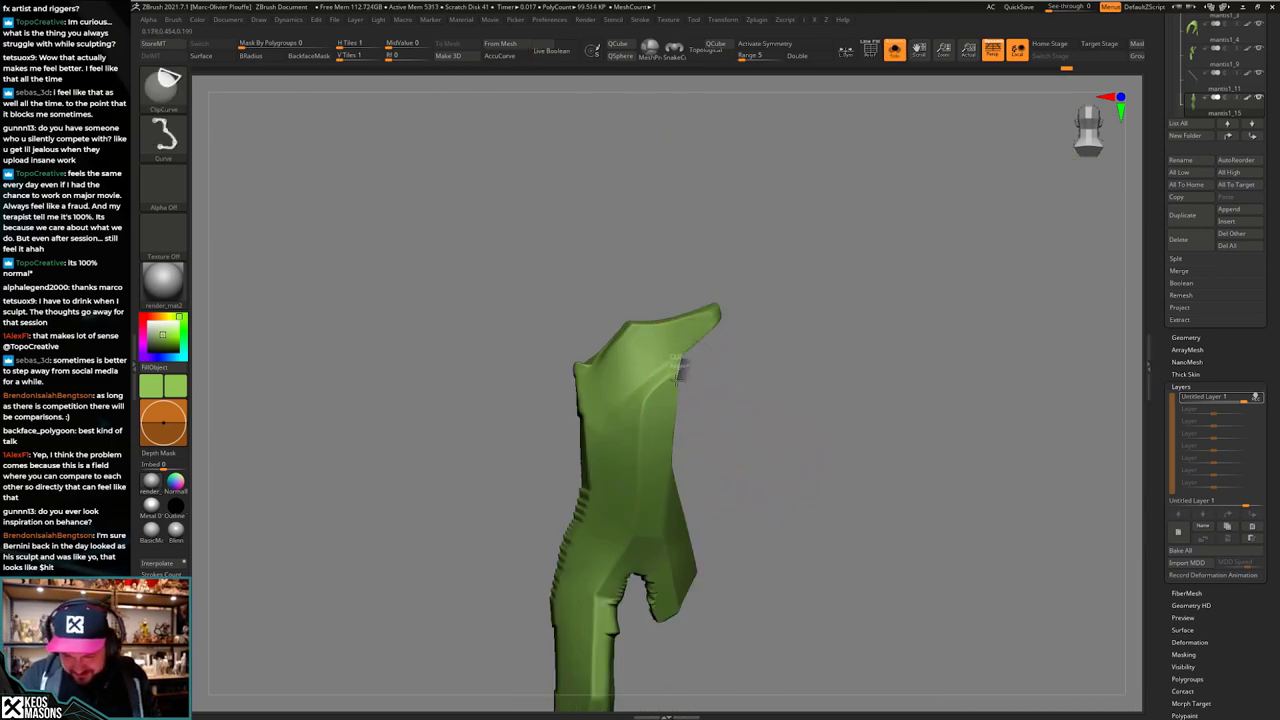
left_click_drag(671, 457, 671, 462, "ctrl+shift")
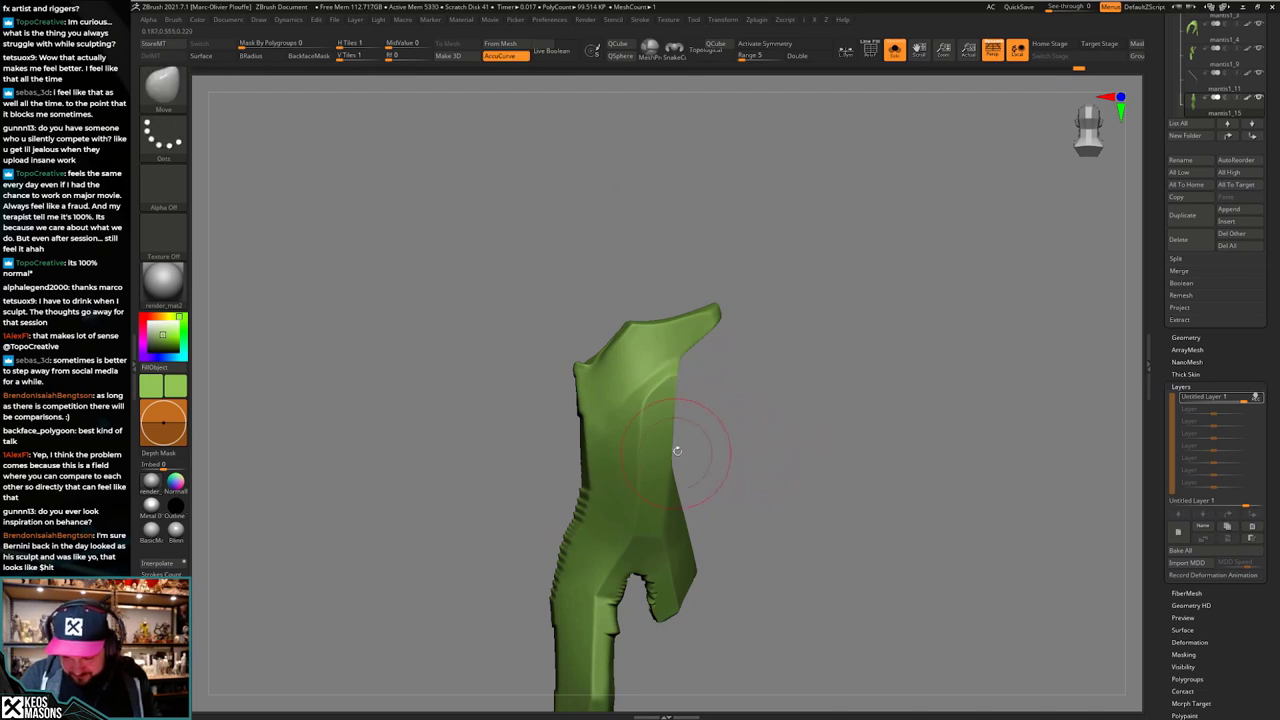
mouse_move(677, 449)
right_mouse_down()
mouse_move(714, 397)
mouse_move(720, 434)
right_mouse_up()
key("alt+s")
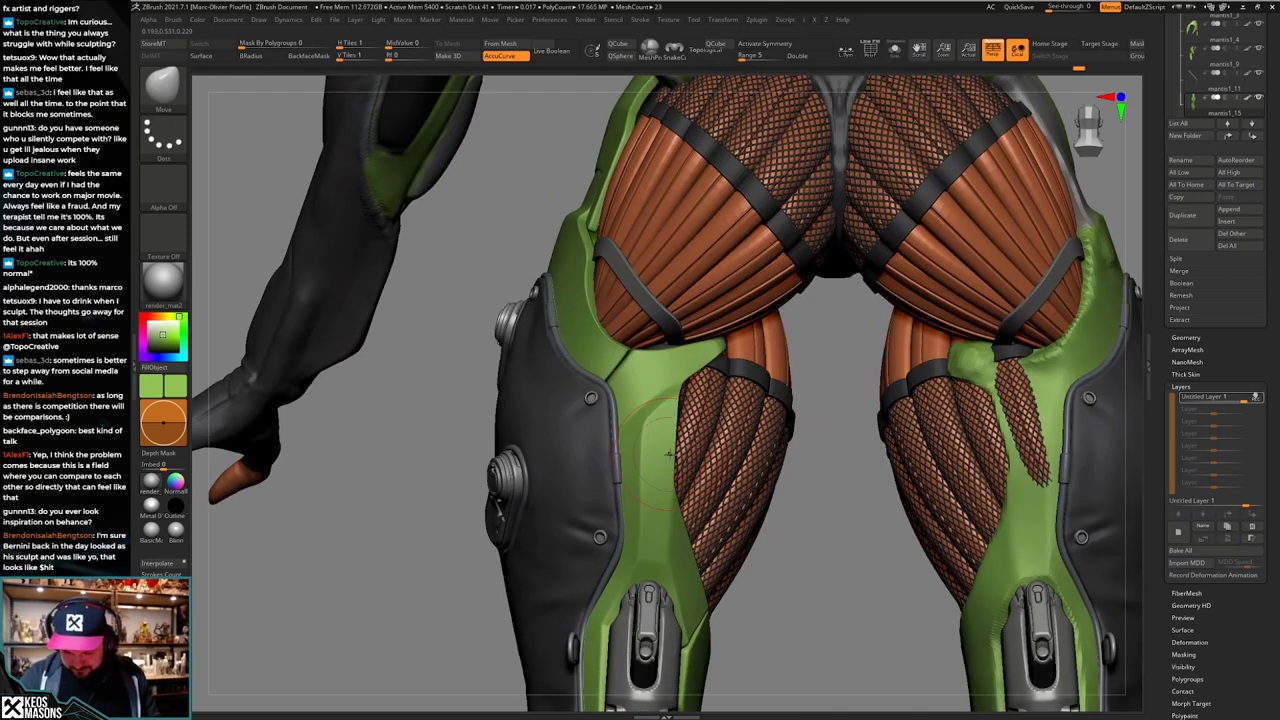
Step: Flatten the leg plate's rear planes with the hPolish brush and smooth the area above the mechanical hinge
key("x")
left_click(663, 398)
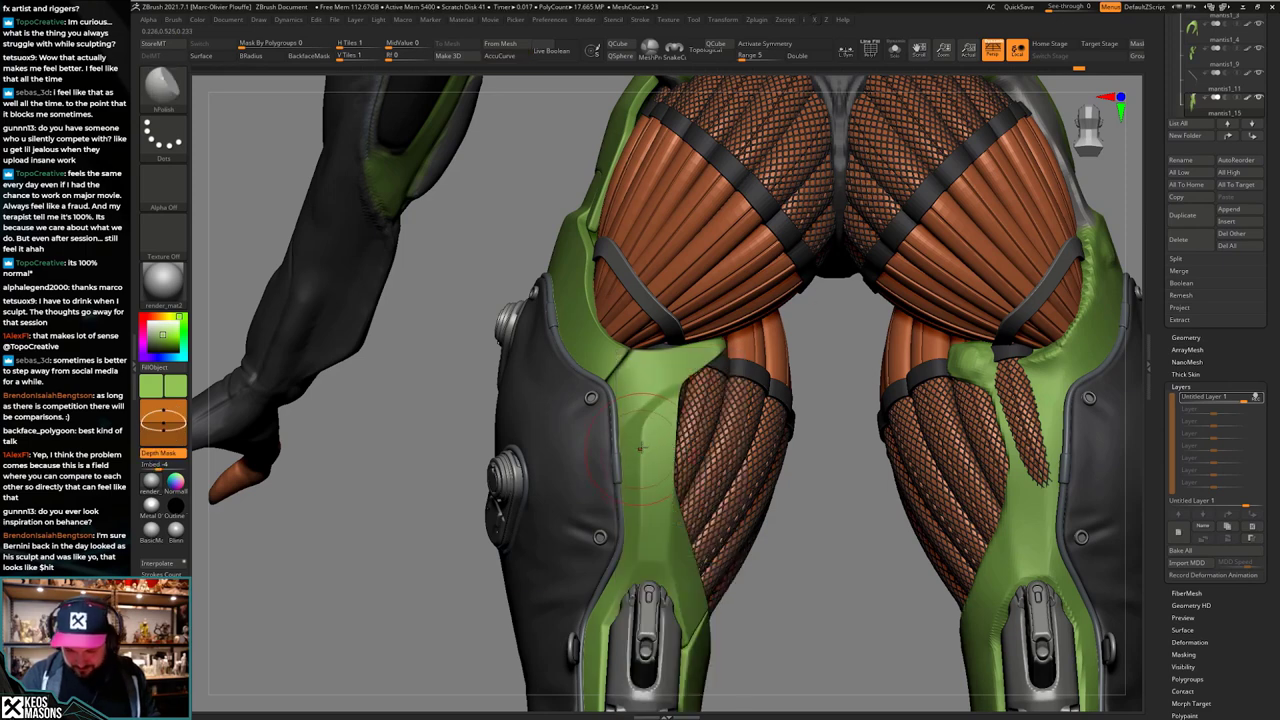
left_click_drag(638, 445, 638, 432)
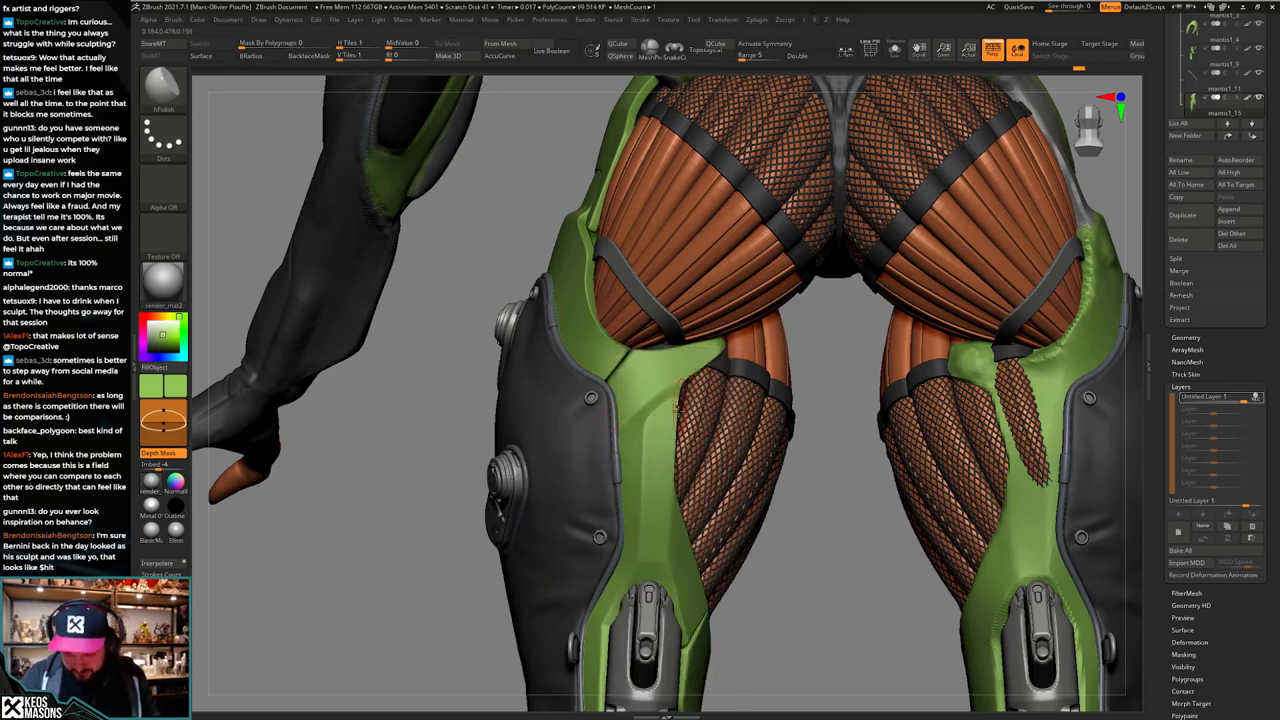
right_click_drag(674, 427, 545, 430)
key("alt+s")
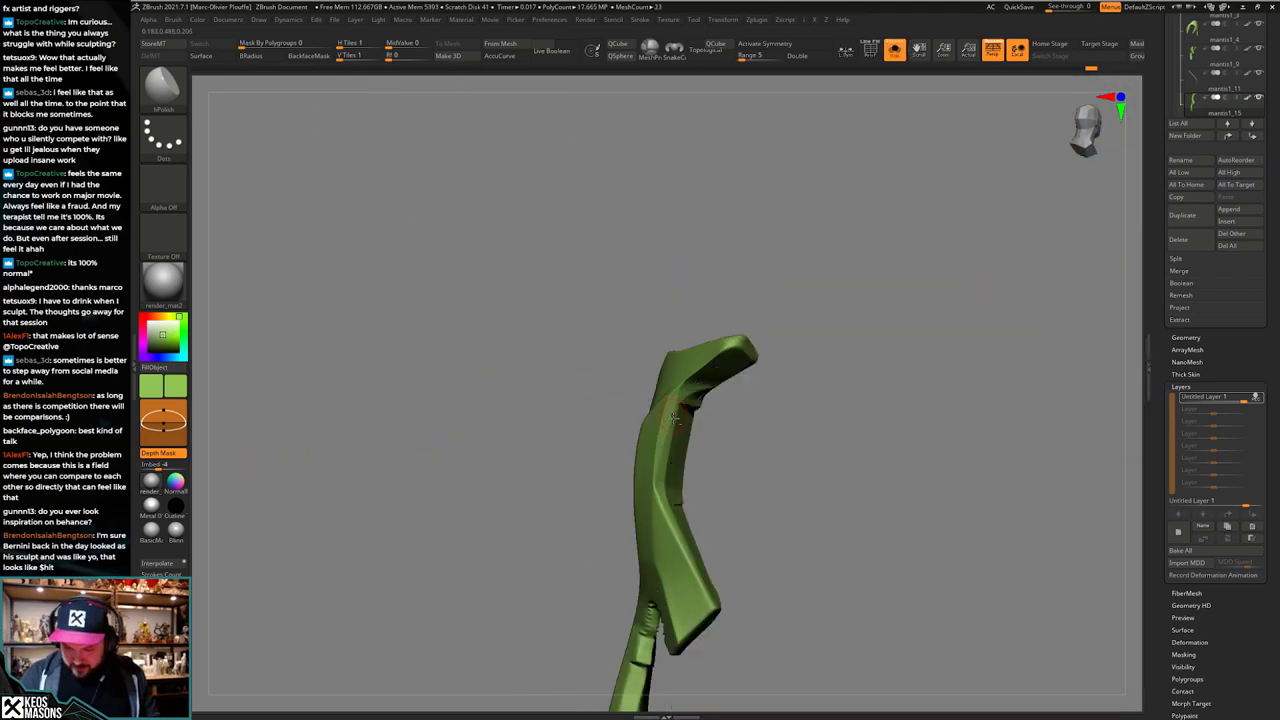
right_click_drag(663, 423, 690, 414)
key("alt+s")
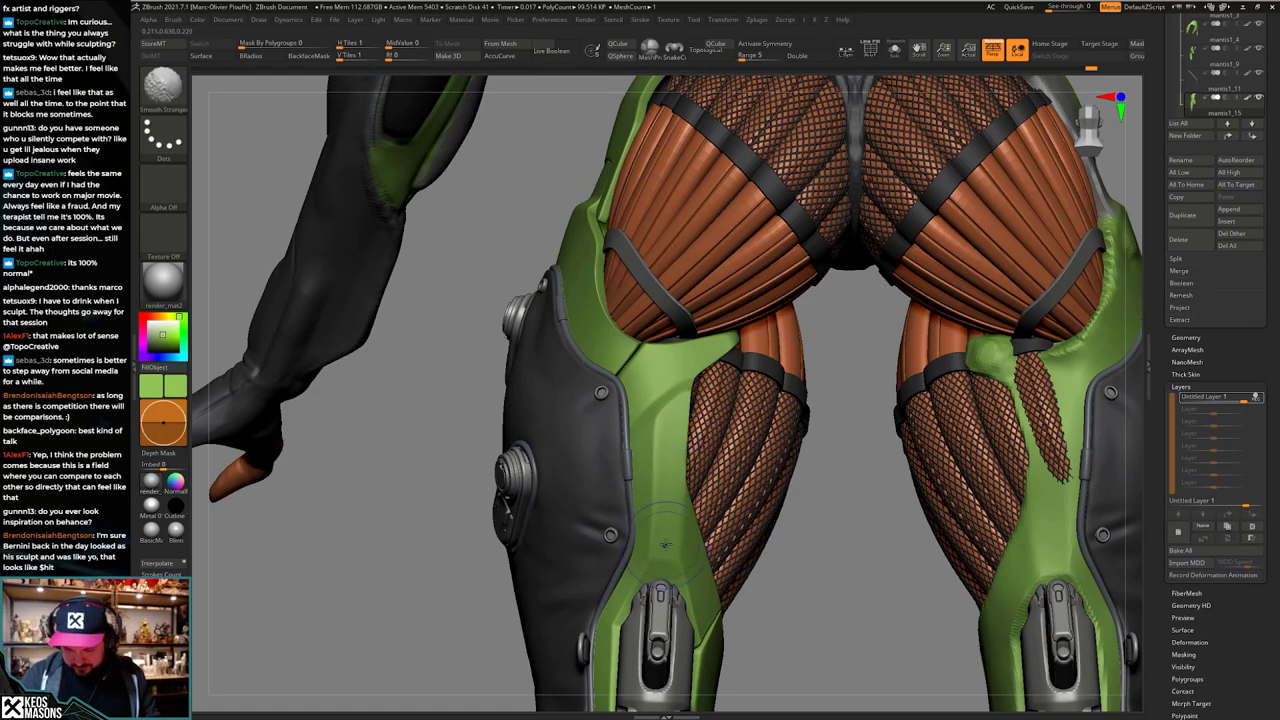
mouse_move(665, 545)
left_mouse_down("shift")
mouse_move(672, 500)
mouse_move(672, 545)
left_mouse_up("shift")
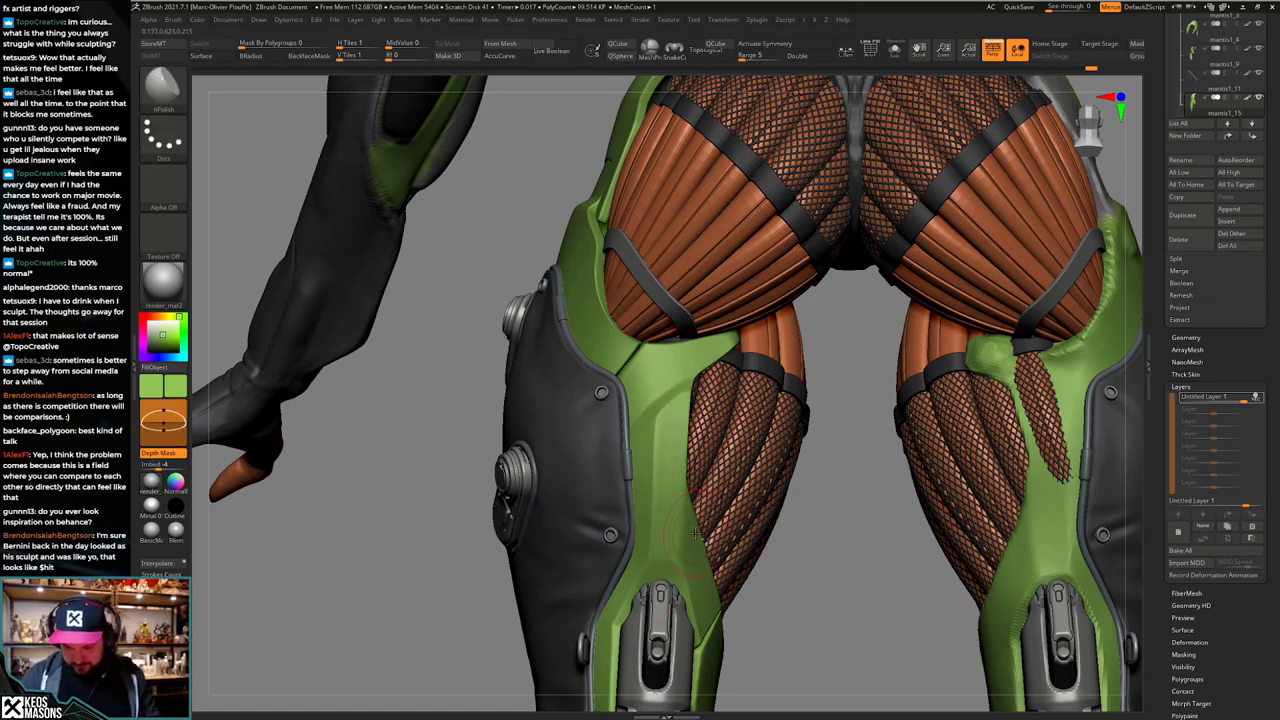
Step: Stop recording on the leg plate's sculpt layer and toggle the layer's visibility to compare the shapes
right_click_drag(696, 534, 738, 480, "ctrl")
right_click_drag(746, 526, 678, 548)
right_click_drag(684, 470, 832, 540, "alt")
right_click_drag(745, 640, 735, 570, "ctrl")
mouse_move(732, 695)
right_mouse_down("alt")
mouse_move(734, 573)
mouse_move(776, 560)
mouse_move(784, 526)
mouse_move(766, 506)
mouse_move(784, 502)
right_mouse_up("alt")
left_click(1257, 398)
right_click_drag(784, 502, 792, 526, "ctrl")
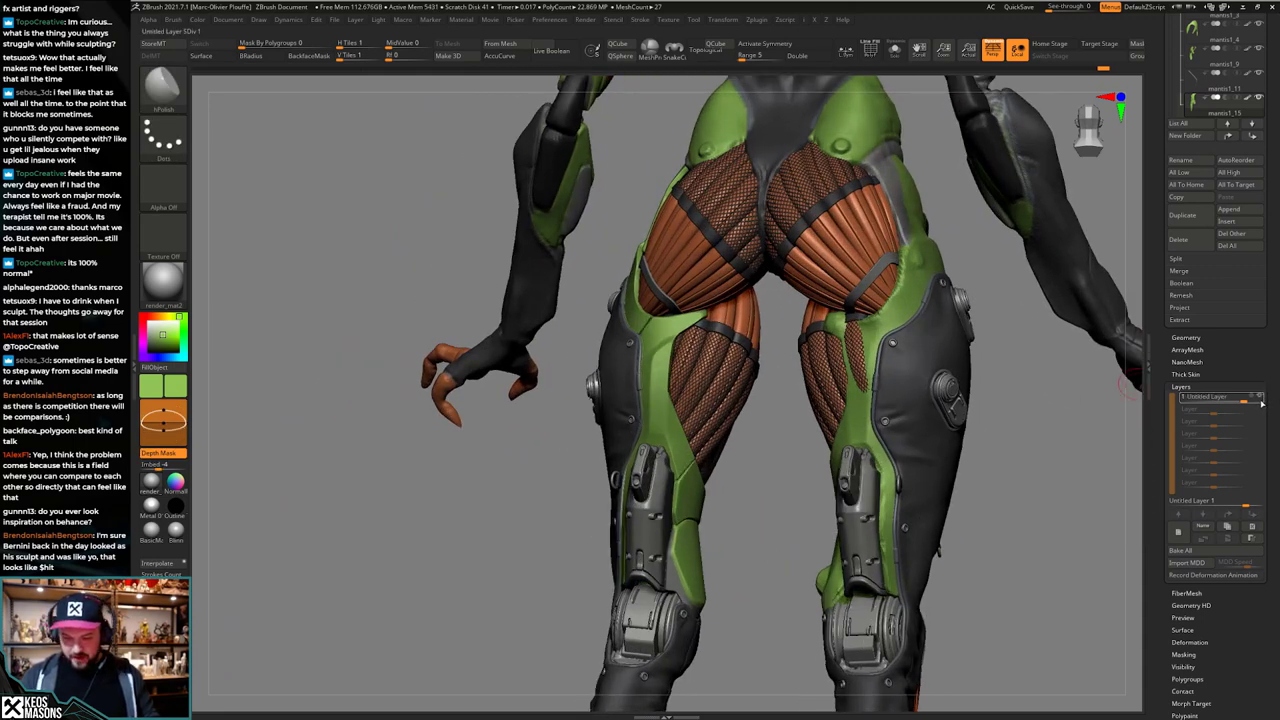
left_click(1262, 402)
Step: Bake all layers into the leg plate and check both legs from behind
right_click_drag(752, 522, 746, 561)
right_click_drag(739, 478, 807, 536, "alt")
key("shift")
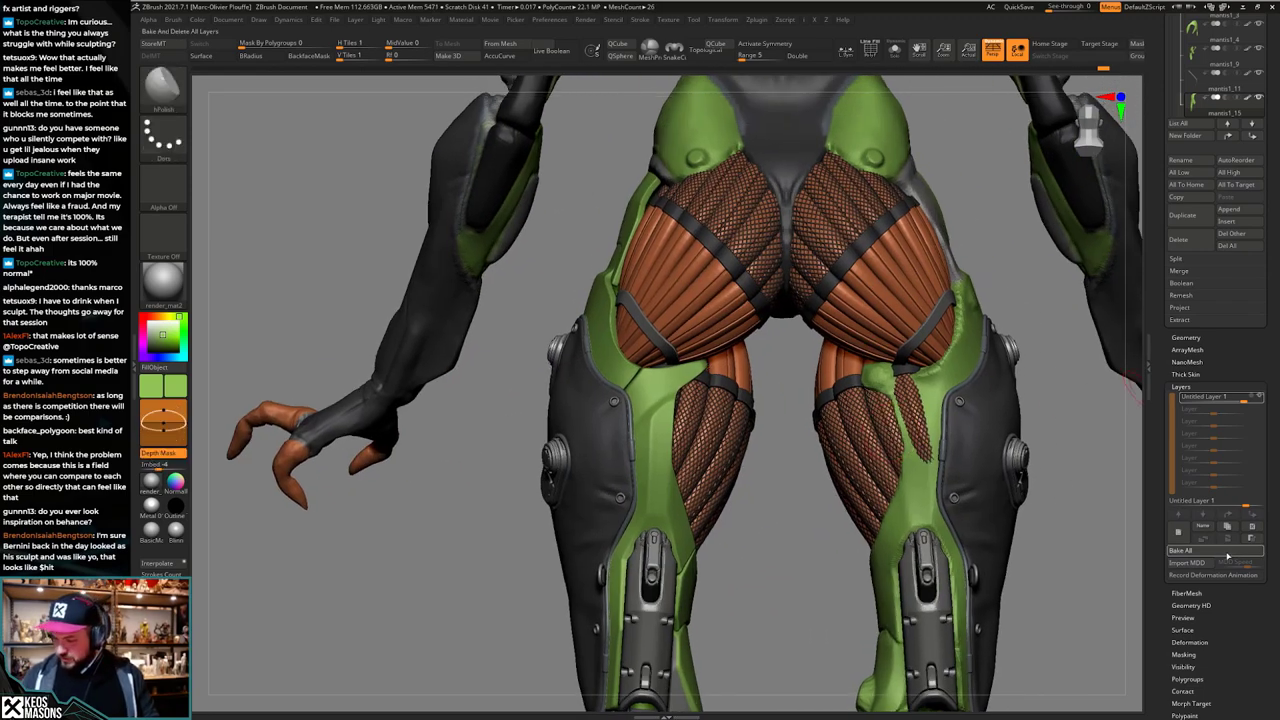
left_click(1228, 556)
right_click_drag(712, 425, 704, 535, "ctrl")
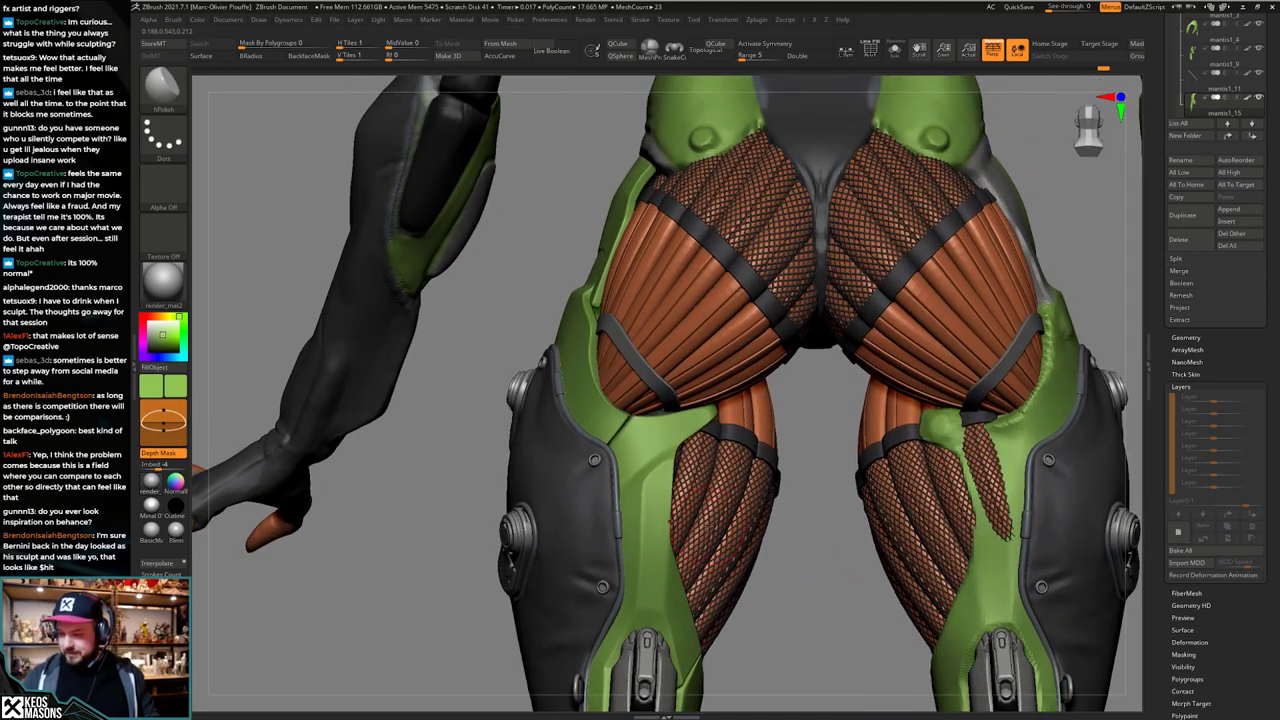
right_click_drag(763, 489, 741, 506)
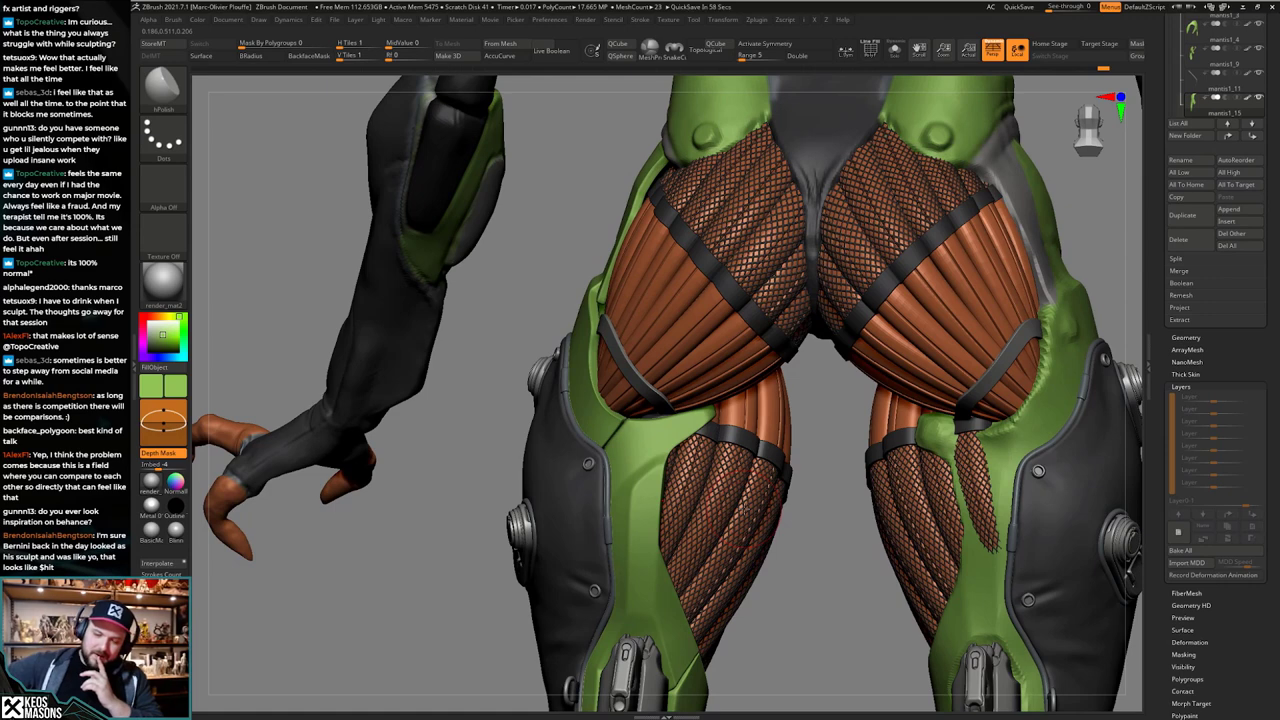
right_click_drag(741, 506, 692, 490, "shift")
right_click_drag(884, 413, 917, 411)
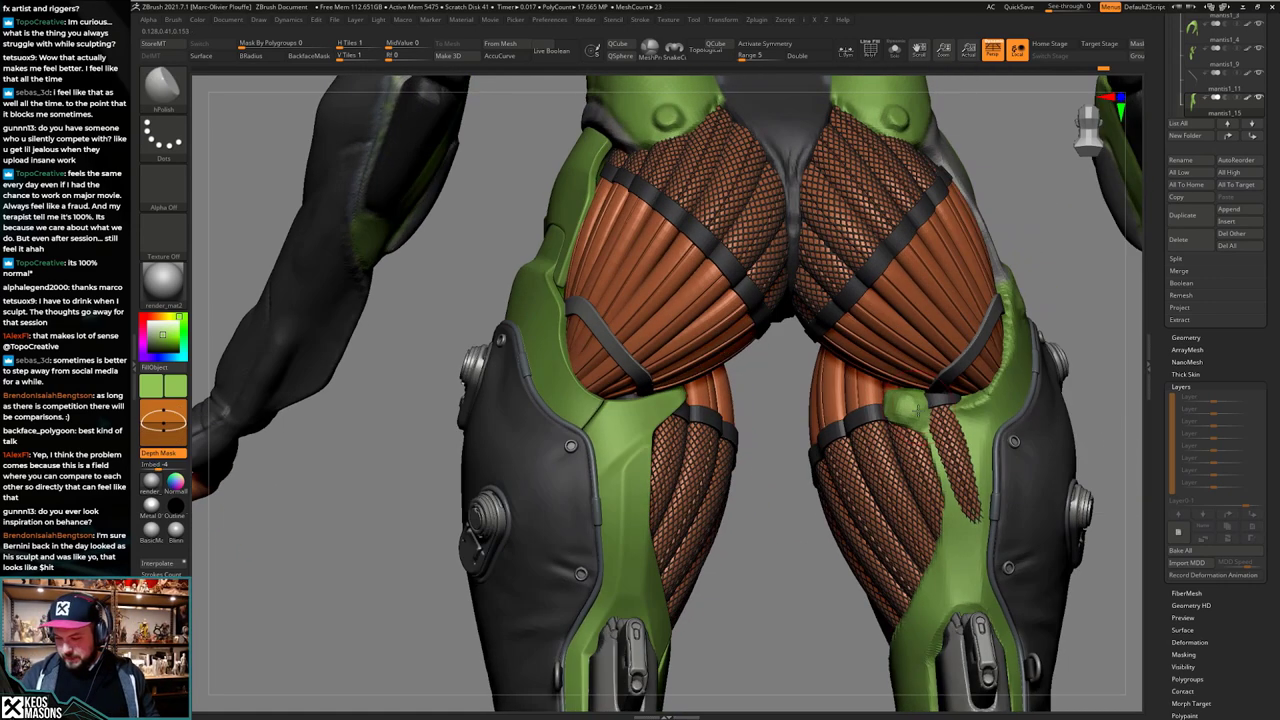
Step: Try masking the green bump behind the opposite thigh on subtool mantis1_1, and clear the mask
key("alt+s")
key("alt+s")
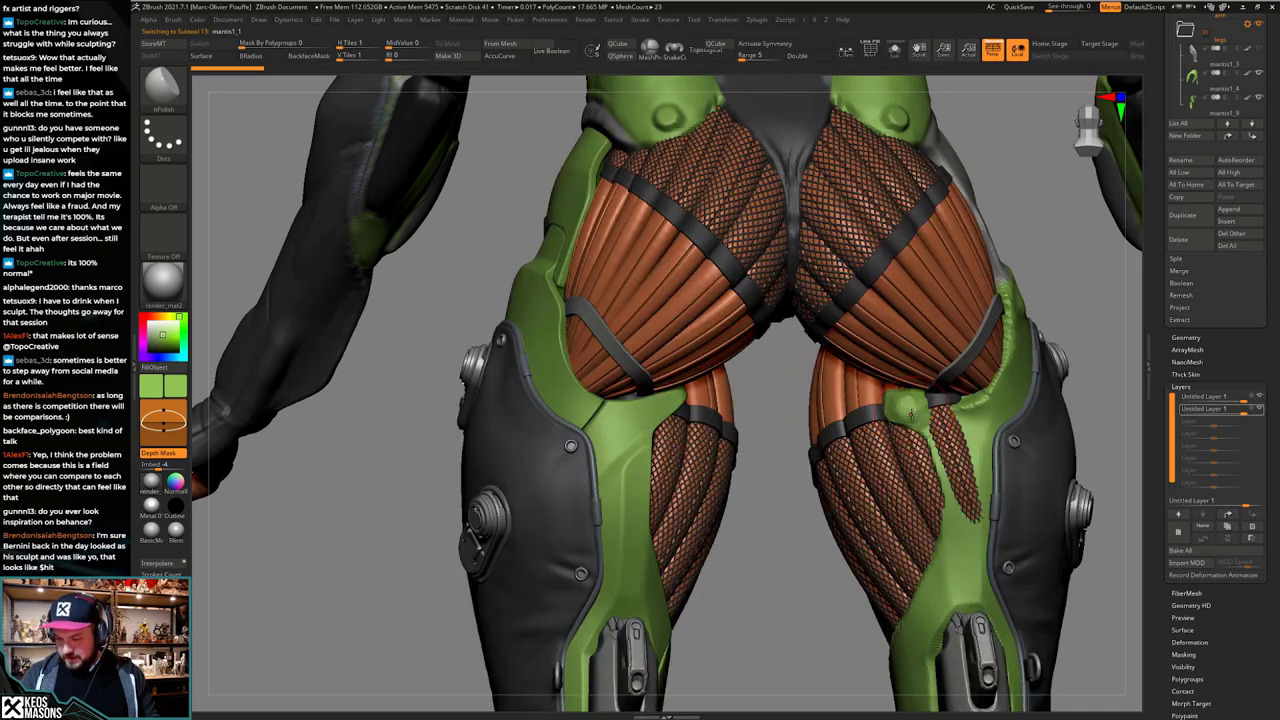
left_click_drag(912, 402, 906, 416, "ctrl")
left_click_drag(1088, 280, 1078, 290, "ctrl")
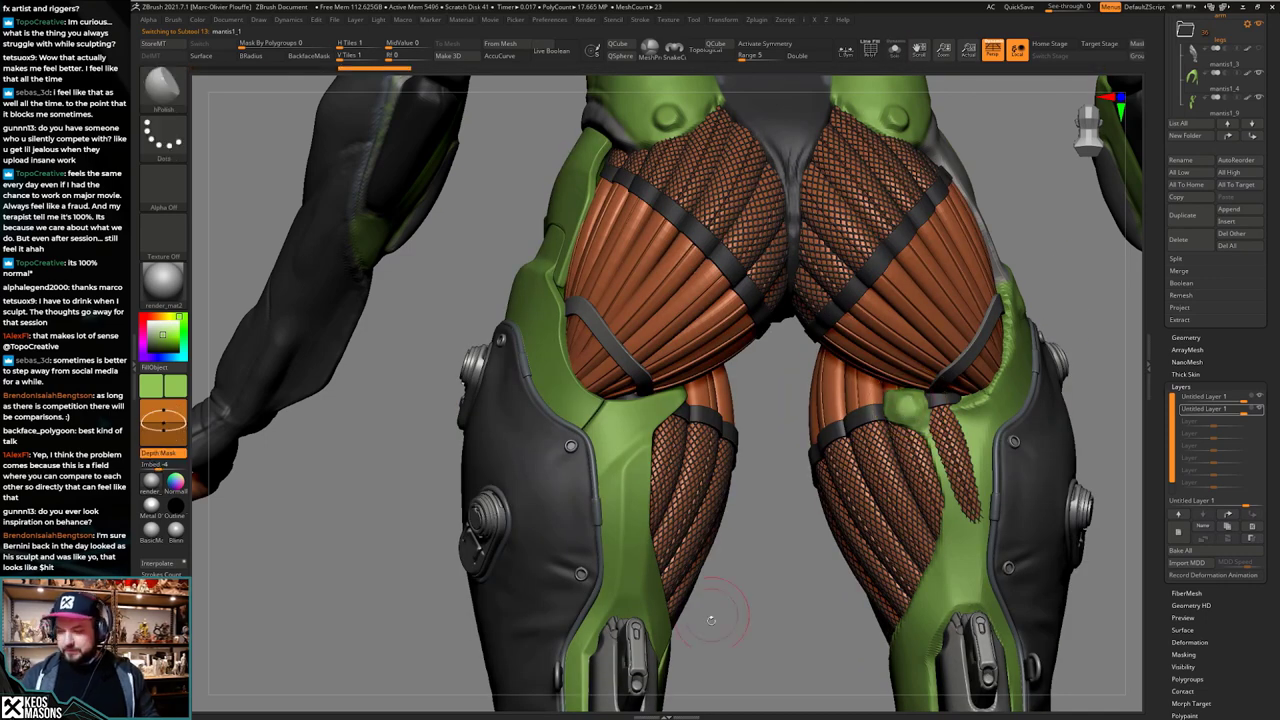
left_click_drag(721, 635, 686, 632, "shift")
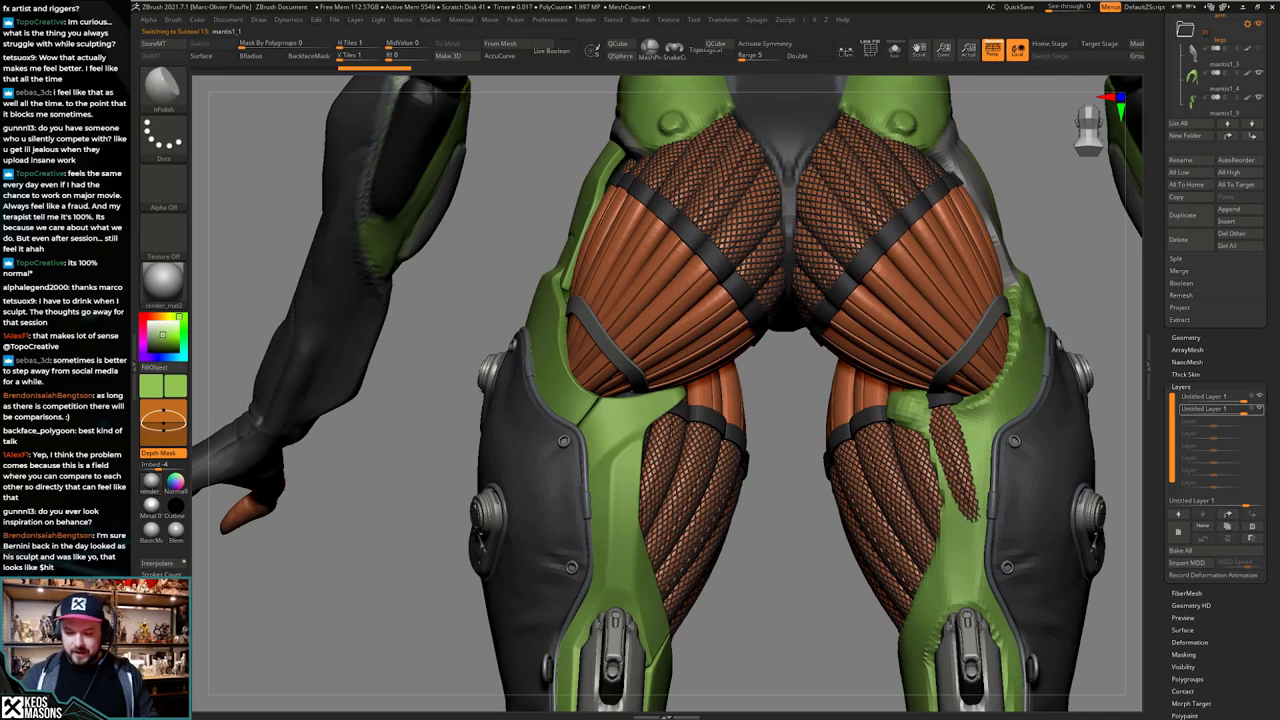
Step: Duplicate the leg plate subtool mantis1_15 and hide the original, keeping the copy active
left_click(660, 402)
left_click(660, 405, "alt")
right_click_drag(681, 411, 653, 459, "alt")
key("alt+s")
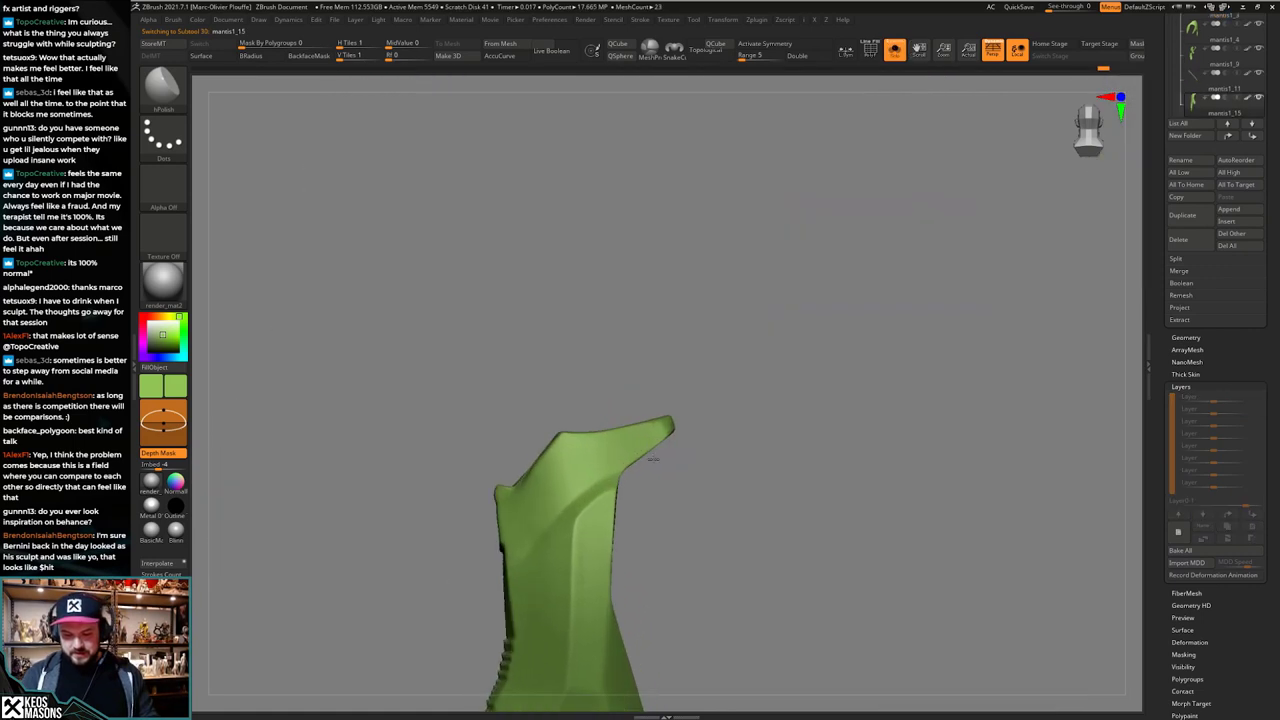
key("shift+s")
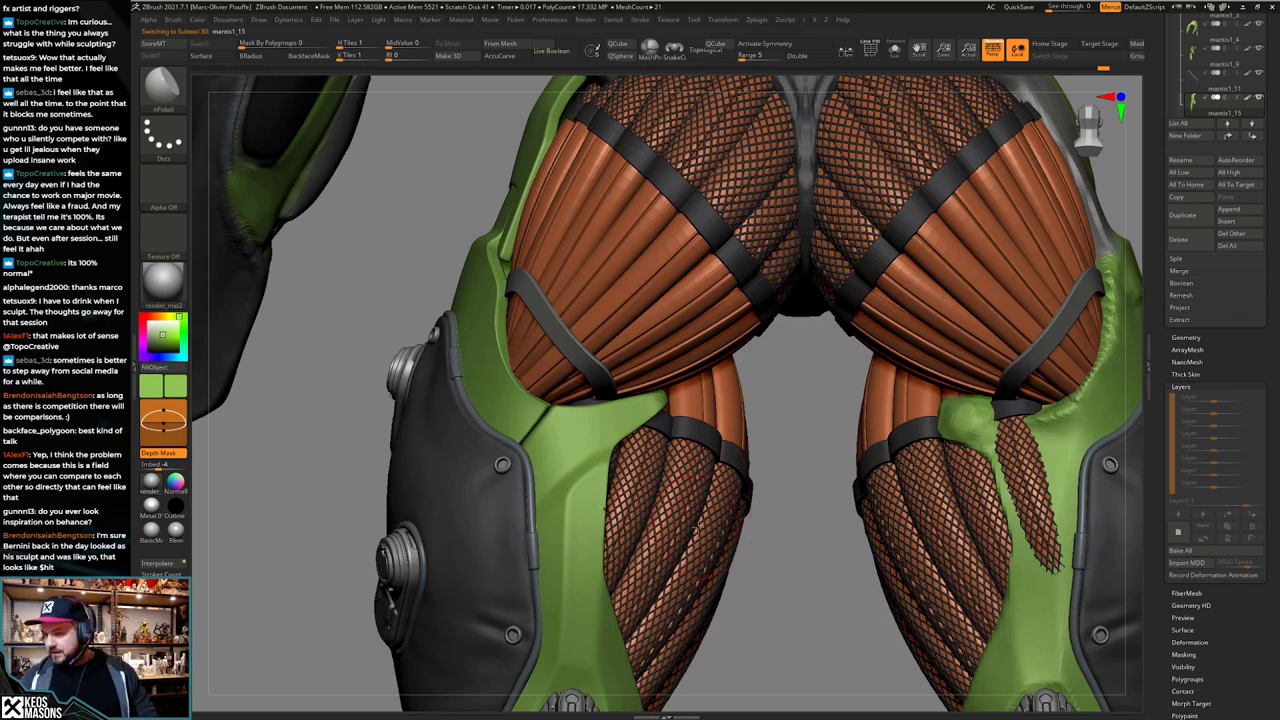
scroll(1198, 340, "up", 5)
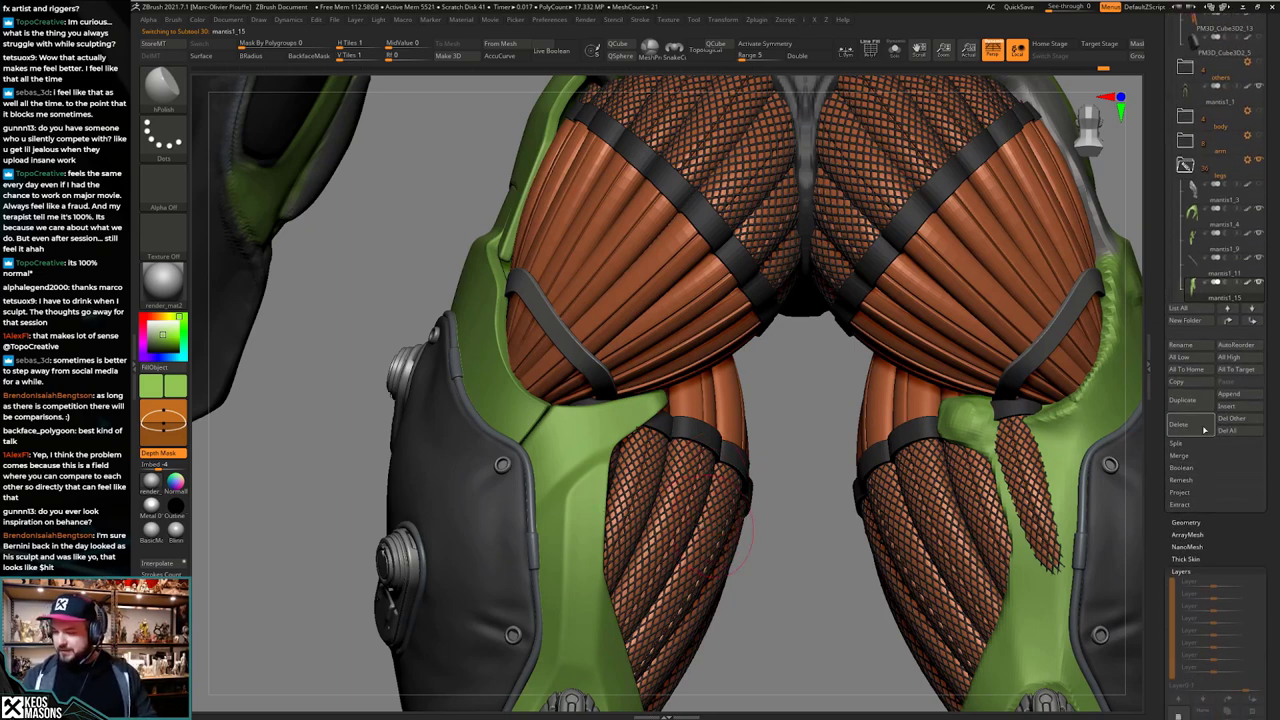
left_click(1193, 402)
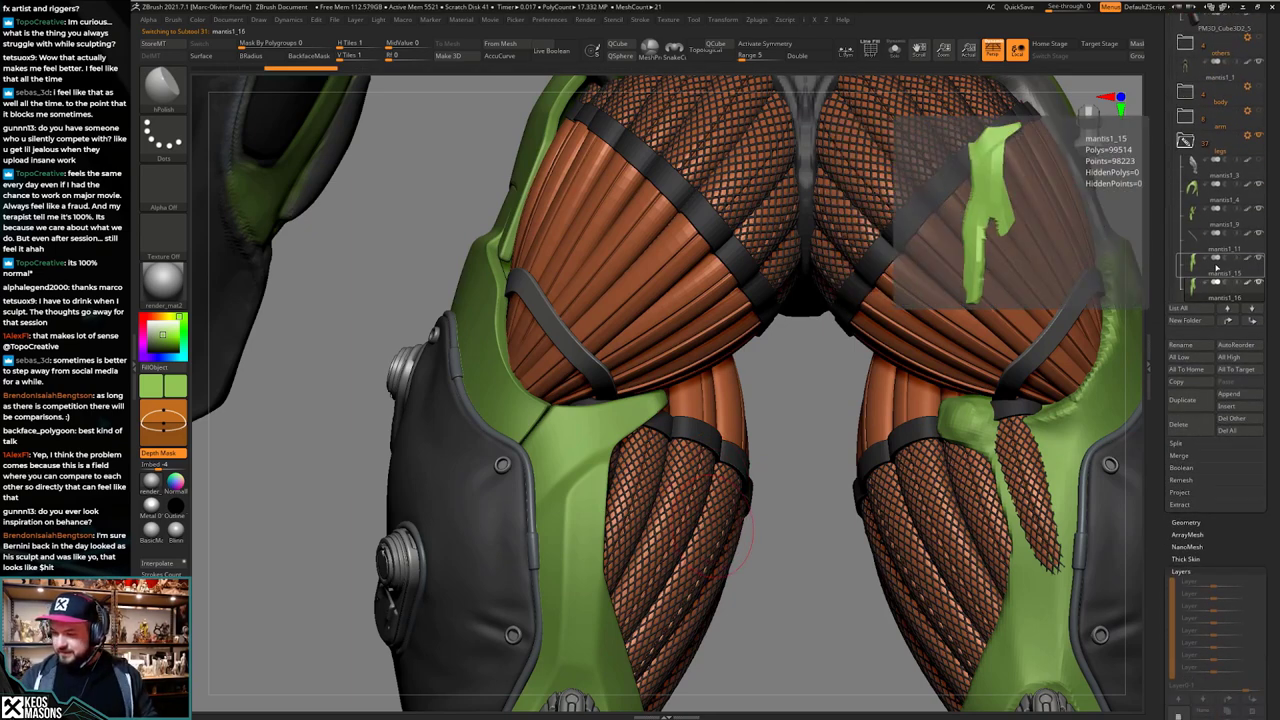
left_click(1259, 260)
Step: Try a ClipCircleCenter cut at the duplicated plate's upper inner corner beside the mesh muscle, and undo it
mouse_move(760, 556)
left_mouse_down("alt")
mouse_move(752, 521)
mouse_move(729, 538)
mouse_move(737, 545)
left_mouse_up("alt")
key("z")
left_click(744, 560, "ctrl")
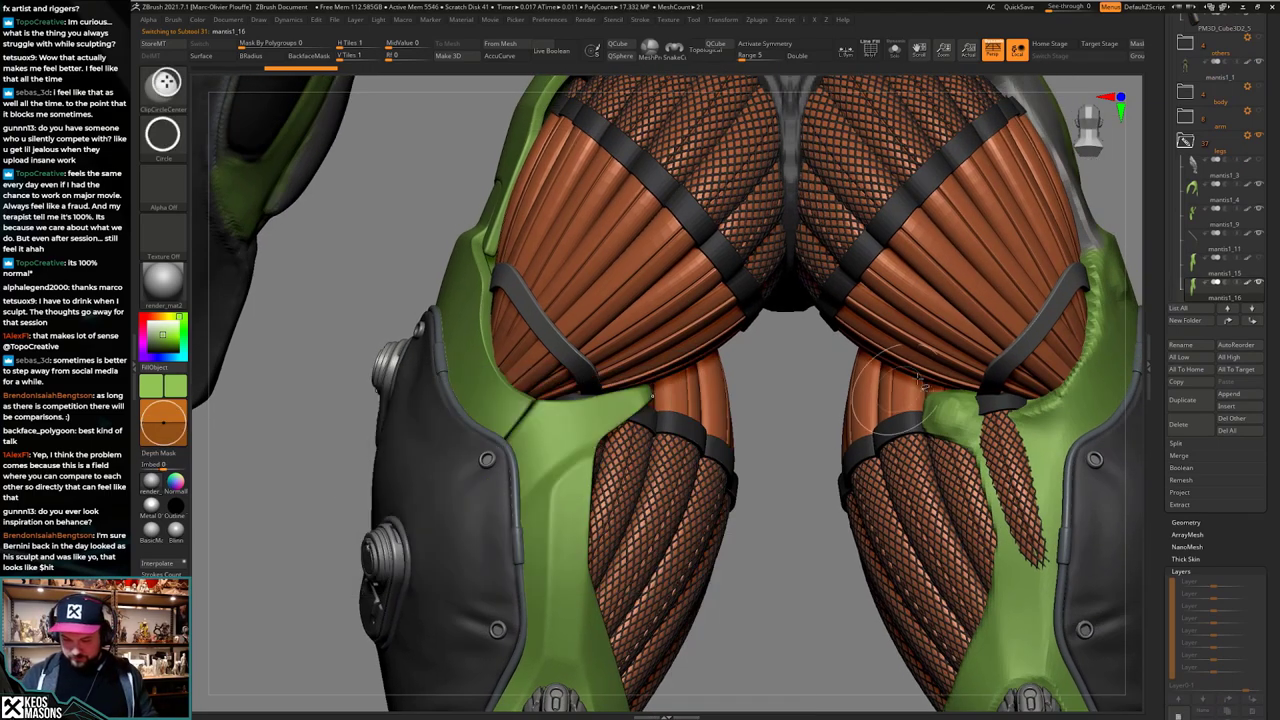
key("ctrl+shift")
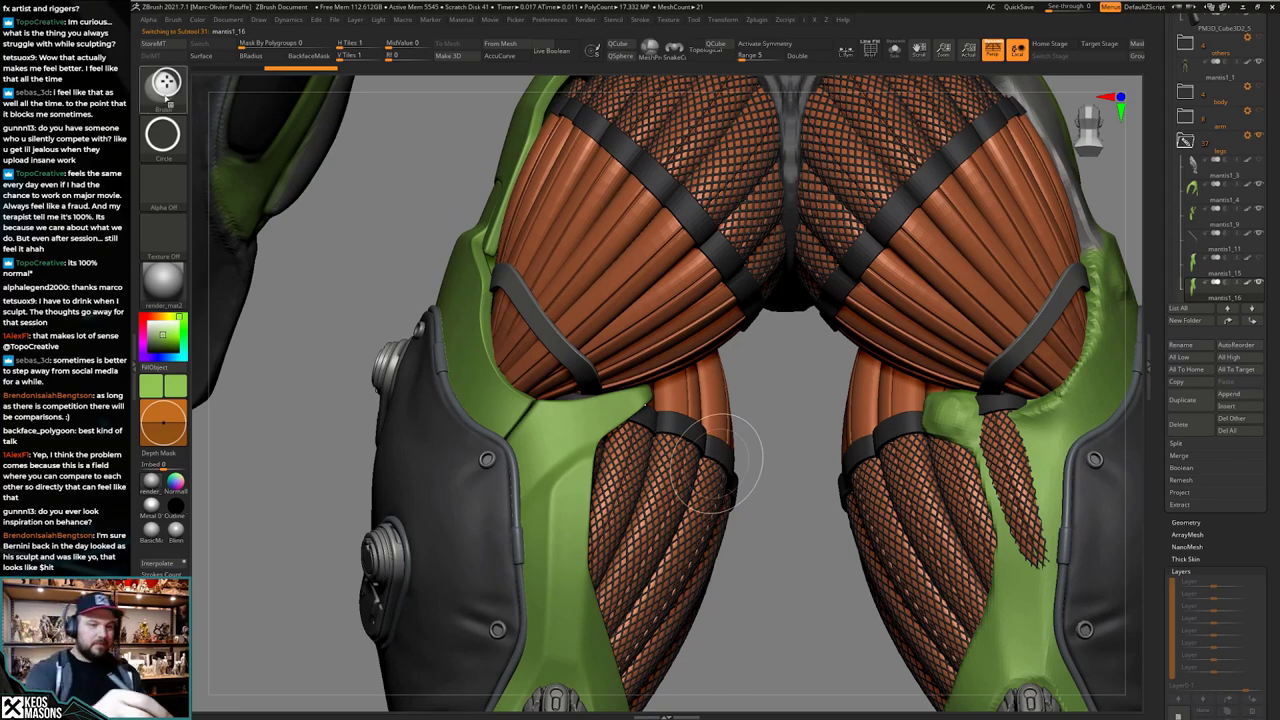
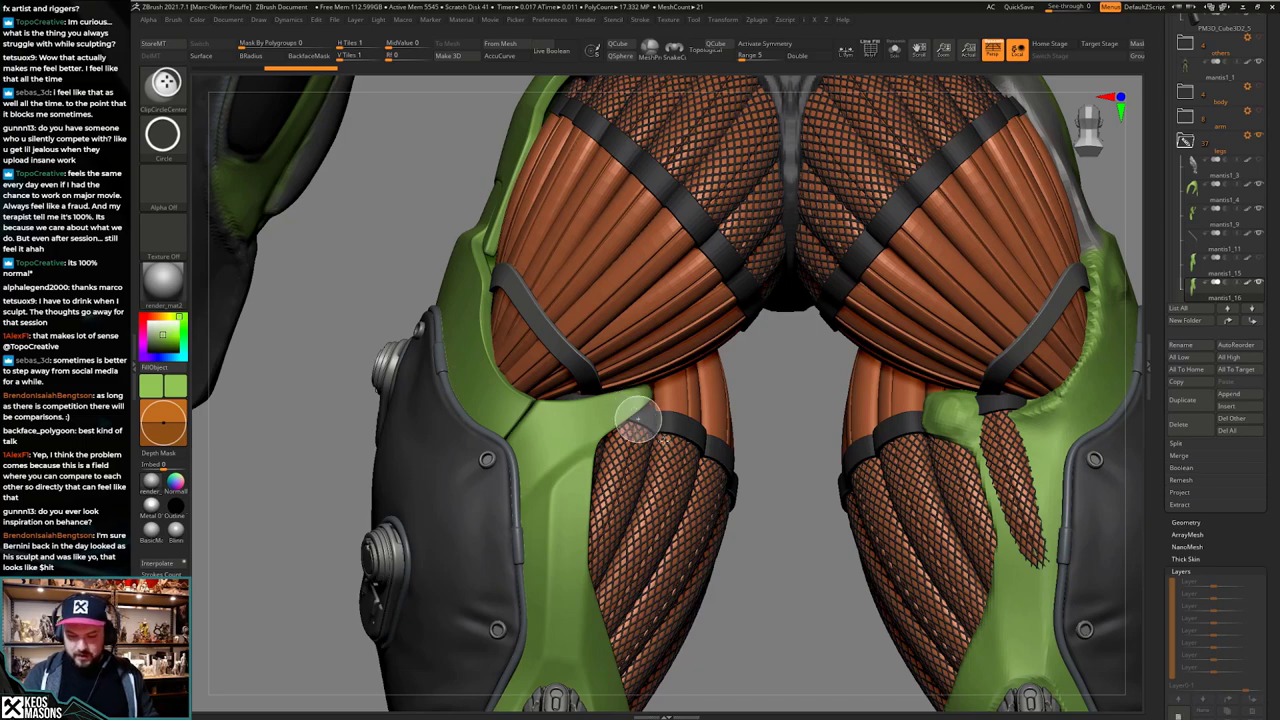
left_click_drag(638, 419, 654, 435, "ctrl+alt+shift")
mouse_move(745, 430)
right_mouse_down()
mouse_move(665, 436)
mouse_move(728, 436)
right_mouse_up()
key("ctrl+z")
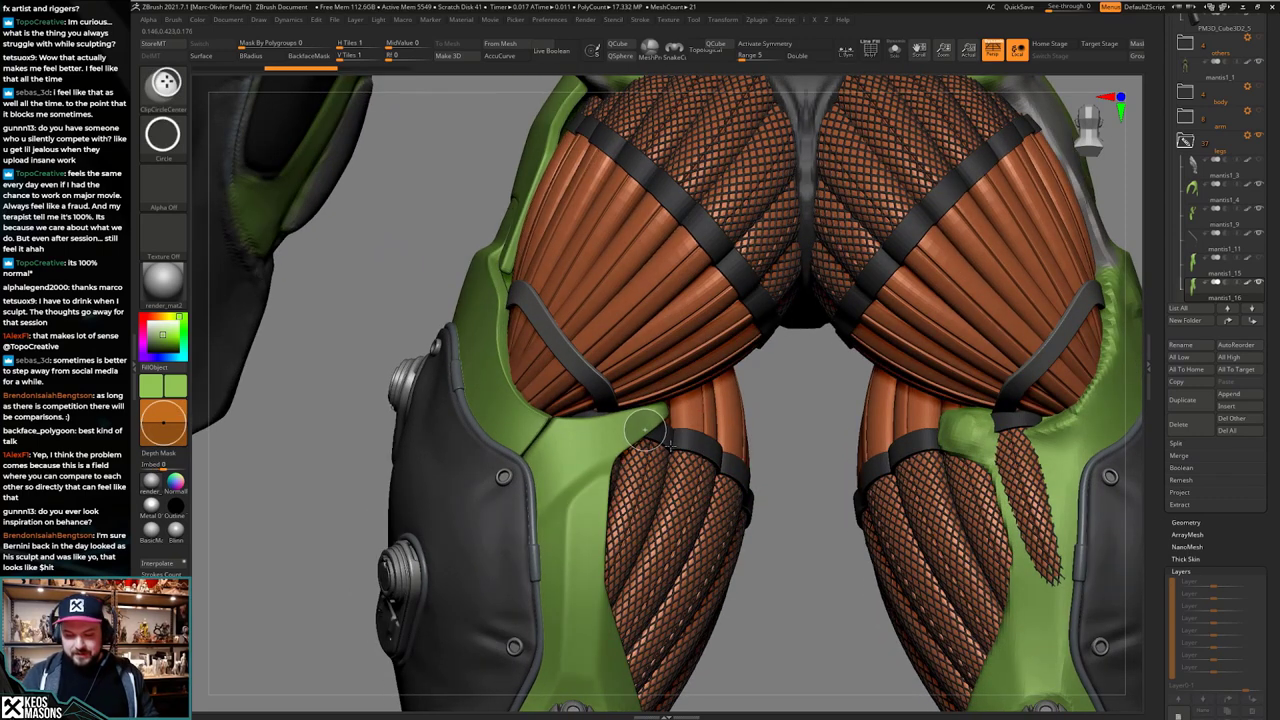
Step: Try another small circular clip at the plate's upper inner corner, just above the muscle's black band, and undo it
left_click_drag(670, 445, 672, 449, "ctrl+alt+shift")
mouse_move(690, 413)
right_mouse_down()
mouse_move(692, 560)
mouse_move(590, 590)
mouse_move(703, 567)
right_mouse_up()
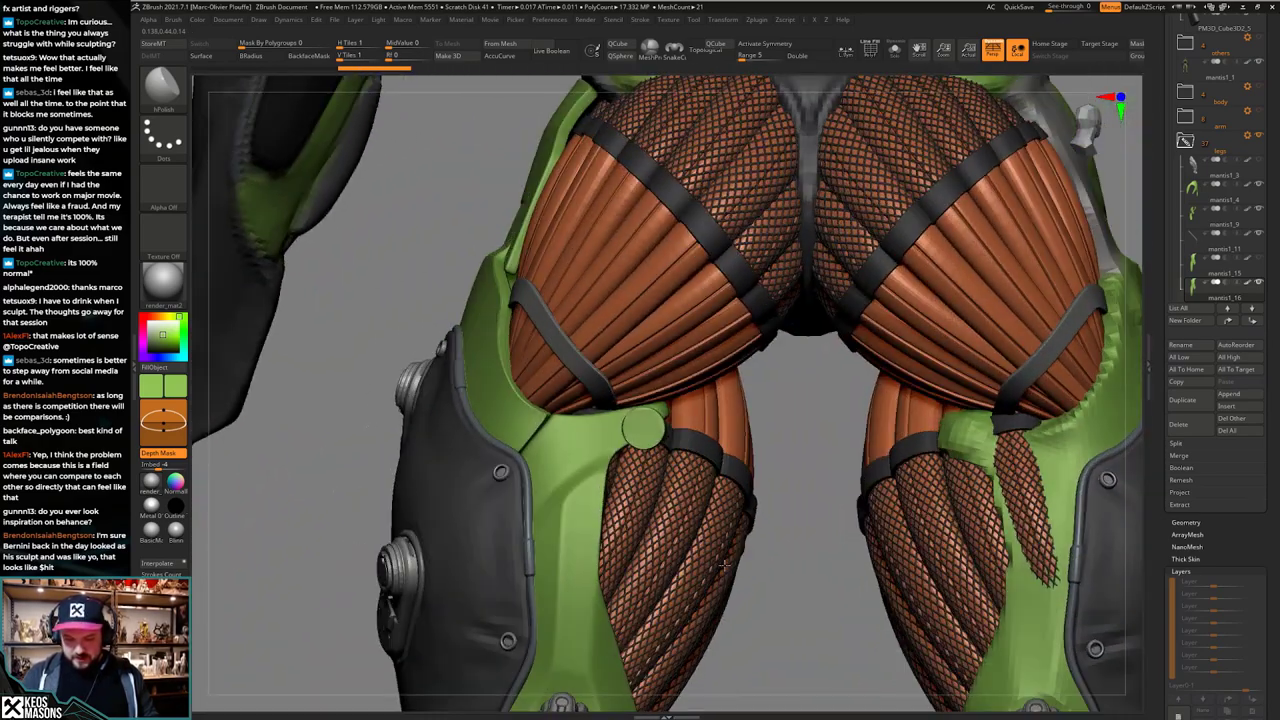
key("ctrl+z")
Step: Try ClipCircleCenter cuts on the plate's lower inner edge beside the mesh muscle and undo them
right_click_drag(646, 605, 680, 480, "alt")
key("ctrl+shift")
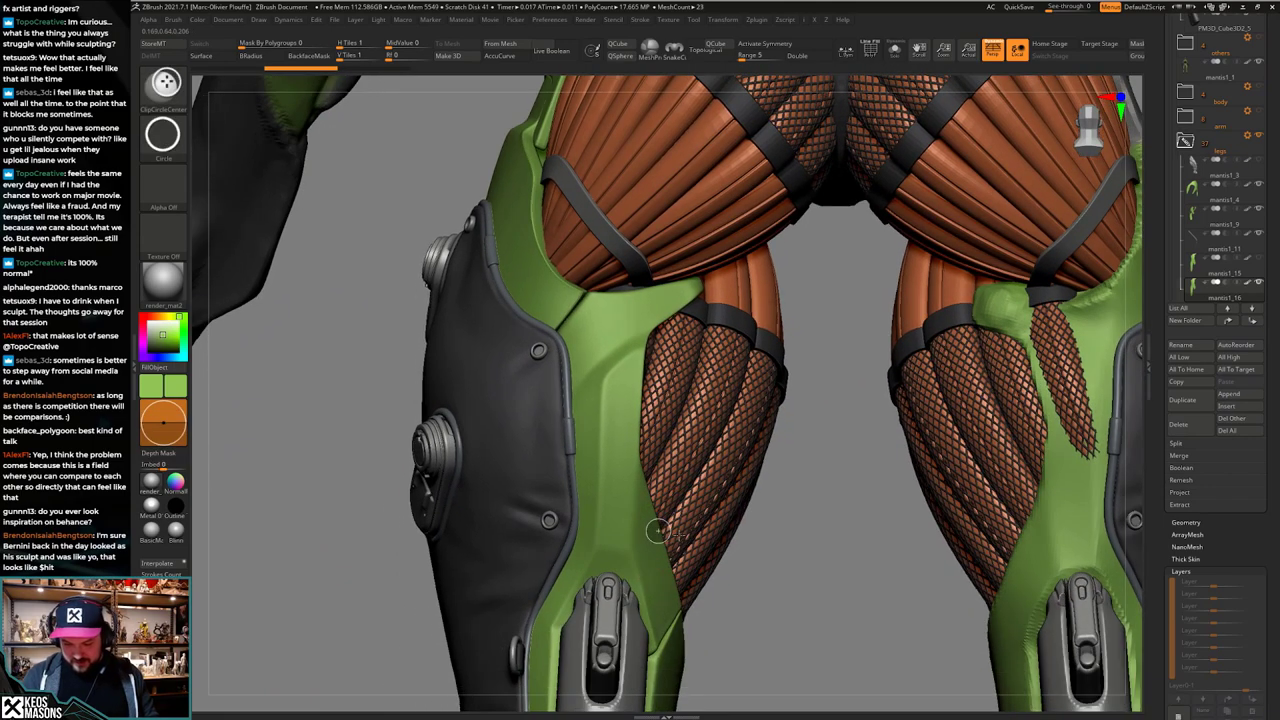
left_click_drag(678, 534, 680, 535, "ctrl+shift")
mouse_move(778, 546)
right_mouse_down()
mouse_move(672, 556)
mouse_move(780, 552)
right_mouse_up()
right_click_drag(702, 593, 690, 525, "alt")
mouse_move(690, 525)
right_mouse_down()
mouse_move(662, 477)
mouse_move(645, 474)
right_mouse_up()
key("ctrl+z")
left_click_drag(655, 470, 656, 470, "ctrl+alt+shift")
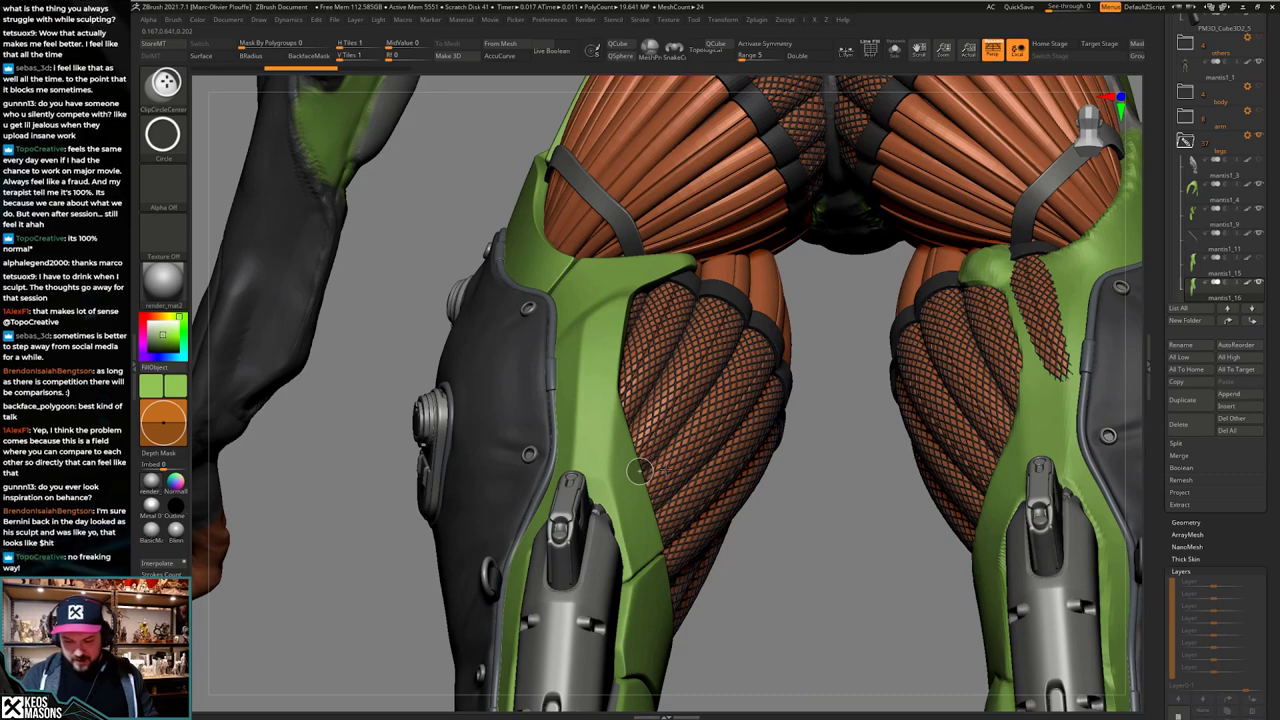
mouse_move(765, 520)
right_mouse_down()
mouse_move(671, 538)
mouse_move(750, 515)
right_mouse_up()
right_click_drag(620, 510, 610, 488)
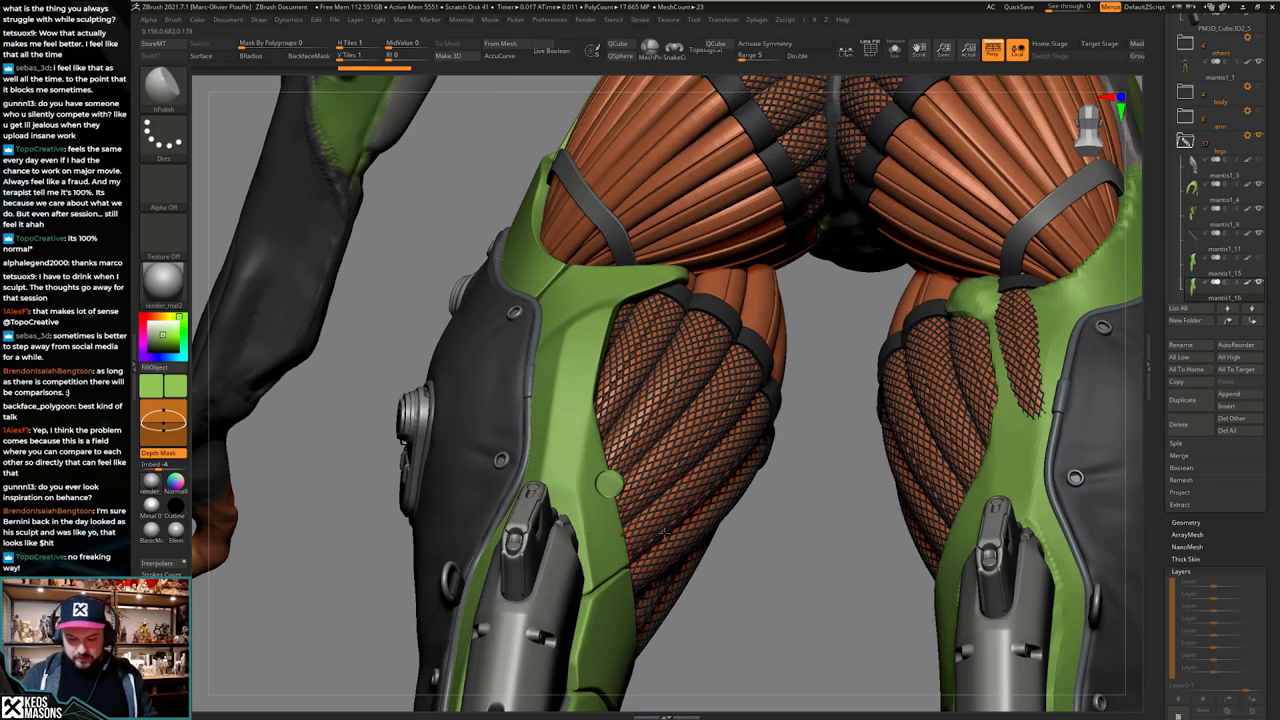
mouse_move(664, 533)
right_mouse_down("shift")
mouse_move(654, 586)
mouse_move(656, 551)
right_mouse_up("shift")
Step: Punch a trial hole in the plate's lower inner edge with the TrimHole brush and undo it
key("b")
key("t")
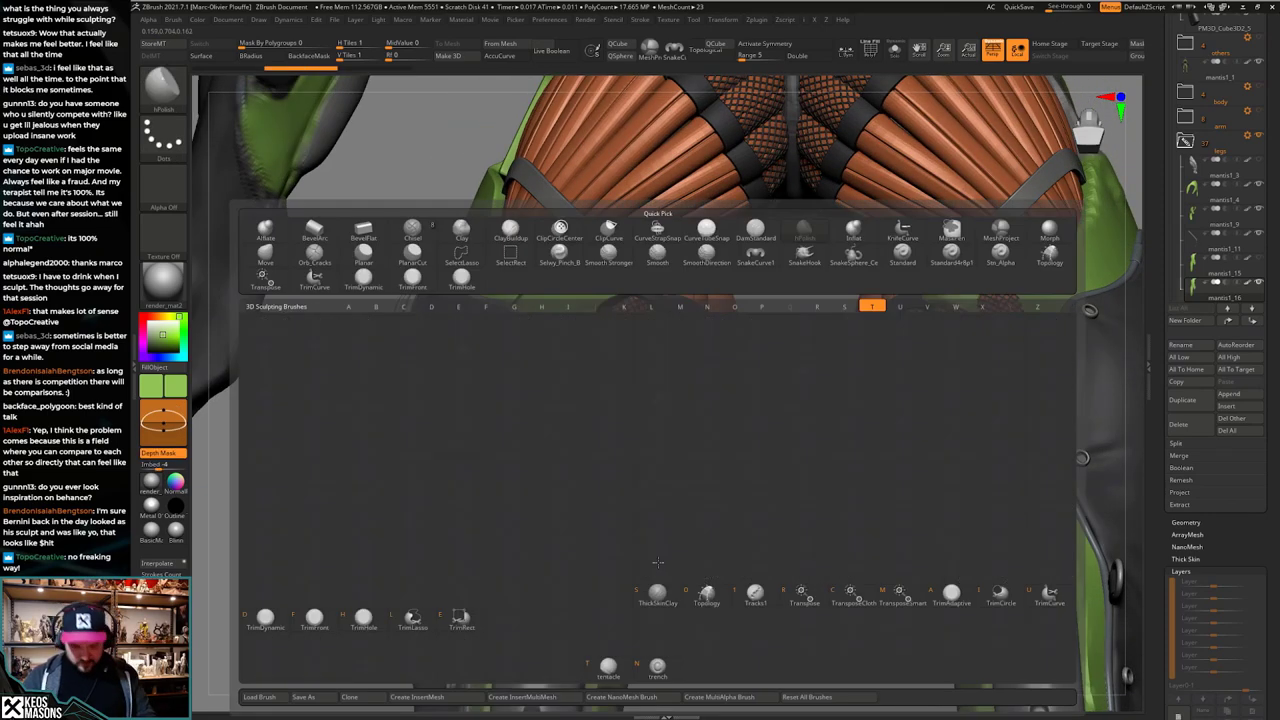
key("h")
key("space")
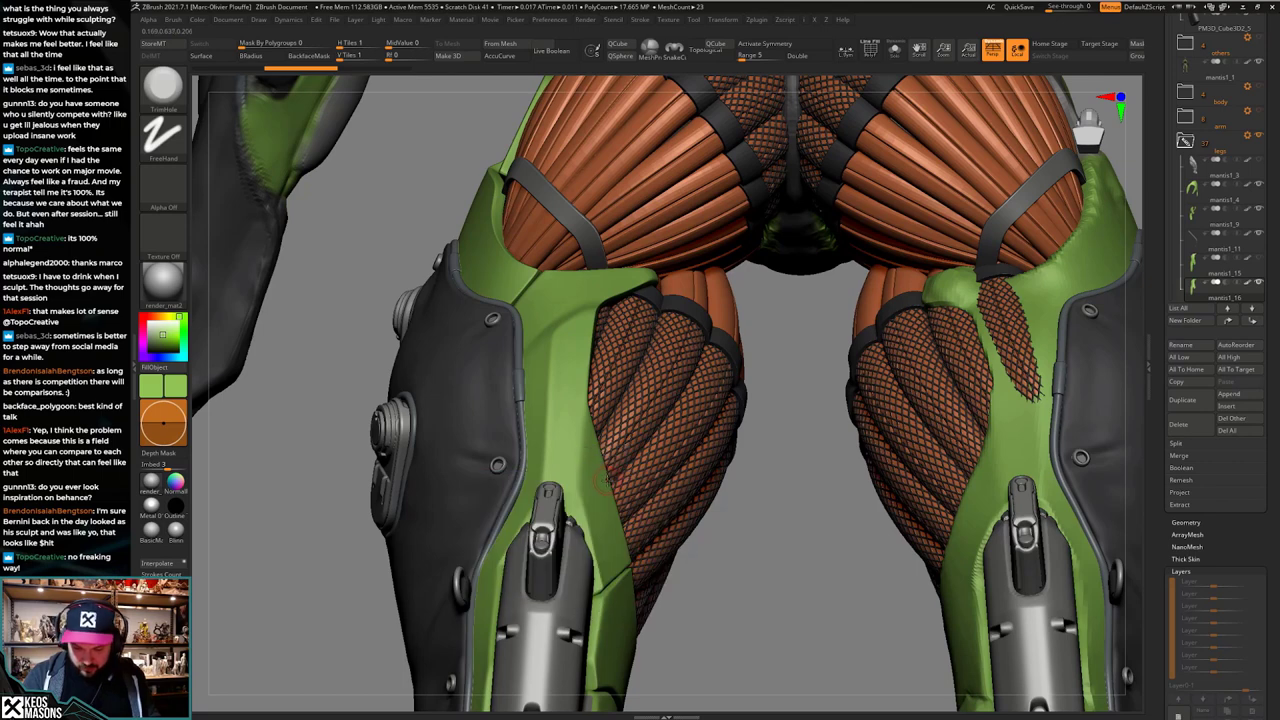
left_click_drag(605, 484, 609, 489)
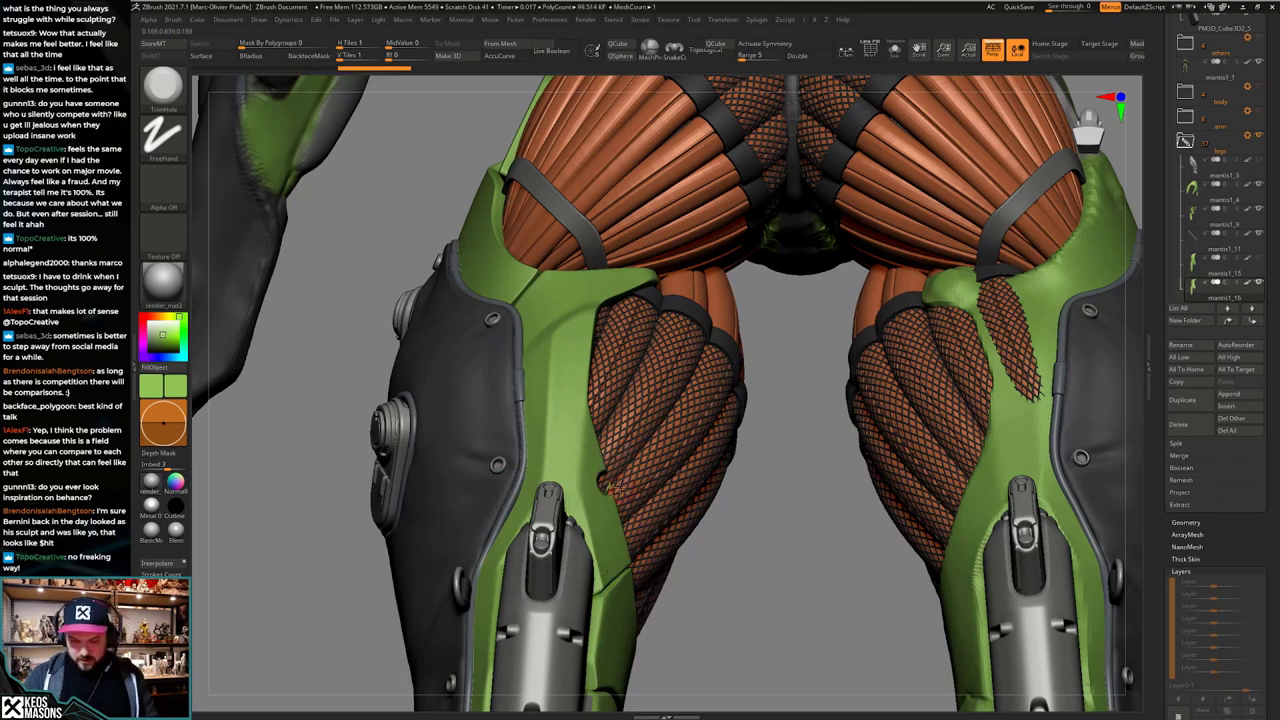
key("alt+s")
key("space")
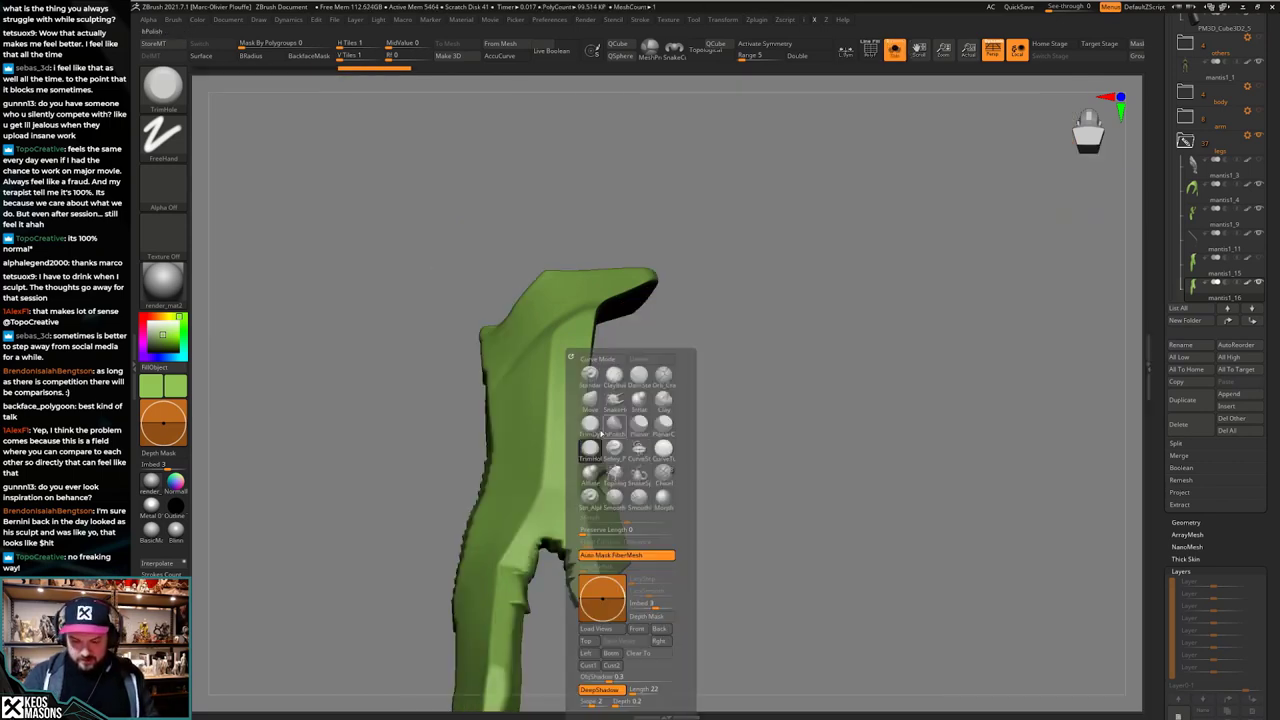
left_click(614, 428)
left_click_drag(614, 483, 620, 487)
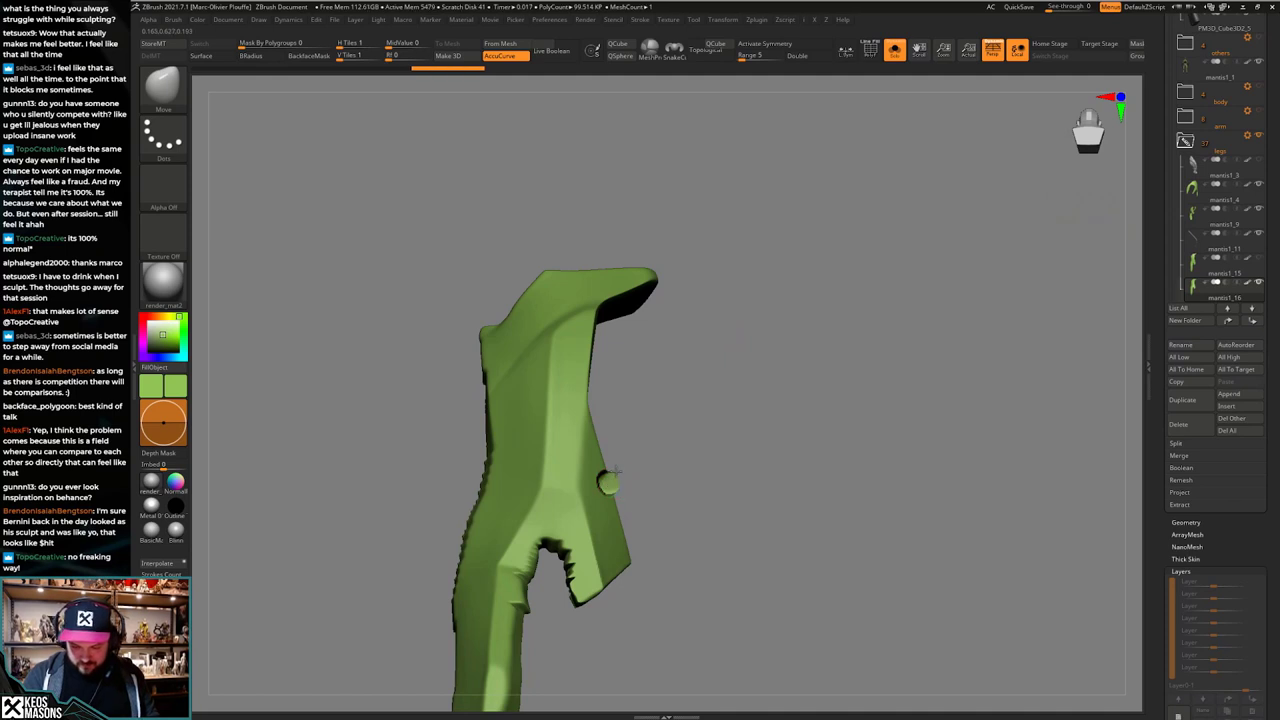
left_click_drag(715, 545, 677, 580)
key("ctrl+z")
key("ctrl+z")
Step: Choose the ClipCircleCenter brush and show the rest of the character around the plate again
key("space")
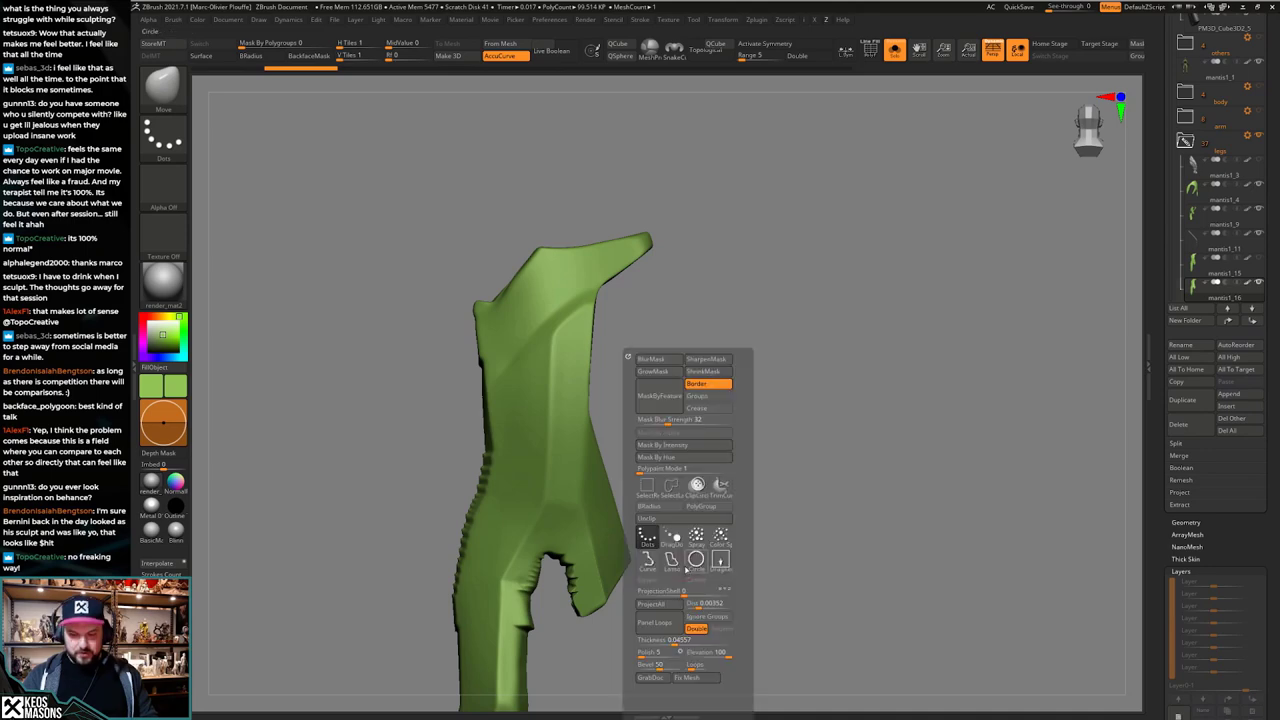
left_click(702, 491)
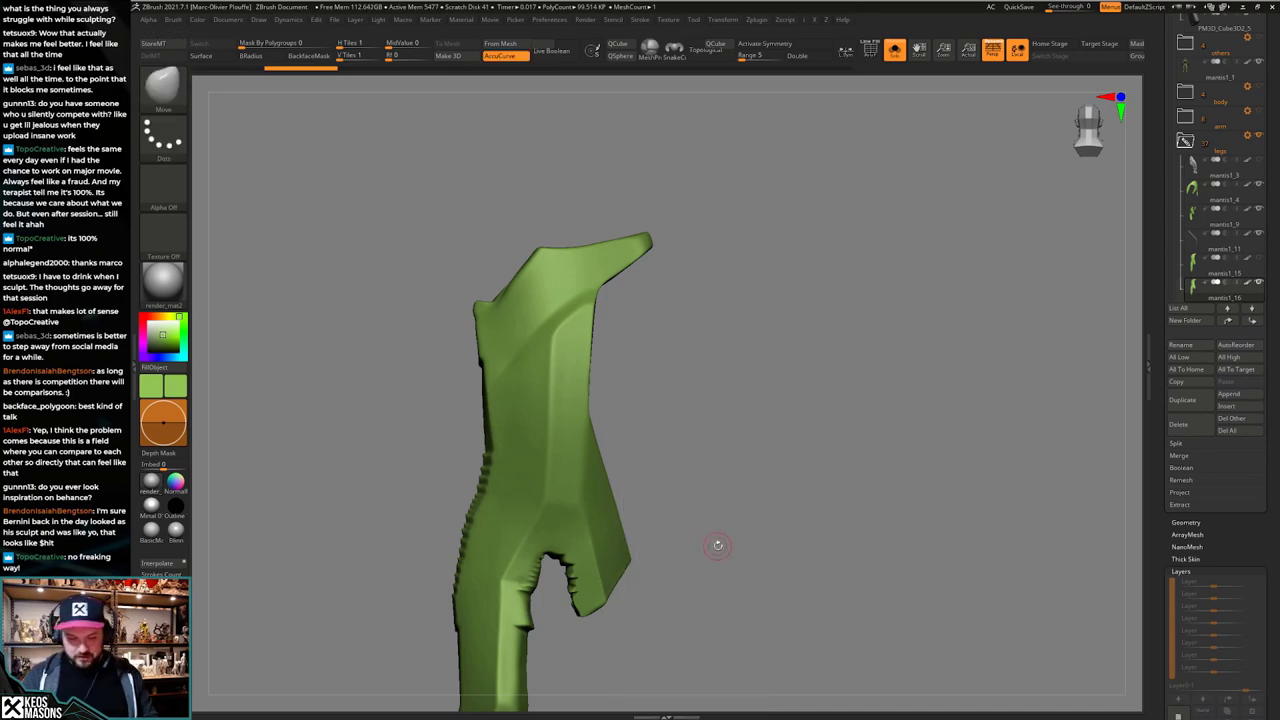
key("alt+s")
mouse_move(711, 574)
left_mouse_down()
mouse_move(711, 525)
mouse_move(697, 593)
mouse_move(696, 540)
mouse_move(690, 560)
left_mouse_up()
left_click_drag(655, 280, 652, 468, "alt")
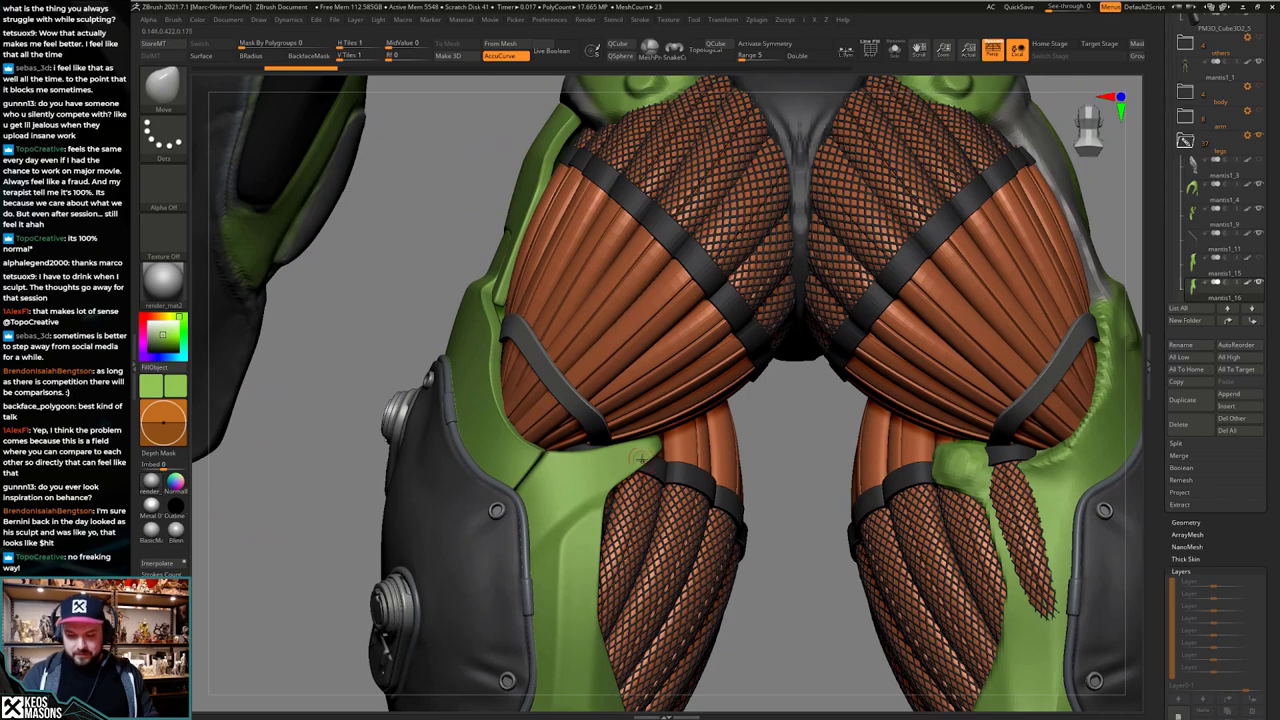
Step: Resize the brush and try circular clips around the inside curve of the plate's upper inner corner
key("s")
key("s")
key("ctrl+shift")
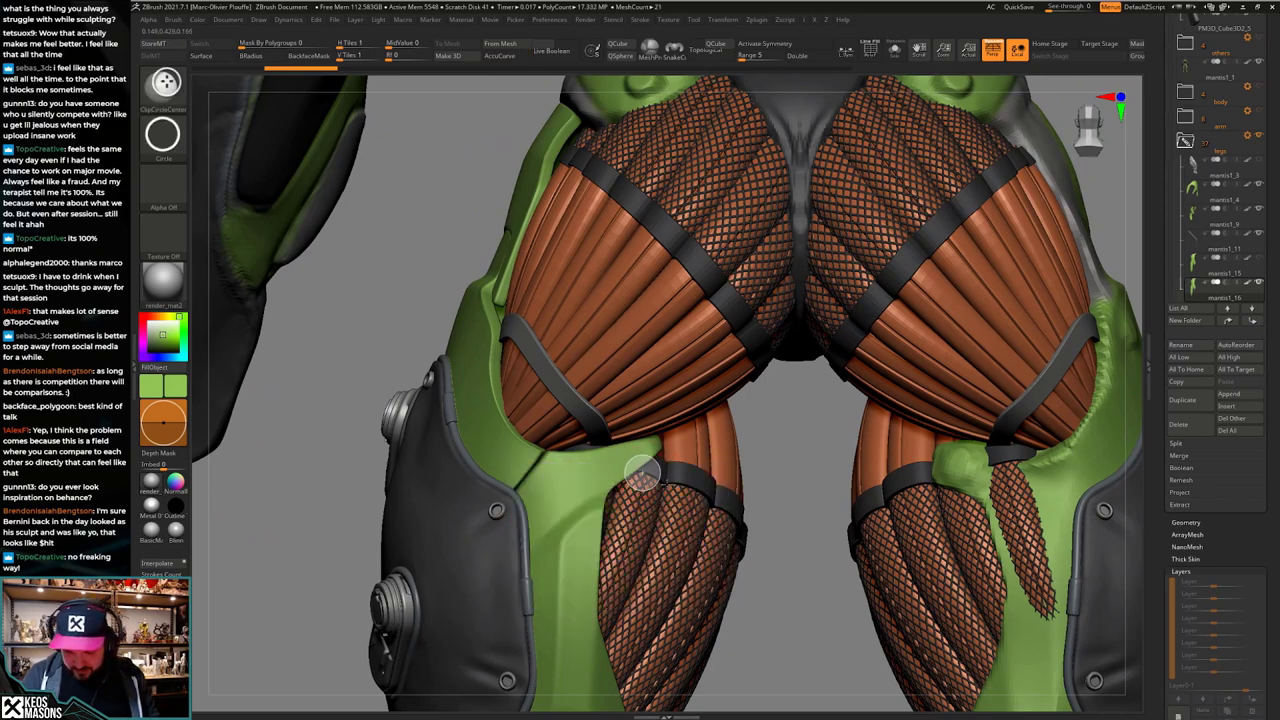
mouse_move(686, 519)
right_mouse_down()
mouse_move(612, 505)
mouse_move(640, 485)
right_mouse_up()
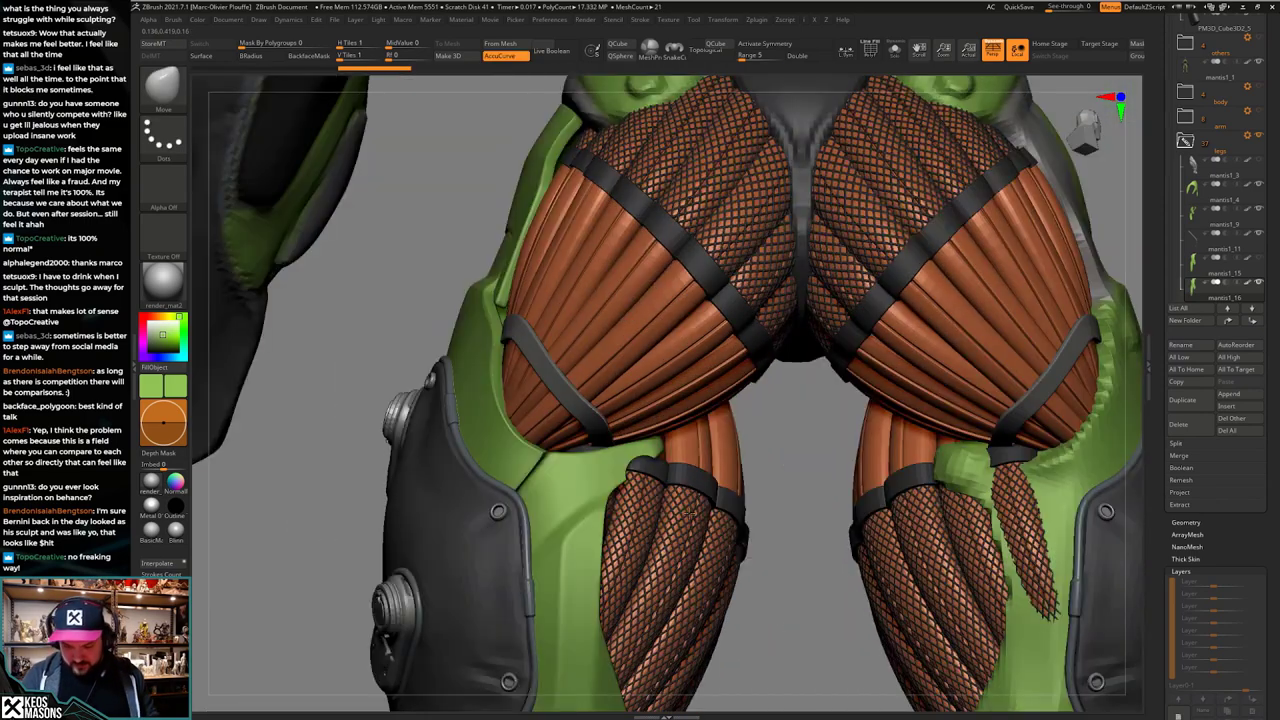
key("ctrl+shift")
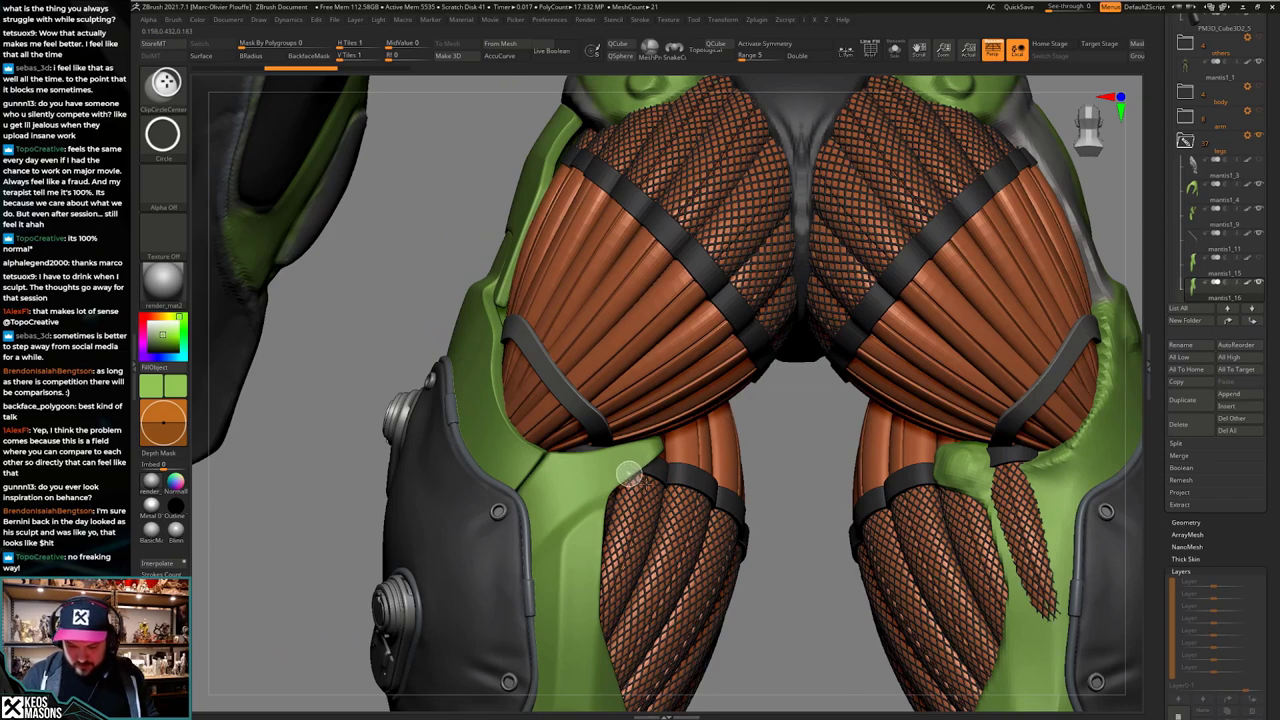
left_click_drag(607, 492, 620, 501, "ctrl+shift")
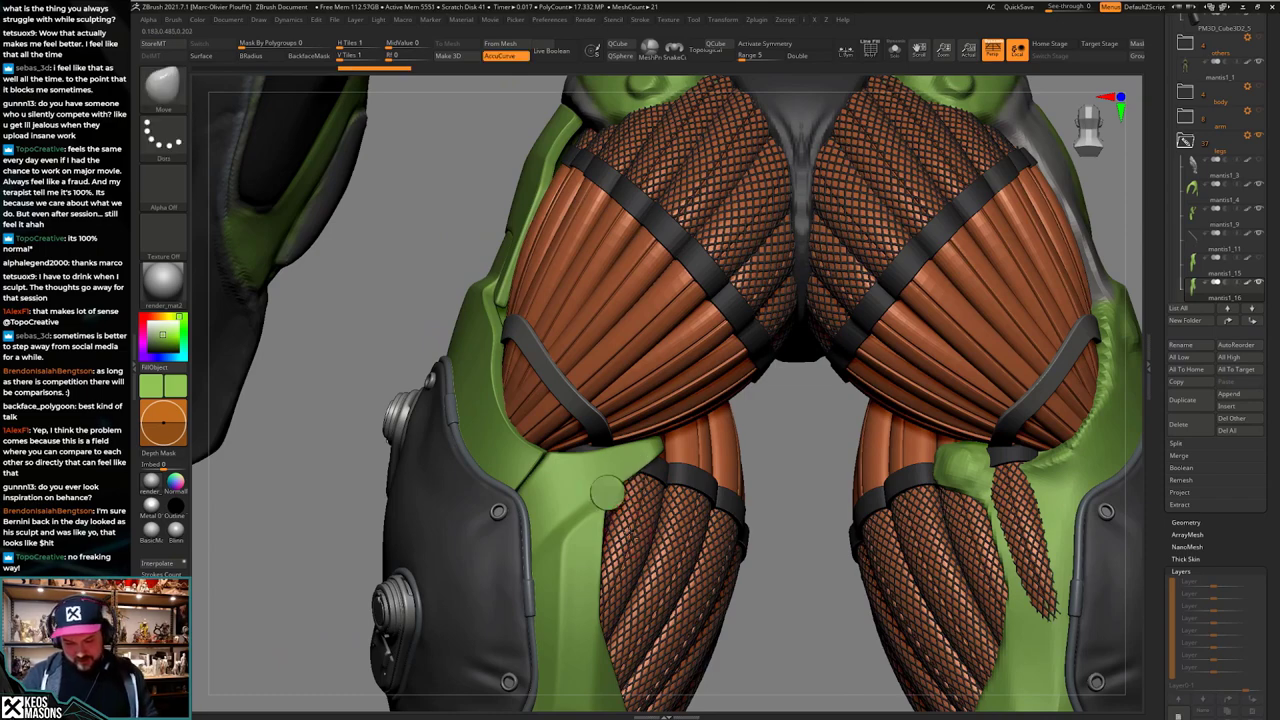
Step: Select the Move brush and check the thigh armour from the side and from behind
mouse_move(655, 538)
right_mouse_down("alt")
mouse_move(691, 510)
mouse_move(628, 528)
right_mouse_up("alt")
key("b")
key("m")
key("v")
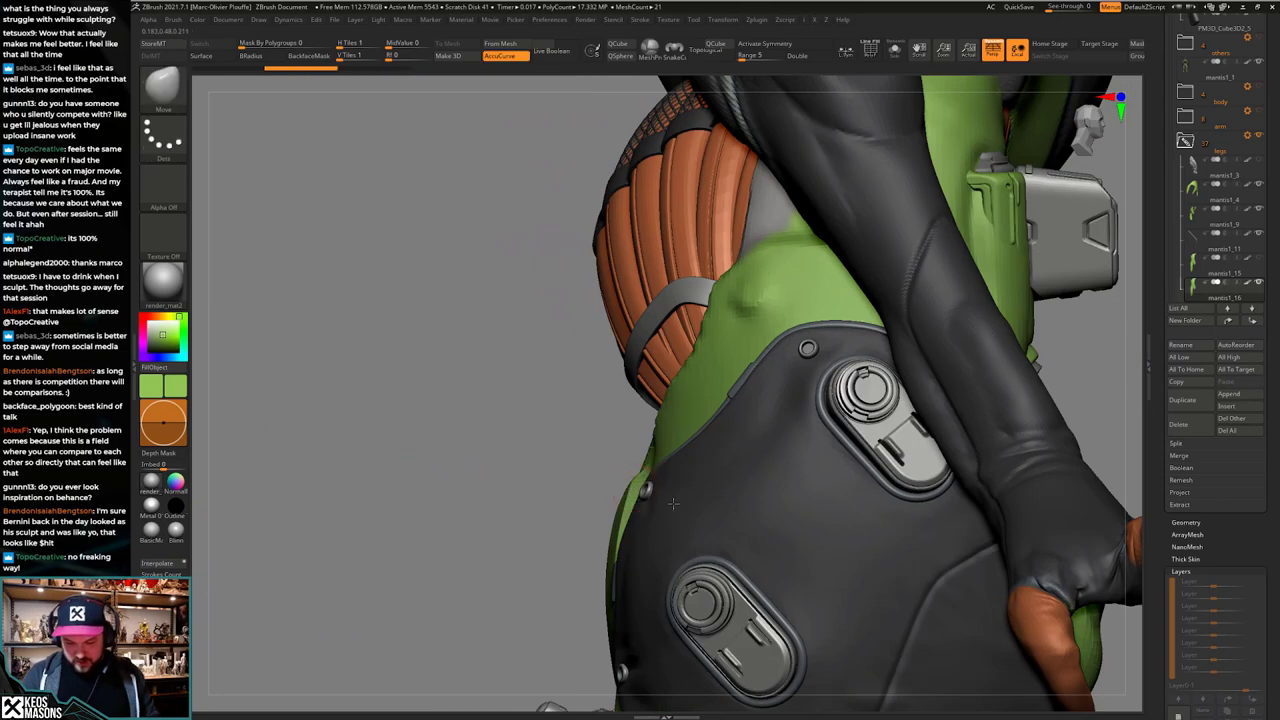
left_click_drag(500, 475, 780, 500, "shift")
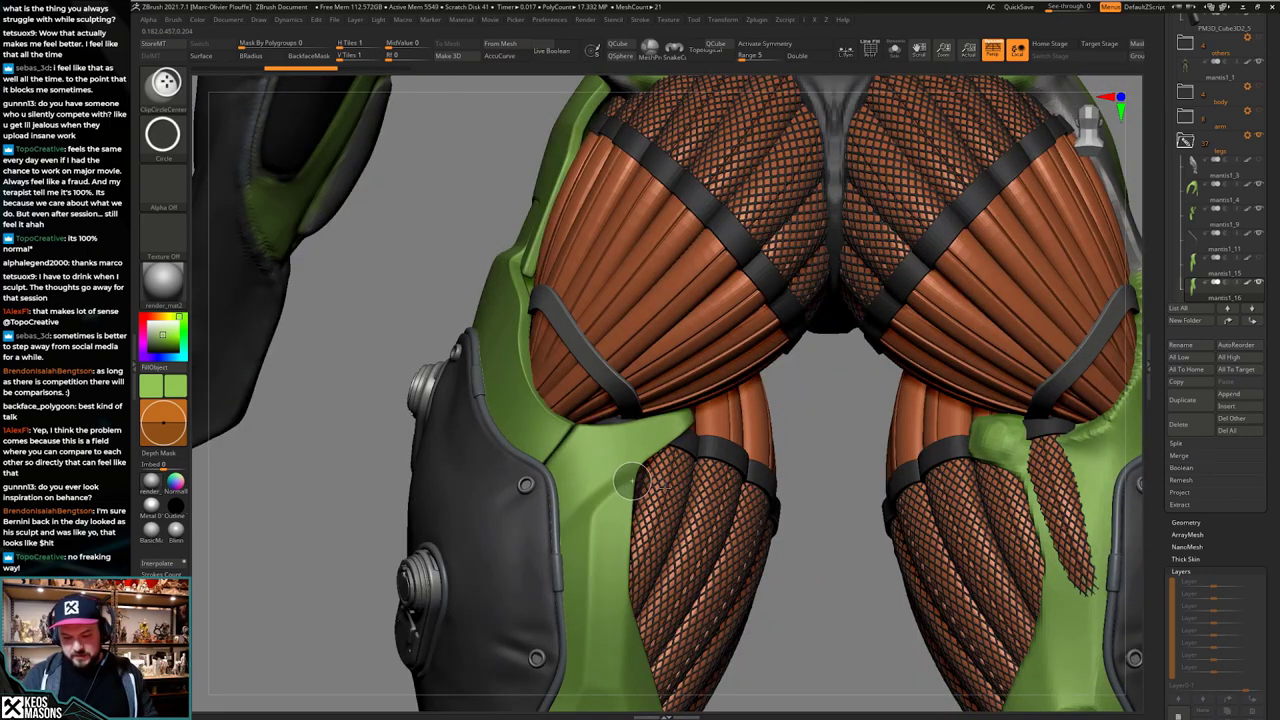
Step: Try circular clips on the inner edge just below the upper corner, check the isolated plate, and undo them
mouse_move(650, 587)
right_mouse_down("ctrl")
mouse_move(672, 500)
mouse_move(820, 540)
mouse_move(625, 560)
mouse_move(570, 610)
mouse_move(624, 529)
right_mouse_up("ctrl")
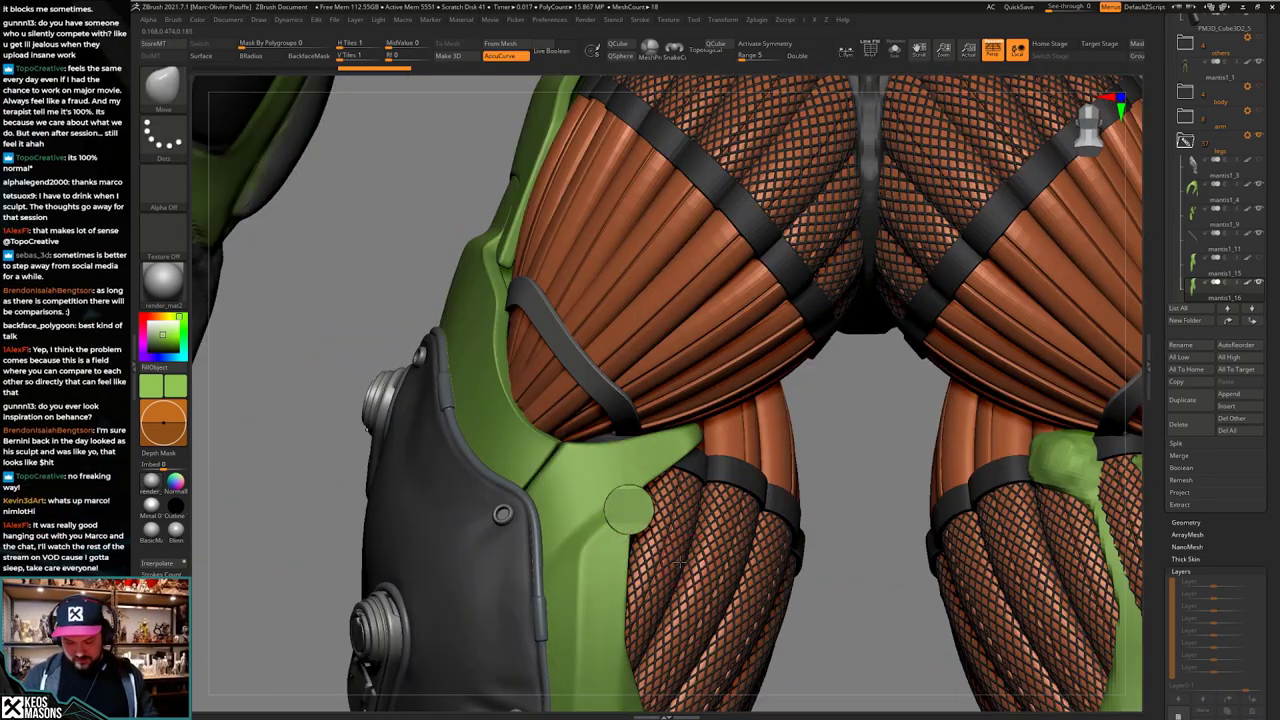
mouse_move(680, 563)
right_mouse_down()
mouse_move(651, 565)
mouse_move(674, 565)
mouse_move(681, 540)
right_mouse_up()
key("shift+s")
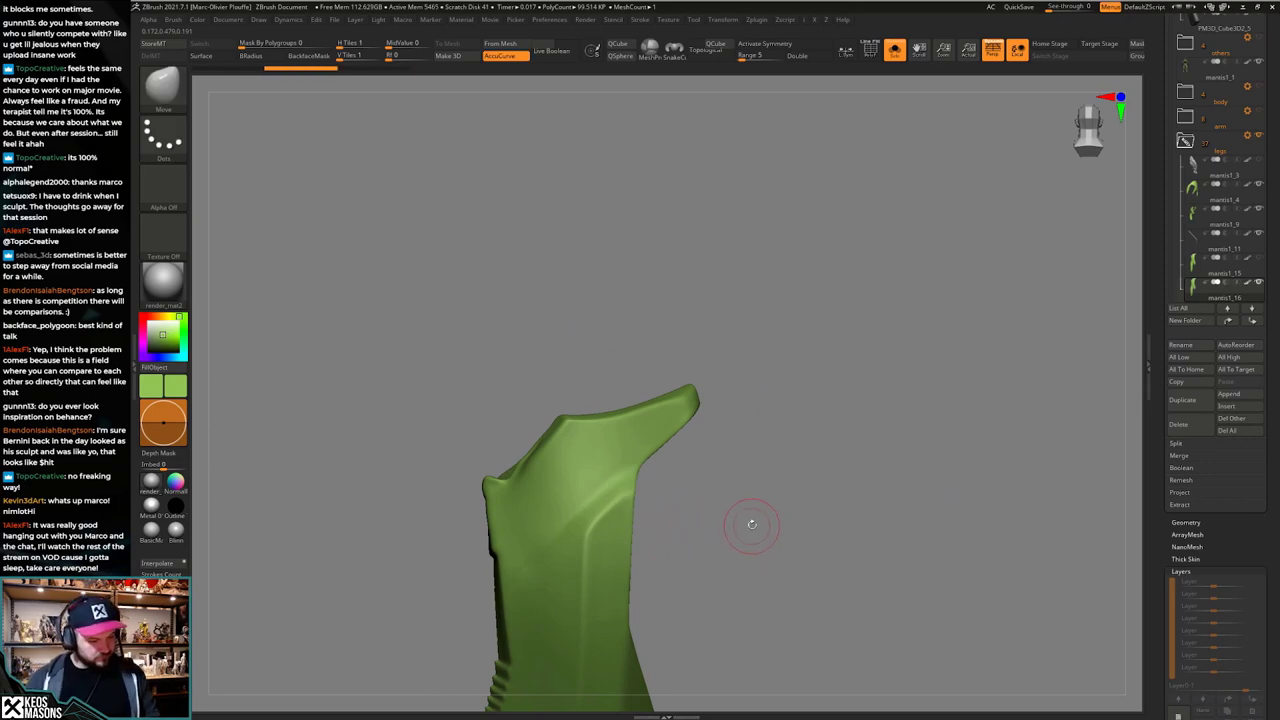
key("shift+ctrl+s")
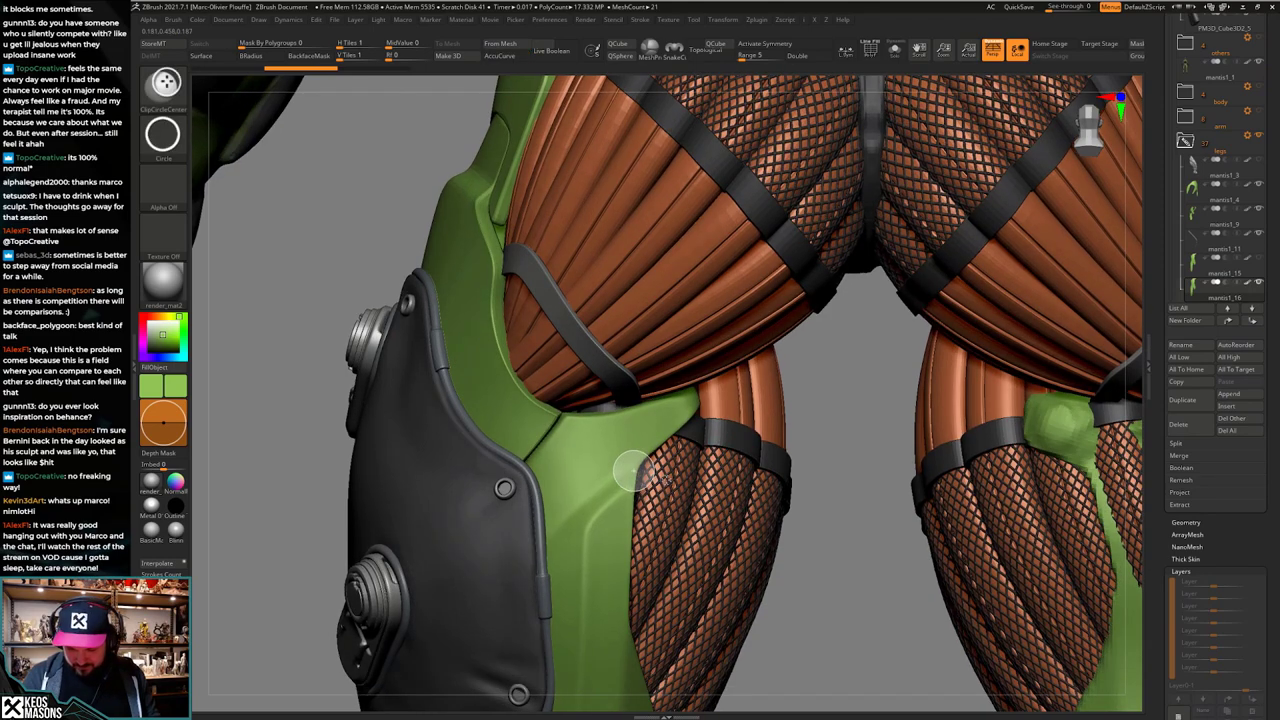
key("ctrl+shift+z")
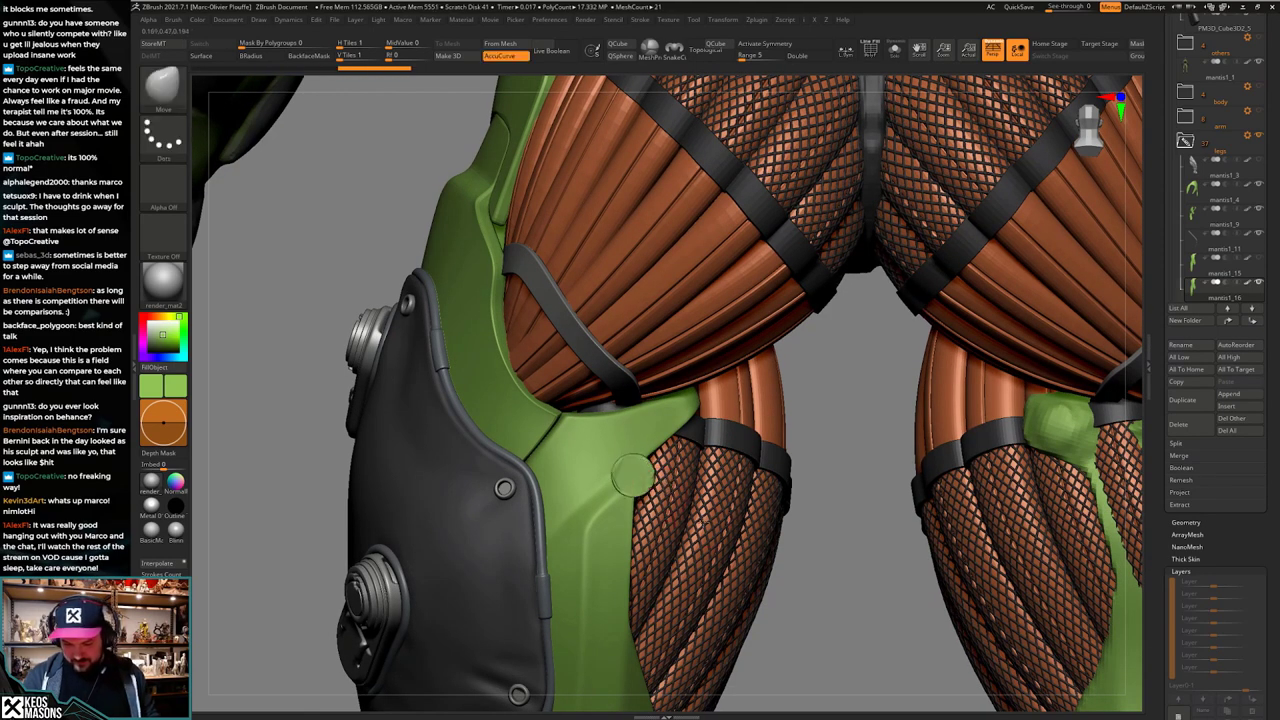
mouse_move(632, 475)
right_mouse_down("ctrl")
mouse_move(632, 400)
mouse_move(420, 400)
mouse_move(405, 412)
mouse_move(425, 520)
right_mouse_up("ctrl")
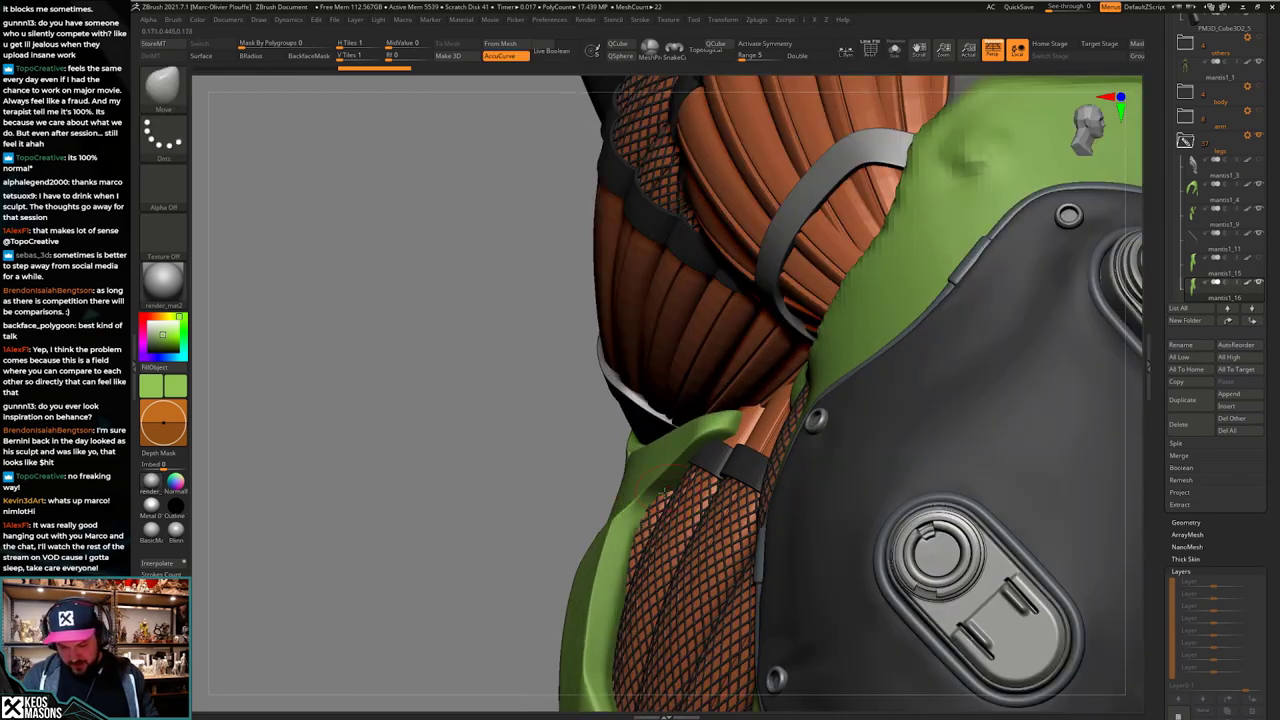
key("ctrl+z")
Step: Try circular clips at the upper inner corner and on the top edge under the thigh strap, undoing each one
mouse_move(664, 491)
right_mouse_down()
mouse_move(850, 482)
mouse_move(884, 450)
right_mouse_up()
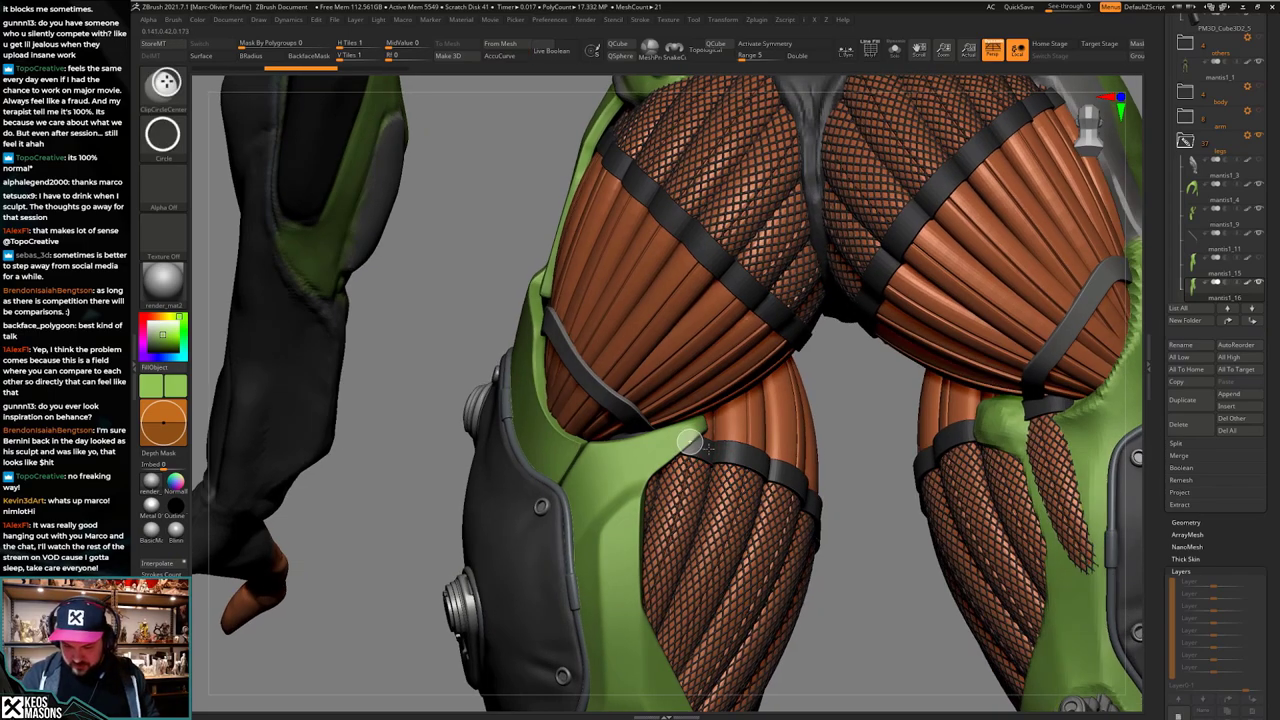
key("ctrl+shift+z")
mouse_move(715, 515)
right_mouse_down()
mouse_move(790, 535)
mouse_move(600, 512)
mouse_move(724, 497)
mouse_move(706, 468)
right_mouse_up()
key("ctrl+z")
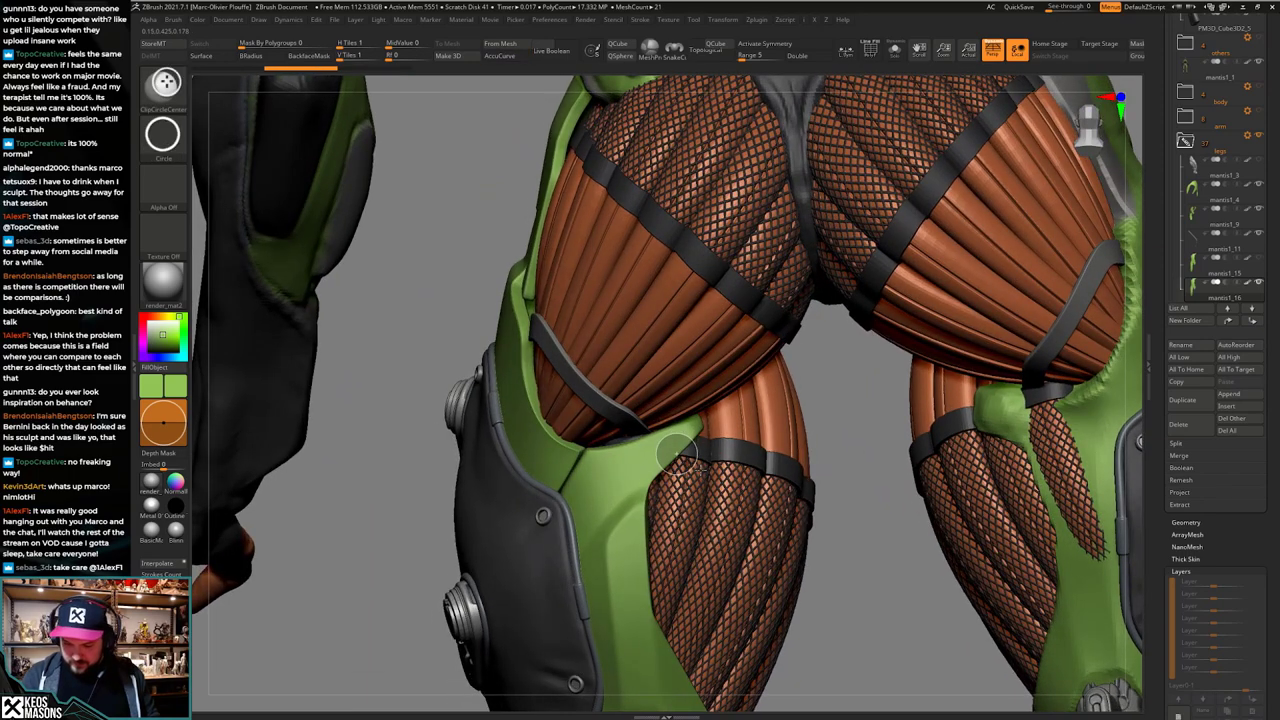
key("ctrl+shift+z")
right_click_drag(725, 587, 722, 521)
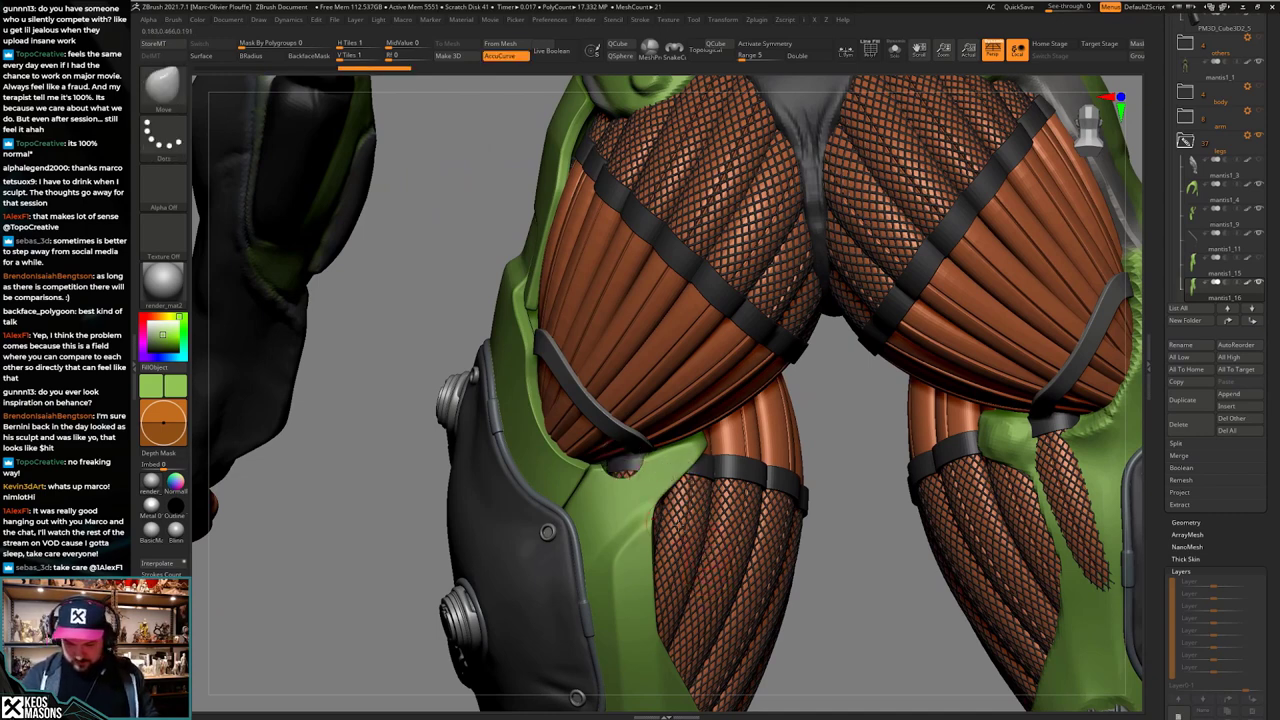
key("ctrl+z")
Step: Make a small circular clip on the plate's lower inner edge above the seam and check it from several angles
right_click_drag(743, 607, 719, 412, "alt")
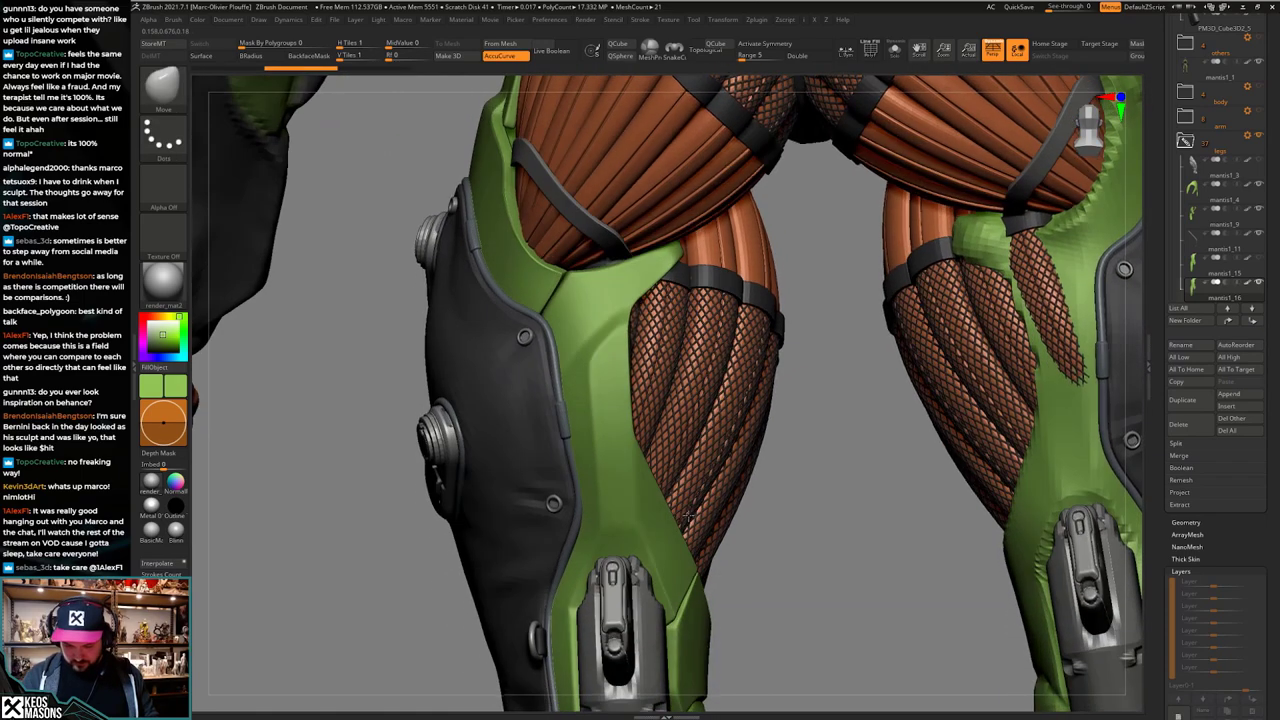
right_click_drag(690, 590, 690, 553)
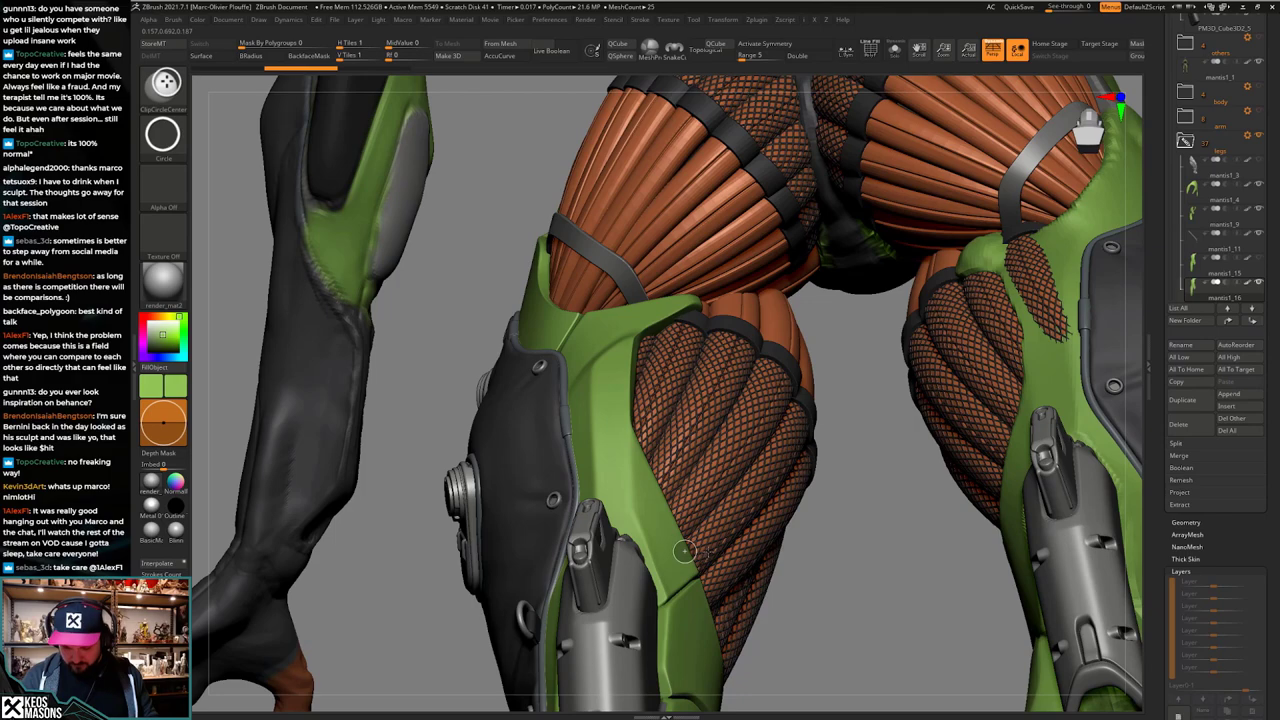
left_click_drag(684, 551, 706, 552, "ctrl+shift")
mouse_move(704, 552)
right_mouse_down()
mouse_move(598, 556)
mouse_move(700, 550)
mouse_move(742, 518)
mouse_move(690, 540)
mouse_move(812, 492)
right_mouse_up()
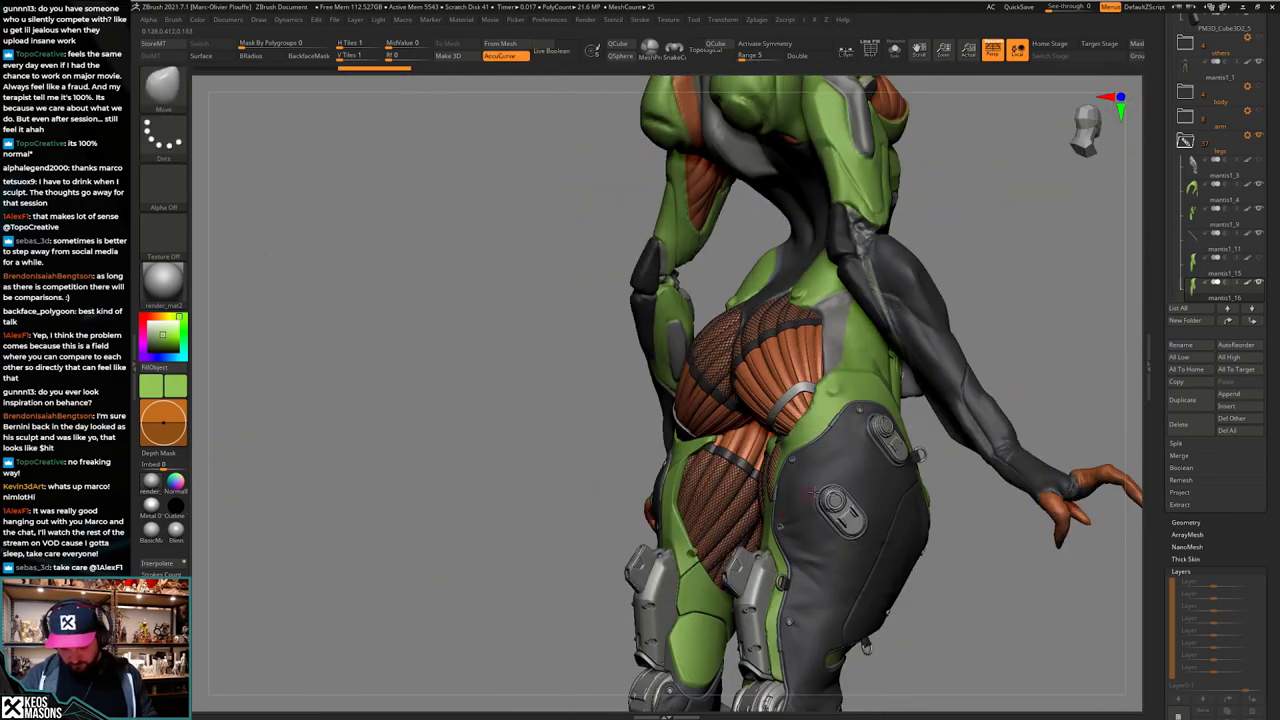
mouse_move(828, 546)
right_mouse_down("alt")
mouse_move(826, 508)
mouse_move(852, 594)
mouse_move(963, 176)
mouse_move(960, 190)
right_mouse_up("alt")
right_click_drag(842, 503, 1080, 500)
right_click_drag(766, 514, 717, 541)
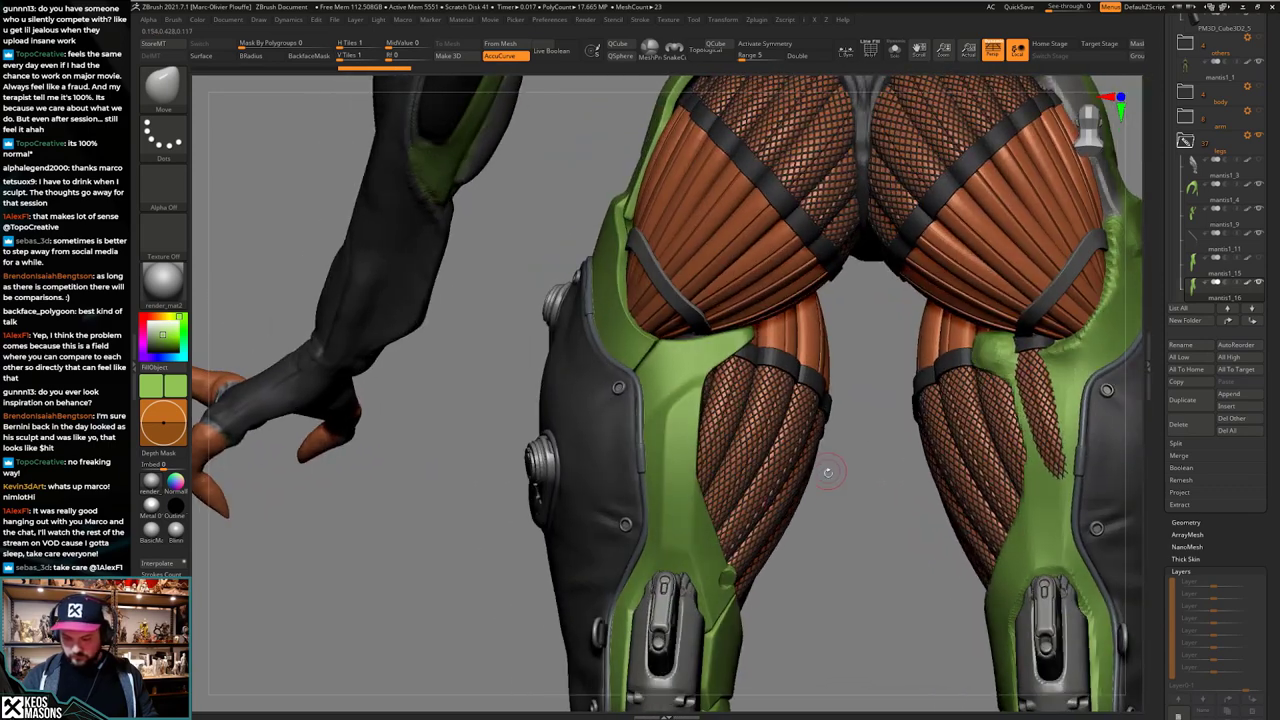
Step: Clip a small circle at the plate's upper inner corner and review both legs from behind and from the side
right_click_drag(806, 488, 745, 560)
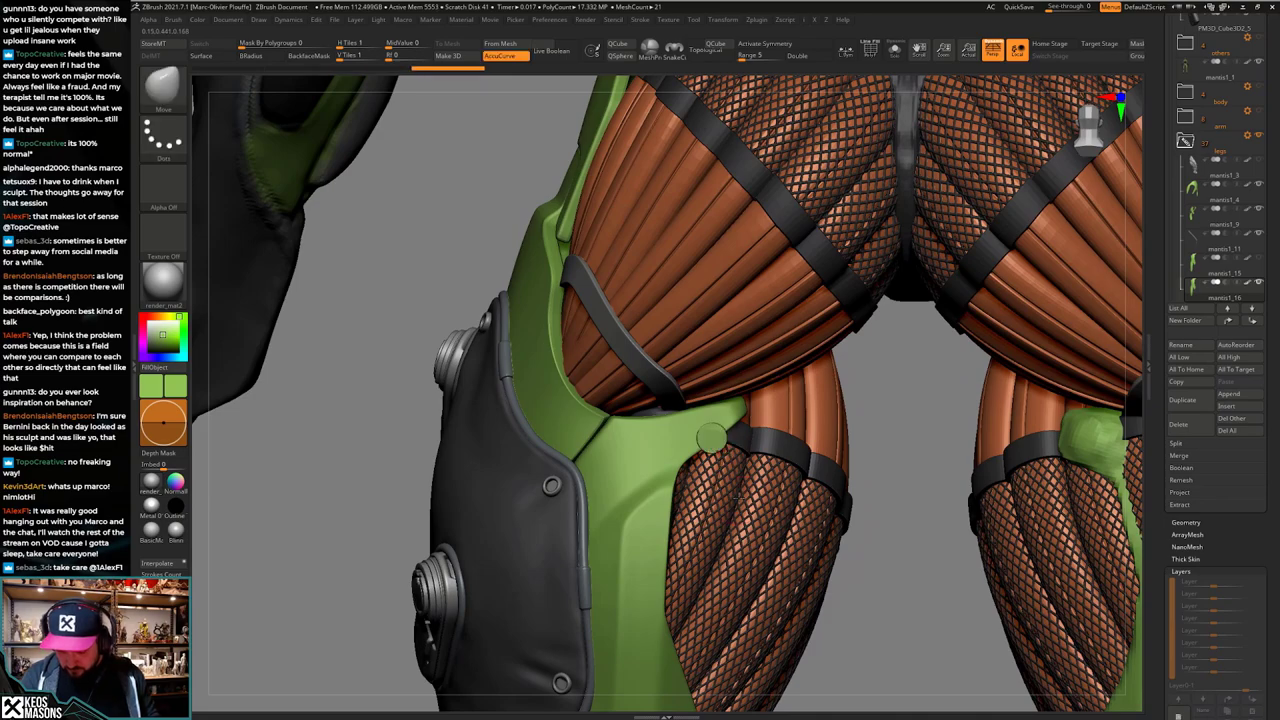
mouse_move(738, 498)
right_mouse_down()
mouse_move(712, 532)
mouse_move(690, 520)
mouse_move(742, 492)
mouse_move(722, 446)
mouse_move(734, 440)
mouse_move(721, 448)
right_mouse_up()
left_click_drag(704, 384, 726, 399, "ctrl+shift")
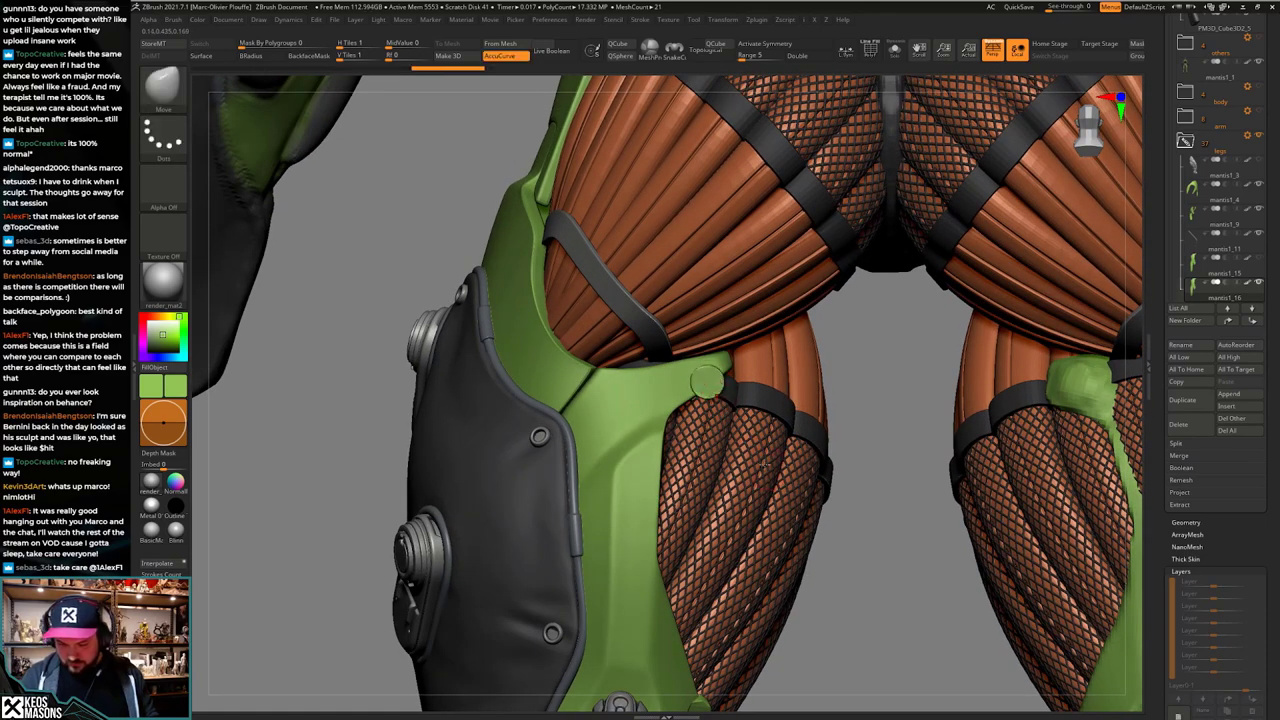
mouse_move(790, 530)
right_mouse_down()
mouse_move(746, 558)
mouse_move(722, 511)
mouse_move(750, 560)
mouse_move(748, 590)
mouse_move(737, 538)
mouse_move(772, 543)
mouse_move(710, 543)
mouse_move(735, 590)
mouse_move(728, 560)
mouse_move(728, 605)
mouse_move(706, 560)
mouse_move(691, 586)
mouse_move(685, 567)
mouse_move(704, 558)
right_mouse_up()
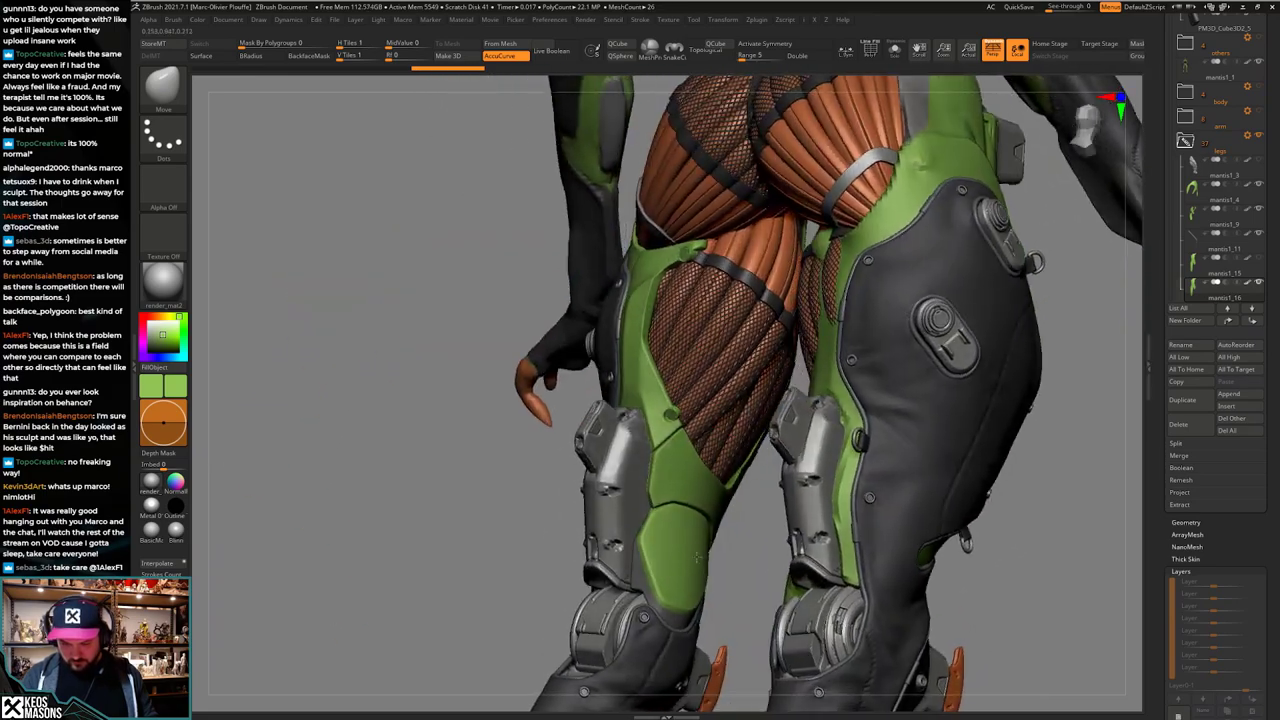
mouse_move(696, 432)
right_mouse_down("alt")
mouse_move(700, 556)
mouse_move(723, 569)
mouse_move(712, 589)
mouse_move(786, 466)
mouse_move(799, 471)
mouse_move(783, 493)
mouse_move(689, 491)
mouse_move(773, 444)
mouse_move(786, 492)
mouse_move(853, 435)
mouse_move(789, 494)
mouse_move(761, 479)
mouse_move(826, 478)
mouse_move(744, 483)
mouse_move(782, 445)
mouse_move(735, 470)
mouse_move(728, 485)
mouse_move(806, 508)
mouse_move(742, 466)
mouse_move(770, 486)
mouse_move(760, 462)
mouse_move(830, 484)
mouse_move(755, 490)
mouse_move(768, 528)
mouse_move(772, 505)
right_mouse_up("alt")
mouse_move(772, 505)
right_mouse_down()
mouse_move(900, 480)
mouse_move(876, 496)
mouse_move(895, 522)
mouse_move(920, 474)
mouse_move(901, 386)
mouse_move(784, 455)
mouse_move(783, 505)
mouse_move(950, 452)
mouse_move(962, 443)
mouse_move(954, 420)
mouse_move(920, 458)
mouse_move(906, 506)
right_mouse_up()
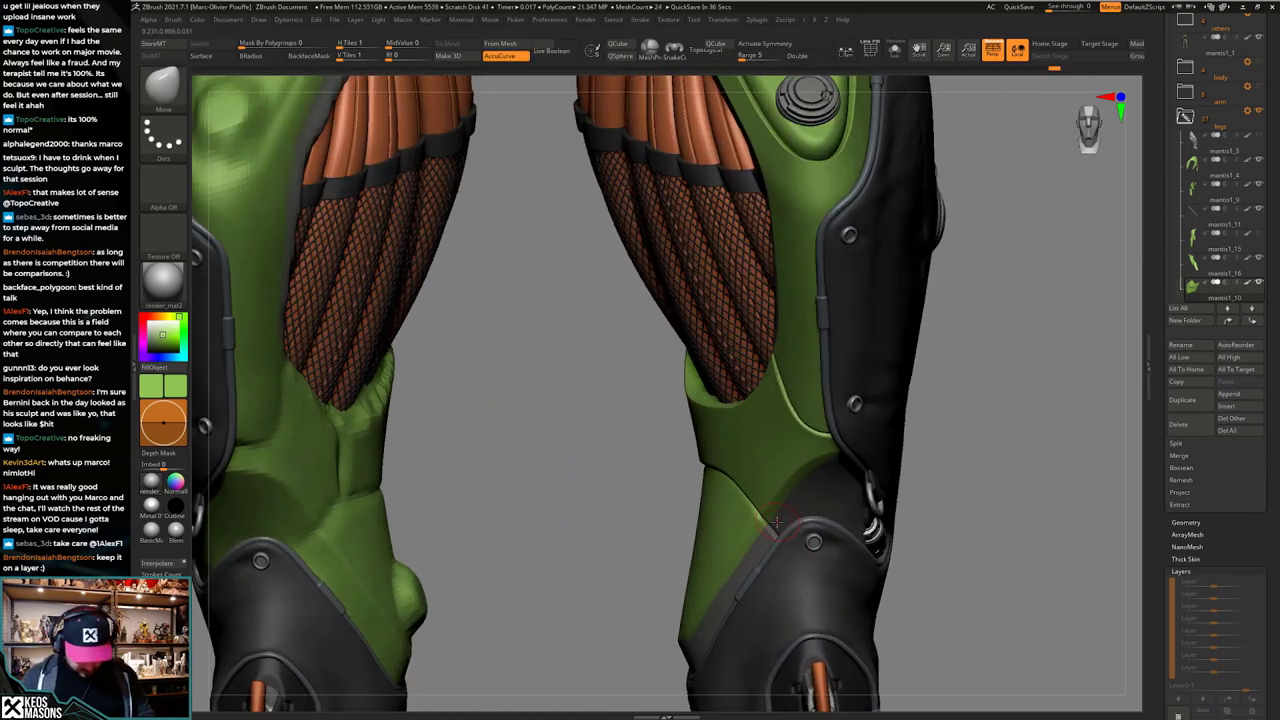
Step: Try a small round TrimHole recess on the green plate just above the knee armour, undoing the first stroke
key("b")
key("t")
key("h")
key("space")
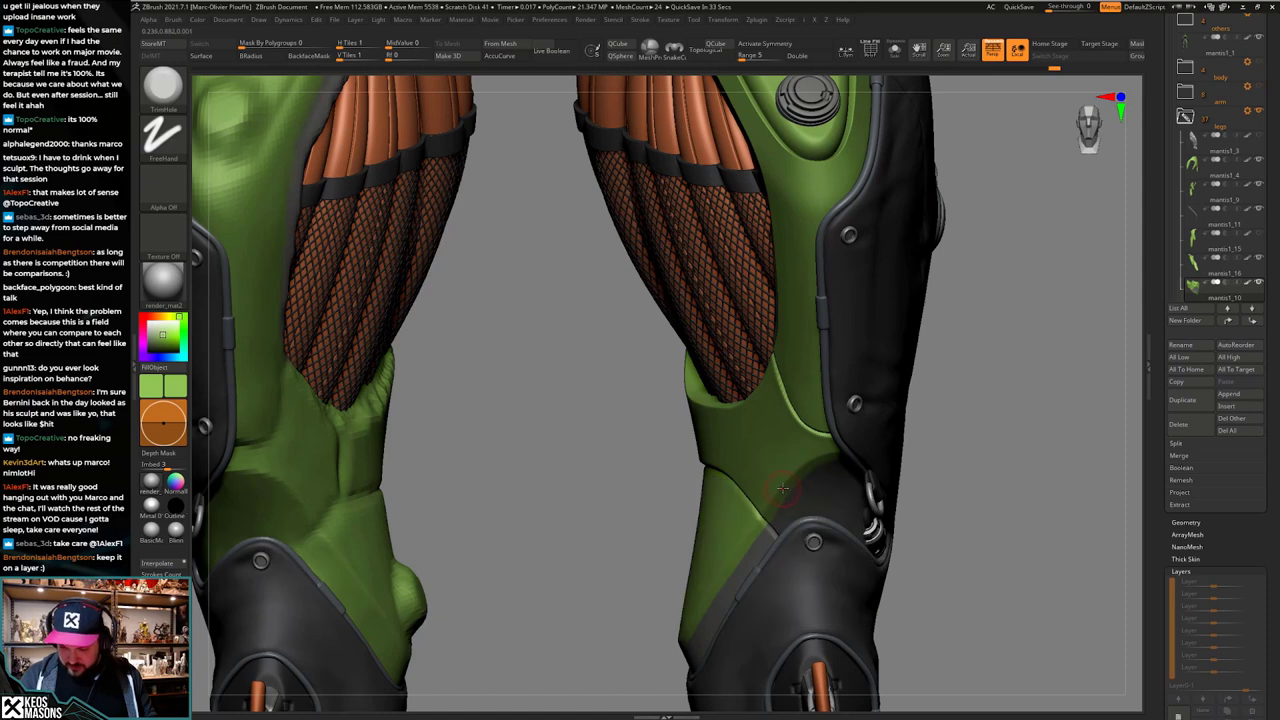
key("space")
key("ctrl+z")
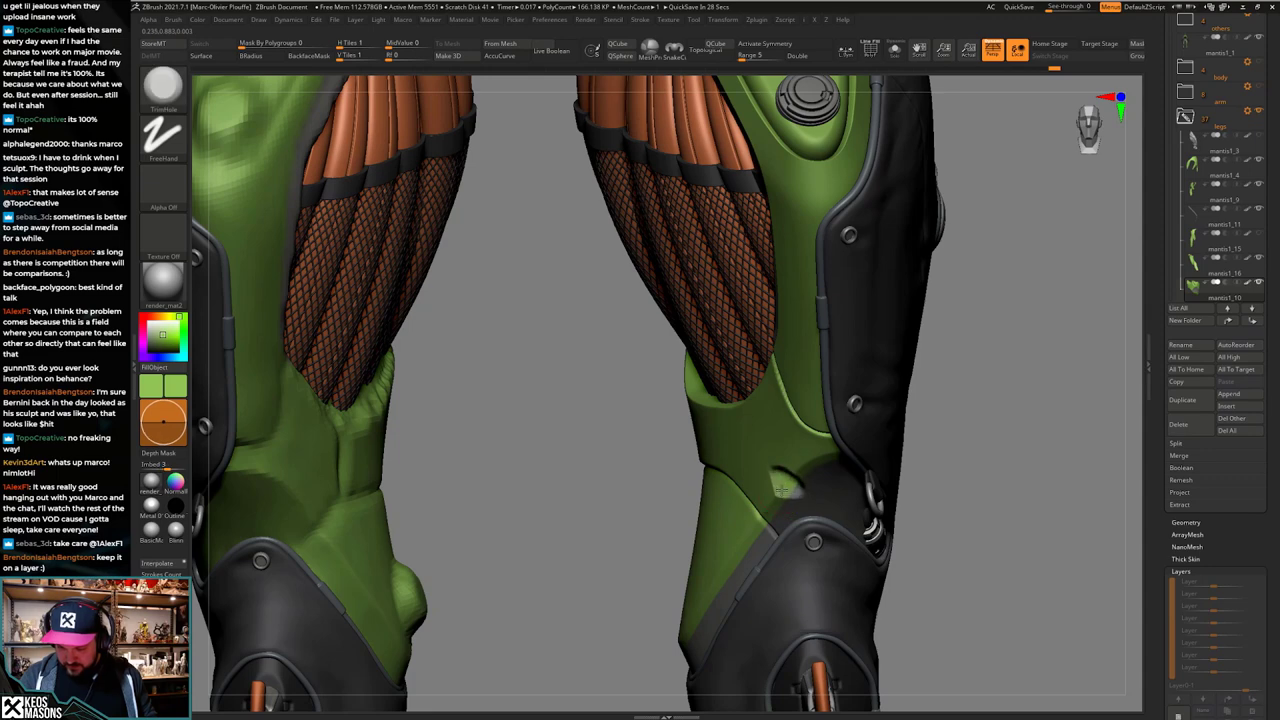
key("ctrl+z")
key("space")
left_click(755, 563)
left_click(777, 563)
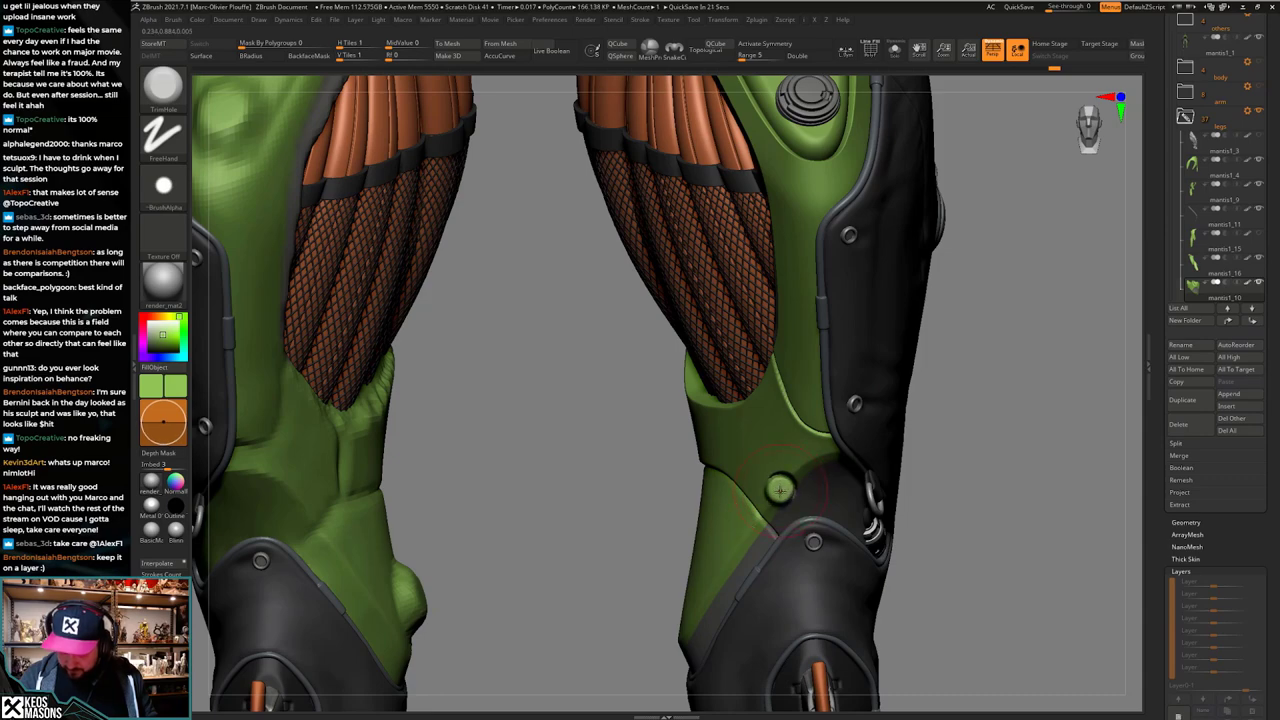
mouse_move(780, 490)
right_mouse_down()
mouse_move(871, 463)
mouse_move(966, 403)
mouse_move(745, 430)
mouse_move(870, 486)
mouse_move(848, 467)
mouse_move(772, 530)
right_mouse_up()
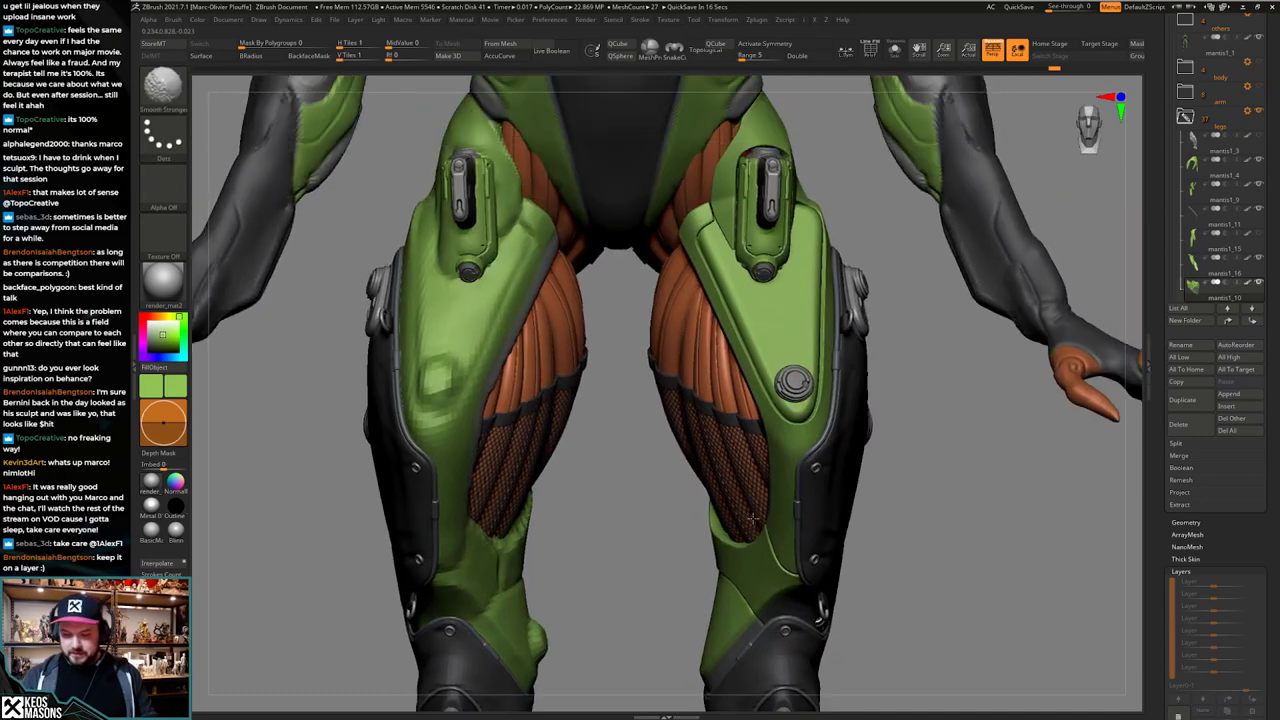
Step: Undo the round TrimHole recesses at the thigh plate's upper inner corner and lower inner edge, and select the rear thigh plate
right_click_drag(640, 500, 875, 475)
mouse_move(725, 475)
right_mouse_down()
mouse_move(786, 482)
mouse_move(782, 502)
mouse_move(791, 480)
mouse_move(769, 533)
right_mouse_up()
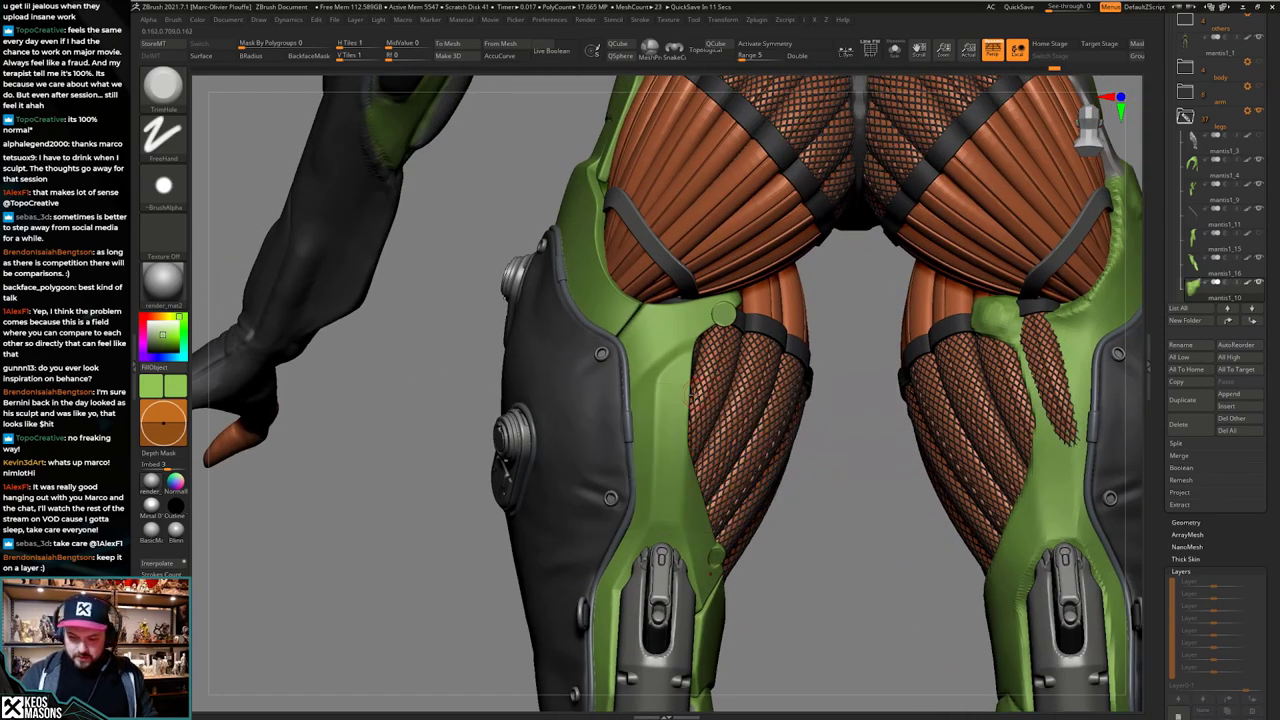
left_click(686, 399, "alt")
key("alt+s")
key("ctrl+z")
key("alt+s")
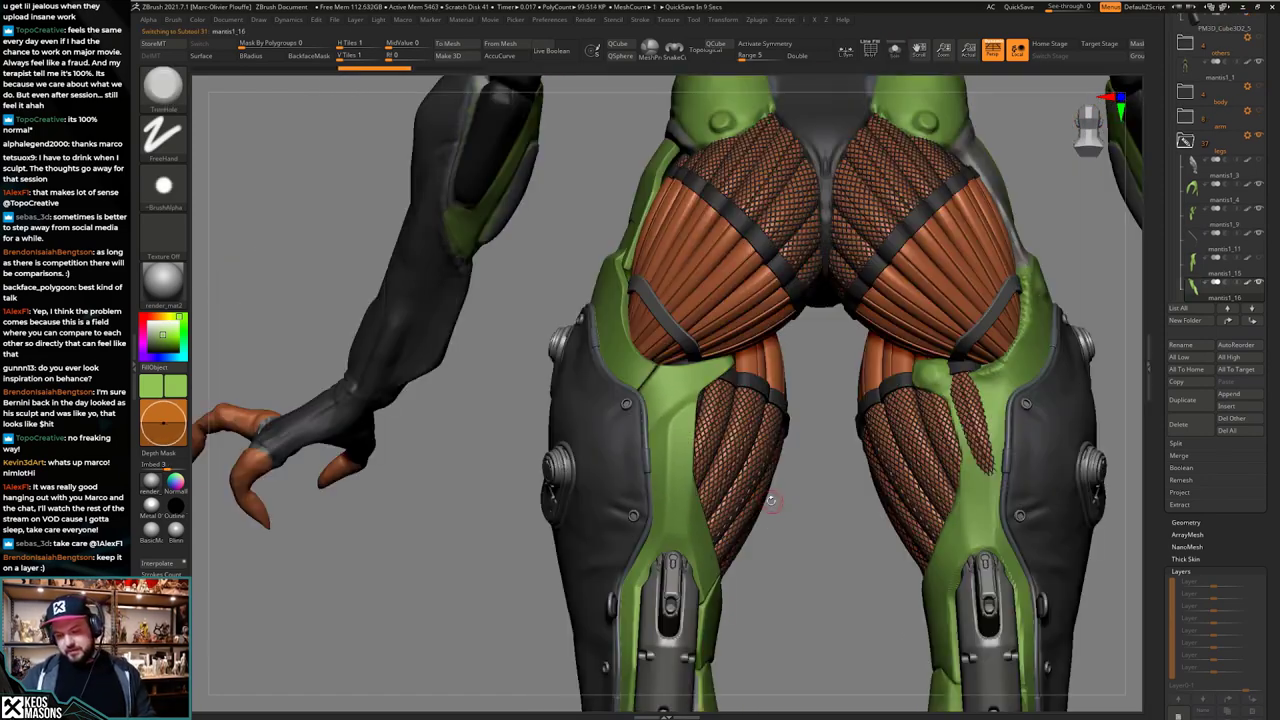
Step: Review both legs from behind, then check the rear thigh plate's polygroups
mouse_move(772, 519)
right_mouse_down()
mouse_move(750, 515)
mouse_move(762, 513)
right_mouse_up()
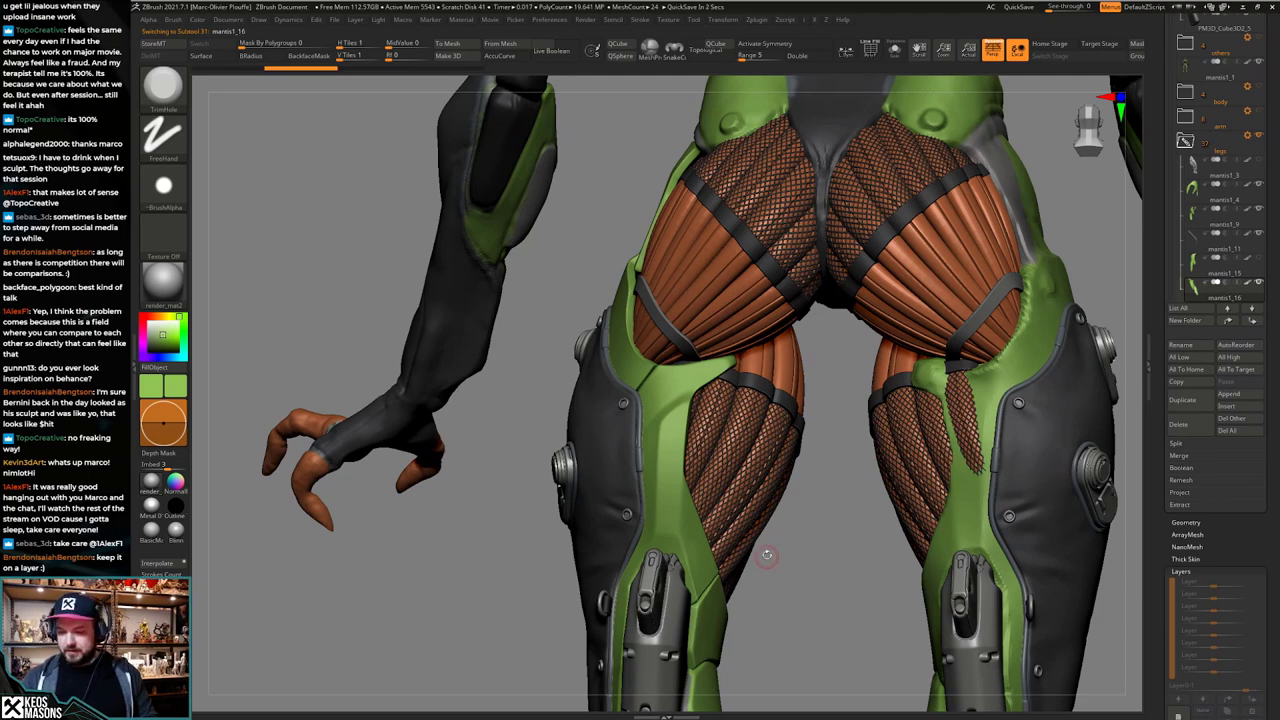
right_click_drag(767, 556, 788, 514, "shift")
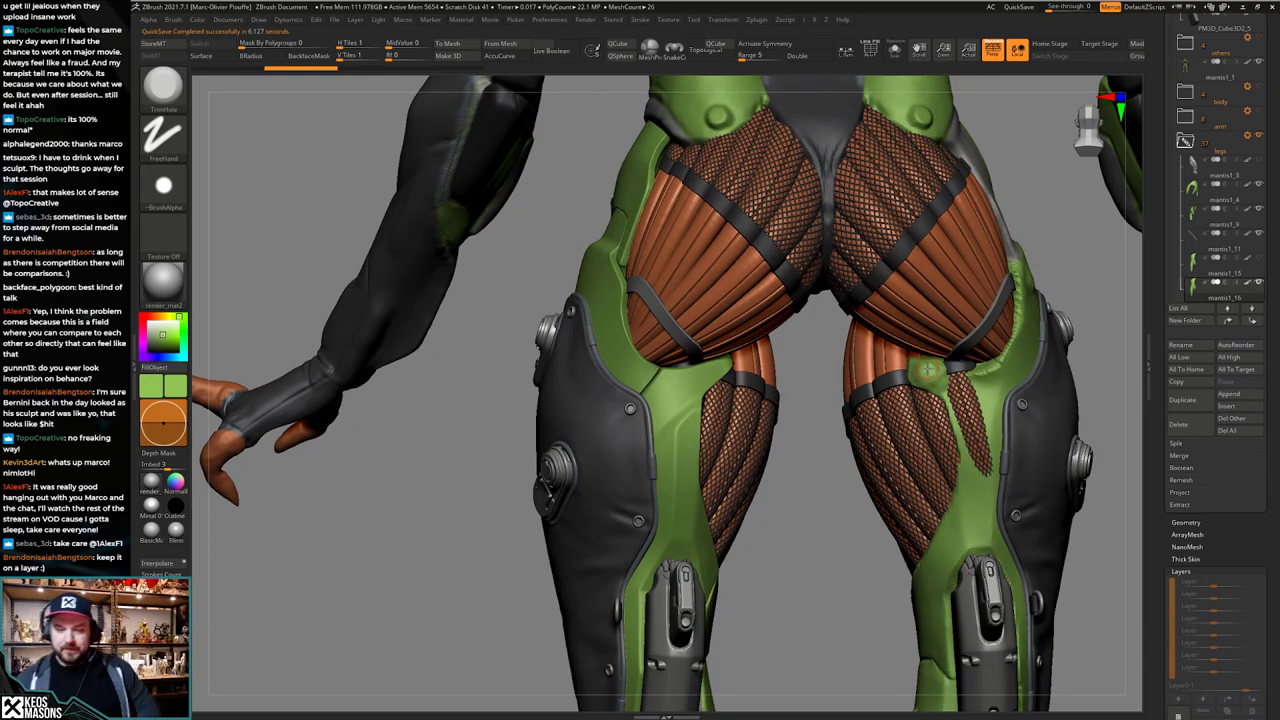
mouse_move(783, 496)
right_mouse_down()
mouse_move(757, 482)
mouse_move(783, 517)
mouse_move(766, 457)
mouse_move(766, 520)
mouse_move(779, 488)
right_mouse_up()
right_click_drag(975, 428, 959, 392, "alt")
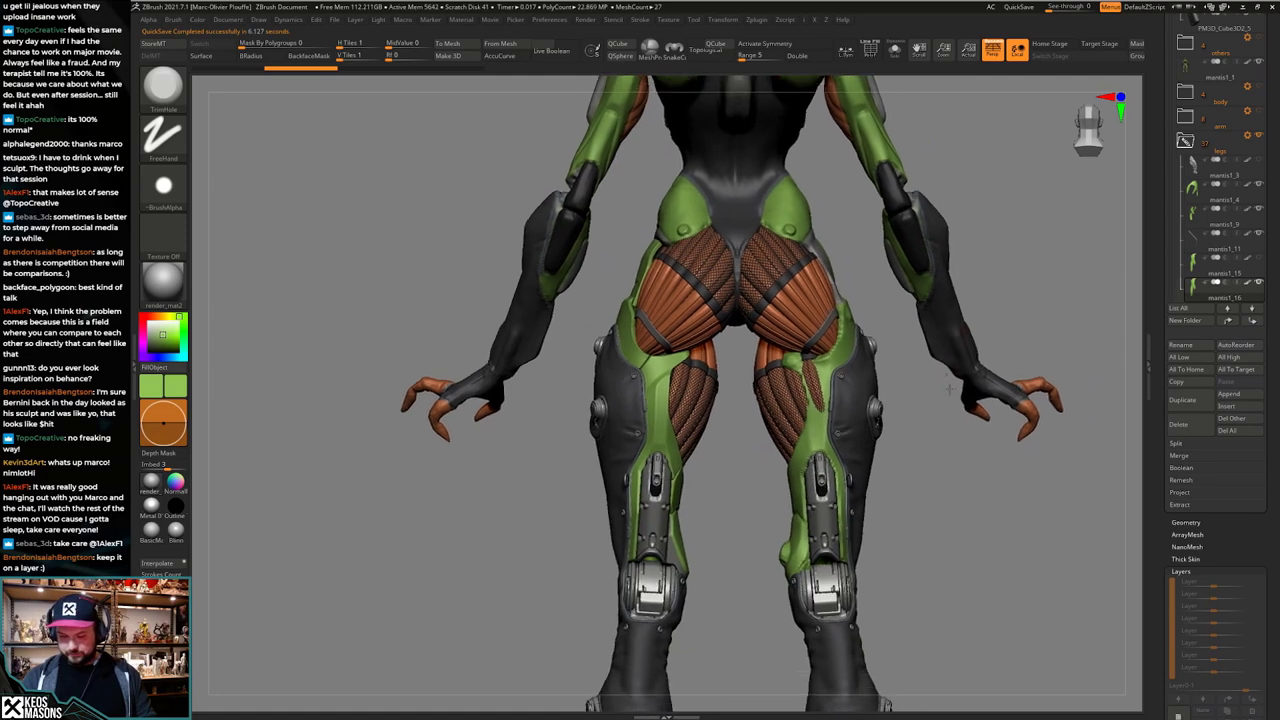
right_click_drag(765, 492, 810, 478)
right_click_drag(689, 508, 779, 476)
key("alt+s")
key("shift+f")
key("alt+s")
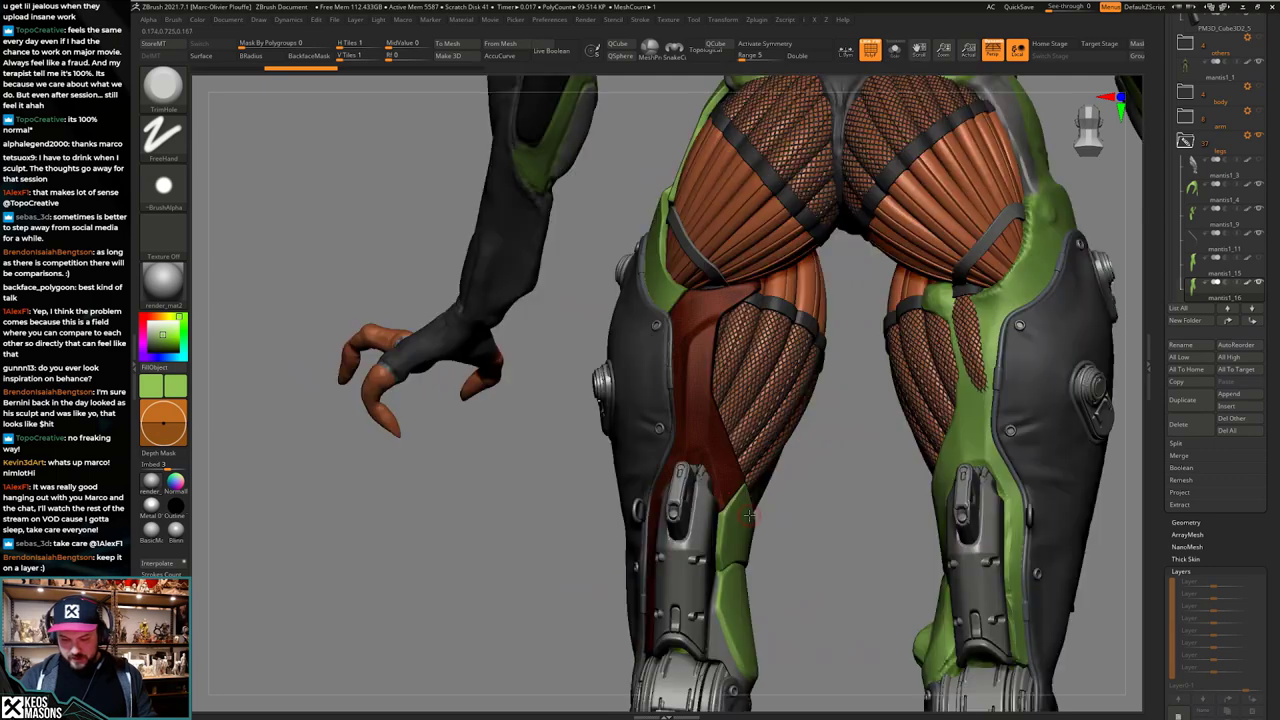
Step: Compare the rear thigh plate in isolation with its fit on the full legs, checking its notch and edges
mouse_move(774, 543)
right_mouse_down("alt")
mouse_move(760, 494)
mouse_move(699, 479)
mouse_move(750, 455)
mouse_move(745, 519)
right_mouse_up("alt")
key("shift+f")
key("space")
left_click(751, 385)
key("alt+s")
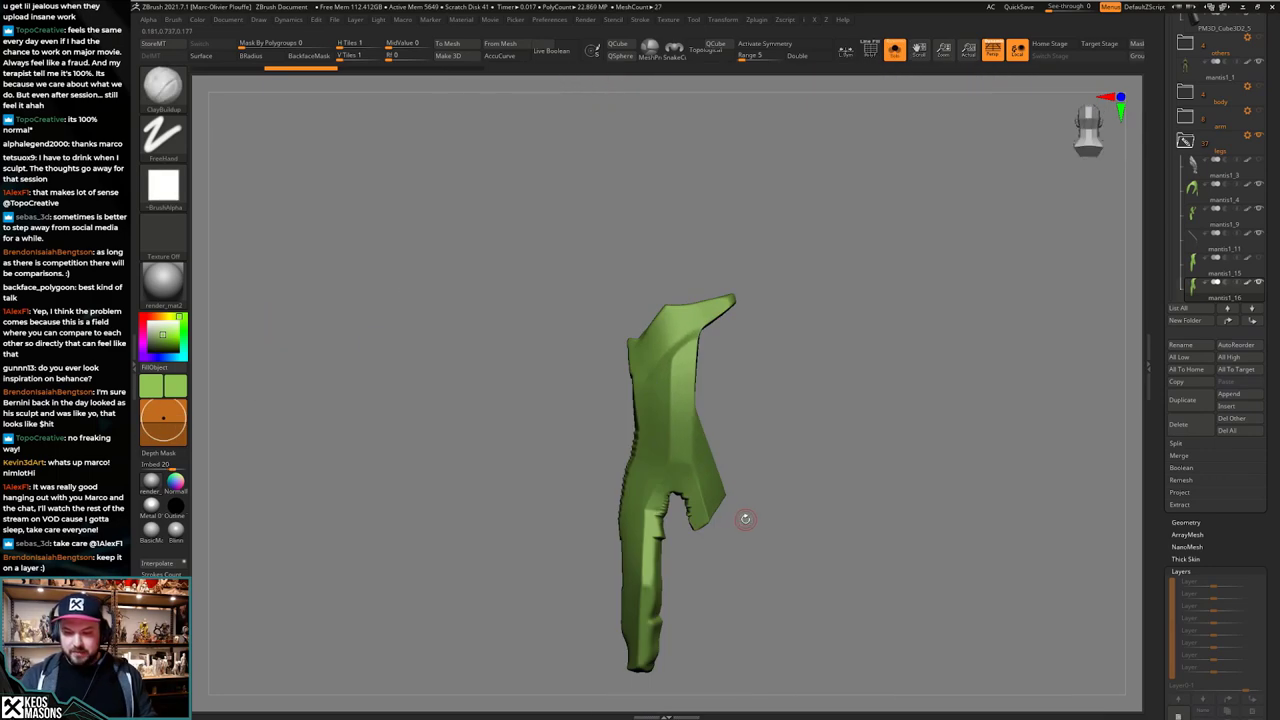
key("shift+ctrl+s")
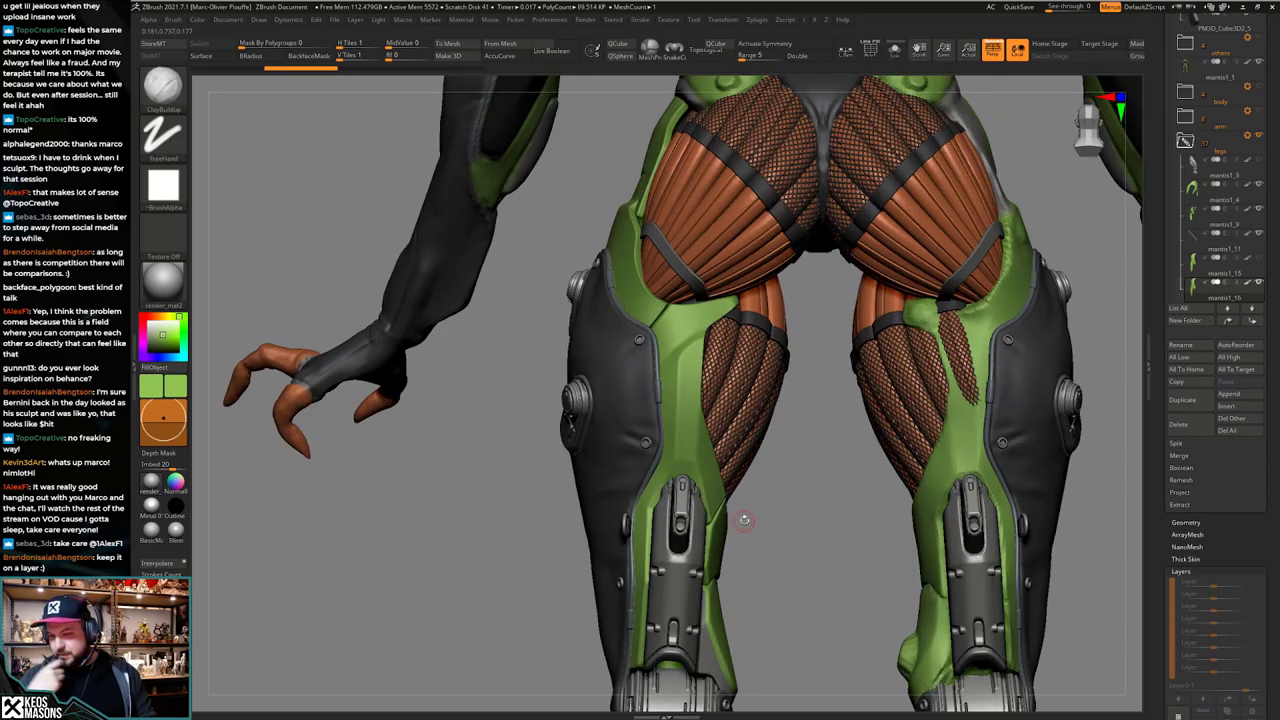
mouse_move(761, 487)
left_mouse_down()
mouse_move(778, 488)
mouse_move(762, 490)
left_mouse_up()
key("shift+ctrl+s")
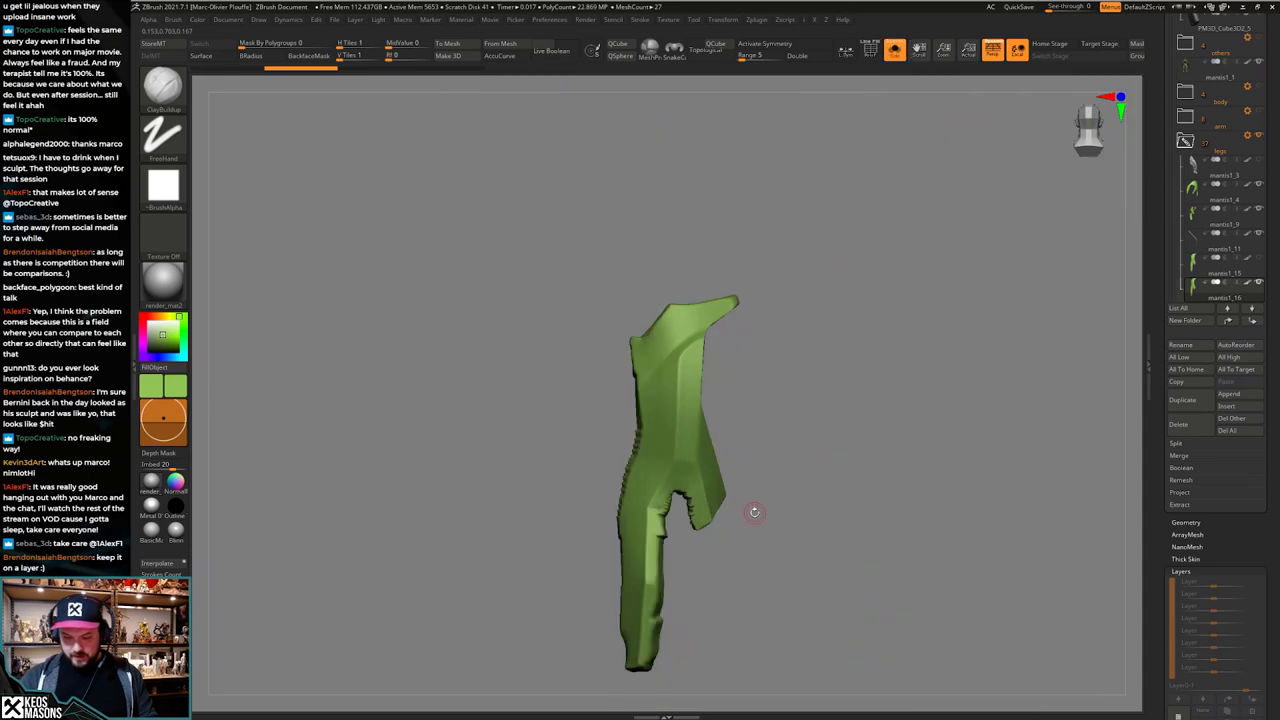
Step: Isolate the rear thigh plate, mask its inner half, and clip the top of the notch and the lower strip straight
left_click(751, 504)
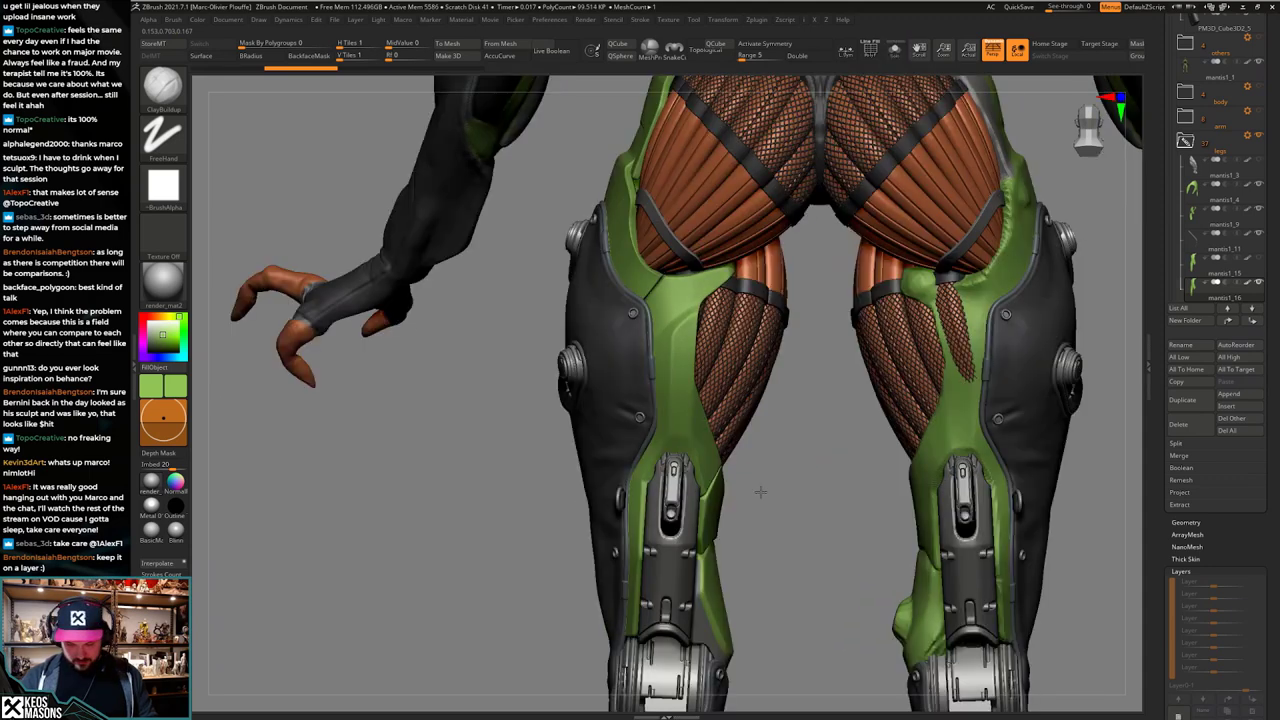
left_click_drag(751, 504, 763, 492, "alt")
left_click(763, 492)
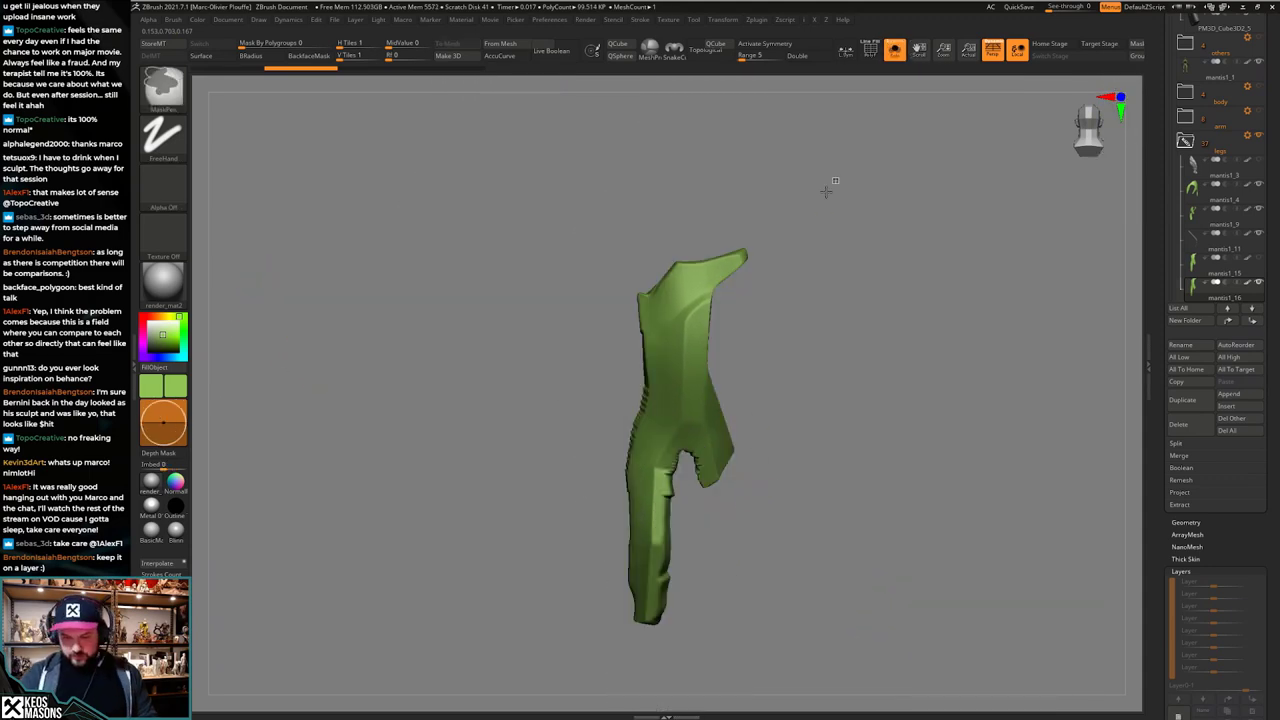
left_click_drag(839, 178, 687, 550, "ctrl")
left_click_drag(691, 543, 719, 530, "alt")
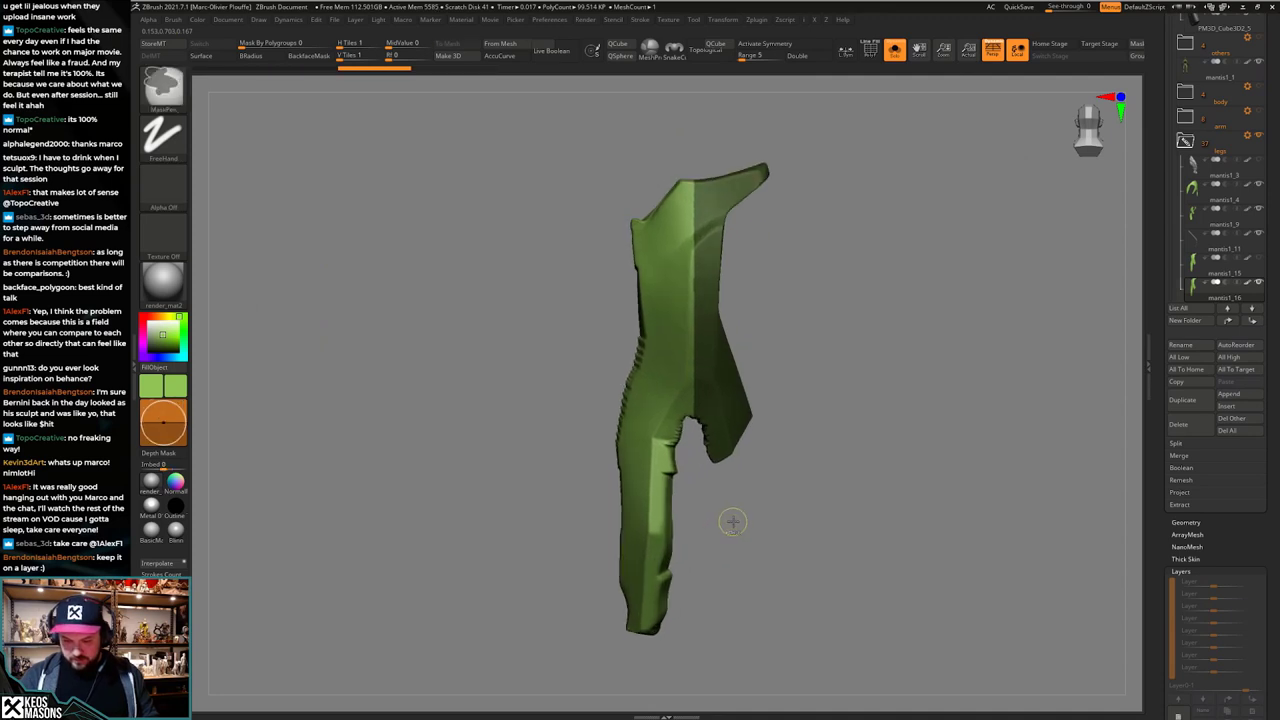
left_click(736, 513, "ctrl")
mouse_move(694, 428)
left_mouse_down("ctrl")
mouse_move(705, 422)
mouse_move(681, 415)
left_mouse_up("ctrl")
left_click(770, 446, "ctrl")
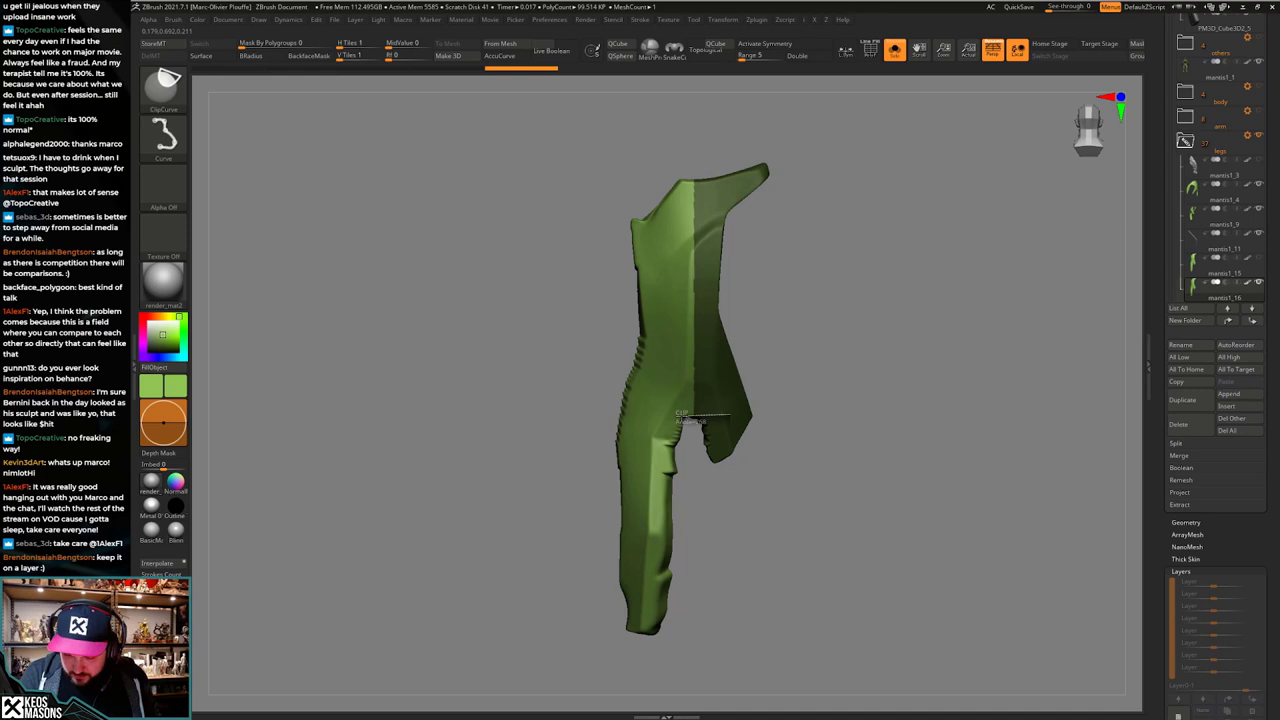
left_click_drag(671, 442, 648, 674, "ctrl+shift")
Step: Clear the mask and use ClipCurve to clean the notch's inner side and the plate's jagged outer edge
mouse_move(800, 539)
left_mouse_down()
mouse_move(766, 523)
mouse_move(757, 548)
left_mouse_up()
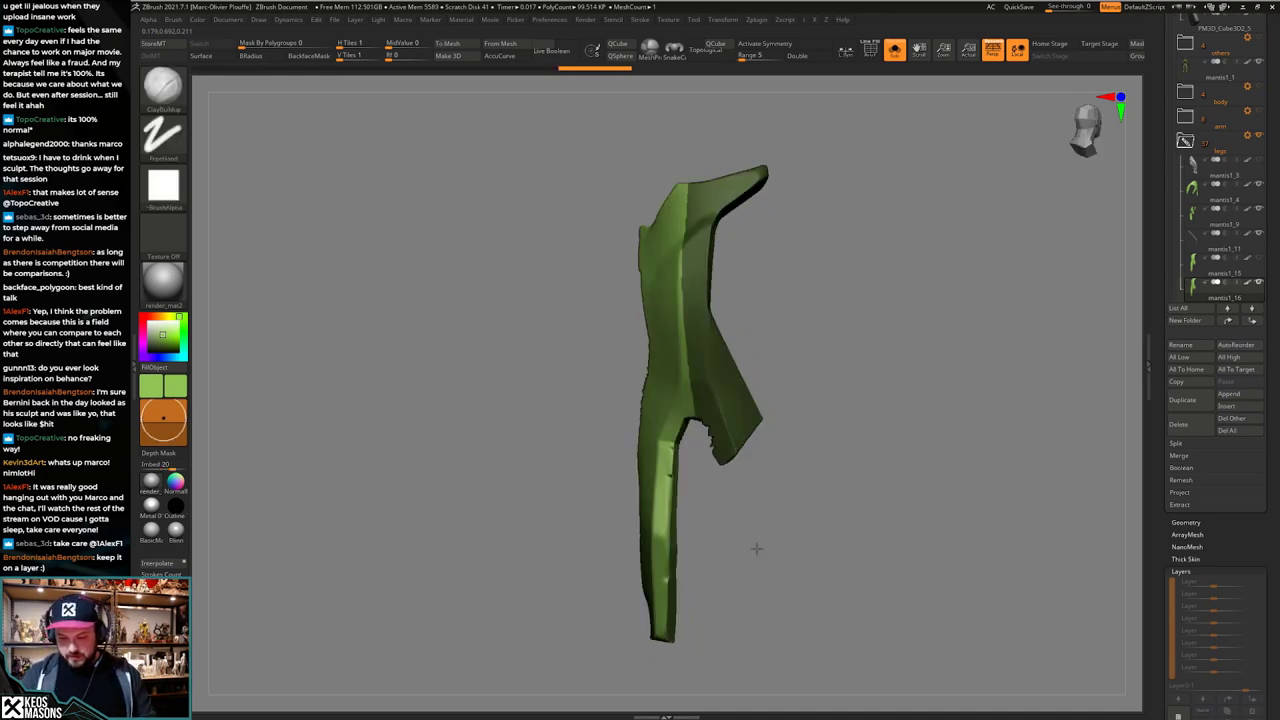
left_click_drag(754, 458, 740, 510, "alt")
left_click(748, 488, "ctrl")
key("ctrl+shift")
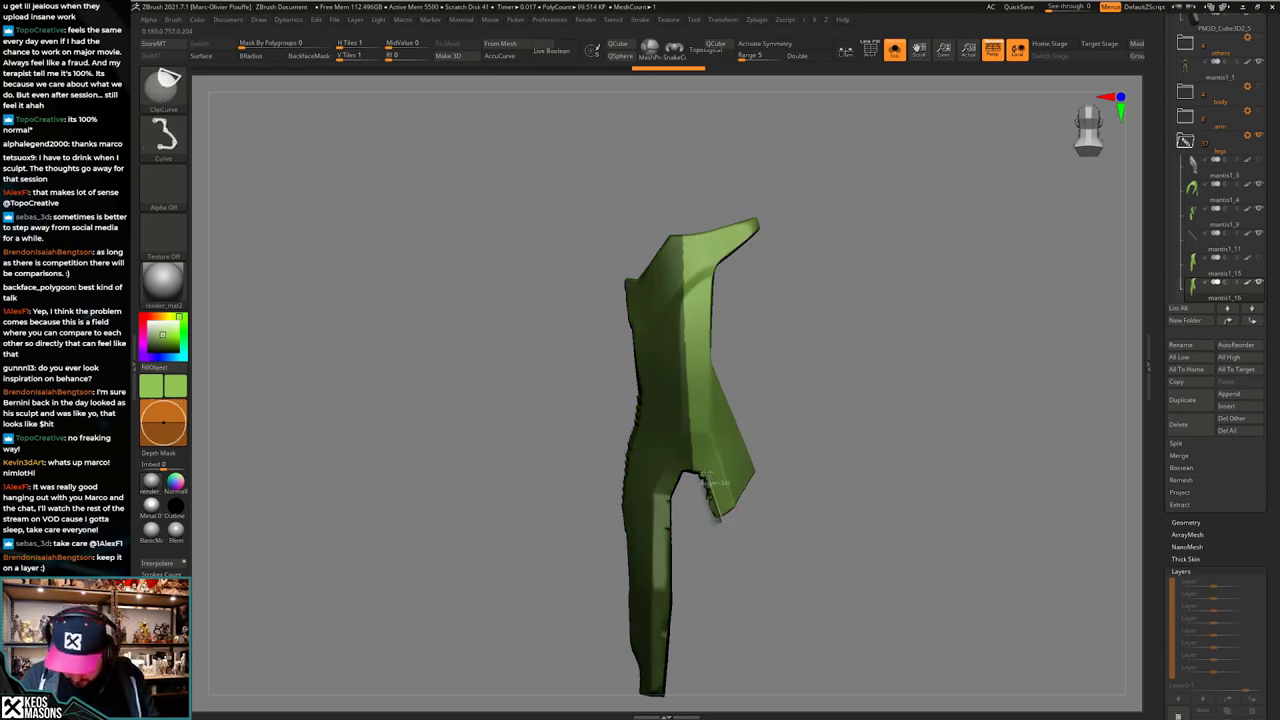
left_click_drag(689, 469, 686, 469, "ctrl+shift")
mouse_move(814, 437)
left_mouse_down()
mouse_move(818, 451)
mouse_move(809, 427)
mouse_move(820, 446)
left_mouse_up()
mouse_move(603, 533)
left_mouse_down("ctrl+shift")
mouse_move(640, 407)
mouse_move(633, 430)
mouse_move(629, 271)
mouse_move(660, 234)
left_mouse_up("ctrl+shift")
key("shift+s")
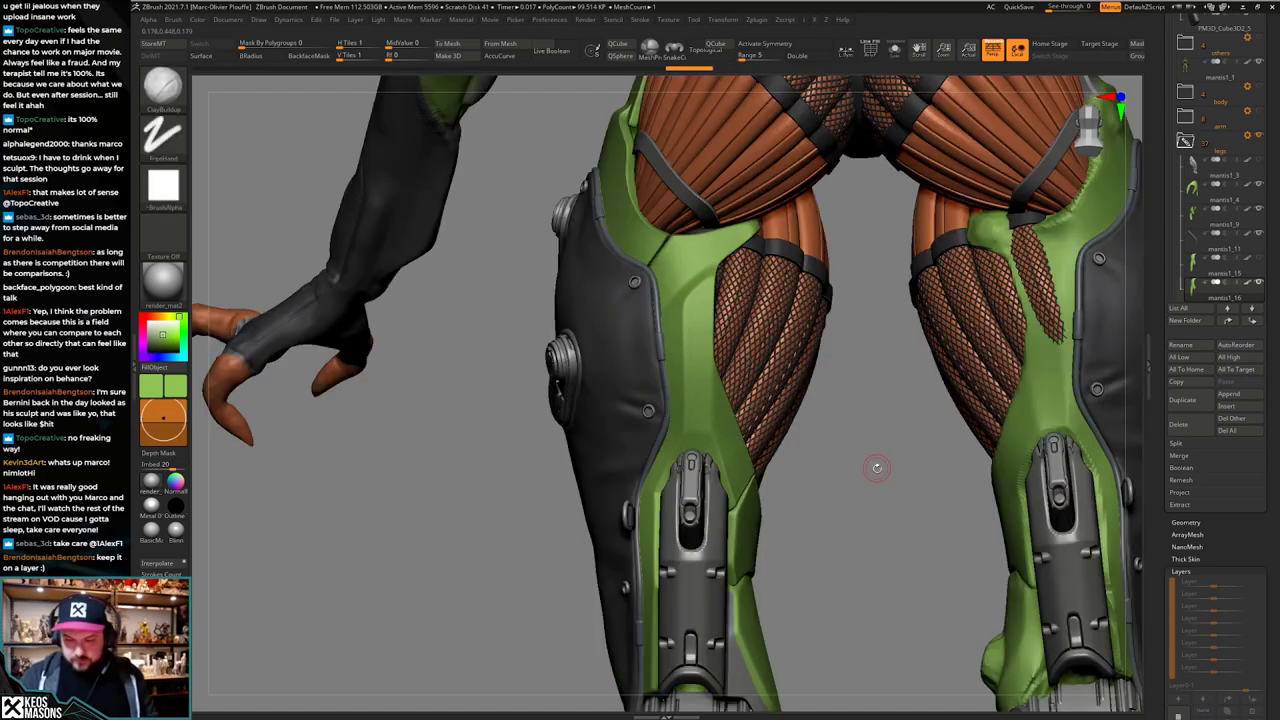
Step: Clone the cleaned thigh plate into a separate tool and duplicate its subtool there
key("shift+s")
left_click_drag(845, 521, 822, 421, "alt")
left_click_drag(822, 421, 806, 461, "alt")
key("shift+f")
key("shift+f")
left_click_drag(1157, 262, 1155, 345)
left_click(1248, 166)
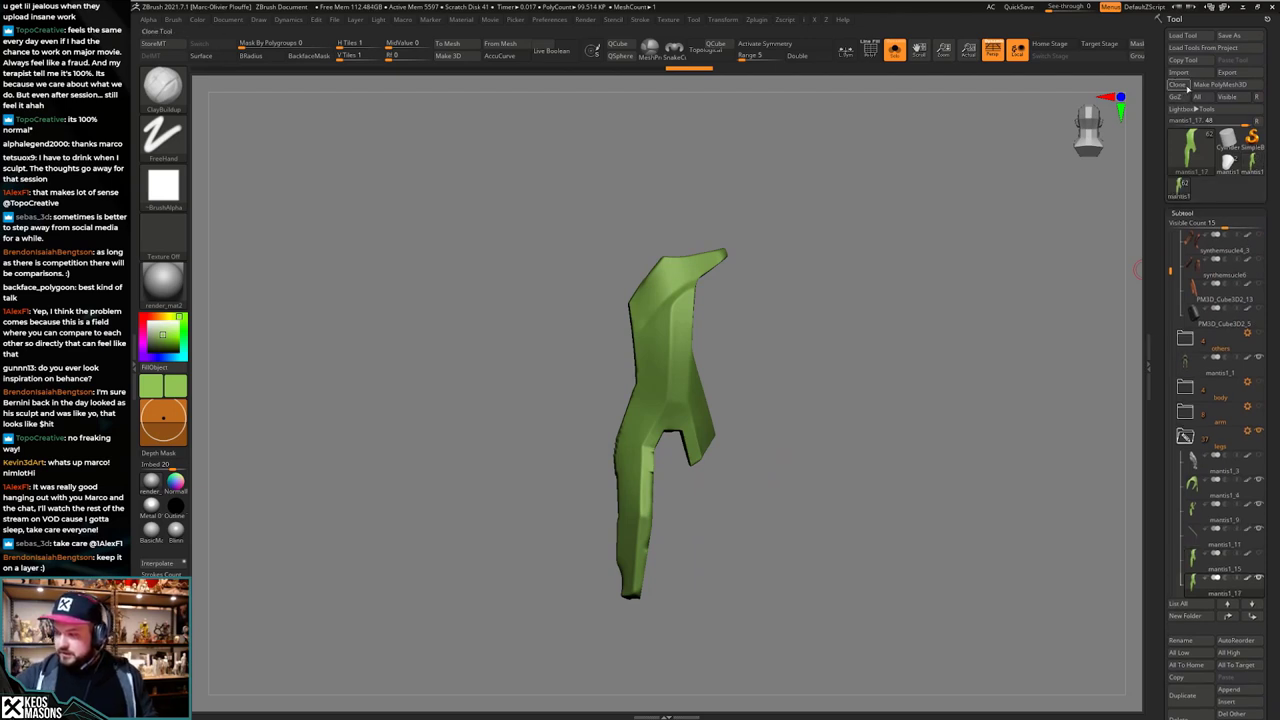
left_click_drag(1163, 690, 1167, 660)
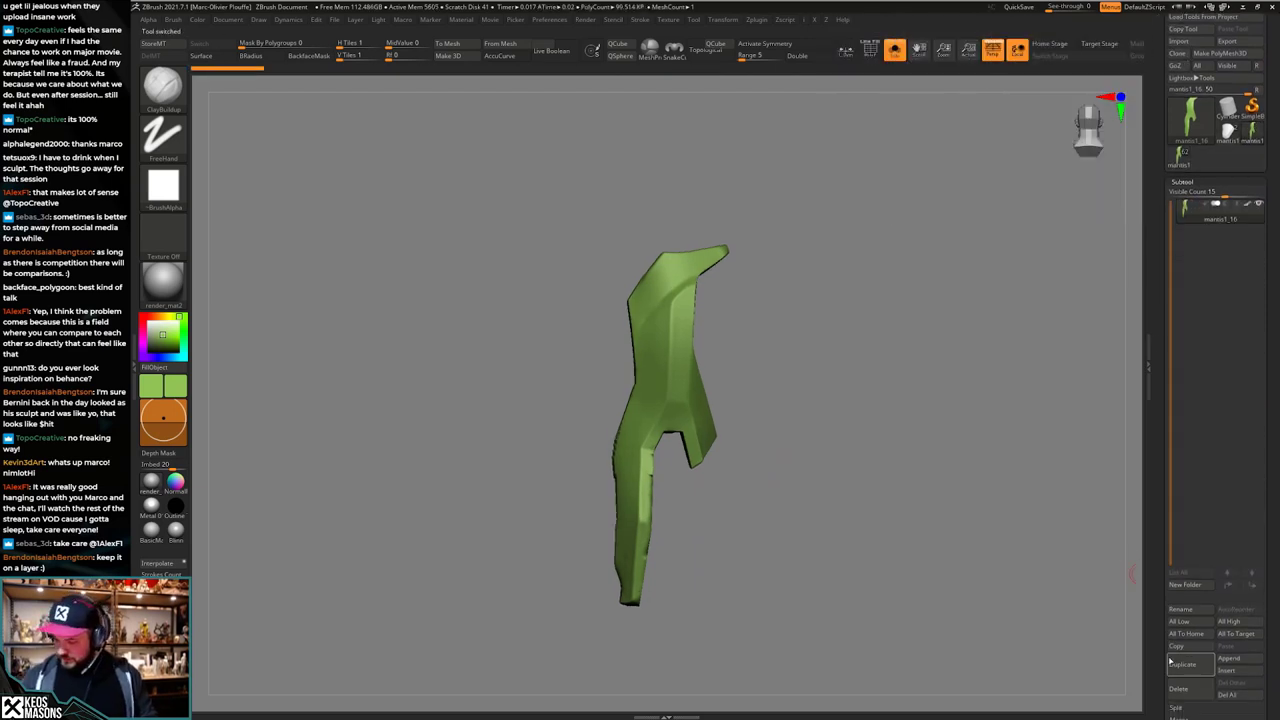
left_click(1178, 664)
key("shift+f")
key("shift+f")
Step: Turn off DynaMesh on the duplicated plate, set the target polygon count to 1, and ZRemesh it
key("g")
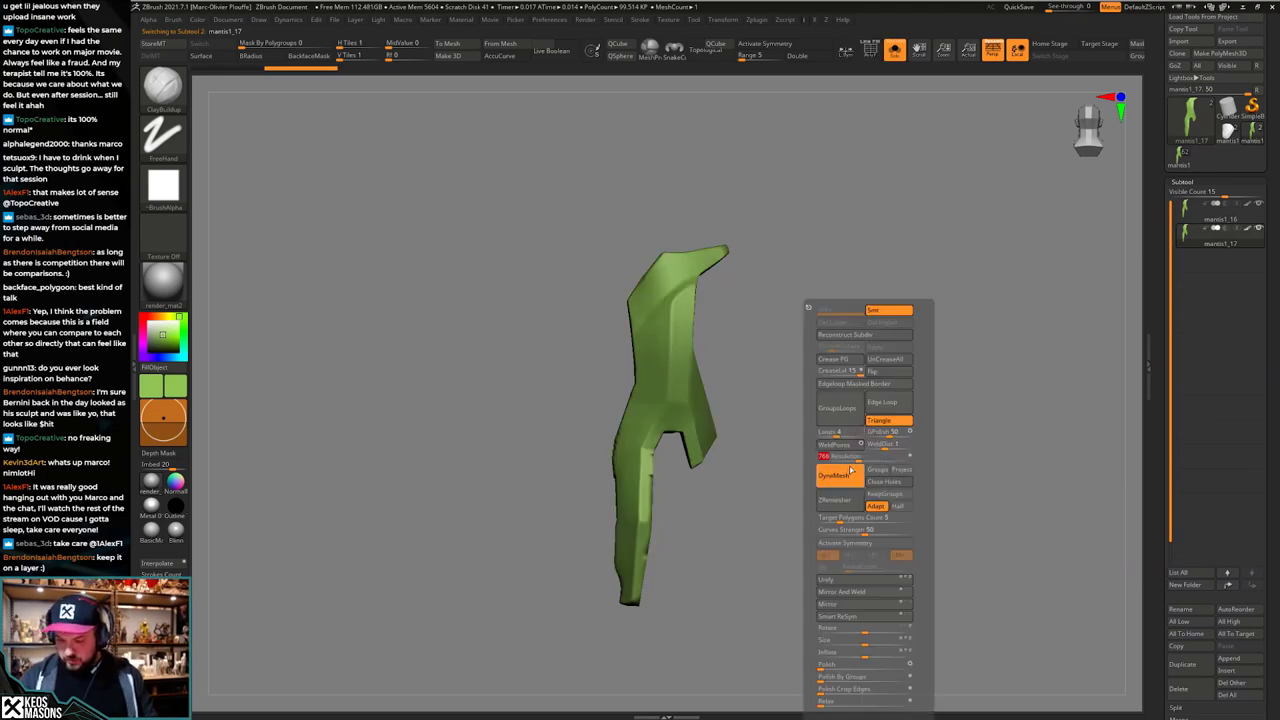
left_click_drag(957, 401, 911, 465, "ctrl")
key("g")
left_click(875, 476)
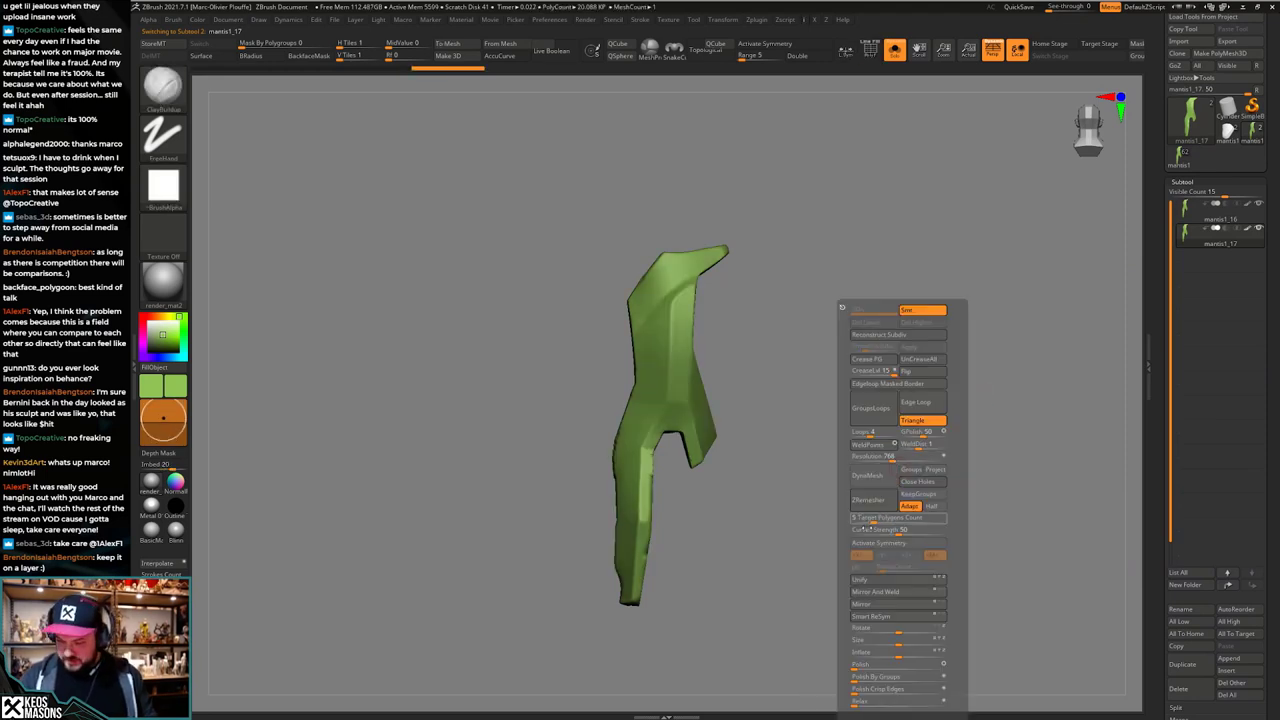
left_click(866, 519)
type("1")
key("Return")
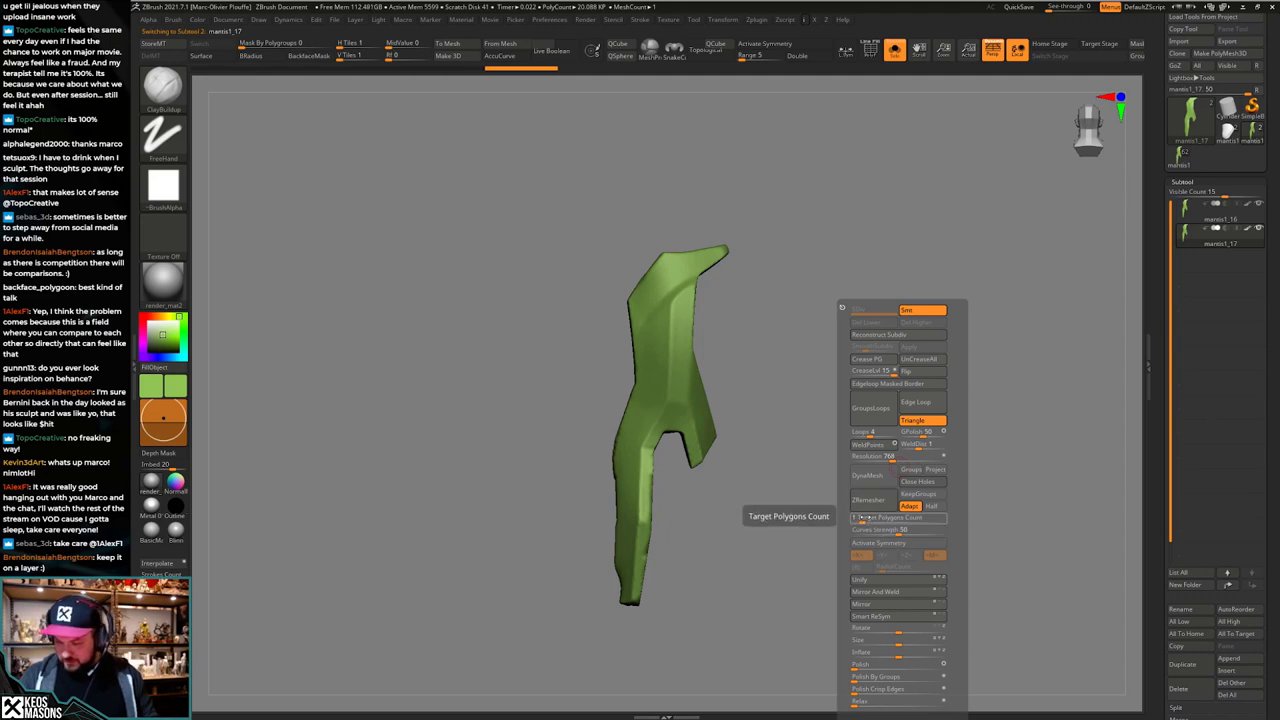
left_click(871, 507)
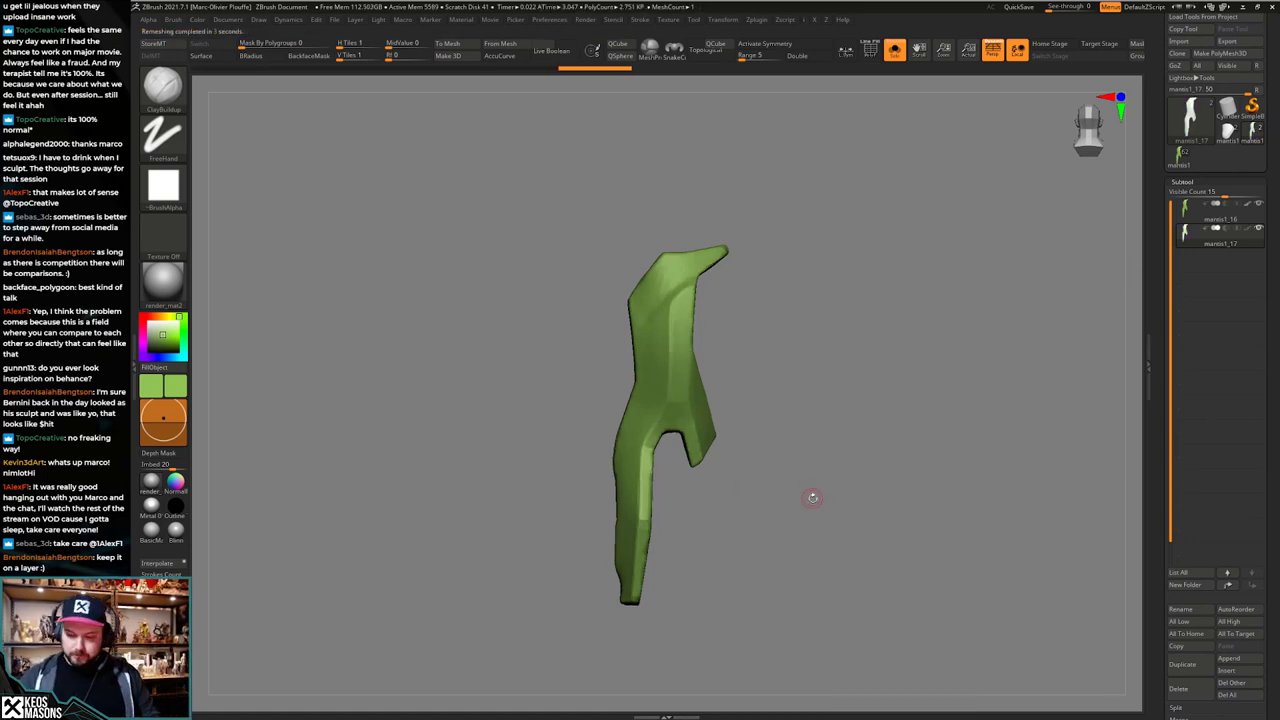
Step: Subdivide the remeshed plate twice, show it with the original, and give it a pink colour to tell them apart
key("shift+f")
key("shift+f")
key("ctrl+d")
key("ctrl+d")
left_click_drag(826, 479, 820, 489, "alt")
key("shift+s")
key("space")
left_click(728, 493)
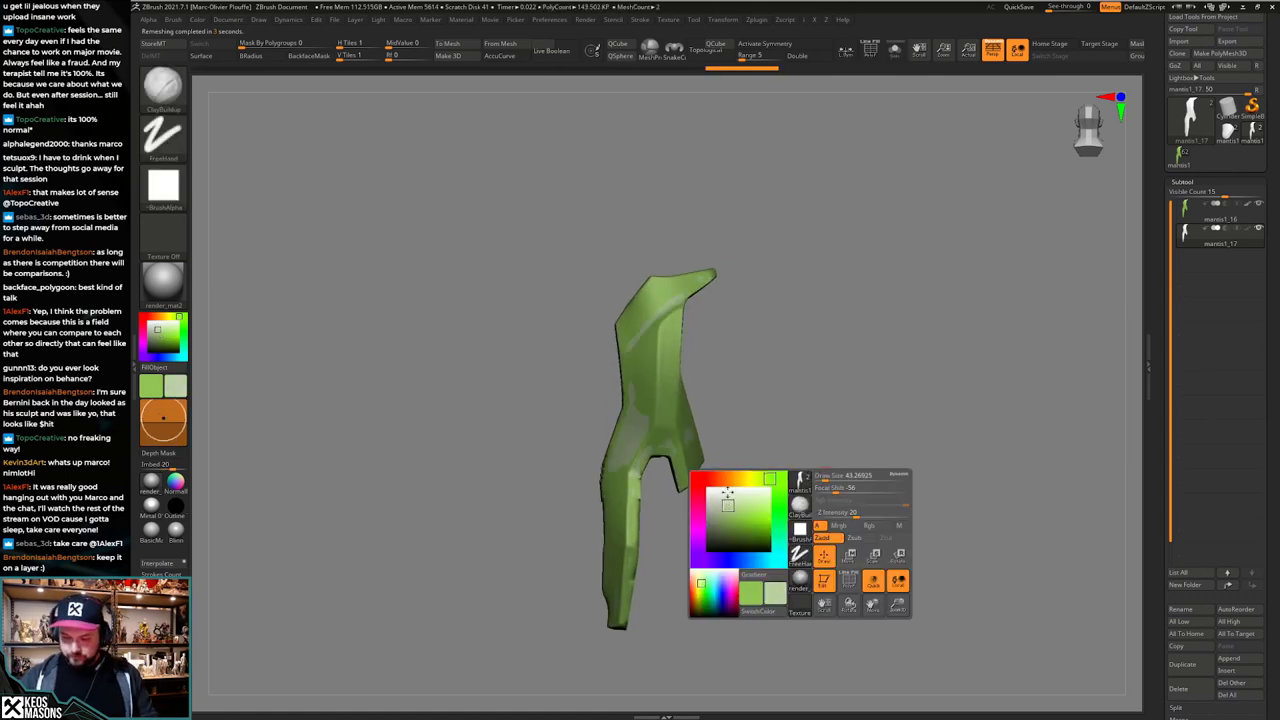
left_click(698, 479)
mouse_move(854, 414)
left_mouse_down("alt")
mouse_move(869, 420)
mouse_move(856, 430)
left_mouse_up("alt")
Step: Project the original plate's detail onto the remeshed copy with a projection shell of 0.01235 and a distance of 0.09236
key("z")
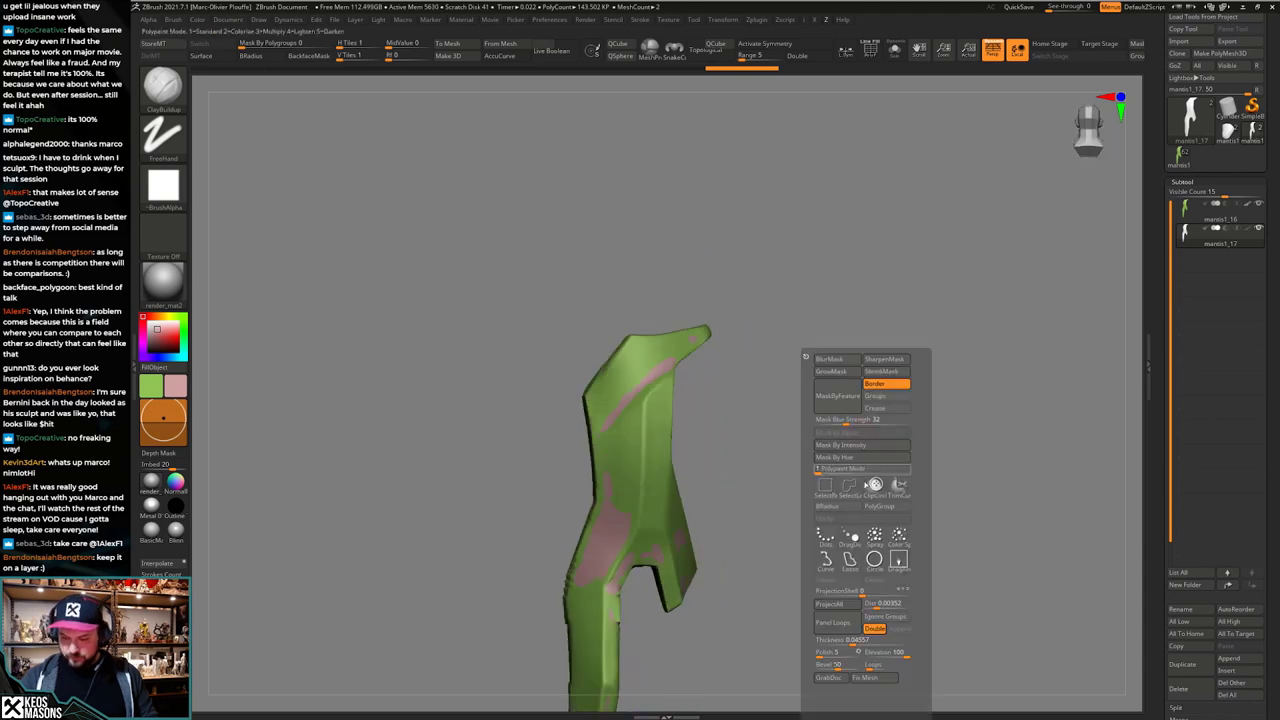
left_click_drag(964, 522, 958, 430, "alt")
key("z")
left_click_drag(882, 591, 890, 592)
left_click(895, 606)
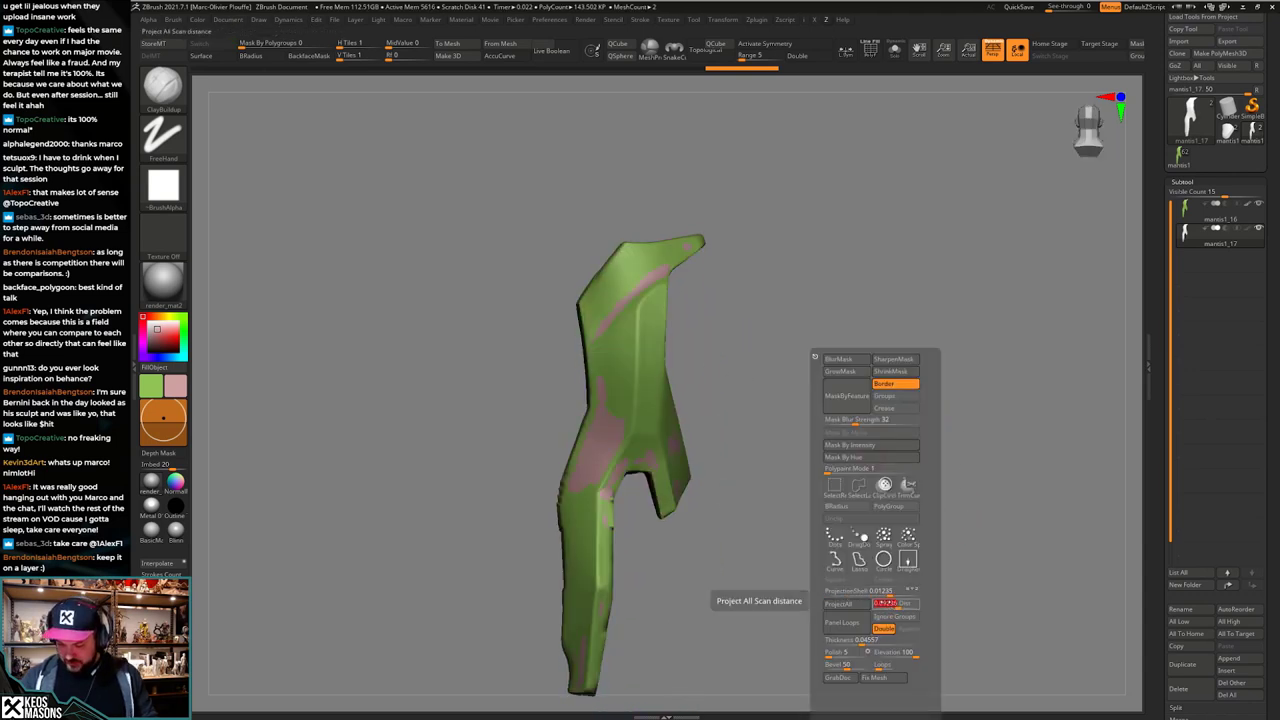
left_click(860, 606)
left_click(821, 630)
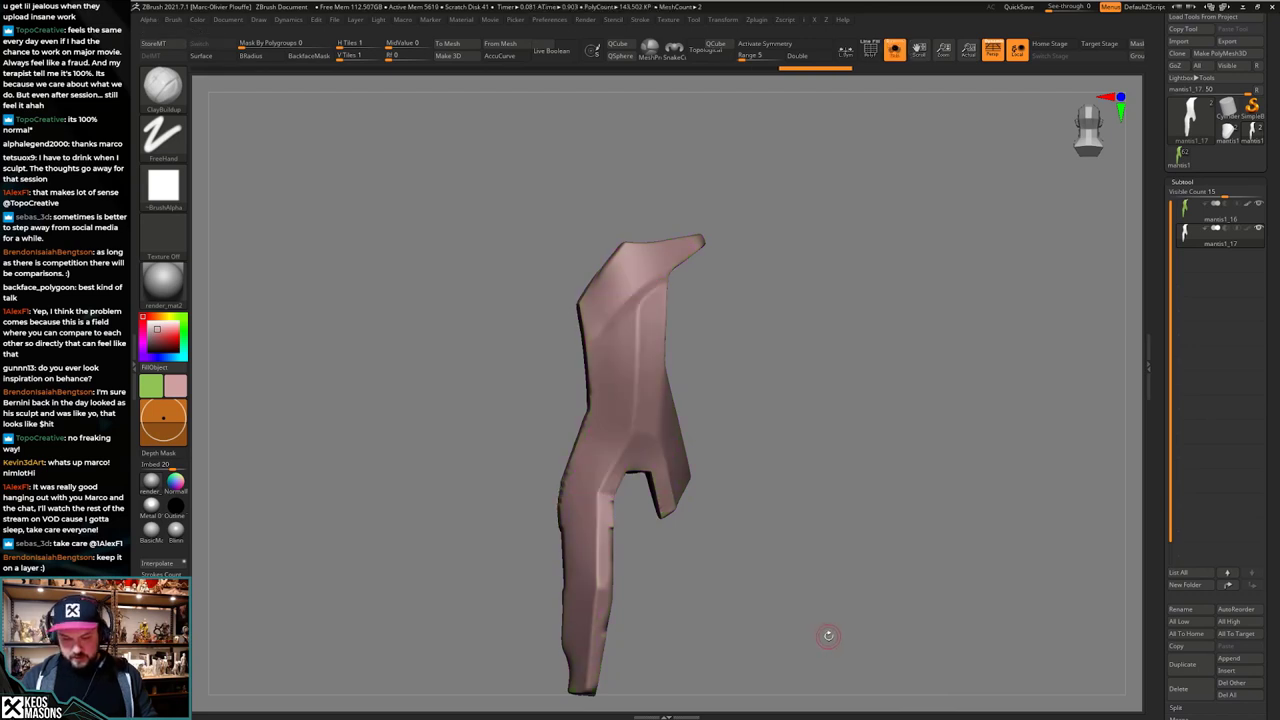
Step: Subdivide the remeshed plate once more and project all detail again with a projection shell of 0.01094
key("ctrl+shift+s")
left_click_drag(834, 626, 841, 598, "alt")
key("z")
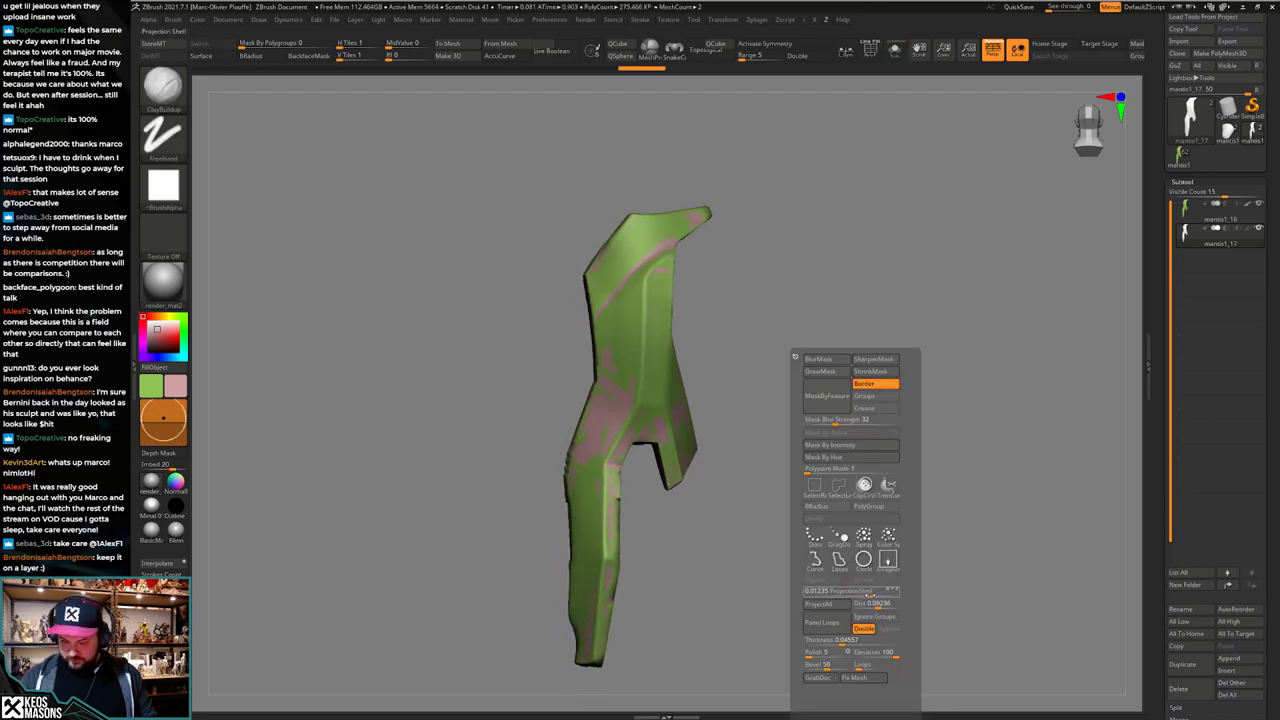
left_click(870, 594)
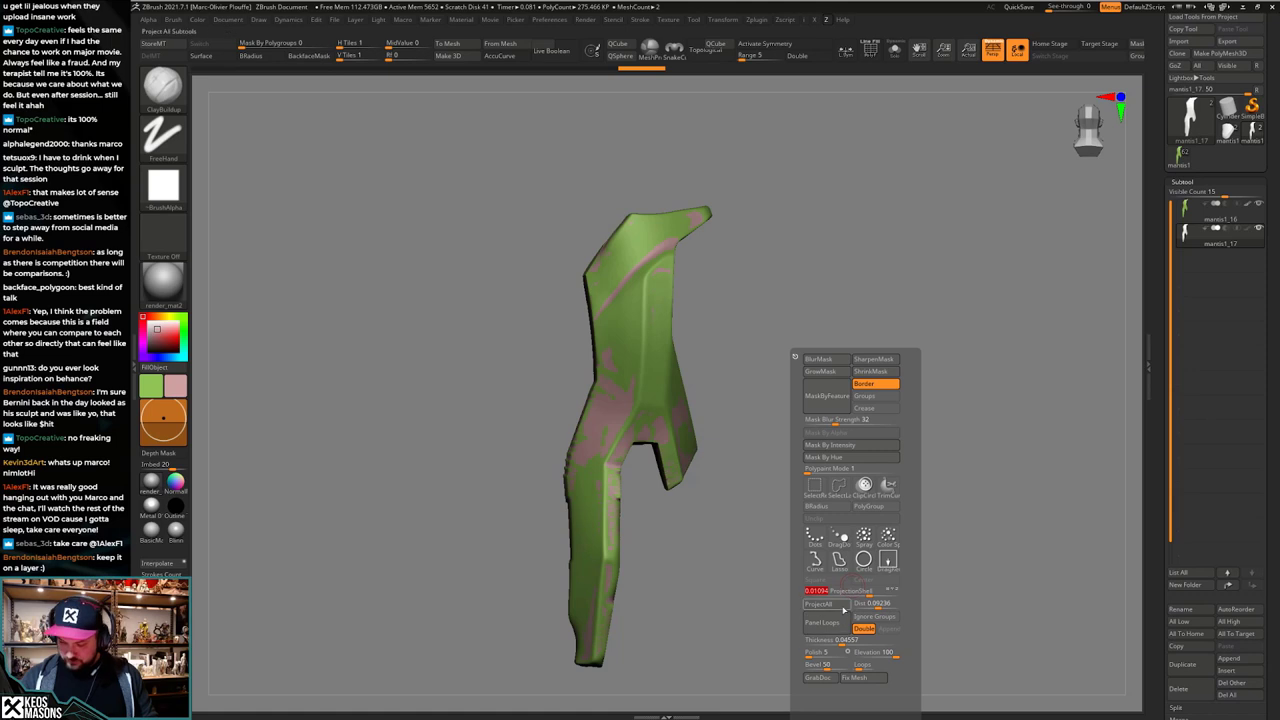
left_click(843, 608)
left_click(809, 634)
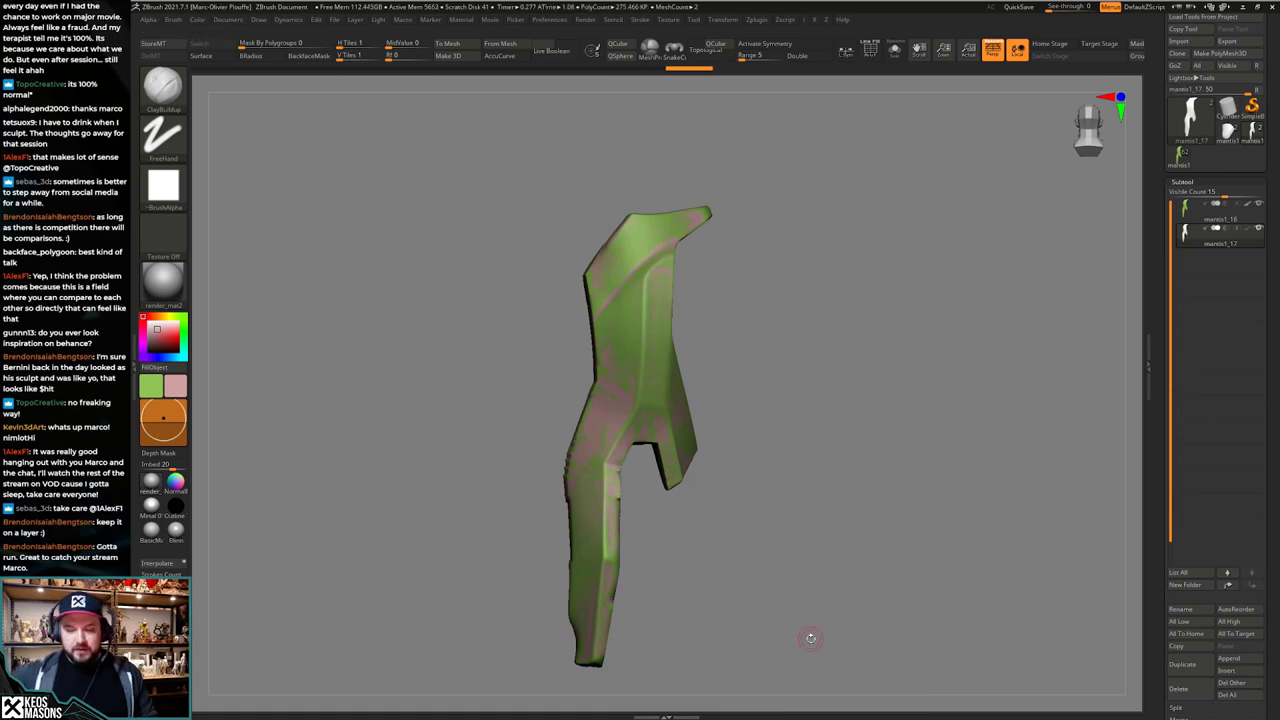
Step: Isolate the projected copy and check its surface and wireframe against the original plate
left_click_drag(863, 466, 846, 484)
key("ctrl+shift+s")
key("shift+f")
key("shift+f")
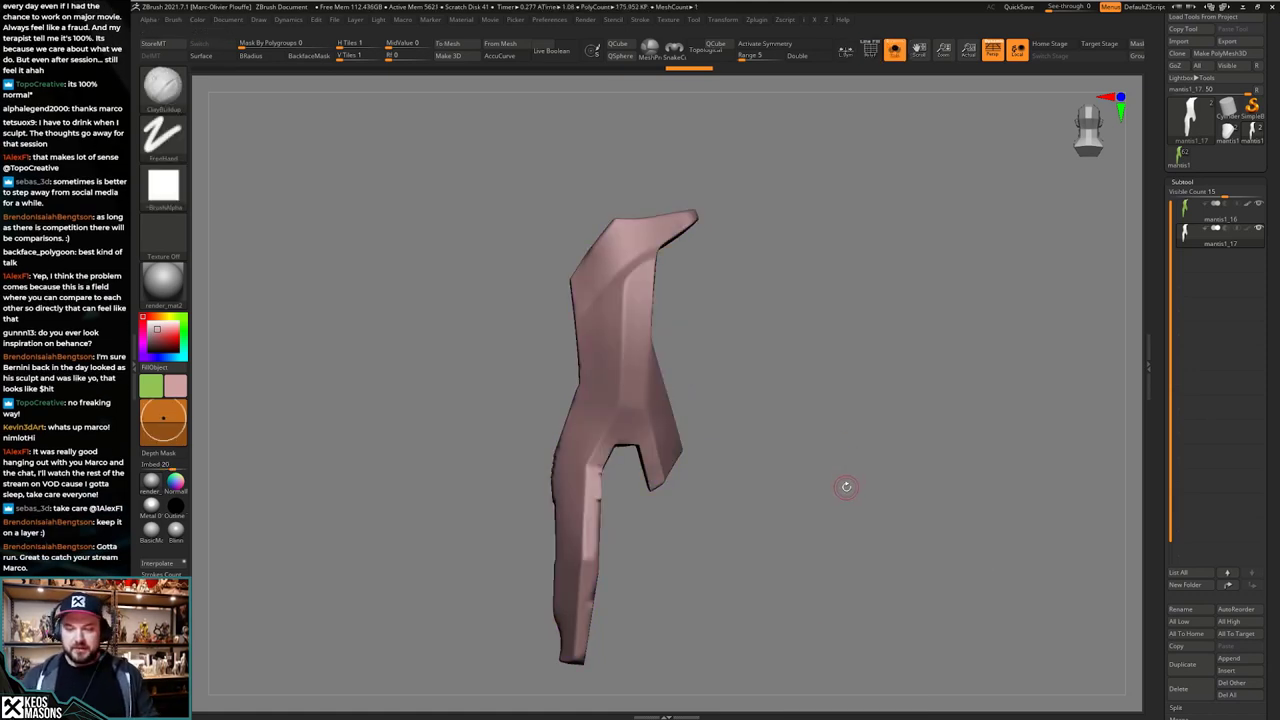
mouse_move(1189, 212)
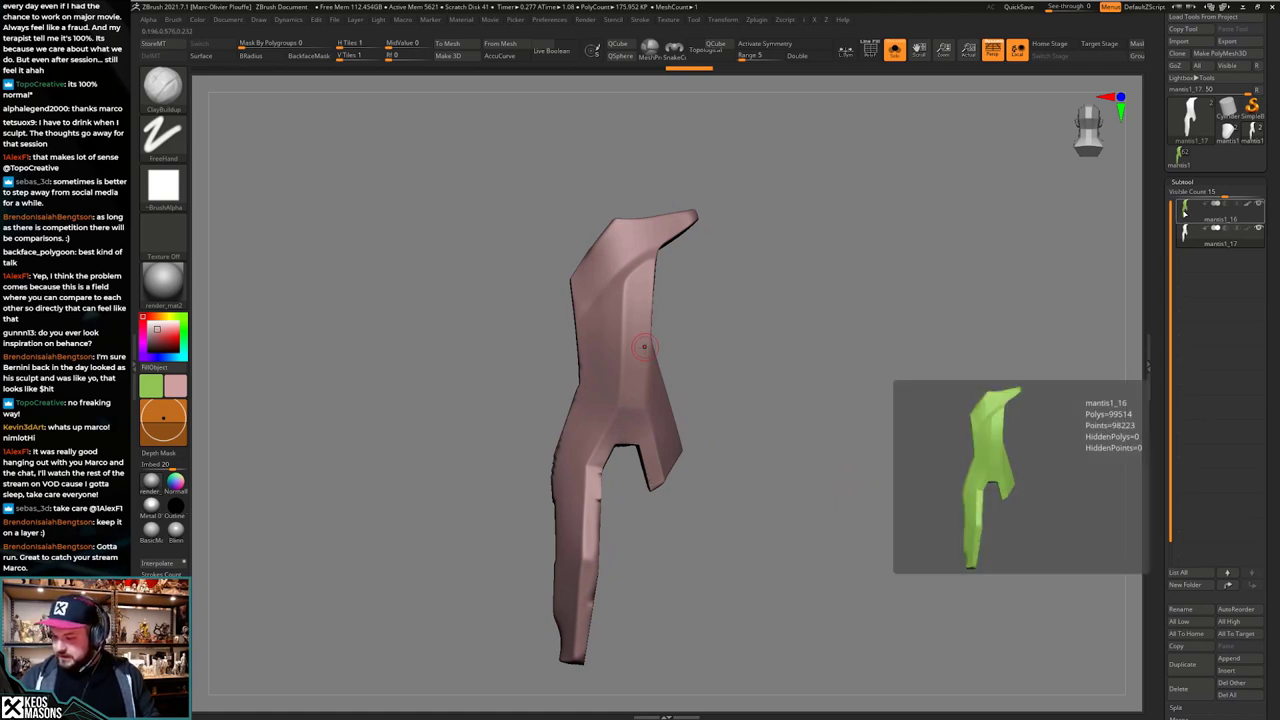
Step: Switch between the remeshed and original thigh plates and compare their topology and edges from several angles
mouse_move(1182, 237)
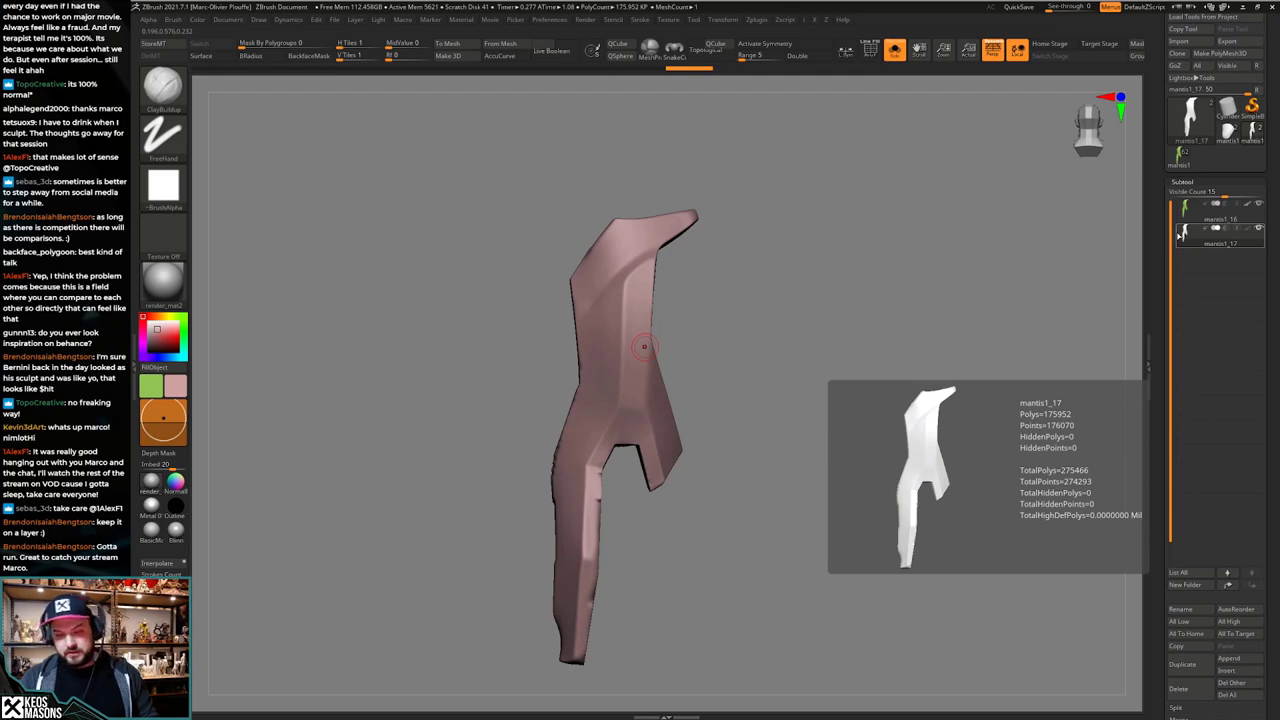
right_click_drag(644, 346, 810, 430)
right_click_drag(660, 440, 701, 497)
key("shift+f")
key("shift+f")
left_click(1179, 220)
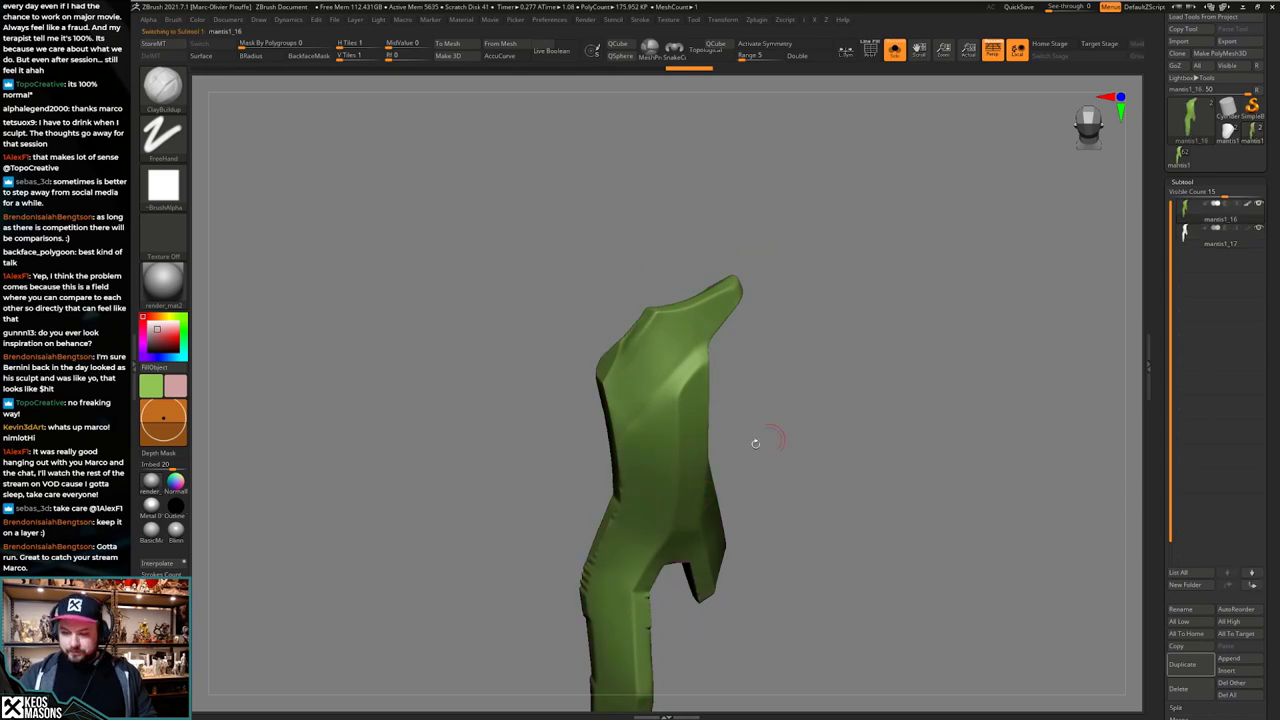
key("shift+f")
mouse_move(874, 470)
right_mouse_down("alt")
mouse_move(871, 420)
mouse_move(862, 426)
right_mouse_up("alt")
key("shift+f")
right_click_drag(686, 411, 694, 461, "alt")
right_click_drag(694, 461, 759, 412, "ctrl")
Step: Match the remeshed plate's colour to the original's green and choose the Orb_Cracks brush
key("space")
left_click(772, 382)
right_click_drag(759, 412, 806, 446, "ctrl")
key("space")
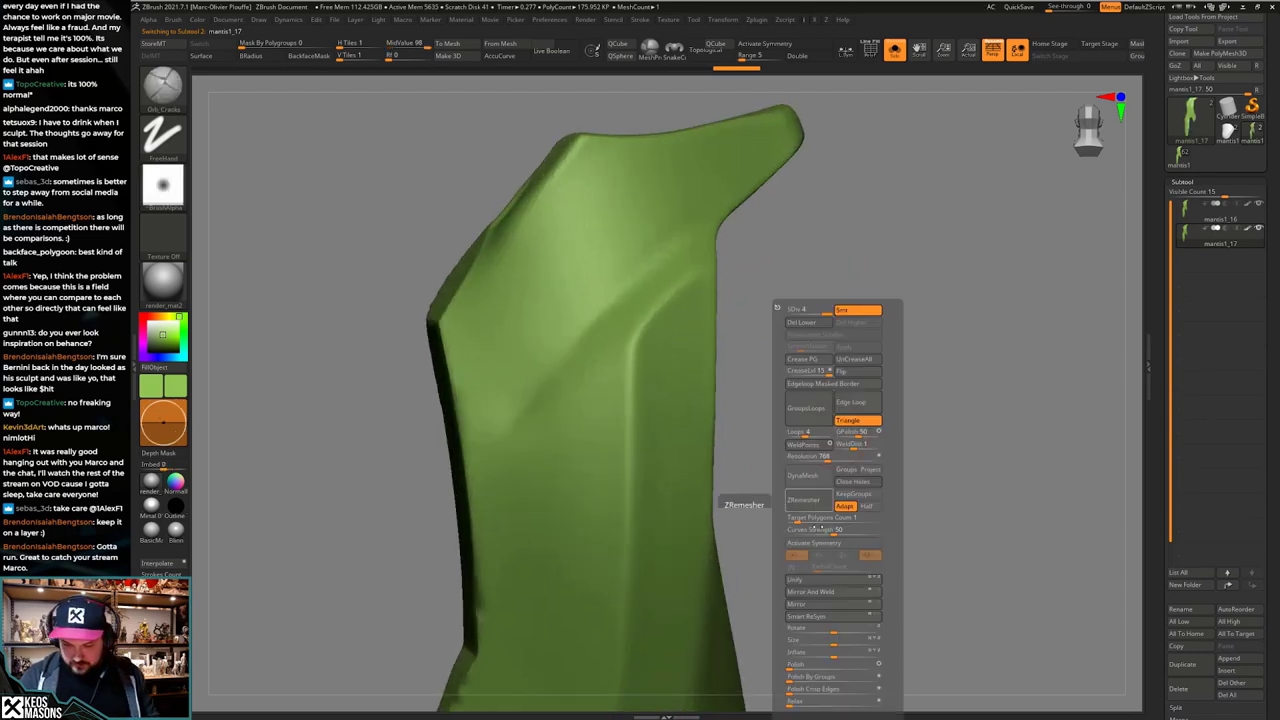
left_click(790, 667)
right_click_drag(791, 663, 731, 387, "ctrl")
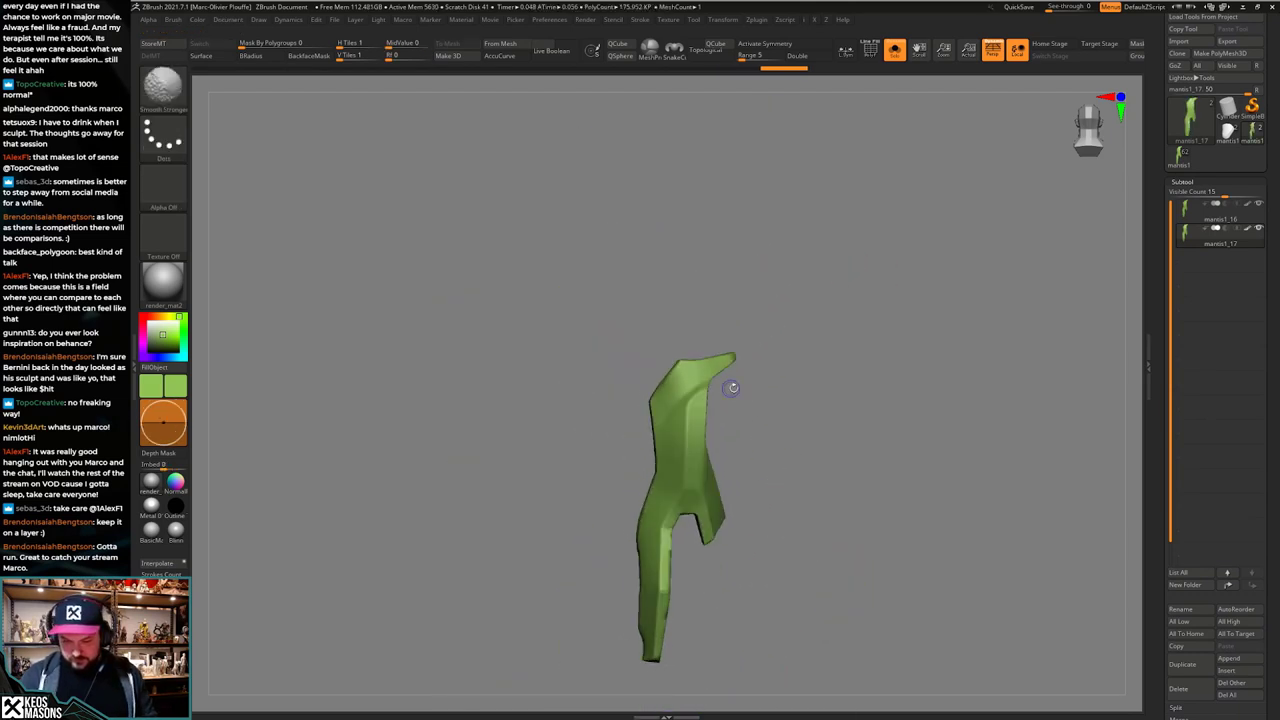
right_click_drag(840, 500, 843, 517, "ctrl")
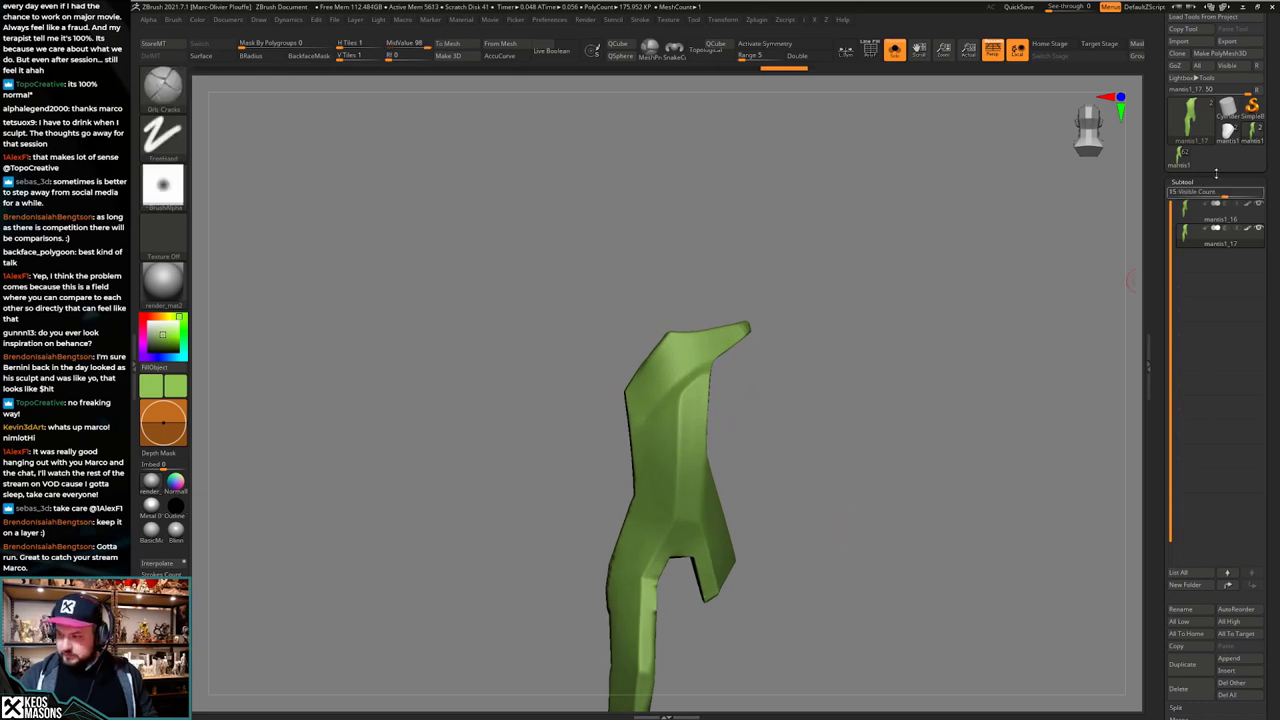
Step: Return to the full character tool and append the remeshed plate mantis1_17 below the leg subtools
left_click(1182, 160)
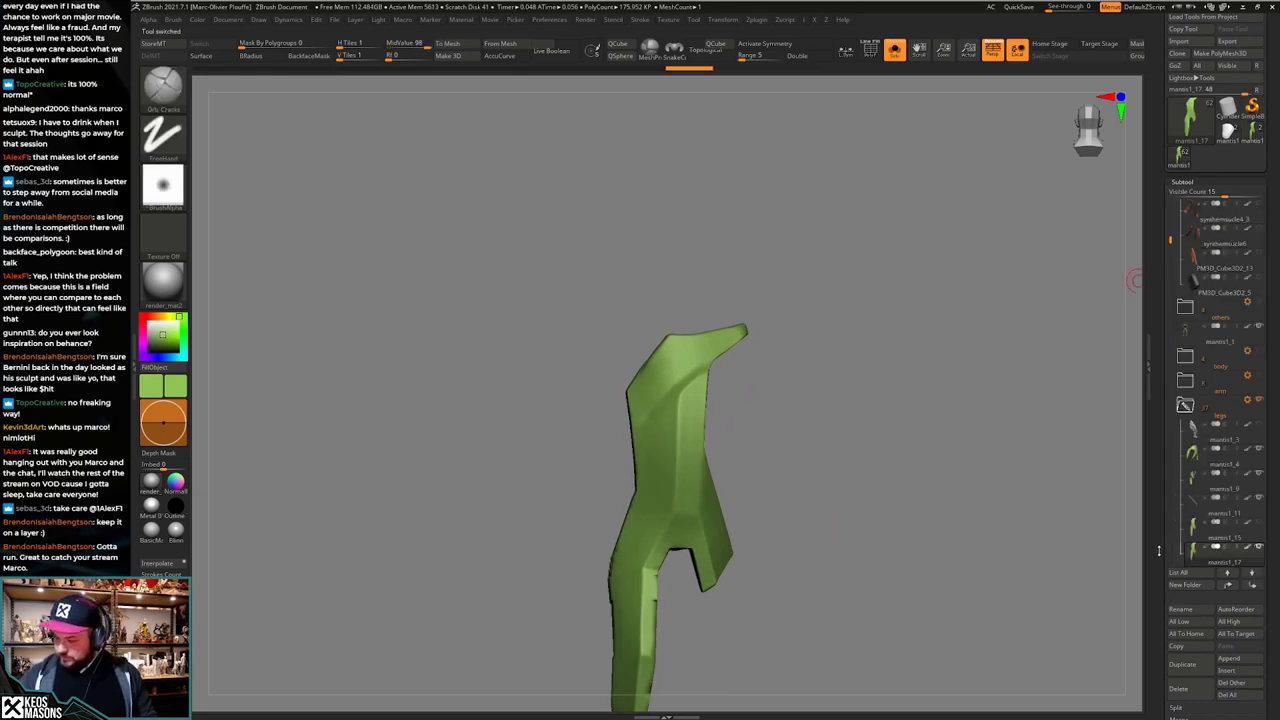
left_click_drag(1159, 551, 1159, 398)
left_click(1231, 519)
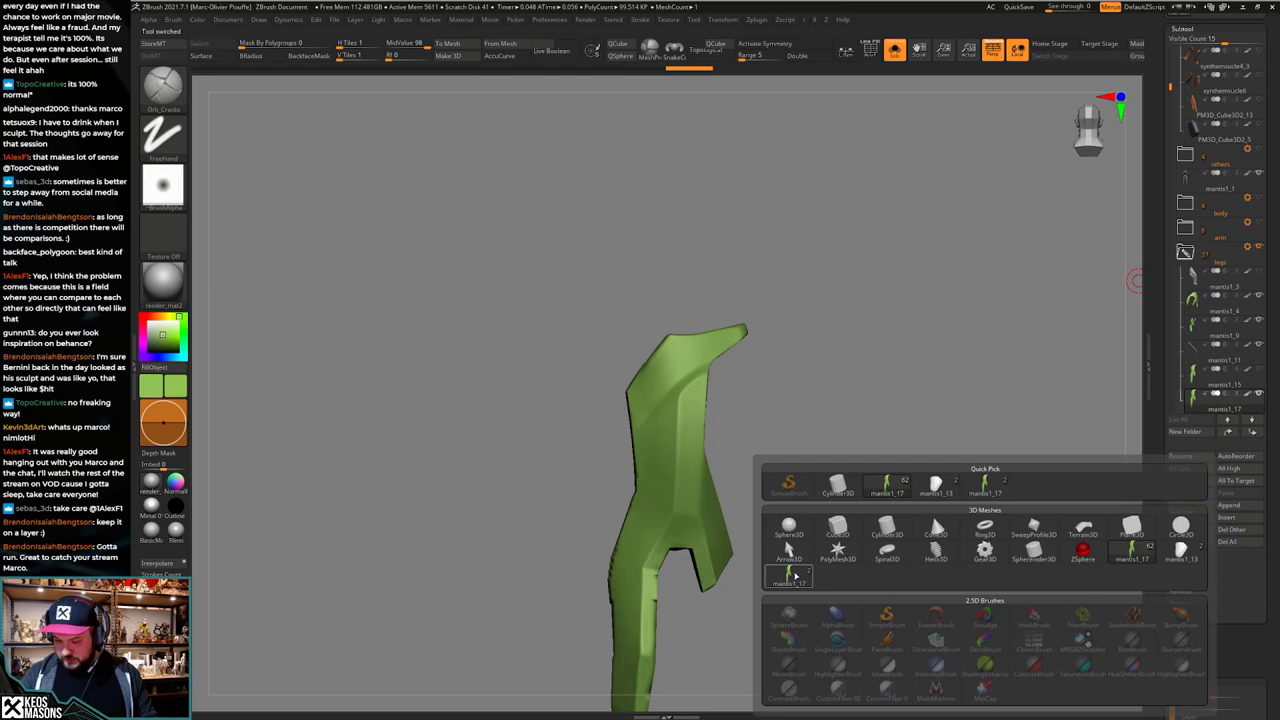
left_click(793, 573)
Step: Delete the two outdated plates mantis1_15 and mantis1_17 from the legs folder and show the whole character without wireframe
left_click(1197, 377)
left_click(1196, 353)
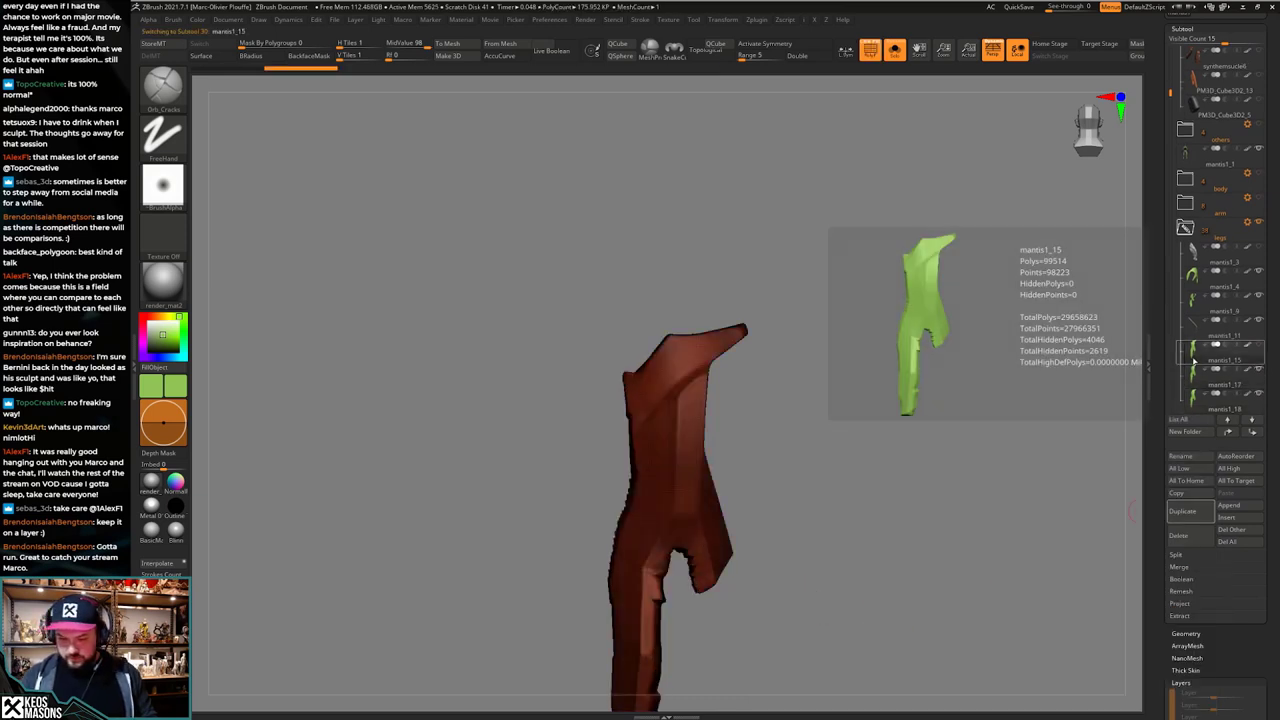
left_click(1185, 541)
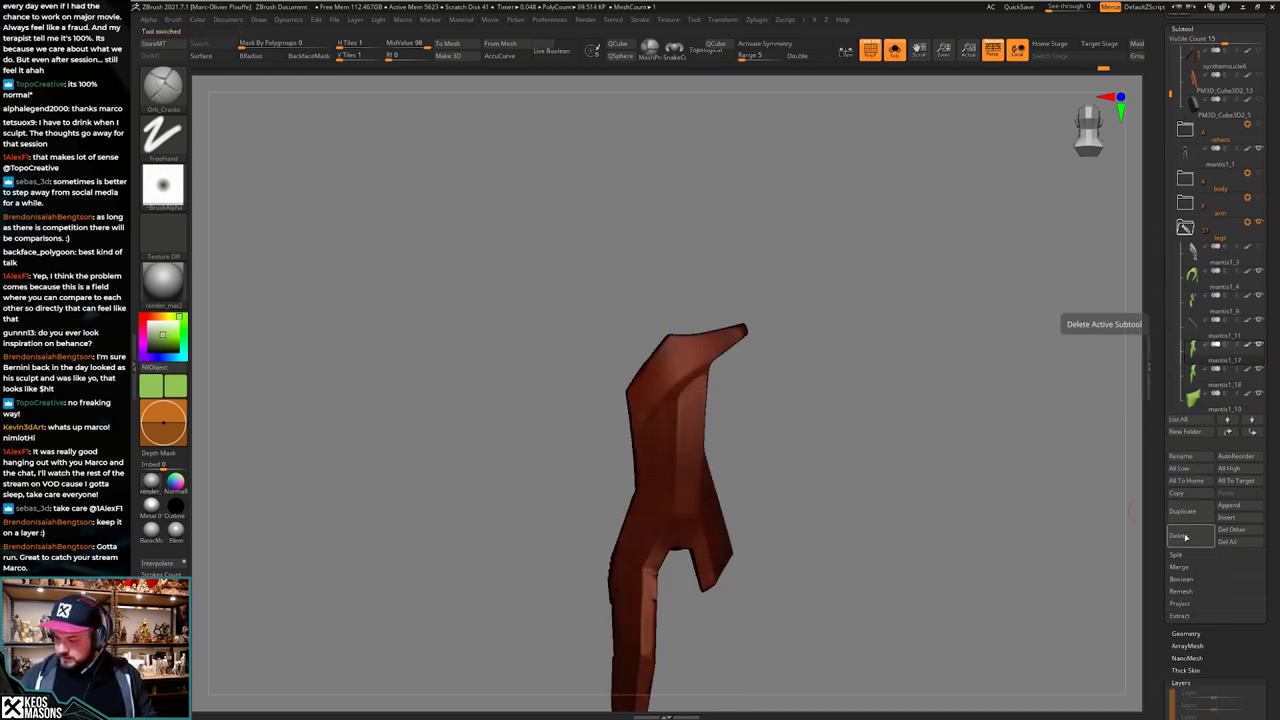
left_click(1186, 539)
key("shift+f")
mouse_move(811, 511)
left_mouse_down("alt")
mouse_move(804, 443)
mouse_move(820, 471)
mouse_move(791, 489)
mouse_move(835, 484)
mouse_move(772, 497)
mouse_move(805, 474)
mouse_move(794, 517)
mouse_move(826, 514)
mouse_move(803, 503)
mouse_move(863, 509)
mouse_move(789, 534)
mouse_move(812, 517)
mouse_move(803, 497)
mouse_move(821, 505)
left_mouse_up("alt")
key("alt+s")
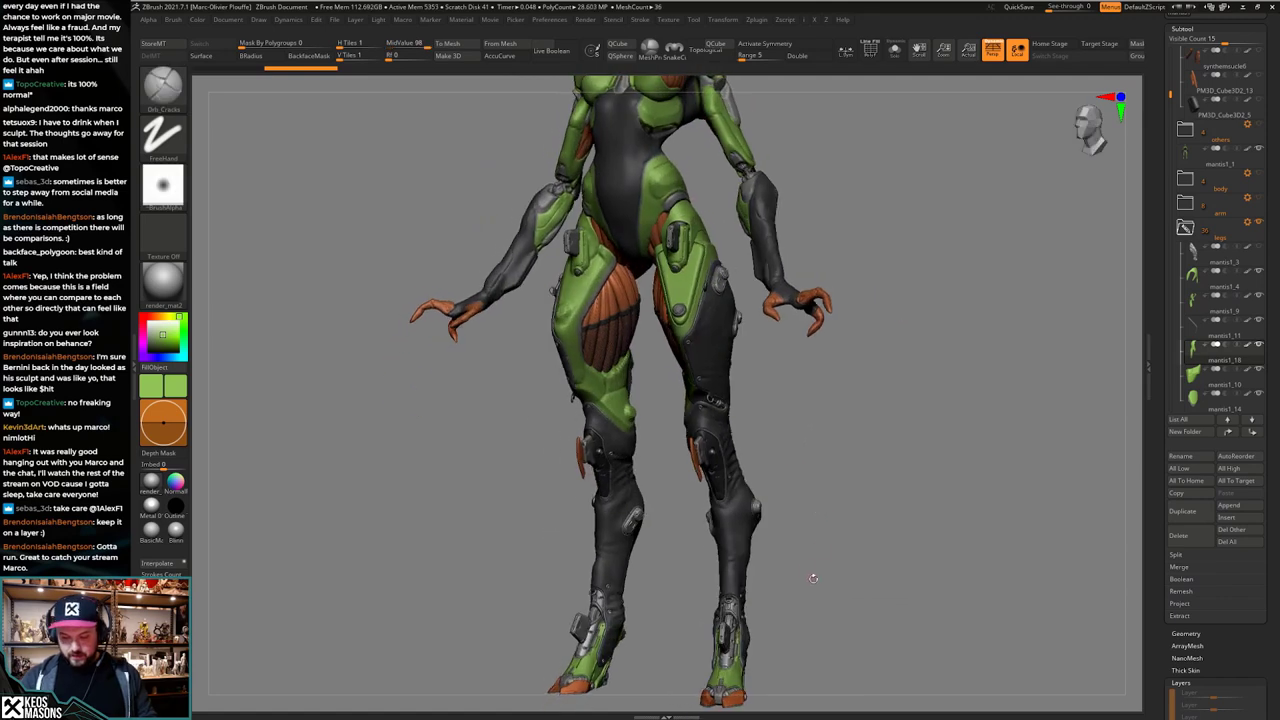
Step: Review the legs and save the tool over the existing file mantis_12_separate-polish.ztl
left_click_drag(813, 578, 732, 565, "alt")
left_click_drag(847, 472, 780, 480)
right_click_drag(780, 480, 780, 704, "alt")
right_click_drag(711, 325, 762, 389, "ctrl")
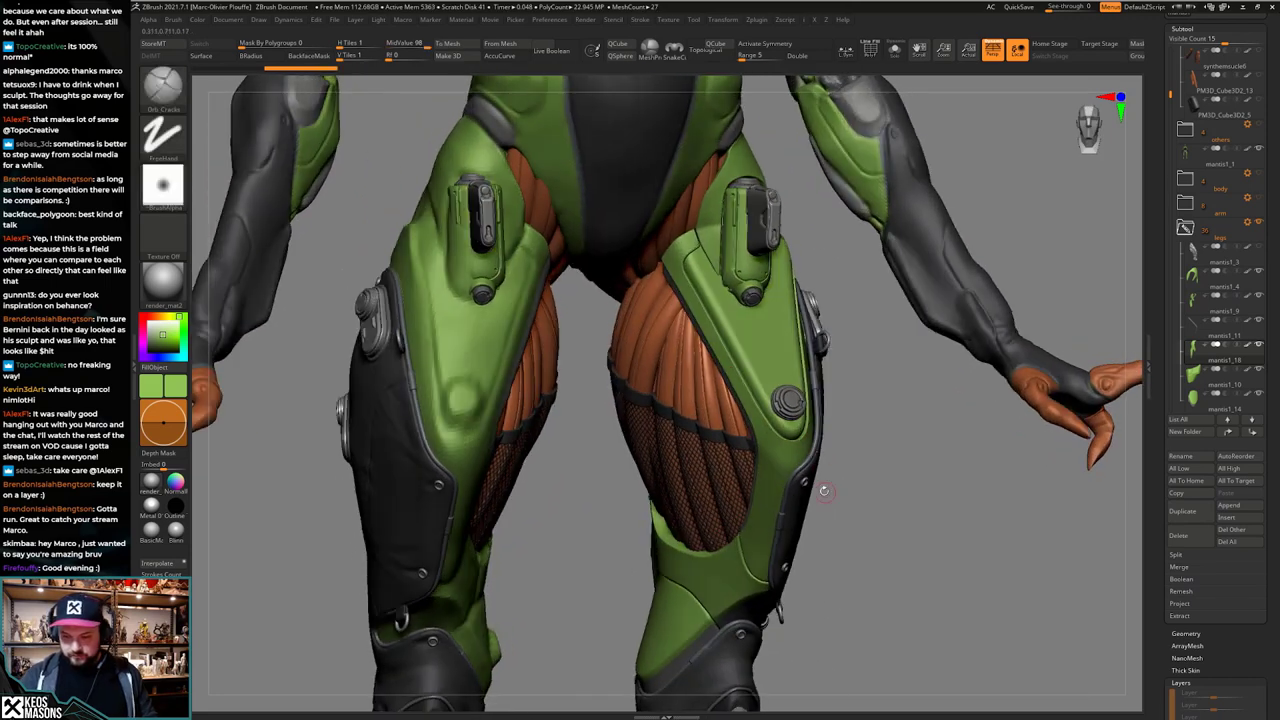
right_click_drag(825, 492, 817, 454, "alt")
right_click(819, 452)
right_click_drag(885, 429, 853, 402, "ctrl")
key("ctrl+shift+t")
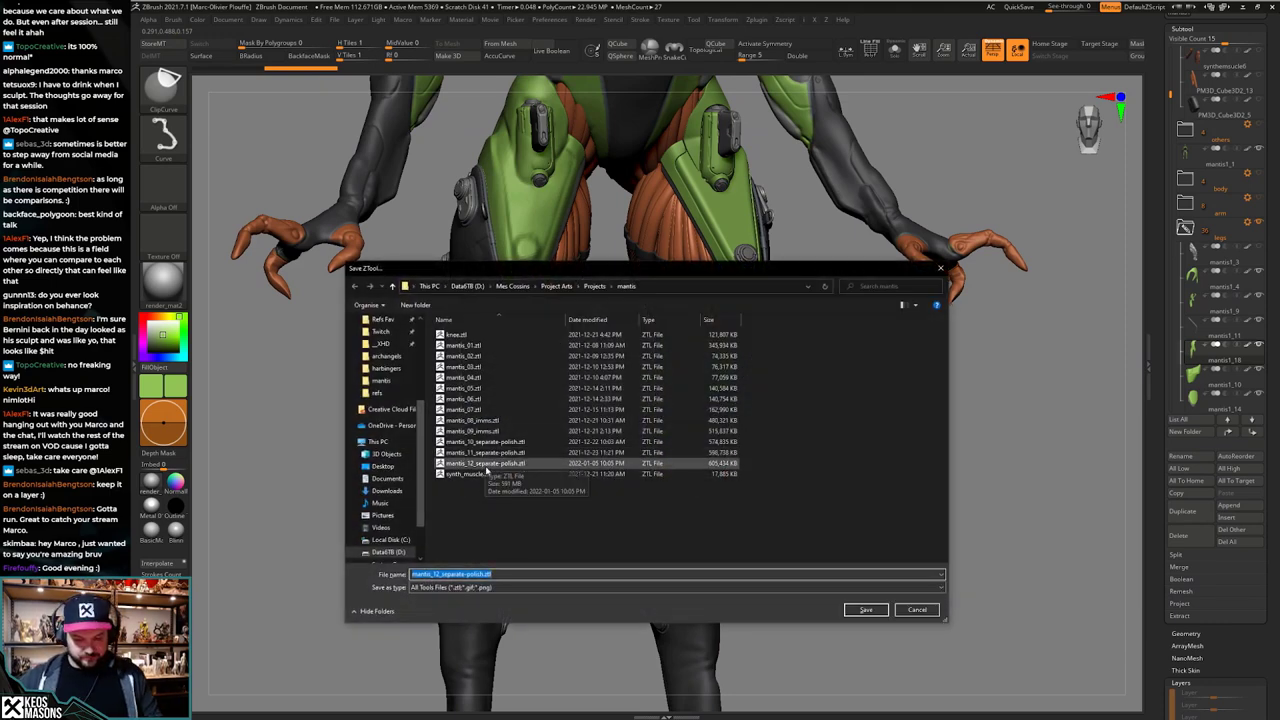
double_click(486, 463)
left_click(650, 366)
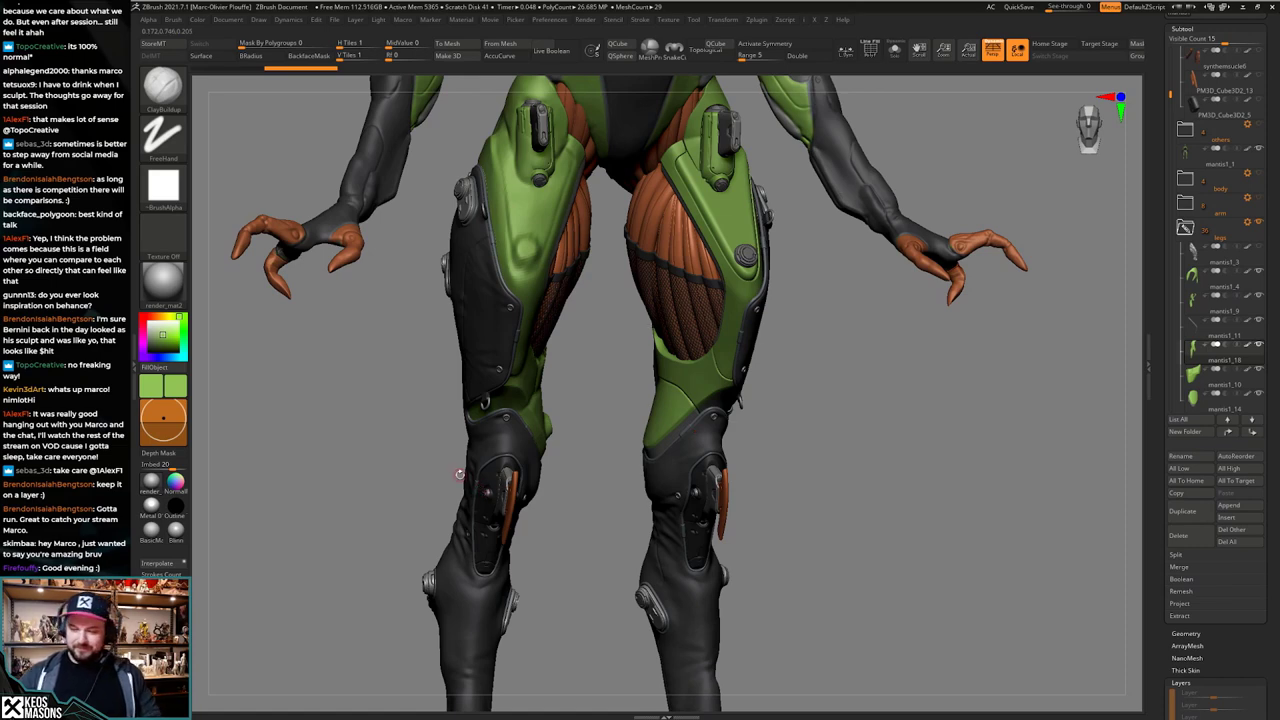
Step: Clip the upper outer edge of the green plate above the character's left knee with ClipCurve
left_click_drag(880, 440, 817, 546)
left_click_drag(430, 520, 739, 458)
left_click_drag(830, 470, 814, 543, "alt")
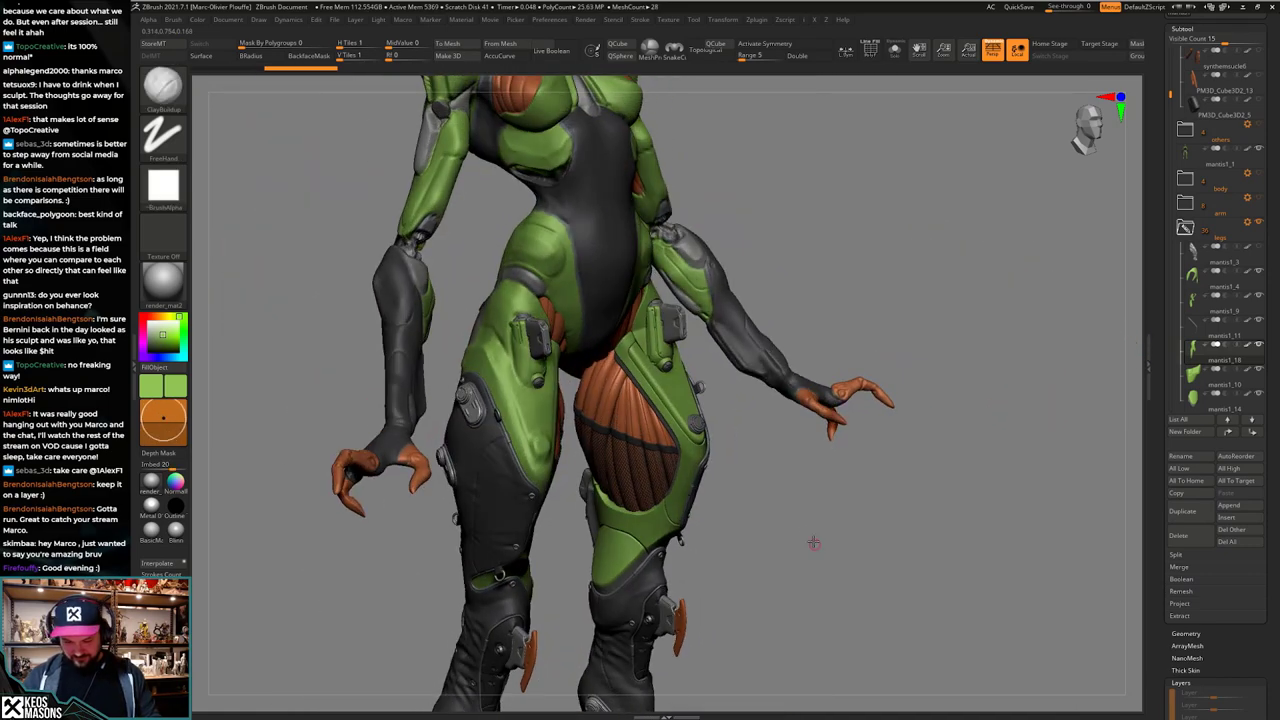
right_click_drag(814, 543, 798, 519)
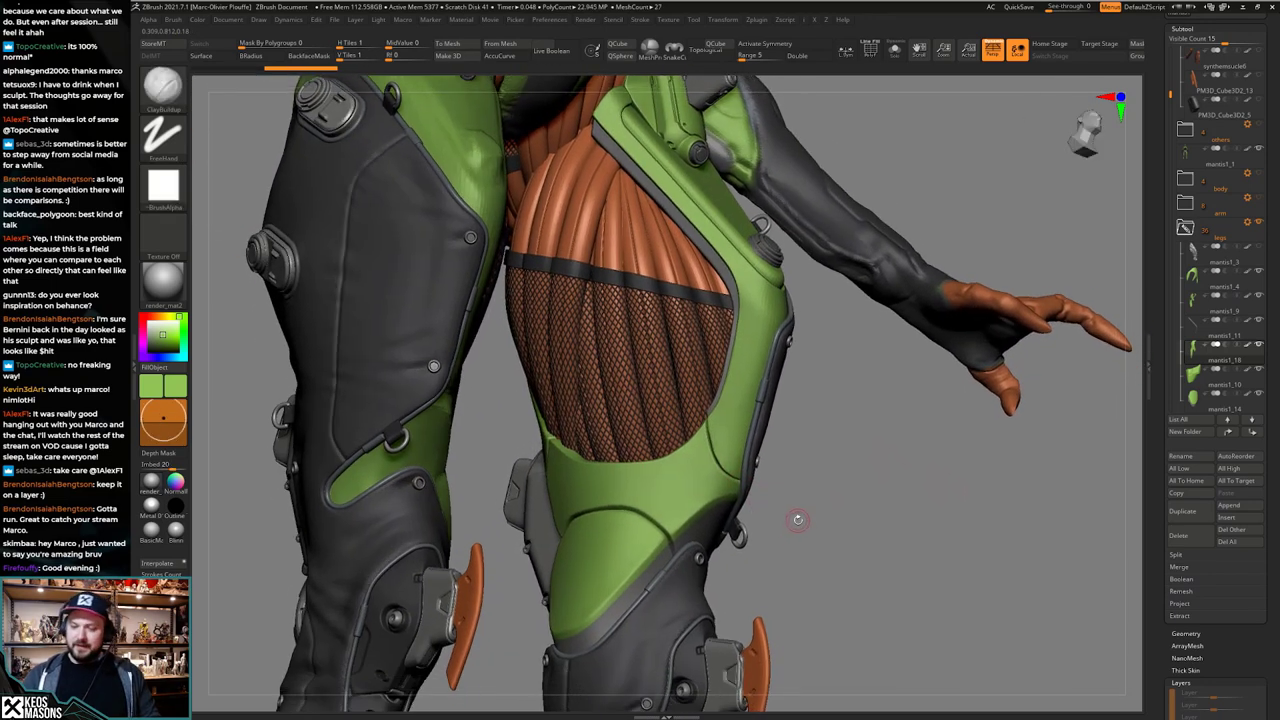
left_click(710, 472, "alt")
key("alt+s")
key("alt+s")
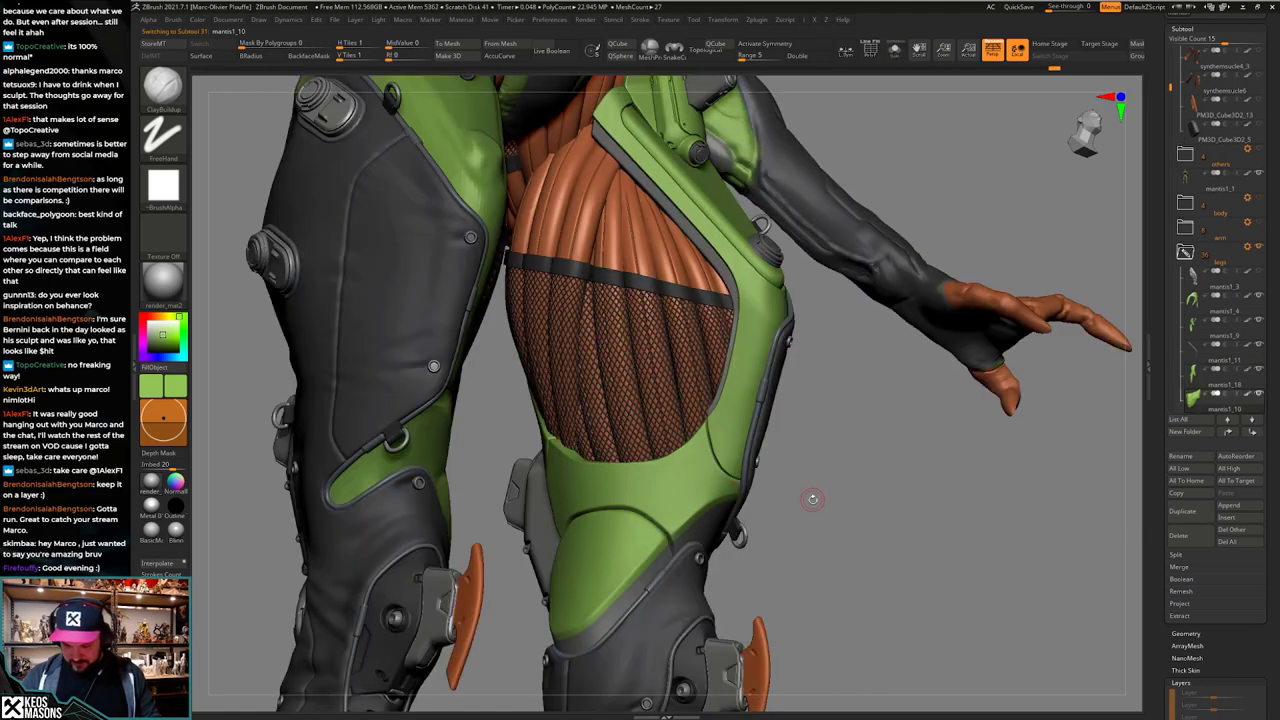
right_click_drag(831, 484, 834, 487)
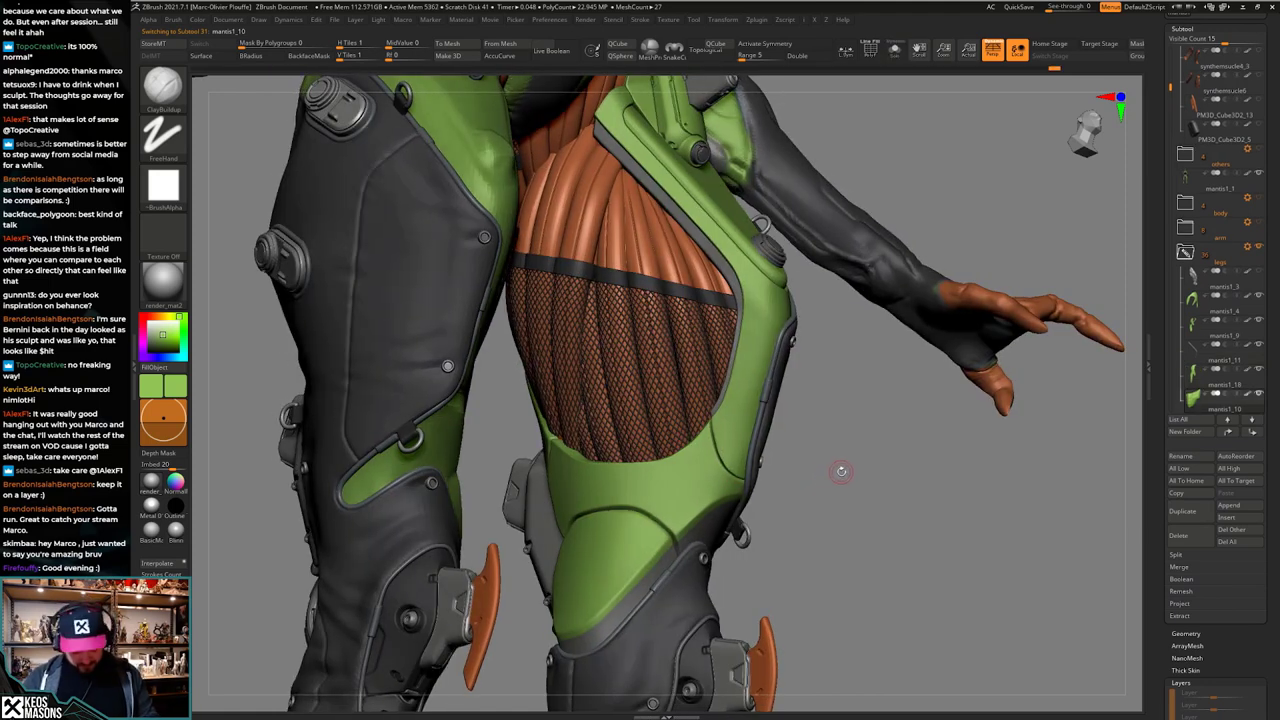
key("ctrl+shift")
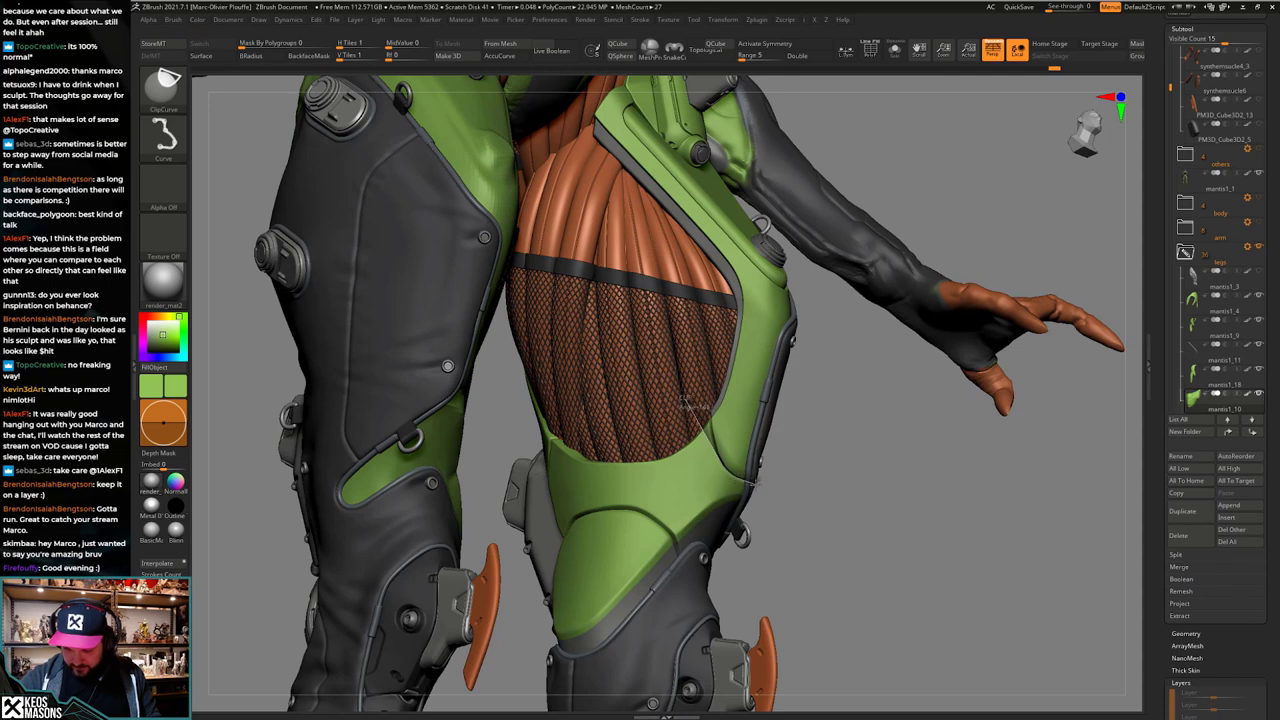
left_click_drag(756, 484, 758, 480, "ctrl+shift")
key("ctrl+z")
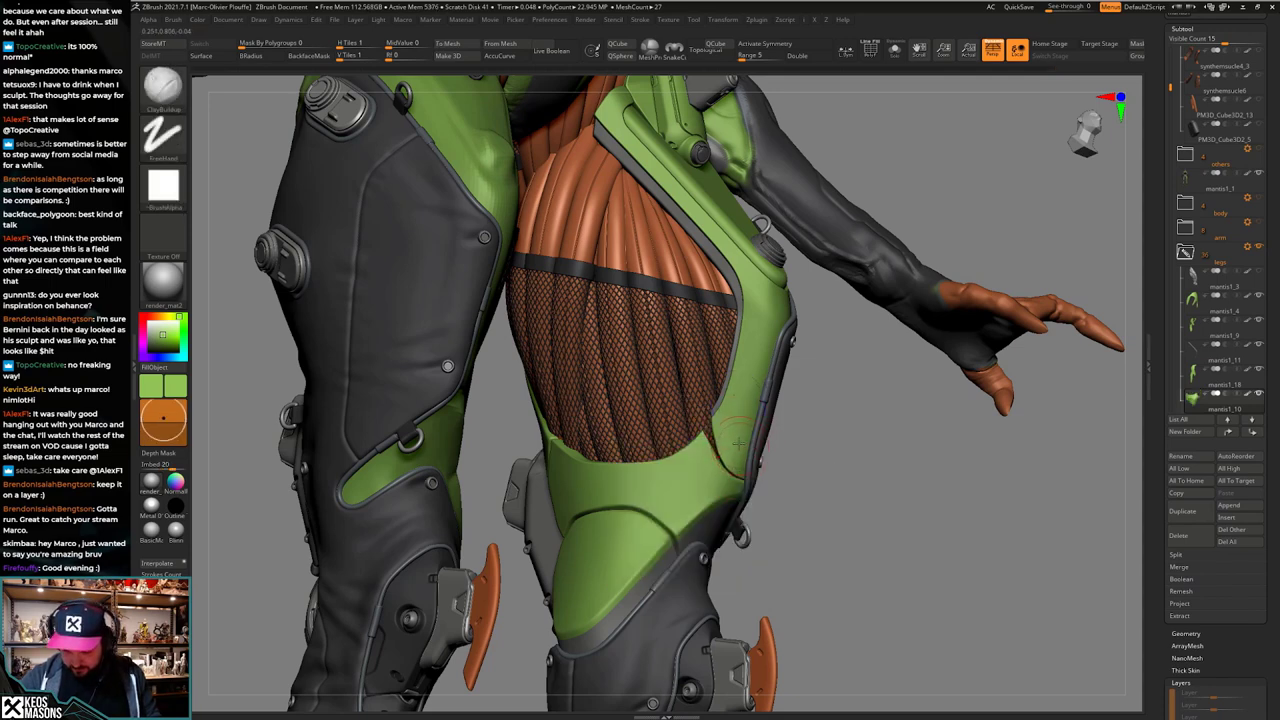
mouse_move(741, 480)
left_mouse_down("ctrl+shift")
mouse_move(703, 418)
mouse_move(686, 415)
mouse_move(718, 426)
mouse_move(733, 368)
left_mouse_up("ctrl+shift")
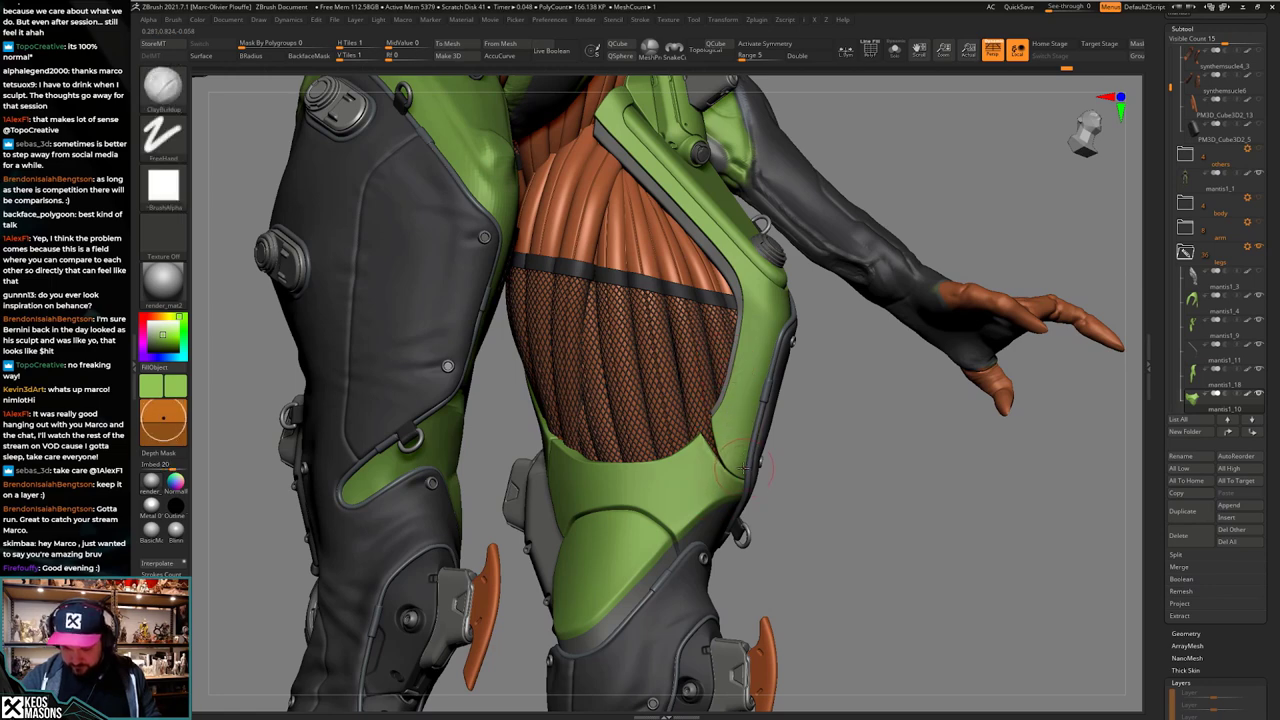
Step: Smooth the clipped edge of the knee-side plate and clip its pointed tip while the plate is isolated
left_click_drag(750, 480, 752, 446, "shift")
right_click_drag(748, 440, 704, 372, "ctrl")
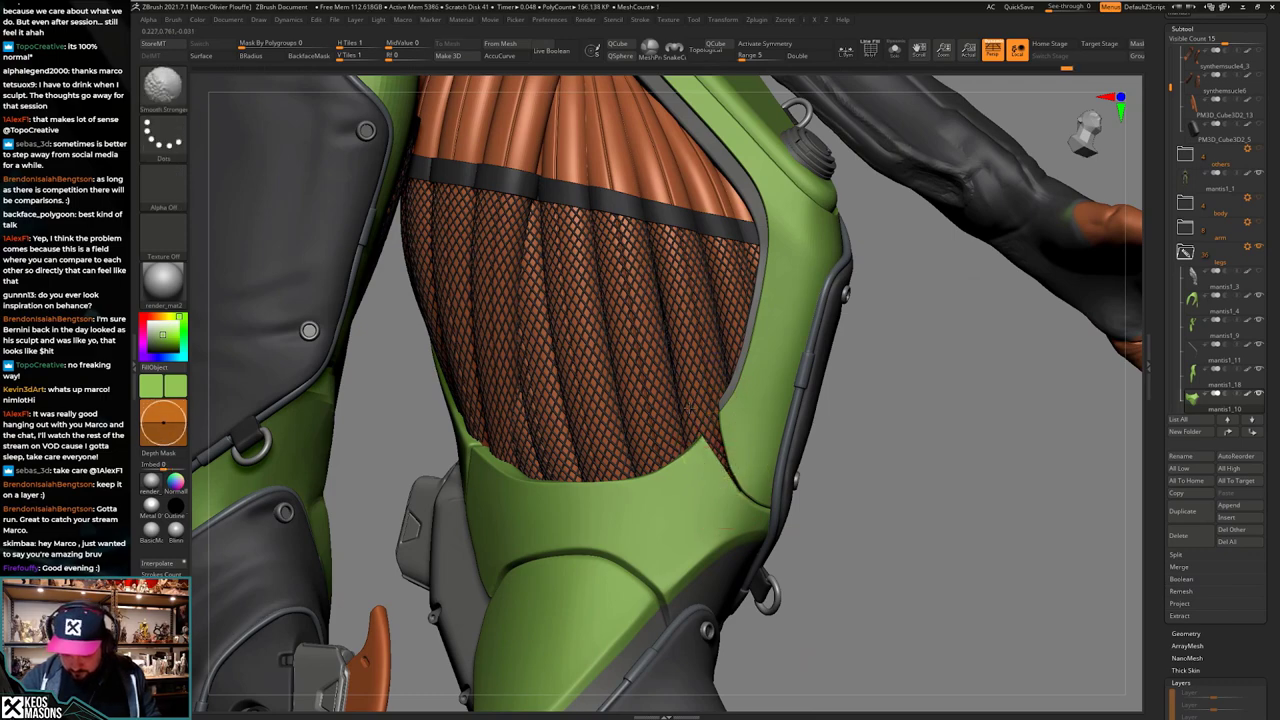
mouse_move(714, 490)
right_mouse_down("ctrl")
mouse_move(722, 570)
mouse_move(718, 464)
right_mouse_up("ctrl")
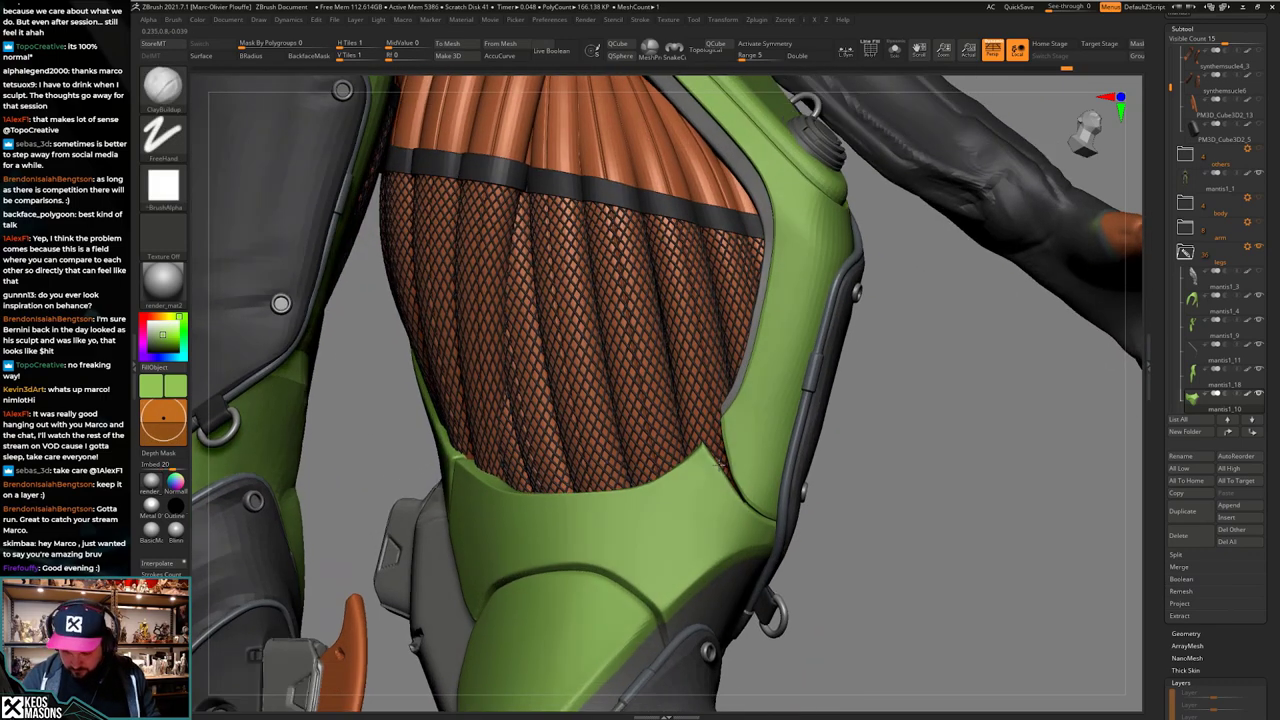
key("alt+s")
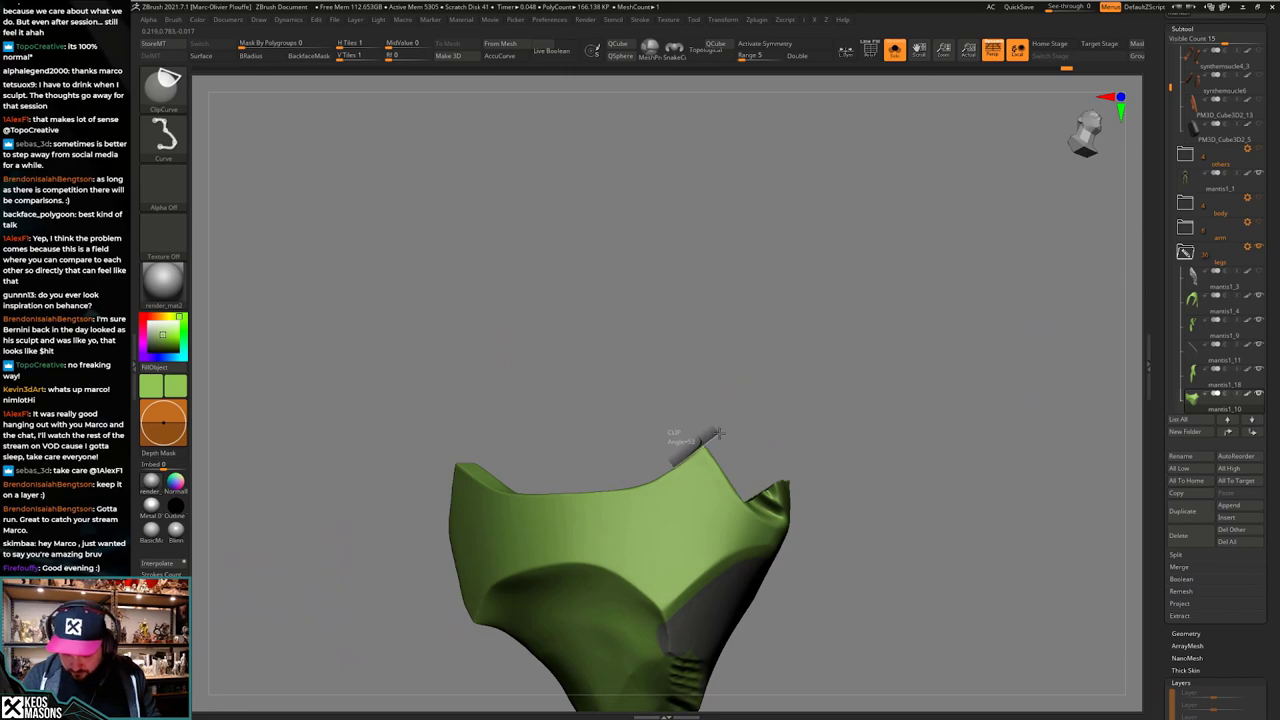
left_click_drag(719, 433, 728, 432, "ctrl+shift")
key("alt+s")
right_click_drag(762, 372, 771, 426, "ctrl")
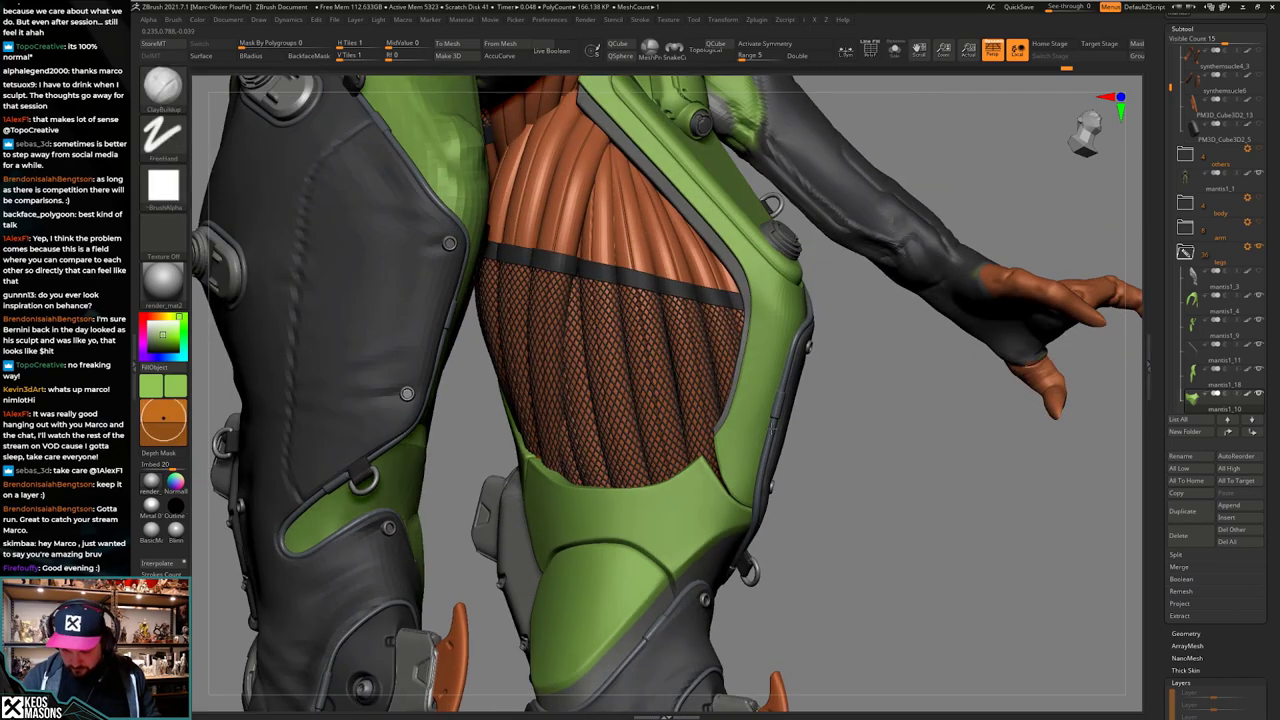
Step: Reshape the plate's pointed tip with the Move brush so it closes the gap to the neighbouring thigh frame
key("space")
left_click(788, 412)
mouse_move(717, 449)
right_mouse_down()
mouse_move(724, 410)
mouse_move(727, 474)
mouse_move(712, 436)
right_mouse_up()
right_click(712, 464)
right_click(708, 458)
left_click(730, 448, "alt")
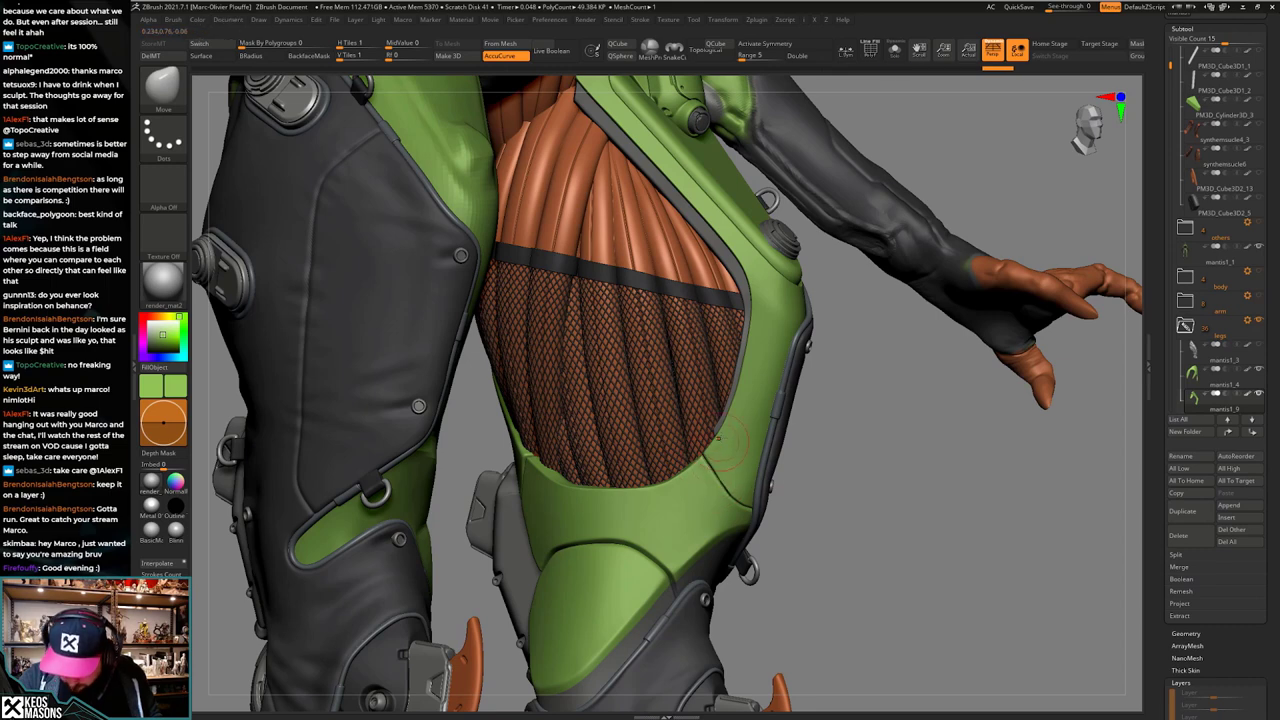
left_click(716, 428, "alt")
right_click_drag(716, 428, 706, 458, "ctrl")
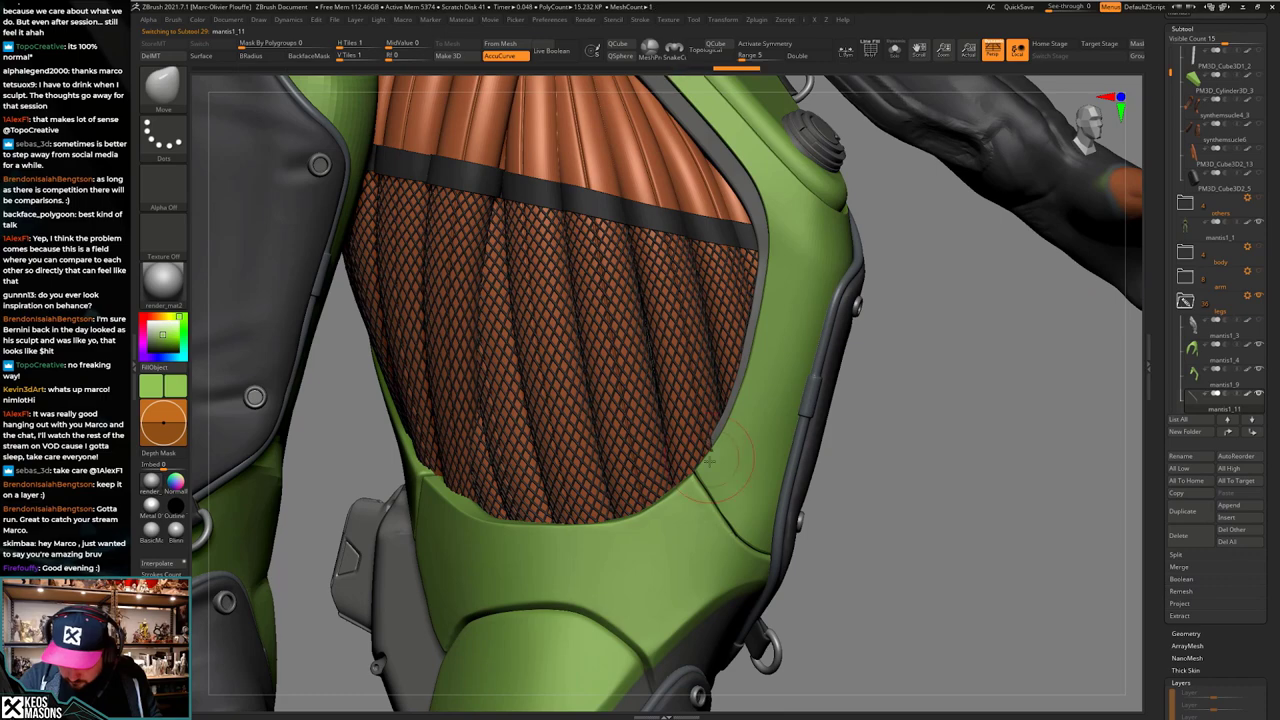
right_click_drag(709, 461, 795, 463, "ctrl")
Step: Reselect the plate above the knee and use the hPolish brush for its outer seam
mouse_move(828, 520)
right_mouse_down()
mouse_move(812, 526)
mouse_move(857, 526)
mouse_move(837, 549)
mouse_move(744, 513)
mouse_move(735, 462)
mouse_move(714, 514)
right_mouse_up()
left_click(708, 520, "alt")
key("space")
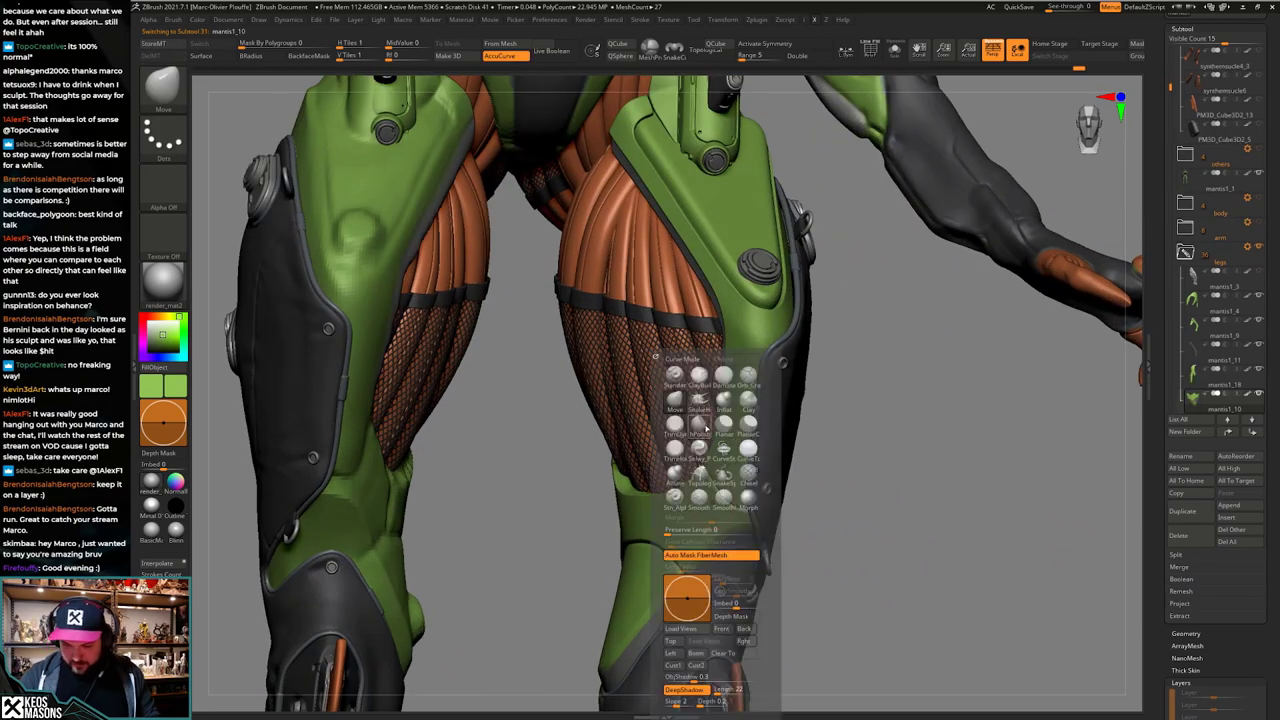
left_click(706, 428)
right_click_drag(618, 518, 679, 531)
key("space")
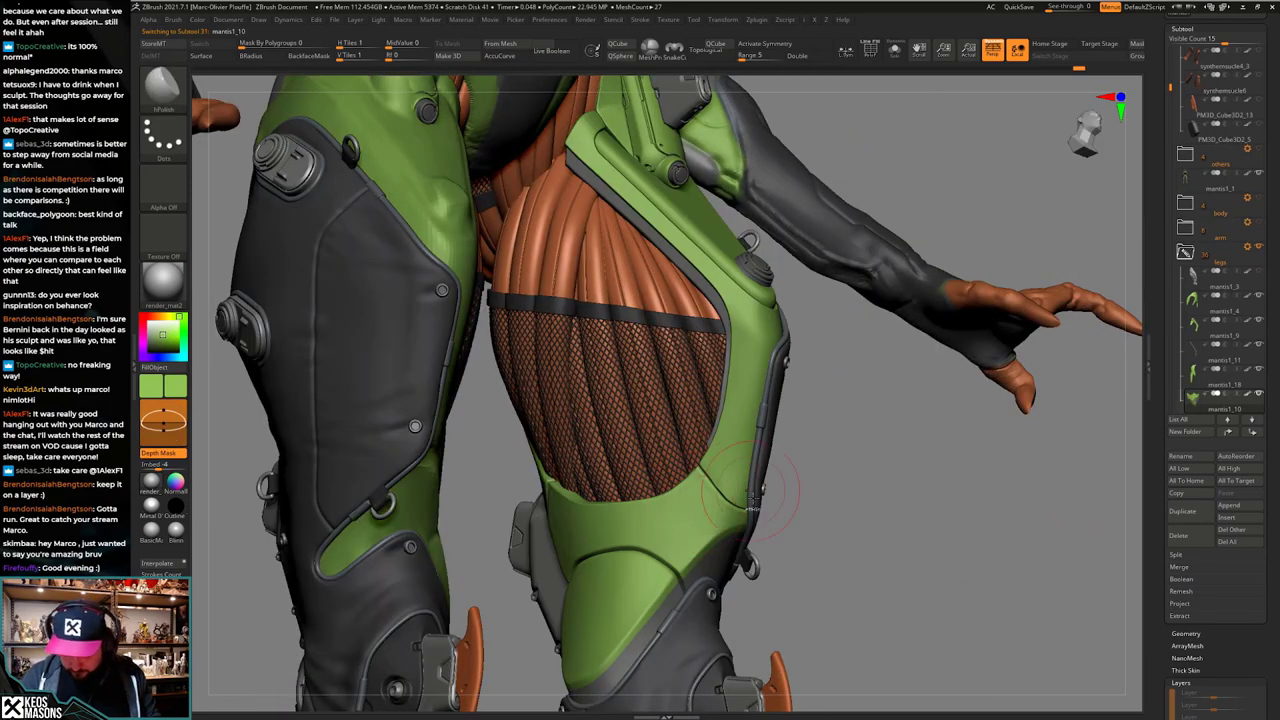
right_click_drag(752, 502, 843, 491, "ctrl")
right_click_drag(848, 612, 727, 550, "alt")
mouse_move(727, 550)
right_mouse_down("alt")
mouse_move(589, 354)
mouse_move(928, 543)
mouse_move(868, 516)
mouse_move(886, 493)
right_mouse_up("alt")
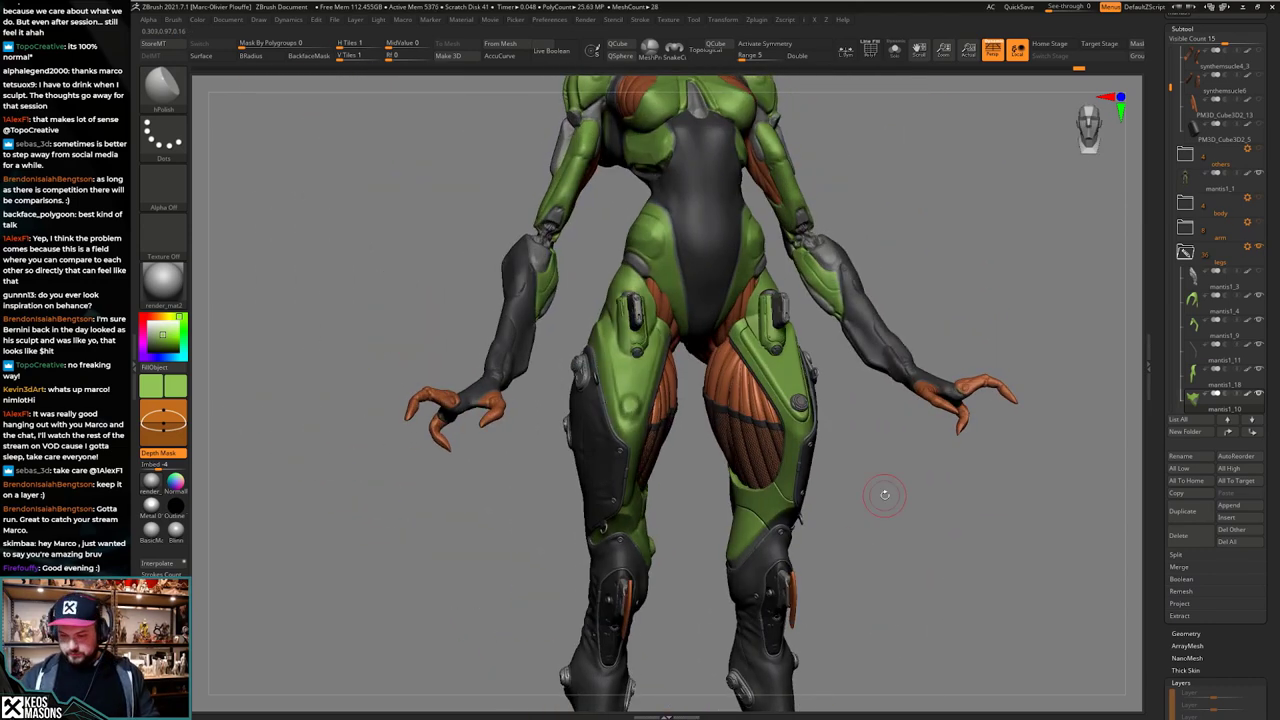
Step: Save the updated tool over mantis_12_separate-polish.ztl again and face the character from the front
key("ctrl+shift+t")
left_click(884, 609)
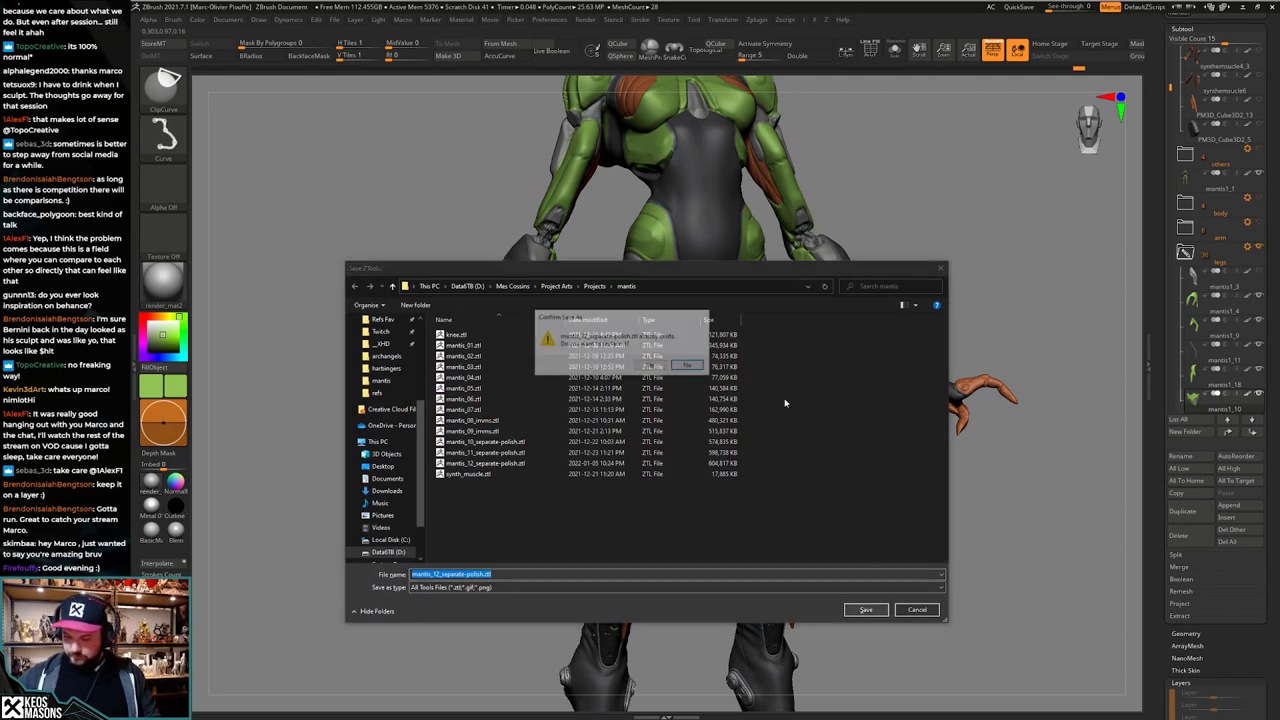
left_click(692, 366)
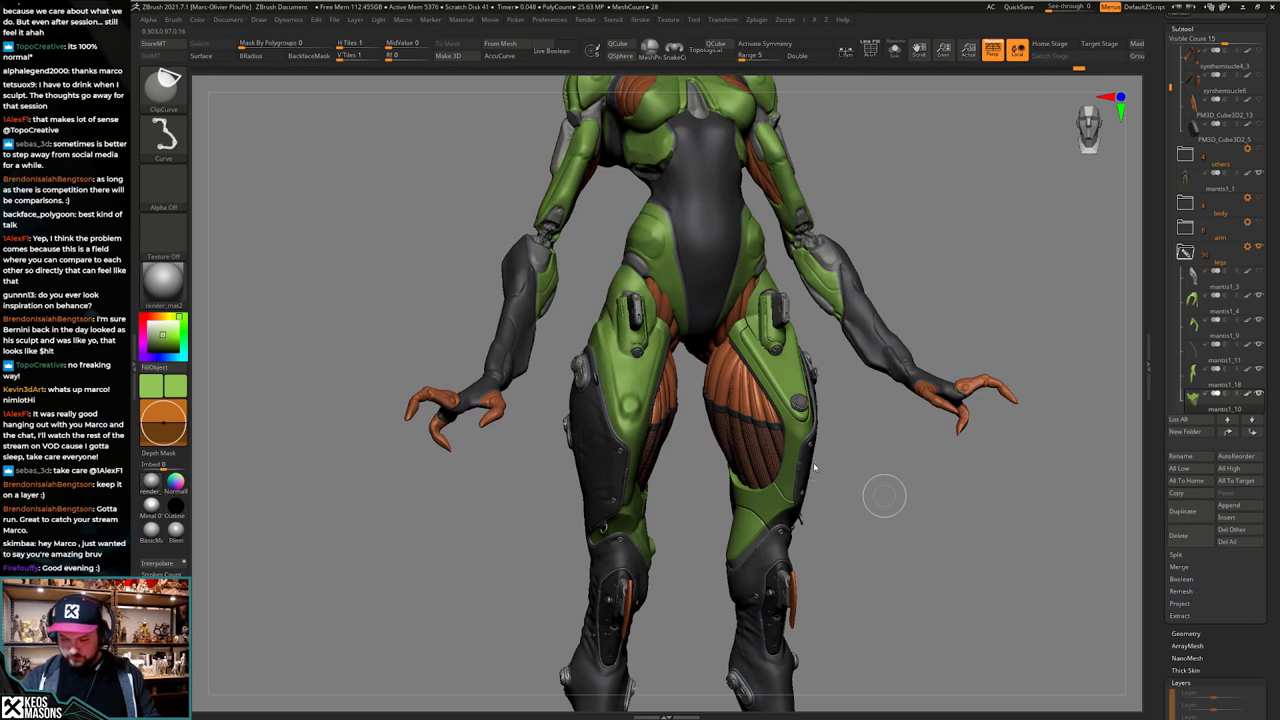
right_click_drag(819, 463, 776, 448, "shift")
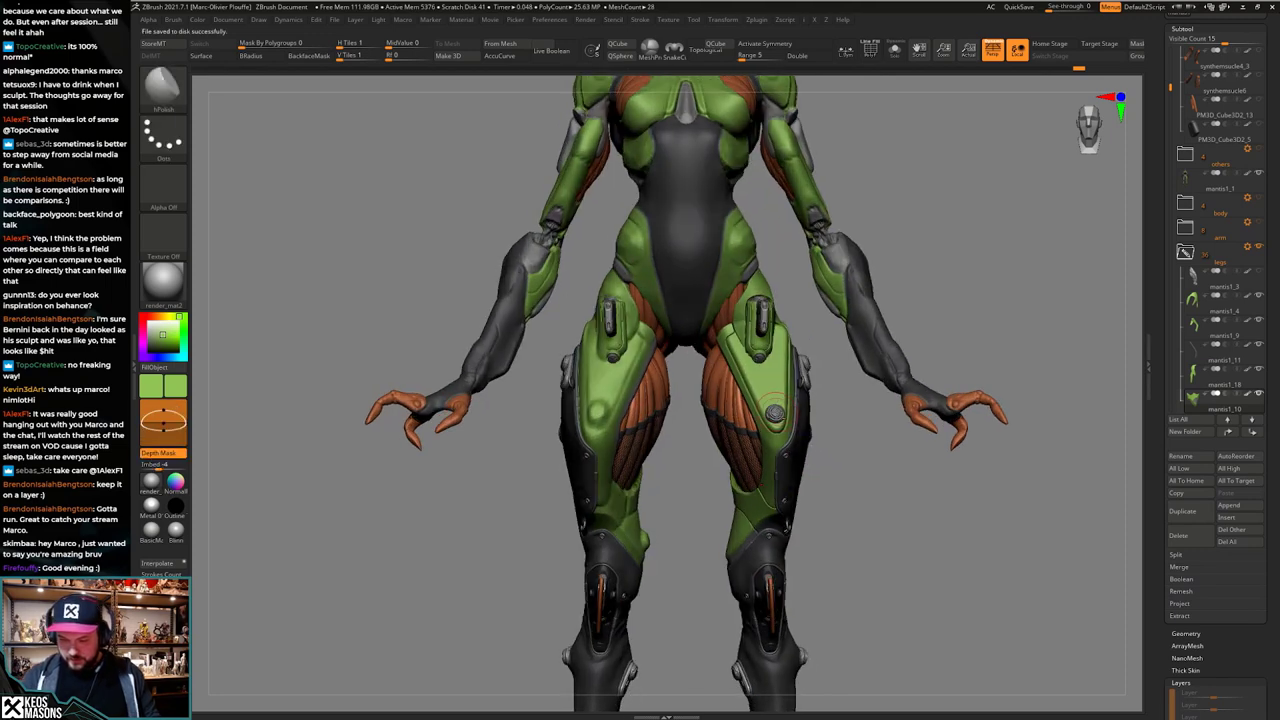
Step: Try to move the round bolt detail from the left thigh plate down towards the knee with a transpose line
left_click(772, 412, "alt")
right_click_drag(827, 523, 828, 429, "alt")
key("w")
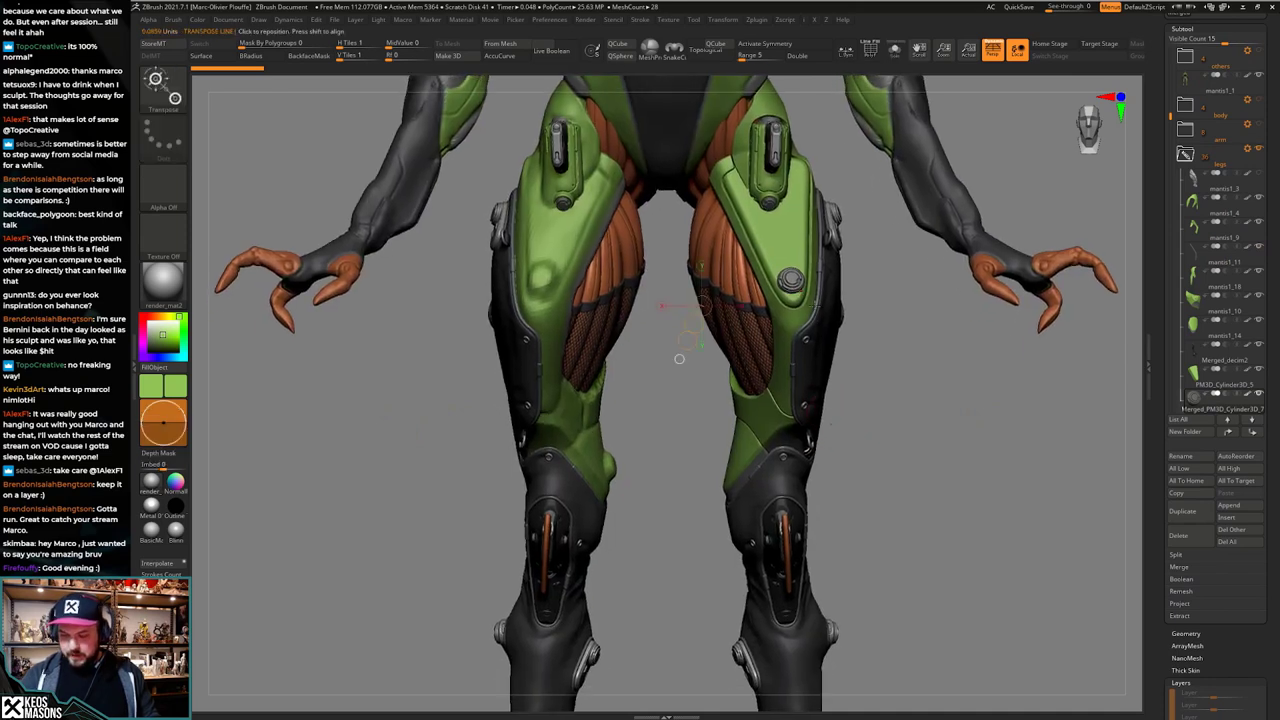
mouse_move(795, 278)
left_mouse_down()
mouse_move(873, 333)
mouse_move(902, 379)
left_mouse_up()
left_click_drag(841, 319, 797, 472)
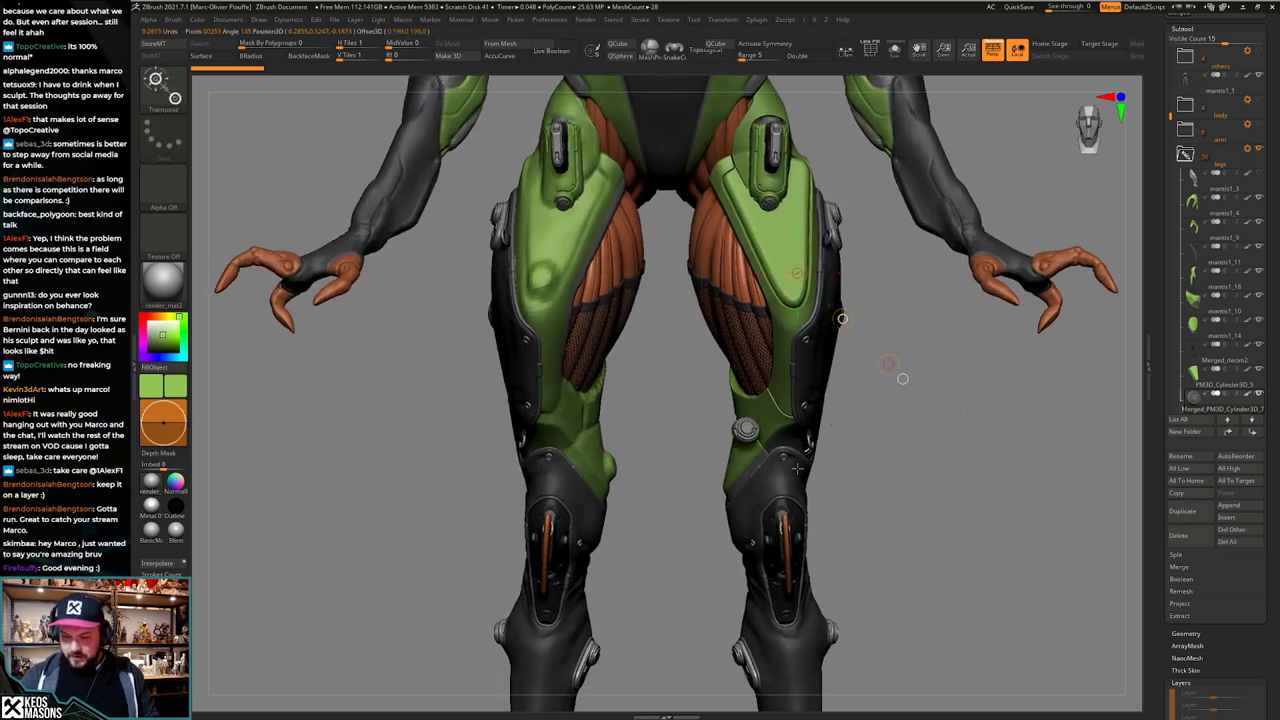
key("ctrl+z")
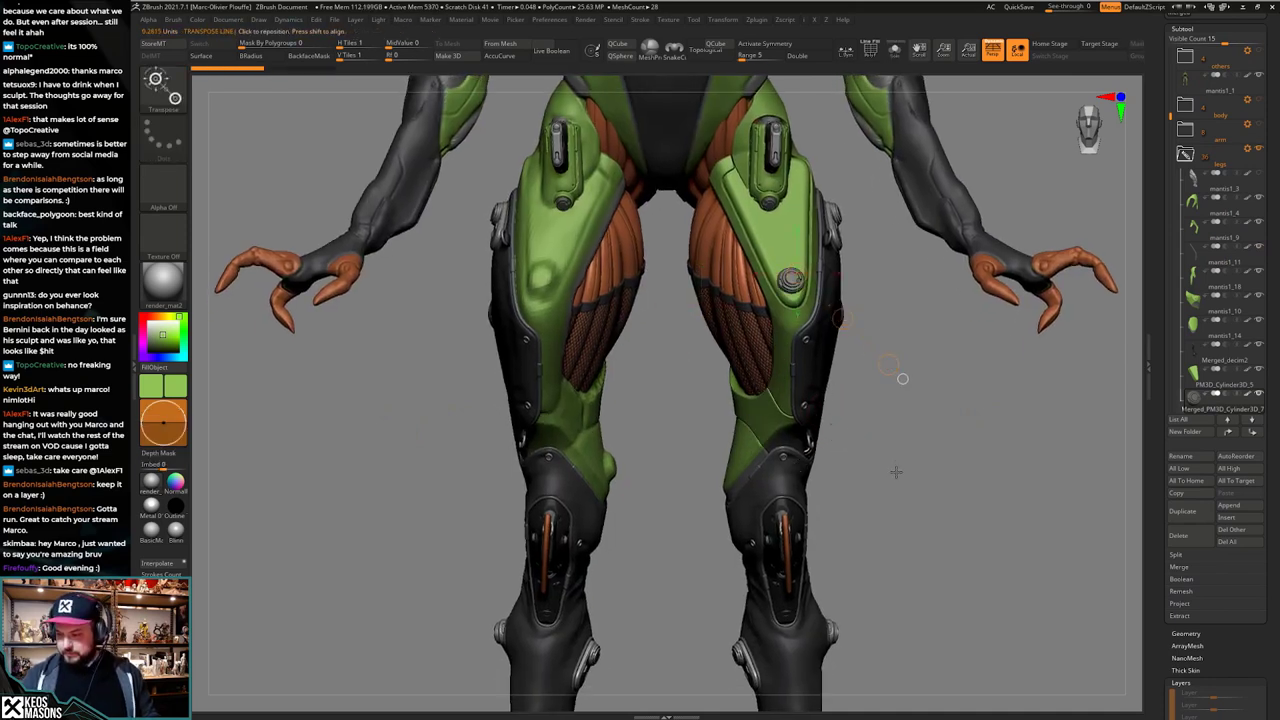
Step: Duplicate the round bolt detail on the thigh plate and move the copy down beside the inner side of the knee
left_click(1188, 513)
left_click_drag(889, 364, 824, 557)
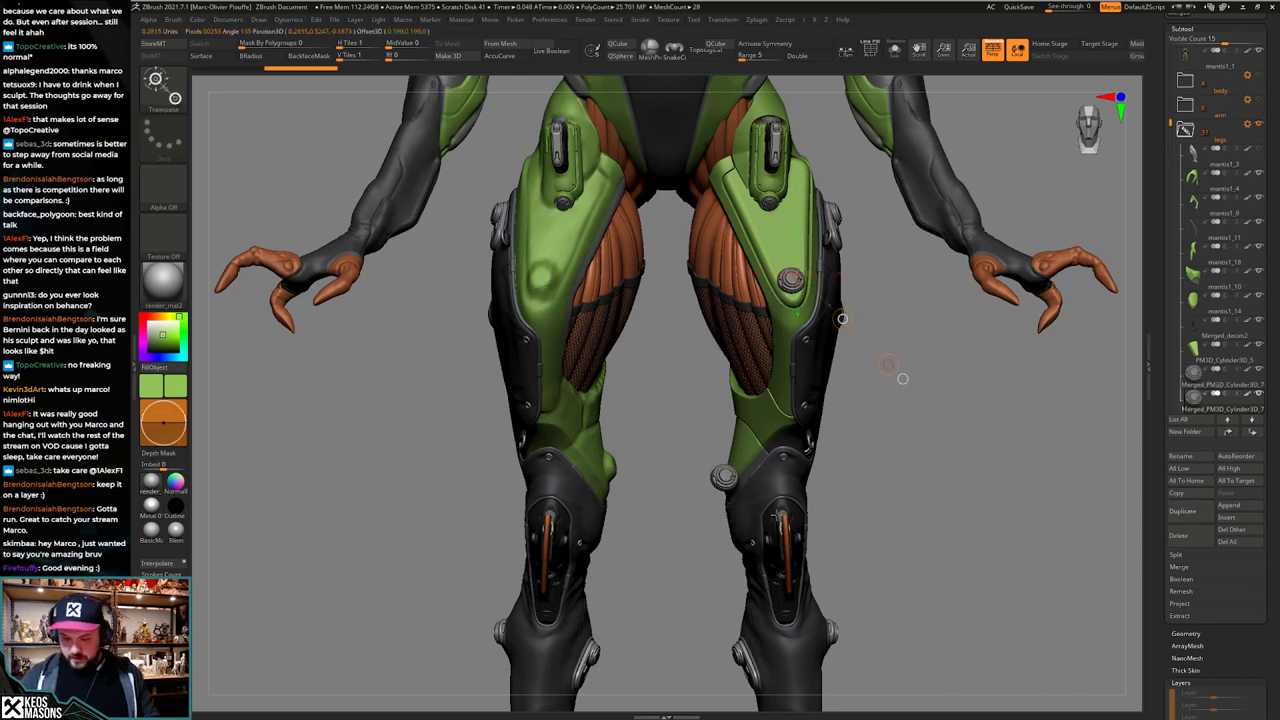
key("q")
left_click_drag(700, 480, 700, 580, "alt")
mouse_move(620, 450)
left_mouse_down()
mouse_move(789, 457)
mouse_move(931, 437)
mouse_move(912, 429)
left_mouse_up()
key("alt+s")
key("alt+s")
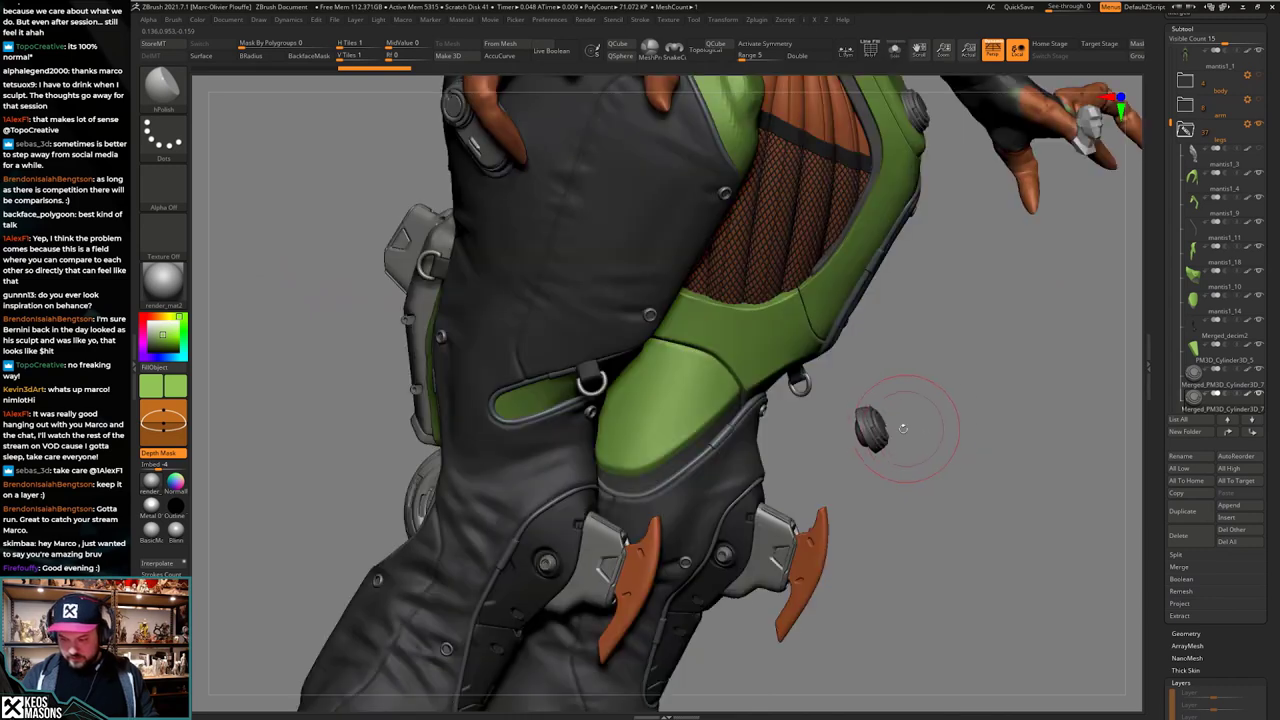
Step: Move the bolt copy with a transpose line onto the lower part of the green plate at the inner knee
key("w")
left_click_drag(983, 272, 1014, 297)
left_click_drag(874, 430, 629, 461)
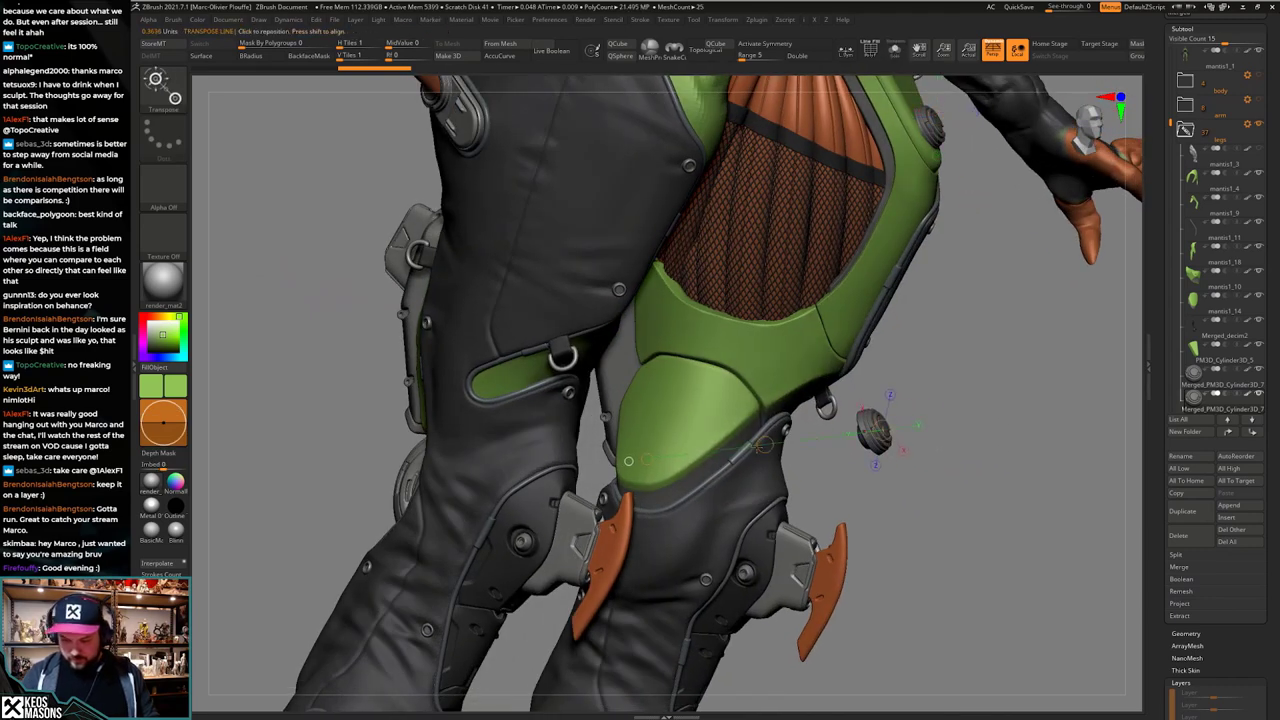
left_click_drag(765, 445, 433, 512)
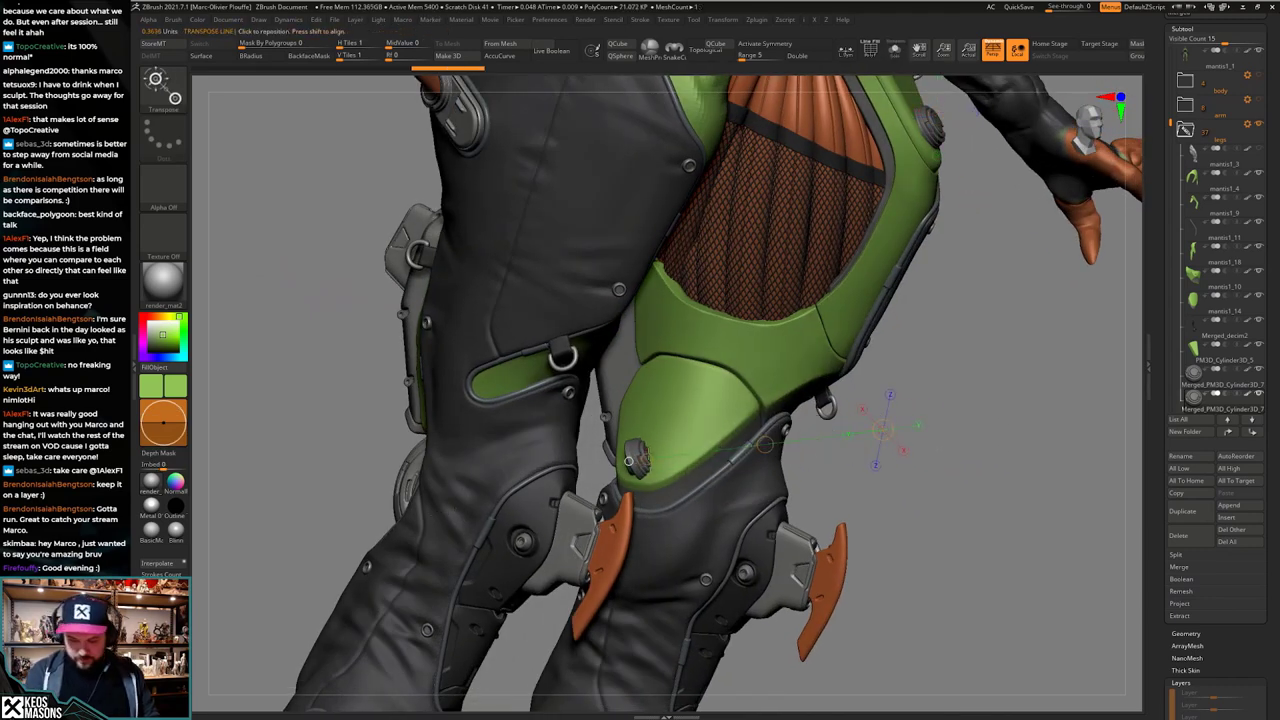
mouse_move(650, 428)
left_mouse_down()
mouse_move(638, 500)
mouse_move(651, 562)
left_mouse_up()
mouse_move(628, 455)
left_mouse_down()
mouse_move(678, 462)
mouse_move(652, 470)
left_mouse_up()
right_click_drag(800, 455, 693, 437)
left_click_drag(667, 460, 903, 470)
right_click_drag(903, 455, 906, 401, "shift")
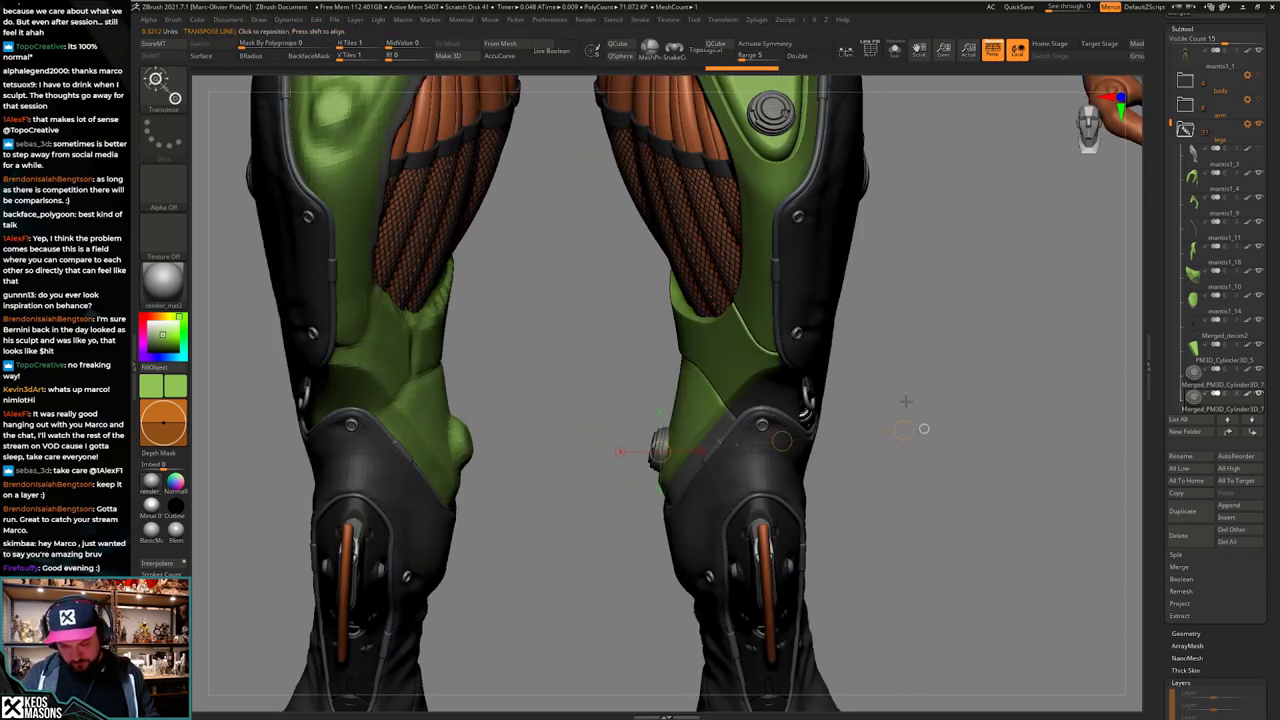
Step: Isolate the bolt copy to set a new transpose line on it and adjust its fit against the inner knee plate
right_click_drag(782, 441, 830, 463)
key("alt+s")
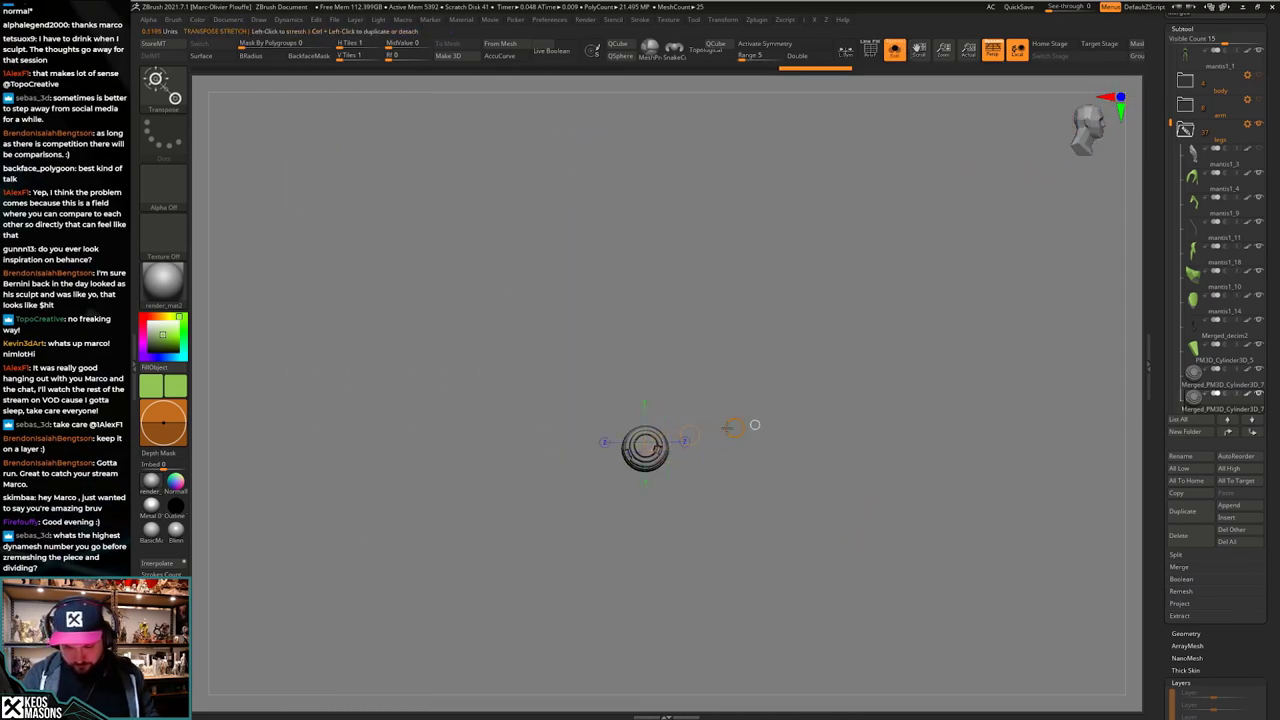
left_click_drag(688, 435, 689, 435)
key("q")
mouse_move(745, 432)
right_mouse_down()
mouse_move(800, 448)
mouse_move(742, 460)
mouse_move(806, 462)
mouse_move(671, 388)
mouse_move(735, 452)
mouse_move(703, 448)
right_mouse_up()
key("alt+s")
key("w")
left_click_drag(648, 410, 651, 465)
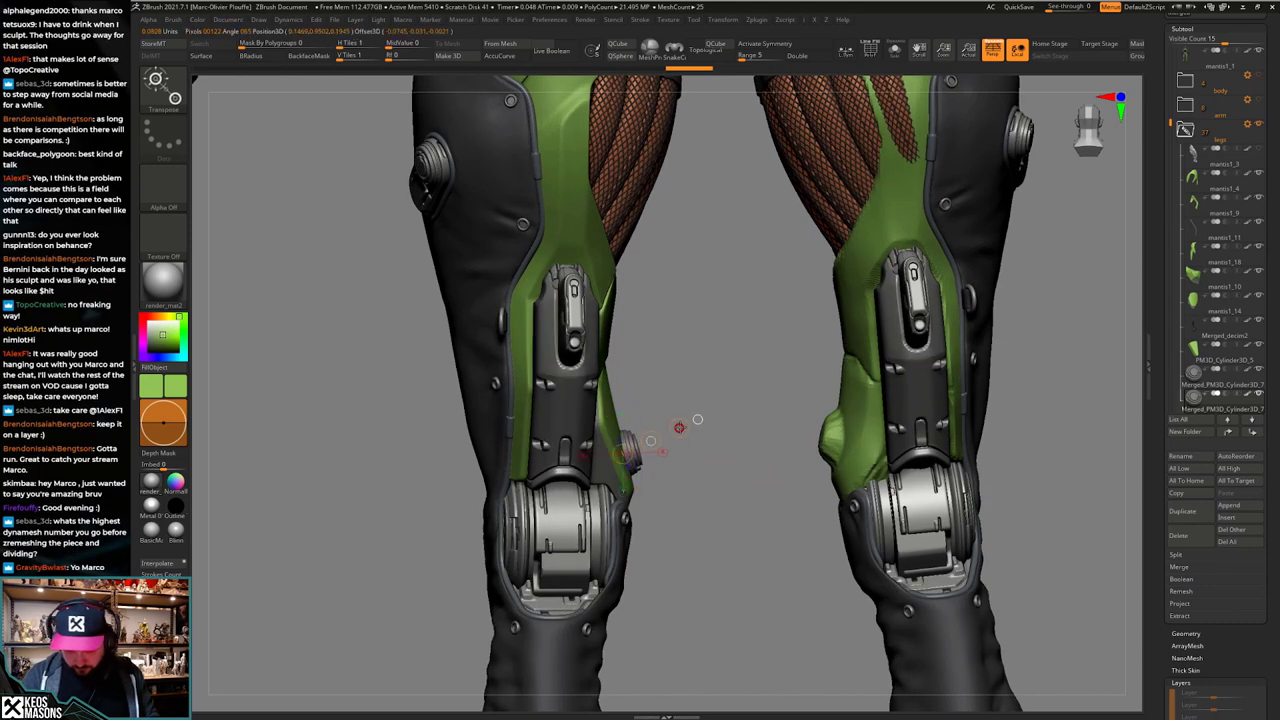
Step: Reposition the bolt copy within the rounded lower end of the inner knee plate using a fresh transpose line
key("q")
mouse_move(703, 466)
left_mouse_down()
mouse_move(840, 470)
mouse_move(730, 466)
mouse_move(762, 478)
left_mouse_up()
key("alt+shift+s")
key("w")
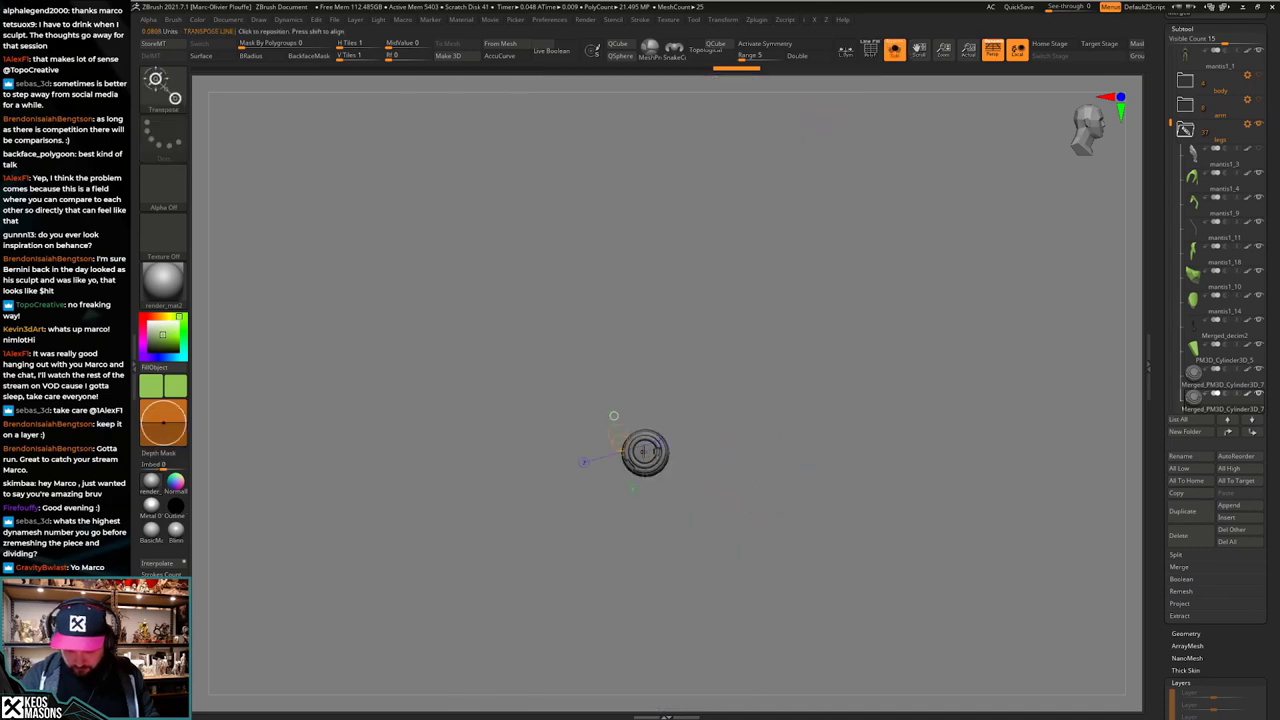
key("ctrl+shift+s")
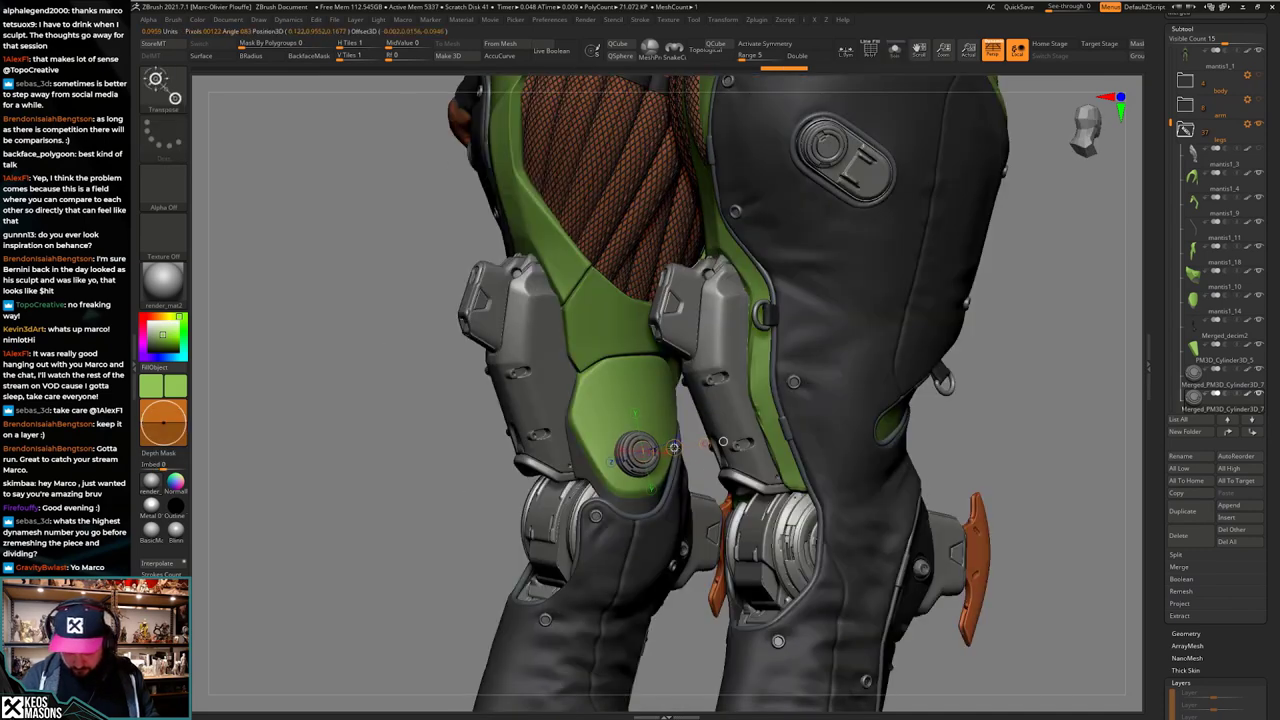
Step: Select the green inner knee plate and reshape its lower edge around the bolt with the Move brush
key("q")
right_click_drag(674, 448, 660, 417)
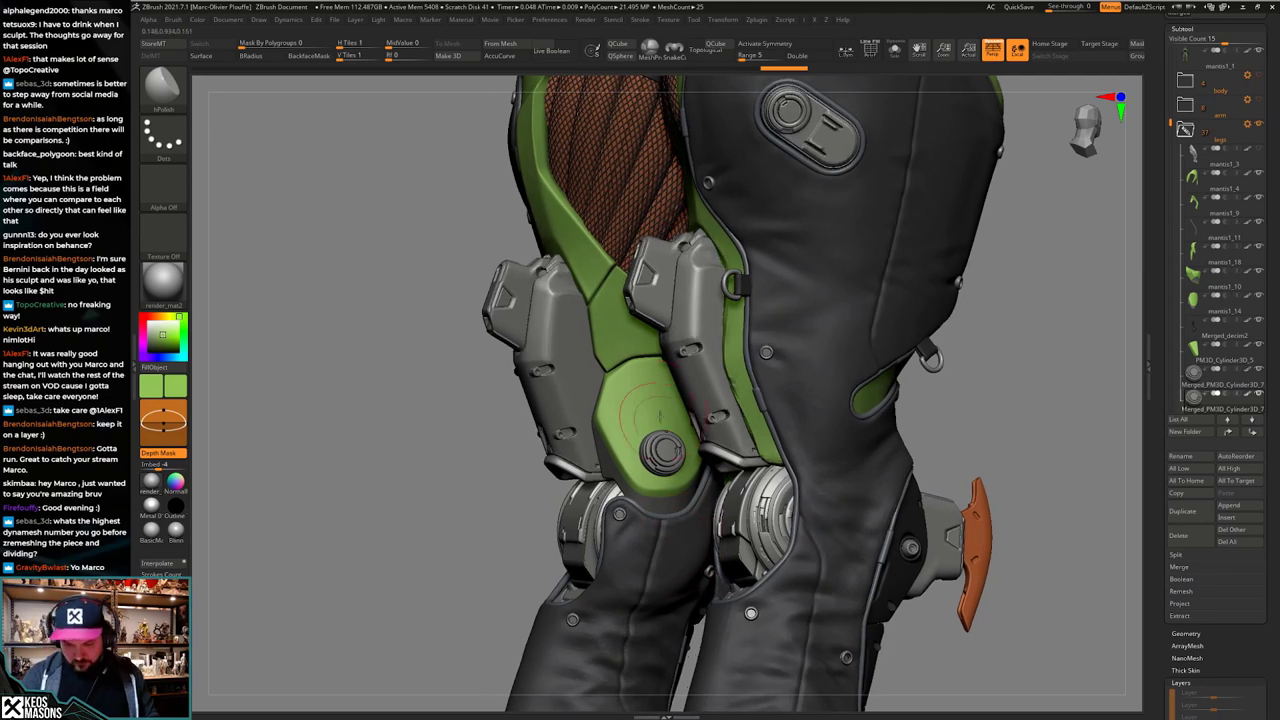
left_click_drag(652, 405, 657, 375)
left_click(666, 379, "alt")
key("space")
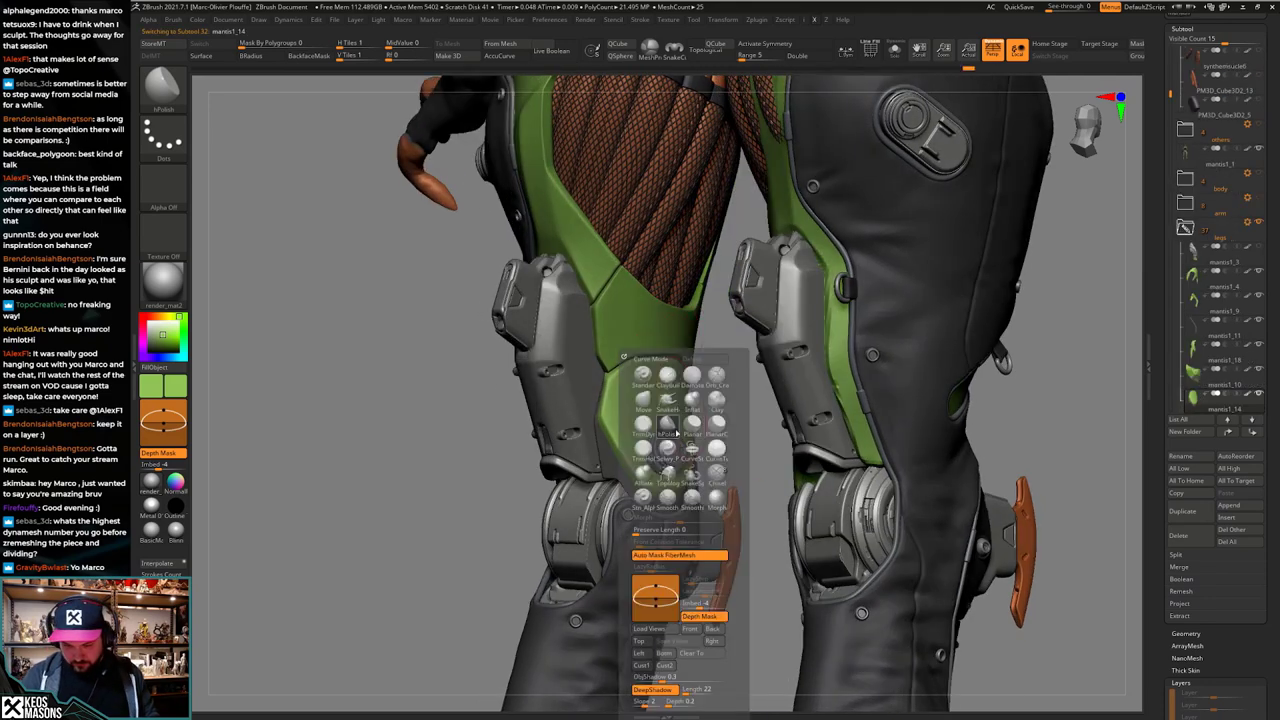
left_click(680, 480)
mouse_move(690, 490)
right_mouse_down()
mouse_move(664, 505)
mouse_move(673, 498)
right_mouse_up()
key("space")
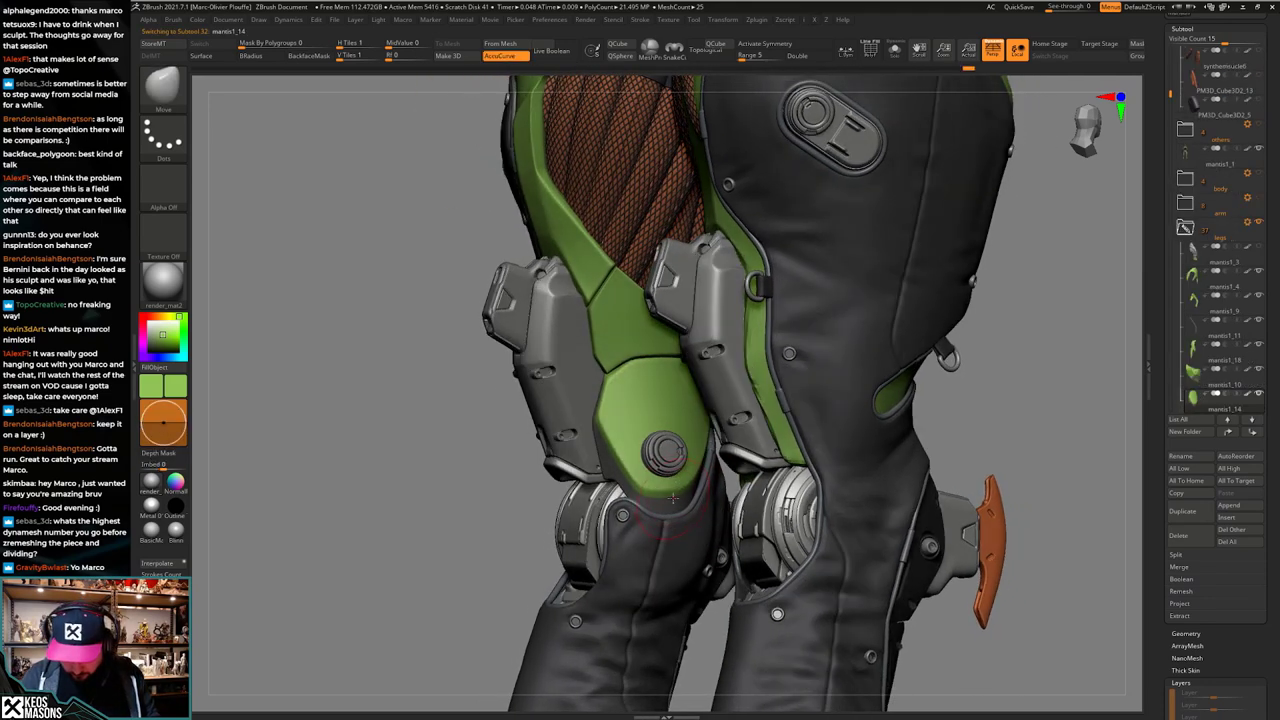
left_click_drag(678, 488, 664, 510, "shift")
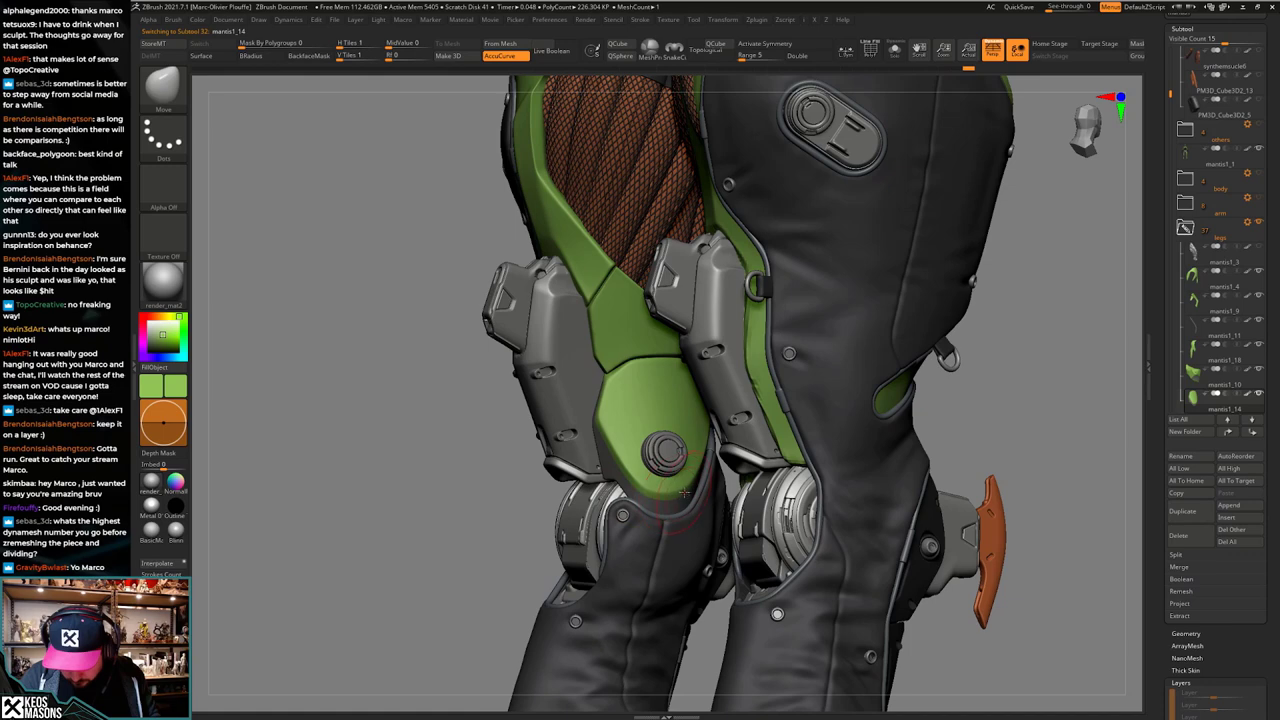
Step: Select the hPolish brush and isolate the green knee plate to examine its surface and edges from several angles
key("b")
left_click(685, 427)
key("shift+s")
right_click_drag(649, 493, 641, 471)
key("space")
left_click(640, 471)
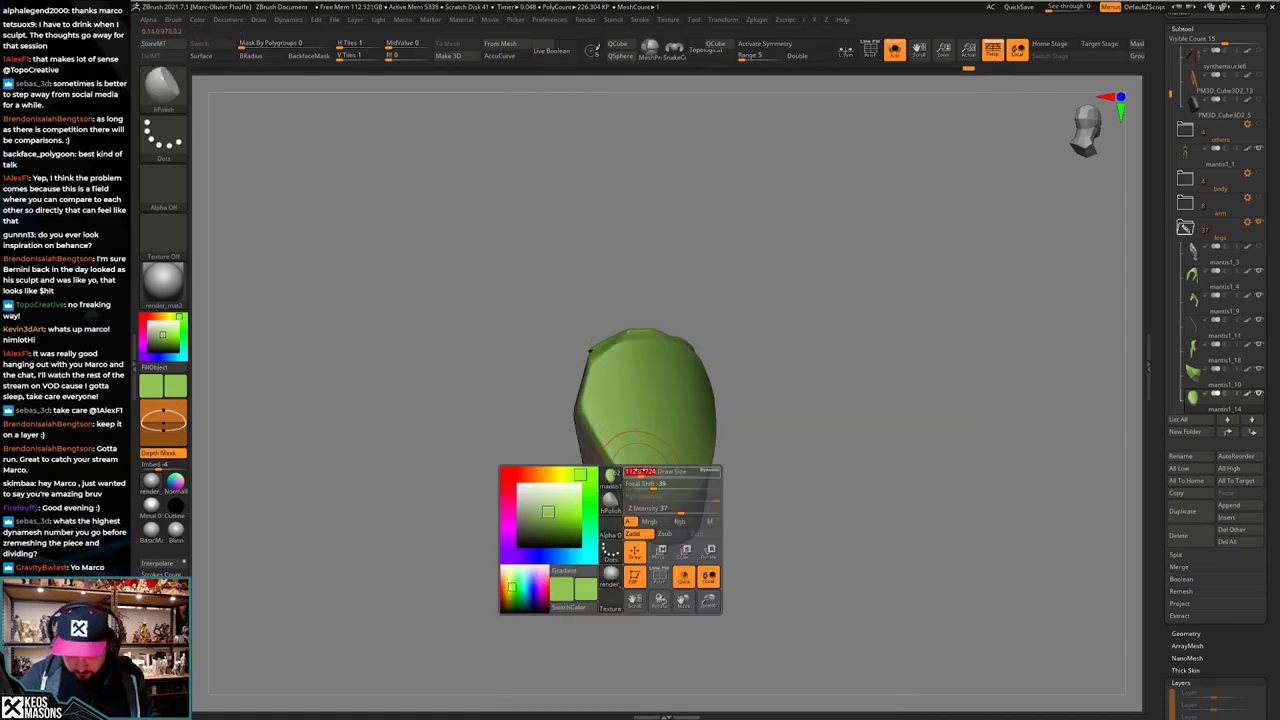
right_click_drag(713, 505, 628, 510)
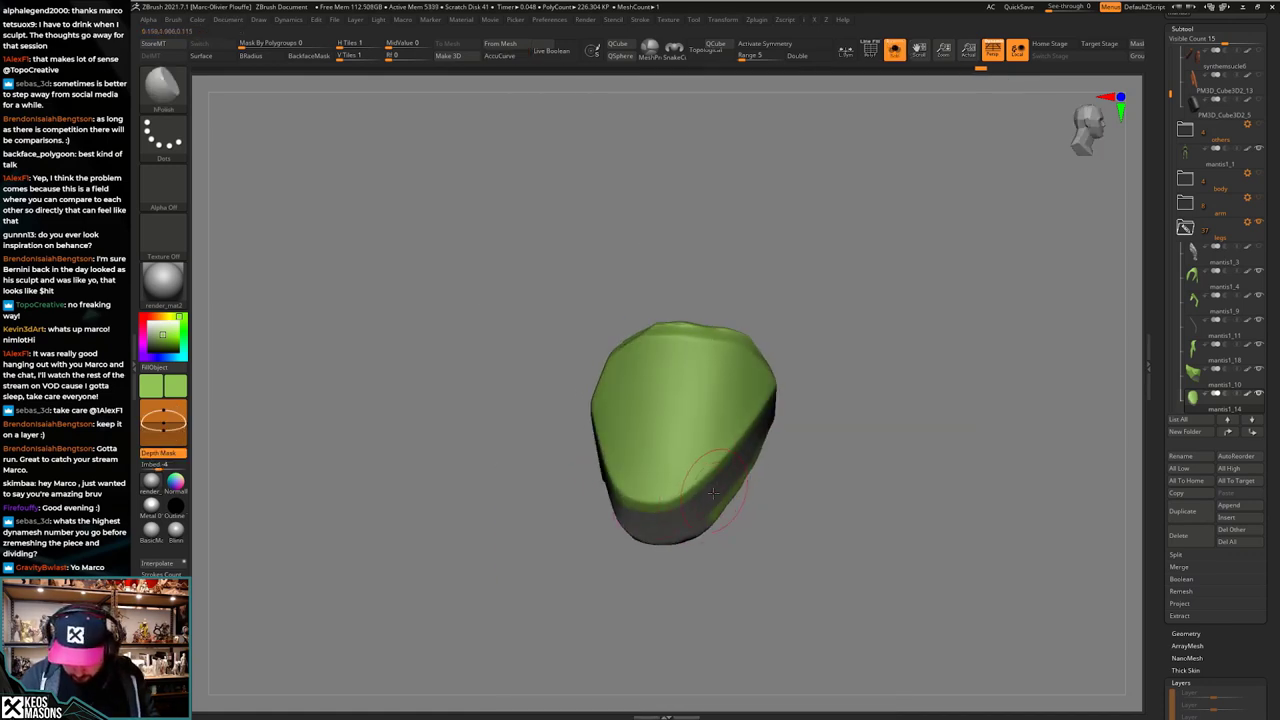
right_click_drag(713, 491, 745, 503)
key("shift+s")
mouse_move(645, 495)
right_mouse_down()
mouse_move(781, 484)
mouse_move(777, 465)
mouse_move(720, 470)
mouse_move(880, 430)
mouse_move(869, 513)
mouse_move(883, 431)
right_mouse_up()
key("shift+space")
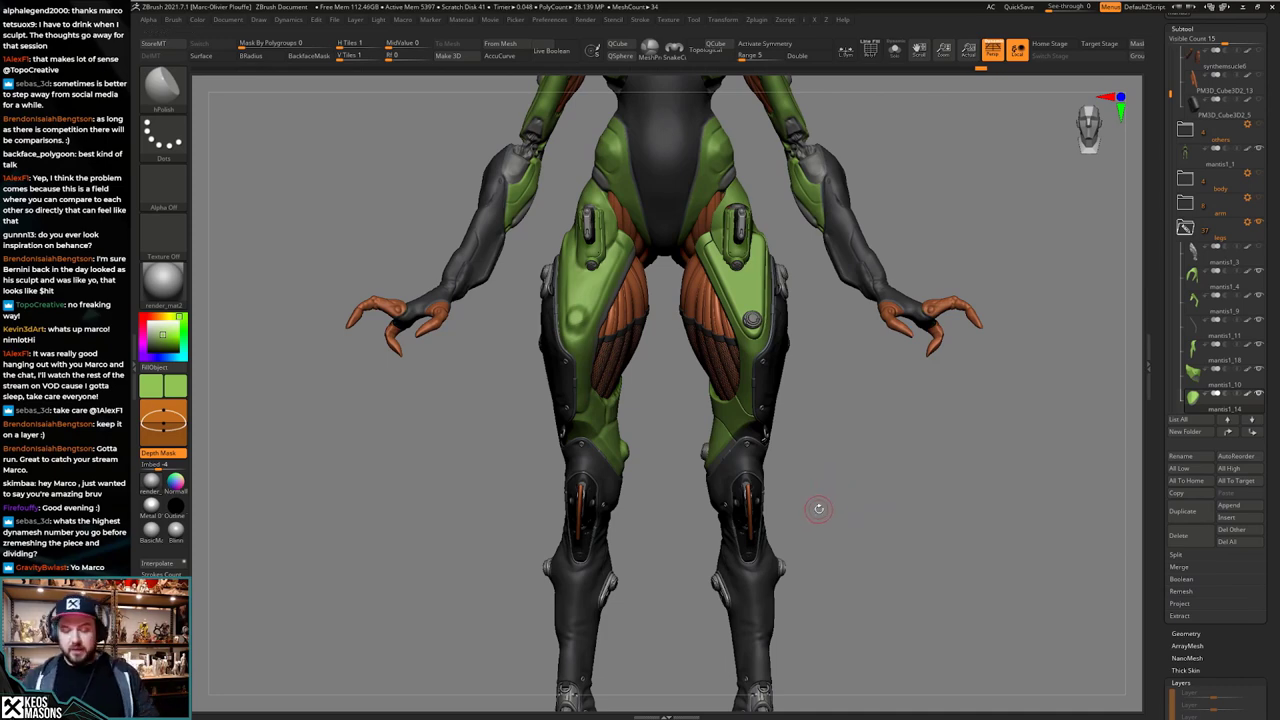
Step: Examine the leg armor, knees and shins from front and three-quarter views for areas that still need detail
right_click_drag(820, 471, 765, 490)
mouse_move(764, 490)
left_mouse_down()
mouse_move(782, 491)
mouse_move(763, 501)
mouse_move(782, 476)
left_mouse_up()
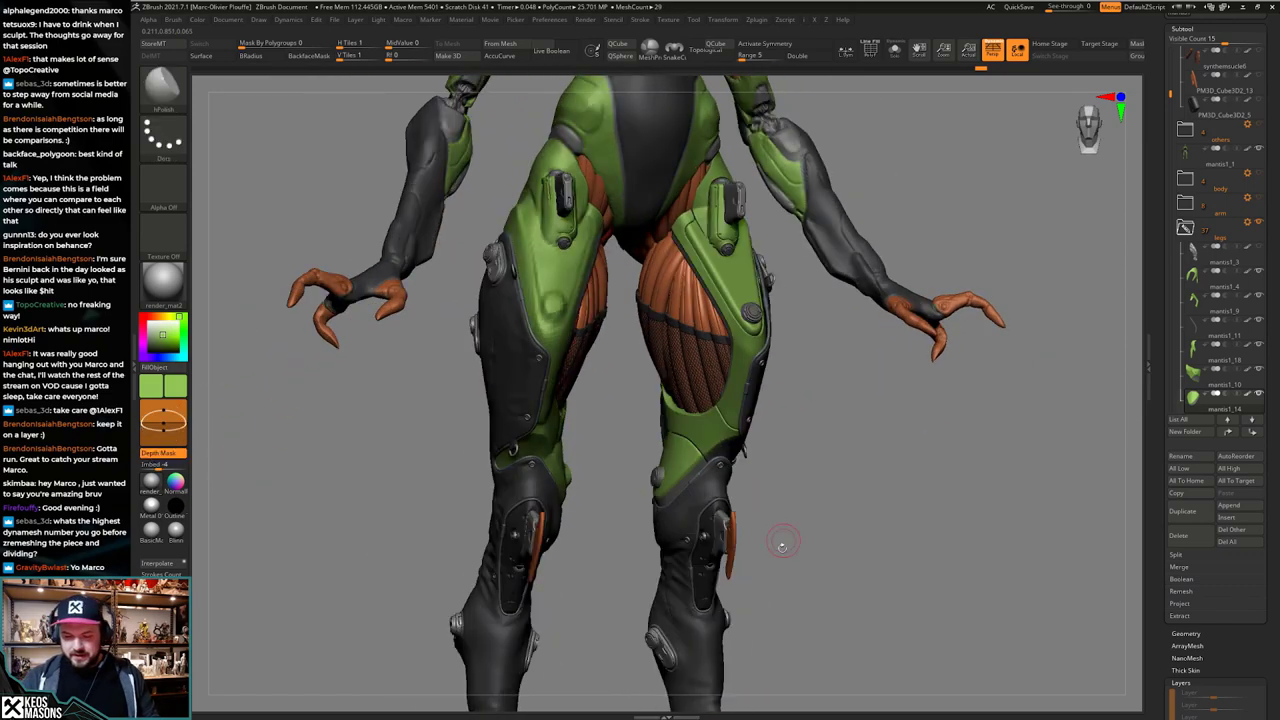
left_click_drag(780, 543, 775, 483, "alt")
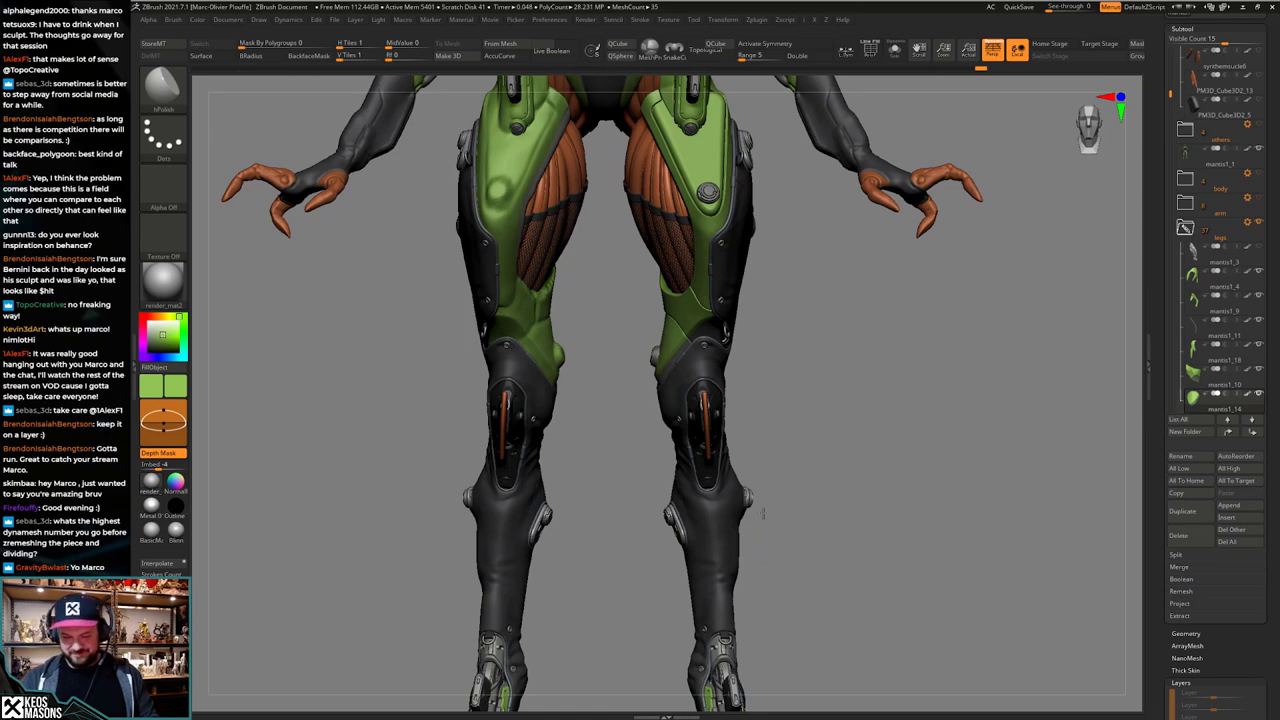
left_click_drag(763, 513, 793, 452)
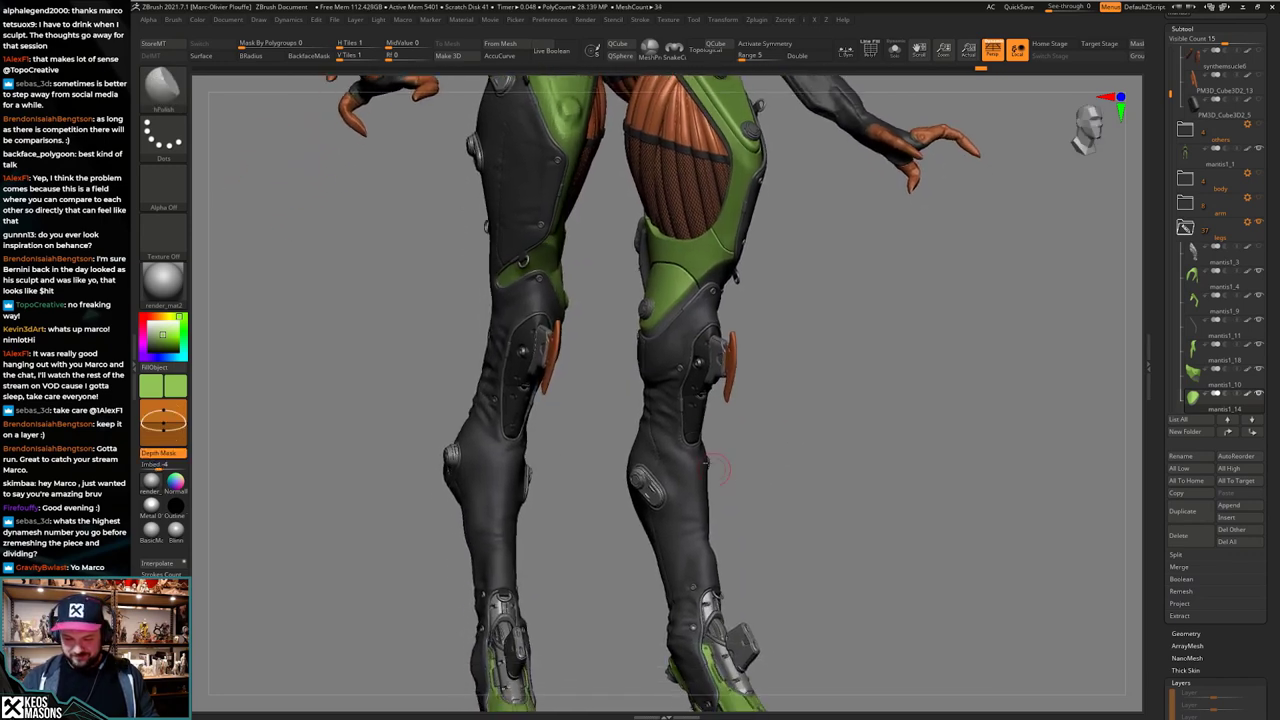
left_click_drag(755, 335, 757, 470)
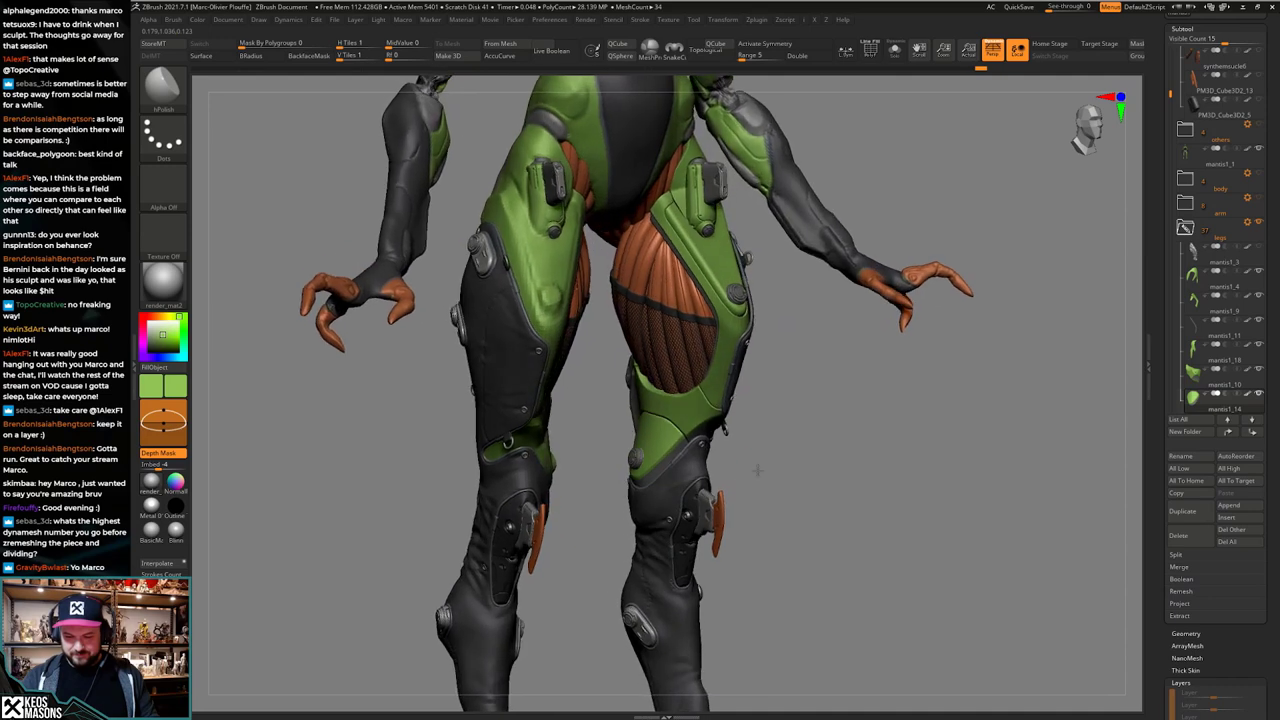
left_click_drag(791, 429, 748, 510)
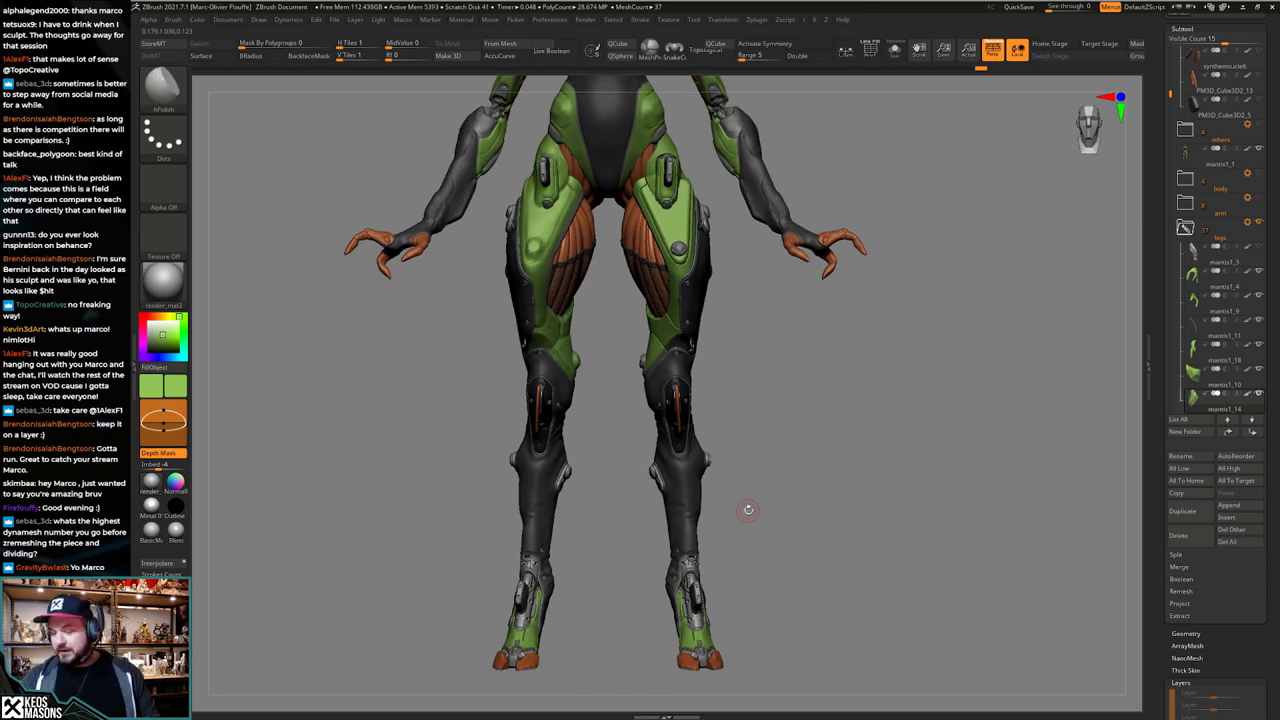
left_click_drag(809, 420, 801, 528)
left_click_drag(817, 446, 807, 426)
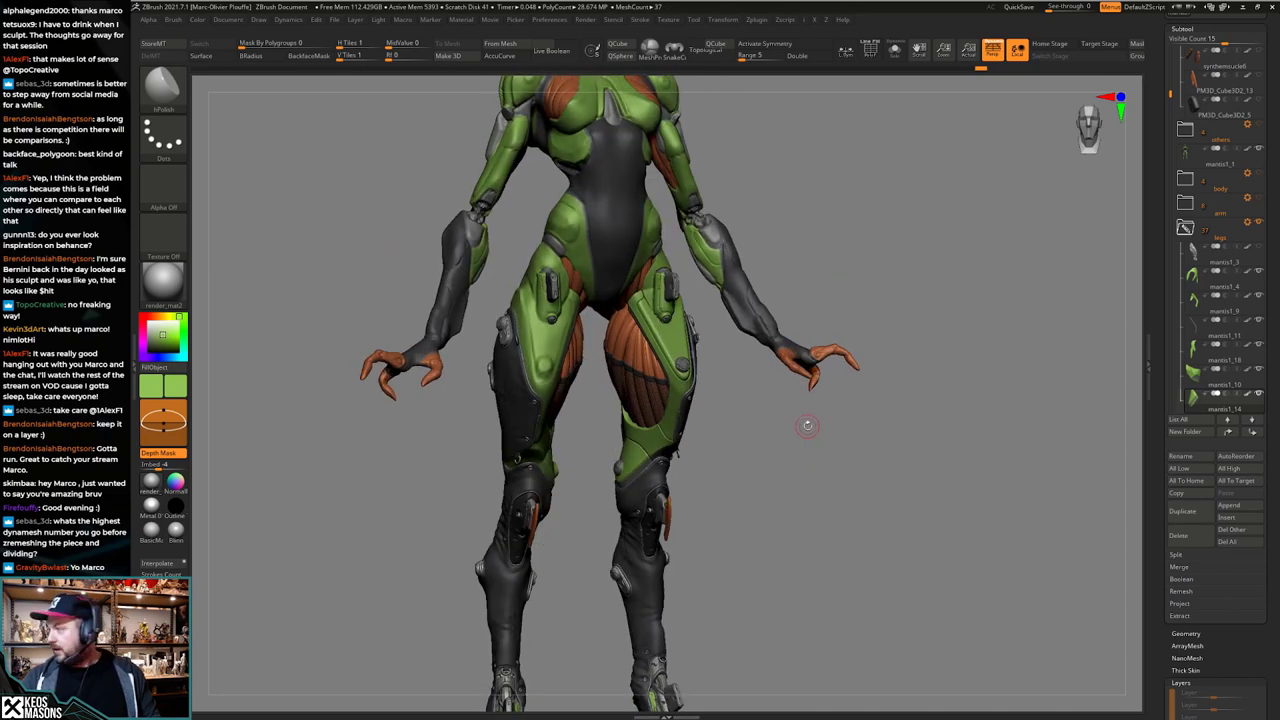
mouse_move(1210, 303)
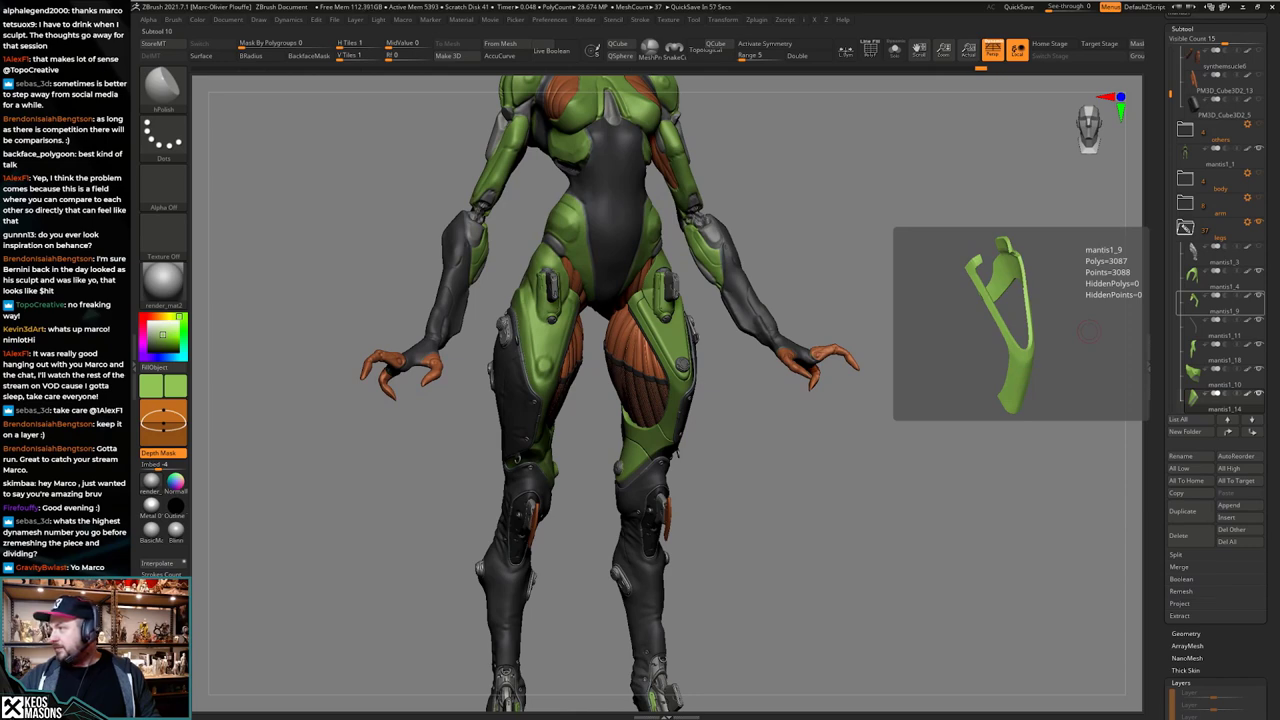
left_click_drag(1070, 431, 1034, 256)
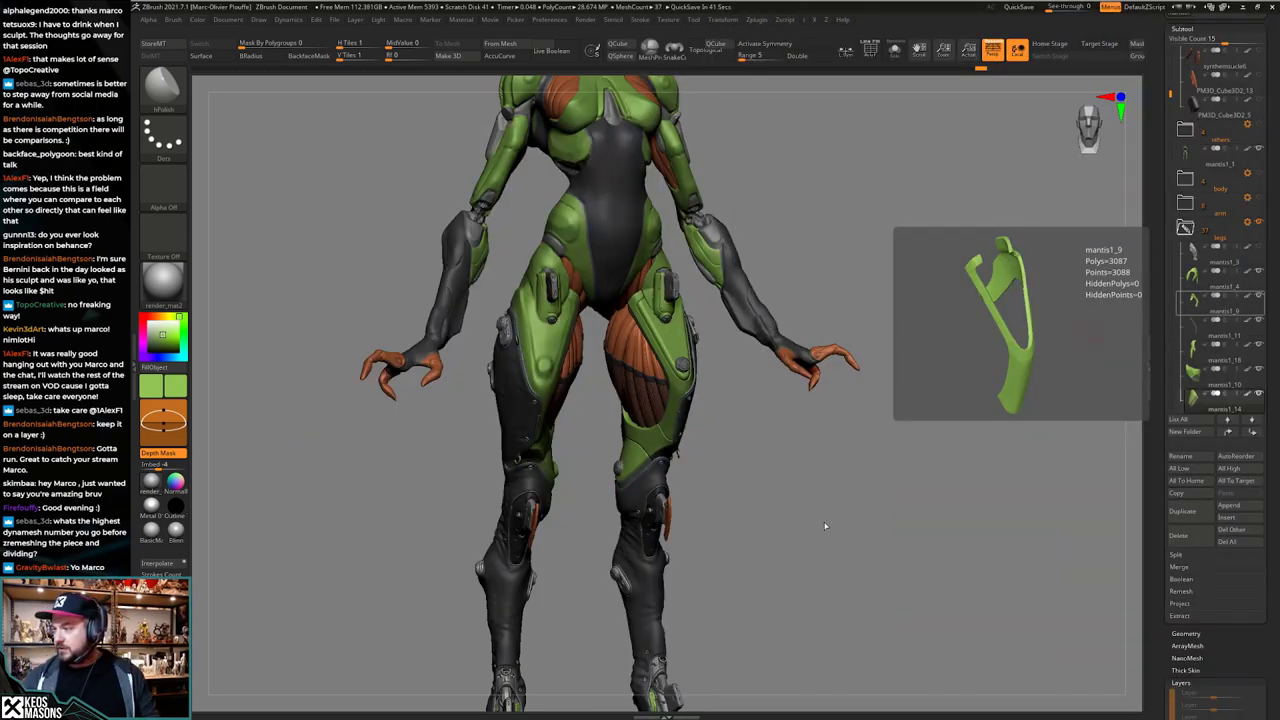
mouse_move(821, 481)
left_mouse_down()
mouse_move(791, 503)
mouse_move(797, 523)
mouse_move(806, 494)
left_mouse_up()
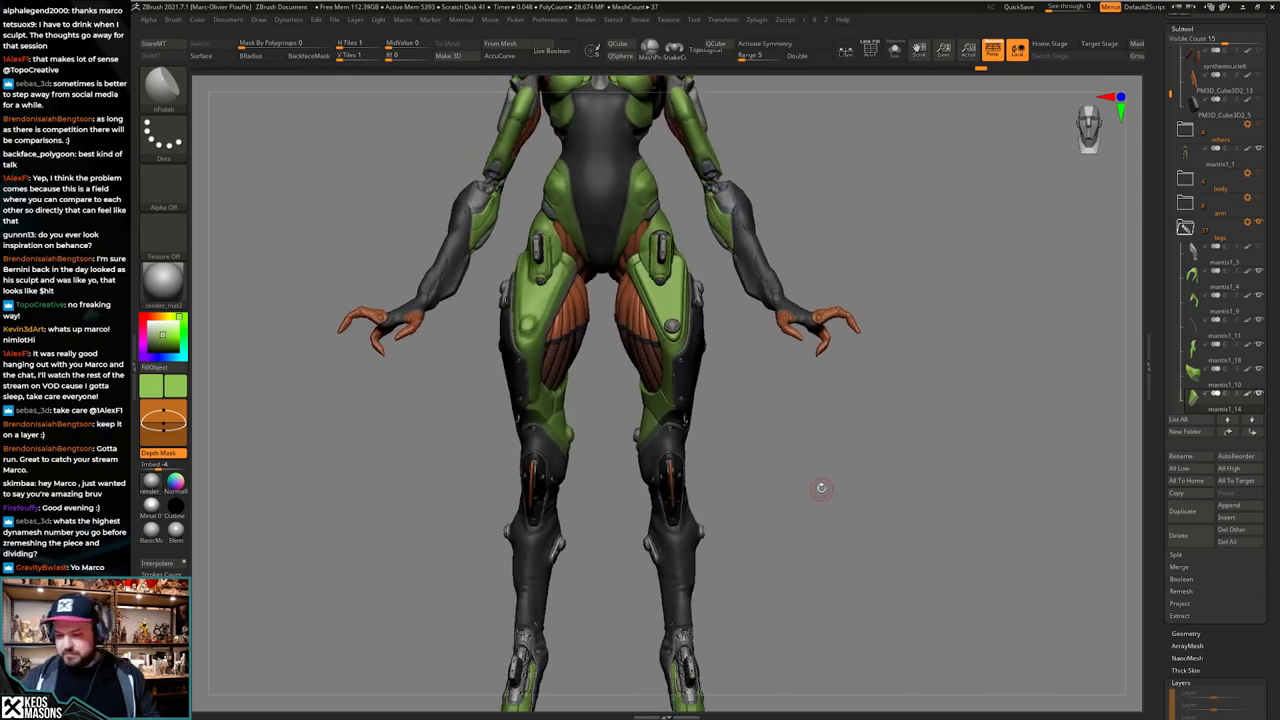
Step: Leave a canvas snapshot of the detailed lower leg and foot as a reference and place the model's legs beside it
mouse_move(872, 453)
left_mouse_down()
mouse_move(754, 437)
mouse_move(863, 437)
mouse_move(877, 441)
mouse_move(861, 446)
mouse_move(868, 462)
mouse_move(920, 440)
mouse_move(930, 478)
mouse_move(724, 407)
mouse_move(609, 327)
left_mouse_up()
left_click_drag(609, 400, 645, 414)
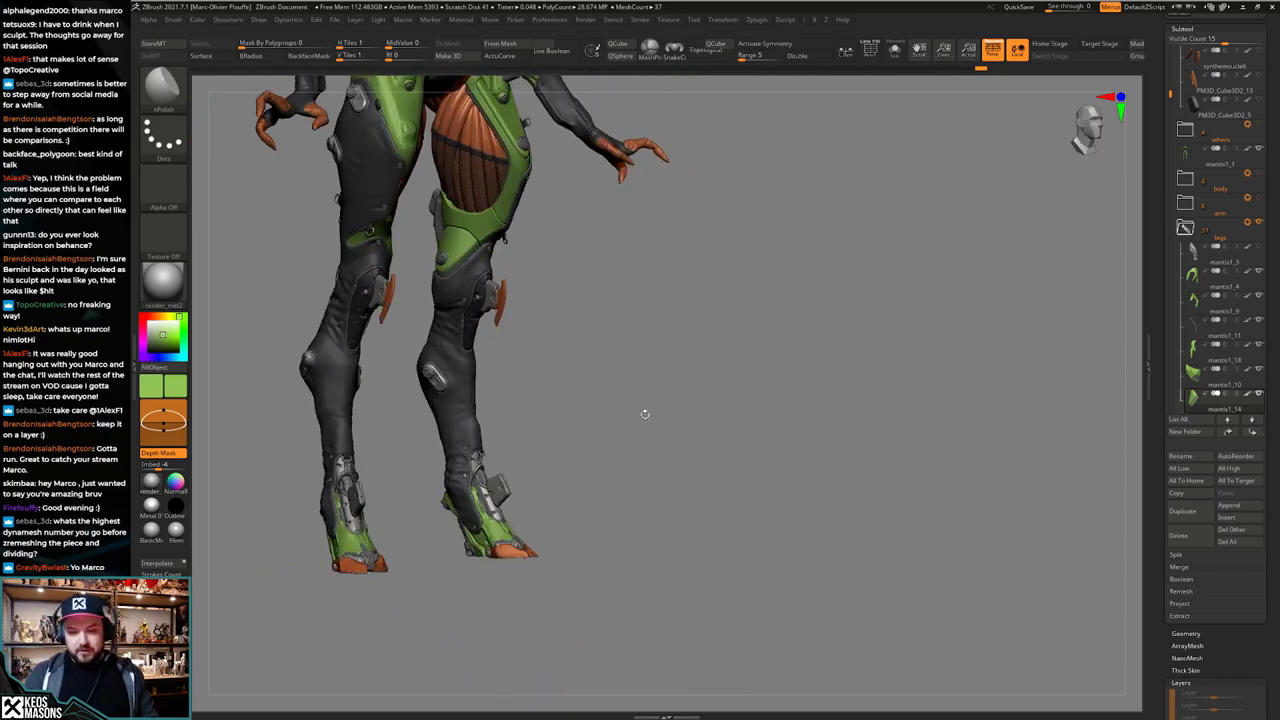
mouse_move(645, 414)
right_mouse_down("alt")
mouse_move(563, 377)
mouse_move(637, 529)
mouse_move(574, 331)
mouse_move(612, 464)
mouse_move(574, 460)
mouse_move(557, 376)
right_mouse_up("alt")
right_click_drag(597, 477, 603, 464)
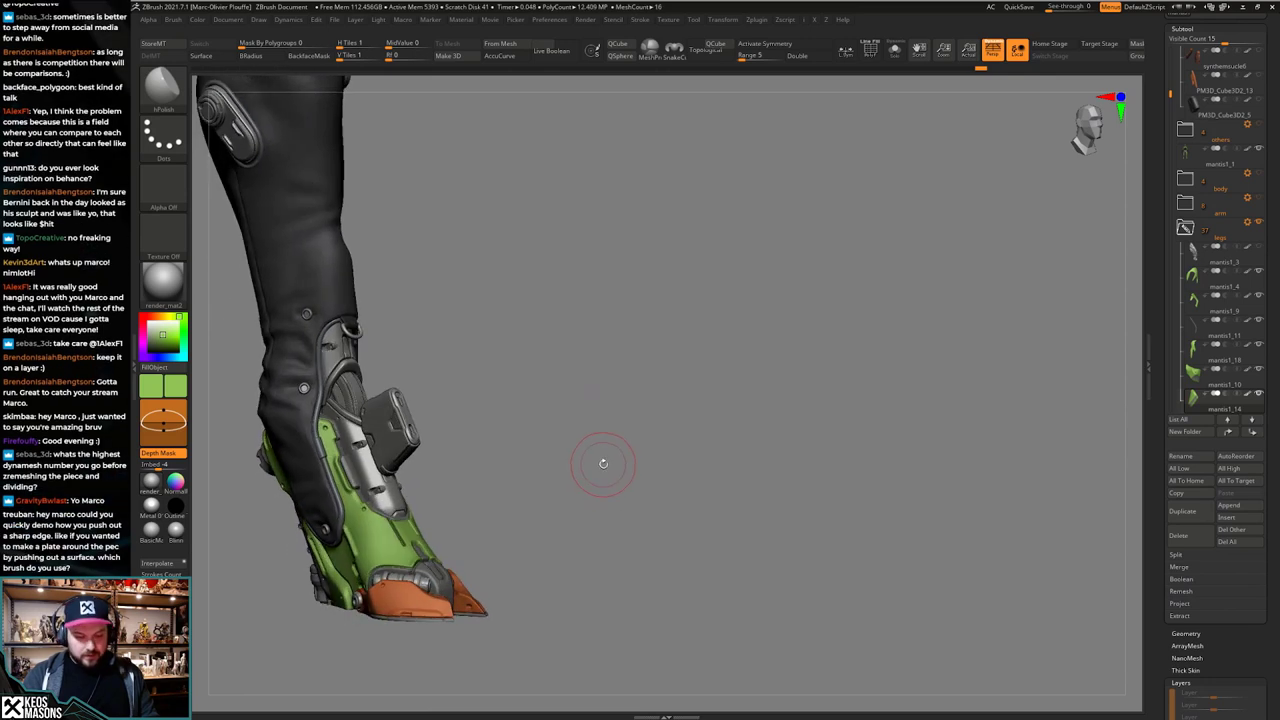
left_click_drag(603, 463, 655, 460)
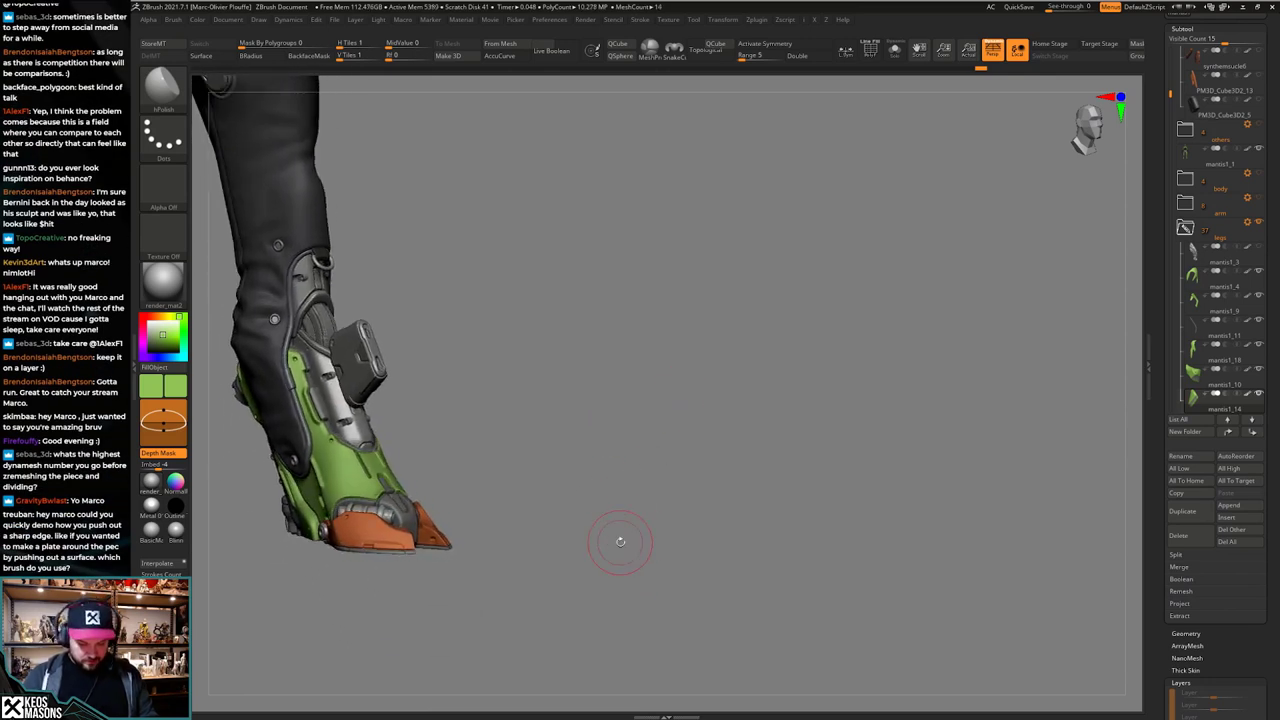
key("shift+s")
left_click_drag(423, 444, 840, 634, "alt")
left_click_drag(770, 385, 800, 570, "alt")
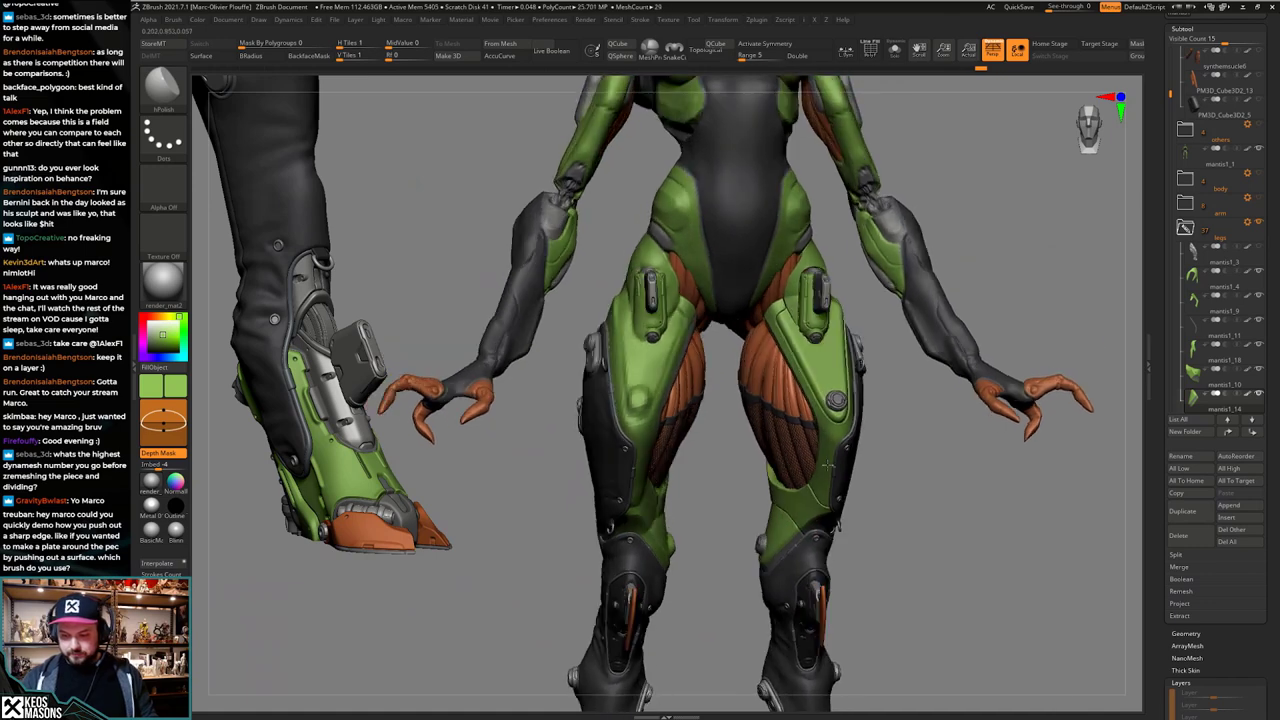
Step: Switch to the Sin_Alpha brush with its DragDot stroke and turn off the wireframe display on the knee plate
mouse_move(690, 430)
left_mouse_down()
mouse_move(819, 448)
mouse_move(823, 474)
mouse_move(845, 460)
mouse_move(811, 439)
mouse_move(816, 456)
mouse_move(775, 461)
mouse_move(788, 455)
left_mouse_up()
key("space")
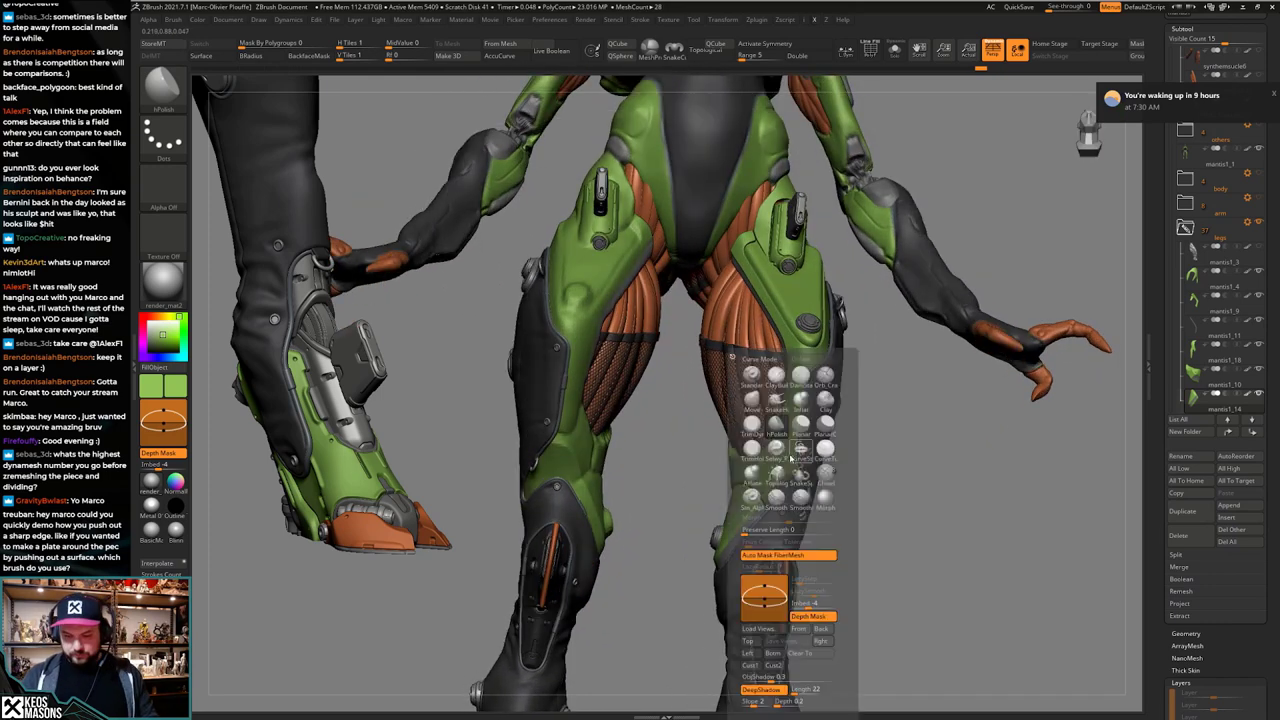
key("space")
left_click(822, 500)
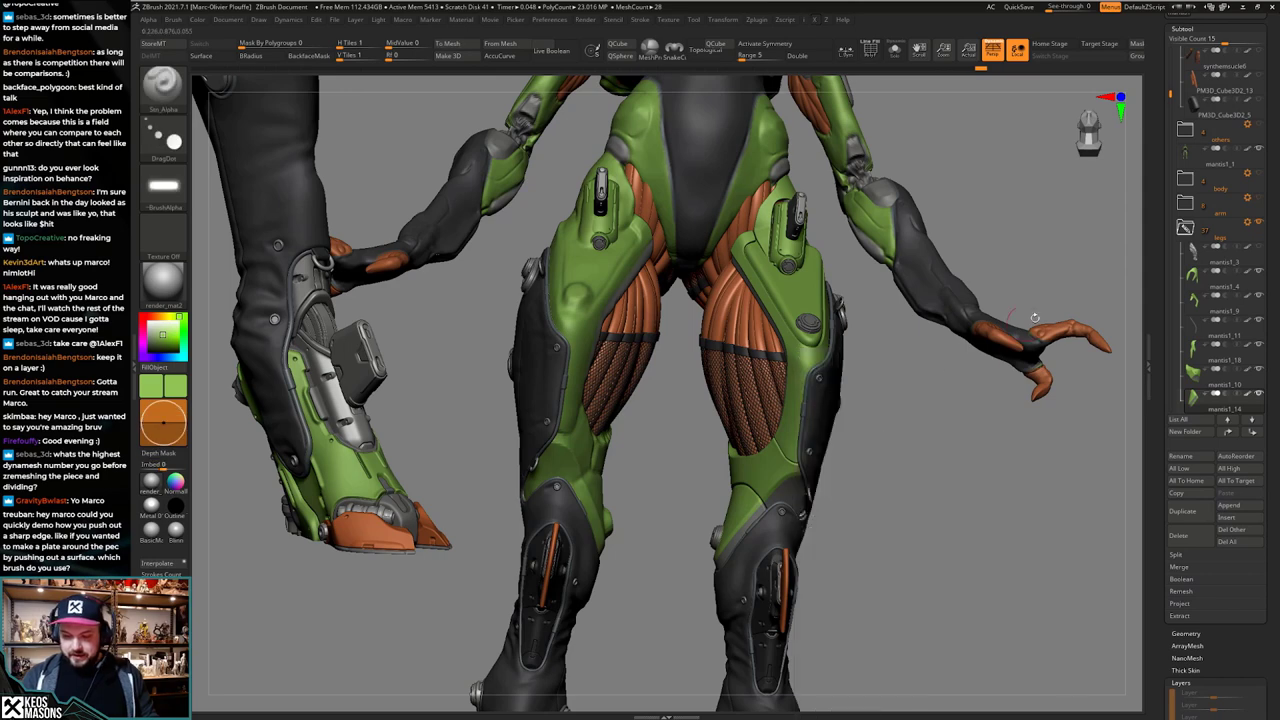
mouse_move(1036, 316)
left_mouse_down()
mouse_move(855, 442)
mouse_move(850, 472)
mouse_move(844, 433)
left_mouse_up()
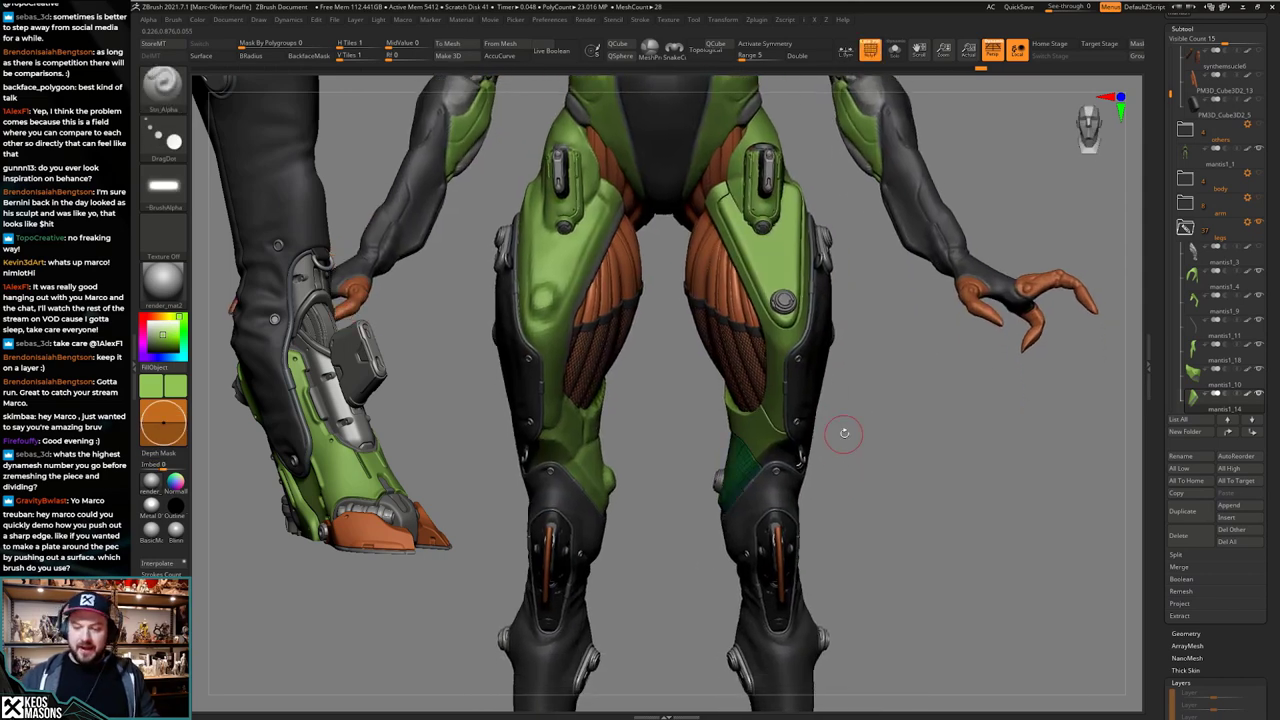
key("shift+f")
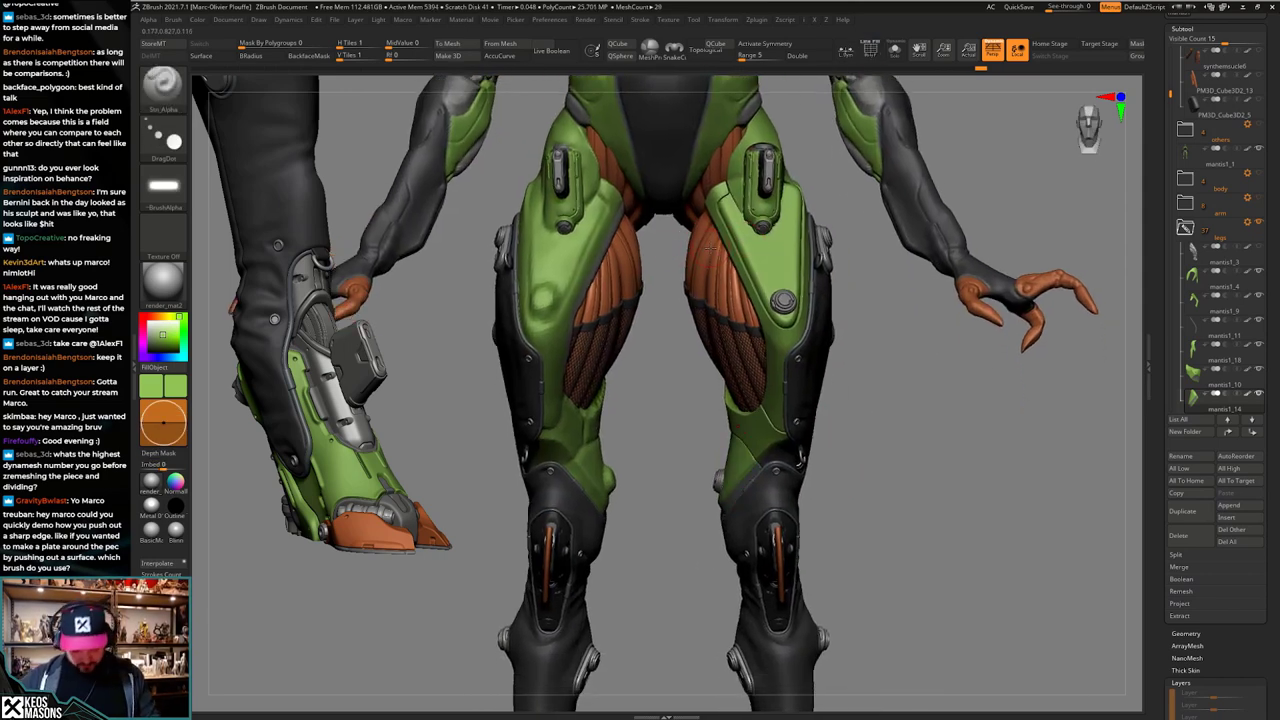
left_click(163, 185)
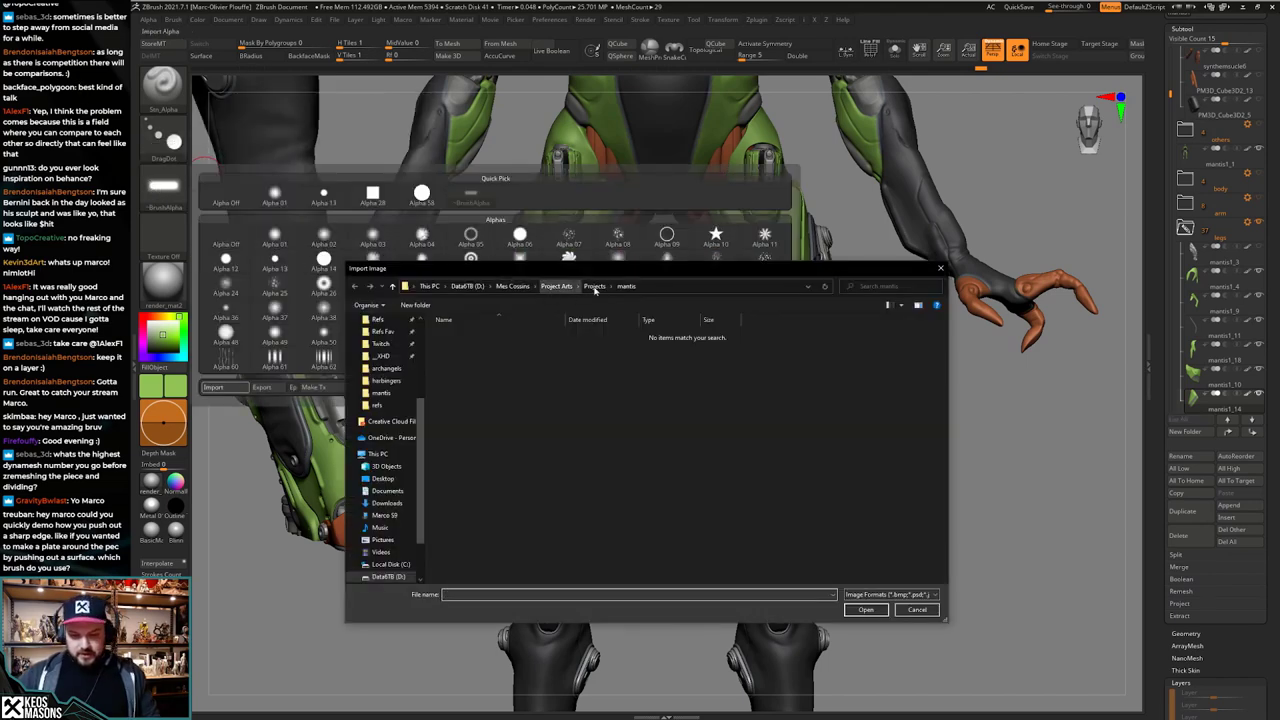
left_click(388, 396)
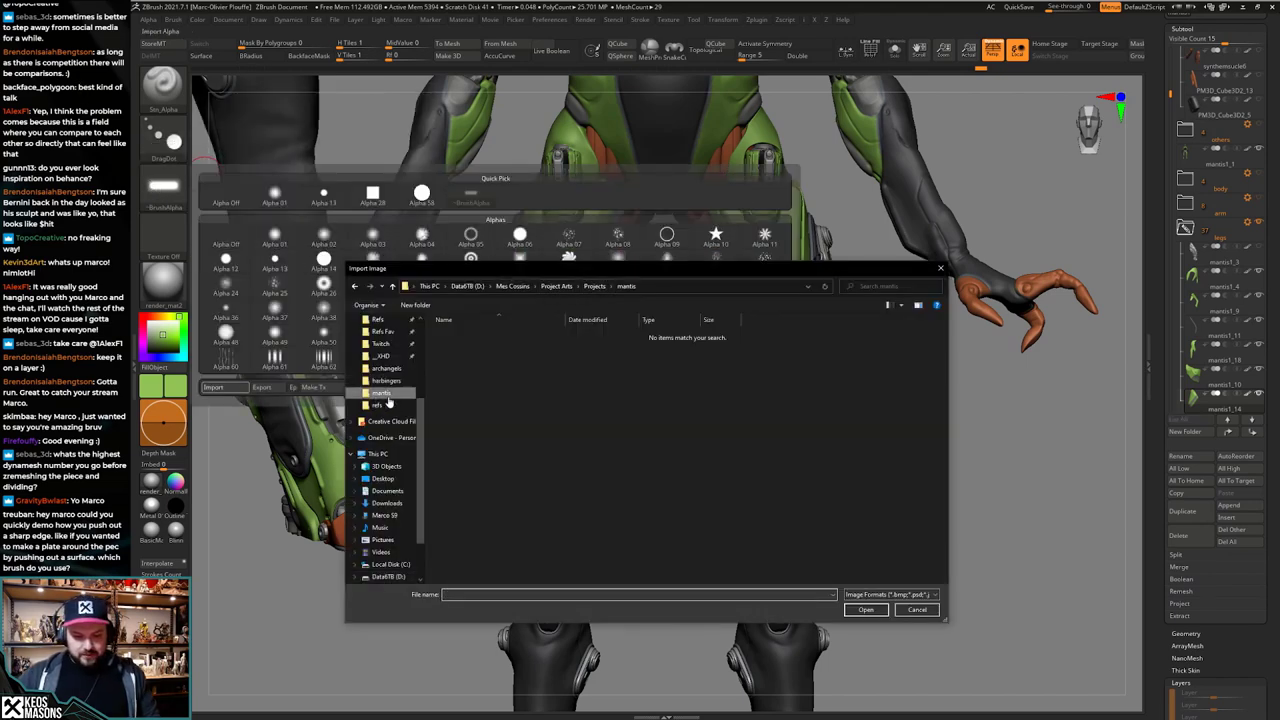
left_click(594, 287)
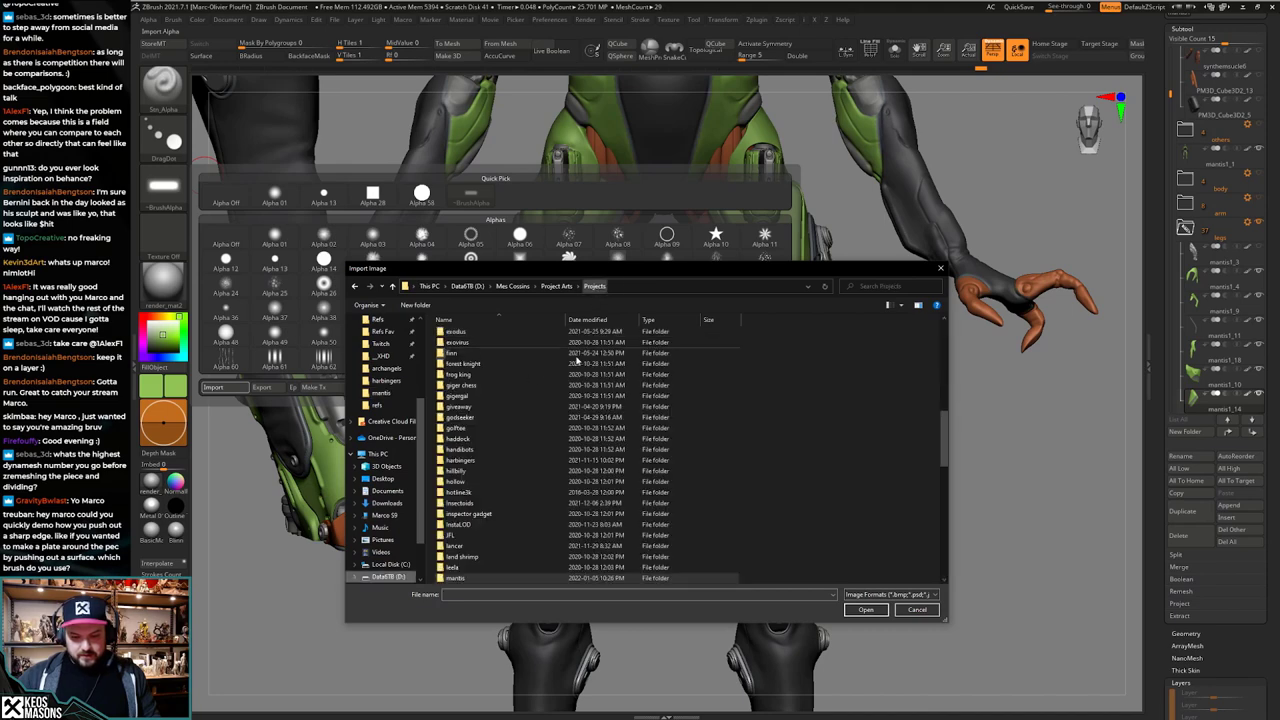
double_click(474, 580)
left_click(917, 609)
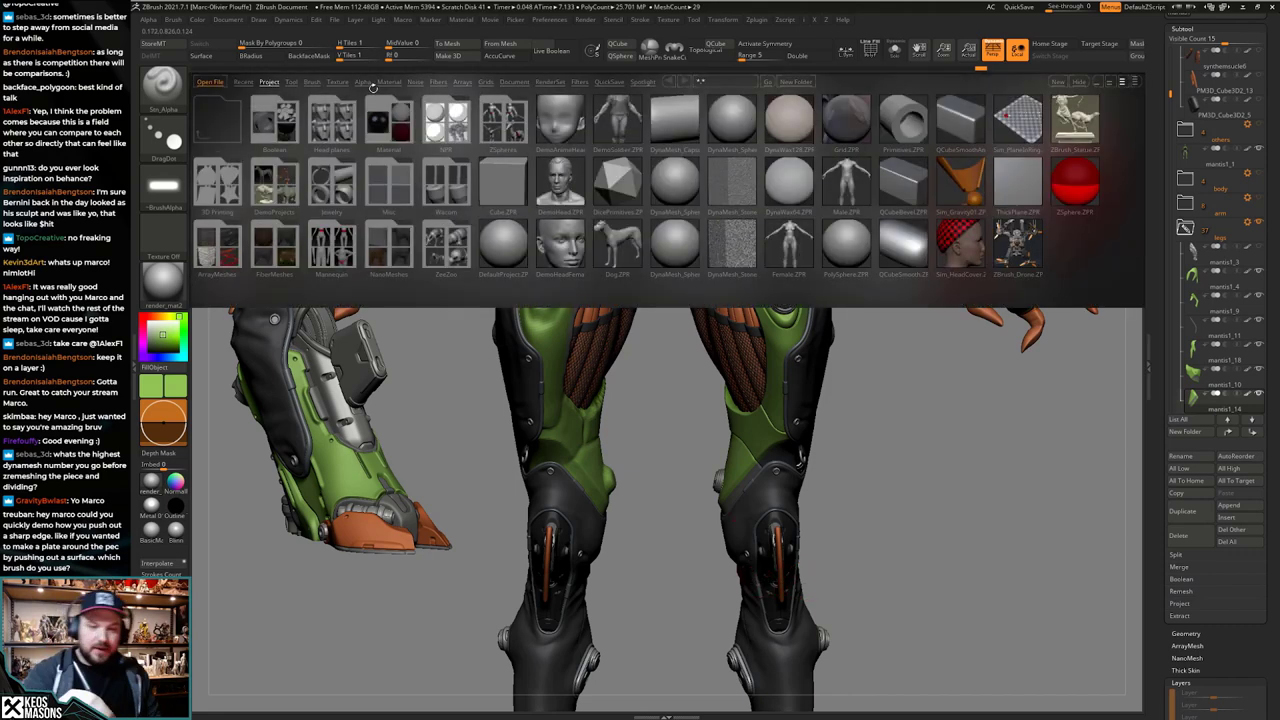
Step: Open the mecha folder in the LightBox alpha library and load the Button_37 and Button_35 alphas
left_click(363, 82)
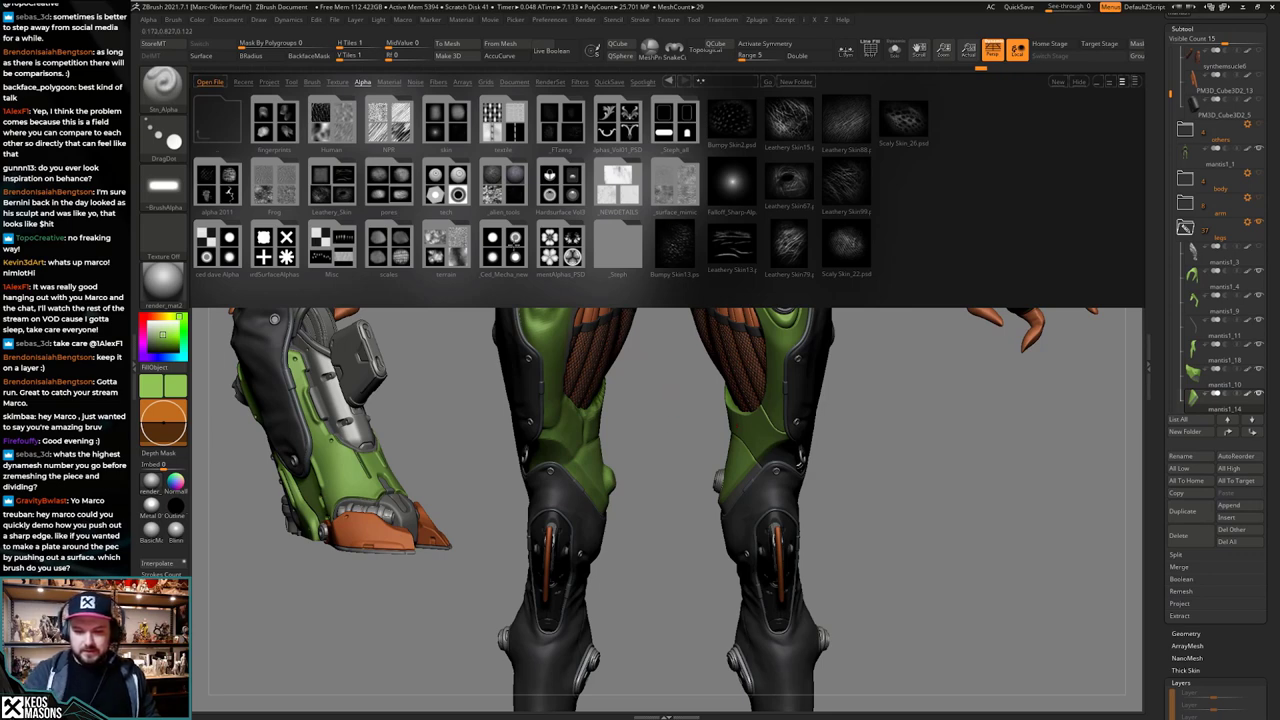
double_click(518, 262)
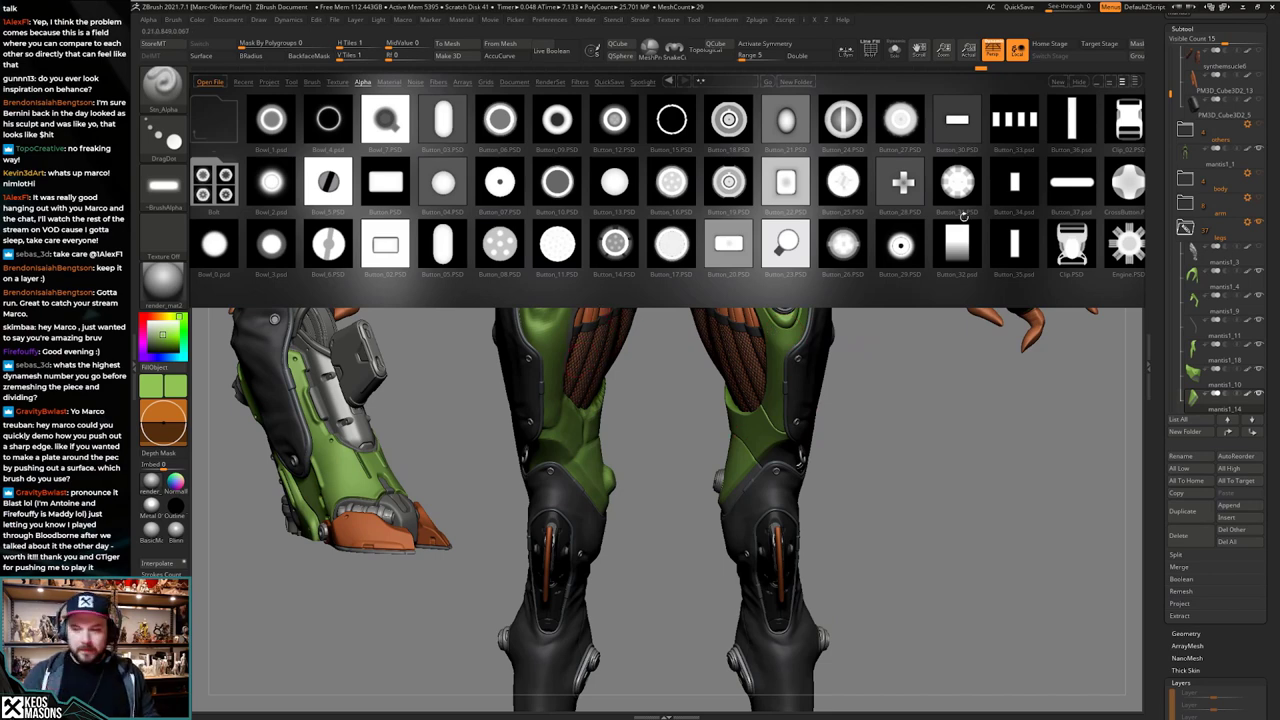
left_click_drag(964, 216, 846, 284)
double_click(709, 184)
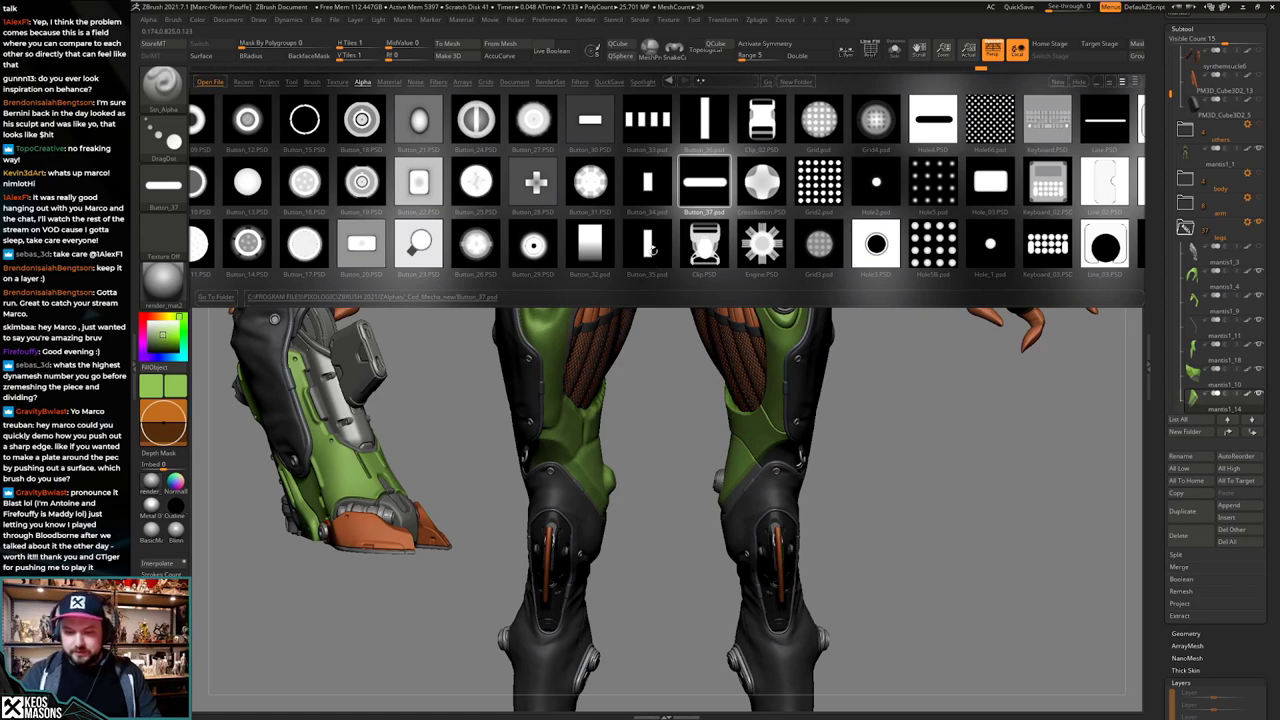
left_click(650, 248)
left_click_drag(898, 200, 817, 266)
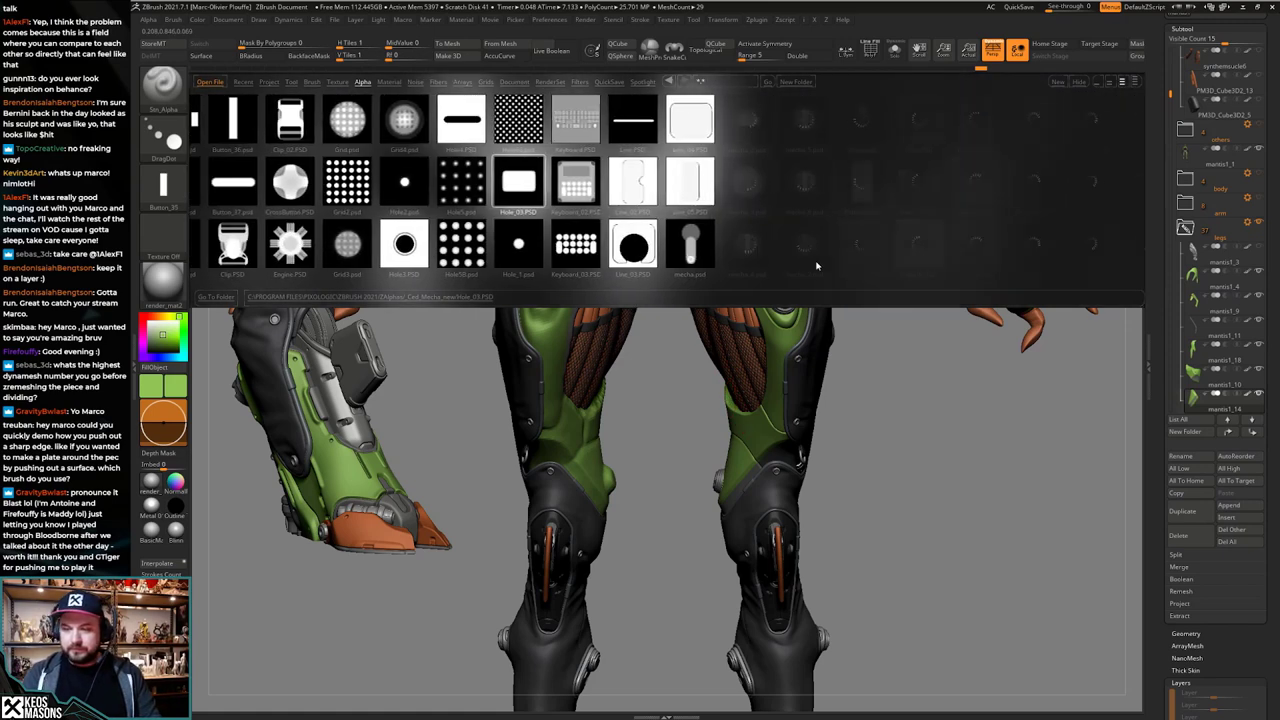
Step: Load the Line, mecha and Ovale alphas from the mecha folder
double_click(635, 123)
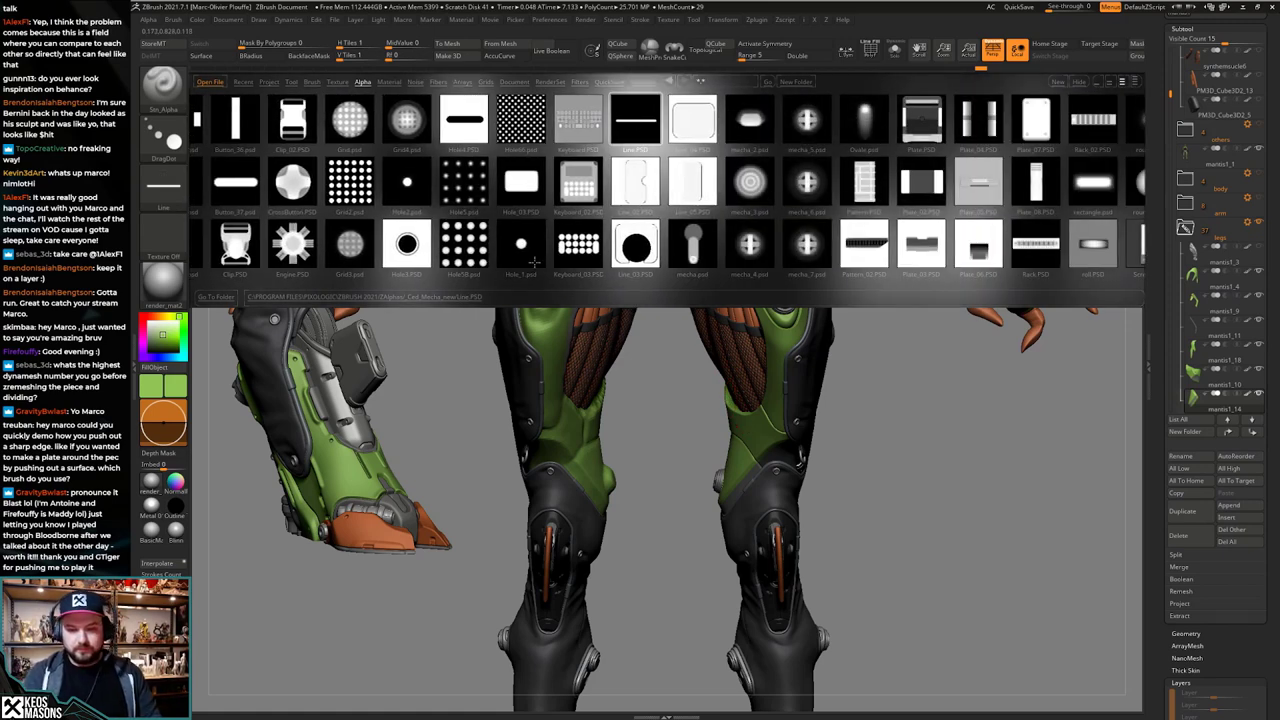
left_click(700, 248)
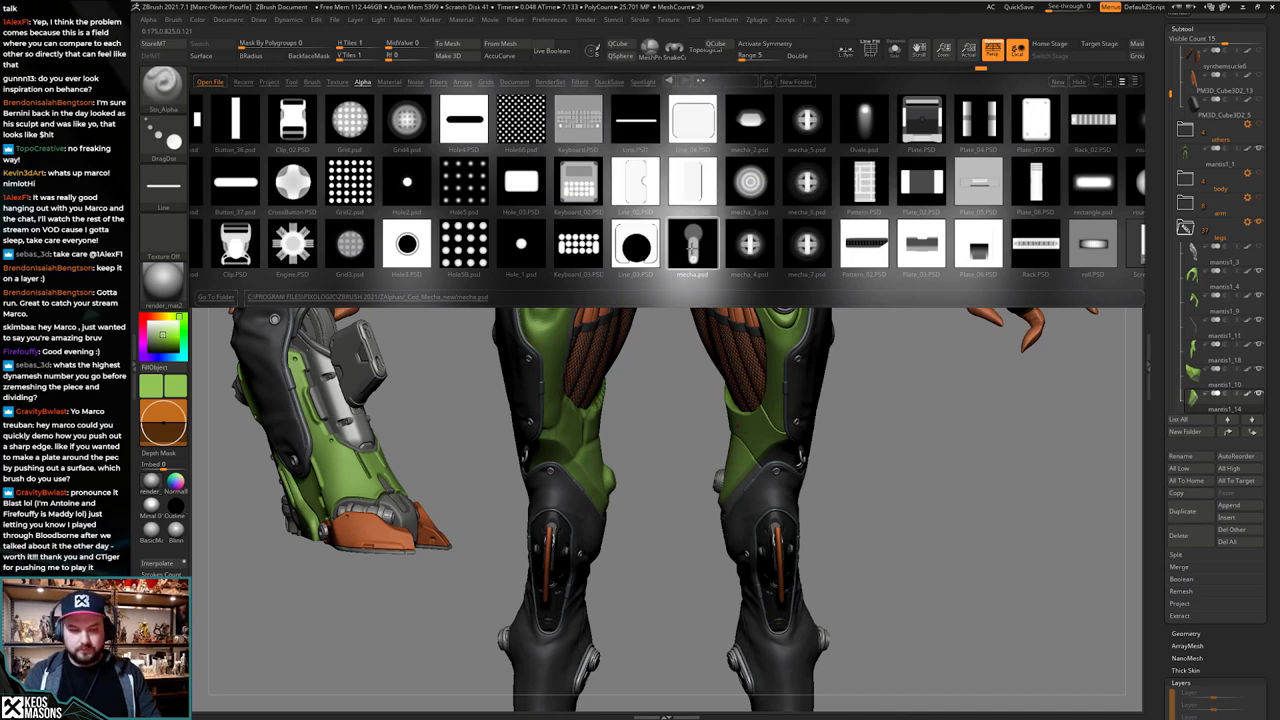
double_click(692, 249)
double_click(864, 128)
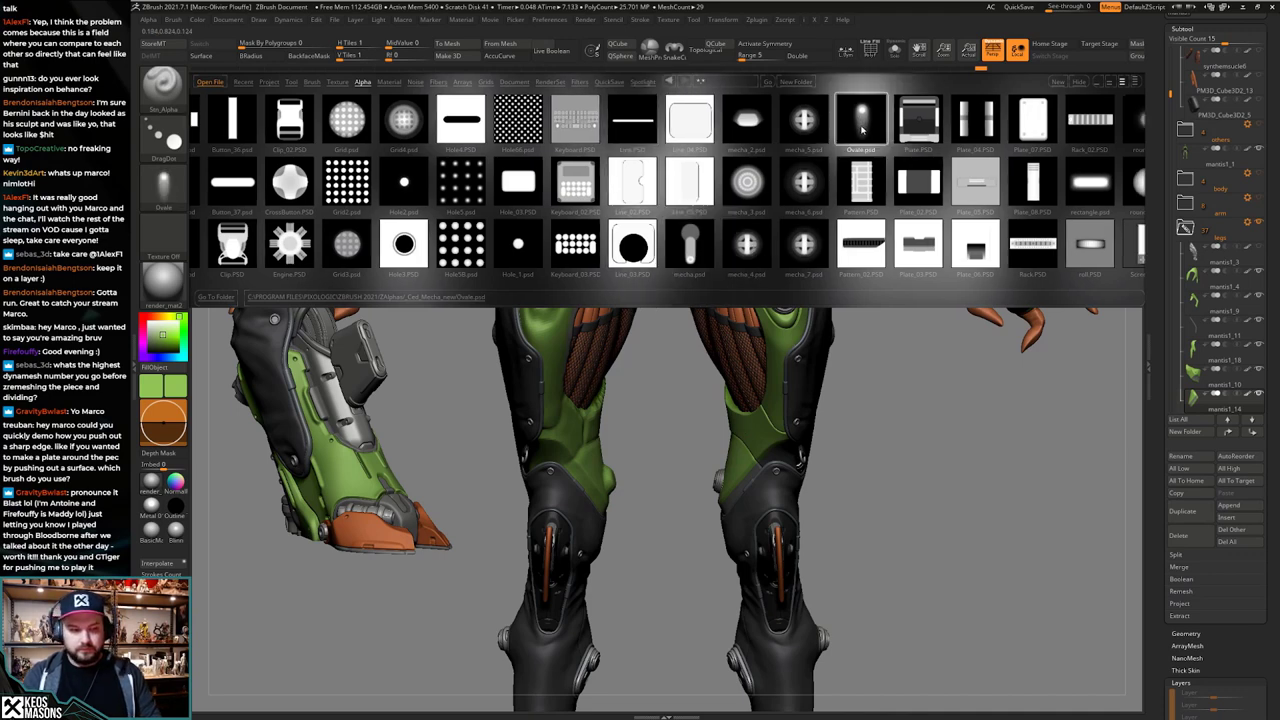
Step: Load the rectangle, __11 and __14 alphas from the mecha folder and reload LightBox
left_click_drag(934, 180, 803, 271)
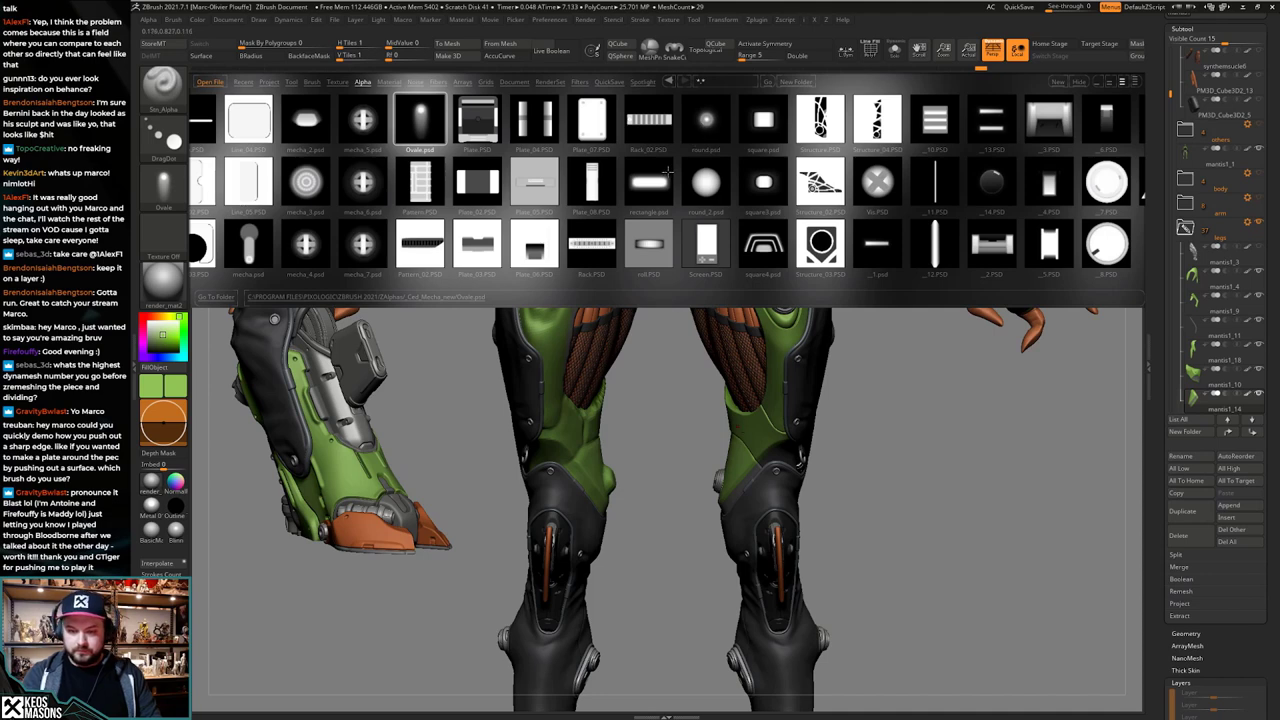
left_click(667, 172)
left_click_drag(972, 250, 818, 270)
left_click(769, 180)
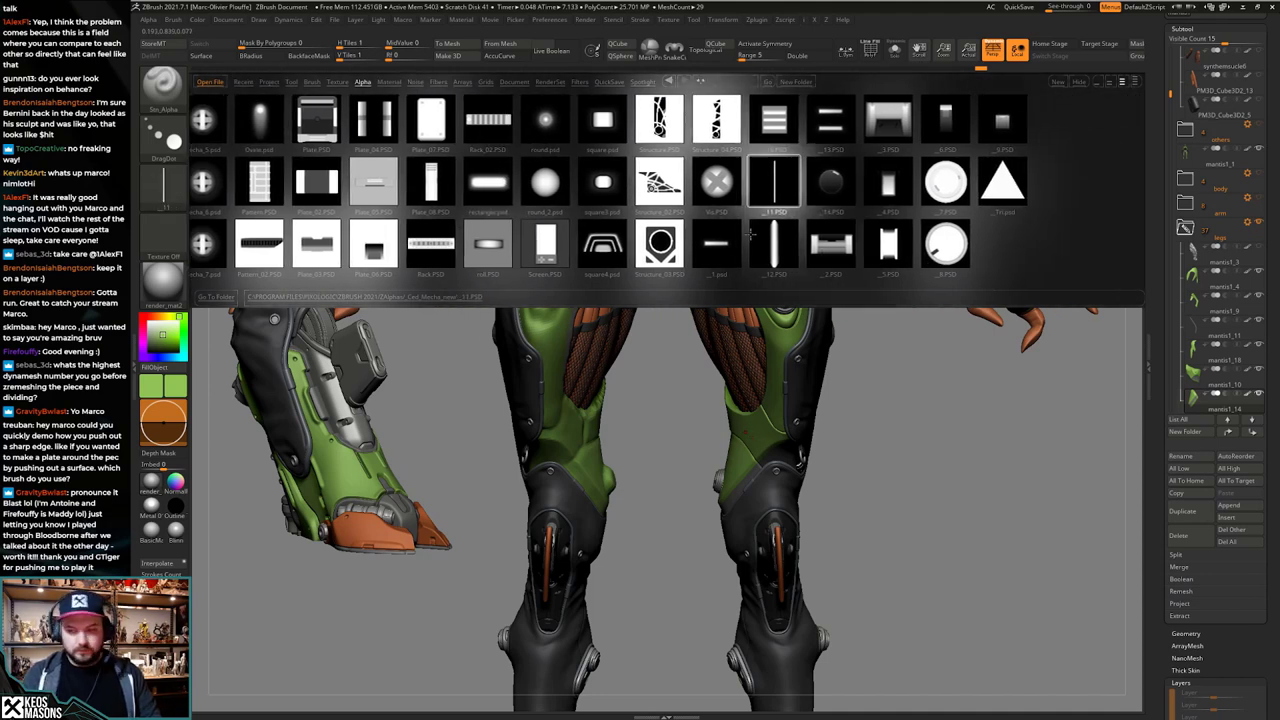
left_click(840, 179)
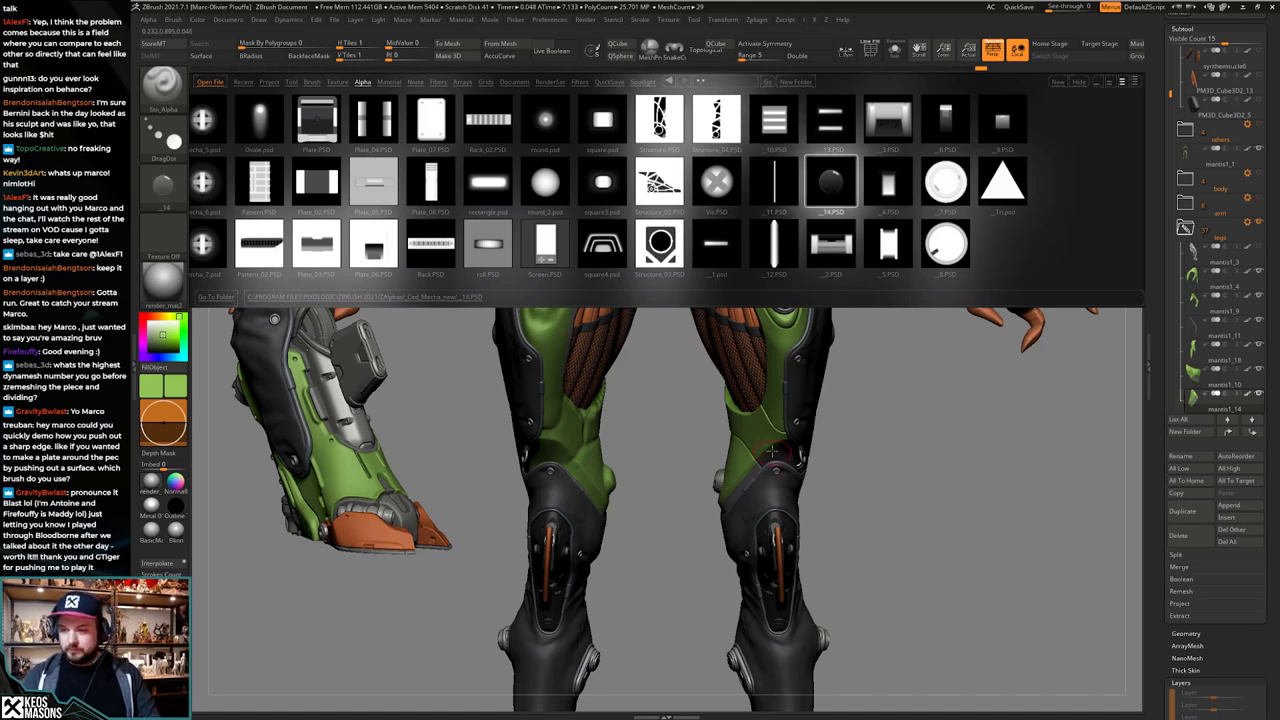
key("comma")
key("comma")
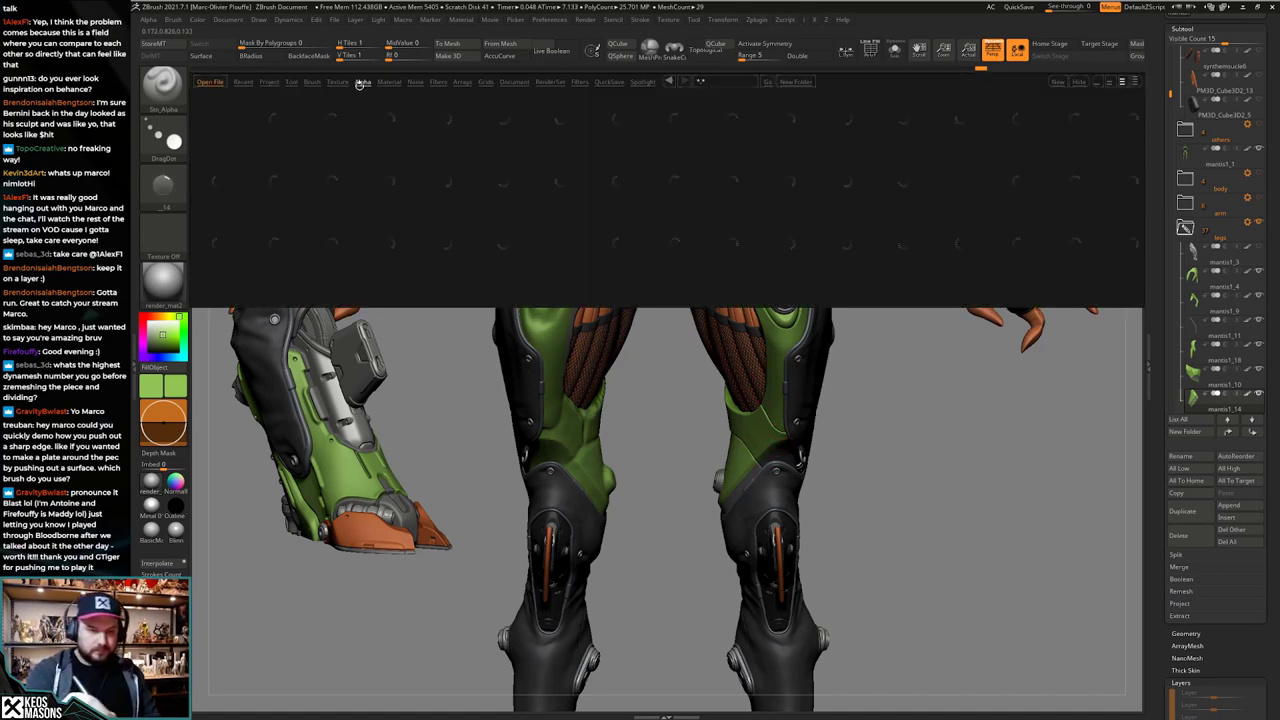
Step: Open the Steph_all folder in the LightBox alpha library and load the Base04, Base05, Base15, Base17 and Base37 alphas
double_click(217, 122)
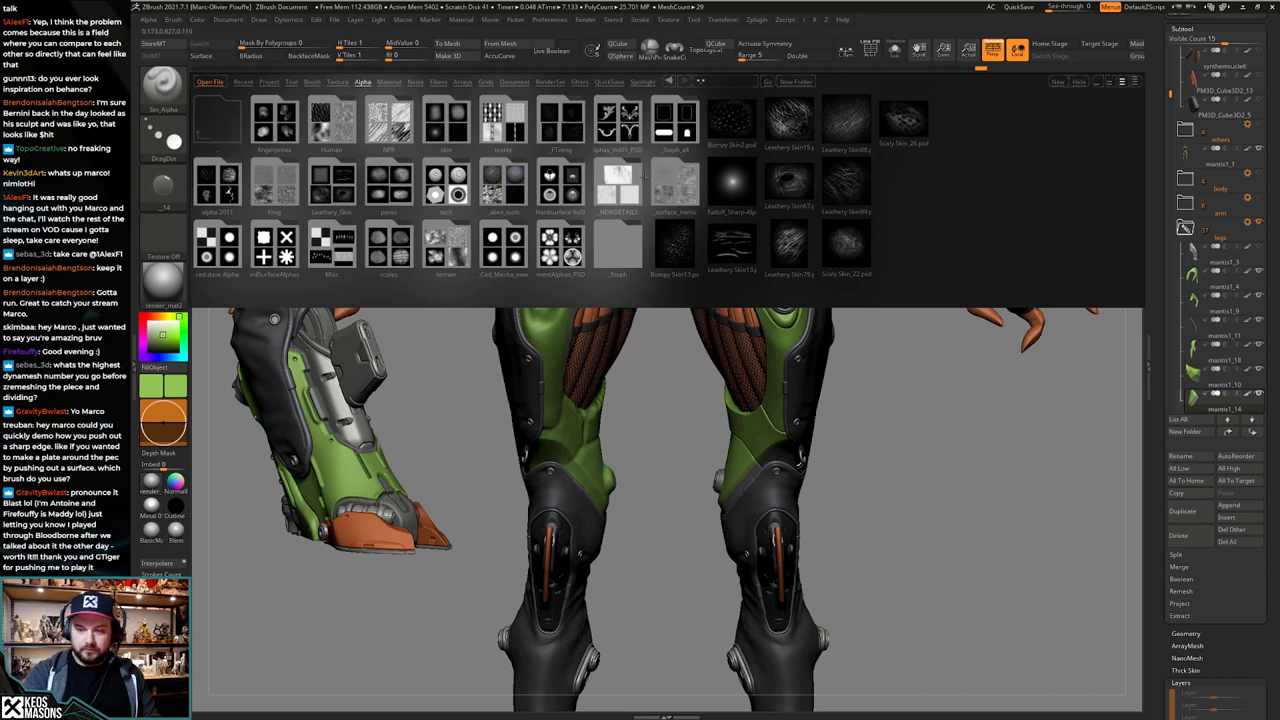
double_click(672, 124)
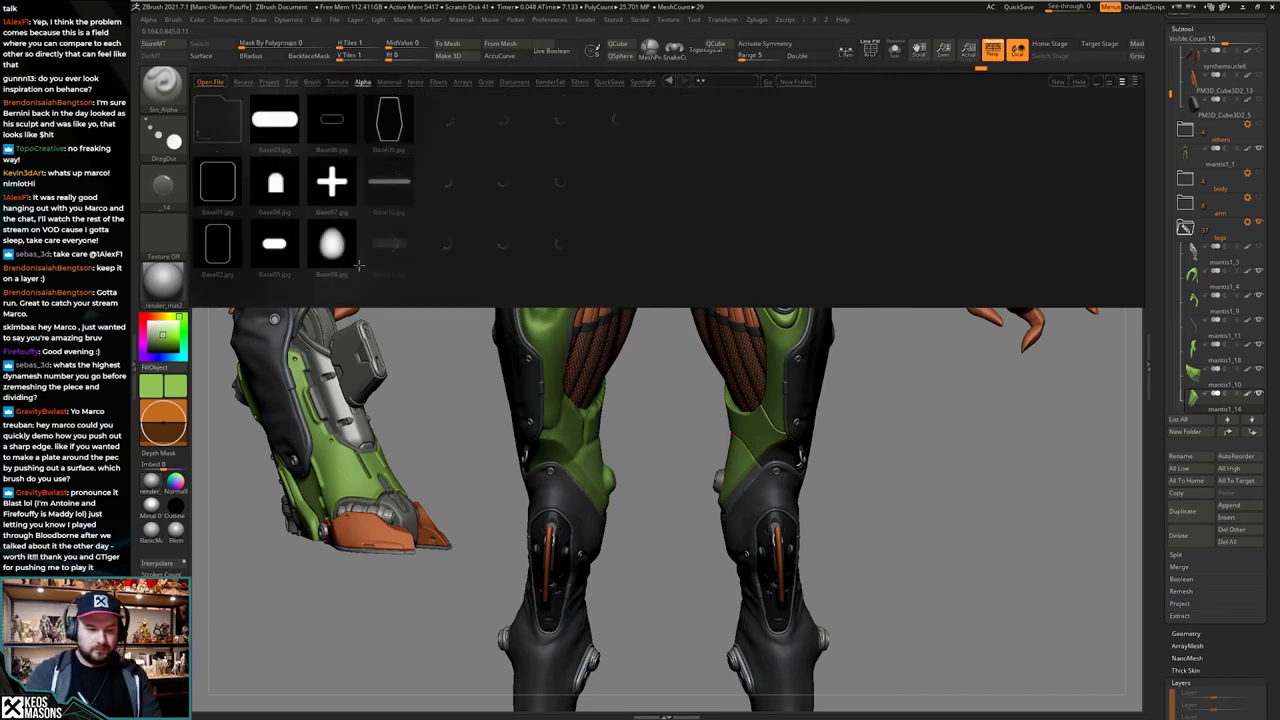
double_click(276, 188)
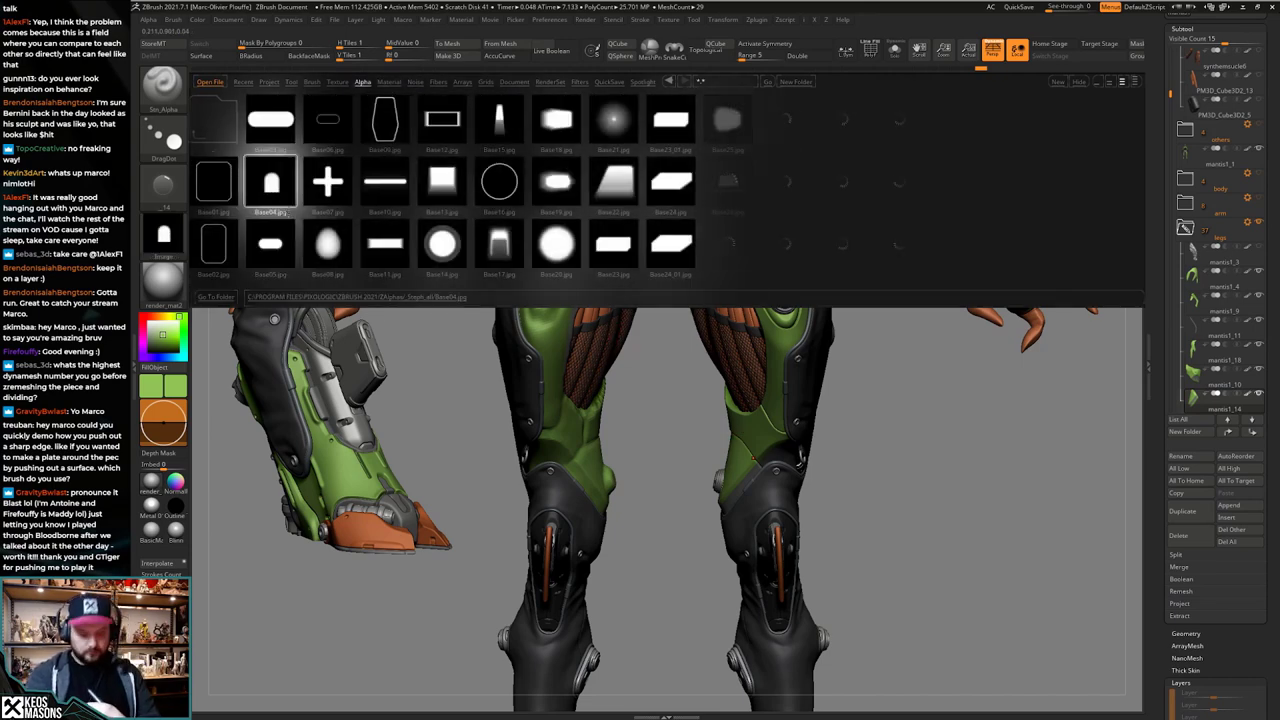
left_click(280, 243)
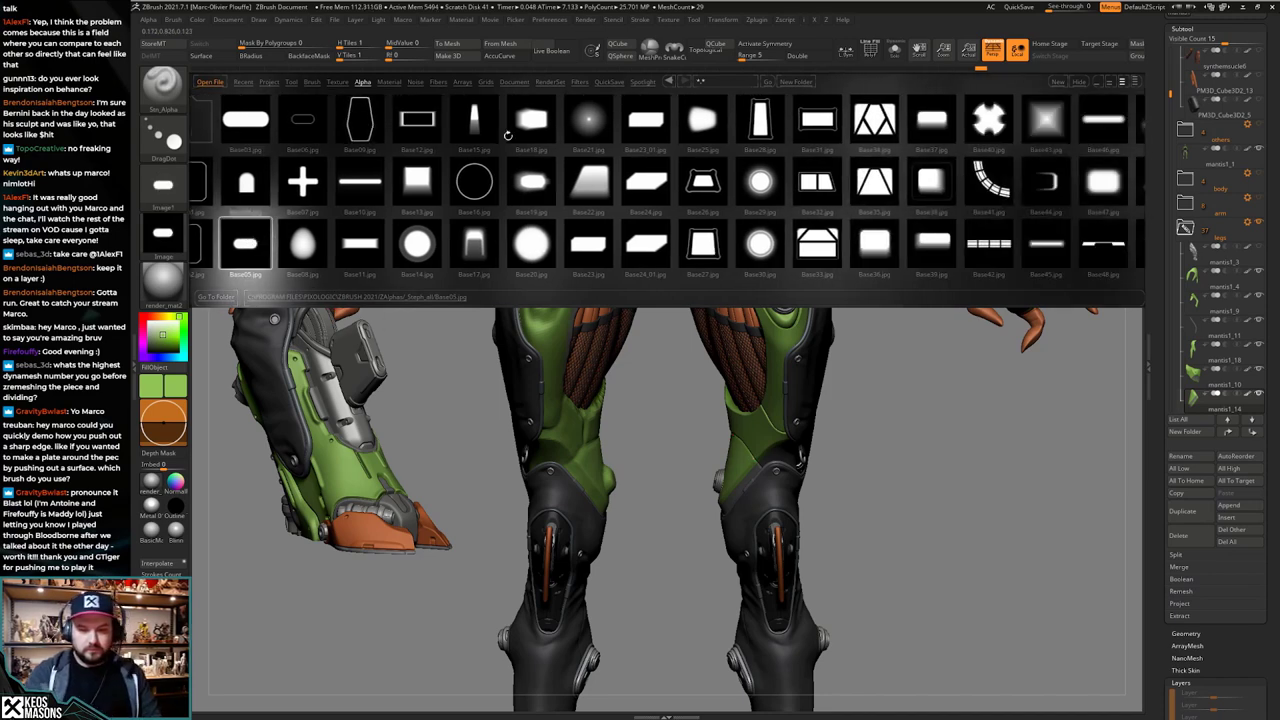
left_click(474, 122)
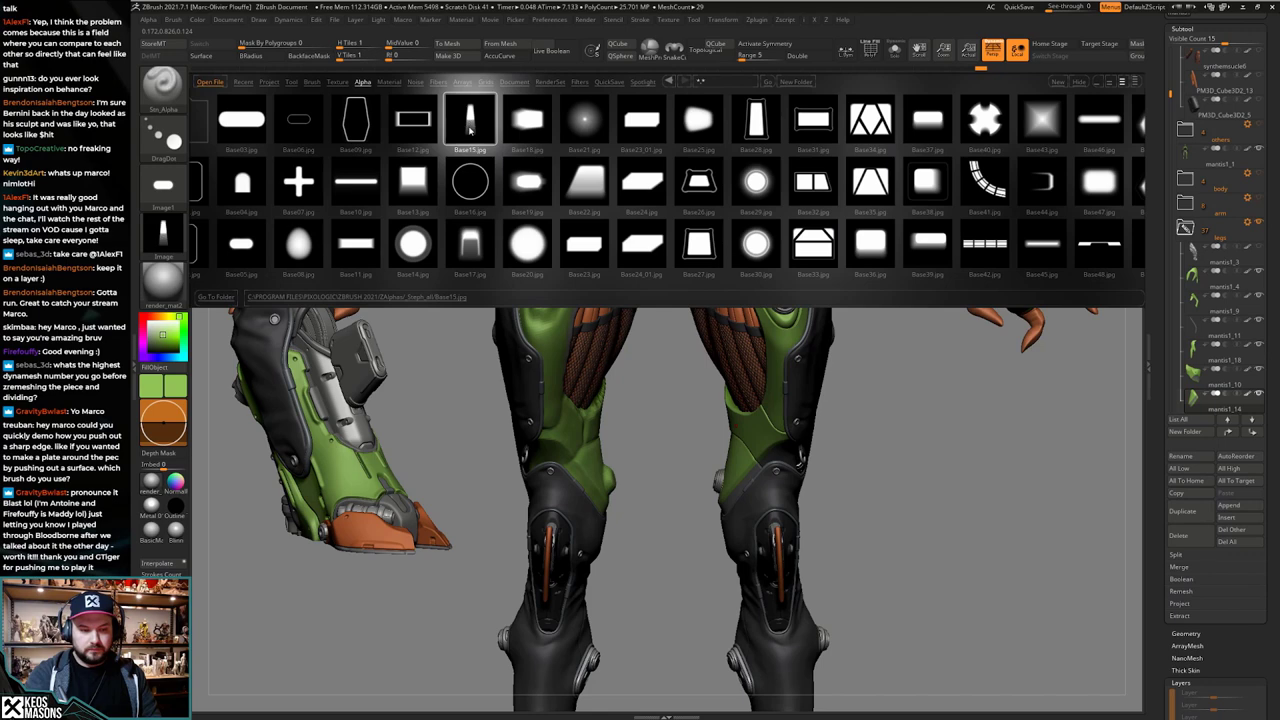
double_click(471, 245)
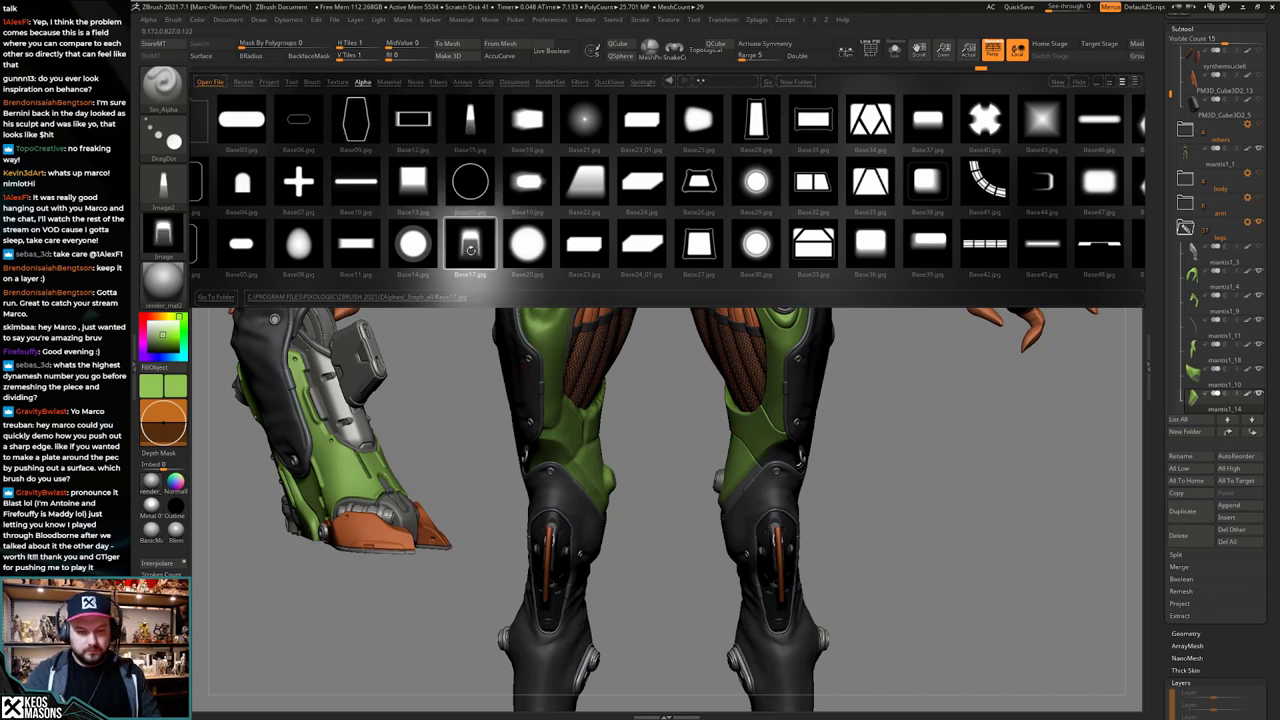
left_click_drag(884, 225, 812, 266)
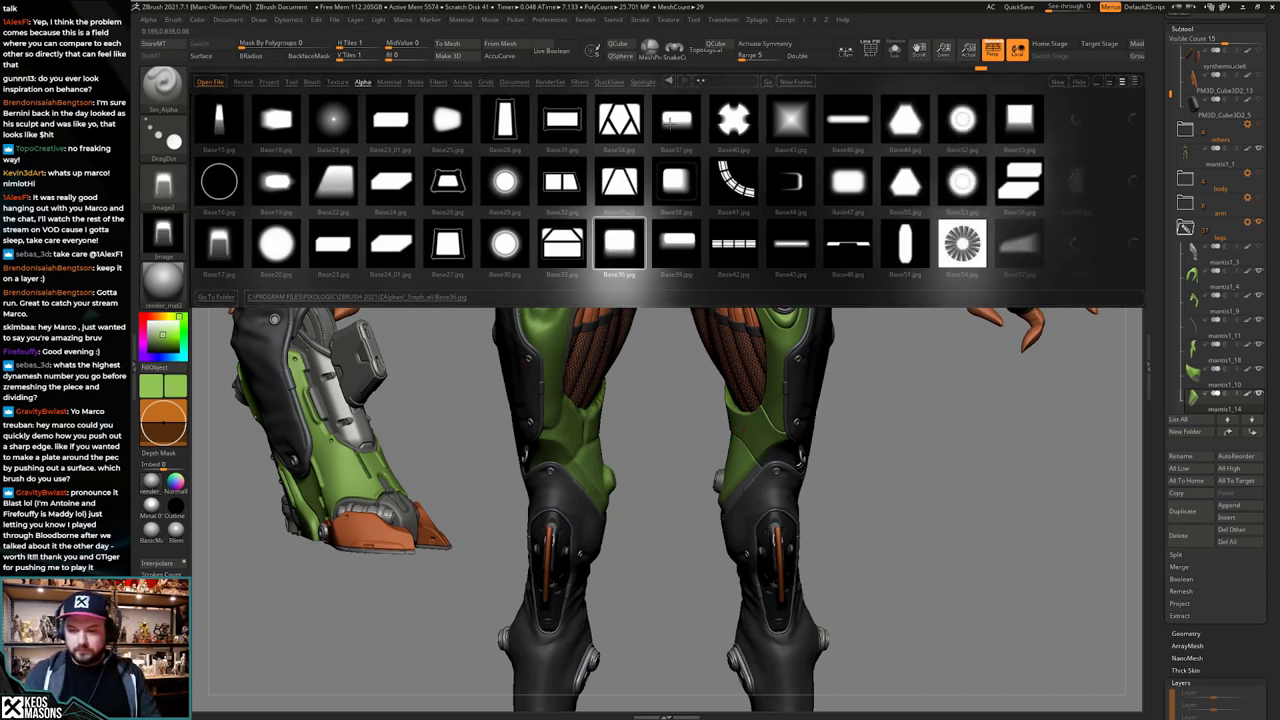
double_click(672, 118)
Step: Load the Container_10 and edge02 alphas from the Steph_all folder
left_click_drag(958, 244, 866, 310)
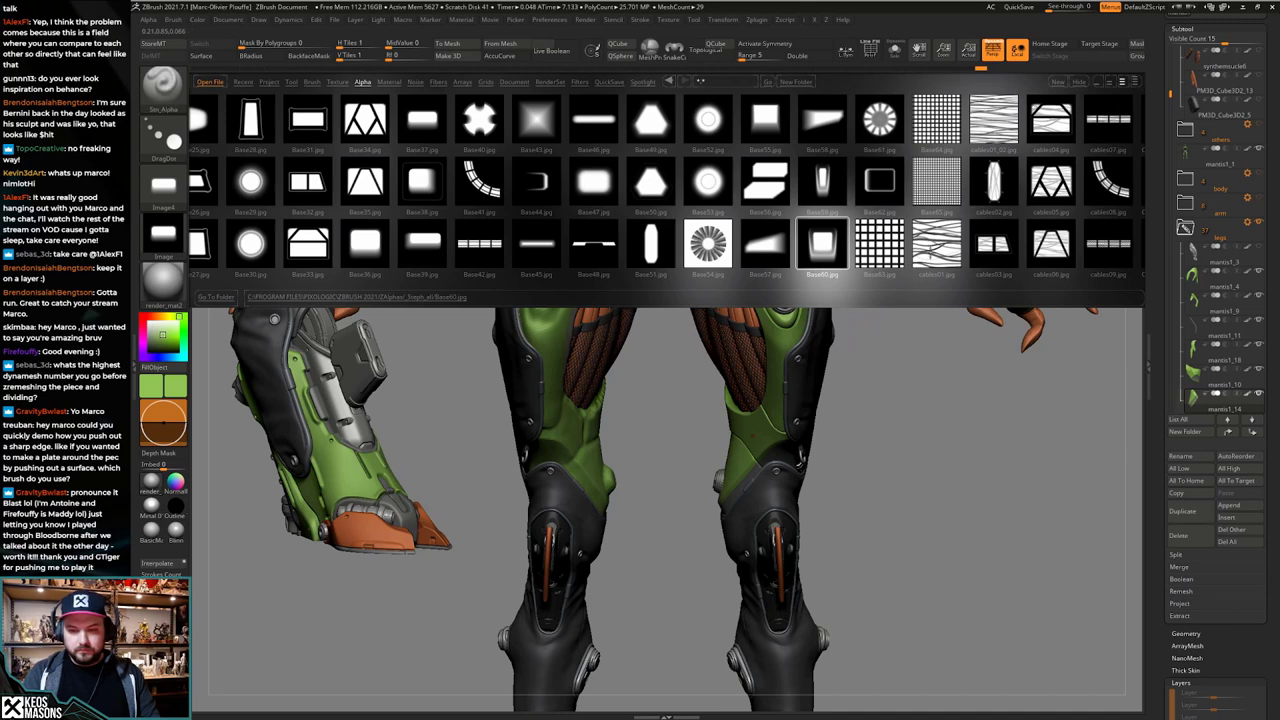
left_click_drag(936, 246, 872, 290)
left_click_drag(926, 246, 866, 281)
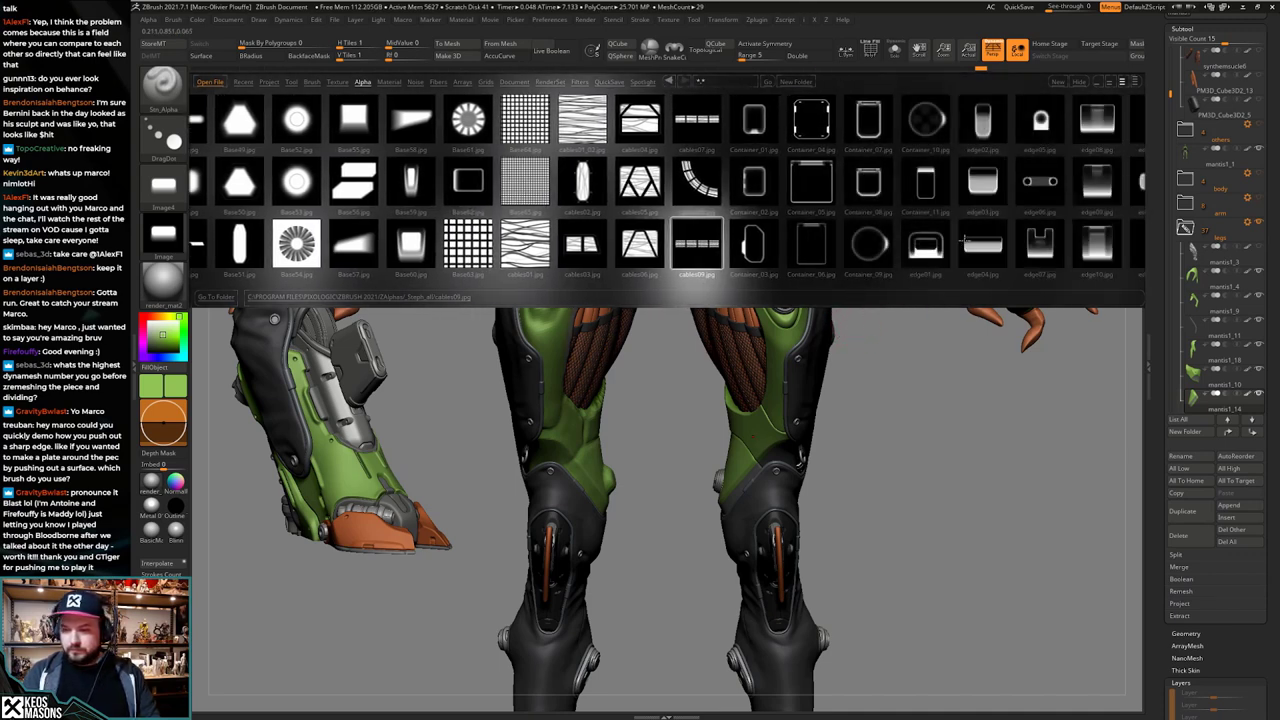
left_click(789, 120)
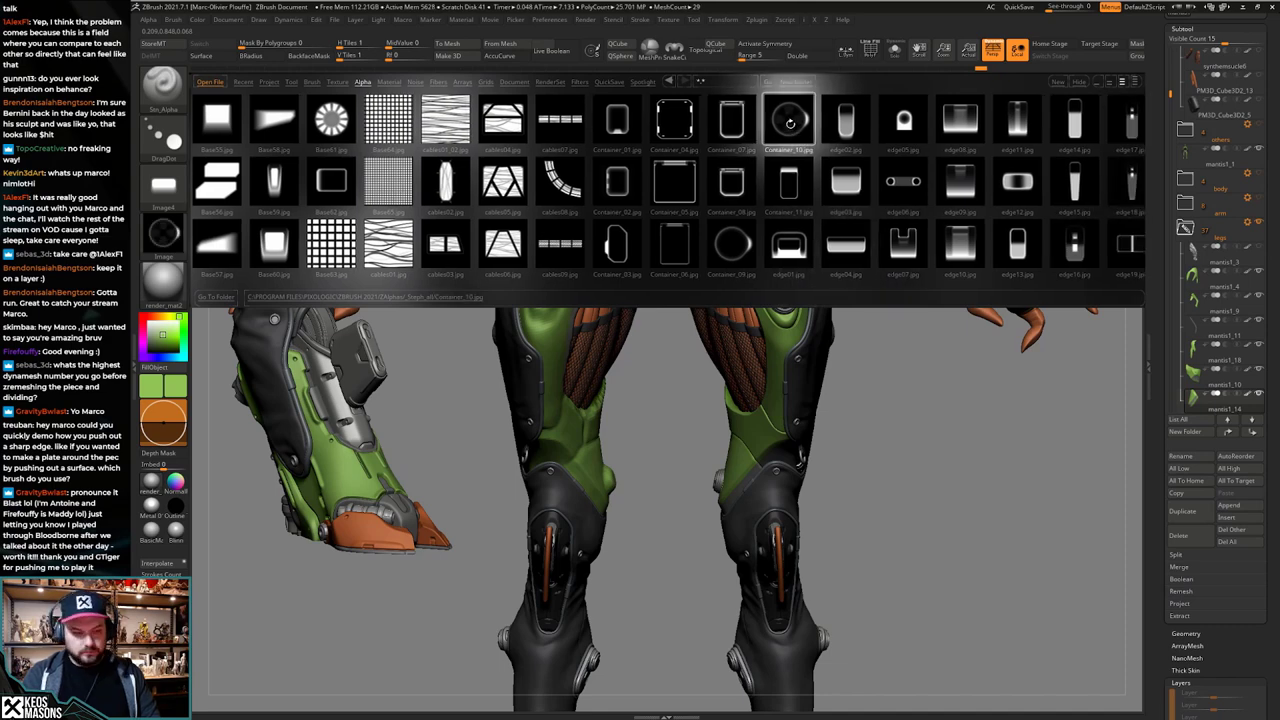
double_click(790, 124)
left_click(849, 124)
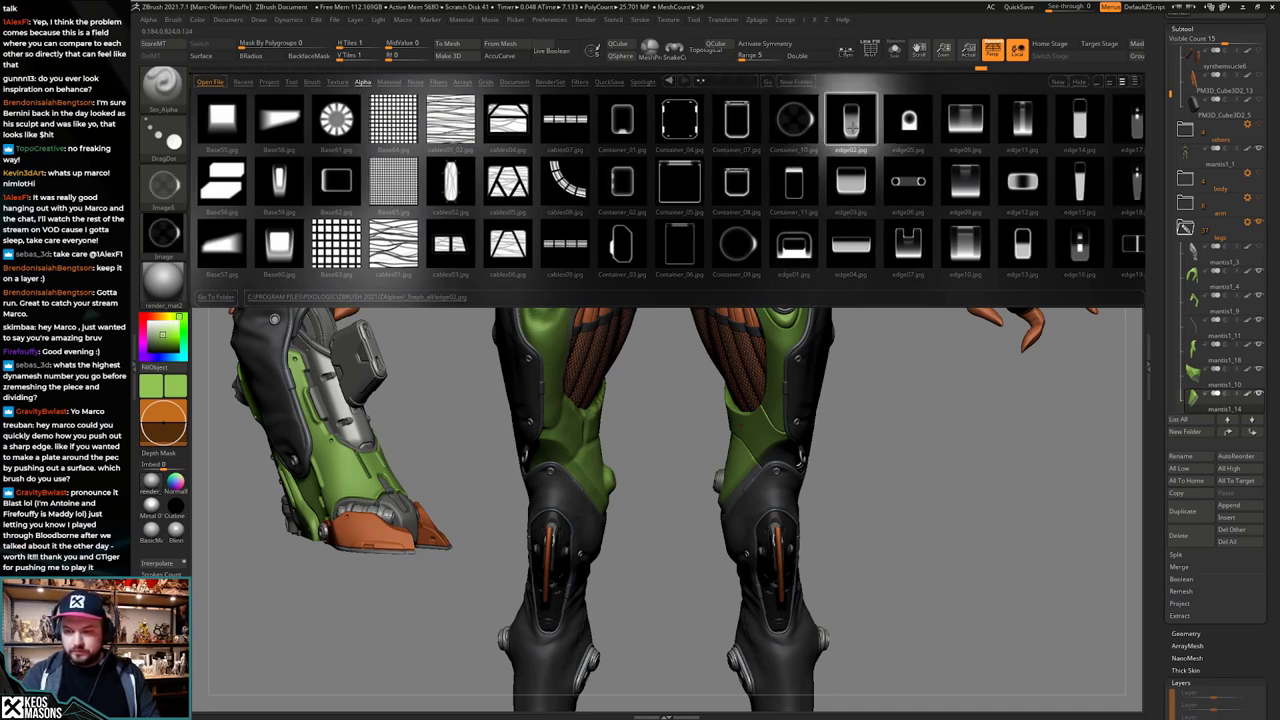
double_click(853, 129)
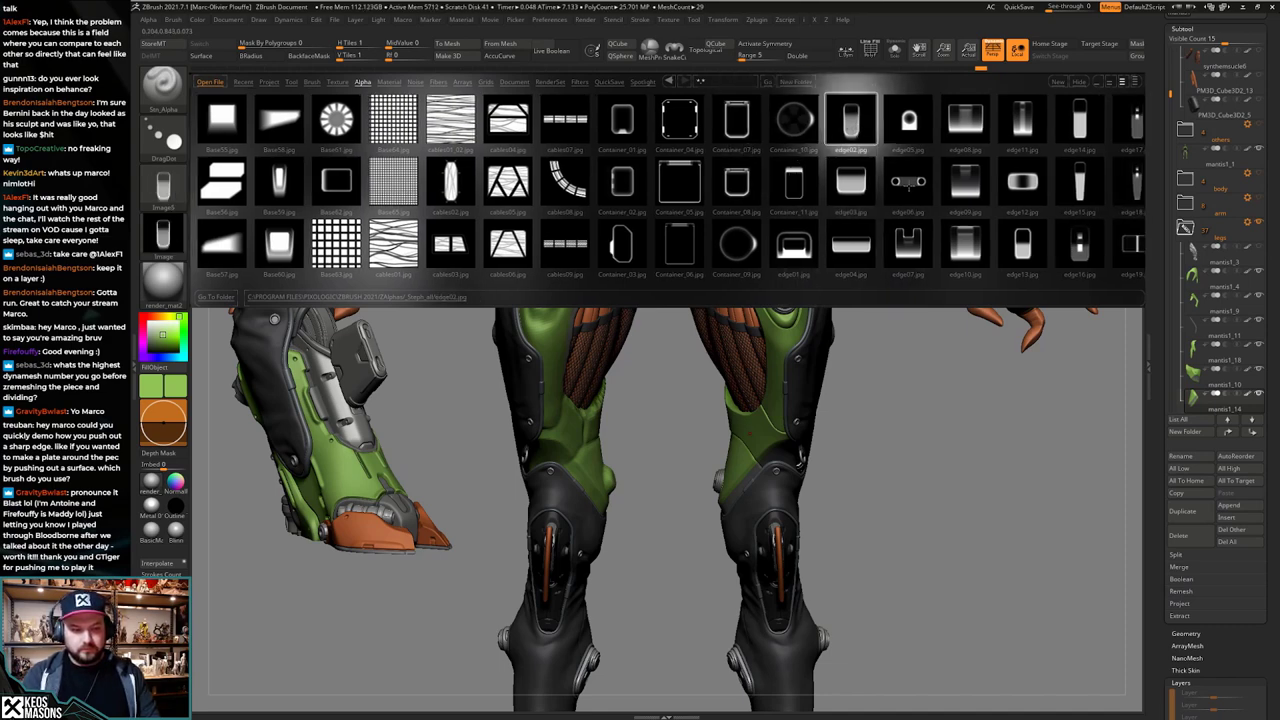
Step: Load the edge17, edge18 and edge15 alphas and close LightBox
left_click_drag(1076, 236, 850, 243)
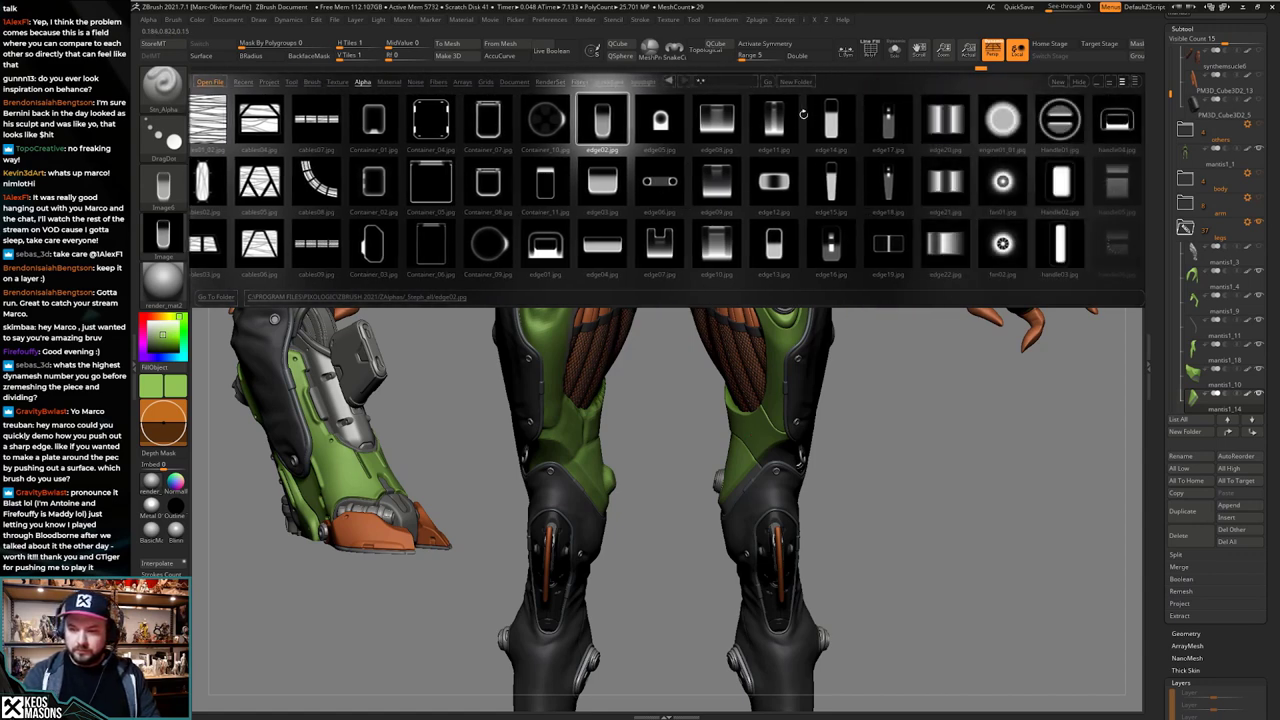
left_click(886, 126)
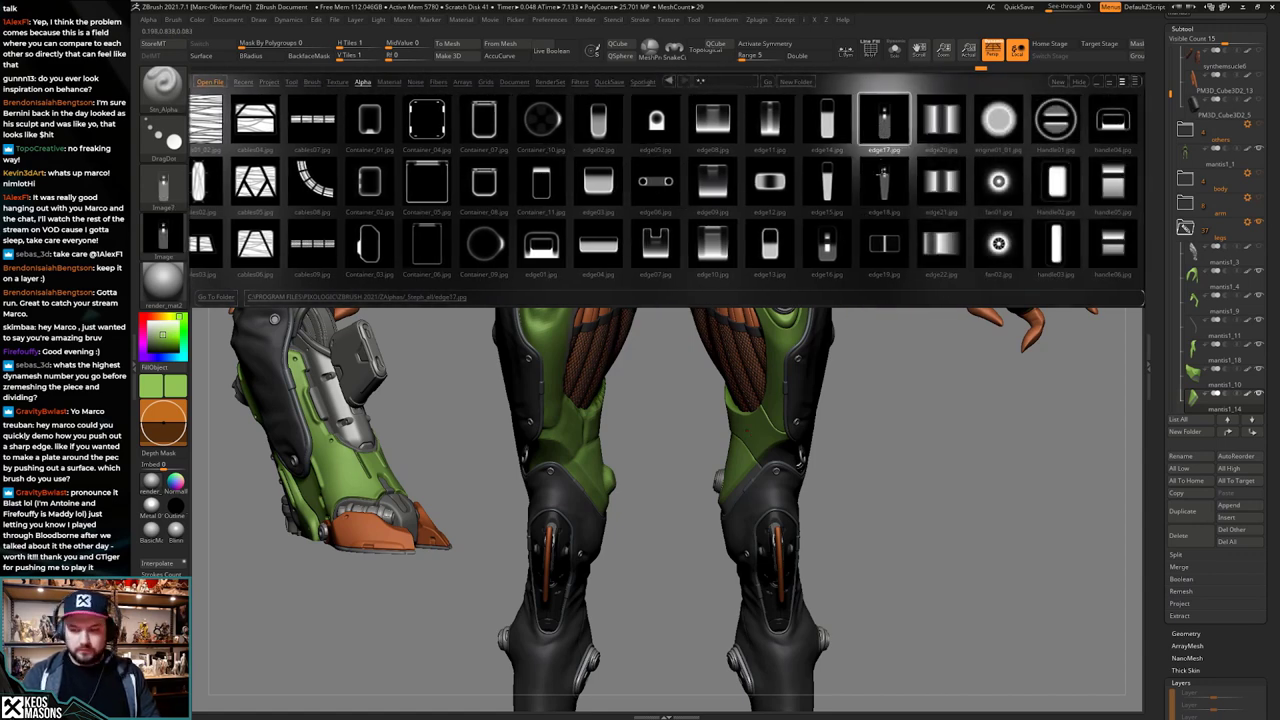
left_click(884, 176)
left_click(838, 182)
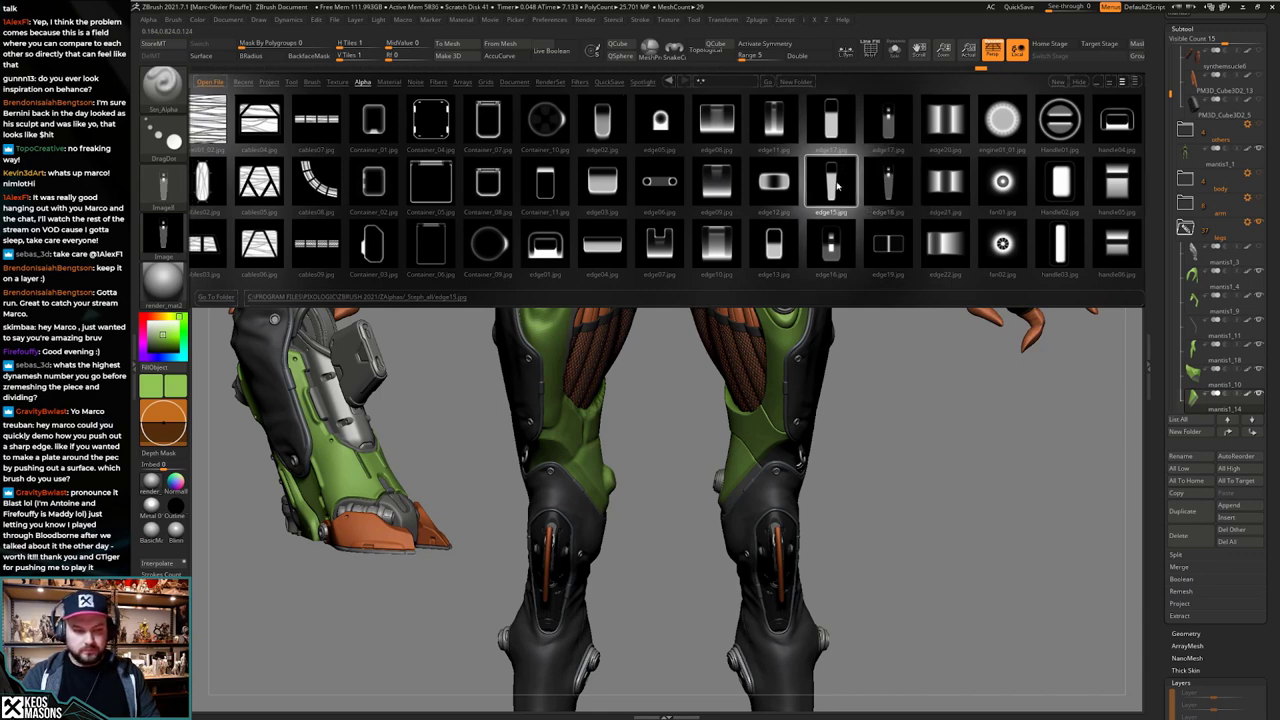
left_click(940, 240)
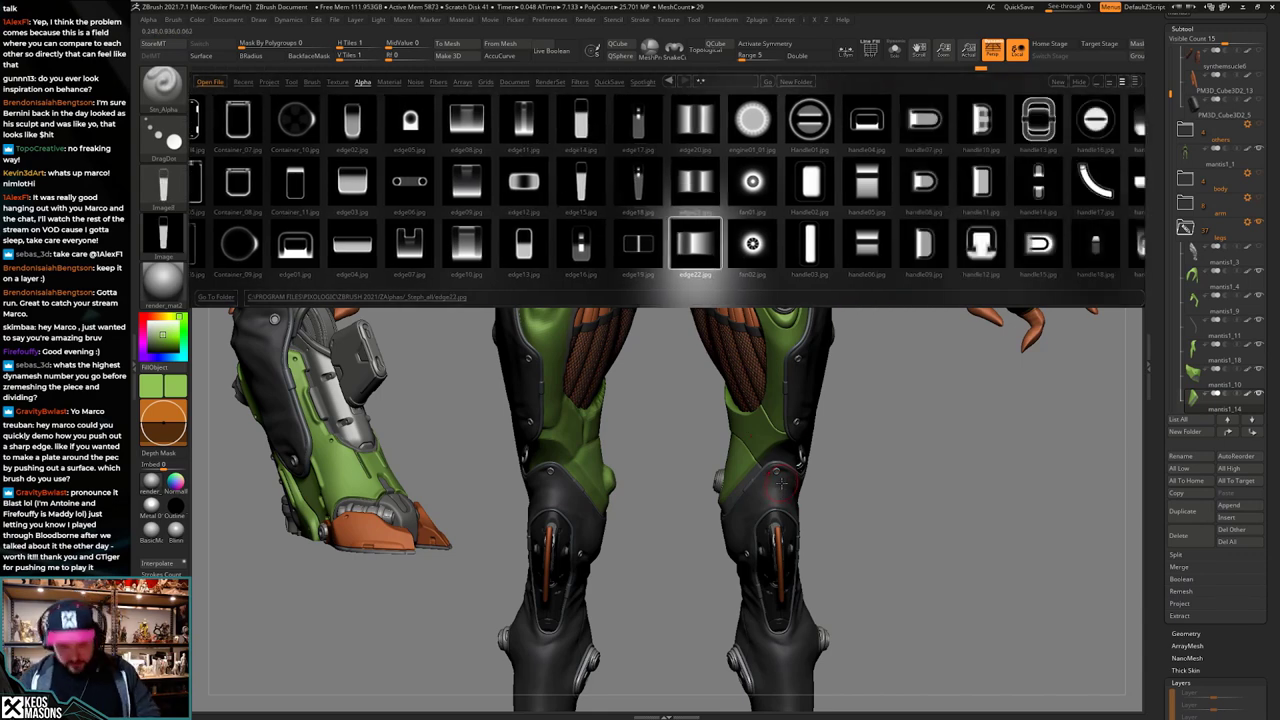
key("comma")
Step: Show the arm folder's subtools to check the overall figure, and hide them again
right_click_drag(784, 524, 860, 368)
right_click_drag(860, 500, 820, 453)
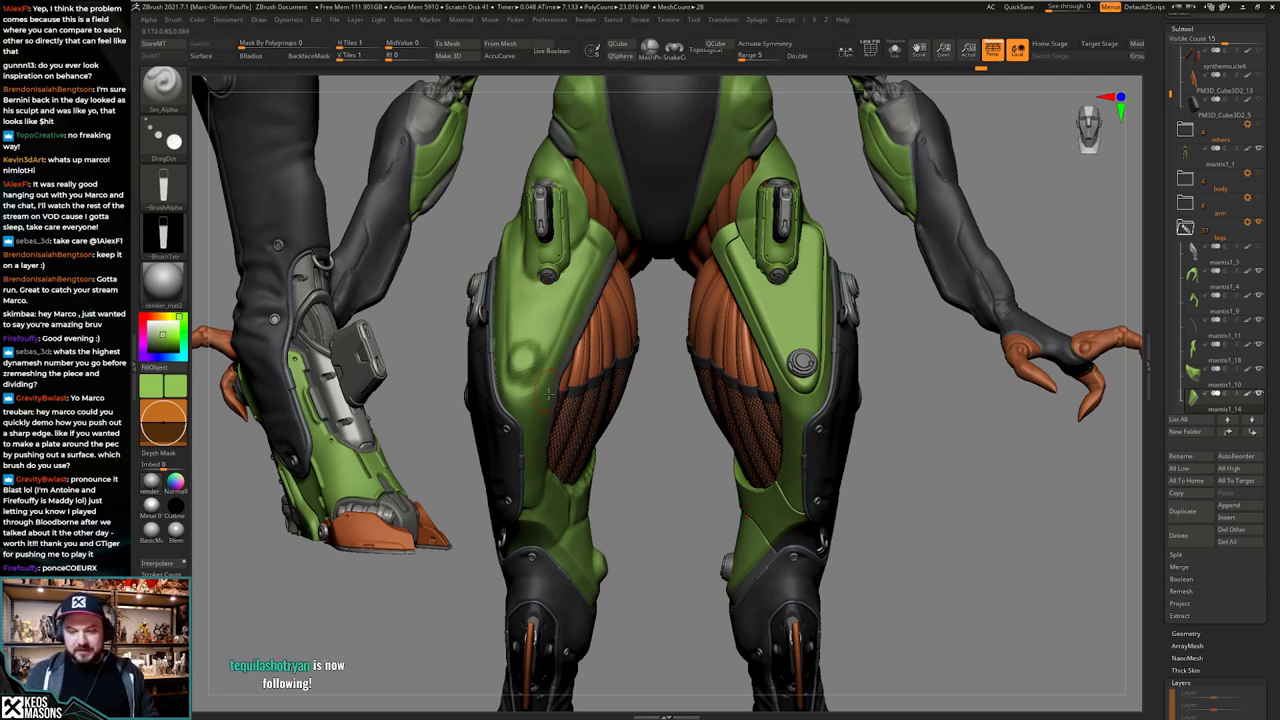
mouse_move(825, 453)
right_mouse_down("ctrl")
mouse_move(810, 415)
mouse_move(828, 440)
mouse_move(895, 460)
mouse_move(812, 467)
mouse_move(811, 442)
right_mouse_up("ctrl")
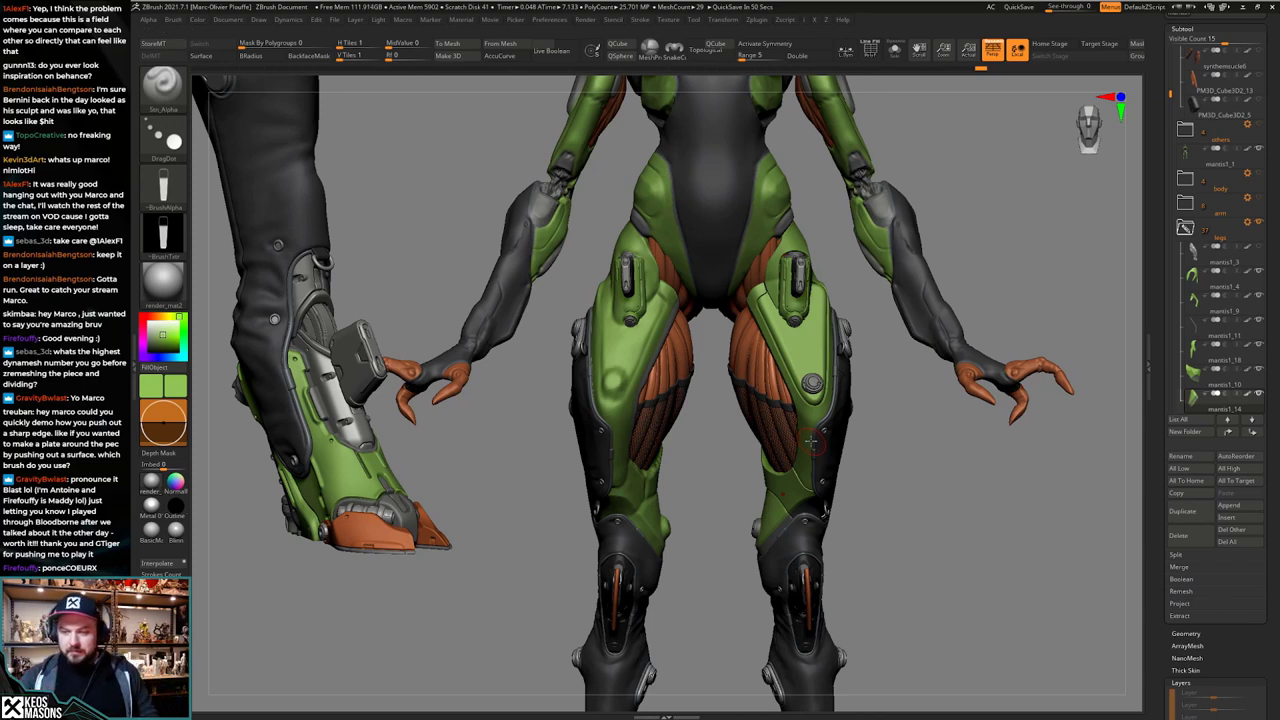
left_click(1257, 200)
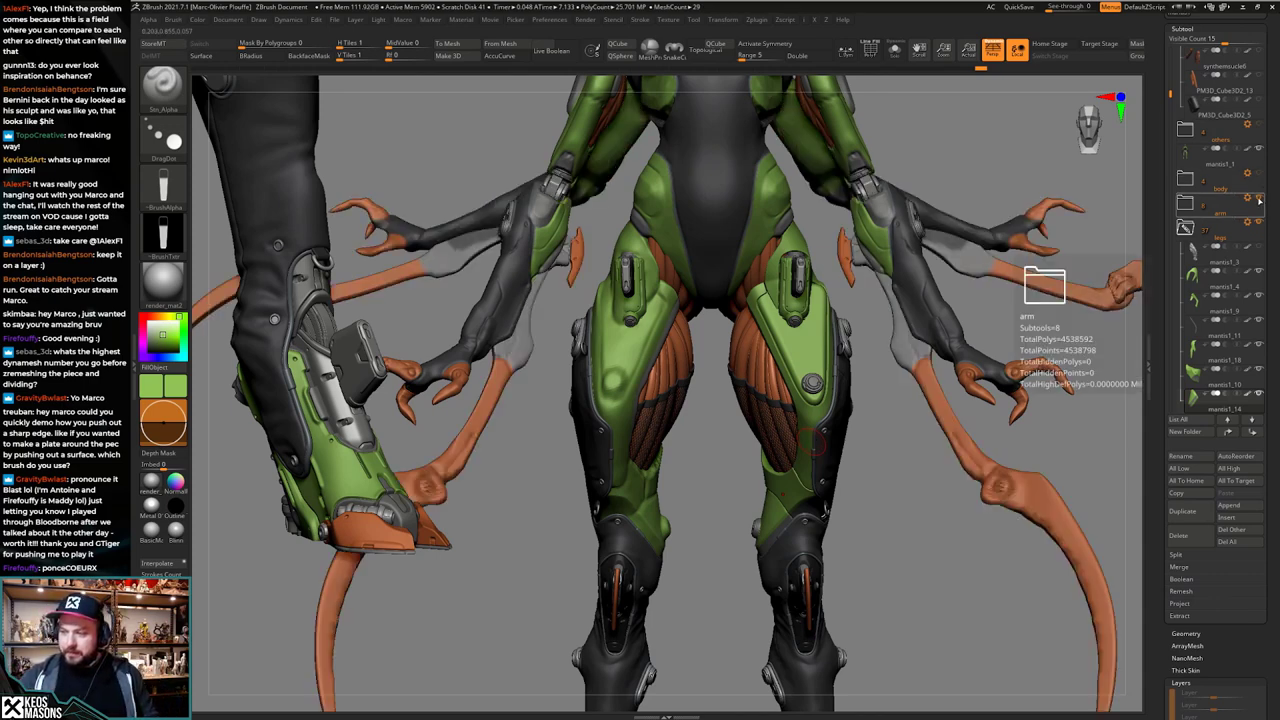
left_click(1257, 200)
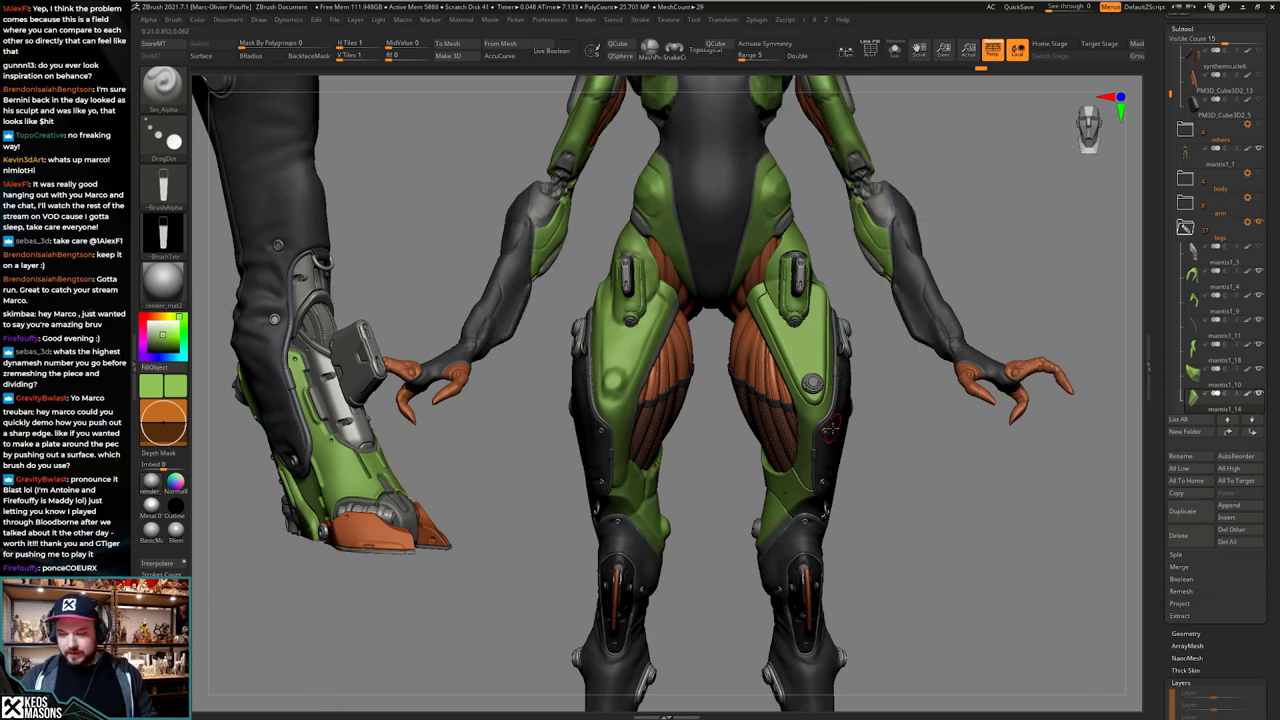
mouse_move(809, 442)
right_mouse_down()
mouse_move(882, 436)
mouse_move(817, 424)
mouse_move(822, 461)
mouse_move(846, 464)
mouse_move(808, 468)
mouse_move(806, 455)
mouse_move(790, 489)
right_mouse_up()
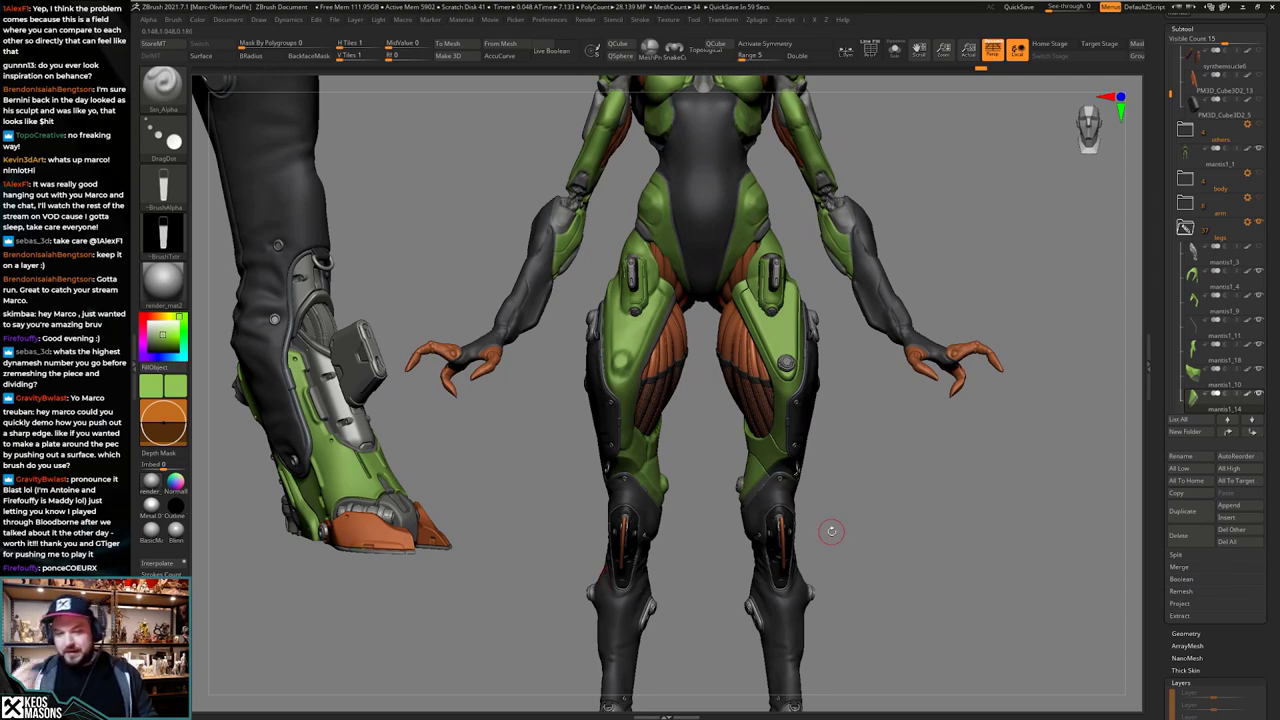
Step: Switch from the alpha brush to the ClayBuildup brush
key("space")
left_click(816, 375)
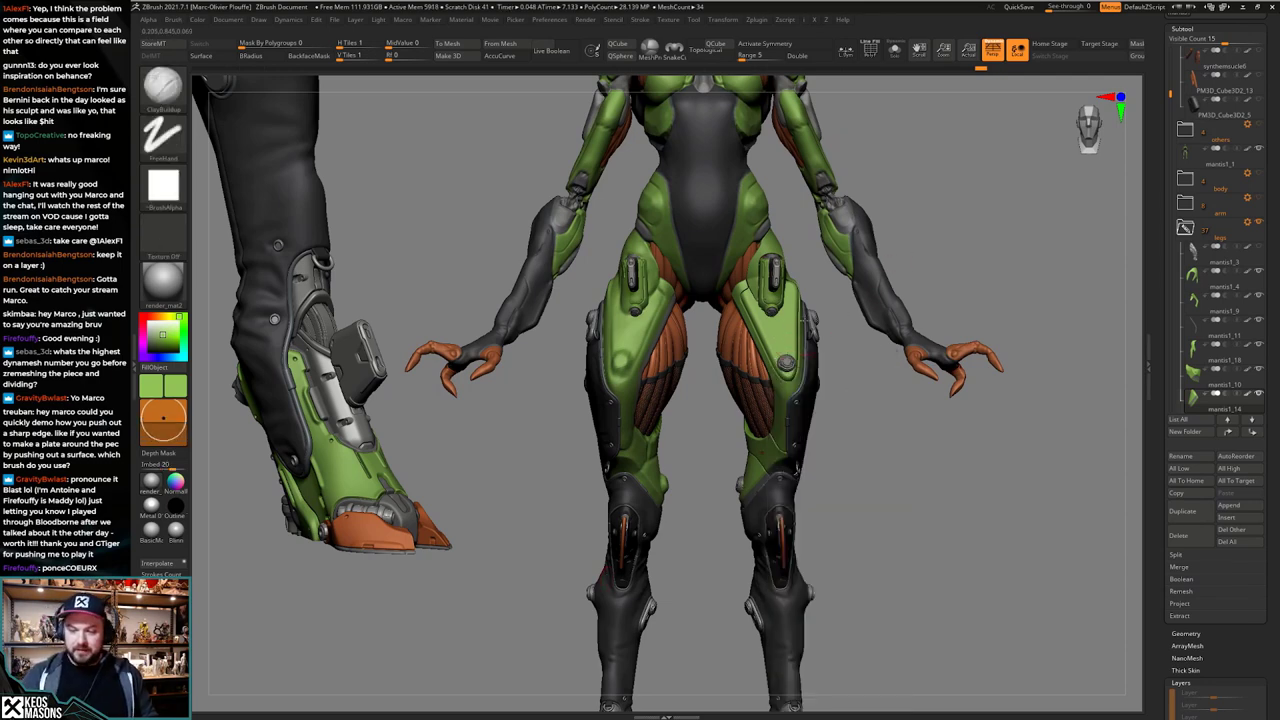
mouse_move(795, 490)
right_mouse_down()
mouse_move(811, 446)
mouse_move(826, 446)
right_mouse_up()
Step: Isolate the mantis1_4 armor piece in Solo mode, mirror and weld it onto the other leg, and activate symmetry
left_click(752, 288, "alt")
key("alt+s")
key("space")
key("space")
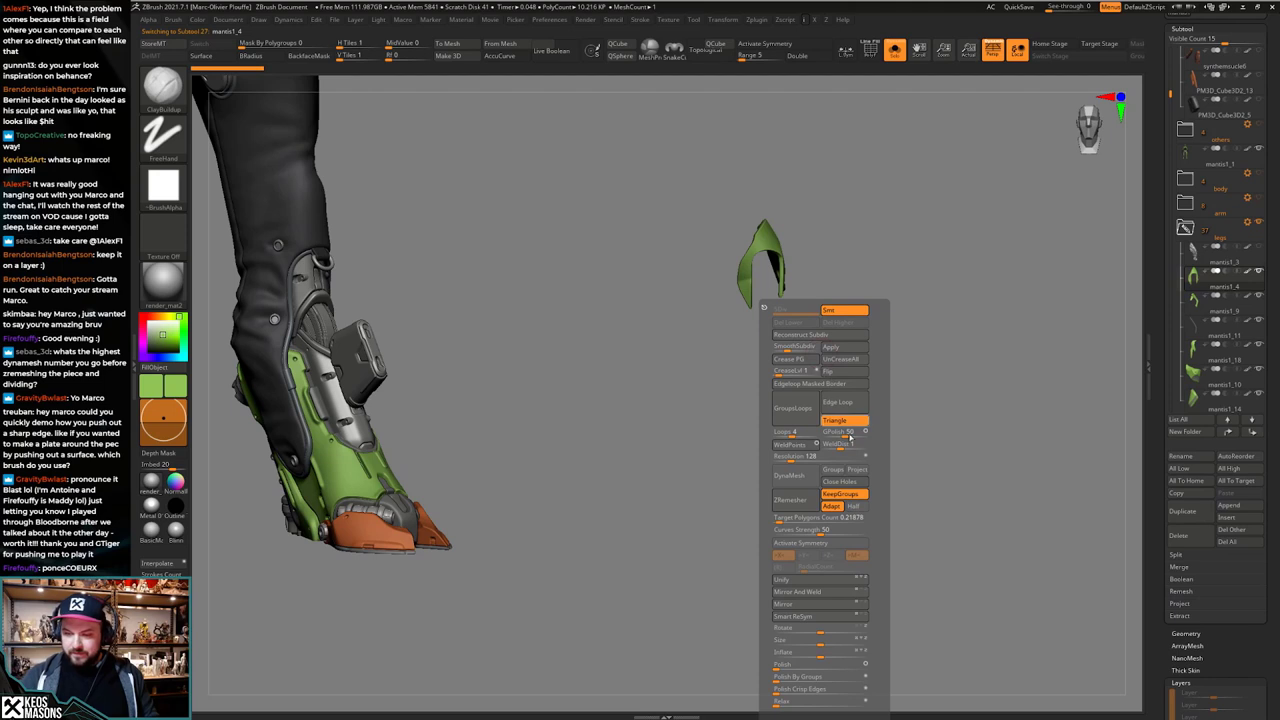
left_click(821, 605)
left_click(821, 593)
key("x")
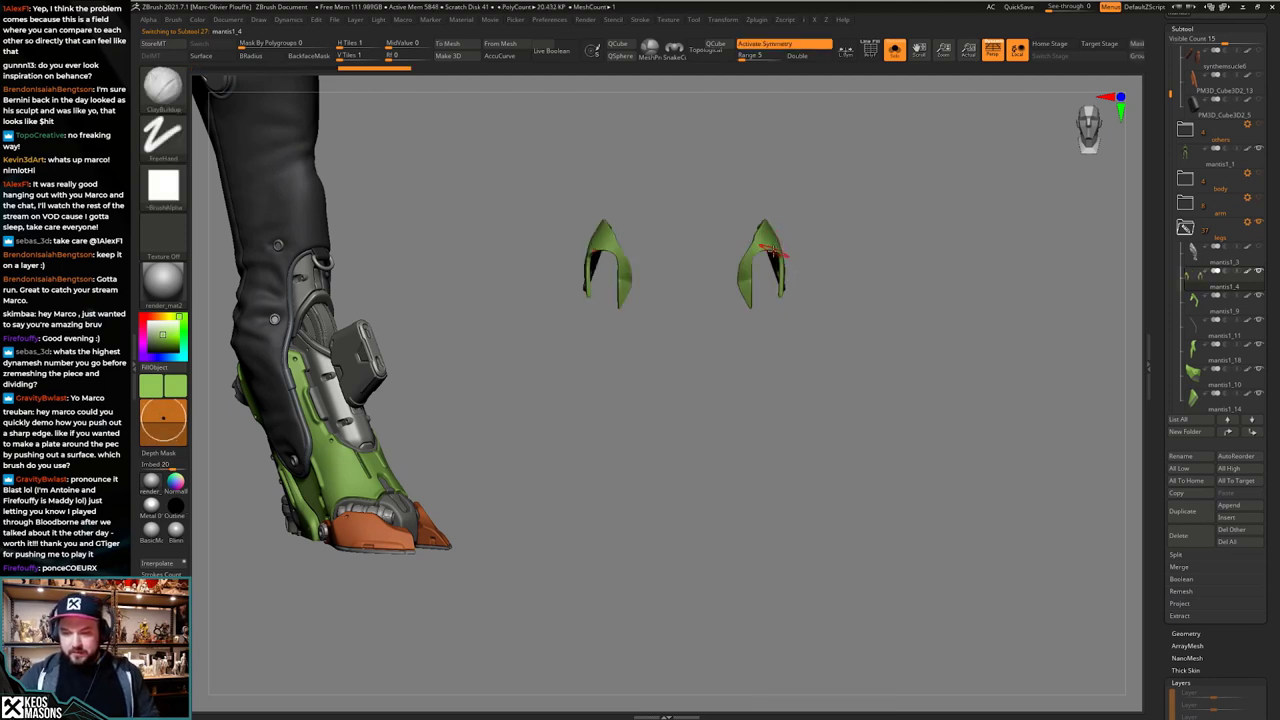
Step: Select the mantis1_9 subtool, mirror and weld it onto the other leg, and activate symmetry
key("space")
key("Down")
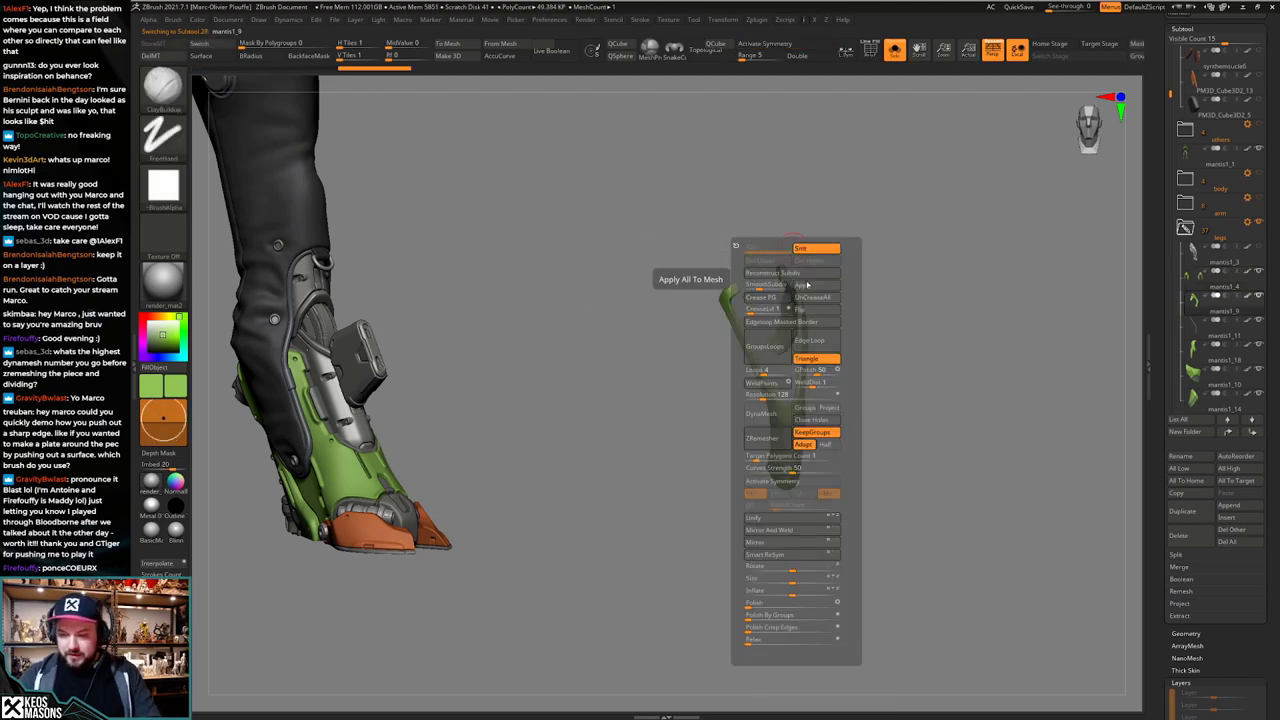
left_click(798, 541)
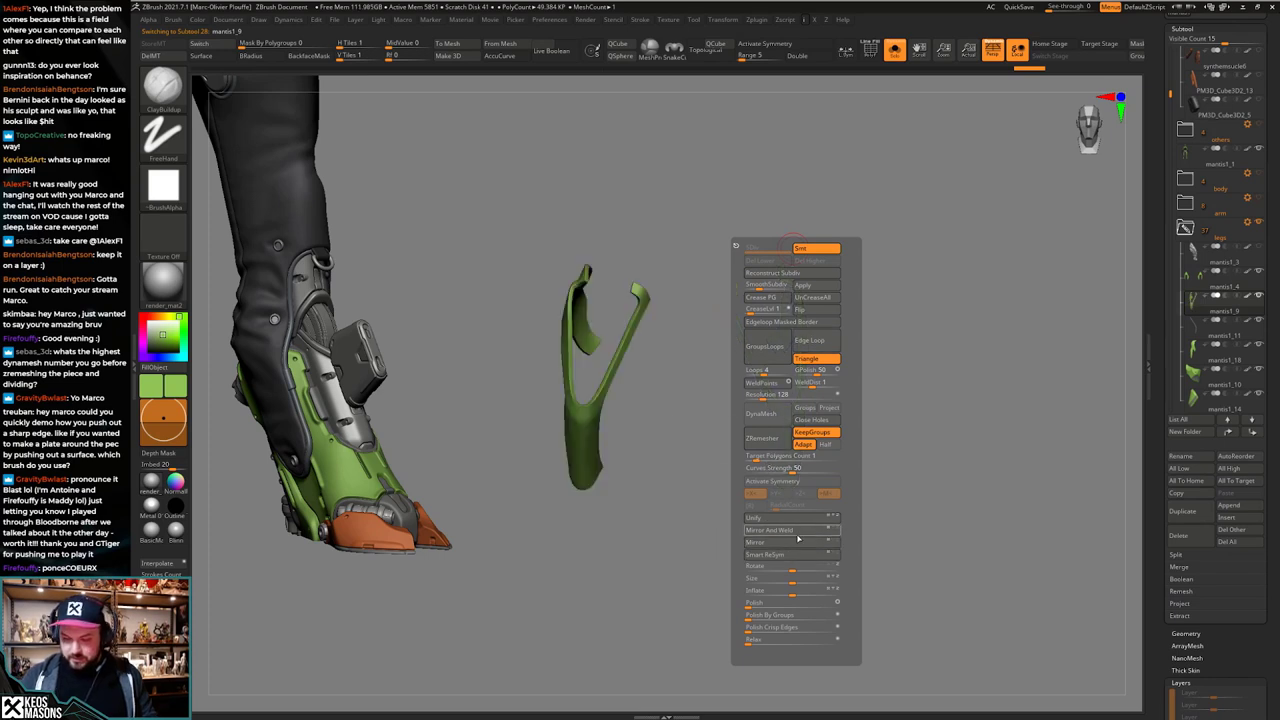
key("x")
Step: Mirror and weld the thin dark mantis1_11 strip onto the other leg and activate symmetry
key("Down")
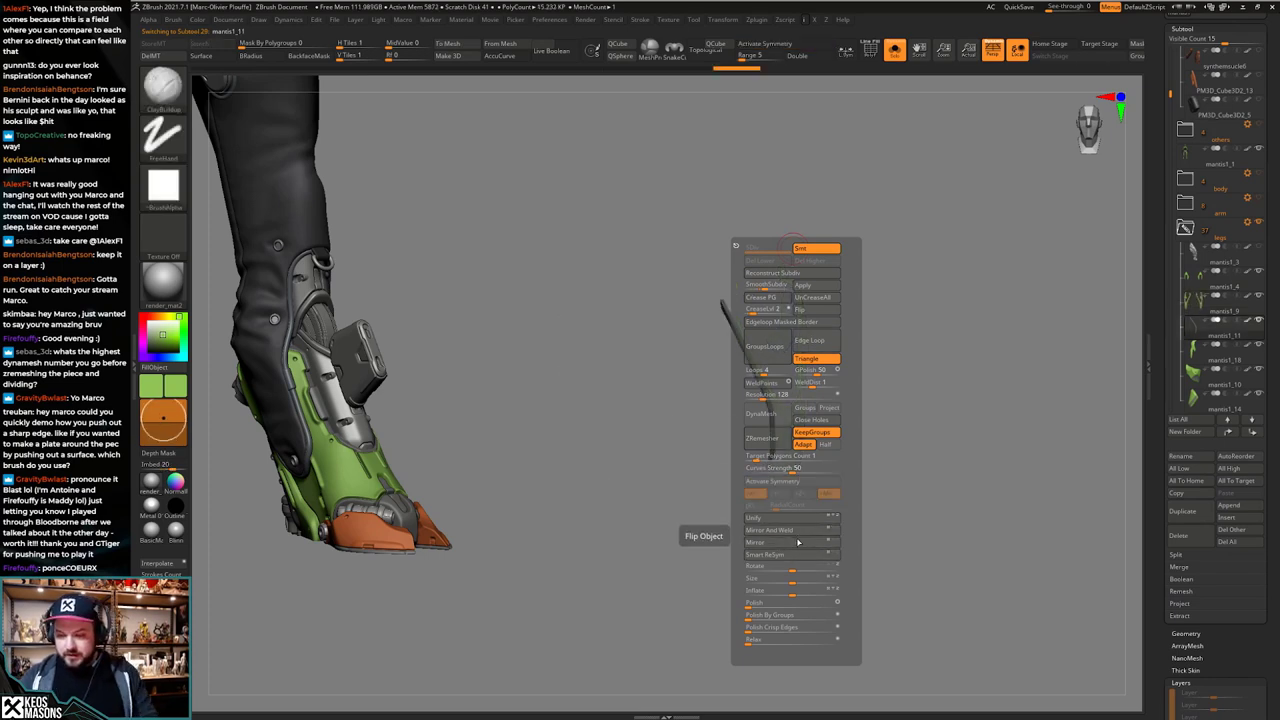
left_click(800, 544)
key("x")
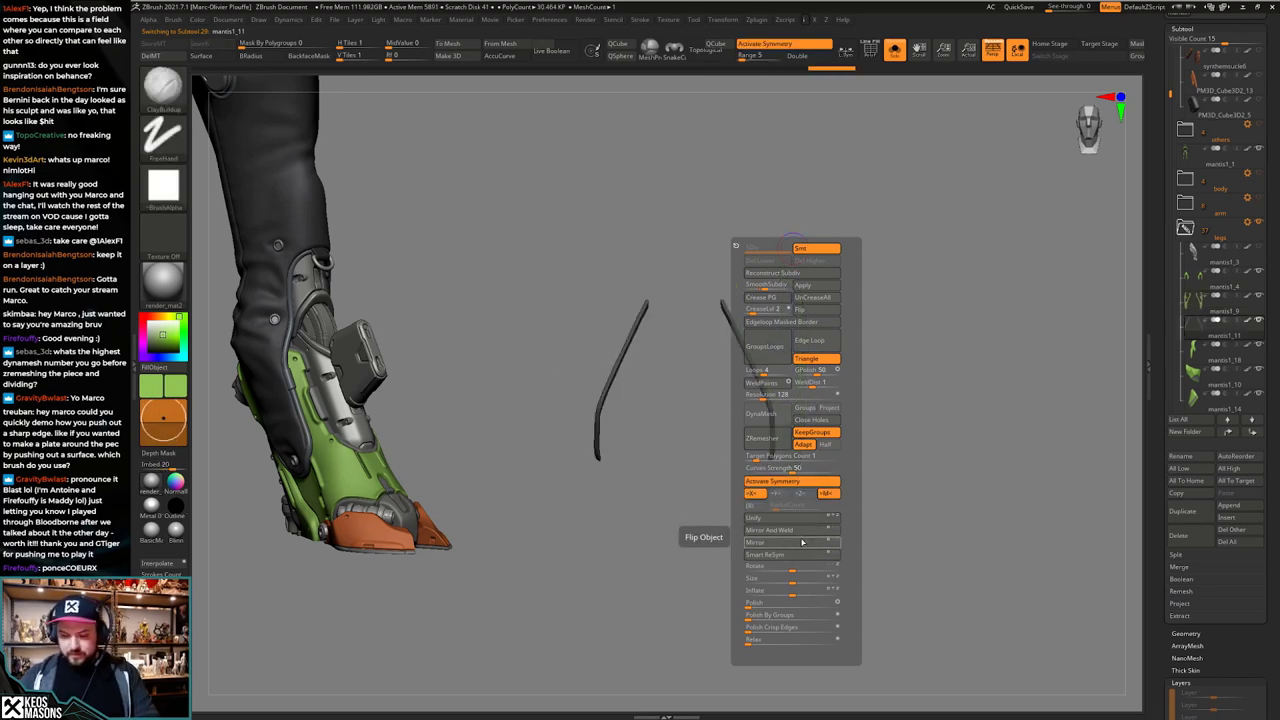
Step: Delete the lower subdivision levels of the mantis1_18 armor piece and mirror and weld it onto the other leg
key("Down")
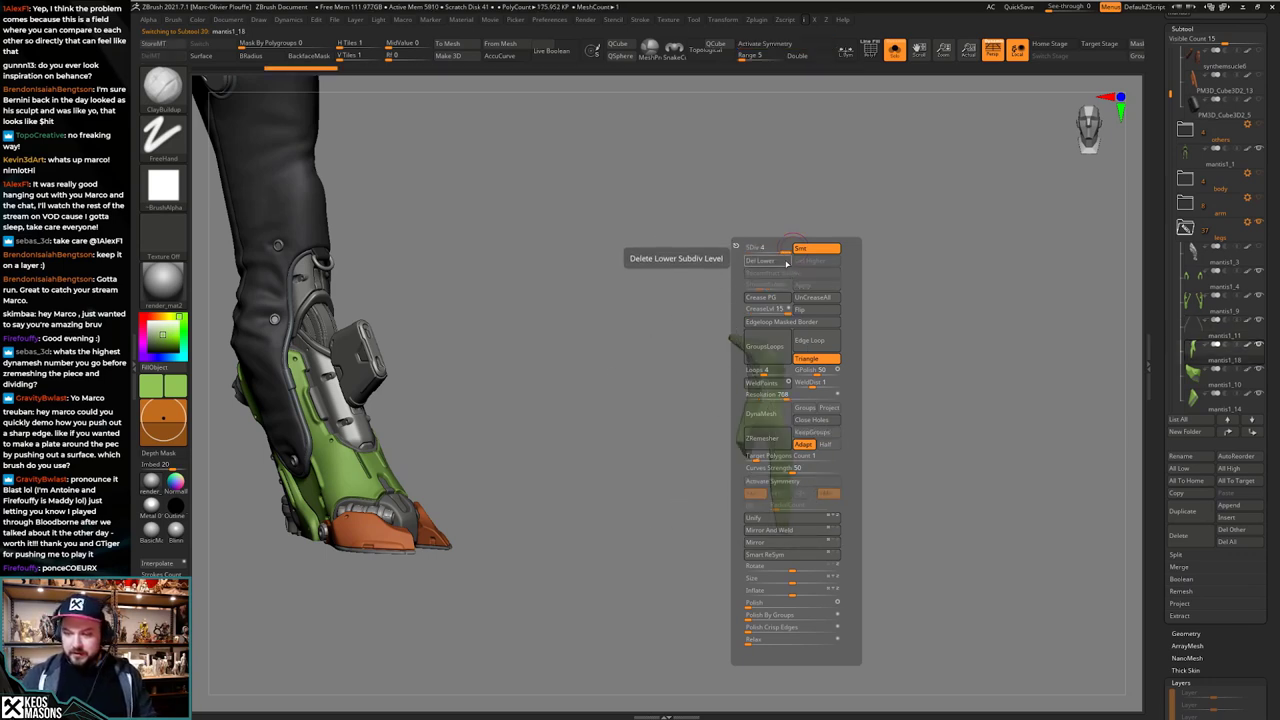
mouse_move(851, 422)
left_mouse_down()
mouse_move(874, 423)
mouse_move(837, 442)
left_mouse_up()
left_click(874, 423)
left_click(837, 442)
key("space")
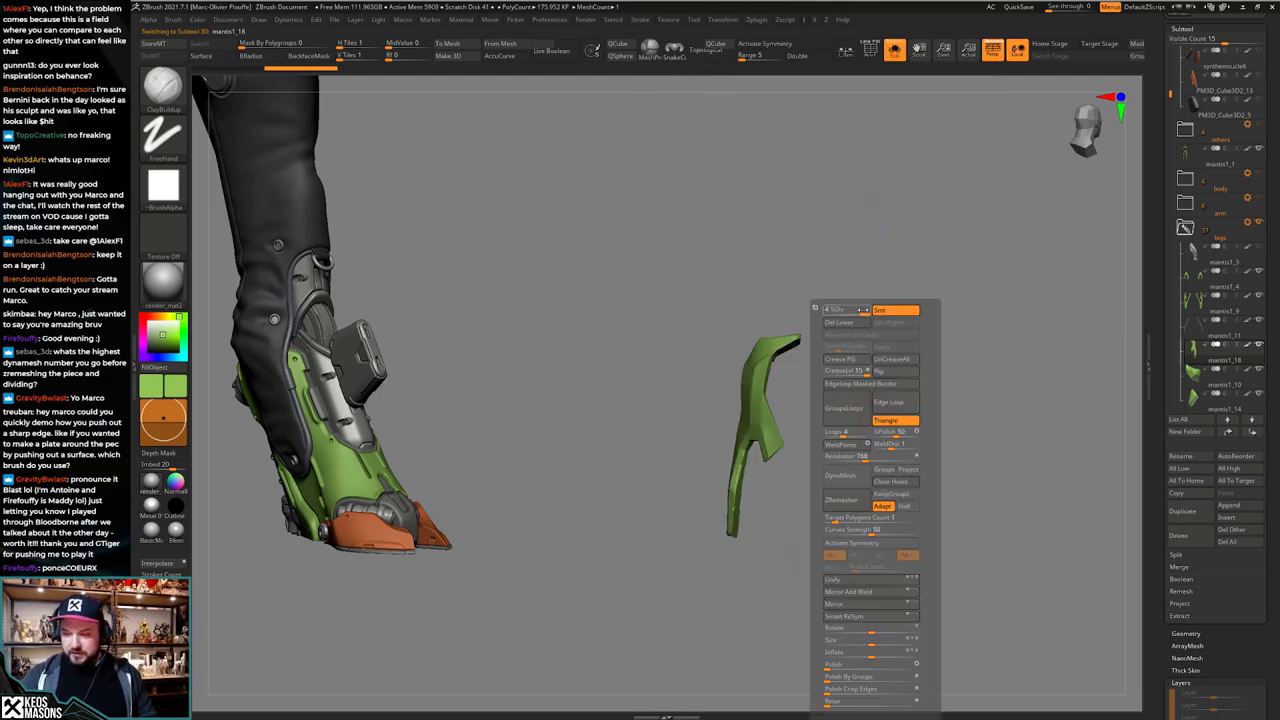
key("space")
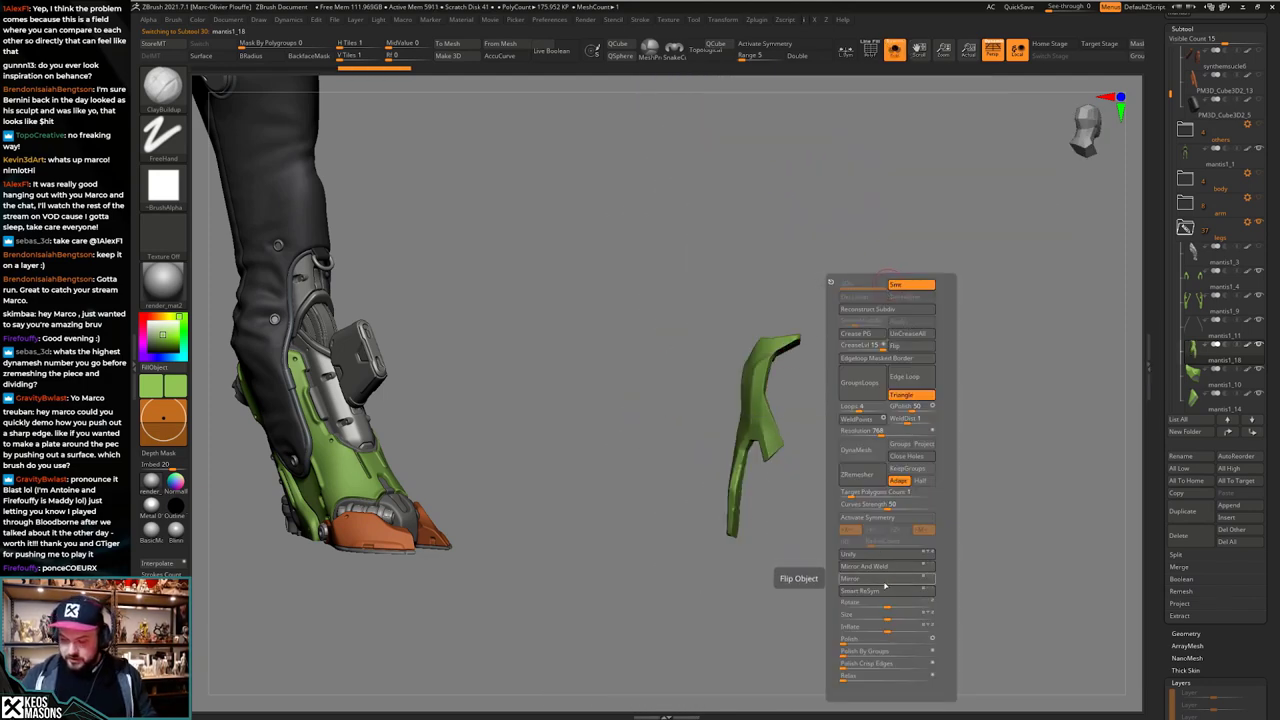
left_click(887, 581)
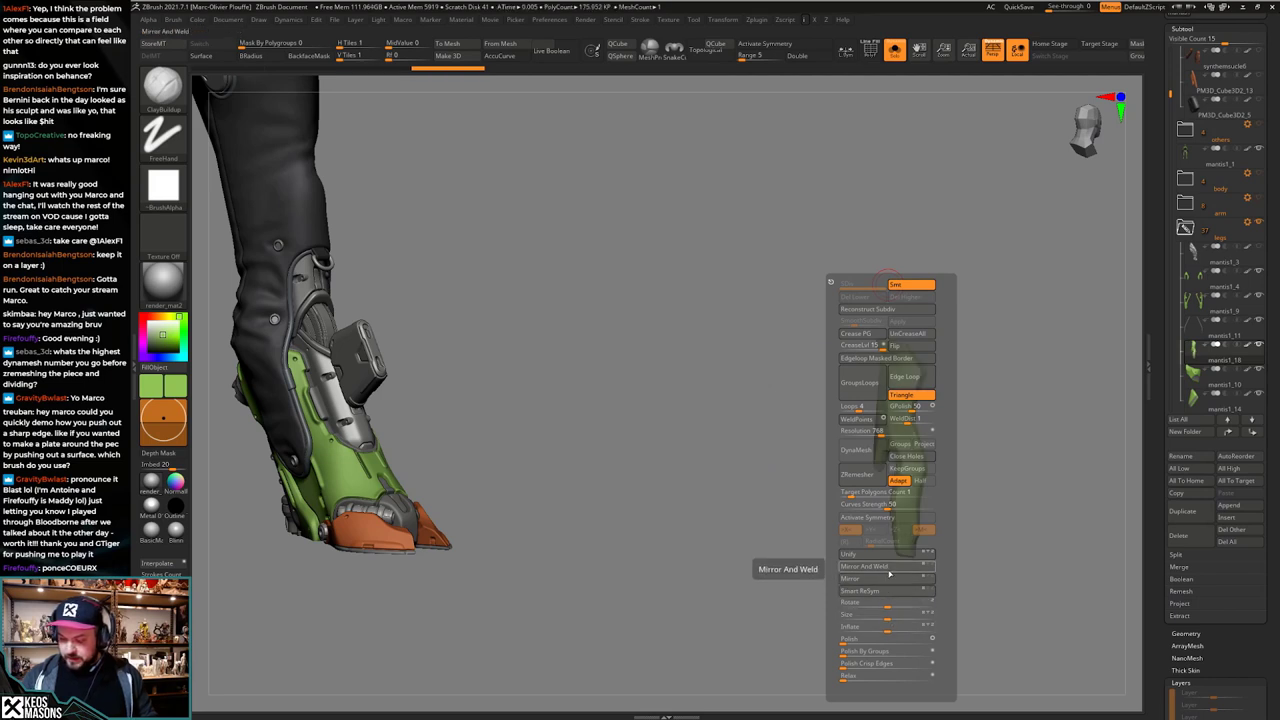
left_click(888, 571)
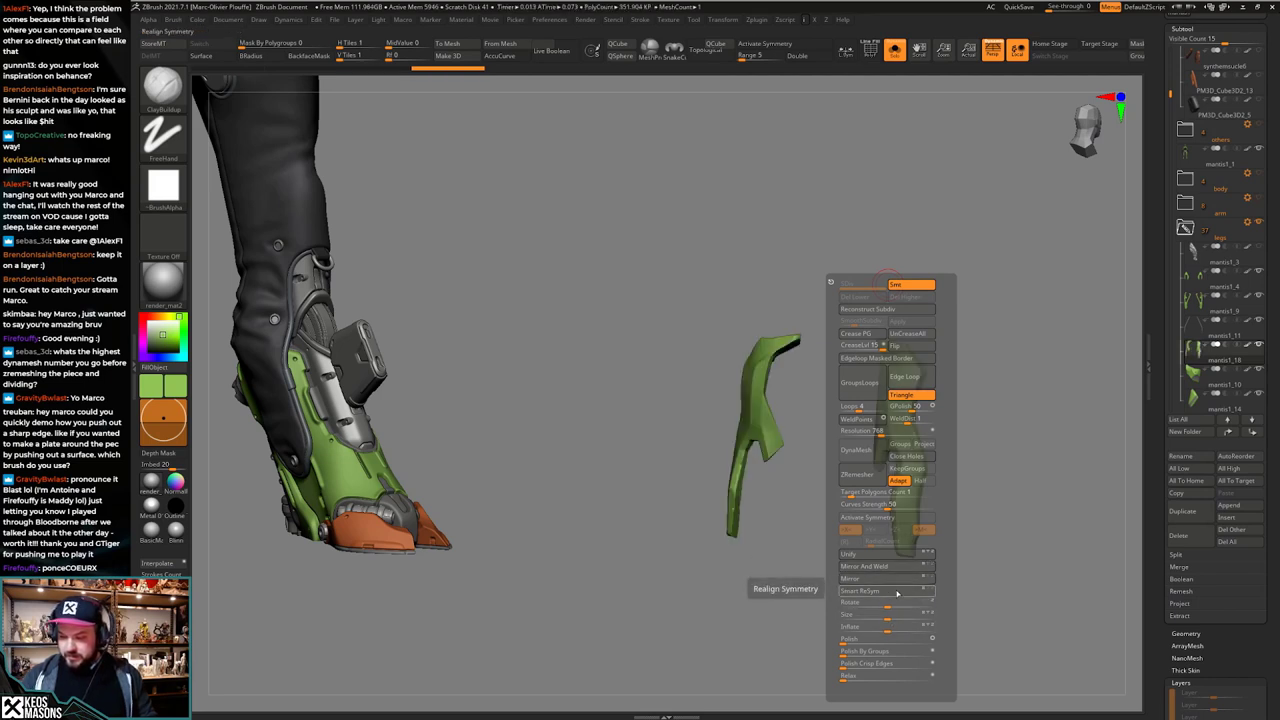
Step: Reconstruct the lower subdivision levels of the mirrored mantis1_18 armor piece
left_click(898, 311)
key("g")
left_click(898, 331)
key("g")
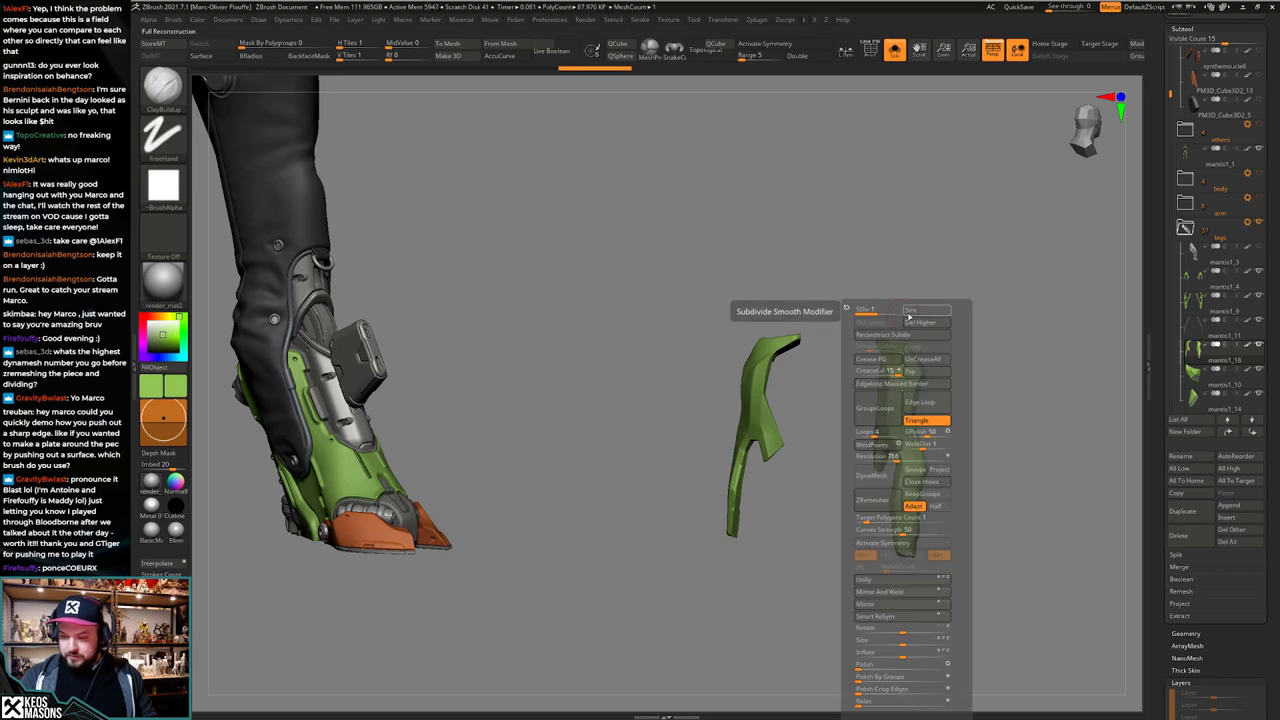
left_click(898, 335)
left_click(899, 335)
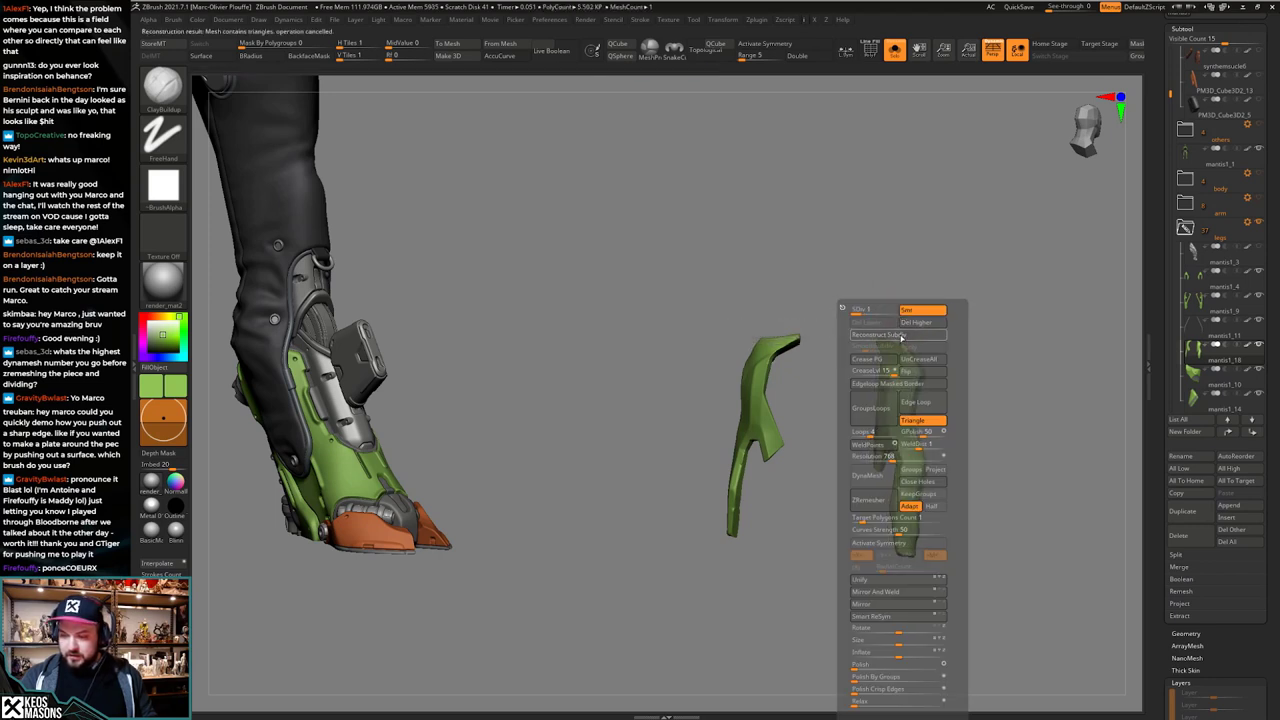
Step: Try to reconstruct another lower subdivision level of the mirrored mantis1_18 piece and select the mantis1_10 subtool
left_click(899, 333)
key("g")
left_click(893, 305)
key("Down")
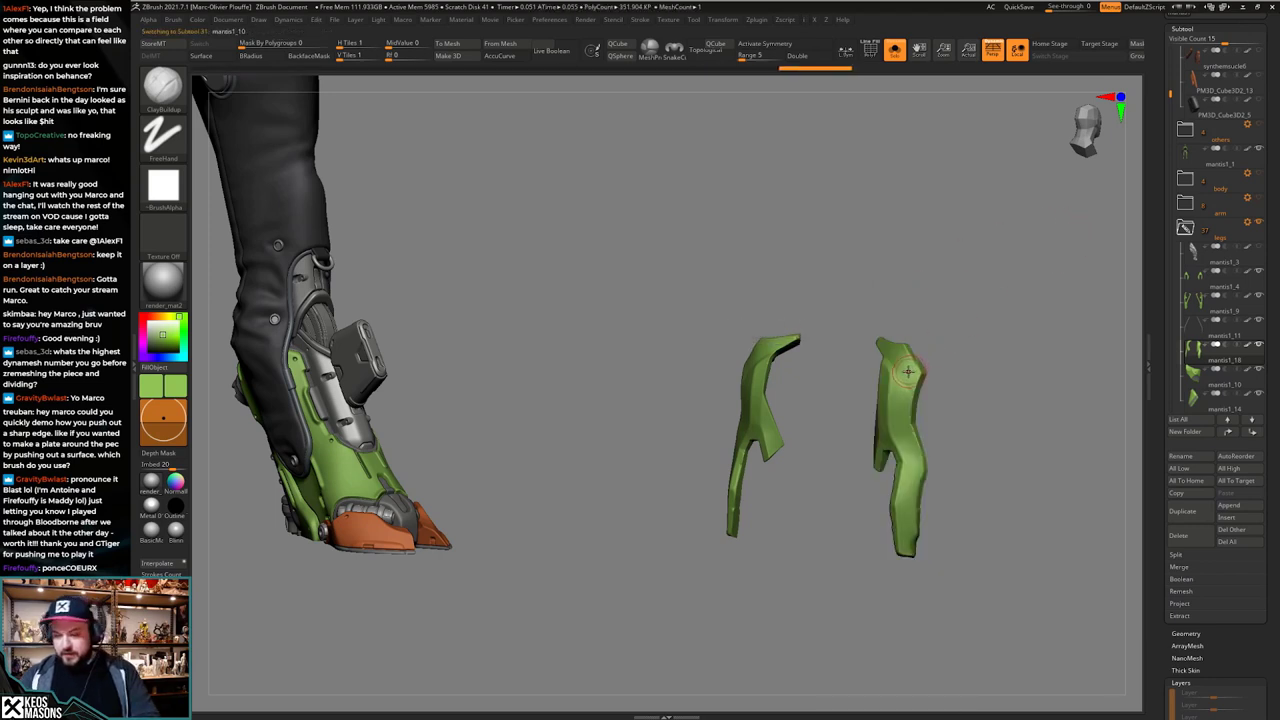
key("g")
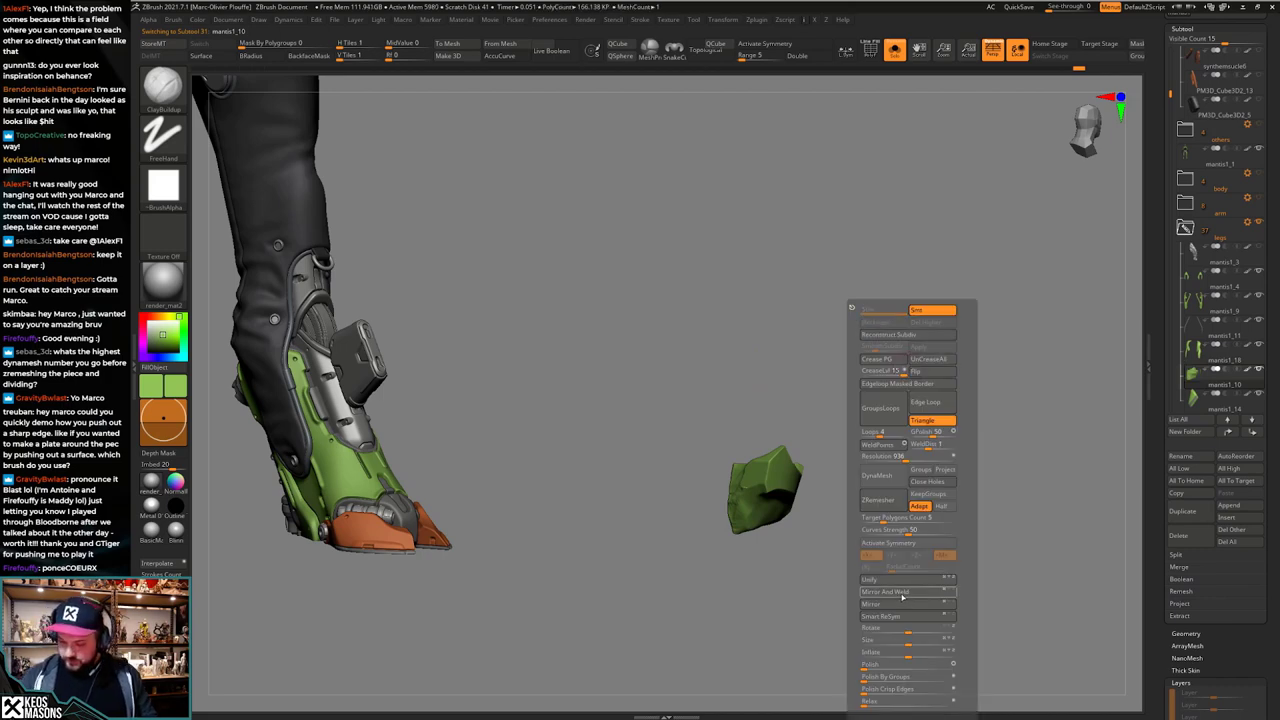
Step: Examine the wireframe topology of the green mantis1_10 knee piece, both isolated and in place on the leg
key("shift+f")
left_click_drag(807, 531, 742, 520, "alt")
key("shift+f")
left_click_drag(857, 531, 640, 512)
key("alt+s")
key("shift+f")
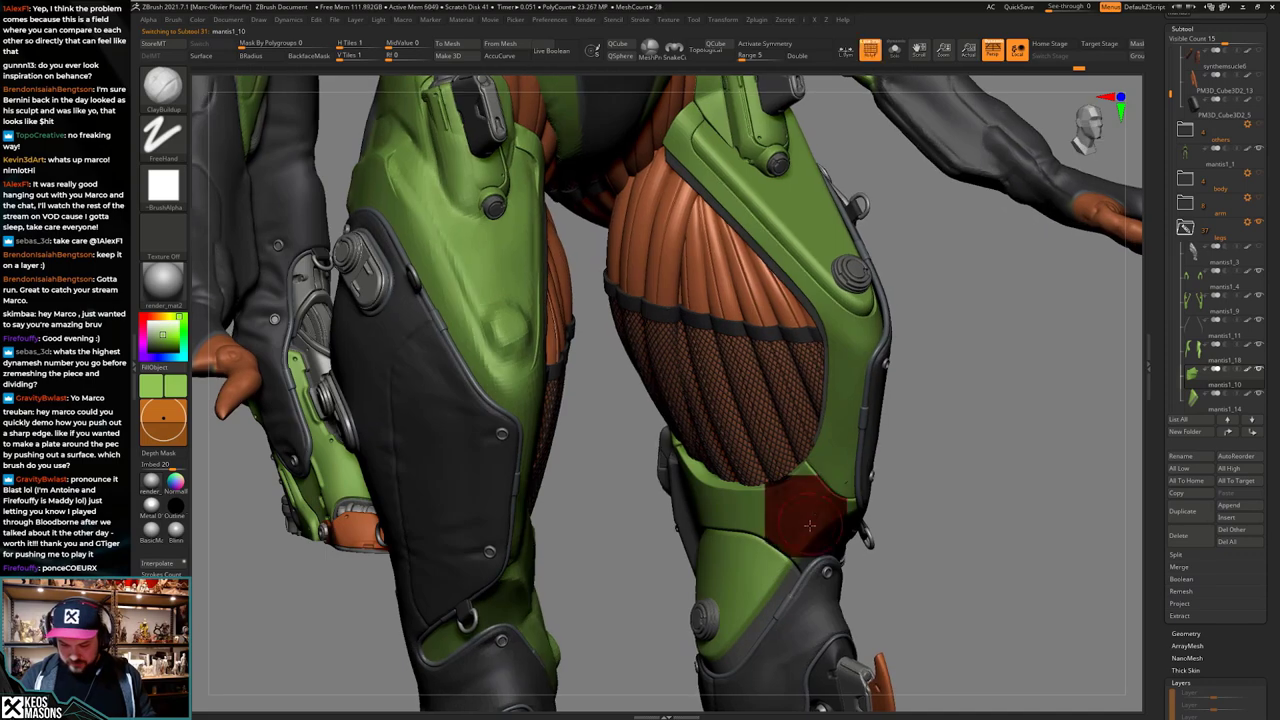
left_click_drag(900, 520, 866, 503)
key("shift+f")
key("alt+s")
key("shift+f")
key("shift+f")
key("alt+s")
key("alt+s")
key("shift+f")
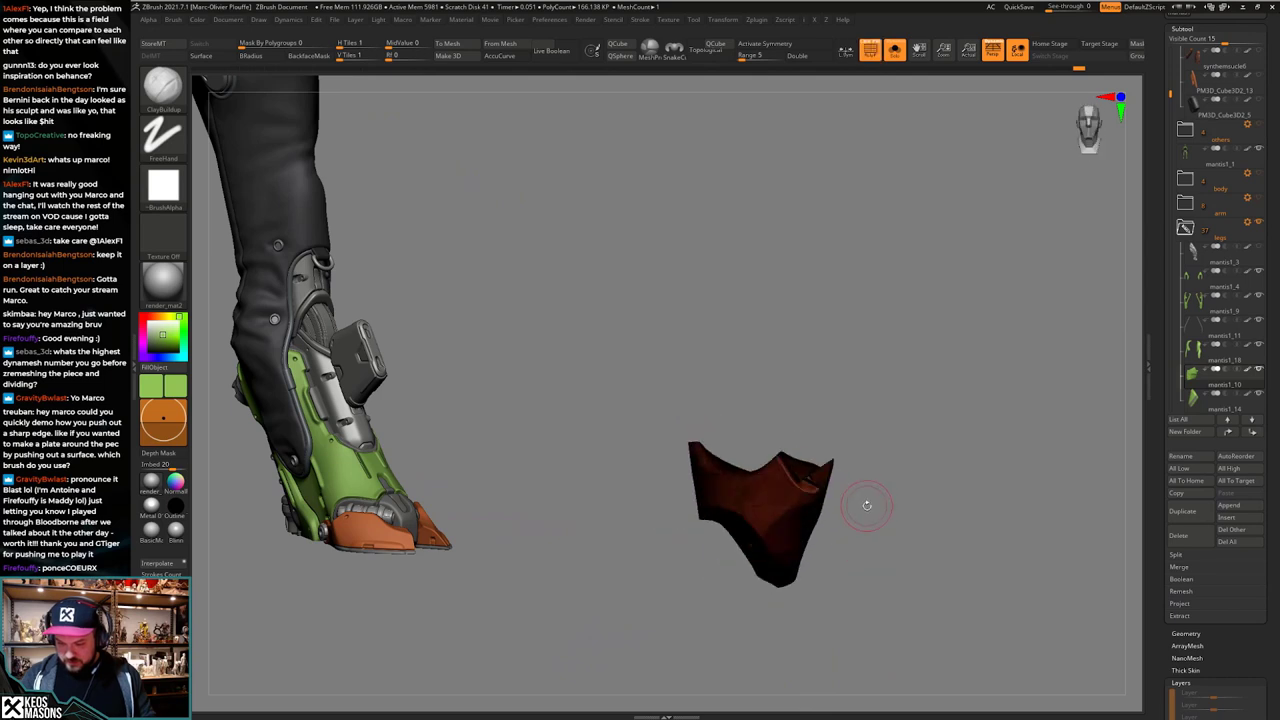
key("shift+f")
Step: Clone the mantis1_10 piece into its own separate tool and duplicate it there
left_click_drag(1154, 378, 1154, 470)
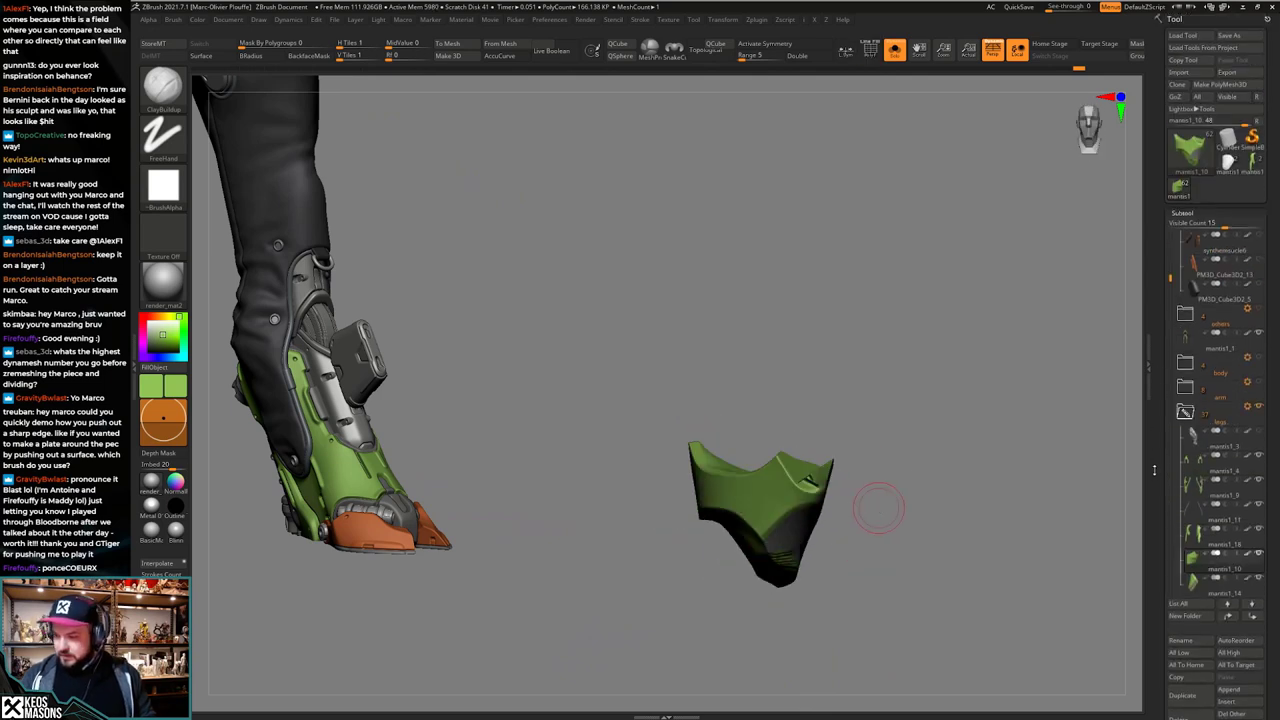
left_click(1177, 88)
left_click(1202, 189)
key("shift+f")
mouse_move(880, 508)
left_mouse_down()
mouse_move(878, 477)
mouse_move(894, 458)
left_mouse_up()
key("shift+f")
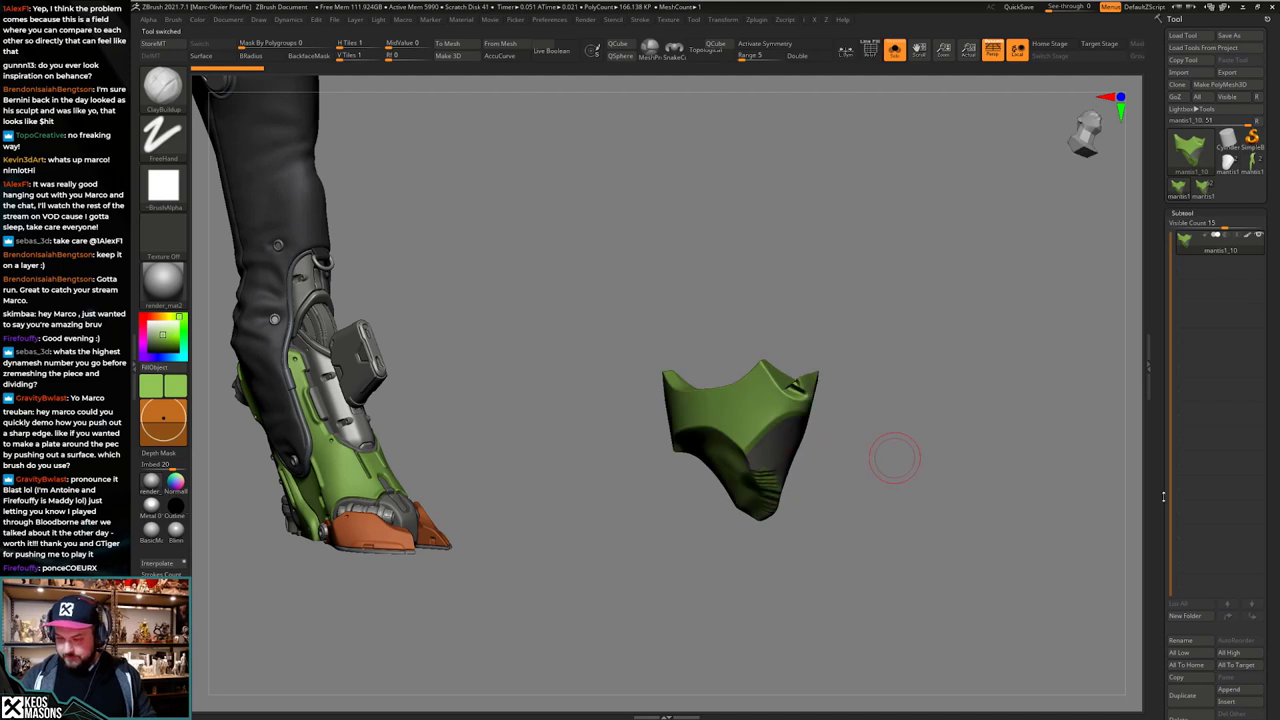
left_click(1180, 697)
Step: Remesh the duplicated knee piece with DynaMesh and inspect its new surface
key("g")
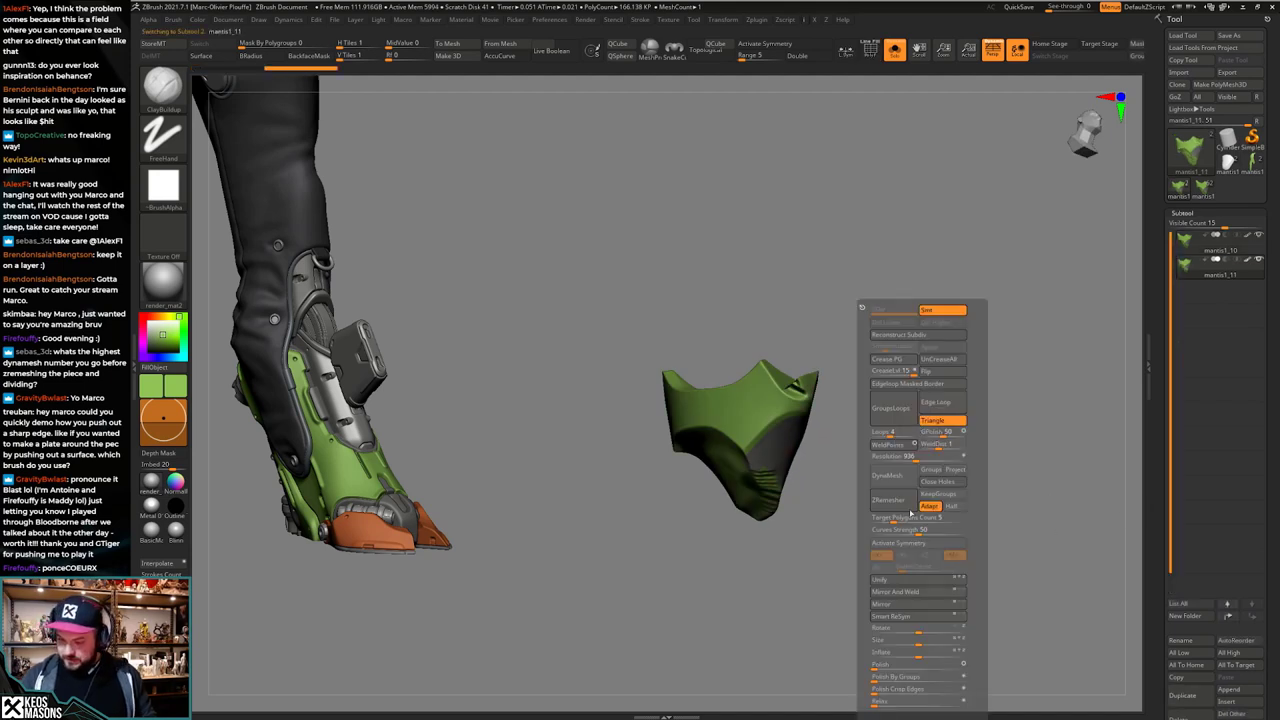
left_click(903, 472)
key("g")
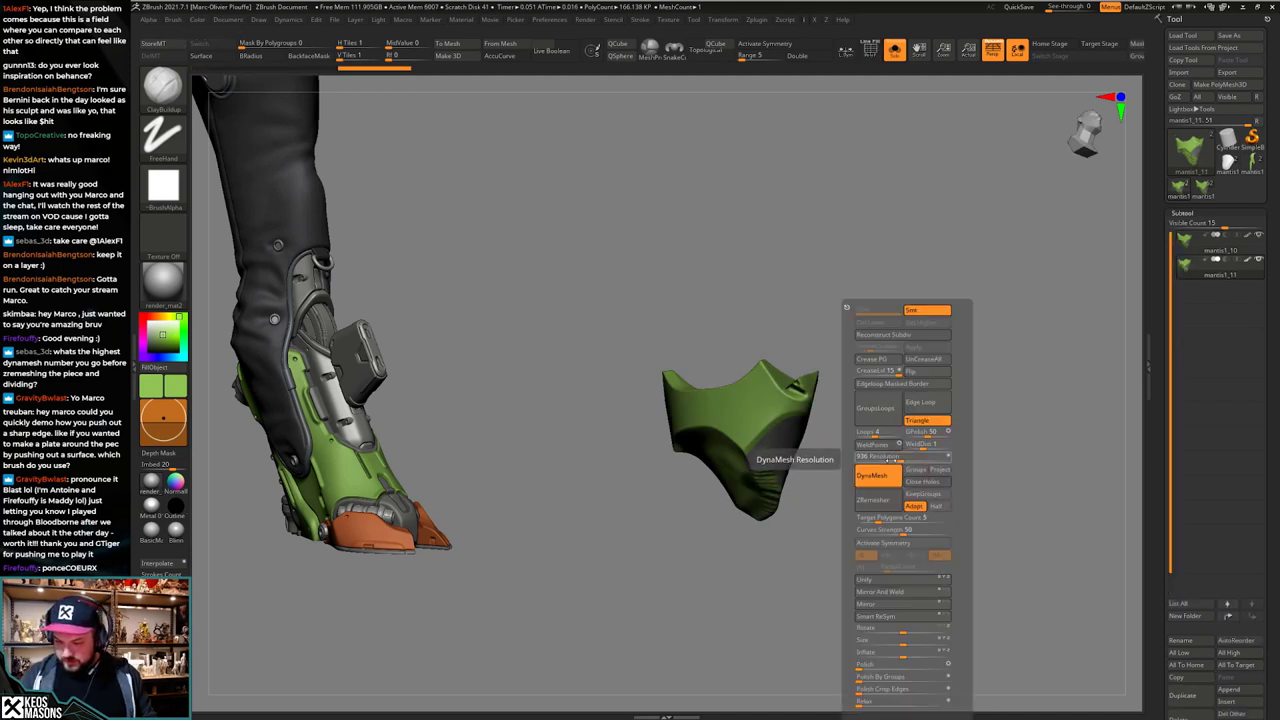
key("shift+f")
key("shift+f")
left_click_drag(879, 465, 793, 425)
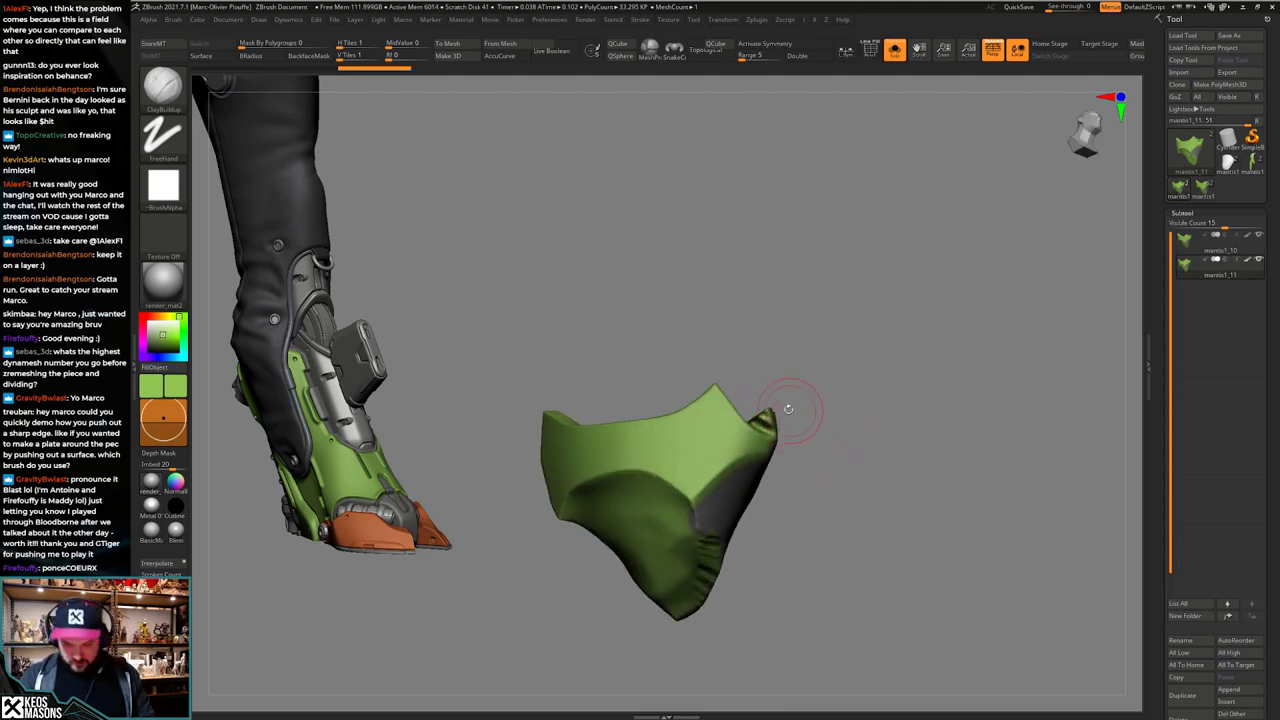
Step: Clip away the notch at the upper corner of the duplicated knee piece and turn DynaMesh off
mouse_move(708, 369)
left_mouse_down("ctrl+shift")
mouse_move(757, 422)
mouse_move(745, 422)
mouse_move(788, 436)
mouse_move(788, 460)
mouse_move(883, 452)
mouse_move(868, 473)
left_mouse_up("ctrl+shift")
key("shift+f")
key("shift+f")
key("space")
left_click(848, 480)
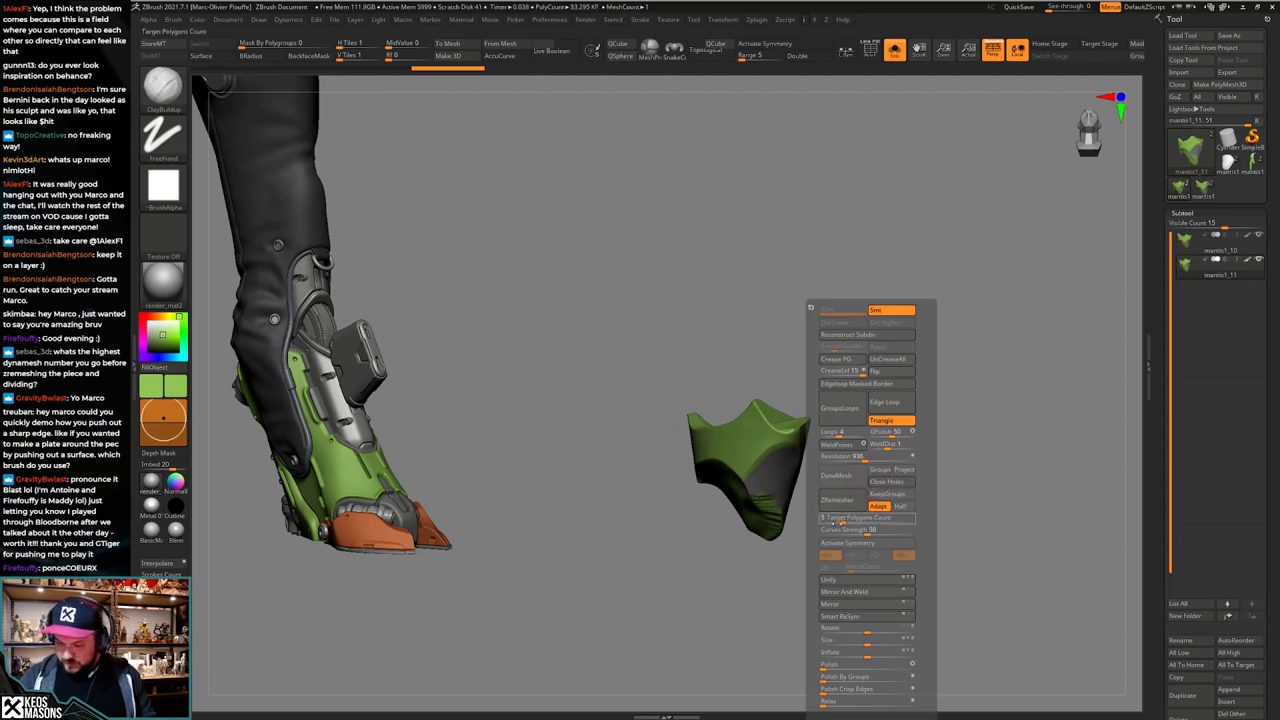
Step: ZRemesh the duplicated knee piece with the Target Polygons Count set to about 0.58
left_click(834, 518)
type("14")
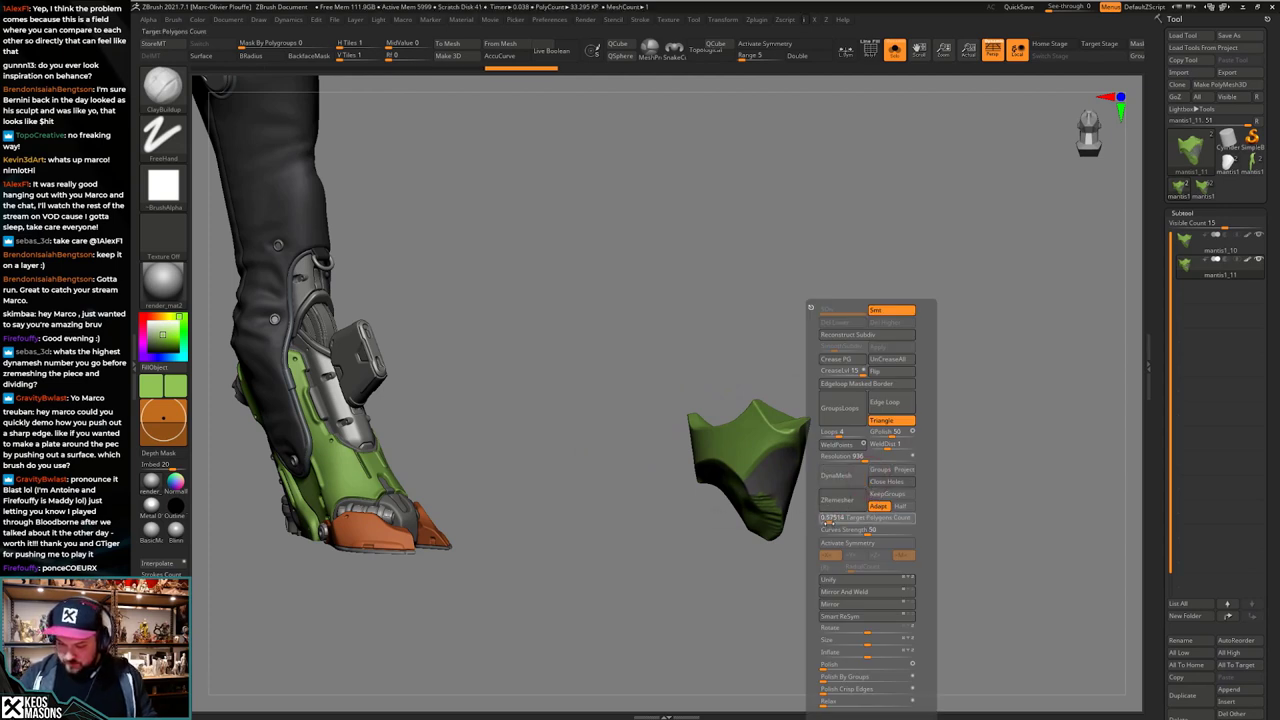
left_click(836, 503)
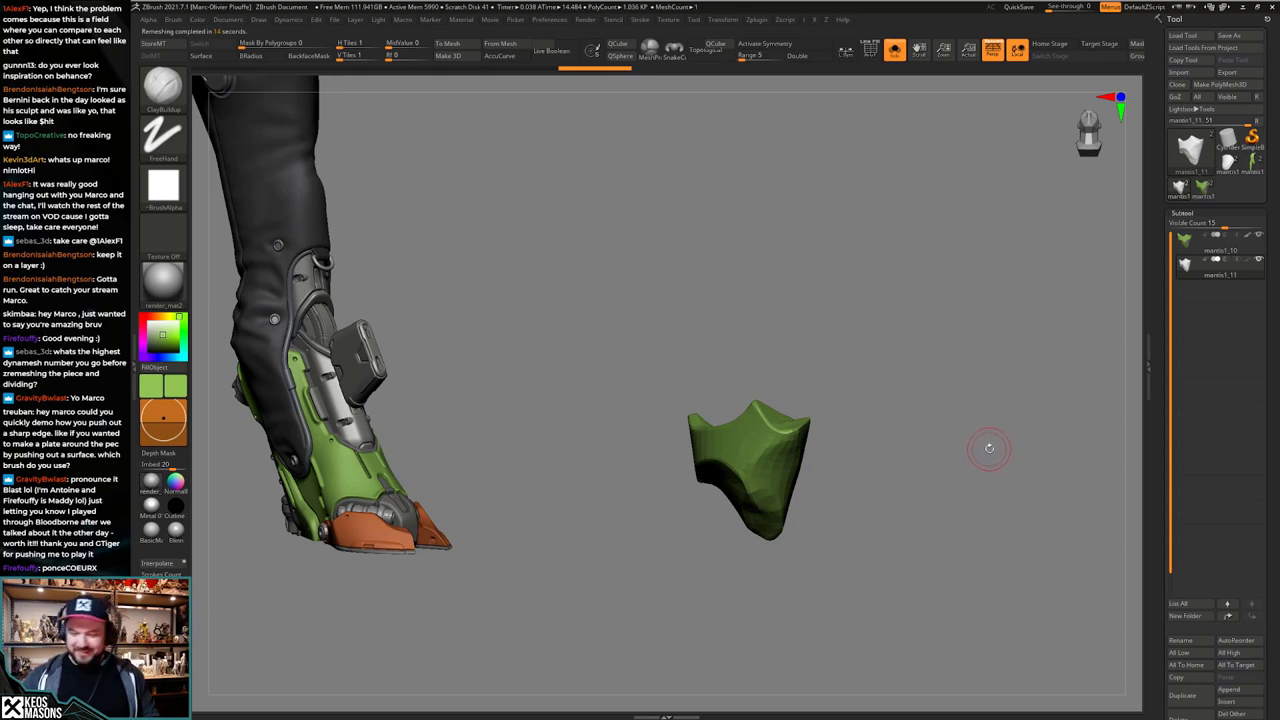
Step: Subdivide the remeshed knee piece twice and show it together with the original piece
mouse_move(902, 477)
left_mouse_down()
mouse_move(891, 491)
mouse_move(884, 462)
mouse_move(886, 497)
mouse_move(888, 480)
left_mouse_up()
key("shift+f")
key("shift+f")
key("d")
key("ctrl+shift+s")
key("ctrl+shift+s")
key("shift+f")
key("ctrl+shift+s")
key("space")
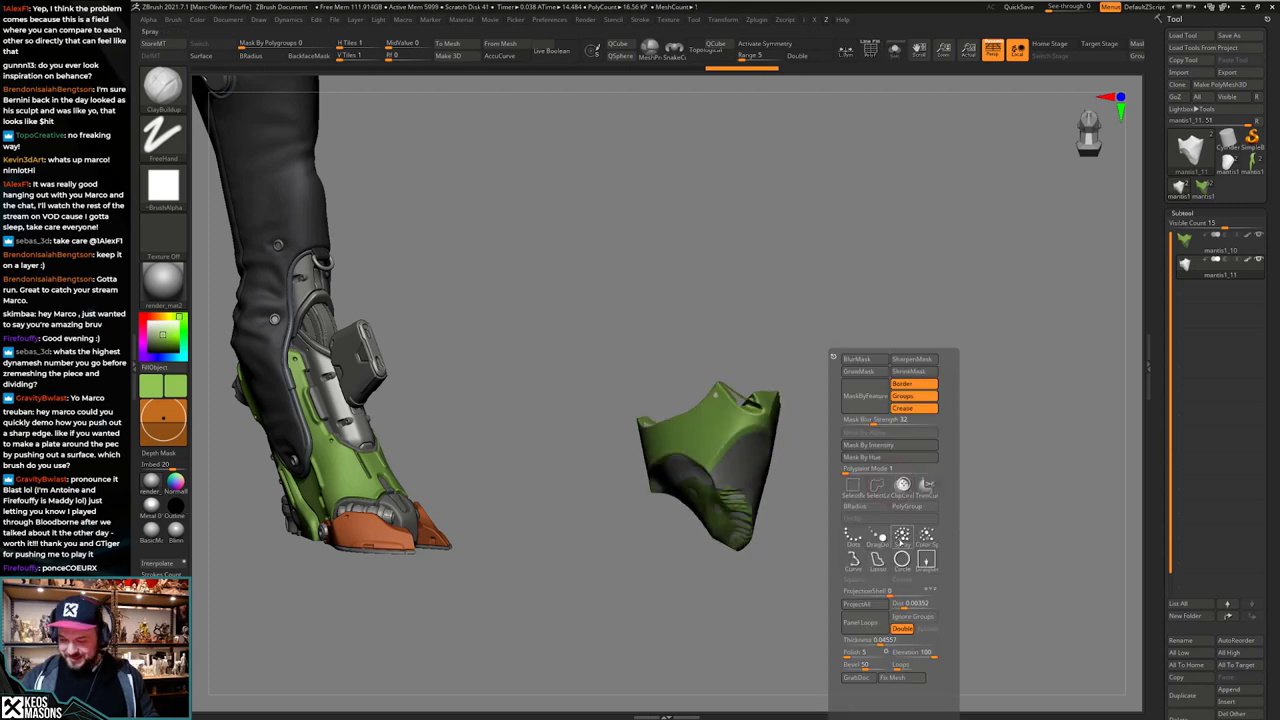
Step: Project the original's detail onto the remeshed piece with ProjectionShell about 0.026 and Dist 0.05063, and inspect it in isolation
left_click_drag(898, 592, 913, 592)
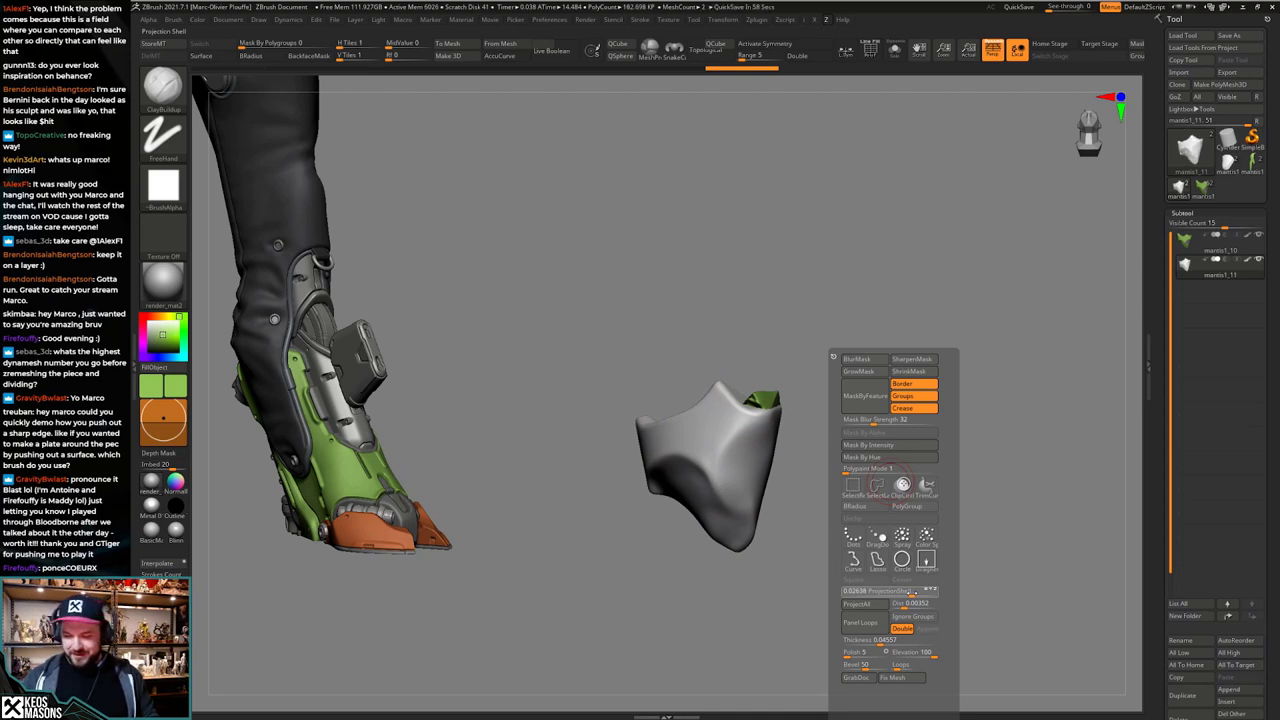
key("space")
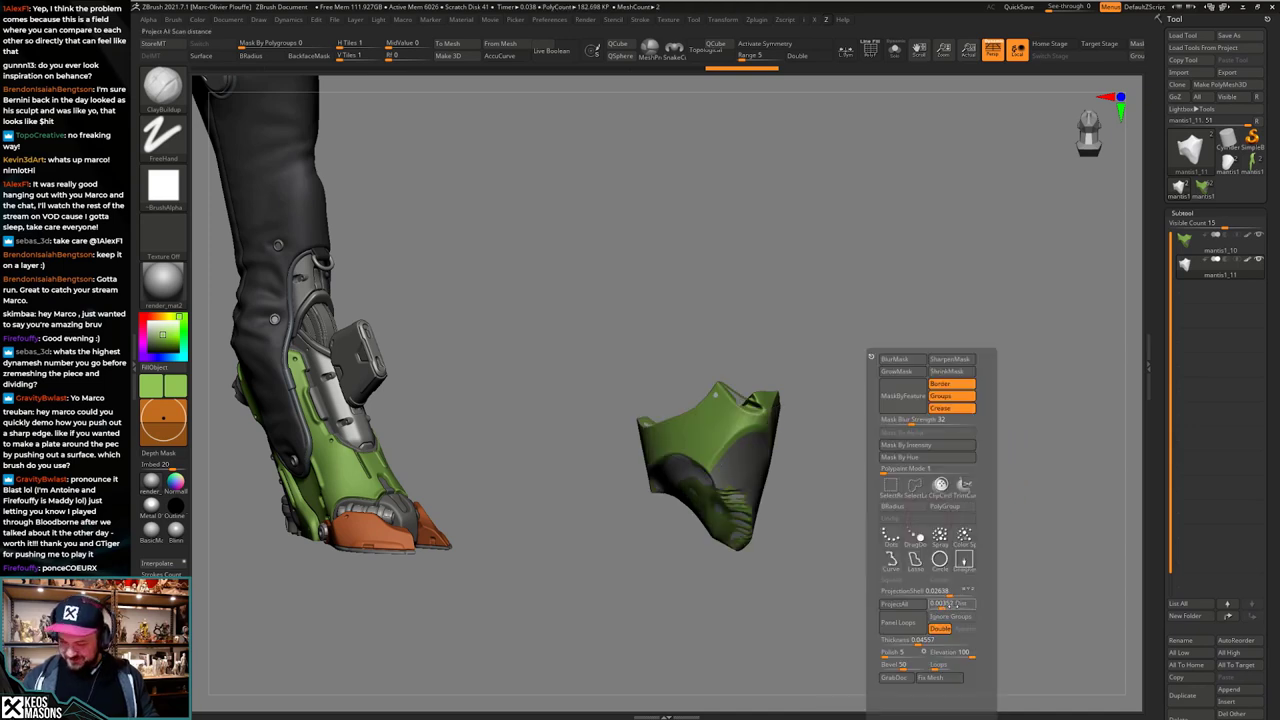
left_click(912, 603)
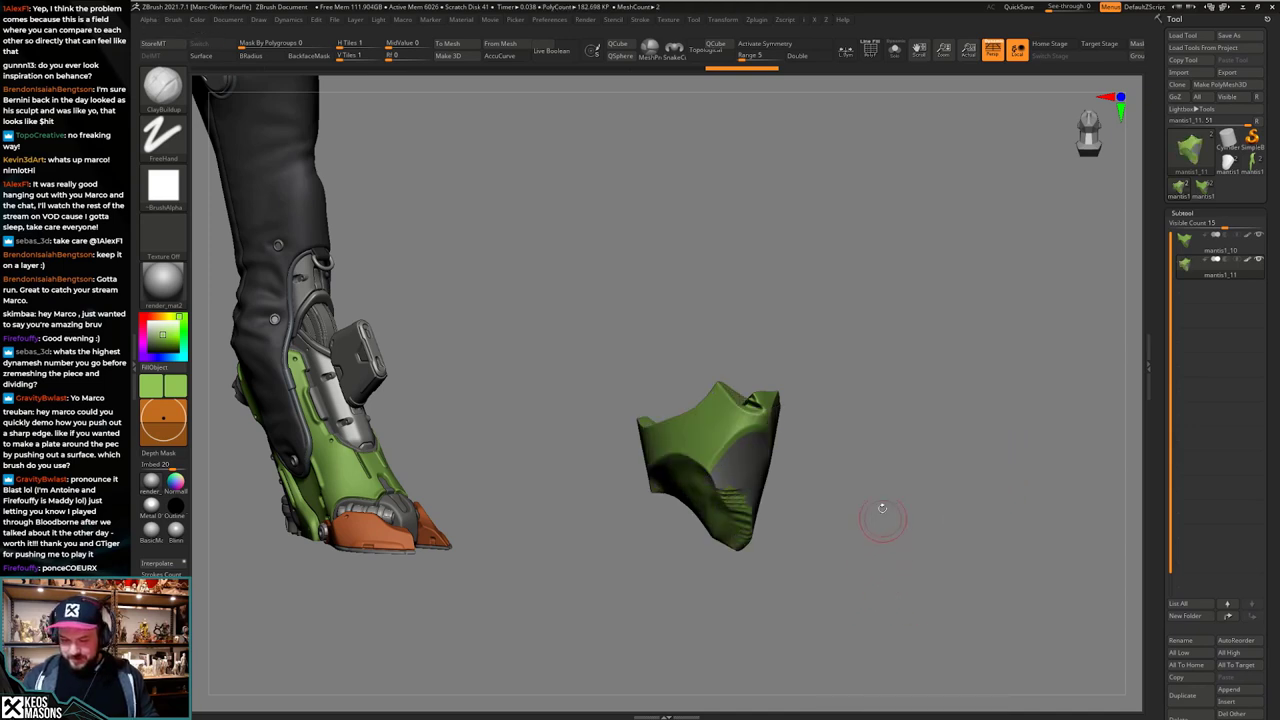
key("alt+s")
left_click_drag(886, 484, 880, 508)
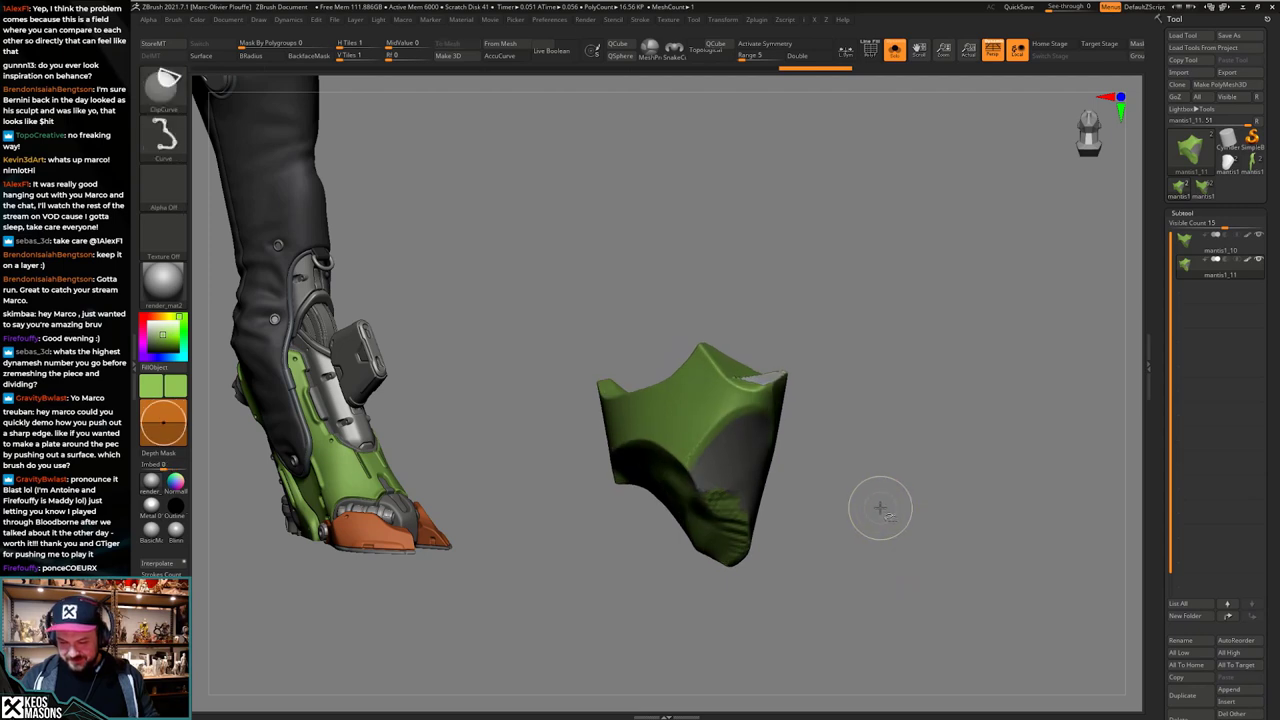
Step: Subdivide the remeshed knee piece once more and undo the last projection
key("alt+s")
key("ctrl+z")
key("space")
left_click_drag(894, 592, 897, 594)
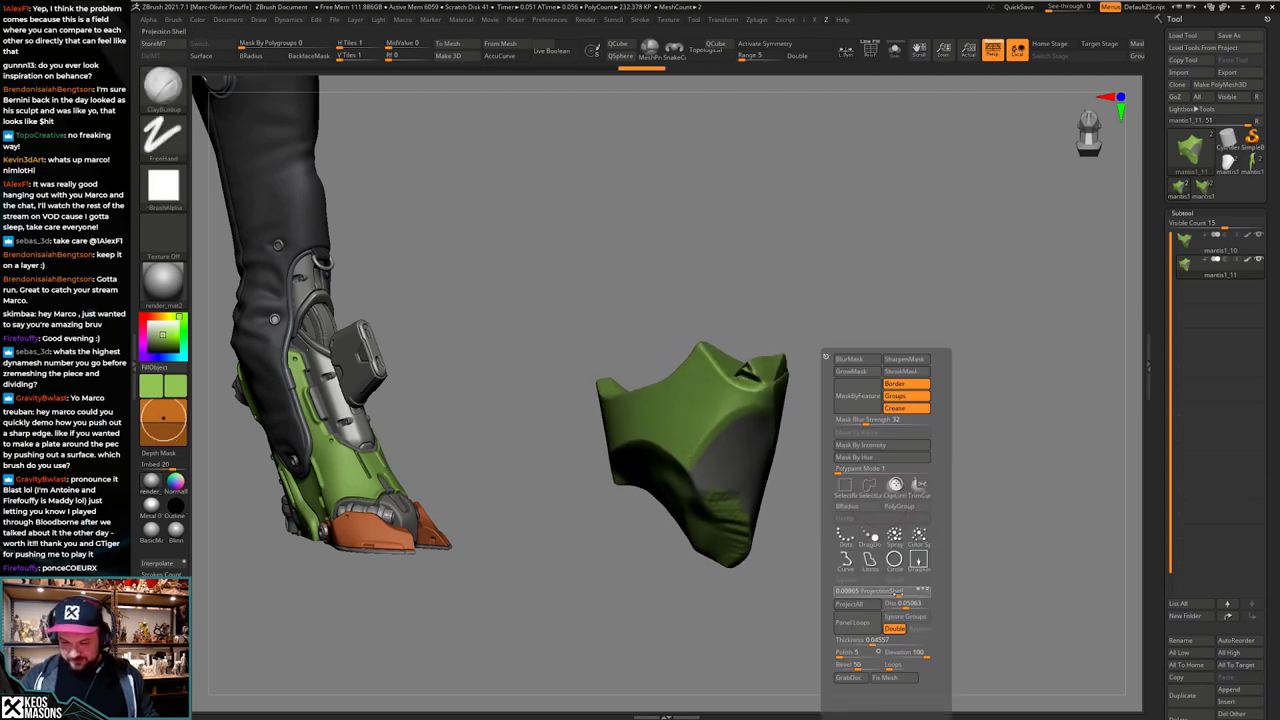
key("ctrl+z")
key("alt+s")
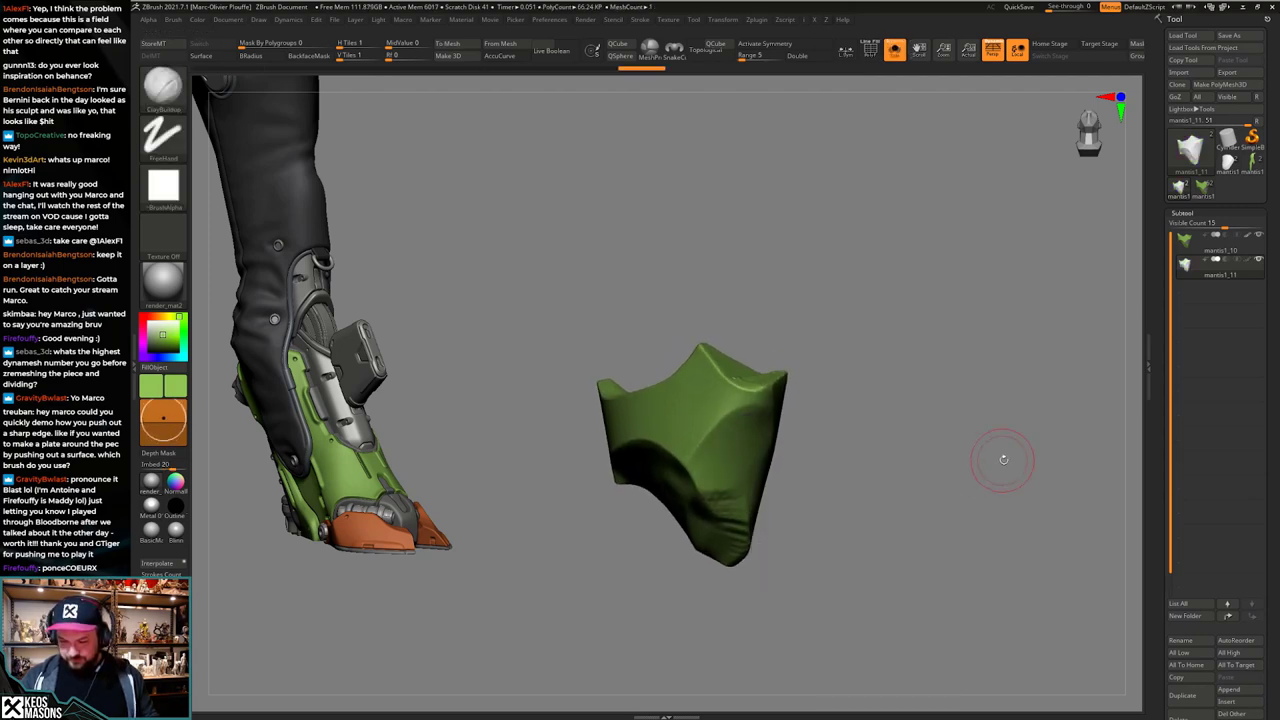
Step: Set the active color to white and project the original's detail onto the remeshed piece with ProjectionShell at 0.01094
right_click(964, 498)
left_click(822, 514)
key("alt+s")
key("space")
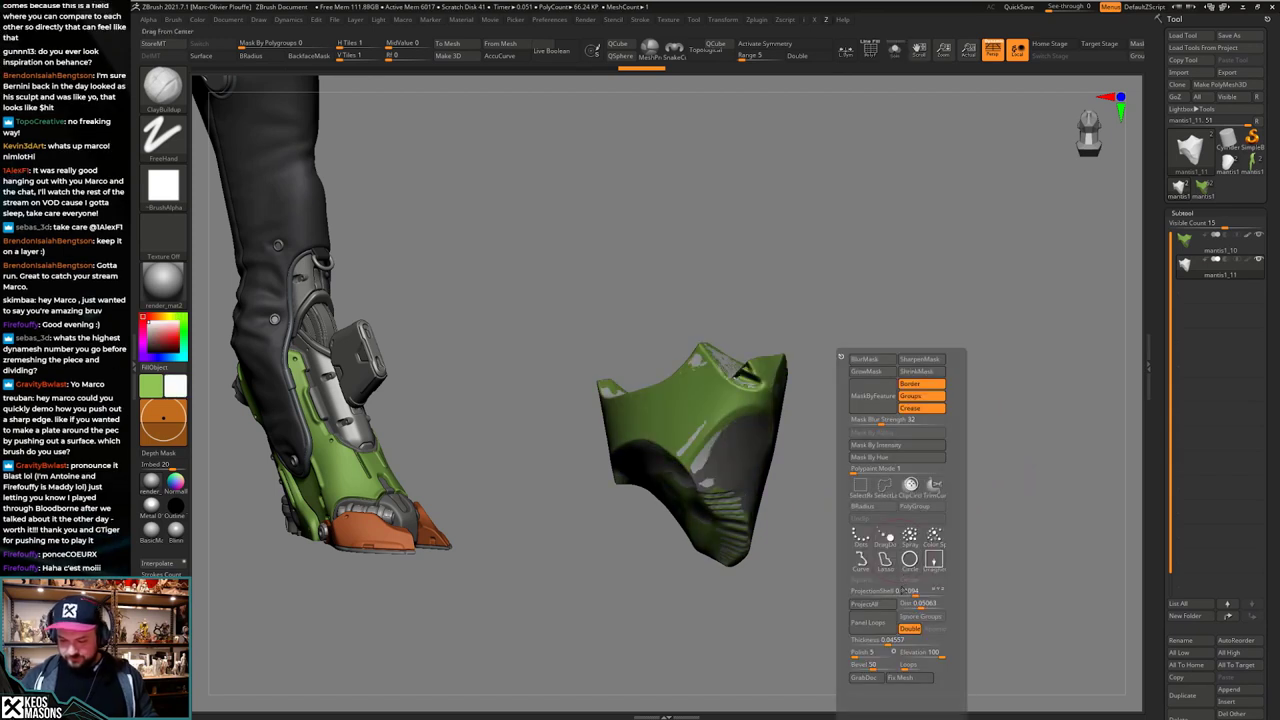
left_click_drag(916, 594, 914, 594)
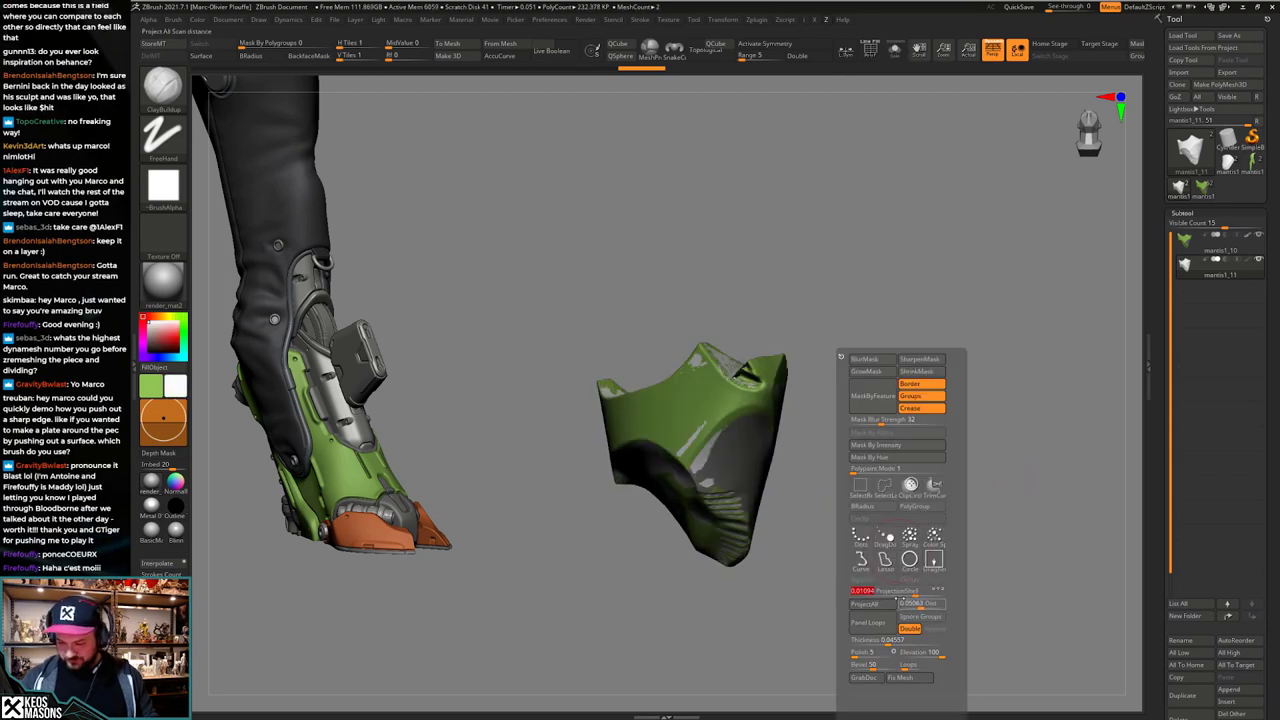
left_click(884, 605)
left_click(846, 629)
key("alt+s")
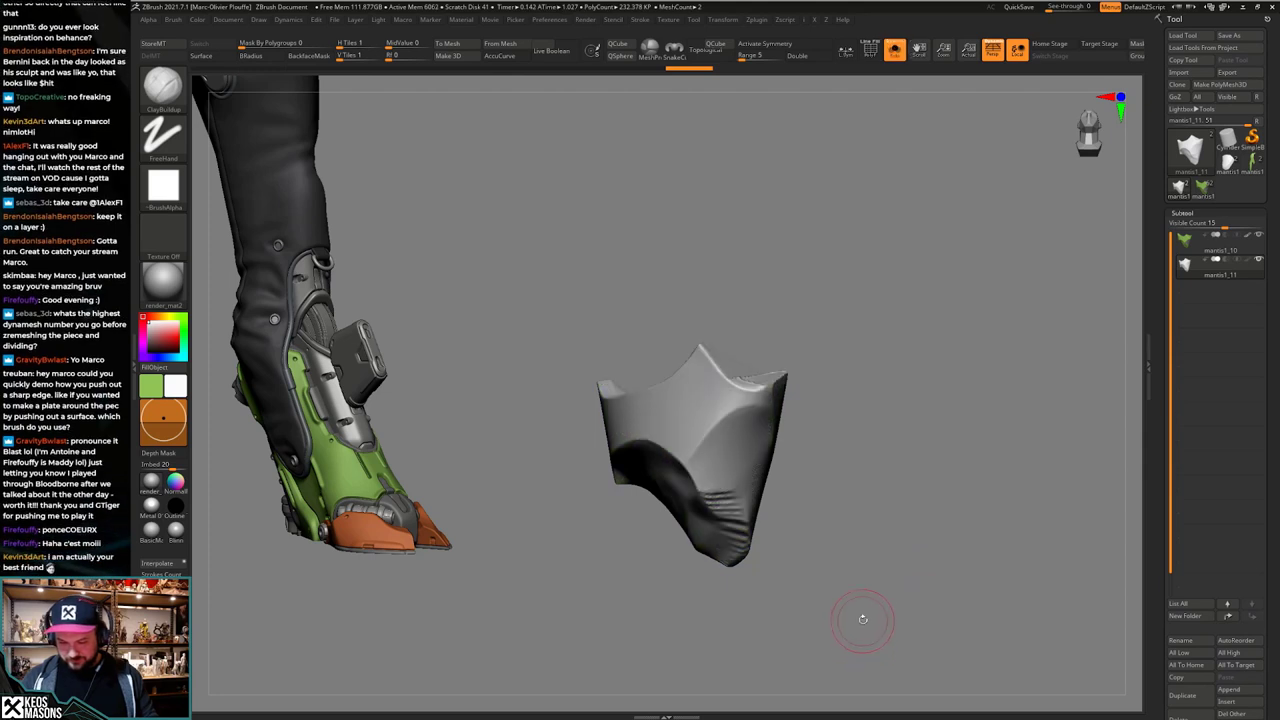
Step: Subdivide the remeshed knee piece again and project the original's detail and polypaint onto it with a readjusted projection shell
key("ctrl+z")
key("ctrl+z")
left_click_drag(862, 604, 866, 595, "ctrl")
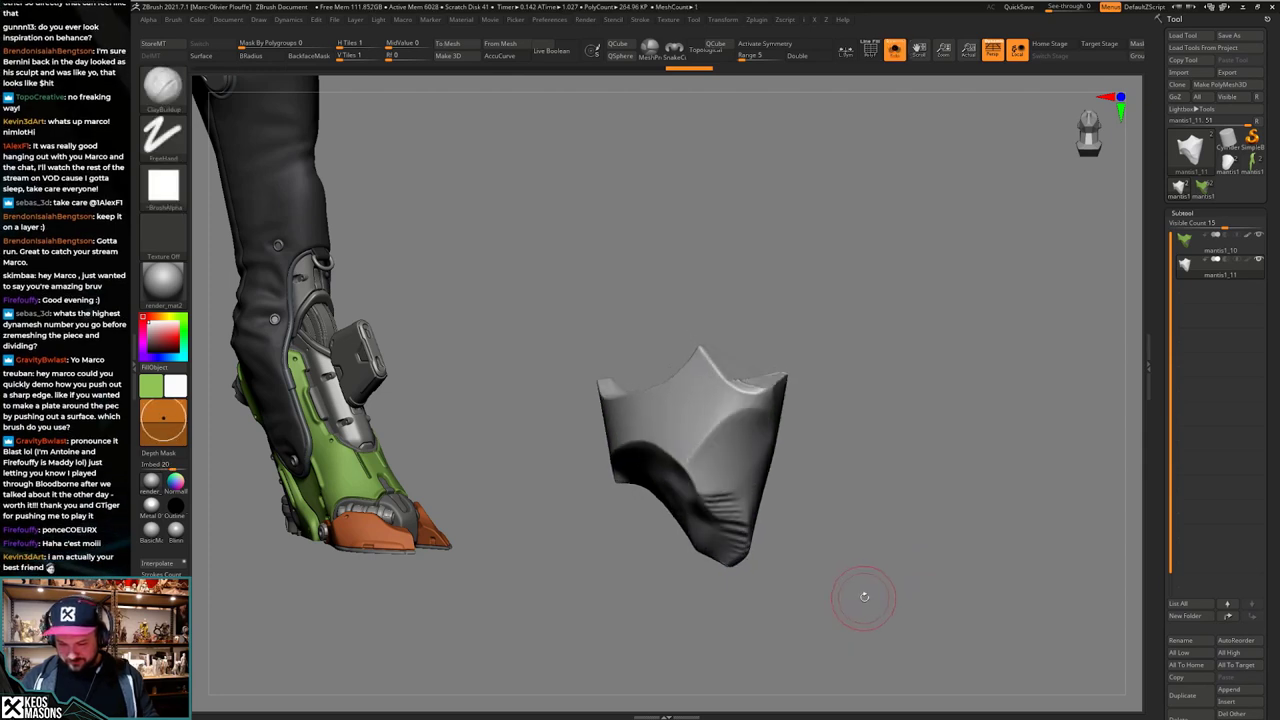
key("alt+s")
key("space")
left_click(884, 594)
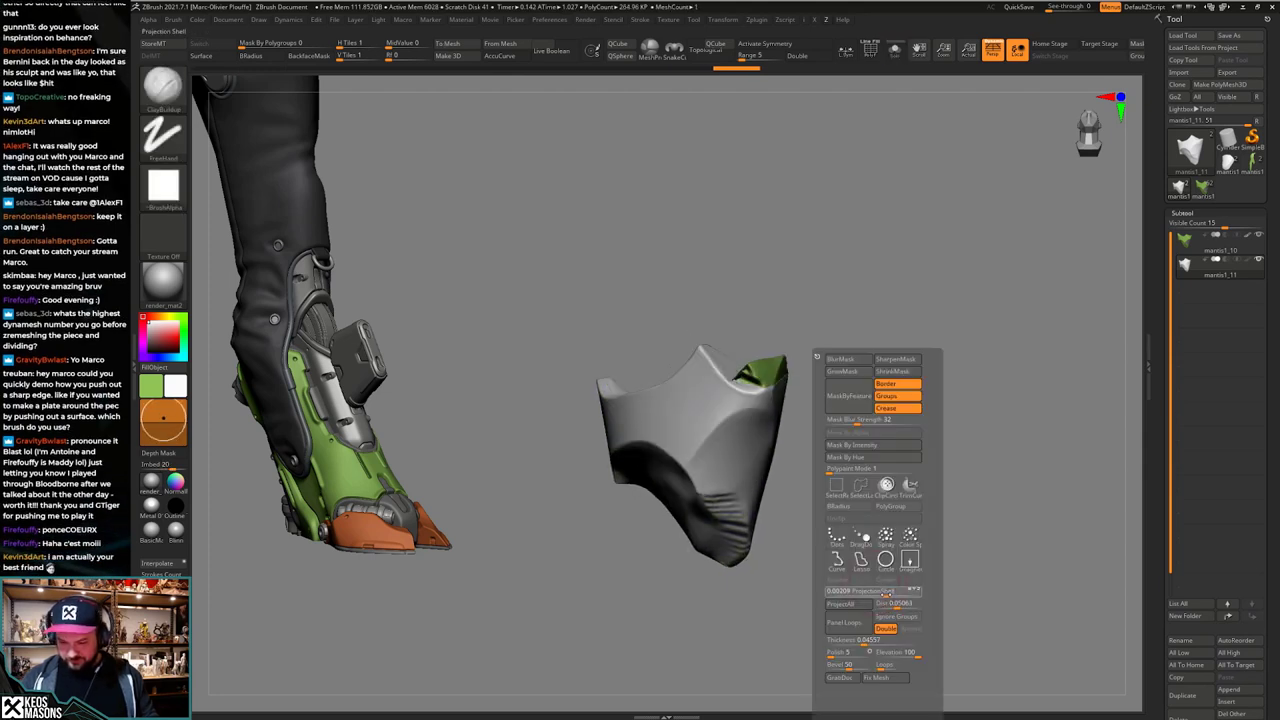
left_click(841, 604)
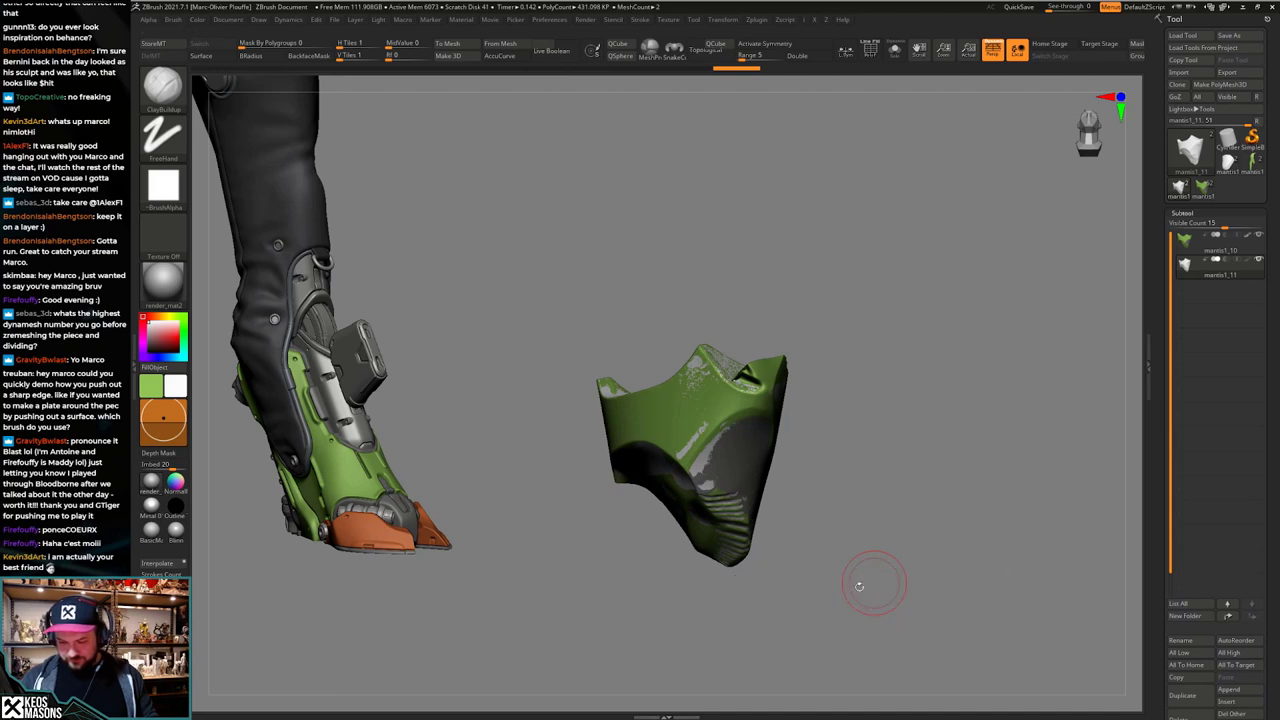
key("alt+s")
mouse_move(872, 590)
left_mouse_down()
mouse_move(863, 583)
mouse_move(879, 583)
left_mouse_up()
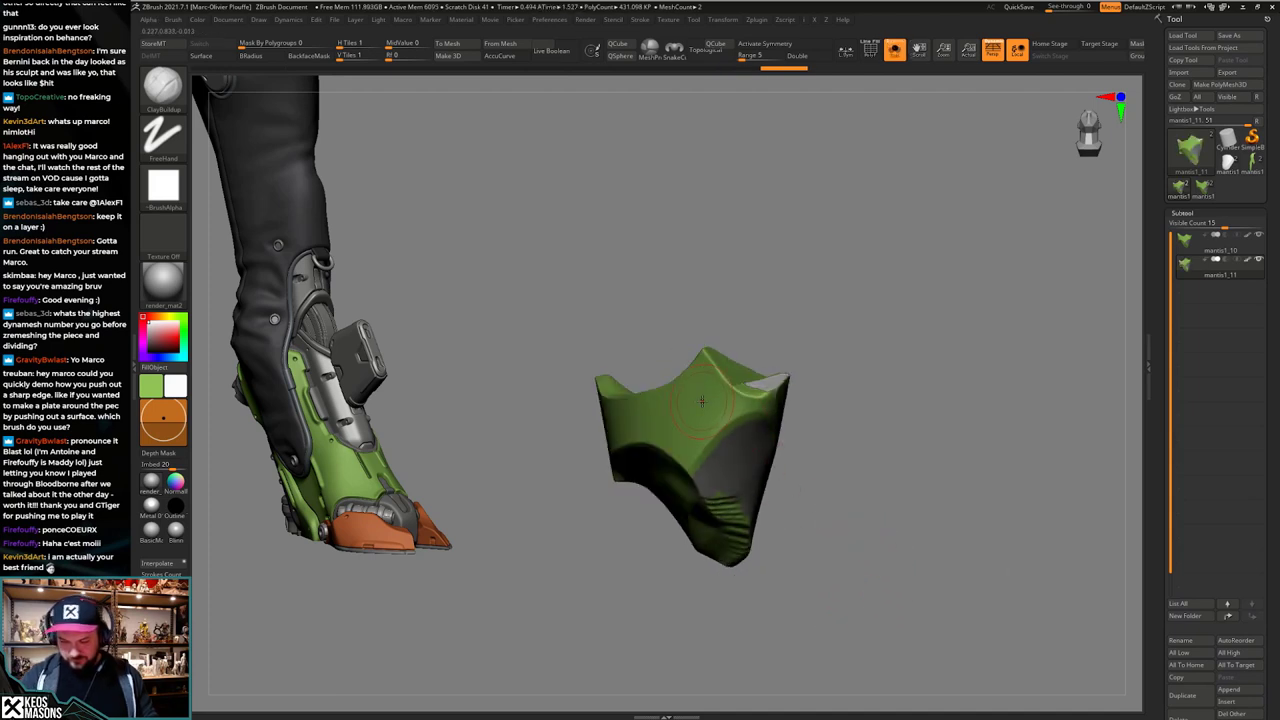
Step: Sample the armor's green and paint over the white patch on the upper corner with a Standard brush in Rgb-only mode
key("c")
key("space")
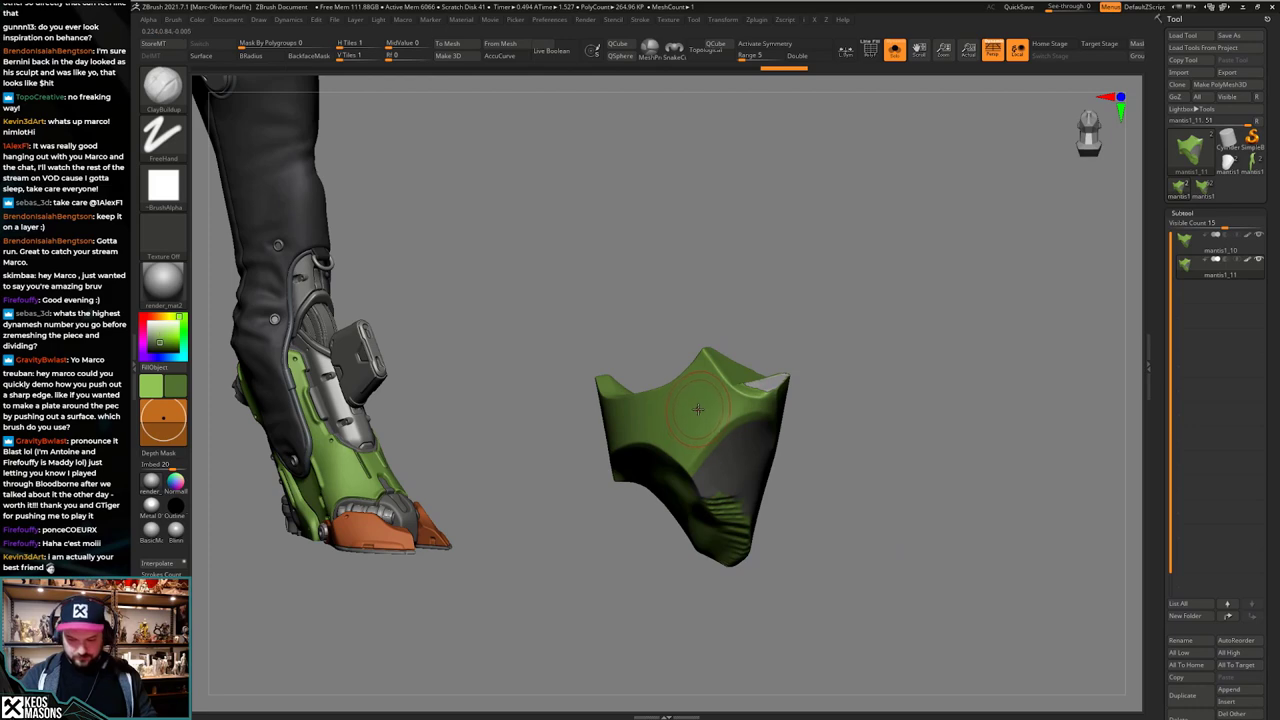
key("b")
key("space")
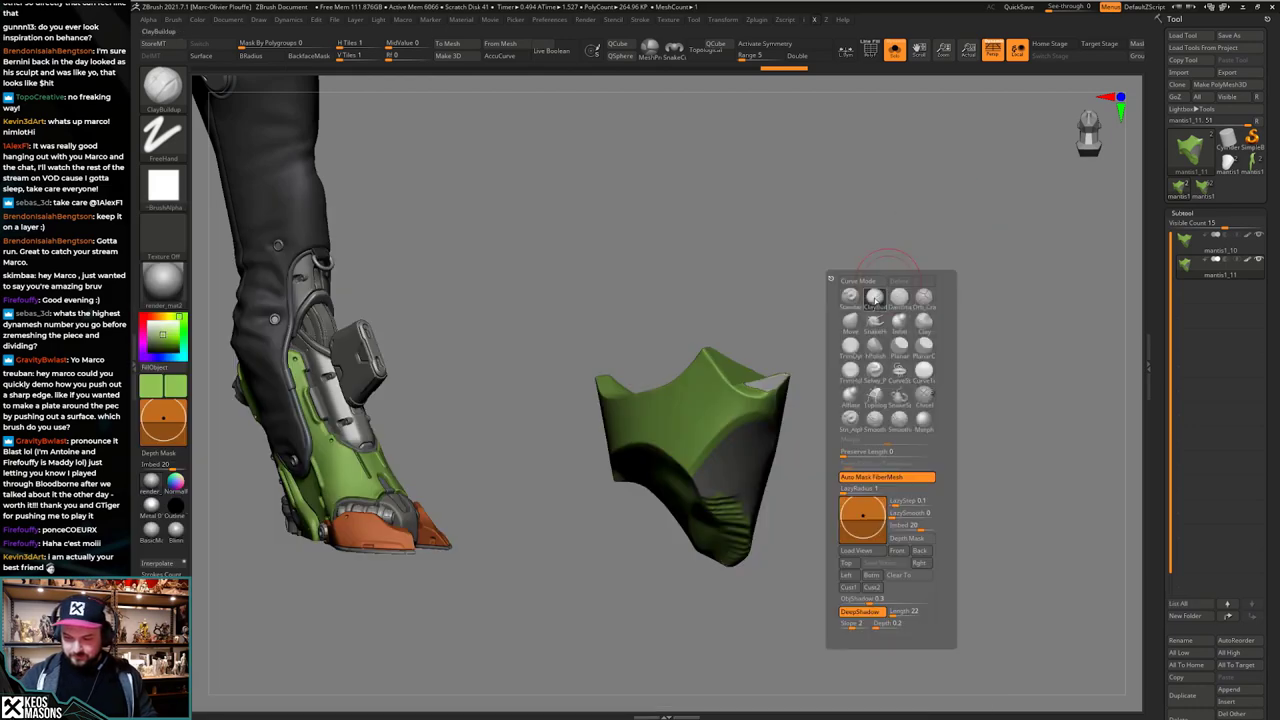
key("b")
key("space")
left_click(860, 284)
key("space")
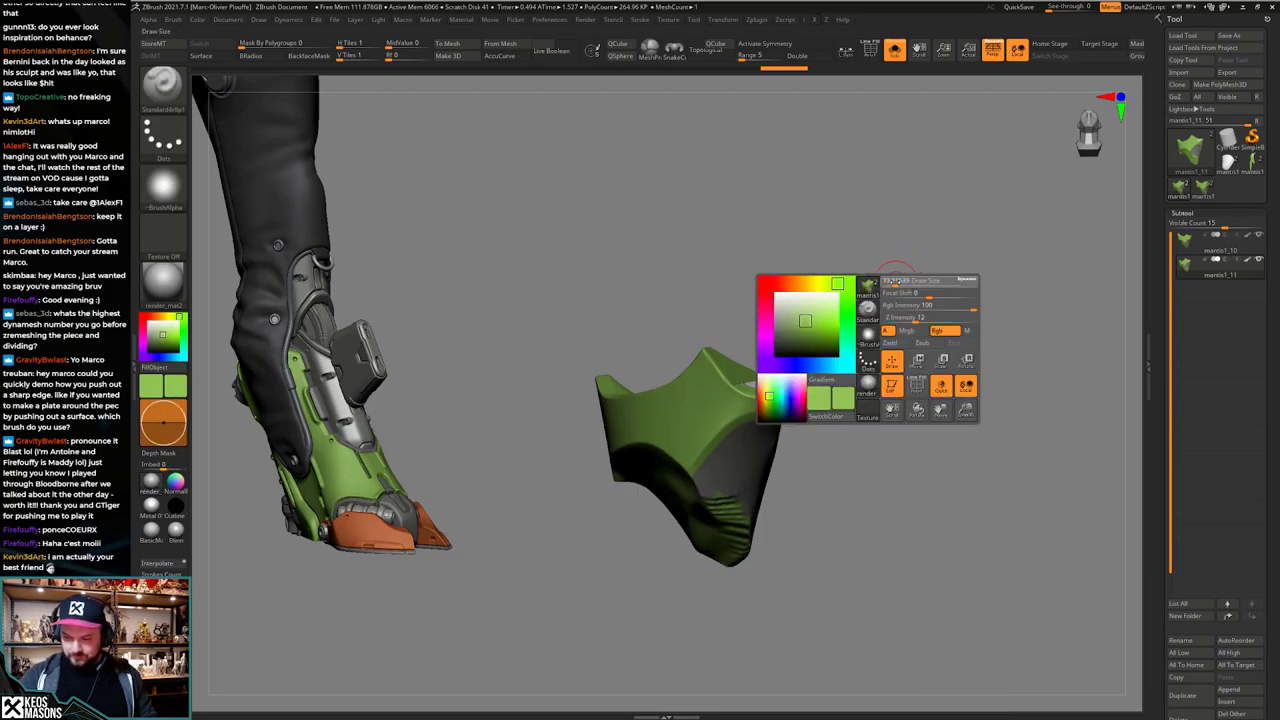
mouse_move(925, 310)
left_mouse_down()
mouse_move(759, 398)
mouse_move(765, 374)
mouse_move(796, 363)
left_mouse_up()
left_click_drag(850, 345, 843, 392)
mouse_move(738, 392)
left_mouse_down("shift")
mouse_move(791, 303)
mouse_move(836, 328)
mouse_move(792, 336)
mouse_move(830, 347)
mouse_move(894, 436)
mouse_move(866, 432)
mouse_move(879, 453)
mouse_move(869, 486)
mouse_move(889, 449)
mouse_move(886, 467)
left_mouse_up("shift")
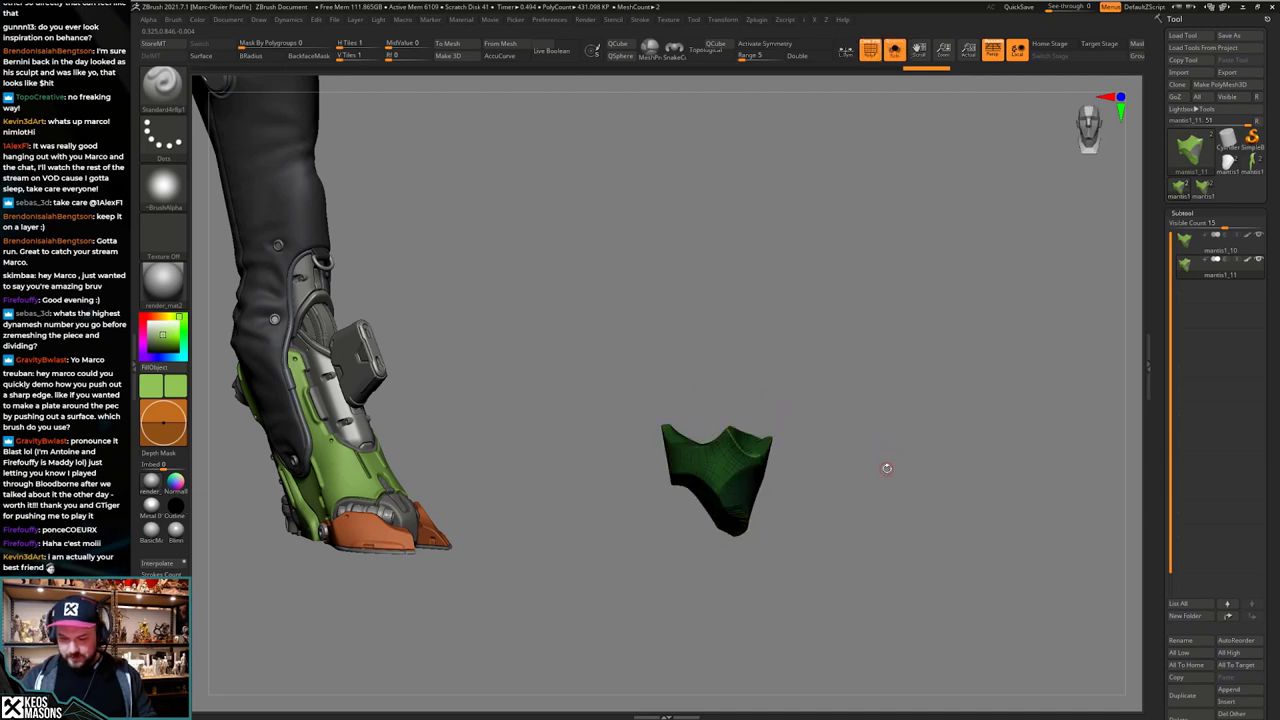
Step: Return to the full mantis tool, insert the remeshed knee piece as a new subtool in the legs folder and check its wireframe
key("shift+f")
left_click(1204, 189)
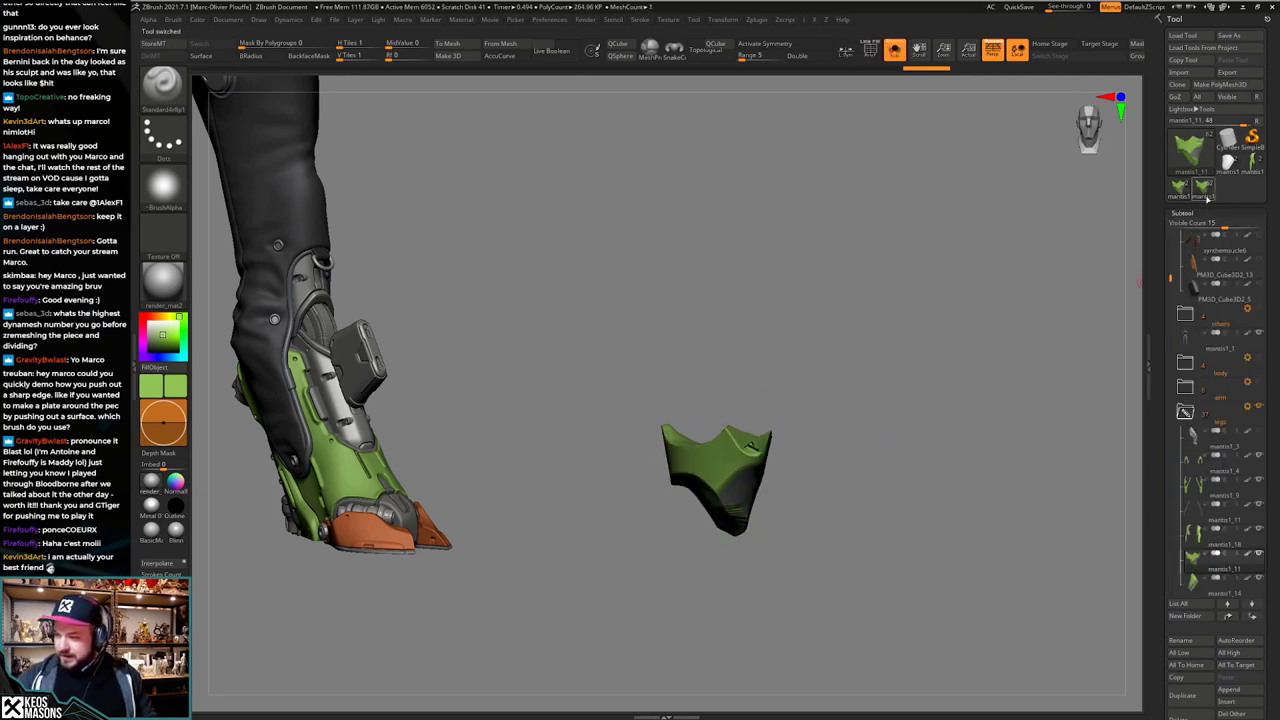
scroll(1174, 472, "down", 3)
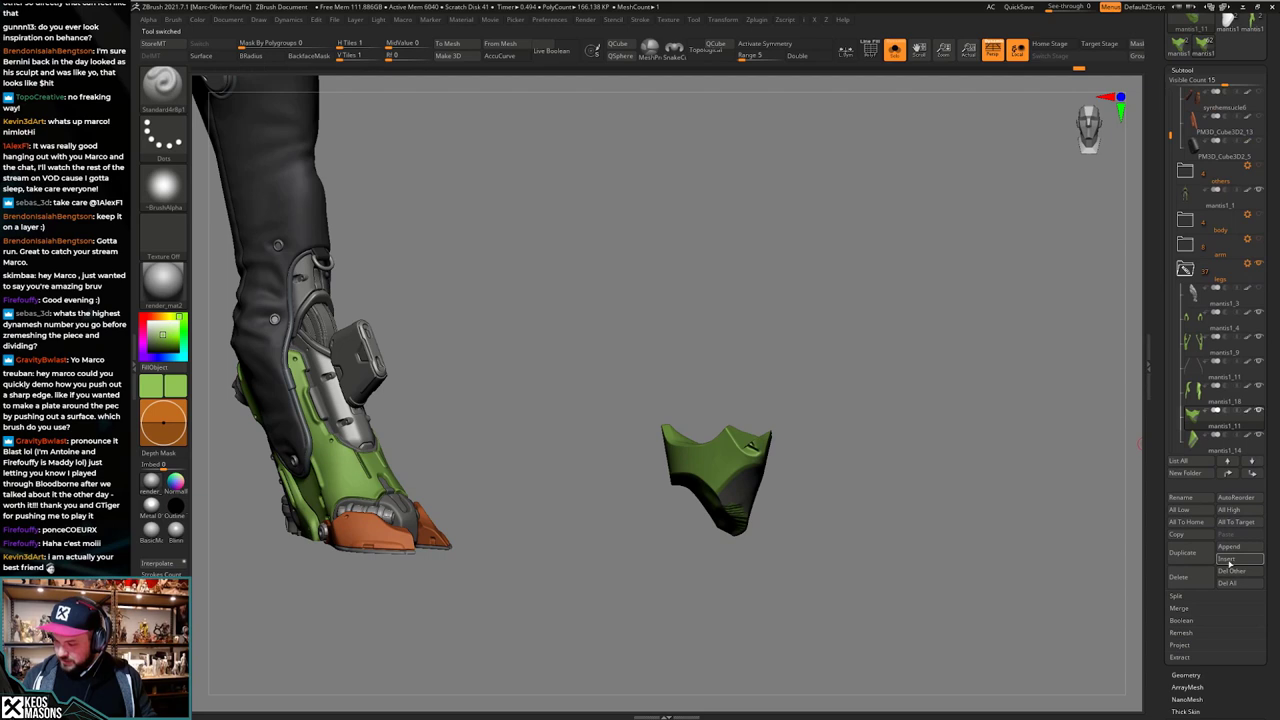
left_click(1229, 560)
left_click(854, 578)
key("shift+f")
left_click_drag(869, 529, 852, 503)
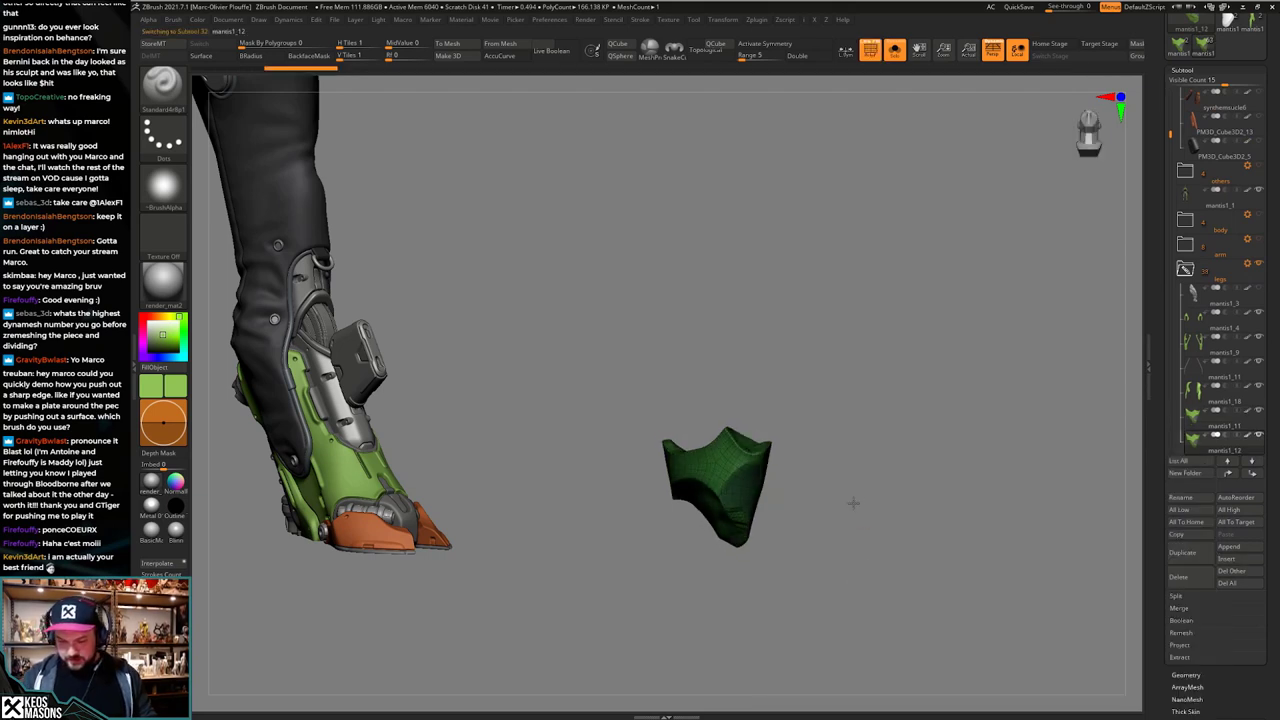
key("shift+f")
Step: Mirror and weld the inserted knee piece onto the other leg and reconstruct its lower subdivision levels
key("space")
left_click(849, 327)
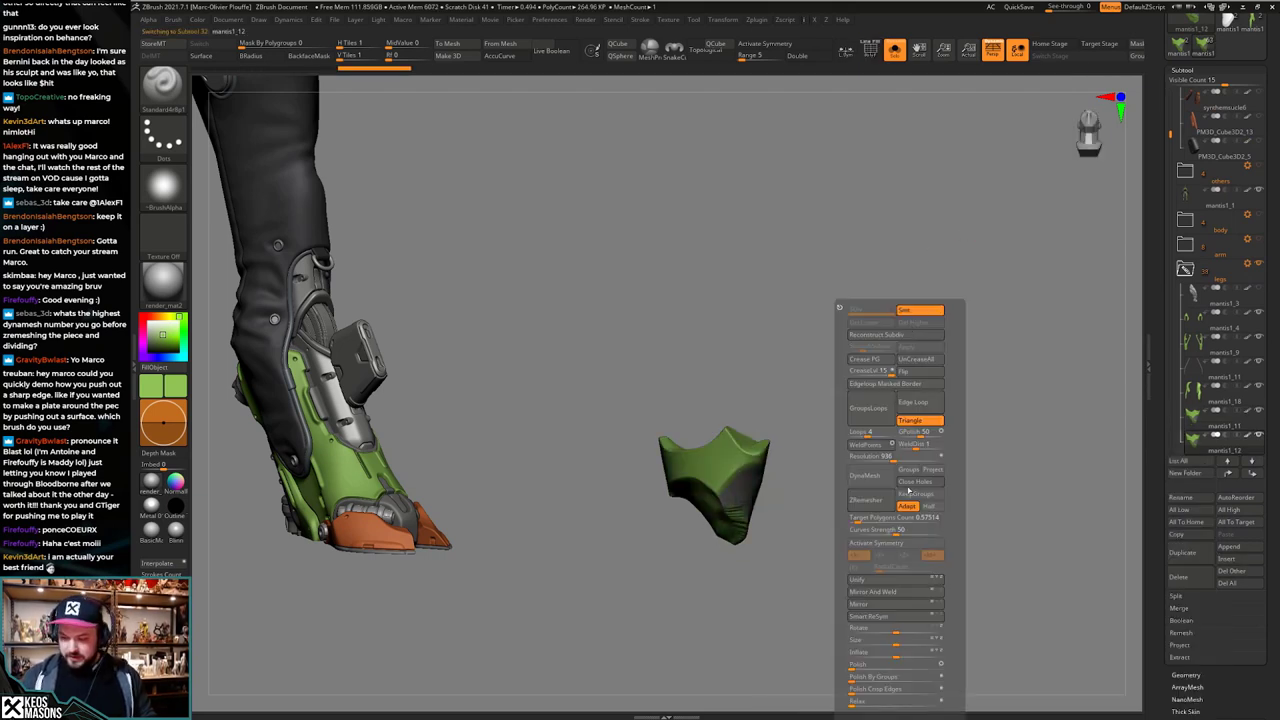
left_click(893, 604)
left_click(890, 592)
left_click(907, 334)
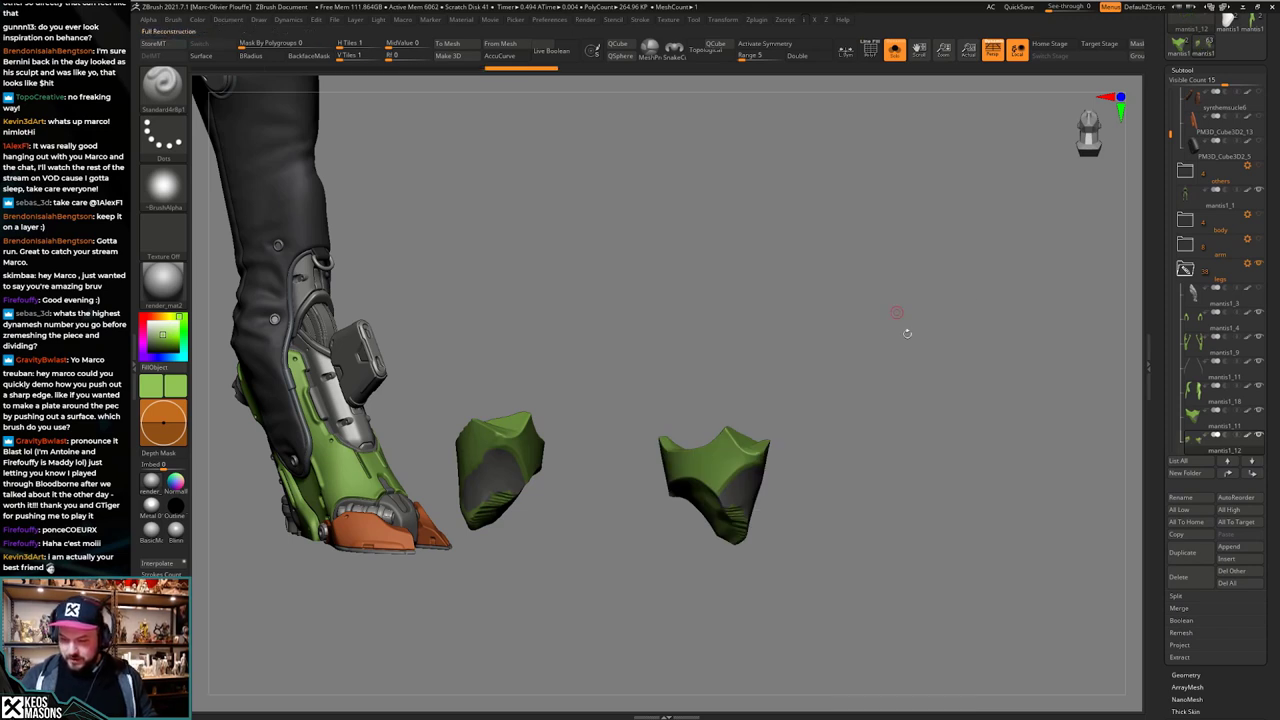
Step: Reconstruct the mirrored knee pieces down to their base subdivision level, then bring them back up to the highest level
key("space")
left_click(908, 334)
key("space")
left_click(910, 335)
key("space")
left_click(911, 335)
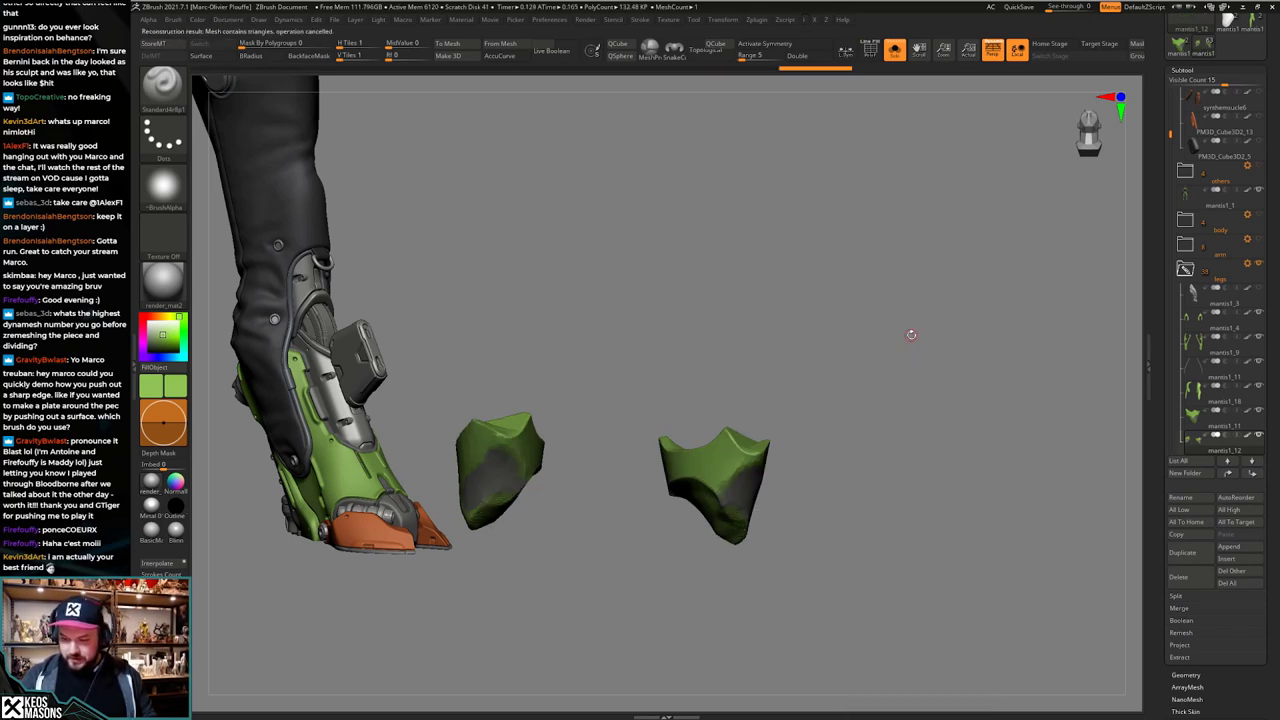
key("space")
key("ctrl+z")
key("ctrl+z")
key("ctrl+z")
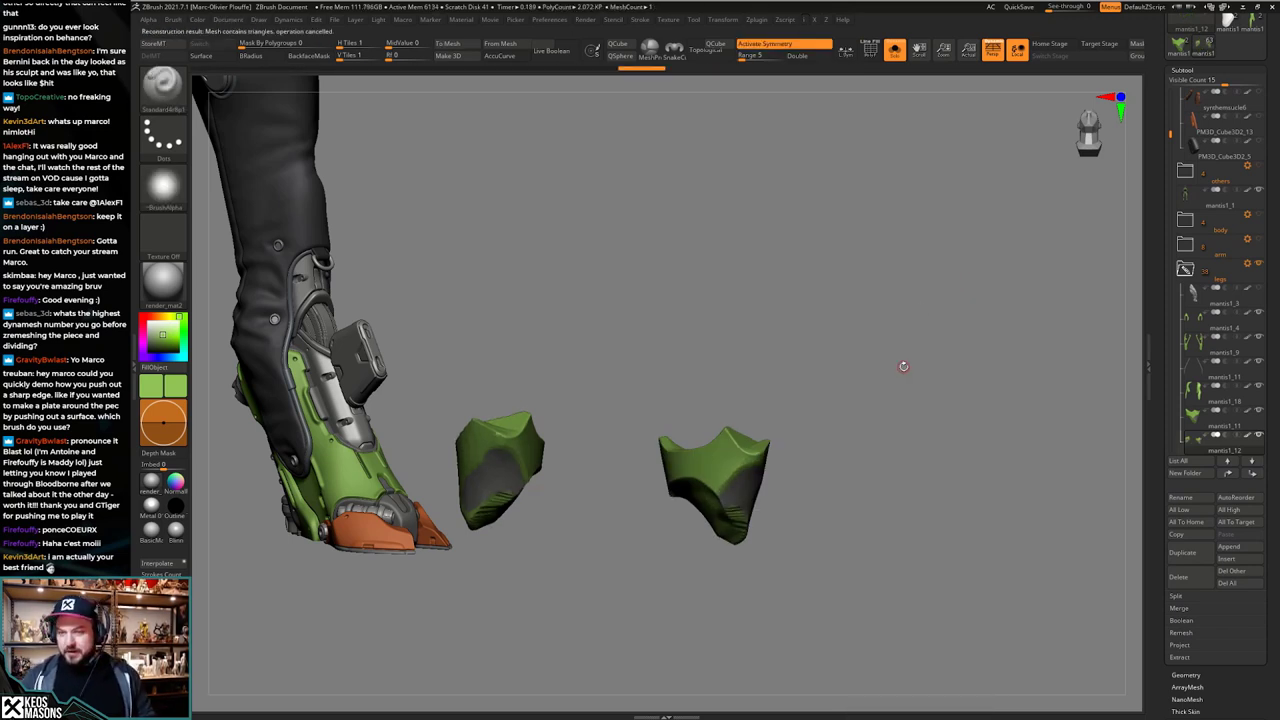
key("ctrl+z")
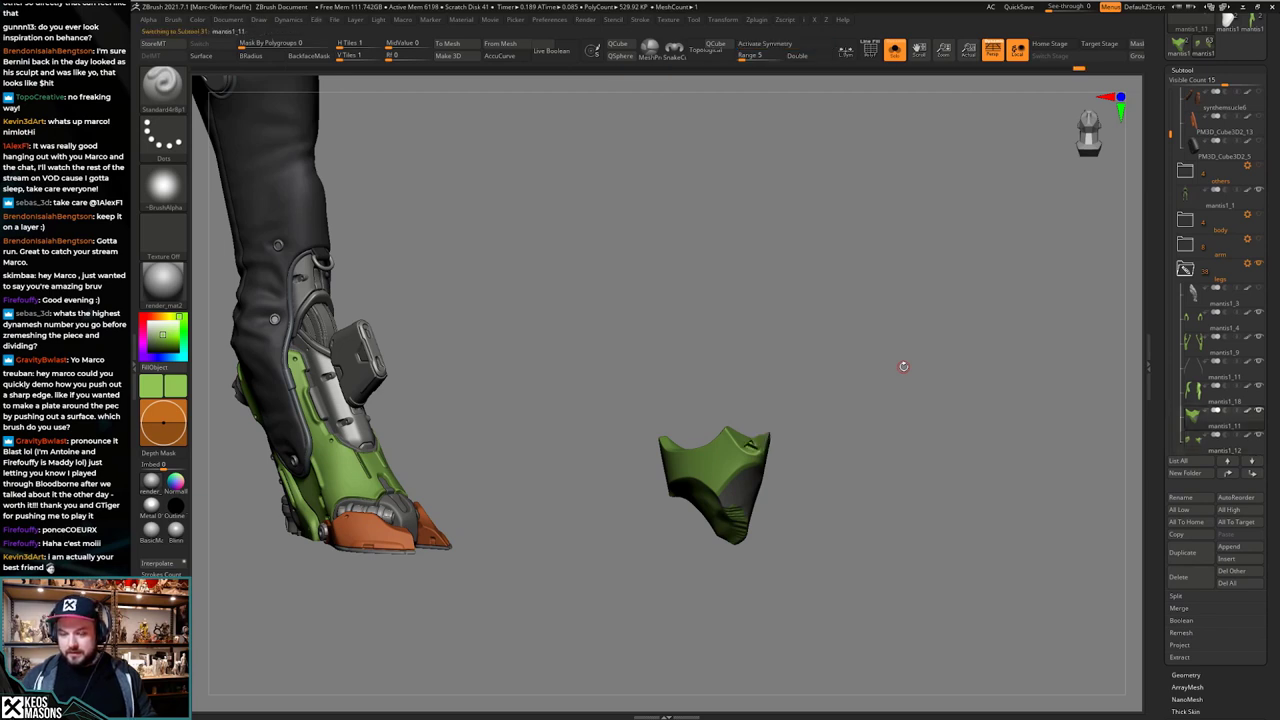
Step: Delete the old knee armor subtool mantis1_11 from the legs folder
left_click(1197, 393)
left_click(1196, 414)
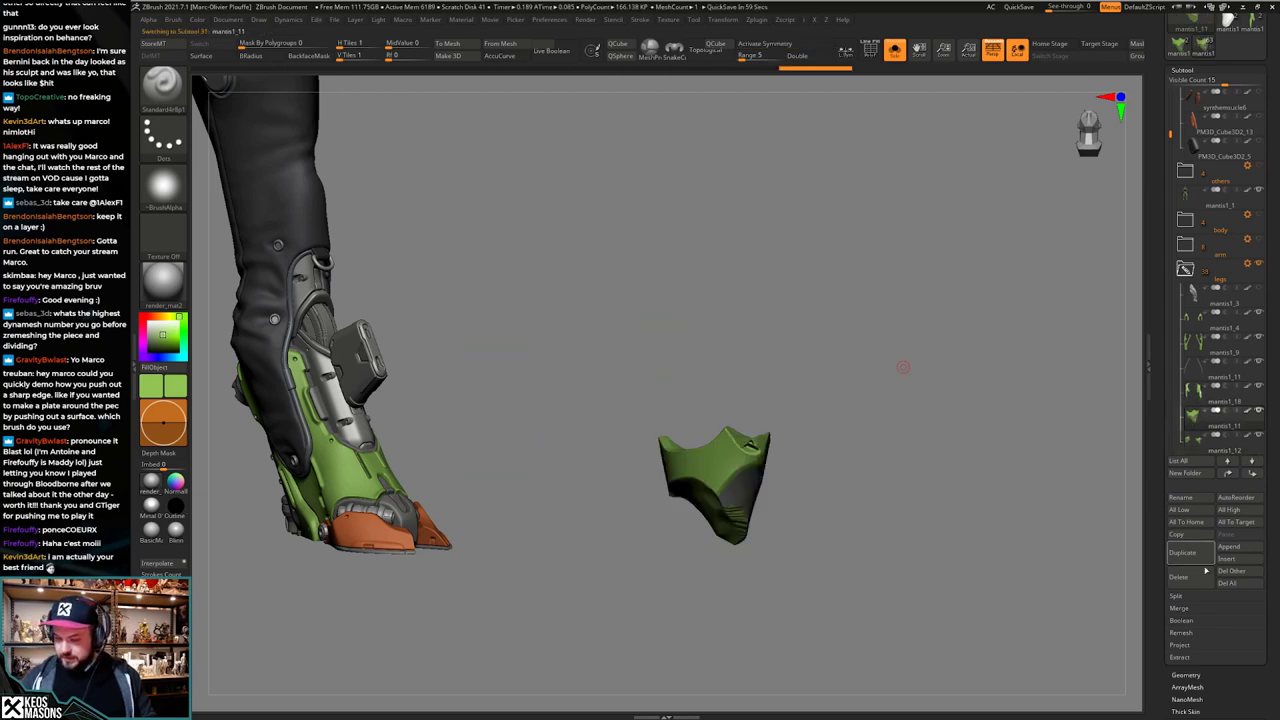
left_click(1190, 579)
left_click(1197, 391)
key("x")
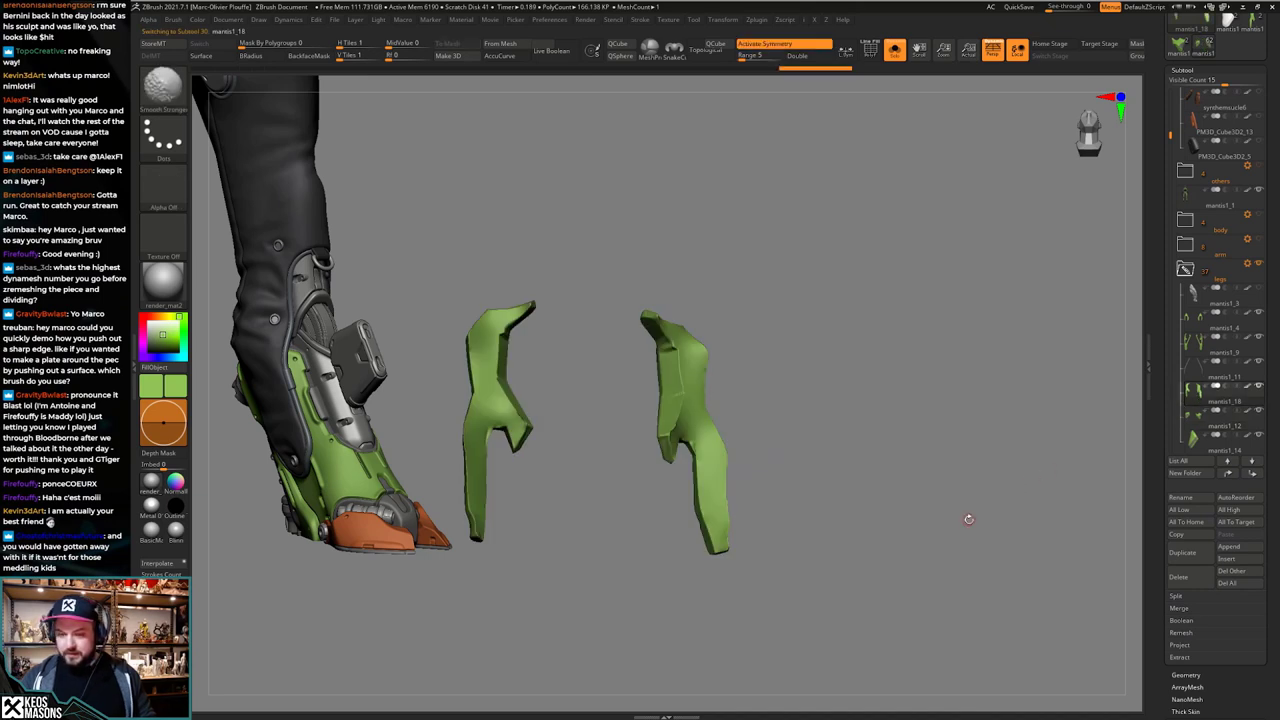
Step: Delete the lower subdivision levels of the leg plate mantis1_14 and mirror and weld it onto the other leg
left_click(1182, 448)
key("g")
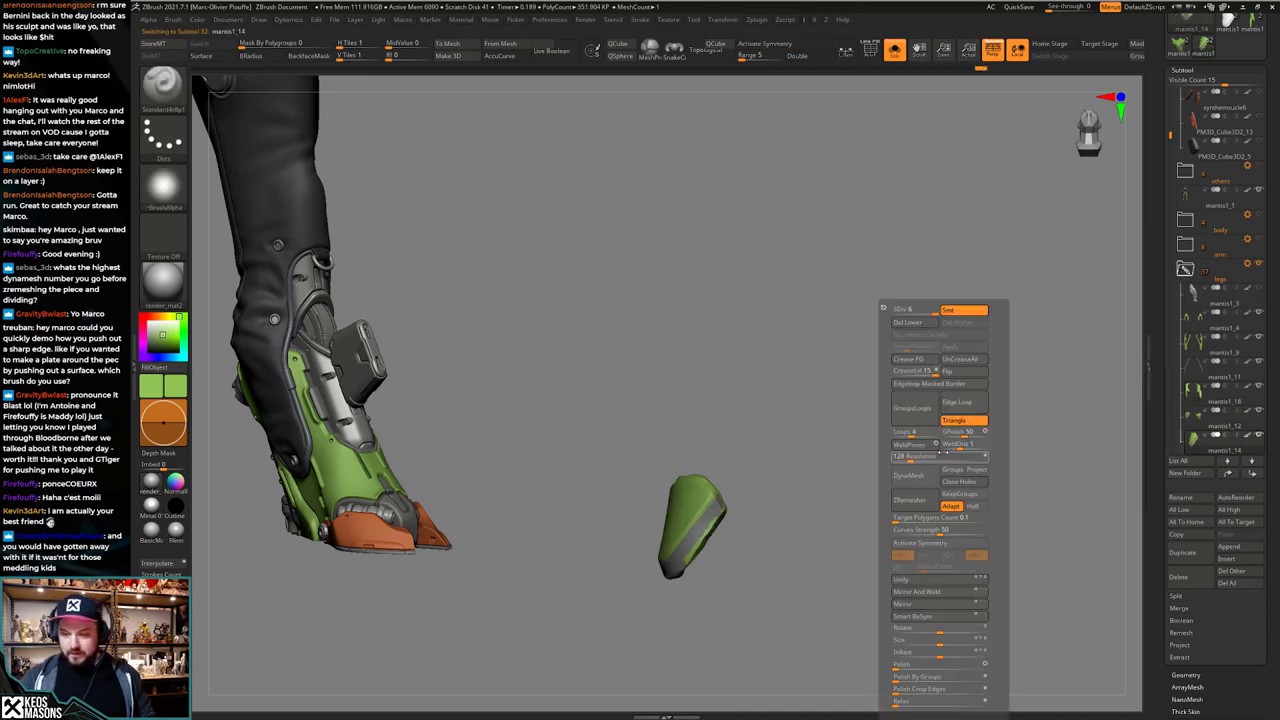
left_click(930, 325)
key("g")
left_click(926, 592)
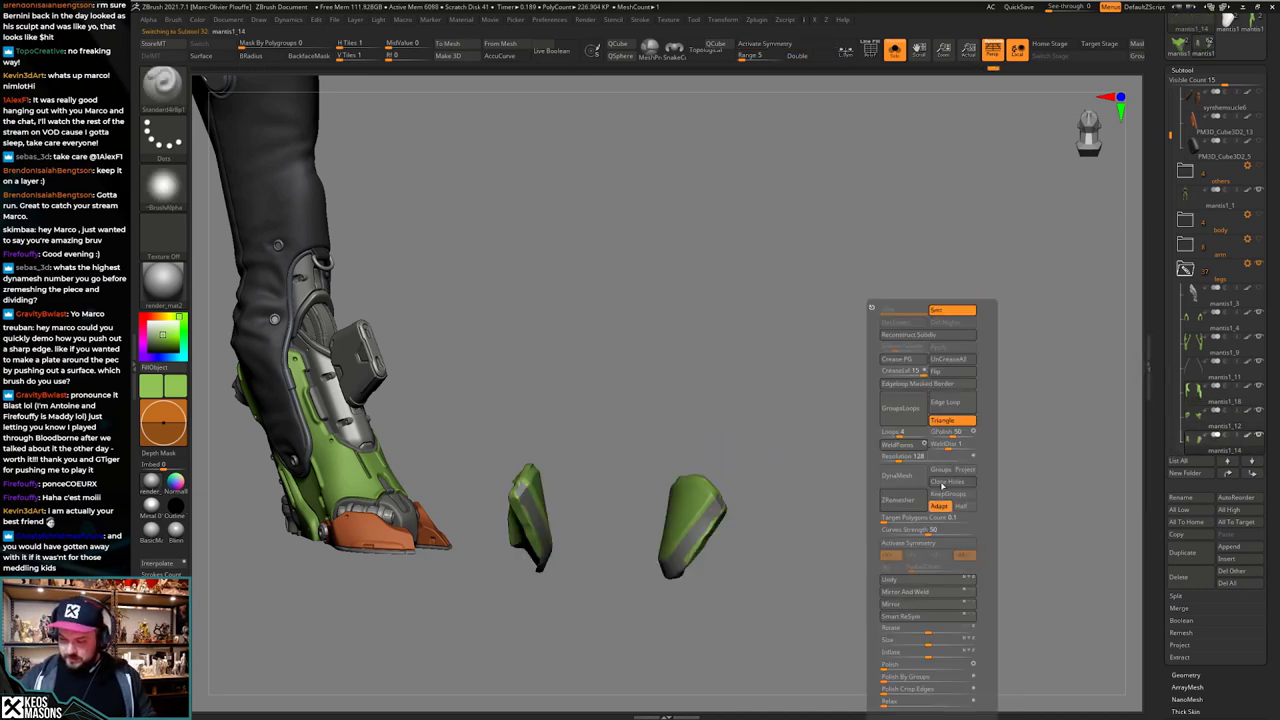
Step: Reconstruct all lower subdivision levels of the mirrored mantis1_14 plates and return them to the highest level
left_click(933, 336)
left_click(939, 338)
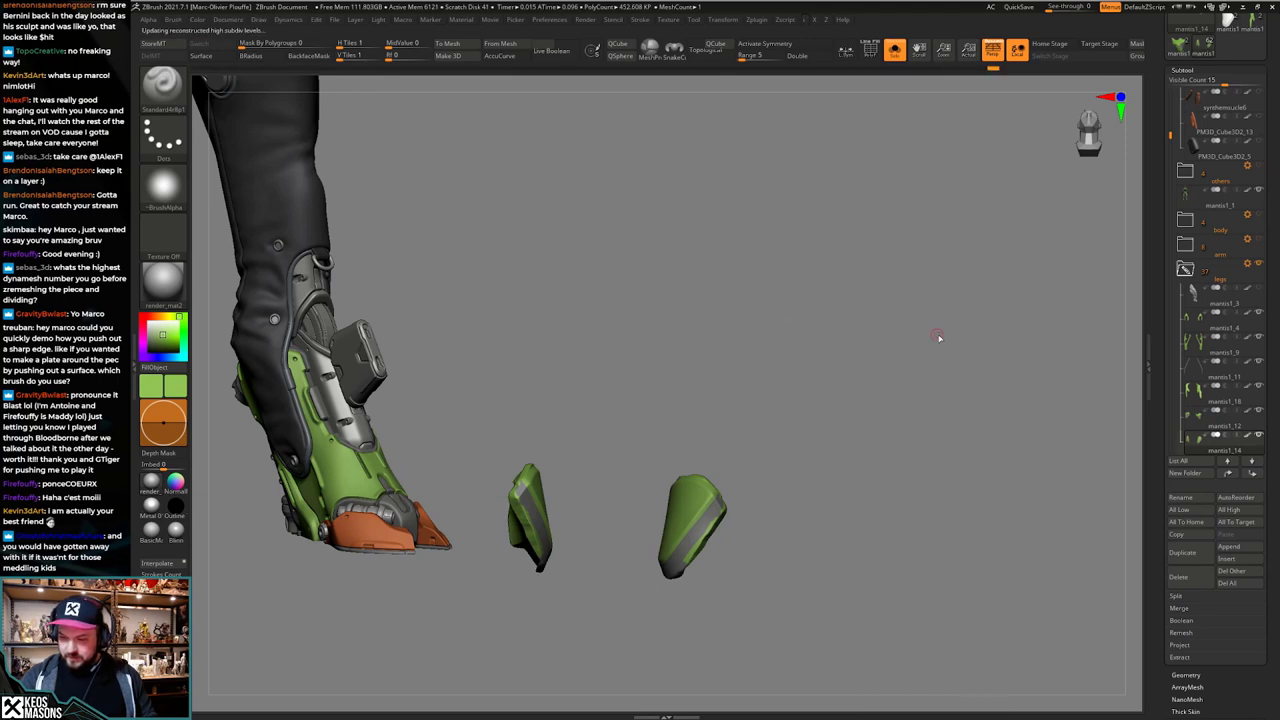
key("space")
left_click(940, 337)
key("space")
left_click(941, 333)
key("space")
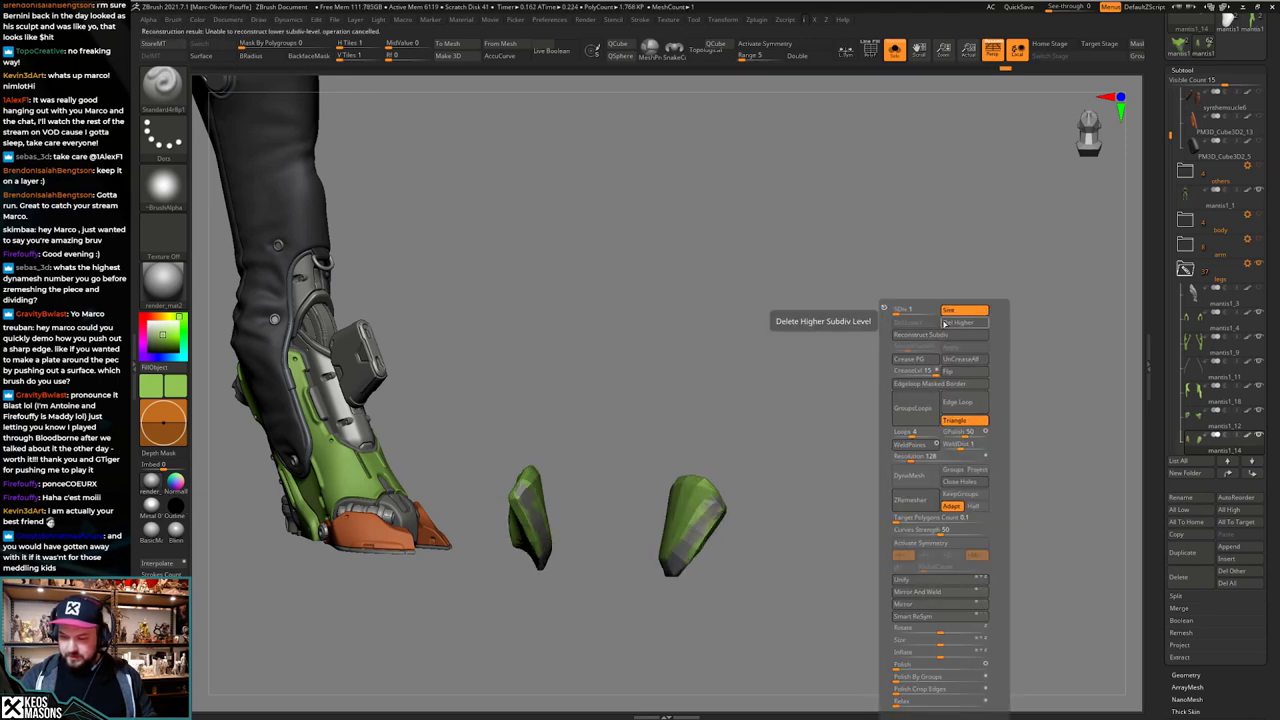
key("d")
key("d")
key("d")
key("d")
key("x")
Step: Flip the cable subtool Merged_decim2 with Mirror, then mirror and weld it so both legs have a cable
key("Down")
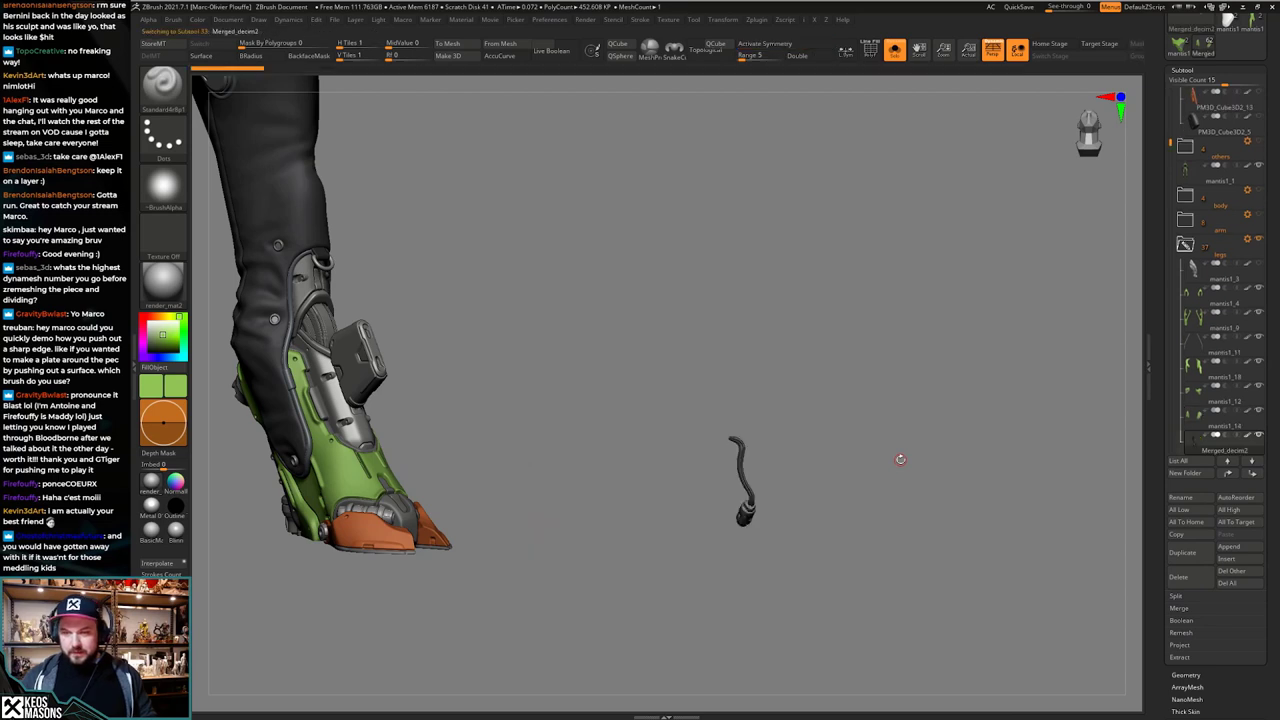
key("space")
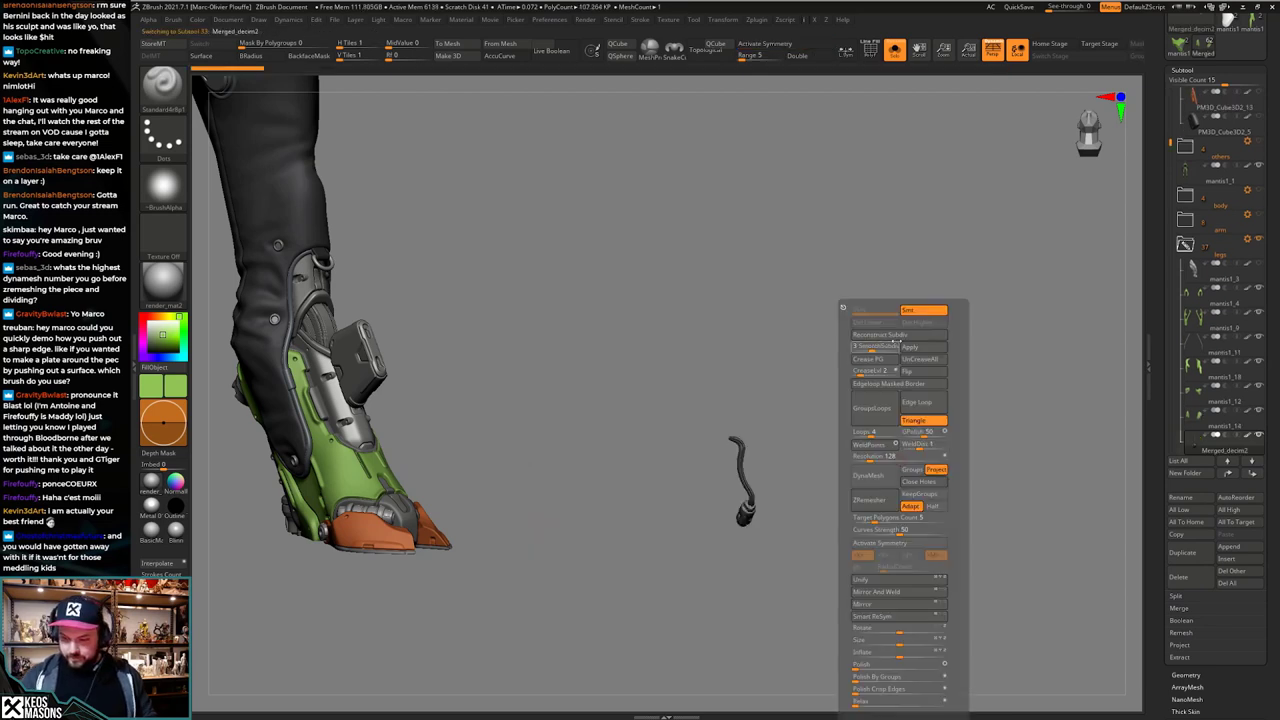
left_click(892, 606)
left_click(894, 597)
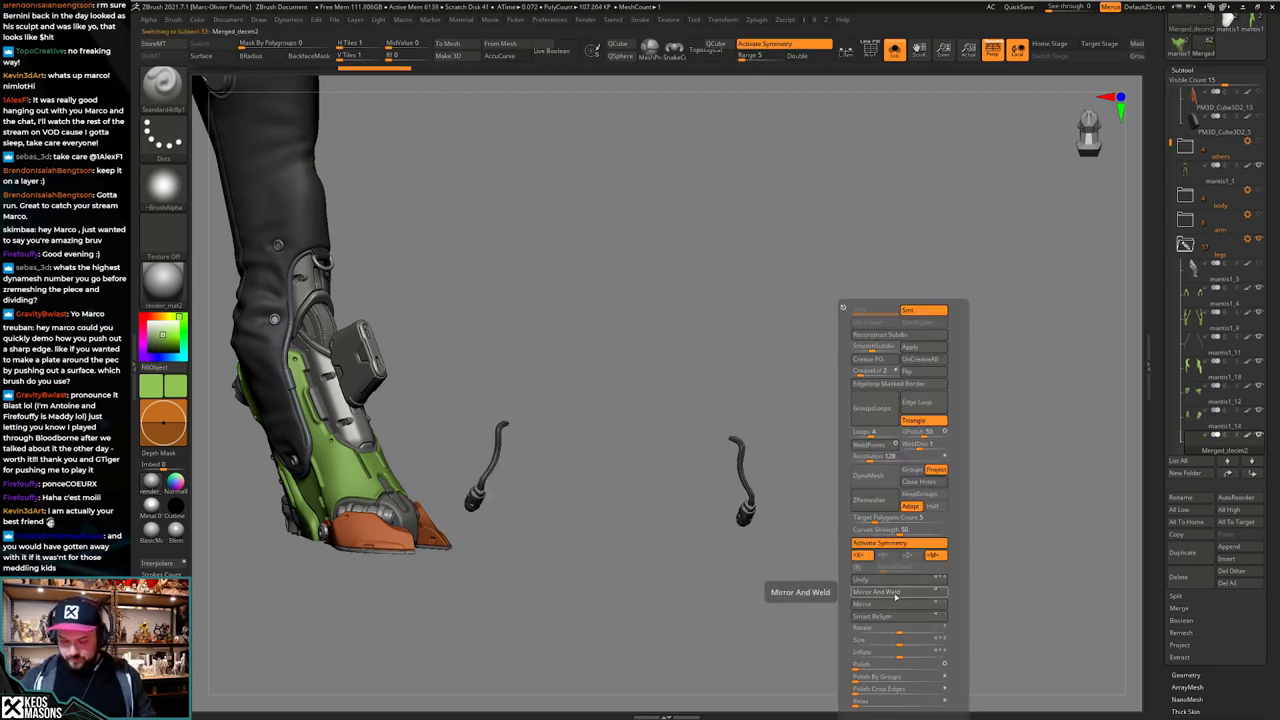
Step: Flip the green wedge-shaped subtool PM3D_Cylinder3D_5 with Mirror, then mirror and weld it onto both legs
key("Down")
key("space")
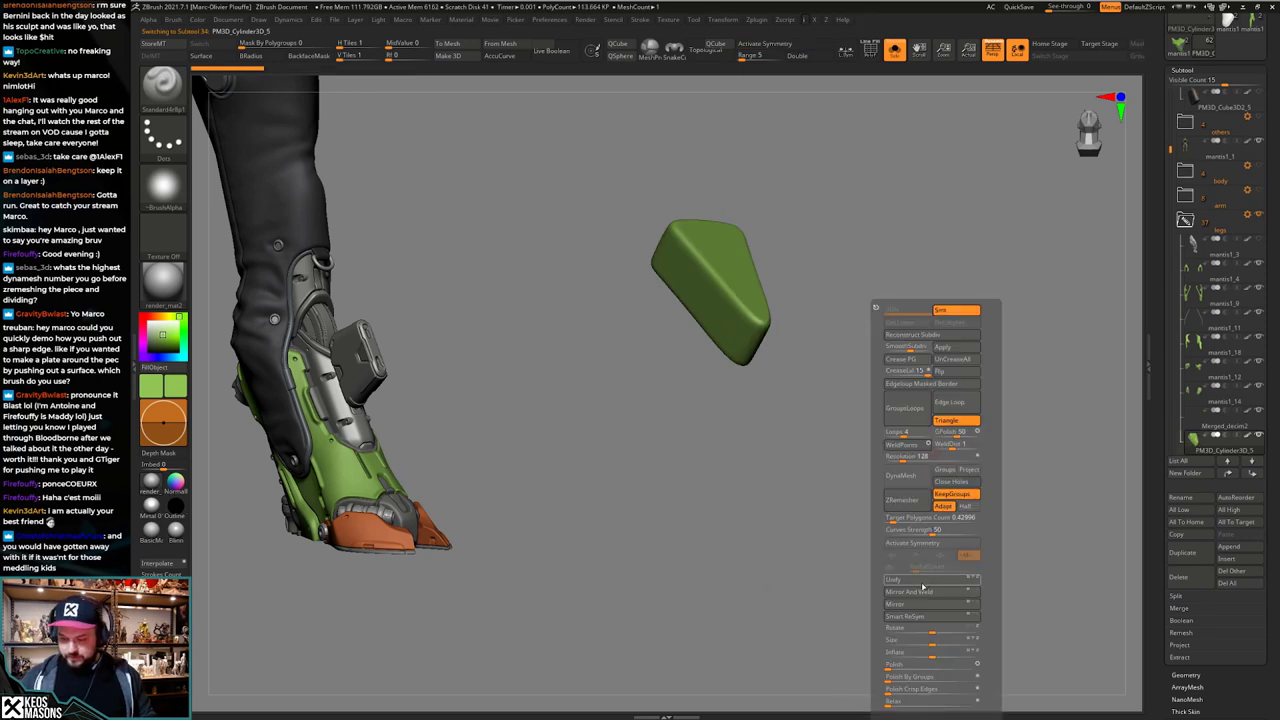
left_click(920, 606)
left_click(920, 596)
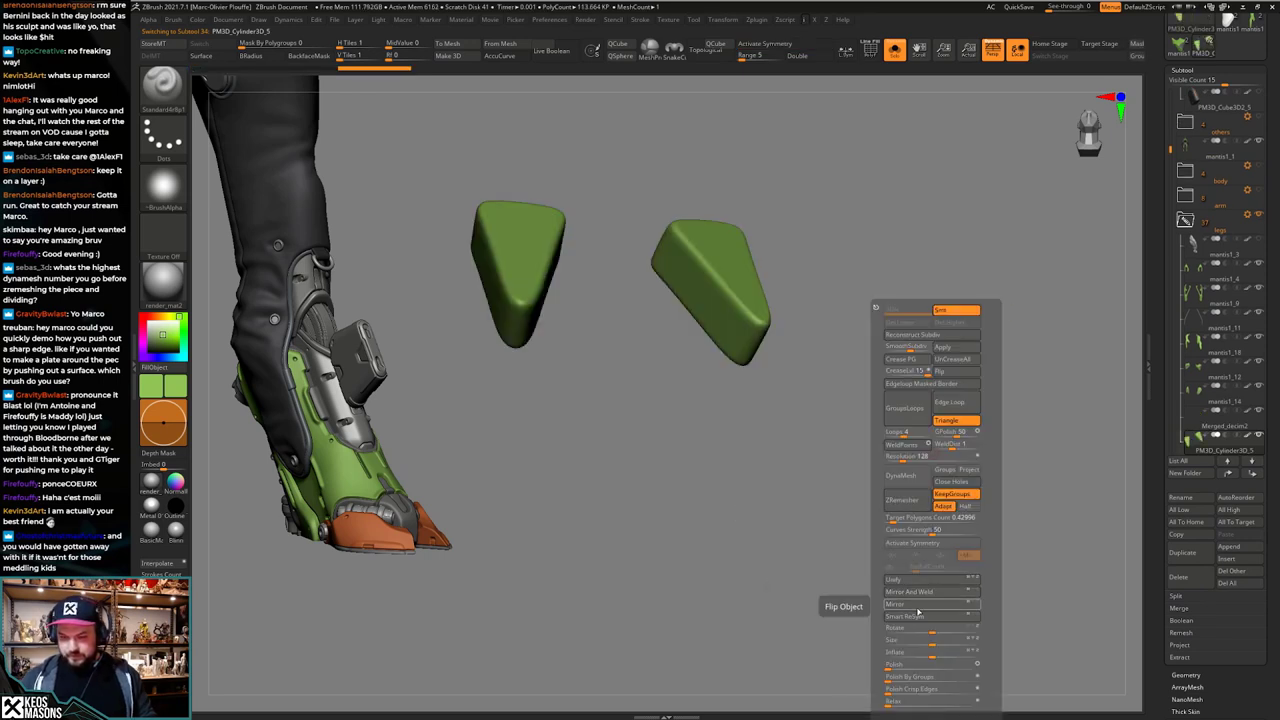
key("Up")
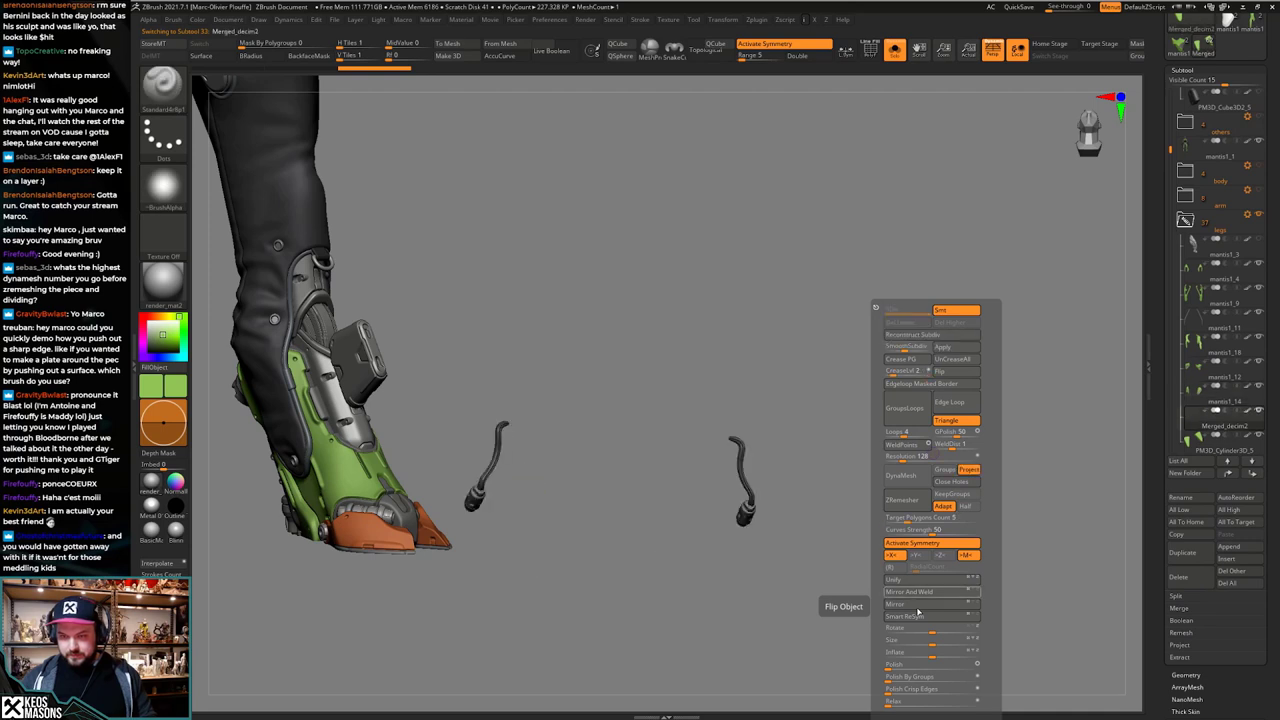
key("Down")
Step: Delete the small round cap's lower subdivision levels, mirror and weld it to the other leg, and reconstruct its levels
key("Down")
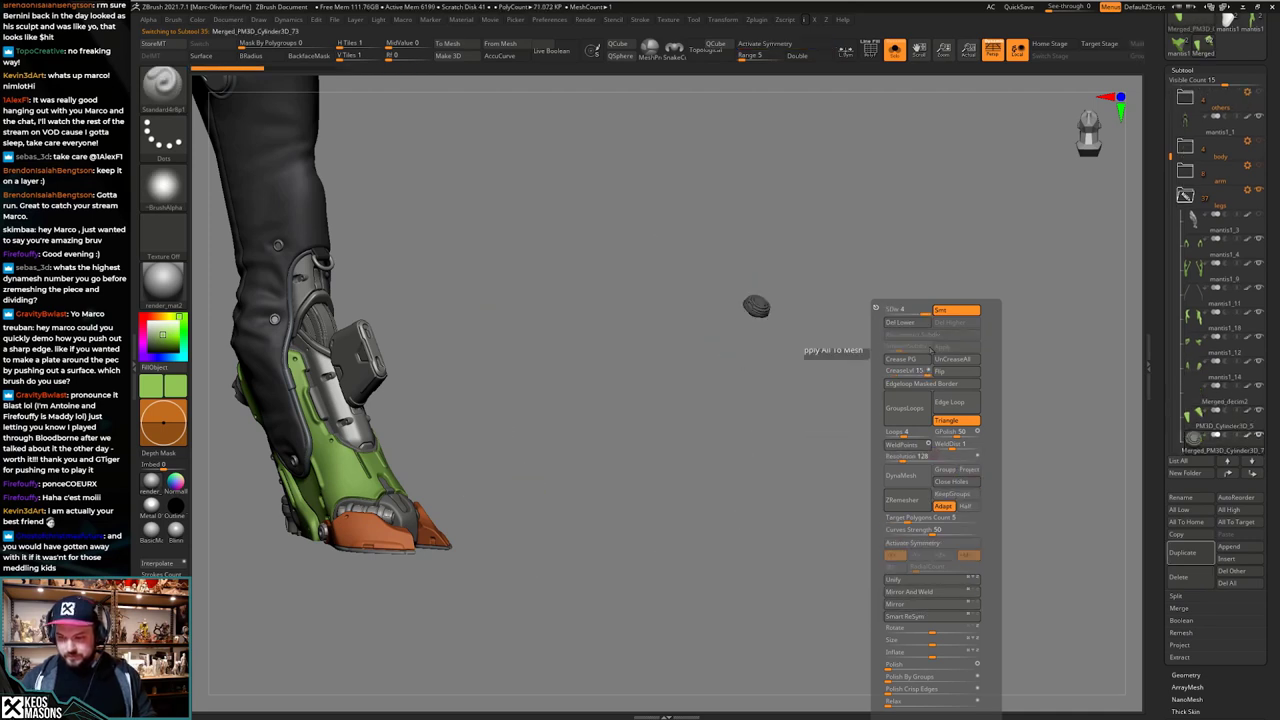
left_click(913, 322)
key("space")
left_click(900, 592)
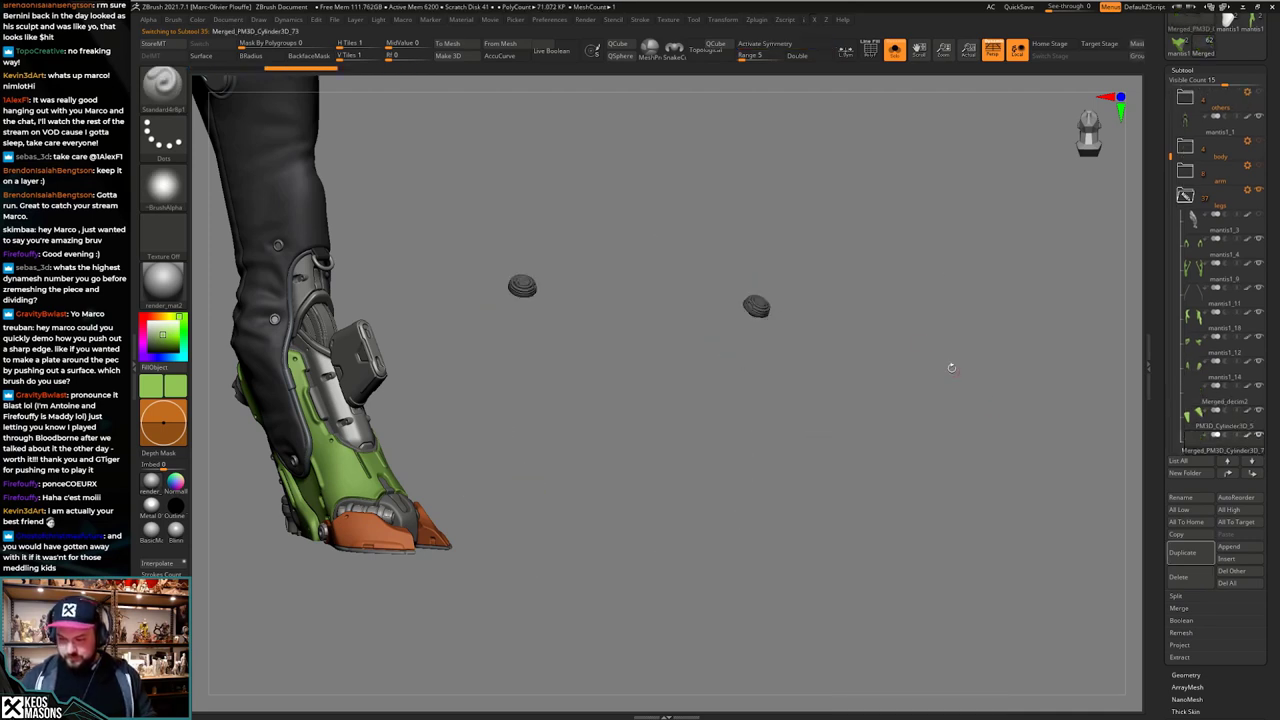
key("space")
left_click(907, 337)
left_click(907, 338)
left_click(908, 337)
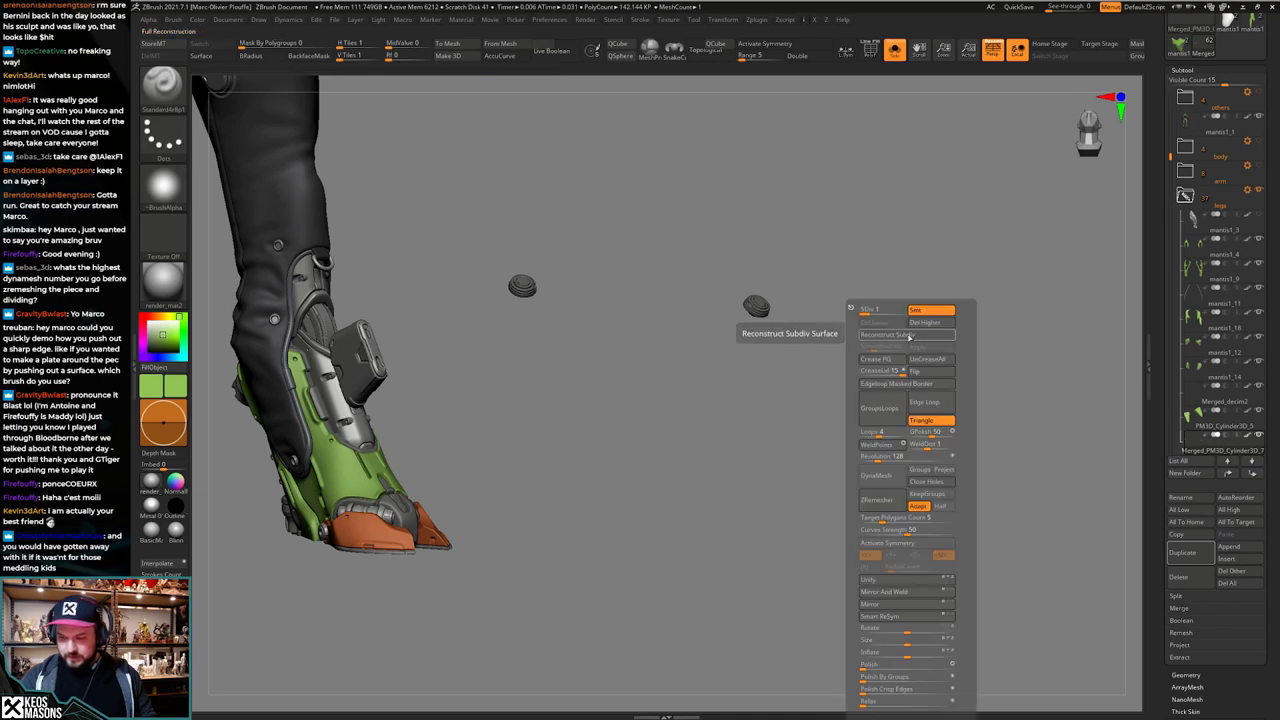
key("x")
Step: Mirror and weld the small disc Merged_PM3D_Cylinder3D_74, reconstruct its lower subdivision levels and raise it to the highest level
key("Down")
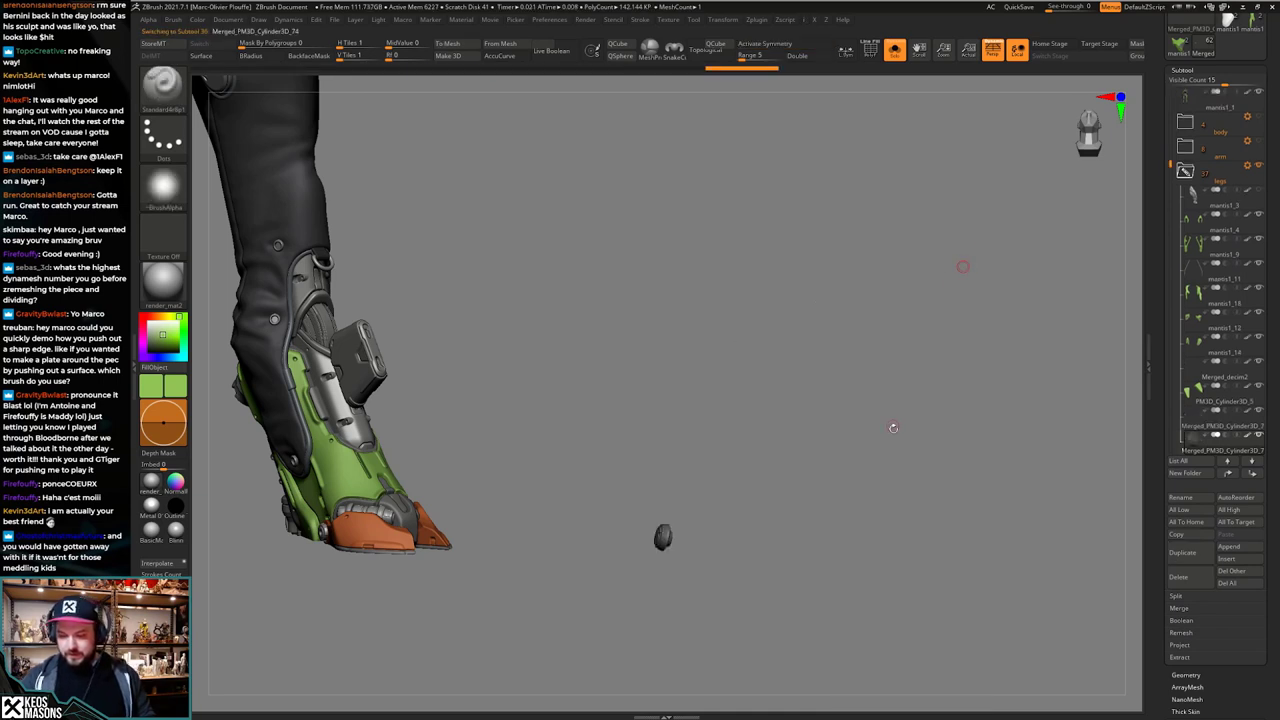
key("space")
left_click(885, 591)
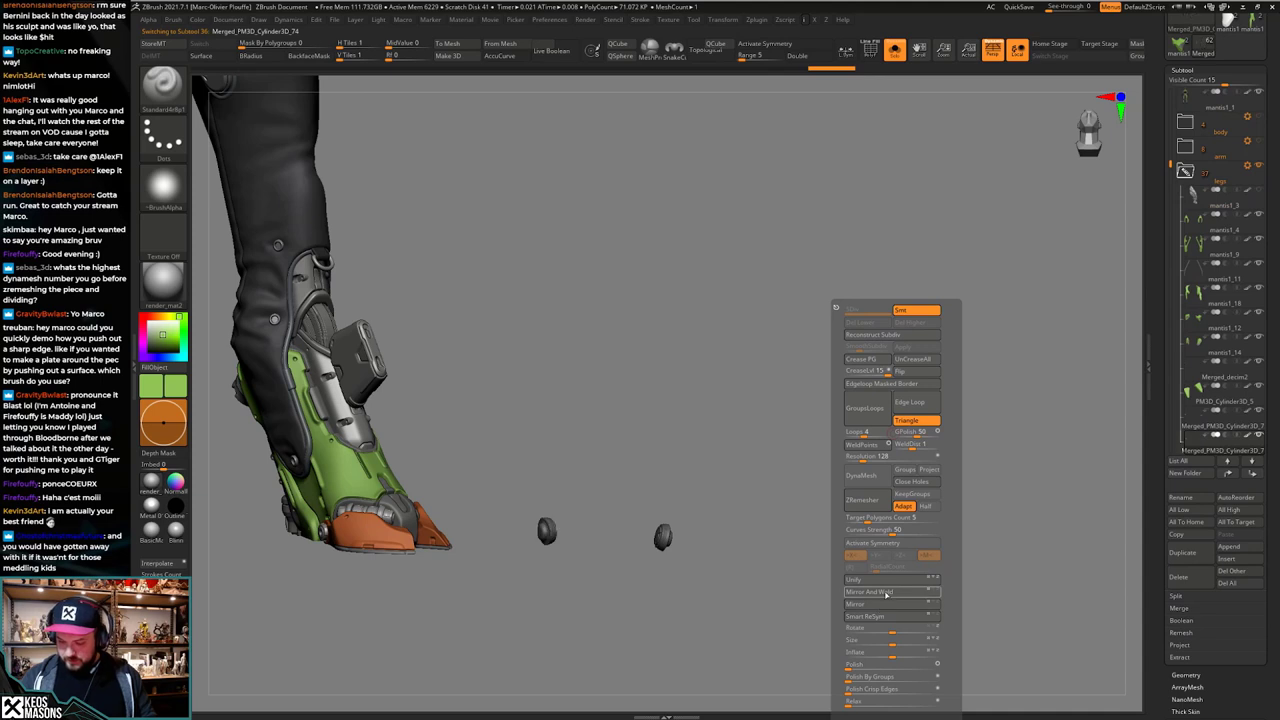
key("x")
left_click(894, 336)
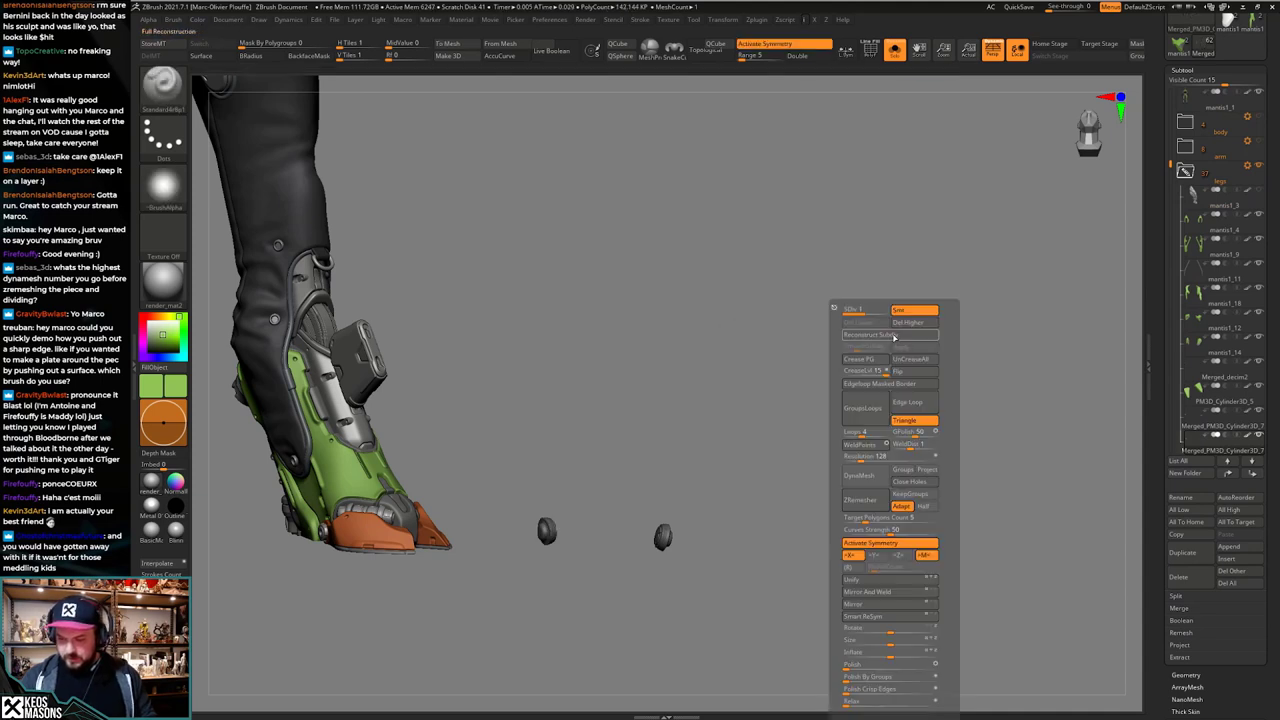
left_click(894, 336)
left_click(896, 337)
left_click_drag(866, 311, 900, 309)
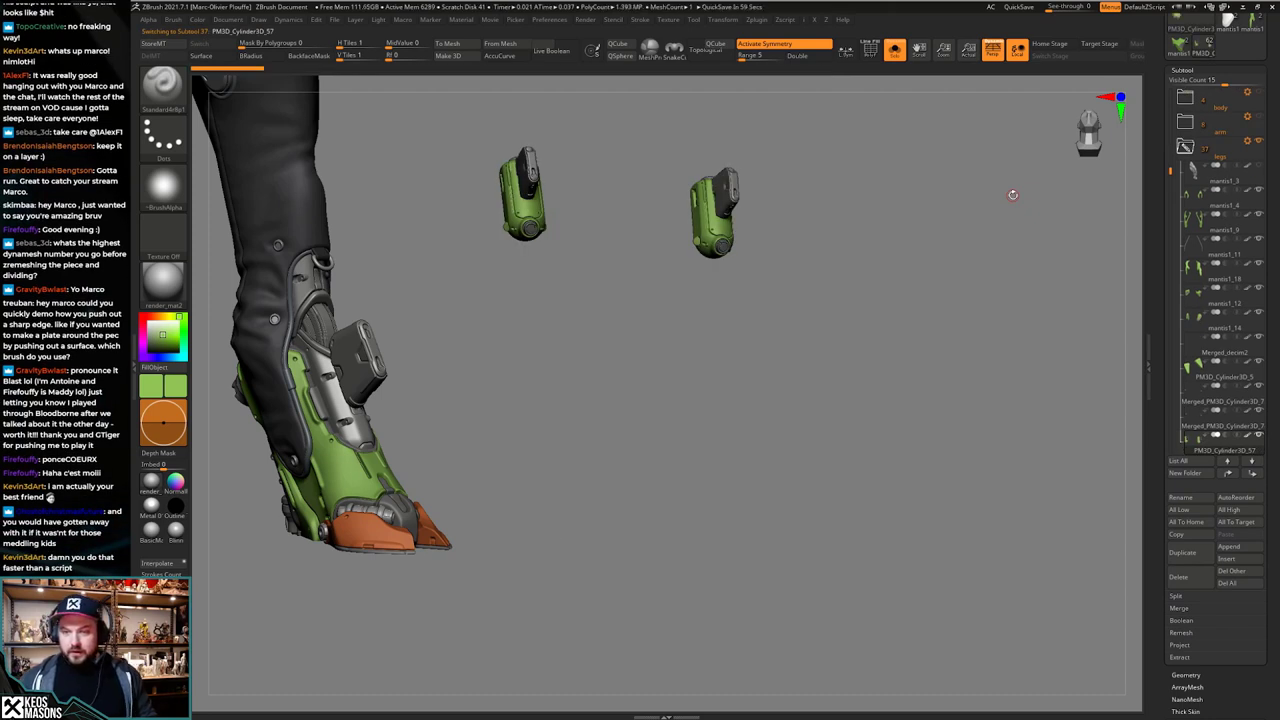
Step: Show the whole character to check the mirrored leg pieces, then select the body subtool mantis1_1 and isolate it
key("Down")
key("Down")
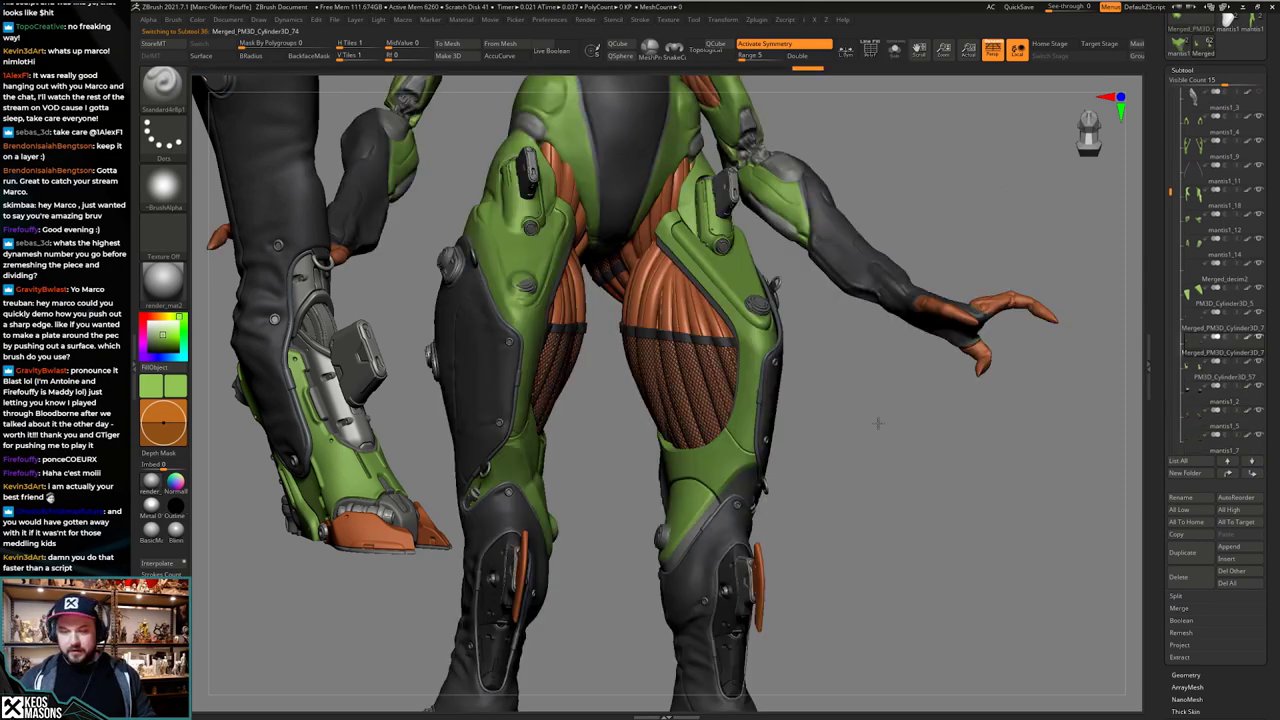
left_click_drag(878, 423, 875, 446)
key("space")
left_click(861, 380)
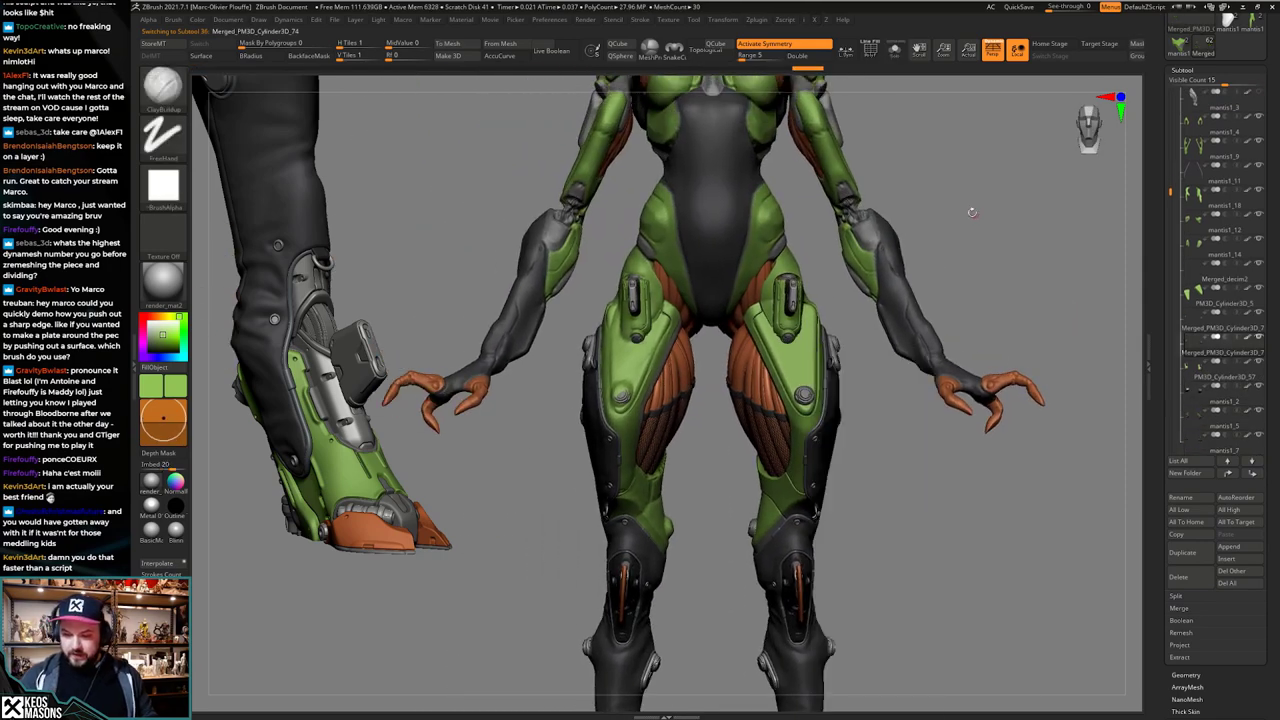
left_click_drag(722, 362, 763, 403, "alt")
left_click(712, 265, "alt")
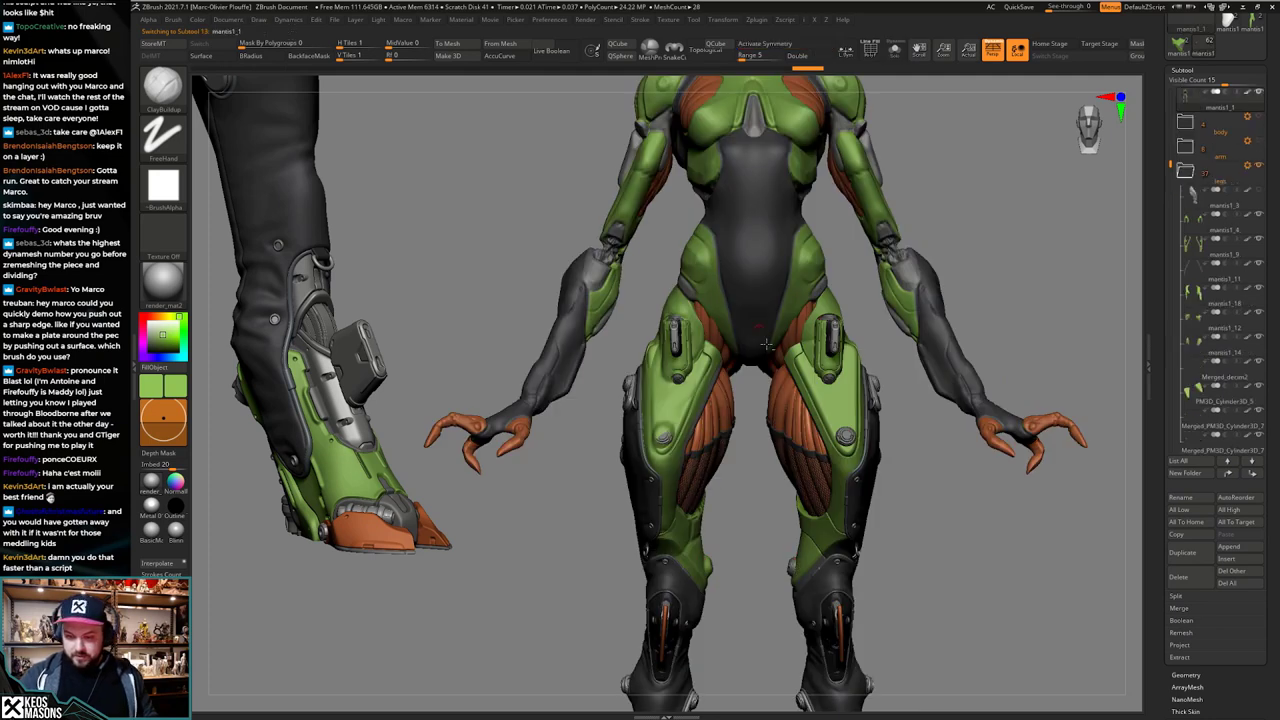
left_click_drag(847, 522, 723, 403, "alt")
key("shift+f")
key("shift+f")
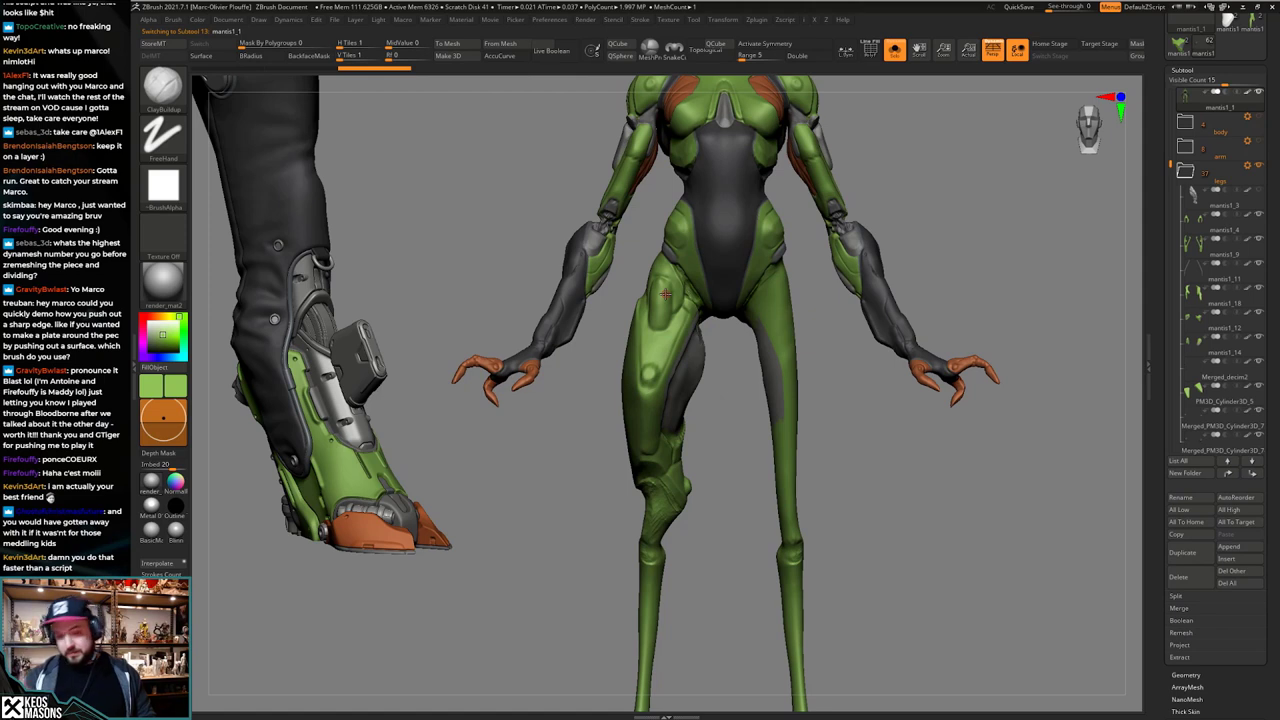
left_click_drag(820, 450, 815, 520, "alt")
left_click(817, 490)
left_click(818, 497)
key("space")
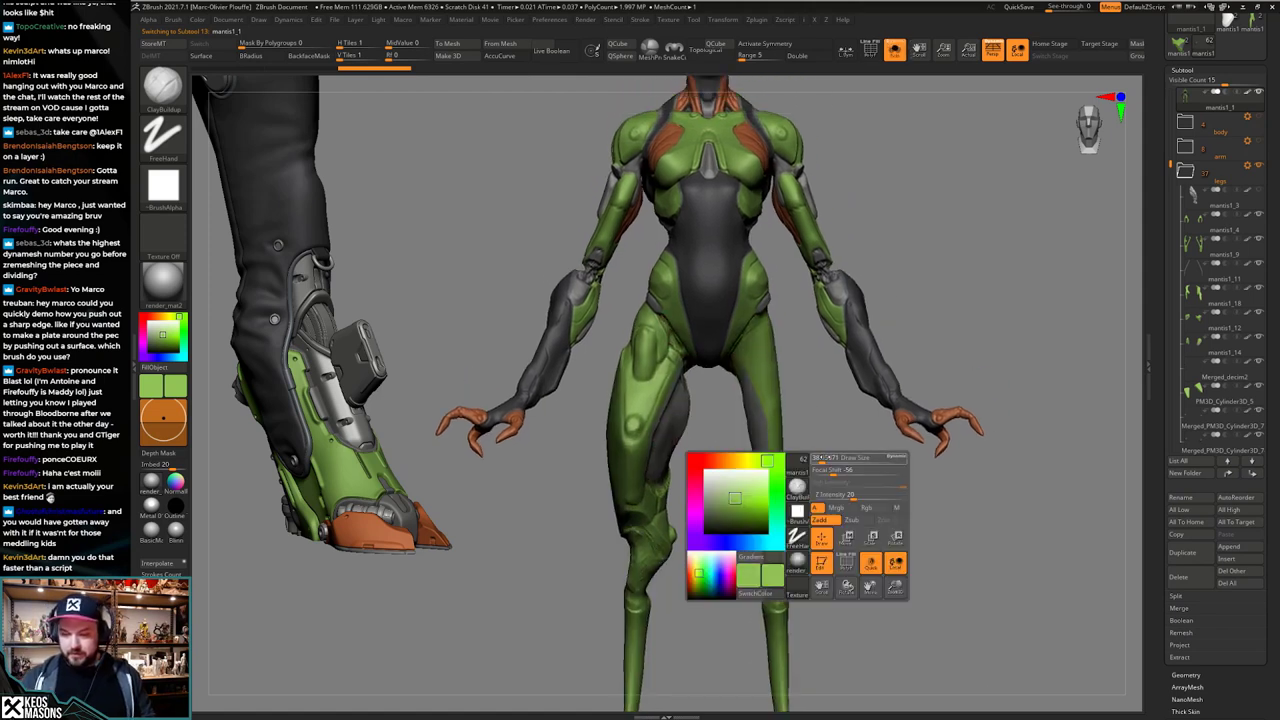
left_click_drag(826, 463, 809, 419, "alt")
left_click_drag(809, 419, 763, 331)
left_click_drag(646, 507, 626, 475, "alt")
left_click_drag(609, 452, 692, 634, "ctrl")
left_click_drag(615, 651, 701, 315, "ctrl")
left_click_drag(696, 345, 690, 440, "alt")
left_click_drag(584, 560, 728, 380, "ctrl")
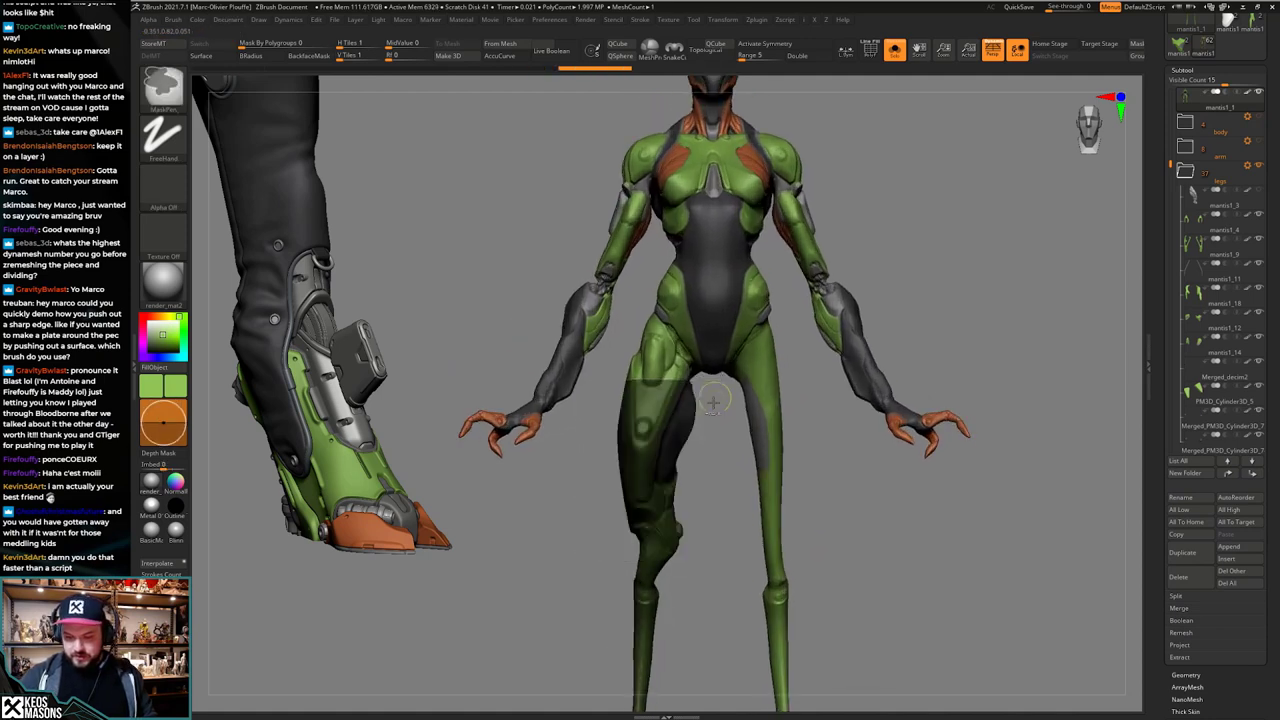
left_click_drag(1225, 688, 1225, 370)
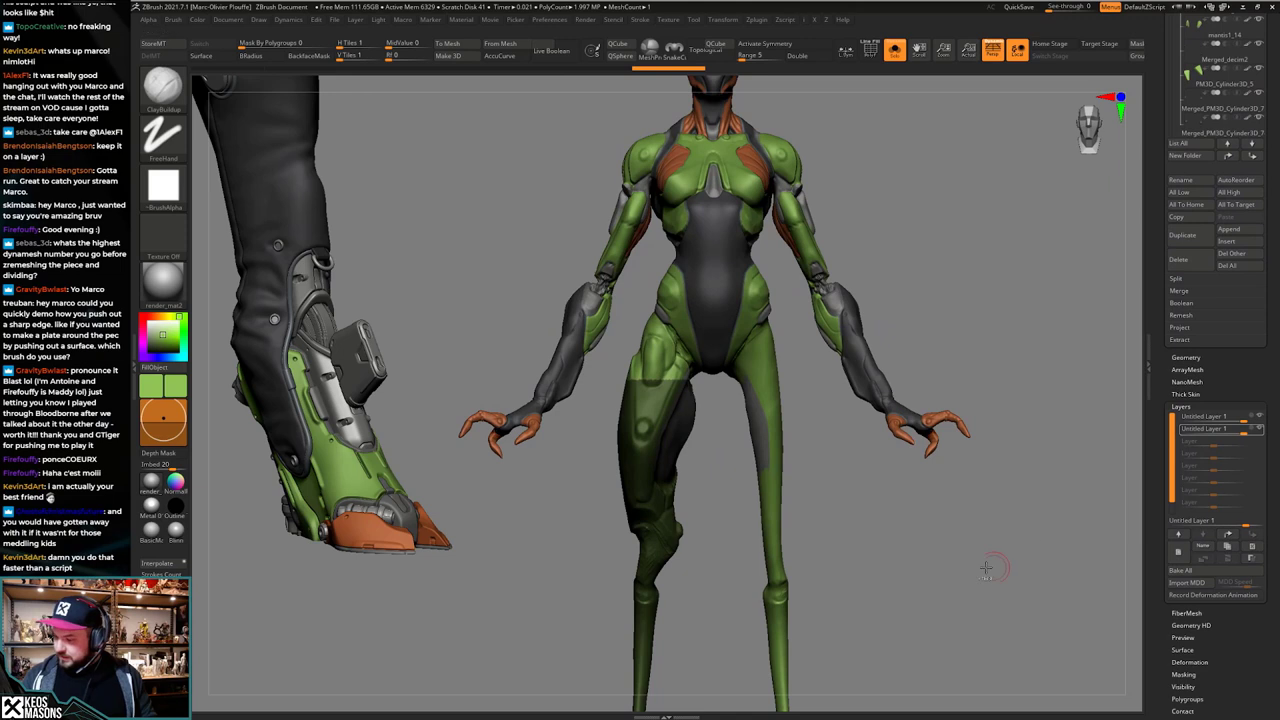
left_click_drag(984, 569, 1006, 592, "ctrl")
Step: Toggle the visibility of the body's second sculpt layer off and on to compare the leg shapes
left_click(1260, 430)
left_click(1261, 432)
left_click(1261, 433)
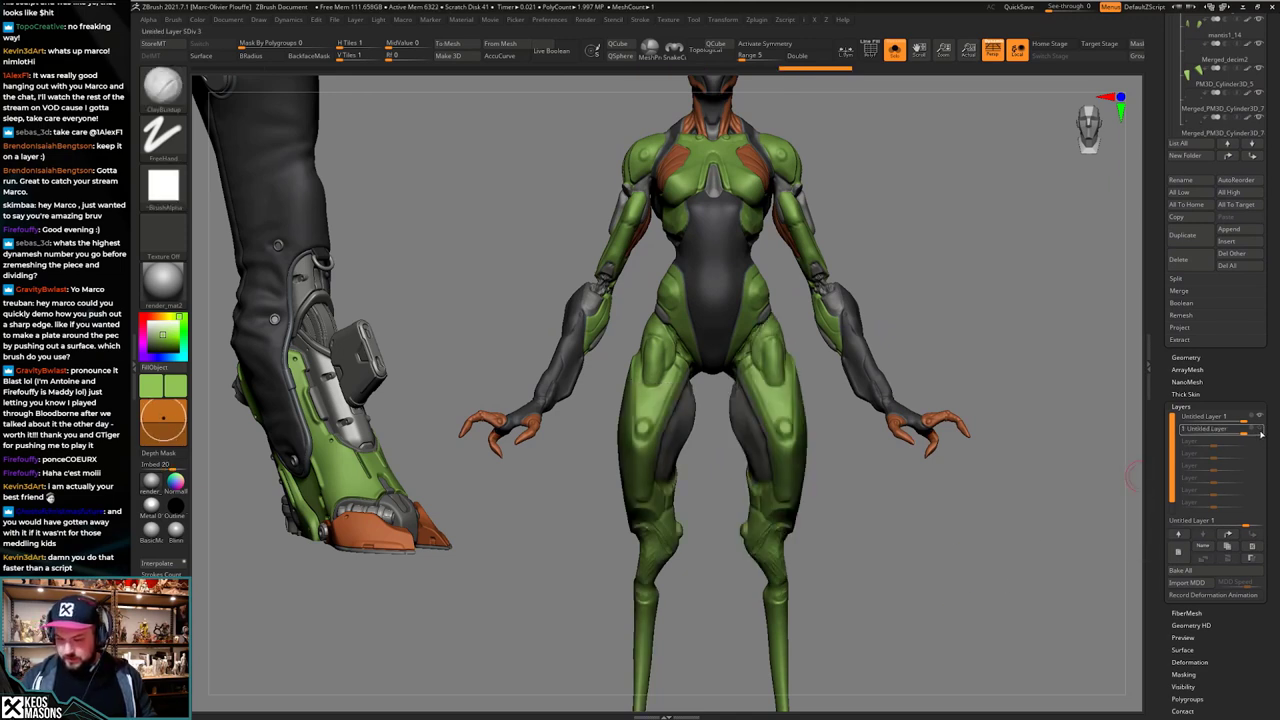
left_click(1261, 432)
left_click(1257, 430)
left_click_drag(902, 563, 898, 467, "alt")
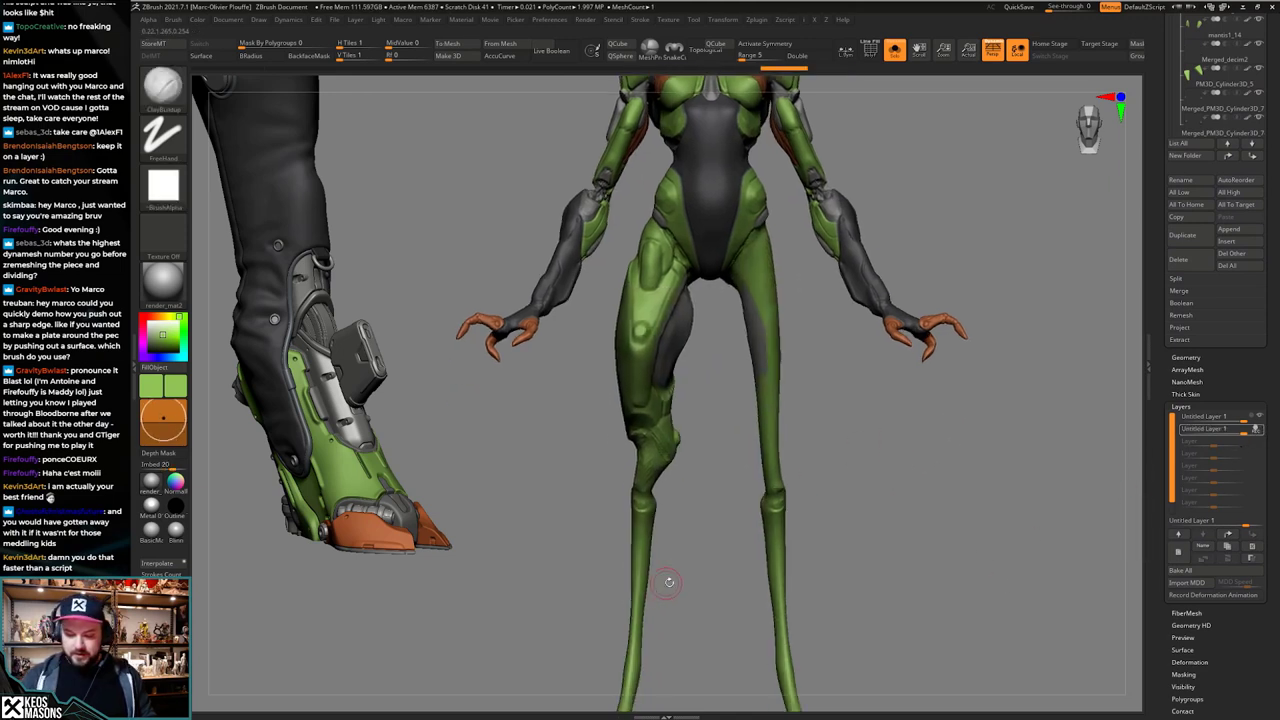
Step: Mask the body's bulky sculpted leg up to the hip with rectangular masks and invert the mask
left_click_drag(669, 582, 668, 498, "alt")
left_click_drag(584, 688, 721, 502, "ctrl")
left_click_drag(584, 653, 721, 393, "ctrl")
left_click_drag(593, 520, 724, 334, "ctrl")
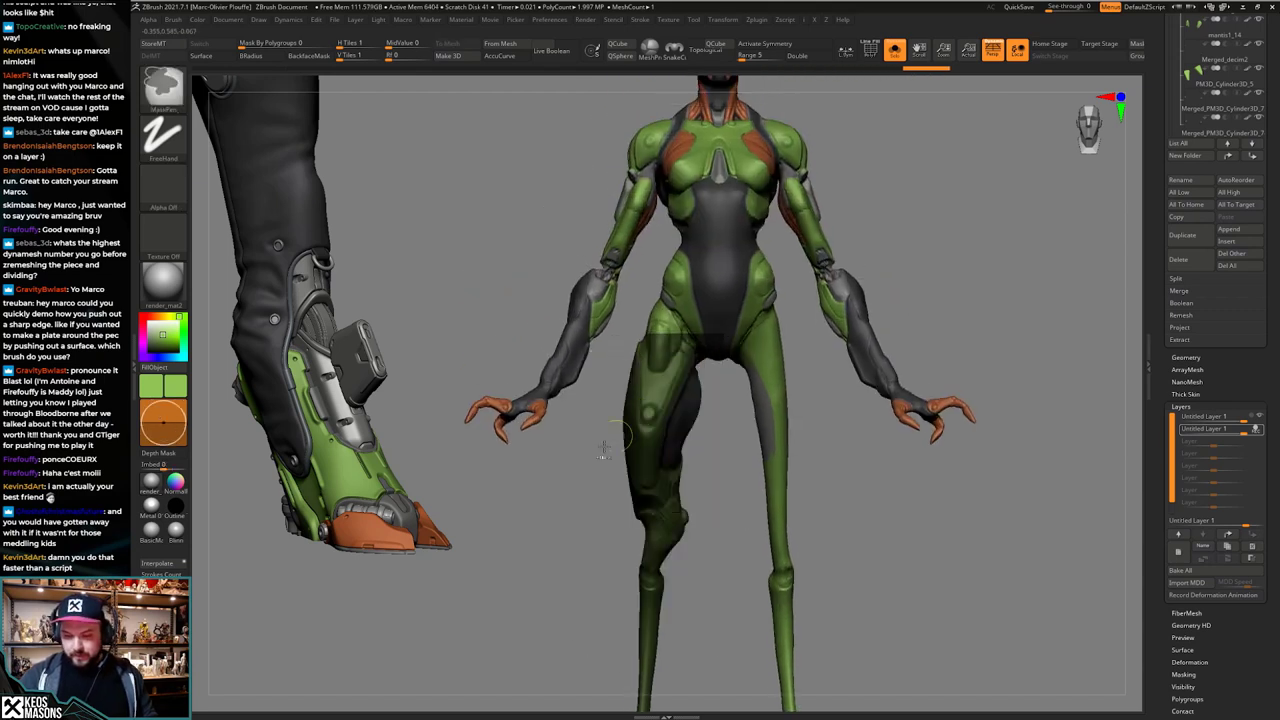
left_click_drag(603, 450, 719, 283, "ctrl")
left_click(905, 520, "ctrl")
right_click(906, 528)
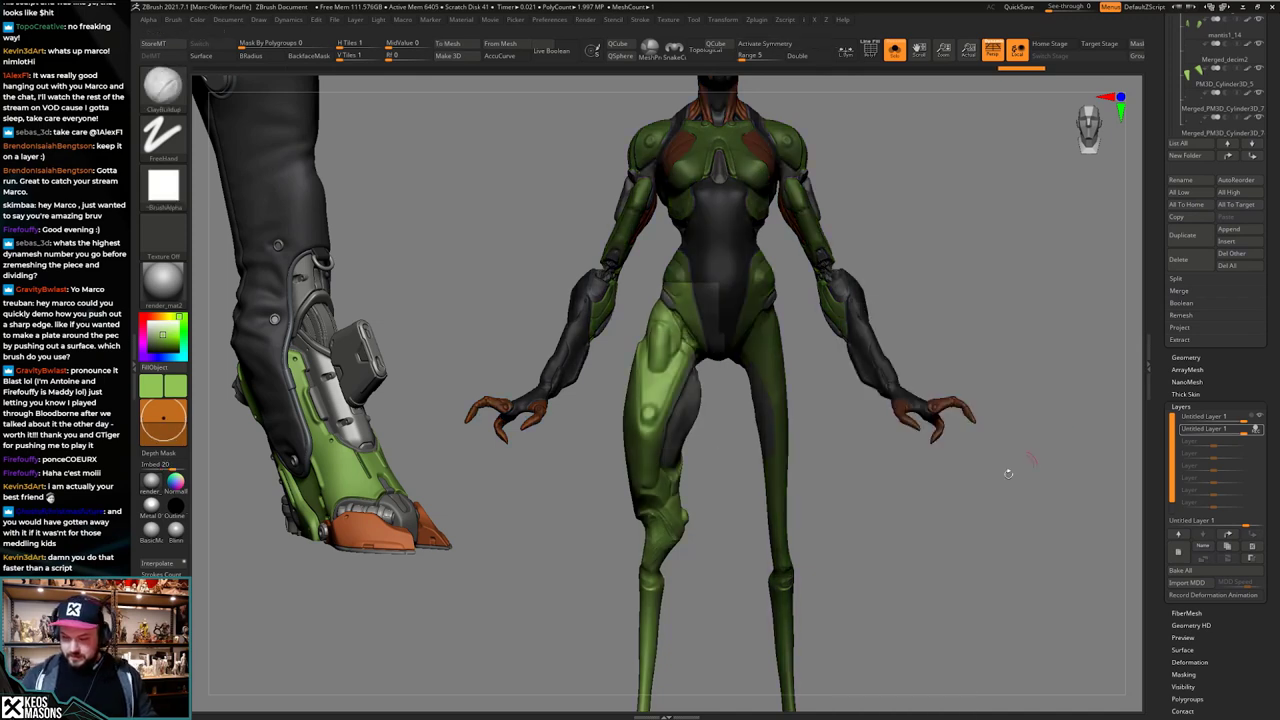
Step: Lower the body to subdivision level 1 and apply Smart ReSym to the unmasked leg
mouse_move(947, 544)
left_mouse_down("alt")
mouse_move(934, 551)
mouse_move(947, 525)
left_mouse_up("alt")
key("g")
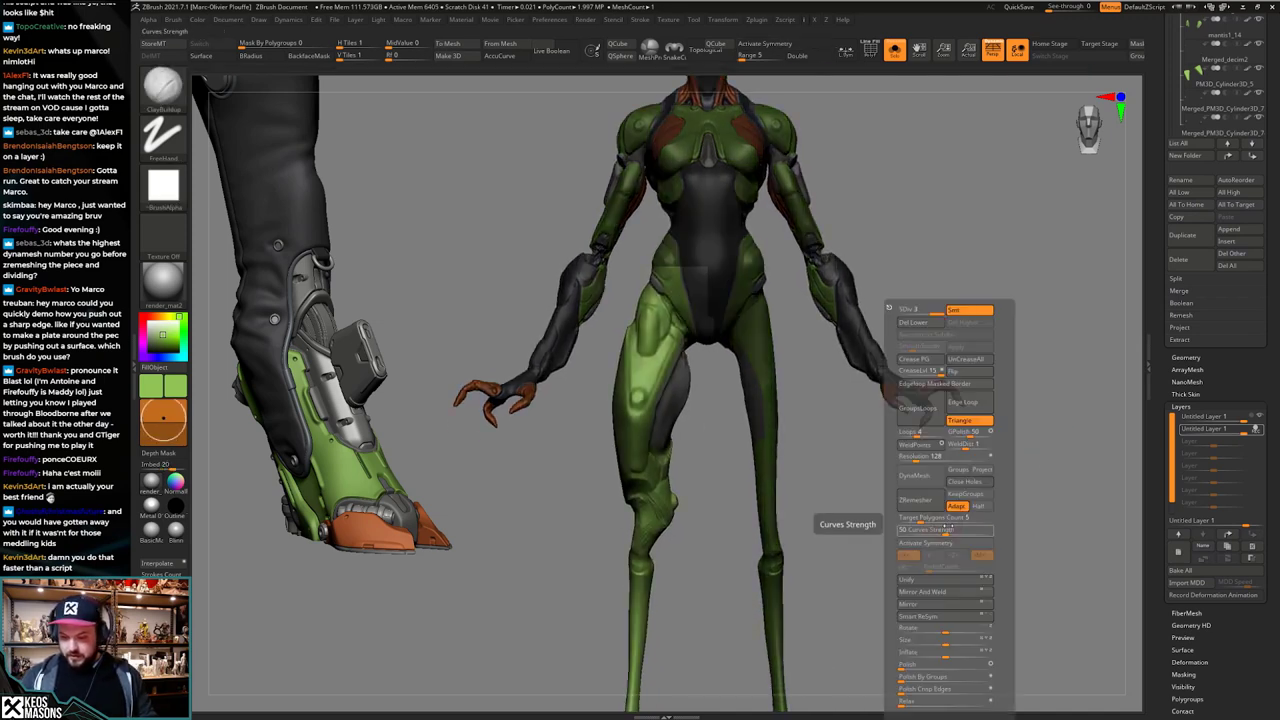
left_click(906, 311)
key("g")
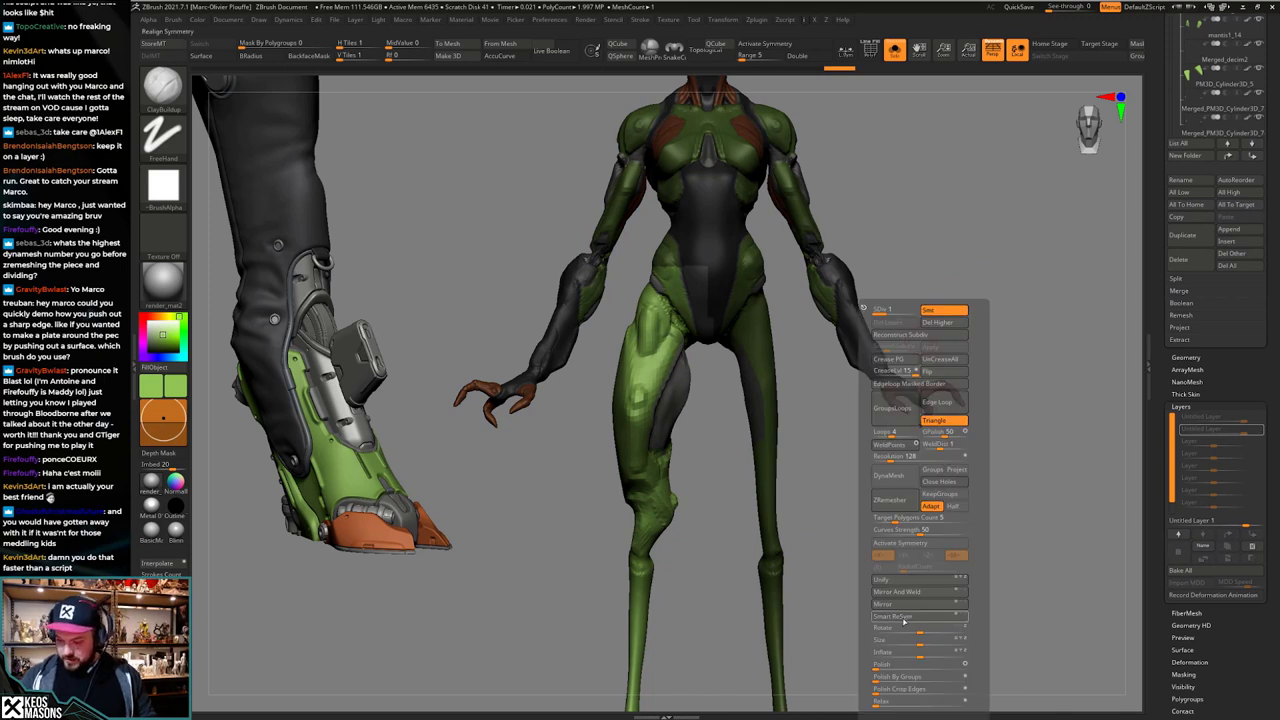
left_click(910, 617)
Step: Raise the body to subdivision level 2 and apply Smart ReSym to the unmasked leg
key("g")
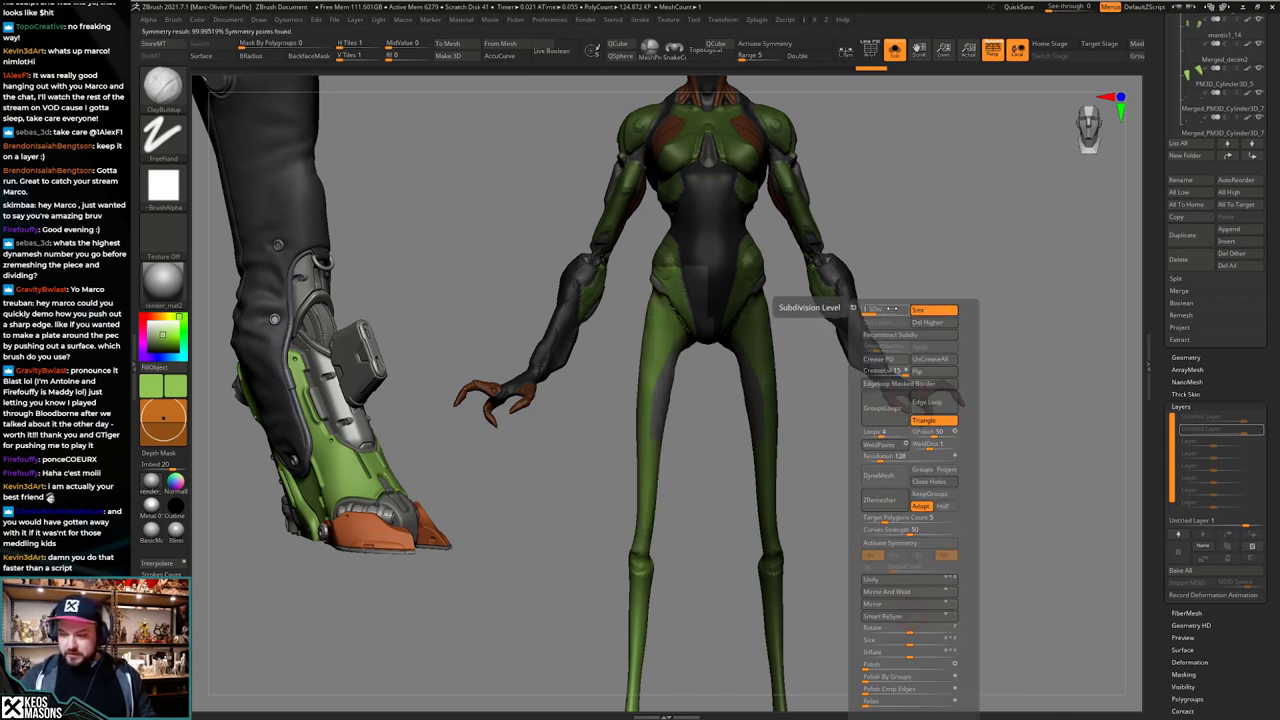
key("ctrl+z")
key("g")
left_click(914, 617)
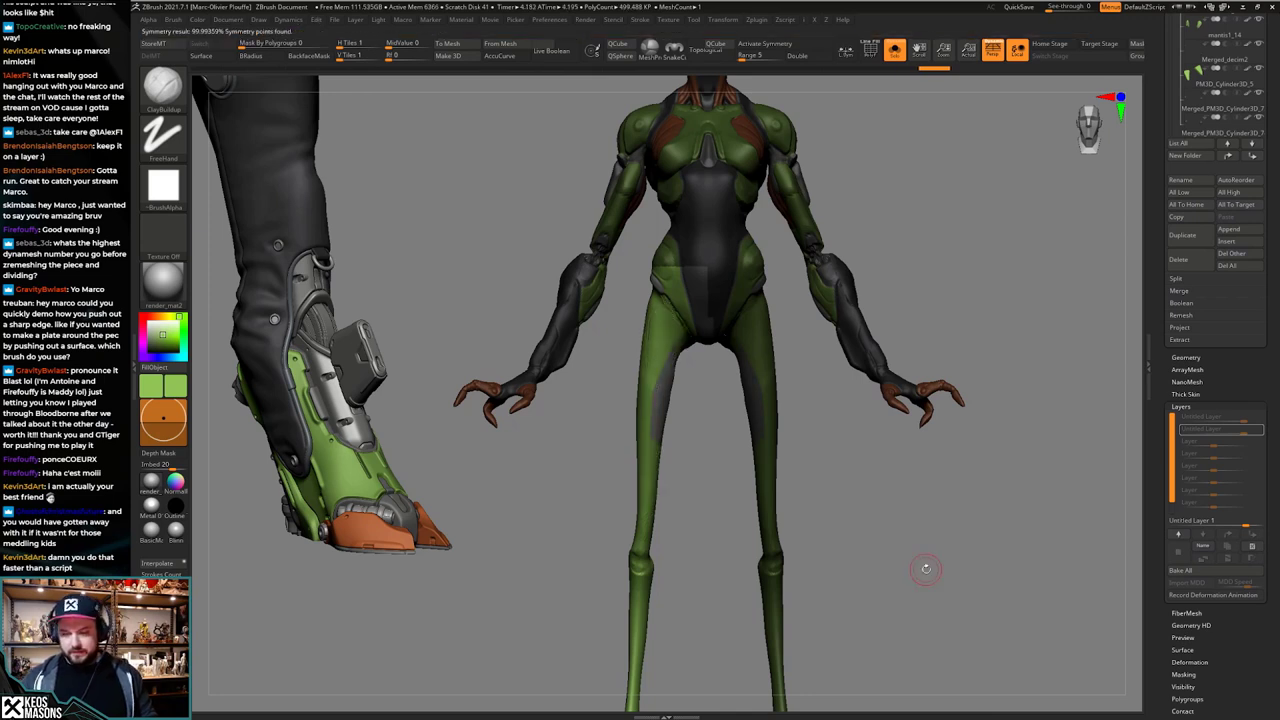
Step: Raise the body to subdivision level 3, apply Smart ReSym to the leg and clear the mask
key("g")
left_click(889, 308)
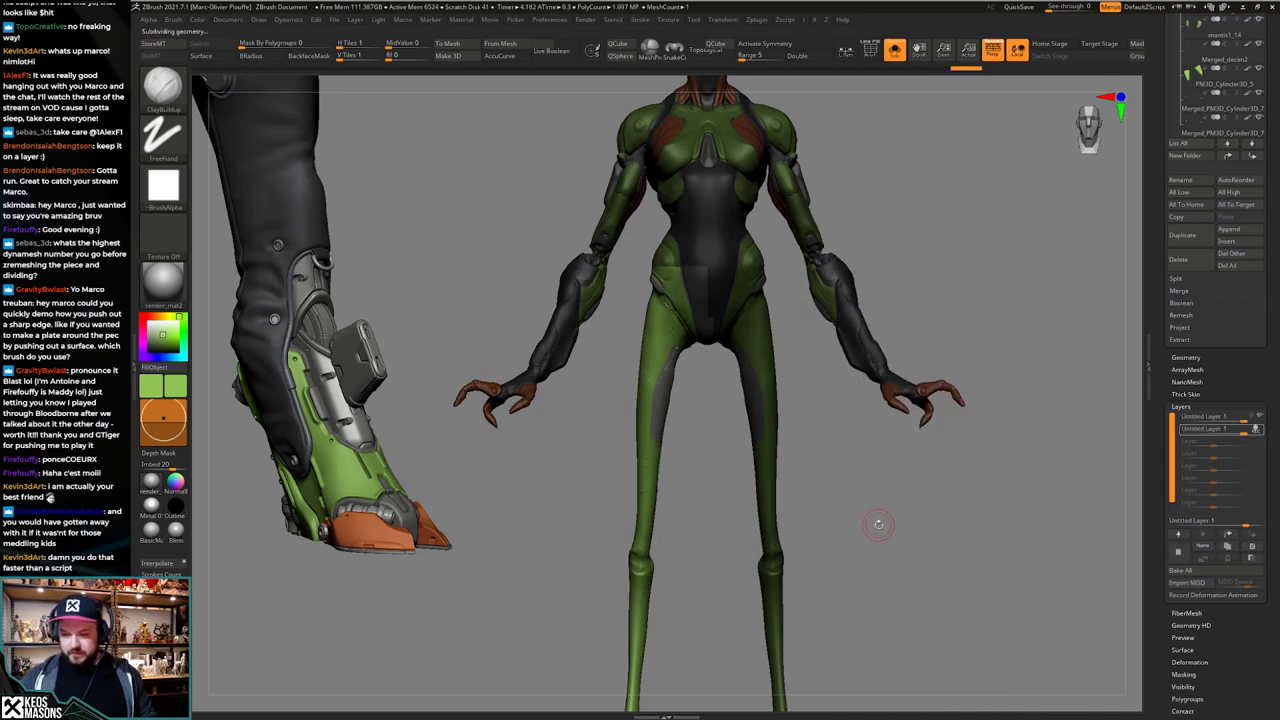
mouse_move(873, 522)
left_mouse_down("alt")
mouse_move(869, 496)
mouse_move(870, 519)
left_mouse_up("alt")
key("d")
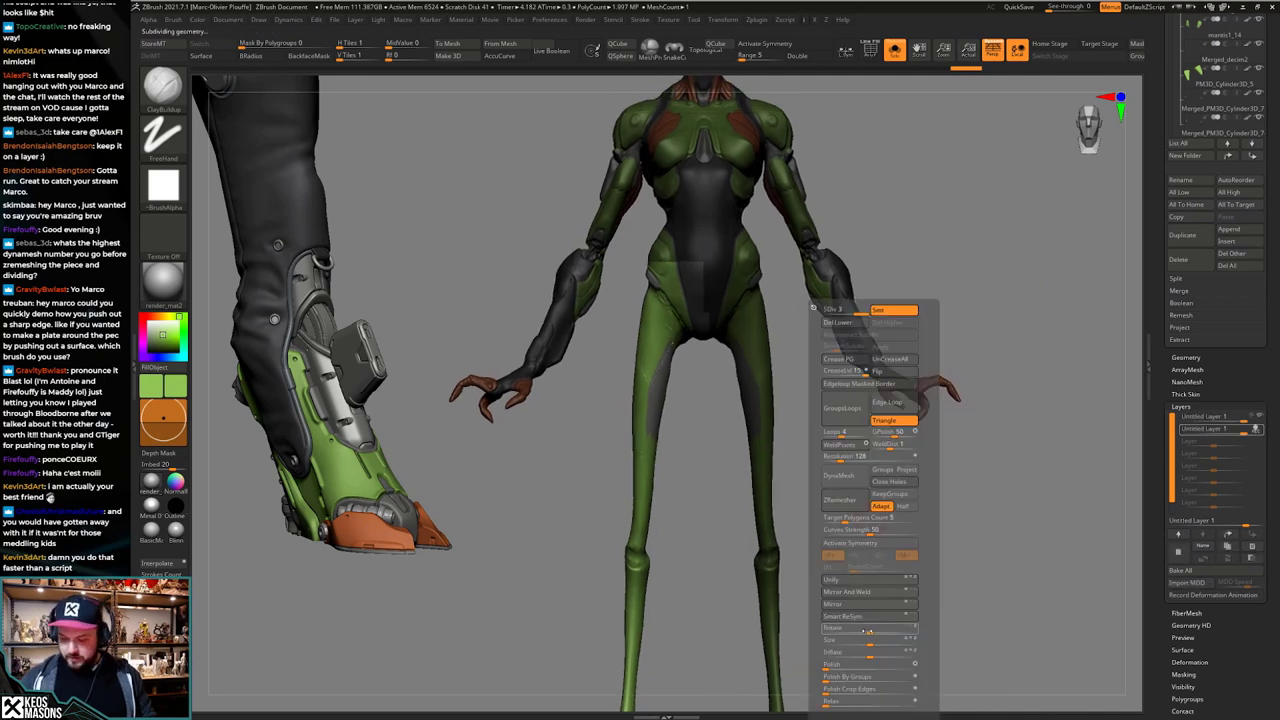
left_click(867, 624)
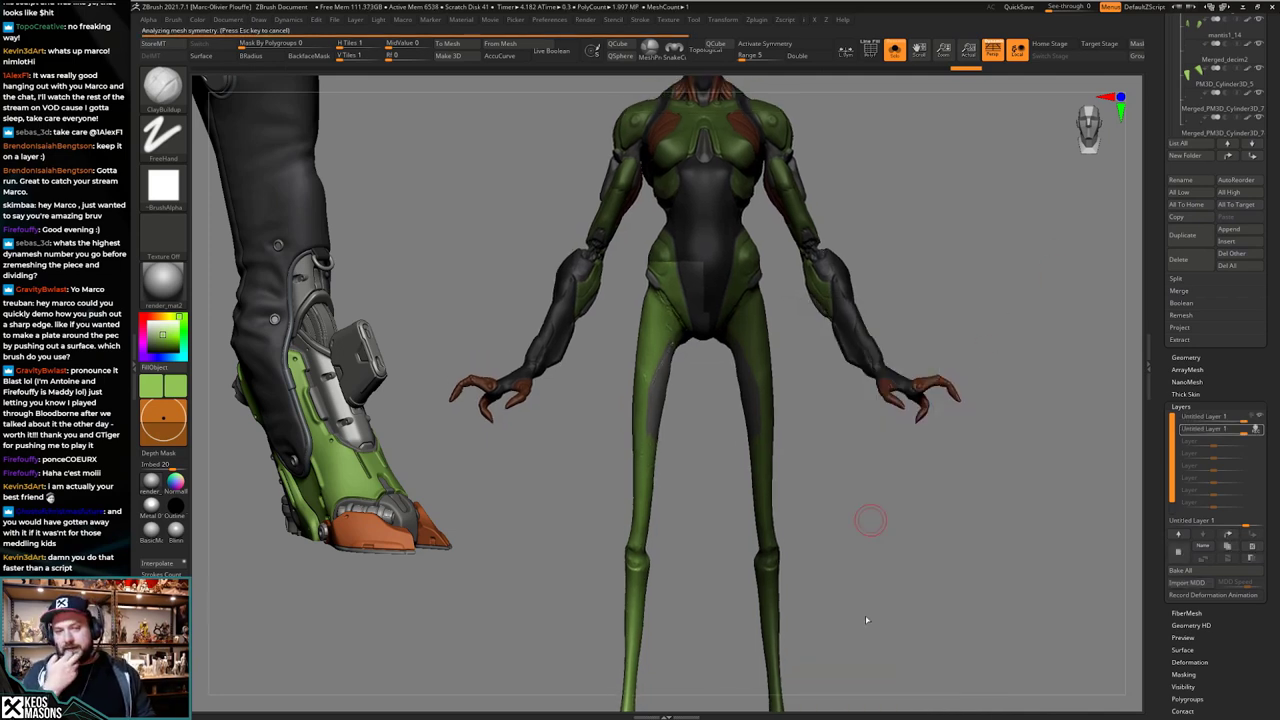
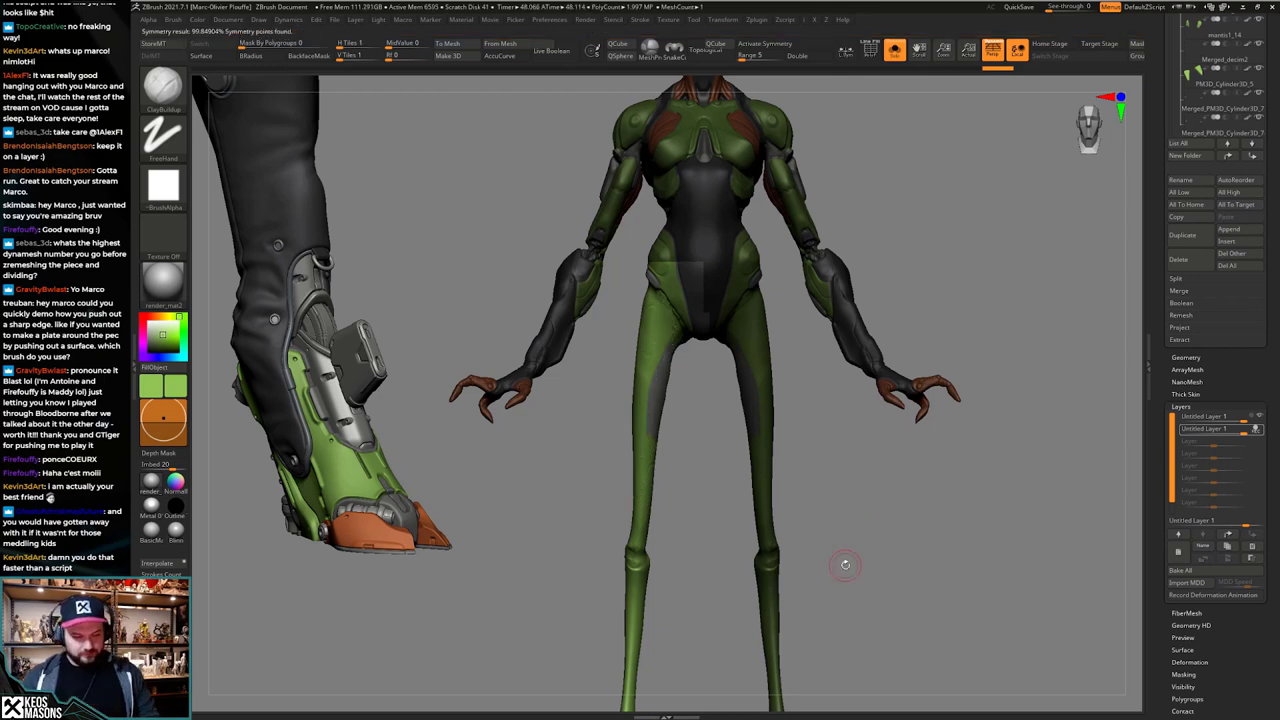
left_click_drag(857, 504, 865, 532, "ctrl")
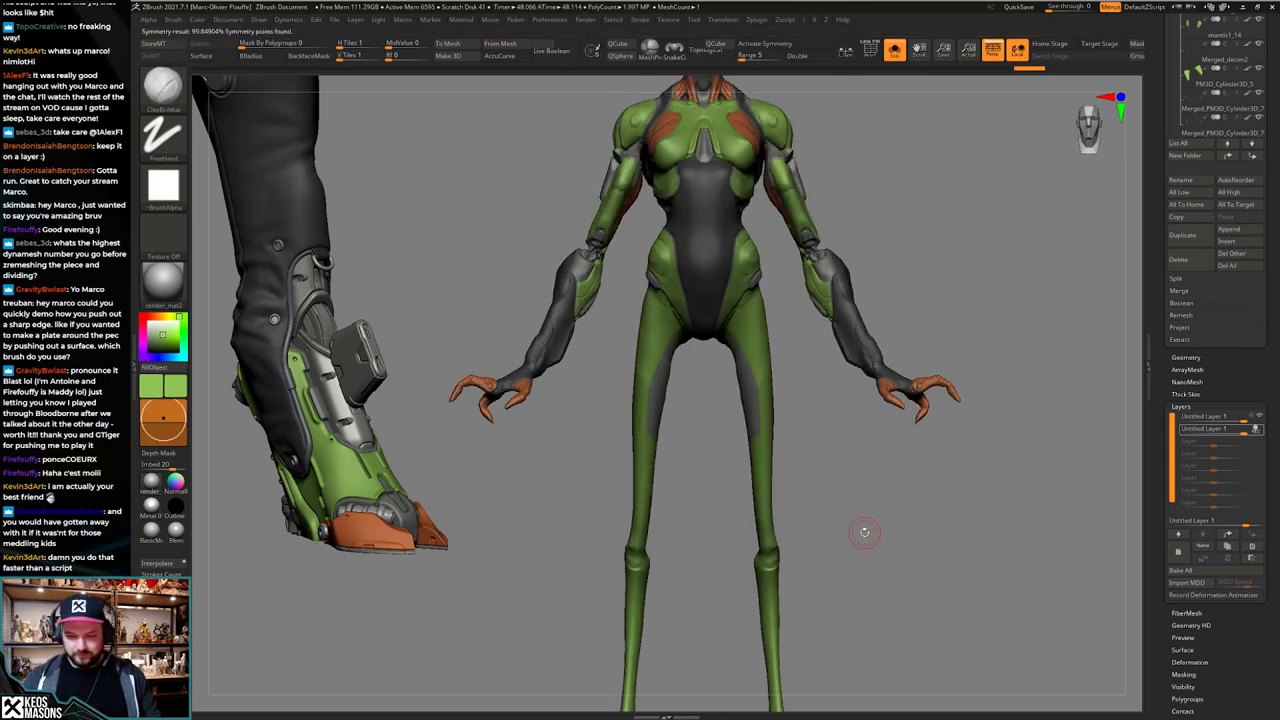
Step: Activate symmetry and show the whole character again with all its armor pieces
key("x")
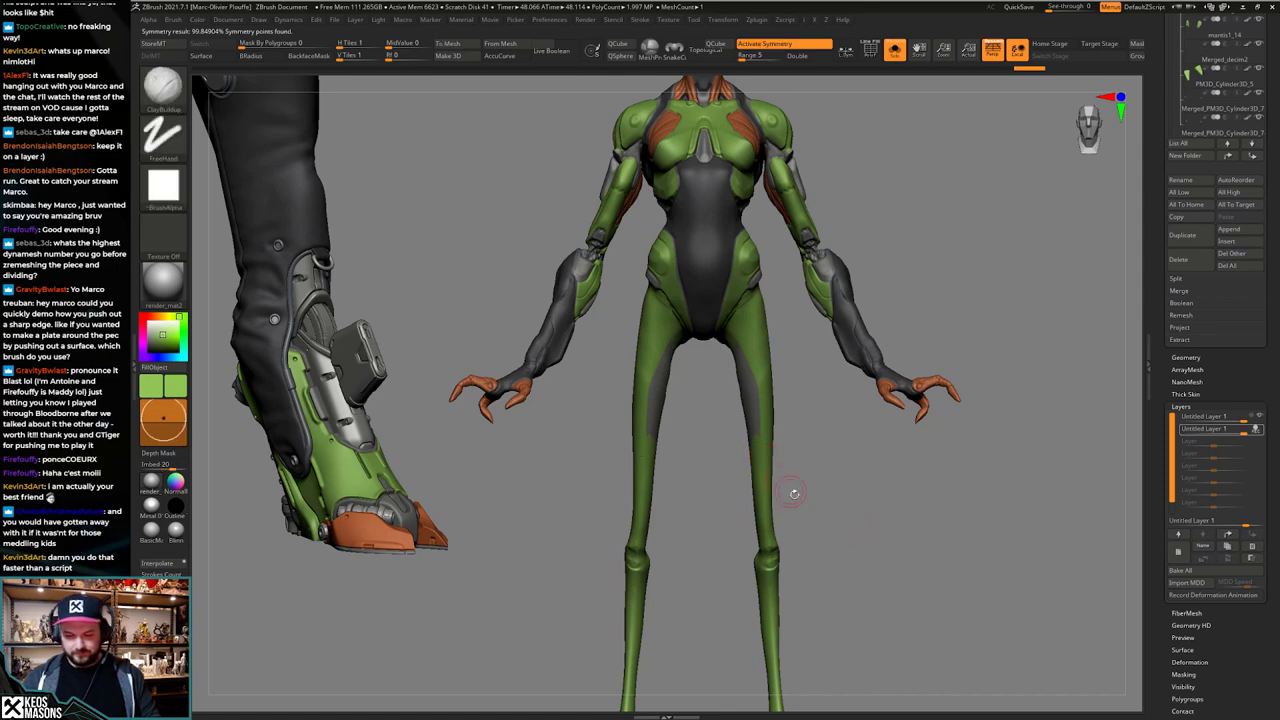
left_click(862, 512)
right_click_drag(860, 513, 876, 506)
mouse_move(876, 506)
right_mouse_down()
mouse_move(851, 506)
mouse_move(882, 504)
right_mouse_up()
left_click_drag(882, 504, 831, 516)
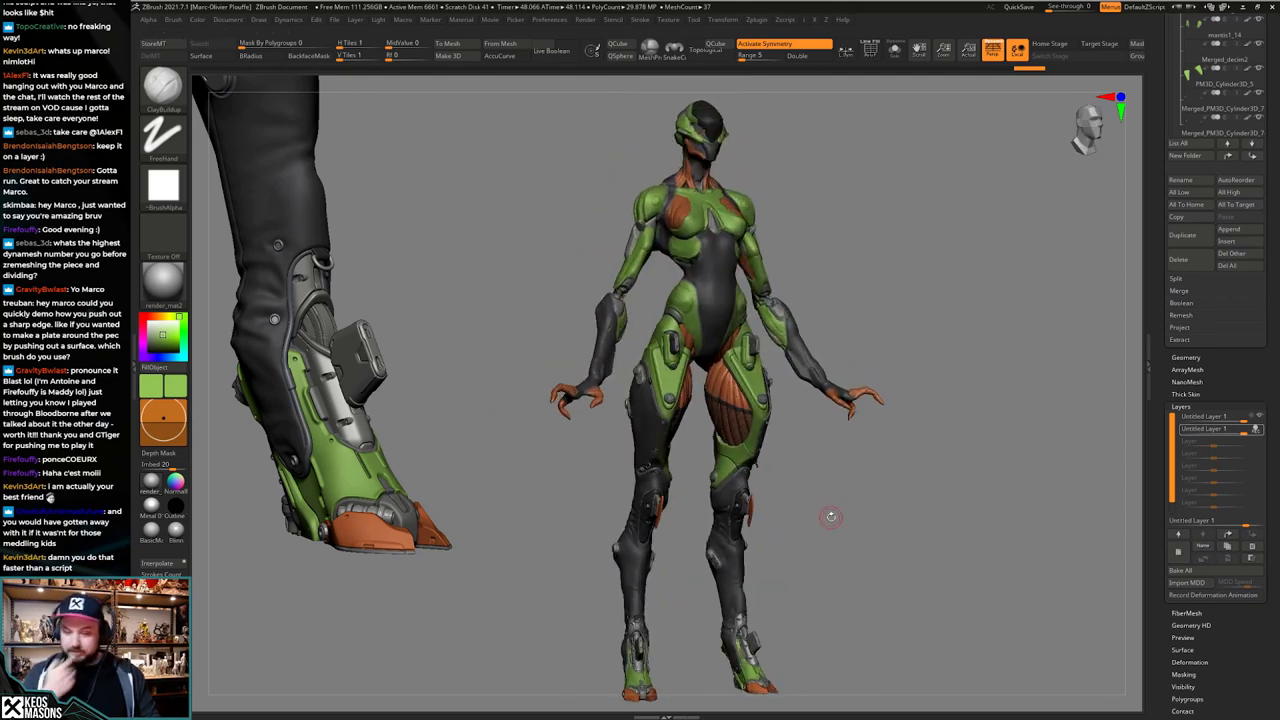
Step: Select the green knee plates mantis1_14, add a new sculpt layer to them in isolation and show the other subtools again
left_click_drag(826, 472, 820, 584, "alt")
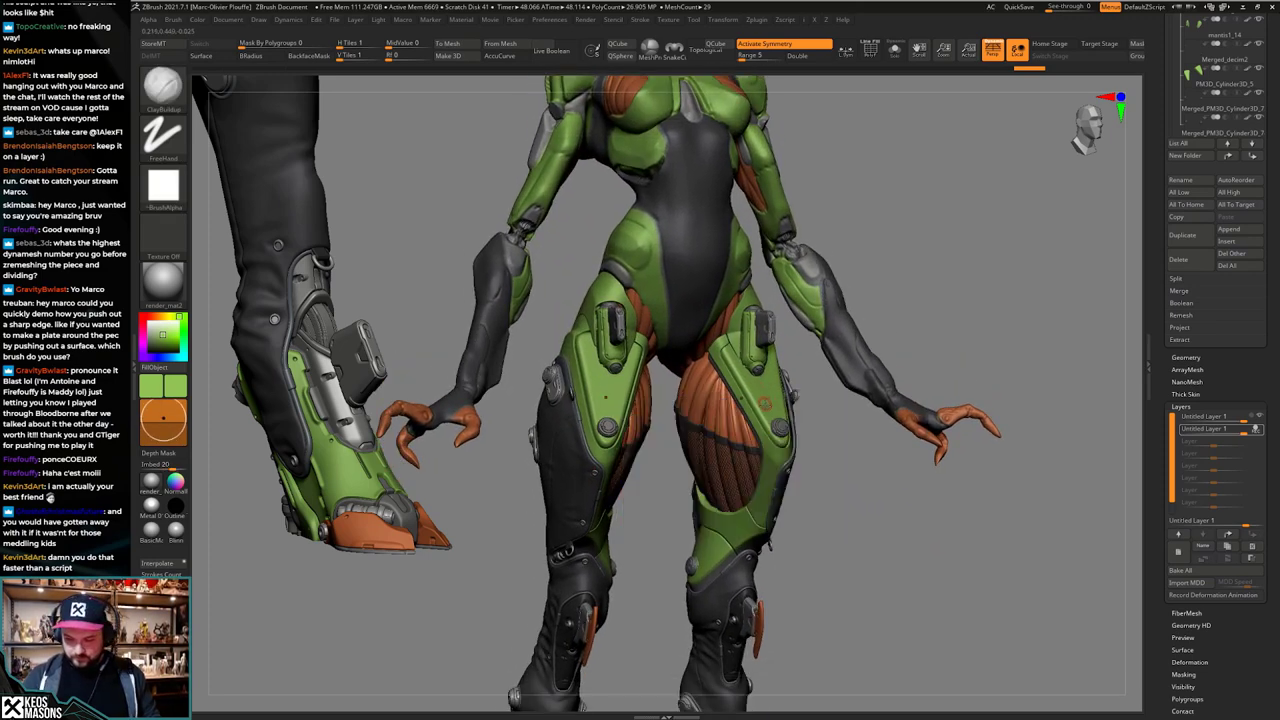
left_click_drag(792, 512, 794, 436)
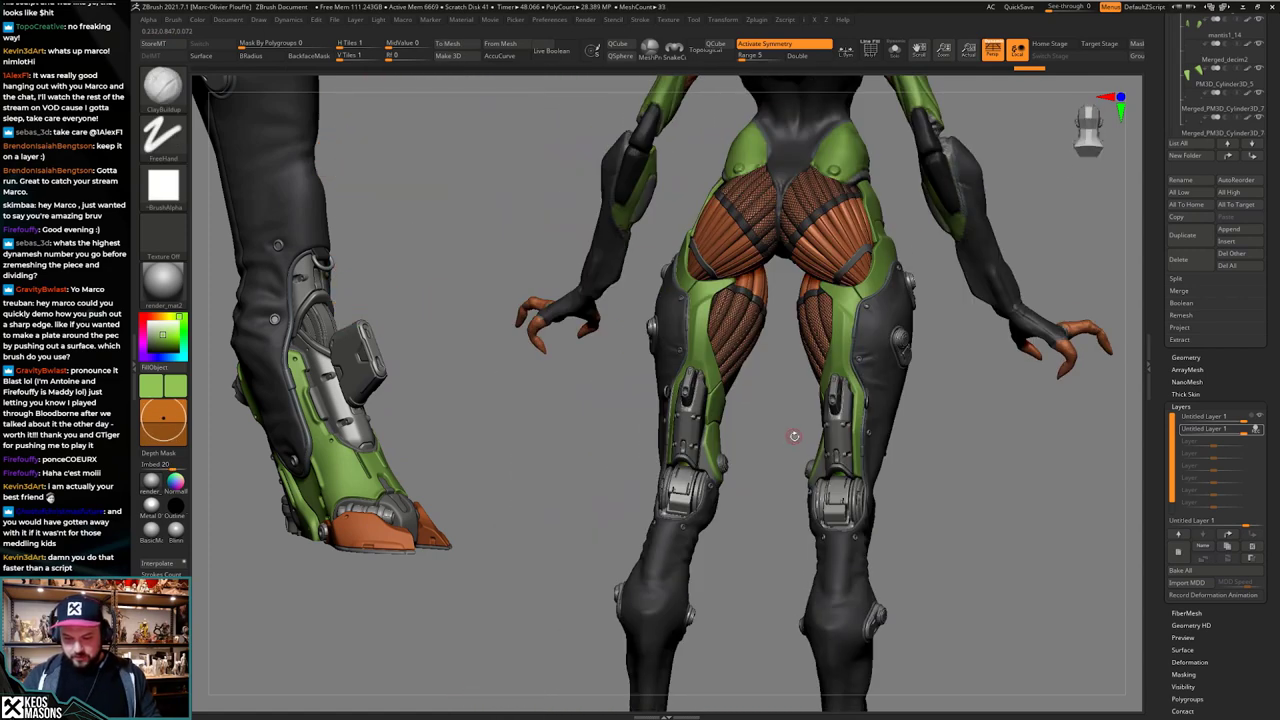
right_click_drag(770, 463, 766, 480)
left_click_drag(751, 448, 783, 466)
mouse_move(735, 535)
left_mouse_down("alt")
mouse_move(748, 345)
mouse_move(756, 548)
left_mouse_up("alt")
left_click(759, 475, "alt")
key("alt+s")
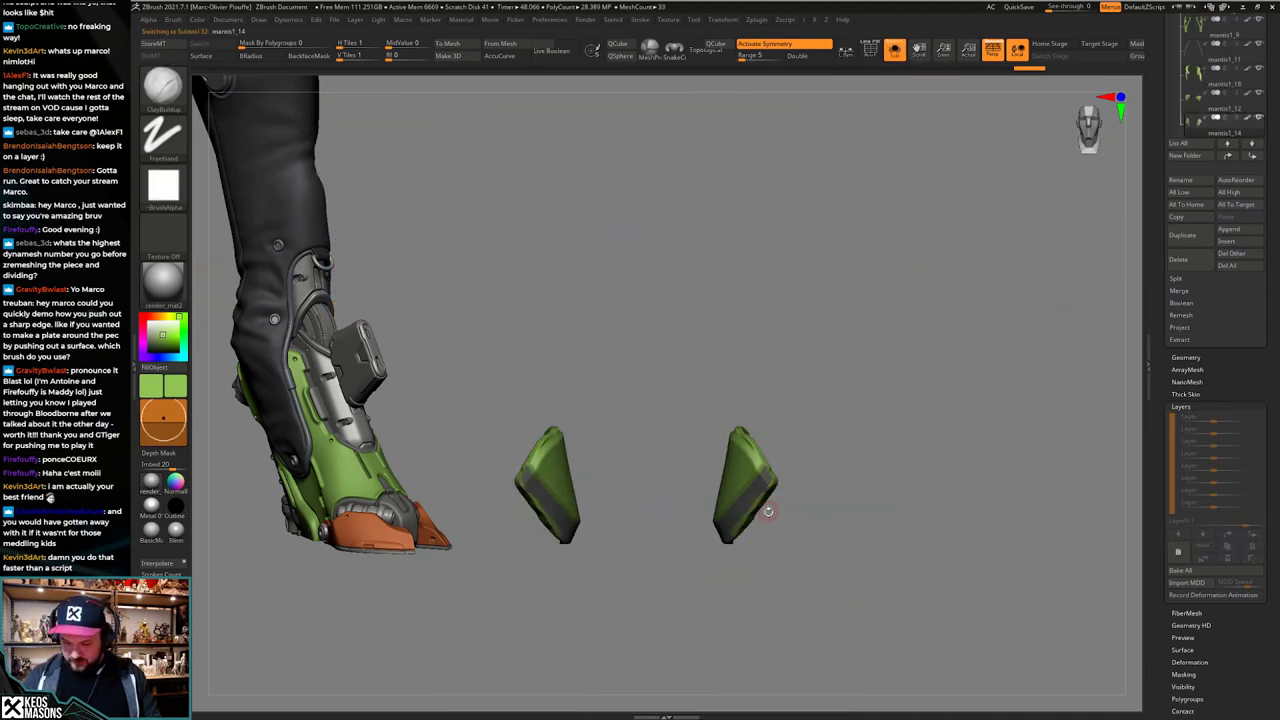
right_click_drag(766, 508, 786, 471)
left_click(1179, 553)
key("alt+s")
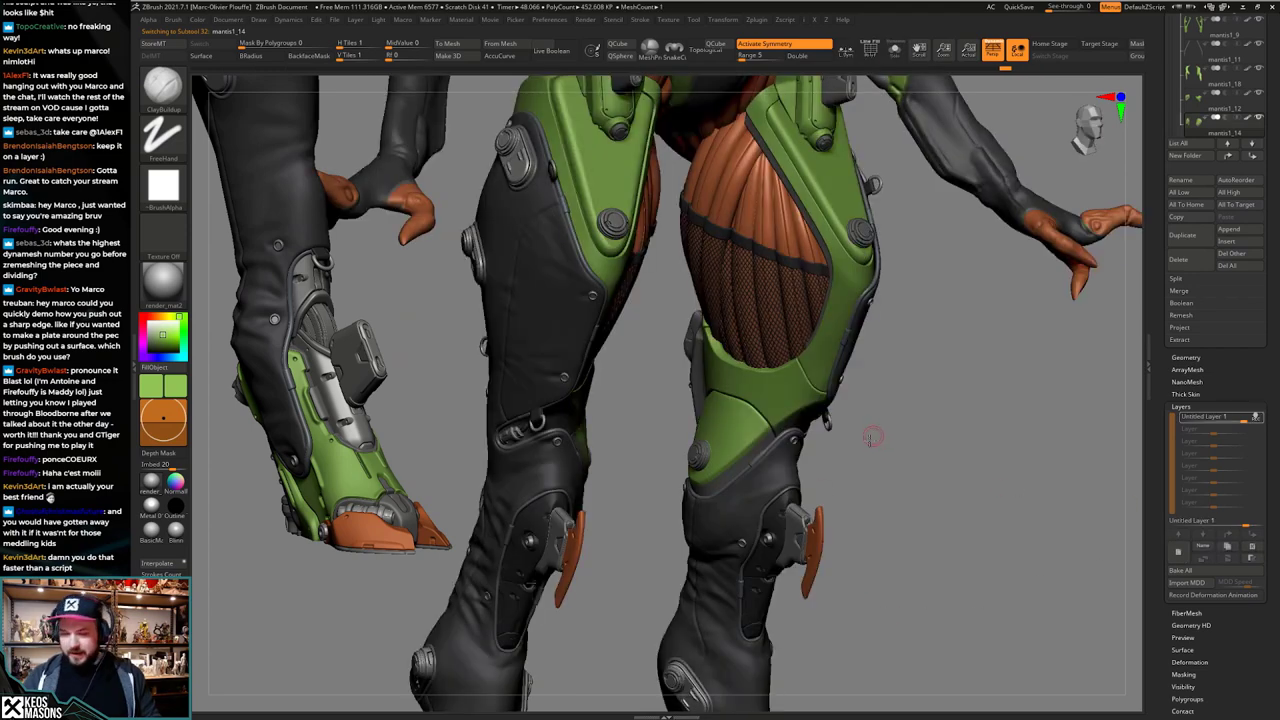
Step: Save the tool in the mantis folder as a new version named mantis_13_leg_details
left_click_drag(871, 437, 872, 459)
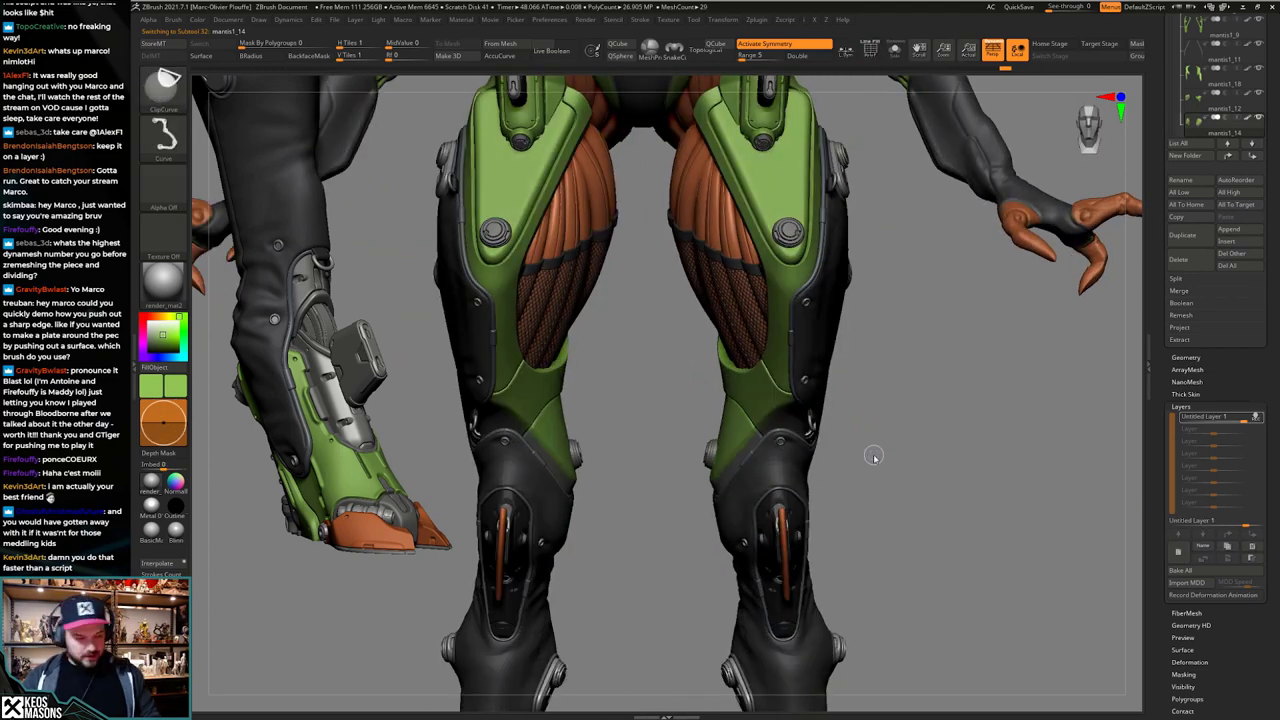
key("ctrl+s")
left_click(436, 574)
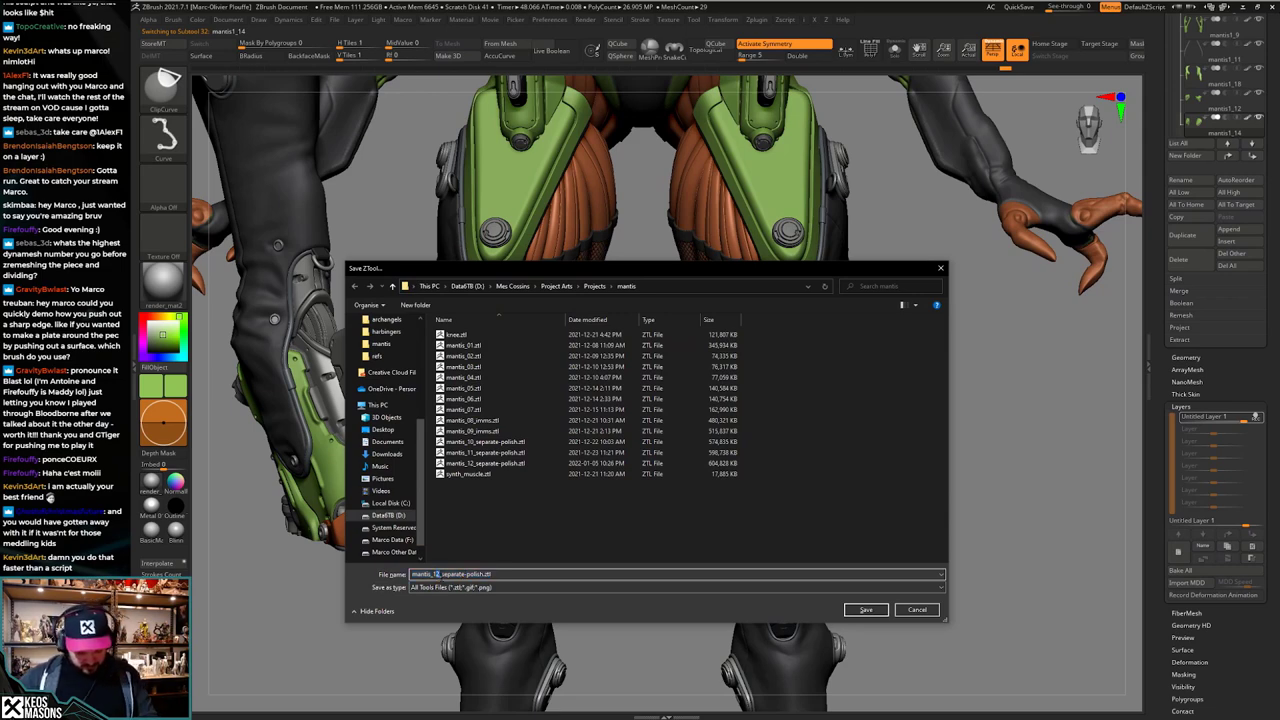
type("3")
left_click_drag(442, 574, 518, 575)
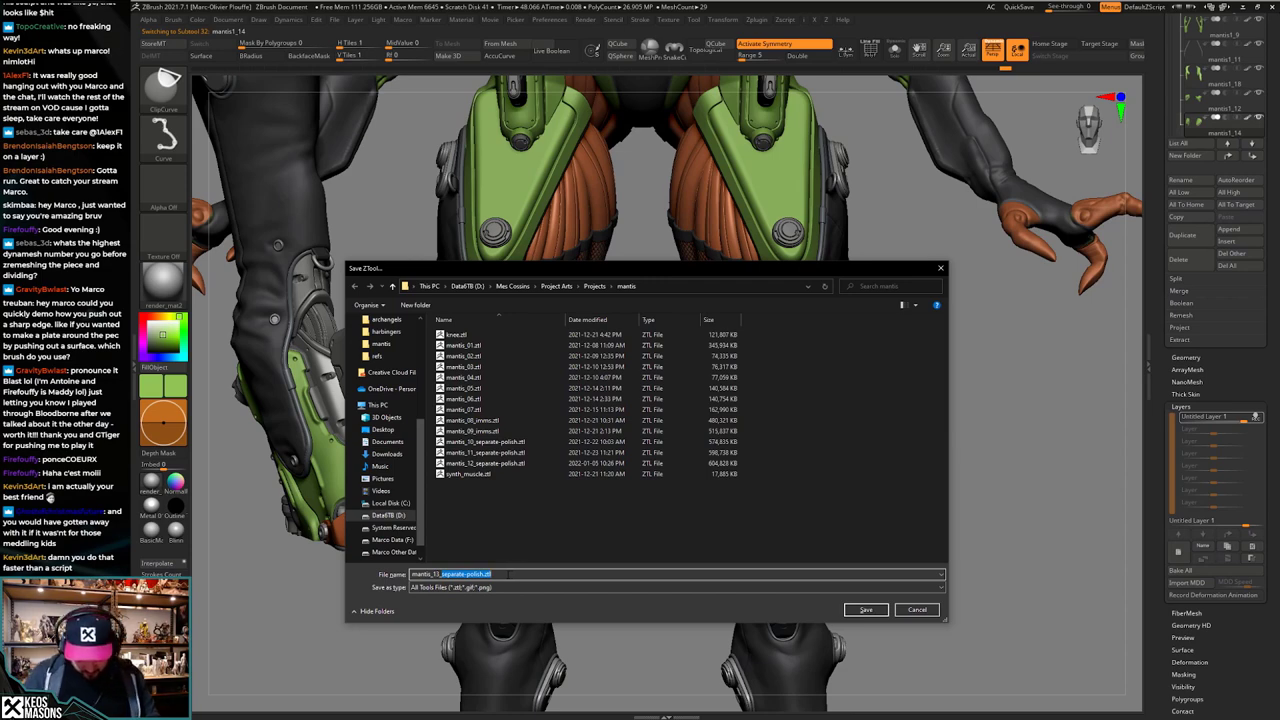
type("leg_details")
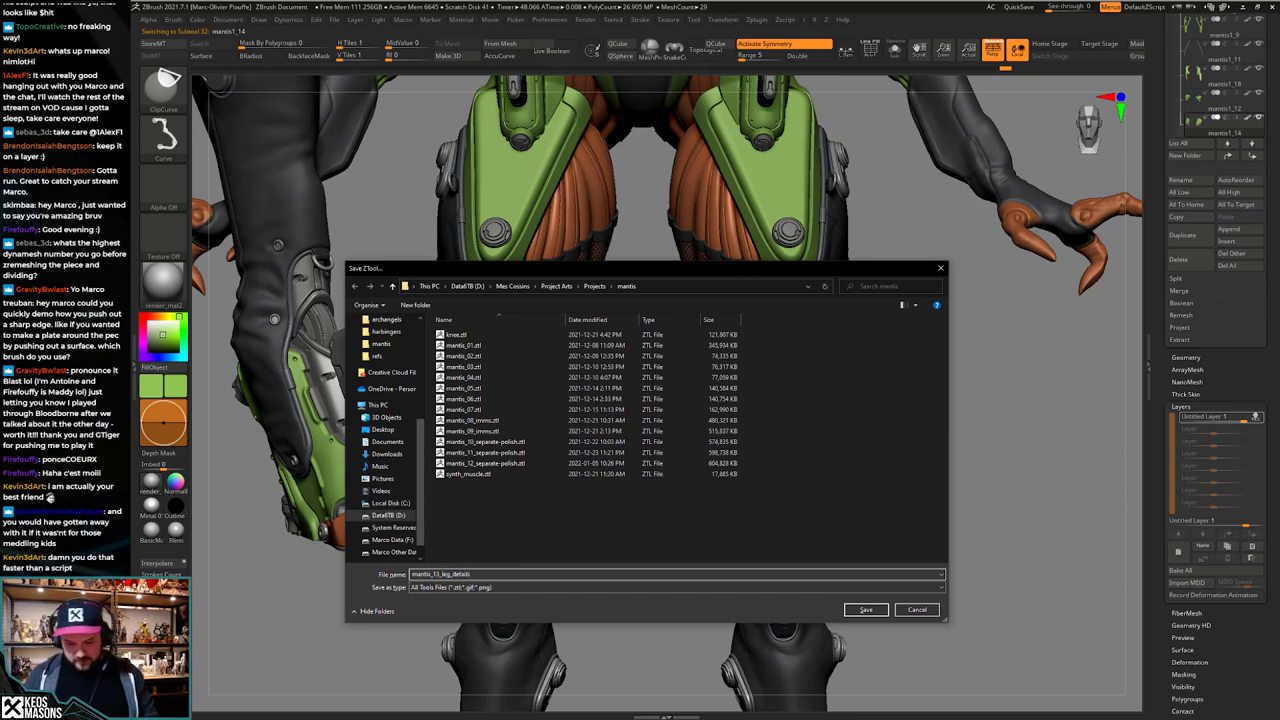
key("Return")
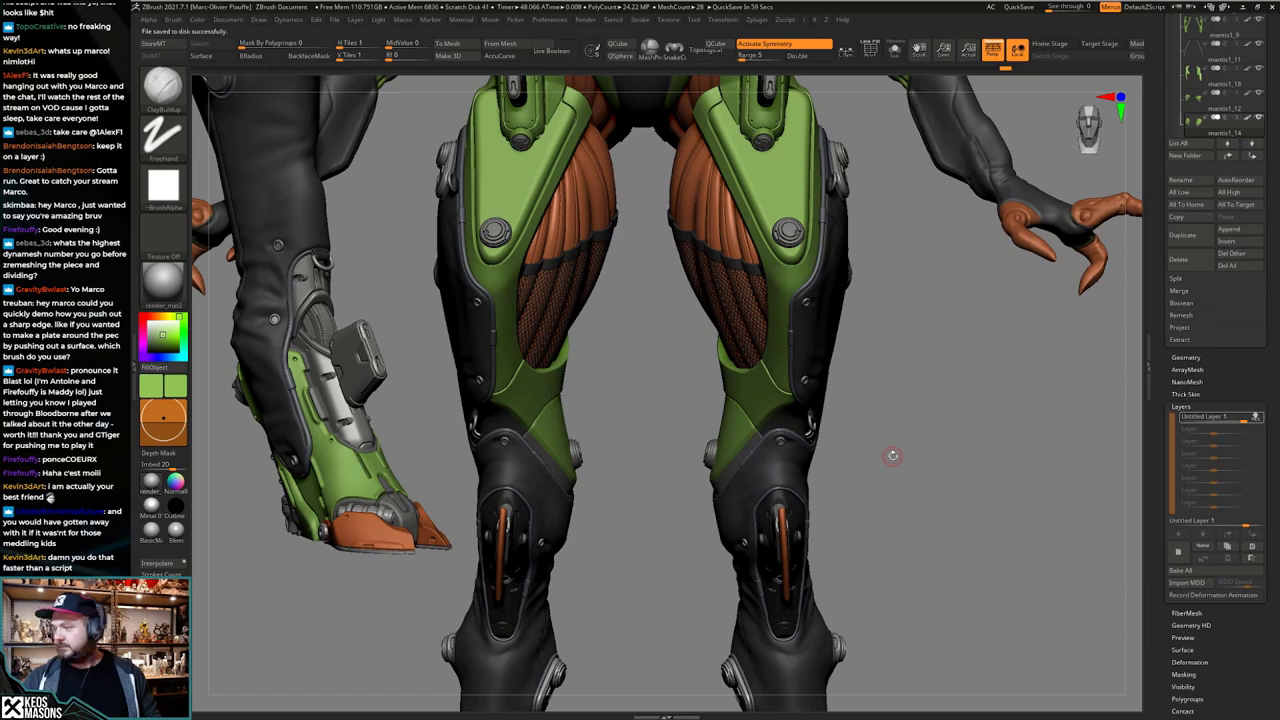
Step: Examine the hips and the mirrored thigh armor from several angles
mouse_move(880, 437)
right_mouse_down("ctrl")
mouse_move(883, 480)
mouse_move(869, 434)
right_mouse_up("ctrl")
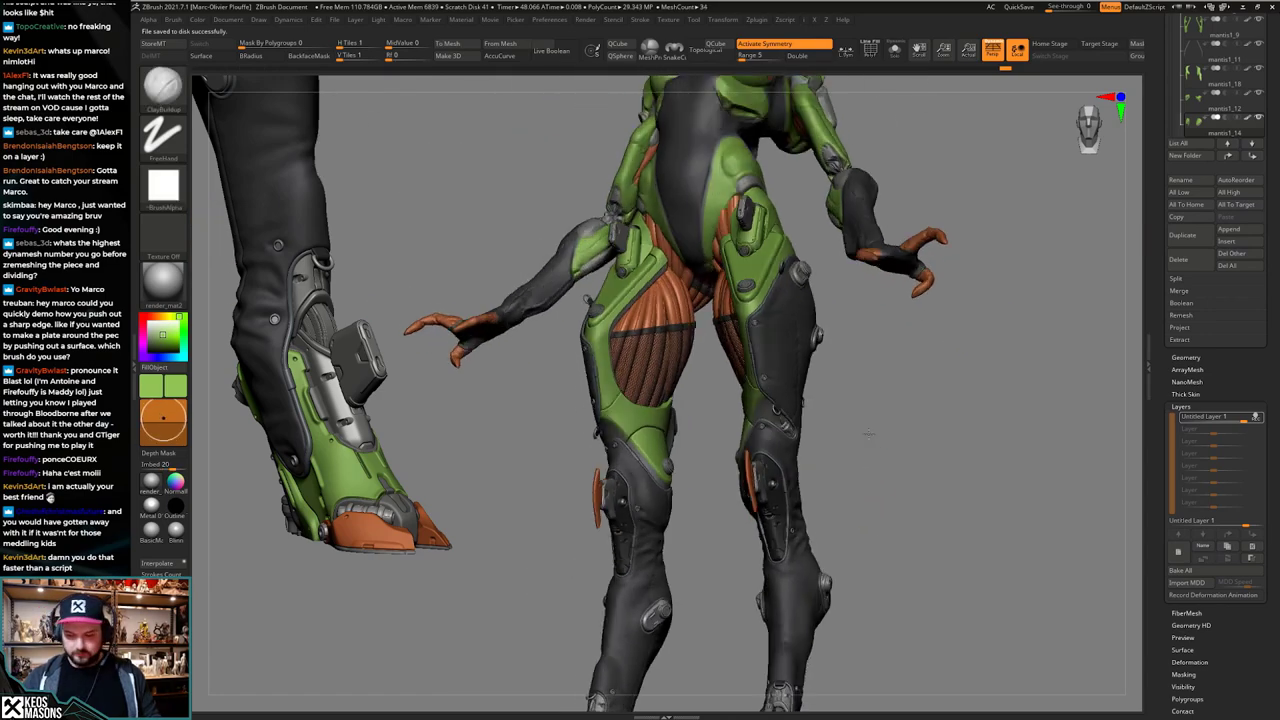
left_click_drag(868, 433, 845, 490)
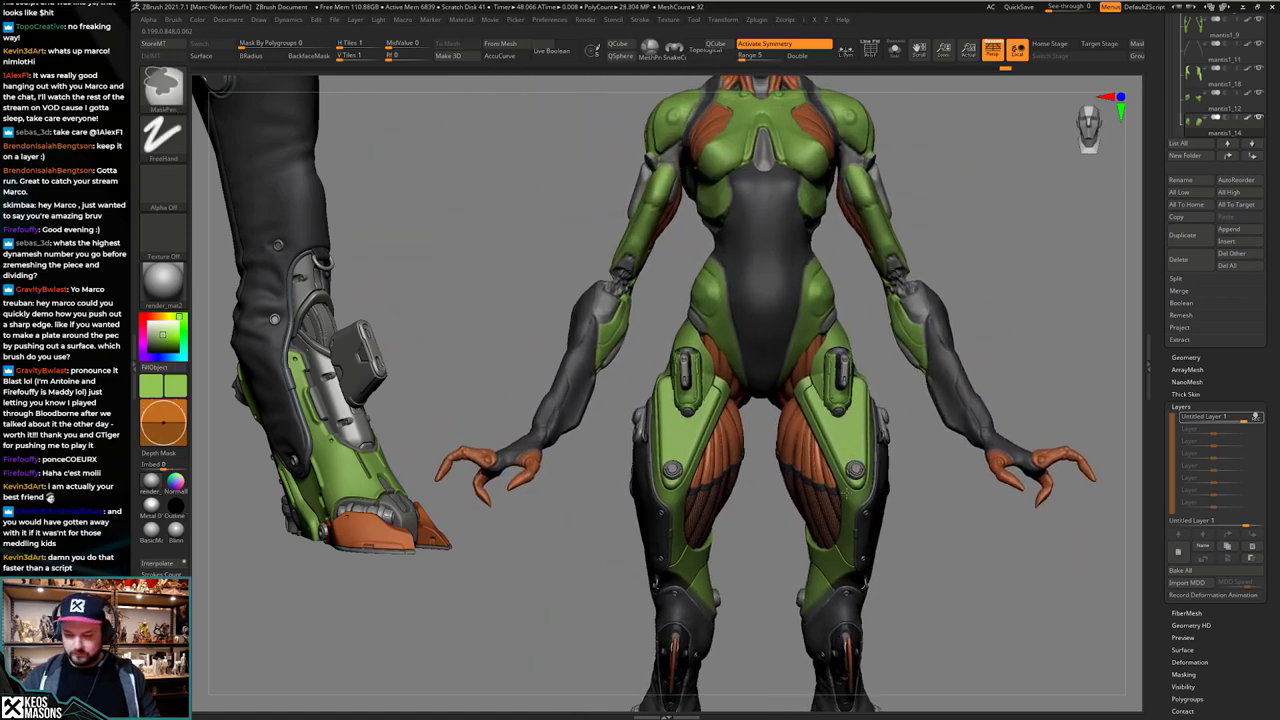
mouse_move(845, 490)
right_mouse_down("ctrl")
mouse_move(872, 455)
mouse_move(842, 488)
right_mouse_up("ctrl")
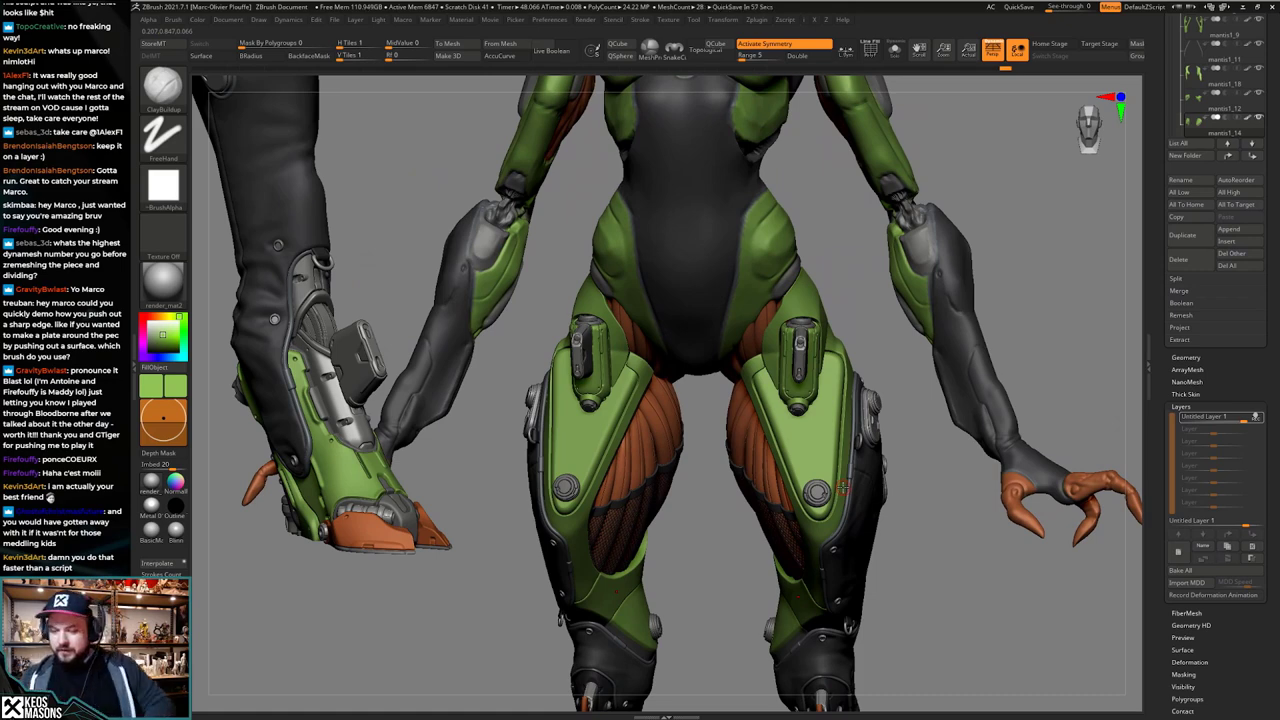
mouse_move(848, 470)
right_mouse_down()
mouse_move(886, 466)
mouse_move(866, 467)
right_mouse_up()
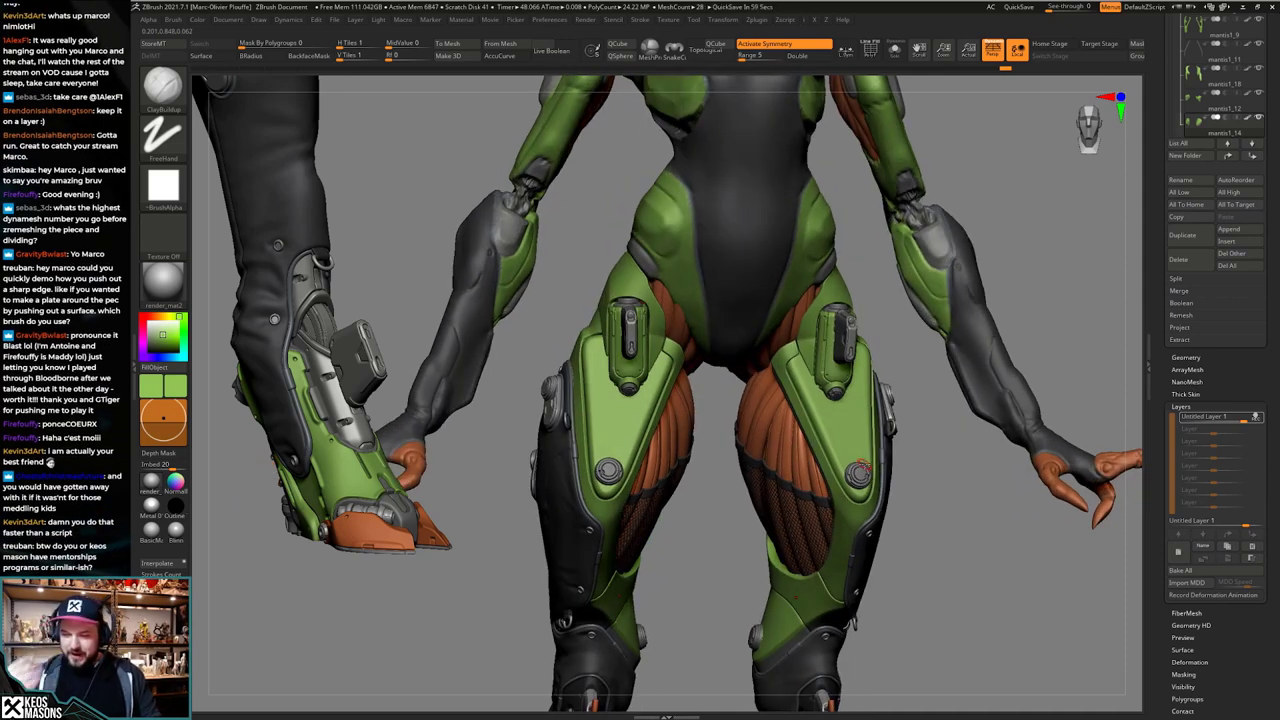
mouse_move(846, 424)
right_mouse_down()
mouse_move(892, 420)
mouse_move(886, 408)
mouse_move(859, 418)
mouse_move(846, 450)
mouse_move(862, 450)
right_mouse_up()
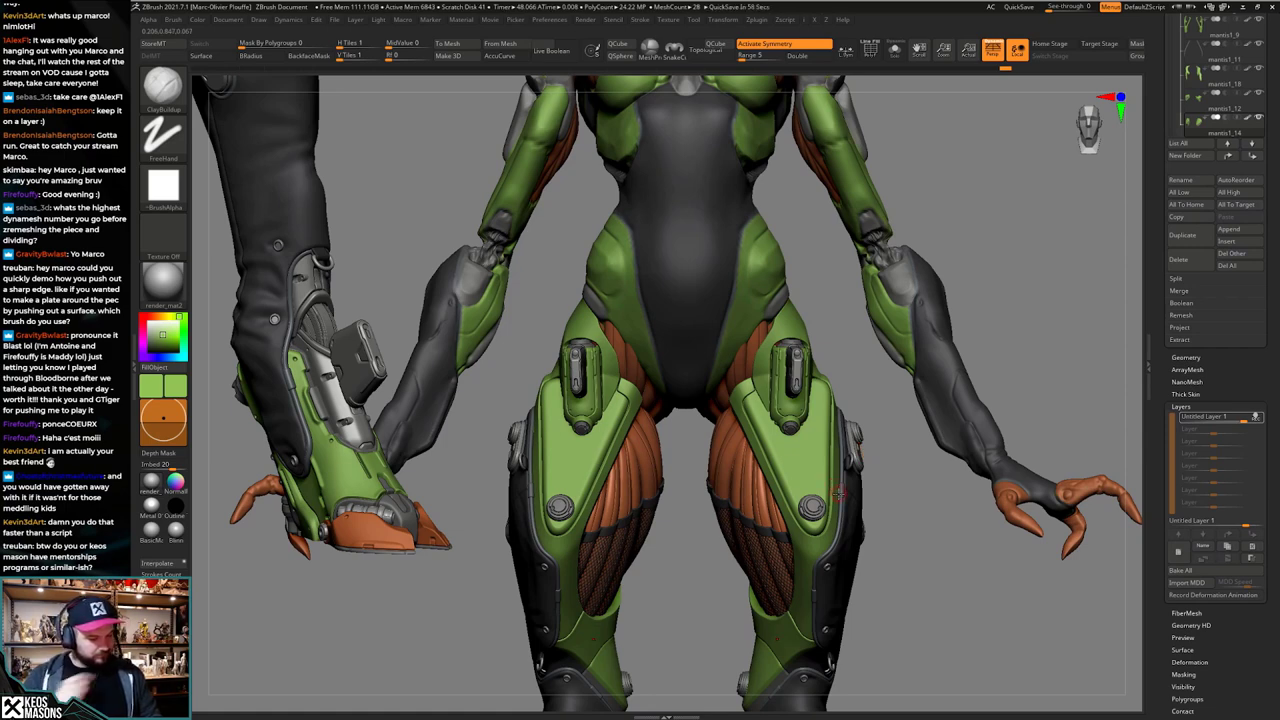
mouse_move(839, 493)
right_mouse_down()
mouse_move(805, 486)
mouse_move(800, 420)
mouse_move(809, 500)
mouse_move(775, 507)
mouse_move(833, 460)
mouse_move(822, 462)
mouse_move(836, 484)
mouse_move(818, 490)
right_mouse_up()
left_click_drag(817, 489, 800, 524)
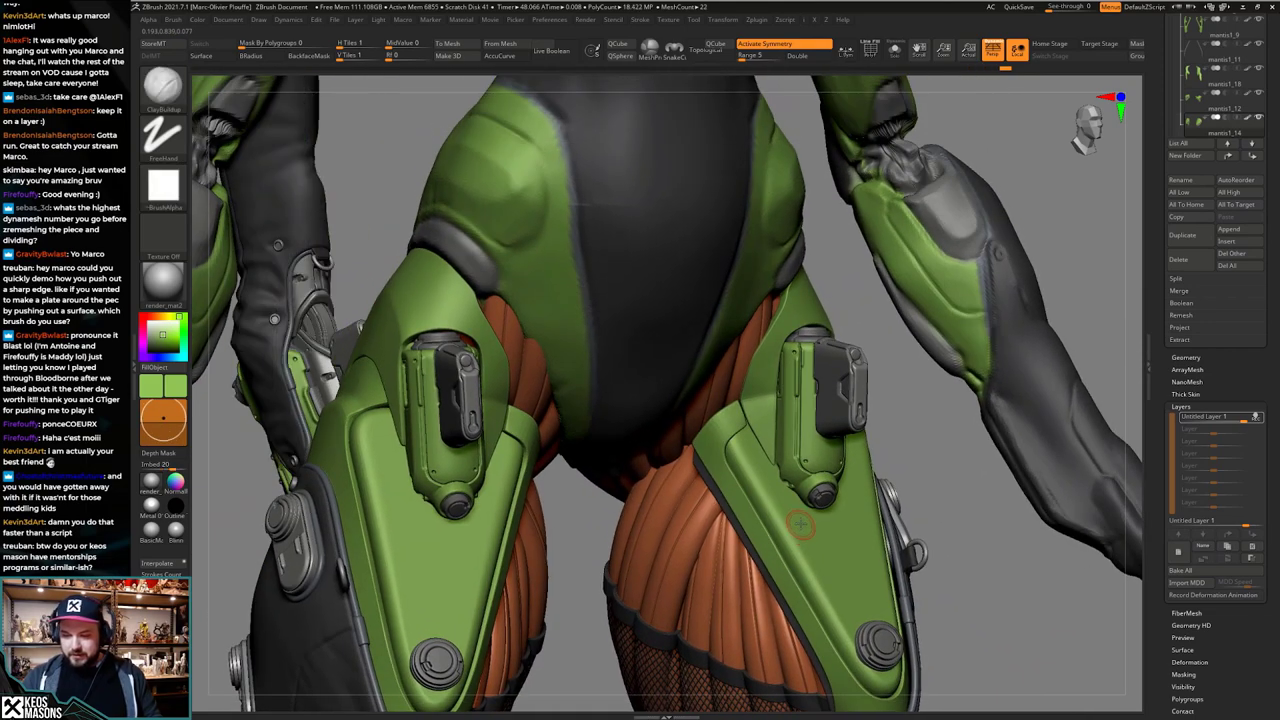
Step: Select the green upper thigh plates mantis1_4 and isolate them briefly to check their shape
right_click_drag(761, 408, 790, 387)
key("alt+s")
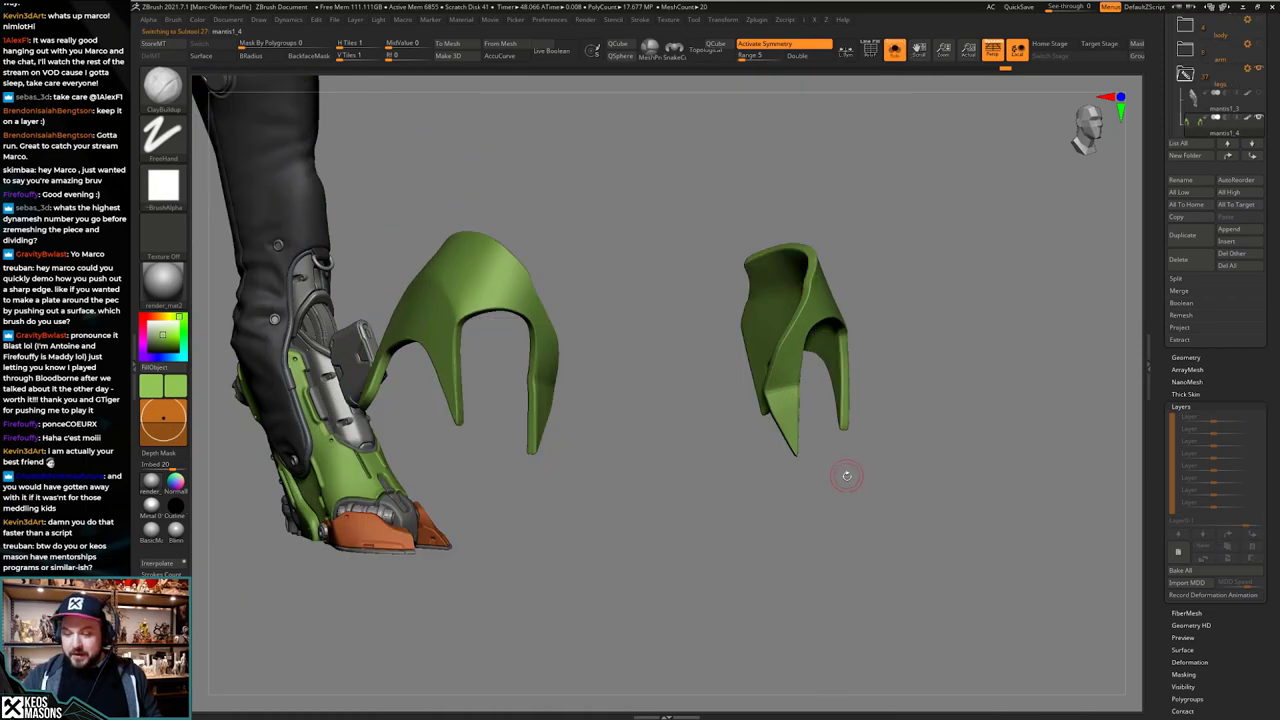
mouse_move(848, 474)
right_mouse_down()
mouse_move(830, 488)
mouse_move(786, 480)
mouse_move(808, 462)
right_mouse_up()
key("alt+s")
Step: Reshape the upper thigh plates around the small hip devices symmetrically with the Move brush
left_click(830, 489, "alt")
key("b")
left_click(816, 452)
key("space")
left_click_drag(805, 453, 809, 453)
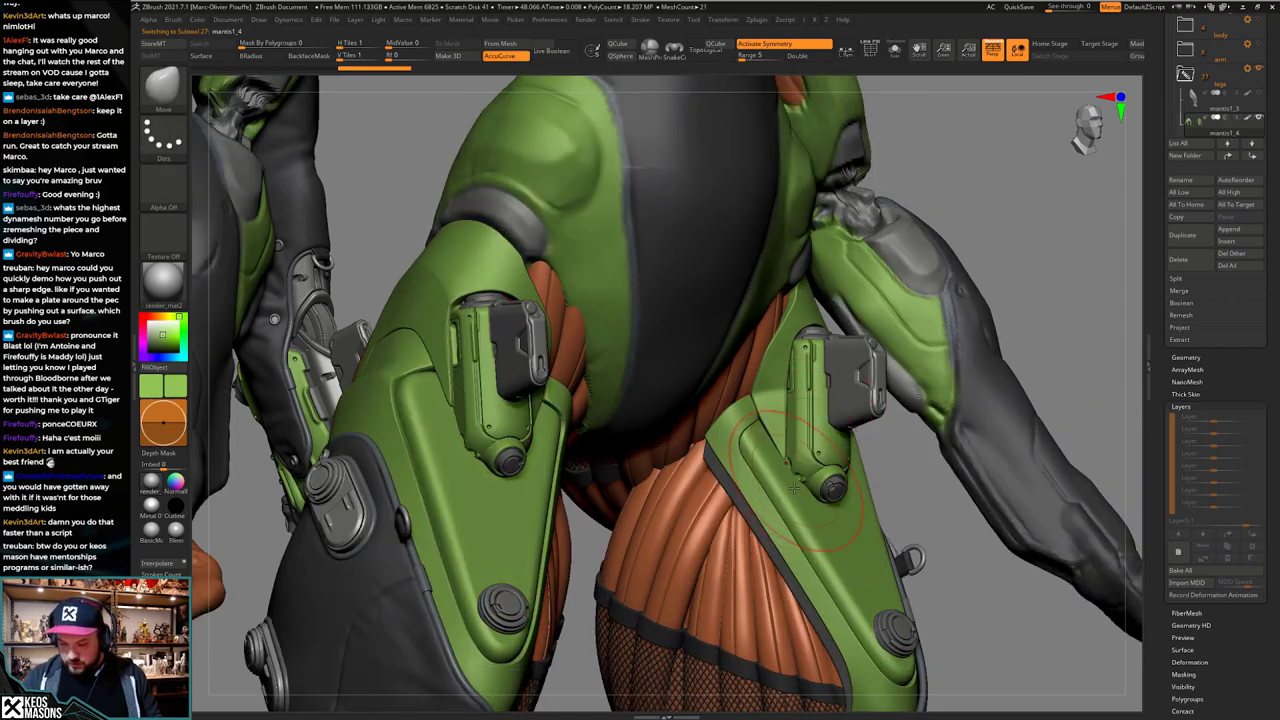
right_click_drag(781, 487, 786, 467)
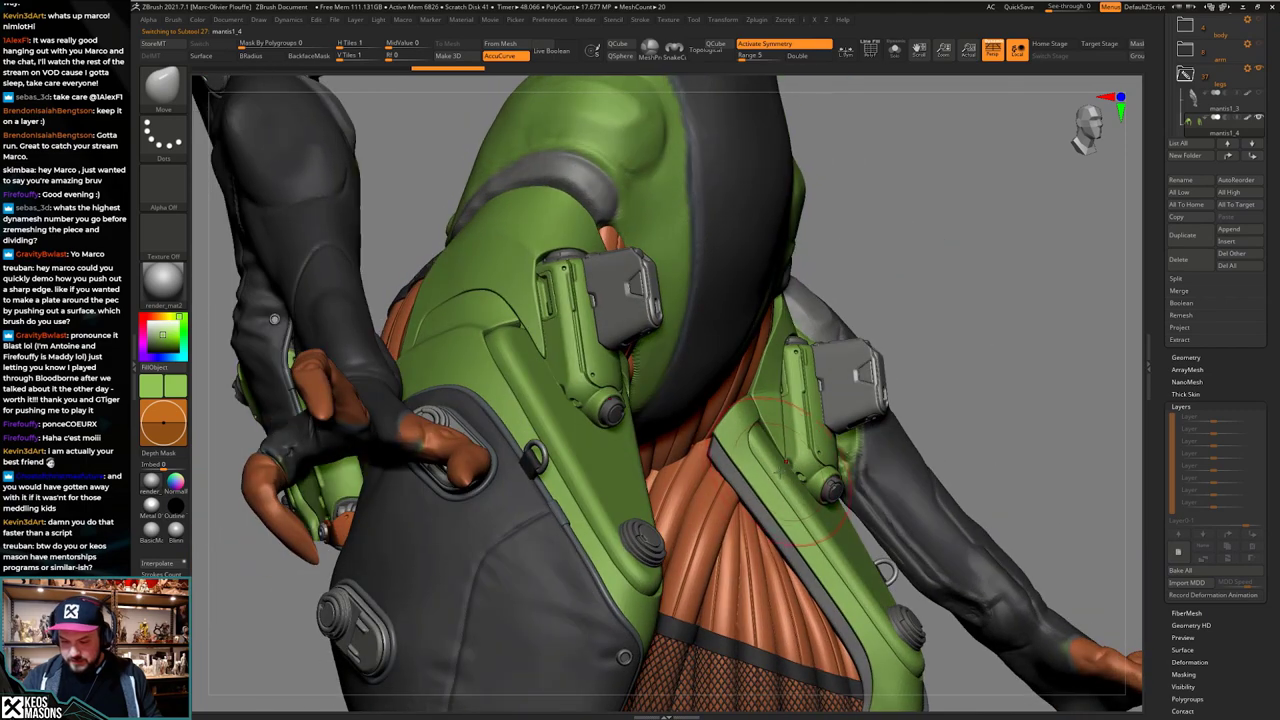
left_click_drag(781, 476, 784, 472)
mouse_move(784, 472)
right_mouse_down()
mouse_move(742, 464)
mouse_move(776, 462)
mouse_move(803, 496)
mouse_move(797, 514)
mouse_move(813, 492)
mouse_move(800, 498)
mouse_move(814, 503)
right_mouse_up()
key("space")
mouse_move(730, 440)
right_mouse_down()
mouse_move(726, 424)
mouse_move(757, 398)
right_mouse_up()
key("ctrl+shift+z")
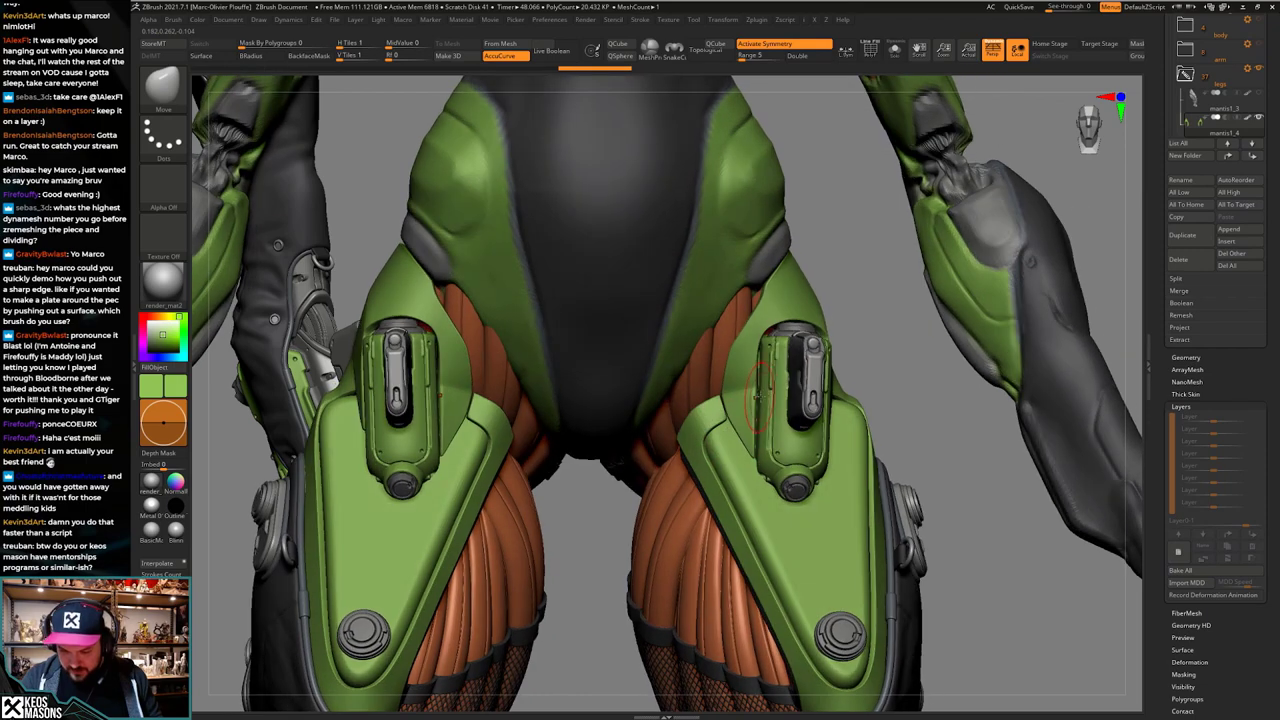
left_click_drag(755, 473, 752, 462)
Step: Select the green knee plates mantis1_14 and isolate them briefly to check their shape
mouse_move(845, 483)
right_mouse_down()
mouse_move(785, 477)
mouse_move(855, 490)
right_mouse_up()
mouse_move(826, 448)
right_mouse_down("ctrl")
mouse_move(825, 496)
mouse_move(843, 507)
mouse_move(806, 520)
right_mouse_up("ctrl")
mouse_move(840, 578)
right_mouse_down("alt")
mouse_move(820, 503)
mouse_move(832, 457)
mouse_move(817, 525)
mouse_move(803, 521)
mouse_move(848, 443)
mouse_move(800, 540)
mouse_move(790, 428)
mouse_move(812, 402)
right_mouse_up("alt")
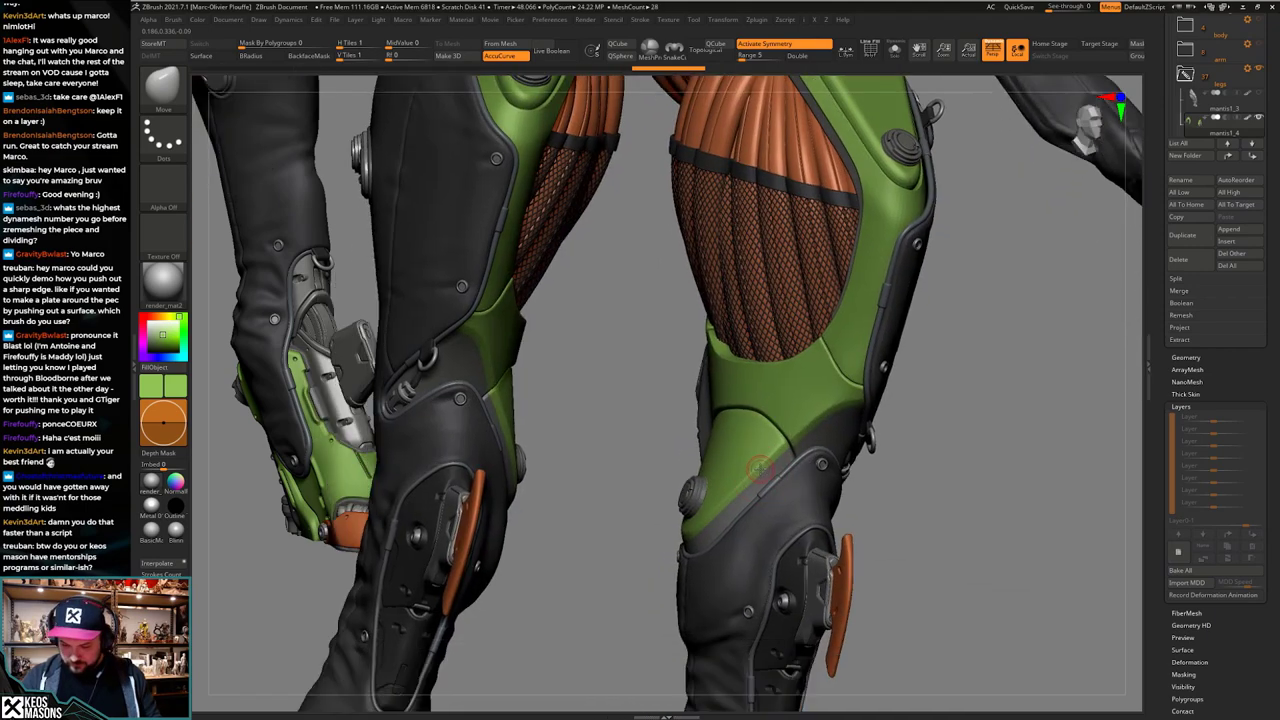
left_click(752, 472, "alt")
key("alt+s")
right_click_drag(750, 490, 770, 477)
key("alt+s")
Step: Select the green knee plates mantis1_14 and try creasing the border of their grey strip with the Orb_Cracks brush
key("space")
left_click(782, 447)
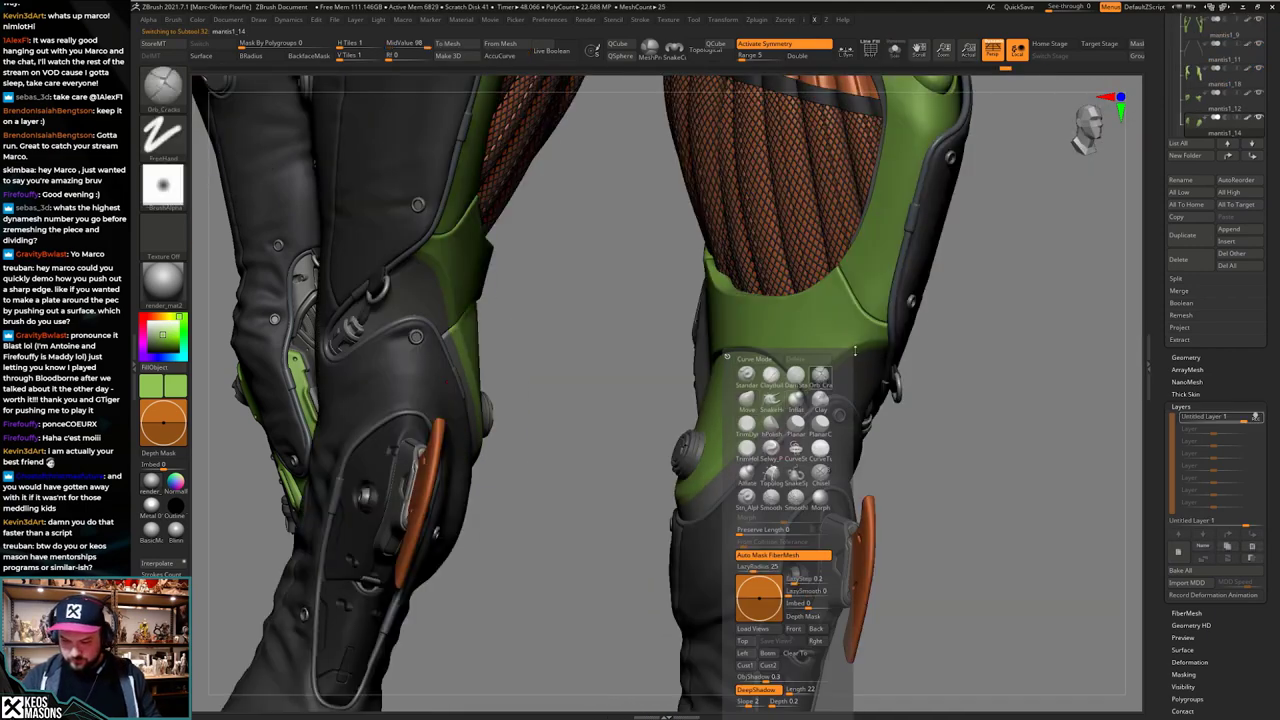
right_click_drag(782, 430, 788, 416)
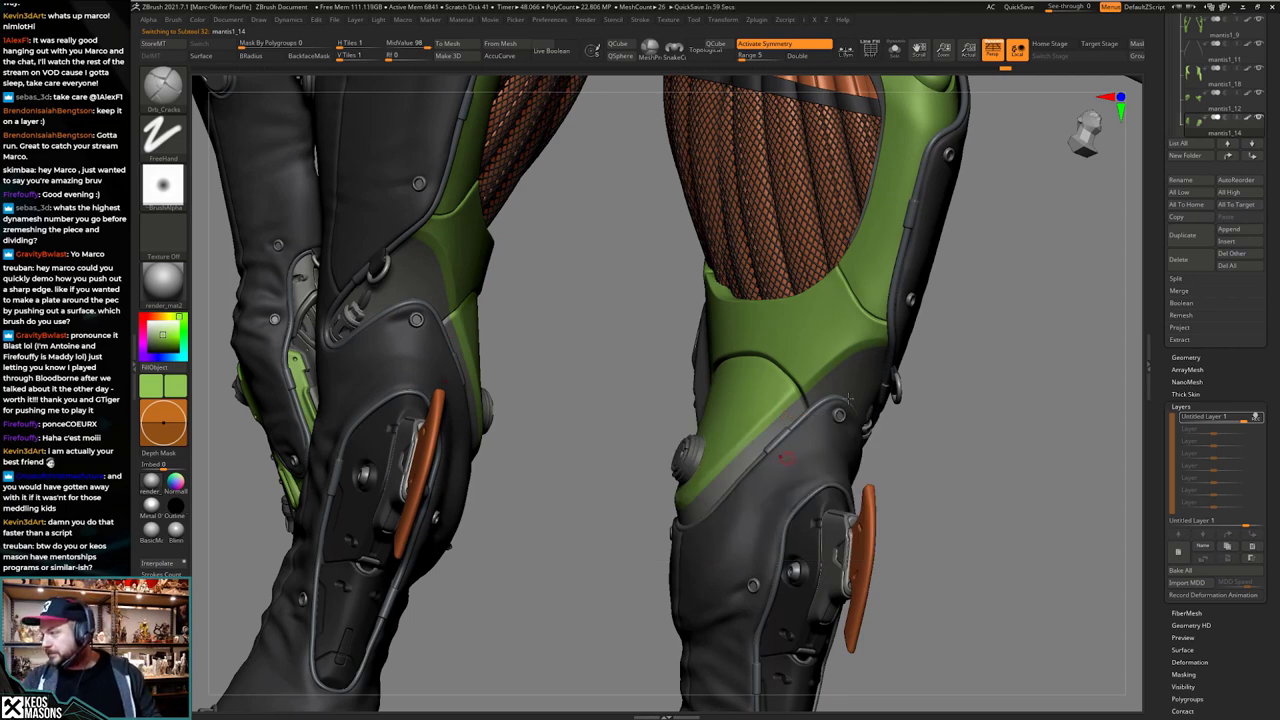
right_click(785, 462)
right_click_drag(785, 462, 808, 400)
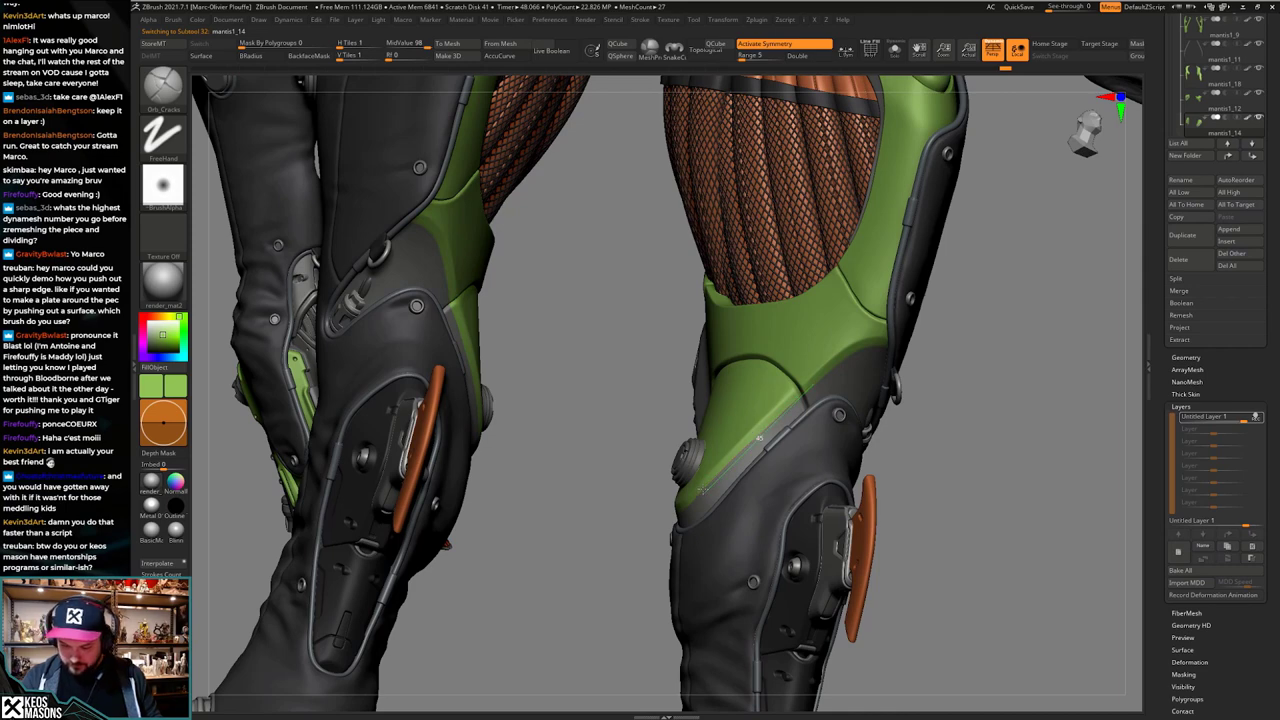
right_click_drag(702, 491, 790, 405)
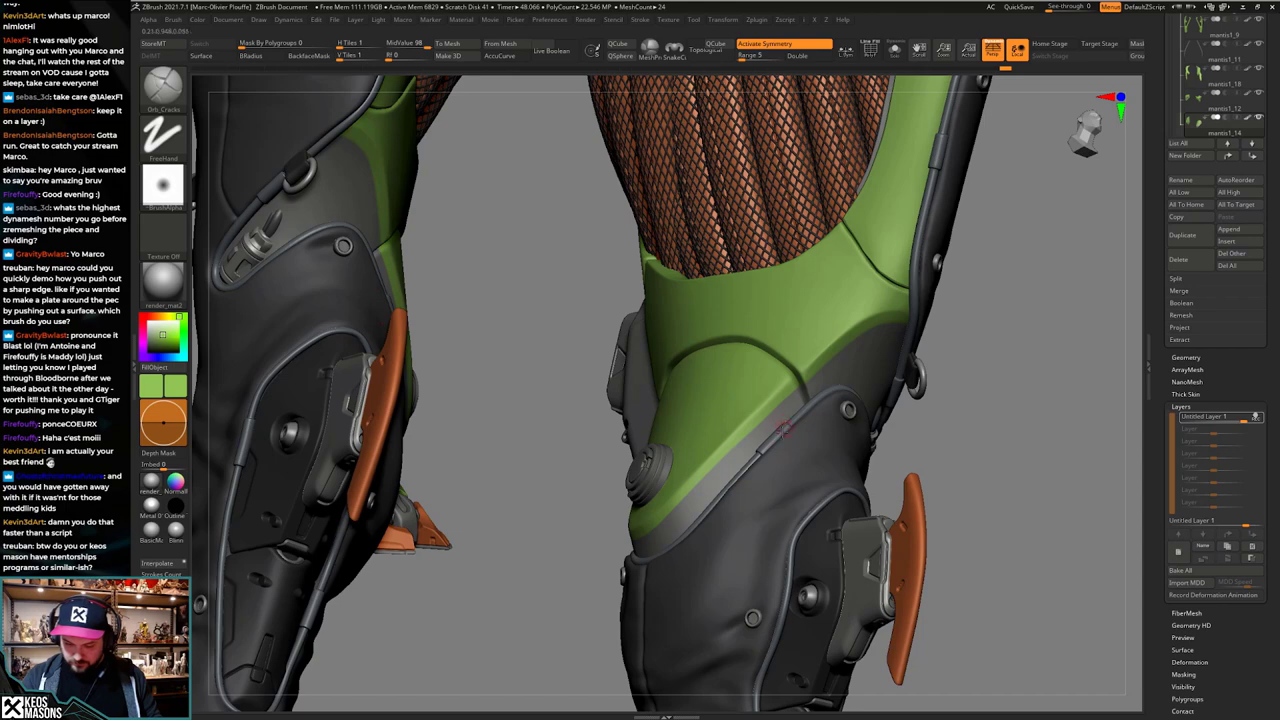
Step: Isolate the knee plates and delete their existing layer
key("alt+s")
right_click_drag(776, 455, 785, 485)
key("alt+s")
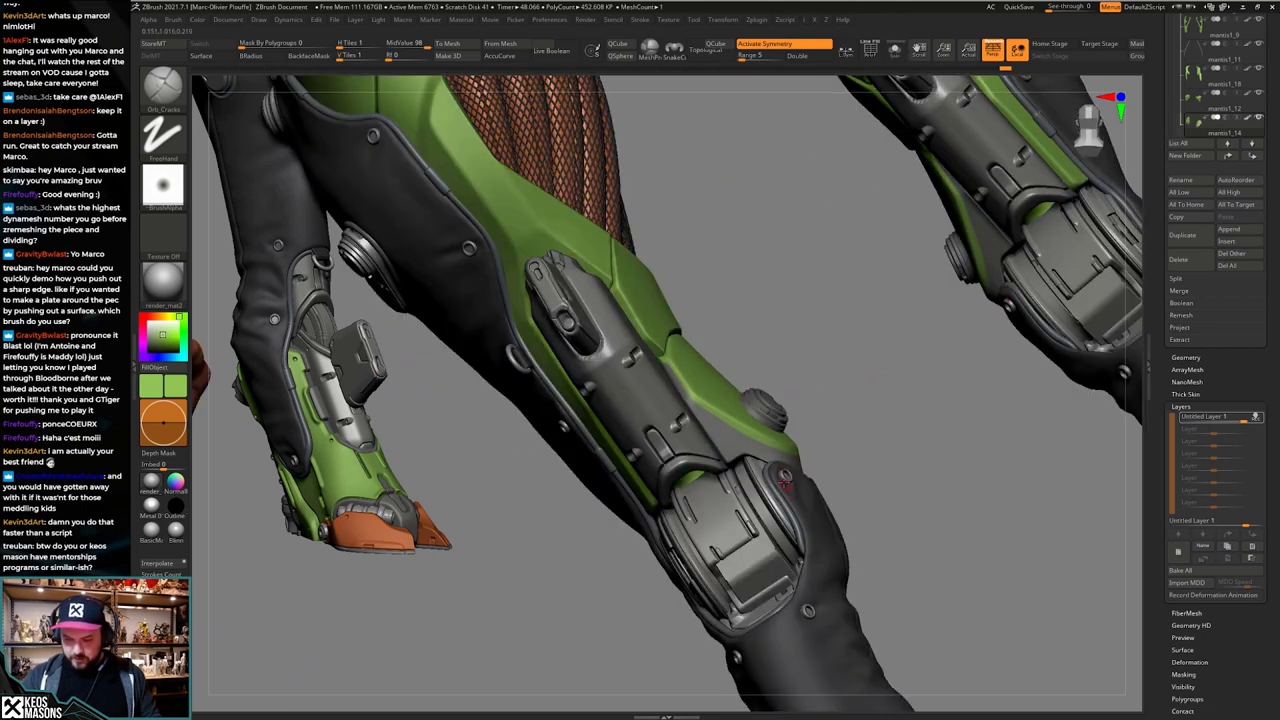
right_click_drag(764, 440, 805, 438)
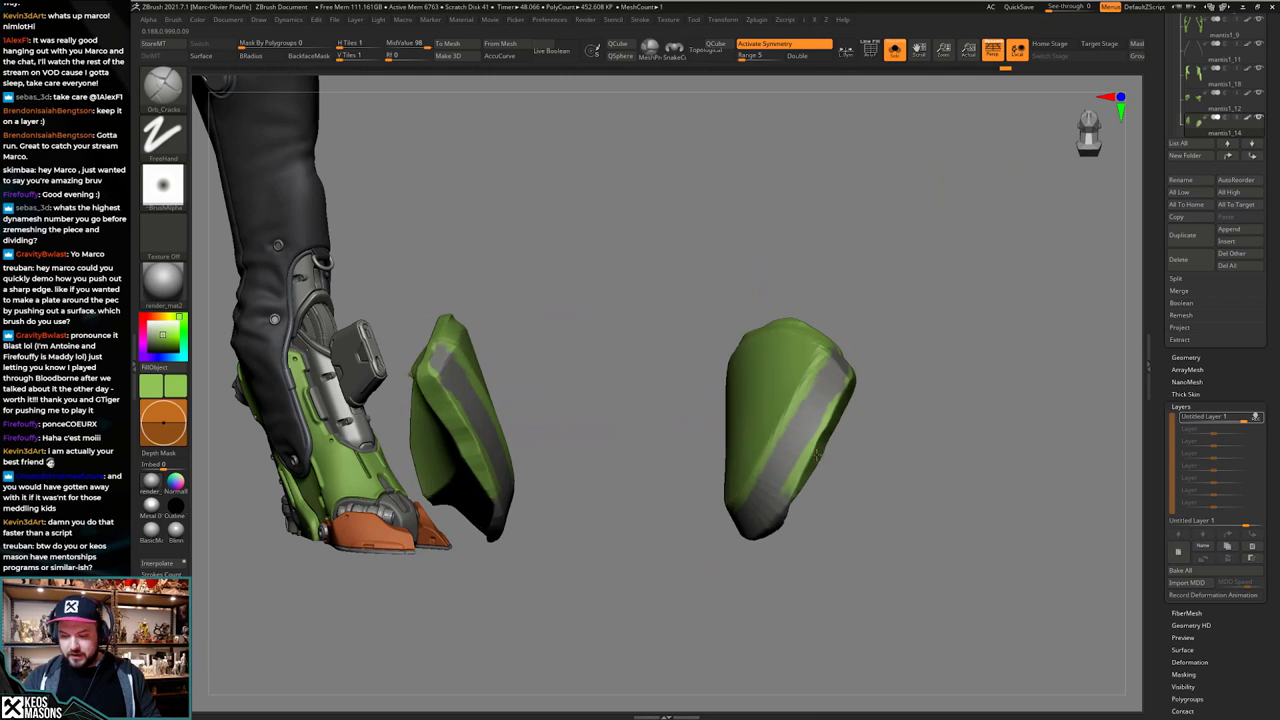
key("shift+x")
key("shift+x")
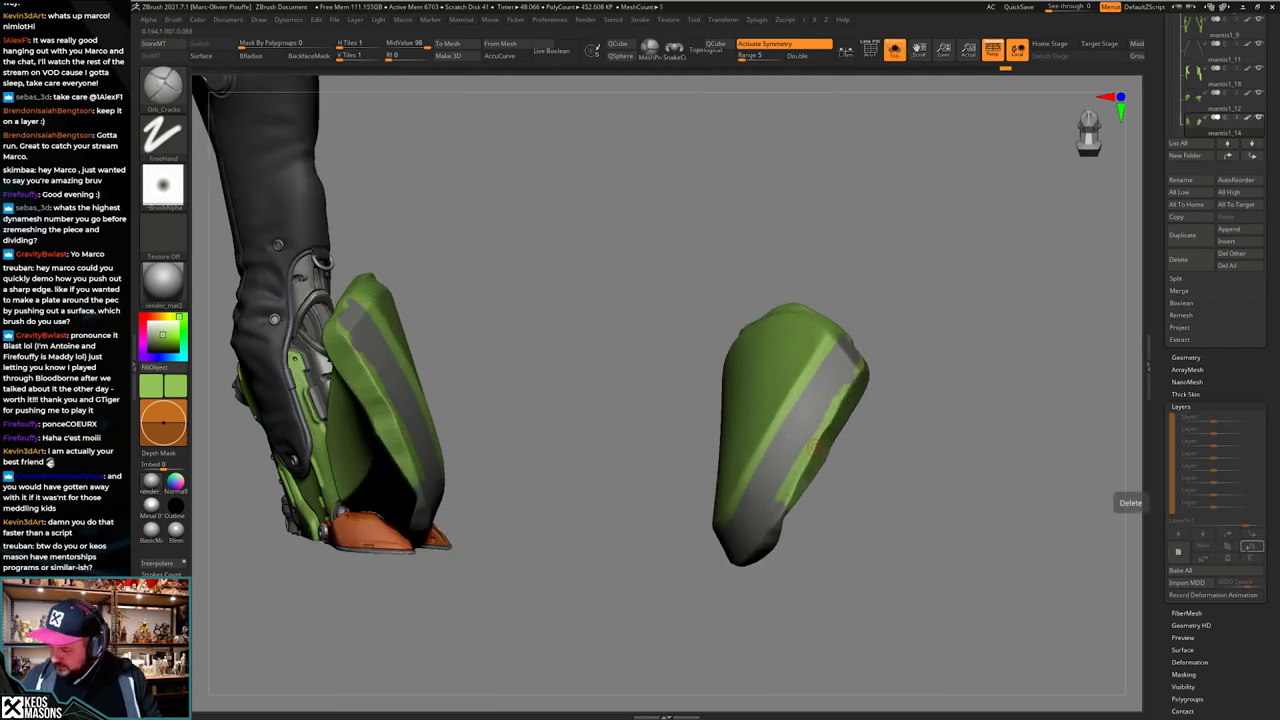
Step: Set up a Standard brush for colour painting, with the plate's grey and green as the two swappable colours
key("b")
left_click(840, 376)
key("space")
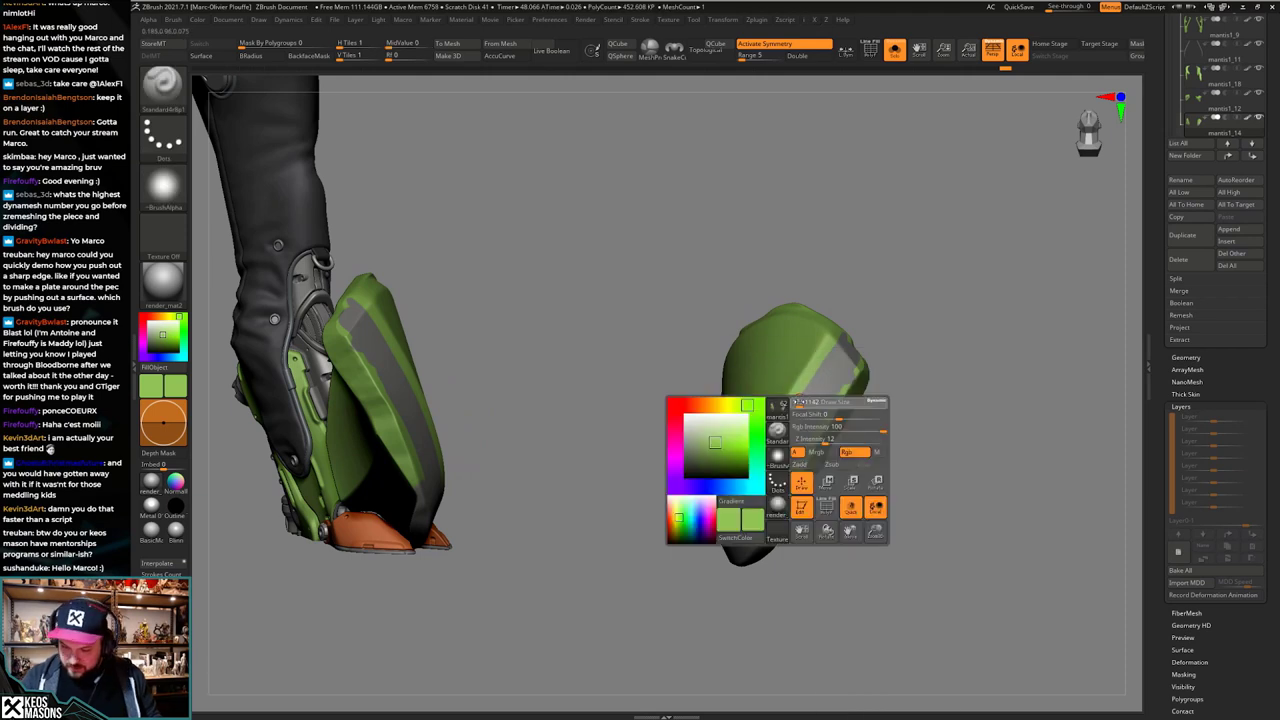
left_click(812, 402)
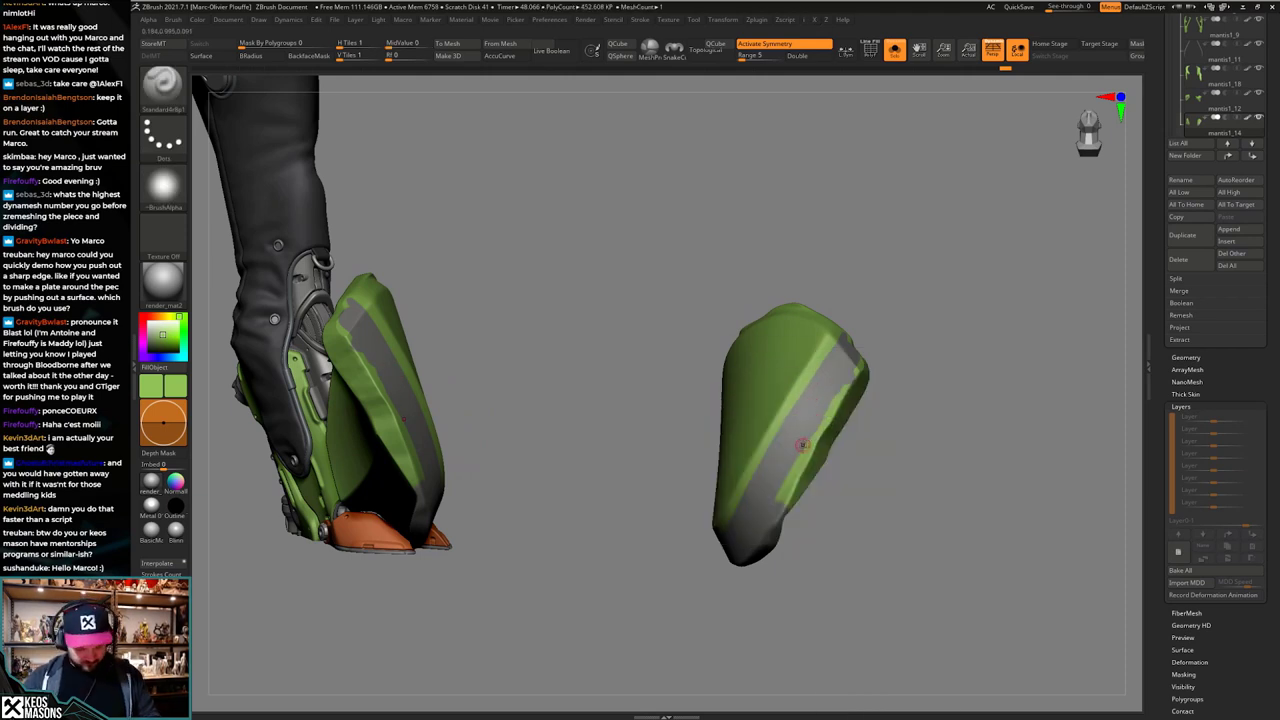
key("c")
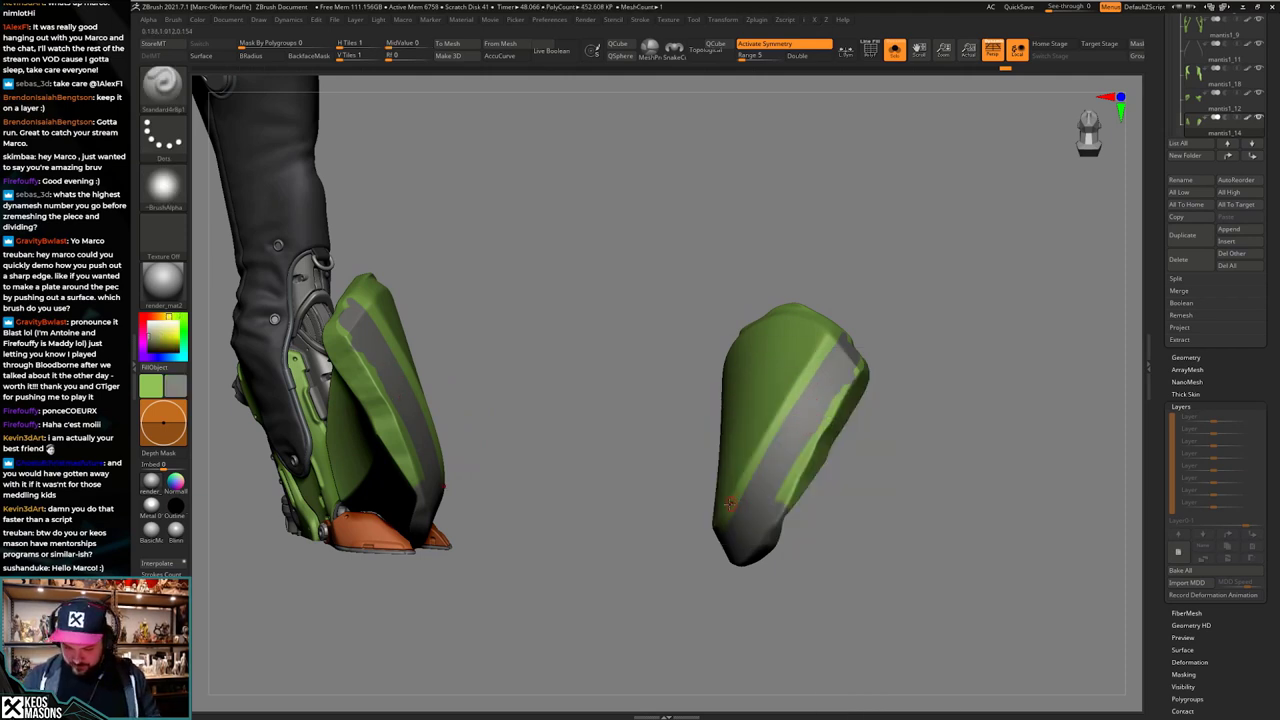
left_click_drag(825, 342, 825, 340)
key("ctrl+z")
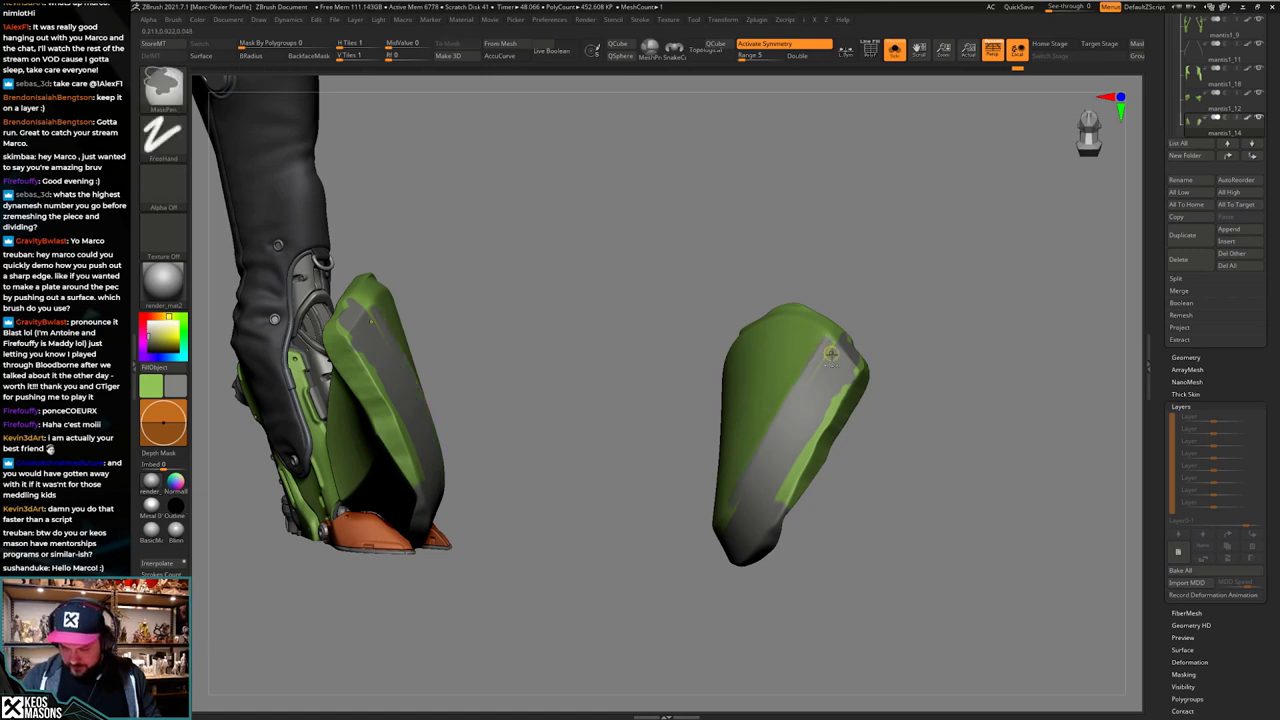
key("ctrl+shift+z")
key("v")
key("c")
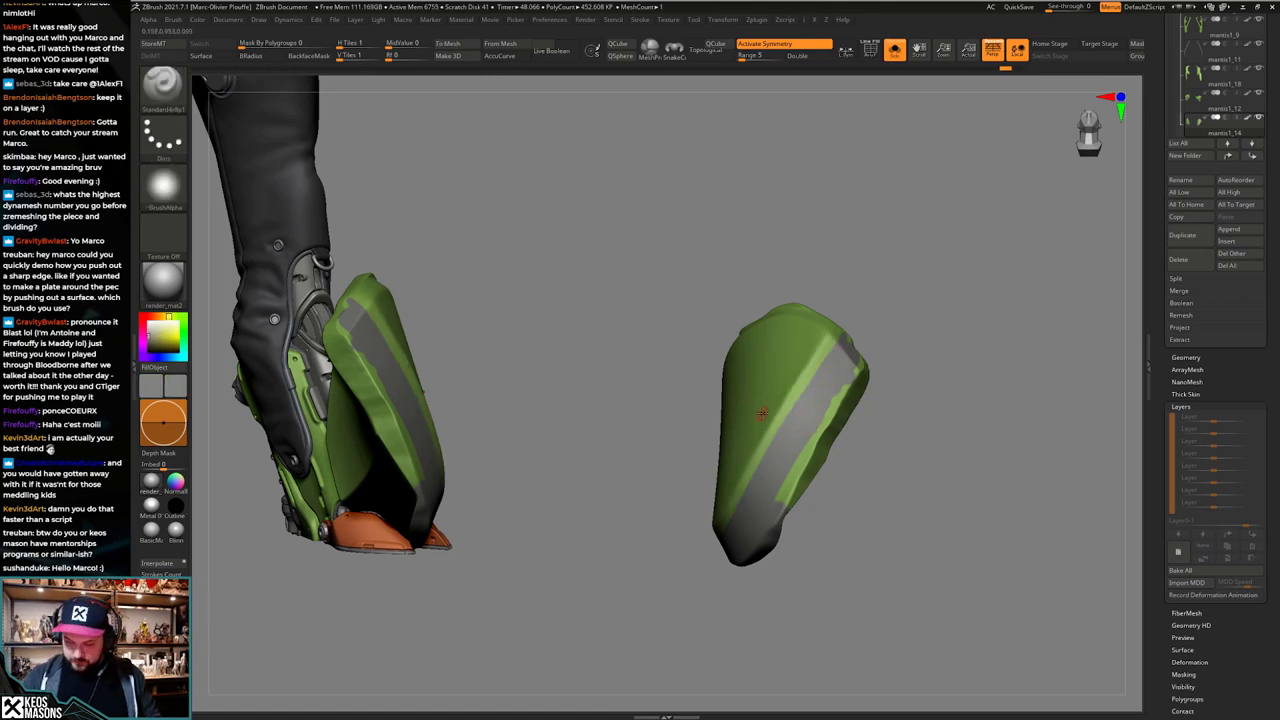
key("c")
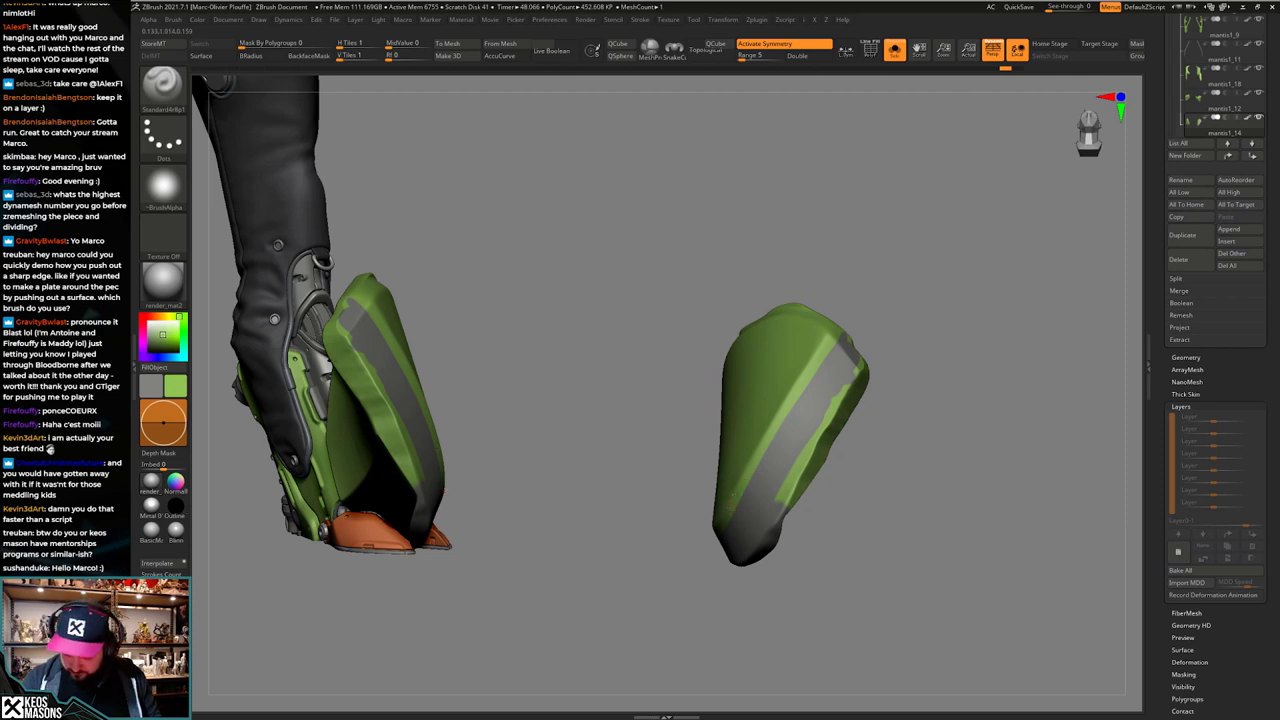
Step: Paint green along the inner border of the knee plates' grey strip to clean up its edge
left_click_drag(815, 366, 757, 467)
left_click_drag(848, 328, 889, 326)
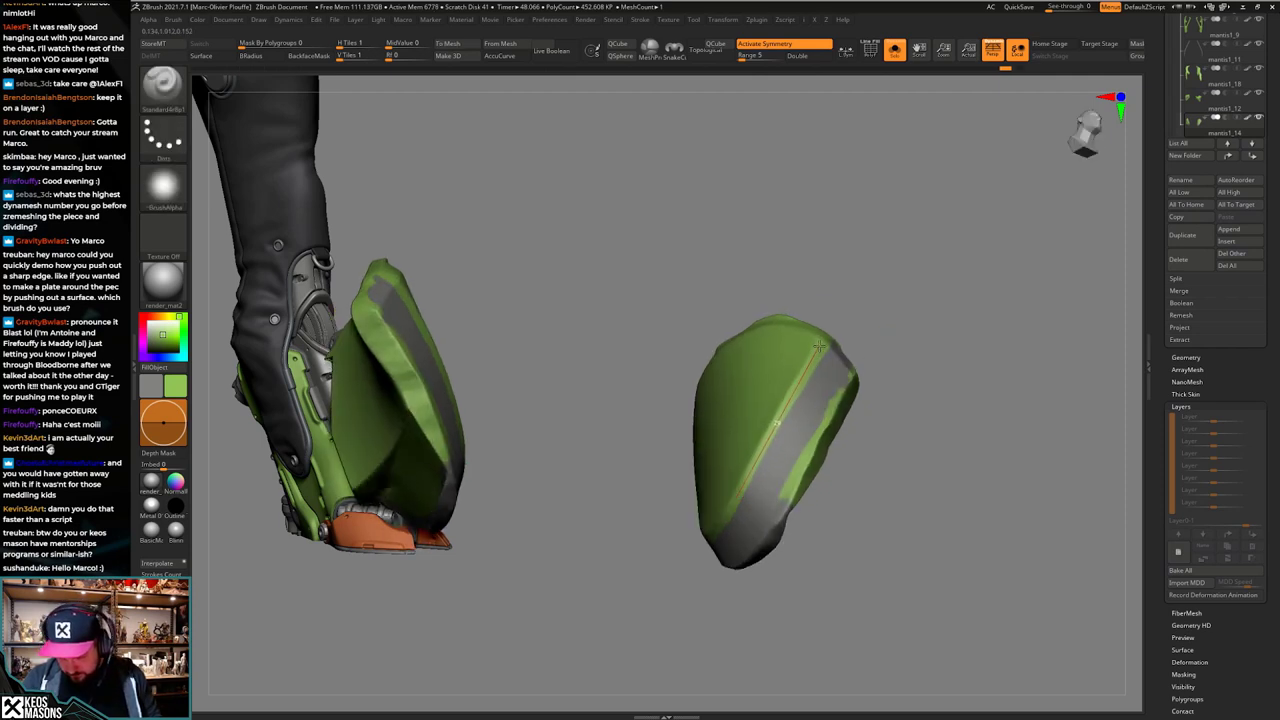
mouse_move(735, 503)
left_mouse_down()
mouse_move(827, 341)
mouse_move(728, 515)
left_mouse_up()
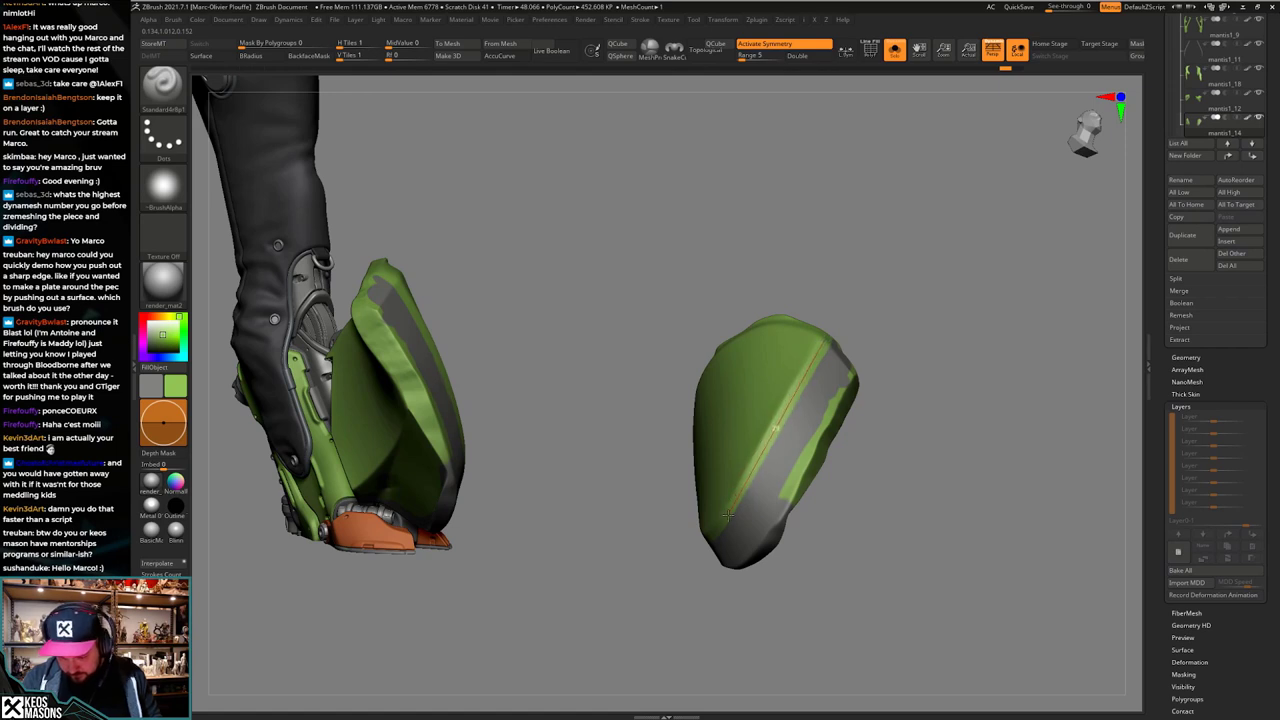
right_click_drag(738, 484, 714, 538)
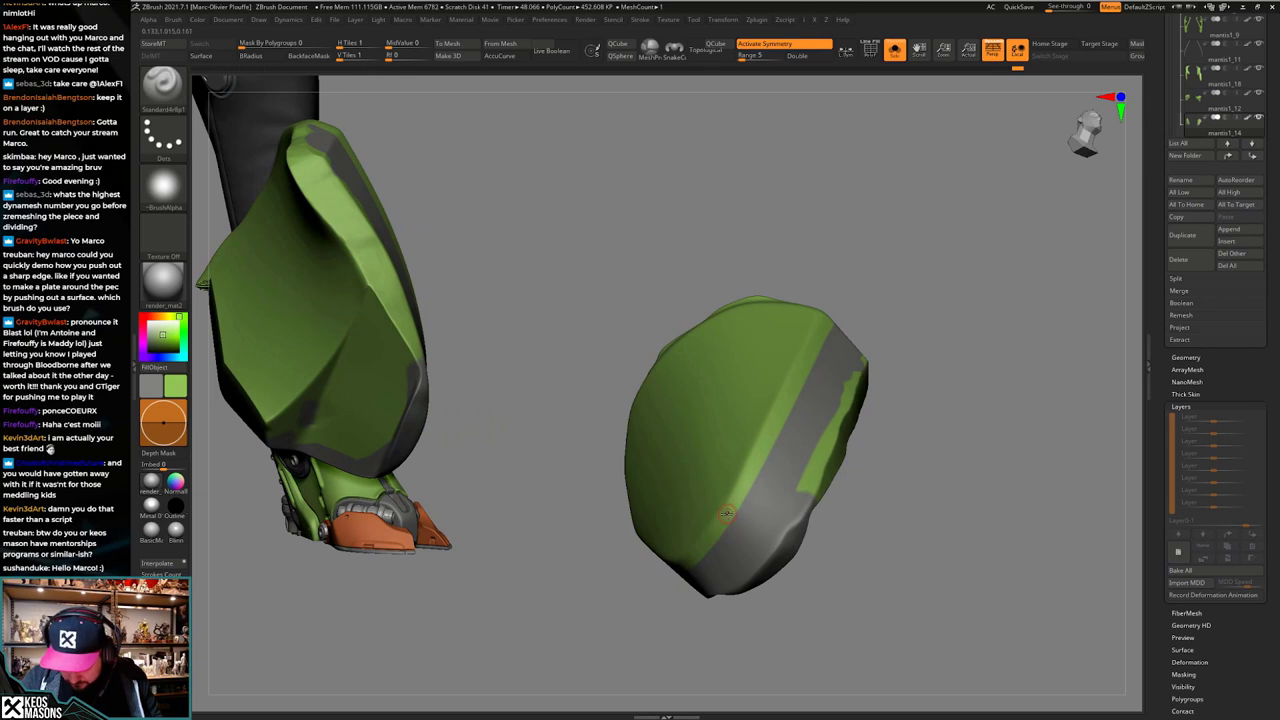
right_click_drag(741, 488, 803, 468)
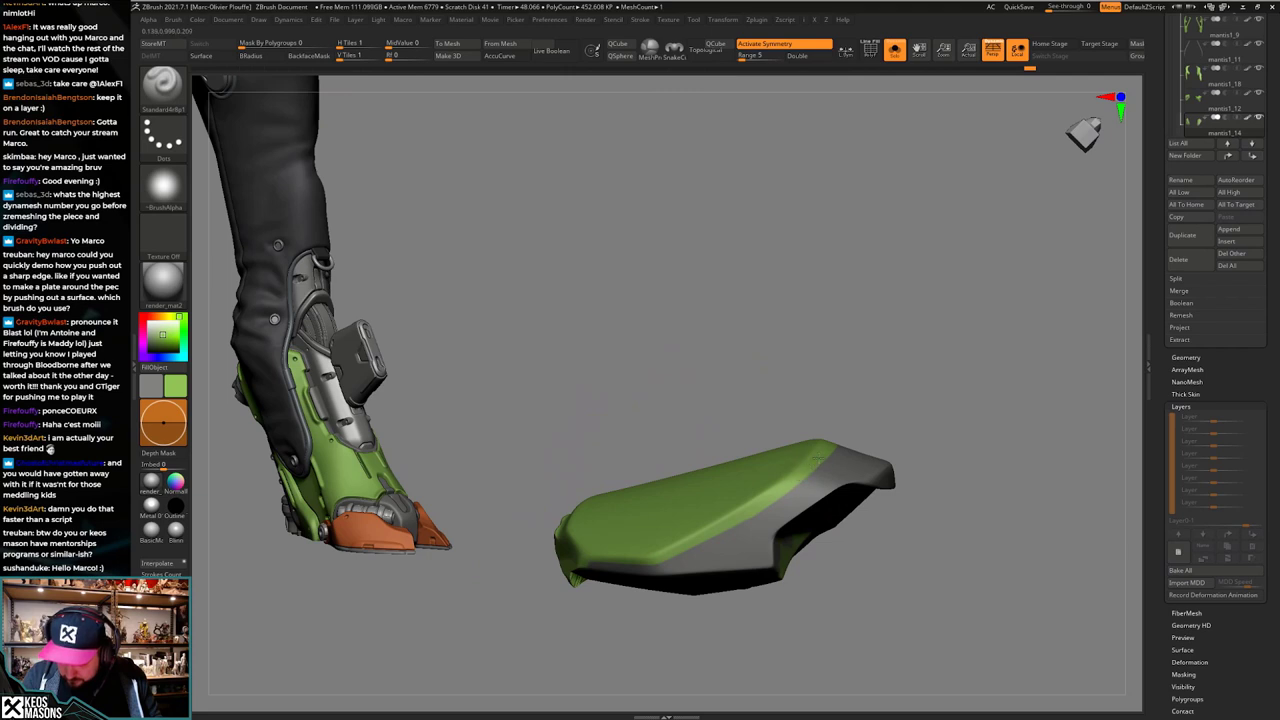
right_click_drag(848, 478, 735, 500)
left_click_drag(701, 532, 780, 476)
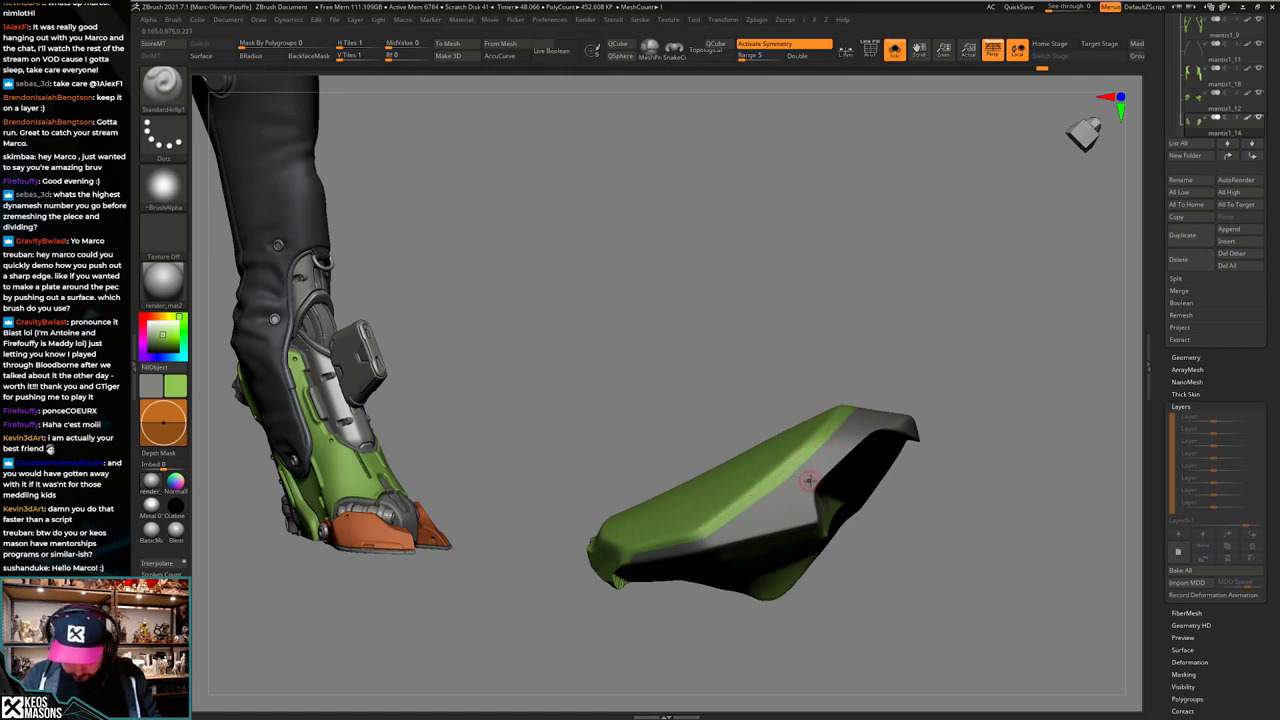
Step: Switch to grey and paint over the leftover green on the knee plates' outer side so the strip covers it fully
key("v")
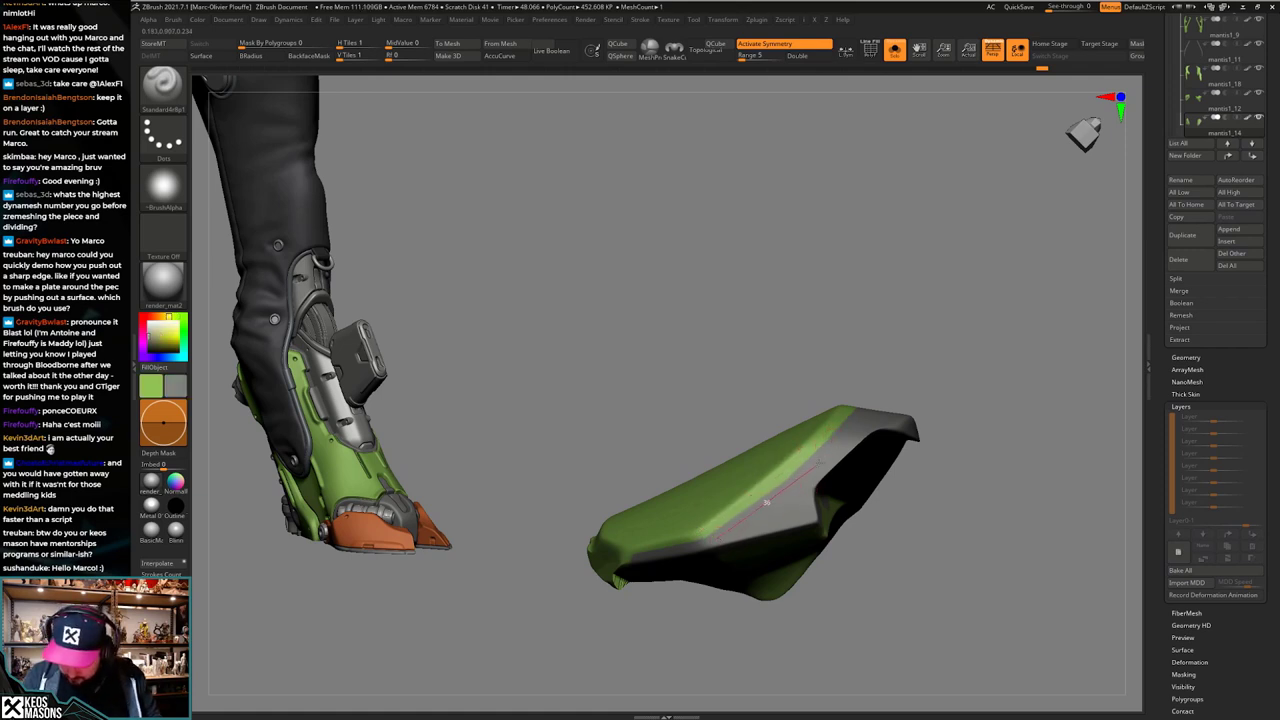
left_click_drag(822, 456, 838, 444)
key("ctrl+z")
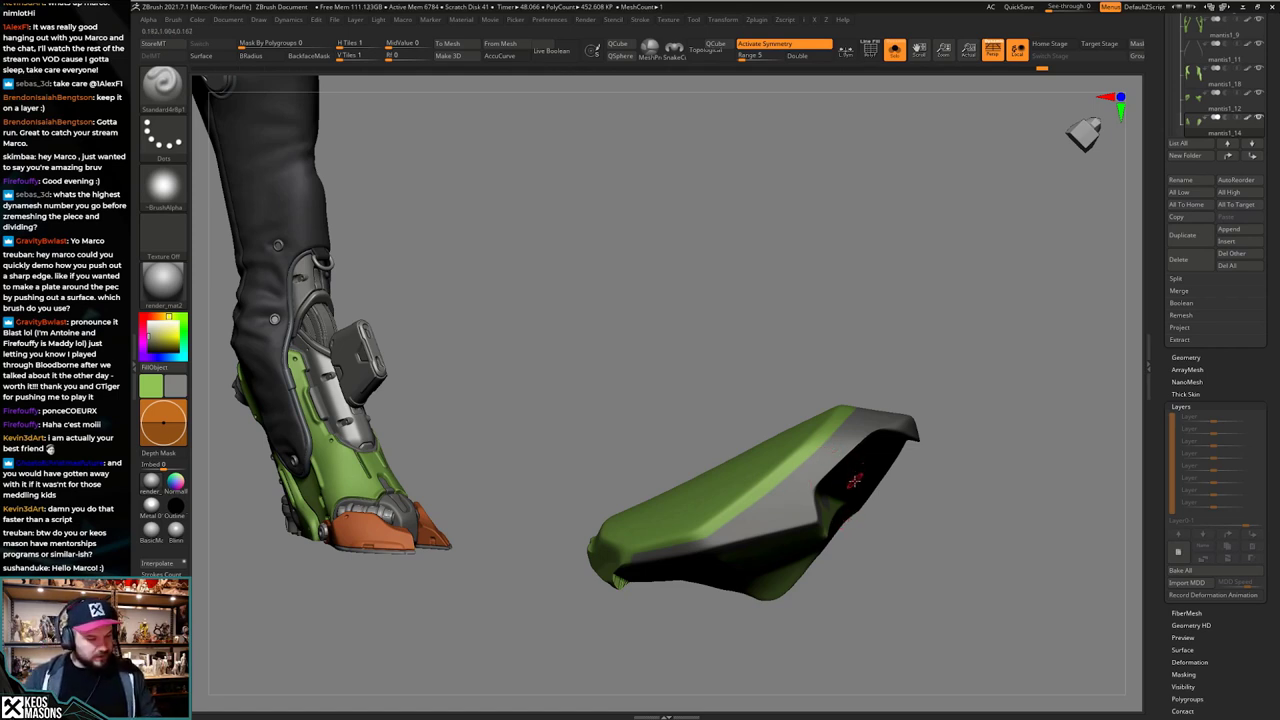
right_click_drag(867, 458, 867, 423)
key("space")
mouse_move(867, 423)
left_mouse_down()
mouse_move(834, 484)
mouse_move(848, 462)
left_mouse_up()
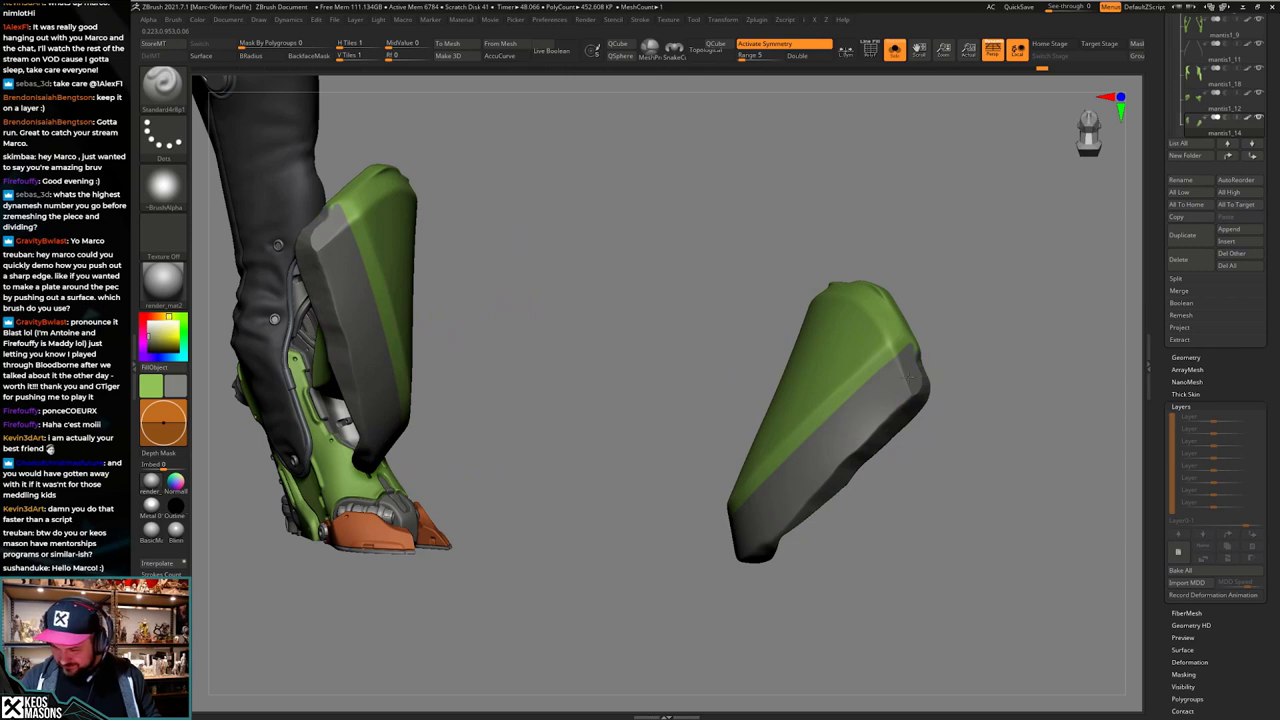
mouse_move(954, 360)
right_mouse_down()
mouse_move(814, 517)
mouse_move(726, 374)
mouse_move(785, 520)
mouse_move(682, 507)
mouse_move(642, 524)
right_mouse_up()
key("space")
left_click(664, 457)
right_click_drag(664, 457, 646, 492)
mouse_move(647, 473)
left_mouse_down()
mouse_move(641, 511)
mouse_move(669, 474)
mouse_move(693, 480)
left_mouse_up()
mouse_move(693, 480)
right_mouse_down()
mouse_move(620, 490)
mouse_move(685, 531)
right_mouse_up()
key("space")
mouse_move(692, 470)
left_mouse_down()
mouse_move(737, 442)
mouse_move(664, 510)
mouse_move(758, 440)
left_mouse_up()
mouse_move(745, 451)
right_mouse_down()
mouse_move(722, 491)
mouse_move(780, 470)
right_mouse_up()
mouse_move(778, 440)
left_mouse_down()
mouse_move(793, 408)
mouse_move(814, 404)
left_mouse_up()
mouse_move(800, 440)
right_mouse_down()
mouse_move(760, 546)
mouse_move(883, 423)
mouse_move(951, 406)
mouse_move(900, 437)
right_mouse_up()
Step: Show the whole character again and examine the repainted knee plates on both legs from the front and three-quarter views
right_click_drag(900, 437, 570, 387, "alt")
key("alt+s")
right_click_drag(891, 444, 1000, 440)
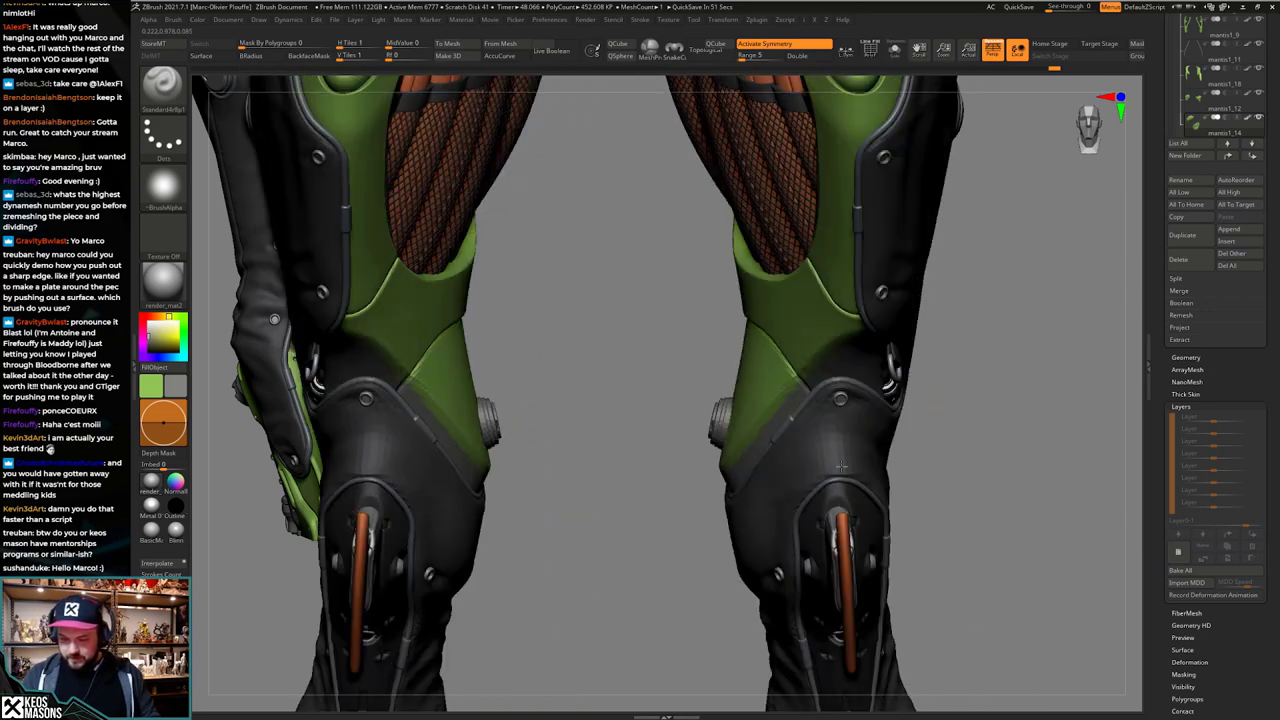
right_click_drag(416, 371, 540, 385)
key("shift+f")
right_click_drag(840, 455, 850, 430)
key("shift+f")
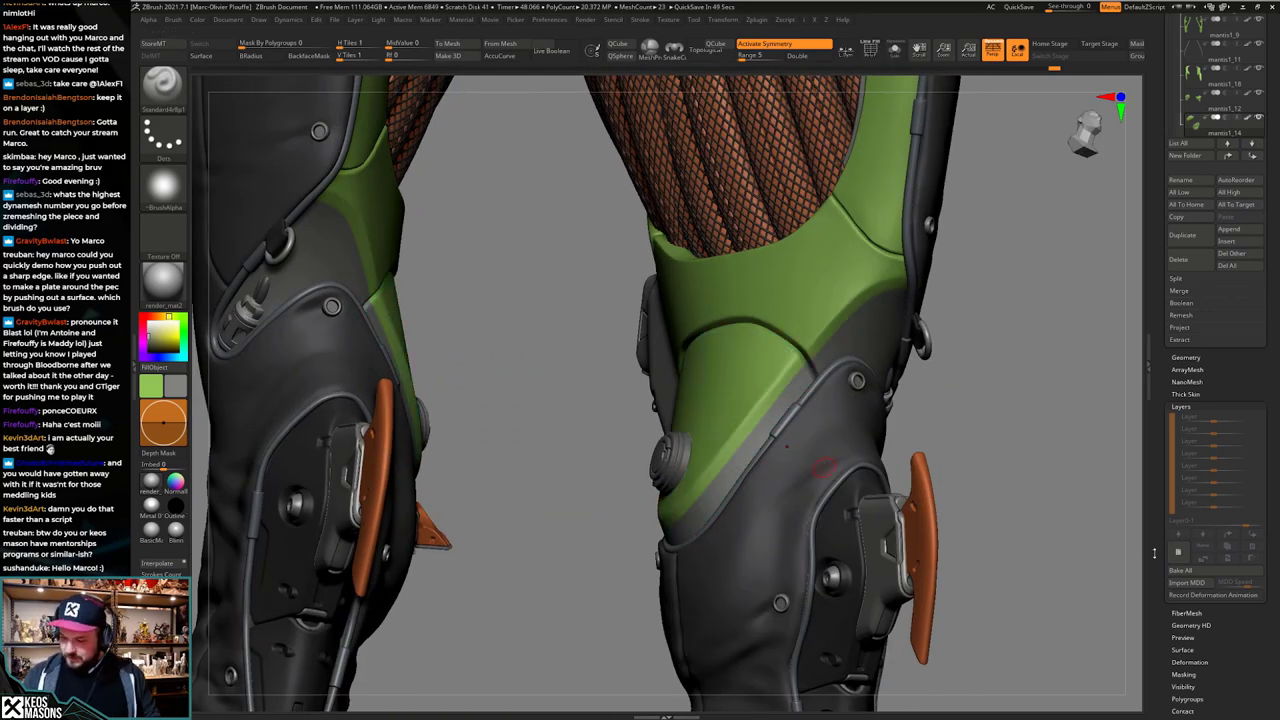
Step: Add a new layer to the knee plates and check them both isolated and in context
left_click(1178, 552)
key("alt+s")
left_click_drag(798, 467, 795, 443)
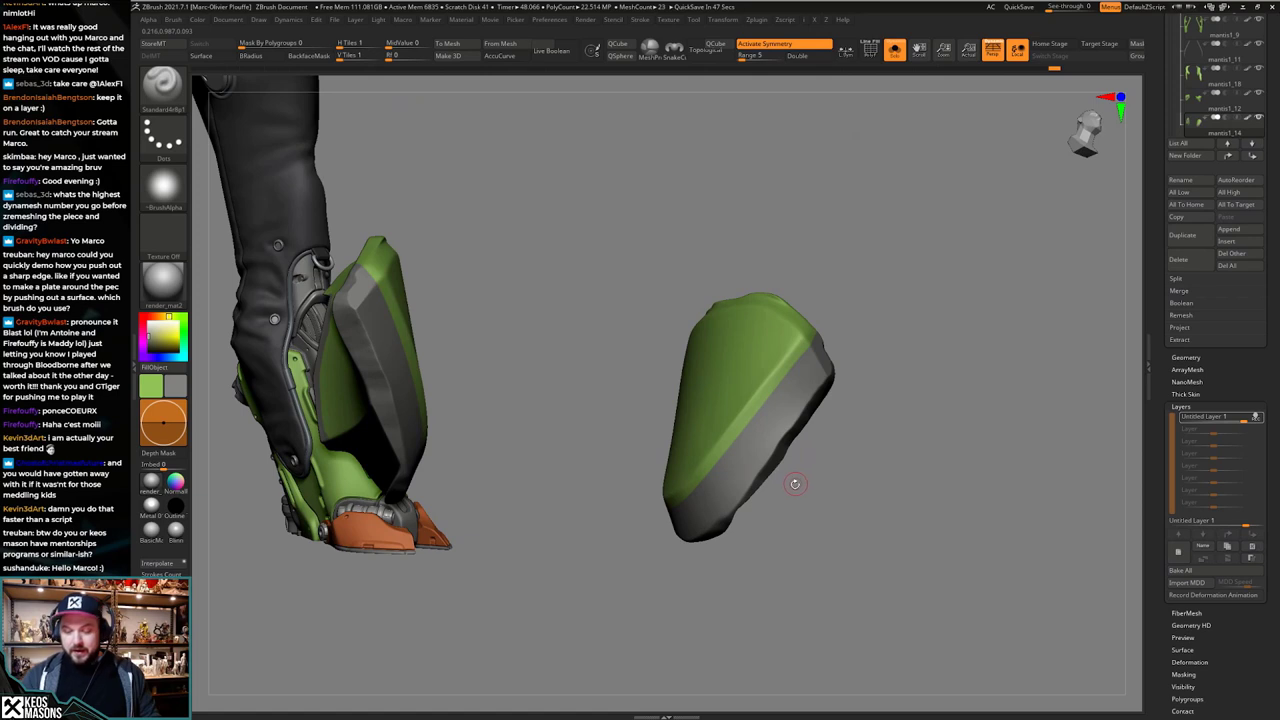
key("ctrl+z")
key("alt+s")
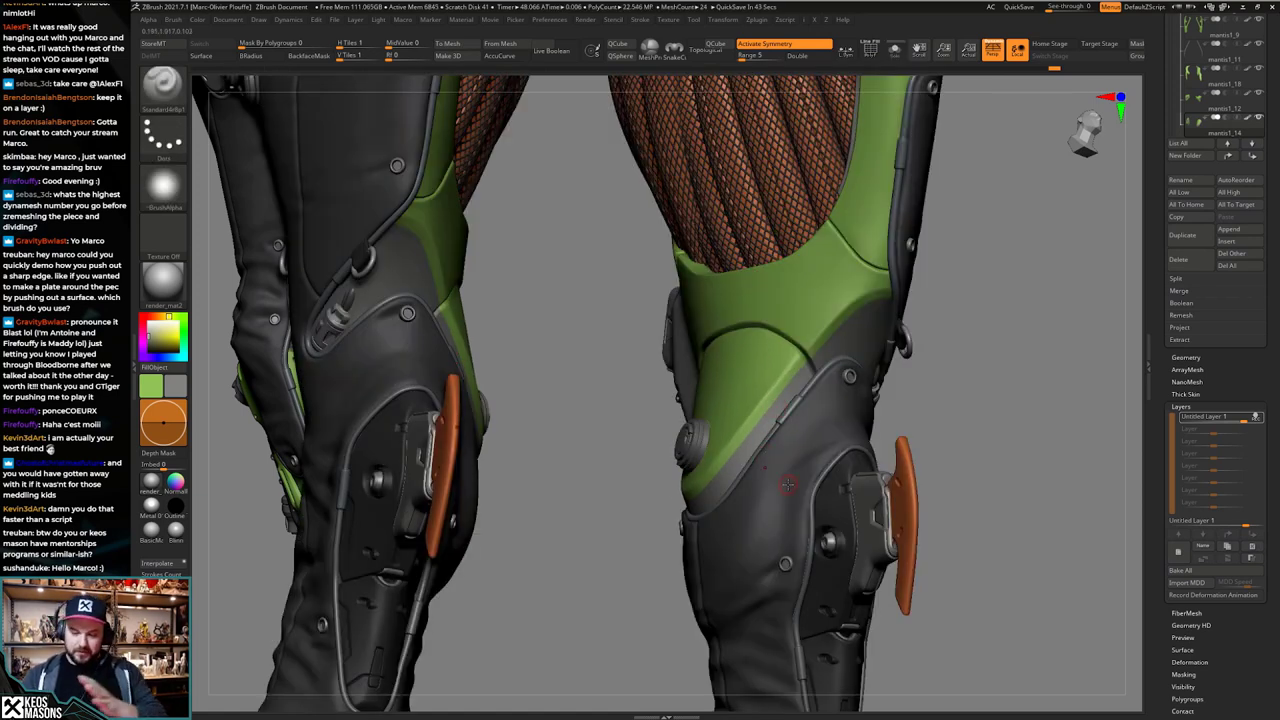
right_click_drag(809, 462, 804, 447)
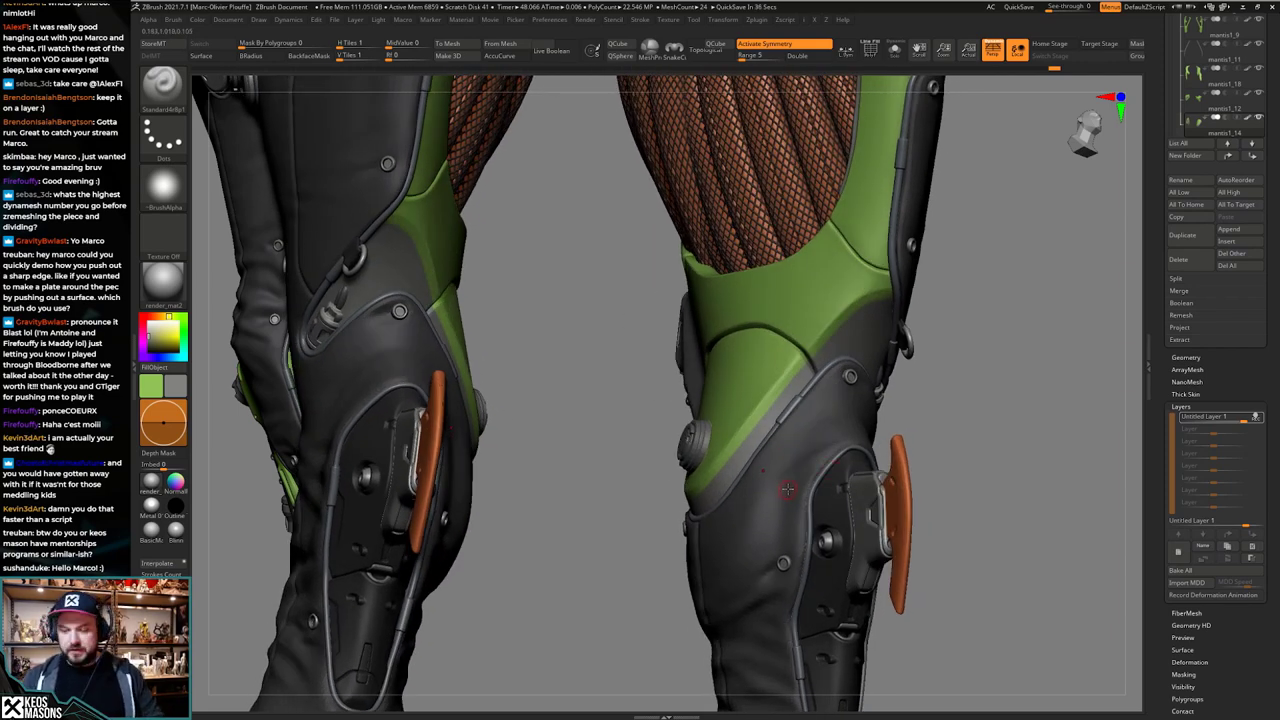
Step: Isolate the knee plates and mask their grey strip using Mask By Hue
key("alt+s")
mouse_move(788, 486)
right_mouse_down()
mouse_move(778, 503)
mouse_move(788, 478)
right_mouse_up()
key("z")
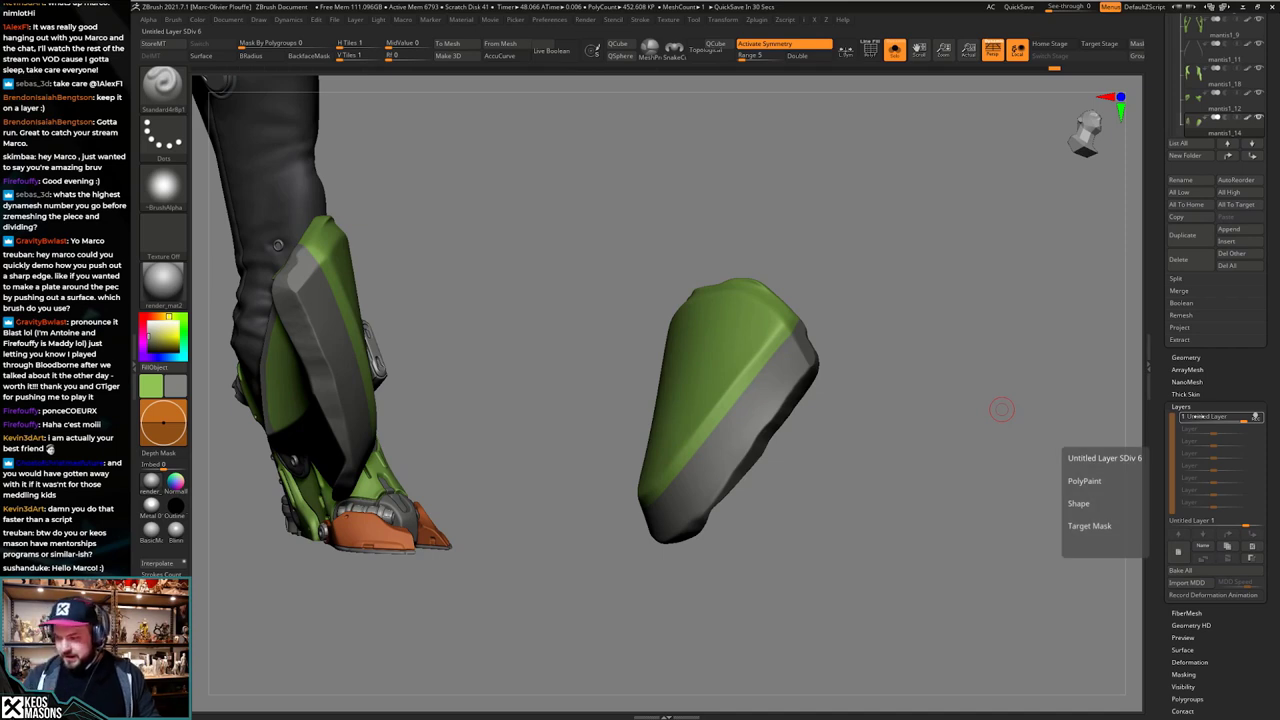
key("z")
left_click(856, 447)
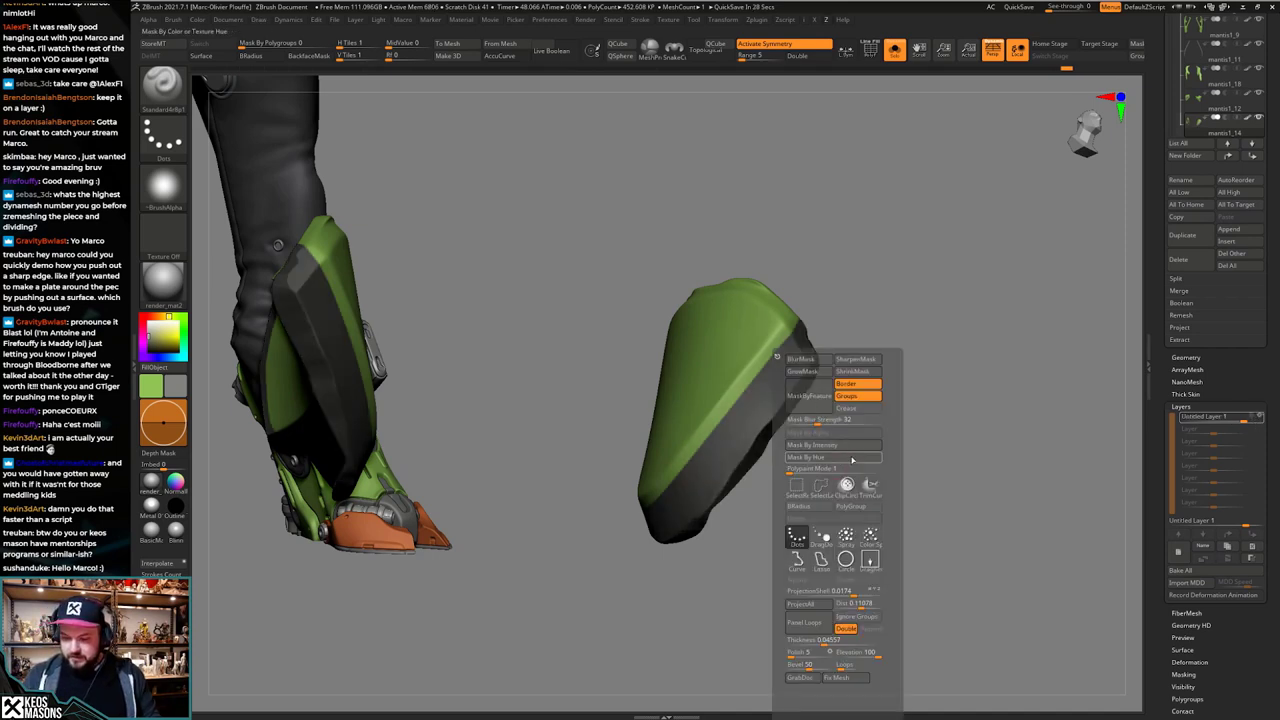
left_click(1257, 416)
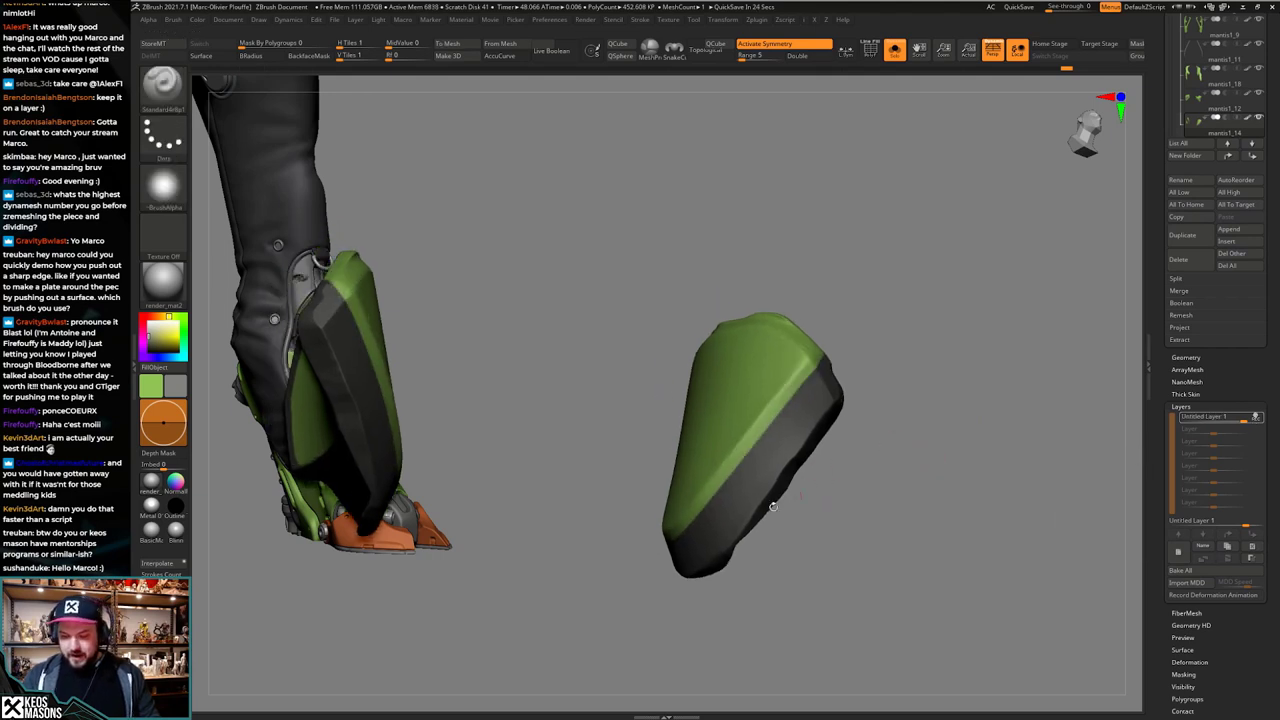
Step: Try the inverted mask on the knee plates with the surrounding leg armor visible
left_click_drag(802, 475, 808, 443)
key("alt+s")
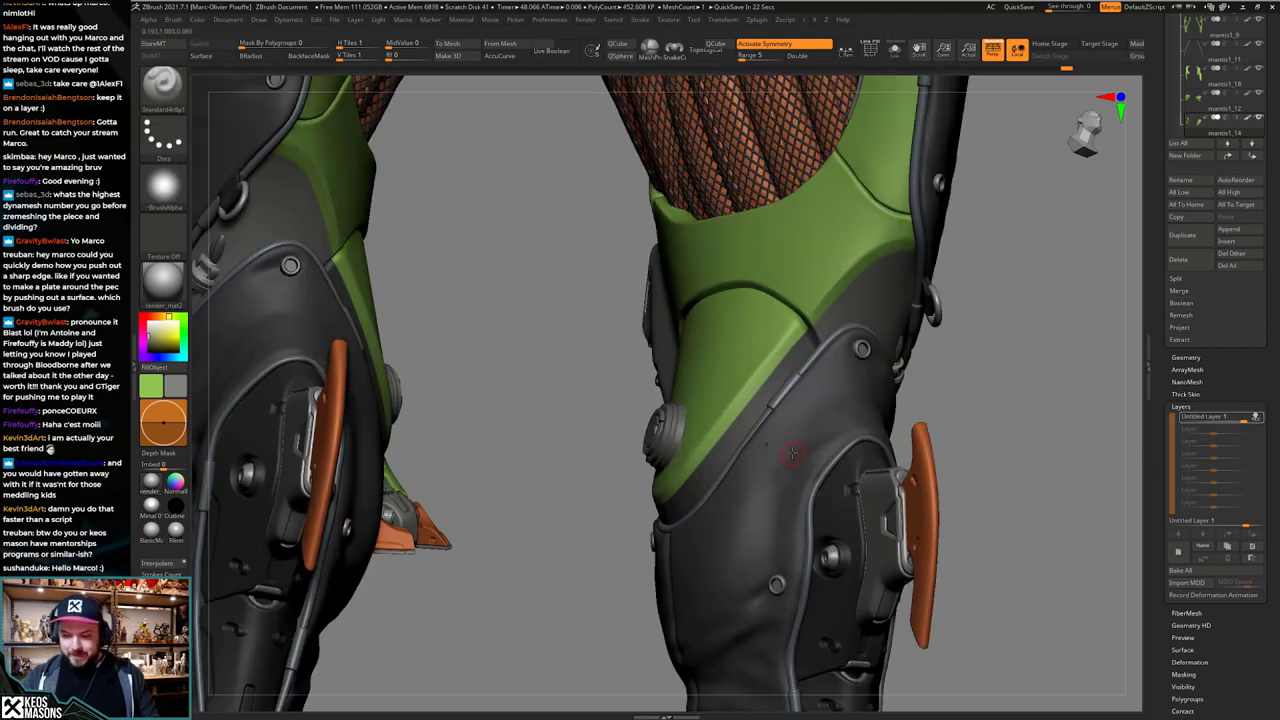
left_click_drag(968, 440, 1000, 385)
left_click(1006, 367, "ctrl")
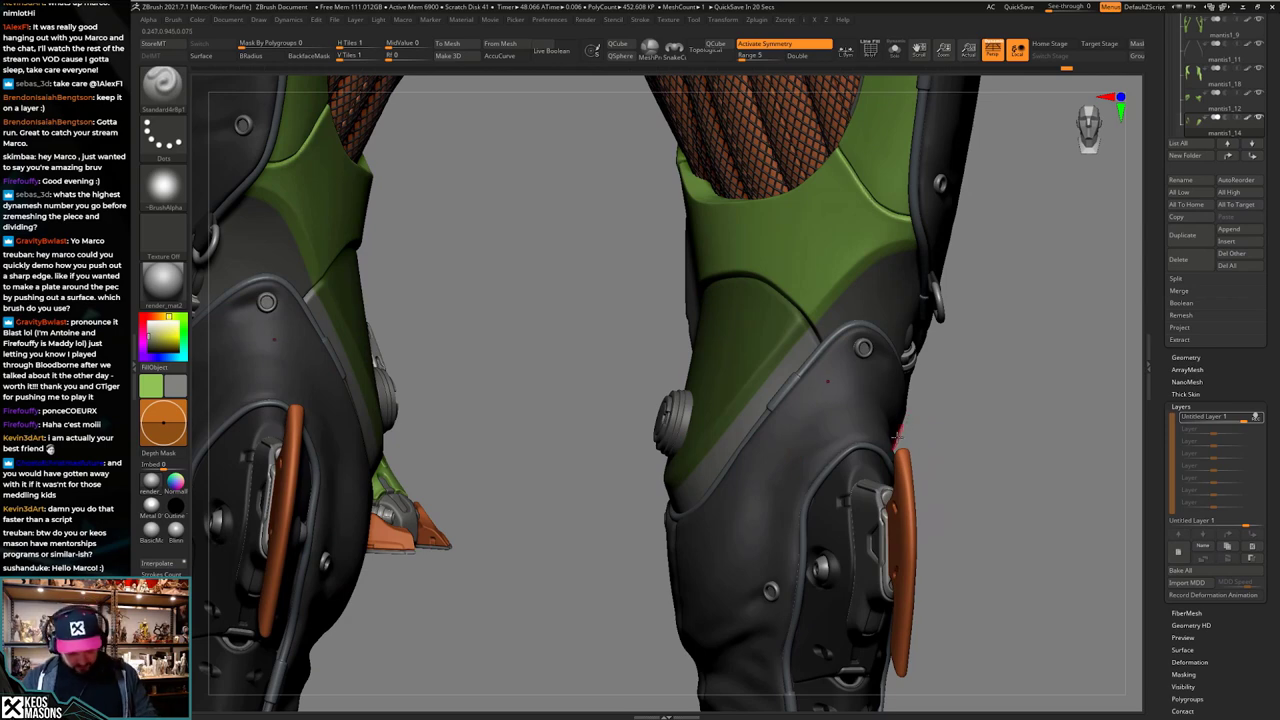
left_click(1026, 397, "ctrl")
left_click_drag(977, 414, 991, 462, "alt")
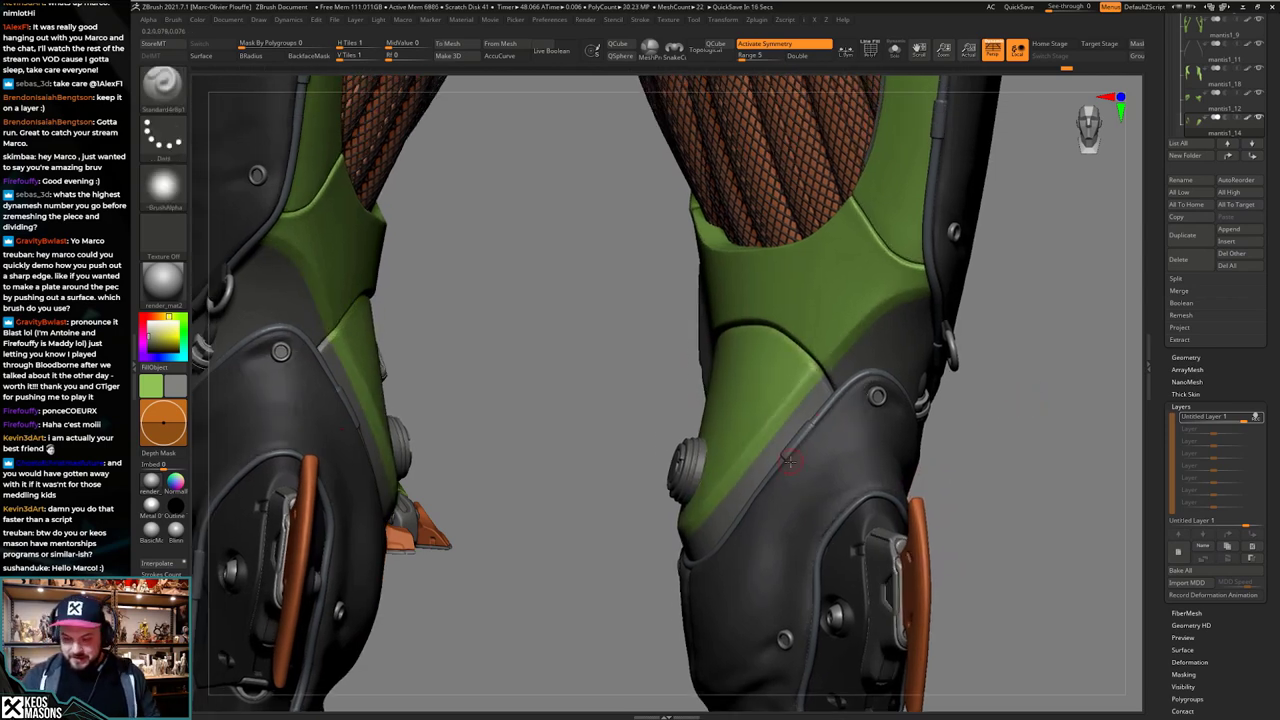
Step: Adjust the knee plates with a Transpose Move line drawn outward from the border of the grey strip
mouse_move(790, 461)
right_mouse_down()
mouse_move(808, 466)
mouse_move(768, 412)
right_mouse_up()
key("w")
mouse_move(768, 412)
left_mouse_down()
mouse_move(1057, 331)
mouse_move(1131, 335)
mouse_move(1050, 337)
left_mouse_up()
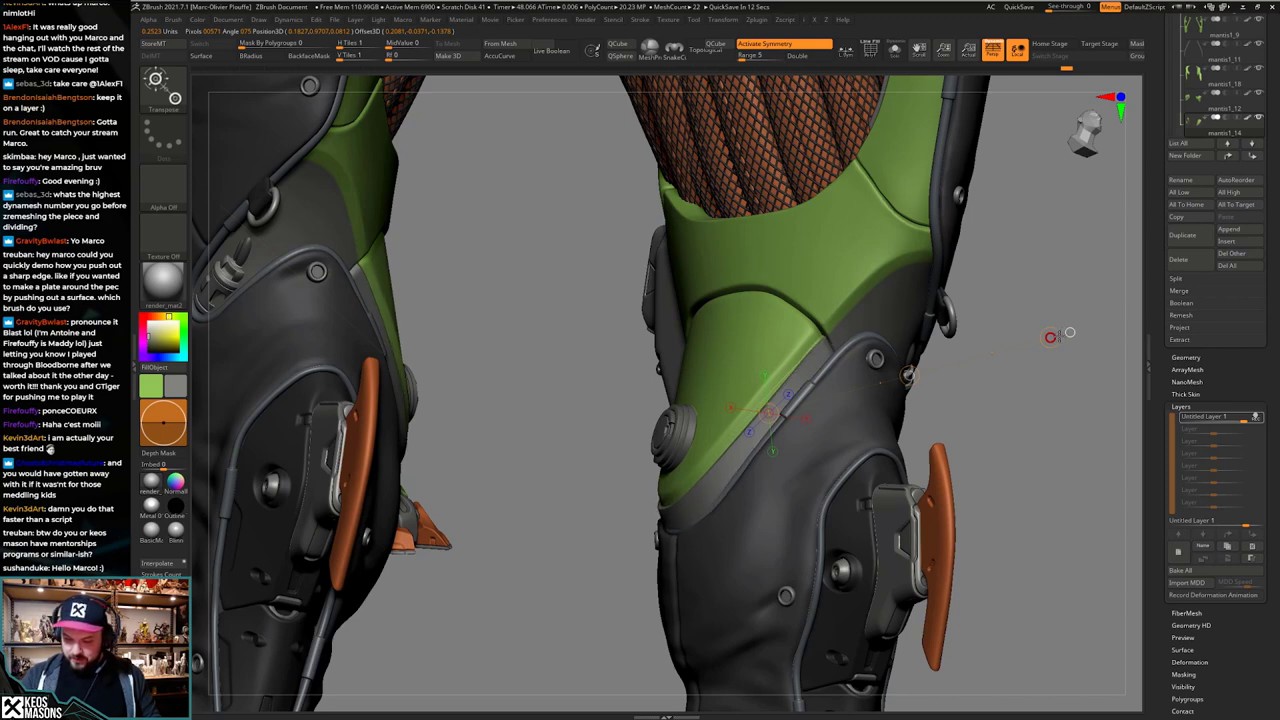
left_click_drag(985, 400, 1030, 402)
left_click_drag(1031, 401, 1005, 455)
Step: Isolate the knee plates to examine their green and grey surfaces, and open their masking options
right_click_drag(695, 500, 706, 386, "ctrl")
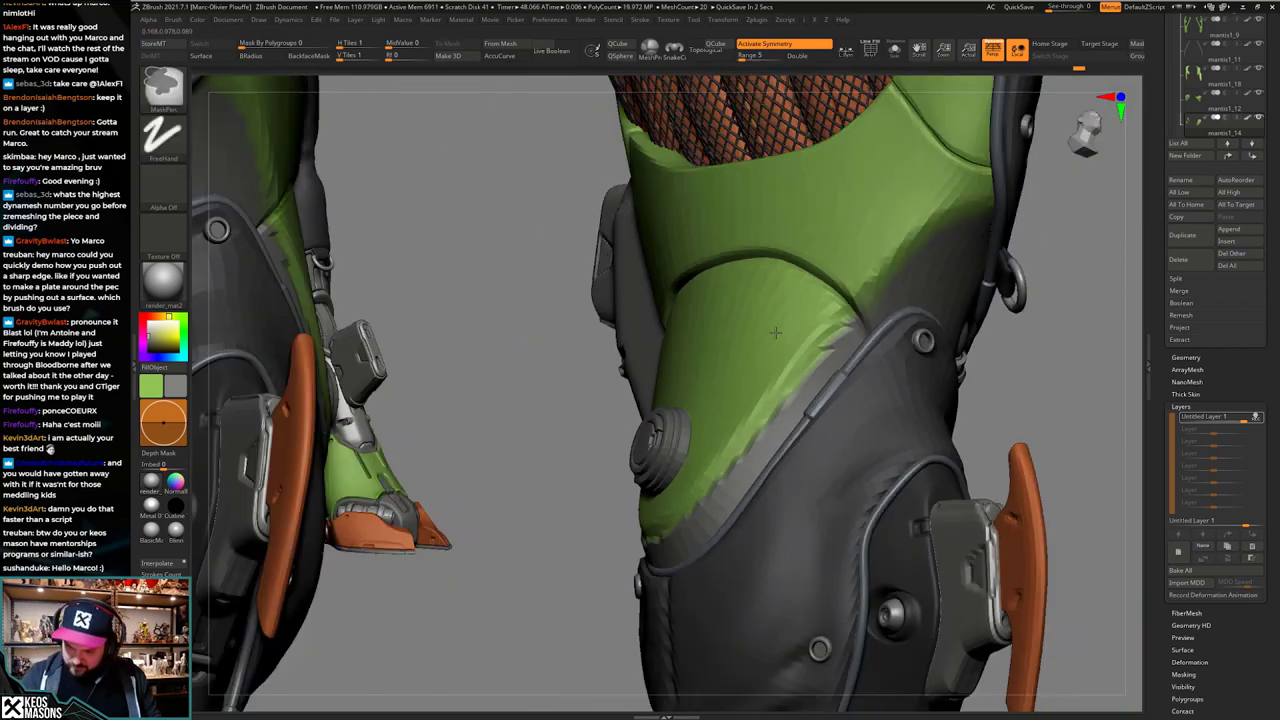
left_click_drag(840, 468, 852, 487)
key("Escape")
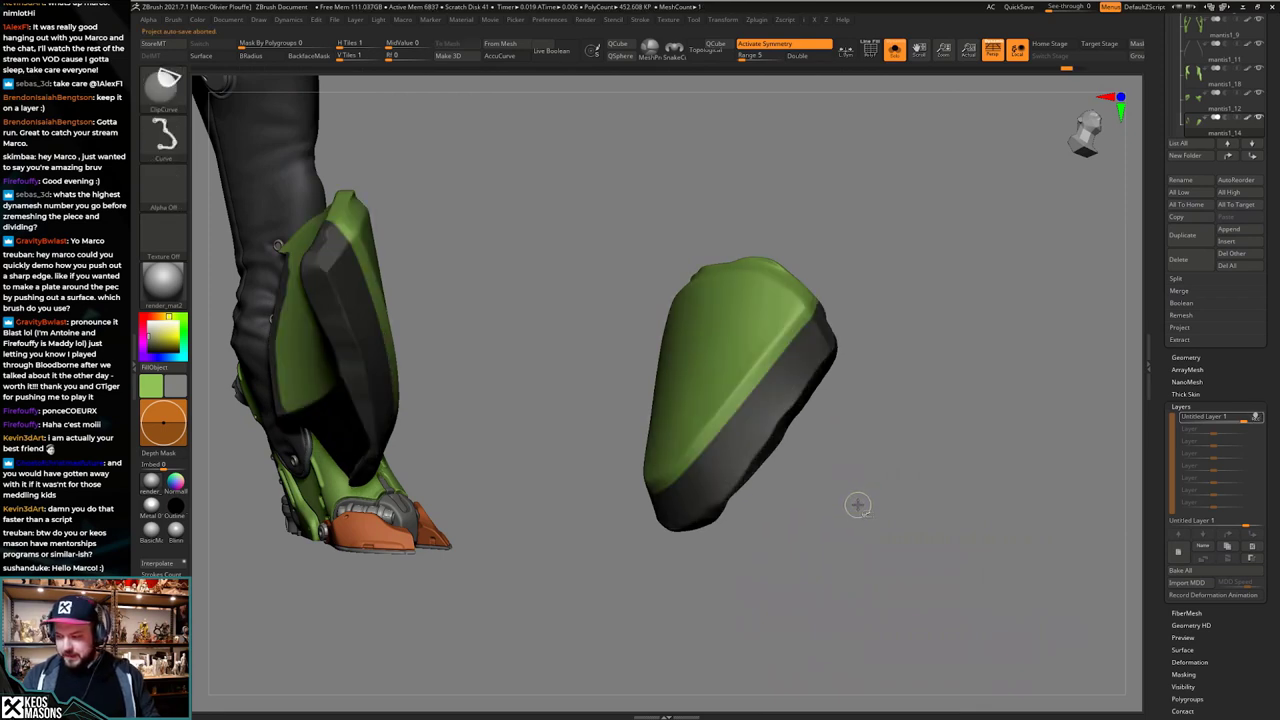
key("ctrl+shift+z")
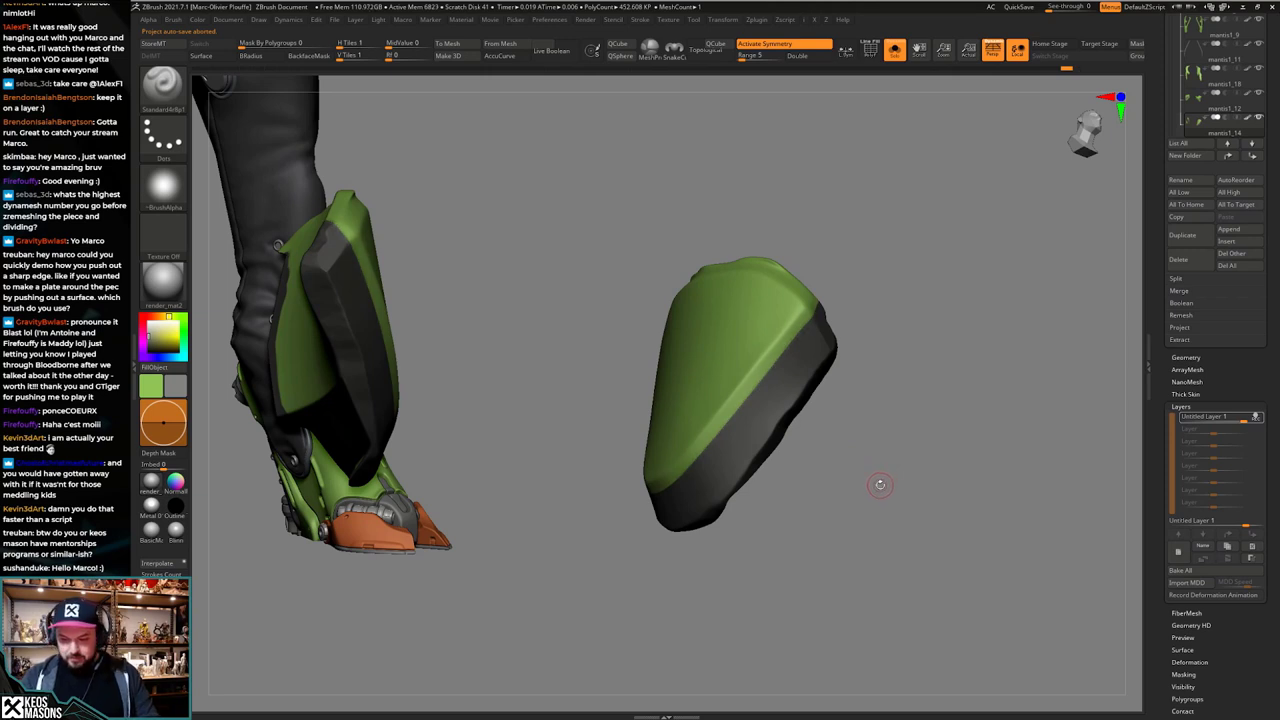
left_click_drag(1233, 479, 1233, 241)
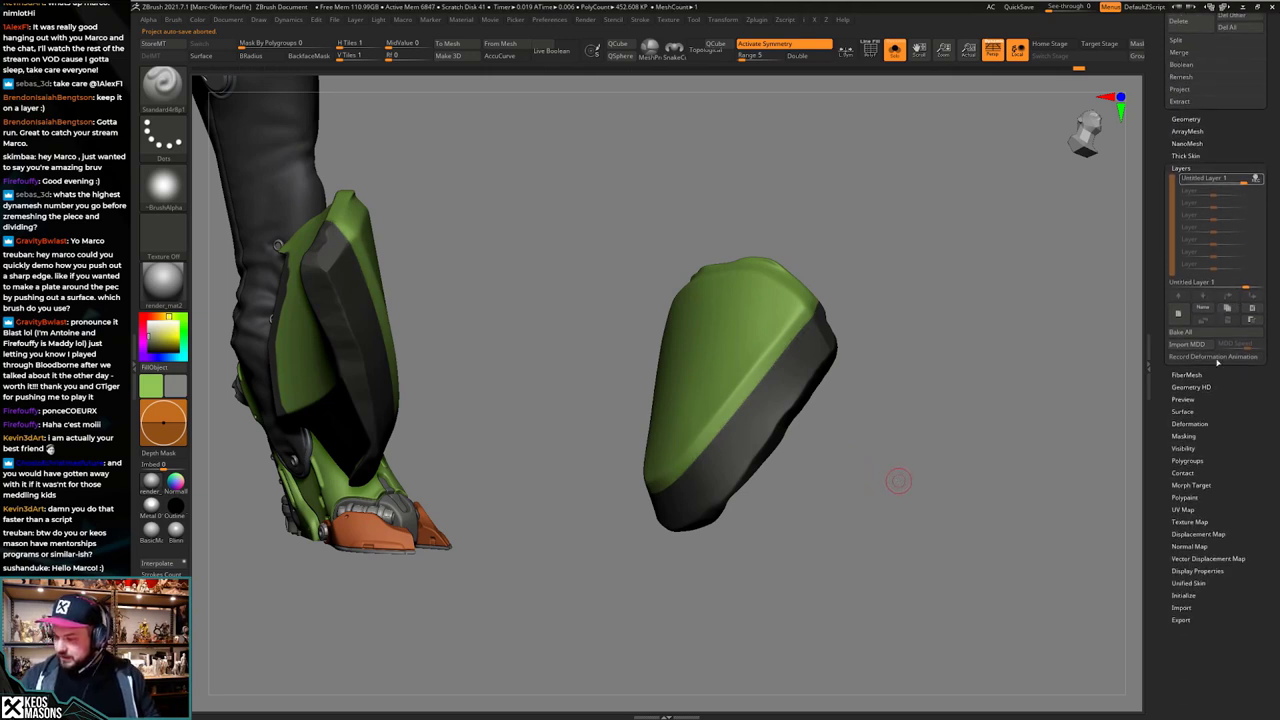
key("shift")
left_click(1184, 436)
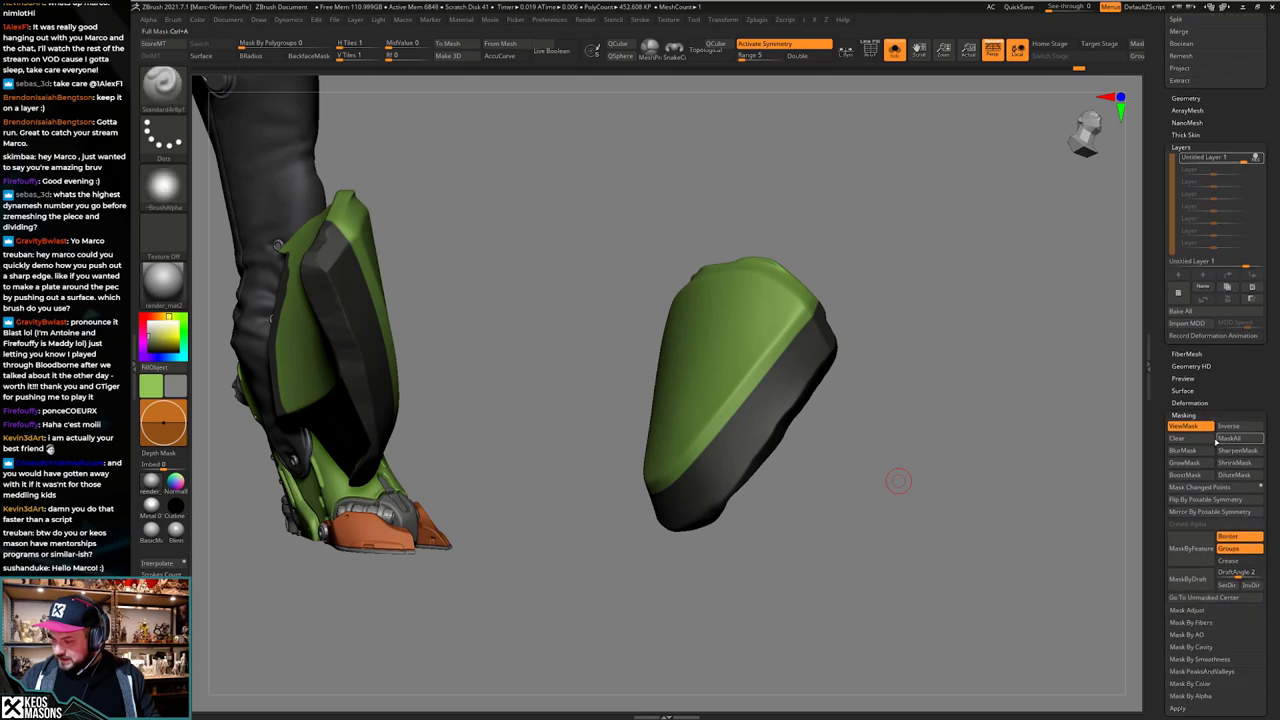
Step: Undo the recent knee plate adjustments back to the mask covering the green area
key("ctrl+z")
key("ctrl+z")
key("ctrl+z")
key("ctrl+z")
key("ctrl+z")
key("ctrl+z")
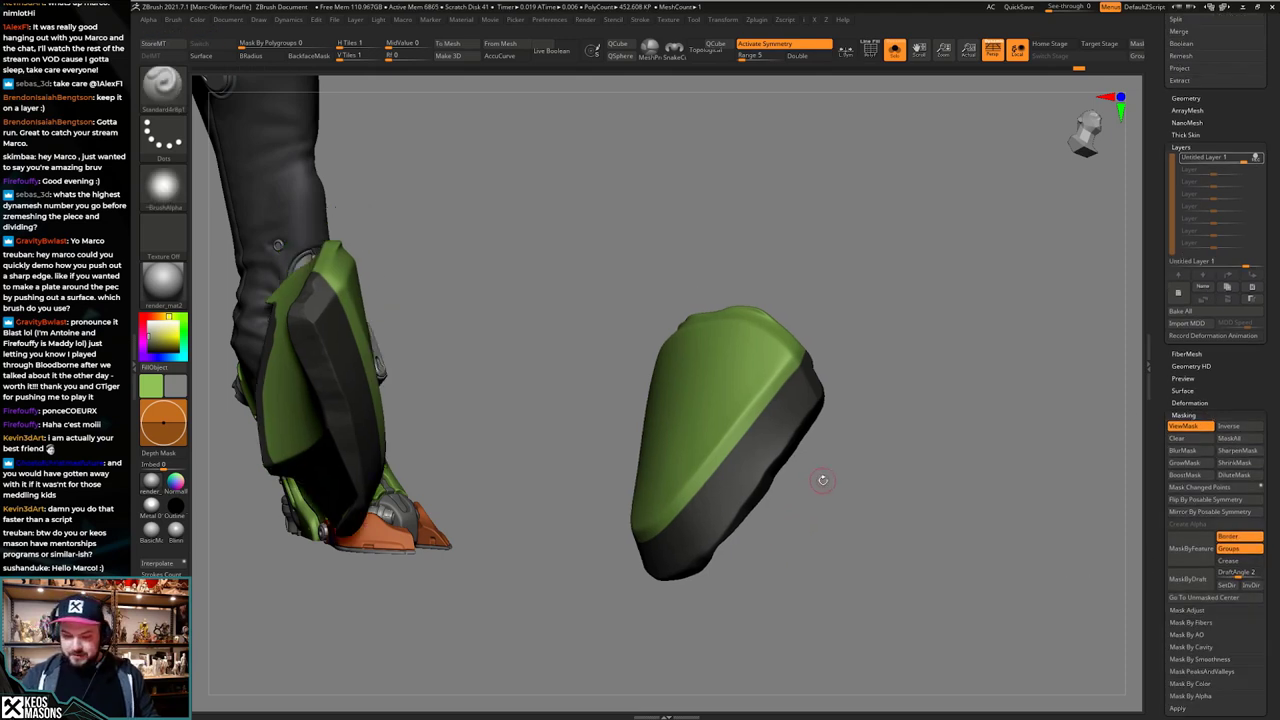
key("ctrl+z")
key("ctrl+z")
key("ctrl+z")
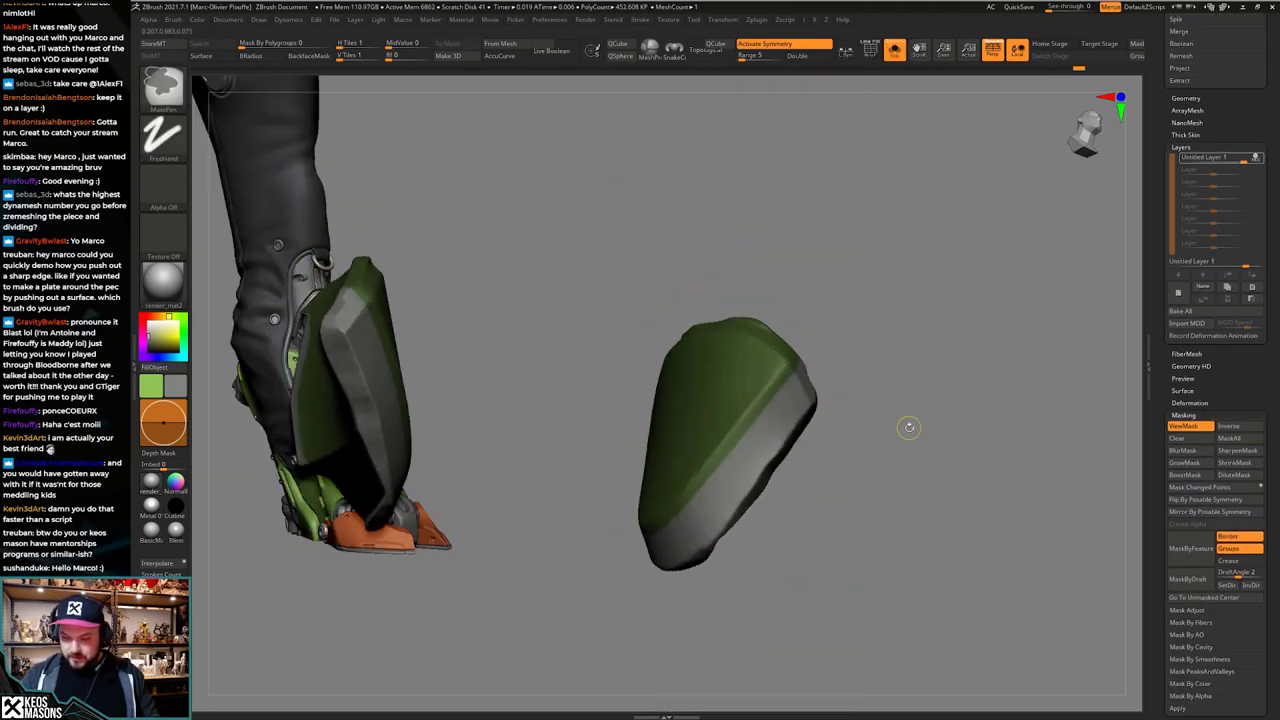
Step: Hide the mask display on the knee plates and show the surrounding leg armor again
key("ctrl+h")
mouse_move(741, 488)
left_mouse_down()
mouse_move(1003, 387)
mouse_move(920, 437)
mouse_move(938, 429)
mouse_move(923, 409)
mouse_move(827, 472)
mouse_move(881, 449)
mouse_move(860, 463)
left_mouse_up()
key("q")
key("s")
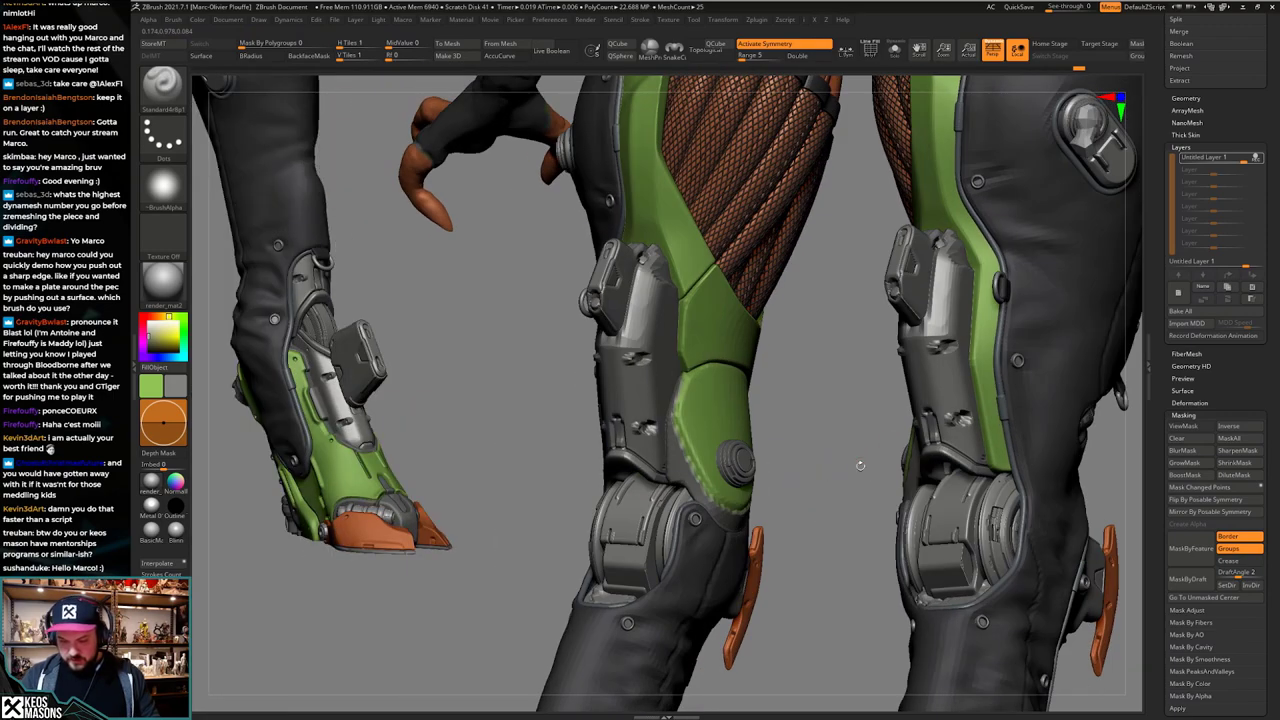
right_click_drag(860, 463, 813, 529, "ctrl")
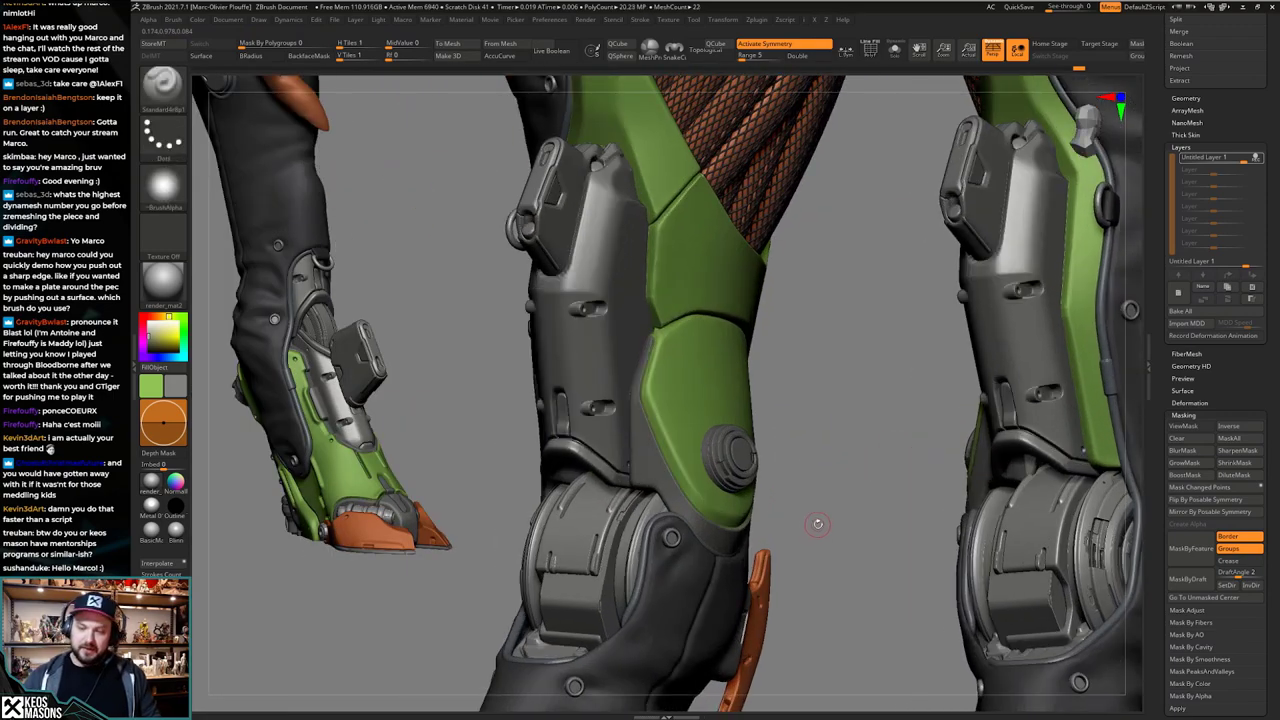
Step: Shift the knee plates' unmasked grey strip using a Transpose Move line drawn outward from the strip
left_click_drag(834, 511, 1031, 431)
key("w")
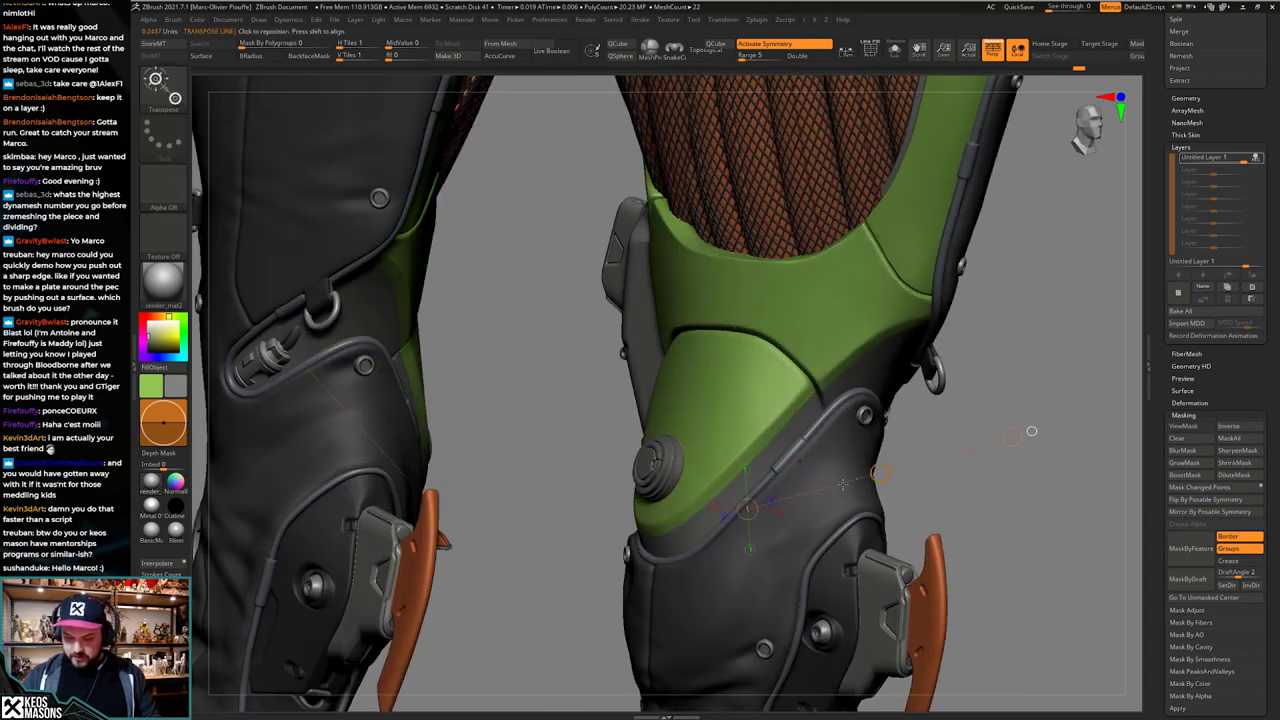
left_click_drag(768, 456, 1030, 406)
key("q")
right_click_drag(1020, 420, 787, 484)
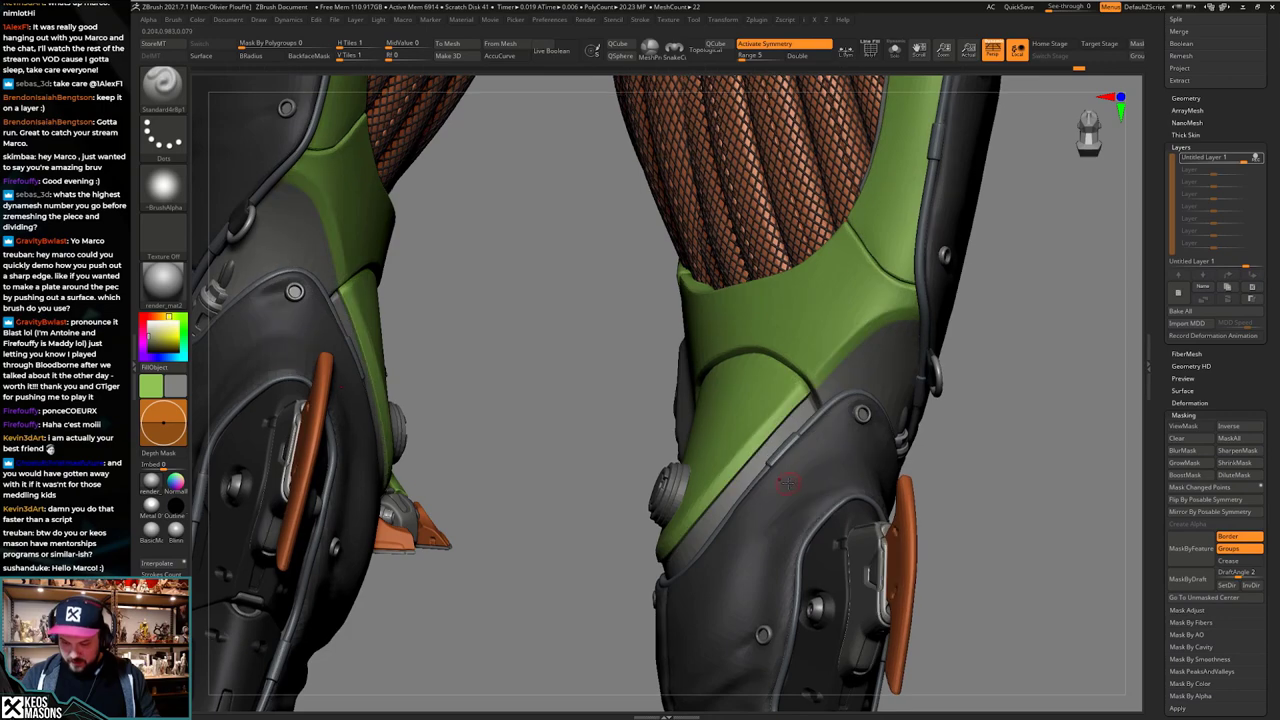
Step: Adjust the lower end of the knee plates' grey strip with a Transpose line started near the lower tip
mouse_move(787, 483)
left_mouse_down()
mouse_move(819, 486)
mouse_move(805, 495)
left_mouse_up()
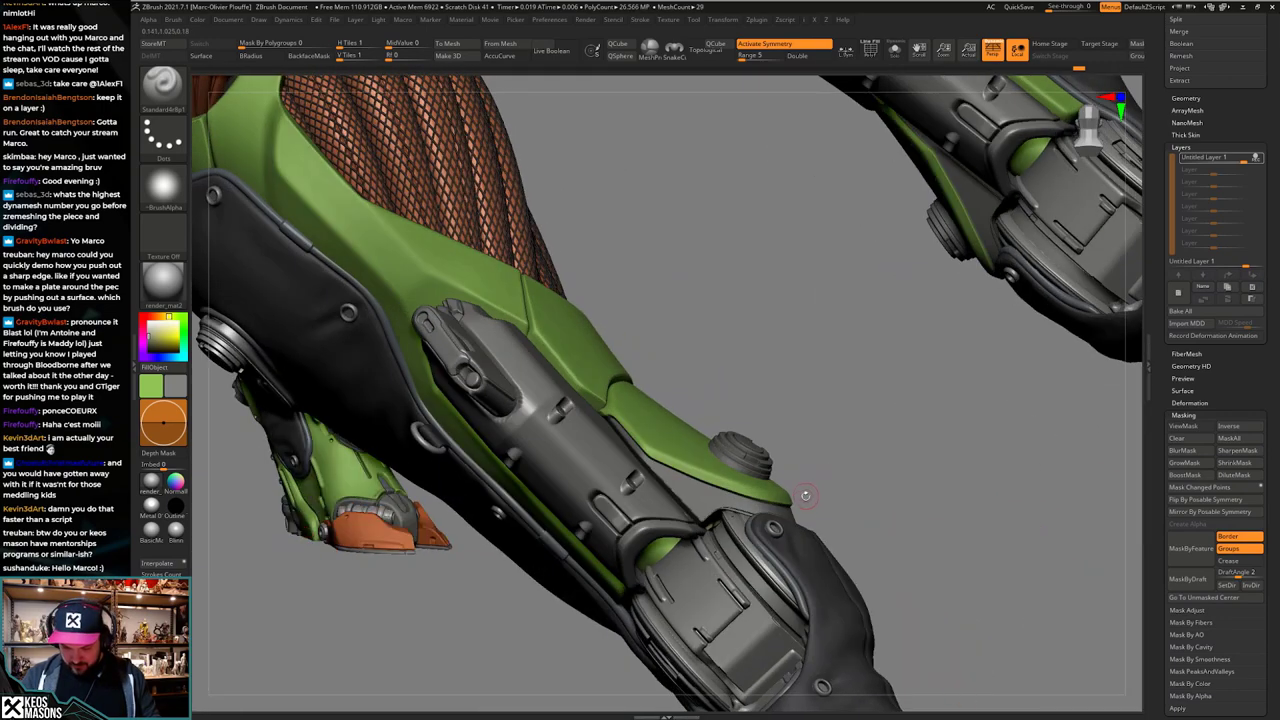
right_click_drag(803, 509, 786, 471)
key("w")
left_click_drag(783, 499, 956, 386)
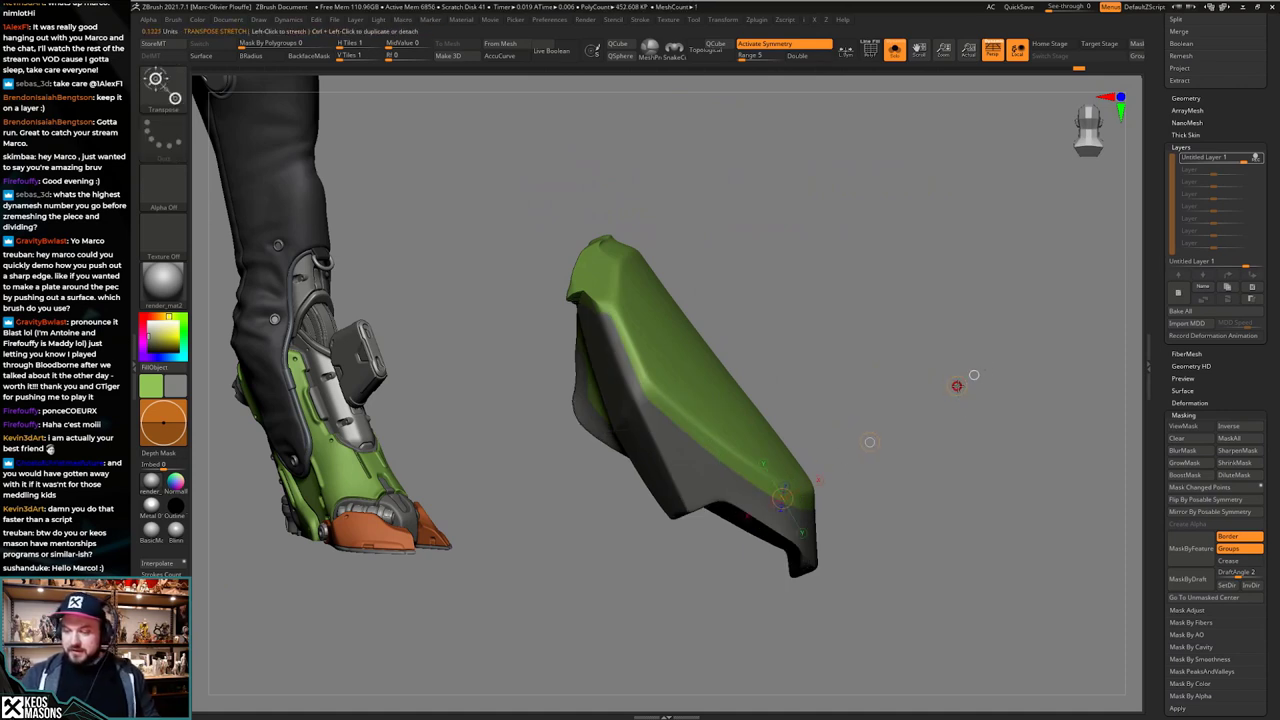
left_click_drag(957, 386, 935, 408)
right_click_drag(935, 408, 850, 510, "ctrl")
key("q")
Step: Redraw the Transpose line across the isolated knee plates and reposition it from the front
mouse_move(785, 590)
right_mouse_down()
mouse_move(771, 528)
mouse_move(797, 524)
mouse_move(800, 480)
mouse_move(838, 488)
mouse_move(806, 500)
mouse_move(893, 437)
mouse_move(852, 474)
mouse_move(836, 470)
mouse_move(872, 425)
mouse_move(845, 491)
mouse_move(869, 489)
mouse_move(820, 484)
right_mouse_up()
key("shift+s")
key("shift+s")
key("w")
left_click_drag(606, 483, 843, 165)
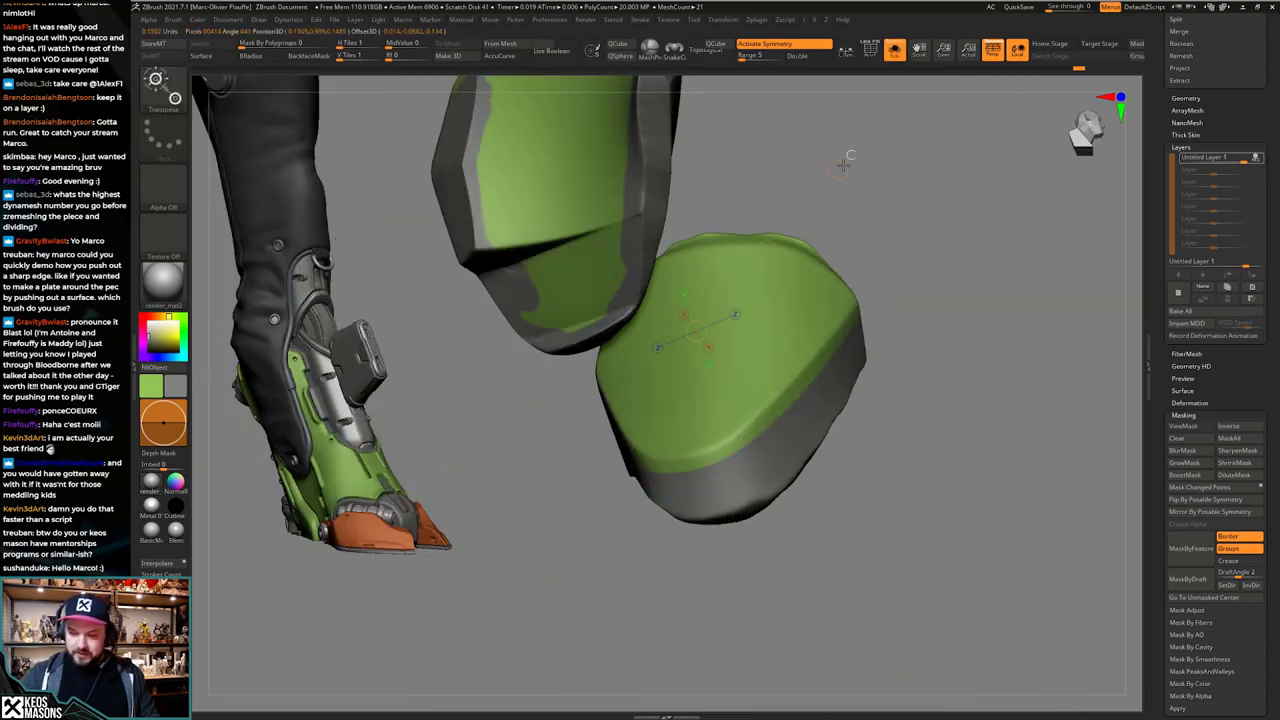
right_click_drag(872, 276, 879, 306)
left_click_drag(698, 313, 742, 322)
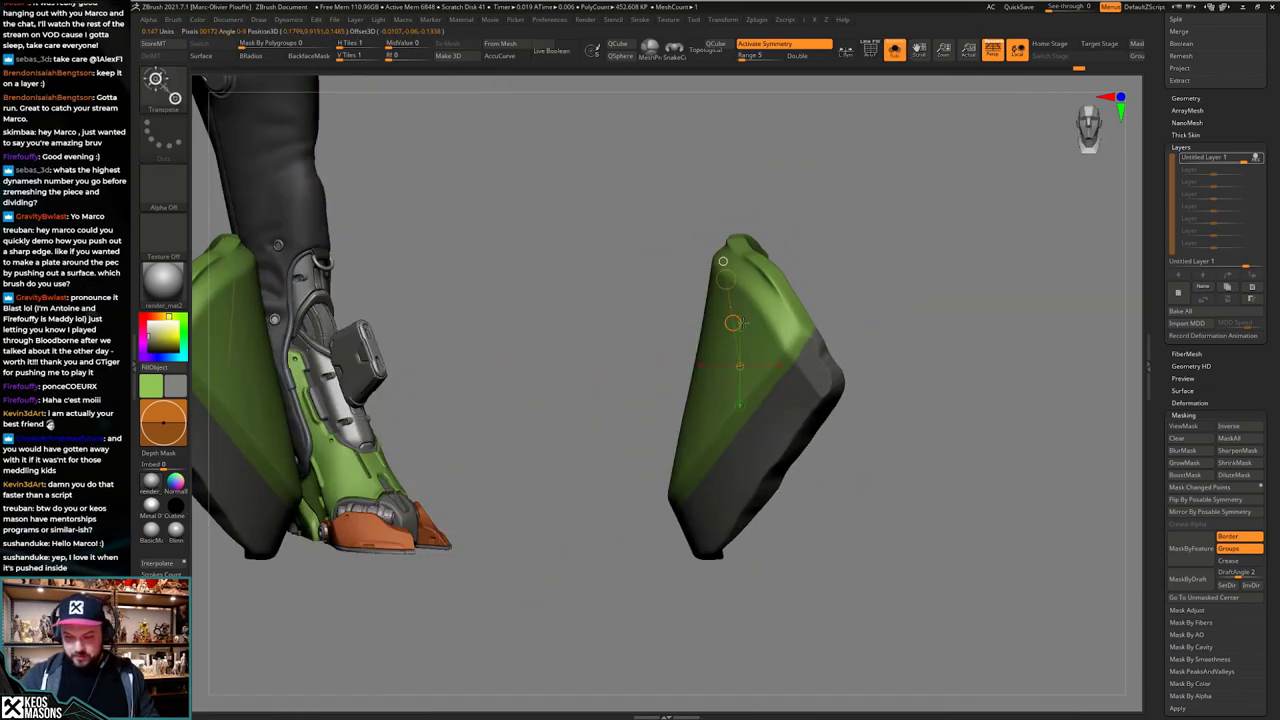
right_click_drag(855, 345, 870, 429)
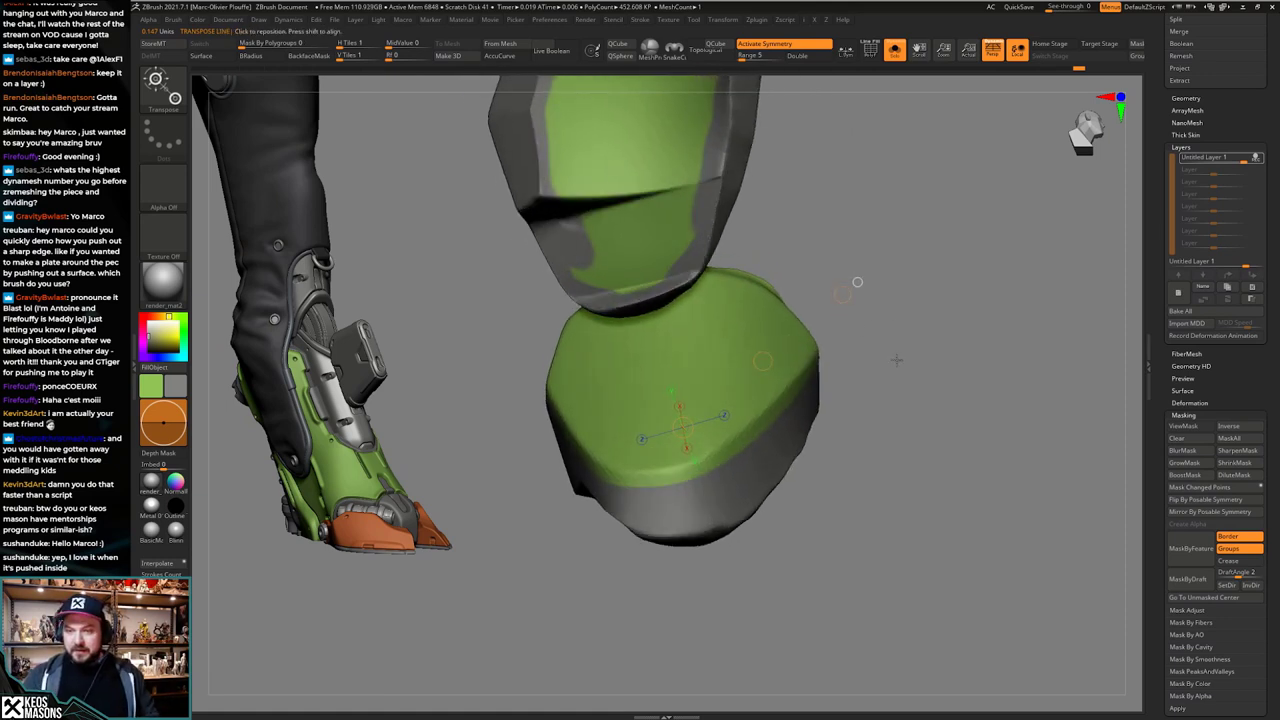
Step: Undo the last Transpose move and repeat the knee plate adjustment with local symmetry on
right_click_drag(843, 266, 794, 288)
left_click_drag(834, 296, 839, 288)
right_click_drag(880, 386, 890, 335)
key("ctrl+z")
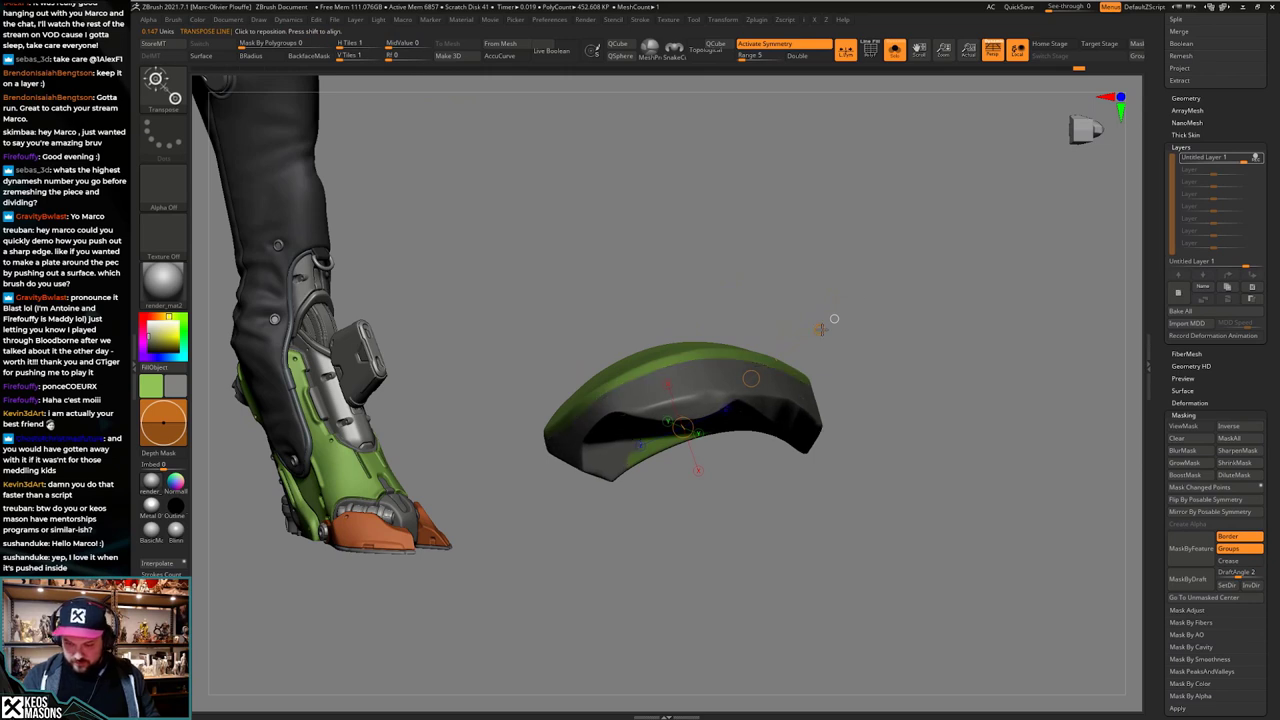
left_click_drag(820, 328, 817, 331)
mouse_move(850, 361)
right_mouse_down()
mouse_move(837, 251)
mouse_move(866, 438)
mouse_move(855, 431)
mouse_move(869, 438)
right_mouse_up()
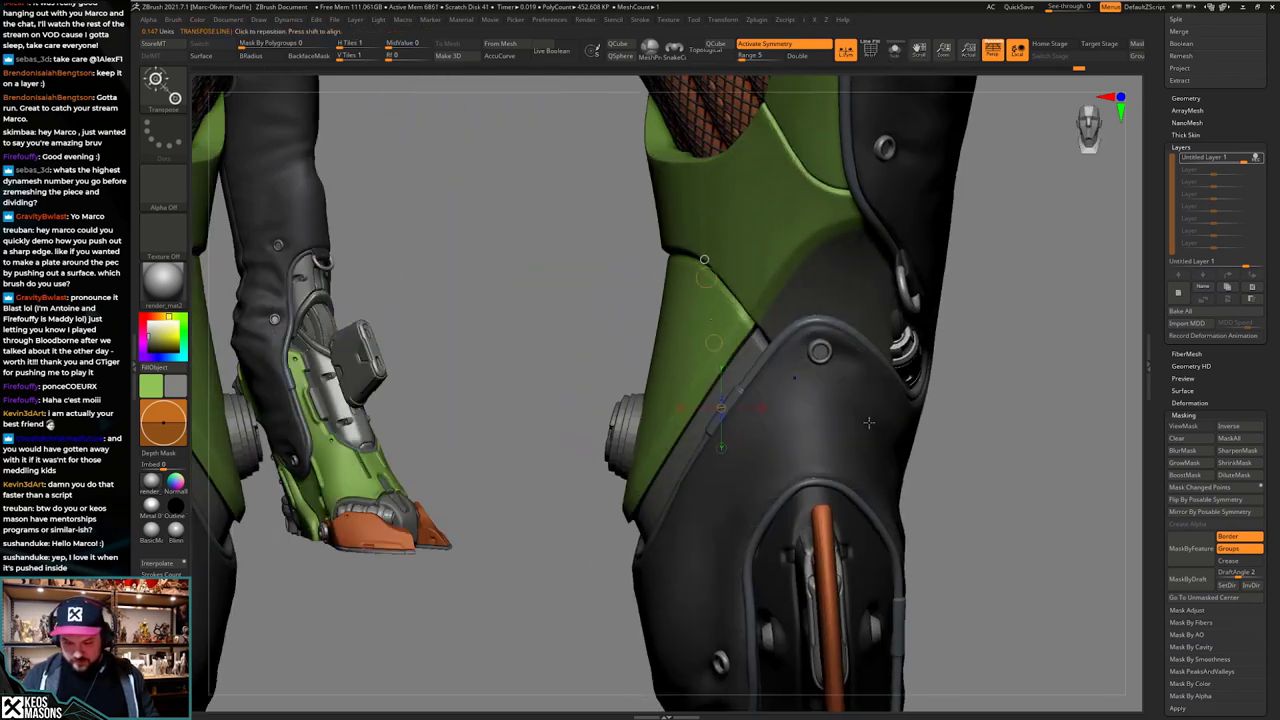
mouse_move(683, 412)
left_mouse_down()
mouse_move(746, 484)
mouse_move(711, 445)
left_mouse_up()
key("q")
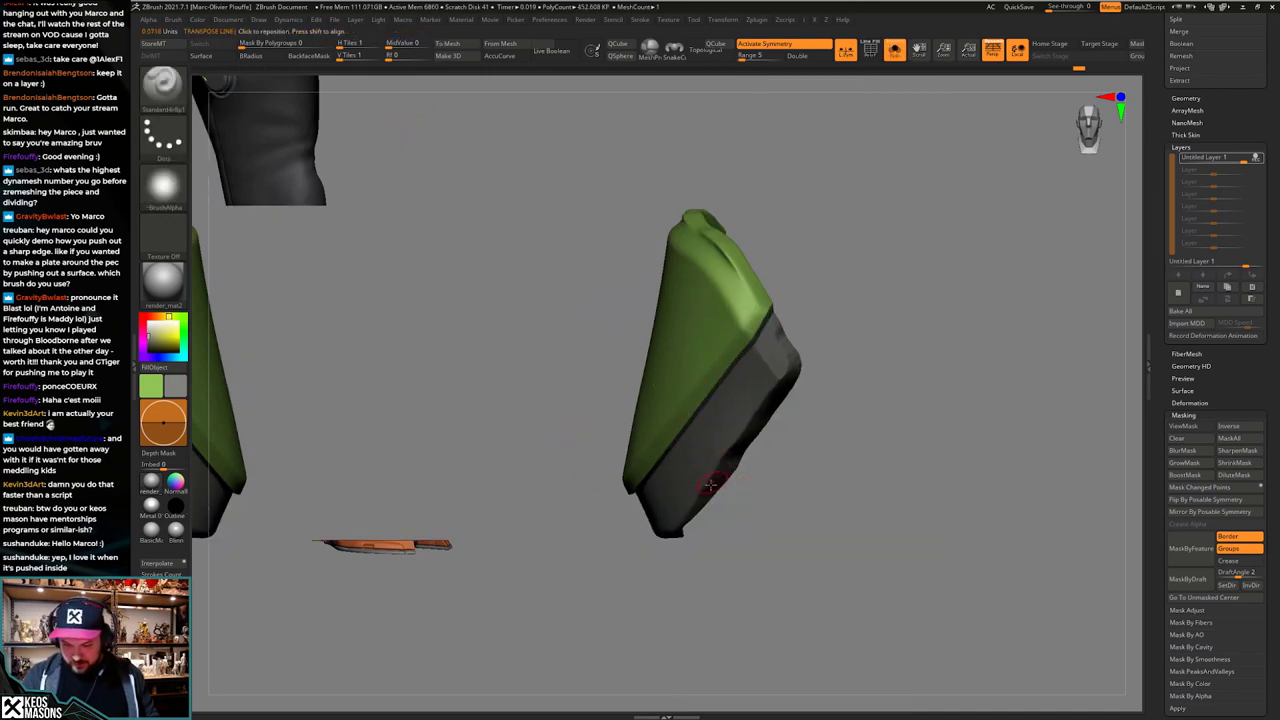
Step: Nudge the knee plates' side edge beside the grey knee housing with a large Move brush
mouse_move(701, 461)
right_mouse_down()
mouse_move(769, 457)
mouse_move(756, 522)
right_mouse_up()
key("space")
left_click(692, 376)
right_click_drag(660, 306, 658, 326)
key("space")
left_click_drag(658, 332, 664, 332)
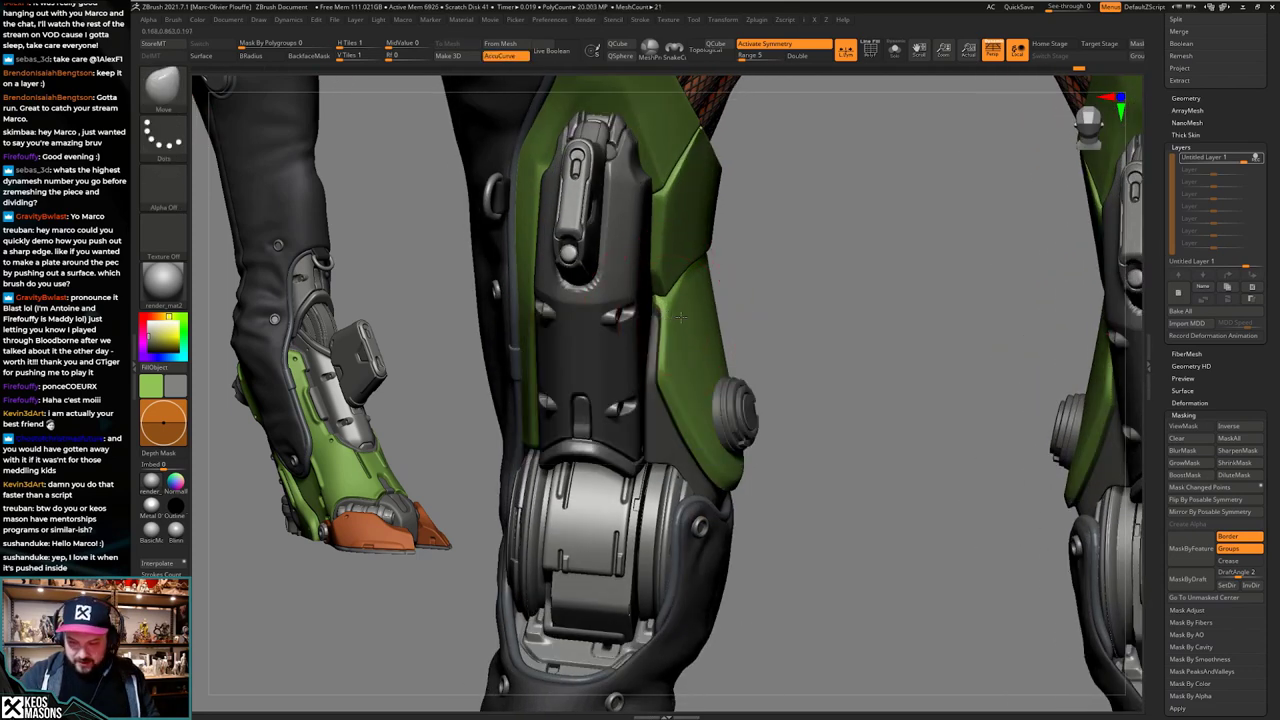
right_click_drag(664, 332, 656, 315)
key("space")
left_click_drag(656, 315, 665, 315)
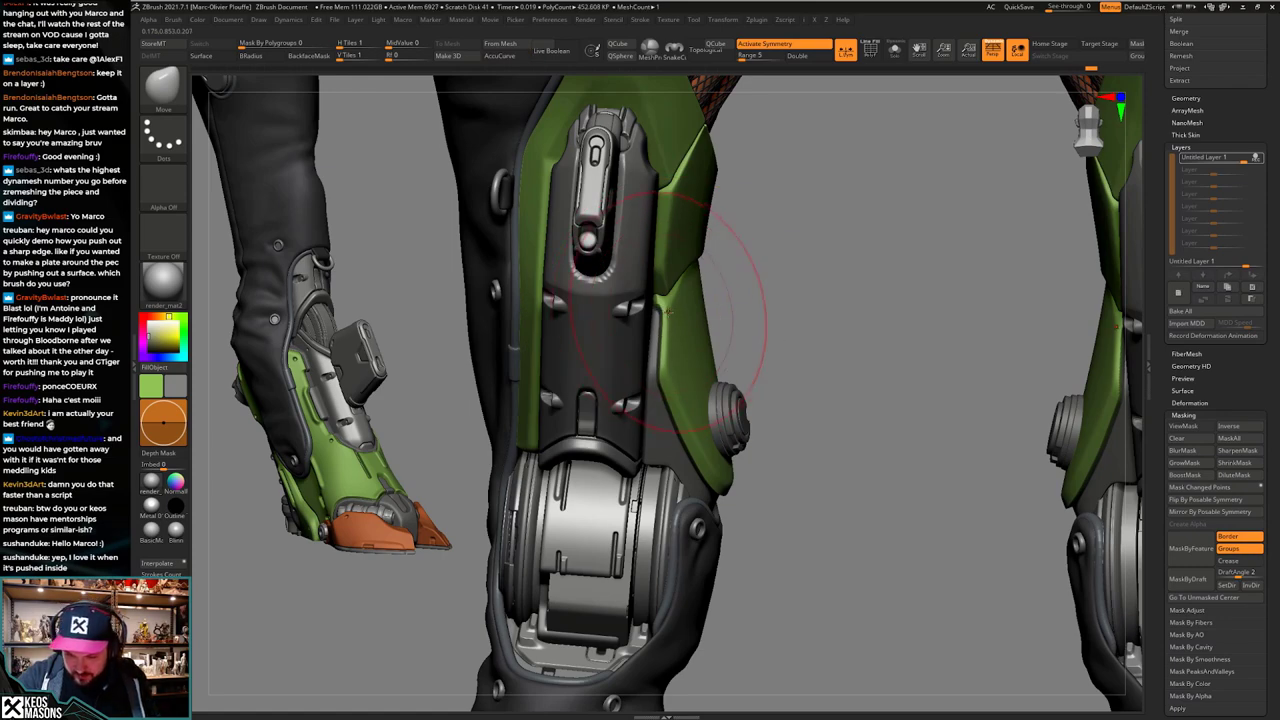
mouse_move(676, 330)
right_mouse_down()
mouse_move(652, 436)
mouse_move(724, 446)
mouse_move(950, 468)
mouse_move(927, 413)
mouse_move(1019, 365)
mouse_move(950, 368)
mouse_move(868, 400)
mouse_move(866, 436)
mouse_move(787, 422)
mouse_move(680, 428)
mouse_move(775, 430)
mouse_move(788, 453)
right_mouse_up()
Step: Undo the latest Move brush edits on the knee plates
key("ctrl+z")
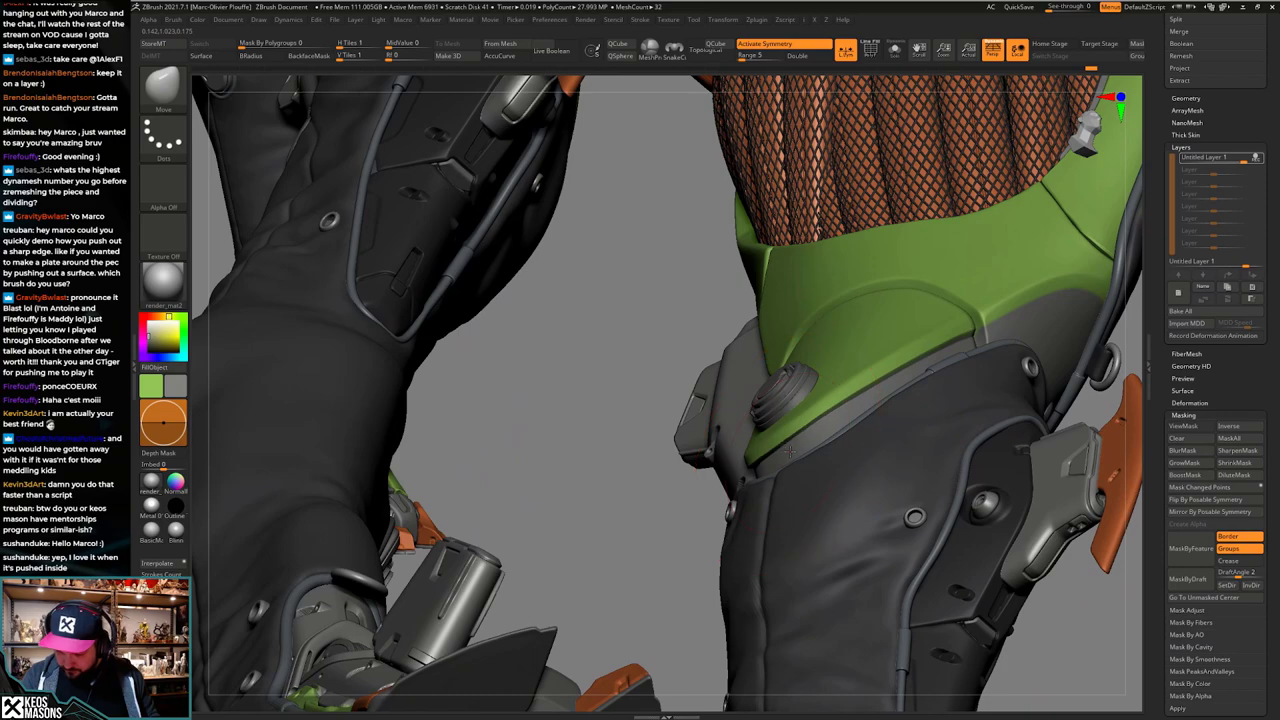
right_click_drag(907, 387, 837, 486)
key("ctrl+z")
key("ctrl+z")
key("ctrl+z")
key("ctrl+z")
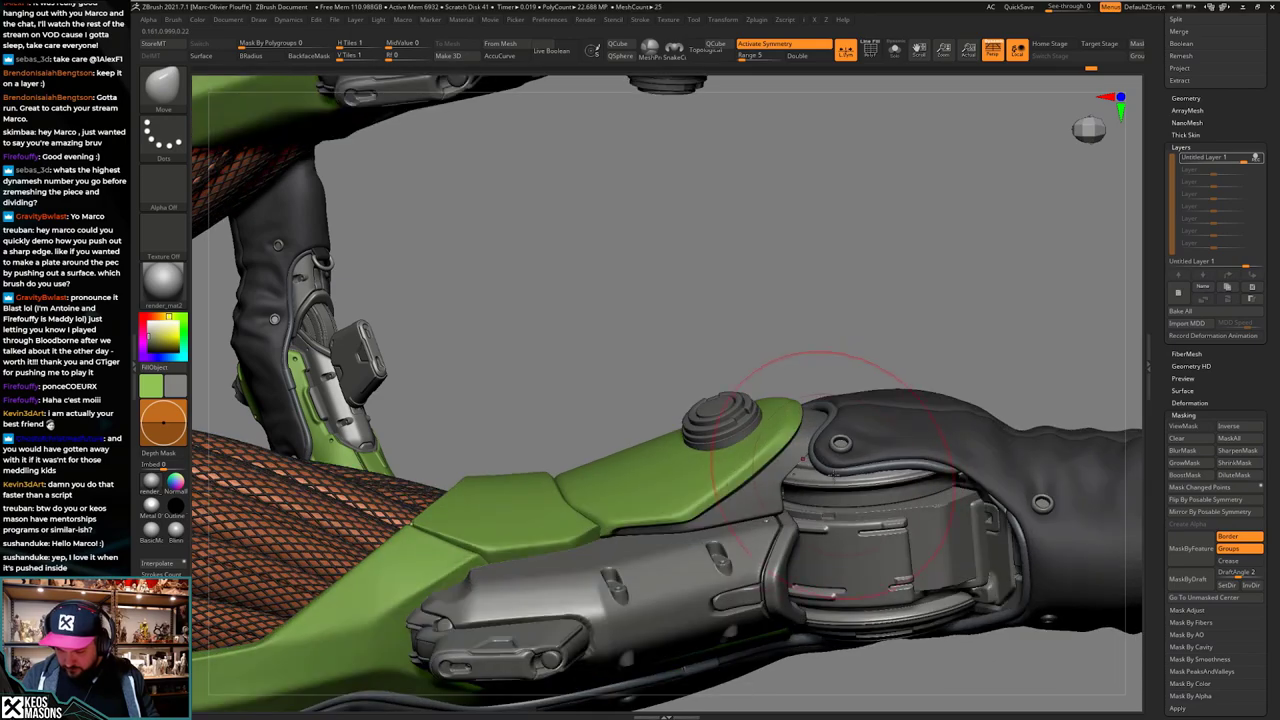
key("ctrl+z")
key("ctrl+z")
key("ctrl+z")
key("ctrl+z")
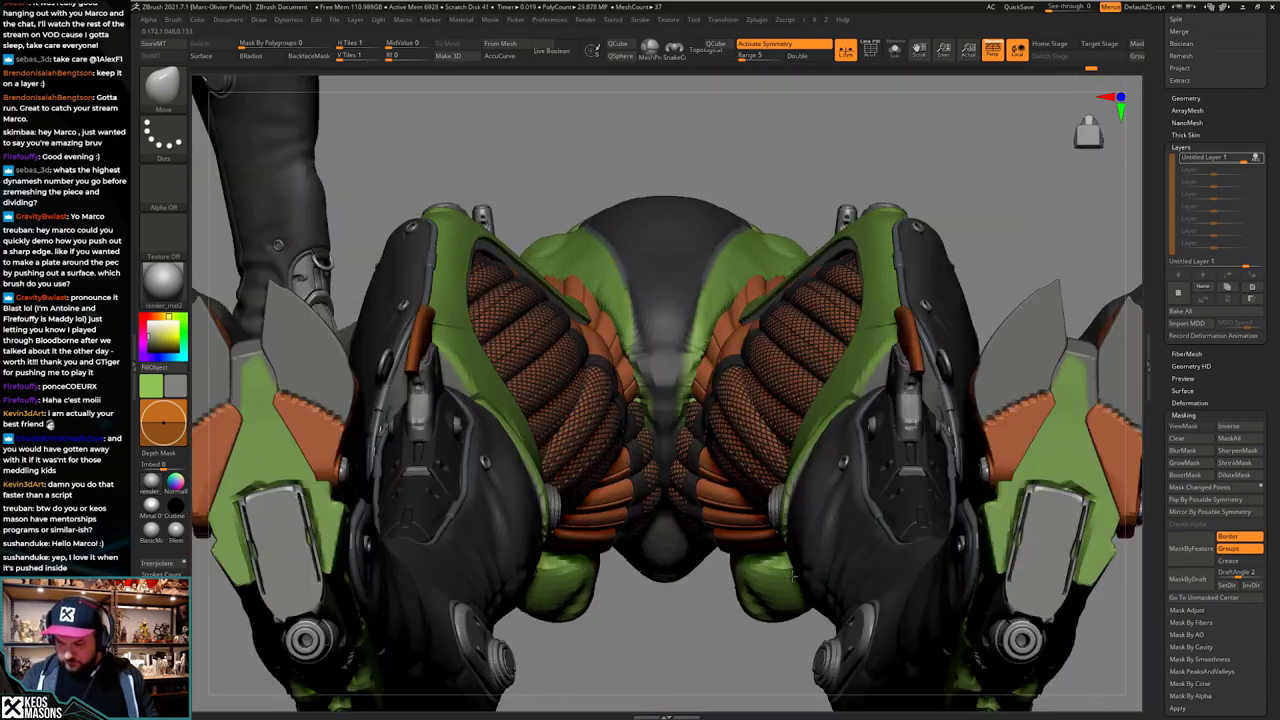
key("ctrl+z")
key("ctrl+z")
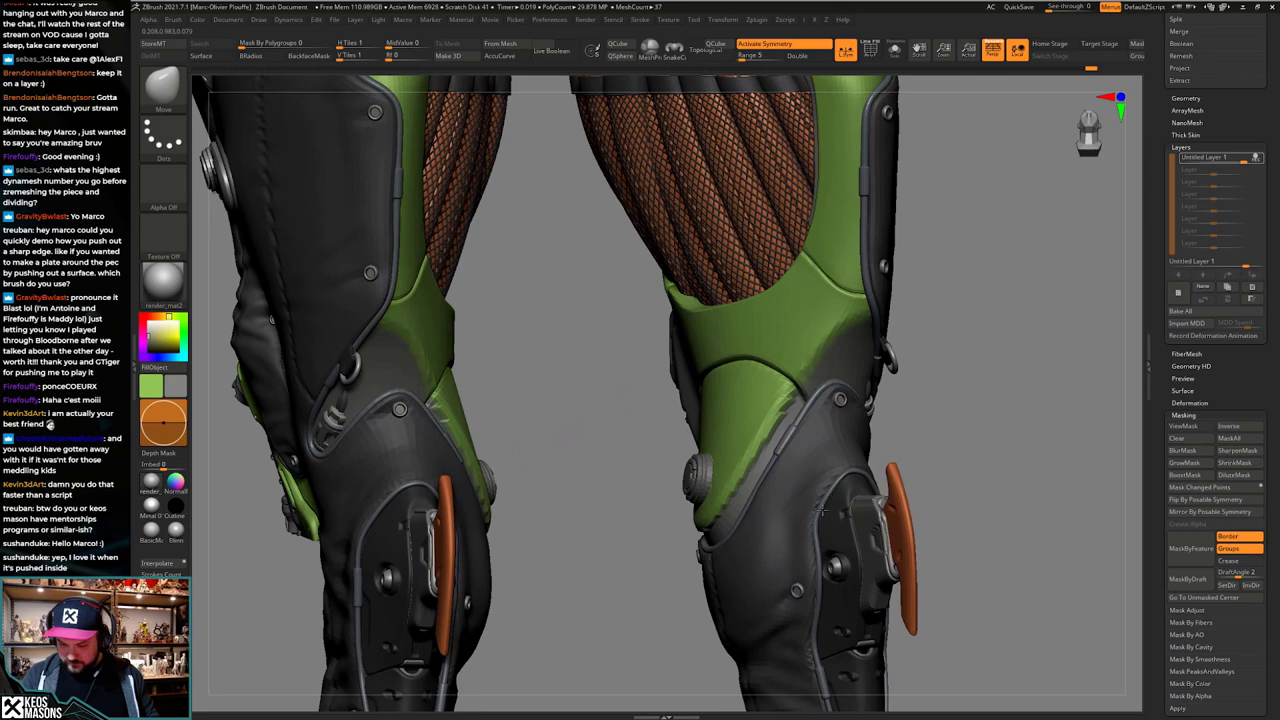
Step: Step further back through the knee plate edits while comparing both knees from the front
mouse_move(803, 518)
right_mouse_down()
mouse_move(770, 528)
mouse_move(800, 570)
mouse_move(922, 430)
mouse_move(916, 536)
mouse_move(990, 650)
mouse_move(770, 537)
mouse_move(768, 560)
mouse_move(725, 470)
right_mouse_up()
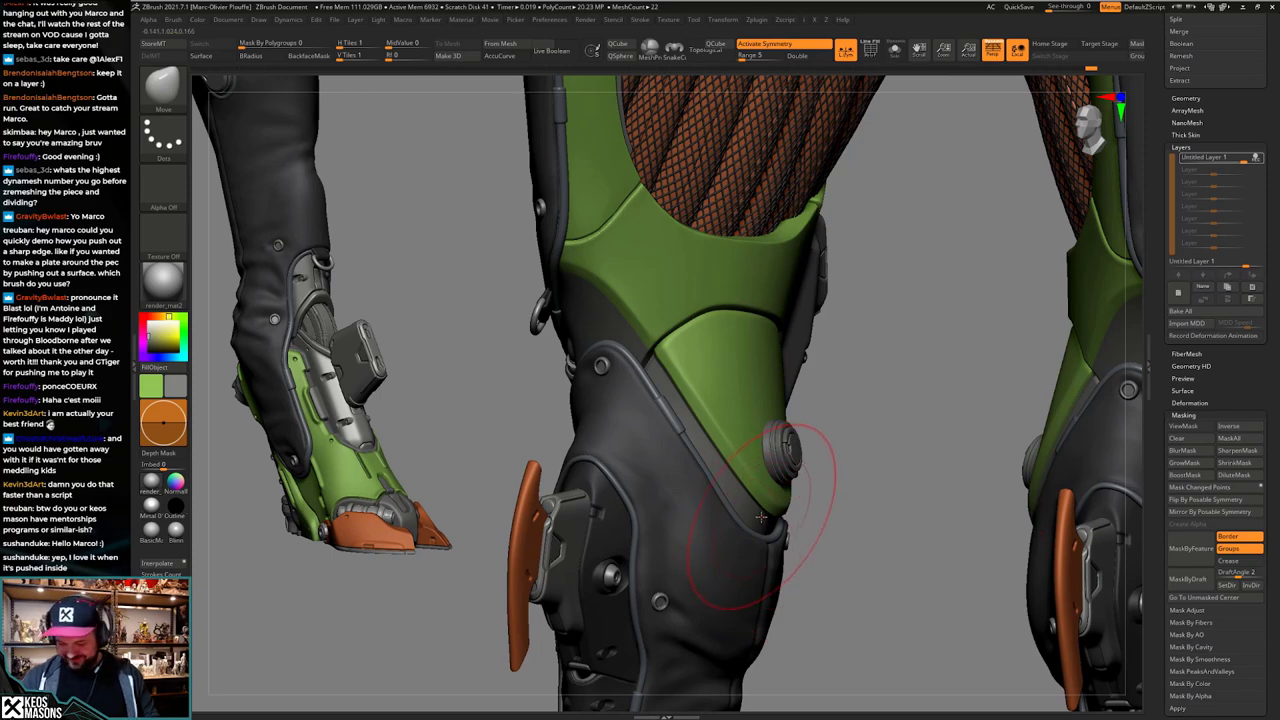
mouse_move(759, 535)
right_mouse_down("alt")
mouse_move(748, 450)
mouse_move(749, 506)
right_mouse_up("alt")
key("alt+shift+s")
key("alt+shift+s")
key("ctrl+z")
key("ctrl+z")
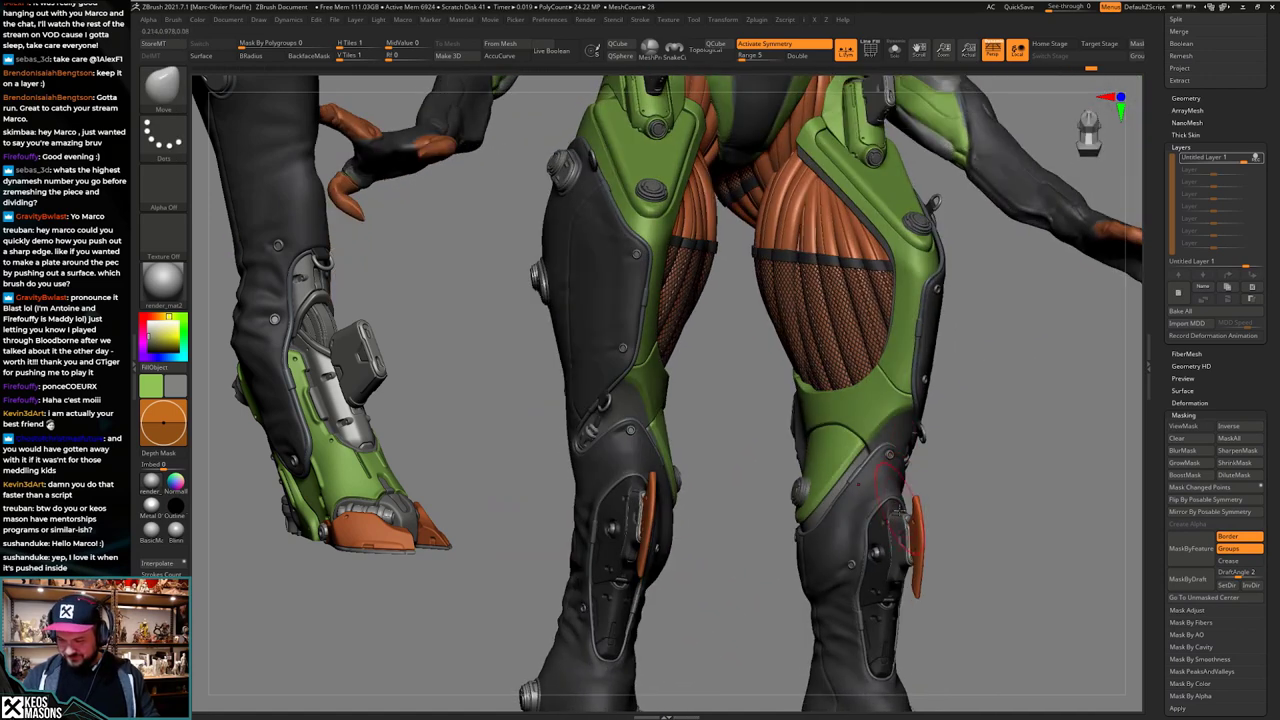
key("ctrl+z")
key("ctrl+z")
key("ctrl+z")
key("ctrl+z")
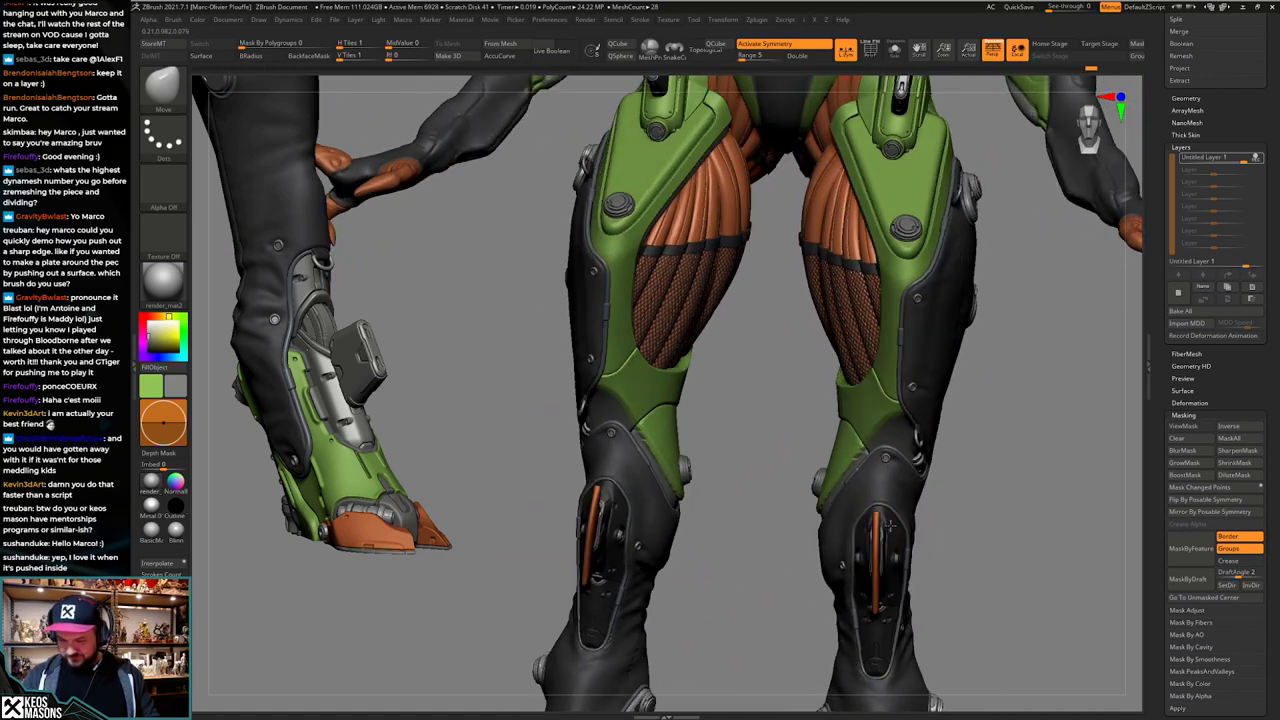
Step: Inspect the isolated knee plates' topology with PolyFrame, then return them to the normal display
key("ctrl+z")
key("ctrl+z")
key("ctrl+z")
key("ctrl+z")
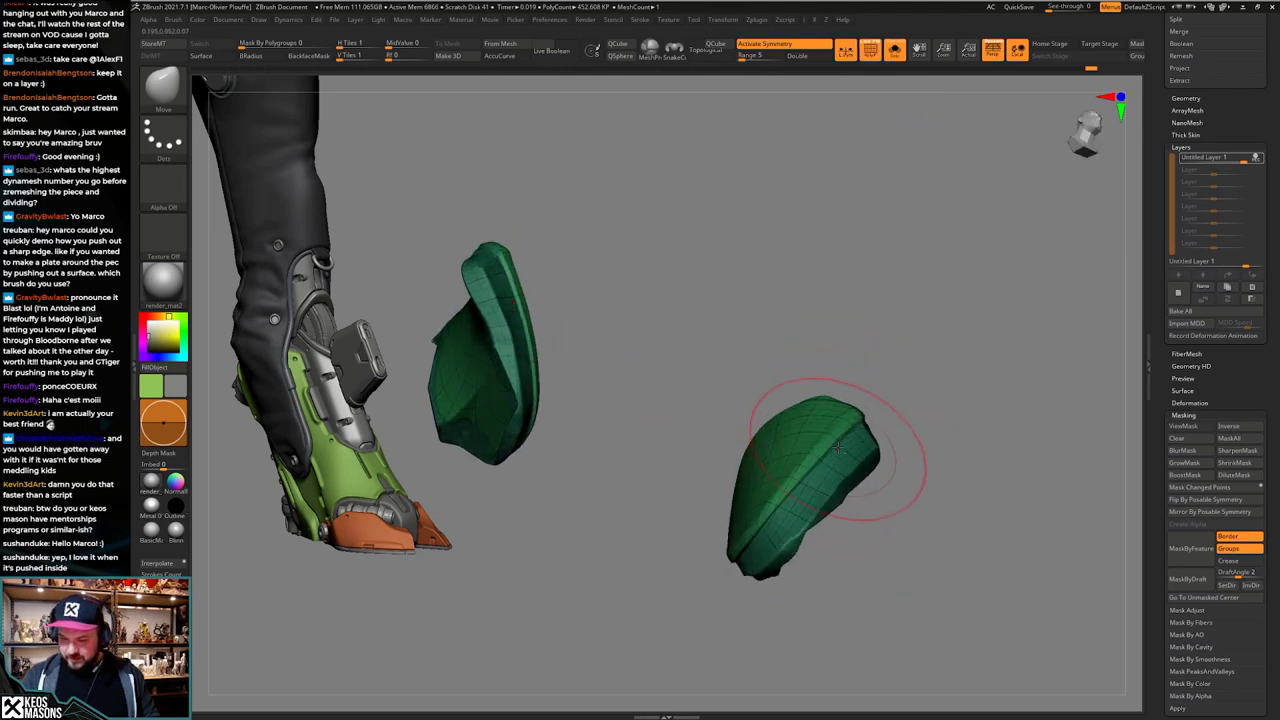
key("shift+f")
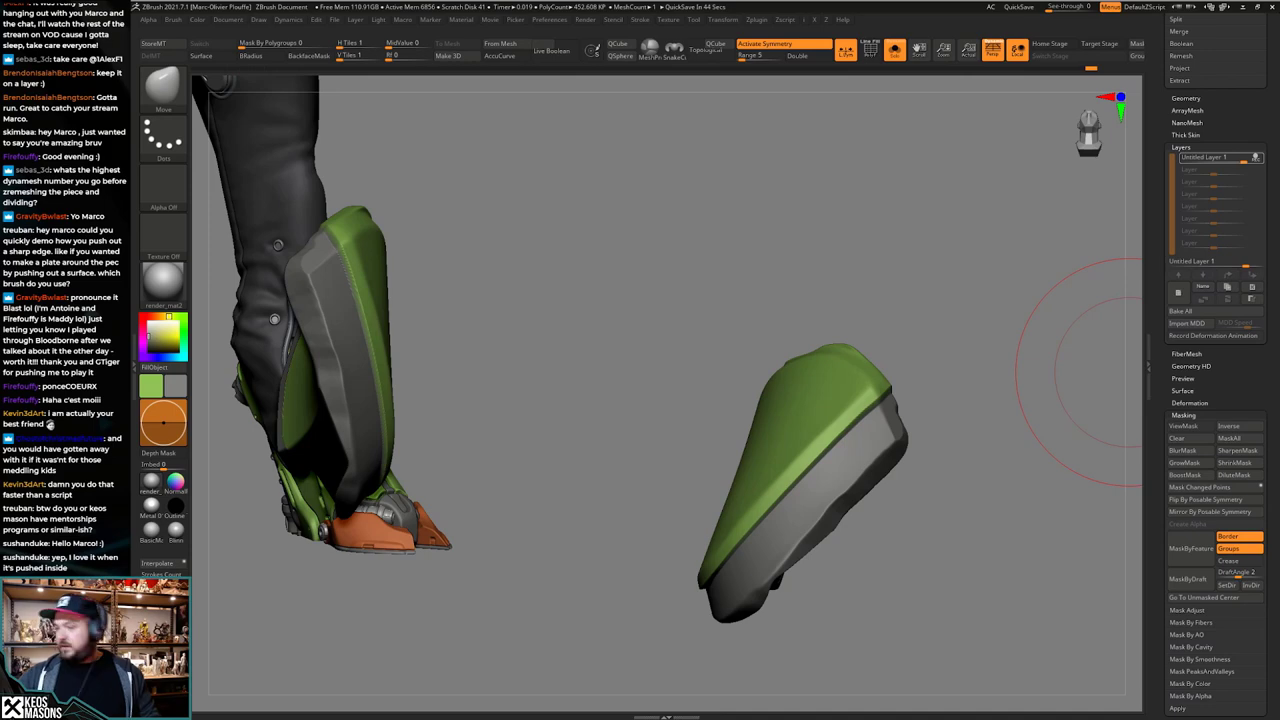
Step: Add a second sculpt layer to the knee plates and prepare the Orb_Cracks brush with a smaller draw size
left_click_drag(1080, 370, 786, 428)
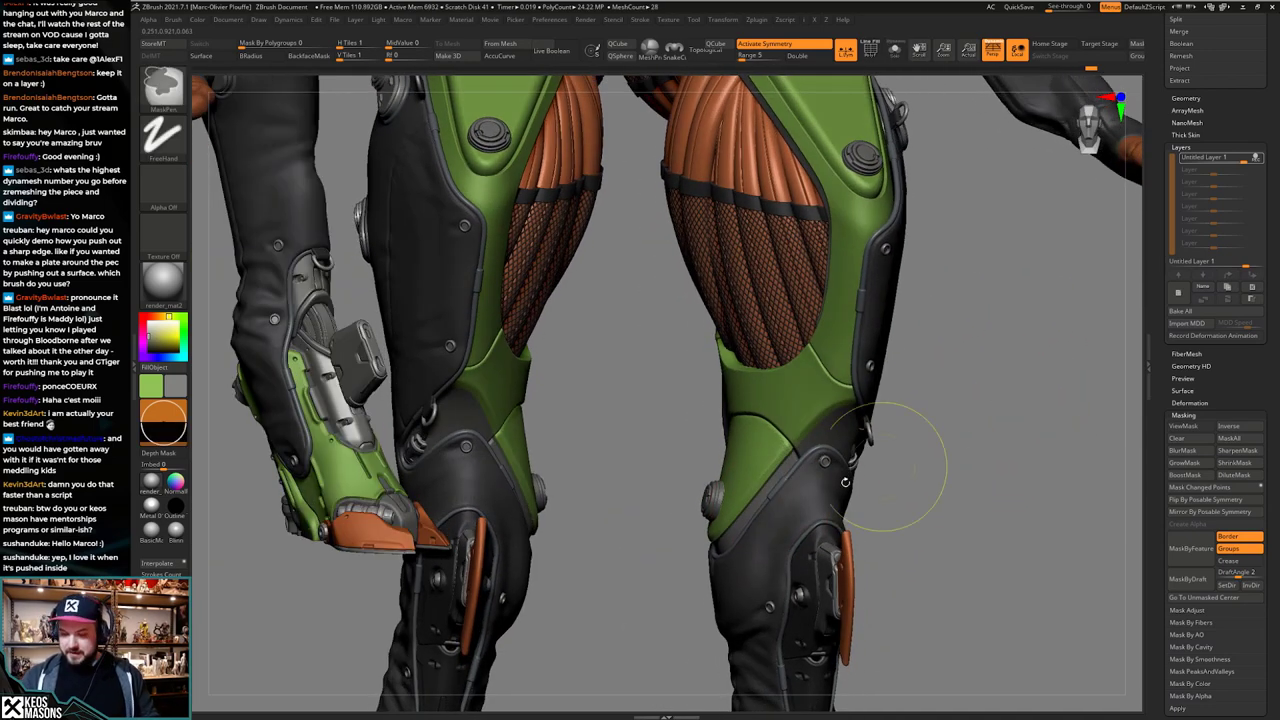
left_click(1180, 296)
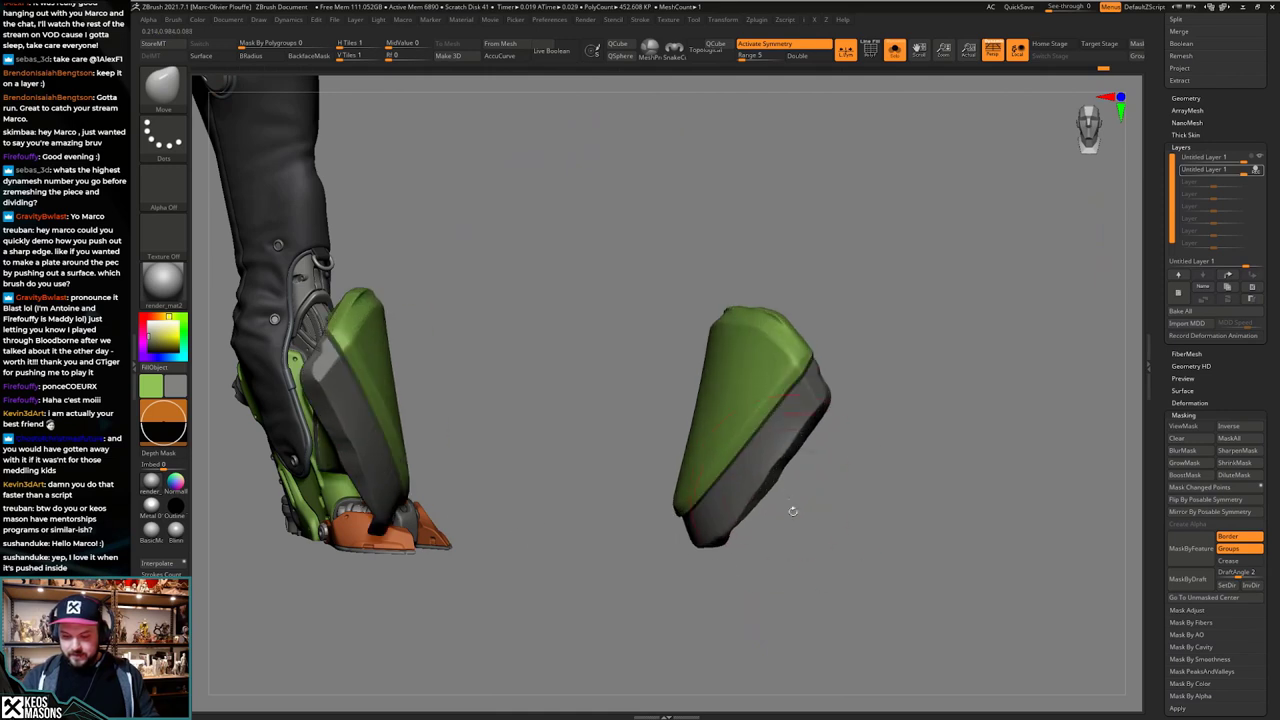
key("space")
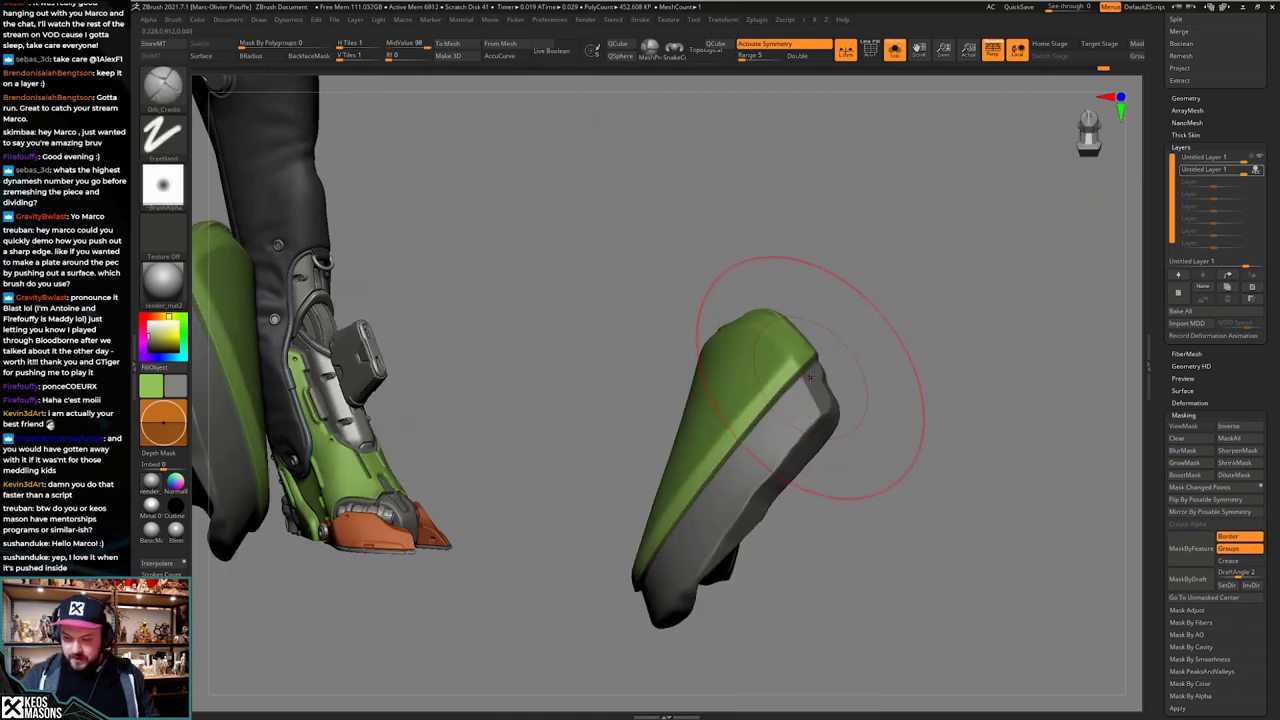
key("space")
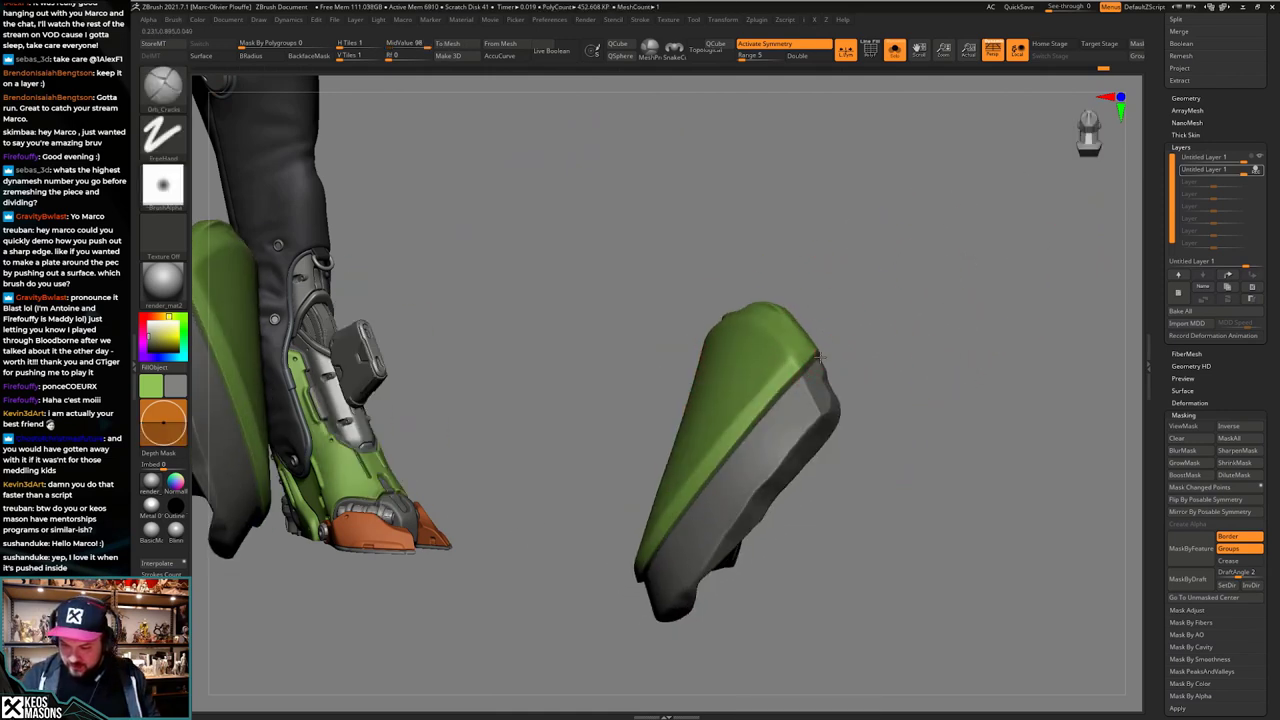
key("ctrl+z")
key("ctrl+z")
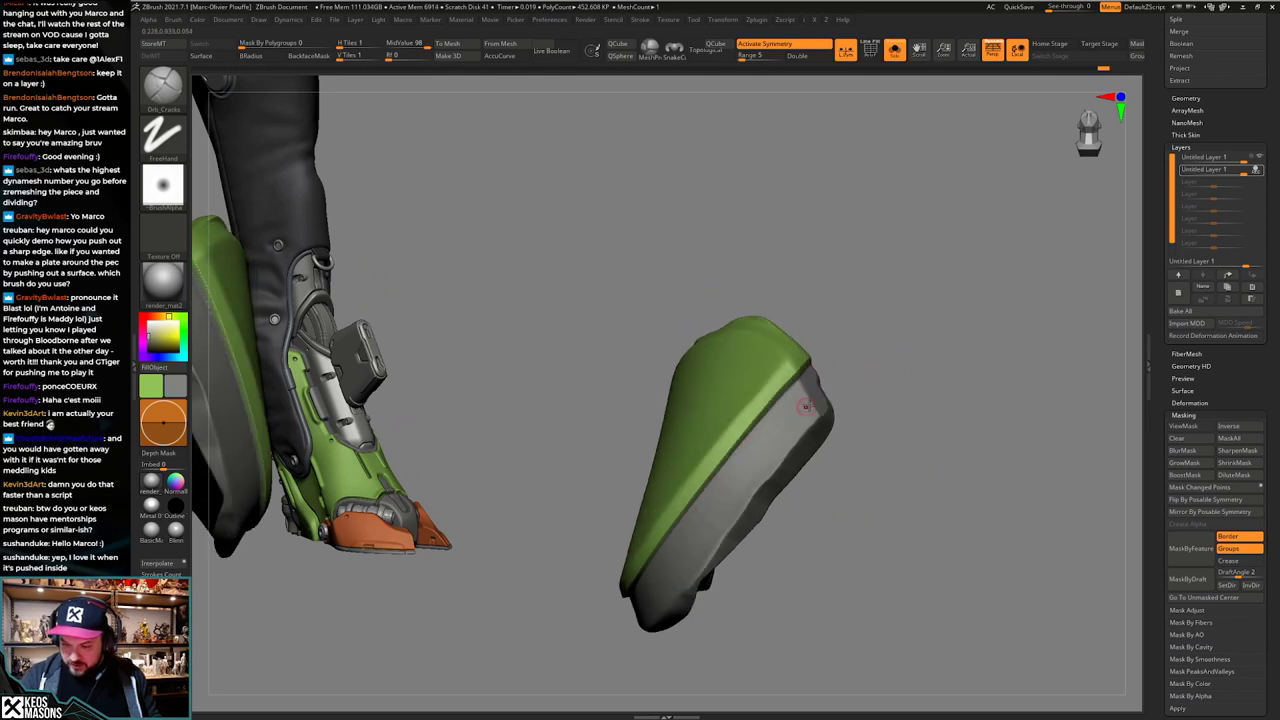
key("space")
left_click_drag(827, 397, 821, 397)
key("space")
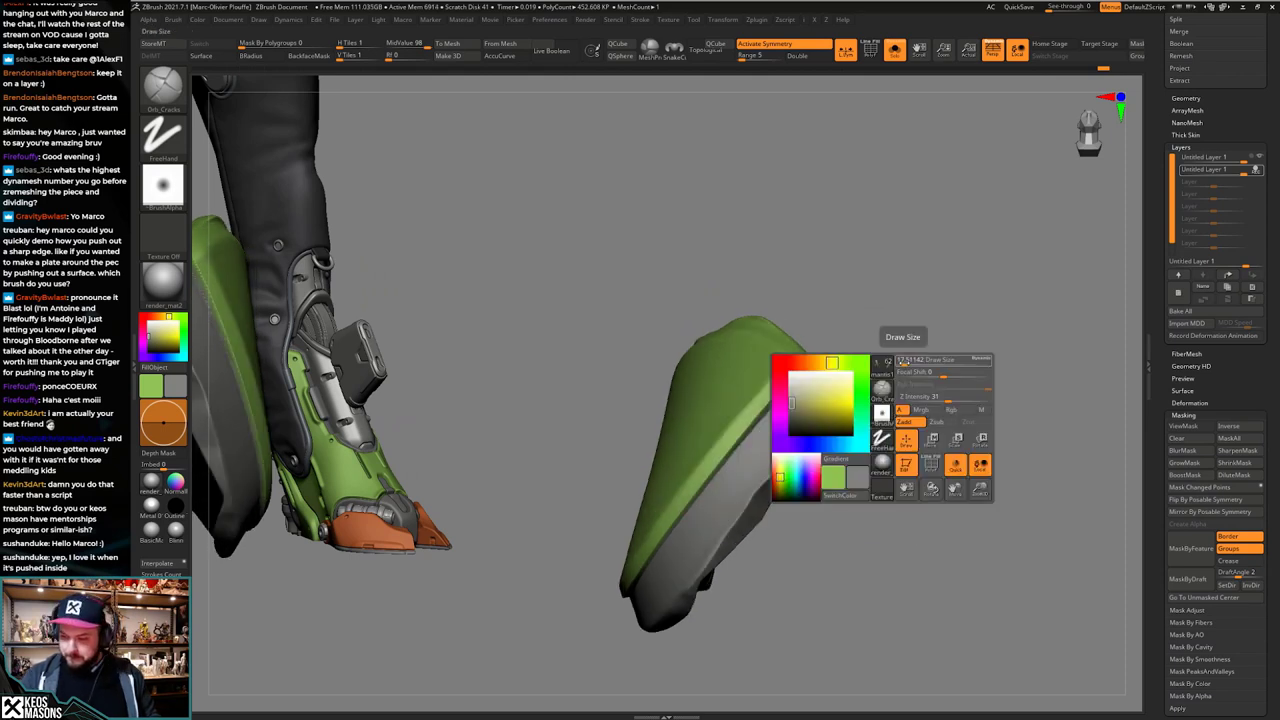
Step: Try to carve an Orb_Cracks groove along the seam between the green plate and its grey strip
key("ctrl+h")
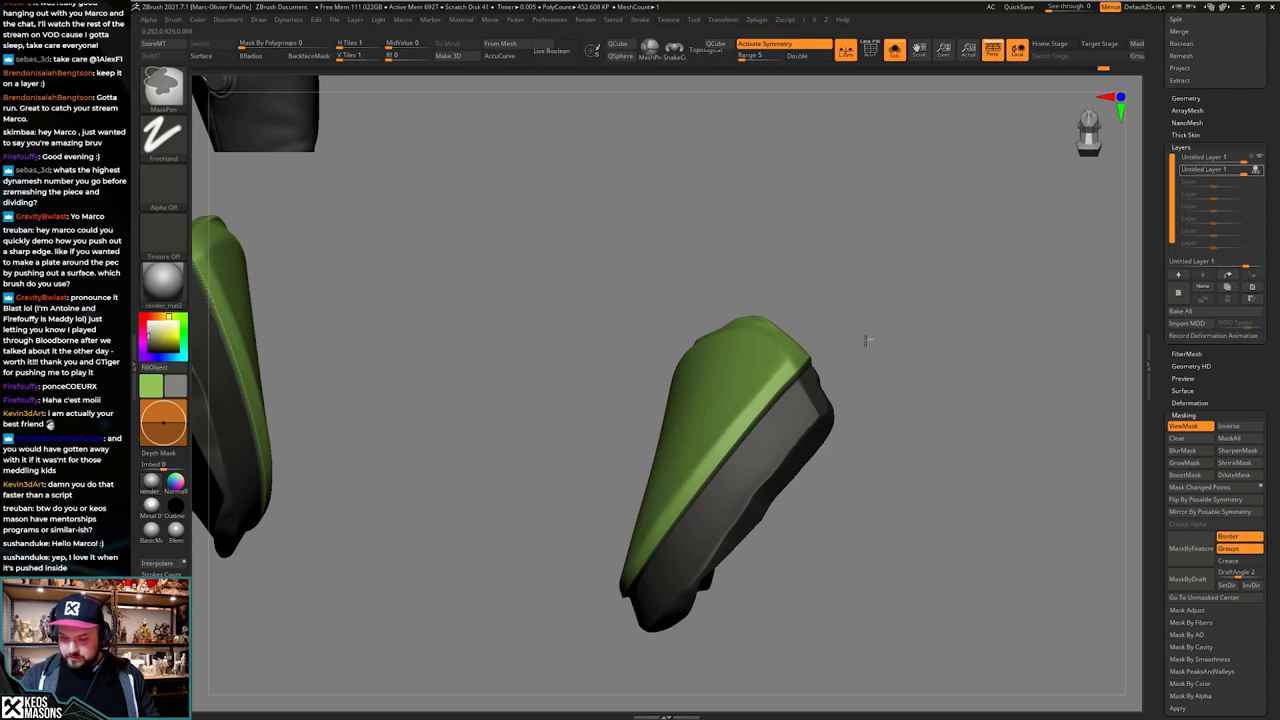
key("ctrl+h")
key("ctrl+z")
key("ctrl+z")
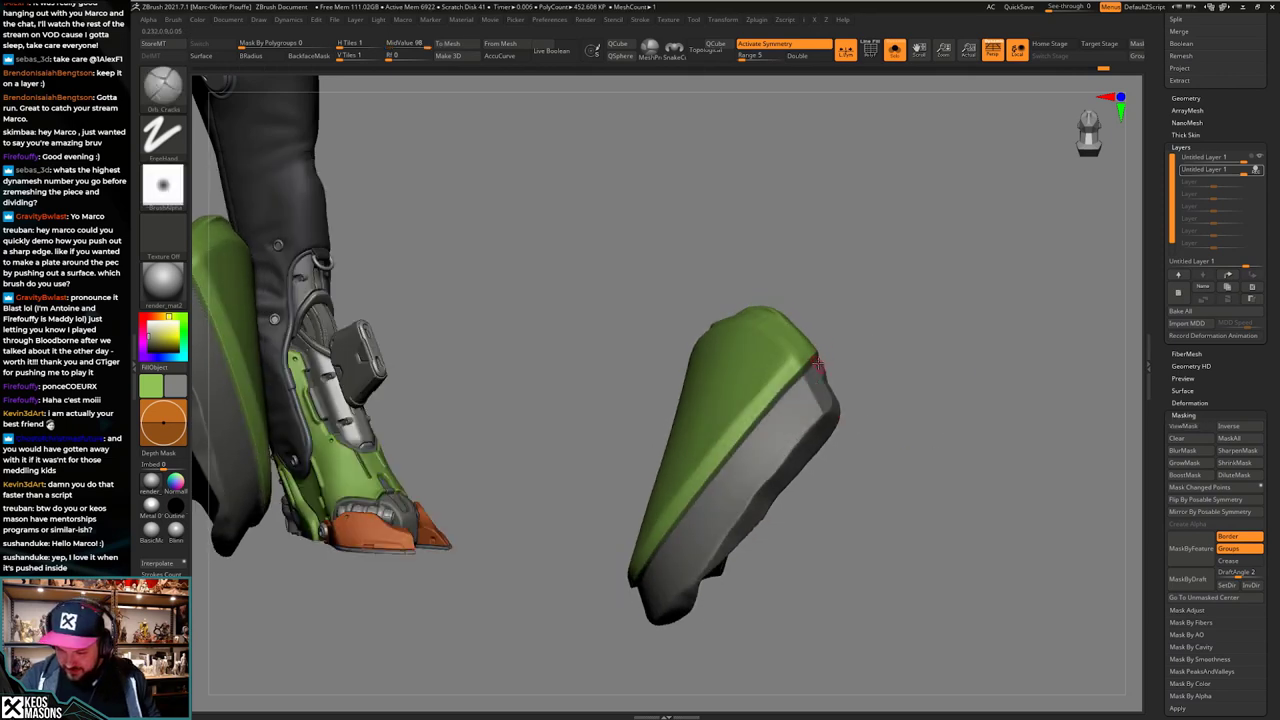
left_click_drag(673, 530, 671, 533)
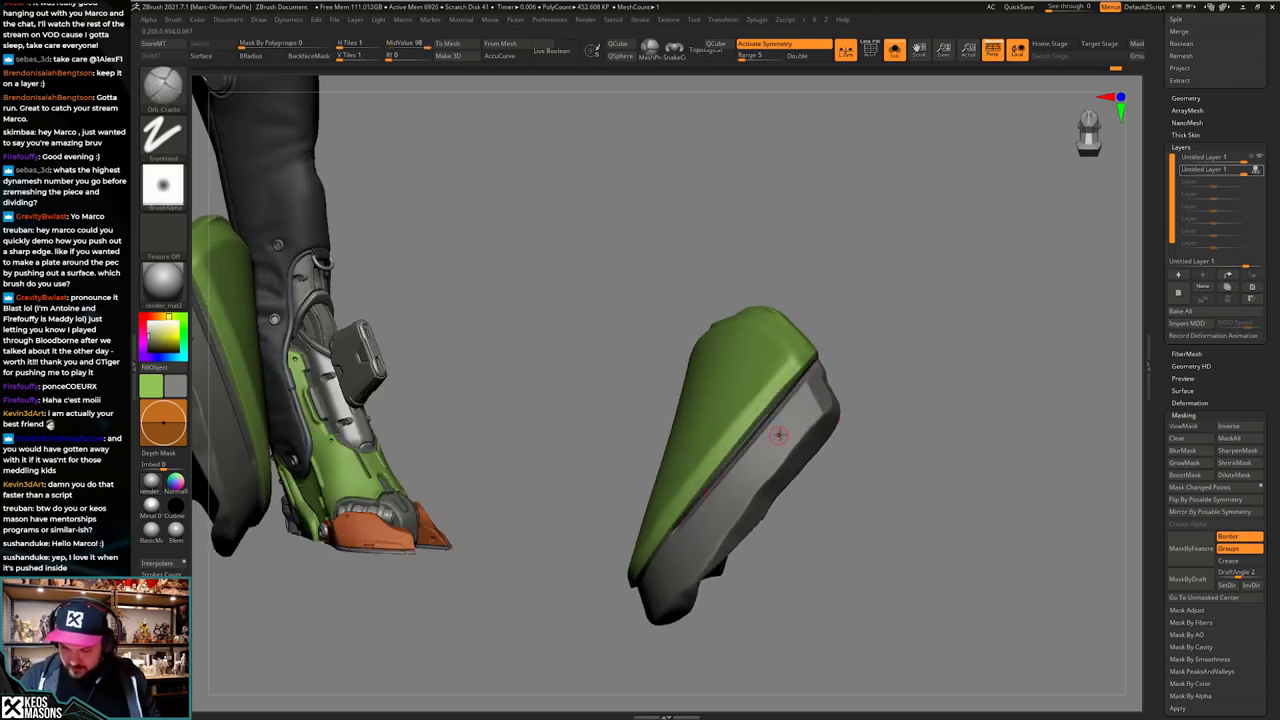
key("ctrl+z")
key("ctrl+z")
key("ctrl+z")
key("ctrl+z")
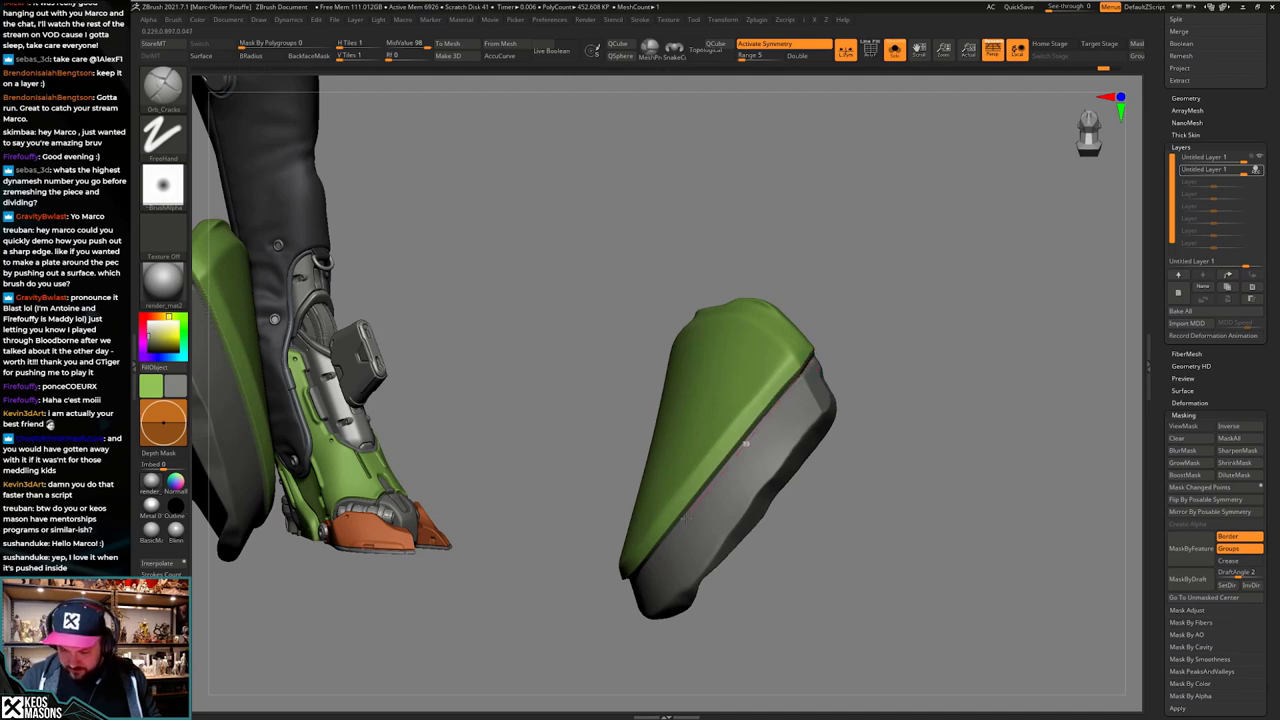
Step: Carve a thin Orb_Cracks groove along the green-to-grey seam from the front around to the plate's underside
left_click_drag(662, 540, 662, 540)
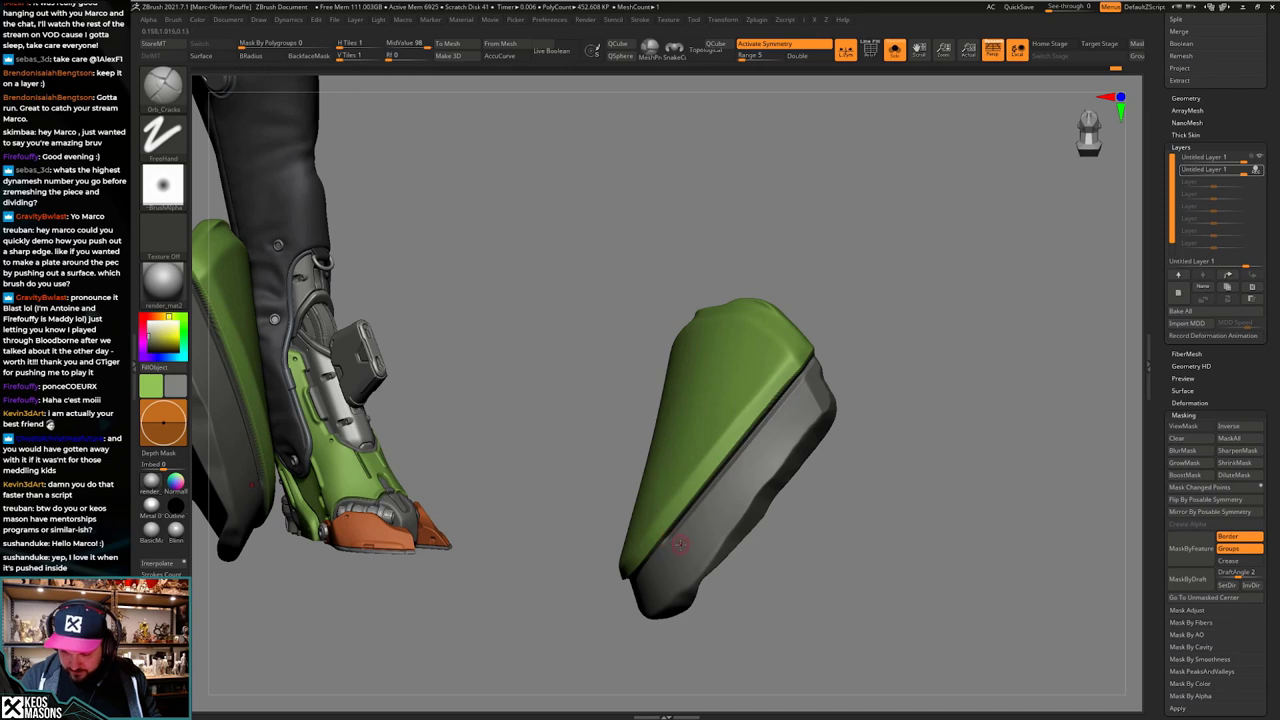
mouse_move(681, 544)
right_mouse_down()
mouse_move(766, 460)
mouse_move(766, 429)
mouse_move(854, 463)
mouse_move(828, 458)
right_mouse_up()
key("space")
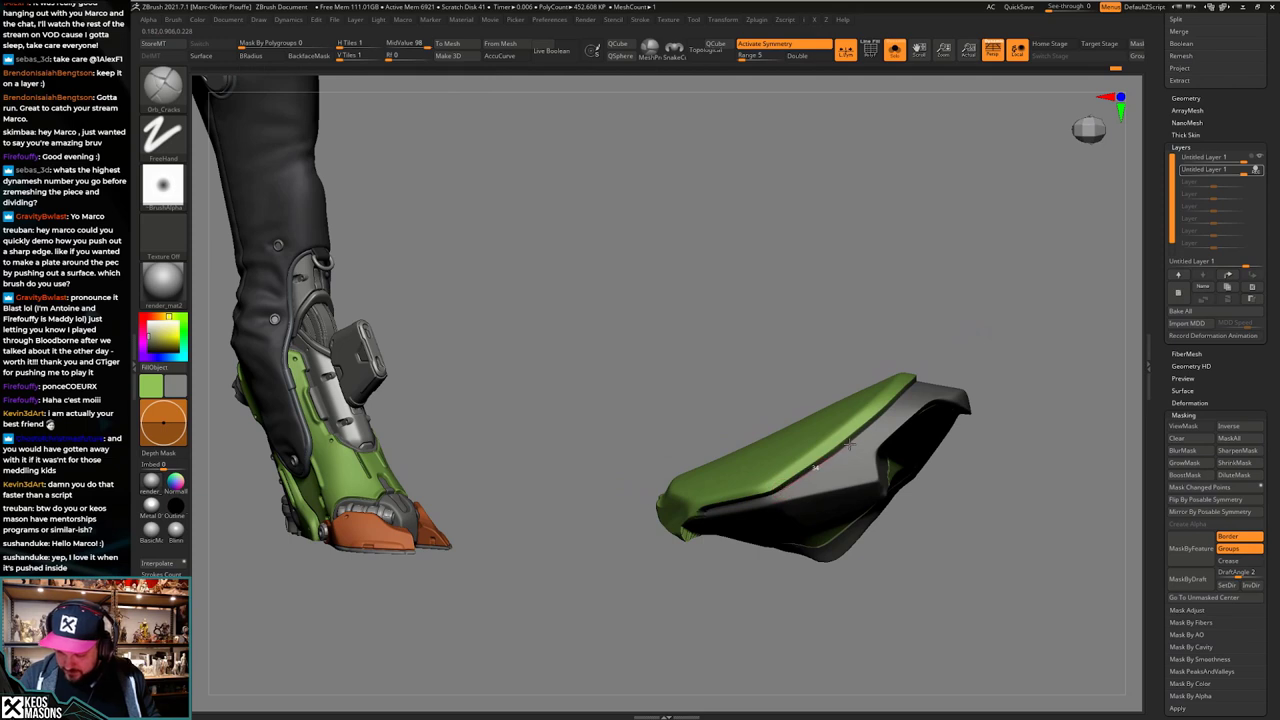
right_click_drag(872, 426, 876, 456)
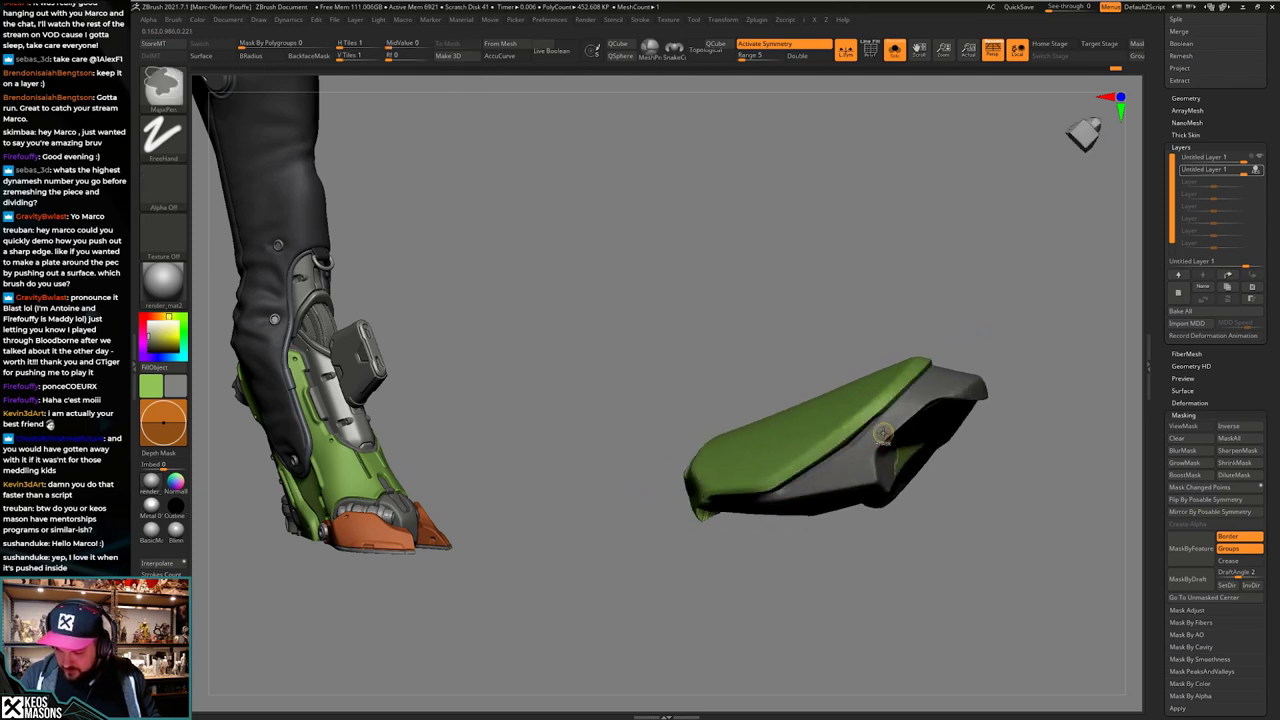
left_click_drag(886, 437, 826, 460, "shift")
right_click_drag(852, 468, 915, 434)
Step: Deepen the seam groove on the knee plates' front side and carry it over the upper corner
key("alt+s")
key("shift+s")
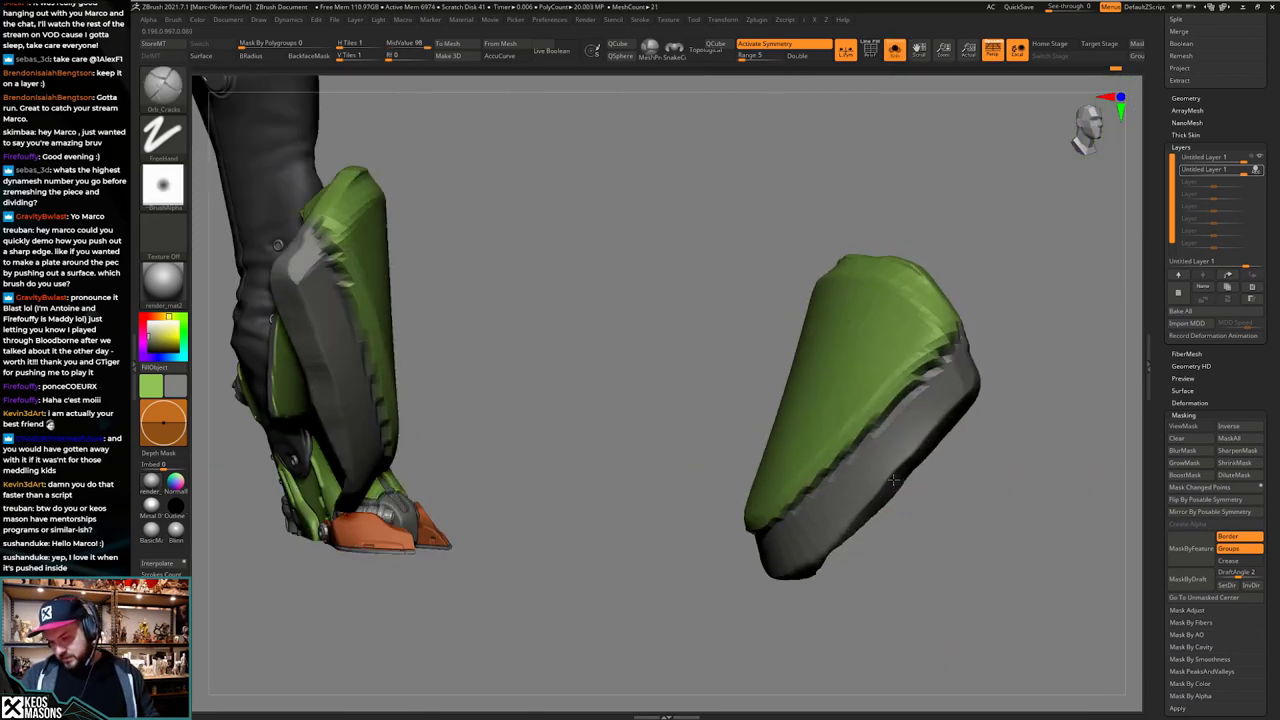
mouse_move(905, 490)
right_mouse_down()
mouse_move(934, 377)
mouse_move(975, 351)
right_mouse_up()
key("space")
left_click(935, 377)
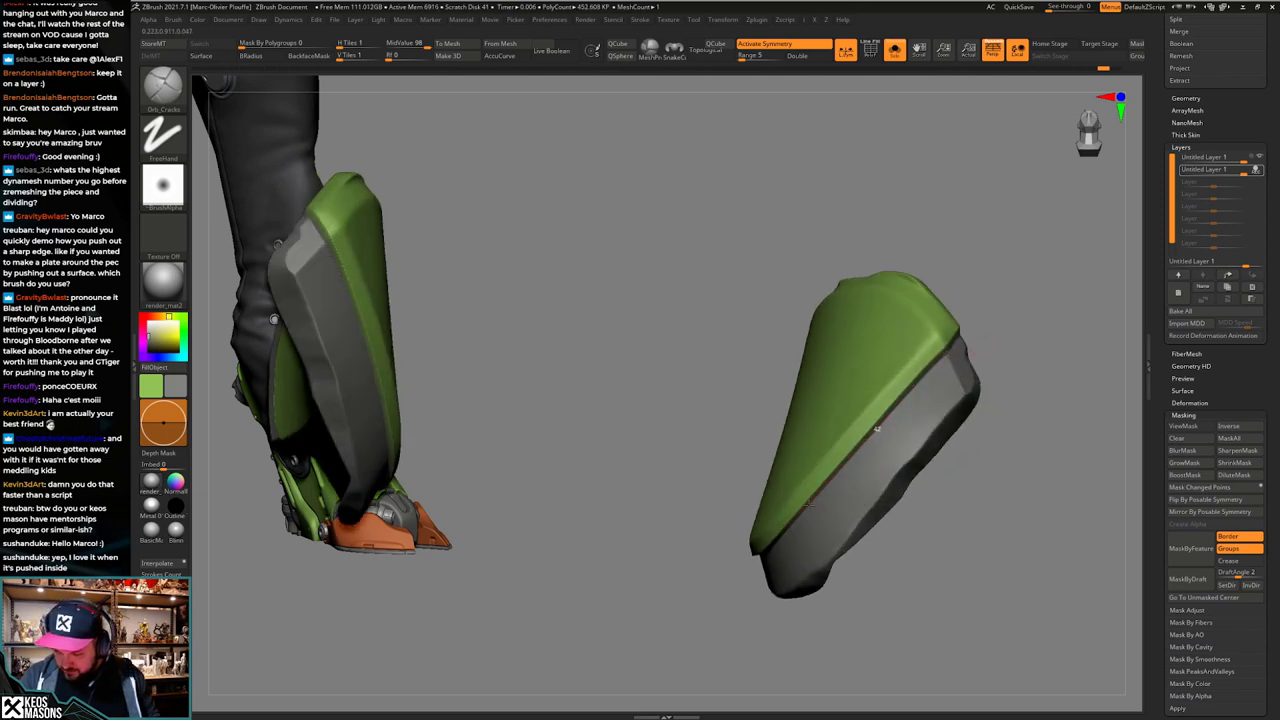
left_click_drag(808, 507, 807, 508)
right_click_drag(832, 480, 861, 450)
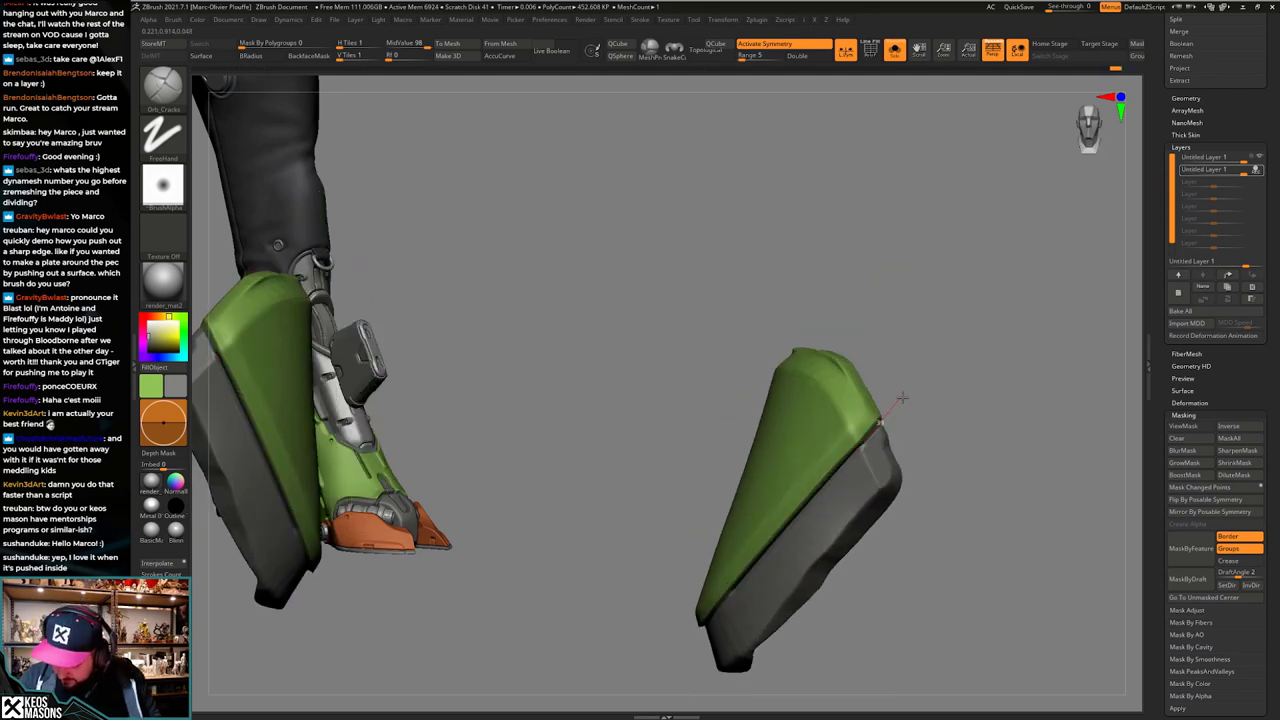
left_click_drag(904, 396, 900, 397)
Step: Continue the seam groove around the plates' underside and along the inner edge beside the grey knee housing
mouse_move(900, 397)
right_mouse_down()
mouse_move(883, 400)
mouse_move(880, 372)
mouse_move(835, 365)
mouse_move(838, 392)
mouse_move(808, 398)
mouse_move(754, 334)
right_mouse_up()
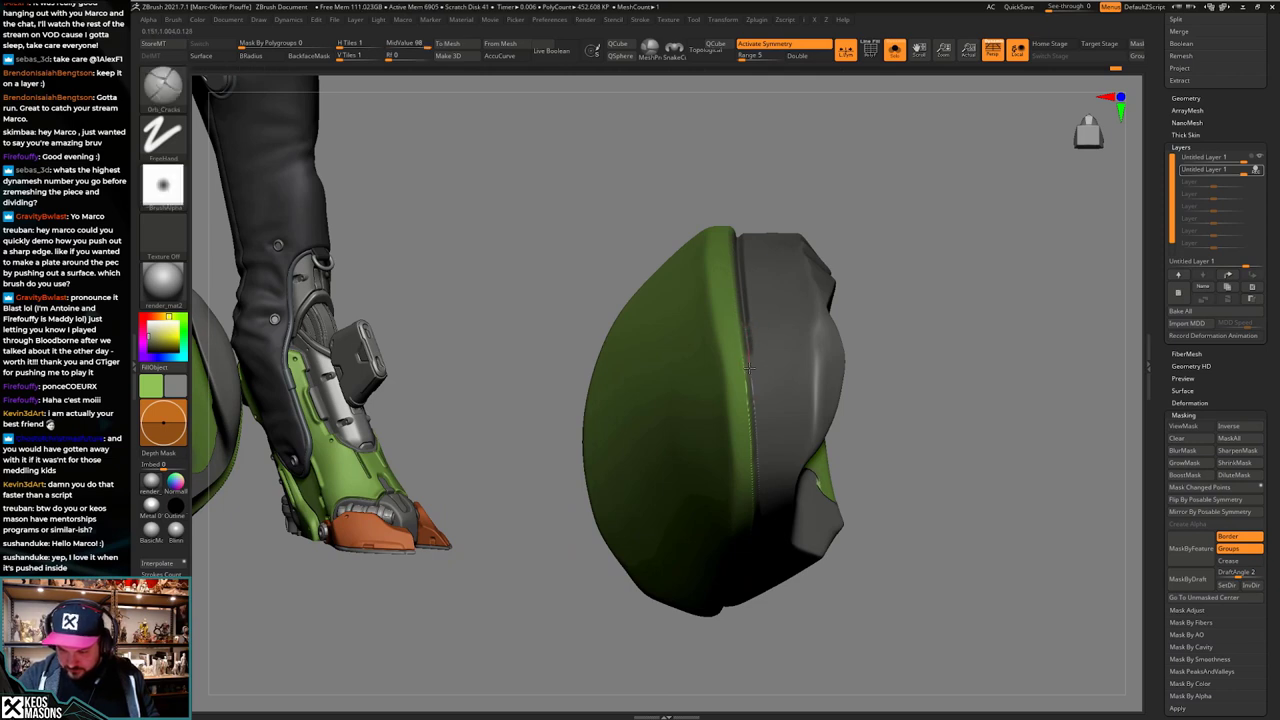
key("ctrl+z")
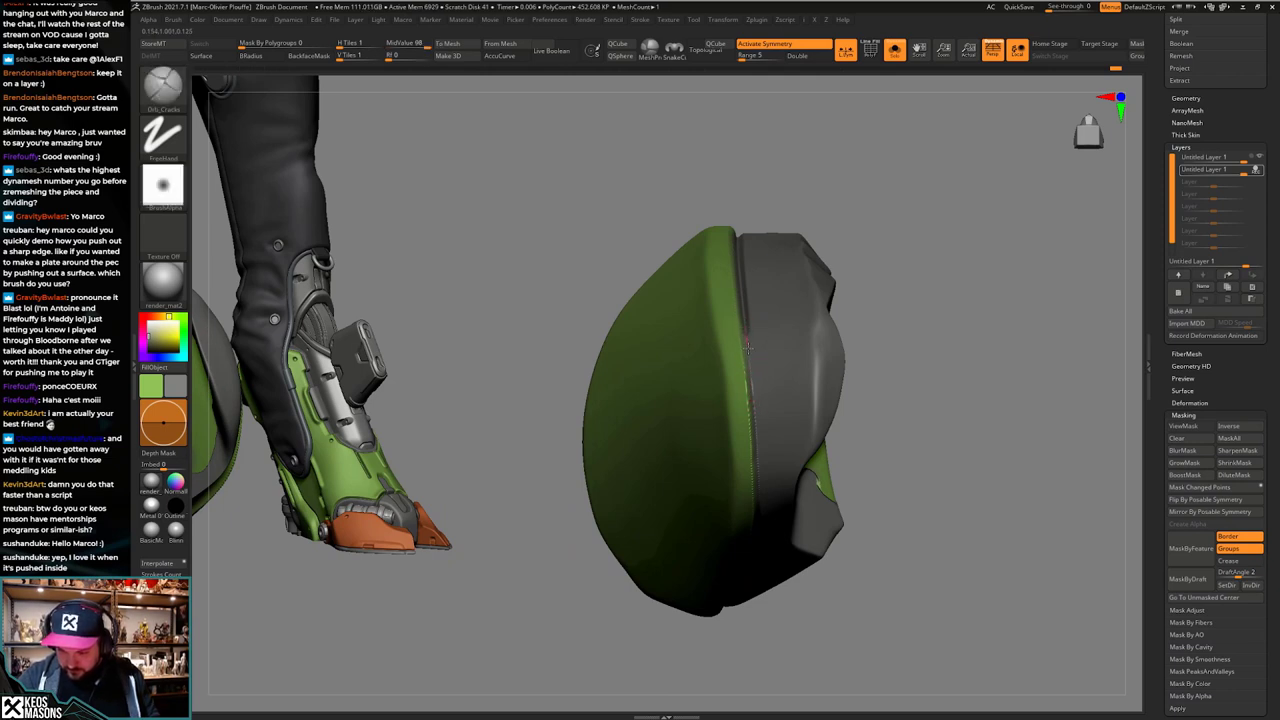
left_click_drag(757, 449, 761, 505)
right_click_drag(761, 505, 756, 358)
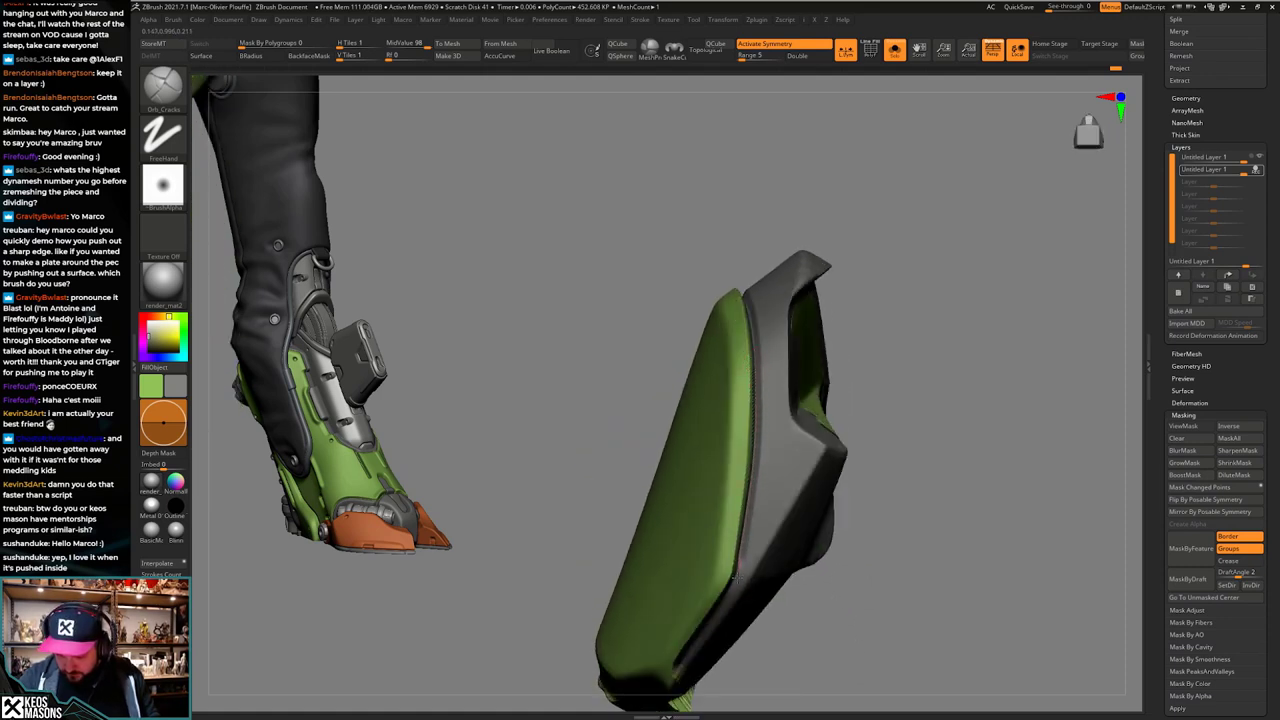
right_click_drag(735, 579, 772, 420)
key("alt+s")
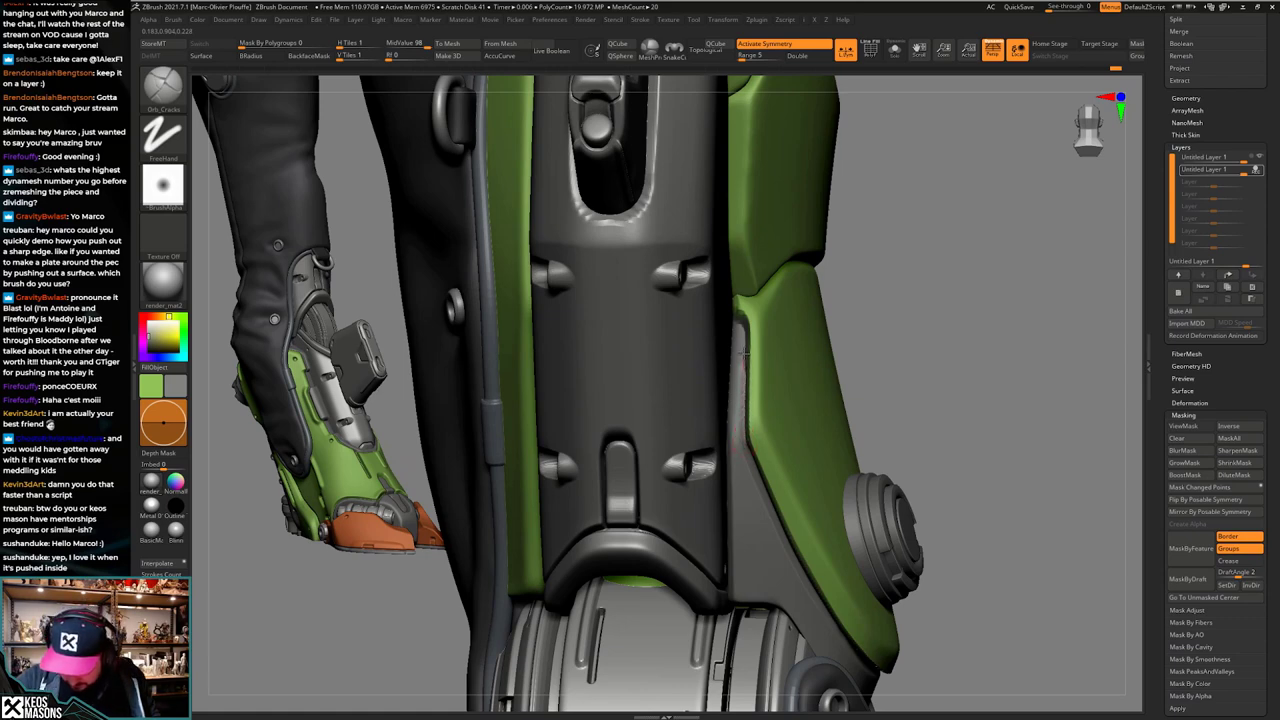
left_click_drag(729, 319, 741, 368)
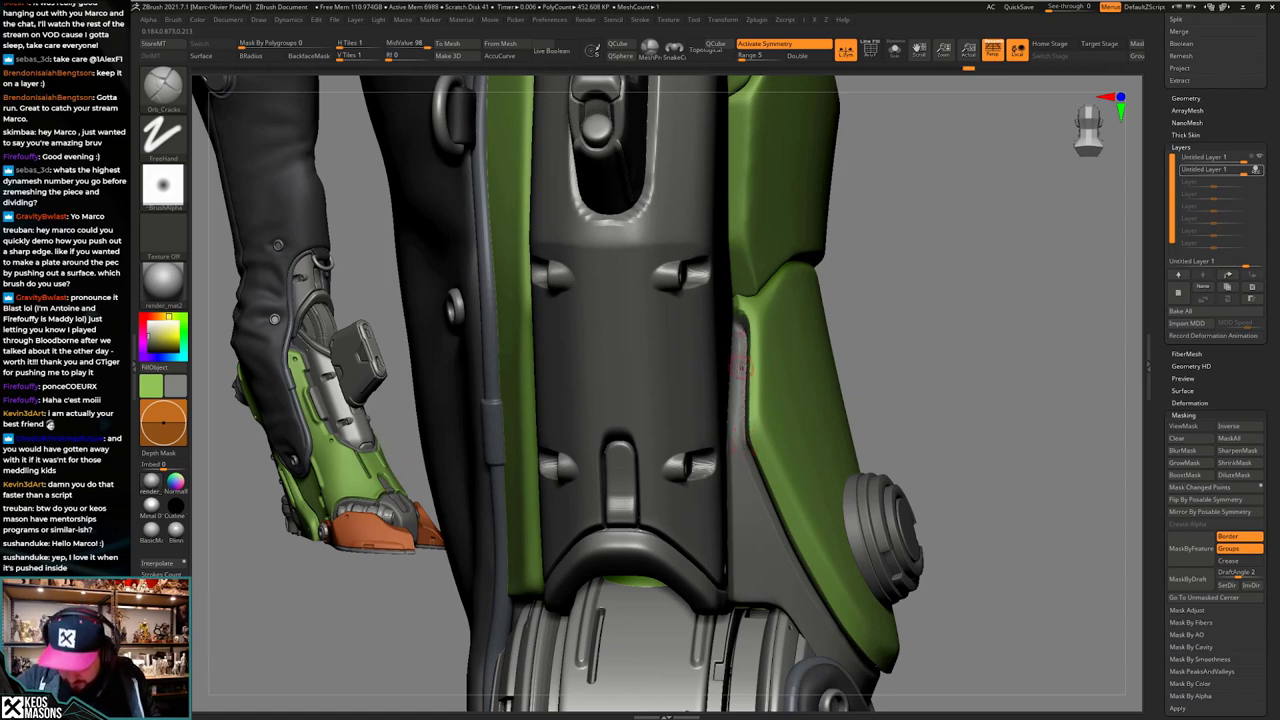
Step: Carve a panel line across the inner grey strip and refine the groove along its green border
mouse_move(738, 435)
right_mouse_down("ctrl")
mouse_move(766, 490)
mouse_move(785, 491)
mouse_move(774, 411)
mouse_move(698, 394)
mouse_move(774, 396)
mouse_move(786, 512)
mouse_move(718, 450)
mouse_move(752, 452)
right_mouse_up("ctrl")
key("alt+shift+s")
left_click_drag(675, 503, 717, 450)
mouse_move(710, 452)
right_mouse_down()
mouse_move(655, 480)
mouse_move(778, 436)
mouse_move(663, 357)
mouse_move(675, 392)
right_mouse_up()
key("alt+s")
key("alt+s")
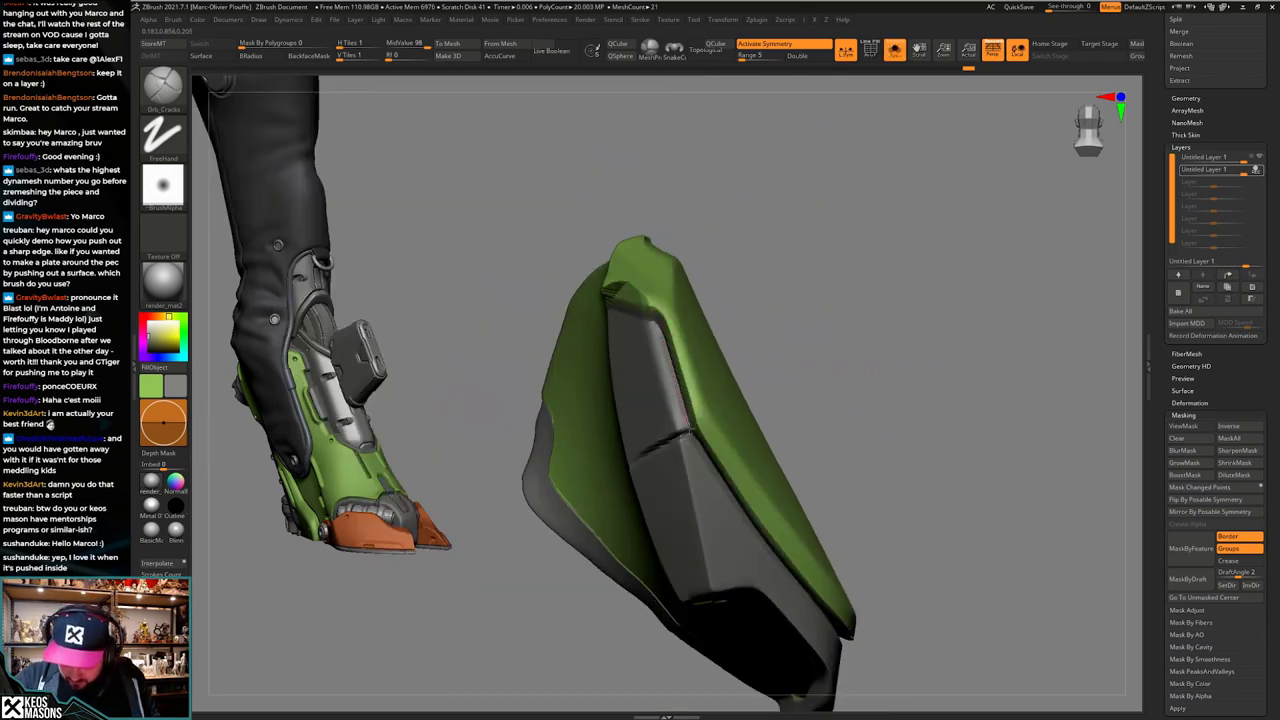
left_click_drag(694, 442, 688, 433)
right_click_drag(688, 413, 672, 372)
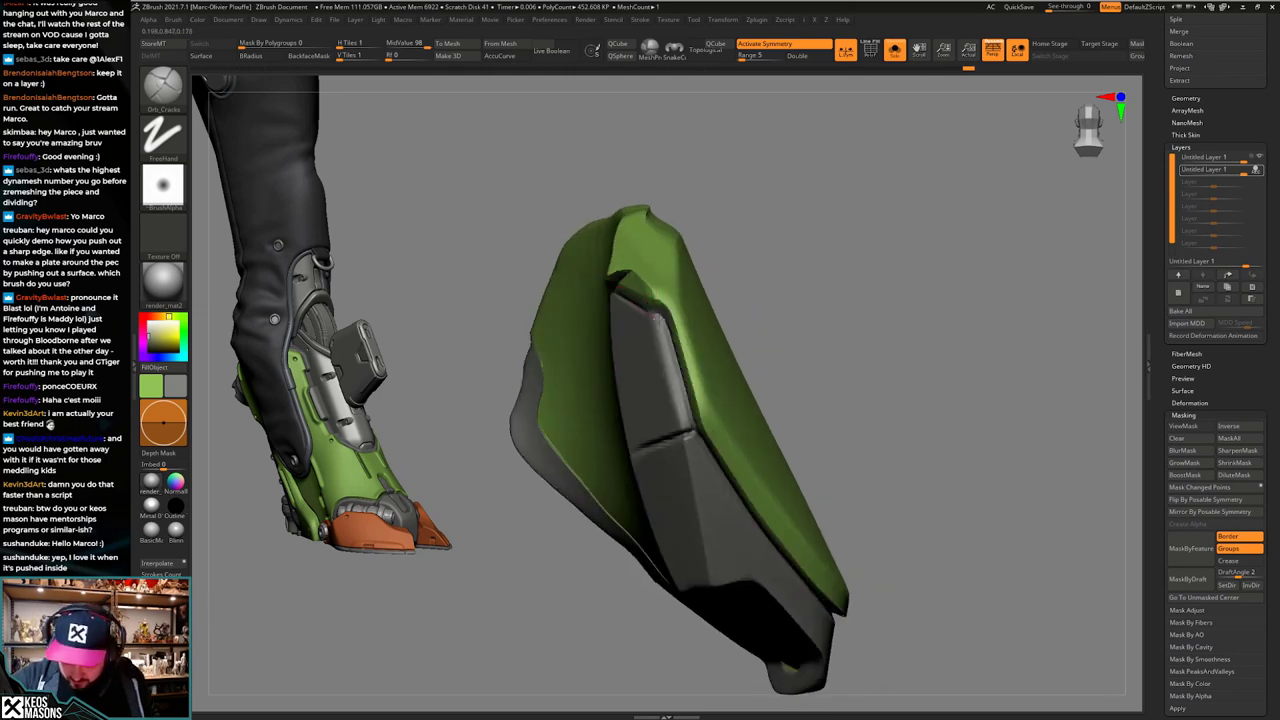
Step: Paint a triangular mask on the grey inner knee panel above the round knee joint, redoing the first attempt
right_click_drag(673, 331, 650, 490, "ctrl")
key("alt+s")
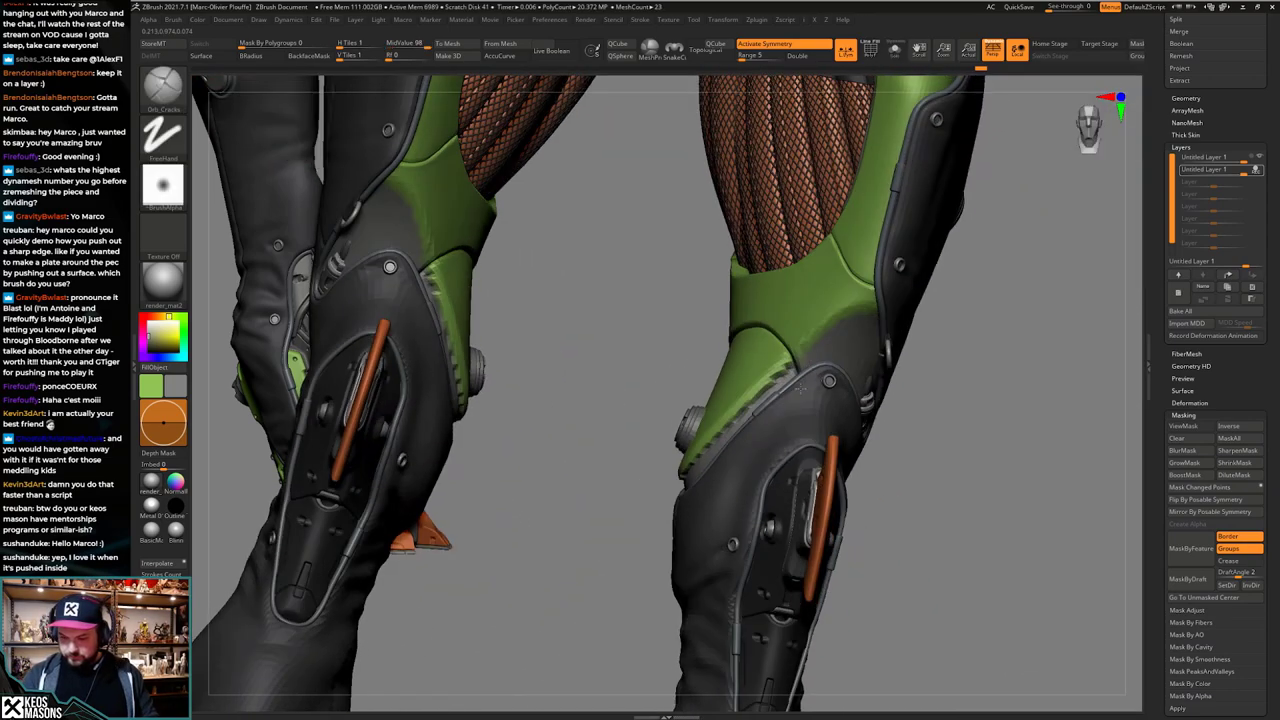
right_click_drag(750, 490, 769, 552, "ctrl")
right_click_drag(826, 508, 750, 536)
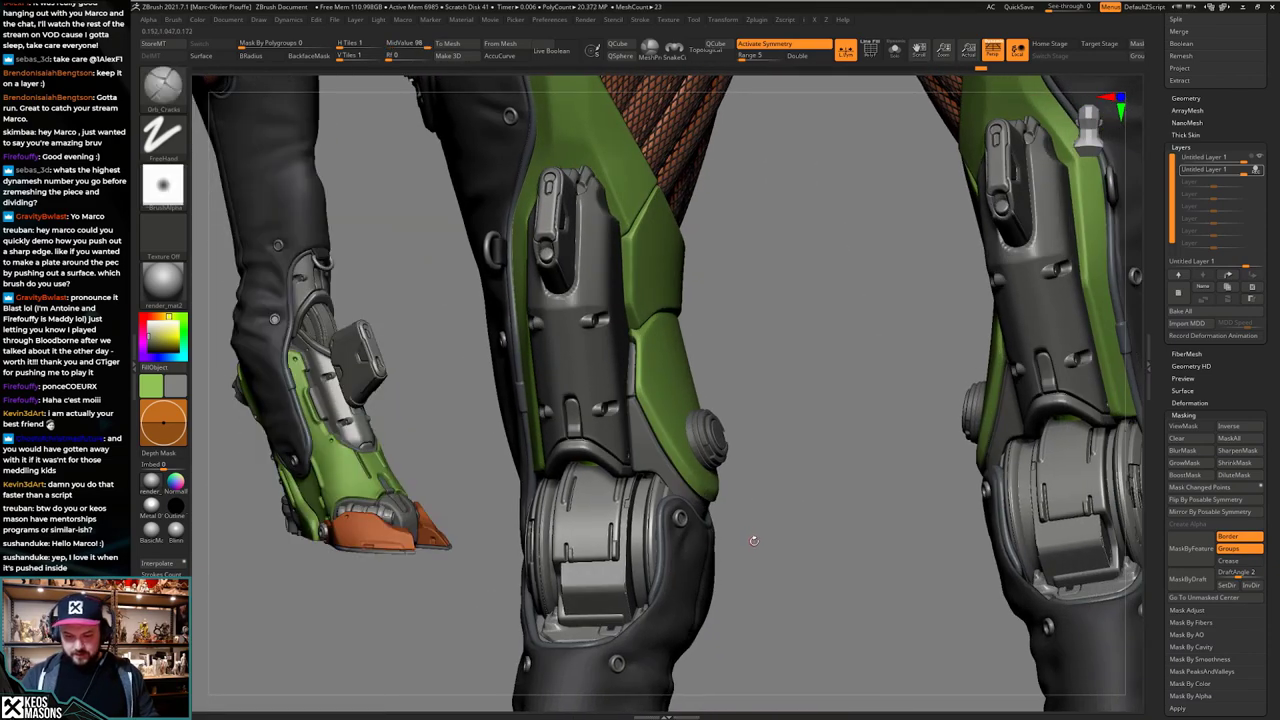
left_click_drag(754, 541, 778, 520)
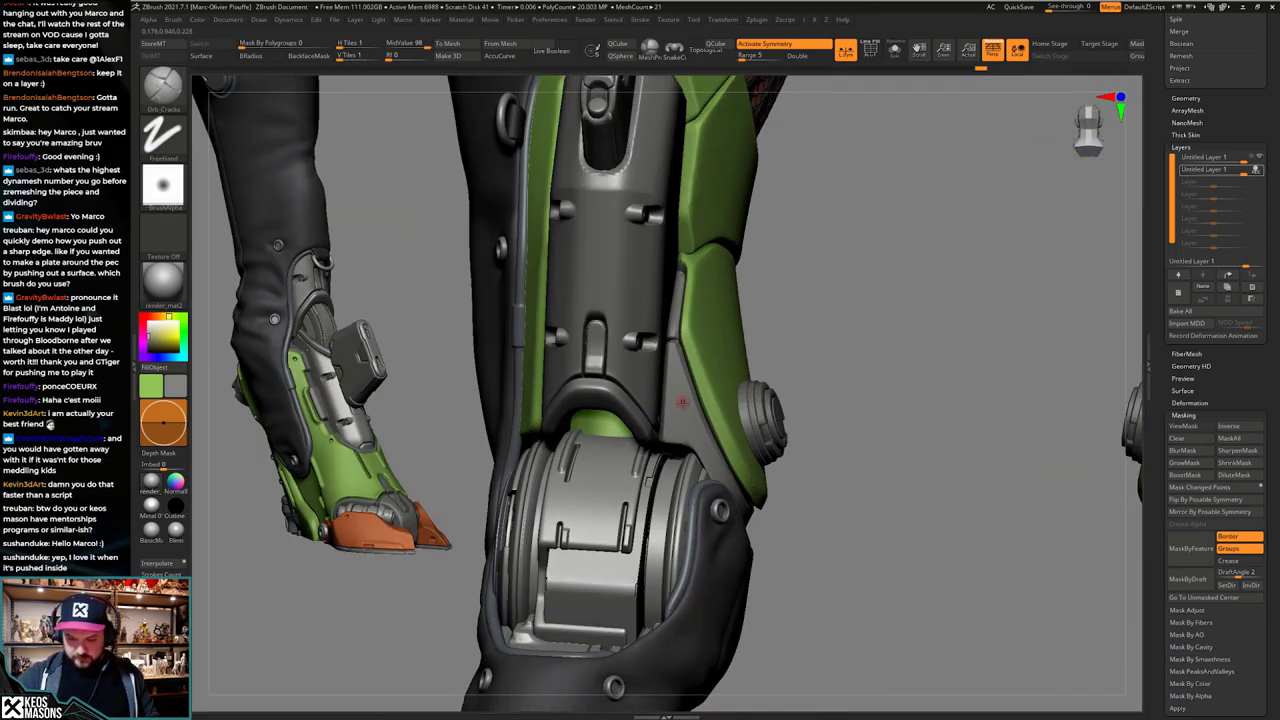
left_click_drag(681, 430, 677, 402, "ctrl")
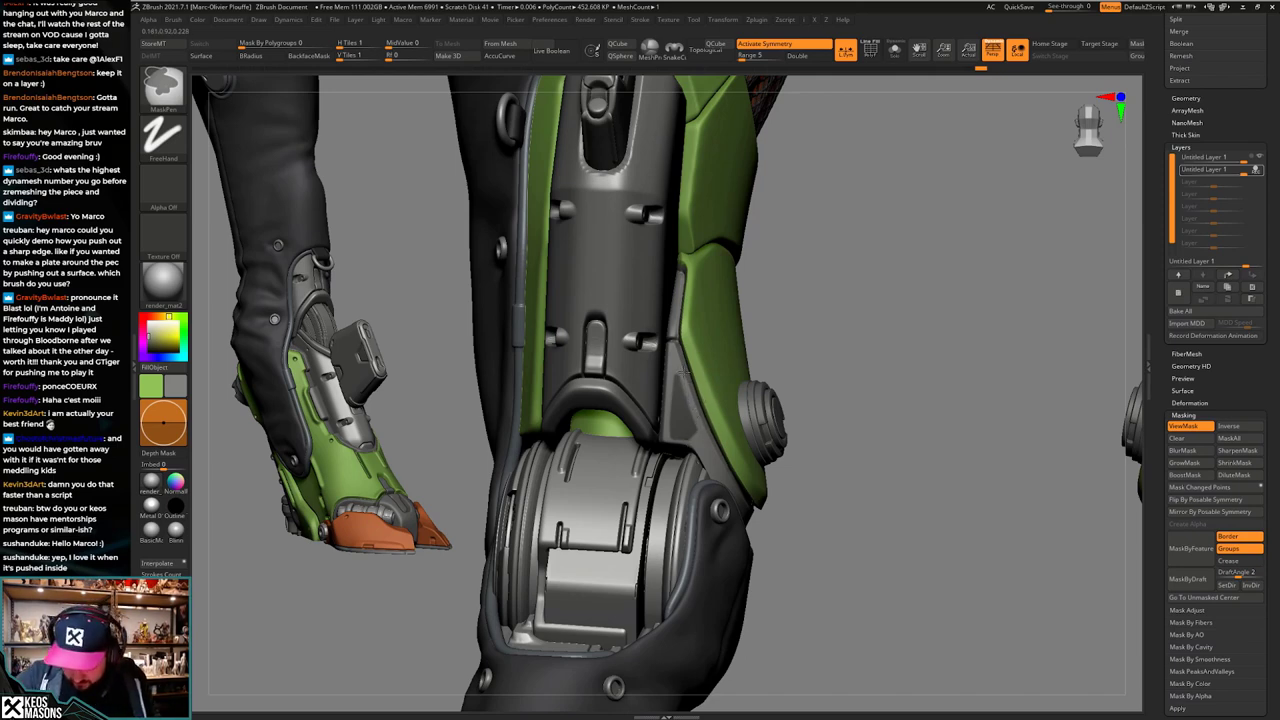
mouse_move(698, 393)
right_mouse_down()
mouse_move(560, 420)
mouse_move(711, 438)
mouse_move(668, 402)
mouse_move(722, 424)
mouse_move(744, 352)
mouse_move(700, 335)
mouse_move(729, 428)
mouse_move(759, 435)
mouse_move(660, 464)
mouse_move(704, 428)
right_mouse_up()
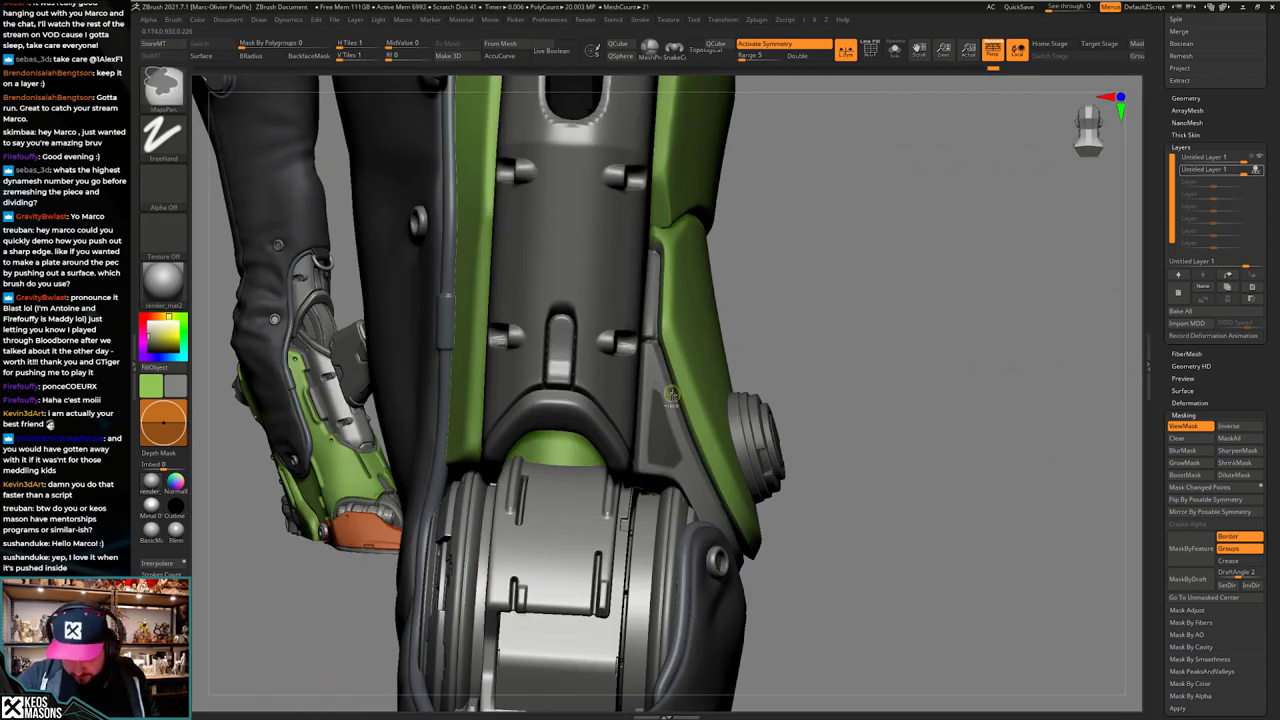
key("ctrl+z")
left_click_drag(652, 397, 649, 385, "ctrl")
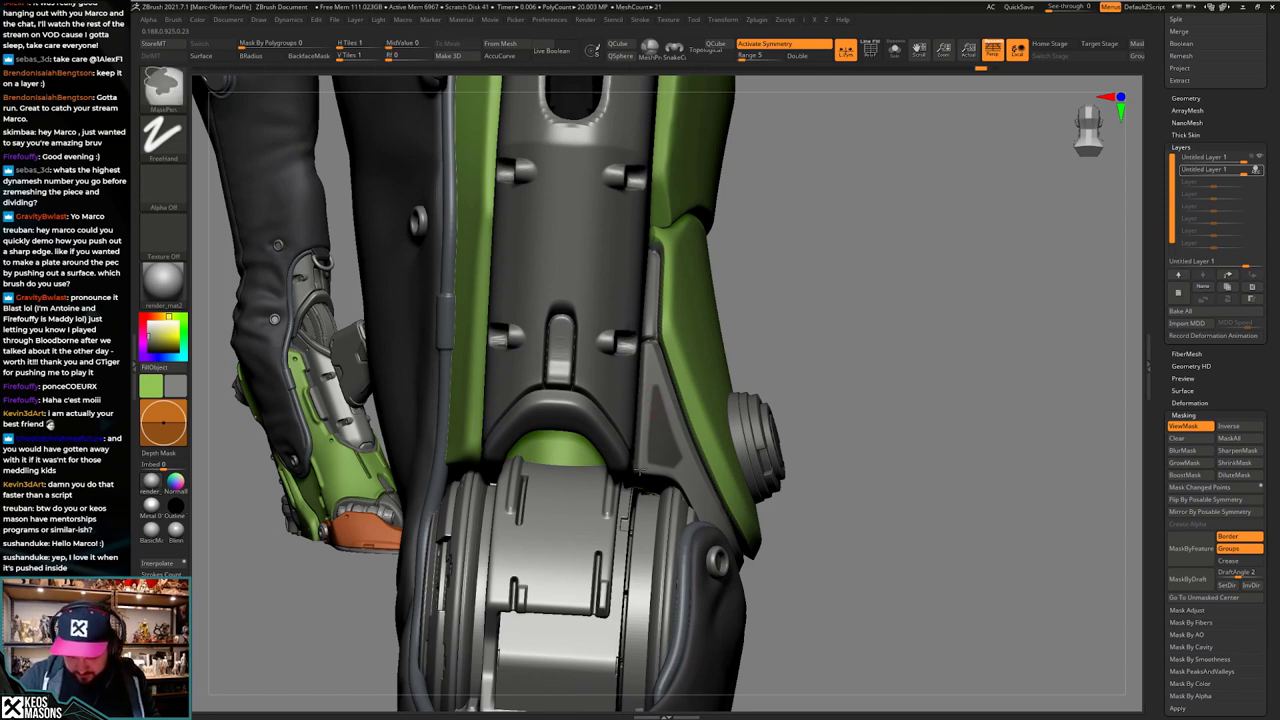
Step: Refine the triangular mask and divide it into two separate shapes with a clear gap between them
mouse_move(788, 392)
right_mouse_down()
mouse_move(803, 325)
mouse_move(803, 387)
mouse_move(903, 551)
mouse_move(890, 545)
right_mouse_up()
left_click_drag(634, 377, 650, 472, "ctrl")
right_click_drag(822, 421, 775, 459, "ctrl")
mouse_move(694, 440)
right_mouse_down()
mouse_move(800, 425)
mouse_move(680, 470)
mouse_move(690, 462)
right_mouse_up()
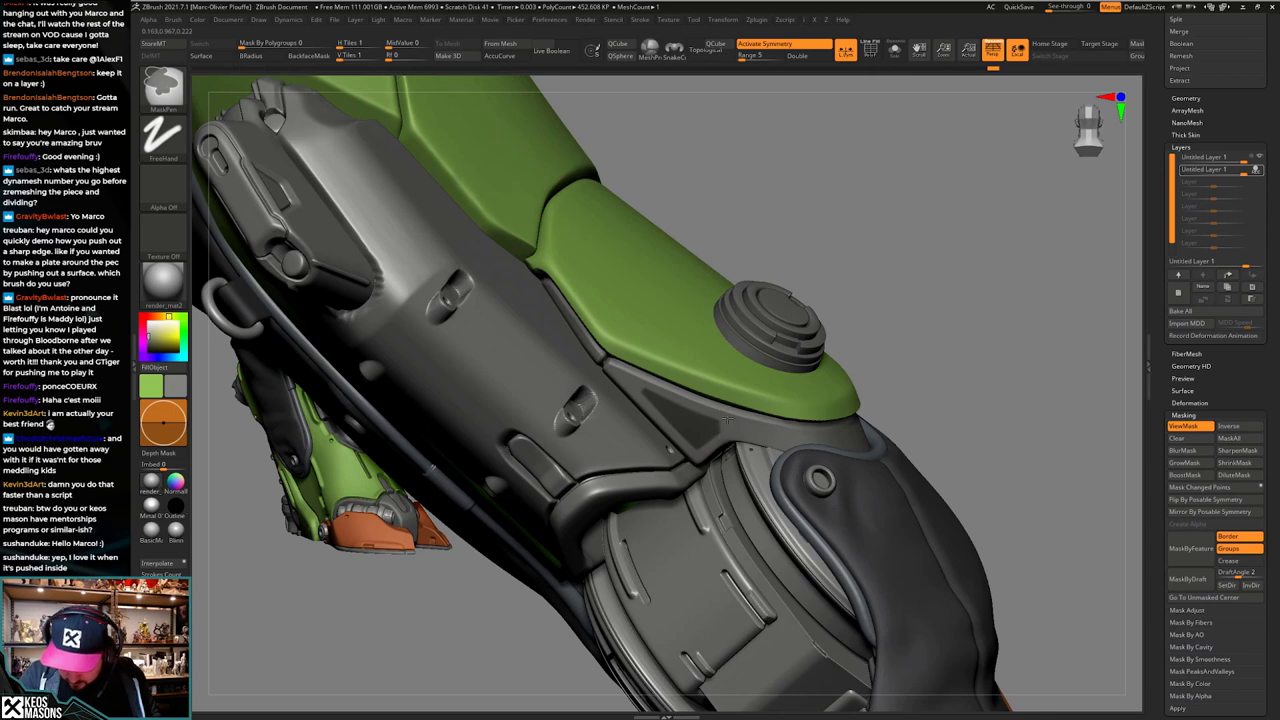
right_click_drag(725, 430, 750, 418, "shift")
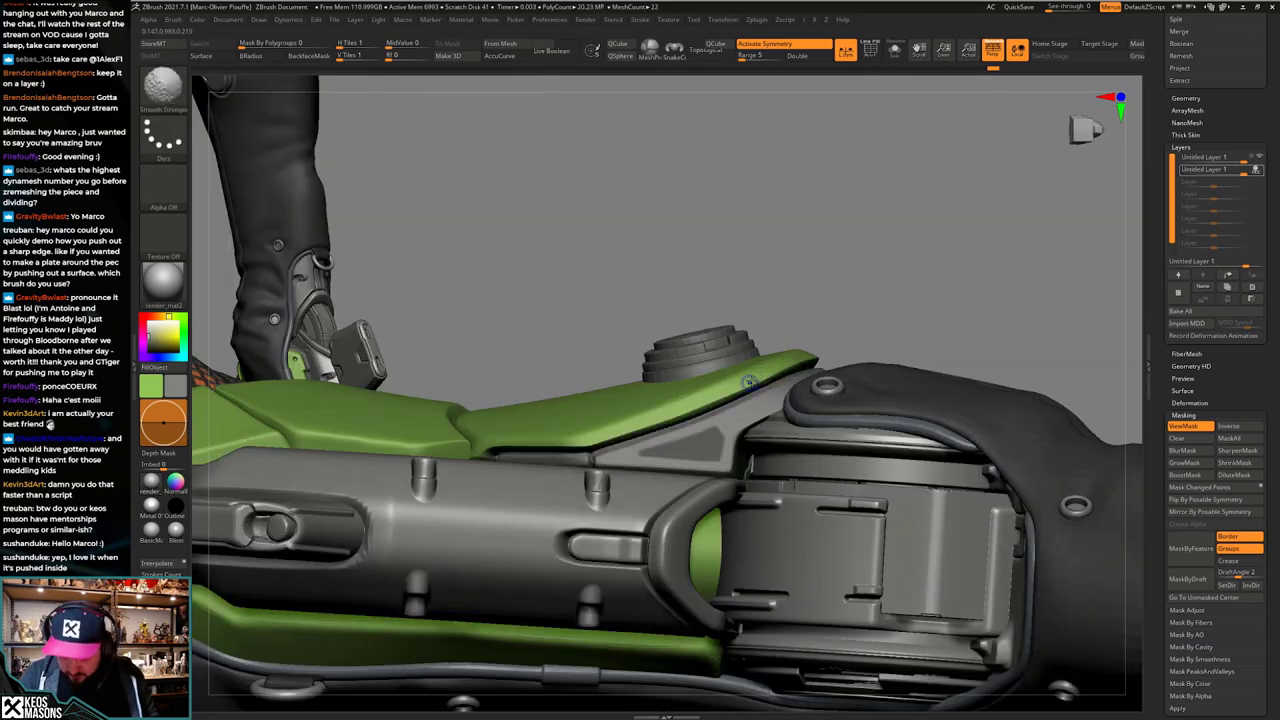
key("space")
left_click(699, 429)
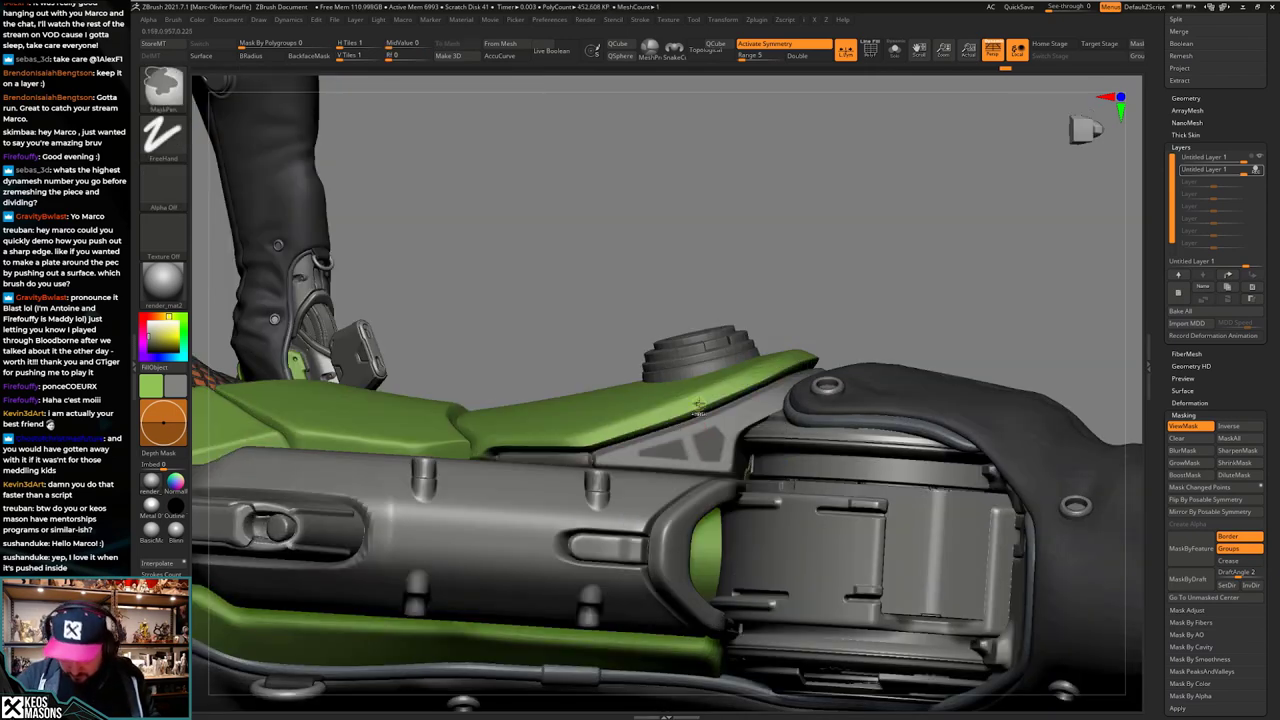
Step: Check the masked shapes against both full legs, isolate the knee plates and stop recording on their second layer
key("shift+s")
mouse_move(757, 388)
right_mouse_down()
mouse_move(700, 340)
mouse_move(740, 420)
mouse_move(713, 372)
mouse_move(735, 408)
mouse_move(685, 420)
mouse_move(740, 405)
mouse_move(738, 575)
right_mouse_up()
mouse_move(738, 575)
right_mouse_down()
mouse_move(700, 590)
mouse_move(735, 600)
right_mouse_up()
key("shift+s")
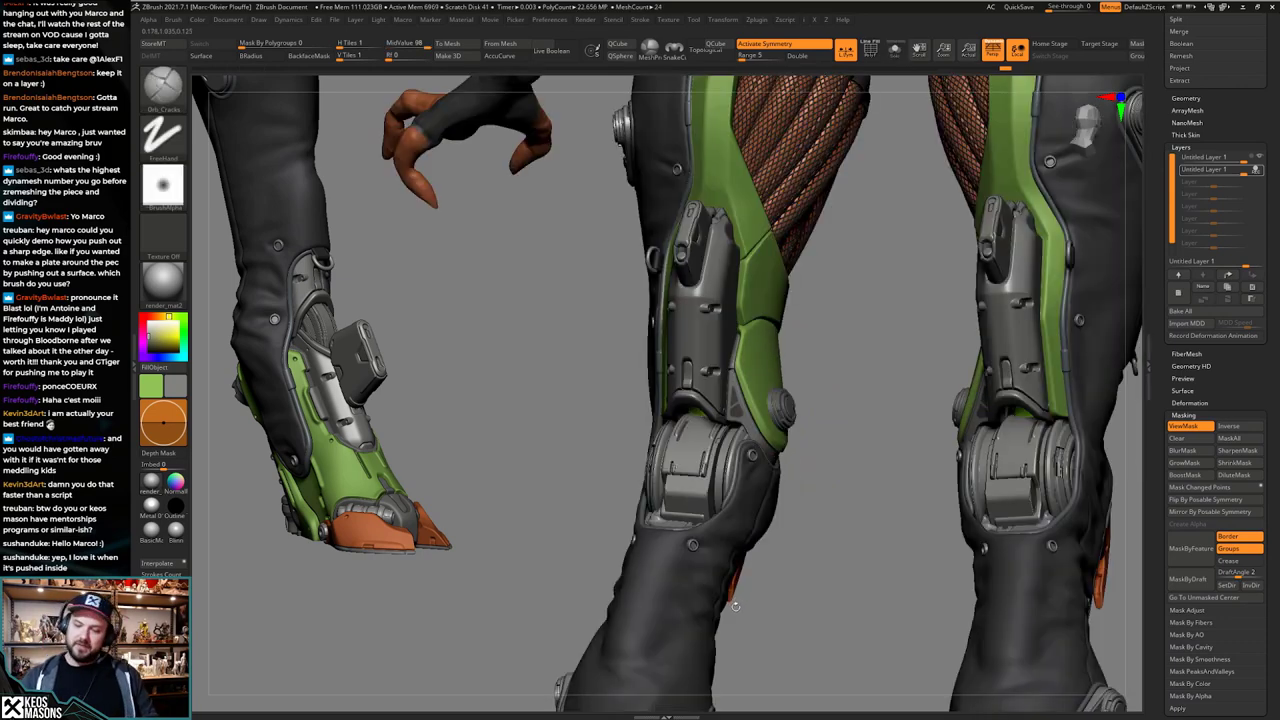
mouse_move(741, 506)
right_mouse_down("ctrl")
mouse_move(743, 445)
mouse_move(748, 485)
mouse_move(796, 560)
mouse_move(795, 501)
right_mouse_up("ctrl")
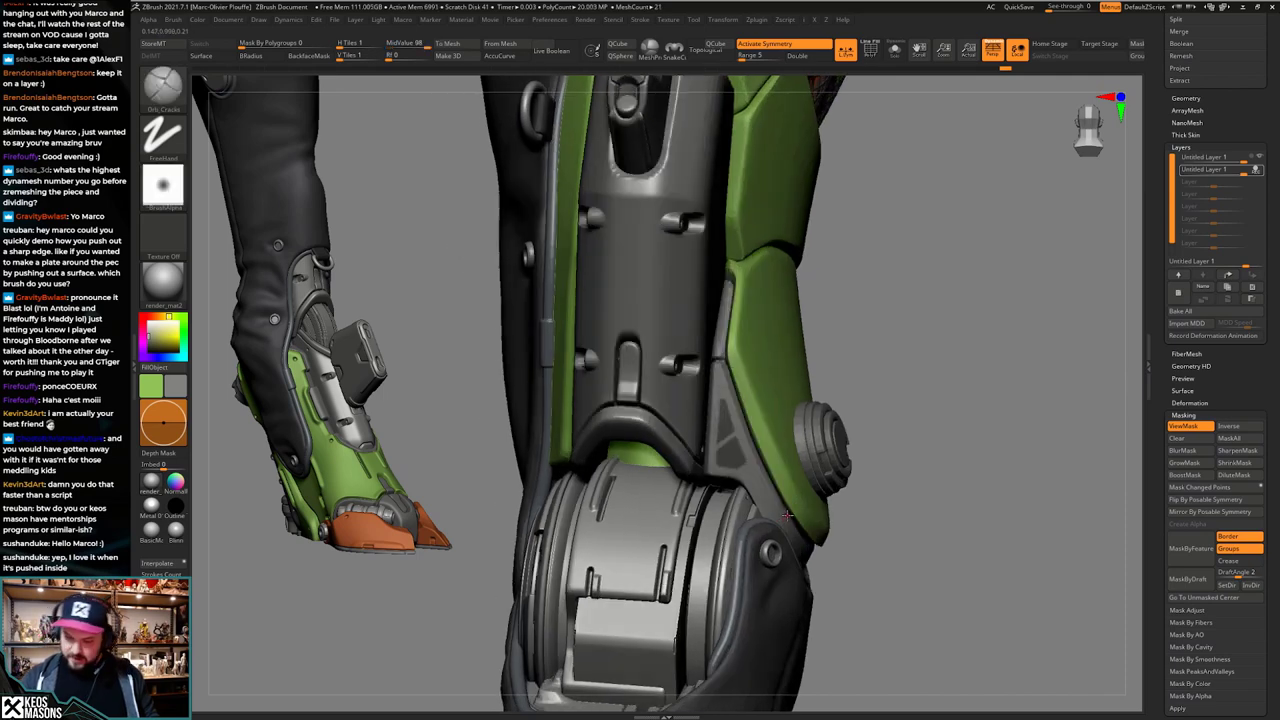
mouse_move(787, 516)
right_mouse_down("ctrl")
mouse_move(808, 471)
mouse_move(888, 532)
right_mouse_up("ctrl")
key("alt+s")
right_click_drag(888, 532, 811, 506, "alt")
left_click(1256, 170)
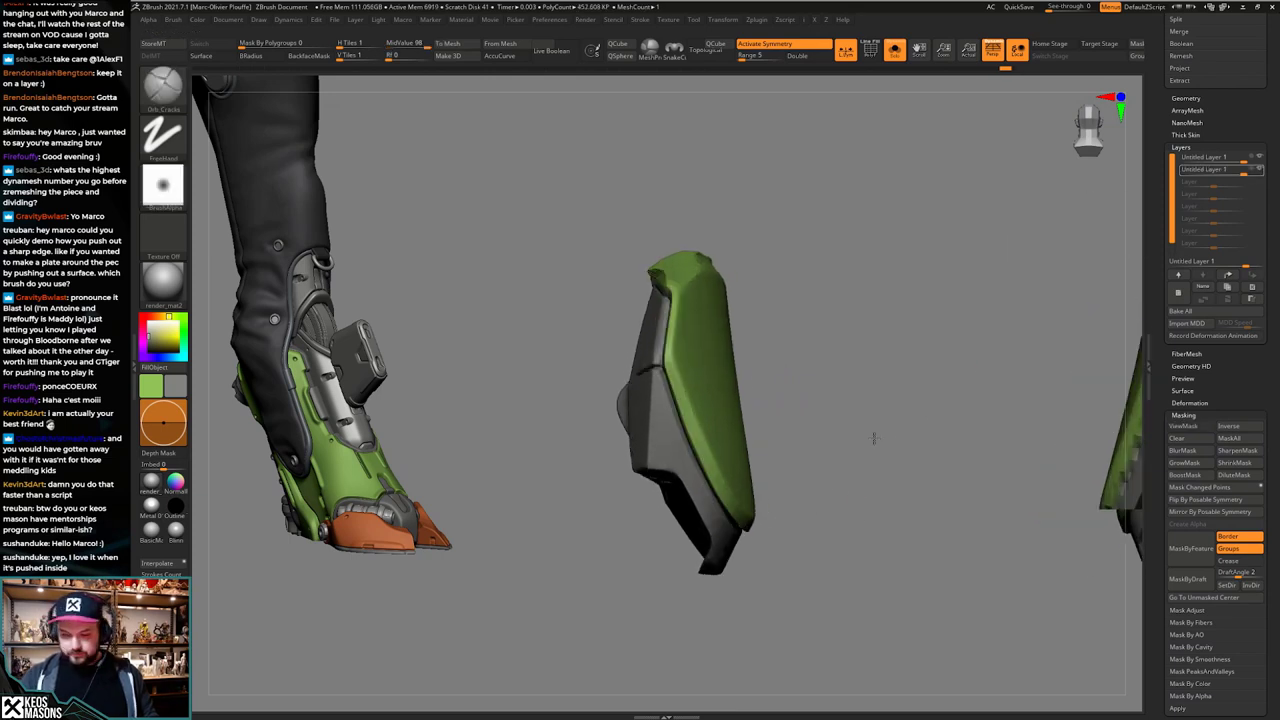
Step: Remove the knee plates' second layer with its masked shapes and inspect the plates' wireframe
right_click_drag(874, 438, 822, 447, "alt")
left_click(1259, 170)
left_click(1259, 170)
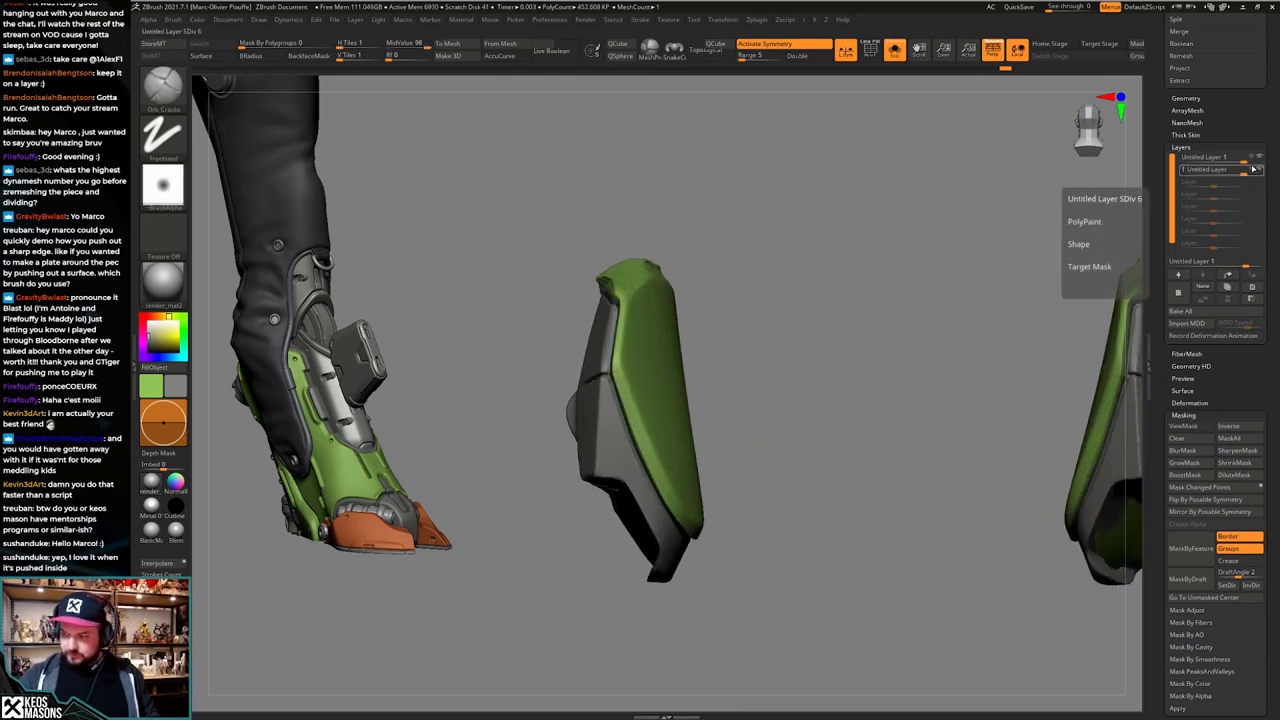
key("shift+f")
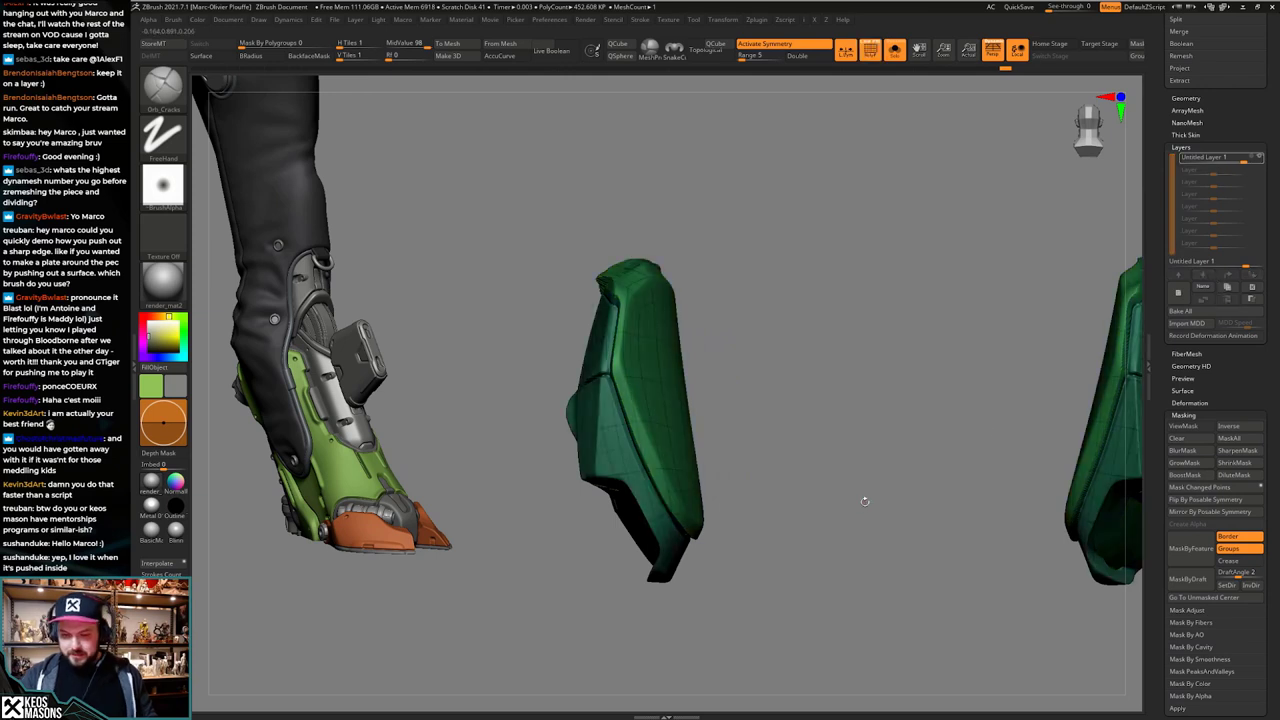
key("shift+f")
right_click_drag(840, 490, 849, 474, "alt")
Step: Try to subdivide the knee plates further, toggling recording on their remaining layer between attempts
key("space")
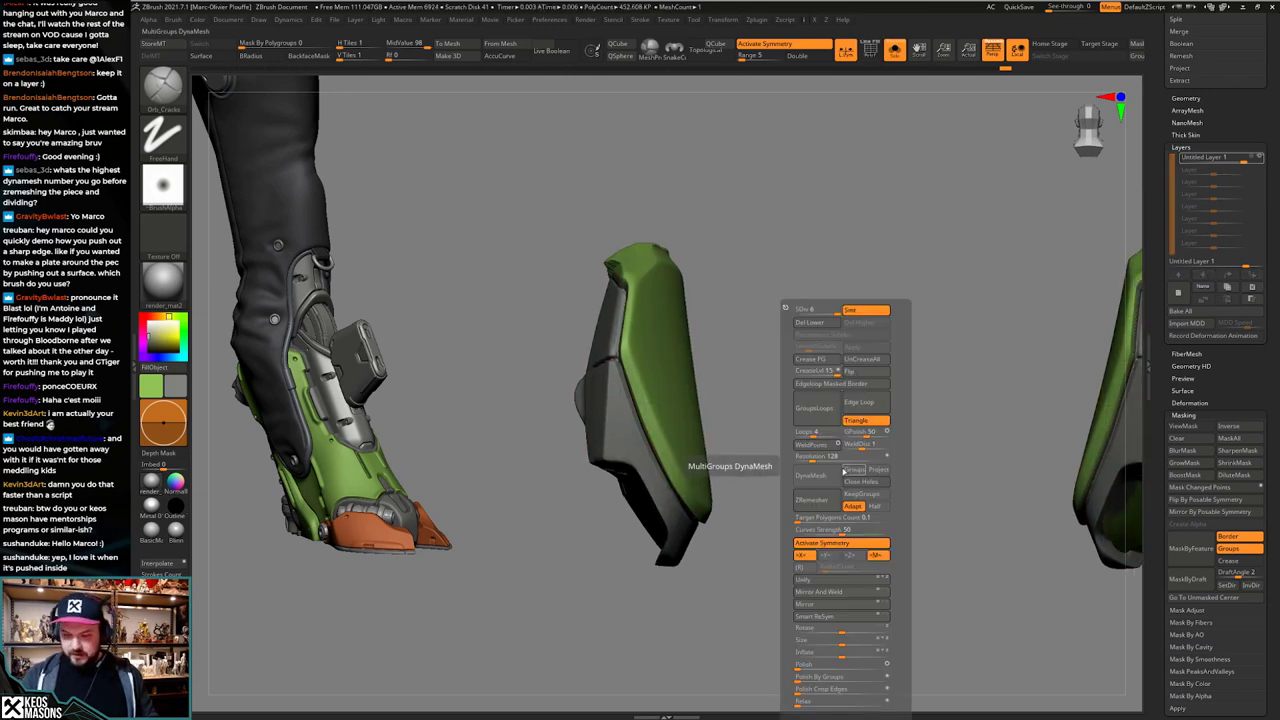
key("ctrl+d")
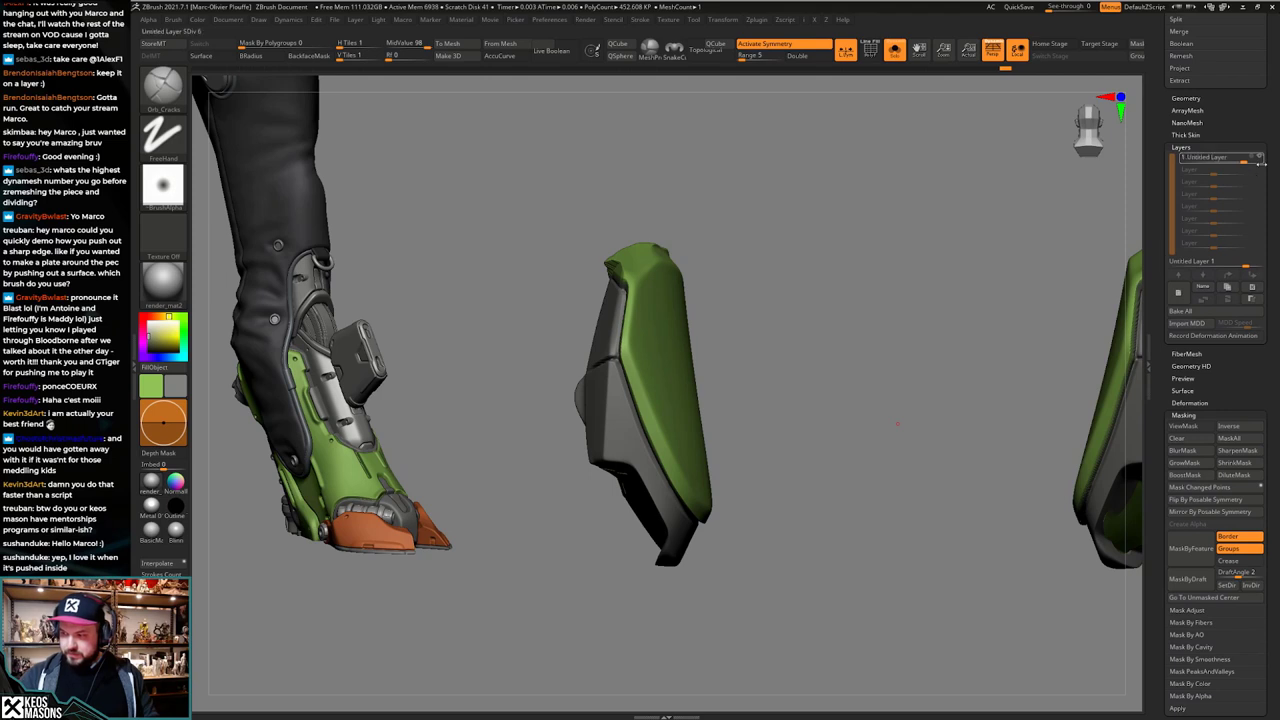
left_click(1260, 158)
key("ctrl+shift+d")
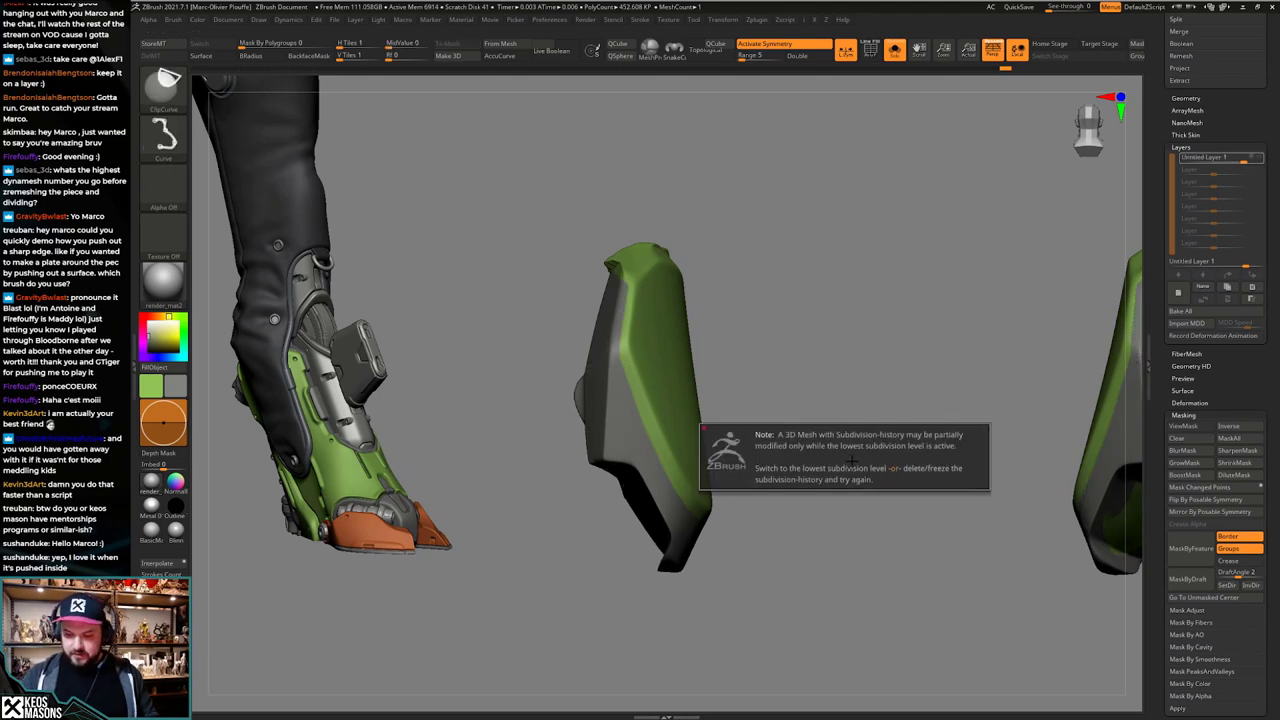
key("space")
left_click(1260, 158)
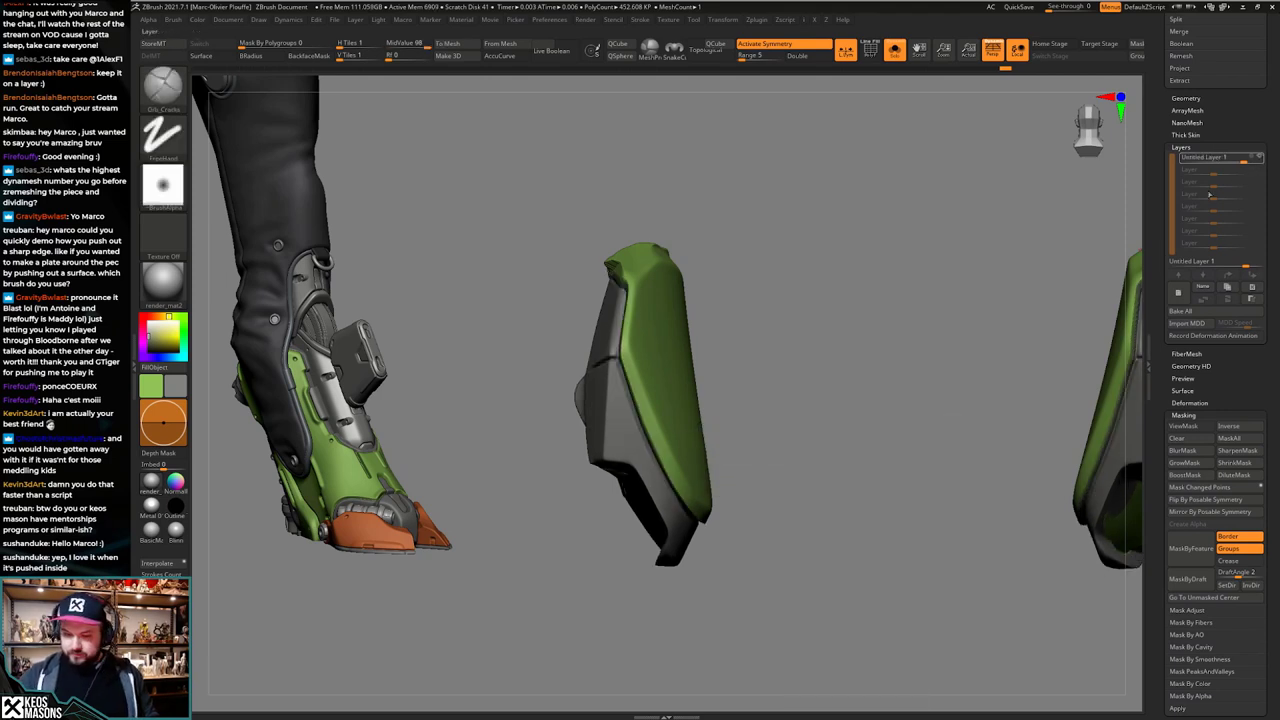
key("shift+f")
key("shift+f")
key("ctrl+shift+d")
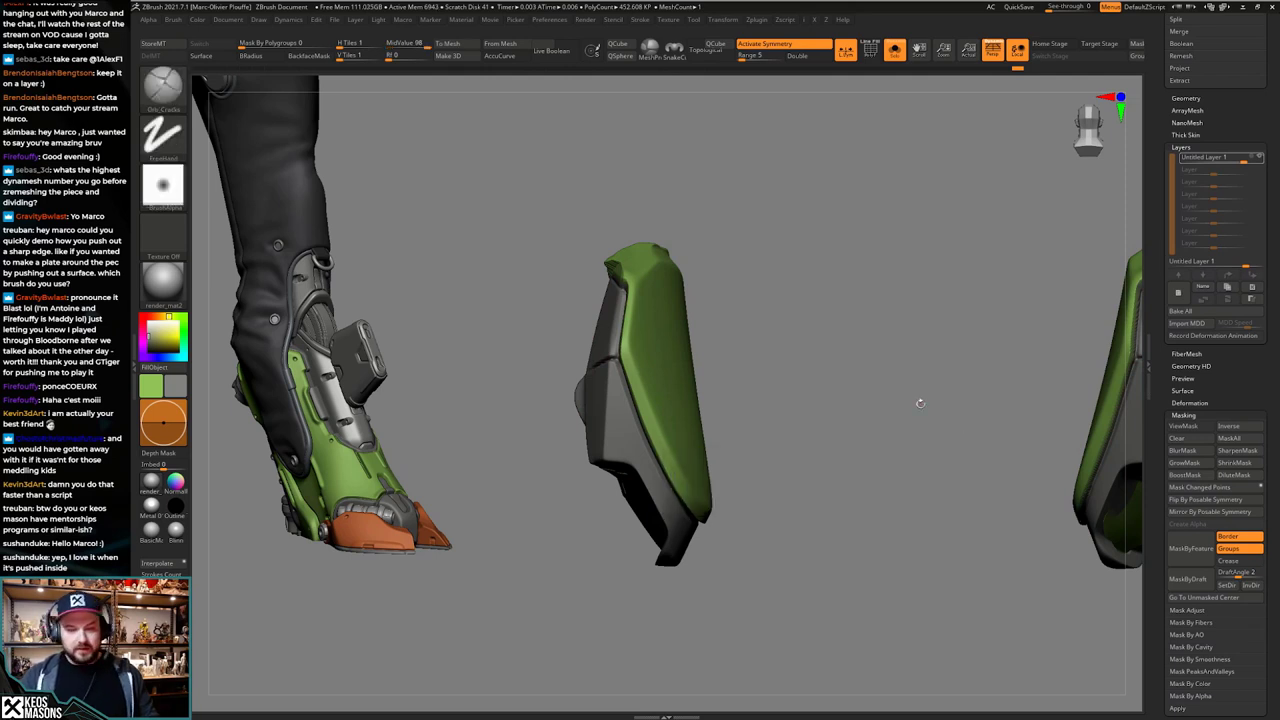
key("space")
mouse_move(846, 466)
left_mouse_down()
mouse_move(855, 444)
mouse_move(812, 517)
left_mouse_up()
key("shift+f")
key("shift+f")
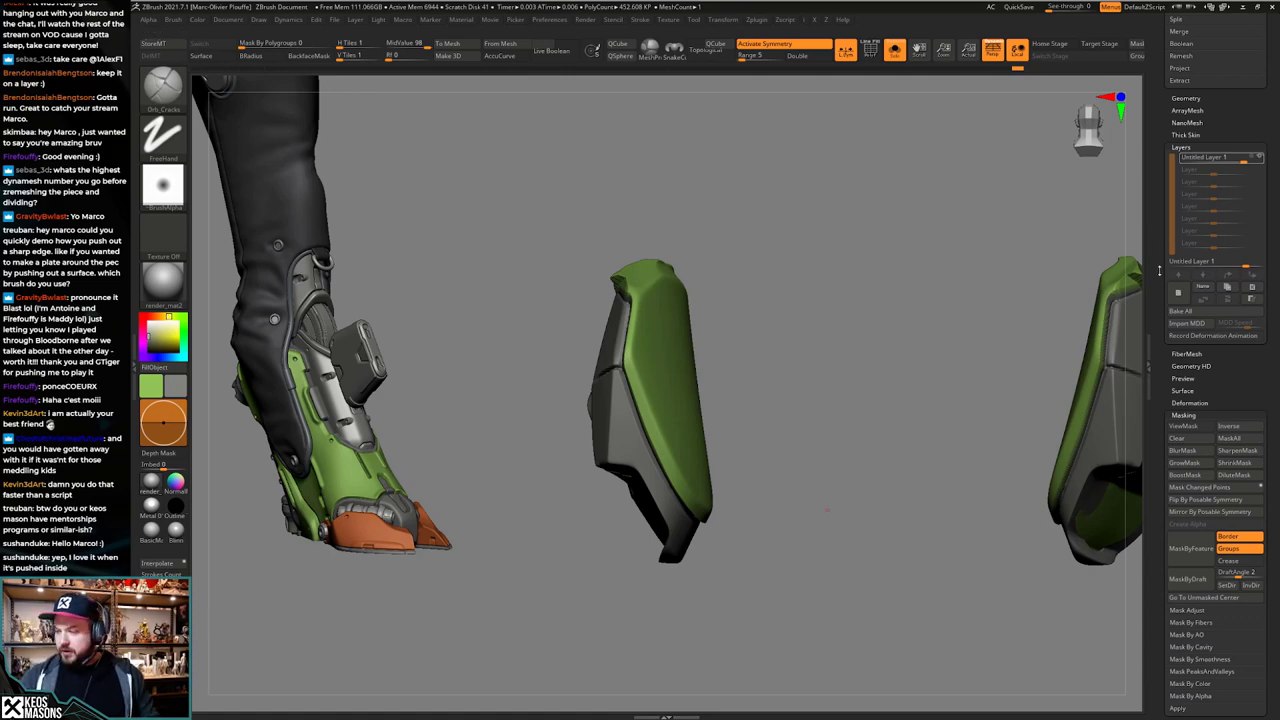
Step: Try to bake all layers of the knee plates while the full legs are shown, and isolate the plates again
left_click_drag(1168, 226, 1168, 260)
left_click_drag(787, 450, 791, 483, "shift")
key("alt+s")
right_click_drag(791, 503, 771, 481, "ctrl")
left_click_drag(774, 501, 782, 501, "shift")
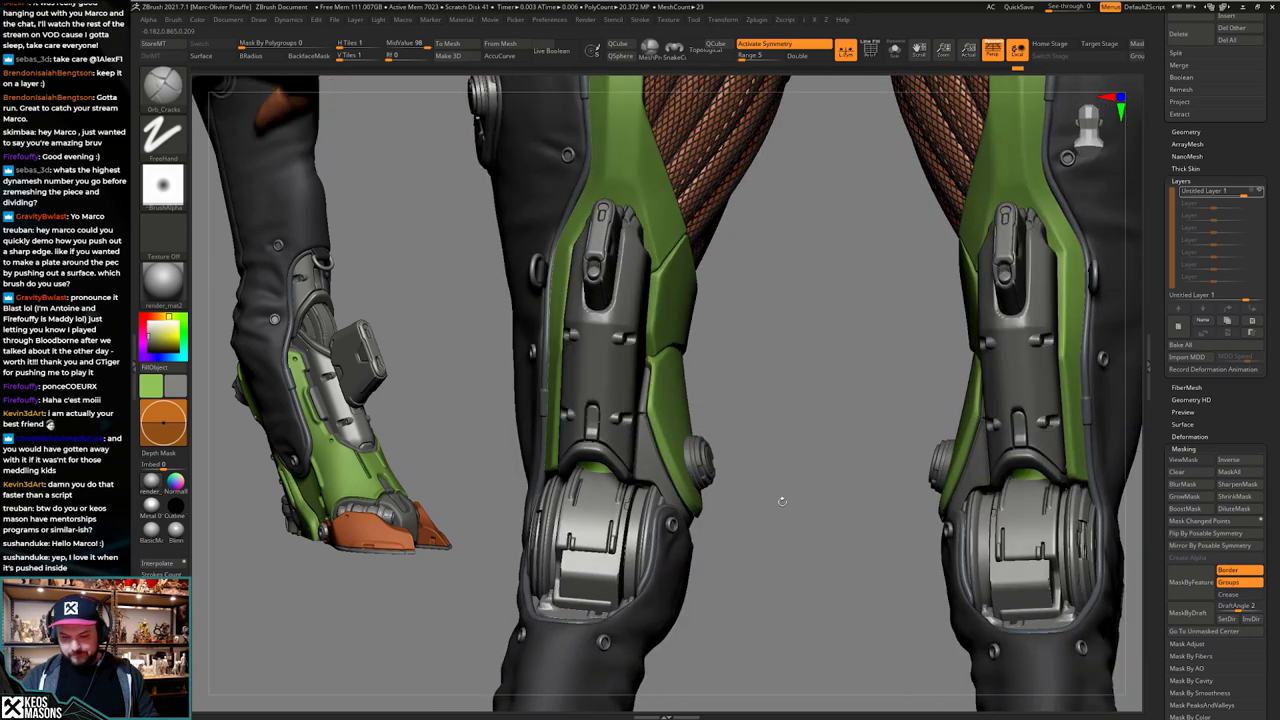
left_click(1220, 346)
key("alt+s")
left_click_drag(766, 477, 783, 503)
Step: Retry subdividing the isolated knee plates and test a rectangular mask over them, clearing it again
key("ctrl+shift+d")
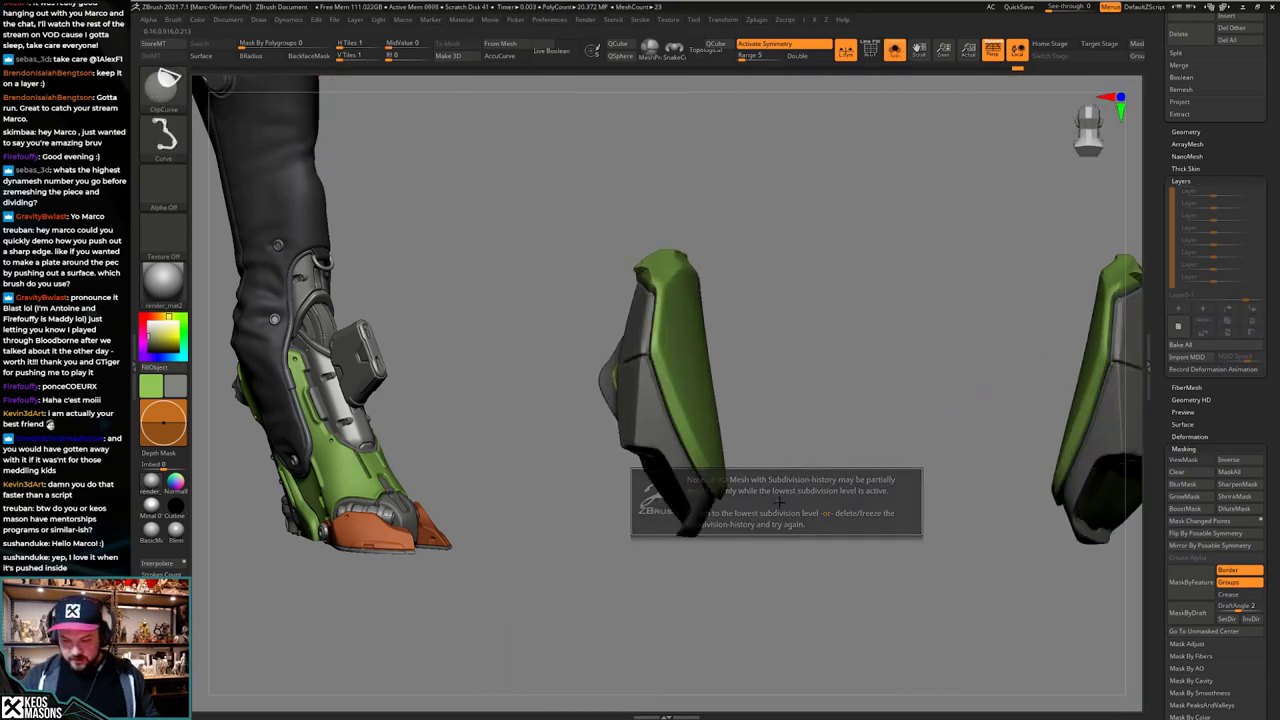
key("g")
key("space")
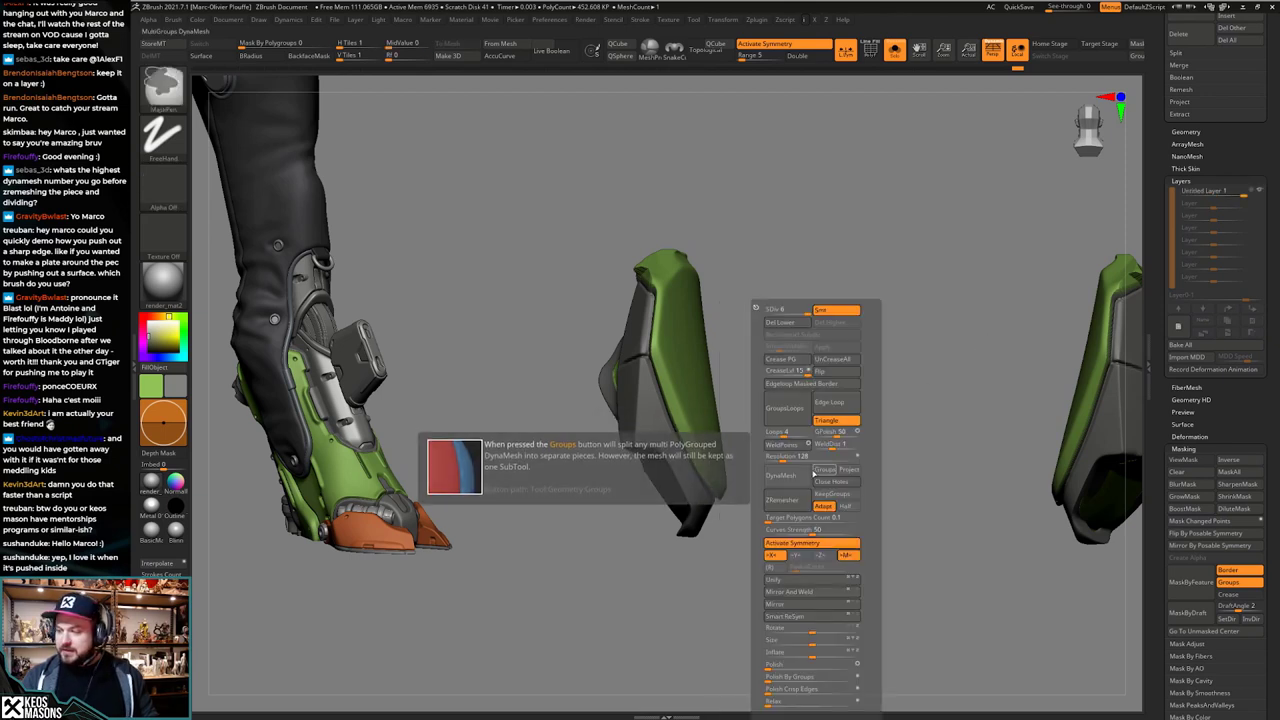
left_click_drag(806, 270, 597, 675, "ctrl")
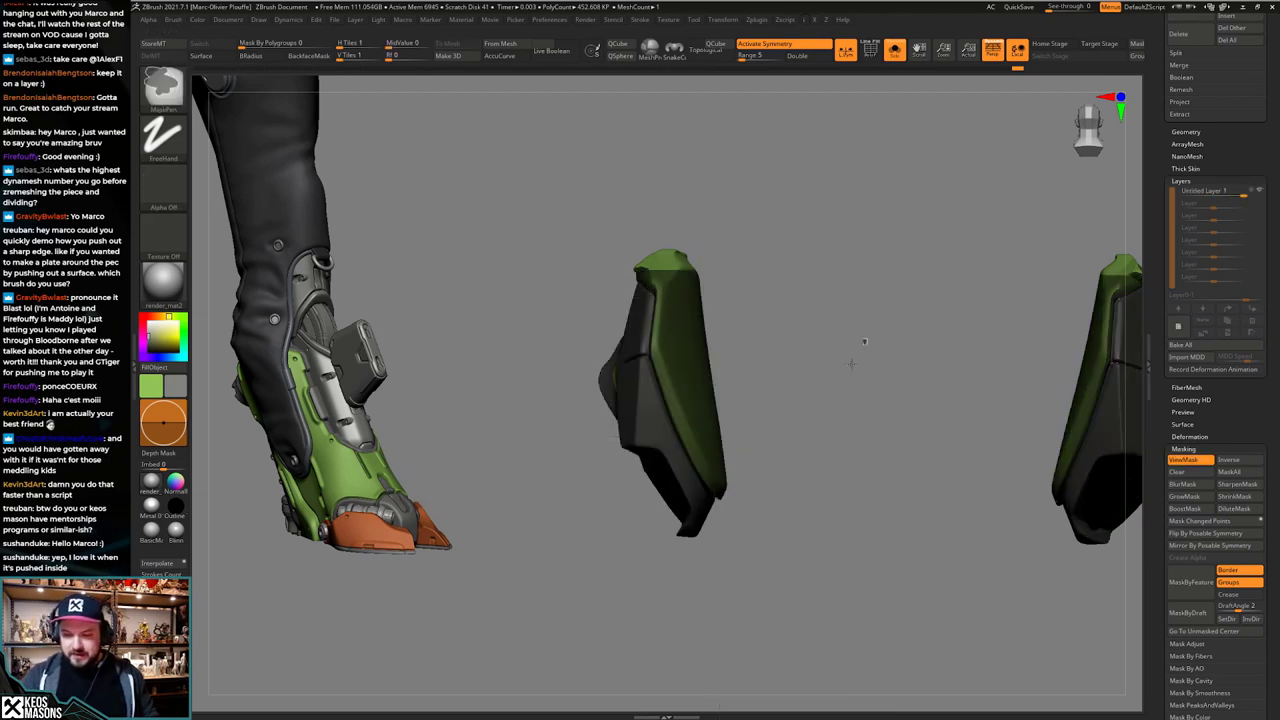
key("ctrl+h")
key("space")
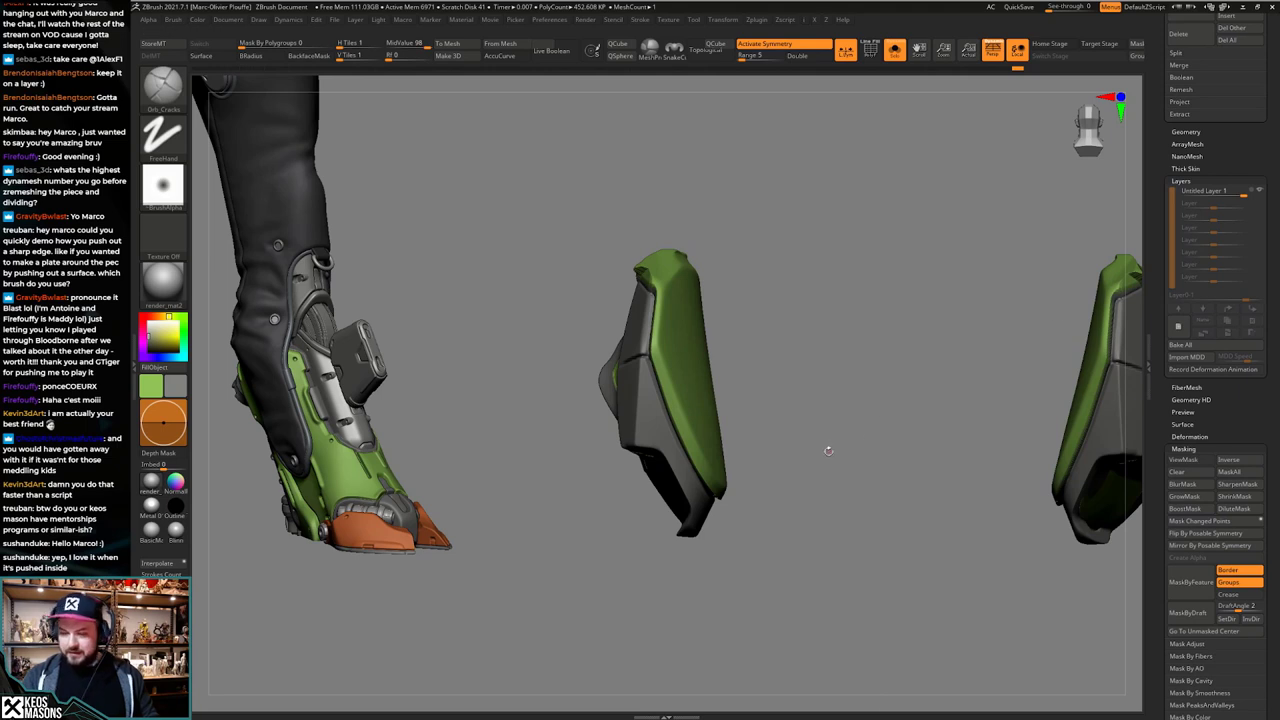
Step: Add one subdivision level to the knee plates and create a new recording layer for them
key("ctrl+d")
key("space")
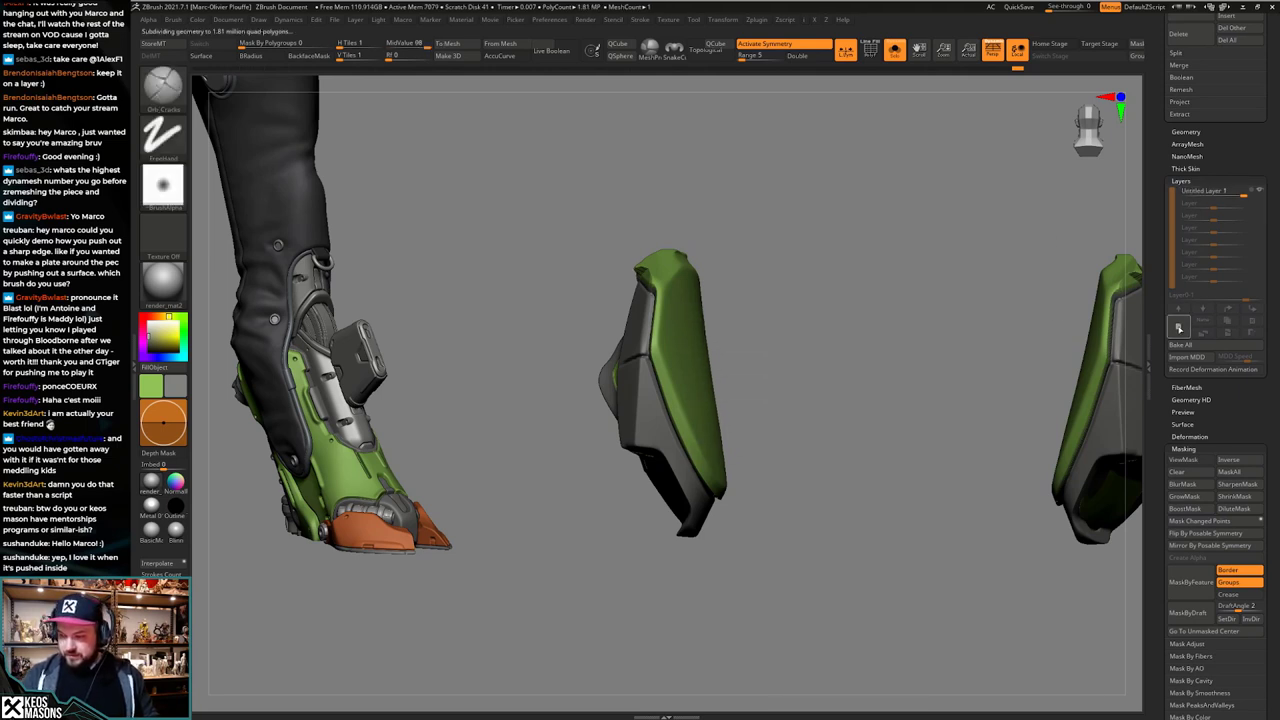
left_click(1178, 327)
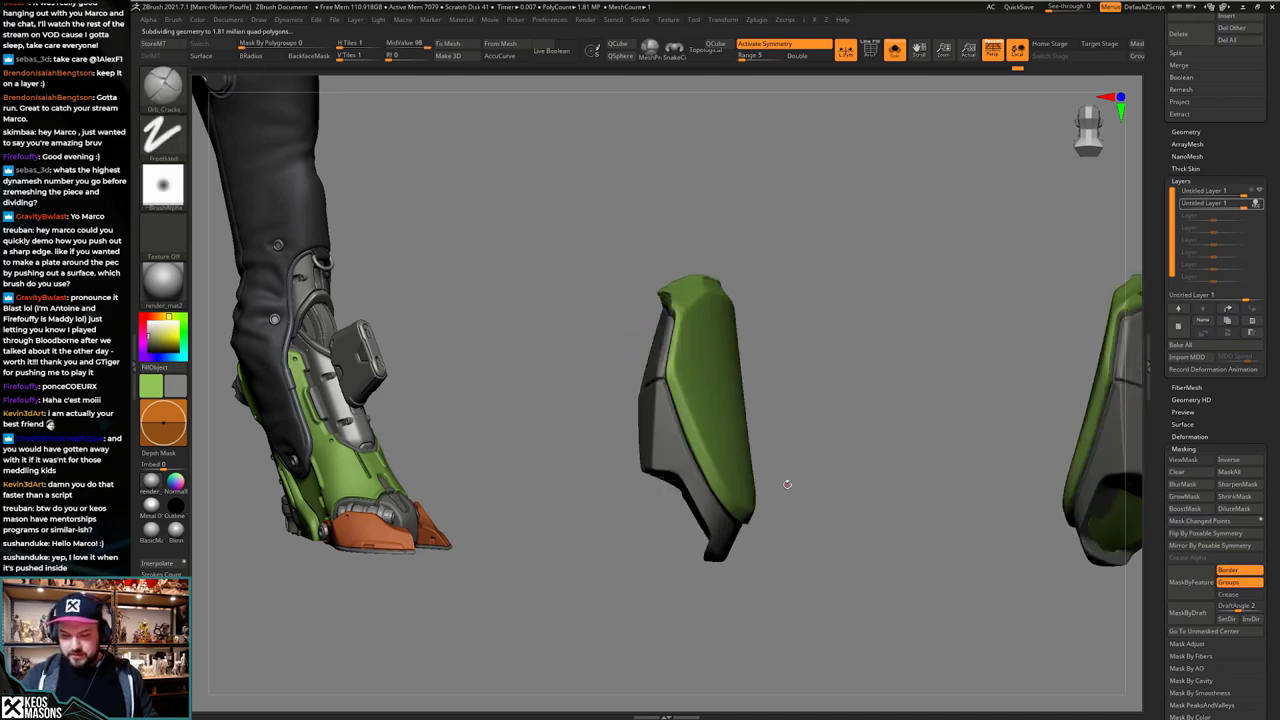
left_click_drag(777, 502, 845, 506)
right_click_drag(743, 473, 735, 512)
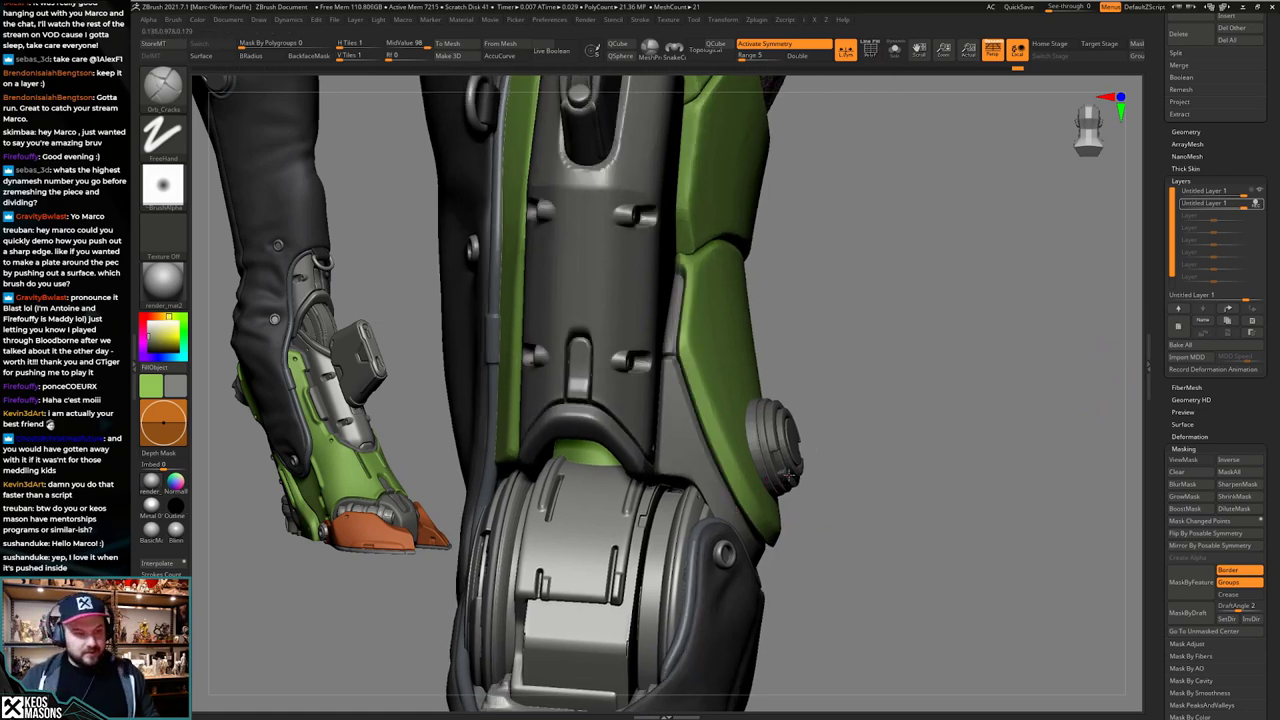
Step: Pick the alpha stamp brush with the DragDot stroke and adjust its size beside the grey inner knee panel
key("space")
left_click(741, 476)
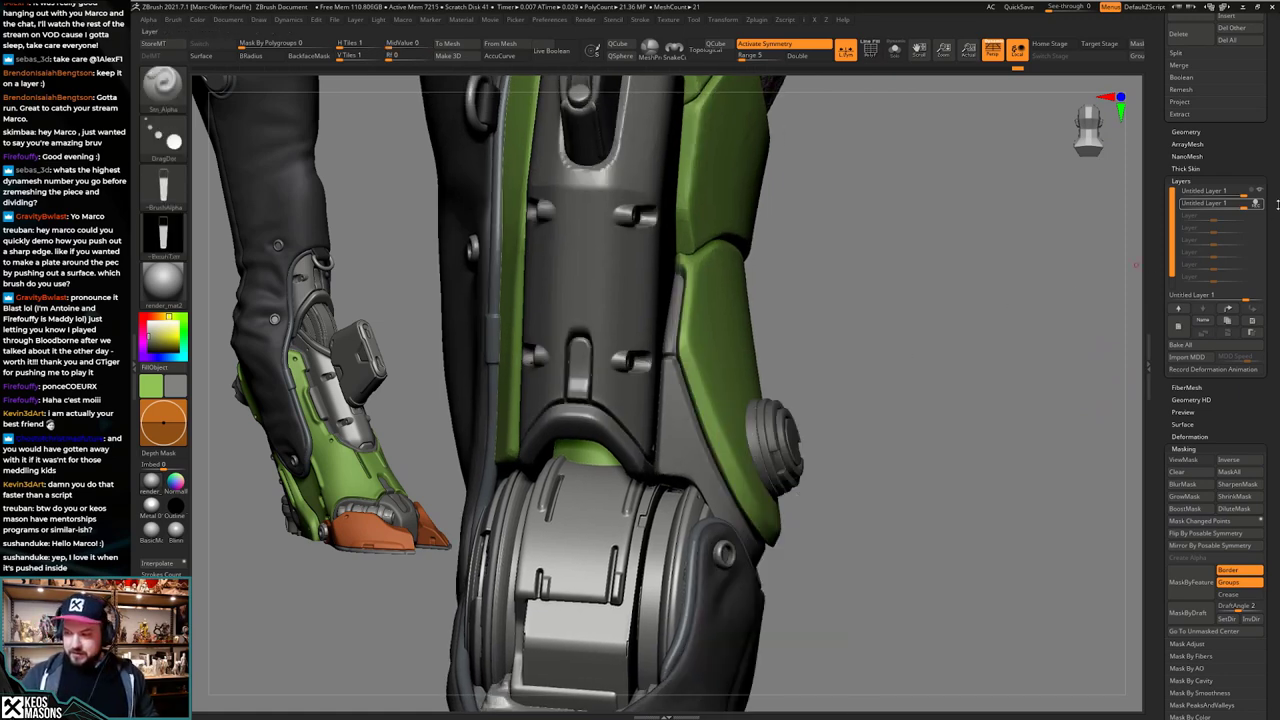
key("space")
left_click(691, 405)
key("d")
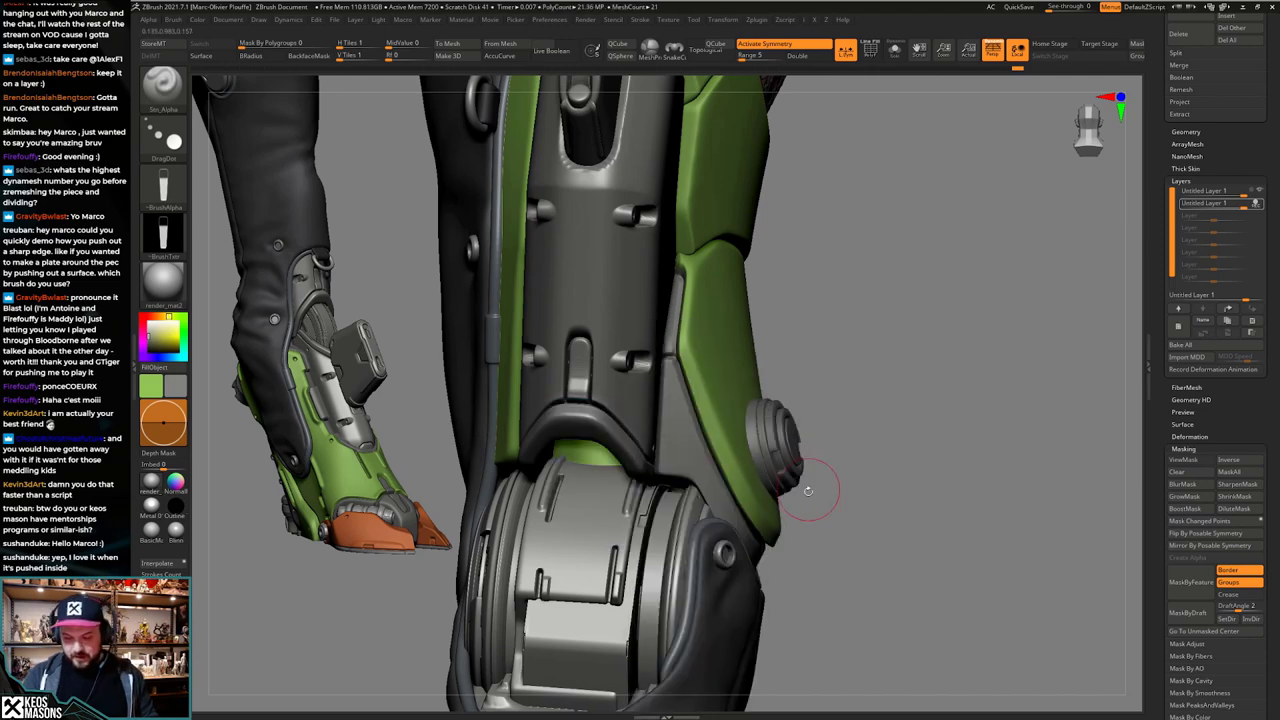
mouse_move(808, 491)
right_mouse_down("ctrl")
mouse_move(800, 425)
mouse_move(803, 494)
right_mouse_up("ctrl")
key("space")
left_click(691, 441)
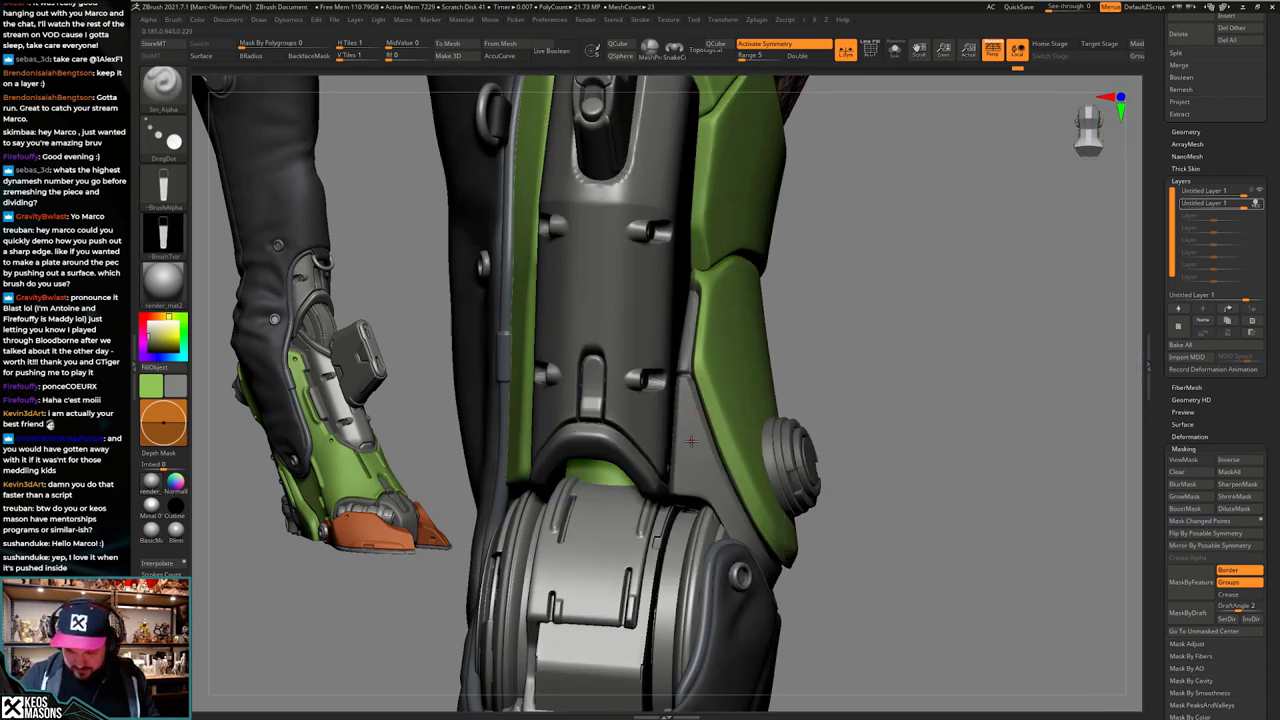
Step: Paint a triangular mask on the grey inner knee panel above the round knee joint
key("space")
key("space")
mouse_move(686, 427)
left_mouse_down("ctrl")
mouse_move(683, 486)
mouse_move(694, 469)
left_mouse_up("ctrl")
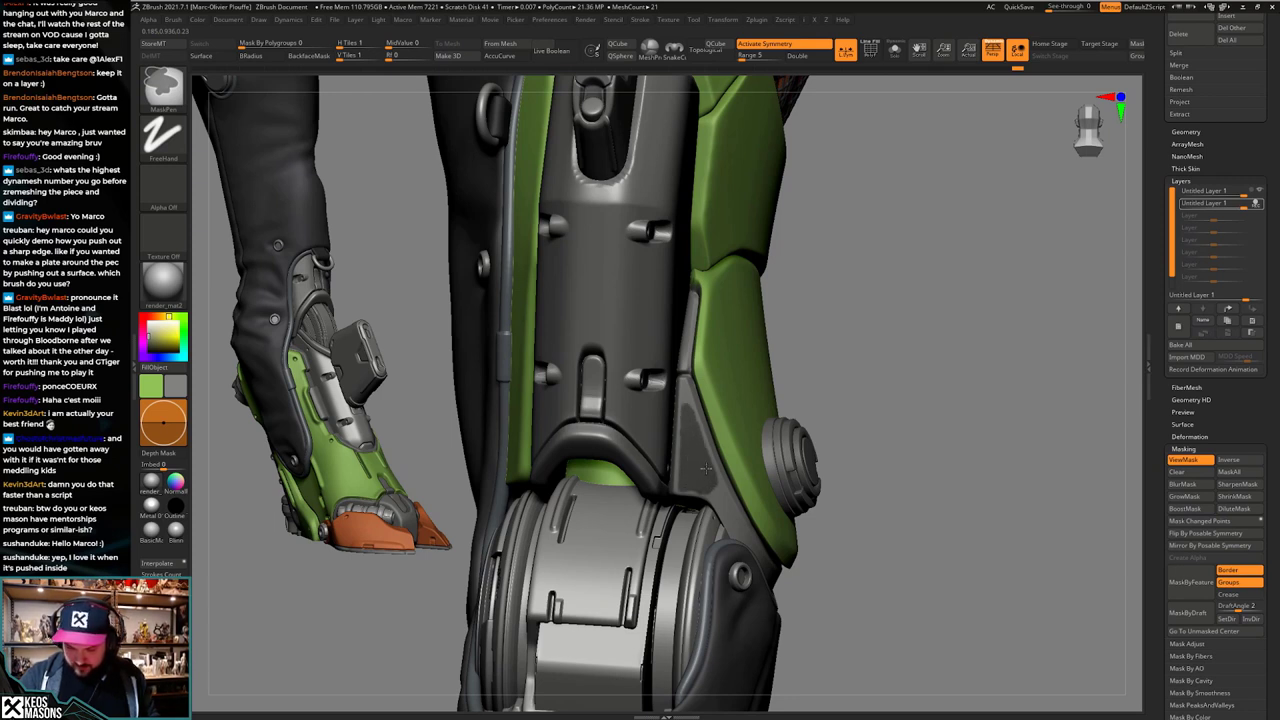
left_click(740, 501, "ctrl+shift")
key("d")
key("d")
key("alt+s")
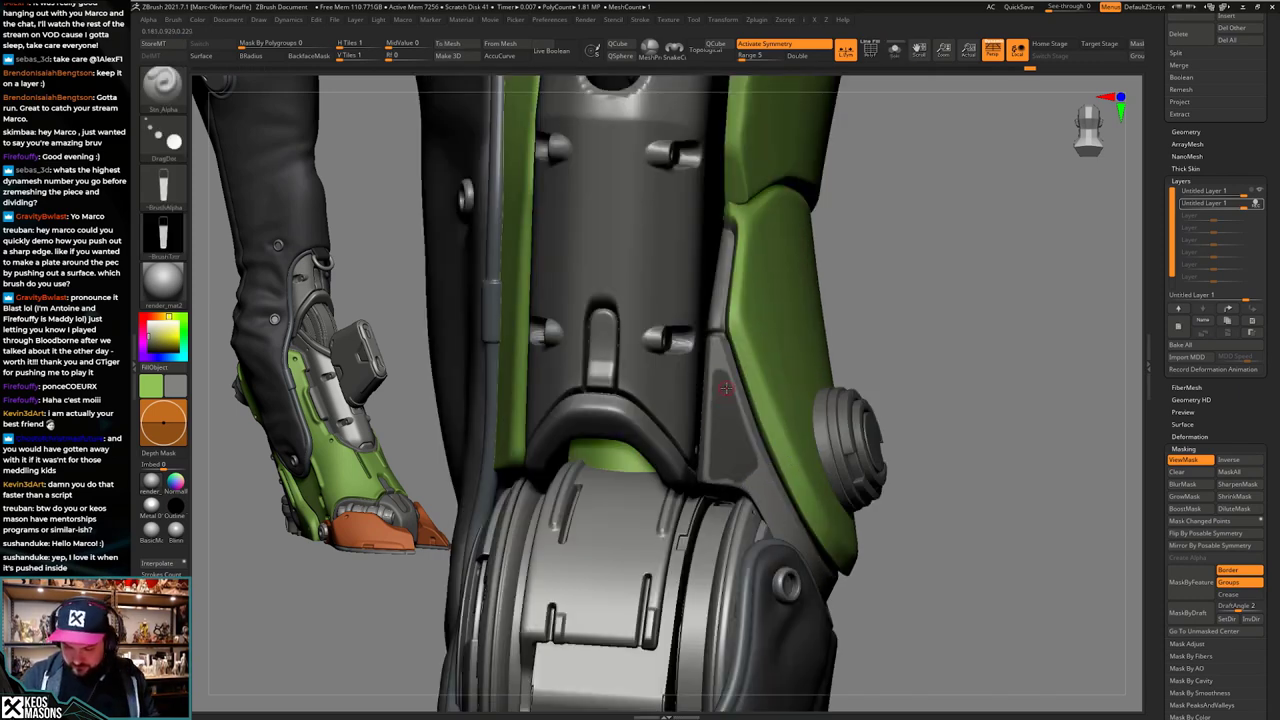
Step: Turn on Lazy Mouse for the mask pen and straighten the edges of the triangular mask
key("space")
key("F3")
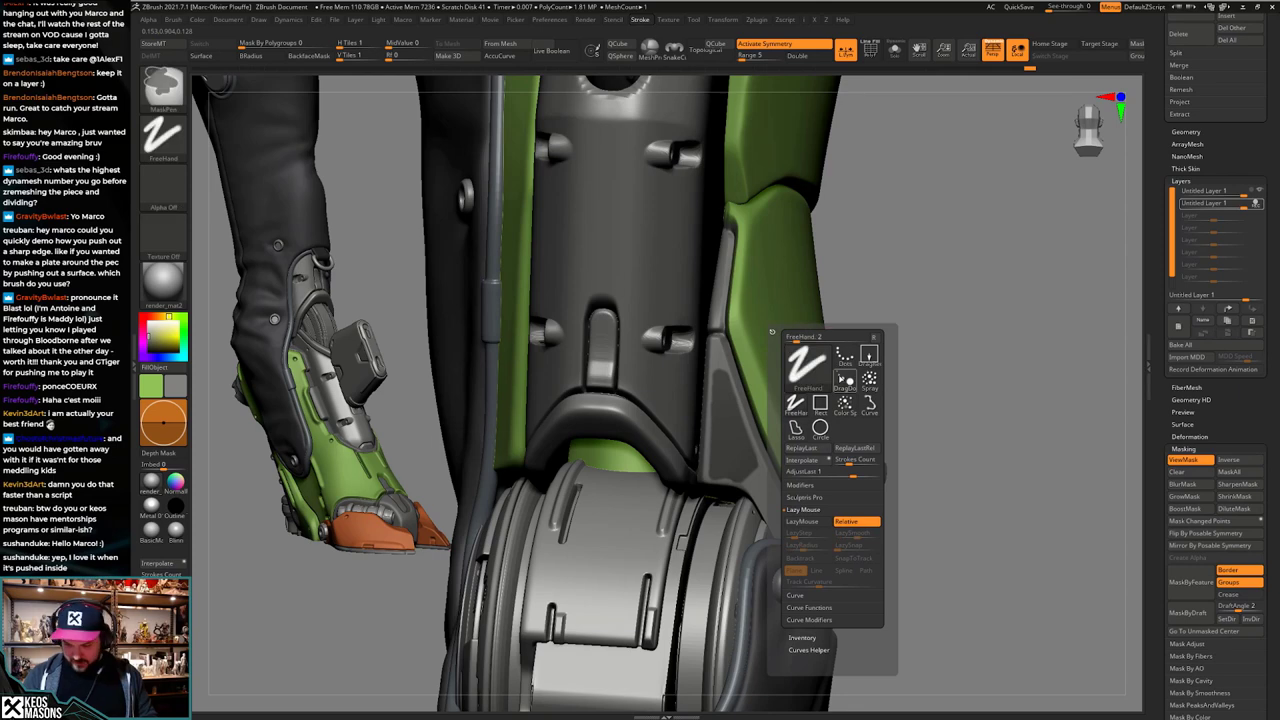
left_click(816, 522, "ctrl")
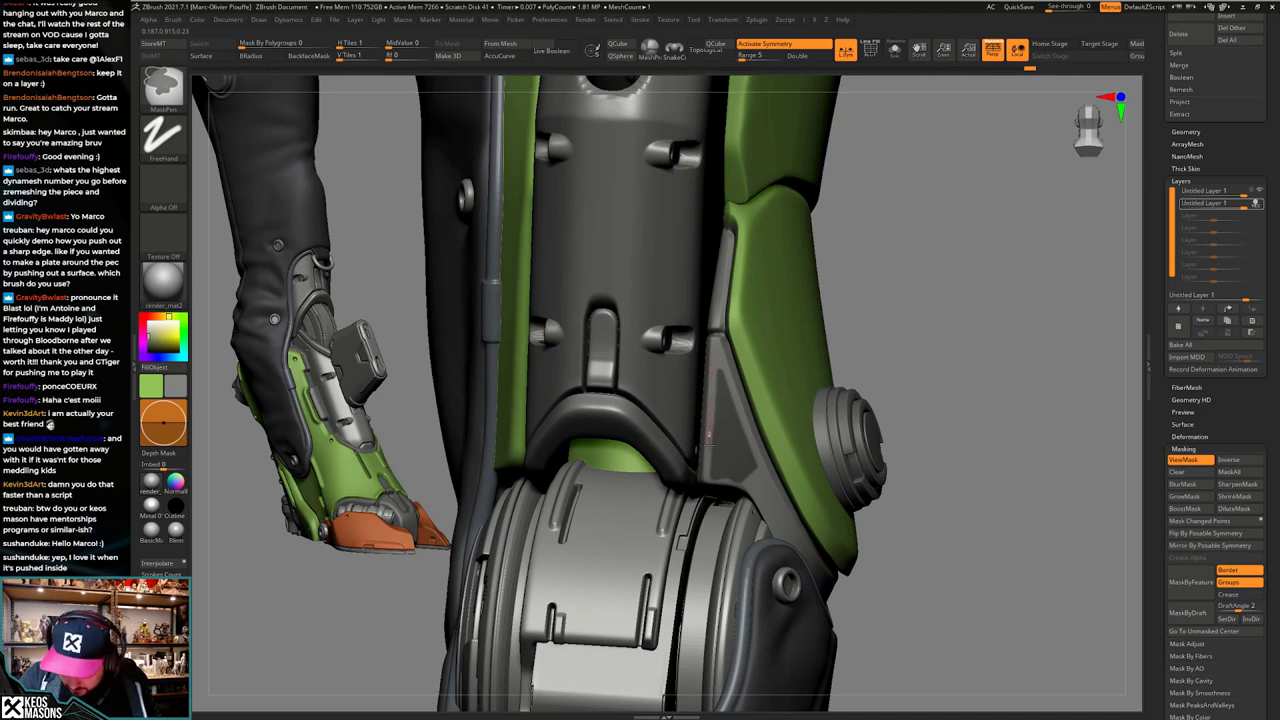
Step: Isolate the knee plates, split the triangular mask into two shapes with a diagonal gap and invert the mask
key("alt+s")
right_click_drag(723, 420, 784, 504)
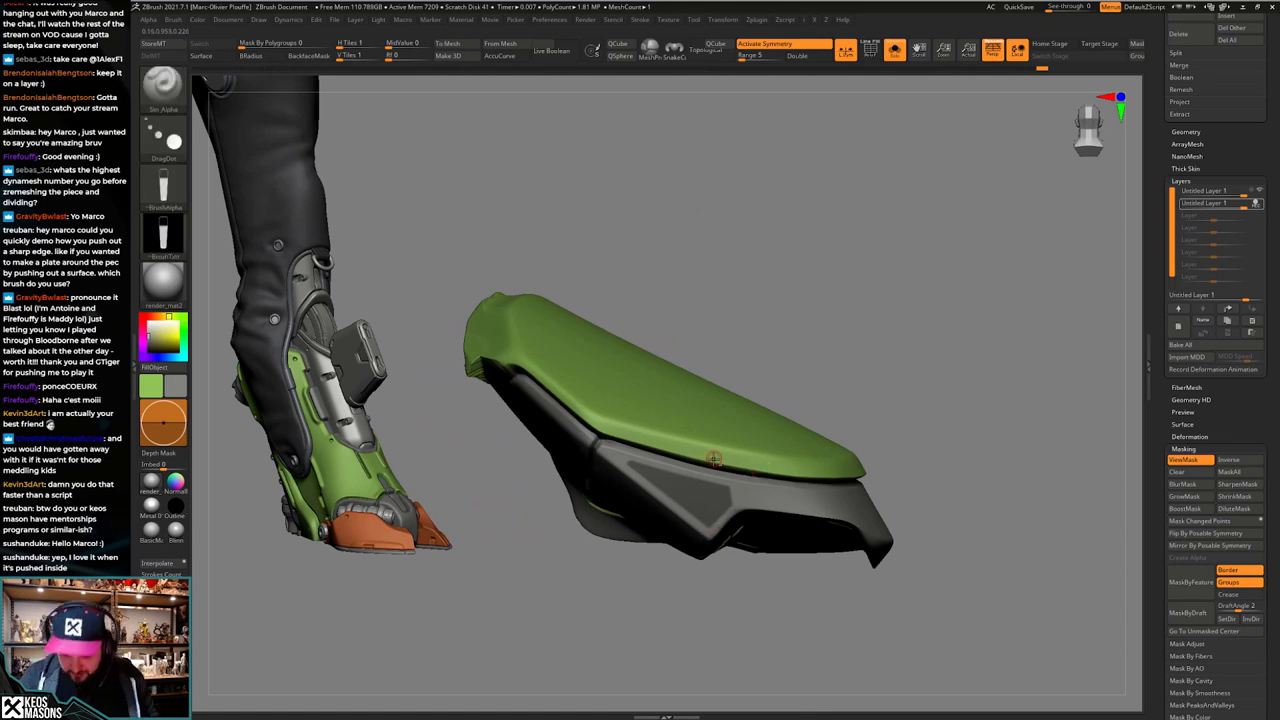
right_click_drag(711, 455, 723, 408, "alt")
key("space")
key("space")
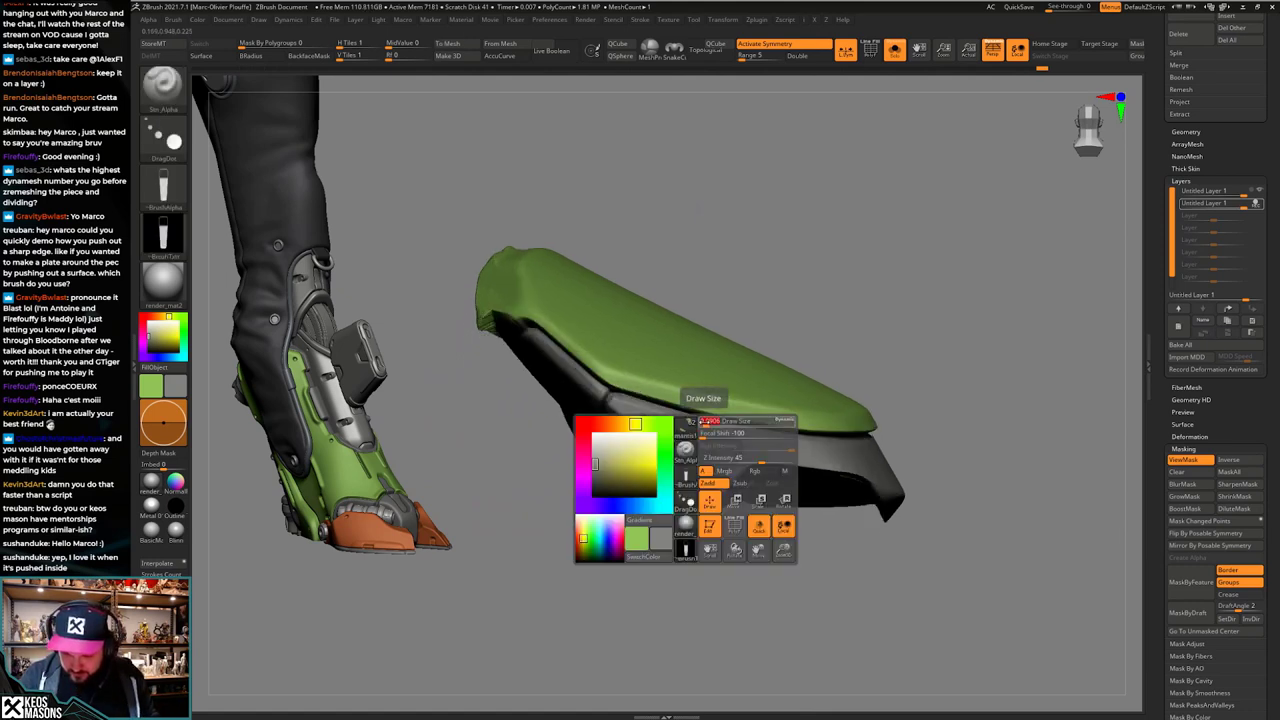
mouse_move(700, 497)
right_mouse_down("ctrl")
mouse_move(717, 381)
mouse_move(770, 440)
mouse_move(730, 385)
mouse_move(762, 490)
mouse_move(690, 466)
mouse_move(760, 502)
mouse_move(775, 494)
mouse_move(718, 445)
mouse_move(717, 425)
right_mouse_up("ctrl")
key("alt+s")
key("alt+s")
key("alt+s")
key("space")
left_click(782, 434)
key("space")
key("ctrl")
key("alt+s")
right_click_drag(750, 475, 829, 503)
Step: Push the two unmasked shapes inward with the transpose line, clear the mask and check the recesses against the full legs
key("w")
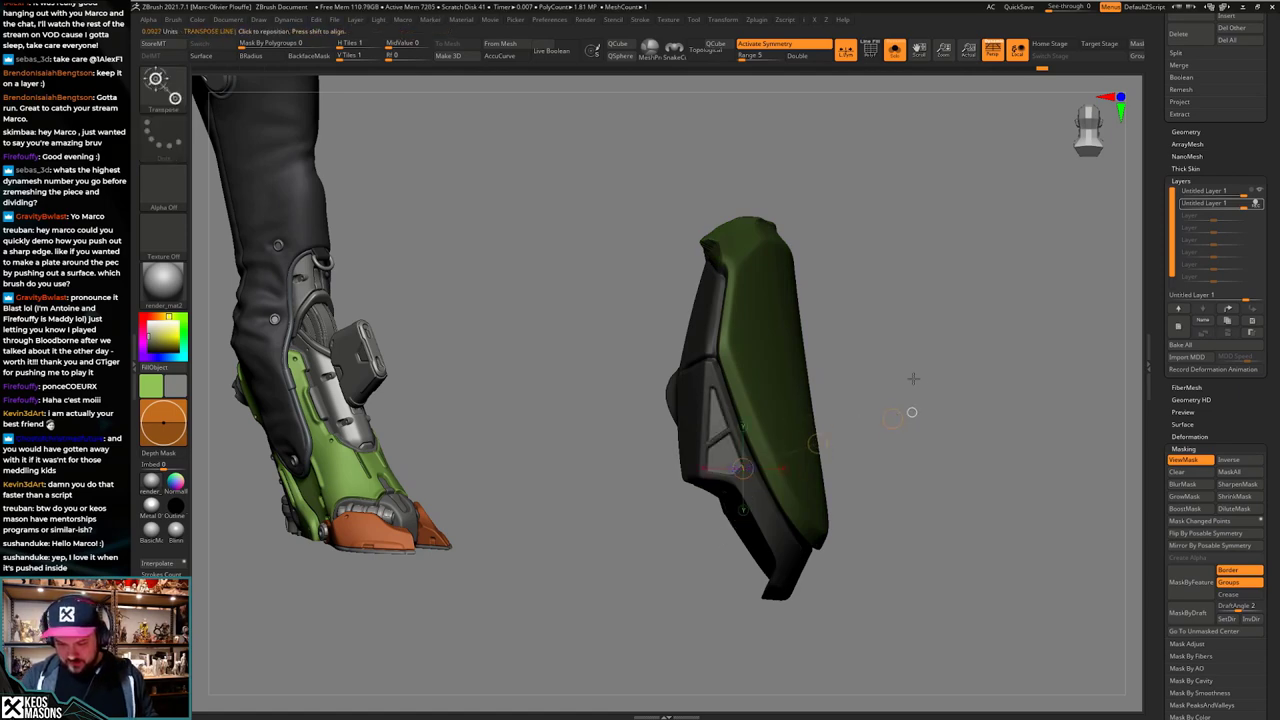
key("q")
mouse_move(912, 412)
right_mouse_down()
mouse_move(897, 393)
mouse_move(908, 450)
mouse_move(901, 423)
right_mouse_up()
key("alt+s")
left_click_drag(901, 423, 899, 426, "ctrl")
right_click_drag(899, 426, 890, 395, "ctrl")
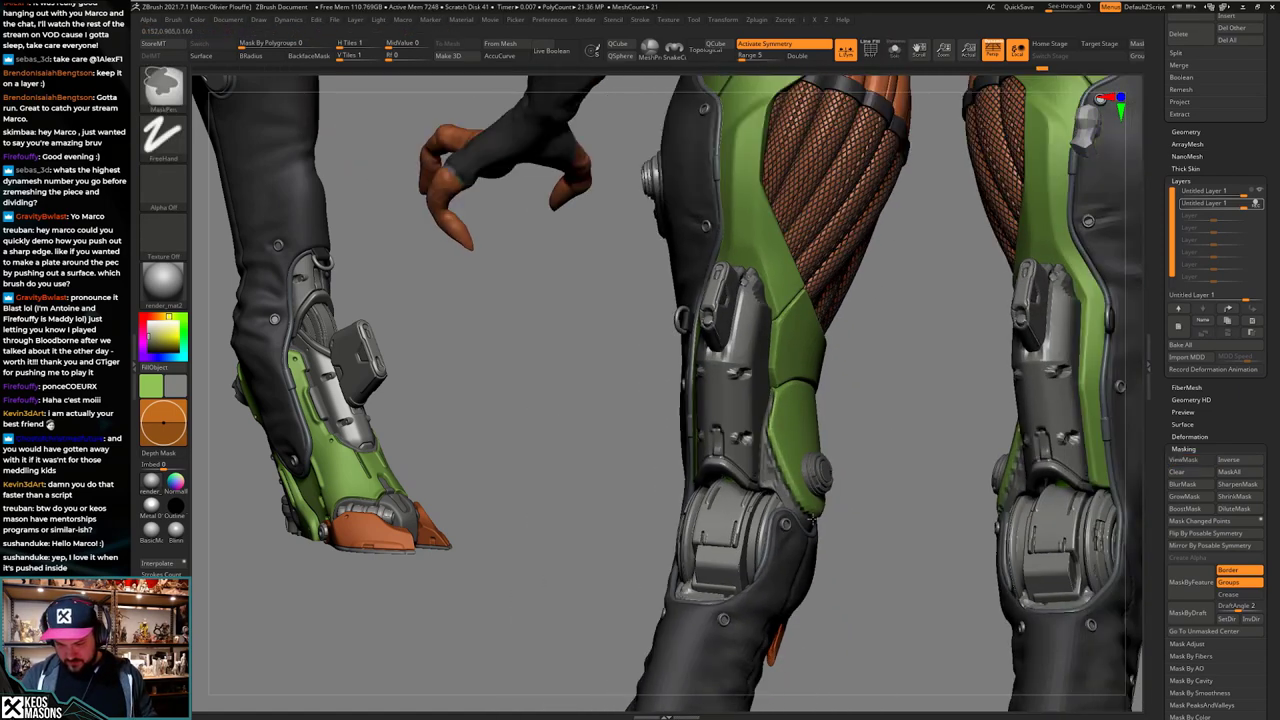
right_click_drag(860, 560, 795, 622)
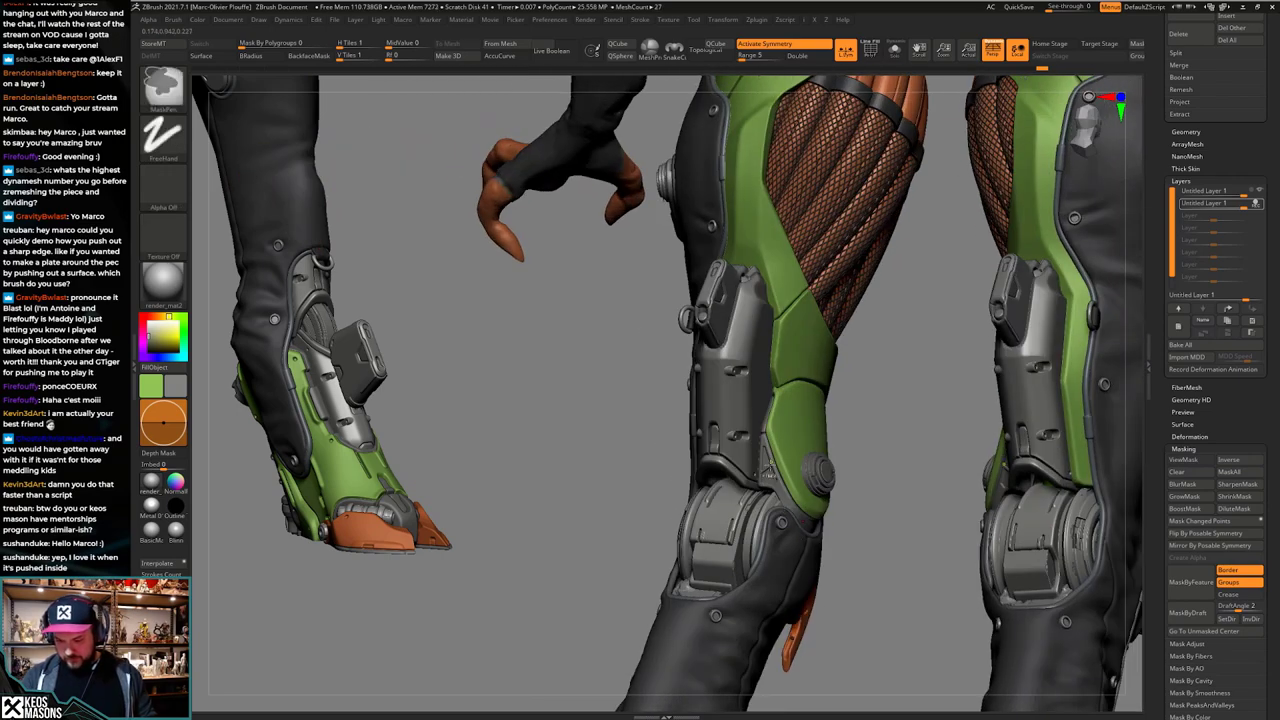
mouse_move(787, 452)
right_mouse_down("ctrl")
mouse_move(789, 516)
mouse_move(862, 524)
mouse_move(812, 480)
right_mouse_up("ctrl")
mouse_move(902, 498)
right_mouse_down()
mouse_move(818, 472)
mouse_move(815, 530)
right_mouse_up()
Step: Load the rectangular Image4 alpha into the stamp brush and isolate the knee plates
key("space")
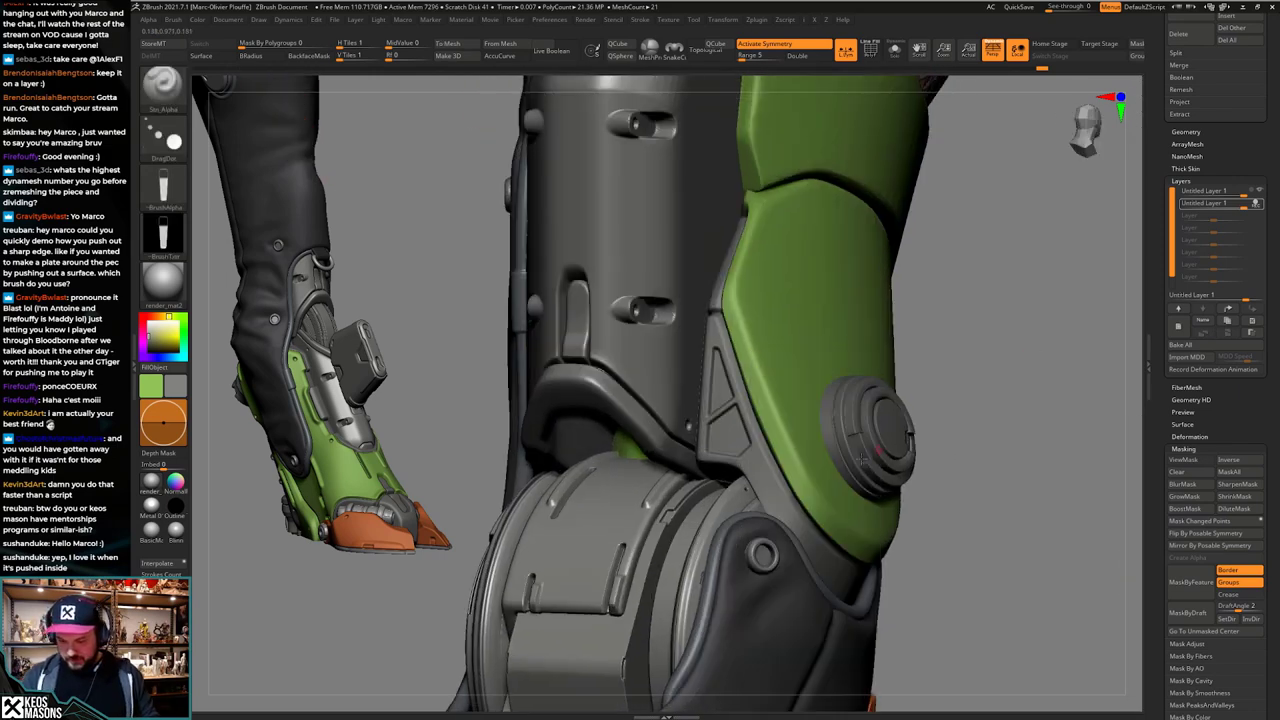
right_click(842, 482)
right_click_drag(824, 588, 826, 532, "ctrl")
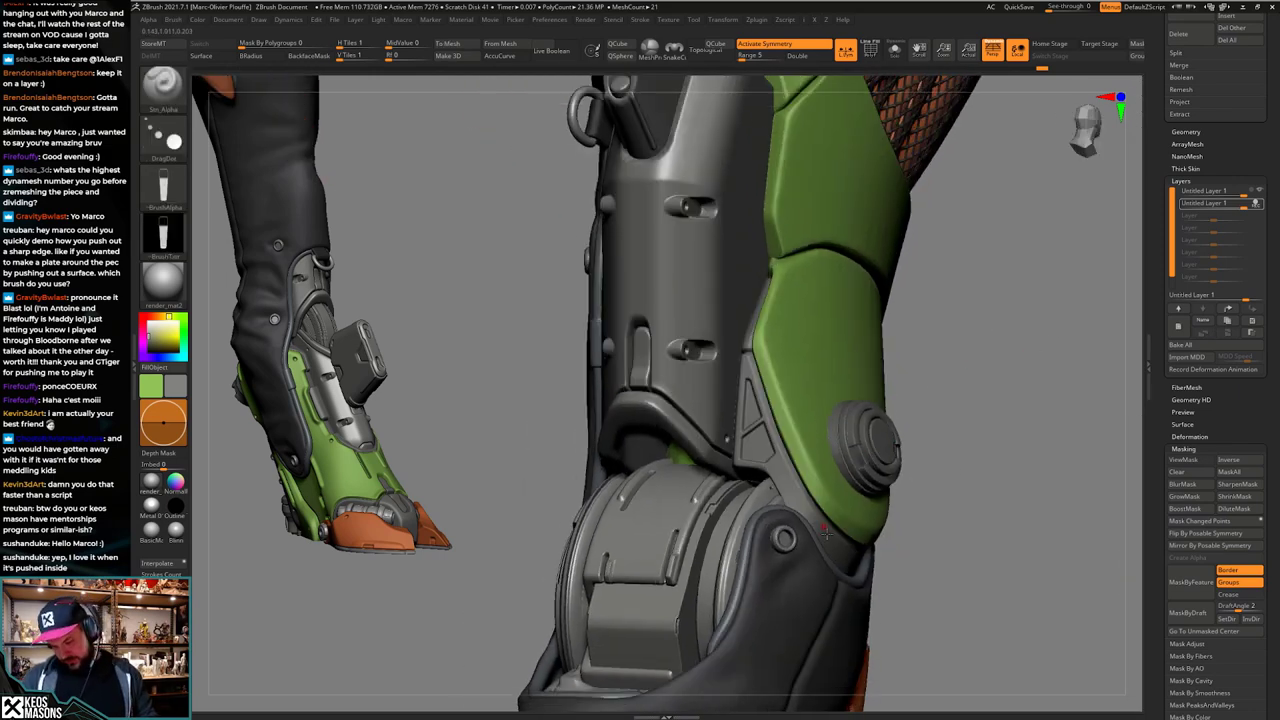
key("space")
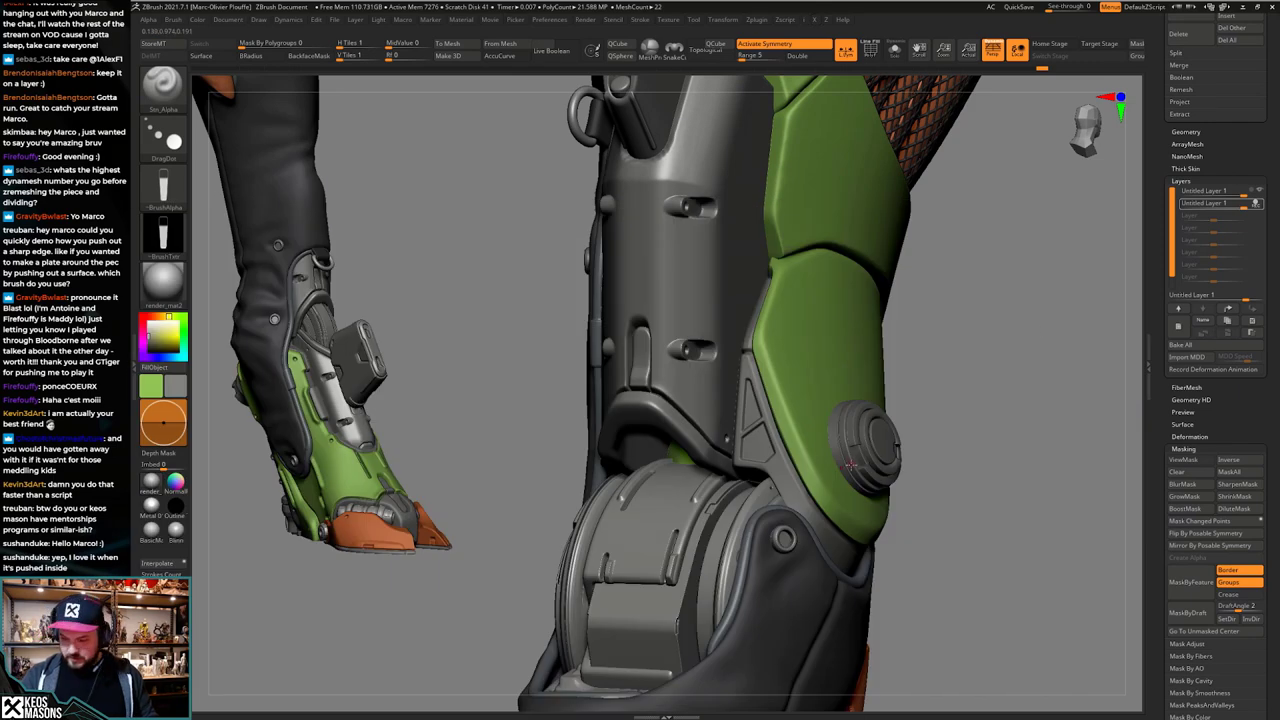
key("space")
key("a")
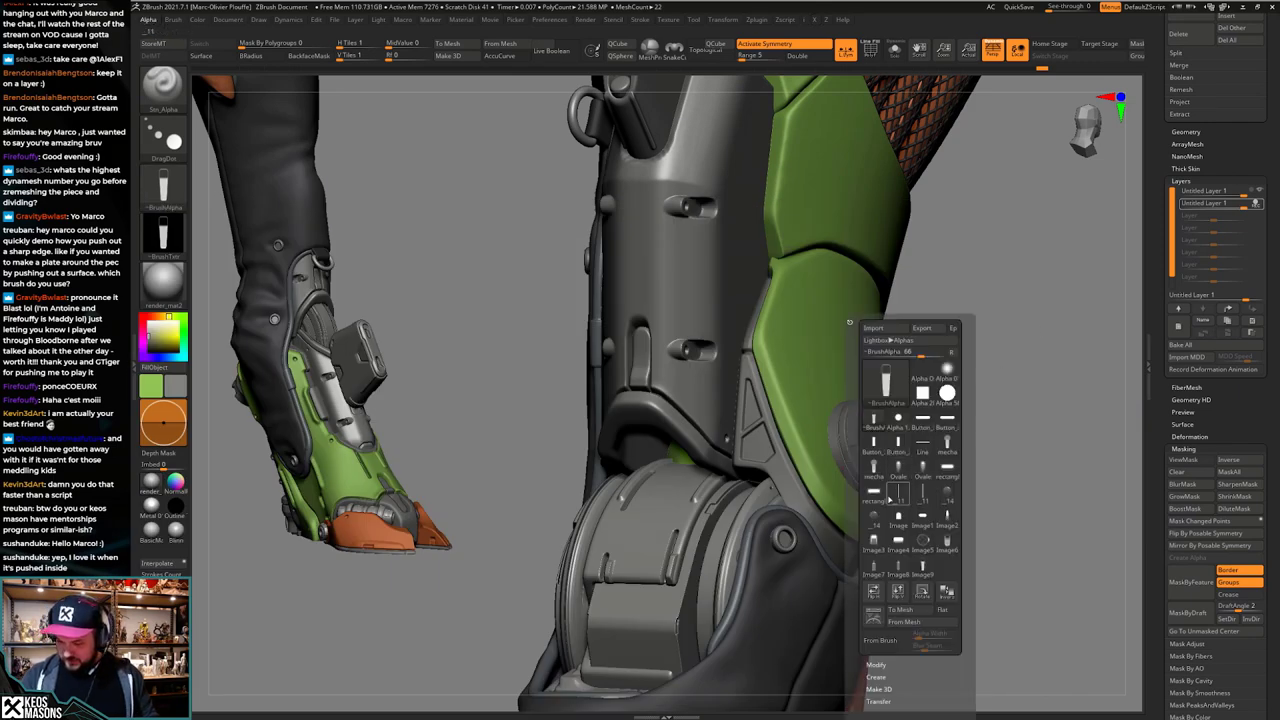
left_click(900, 550)
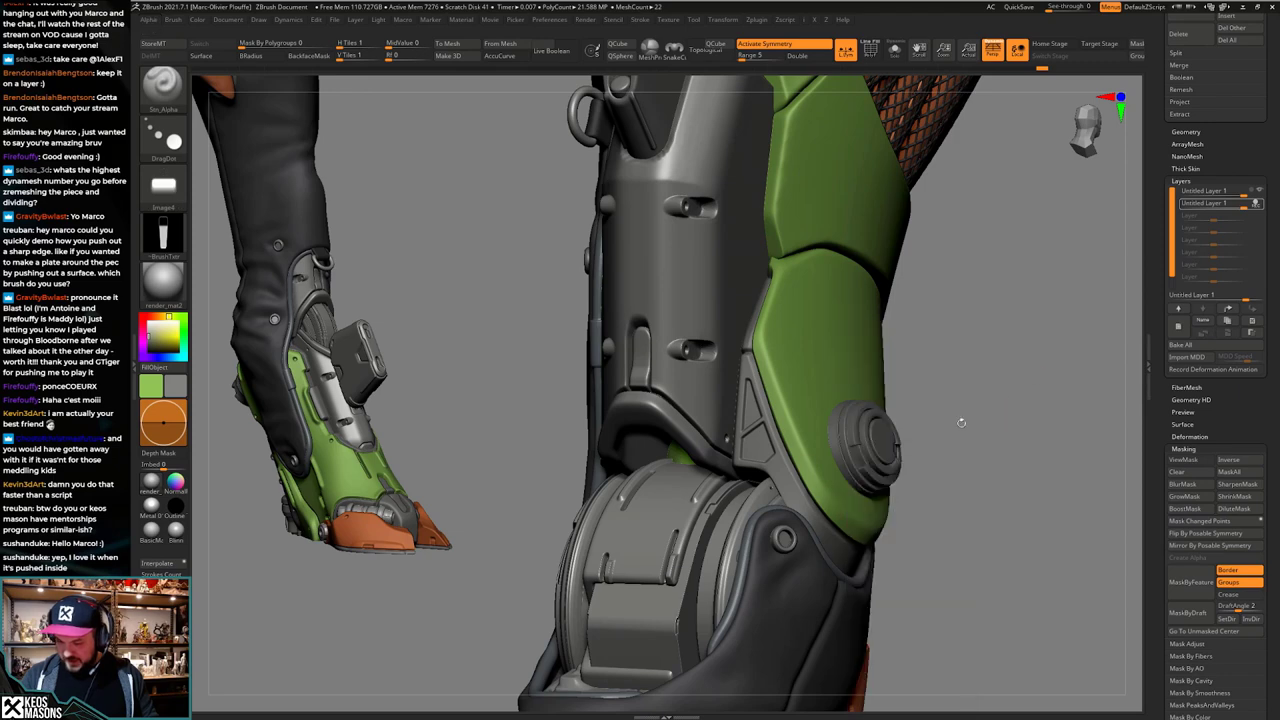
key("alt+s")
left_click_drag(960, 423, 935, 432)
Step: Try stamping the rectangular alpha on the grey strip below the two recessed shapes and undo it
key("space")
right_click_drag(852, 454, 892, 386)
mouse_move(946, 420)
right_mouse_down()
mouse_move(951, 434)
mouse_move(870, 437)
mouse_move(825, 465)
right_mouse_up()
key("ctrl+z")
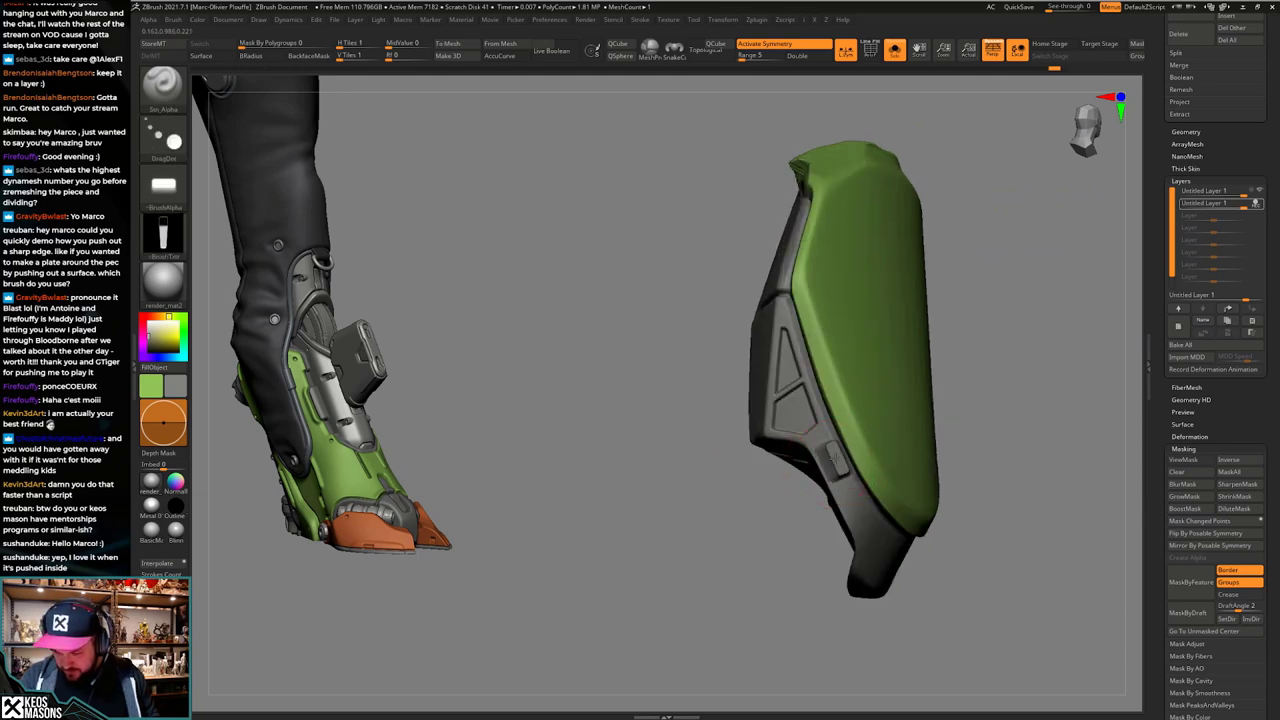
mouse_move(838, 458)
right_mouse_down()
mouse_move(871, 380)
mouse_move(800, 370)
mouse_move(843, 522)
mouse_move(868, 449)
mouse_move(890, 630)
mouse_move(930, 575)
mouse_move(861, 506)
mouse_move(920, 457)
mouse_move(925, 520)
mouse_move(870, 508)
mouse_move(874, 490)
mouse_move(869, 511)
right_mouse_up()
key("shift+f")
key("shift+f")
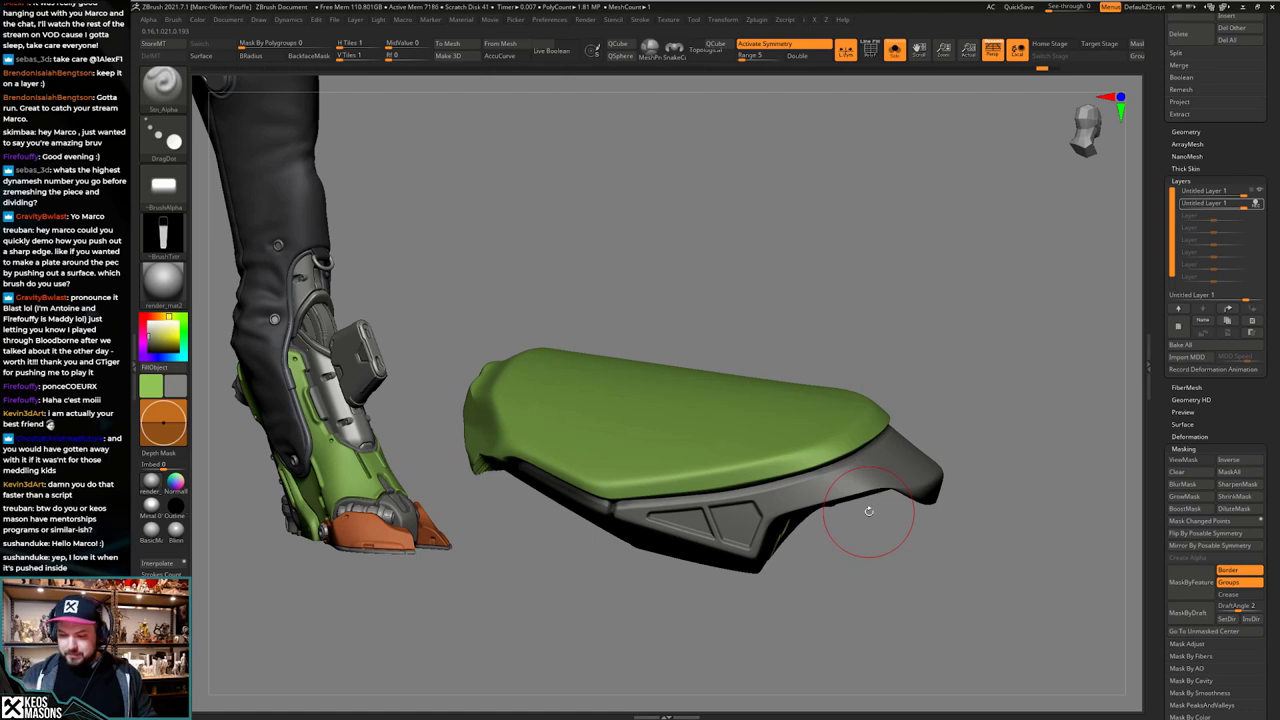
Step: Mask the knee plates by color intensity, invert the mask to free the grey strip and hide the mask display
right_click_drag(805, 480, 837, 437)
right_click_drag(1040, 362, 1066, 358)
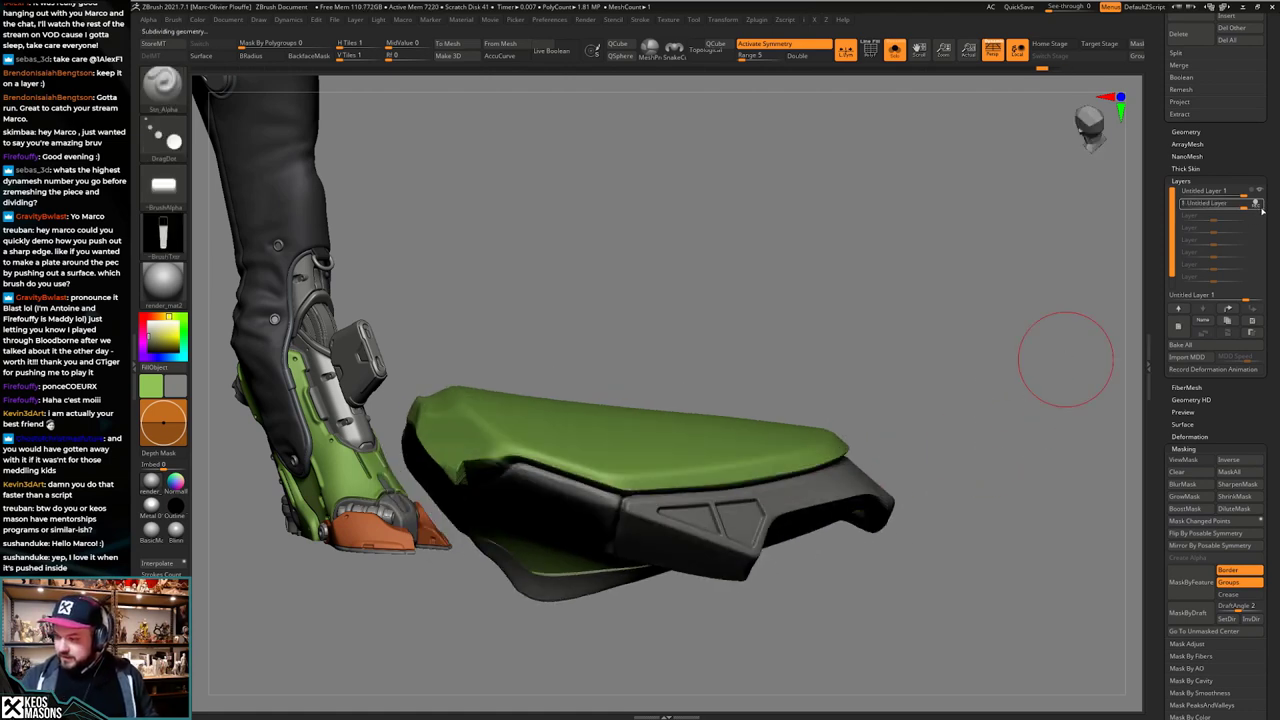
key("z")
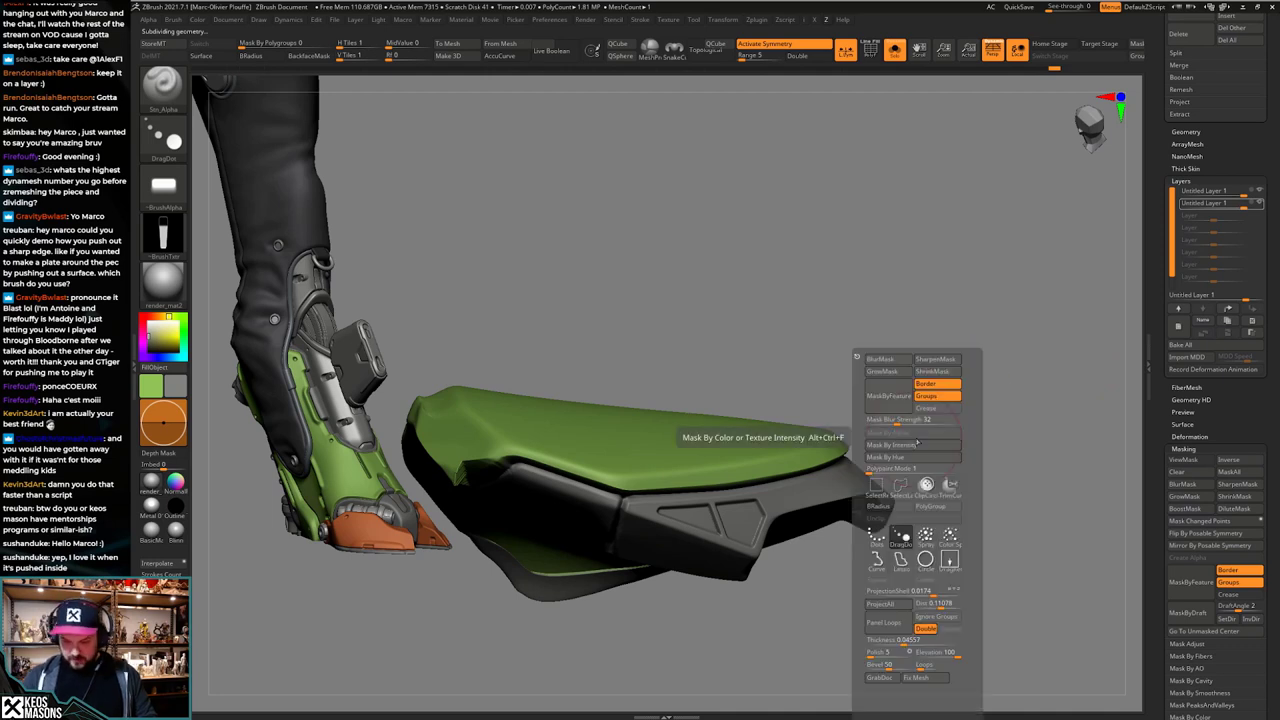
left_click(918, 447)
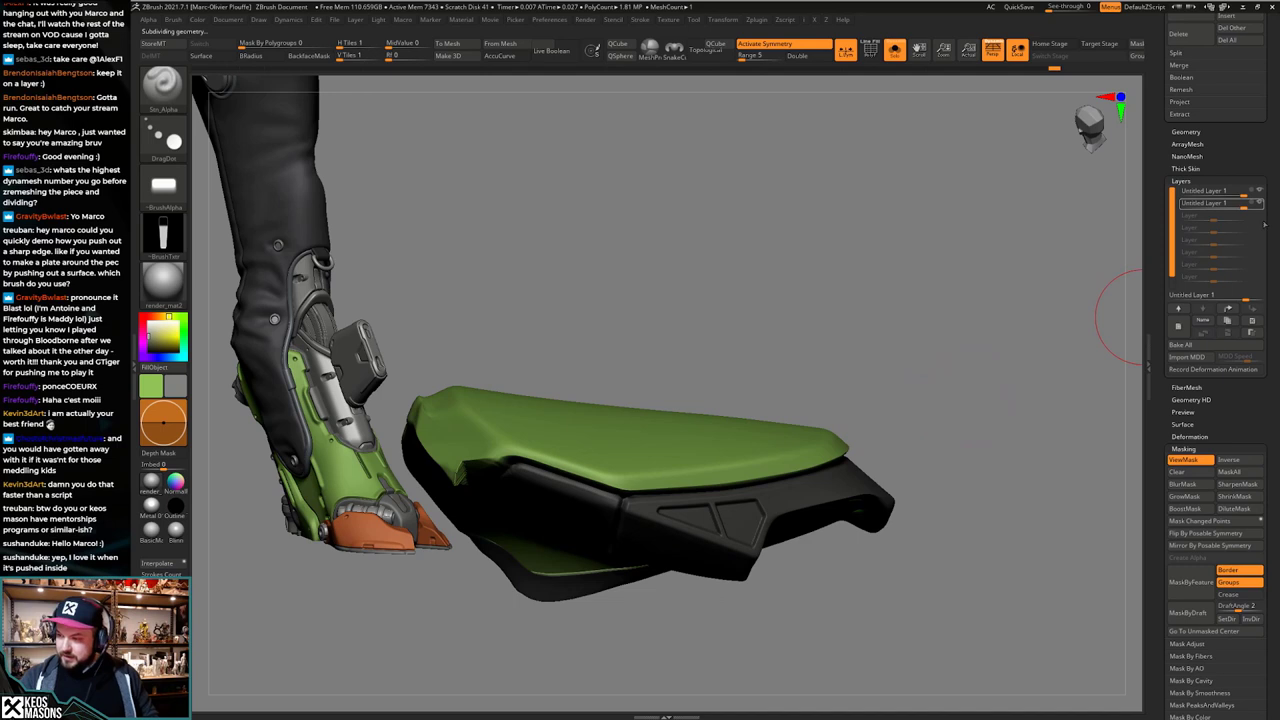
mouse_move(943, 398)
left_mouse_down()
mouse_move(954, 411)
mouse_move(934, 408)
left_mouse_up()
left_click(979, 364, "ctrl")
key("ctrl+h")
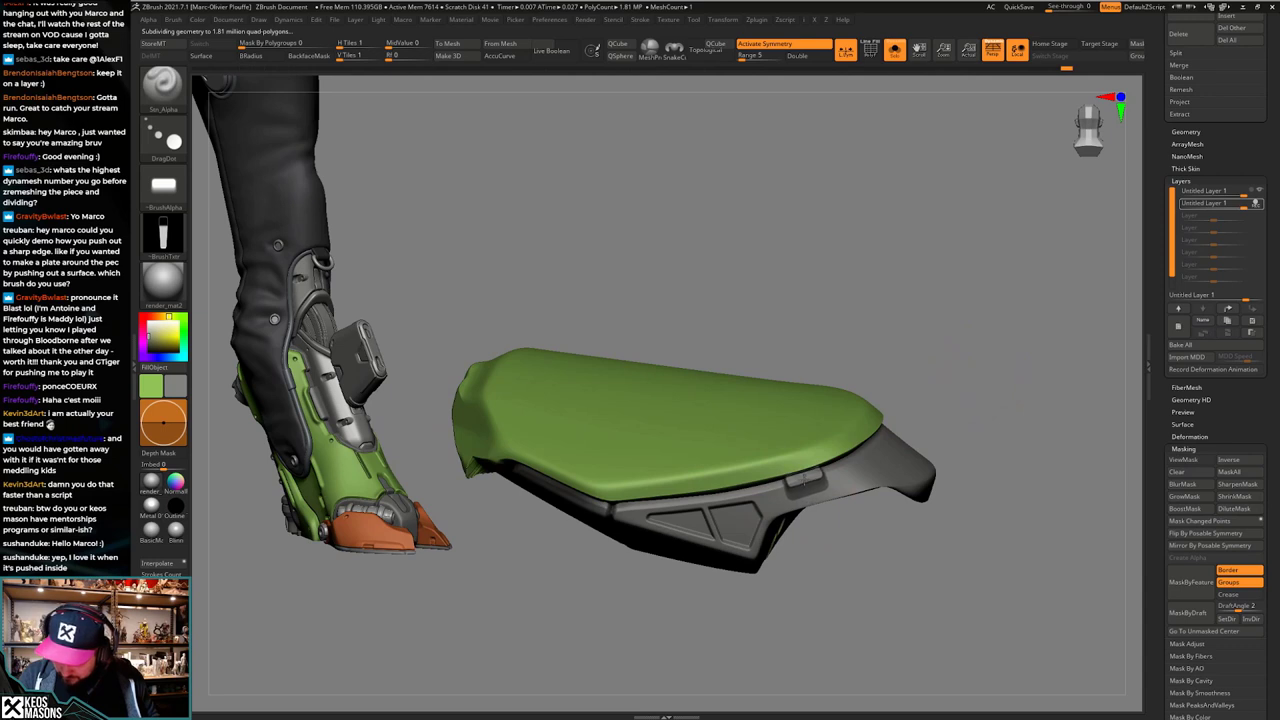
Step: Test the rectangular alpha stamp on the grey strip, undo the attempts and turn on backface masking
left_click_drag(842, 520, 800, 478)
key("ctrl+z")
left_click_drag(903, 412, 927, 435)
key("ctrl+z")
key("b")
key("ctrl+z")
key("ctrl+z")
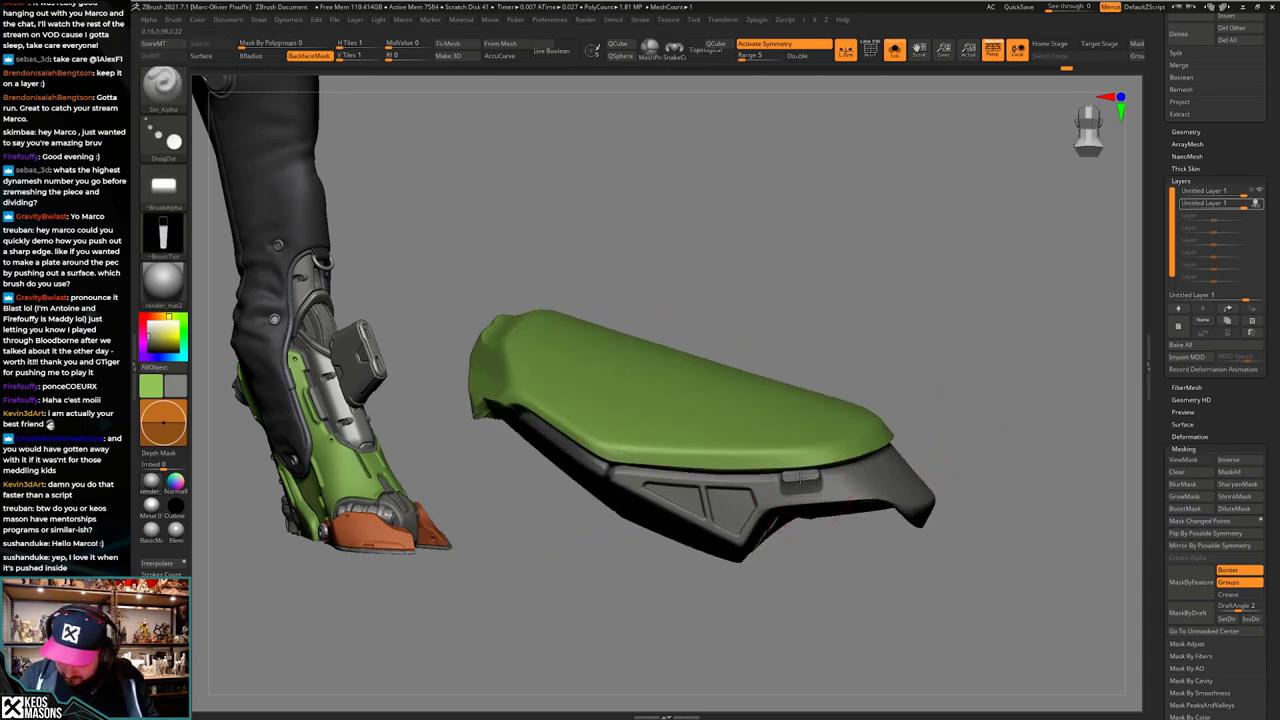
Step: Try restamping the rectangular alpha on the grey strip with backface masking on and undo it
key("ctrl+z")
key("ctrl+z")
left_click_drag(851, 426, 874, 490)
key("ctrl+z")
key("ctrl+z")
key("ctrl+z")
key("ctrl+z")
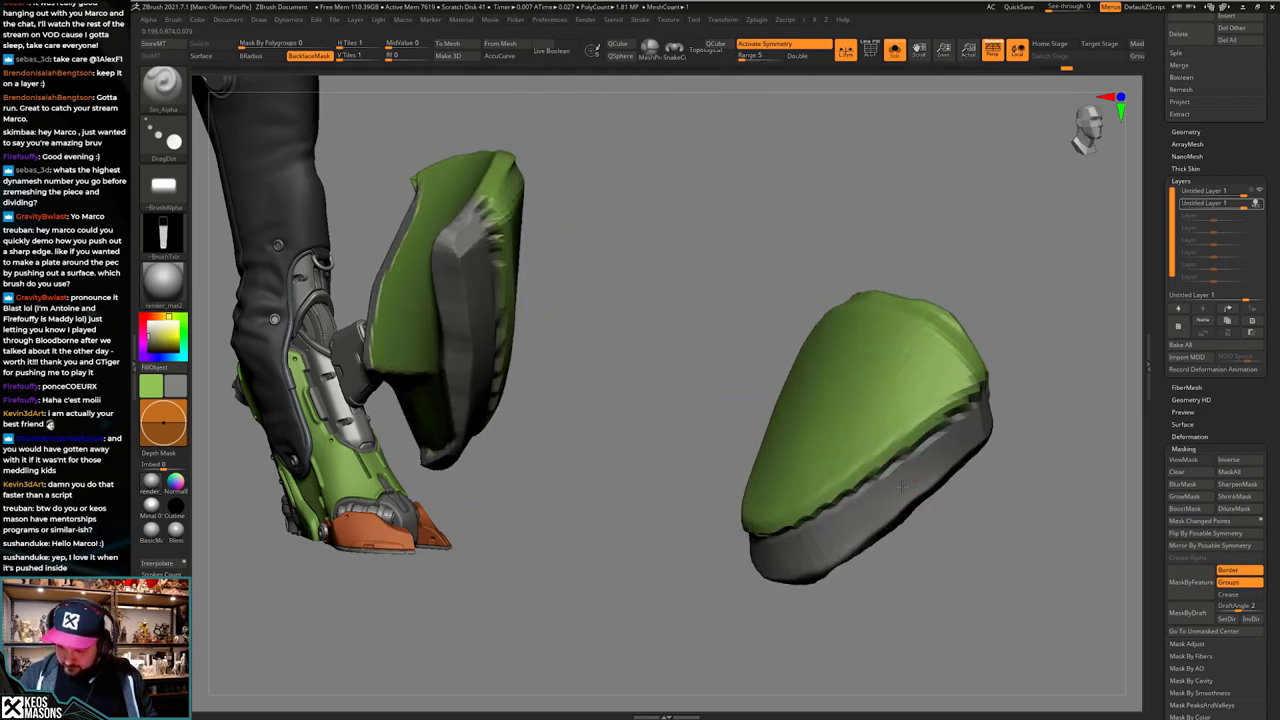
key("ctrl+z")
key("ctrl+z")
key("ctrl+z")
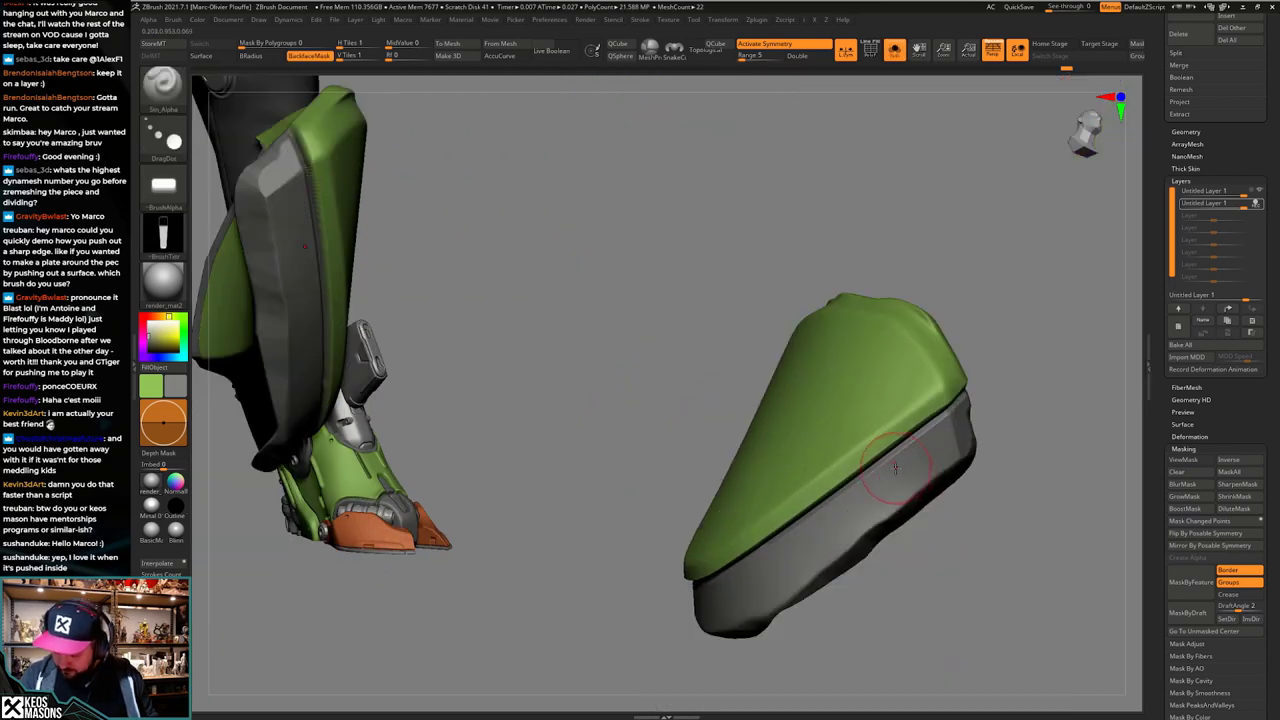
Step: Stamp a small rectangular detail on the grey strip near its upper end, against the green plate's edge
key("ctrl+z")
key("ctrl+z")
key("ctrl+z")
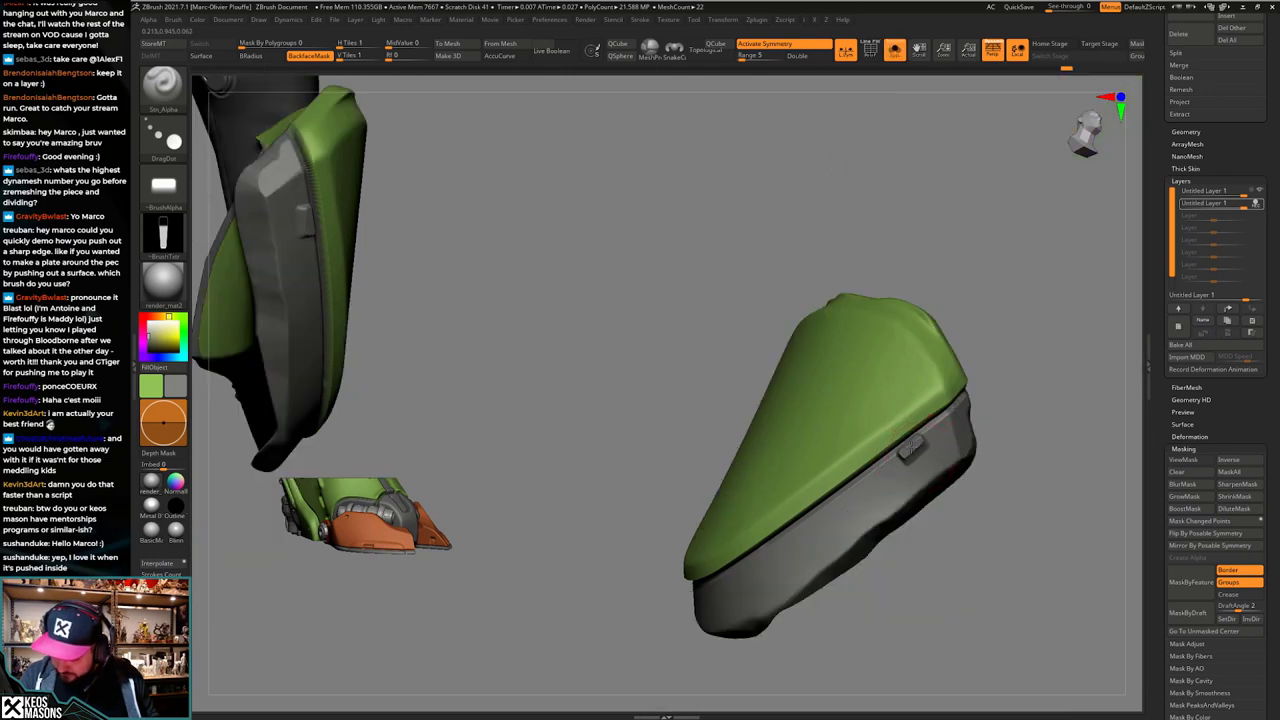
key("ctrl+z")
key("ctrl+z")
key("ctrl+z")
key("ctrl+z")
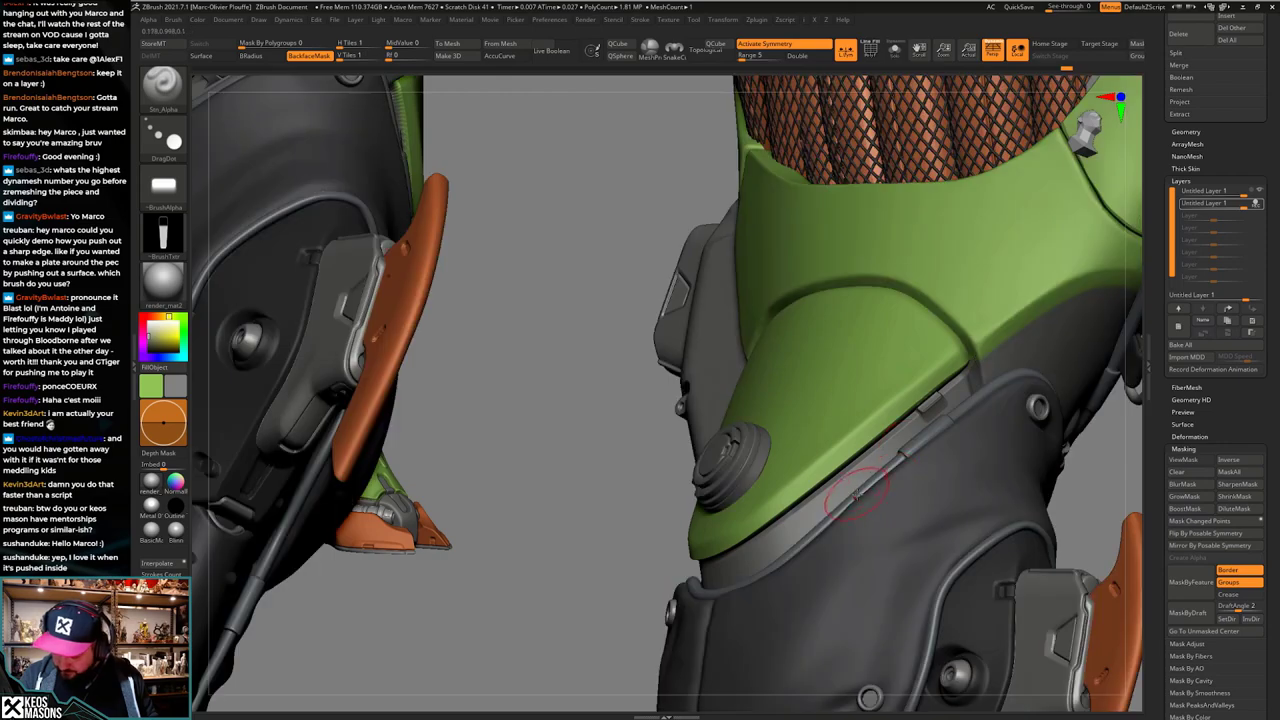
Step: Stamp a second rectangular detail near the lower end of the grey strip and check it from other angles
right_click_drag(856, 497, 806, 527)
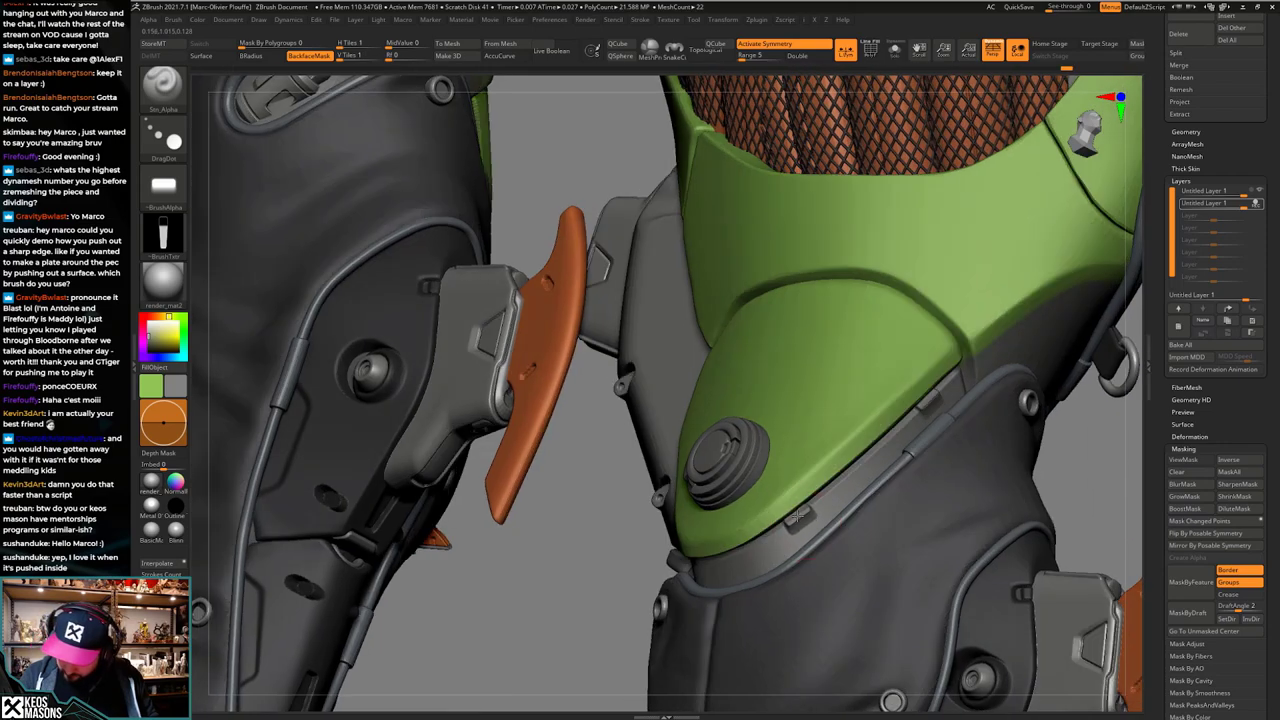
key("ctrl+z")
key("ctrl+z")
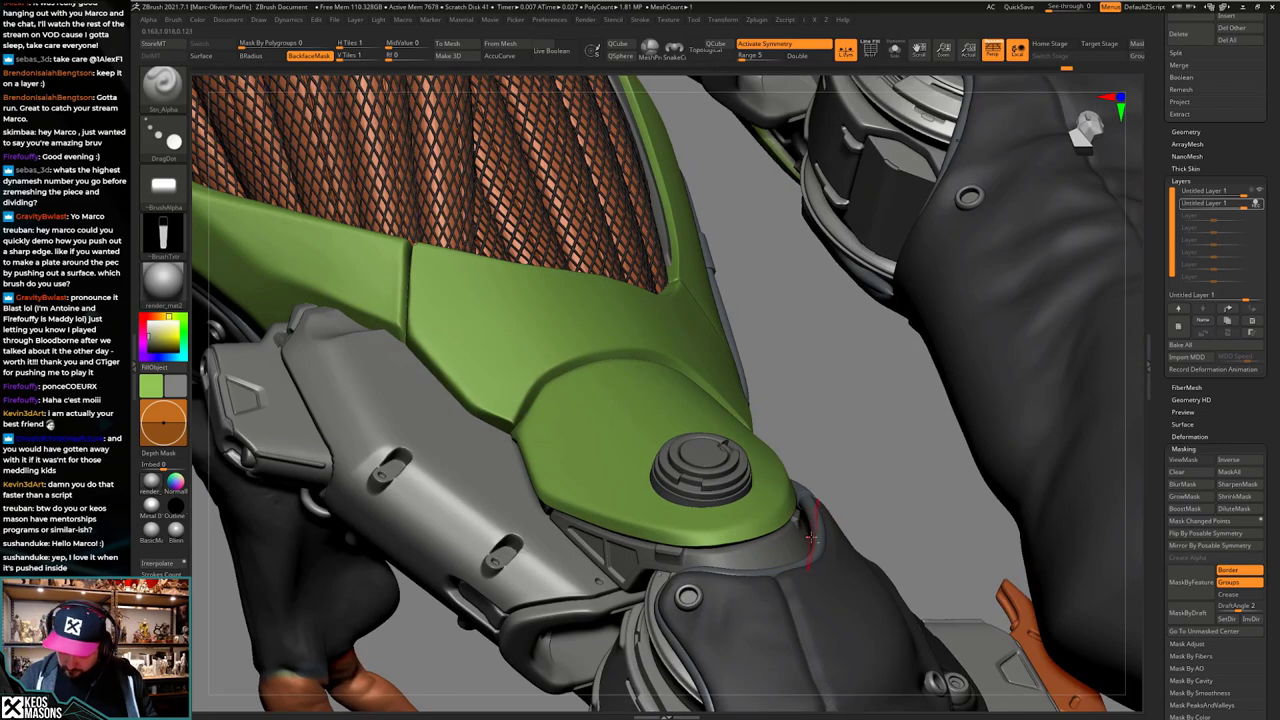
key("ctrl+z")
key("ctrl+z")
key("ctrl+z")
key("ctrl+z")
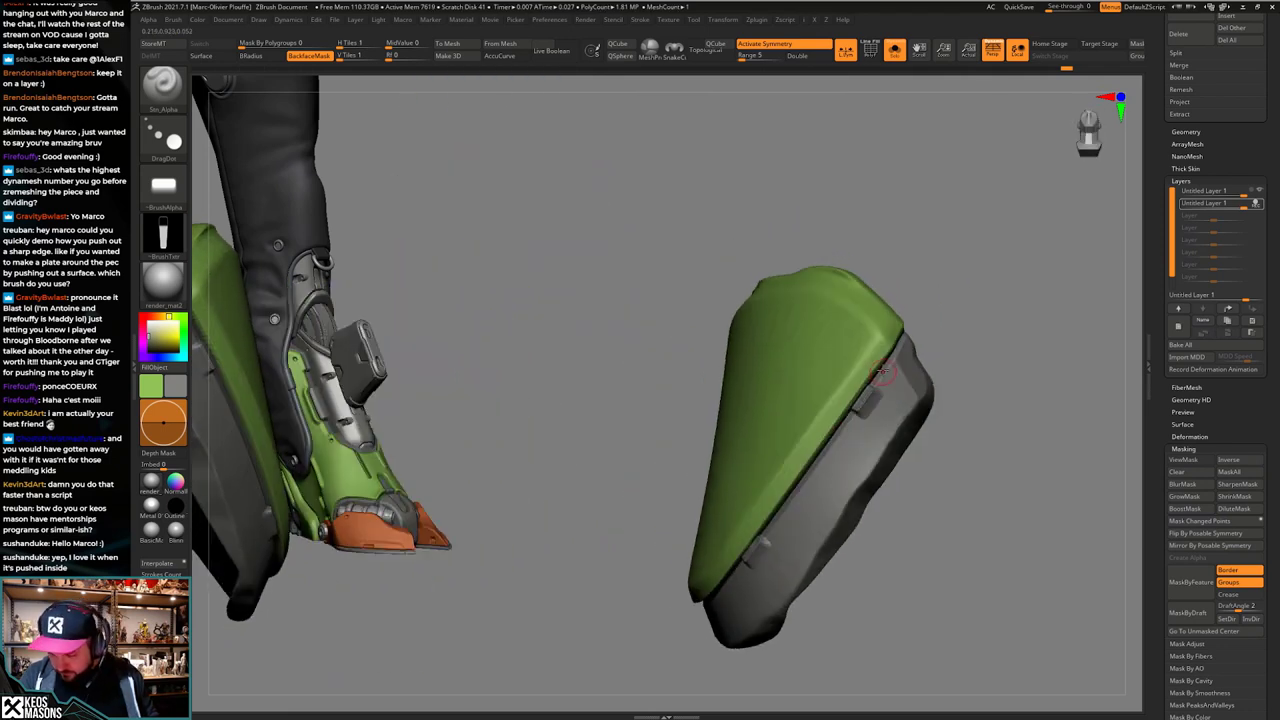
Step: Smooth the grey strip around the upper rectangular stamp, undoing unwanted strokes
left_click_drag(882, 372, 872, 386, "shift")
key("ctrl+z")
right_click_drag(883, 411, 854, 437)
left_click_drag(878, 376, 864, 391, "shift")
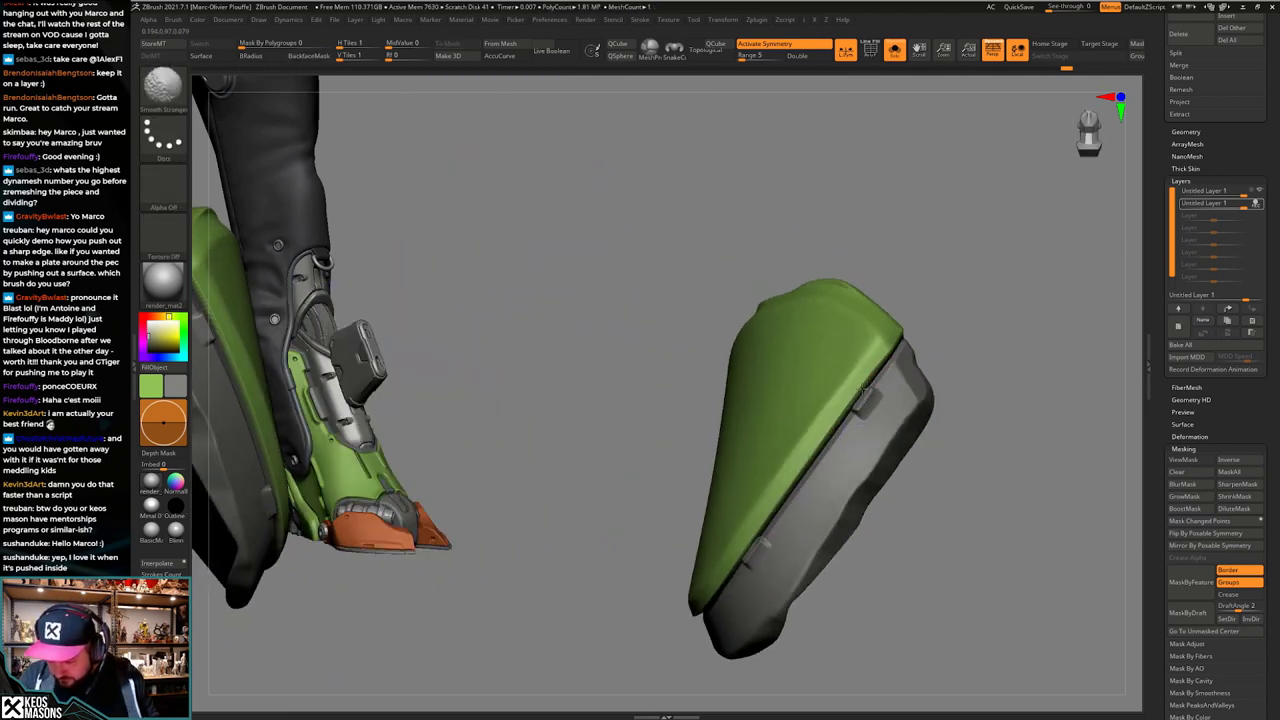
key("ctrl+z")
key("ctrl+z")
key("ctrl+z")
key("ctrl+z")
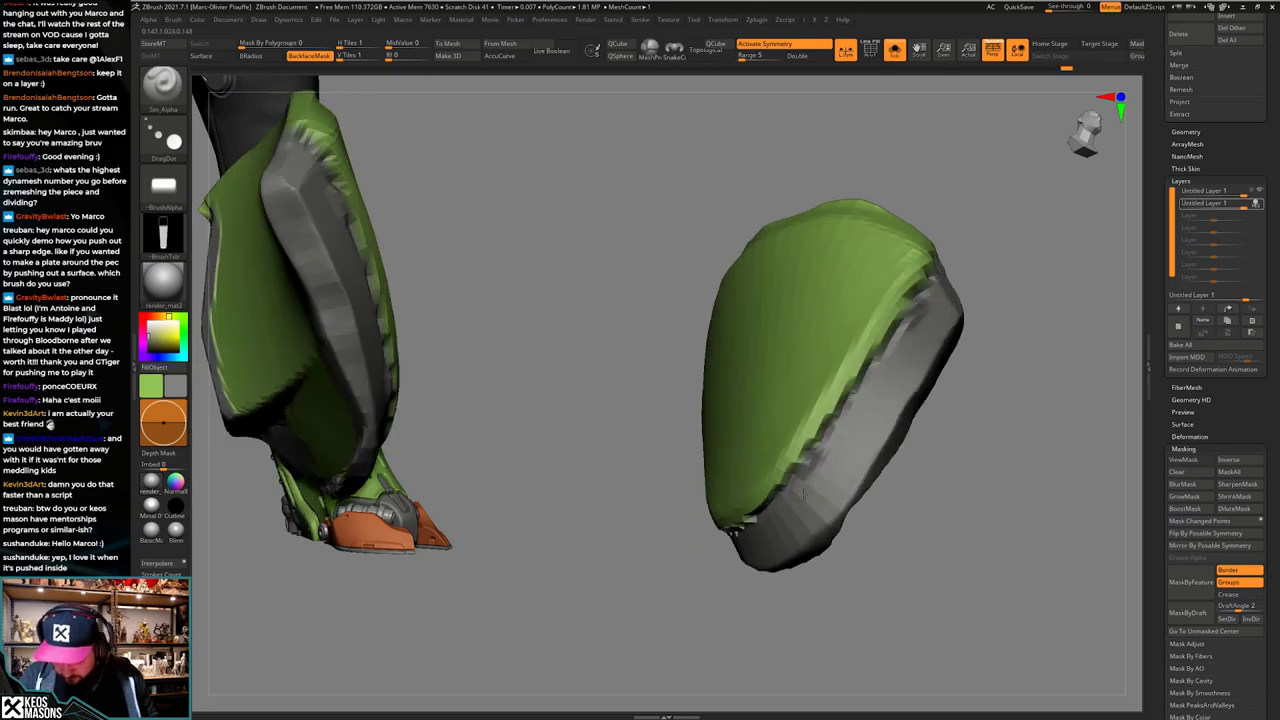
Step: Smooth the edge of the grey strip beside the rectangular stamp on the side with the recessed shapes
right_click_drag(804, 493, 735, 475)
left_click_drag(735, 520, 680, 516, "shift")
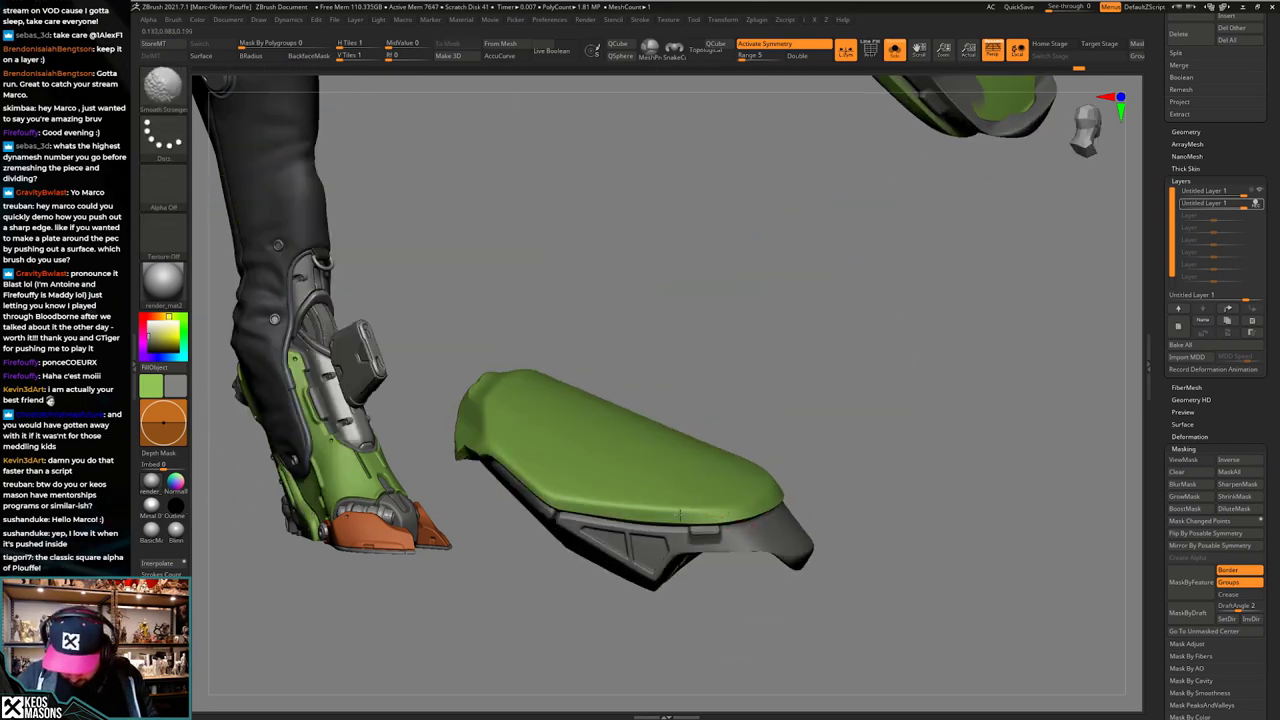
key("ctrl+z")
key("ctrl+z")
key("ctrl+z")
key("ctrl+z")
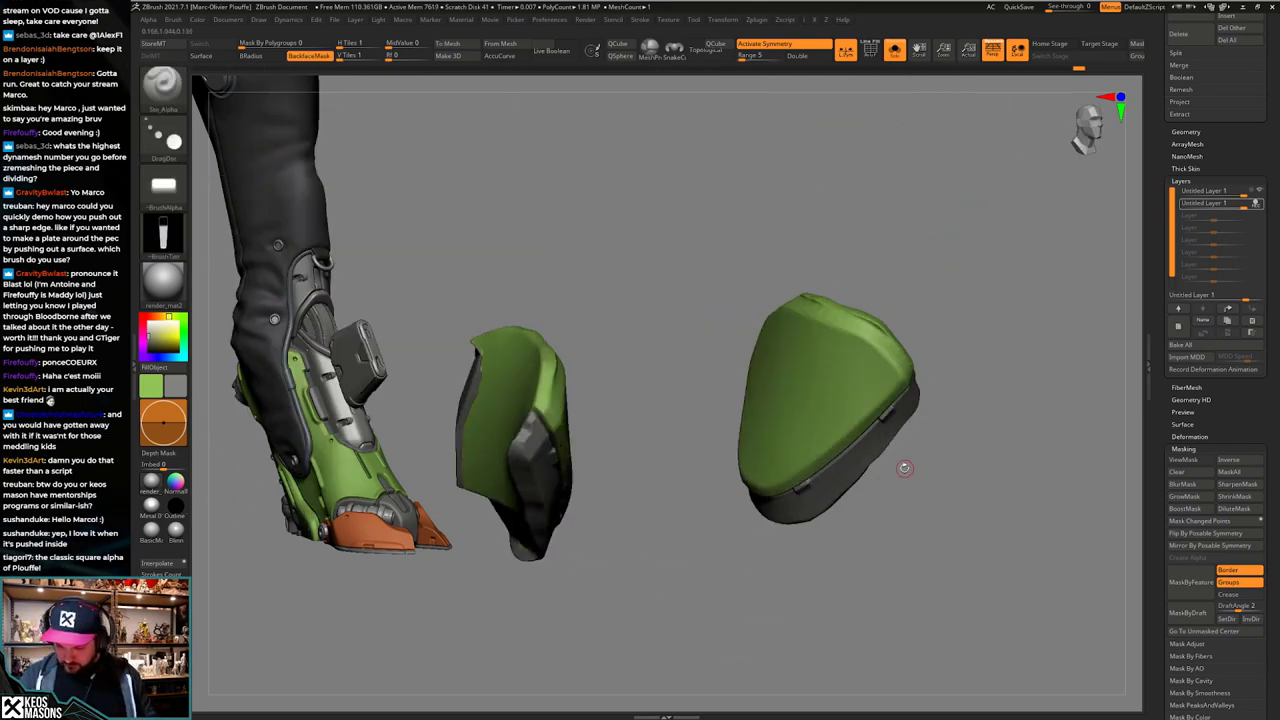
Step: Clear the mask, show the full character and pick the Orb_Cracks brush
key("alt+s")
right_click_drag(985, 450, 1049, 343)
left_click_drag(1049, 343, 625, 693, "ctrl")
left_click(625, 693, "ctrl")
mouse_move(780, 430)
right_mouse_down("ctrl")
mouse_move(814, 523)
mouse_move(810, 555)
mouse_move(808, 500)
mouse_move(843, 514)
mouse_move(806, 532)
mouse_move(832, 540)
mouse_move(797, 540)
mouse_move(885, 468)
mouse_move(848, 513)
mouse_move(860, 533)
right_mouse_up("ctrl")
key("space")
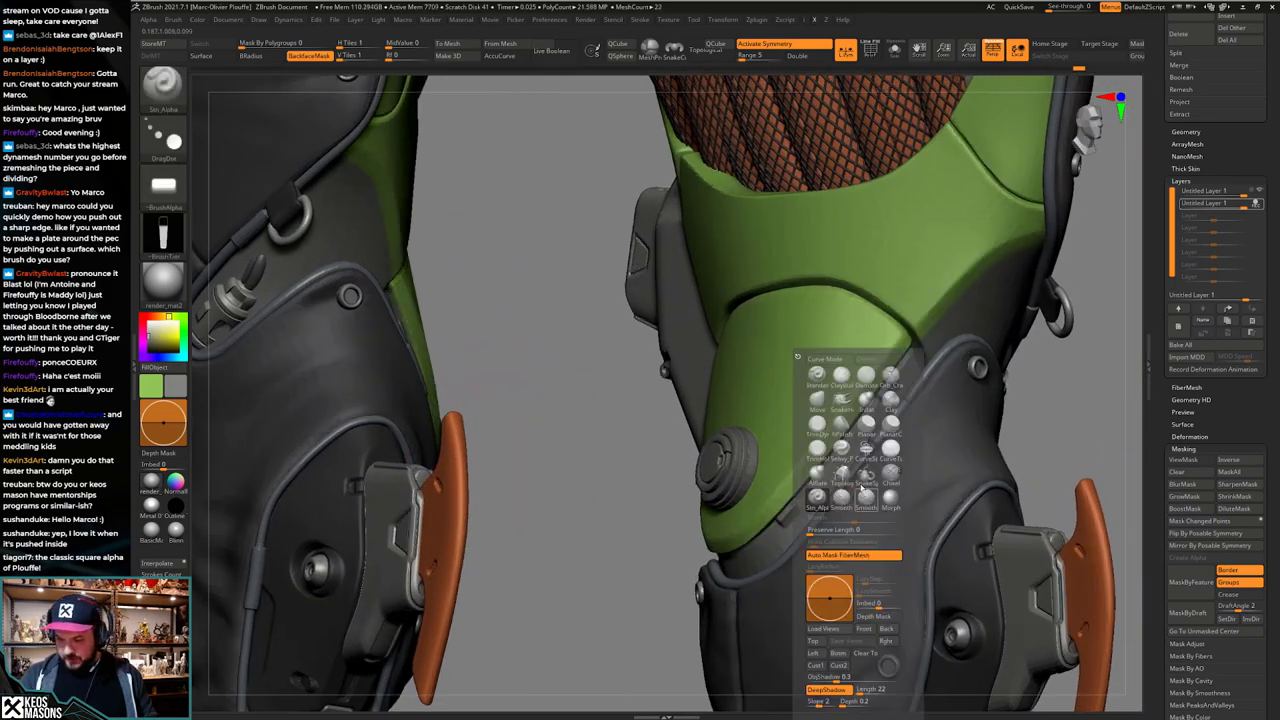
left_click(890, 402)
Step: Adjust the Orb_Cracks brush and try a fine line on the grey strip between the two rectangular stamps
key("alt+s")
right_click_drag(888, 450, 865, 457)
key("alt+s")
mouse_move(820, 500)
right_mouse_down()
mouse_move(764, 538)
mouse_move(790, 541)
right_mouse_up()
key("space")
key("space")
left_click_drag(793, 473, 787, 473)
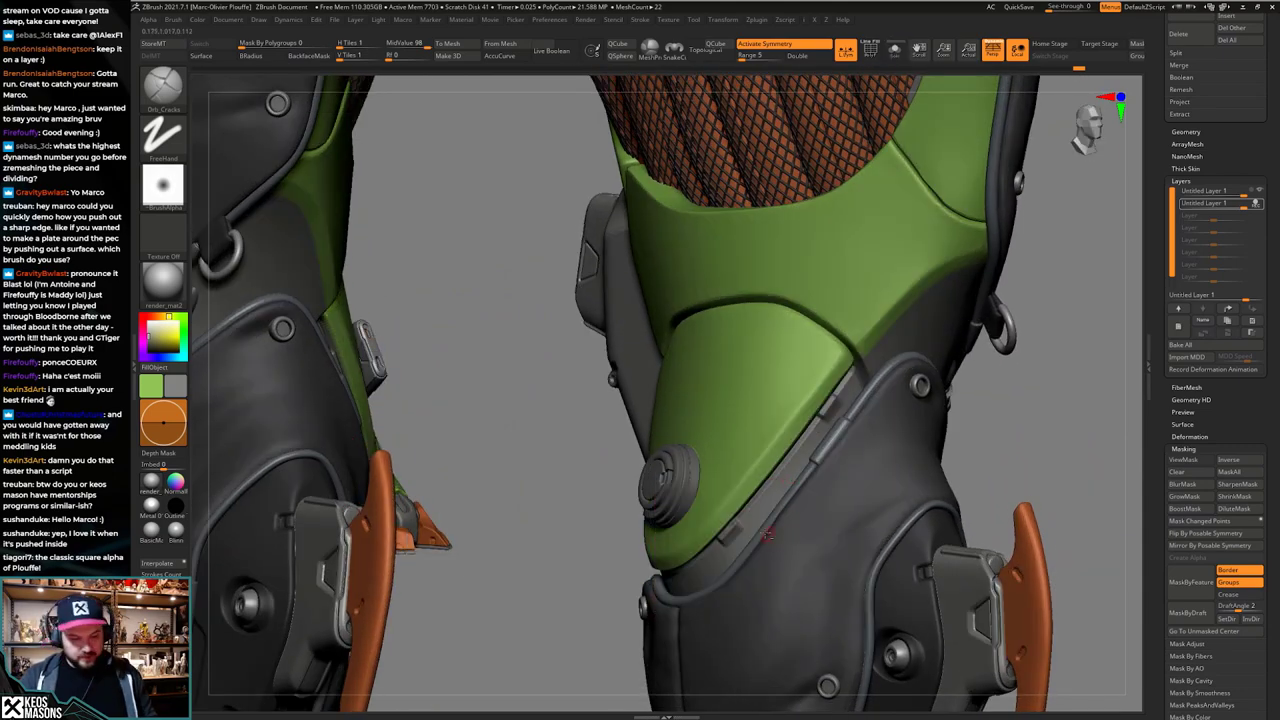
Step: Try carving a lengthwise groove along the grey strip between the two stamps and undo it
right_click_drag(768, 534, 842, 395, "alt")
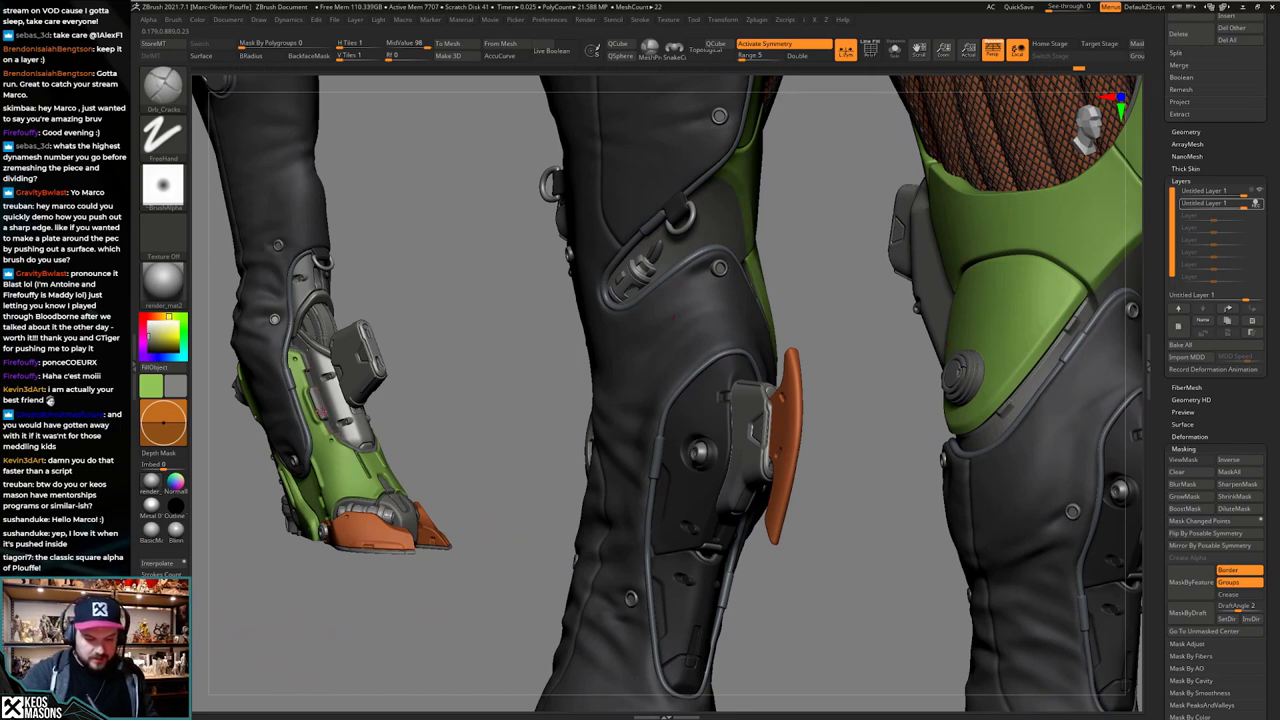
right_click_drag(933, 487, 847, 459, "alt")
key("alt+s")
key("alt+s")
right_click(847, 459)
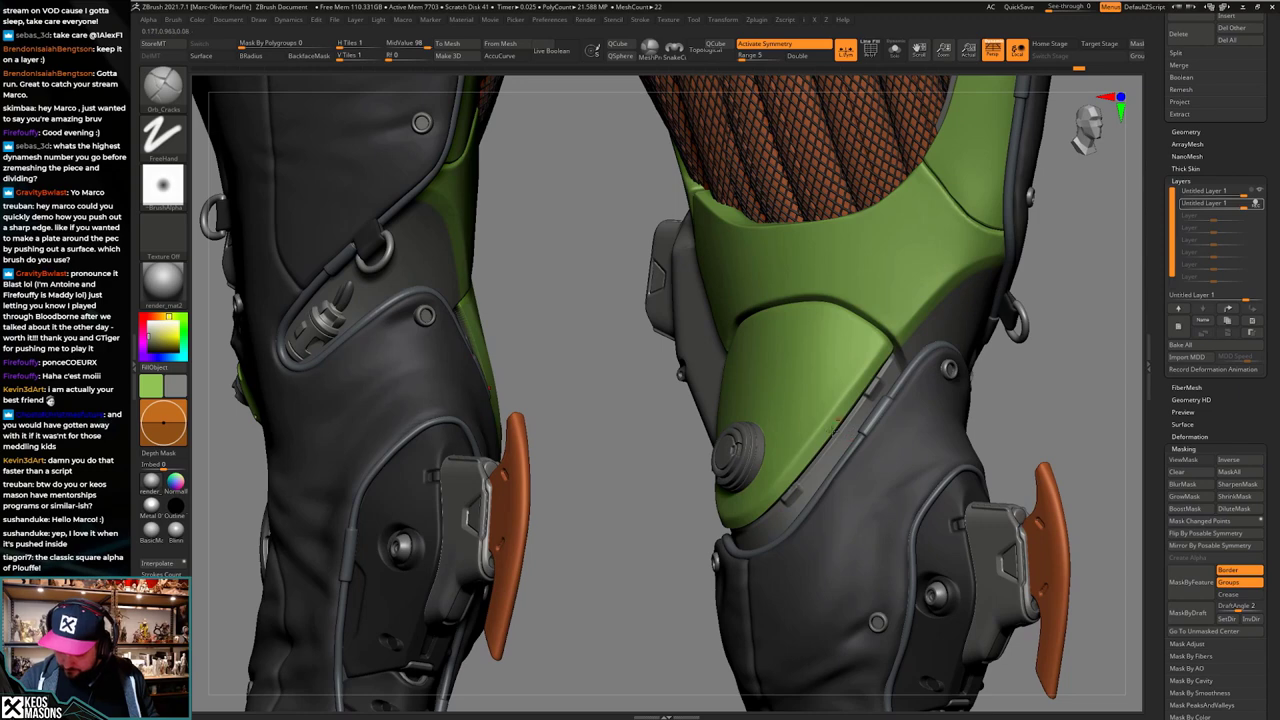
key("ctrl+z")
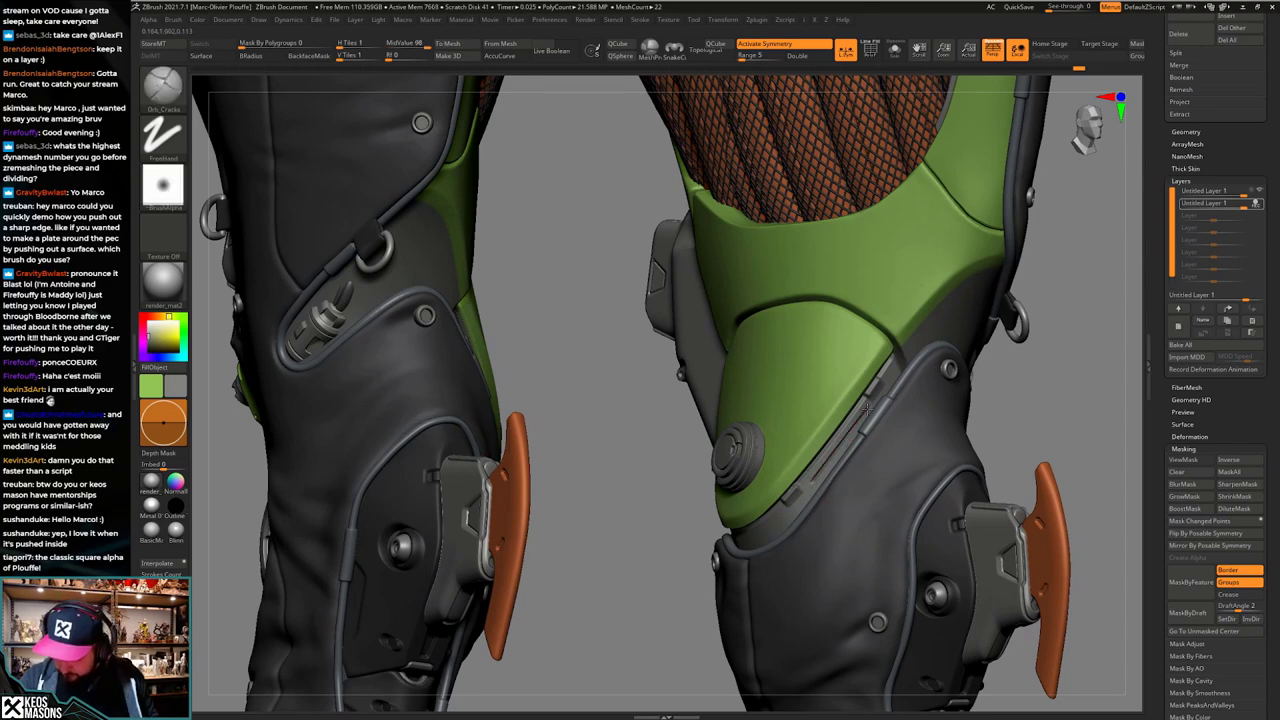
right_click_drag(979, 384, 867, 425)
key("ctrl+z")
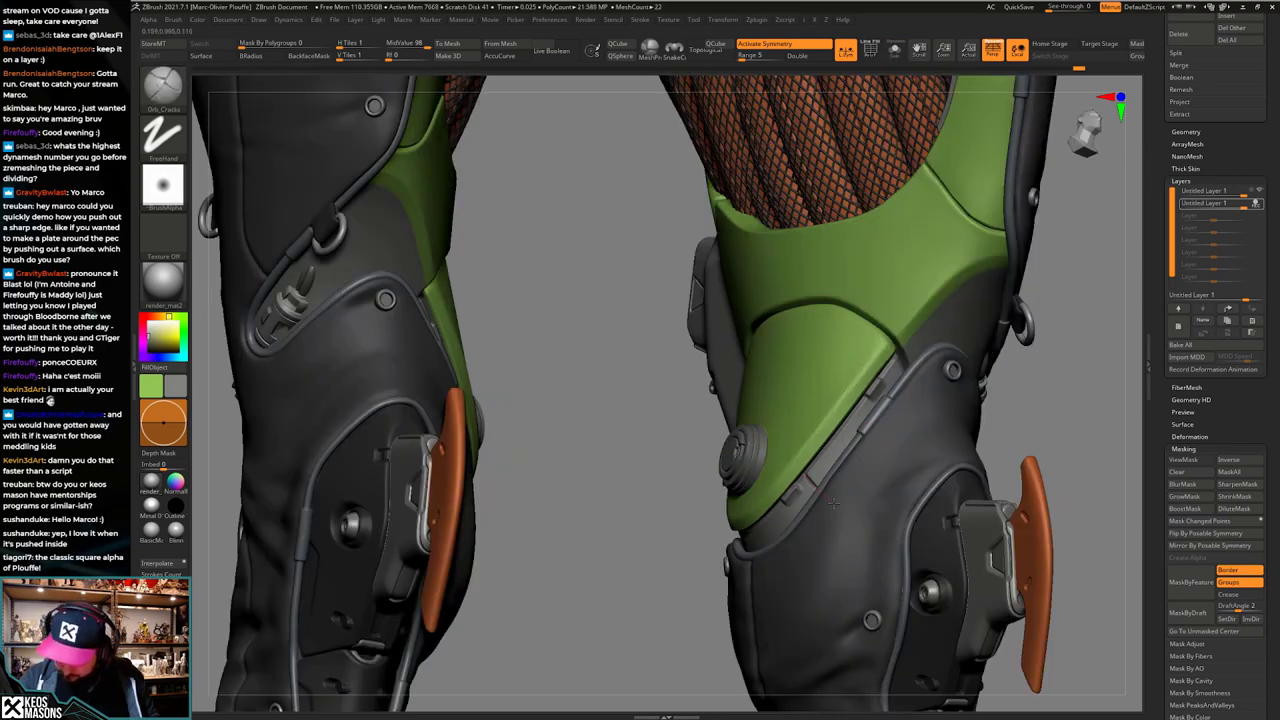
Step: Isolate the knee plates, try cutting a groove across the grey strip beside the lower stamp and undo it
key("alt+s")
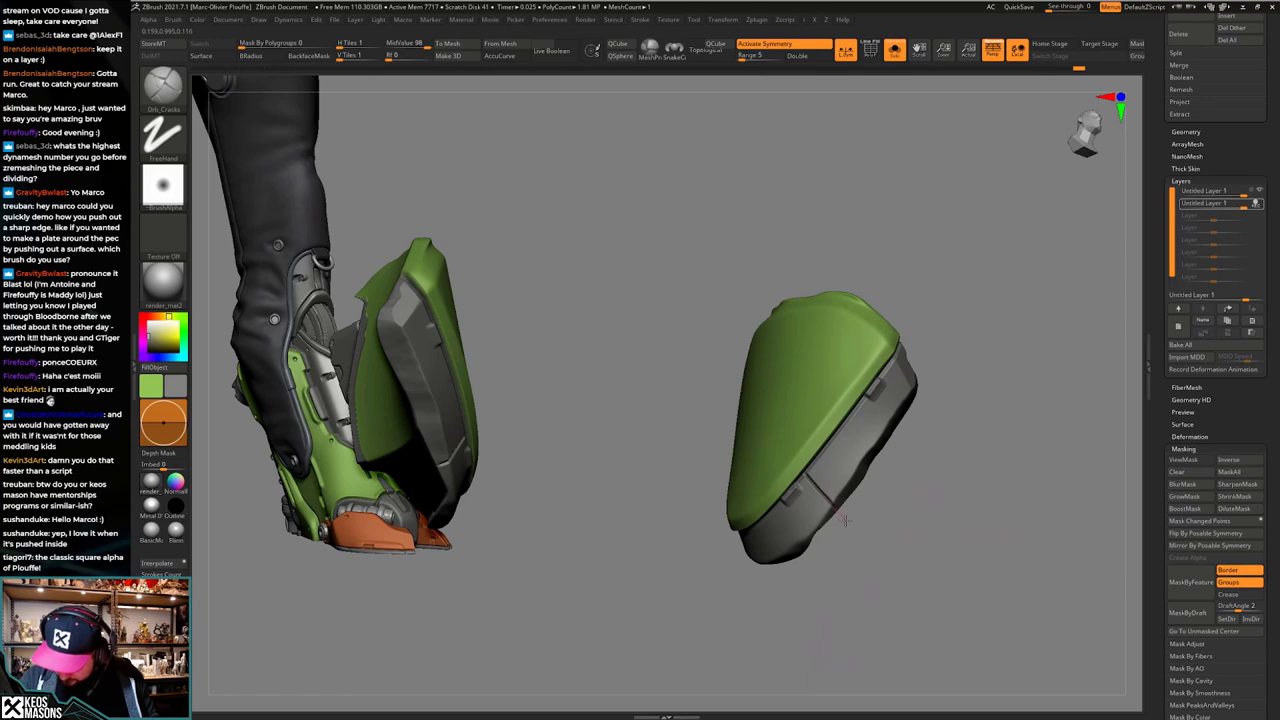
right_click_drag(845, 520, 960, 416)
right_click_drag(821, 510, 862, 492)
key("ctrl+z")
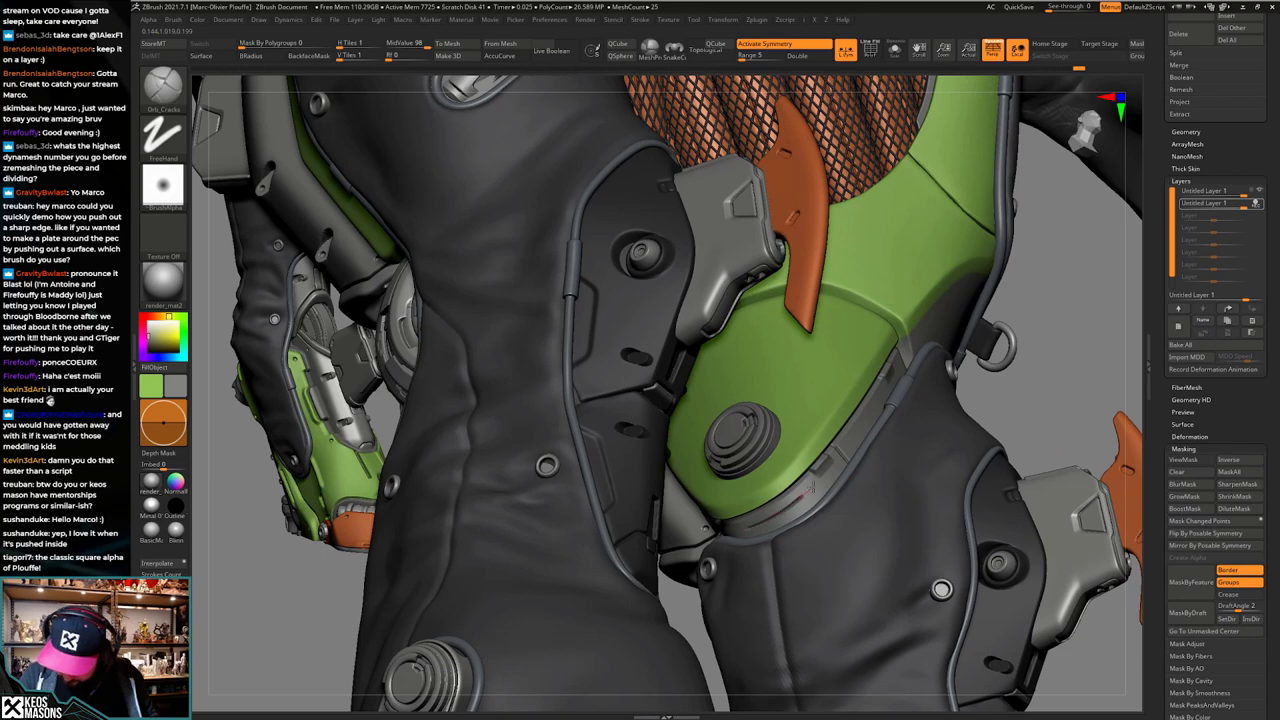
left_click_drag(832, 490, 838, 487)
key("ctrl+z")
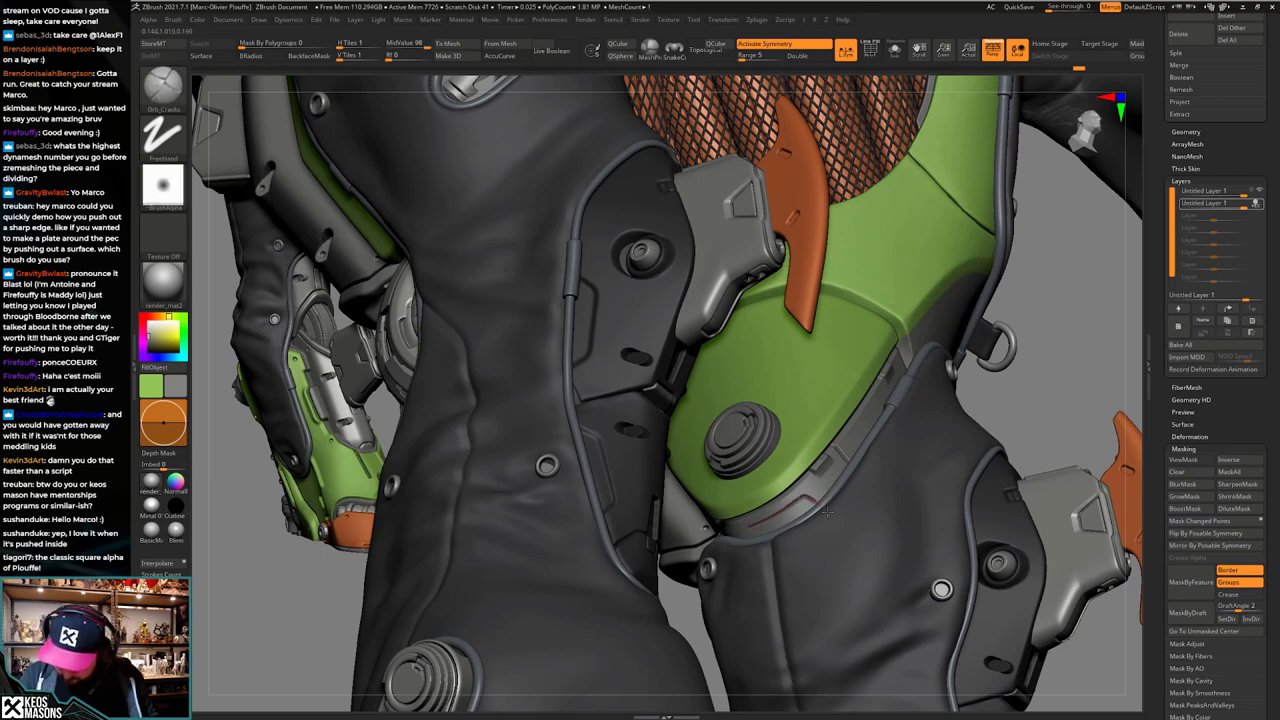
Step: Try another Orb_Cracks line on the strip from a wider view of the legs and undo it
right_click_drag(827, 512, 828, 490, "ctrl")
mouse_move(828, 490)
right_mouse_down()
mouse_move(856, 520)
mouse_move(861, 552)
mouse_move(844, 562)
right_mouse_up()
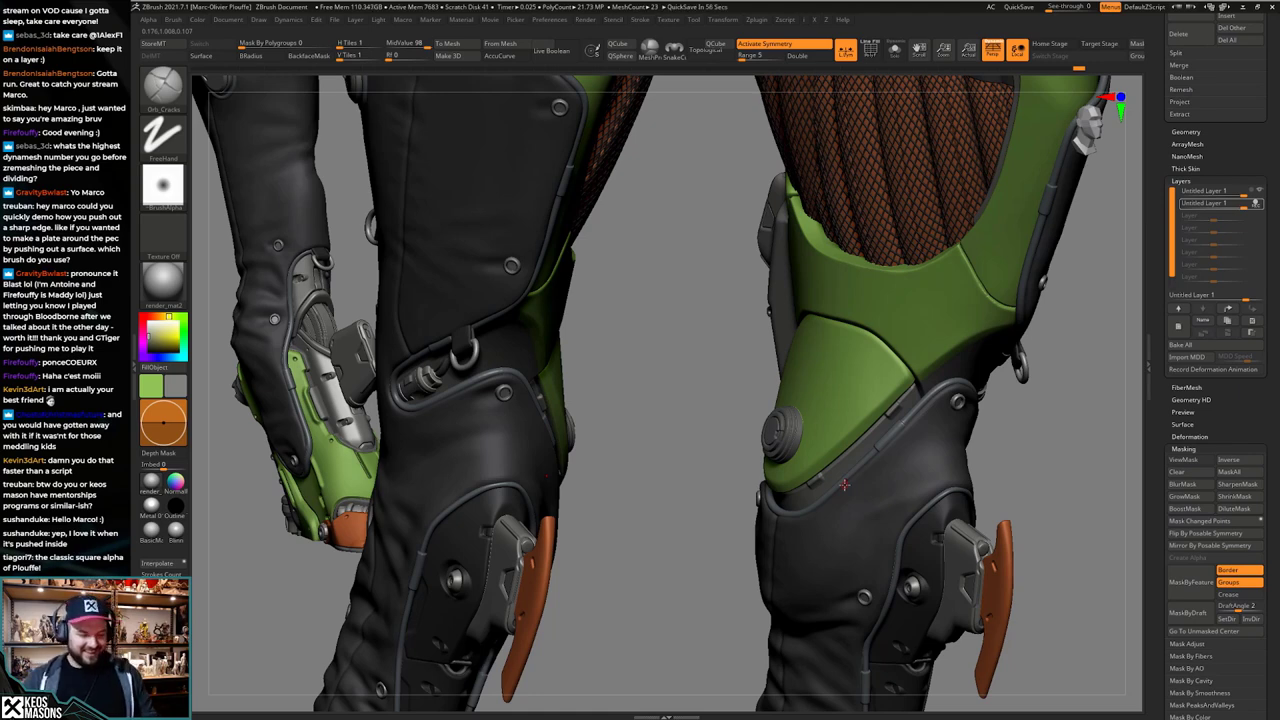
right_click_drag(889, 455, 813, 498)
key("ctrl+z")
key("ctrl+z")
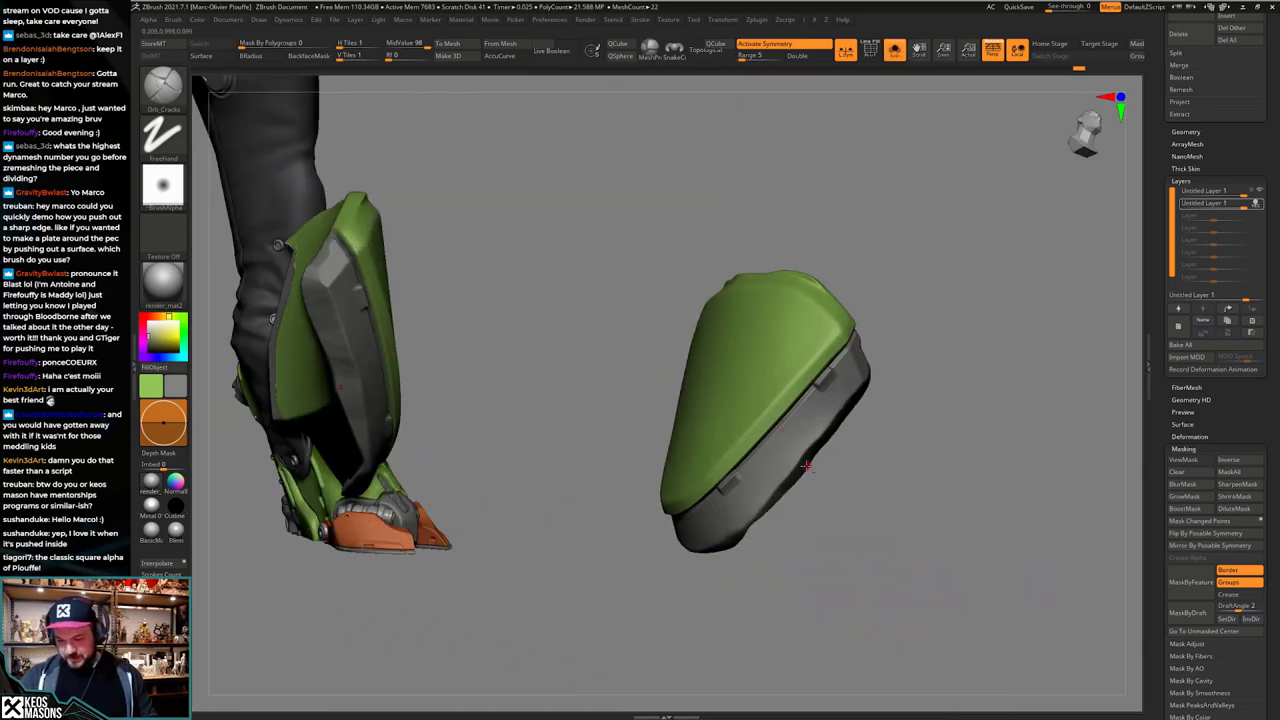
Step: Replace the Orb_Cracks brush with the custom Standard brush using the Dots stroke and clear the mask
key("alt+s")
key("space")
left_click(790, 380)
right_click_drag(977, 250, 960, 390, "ctrl")
key("ctrl+h")
left_click_drag(1049, 424, 1064, 440, "ctrl")
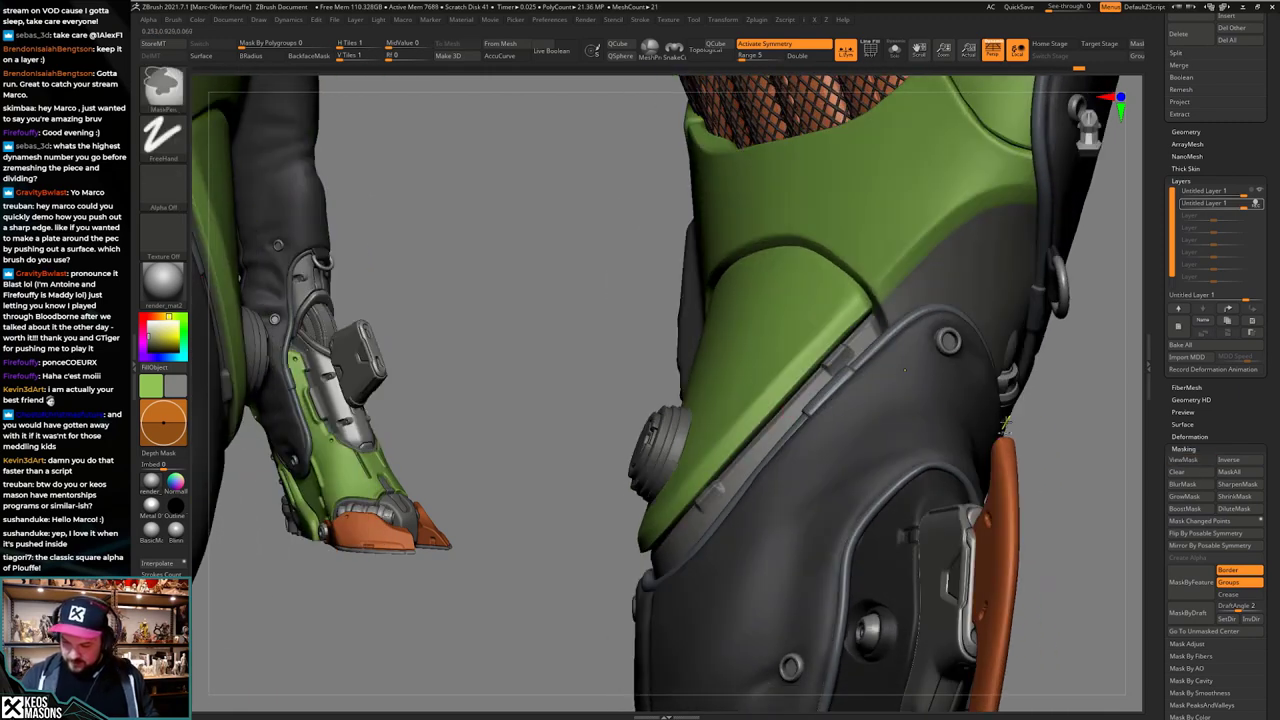
Step: Test the custom Standard brush on the grey strip and set its LazyRadius to 10
right_click_drag(1057, 432, 1000, 415)
key("space")
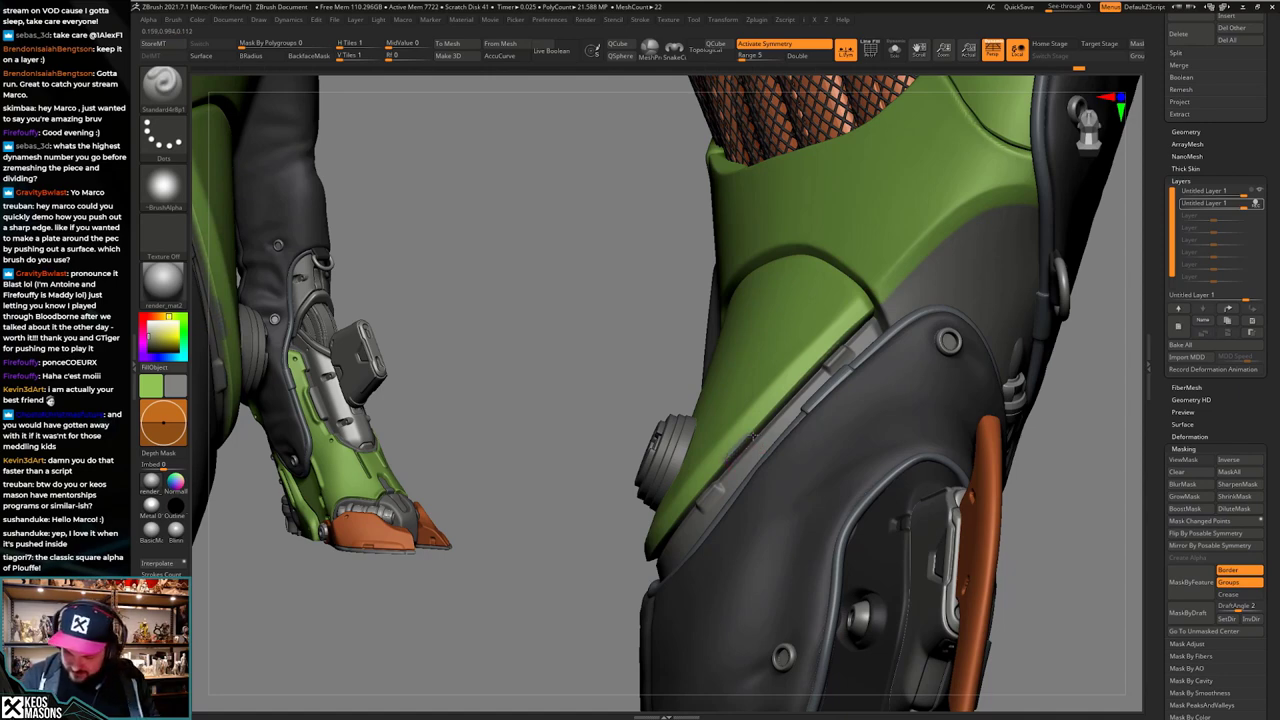
key("space")
key("space")
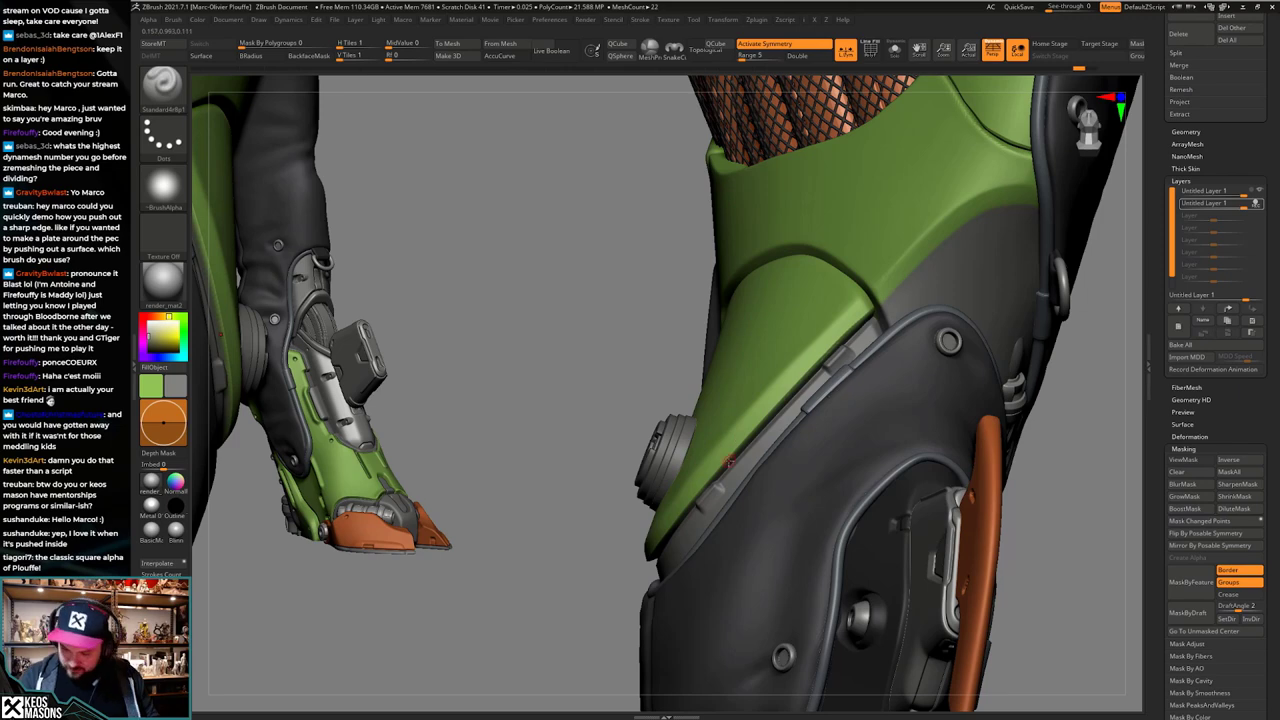
key("space")
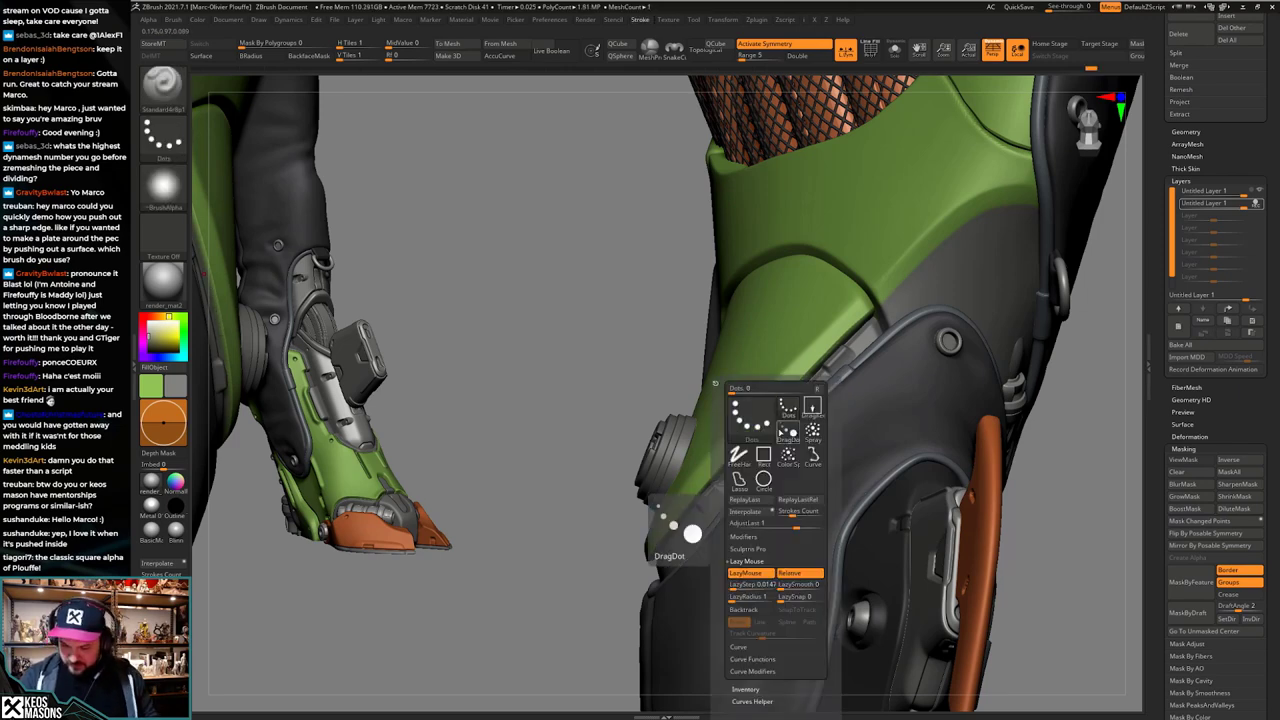
left_click(733, 598)
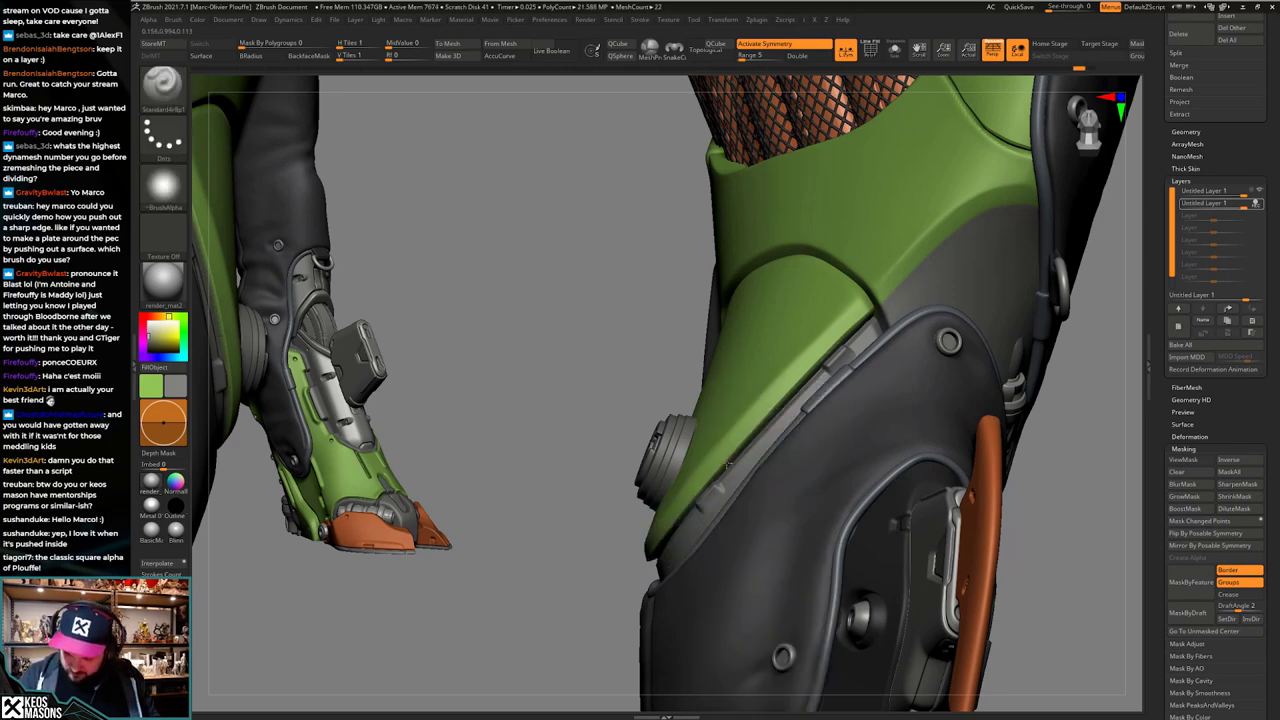
Step: Review the brush's Z Intensity and edit its LazyRadius again for strokes along the grey strip
key("space")
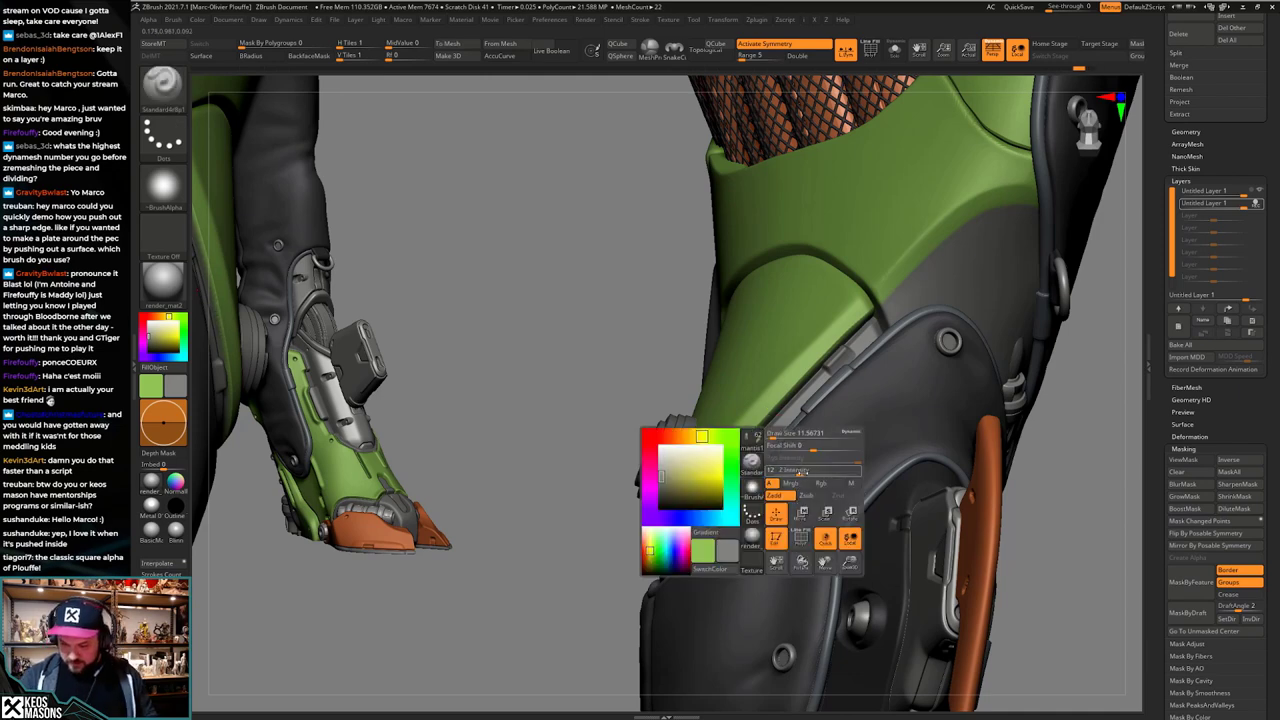
key("F3")
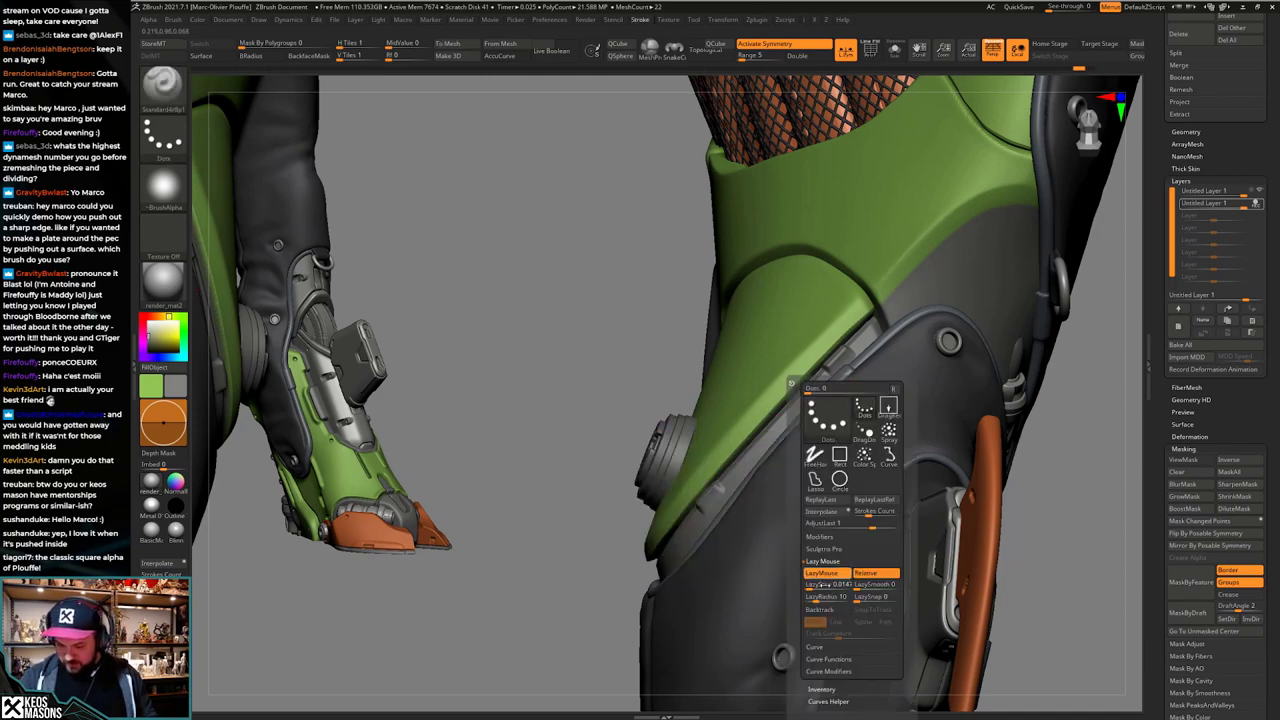
left_click(818, 599)
key("Return")
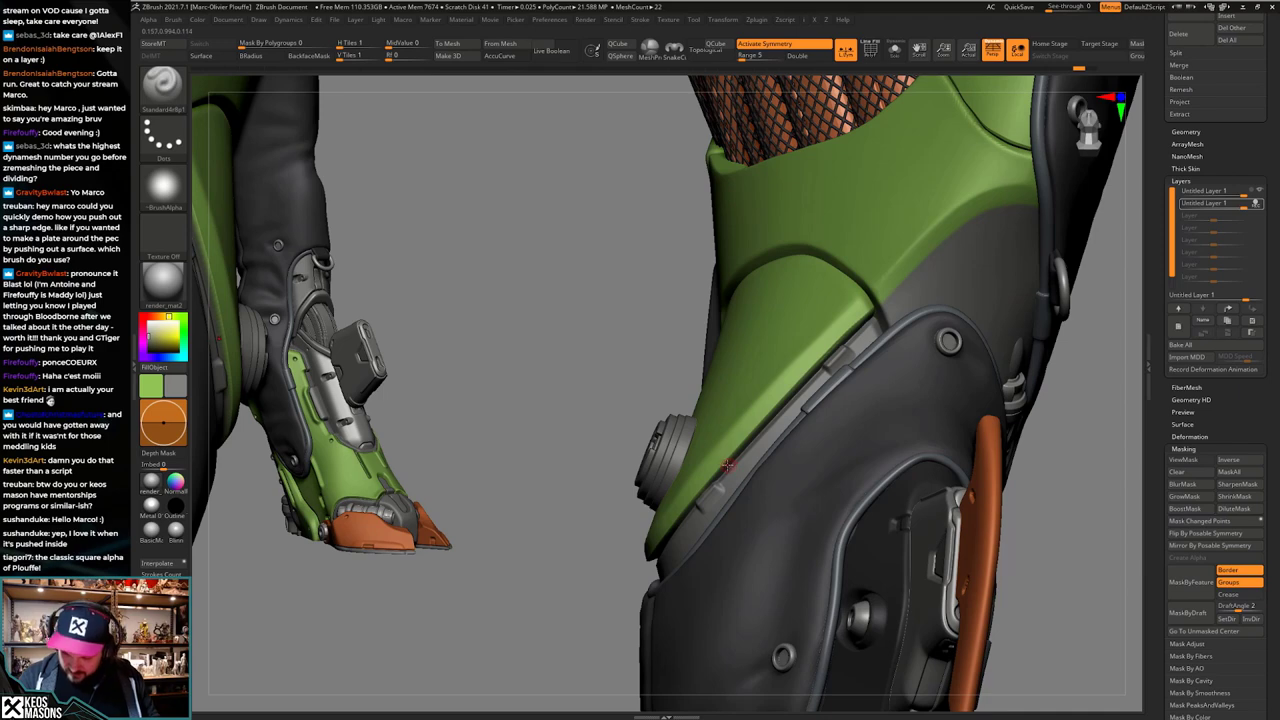
Step: Stroke the custom Standard brush along the seam between the knee plate's green panel and grey strip and smooth the strip near its lower stamp
left_click_drag(738, 455, 765, 424)
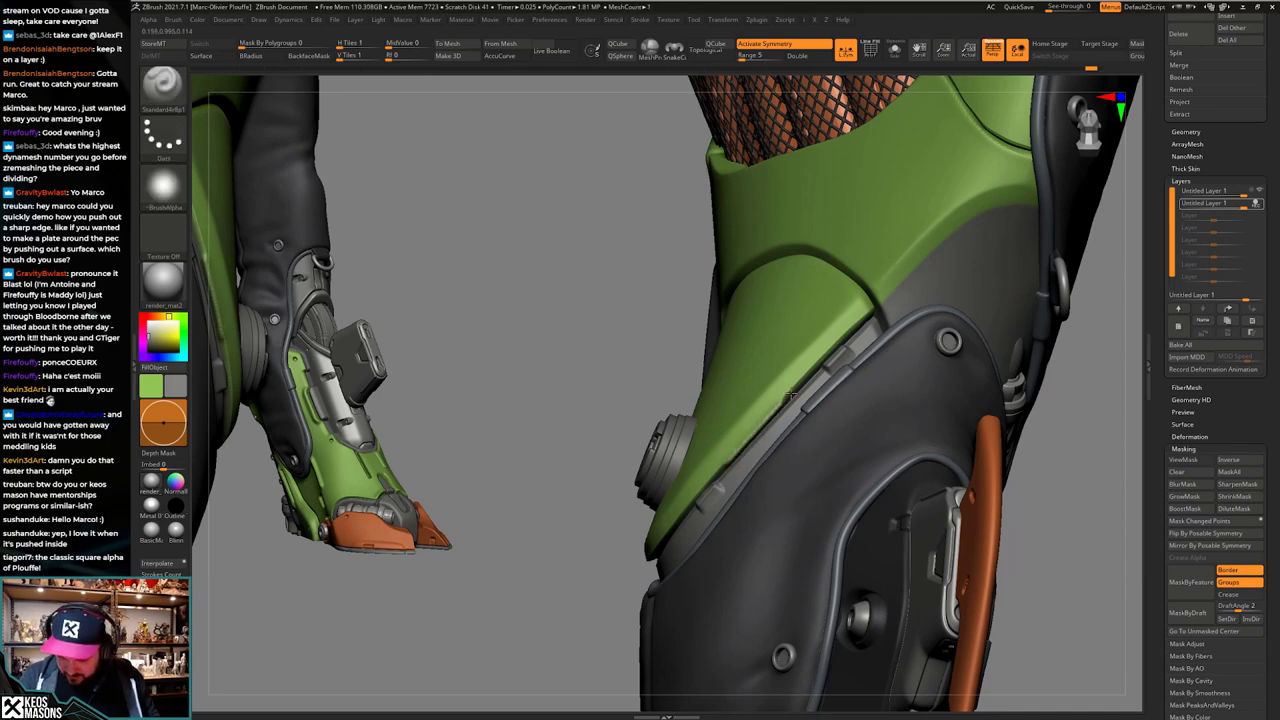
right_click_drag(800, 389, 838, 438)
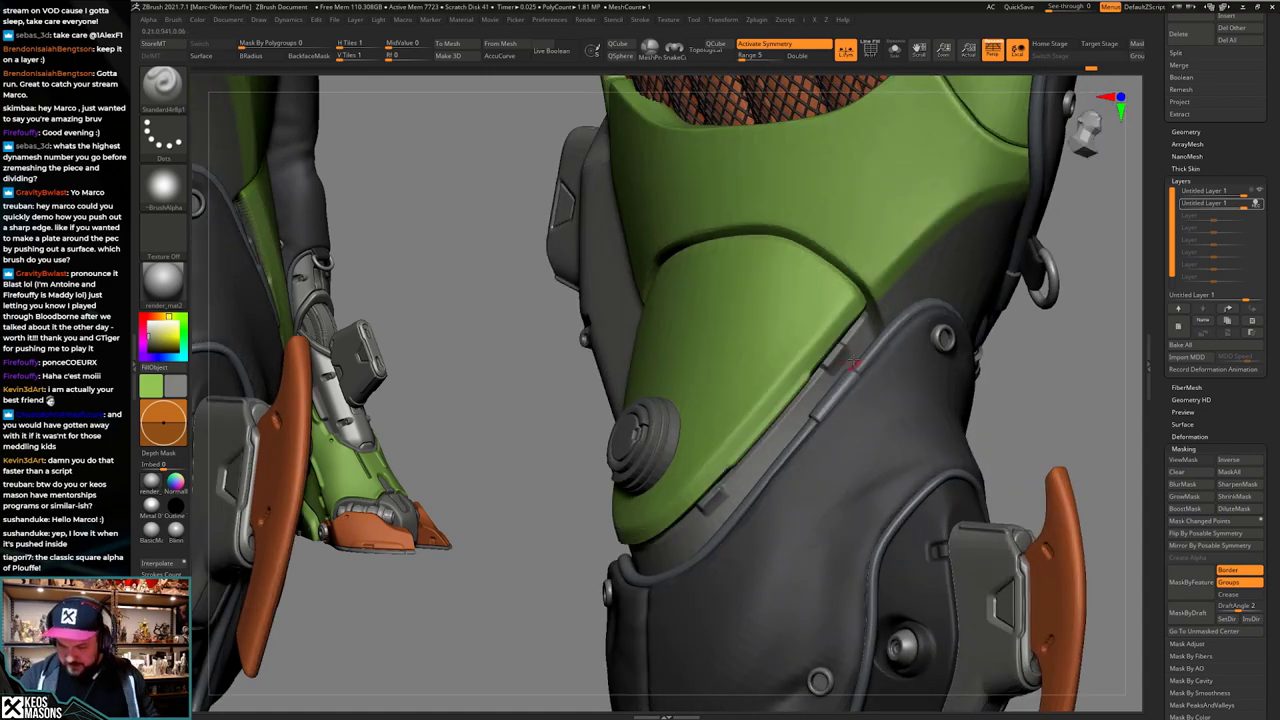
right_click_drag(765, 486, 730, 484)
right_click_drag(802, 370, 829, 356)
left_click_drag(729, 491, 736, 485, "shift")
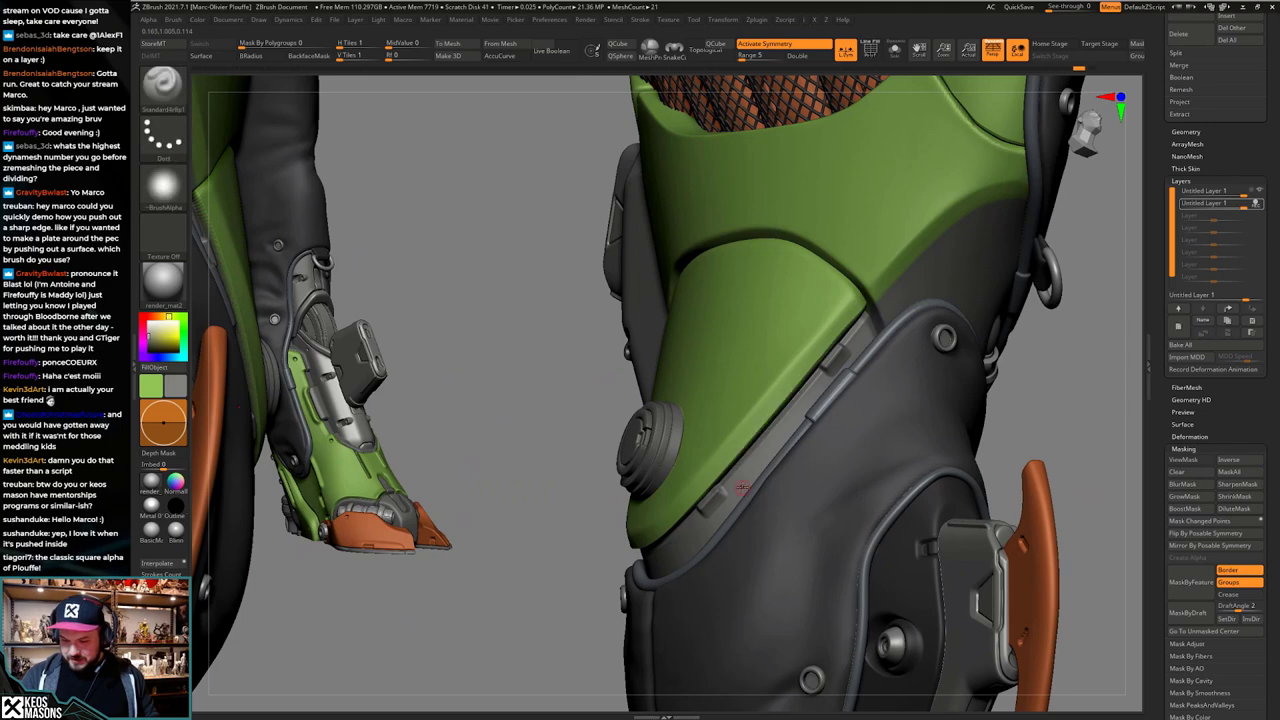
Step: Smooth the grey strip between its rectangular stamps and touch up its lower part with the custom Standard brush
mouse_move(788, 428)
right_mouse_down()
mouse_move(747, 431)
mouse_move(742, 444)
right_mouse_up()
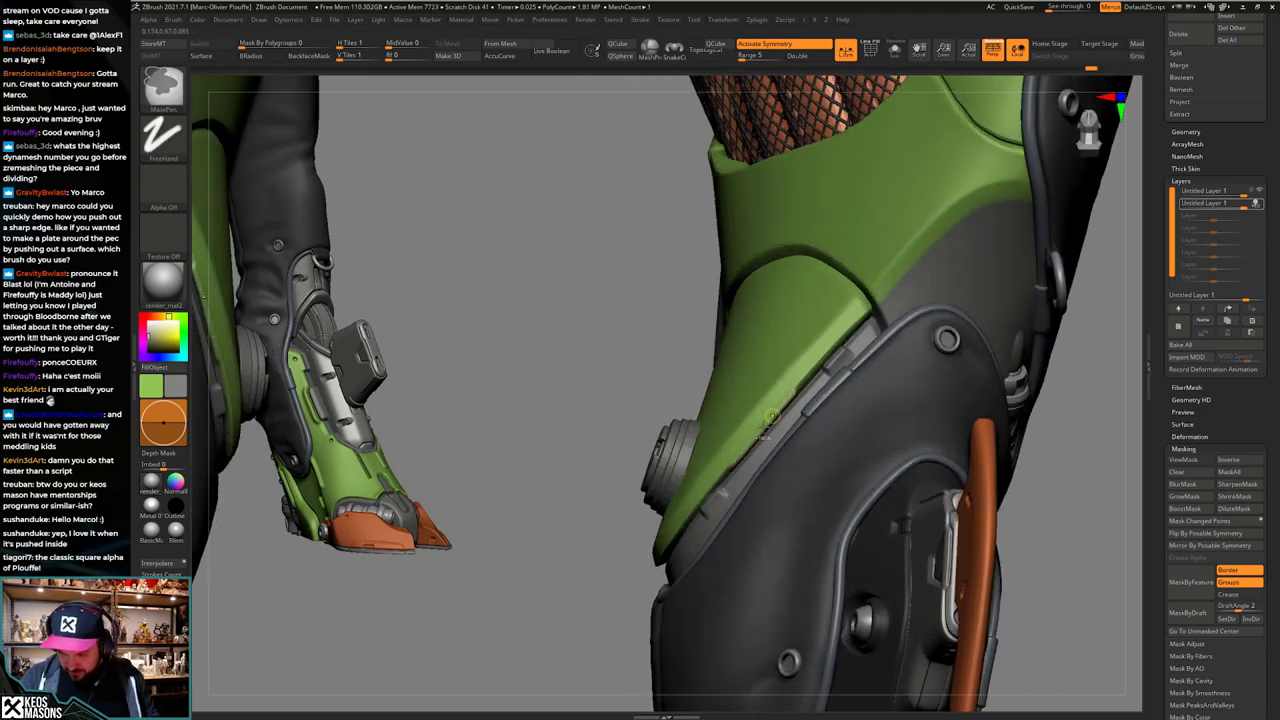
mouse_move(797, 392)
left_mouse_down("shift")
mouse_move(732, 467)
mouse_move(765, 426)
left_mouse_up("shift")
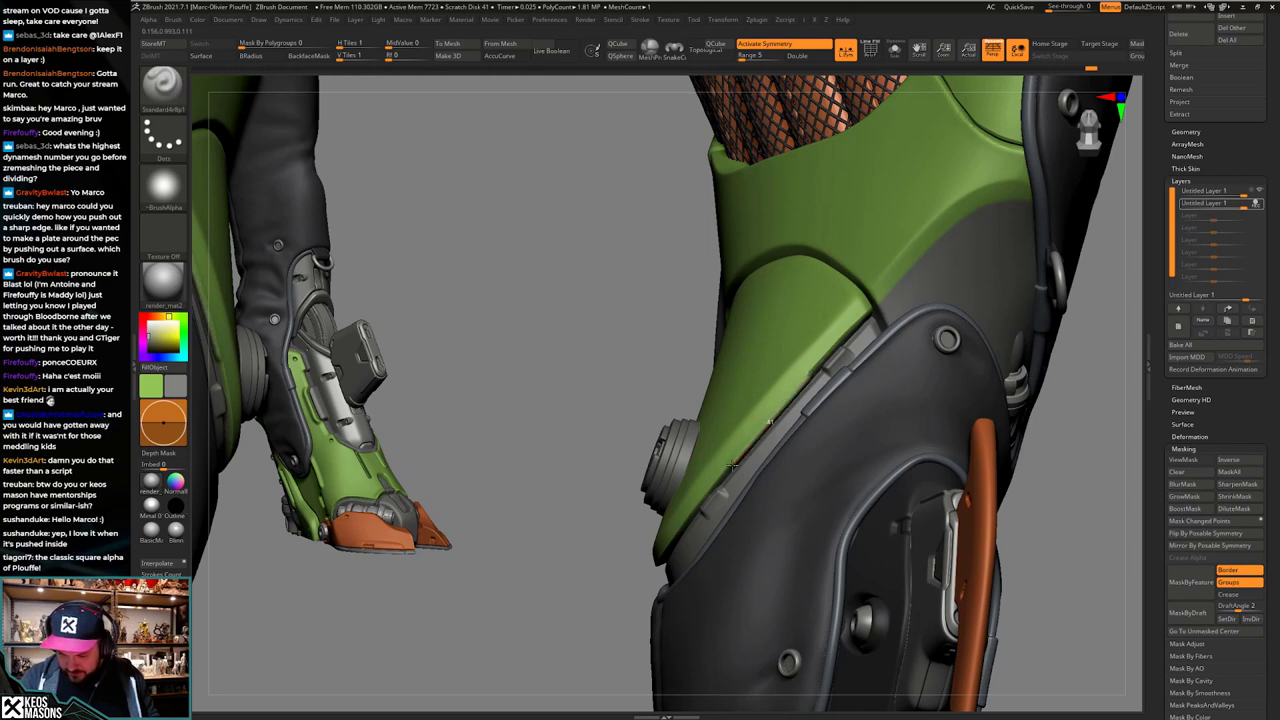
left_click_drag(733, 465, 732, 465)
right_click_drag(732, 462, 838, 500)
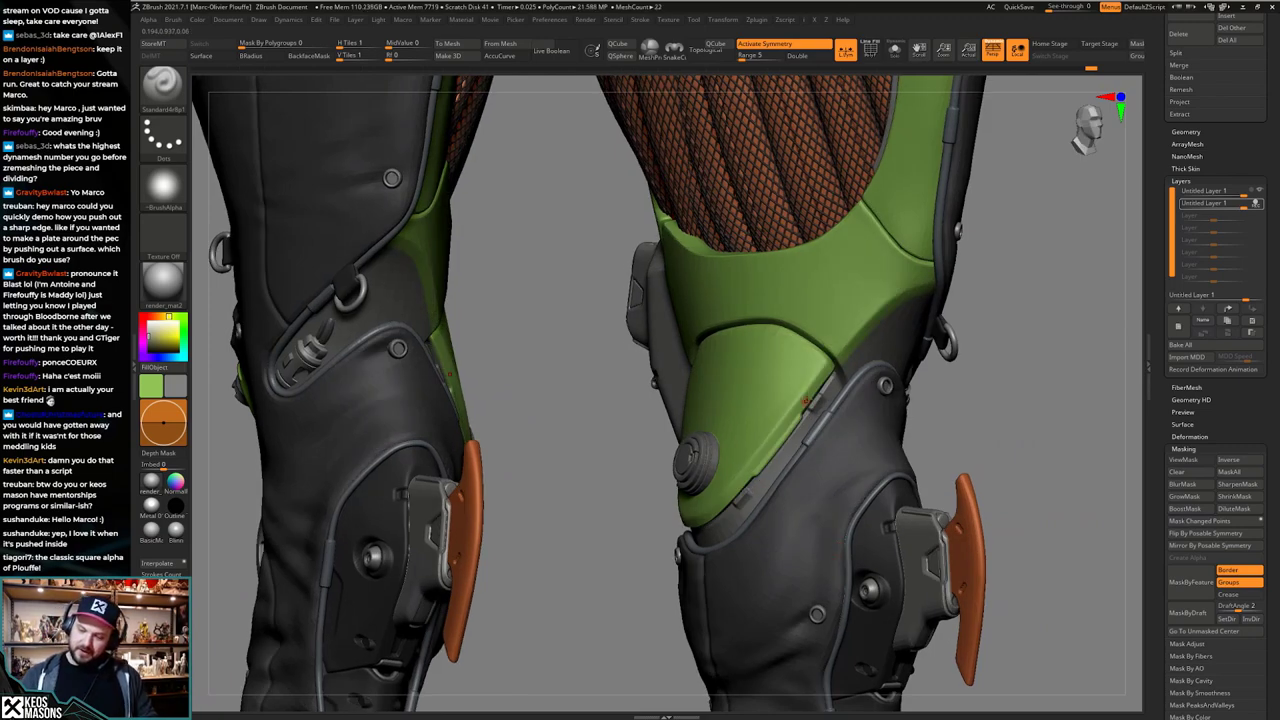
Step: Isolate the knee plate and brush along the grey strip's edge beneath the green panel
right_click_drag(821, 513, 638, 377)
key("alt+s")
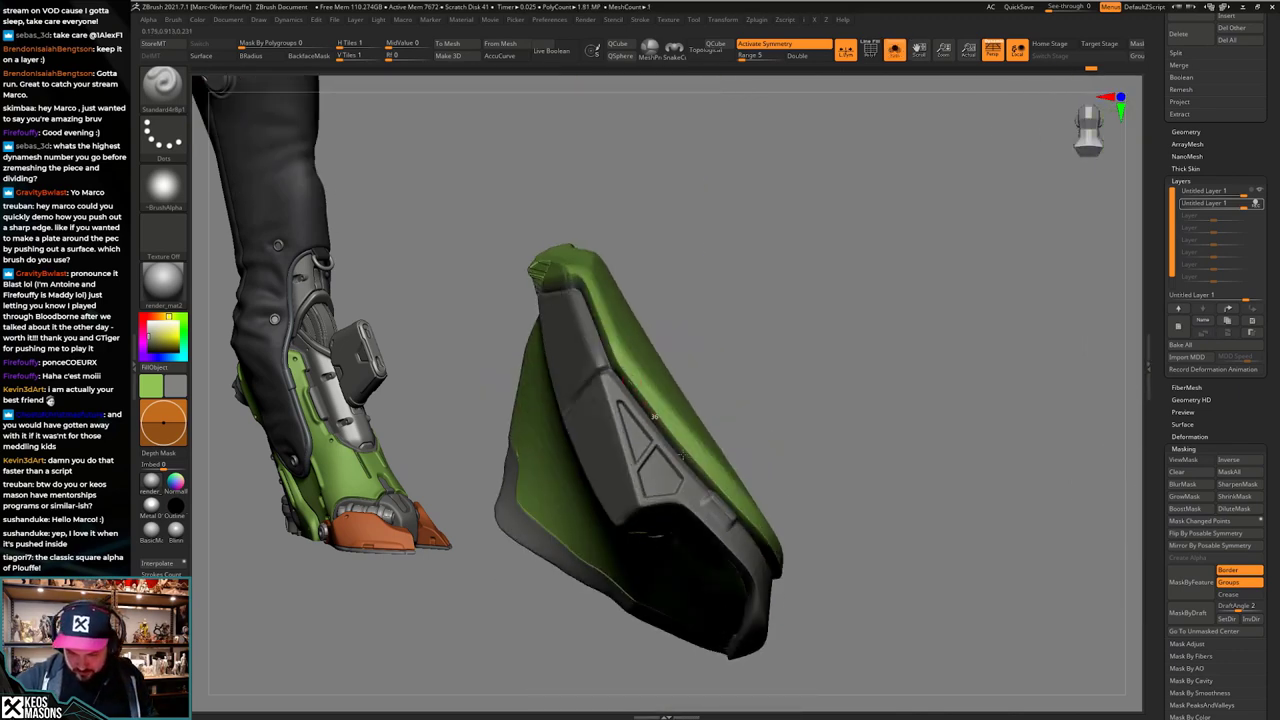
left_click_drag(691, 465, 629, 386)
mouse_move(636, 388)
right_mouse_down("ctrl")
mouse_move(644, 351)
mouse_move(653, 387)
right_mouse_up("ctrl")
key("alt+s")
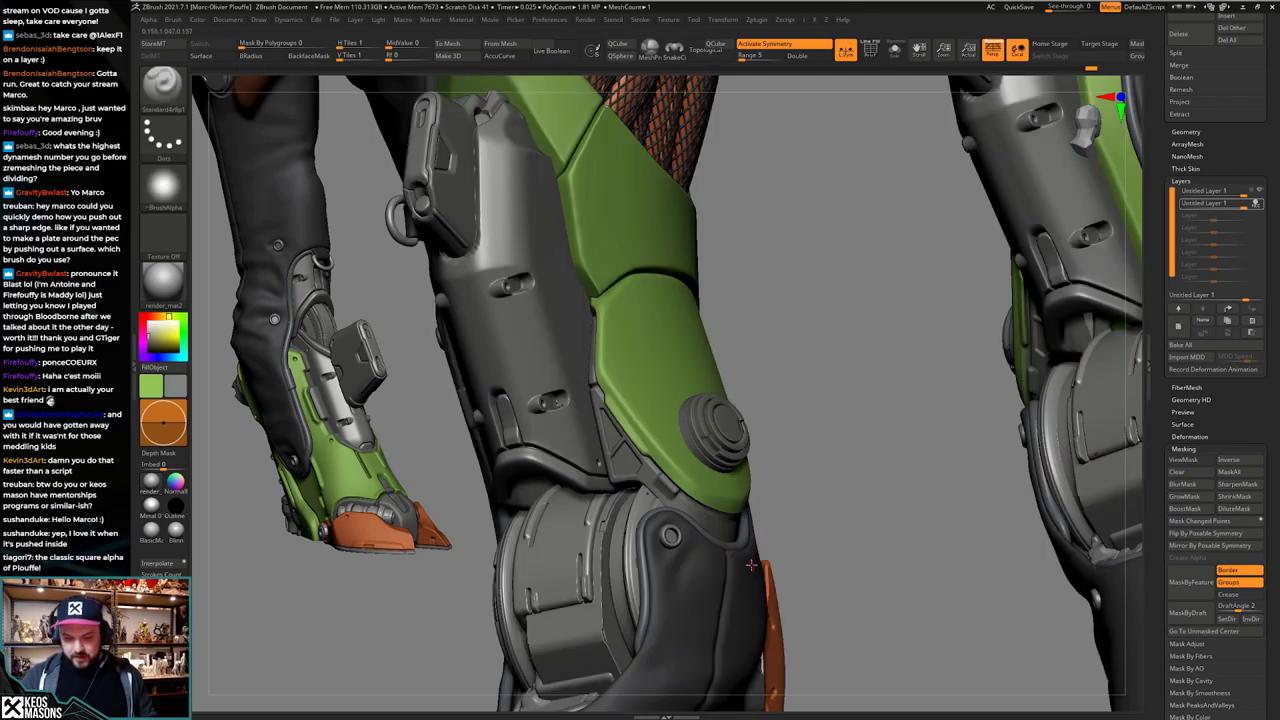
Step: Examine the knee plate's strip and stamps from several angles, both isolated and in place on the legs
right_click_drag(750, 579, 638, 369)
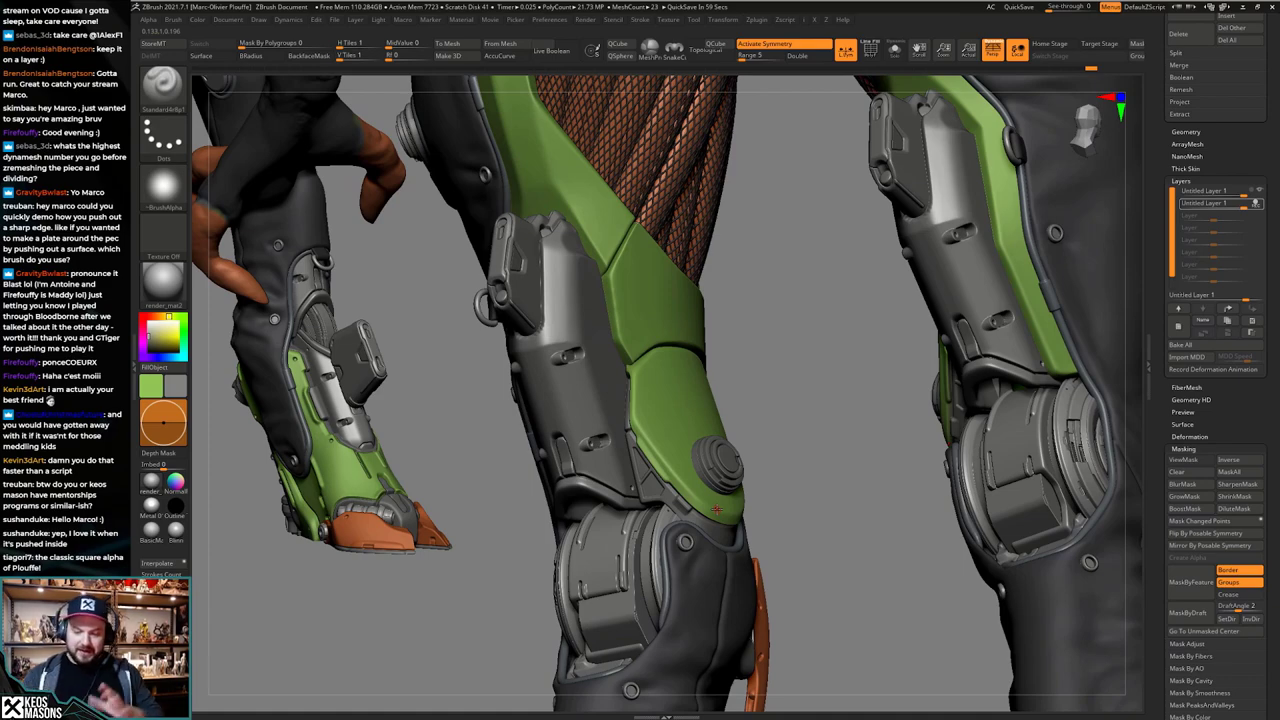
right_click_drag(750, 510, 737, 465)
key("alt+s")
mouse_move(679, 508)
right_mouse_down()
mouse_move(675, 524)
mouse_move(671, 513)
right_mouse_up()
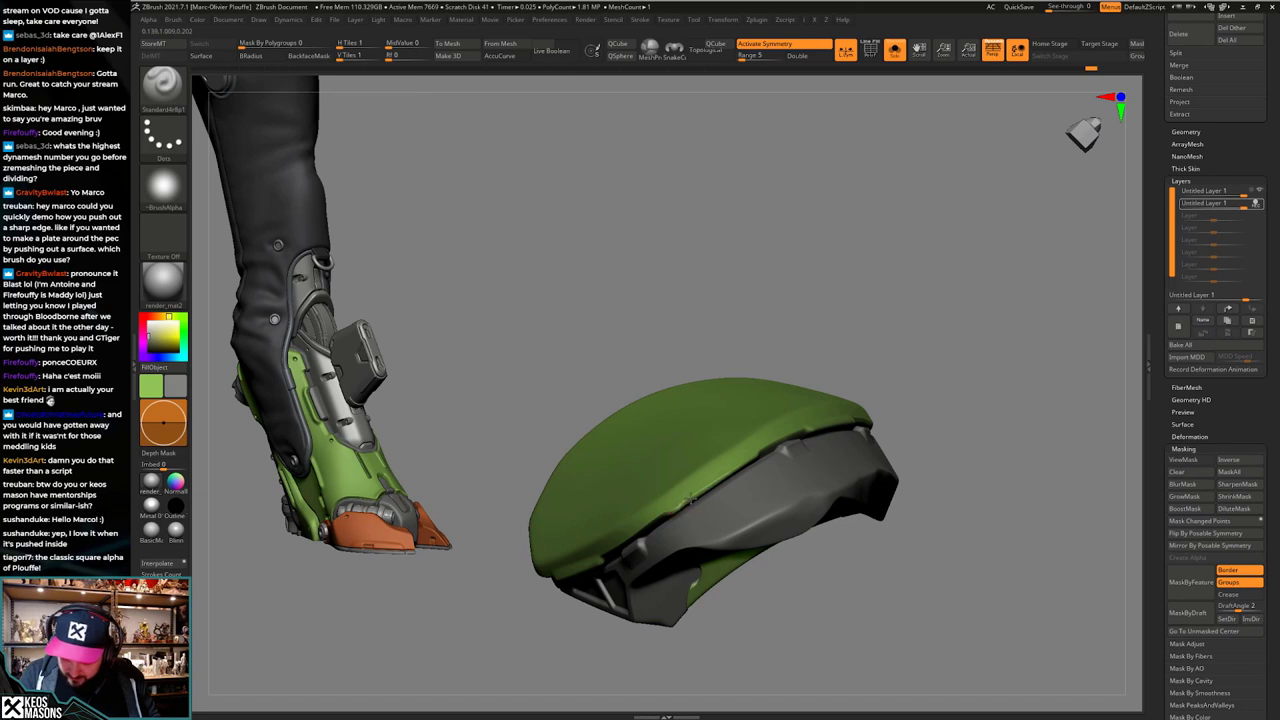
right_click_drag(768, 450, 813, 506)
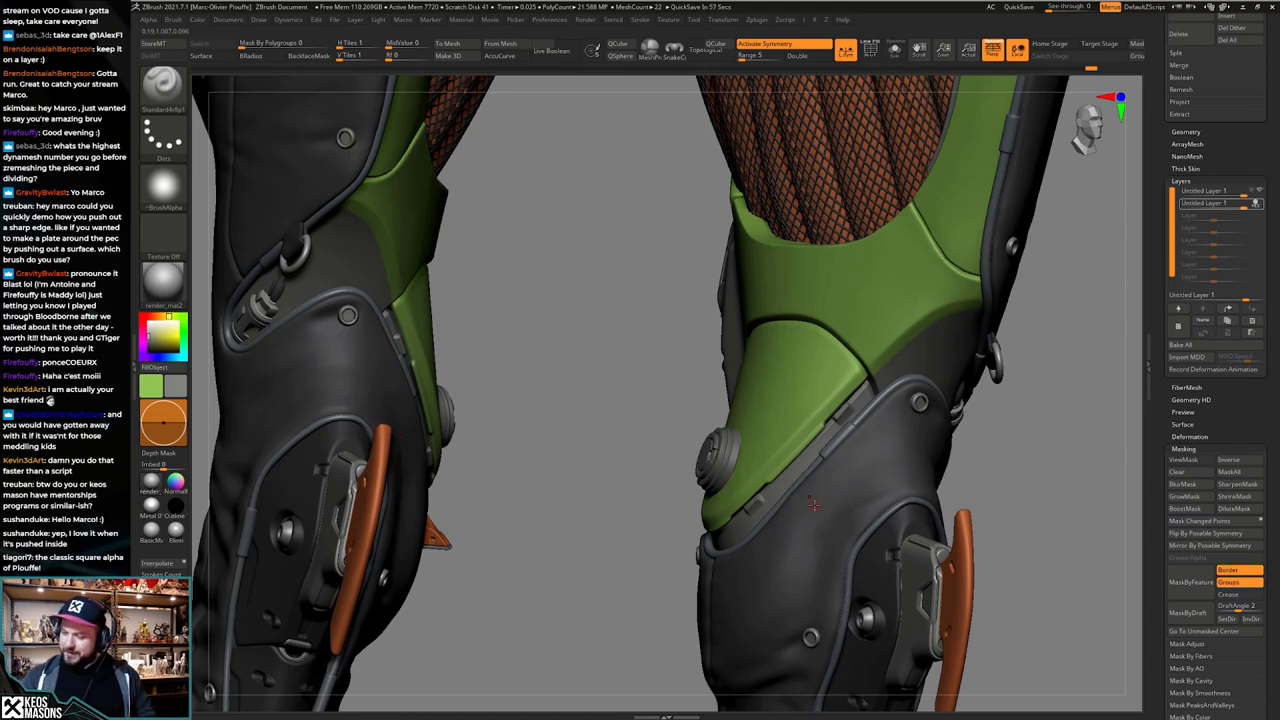
right_click_drag(822, 461, 820, 465)
key("space")
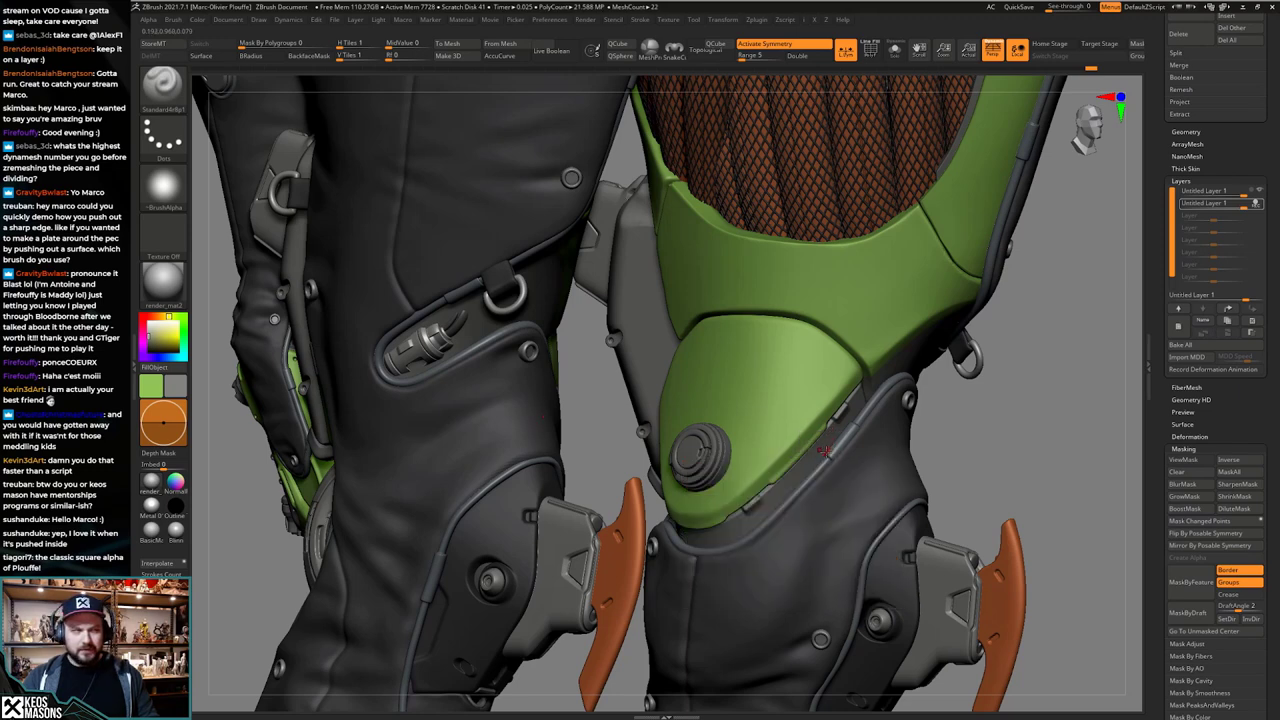
mouse_move(824, 453)
right_mouse_down()
mouse_move(795, 459)
mouse_move(825, 473)
mouse_move(822, 462)
right_mouse_up()
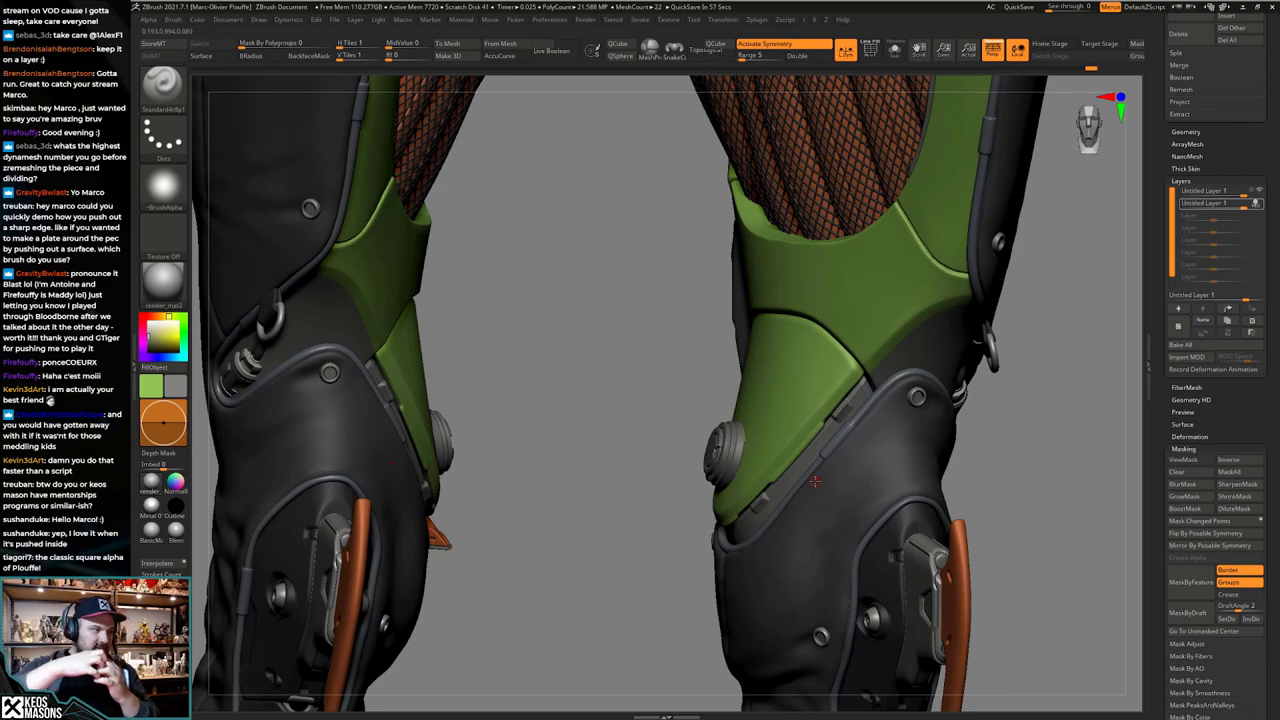
right_click_drag(842, 449, 821, 503)
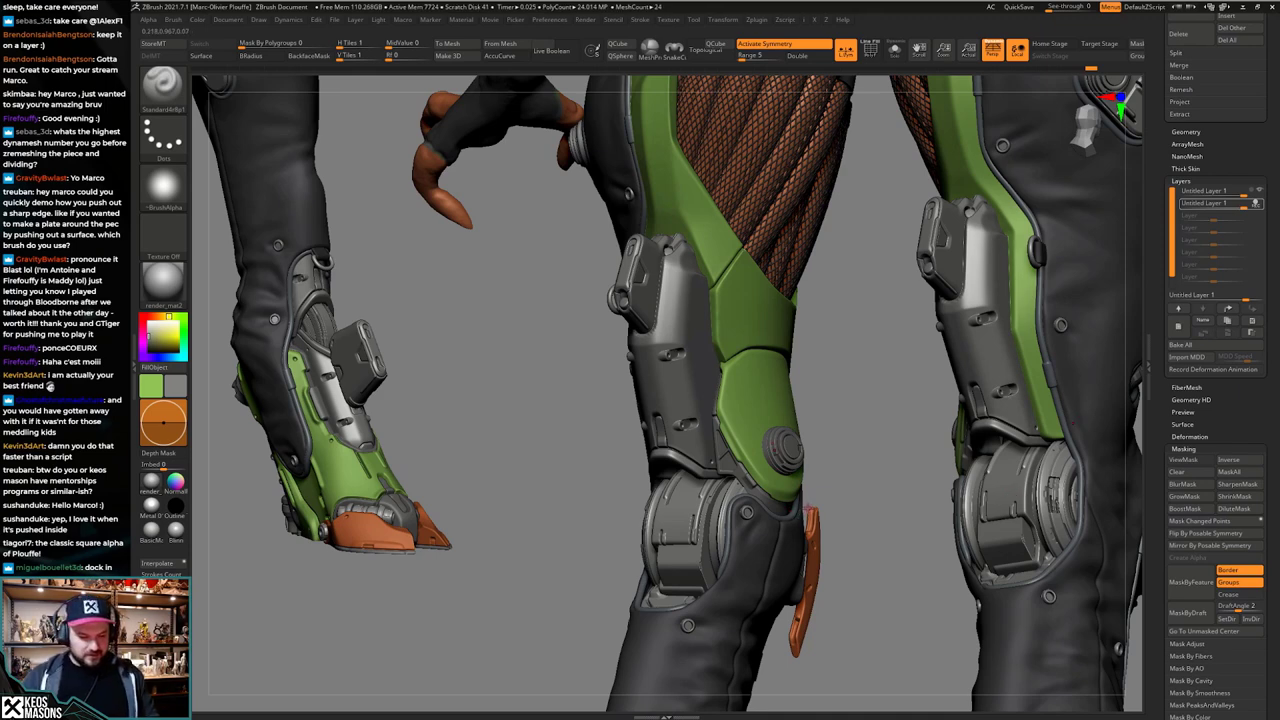
Step: Replace the custom Standard brush with Orb_Cracks using the FreeHand stroke for detailing the knee plate's grey strip
left_click_drag(829, 450, 585, 455)
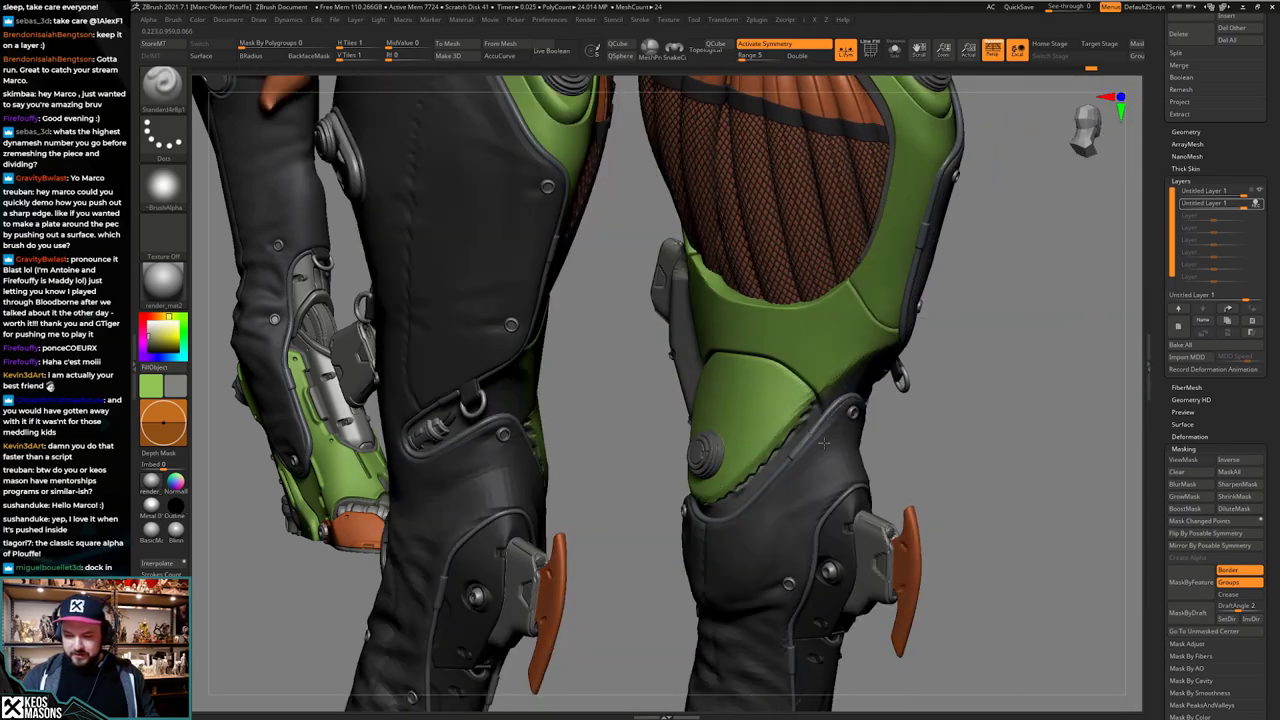
left_click_drag(960, 452, 818, 455)
mouse_move(818, 455)
right_mouse_down()
mouse_move(850, 452)
mouse_move(826, 440)
mouse_move(787, 460)
right_mouse_up()
key("space")
left_click(780, 470)
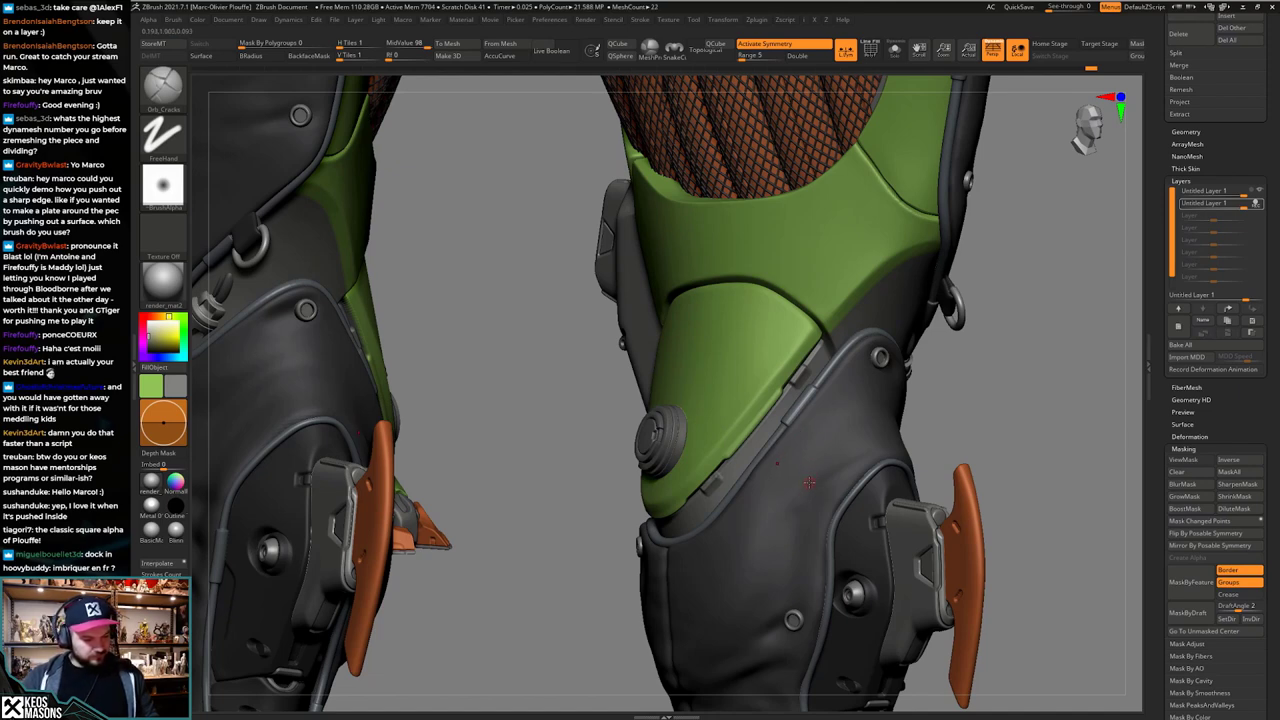
Step: Carve an Orb_Cracks groove along the grey strip between the stamps, isolate the knee plate and undo the last stroke
right_click_drag(748, 455, 768, 423)
key("space")
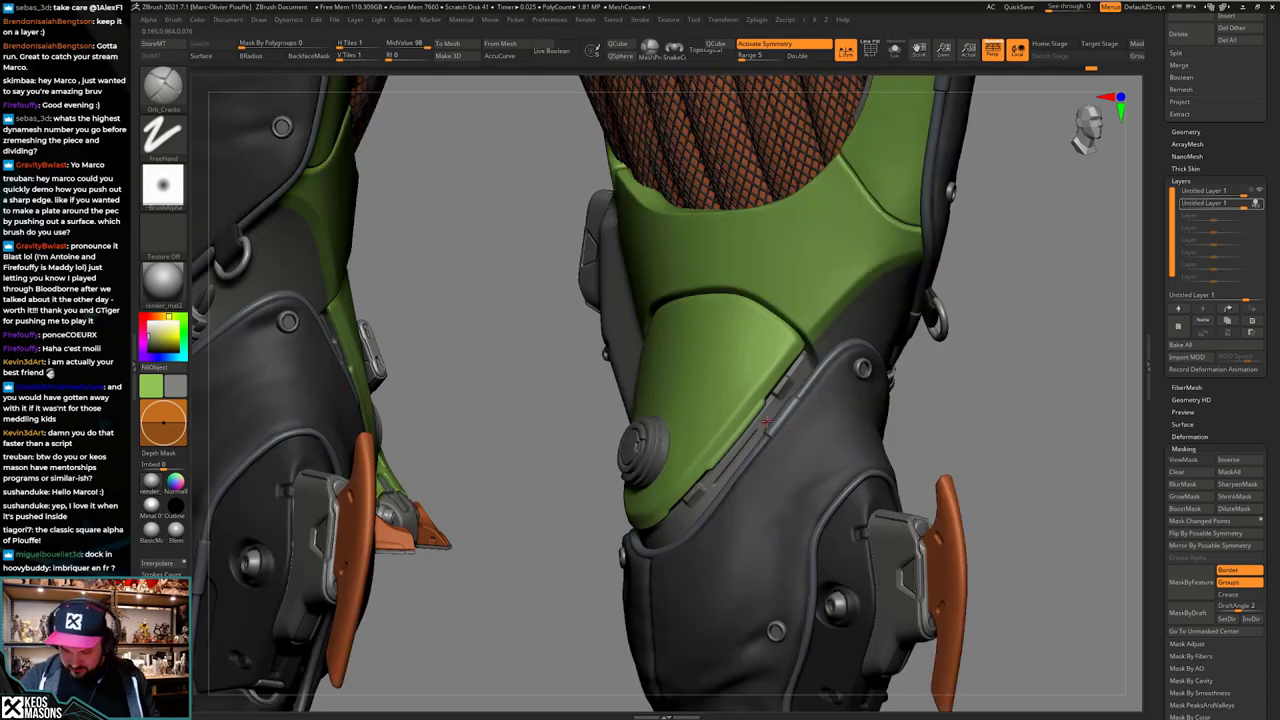
mouse_move(801, 449)
right_mouse_down()
mouse_move(818, 449)
mouse_move(777, 451)
right_mouse_up()
key("alt+s")
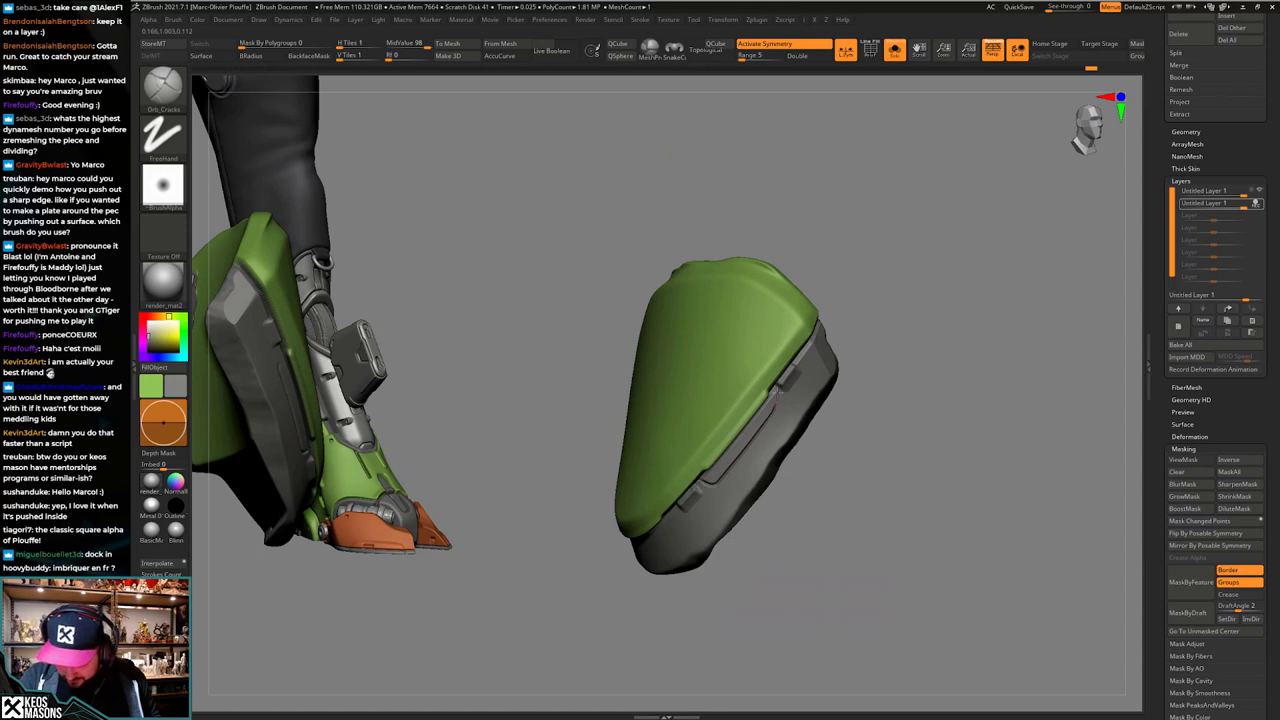
key("ctrl+z")
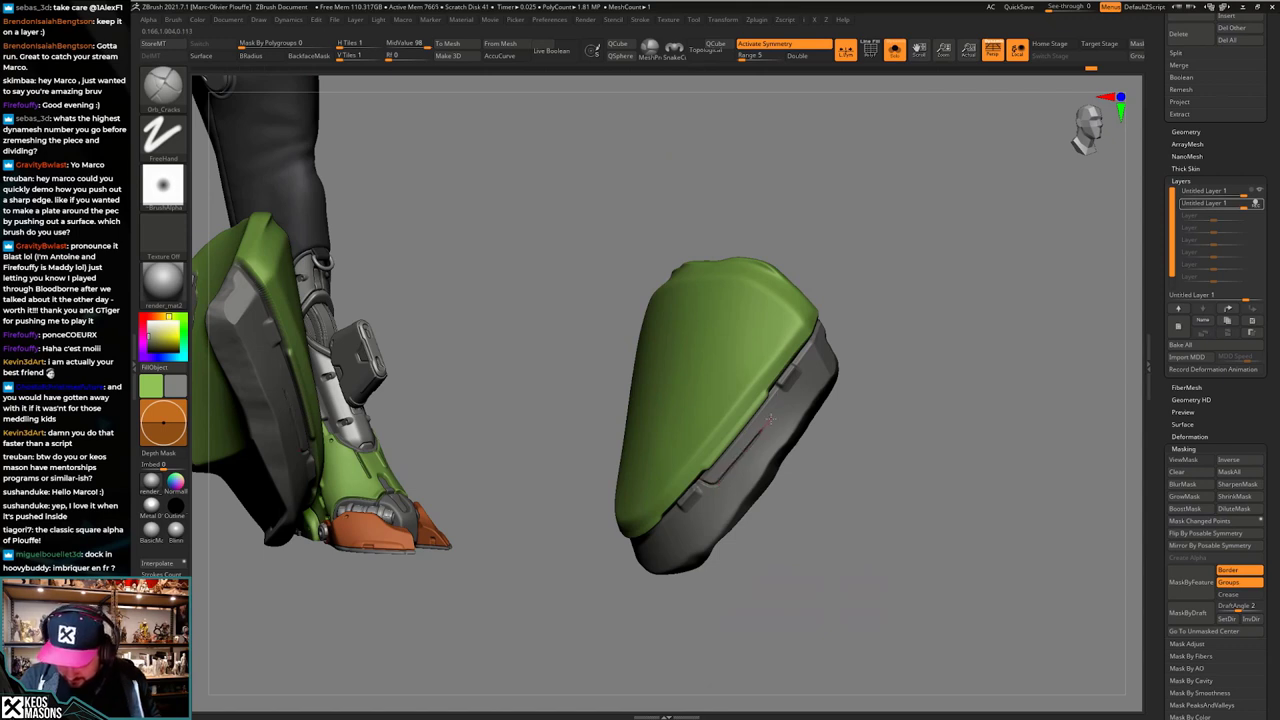
Step: Try to carve a panel line along the knee plate's grey side strip with the Orb_Cracks brush
right_click_drag(761, 383, 764, 330, "ctrl")
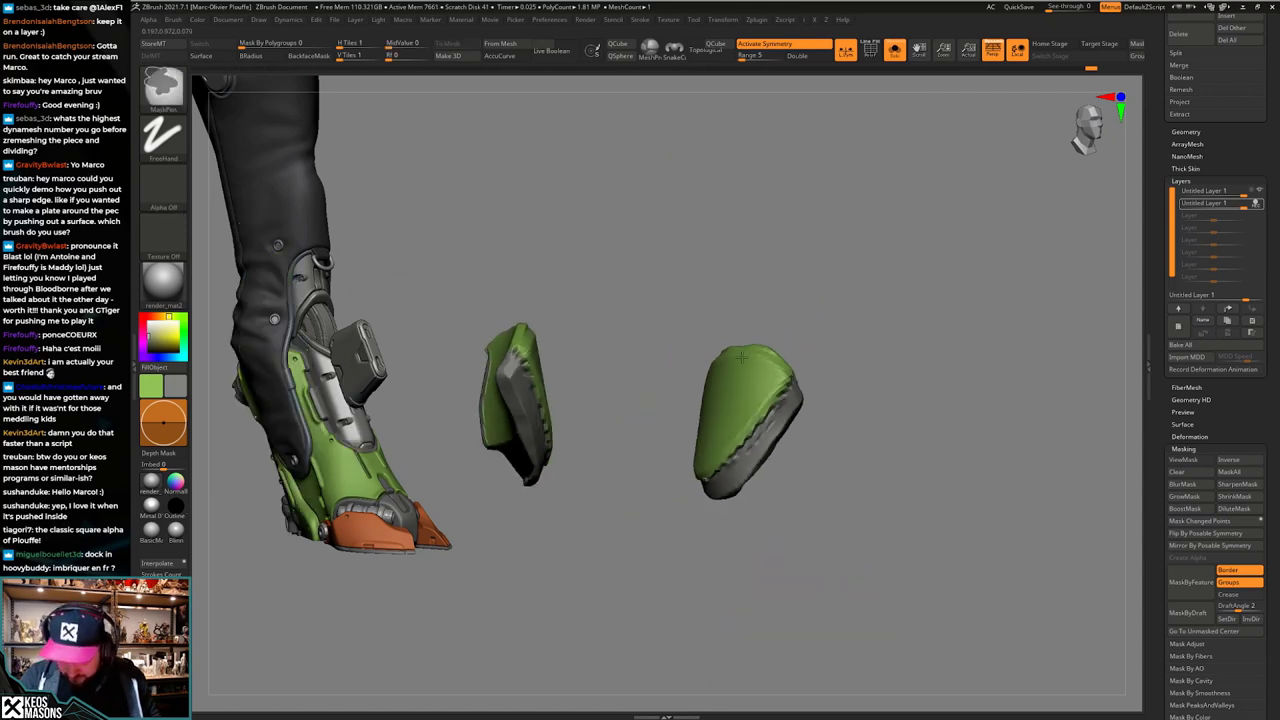
key("alt+s")
mouse_move(775, 440)
right_mouse_down()
mouse_move(830, 455)
mouse_move(772, 476)
right_mouse_up()
mouse_move(772, 476)
right_mouse_down("ctrl")
mouse_move(774, 498)
mouse_move(739, 443)
right_mouse_up("ctrl")
key("alt+s")
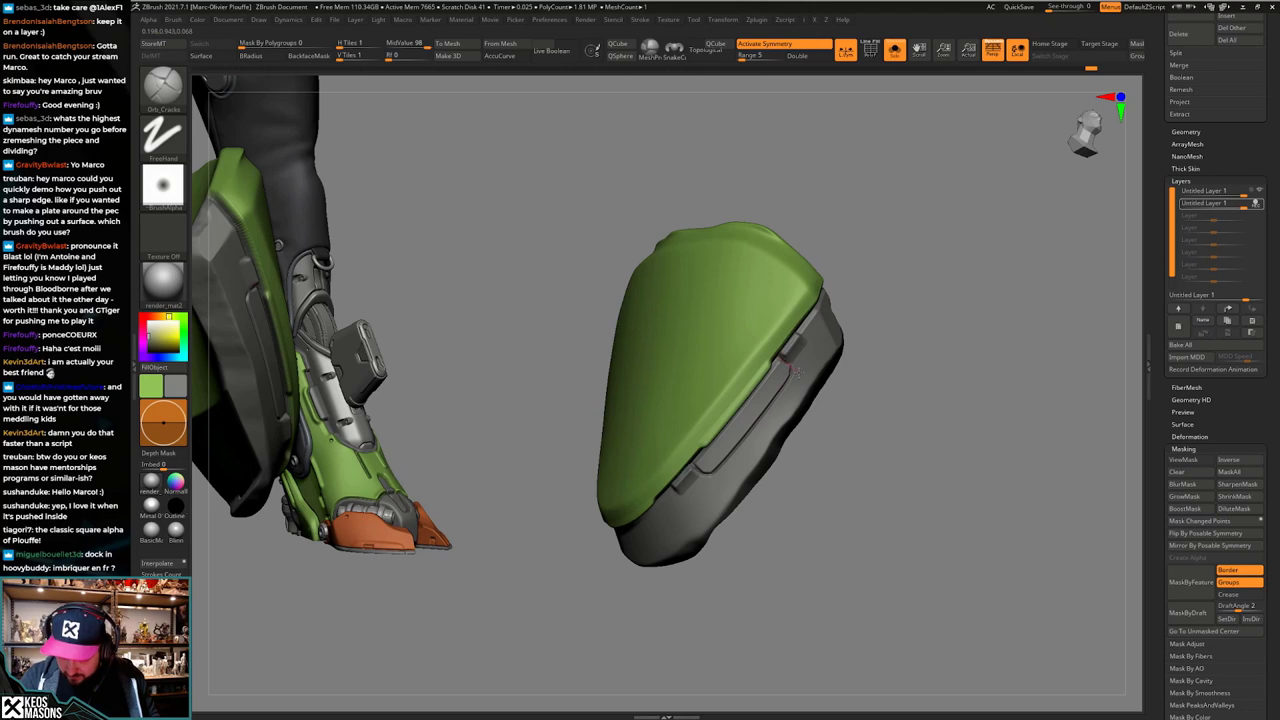
left_click_drag(792, 368, 785, 346)
mouse_move(806, 352)
right_mouse_down()
mouse_move(785, 357)
mouse_move(770, 435)
mouse_move(826, 463)
mouse_move(806, 346)
right_mouse_up()
key("alt+s")
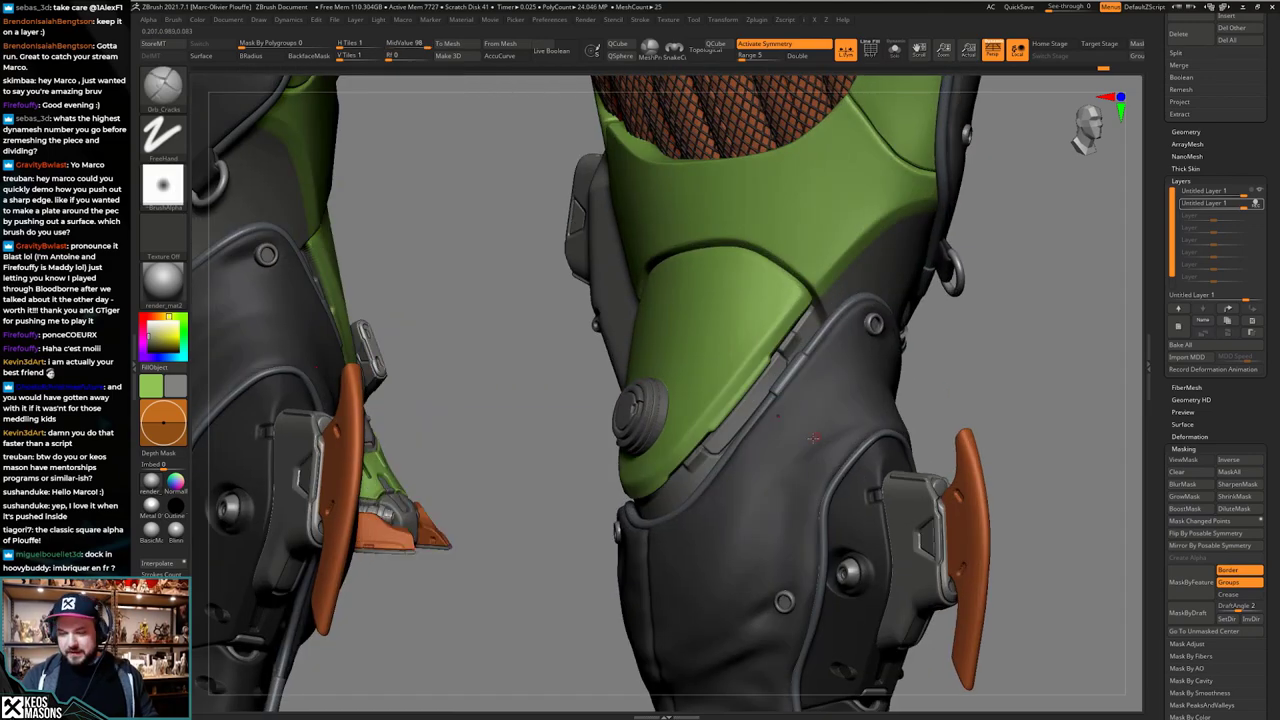
key("alt+s")
key("alt+s")
right_click_drag(789, 410, 782, 368)
mouse_move(722, 438)
right_mouse_down()
mouse_move(738, 436)
mouse_move(779, 485)
mouse_move(758, 503)
mouse_move(852, 453)
mouse_move(822, 445)
right_mouse_up()
Step: Switch to the Sin_Alpha brush and load the thin vertical line alpha __11
key("alt+shift+s")
key("space")
left_click(797, 457)
key("F4")
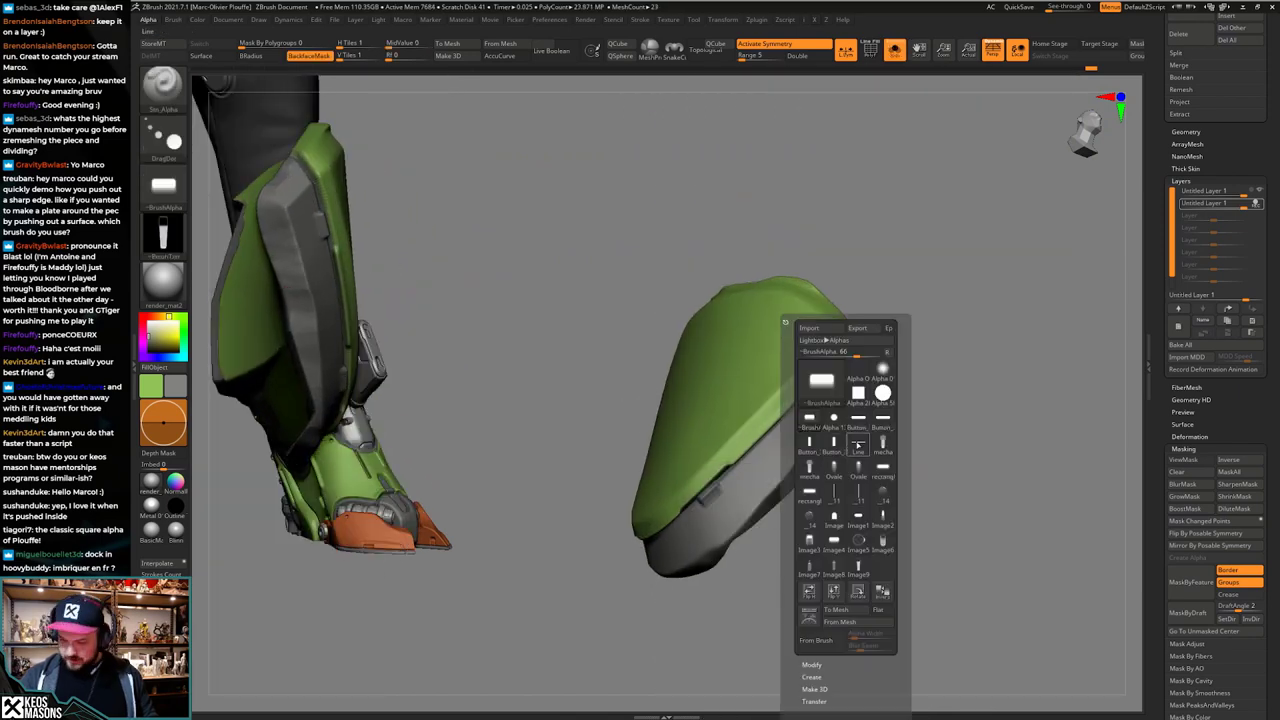
left_click(838, 492)
key("F4")
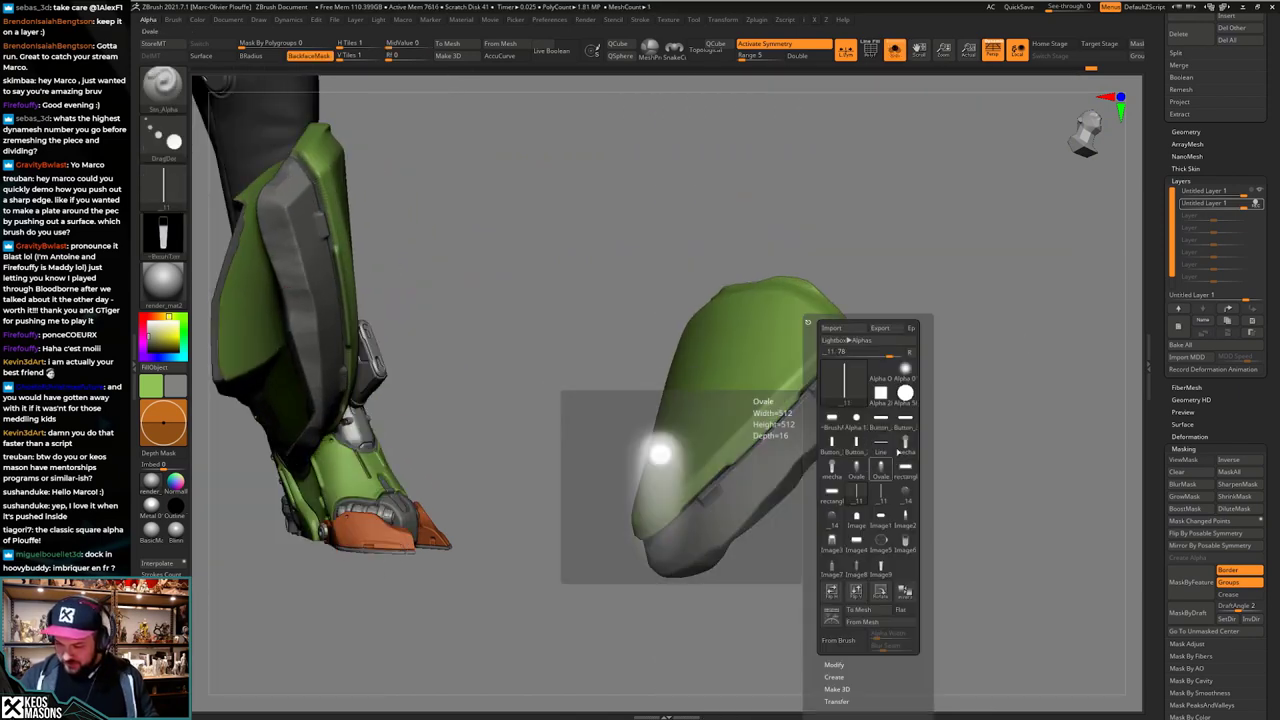
Step: Try stamping a short slot on the knee plate's grey side strip, and undo it
right_click_drag(780, 443, 777, 462, "ctrl")
key("space")
left_click_drag(770, 447, 775, 452)
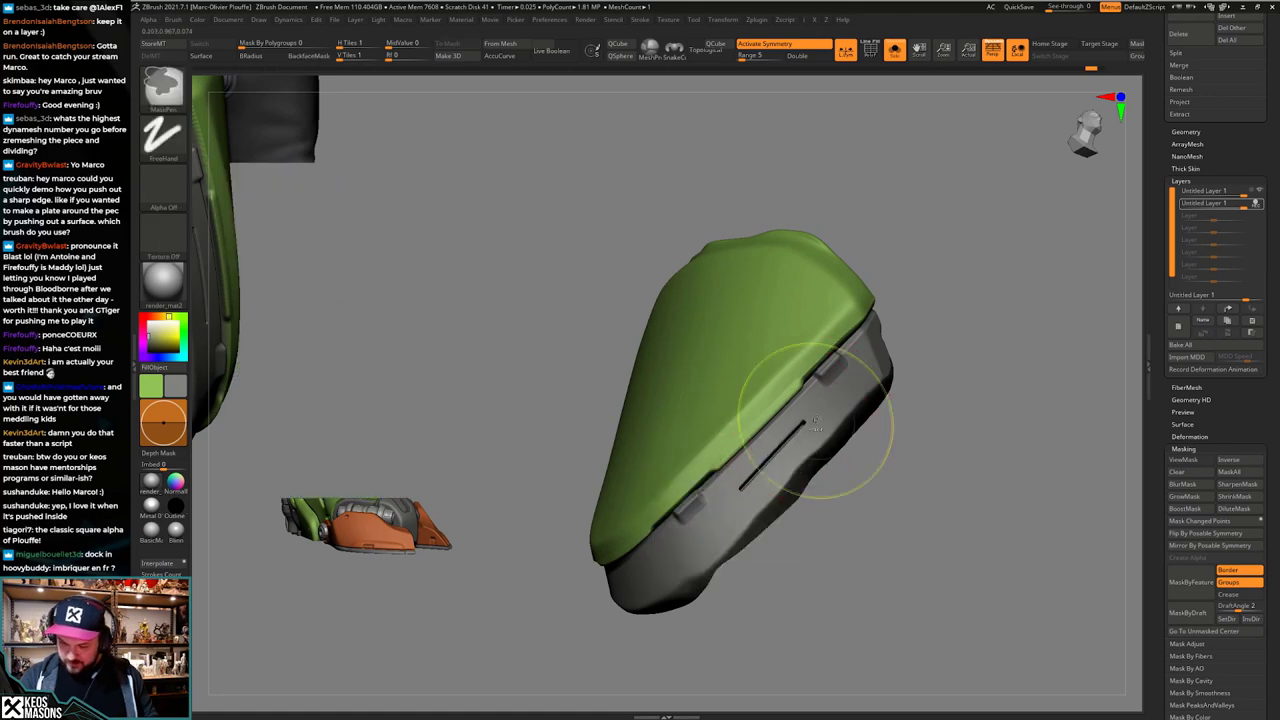
key("ctrl+z")
Step: Adjust the brush's Z intensity and stamp a thin slot between the two small tabs on the knee plate's grey side strip
key("space")
right_click_drag(800, 430, 803, 423)
key("space")
left_click_drag(838, 458, 845, 458)
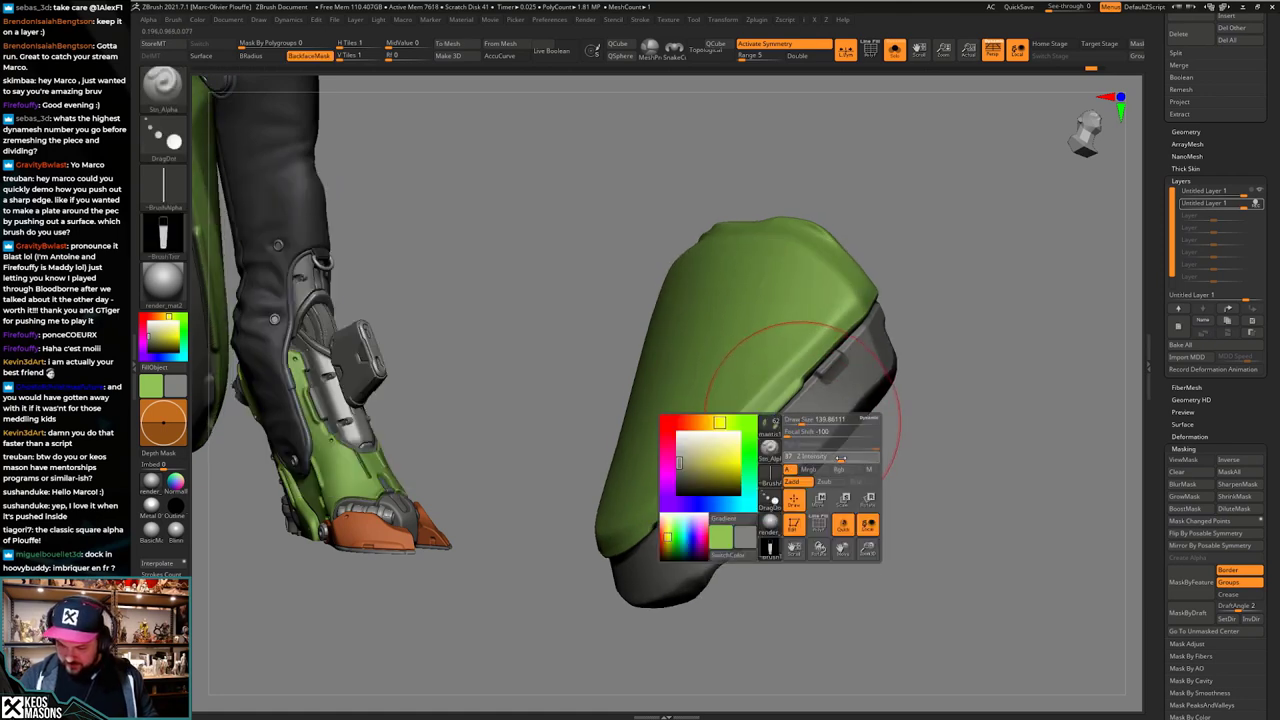
left_click_drag(797, 415, 767, 443)
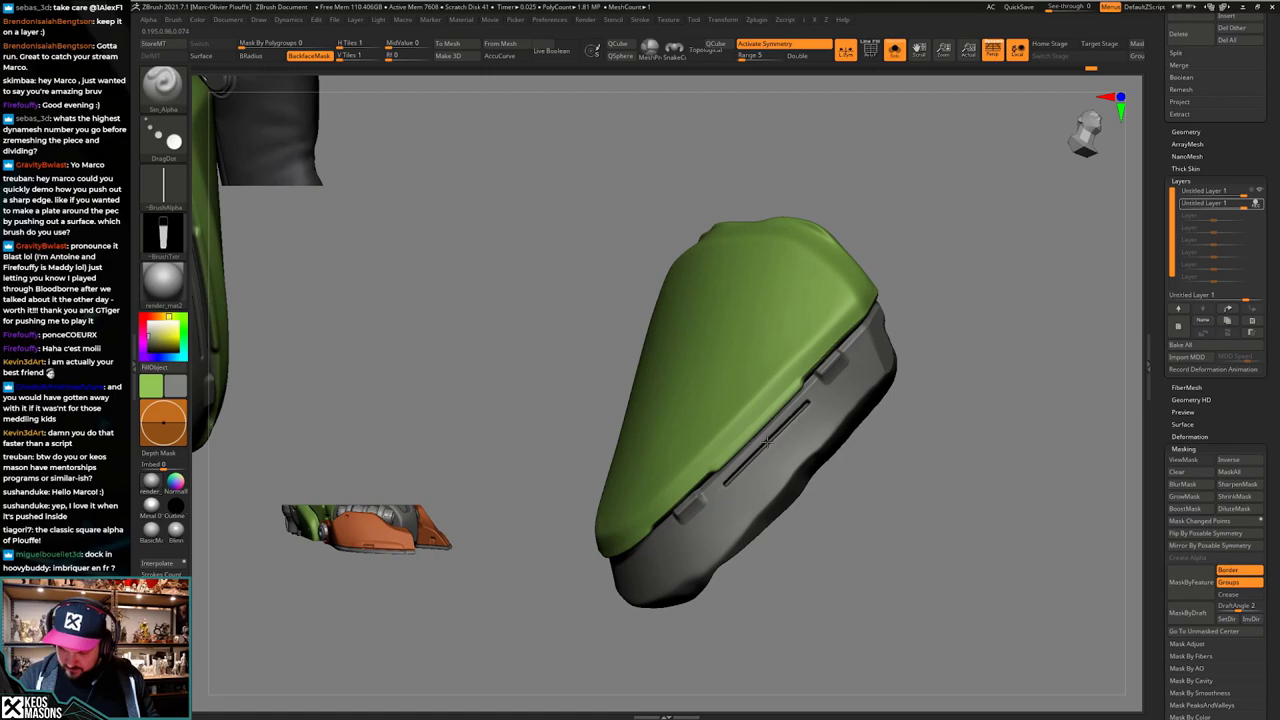
Step: Show the whole legs again, switch to the Standard brush variant and adjust its draw size
right_click_drag(768, 441, 895, 460, "ctrl")
key("alt+s")
key("alt+s")
right_click_drag(895, 460, 895, 414, "ctrl")
key("alt+s")
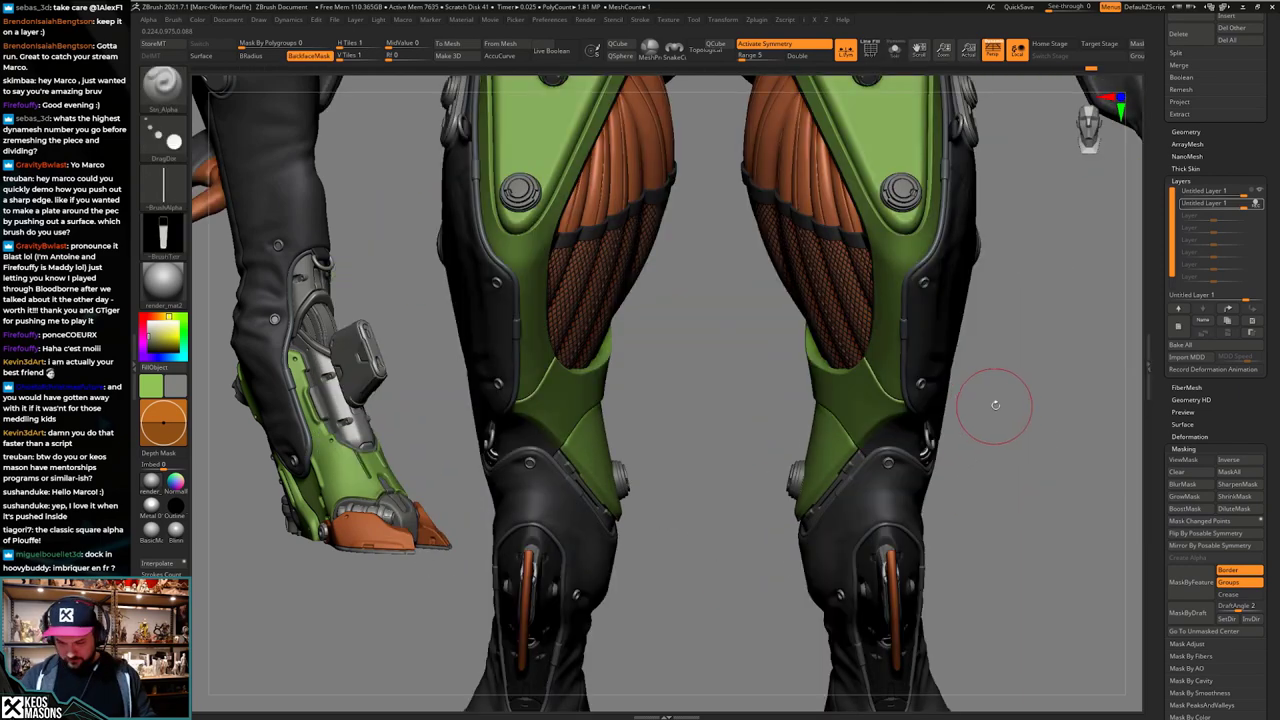
right_click_drag(978, 432, 1009, 474)
key("b")
left_click(811, 385)
key("space")
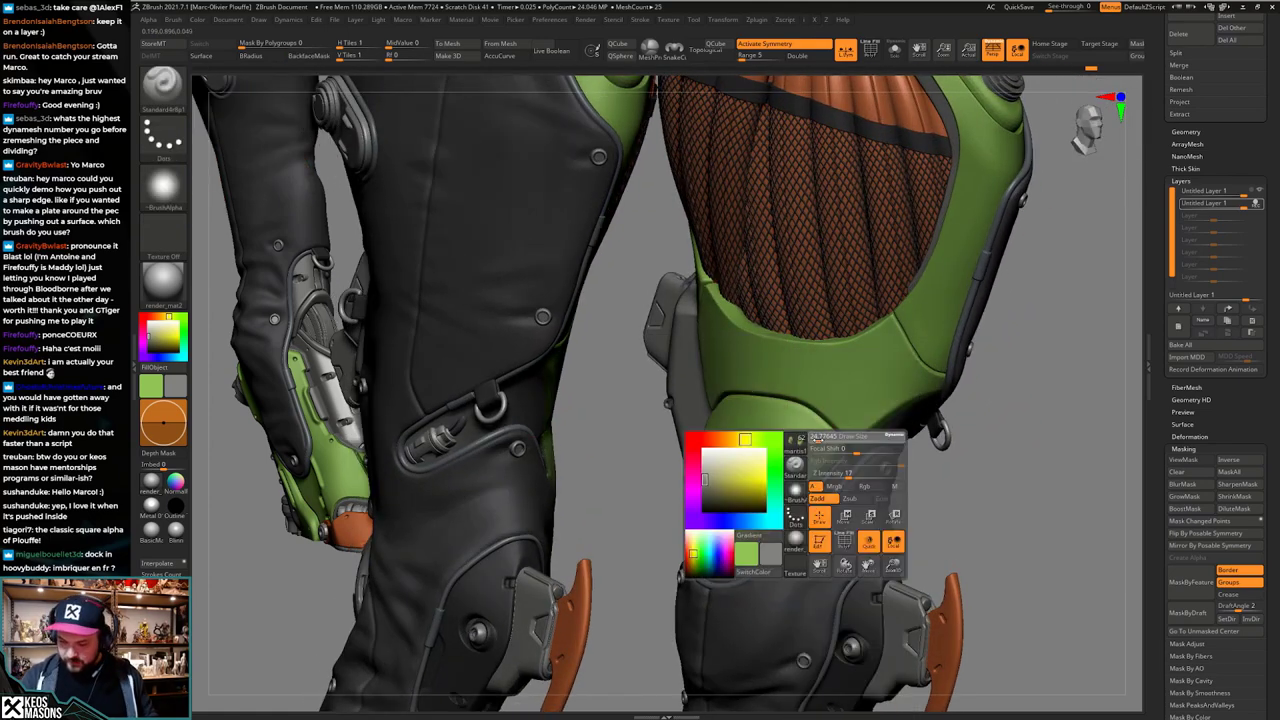
left_click(811, 442)
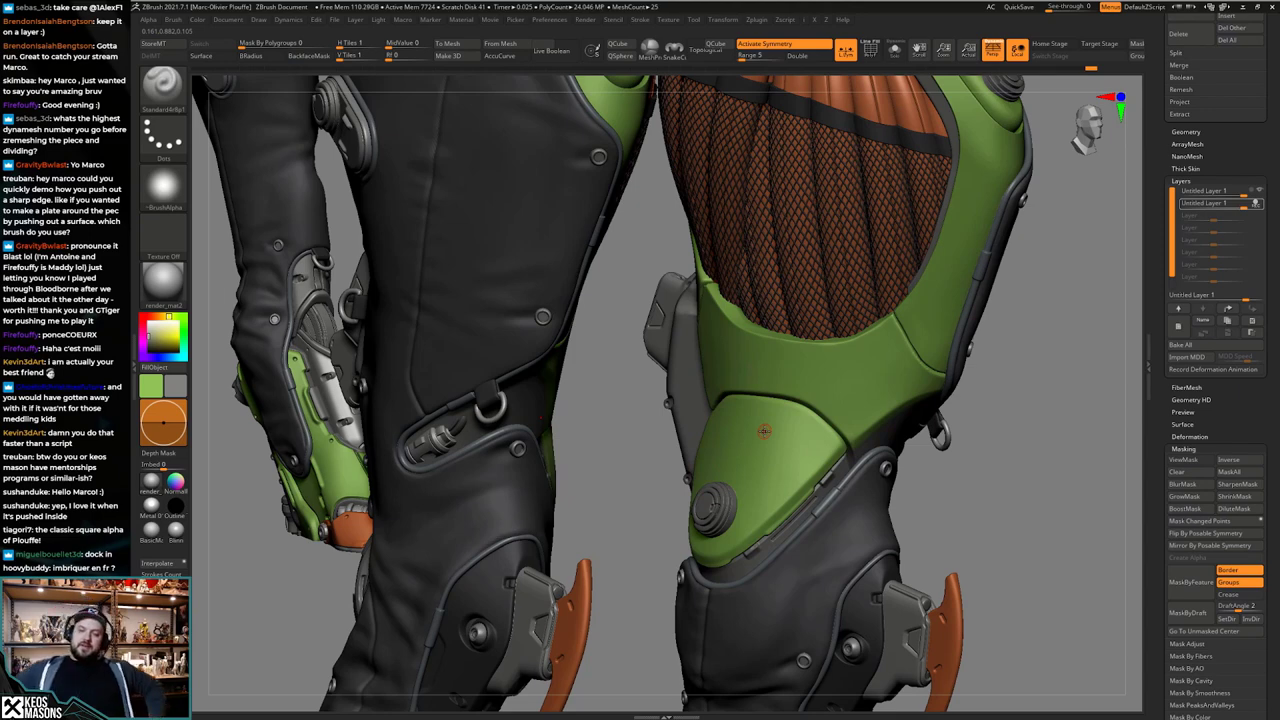
right_click_drag(846, 426, 838, 416)
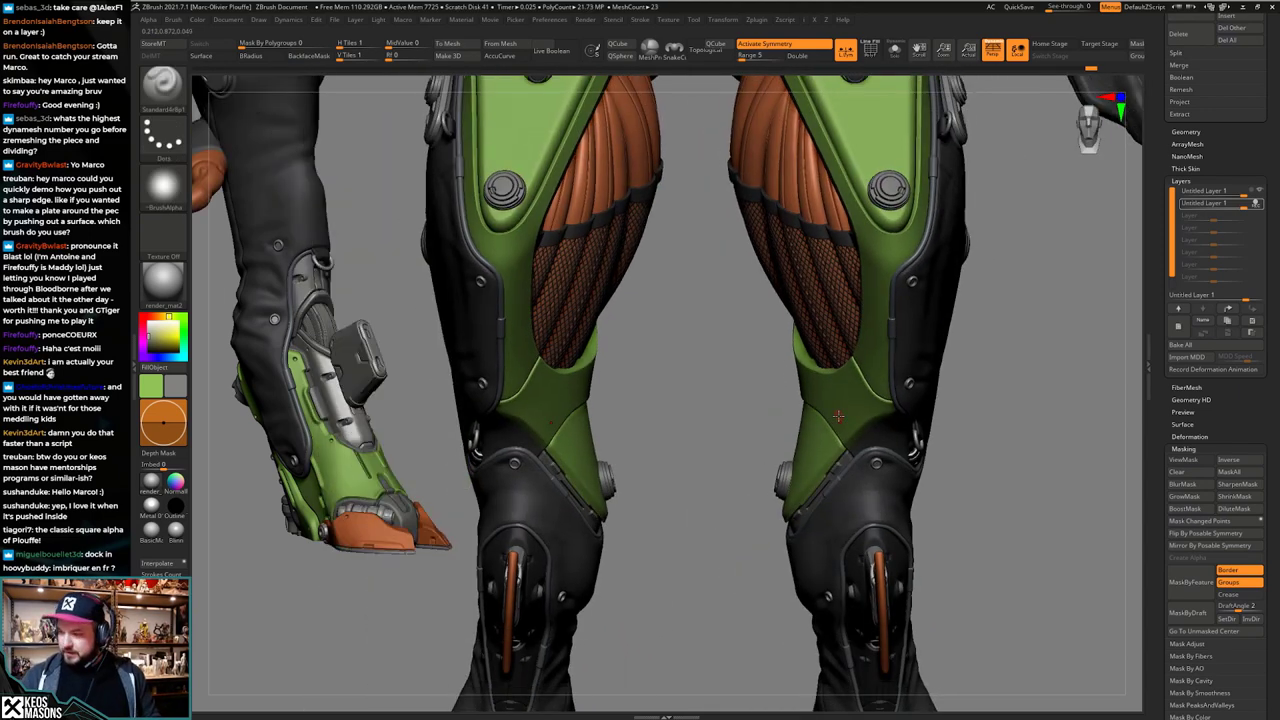
Step: Merge the knee plate's sculpt layers into one and add a new layer for recording
left_click(1229, 322)
left_click(1260, 193)
left_click(1260, 193)
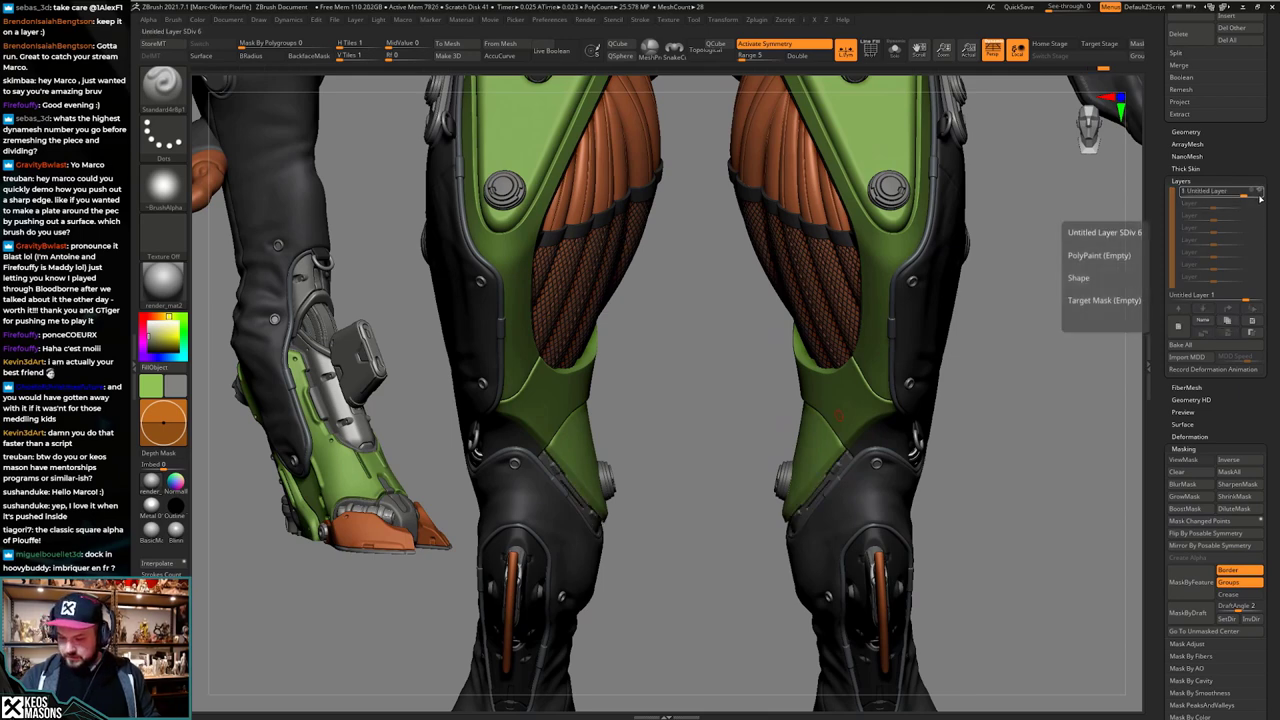
right_click_drag(775, 430, 862, 438)
left_click_drag(826, 366, 982, 480, "ctrl")
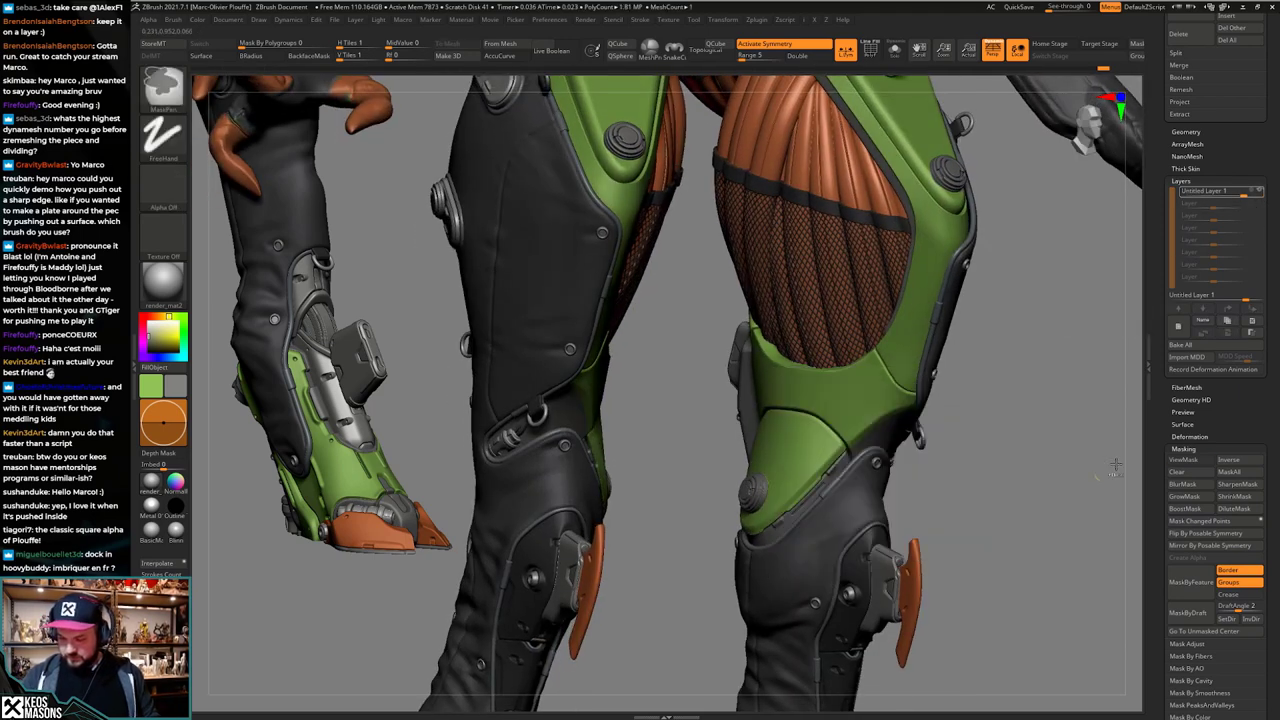
left_click(1179, 327)
right_click_drag(830, 546, 800, 590)
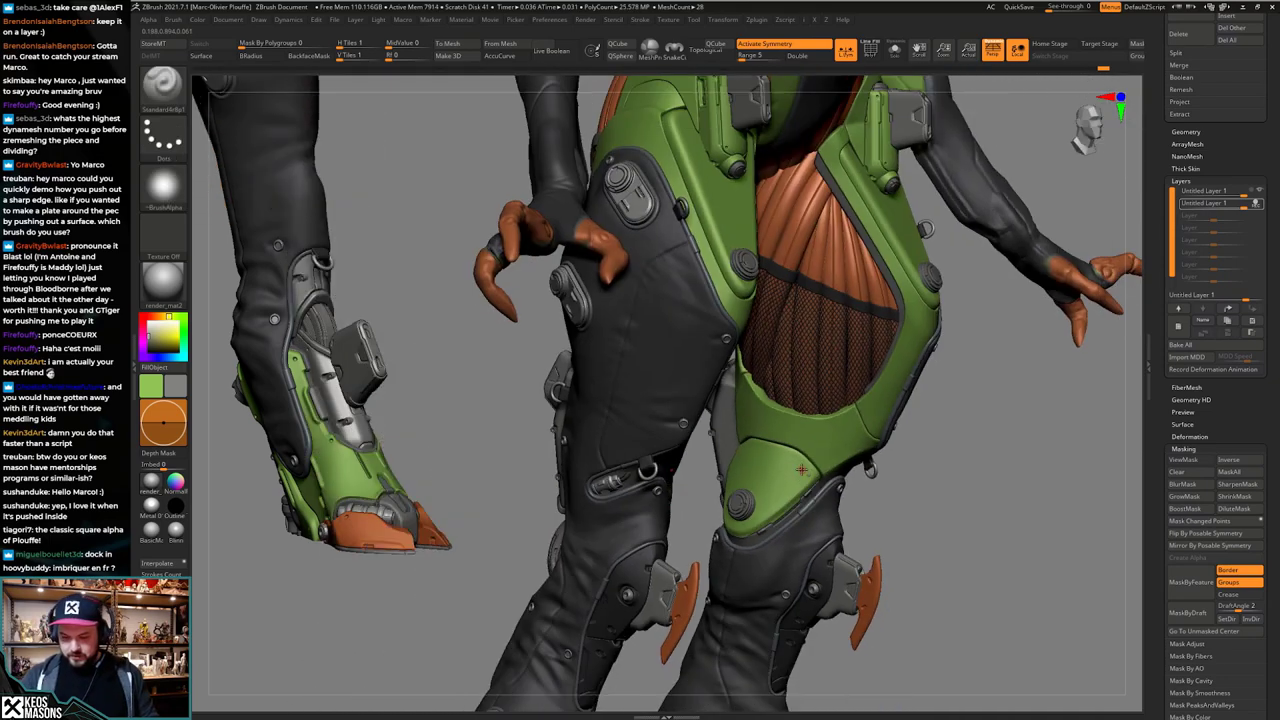
Step: Examine the knee plates in isolation and in place on the full legs from several angles
key("alt+s")
right_click_drag(870, 500, 743, 505)
key("alt+s")
key("alt+s")
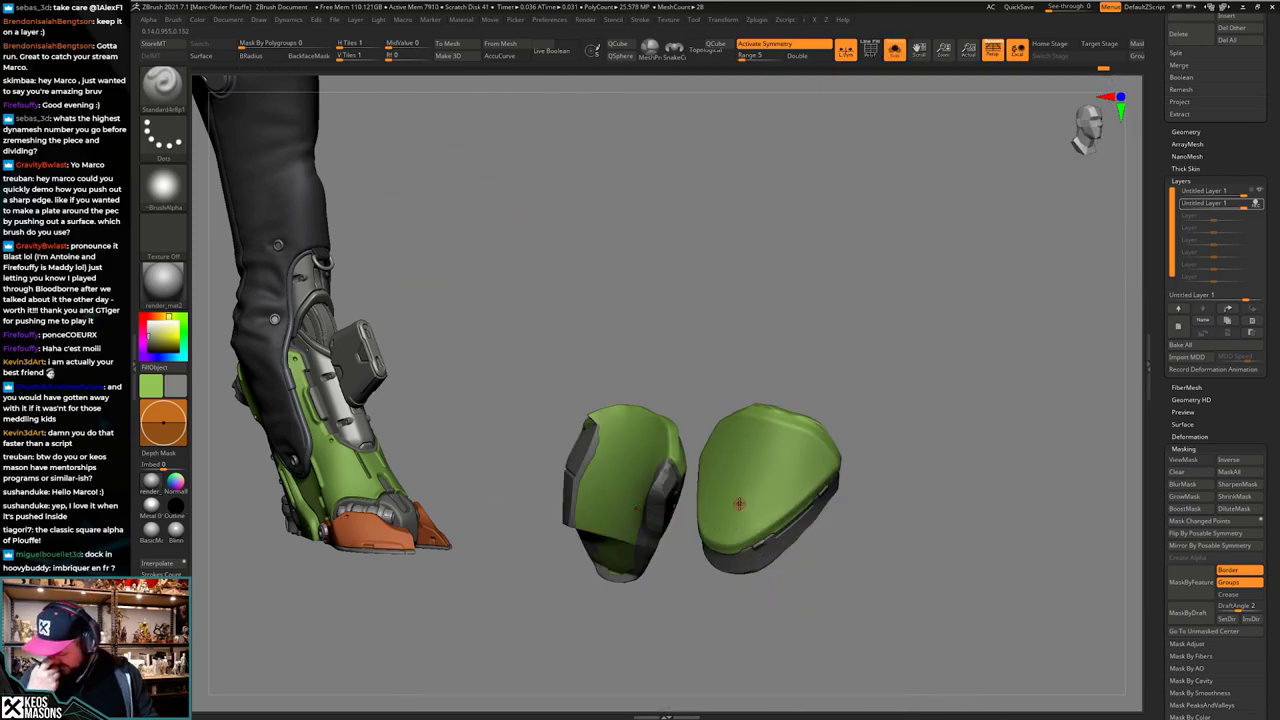
key("alt+s")
right_click_drag(870, 480, 922, 420)
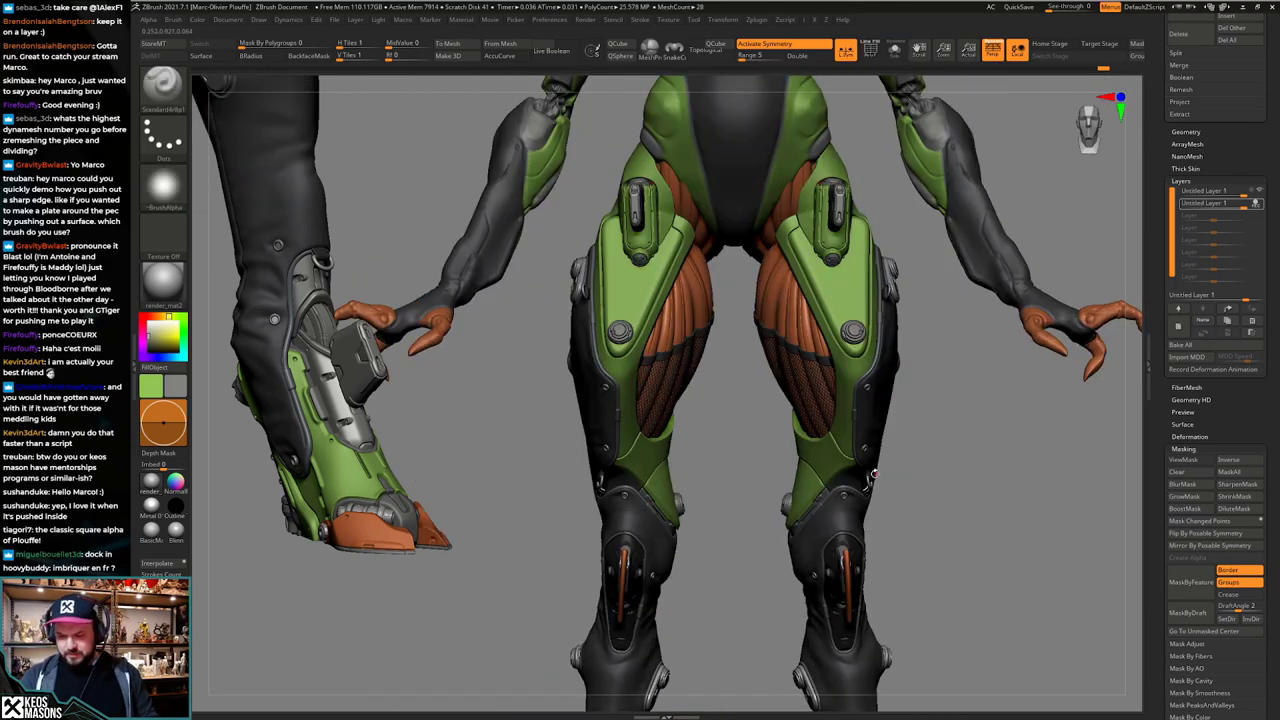
right_click_drag(870, 485, 865, 457)
key("alt+s")
key("alt+s")
key("alt+s")
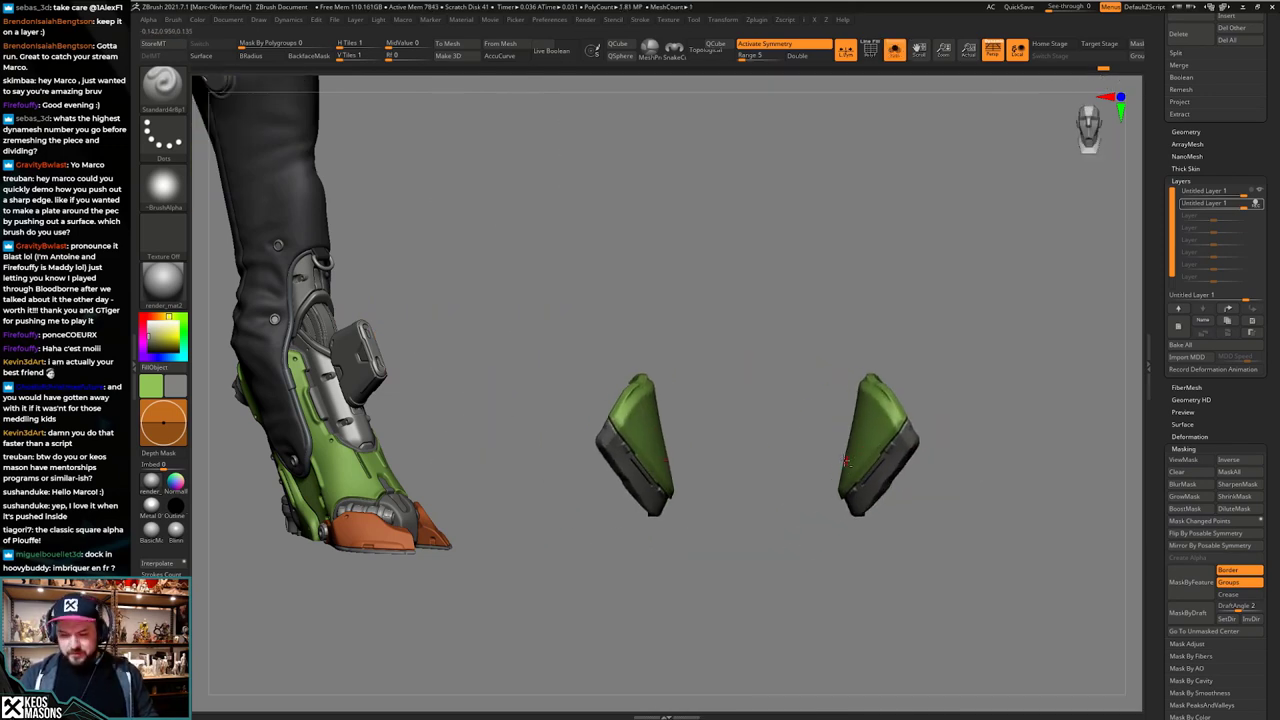
Step: Disable symmetry, hide one of the mirrored knee plates and clone the remaining plate as a separate tool
key("x")
left_click_drag(546, 584, 735, 281, "ctrl+shift")
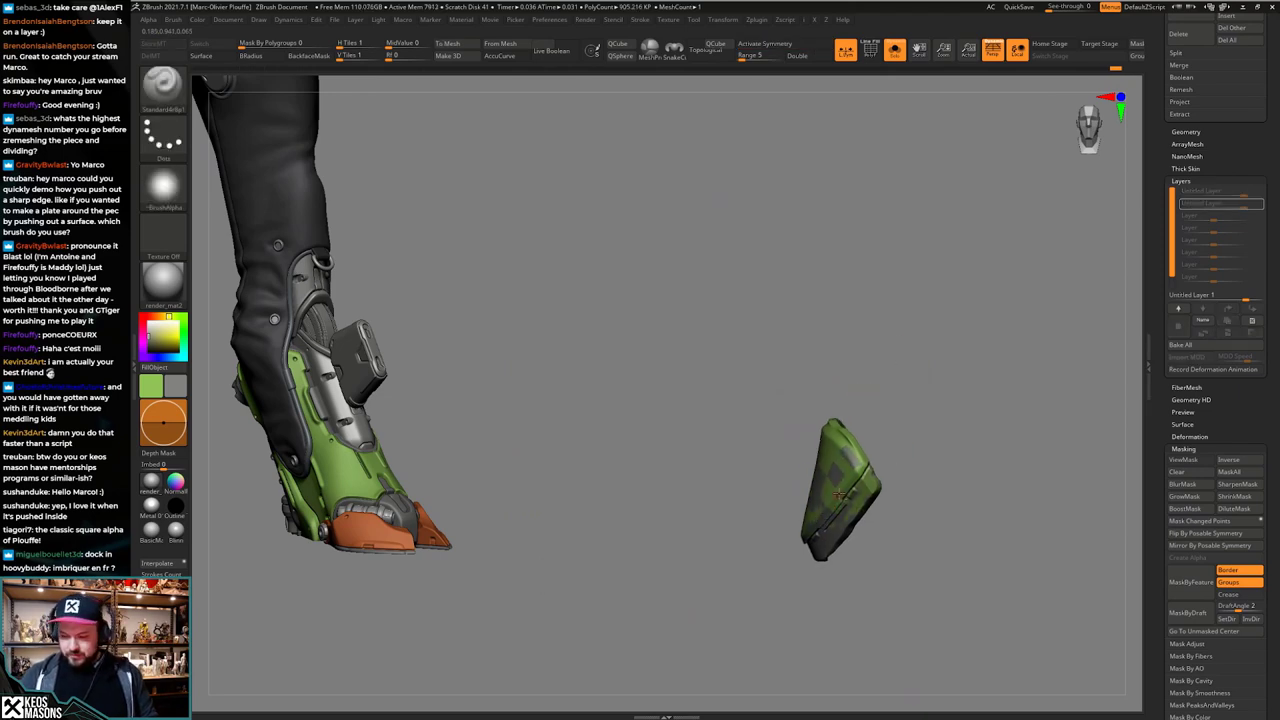
left_click_drag(839, 495, 848, 498, "shift")
right_click_drag(839, 505, 900, 482)
key("alt+s")
left_click_drag(1151, 335, 1145, 460)
left_click(1181, 86)
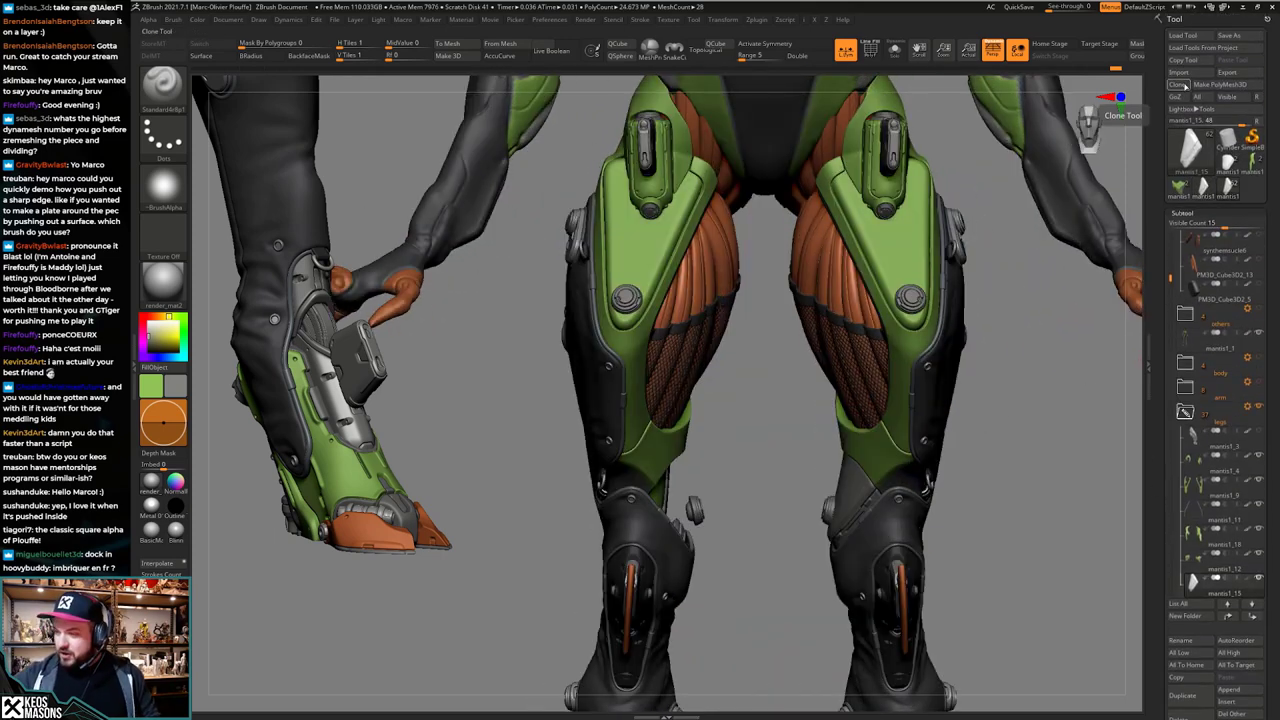
Step: Clone the round knee bolt subtool and insert it into the cloned knee plate tool
left_click(828, 511, "alt")
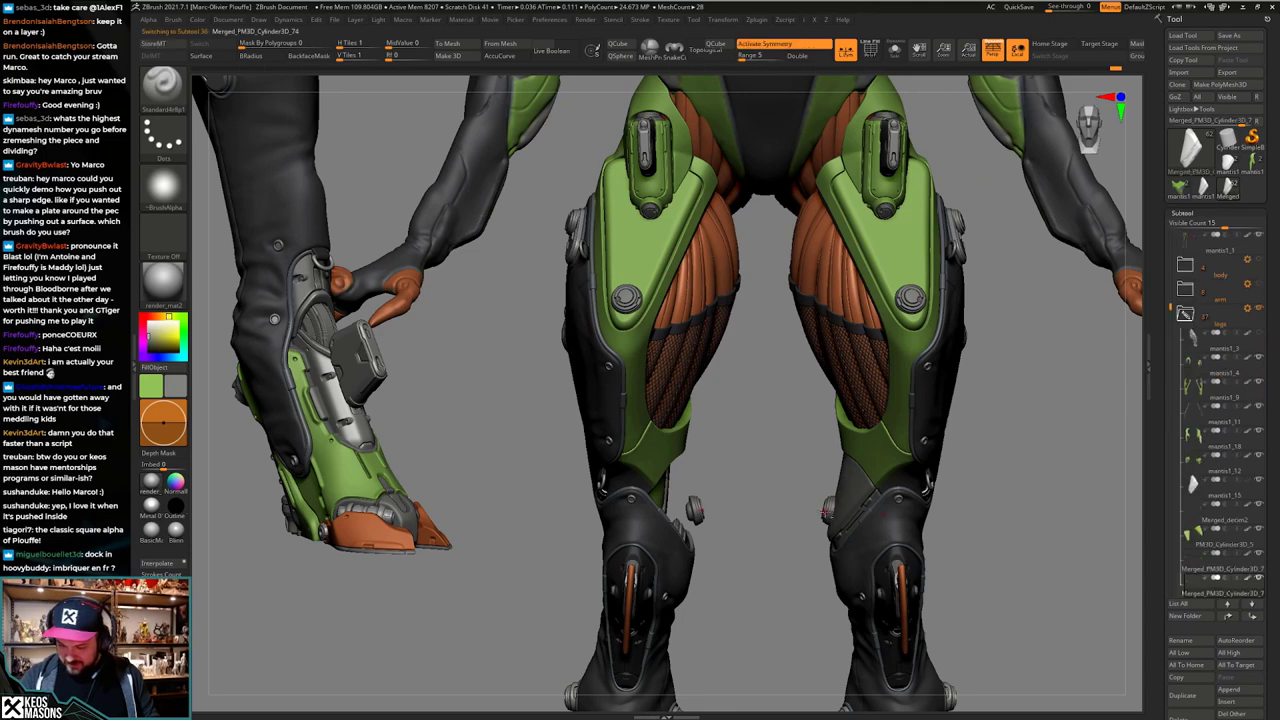
key("alt+s")
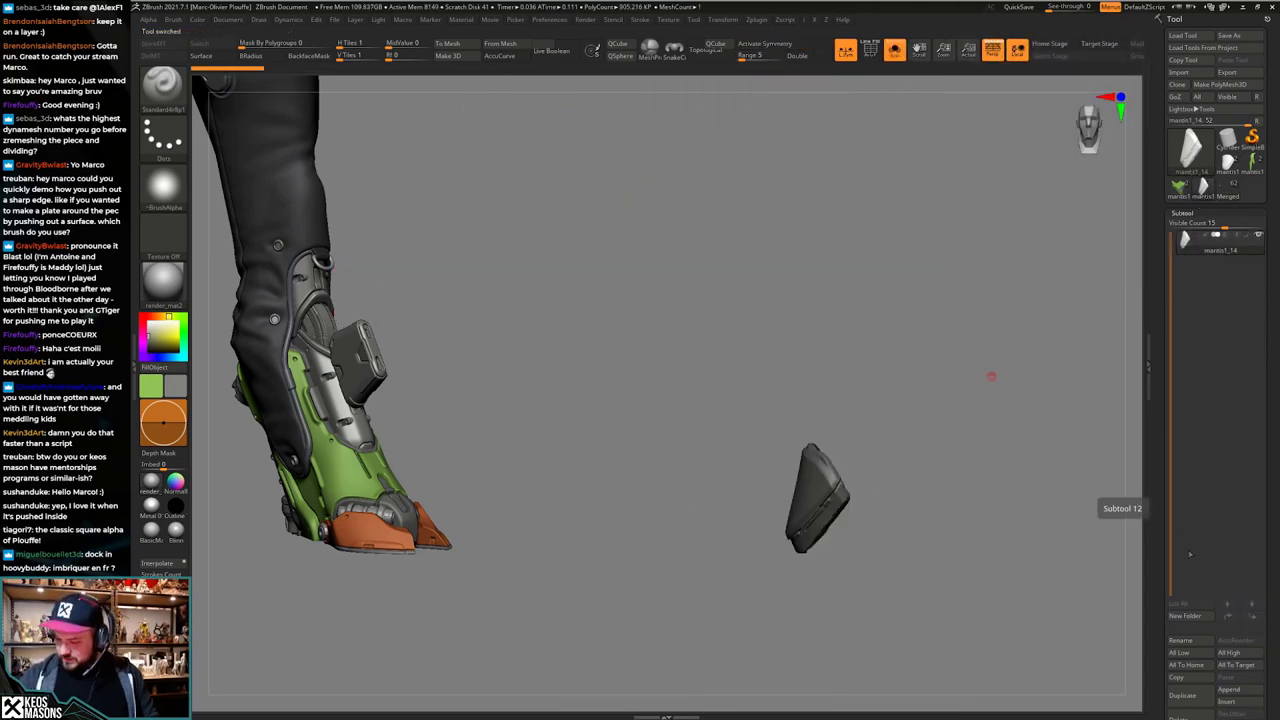
left_click(1227, 702)
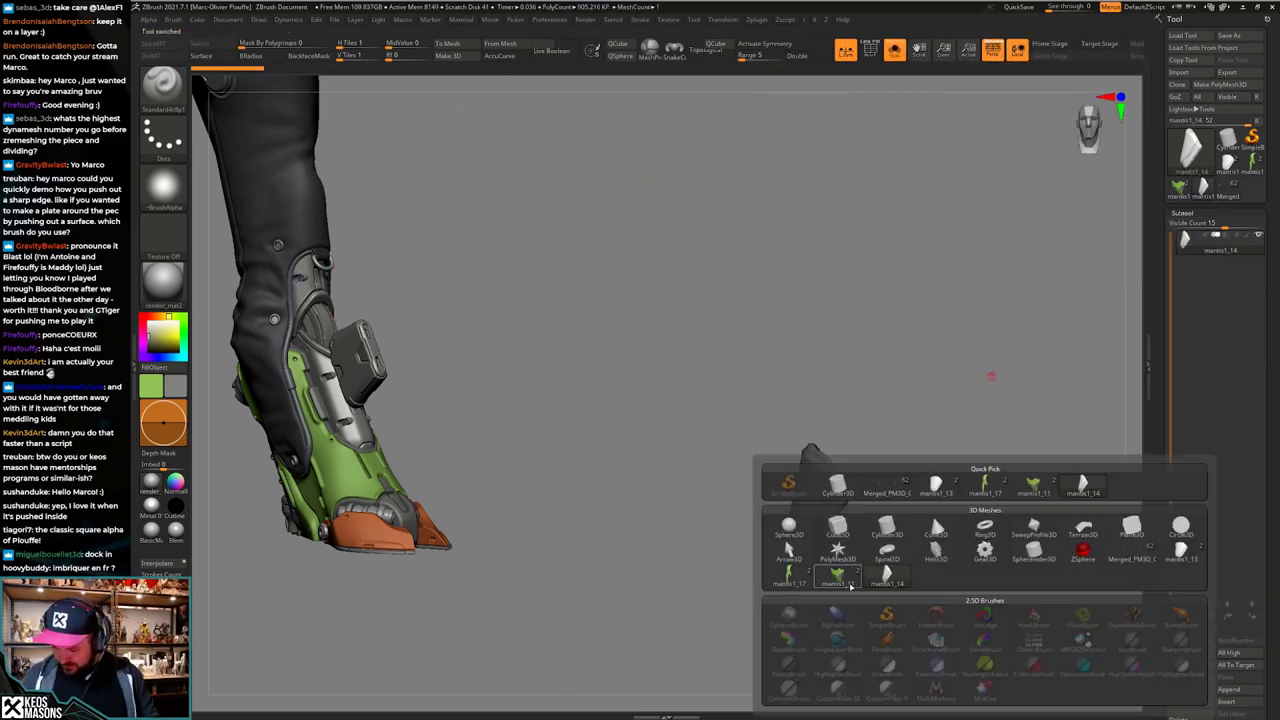
left_click(1186, 560)
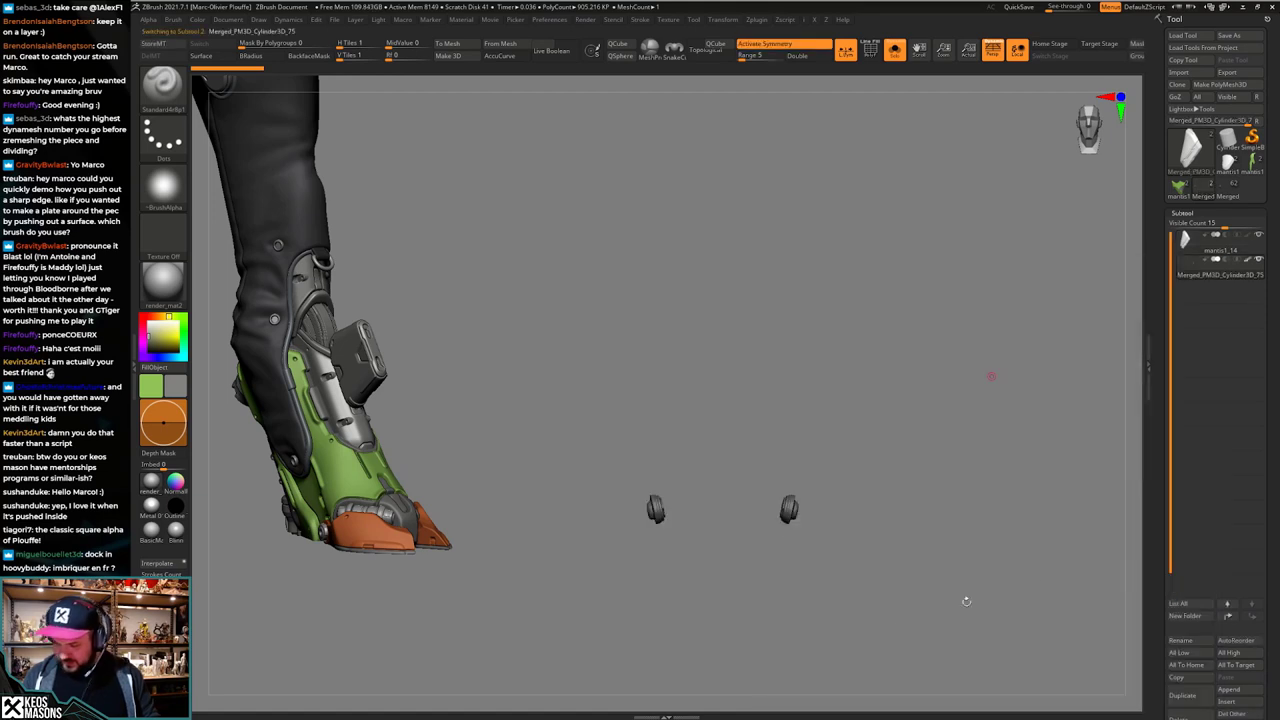
Step: Disable symmetry on the inserted bolt subtool and hide the bolt on the side without a plate
right_click_drag(842, 485, 808, 473)
key("x")
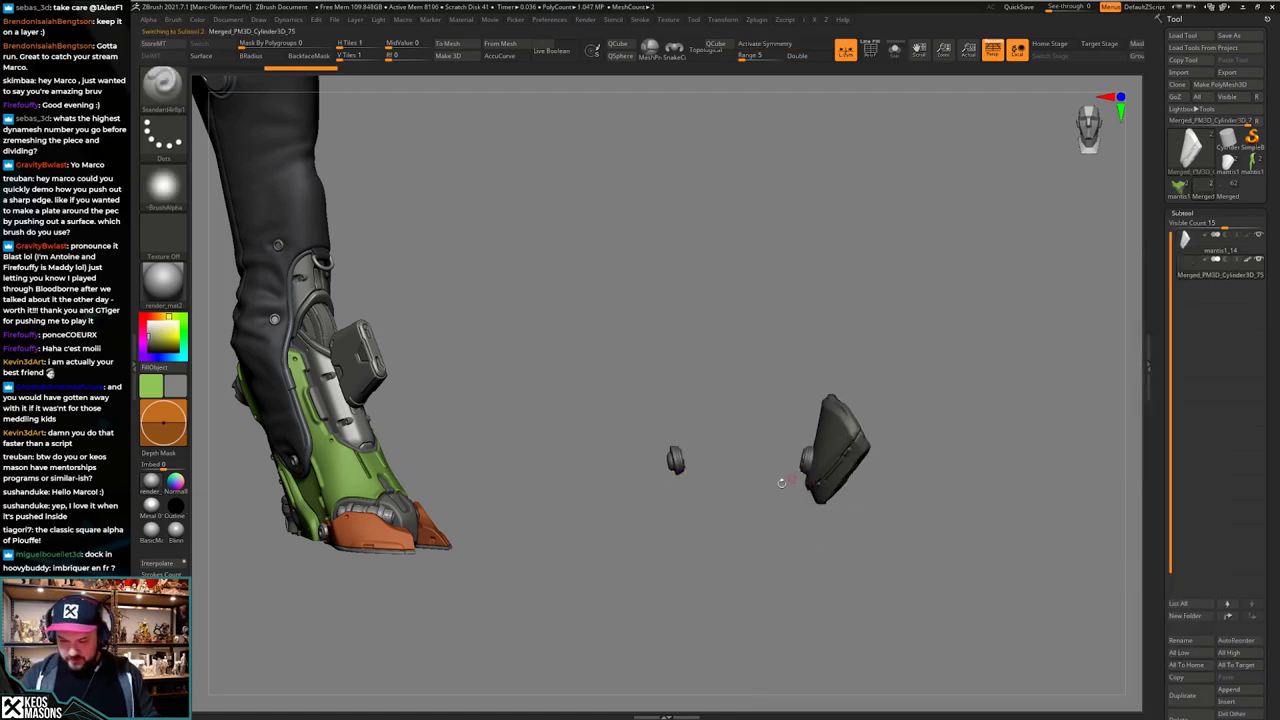
left_click_drag(626, 540, 734, 389, "ctrl+alt+shift")
right_click_drag(800, 478, 896, 520)
Step: Select the mantis1_14 knee plate subtool and switch to the TrimHole brush
left_click(838, 437, "alt")
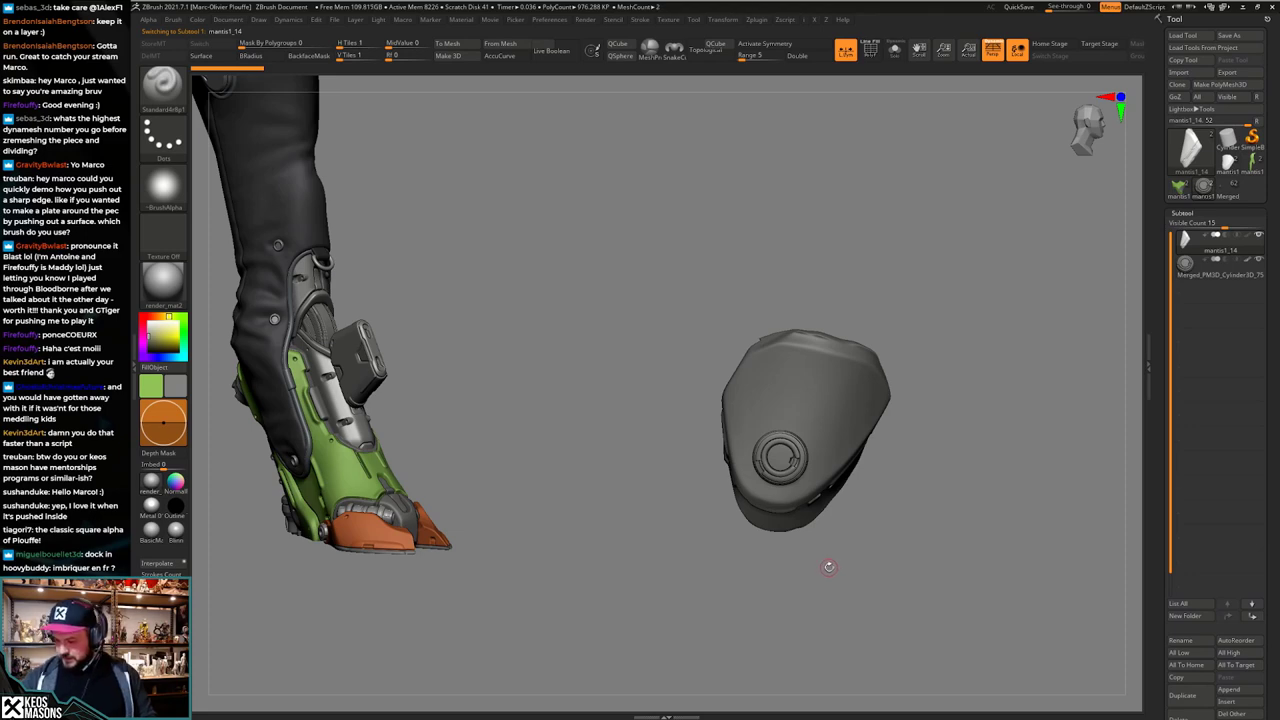
key("b")
key("t")
key("h")
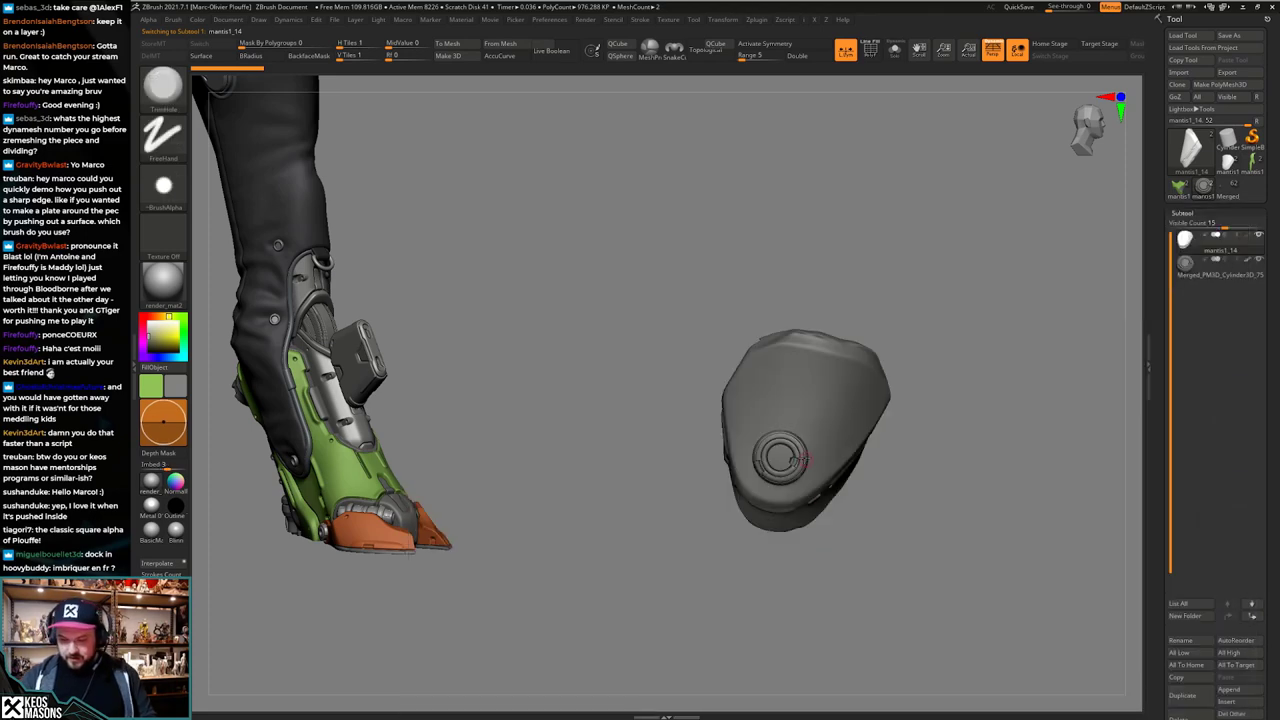
Step: Try punching a hole in the knee plate behind the round bolt at different brush sizes, undoing each attempt
key("space")
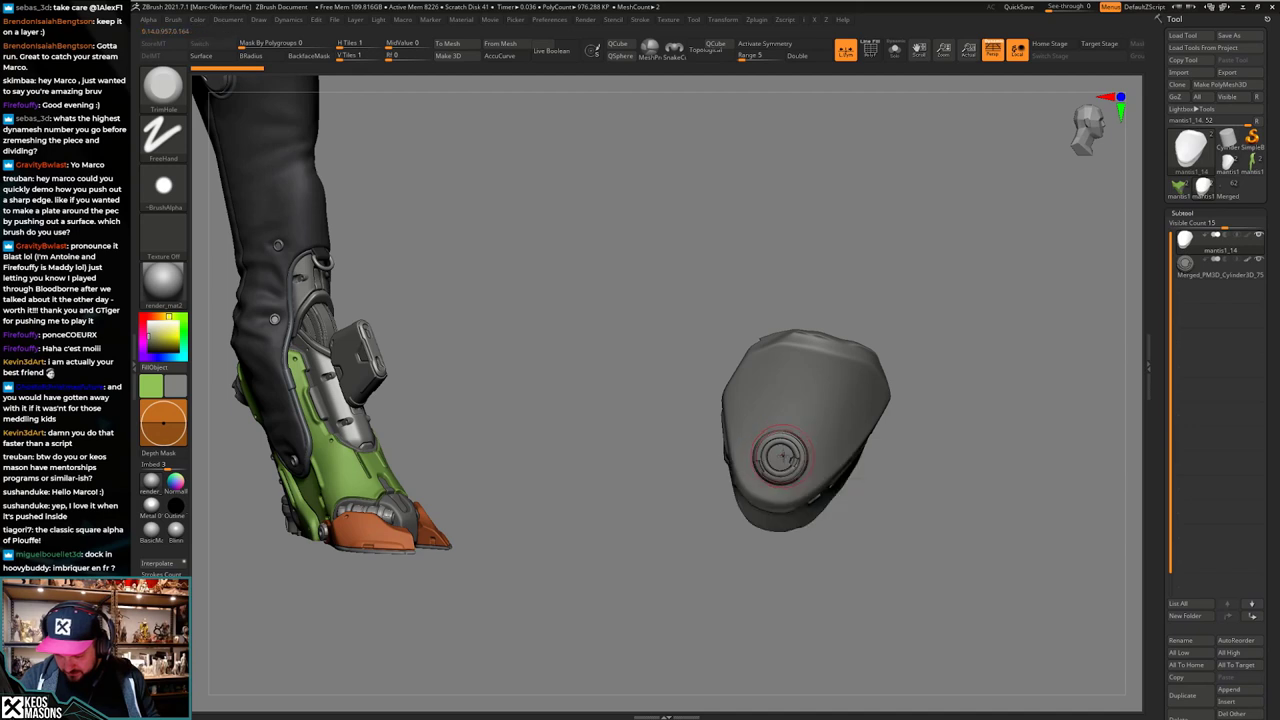
left_click(783, 456)
key("space")
key("ctrl+z")
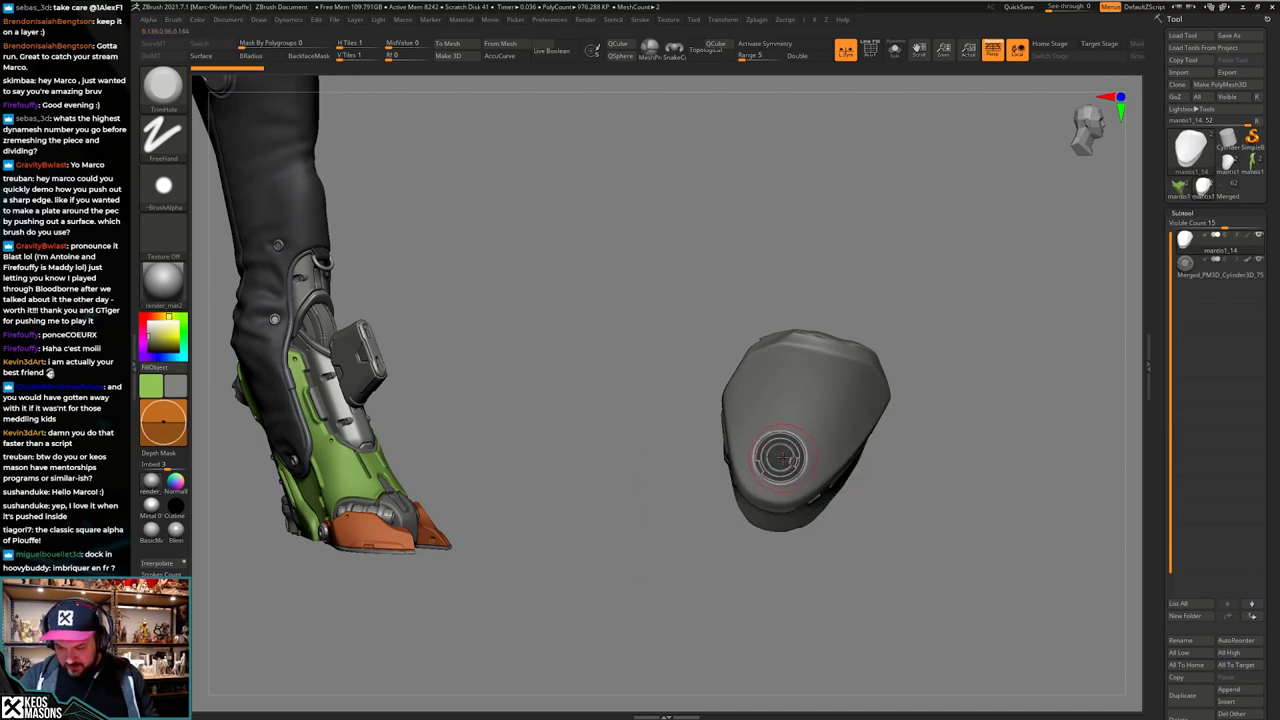
key("space")
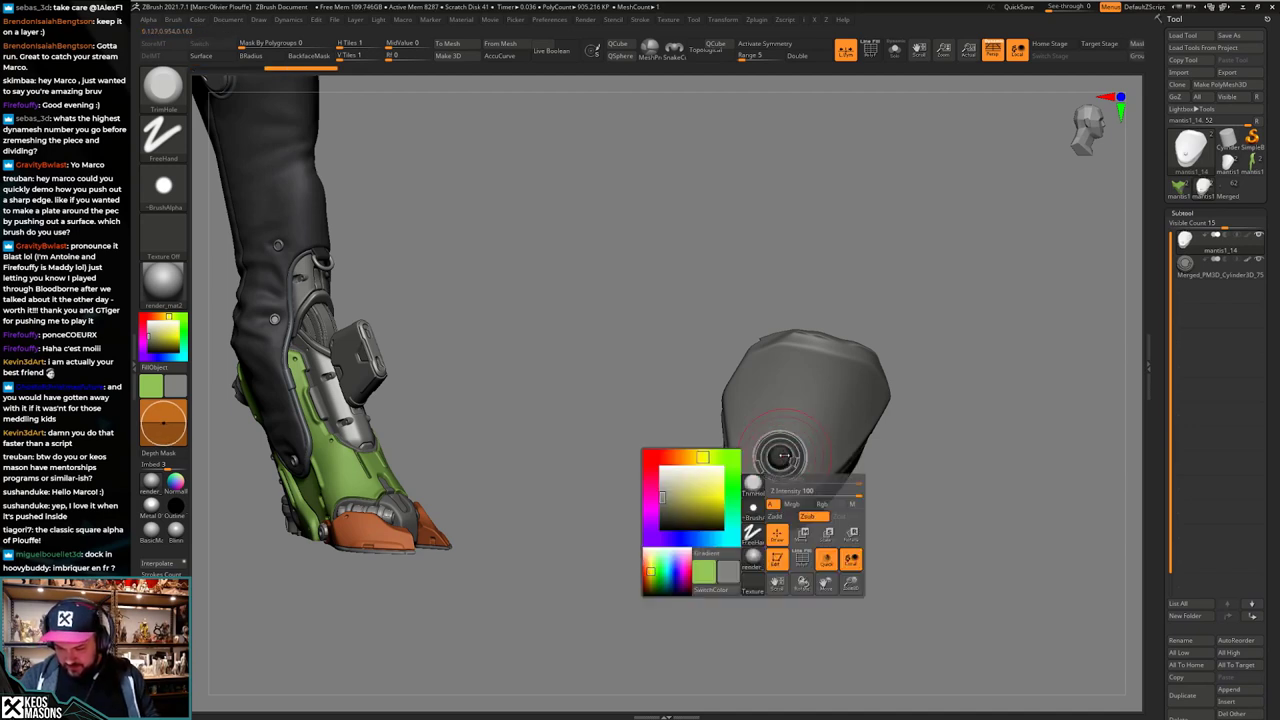
key("a")
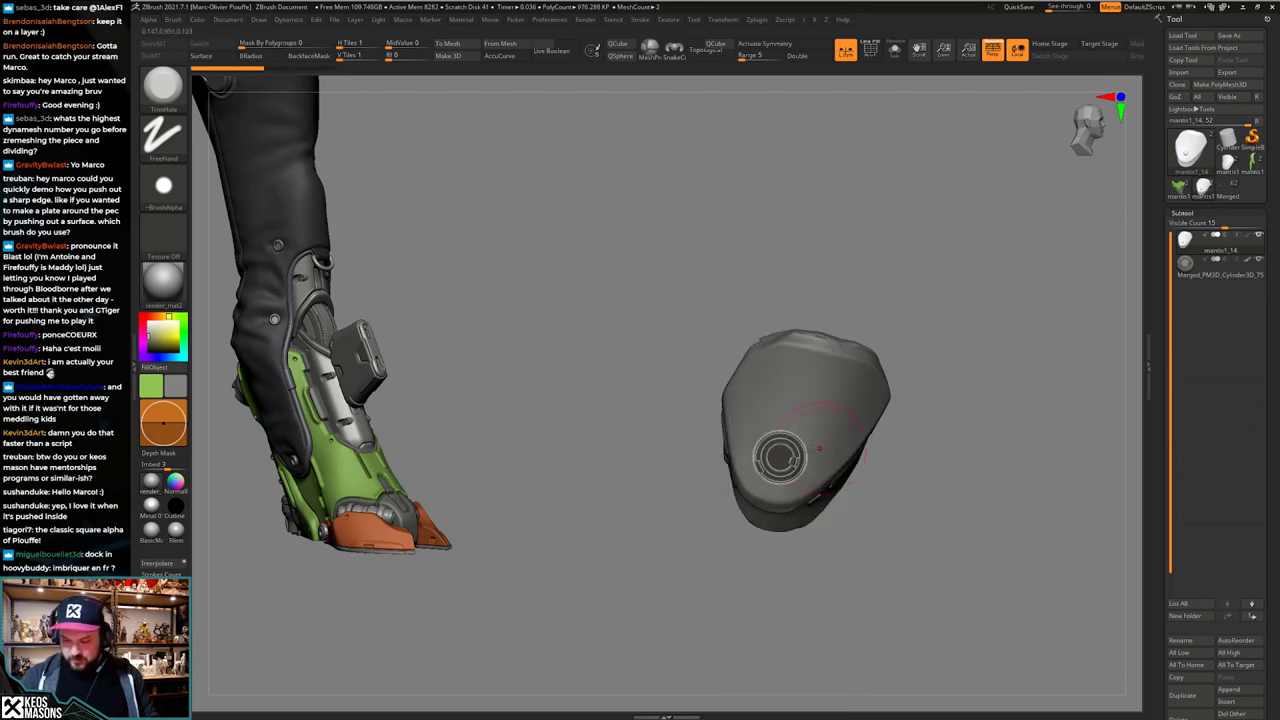
left_click(778, 457)
right_click_drag(778, 455, 844, 435)
key("ctrl+z")
left_click_drag(897, 433, 790, 458)
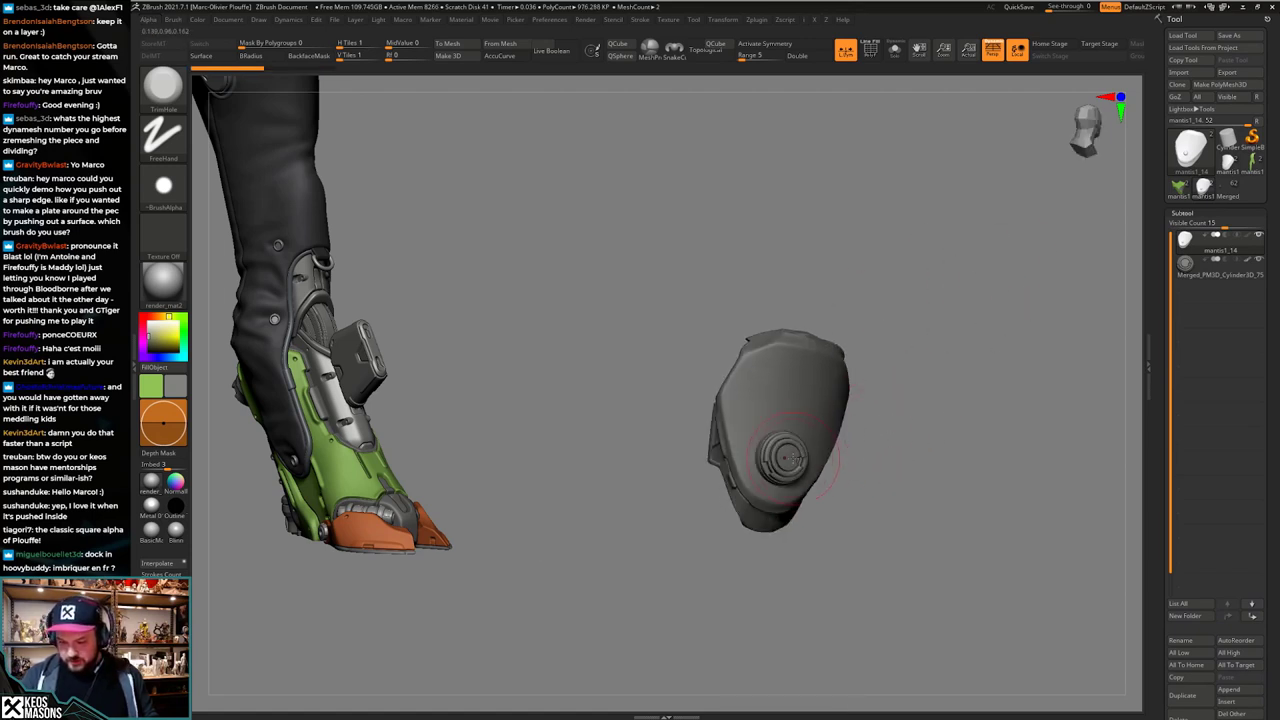
left_click_drag(930, 400, 794, 462)
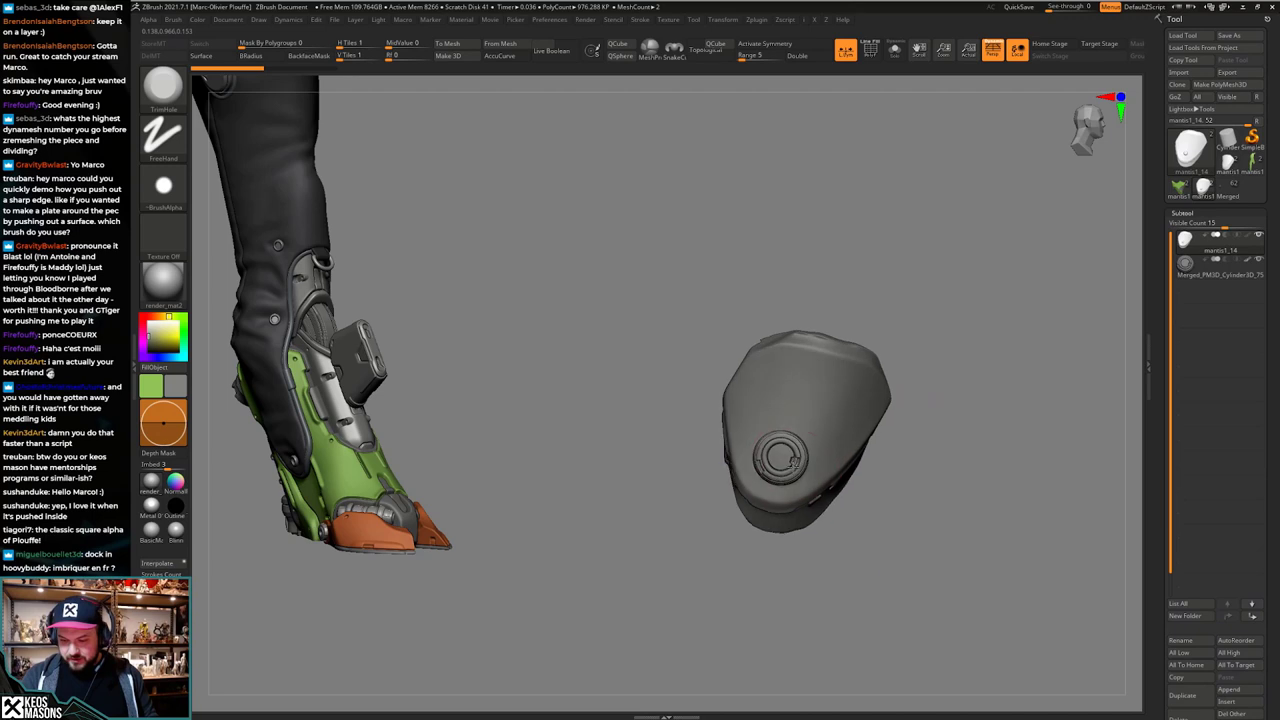
Step: Turn off the TrimHole brush's alpha and punch a hole in the knee plate behind the round bolt
key("F4")
left_click(845, 445)
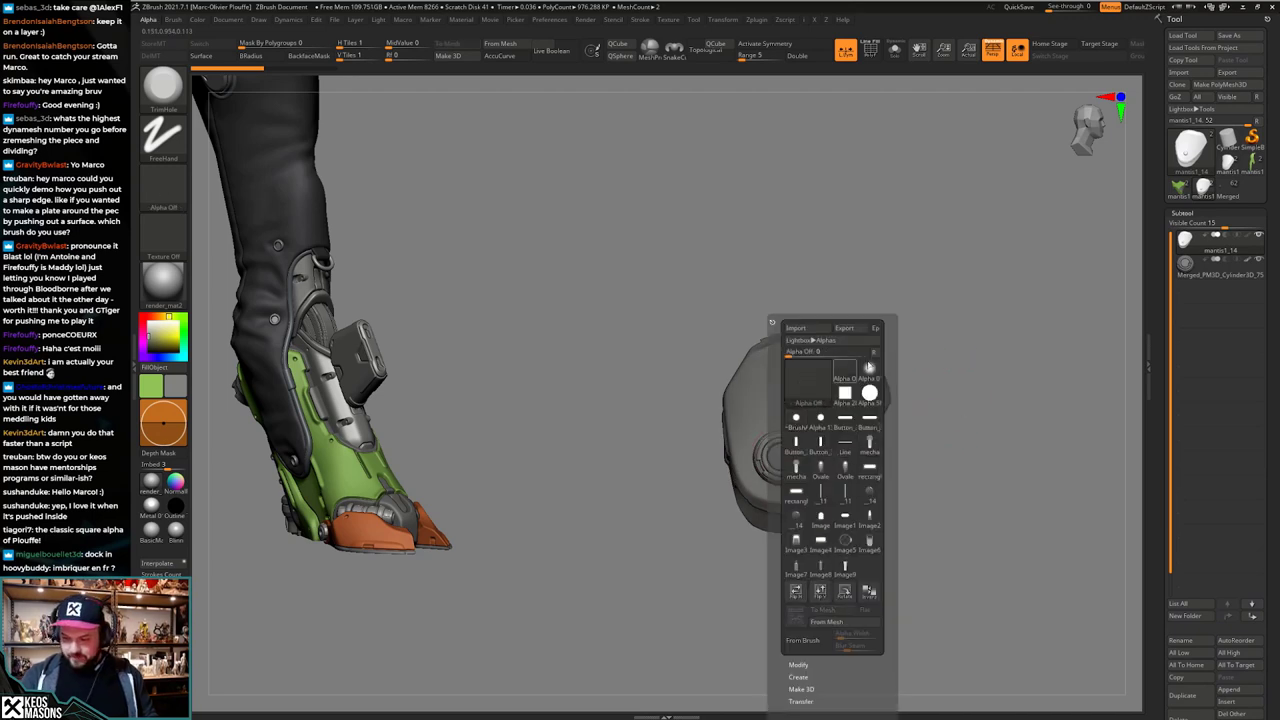
left_click(780, 457)
left_click(783, 459)
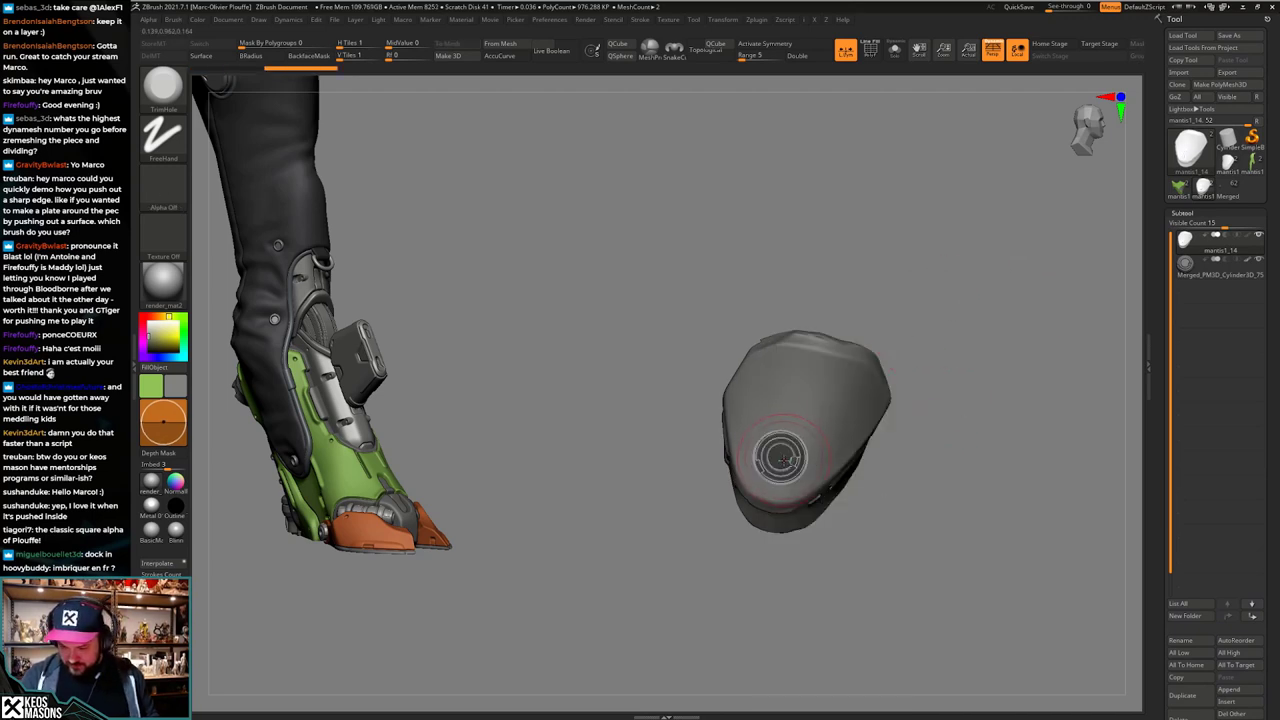
Step: Try carving a hole in the upper part of the knee plate with the TrimHole brush, undo it, and readjust the brush over the bolt
key("space")
left_click(827, 405)
left_click_drag(825, 403, 860, 408)
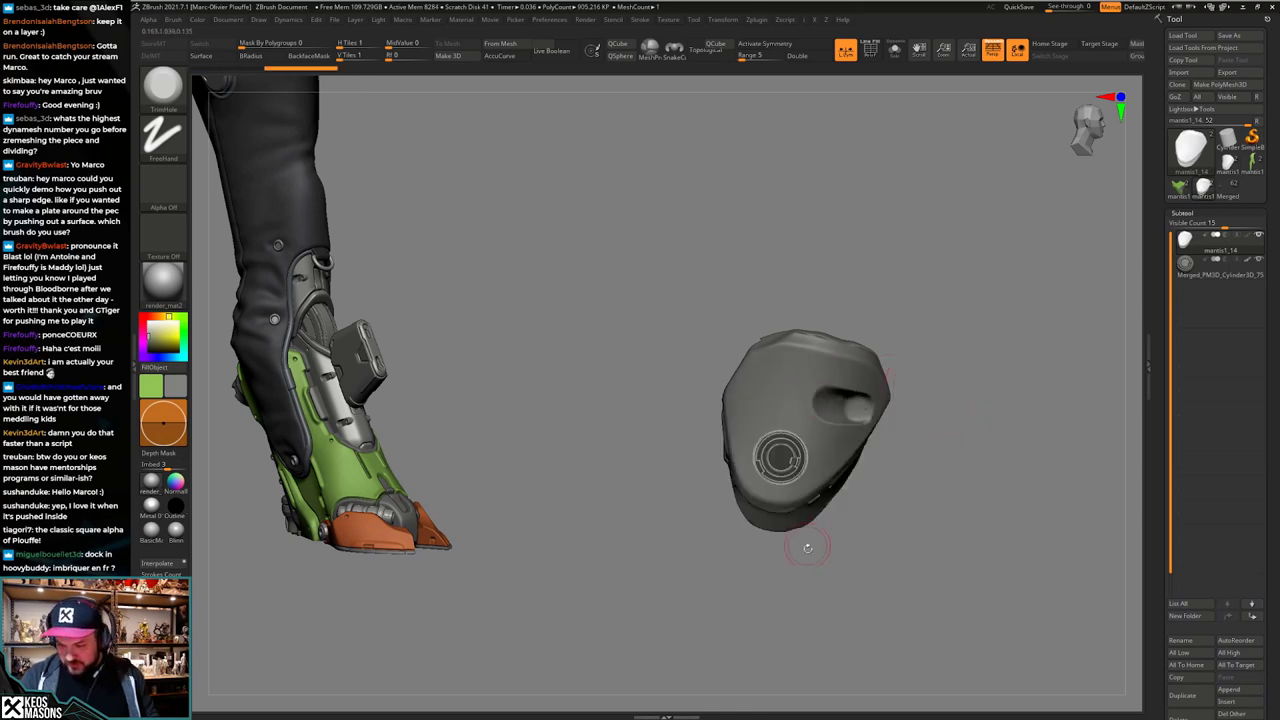
key("ctrl+z")
key("space")
left_click(791, 451)
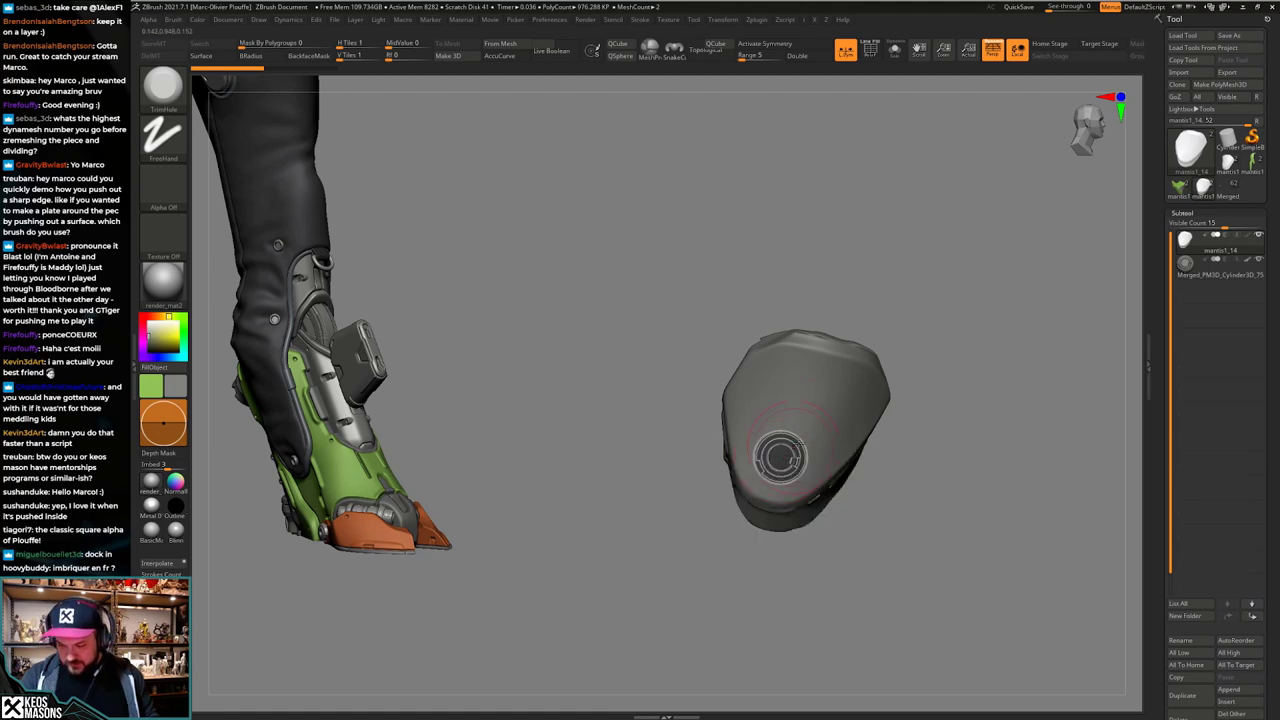
key("space")
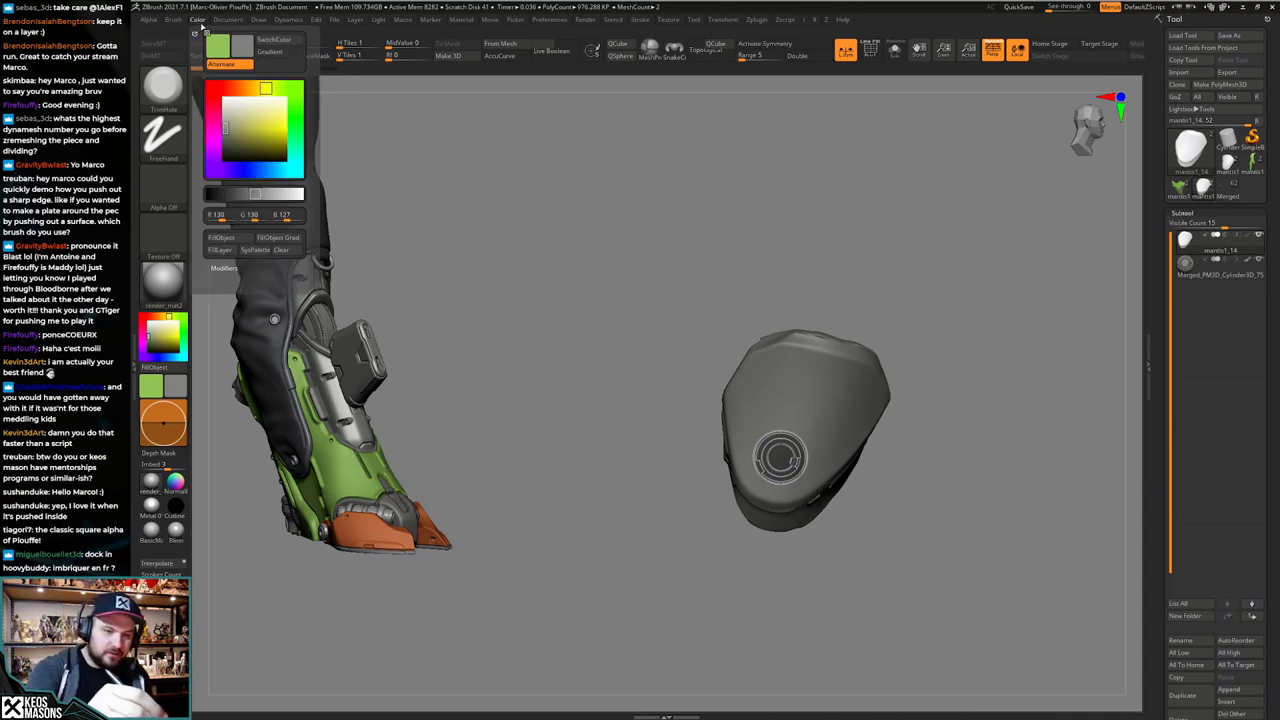
Step: Store the current camera view of the knee plate as the ZAppLink Cust1 view
mouse_move(236, 22)
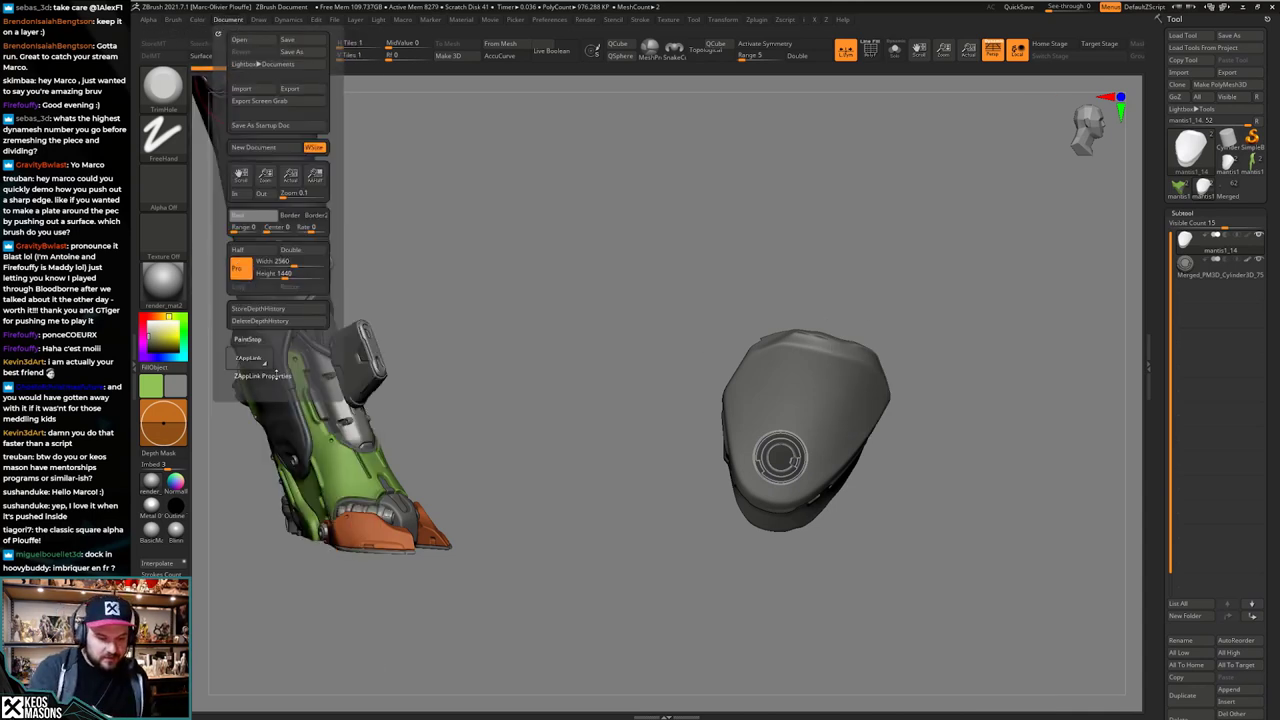
left_click(275, 374)
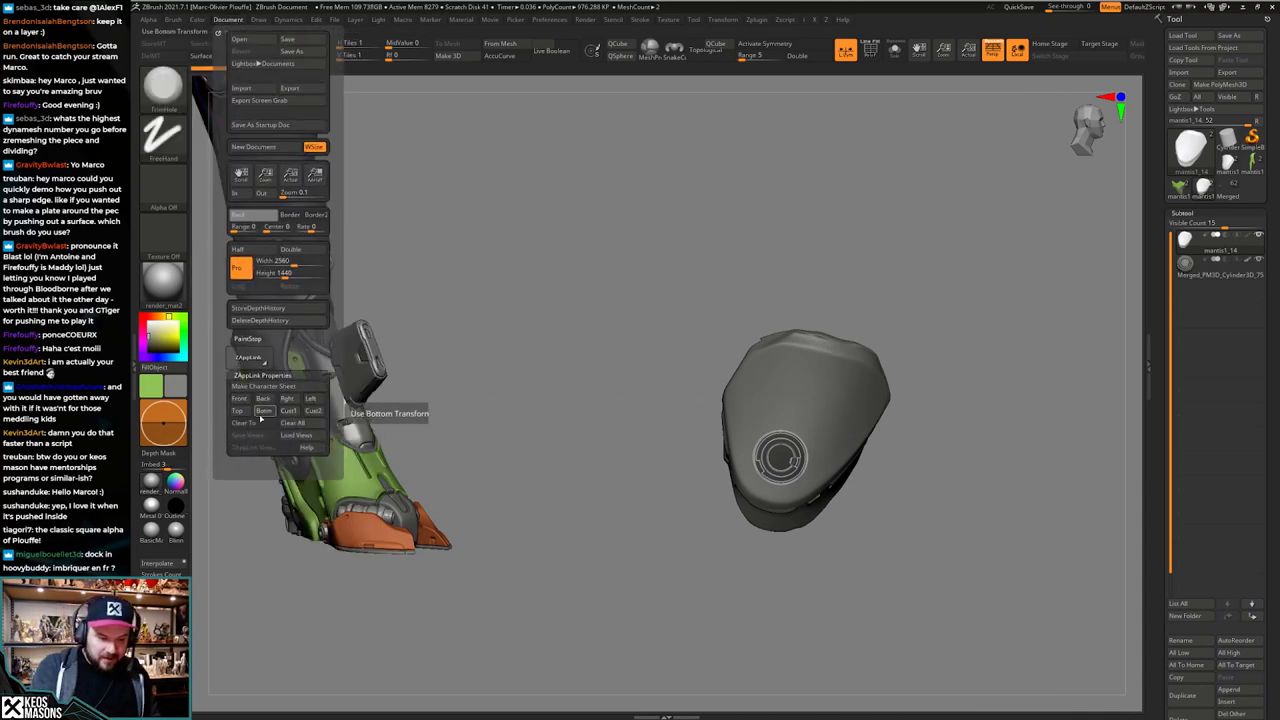
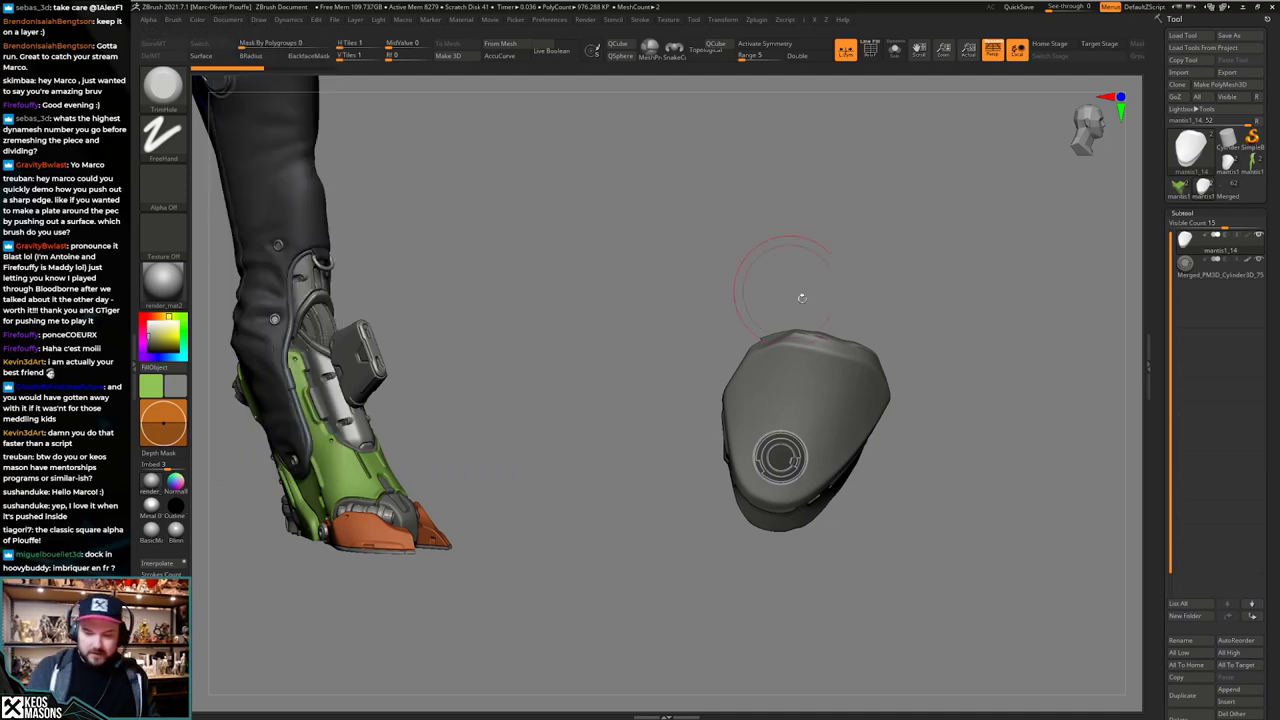
key("space")
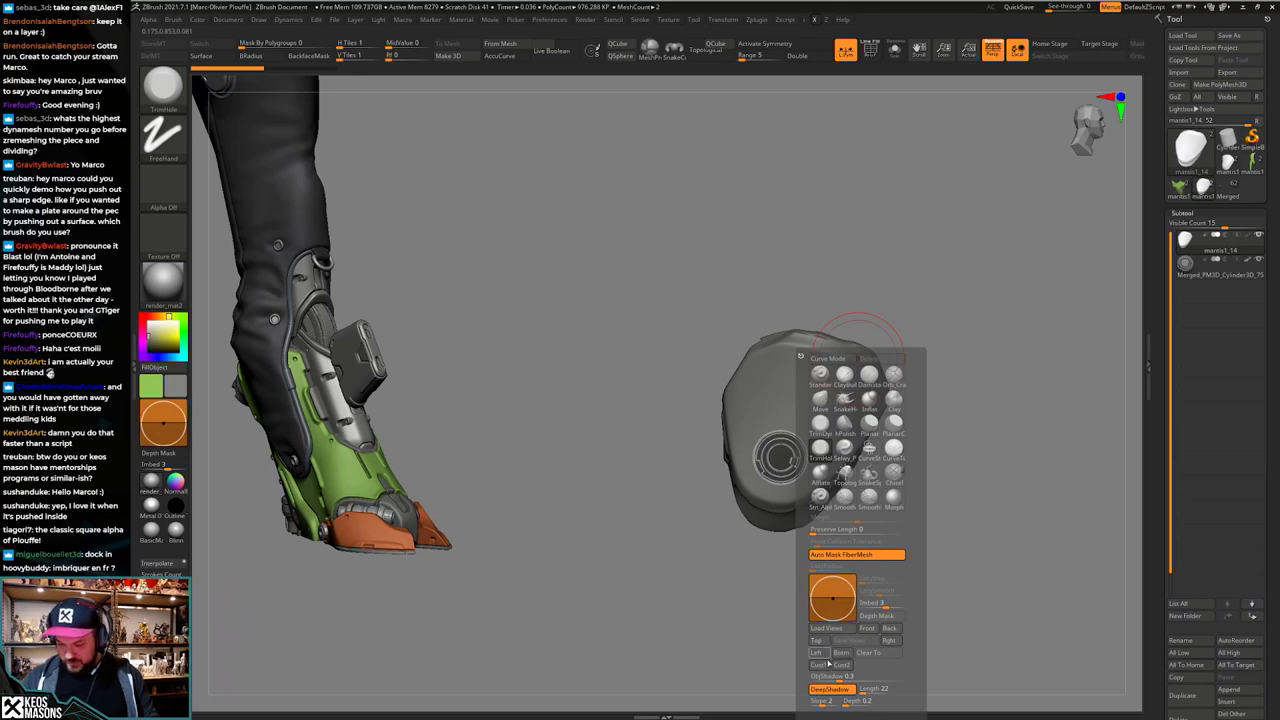
left_click(827, 668)
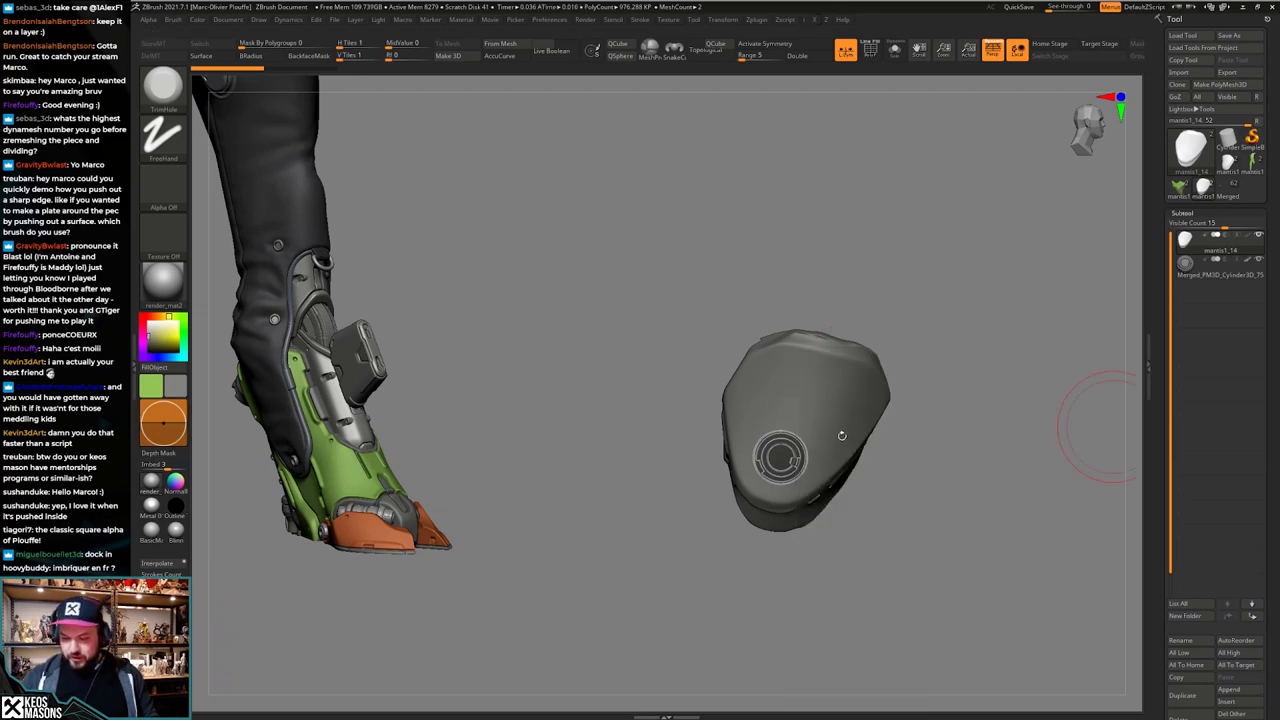
Step: Test the stored Cust1 view by rotating the knee plate away and recalling it
key("space")
left_click(779, 457)
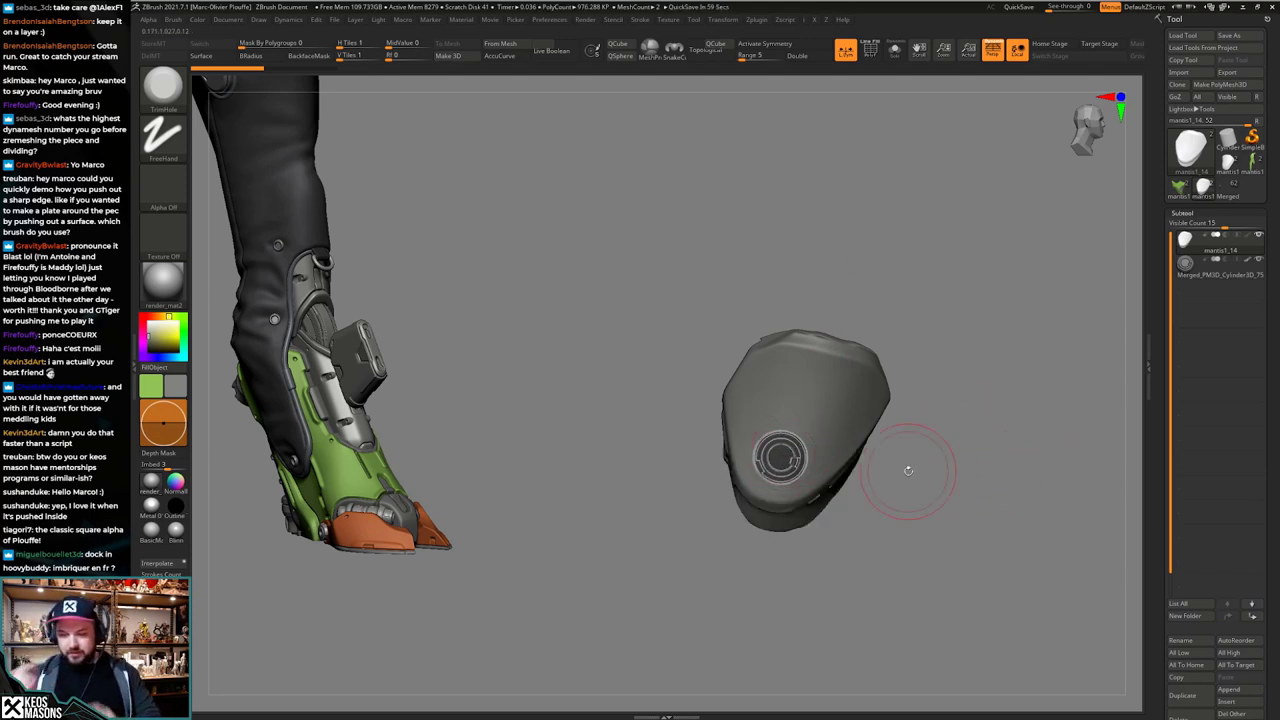
left_click_drag(963, 423, 871, 451)
key("space")
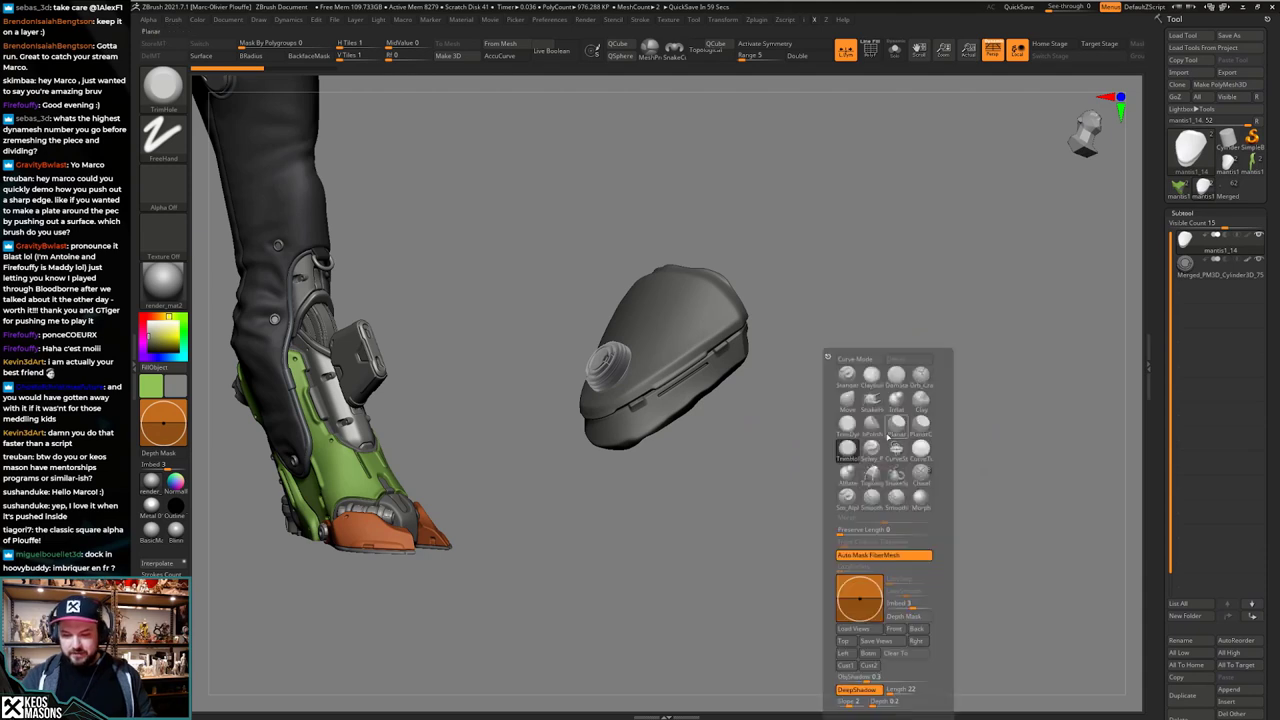
key("space")
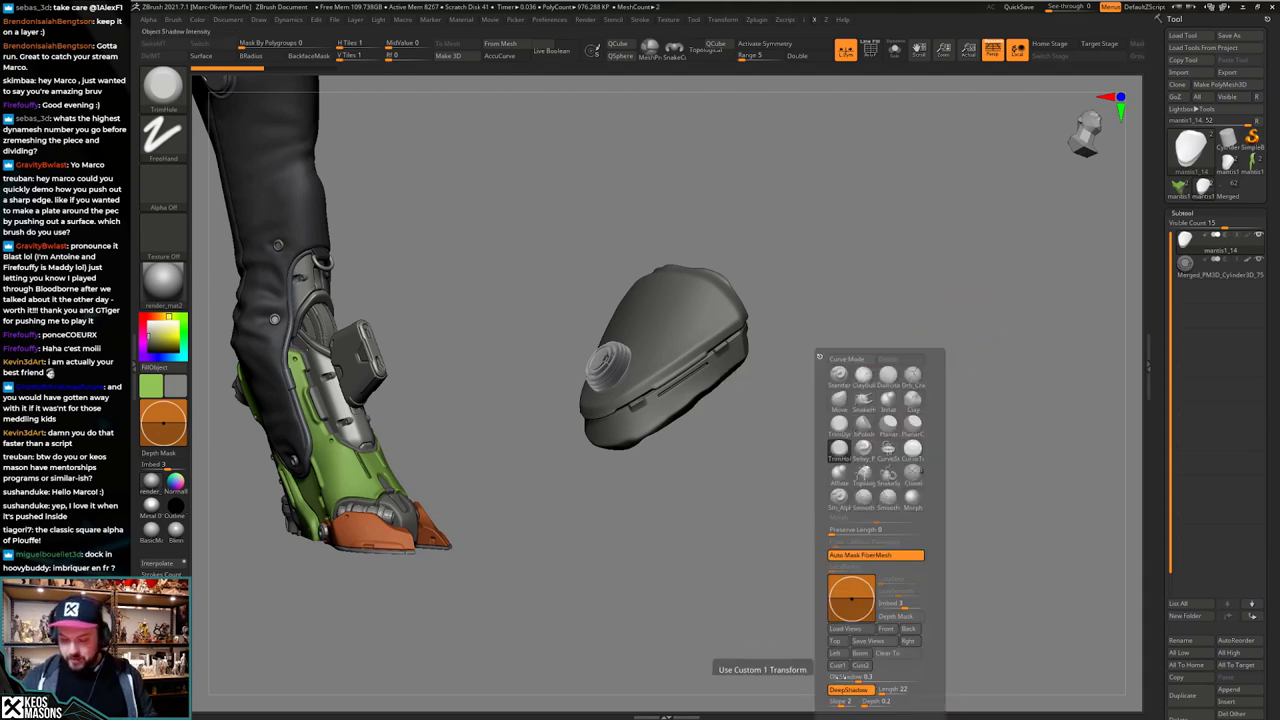
left_click(842, 665)
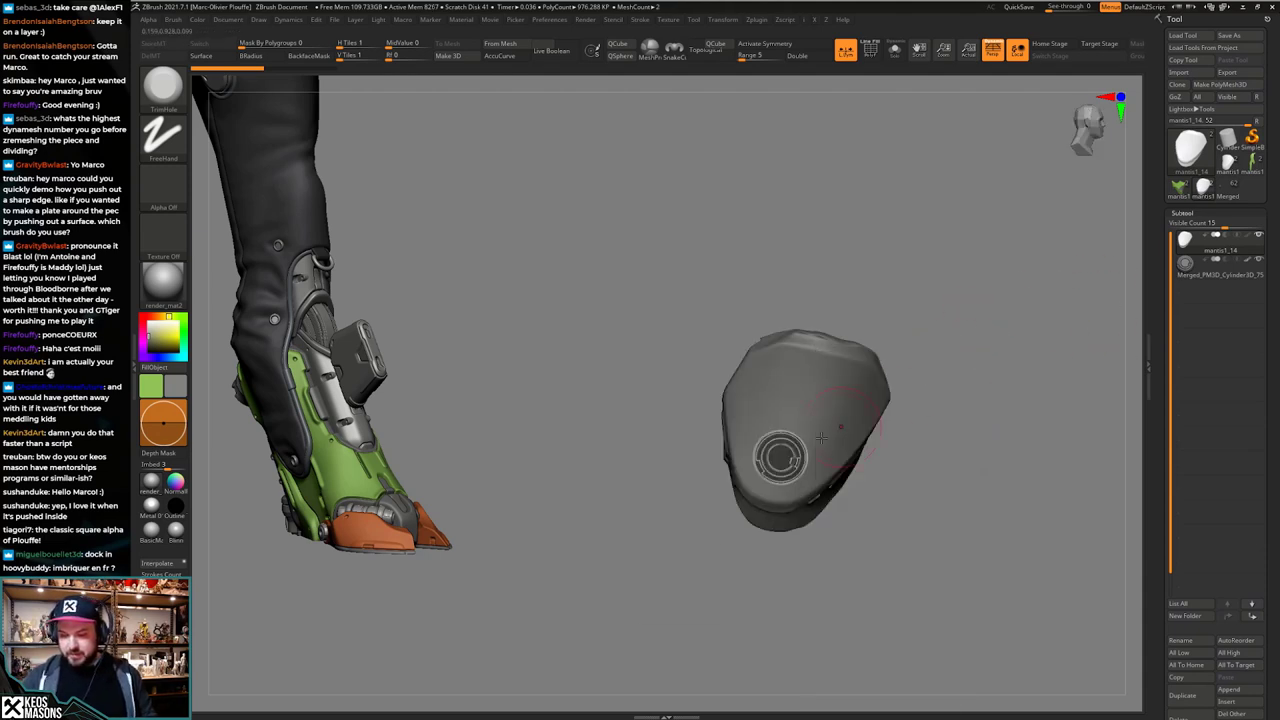
Step: Punch a hole in the knee plate centred behind the round bolt with TrimHole, undoing the first stroke, and return to the Cust1 view
left_click_drag(780, 457, 781, 462)
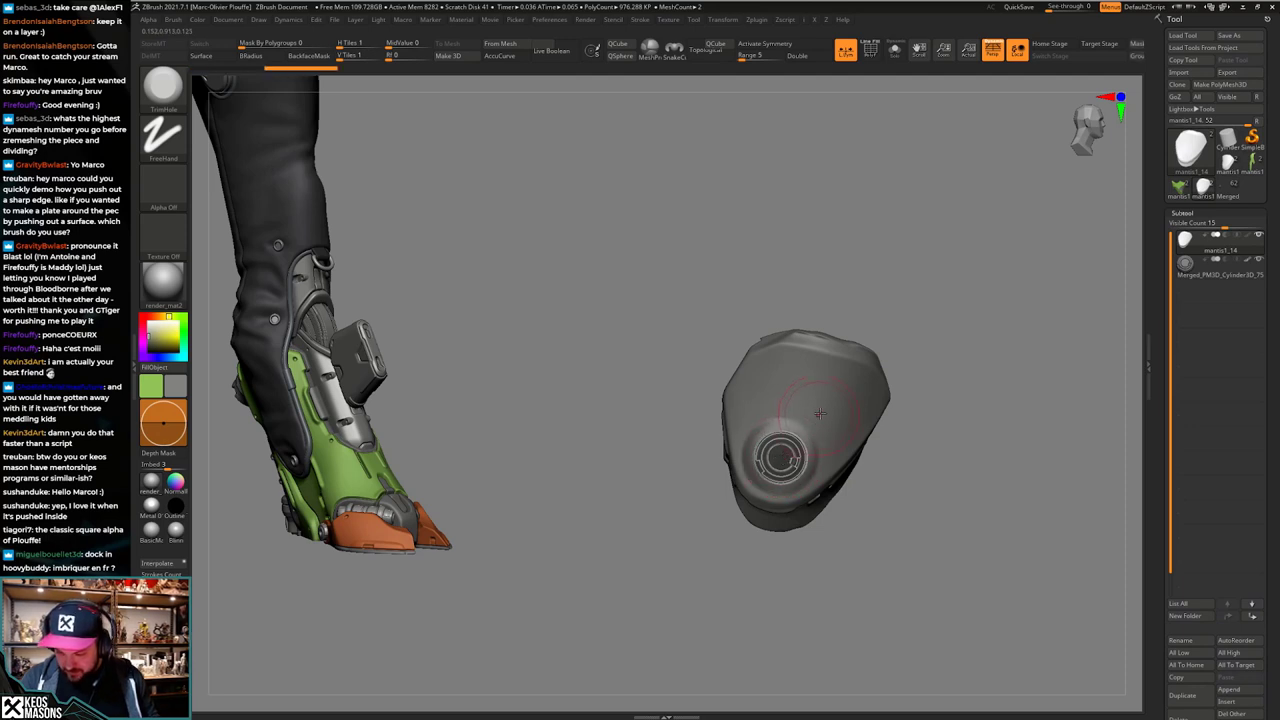
key("ctrl+z")
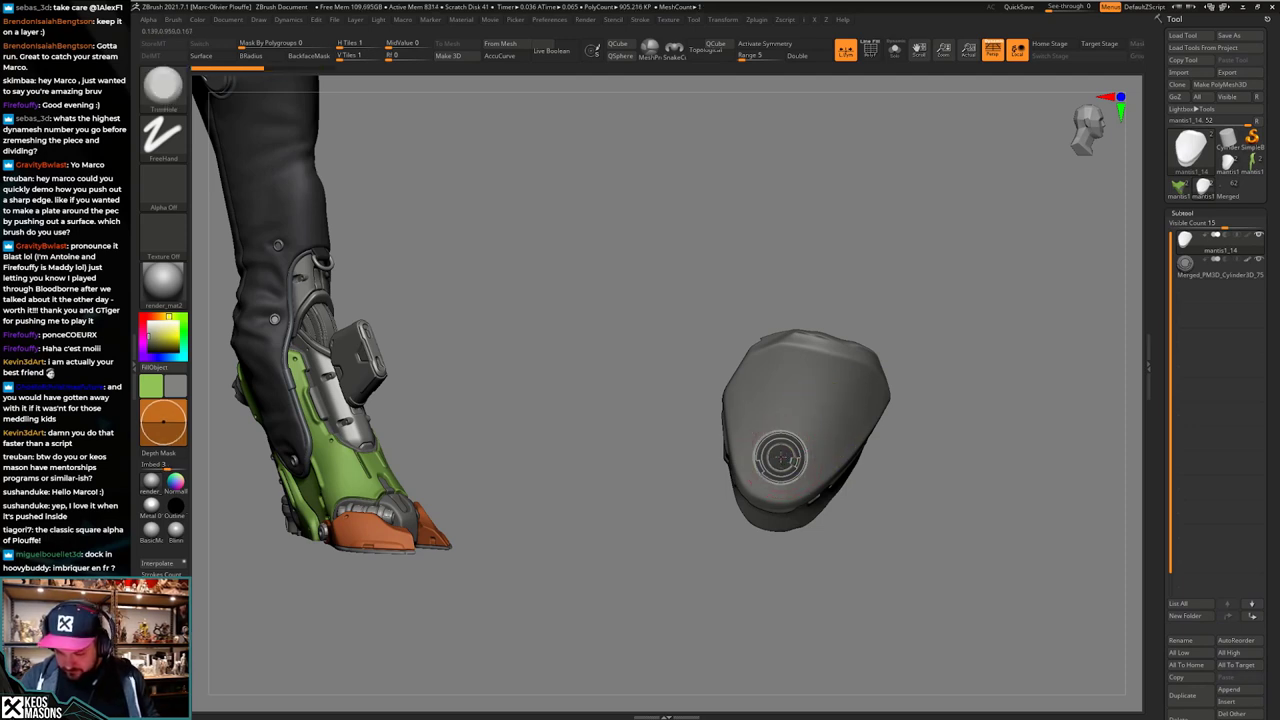
left_click(780, 457)
mouse_move(971, 480)
left_mouse_down()
mouse_move(963, 457)
mouse_move(943, 454)
left_mouse_up()
mouse_move(868, 497)
left_mouse_down()
mouse_move(828, 486)
mouse_move(837, 514)
mouse_move(909, 482)
mouse_move(889, 478)
mouse_move(907, 454)
left_mouse_up()
key("space")
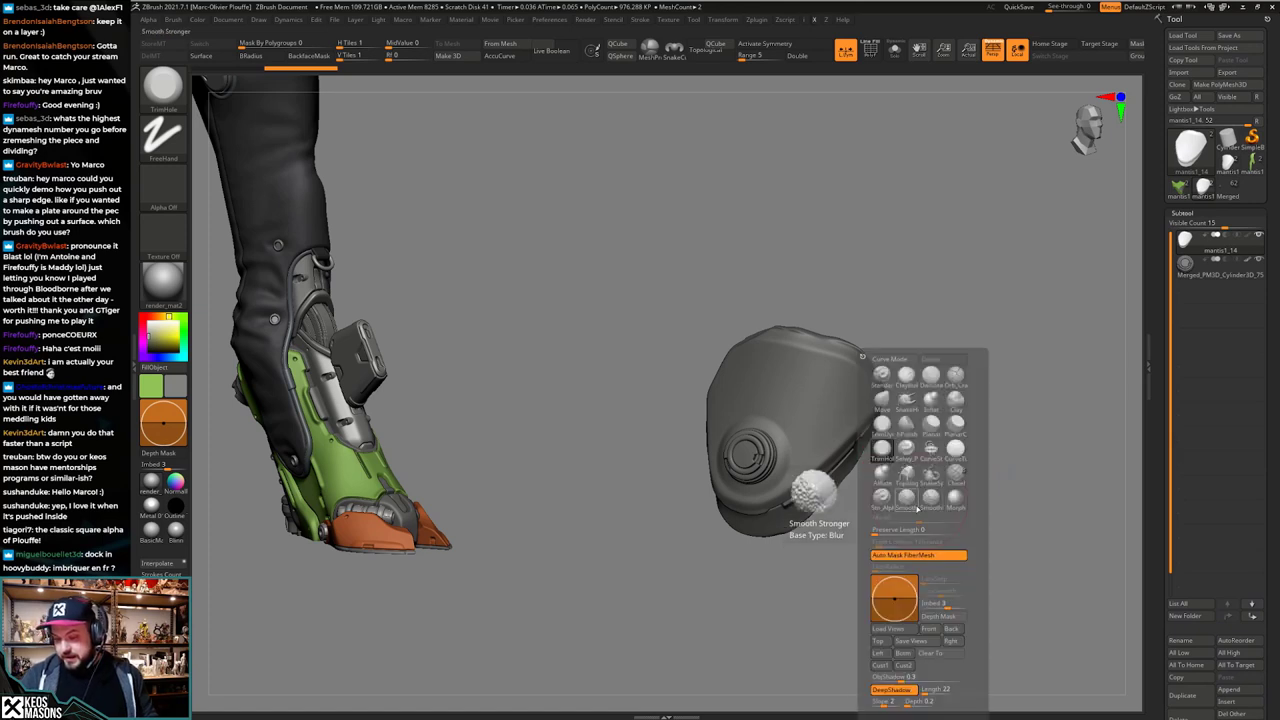
left_click(886, 668)
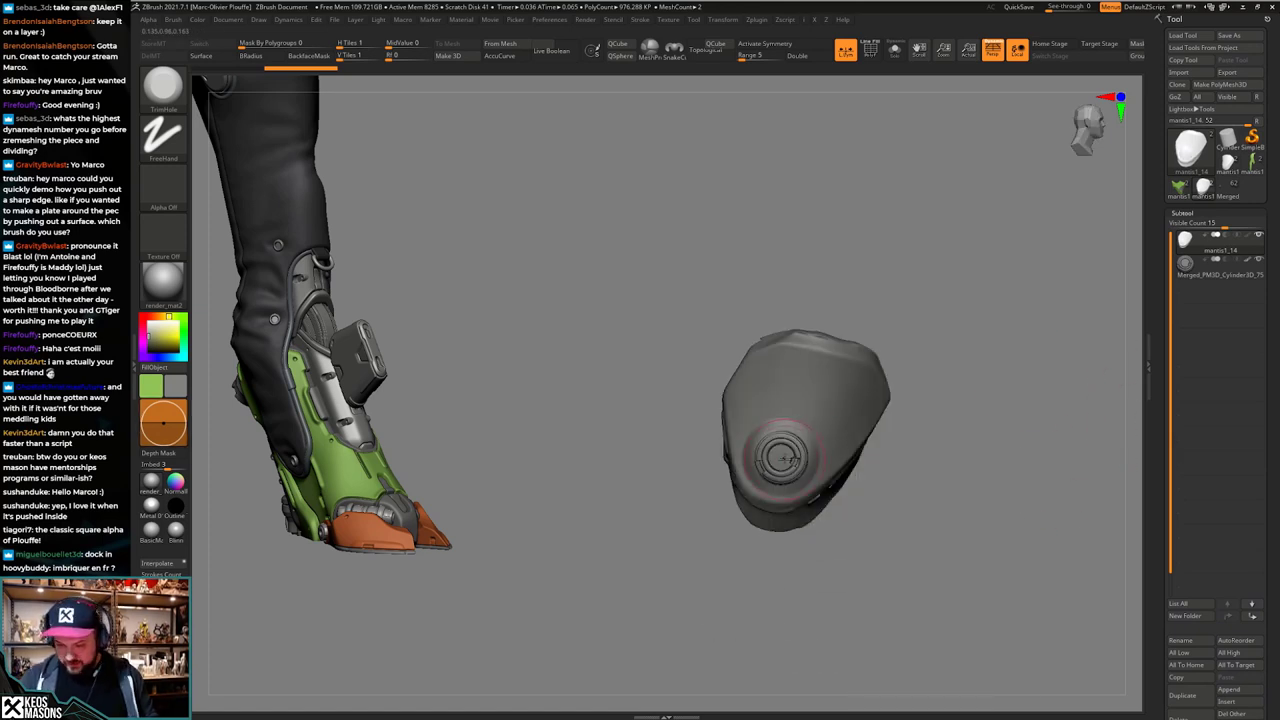
Step: Inspect the recess around the bolt from the side and return to the Cust1 view
left_click_drag(935, 456, 892, 430)
key("alt+s")
key("alt+s")
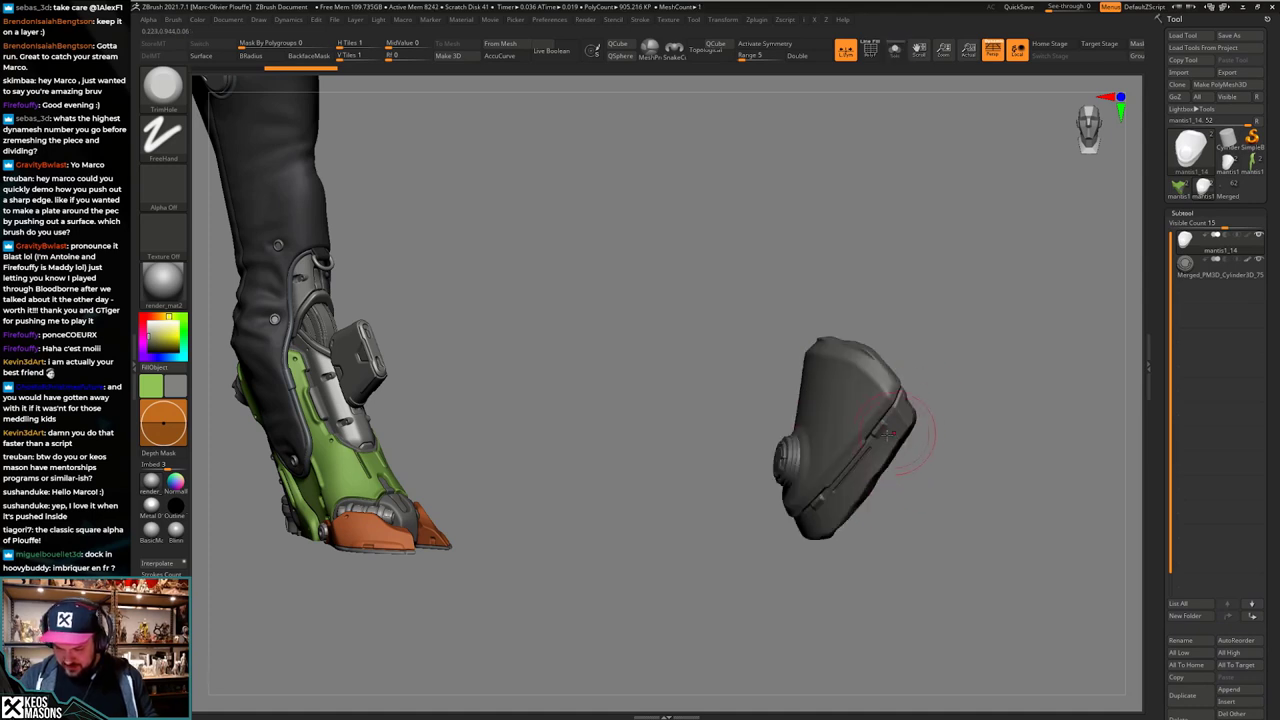
right_click_drag(887, 434, 891, 456)
key("space")
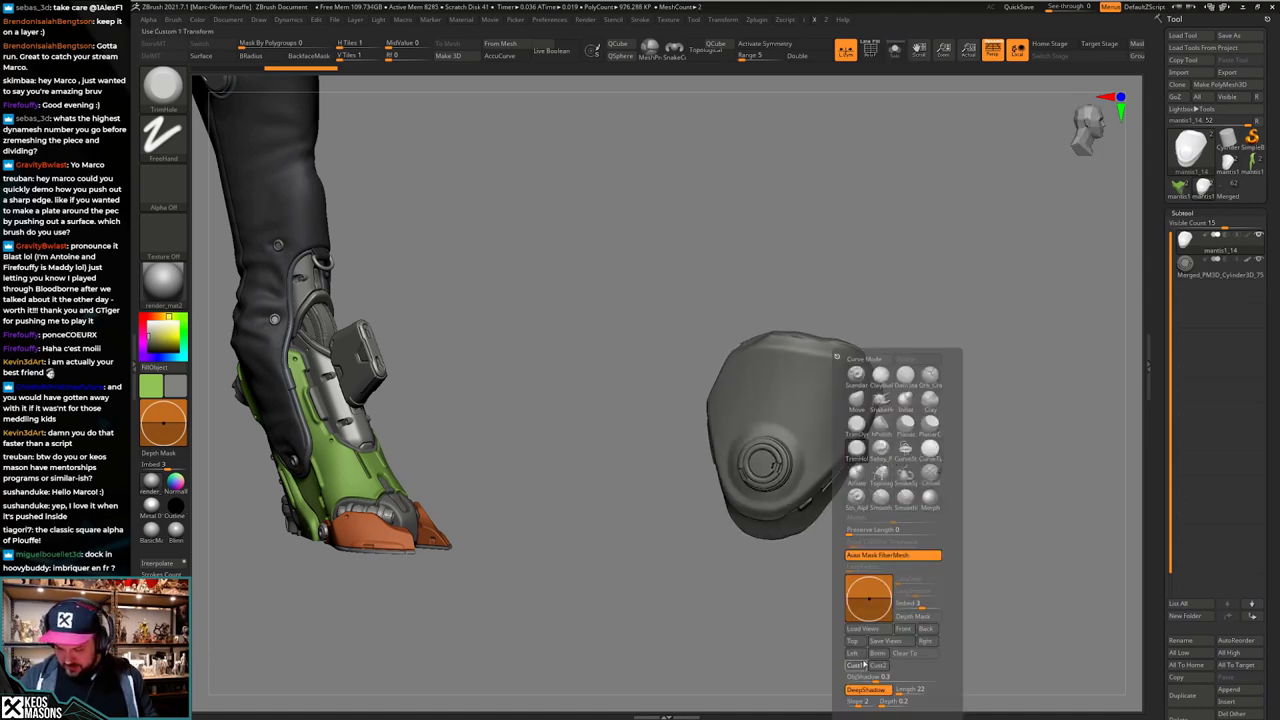
left_click(864, 665)
Step: Adjust the TrimHole brush and deepen the recess in the knee plate around the round bolt
key("space")
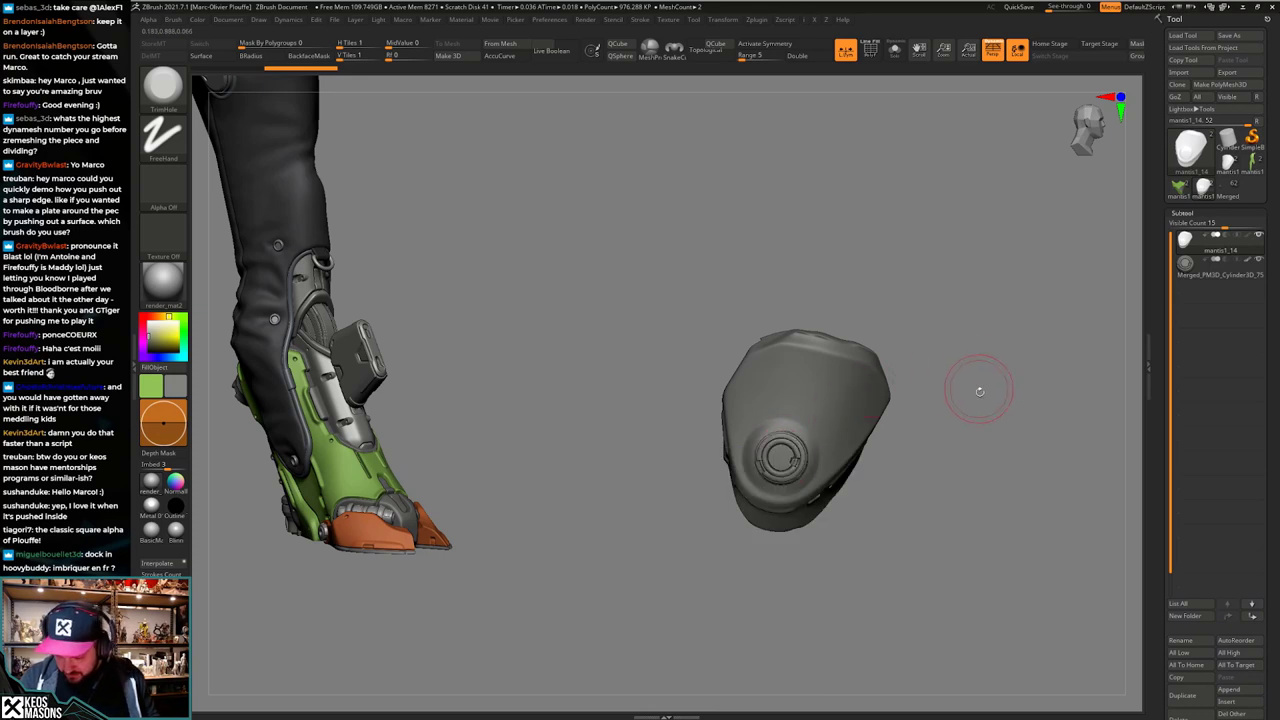
key("space")
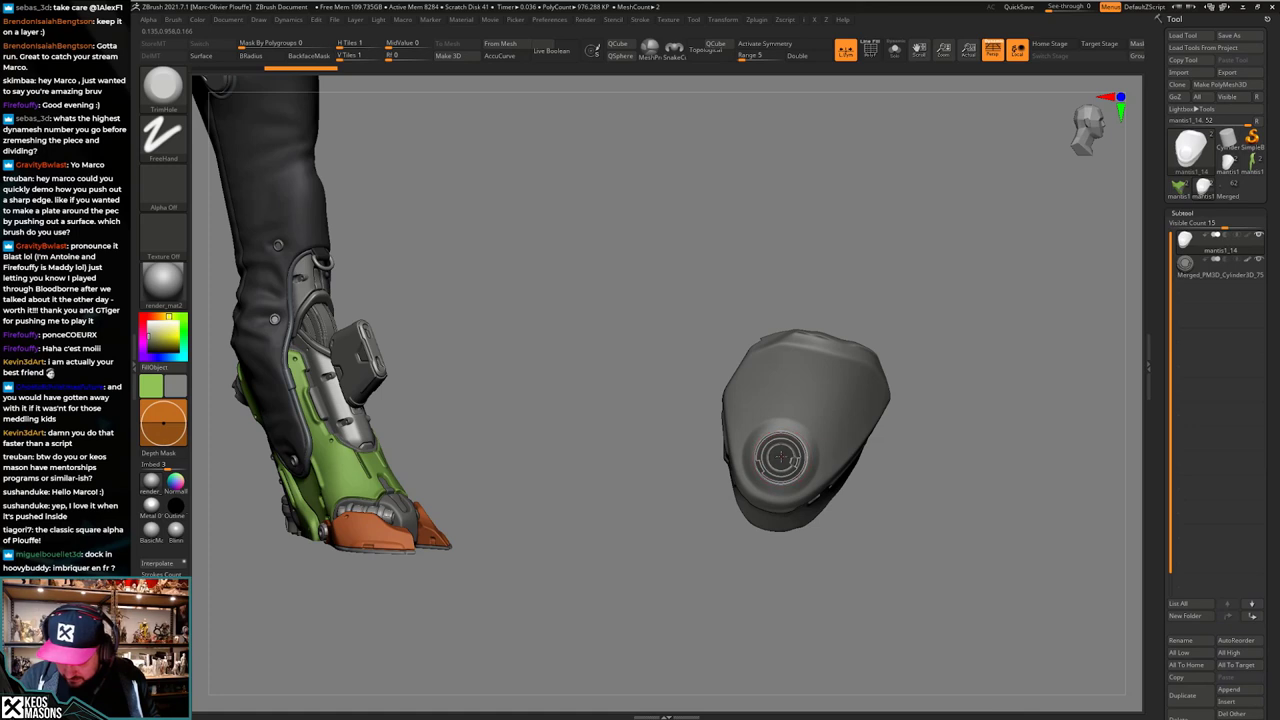
key("space")
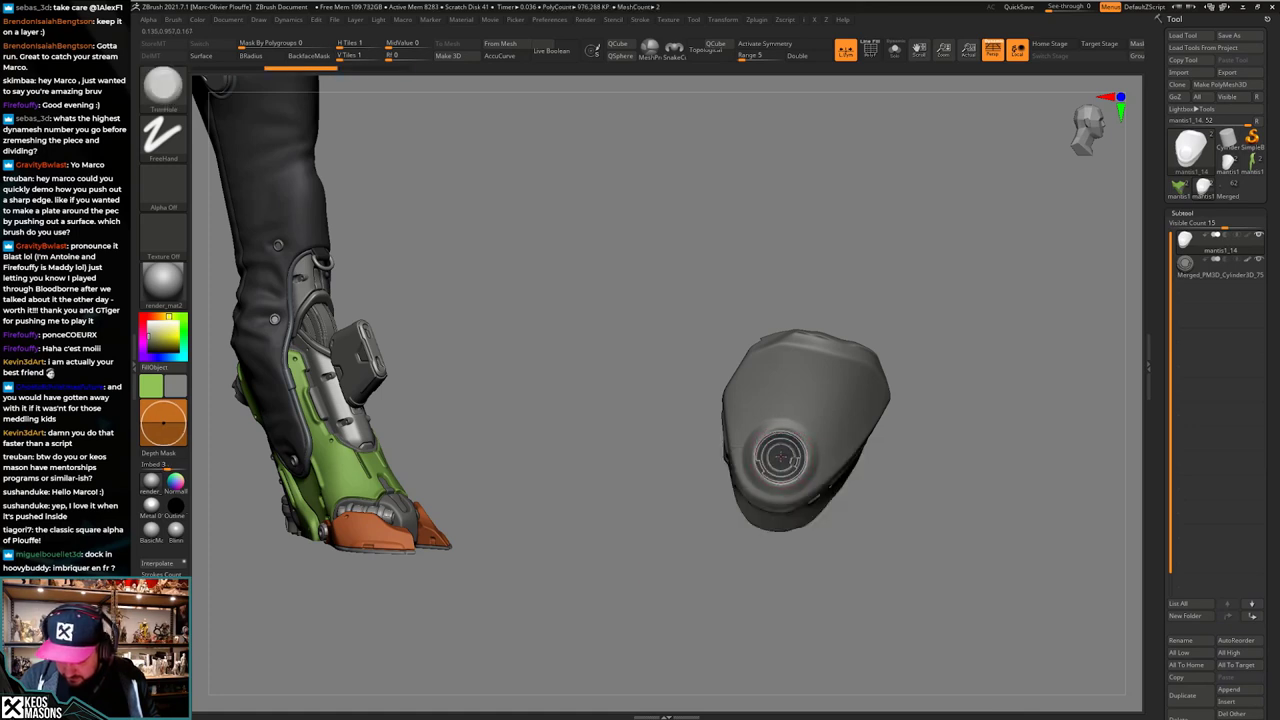
mouse_move(949, 442)
left_mouse_down()
mouse_move(854, 477)
mouse_move(830, 522)
mouse_move(826, 510)
mouse_move(842, 522)
mouse_move(824, 542)
mouse_move(837, 557)
mouse_move(915, 496)
mouse_move(932, 499)
mouse_move(897, 519)
left_mouse_up()
key("alt+s")
key("alt+s")
key("shift+c")
key("shift+c")
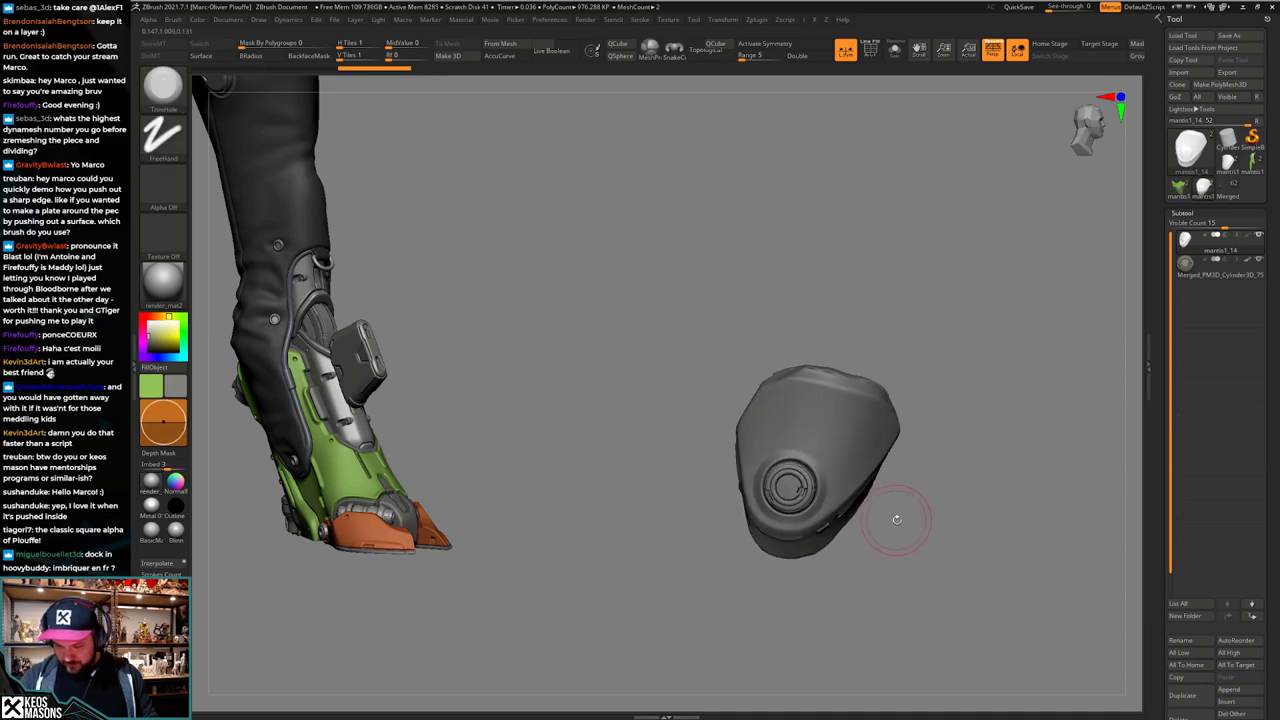
Step: Duplicate the mantis1_14 knee plate subtool and undo the last two hole strokes on the original
left_click(1188, 697)
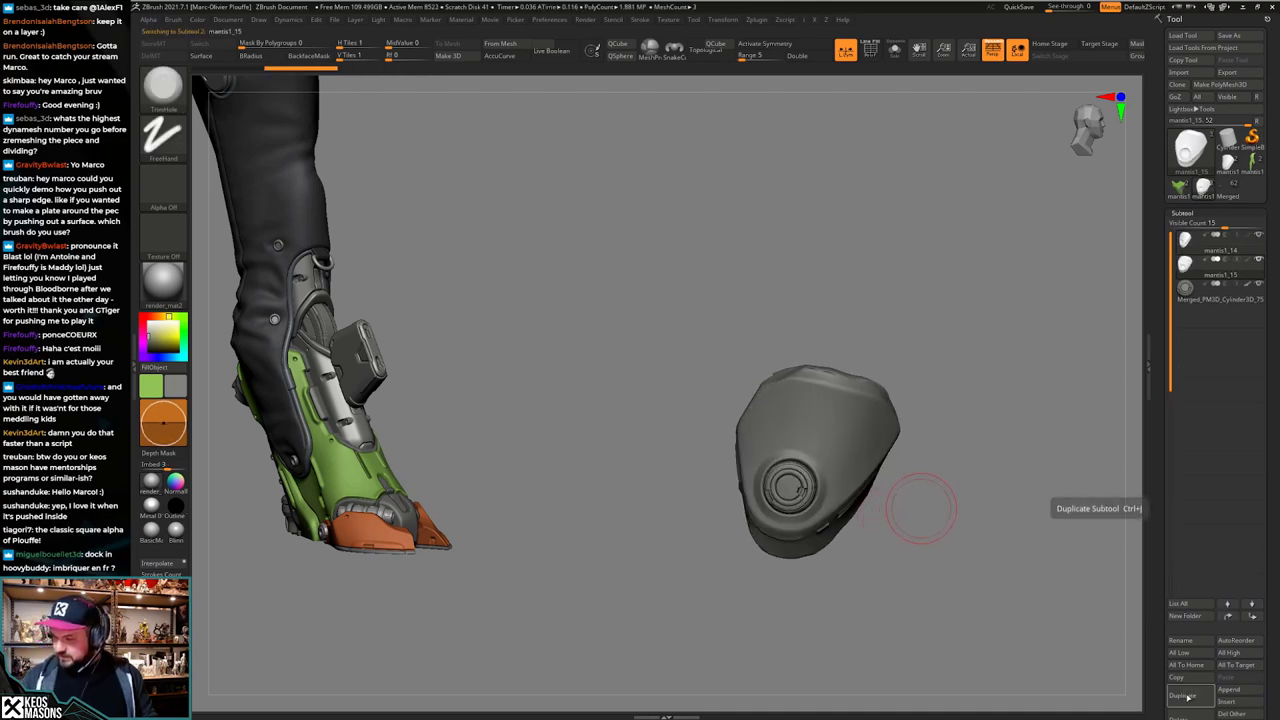
left_click_drag(921, 509, 954, 486)
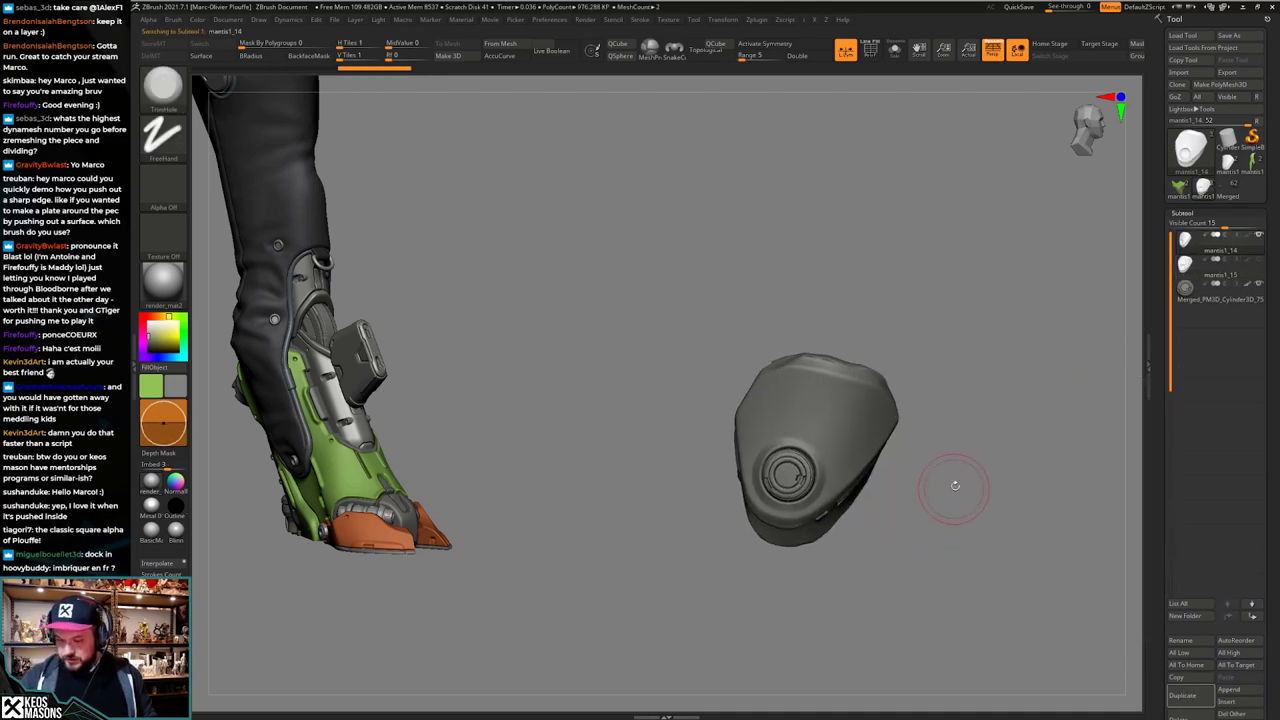
key("ctrl+z")
key("ctrl+z")
Step: Recall the Cust1 view, try punching the hole behind the bolt with an adjusted draw size, and undo the stroke
key("space")
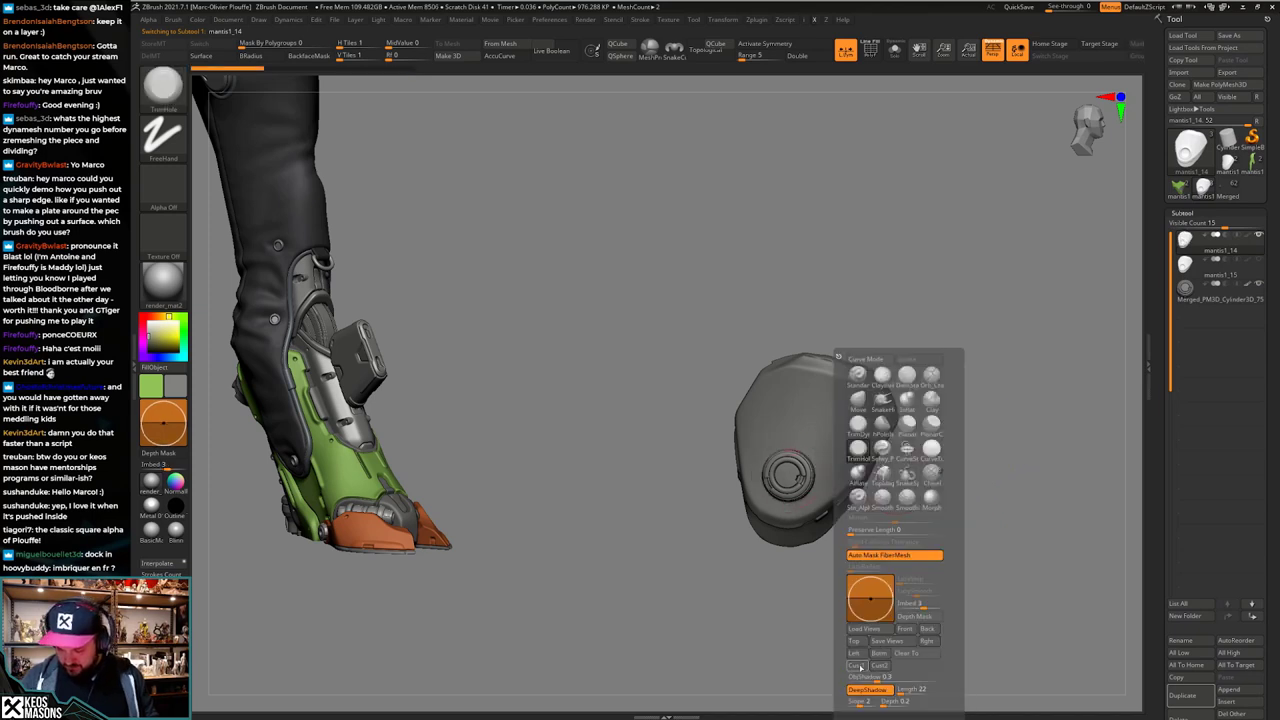
left_click(858, 668)
right_click_drag(783, 460, 782, 470, "ctrl")
key("space")
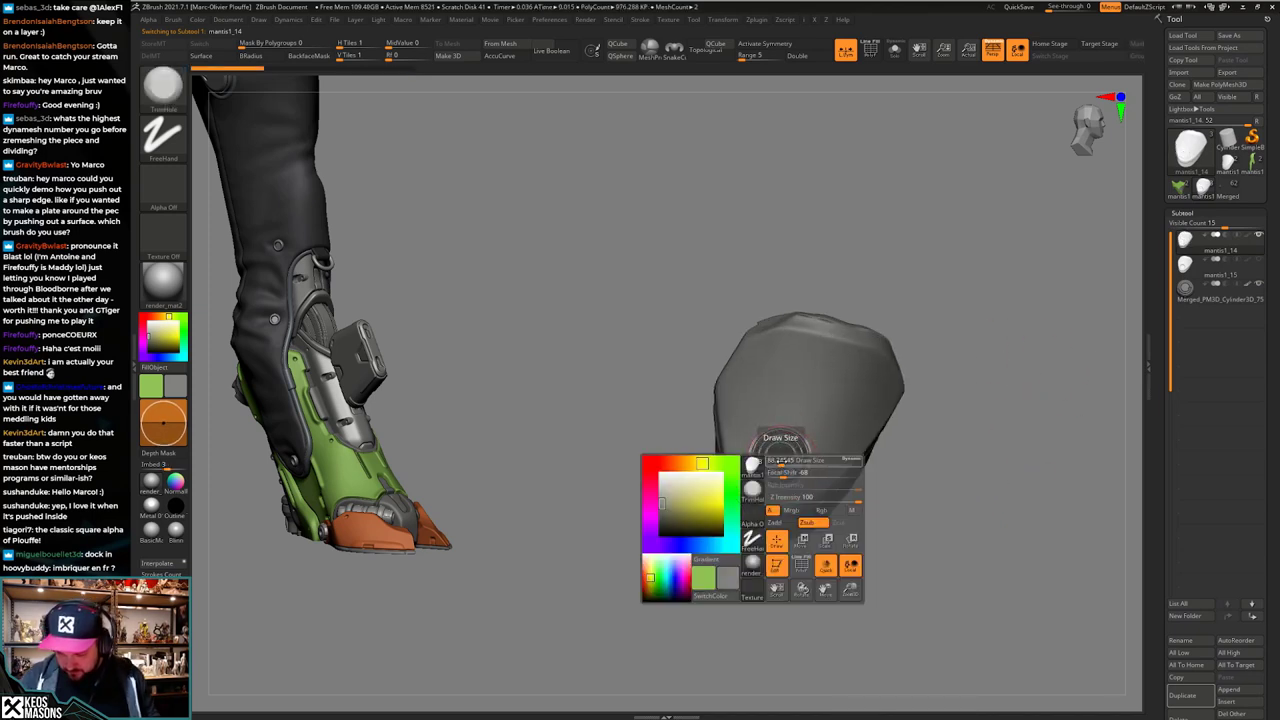
left_click_drag(782, 461, 783, 455)
left_click(781, 457)
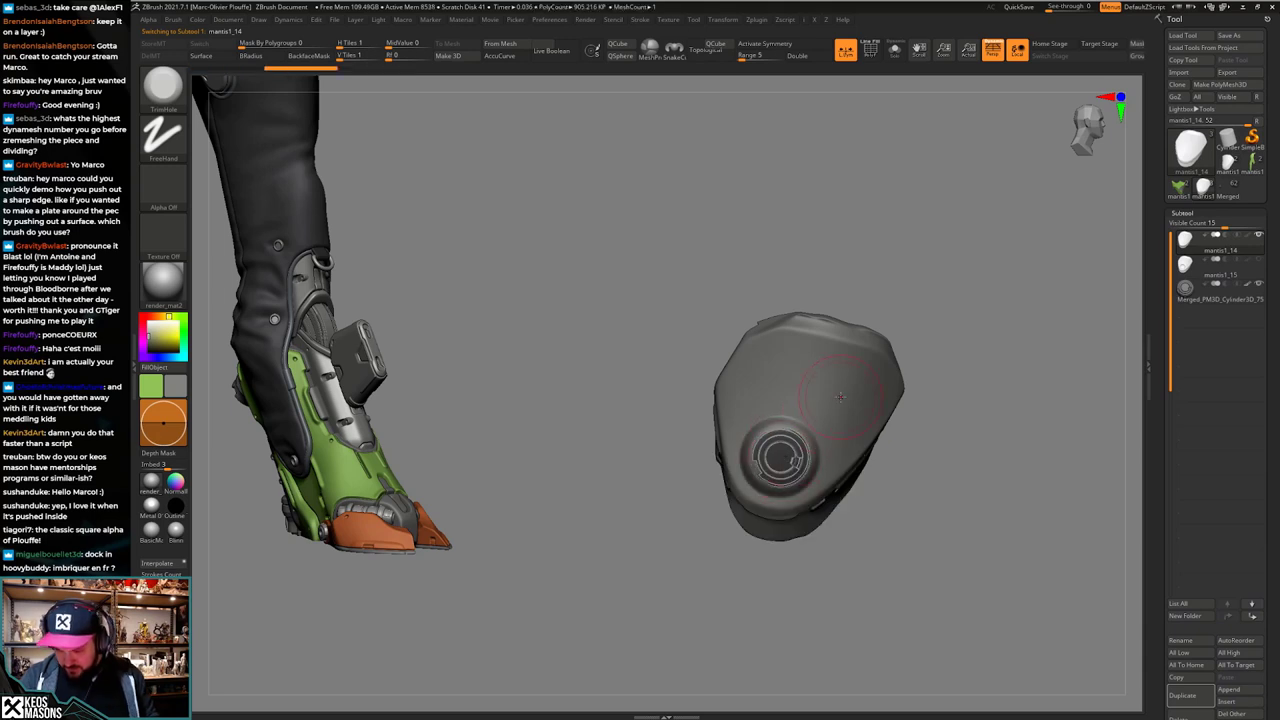
key("ctrl+z")
left_click(985, 420)
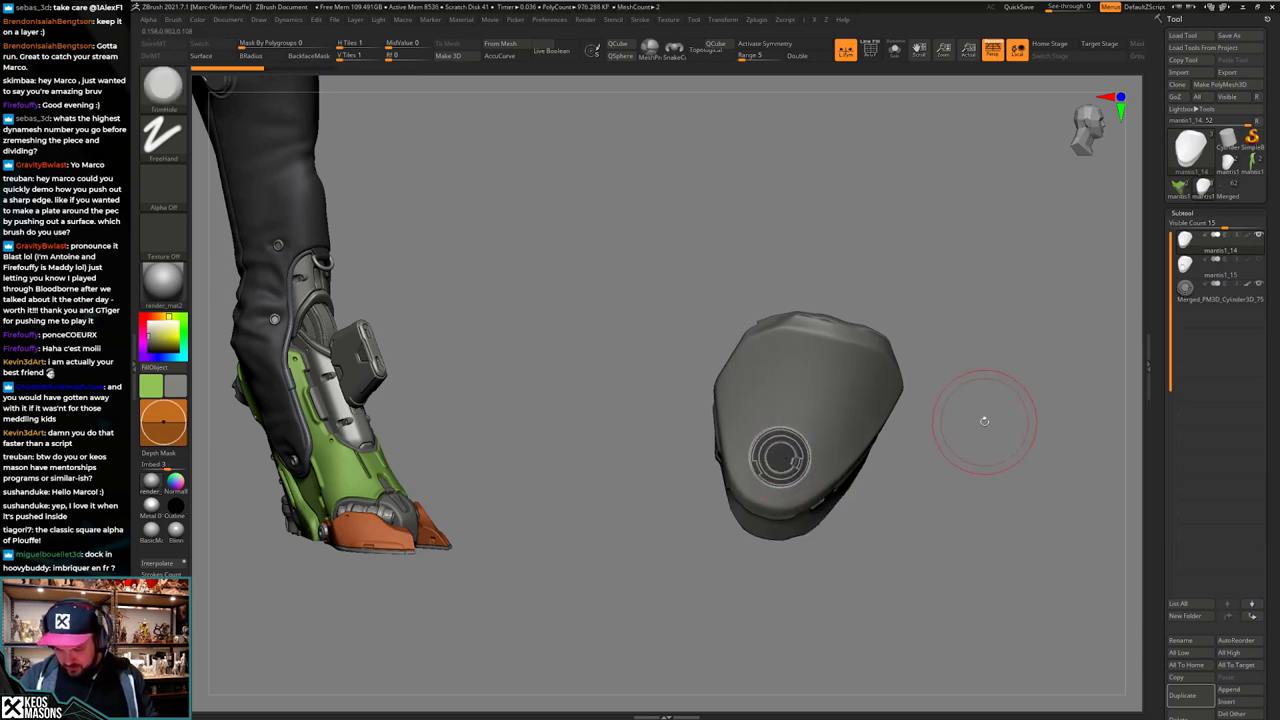
Step: Carve the recess behind the round bolt with repeated centred TrimHole strokes, adjusting the draw size between them
left_click_drag(781, 457, 780, 457)
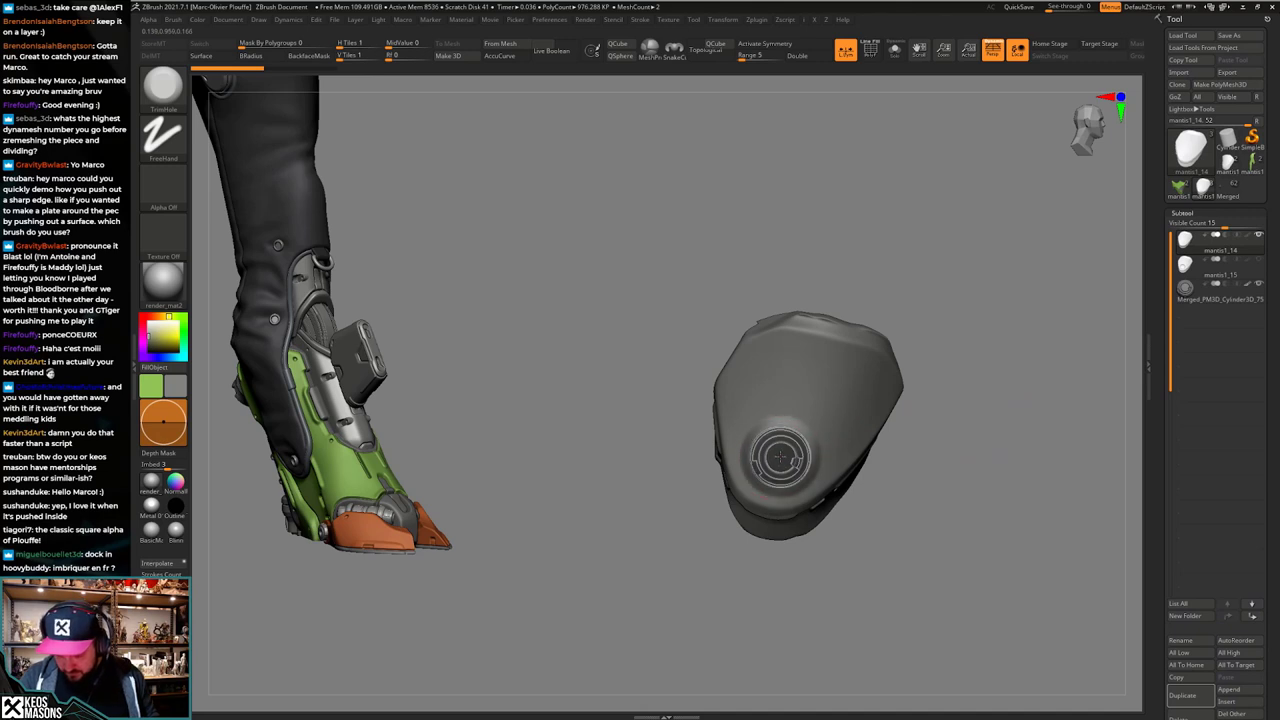
key("space")
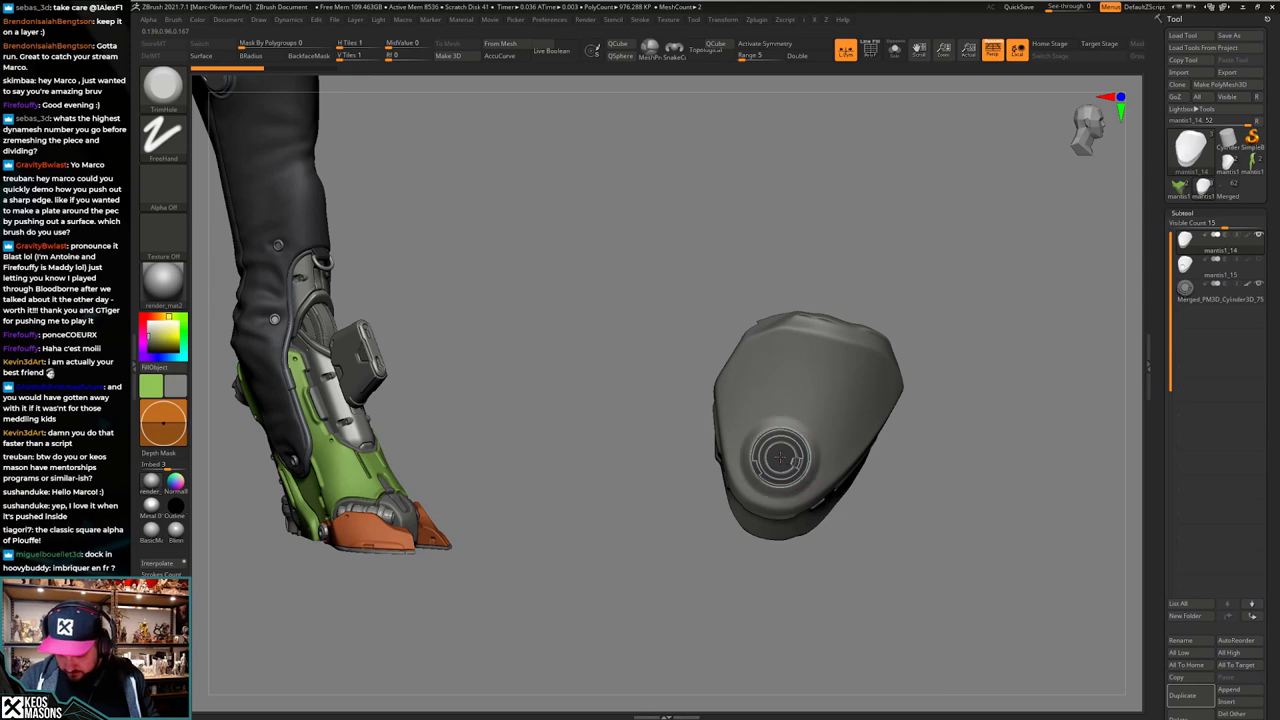
key("space")
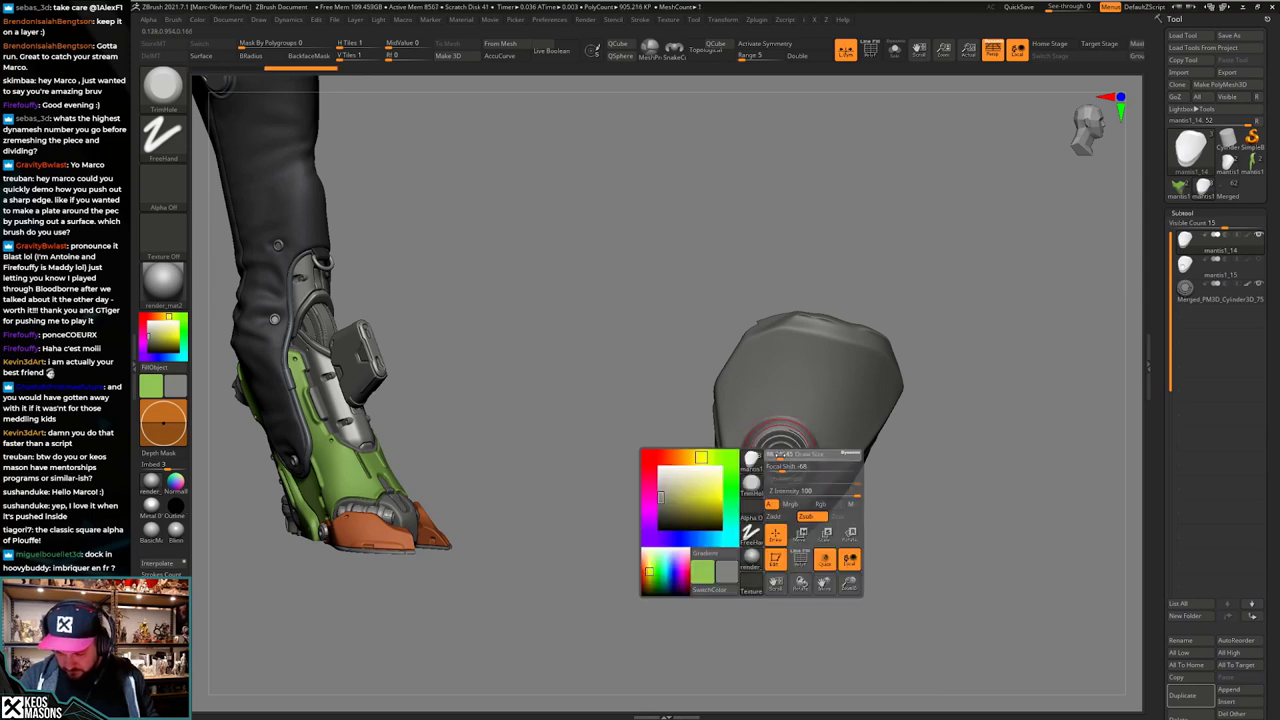
left_click(780, 456)
key("space")
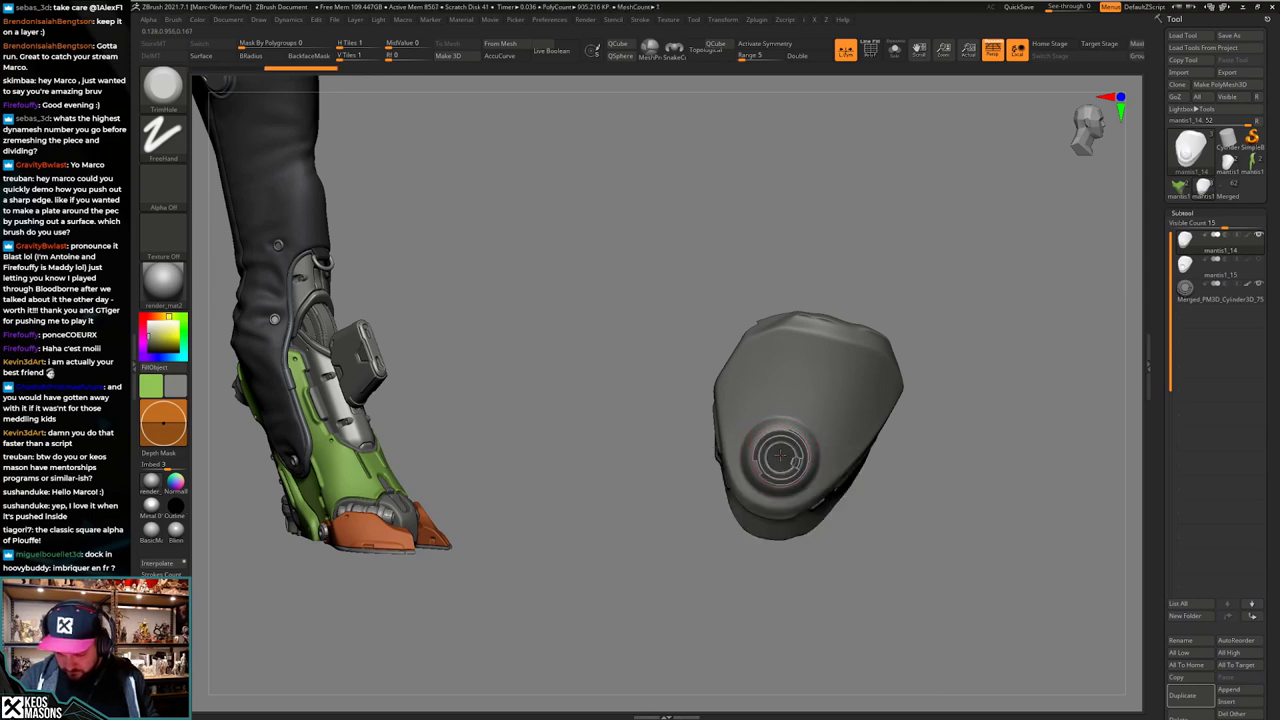
key("space")
left_click(780, 456)
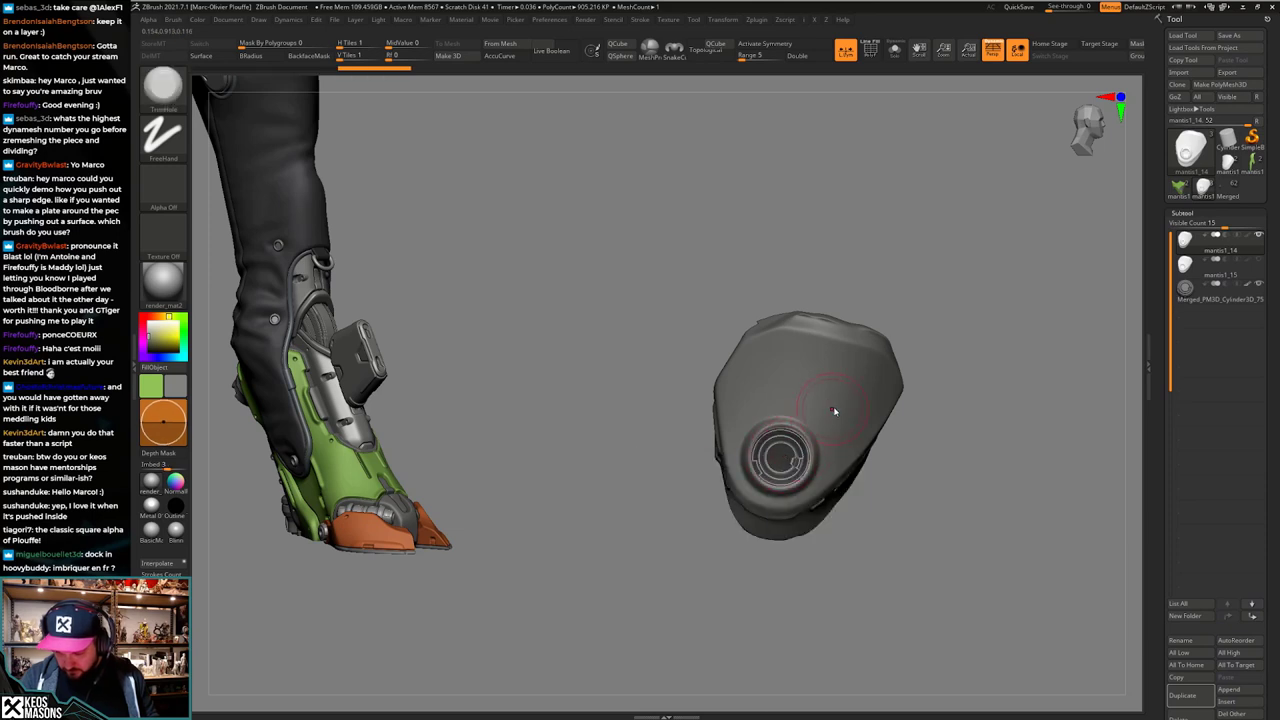
Step: Examine the fit between the round bolt and its recess from the side, front and underside of the knee plate
key("space")
right_click_drag(786, 468, 840, 474)
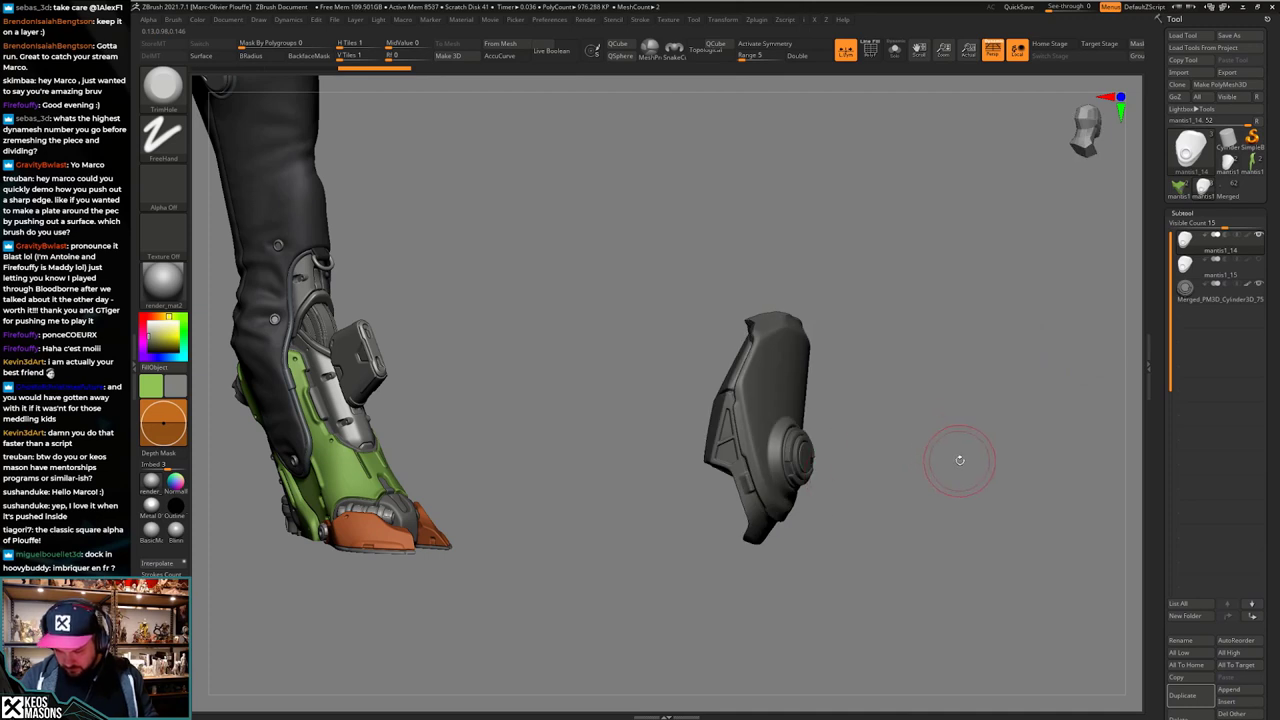
right_click_drag(960, 460, 849, 494)
right_click_drag(965, 470, 963, 494, "shift")
key("space")
right_click_drag(985, 425, 873, 437)
left_click_drag(870, 455, 861, 436)
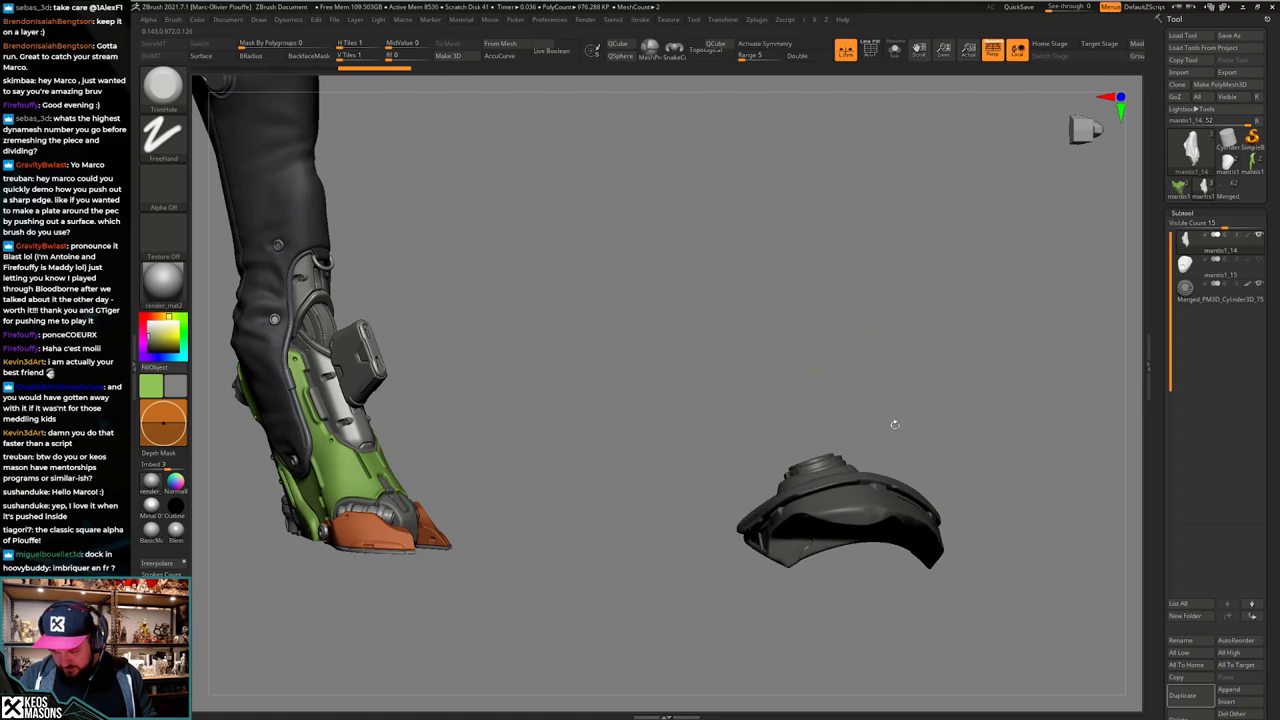
Step: Select the round bolt subtool, unhide all of its geometry, undo the stray transpose adjustment, and activate symmetry
right_click_drag(893, 426, 868, 491)
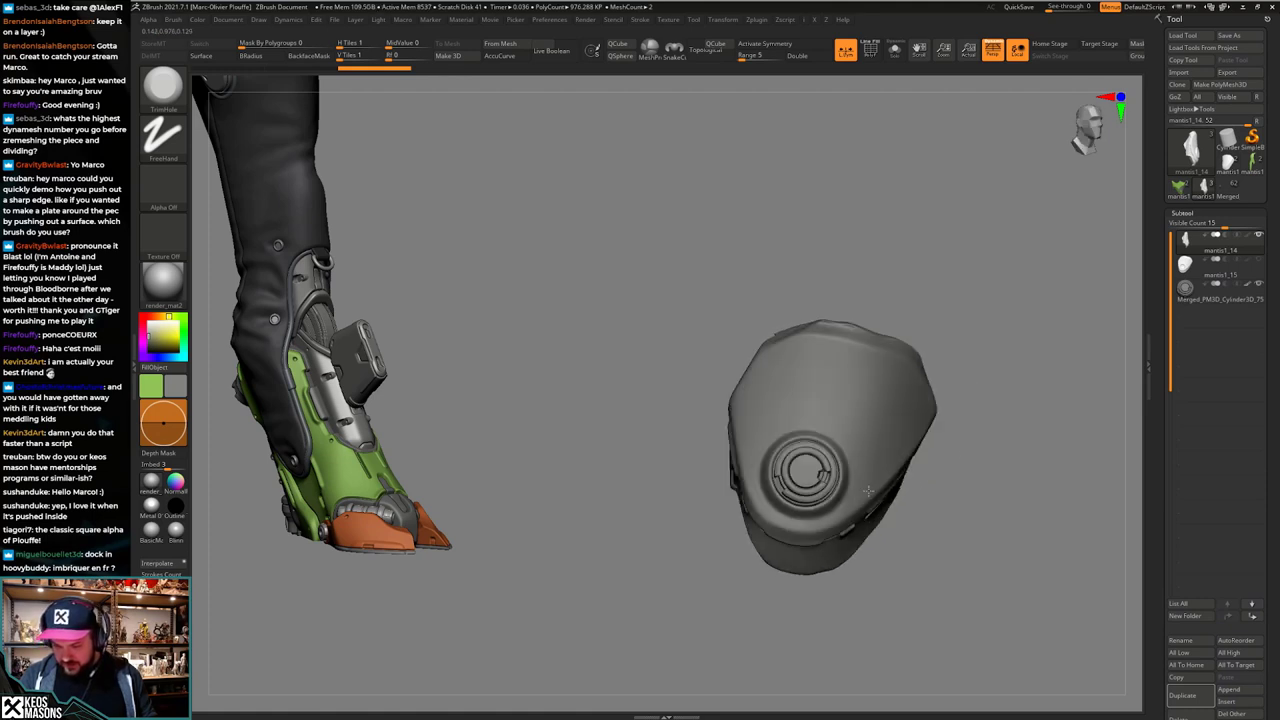
left_click(1186, 287)
left_click(1008, 426, "ctrl+shift")
right_click_drag(882, 515, 886, 447)
left_click_drag(806, 467, 849, 426)
key("ctrl+z")
key("x")
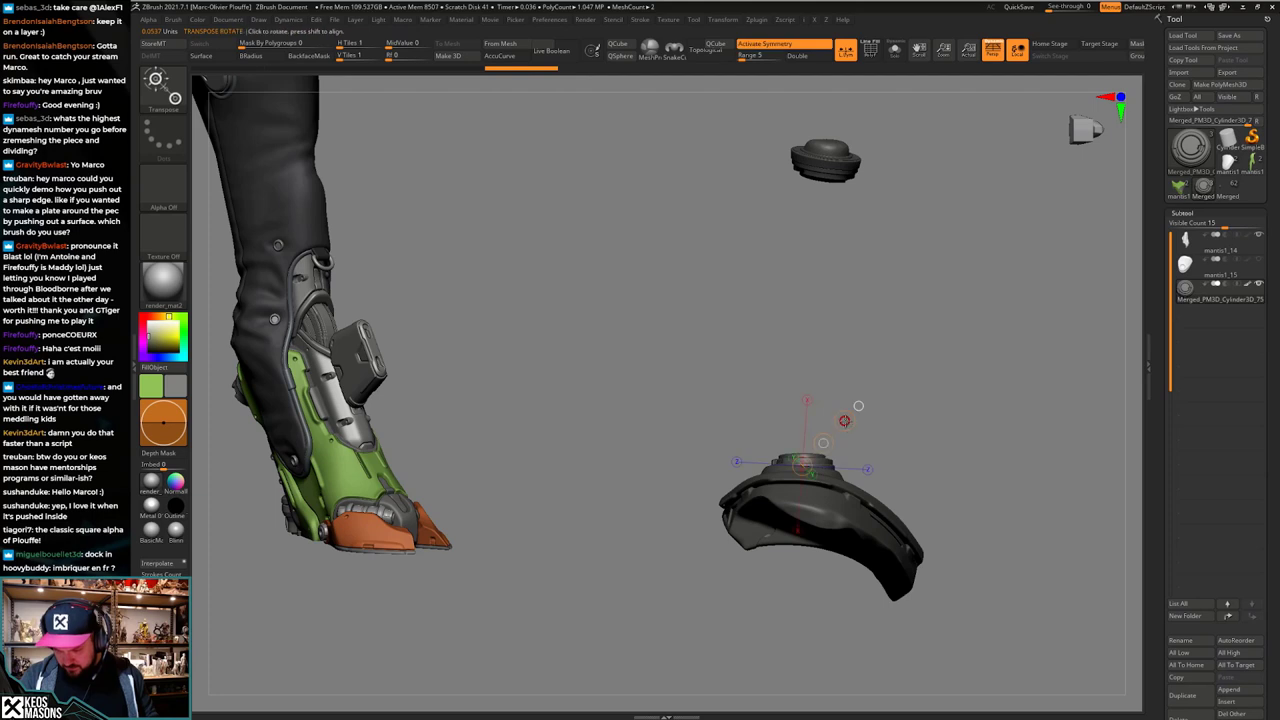
Step: Rotate the bolt along a transpose line so it lines up with the round recess in the knee plate
left_click_drag(813, 417, 905, 429)
mouse_move(824, 431)
left_mouse_down()
mouse_move(897, 389)
mouse_move(868, 452)
mouse_move(863, 417)
left_mouse_up()
key("q")
key("w")
left_click_drag(811, 474, 866, 396)
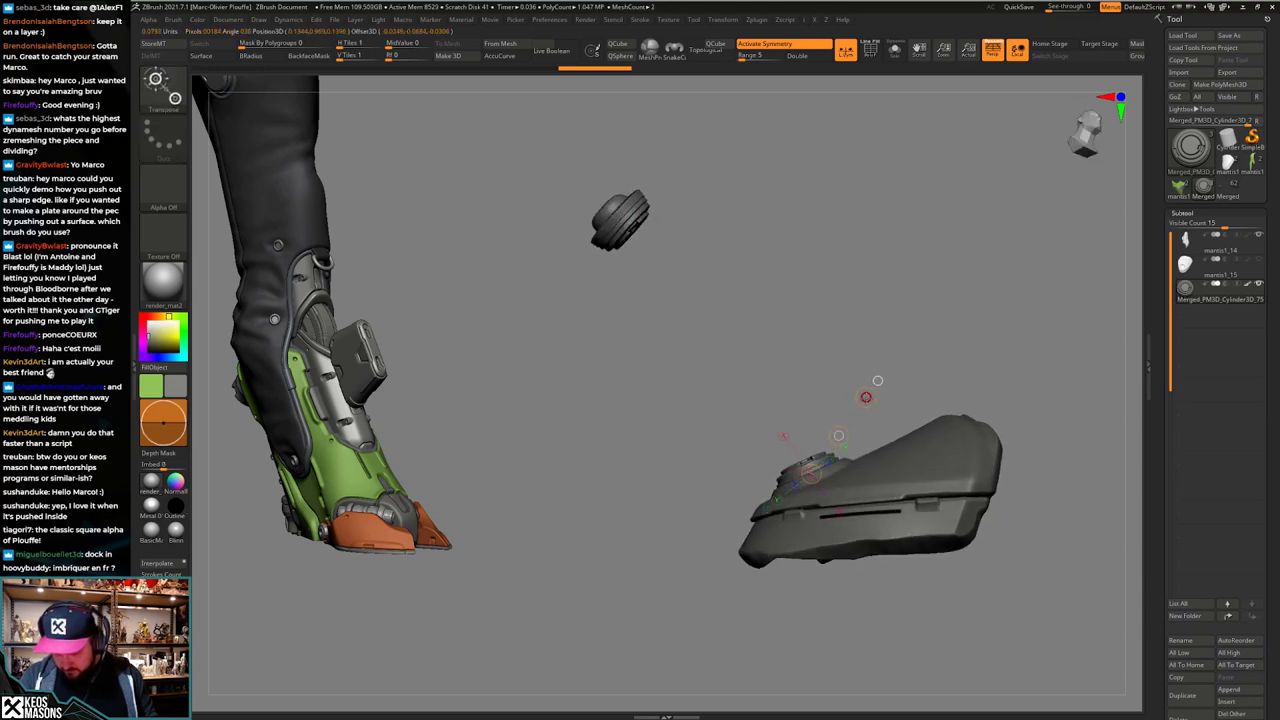
Step: Nudge the bolt with transpose move lines to centre it in the knee plate's recess
key("q")
mouse_move(815, 430)
left_mouse_down()
mouse_move(862, 514)
mouse_move(871, 497)
left_mouse_up()
right_click_drag(871, 497, 881, 500, "ctrl")
left_click_drag(902, 494, 900, 486)
key("w")
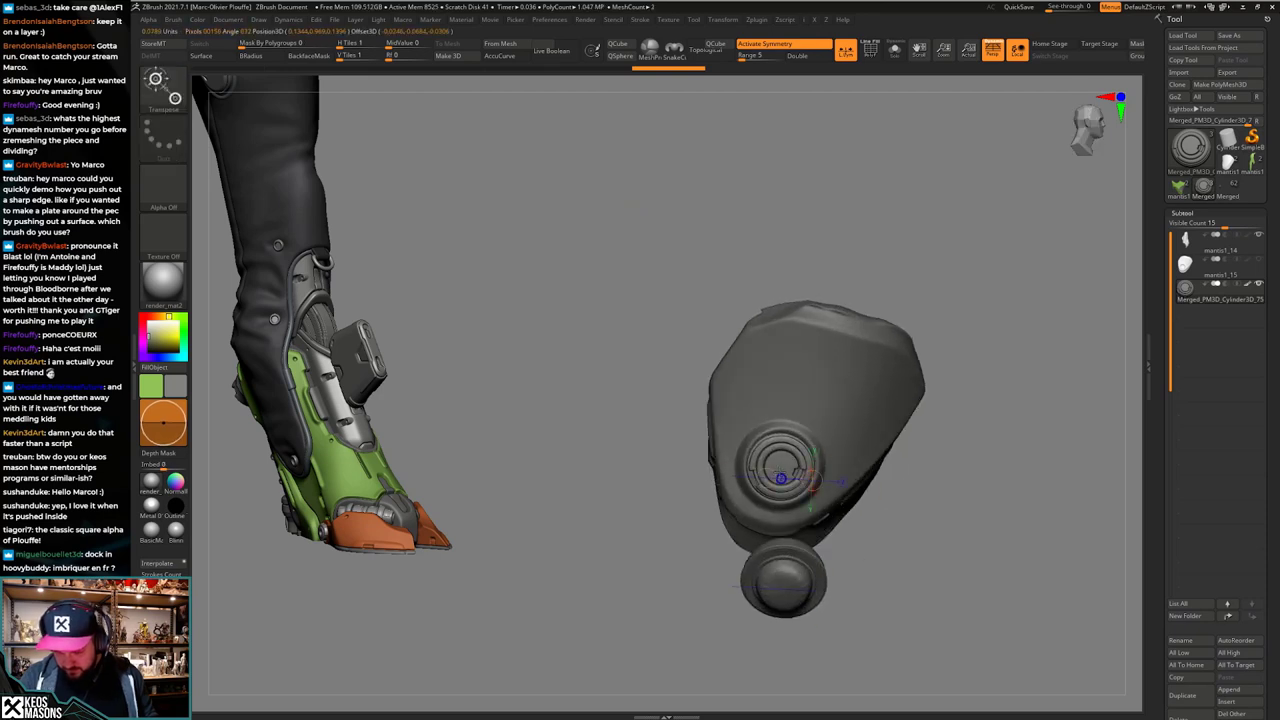
left_click_drag(781, 466, 903, 235)
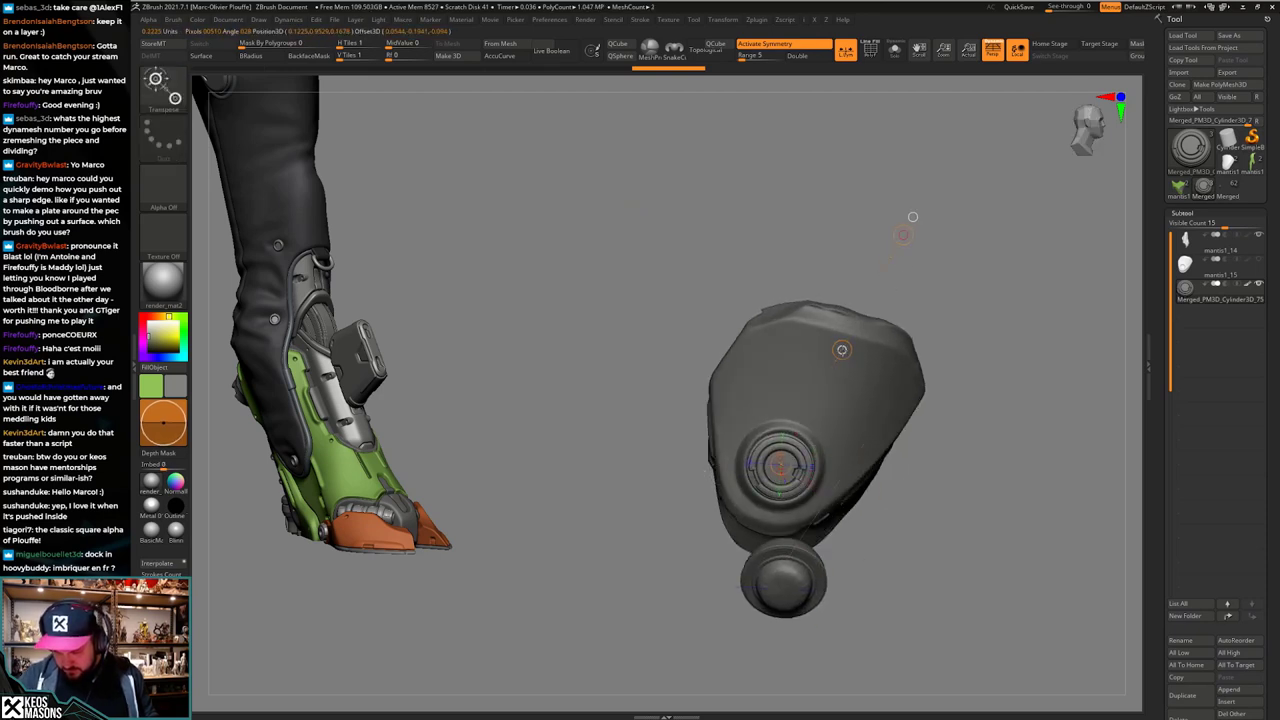
left_click_drag(842, 350, 845, 343)
key("q")
left_click_drag(938, 336, 884, 461)
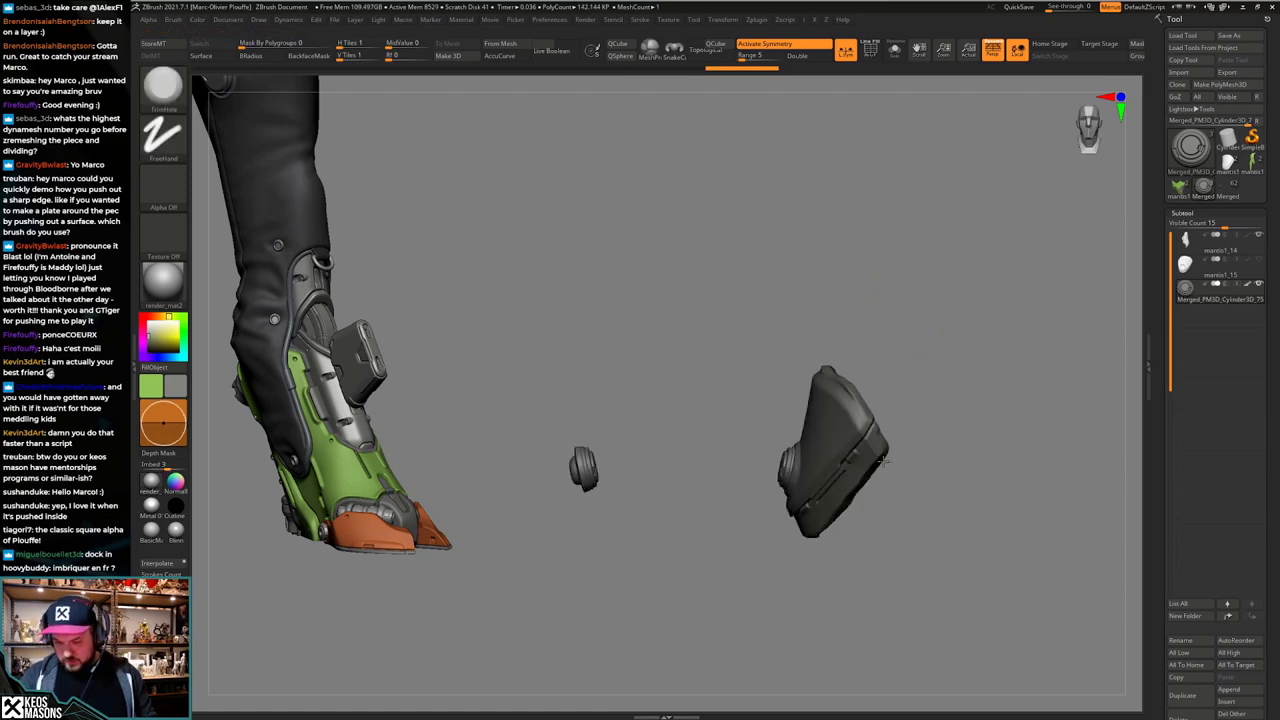
Step: Select the mantis1_14 knee plate and unhide its mirrored counterpart, checking the topology with PolyFrame
key("shift+f")
key("shift+f")
left_click(868, 459, "alt")
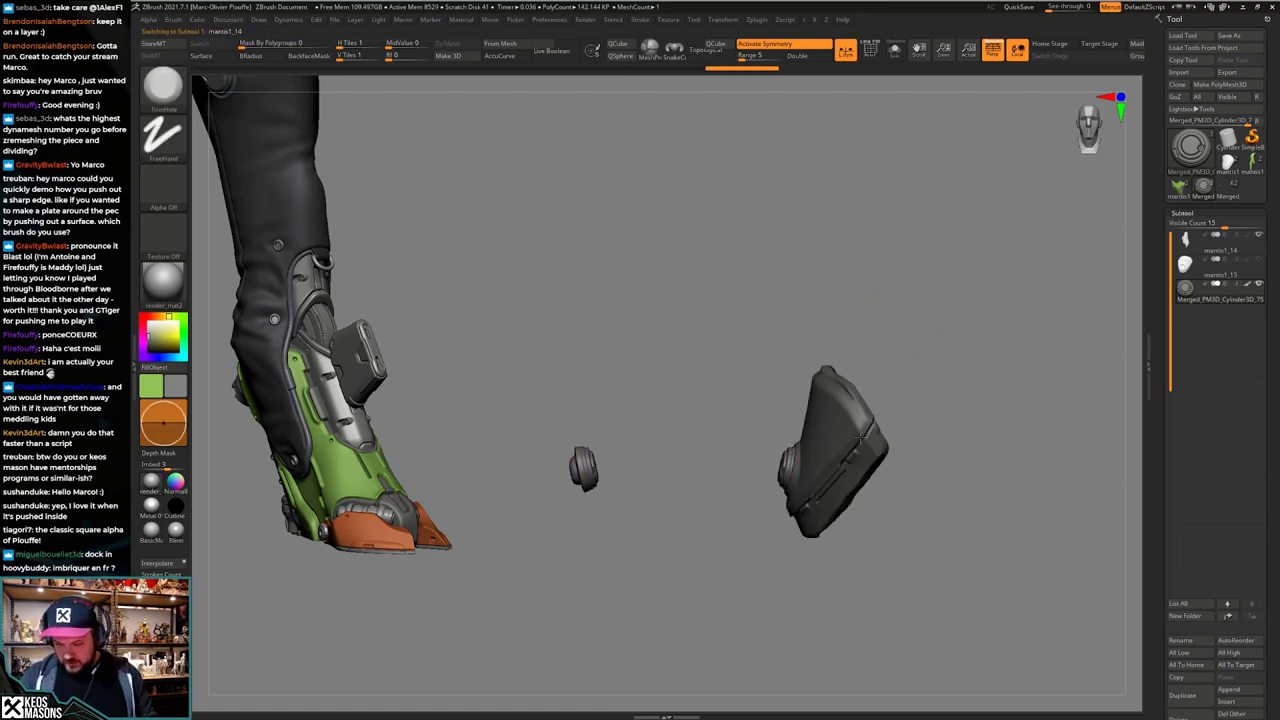
left_click(972, 468, "ctrl+shift")
left_click_drag(854, 503, 904, 488)
key("x")
key("shift+f")
key("shift+f")
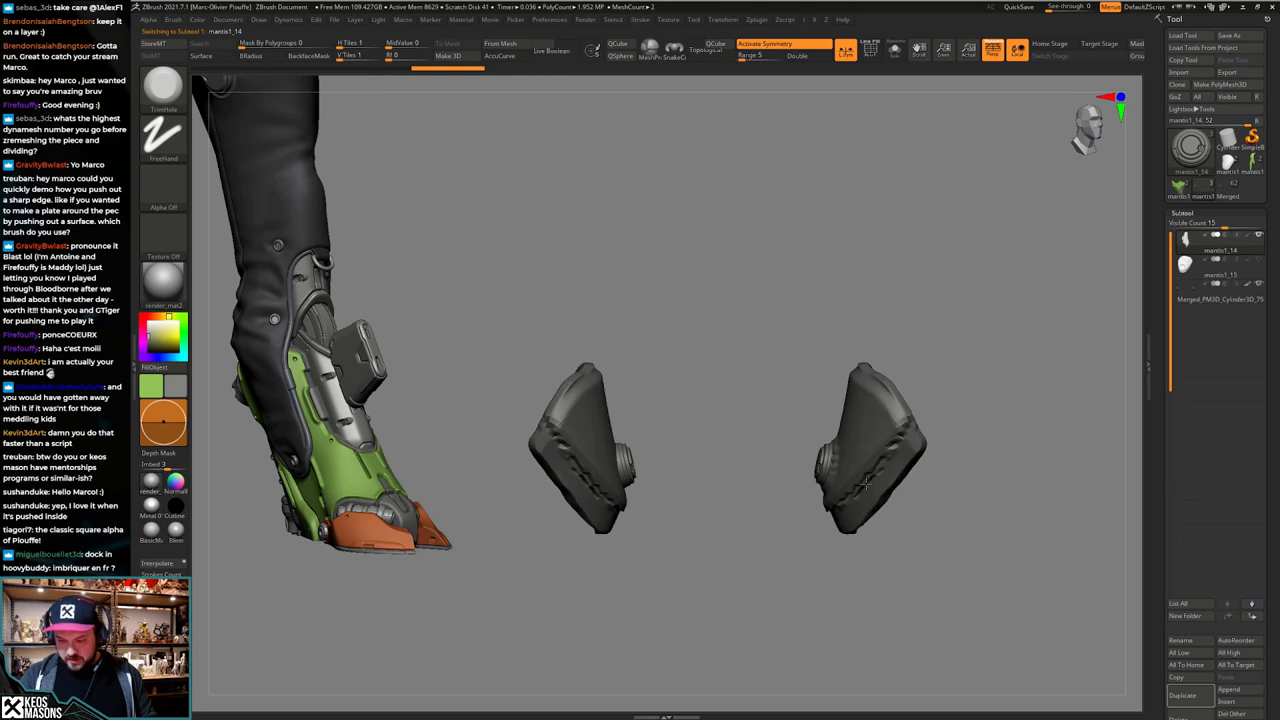
Step: Turn off symmetry, mask the finished knee plate, and run Smart ReSym to transfer its shape to the opposite plate
key("space")
key("x")
left_click_drag(1003, 259, 742, 607, "ctrl")
key("space")
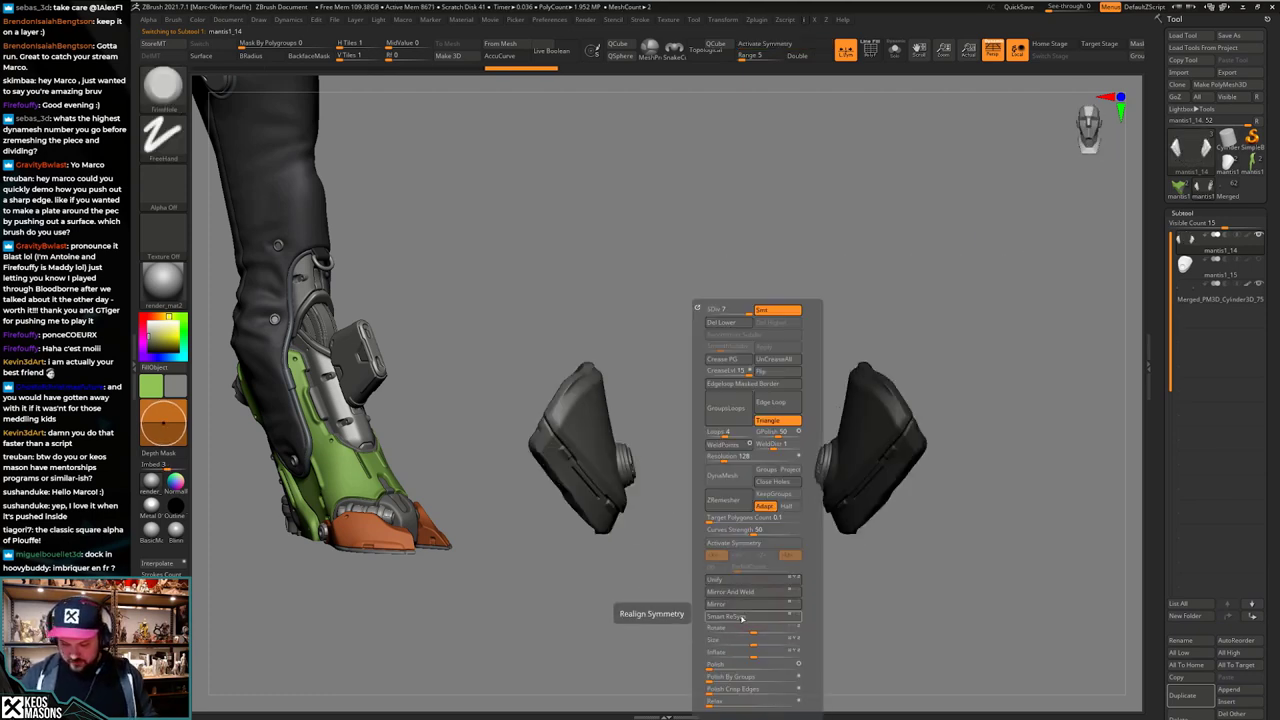
left_click(741, 617)
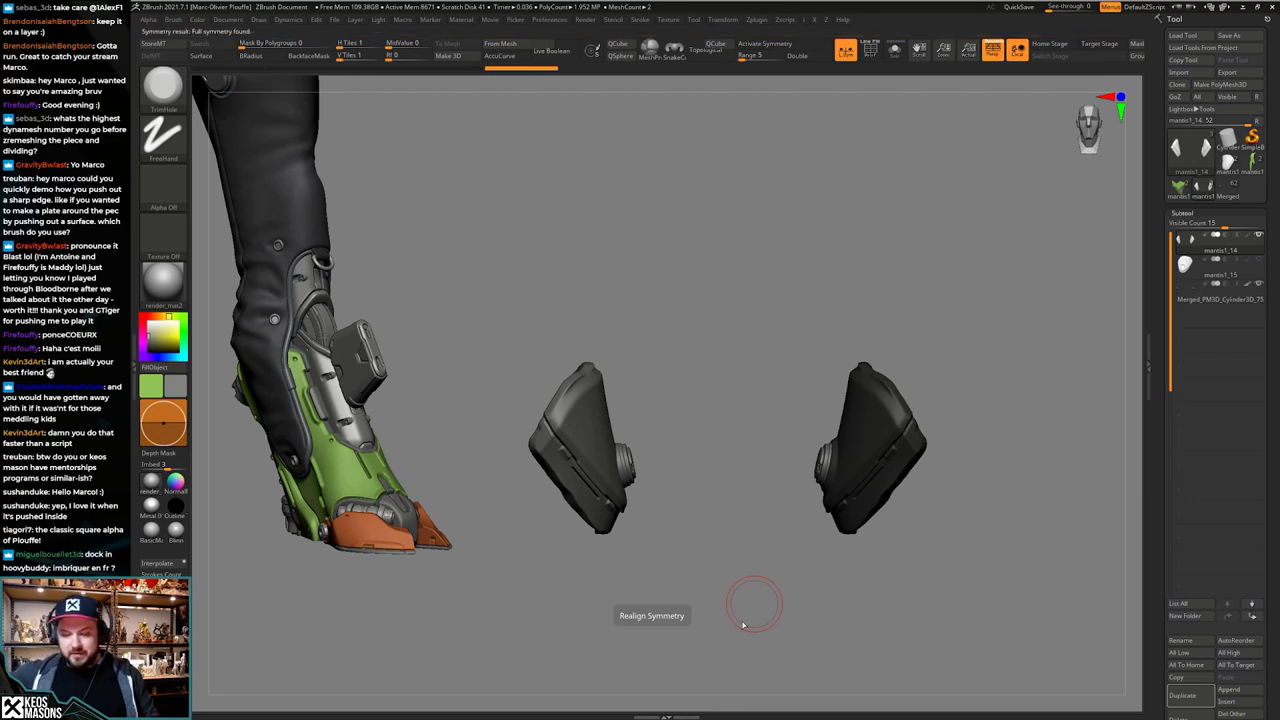
Step: Reactivate symmetry, clear the mask from the knee plates, and show their painted green and grey colours
left_click_drag(777, 543, 757, 554)
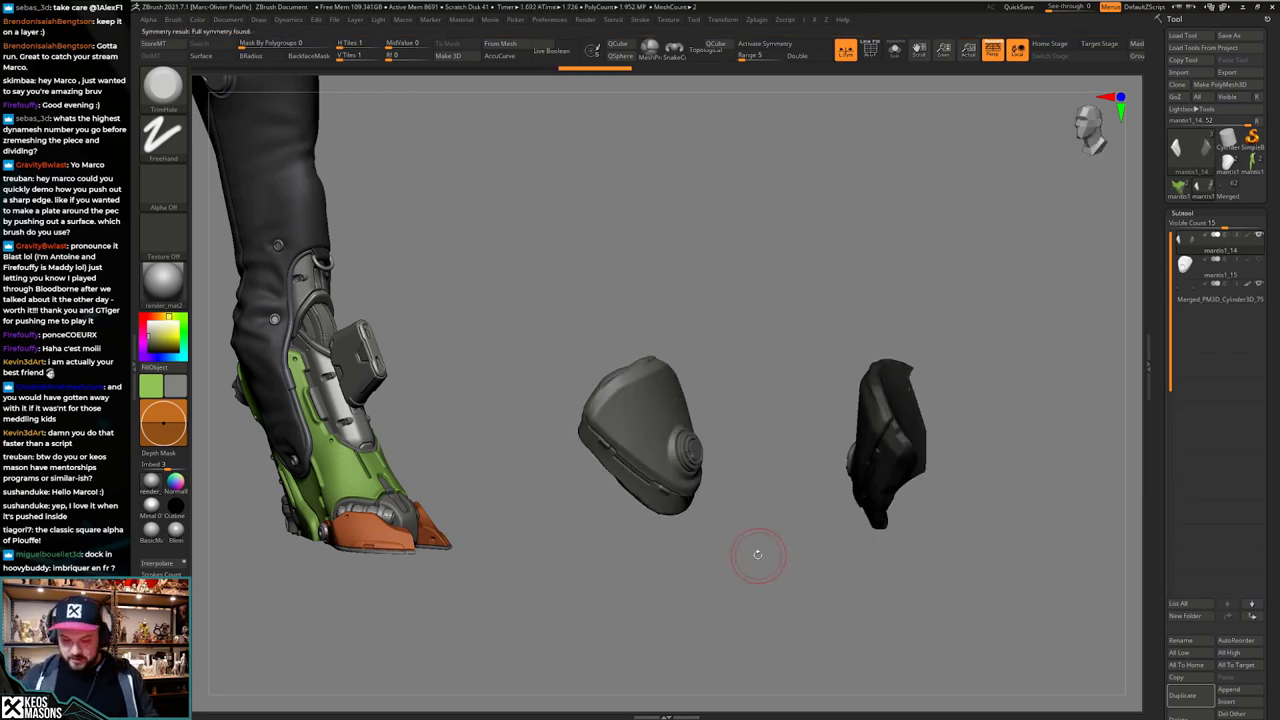
key("x")
left_click_drag(726, 488, 780, 478, "shift")
left_click_drag(1064, 355, 970, 452, "ctrl")
key("shift+c")
mouse_move(735, 480)
left_mouse_down()
mouse_move(790, 482)
mouse_move(750, 478)
left_mouse_up()
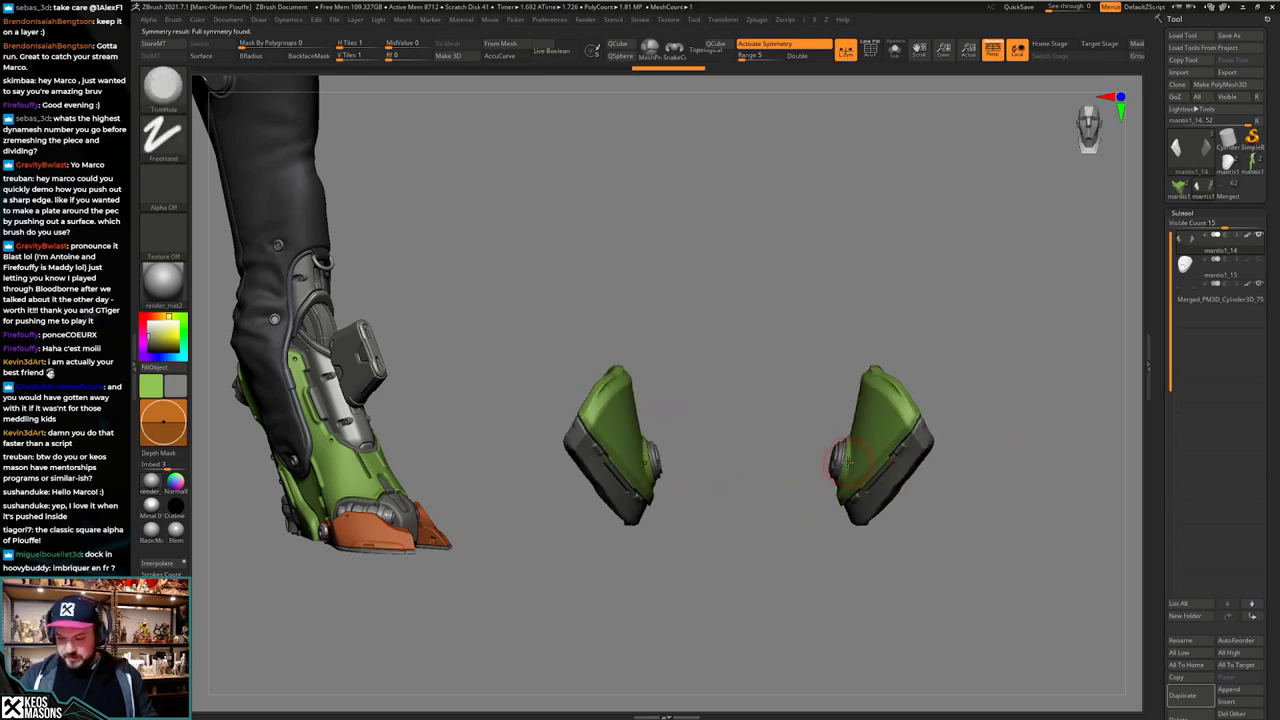
left_click_drag(1021, 388, 997, 406, "alt")
Step: Choose the ClayBuildup brush, make the bolt pair the active subtool, and isolate it briefly for a check
key("space")
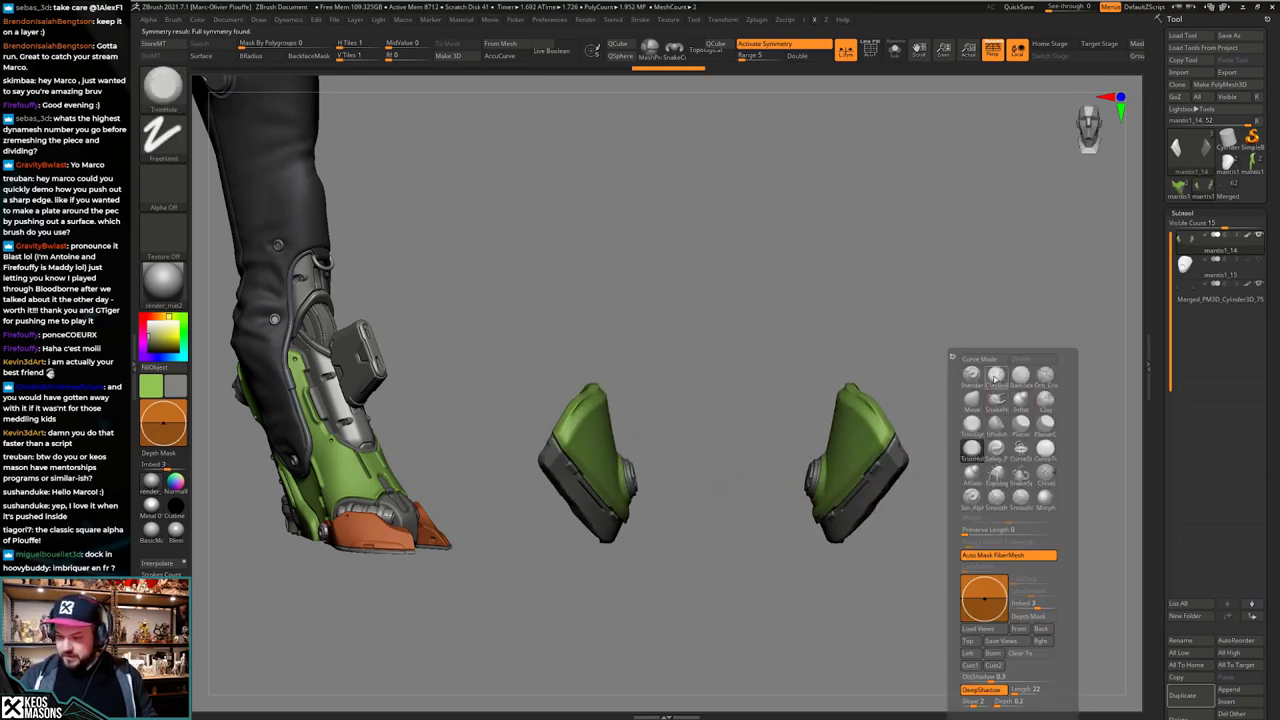
left_click(1001, 384)
left_click(819, 478, "alt")
key("alt+s")
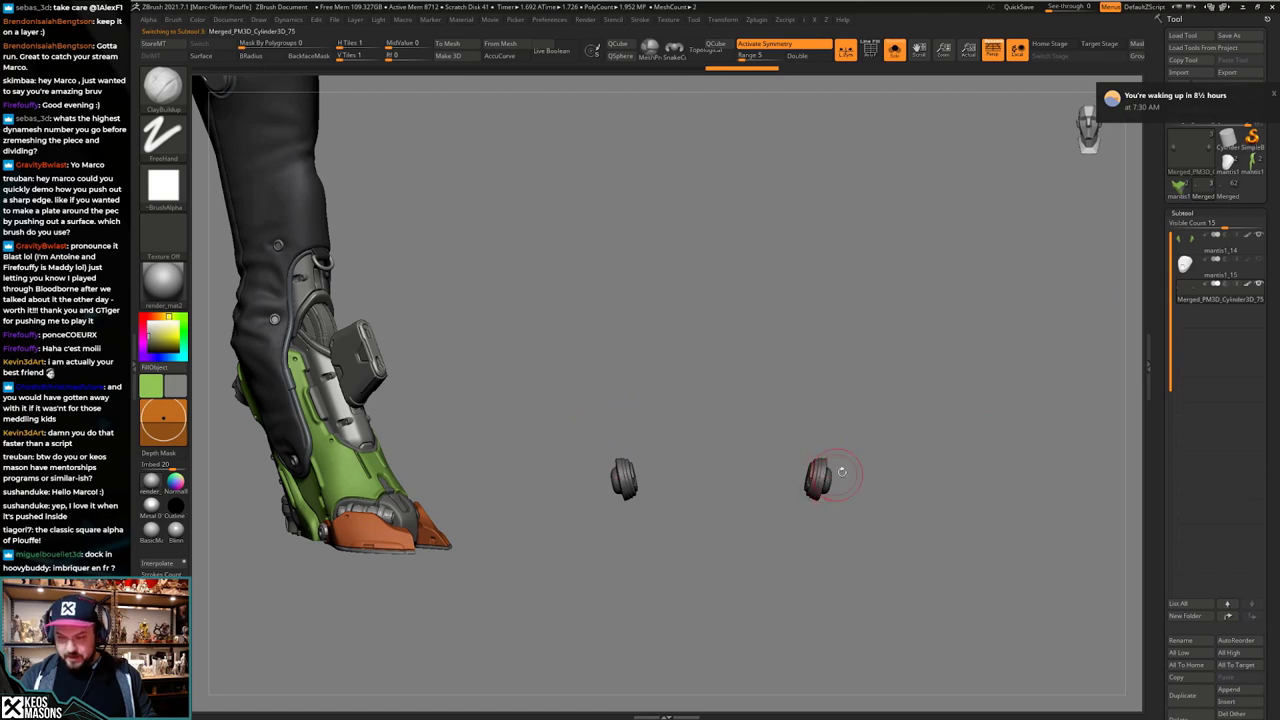
key("alt+s")
Step: Switch to the full character tool and insert the adjusted bolt pair as a subtool in the legs folder
left_click(1229, 191)
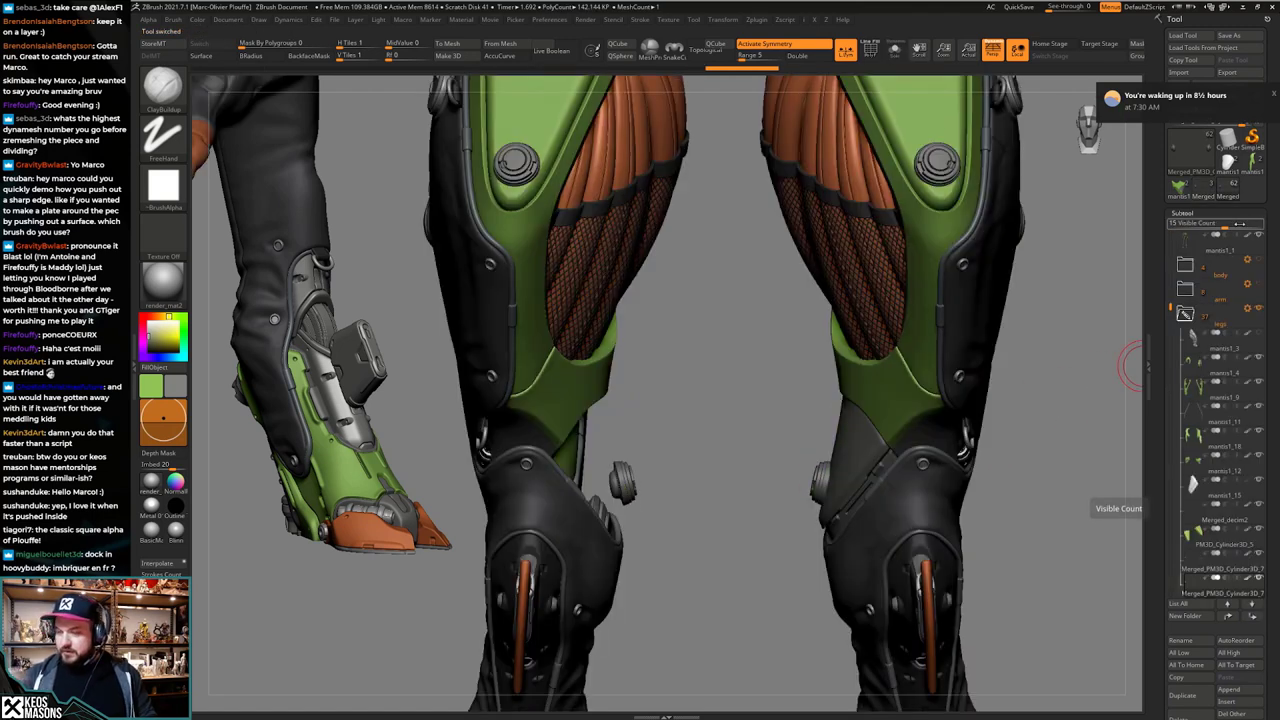
left_click(1224, 704)
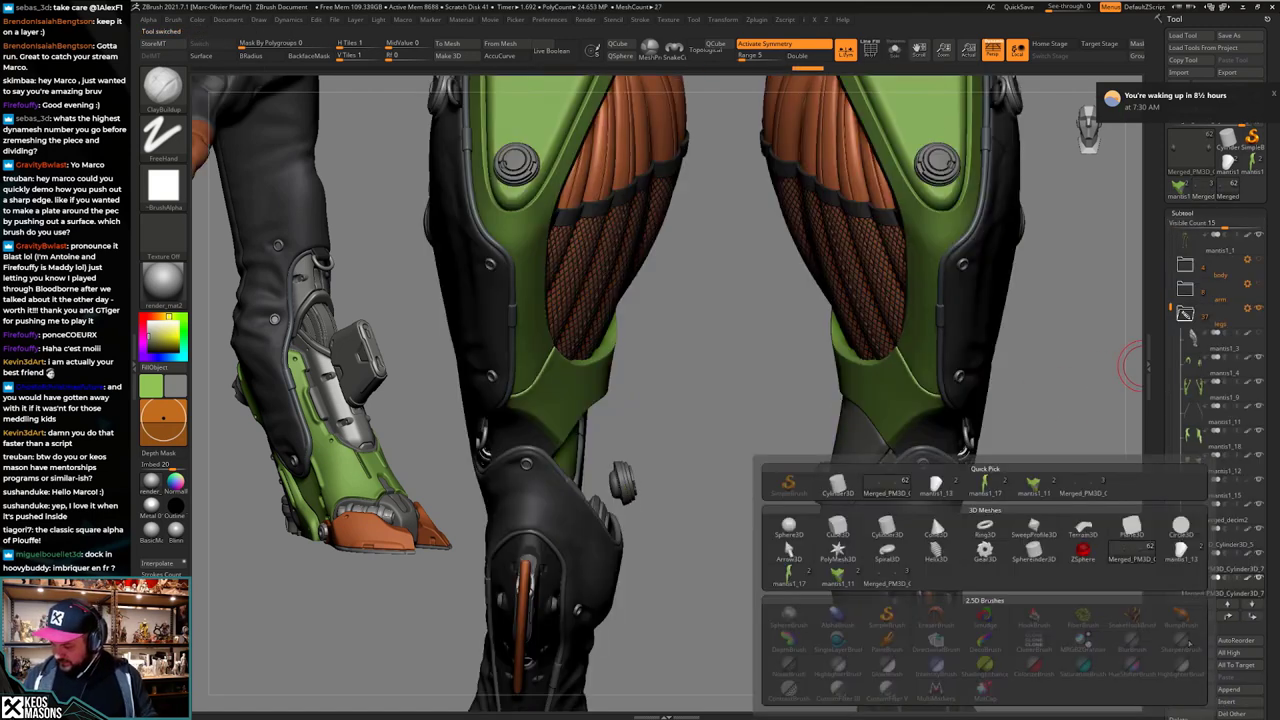
left_click(885, 585)
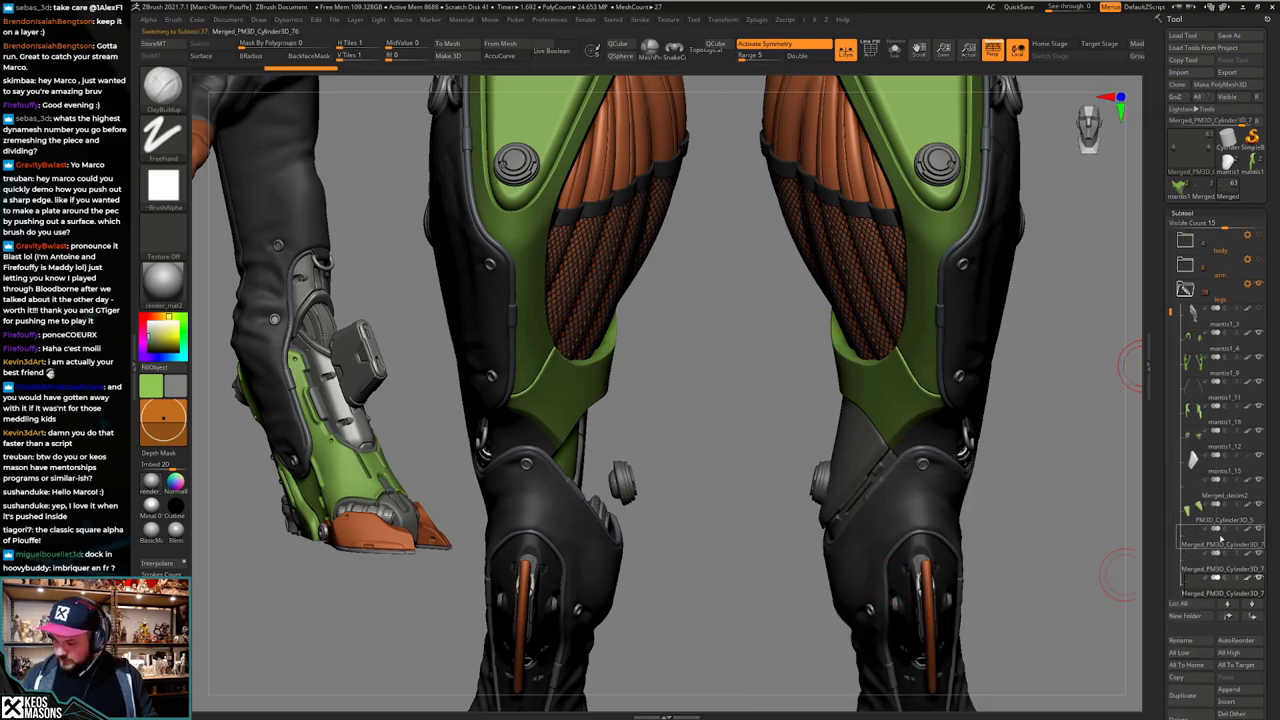
Step: Isolate the bolt subtools and delete the outdated copy of the knee bolts
key("alt+s")
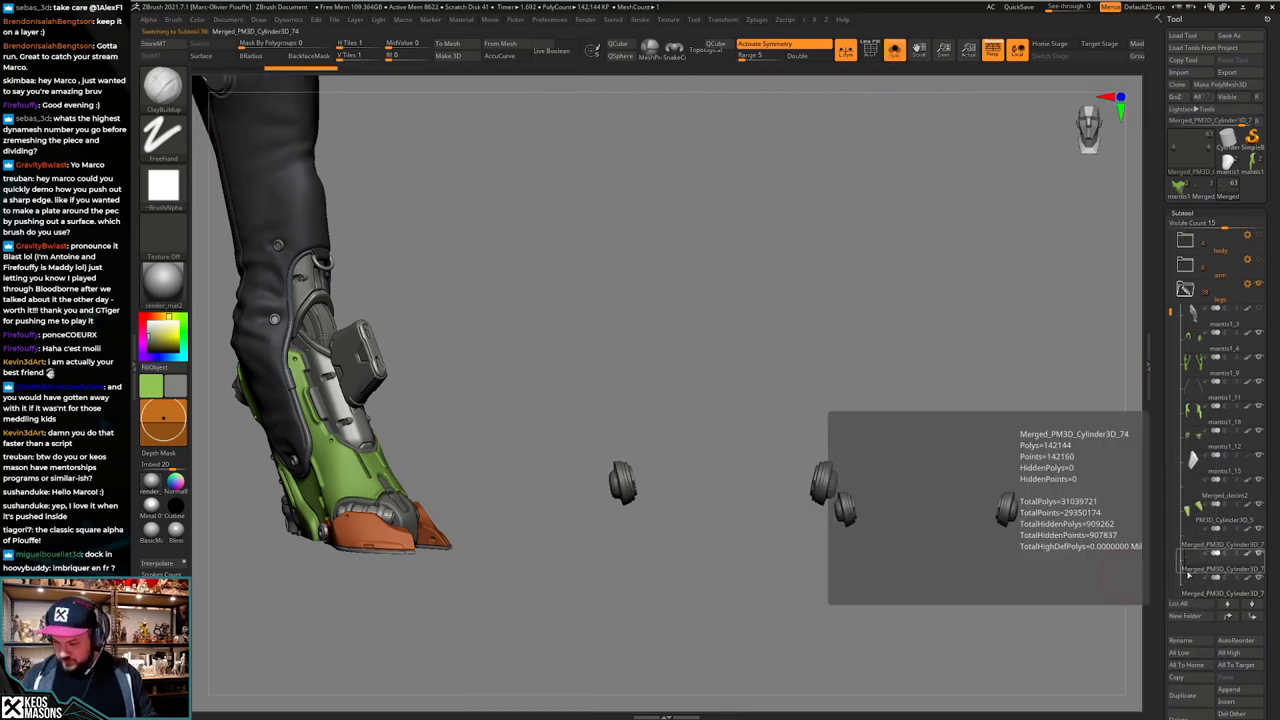
left_click_drag(1203, 628, 1203, 577)
left_click(1184, 668)
left_click(1196, 488)
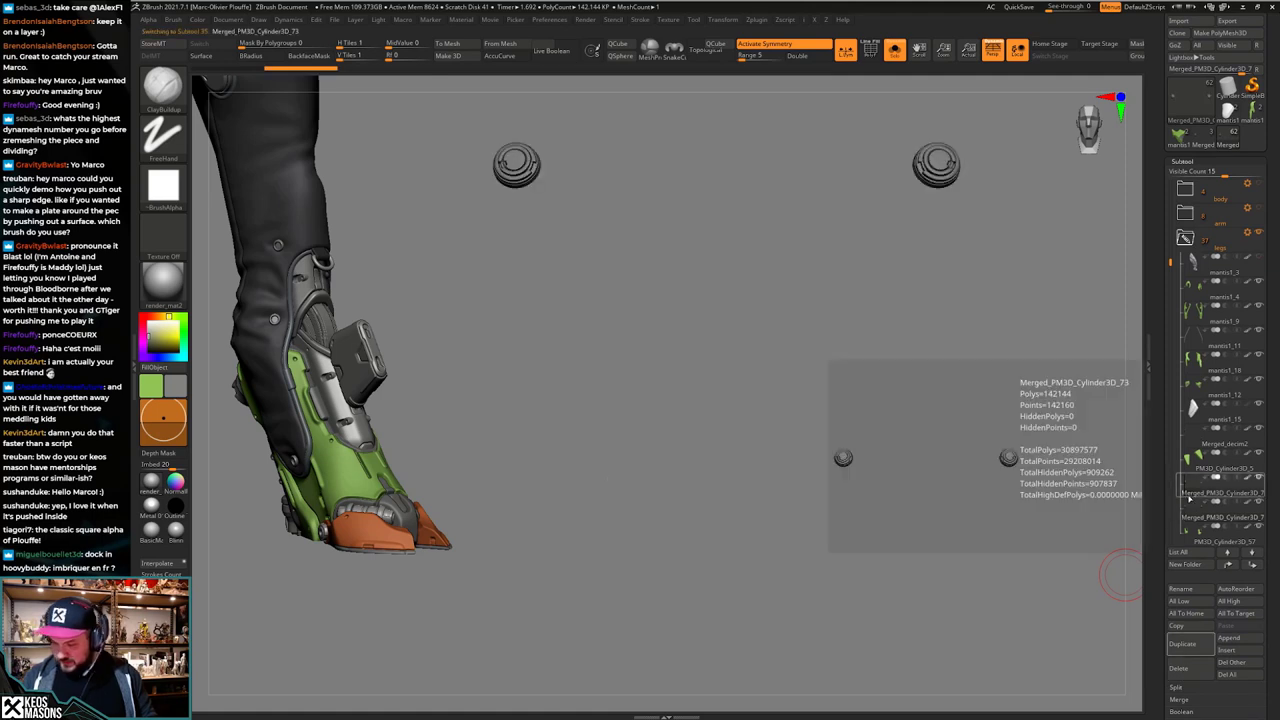
Step: Go through the isolated leg subtools one by one to locate the original knee plate
left_click(1193, 511)
left_click(1190, 544)
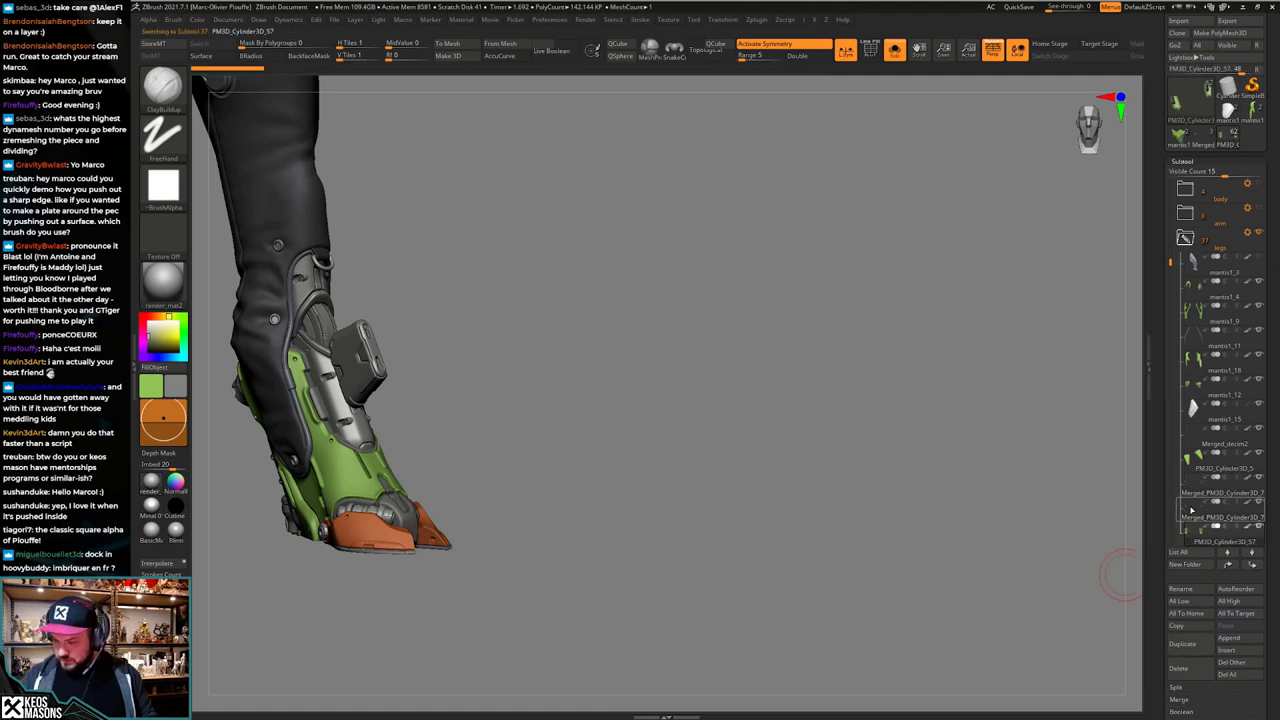
left_click(1190, 512)
left_click(1190, 487)
left_click(1190, 462)
left_click(1189, 391)
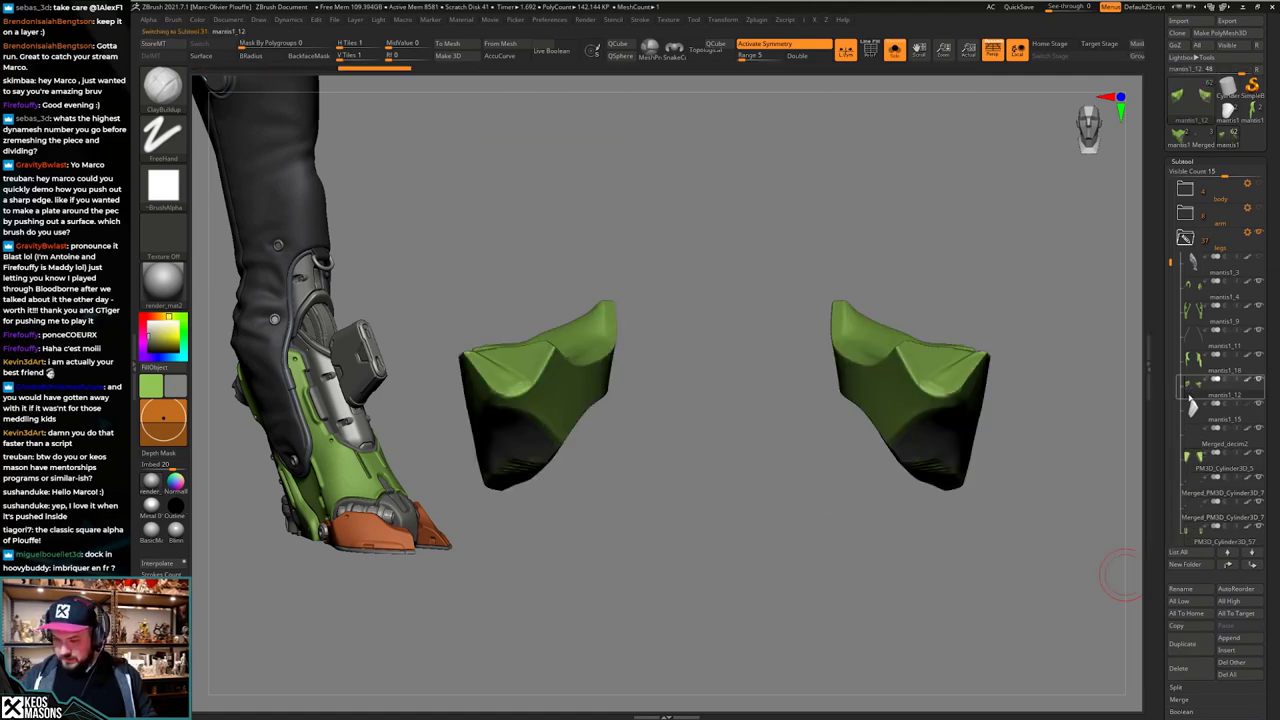
left_click(1190, 364)
left_click(1191, 289)
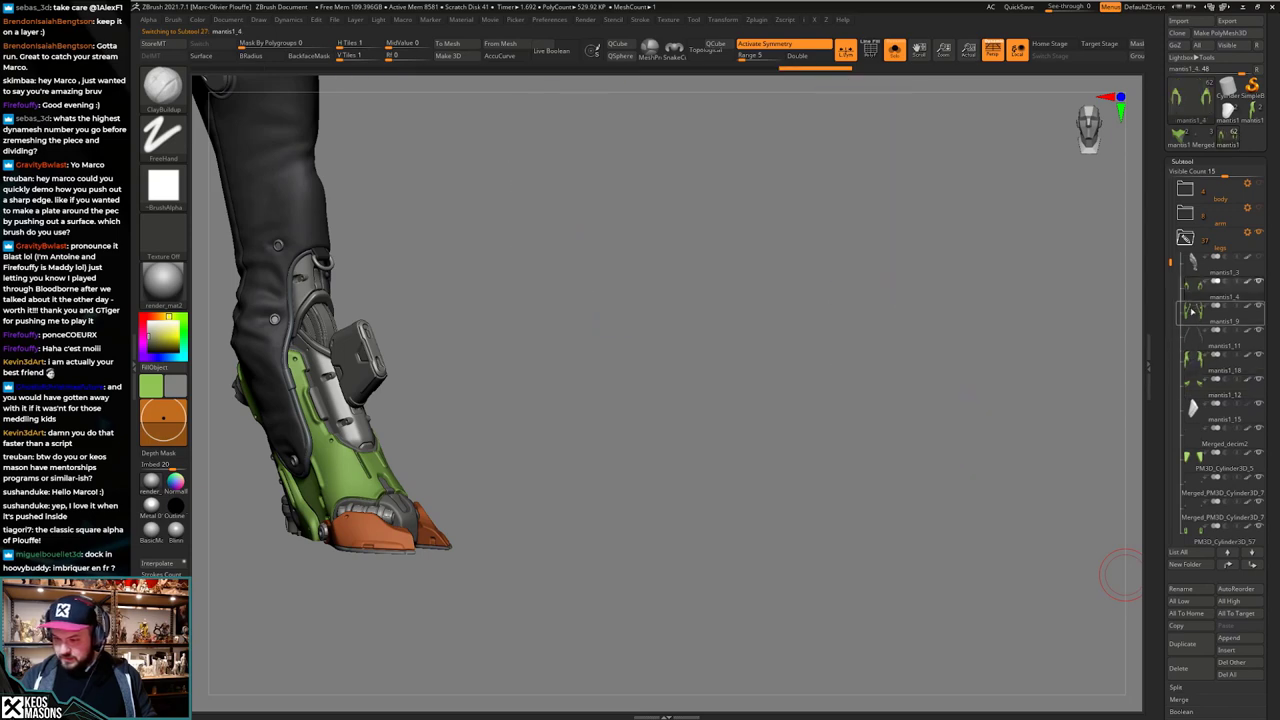
left_click(1191, 438)
left_click(1192, 394)
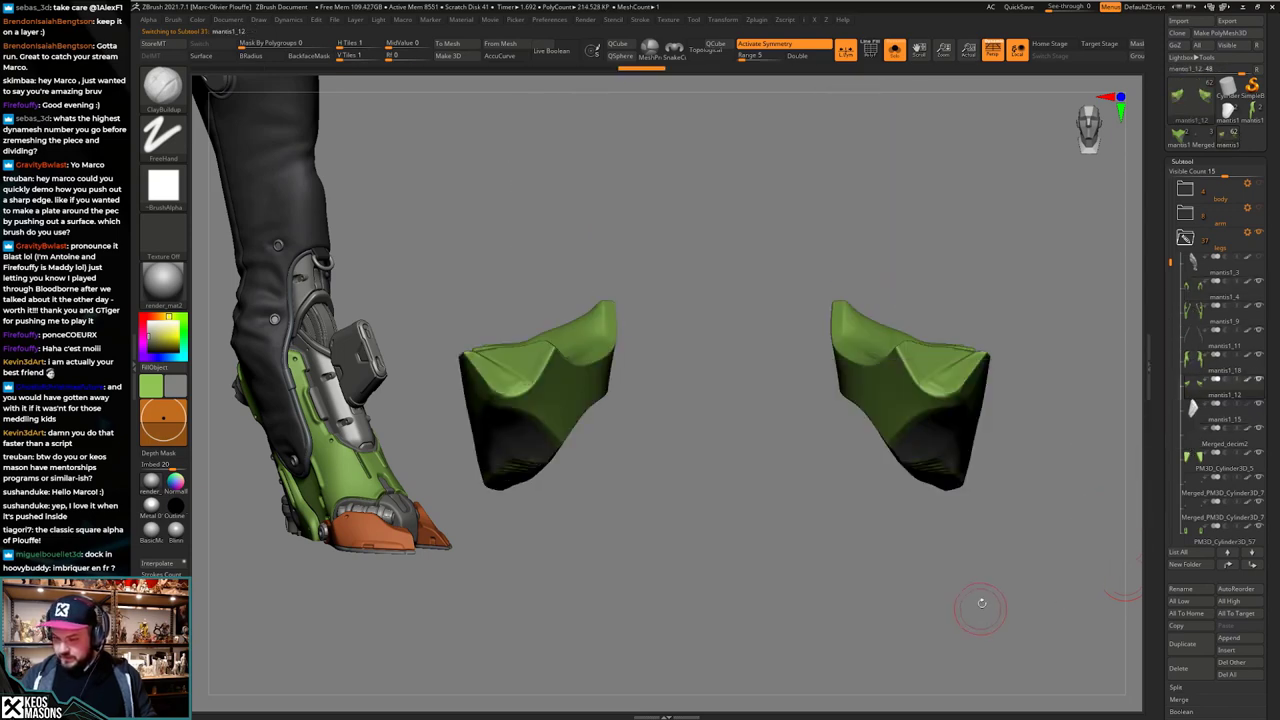
Step: Select the old mantis1_15 knee plate on the full character, and make mantis1_14 active in the separate parts tool
key("s")
right_click_drag(952, 558, 1000, 535)
left_click(864, 461, "alt")
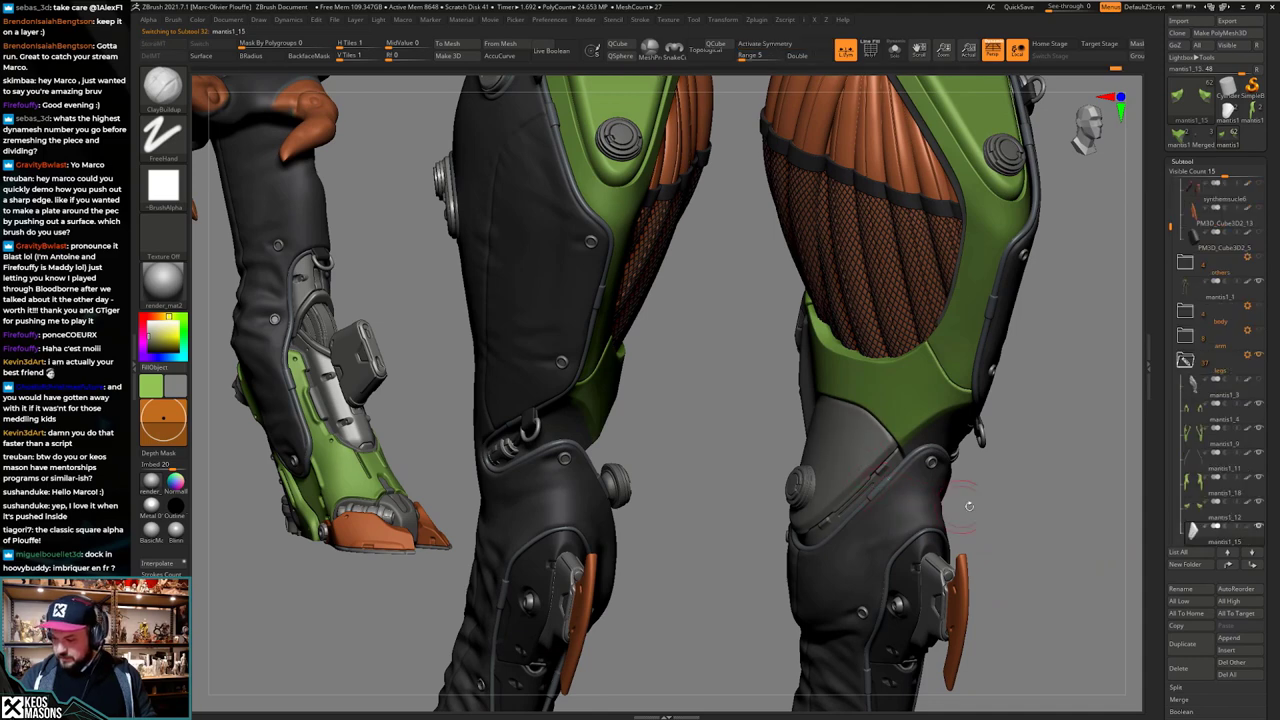
left_click(1228, 650)
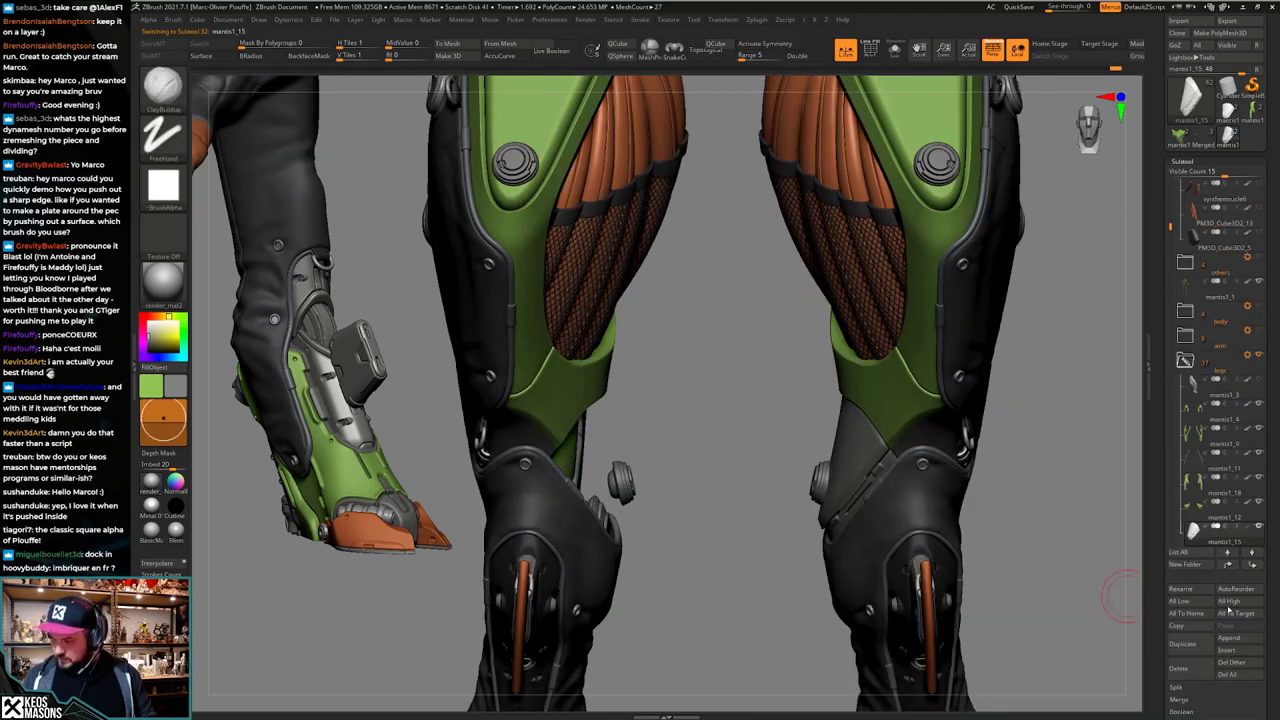
left_click(1205, 138)
left_click(1216, 190)
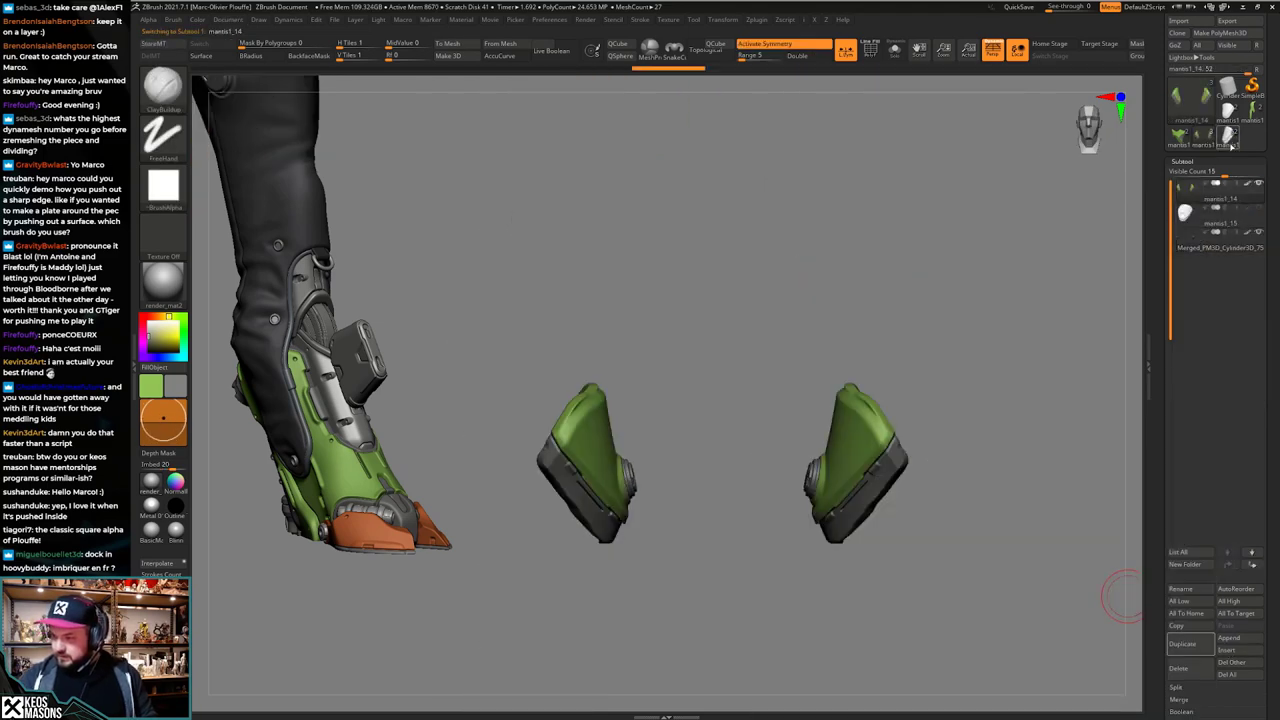
Step: Insert the mantis1_14 plate pair into the full character, then isolate it with PolyFrame displayed
left_click(1205, 138)
left_click(1226, 650)
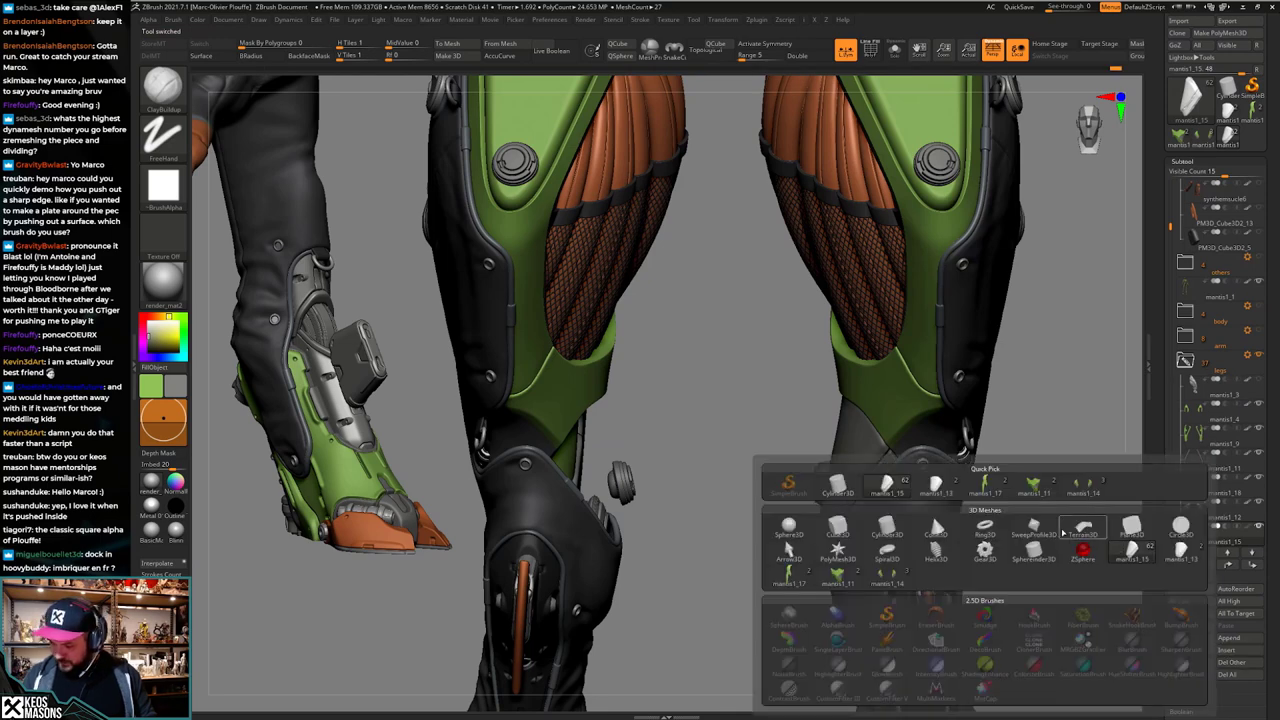
left_click(888, 577)
key("Down")
key("alt+shift+s")
left_click_drag(899, 577, 943, 565)
key("shift+f")
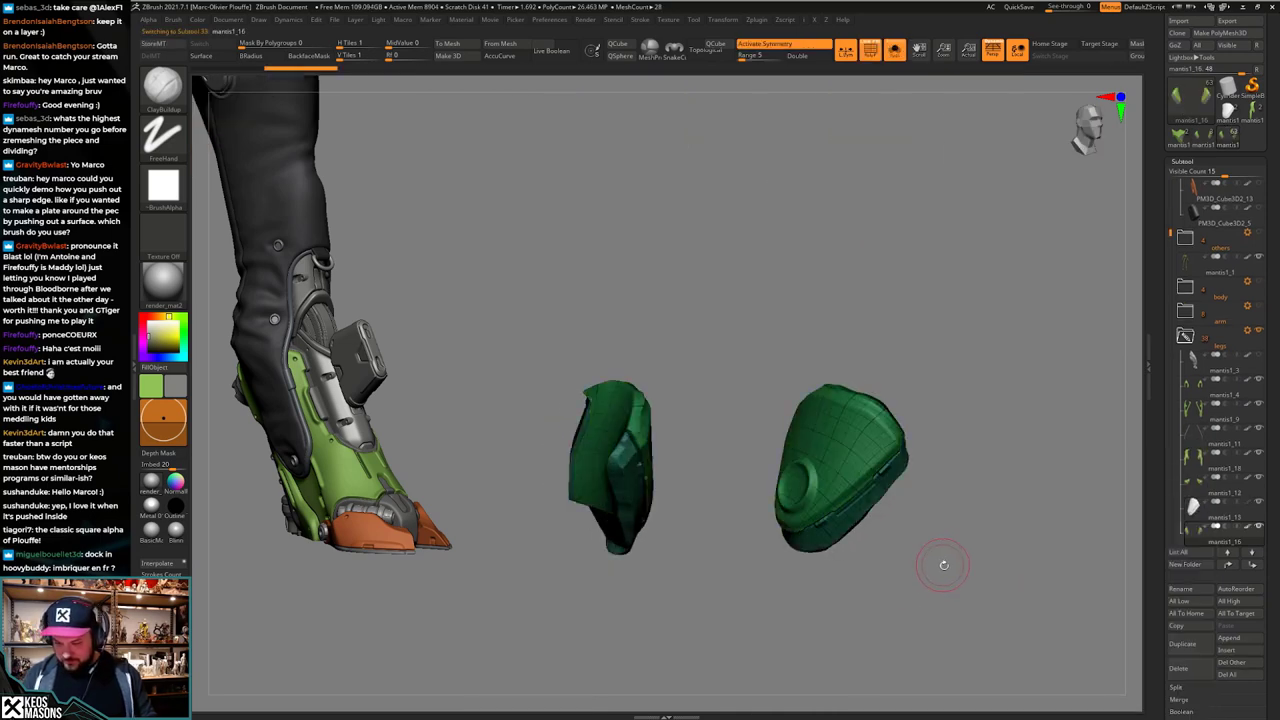
Step: Delete the old mantis1_15 knee plate and show the whole character without PolyFrame to review the new plates from several angles
left_click_drag(1171, 233, 1171, 245)
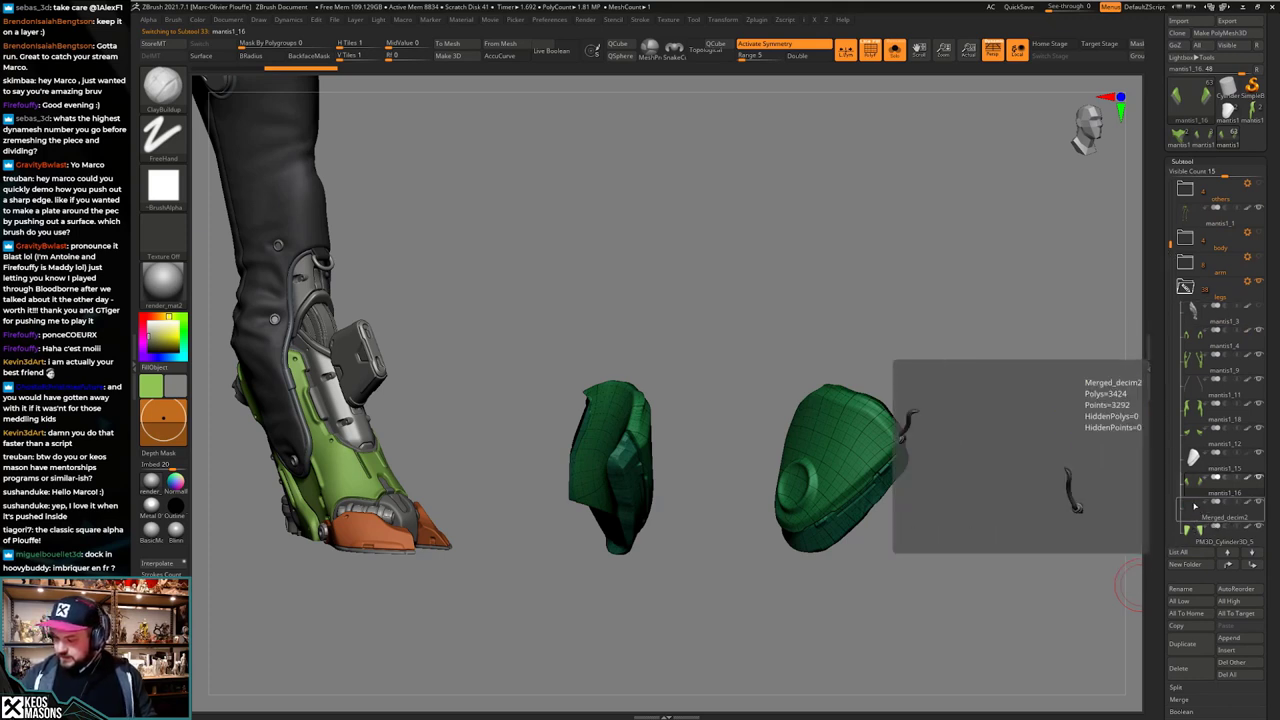
left_click(1196, 470)
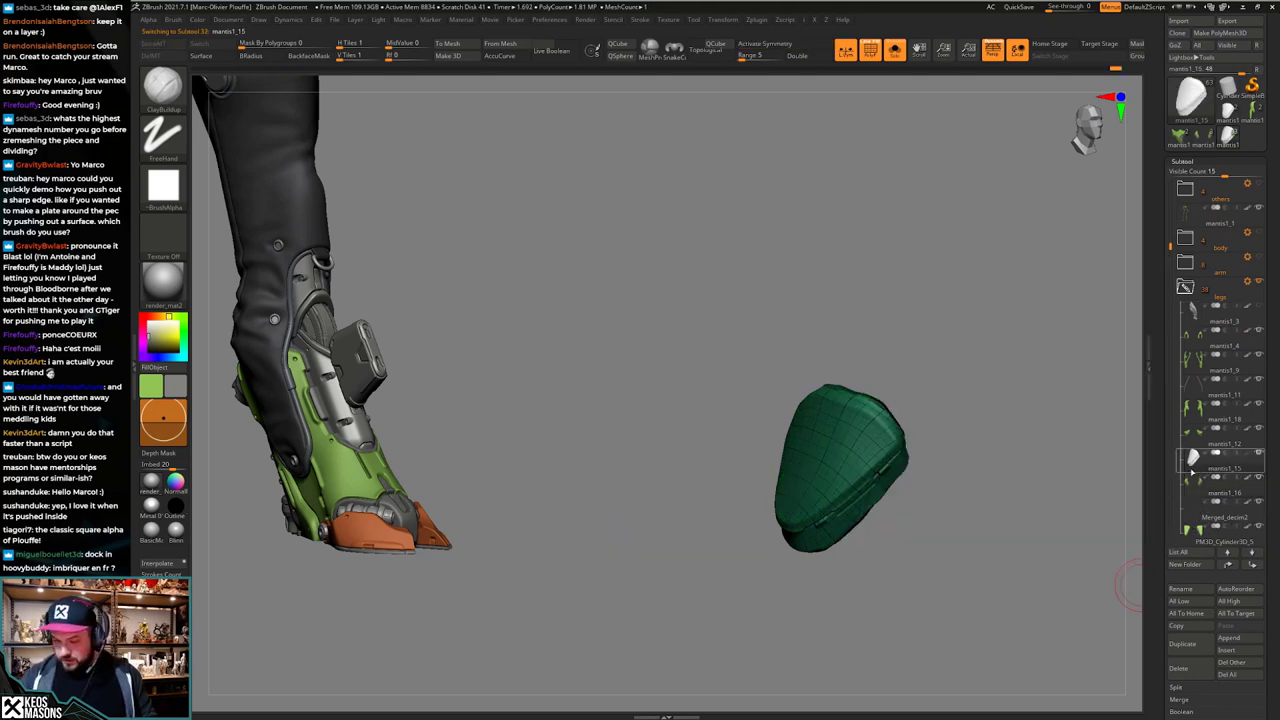
left_click(1188, 670)
right_click_drag(977, 603, 908, 520, "shift")
key("shift+f")
key("alt+s")
mouse_move(966, 443)
right_mouse_down()
mouse_move(866, 498)
mouse_move(1006, 508)
mouse_move(963, 563)
mouse_move(860, 540)
mouse_move(866, 500)
mouse_move(982, 487)
right_mouse_up()
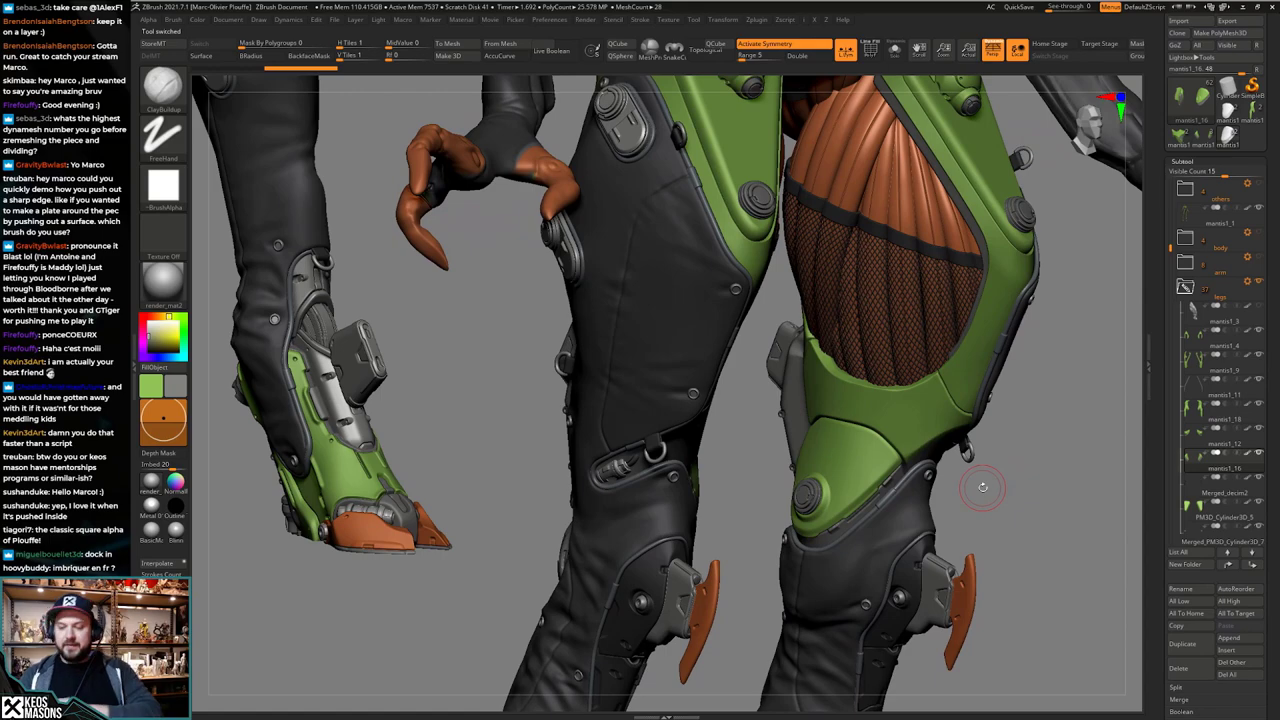
right_click_drag(870, 488, 901, 469)
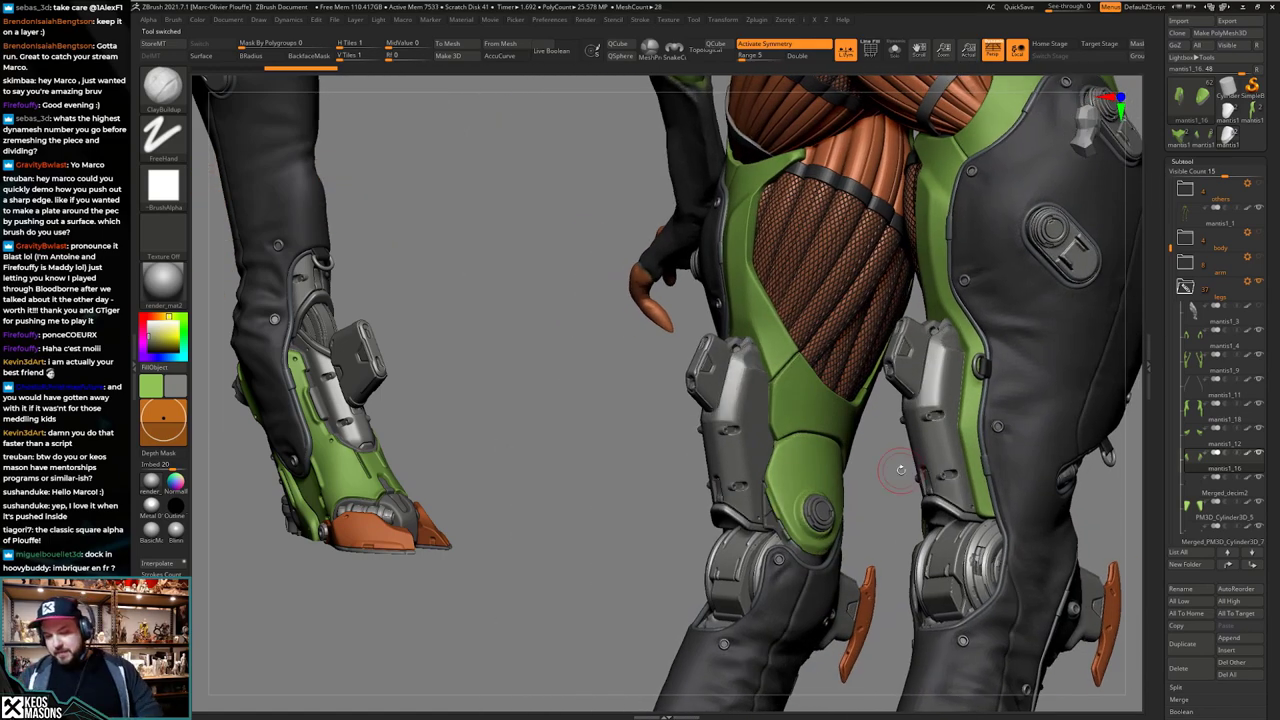
mouse_move(803, 485)
right_mouse_down()
mouse_move(815, 494)
mouse_move(748, 496)
right_mouse_up()
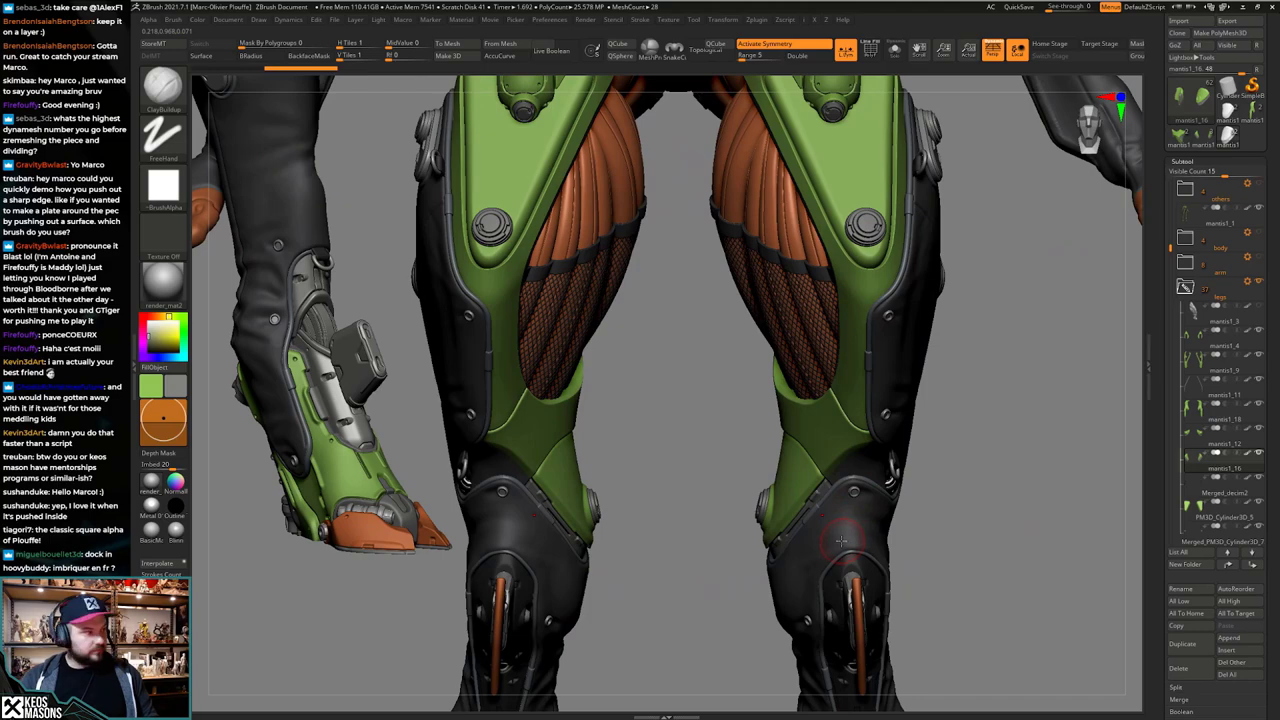
Step: Isolate the mantis1_16 knee plates, toggle recording of their second layer off and on, and return to the whole character
right_click_drag(842, 522, 866, 496)
key("alt+s")
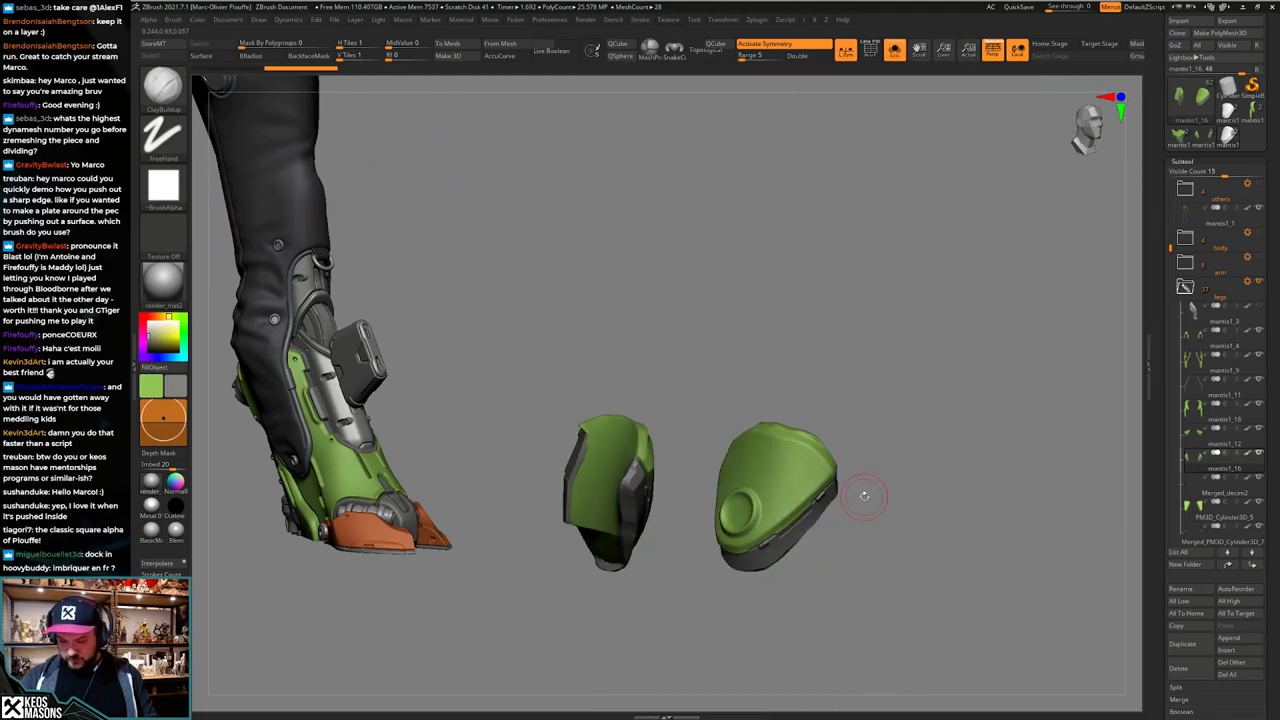
left_click_drag(1205, 690, 1203, 388)
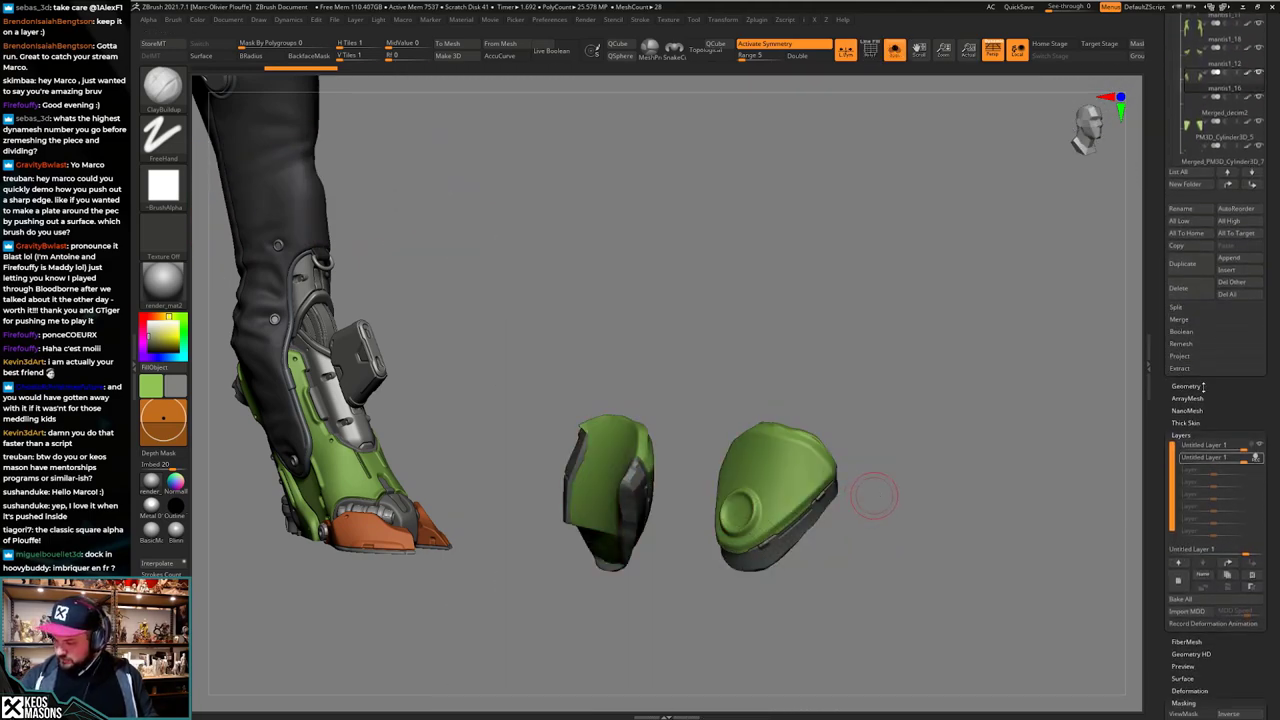
left_click(1257, 460)
left_click(1255, 458)
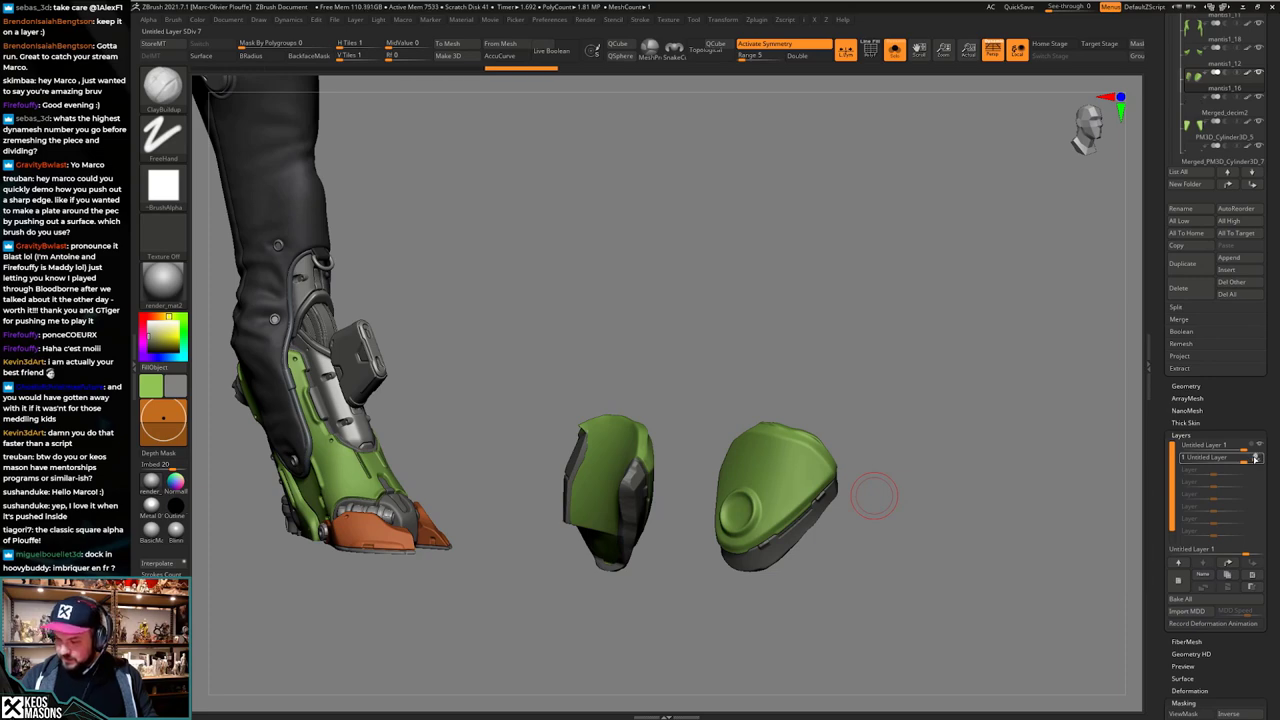
right_click_drag(874, 496, 928, 491, "shift")
key("alt+s")
right_click_drag(760, 492, 831, 486)
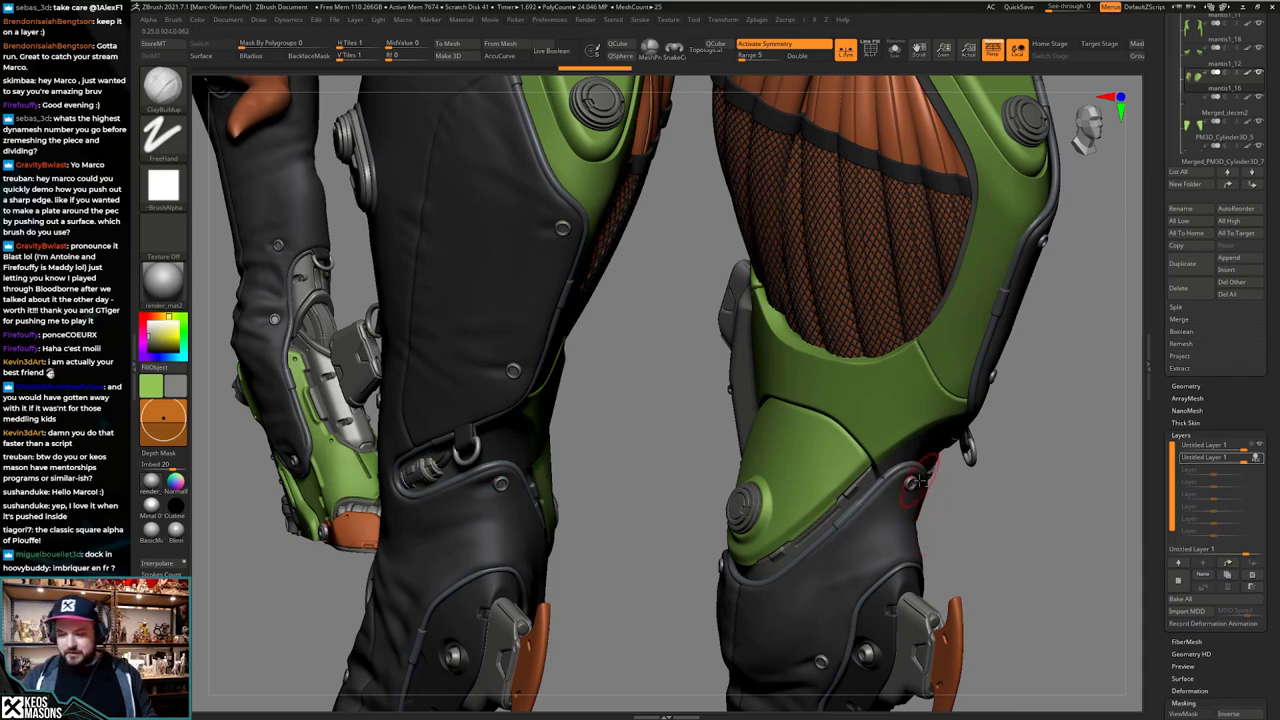
Step: Try small-sized Standard brush strokes along the edge of the green knee plate, and undo them
key("shift+f")
key("shift+f")
mouse_move(790, 446)
right_mouse_down("ctrl")
mouse_move(840, 430)
mouse_move(875, 471)
mouse_move(903, 474)
mouse_move(882, 468)
mouse_move(820, 541)
right_mouse_up("ctrl")
key("space")
left_click(862, 377)
key("space")
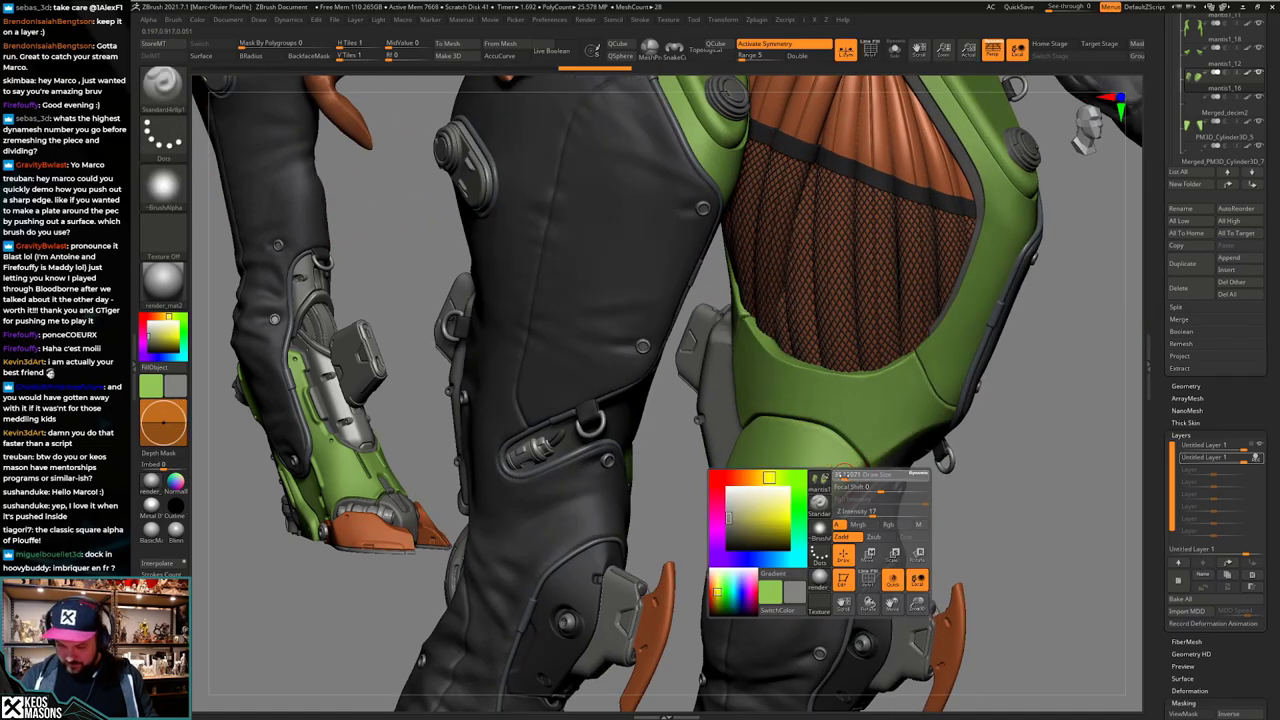
left_click_drag(844, 477, 839, 477)
right_click_drag(843, 434, 855, 453)
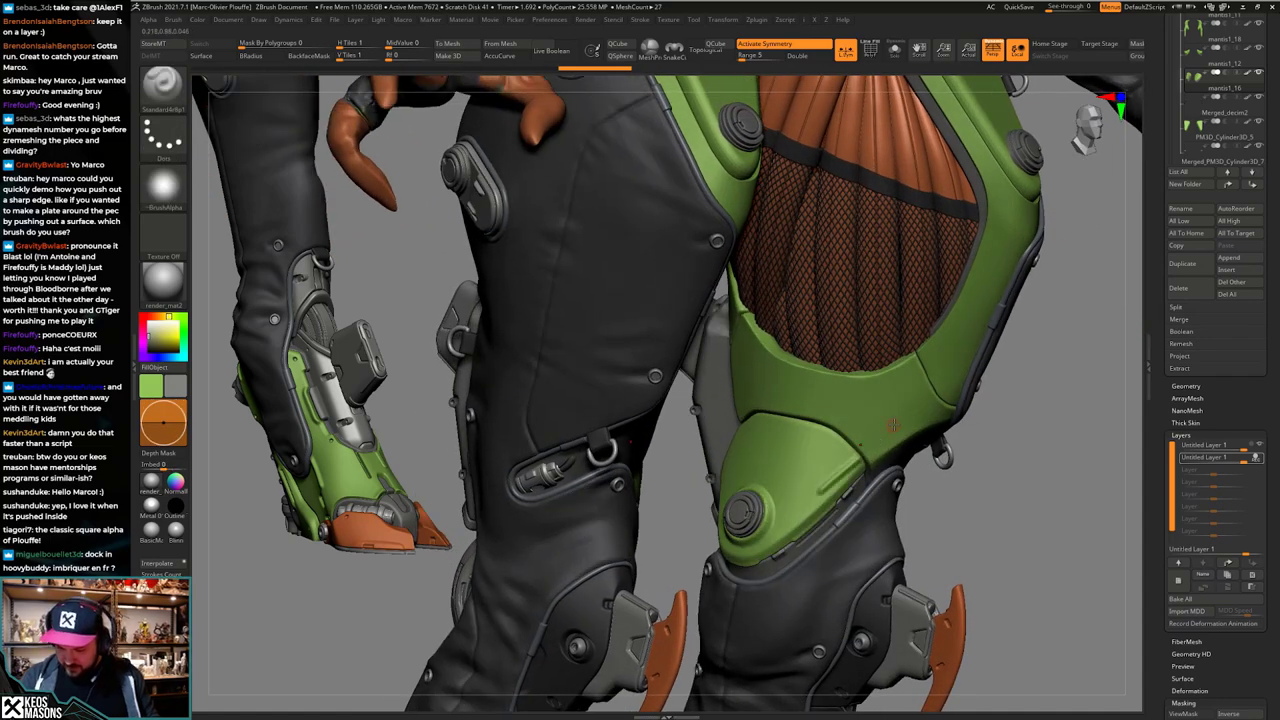
left_click_drag(858, 457, 825, 488, "shift")
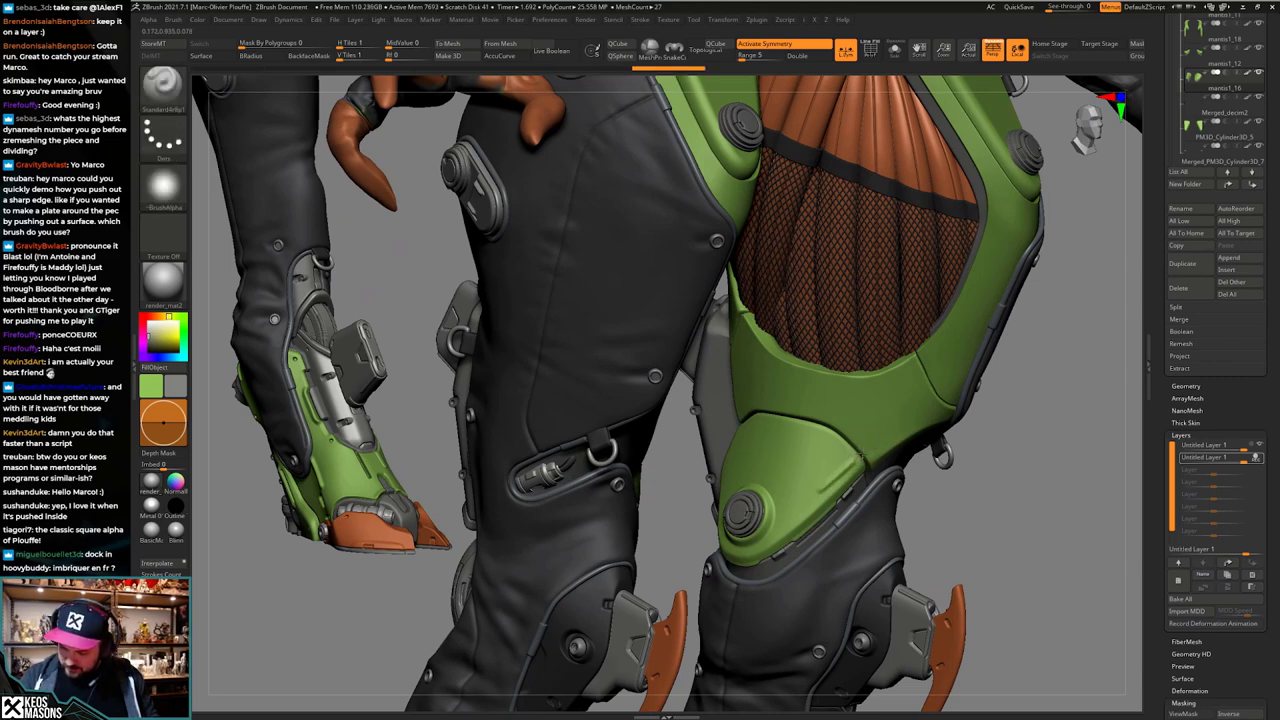
mouse_move(872, 447)
right_mouse_down("ctrl")
mouse_move(965, 440)
mouse_move(880, 445)
mouse_move(878, 516)
mouse_move(887, 477)
right_mouse_up("ctrl")
key("ctrl+z")
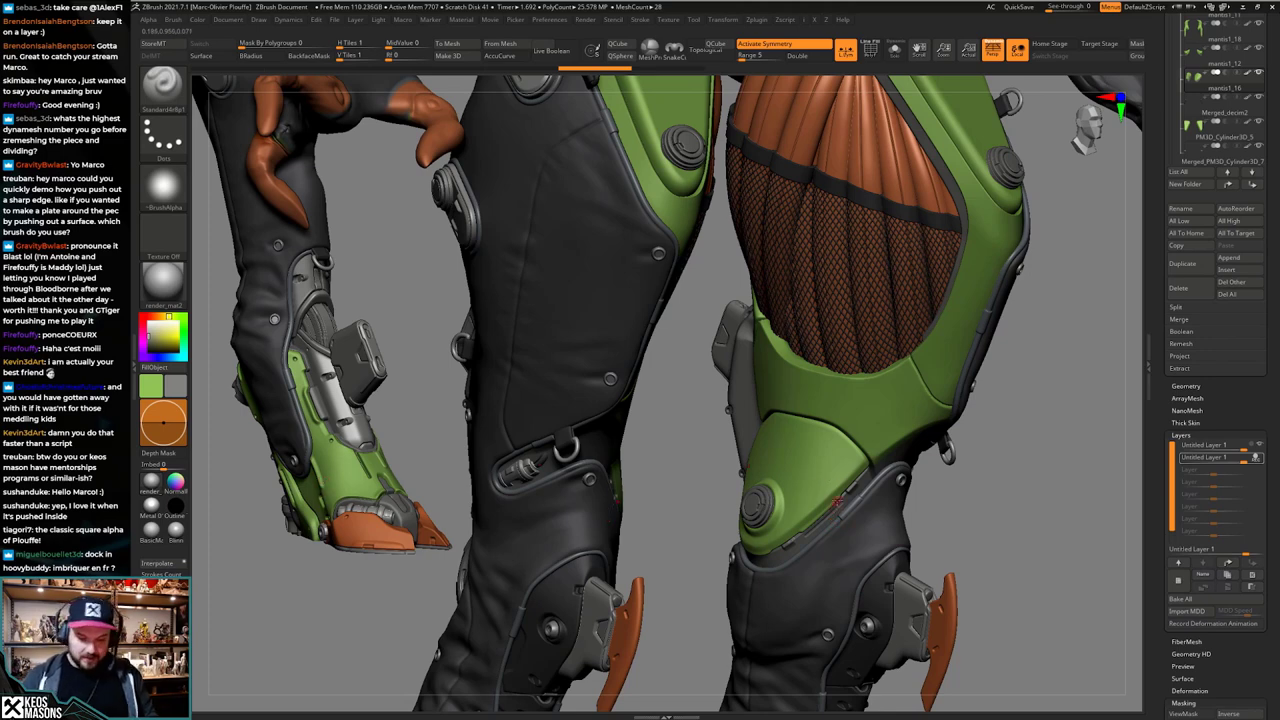
left_click_drag(840, 459, 826, 470)
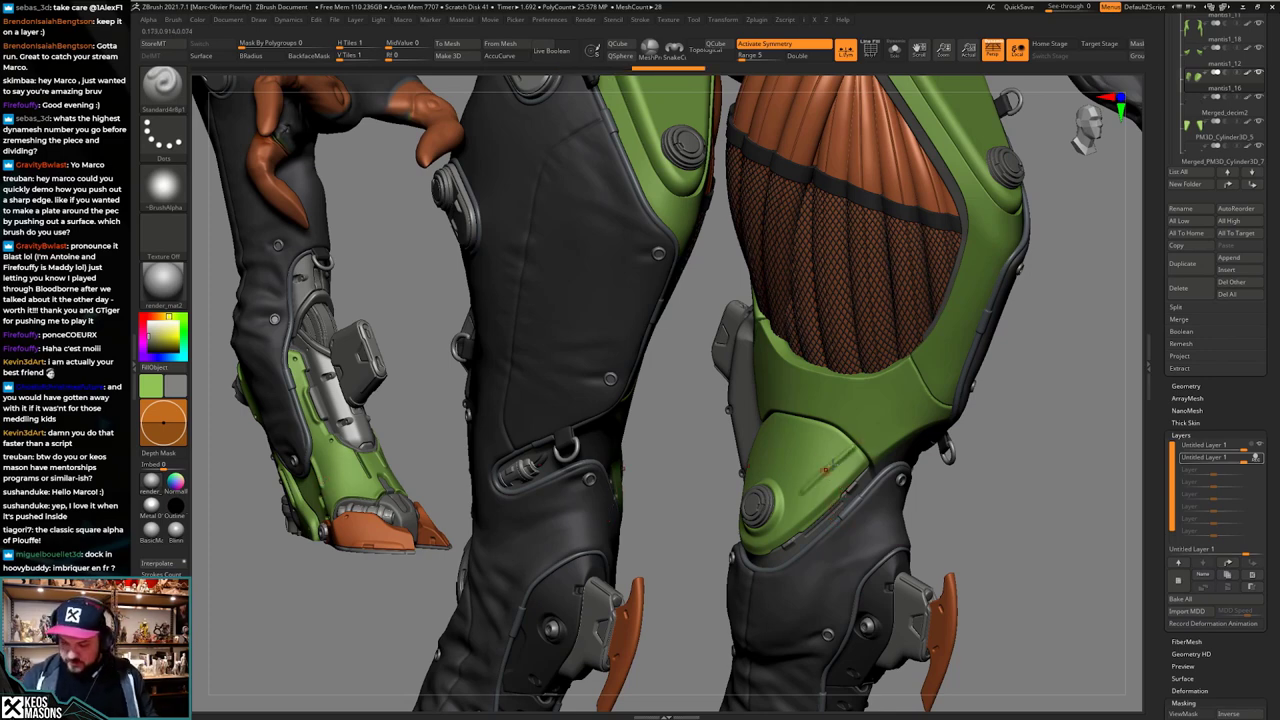
right_click_drag(848, 464, 858, 498, "ctrl")
key("ctrl+z")
Step: Try stamping a thin line groove near the knee plate's edge with the Sin_Alpha brush, and undo it
key("b")
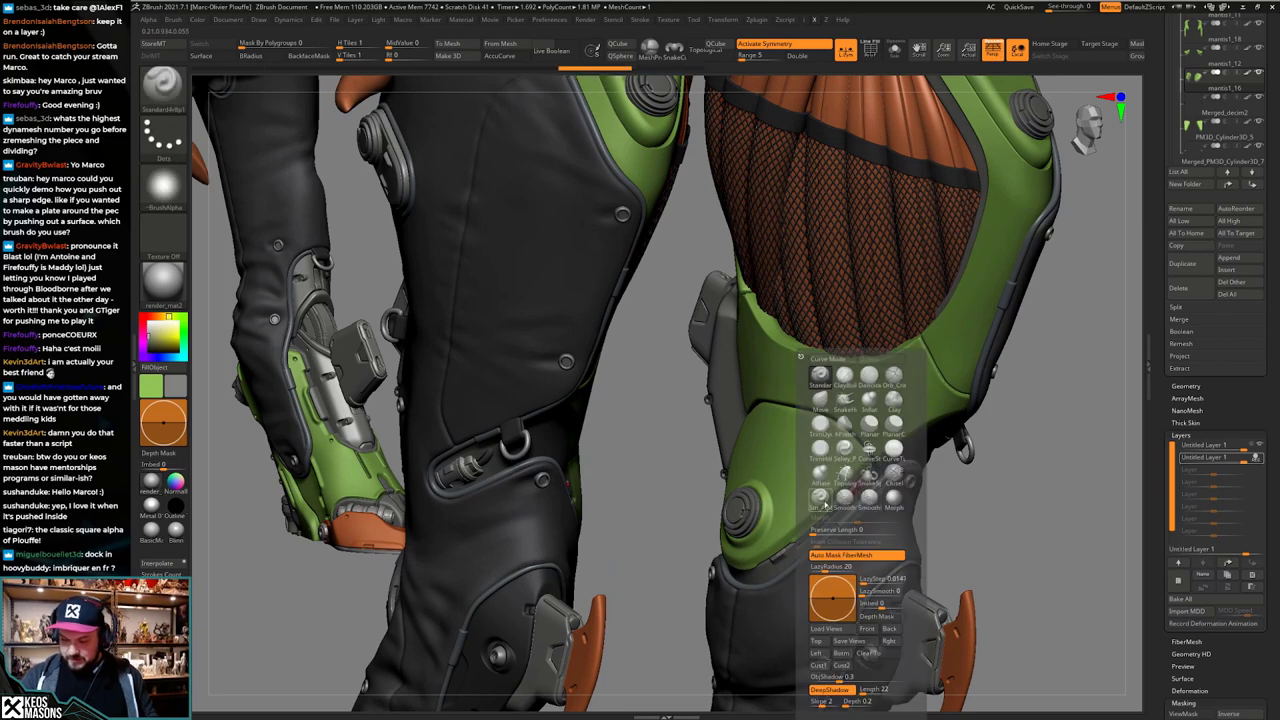
left_click(869, 469)
key("a")
left_click(864, 494)
key("space")
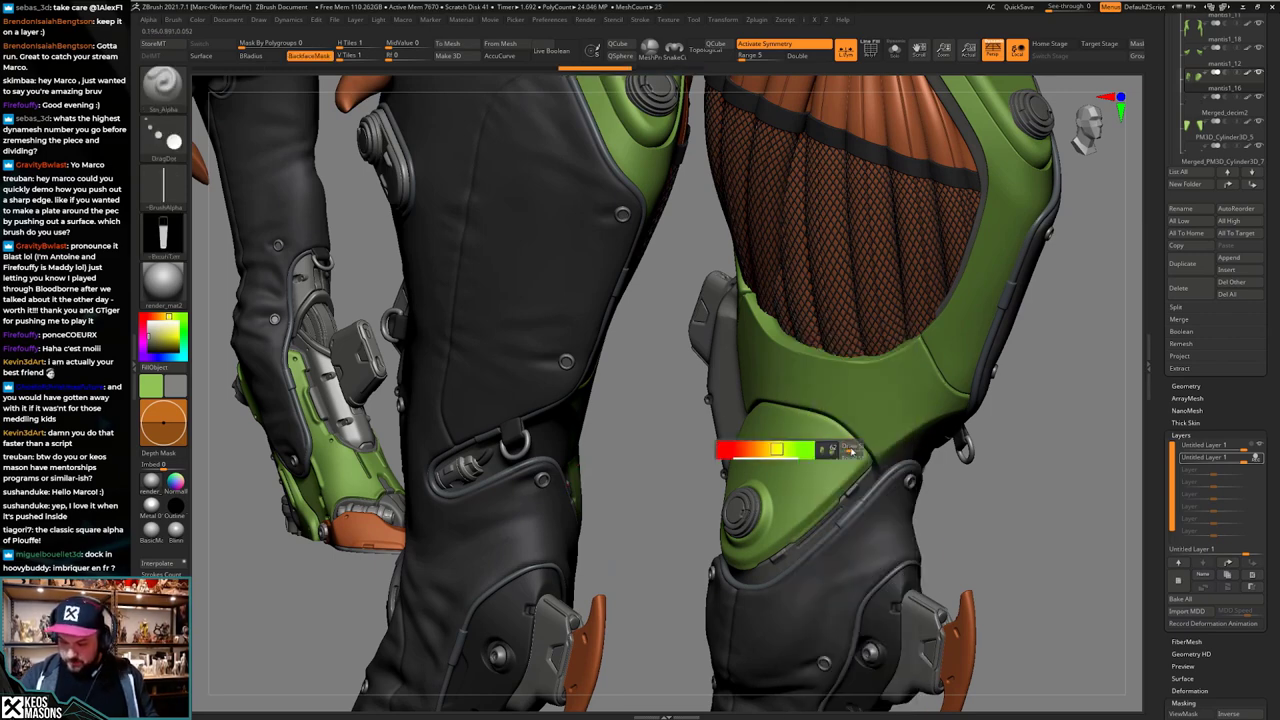
mouse_move(828, 477)
left_mouse_down()
mouse_move(819, 484)
mouse_move(848, 463)
left_mouse_up()
key("ctrl+z")
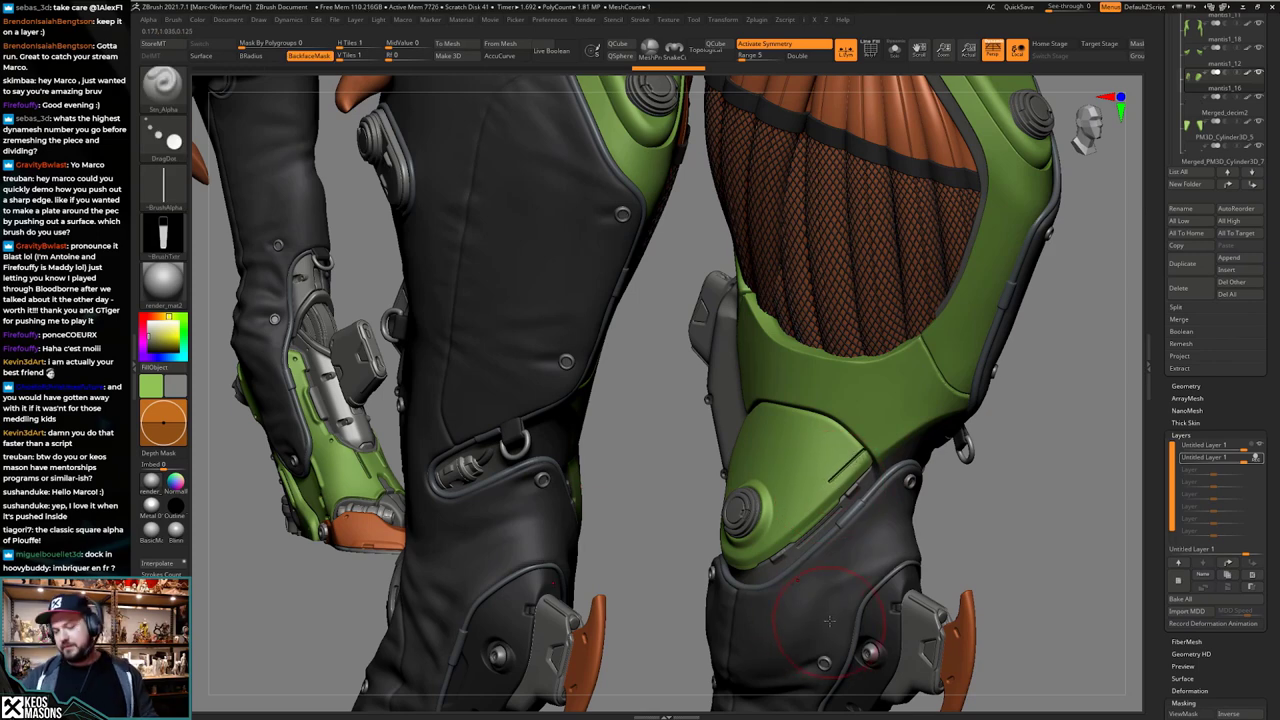
key("ctrl+z")
Step: Try stamping a small notch with the Image4 alpha at the upper edge of the green knee plate
mouse_move(837, 484)
right_mouse_down()
mouse_move(864, 445)
mouse_move(857, 457)
right_mouse_up()
key("space")
key("a")
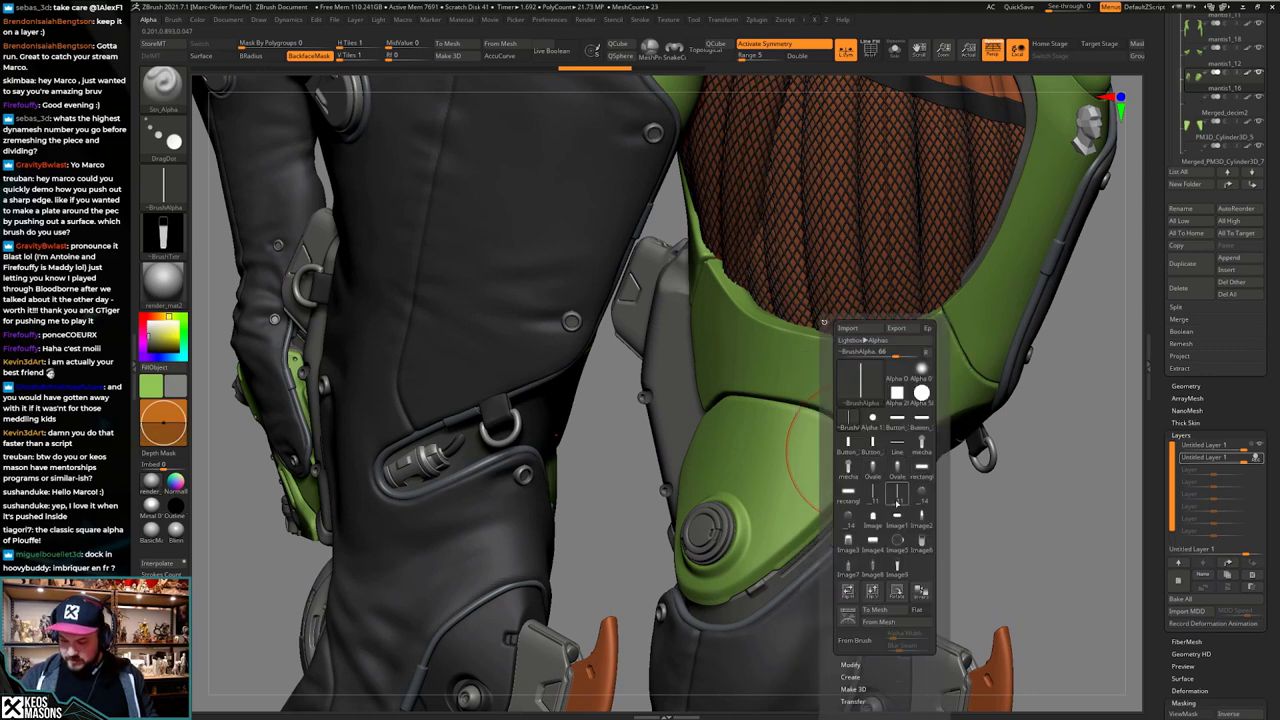
left_click(878, 550)
key("space")
left_click_drag(838, 428, 828, 428)
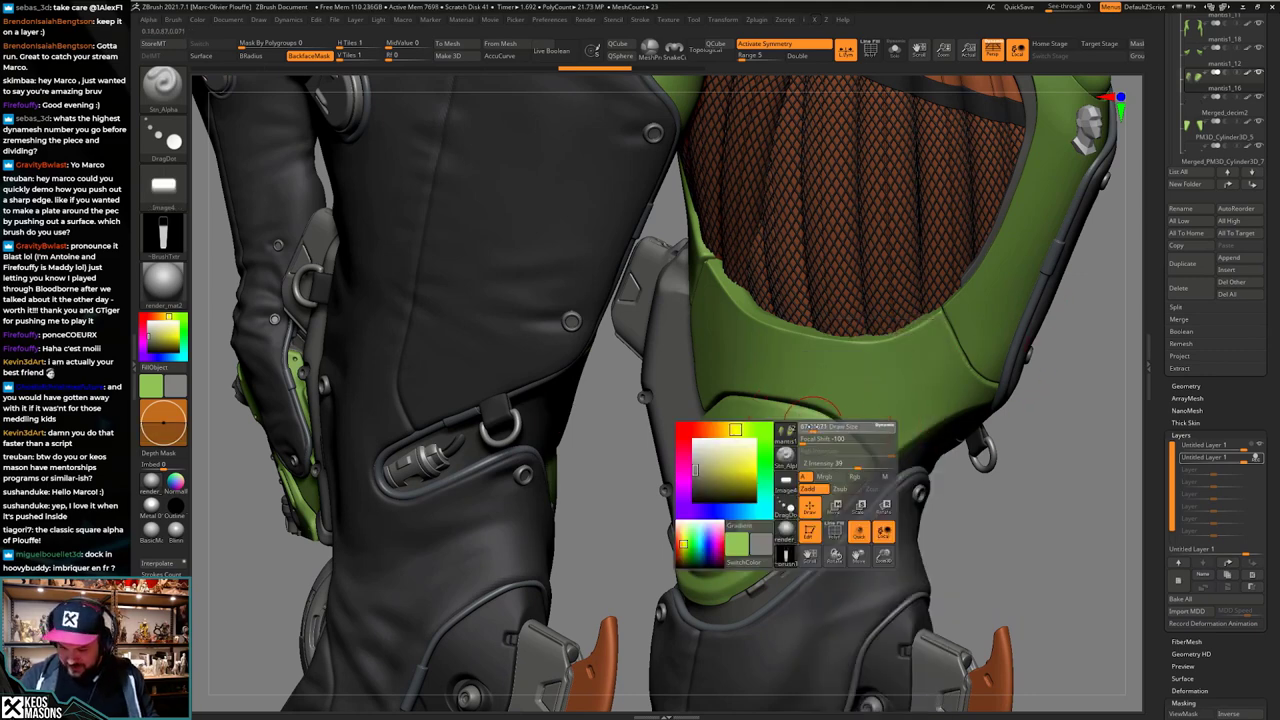
right_click_drag(778, 396, 846, 396)
left_click_drag(795, 428, 795, 404)
Step: Try stamping a matching notch on the adjoining mantis1_12 thigh plate, and make mantis1_16 active again
left_click(796, 394, "alt")
right_click_drag(796, 394, 798, 379)
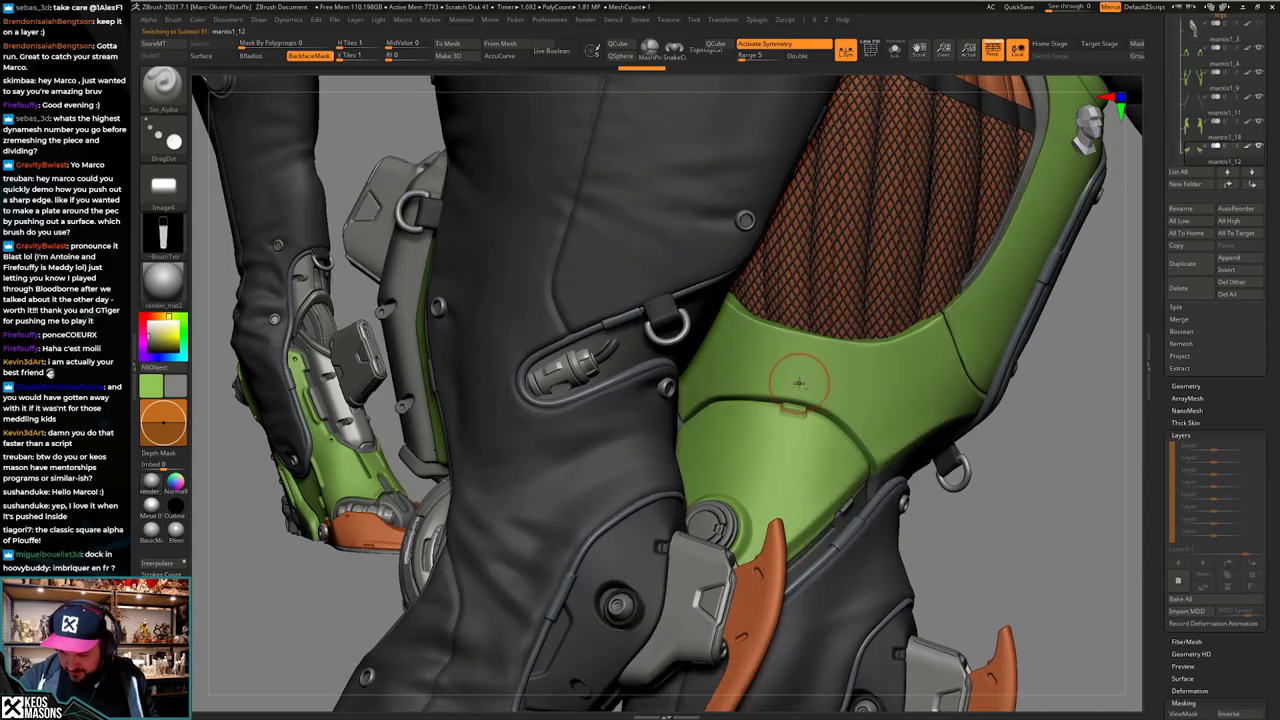
left_click_drag(799, 383, 794, 404)
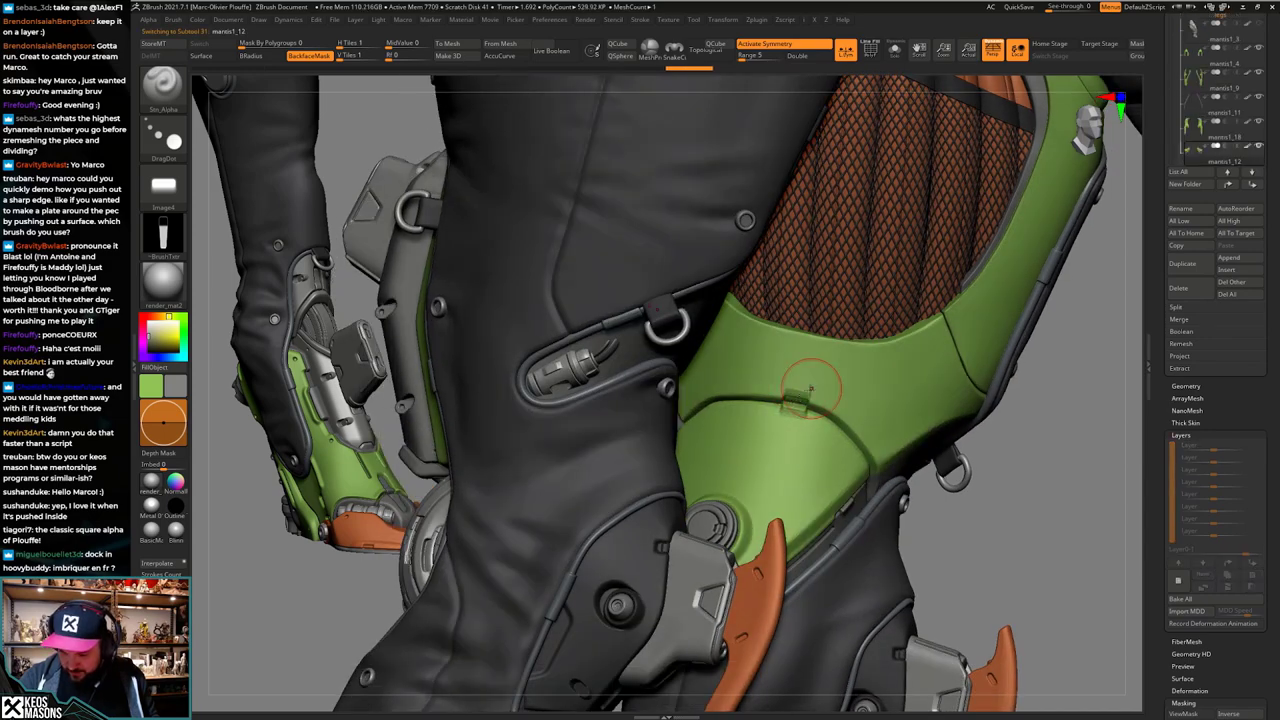
right_click_drag(920, 415, 867, 466)
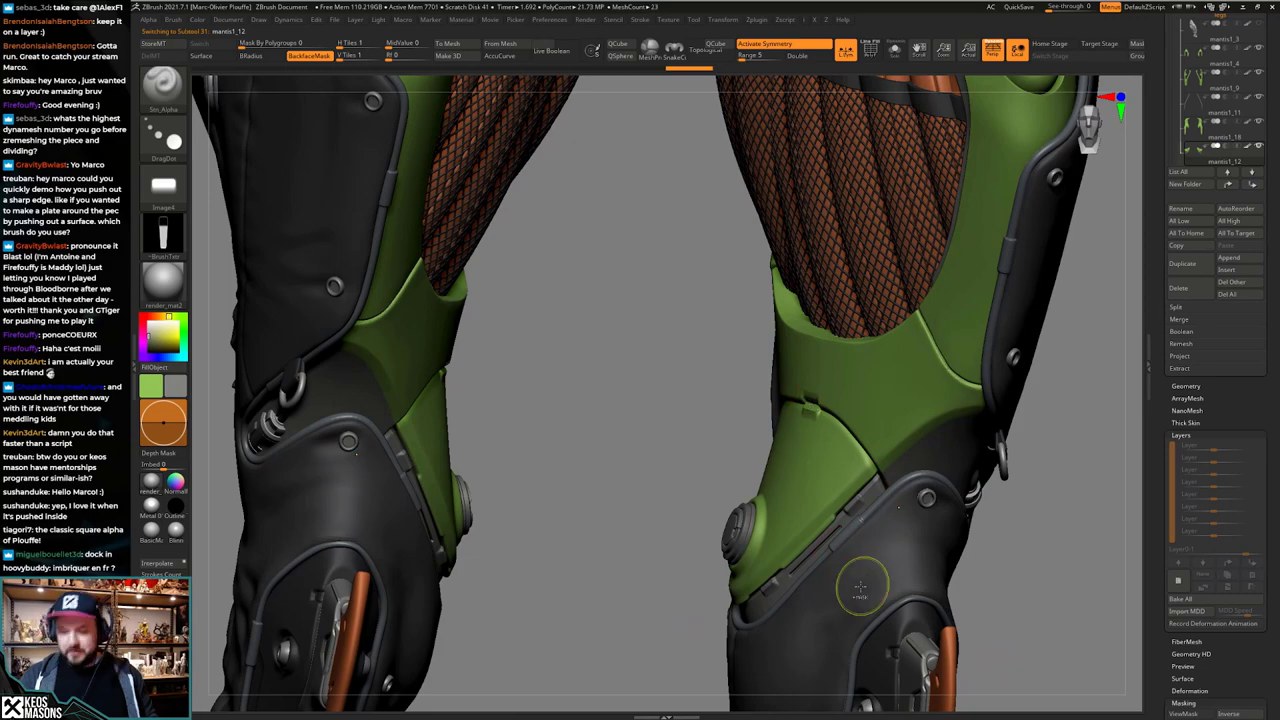
mouse_move(860, 588)
right_mouse_down()
mouse_move(847, 580)
mouse_move(882, 550)
mouse_move(872, 585)
mouse_move(865, 535)
right_mouse_up()
left_click(818, 508, "alt")
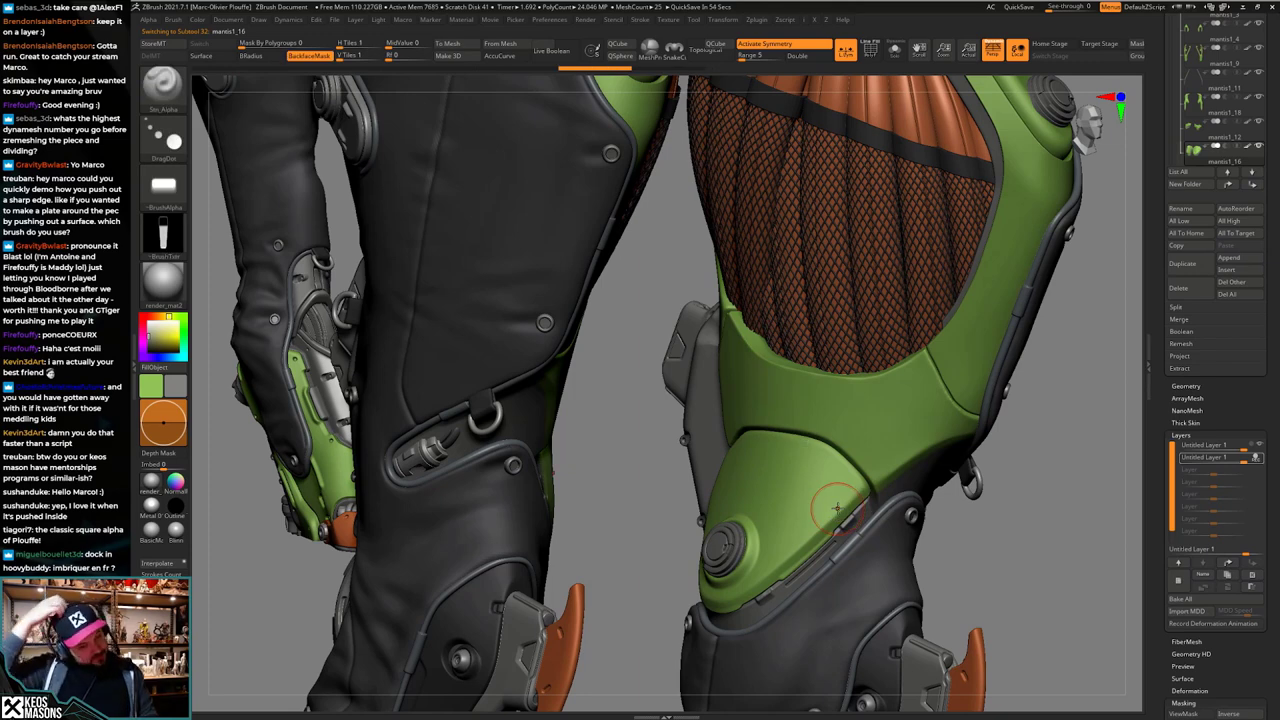
mouse_move(869, 485)
right_mouse_down("alt")
mouse_move(920, 451)
mouse_move(897, 450)
right_mouse_up("alt")
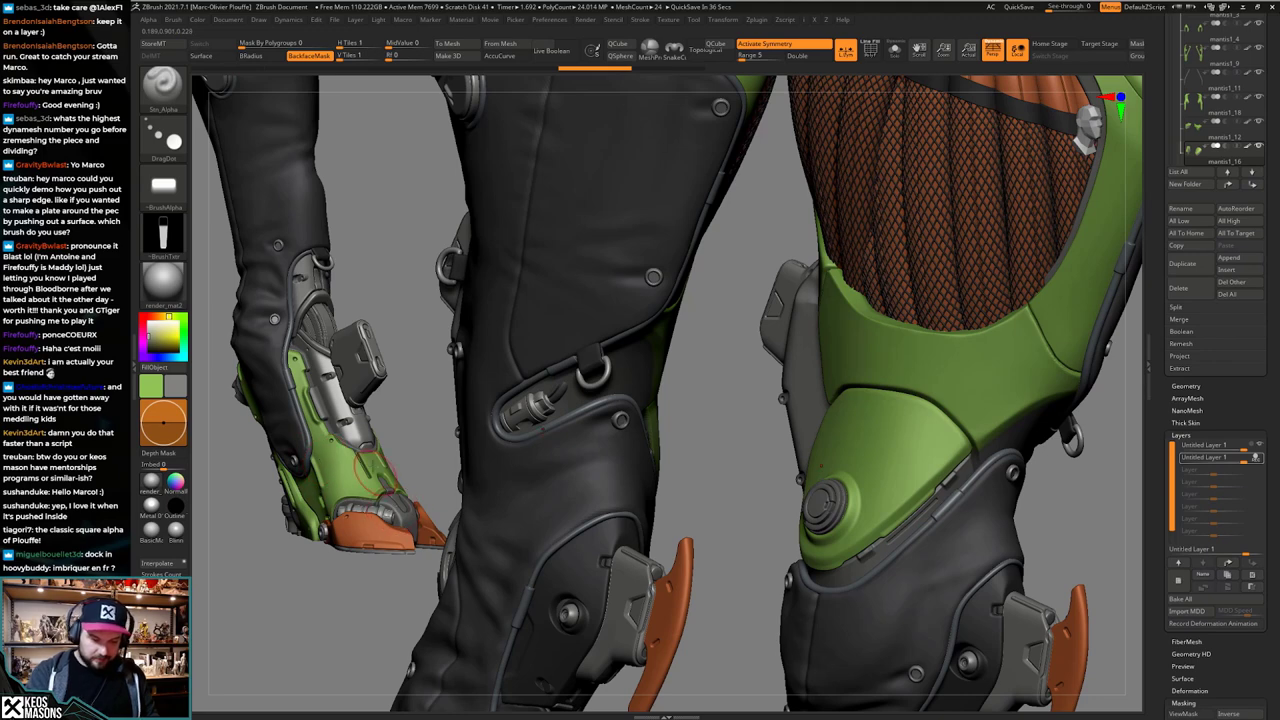
Step: Carve a small pill-shaped slot near the outer edge of the knee plate, using the TrimFront brush
mouse_move(914, 454)
right_mouse_down()
mouse_move(837, 472)
mouse_move(892, 480)
mouse_move(851, 457)
right_mouse_up()
key("b")
key("t")
key("f")
key("ctrl+z")
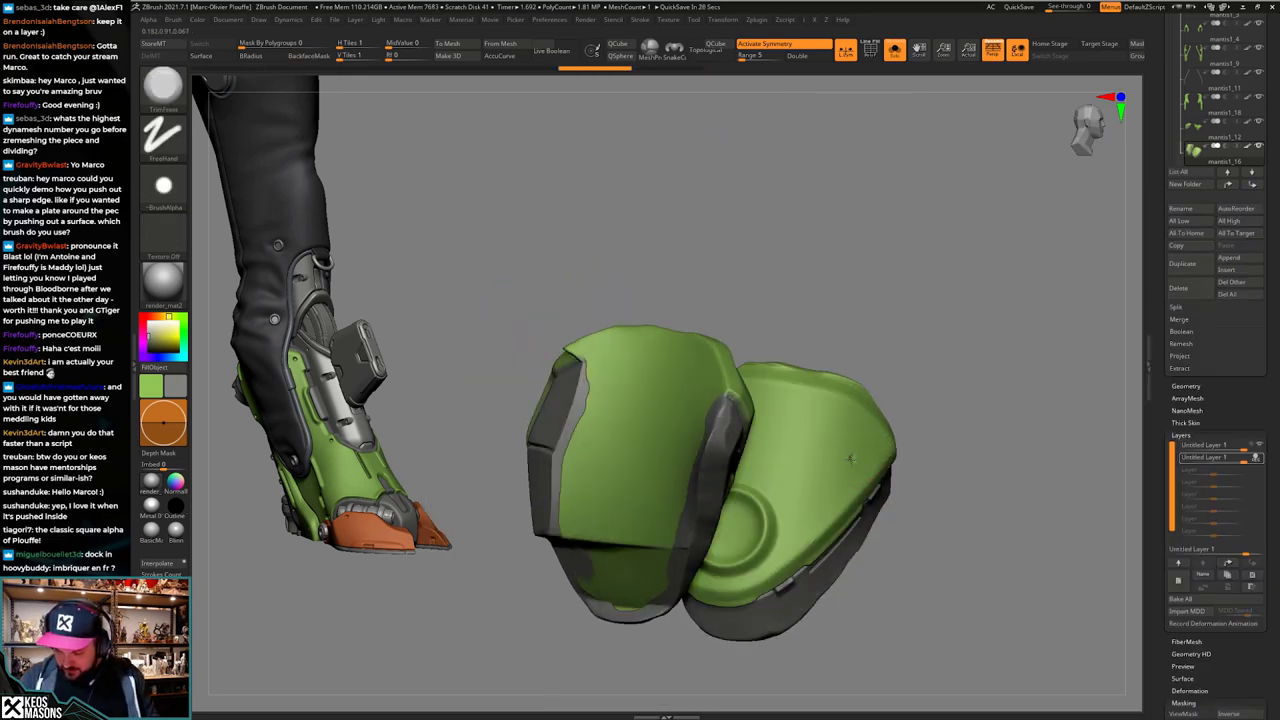
key("ctrl+shift+z")
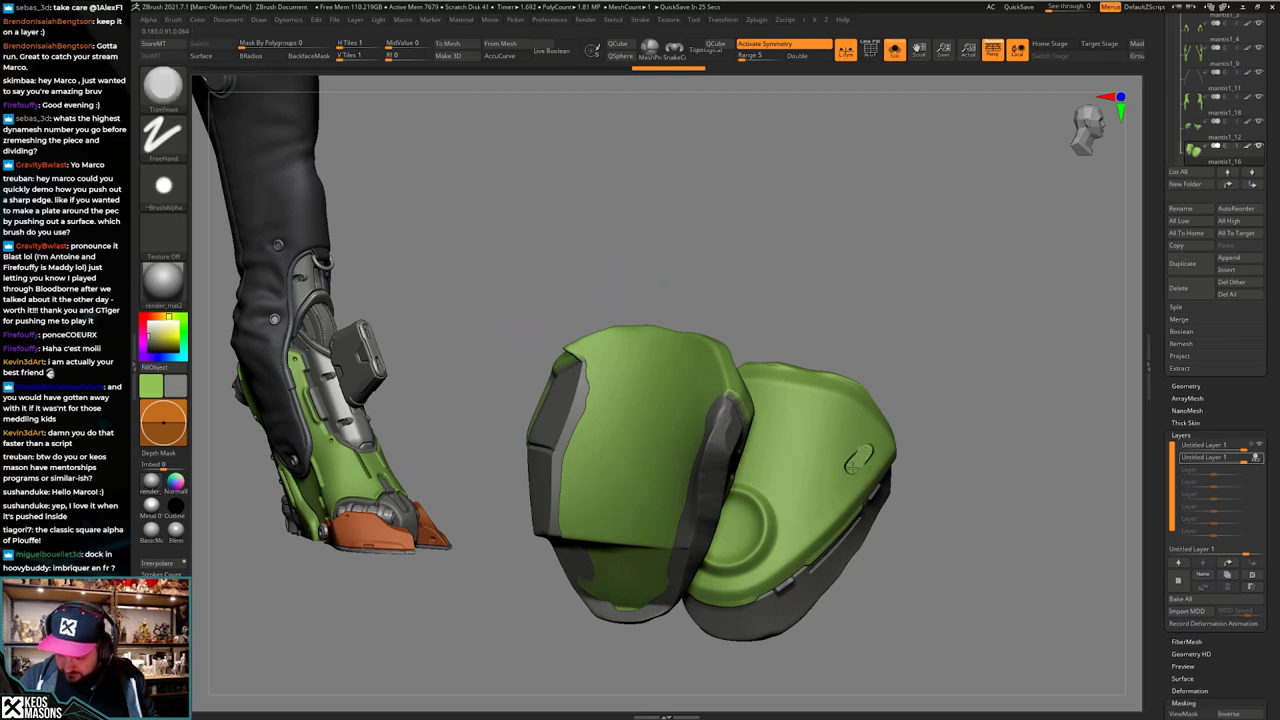
mouse_move(863, 452)
right_mouse_down()
mouse_move(911, 452)
mouse_move(921, 477)
mouse_move(858, 470)
right_mouse_up()
key("alt+s")
mouse_move(1027, 457)
right_mouse_down()
mouse_move(966, 432)
mouse_move(971, 460)
mouse_move(1000, 443)
mouse_move(1003, 454)
mouse_move(966, 446)
mouse_move(998, 470)
mouse_move(966, 471)
mouse_move(960, 458)
mouse_move(951, 558)
right_mouse_up()
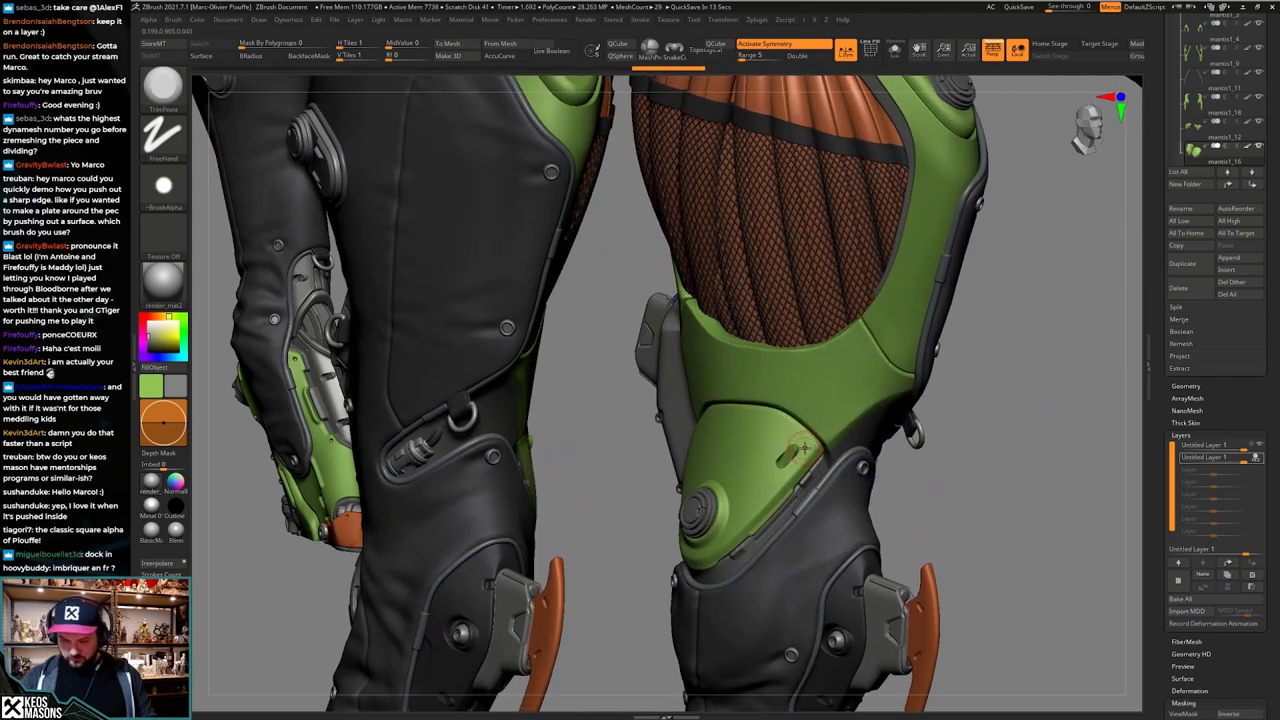
Step: Isolate the knee plates and try reworking the surface on the opposite side of the plate, undoing the strokes
right_click_drag(836, 437, 930, 446)
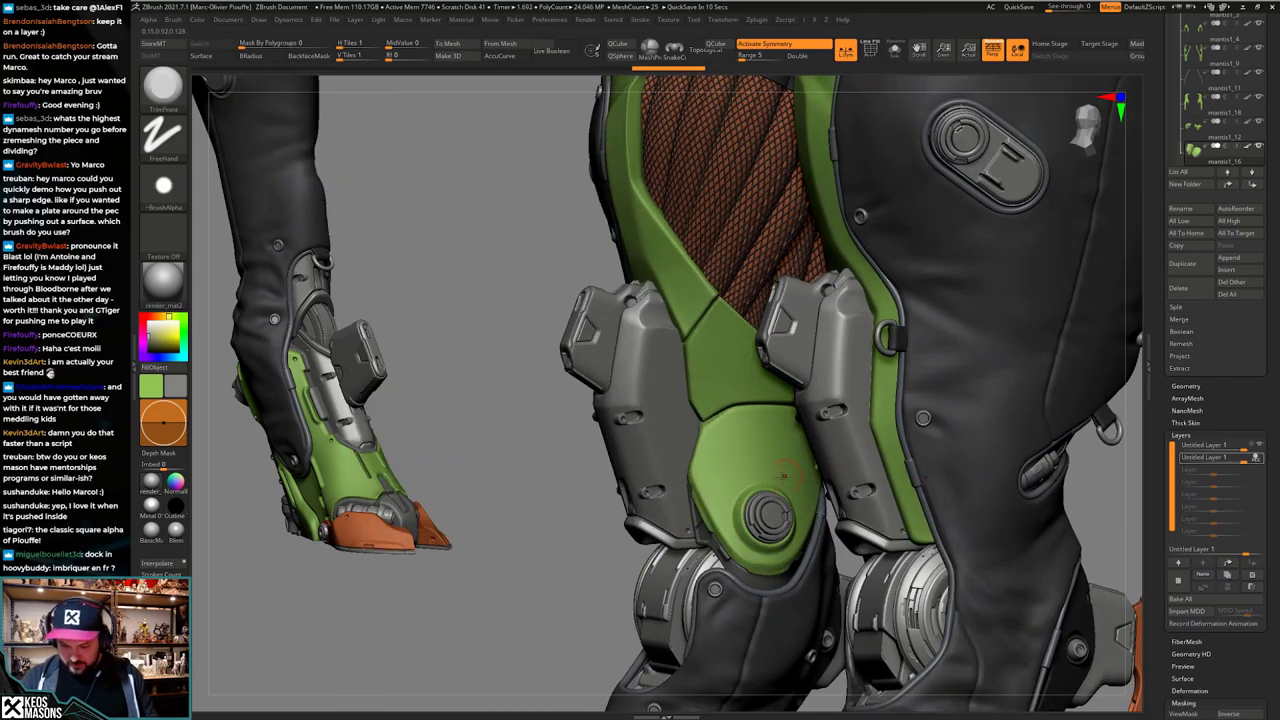
key("alt+s")
mouse_move(721, 489)
right_mouse_down()
mouse_move(718, 445)
mouse_move(701, 474)
right_mouse_up()
left_click_drag(706, 489, 706, 489)
key("ctrl+z")
key("ctrl+z")
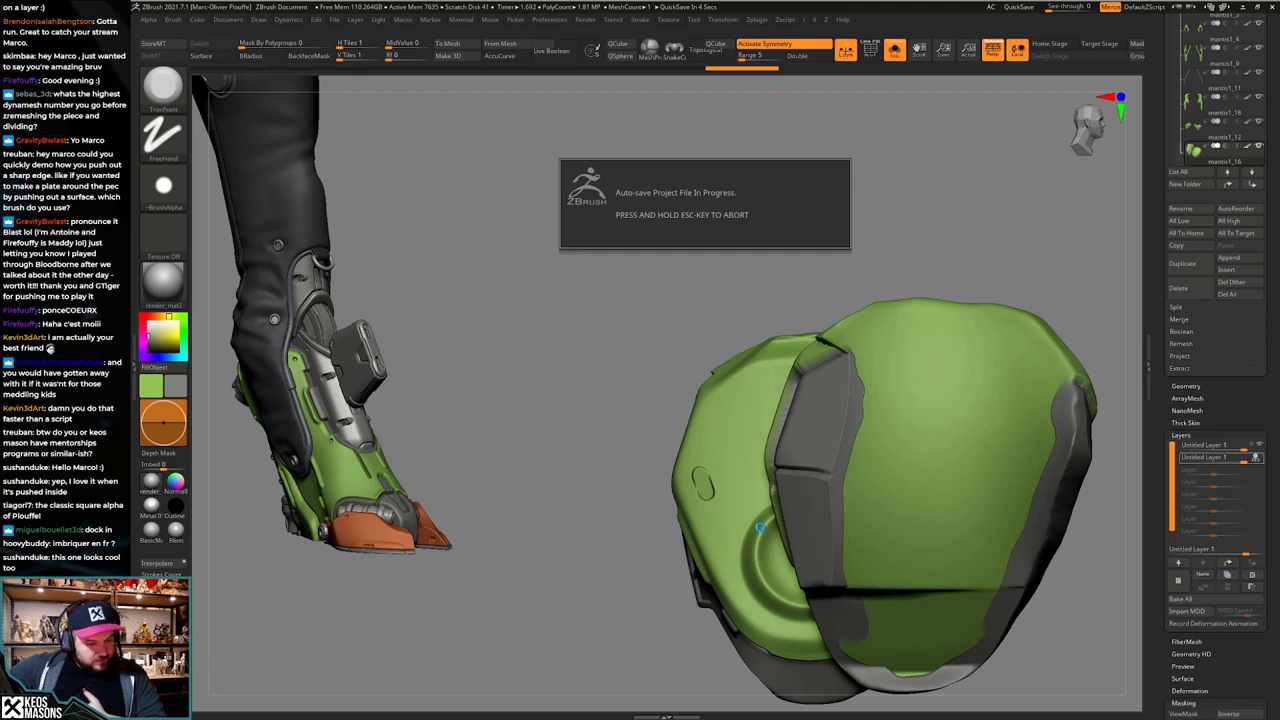
Step: Try a second pill-shaped slot beside the first one on the knee plate, and undo it
right_click_drag(712, 484, 850, 455)
left_click_drag(830, 454, 820, 468)
right_click_drag(832, 457, 938, 420)
key("shift+s")
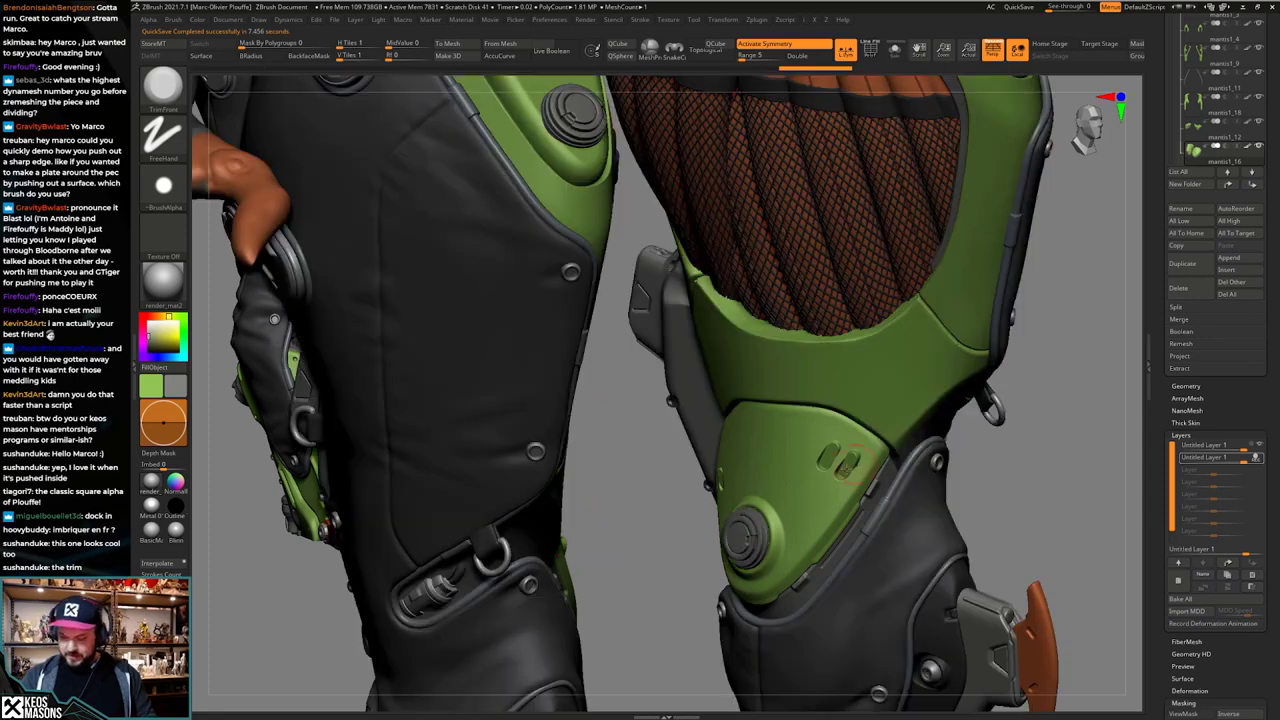
key("shift+s")
key("ctrl+z")
mouse_move(968, 361)
right_mouse_down()
mouse_move(897, 457)
mouse_move(904, 436)
mouse_move(882, 412)
mouse_move(868, 440)
mouse_move(800, 438)
mouse_move(806, 424)
right_mouse_up()
key("shift+s")
key("ctrl+z")
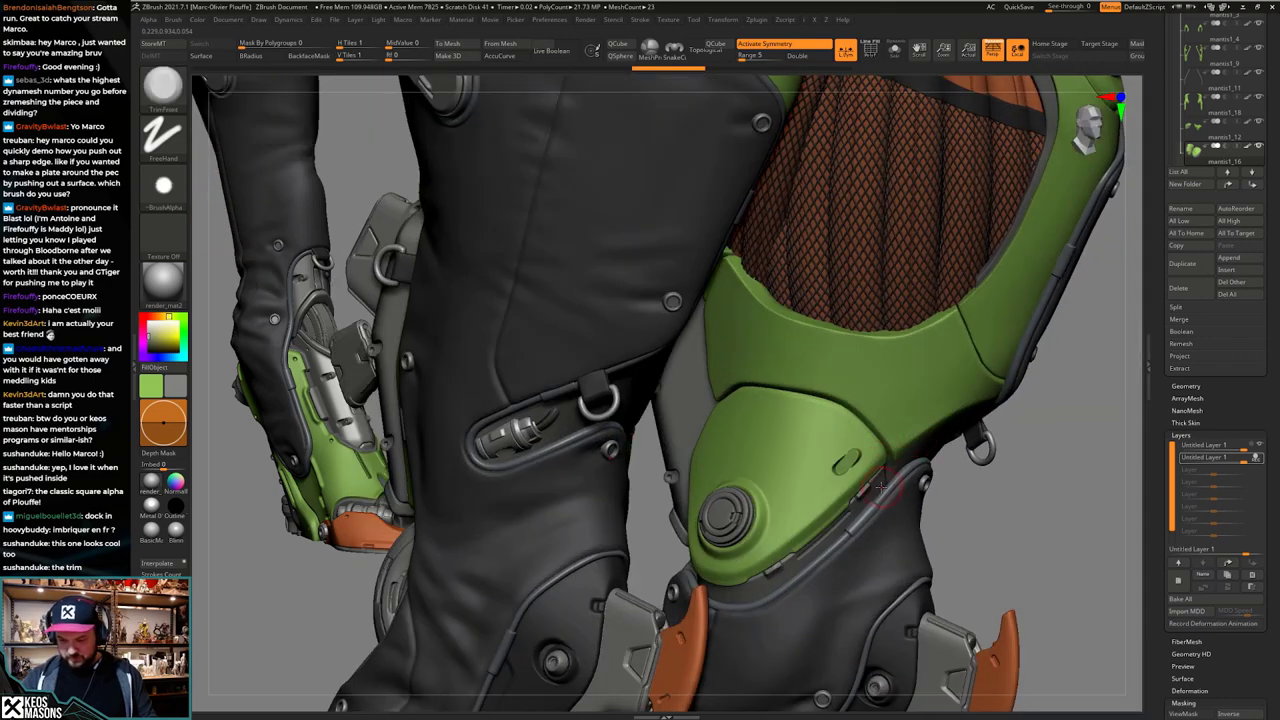
Step: Try mask strokes along the knee plate's upper edge while changing the mask brush's LazyMouse setting, and clear the mask
right_click_drag(886, 484, 806, 490)
mouse_move(936, 458)
right_mouse_down("alt")
mouse_move(848, 490)
mouse_move(890, 498)
mouse_move(824, 504)
right_mouse_up("alt")
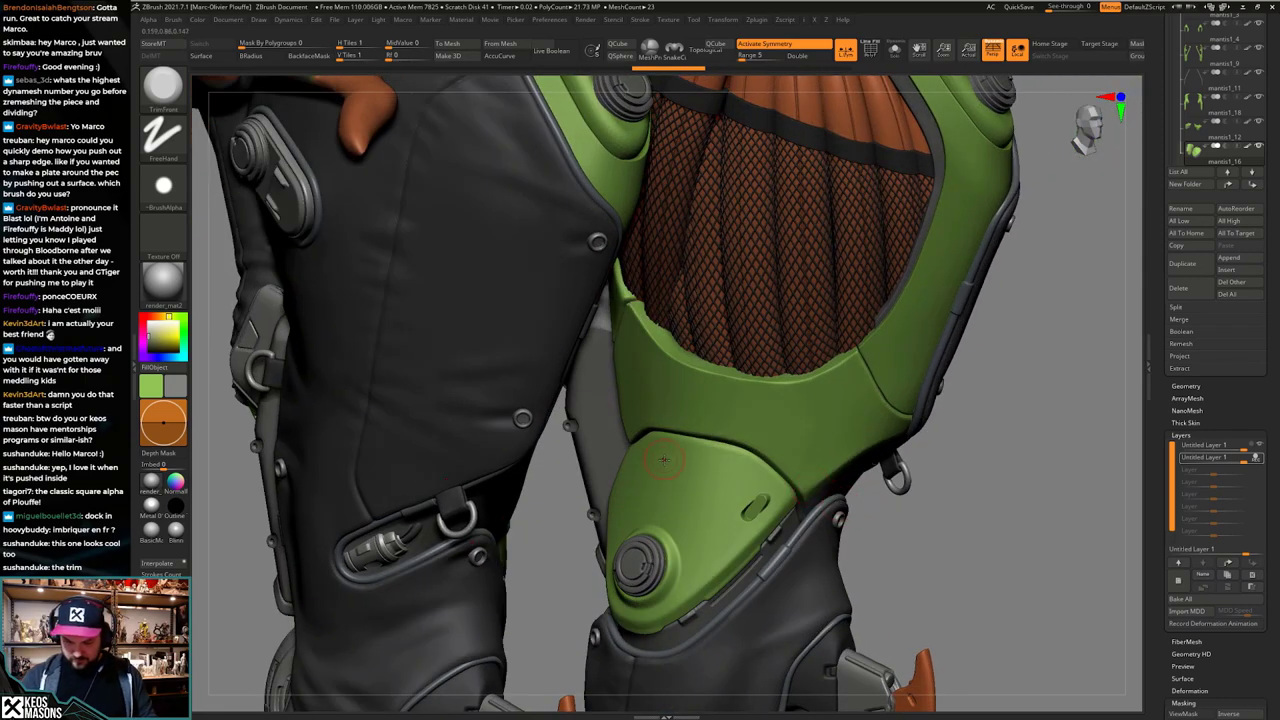
left_click_drag(664, 446, 666, 466, "ctrl")
key("F3")
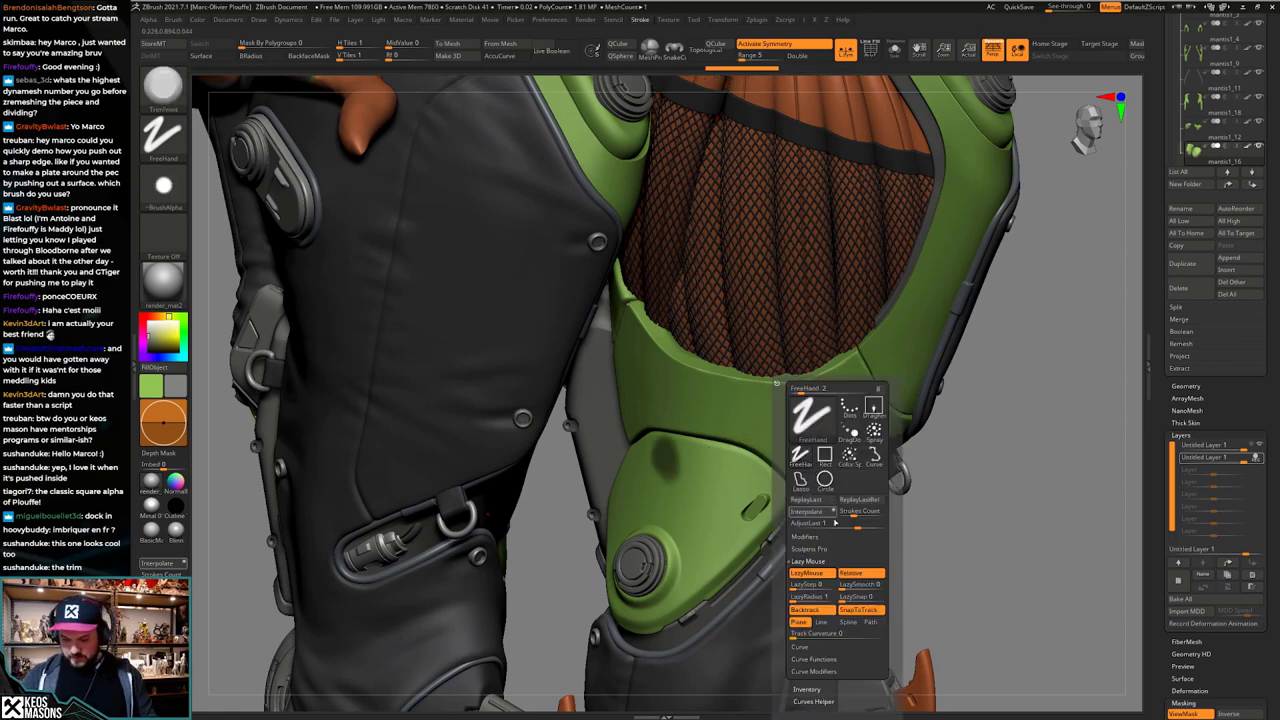
left_click(815, 574, "ctrl")
key("ctrl+z")
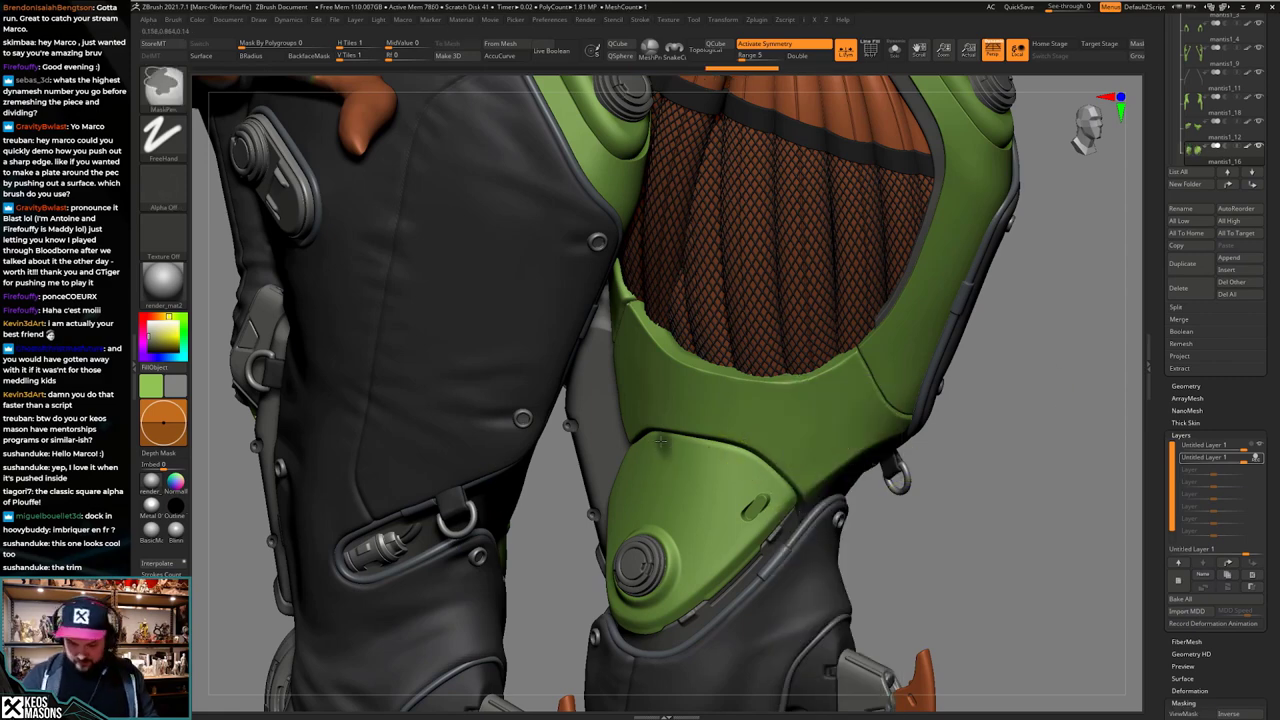
mouse_move(660, 443)
left_mouse_down("ctrl")
mouse_move(676, 464)
mouse_move(732, 470)
left_mouse_up("ctrl")
left_click_drag(1016, 486, 1034, 516, "ctrl")
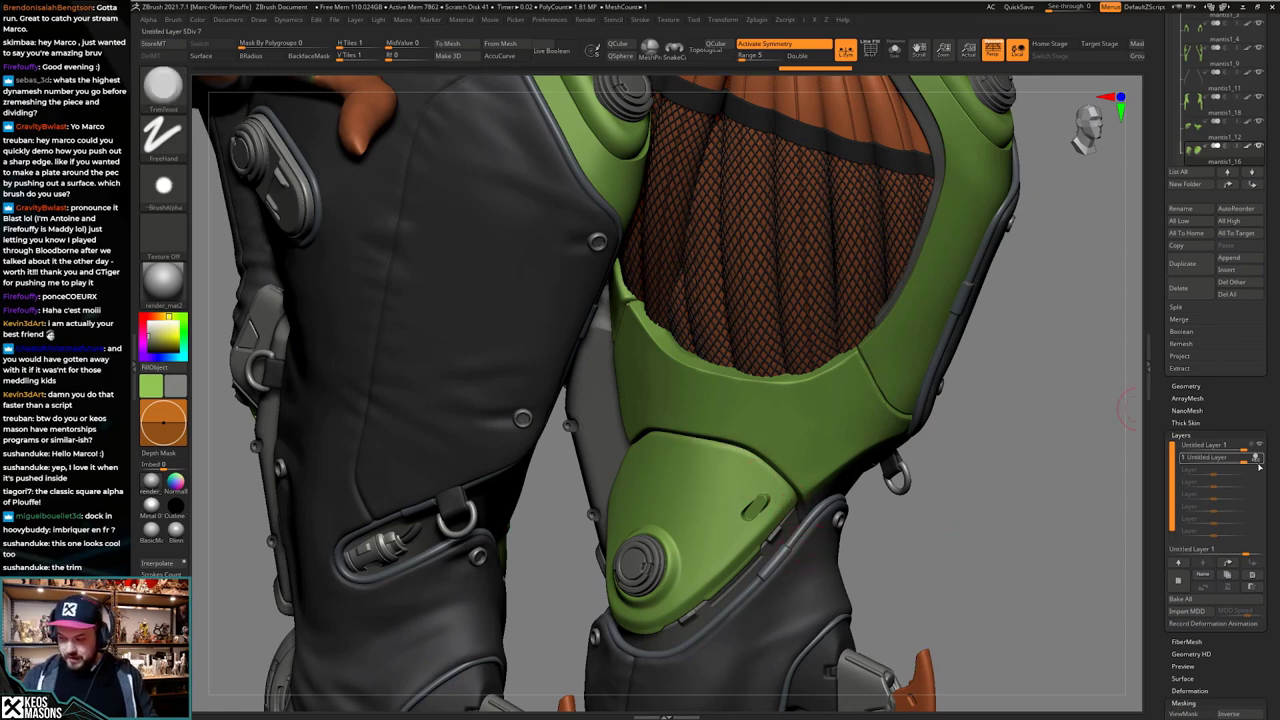
Step: Store a morph target of the knee plates with their second layer hidden, and restore that layer in record mode
left_click(1259, 460)
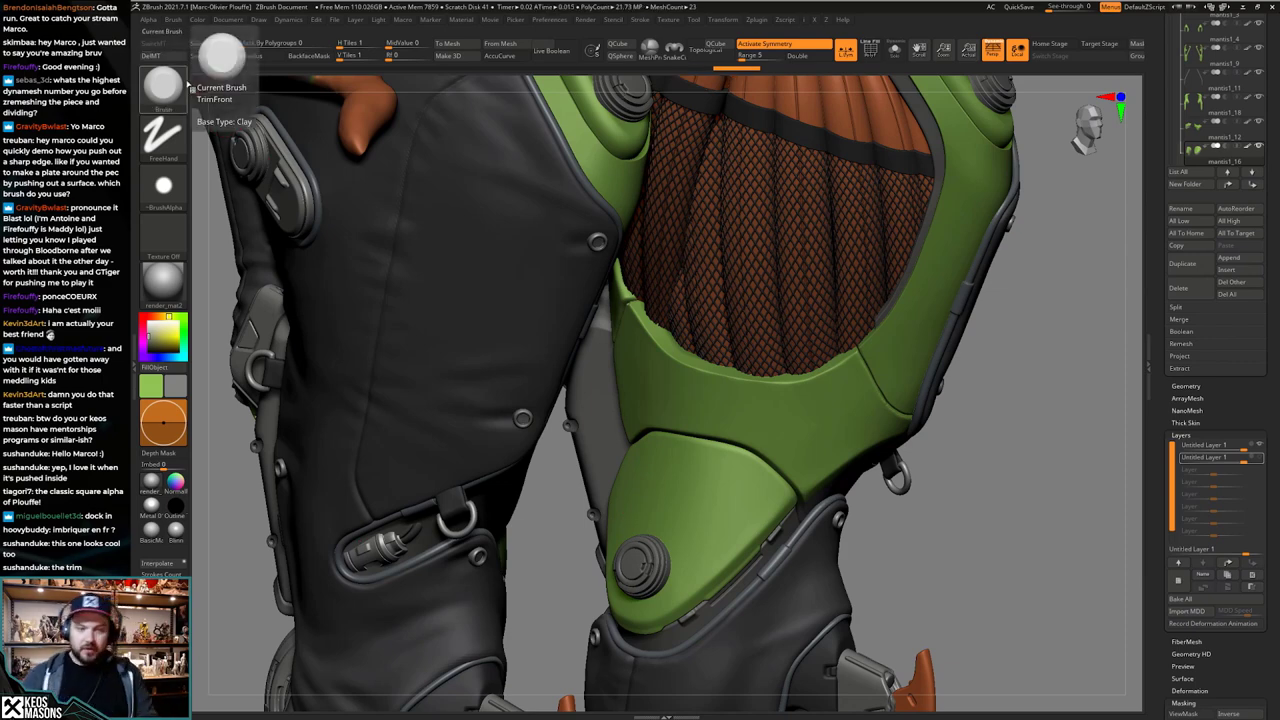
left_click(1260, 459)
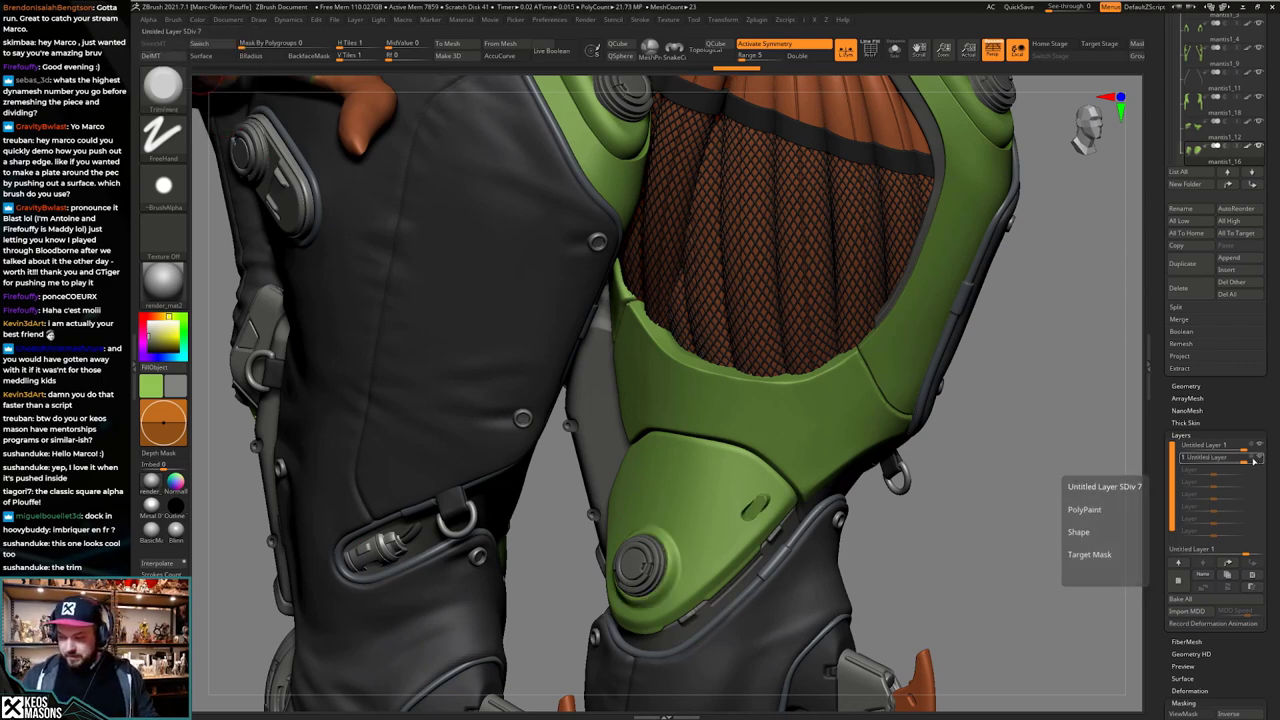
left_click(1253, 459)
Step: Switch to the Morph brush and try strokes near the knee plate's pill-shaped slot, undoing them
key("space")
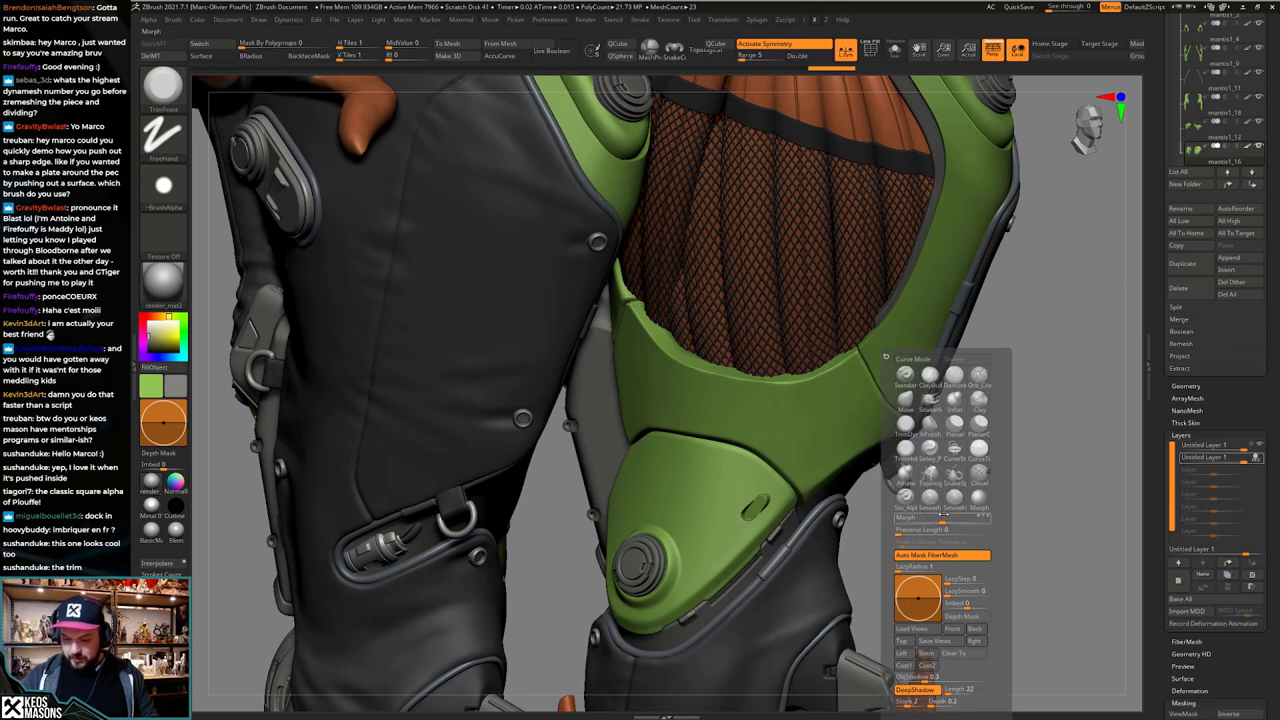
left_click(943, 505)
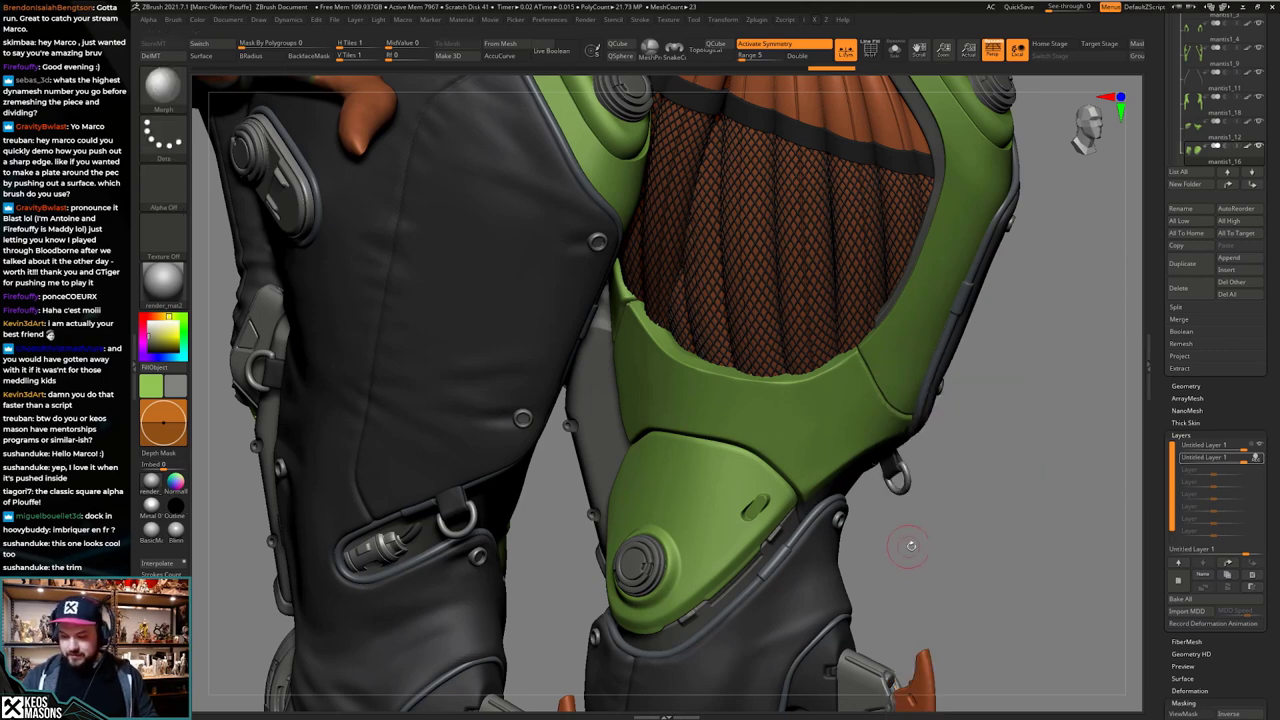
right_click(770, 496)
key("space")
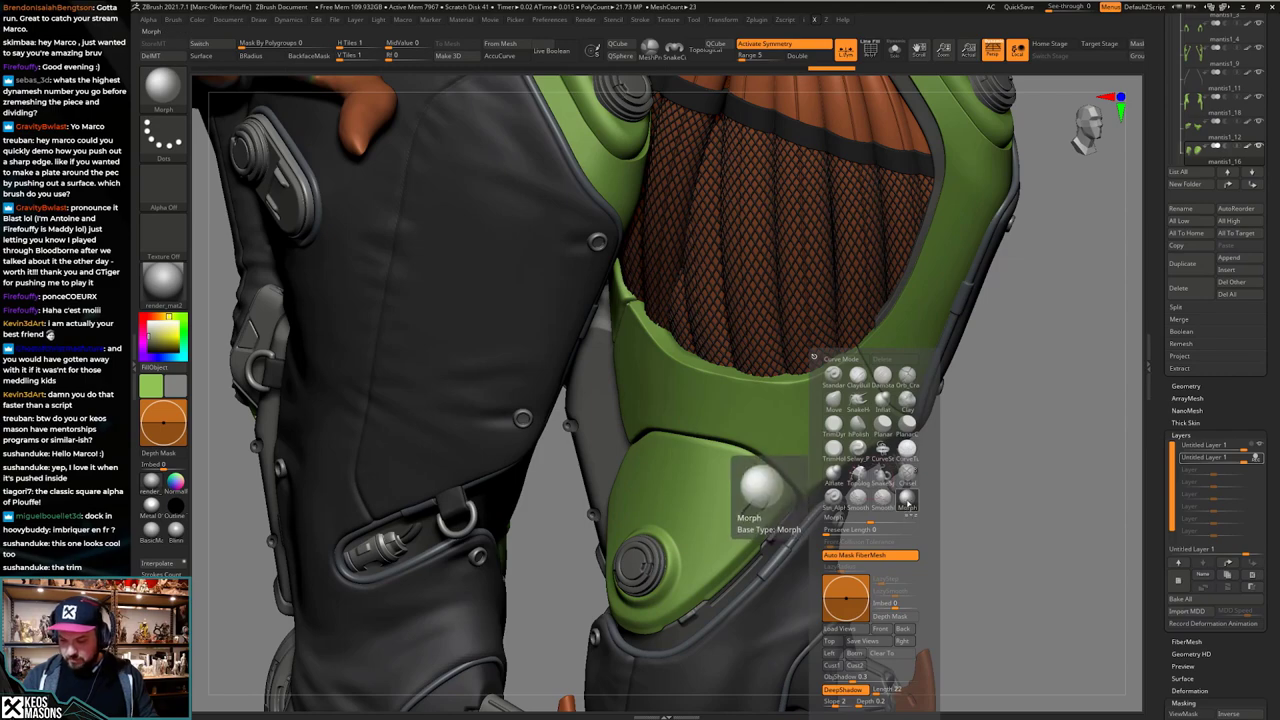
mouse_move(735, 510)
left_mouse_down()
mouse_move(757, 508)
mouse_move(737, 518)
mouse_move(758, 480)
left_mouse_up()
mouse_move(800, 535)
right_mouse_down()
mouse_move(831, 543)
mouse_move(719, 520)
right_mouse_up()
key("ctrl+z")
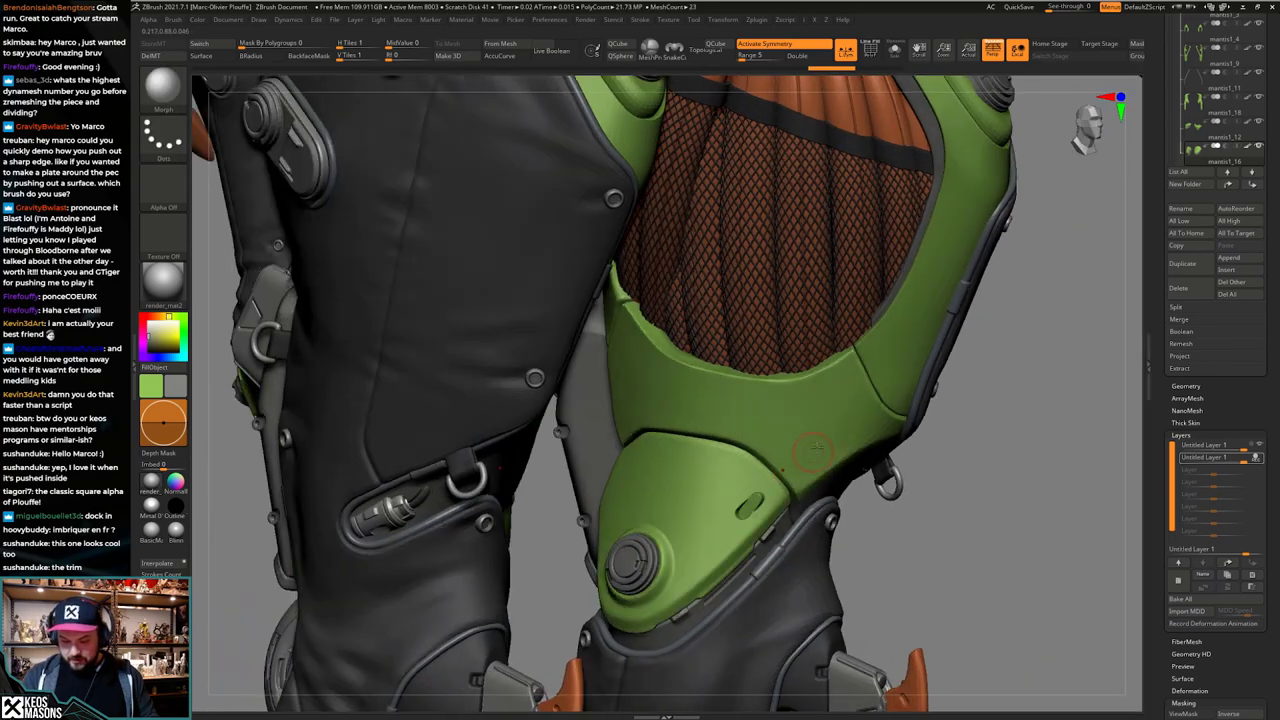
right_click_drag(672, 556, 742, 494)
key("ctrl+z")
Step: Turn off RGB for the Morph brush and erase part of the raised collar around the knee plate's round knob
key("space")
left_click_drag(742, 494, 722, 495)
right_click_drag(720, 496, 753, 443)
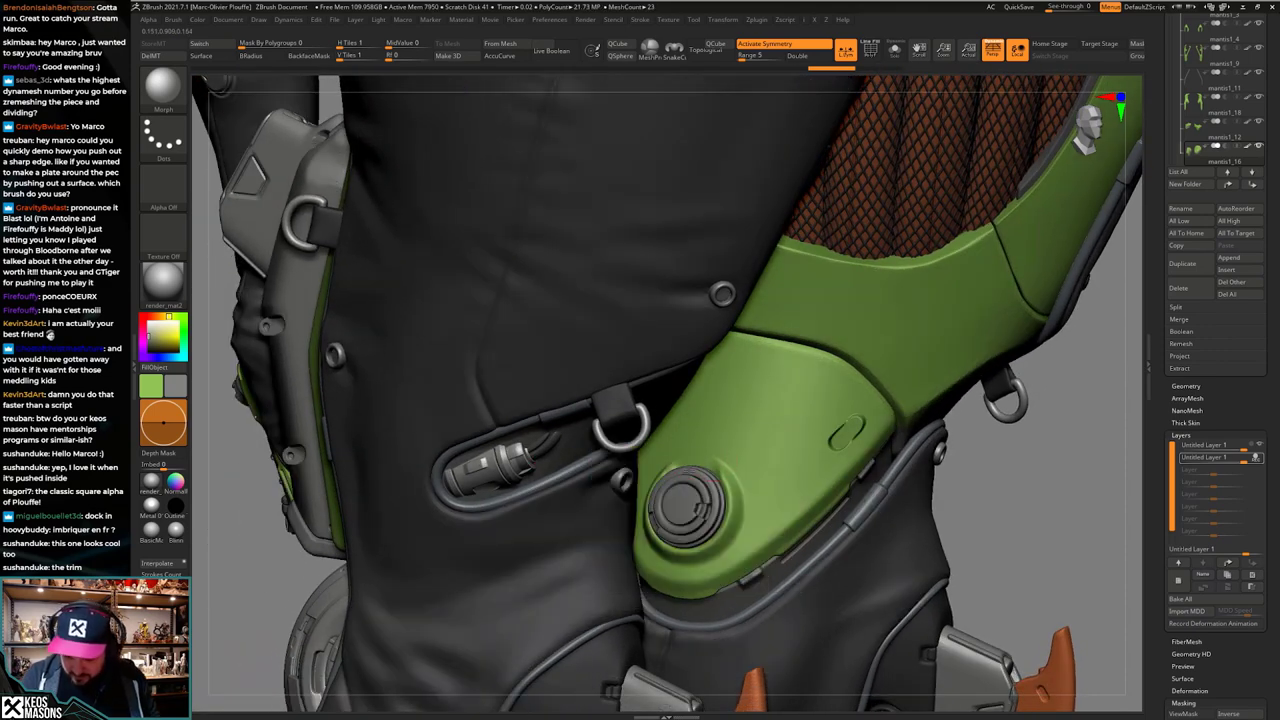
key("space")
key("space")
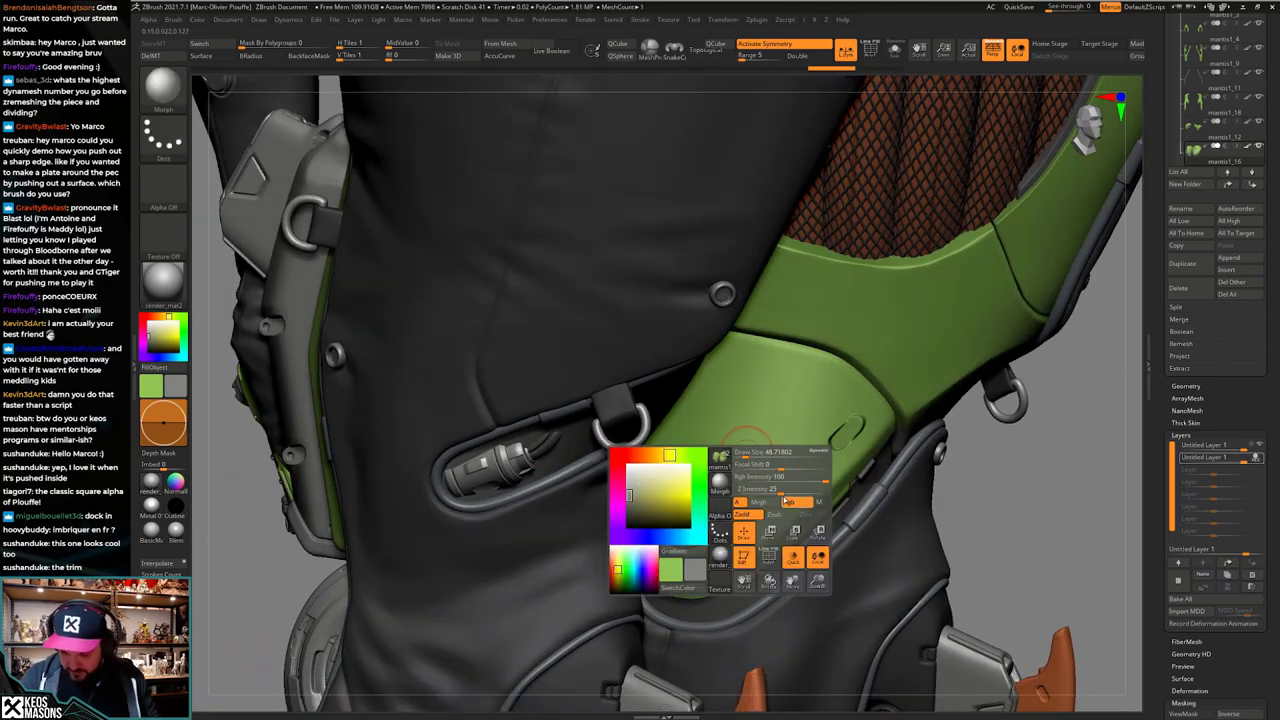
left_click(791, 505)
mouse_move(700, 461)
left_mouse_down()
mouse_move(678, 466)
mouse_move(736, 456)
left_mouse_up()
right_click_drag(743, 451, 975, 476)
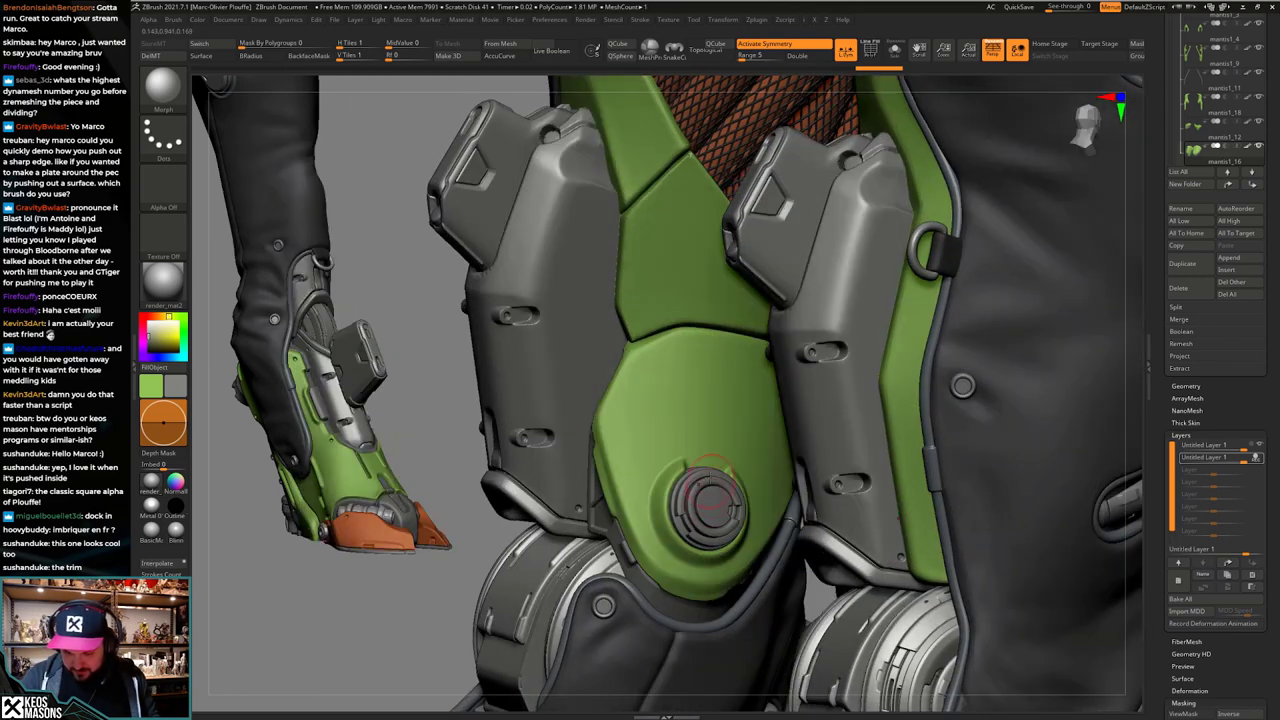
right_click_drag(702, 462, 723, 456)
left_click_drag(726, 454, 744, 502)
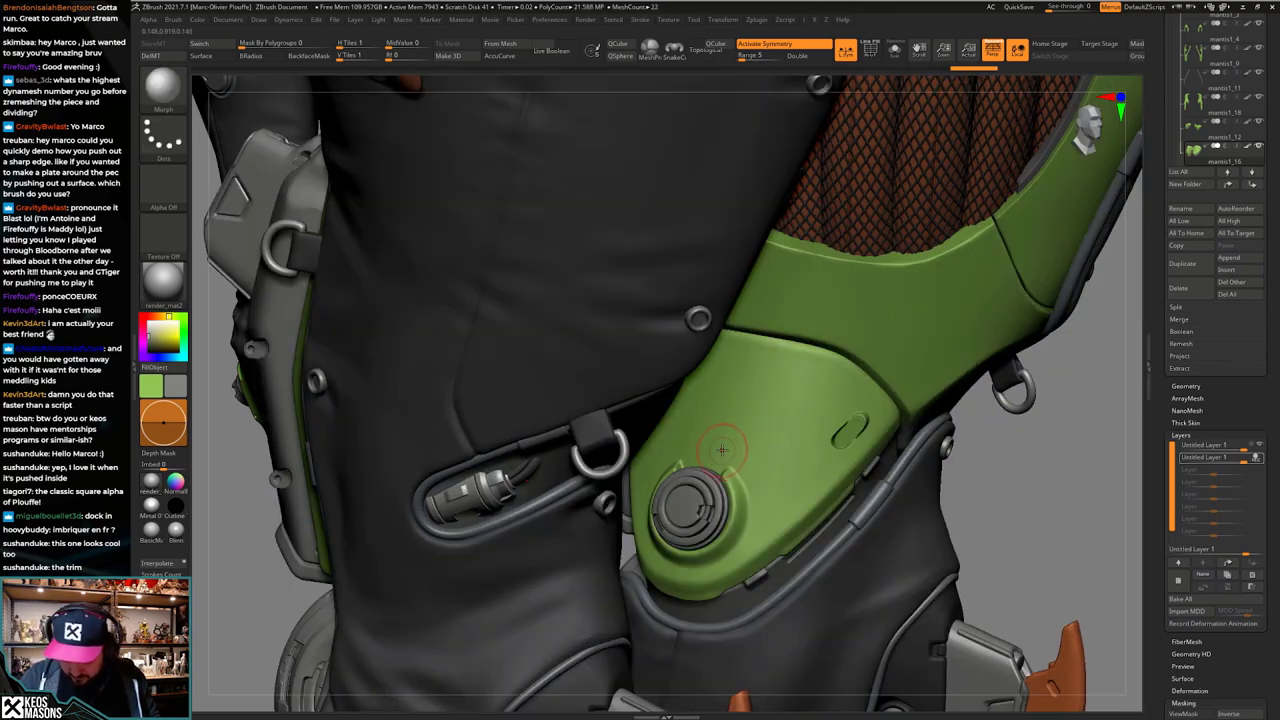
Step: Refine the cut ends of the collar around the knee knob with the Orb_Cracks brush
mouse_move(752, 424)
right_mouse_down()
mouse_move(780, 544)
mouse_move(778, 522)
mouse_move(802, 514)
mouse_move(786, 516)
mouse_move(775, 489)
right_mouse_up()
key("space")
left_click(788, 497)
key("space")
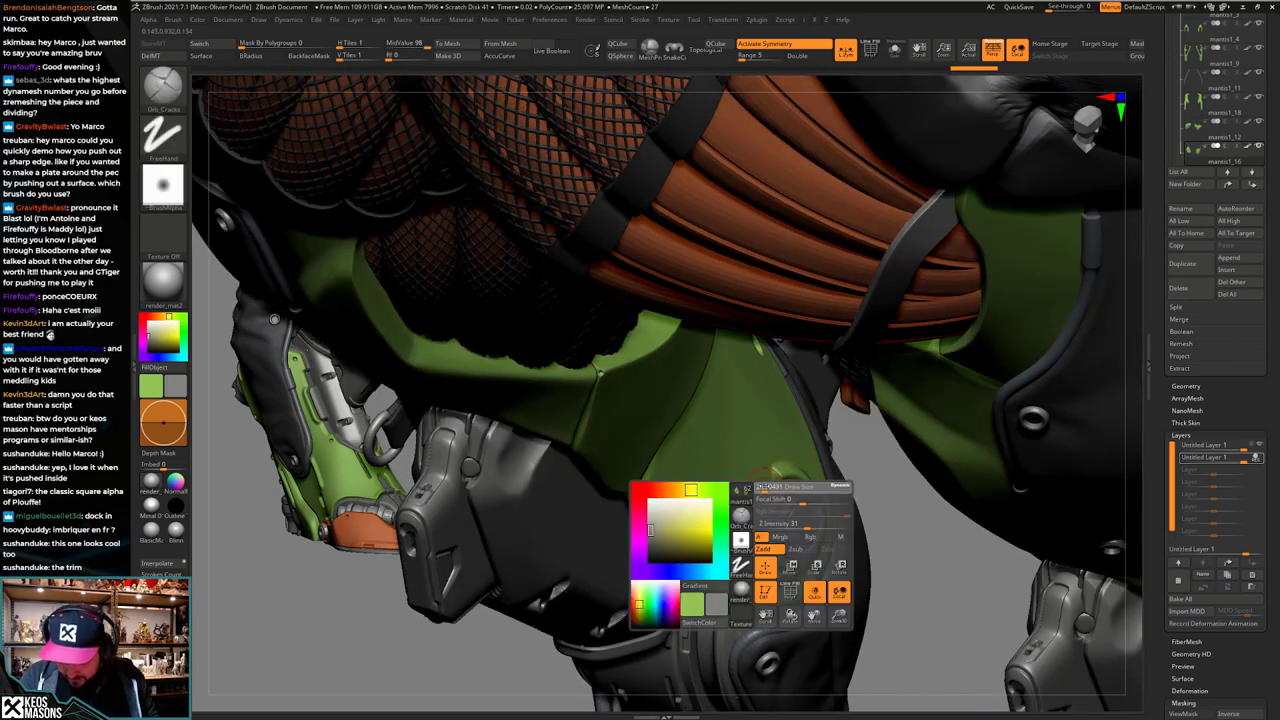
left_click_drag(775, 489, 781, 456)
right_click_drag(765, 492, 755, 536)
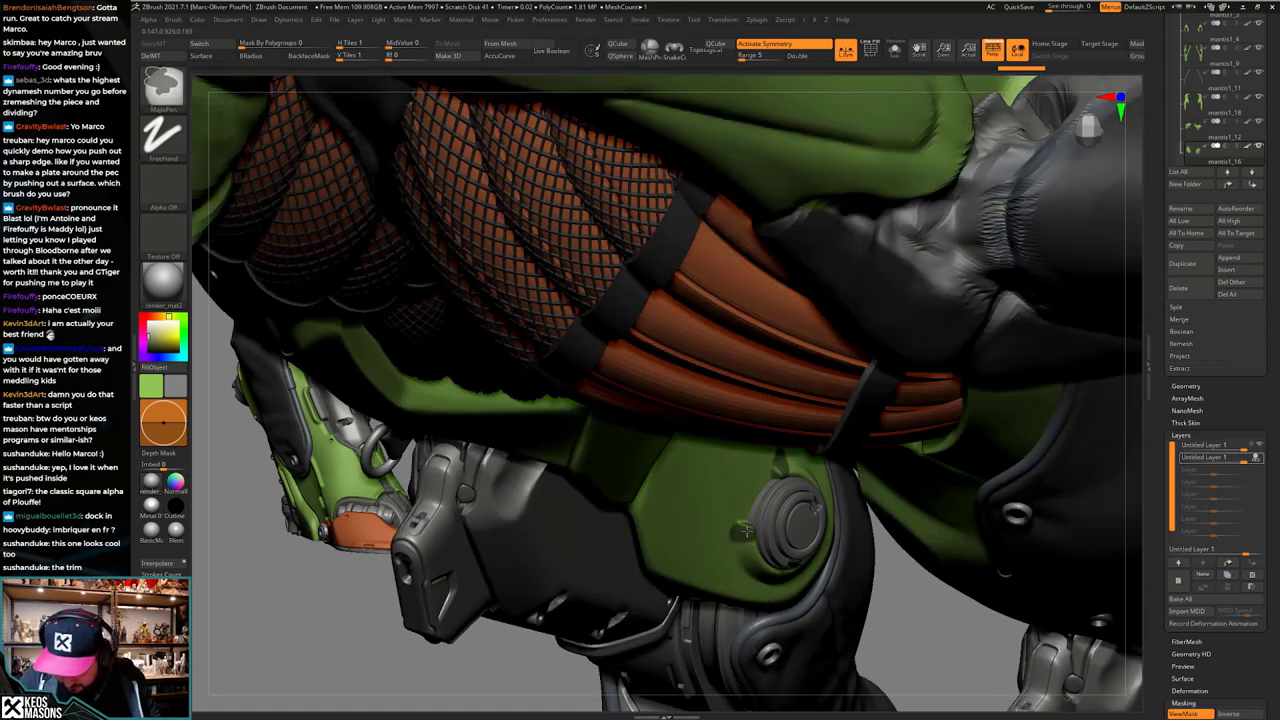
left_click_drag(750, 529, 757, 534, "ctrl")
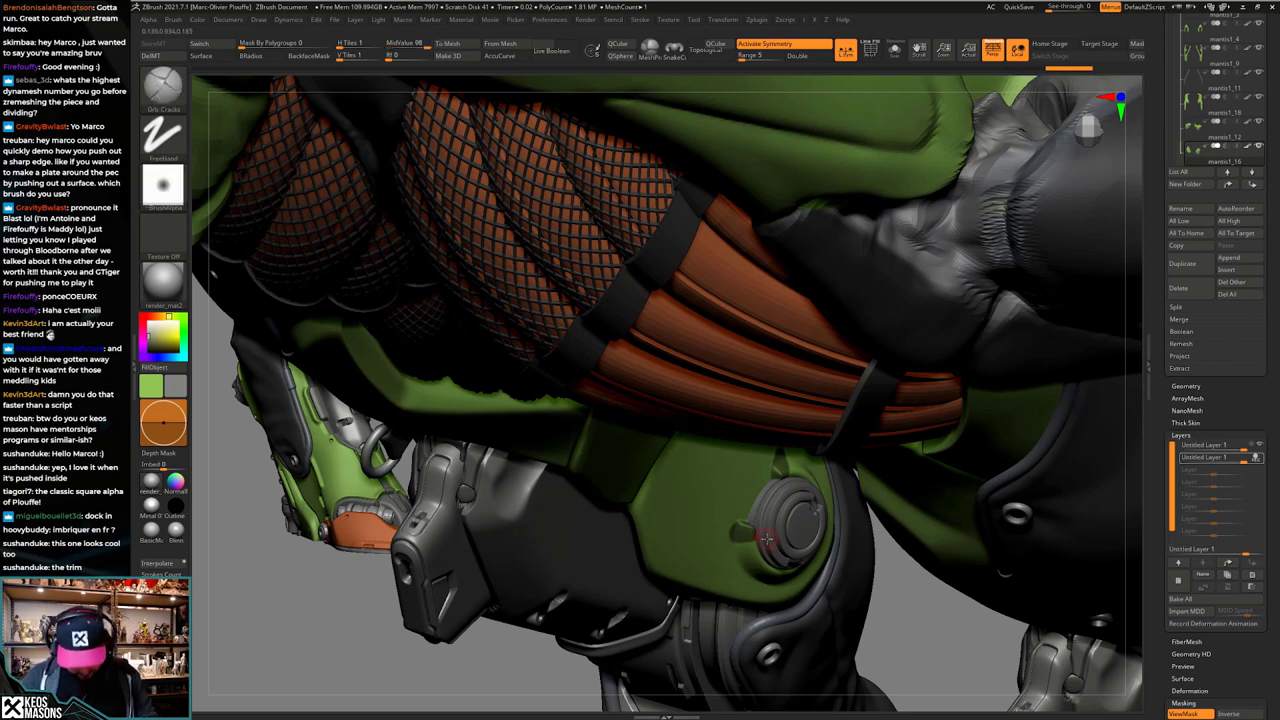
right_click_drag(790, 480, 773, 484)
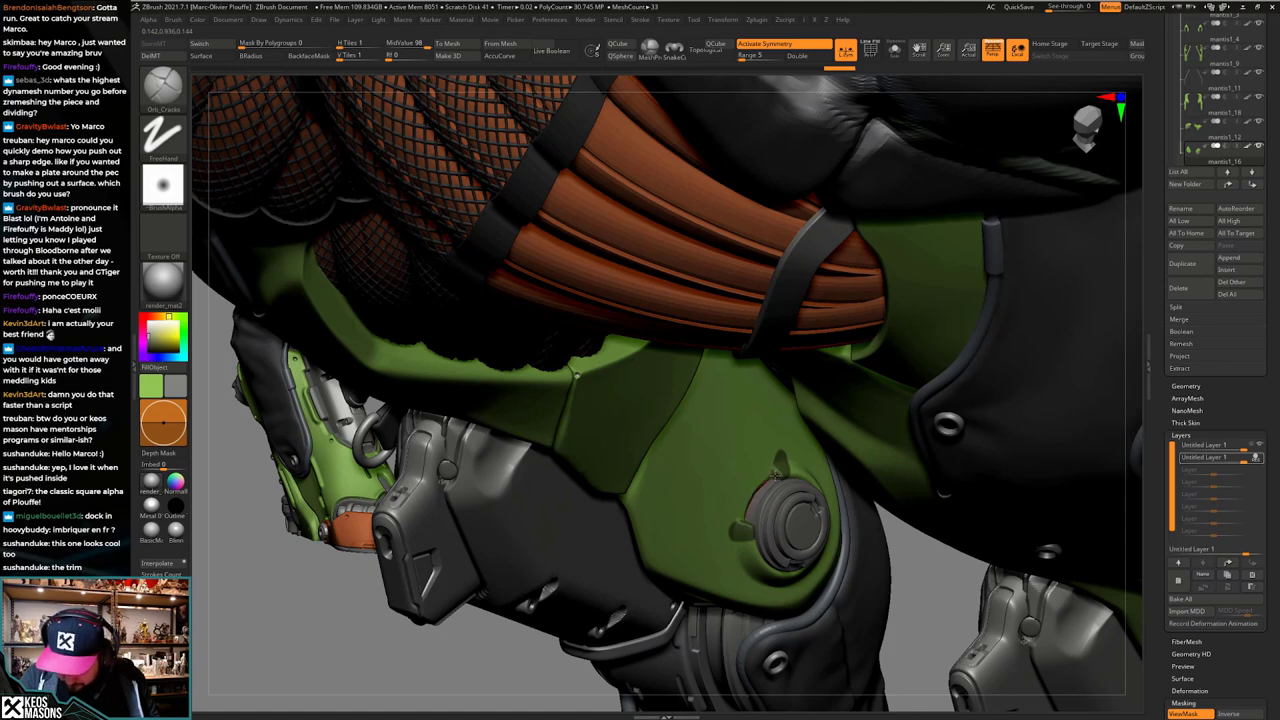
key("alt+s")
right_click_drag(785, 478, 831, 551)
key("ctrl+h")
key("alt+s")
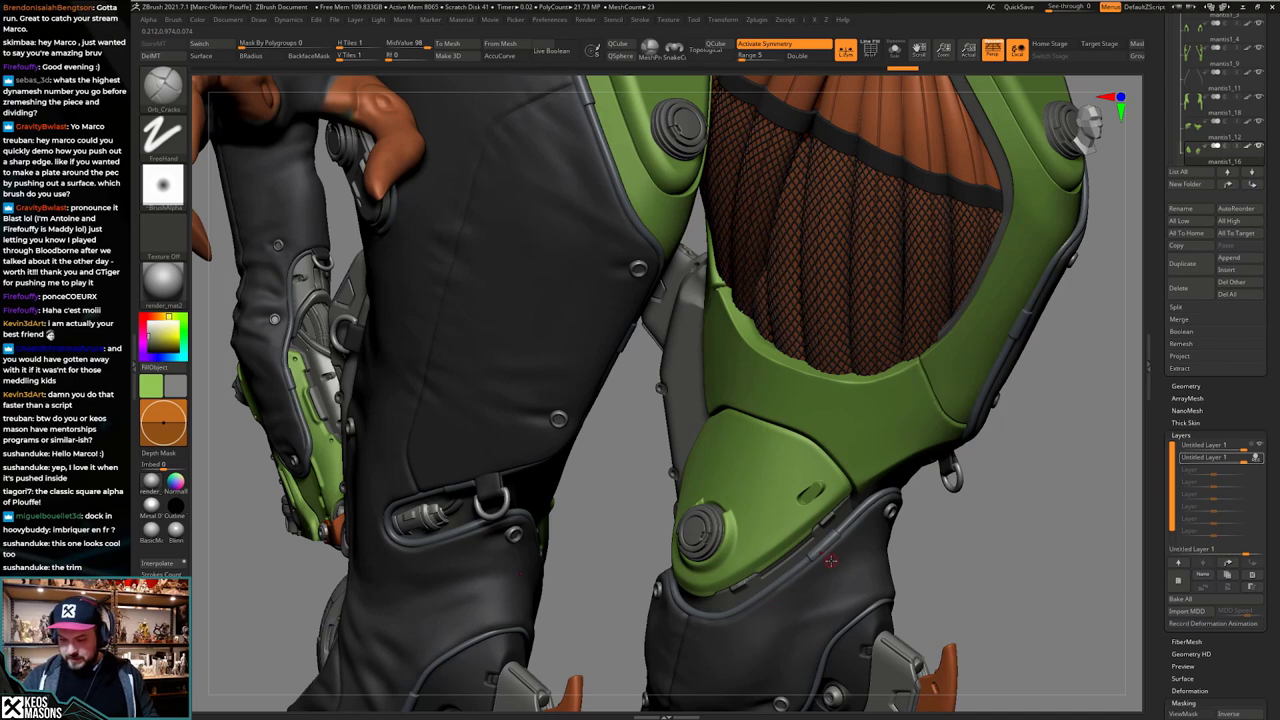
Step: Mask a panel-shaped area along the knee plate's upper edge with the MaskPen brush
right_click_drag(700, 522, 745, 498)
mouse_move(738, 428)
left_mouse_down("ctrl")
mouse_move(736, 445)
mouse_move(812, 450)
left_mouse_up("ctrl")
right_click(714, 499)
right_click_drag(714, 499, 696, 478)
mouse_move(818, 422)
right_mouse_down("ctrl")
mouse_move(806, 390)
mouse_move(887, 461)
mouse_move(826, 517)
mouse_move(786, 414)
mouse_move(714, 404)
right_mouse_up("ctrl")
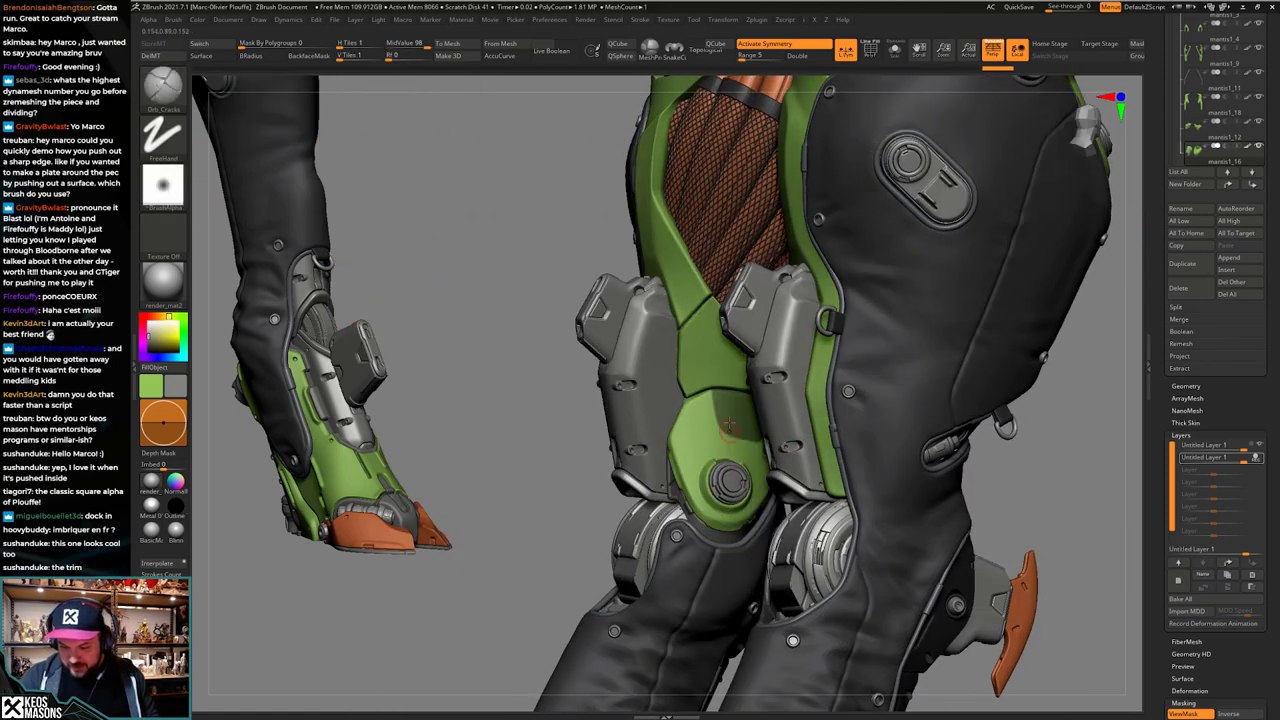
left_click_drag(714, 400, 708, 429, "ctrl")
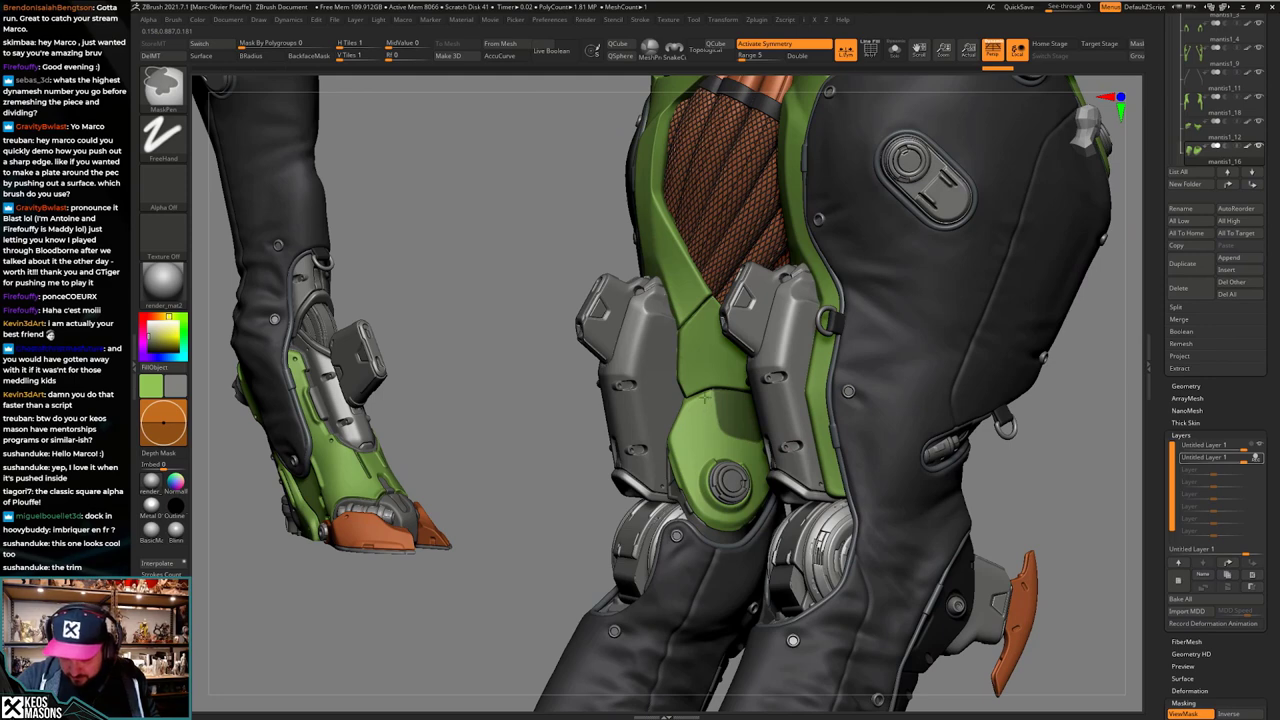
left_click(711, 433, "ctrl")
Step: Isolate the knee plates and refine the outline of the upper panel mask
key("alt+s")
mouse_move(711, 433)
right_mouse_down()
mouse_move(761, 500)
mouse_move(800, 462)
right_mouse_up()
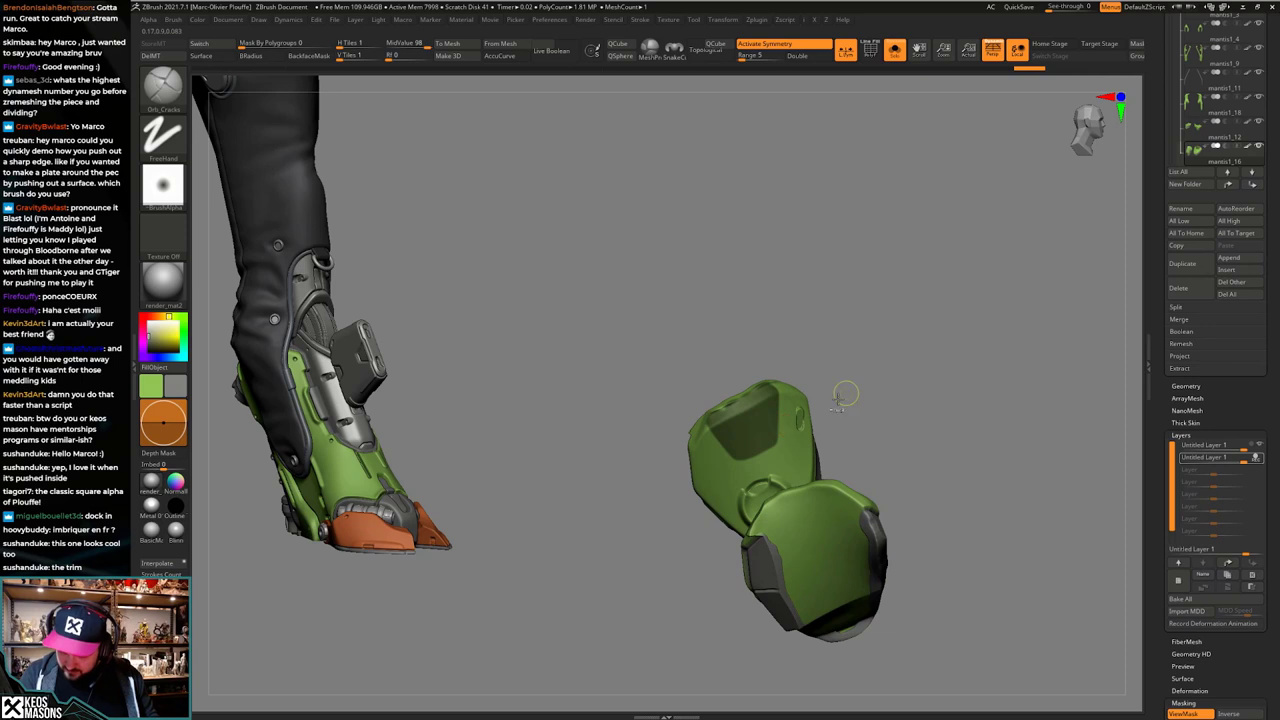
left_click(798, 435, "ctrl")
right_click_drag(866, 374, 831, 367)
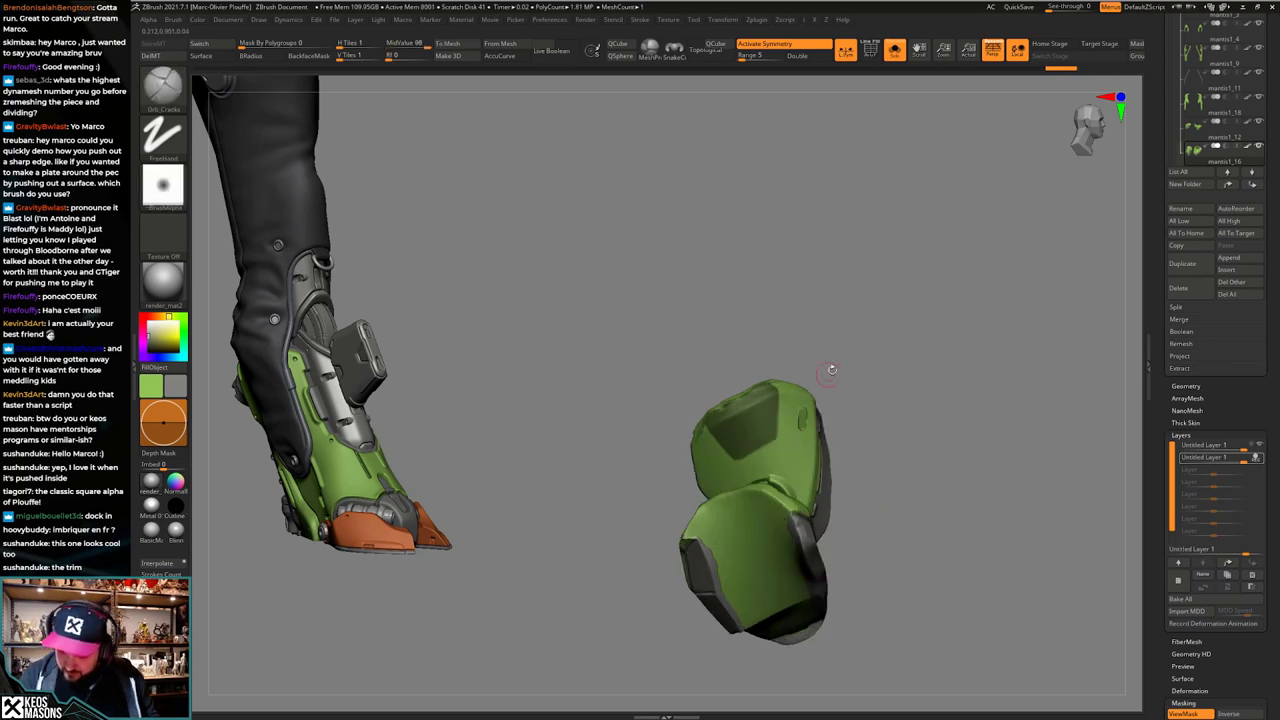
left_click(779, 454, "ctrl")
mouse_move(779, 454)
right_mouse_down()
mouse_move(826, 480)
mouse_move(779, 388)
right_mouse_up()
key("ctrl")
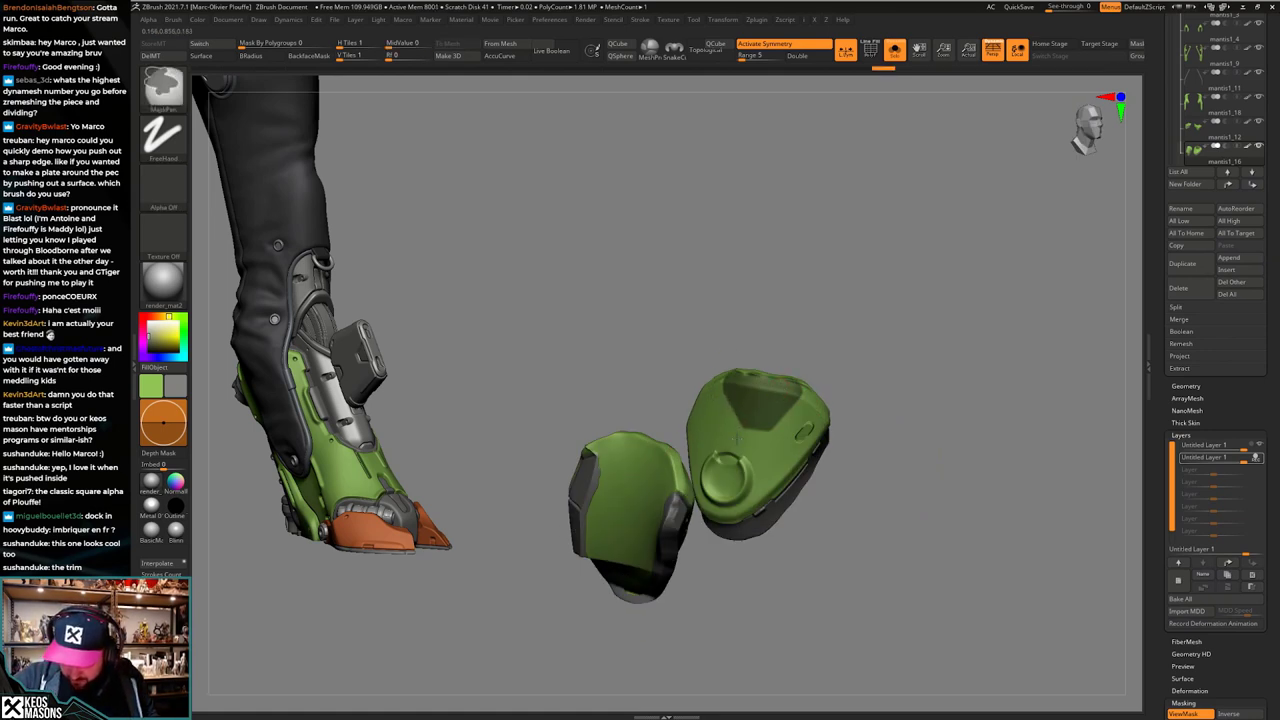
Step: Bring the full character back and adjust the panel mask's lower boundary, undoing the stray change
key("shift+s")
right_click_drag(925, 450, 848, 500)
mouse_move(771, 462)
right_mouse_down("ctrl")
mouse_move(771, 478)
mouse_move(804, 480)
right_mouse_up("ctrl")
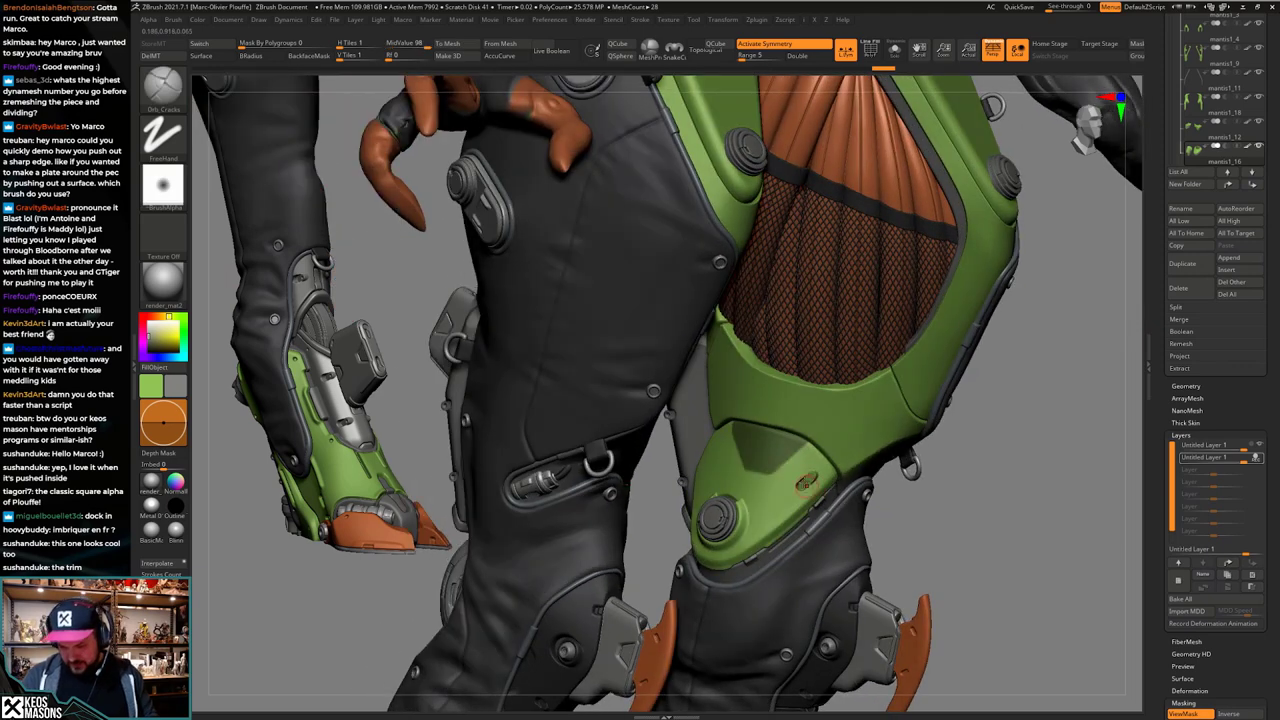
key("ctrl+z")
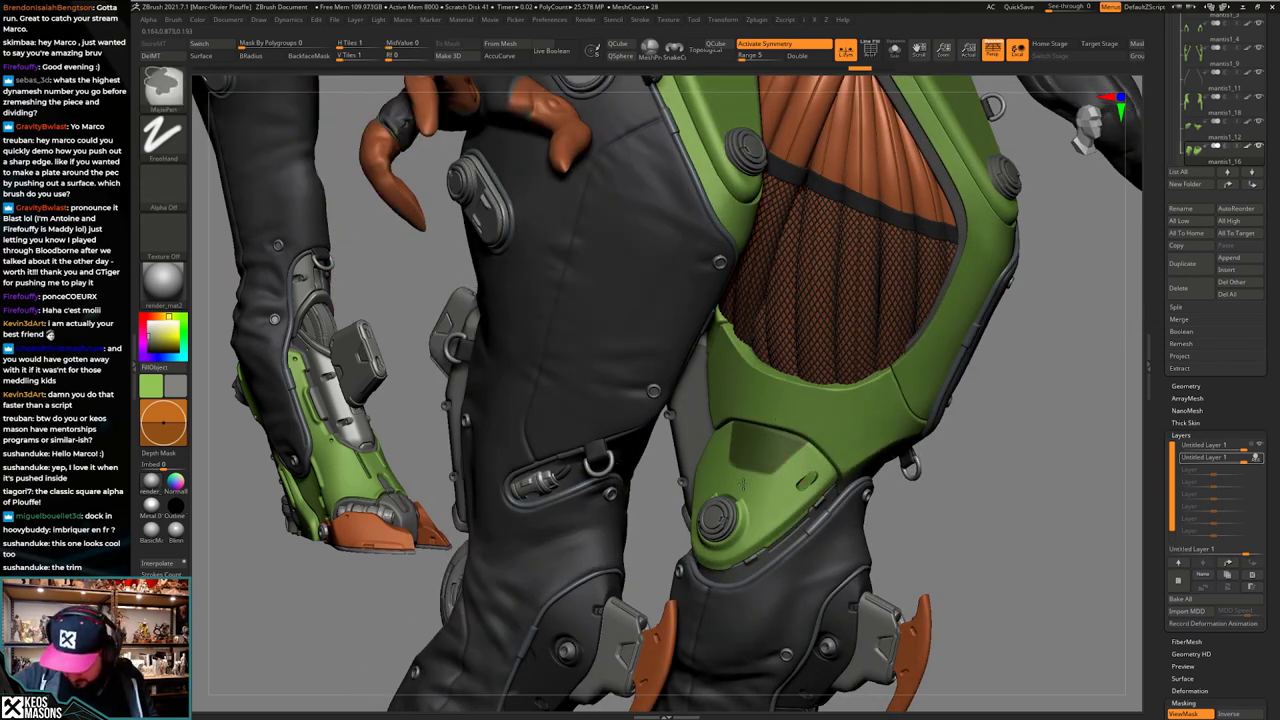
left_click(733, 460, "ctrl")
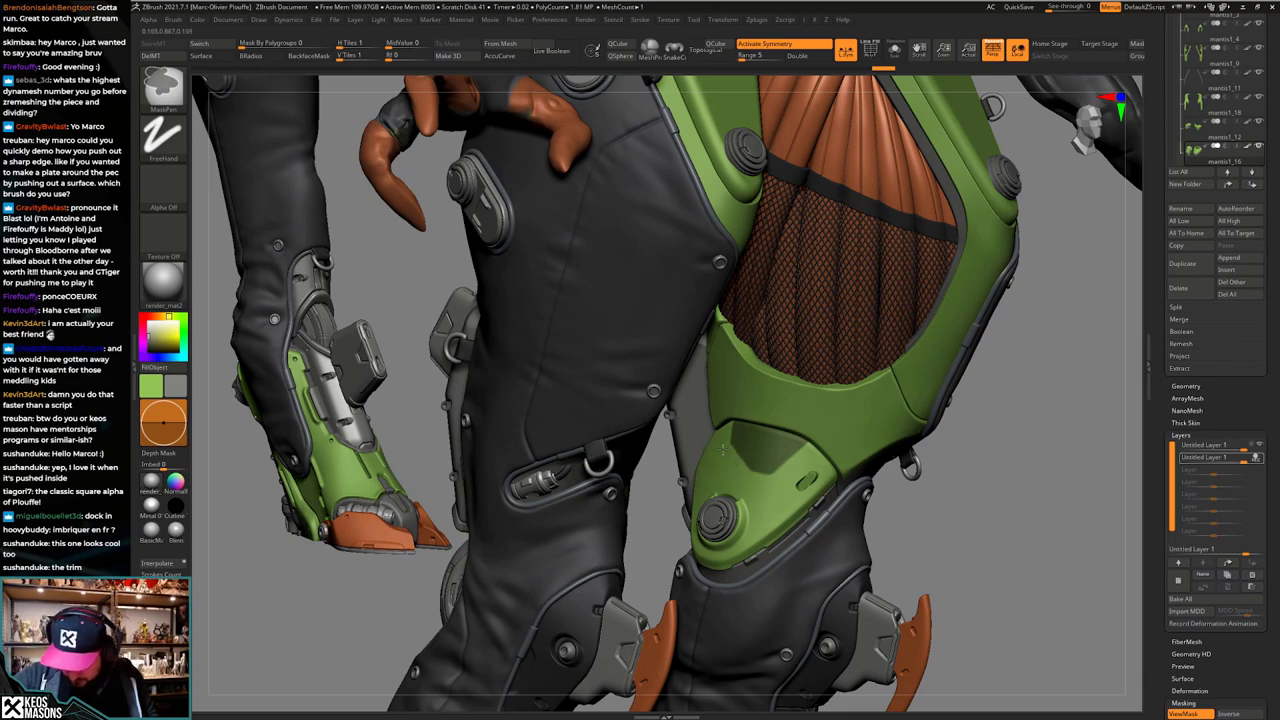
Step: Shape the panel mask into a trapezoid with slanted sides, checking it against the surrounding armor
mouse_move(747, 411)
right_mouse_down()
mouse_move(822, 444)
mouse_move(794, 400)
mouse_move(809, 414)
mouse_move(631, 424)
right_mouse_up()
key("s")
key("s")
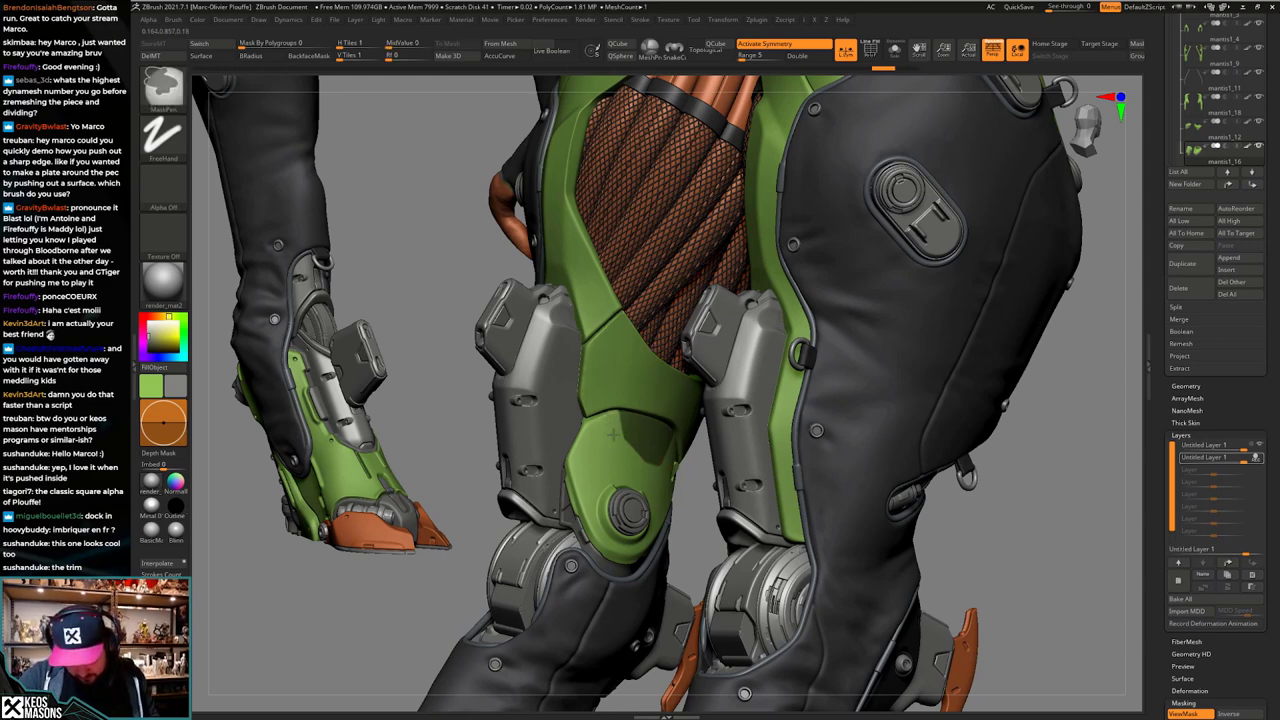
mouse_move(609, 429)
right_mouse_down()
mouse_move(728, 468)
mouse_move(732, 438)
right_mouse_up()
key("ctrl")
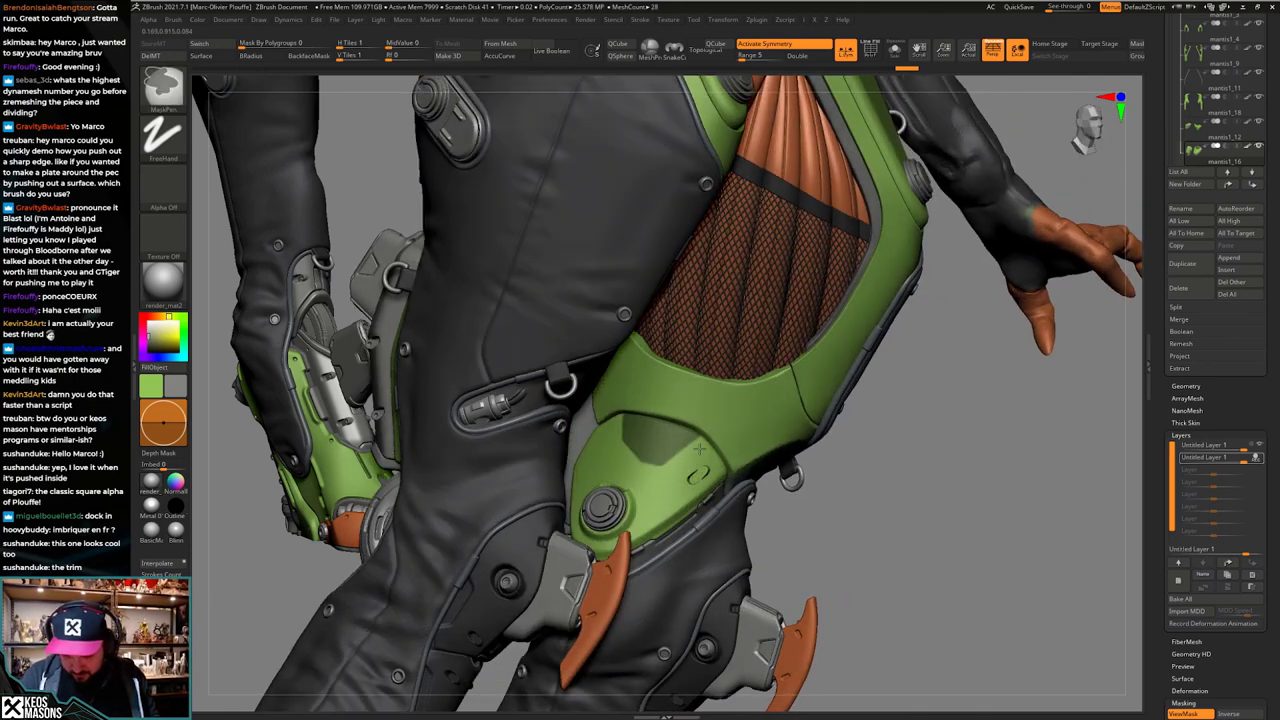
right_click_drag(750, 487, 728, 514)
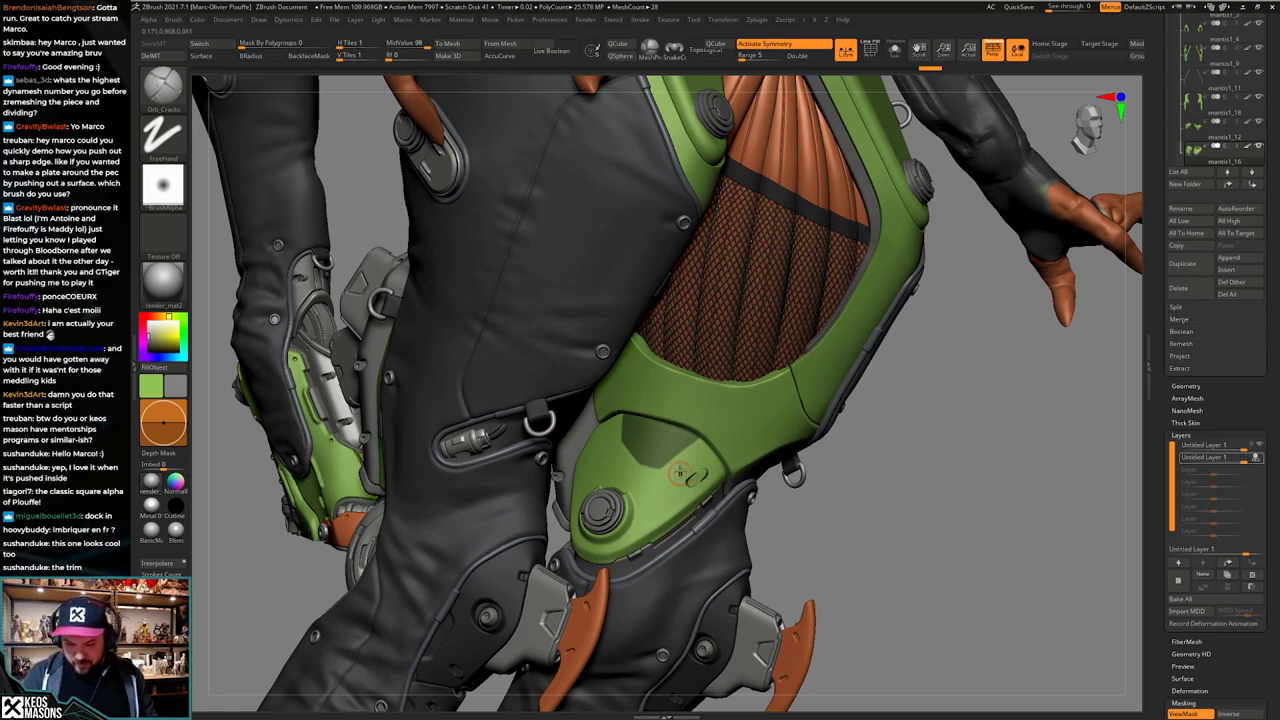
key("ctrl")
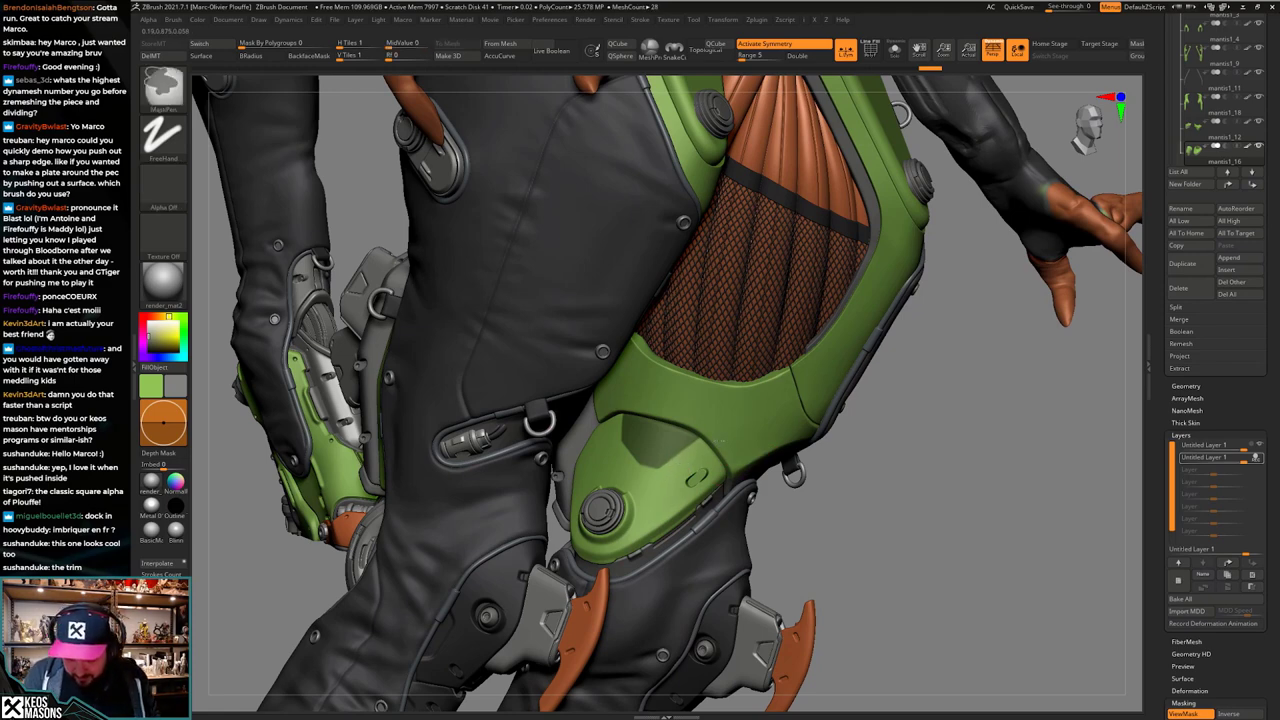
left_click(720, 440, "ctrl")
Step: Inspect the trapezoid mask on the isolated knee plate, and invert it to leave only the upper panel unmasked
left_click_drag(764, 495, 757, 486)
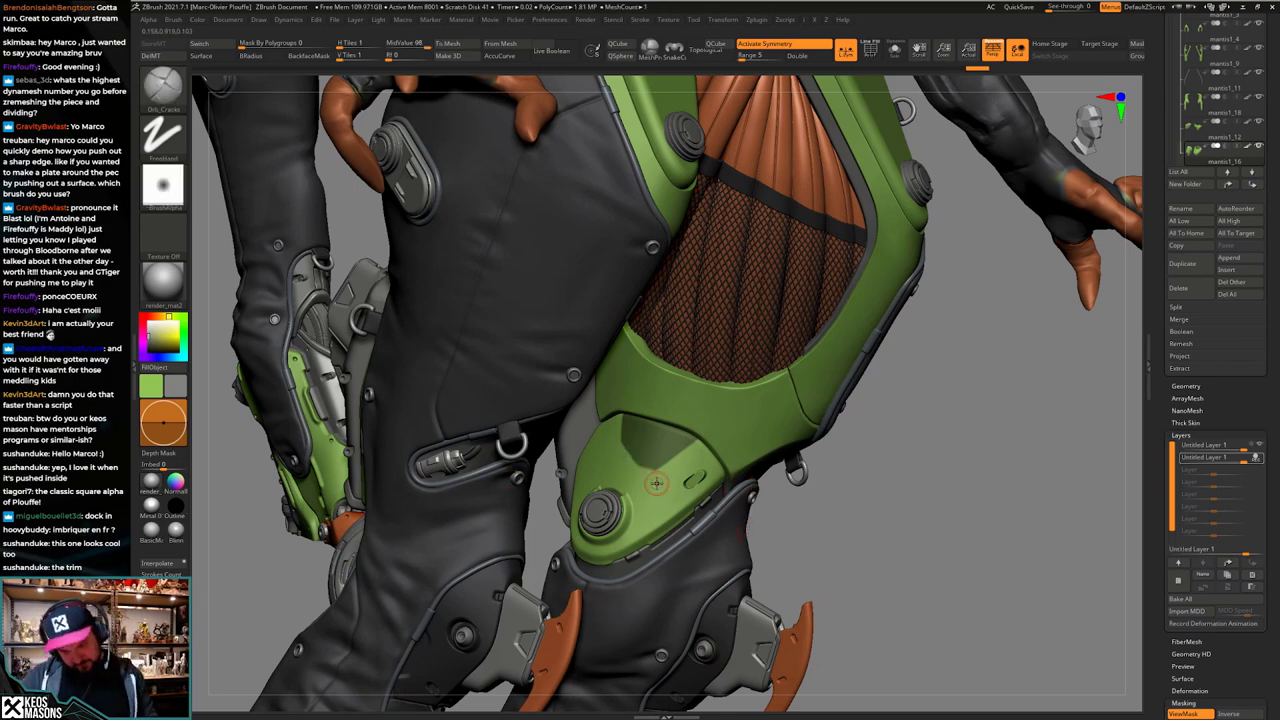
left_click_drag(789, 508, 822, 522)
left_click_drag(893, 492, 890, 560)
key("alt+s")
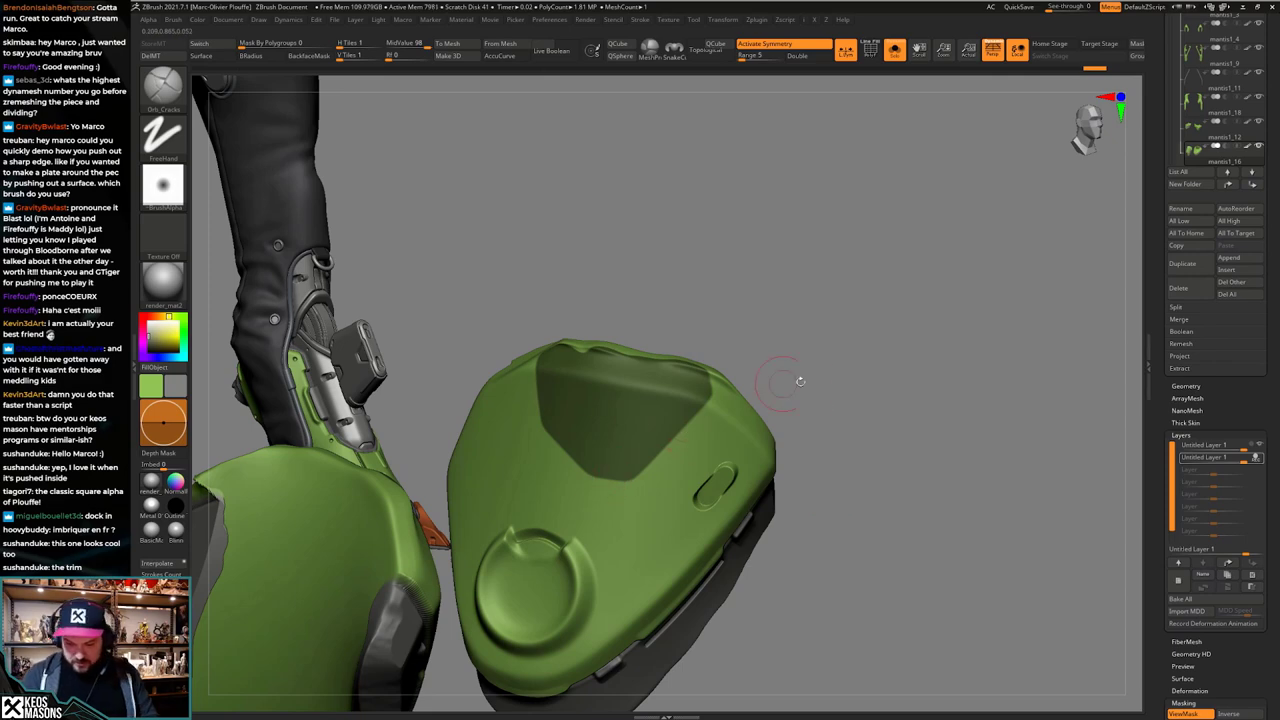
left_click_drag(800, 381, 851, 423)
key("alt+s")
mouse_move(960, 425)
left_mouse_down()
mouse_move(985, 435)
mouse_move(950, 440)
mouse_move(991, 477)
mouse_move(988, 461)
left_mouse_up()
left_click(980, 477, "ctrl")
Step: Try to move the unmasked upper panel of the knee plate outward with a Transpose line
key("w")
mouse_move(741, 470)
left_mouse_down()
mouse_move(978, 422)
mouse_move(963, 457)
mouse_move(890, 462)
mouse_move(985, 470)
mouse_move(950, 490)
left_mouse_up()
key("q")
key("w")
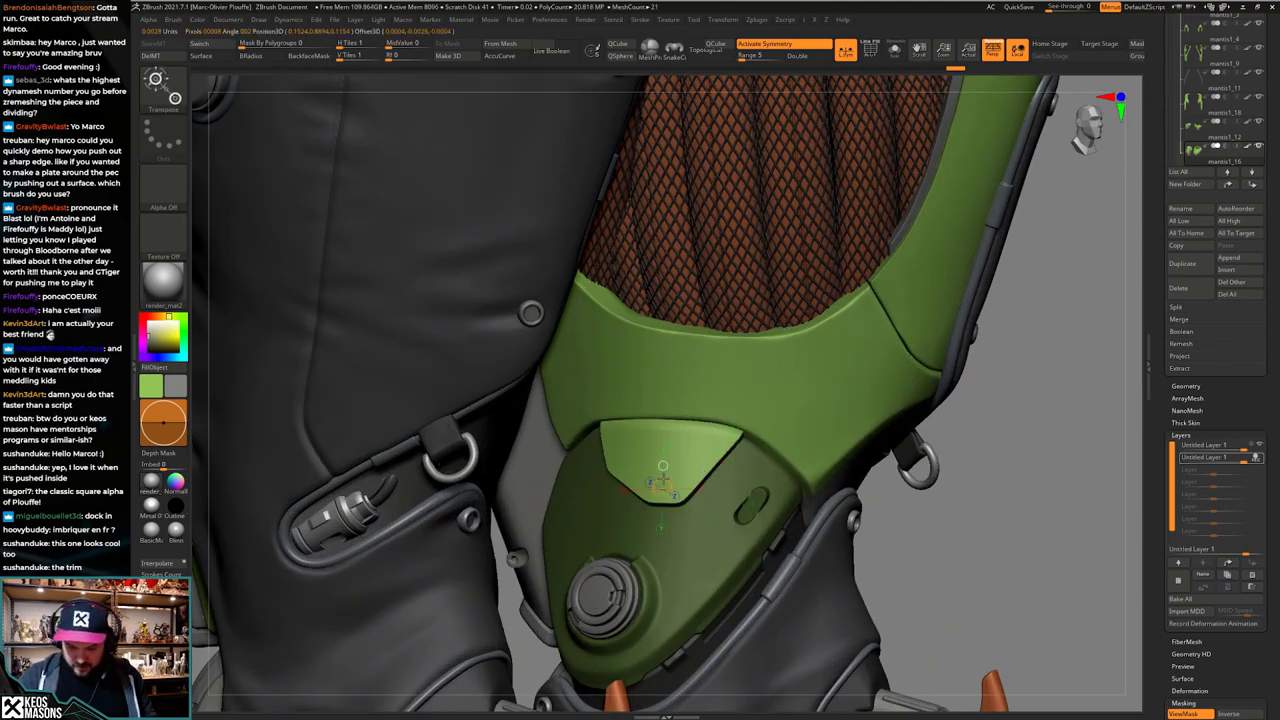
left_click_drag(663, 470, 660, 455)
key("q")
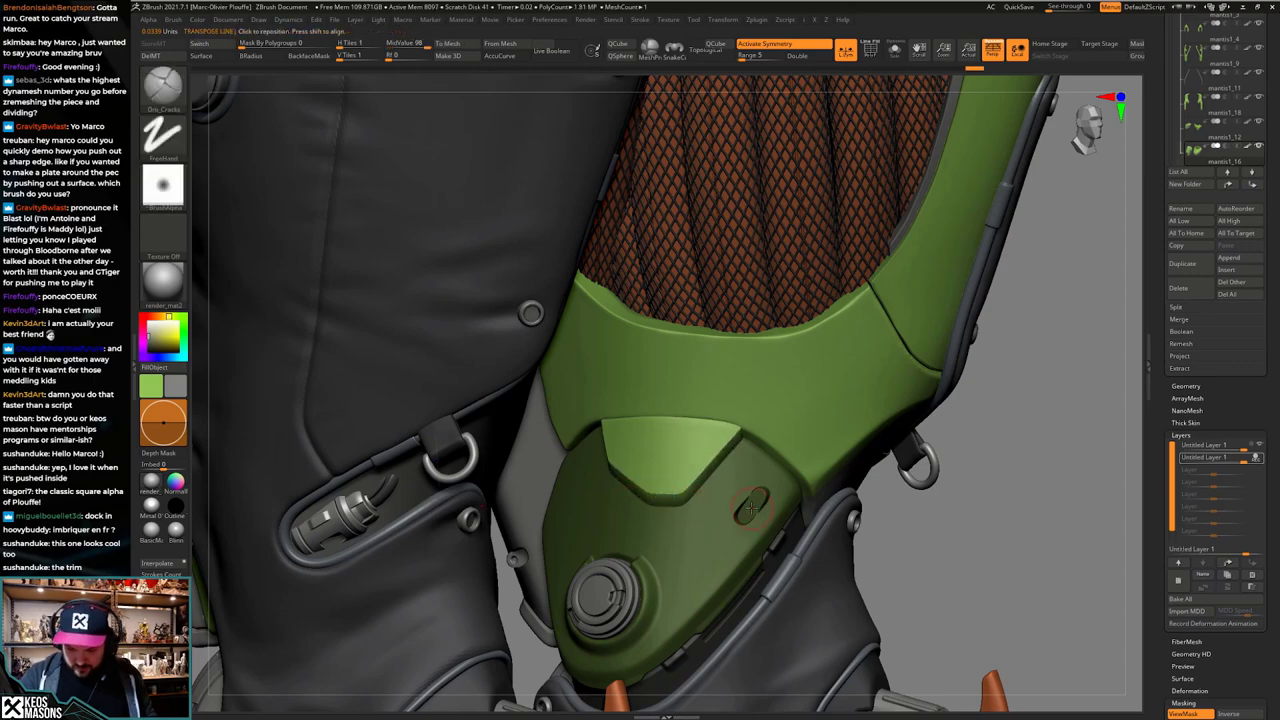
right_click_drag(752, 508, 785, 510)
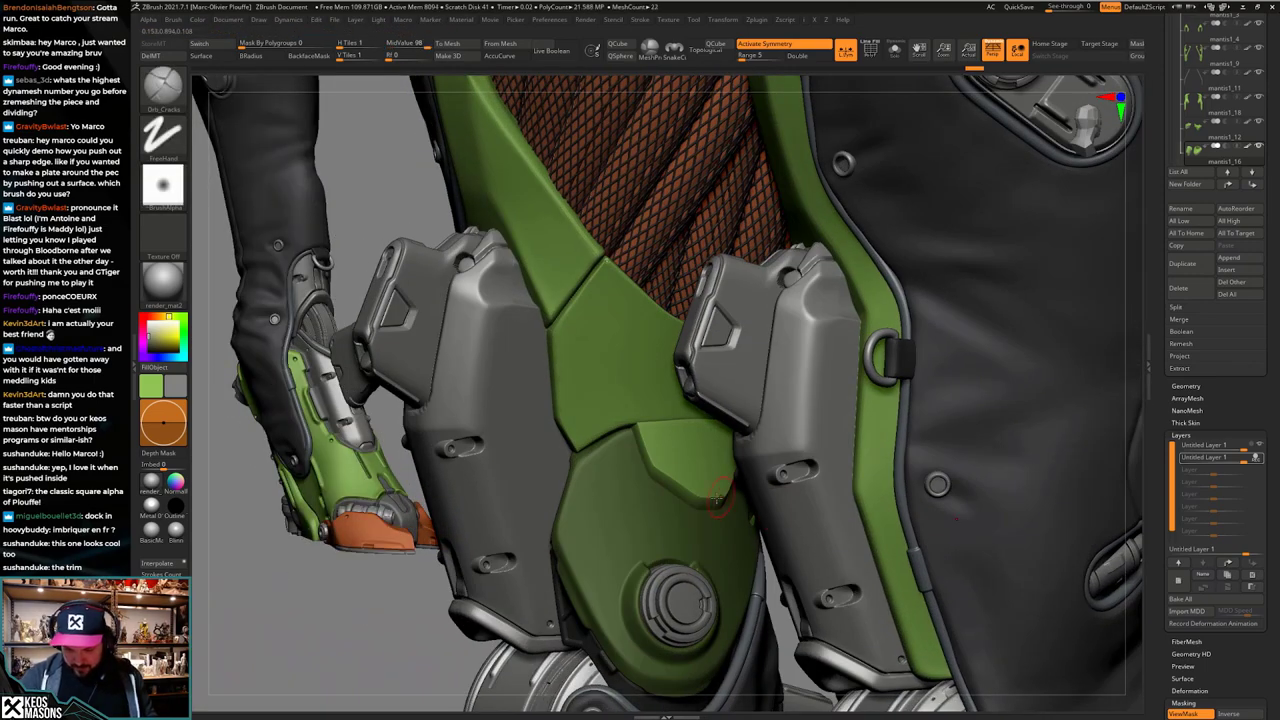
mouse_move(703, 521)
right_mouse_down()
mouse_move(860, 505)
mouse_move(800, 530)
mouse_move(754, 462)
right_mouse_up()
left_click(798, 528, "ctrl")
Step: Soften the edges of the inverted panel mask and raise the unmasked panel with a new Transpose line
left_click(997, 417)
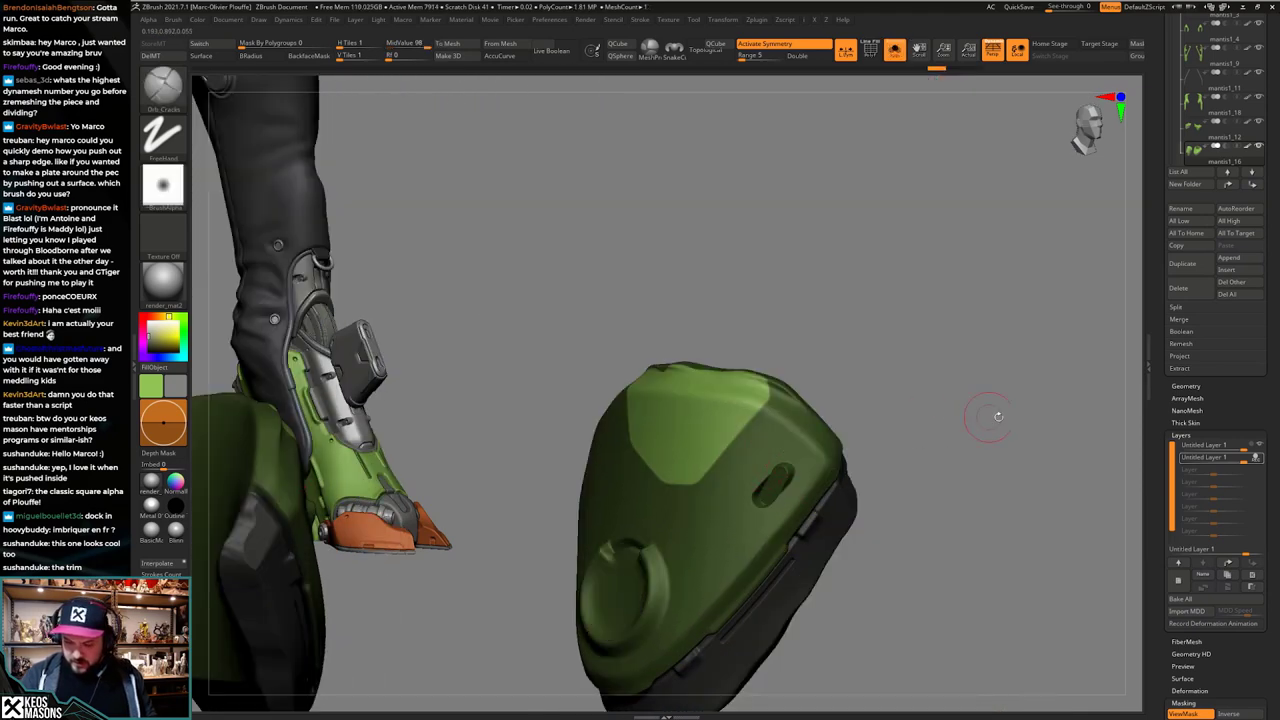
left_click(988, 423, "ctrl")
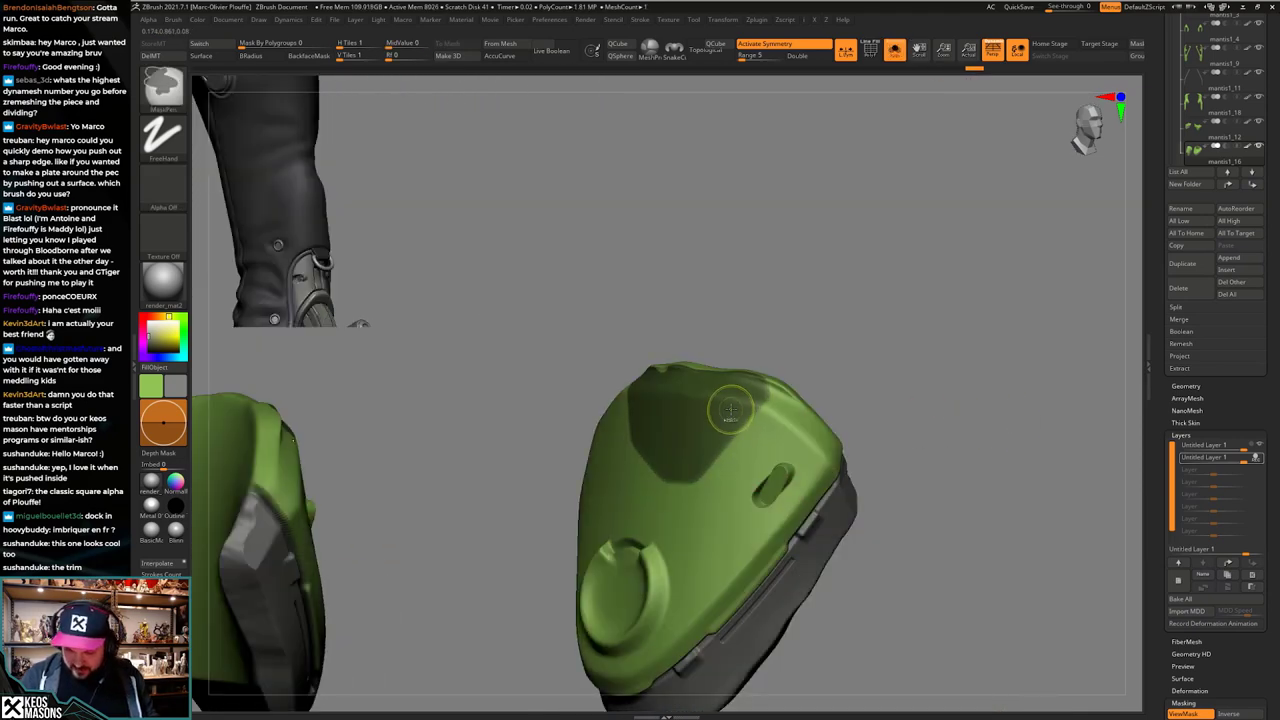
left_click(957, 388, "ctrl")
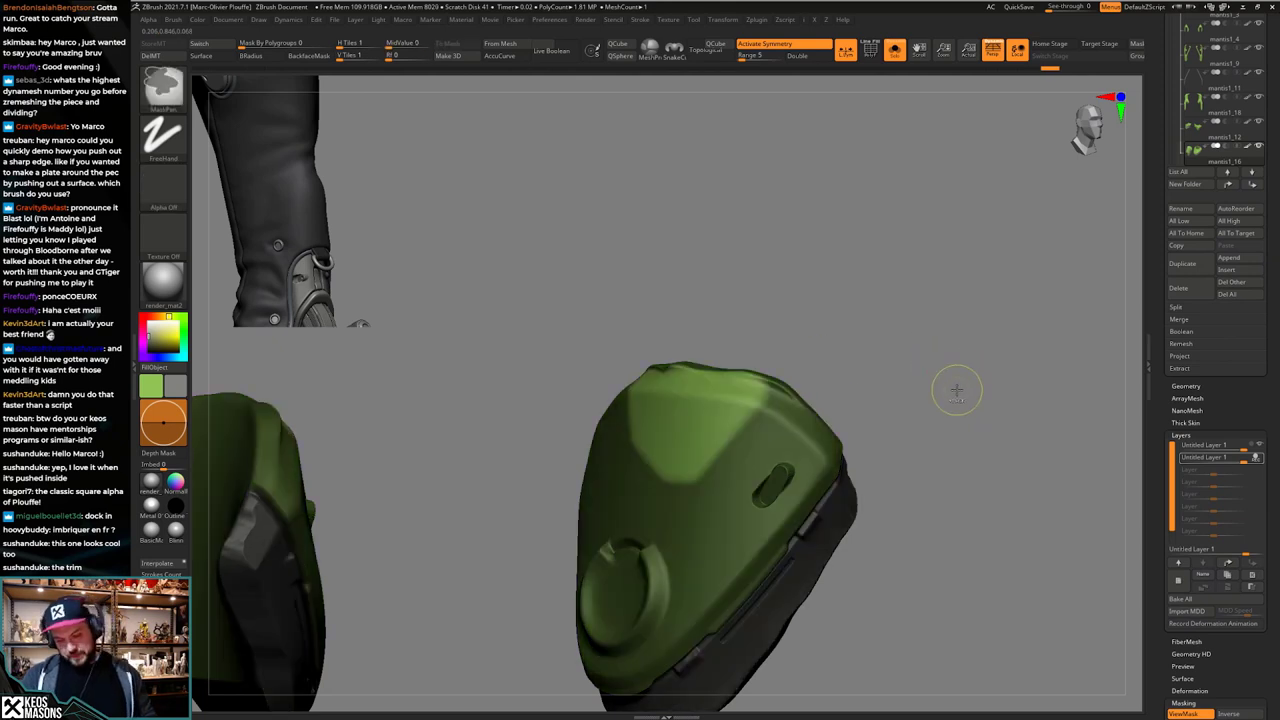
key("alt+s")
key("w")
left_click_drag(753, 416, 1041, 419)
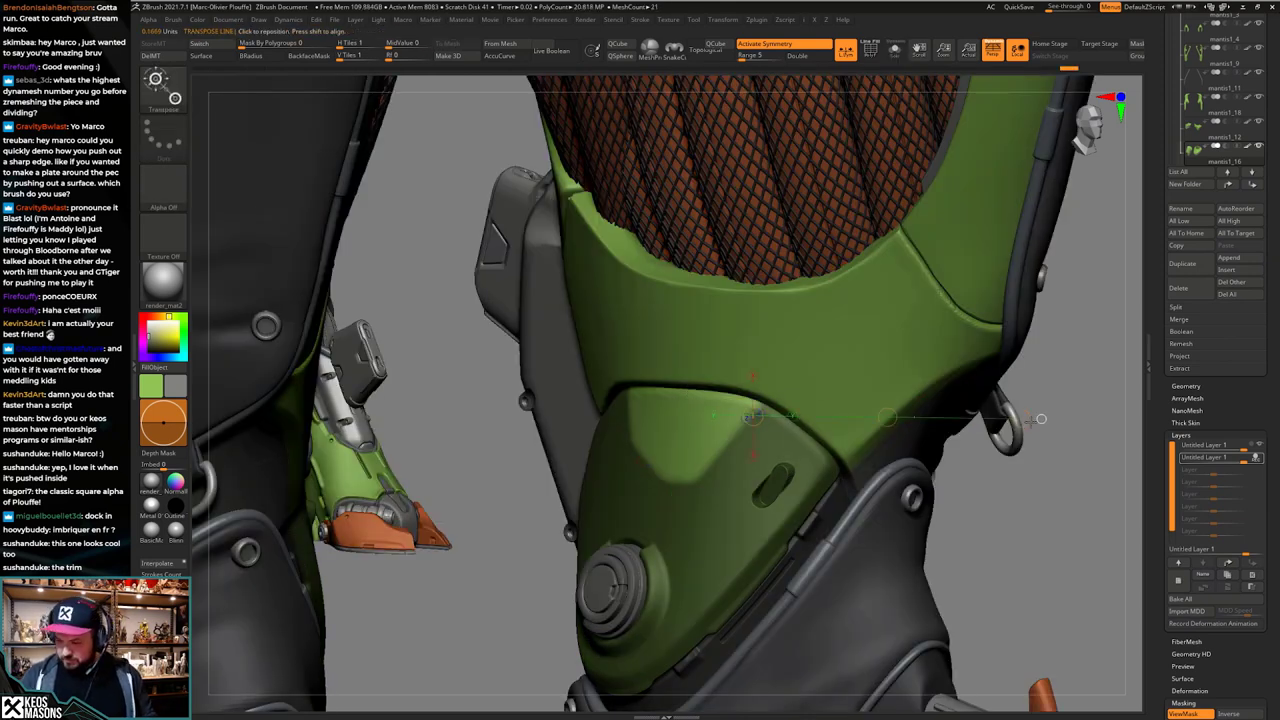
left_click_drag(768, 458, 1075, 416)
right_click_drag(1075, 416, 1086, 408)
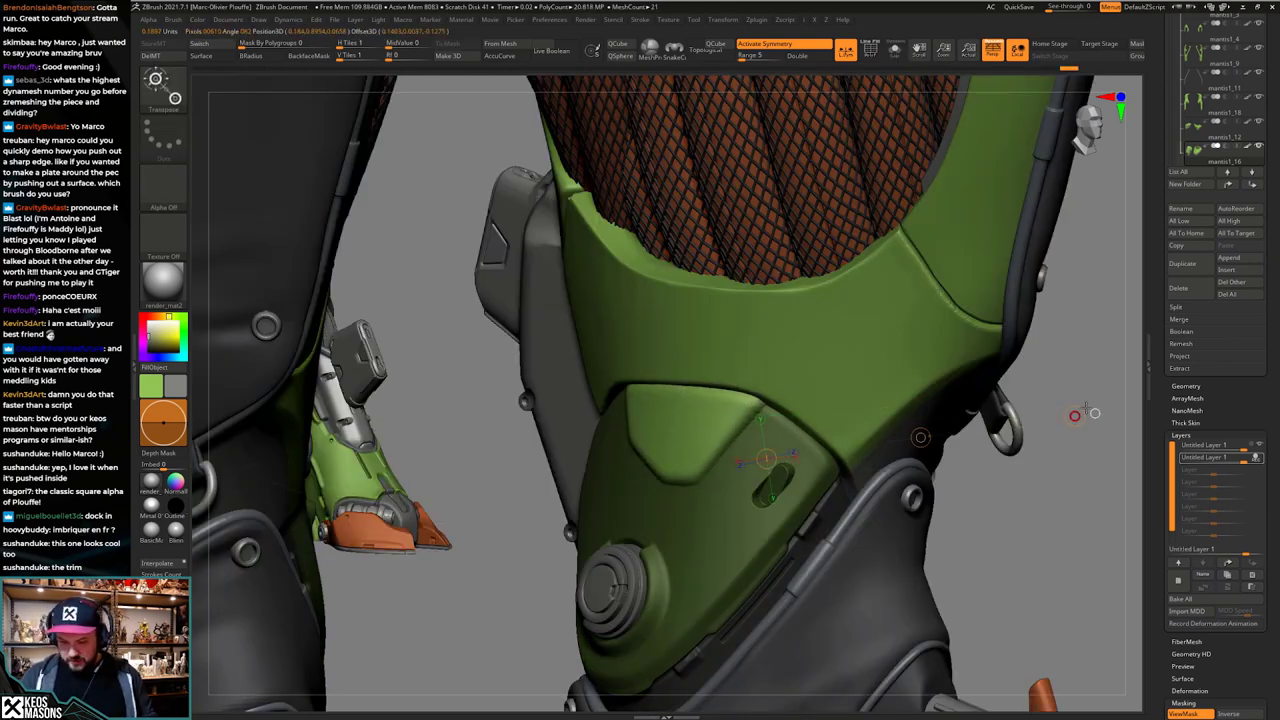
Step: Check the raised upper panel on the knee plate from another angle and clear its mask
key("q")
left_click_drag(1088, 410, 768, 434)
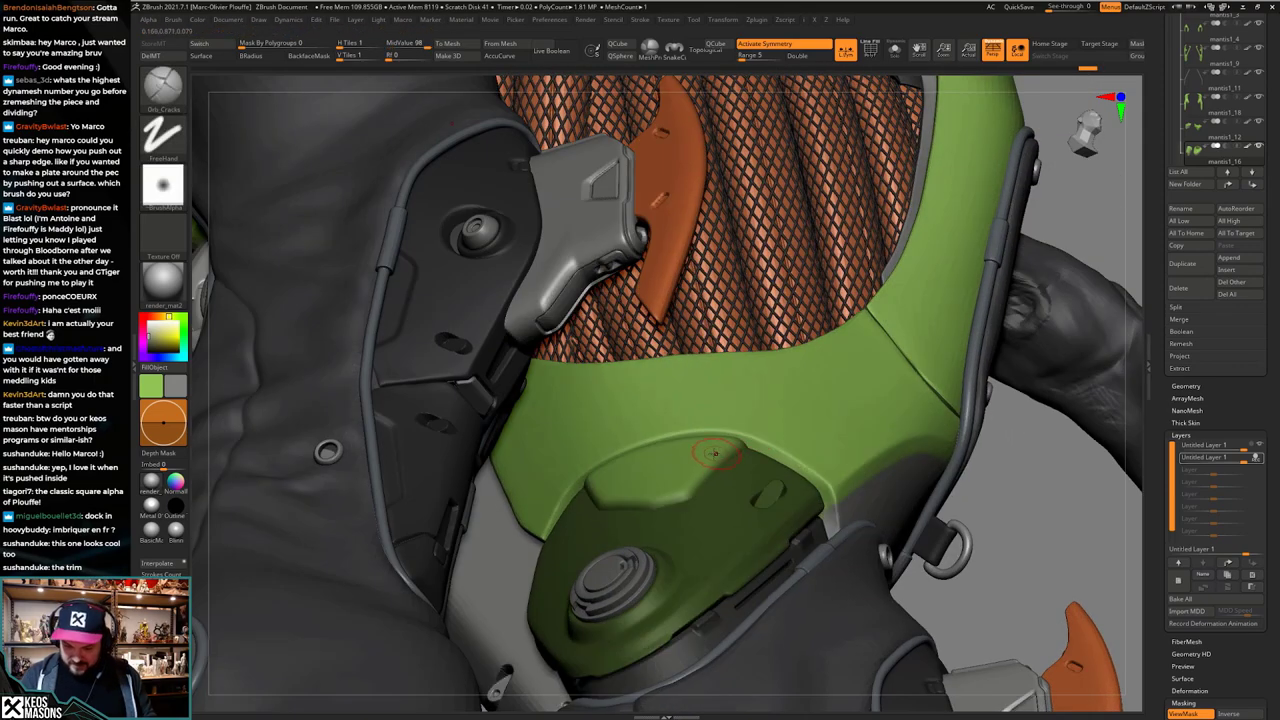
right_click_drag(730, 470, 926, 466)
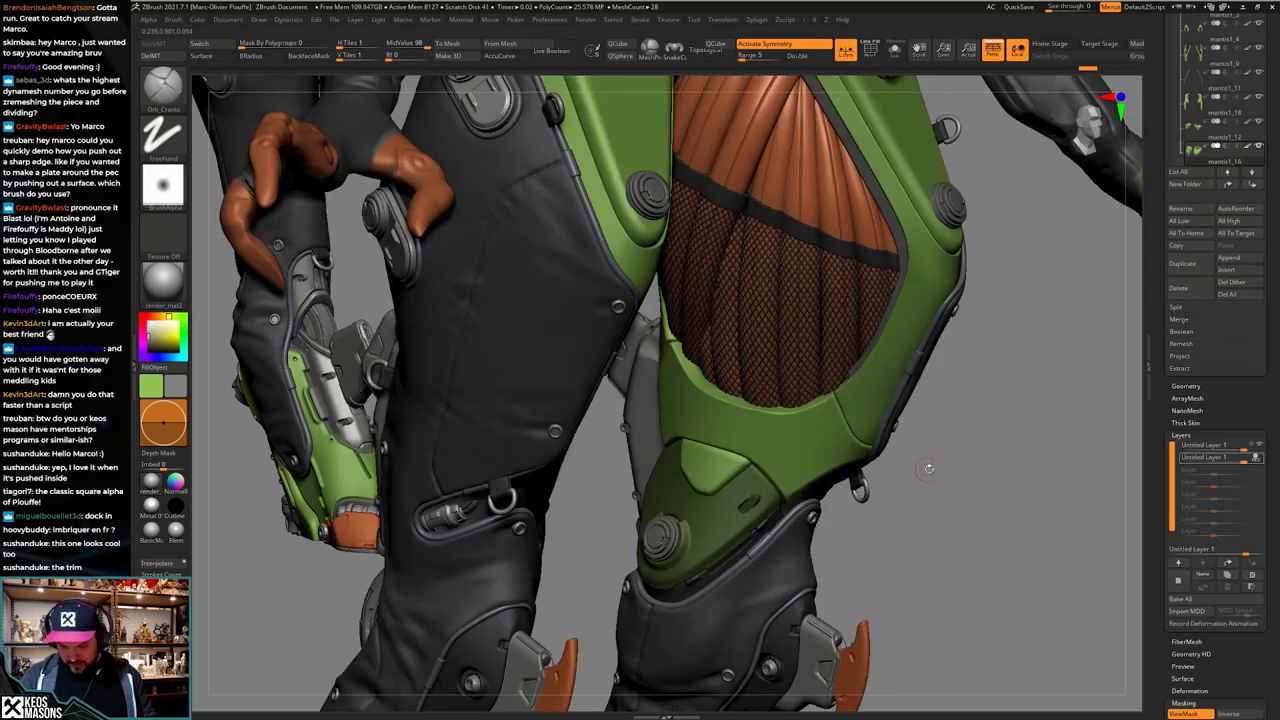
left_click_drag(926, 466, 950, 490, "ctrl")
Step: Examine the knee plate's upper panel against the thigh and lower leg armor from several angles and distances
right_click_drag(940, 485, 735, 480, "ctrl")
key("space")
mouse_move(742, 430)
right_mouse_down()
mouse_move(672, 432)
mouse_move(734, 480)
mouse_move(710, 385)
right_mouse_up()
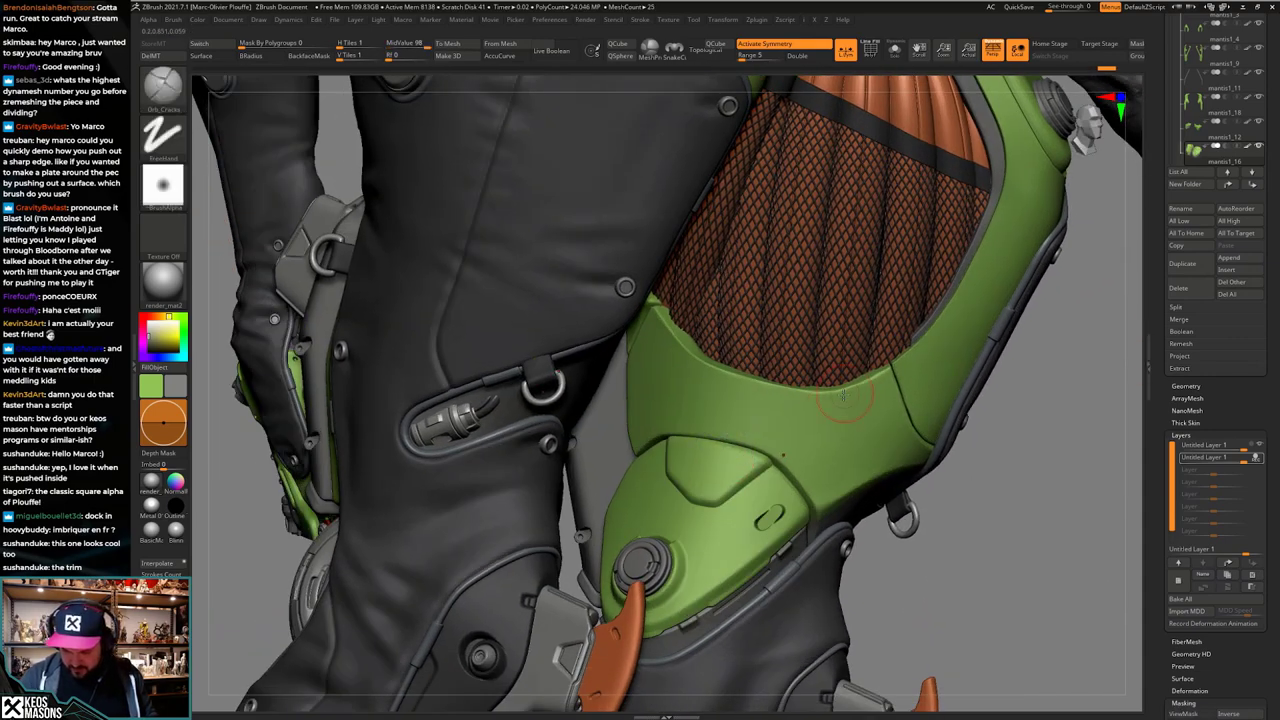
right_click_drag(797, 461, 737, 423)
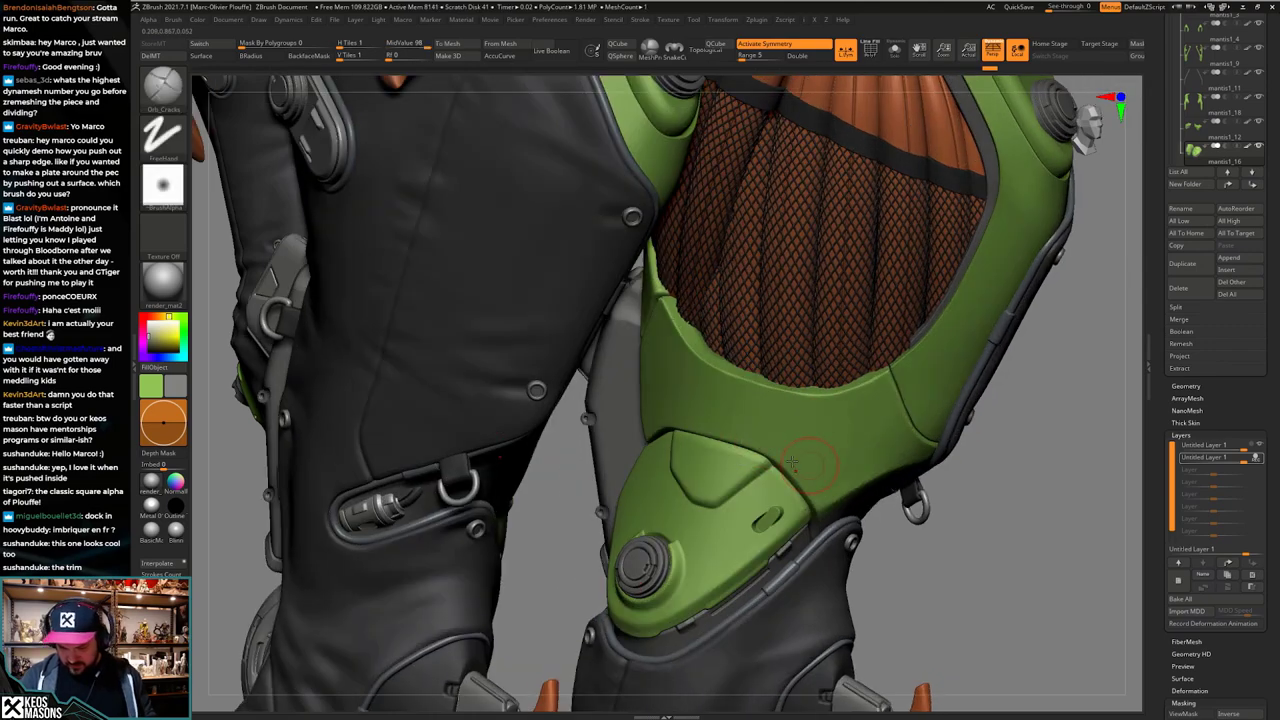
mouse_move(794, 463)
right_mouse_down()
mouse_move(780, 420)
mouse_move(940, 452)
right_mouse_up()
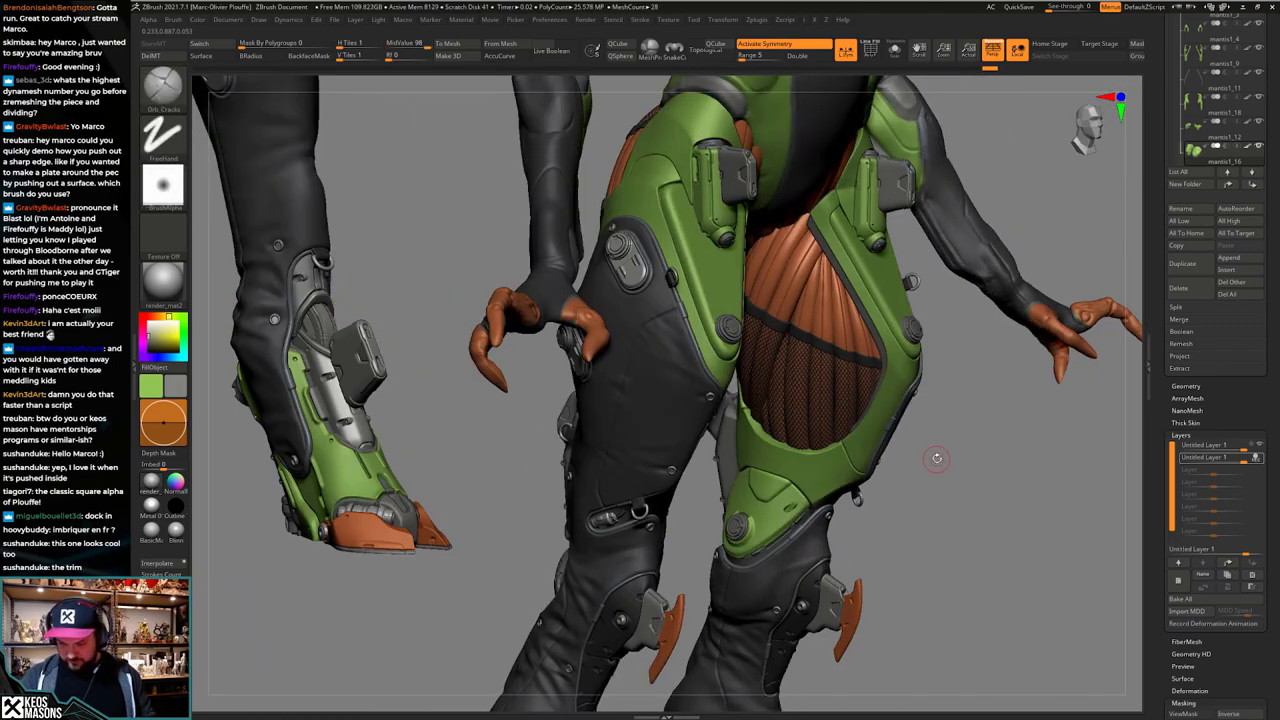
right_click_drag(910, 512, 812, 497)
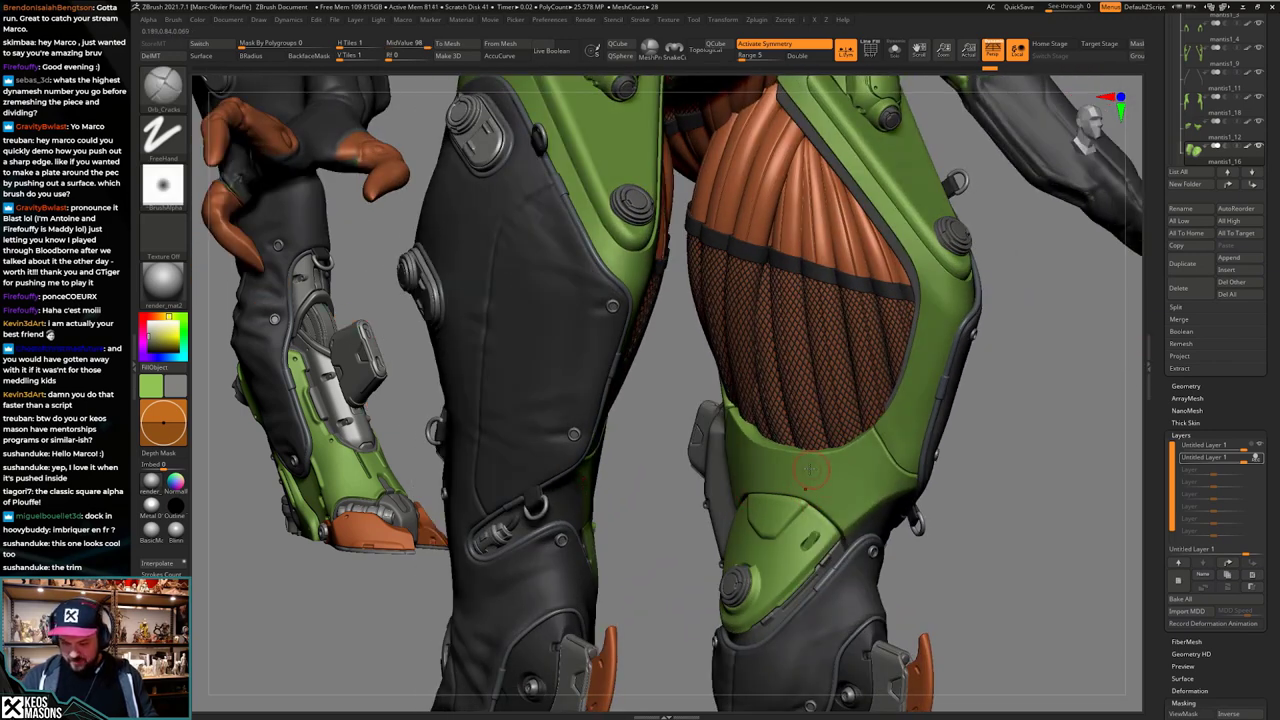
right_click_drag(820, 490, 836, 513)
left_click_drag(836, 513, 800, 525)
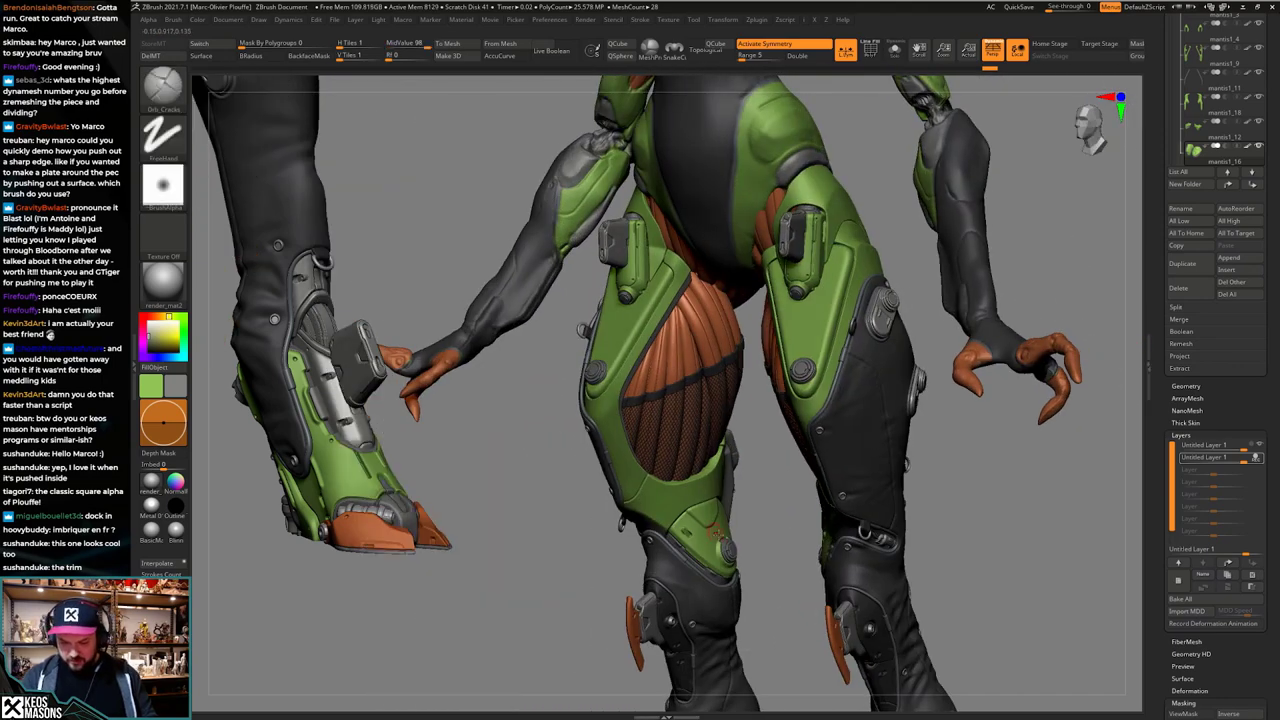
Step: Isolate the knee plate and step back through the history to the inverted mask that leaves only the upper panel unmasked
key("alt+s")
right_click_drag(695, 515, 737, 603, "ctrl")
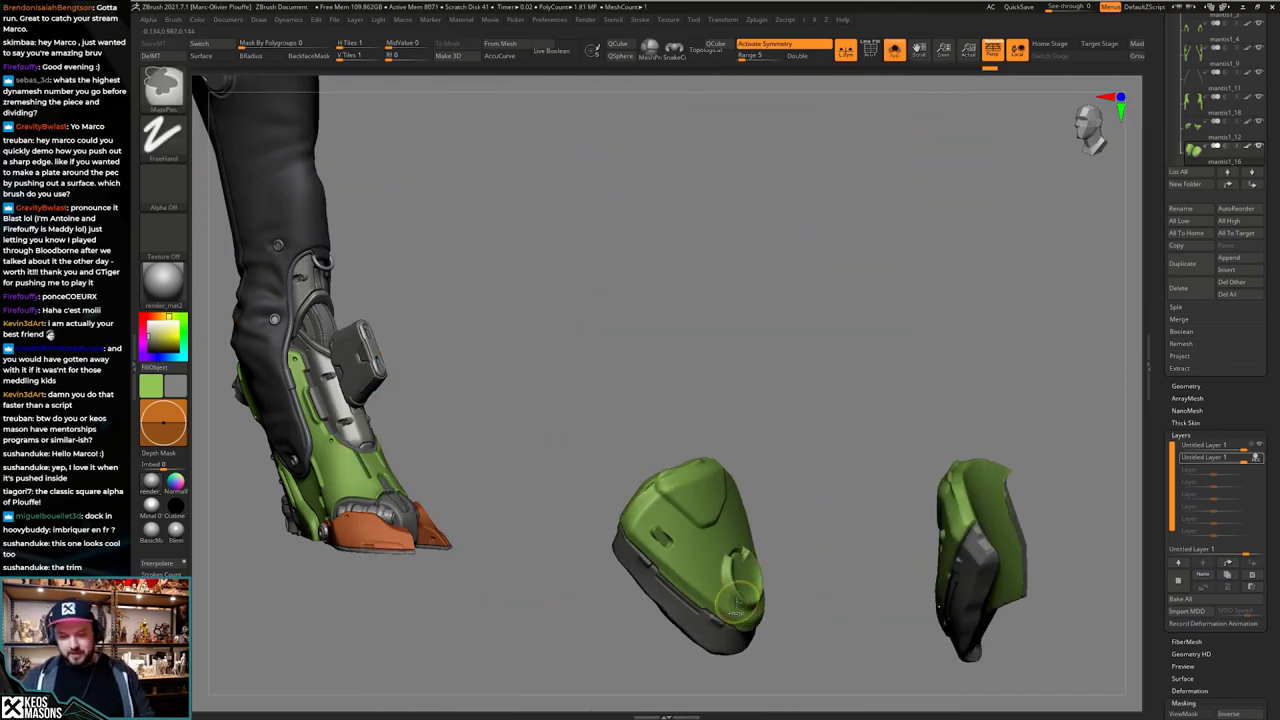
right_click_drag(721, 547, 730, 587, "ctrl")
key("ctrl+z")
key("ctrl+z")
key("ctrl+z")
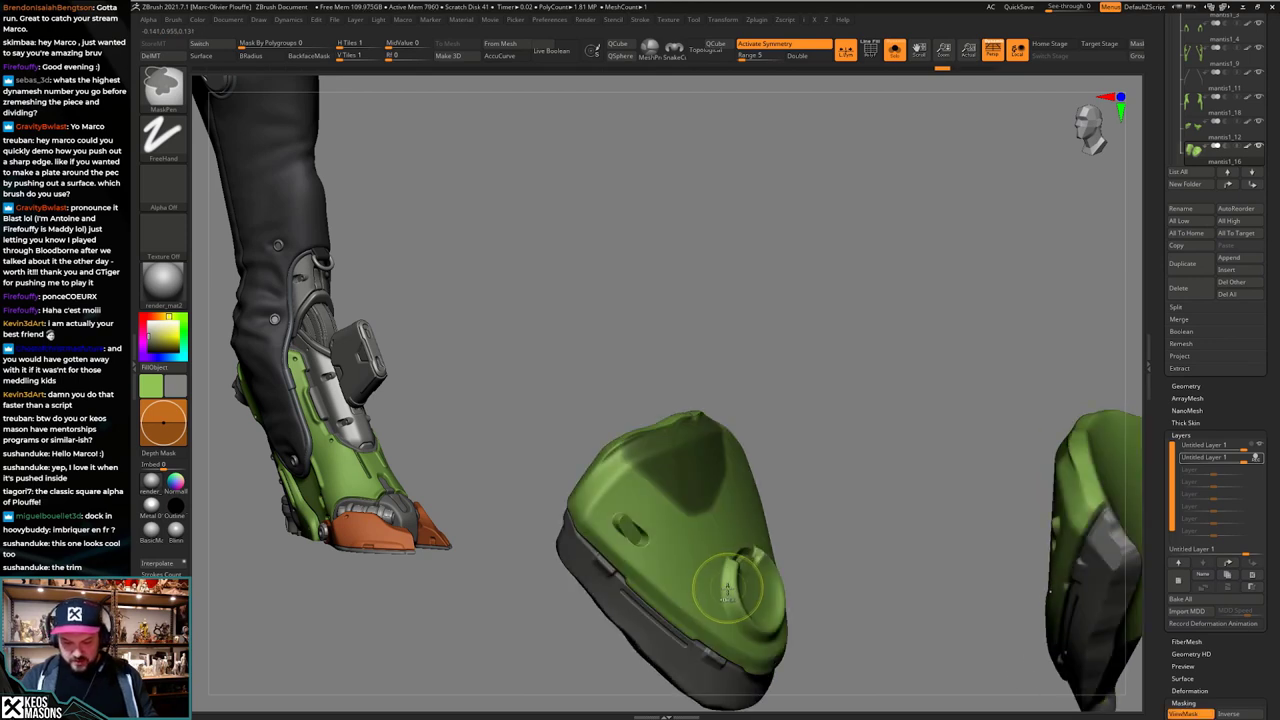
key("ctrl+z")
key("ctrl+z")
key("ctrl+z")
key("ctrl+z")
key("ctrl+z")
key("ctrl+shift+z")
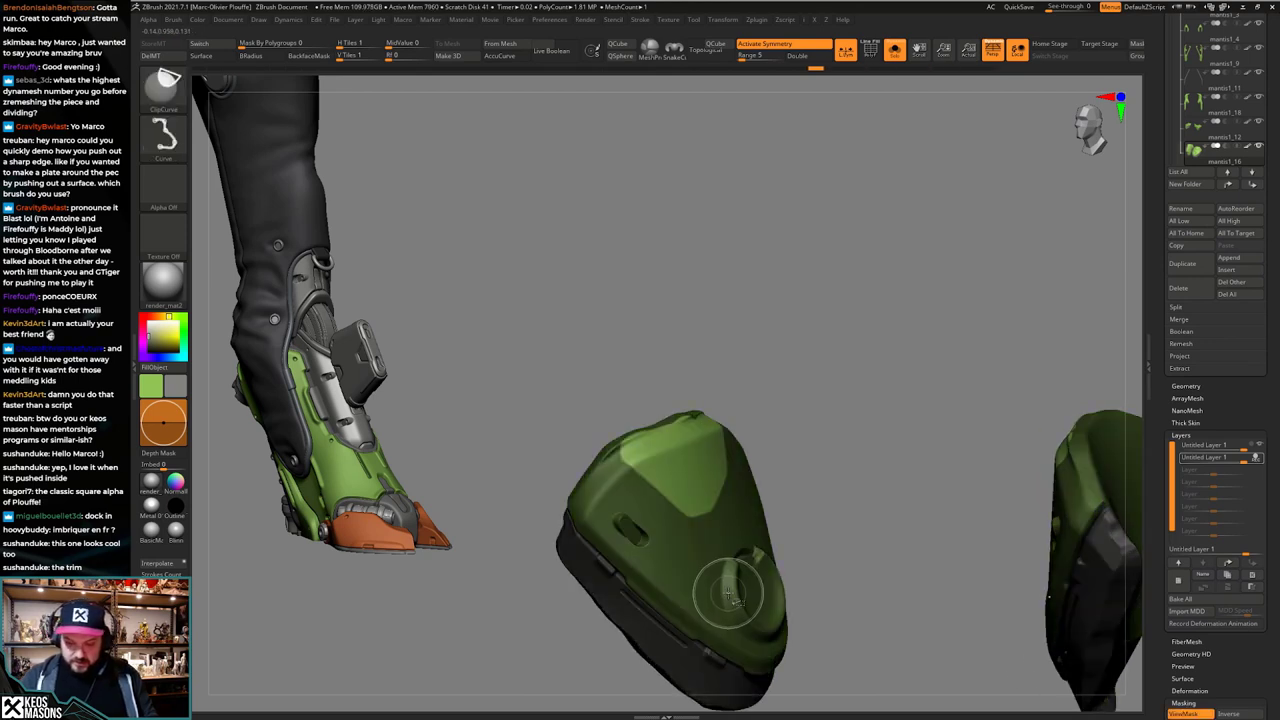
Step: Move the unmasked upper panel slightly inward with a short Transpose line and check it with and without the surrounding armor
key("alt+s")
key("w")
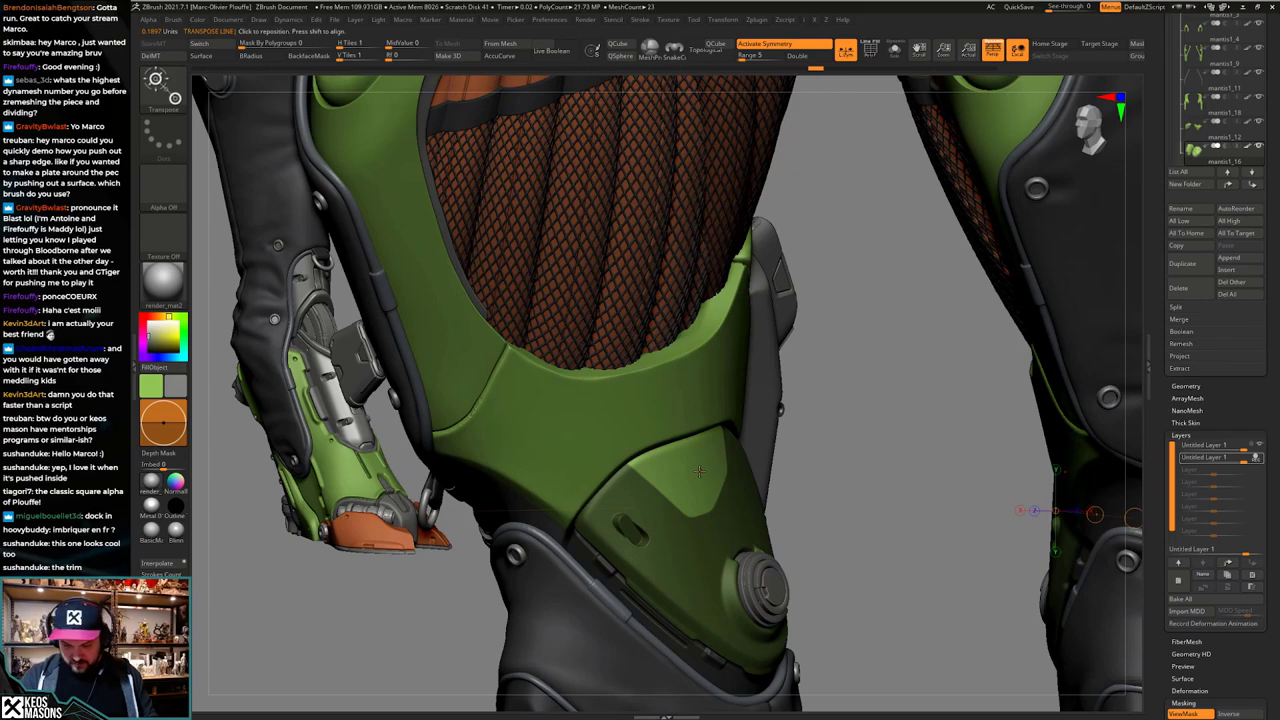
left_click_drag(731, 466, 728, 466)
key("q")
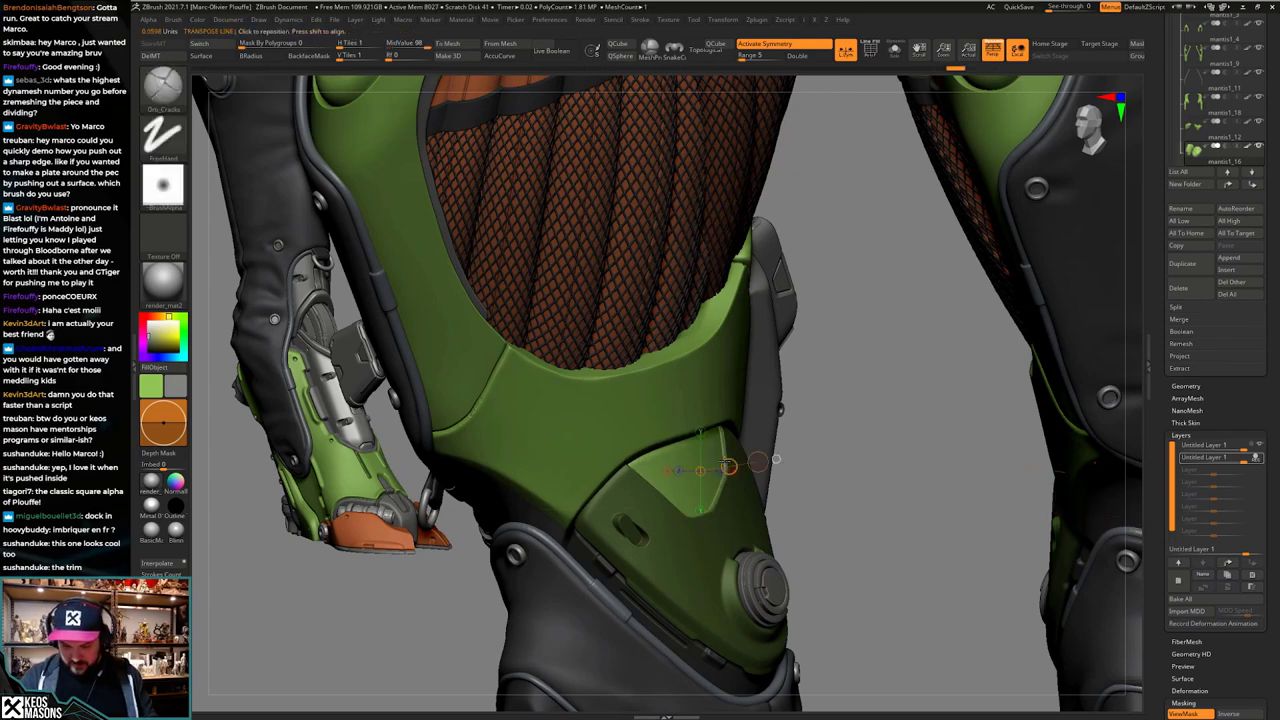
right_click_drag(722, 464, 838, 440, "ctrl")
mouse_move(880, 485)
right_mouse_down()
mouse_move(700, 530)
mouse_move(764, 533)
right_mouse_up()
key("alt+s")
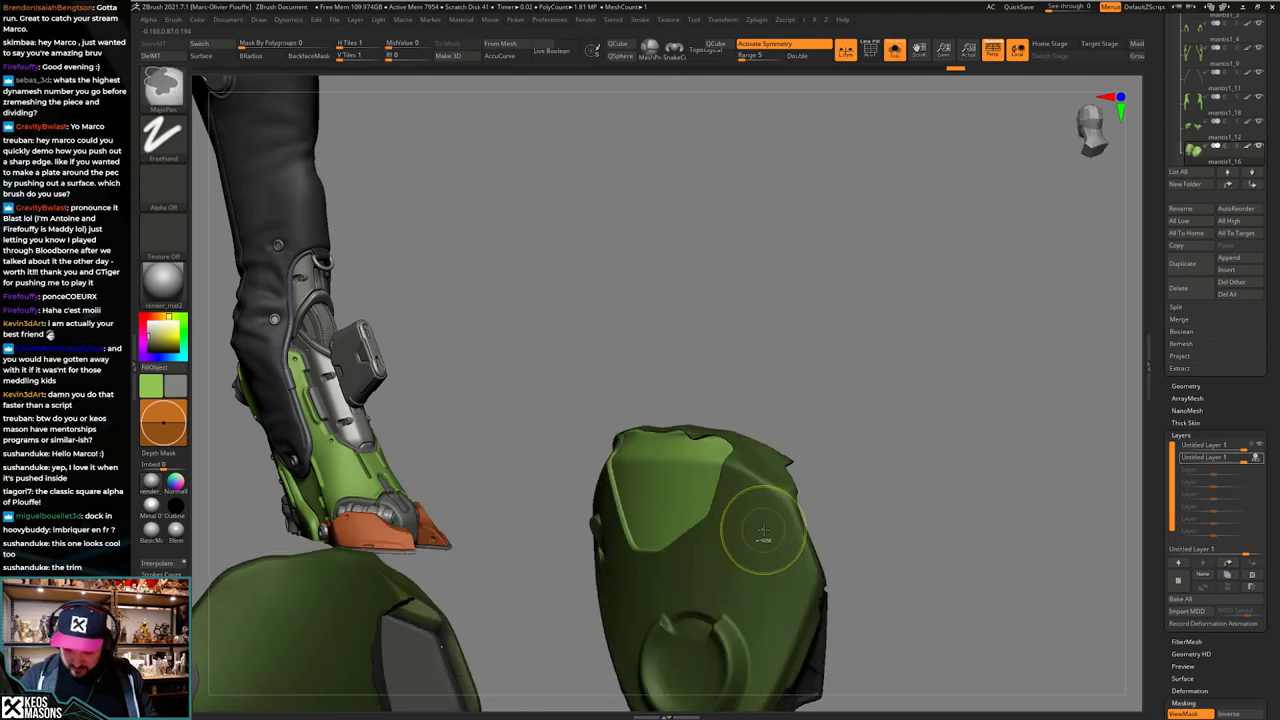
key("alt+s")
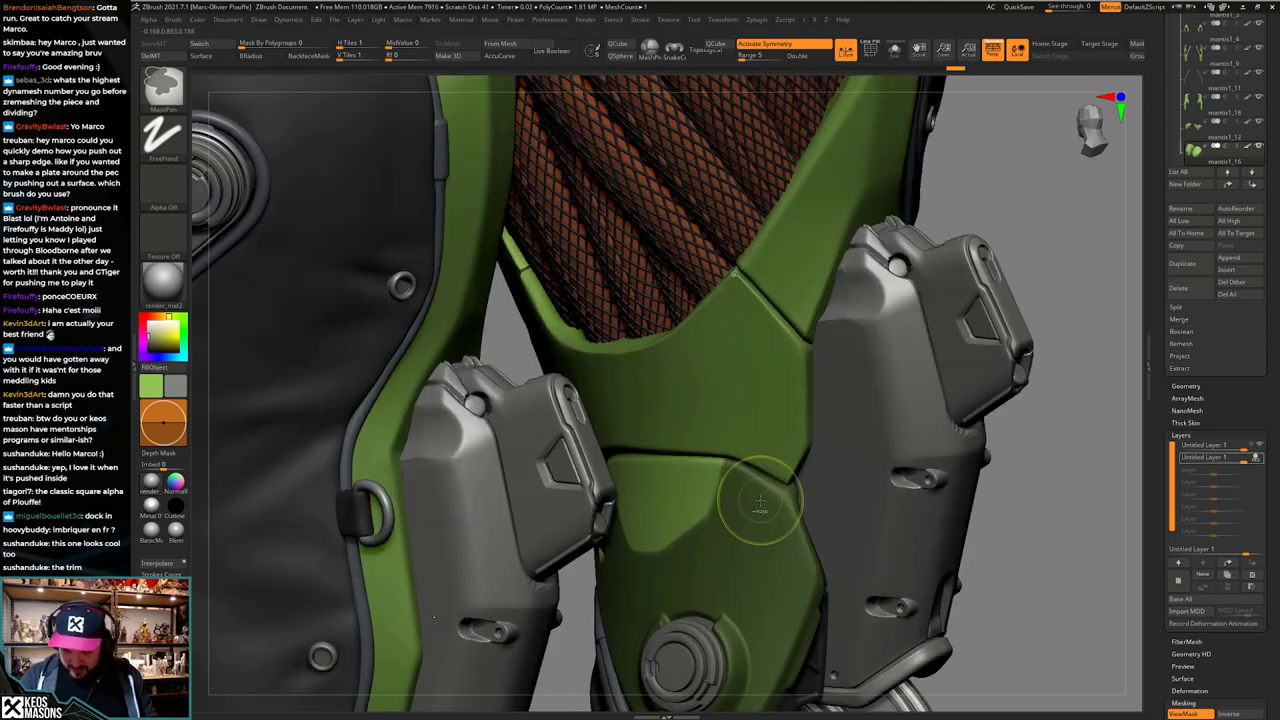
Step: Push the unmasked panel into the knee plate along a longer Transpose line and compare the plate before and after
key("w")
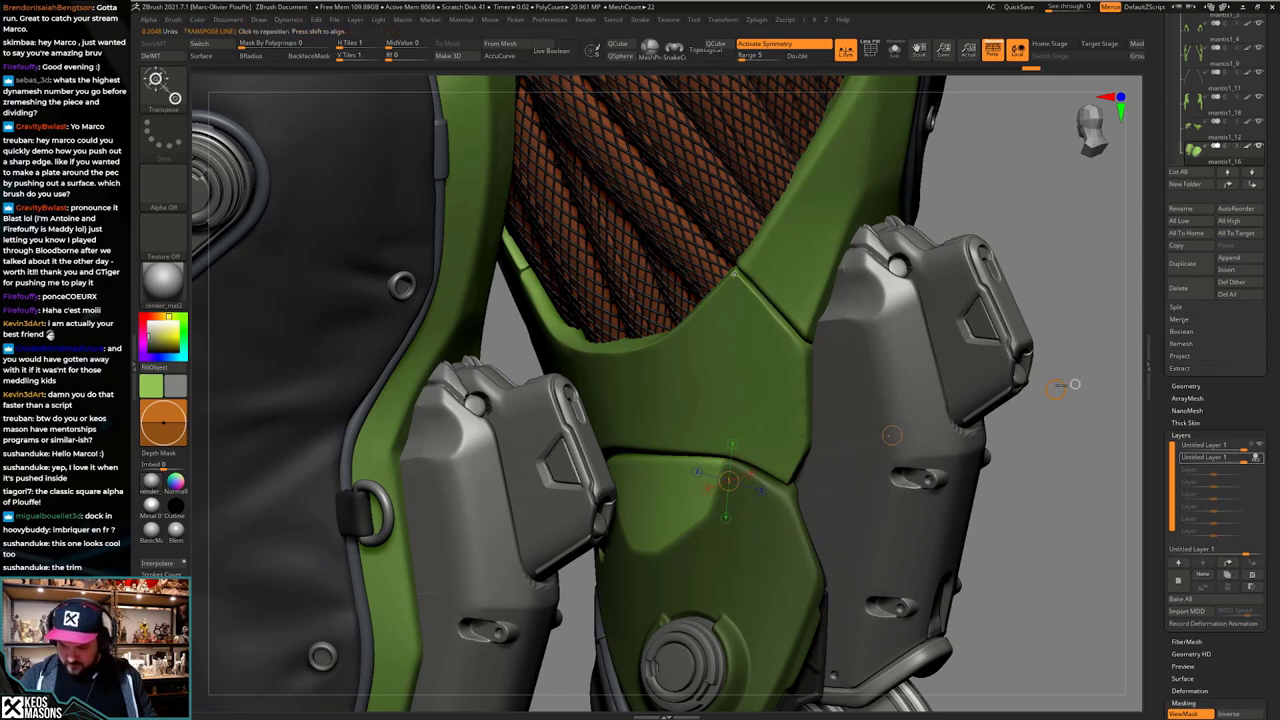
left_click_drag(1057, 391, 1052, 393)
key("alt+s")
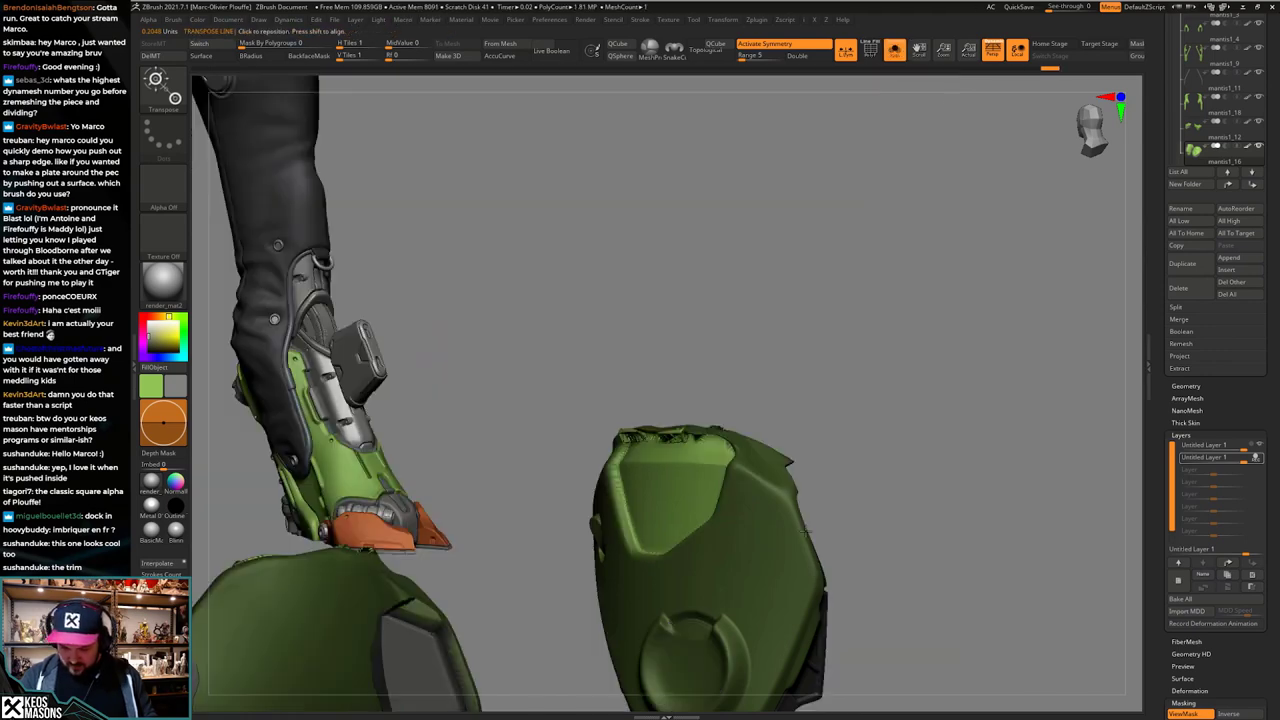
key("ctrl+z")
key("ctrl+z")
key("ctrl+shift+z")
key("ctrl+shift+z")
key("shift+s")
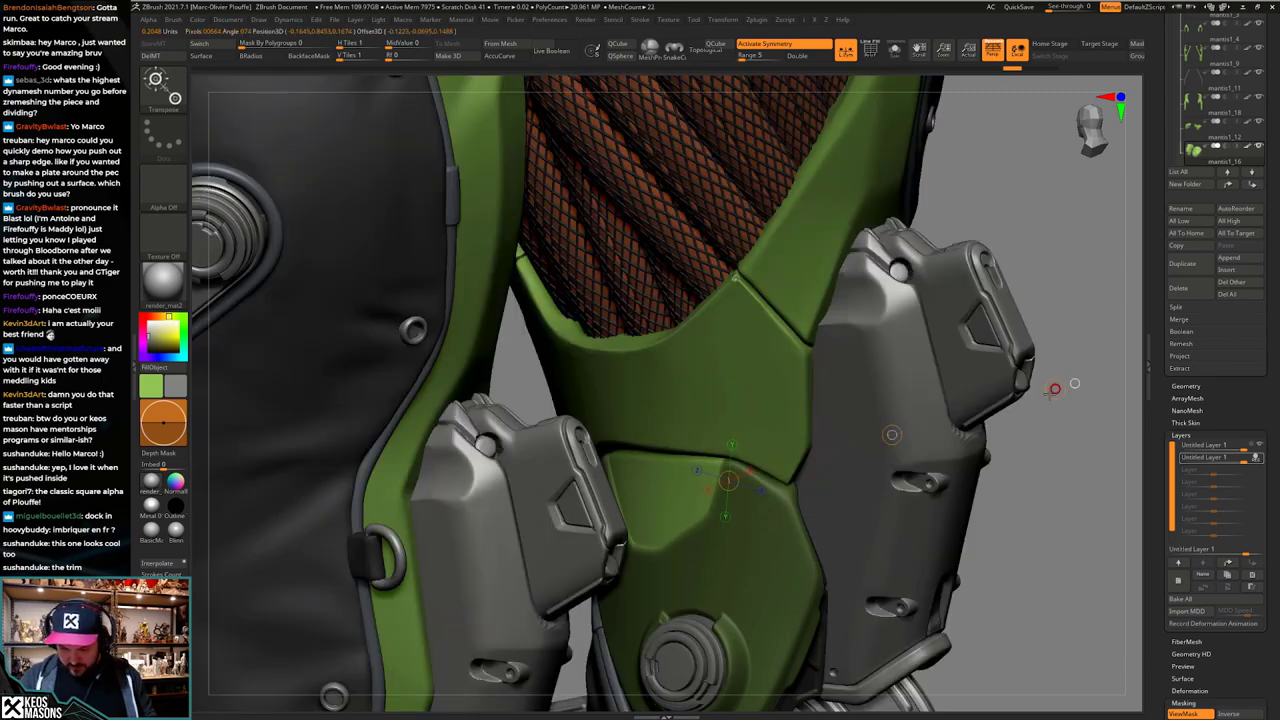
Step: Clear the panel mask and review the recessed panel on the full figure
key("q")
mouse_move(814, 551)
right_mouse_down("ctrl")
mouse_move(720, 500)
mouse_move(840, 515)
mouse_move(806, 511)
right_mouse_up("ctrl")
right_click_drag(766, 571, 735, 565, "ctrl")
right_click_drag(783, 600, 816, 540, "alt")
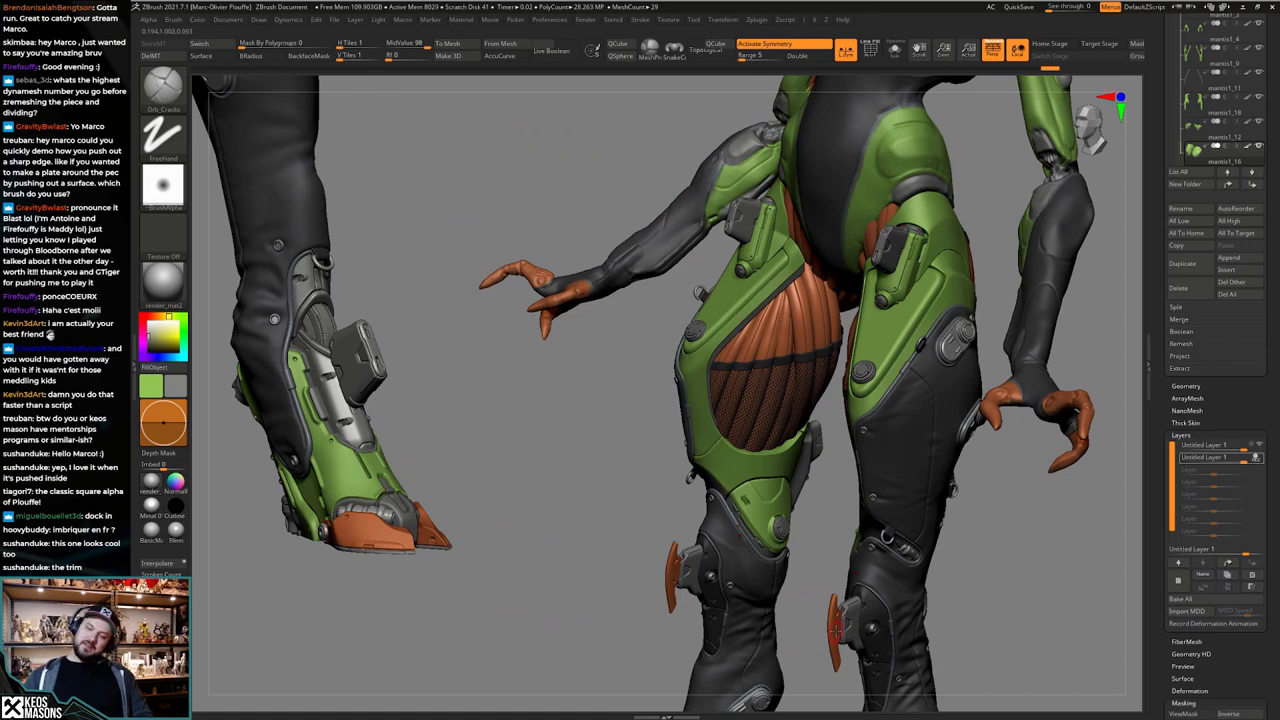
Step: Switch to the Sin_Alpha brush with a round alpha, isolate the green foot armor and add a new layer to it
mouse_move(780, 472)
right_mouse_down("ctrl")
mouse_move(781, 518)
mouse_move(788, 492)
mouse_move(730, 485)
mouse_move(820, 505)
mouse_move(823, 490)
mouse_move(788, 498)
mouse_move(831, 507)
mouse_move(803, 482)
mouse_move(769, 617)
mouse_move(735, 305)
mouse_move(742, 125)
mouse_move(830, 95)
mouse_move(800, 105)
right_mouse_up("ctrl")
key("space")
left_click(799, 494)
key("F4")
left_click(818, 420)
mouse_move(808, 500)
right_mouse_down()
mouse_move(815, 510)
mouse_move(825, 478)
mouse_move(801, 493)
right_mouse_up()
left_click(814, 530, "alt")
key("alt+s")
right_click(804, 496)
left_click(1179, 580)
Step: Try stamping small round holes of different sizes on the top and side of the foot armor near the toe
key("space")
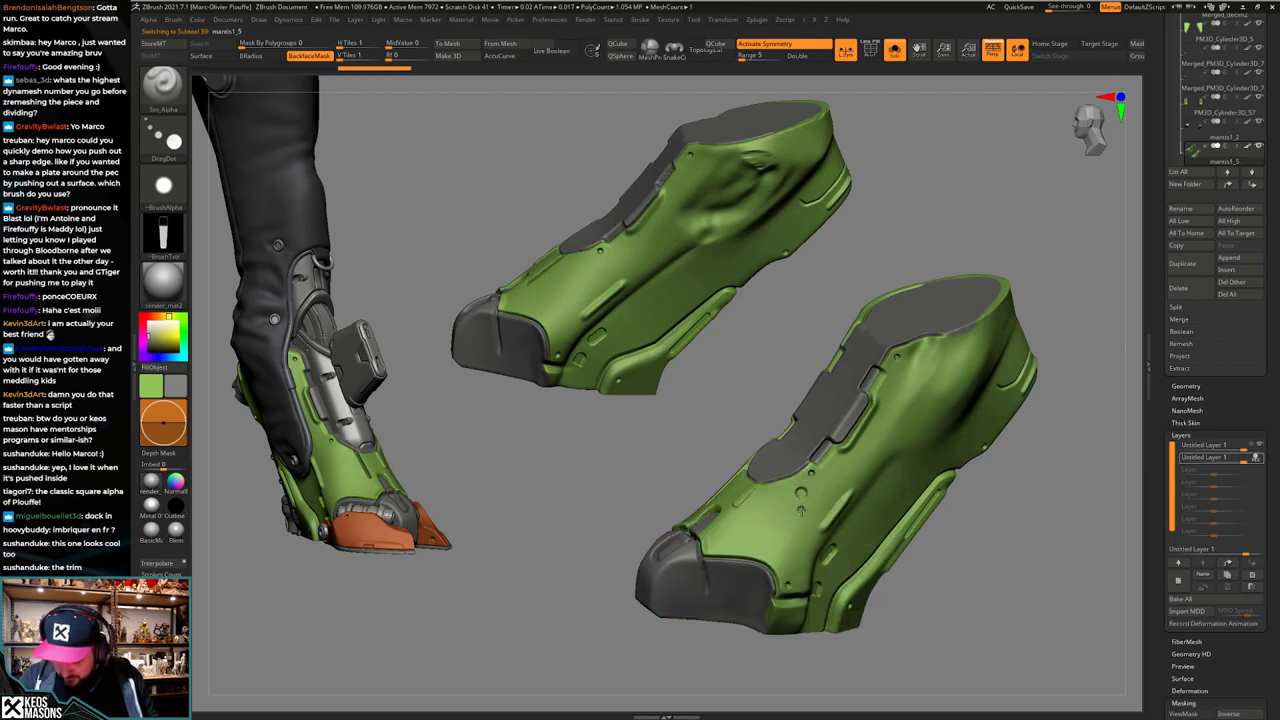
key("space")
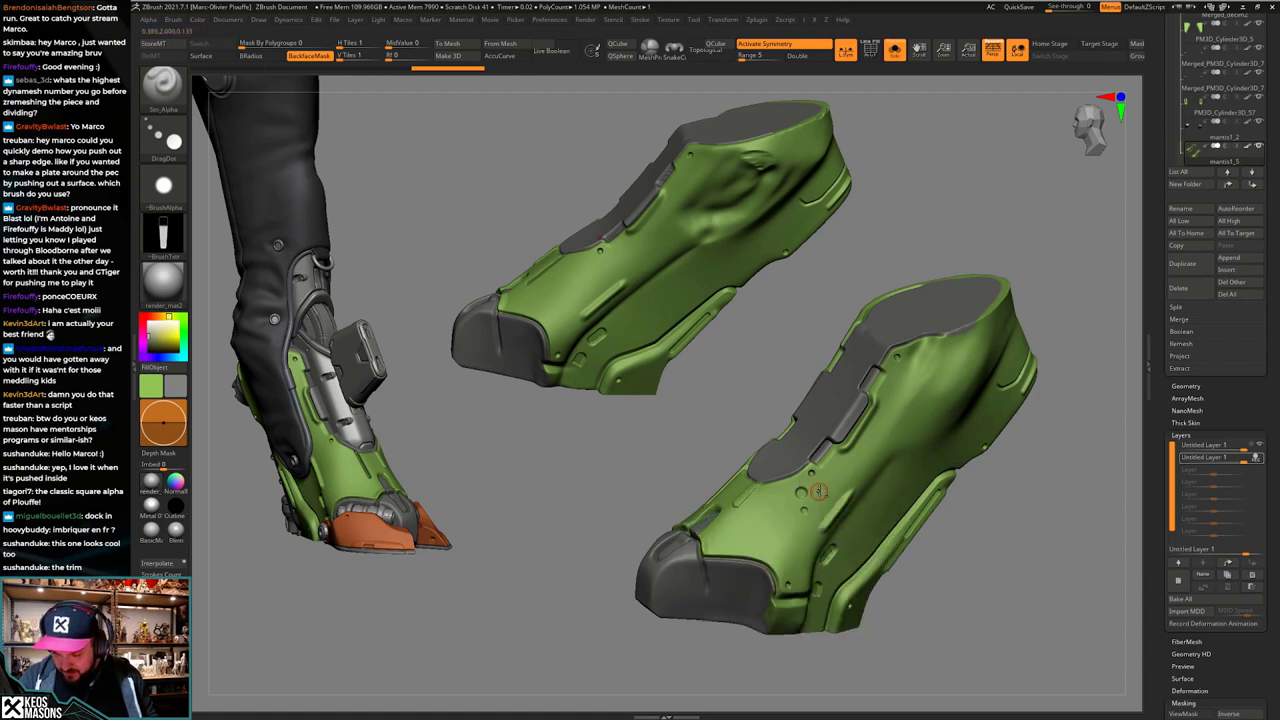
key("space")
left_click_drag(914, 499, 919, 501)
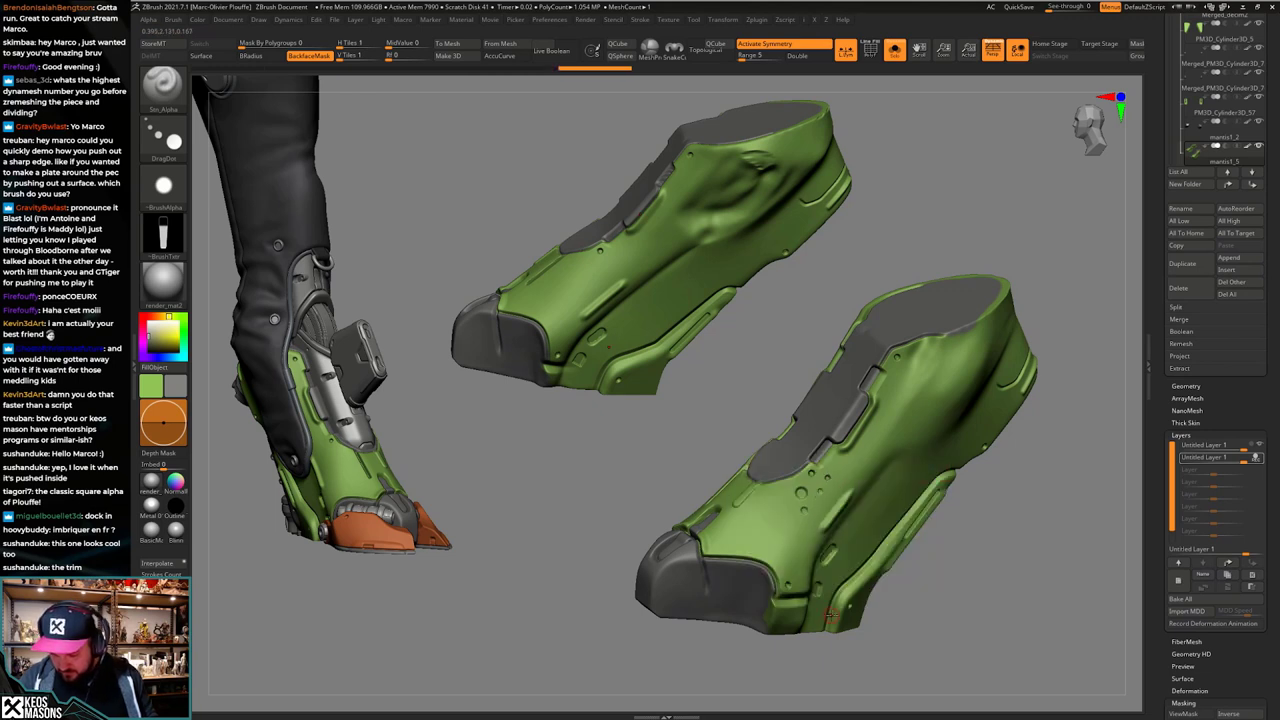
key("space")
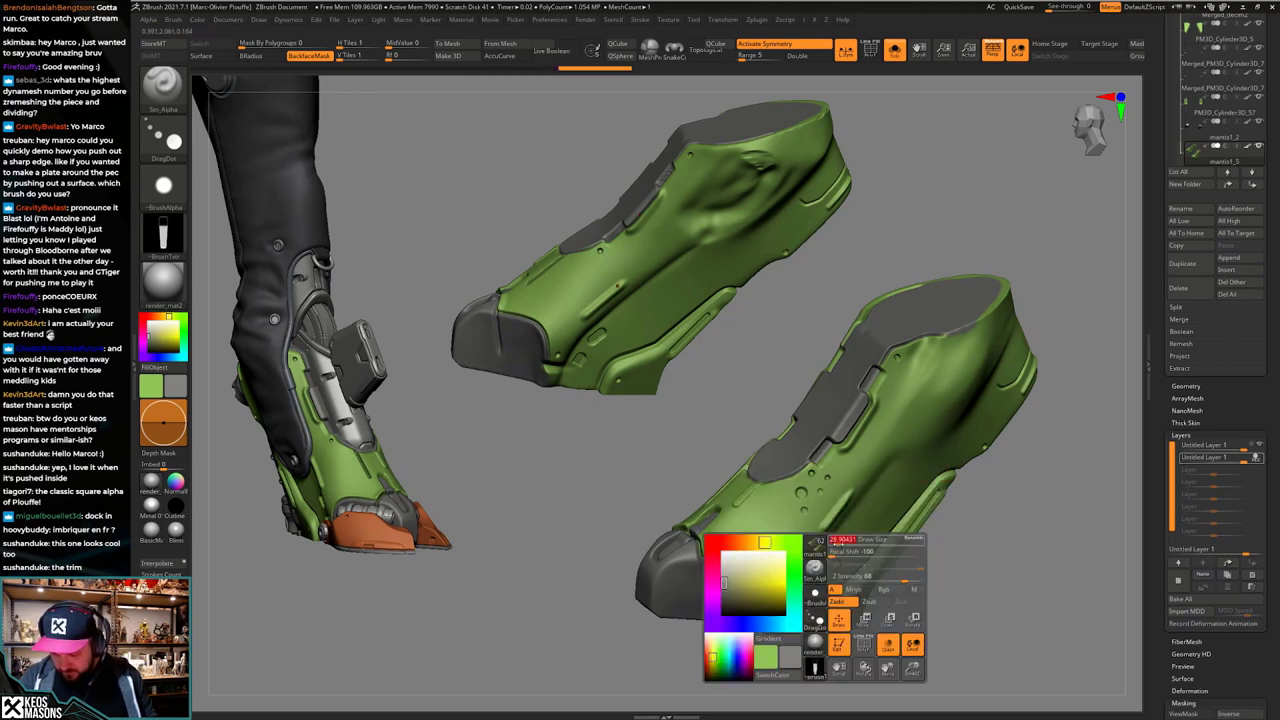
left_click_drag(838, 542, 835, 541)
Step: Undo the round hole stamps on the foot armor together with its new layer
key("ctrl+z")
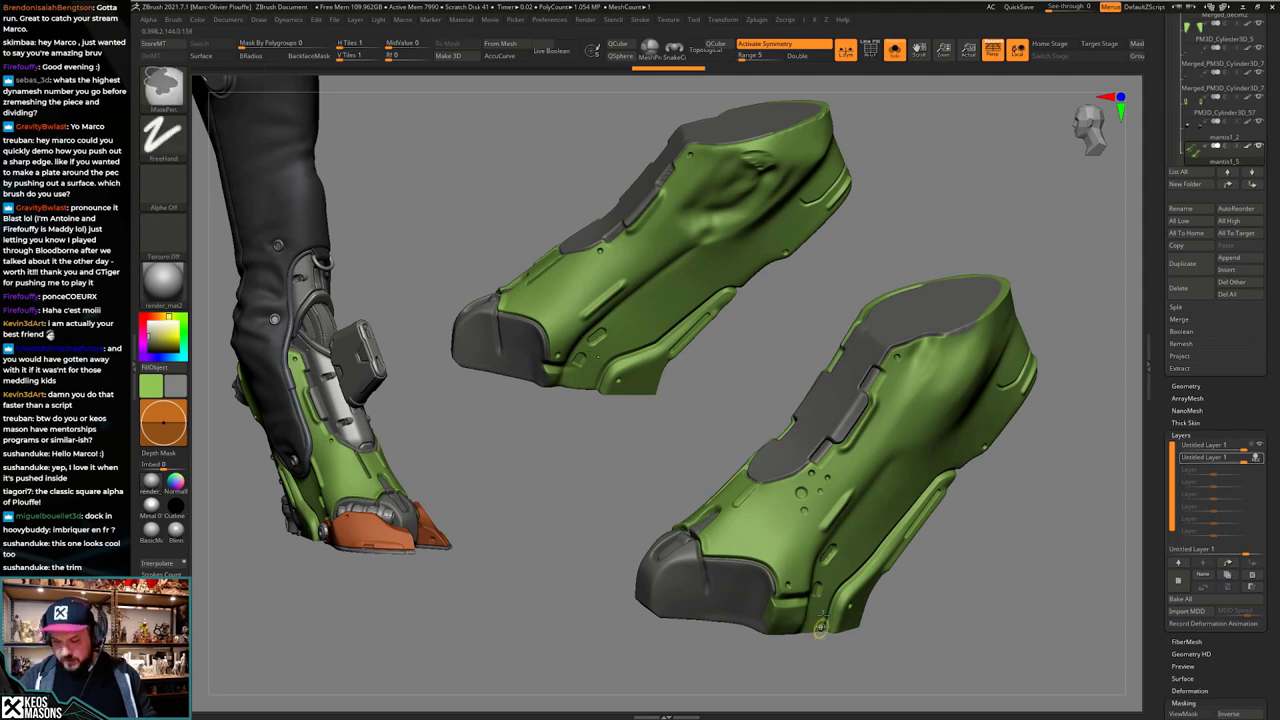
key("ctrl+z")
key("ctrl+z")
key("ctrl+z")
key("ctrl+z")
key("ctrl+z")
key("ctrl+z")
Step: Bring back the whole character and select the green knee plate for detailing
mouse_move(893, 562)
right_mouse_down("ctrl")
mouse_move(900, 330)
mouse_move(878, 375)
right_mouse_up("ctrl")
key("alt+s")
right_click_drag(878, 375, 722, 690, "alt")
left_click(850, 490, "alt")
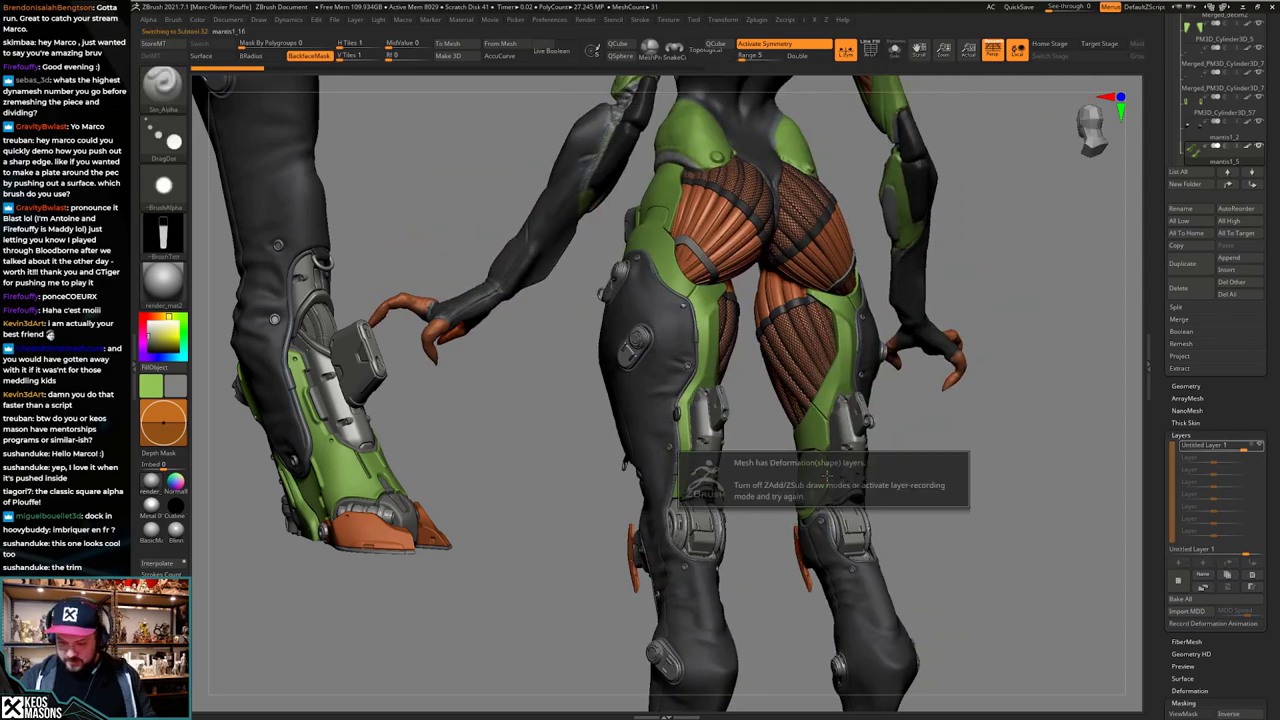
key("alt+s")
mouse_move(857, 492)
right_mouse_down("ctrl")
mouse_move(855, 570)
mouse_move(835, 530)
mouse_move(862, 477)
mouse_move(845, 446)
mouse_move(843, 508)
mouse_move(875, 437)
right_mouse_up("ctrl")
key("alt+s")
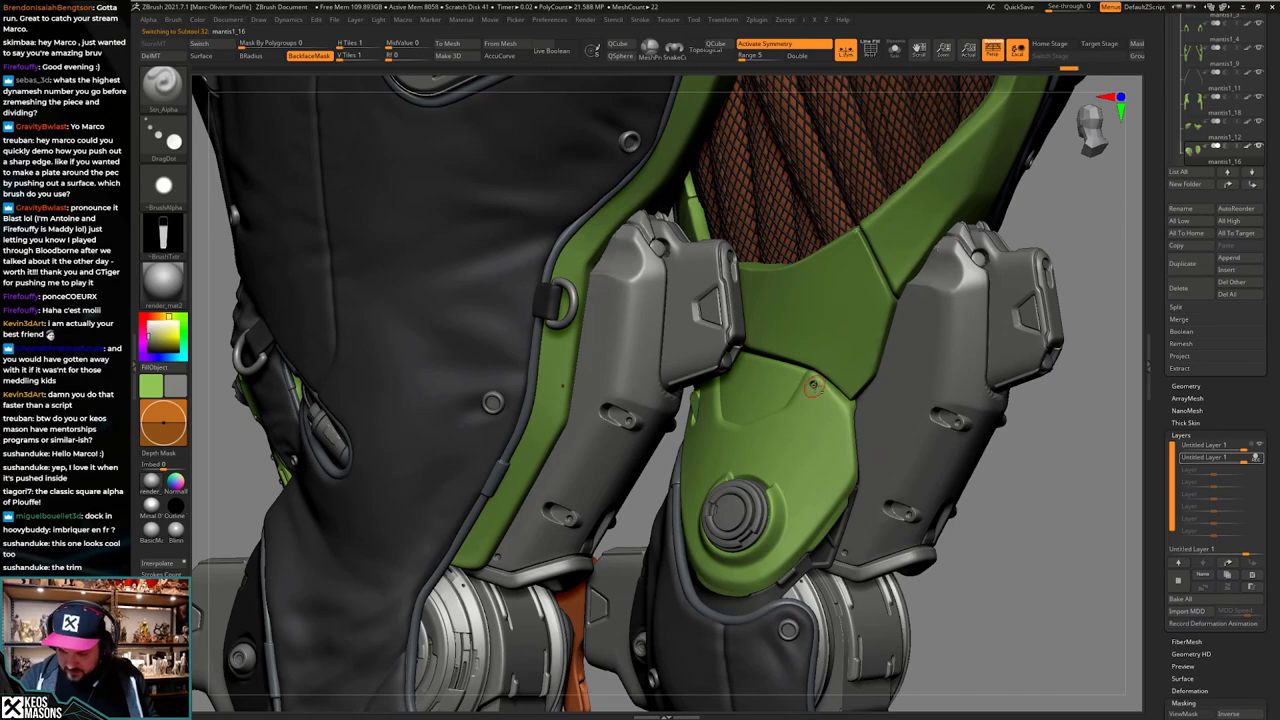
Step: Try a small round hole at the upper corner of the knee plate and undo it
right_click_drag(814, 386, 787, 376)
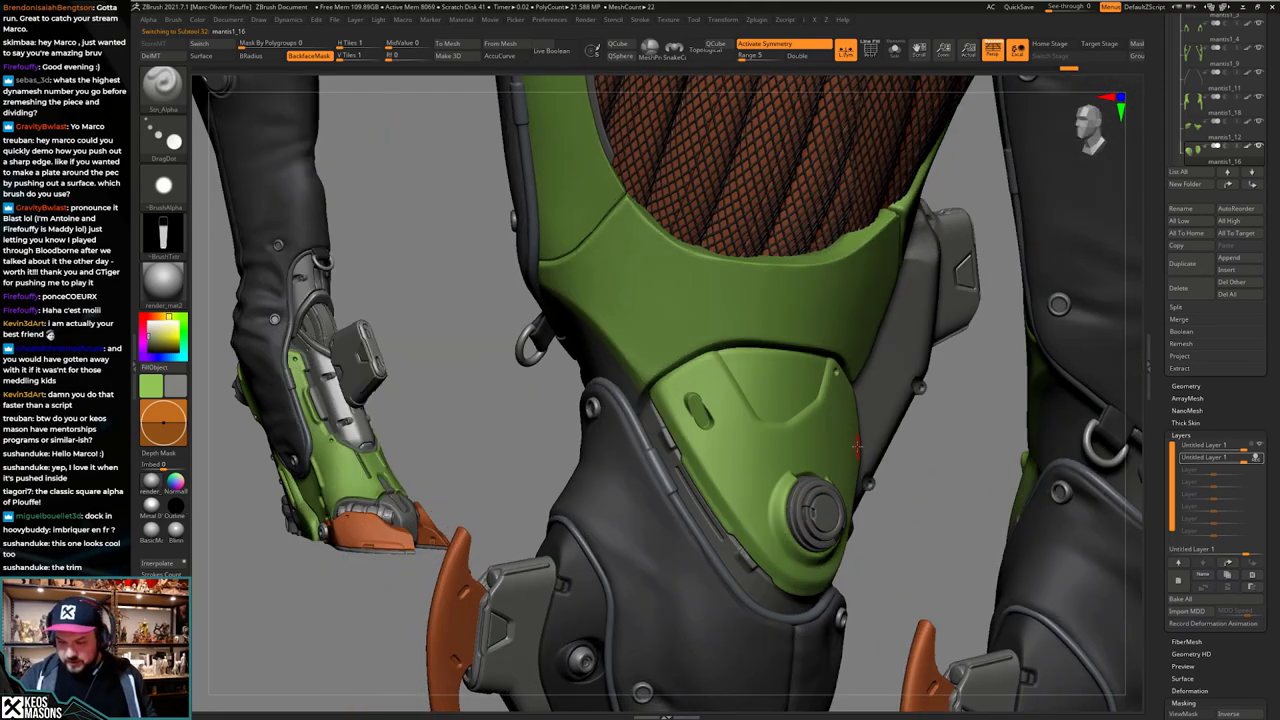
right_click_drag(848, 457, 898, 405)
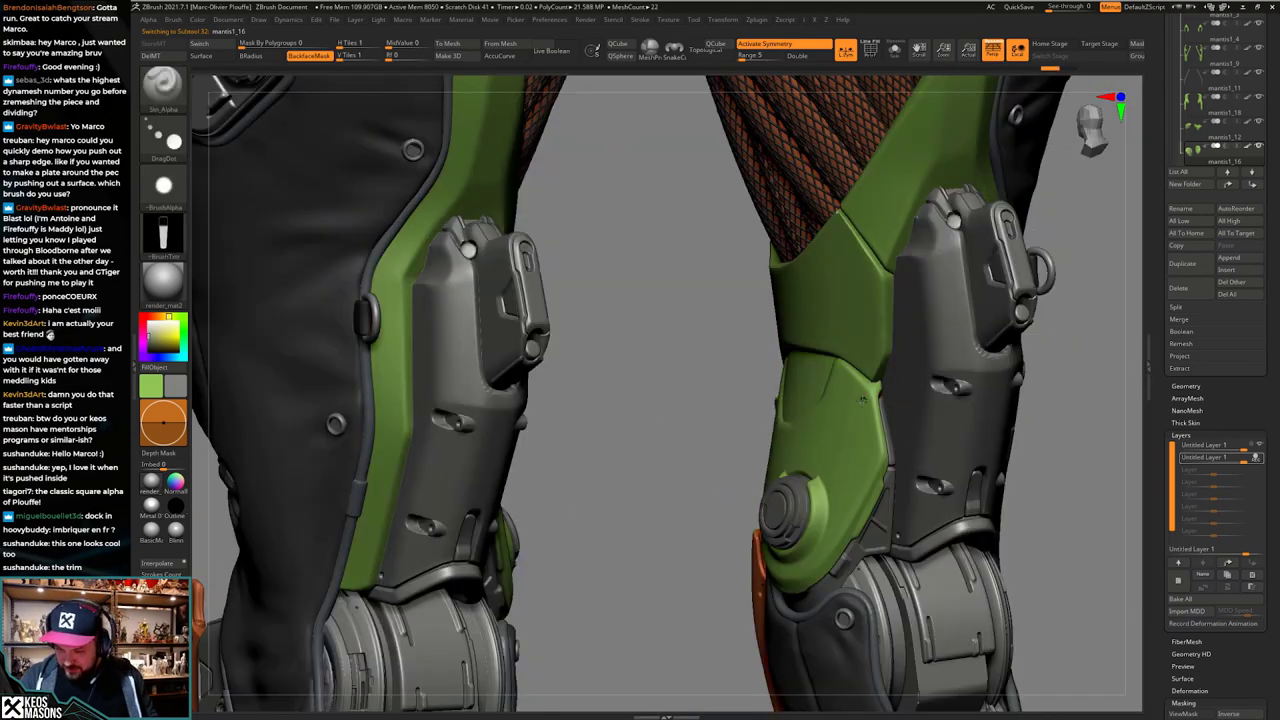
key("ctrl+z")
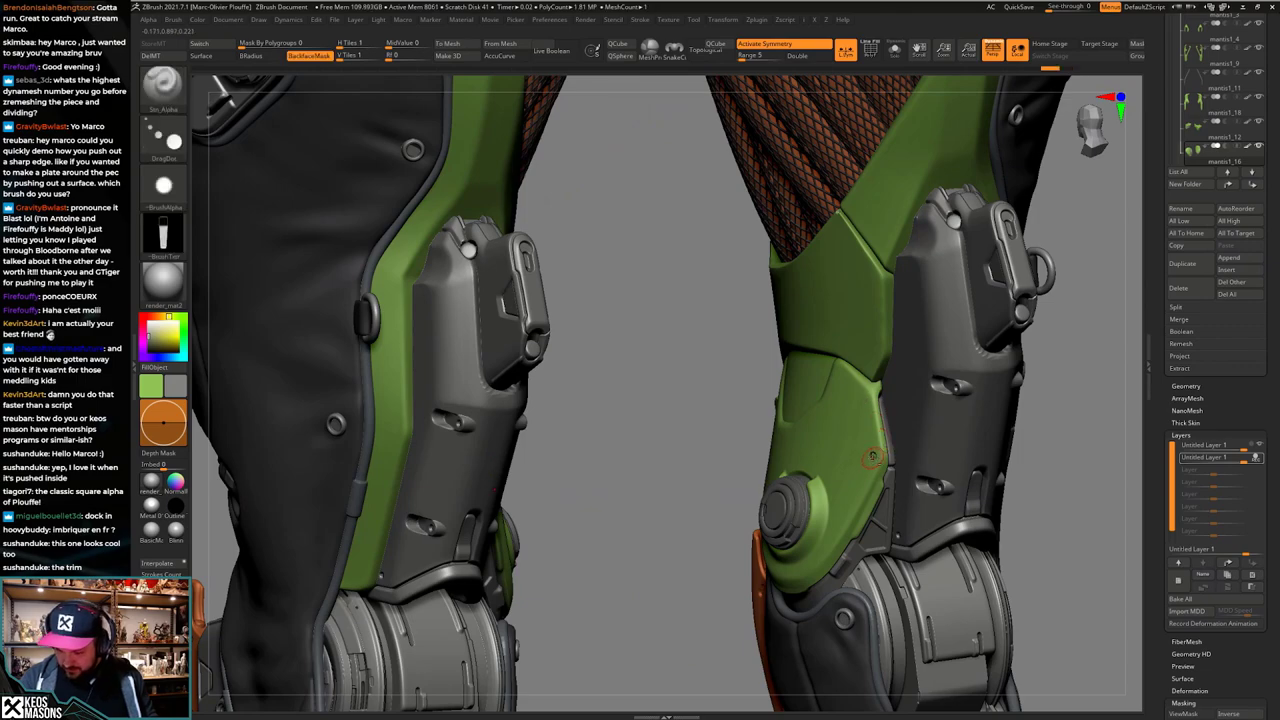
Step: Stamp a small rounded slot near the knee plate's edge above the knob using the Image1 alpha, reducing the brush size
right_click_drag(873, 457, 1016, 404)
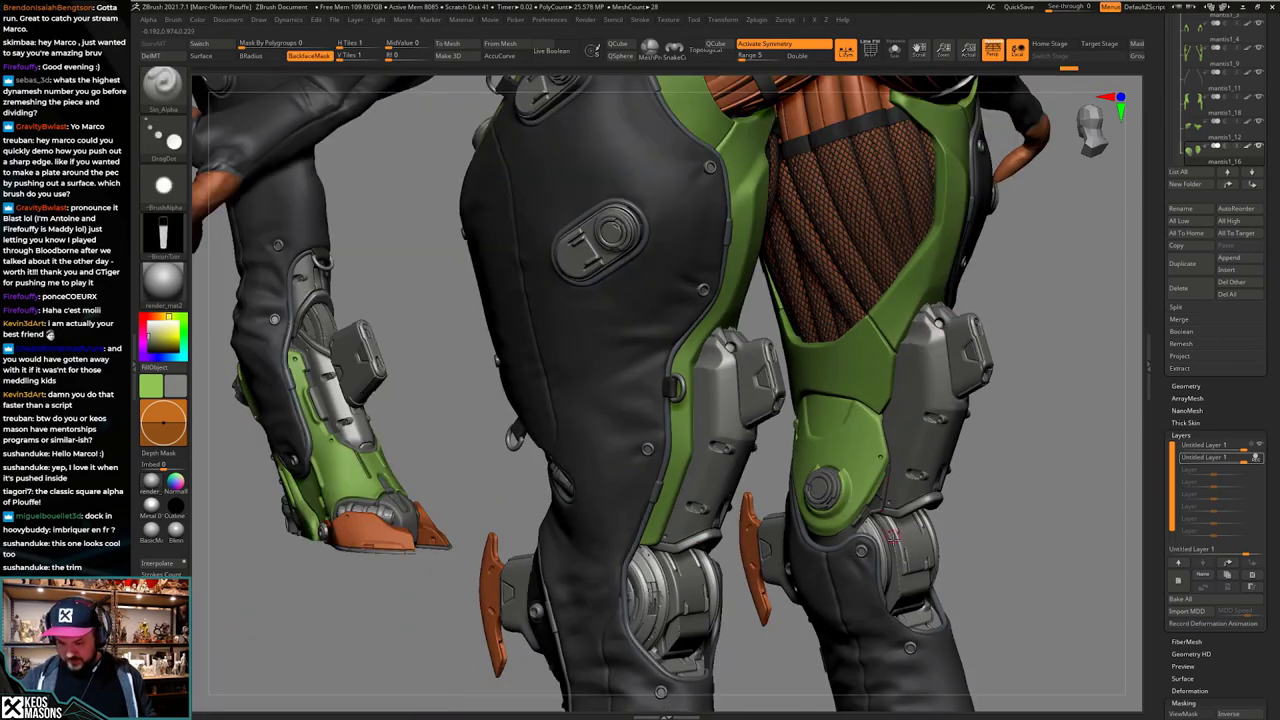
right_click_drag(893, 523, 891, 516, "ctrl")
key("a")
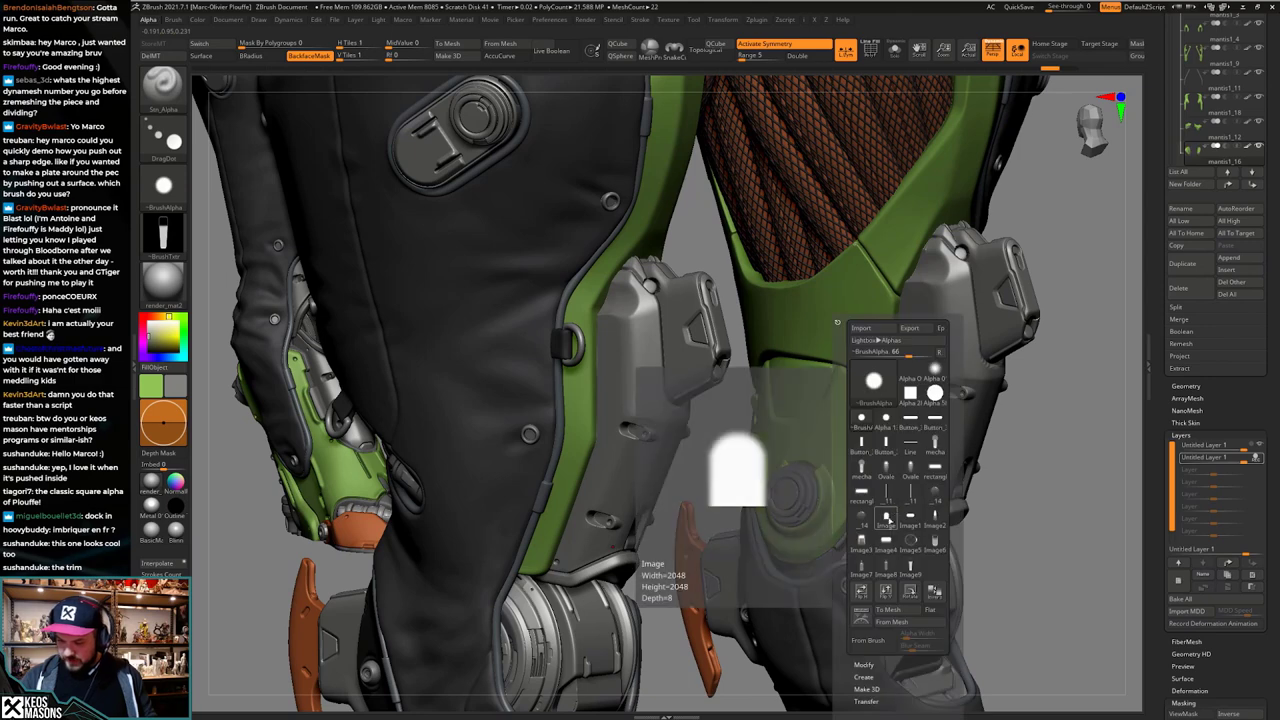
left_click(886, 518)
key("space")
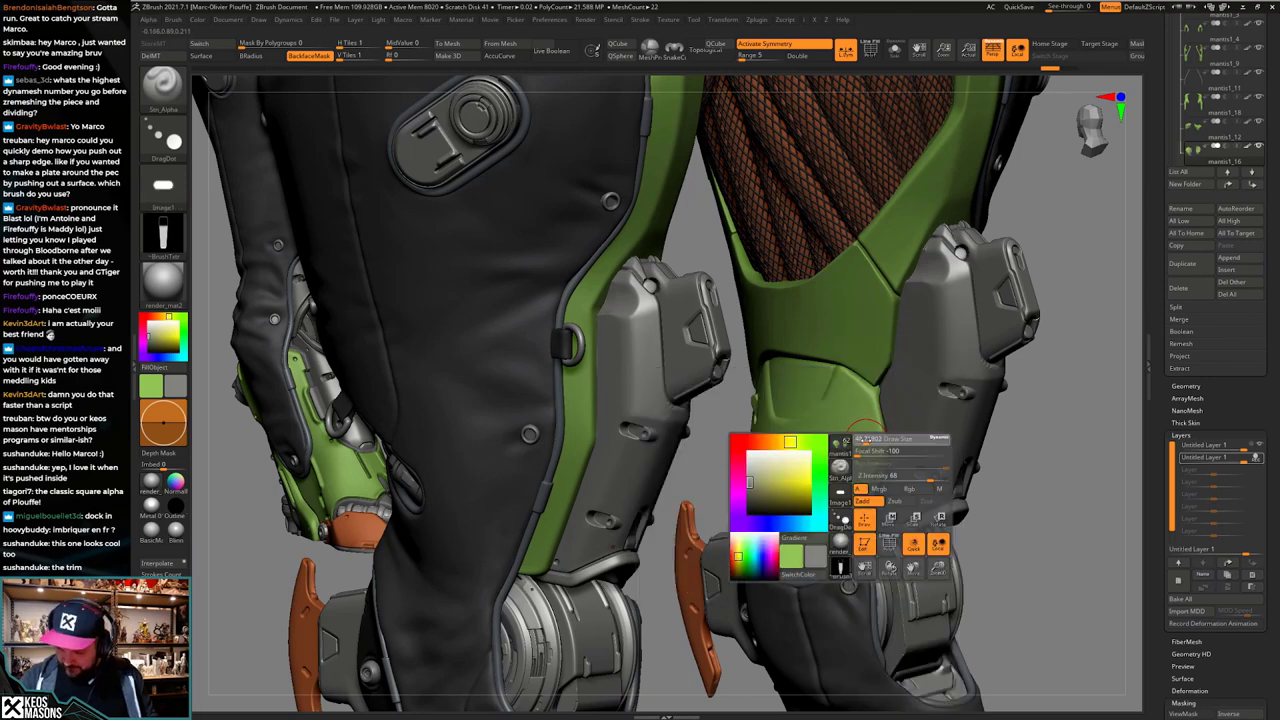
left_click_drag(861, 454, 867, 444)
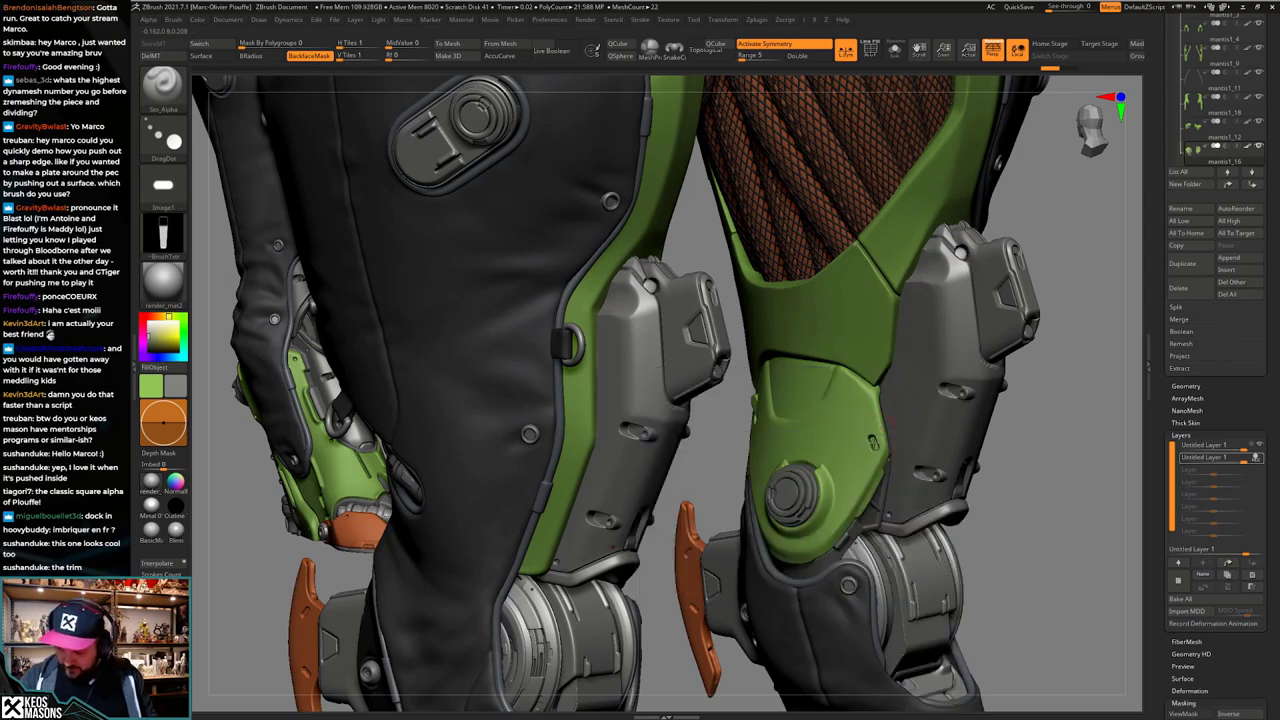
key("space")
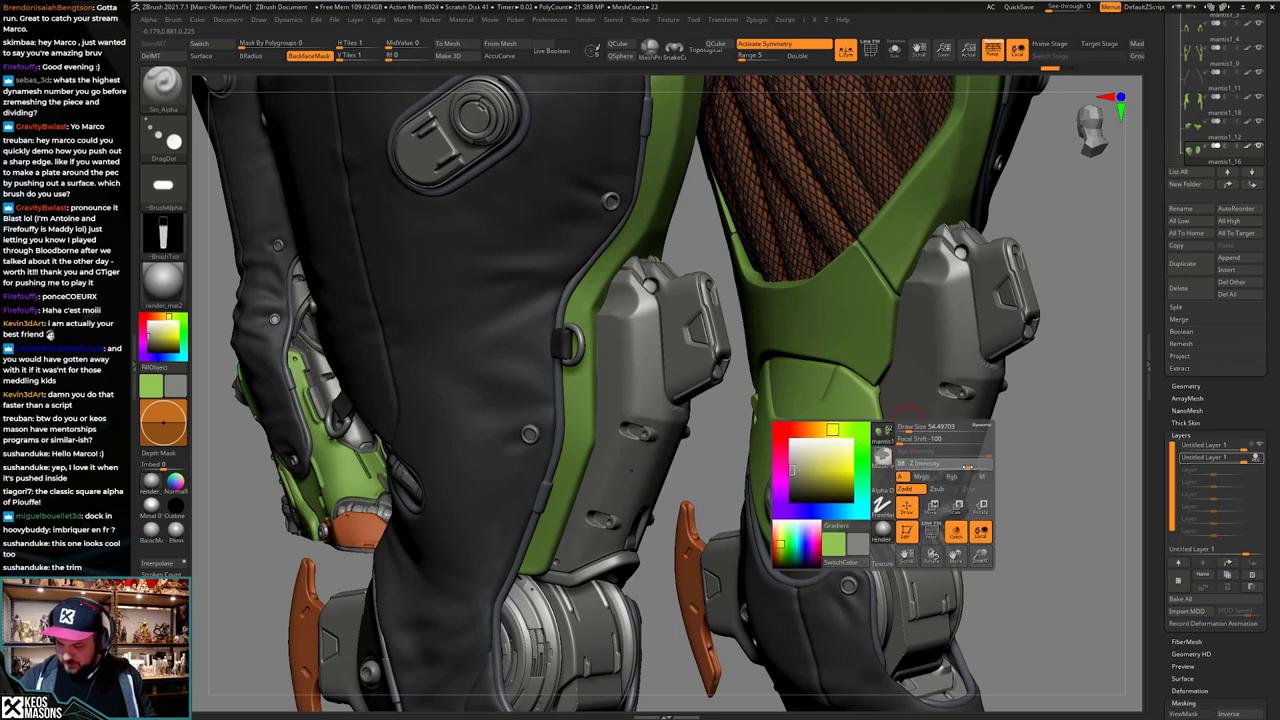
key("ctrl+z")
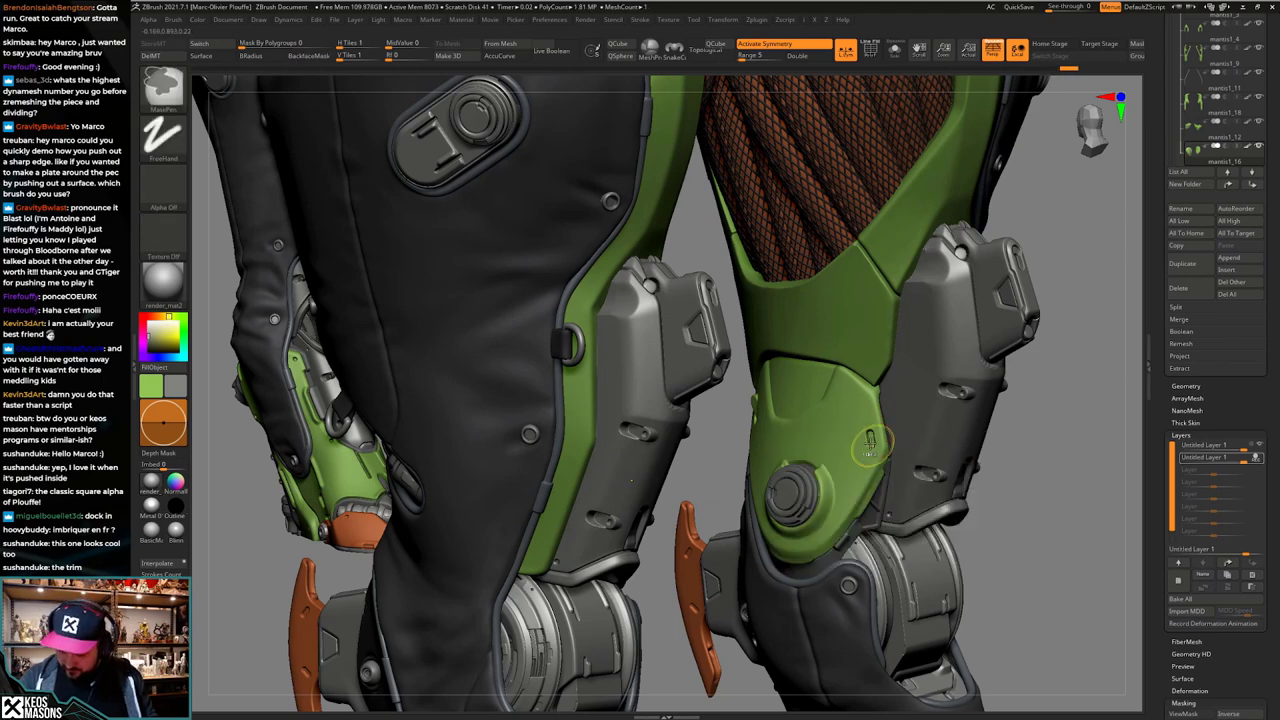
left_click_drag(864, 444, 867, 441)
Step: Try stamping an extra rounded slot beside the existing one on the green foot armor using a new layer, and undo both
left_click_drag(1000, 510, 898, 394, "alt")
left_click_drag(920, 455, 800, 480)
left_click_drag(808, 595, 808, 380, "alt")
left_click_drag(690, 460, 760, 531)
right_click_drag(738, 598, 738, 636, "ctrl")
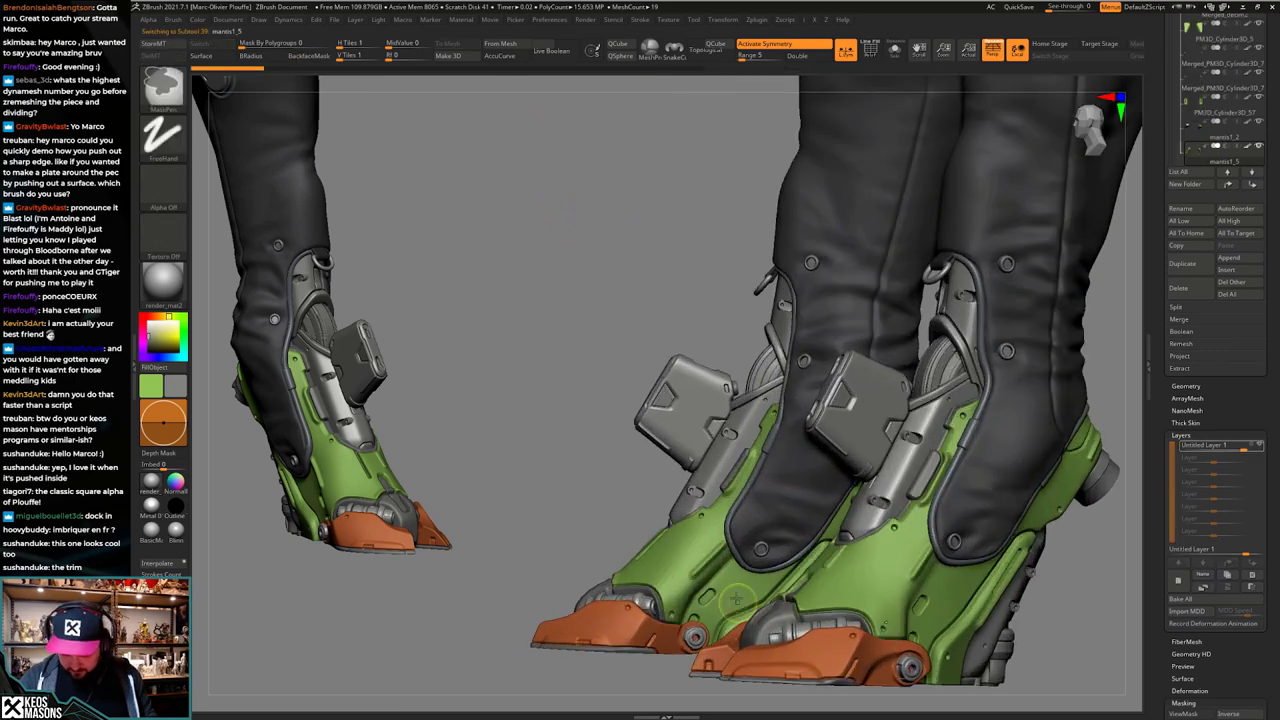
left_click(735, 590)
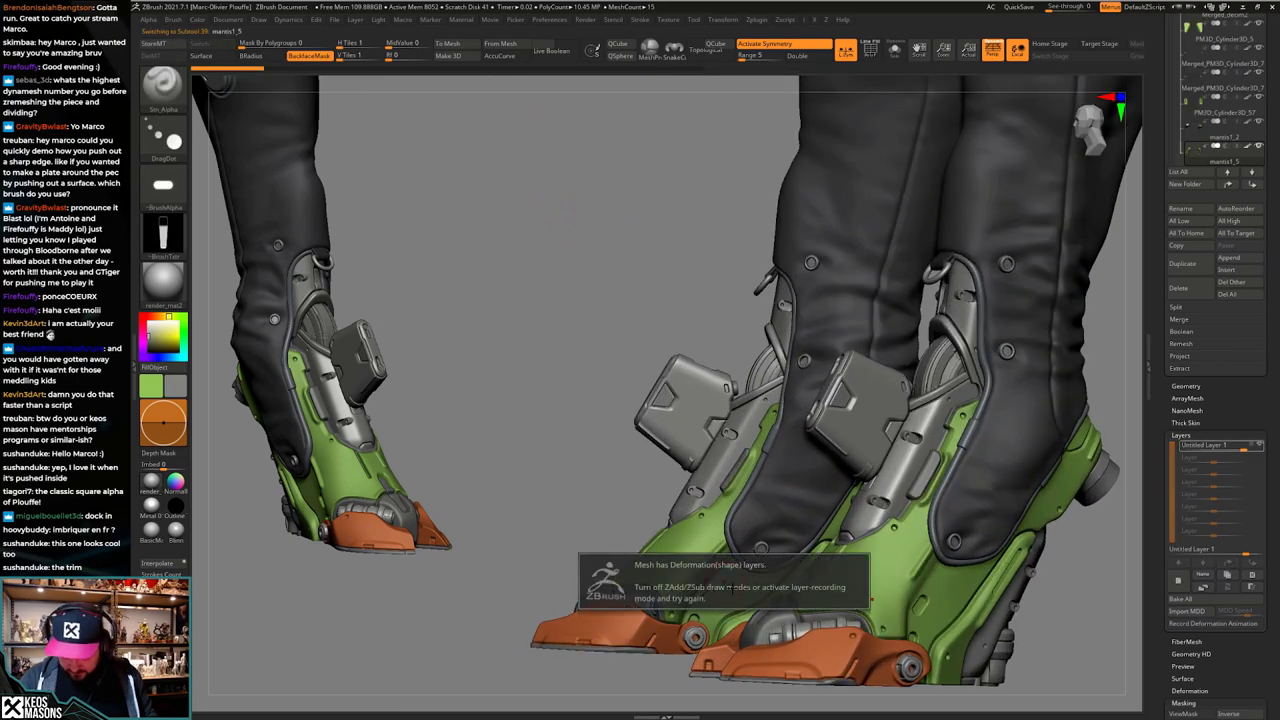
left_click(1179, 582)
key("space")
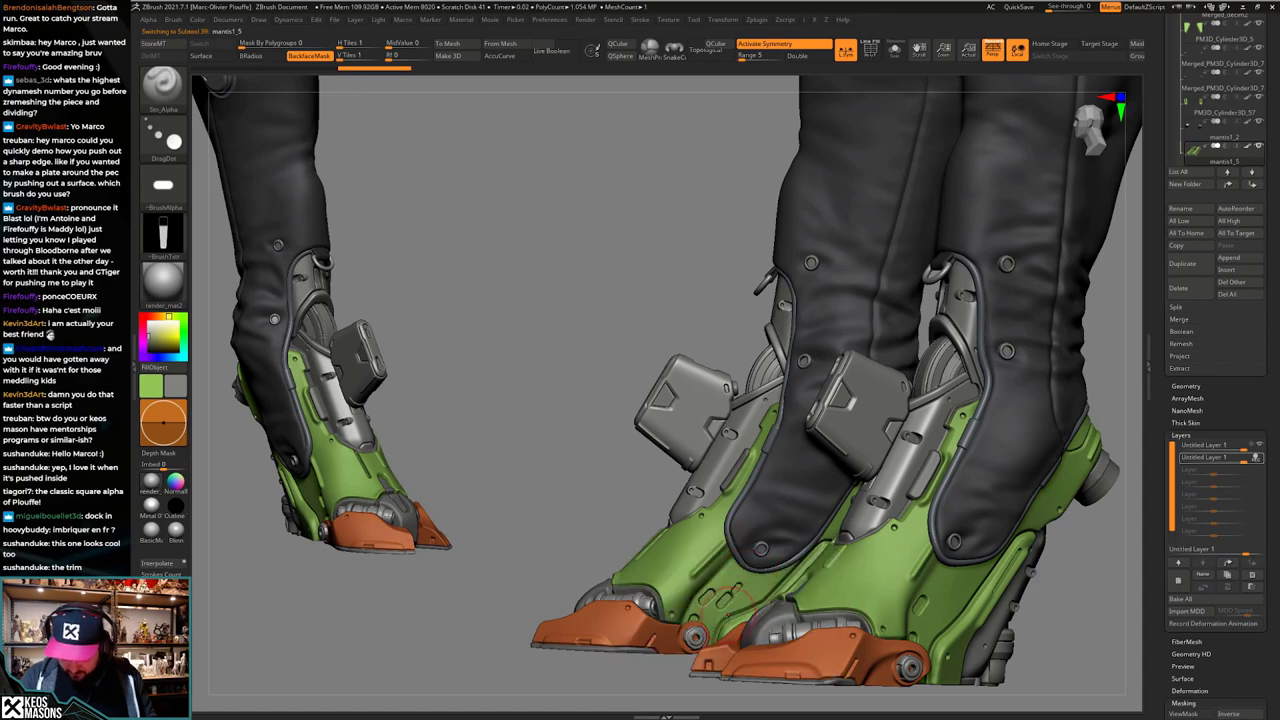
key("ctrl+z")
key("ctrl+z")
mouse_move(760, 602)
right_mouse_down("ctrl")
mouse_move(804, 362)
mouse_move(770, 600)
right_mouse_up("ctrl")
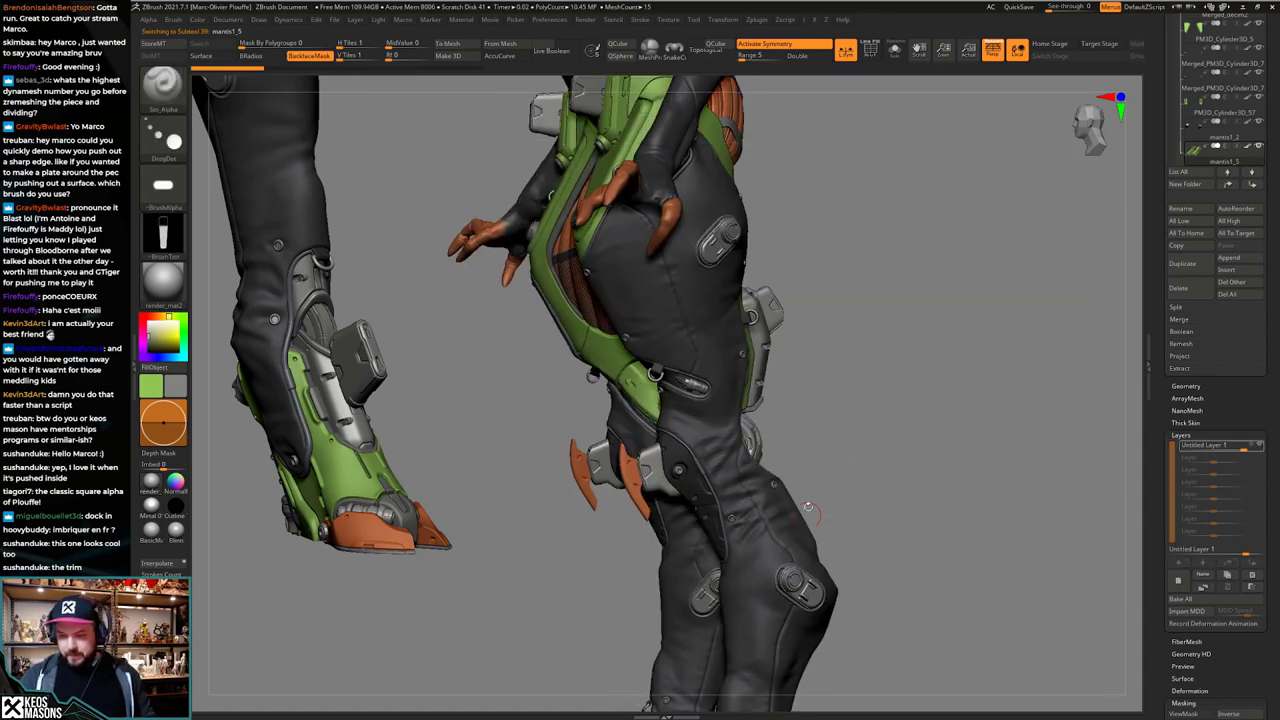
Step: Select the green knee plate, isolate it, and stamp a rounded slot near its outer edge above the knob recess
right_click_drag(960, 470, 802, 432)
left_click(900, 376, "alt")
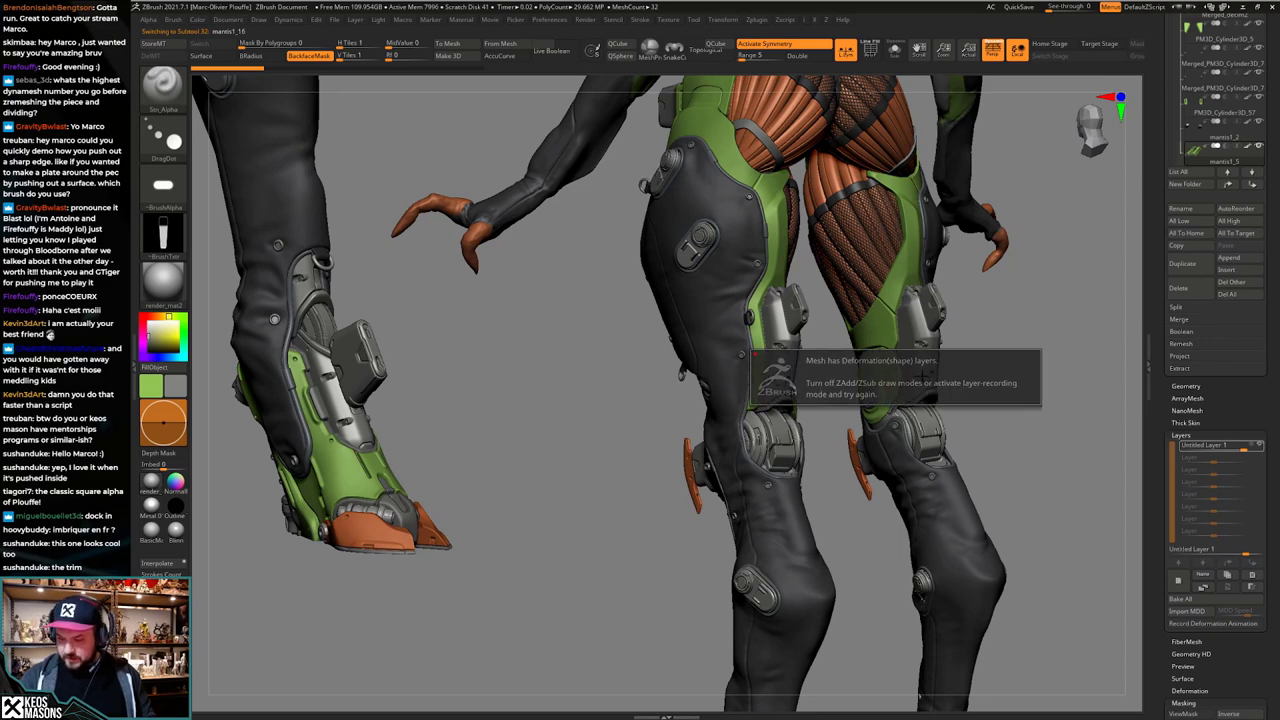
left_click(883, 380, "alt")
key("alt+s")
key("f")
mouse_move(928, 456)
right_mouse_down("alt")
mouse_move(880, 552)
mouse_move(868, 470)
mouse_move(846, 458)
right_mouse_up("alt")
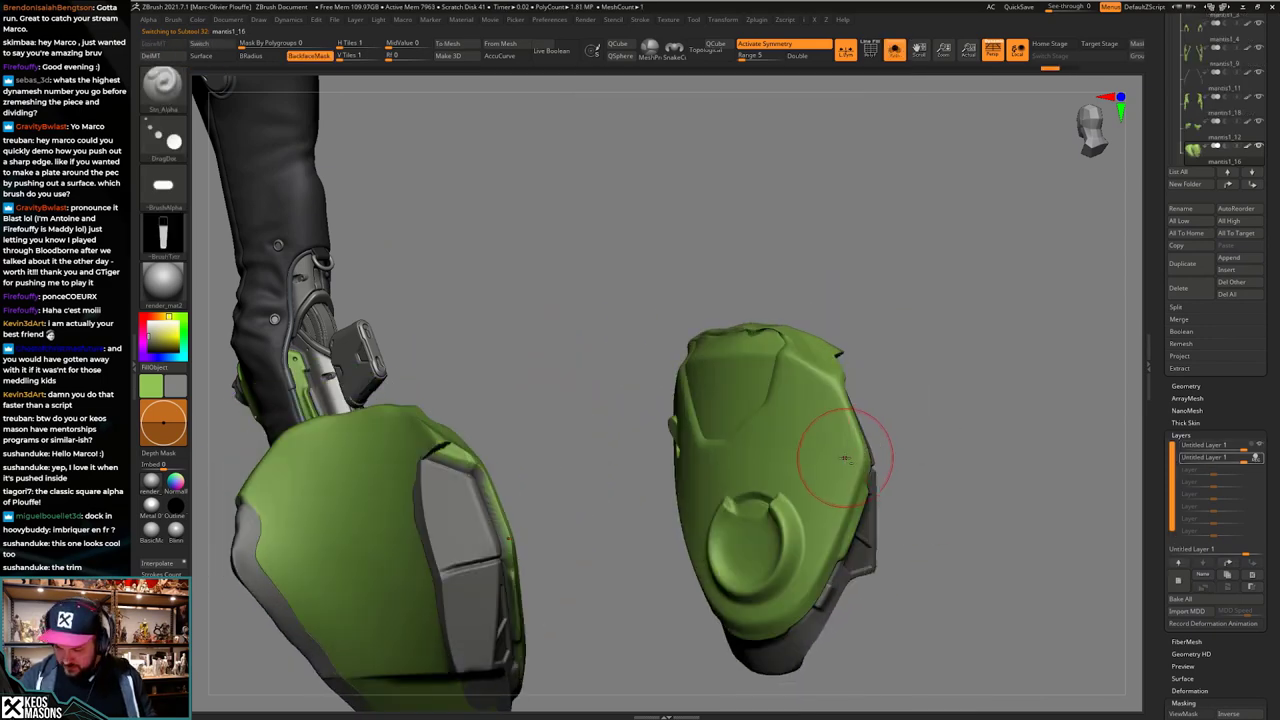
key("space")
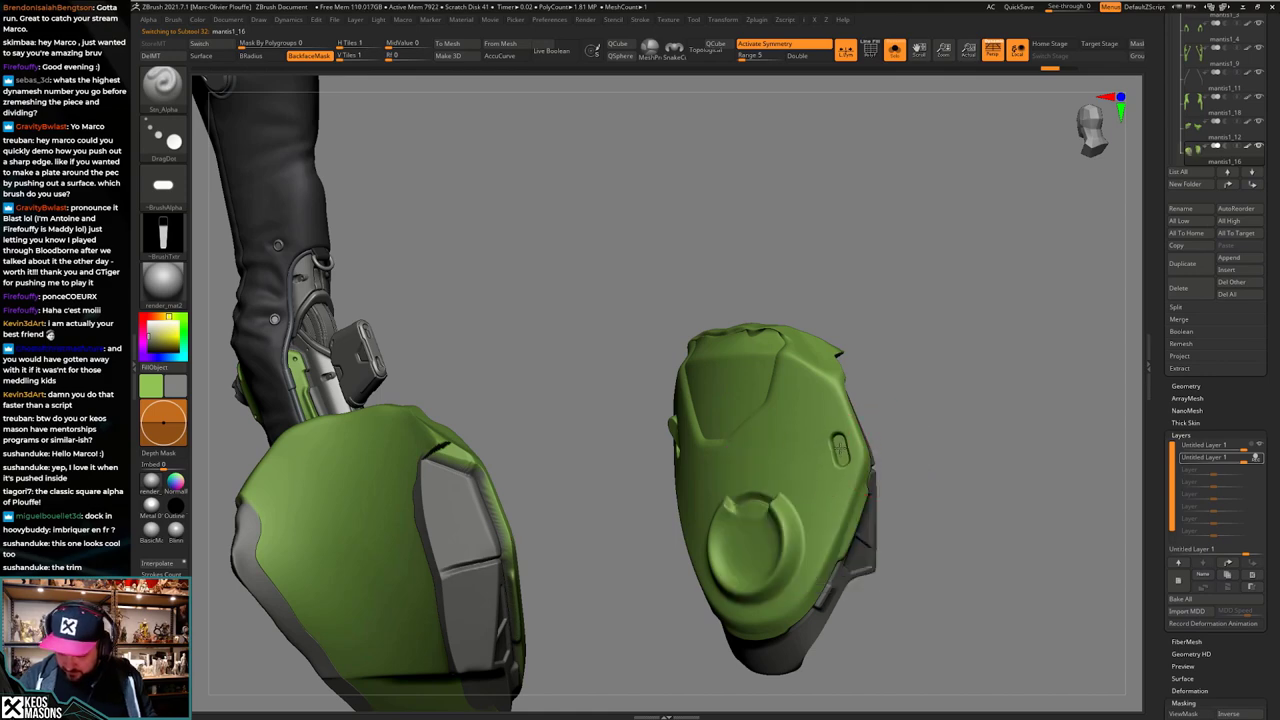
key("alt+s")
right_click_drag(891, 514, 937, 429, "ctrl")
Step: Switch to the vertical rounded-slot alpha and stamp a slot on the front side of the isolated knee plate
mouse_move(780, 450)
right_mouse_down()
mouse_move(914, 489)
mouse_move(764, 541)
mouse_move(754, 529)
right_mouse_up()
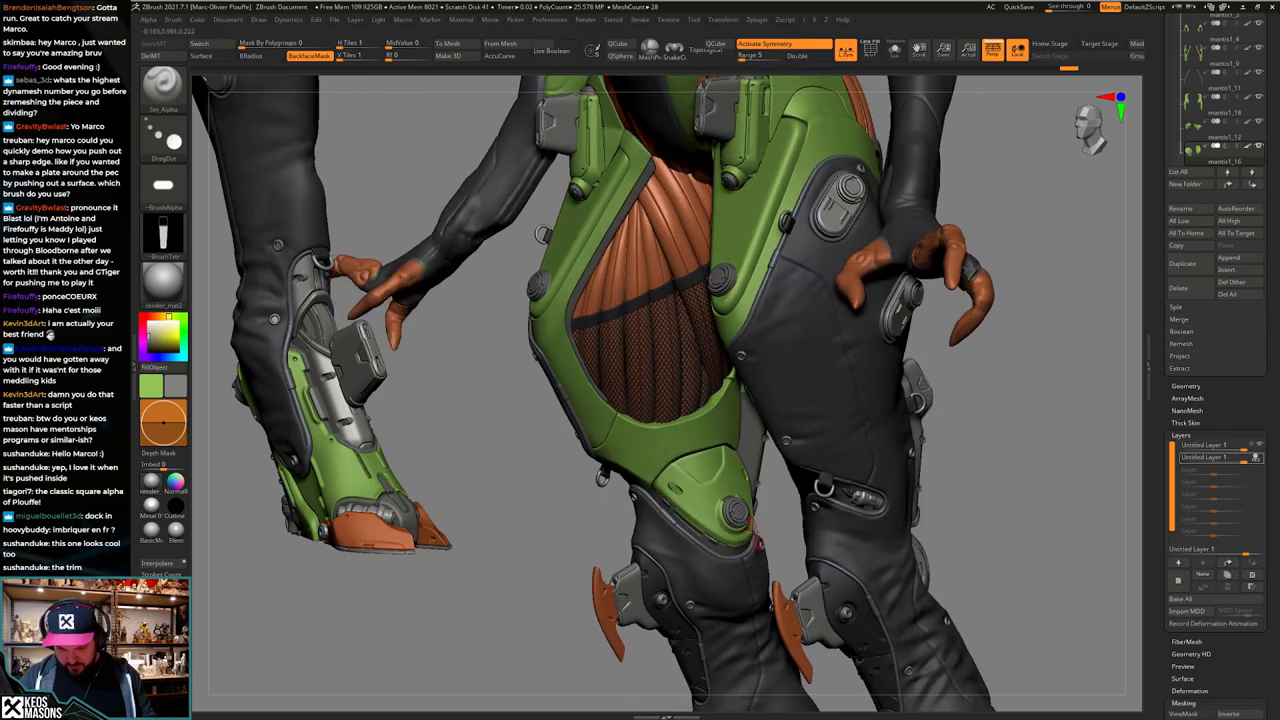
right_click_drag(683, 491, 676, 485, "ctrl")
right_click_drag(836, 468, 736, 492)
key("alt+s")
key("F4")
left_click(746, 590)
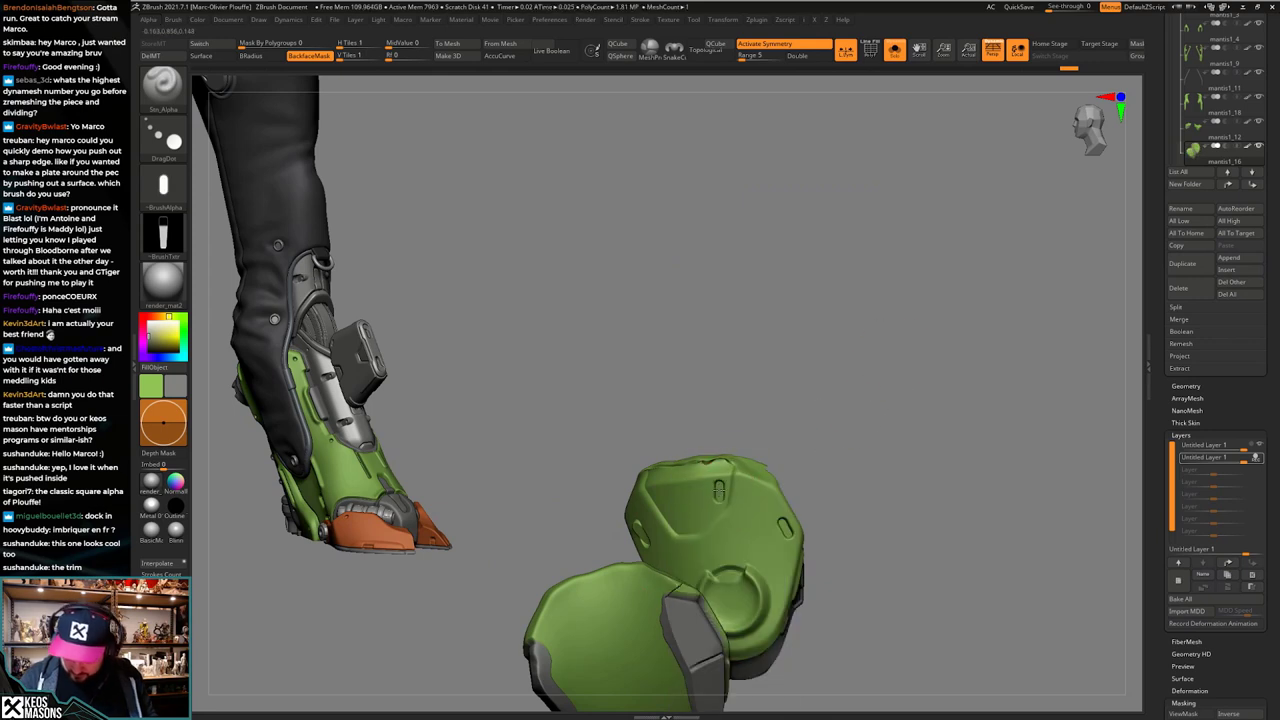
Step: Try another vertical slot at the corner of the knee plate's recessed upper panel and undo it
left_click_drag(721, 477, 721, 478)
right_click_drag(722, 478, 769, 455)
key("alt+s")
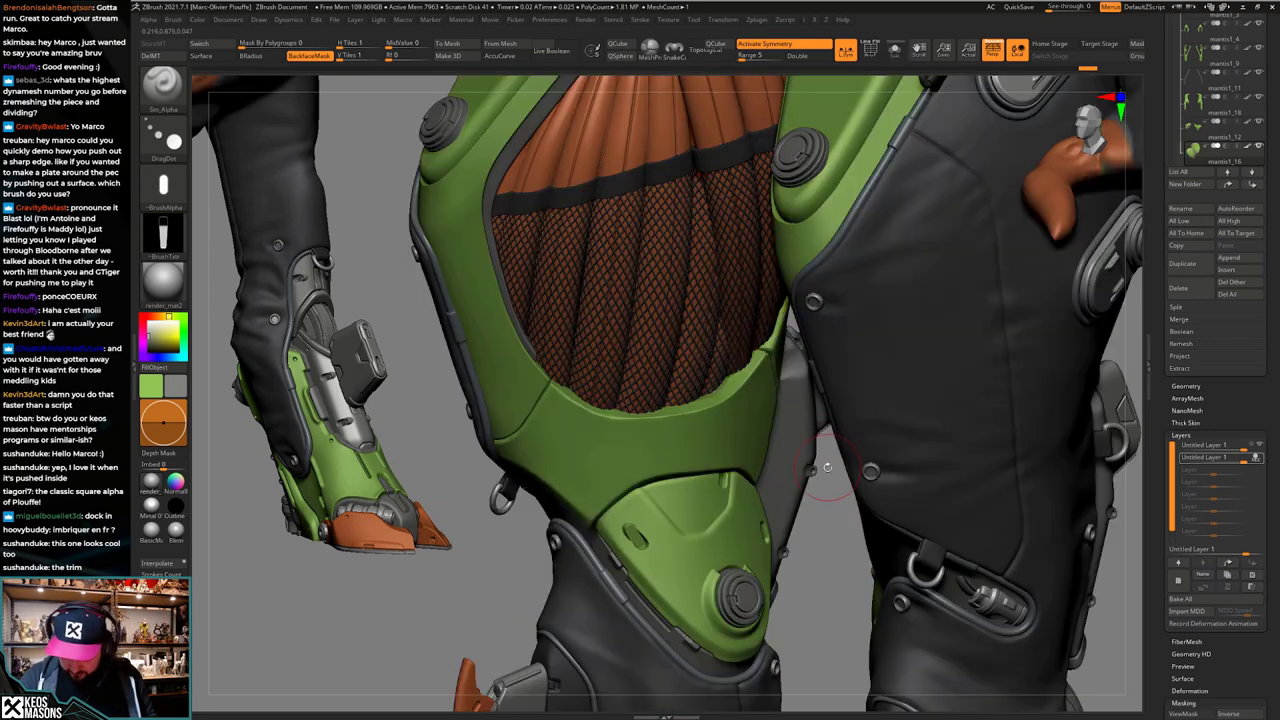
key("ctrl+z")
key("ctrl+z")
key("alt+s")
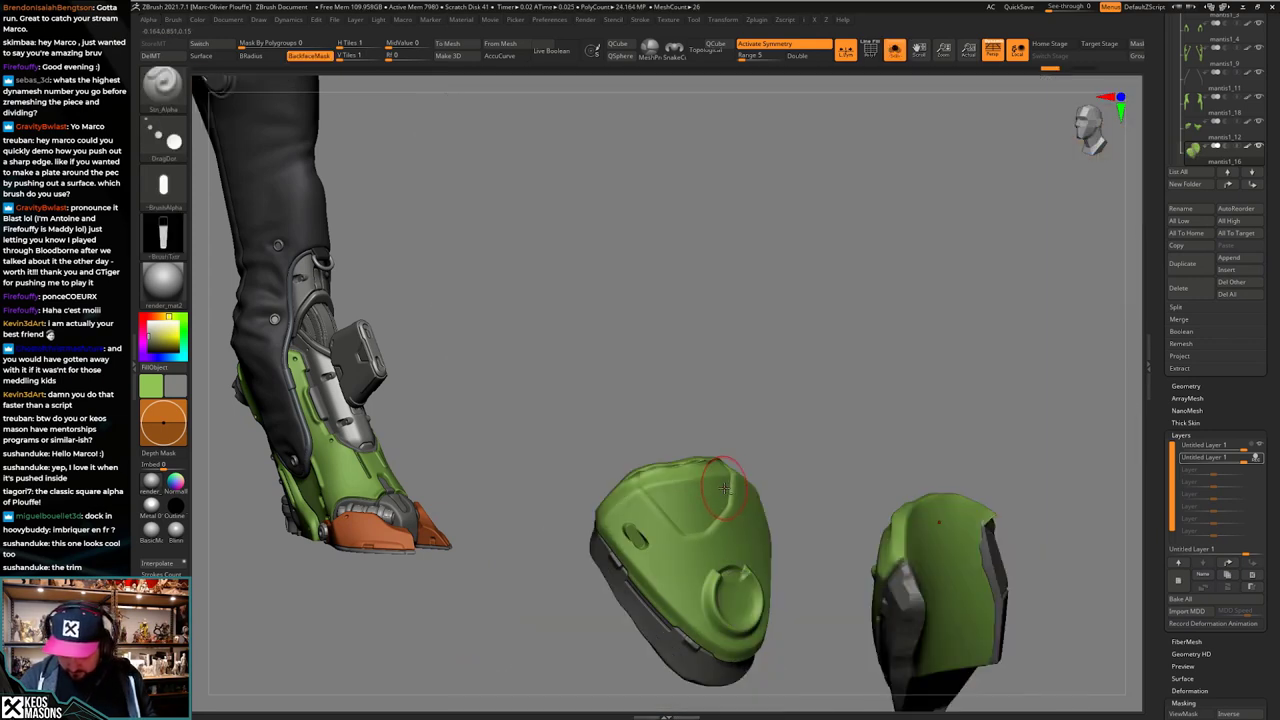
Step: Try a small vertical slot near the knee plate's rear edge with the whole character shown, and undo it
right_click_drag(729, 471, 685, 612)
key("alt+s")
mouse_move(685, 612)
right_mouse_down("alt")
mouse_move(714, 502)
mouse_move(796, 498)
mouse_move(730, 460)
right_mouse_up("alt")
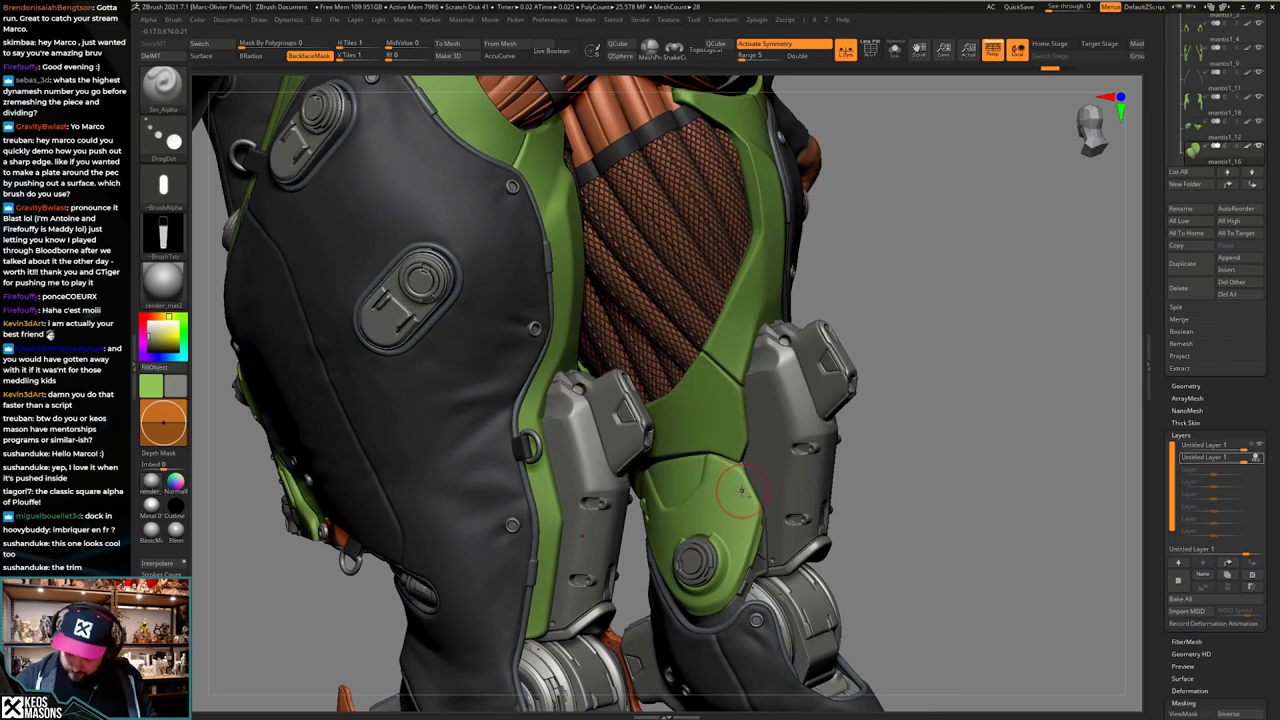
left_click_drag(737, 483, 738, 484)
mouse_move(745, 470)
right_mouse_down("ctrl")
mouse_move(806, 528)
mouse_move(770, 470)
right_mouse_up("ctrl")
key("ctrl+z")
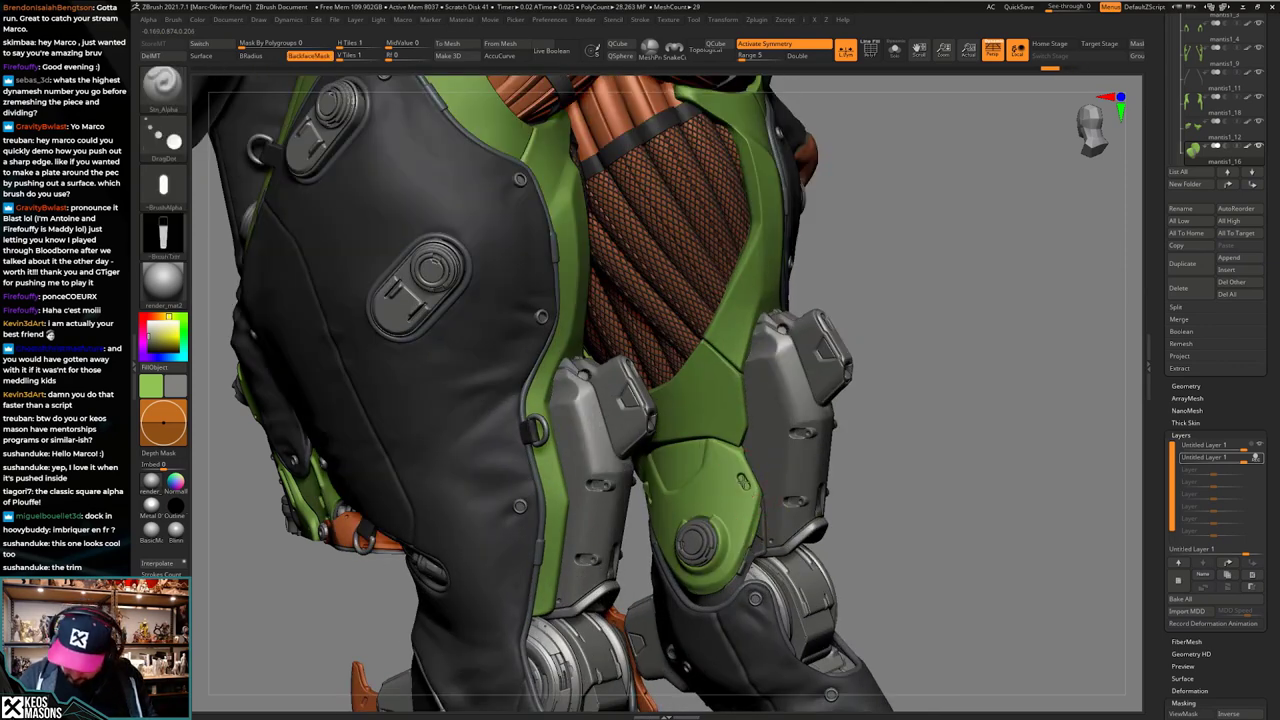
Step: Touch up the knee plate's upper edge on the rear and front sides with short Standard-type brush strokes
right_click_drag(750, 515, 846, 500, "ctrl")
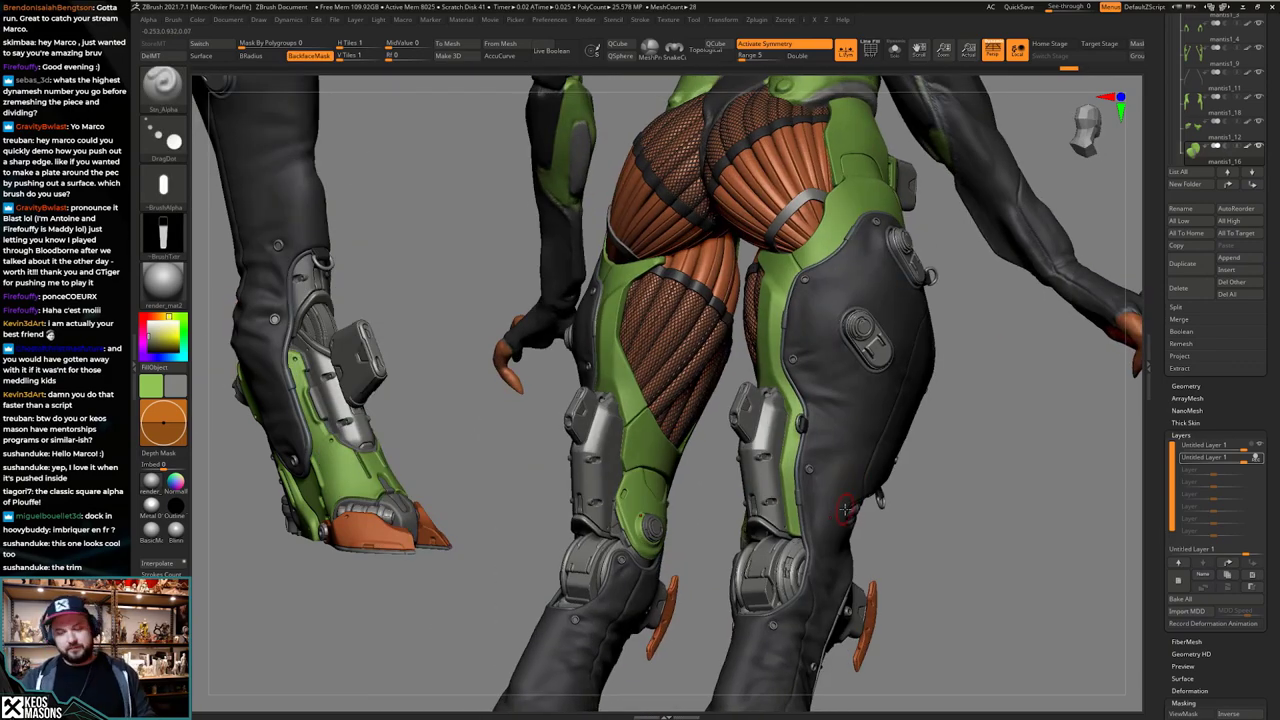
mouse_move(835, 505)
right_mouse_down("ctrl")
mouse_move(720, 520)
mouse_move(683, 500)
right_mouse_up("ctrl")
key("space")
left_click(642, 376)
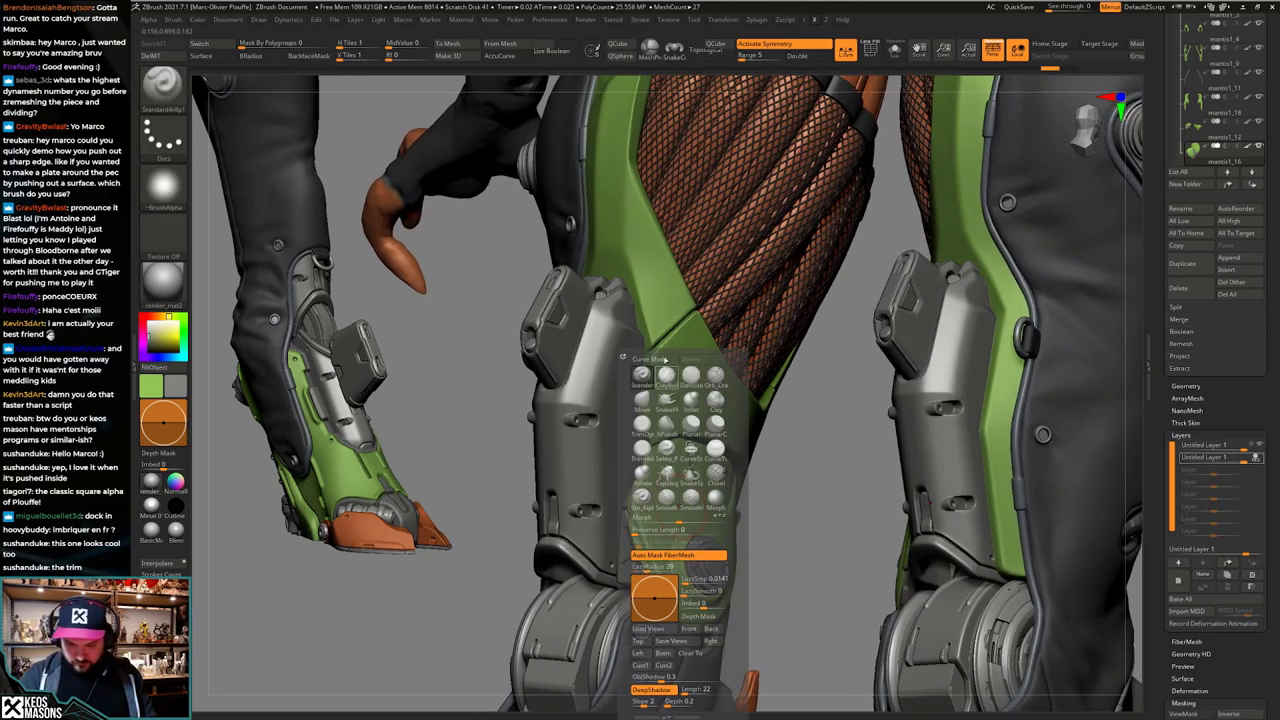
key("space")
left_click(641, 475)
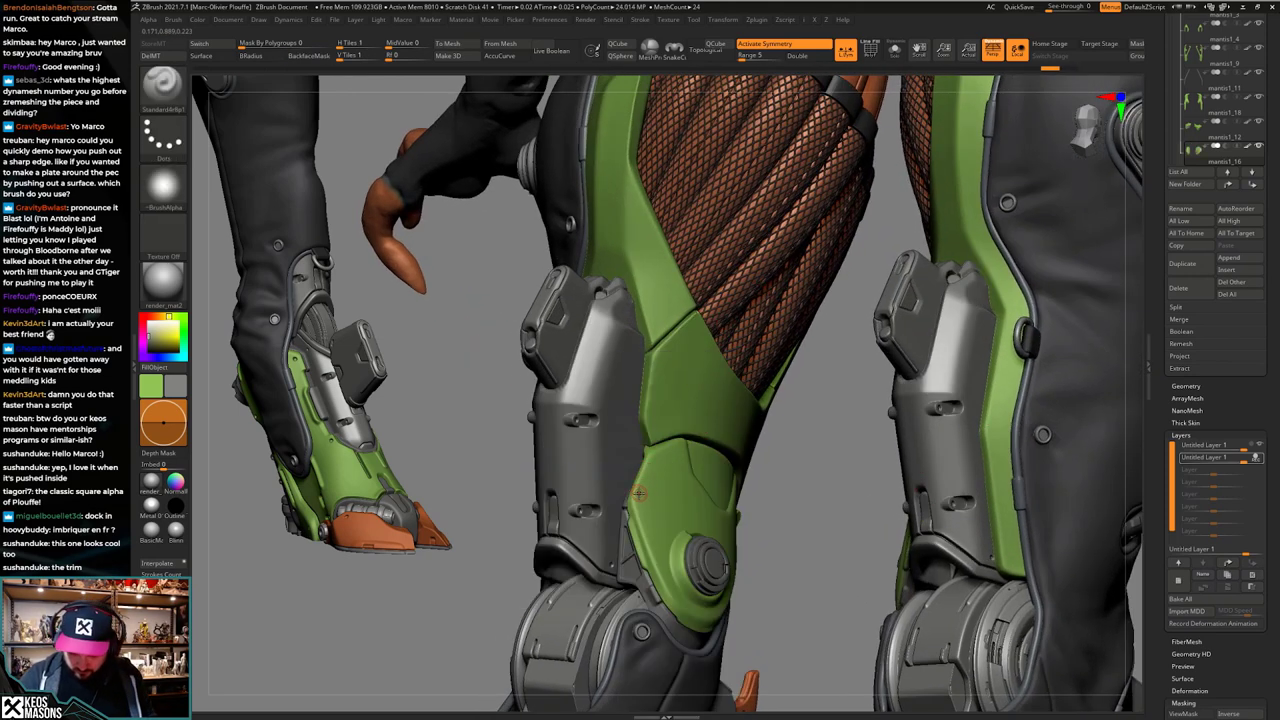
left_click_drag(657, 443, 668, 440)
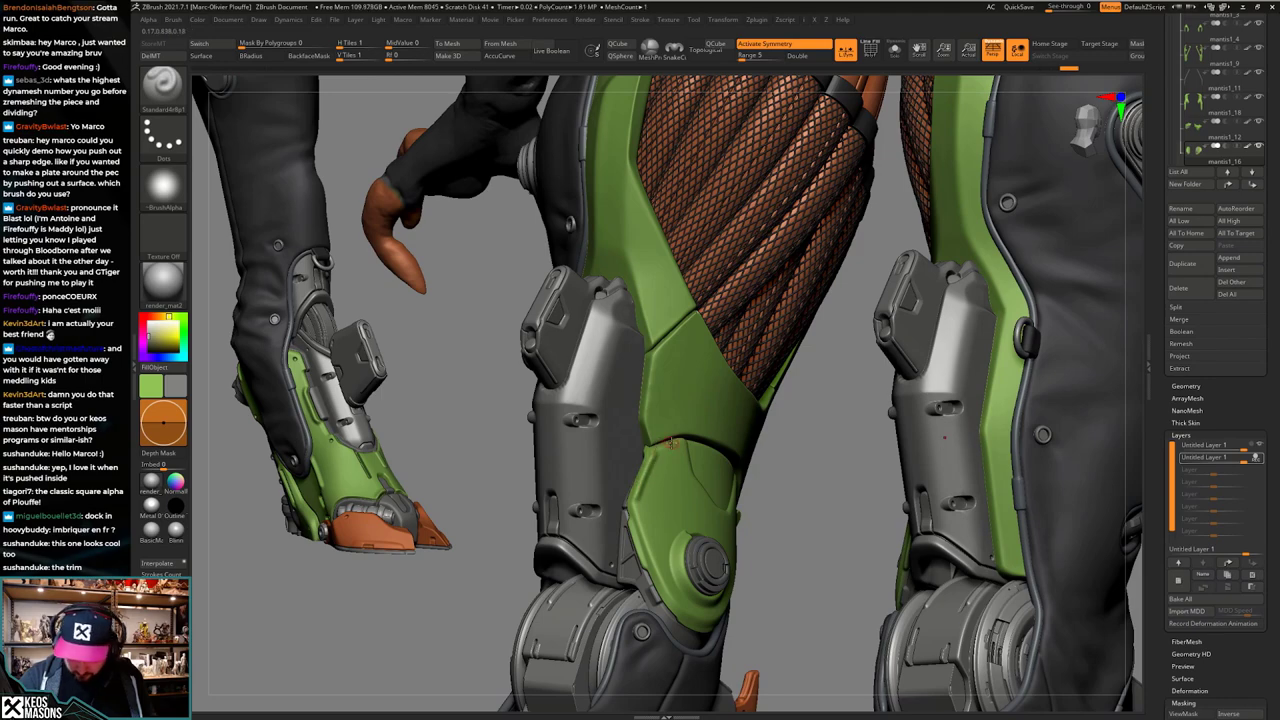
mouse_move(668, 440)
right_mouse_down("ctrl")
mouse_move(625, 497)
mouse_move(686, 522)
mouse_move(745, 512)
mouse_move(772, 526)
mouse_move(762, 506)
right_mouse_up("ctrl")
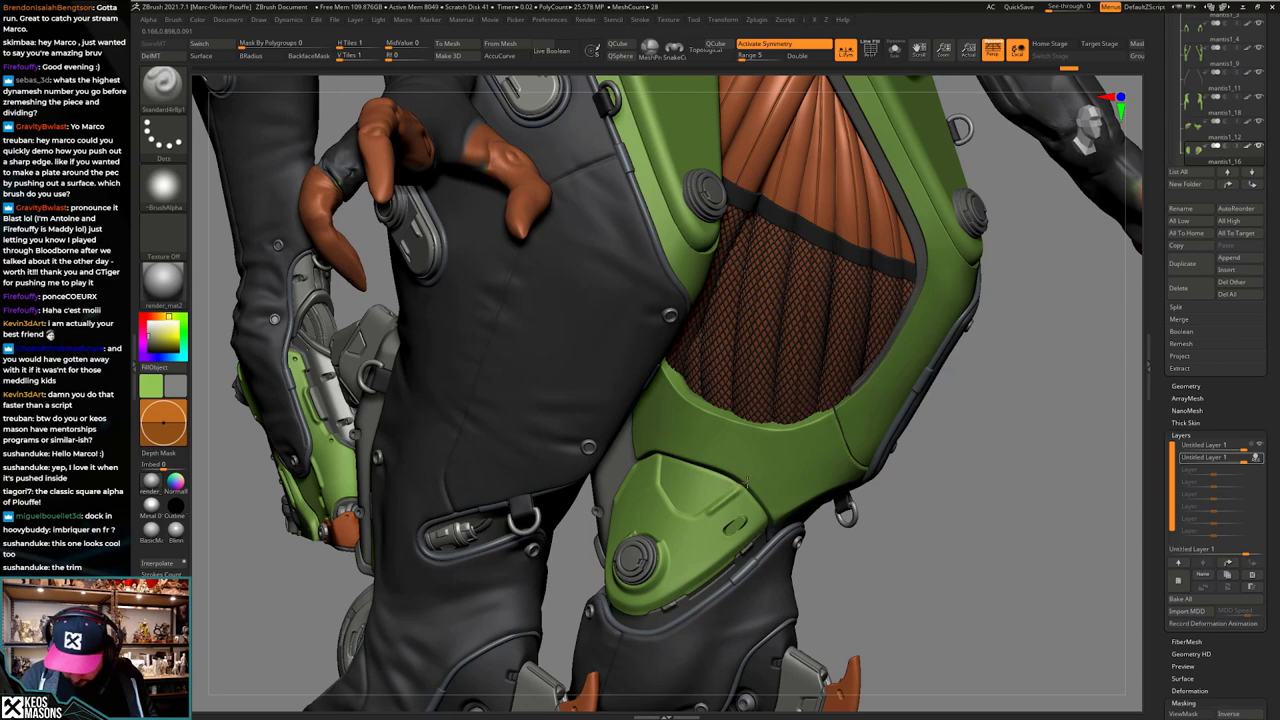
left_click_drag(750, 480, 752, 483)
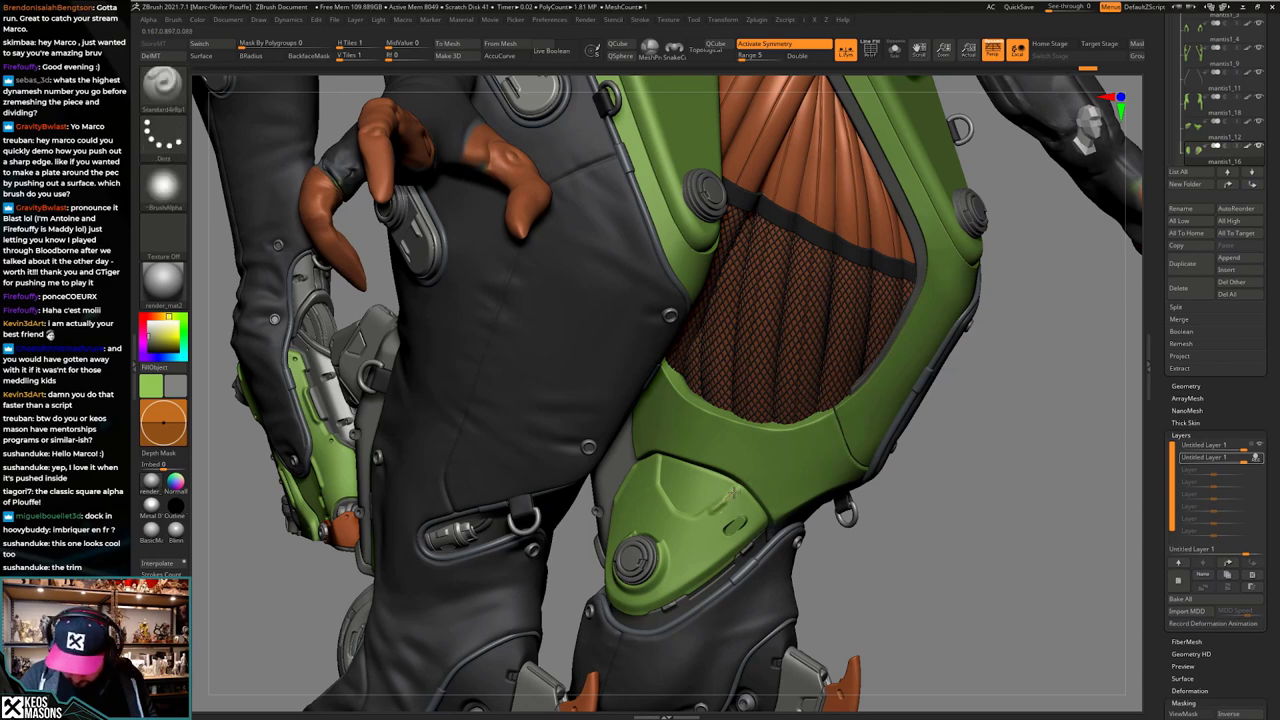
mouse_move(750, 480)
right_mouse_down("ctrl")
mouse_move(712, 525)
mouse_move(690, 530)
mouse_move(782, 535)
mouse_move(798, 504)
mouse_move(745, 518)
mouse_move(767, 526)
mouse_move(690, 505)
mouse_move(710, 520)
right_mouse_up("ctrl")
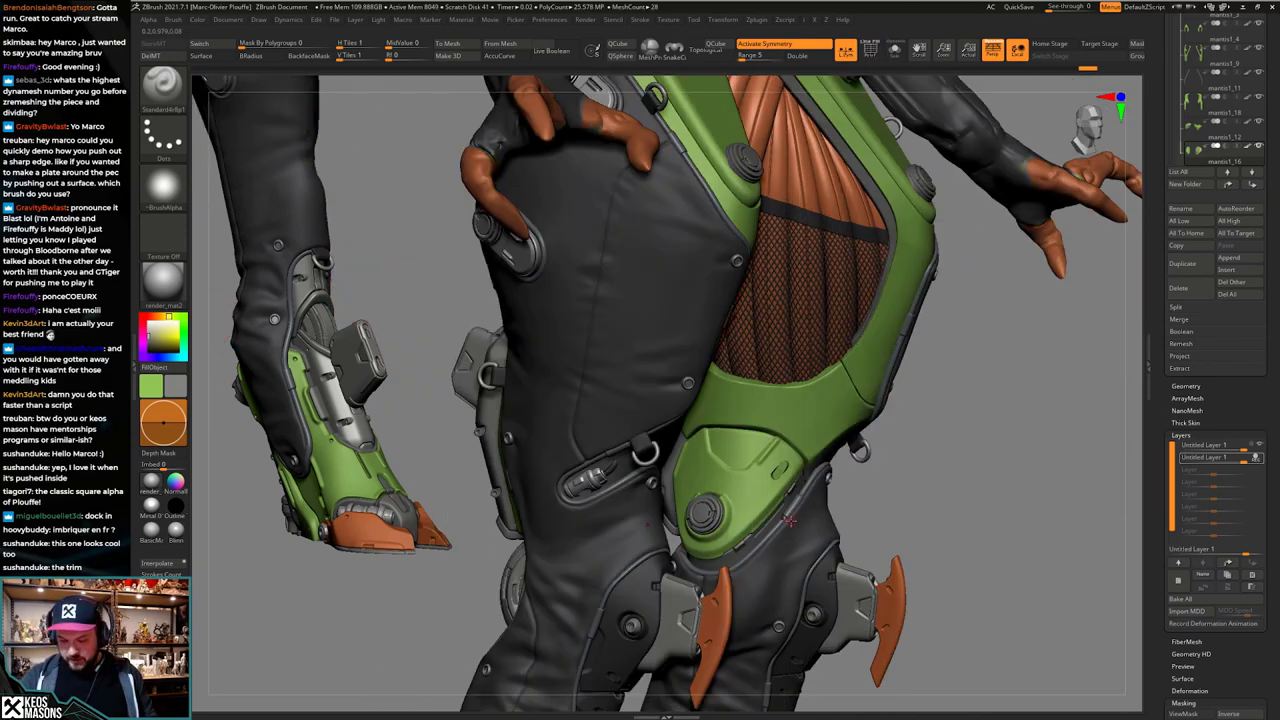
Step: Switch to the alpha stamping brush with the round Alpha 13, reduce the draw size to about 24.8, and stamp a small hole at the knee plate's rear corner
key("space")
left_click(795, 475)
key("F4")
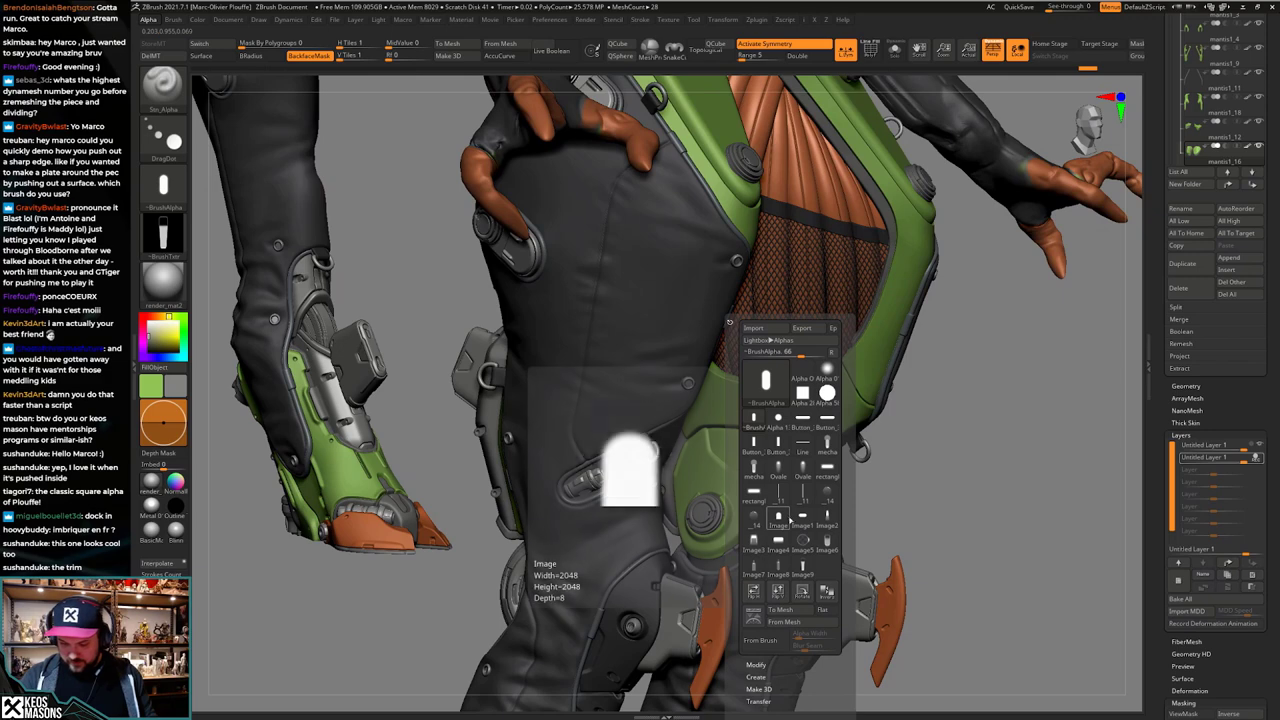
left_click(803, 469)
key("space")
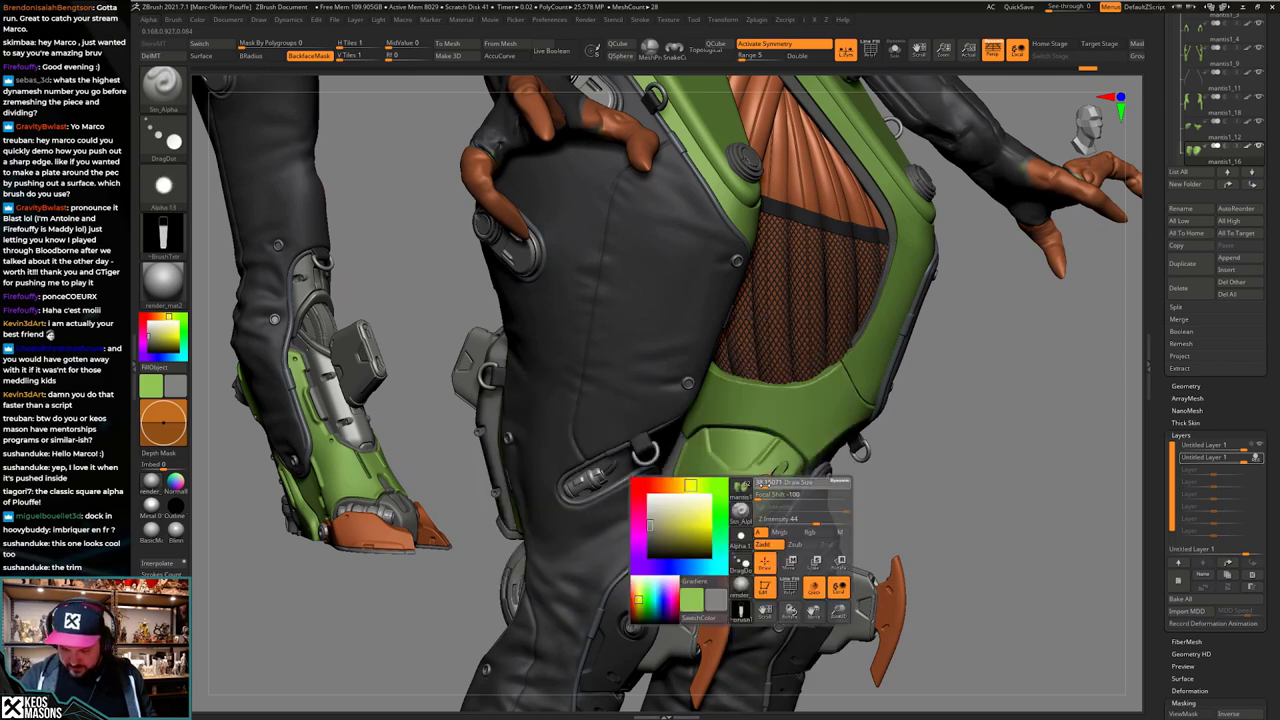
left_click_drag(763, 485, 758, 486)
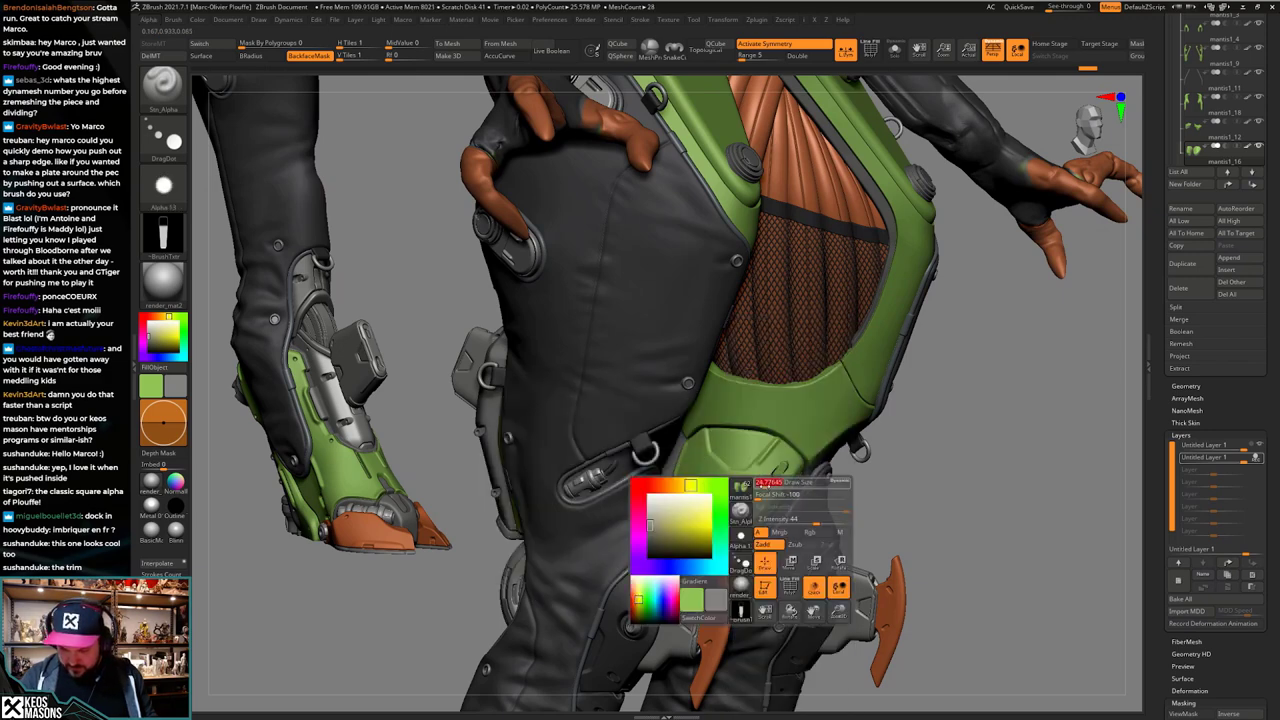
mouse_move(765, 505)
right_mouse_down()
mouse_move(716, 526)
mouse_move(689, 489)
right_mouse_up()
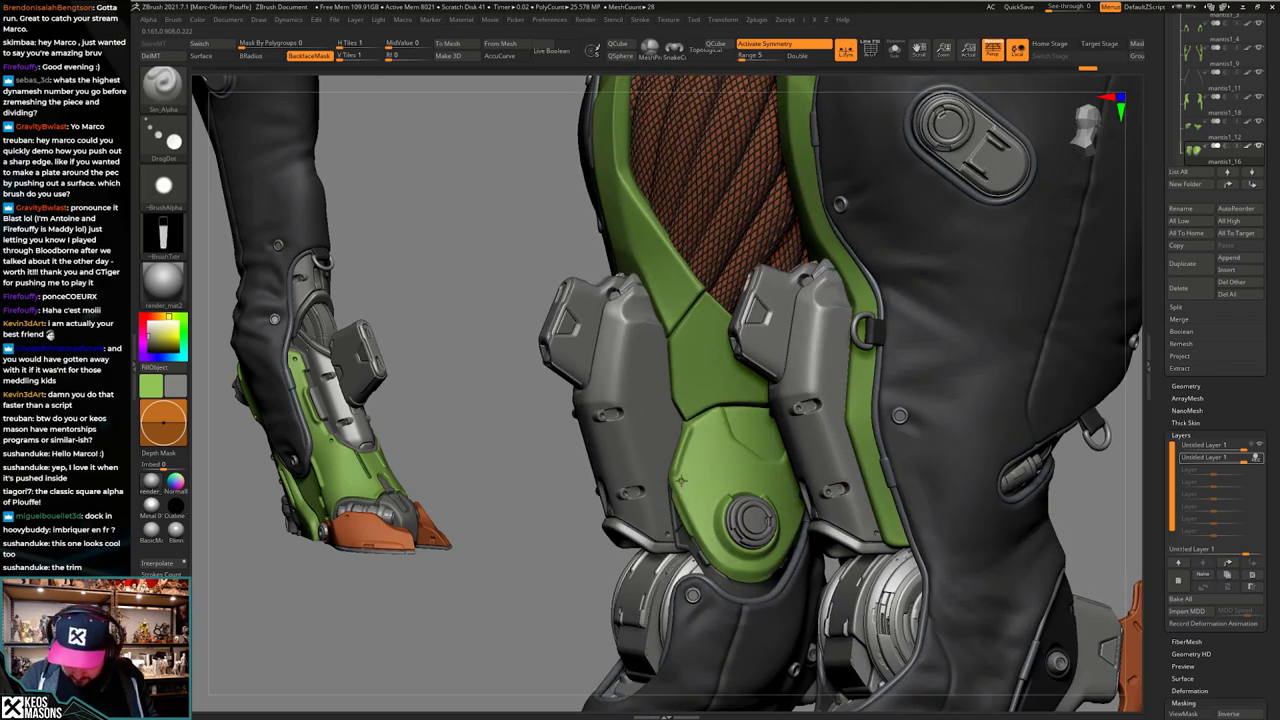
left_click_drag(688, 498, 682, 486)
Step: Raise the Z intensity, undo the first hole, try one at the upper corner, and restamp the small hole at the knee plate's rear corner
key("space")
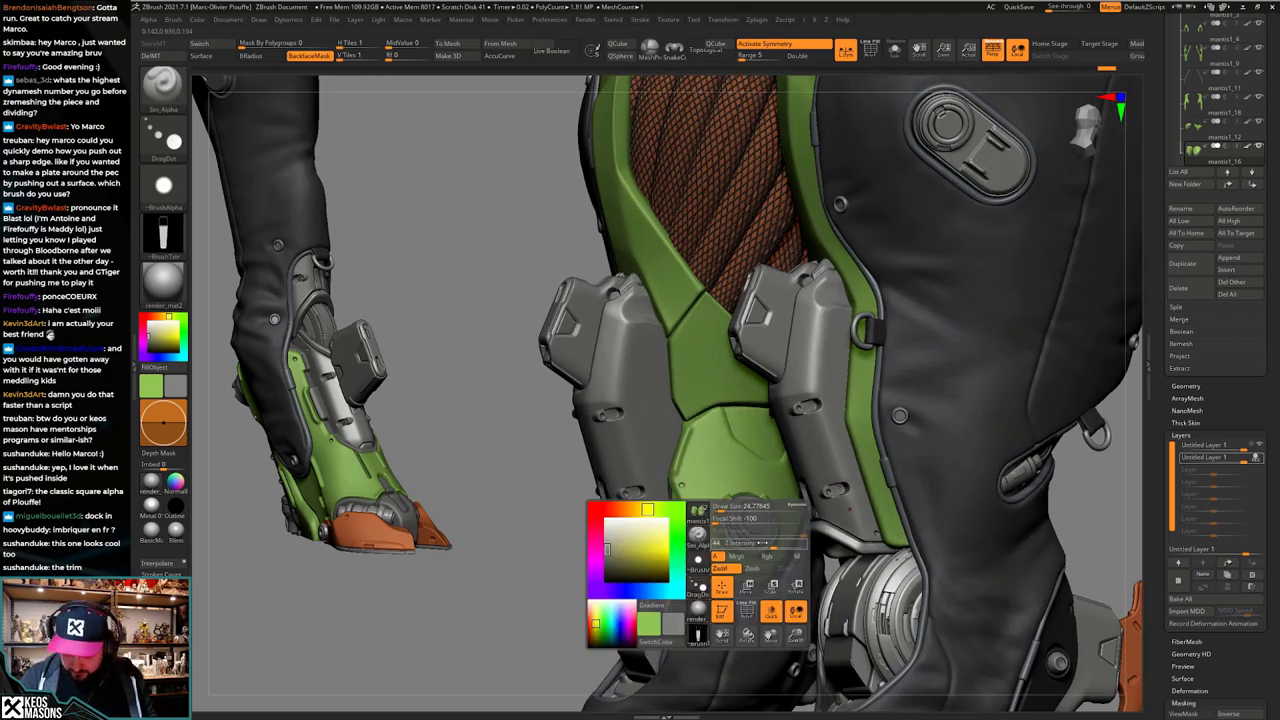
left_click_drag(758, 544, 764, 544)
key("ctrl+z")
right_click_drag(664, 396, 699, 434)
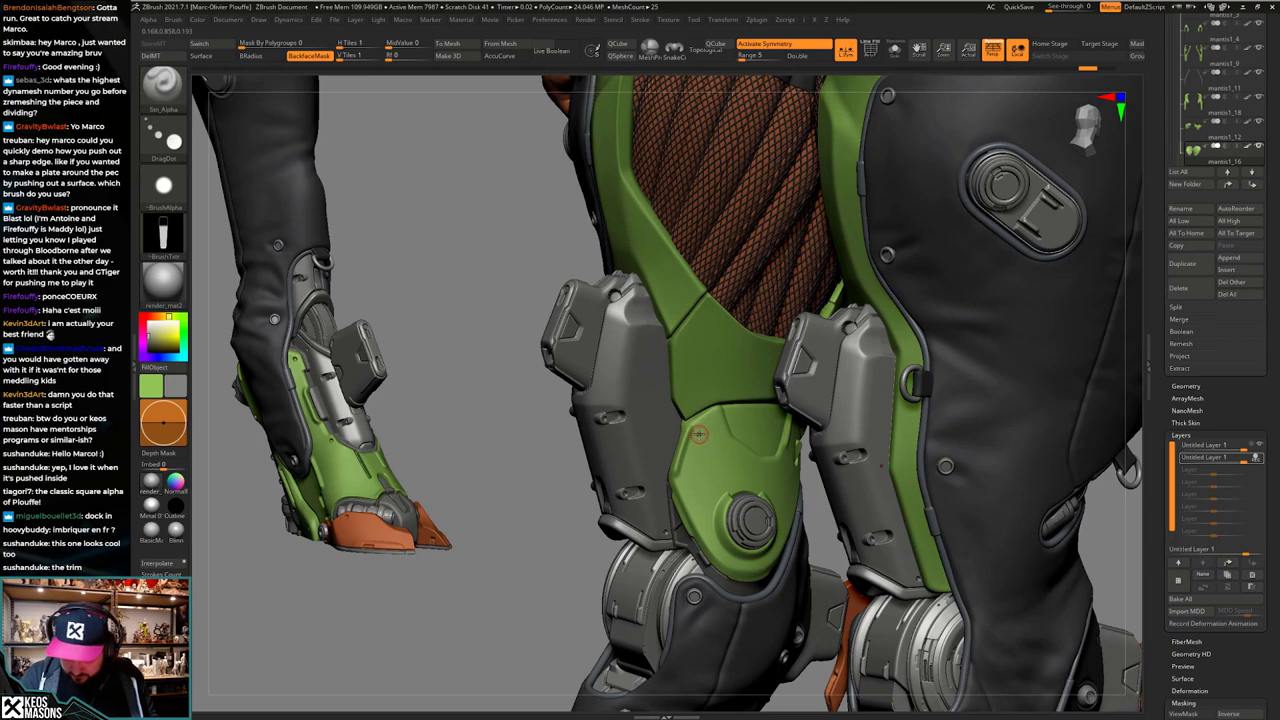
left_click_drag(700, 427, 706, 432)
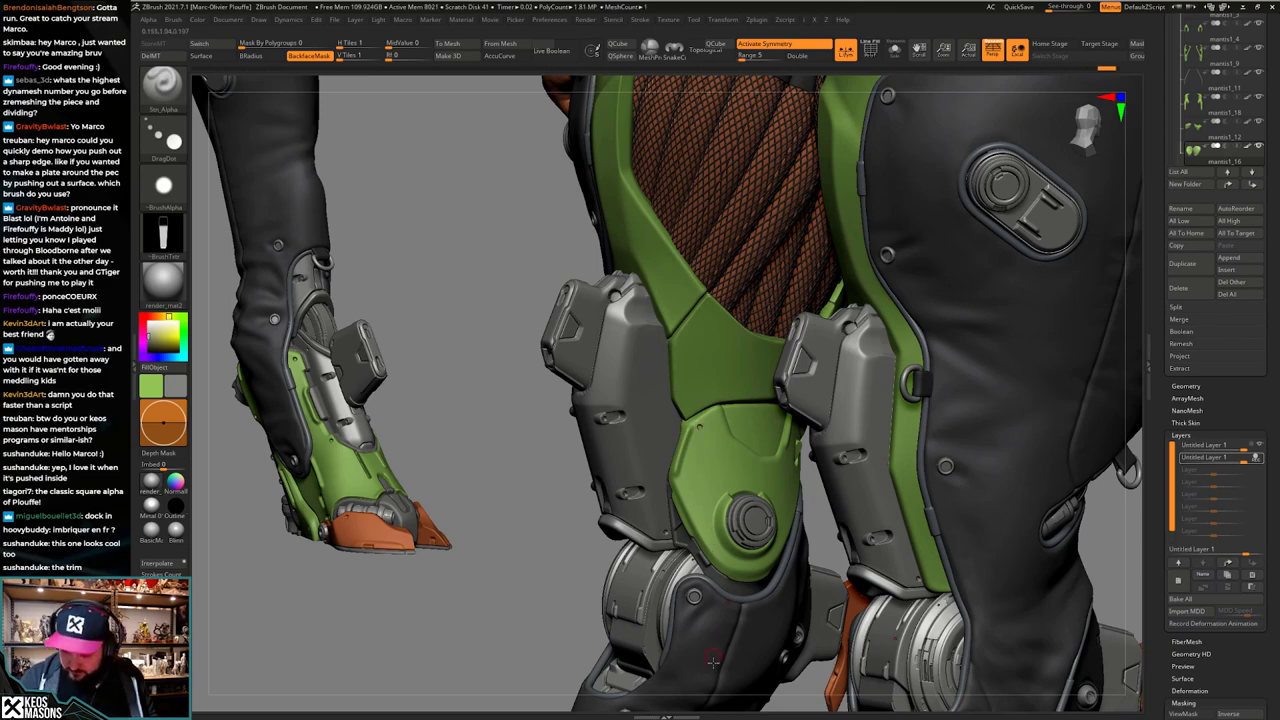
key("ctrl+z")
left_click_drag(681, 482, 682, 486)
Step: Try a small round hole on the front side of the knee plate and undo it
mouse_move(682, 486)
right_mouse_down()
mouse_move(727, 584)
mouse_move(670, 545)
right_mouse_up()
right_click_drag(778, 516, 797, 491)
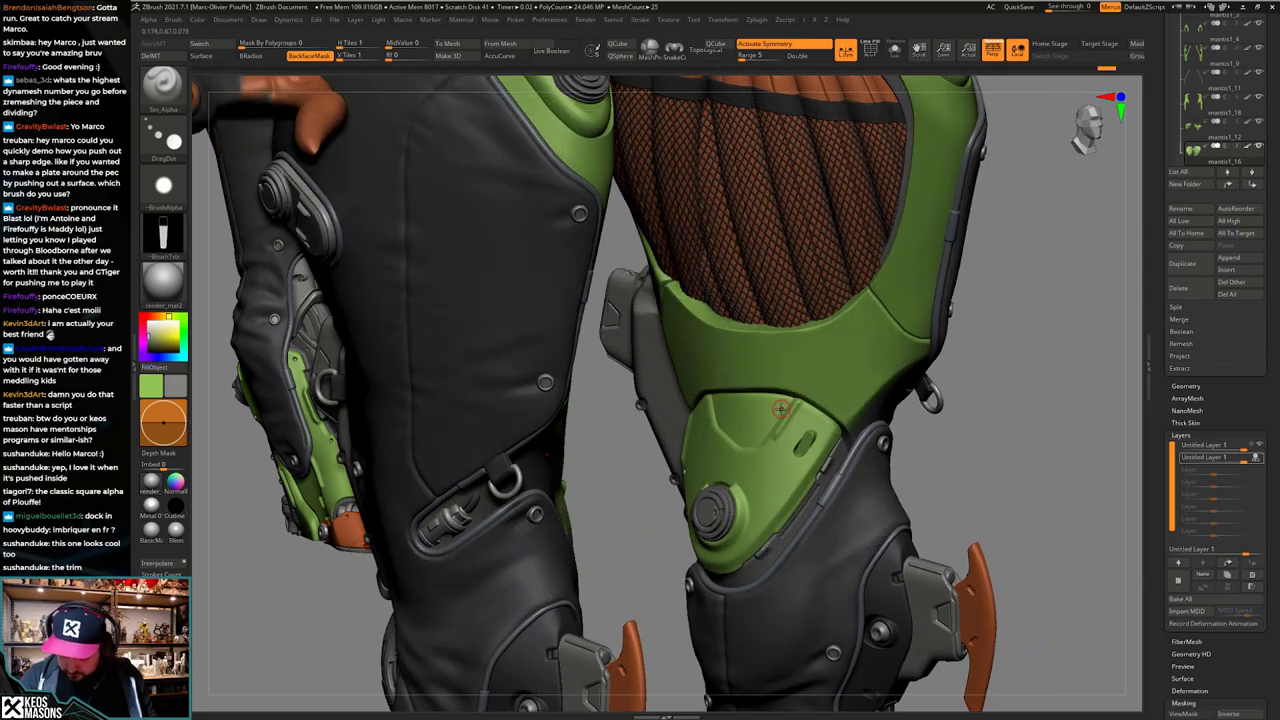
left_click(755, 440)
right_click_drag(705, 456, 785, 481)
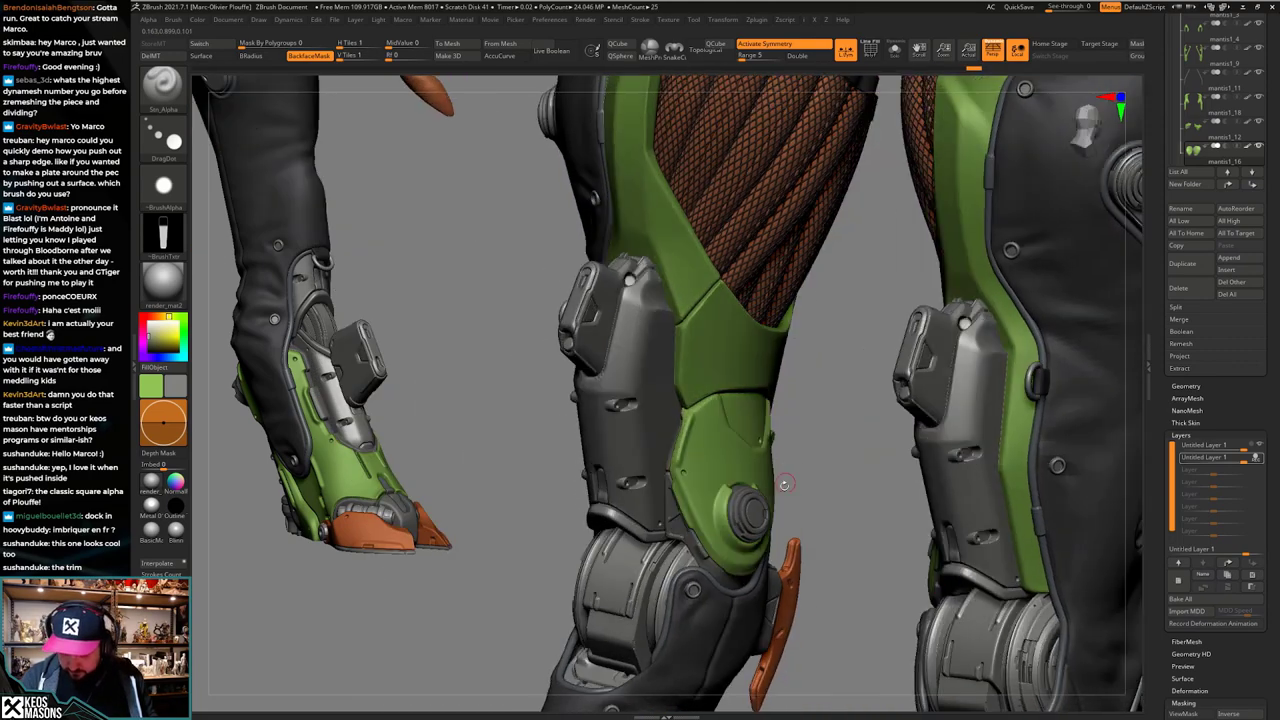
key("ctrl+z")
key("ctrl+z")
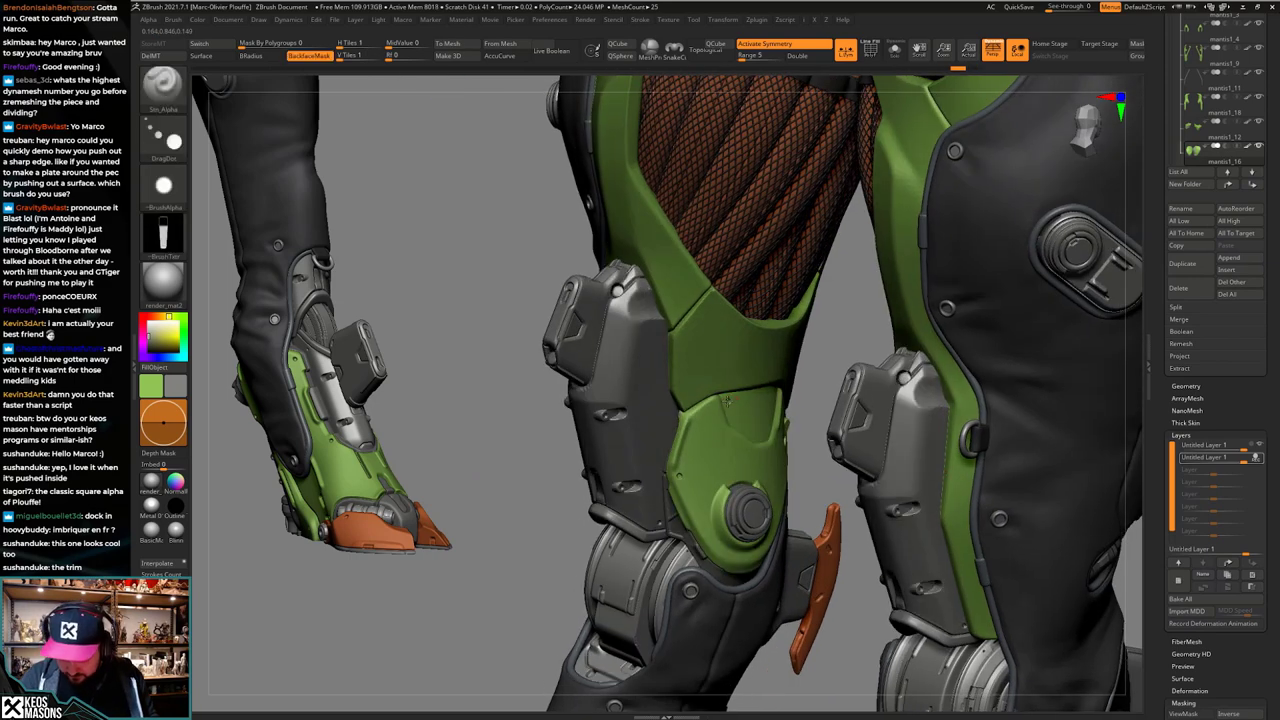
Step: Erase the rounded slot from the front side of the knee plate with the Morph brush
mouse_move(728, 402)
right_mouse_down("ctrl")
mouse_move(873, 398)
mouse_move(823, 298)
right_mouse_up("ctrl")
mouse_move(864, 451)
right_mouse_down()
mouse_move(808, 520)
mouse_move(684, 532)
right_mouse_up()
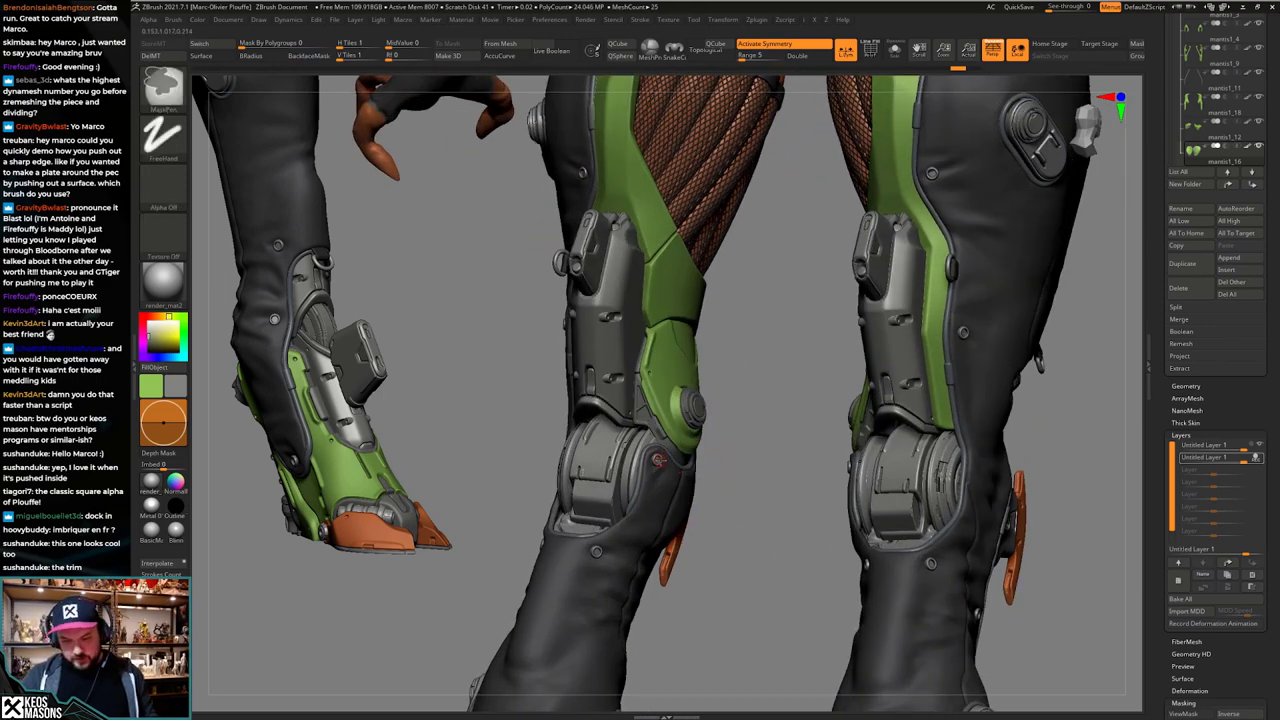
right_click_drag(661, 472, 667, 436)
right_click_drag(702, 538, 771, 529)
right_click_drag(802, 464, 888, 376)
right_click_drag(888, 376, 866, 420)
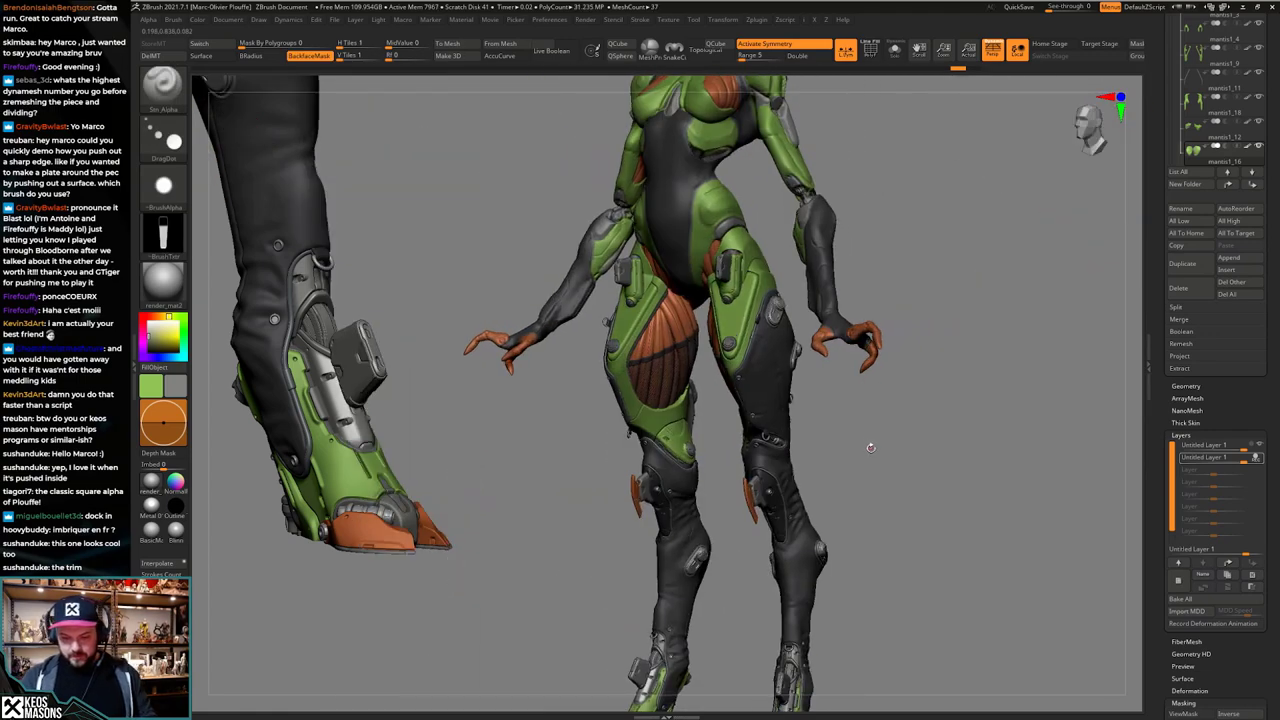
mouse_move(703, 486)
right_mouse_down("ctrl")
mouse_move(668, 500)
mouse_move(636, 492)
right_mouse_up("ctrl")
right_click_drag(636, 492, 730, 532, "alt")
key("space")
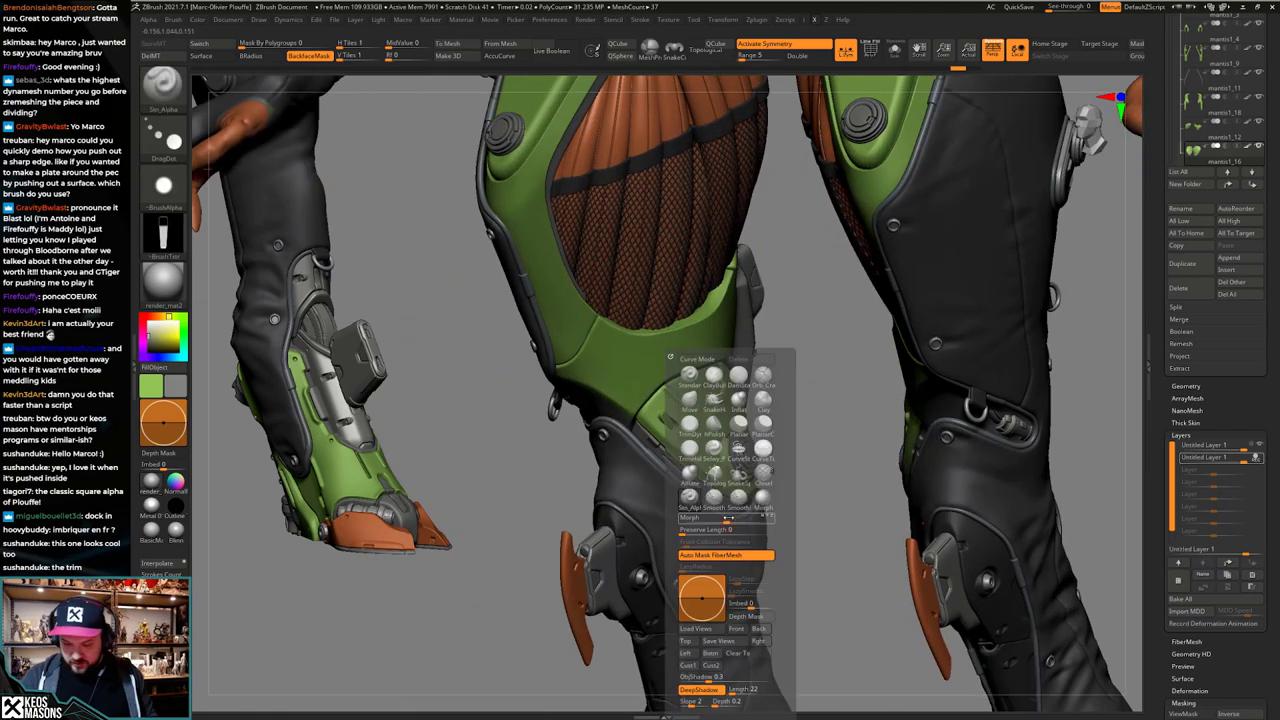
left_click(763, 502)
left_click_drag(671, 421, 660, 413)
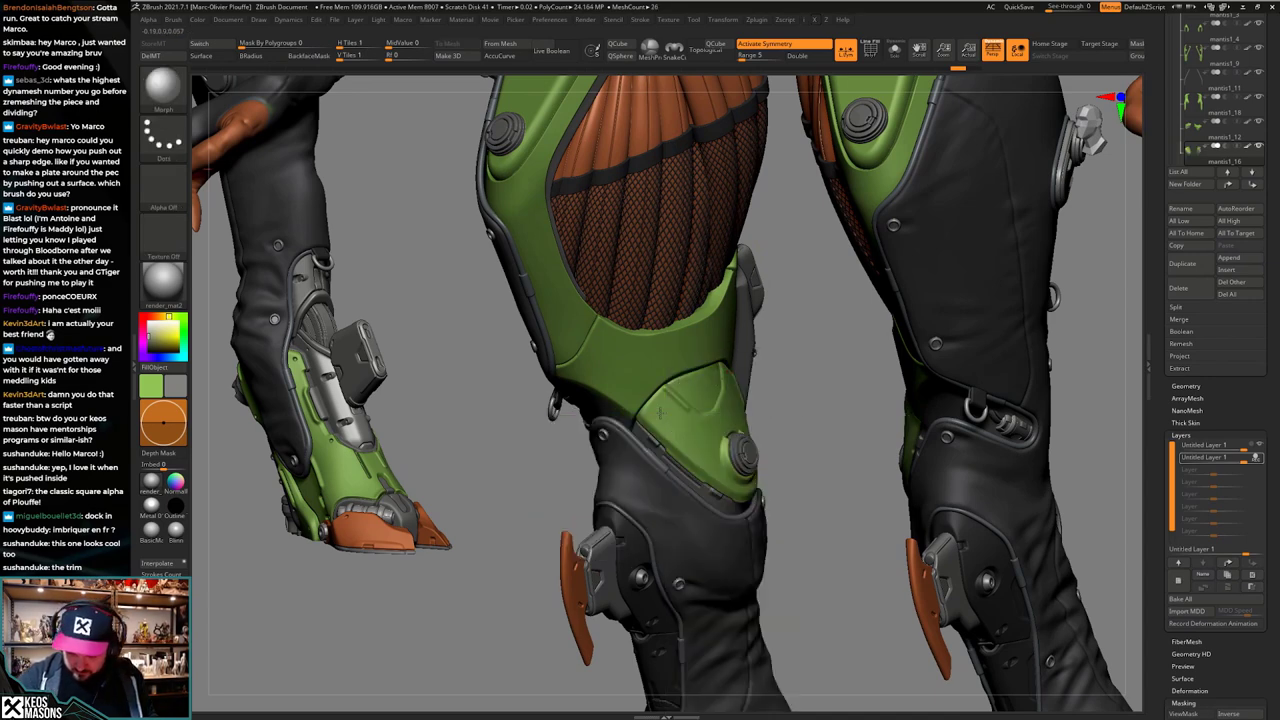
right_click_drag(679, 432, 723, 434, "ctrl")
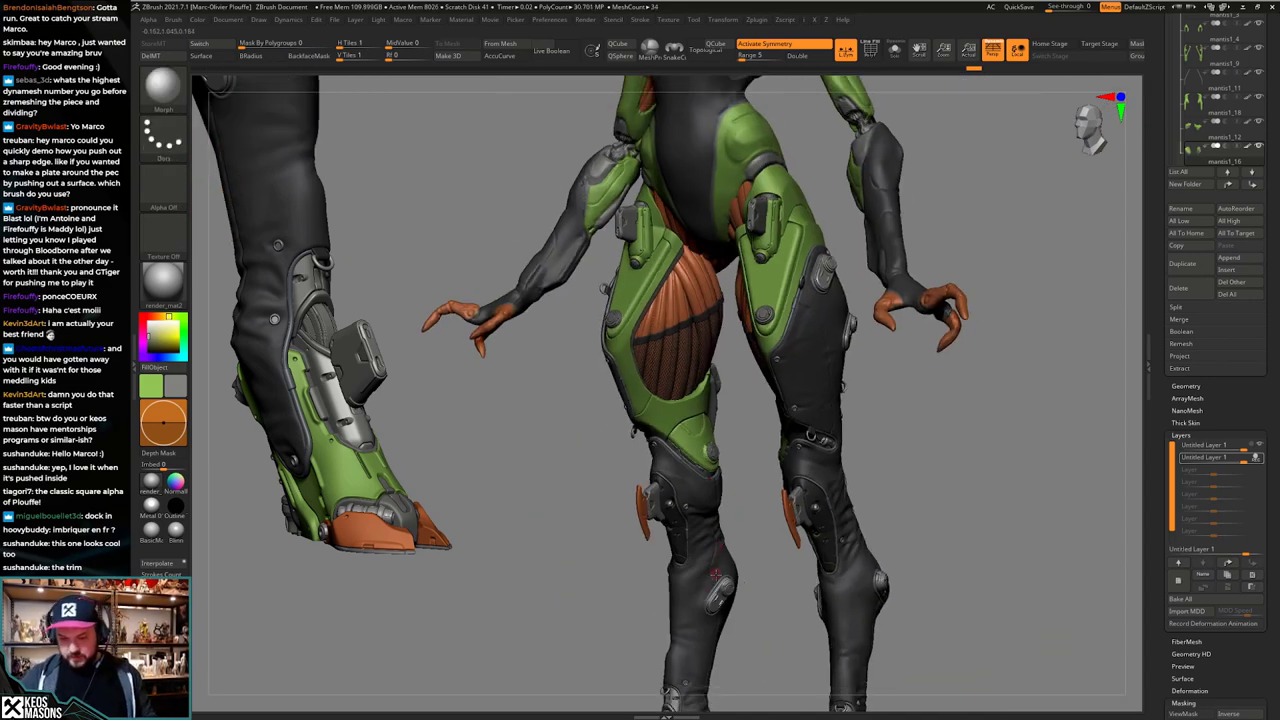
Step: Switch to the Sin_Alpha stamping brush and load the thin horizontal line alpha for the knee plate
right_click_drag(717, 576, 820, 403)
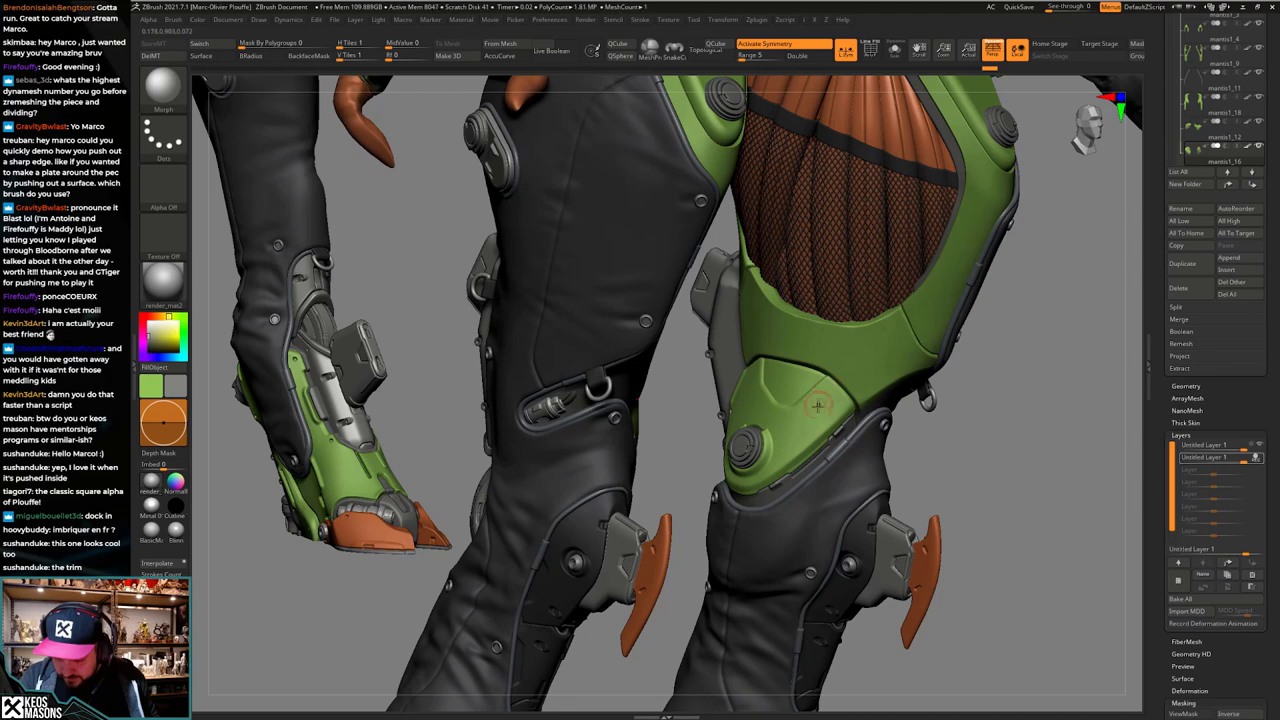
key("shift")
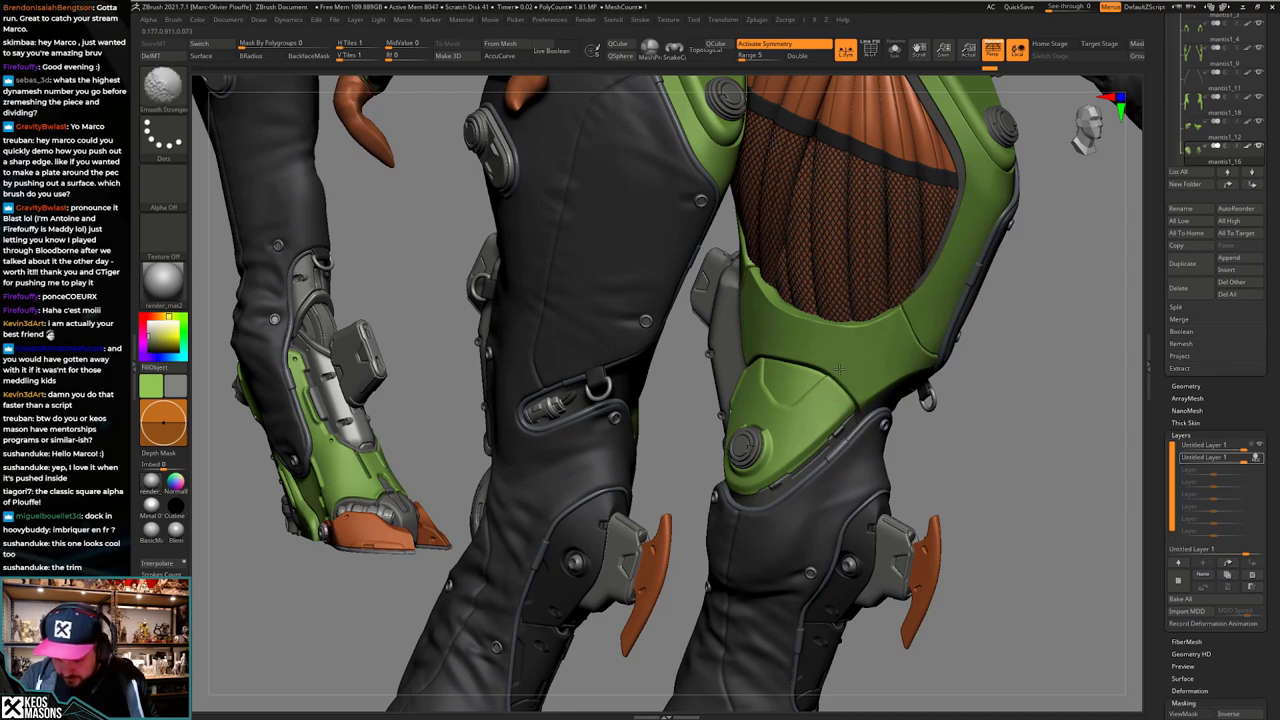
mouse_move(839, 372)
right_mouse_down()
mouse_move(857, 396)
mouse_move(832, 404)
right_mouse_up()
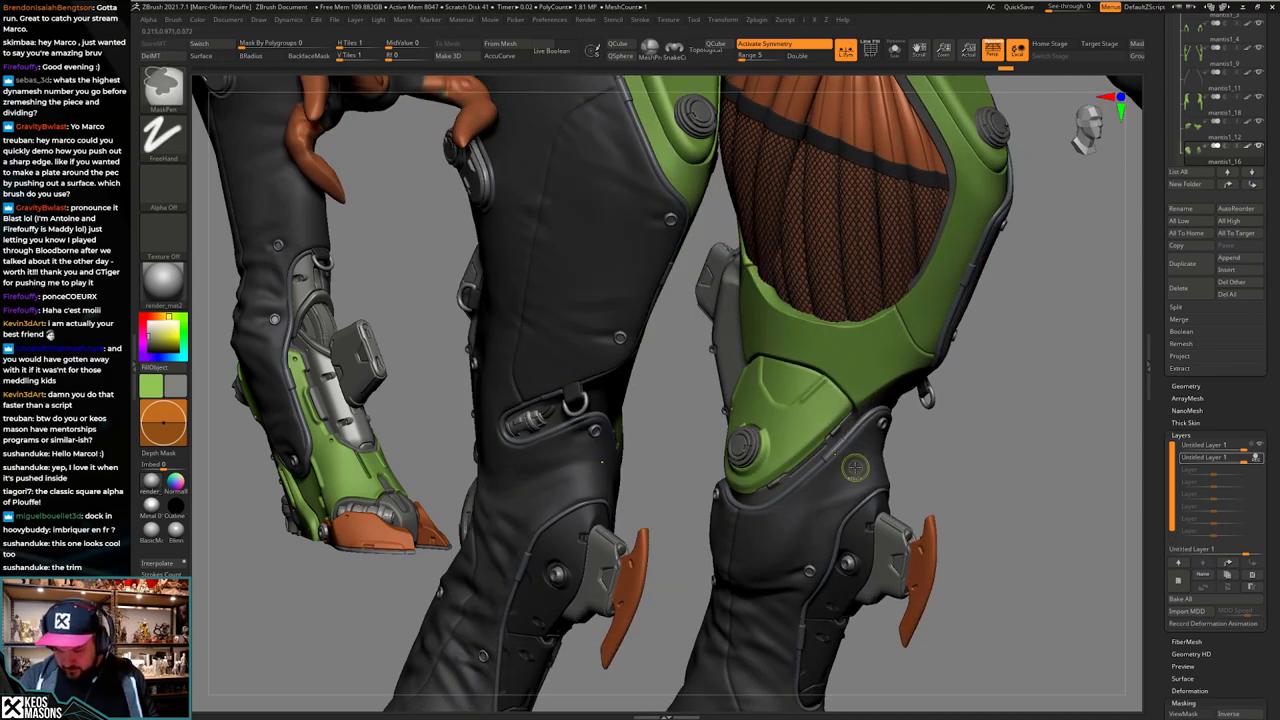
key("space")
left_click(829, 500)
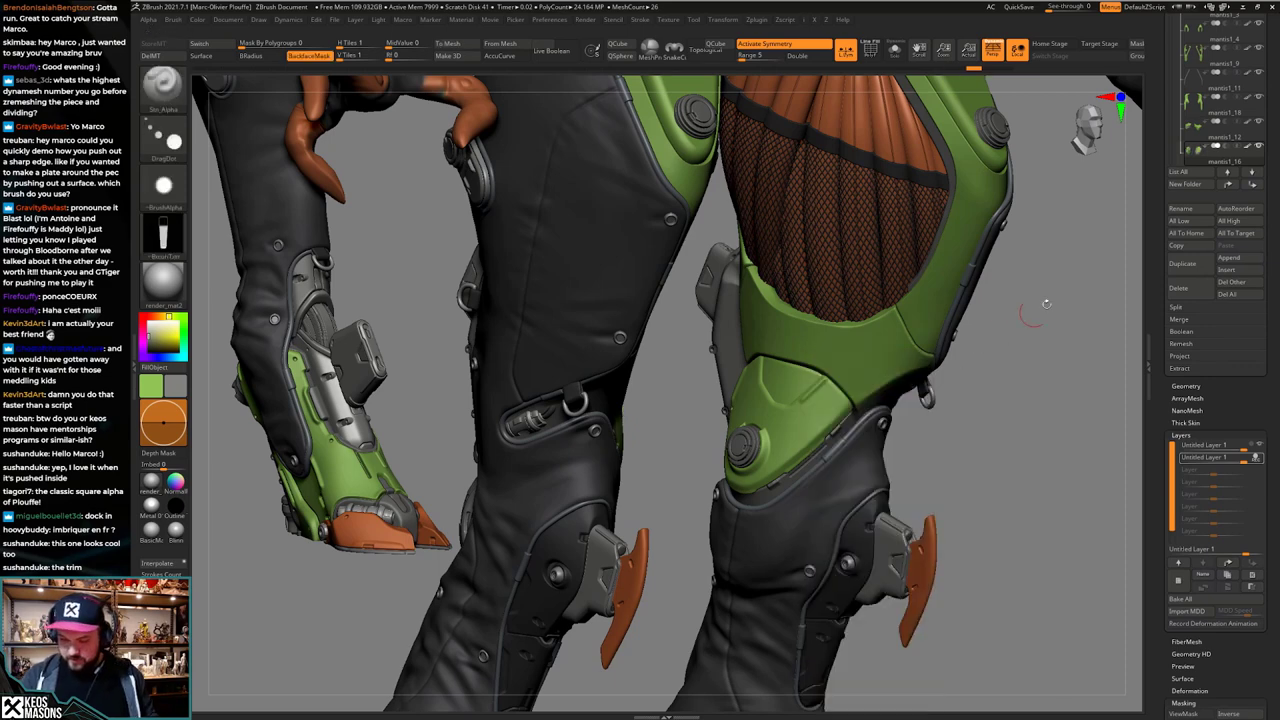
key("a")
left_click(879, 466)
Step: Try a thin line groove on the side of the green knee plate and undo it
right_click_drag(868, 440, 810, 482, "ctrl")
key("space")
left_click_drag(830, 413, 827, 420)
key("ctrl+z")
Step: Rotate the thin line alpha 90 degrees and stamp one slot along the knee plate's rear edge, undoing the extra attempts
key("a")
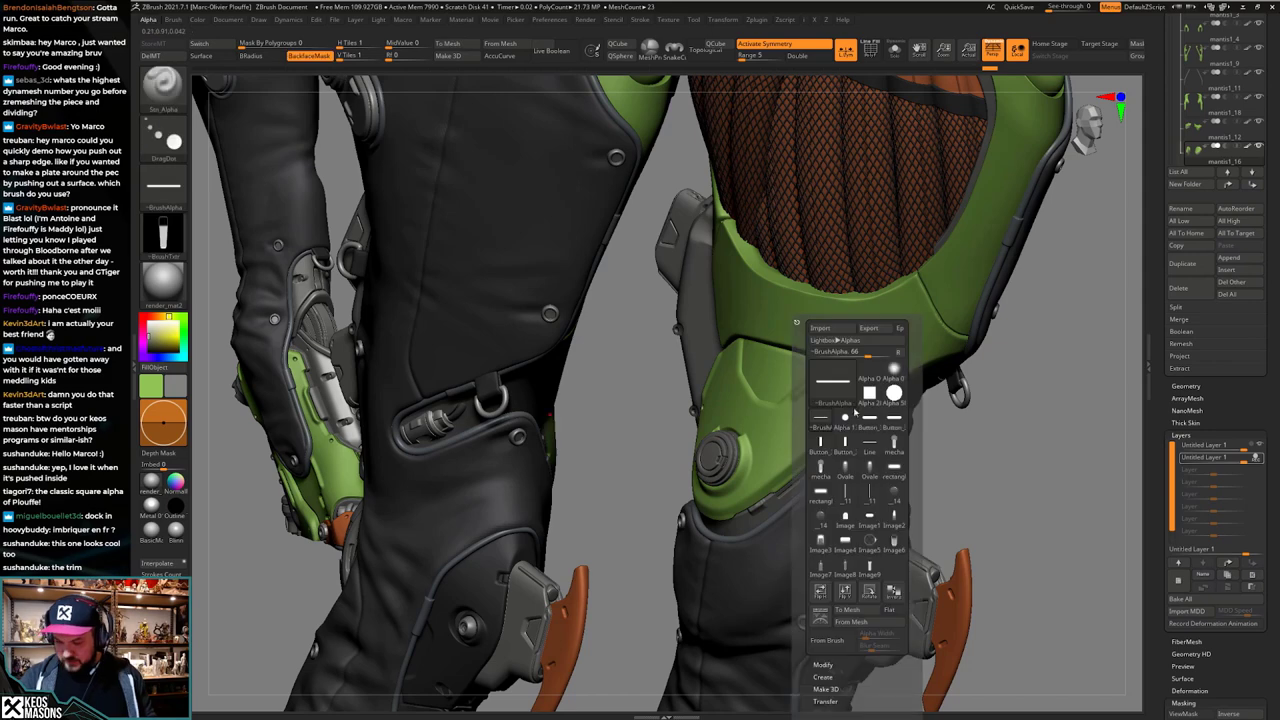
key("a")
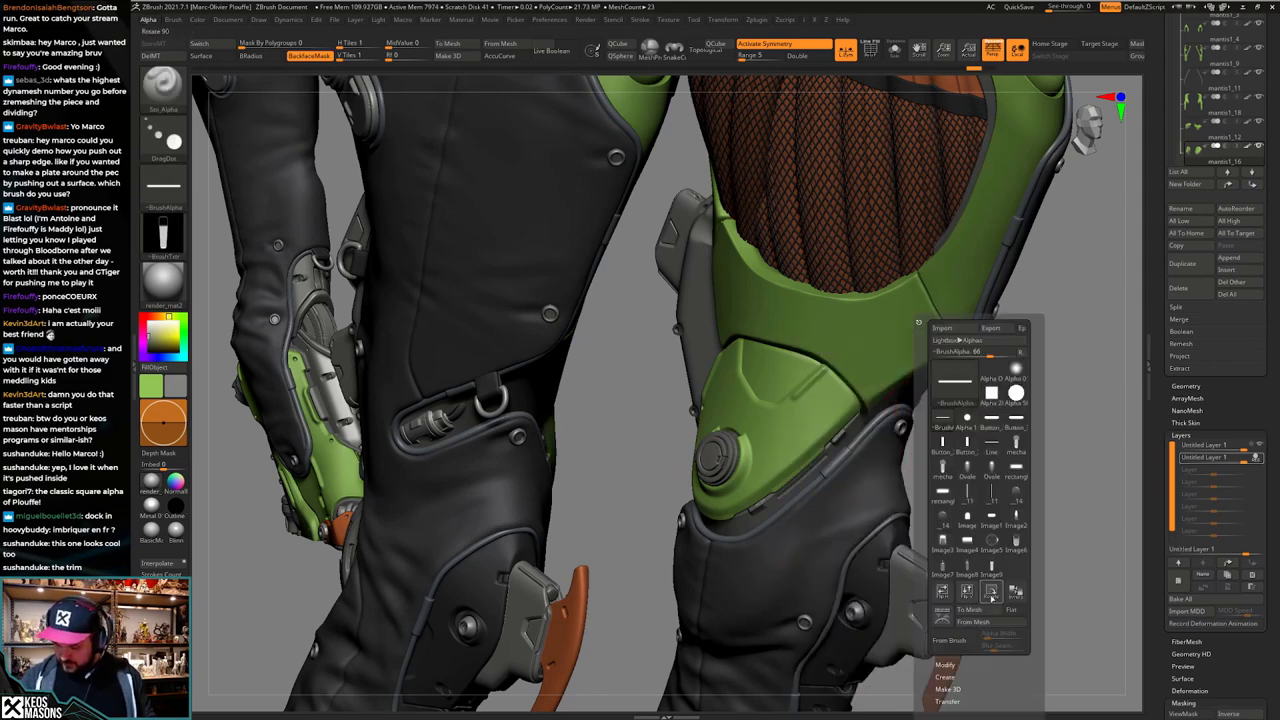
left_click(991, 591)
key("space")
left_click(908, 468)
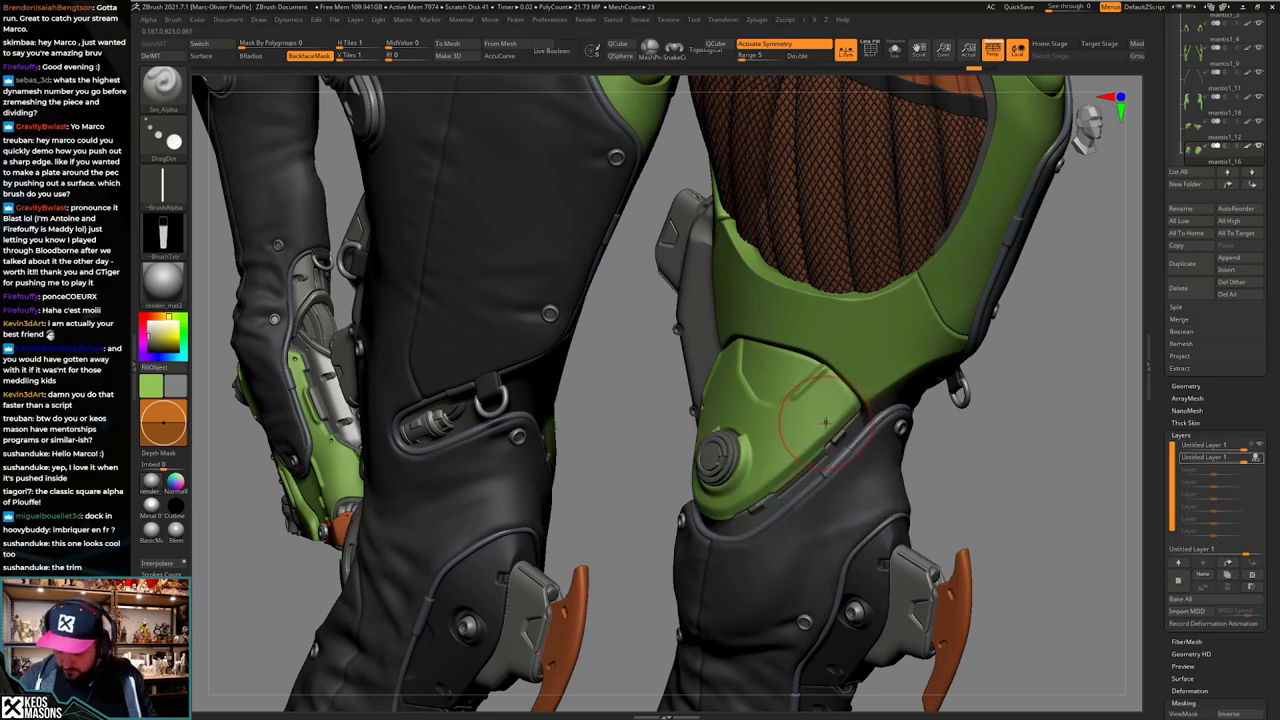
left_click_drag(843, 404, 818, 430)
key("space")
key("ctrl+z")
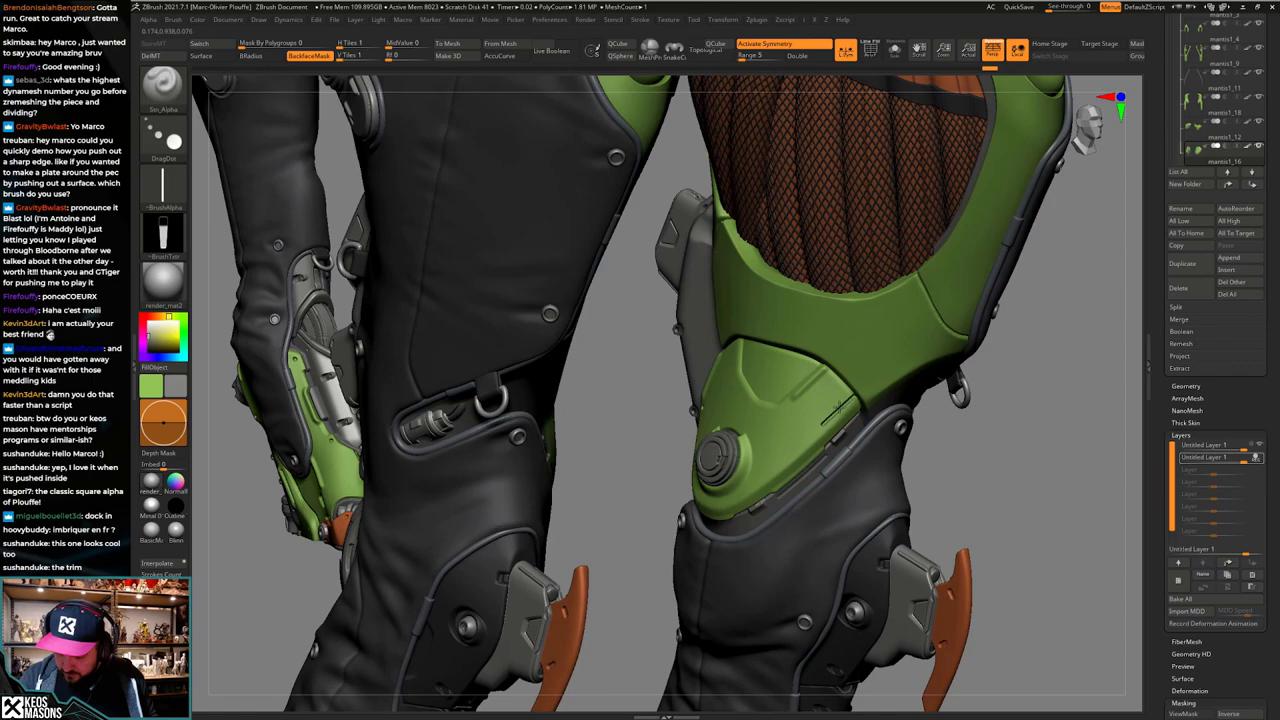
right_click_drag(834, 440, 890, 530, "ctrl")
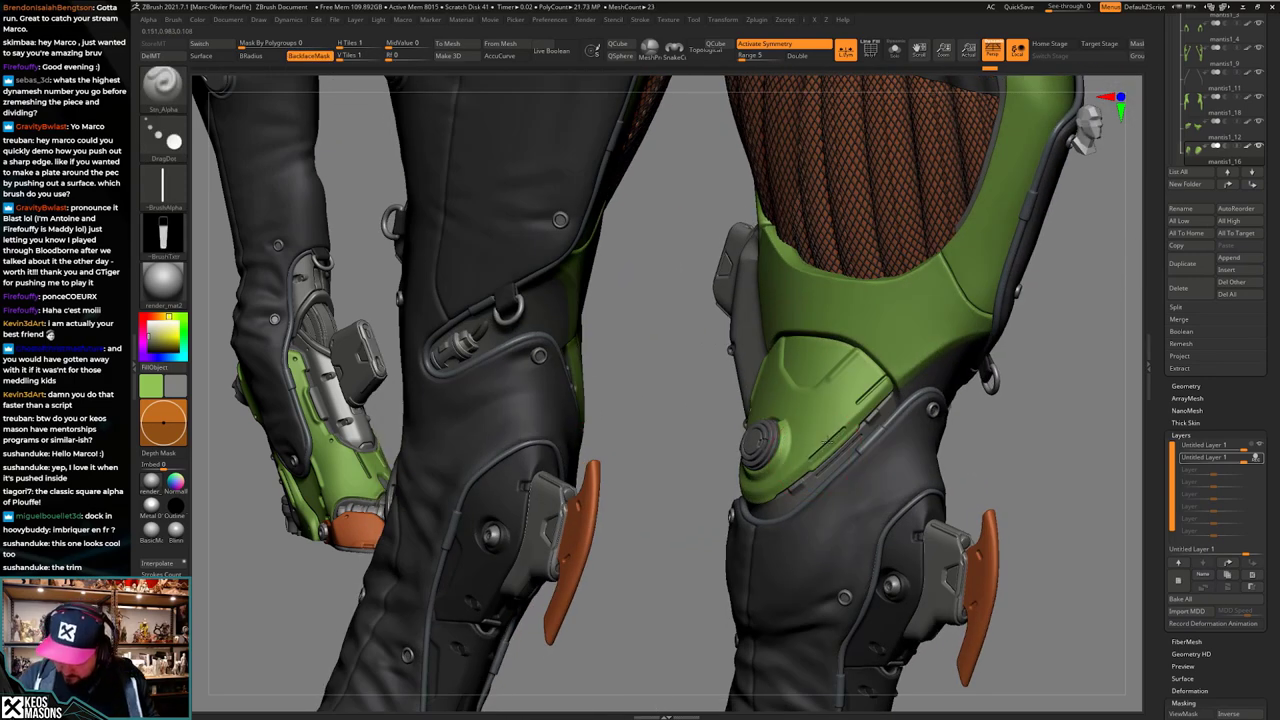
left_click_drag(831, 435, 827, 441)
key("ctrl+z")
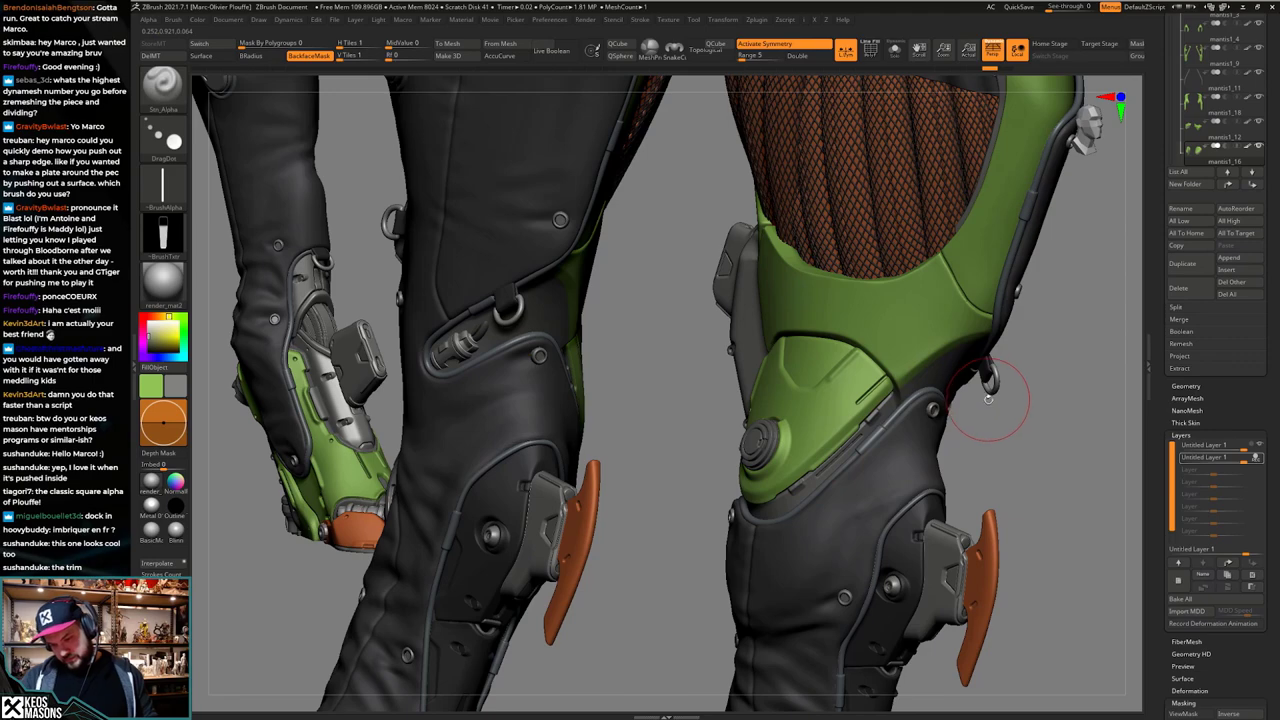
Step: Load the rectangular Image4 alpha and try a small notch at two spots along the knee plate's upper edge
mouse_move(903, 448)
right_mouse_down("ctrl")
mouse_move(897, 420)
mouse_move(891, 499)
mouse_move(950, 512)
mouse_move(852, 504)
mouse_move(900, 512)
mouse_move(812, 362)
right_mouse_up("ctrl")
key("space")
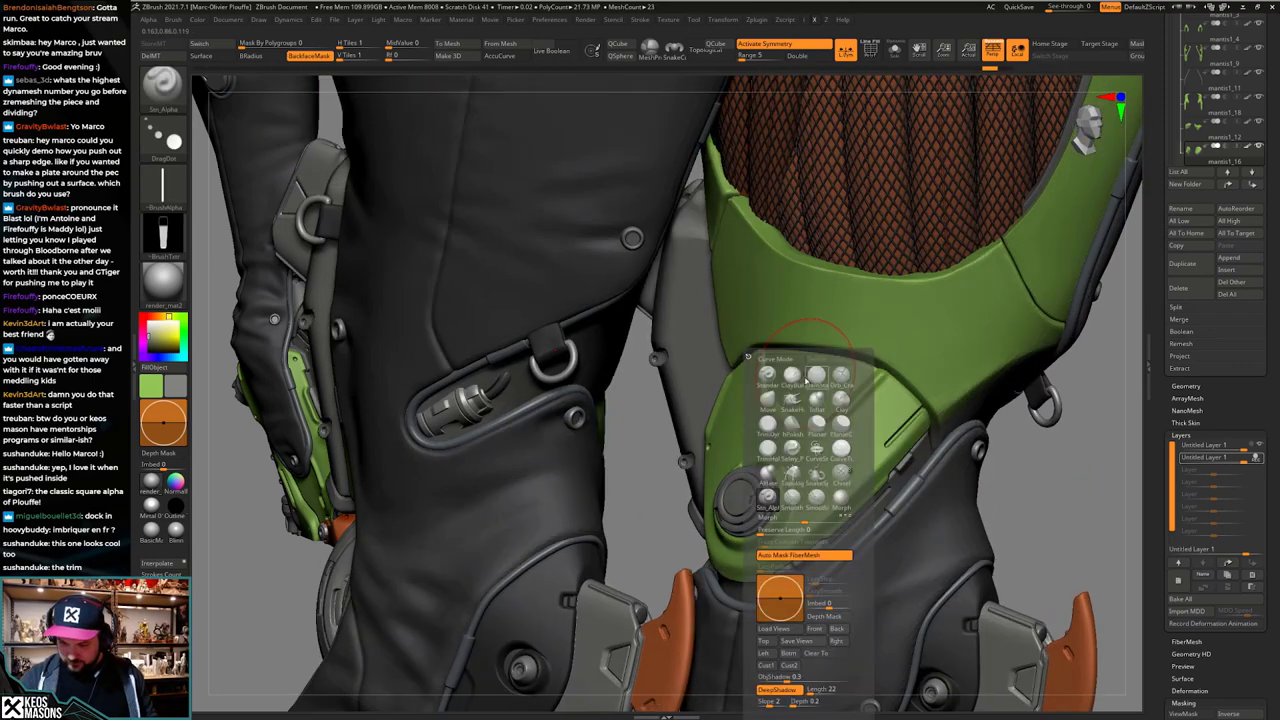
key("a")
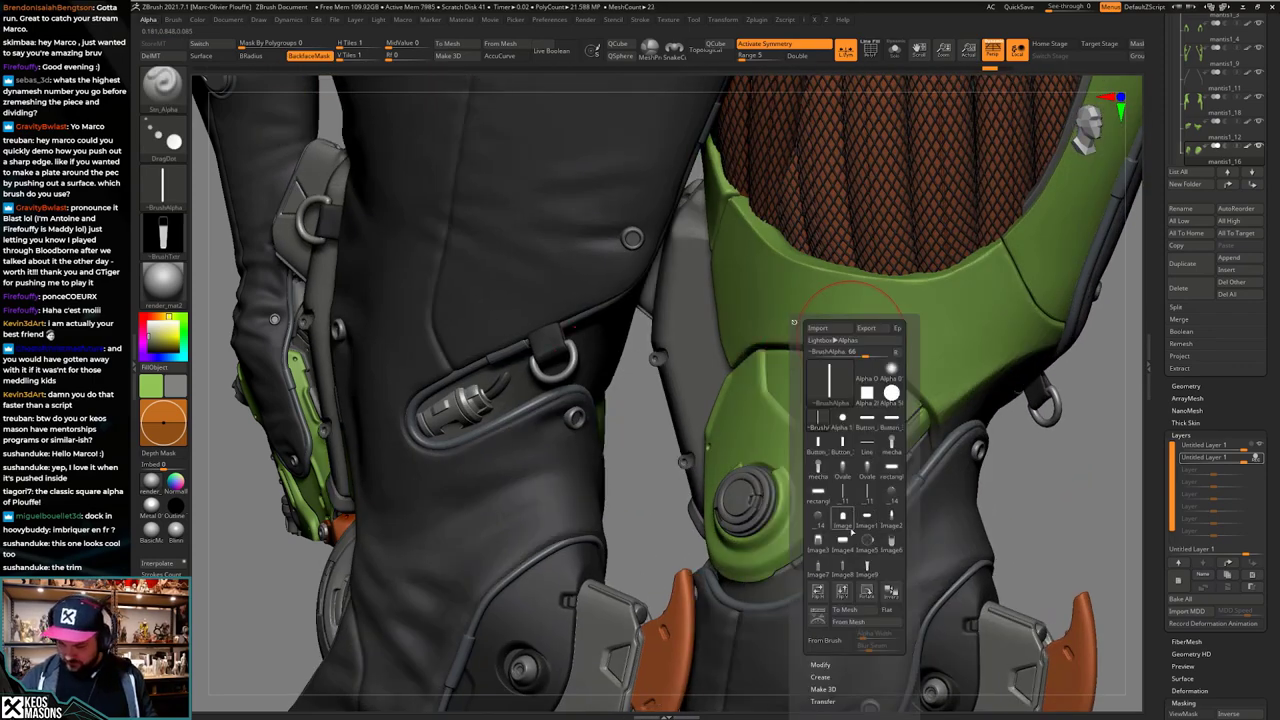
left_click(847, 542)
right_click_drag(950, 256, 1000, 262)
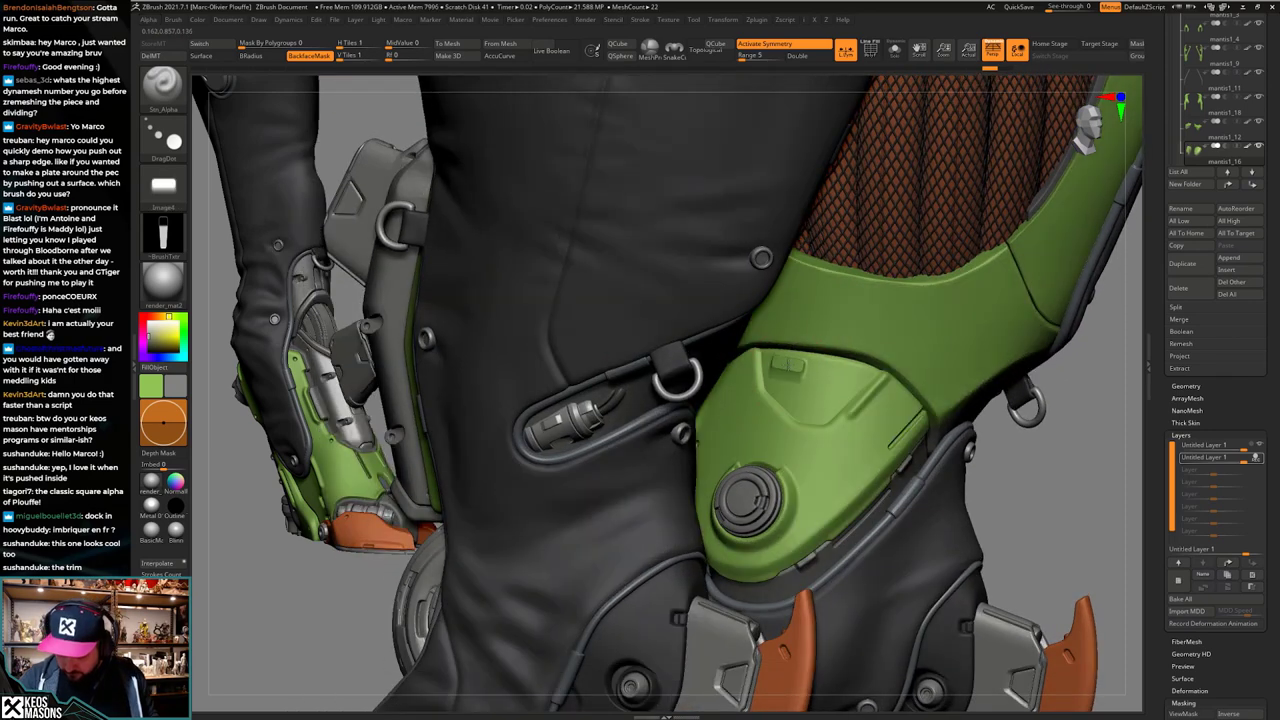
key("space")
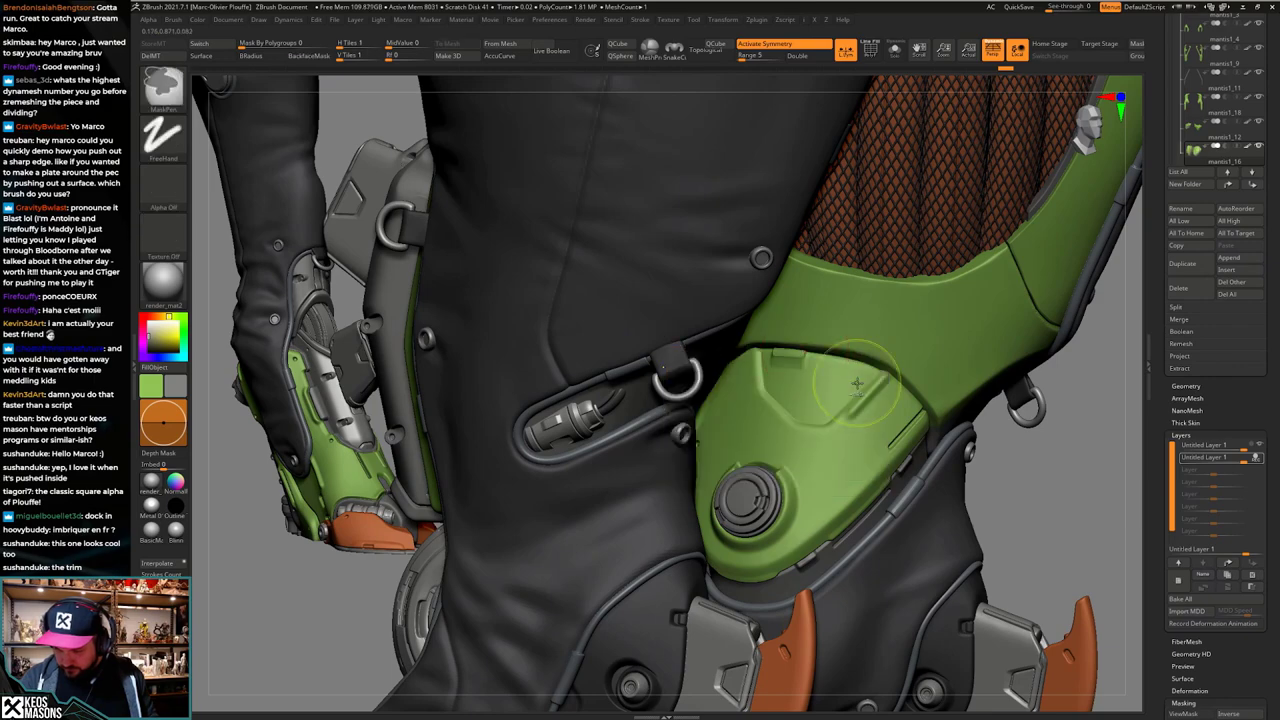
key("ctrl+z")
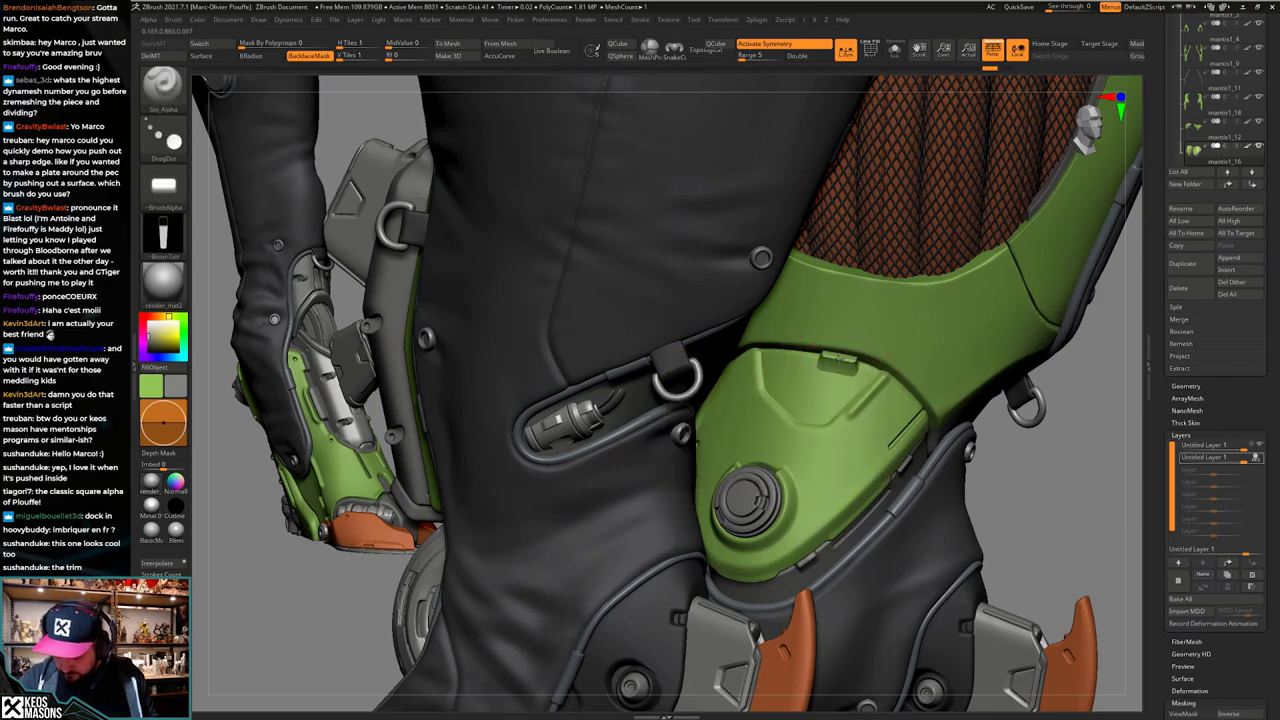
left_click_drag(838, 358, 838, 360)
mouse_move(850, 362)
right_mouse_down()
mouse_move(820, 370)
mouse_move(940, 381)
right_mouse_up()
Step: Isolate the knee plate, try a rectangular Image4 stamp on its dark inner panel, and undo it
right_click_drag(959, 457, 969, 453)
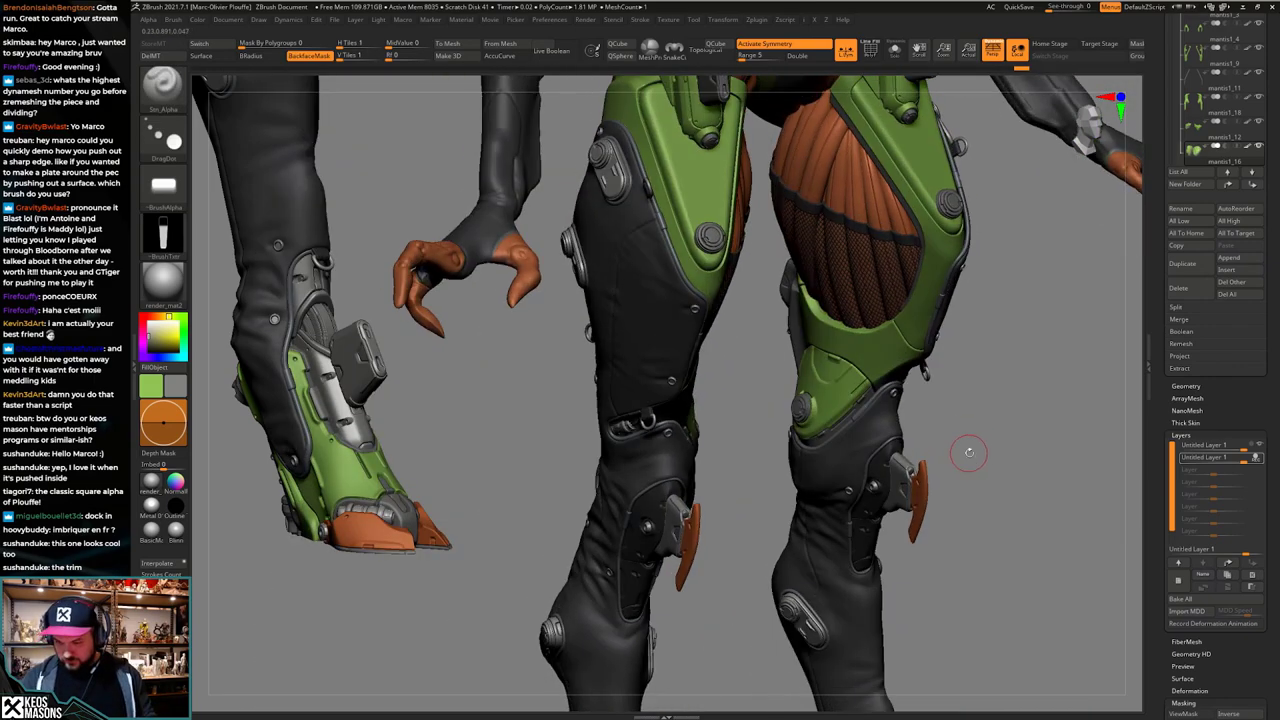
left_click_drag(958, 477, 965, 445)
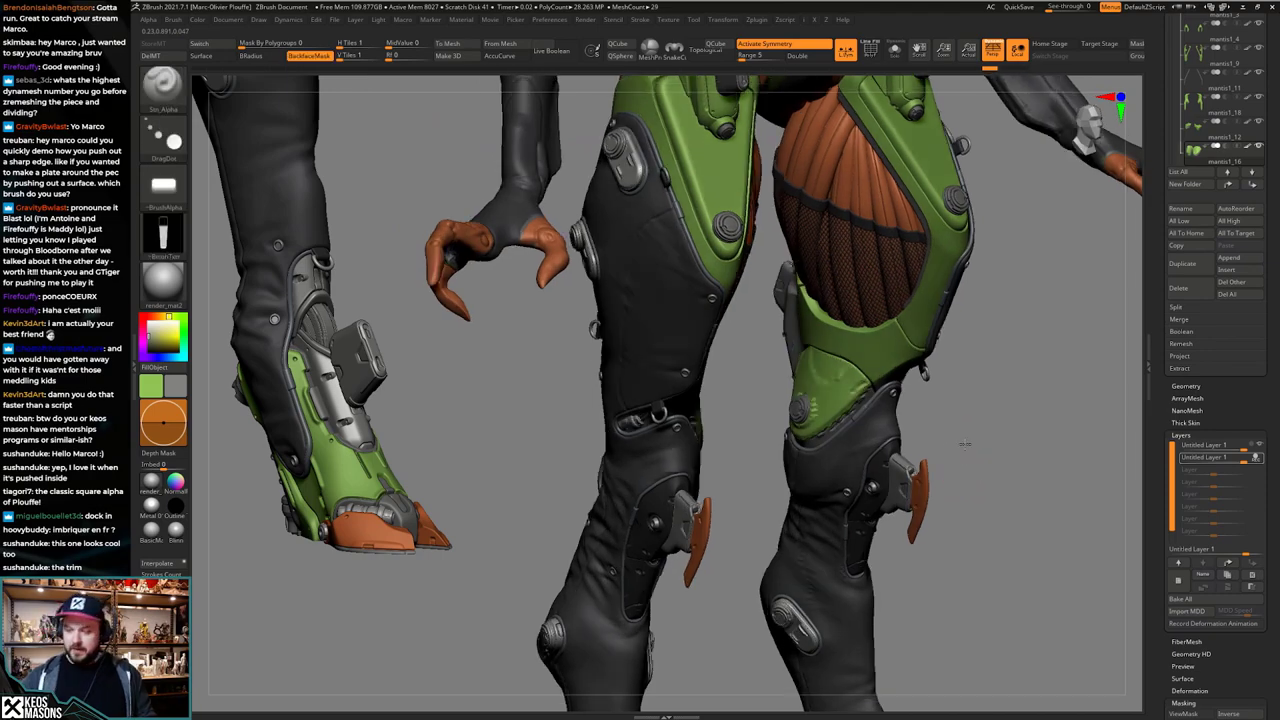
mouse_move(965, 443)
right_mouse_down()
mouse_move(975, 436)
mouse_move(808, 478)
mouse_move(823, 450)
right_mouse_up()
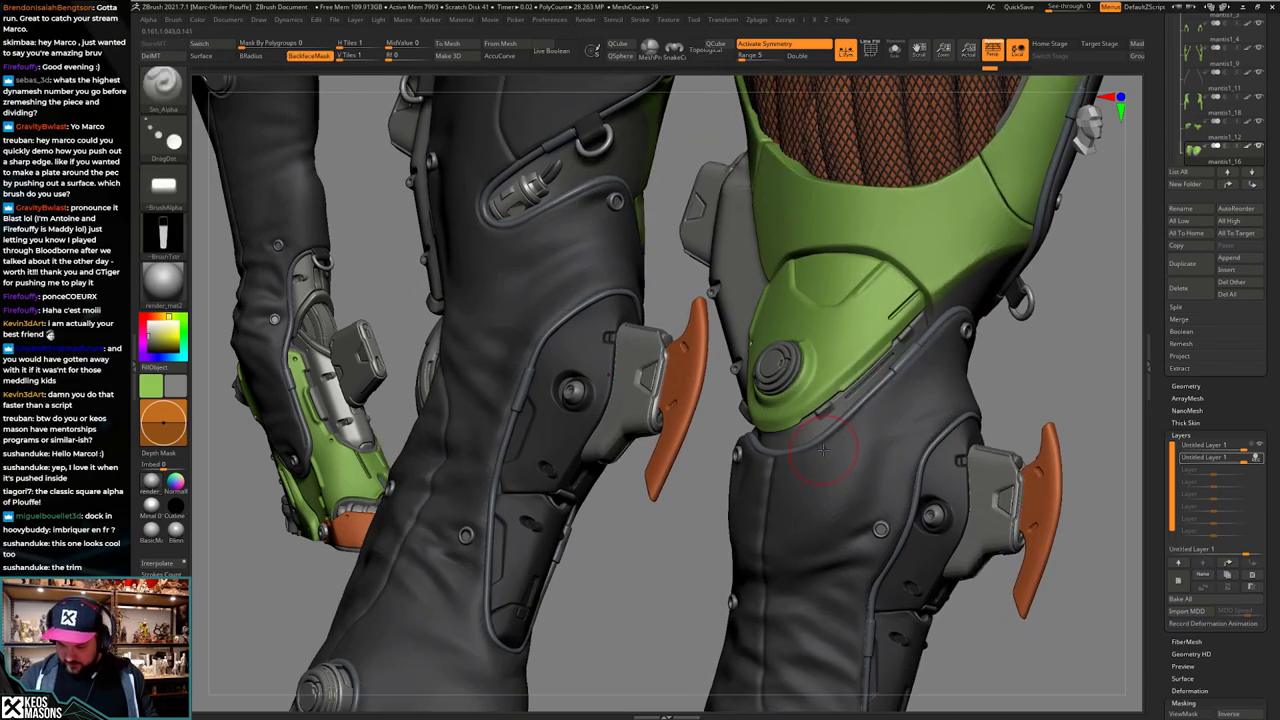
right_click_drag(855, 398, 909, 377)
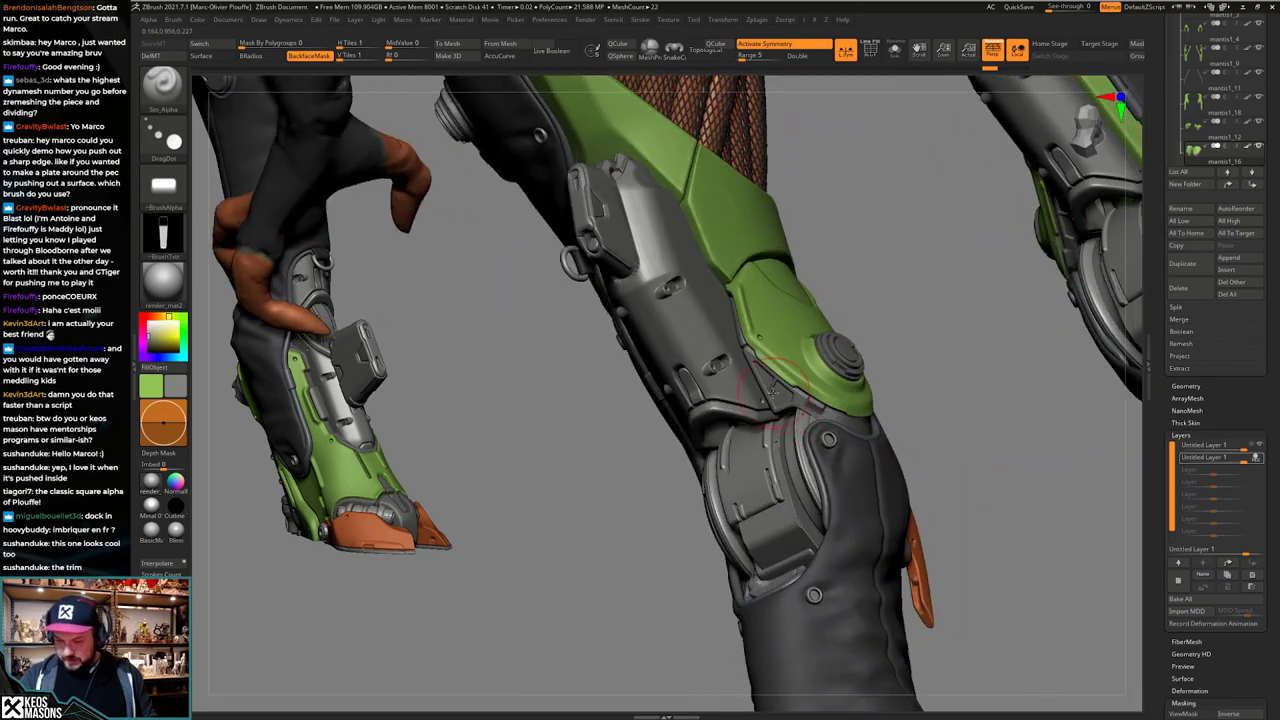
right_click_drag(850, 430, 945, 455)
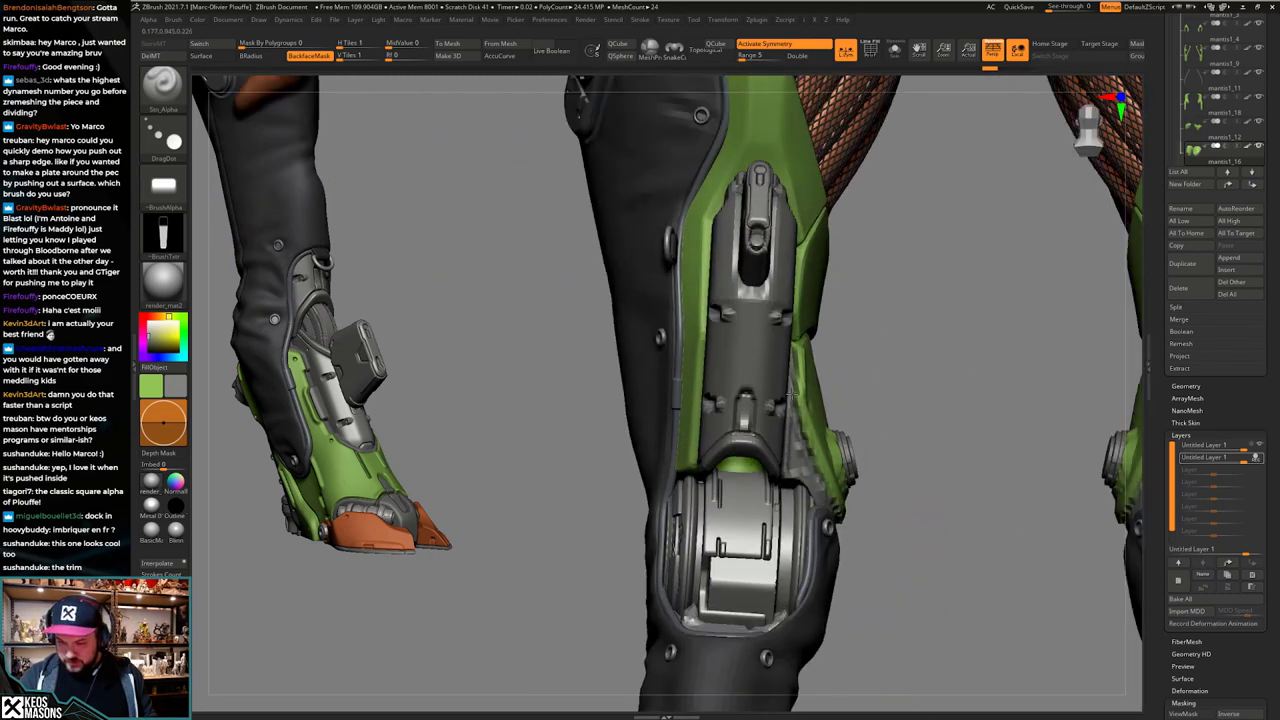
key("alt+s")
key("alt+s")
mouse_move(795, 412)
right_mouse_down()
mouse_move(770, 420)
mouse_move(775, 401)
right_mouse_up()
key("alt+s")
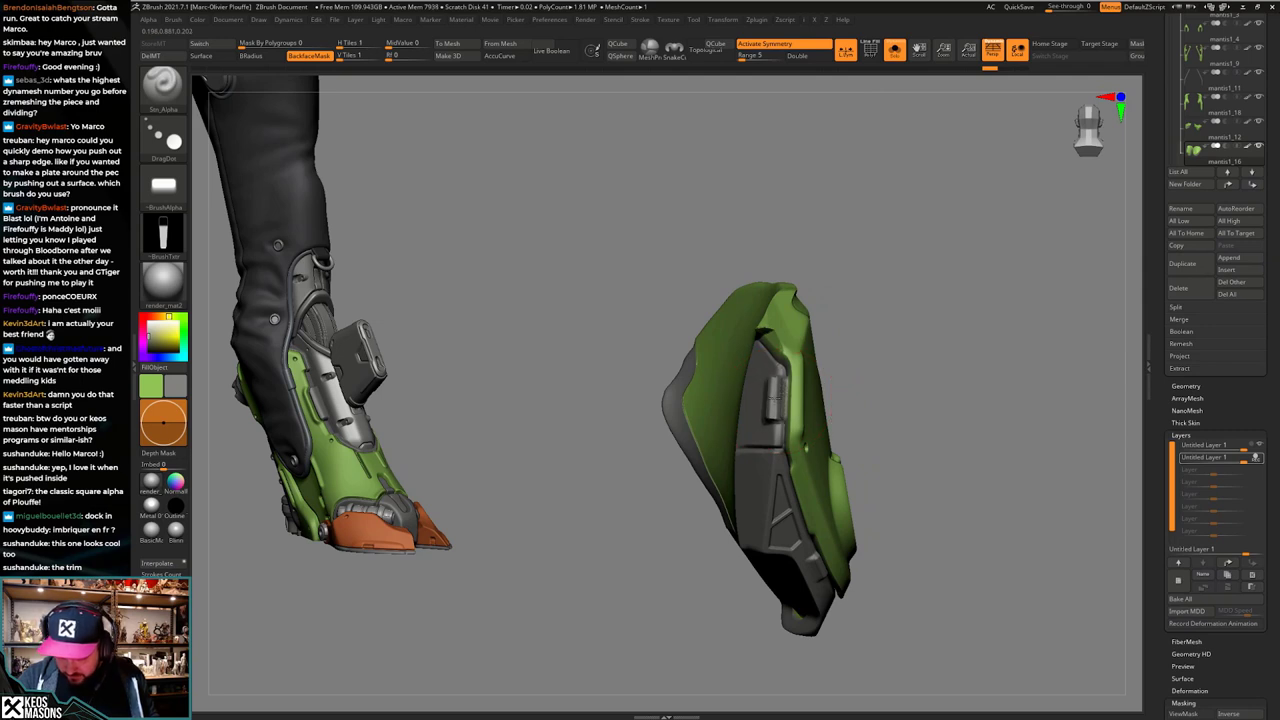
key("ctrl+z")
Step: Retry the rectangular stamp on the dark inner panel, undo it, and show the whole character again
right_click(775, 400)
right_click_drag(778, 392, 796, 396)
left_click_drag(785, 398, 787, 400)
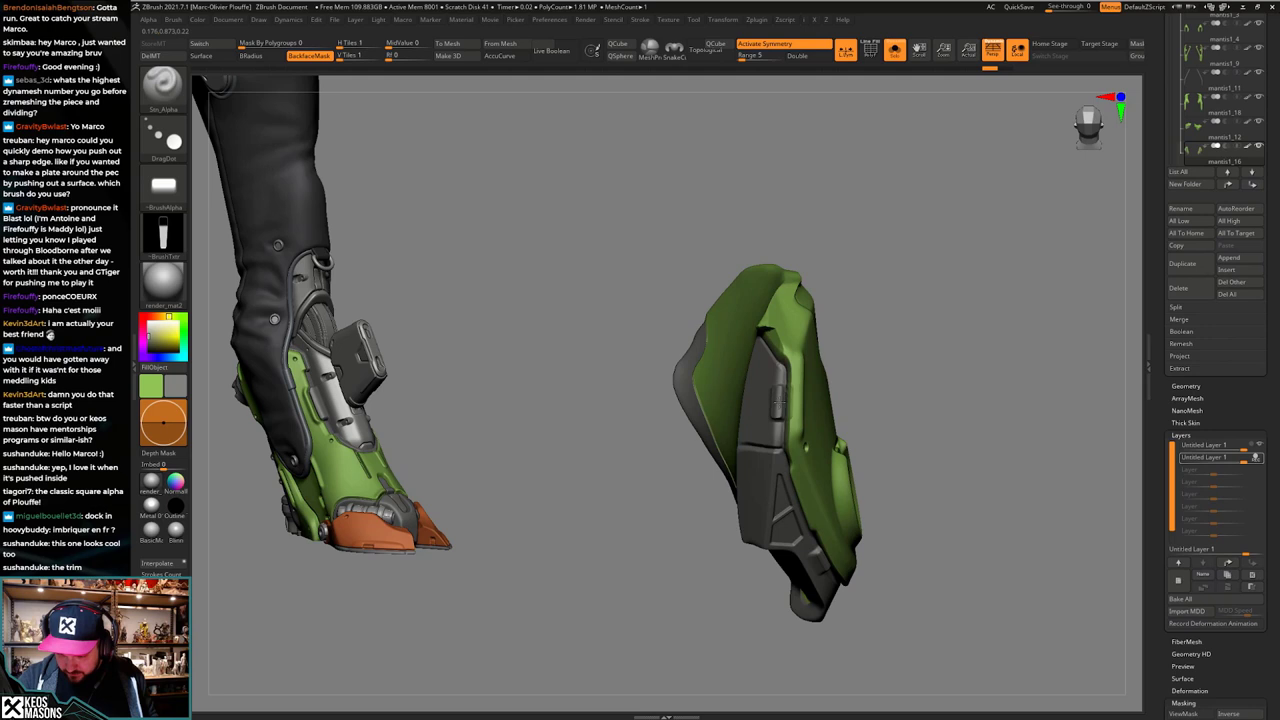
mouse_move(779, 400)
right_mouse_down()
mouse_move(832, 412)
mouse_move(795, 405)
right_mouse_up()
key("ctrl+z")
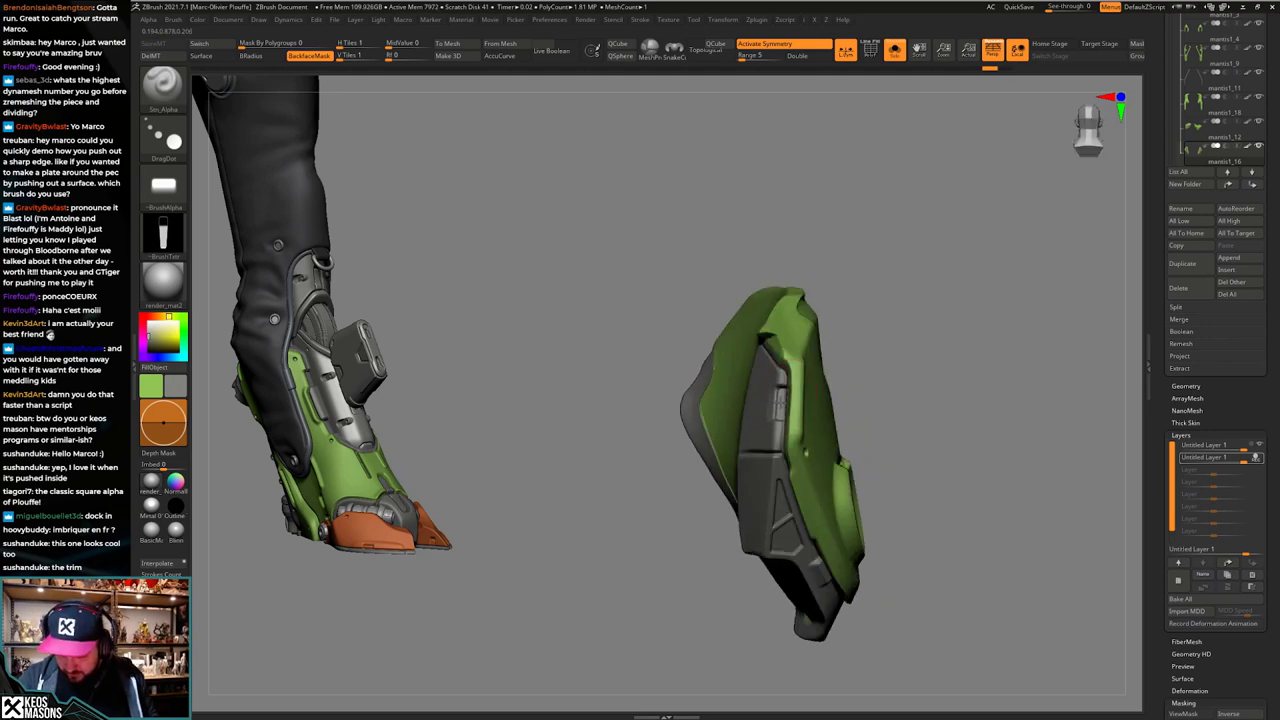
mouse_move(806, 436)
right_mouse_down()
mouse_move(770, 440)
mouse_move(821, 446)
mouse_move(779, 426)
mouse_move(785, 406)
right_mouse_up()
key("shift+s")
key("ctrl+z")
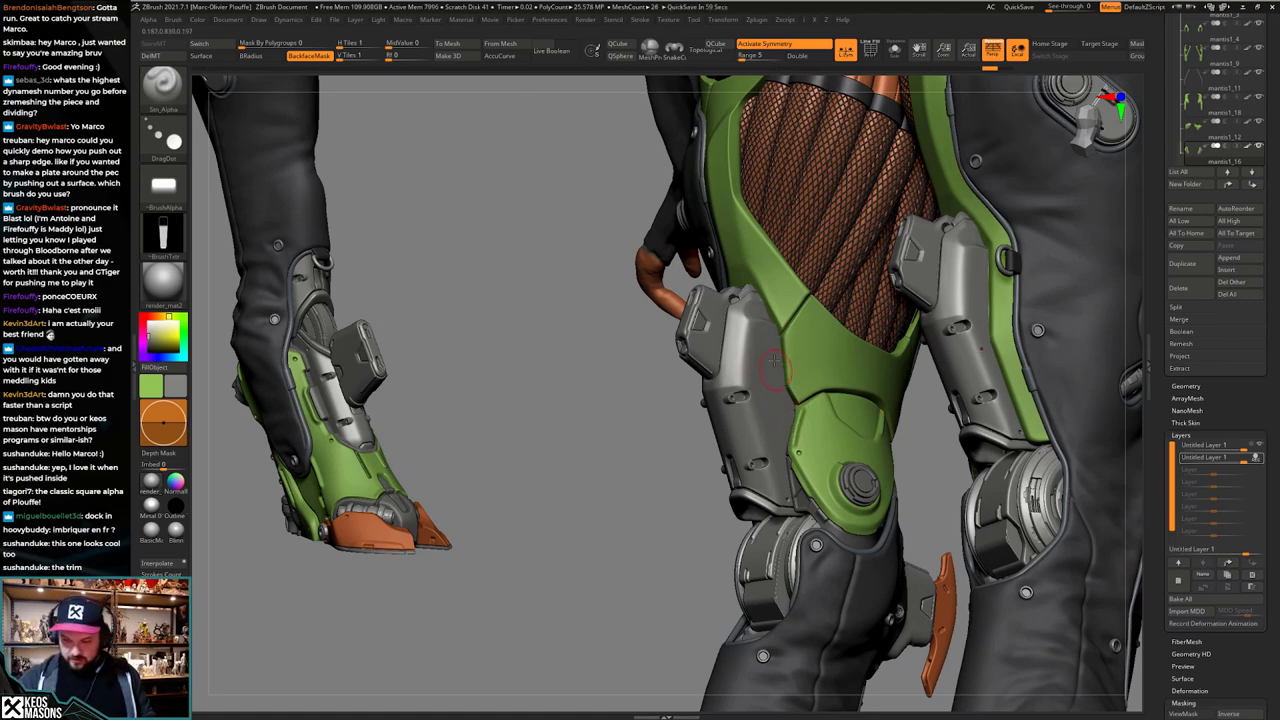
Step: Select the green thigh plate beside the gray rear module and switch to the TrimHole brush
right_click_drag(782, 405, 786, 505)
right_click_drag(748, 390, 775, 375)
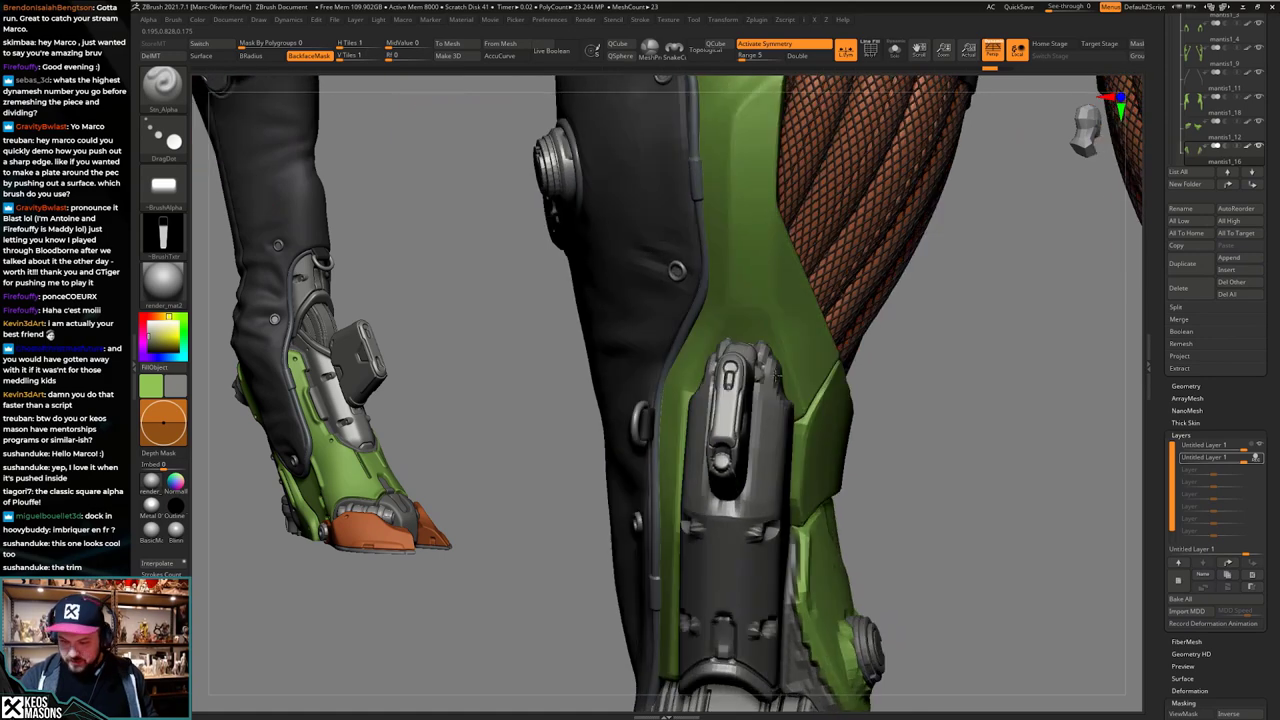
left_click_drag(776, 372, 787, 393)
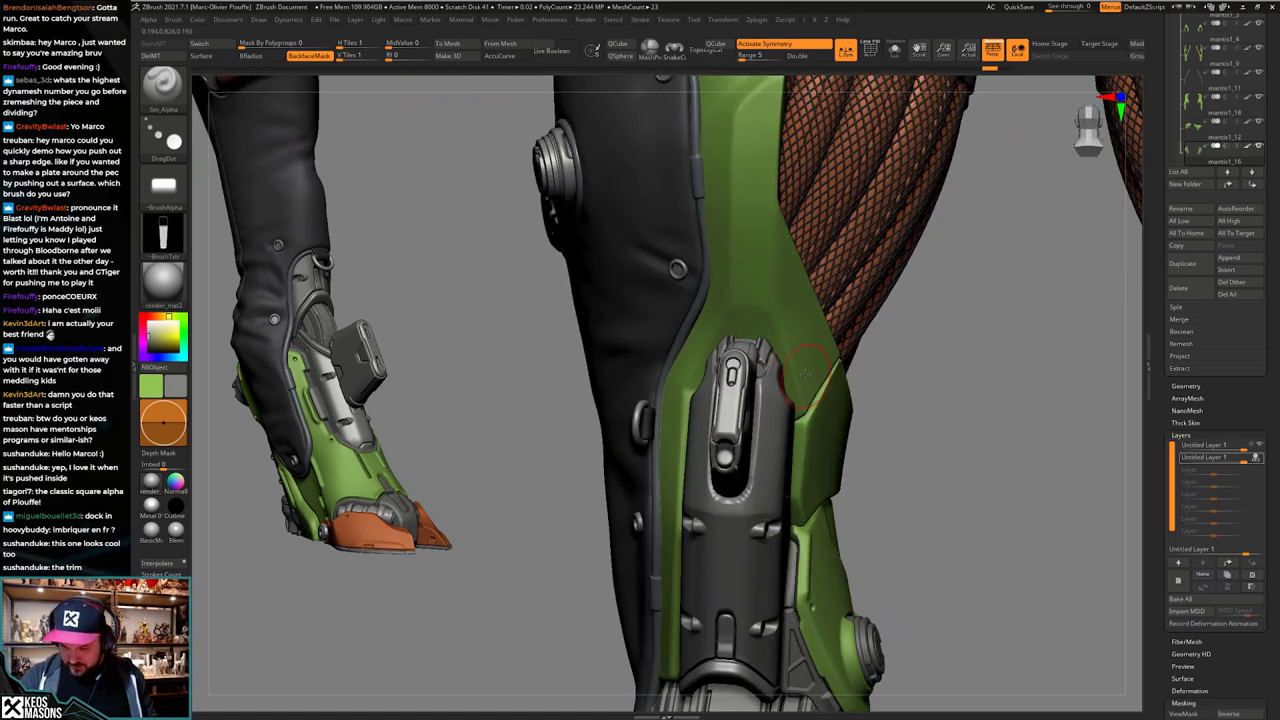
right_click_drag(793, 397, 812, 391)
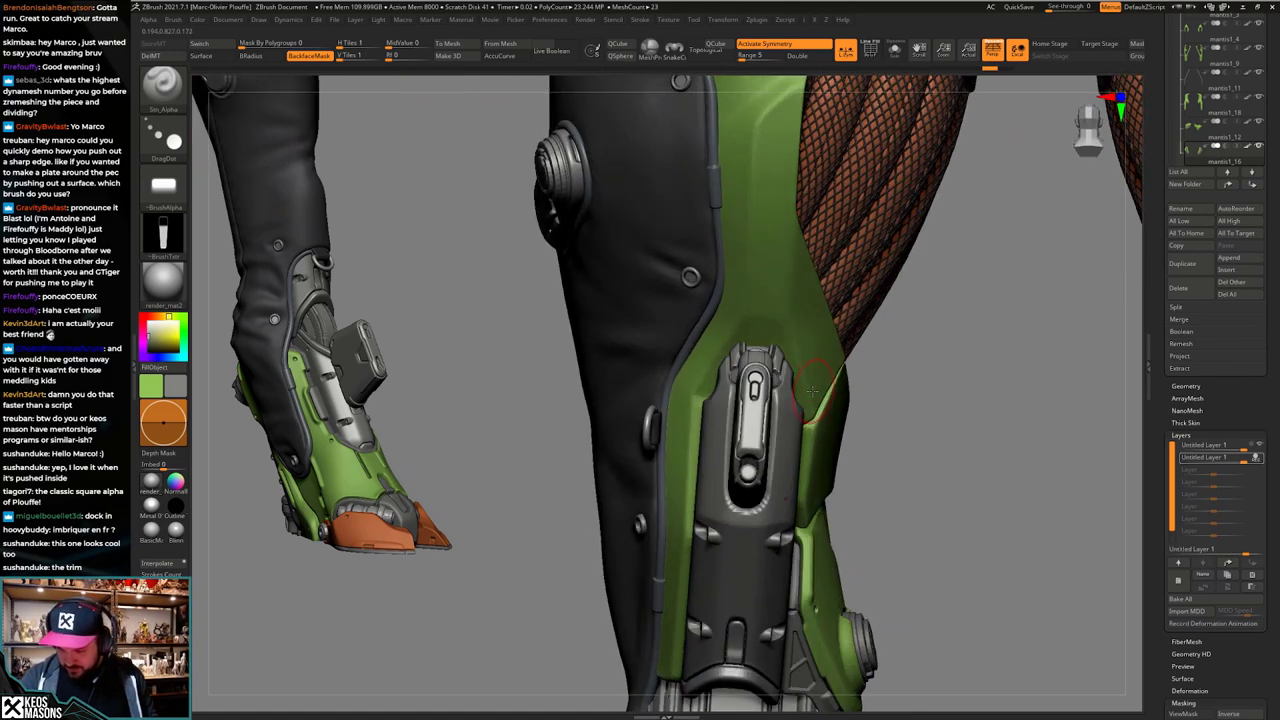
left_click(812, 378, "alt")
key("n")
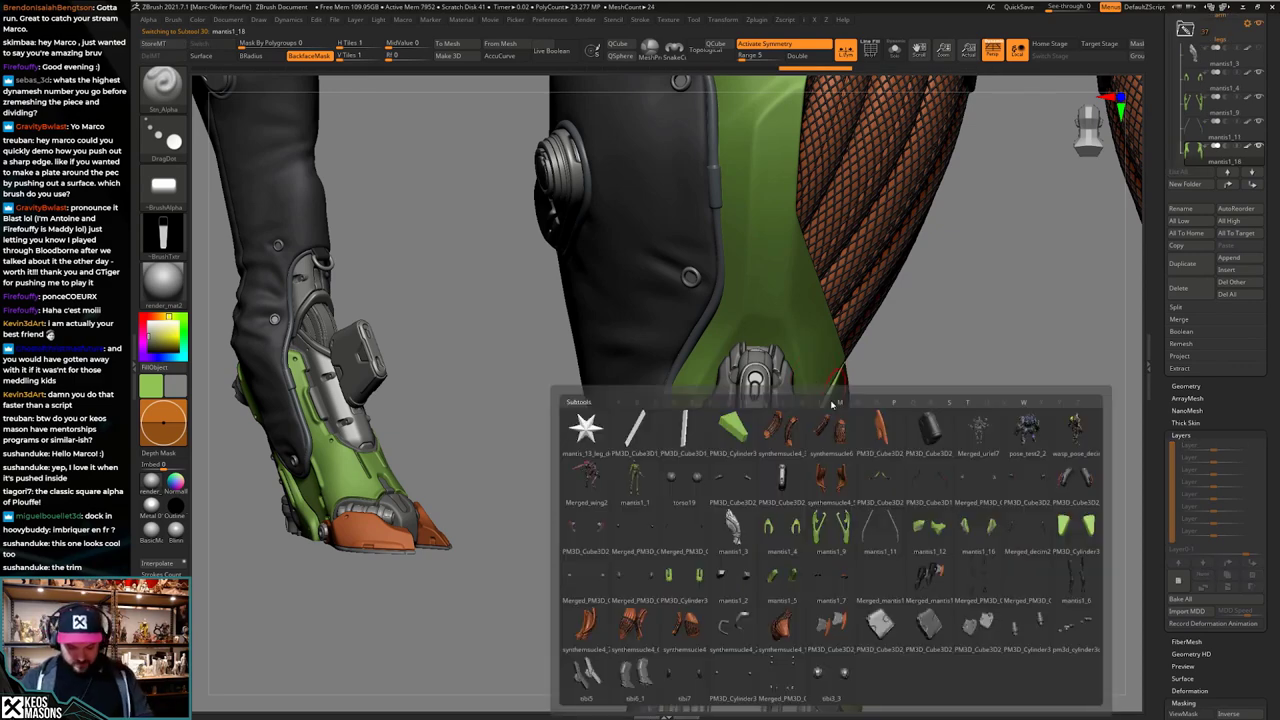
key("b")
left_click(950, 308)
key("space")
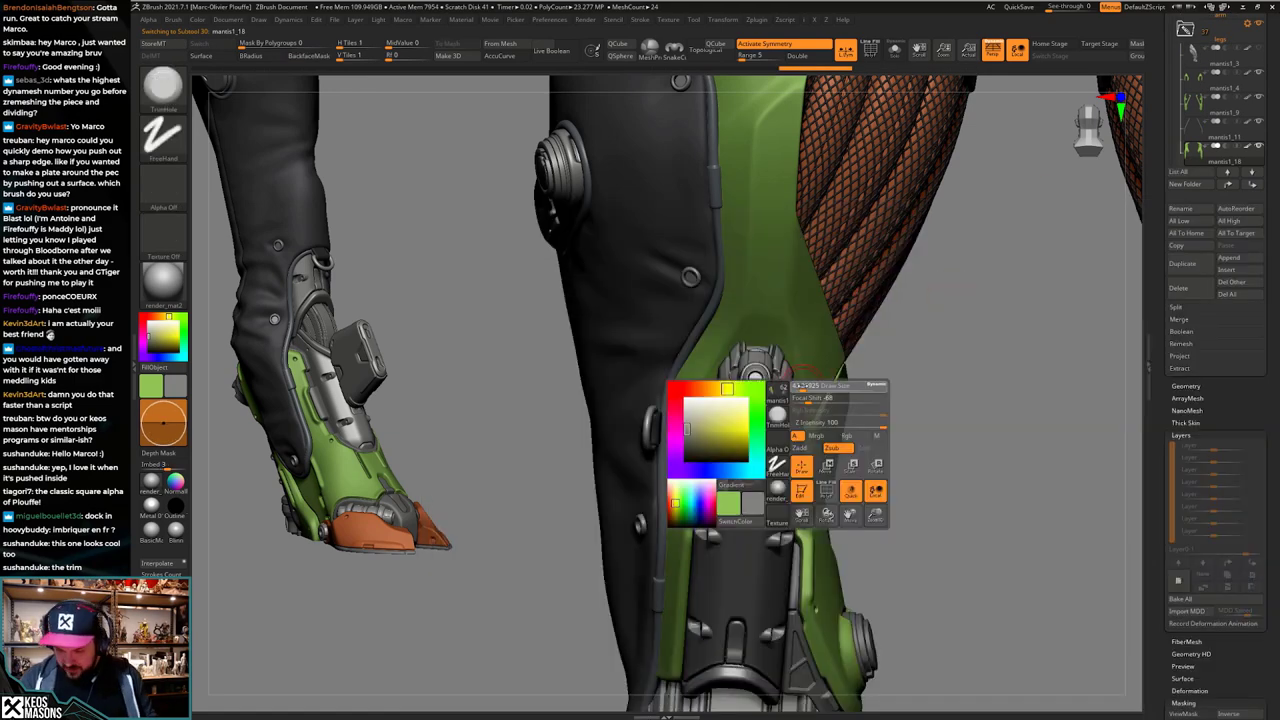
Step: Try a round TrimHole recess on the green thigh plate beside the gray module, undoing and repeating it
key("space")
left_click_drag(800, 380, 807, 386)
key("ctrl+z")
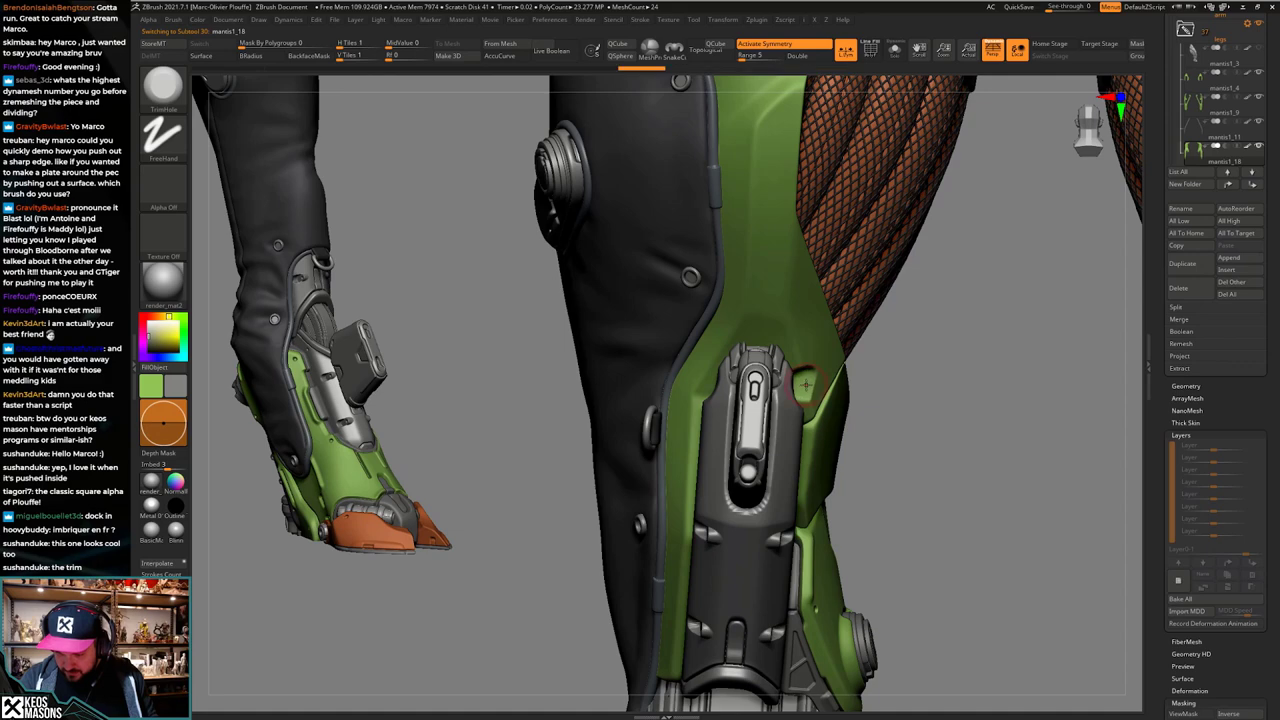
key("space")
key("ctrl+z")
mouse_move(805, 385)
right_mouse_down()
mouse_move(812, 396)
mouse_move(805, 384)
right_mouse_up()
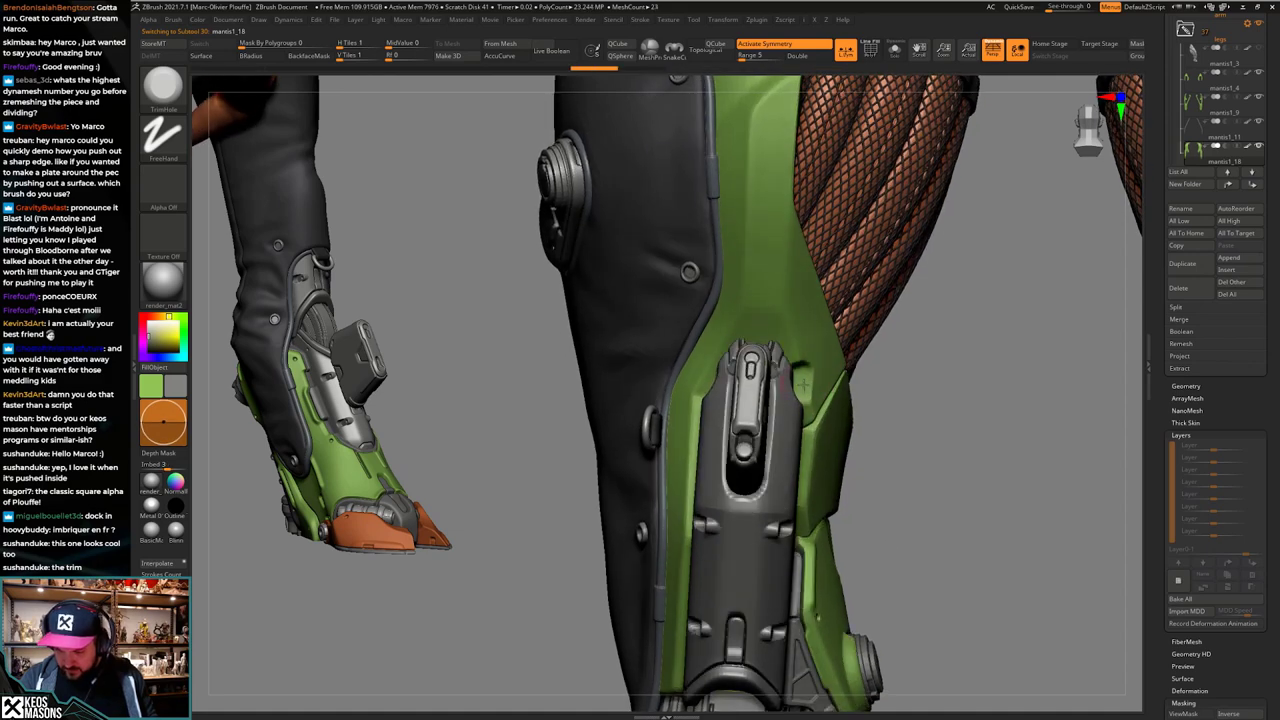
left_click_drag(804, 384, 806, 385)
Step: Try a raised round bump at the same spot on the green thigh plate and undo it
mouse_move(940, 415)
right_mouse_down()
mouse_move(866, 427)
mouse_move(898, 398)
mouse_move(818, 386)
mouse_move(780, 404)
mouse_move(800, 340)
right_mouse_up()
key("space")
left_click(807, 384)
key("ctrl+z")
key("space")
left_click(807, 384)
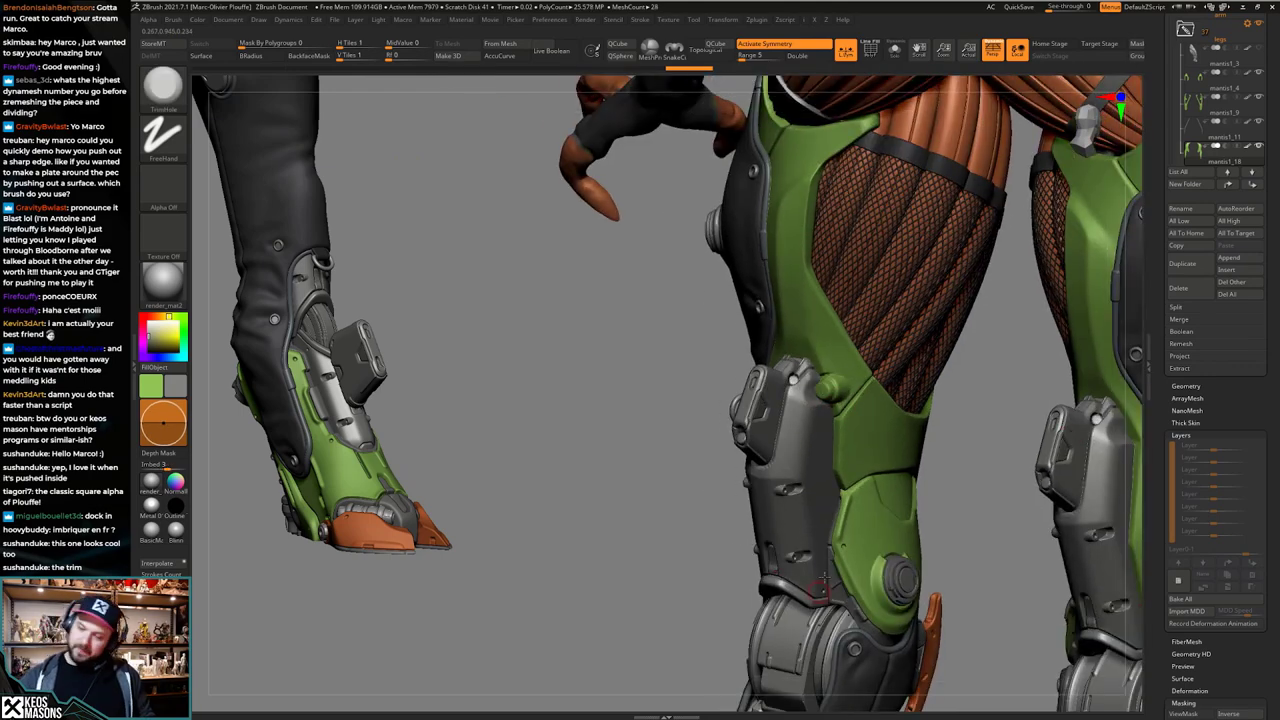
mouse_move(824, 580)
right_mouse_down()
mouse_move(762, 550)
mouse_move(768, 500)
right_mouse_up()
key("ctrl+z")
Step: Select and isolate the green knee plate with its dark side panel and switch to the Sin_Alpha stamp brush
mouse_move(800, 550)
right_mouse_down()
mouse_move(798, 450)
mouse_move(838, 438)
mouse_move(849, 484)
mouse_move(836, 462)
right_mouse_up()
right_click_drag(807, 412, 807, 537, "alt")
key("space")
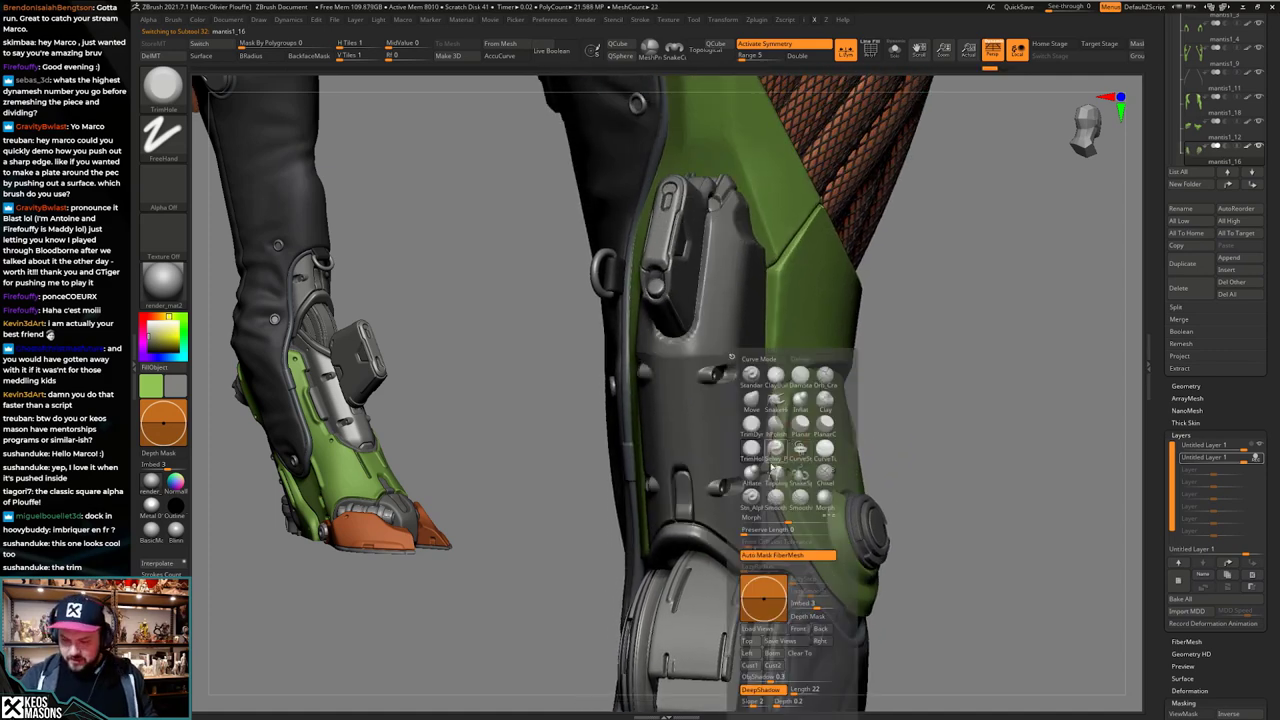
left_click(760, 466)
key("alt+s")
mouse_move(760, 466)
right_mouse_down()
mouse_move(803, 479)
mouse_move(785, 464)
mouse_move(801, 481)
right_mouse_up()
key("space")
key("space")
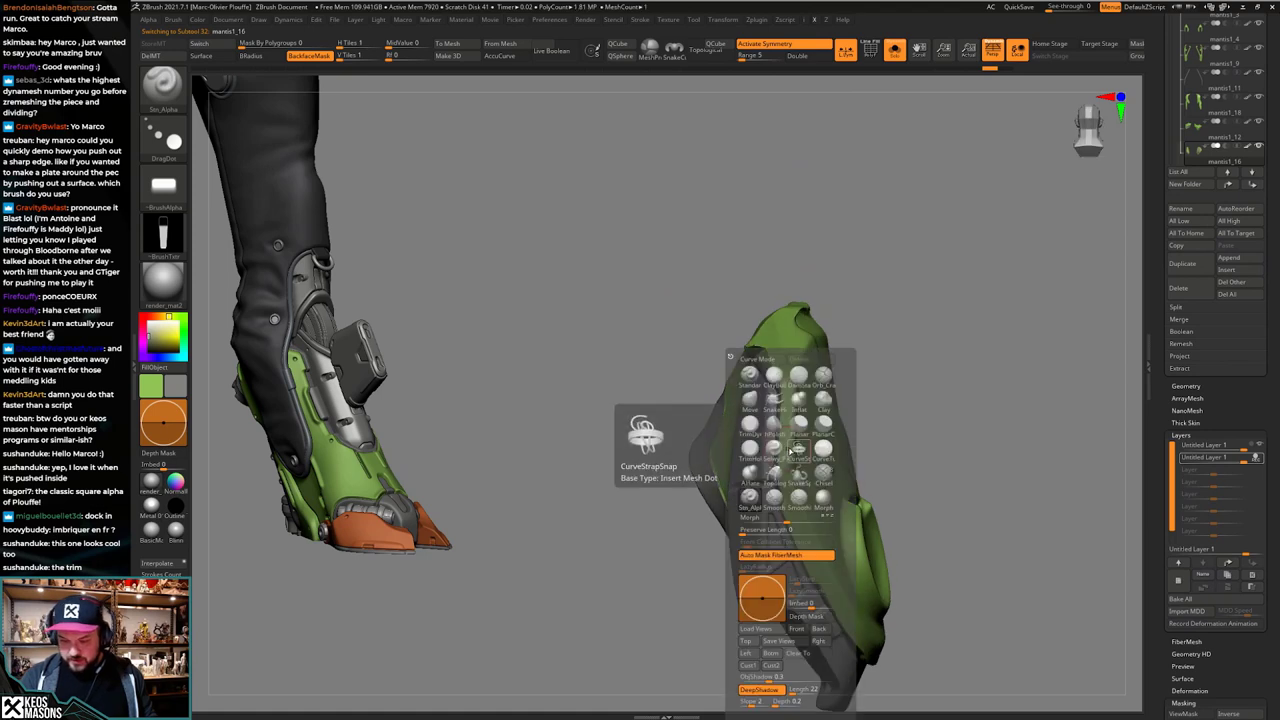
key("a")
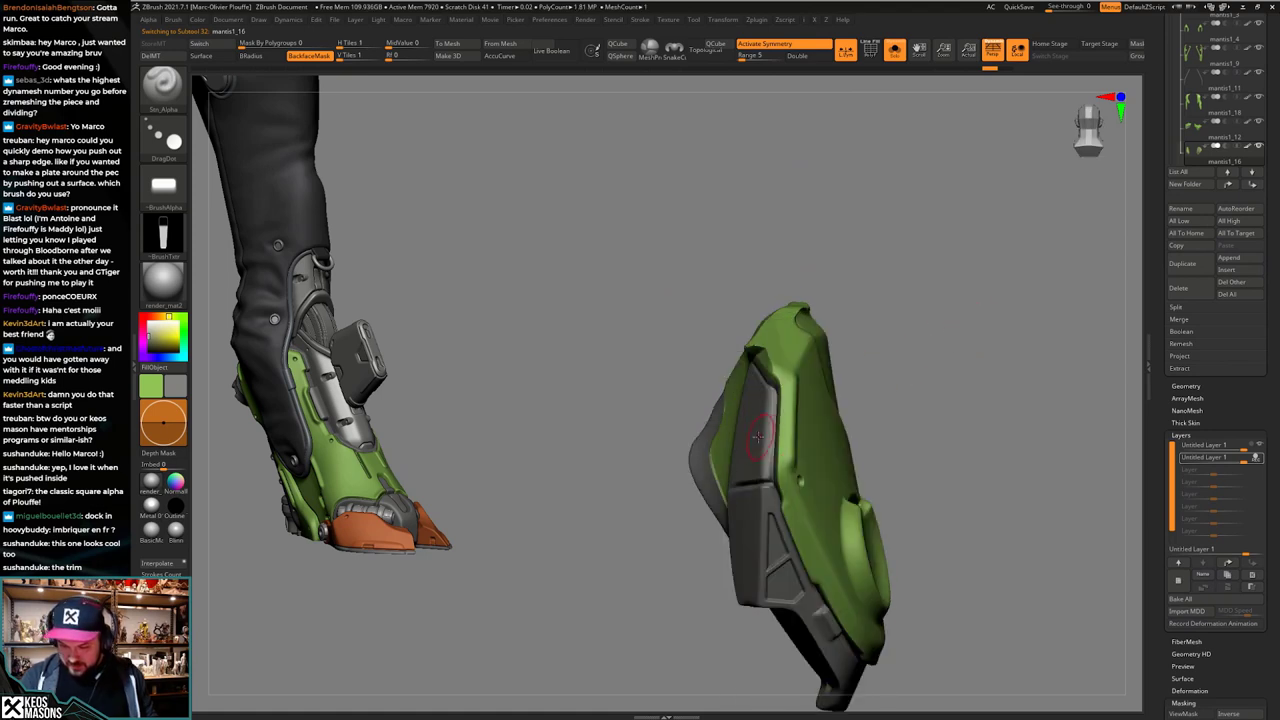
Step: Try a small rectangular notch on the dark side panel of the knee plate and show the whole character
right_click_drag(762, 437, 794, 440)
right_click(750, 450)
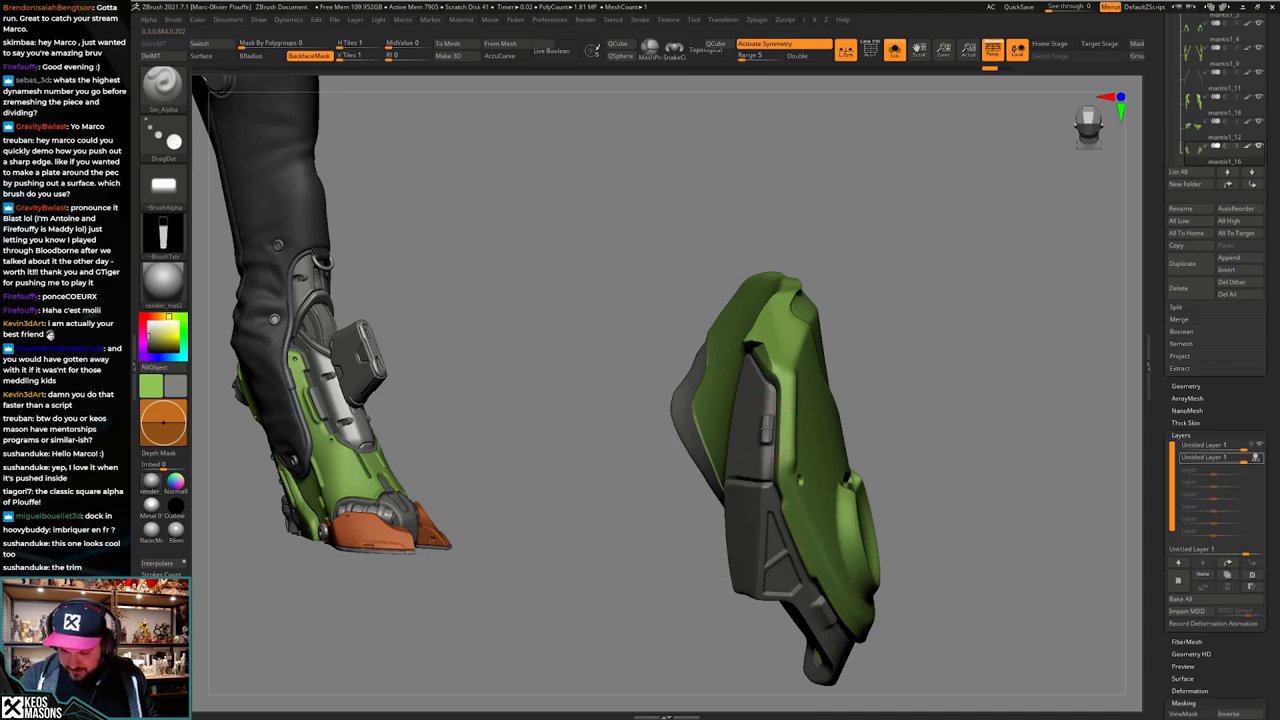
right_click_drag(768, 427, 706, 350)
key("ctrl+shift+s")
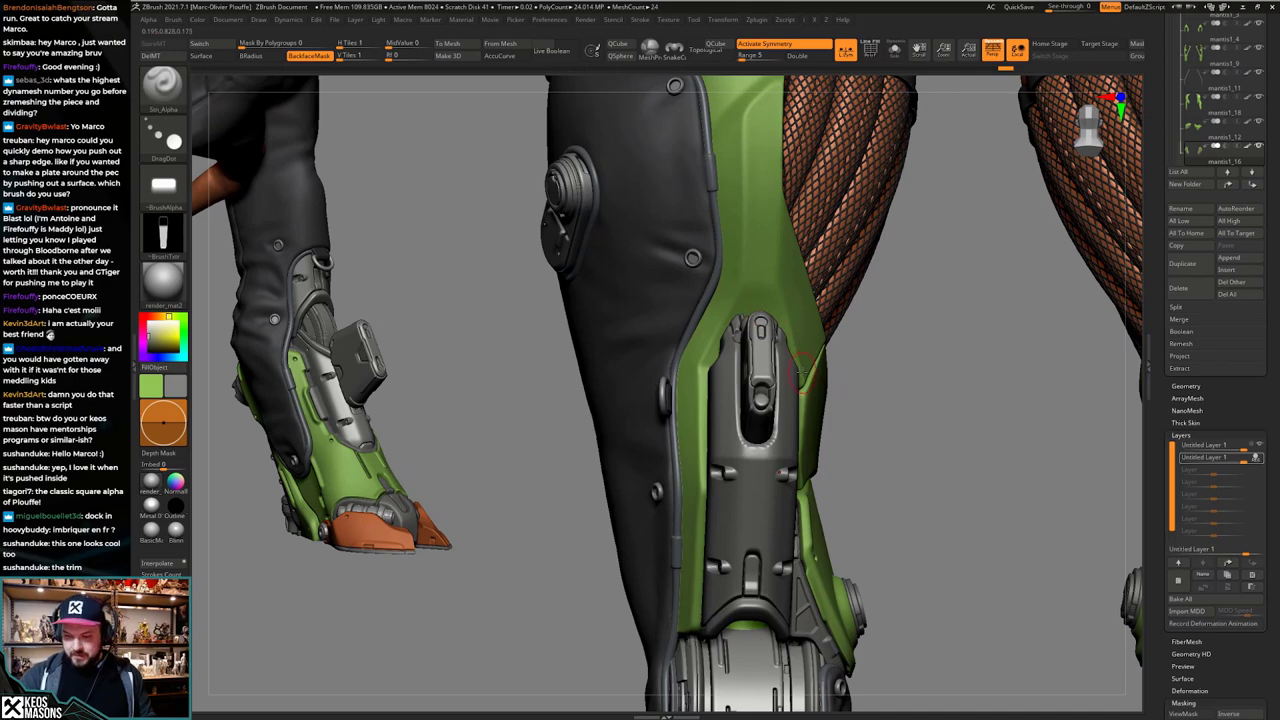
Step: Turn off backface masking and try the rectangular stamp again along the edge of the isolated dark side panel
mouse_move(794, 441)
right_mouse_down()
mouse_move(742, 440)
mouse_move(746, 428)
mouse_move(752, 480)
mouse_move(782, 492)
mouse_move(764, 440)
mouse_move(758, 477)
right_mouse_up()
key("ctrl+shift+s")
key("space")
left_click_drag(750, 477, 736, 479)
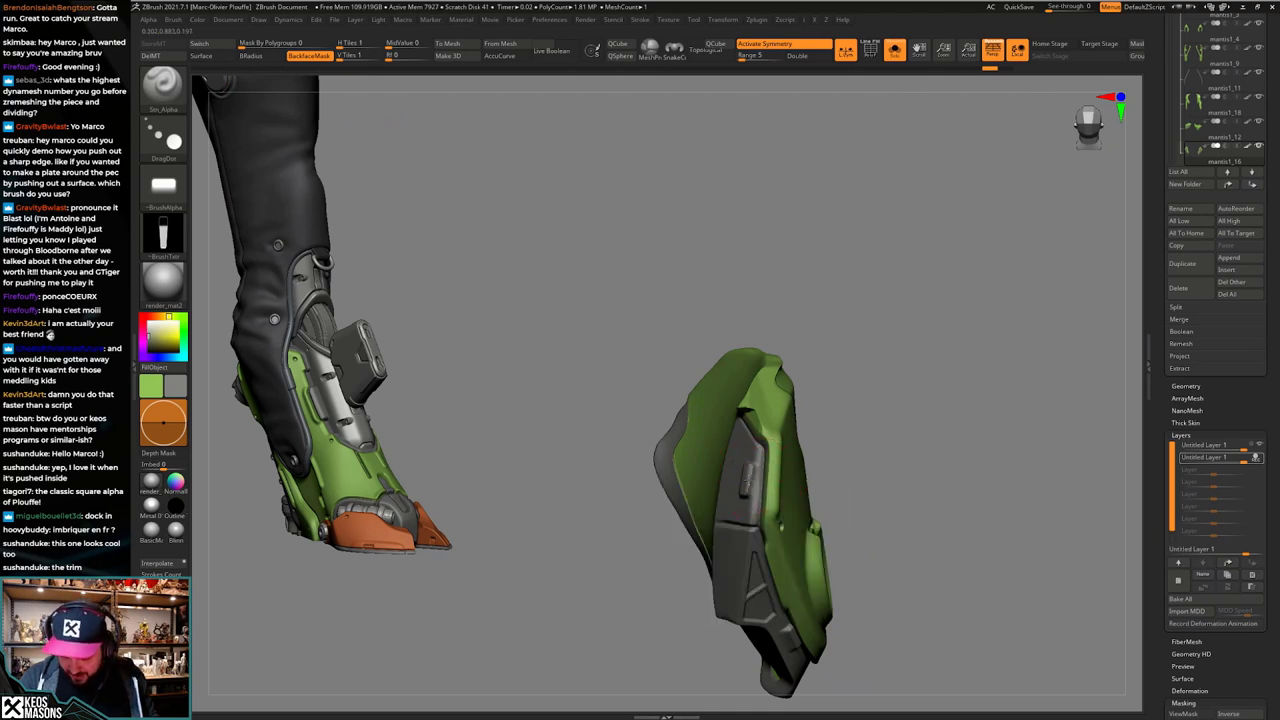
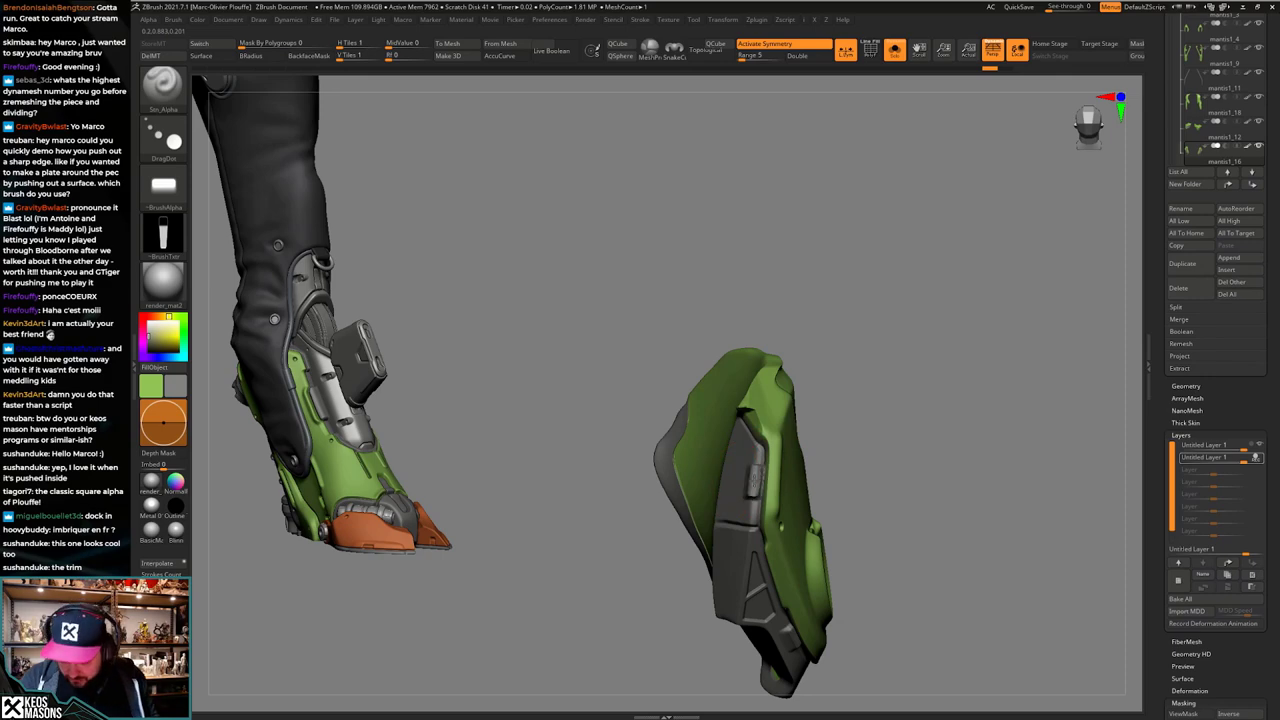
right_click_drag(753, 480, 726, 452)
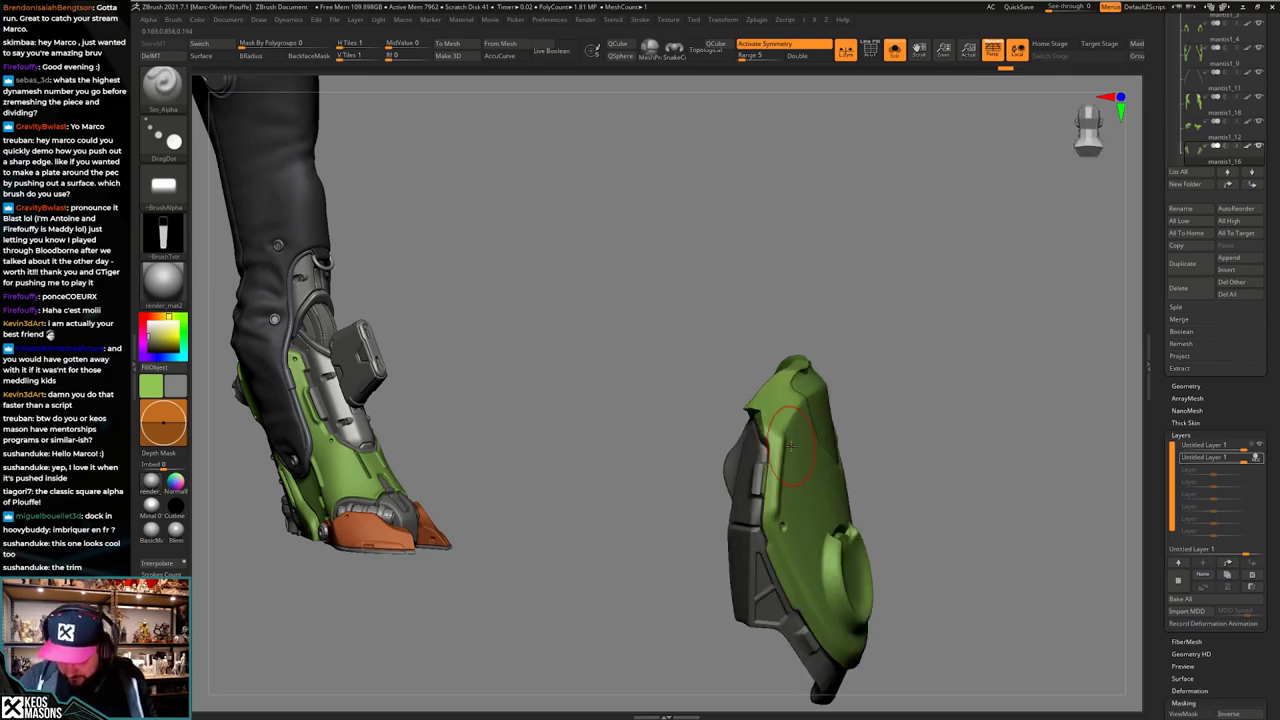
key("ctrl+shift+s")
right_click_drag(846, 484, 786, 458)
key("ctrl+shift+s")
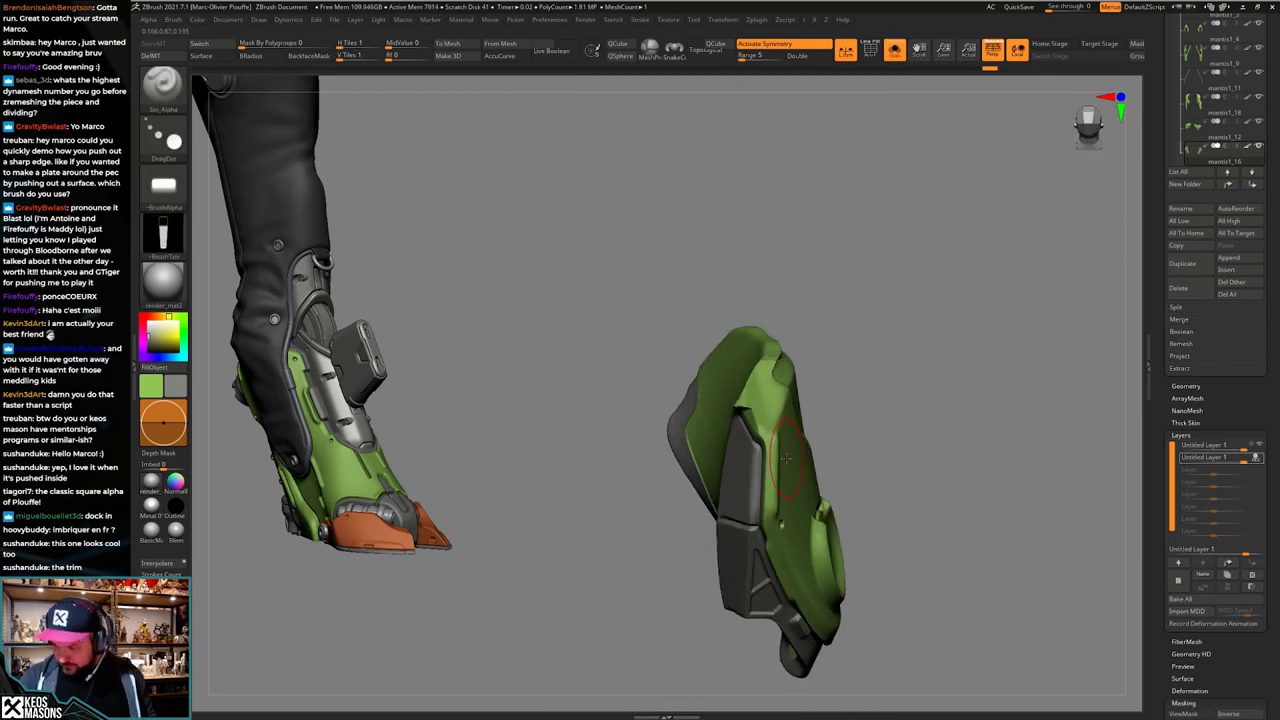
Step: Mask the dark side panel by intensity and invert the mask so the green plate is protected
left_click(1256, 457)
key("space")
left_click(943, 448)
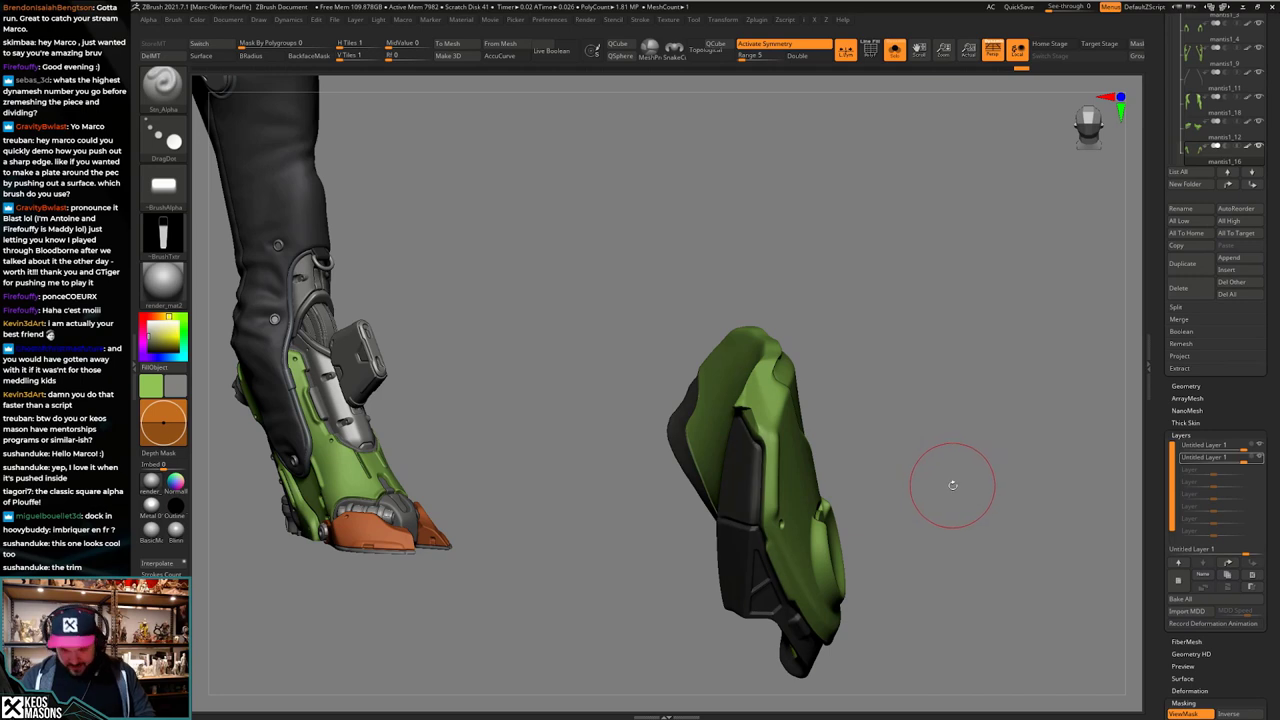
left_click(977, 481, "ctrl")
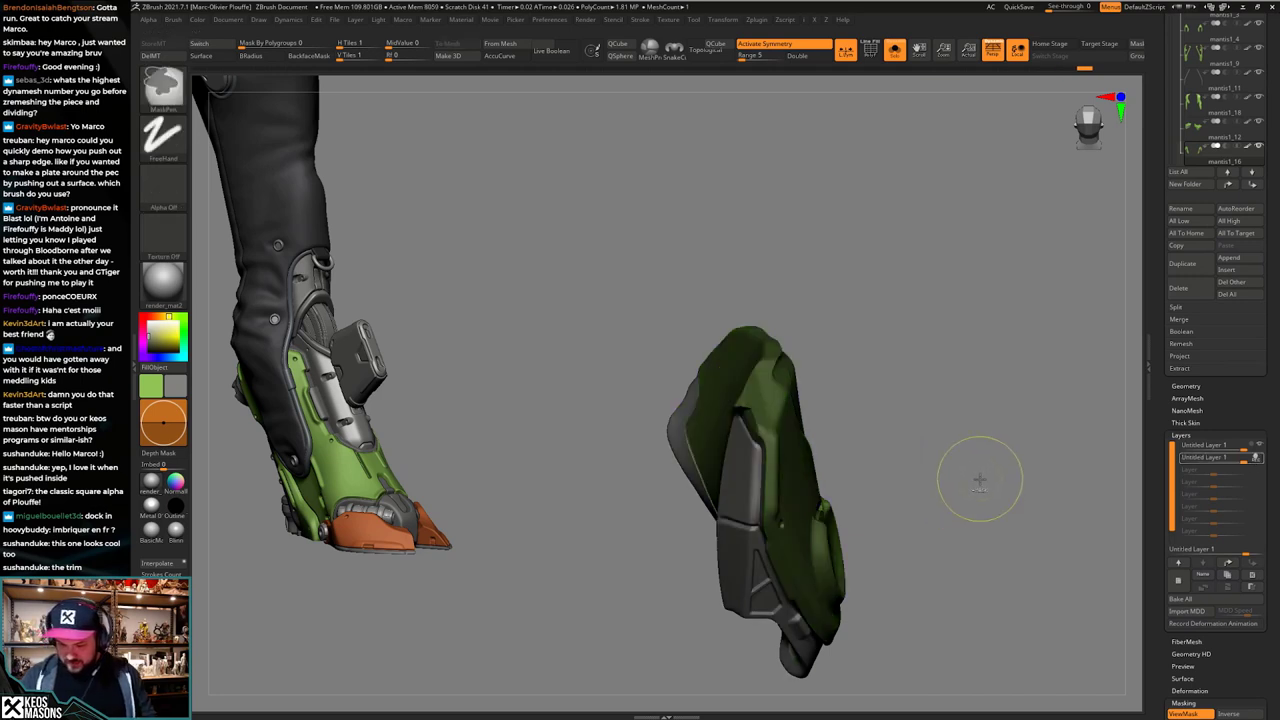
Step: Try the rectangular stamp on the unmasked dark panel, undo it, and clear the mask
left_click_drag(974, 491, 908, 506, "ctrl")
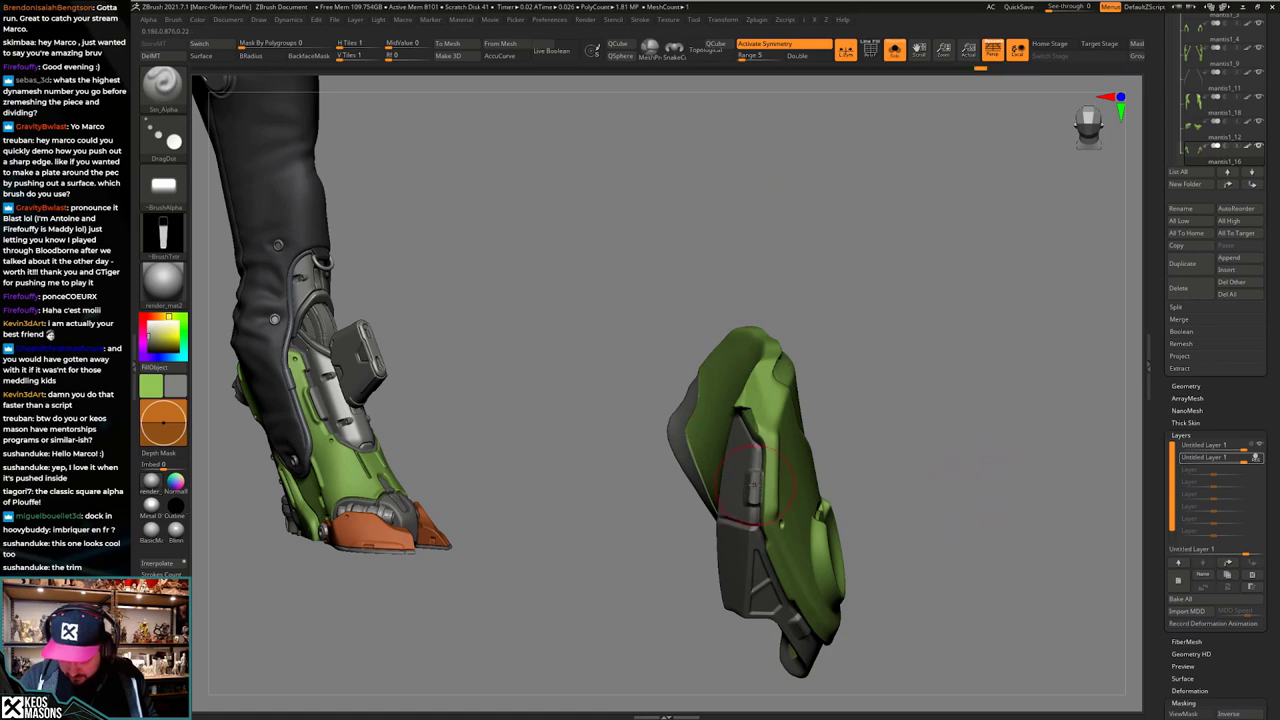
right_click_drag(752, 497, 783, 491)
key("alt+s")
key("alt+s")
left_click_drag(927, 434, 920, 503, "ctrl")
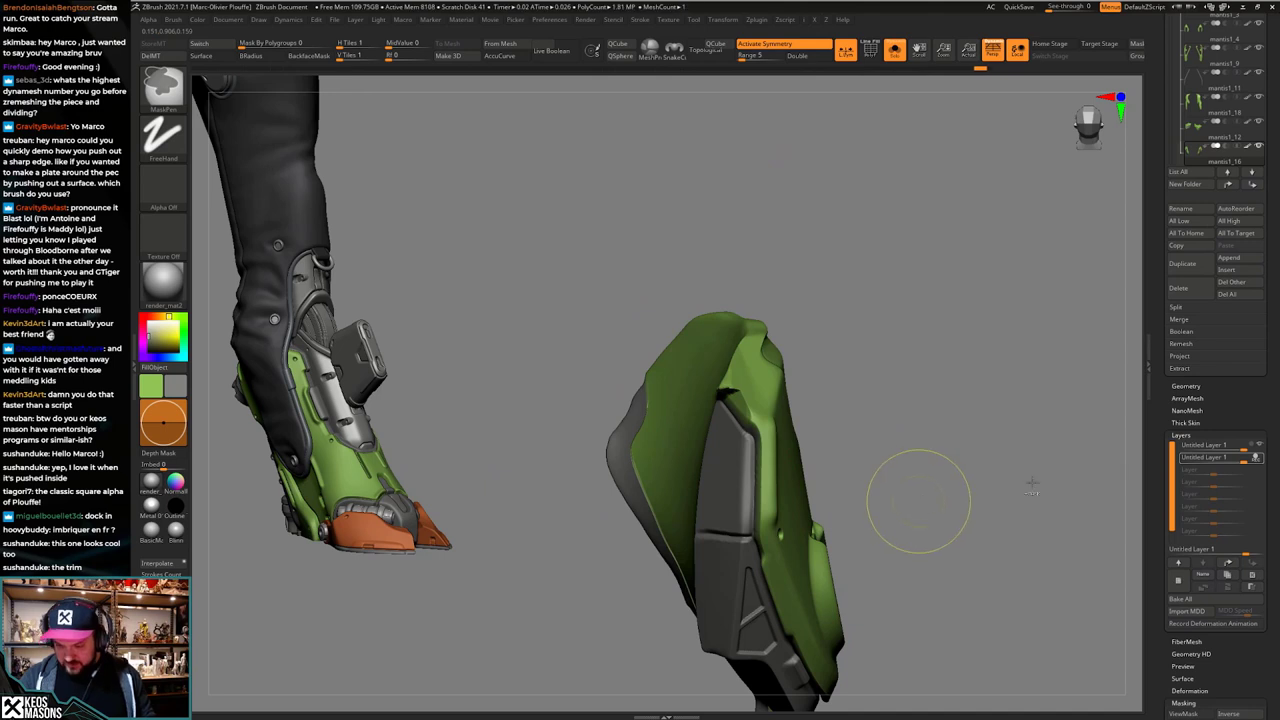
Step: Mask the dark panel by intensity again, blur the mask, invert it onto the green plate, and hide the mask display
key("space")
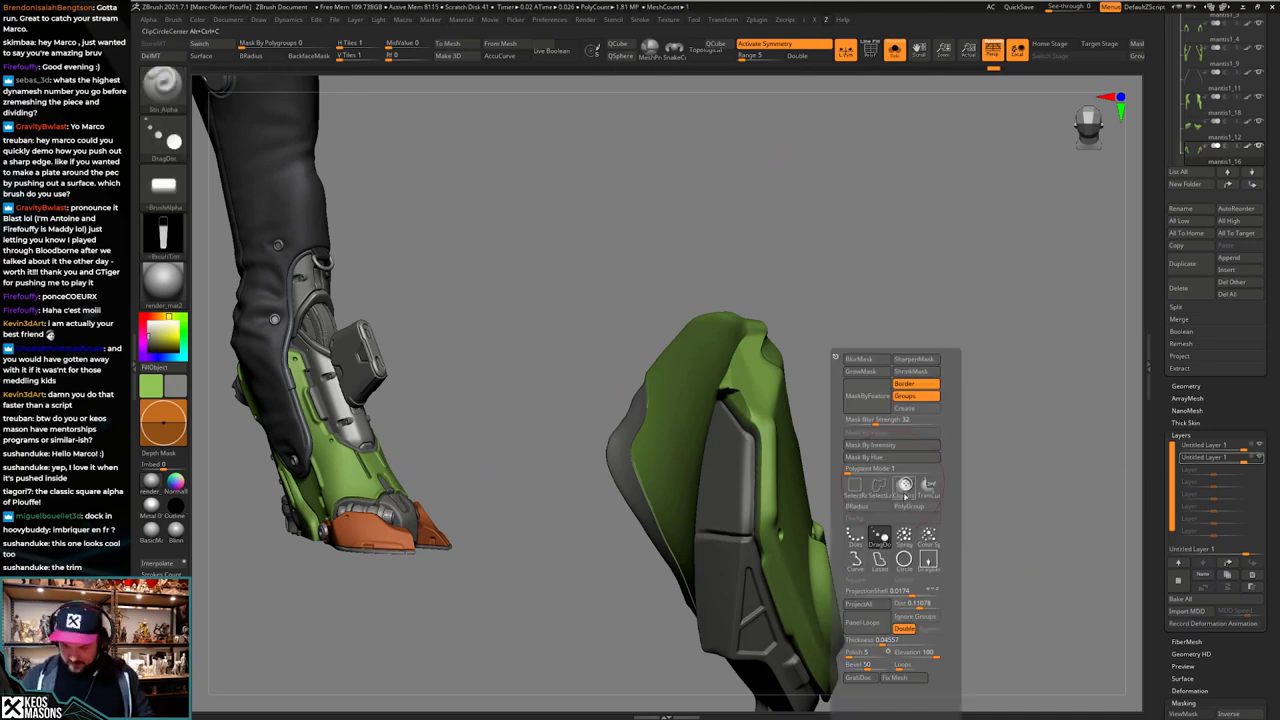
left_click(886, 446)
left_click(730, 516, "ctrl")
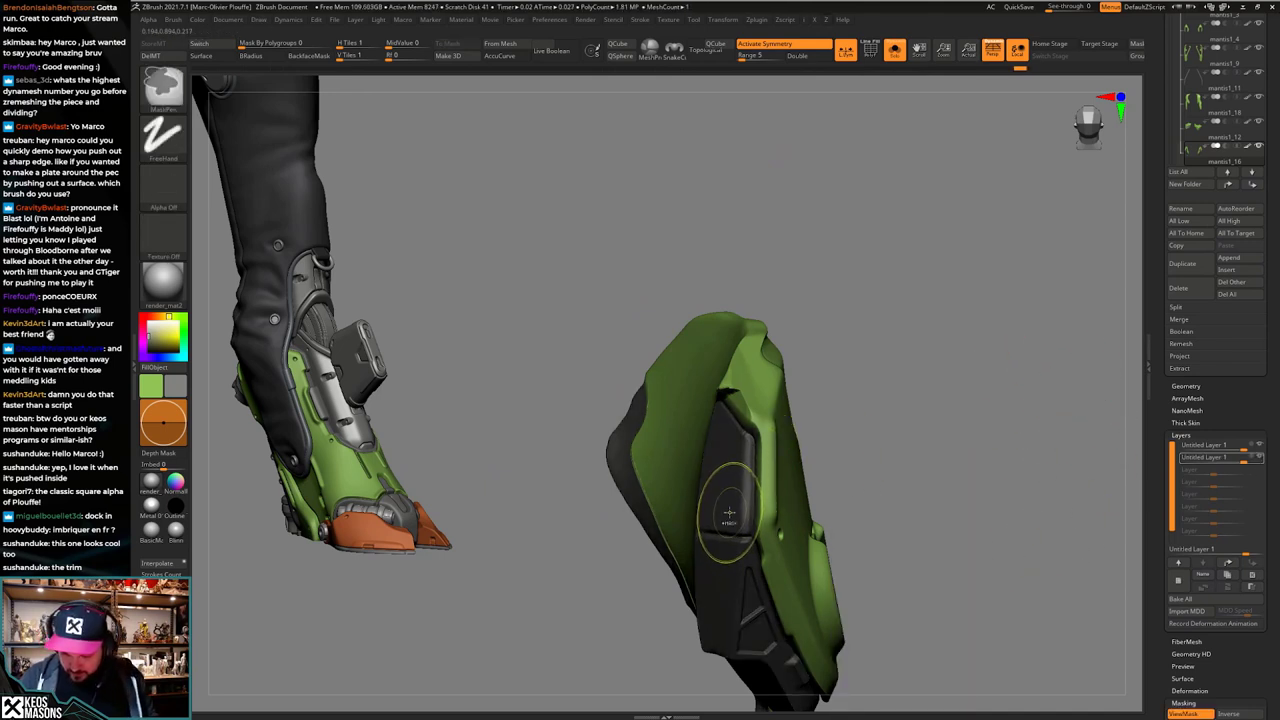
left_click(730, 516, "ctrl")
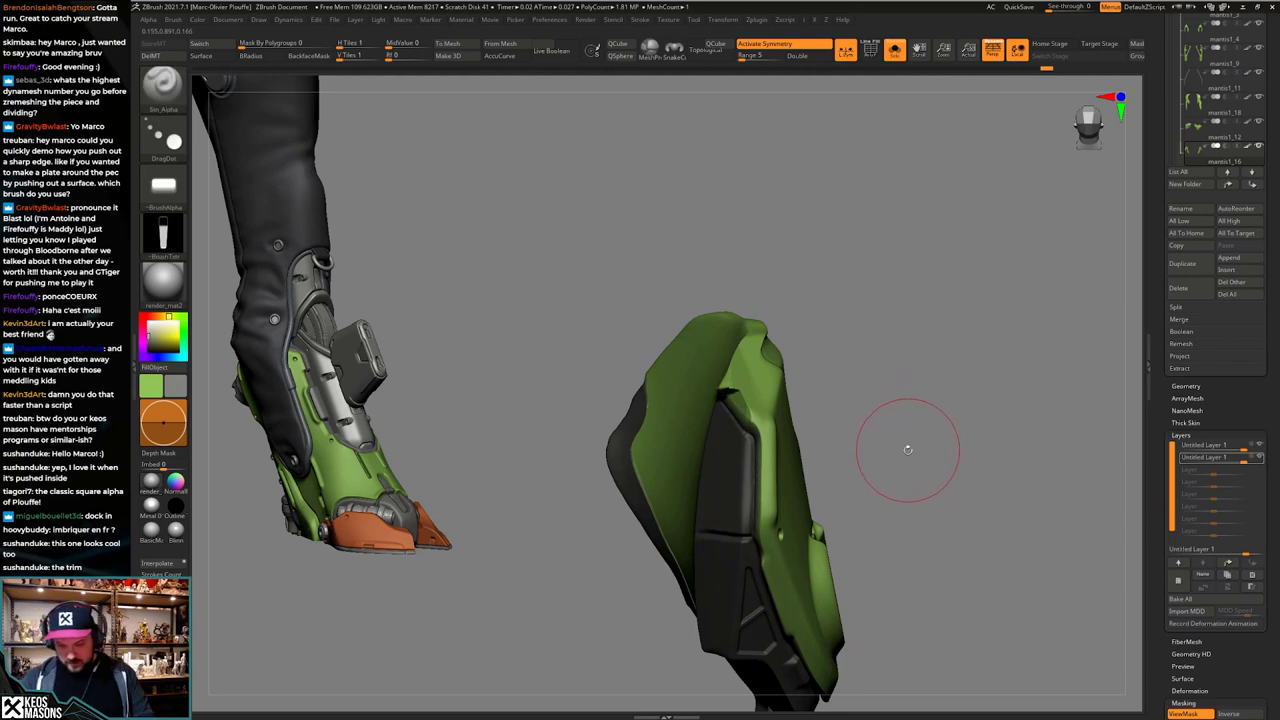
key("ctrl")
left_click(735, 505, "ctrl")
left_click(735, 505, "ctrl")
left_click(735, 505, "ctrl")
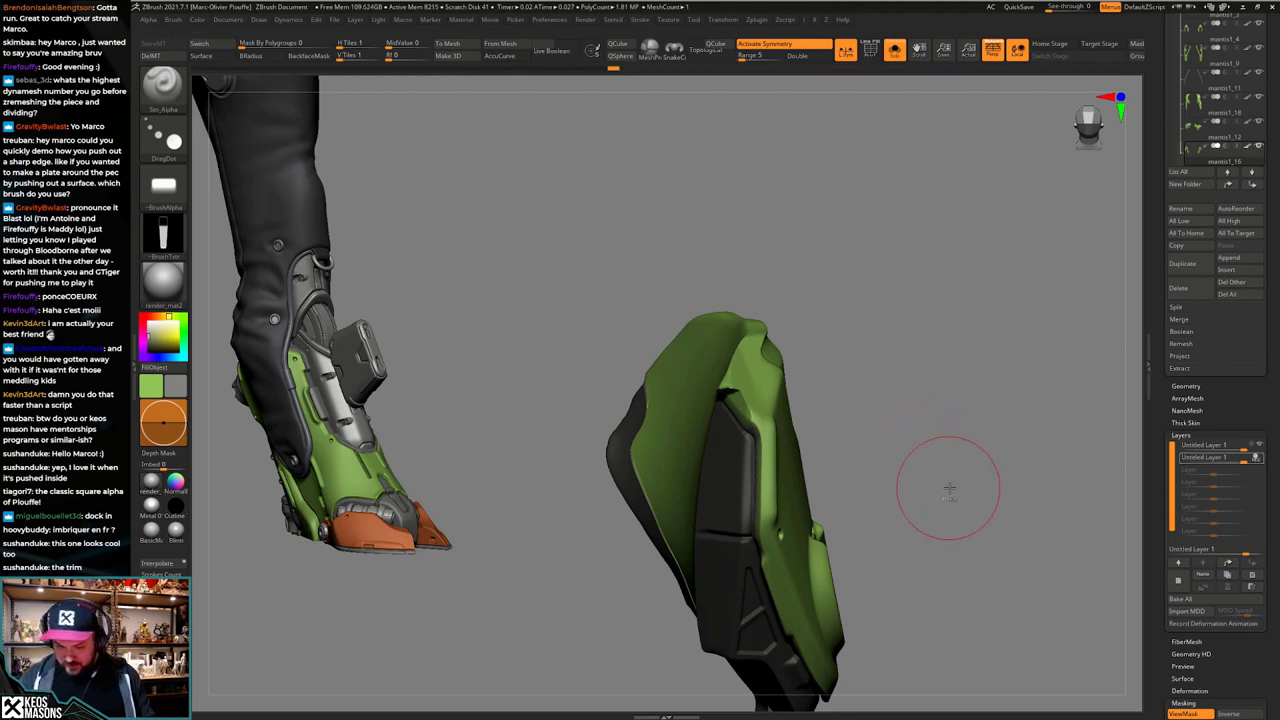
left_click(945, 490, "ctrl")
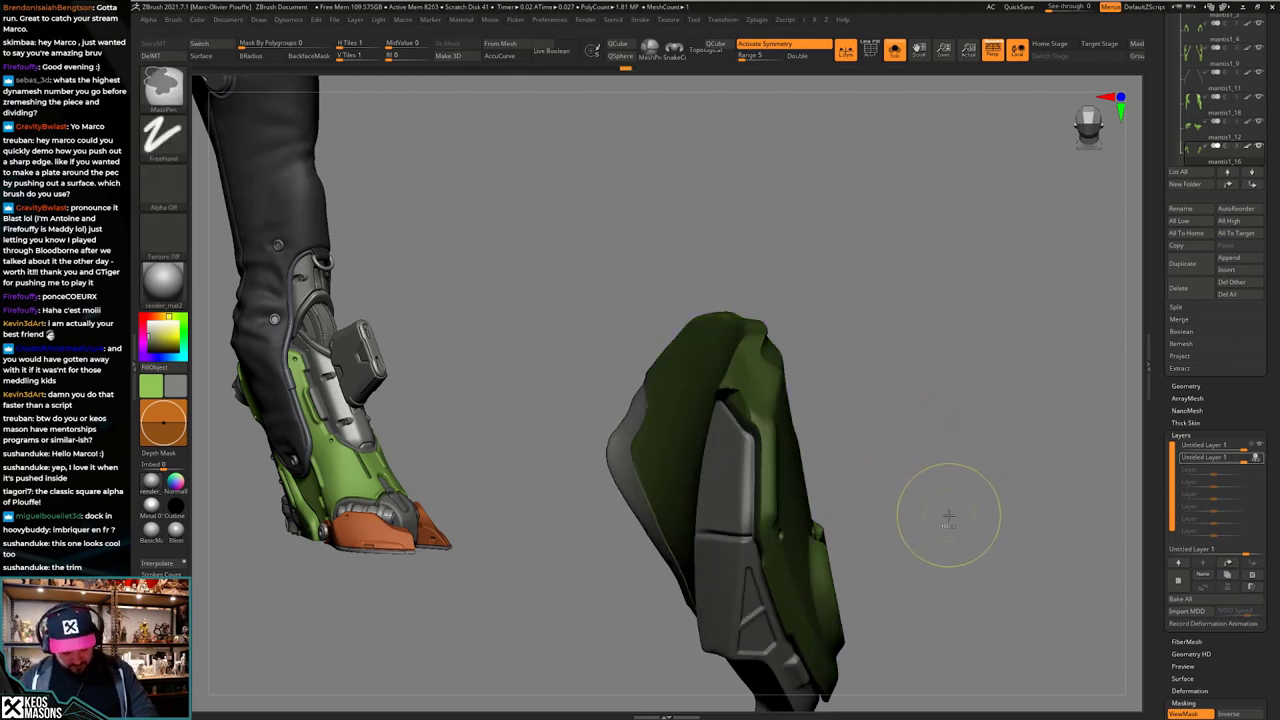
key("ctrl+h")
Step: Try a rectangular stamp on the unmasked dark side panel and undo it
key("alt+s")
key("alt+s")
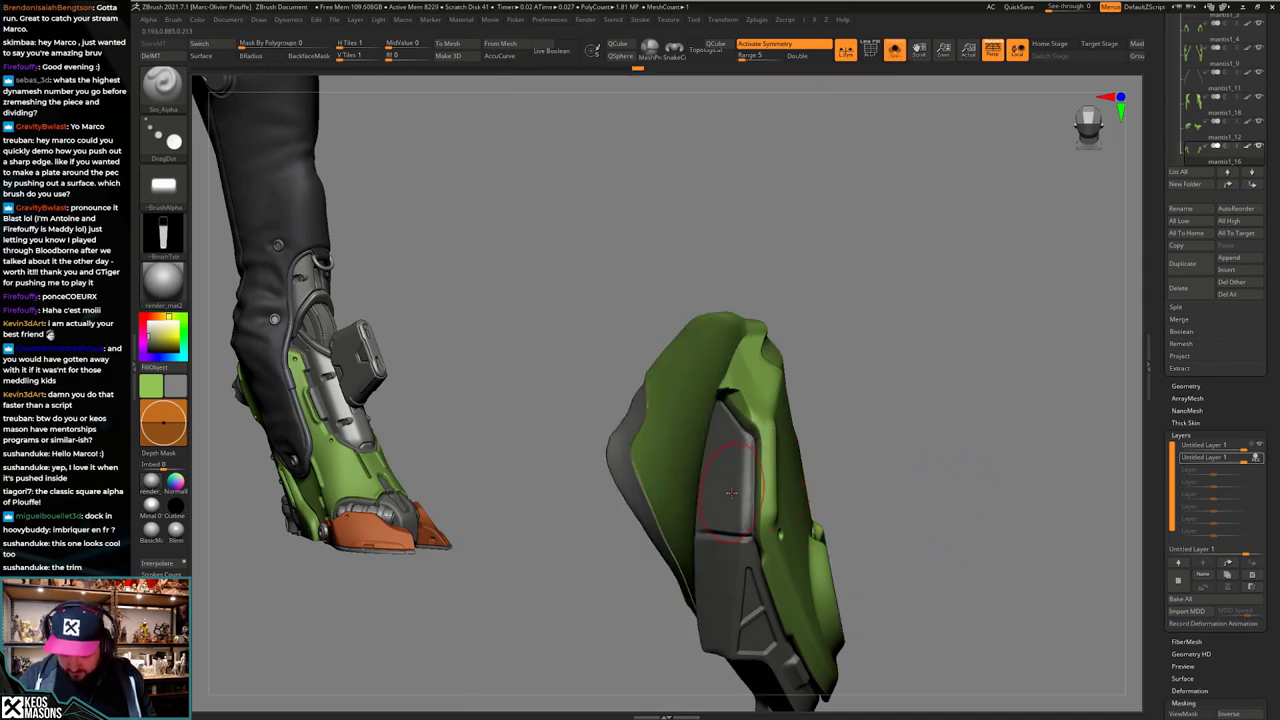
mouse_move(743, 490)
right_mouse_down()
mouse_move(791, 499)
mouse_move(854, 486)
right_mouse_up()
key("alt+s")
right_click(789, 495)
key("alt+s")
key("ctrl+z")
Step: Stamp a rectangular notch on the dark panel's edge beside the green plate and show the whole character again
left_click_drag(753, 498, 749, 499)
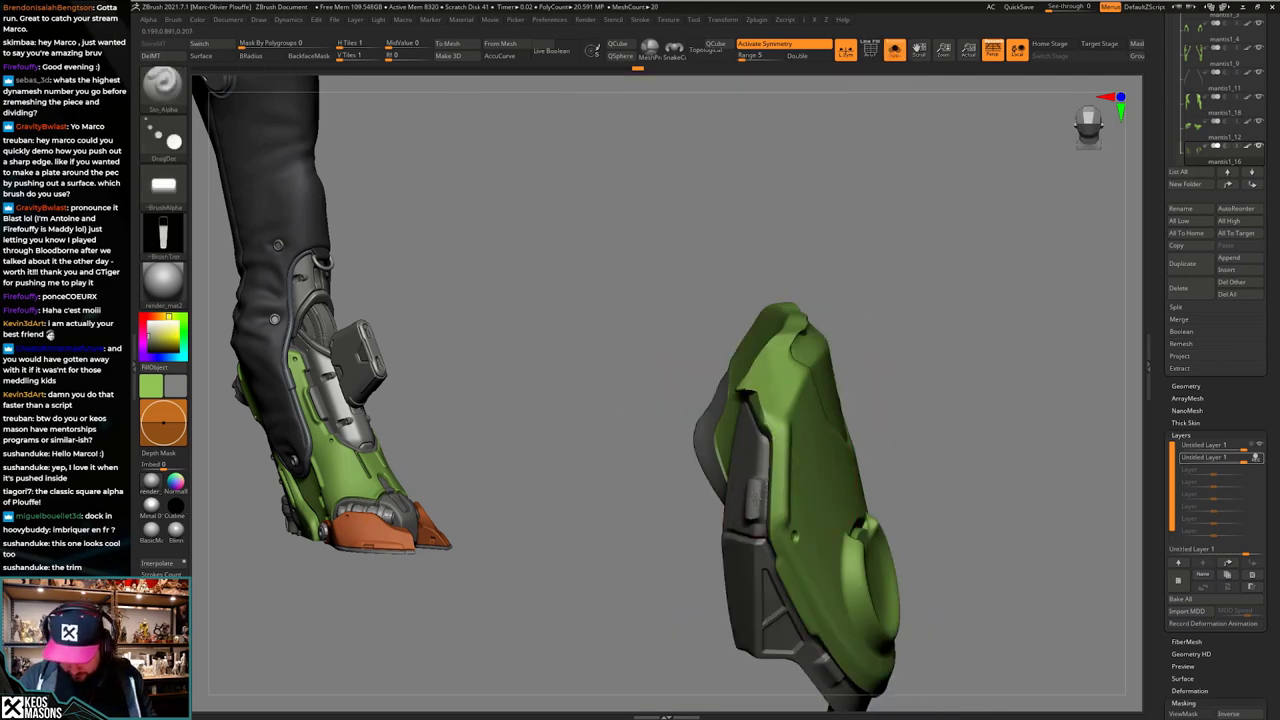
mouse_move(757, 498)
right_mouse_down()
mouse_move(808, 498)
mouse_move(812, 470)
right_mouse_up()
key("alt+s")
mouse_move(772, 522)
right_mouse_down("ctrl")
mouse_move(757, 513)
mouse_move(753, 474)
mouse_move(778, 527)
mouse_move(755, 523)
mouse_move(757, 420)
mouse_move(738, 438)
right_mouse_up("ctrl")
right_click(752, 514)
key("shift+d")
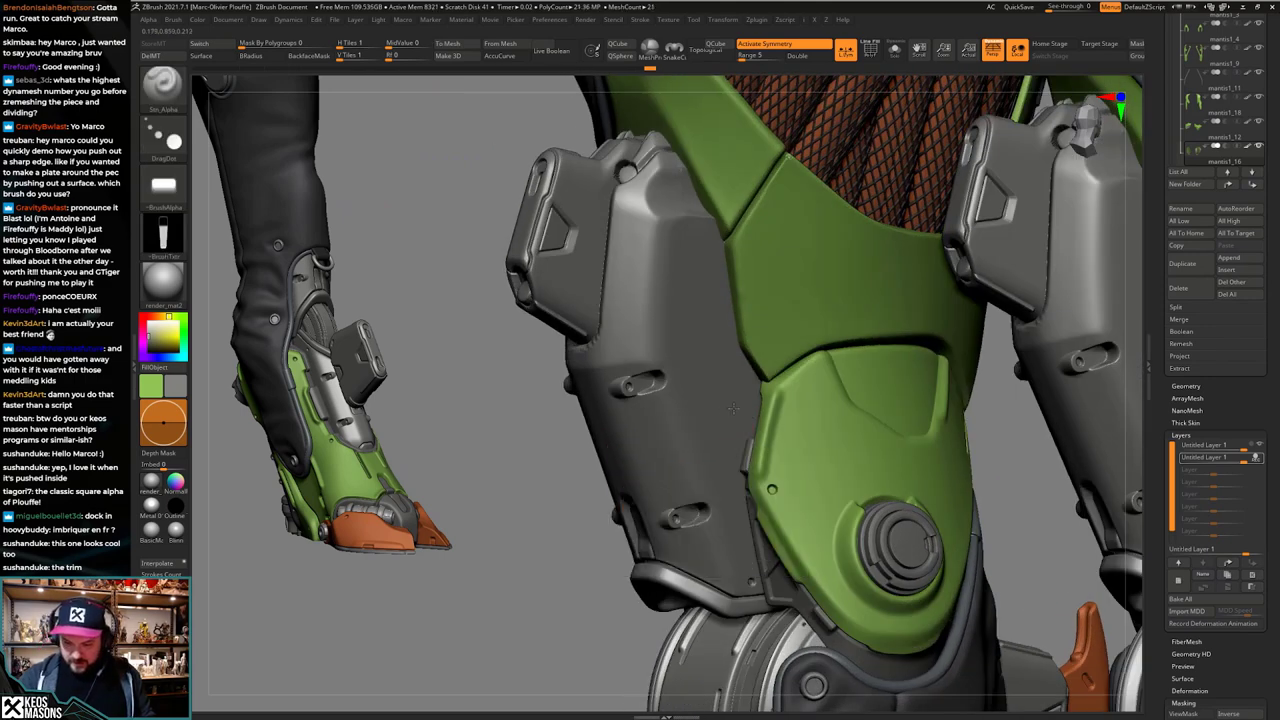
Step: Select the gray leg shell beside the green knee plate and try a stamp with the arched Image alpha
left_click(736, 409, "alt")
key("b")
key("a")
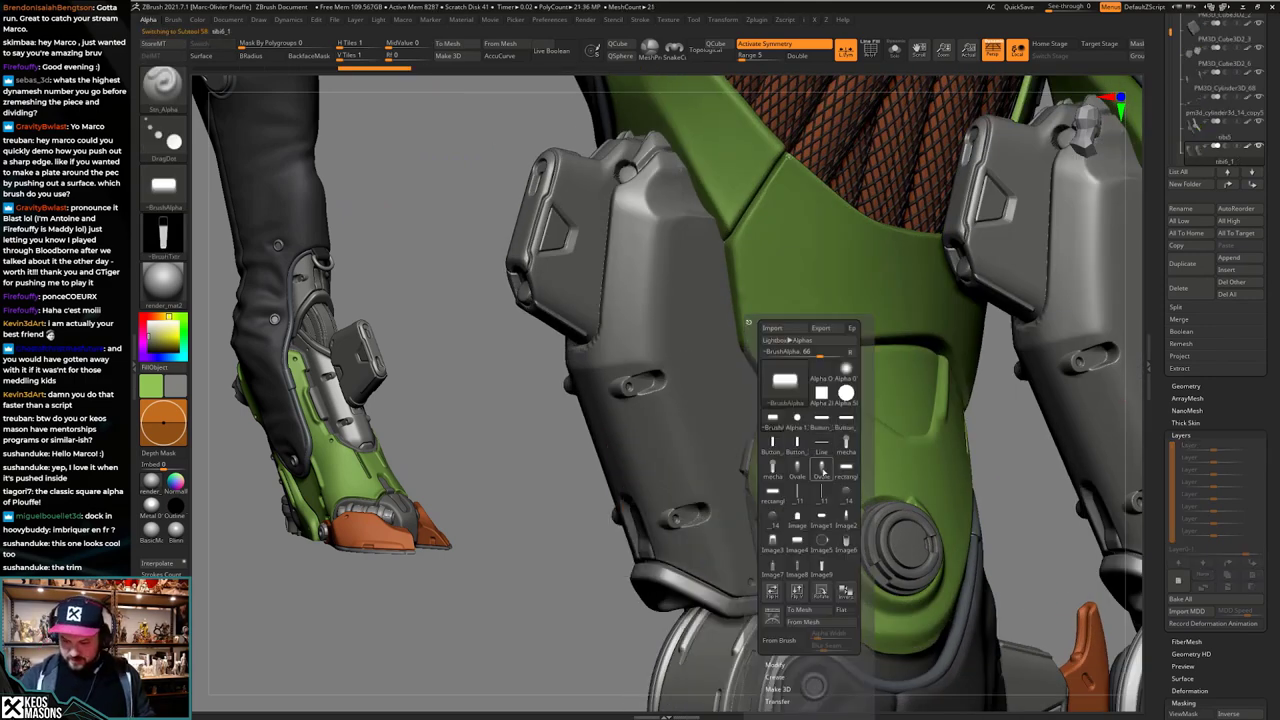
left_click(799, 517)
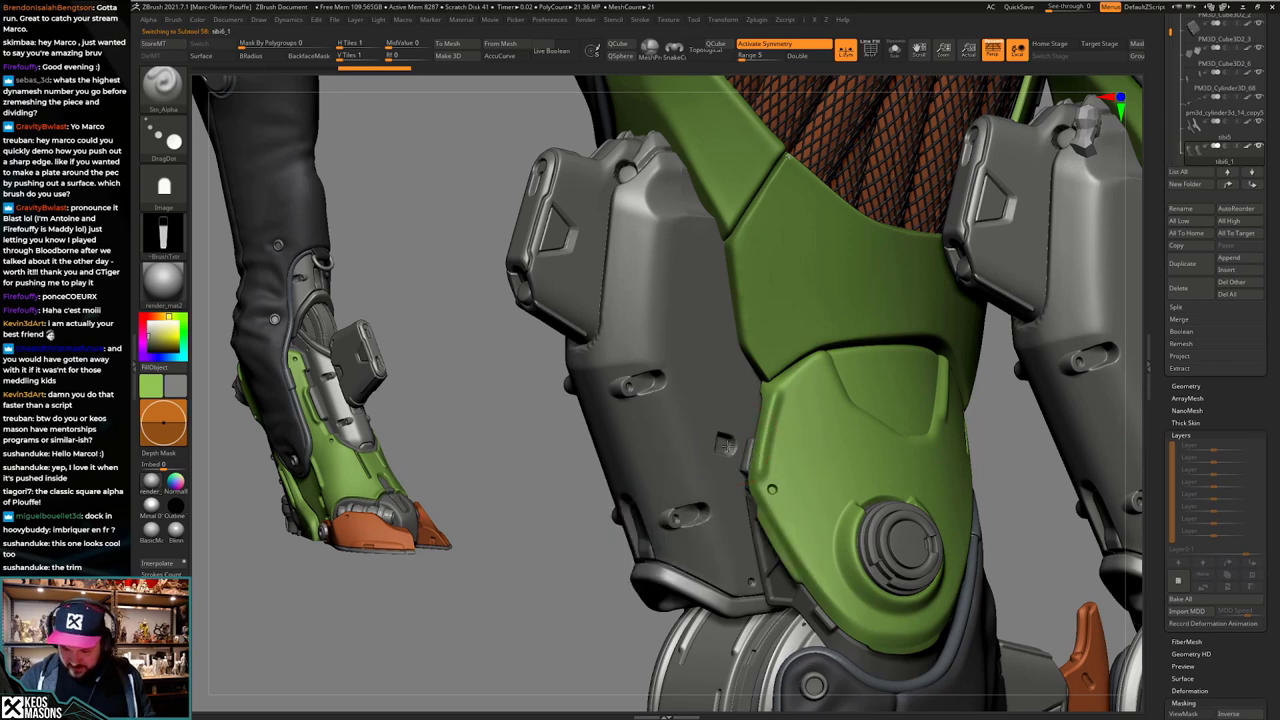
Step: Rotate the arched alpha, try a small notch at the gray shell's edge next to the knee plate, and undo it
key("a")
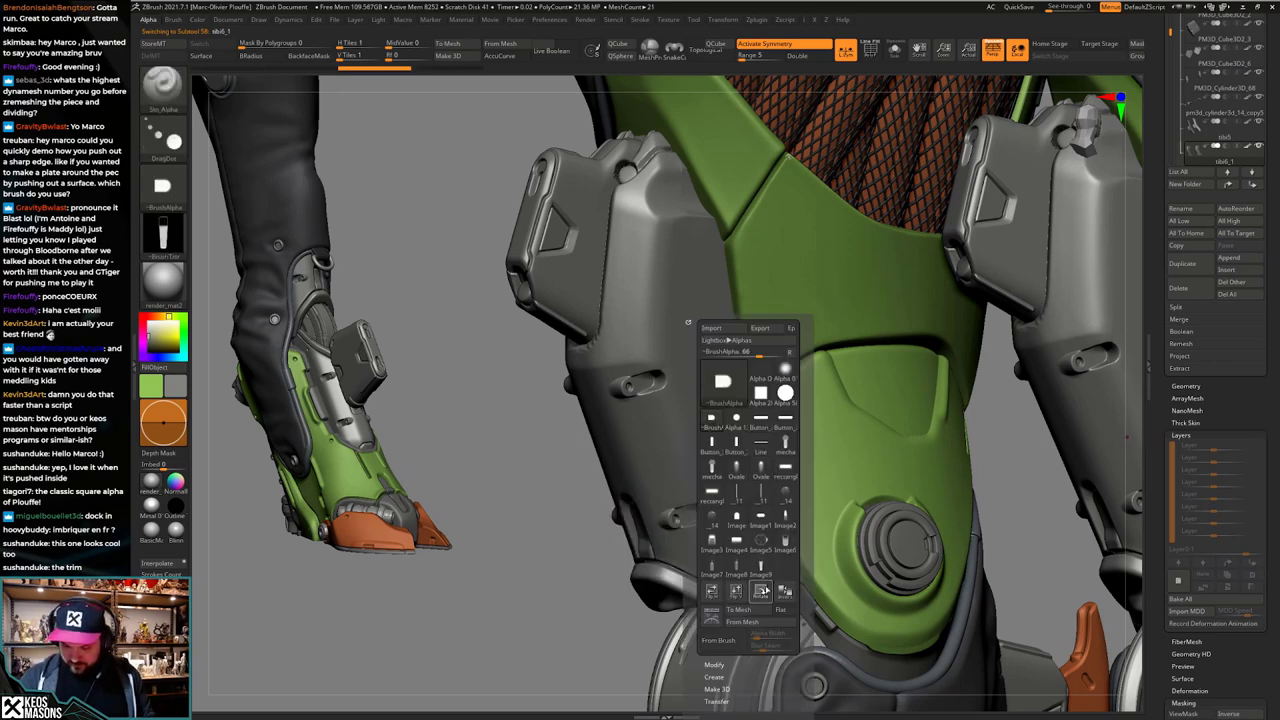
left_click(709, 441)
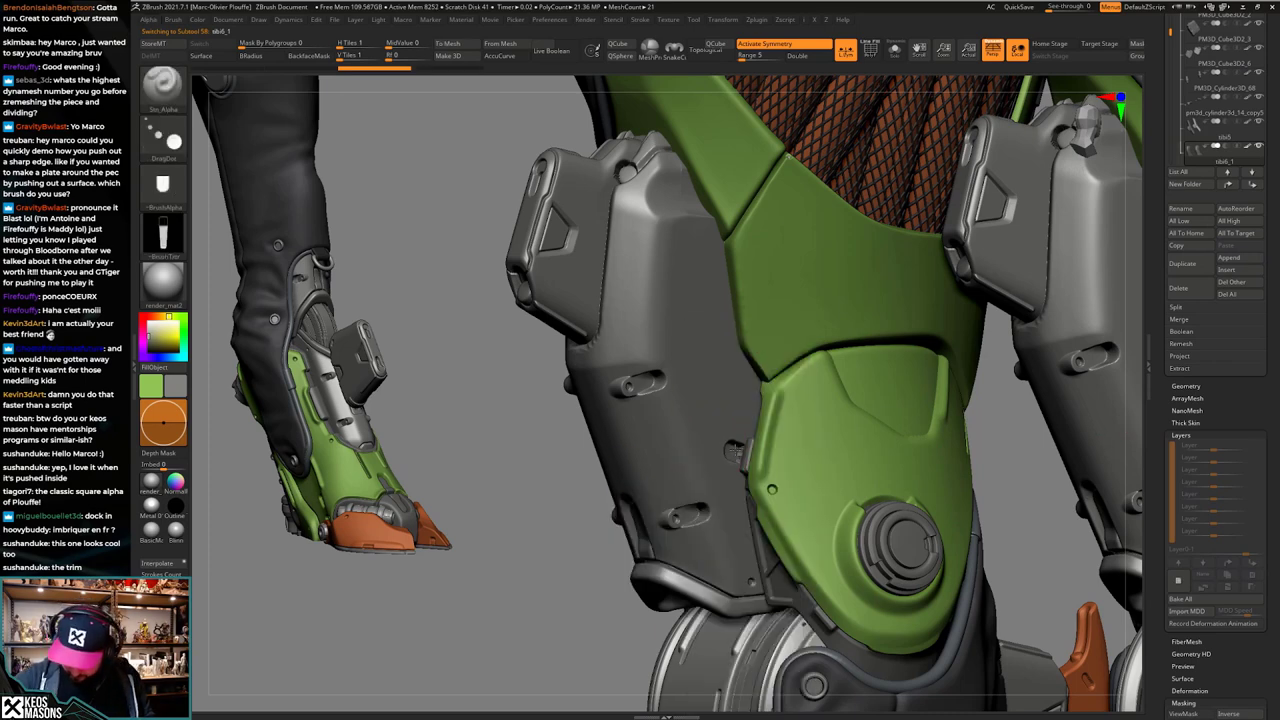
left_click_drag(735, 451, 735, 448)
key("ctrl+z")
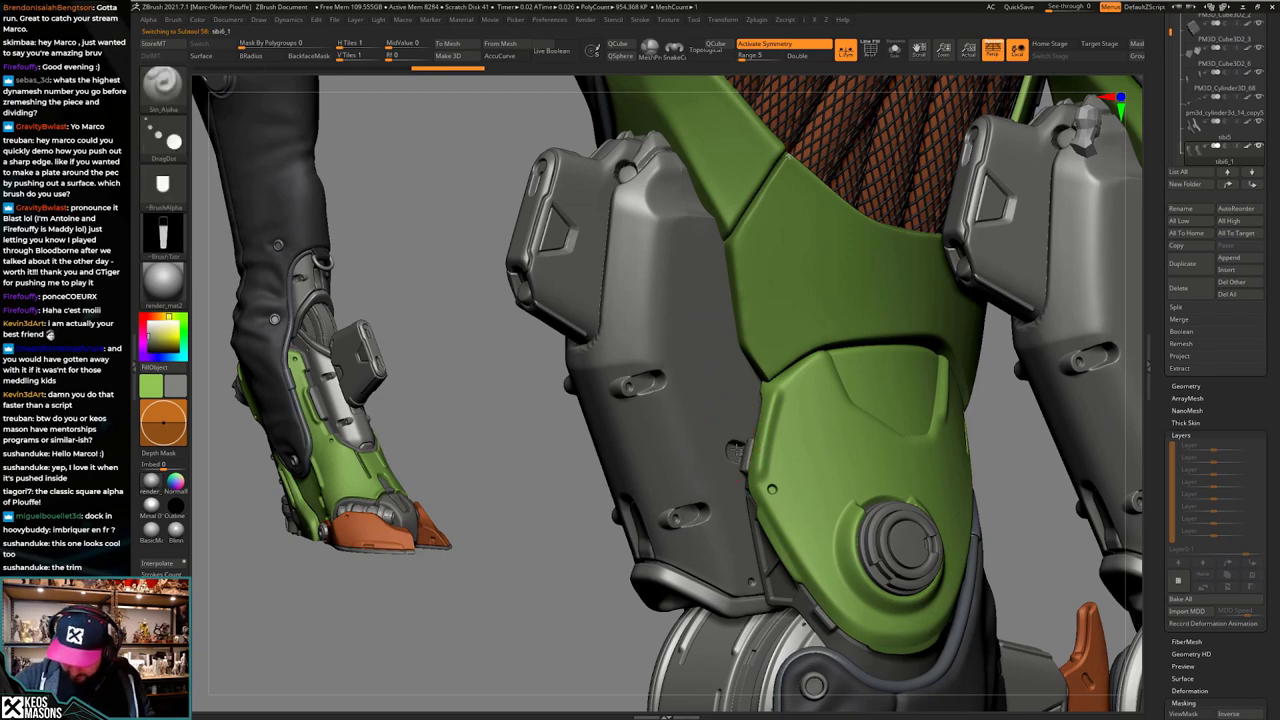
mouse_move(736, 451)
right_mouse_down("ctrl")
mouse_move(695, 354)
mouse_move(766, 468)
mouse_move(714, 430)
right_mouse_up("ctrl")
mouse_move(714, 430)
right_mouse_down("ctrl")
mouse_move(740, 462)
mouse_move(805, 443)
mouse_move(810, 457)
right_mouse_up("ctrl")
key("ctrl+z")
Step: Switch to the ClayBuildup brush, select the green knee plate, and undo the last change
key("space")
left_click(815, 377)
key("s")
left_click(840, 418, "alt")
key("ctrl+z")
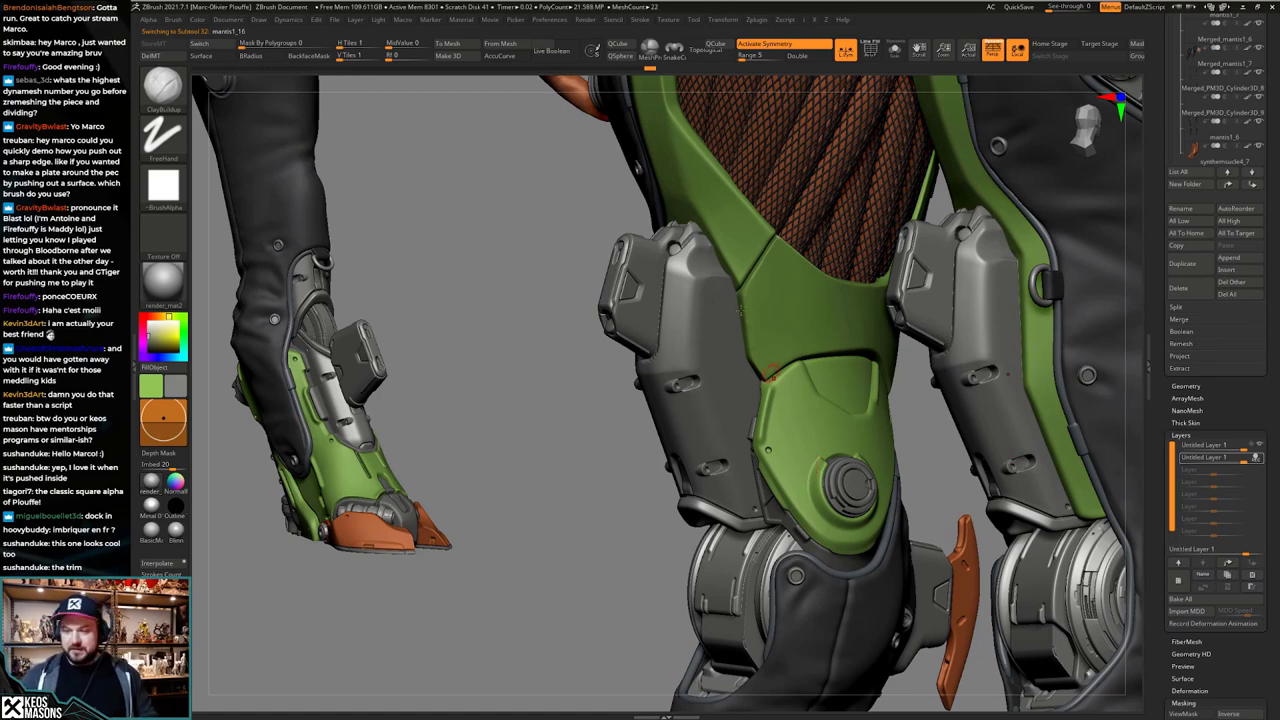
Step: Try the Standard4r8p1 brush on the isolated knee plate, show the whole character, and return to the Sin_Alpha brush
mouse_move(801, 483)
right_mouse_down("alt")
mouse_move(769, 481)
mouse_move(791, 476)
mouse_move(765, 494)
mouse_move(786, 485)
mouse_move(750, 446)
mouse_move(754, 456)
right_mouse_up("alt")
key("space")
left_click(739, 401)
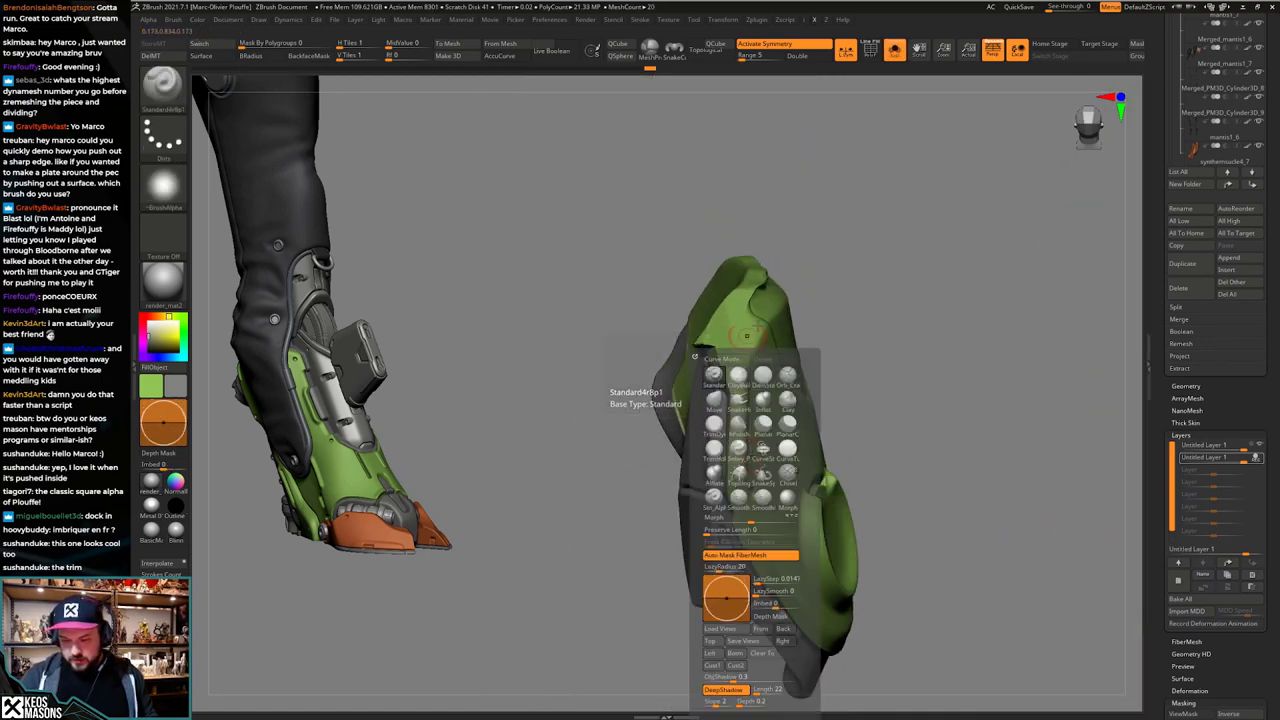
key("space")
left_click(719, 399)
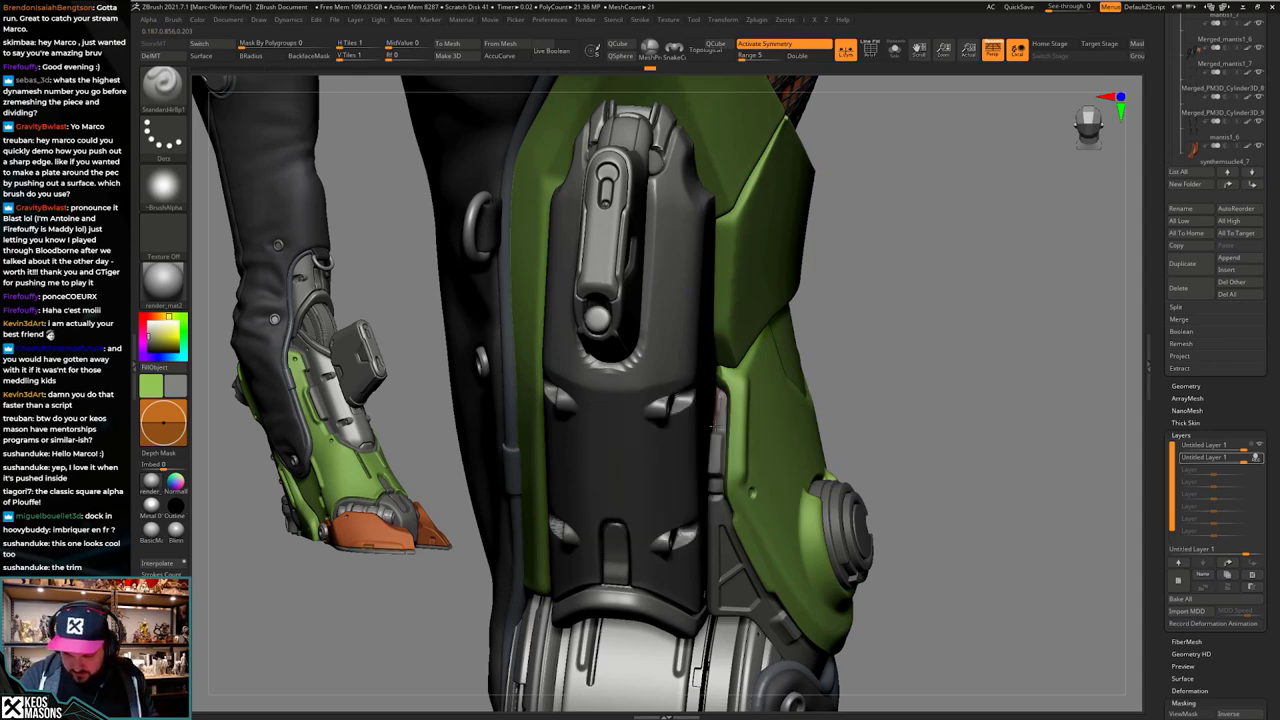
mouse_move(925, 500)
right_mouse_down()
mouse_move(885, 515)
mouse_move(893, 475)
mouse_move(815, 490)
mouse_move(855, 480)
mouse_move(815, 430)
mouse_move(850, 510)
mouse_move(816, 485)
right_mouse_up()
key("space")
left_click(766, 494)
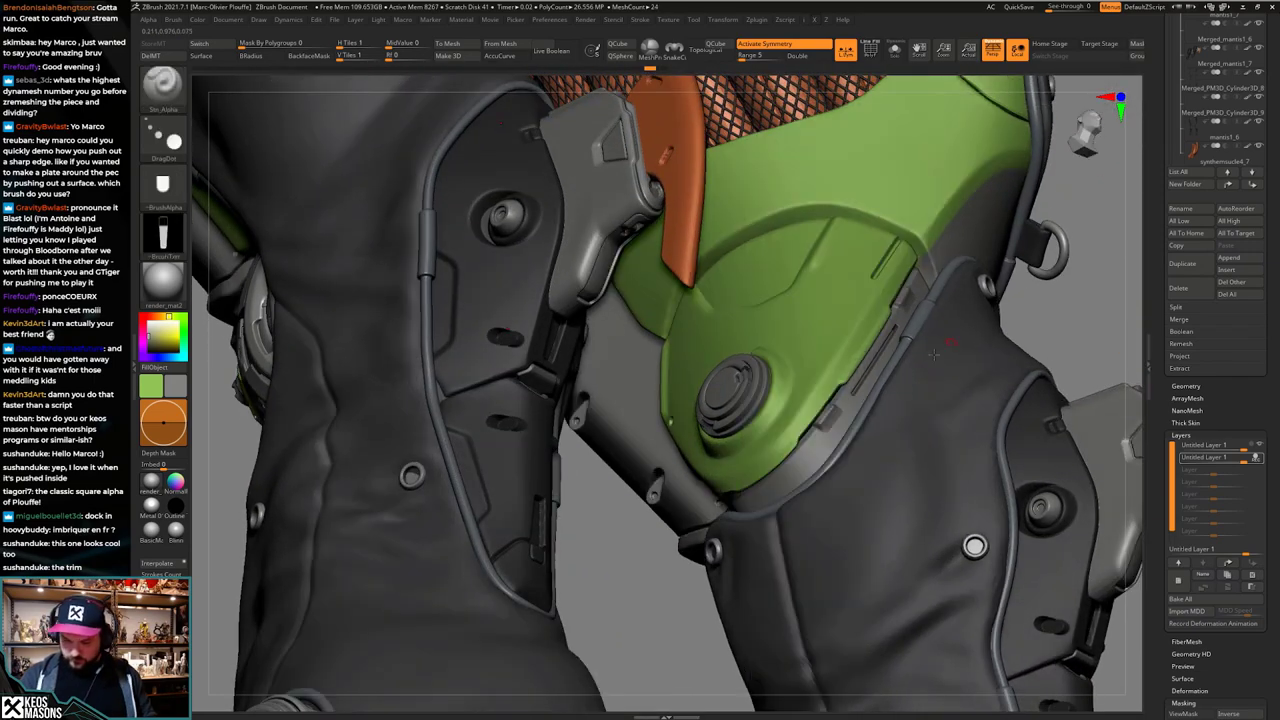
Step: Choose the rounded Image1 alpha and try a slot stamp on the knee plate's lower edge below the round hub
key("F4")
left_click(854, 518)
key("space")
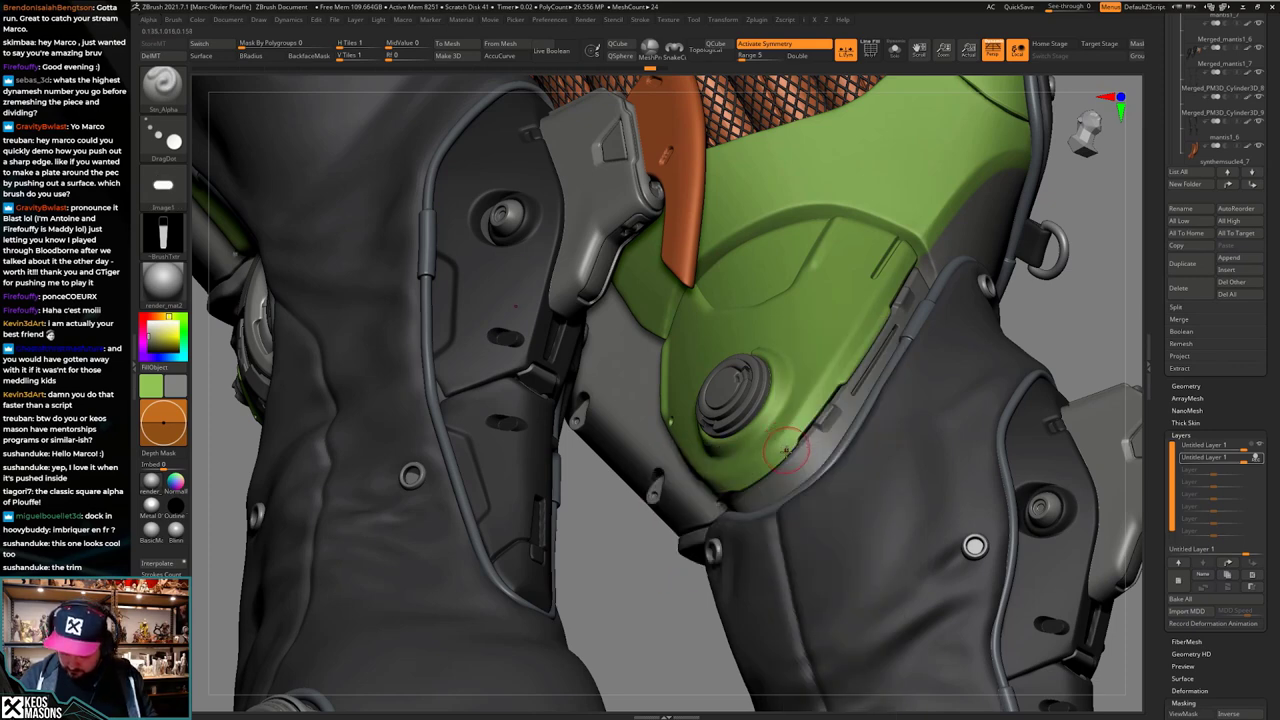
right_click_drag(786, 451, 783, 448)
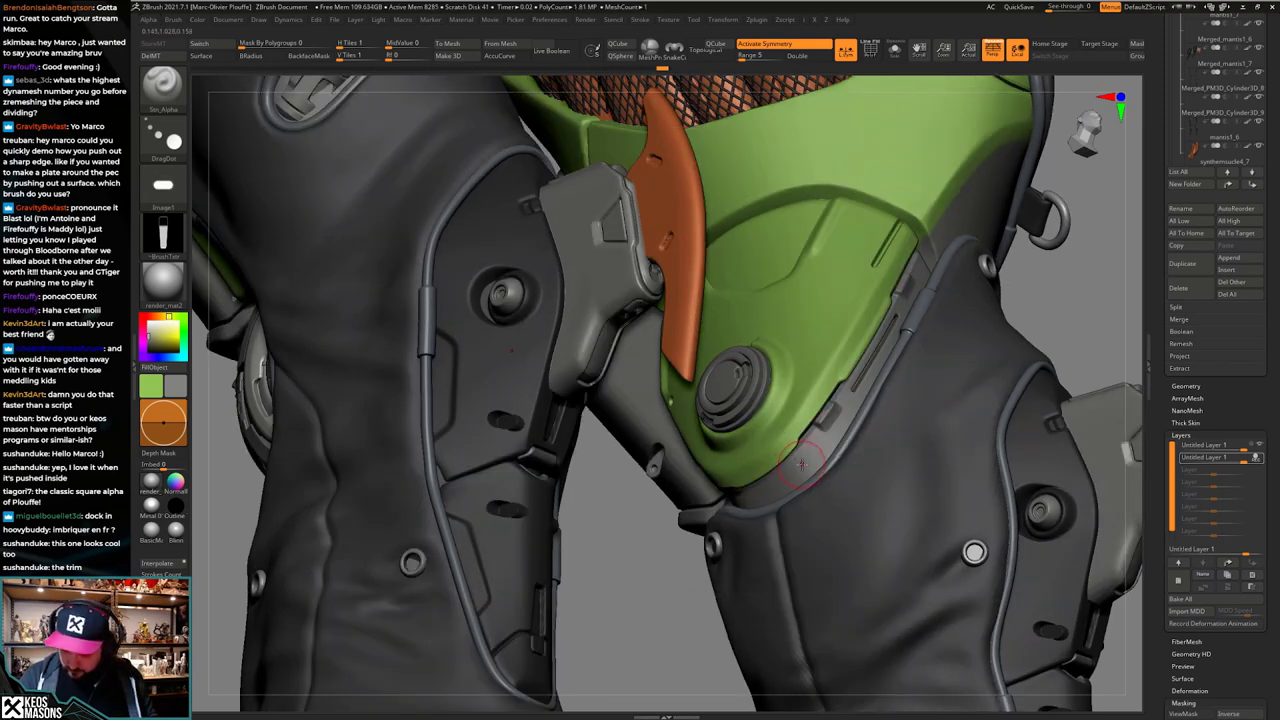
Step: Clear the leftover mask on the isolated knee plate and stamp a small slot on the green surface below the round hub
key("s")
key("s")
key("s")
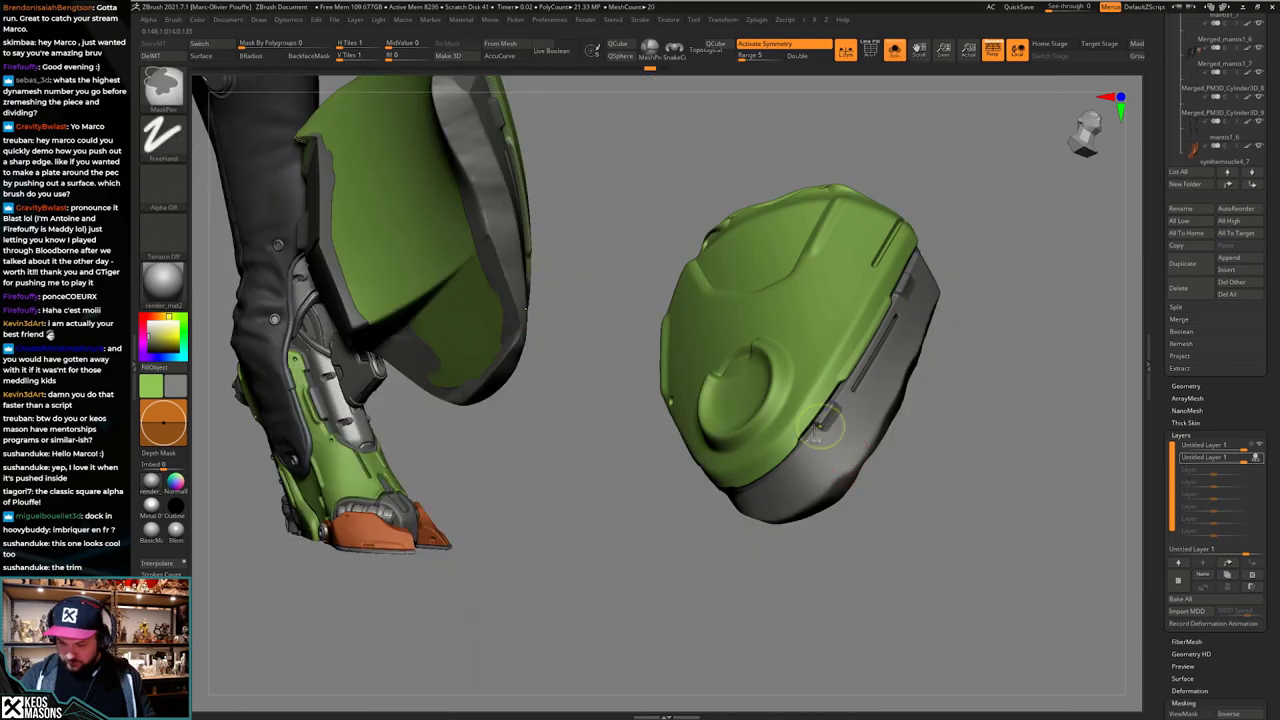
left_click_drag(820, 427, 828, 478, "ctrl")
left_click_drag(1016, 427, 1034, 458, "ctrl")
key("s")
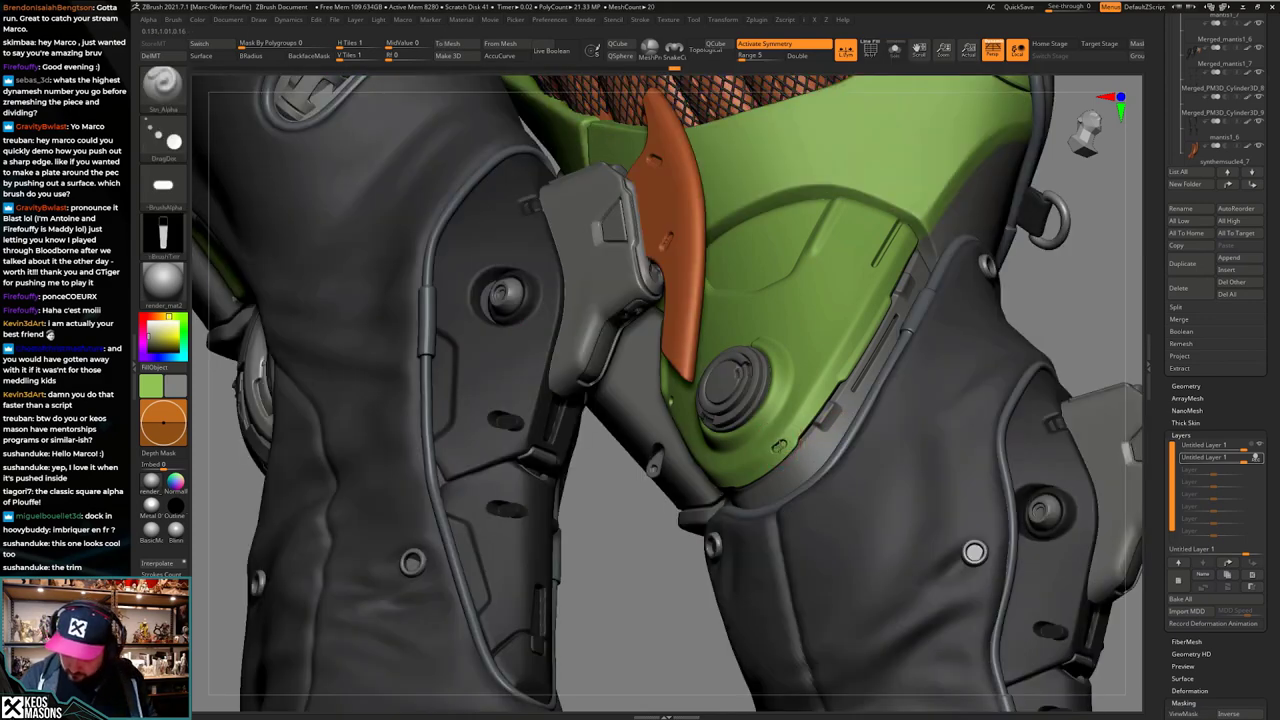
right_click_drag(786, 453, 775, 530)
right_click_drag(775, 530, 730, 411)
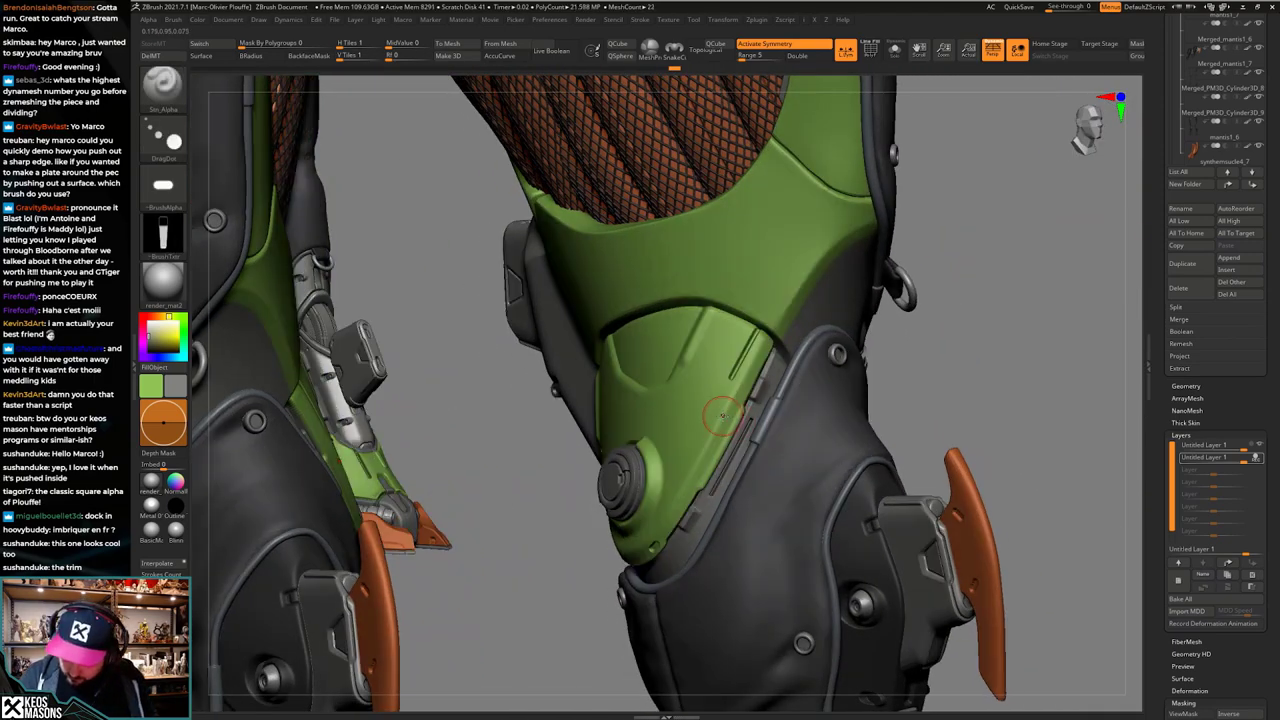
Step: Try slot stamps at several draw sizes on the green knee plate near its outer edge, undoing them
key("space")
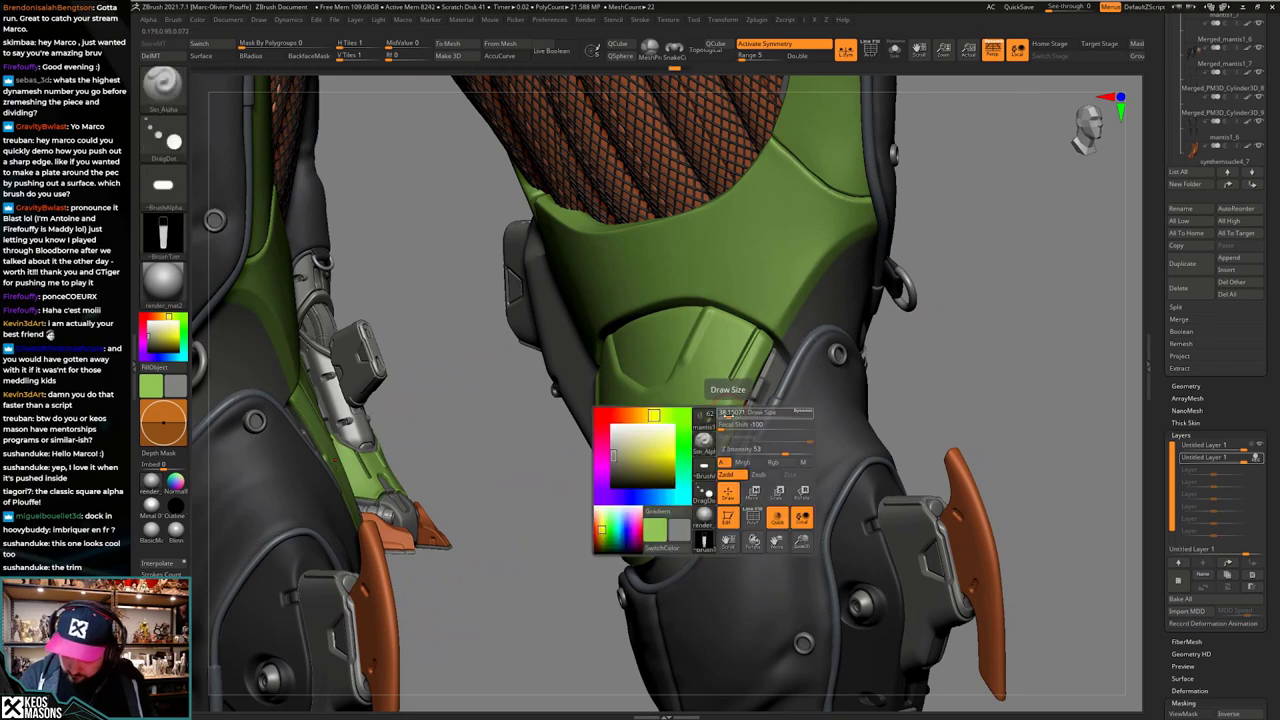
left_click_drag(729, 415, 730, 415)
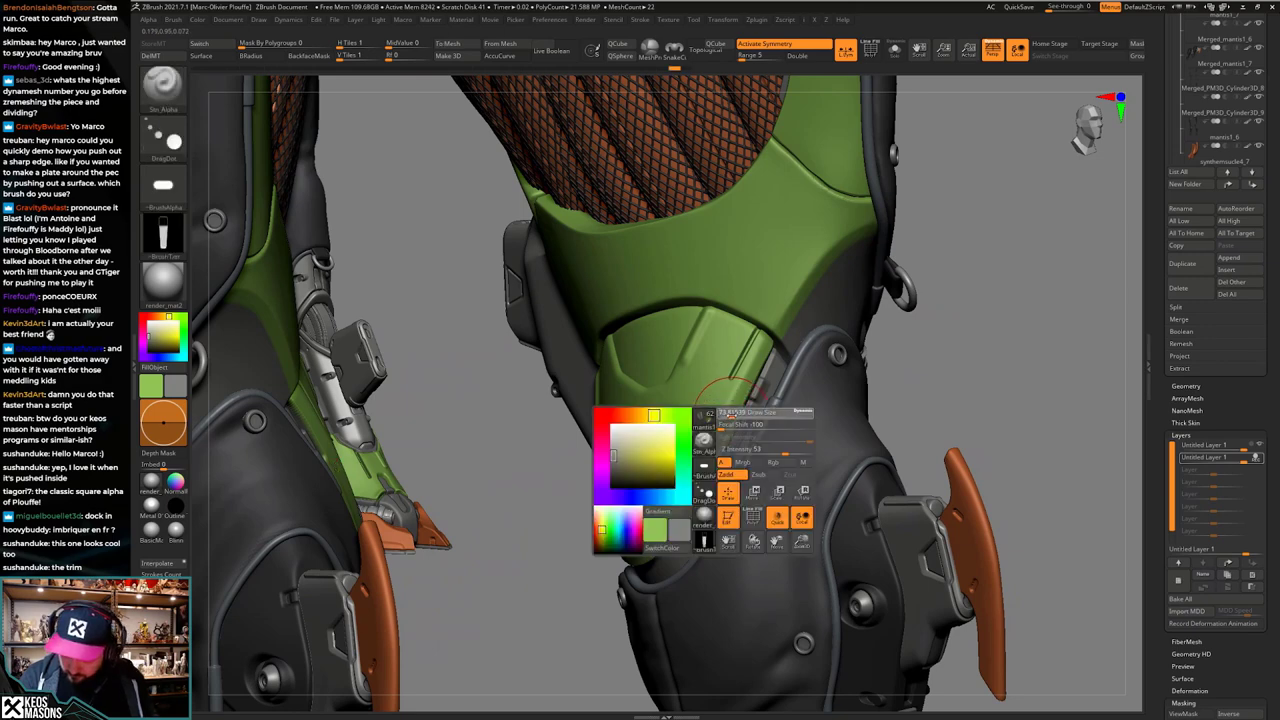
key("space")
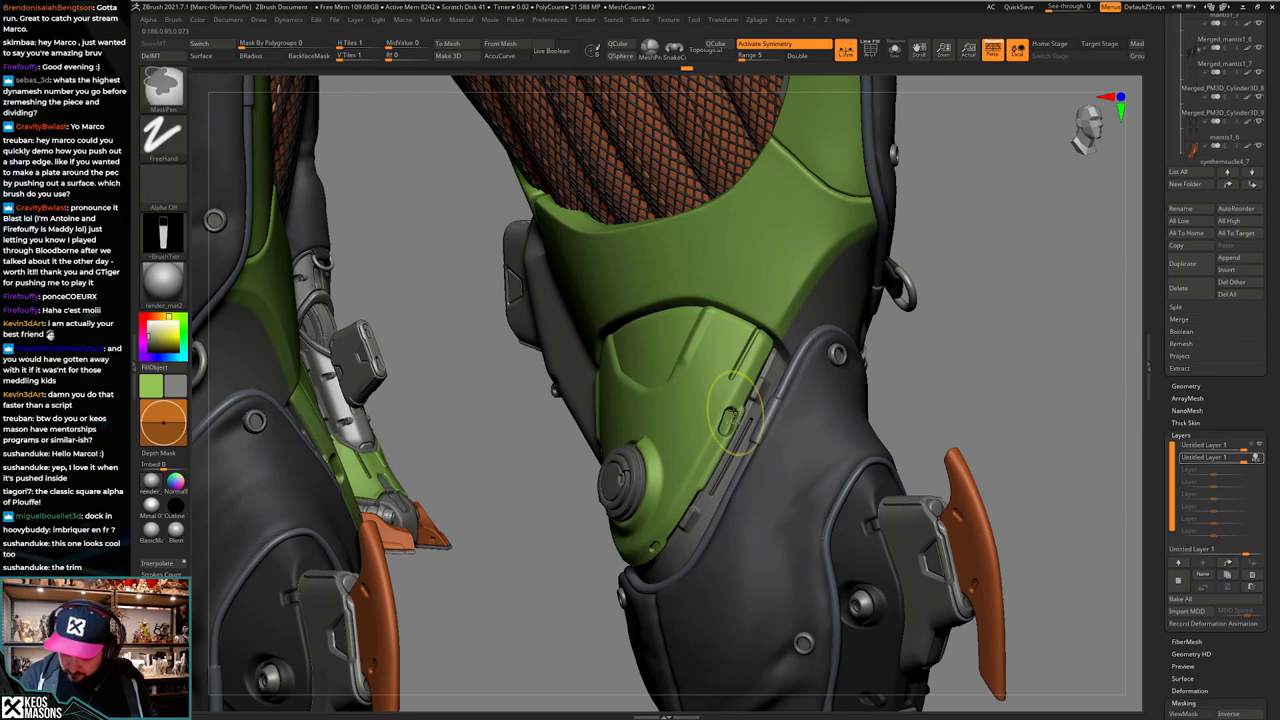
key("space")
key("space")
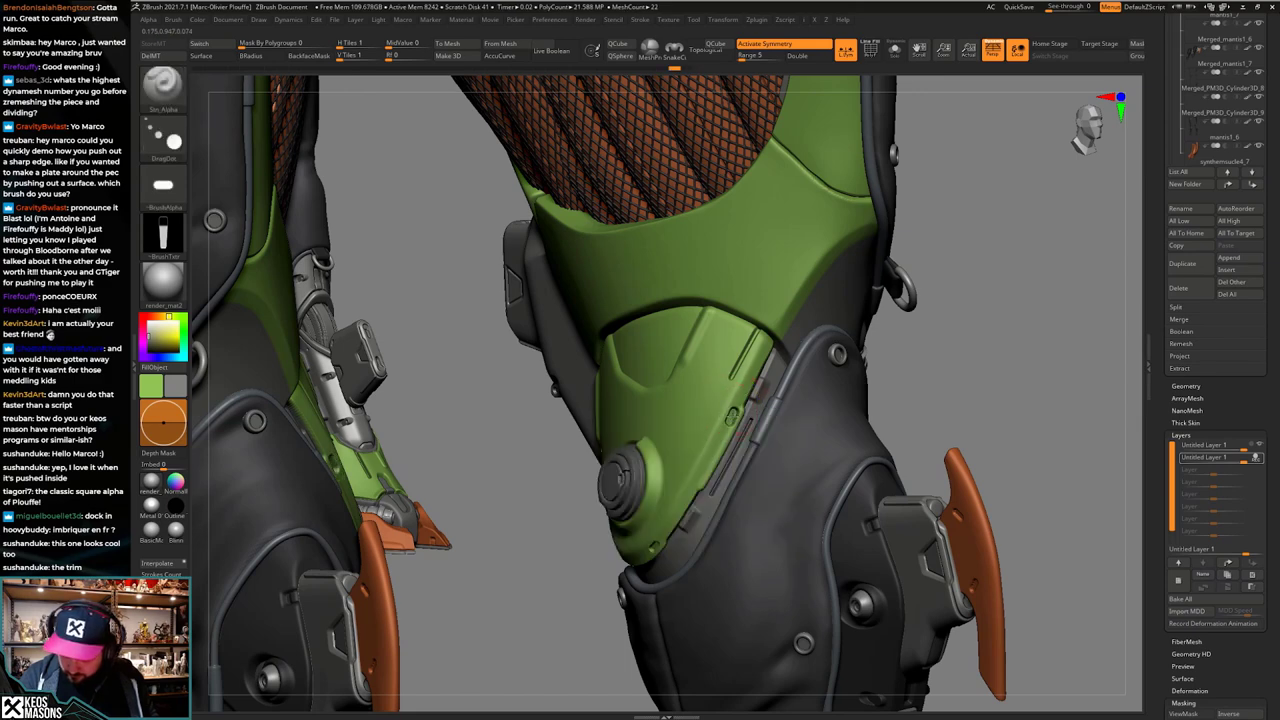
key("ctrl")
key("space")
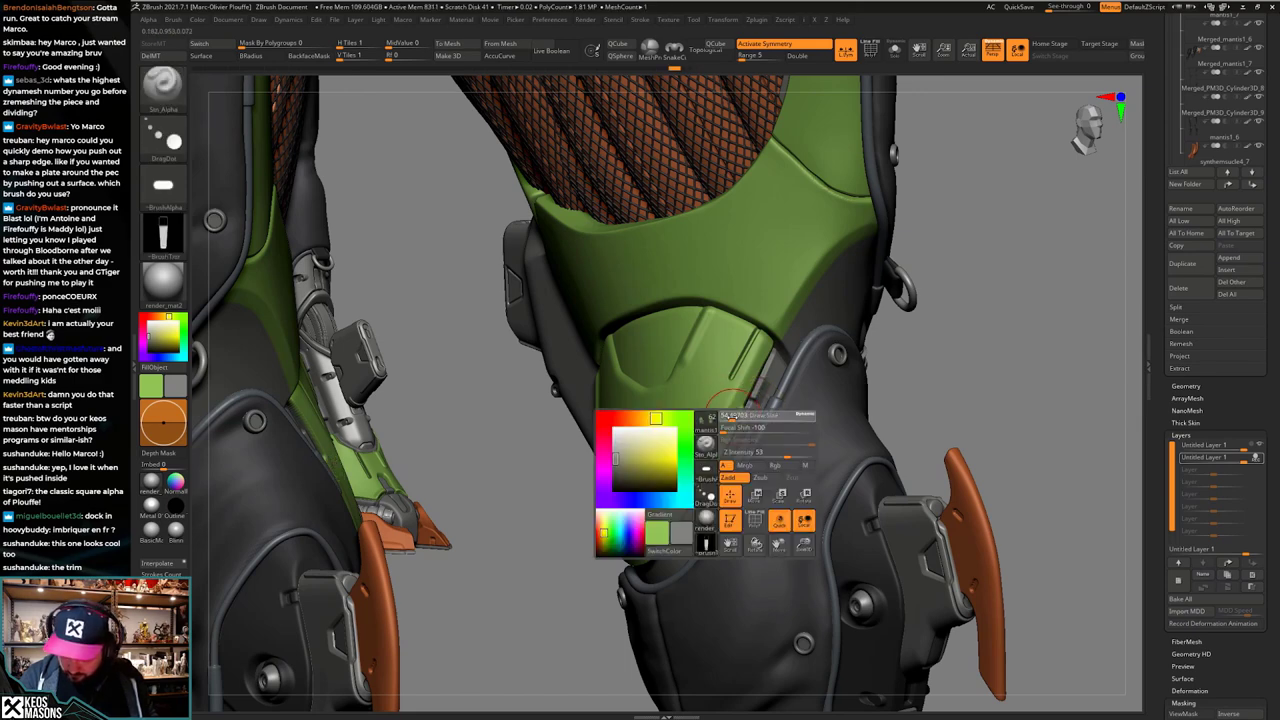
left_click_drag(731, 415, 728, 415)
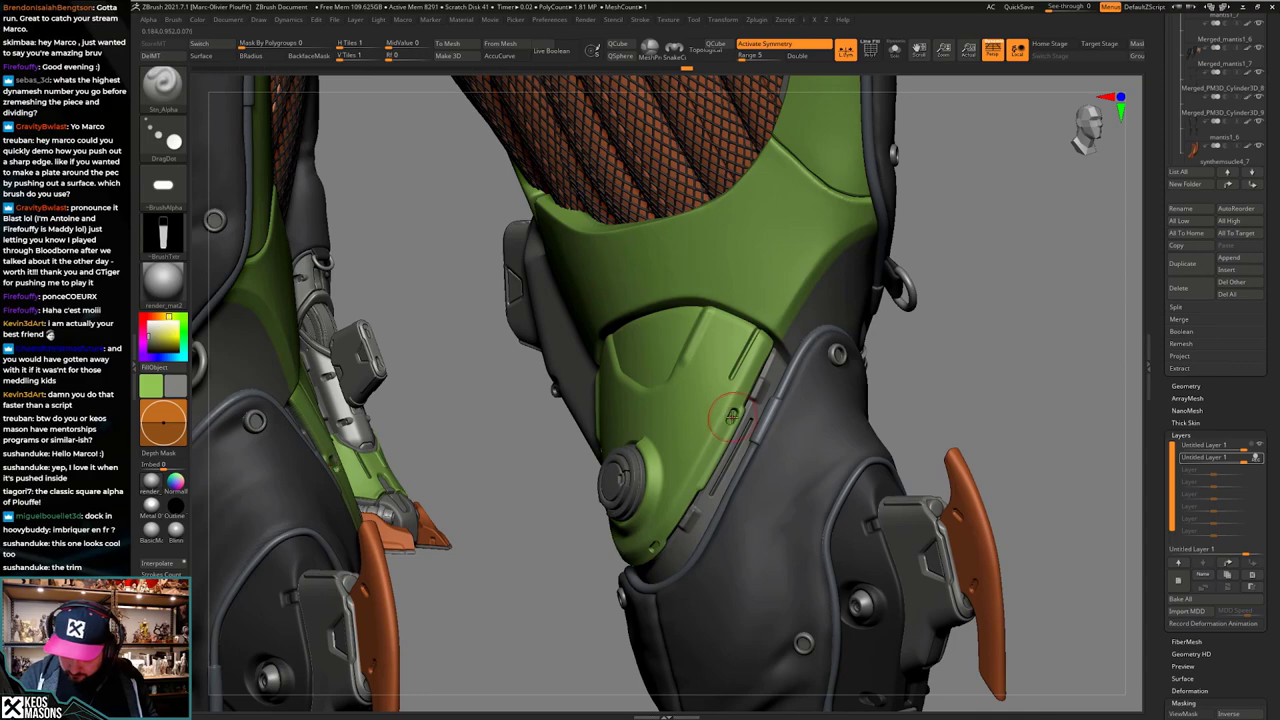
Step: Stamp a small slot on the green knee plate along its outer edge, just above the grey trim
right_click_drag(732, 417, 727, 455, "ctrl")
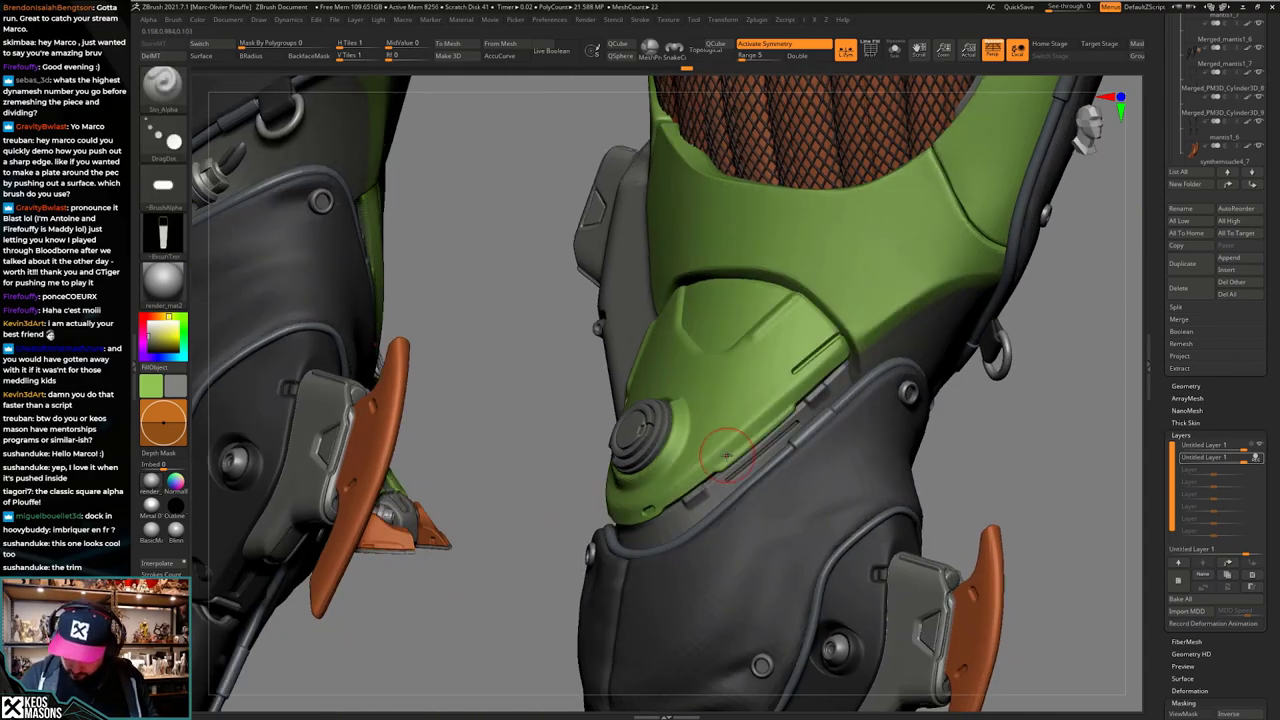
left_click_drag(727, 455, 727, 455)
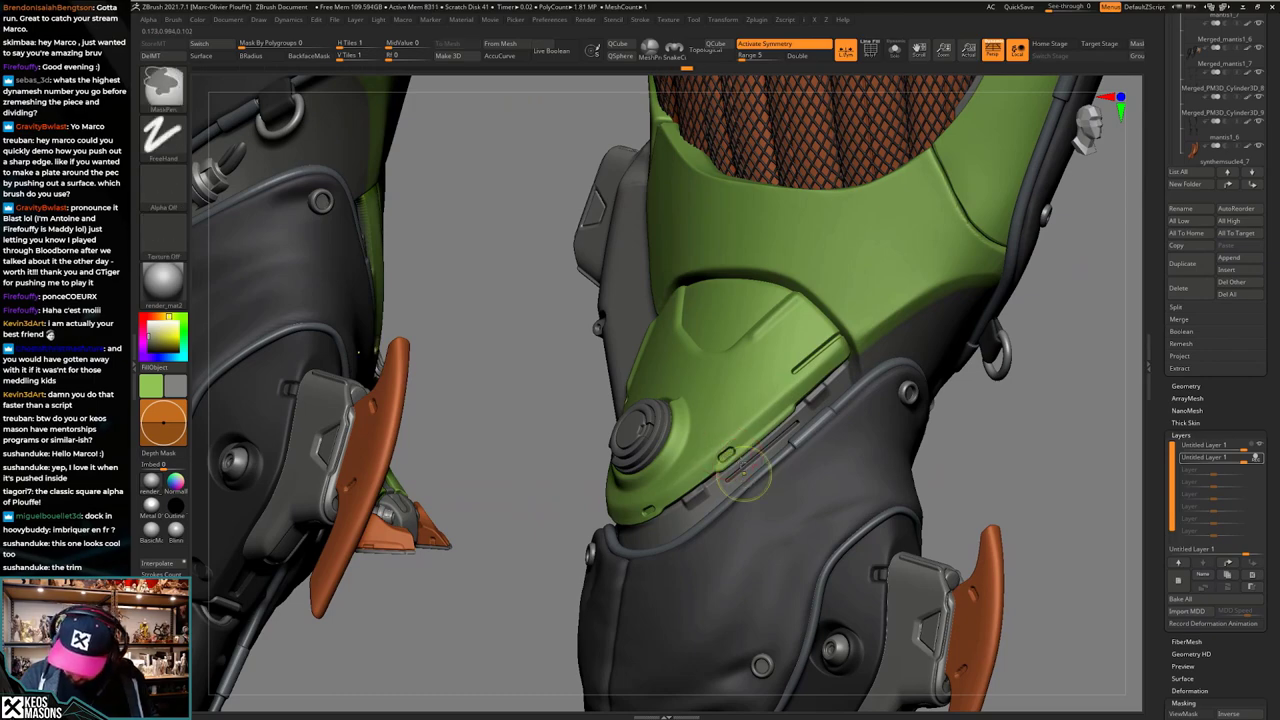
mouse_move(752, 475)
right_mouse_down("ctrl")
mouse_move(850, 490)
mouse_move(829, 517)
mouse_move(752, 540)
mouse_move(805, 542)
mouse_move(748, 543)
mouse_move(770, 570)
mouse_move(757, 574)
mouse_move(781, 577)
mouse_move(781, 532)
right_mouse_up("ctrl")
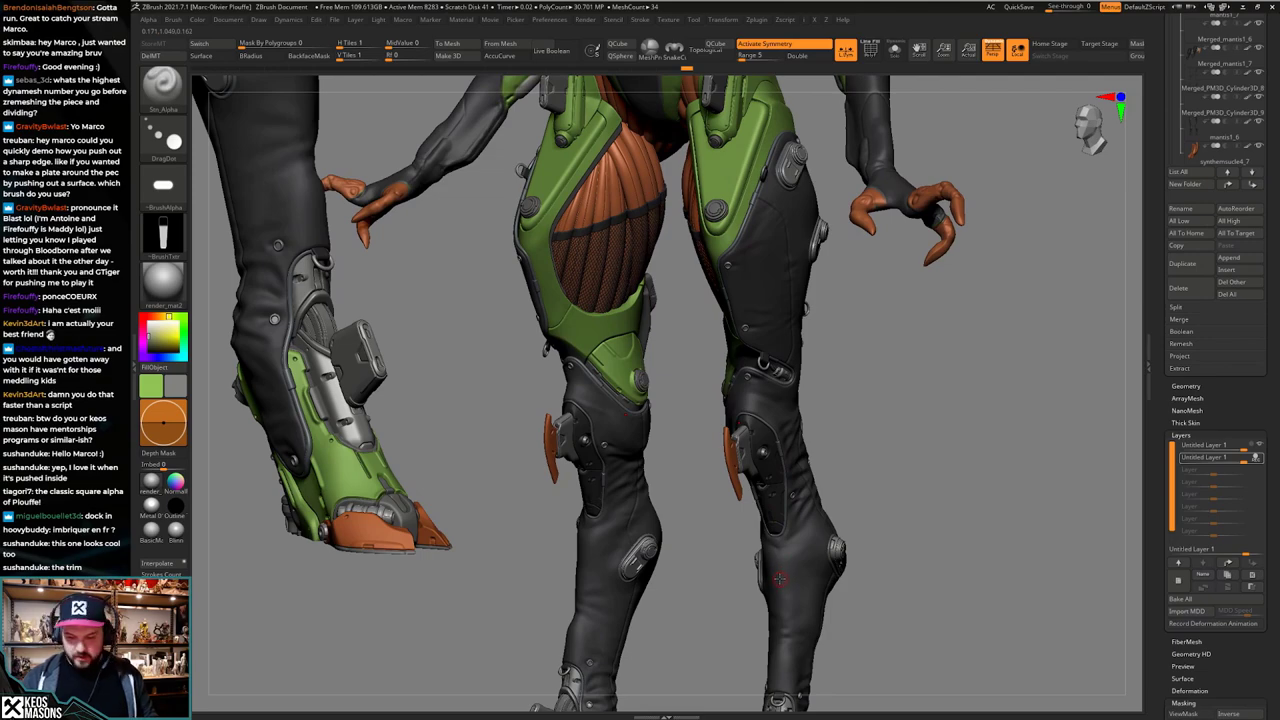
mouse_move(637, 400)
right_mouse_down("ctrl")
mouse_move(708, 480)
mouse_move(905, 472)
mouse_move(794, 480)
right_mouse_up("ctrl")
key("ctrl+z")
key("ctrl+z")
Step: Carve panel grooves into the grey trim under the green knee plate with the Orb_Cracks brush at a small draw size
key("space")
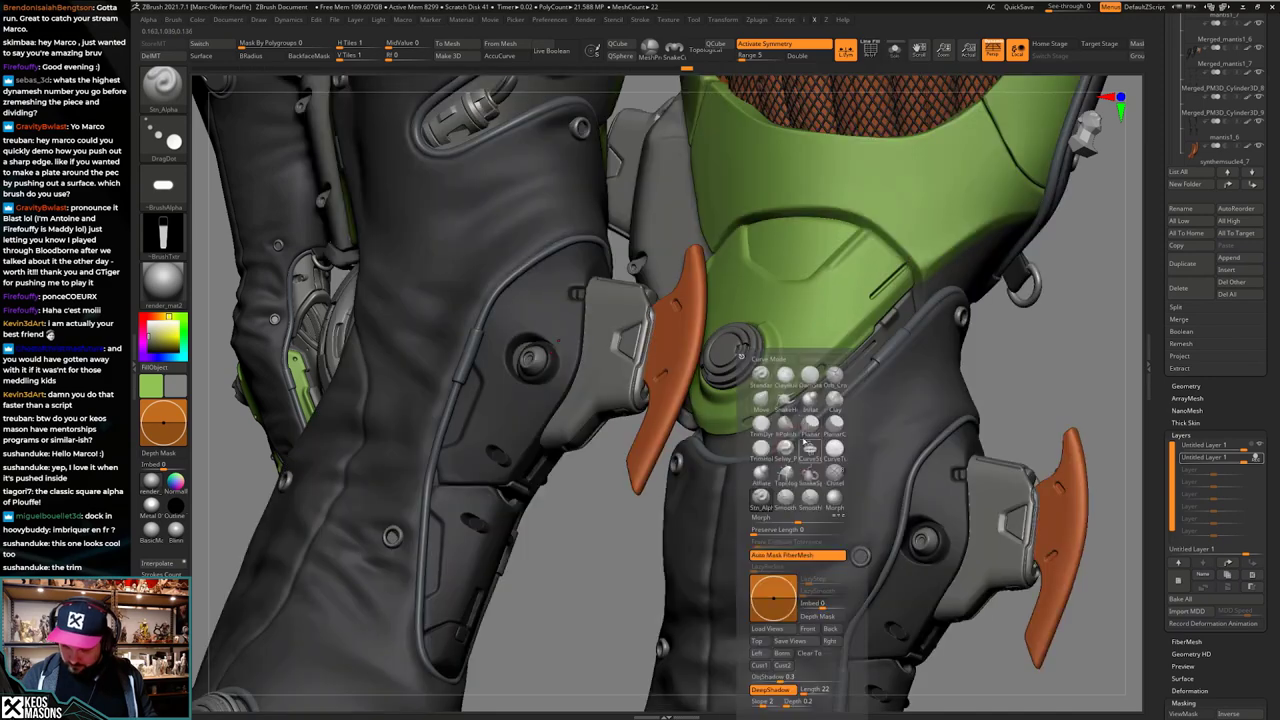
left_click(843, 370)
right_click_drag(695, 555, 762, 491)
key("space")
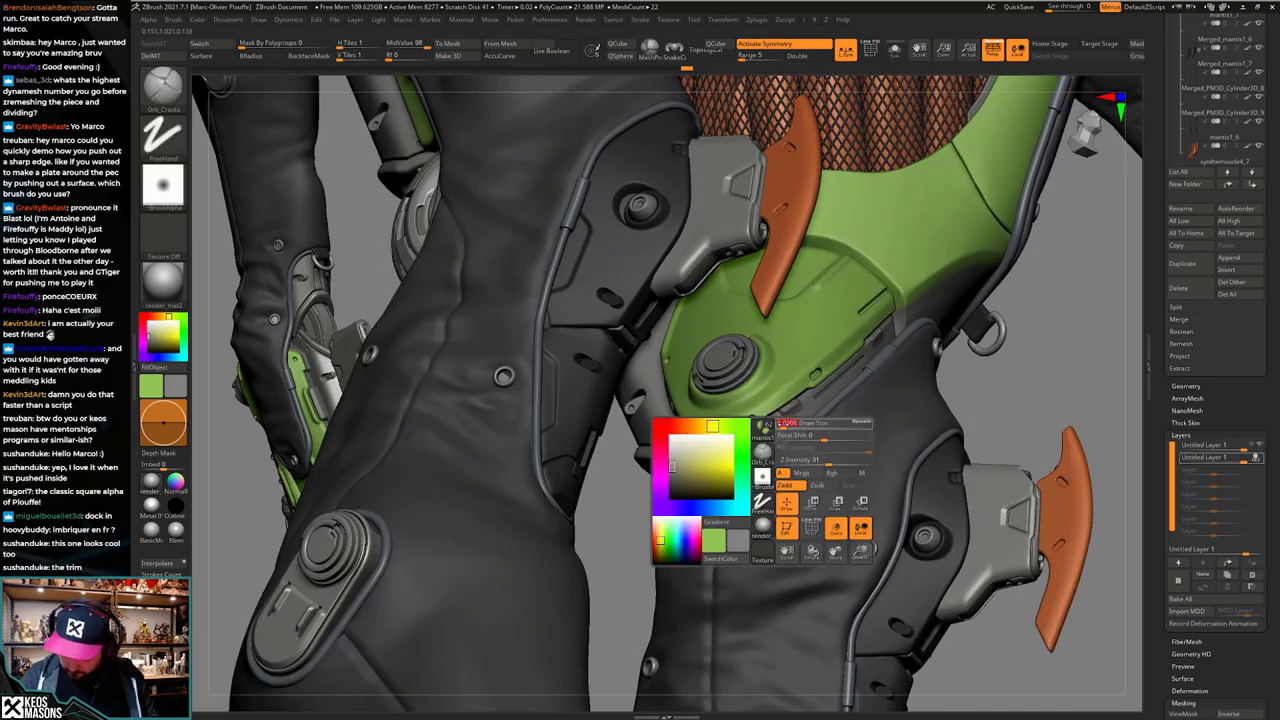
right_click_drag(787, 424, 713, 450)
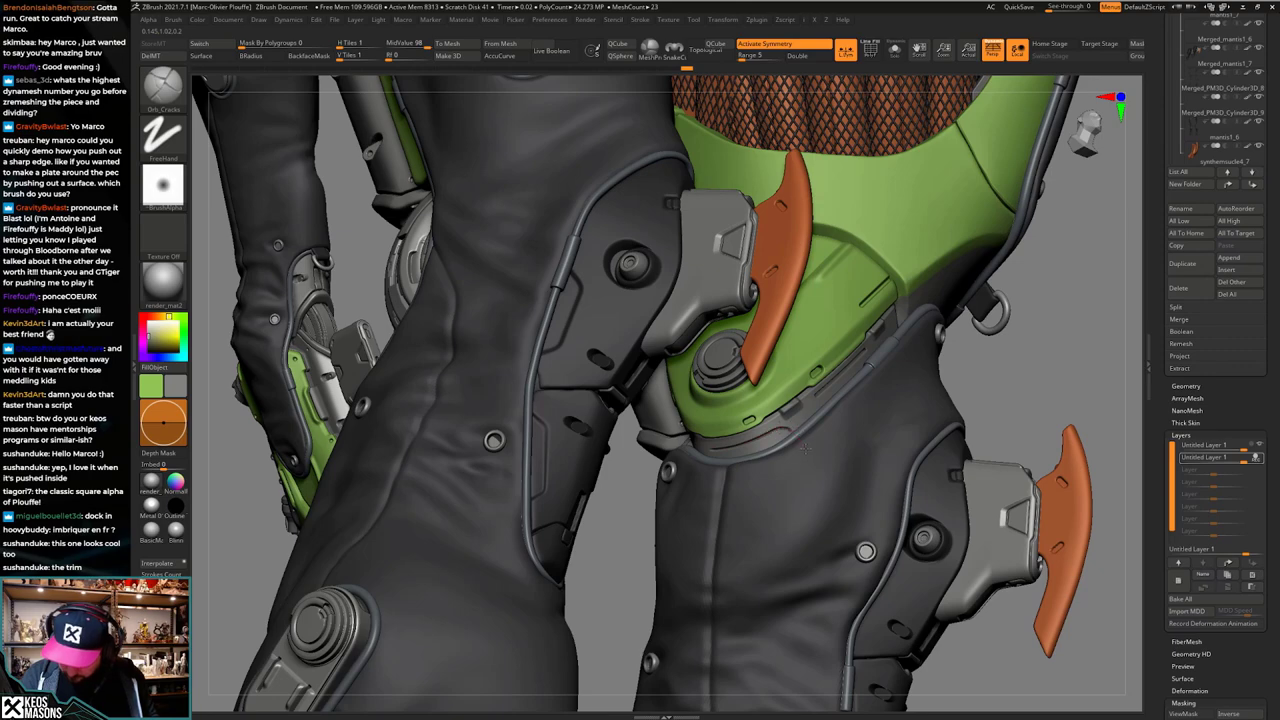
right_click_drag(704, 450, 755, 448)
key("alt+s")
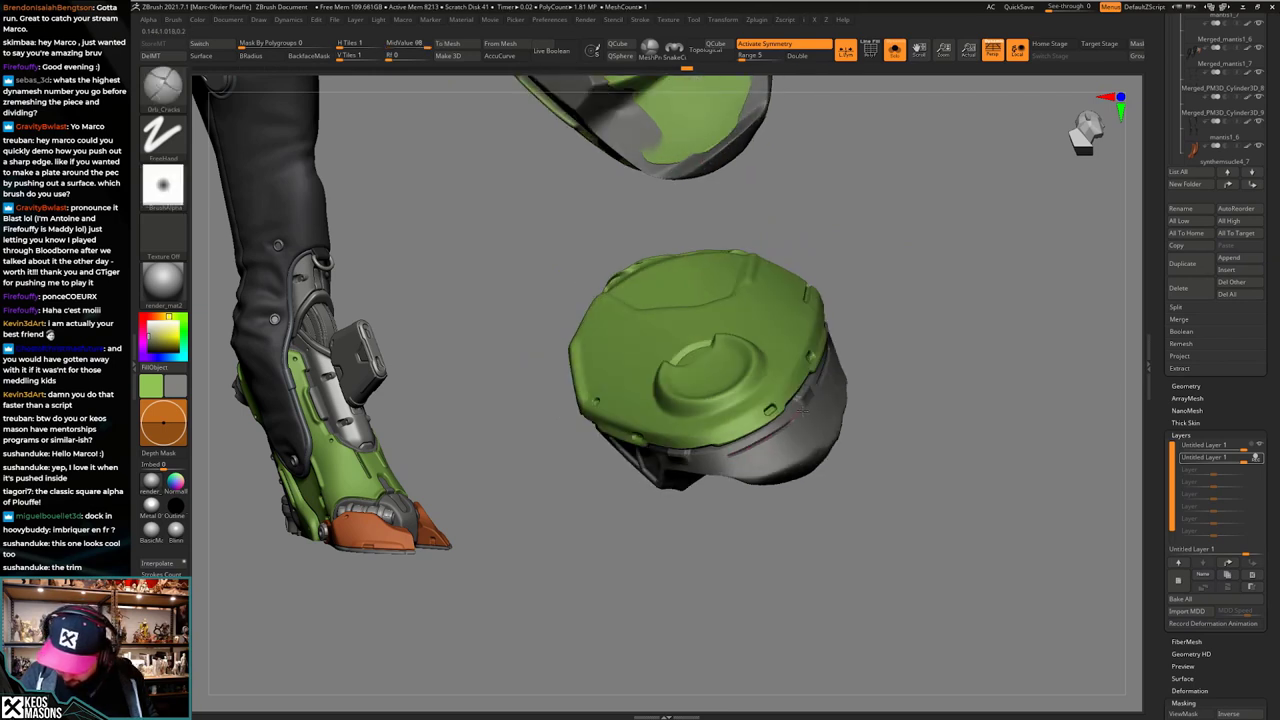
right_click_drag(829, 442, 901, 441)
key("alt+s")
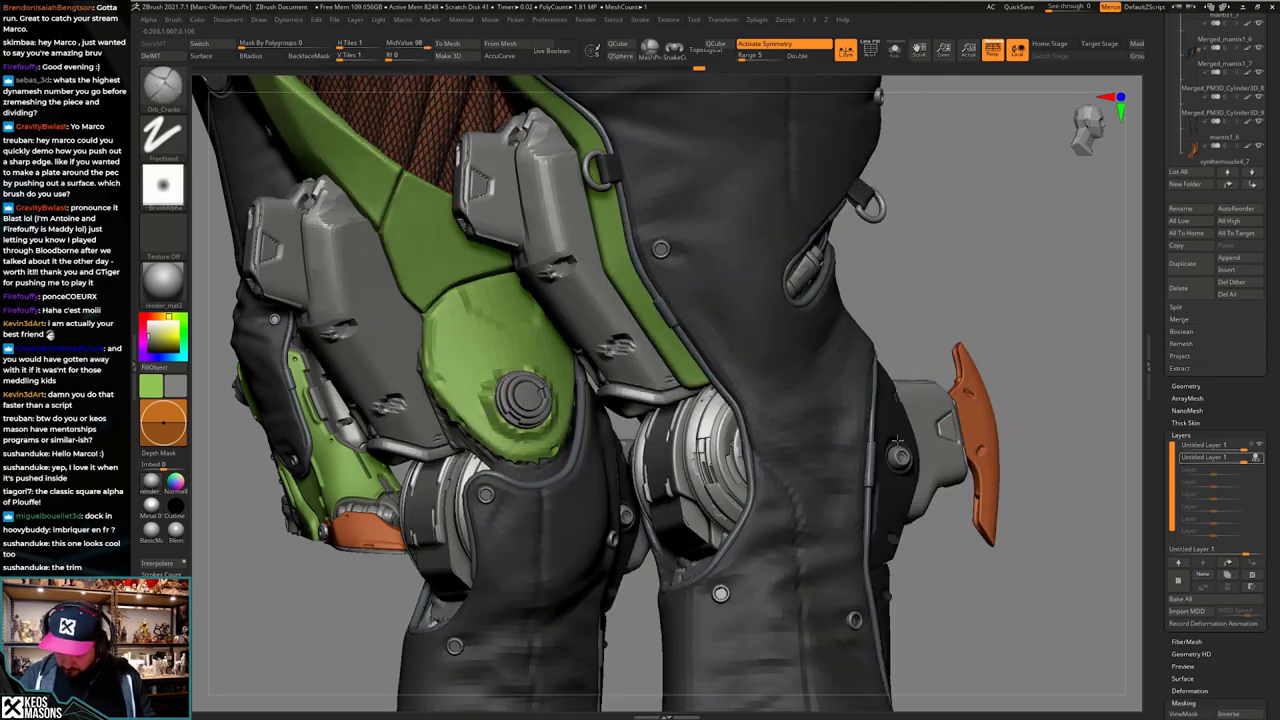
Step: Carve angular panel grooves into the grey trim on the other side of the knee plate, beside the knee joint
right_click_drag(686, 529, 800, 402)
key("alt+s")
key("alt+s")
right_click_drag(800, 402, 893, 455)
mouse_move(764, 388)
right_mouse_down("ctrl")
mouse_move(752, 452)
mouse_move(772, 440)
mouse_move(752, 433)
mouse_move(736, 452)
right_mouse_up("ctrl")
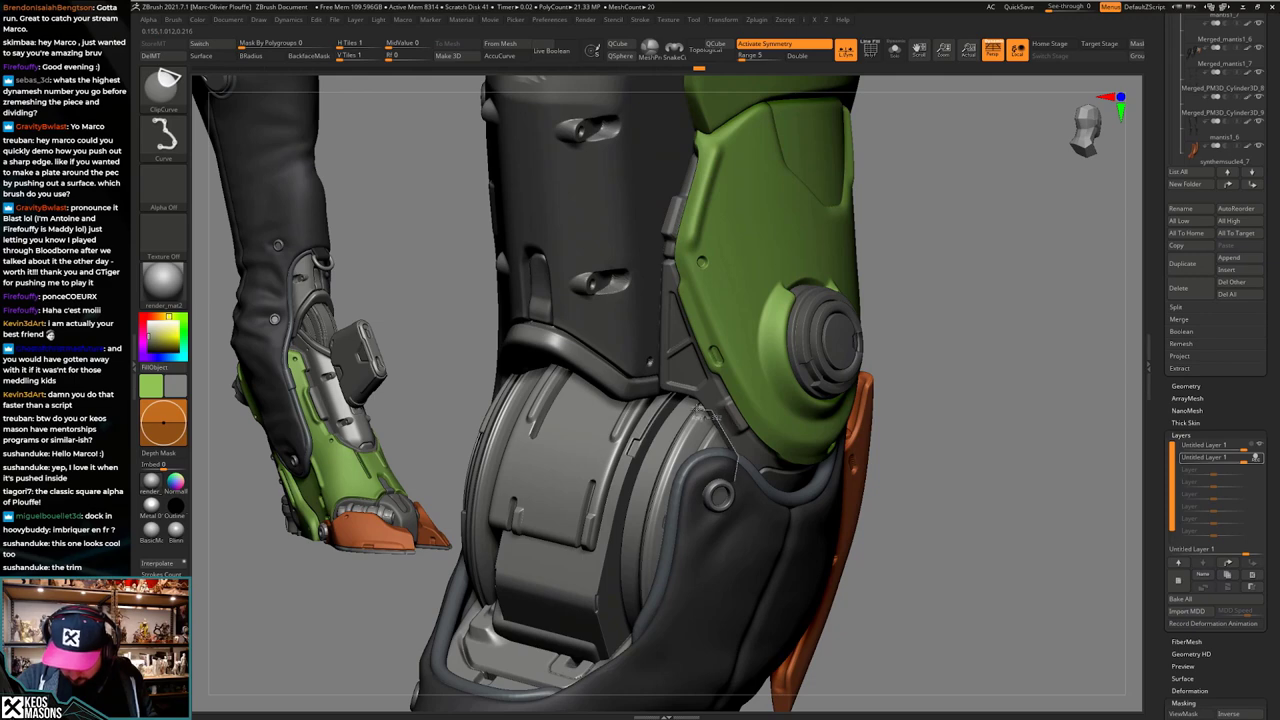
Step: Return to the Sin_Alpha brush and try a round alpha at a draw size of about 25 on the grey side trim
mouse_move(712, 404)
right_mouse_down()
mouse_move(770, 396)
mouse_move(717, 396)
right_mouse_up()
mouse_move(751, 490)
right_mouse_down()
mouse_move(715, 505)
mouse_move(716, 455)
mouse_move(660, 460)
mouse_move(668, 530)
mouse_move(736, 539)
mouse_move(746, 481)
right_mouse_up()
key("space")
left_click(778, 452)
key("F5")
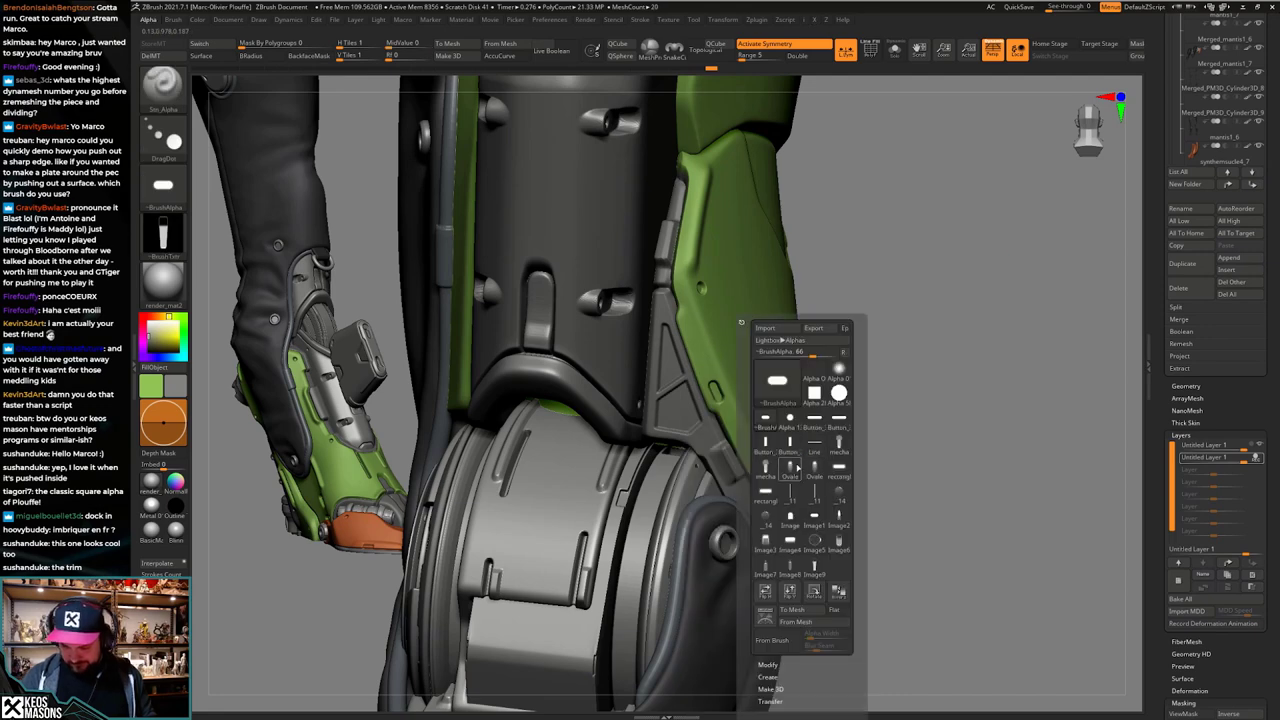
left_click(790, 419)
key("space")
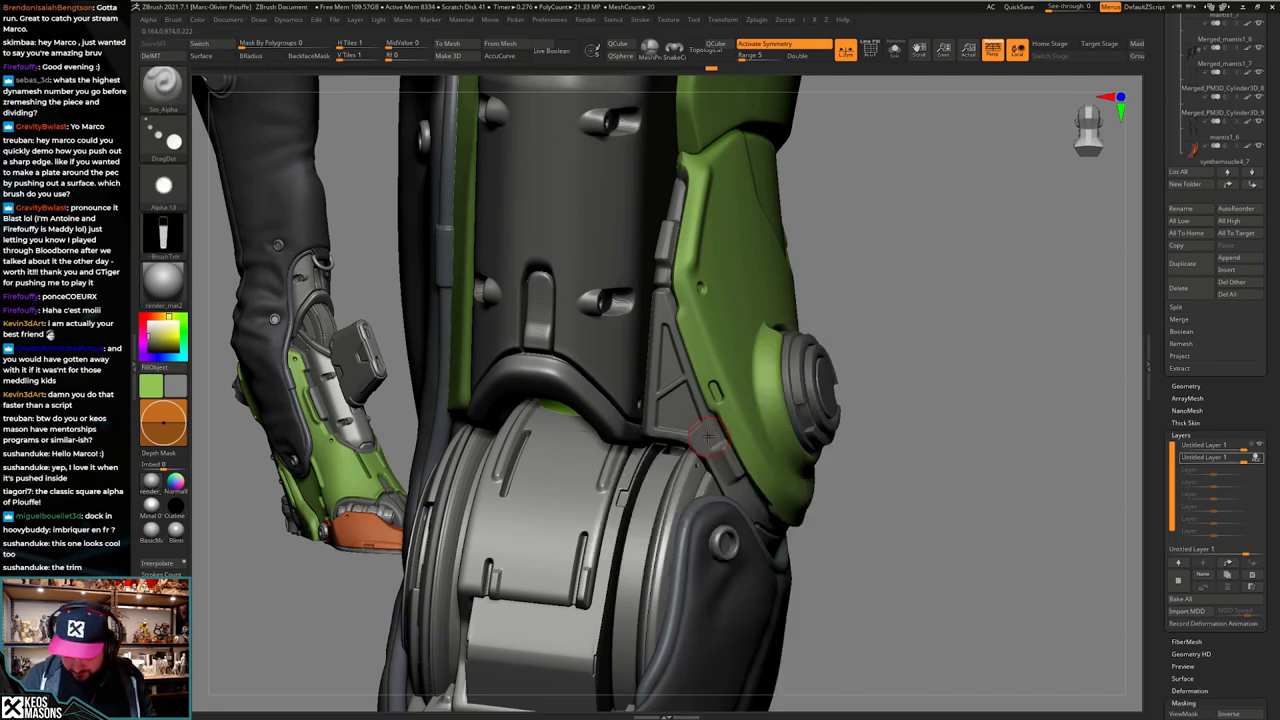
key("space")
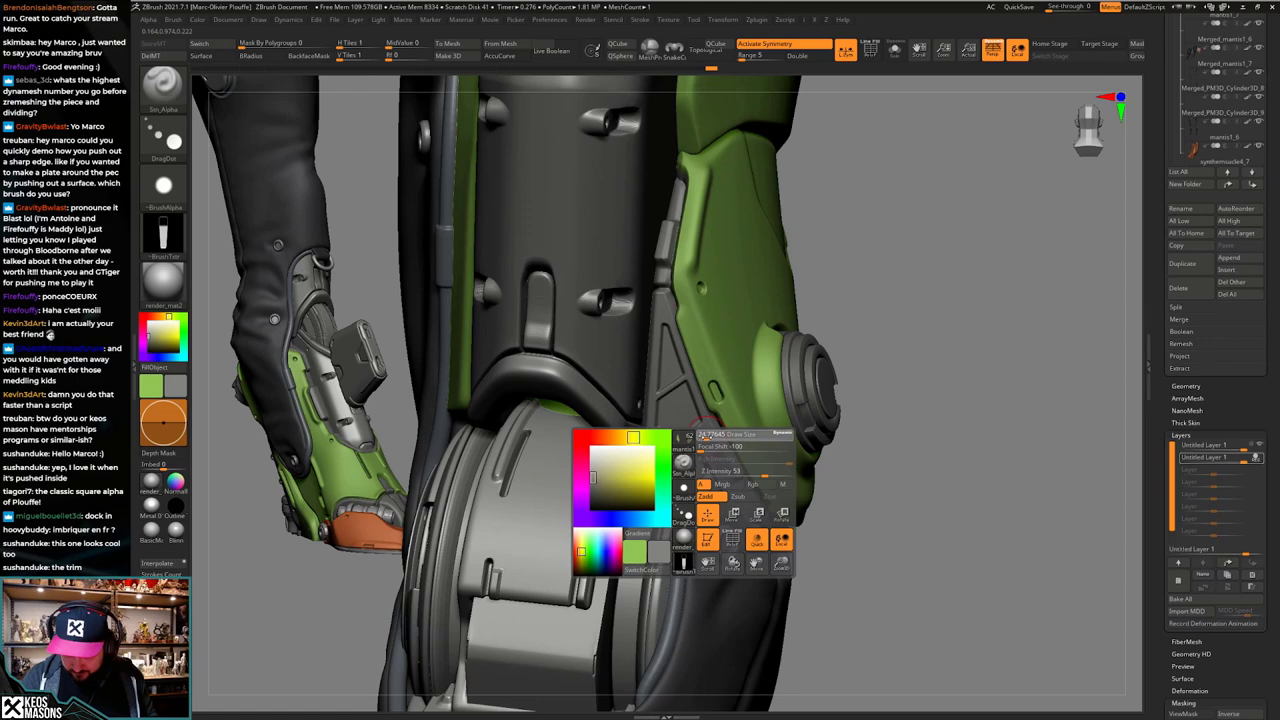
mouse_move(701, 443)
right_mouse_down("ctrl")
mouse_move(790, 530)
mouse_move(710, 548)
mouse_move(735, 512)
right_mouse_up("ctrl")
key("space")
left_click_drag(751, 451, 754, 451)
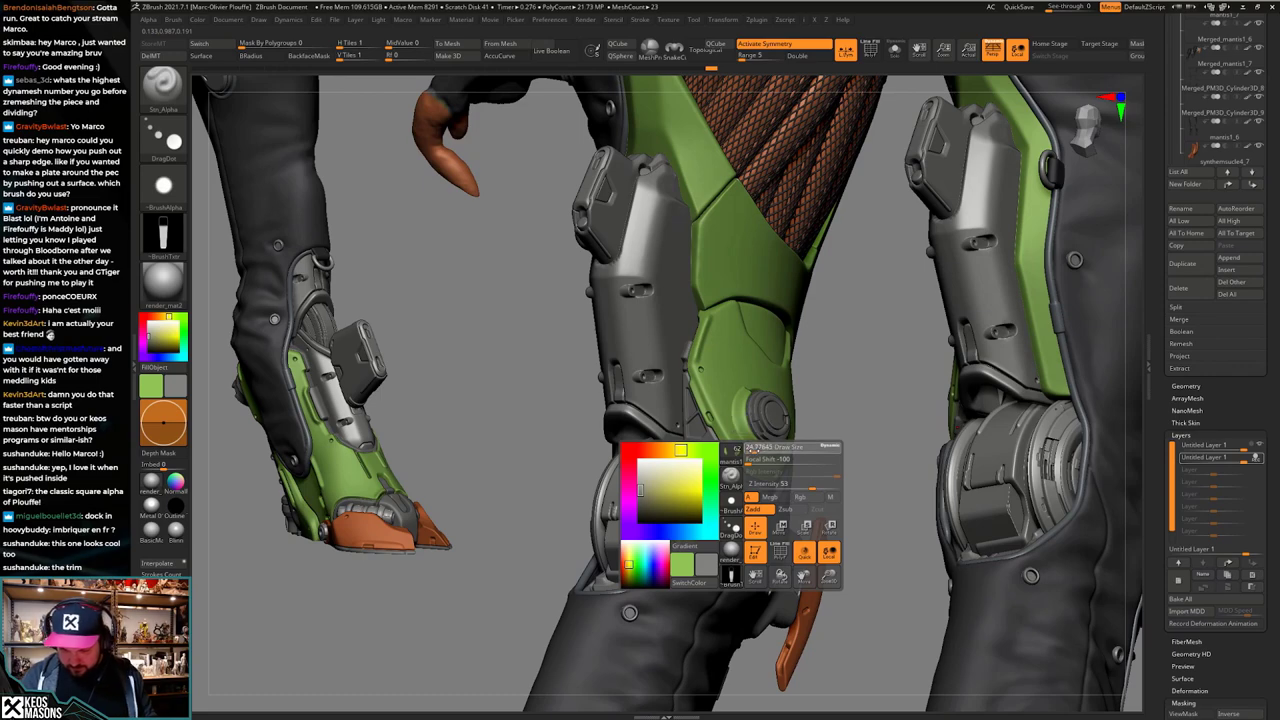
Step: Examine the knee plate's front and lower trim, both isolated and with the full character shown
right_click_drag(754, 451, 790, 500, "ctrl")
right_click_drag(790, 500, 710, 495)
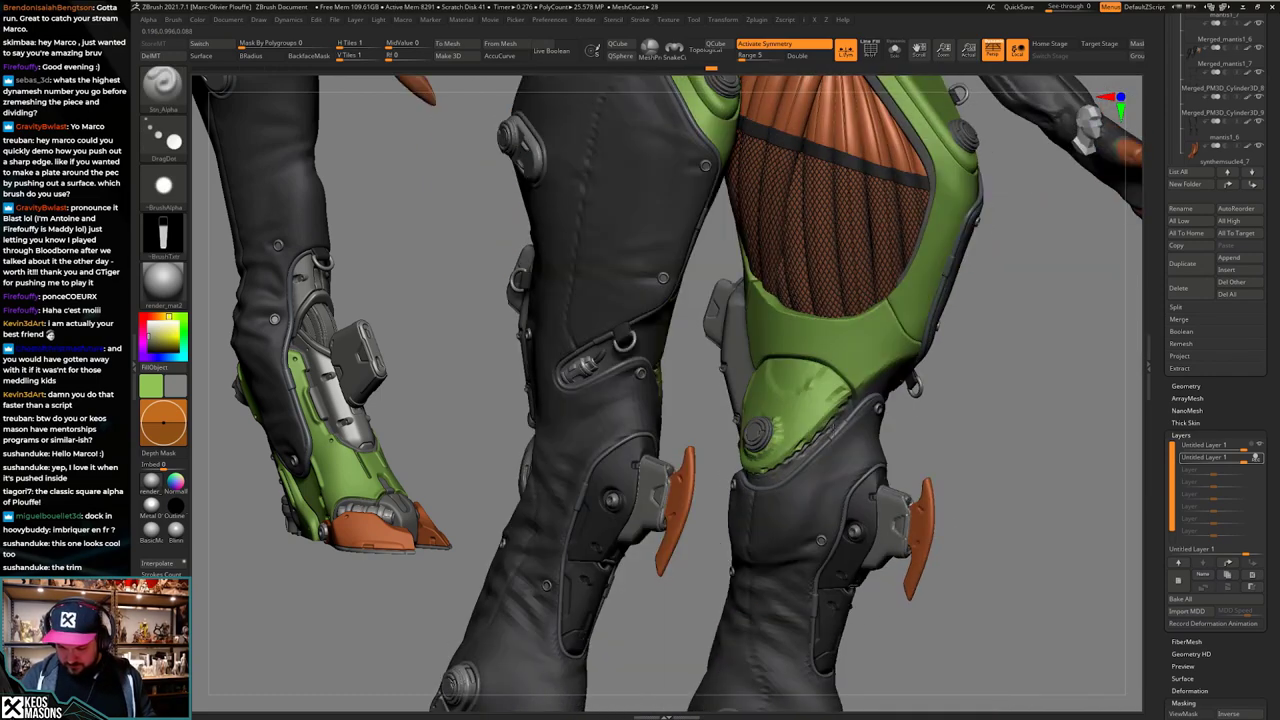
right_click_drag(780, 450, 820, 495, "ctrl")
key("alt+s")
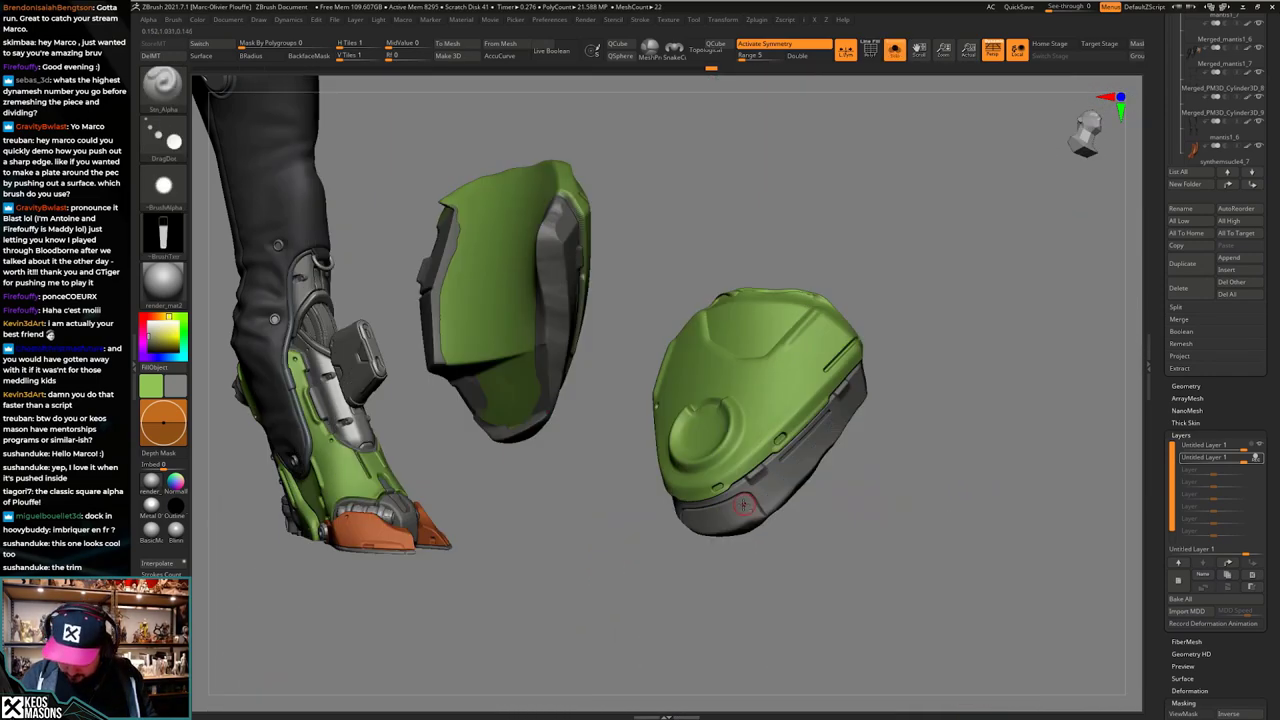
key("alt+s")
mouse_move(769, 540)
right_mouse_down("ctrl")
mouse_move(832, 480)
mouse_move(808, 500)
right_mouse_up("ctrl")
right_click(808, 500)
left_click(806, 499)
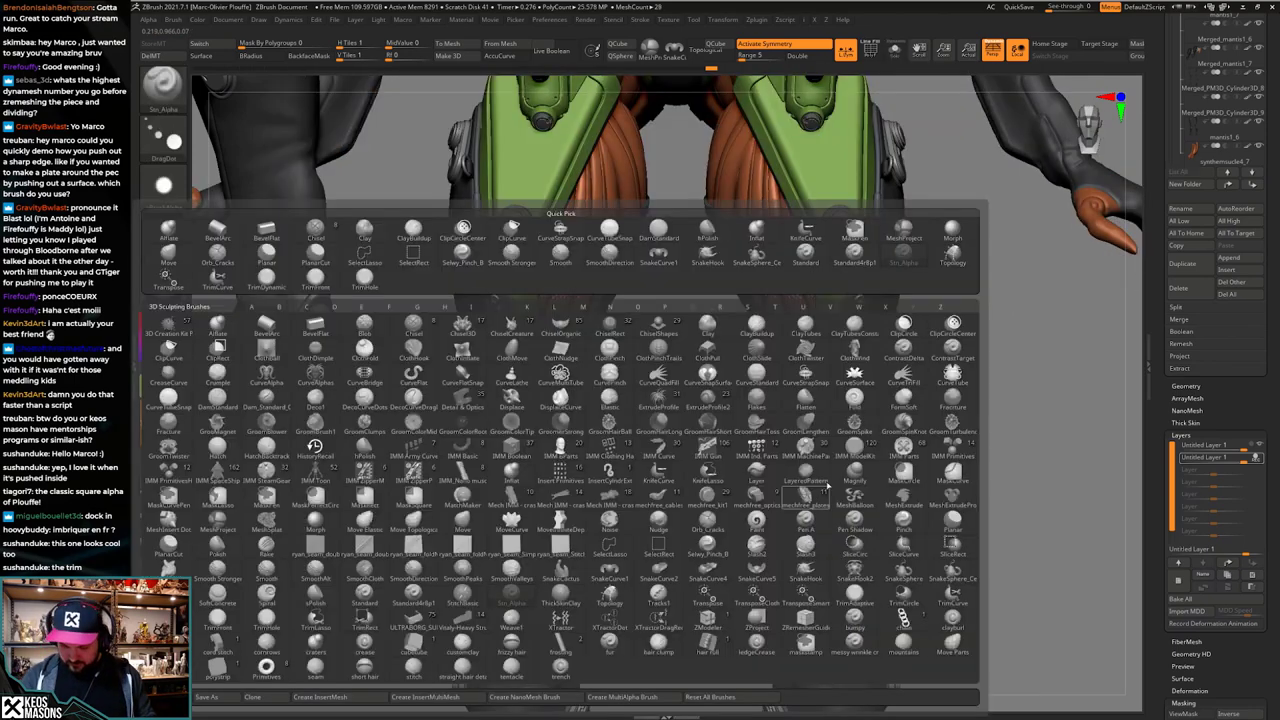
key("alt+s")
Step: Choose the Image4 alpha for the Sin_Alpha brush and adjust its Z Intensity for the knee plate's lower trim
mouse_move(777, 608)
right_mouse_down()
mouse_move(806, 490)
mouse_move(806, 514)
right_mouse_up()
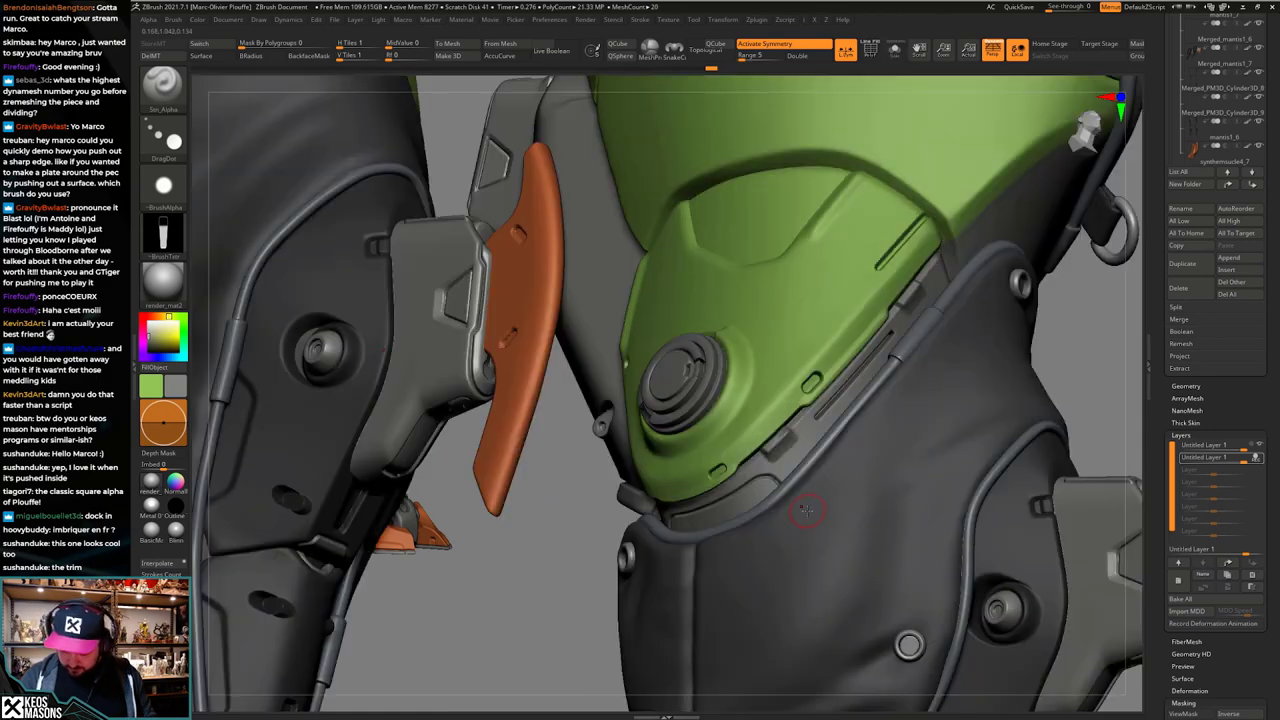
right_click(806, 514)
key("a")
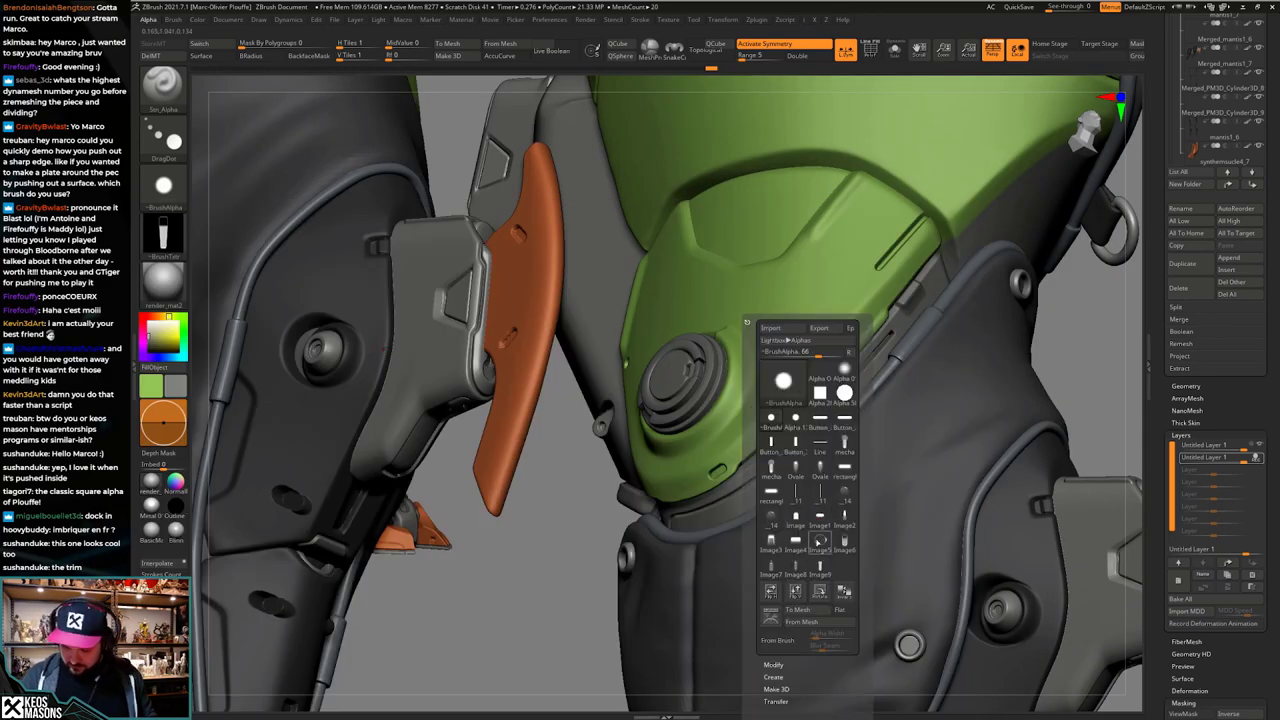
left_click(771, 531)
key("space")
left_click(752, 499)
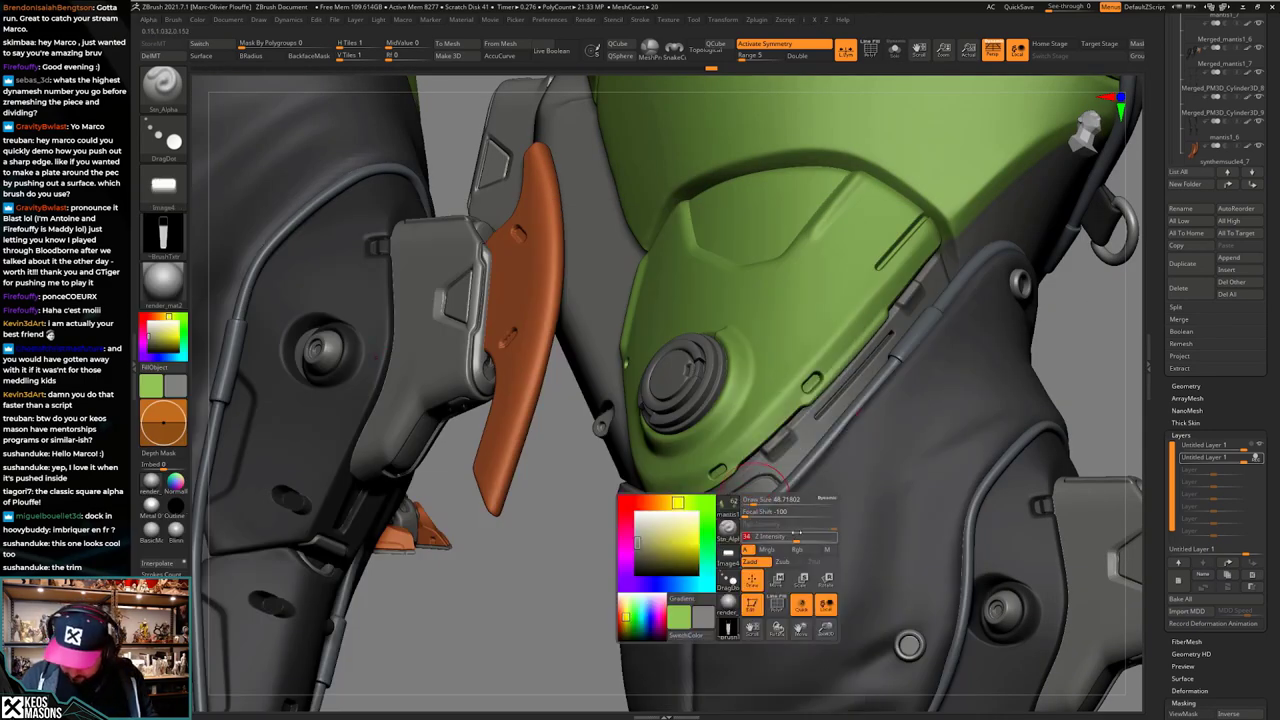
Step: Try an Image4 stamp on the isolated knee plate's grey lower trim, then undo it
right_click(760, 489)
right_click_drag(698, 512, 763, 519)
key("alt+v")
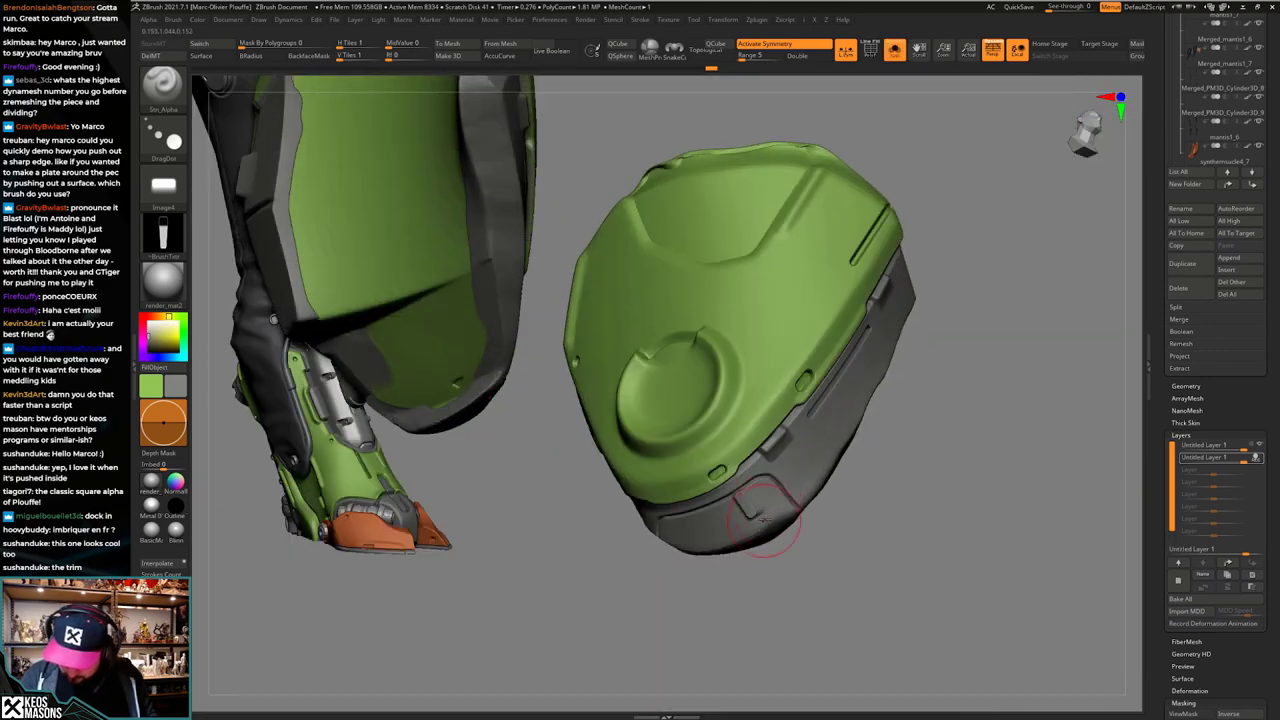
right_click(782, 507)
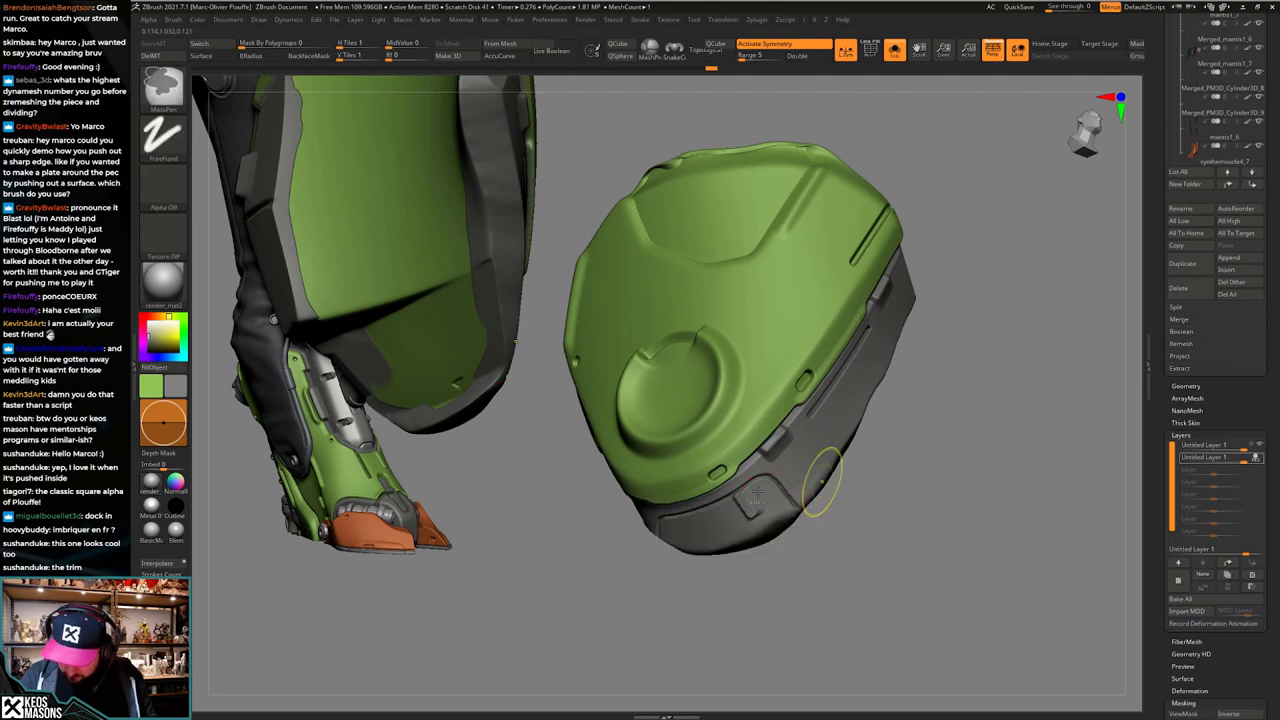
key("ctrl+z")
key("ctrl+z")
Step: Rotate the alpha and stamp a rectangular recess into the grey trim at the knee plate's lower end
key("F4")
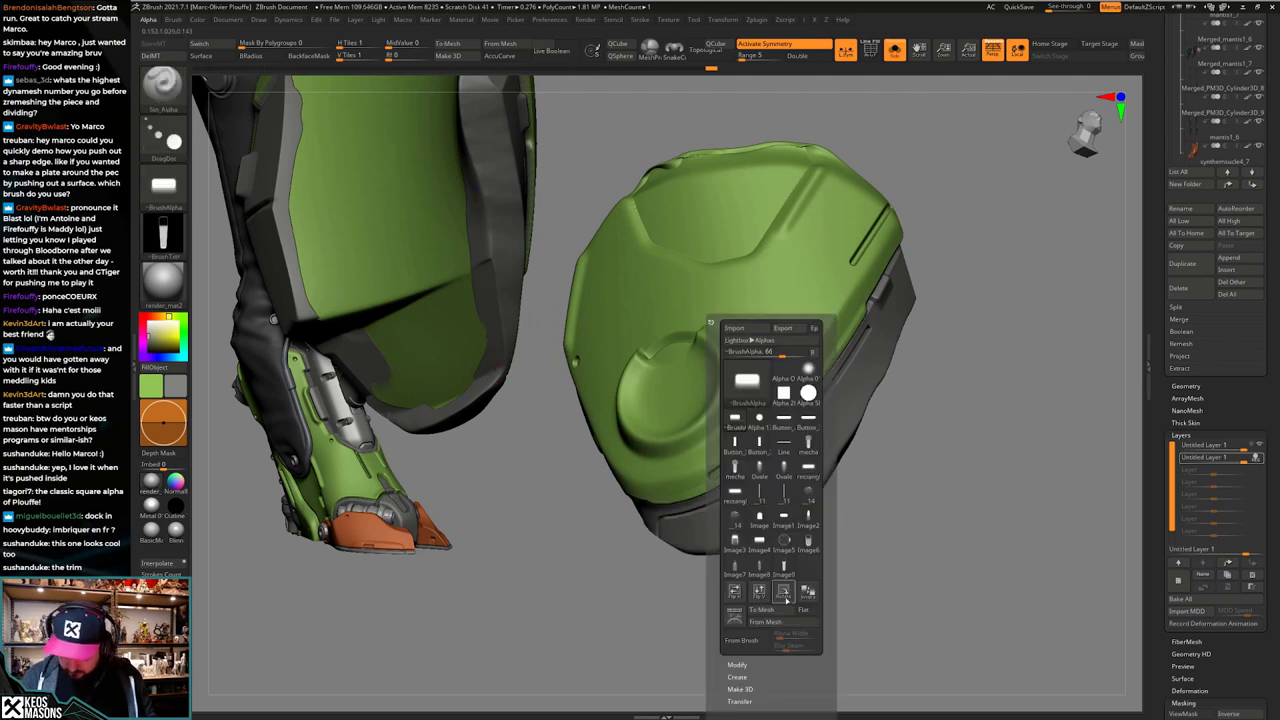
left_click(785, 591)
left_click_drag(752, 505, 750, 505)
right_click_drag(755, 520, 720, 503)
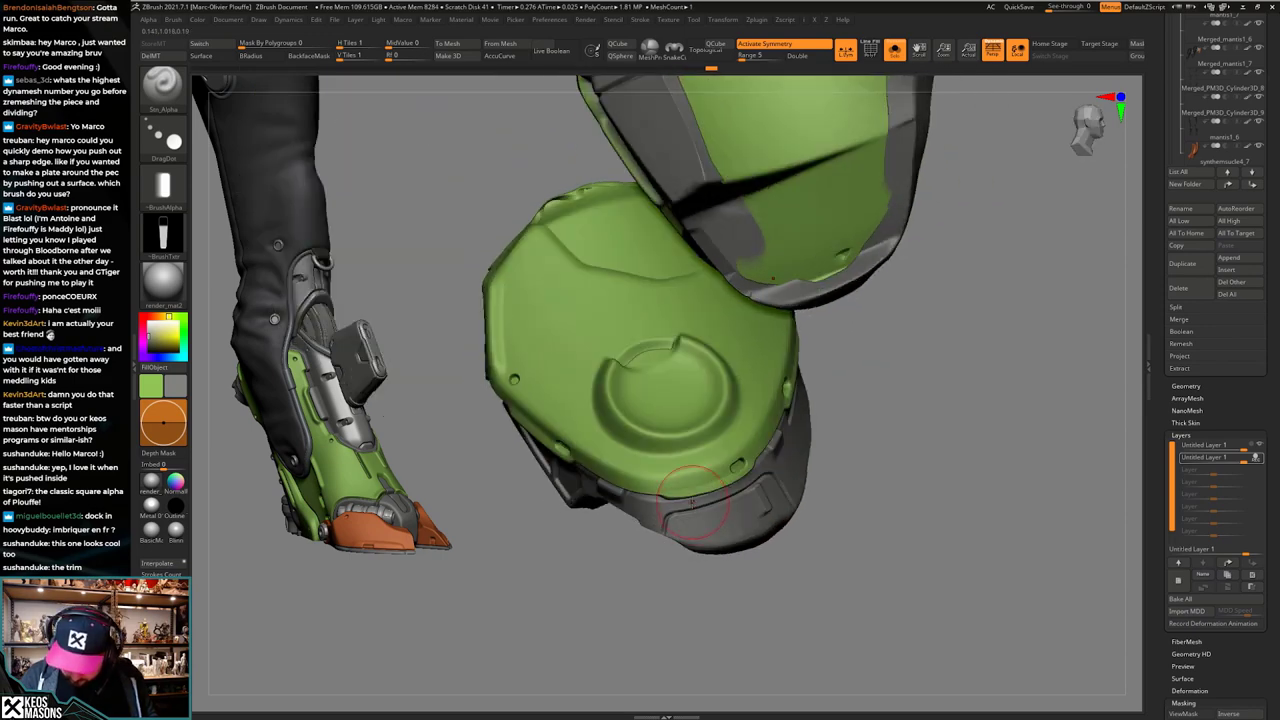
left_click_drag(692, 503, 694, 522)
Step: Show the full character again, switch to the ClayBuildup brush, and review the leg armor from several angles
right_click_drag(690, 505, 680, 545)
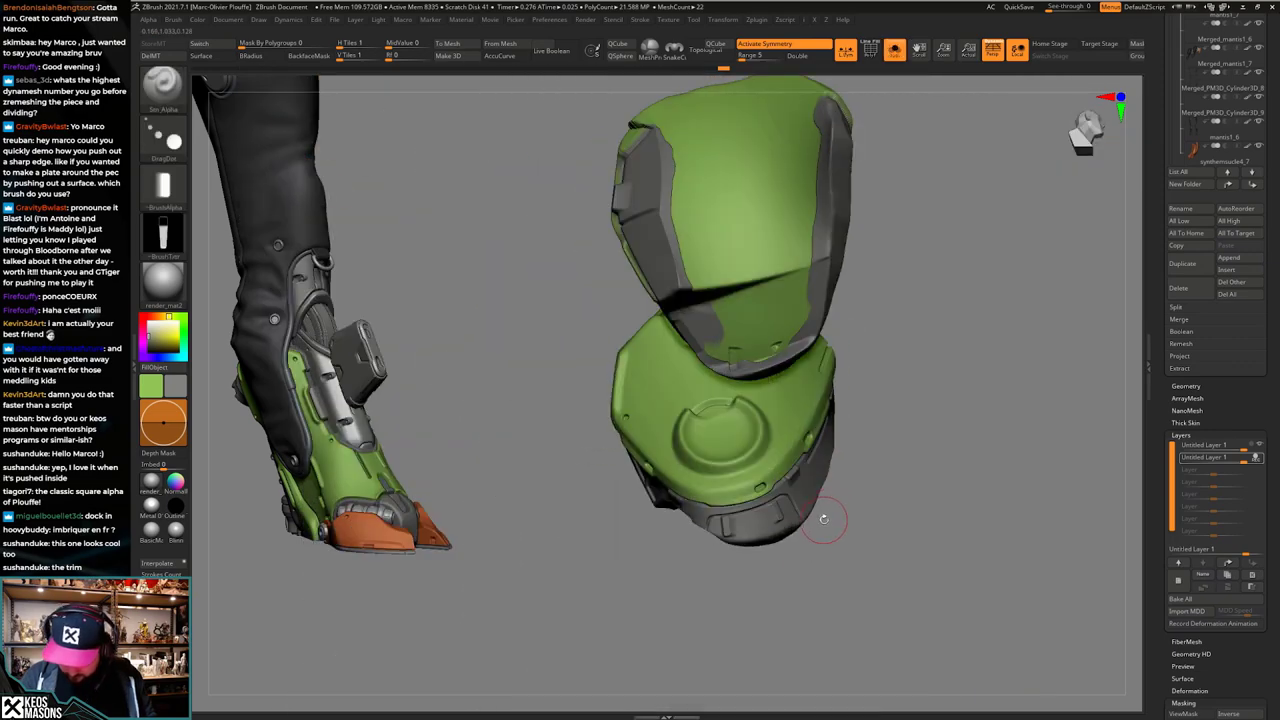
mouse_move(824, 519)
right_mouse_down()
mouse_move(830, 555)
mouse_move(845, 505)
right_mouse_up()
key("alt+s")
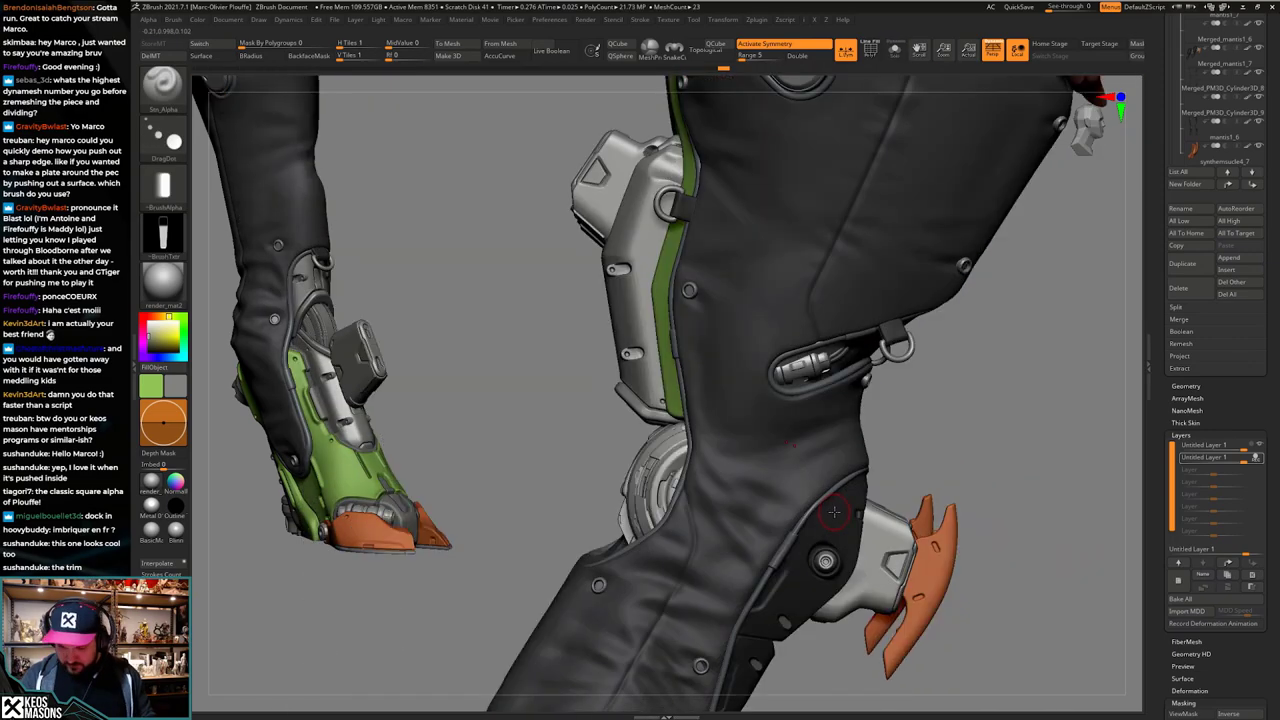
key("b")
key("c")
key("b")
mouse_move(937, 351)
right_mouse_down()
mouse_move(975, 375)
mouse_move(890, 384)
mouse_move(925, 400)
right_mouse_up()
mouse_move(925, 400)
right_mouse_down("ctrl")
mouse_move(806, 509)
mouse_move(825, 474)
mouse_move(811, 455)
mouse_move(797, 523)
right_mouse_up("ctrl")
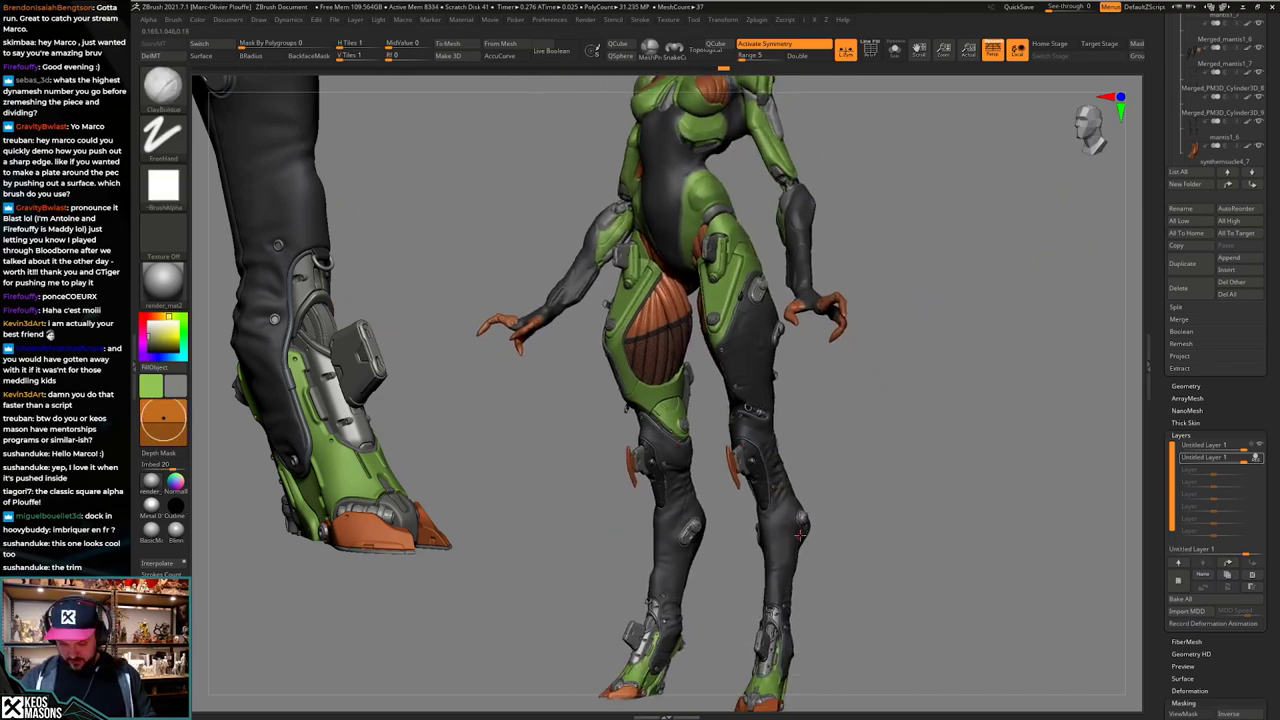
mouse_move(800, 535)
right_mouse_down("alt")
mouse_move(798, 509)
mouse_move(823, 491)
mouse_move(735, 565)
right_mouse_up("alt")
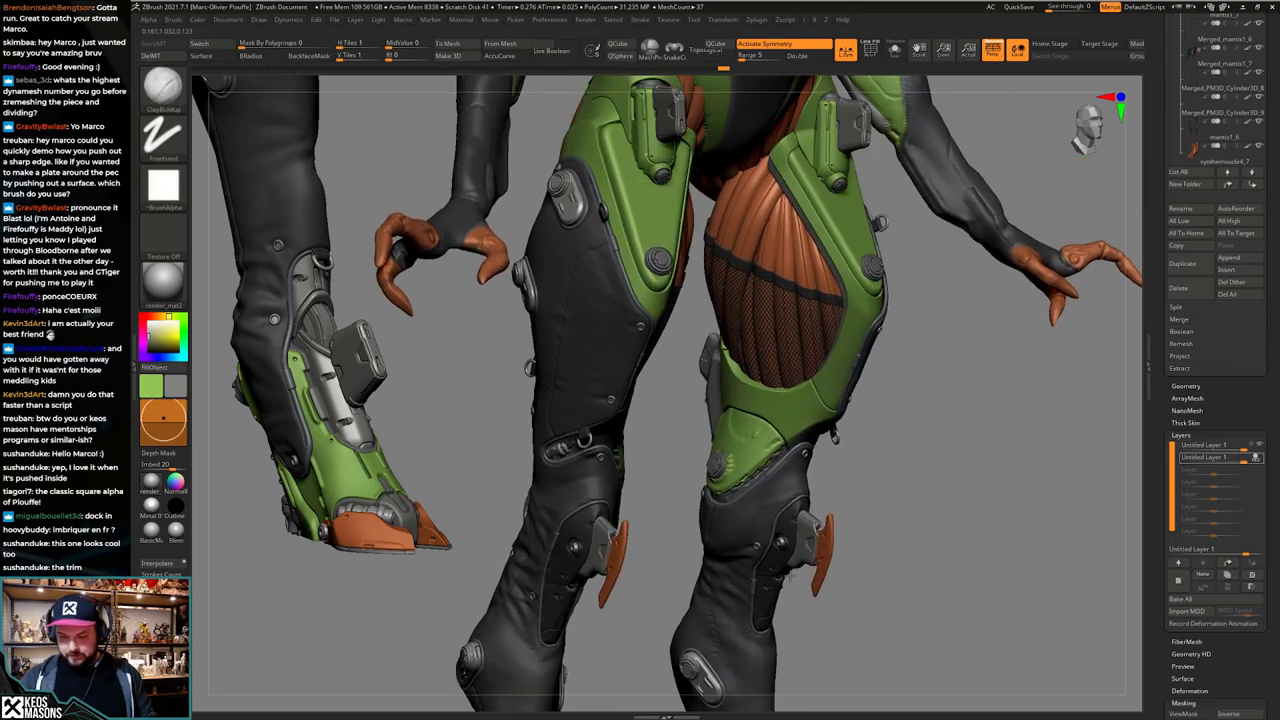
right_click_drag(563, 502, 665, 440)
Step: Stop recording the lower Untitled Layer and toggle its visibility to compare the armor with and without the details
left_click(1260, 461)
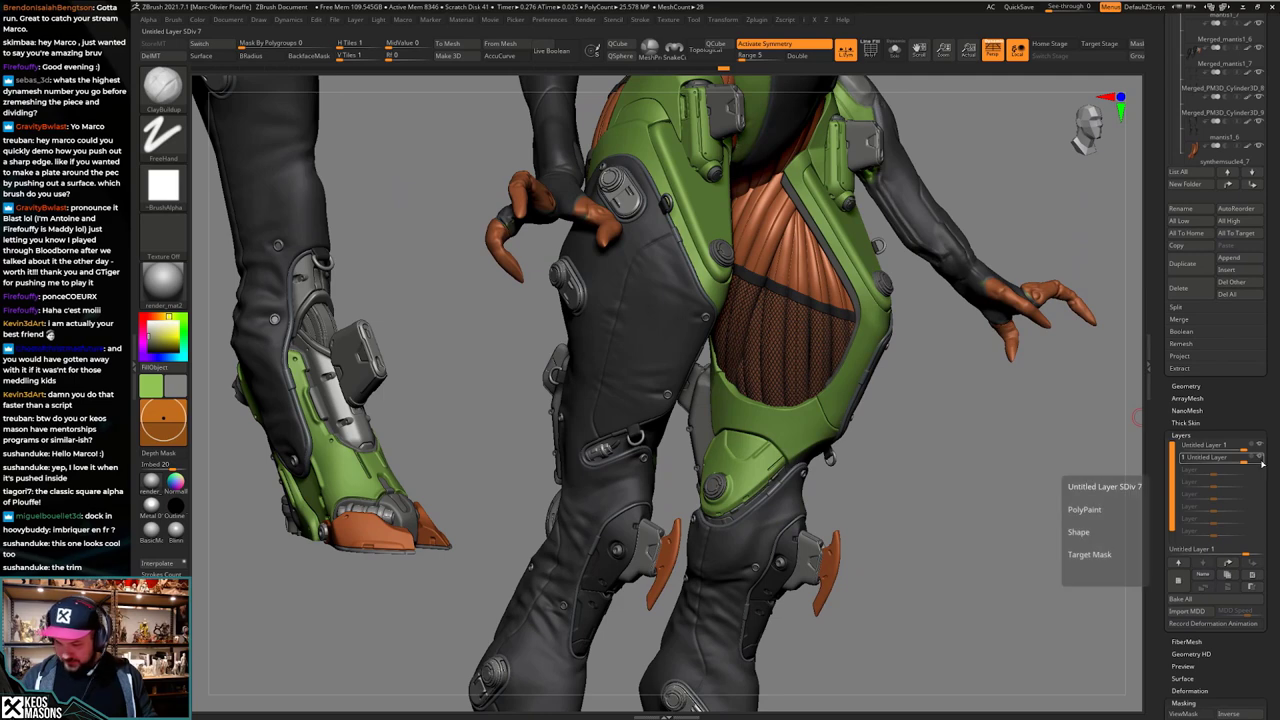
left_click(1261, 462)
left_click(1261, 462)
left_click(1261, 462)
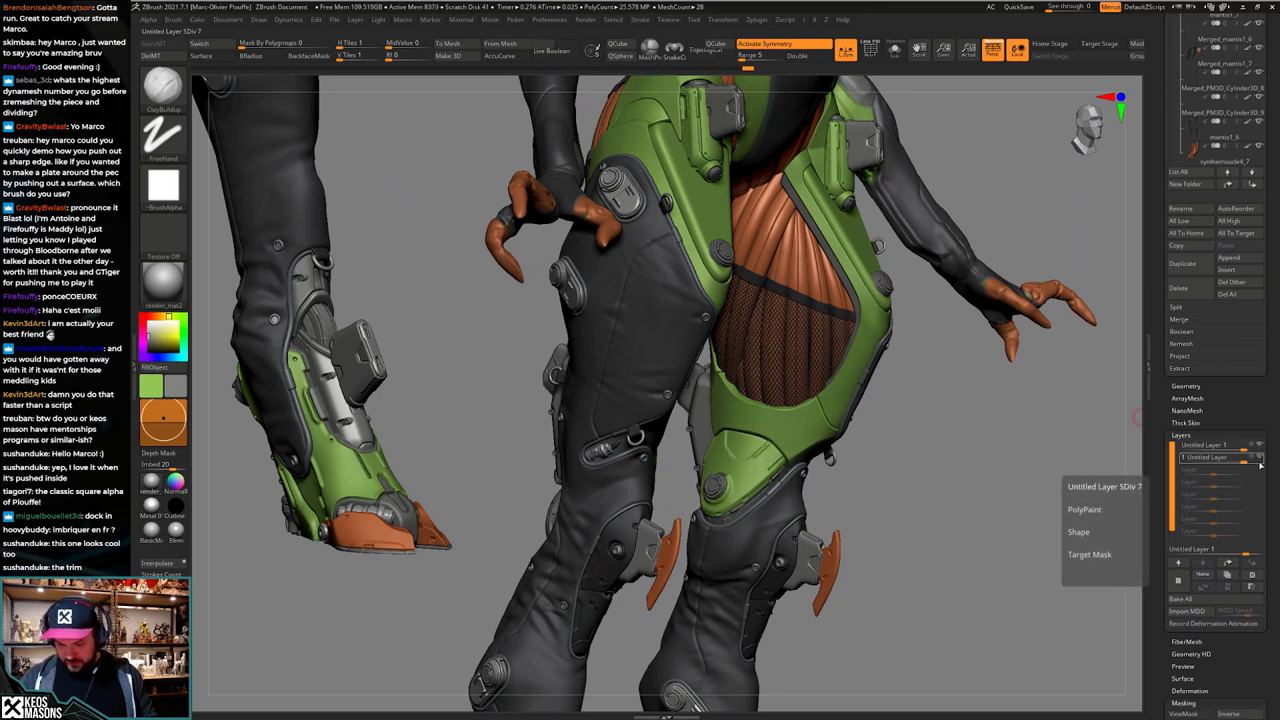
Step: Toggle the lower Untitled Layer off and on again and compare the leg armor from the front
left_click(1260, 461)
left_click(1260, 461)
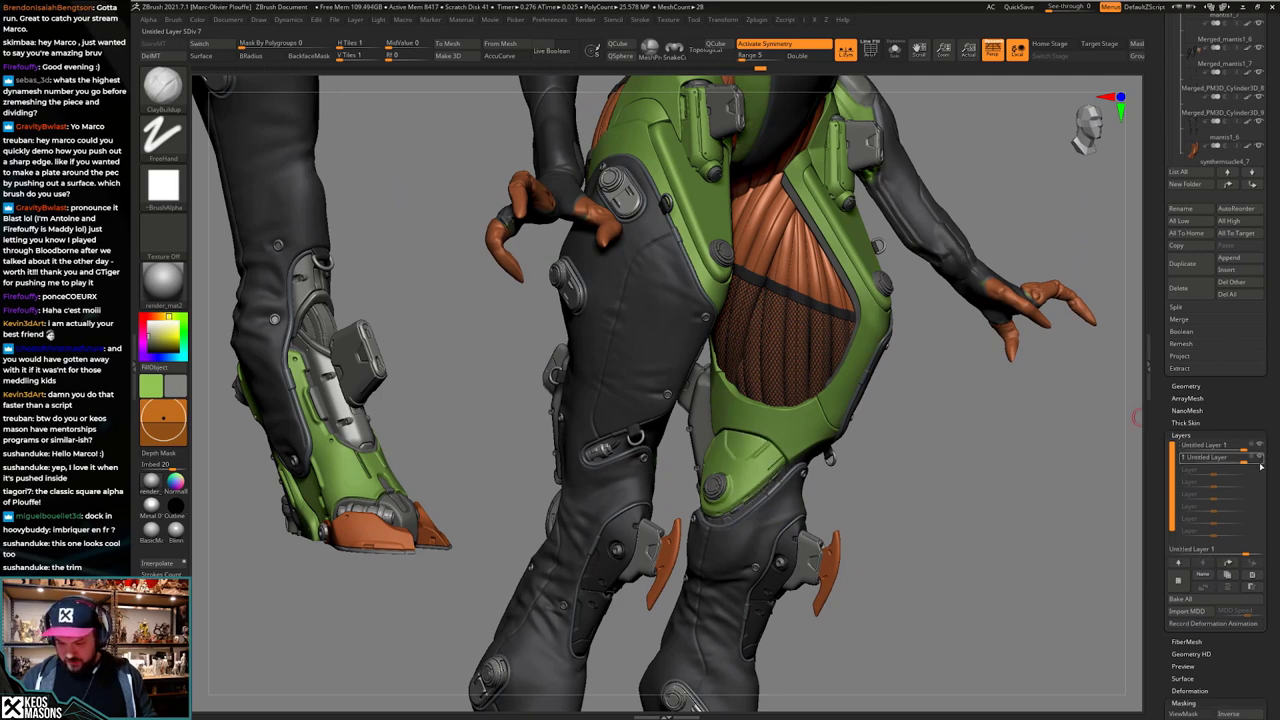
left_click_drag(913, 497, 914, 494, "shift")
right_click(914, 494)
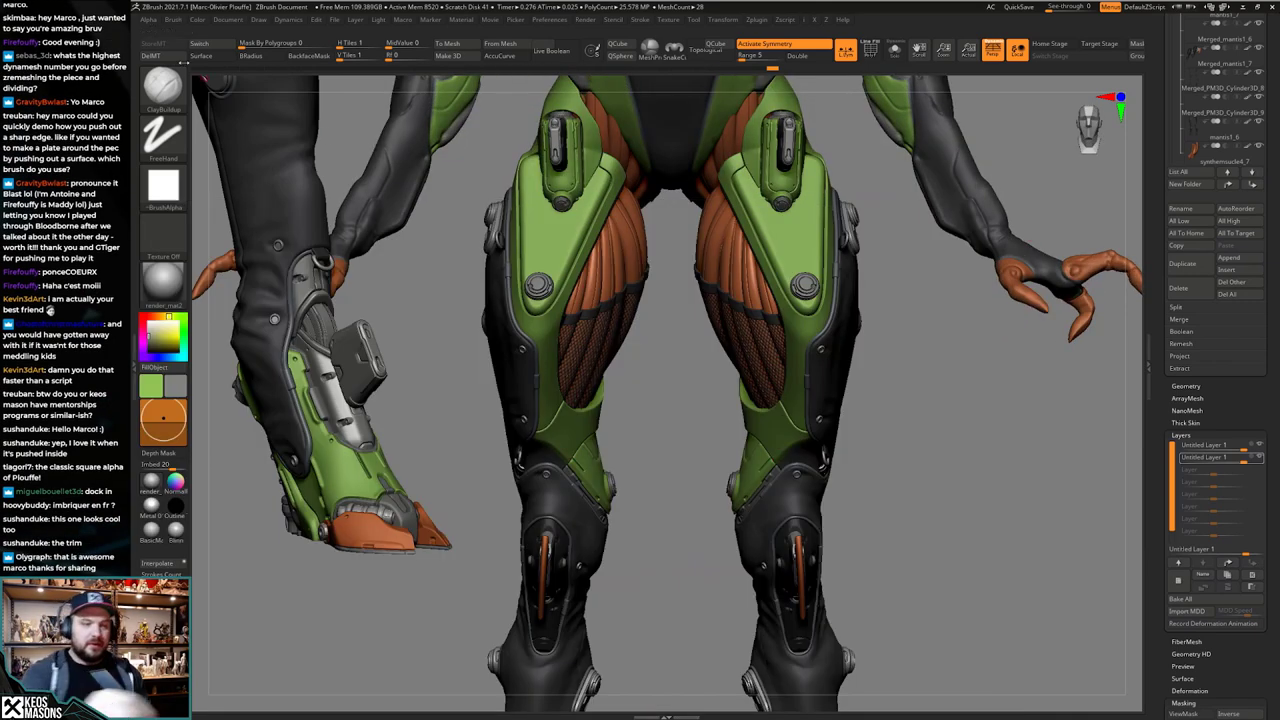
Step: Delete the stored morph target and clear the leftover leg copy beside the character from the canvas
left_click(168, 57)
right_click_drag(908, 360, 879, 442, "ctrl")
key("ctrl+n")
Step: Collapse the legs folder in the subtool list and make the body folder visible
left_click_drag(1168, 329, 1178, 213)
left_click(1186, 378)
left_click(1257, 326)
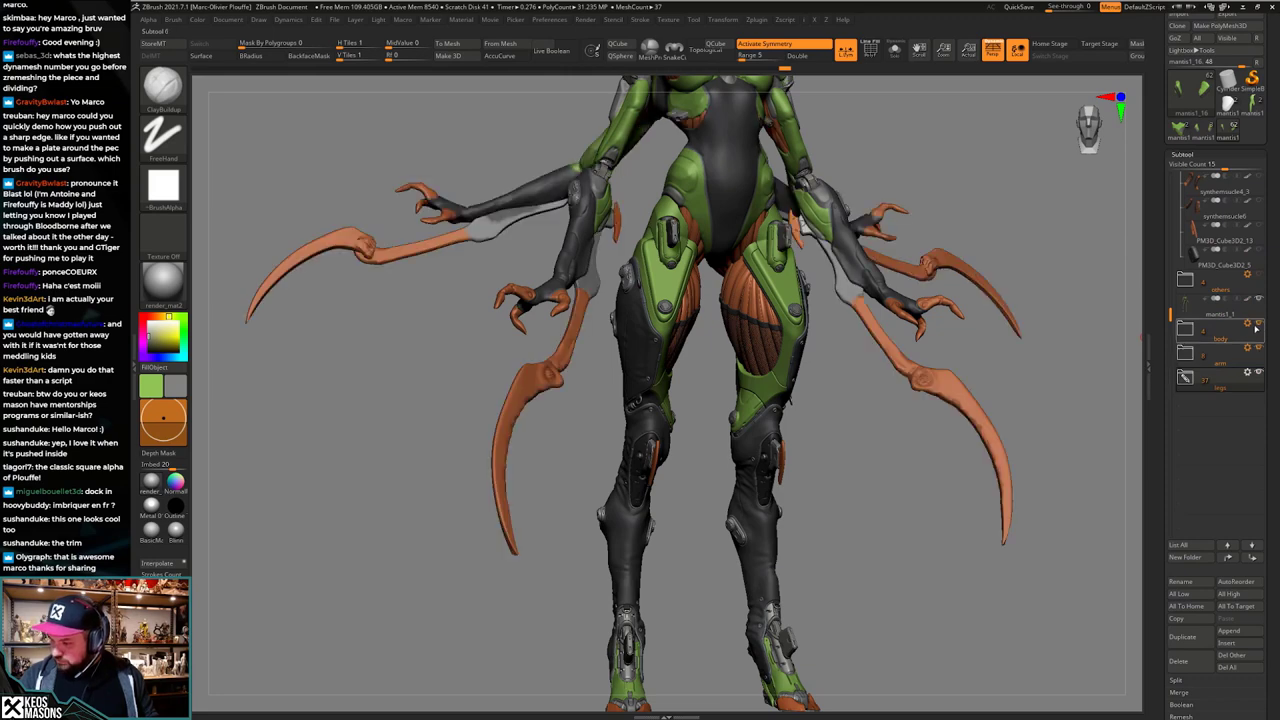
Step: Examine the whole character from the front and at three-quarter angles to judge the detailed leg armor
right_click_drag(866, 437, 850, 345, "ctrl")
right_click_drag(850, 345, 805, 355, "shift")
right_click_drag(805, 400, 772, 575, "ctrl")
mouse_move(770, 521)
right_mouse_down()
mouse_move(794, 521)
mouse_move(765, 520)
mouse_move(780, 540)
mouse_move(775, 503)
mouse_move(762, 530)
right_mouse_up()
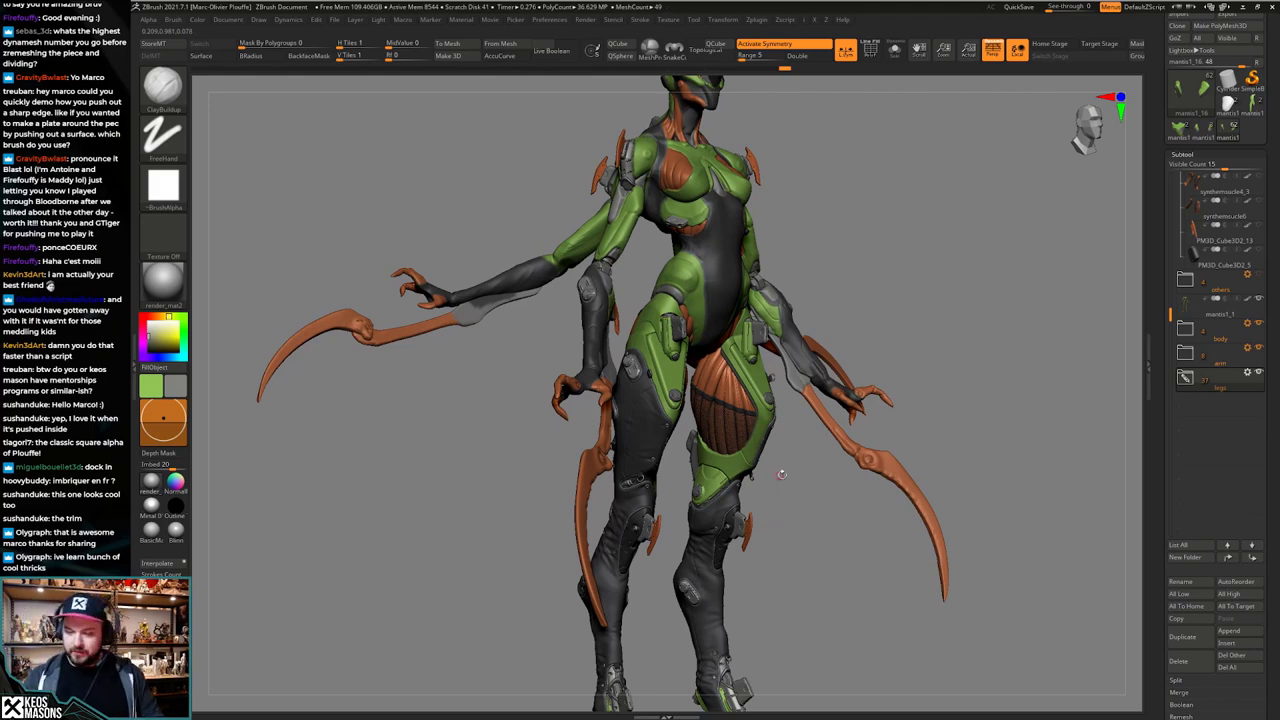
right_click_drag(793, 487, 766, 510)
mouse_move(766, 510)
left_mouse_down("alt")
mouse_move(764, 572)
mouse_move(710, 518)
mouse_move(783, 510)
left_mouse_up("alt")
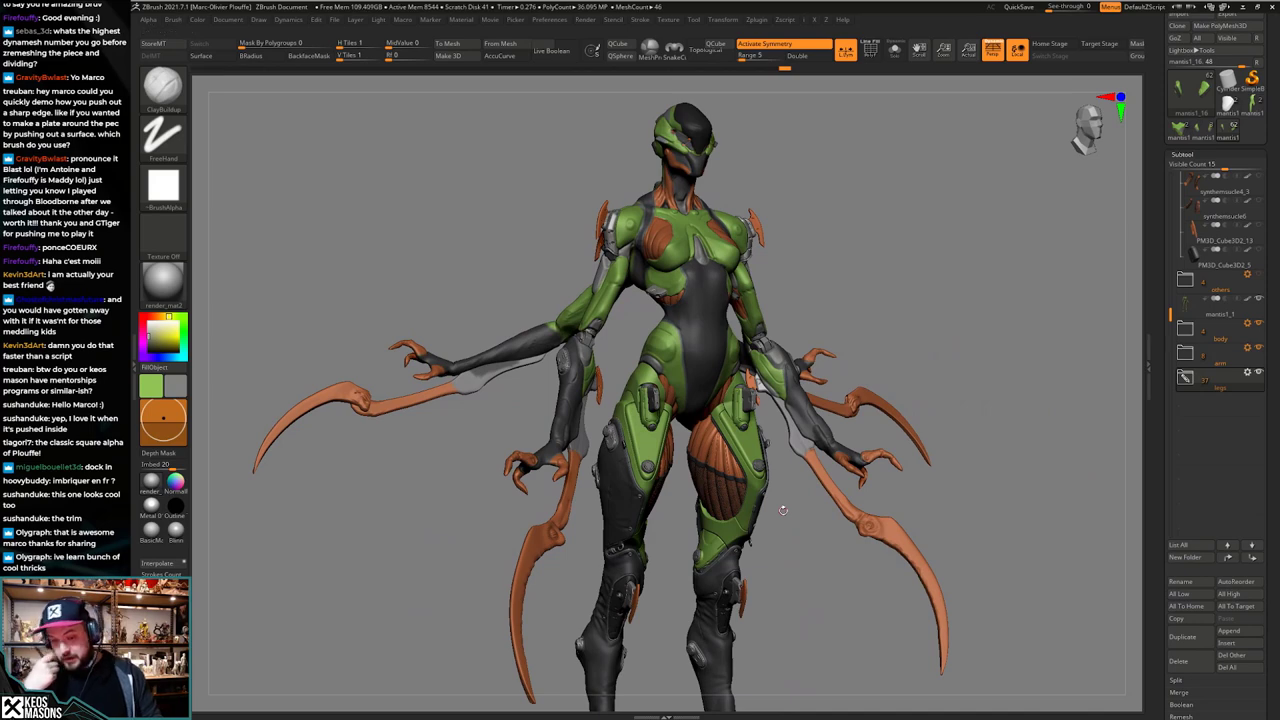
right_click_drag(783, 509, 754, 490)
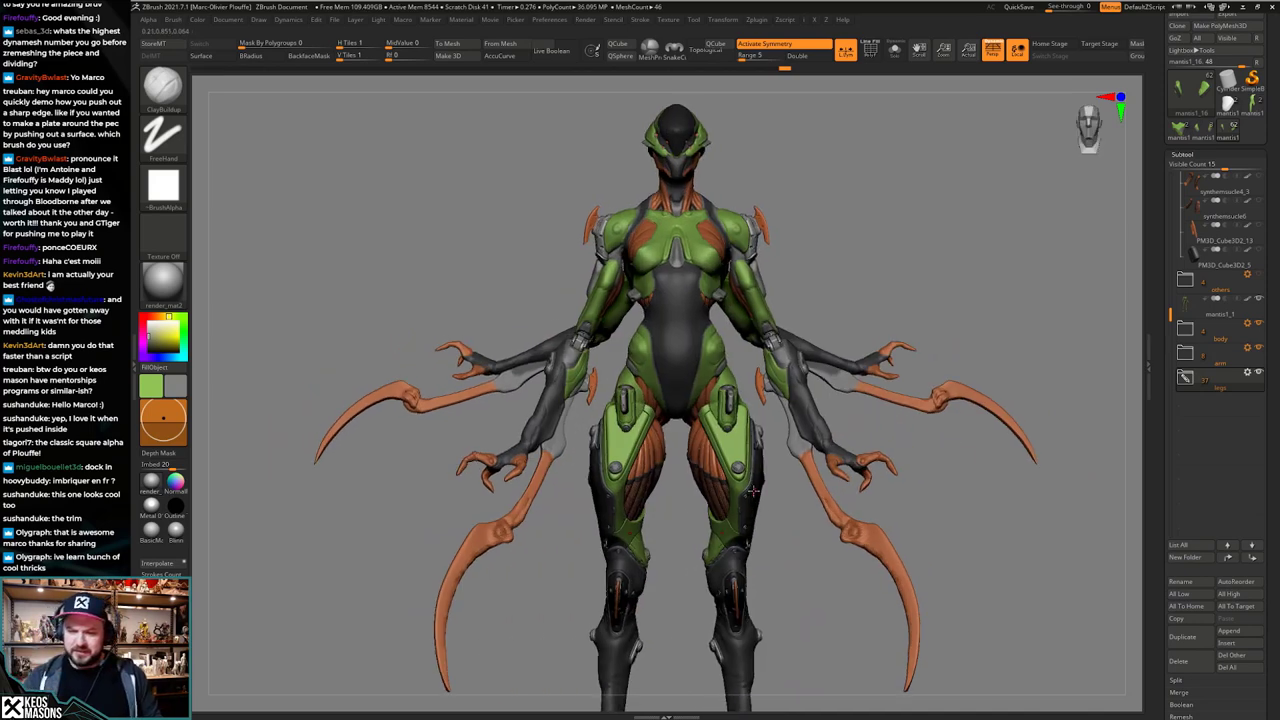
left_click_drag(981, 329, 1016, 324)
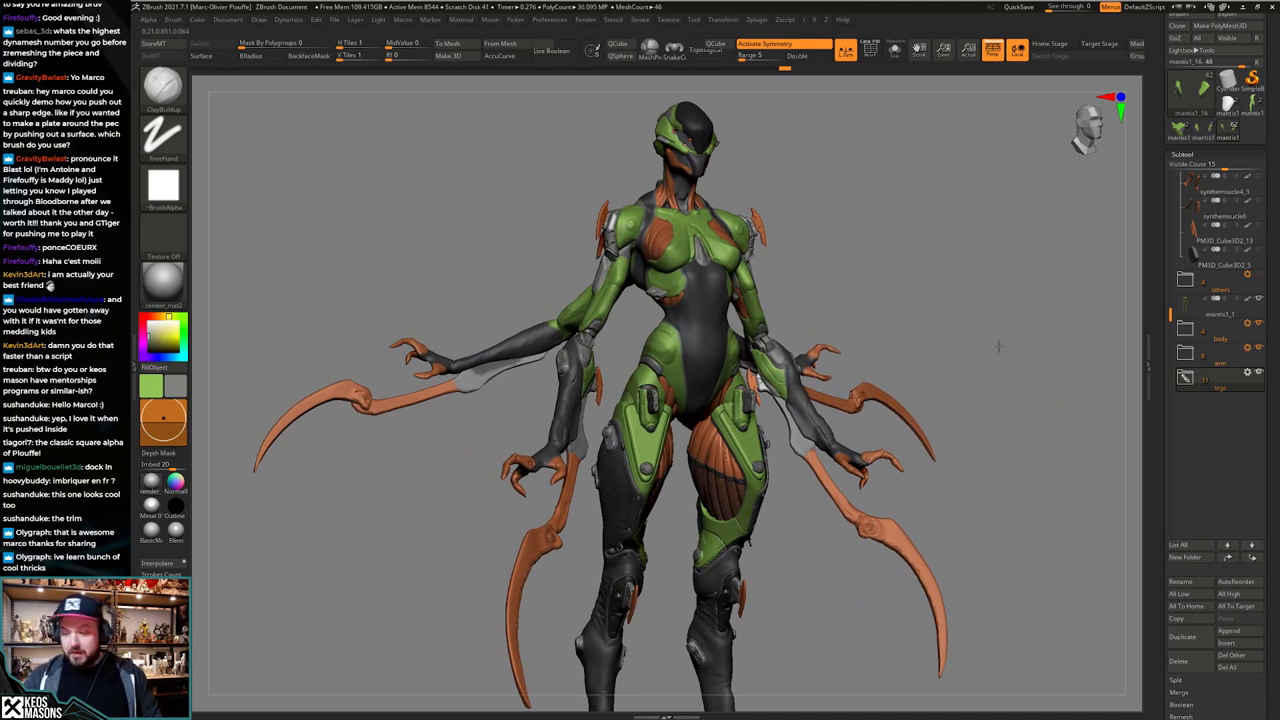
left_click_drag(999, 346, 990, 353)
left_click_drag(983, 411, 996, 370, "alt")
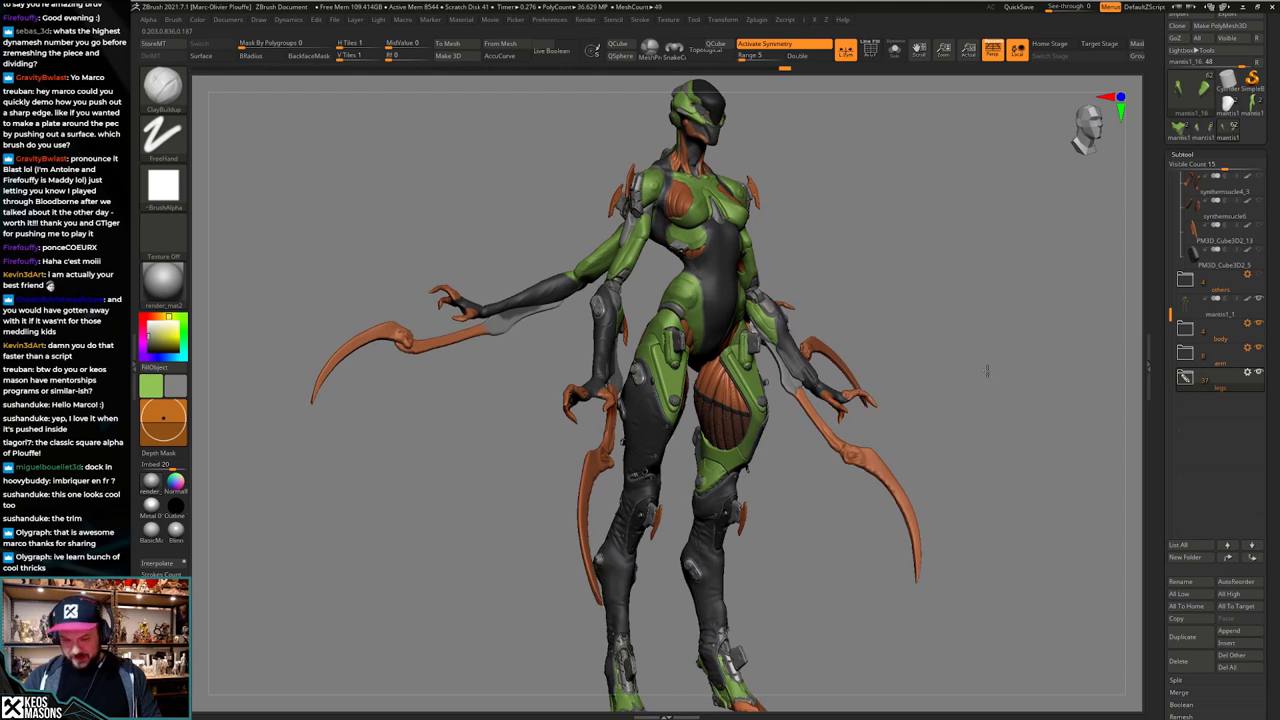
mouse_move(986, 371)
right_mouse_down()
mouse_move(984, 358)
mouse_move(970, 374)
mouse_move(965, 363)
right_mouse_up()
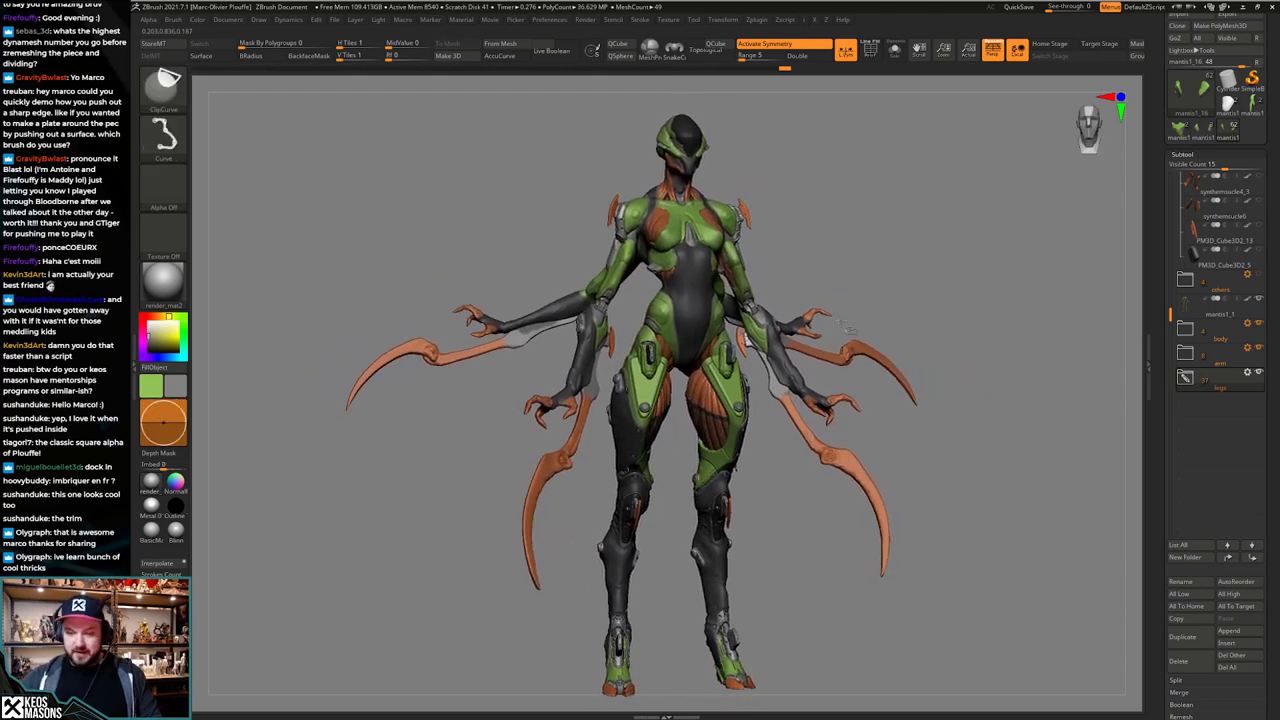
Step: Save the tool as mantis_13_leg_details.ztl in the mantis folder, replacing the existing file
key("ctrl+s")
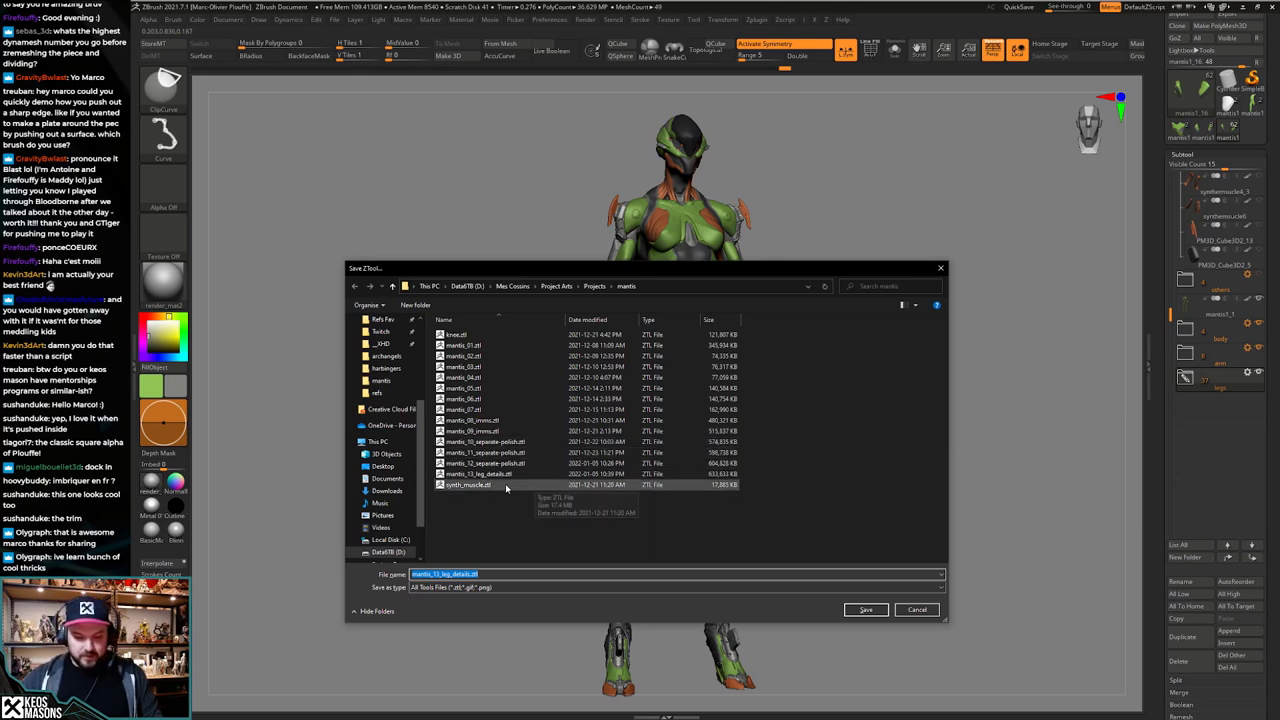
double_click(505, 474)
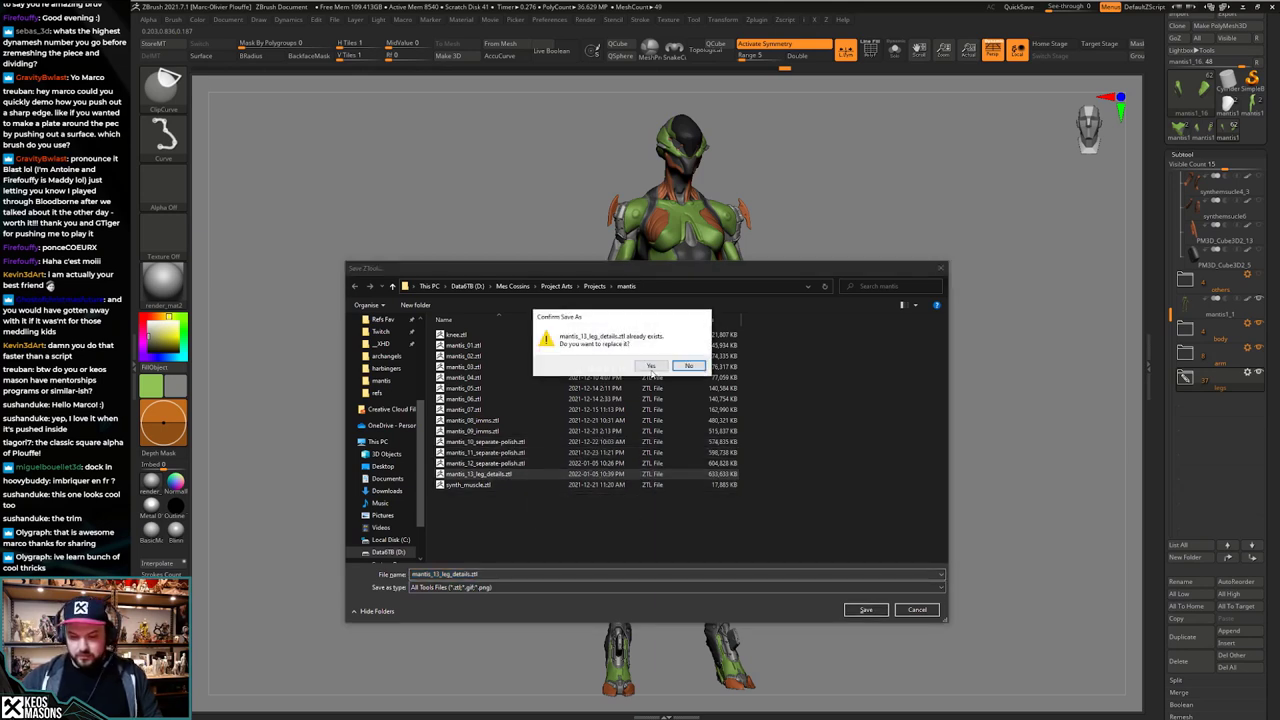
left_click(651, 366)
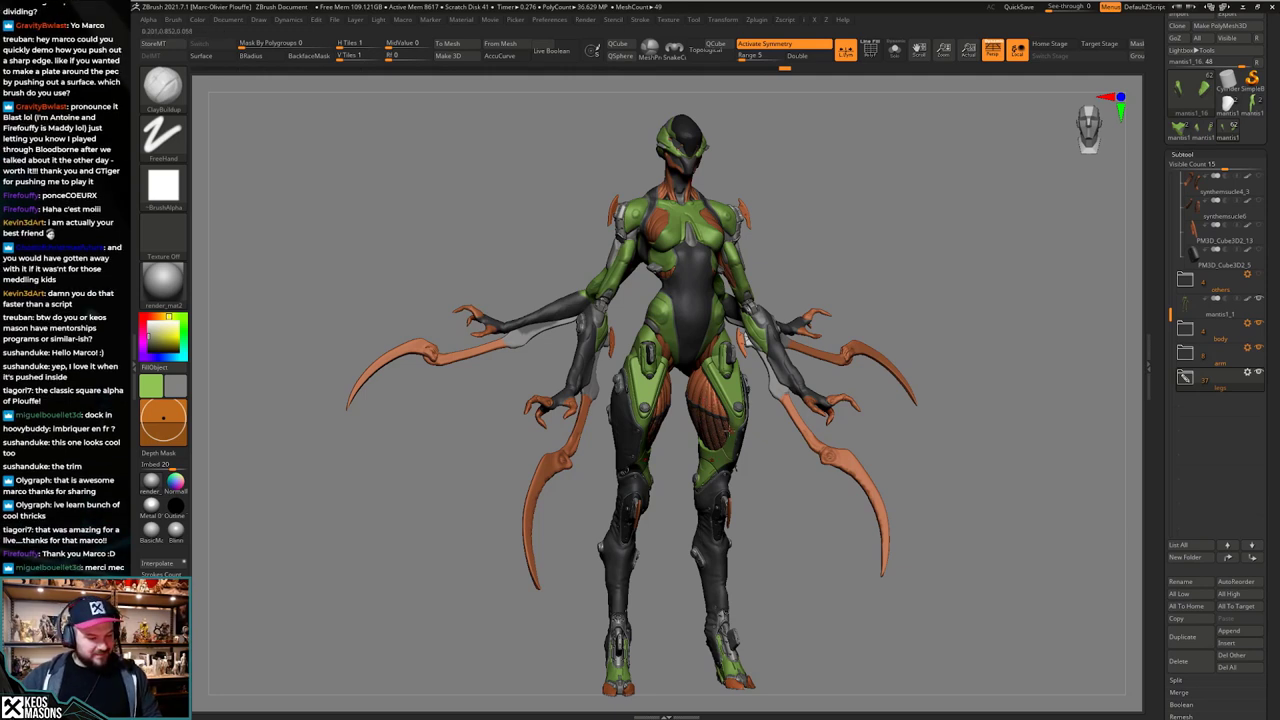
left_click_drag(755, 468, 741, 464, "shift")
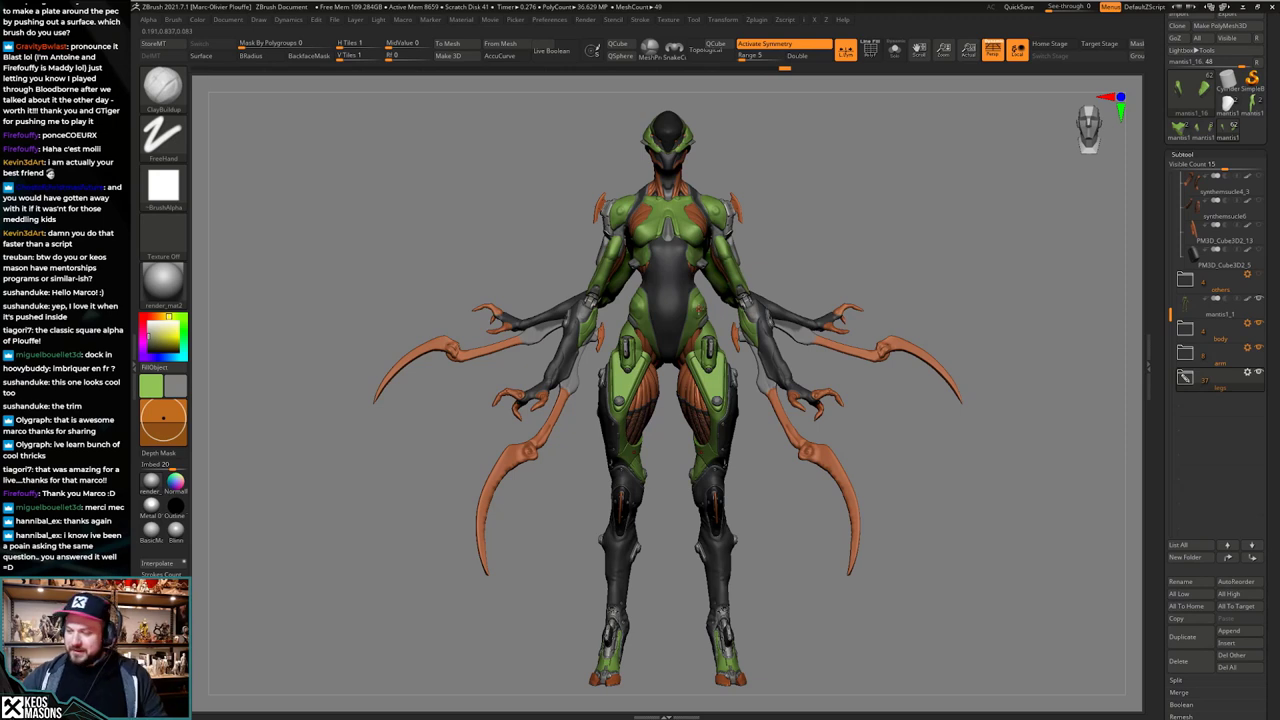
mouse_move(713, 343)
right_mouse_down()
mouse_move(738, 337)
mouse_move(697, 347)
mouse_move(731, 356)
right_mouse_up()
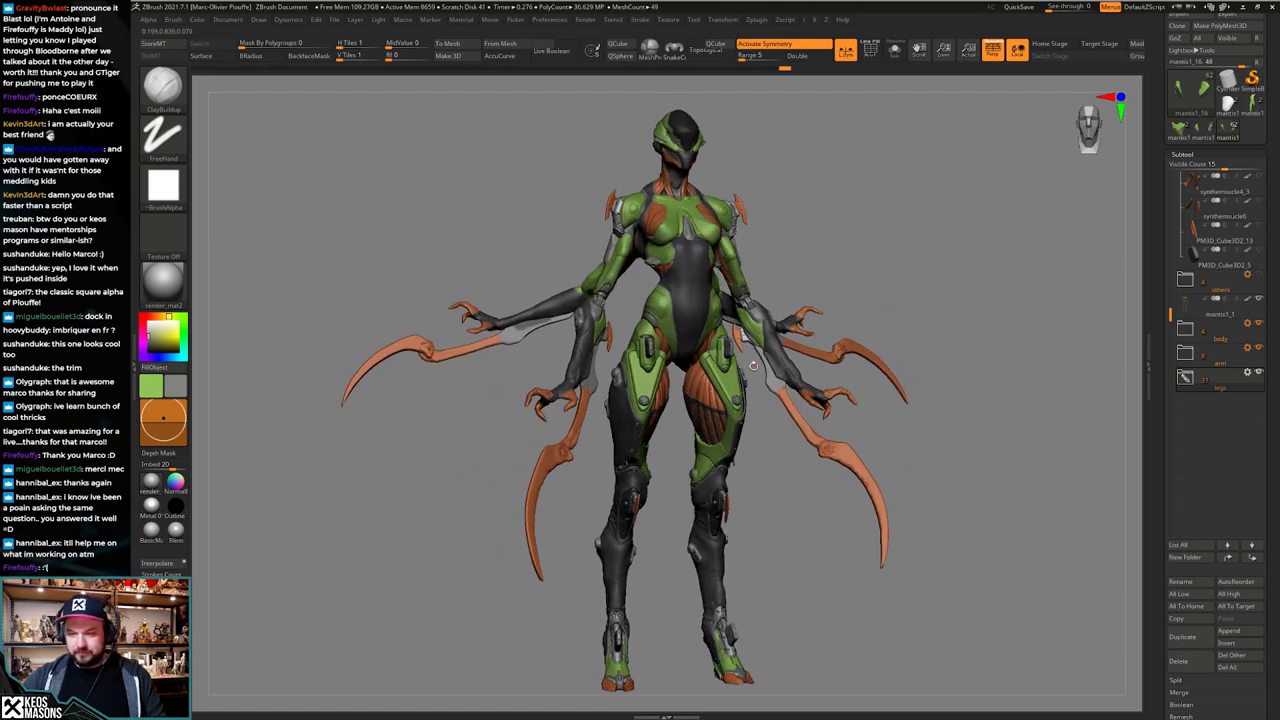